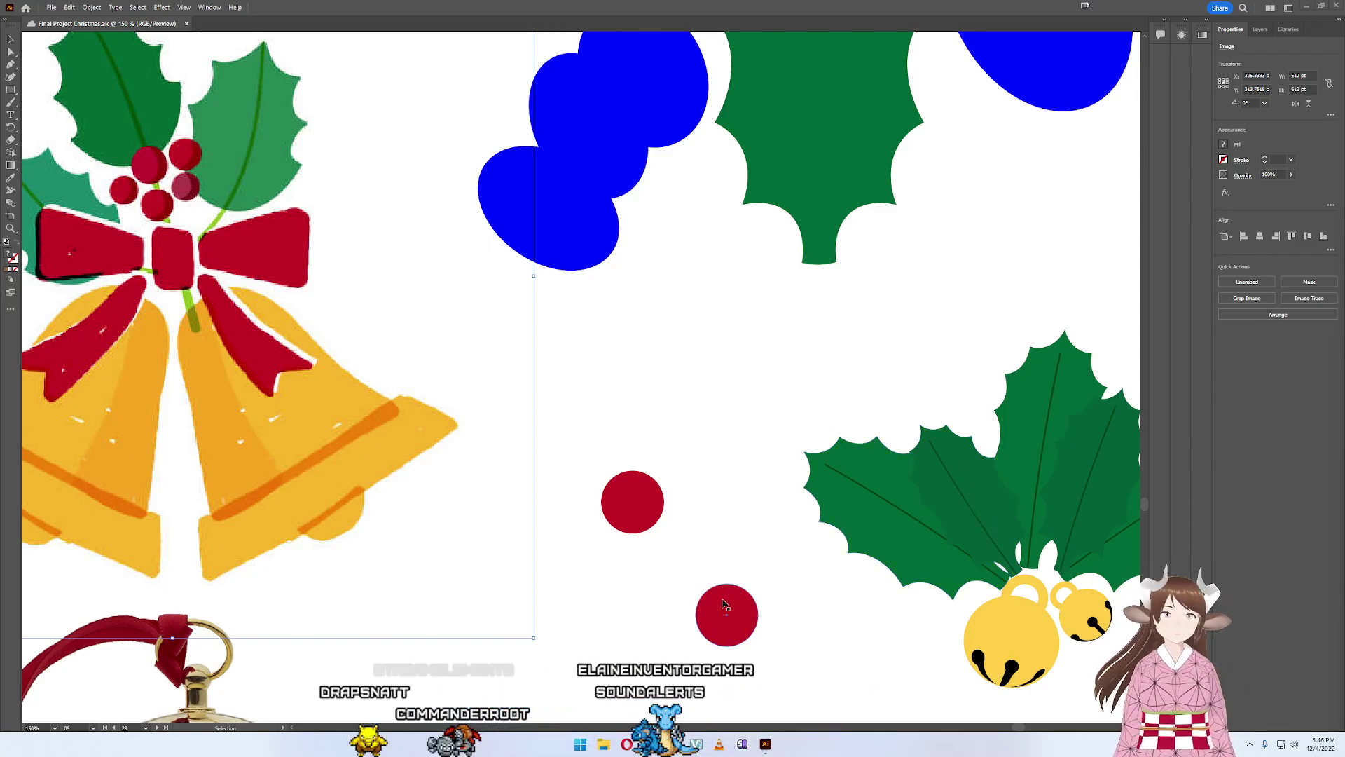
- Drag the two red circles together, then undo the move so they stay apart
left_click_drag(760, 618, 726, 588)
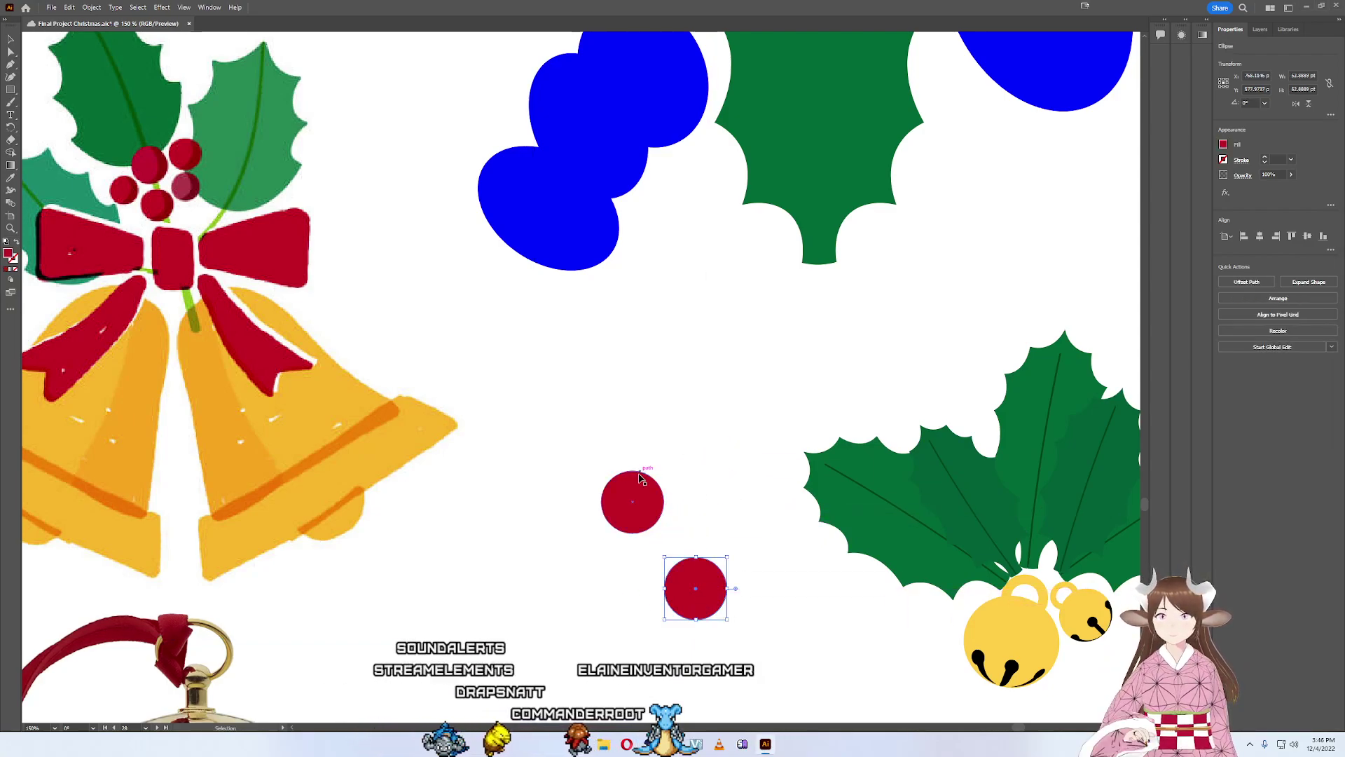
mouse_move(645, 493)
left_mouse_down()
mouse_move(709, 583)
mouse_move(703, 573)
left_mouse_up()
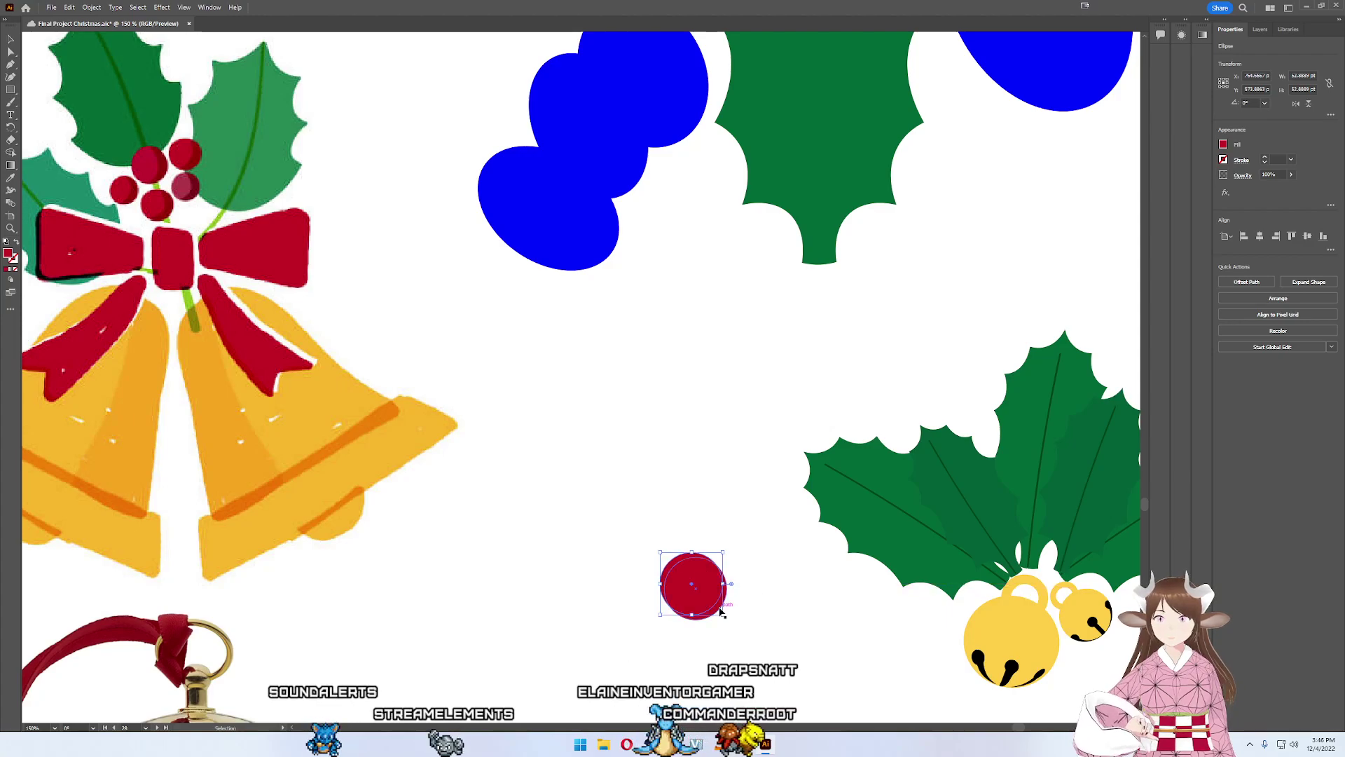
key("ctrl+z")
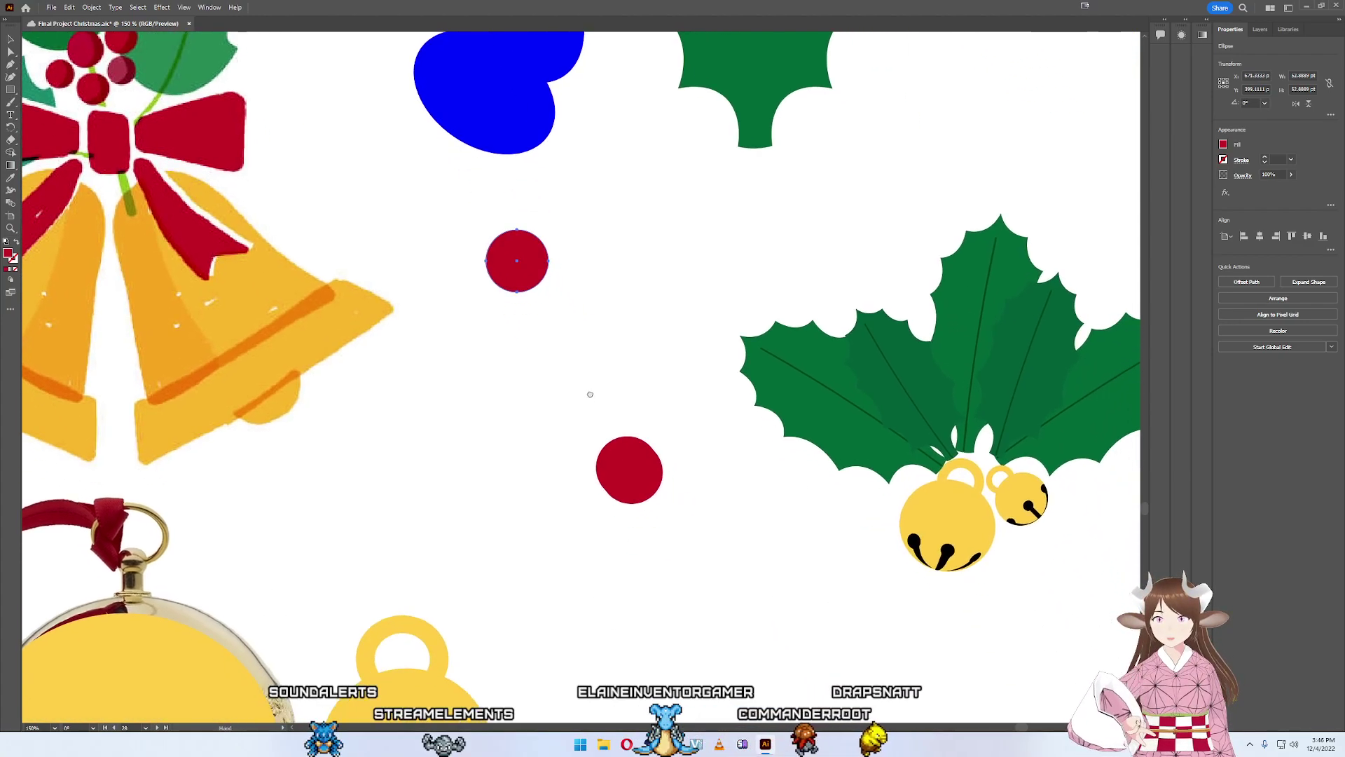
key("ctrl+=")
key("ctrl+=")
key("ctrl+=")
- Overlap the two circles and fill the upper-left one orange from the swatches
mouse_move(517, 294)
left_mouse_down()
mouse_move(522, 313)
mouse_move(501, 231)
left_mouse_up()
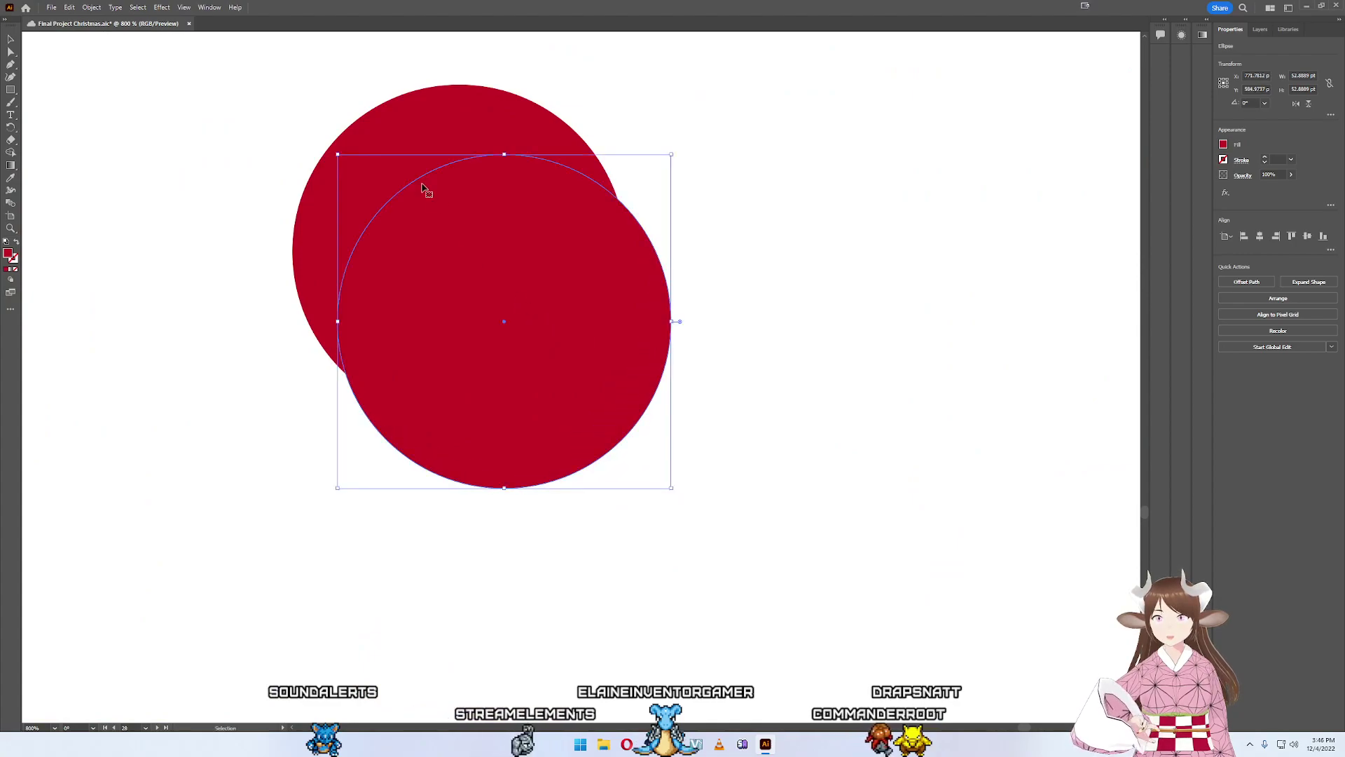
left_click(419, 175)
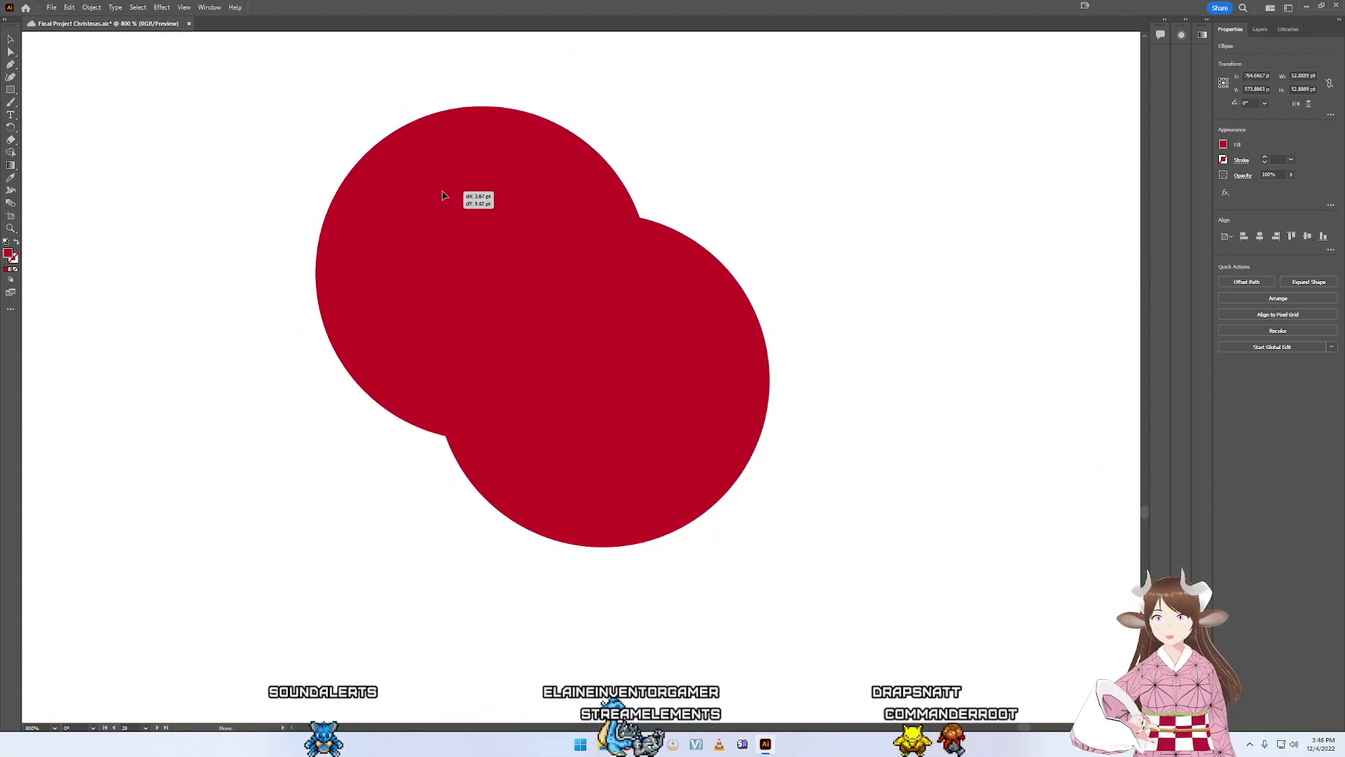
left_click_drag(419, 176, 445, 196)
left_click(1223, 145)
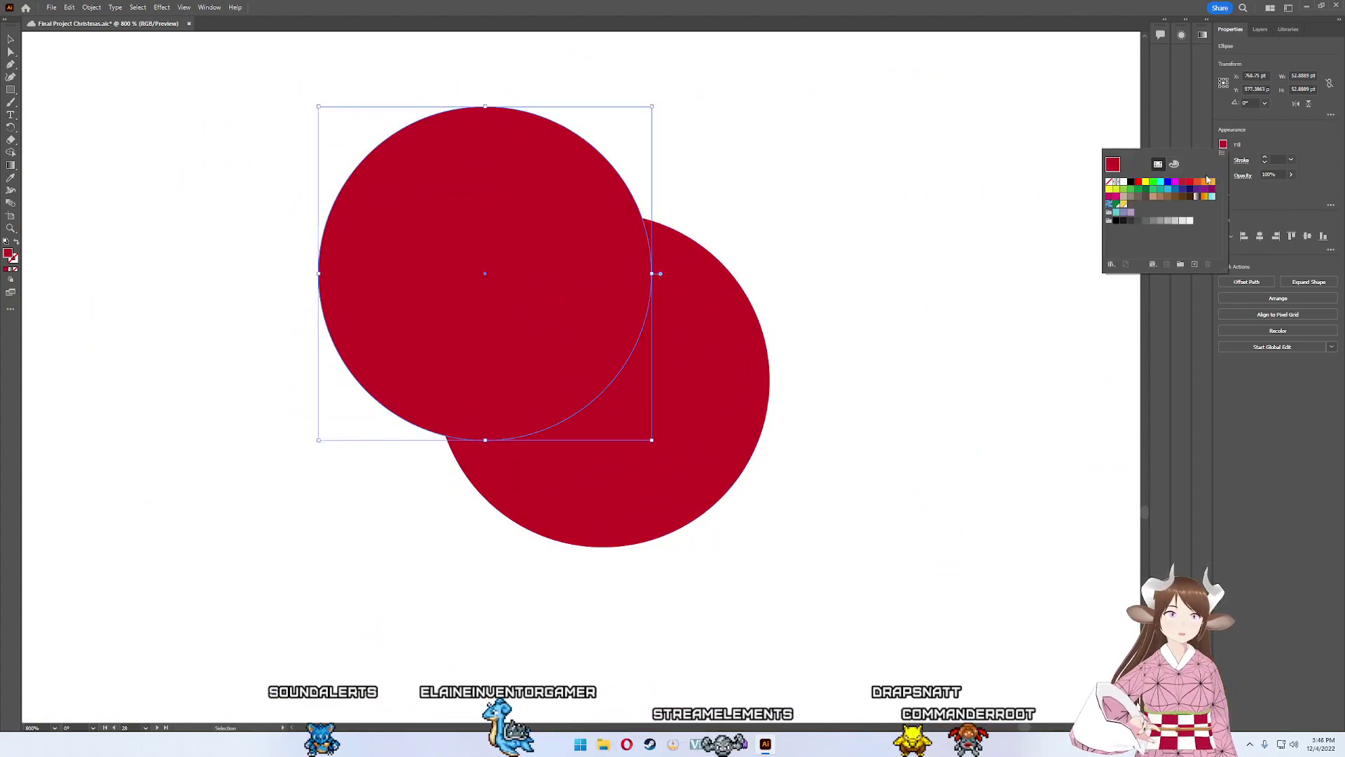
left_click(1185, 183)
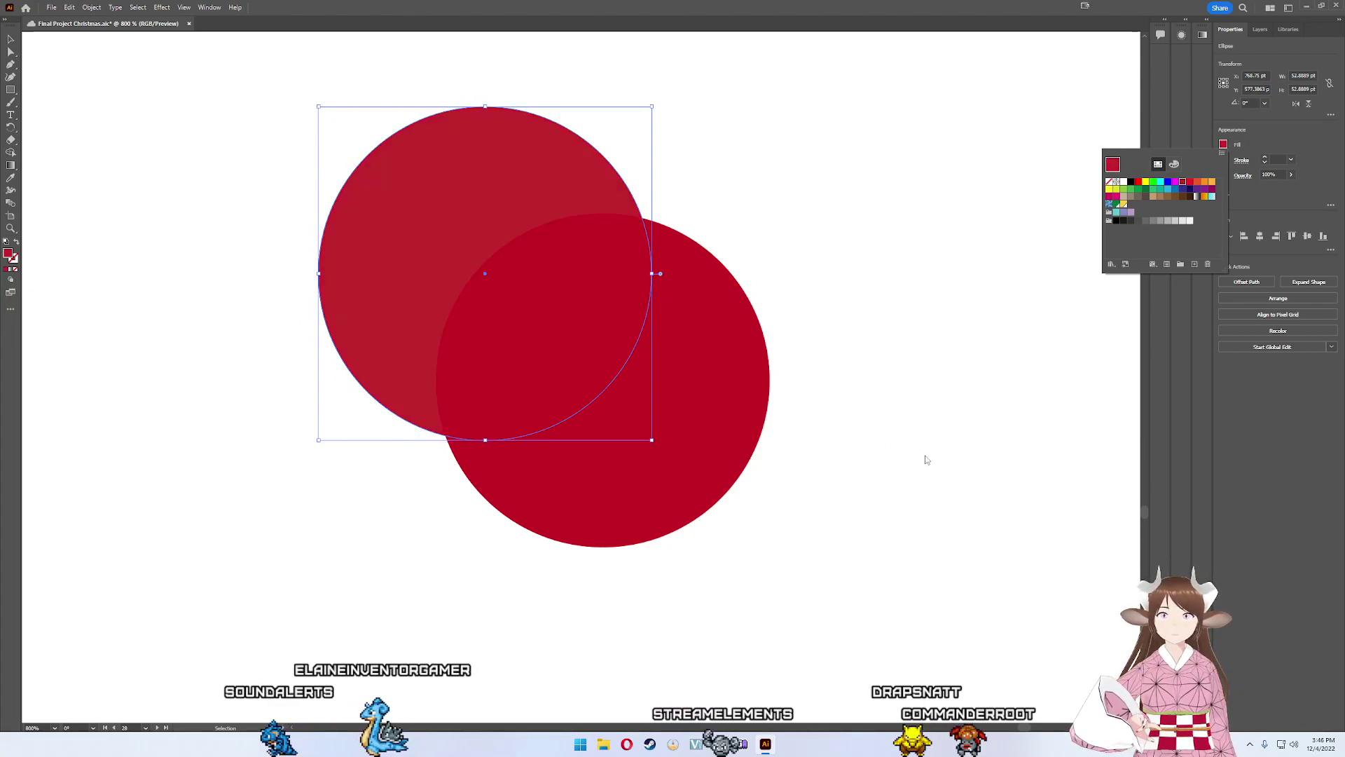
left_click(1197, 182)
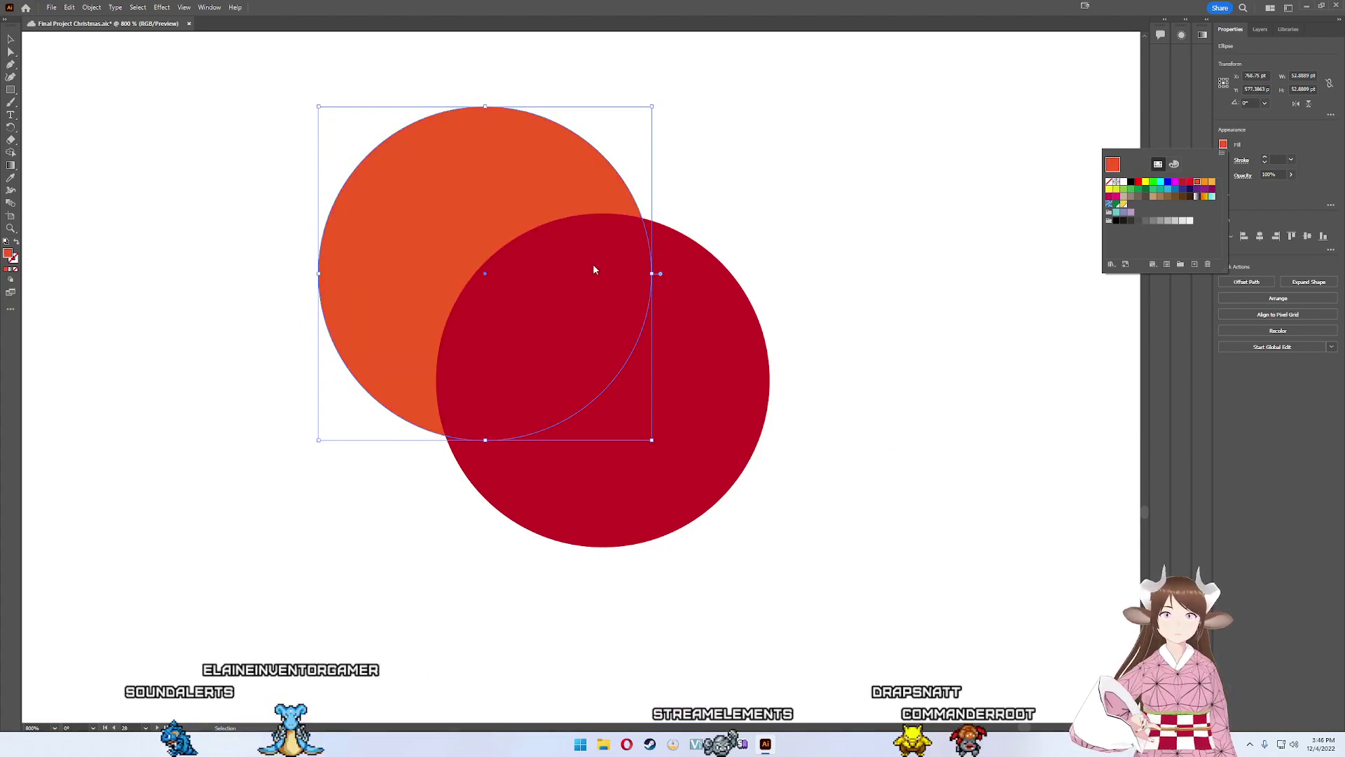
left_click(466, 253)
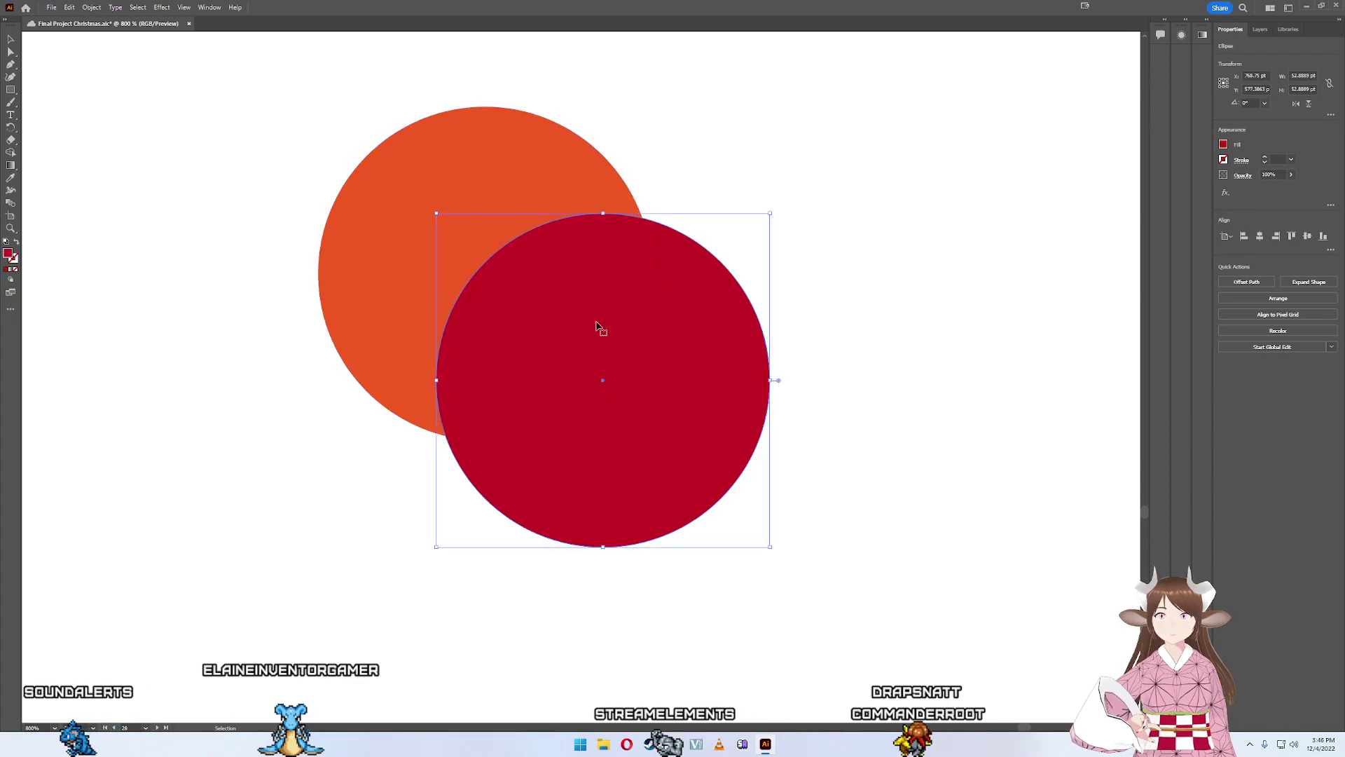
mouse_move(623, 349)
left_mouse_down()
mouse_move(493, 258)
mouse_move(489, 225)
left_mouse_up()
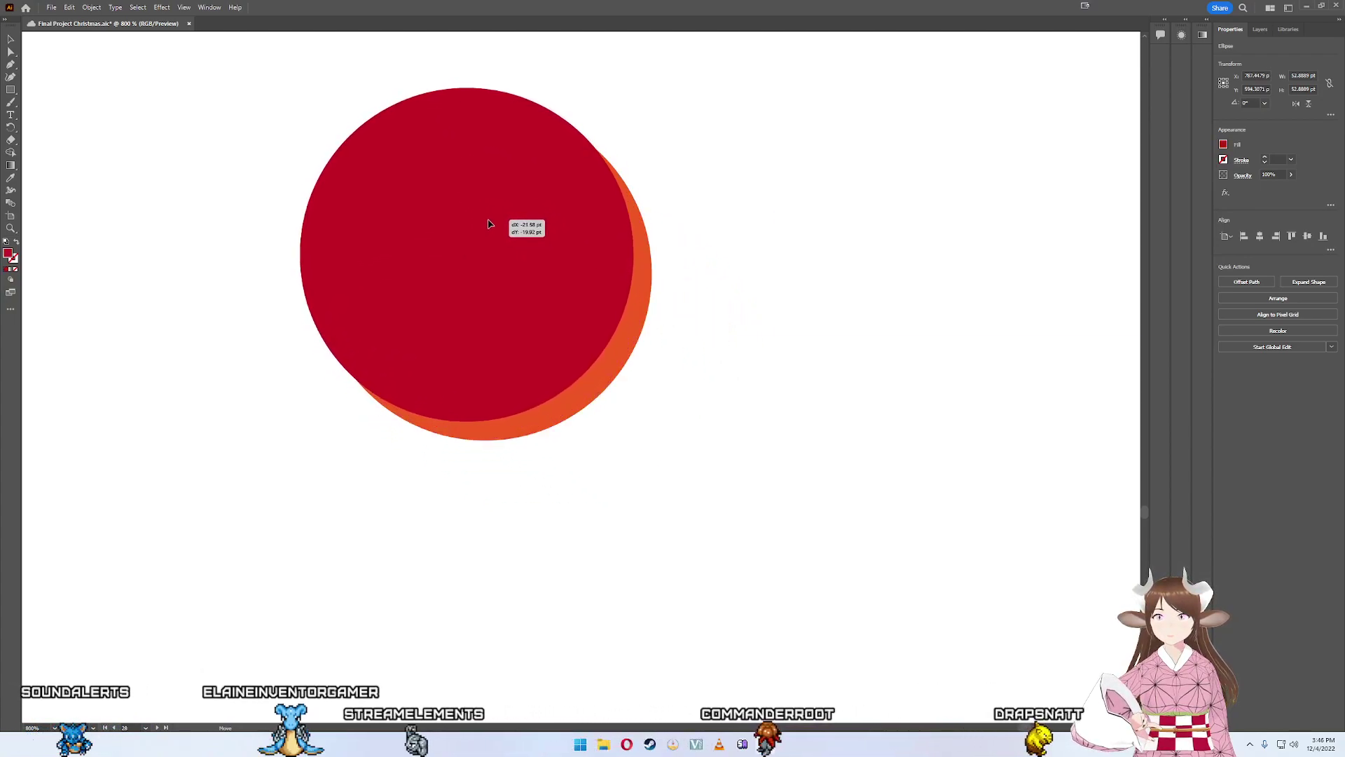
left_click_drag(489, 225, 489, 232)
- Select both circles and Shape Builder away regions, leaving a thin orange crescent
left_click_drag(694, 405, 297, 235)
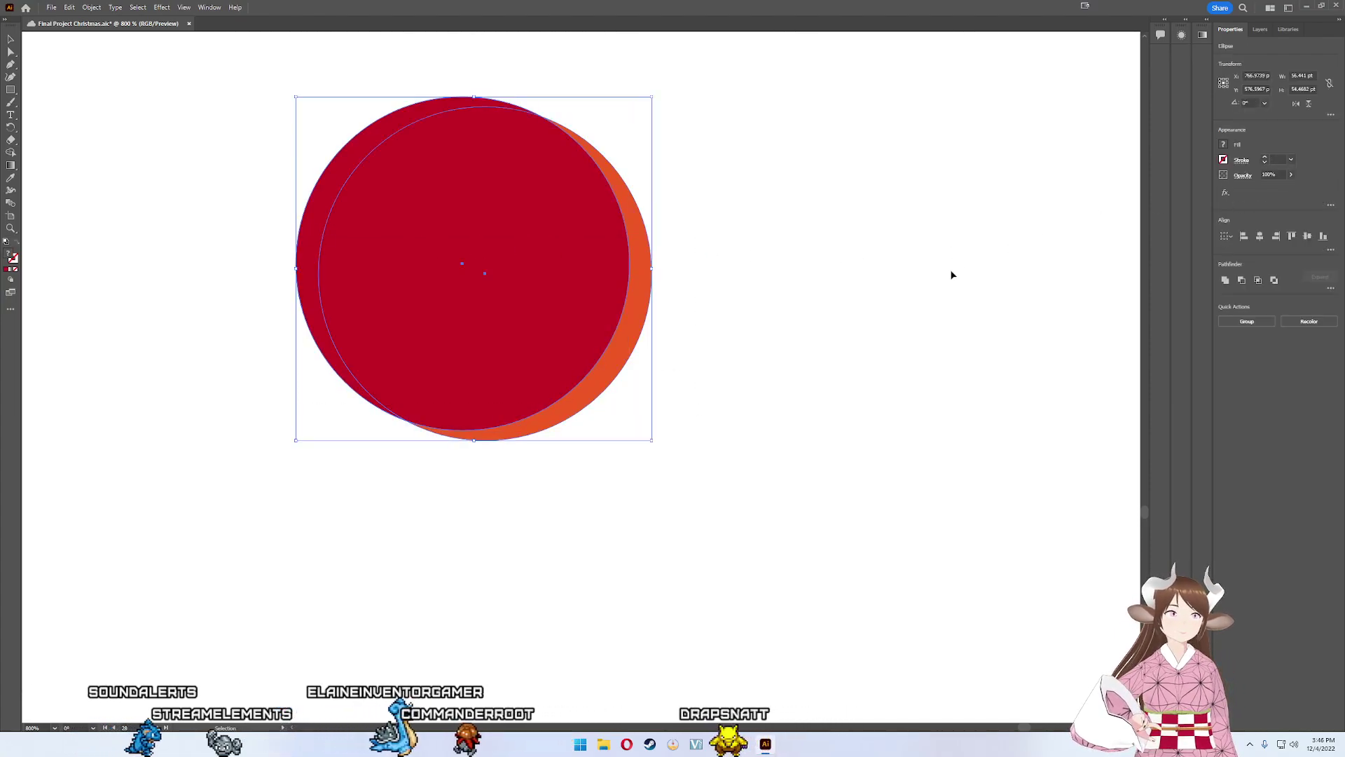
key("shift+m")
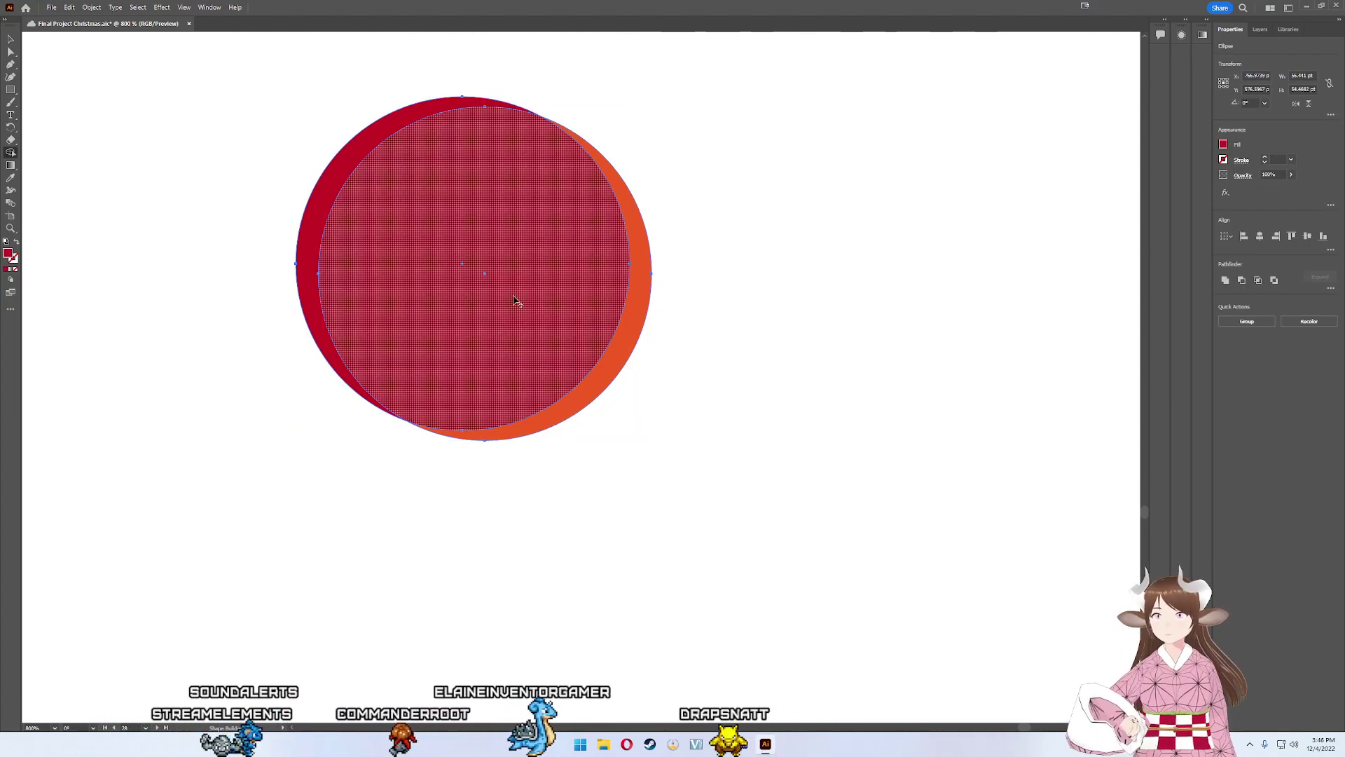
left_click(498, 288, "alt")
left_click(312, 266, "alt")
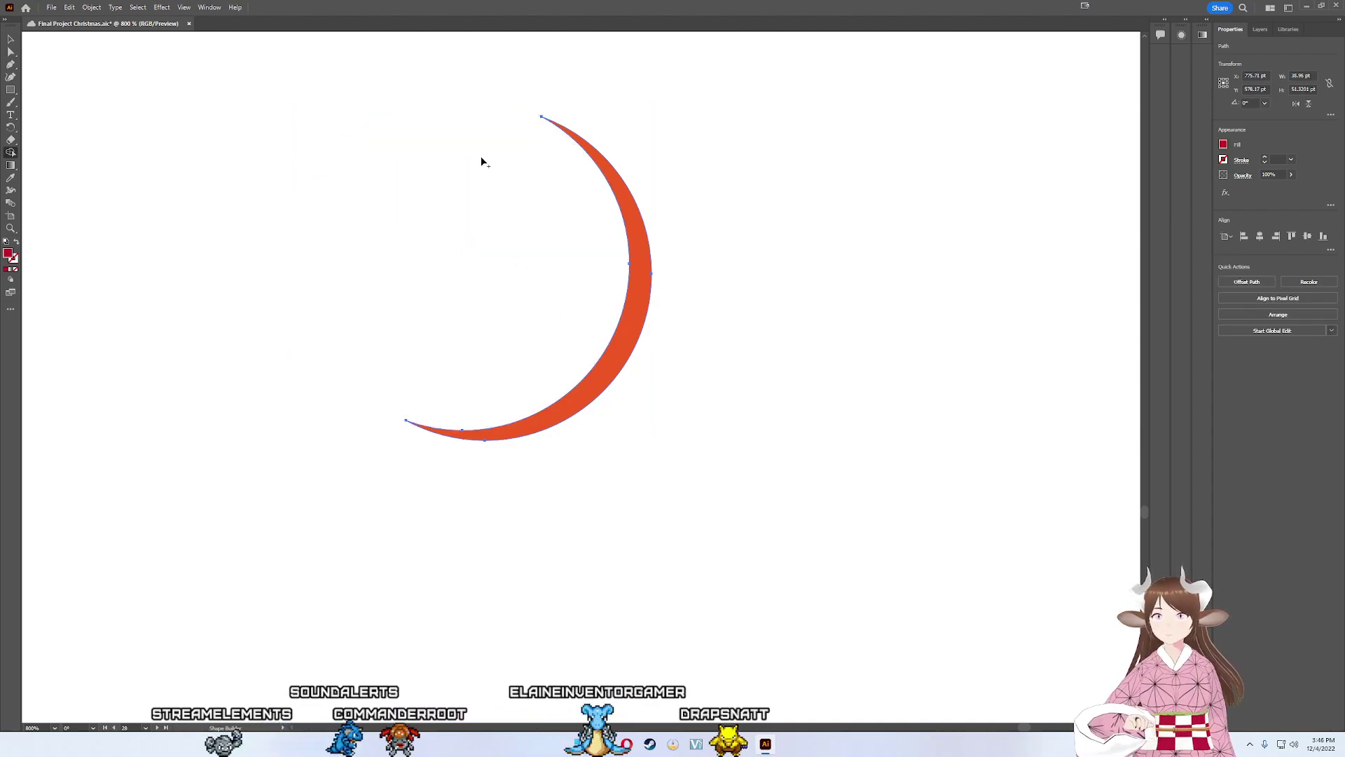
scroll(561, 249, "down", 6)
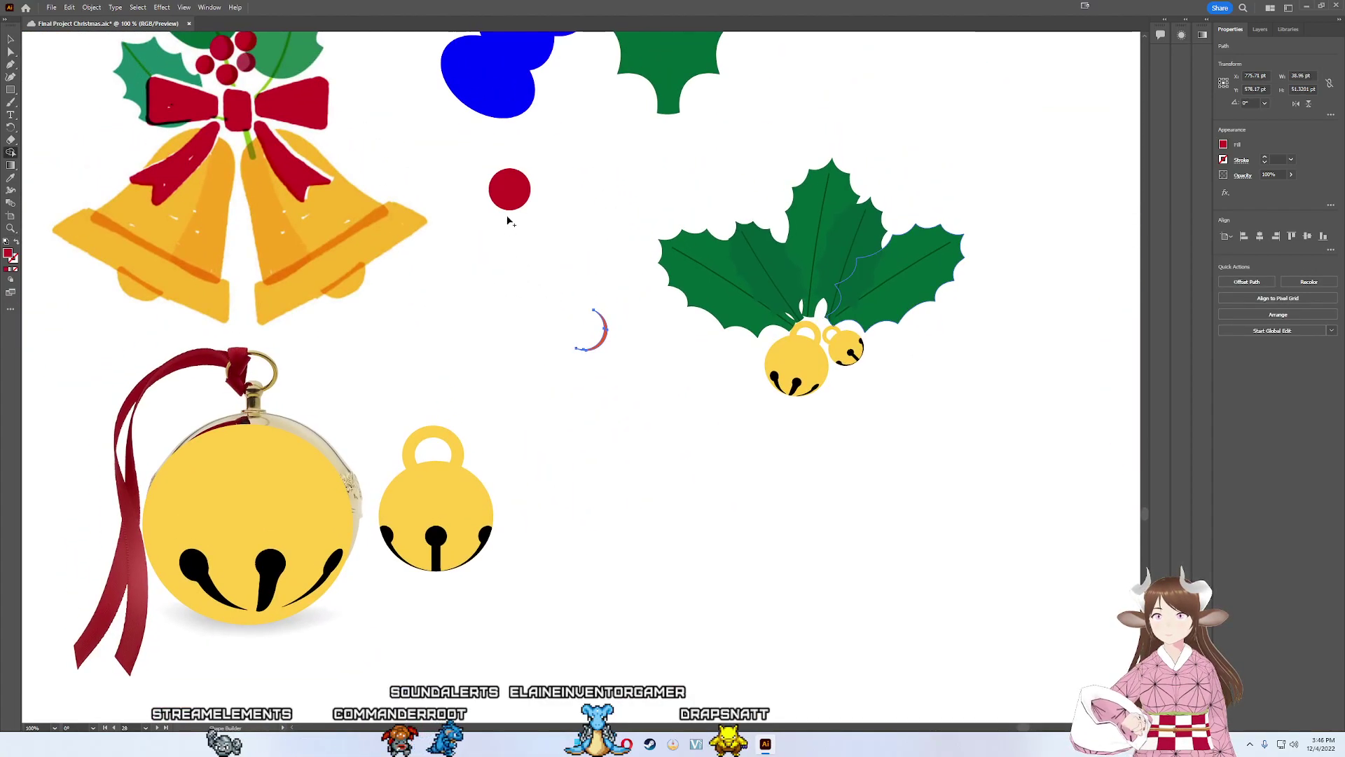
- Select the crescent and small red circle together and align them with the Align buttons
key("v")
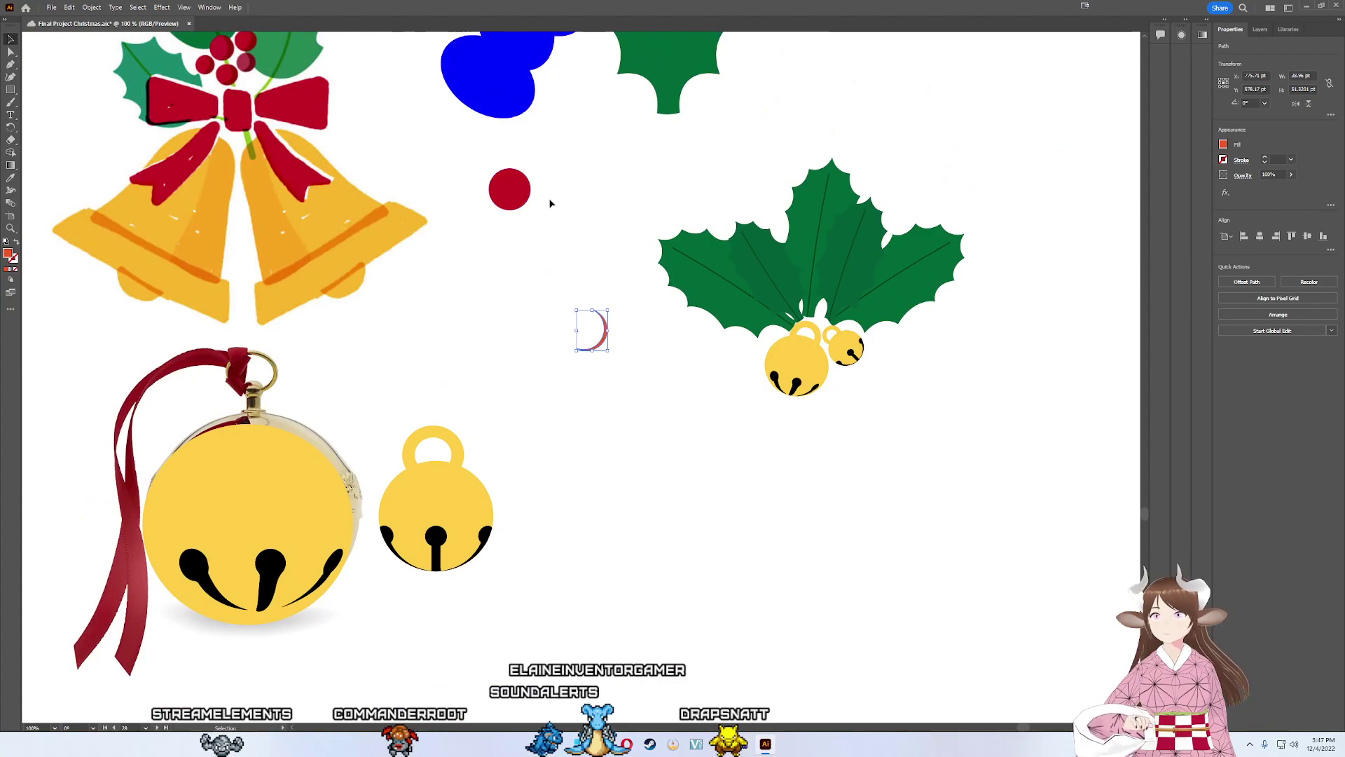
left_click_drag(525, 194, 607, 321)
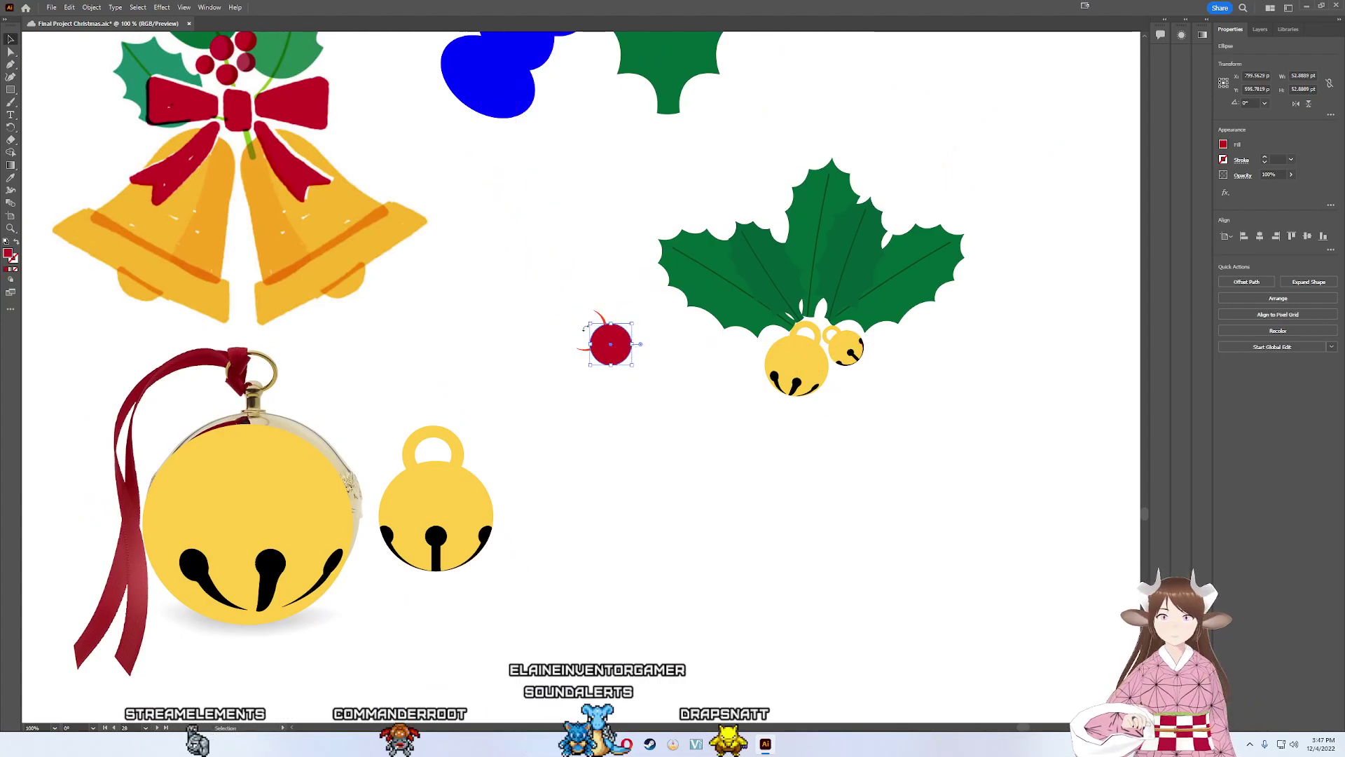
left_click_drag(584, 353, 536, 356)
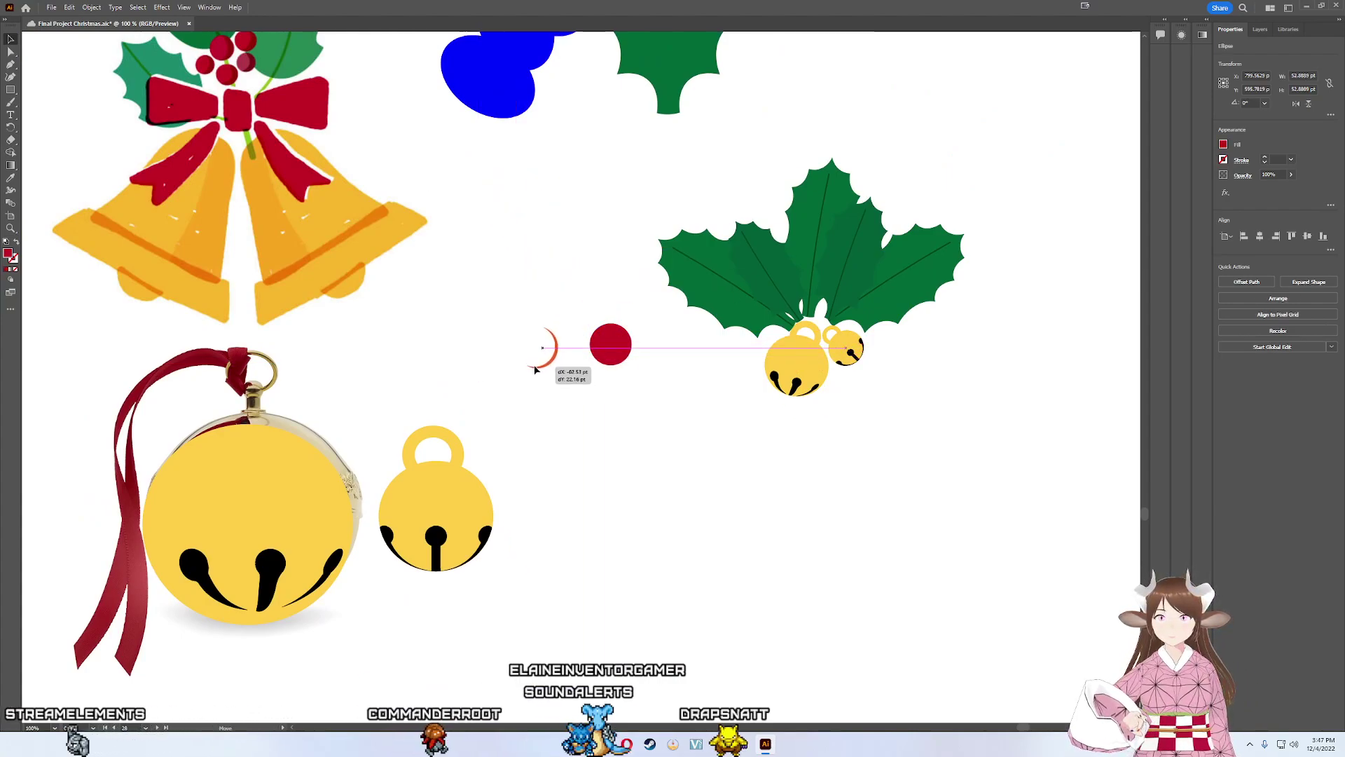
left_click_drag(636, 379, 536, 356)
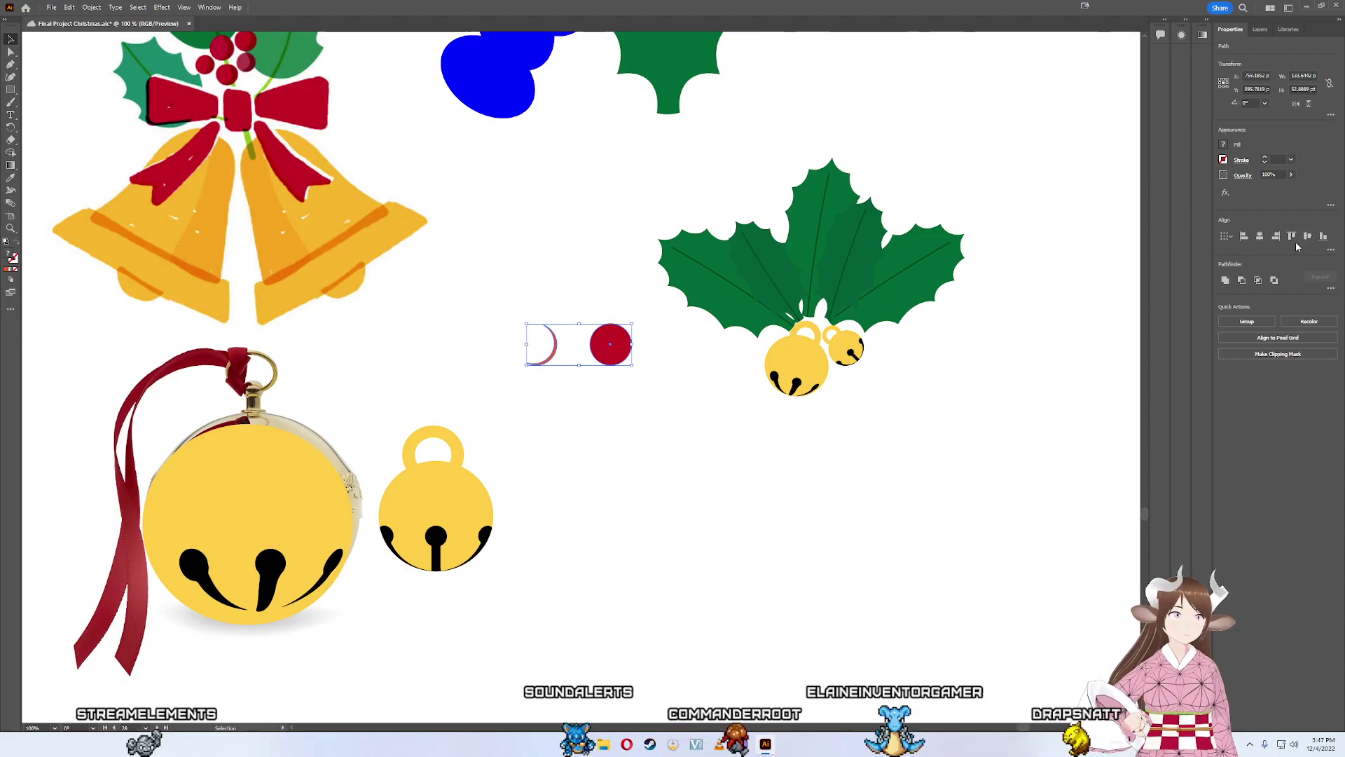
left_click(1276, 236)
left_click(677, 401)
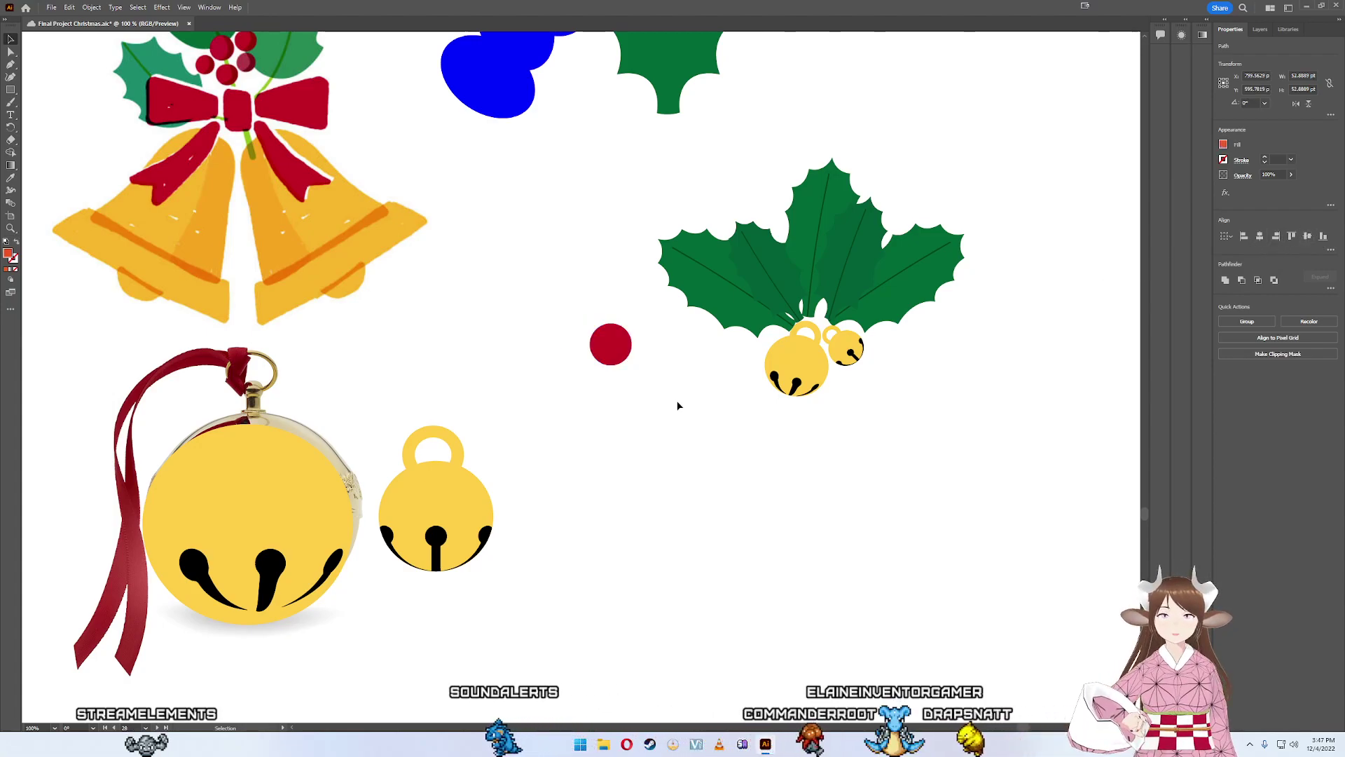
scroll(644, 352, "up", 4)
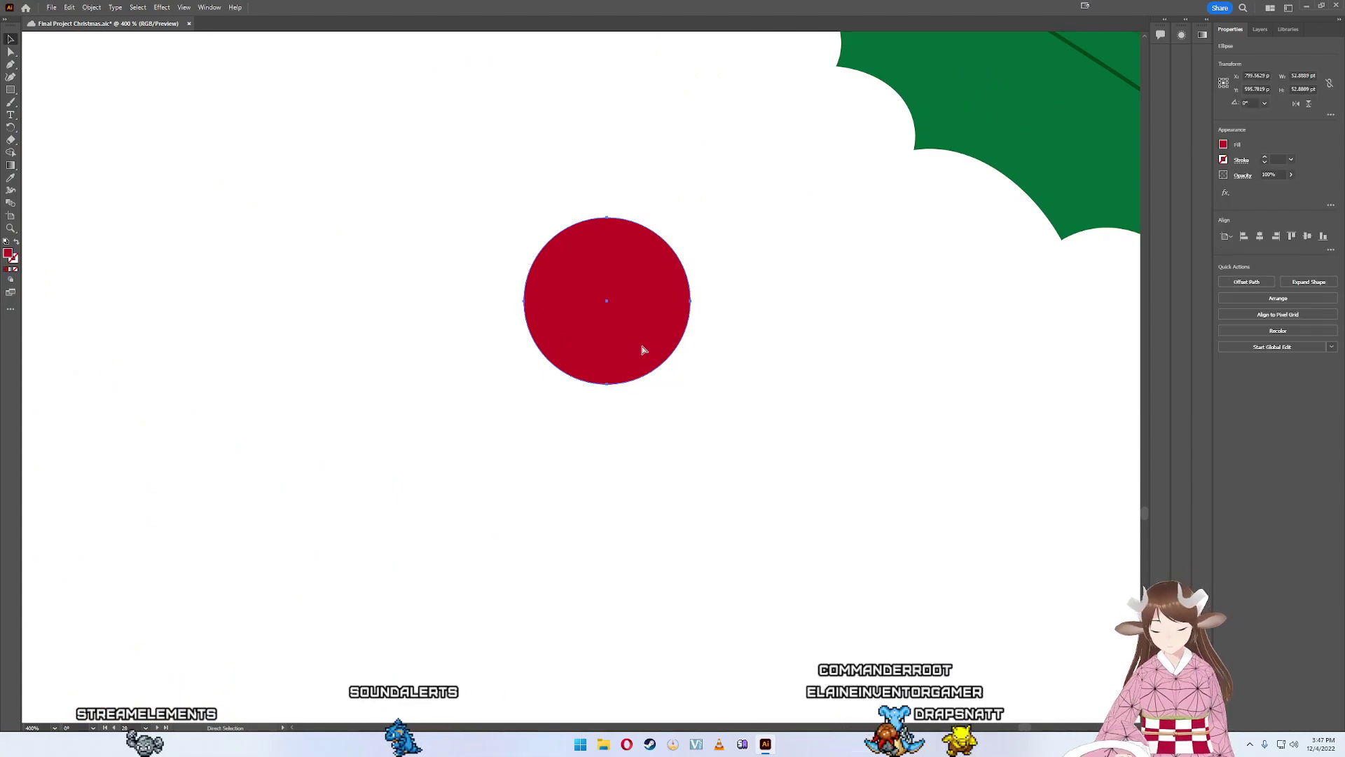
- Copy the circle's red onto the crescent with the Eyedropper
key("a")
left_click(645, 351)
key("v")
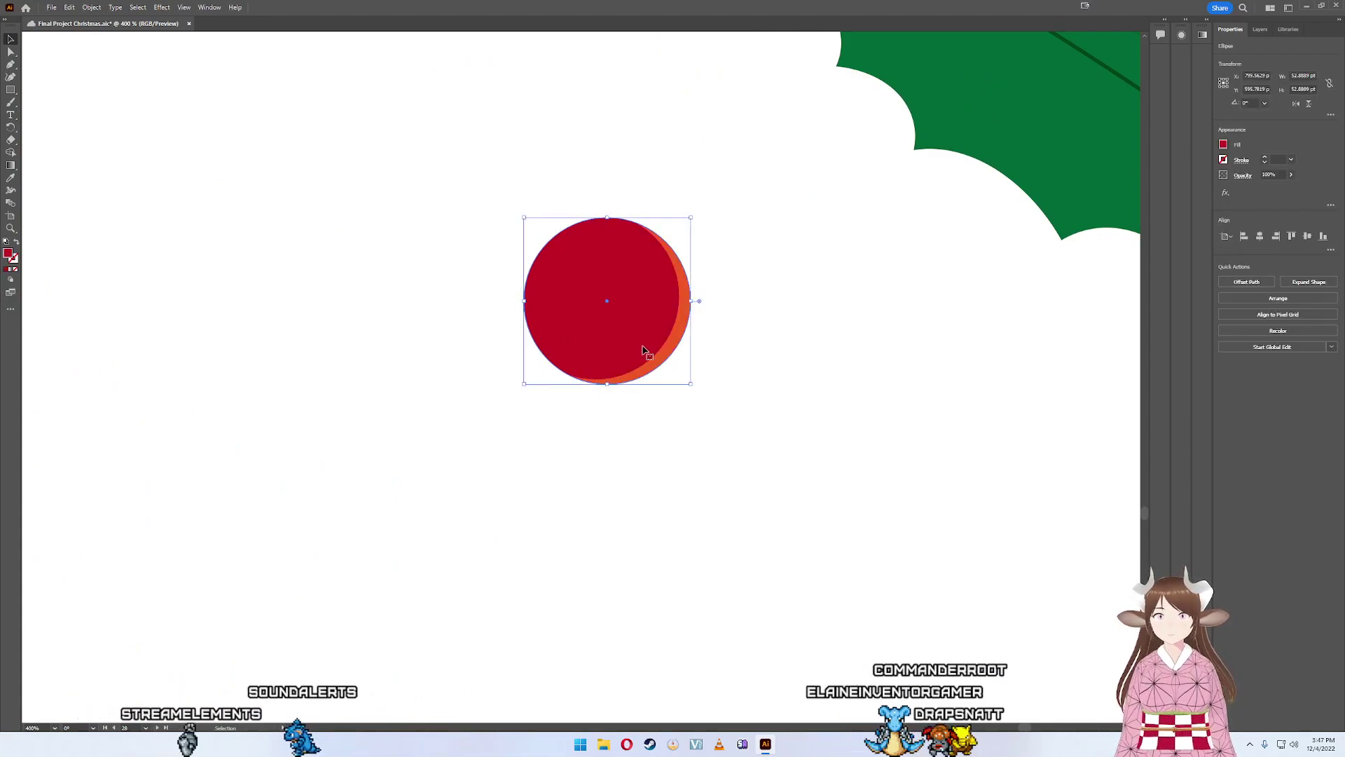
left_click(662, 349)
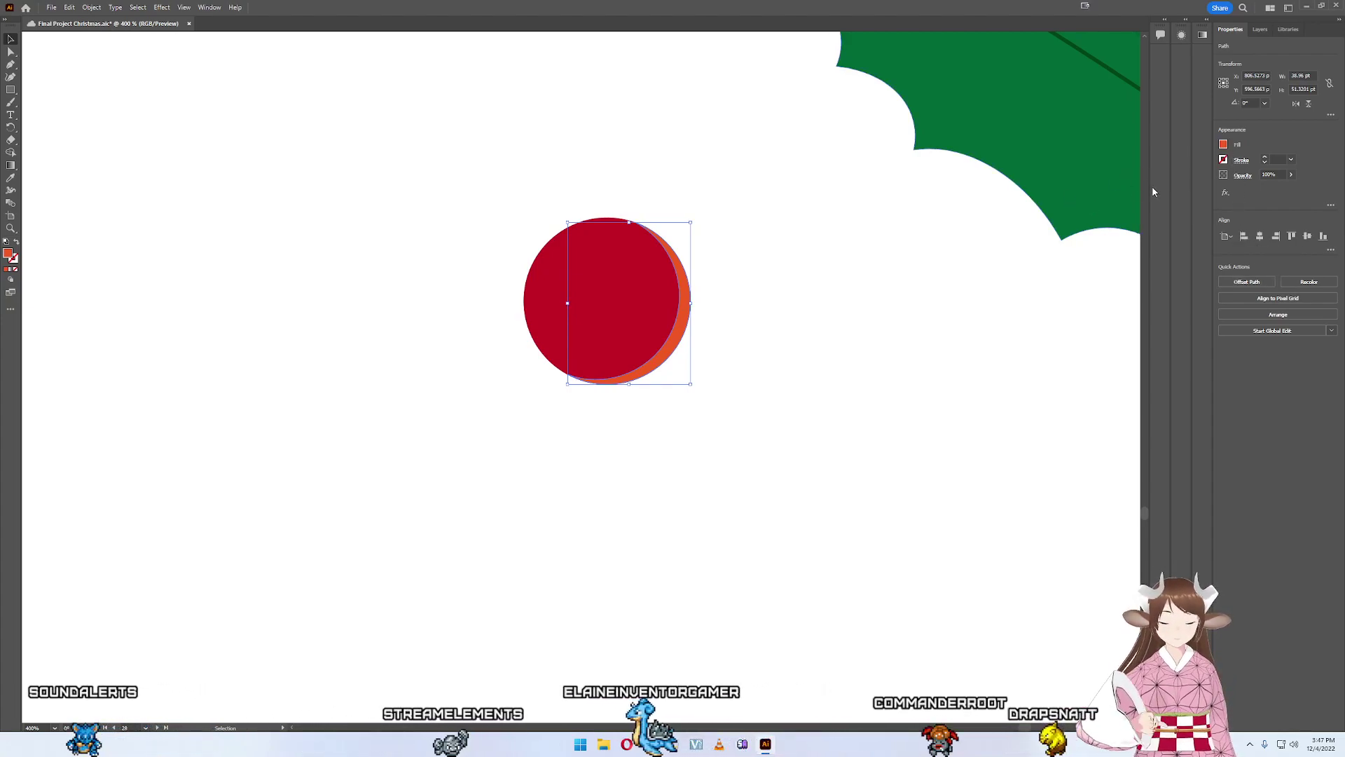
key("i")
left_click(607, 324)
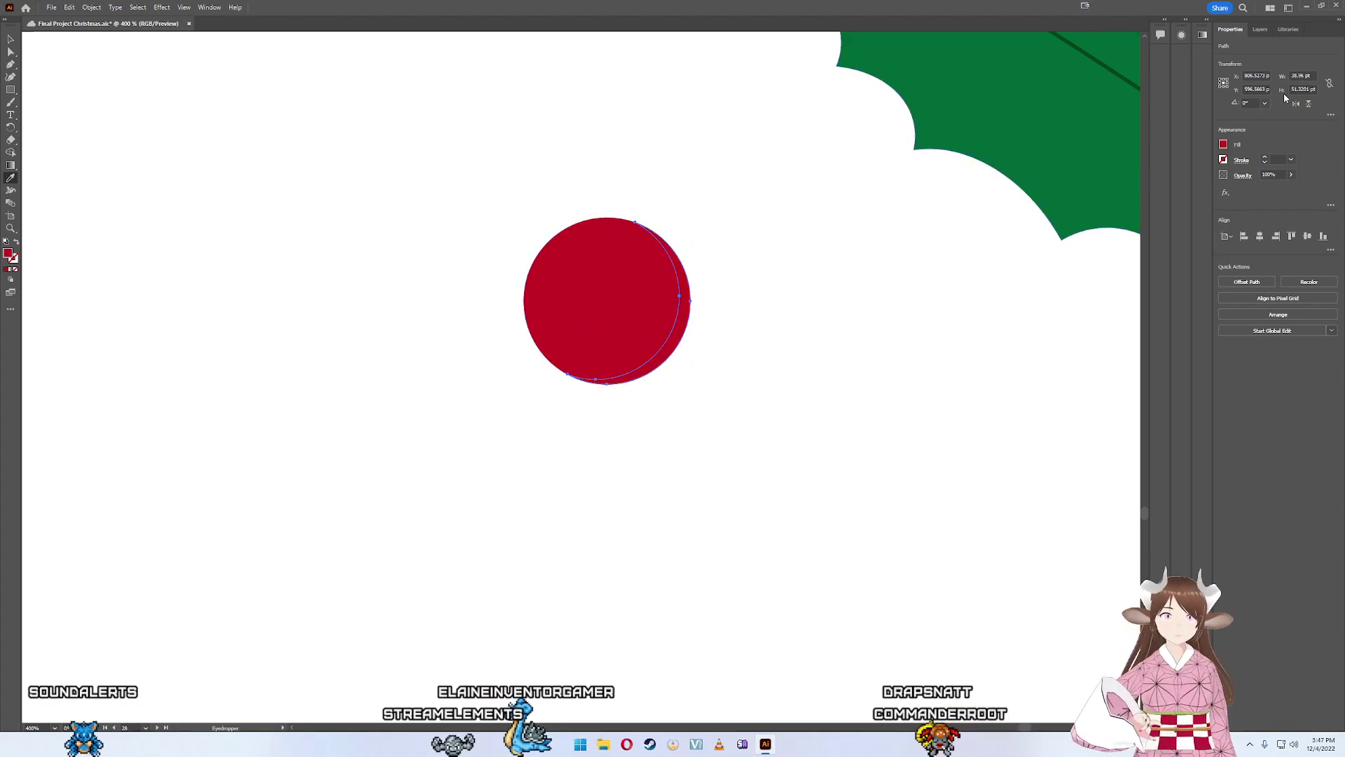
- Snap the crescent's fill to web-safe red CC0033 in the Color Mixer
left_click(1224, 145)
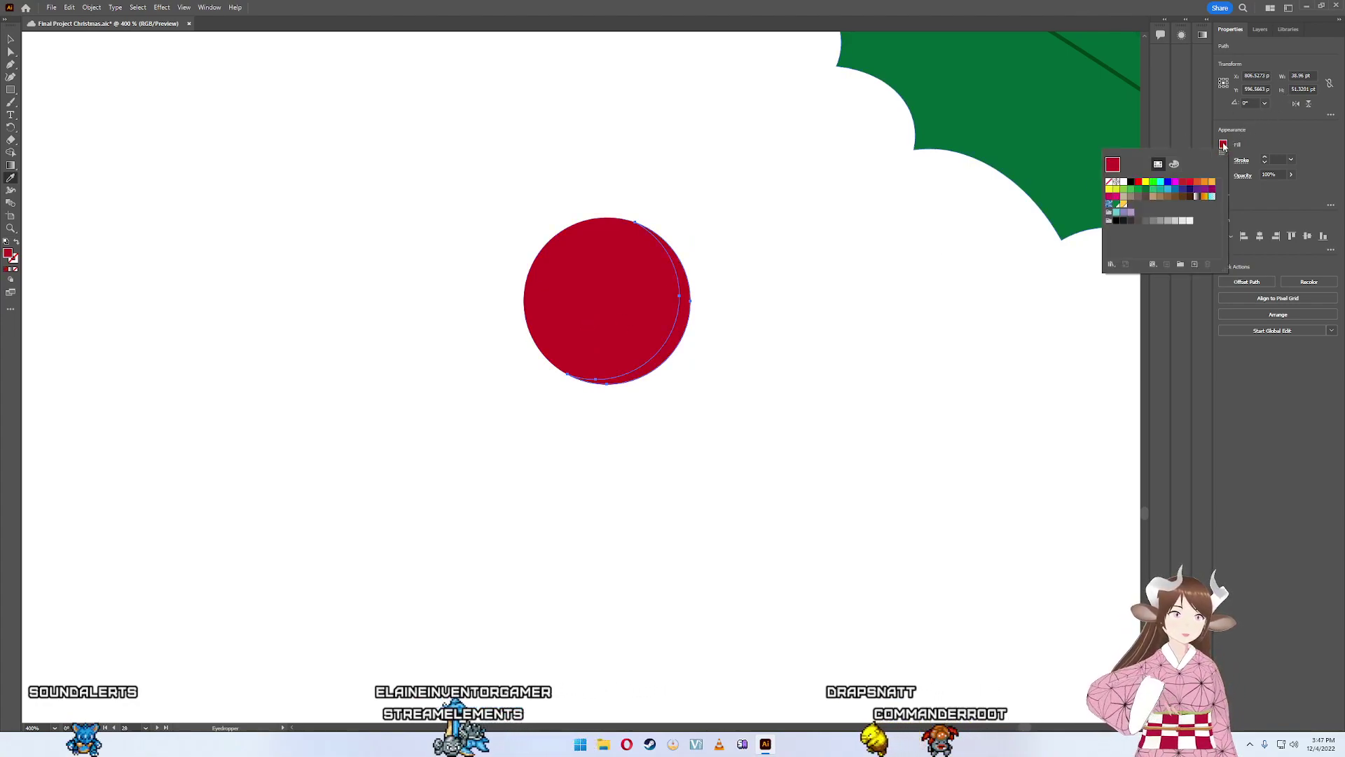
left_click(1175, 165)
left_click(1118, 200)
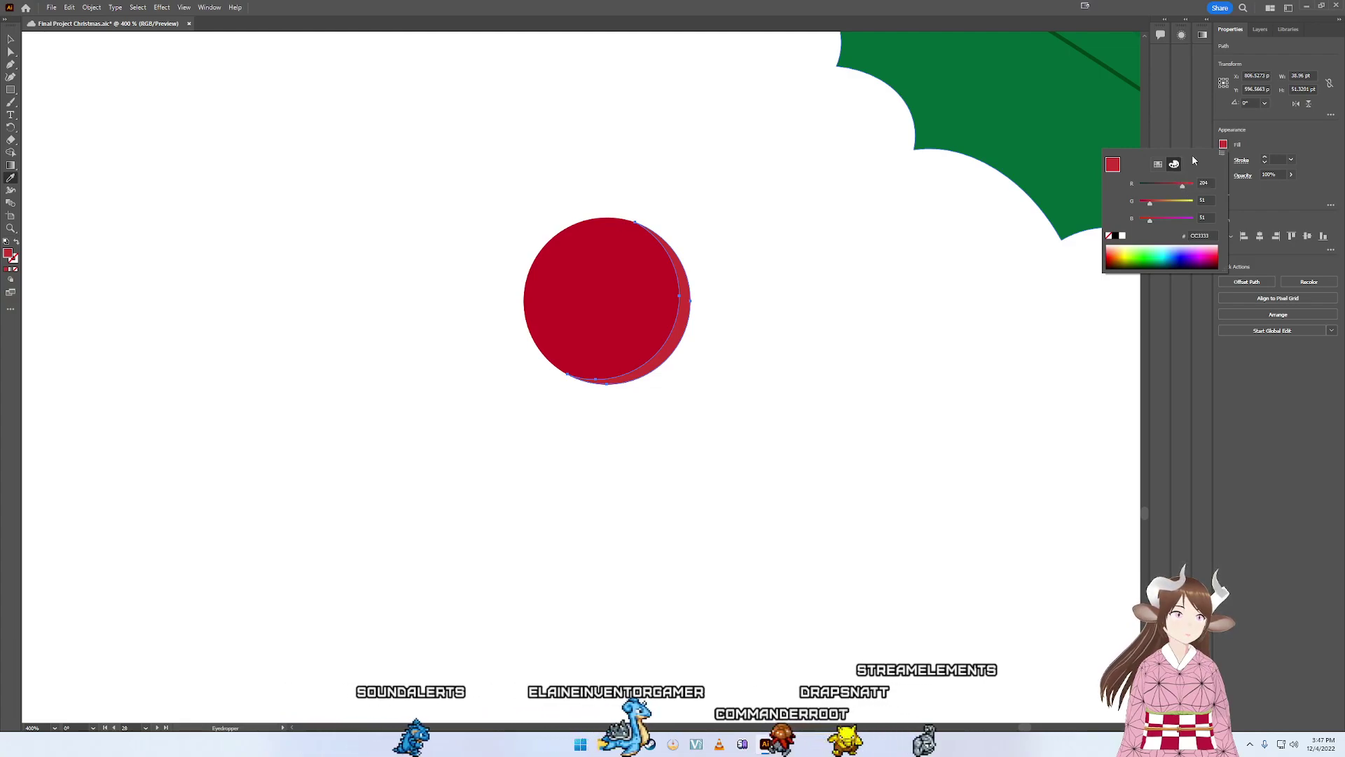
- Try a grey gradient fill on the crescent, then undo back to solid red
left_click(1181, 35)
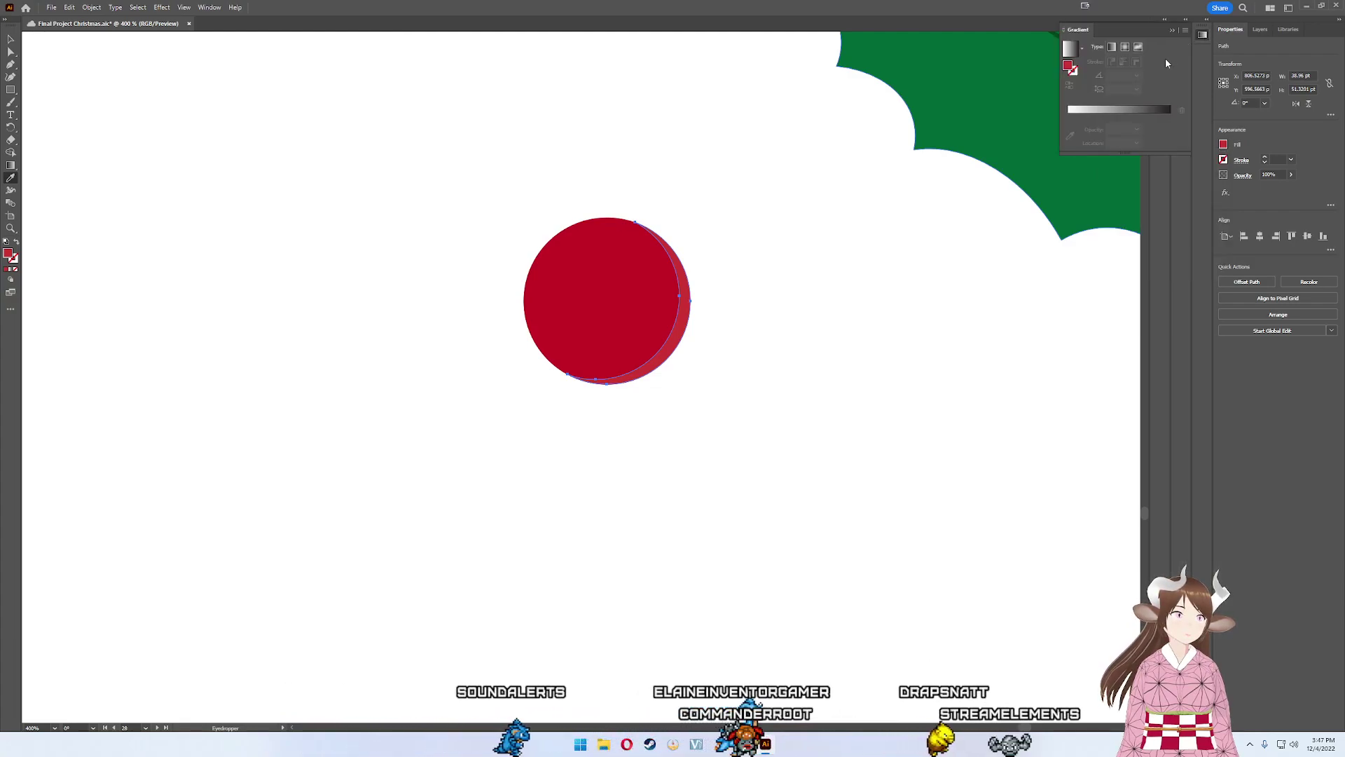
left_click(1145, 109)
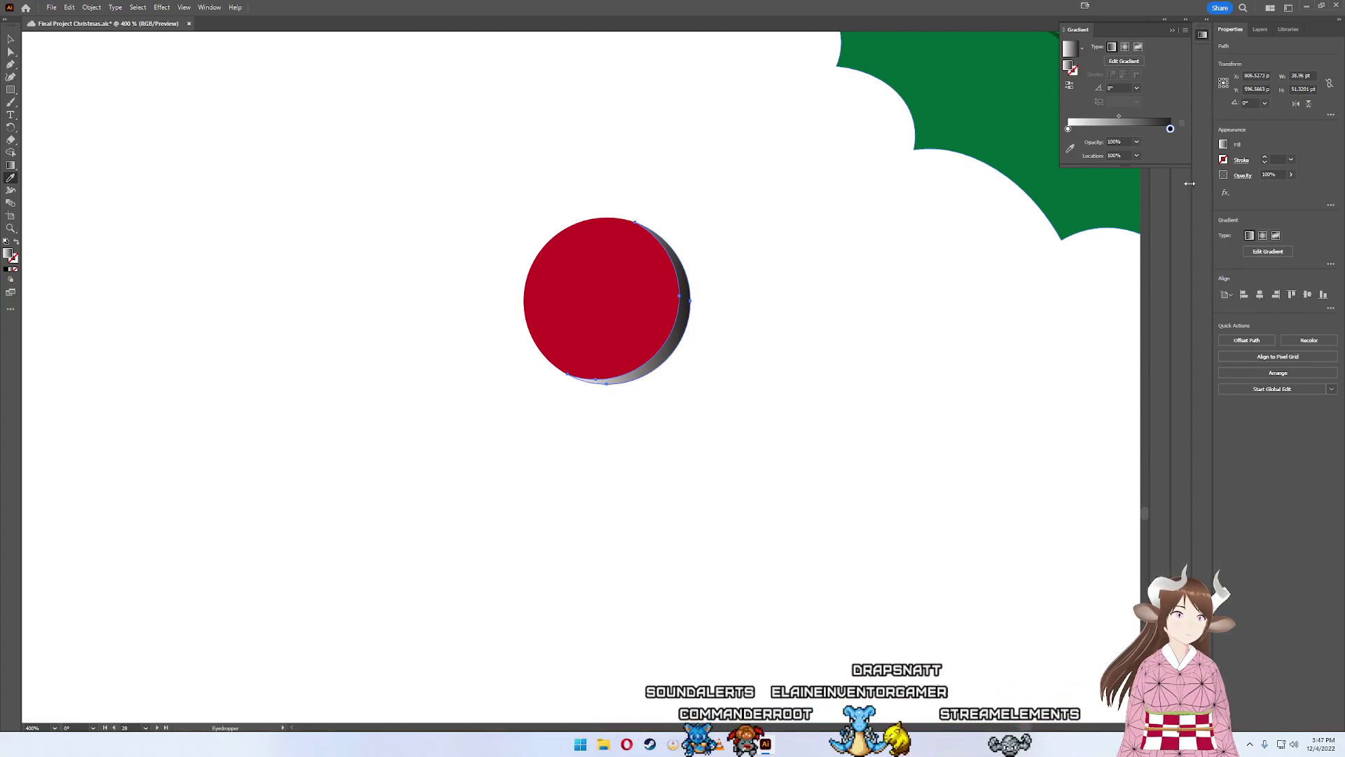
key("i")
key("ctrl+z")
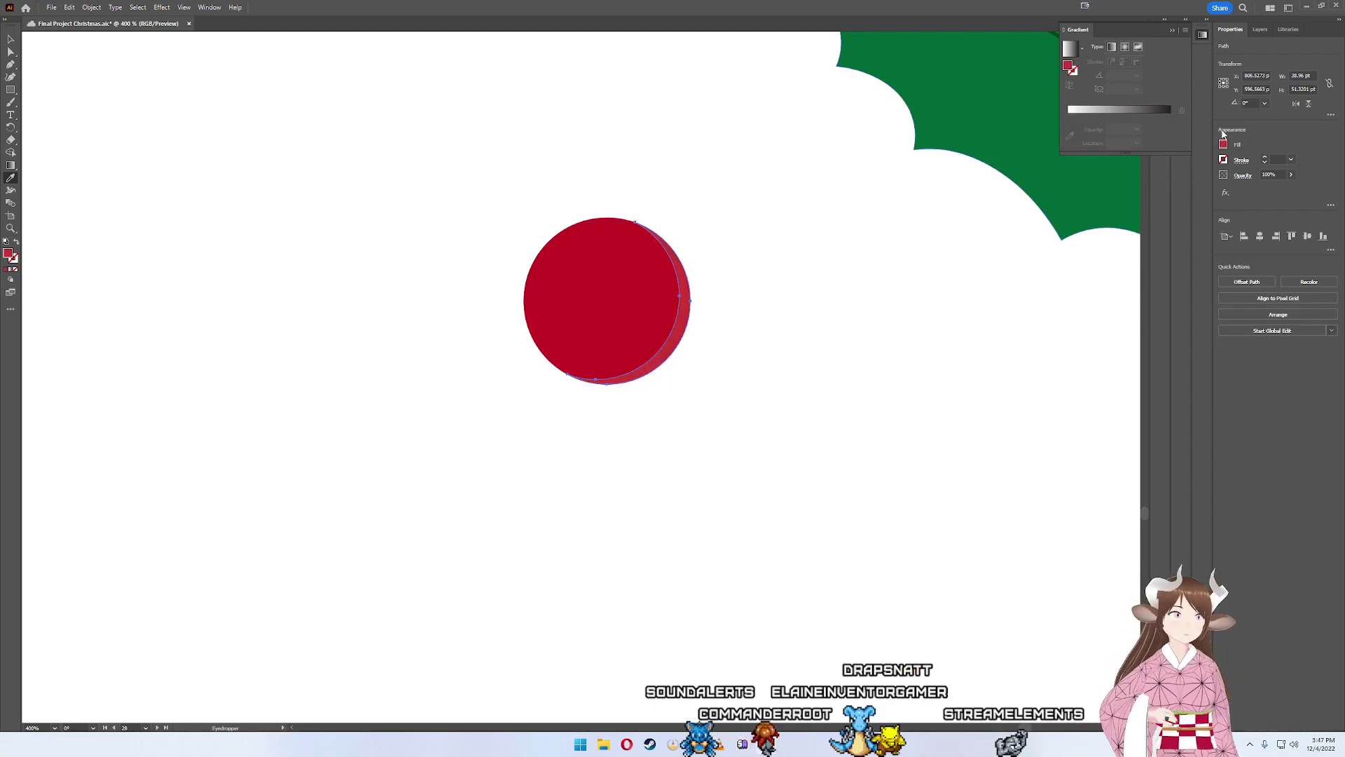
- Float and close the Gradient panel, then expand the Appearance panel showing fill, stroke and opacity
right_click(1207, 21)
key("Escape")
left_click(1207, 21)
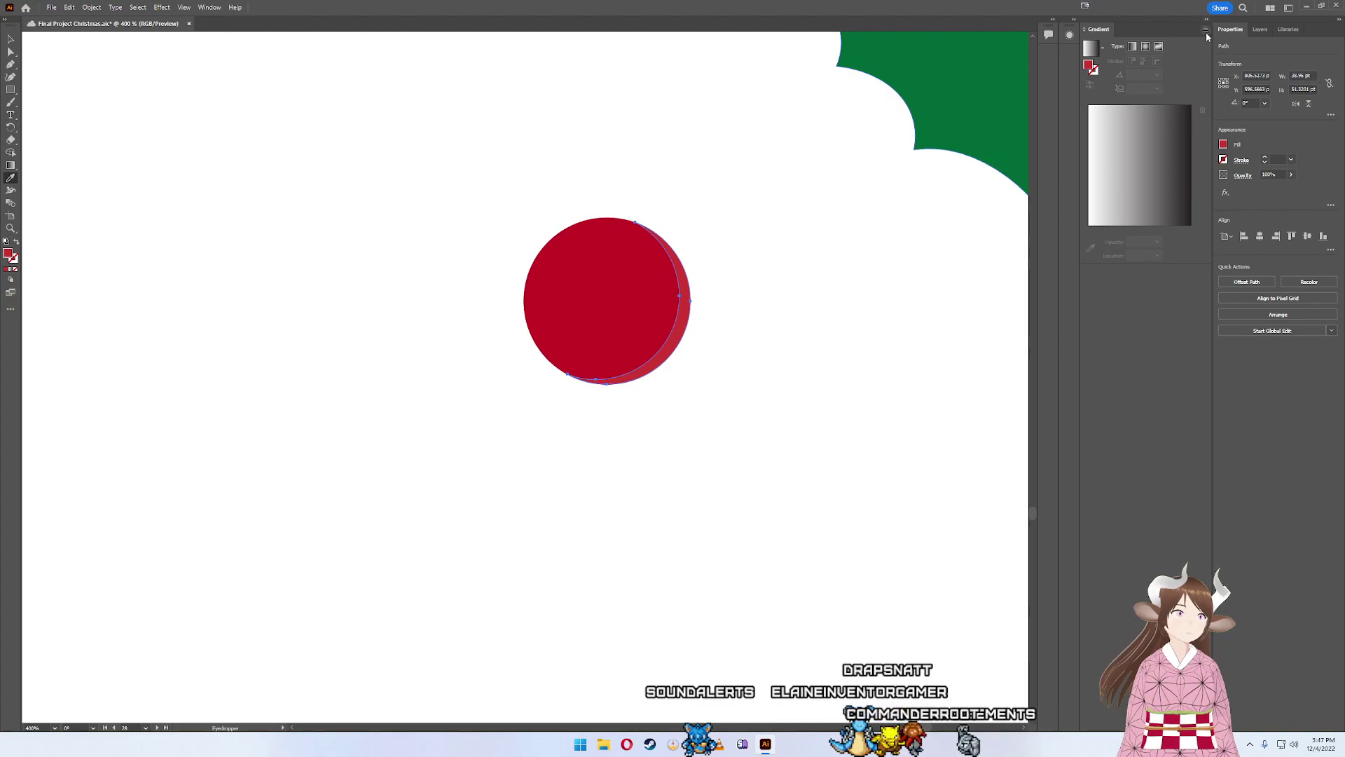
left_click_drag(1187, 33, 1009, 87)
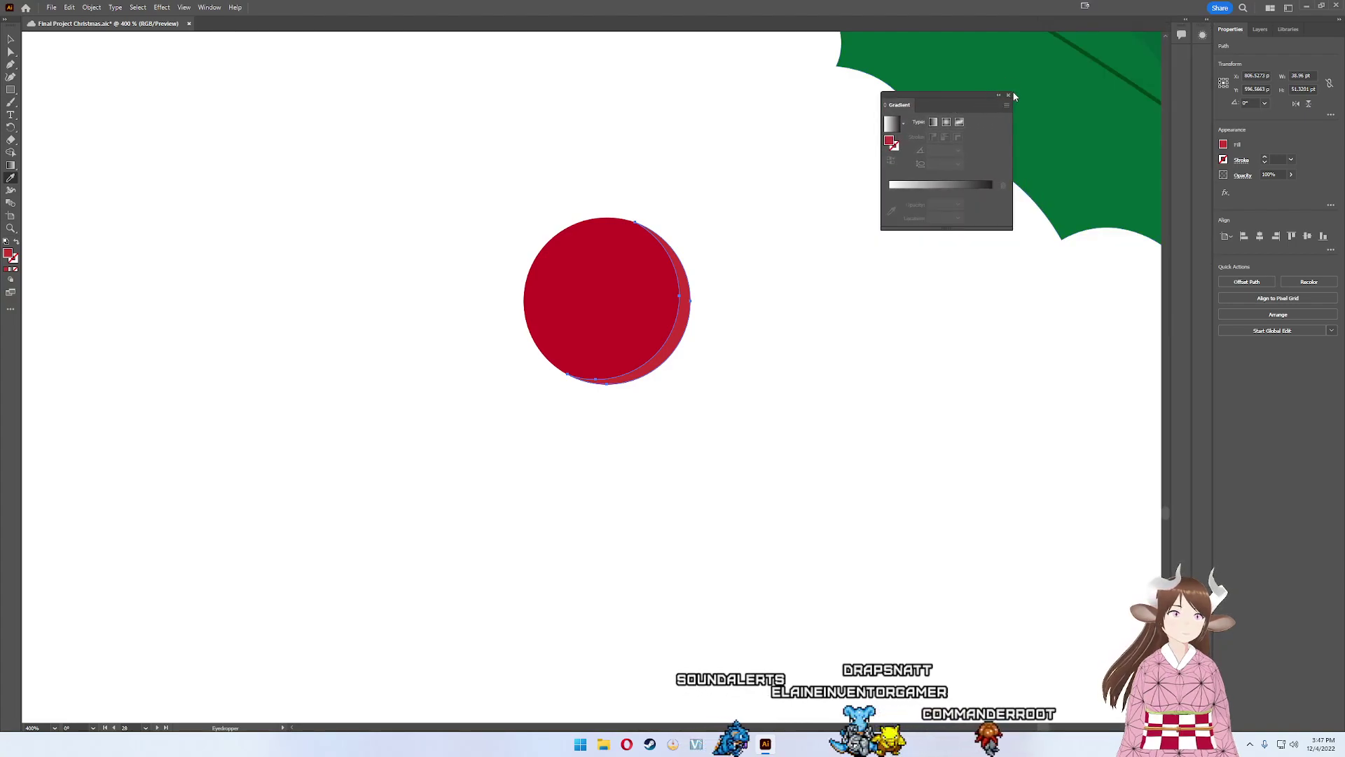
left_click(1009, 97)
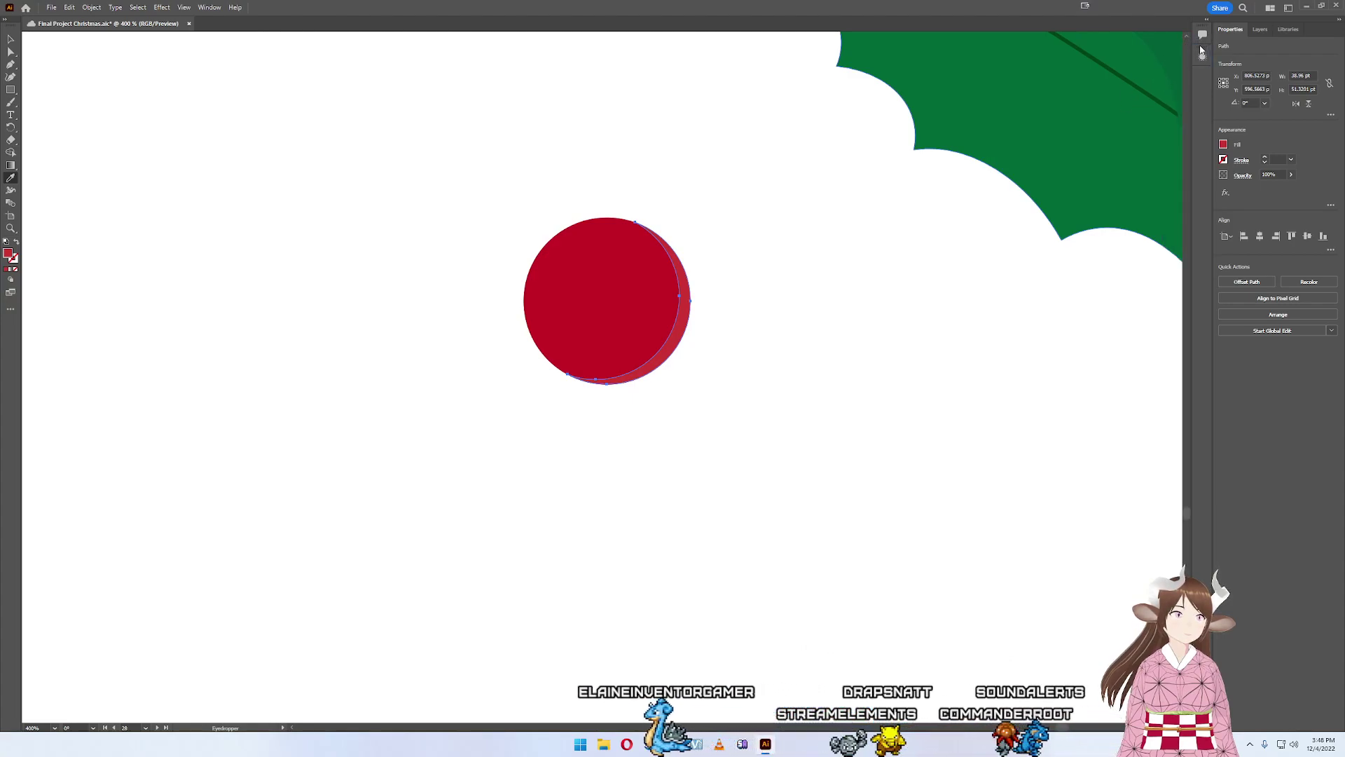
left_click_drag(1203, 55, 1122, 60)
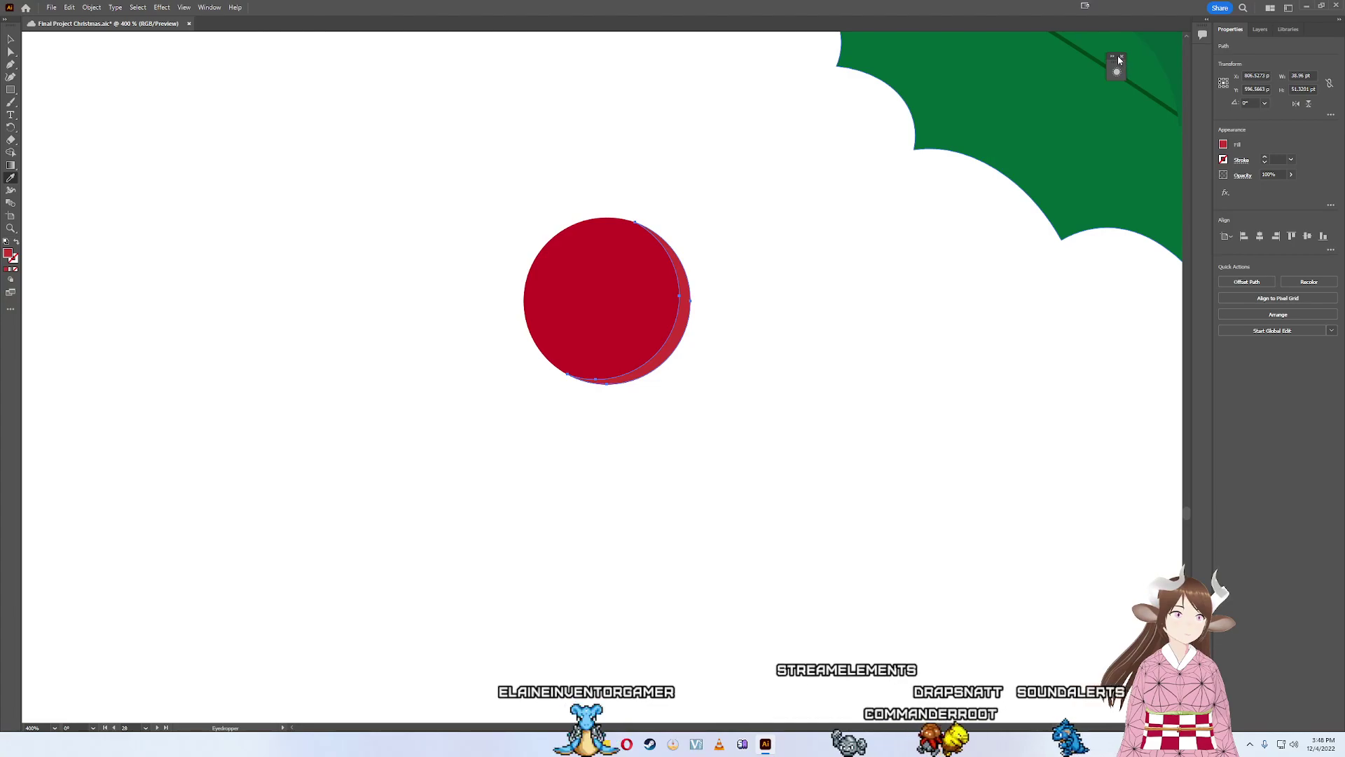
left_click(1114, 60)
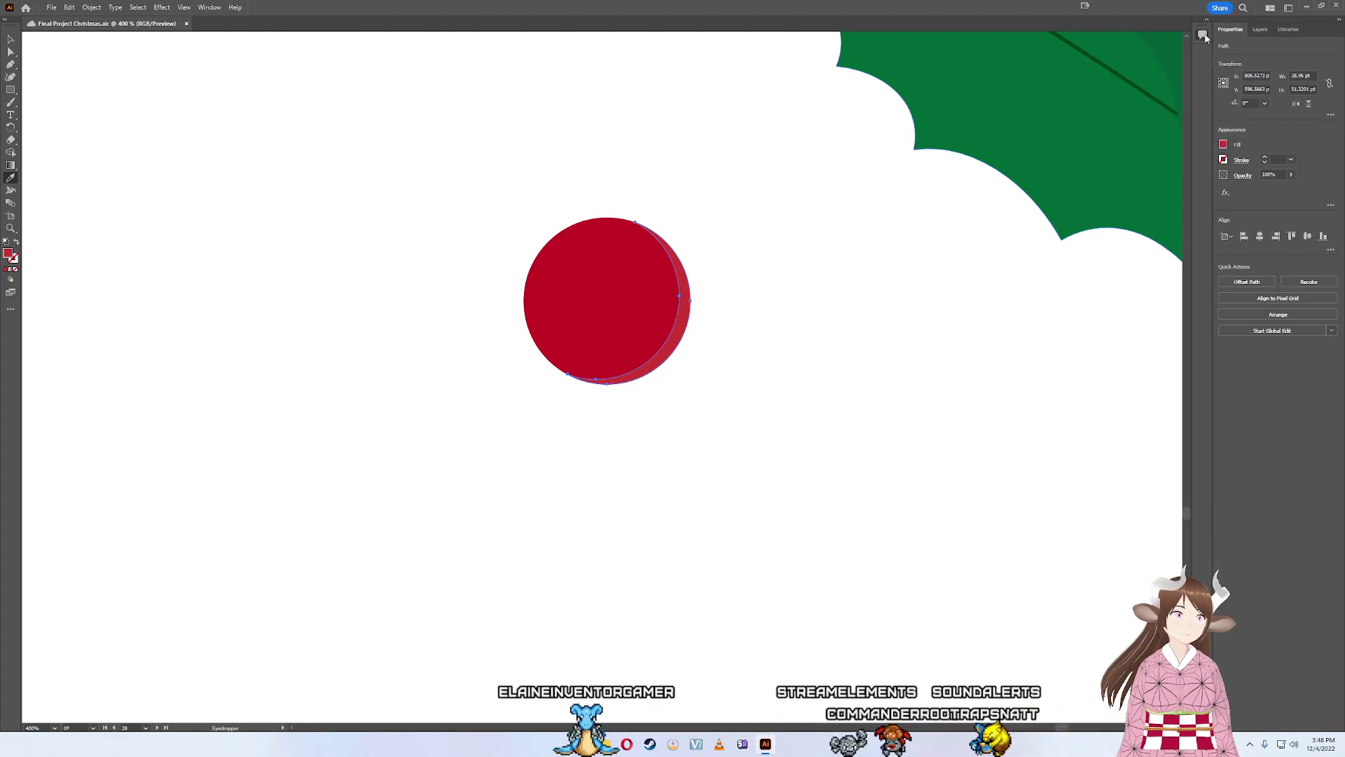
left_click(1203, 36)
- Detach the Comments panel and adjust the red slider of the crescent's fill
left_click_drag(1205, 37, 1065, 111)
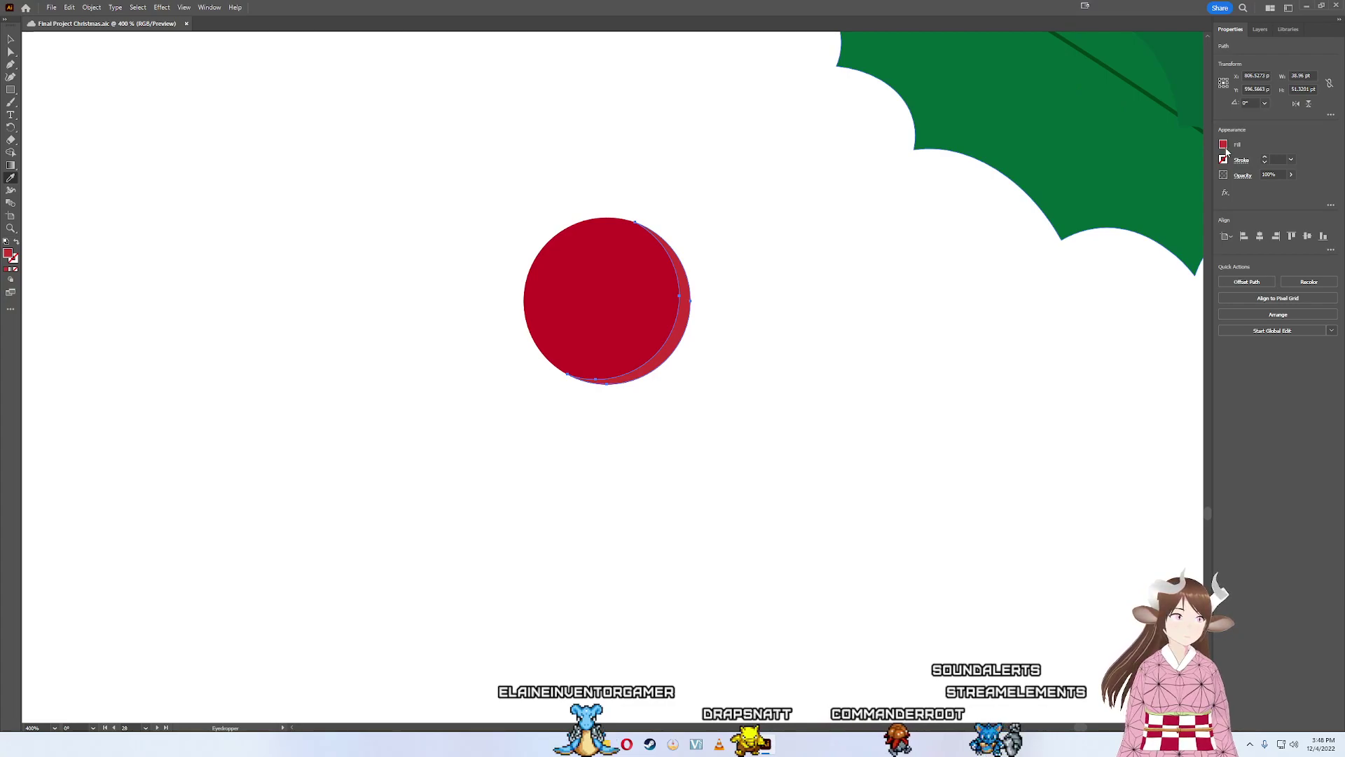
left_click(1224, 145)
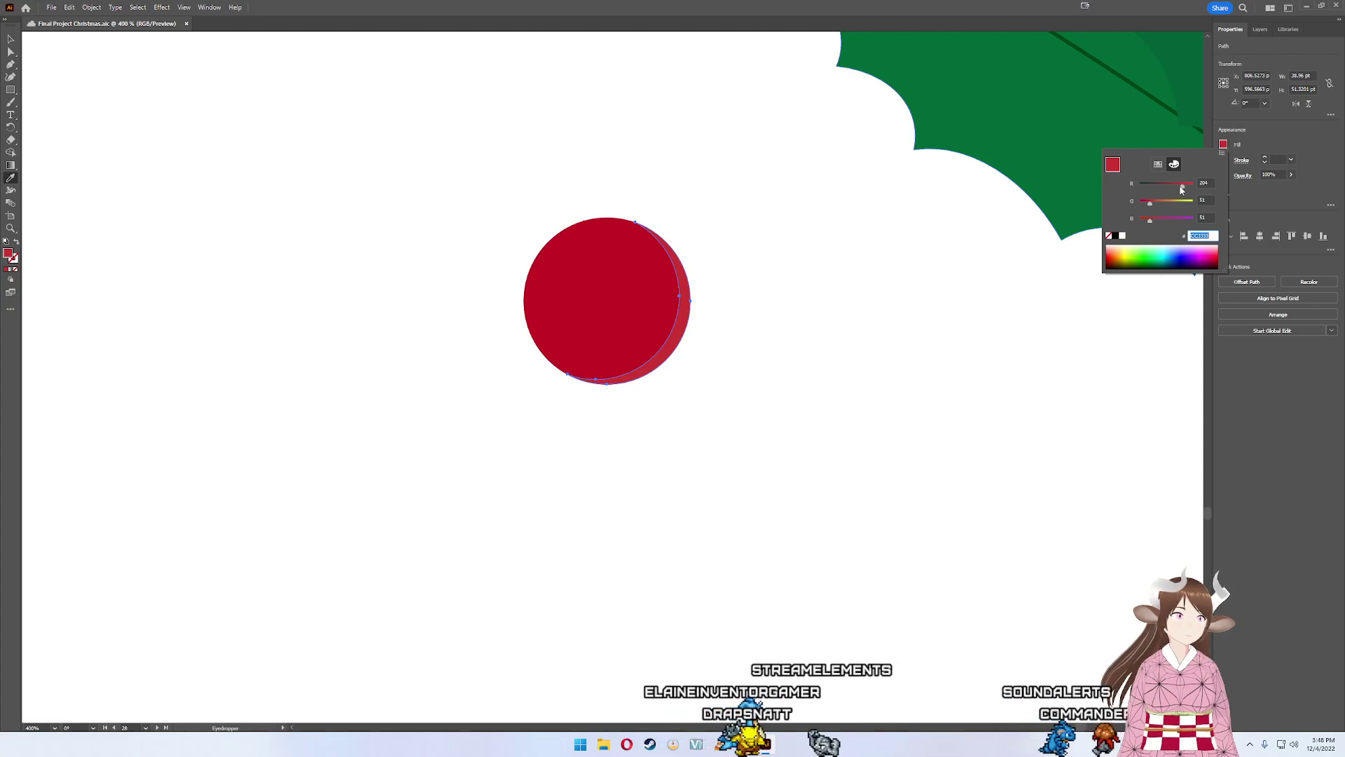
mouse_move(1182, 188)
left_mouse_down()
mouse_move(1142, 190)
mouse_move(1183, 192)
left_mouse_up()
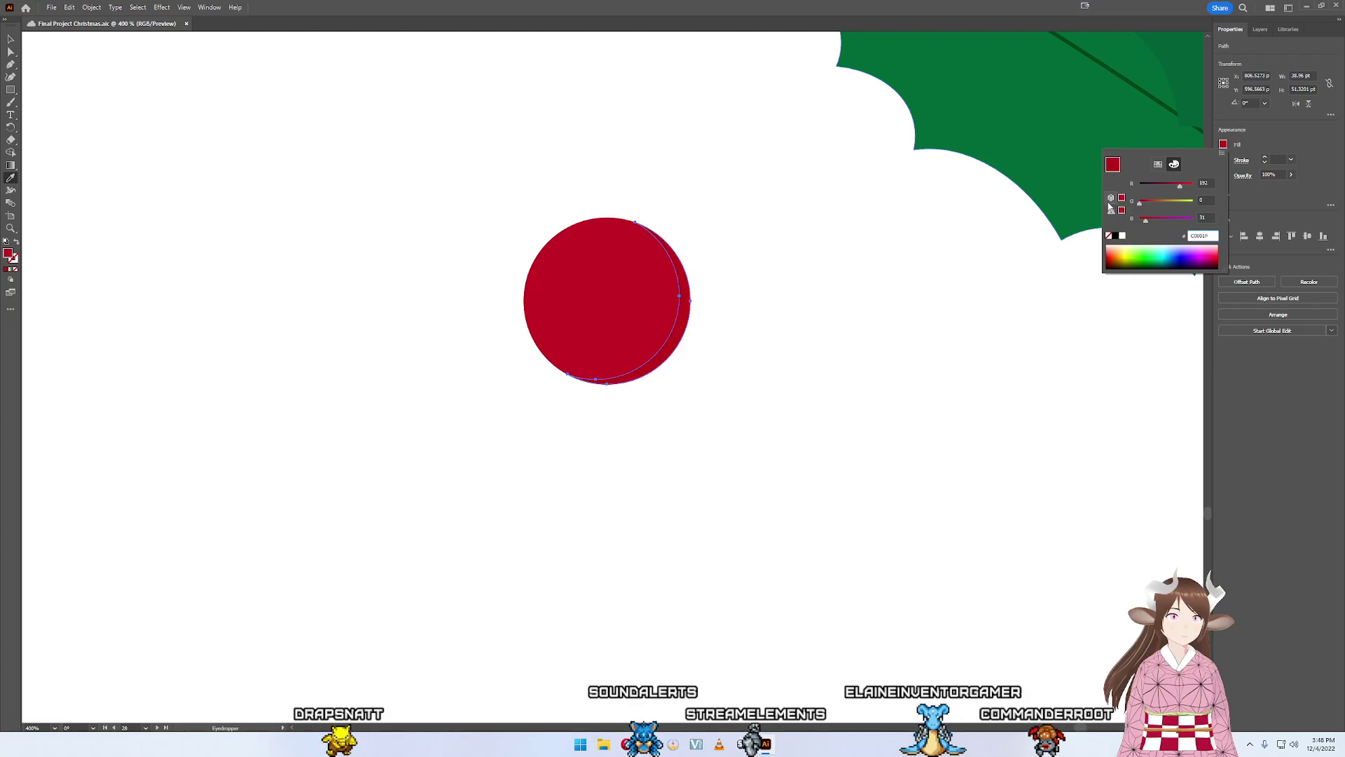
left_click(946, 235)
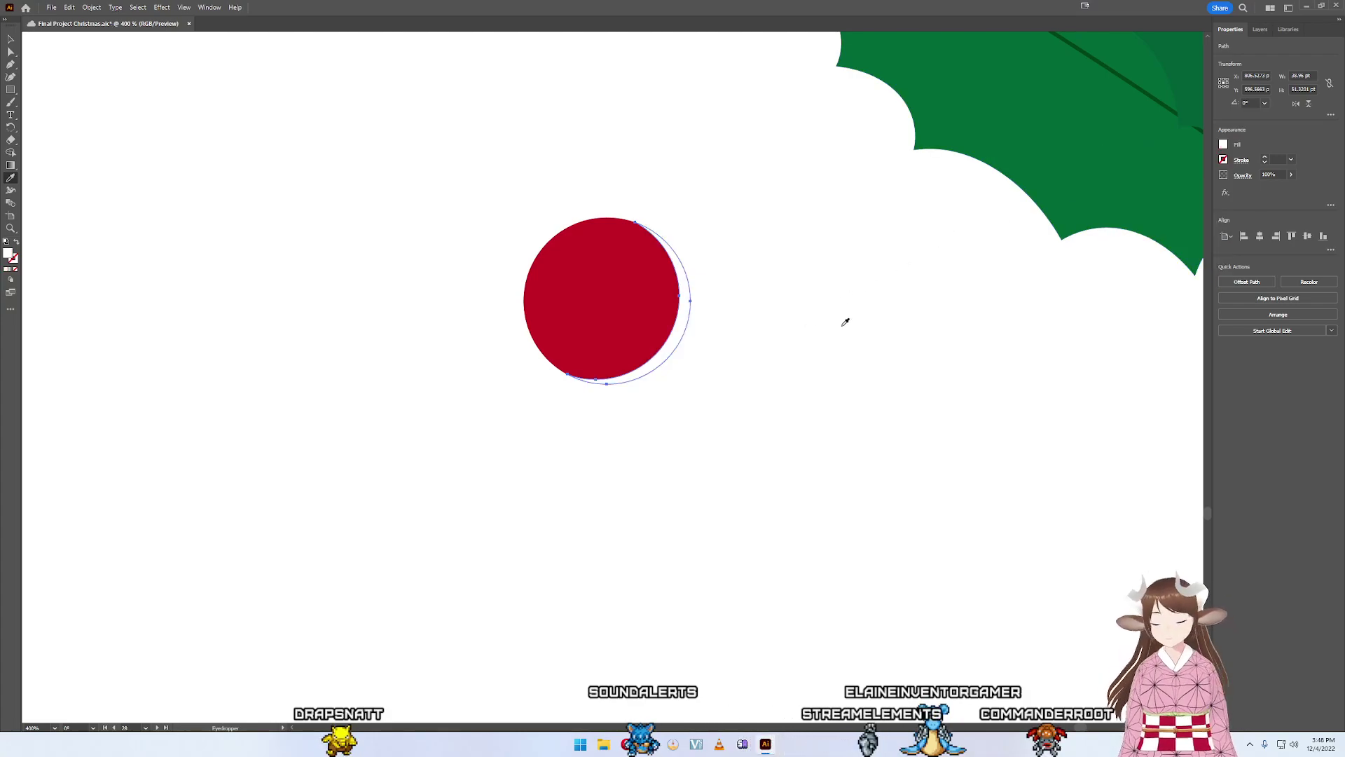
key("ctrl+z")
key("v")
left_click(695, 361)
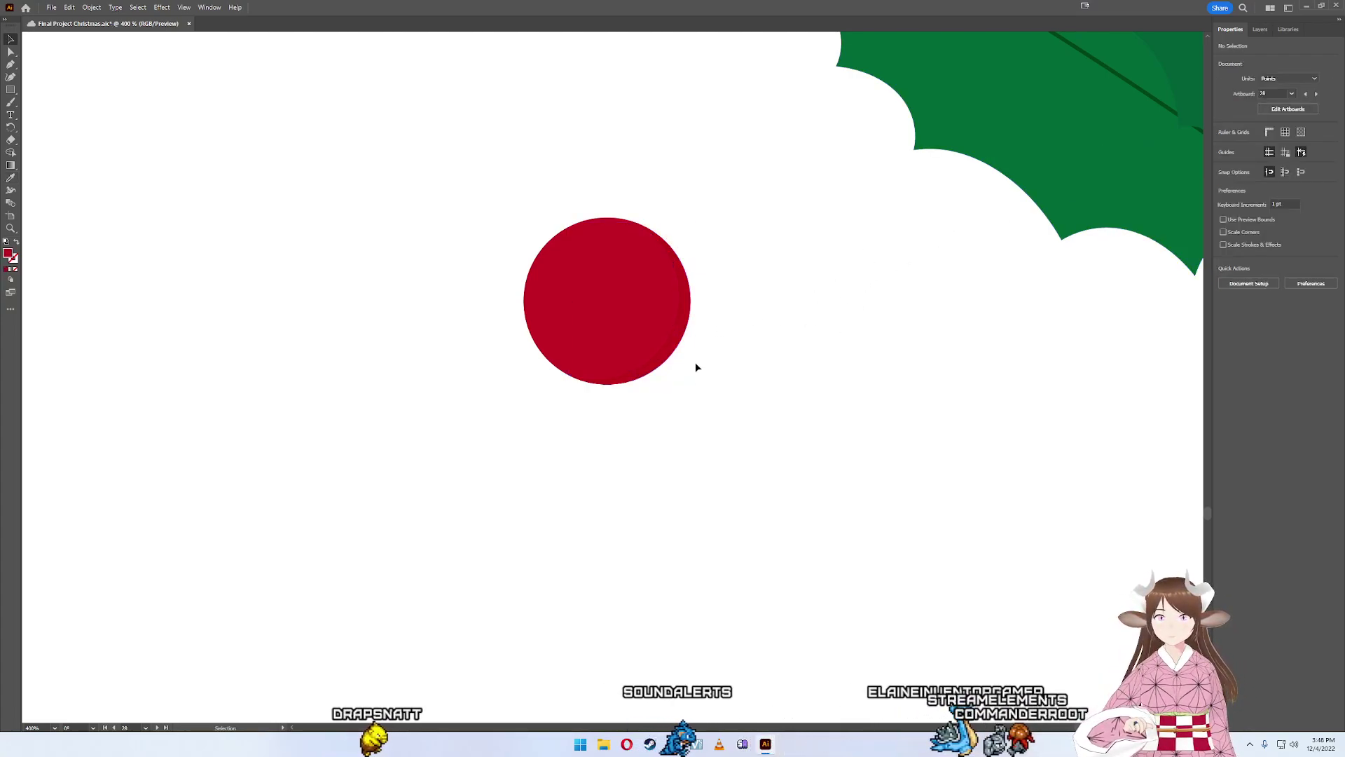
- Remove the blue from the inner circle's fill, making it red C00000
scroll(688, 329, "up", 2)
scroll(687, 324, "up", 1)
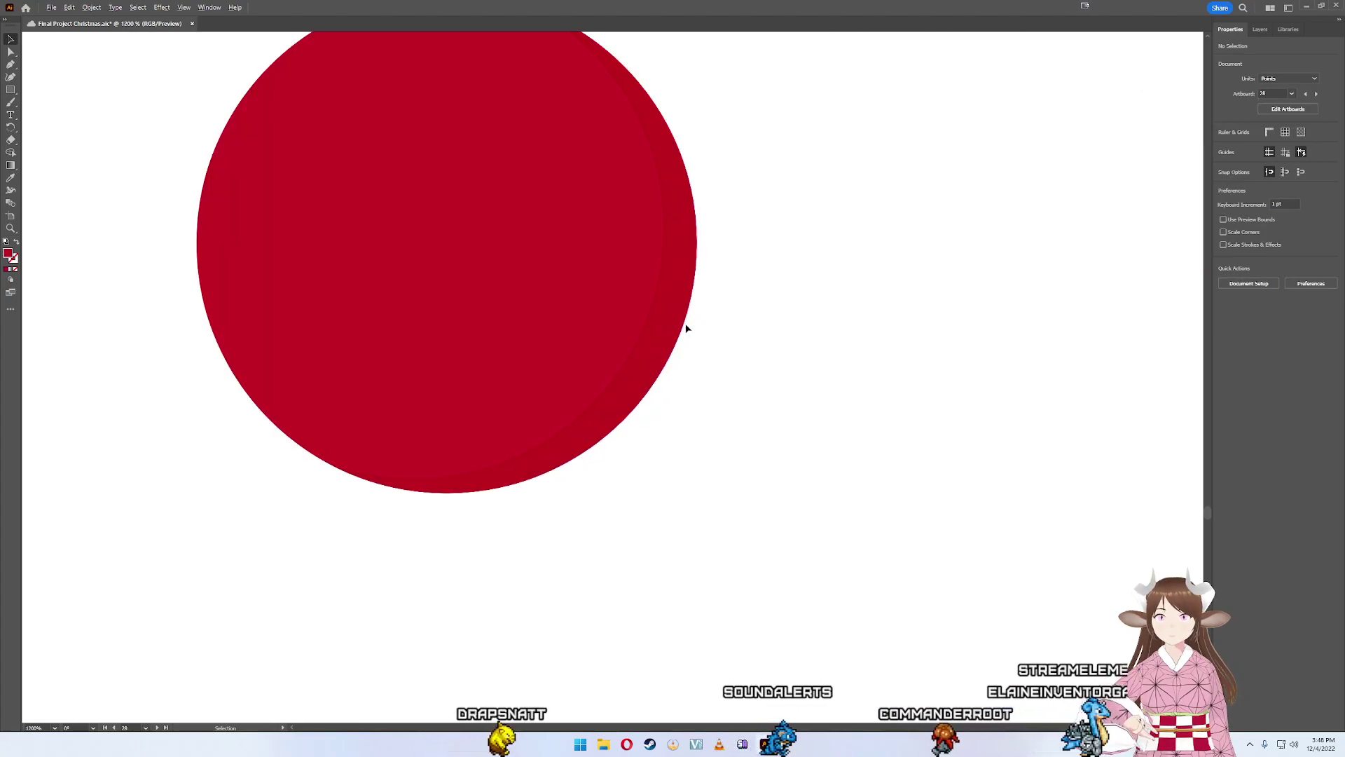
left_click(684, 319)
scroll(676, 319, "down", 2)
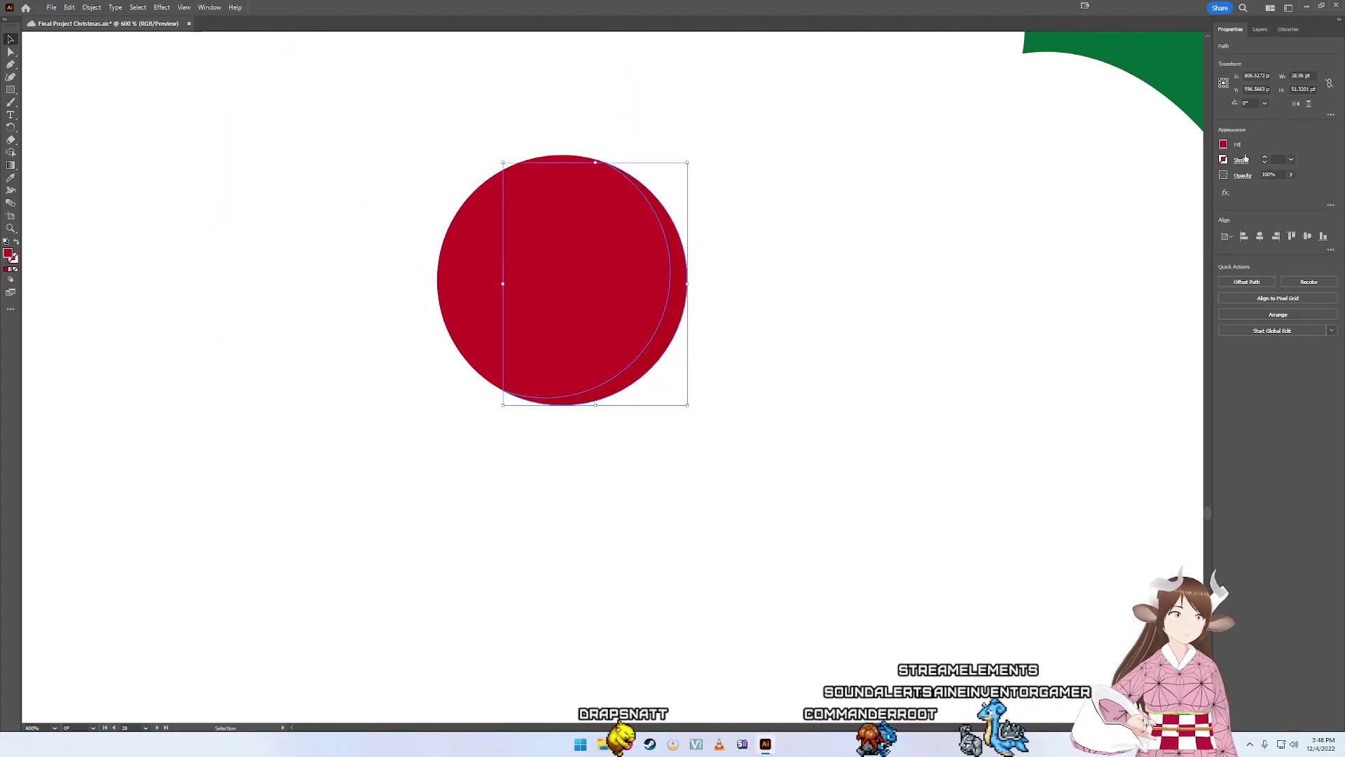
left_click(1223, 145)
left_click_drag(1154, 220, 1137, 220)
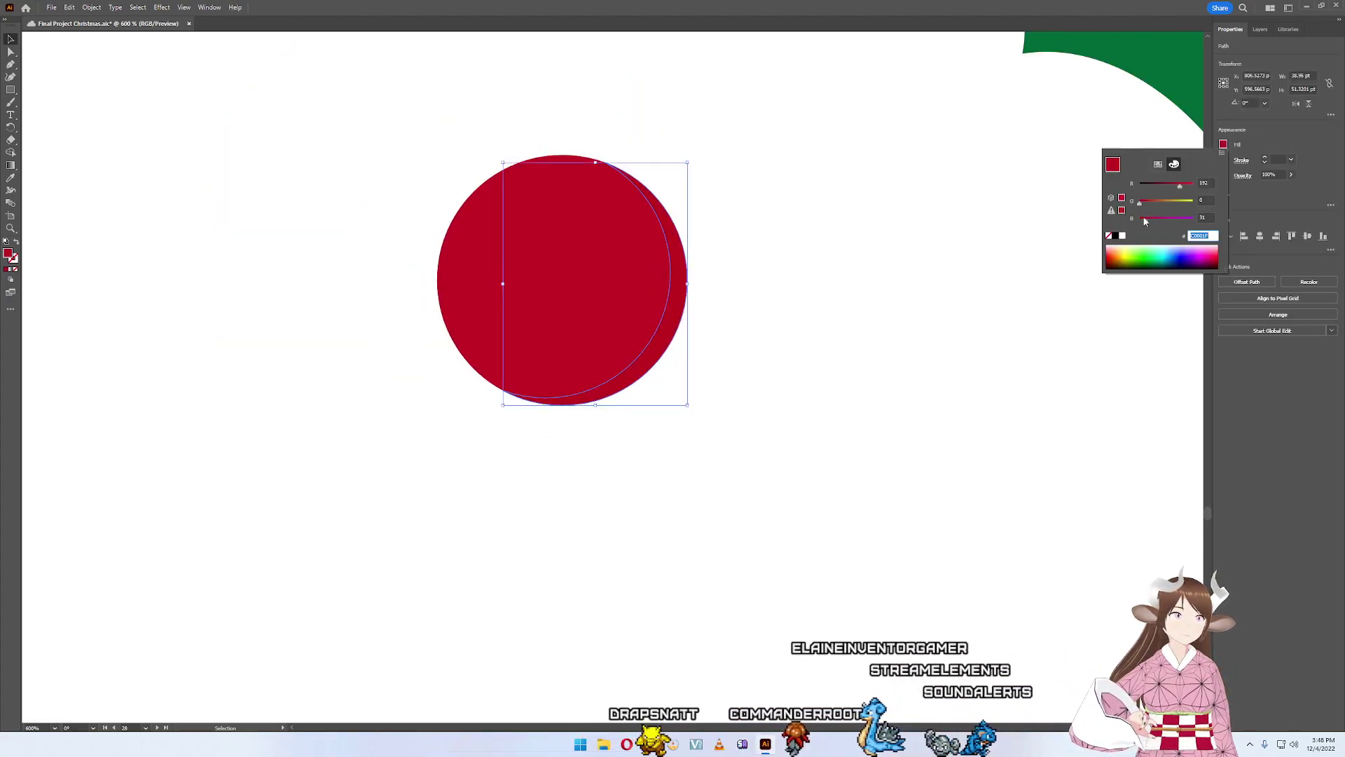
left_click(930, 304)
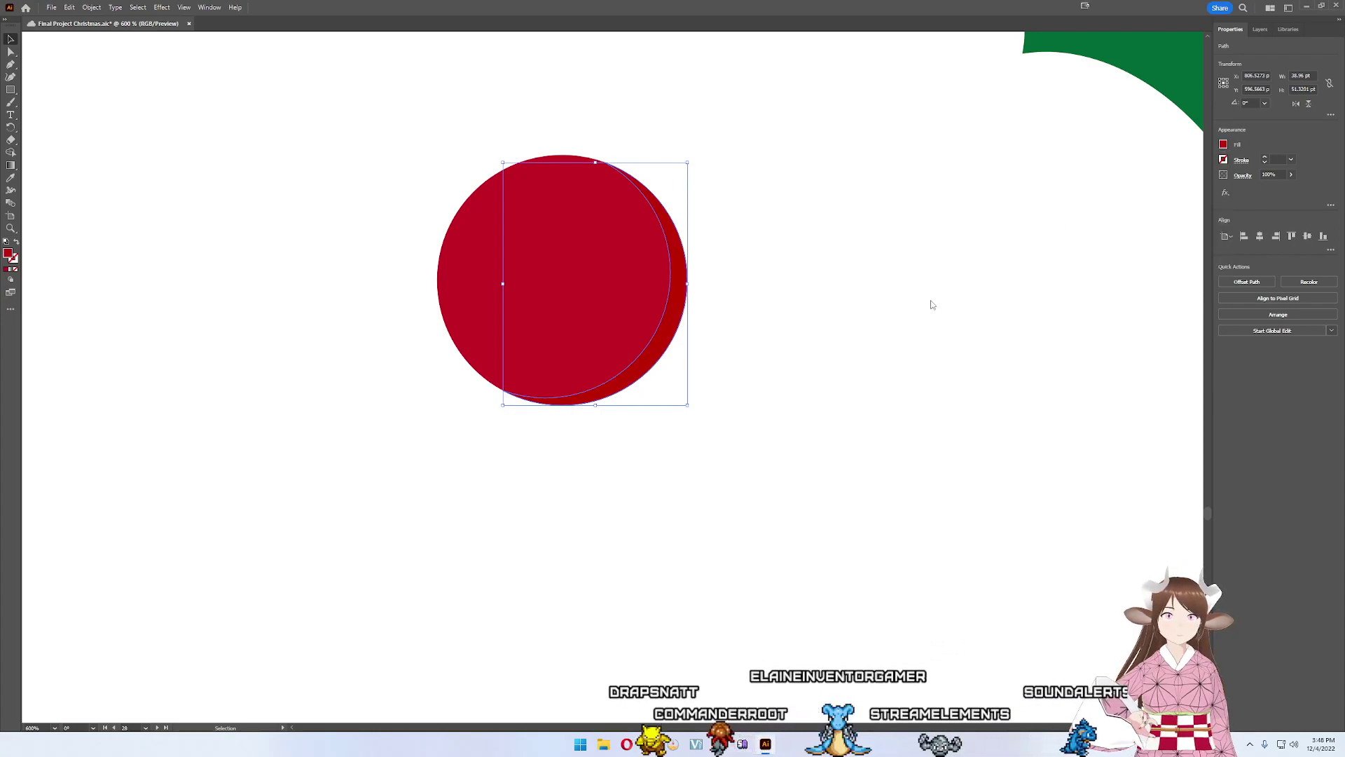
- Retune the berry circle's red fill value and confirm the colour settings
scroll(774, 350, "down", 2)
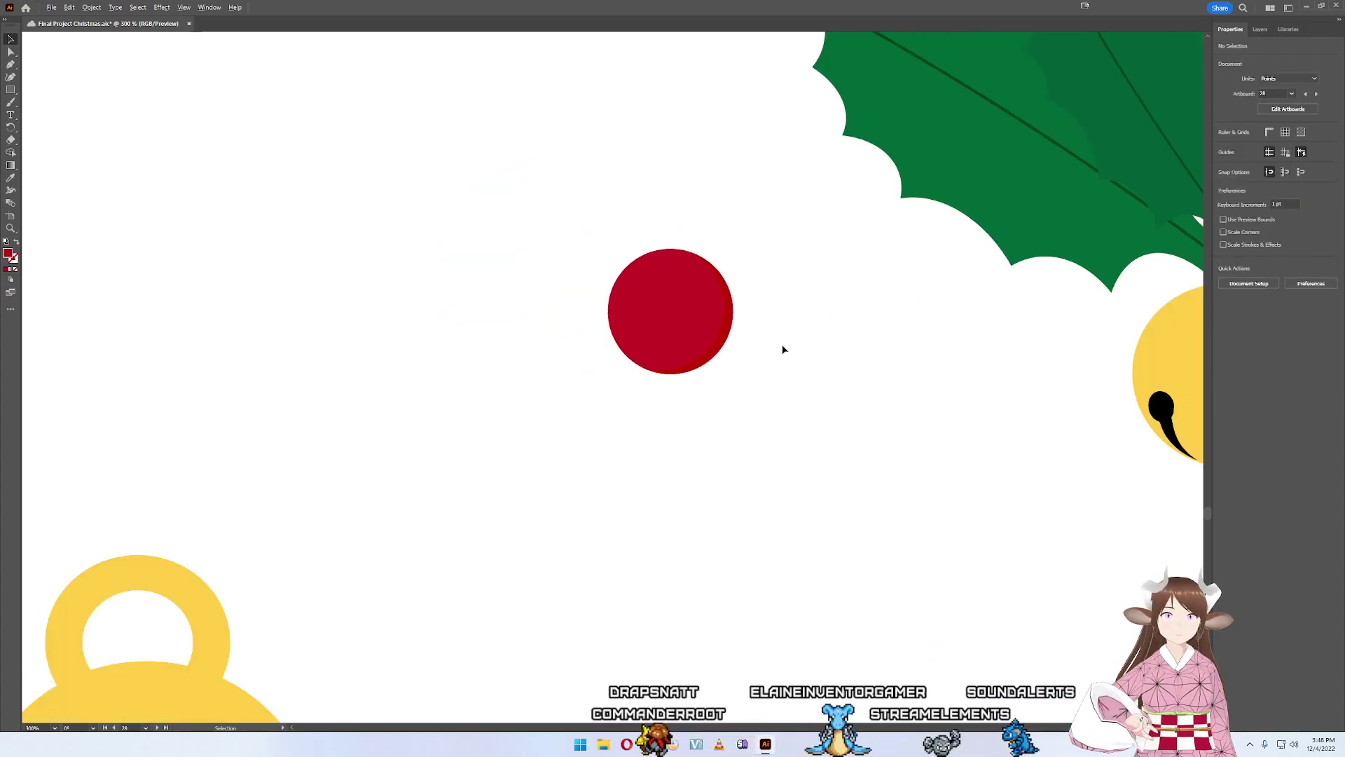
left_click(679, 365)
left_click(878, 361)
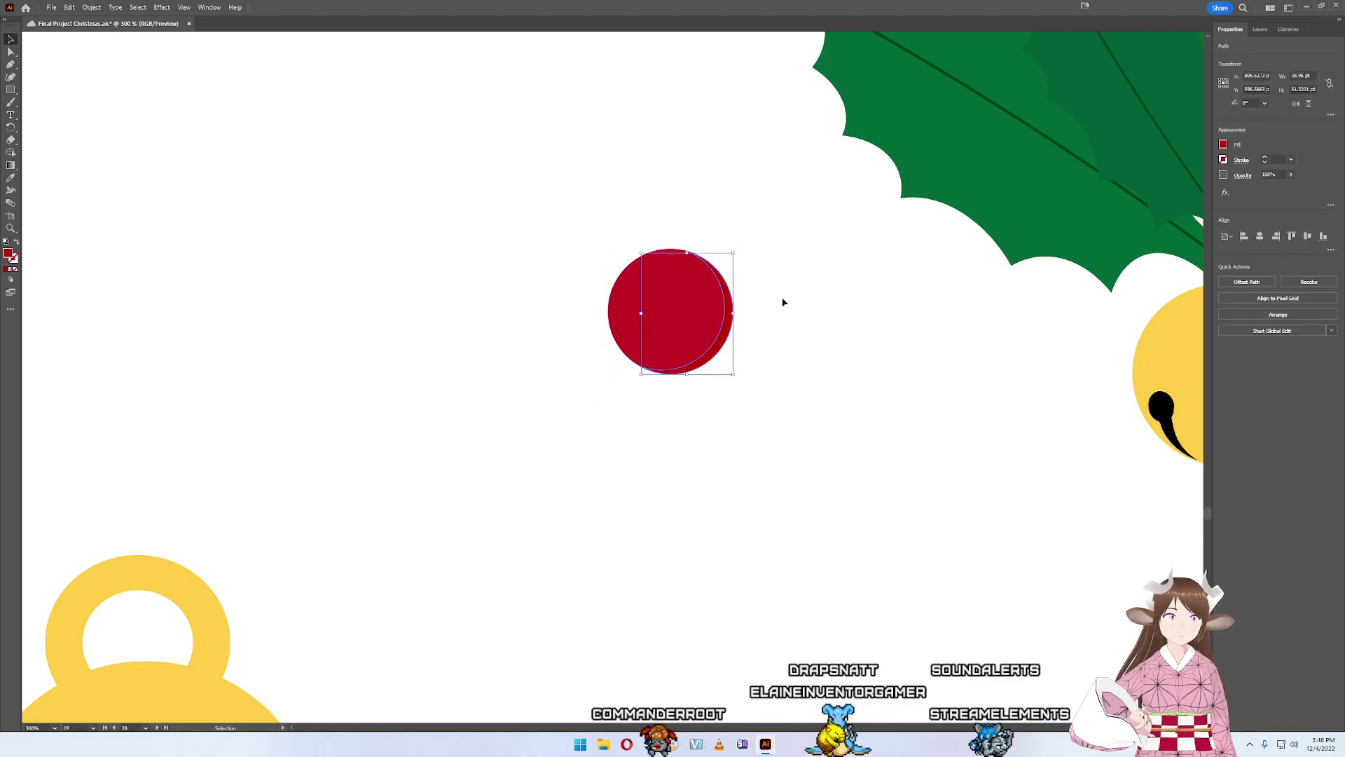
left_click(1223, 145)
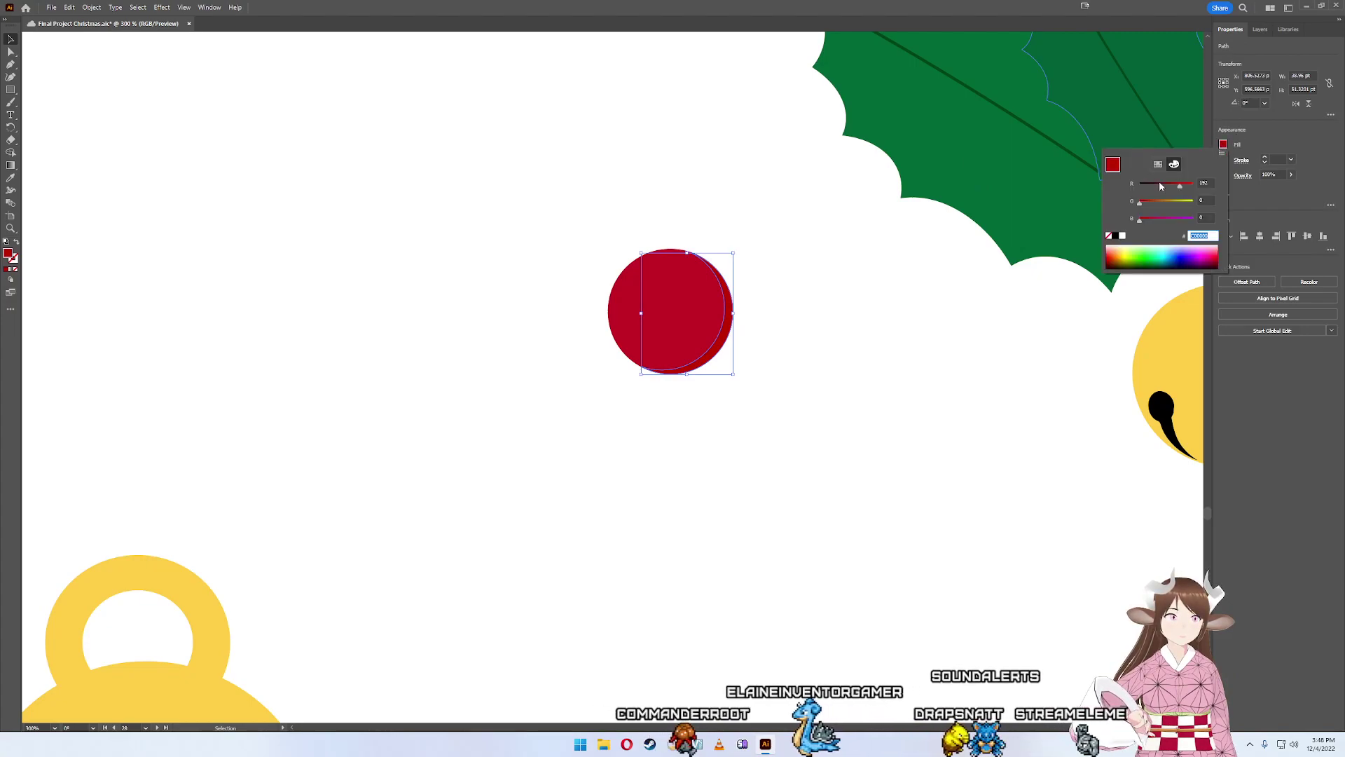
left_click(1159, 184)
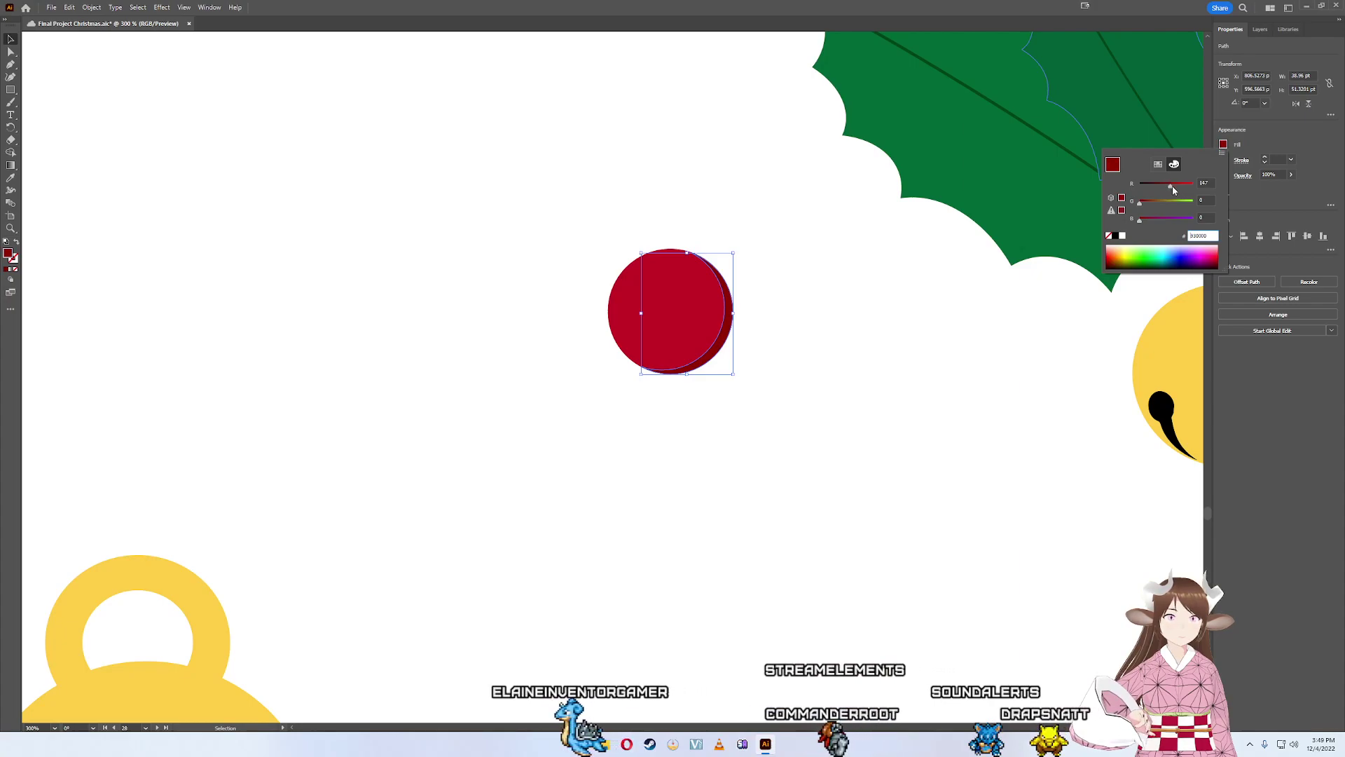
left_click_drag(1171, 186, 1183, 190)
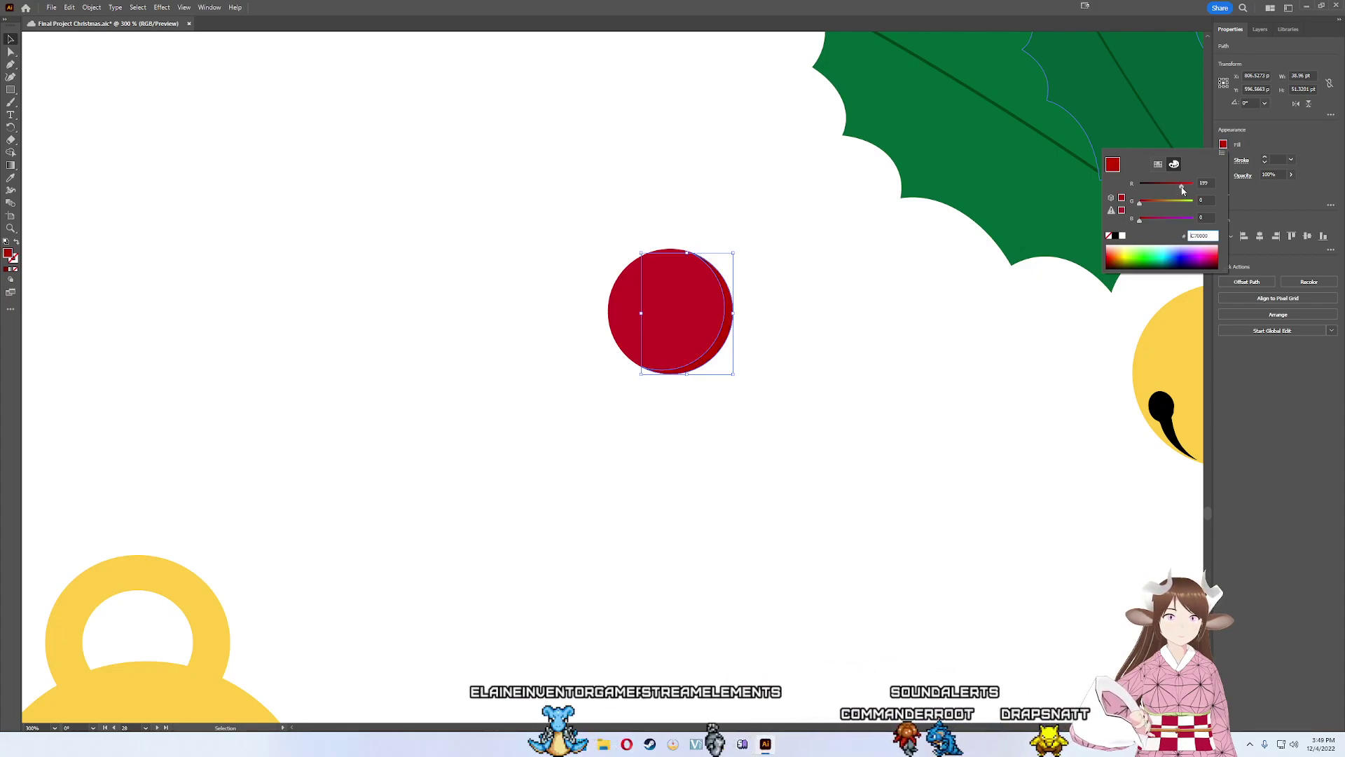
key("a")
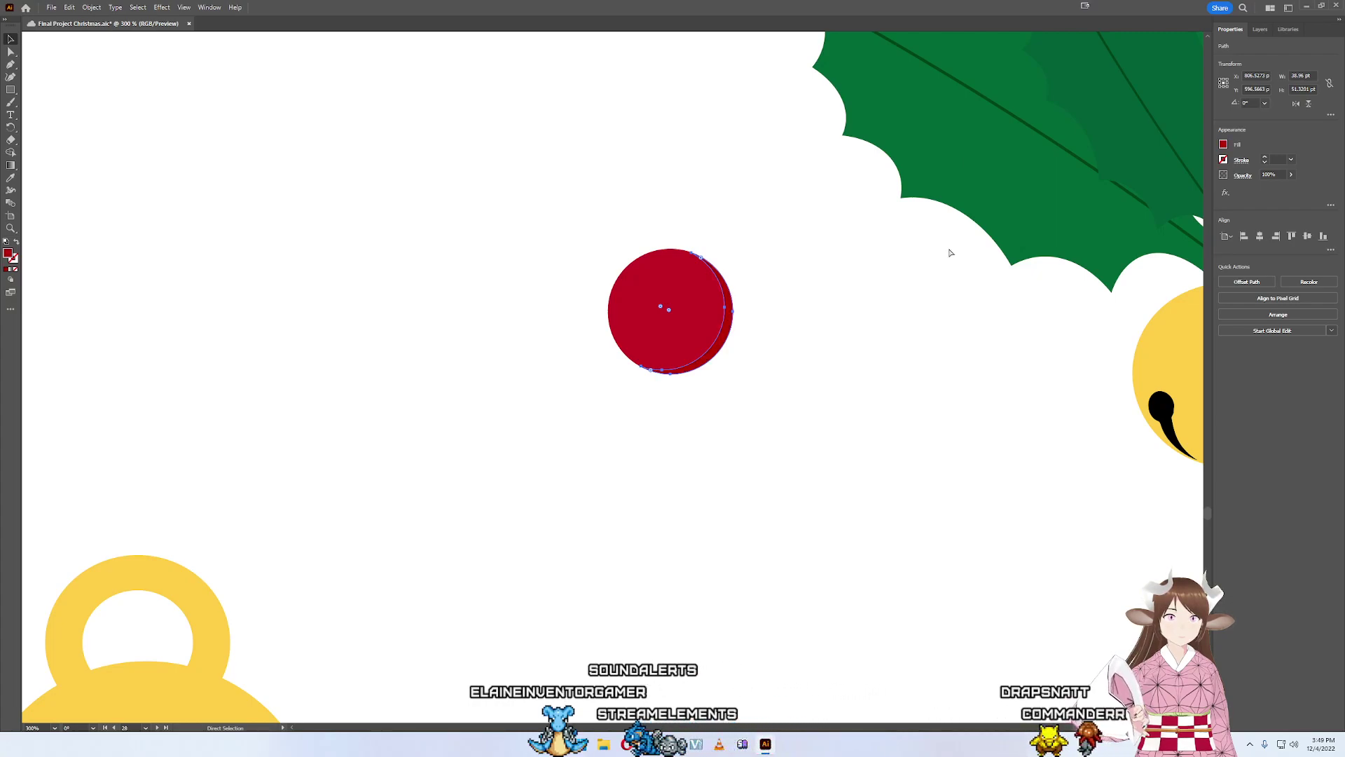
left_click(1224, 145)
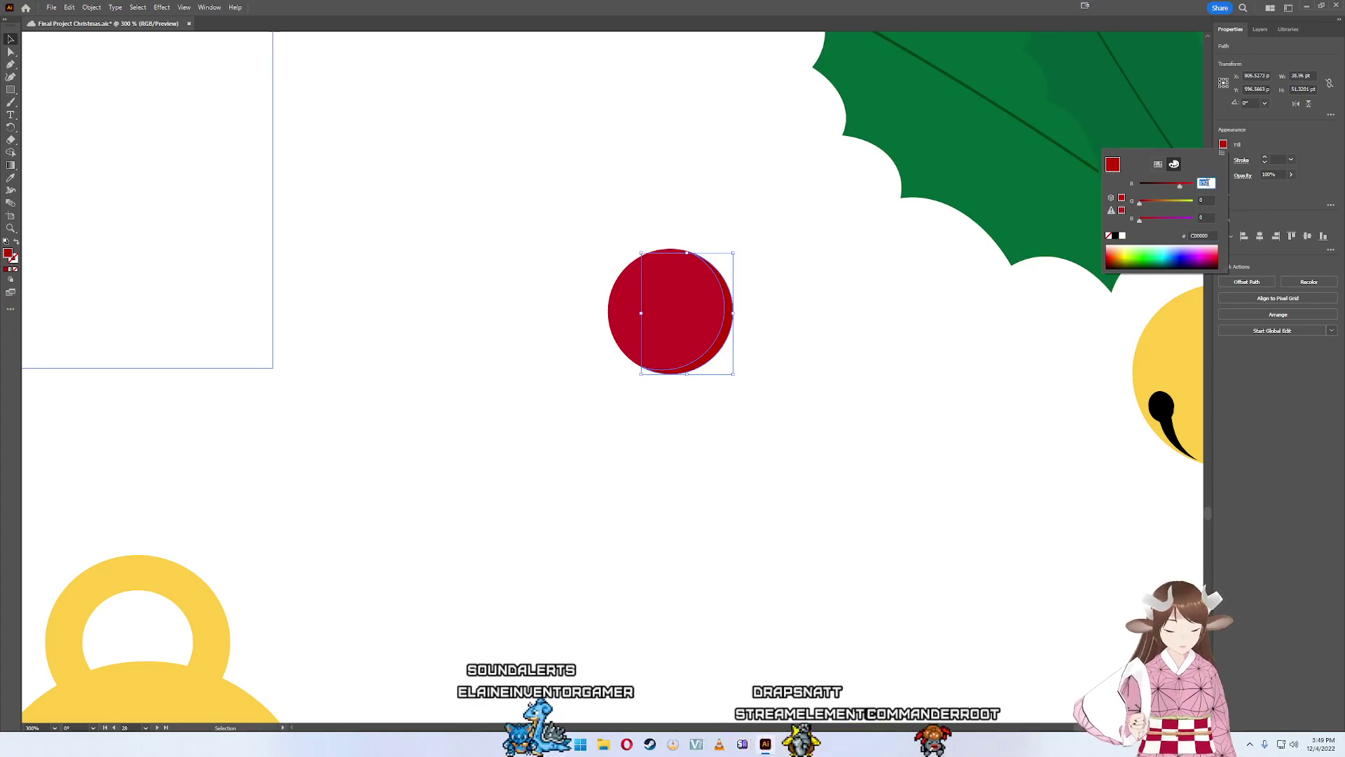
key("Return")
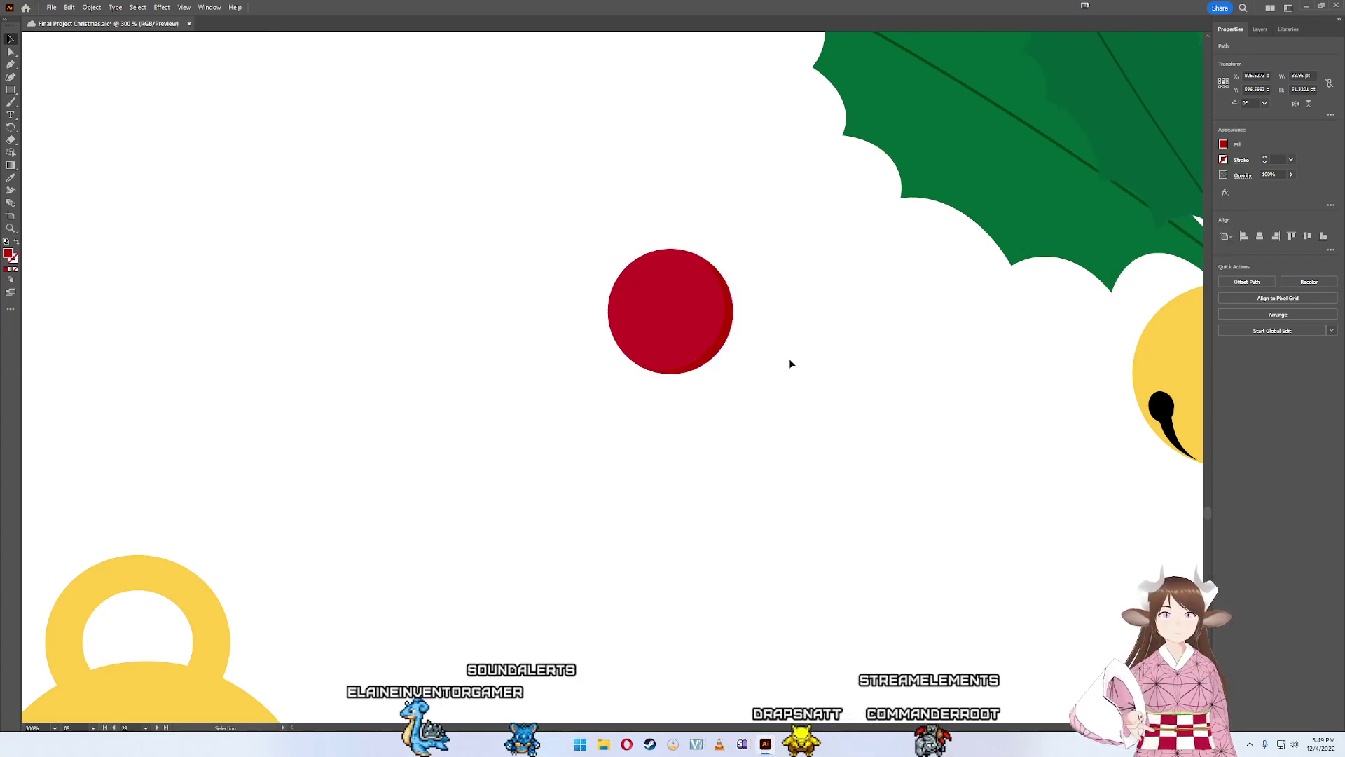
left_click(779, 354)
scroll(778, 353, "up", 2)
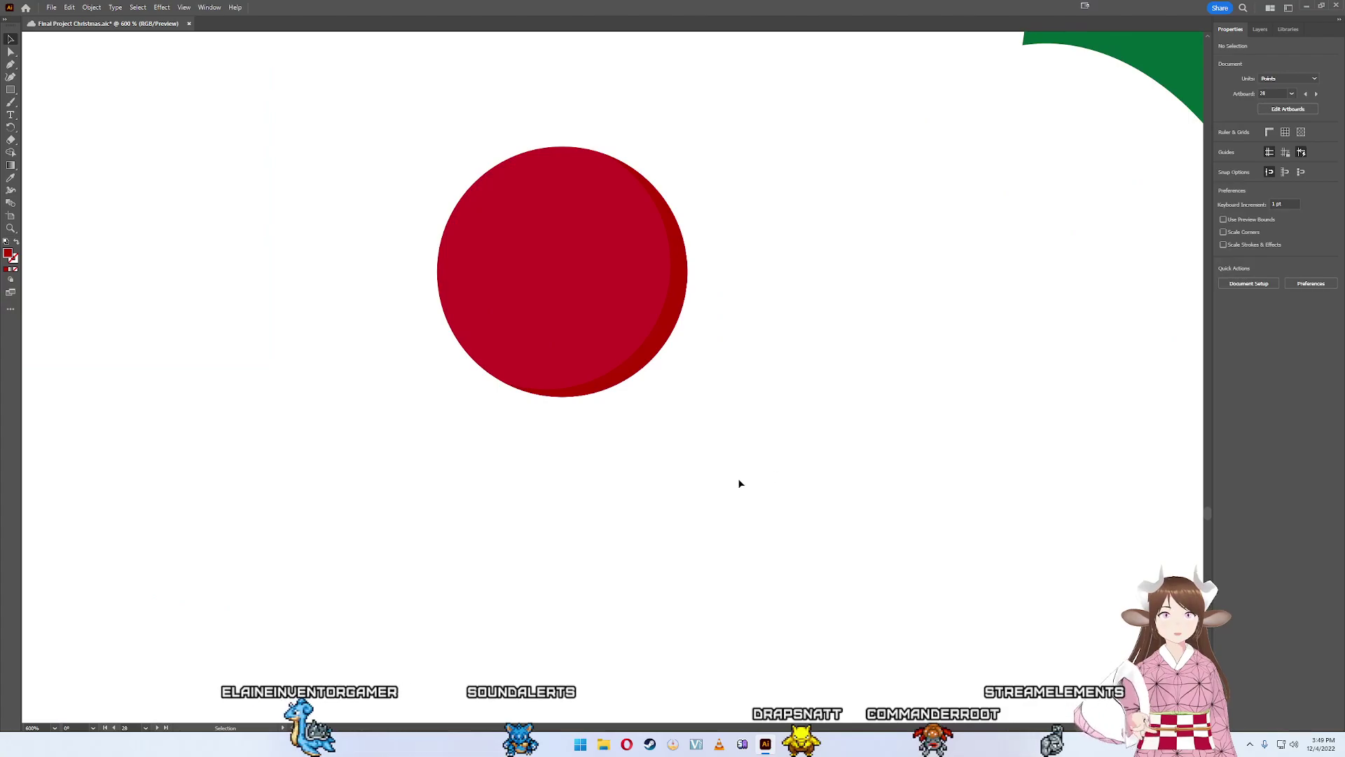
- Select the red berry and pan over to the holly and bells
left_click_drag(737, 477, 411, 60)
scroll(603, 157, "down", 4)
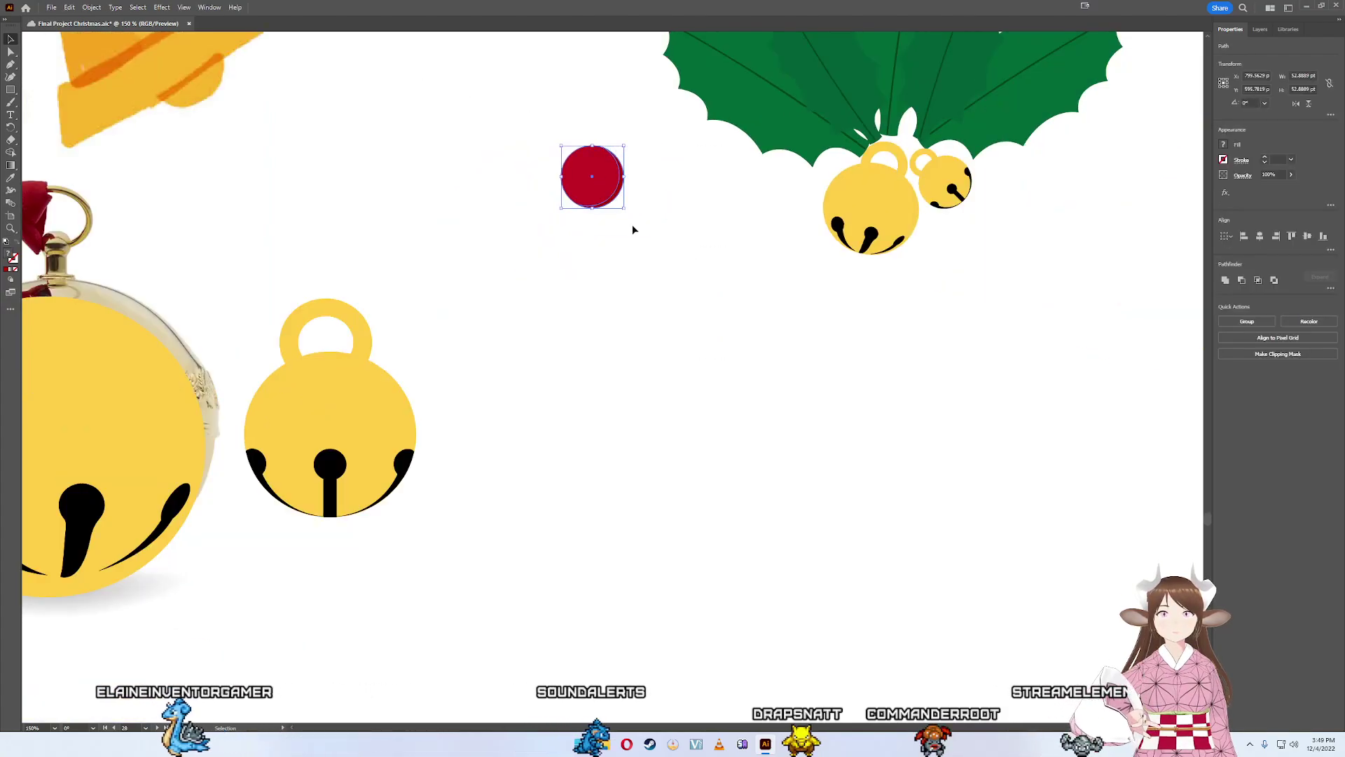
left_click_drag(614, 186, 846, 487)
scroll(787, 401, "down", 1)
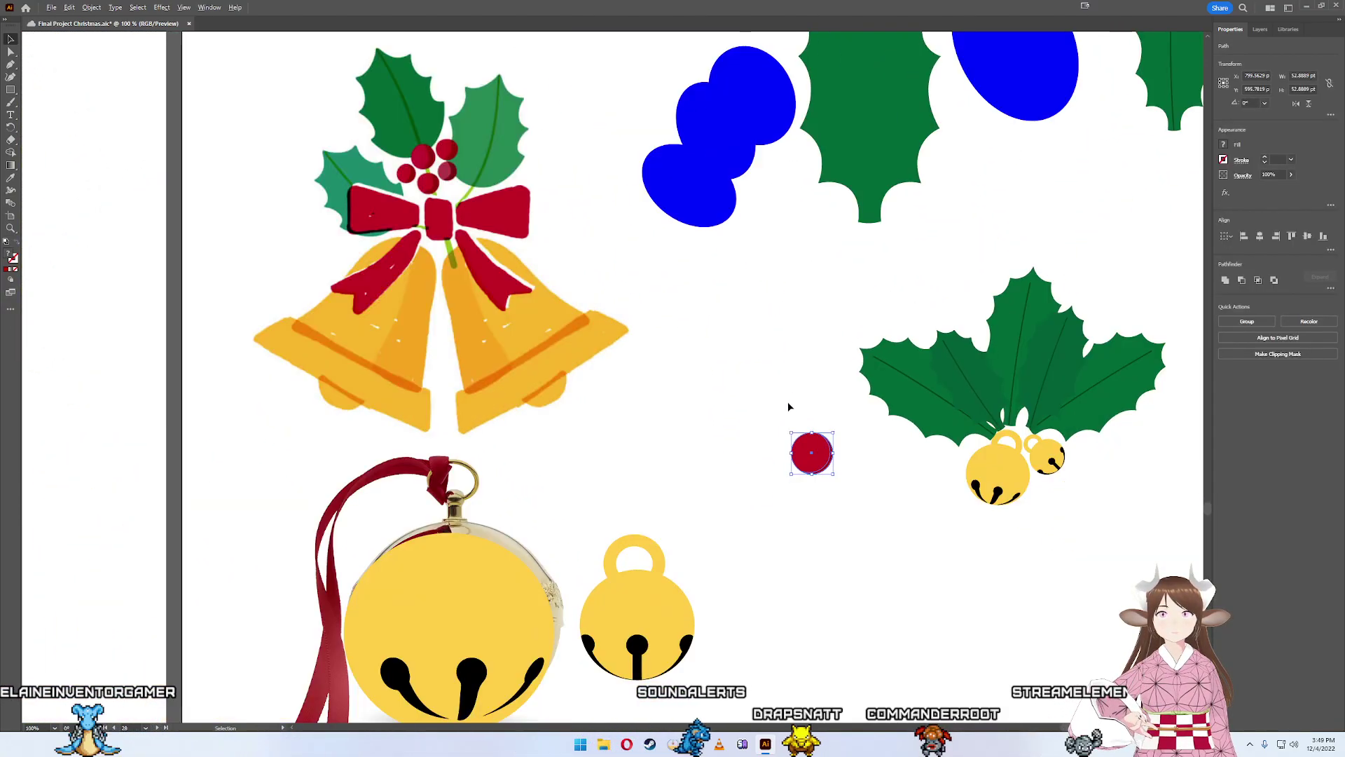
scroll(788, 400, "up", 1)
left_click(941, 512)
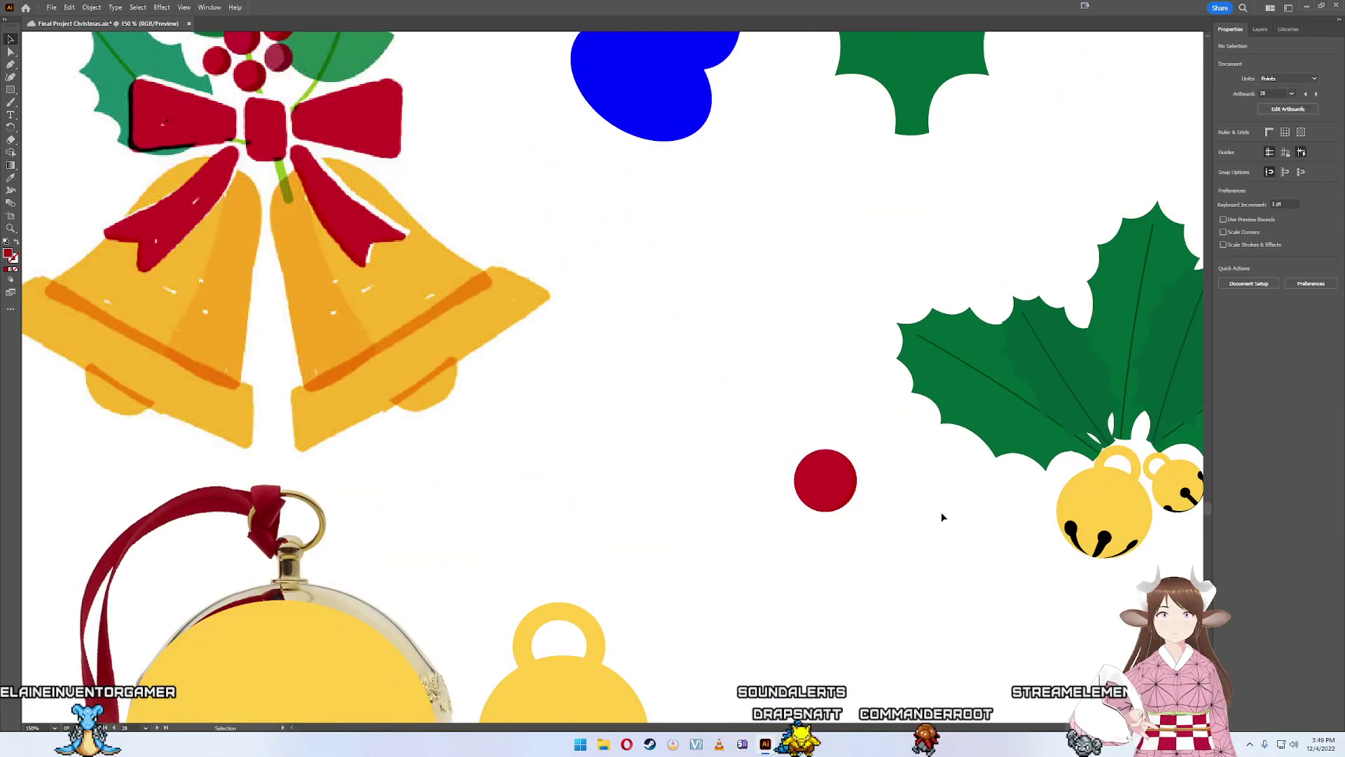
scroll(897, 553, "up", 1)
- Copy the red berry and scale the original to about 30 pt wide
left_click_drag(797, 500, 754, 444)
key("ctrl+c")
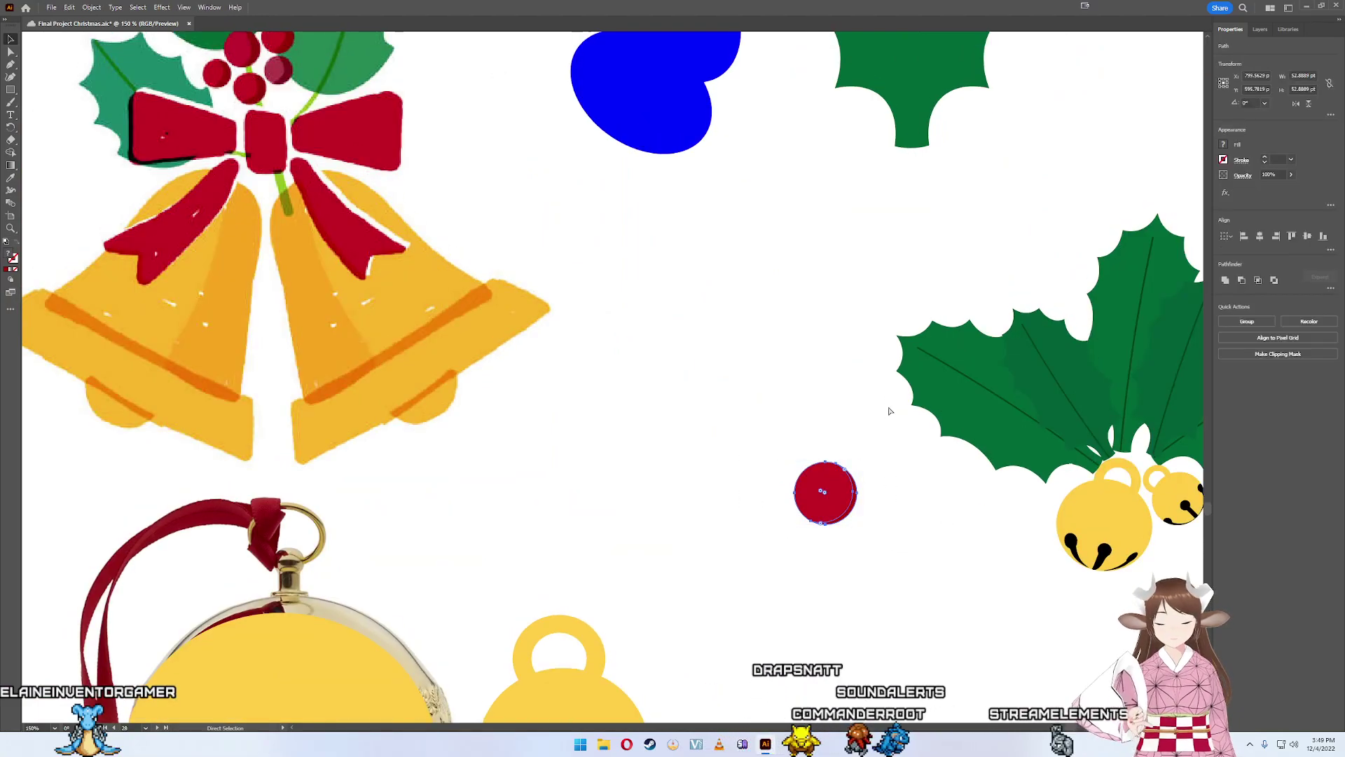
key("ctrl+v")
scroll(736, 443, "down", 2)
scroll(736, 444, "right", 3)
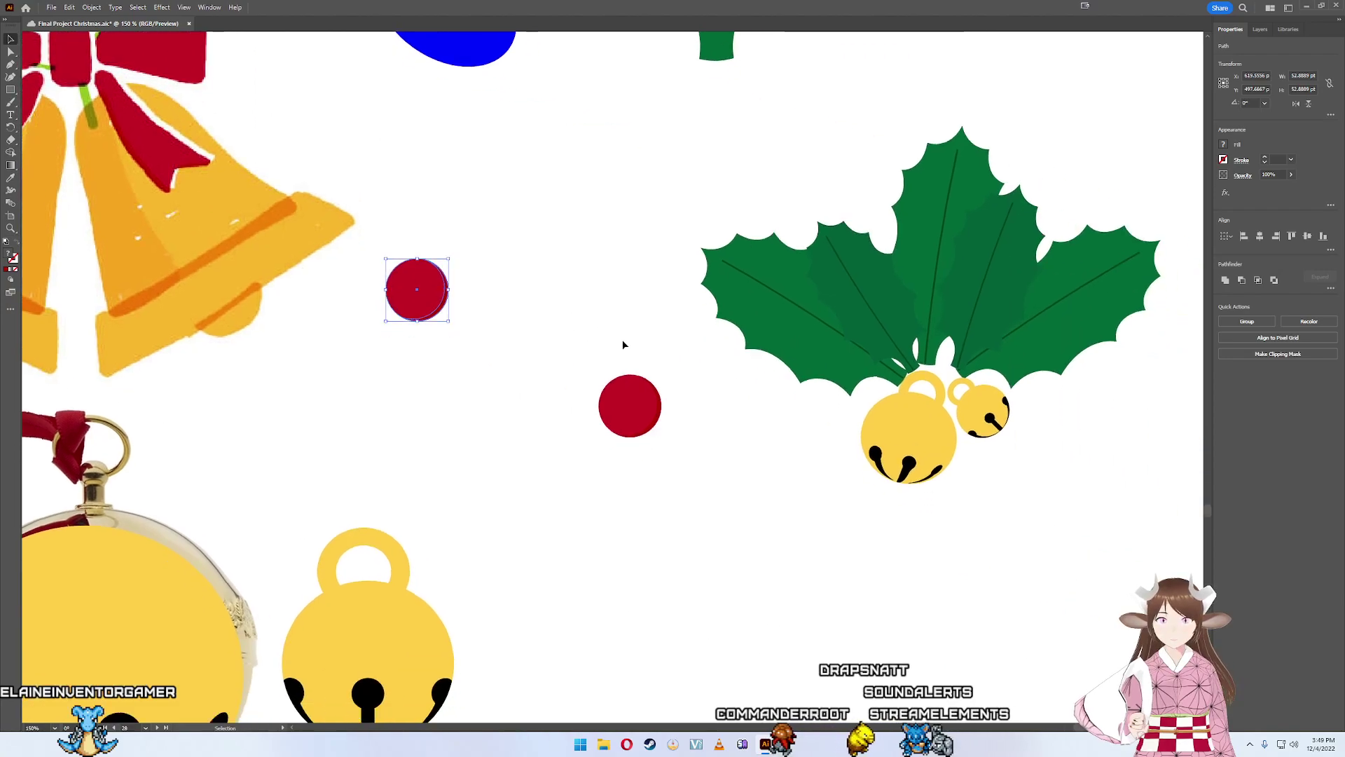
key("a")
left_click_drag(687, 481, 569, 377)
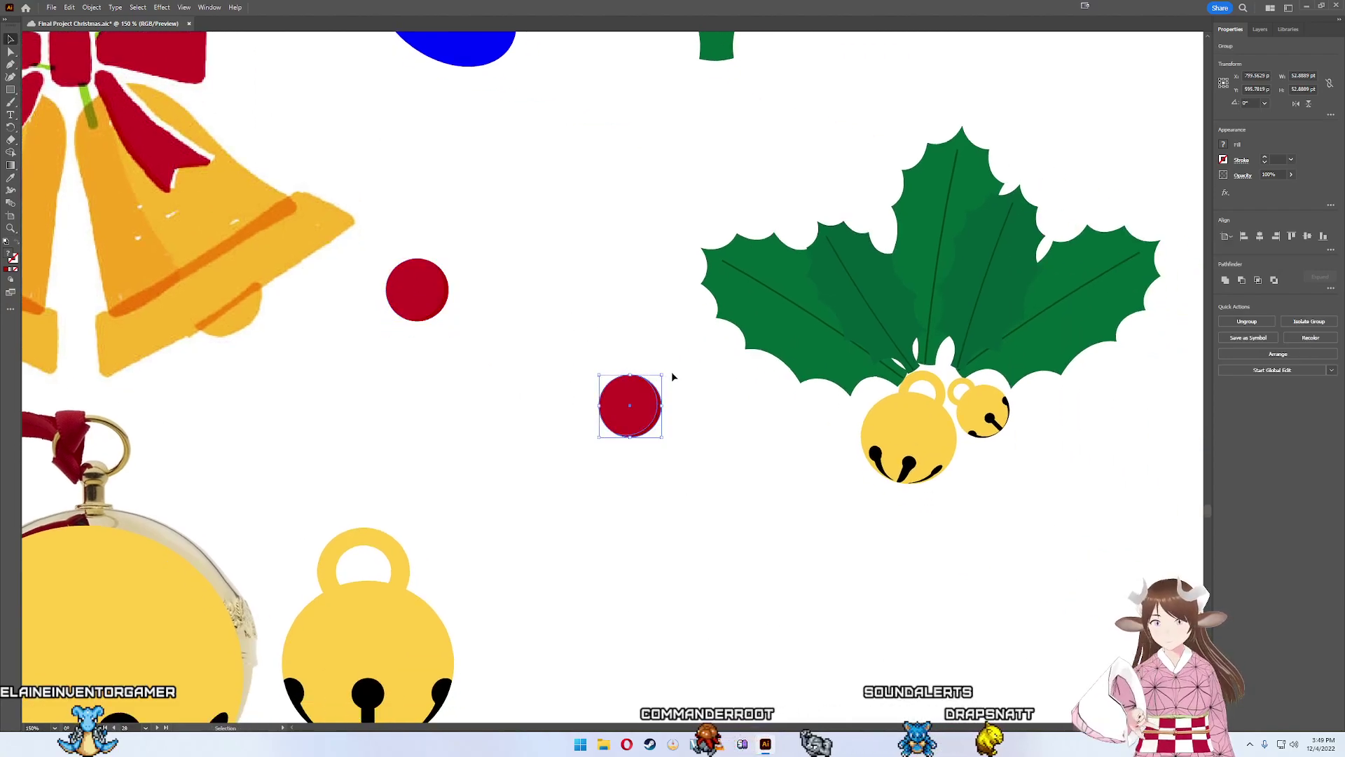
key("v")
mouse_move(660, 375)
left_mouse_down()
mouse_move(634, 389)
mouse_move(914, 376)
left_mouse_up()
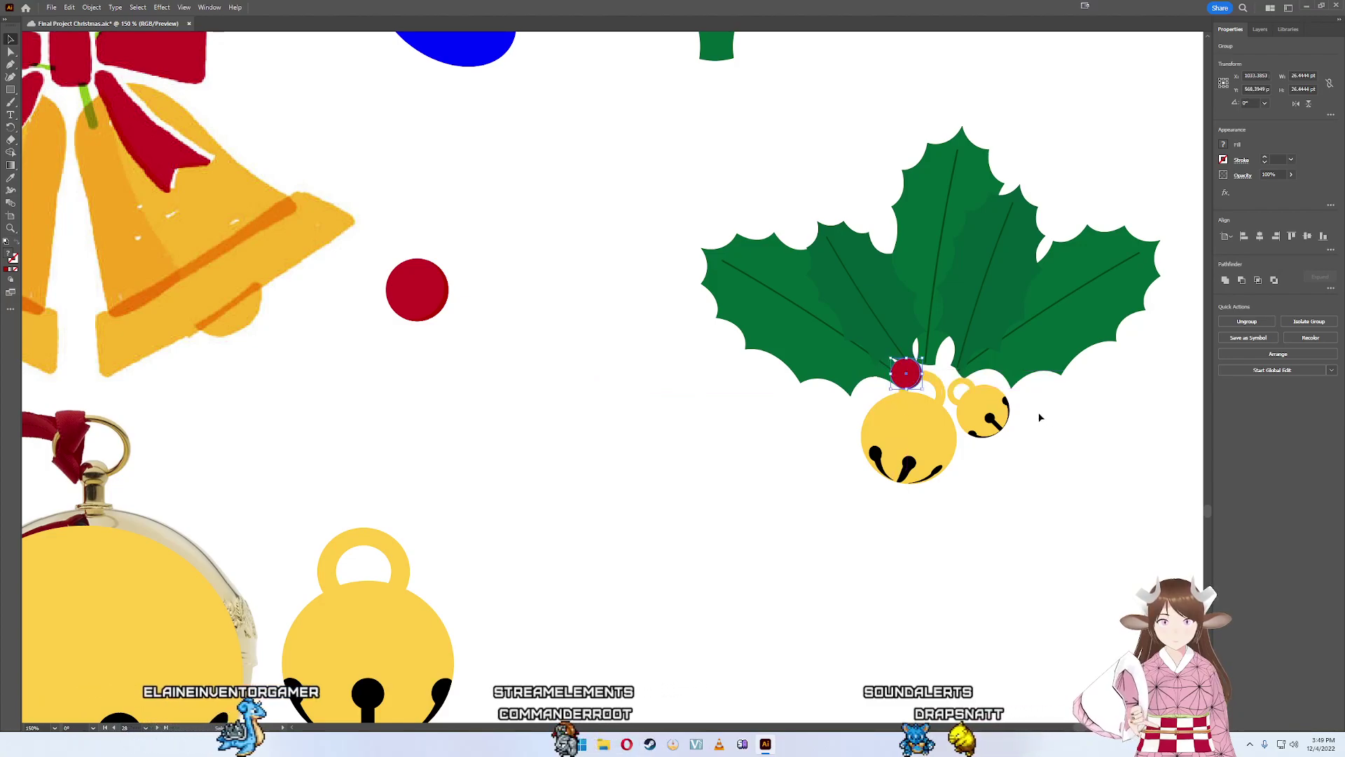
- Paste two more berries onto the holly, adjust the middle one, and enlarge the right to 29 pt
key("ctrl+v")
left_click_drag(624, 369, 943, 363)
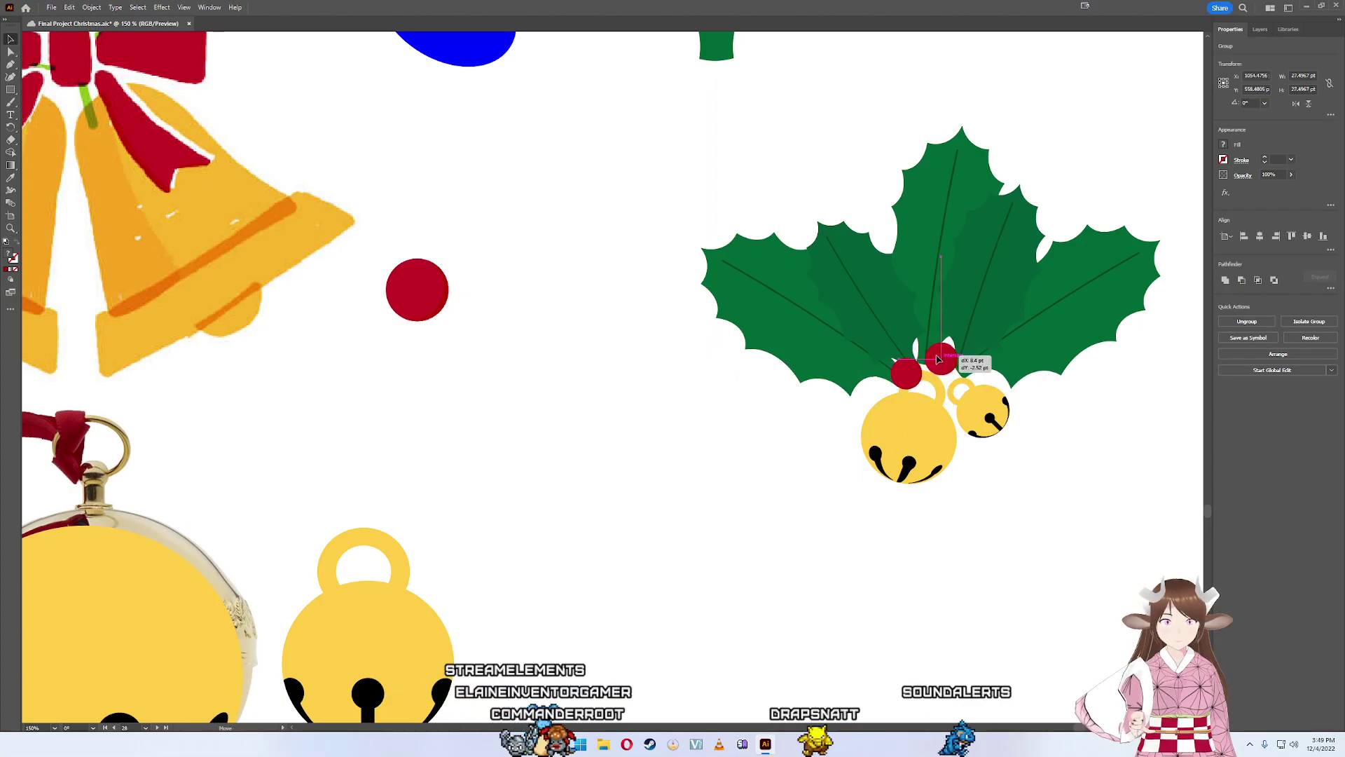
left_click_drag(941, 360, 927, 379)
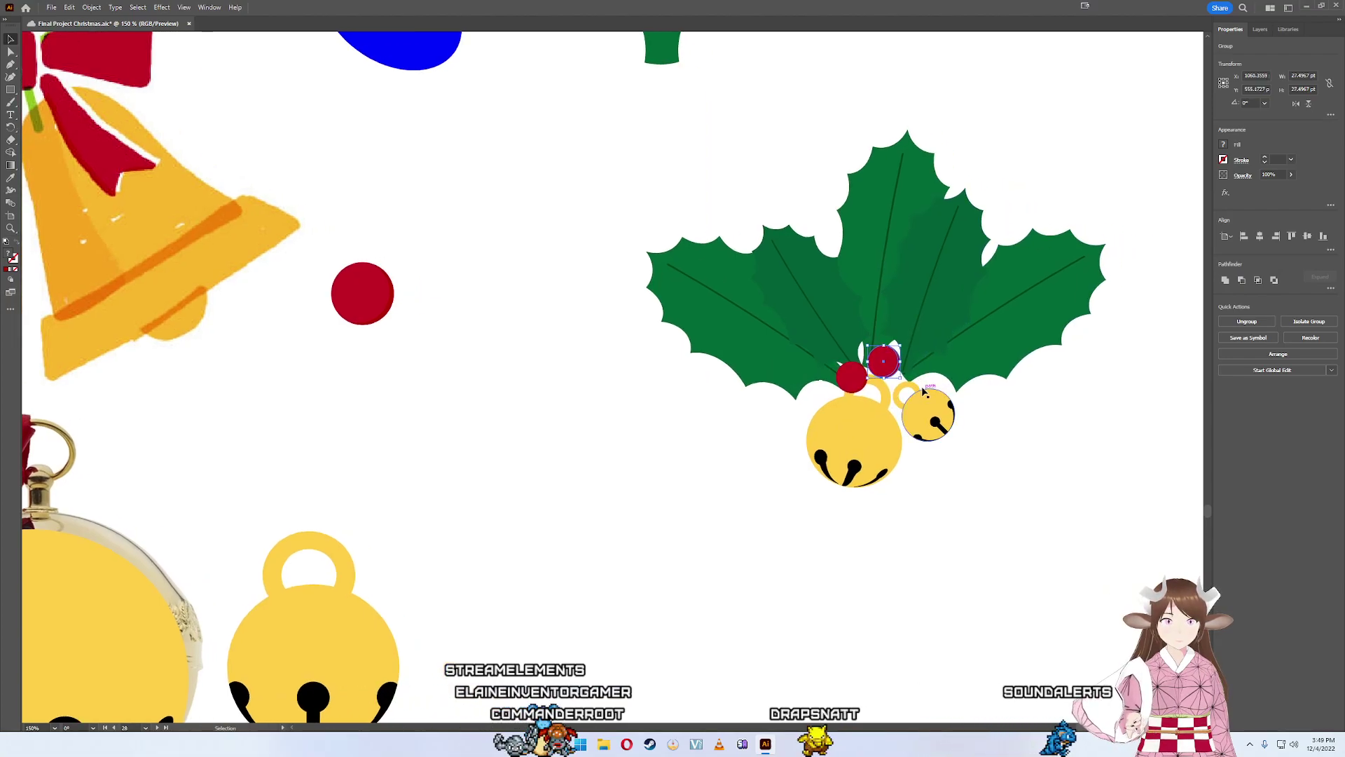
scroll(924, 391, "up", 5)
key("ctrl+v")
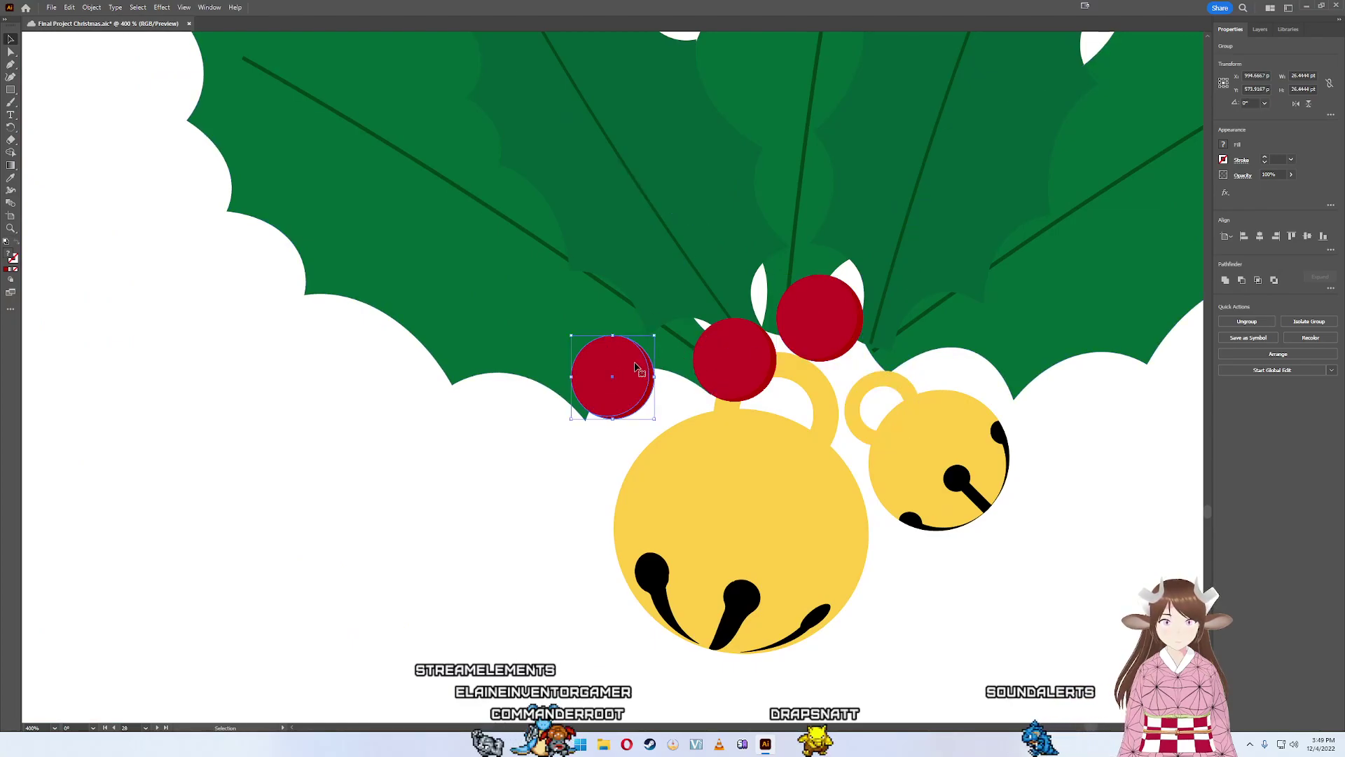
left_click_drag(635, 367, 918, 344)
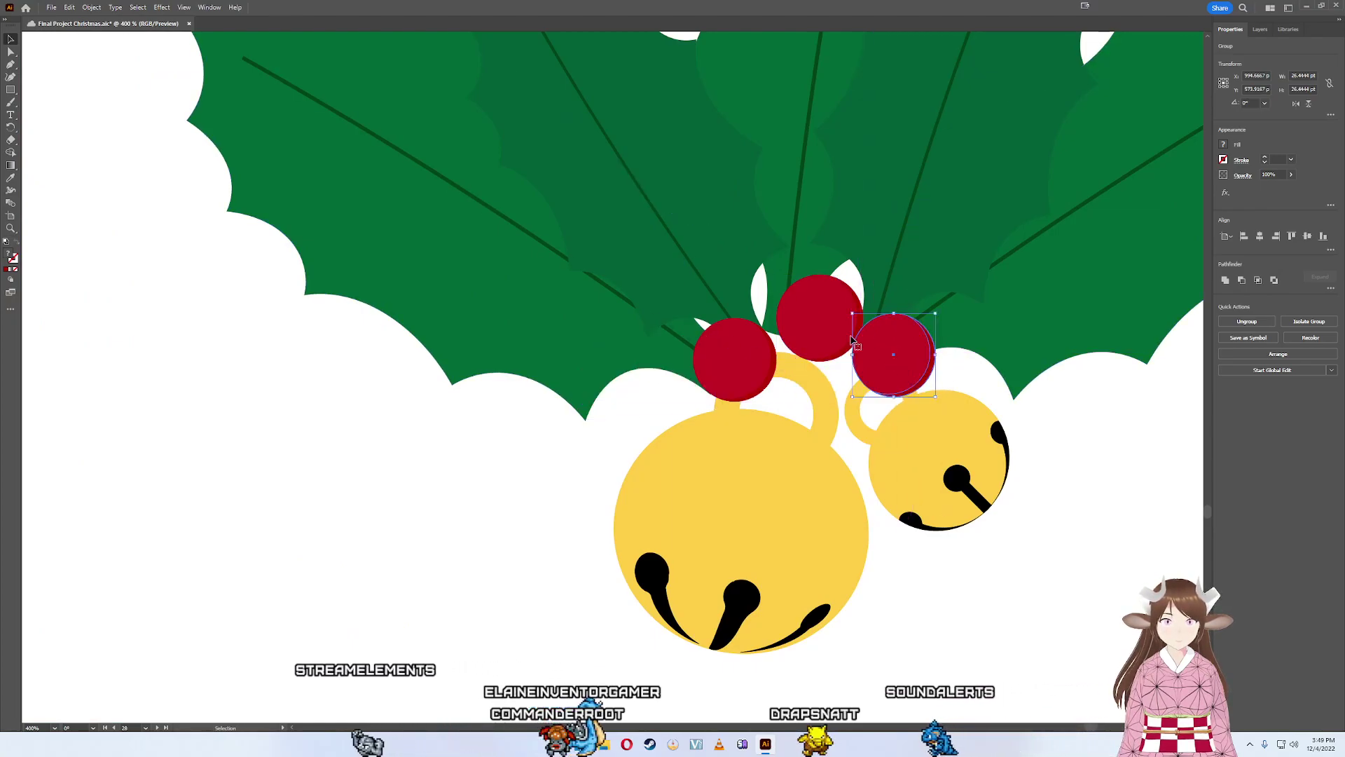
left_click_drag(822, 323, 813, 319)
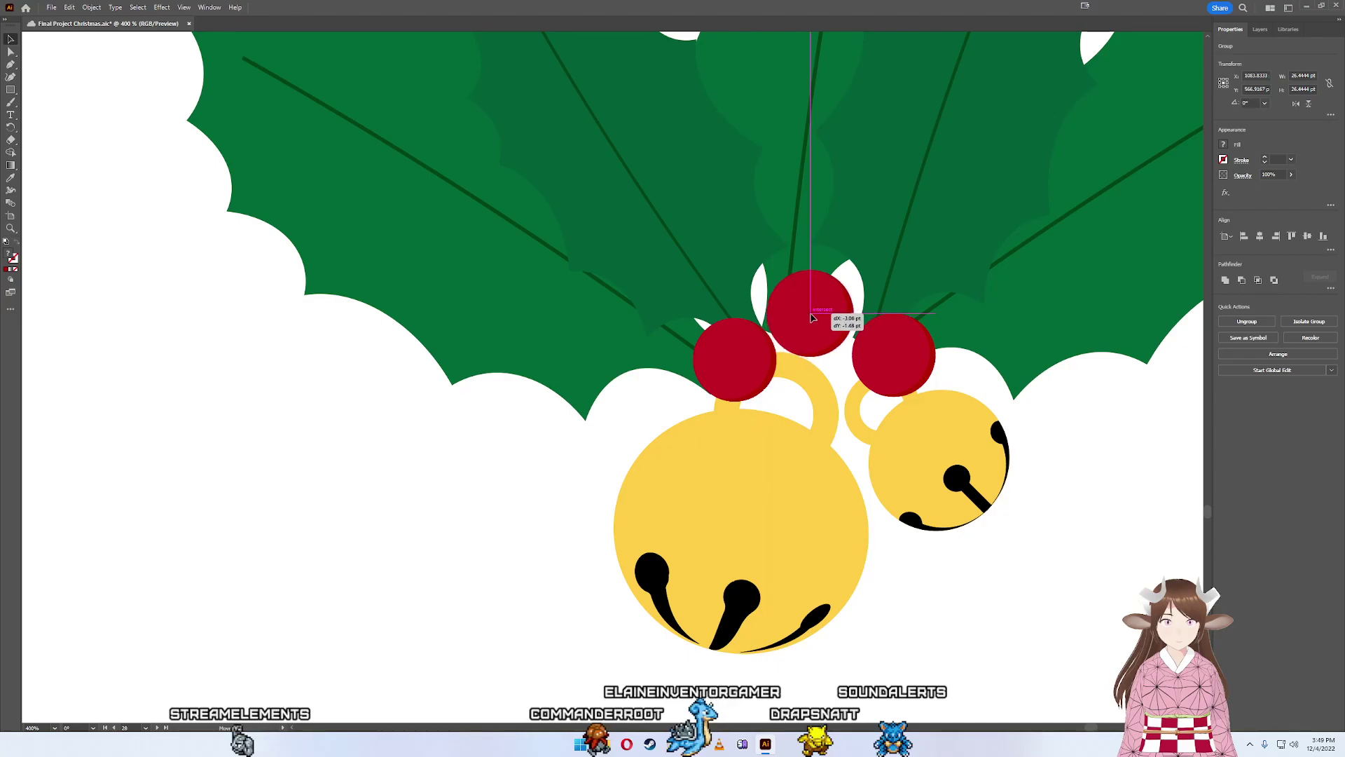
left_click_drag(813, 319, 806, 320)
left_click(890, 348)
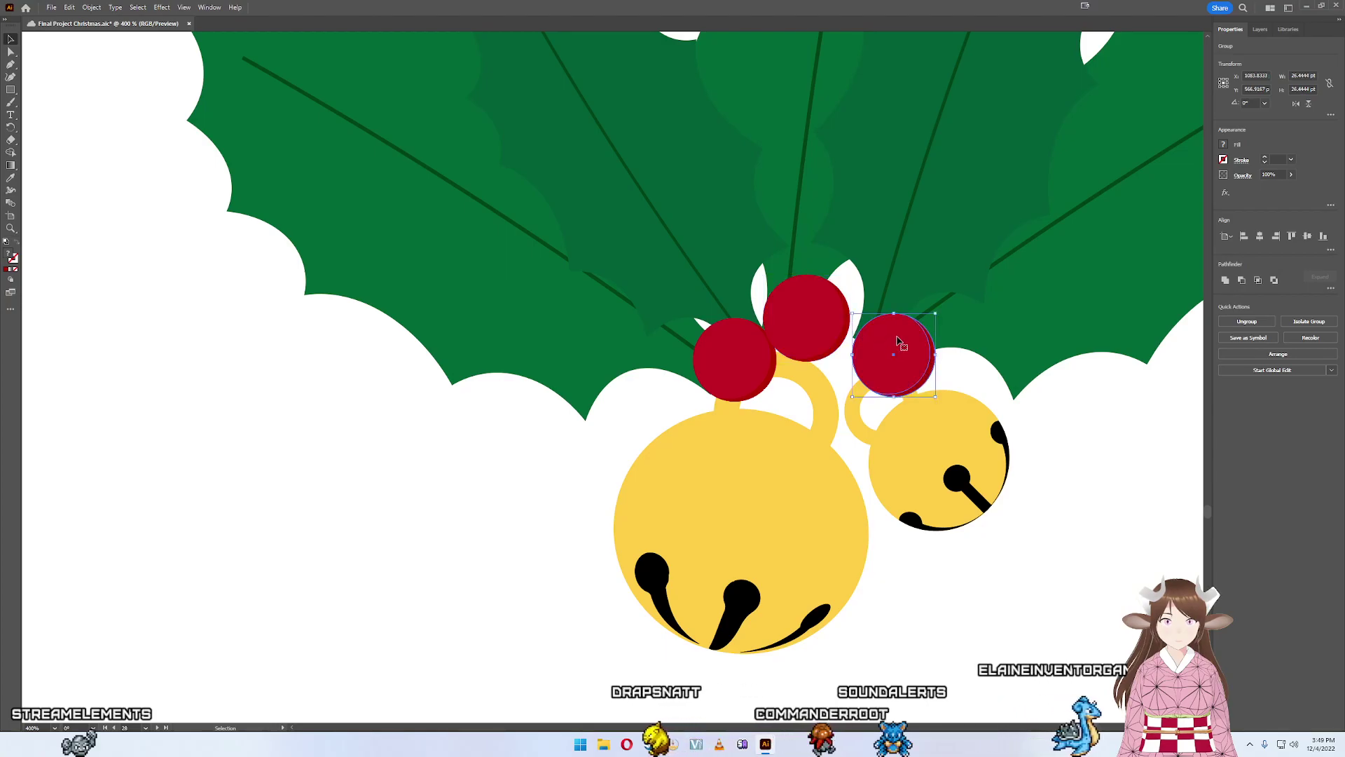
mouse_move(936, 313)
left_mouse_down()
mouse_move(944, 306)
mouse_move(897, 340)
left_mouse_up()
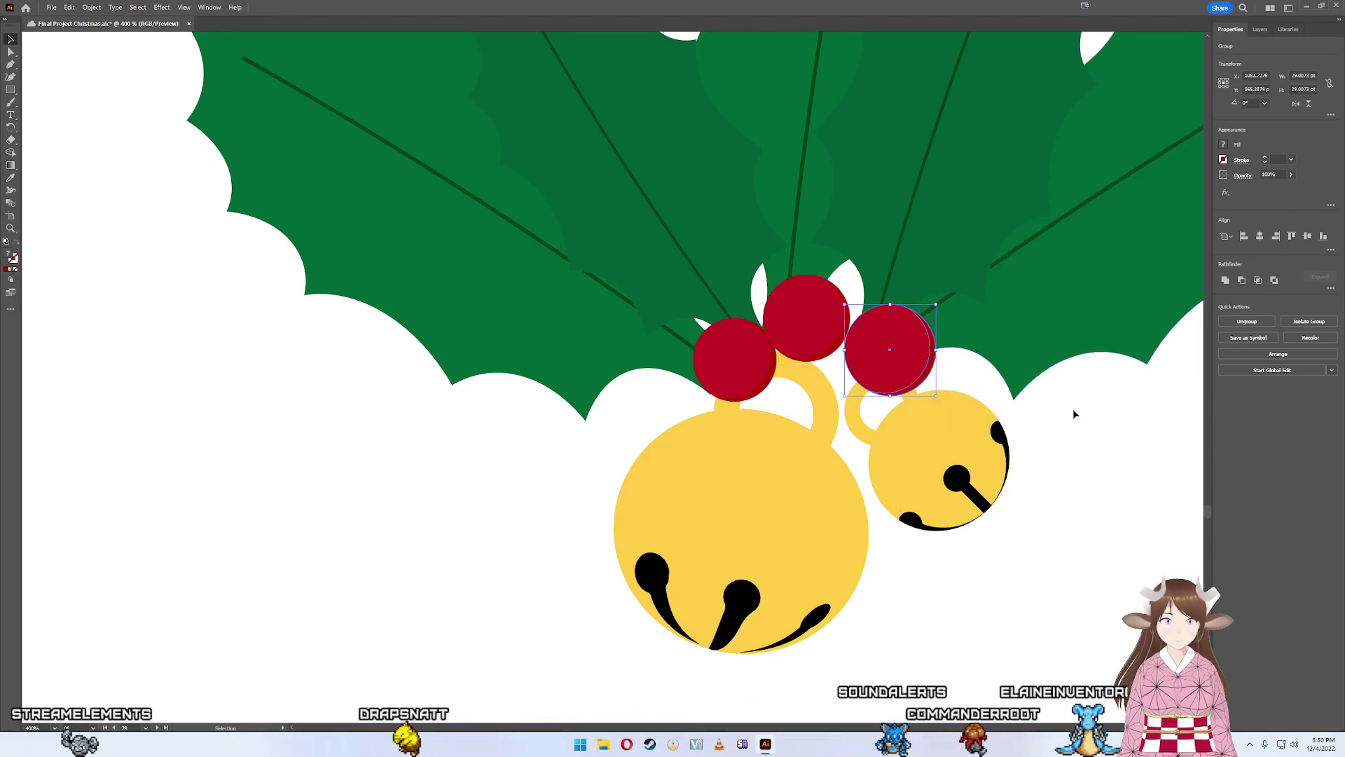
- Zoom out and move the holly-and-bells group down and to the right
scroll(1130, 426, "down", 2)
left_click_drag(1128, 468, 1007, 524)
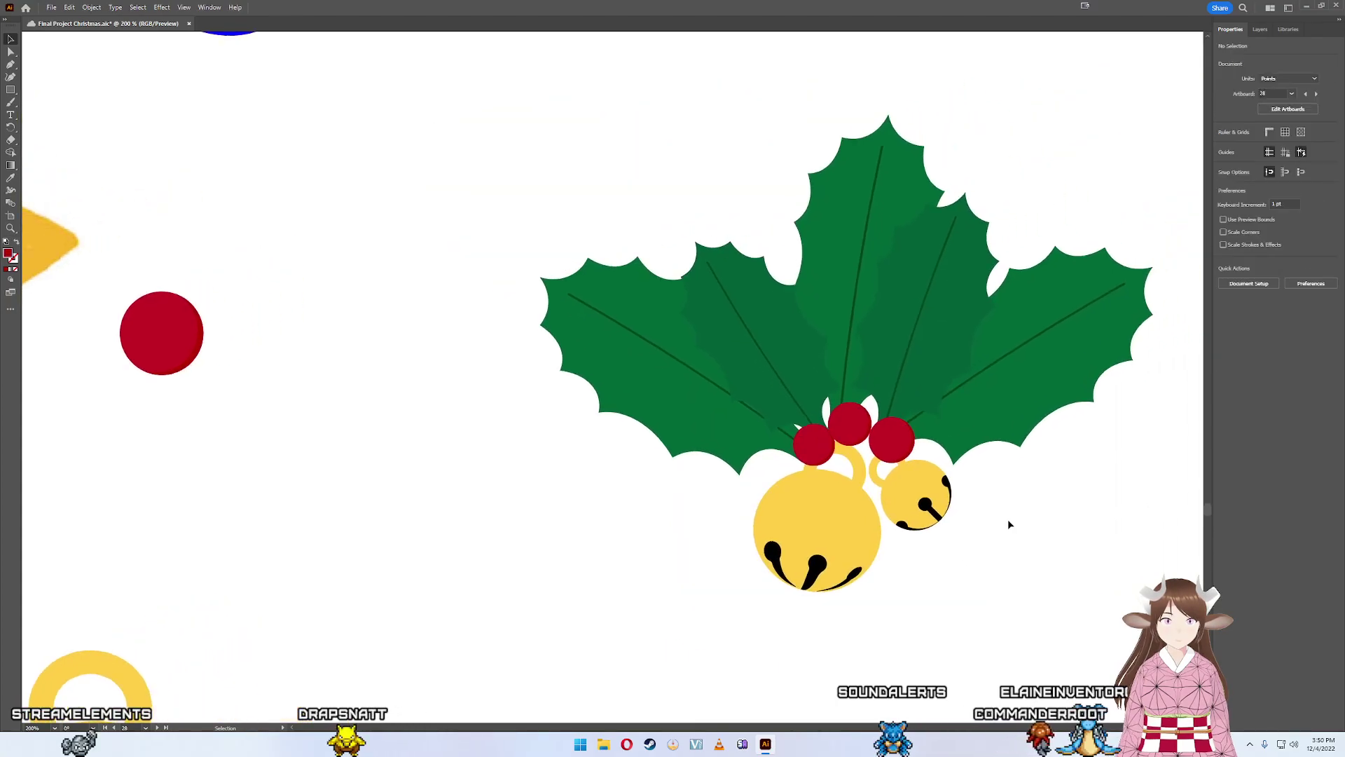
scroll(1009, 525, "down", 2)
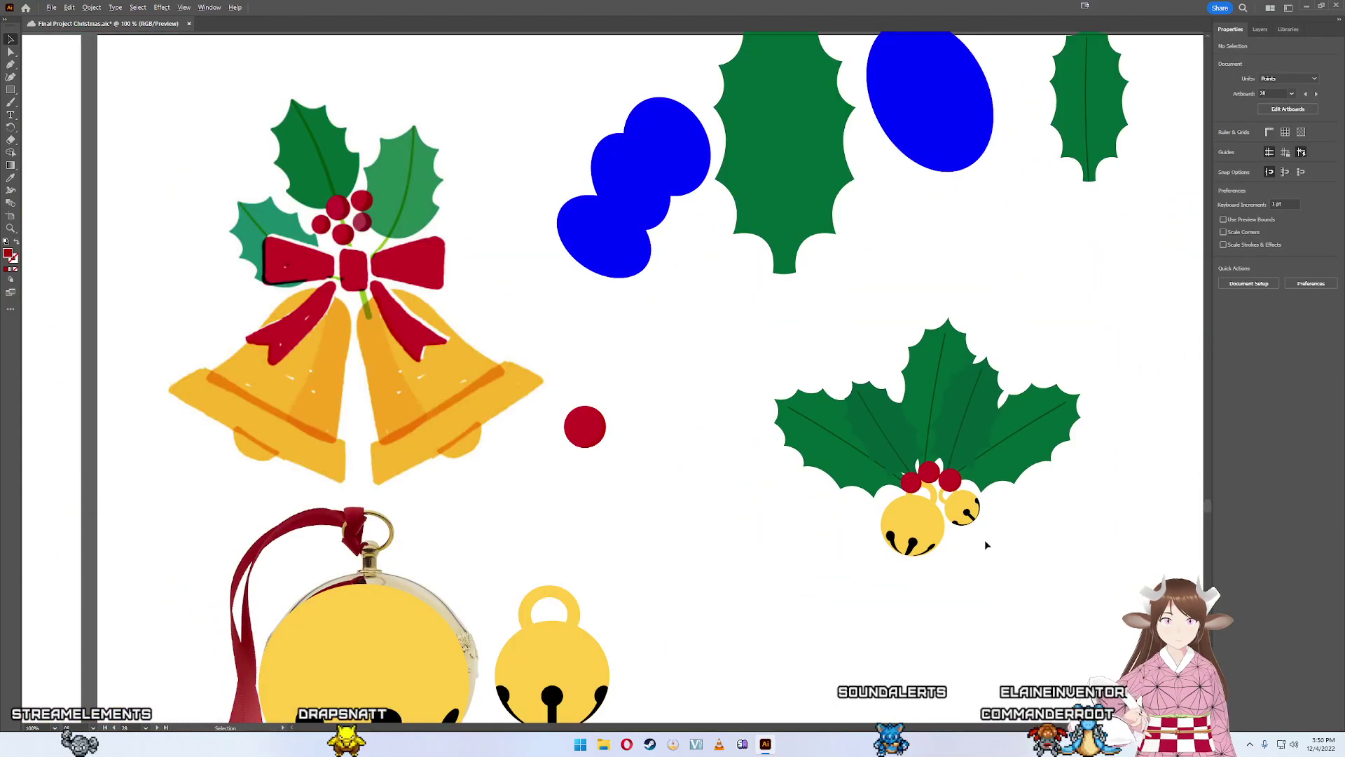
scroll(985, 539, "up", 2)
scroll(894, 478, "down", 2)
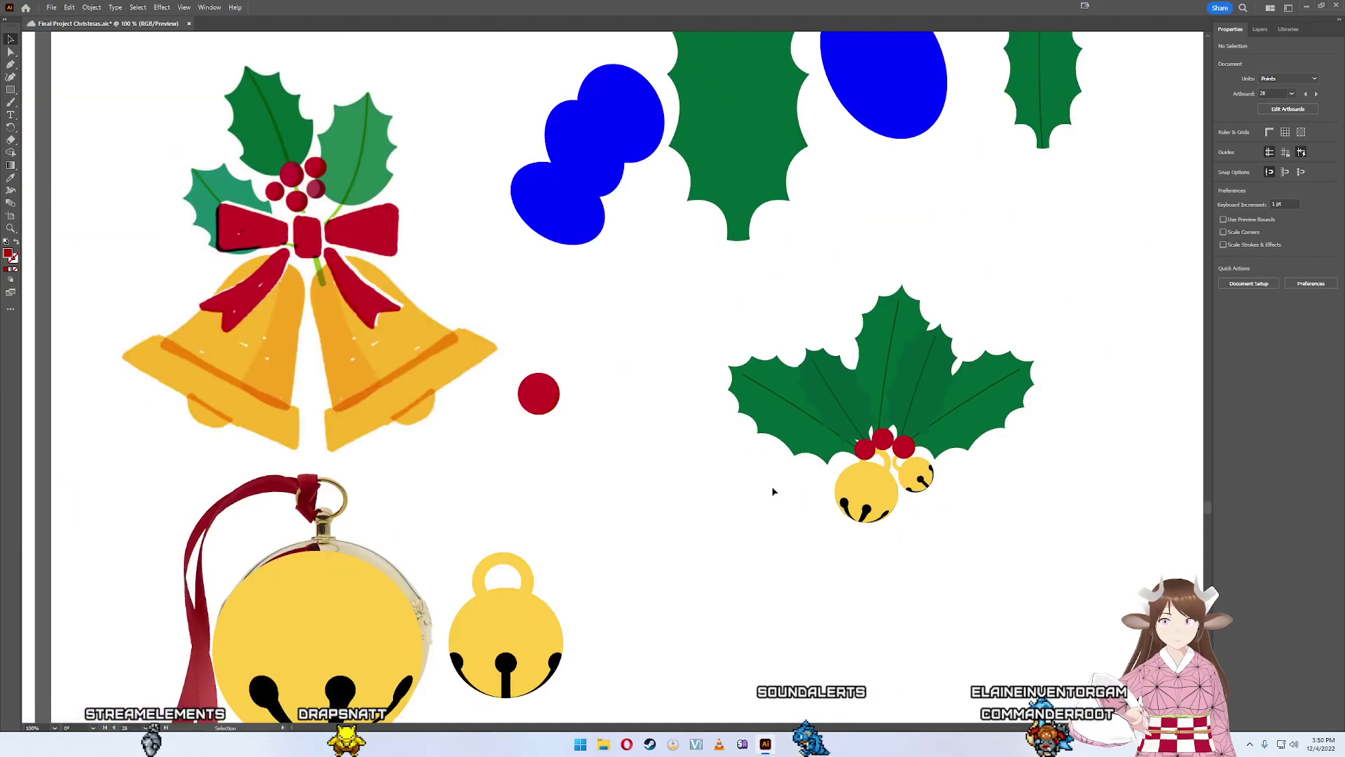
mouse_move(774, 492)
left_mouse_down()
mouse_move(667, 390)
mouse_move(799, 456)
left_mouse_up()
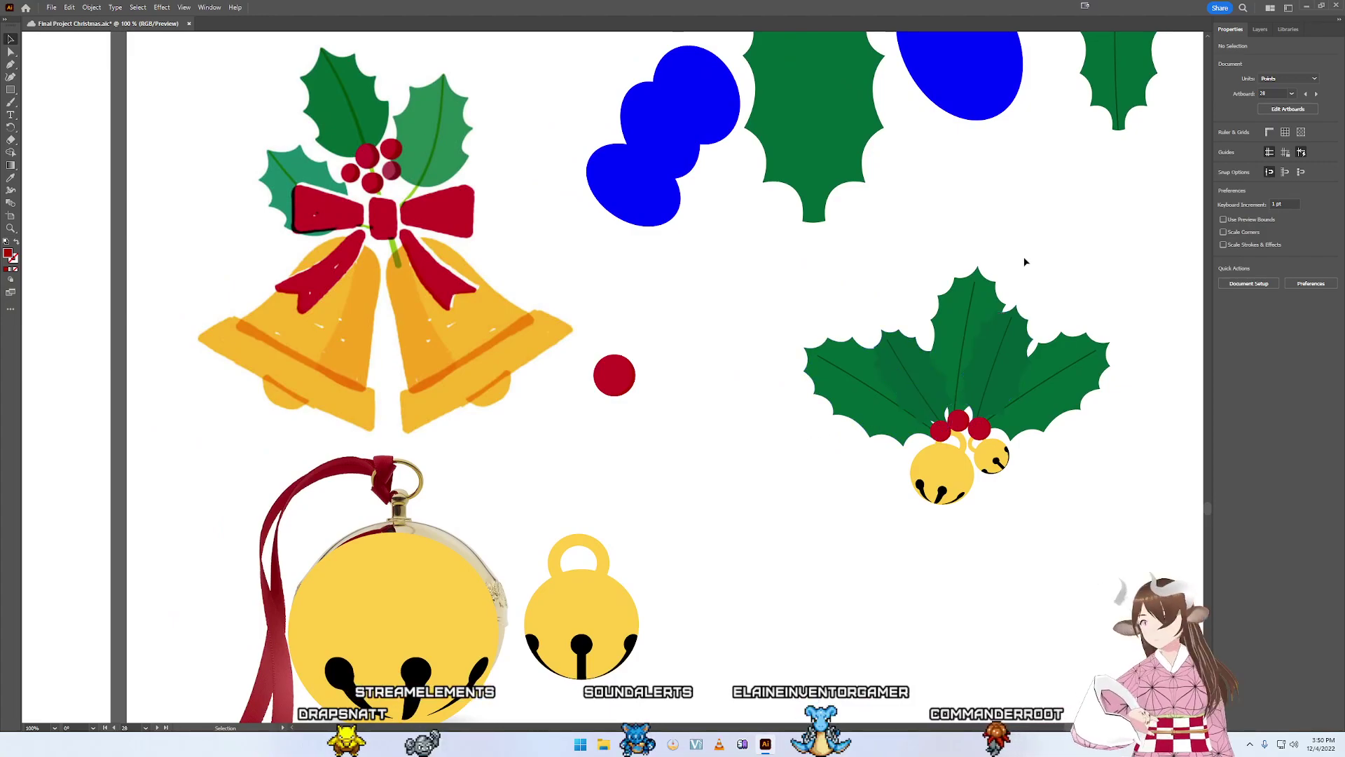
mouse_move(1023, 254)
left_mouse_down()
mouse_move(867, 304)
mouse_move(856, 280)
left_mouse_up()
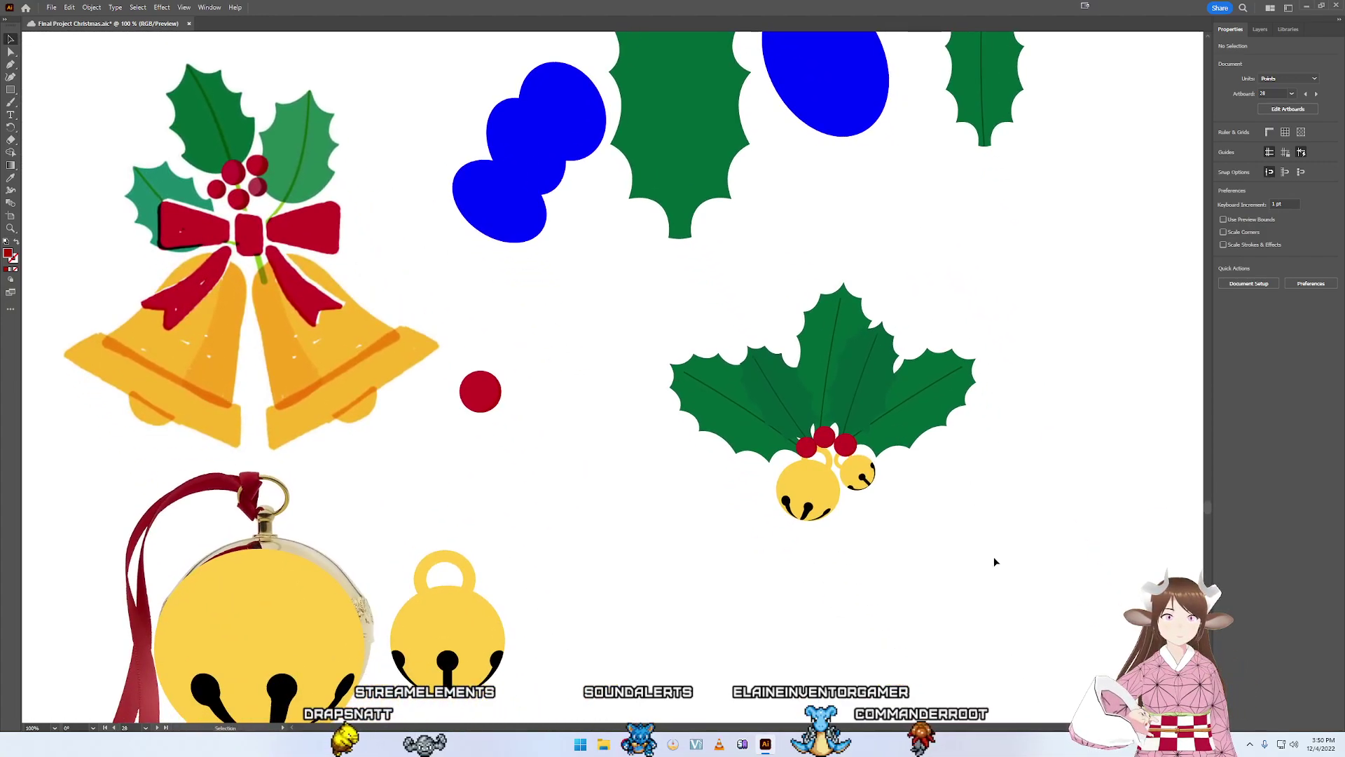
left_click_drag(656, 308, 747, 402)
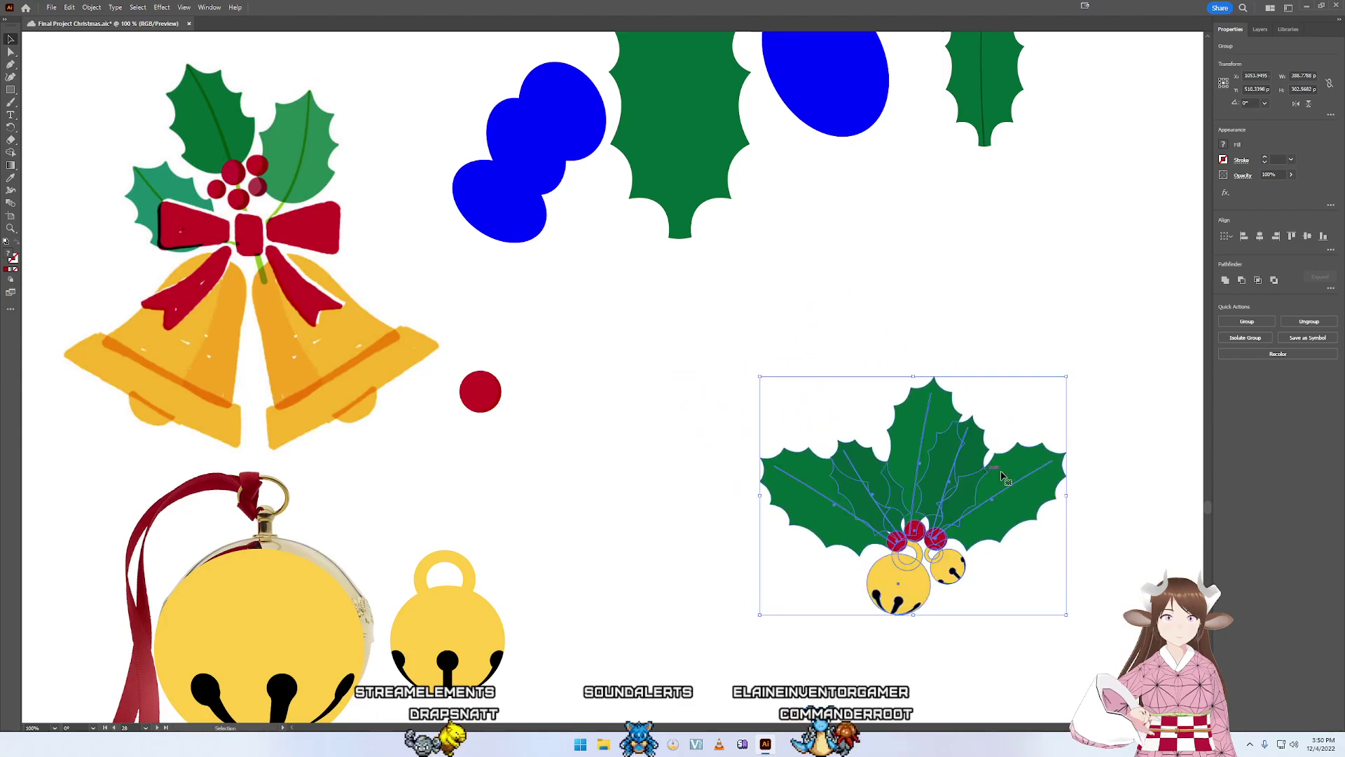
left_click_drag(1108, 436, 845, 304)
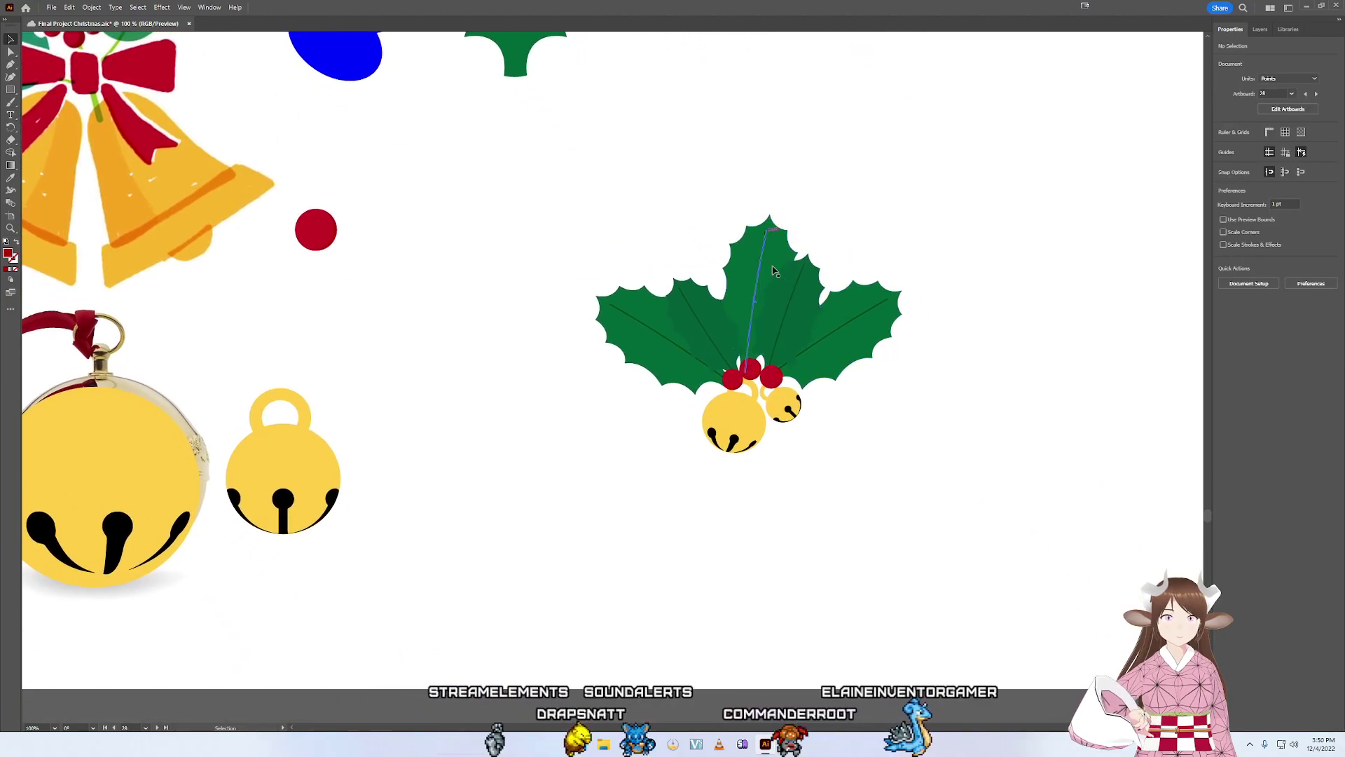
- Rotate the right and left holly leaves outward to flatter angles
left_click(862, 331)
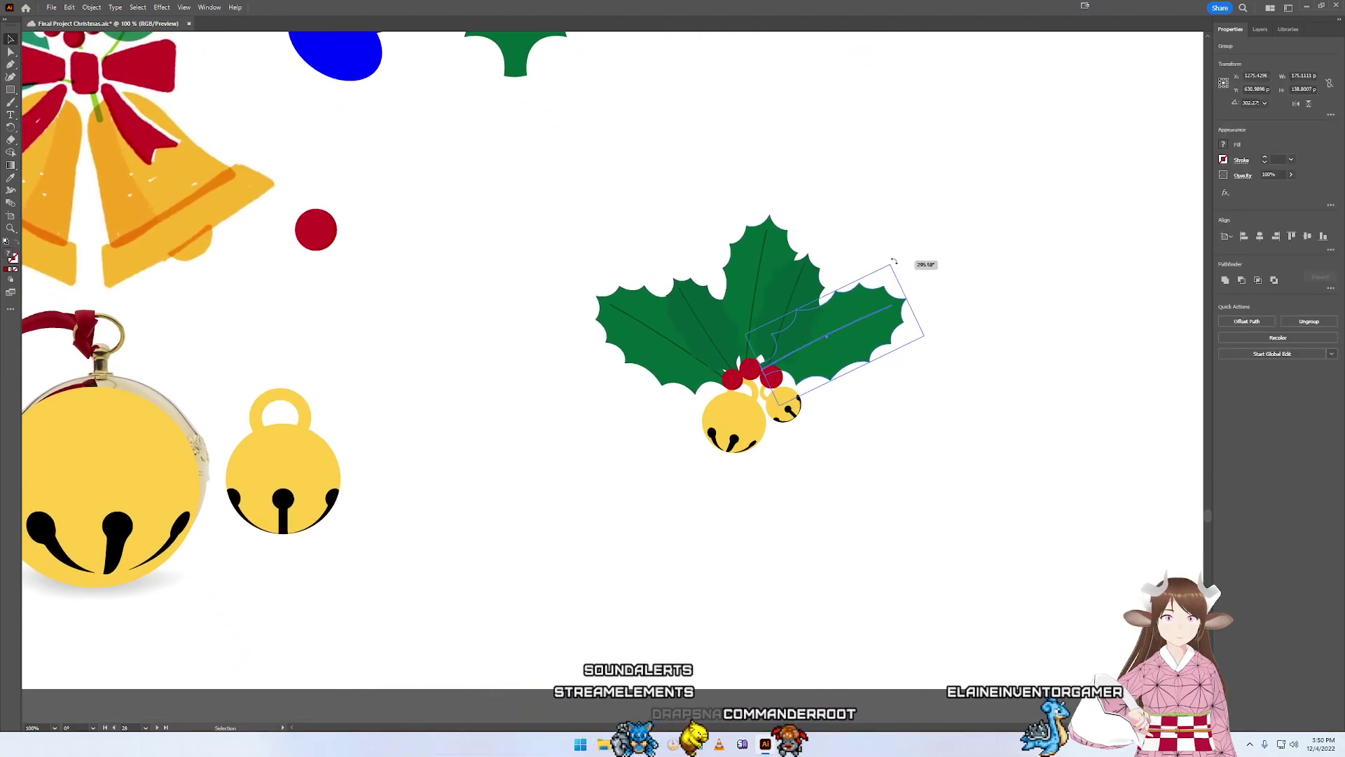
mouse_move(862, 319)
left_mouse_down()
mouse_move(869, 338)
mouse_move(915, 293)
left_mouse_up()
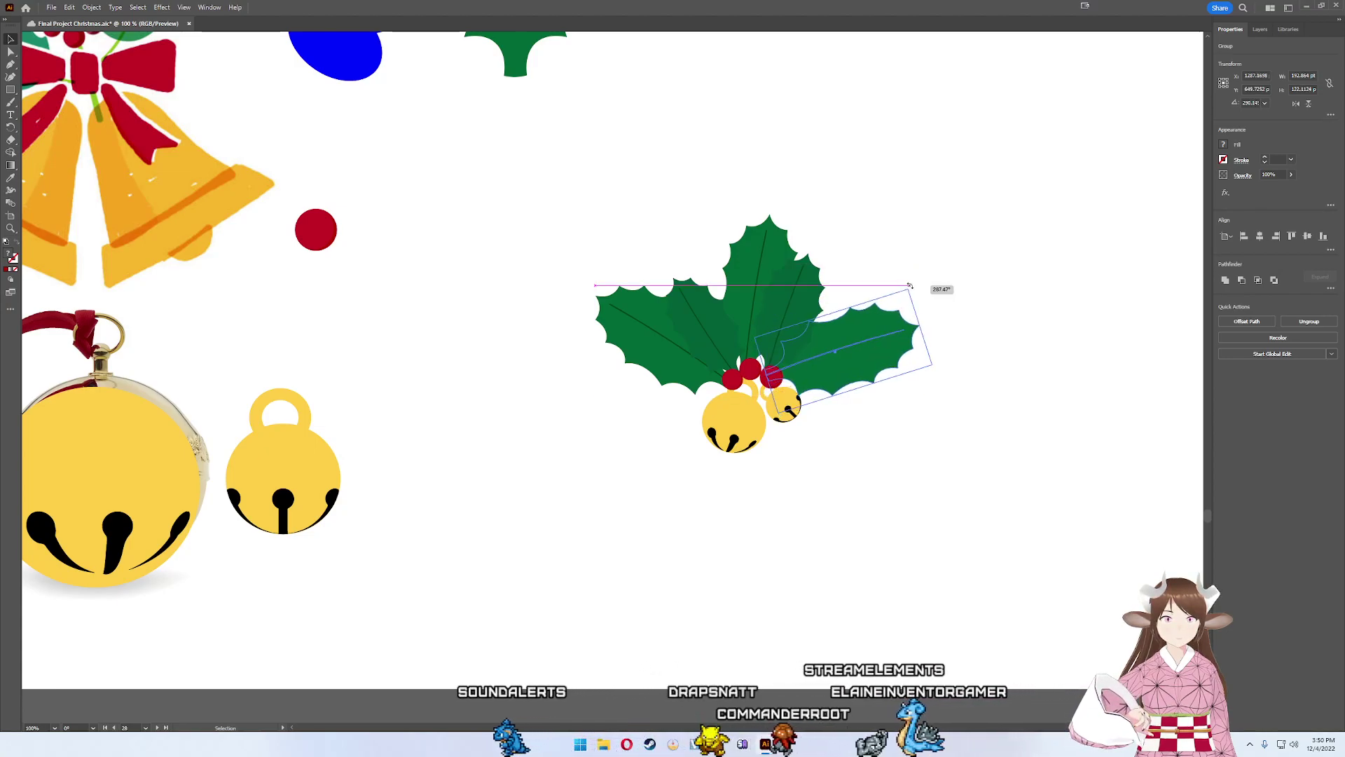
left_click_drag(877, 340, 879, 348)
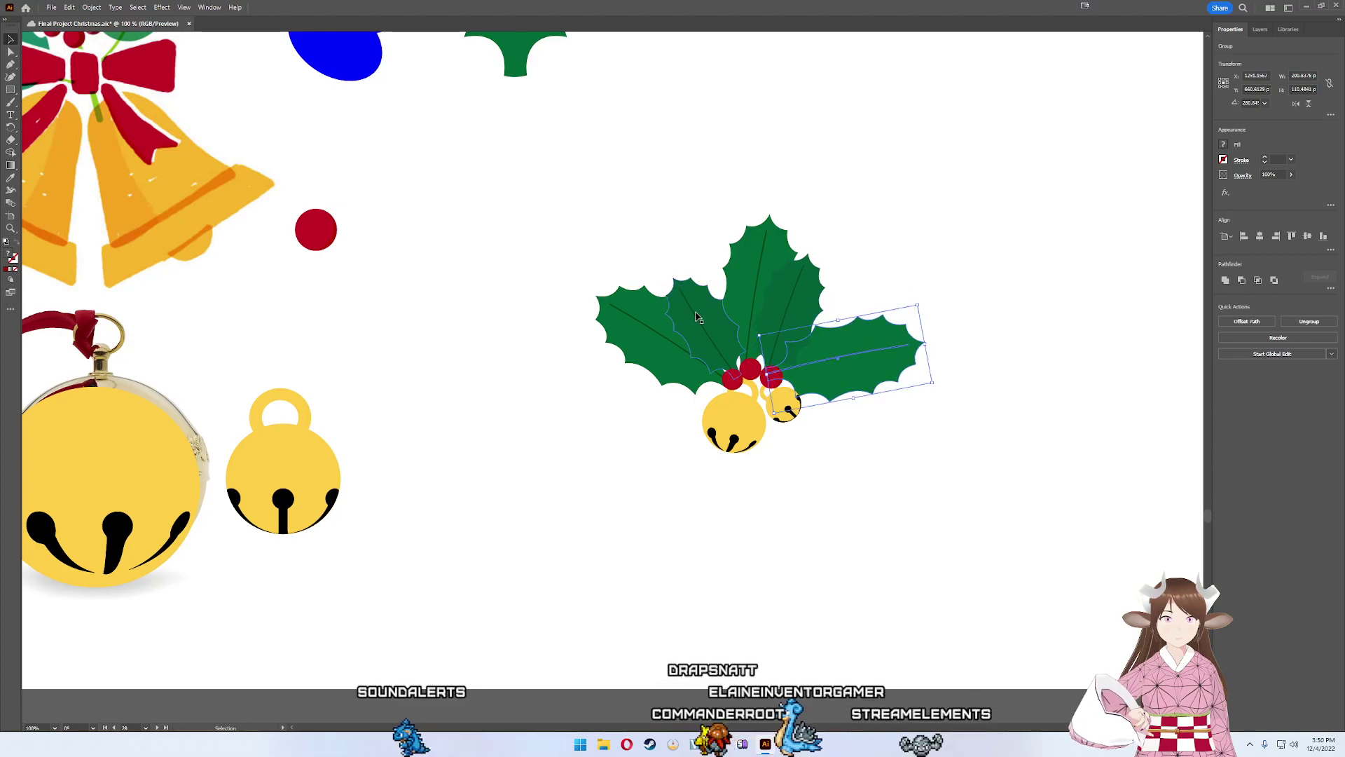
left_click(652, 326)
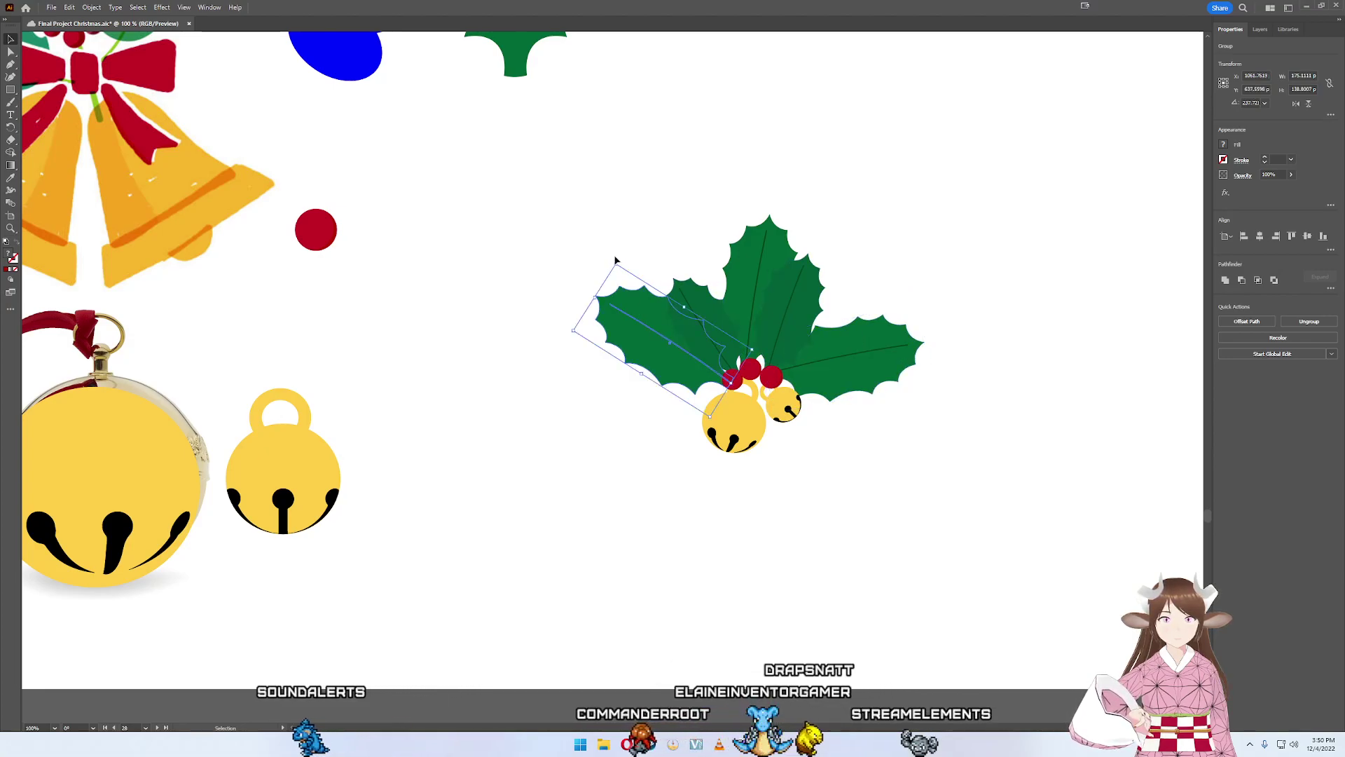
left_click_drag(618, 262, 596, 284)
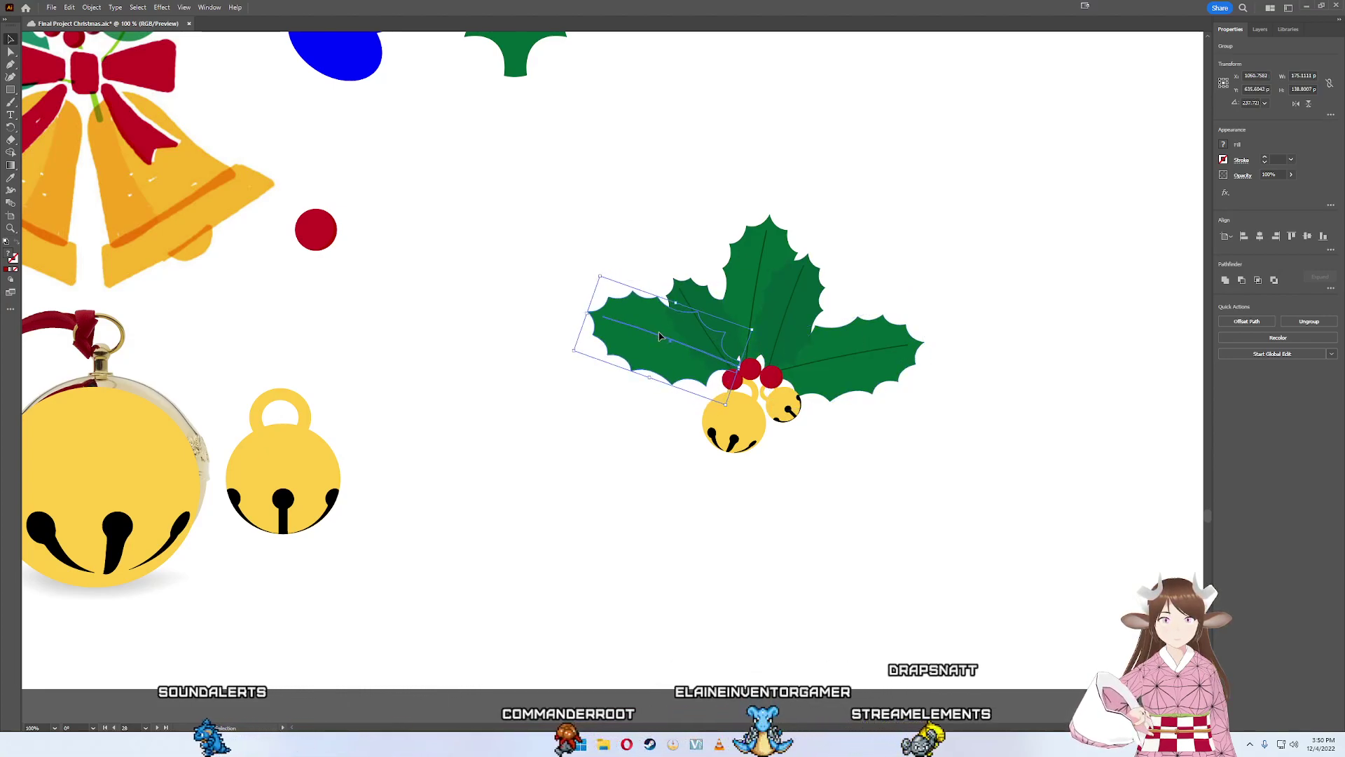
left_click_drag(660, 340, 655, 355)
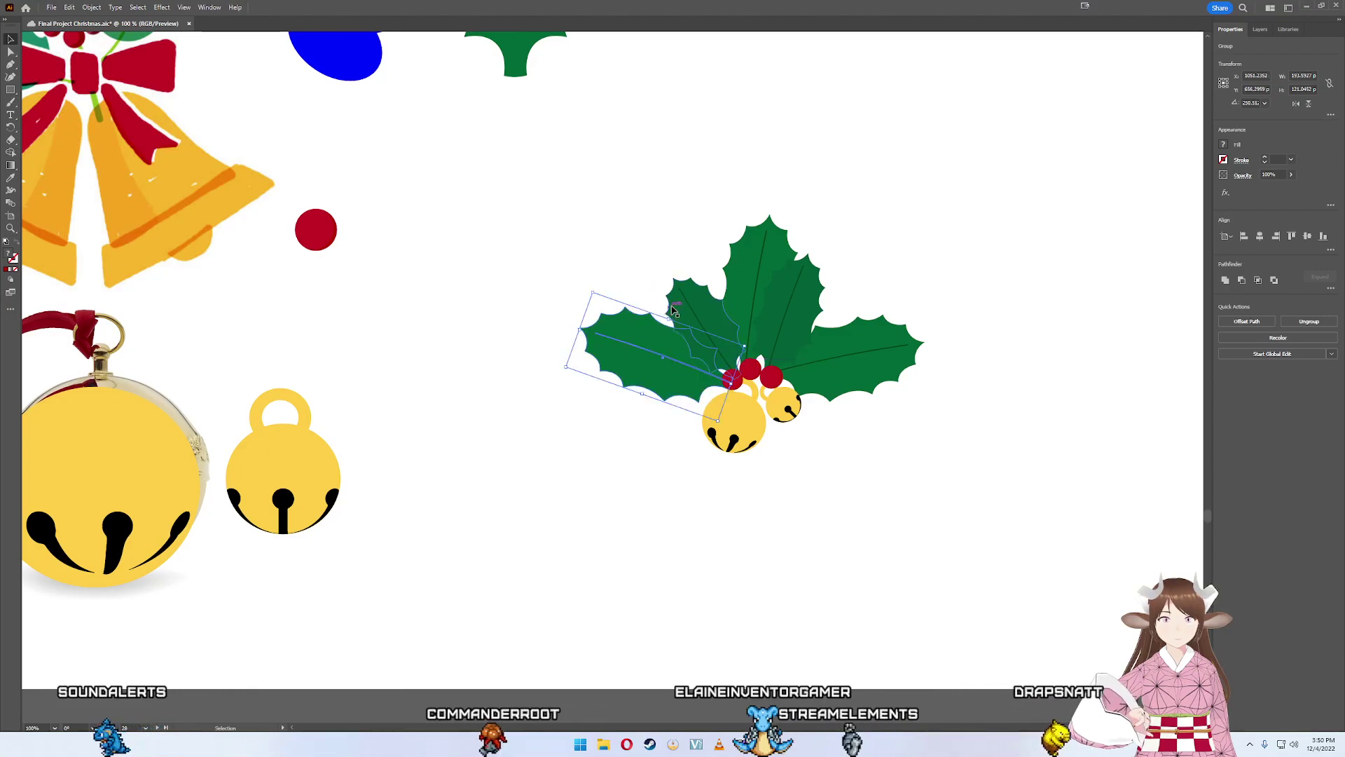
left_click(932, 253)
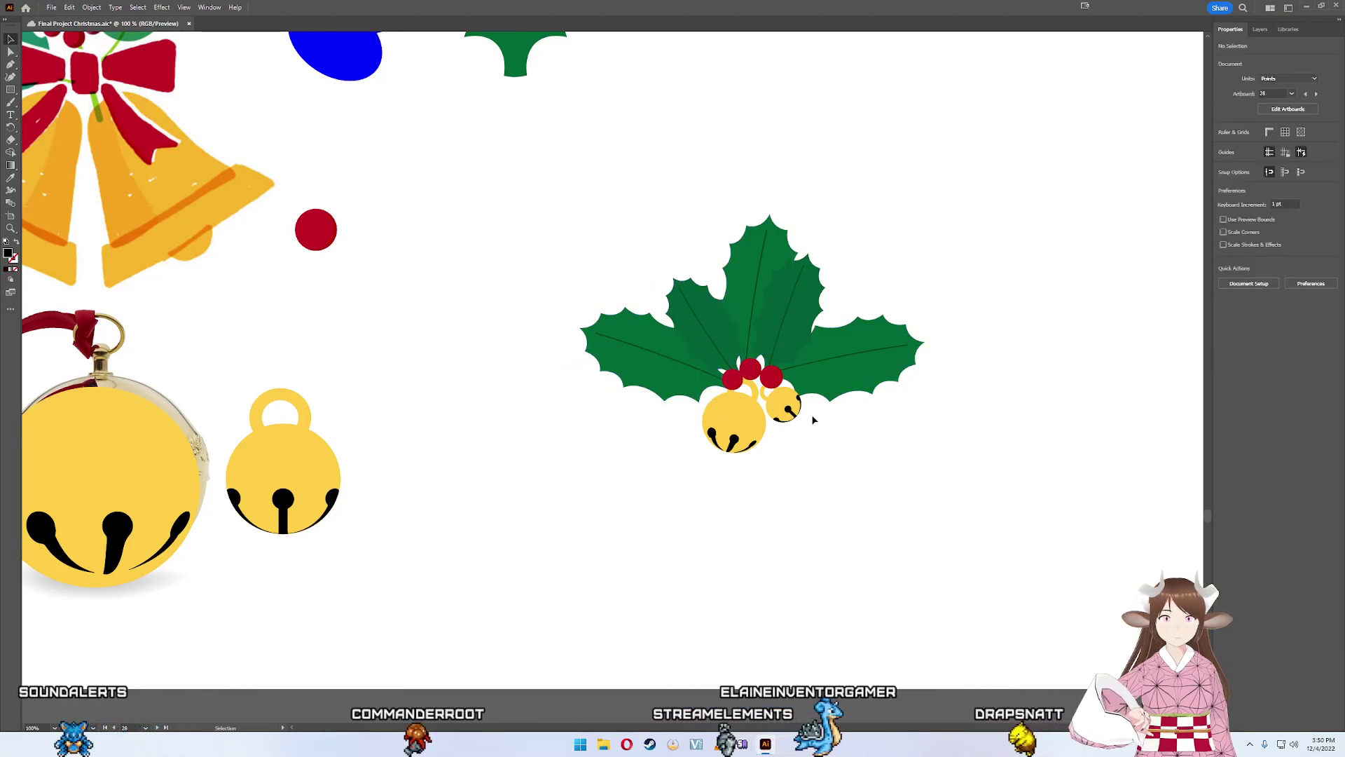
- Clear the selection and drag the small gold bell a little left toward the large bell
left_click(753, 419)
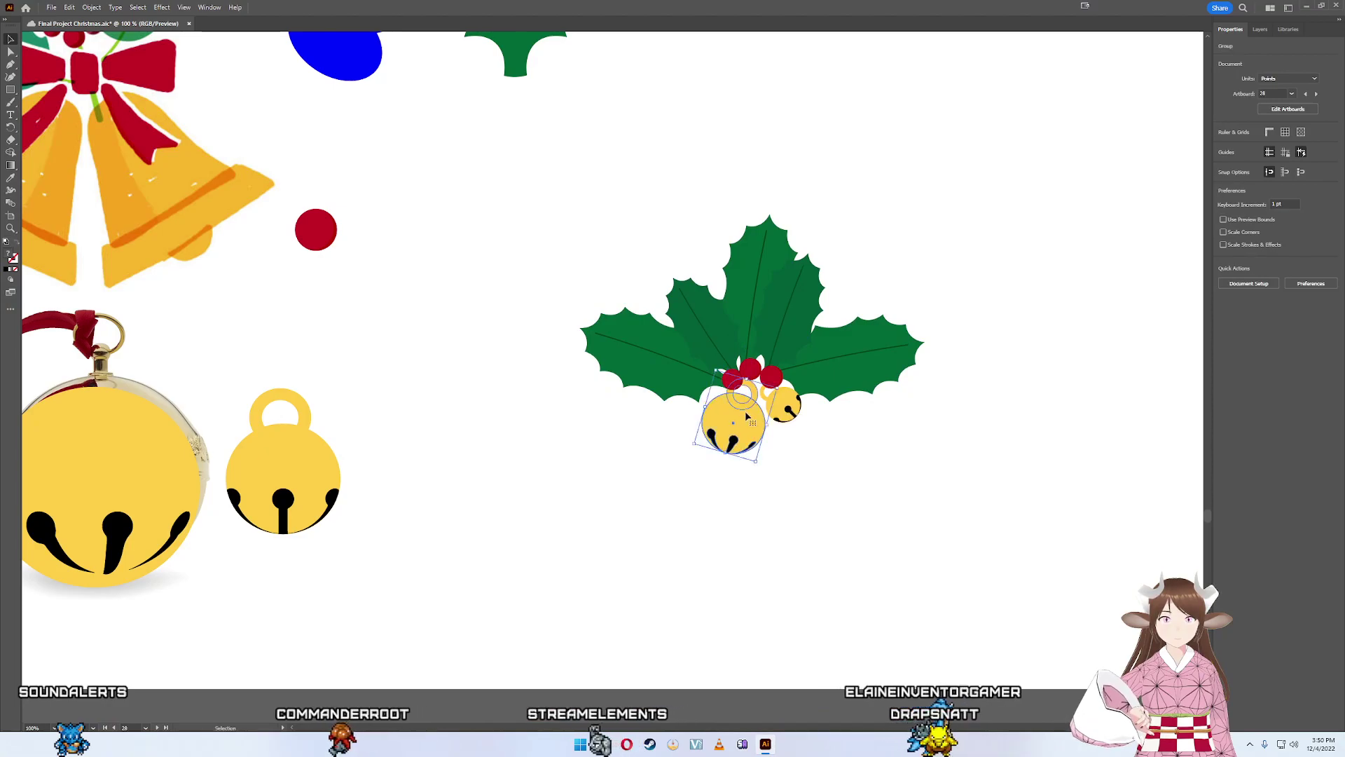
key("a")
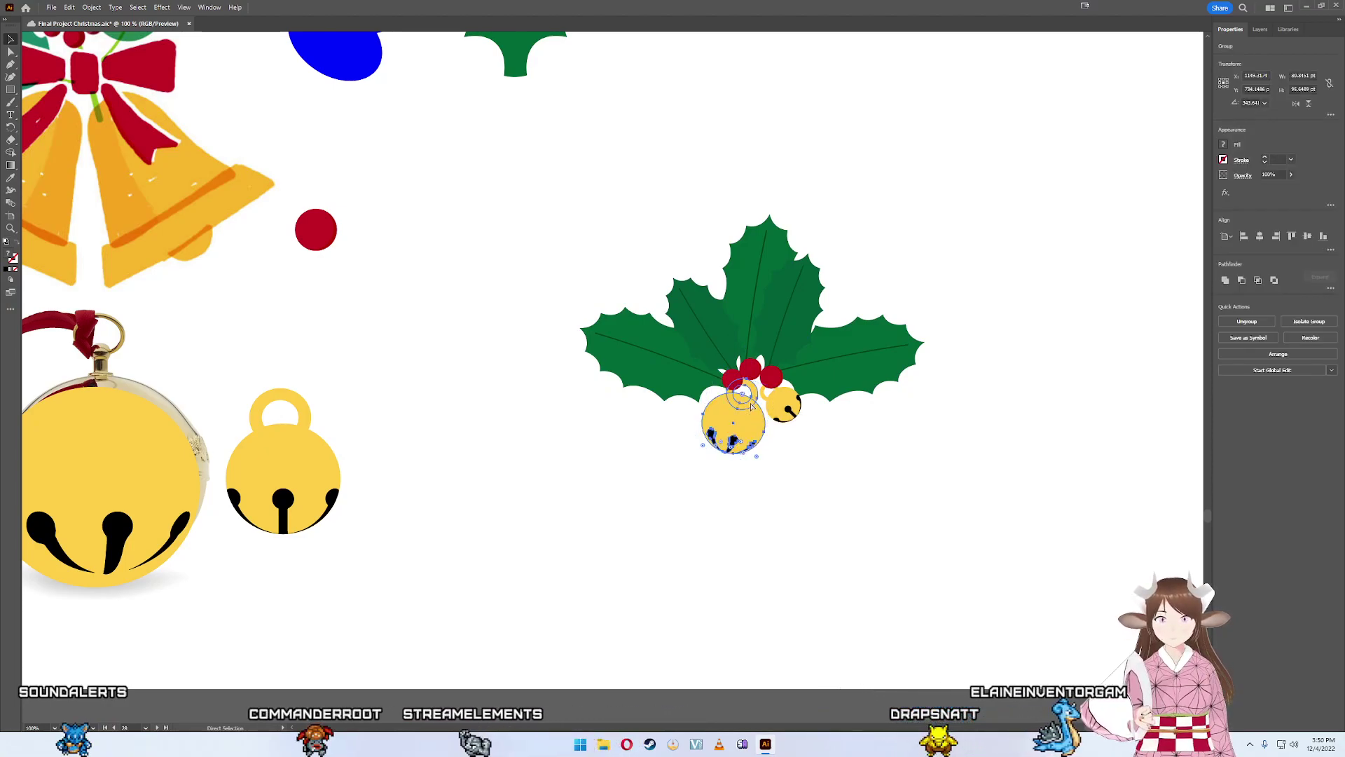
key("v")
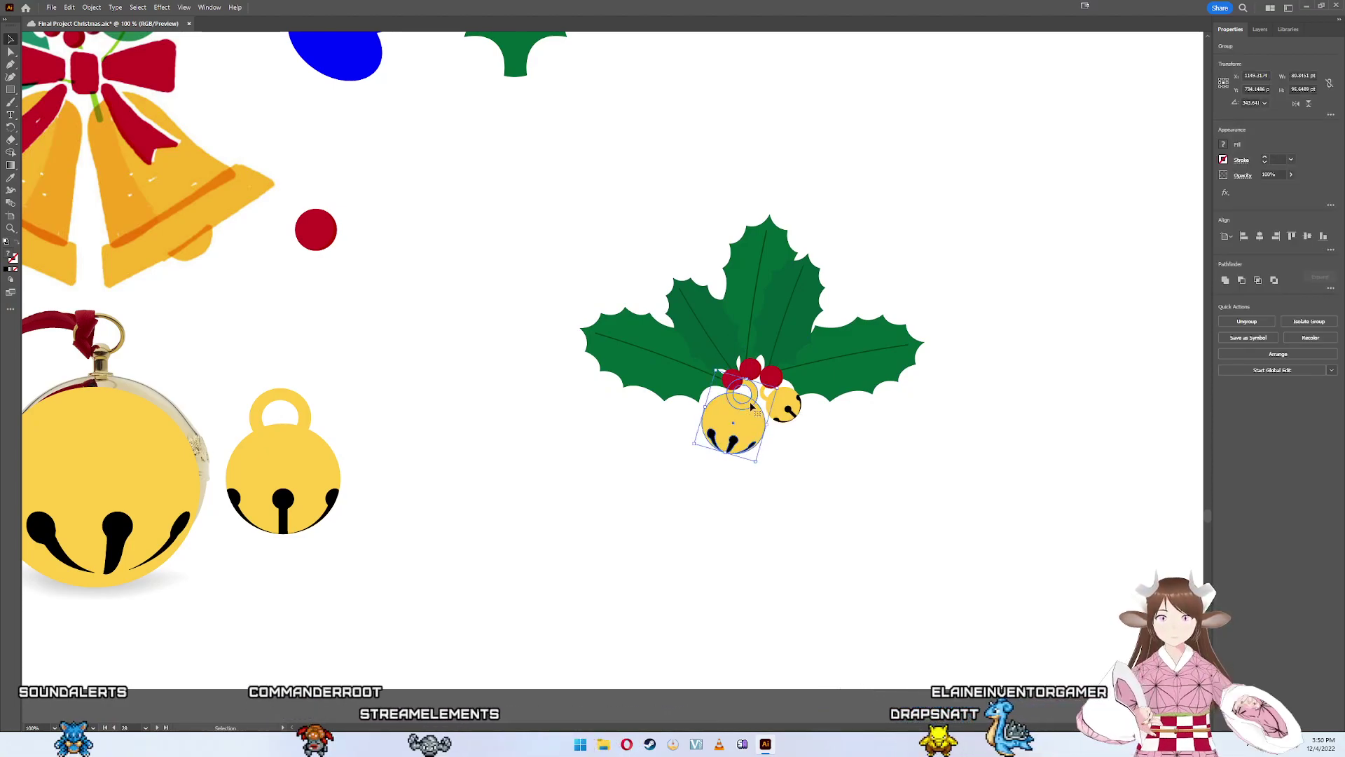
key("ctrl+shift+a")
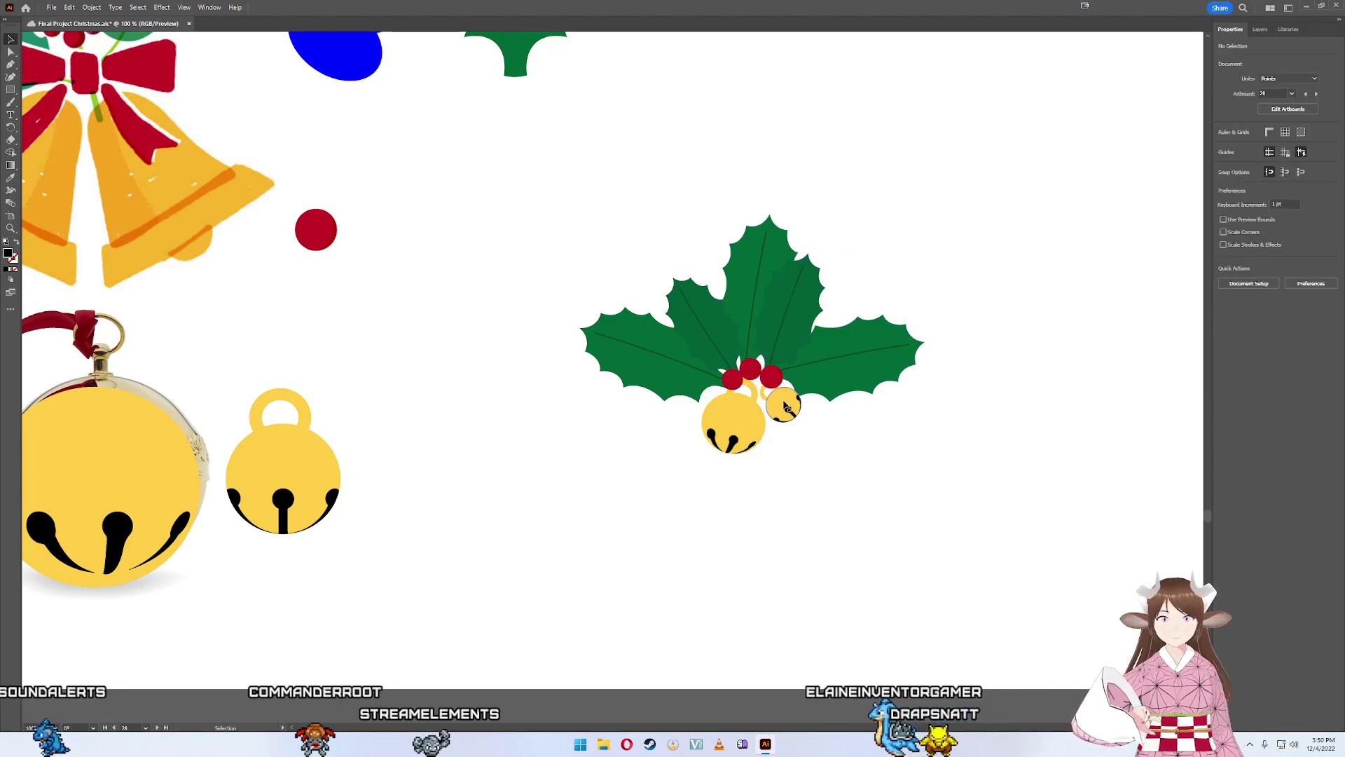
left_click_drag(784, 407, 771, 377)
- Select the upper-right holly leaf group and move it left into position
left_click(793, 366)
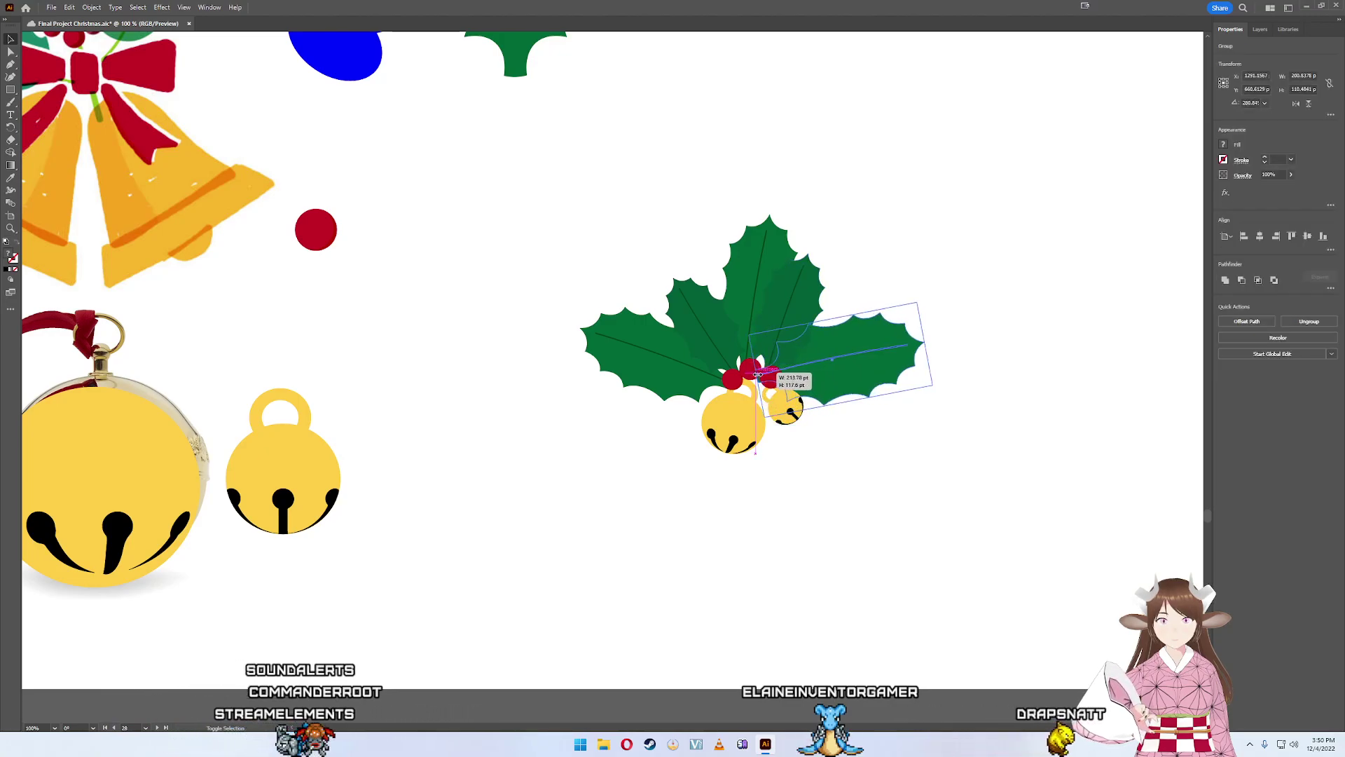
left_click(1003, 426)
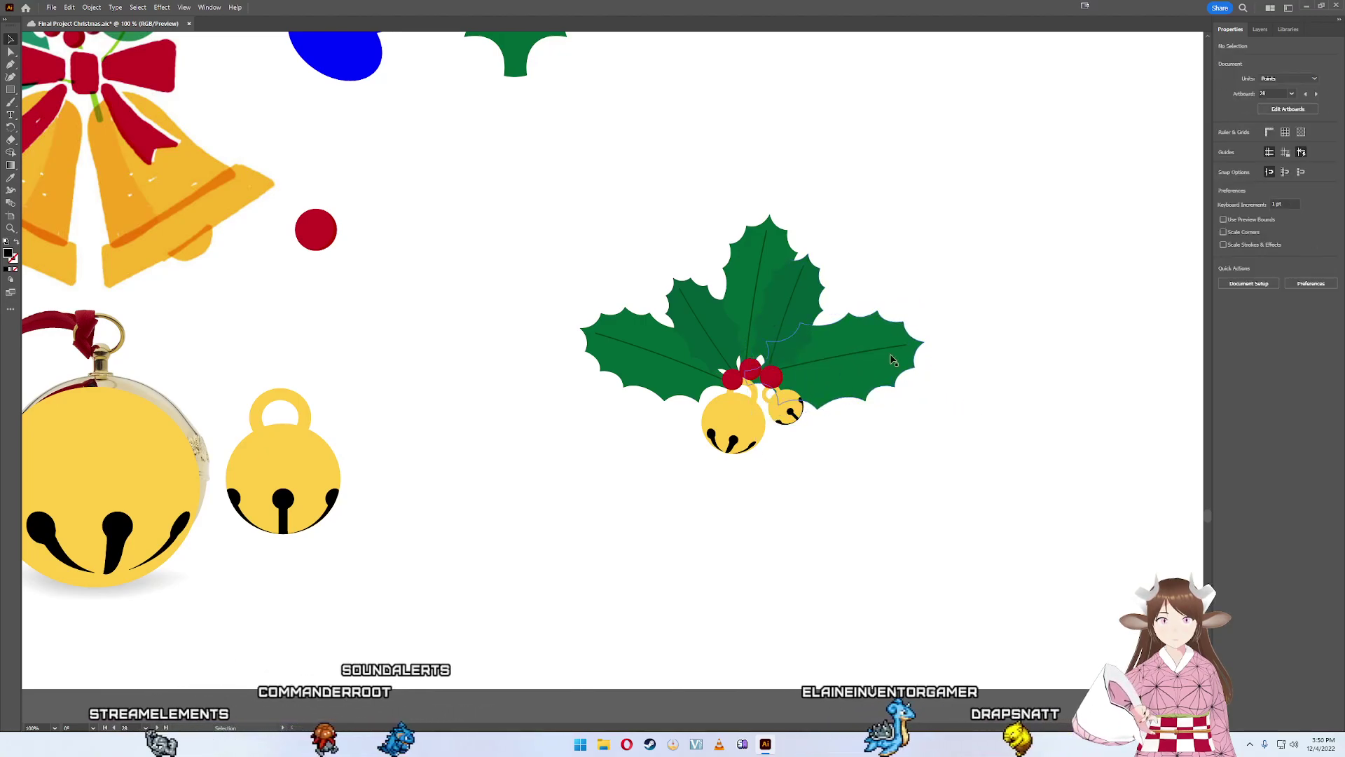
left_click(655, 350)
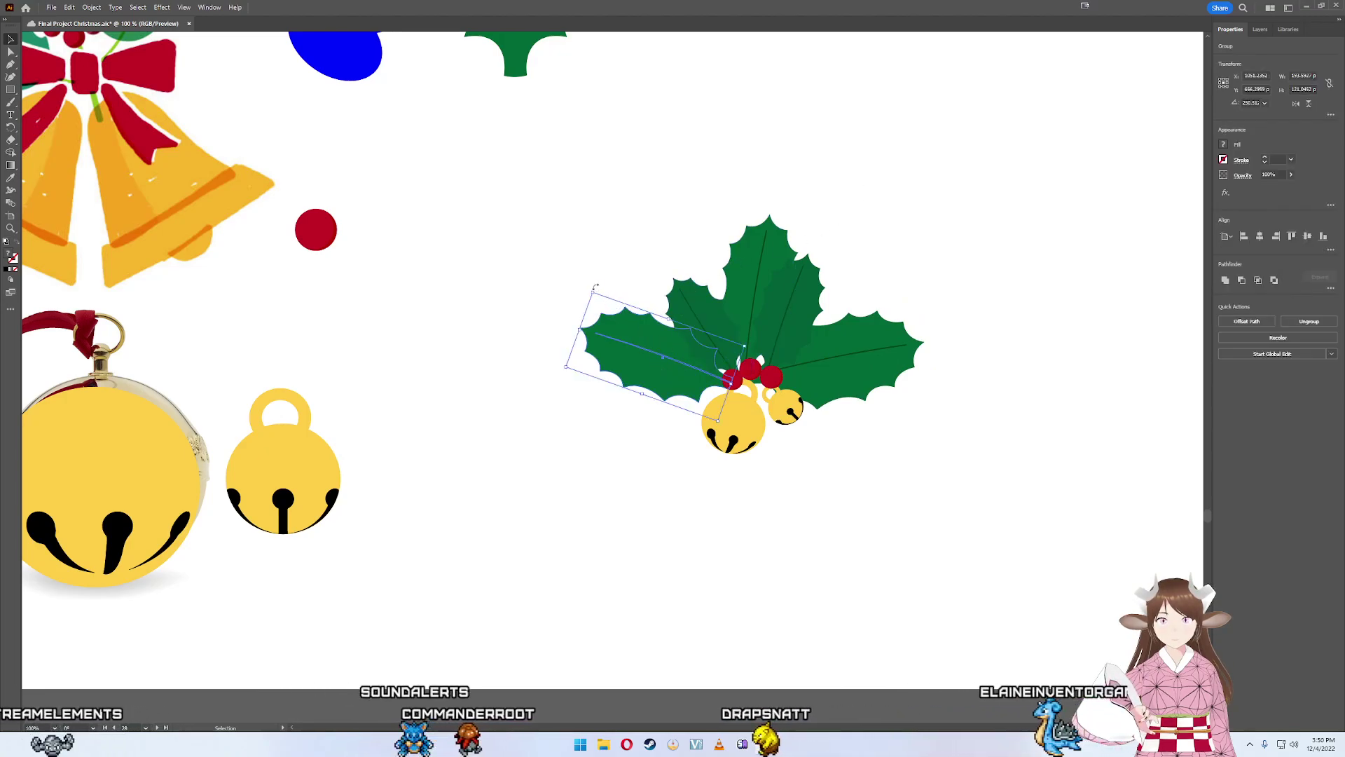
double_click(800, 278)
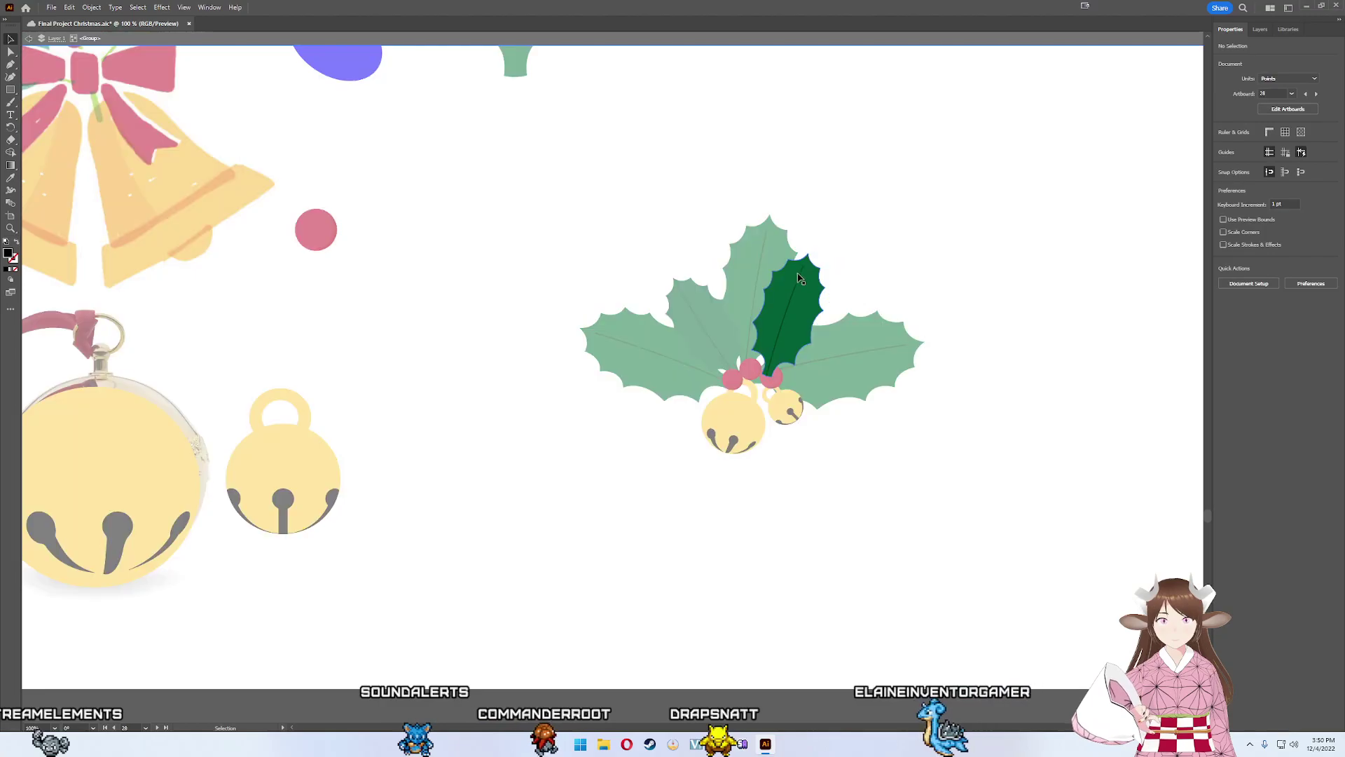
double_click(850, 283)
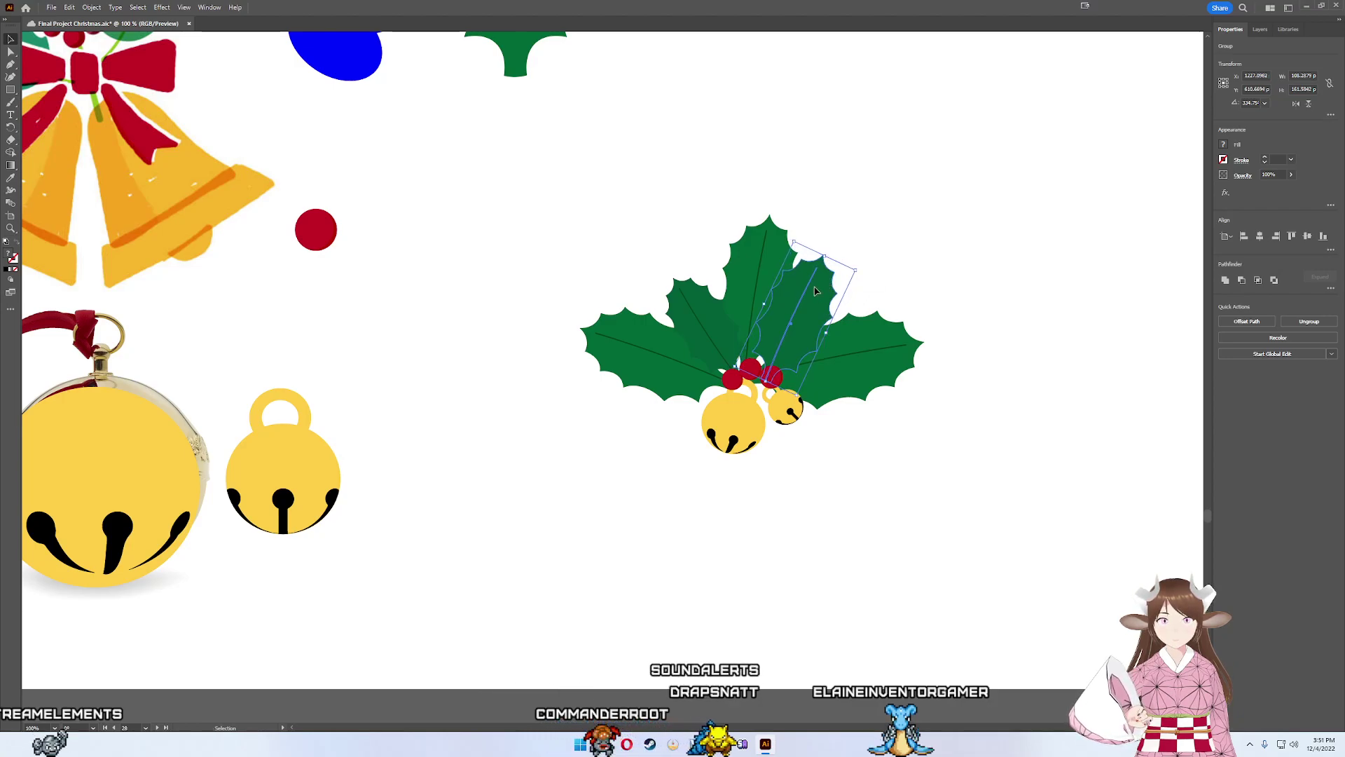
mouse_move(815, 291)
left_mouse_down()
mouse_move(716, 347)
mouse_move(704, 319)
left_mouse_up()
left_click(944, 393)
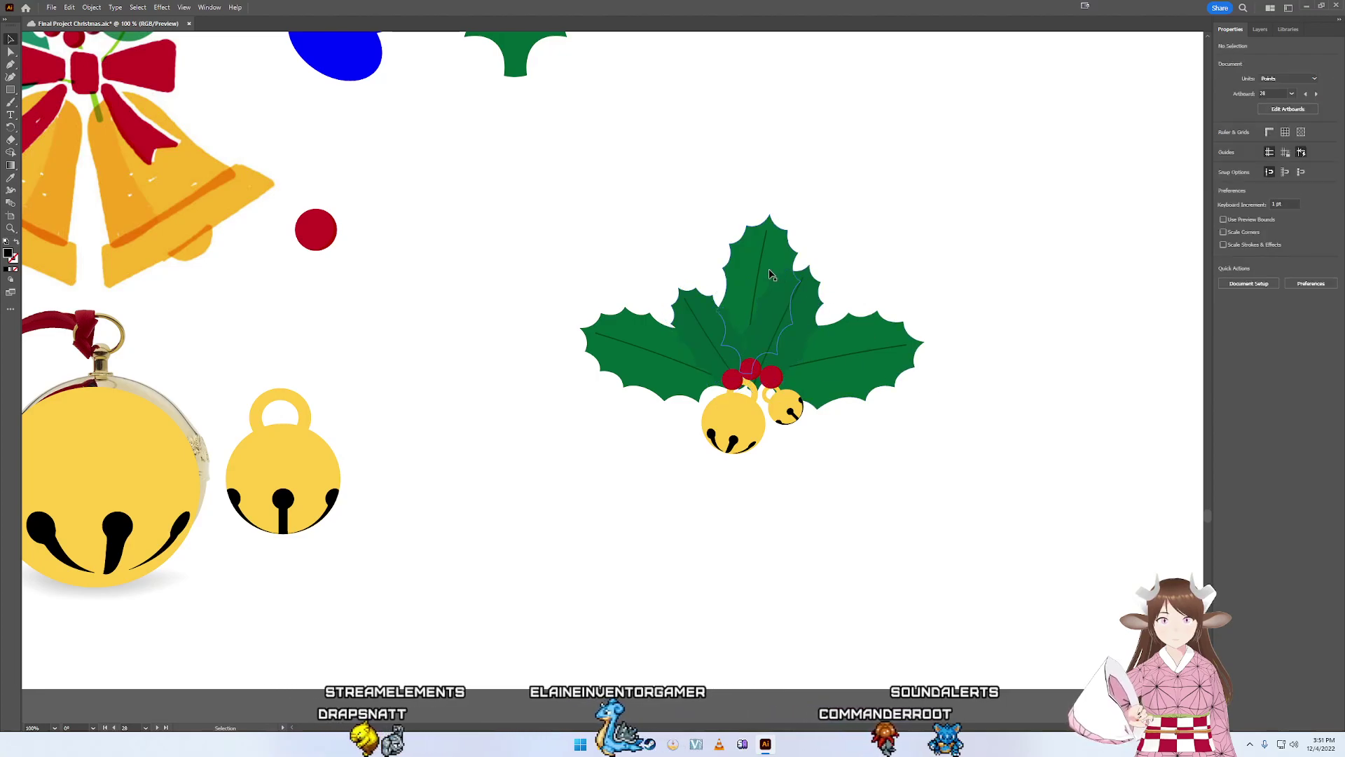
- Lower the top holly leaf slightly and shift the right leaf left toward the centre
left_click_drag(771, 275, 767, 283)
left_click(949, 386)
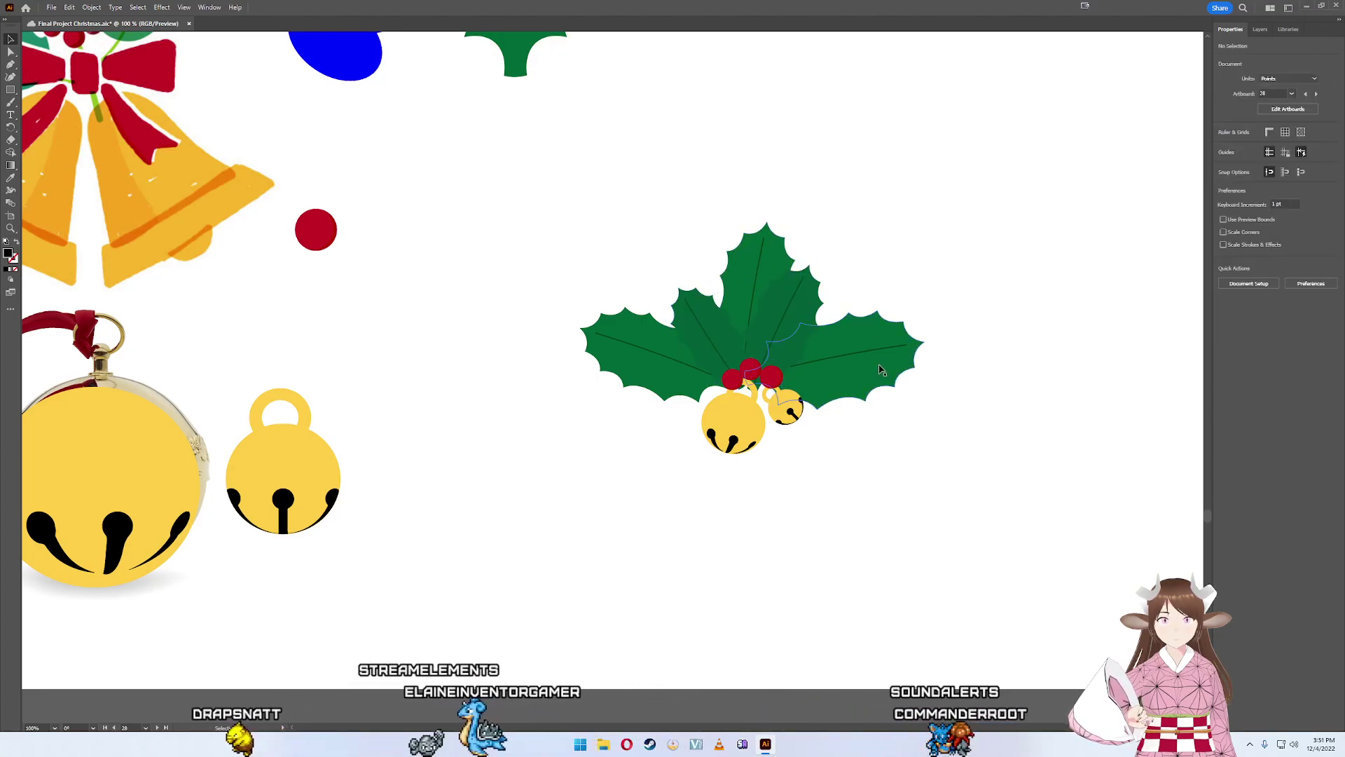
left_click_drag(881, 371, 680, 363)
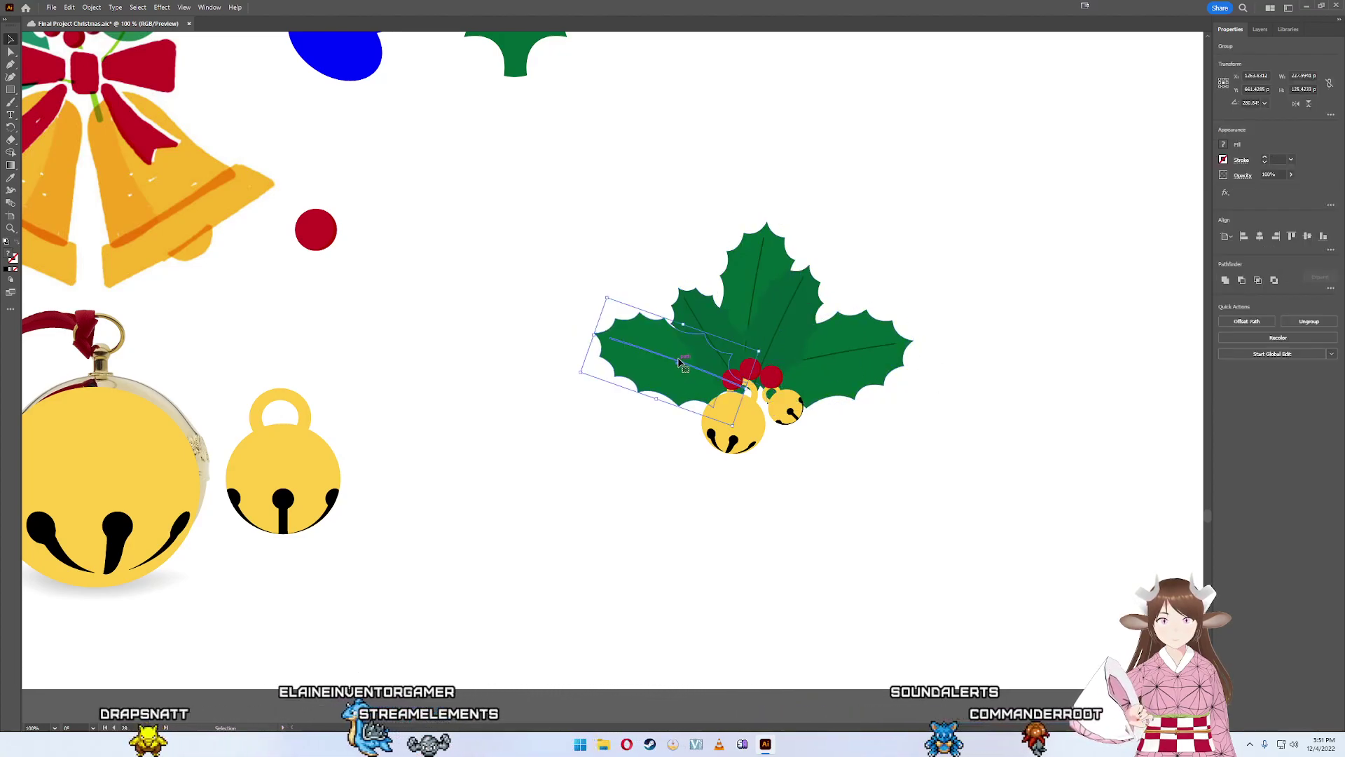
left_click(998, 469)
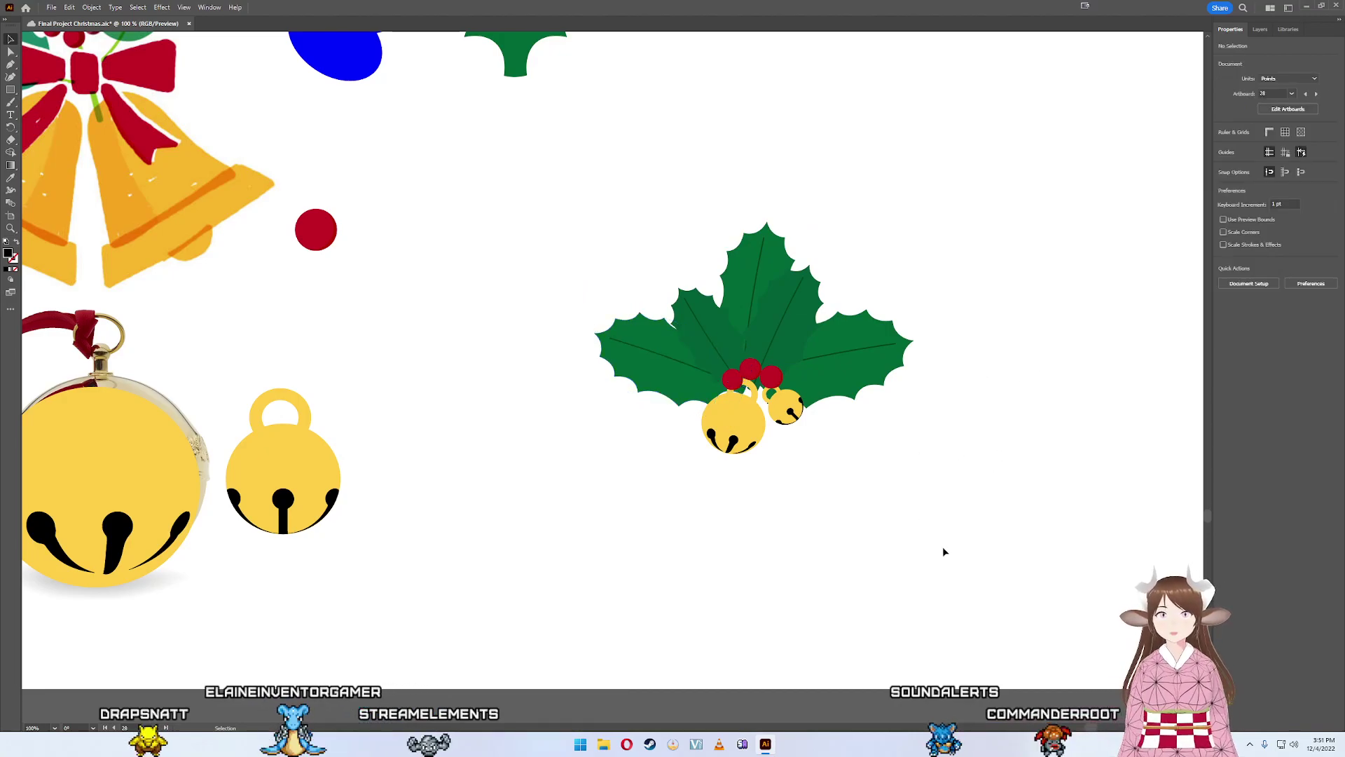
- Move the large standalone holly leaf and the small right holly leaf down into line
scroll(876, 518, "up", 2)
scroll(834, 502, "down", 1)
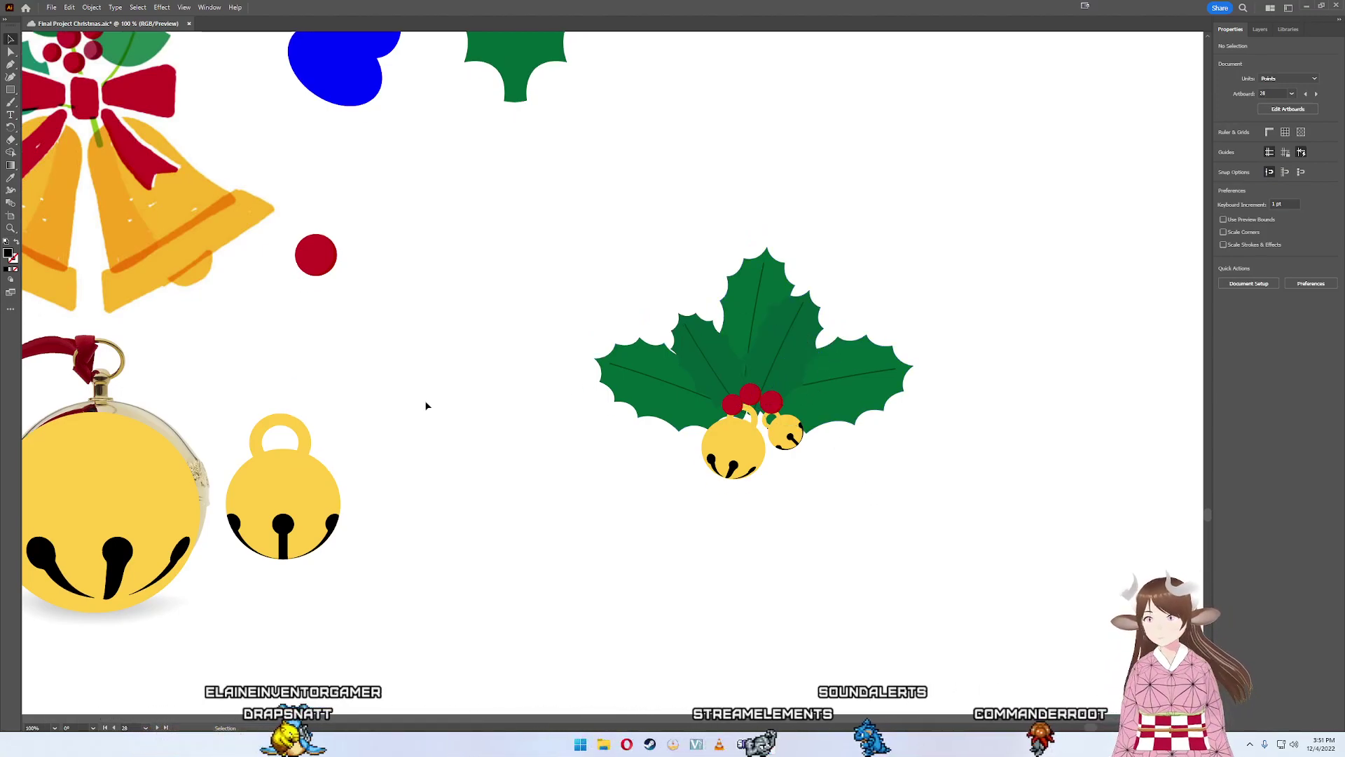
scroll(631, 294, "down", 5)
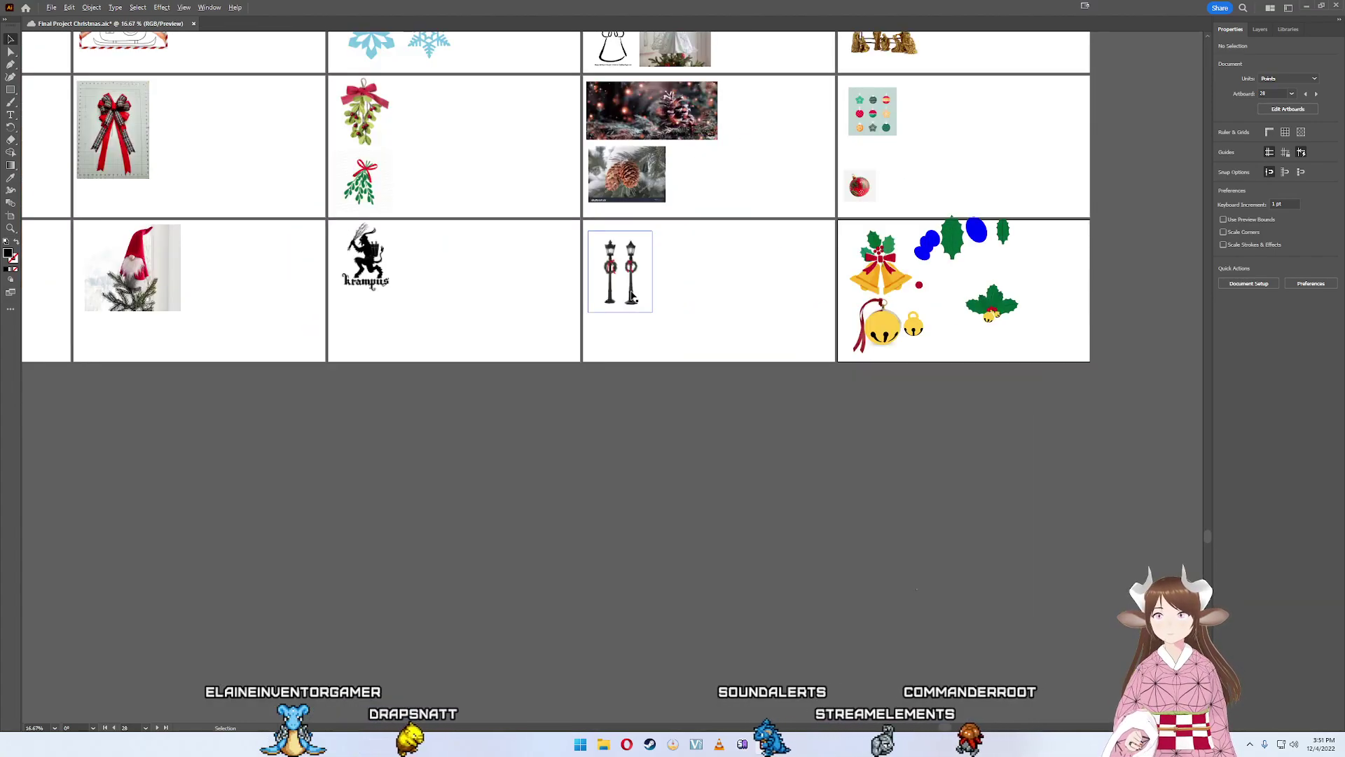
scroll(961, 308, "up", 2)
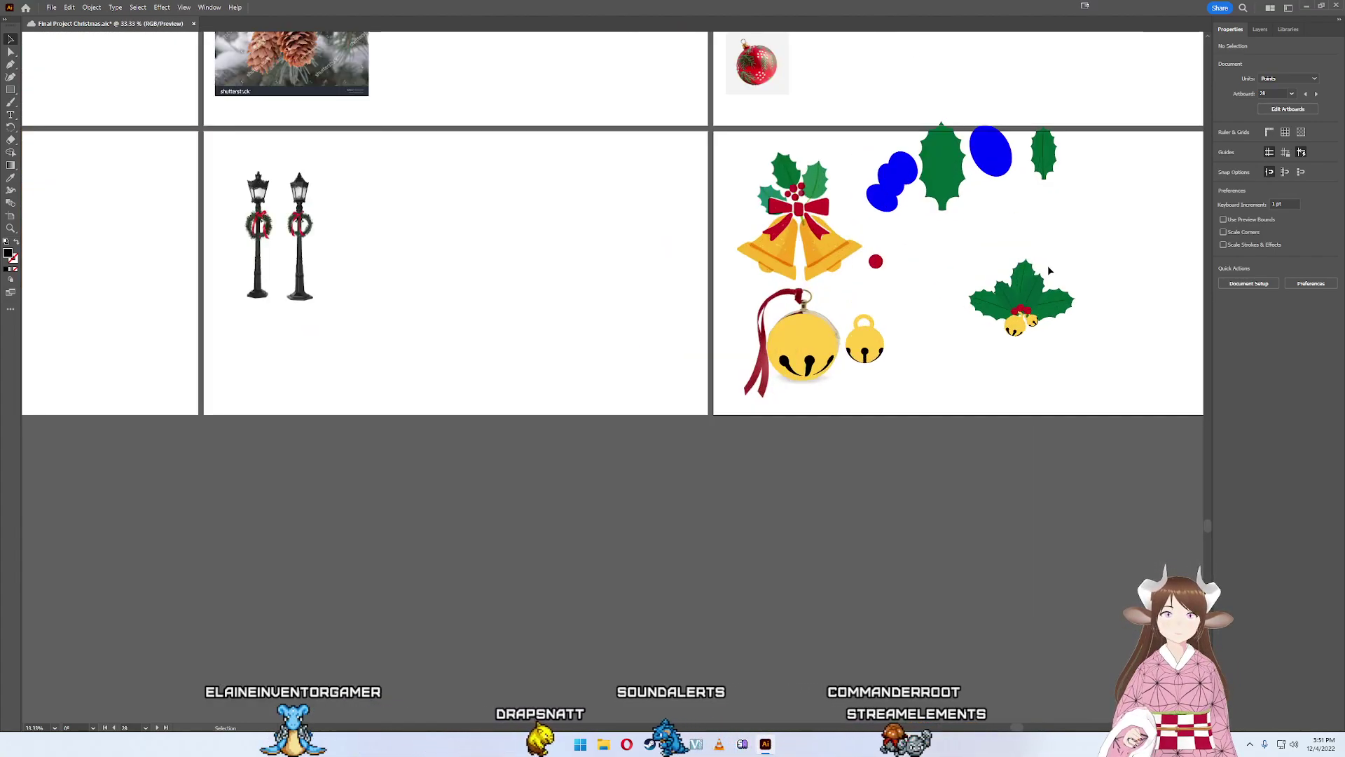
left_click_drag(1048, 270, 782, 420)
left_click_drag(675, 347, 678, 376)
mouse_move(725, 312)
left_mouse_down()
mouse_move(725, 341)
mouse_move(774, 340)
left_mouse_up()
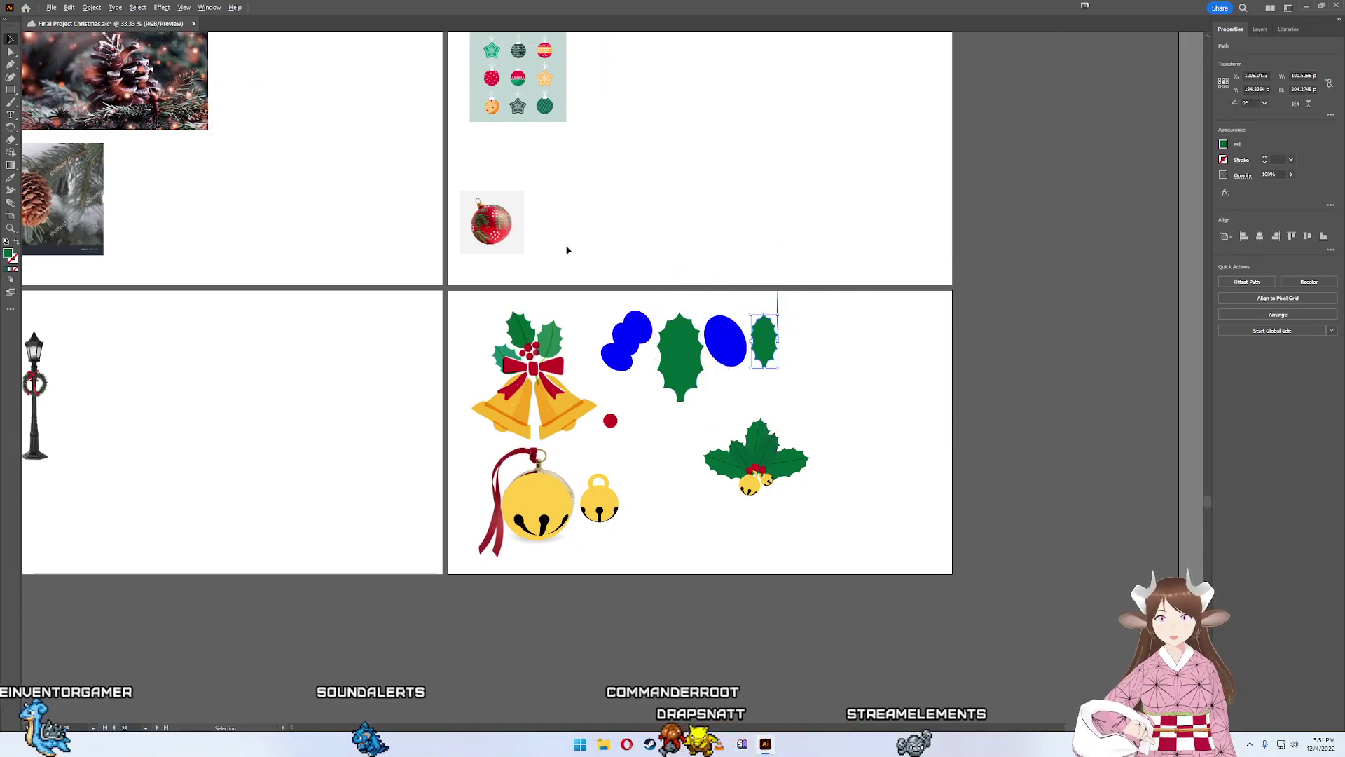
- Zoom in on the nine-ornament reference image
scroll(564, 232, "up", 5, "alt")
scroll(553, 178, "up", 2)
scroll(519, 231, "up", 2)
scroll(496, 282, "up", 2)
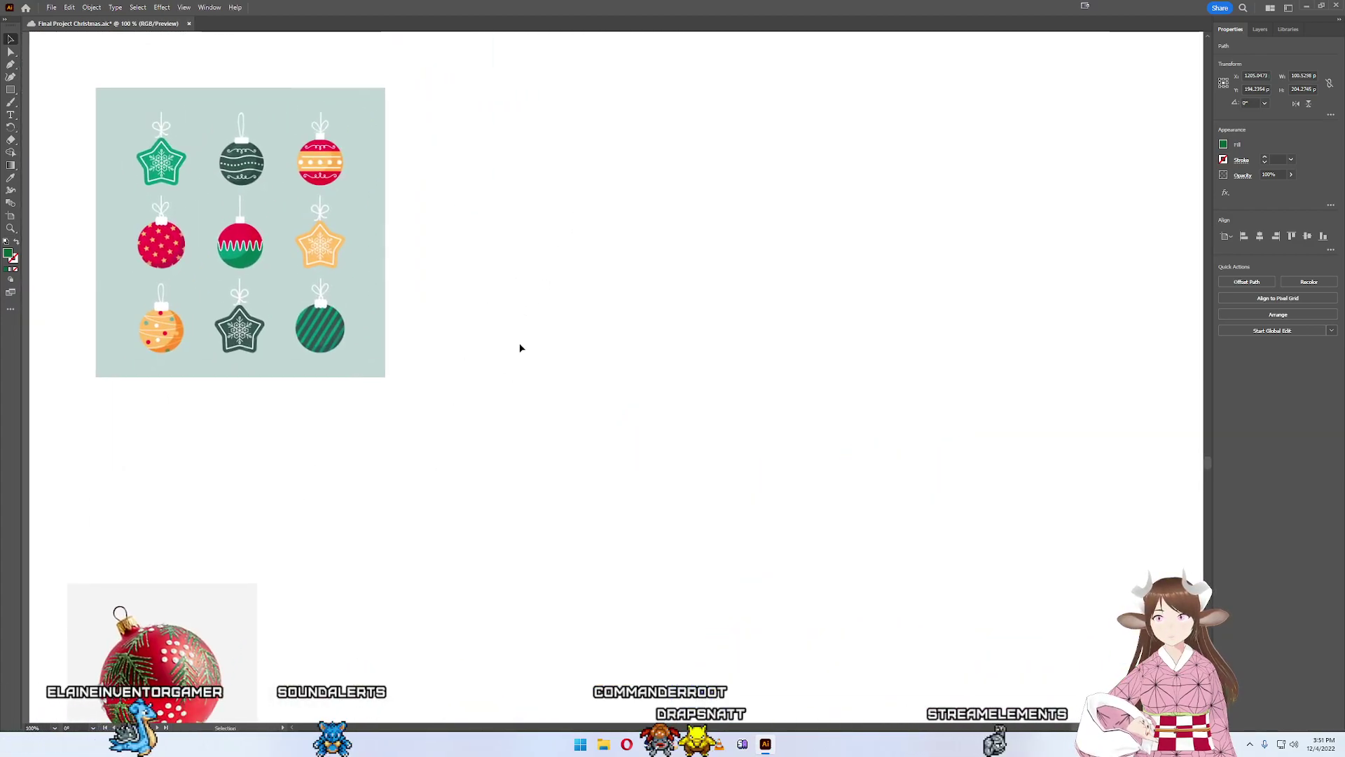
- Draw a green circle for the ball and a small narrow rectangle above it
left_click_drag(382, 457, 585, 388)
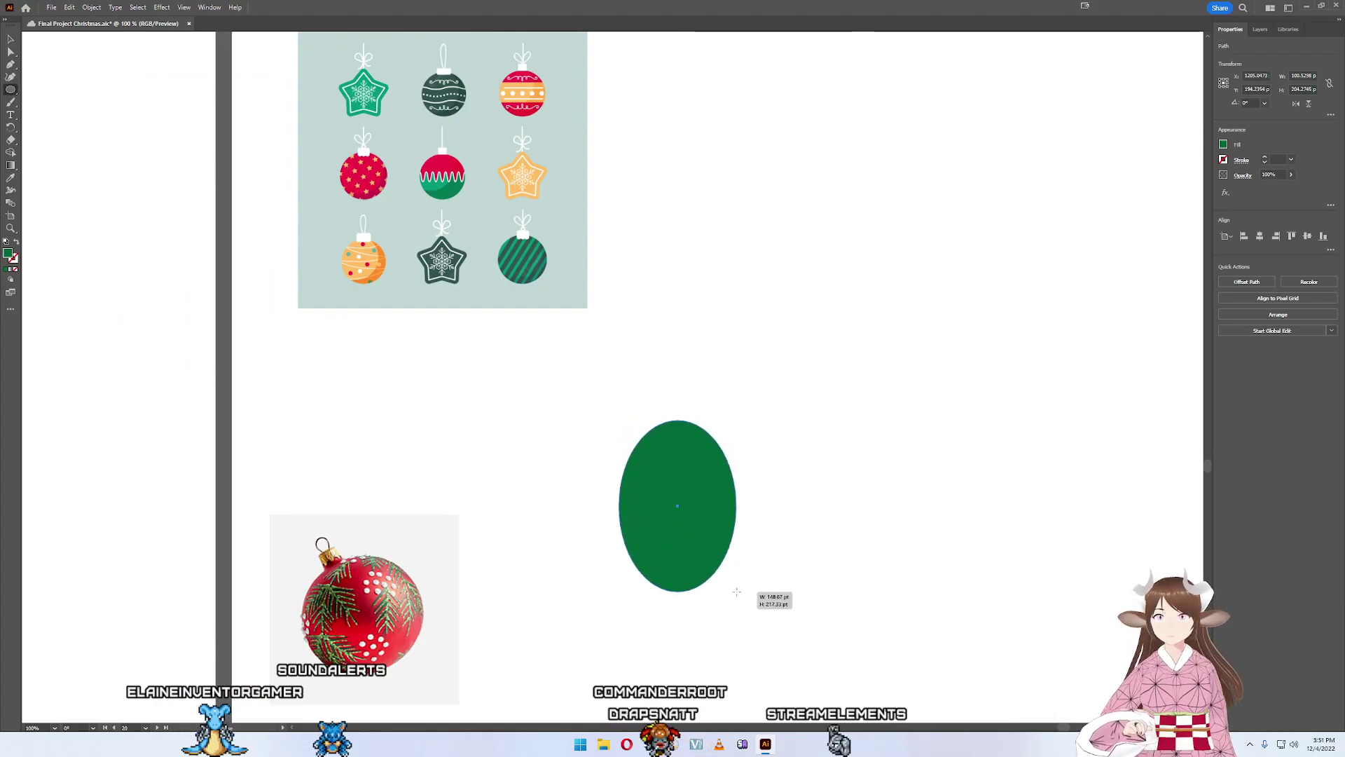
left_click_drag(663, 451, 785, 586)
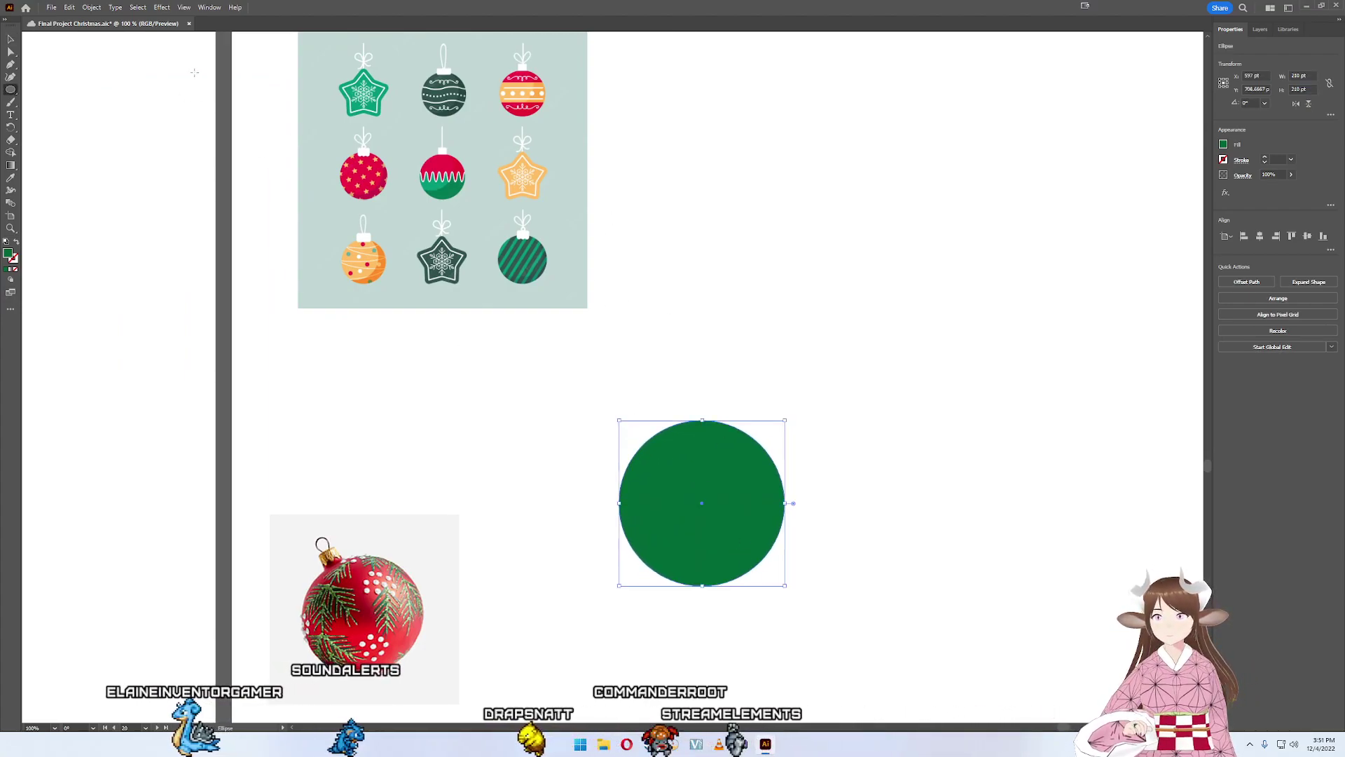
left_click(12, 91)
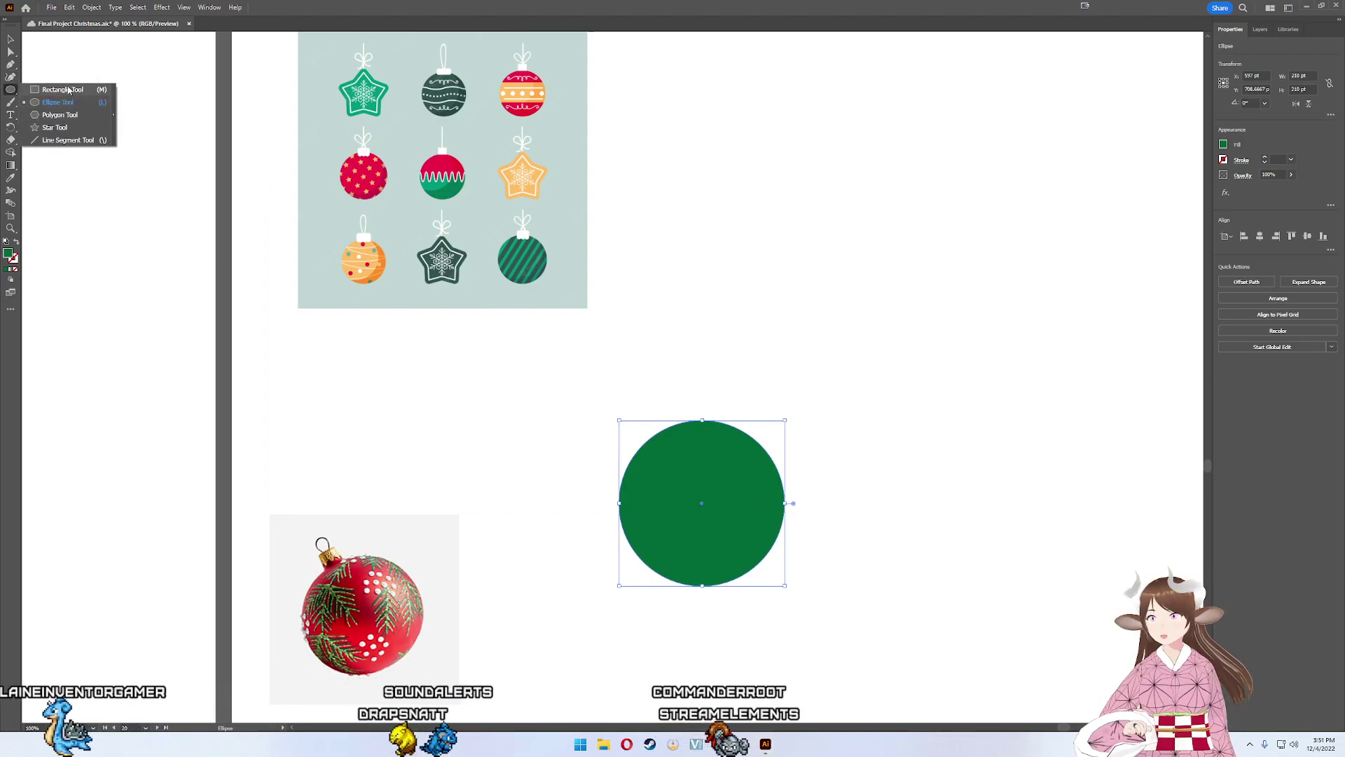
left_click(62, 90)
left_click_drag(656, 385, 663, 417)
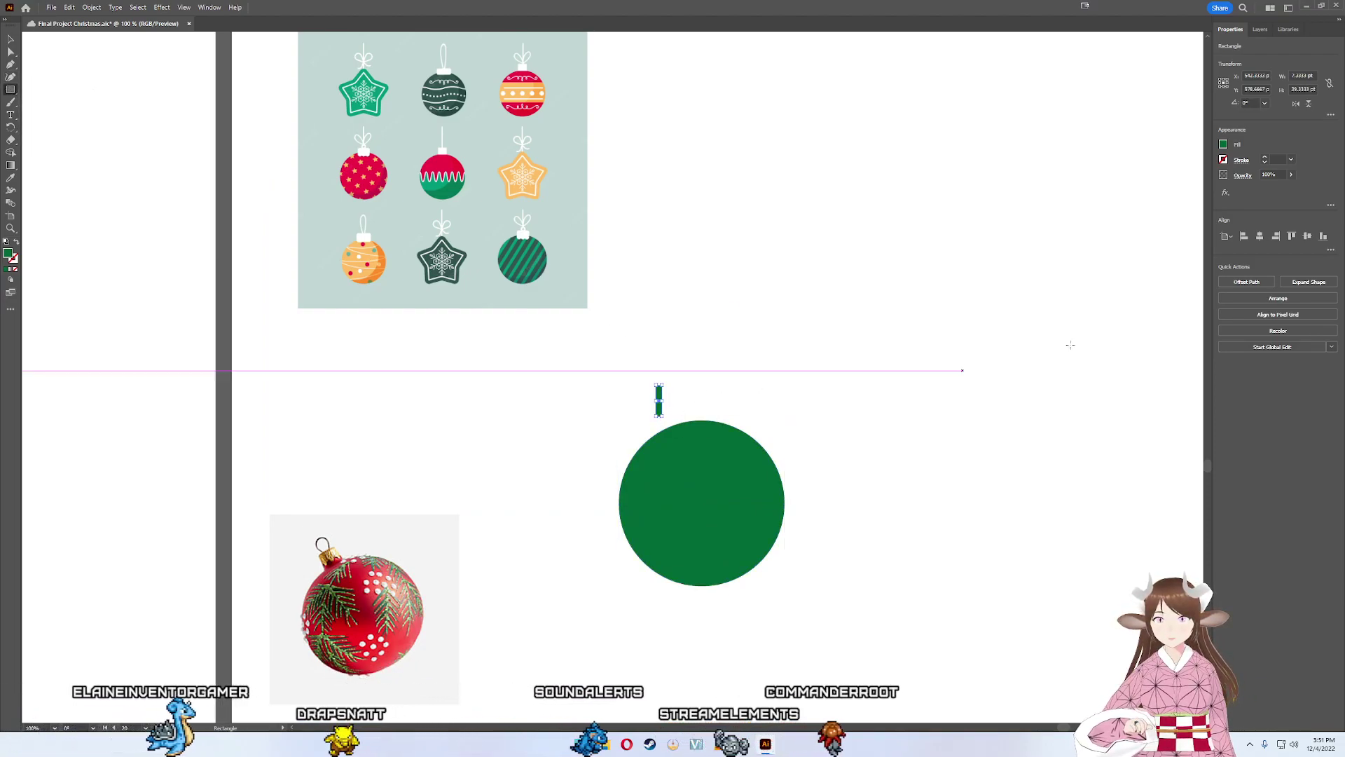
- Check the rectangle's fill colour settings, then switch to the silver colour codes page
left_click(1223, 145)
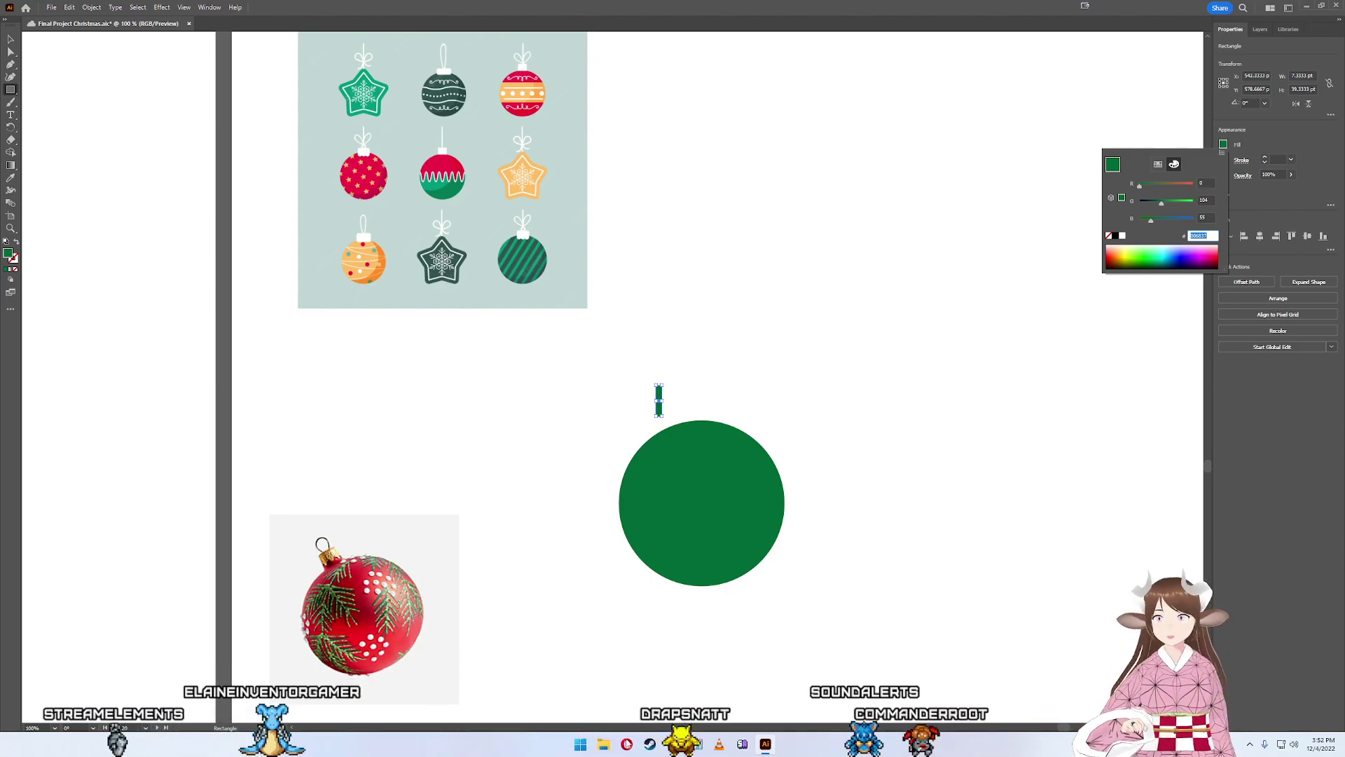
key("Escape")
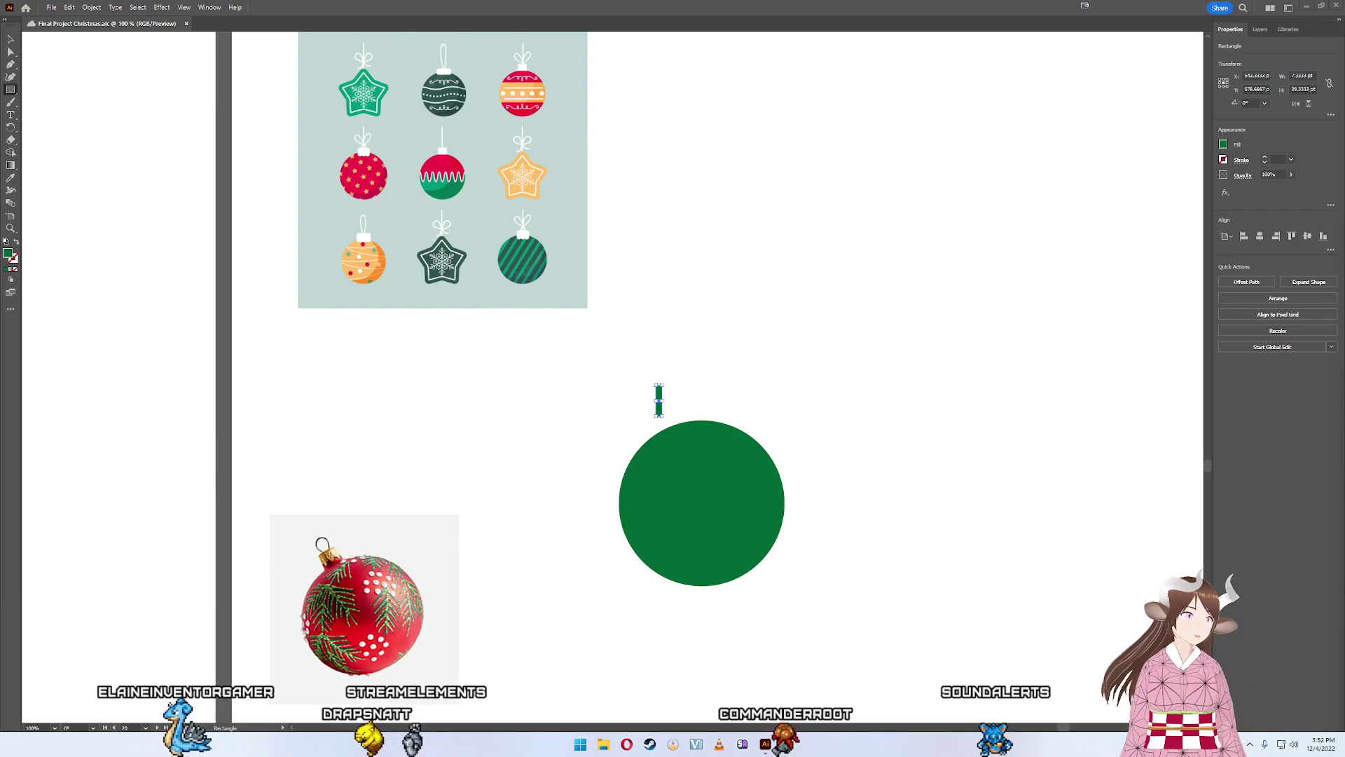
key("alt+Tab")
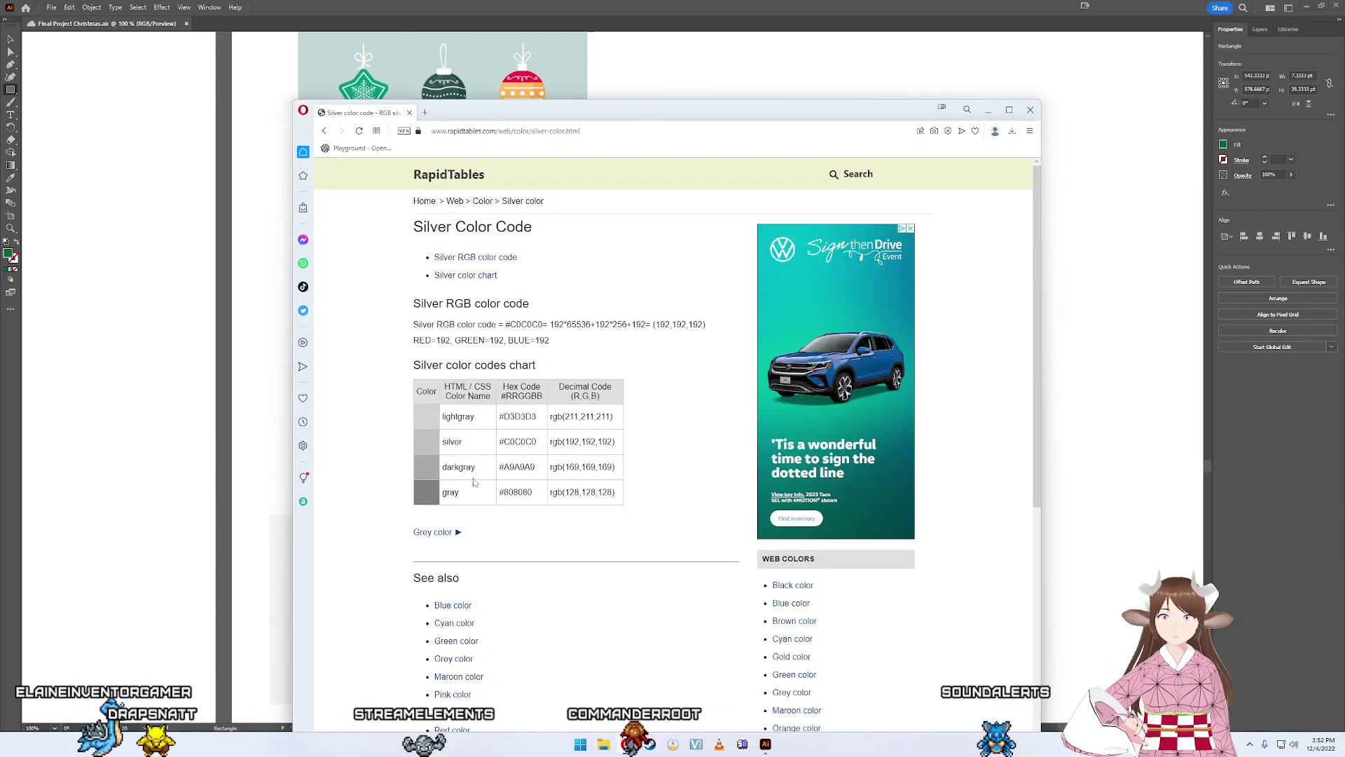
- Copy the lightgray rgb(211,211,211) code from the chart and switch back to Illustrator
right_click(522, 418)
left_click(550, 430)
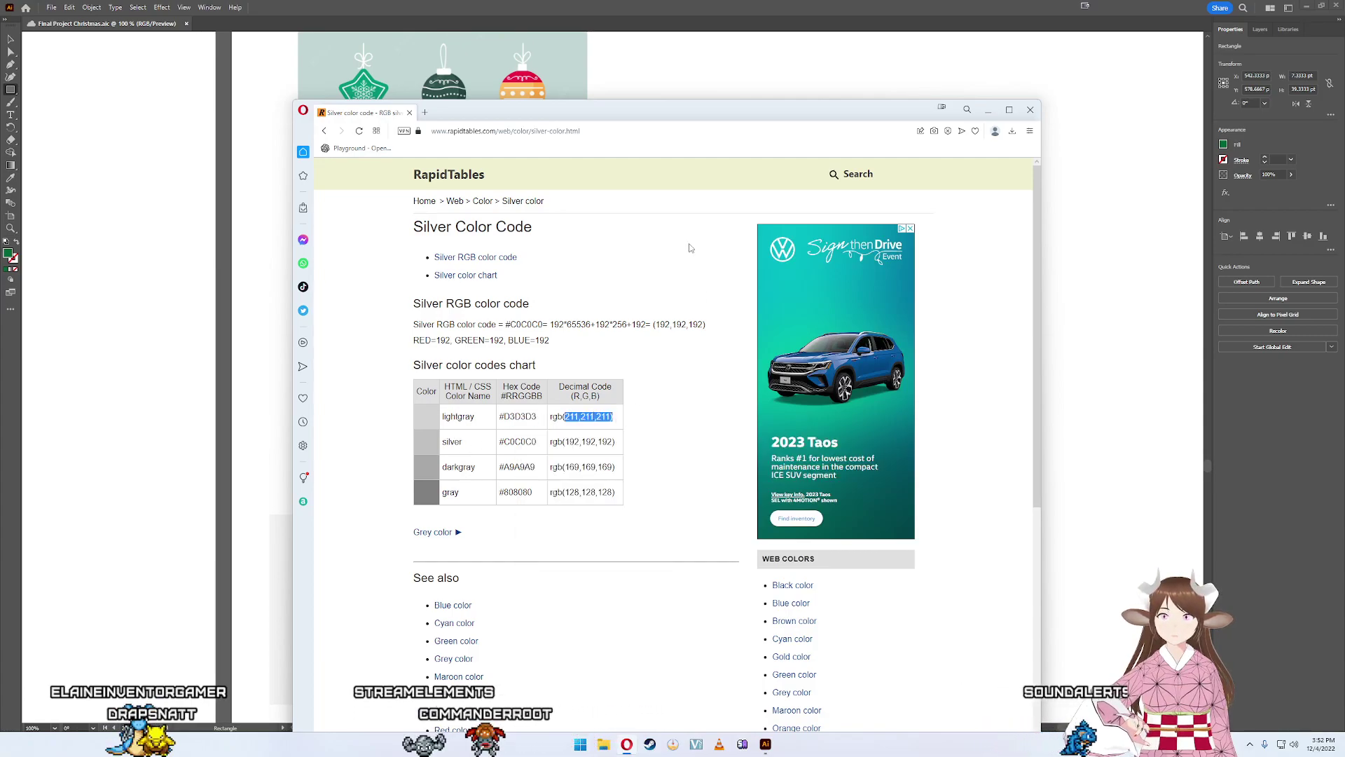
key("alt+Tab")
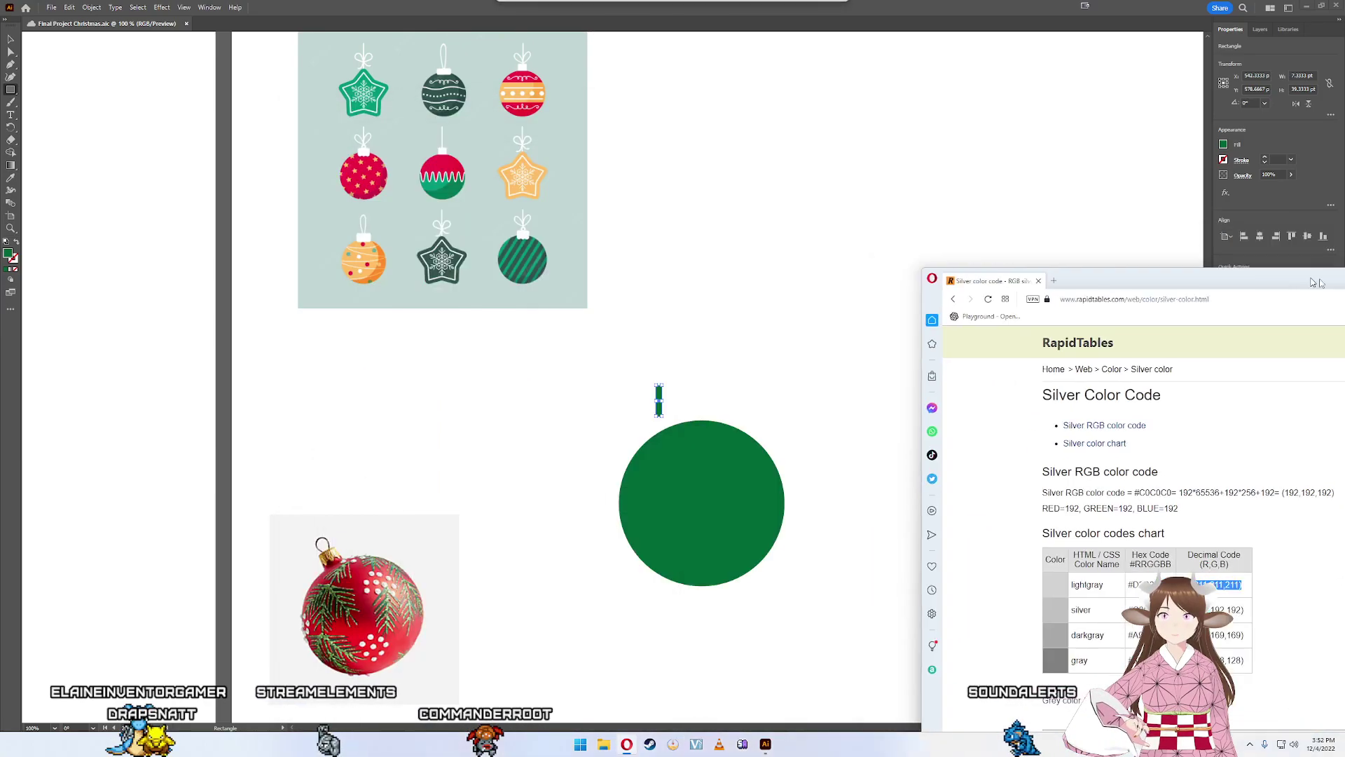
- Fill the cap rectangle with RGB 211, 211, 211 light grey and give it a black stroke
left_click(1224, 144)
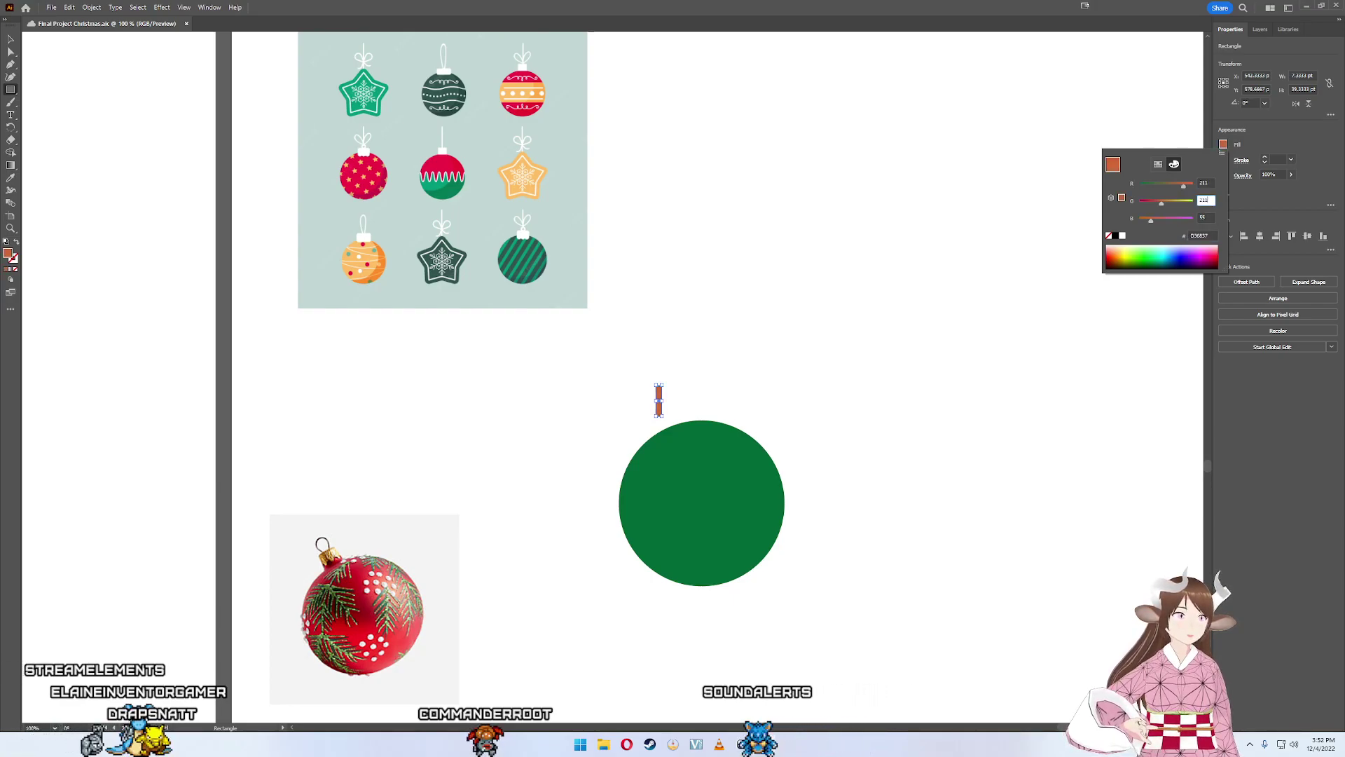
key("Return")
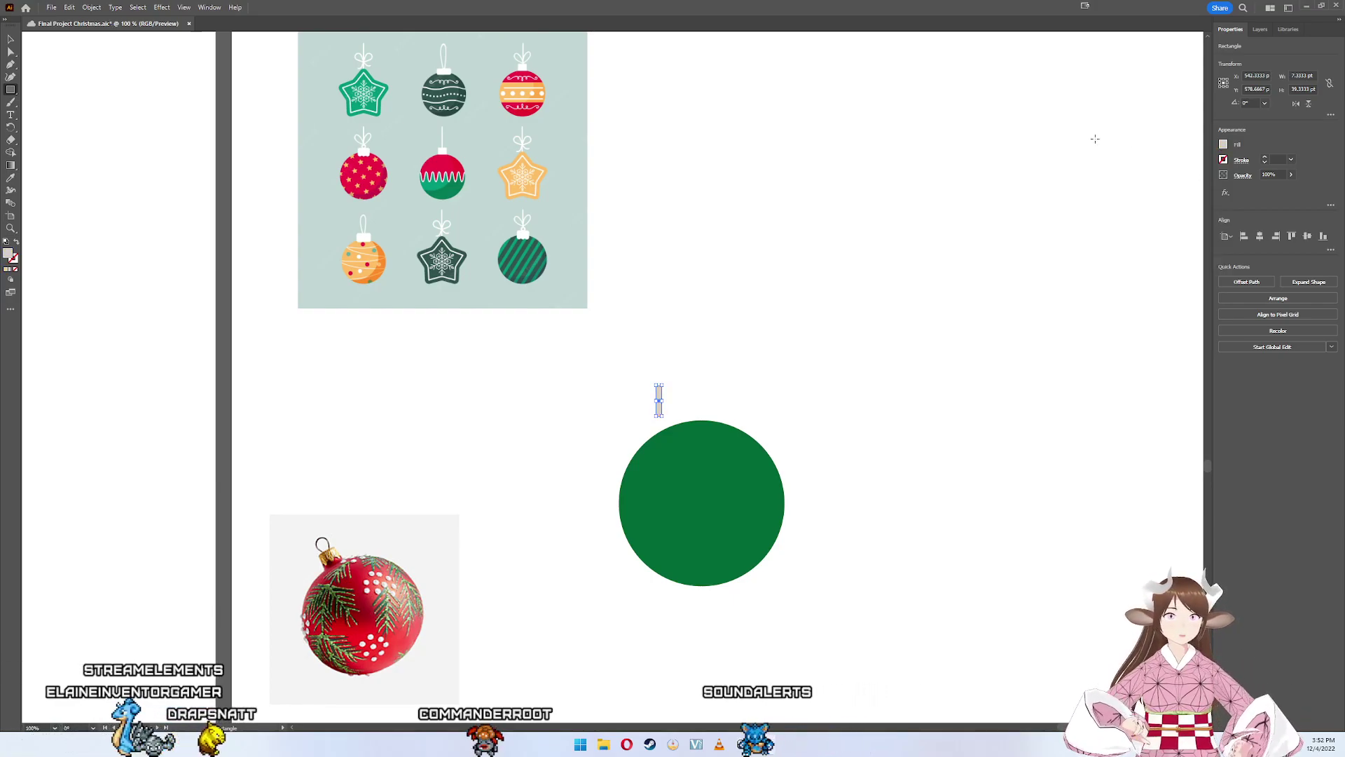
left_click(1224, 159)
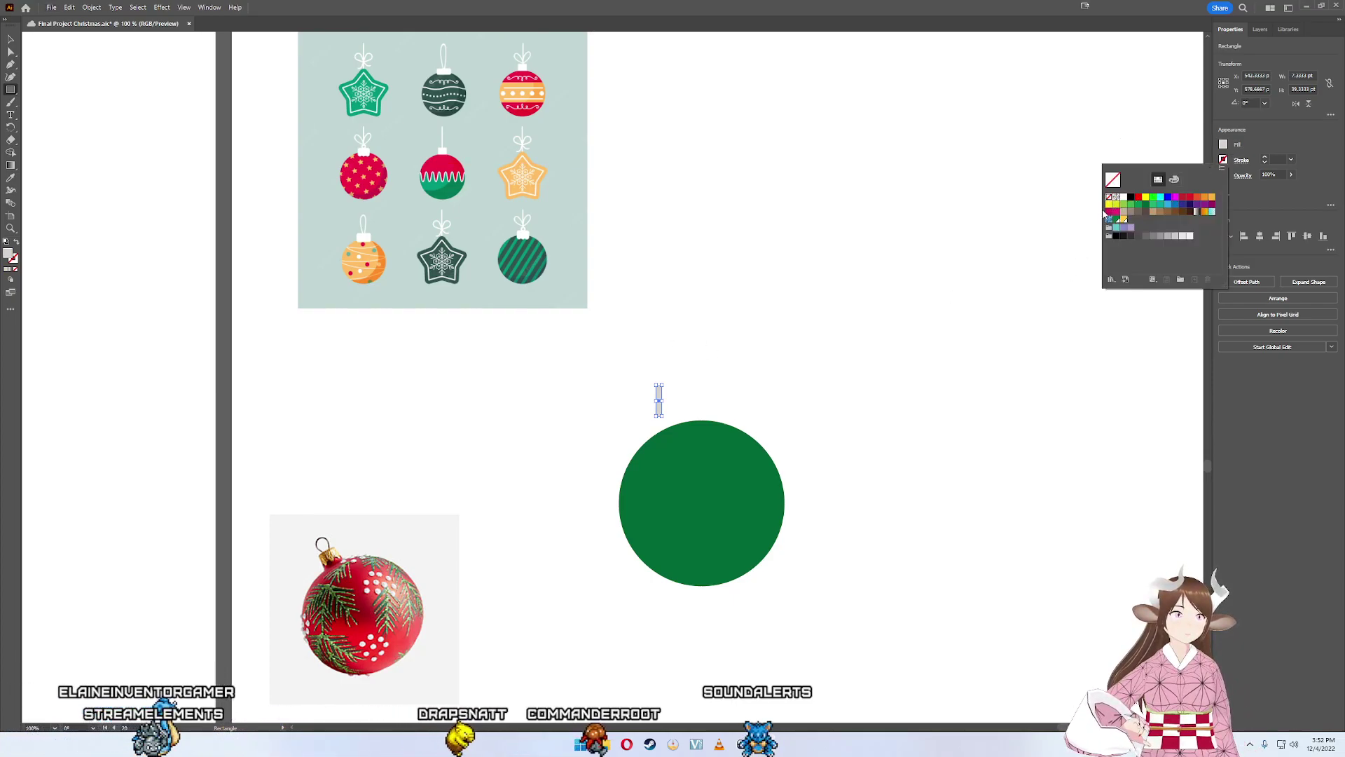
left_click(1131, 197)
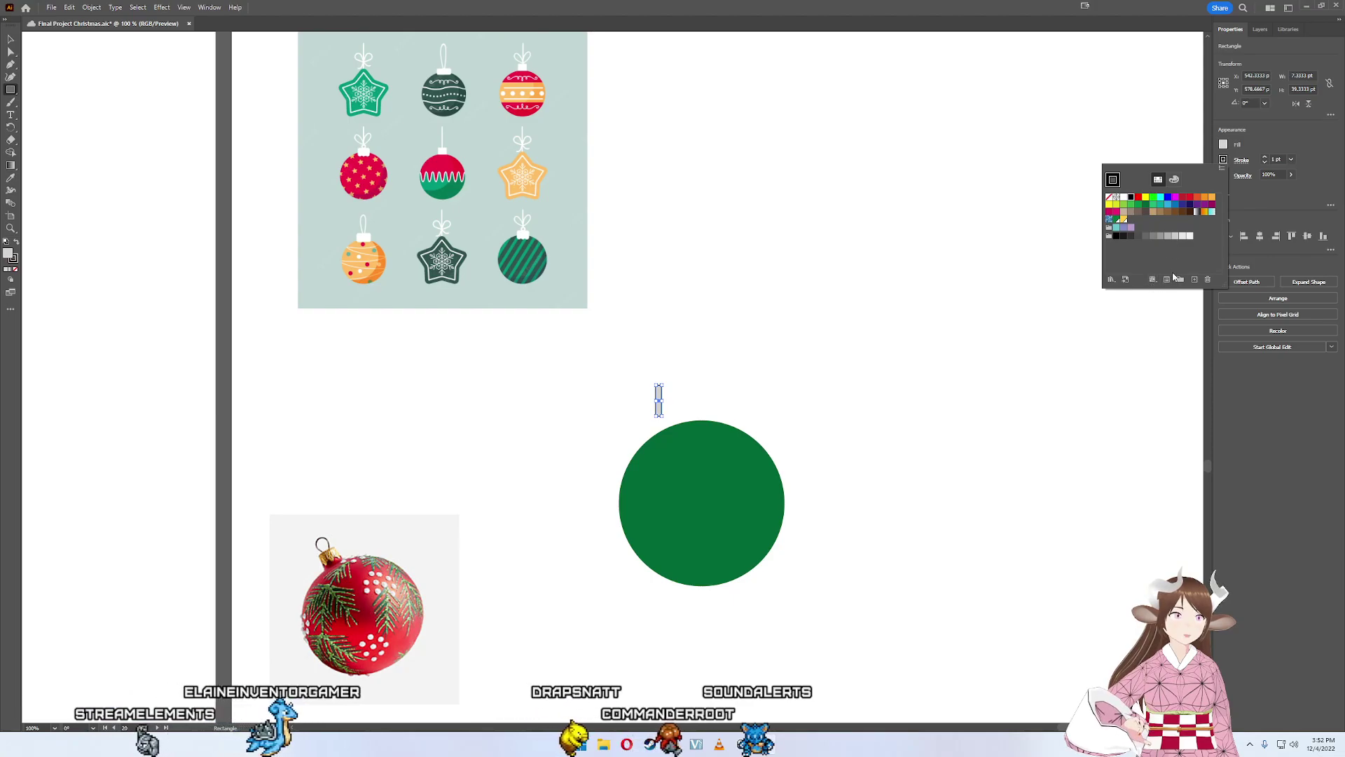
left_click(911, 310)
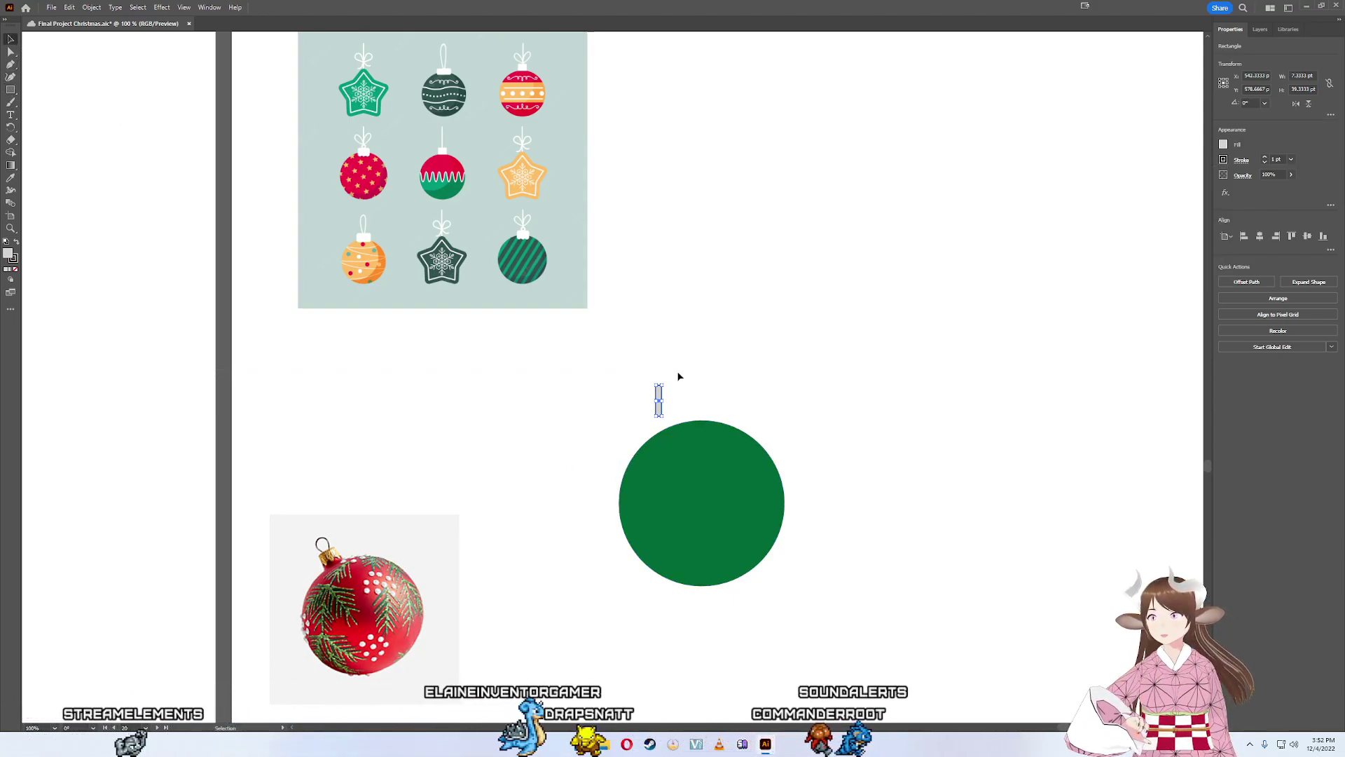
key("v")
scroll(666, 412, "up", 1)
- Move the grey rectangle down so it sits just above the green circle
scroll(665, 411, "up", 4)
left_click_drag(618, 384, 674, 497)
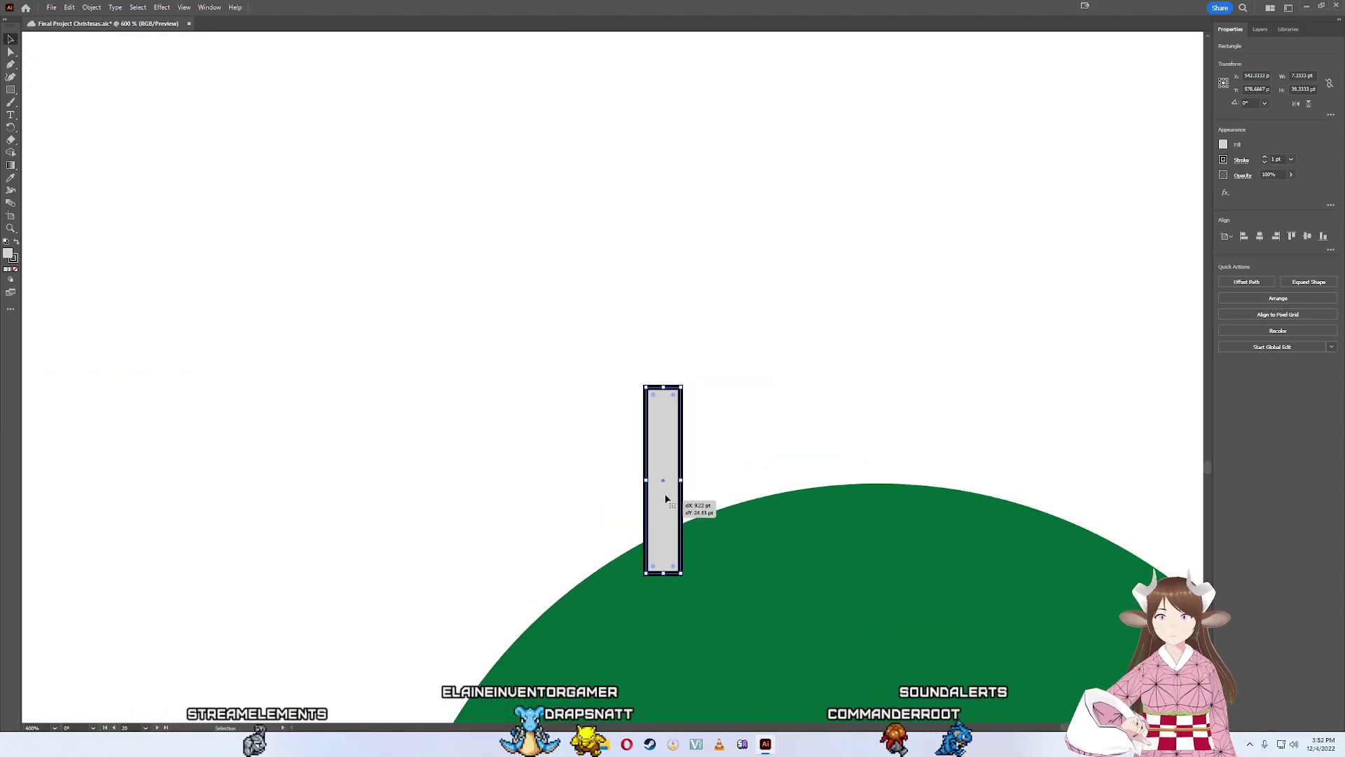
scroll(666, 498, "down", 1)
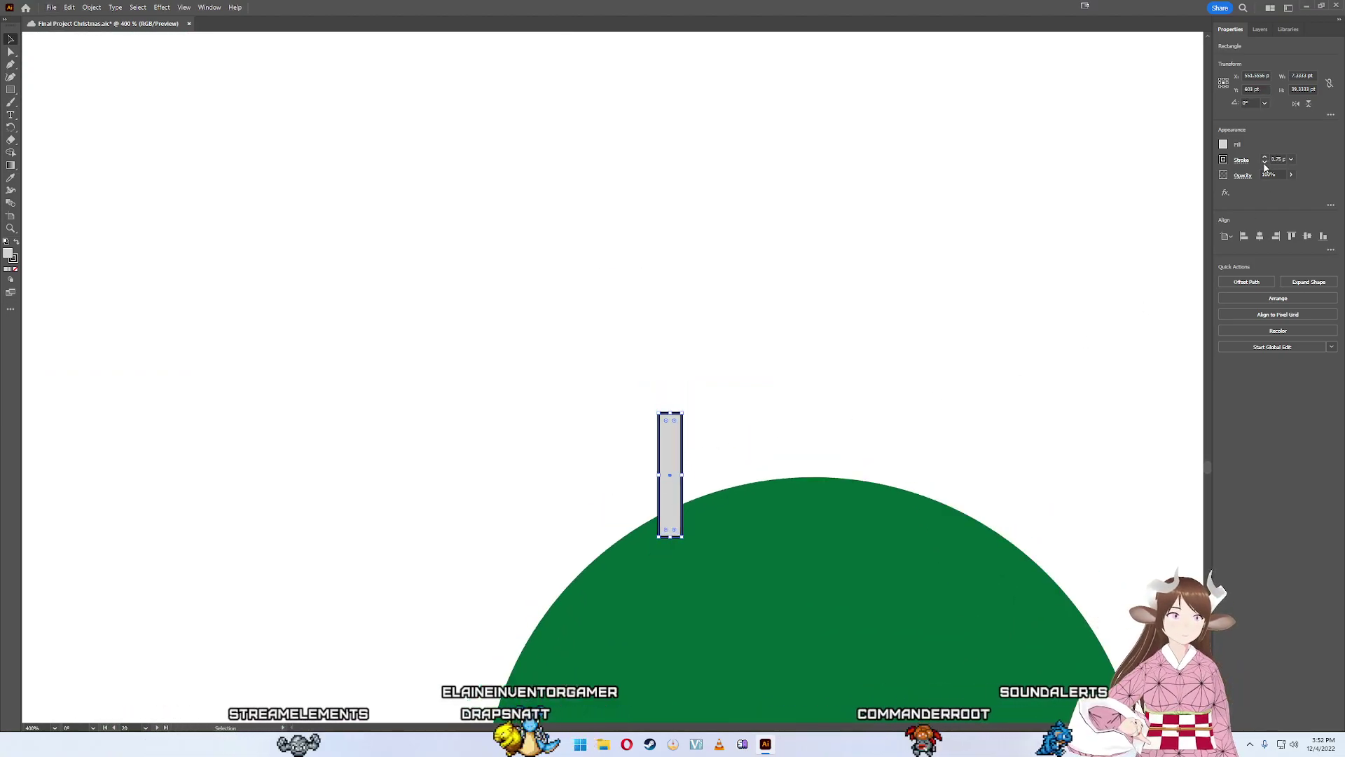
left_click(818, 436)
scroll(780, 358, "down", 1)
scroll(715, 389, "down", 2)
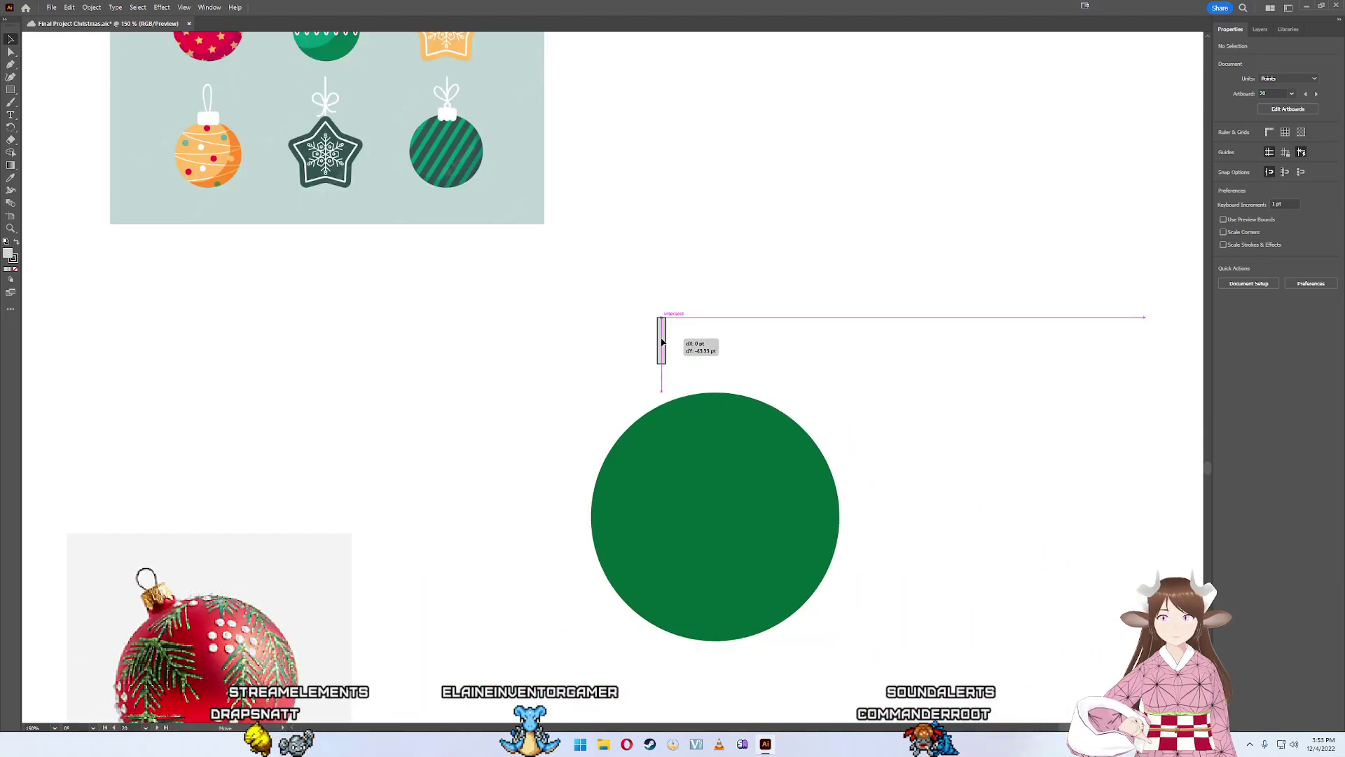
left_click_drag(662, 342, 662, 341)
scroll(706, 345, "up", 3)
scroll(690, 287, "down", 2)
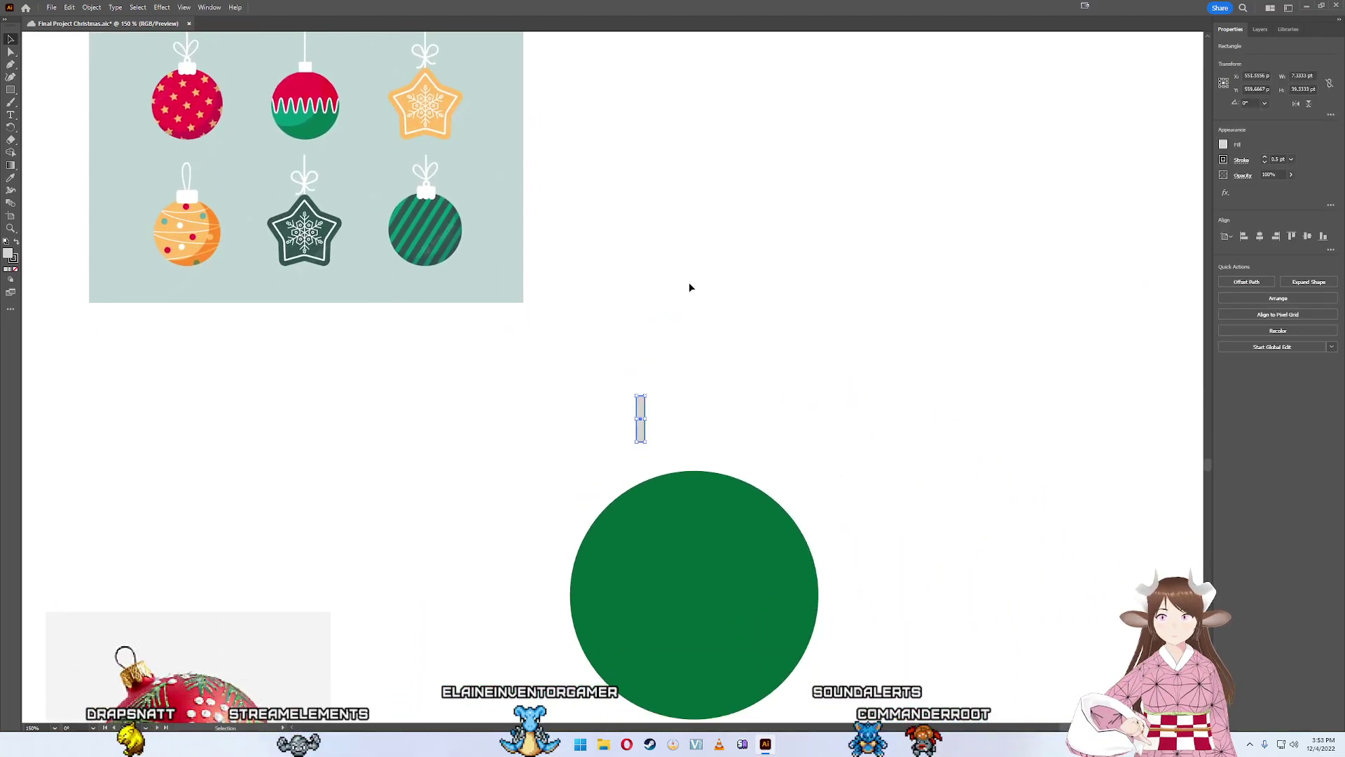
scroll(680, 308, "right", 1)
scroll(680, 309, "up", 1)
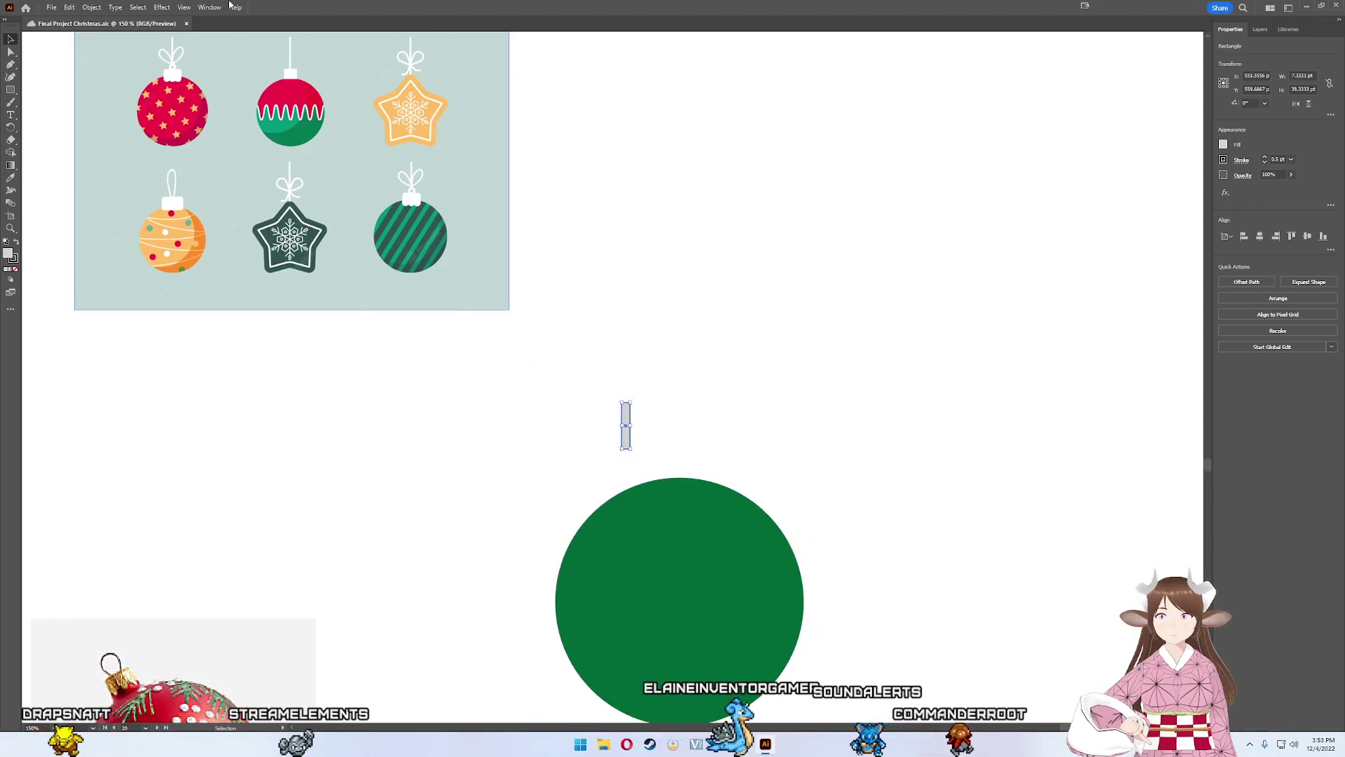
- Round the grey rectangle's corners with the Direct Selection corner widgets into a pill shape
key("a")
scroll(615, 423, "up", 3)
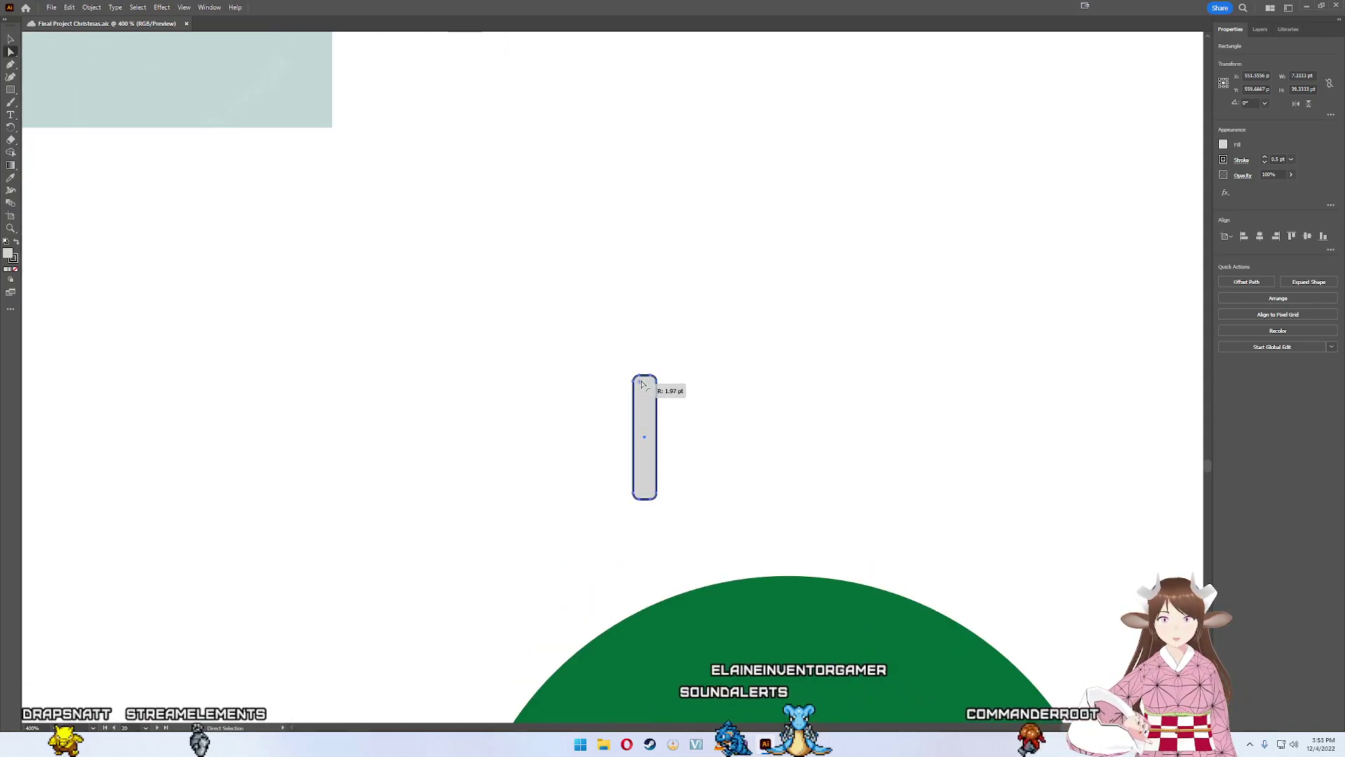
left_click(817, 395)
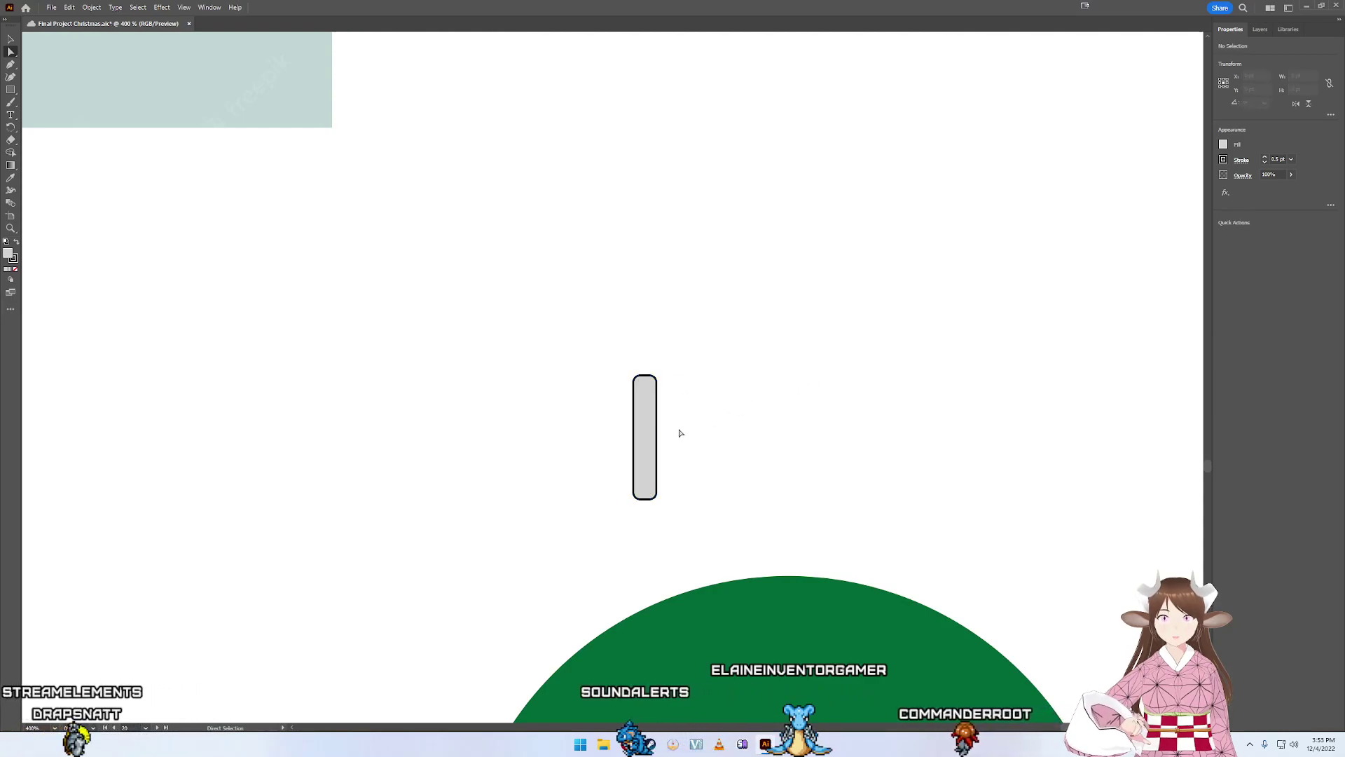
left_click(644, 442)
- Apply a Grid repeat to the grey rectangle, after trying and undoing a Mirror repeat
left_click(92, 7)
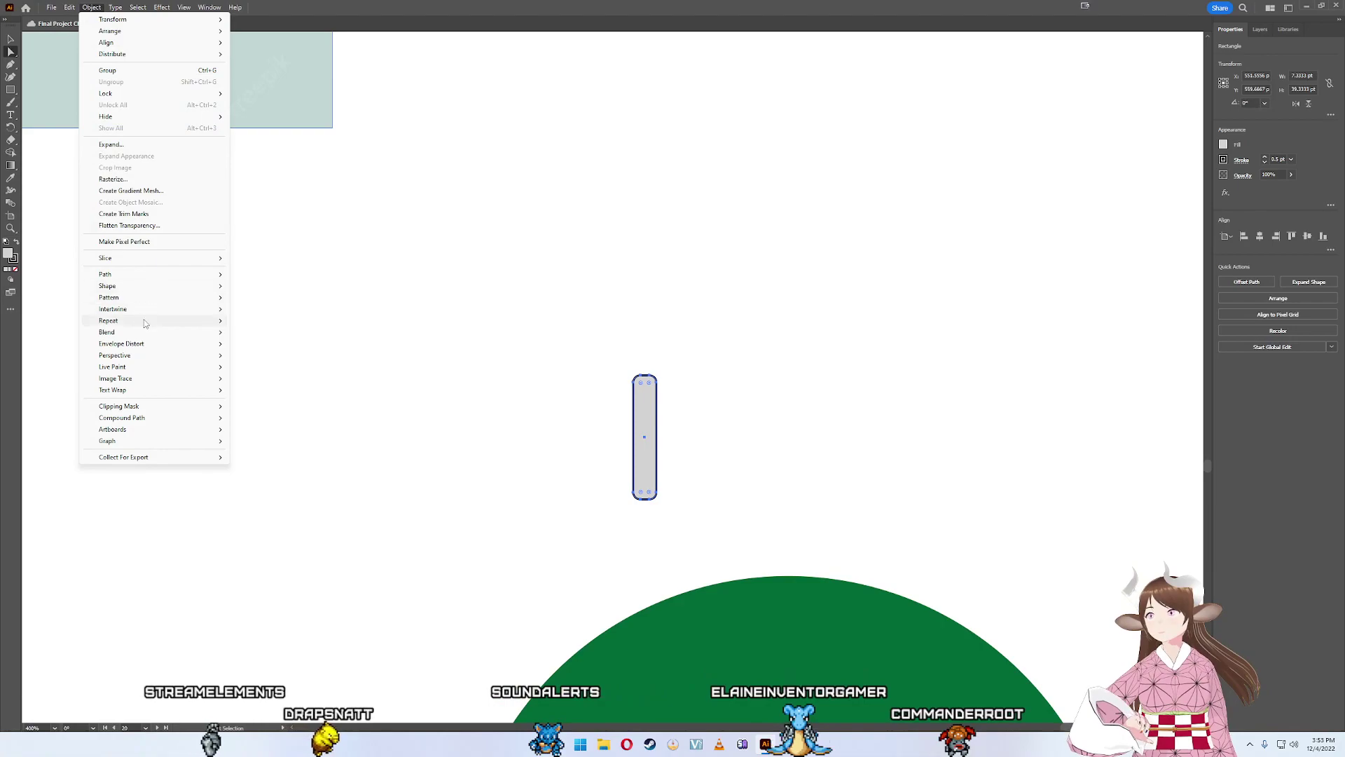
mouse_move(108, 320)
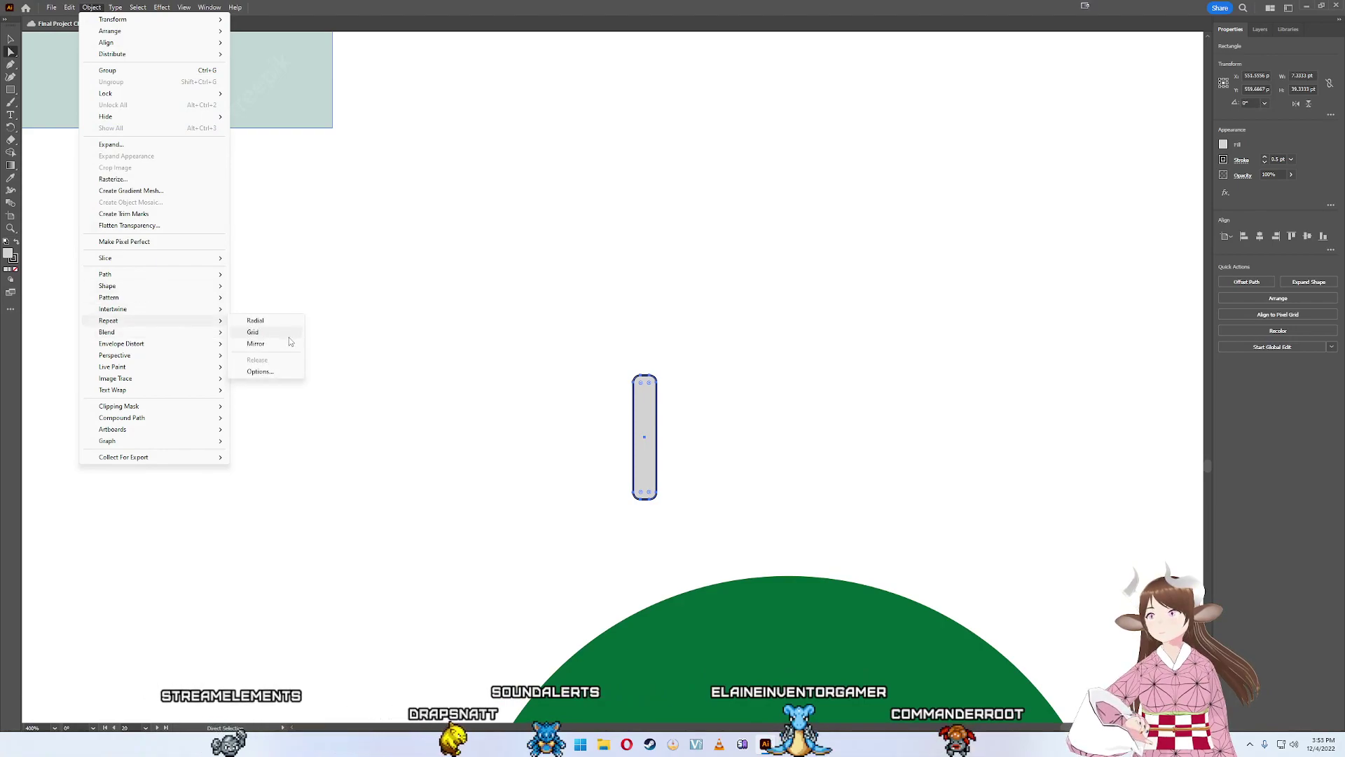
left_click(290, 342)
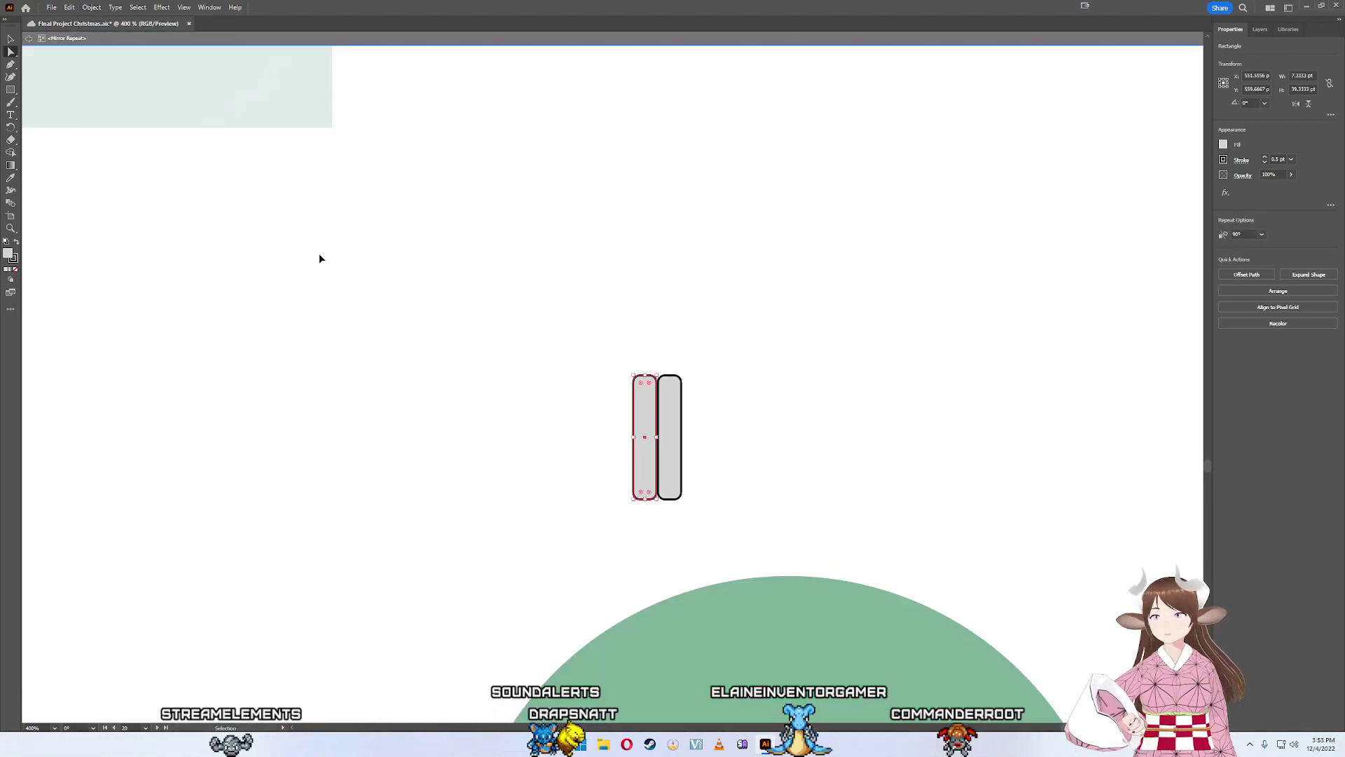
key("ctrl+z")
left_click(92, 8)
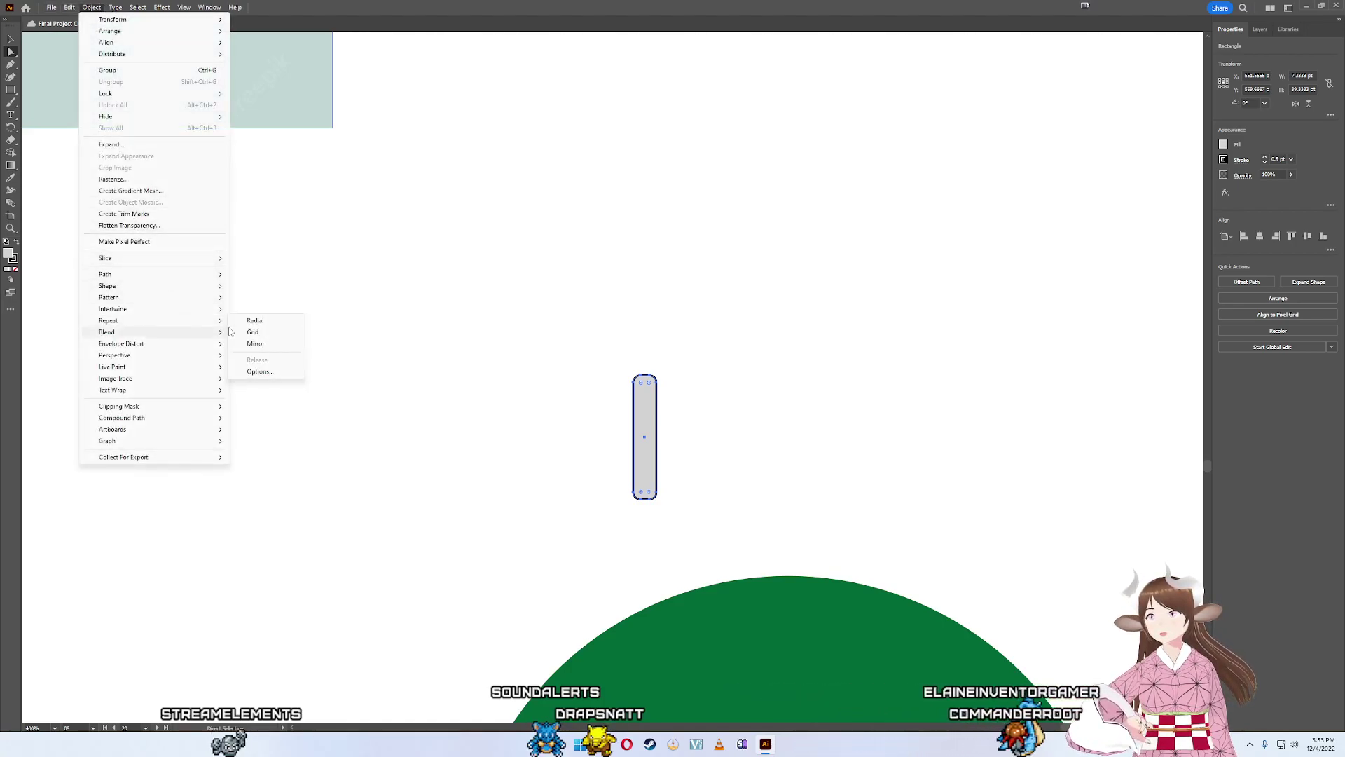
left_click(253, 332)
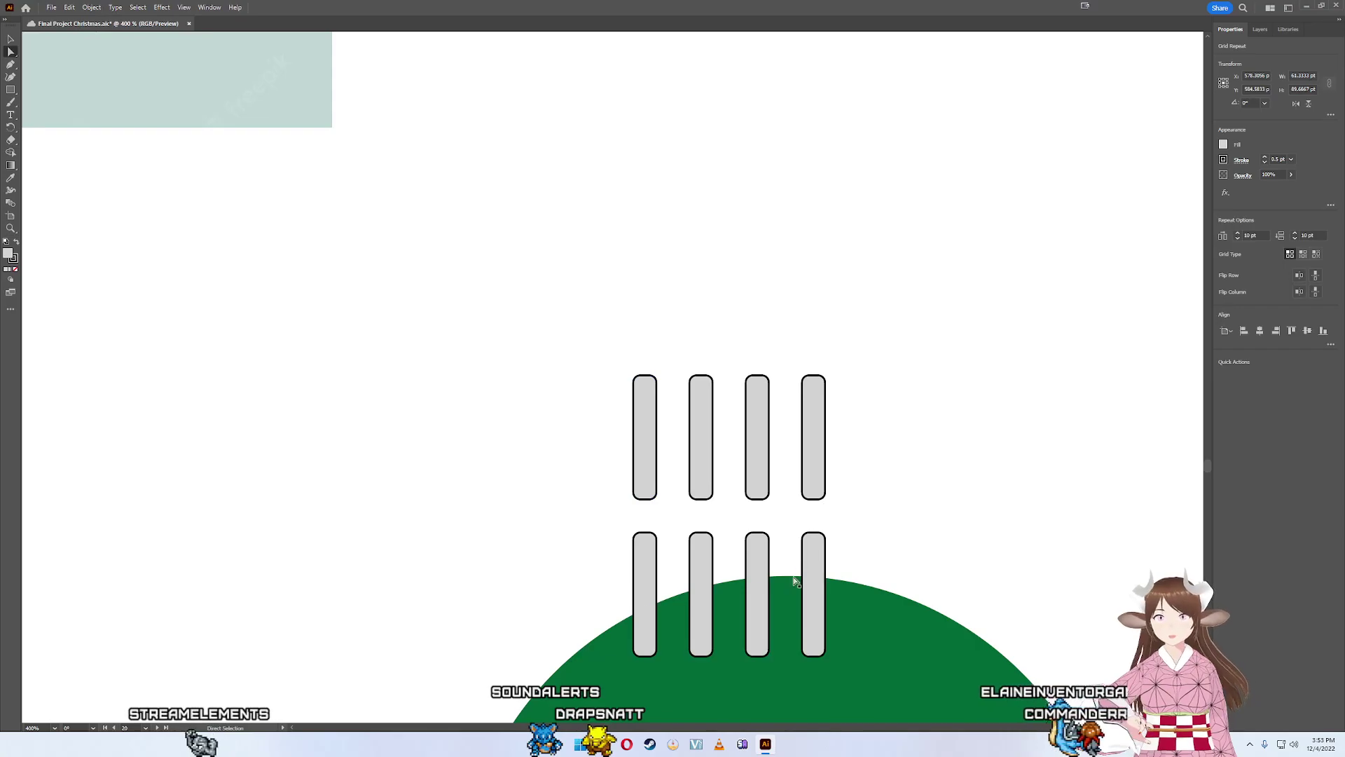
left_click(830, 564)
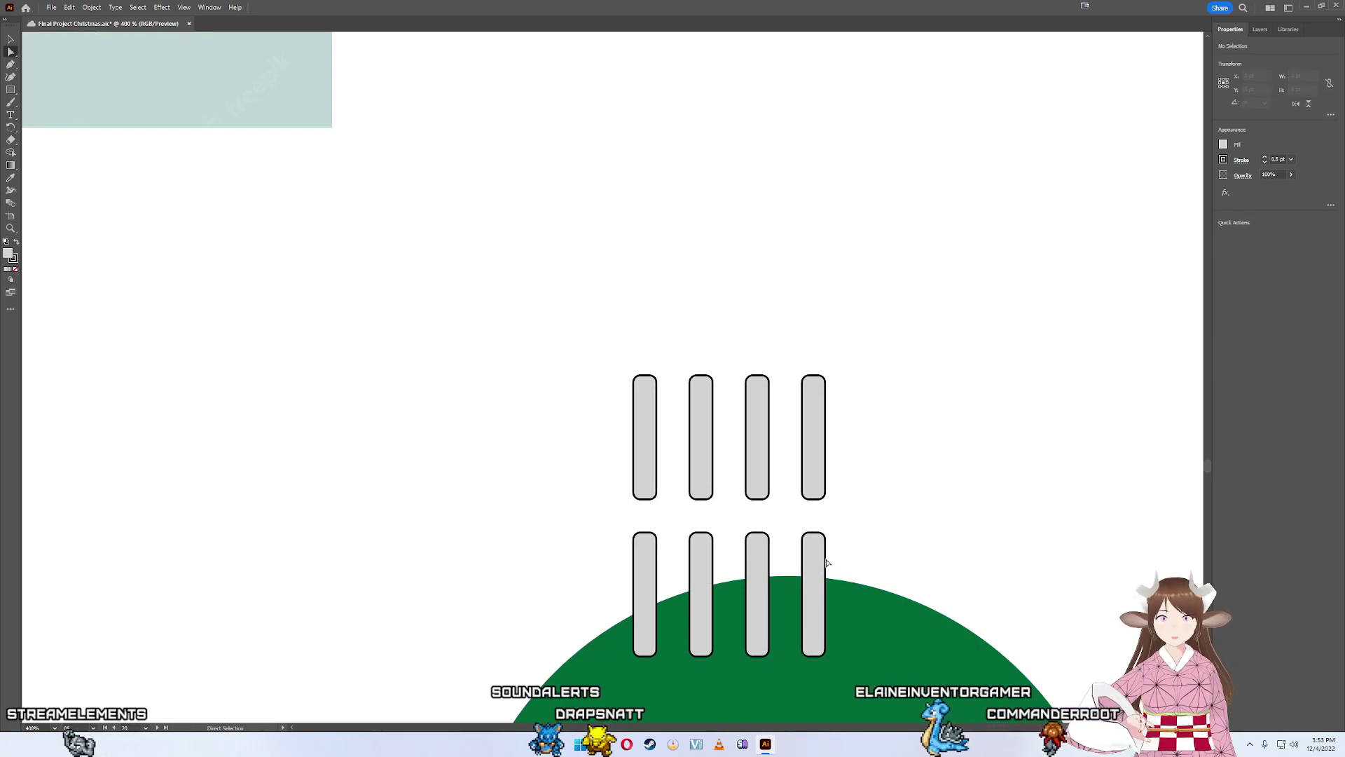
- Resize the grid repeat into a single row of eight stripe columns
scroll(846, 446, "down", 5)
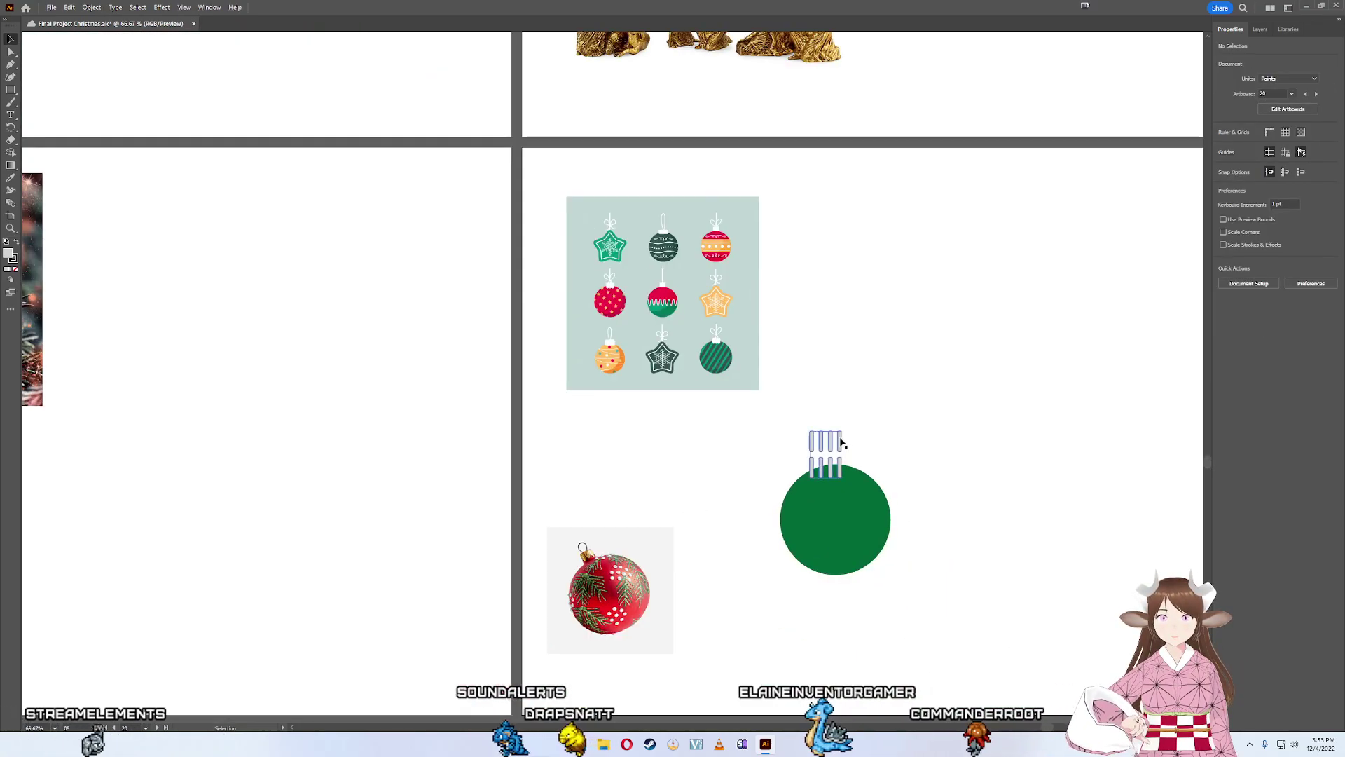
left_click(841, 441)
scroll(845, 440, "up", 5)
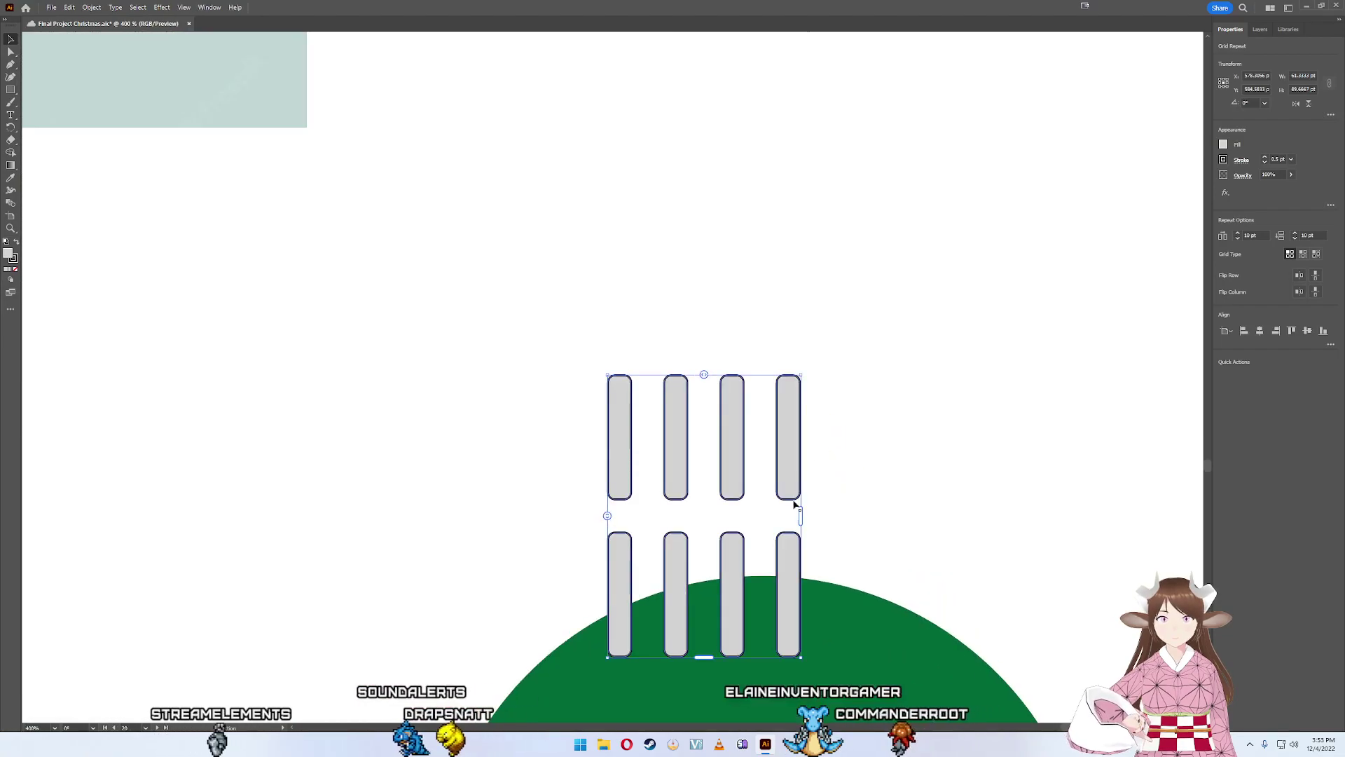
left_click_drag(800, 516, 1035, 516)
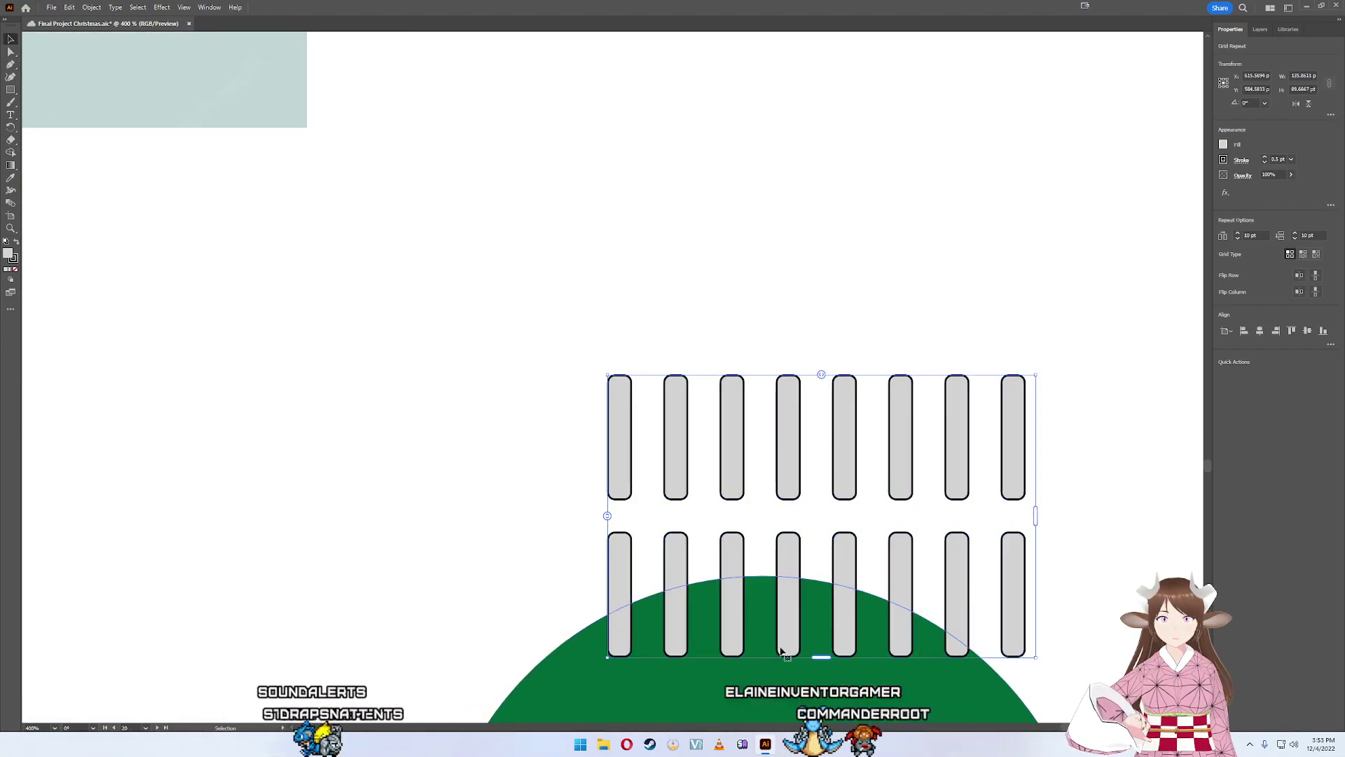
left_click_drag(829, 657, 845, 503)
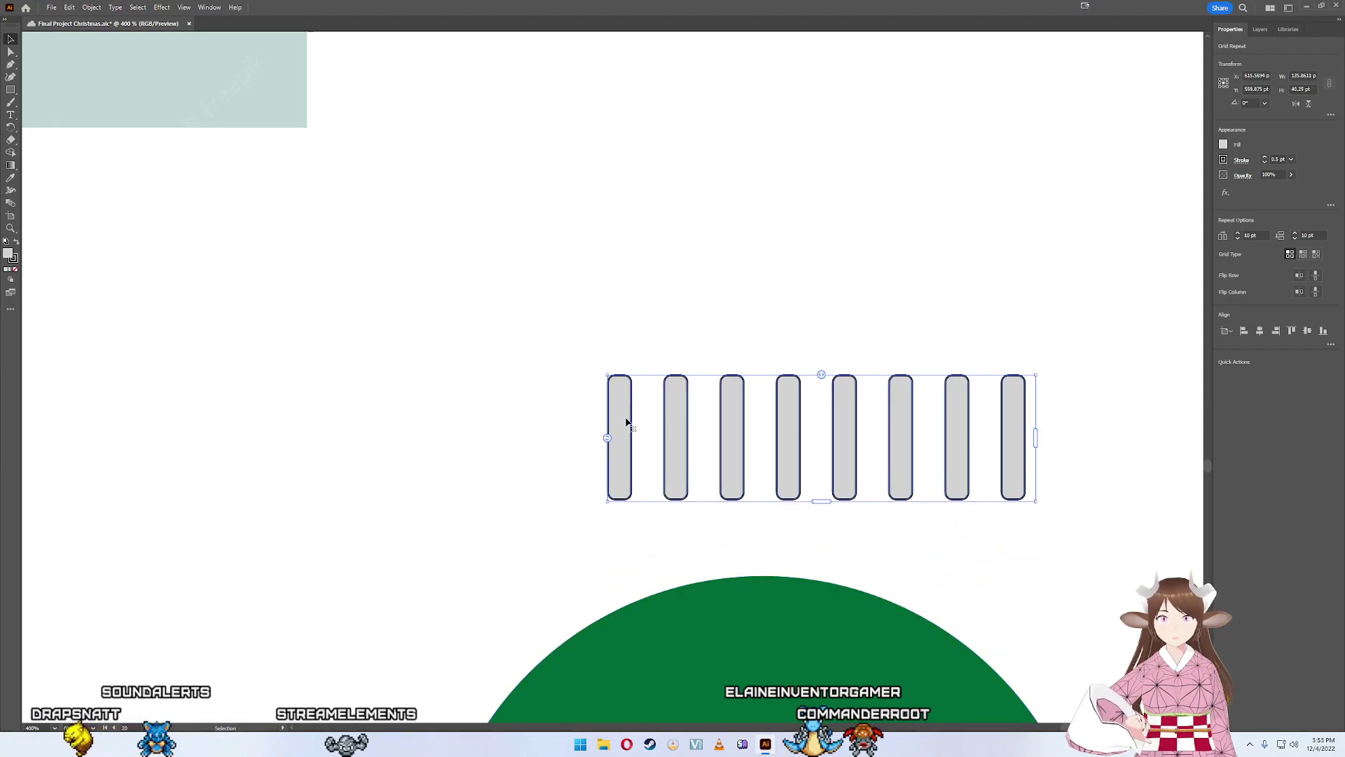
- Widen the spacing between stripes and adjust the repeat's right edge
left_click_drag(822, 375, 783, 383)
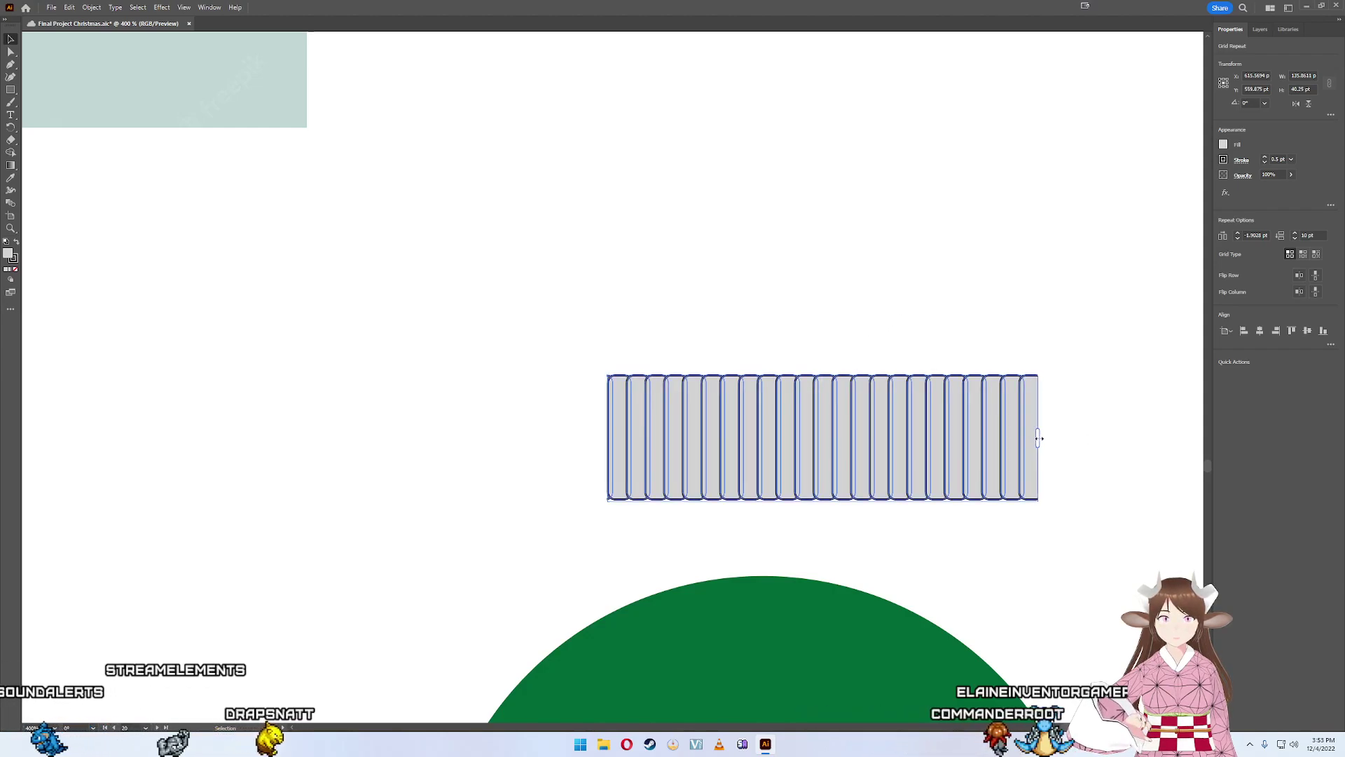
left_click_drag(1036, 438, 1041, 439)
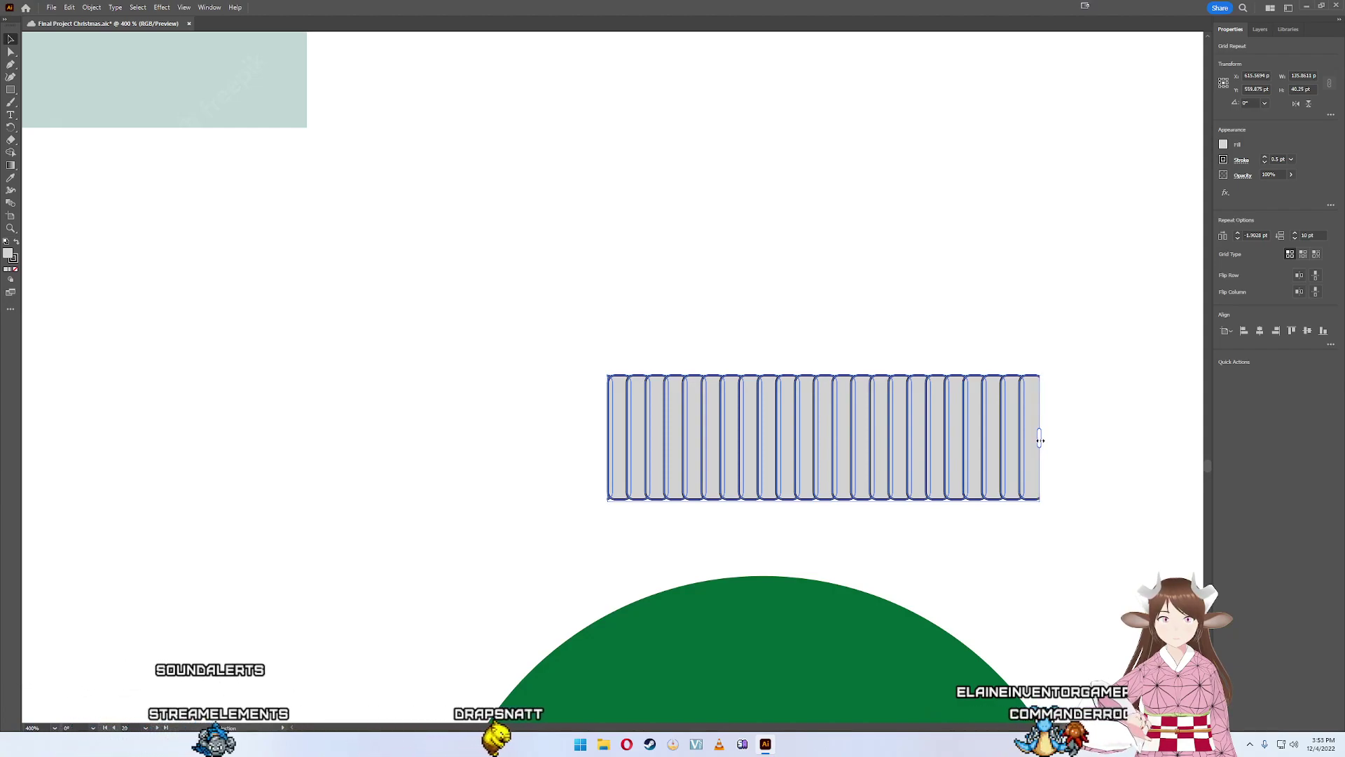
left_click_drag(1041, 441, 1038, 444)
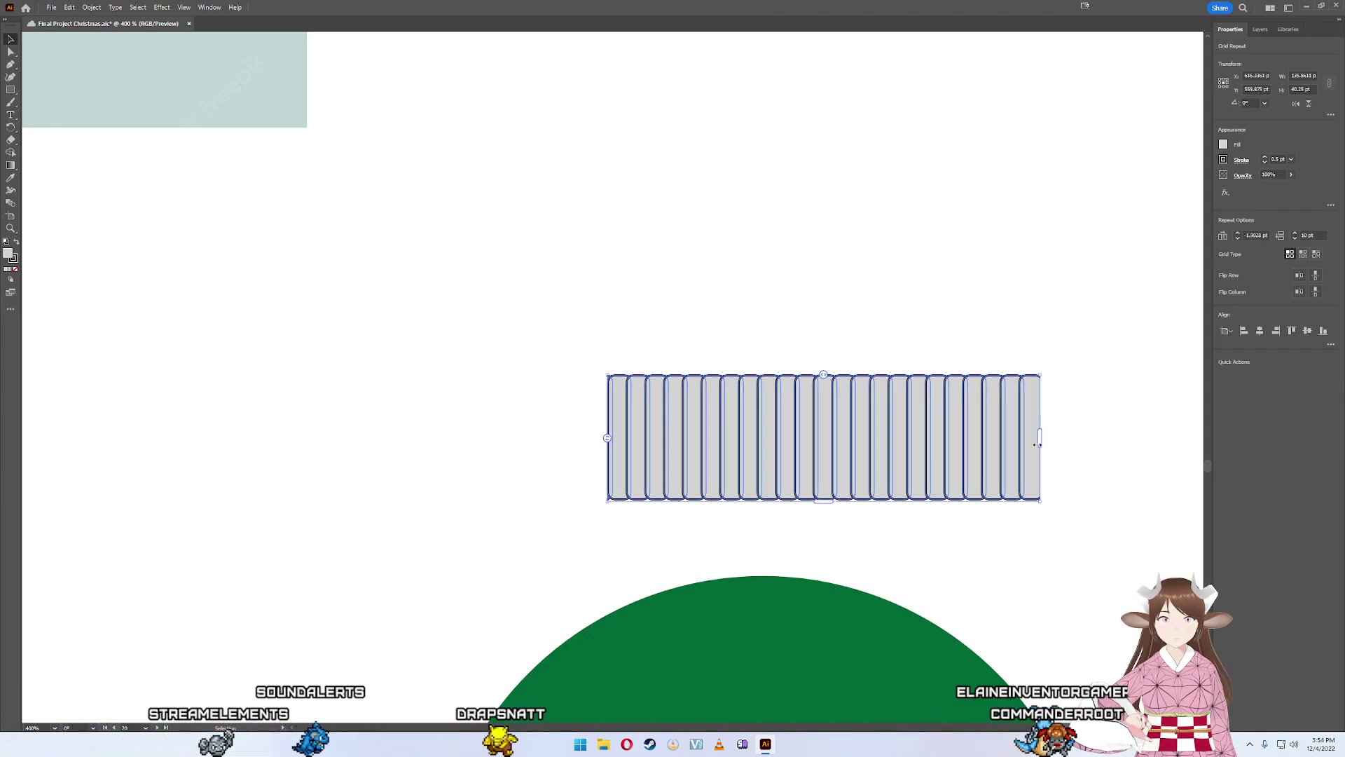
left_click_drag(824, 379, 831, 381)
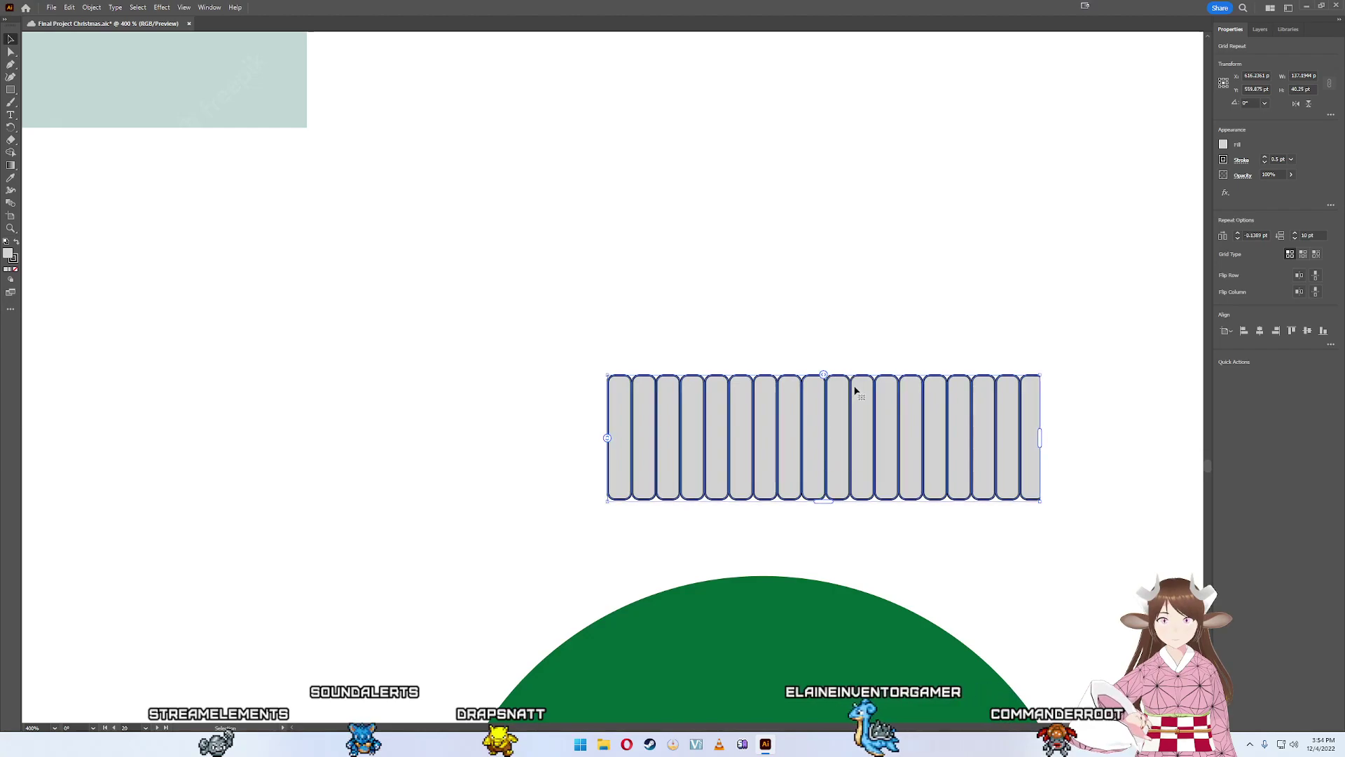
left_click_drag(1043, 433, 1041, 433)
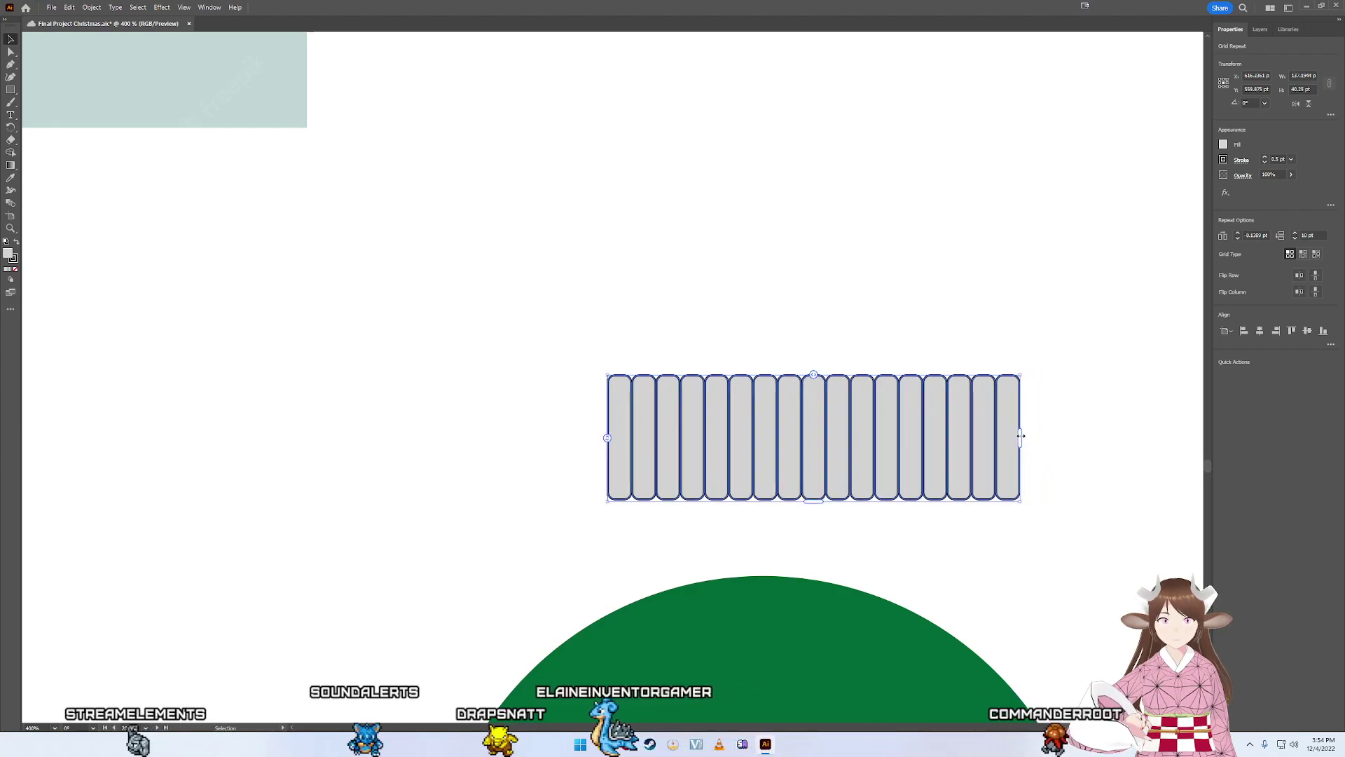
left_click(1003, 633)
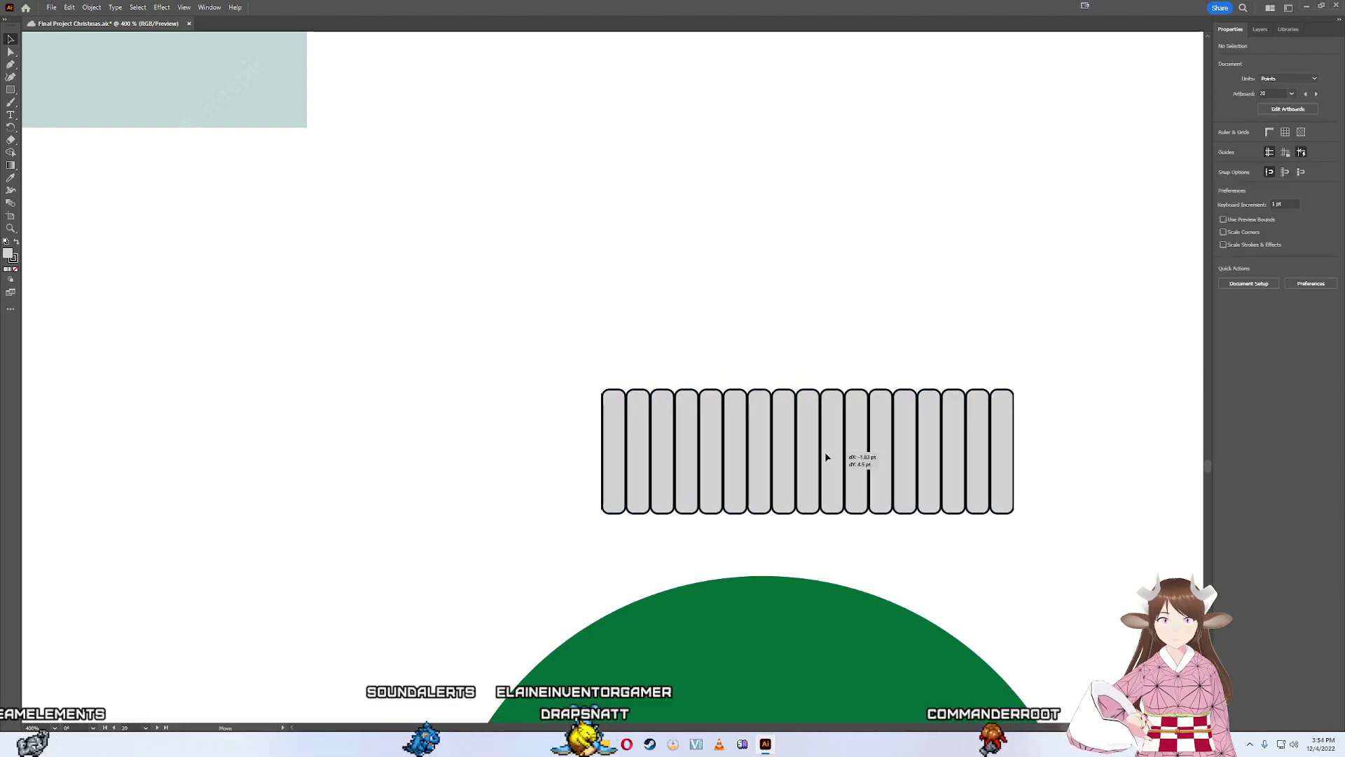
- Zoom out and move the striped strip up beside the ornament references
left_click_drag(833, 443, 774, 579)
scroll(773, 579, "down", 3)
key("ctrl+minus")
key("ctrl+minus")
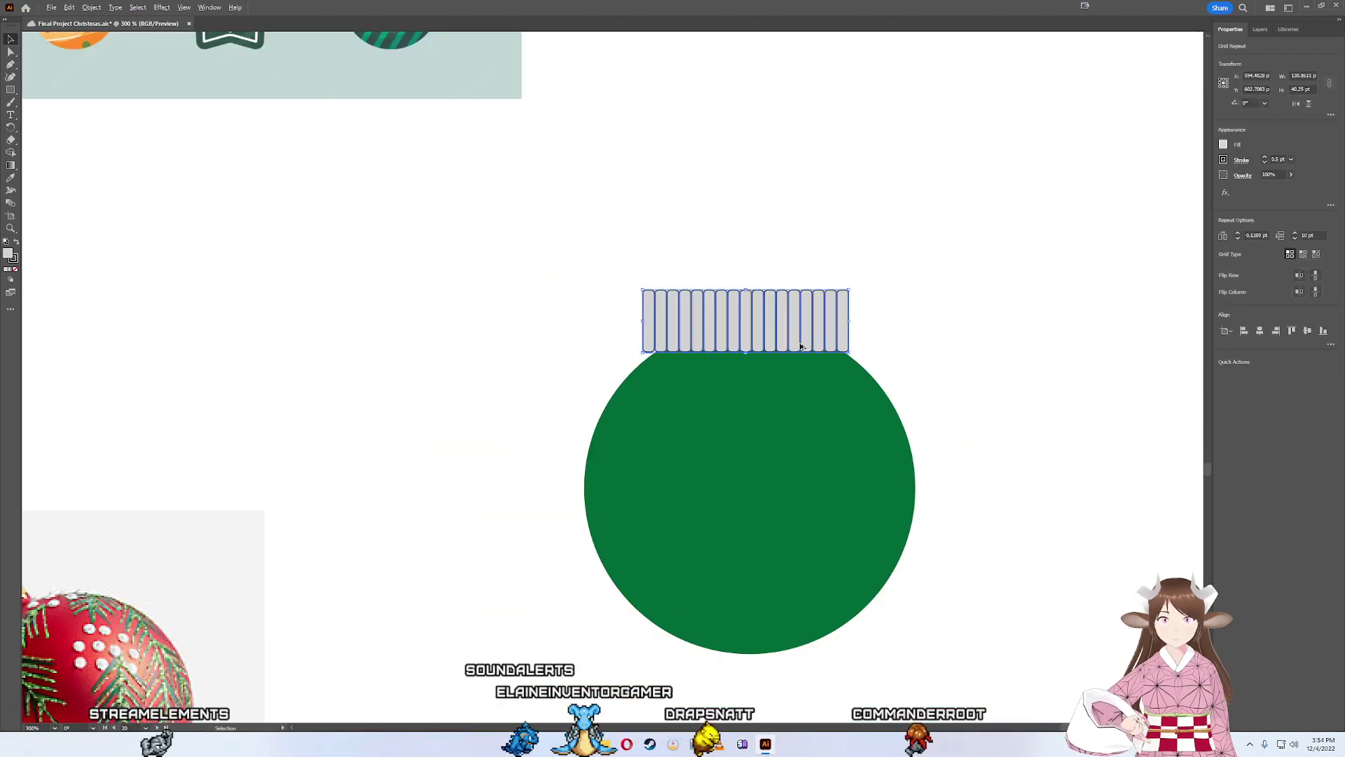
left_click(742, 336)
mouse_move(742, 337)
left_mouse_down()
mouse_move(795, 469)
mouse_move(379, 201)
left_mouse_up()
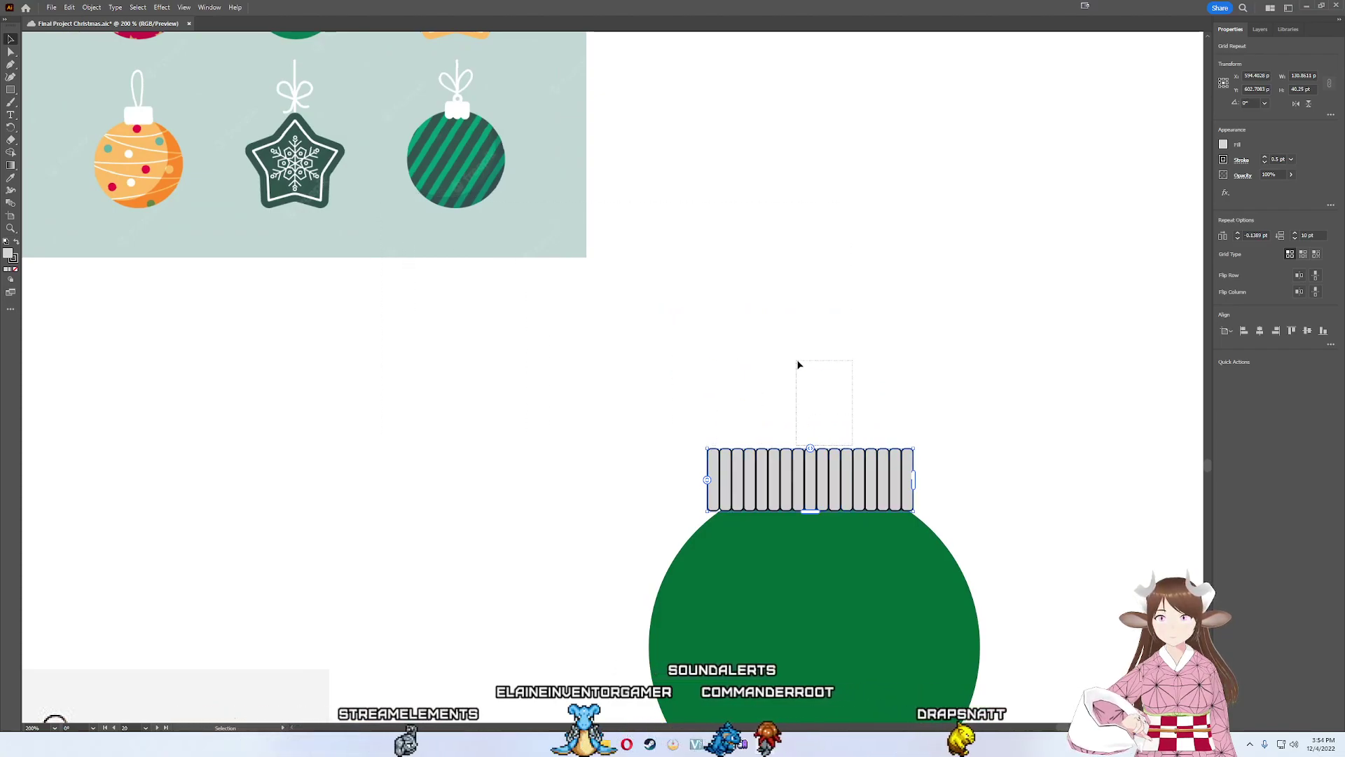
mouse_move(834, 476)
left_mouse_down()
mouse_move(236, 128)
mouse_move(876, 298)
left_mouse_up()
- Scale up the ornament reference picture and position it behind the green circle
left_click_drag(535, 202, 544, 208)
left_click_drag(598, 263, 955, 444)
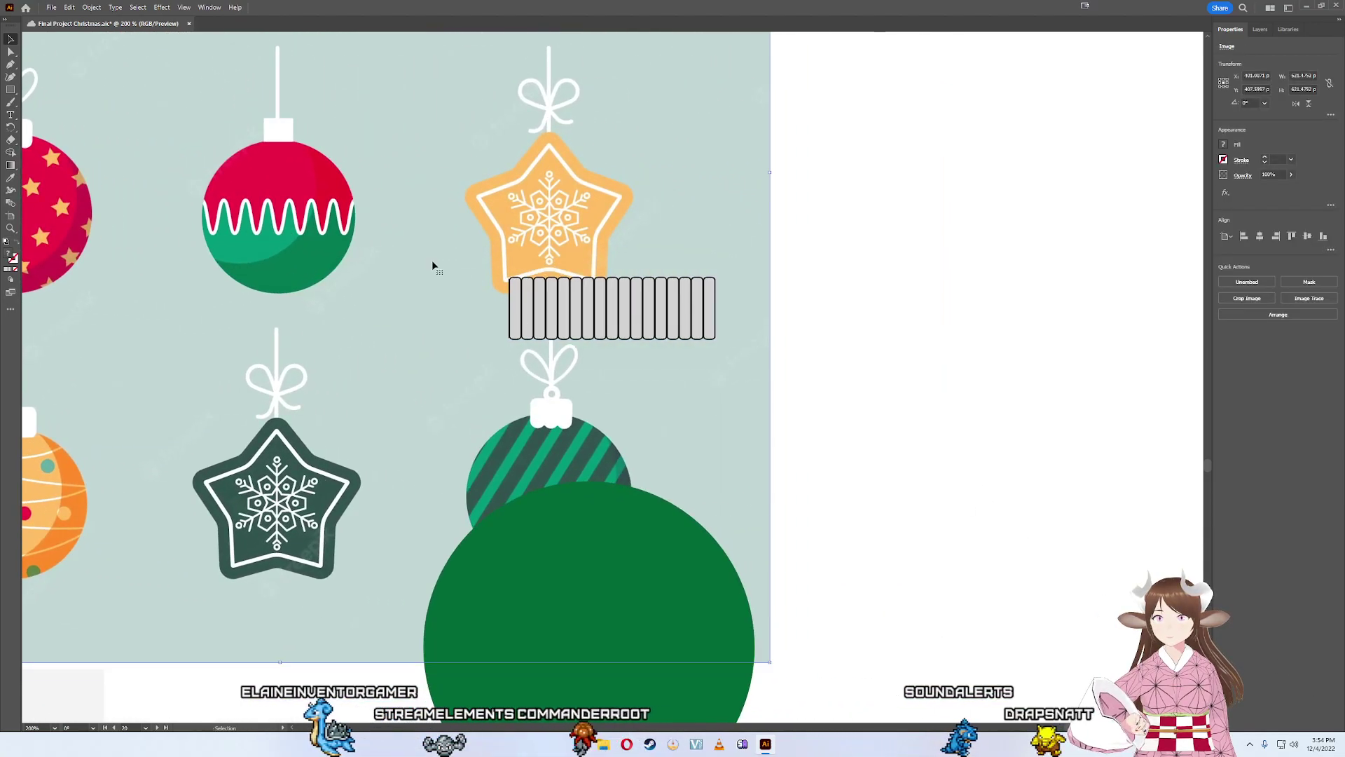
left_click_drag(435, 264, 922, 364)
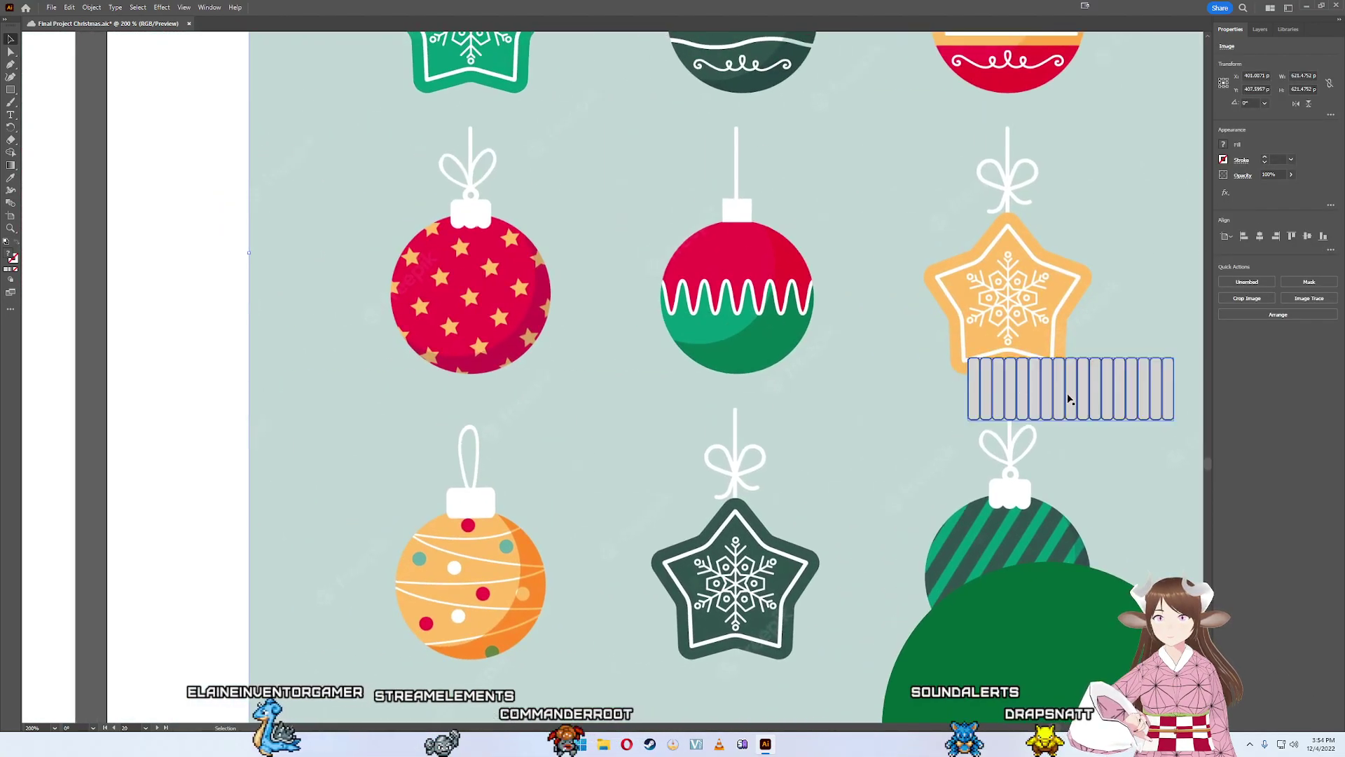
scroll(922, 365, "down", 5)
scroll(922, 364, "right", 2)
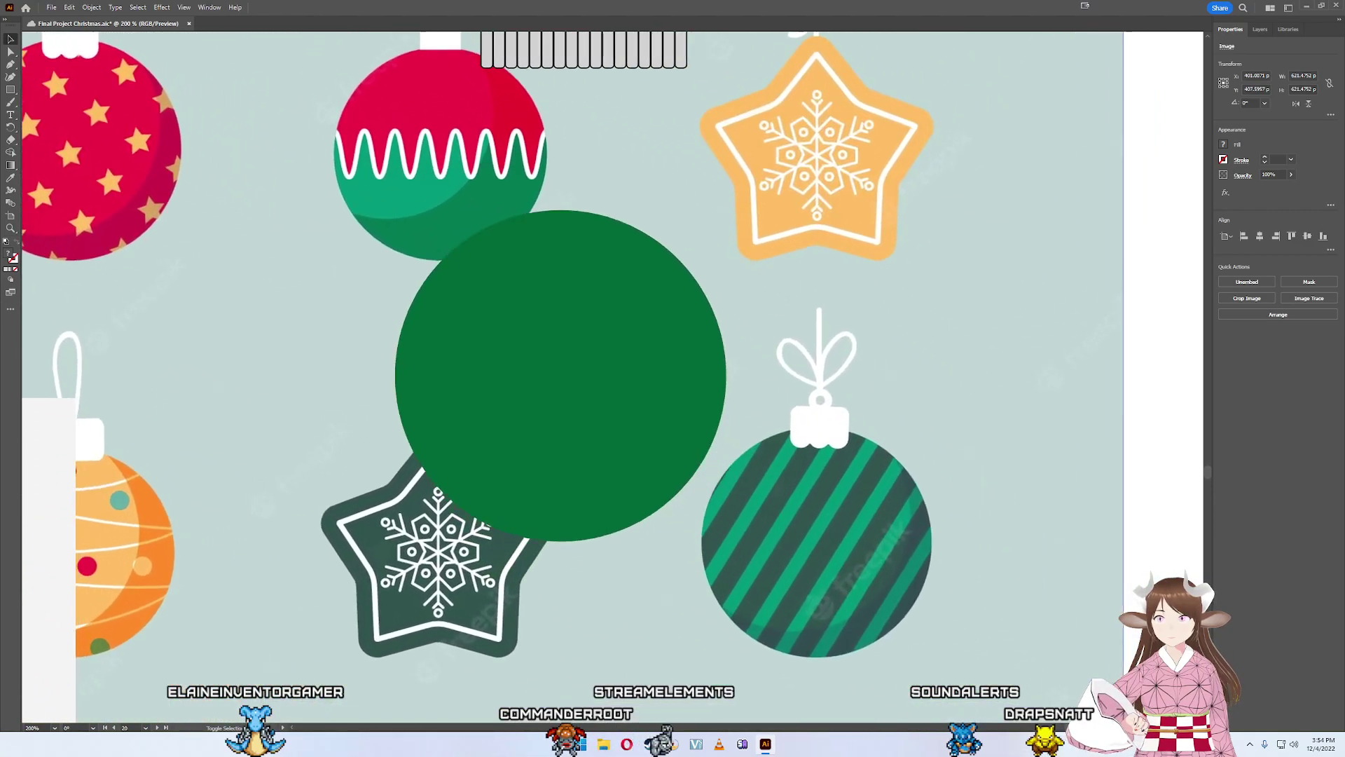
left_click_drag(1148, 545, 888, 547)
left_click(456, 182)
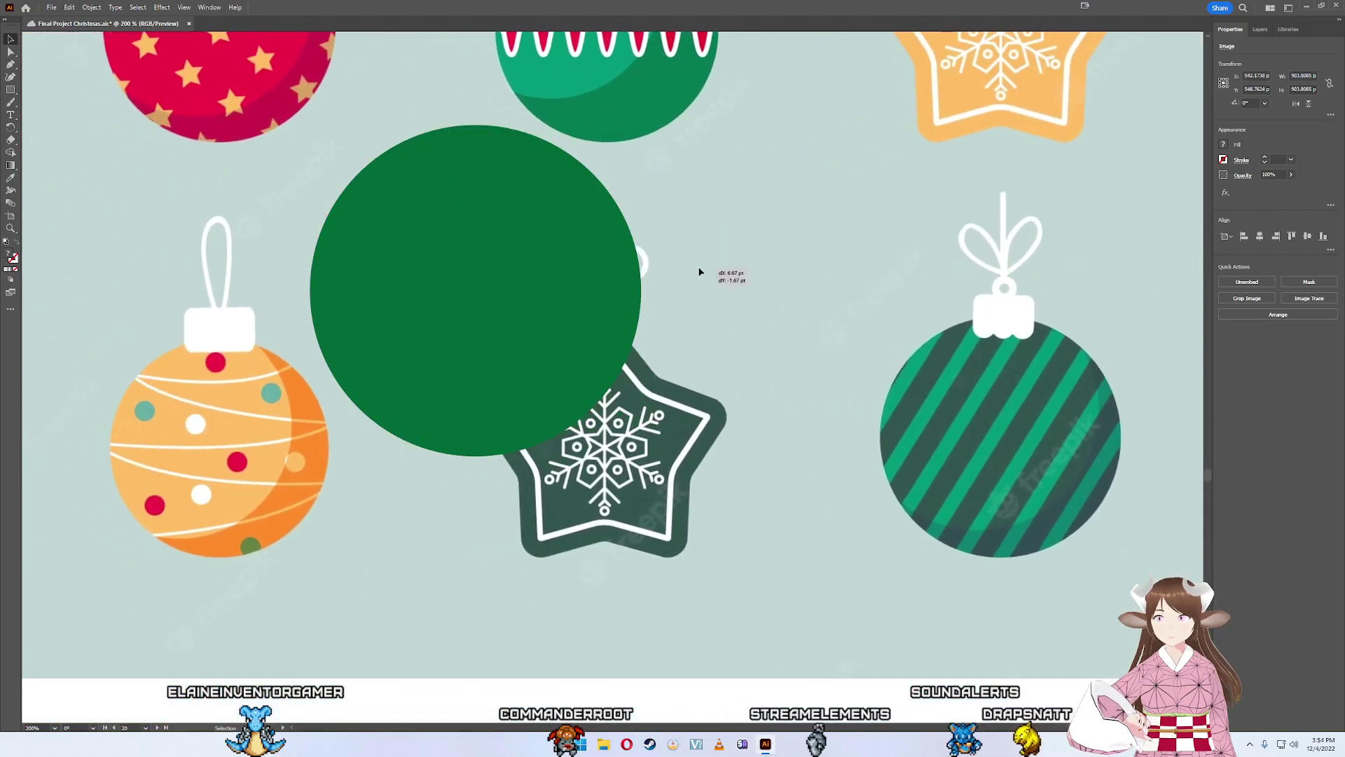
left_click_drag(801, 341, 861, 210)
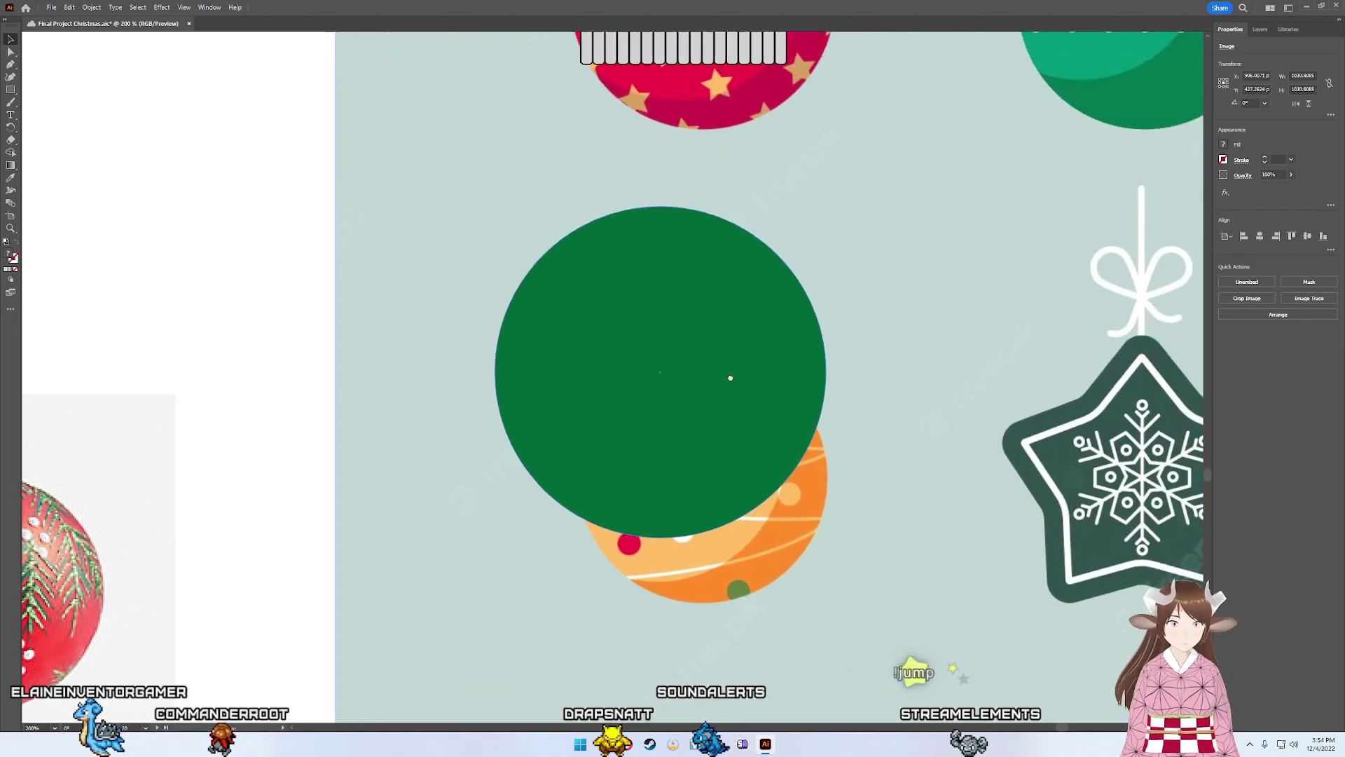
- Pan the view toward the snowflake star ornament and switch to Direct Selection
left_click_drag(731, 300, 369, 302)
left_click_drag(646, 211, 644, 220)
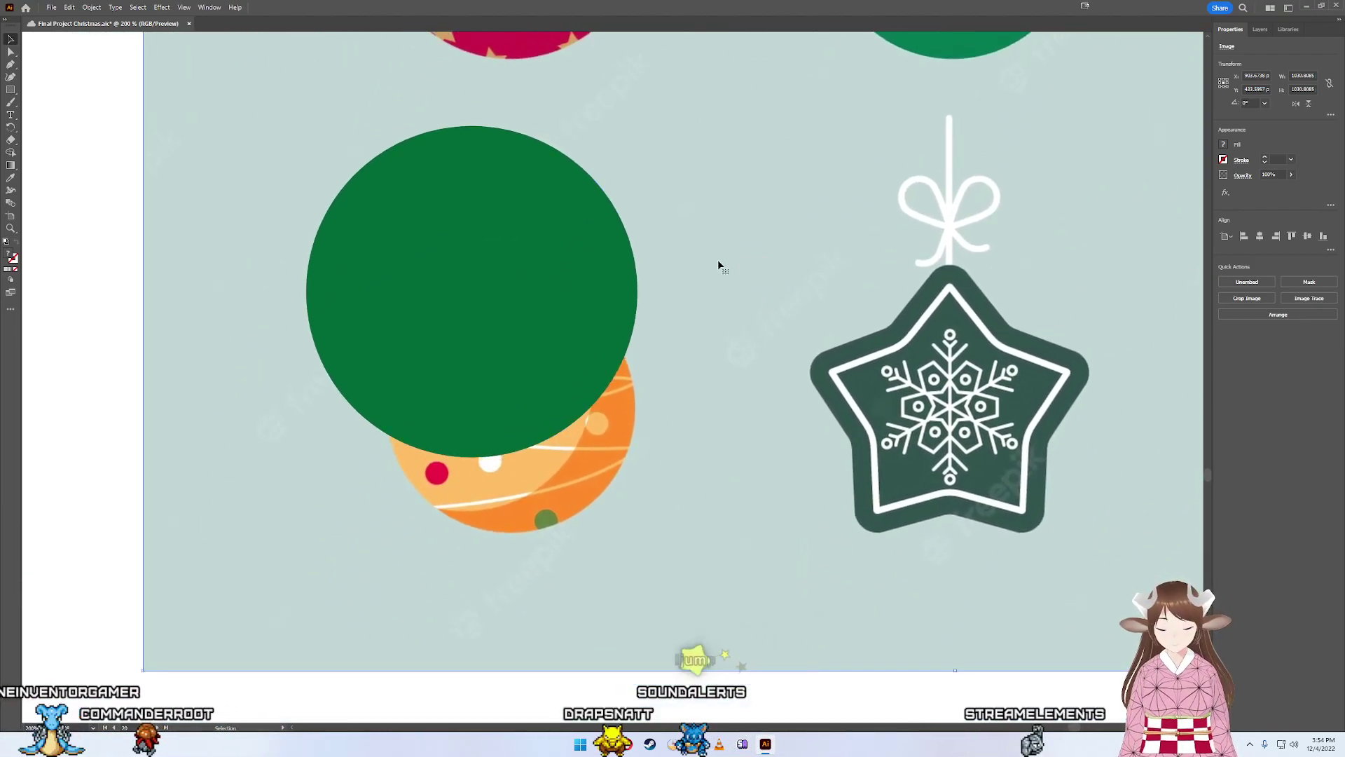
key("a")
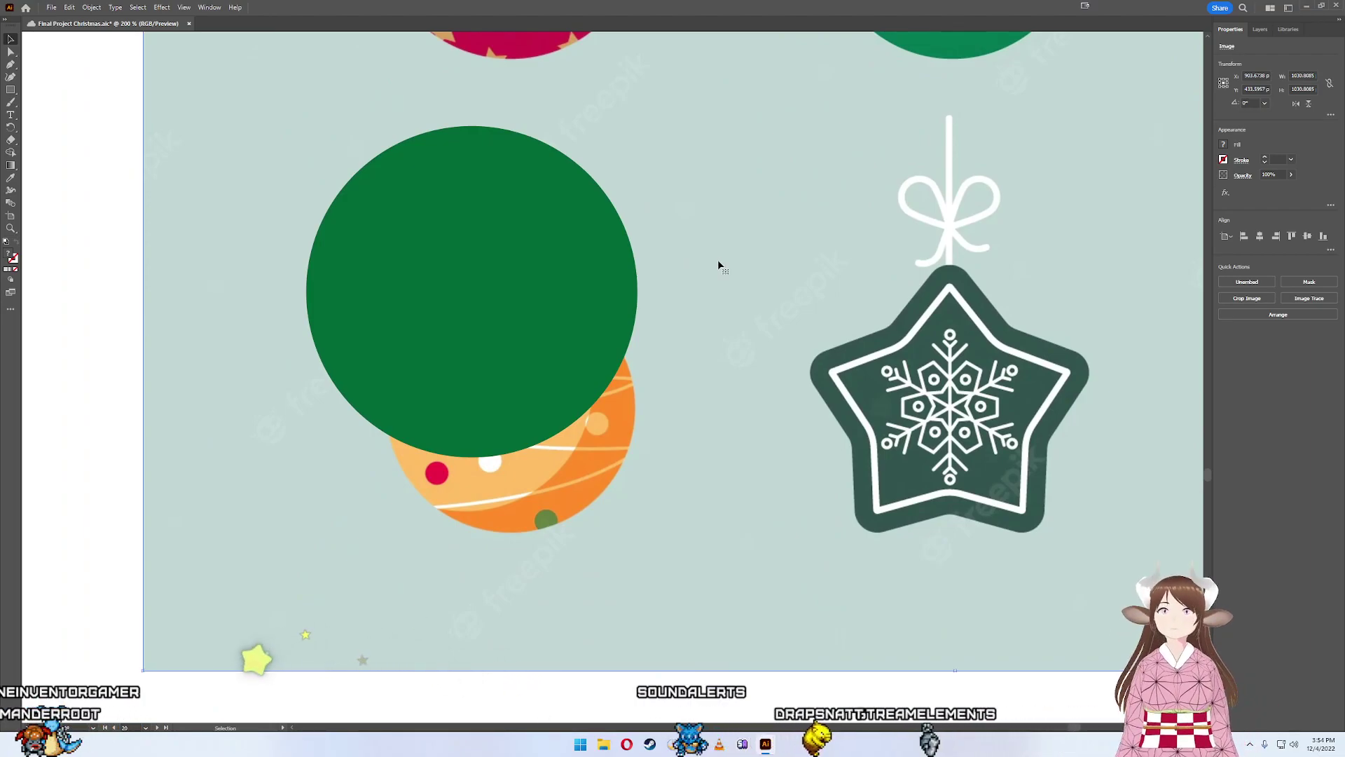
scroll(793, 184, "down", 5)
scroll(778, 168, "up", 2)
scroll(769, 157, "up", 2)
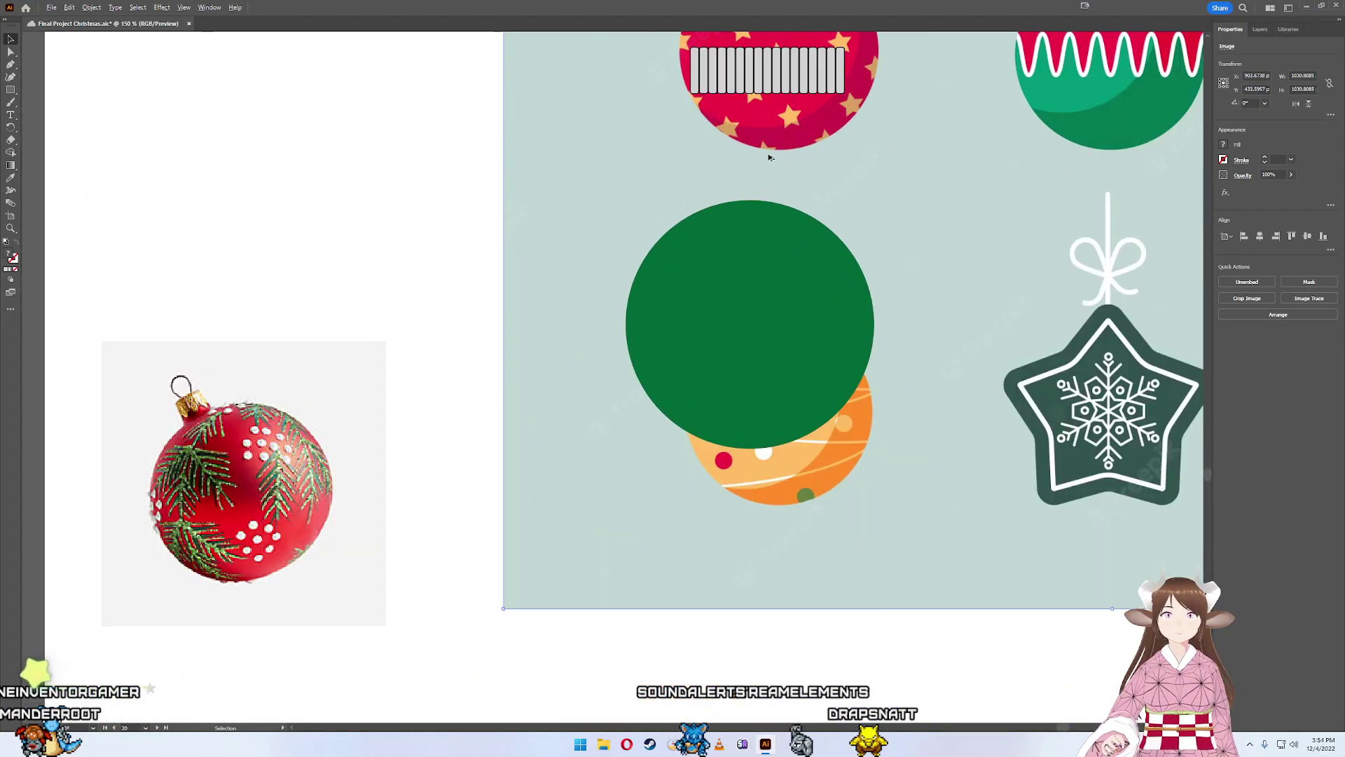
- Set the striped strip on the orange ornament's cap, narrowed to its width and raised onto it
left_click_drag(769, 74, 755, 161)
left_click_drag(709, 372, 950, 461)
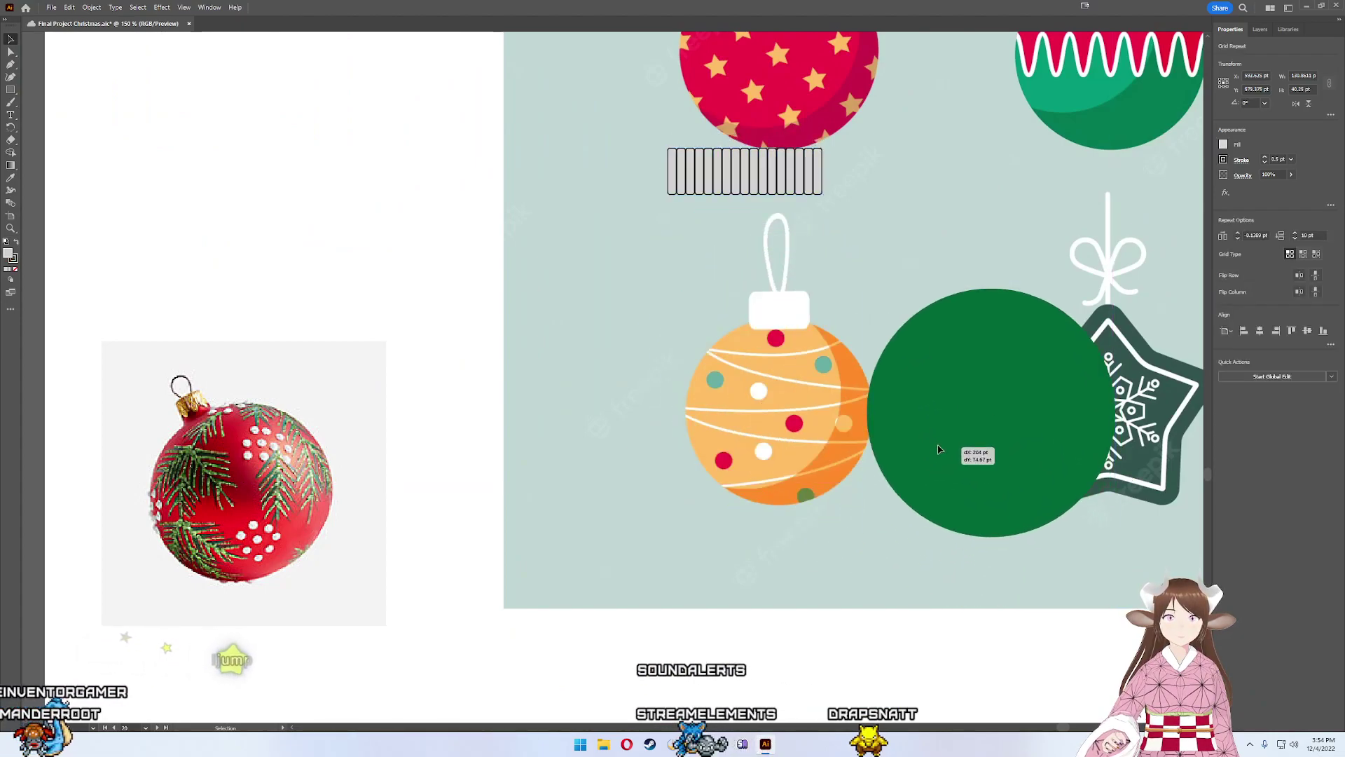
left_click_drag(755, 163, 838, 298)
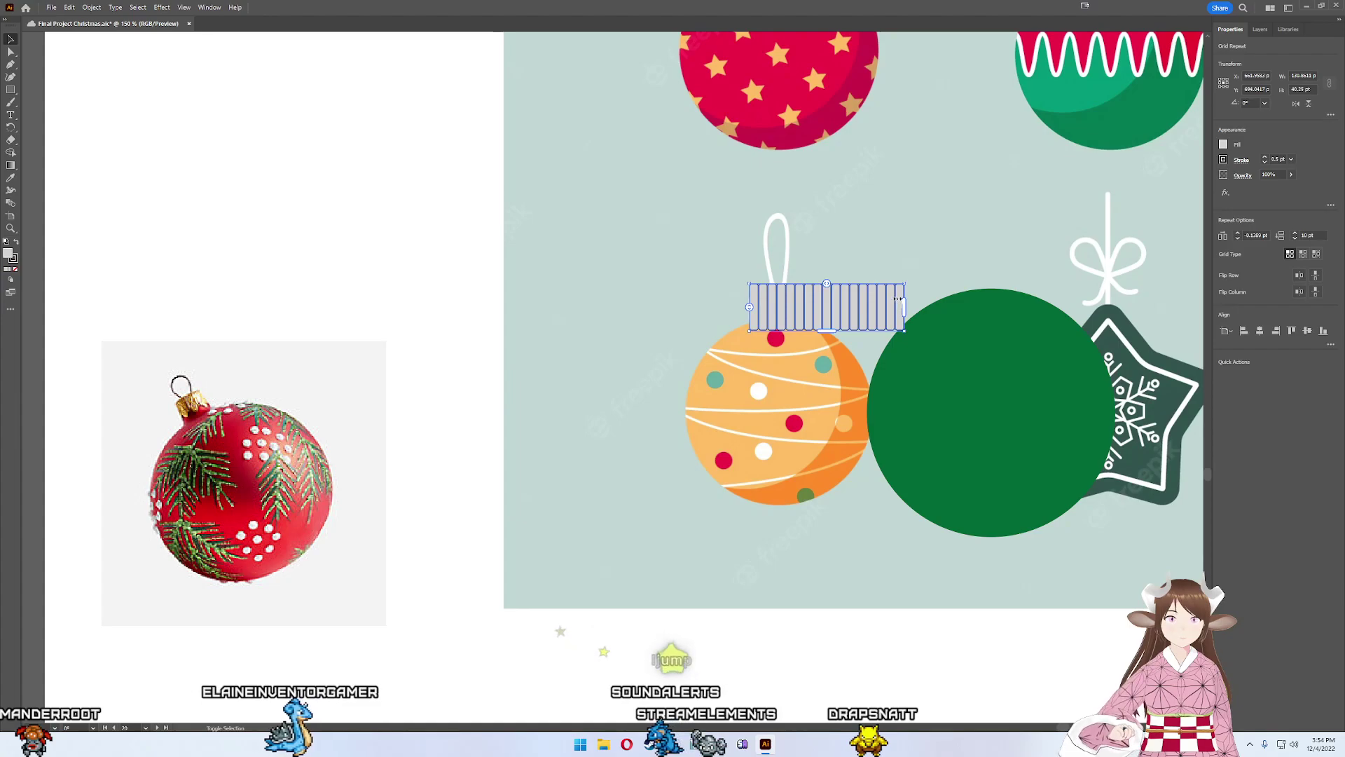
left_click_drag(904, 287, 815, 287)
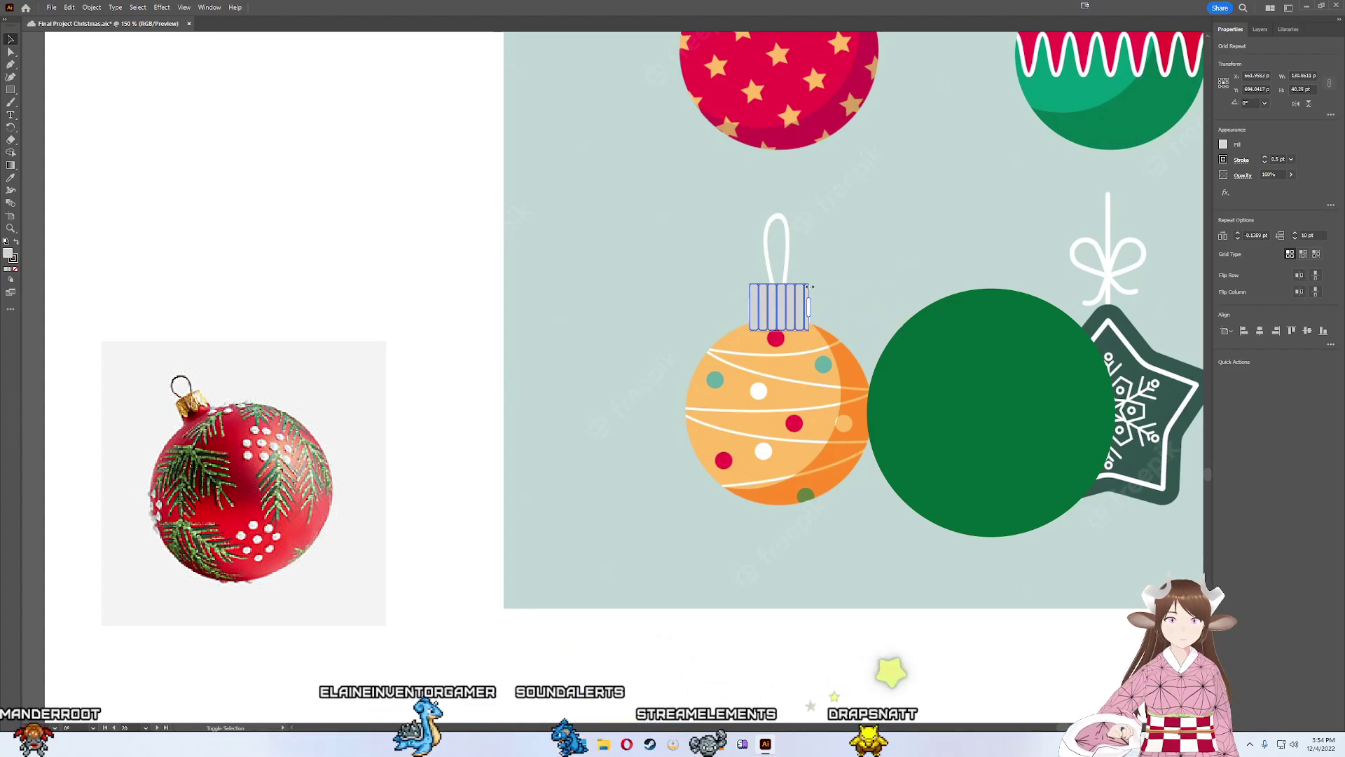
scroll(795, 334, "up", 5)
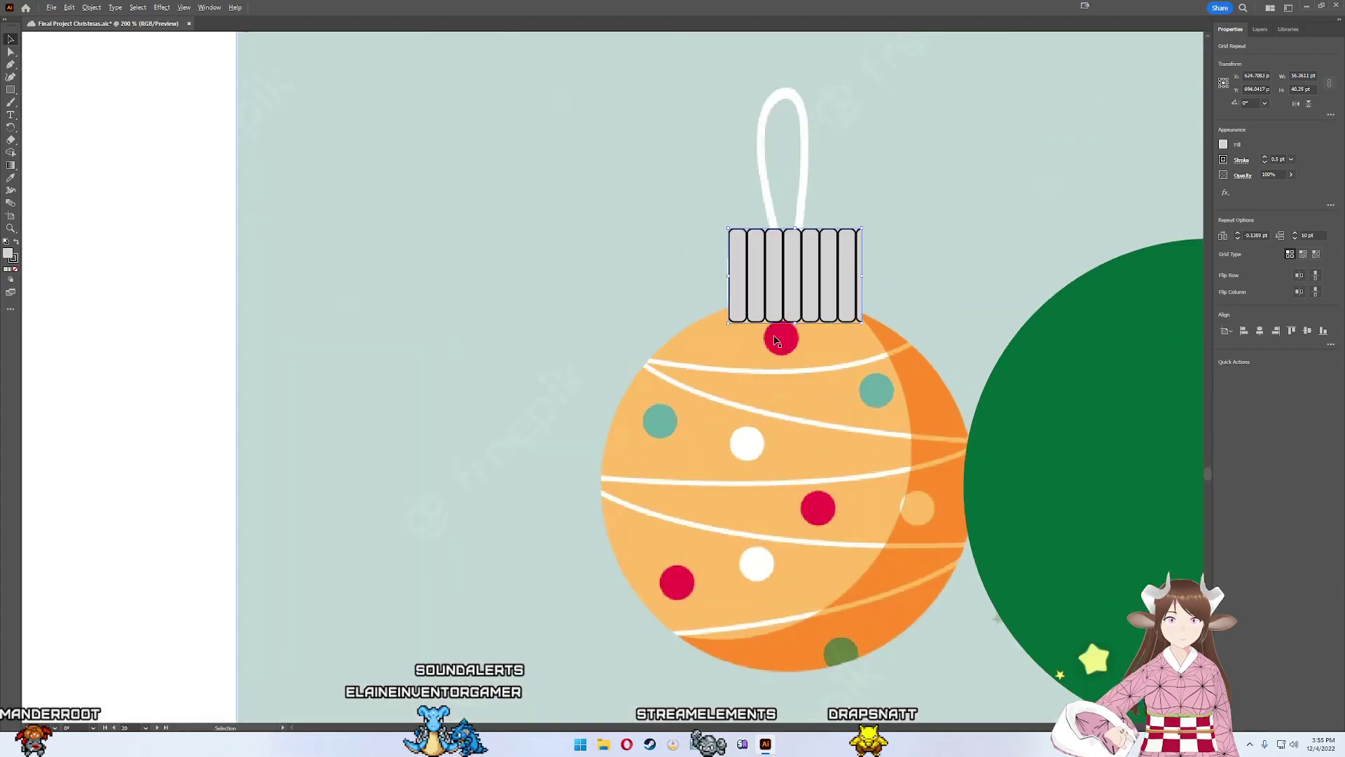
mouse_move(794, 265)
left_mouse_down()
mouse_move(796, 229)
mouse_move(786, 263)
left_mouse_up()
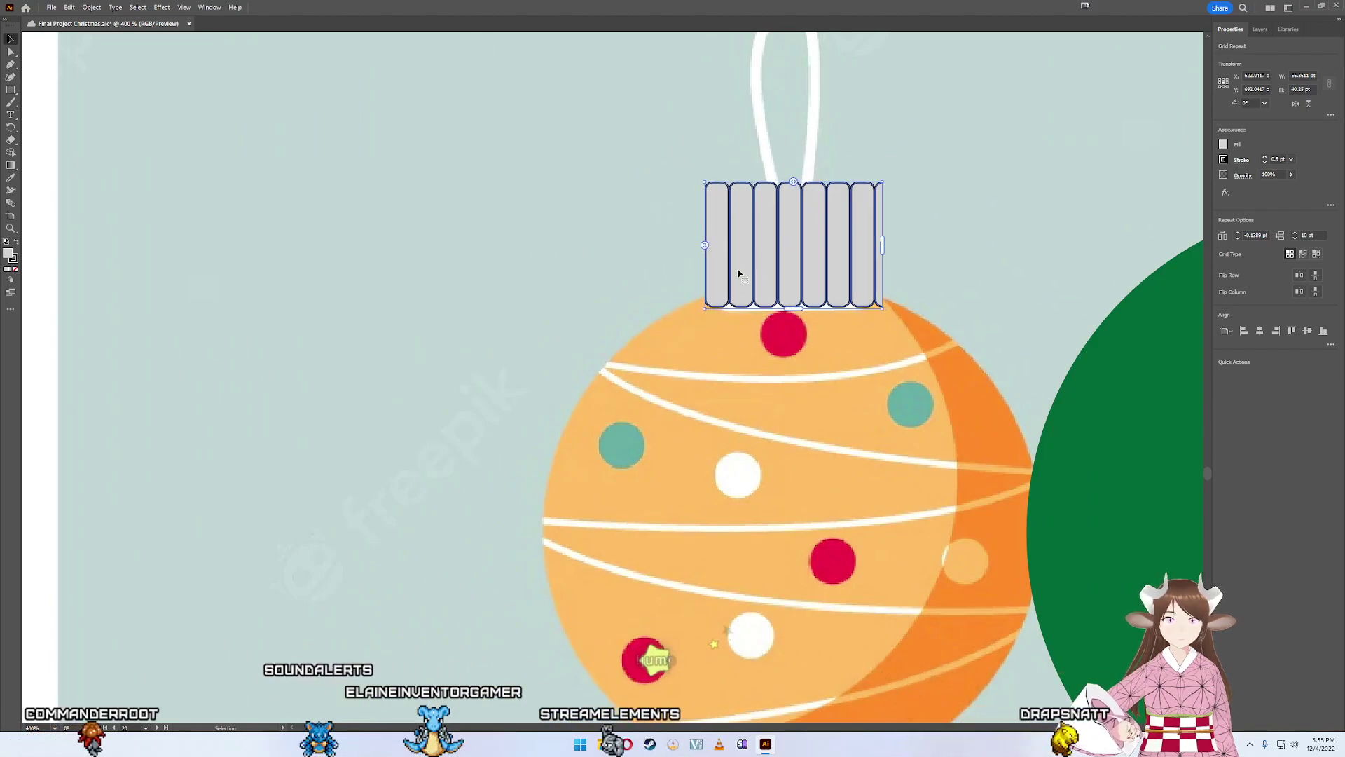
key("ctrl+shift+a")
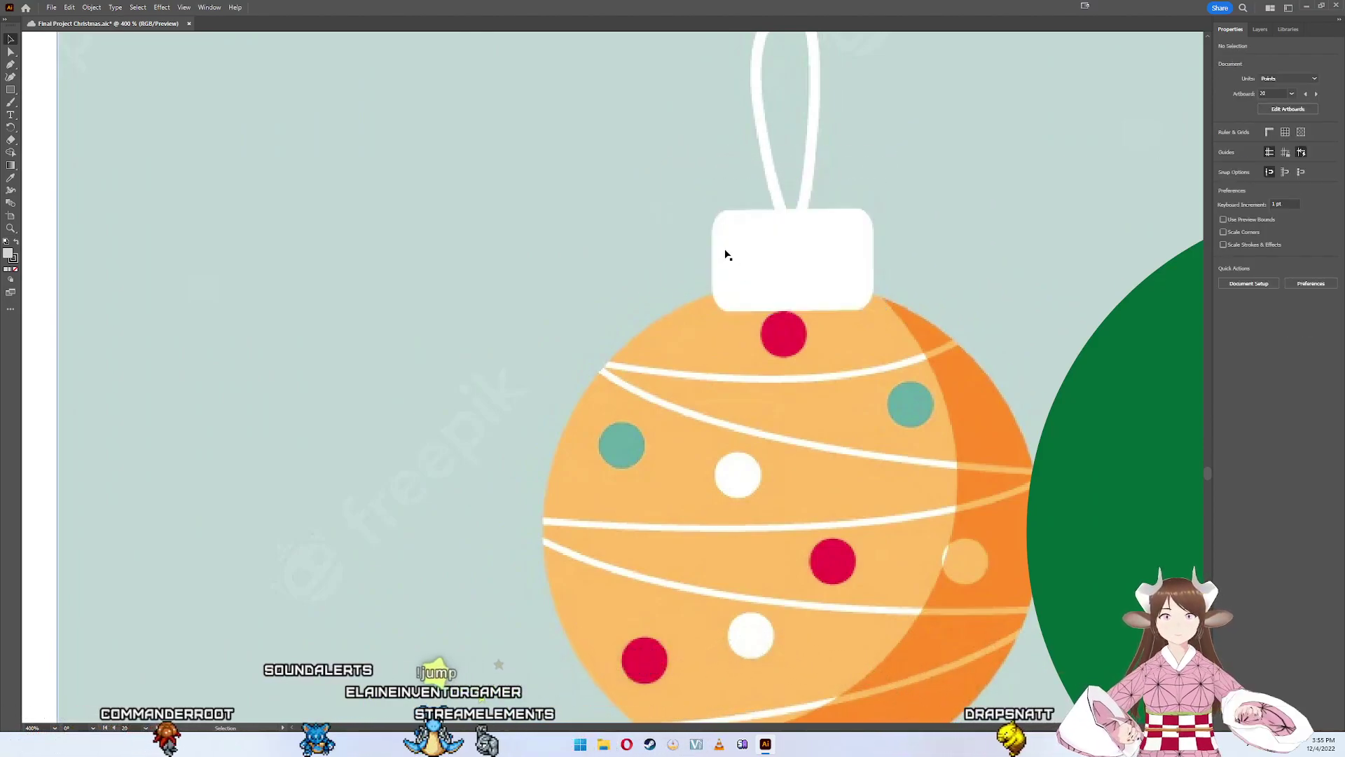
- Draw a rectangle covering the orange ornament's cap and align it to the cap's edges
left_click(11, 90)
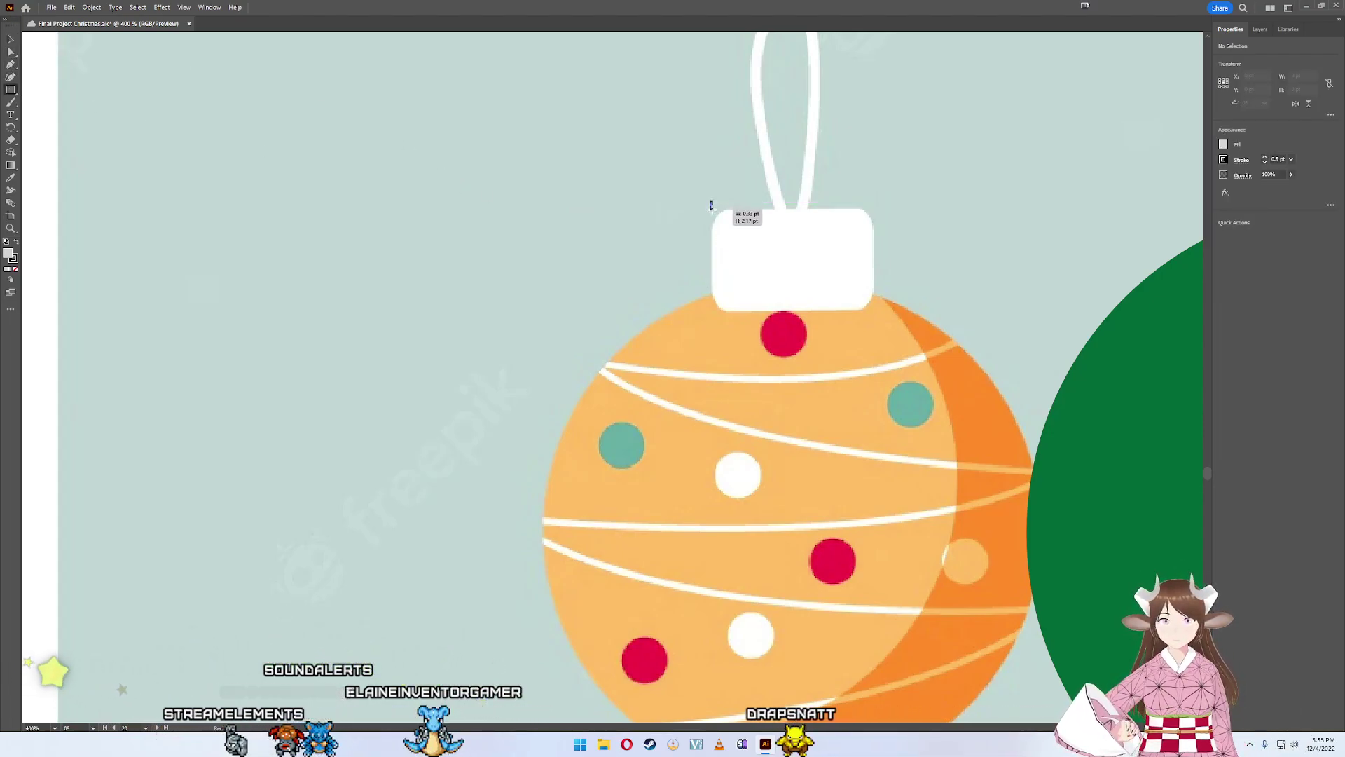
left_click_drag(710, 203, 716, 215)
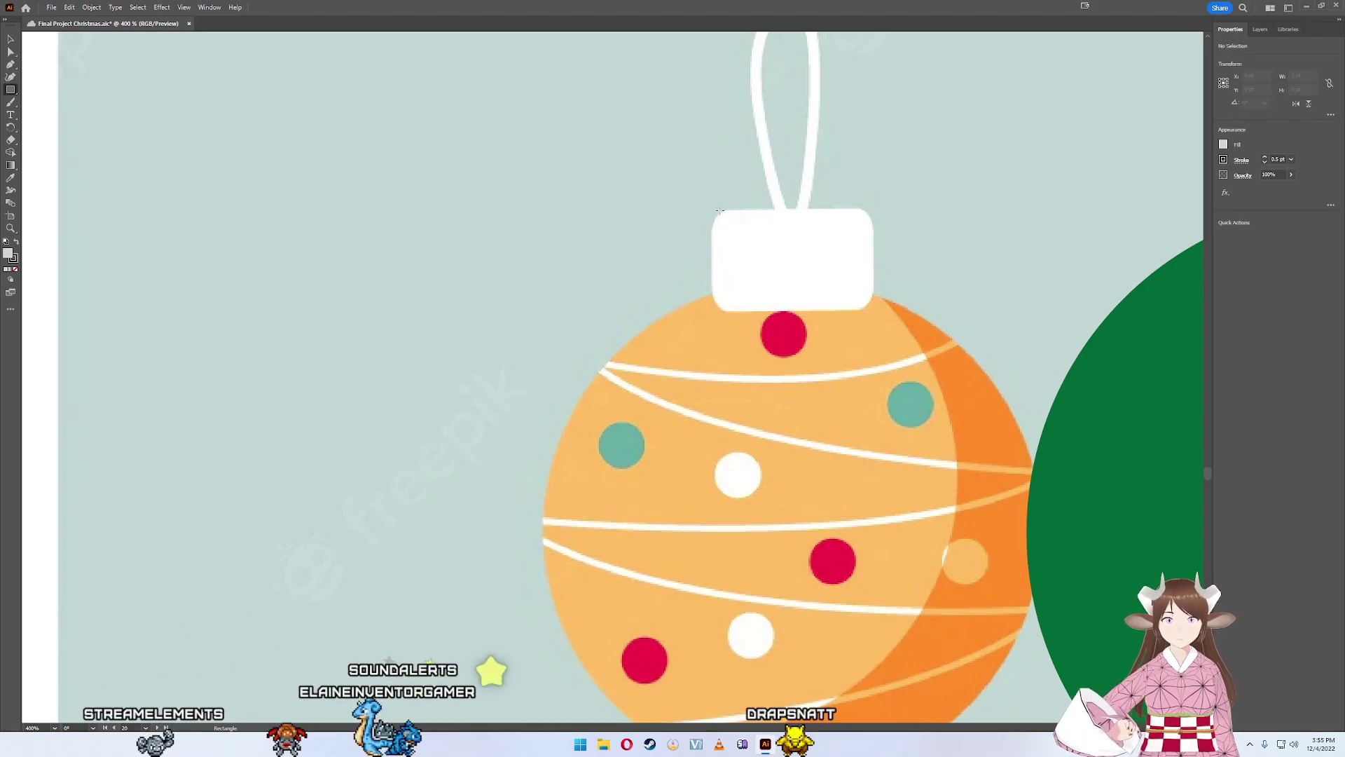
mouse_move(720, 210)
left_mouse_down()
mouse_move(762, 310)
mouse_move(873, 309)
left_mouse_up()
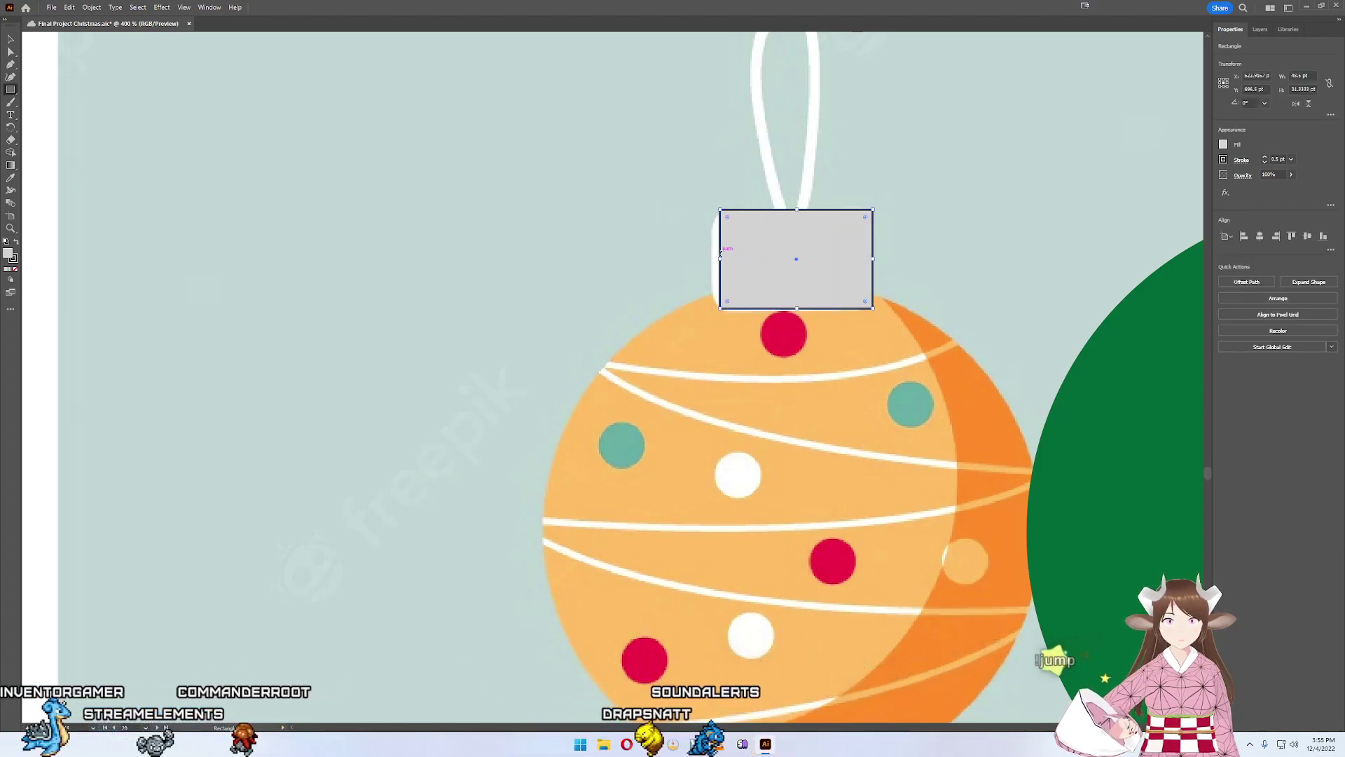
left_click_drag(723, 260, 711, 260)
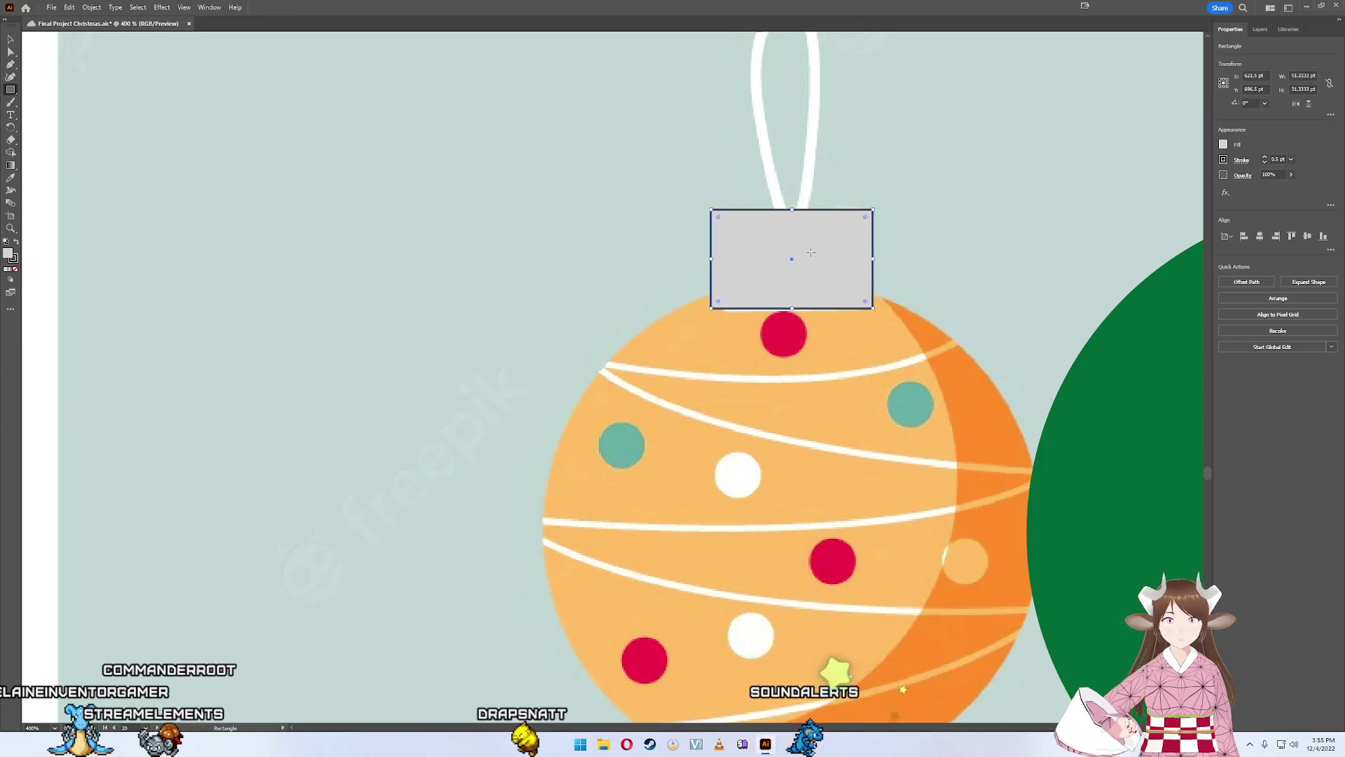
key("v")
left_click_drag(800, 255, 803, 256)
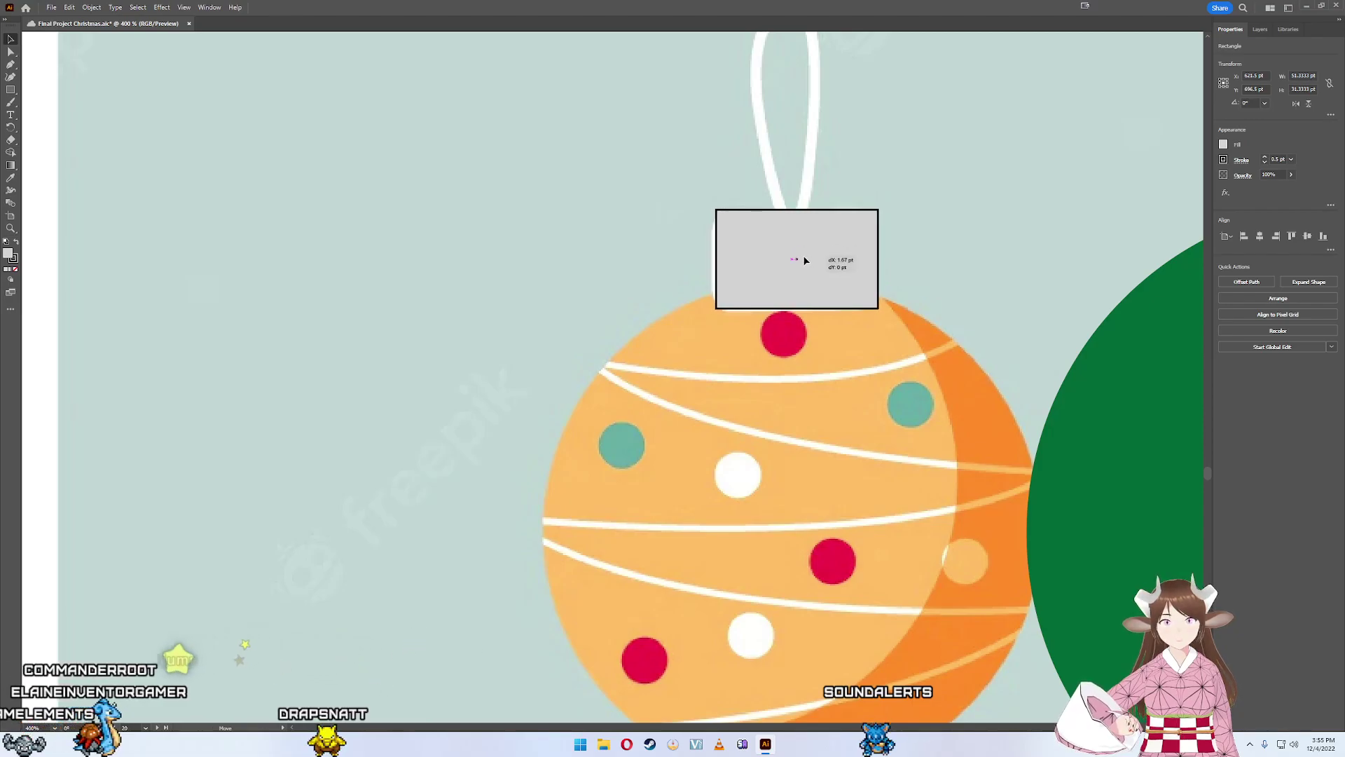
left_click_drag(804, 261, 805, 262)
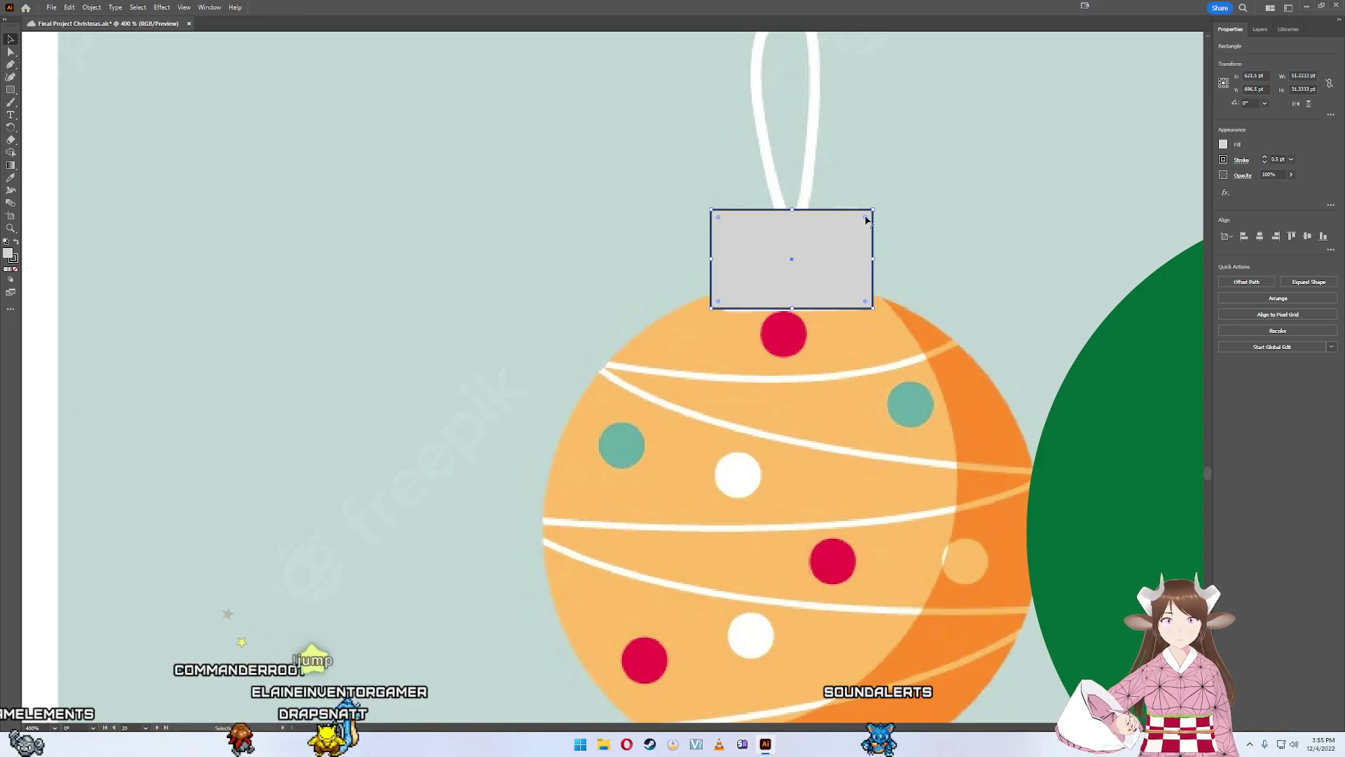
- Round the cap rectangle's corners to 6 pt and move the green circle over the ornament
left_click_drag(867, 220, 834, 249)
left_click_drag(846, 237, 854, 232)
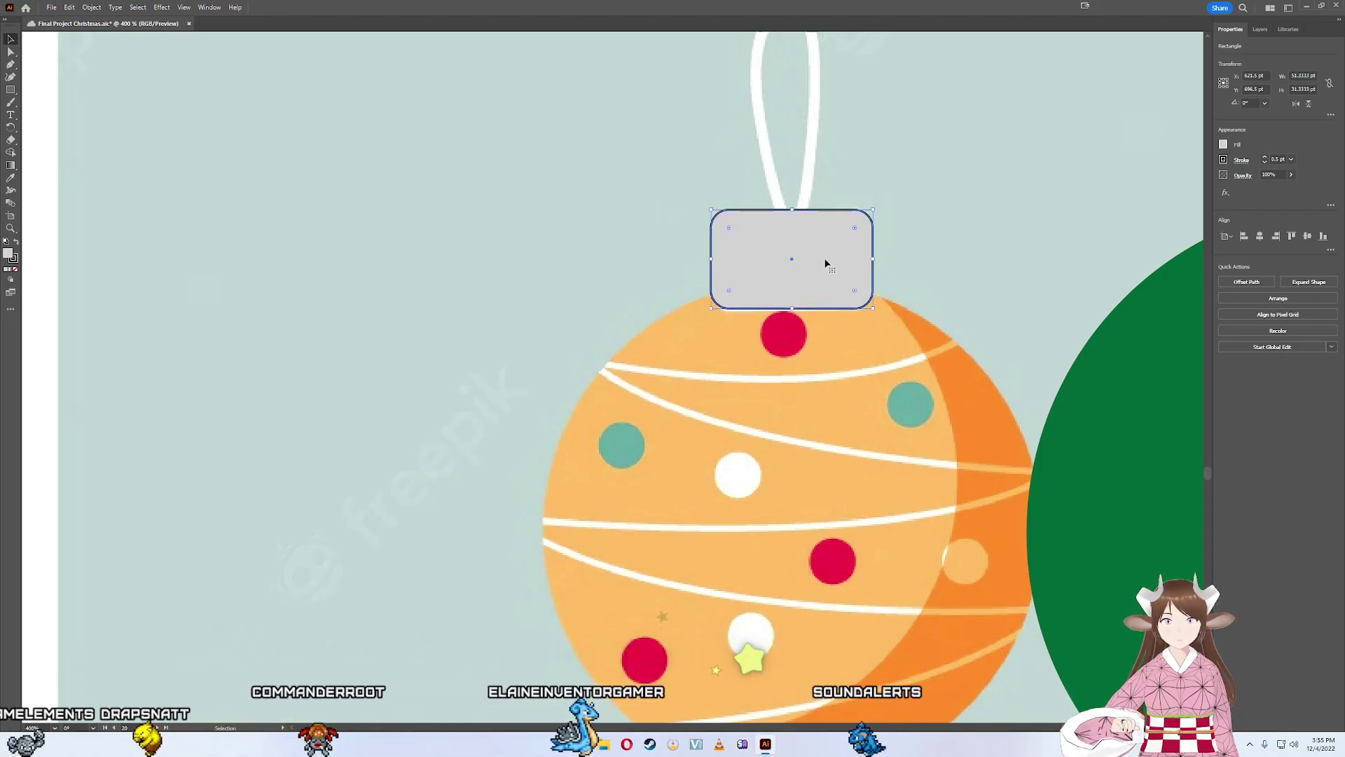
mouse_move(1073, 452)
left_mouse_down()
mouse_move(881, 411)
mouse_move(537, 380)
left_mouse_up()
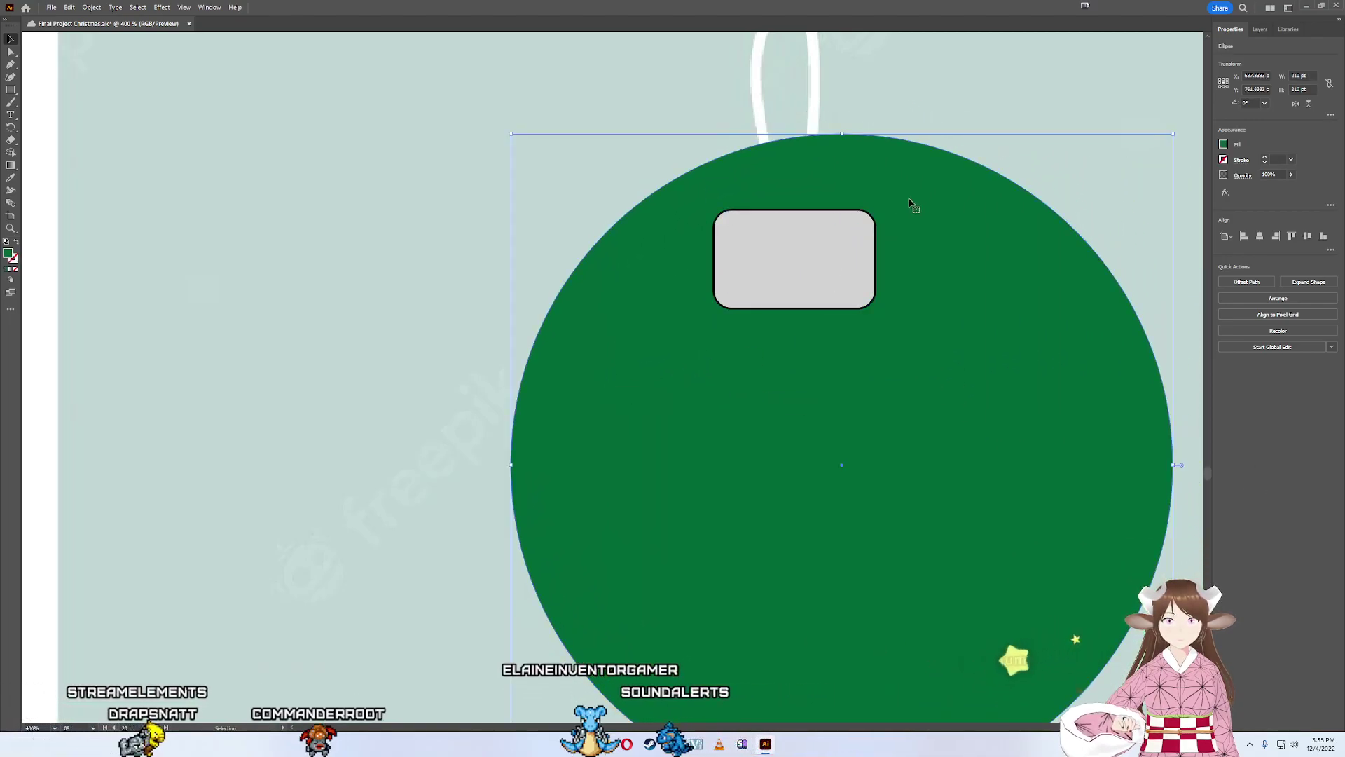
- Shrink and centre the green circle under the cap, and move the reference picture up-left
left_click_drag(841, 133, 841, 293)
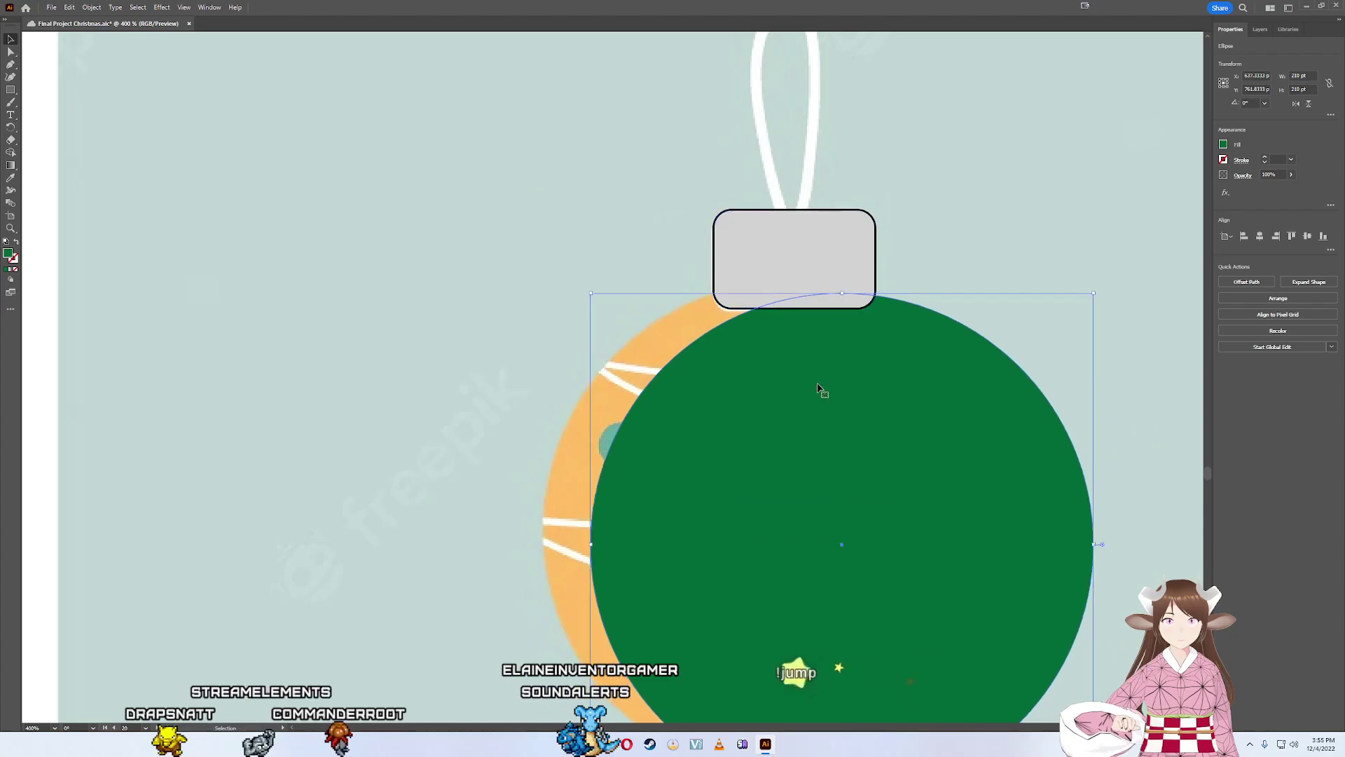
left_click_drag(818, 387, 774, 390)
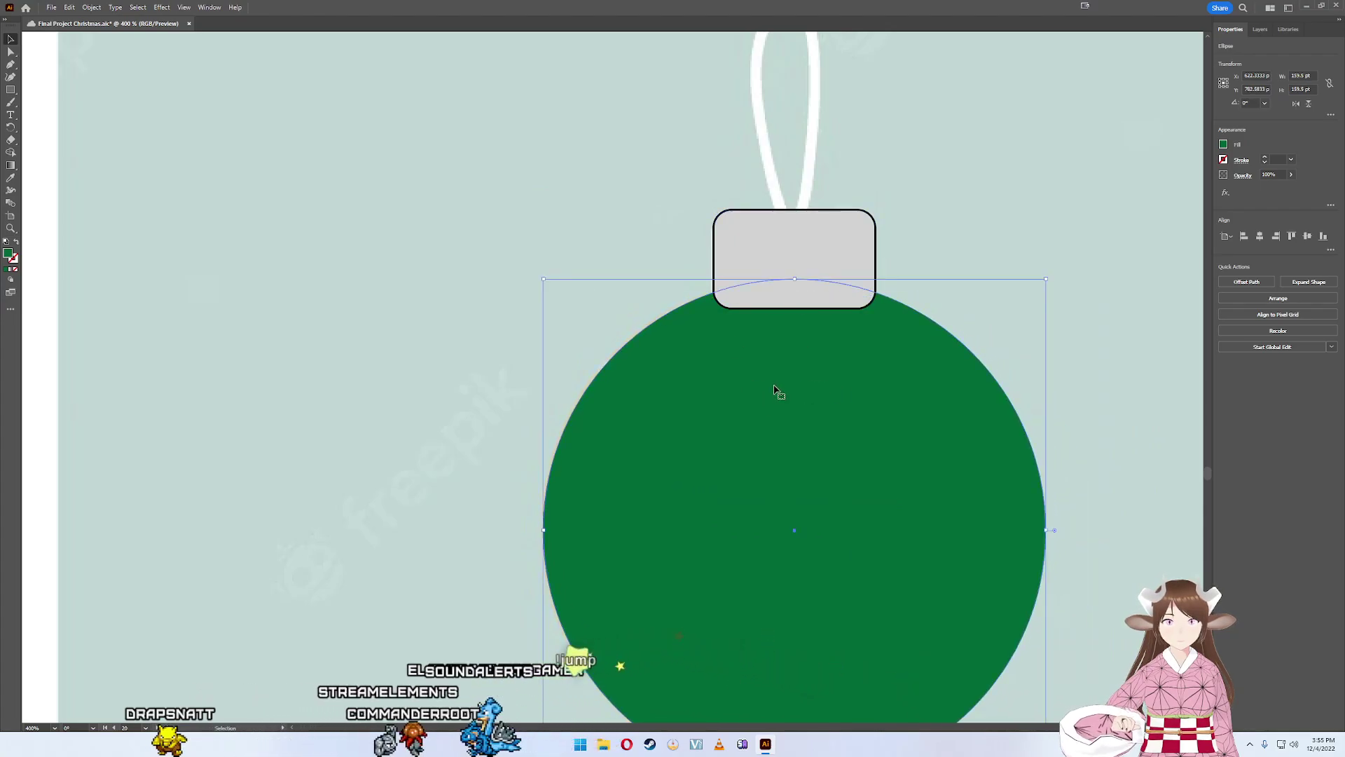
scroll(776, 391, "down", 5)
mouse_move(922, 329)
left_mouse_down()
mouse_move(623, 128)
mouse_move(736, 180)
left_mouse_up()
scroll(838, 322, "up", 1)
scroll(828, 348, "up", 4)
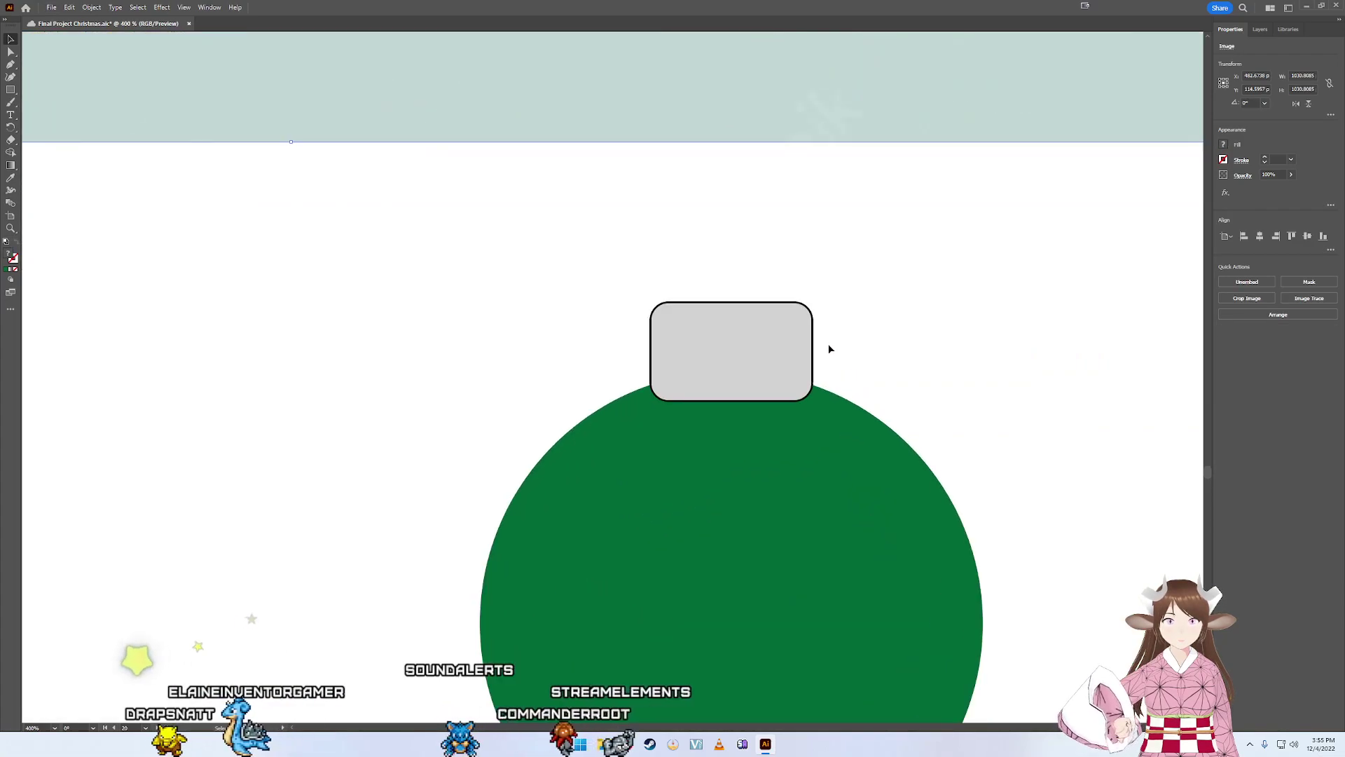
scroll(829, 349, "down", 3)
- Move the capped ornament left and Alt-drag a duplicate to its right
mouse_move(922, 570)
left_mouse_down()
mouse_move(745, 337)
mouse_move(582, 364)
left_mouse_up()
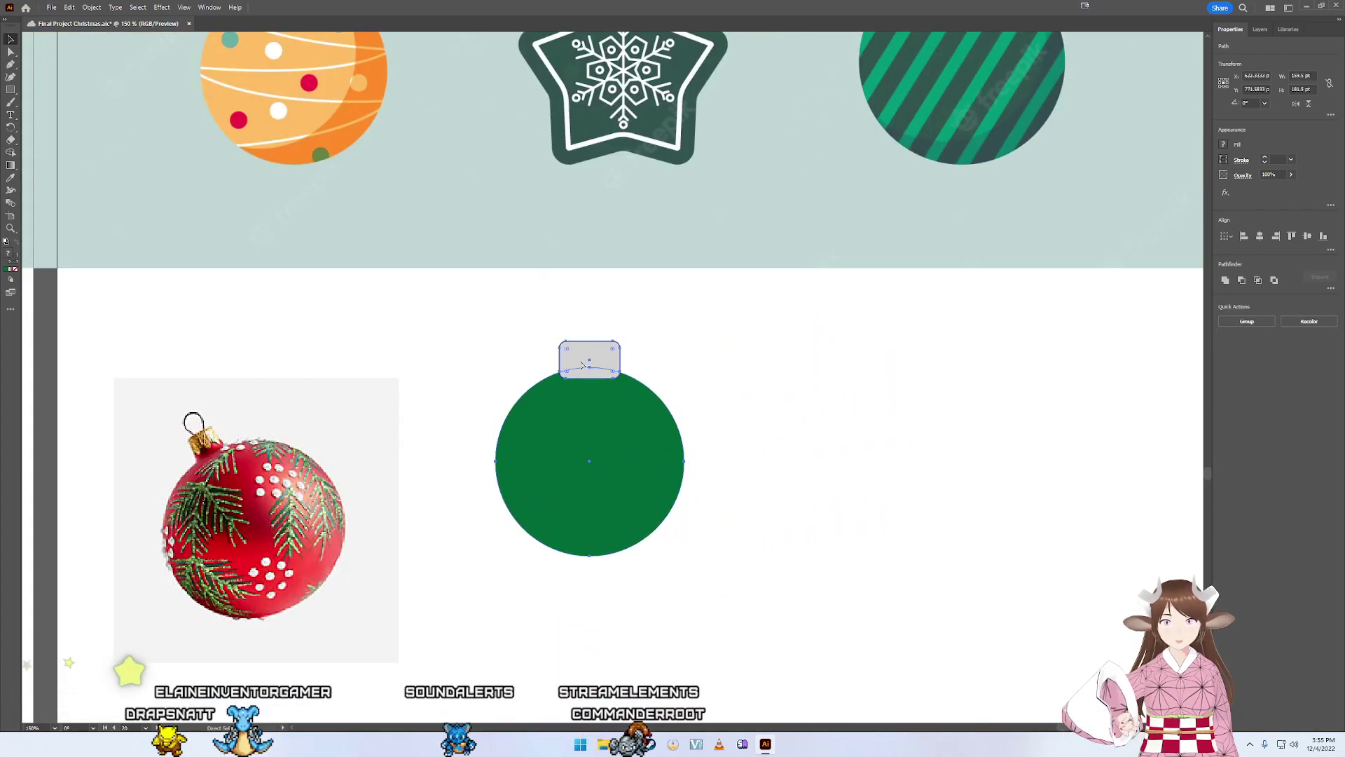
scroll(742, 383, "right", 5)
left_click_drag(308, 442, 766, 452)
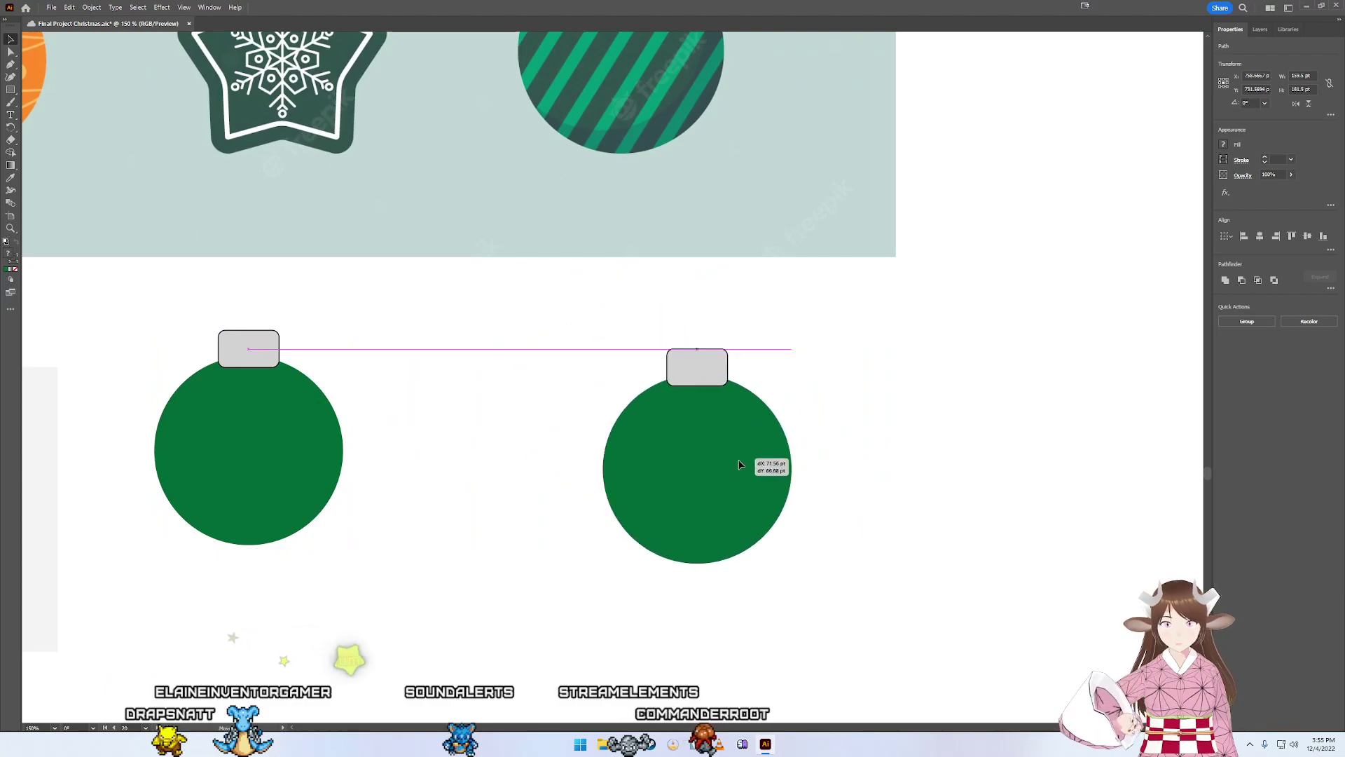
scroll(582, 357, "up", 1)
scroll(661, 376, "up", 3)
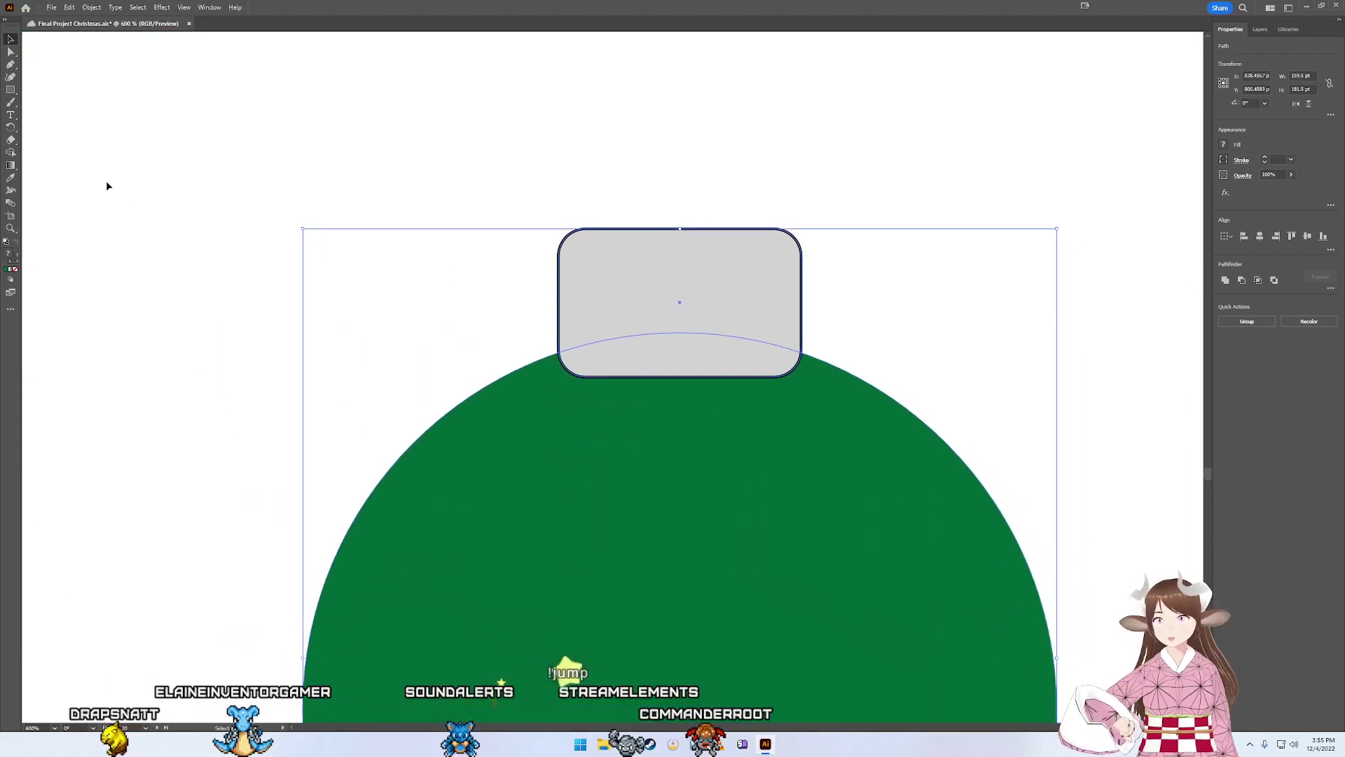
- Draw a thin rectangle over the cap's right end with grey fill and black stroke
left_click(11, 90)
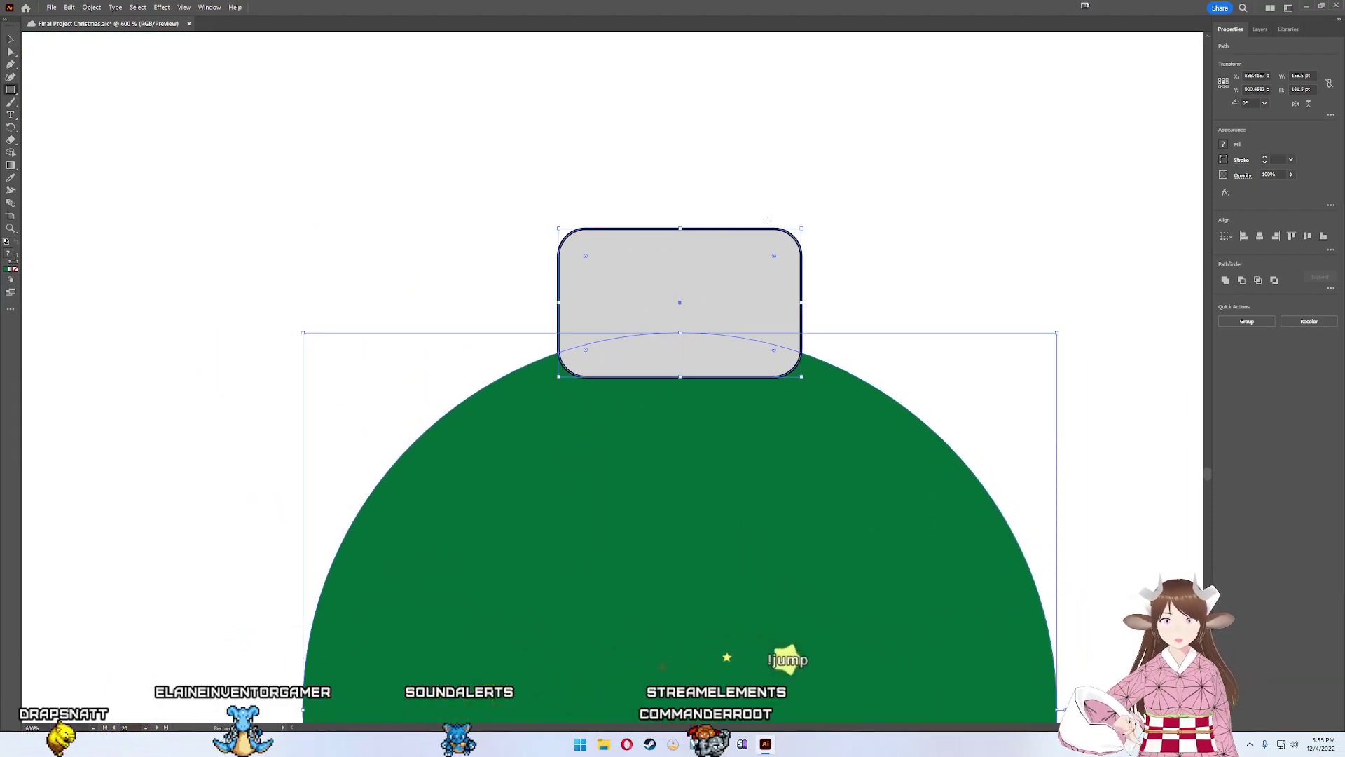
mouse_move(763, 225)
left_mouse_down()
mouse_move(806, 343)
mouse_move(800, 376)
left_mouse_up()
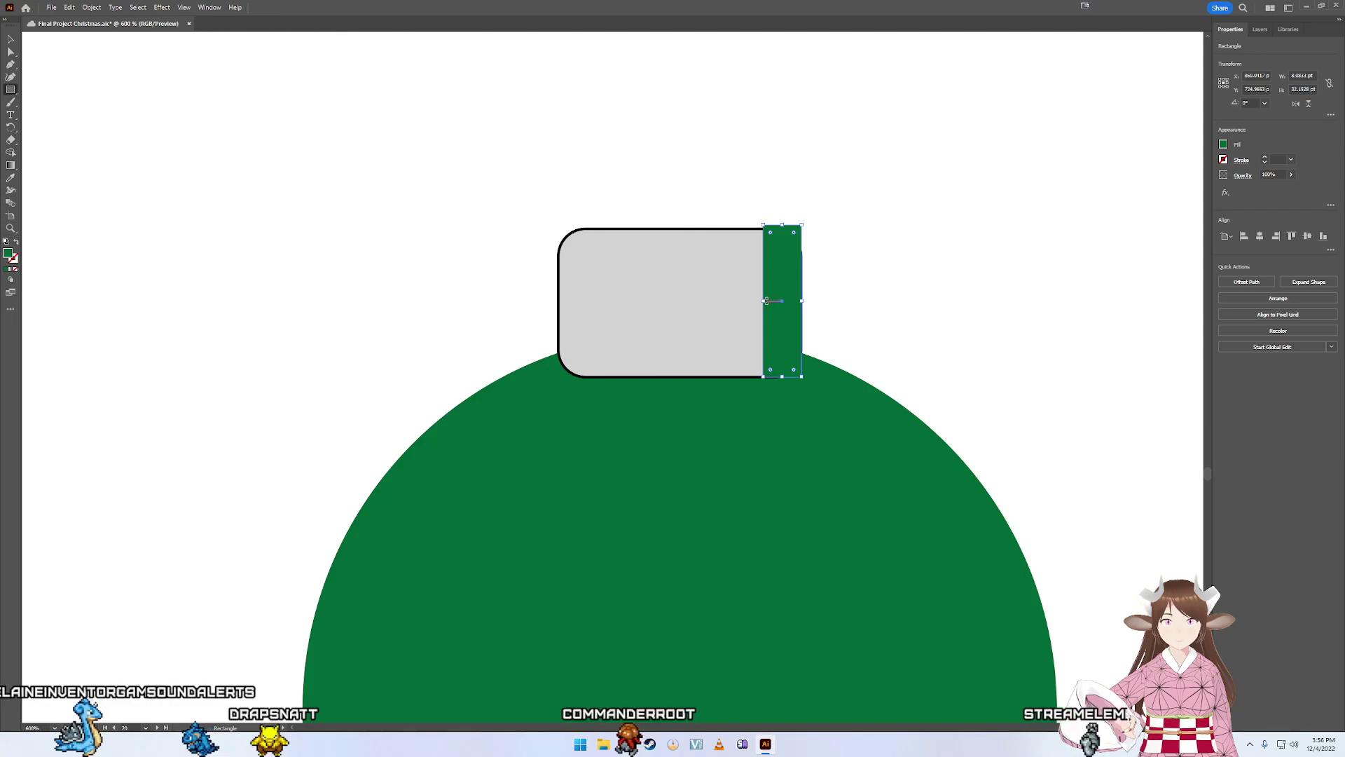
left_click_drag(763, 302, 786, 303)
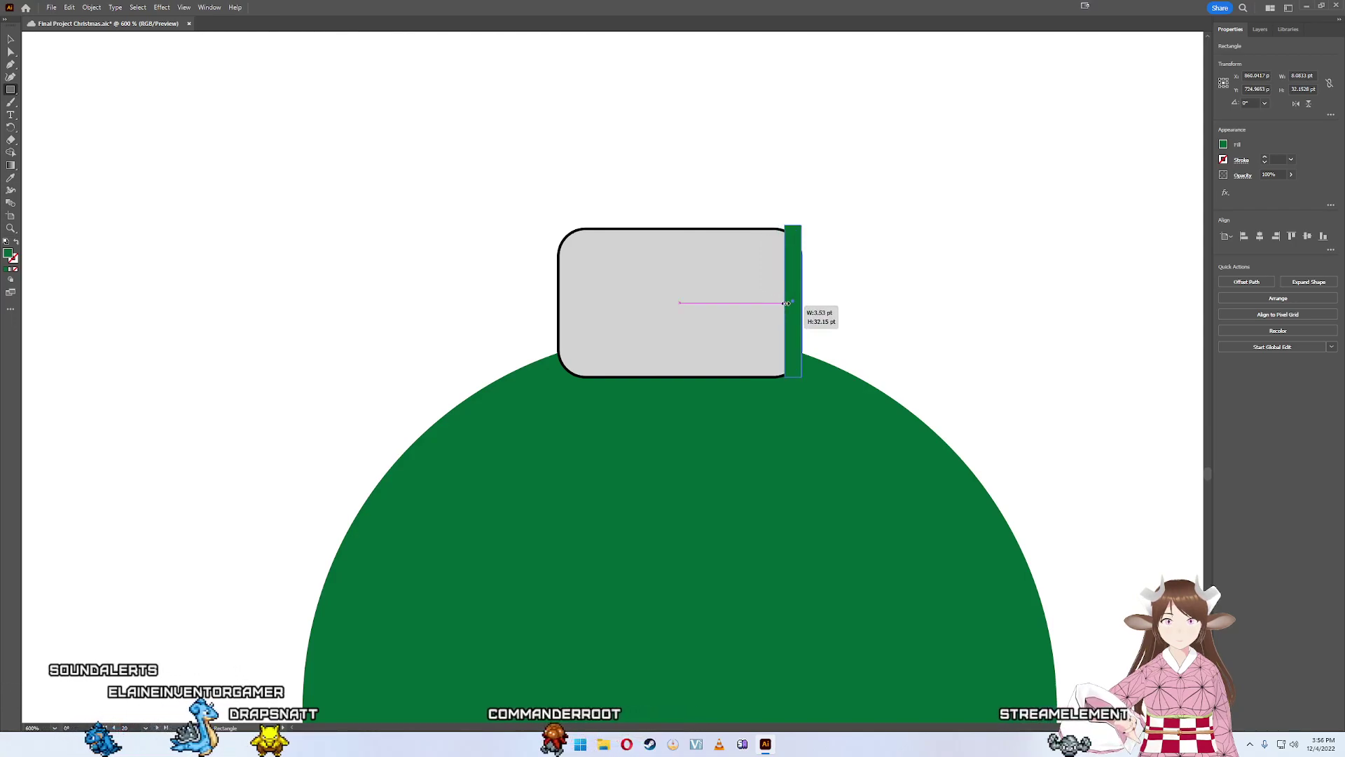
left_click(1224, 145)
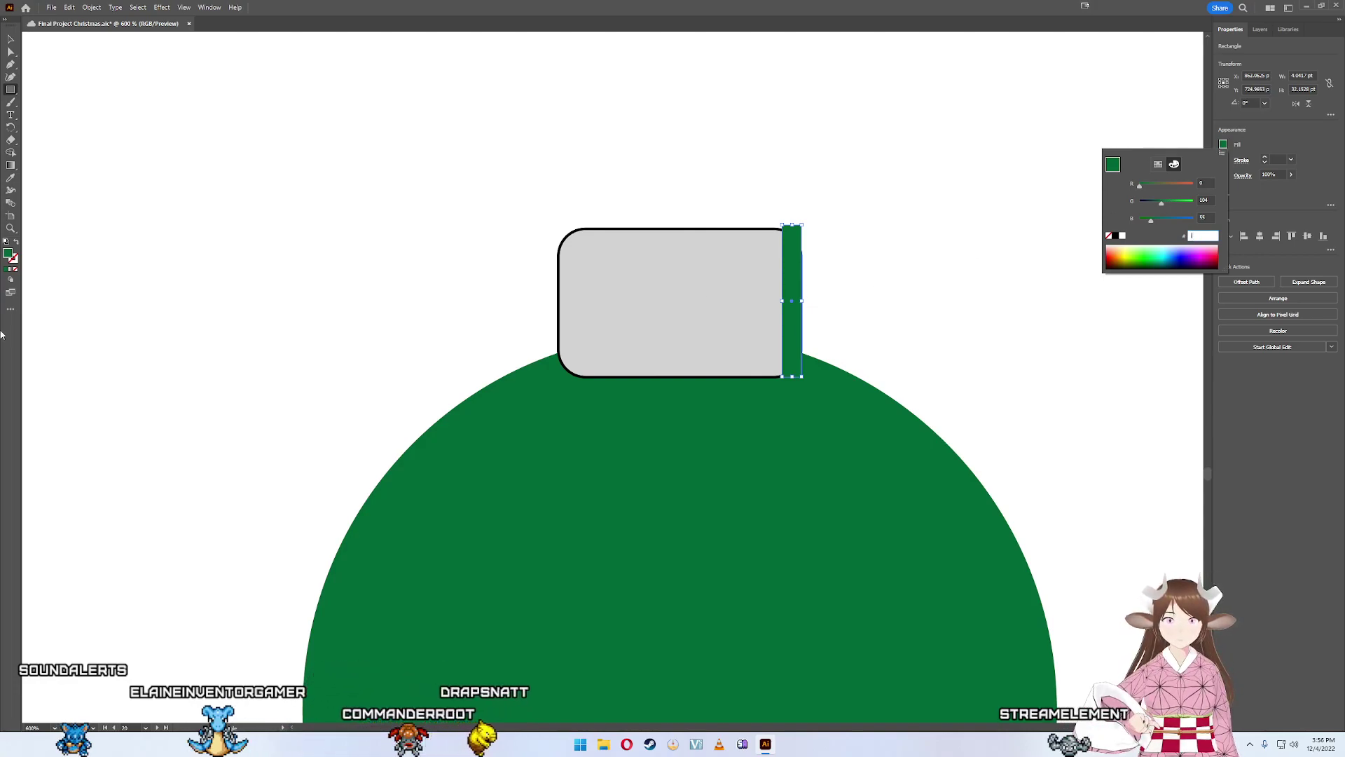
left_click(458, 264)
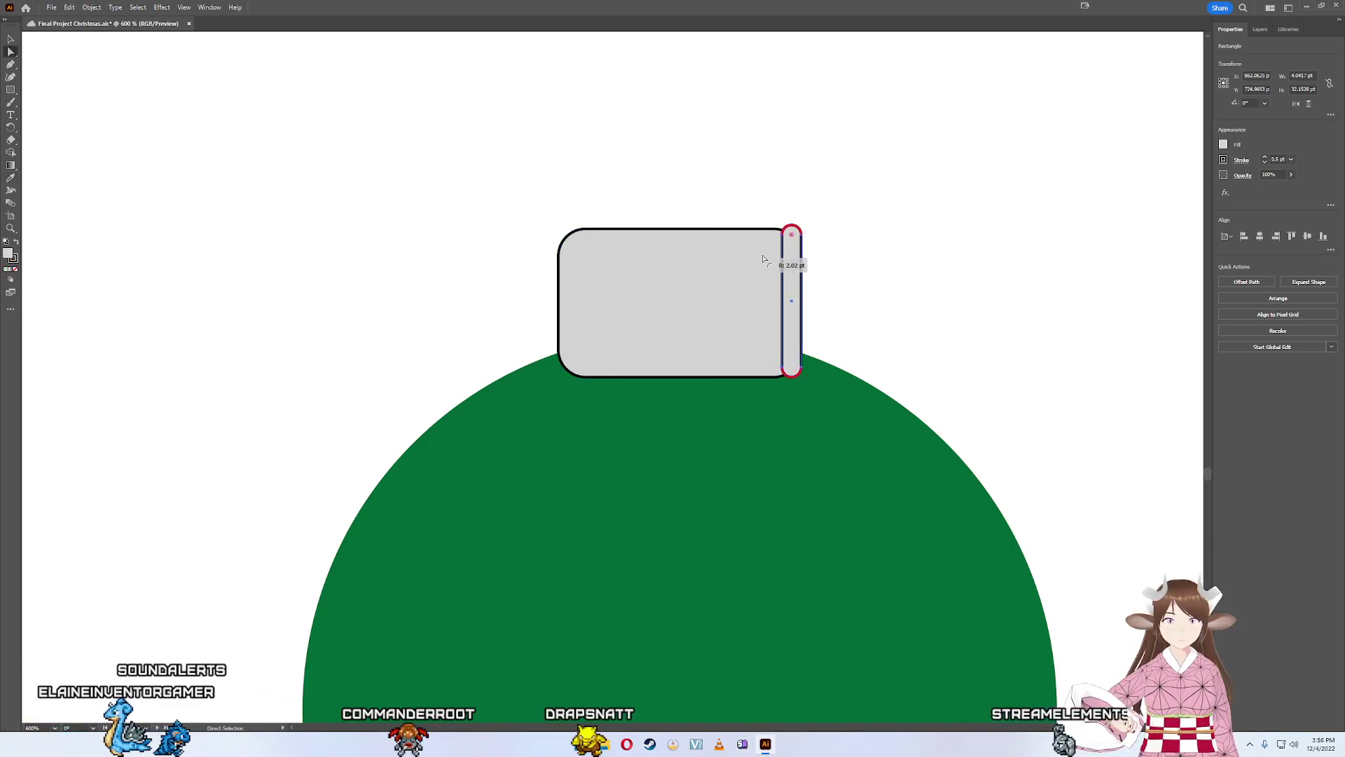
- Move the strip left onto the cap body and shorten it so its top meets the cap's top
left_click_drag(801, 279, 782, 280)
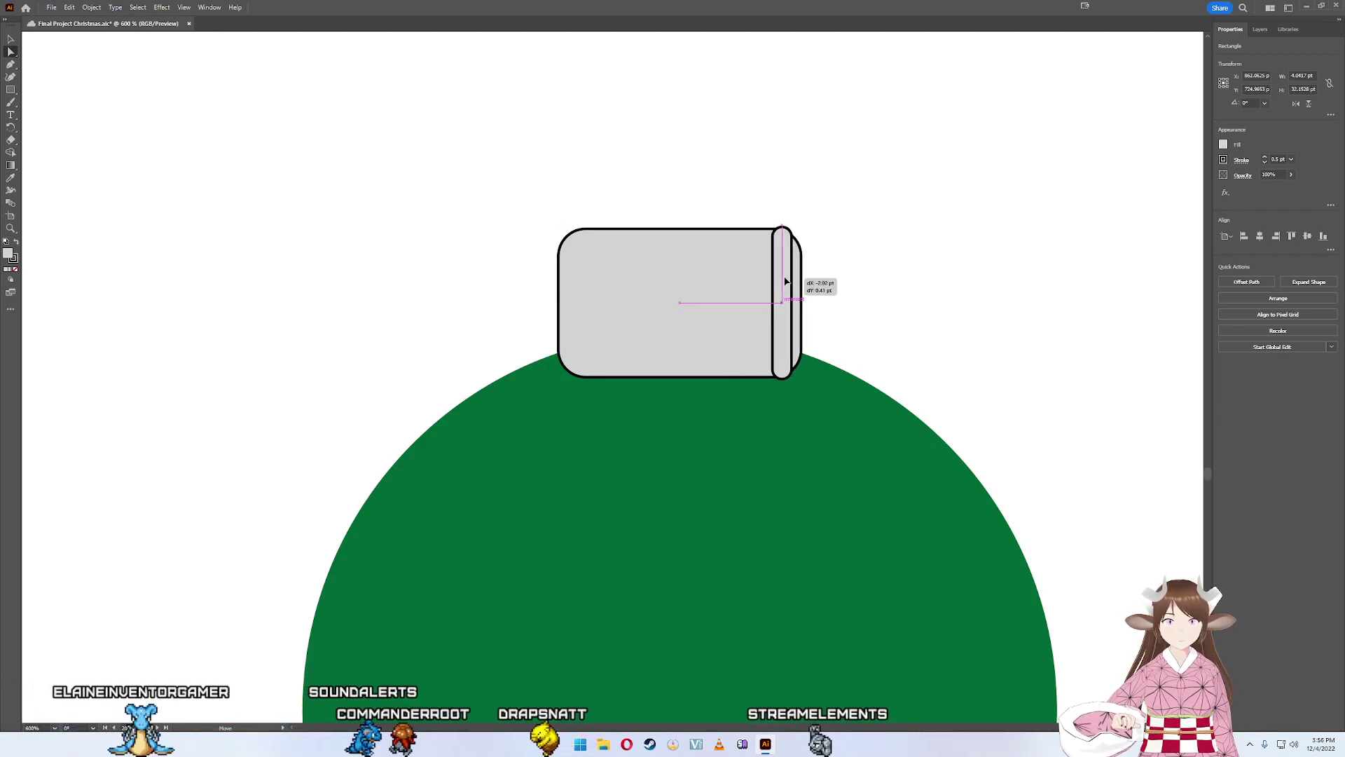
left_click_drag(782, 281, 784, 280)
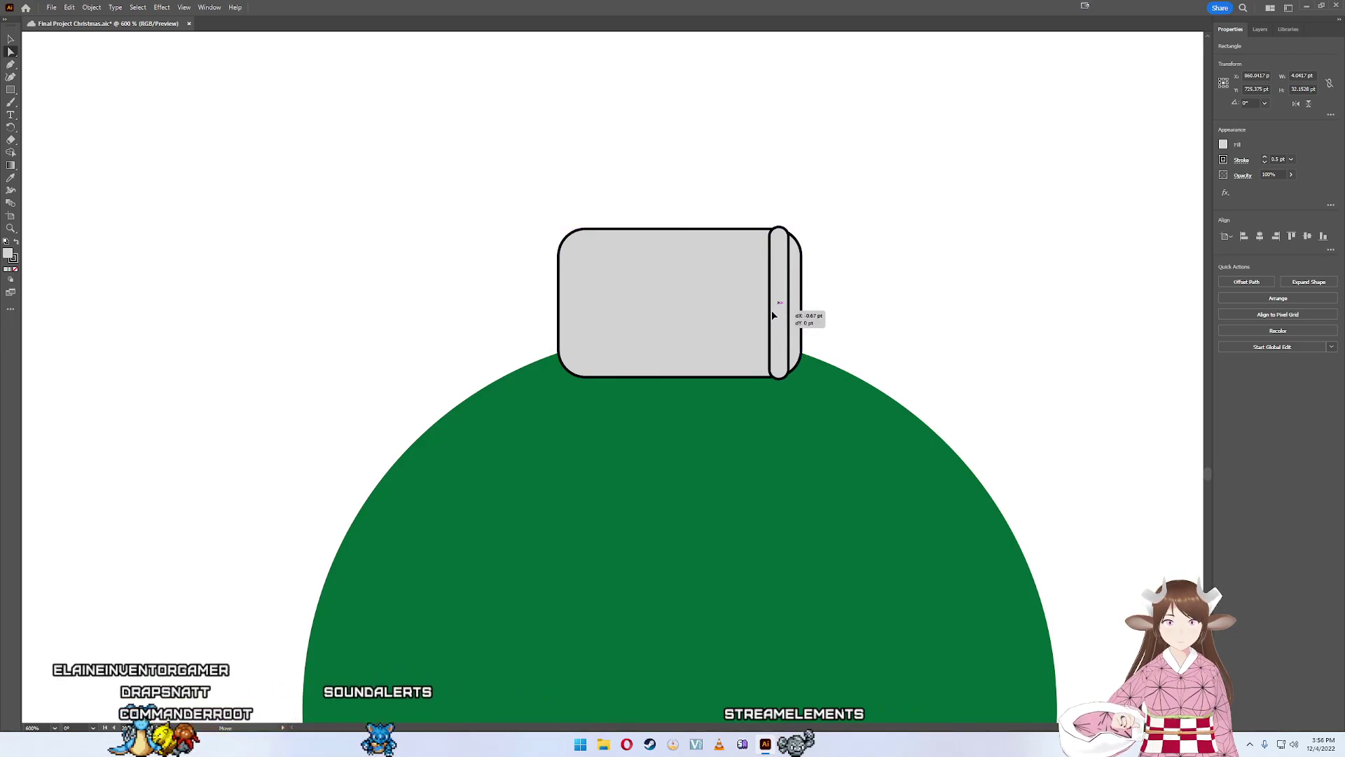
left_click_drag(773, 311, 769, 311)
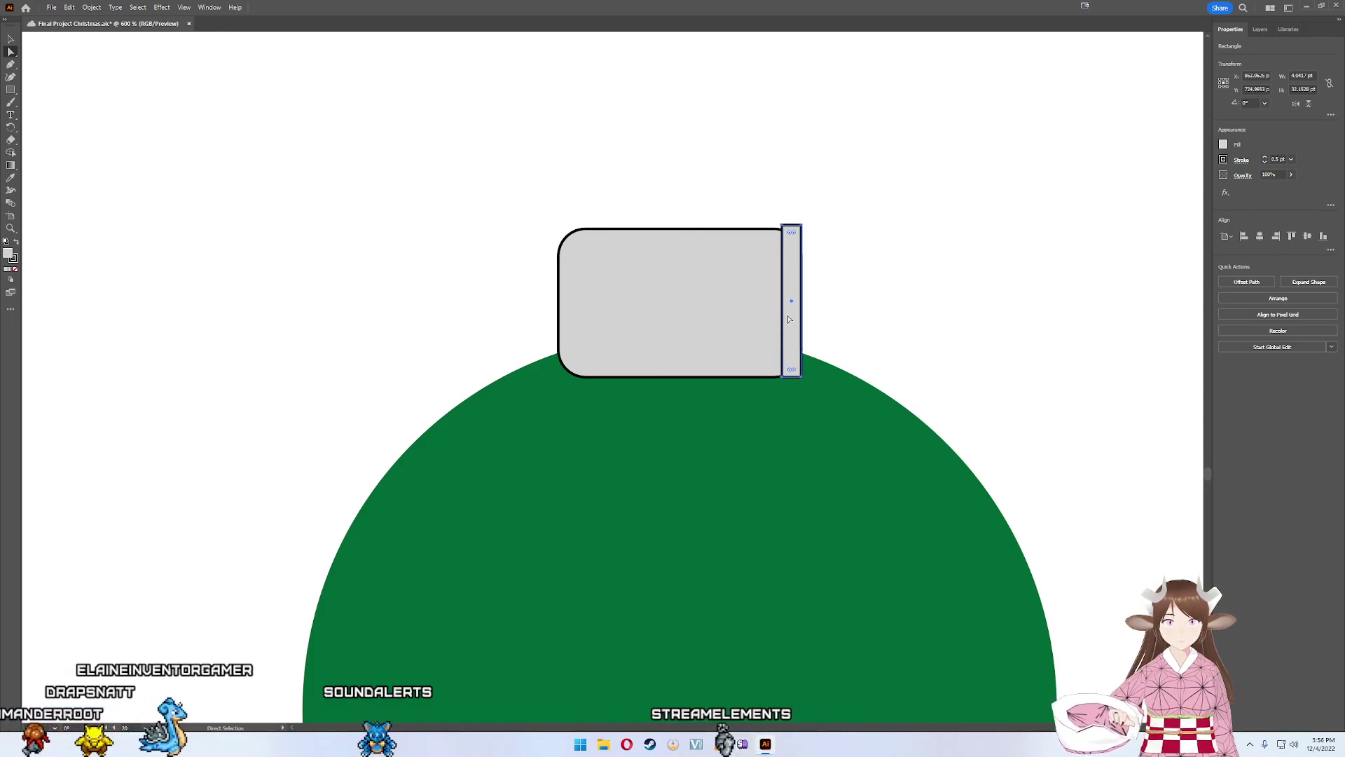
left_click_drag(784, 320, 773, 317)
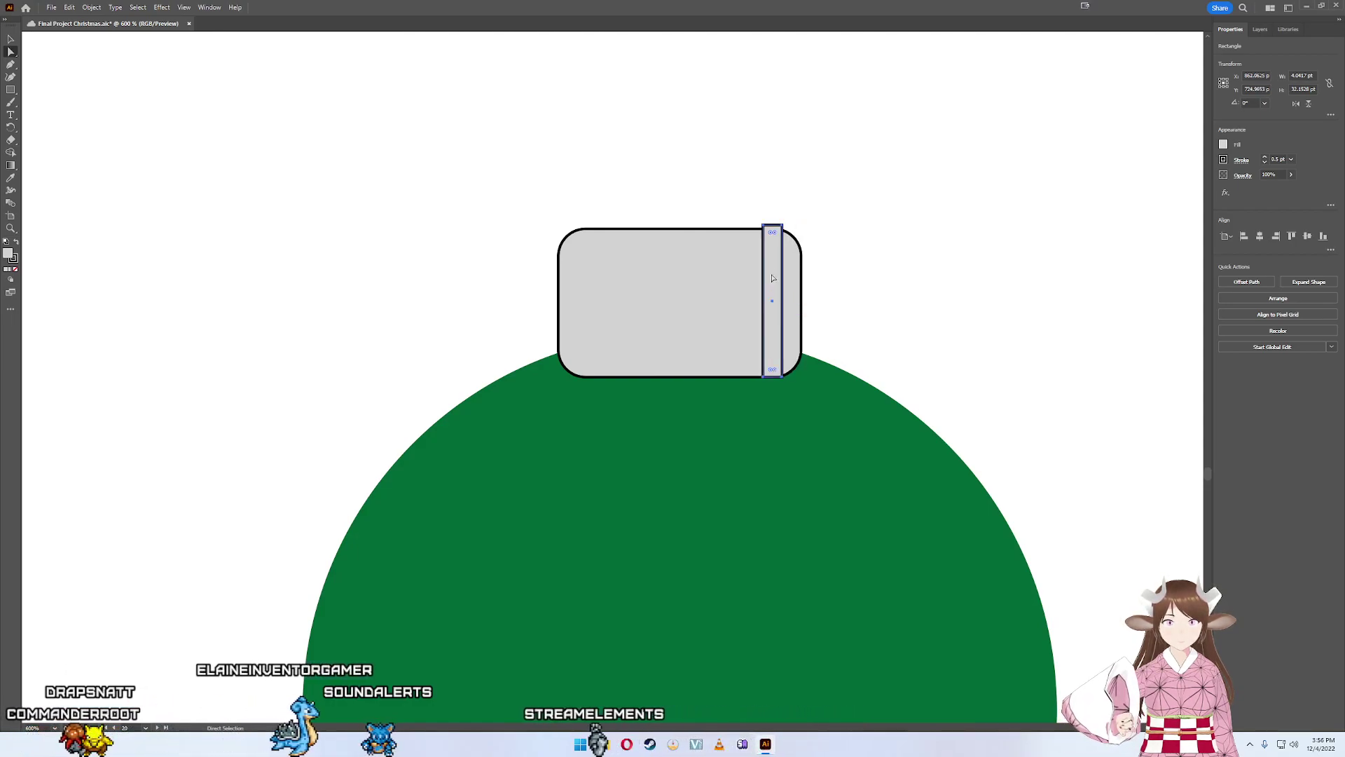
scroll(775, 217, "up", 1)
scroll(775, 218, "up", 1)
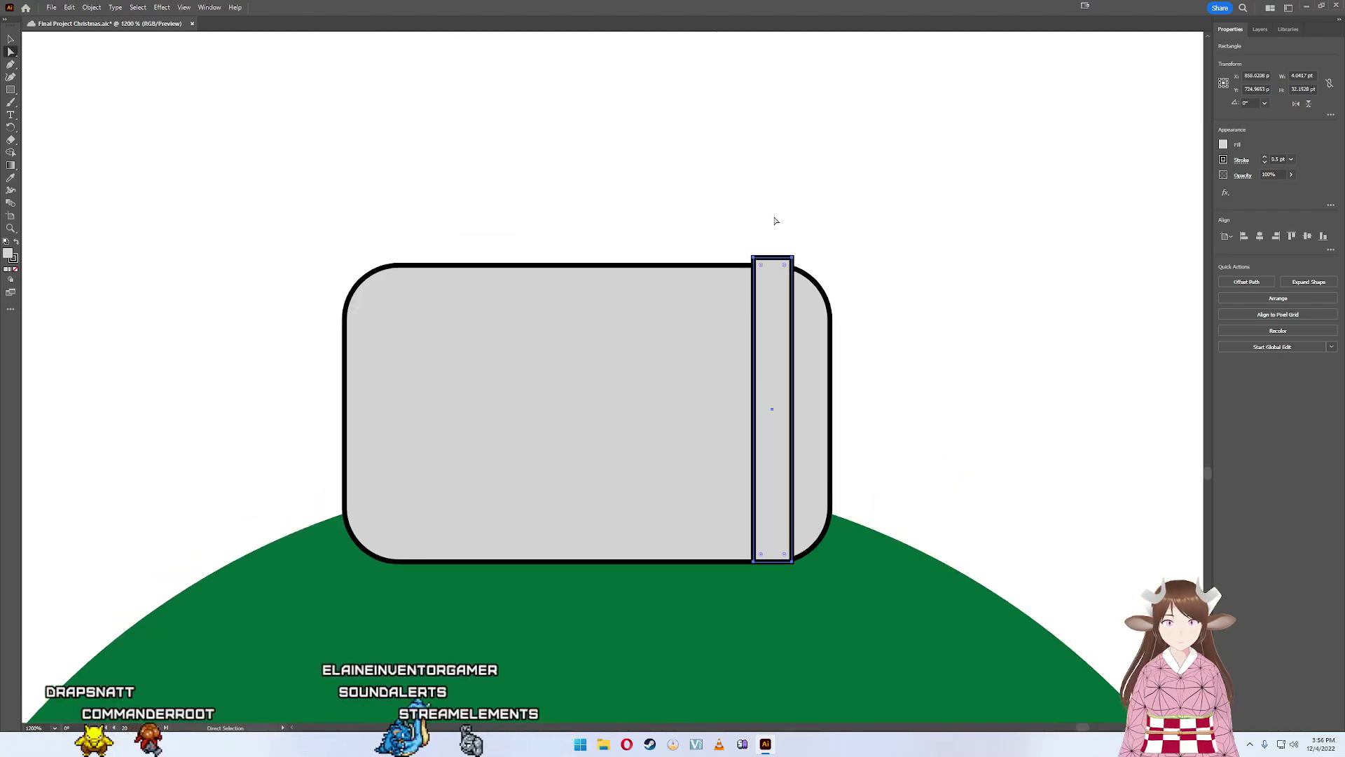
scroll(775, 217, "up", 2)
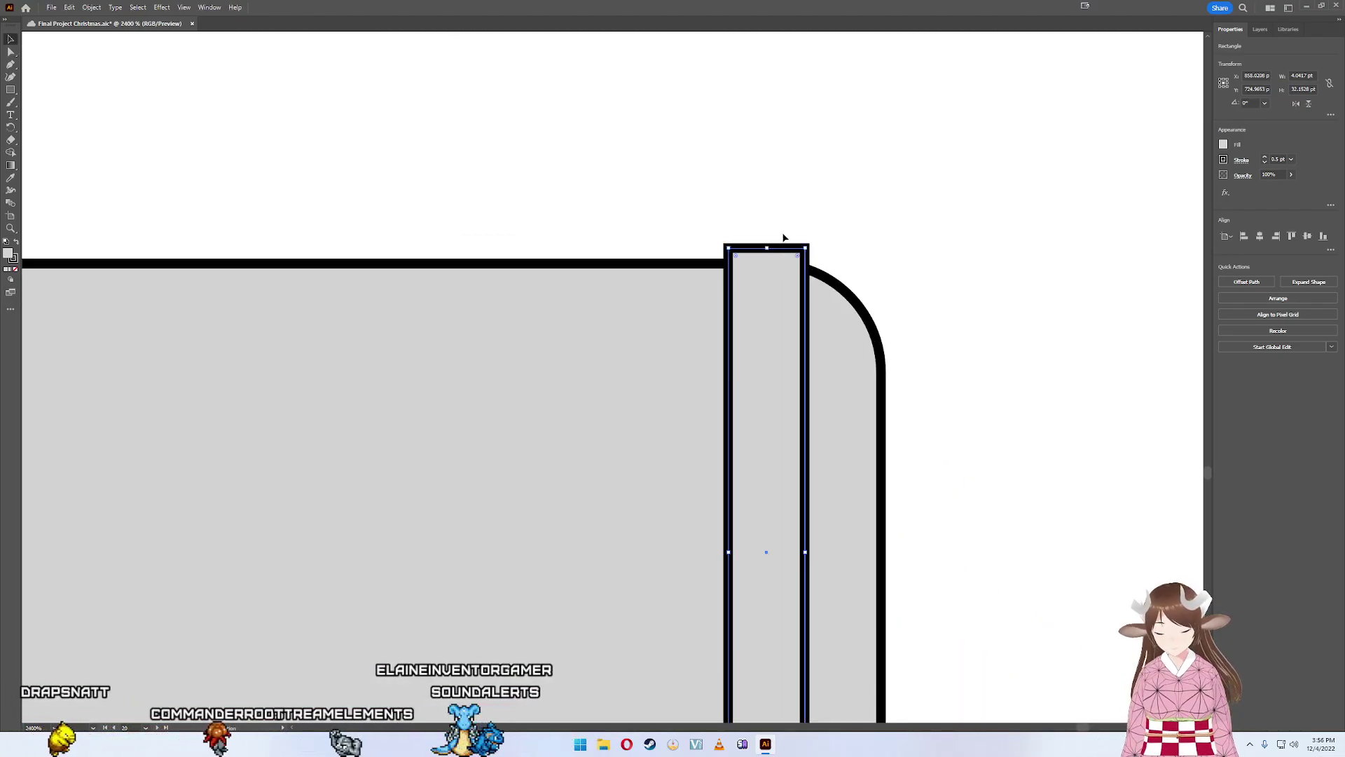
left_click_drag(767, 248, 761, 266)
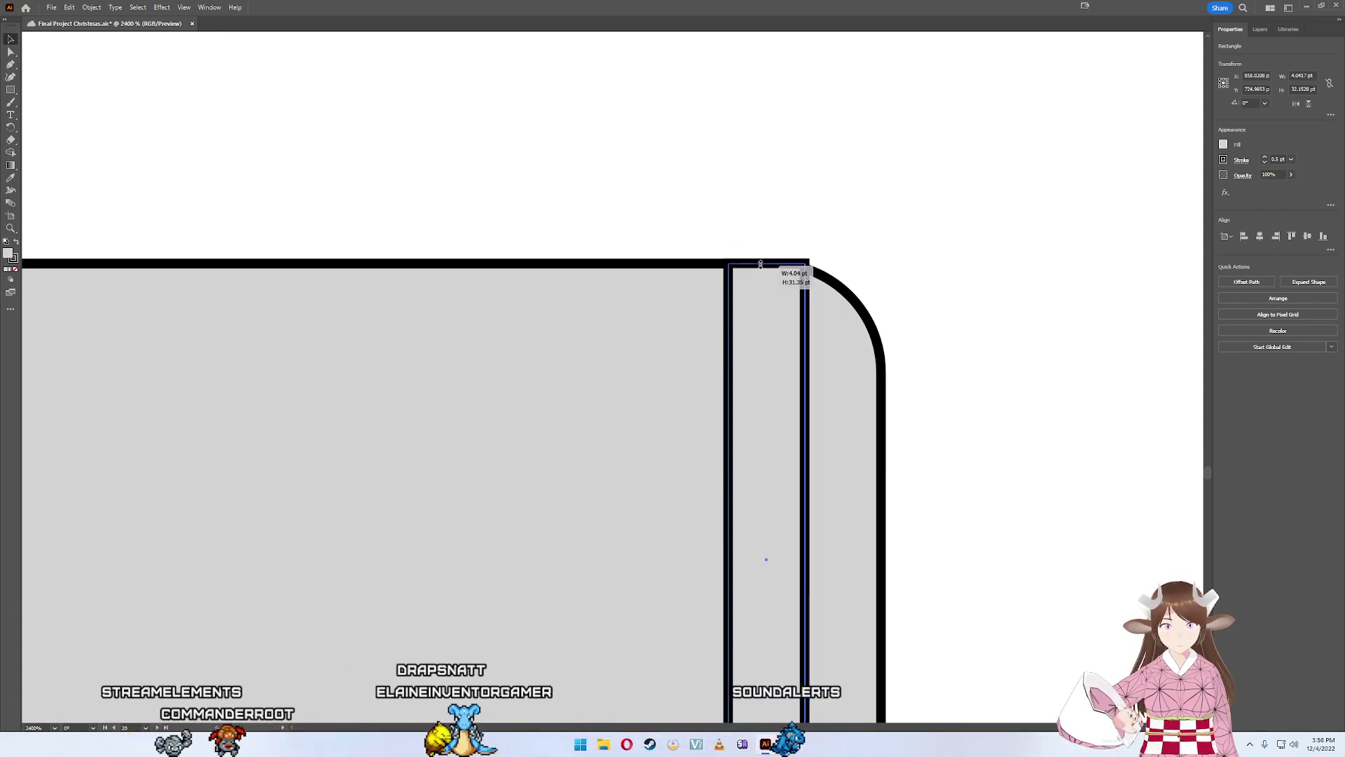
- Round the strip's corners, check the shape, then reselect the strip
scroll(918, 471, "down", 5)
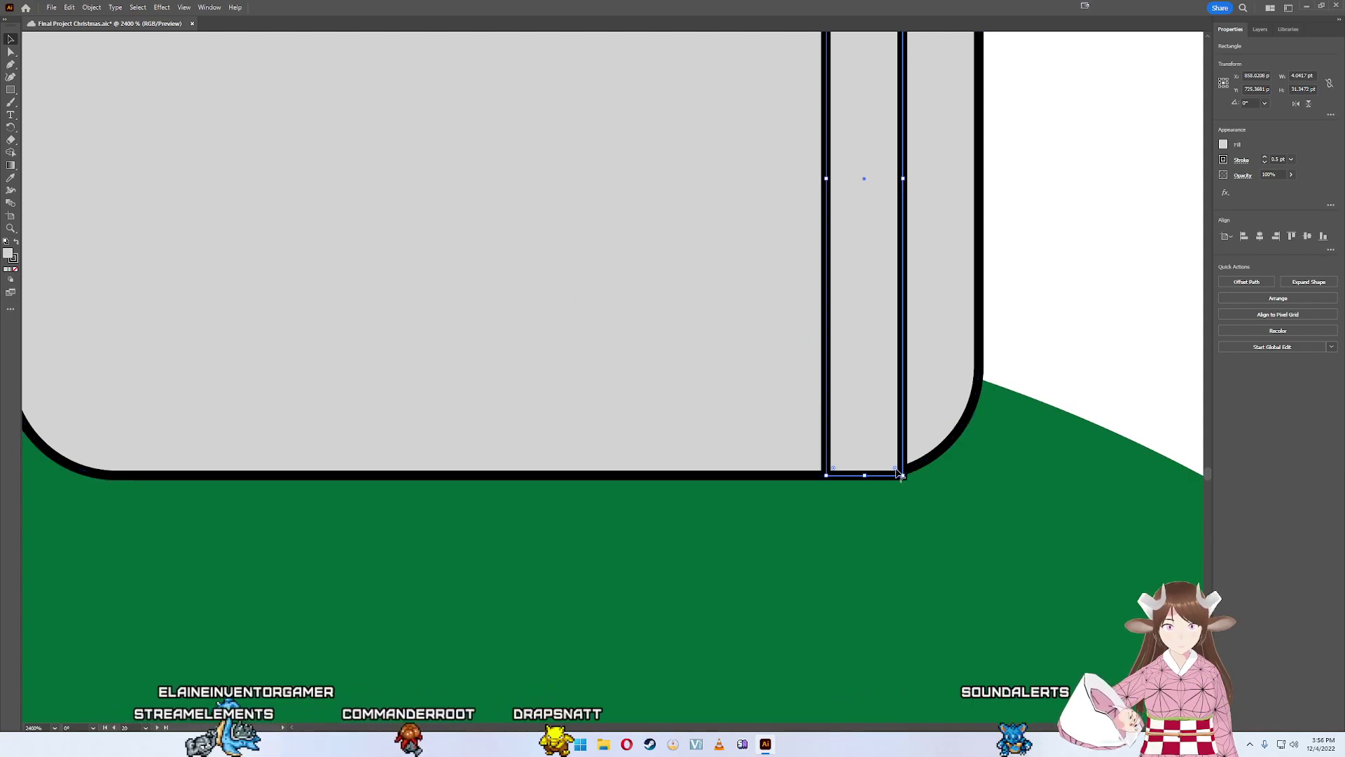
mouse_move(899, 473)
left_mouse_down()
mouse_move(875, 433)
mouse_move(899, 475)
left_mouse_up()
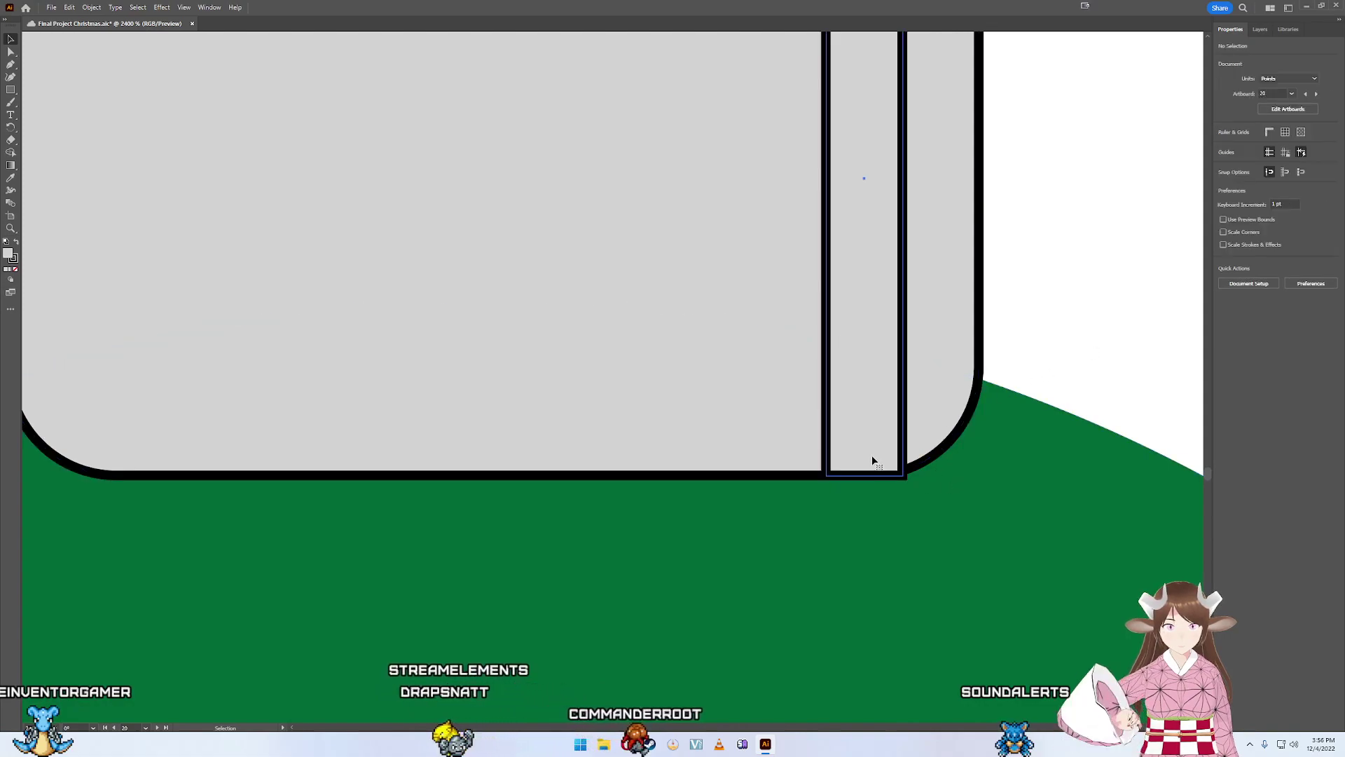
left_click_drag(897, 471, 897, 470)
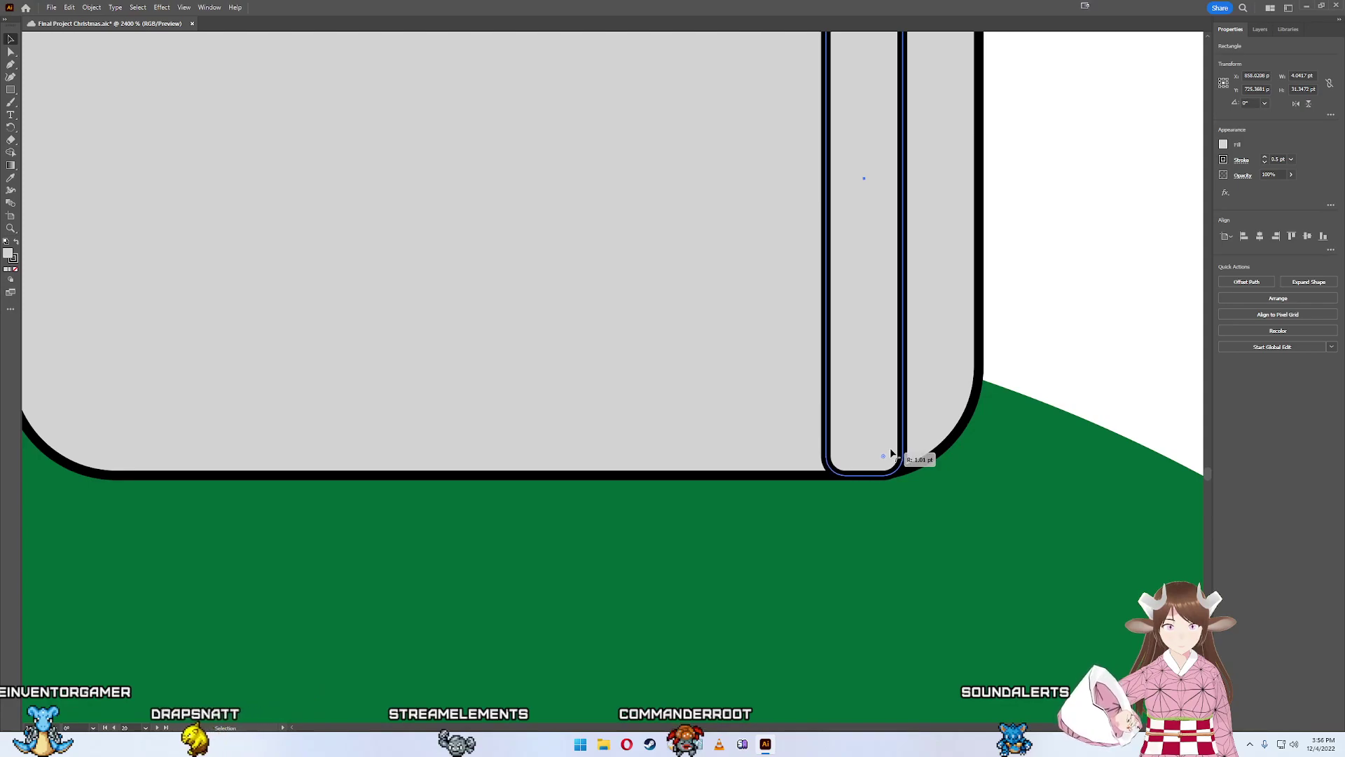
left_click(1079, 360)
scroll(1093, 379, "up", 3)
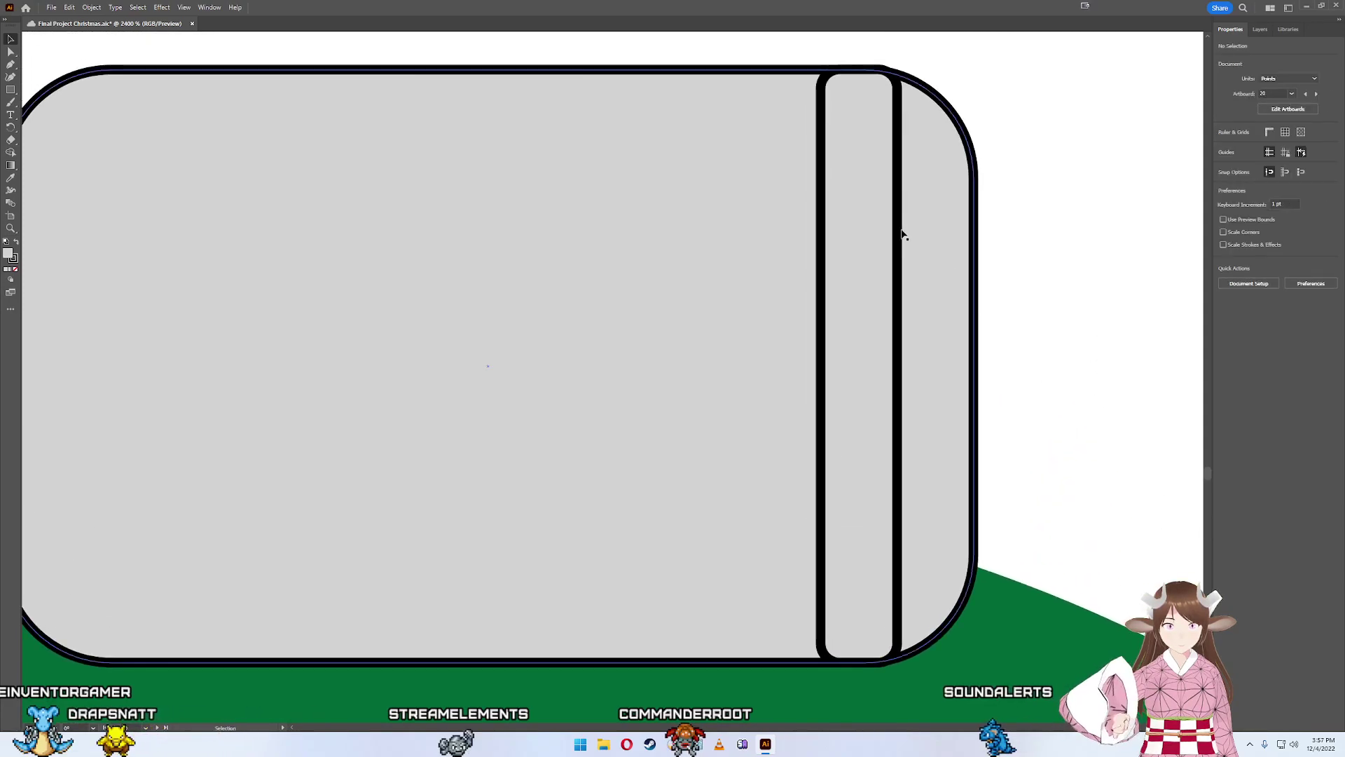
left_click(850, 150)
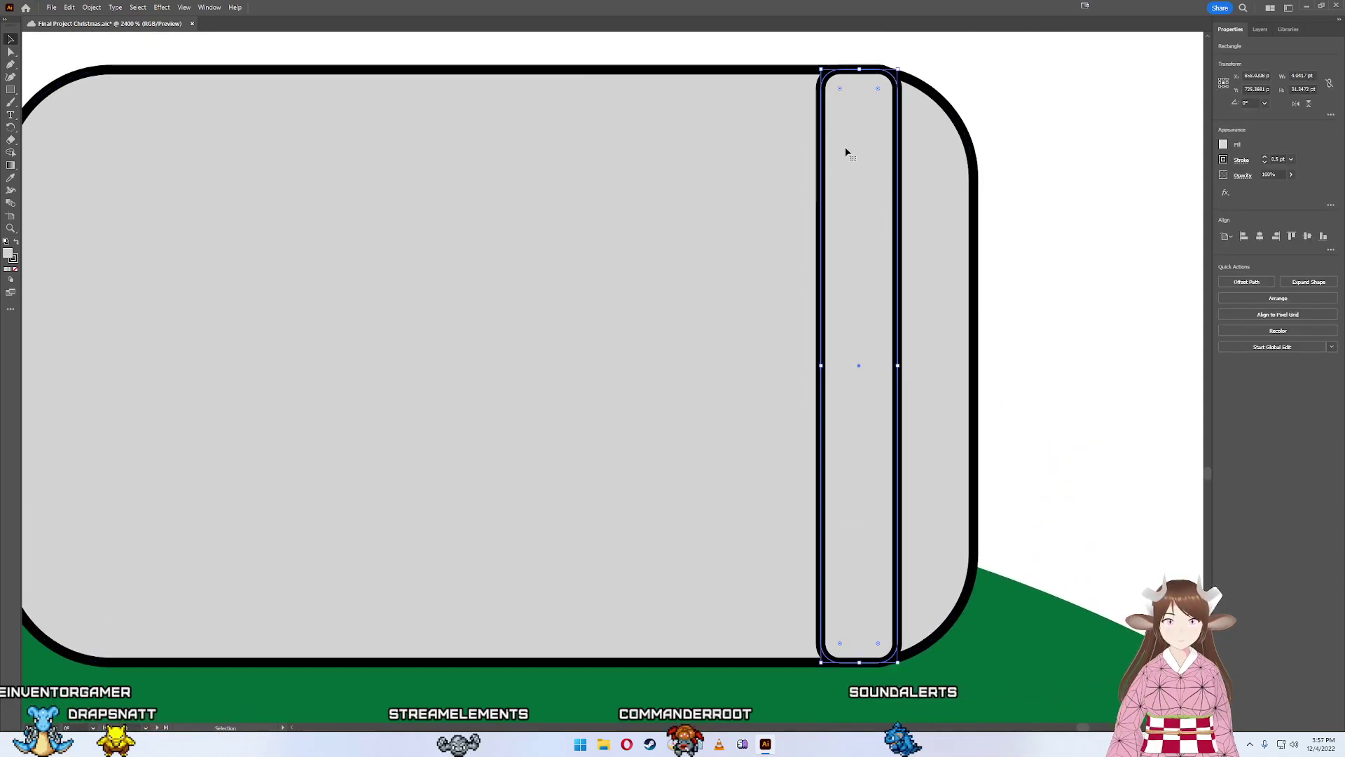
left_click(69, 8)
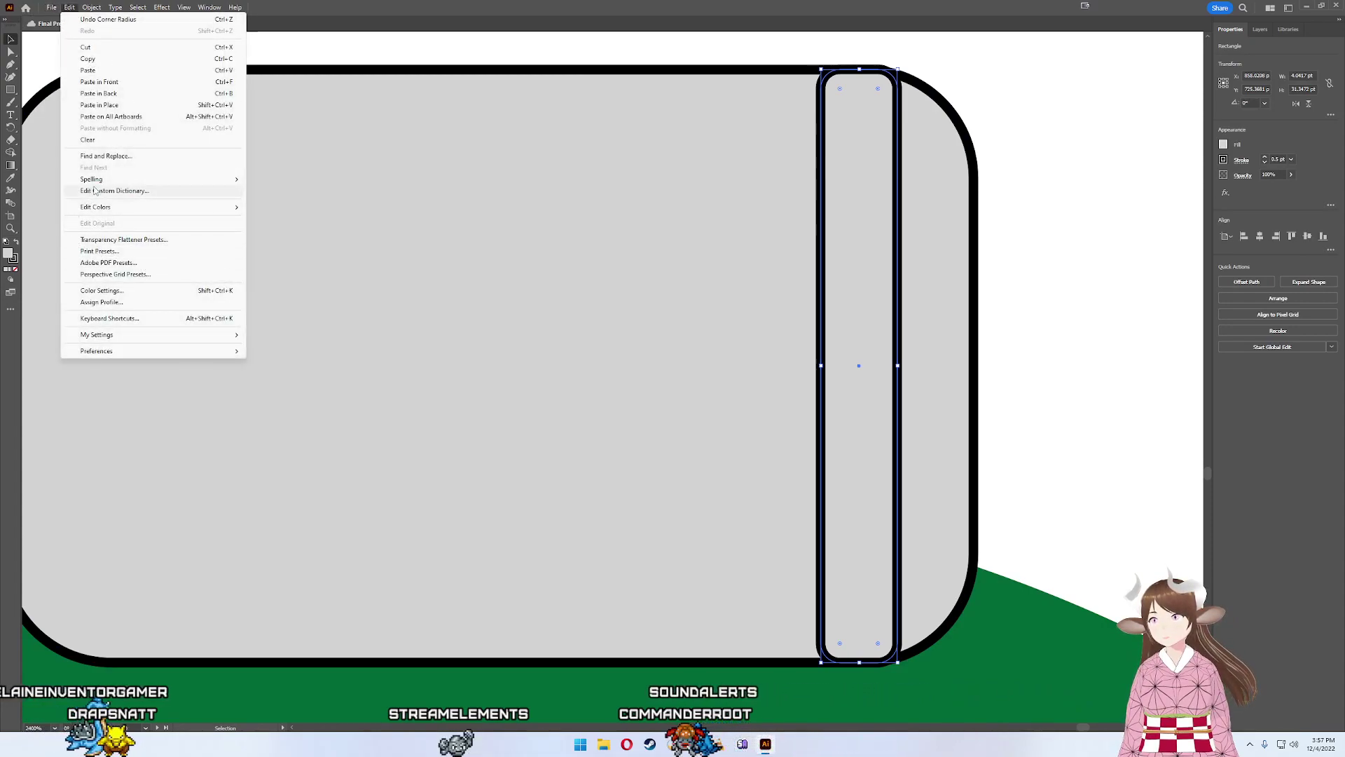
- Grid-repeat the stripe into four bands, tightening the spacing and positioning them across the cap
left_click(92, 7)
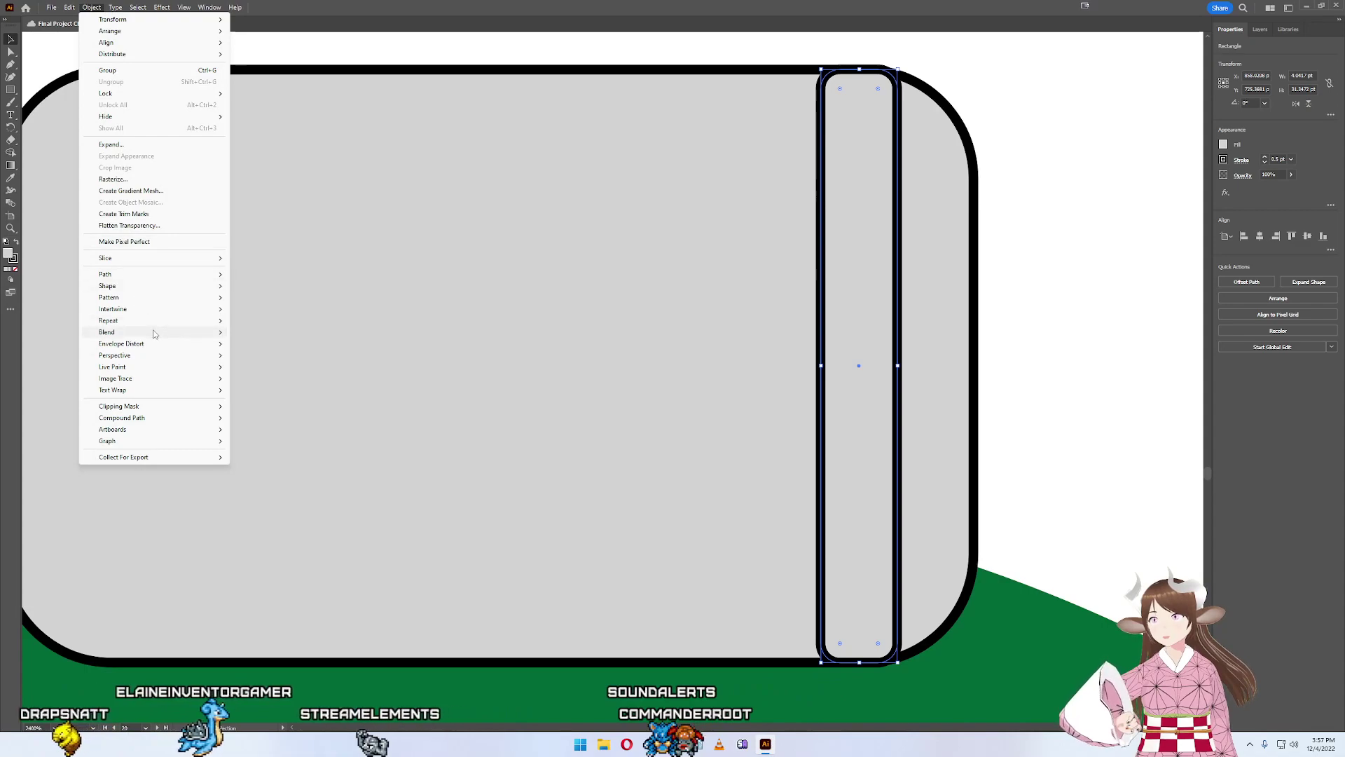
mouse_move(108, 319)
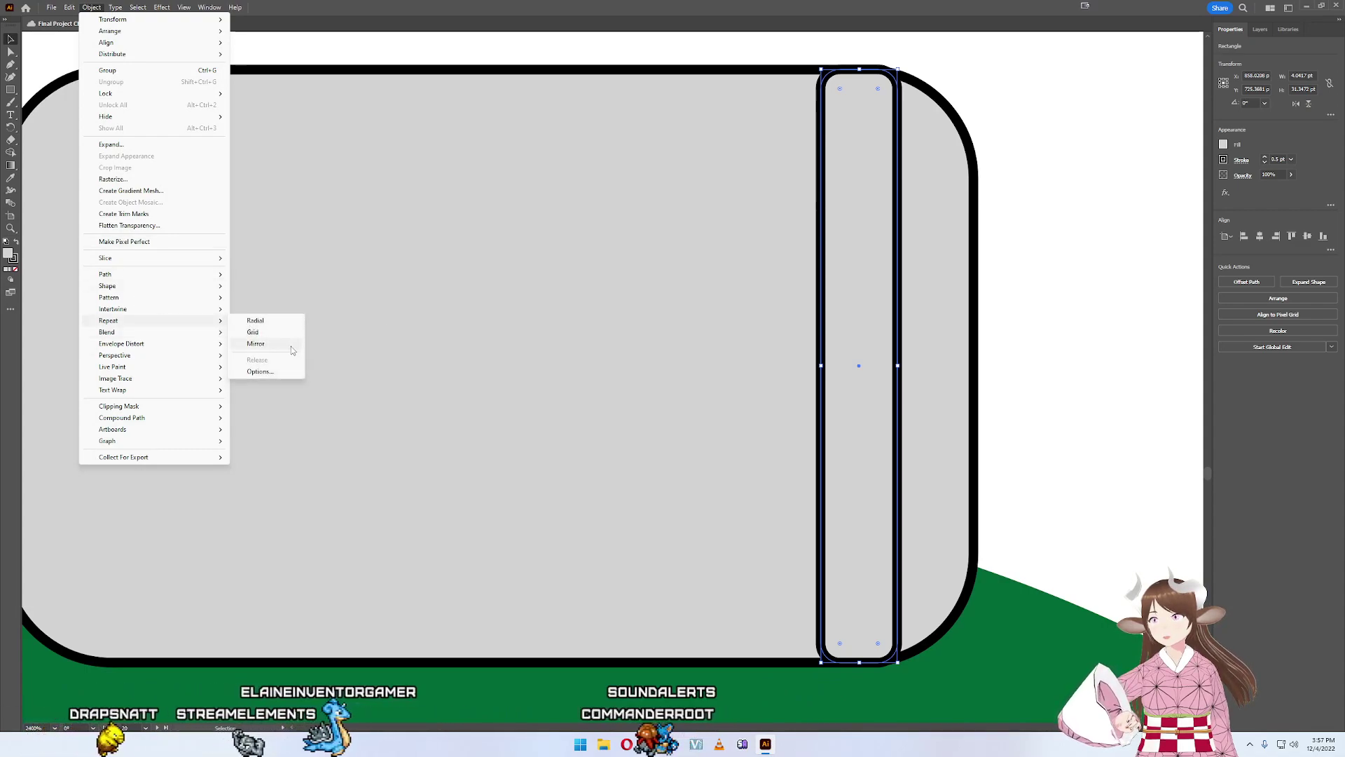
left_click(253, 332)
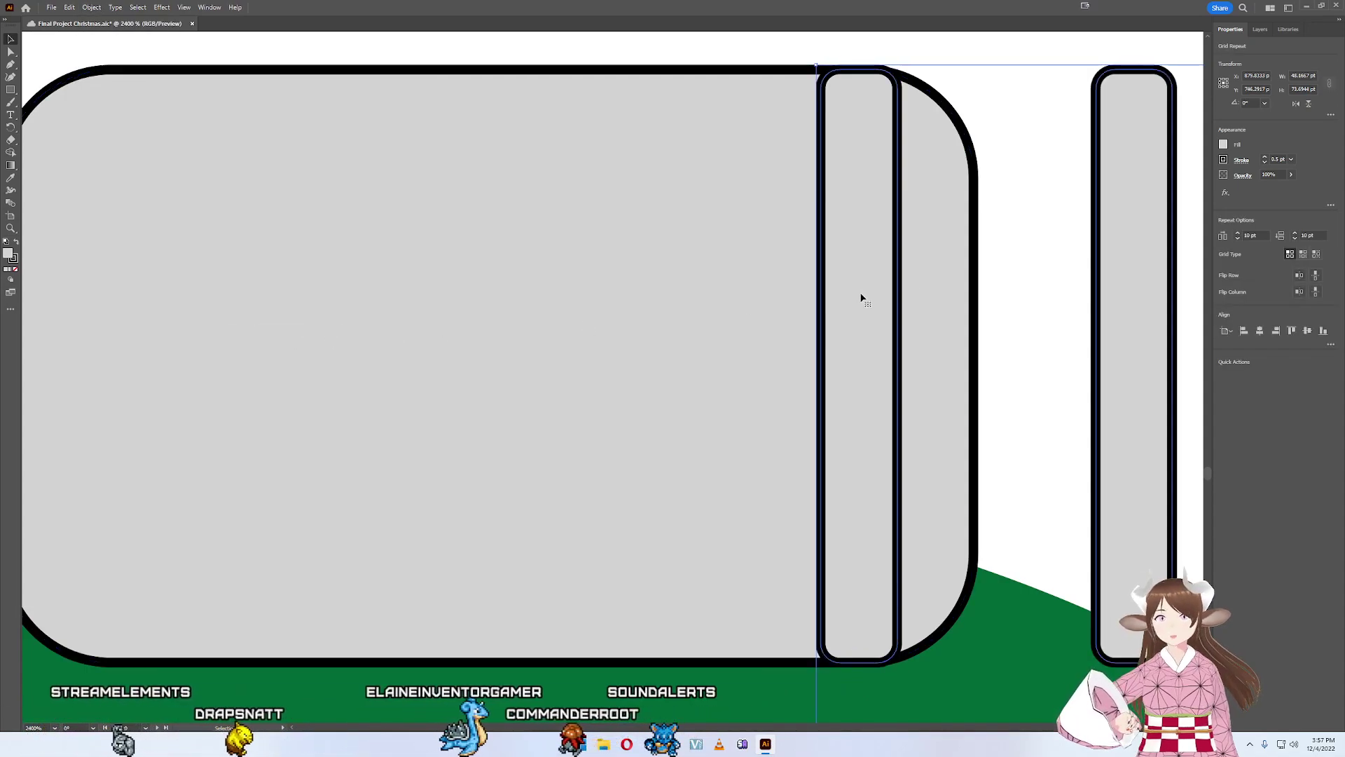
left_click_drag(862, 299, 93, 307)
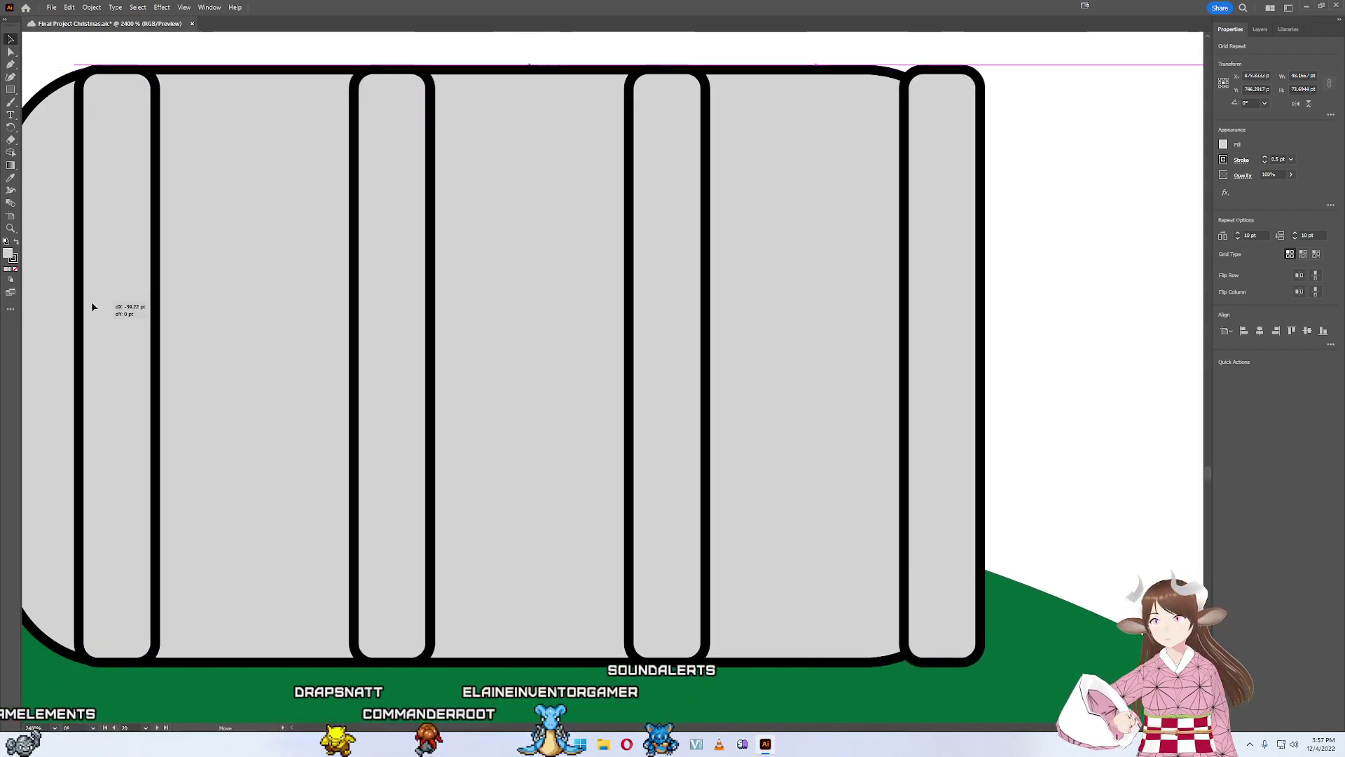
left_click_drag(93, 307, 91, 306)
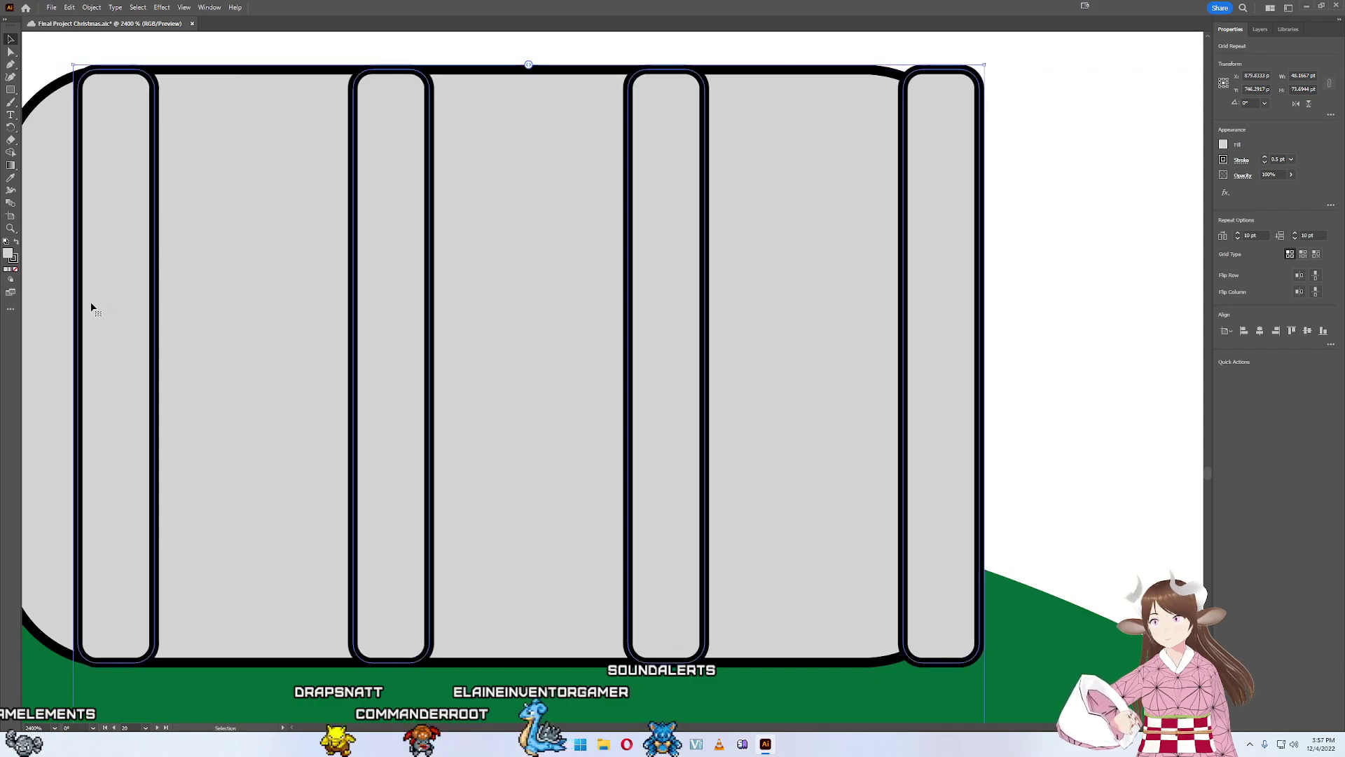
key("Right")
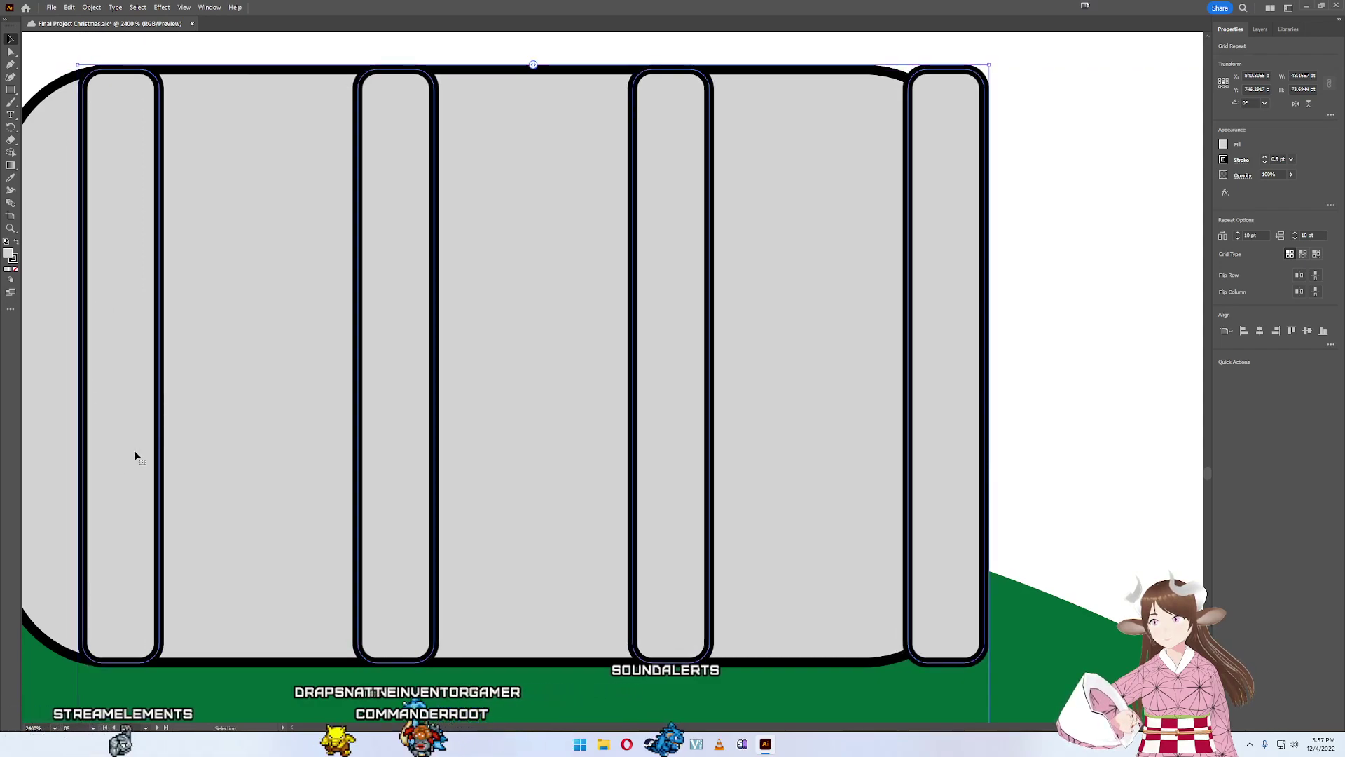
scroll(163, 459, "left", 5)
left_click_drag(322, 394, 298, 394)
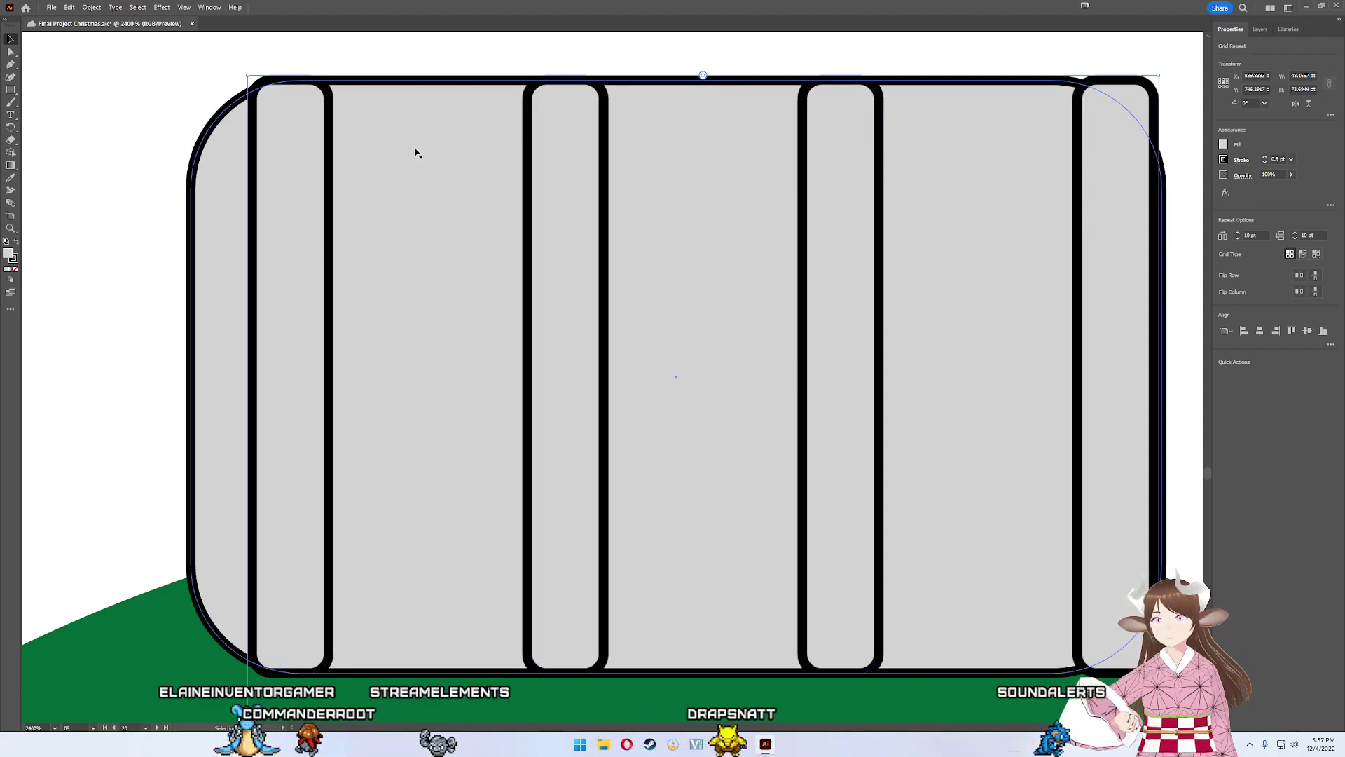
- Undo the repeat and move the single stripe to the cap's left end, level with its top
key("ctrl+z")
key("ctrl+z")
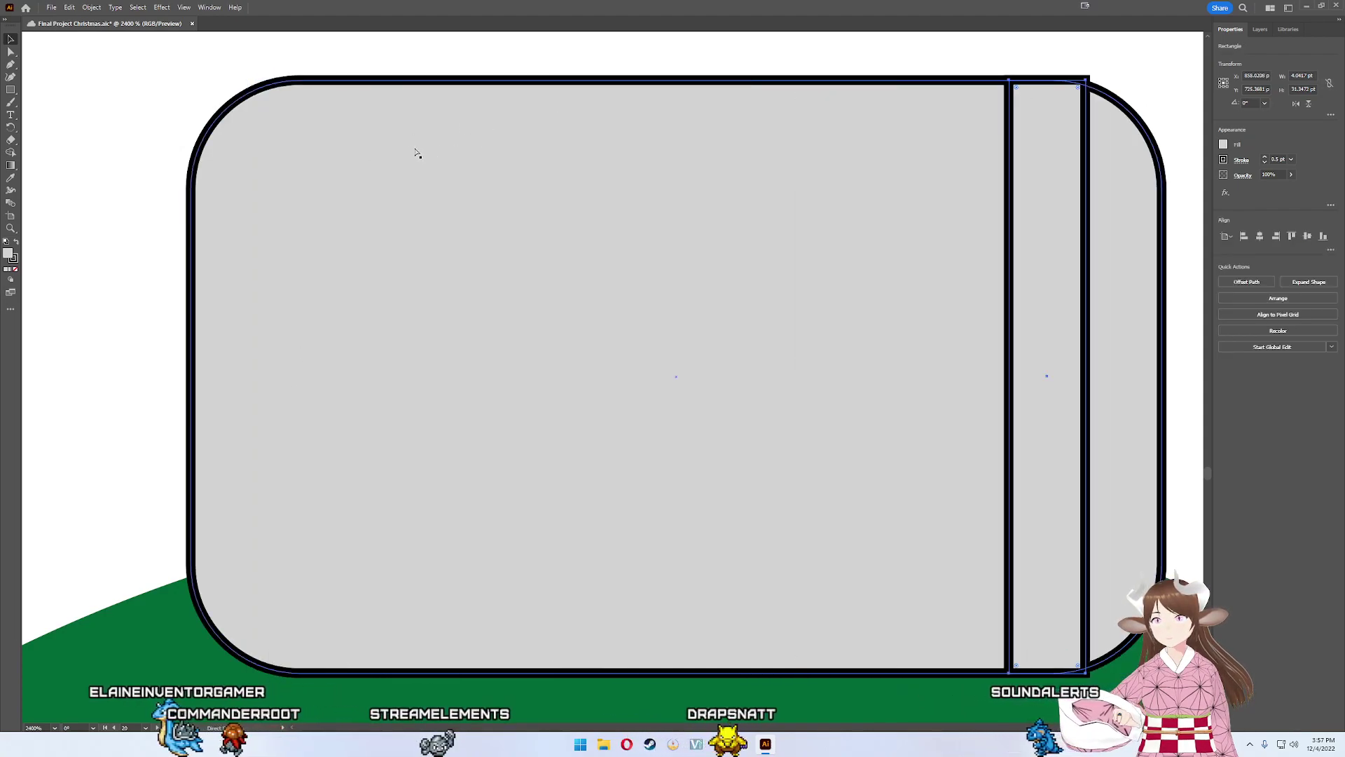
left_click_drag(1030, 162, 284, 173)
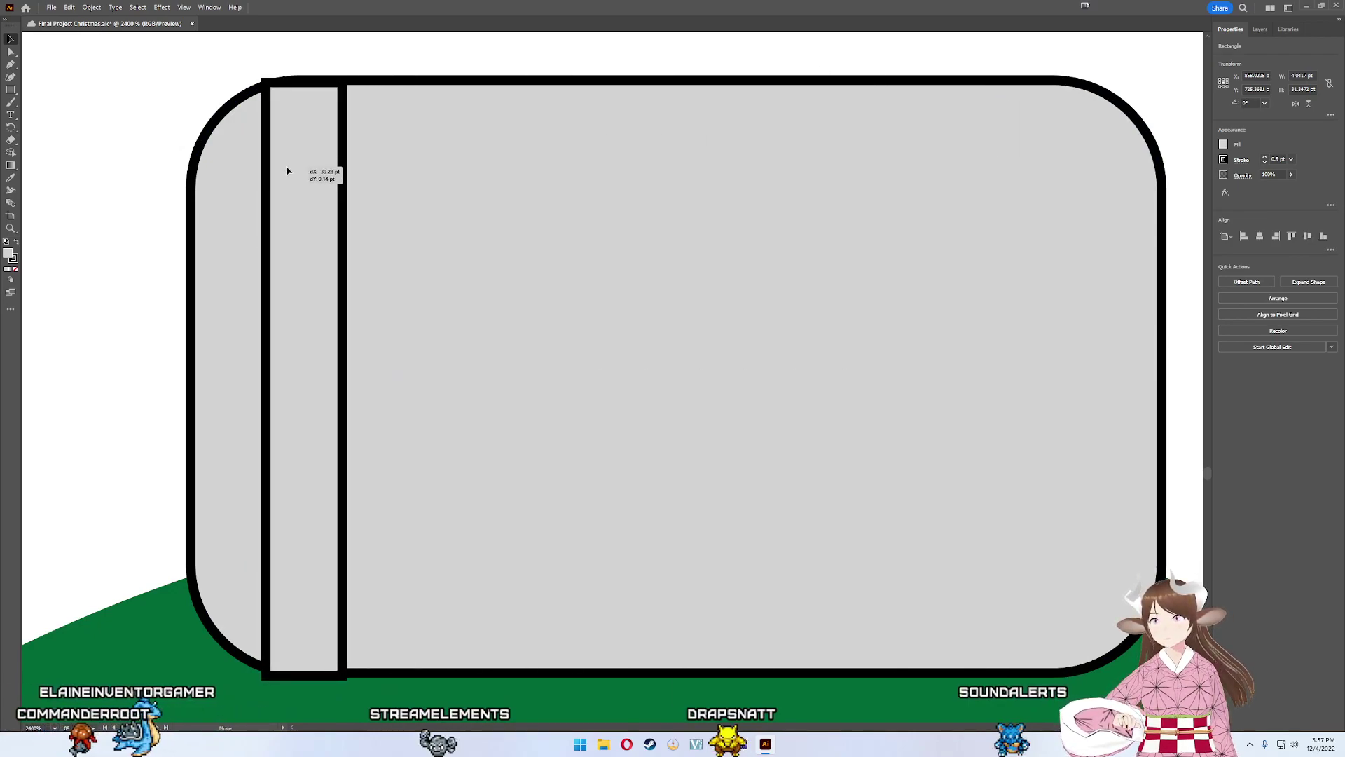
left_click_drag(284, 174, 284, 163)
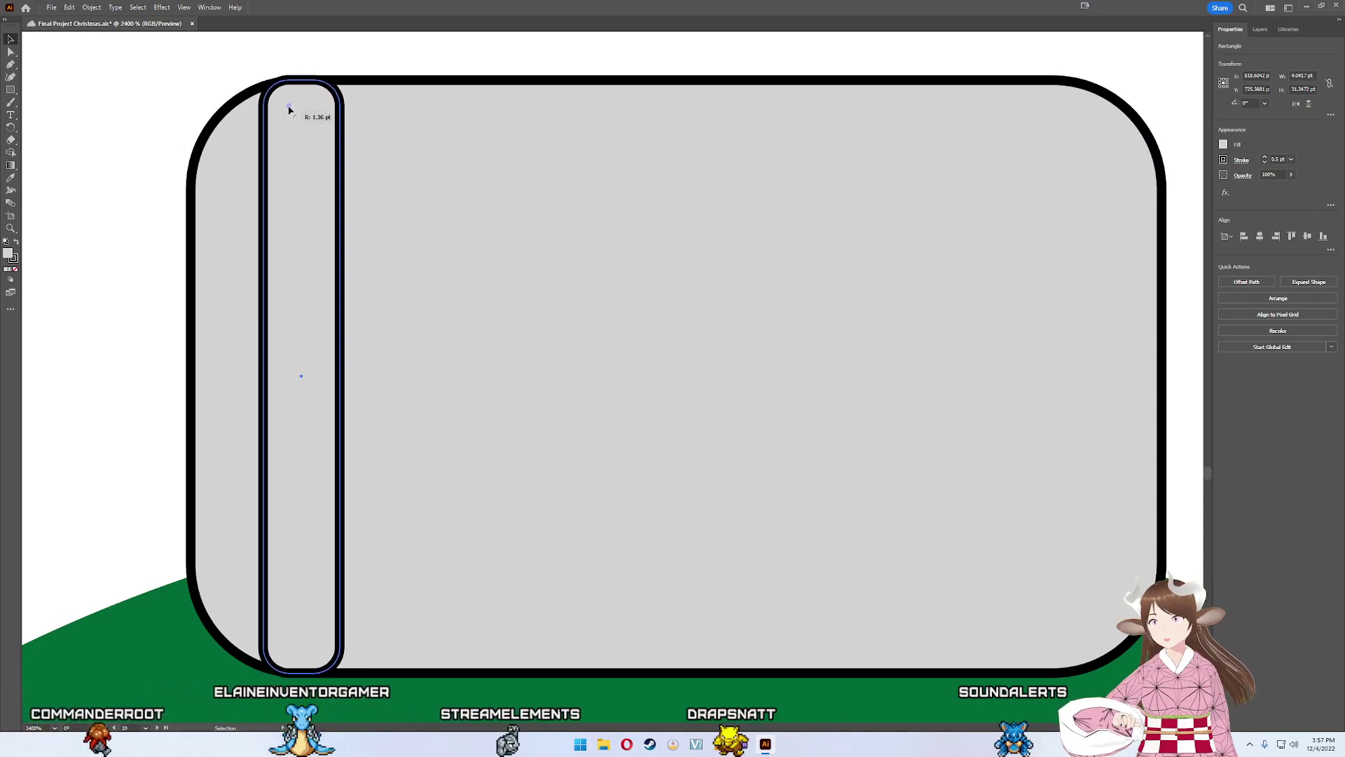
left_click_drag(272, 166, 265, 165)
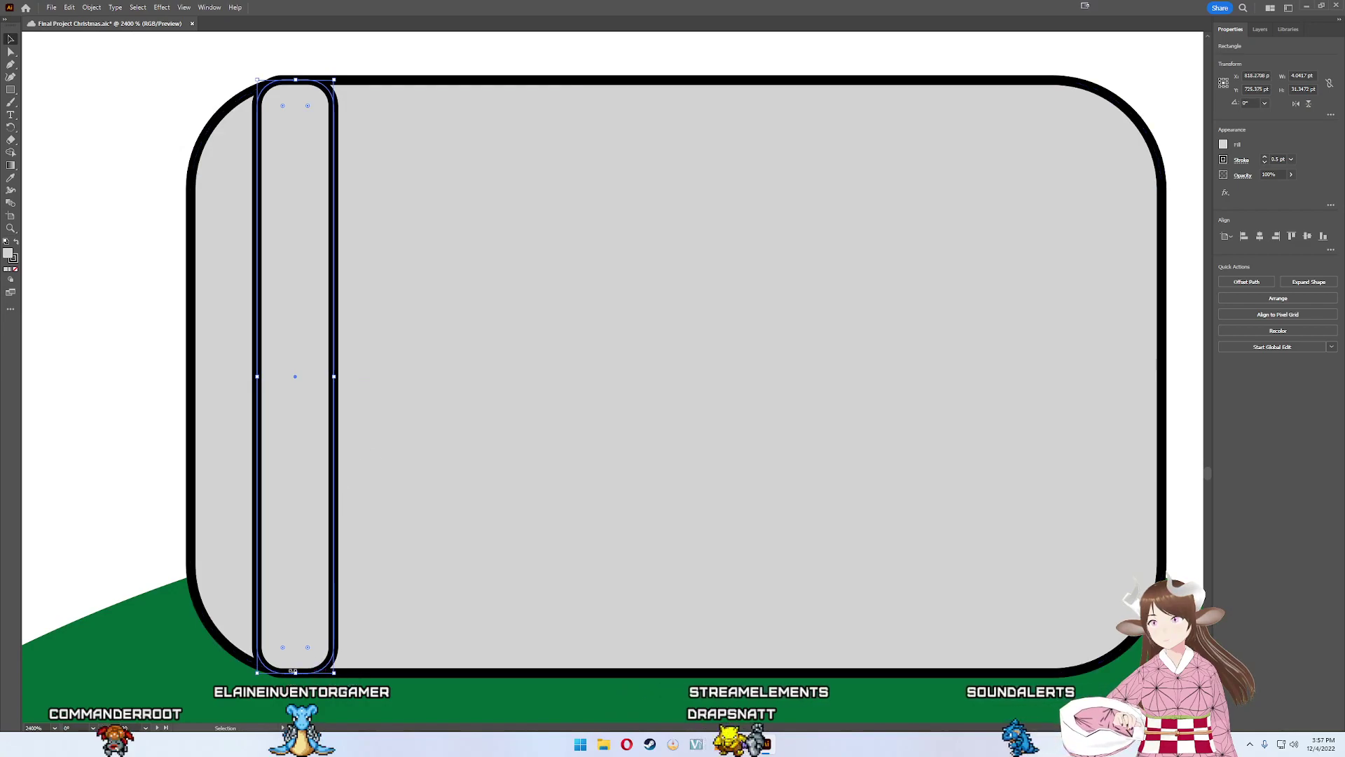
- Extend the stripe's bottom edge down to the cap's lower edge
left_click_drag(295, 673, 298, 671)
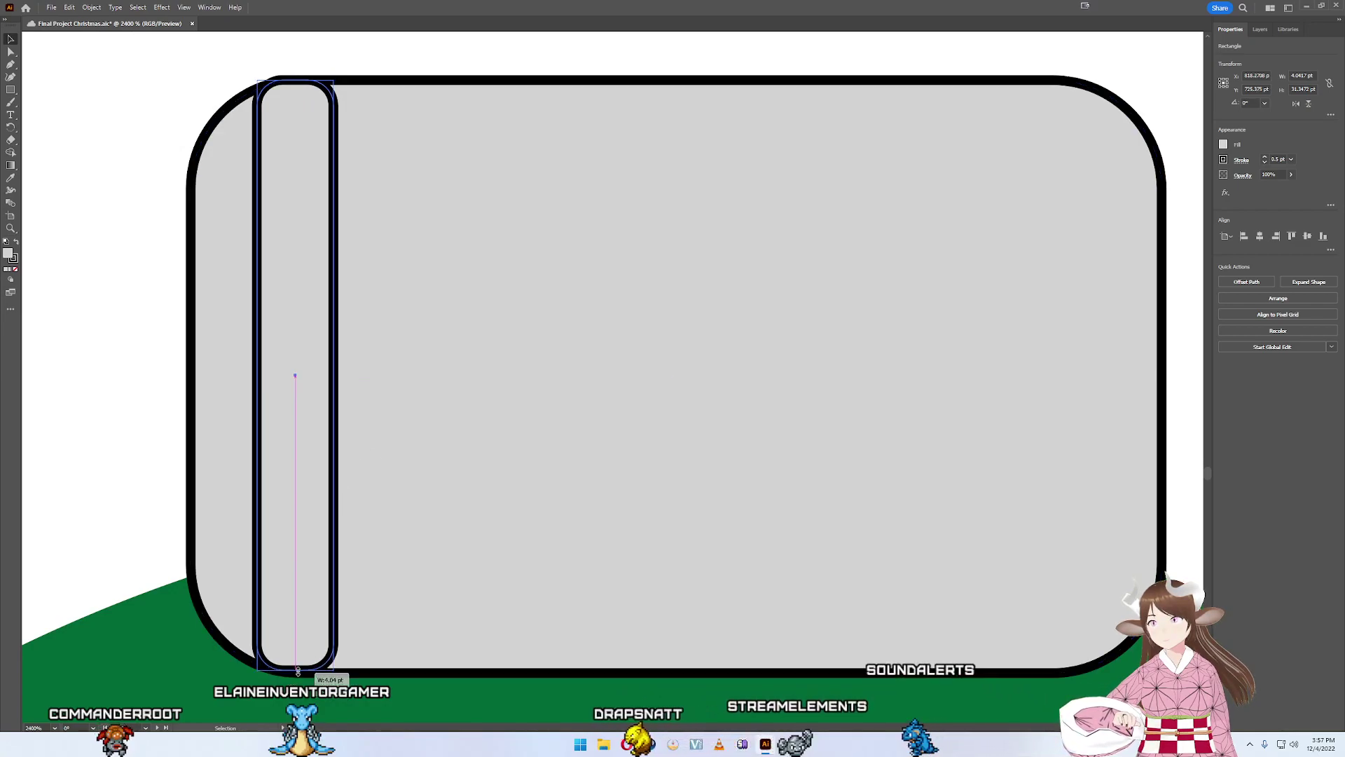
left_click(307, 672)
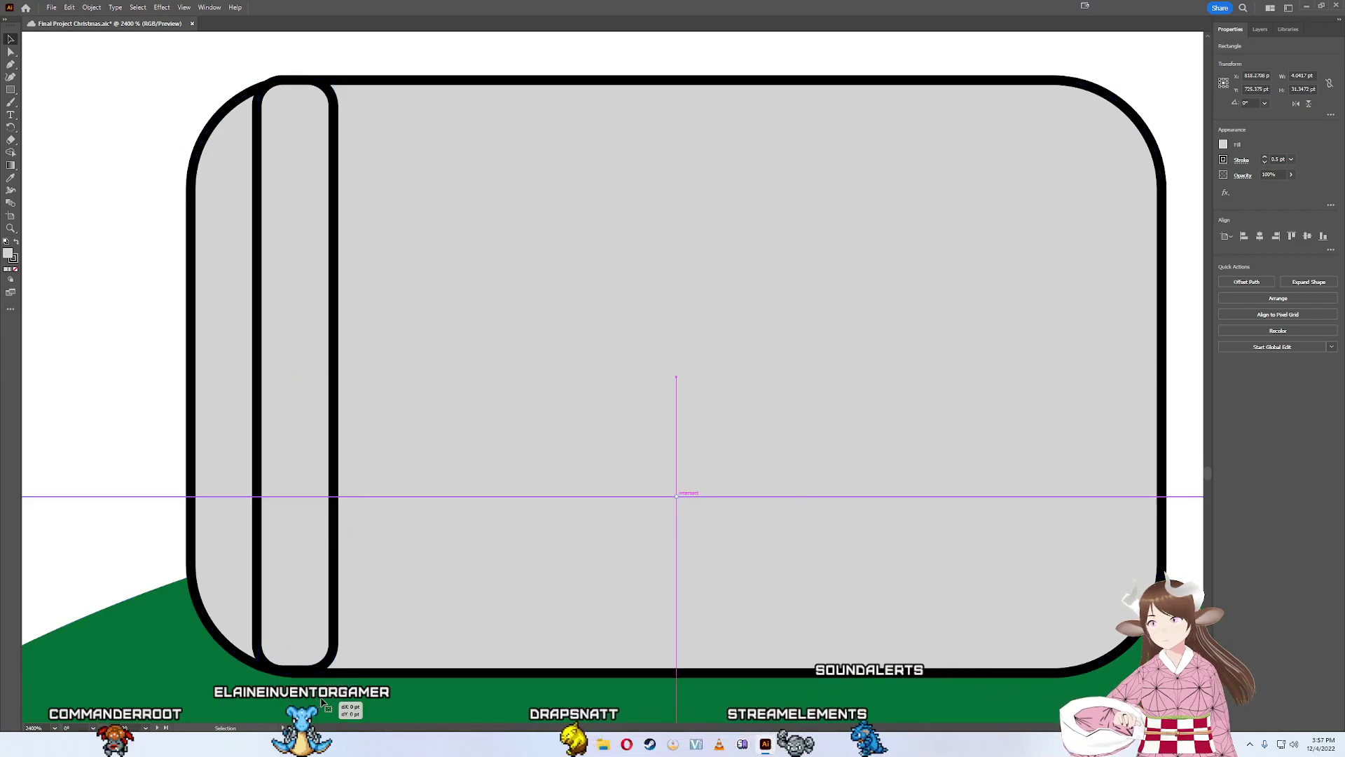
left_click(295, 669)
scroll(296, 670, "up", 3)
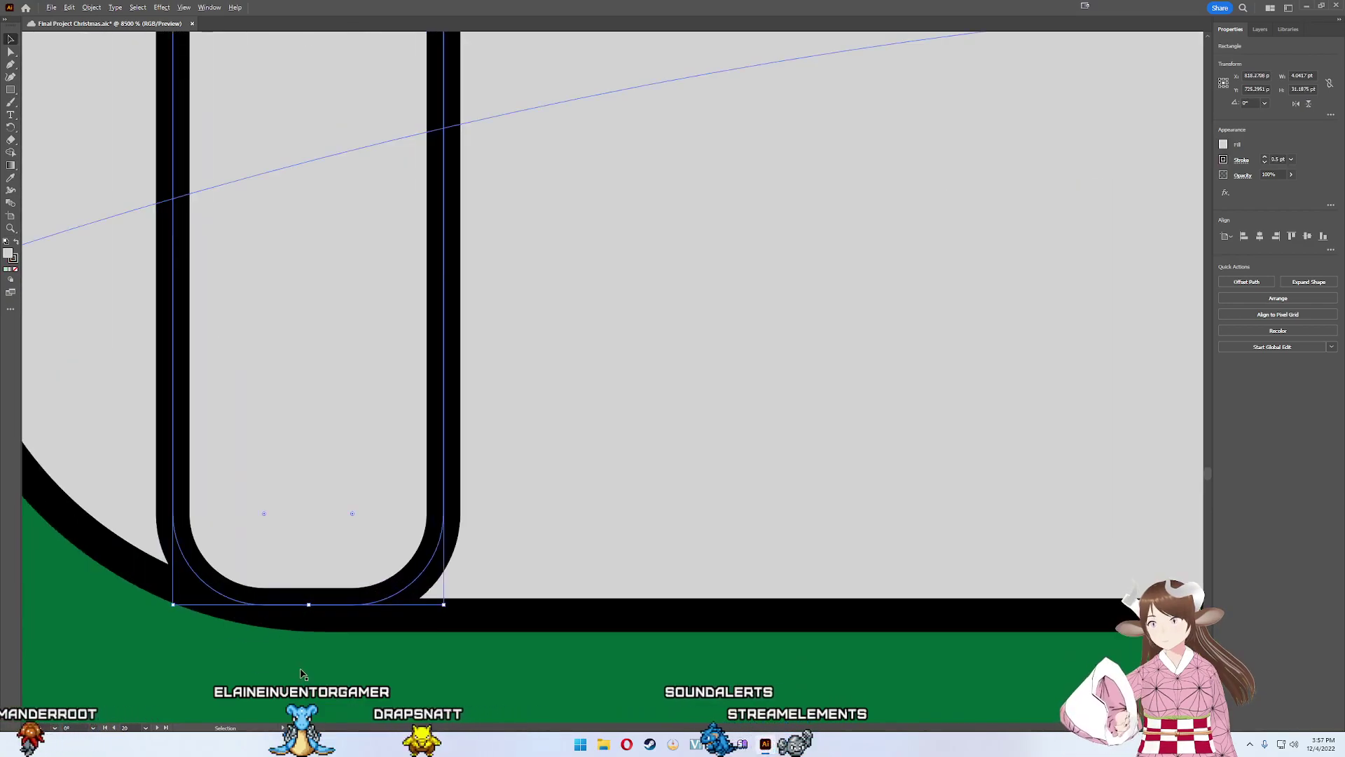
scroll(307, 613, "up", 3)
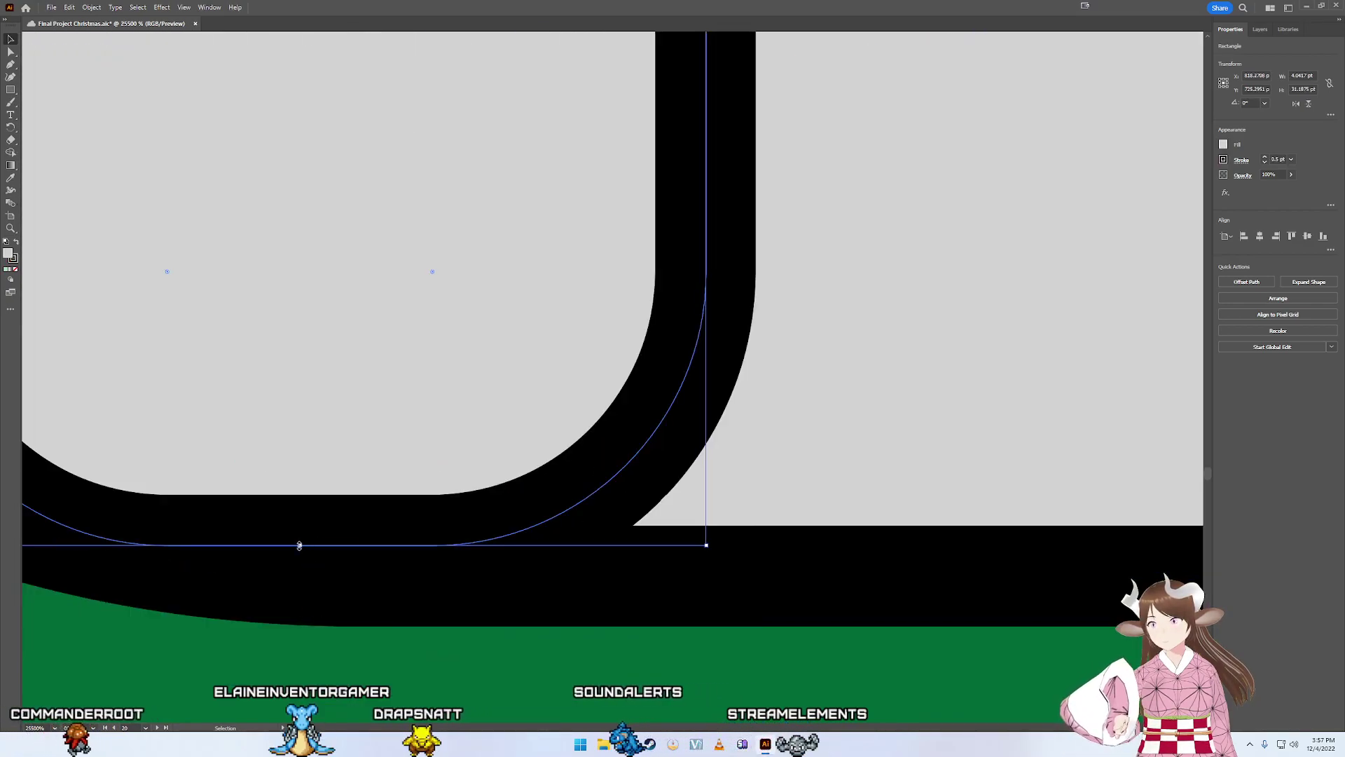
left_click_drag(300, 545, 306, 562)
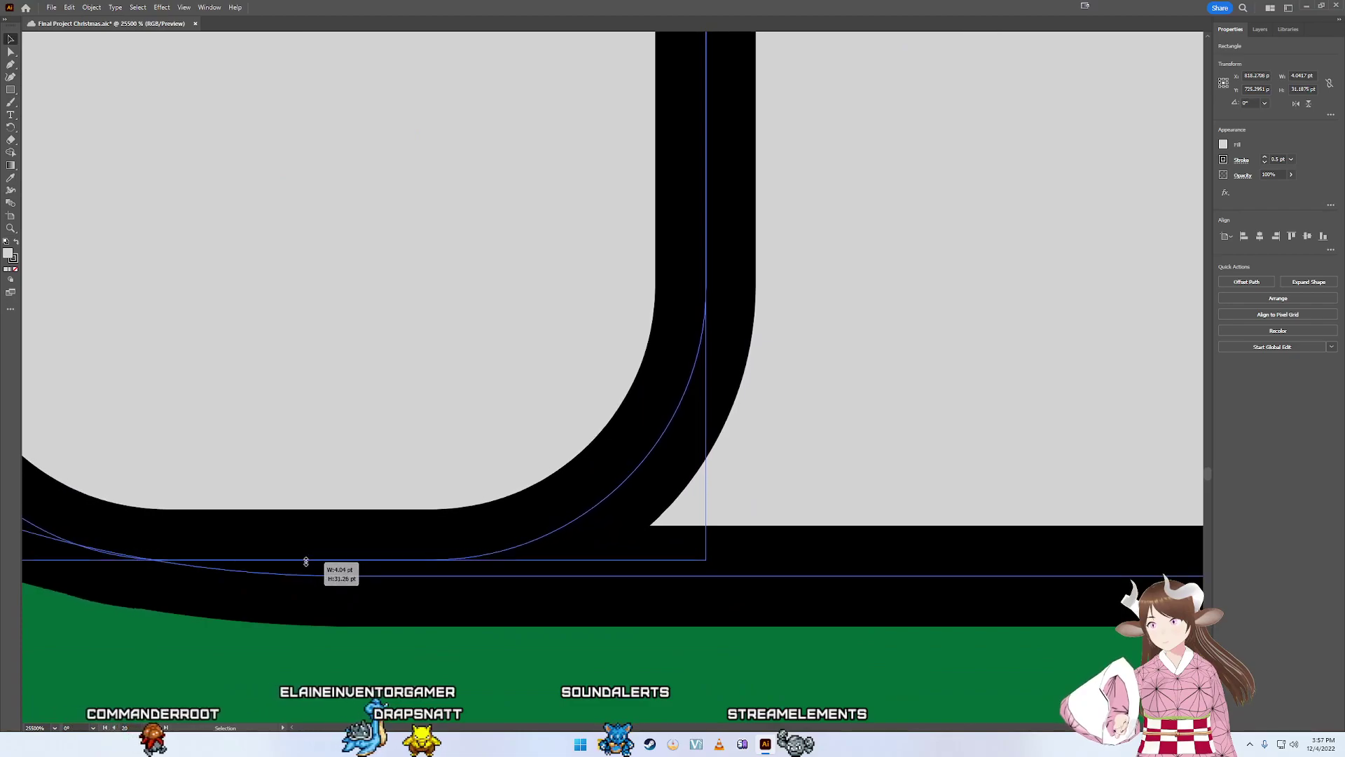
left_click_drag(307, 562, 306, 563)
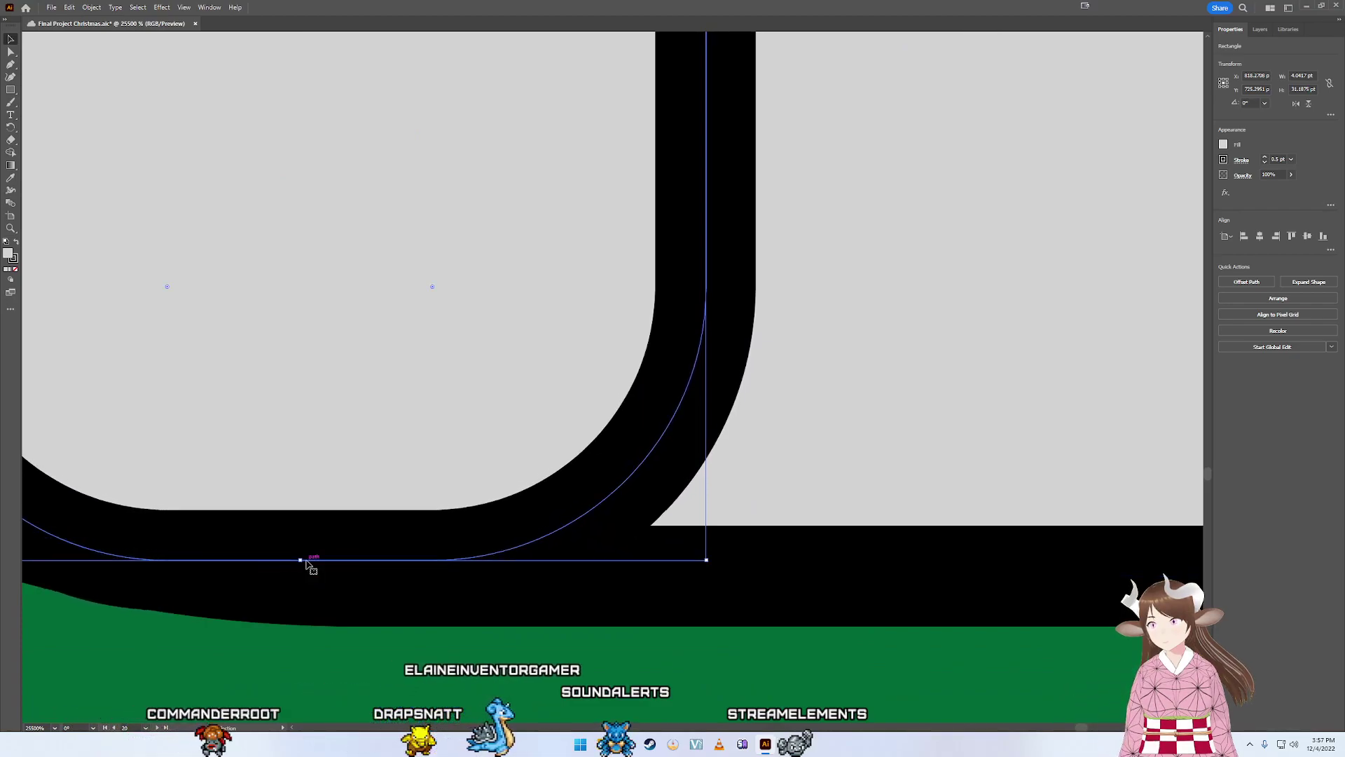
- Lower the stripe's top edge to meet the cap and bring up the Object menu
scroll(488, 599, "down", 3)
scroll(634, 559, "down", 2)
scroll(550, 324, "down", 2)
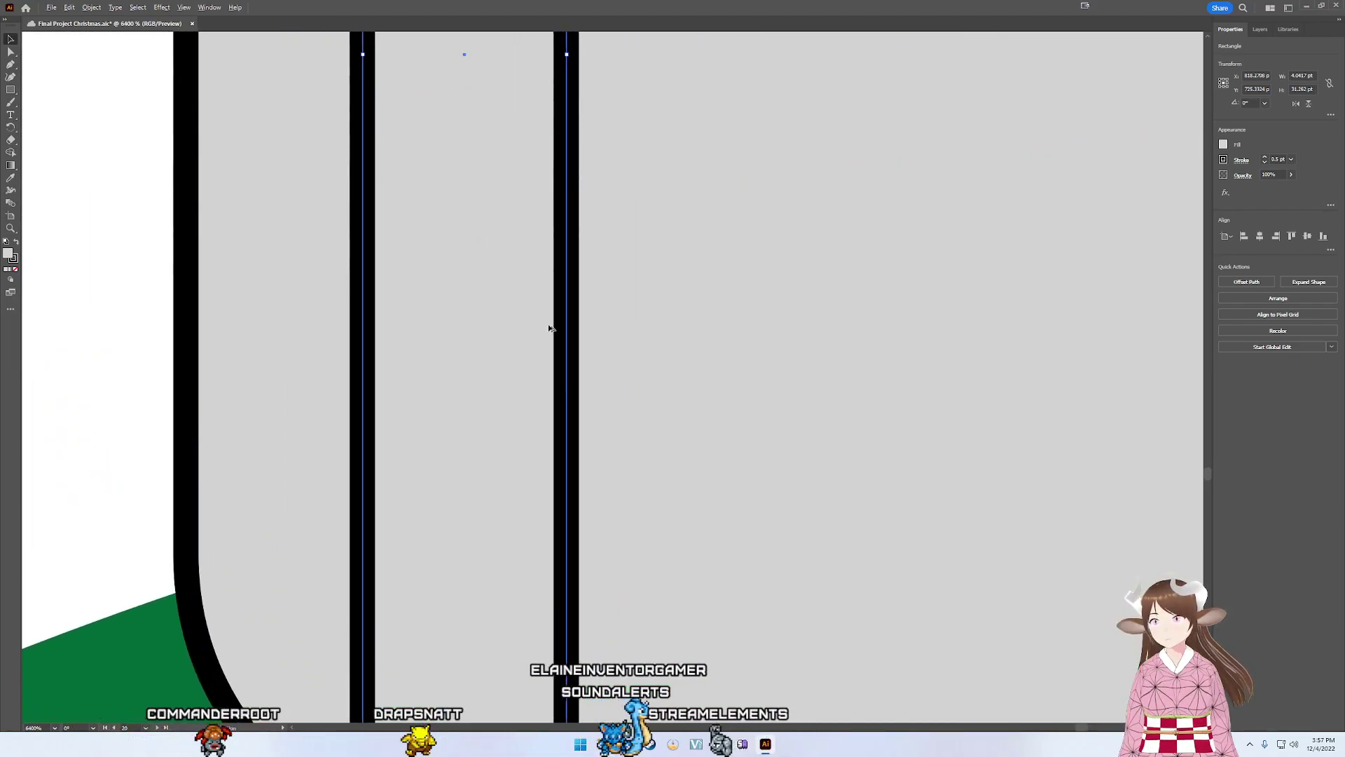
scroll(569, 321, "down", 3)
scroll(531, 77, "up", 6)
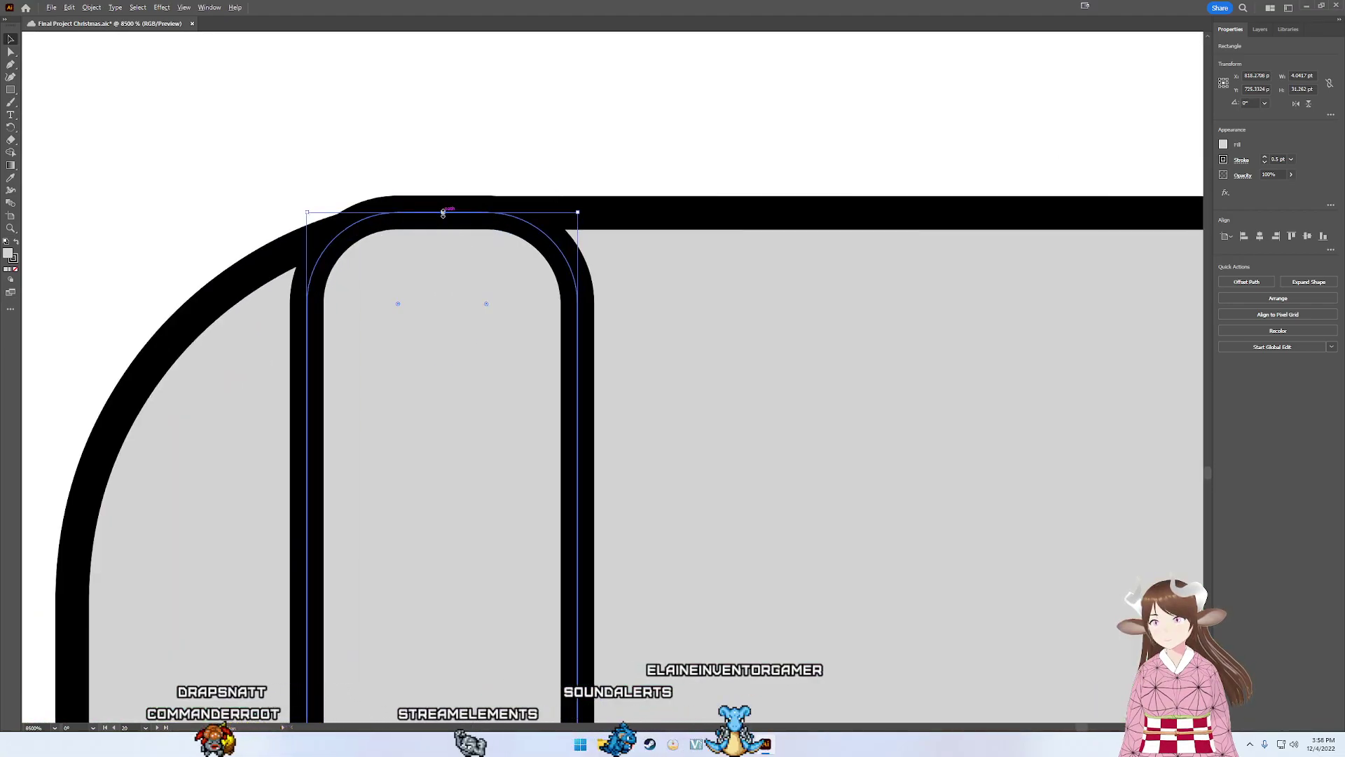
left_click_drag(443, 210, 445, 218)
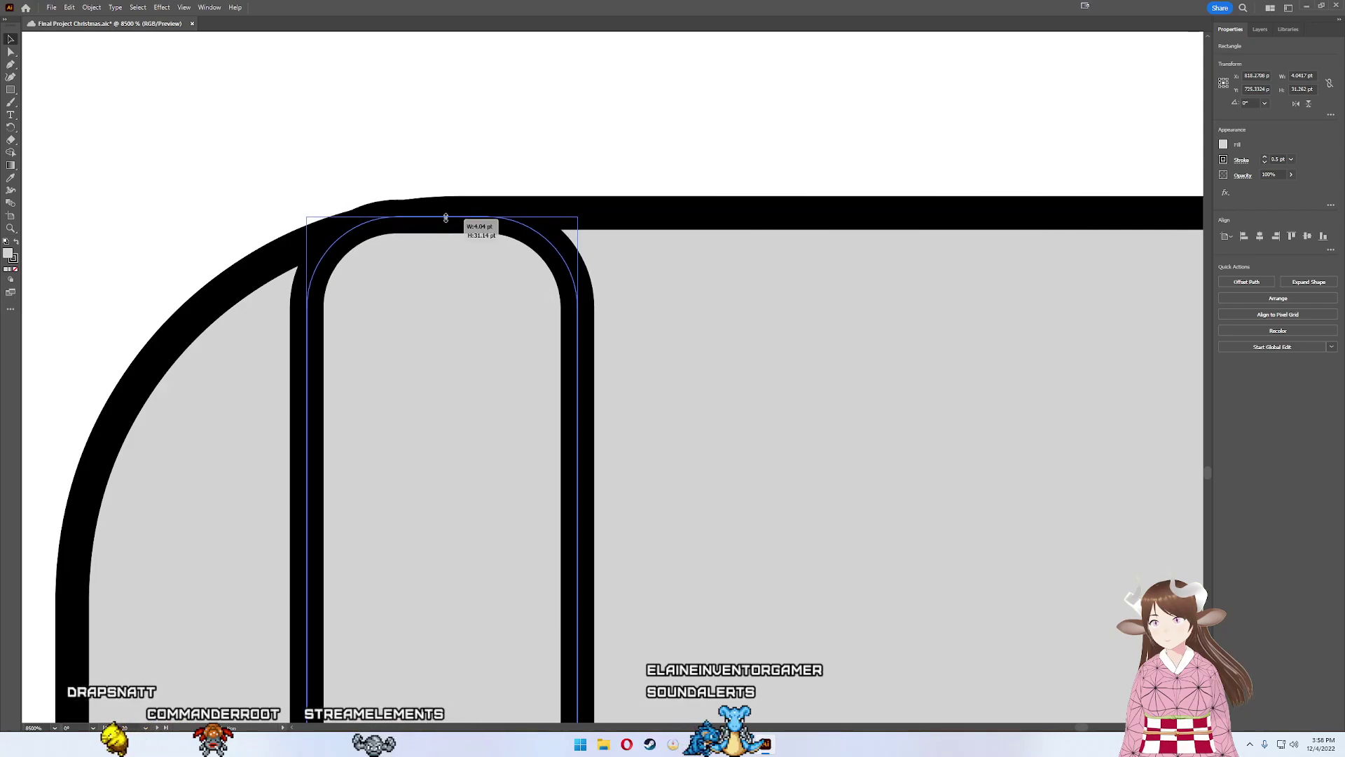
scroll(711, 276, "down", 2)
scroll(637, 210, "down", 2)
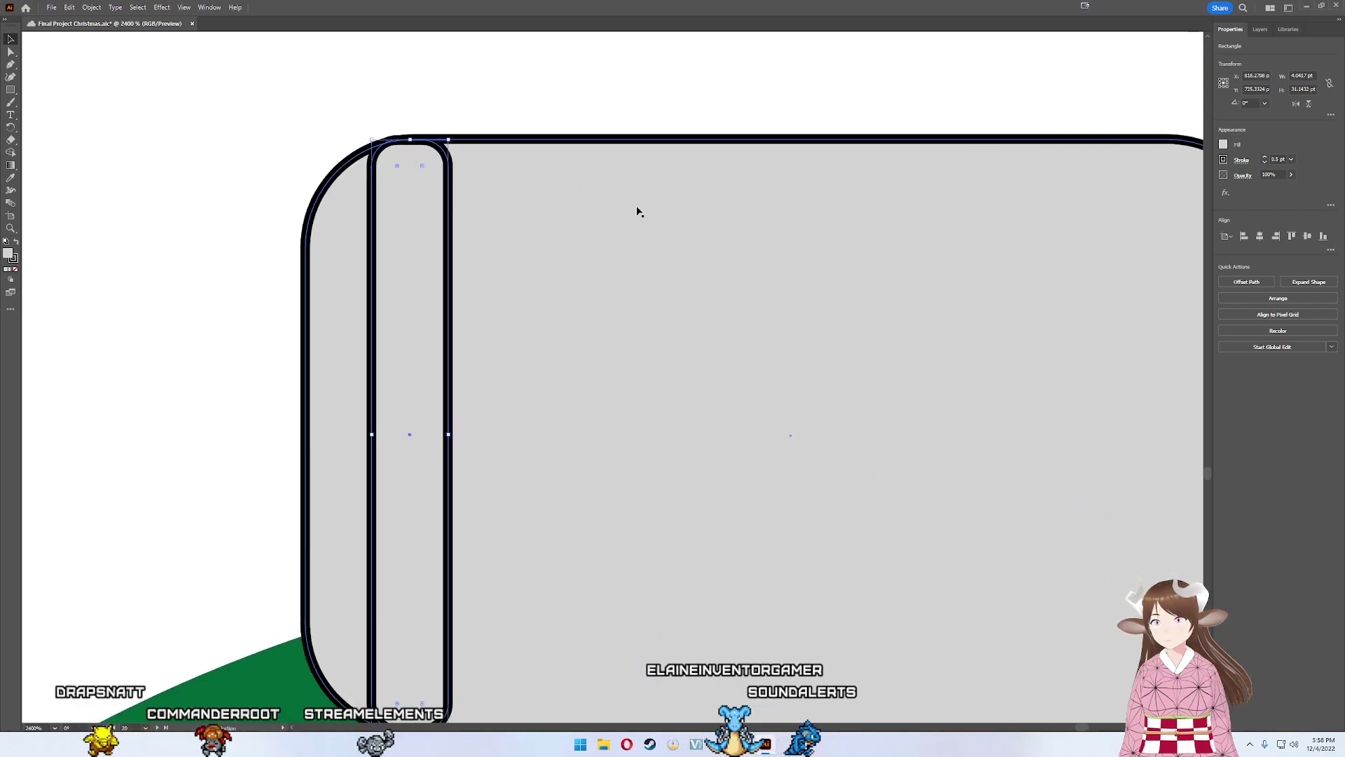
left_click(89, 8)
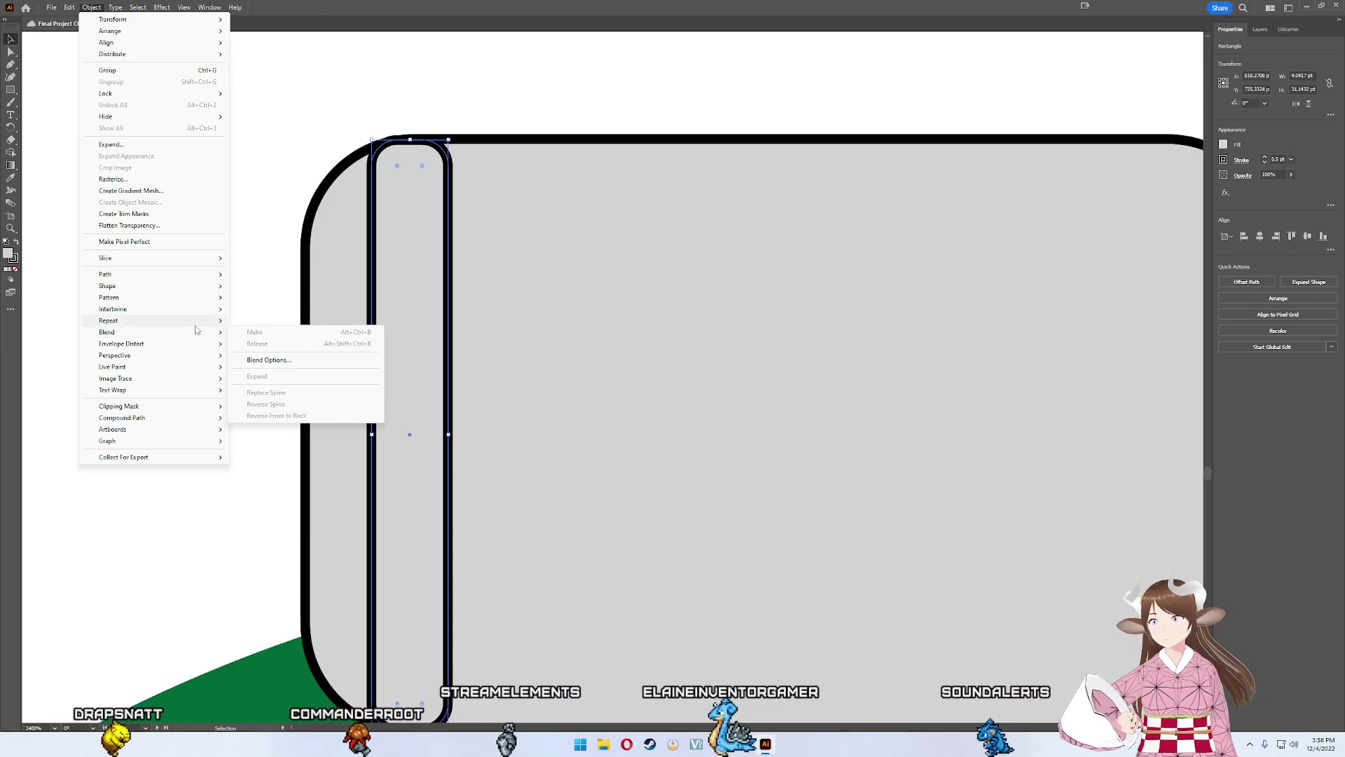
mouse_move(110, 321)
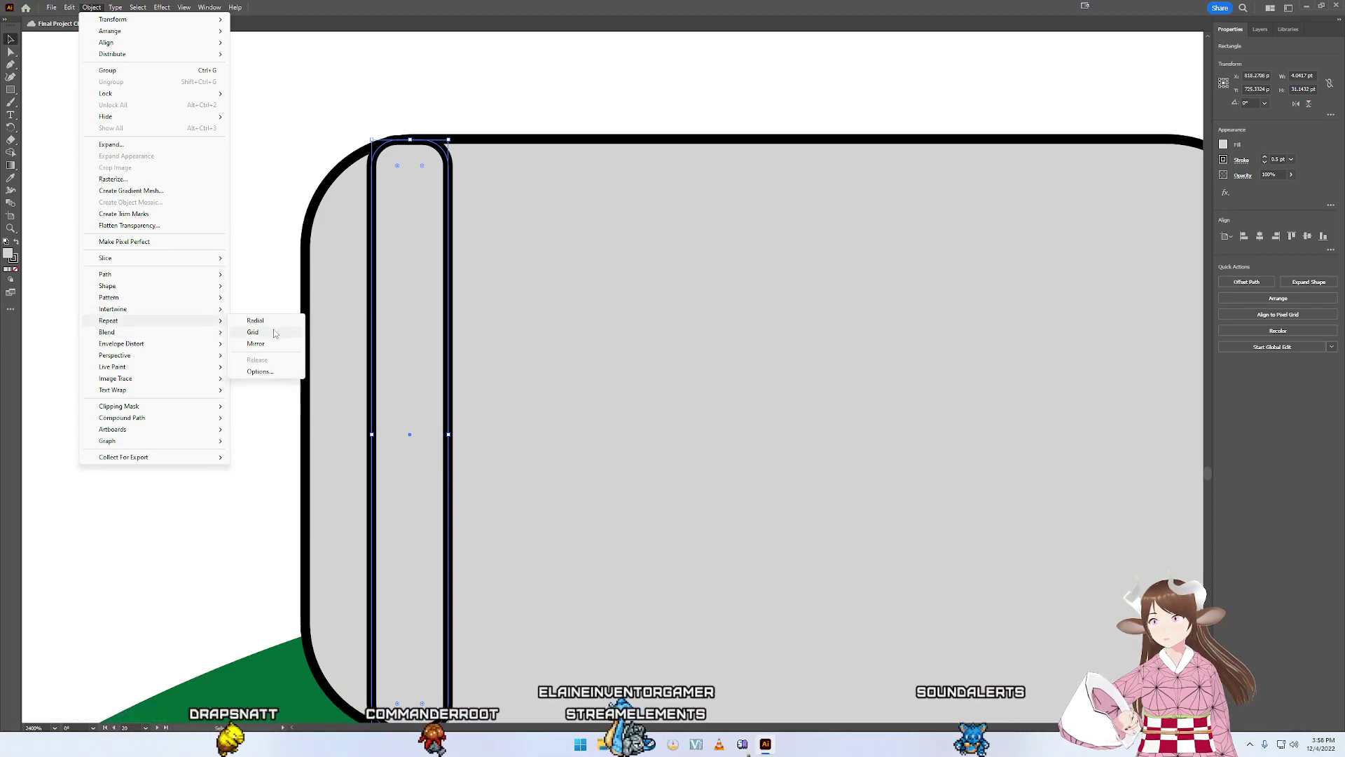
- Apply a Grid repeat to the stripe and collapse it to a single row
left_click(253, 332)
key("ctrl+minus")
key("ctrl+minus")
key("ctrl+minus")
left_click_drag(667, 500, 682, 370)
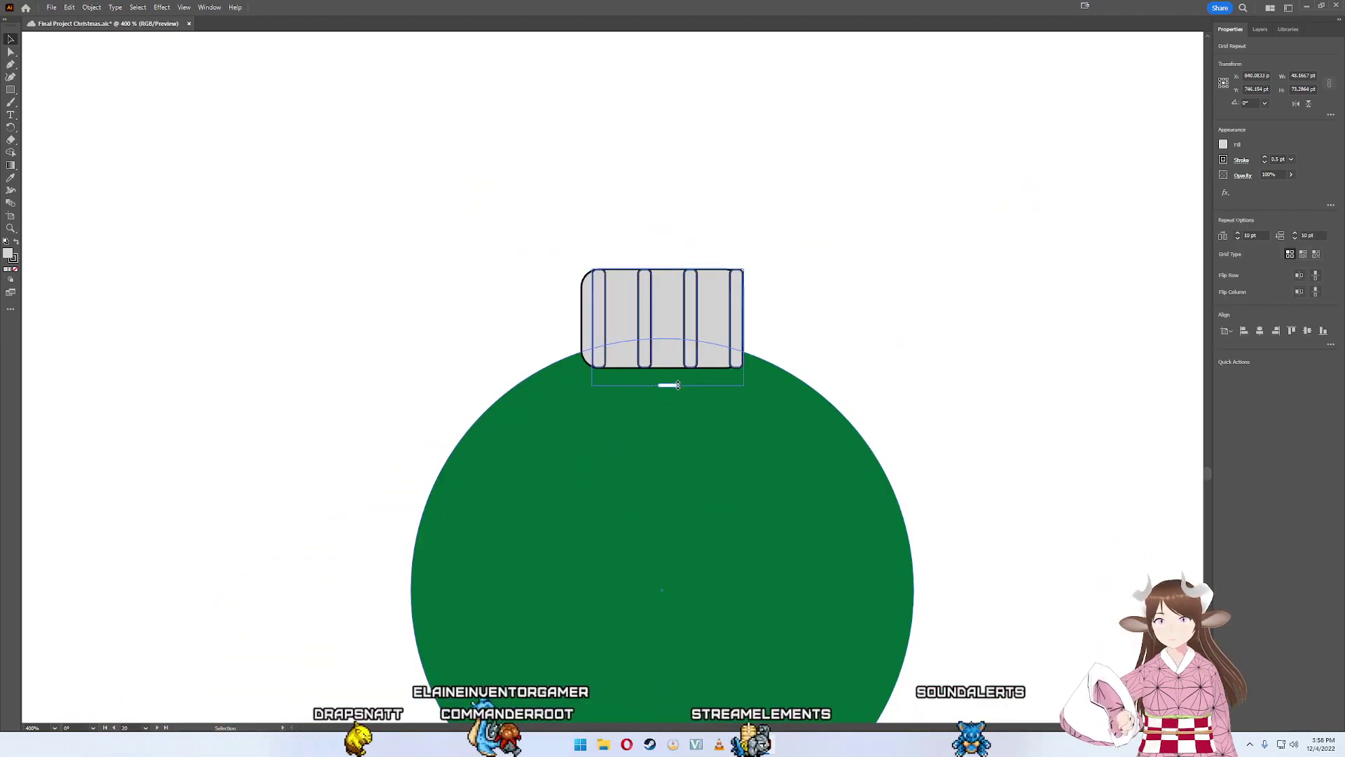
scroll(774, 309, "up", 4)
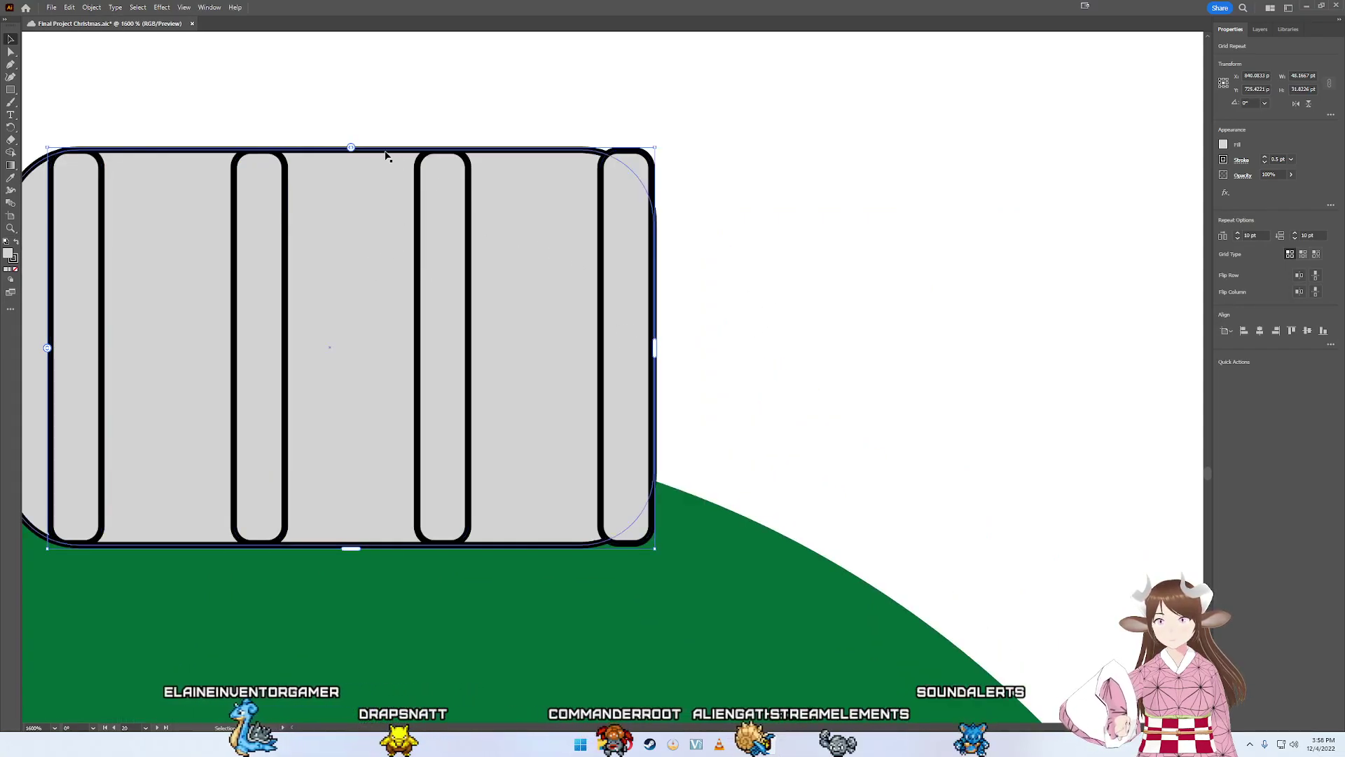
- Tighten the horizontal rib spacing to about -0.5 pt so the ribs fit the cap
left_click_drag(653, 343, 626, 344)
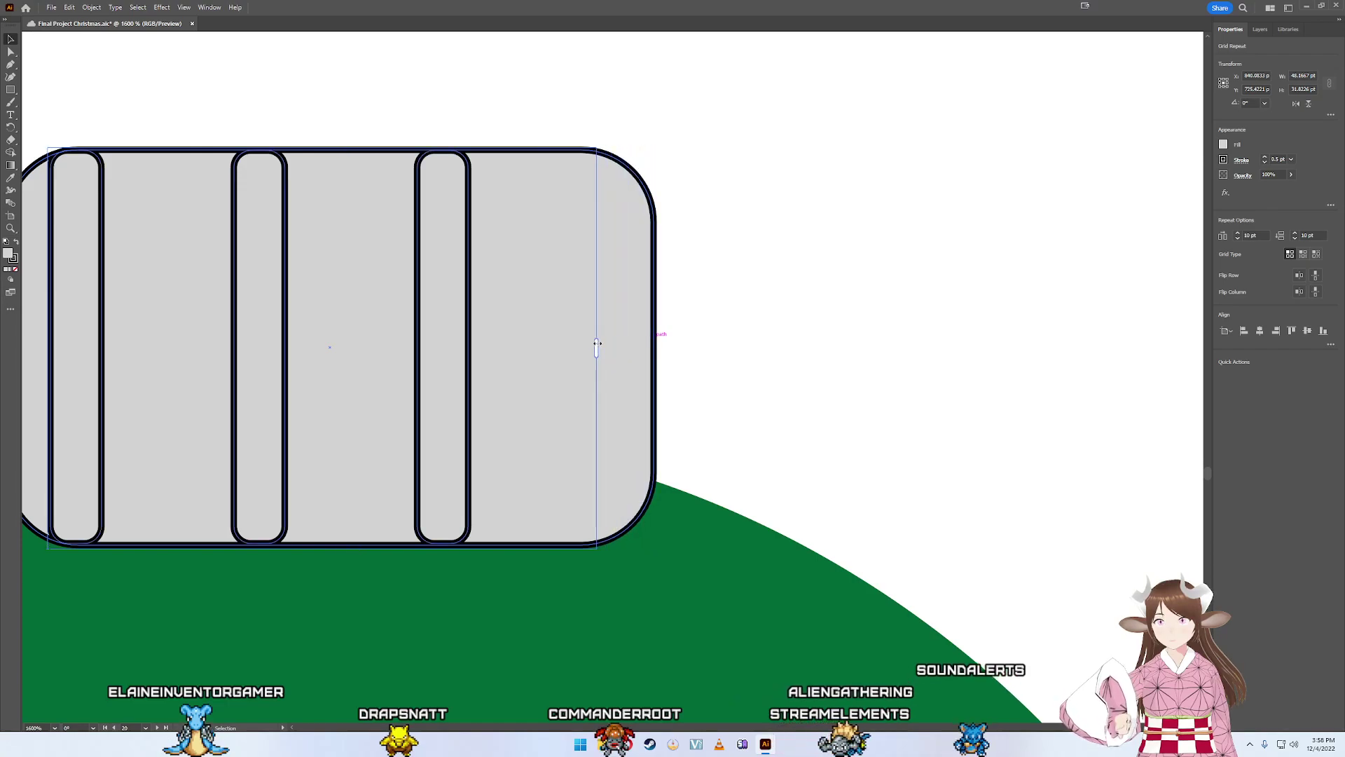
left_click_drag(598, 343, 598, 343)
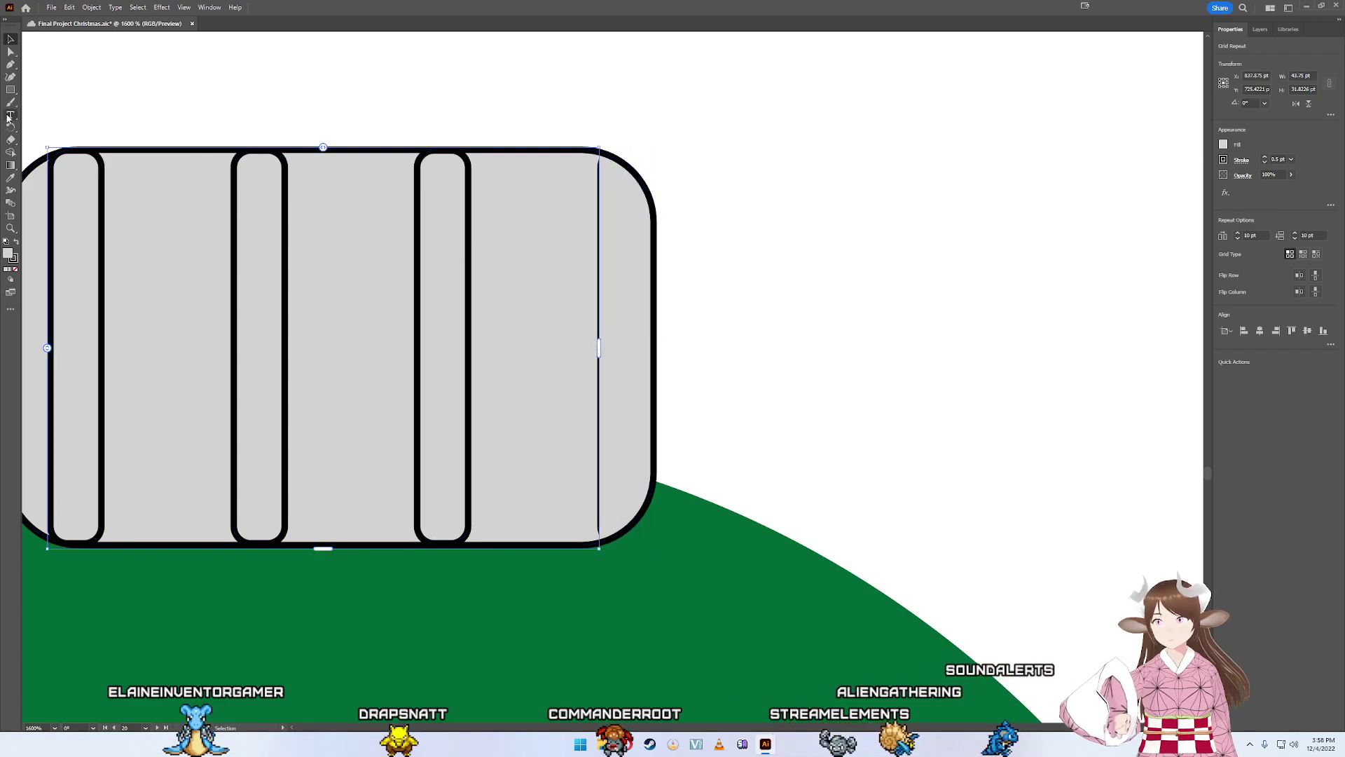
mouse_move(323, 147)
left_mouse_down()
mouse_move(391, 149)
mouse_move(191, 154)
left_mouse_up()
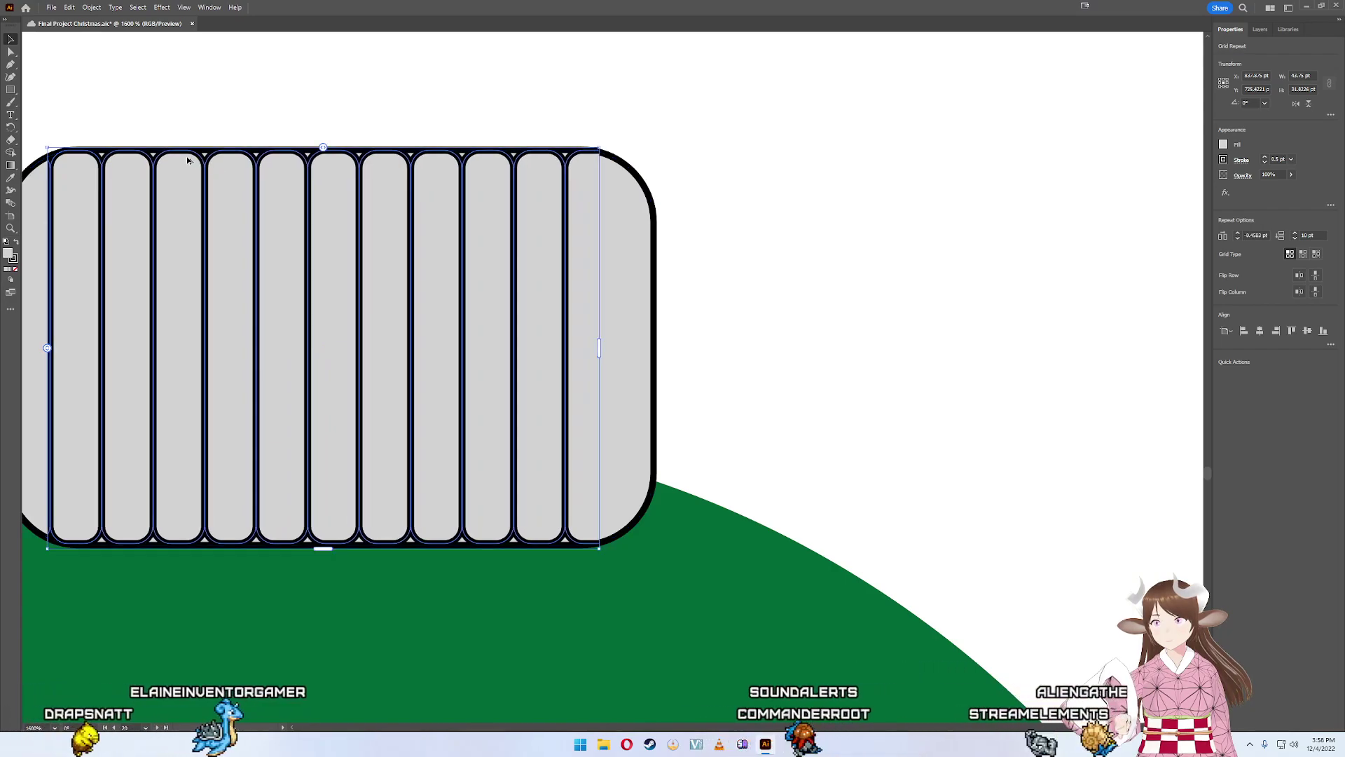
scroll(166, 154, "up", 5)
scroll(210, 144, "down", 2)
scroll(595, 210, "down", 1)
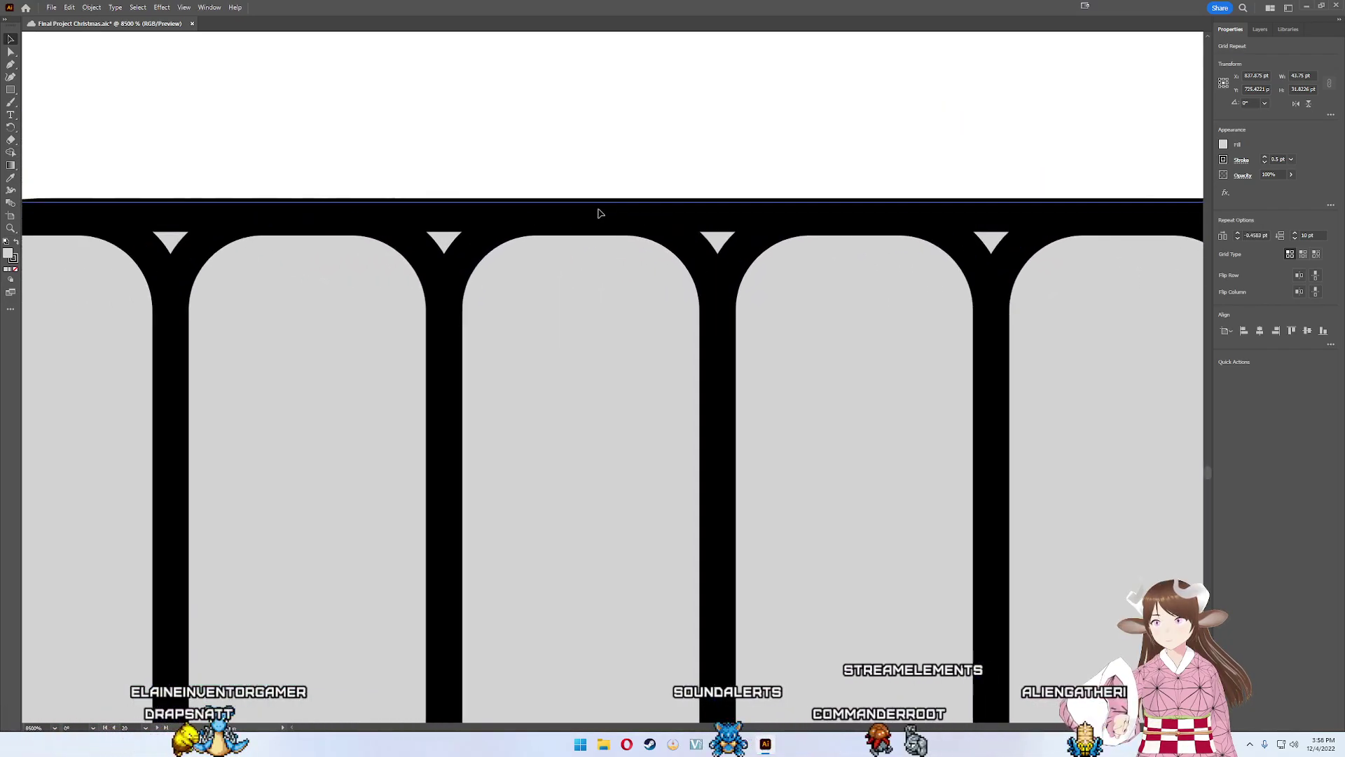
scroll(540, 238, "down", 2)
scroll(540, 239, "down", 2)
scroll(750, 196, "up", 4)
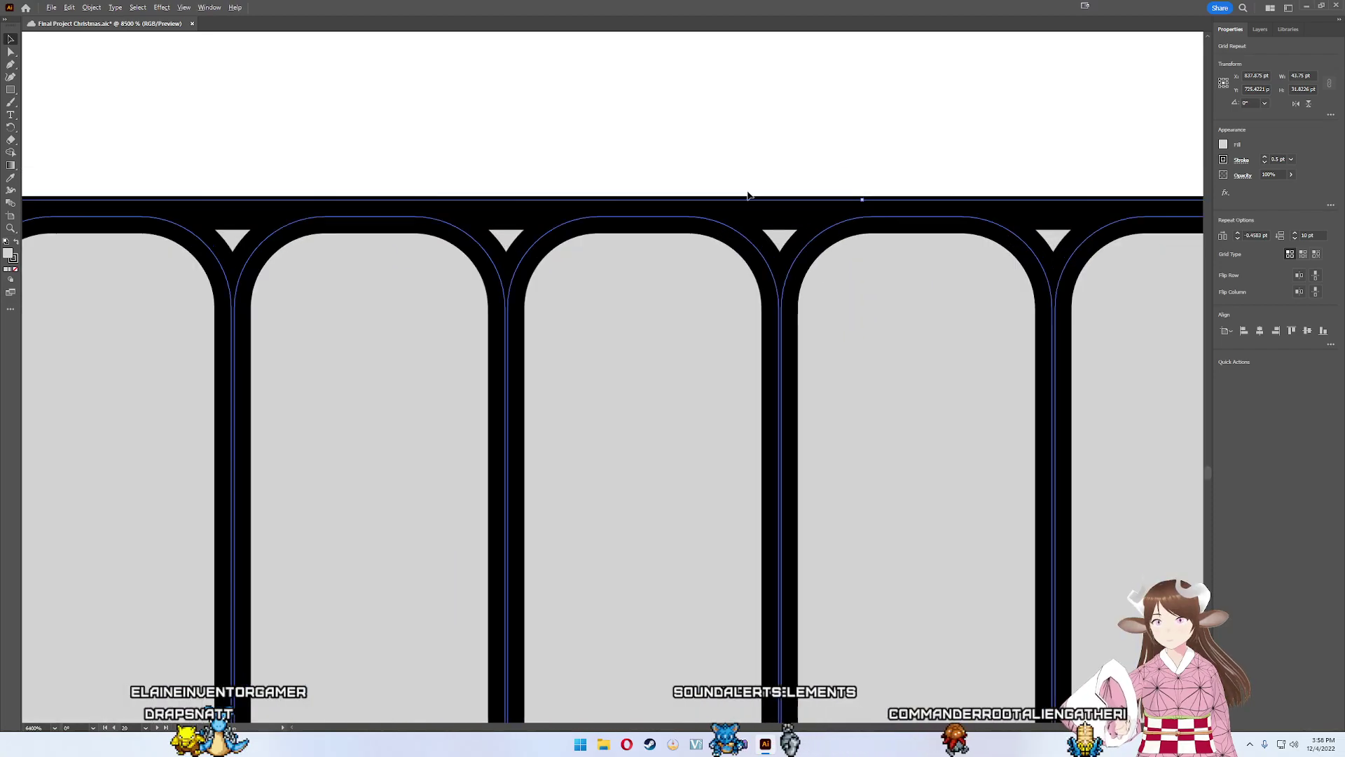
scroll(862, 198, "up", 1)
scroll(833, 165, "up", 1)
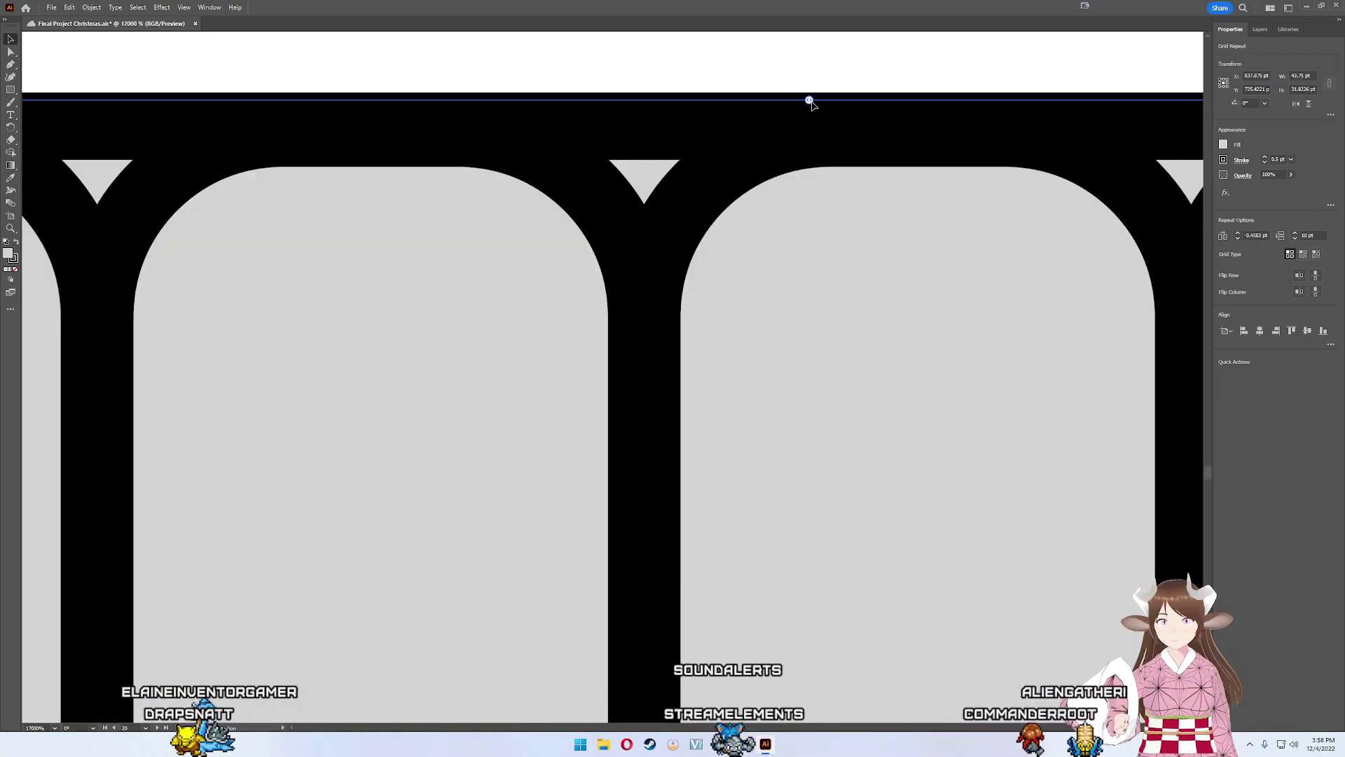
left_click_drag(809, 102, 804, 101)
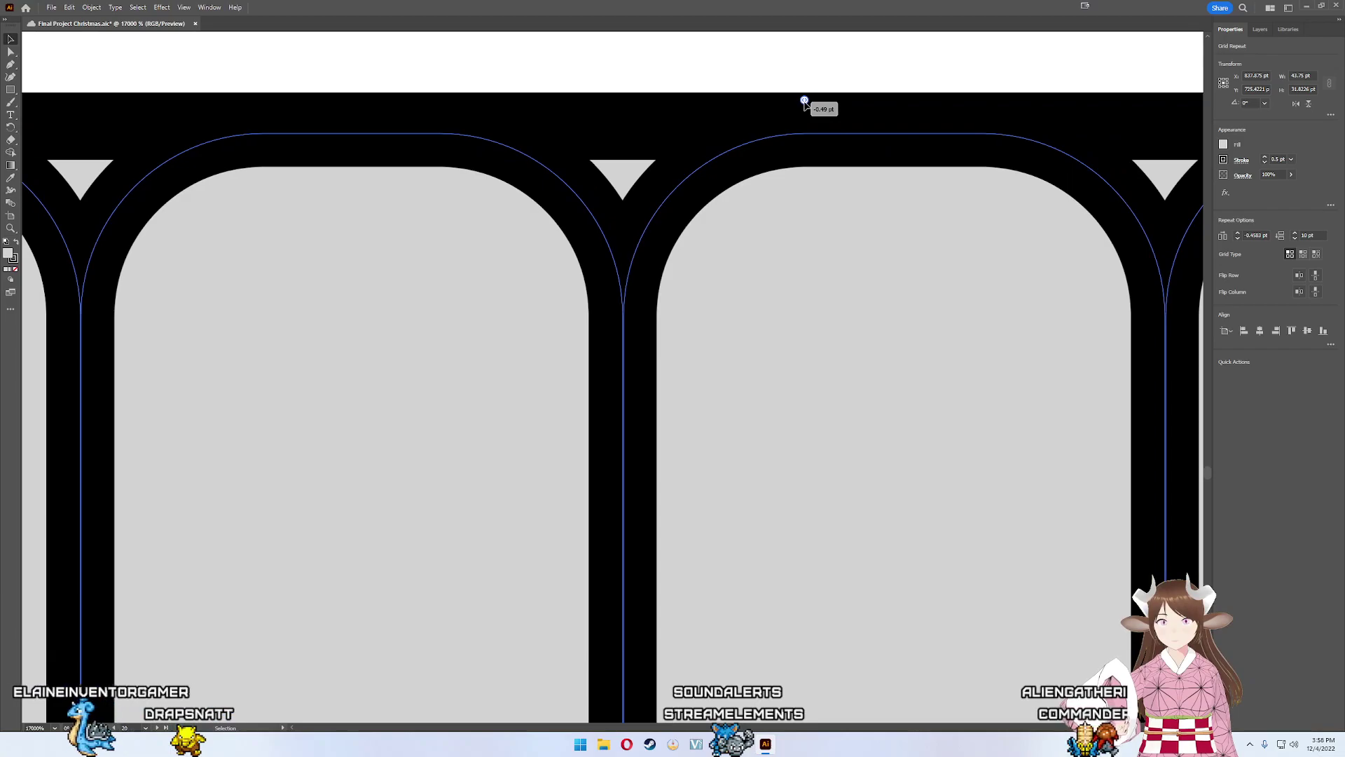
scroll(482, 267, "down", 3)
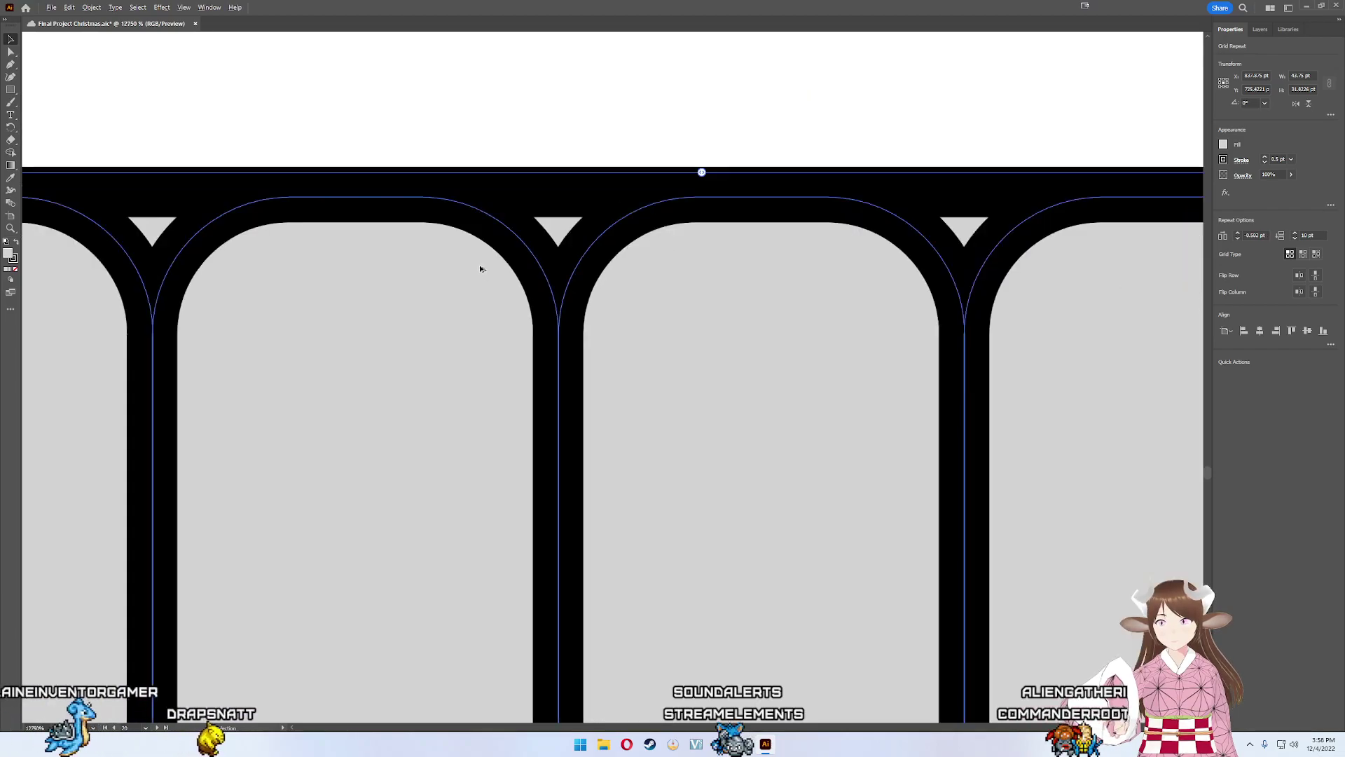
scroll(482, 267, "down", 3)
scroll(482, 267, "down", 3)
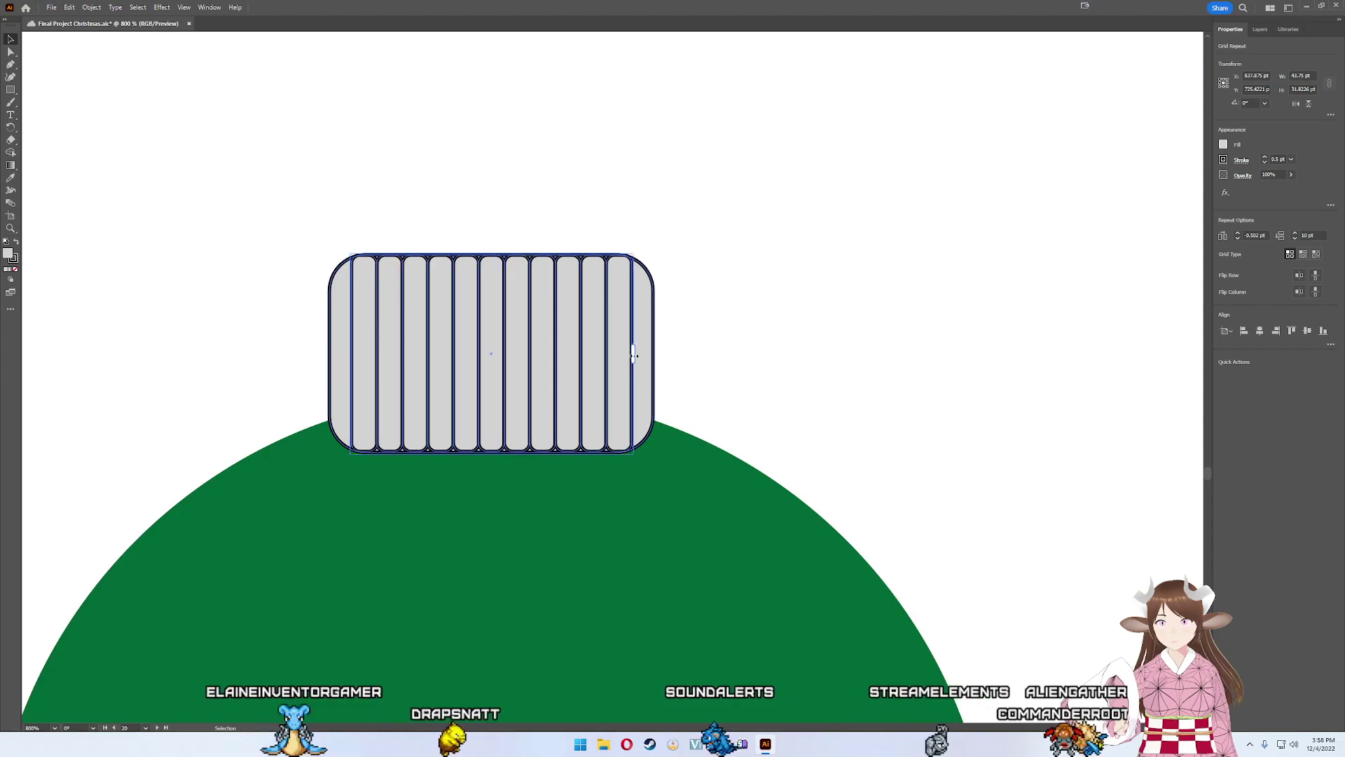
- Widen the grid repeat so its ribs span the cap's full width
left_click_drag(636, 357, 646, 361)
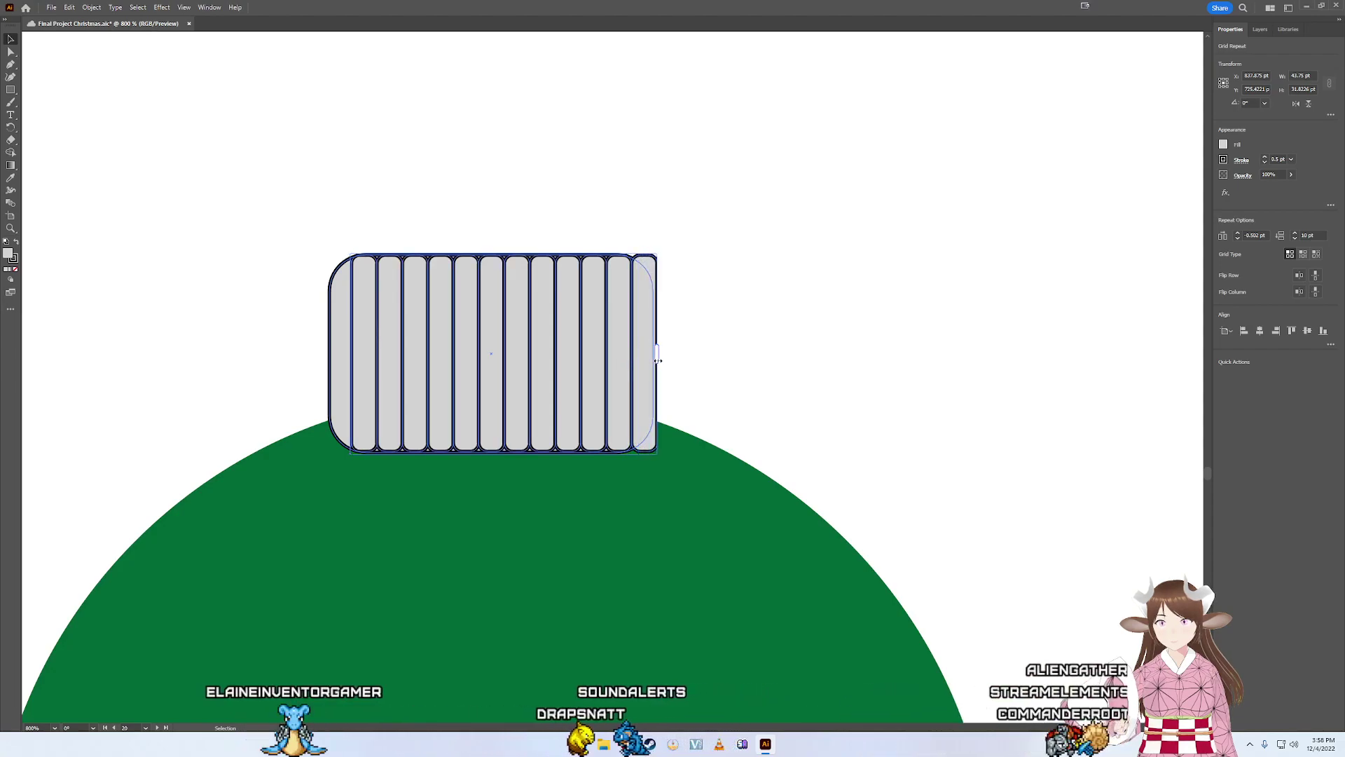
left_click_drag(654, 361, 654, 360)
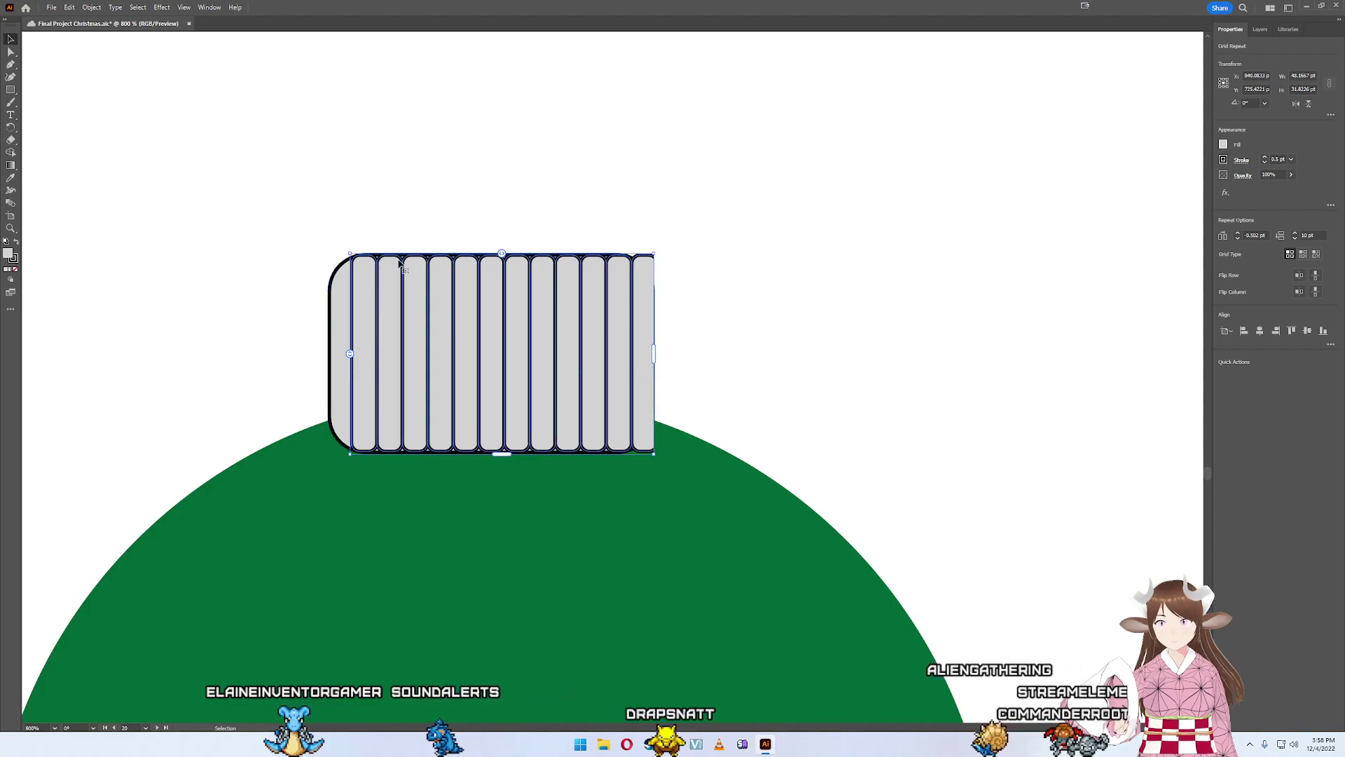
left_click_drag(400, 262, 385, 265)
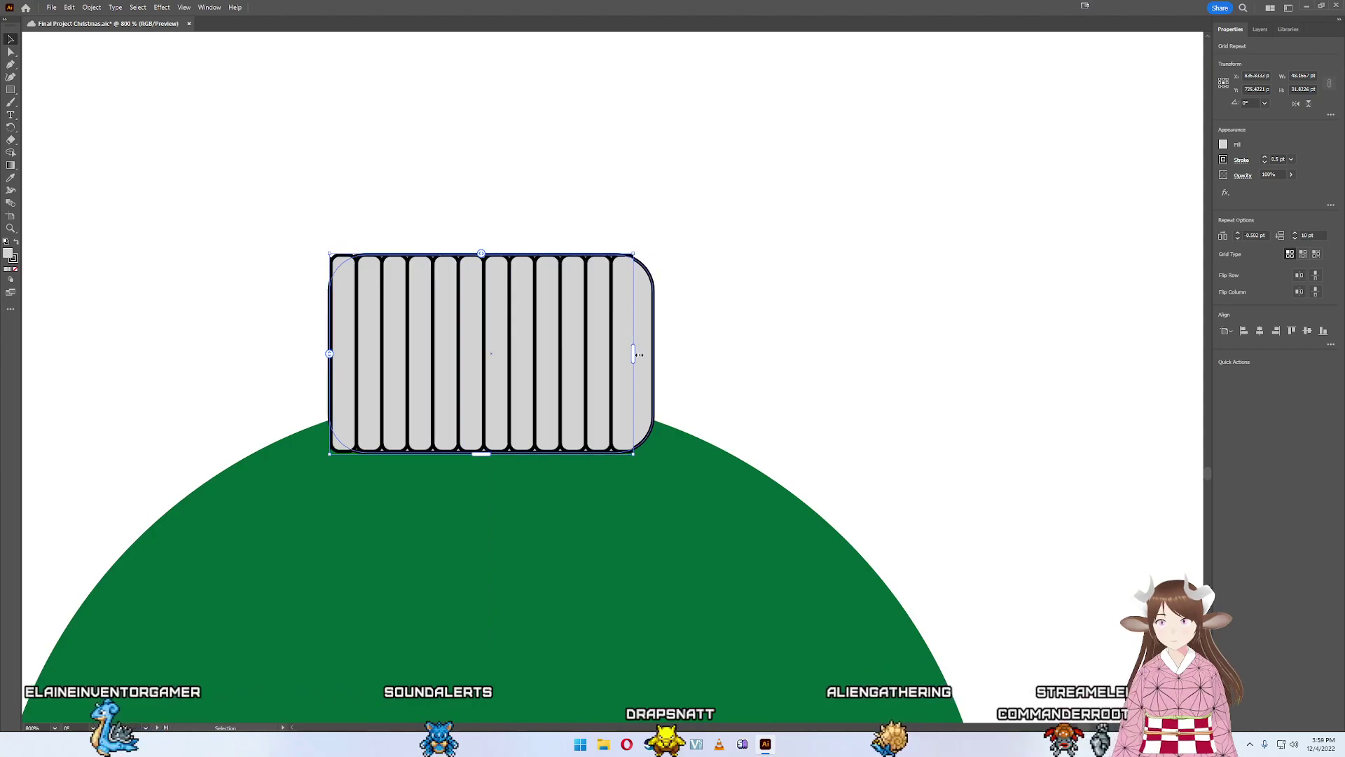
left_click_drag(635, 354, 648, 353)
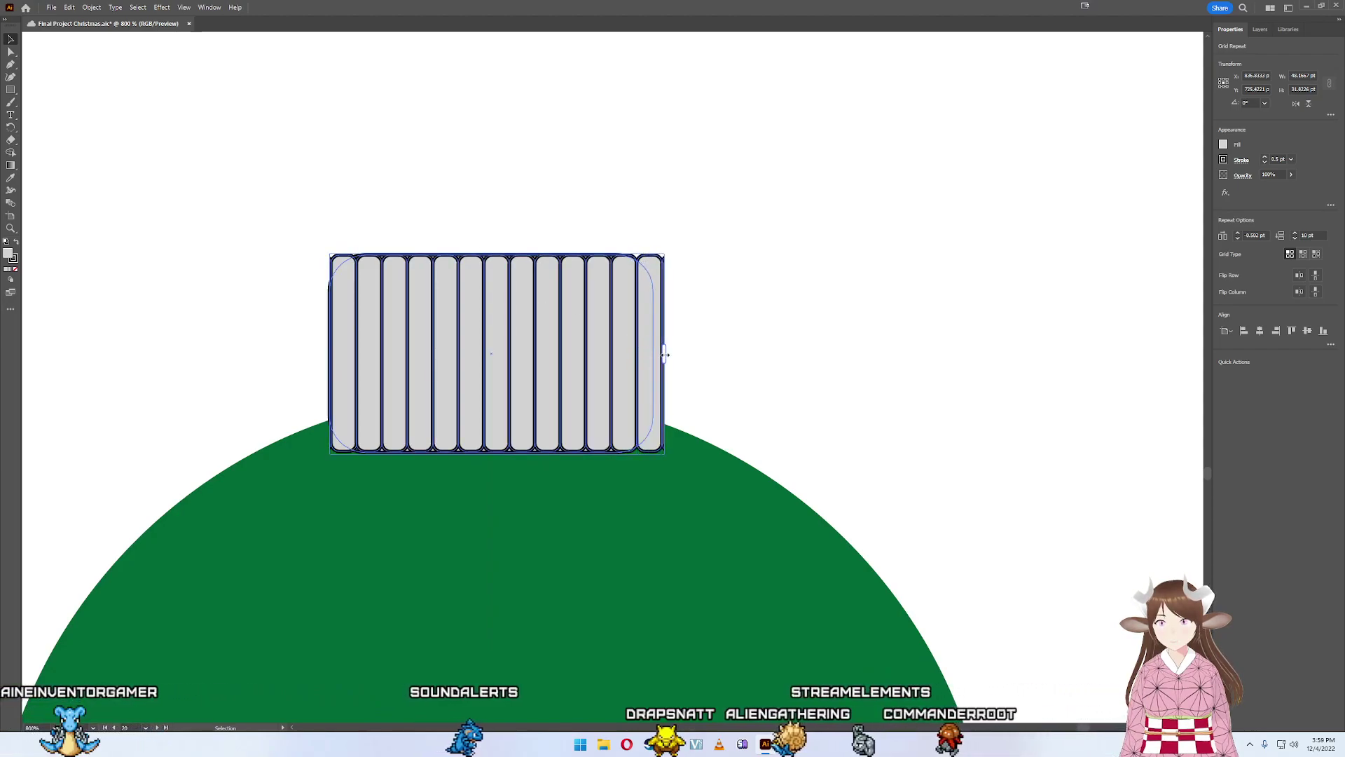
left_click_drag(663, 356, 661, 356)
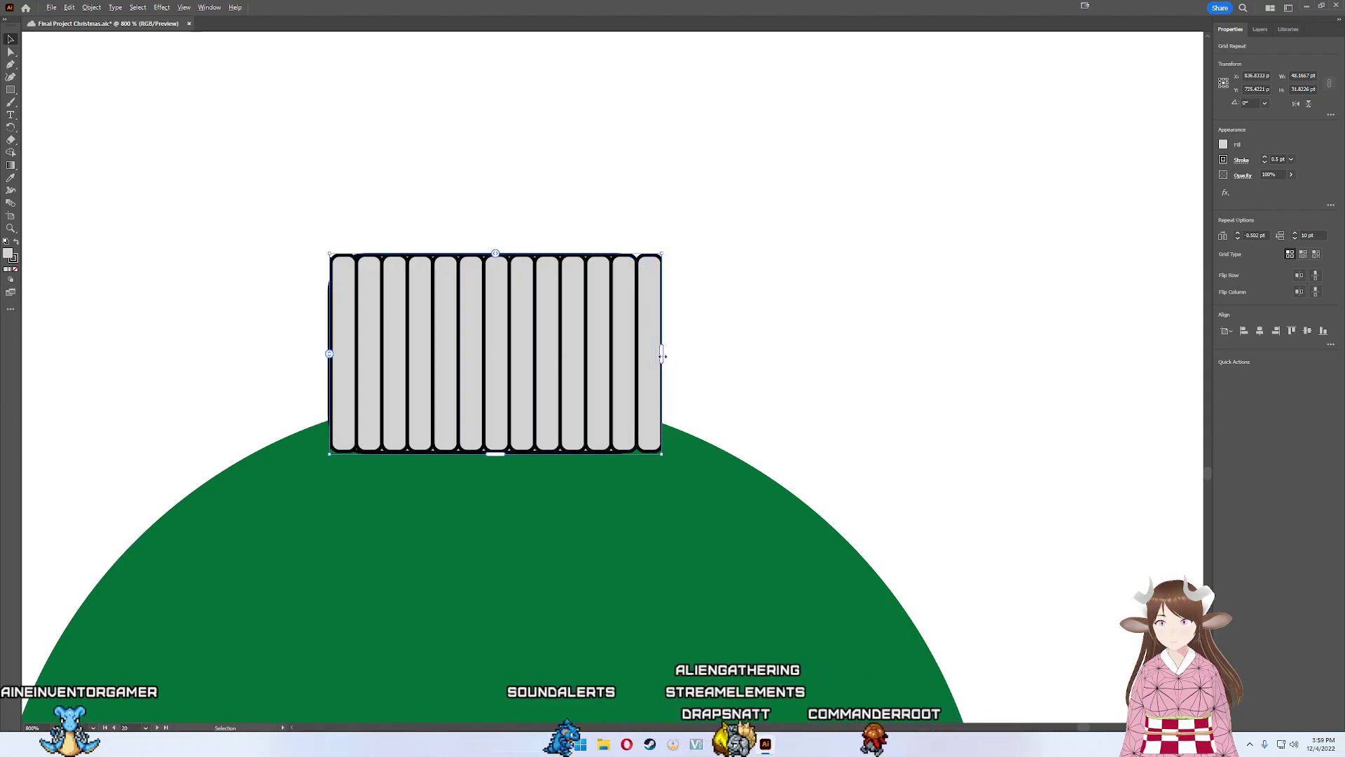
scroll(657, 358, "up", 3)
scroll(666, 354, "up", 3)
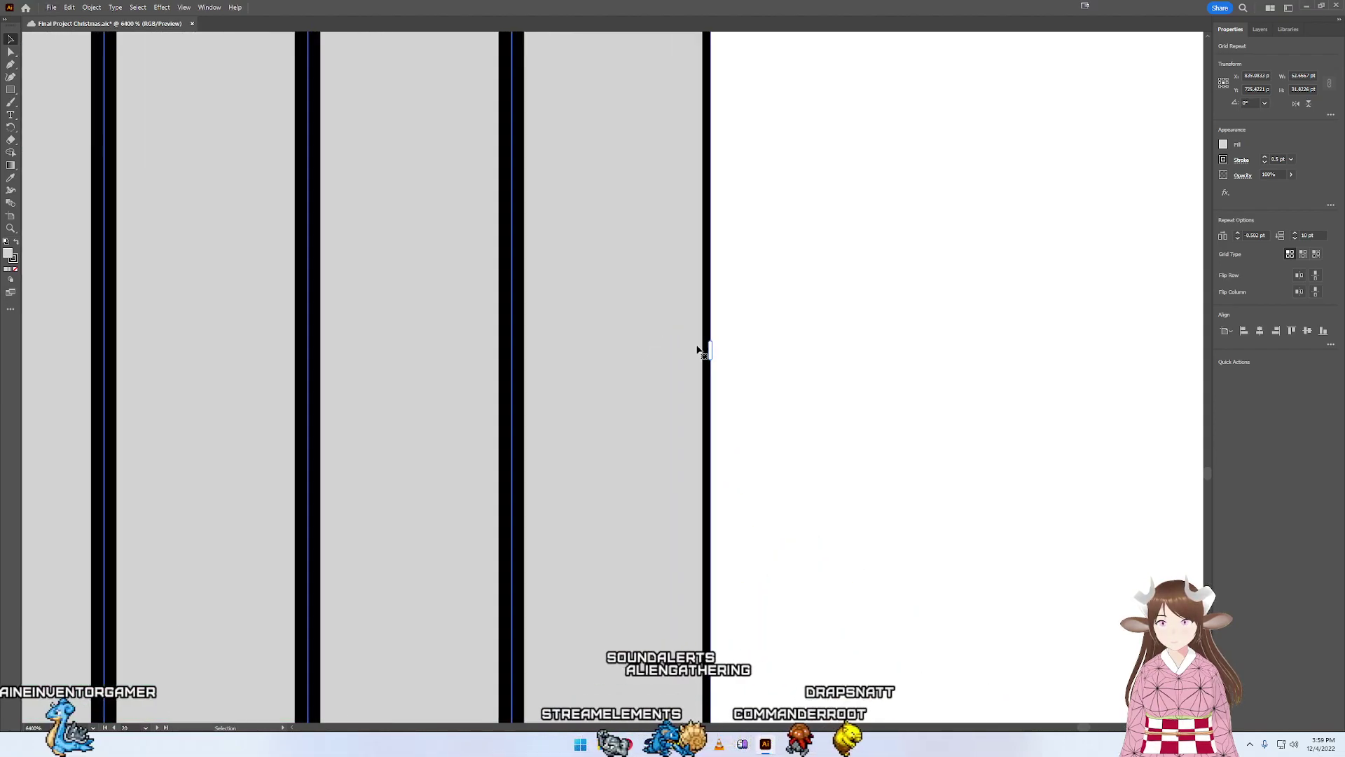
left_click_drag(710, 348, 738, 356)
scroll(738, 356, "down", 3)
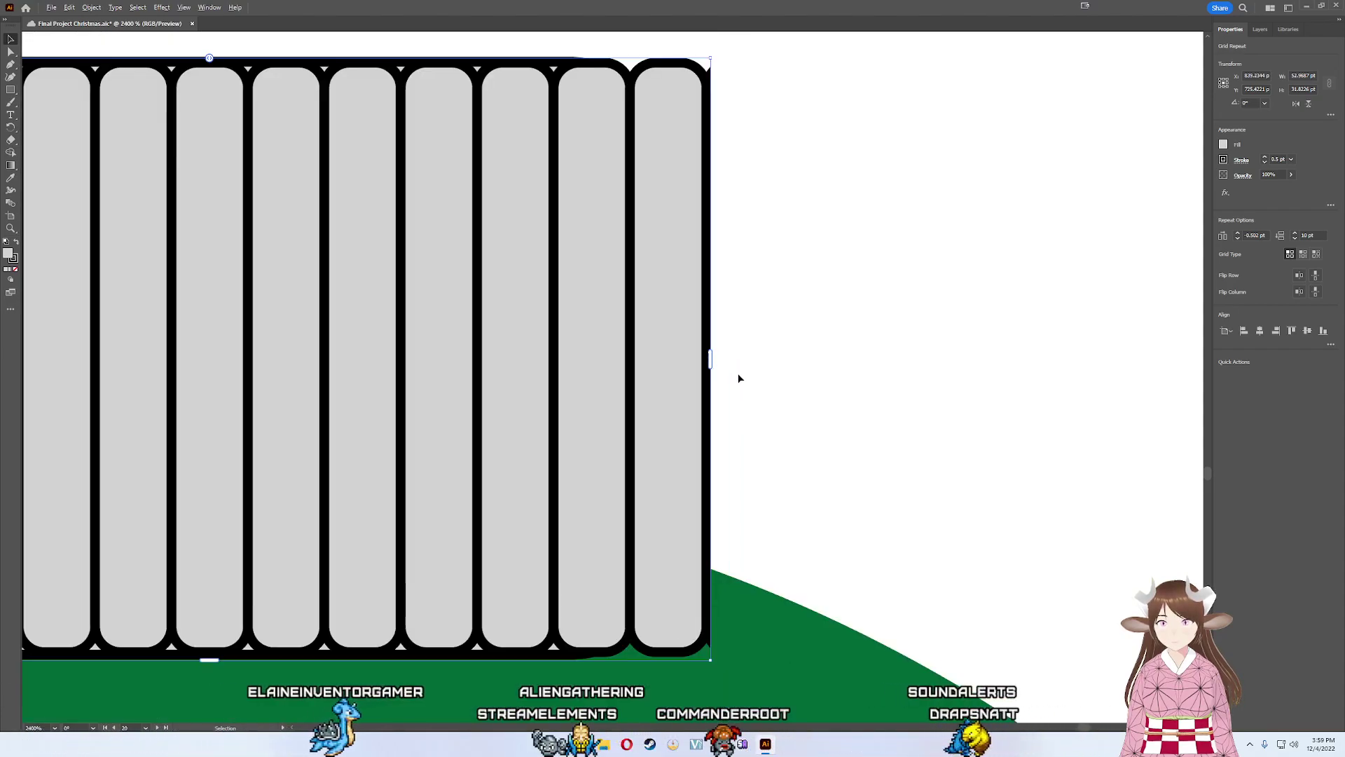
scroll(739, 378, "up", 2)
left_click_drag(659, 319, 654, 320)
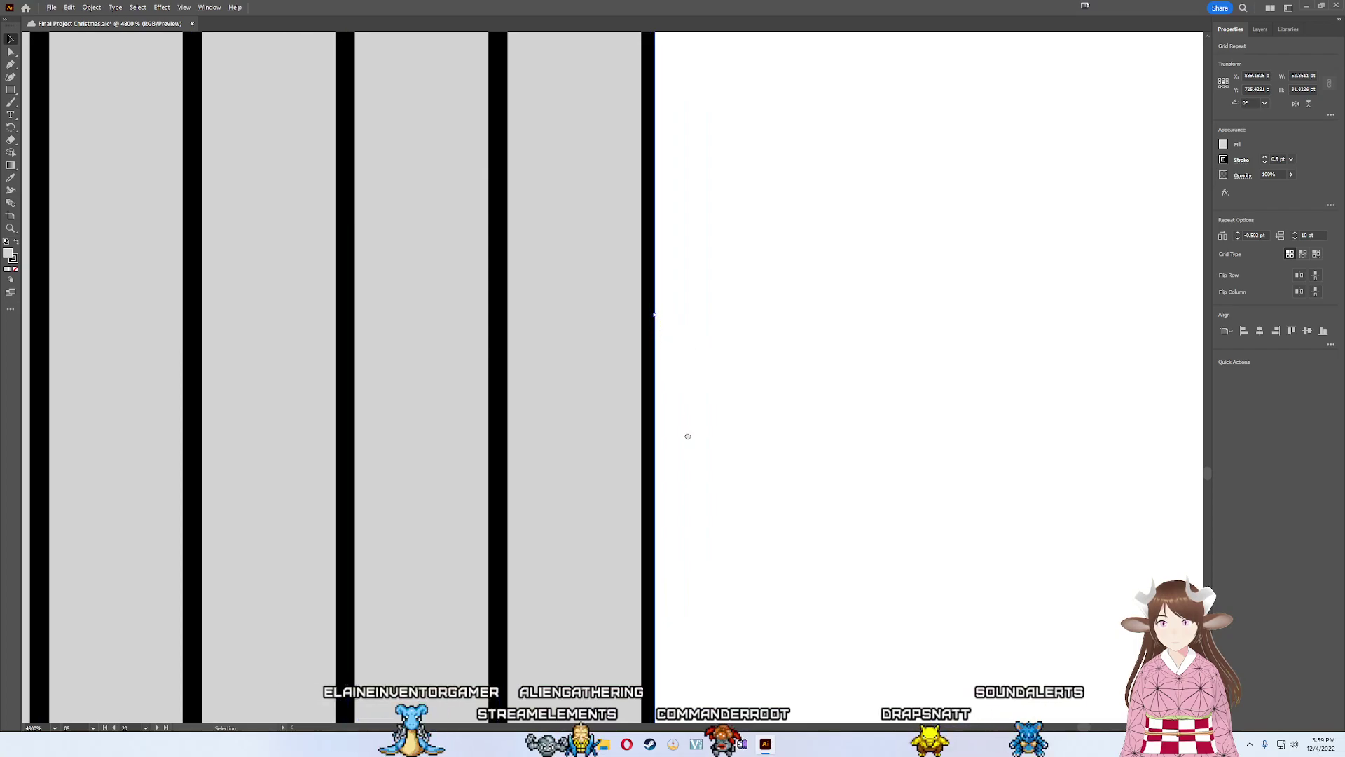
- Deselect the grid and drag the row of ribs off the cap to the upper left
mouse_move(684, 435)
left_mouse_down()
mouse_move(714, 186)
mouse_move(739, 265)
left_mouse_up()
scroll(738, 263, "down", 3)
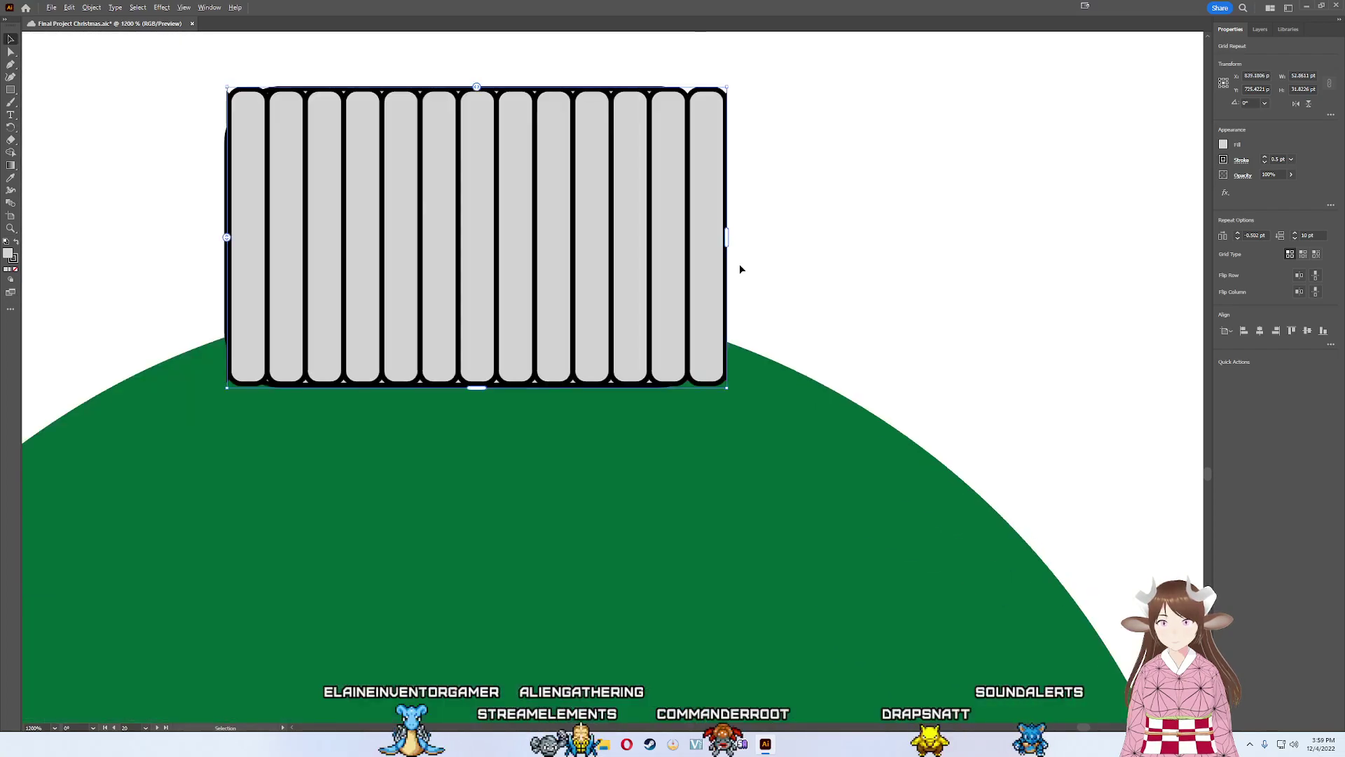
scroll(771, 185, "down", 1)
left_click_drag(770, 186, 853, 336)
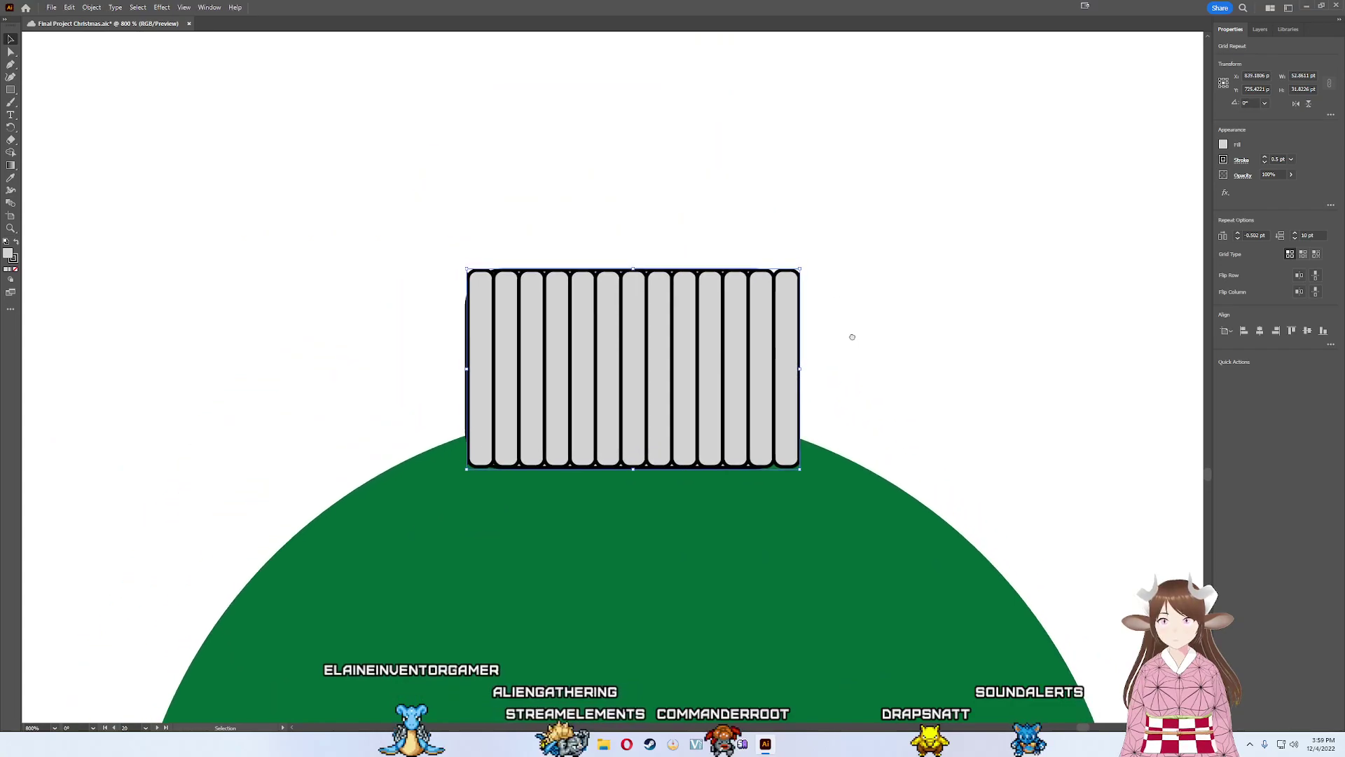
scroll(816, 378, "up", 5)
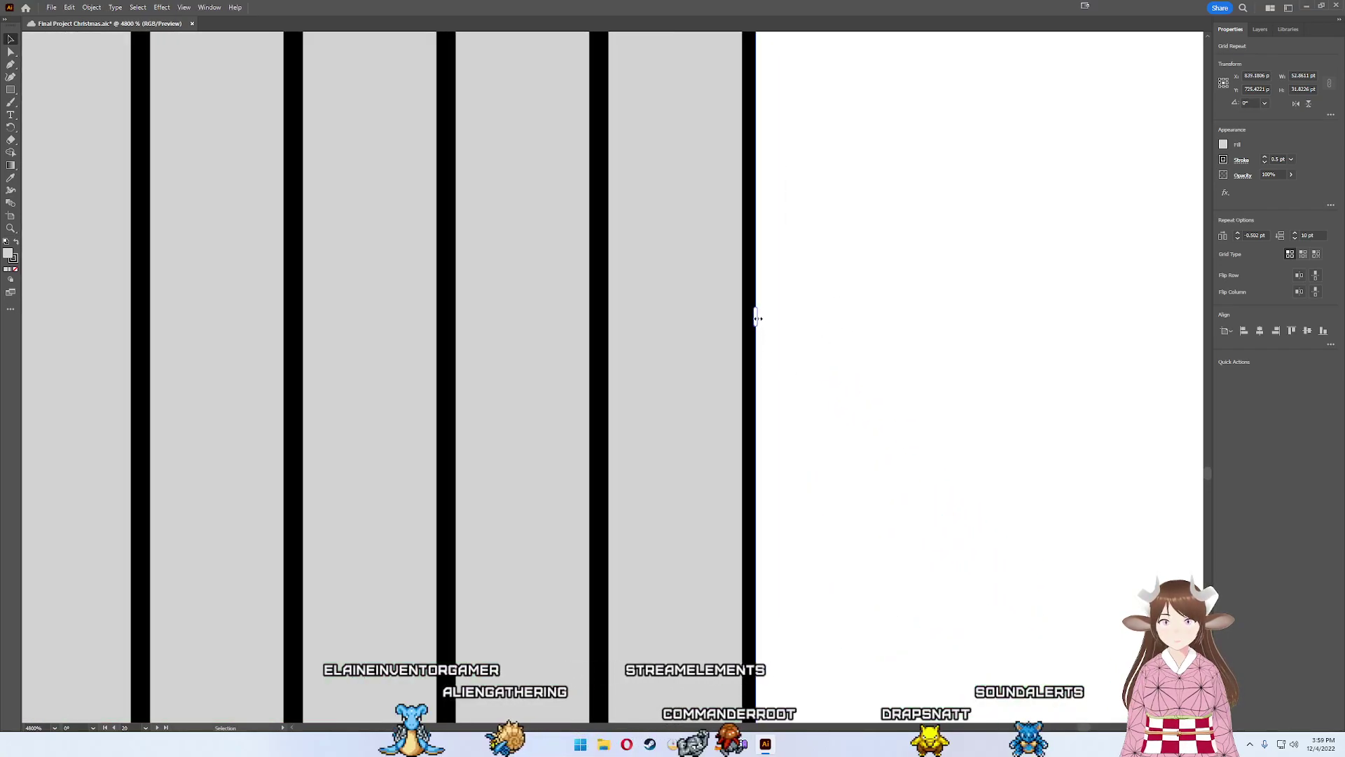
left_click(783, 321)
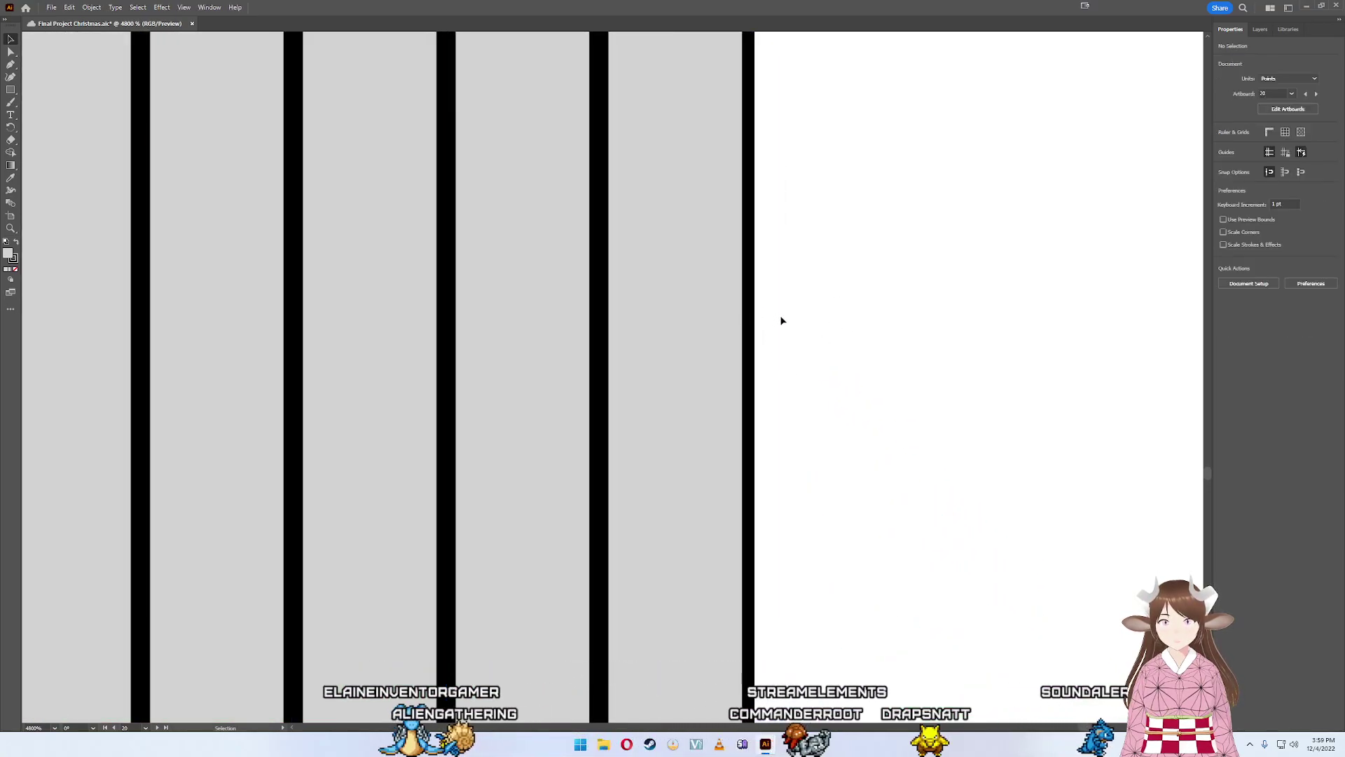
scroll(783, 321, "down", 3)
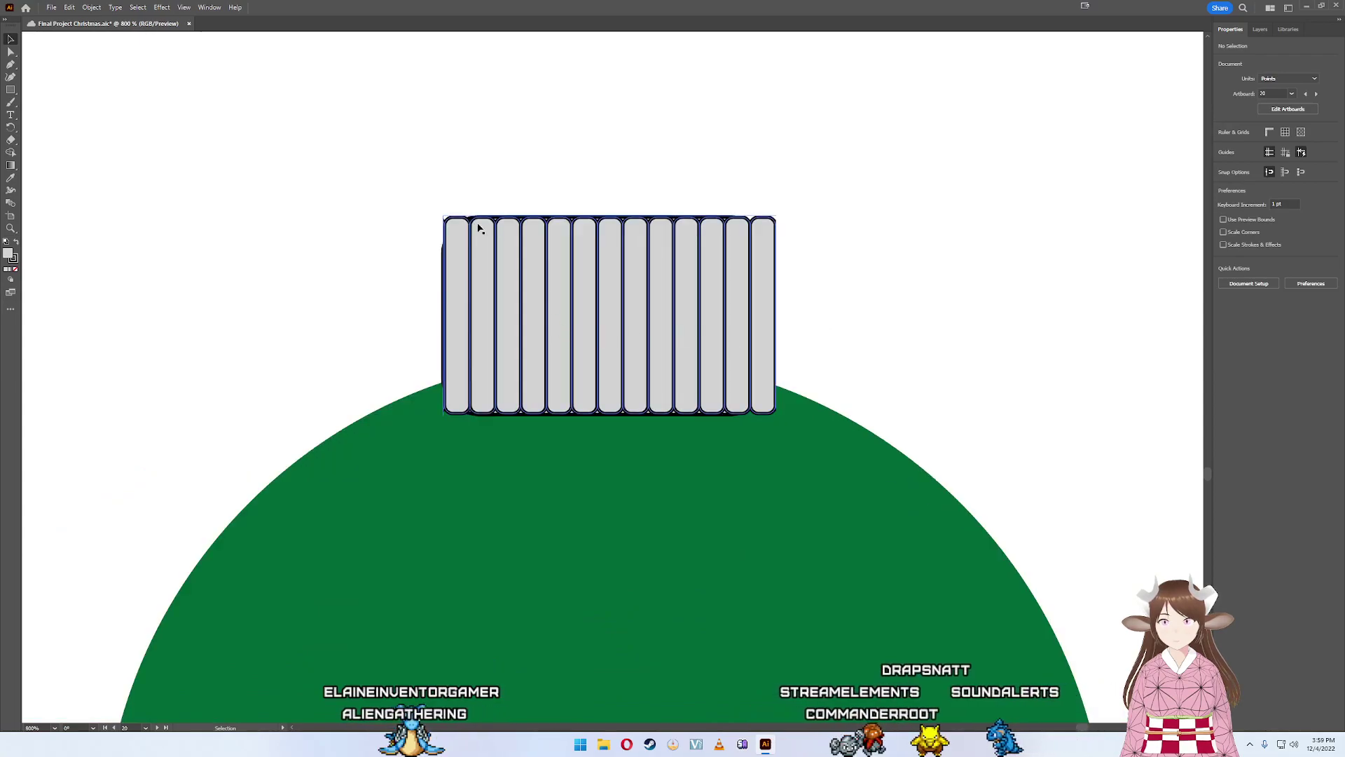
left_click_drag(563, 275, 206, 202)
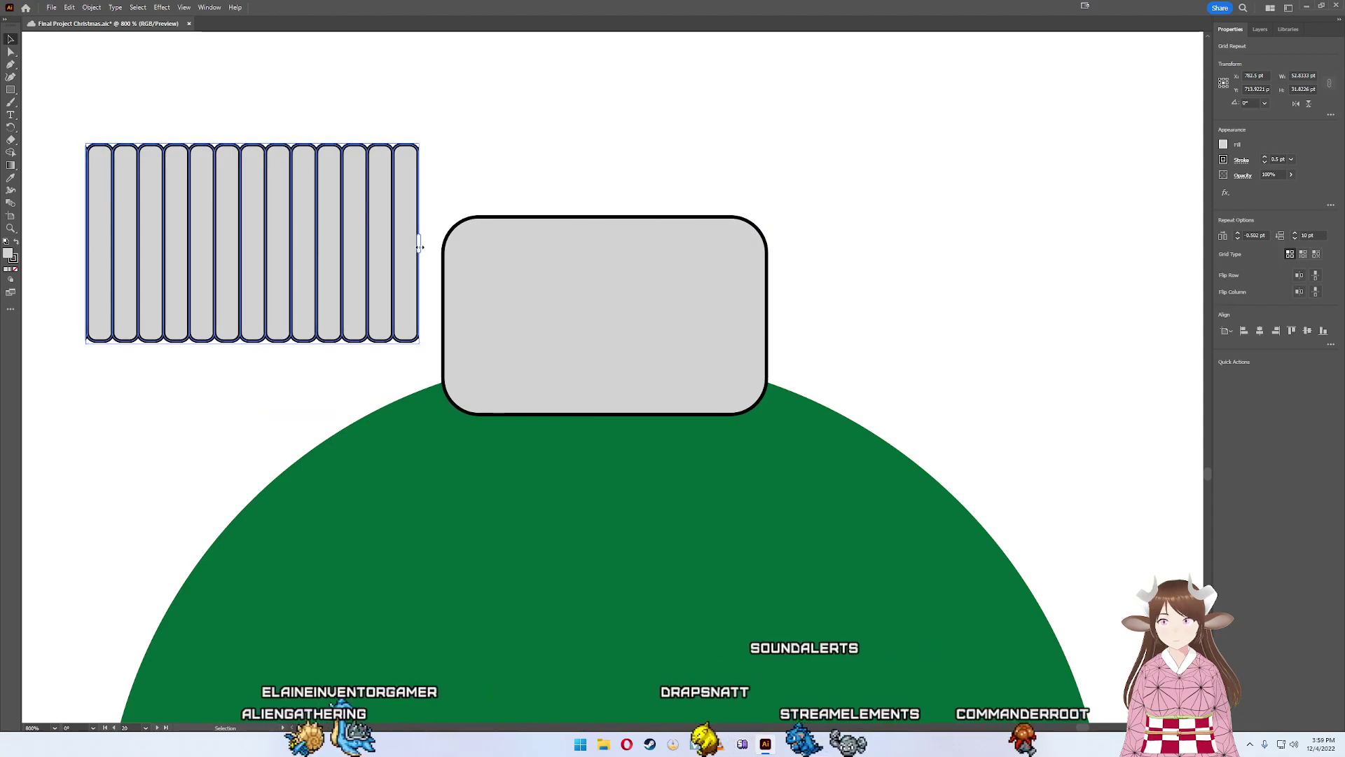
- Undo the grid changes back to the single stripe on the cap
left_click_drag(419, 246, 421, 247)
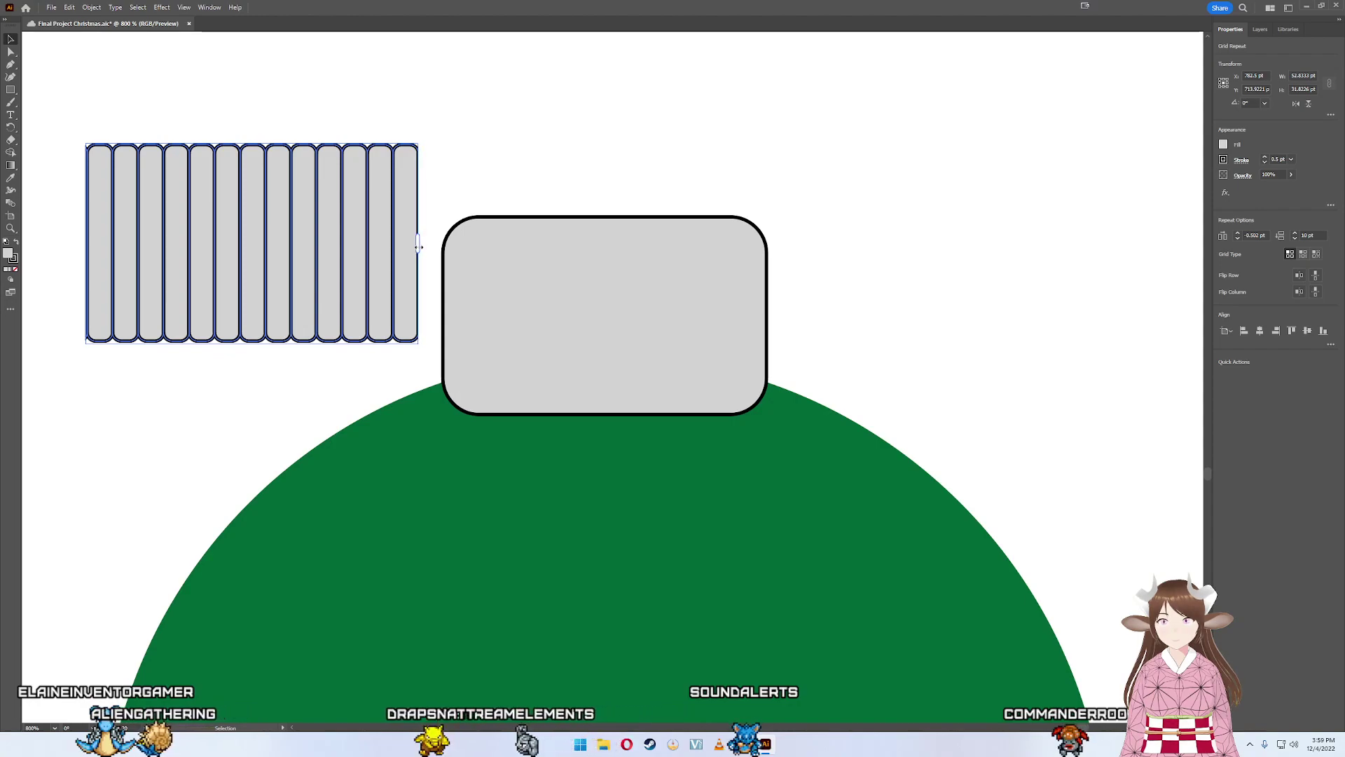
key("ctrl+z")
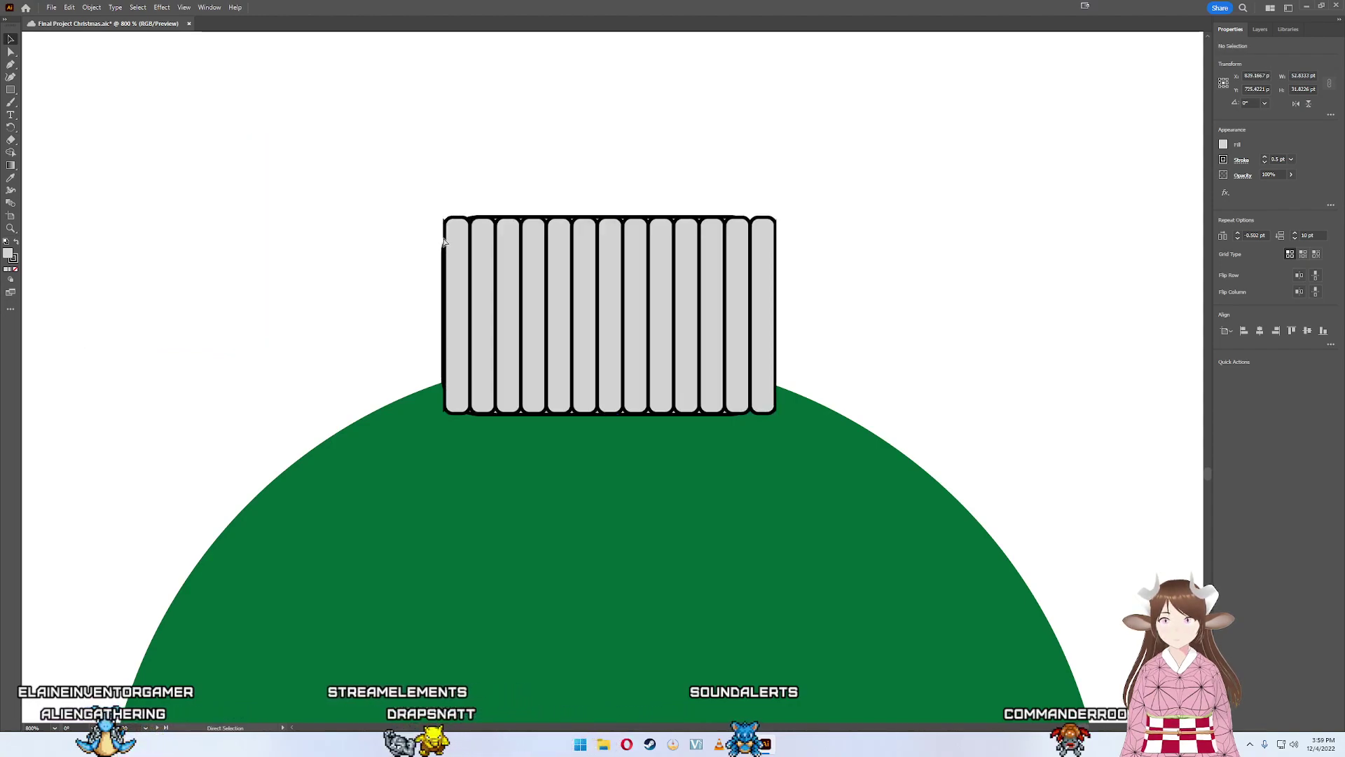
key("ctrl+z")
key("ctrl+z")
key("ctrl+z")
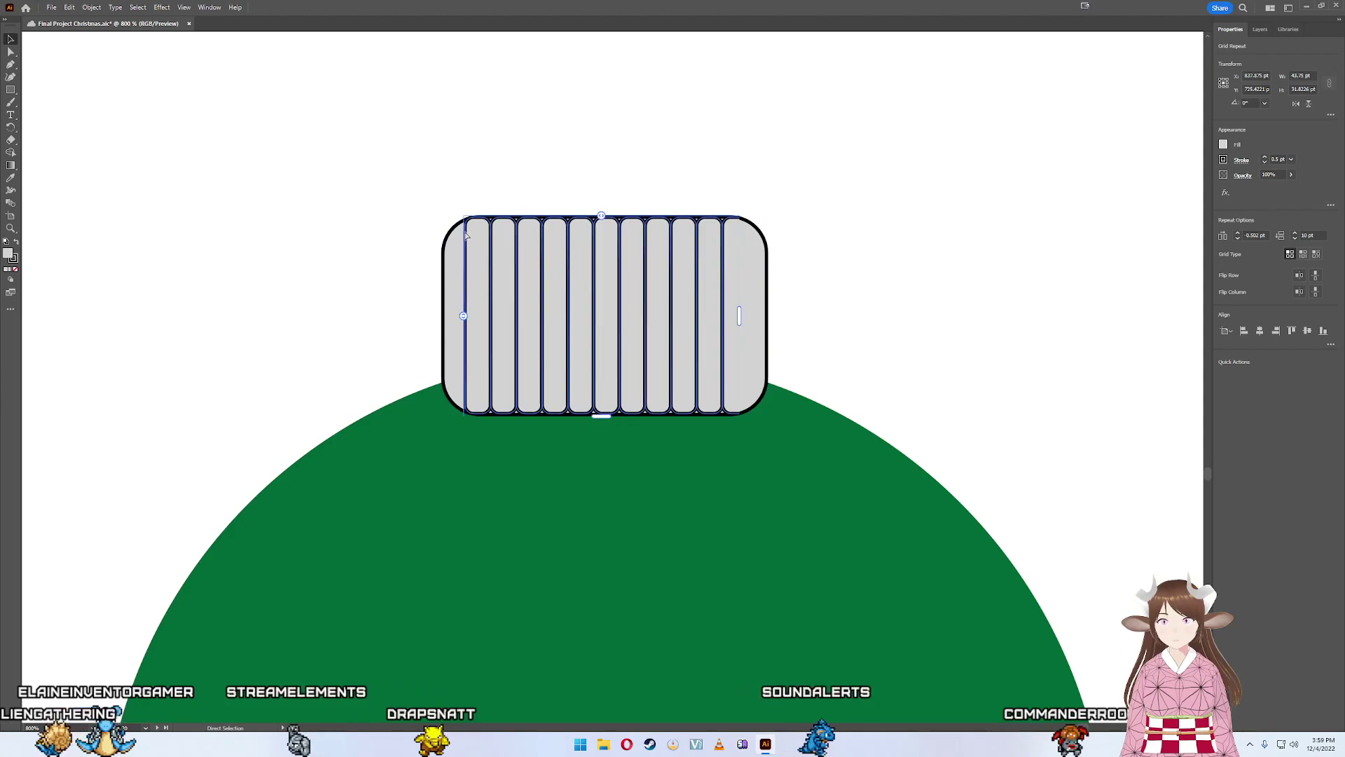
key("ctrl+z")
key("ctrl+z")
key("ctrl+z")
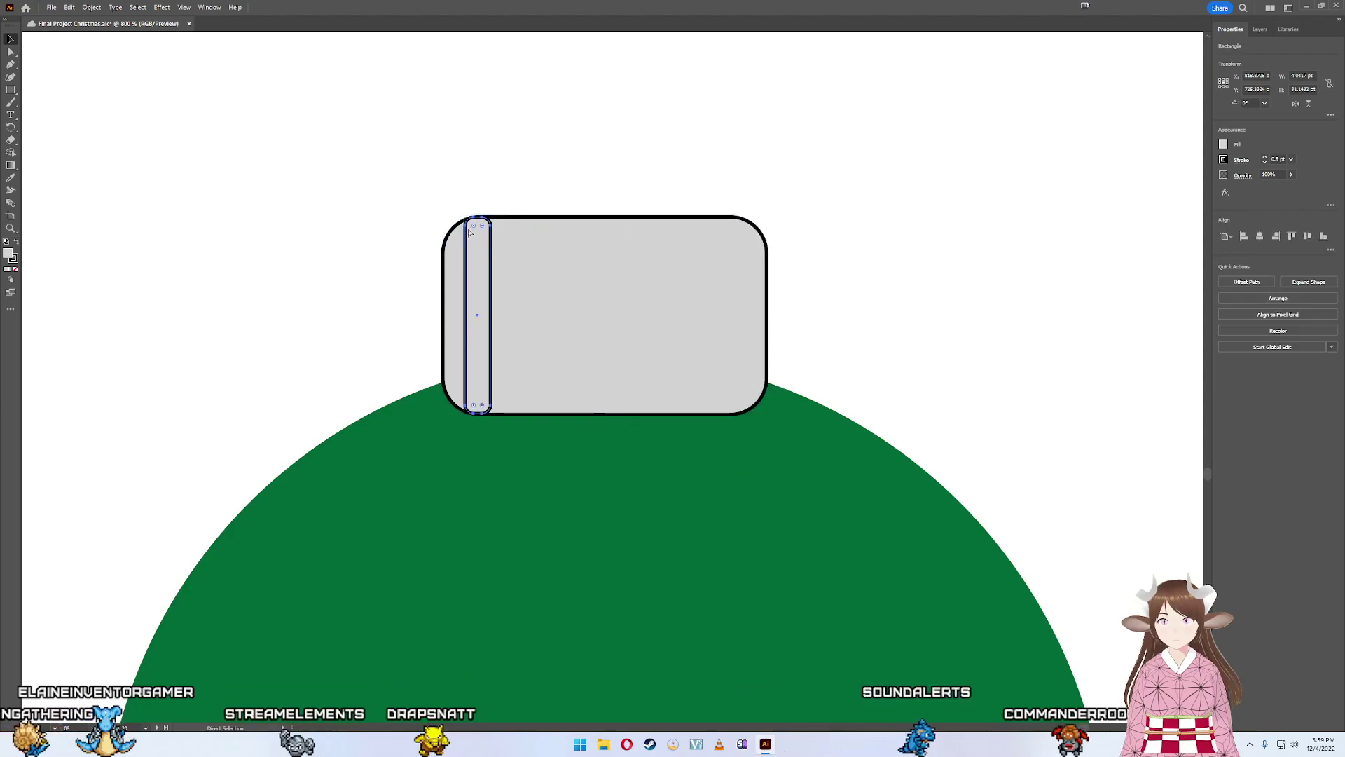
key("ctrl+z")
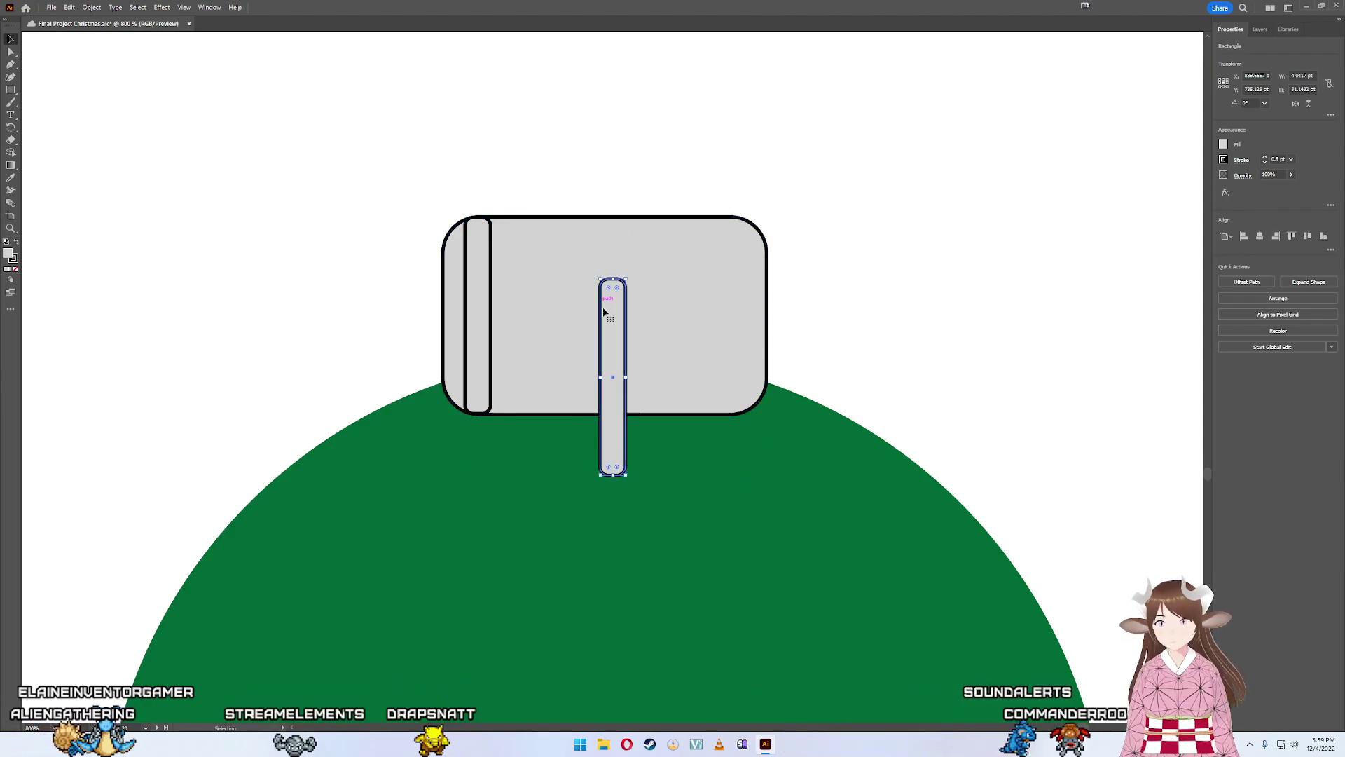
- Set a spare stripe copy aside and apply Object > Repeat > Grid to the cap's stripe
mouse_move(604, 312)
left_mouse_down()
mouse_move(774, 200)
mouse_move(966, 166)
left_mouse_up()
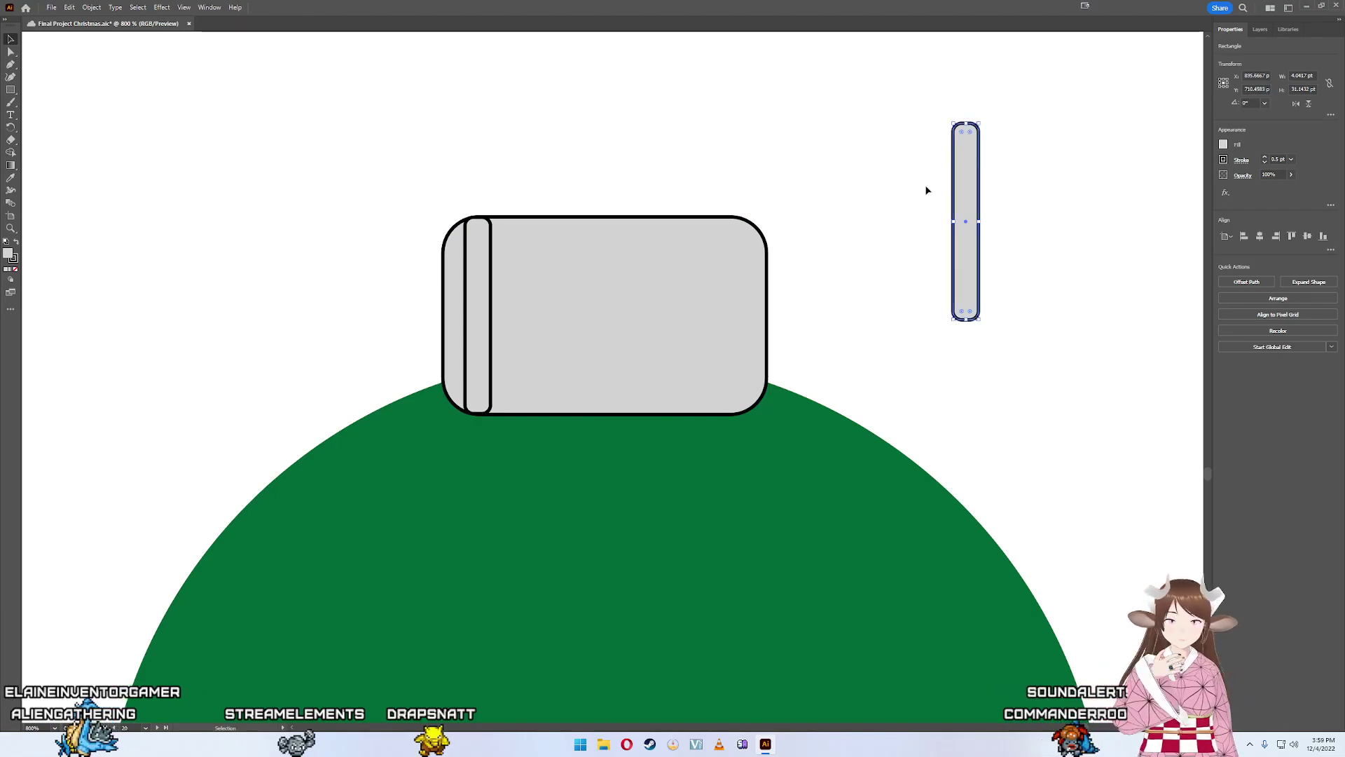
left_click(478, 309)
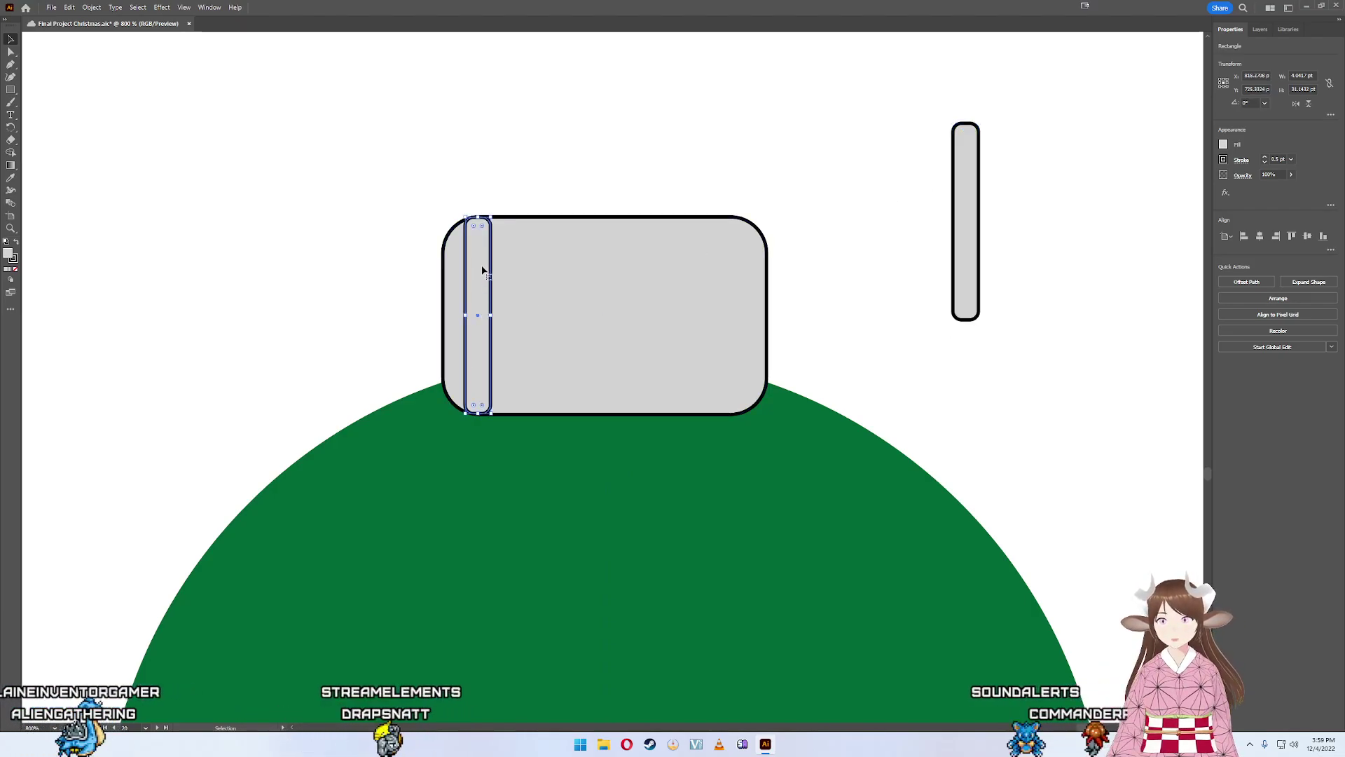
scroll(481, 263, "up", 2)
scroll(481, 263, "up", 1)
mouse_move(481, 263)
left_mouse_down()
mouse_move(408, 242)
mouse_move(395, 271)
left_mouse_up()
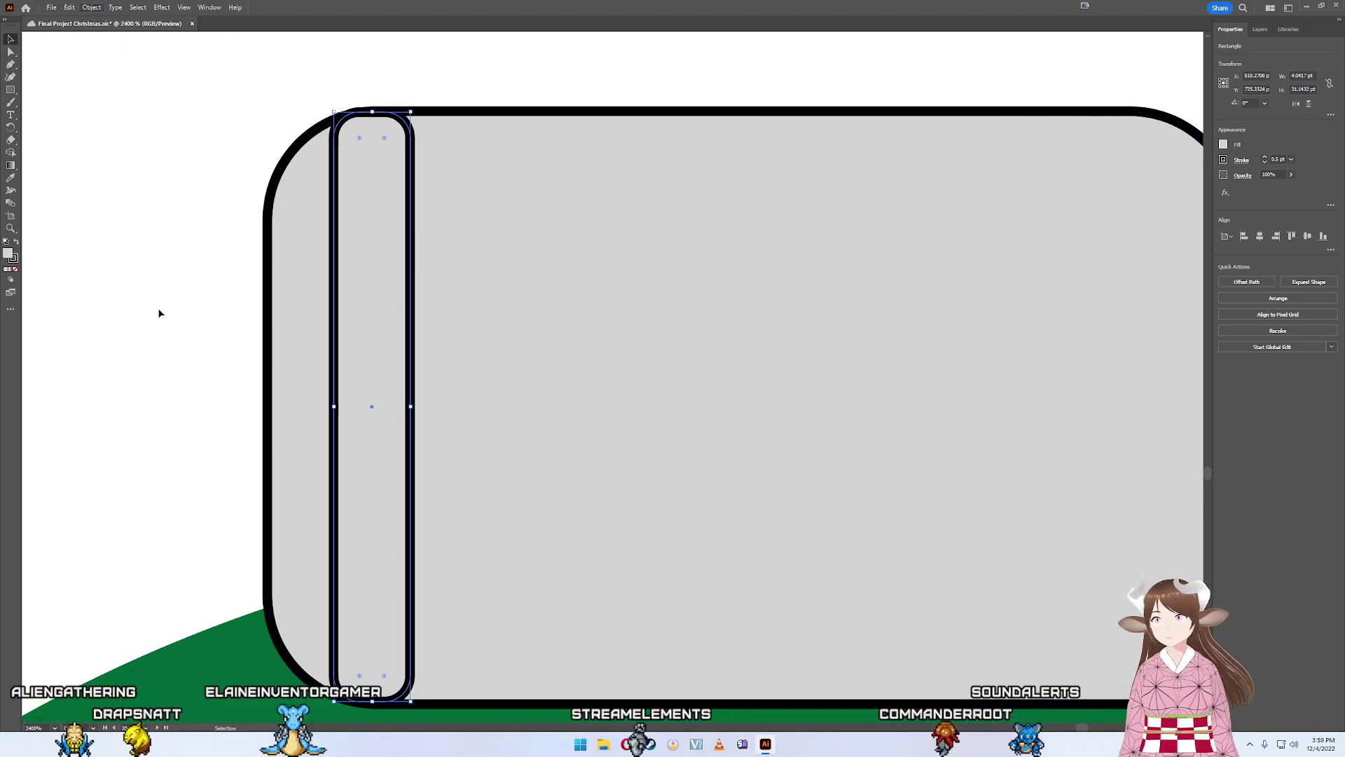
left_click(92, 7)
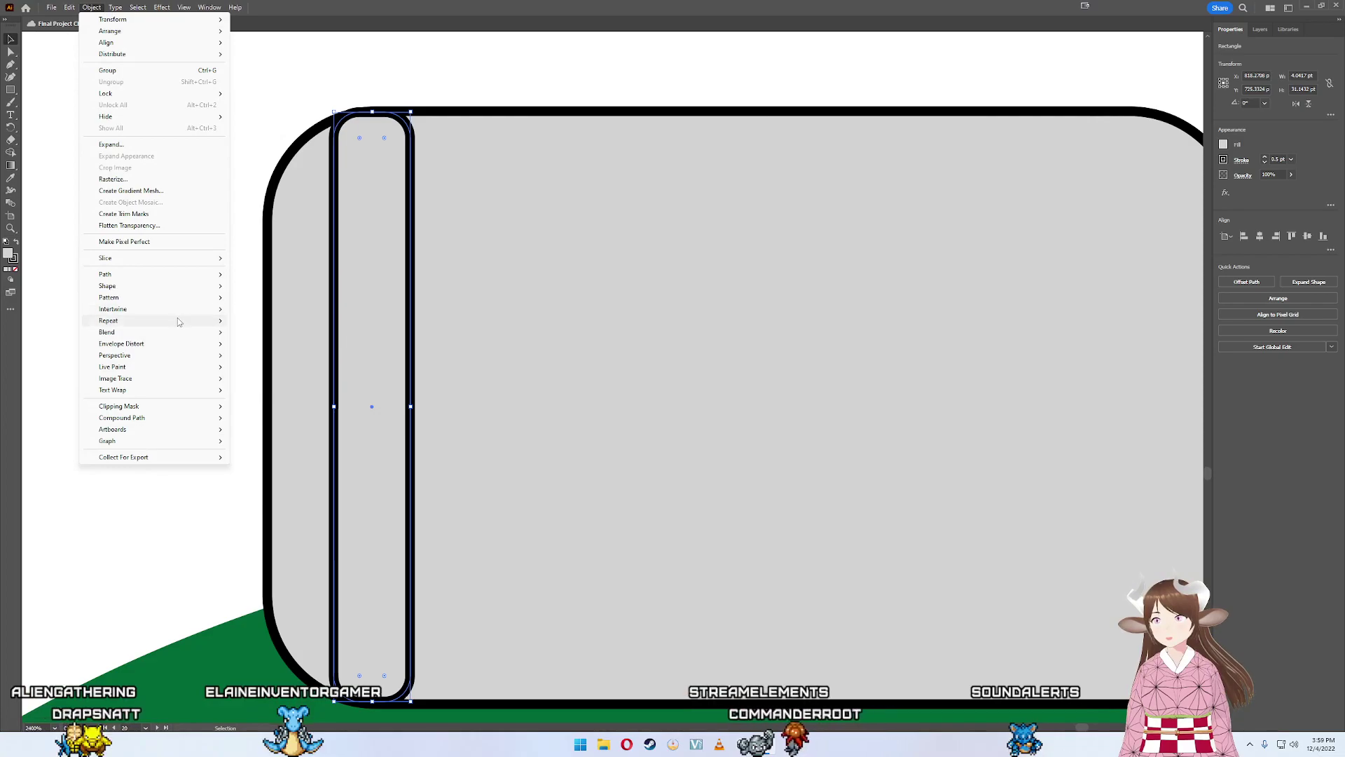
mouse_move(108, 321)
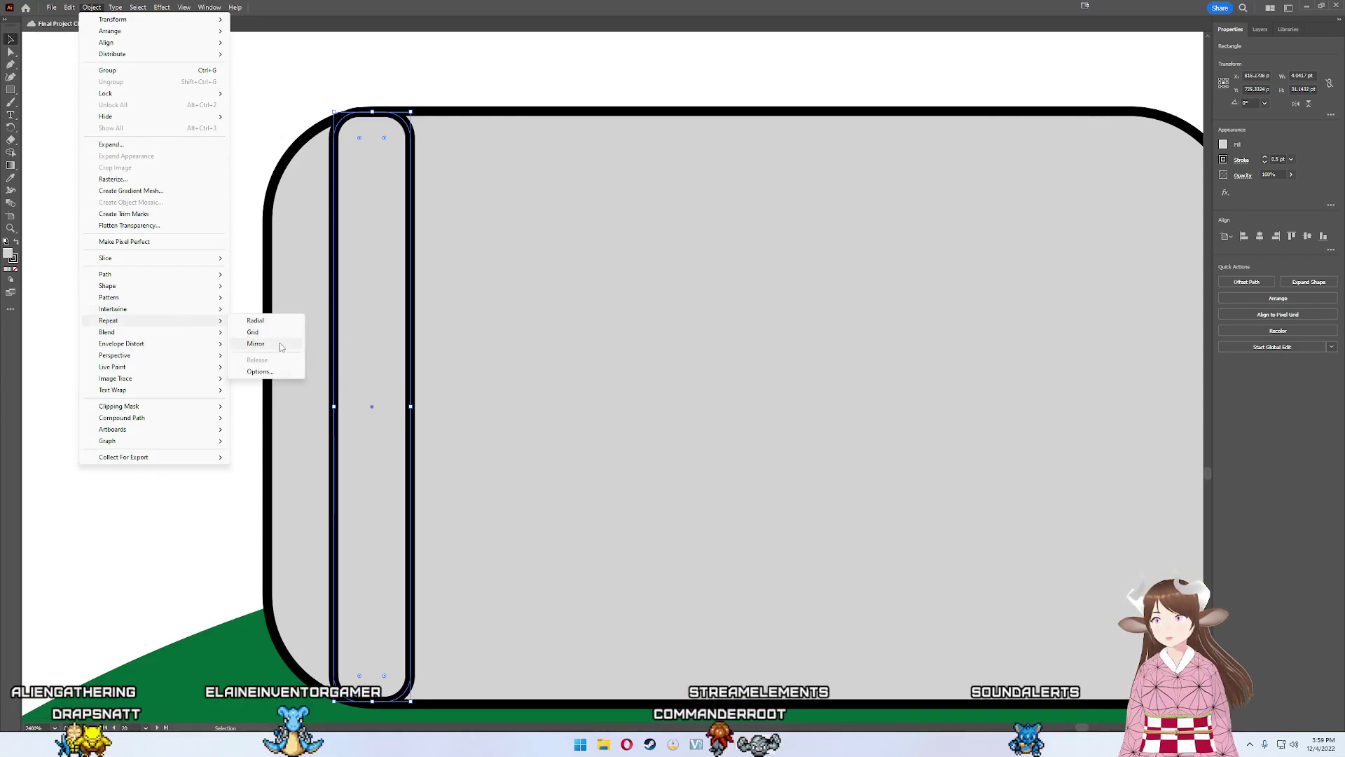
left_click(253, 331)
- Merge the grid's second row into the first and start tightening the rib spacing
key("ctrl+minus")
key("ctrl+minus")
key("ctrl+minus")
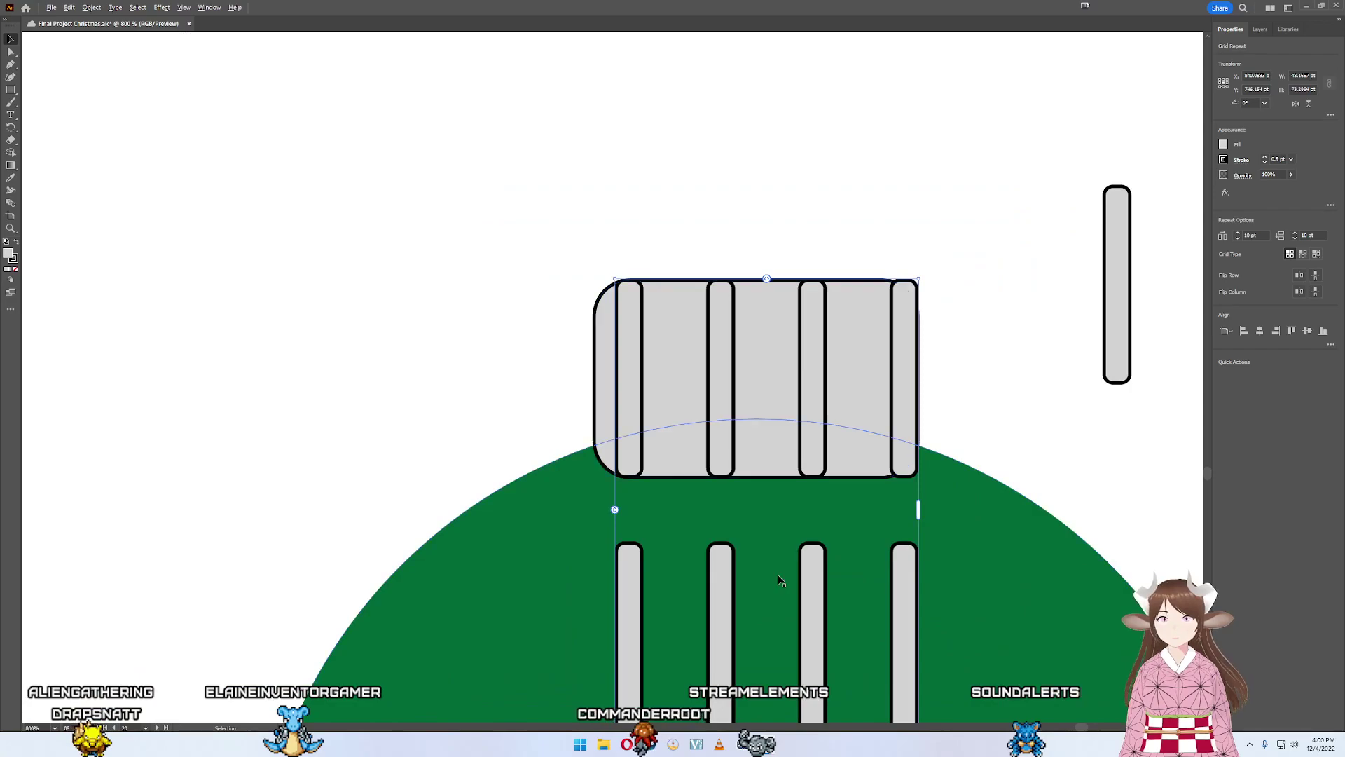
mouse_move(587, 583)
left_mouse_down()
mouse_move(589, 353)
mouse_move(608, 317)
left_mouse_up()
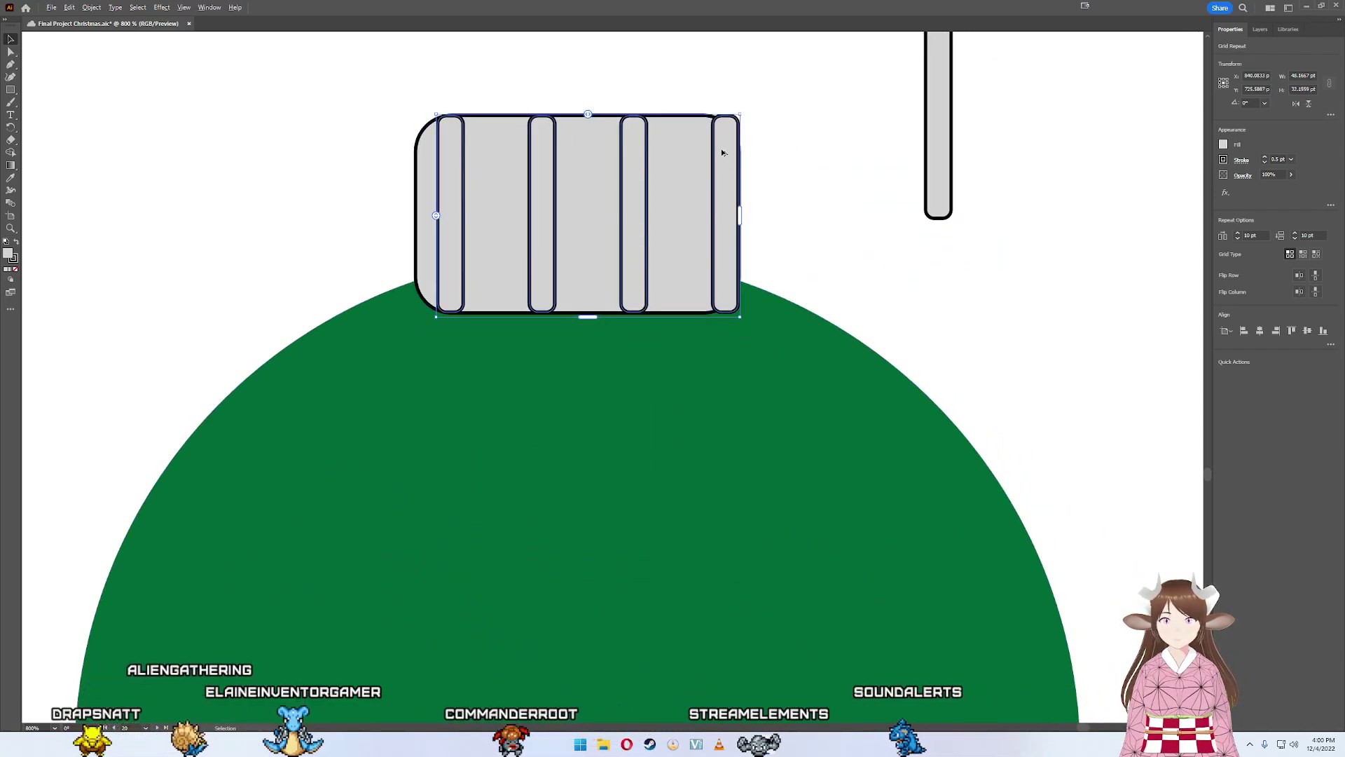
scroll(661, 191, "up", 3)
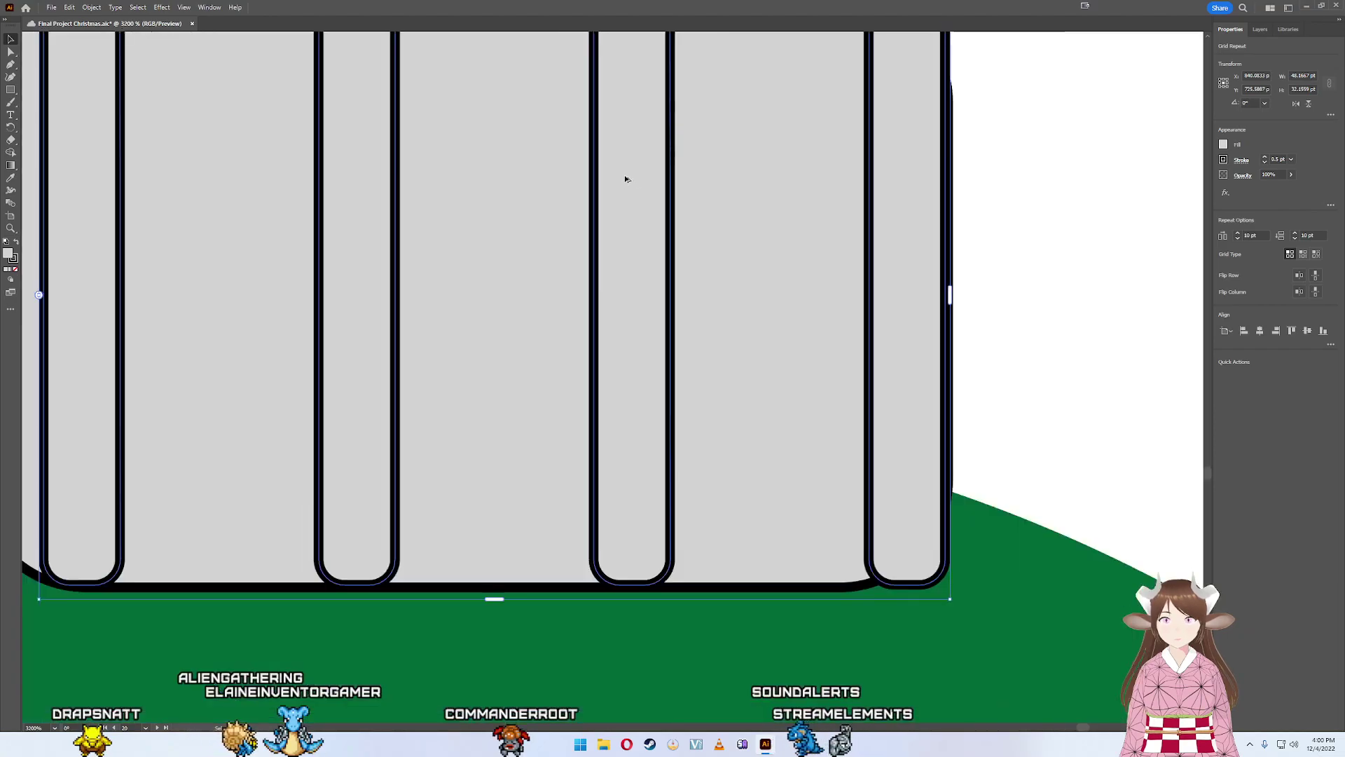
scroll(625, 178, "down", 2)
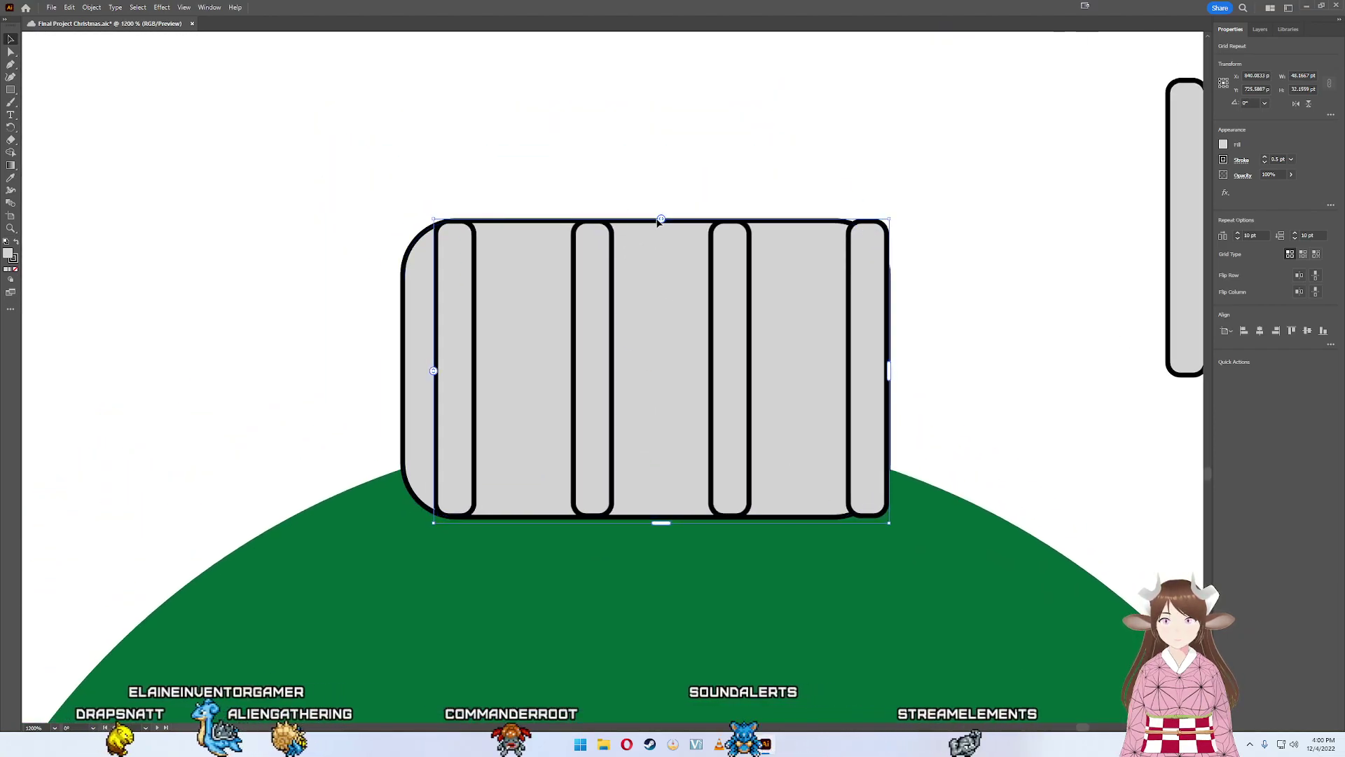
left_click_drag(662, 221, 562, 213)
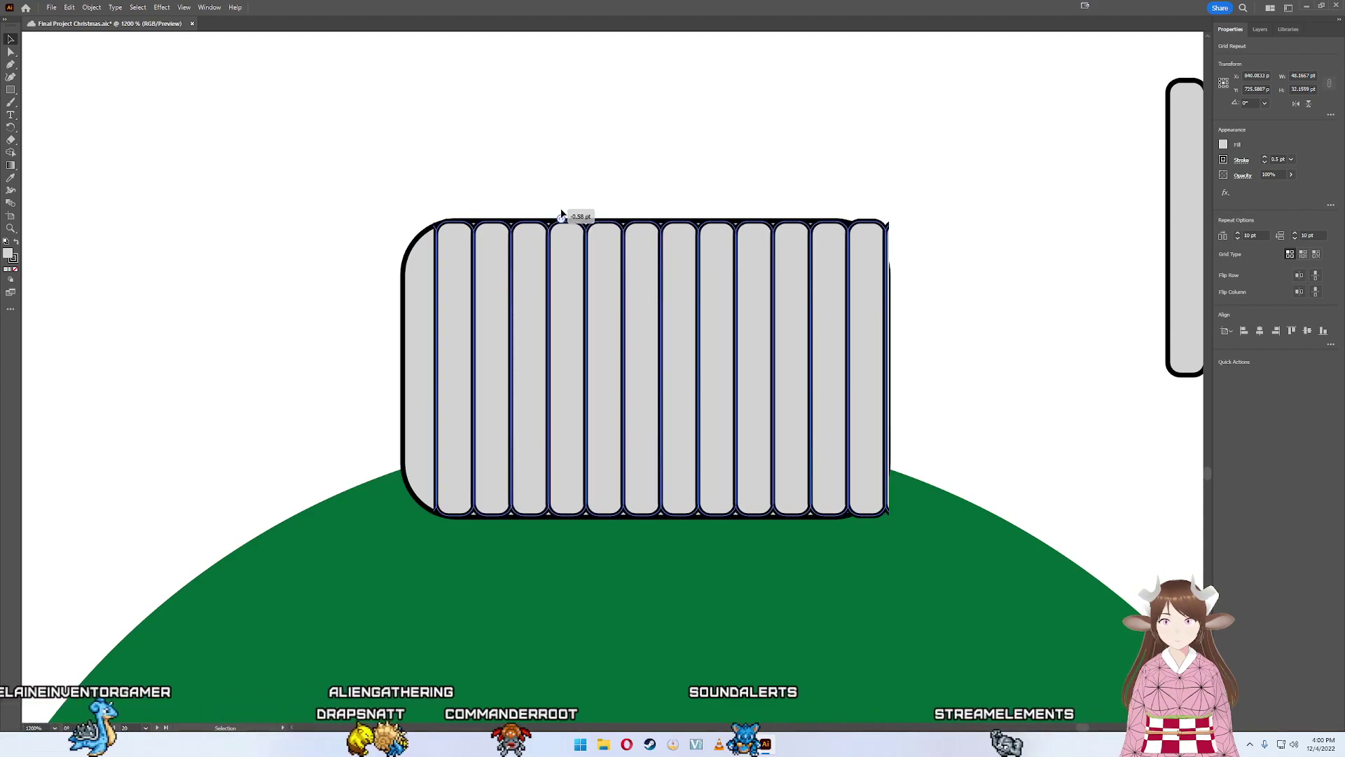
left_click_drag(561, 213, 561, 215)
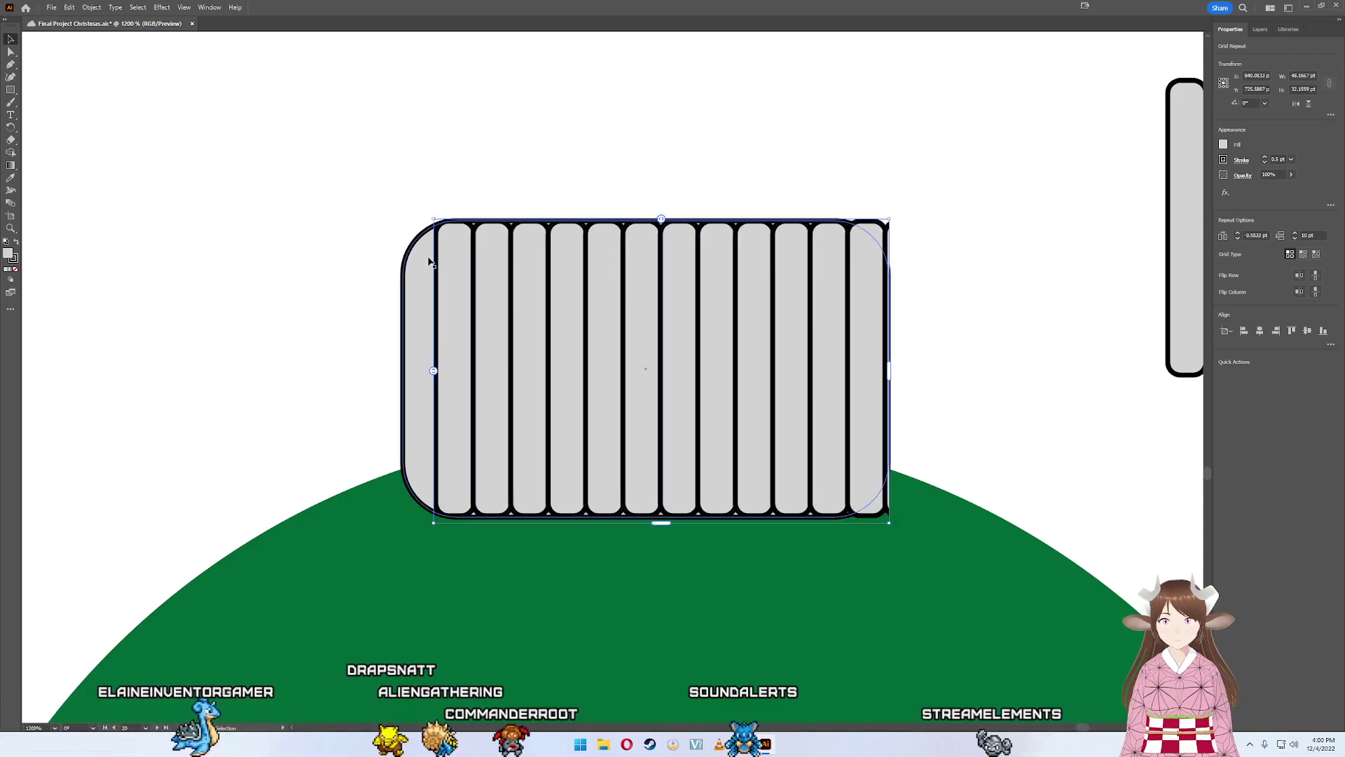
left_click_drag(435, 284, 431, 285)
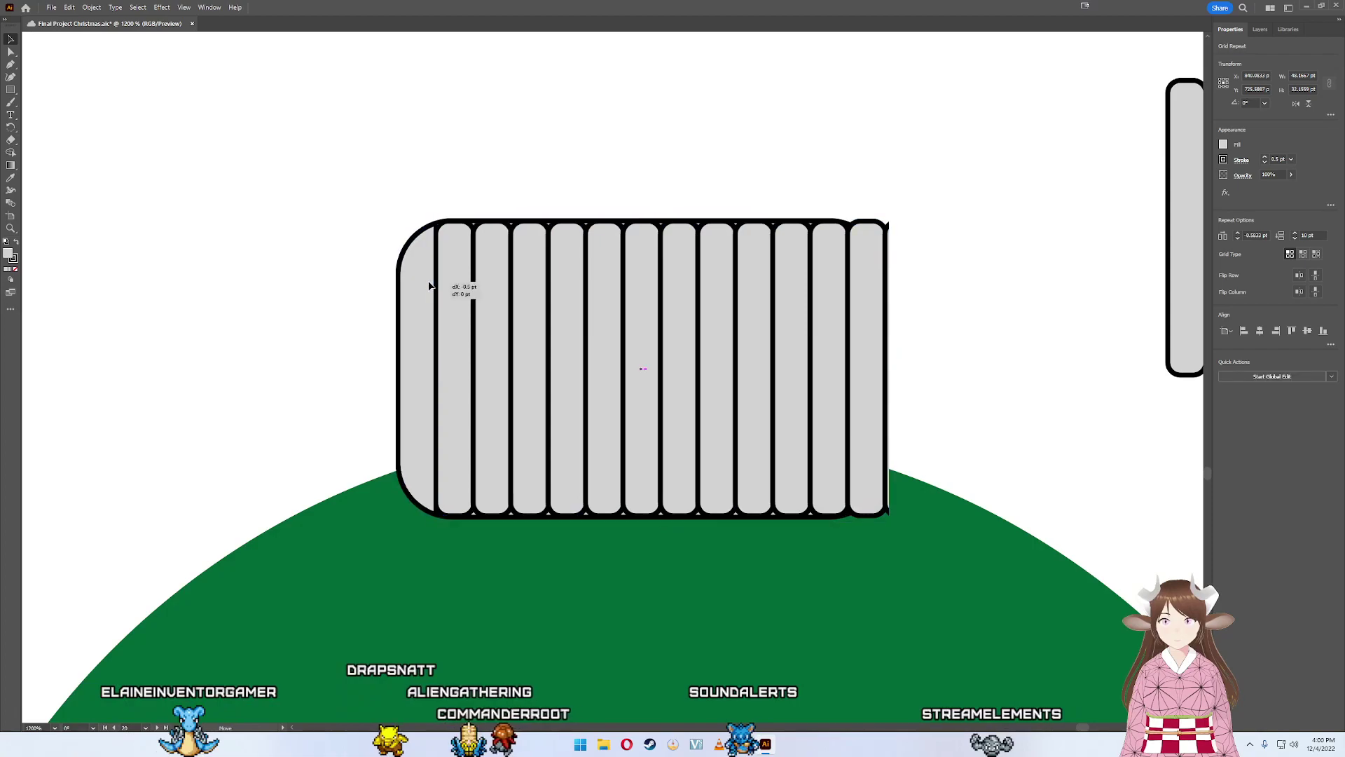
key("ctrl+z")
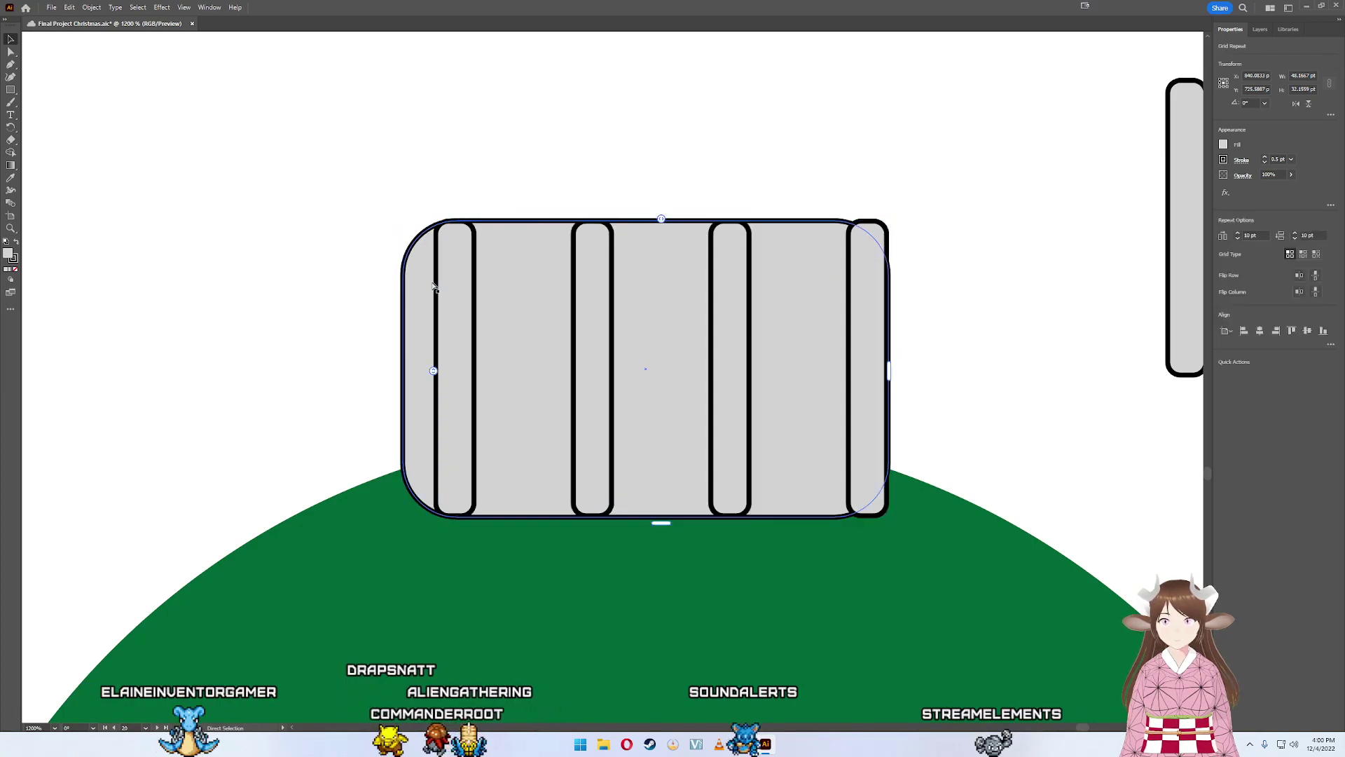
key("v")
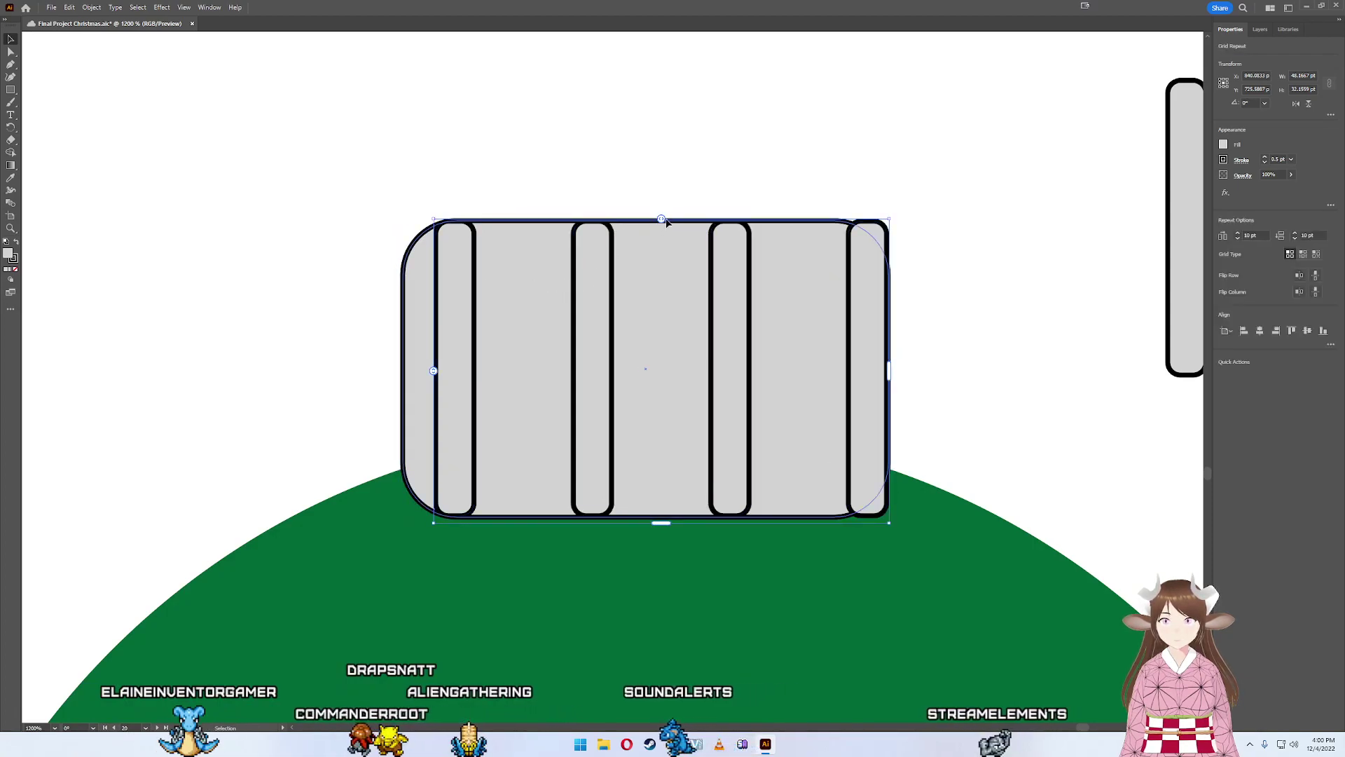
- Set the rib spacing to about -0.5 pt and trim the grid's right edge to the cap
left_click_drag(661, 220, 565, 221)
scroll(585, 216, "up", 5)
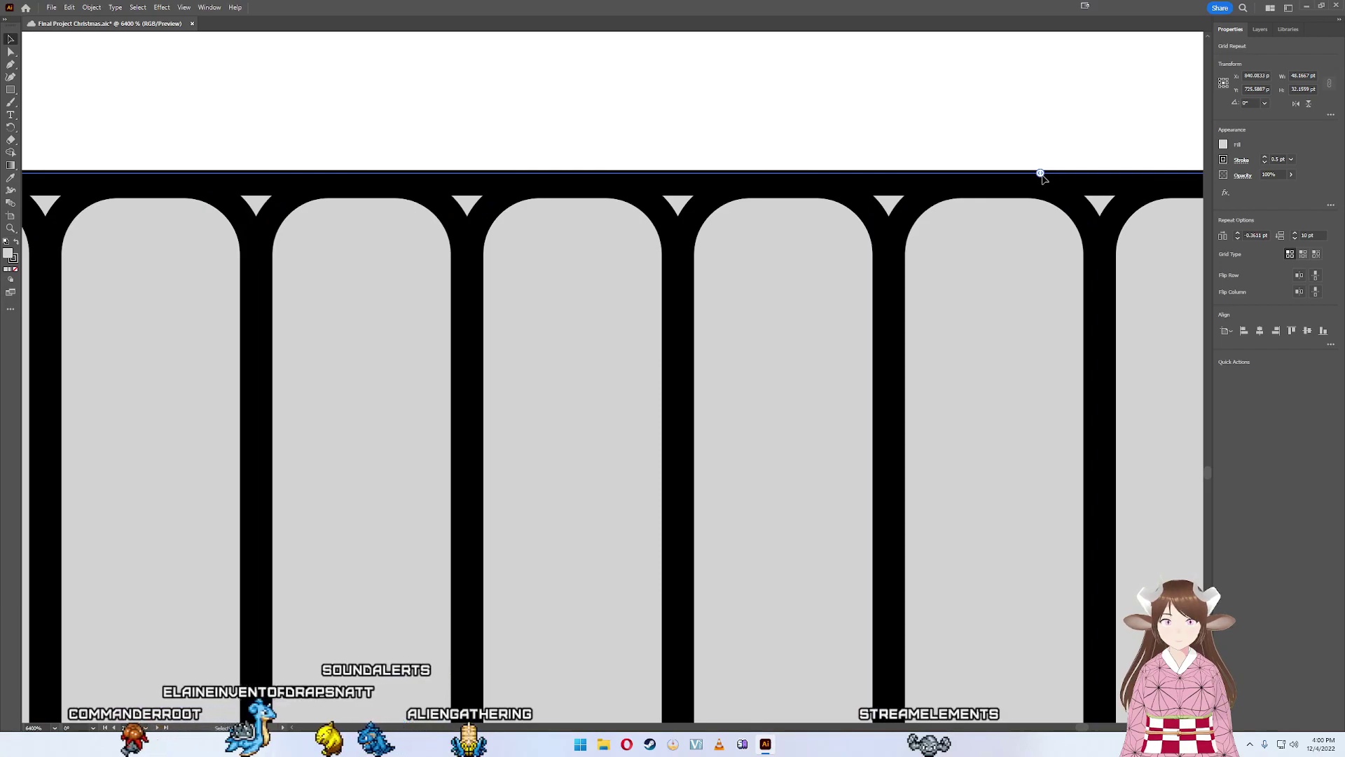
left_click_drag(1041, 176, 1033, 176)
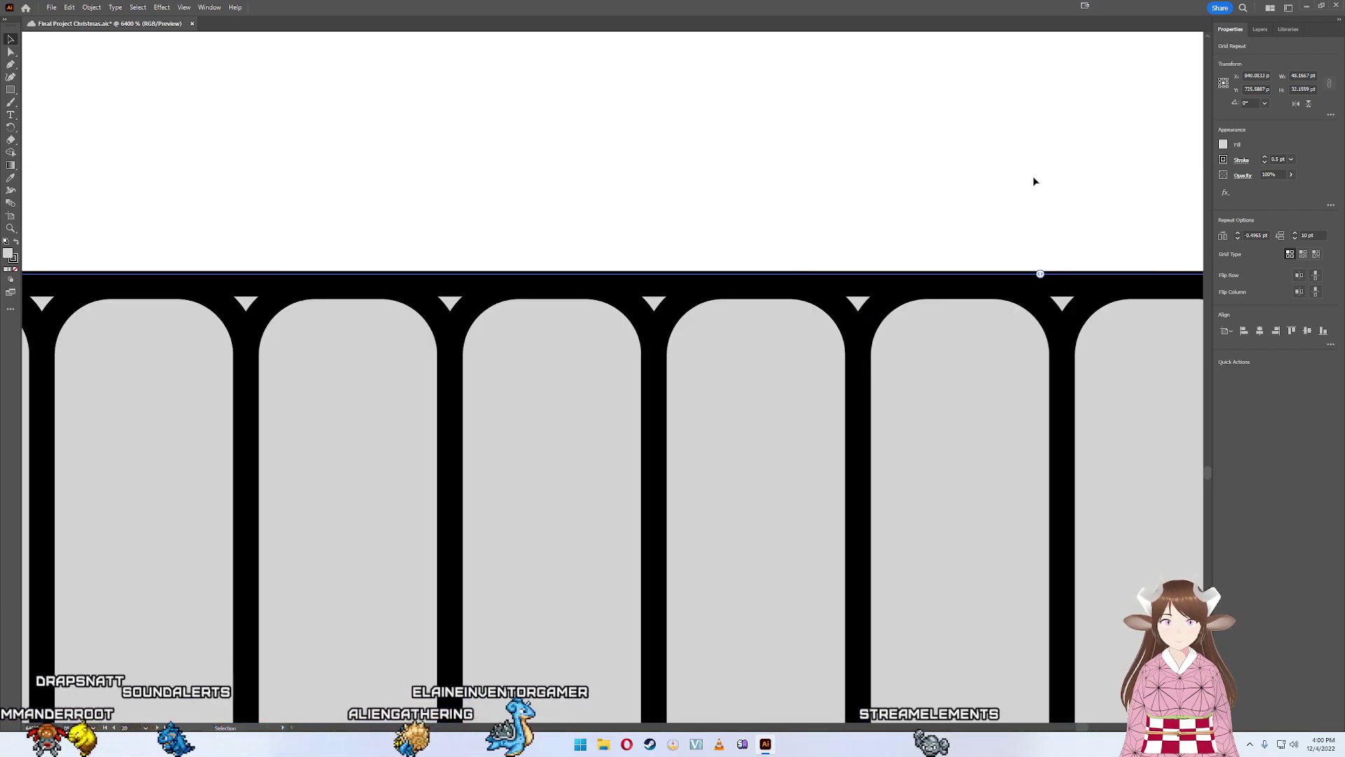
scroll(1033, 176, "up", 3)
scroll(992, 267, "up", 3)
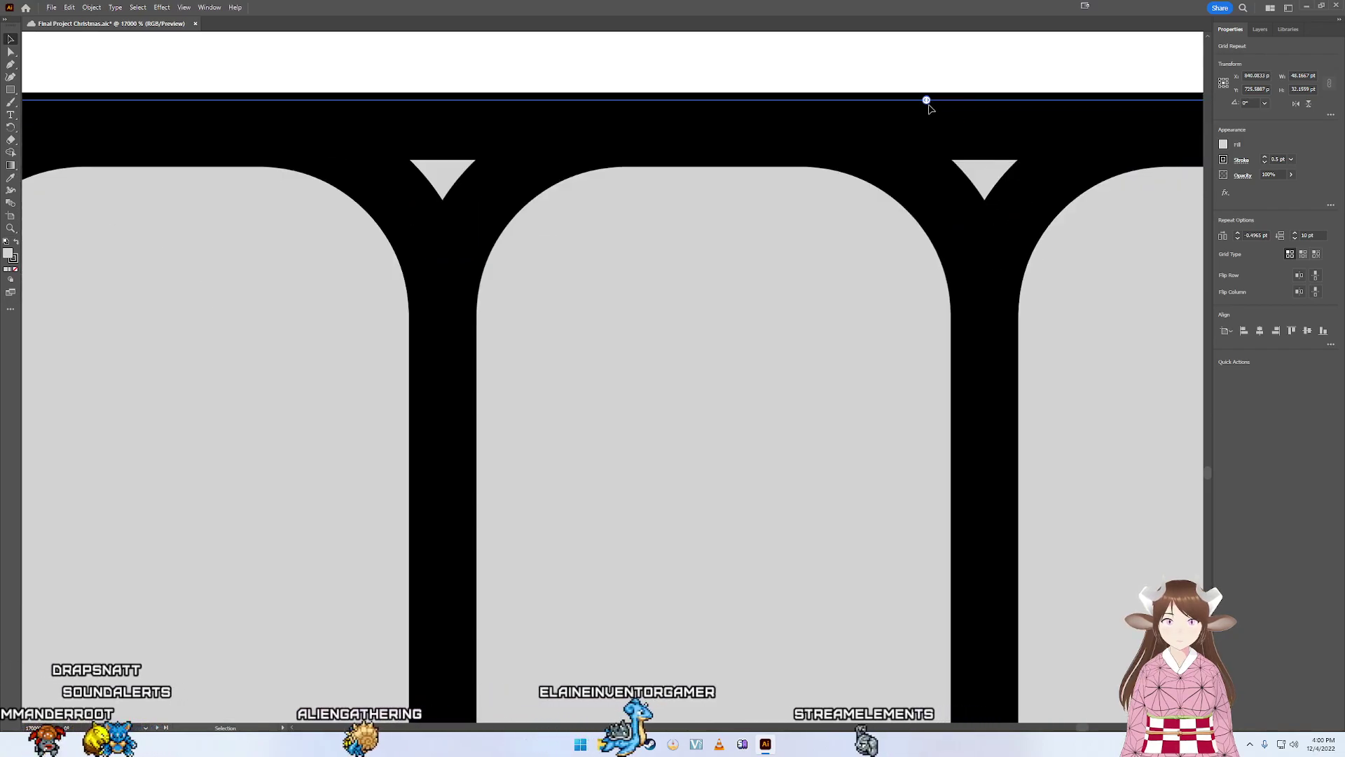
left_click_drag(926, 101, 932, 99)
scroll(981, 196, "down", 10)
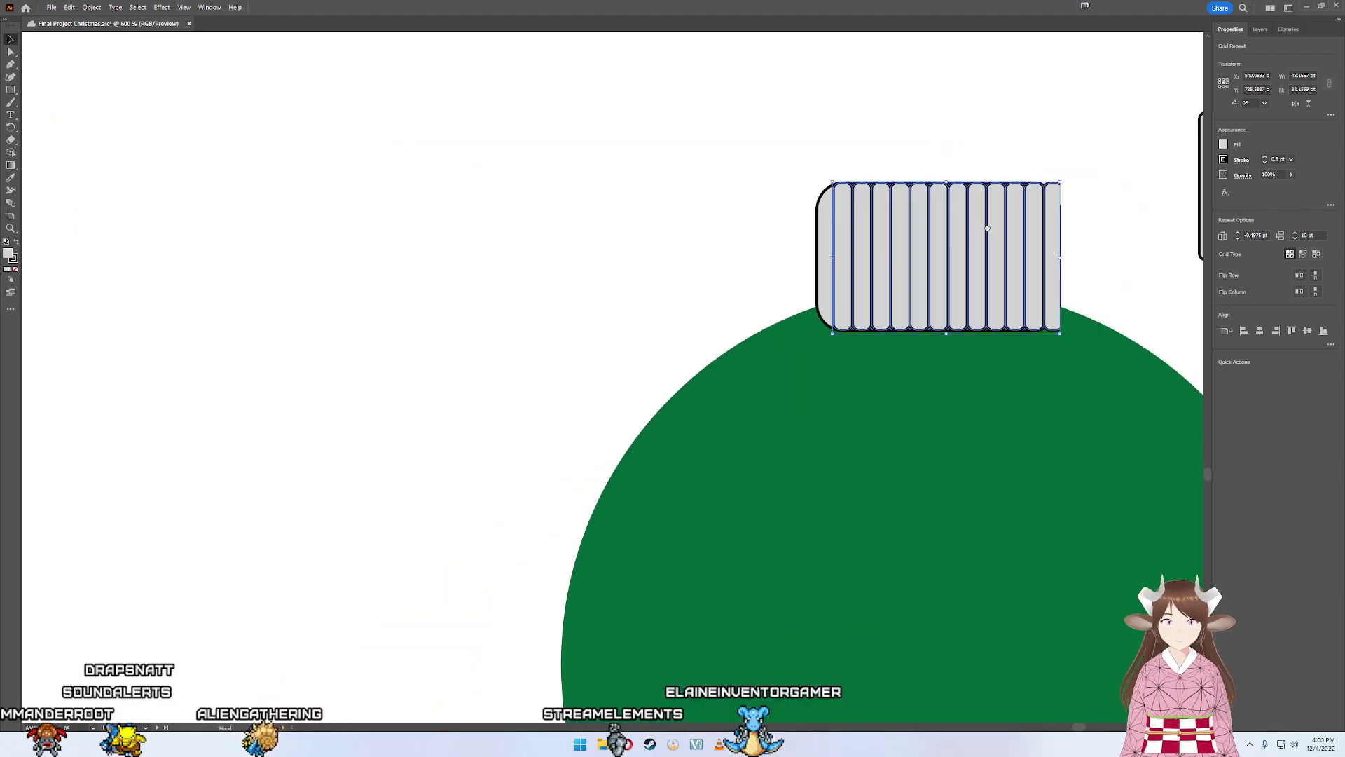
scroll(1012, 271, "up", 2)
scroll(1006, 287, "up", 2)
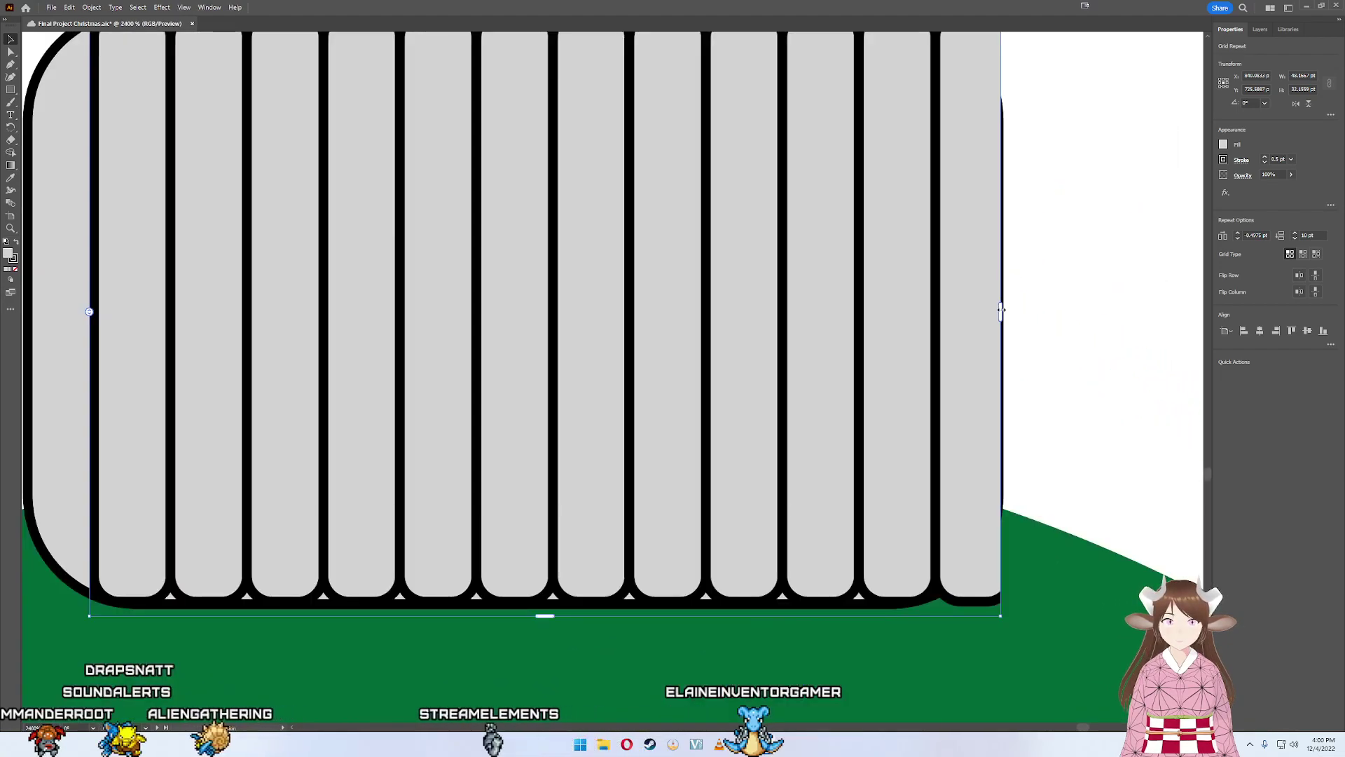
left_click_drag(1000, 311, 963, 310)
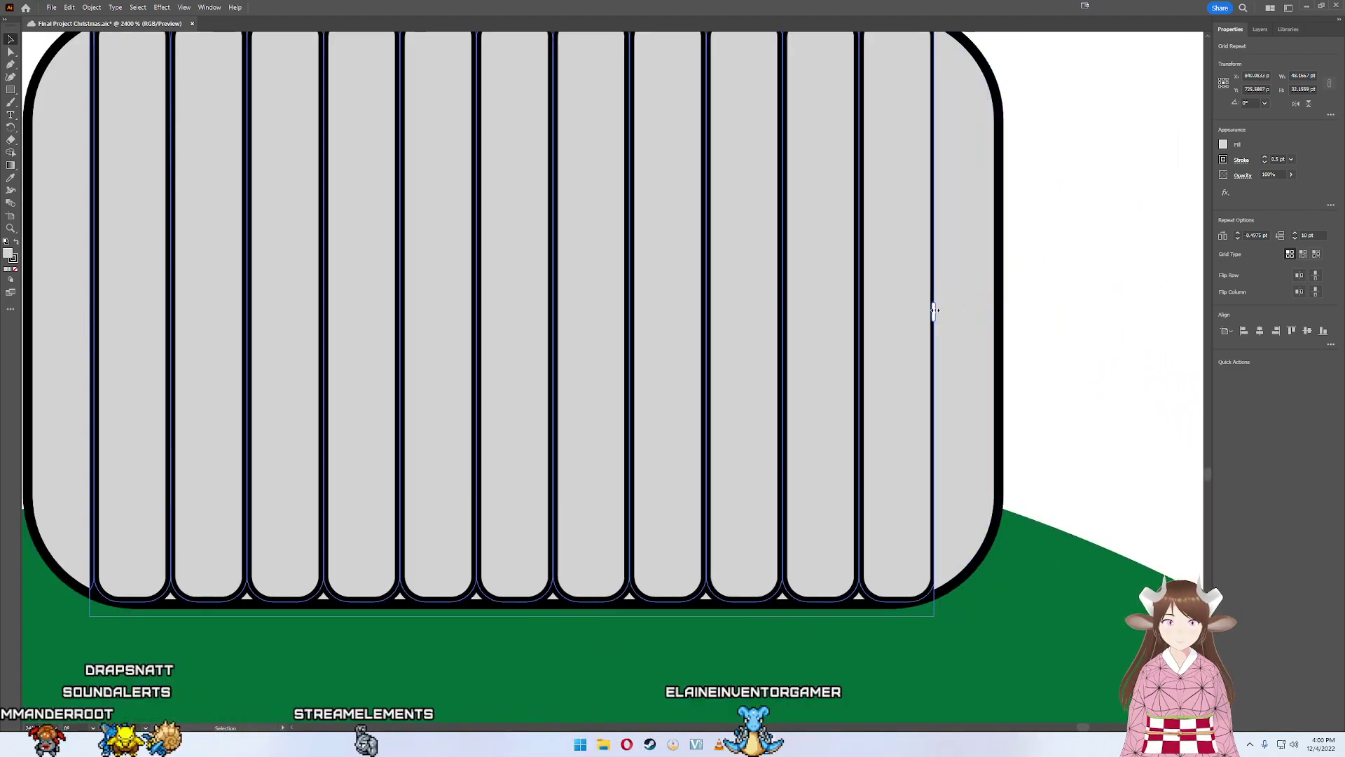
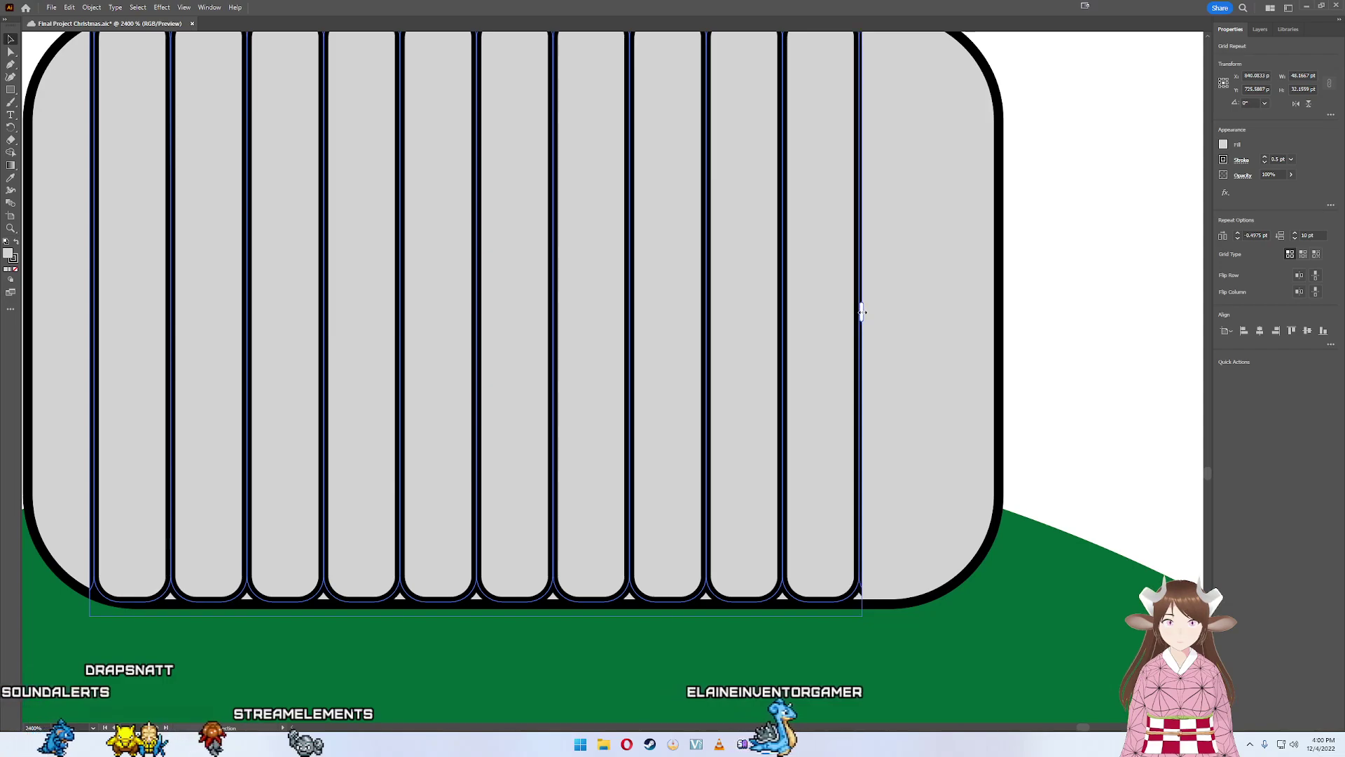
- Drag the spare rib into the empty gap at the cap's right end
scroll(862, 311, "up", 3)
scroll(862, 312, "right", 2)
scroll(940, 345, "up", 2)
left_click(943, 337)
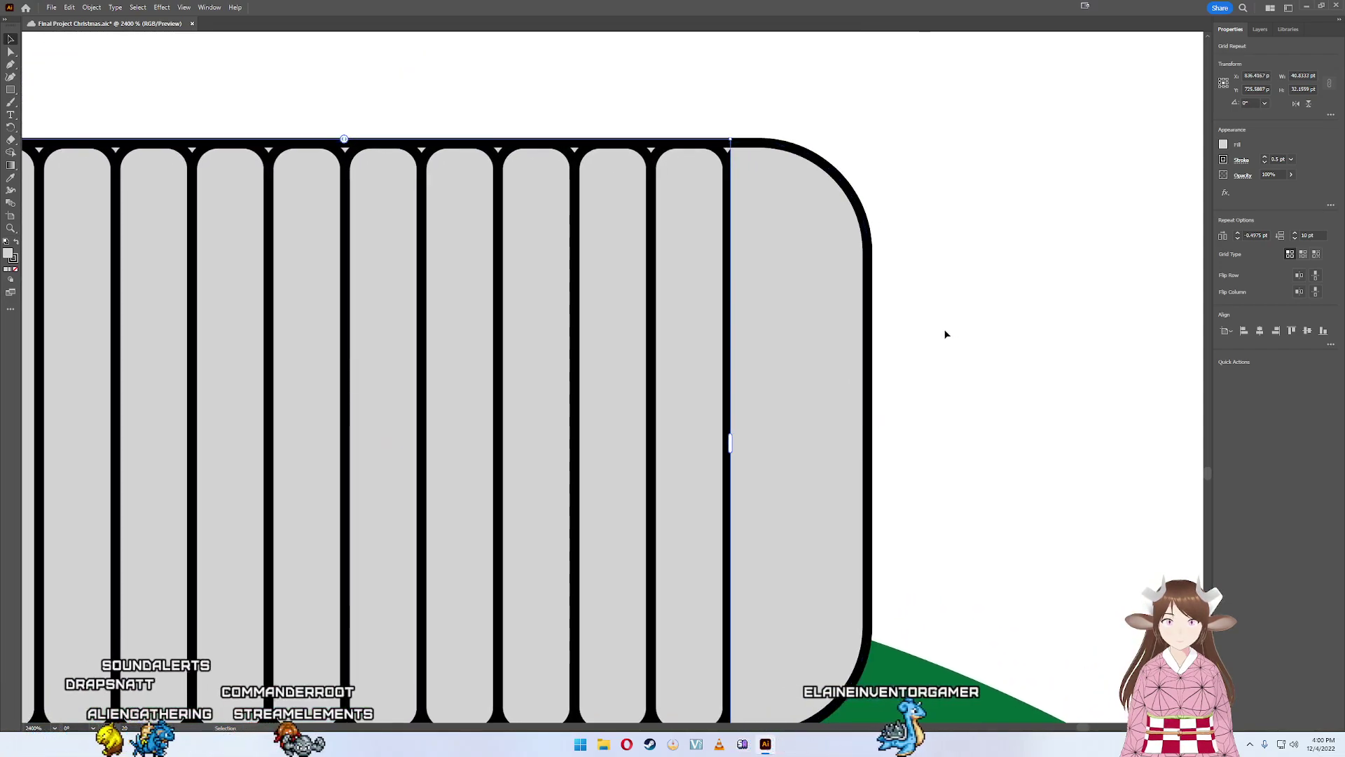
scroll(810, 172, "right", 2)
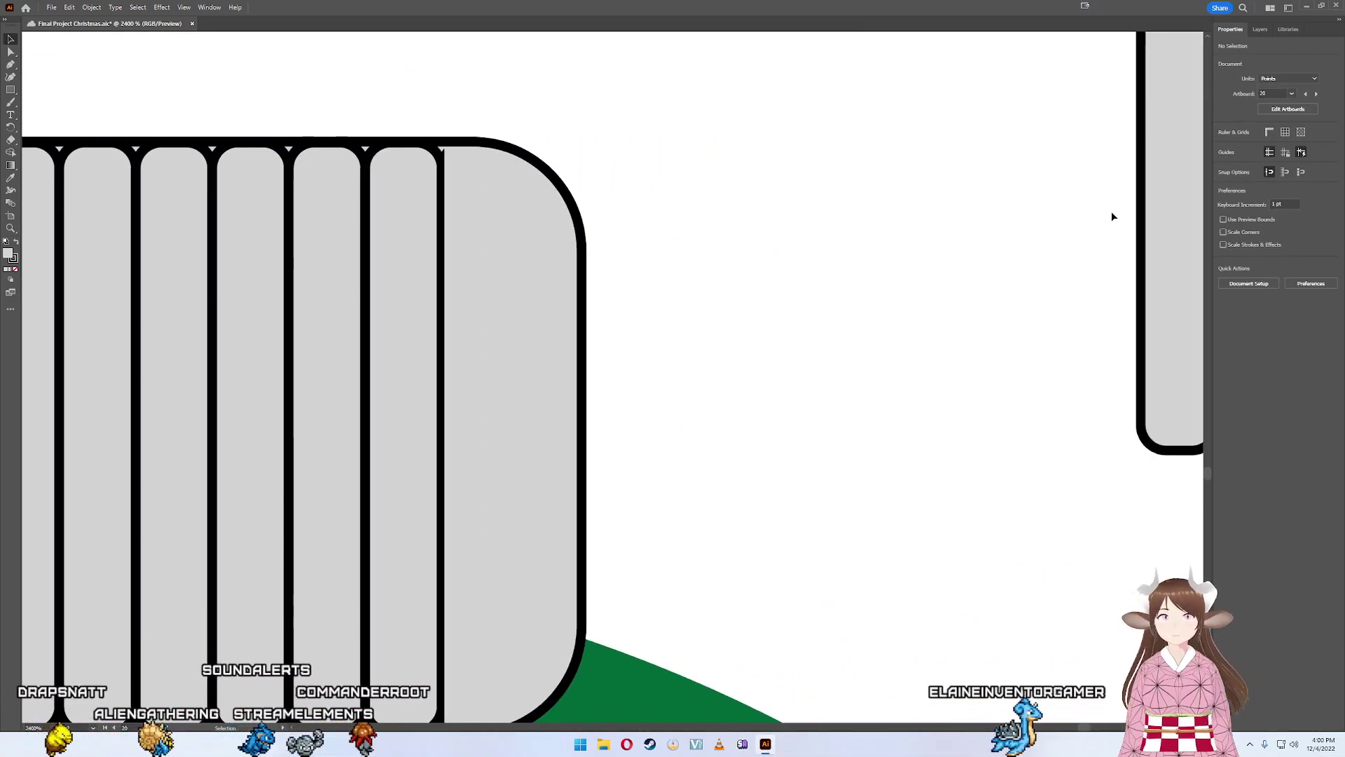
left_click_drag(1144, 237, 441, 516)
- Nudge the moved rib right and down so its bottom aligns with the other ribs
scroll(616, 292, "down", 3)
scroll(610, 402, "up", 3)
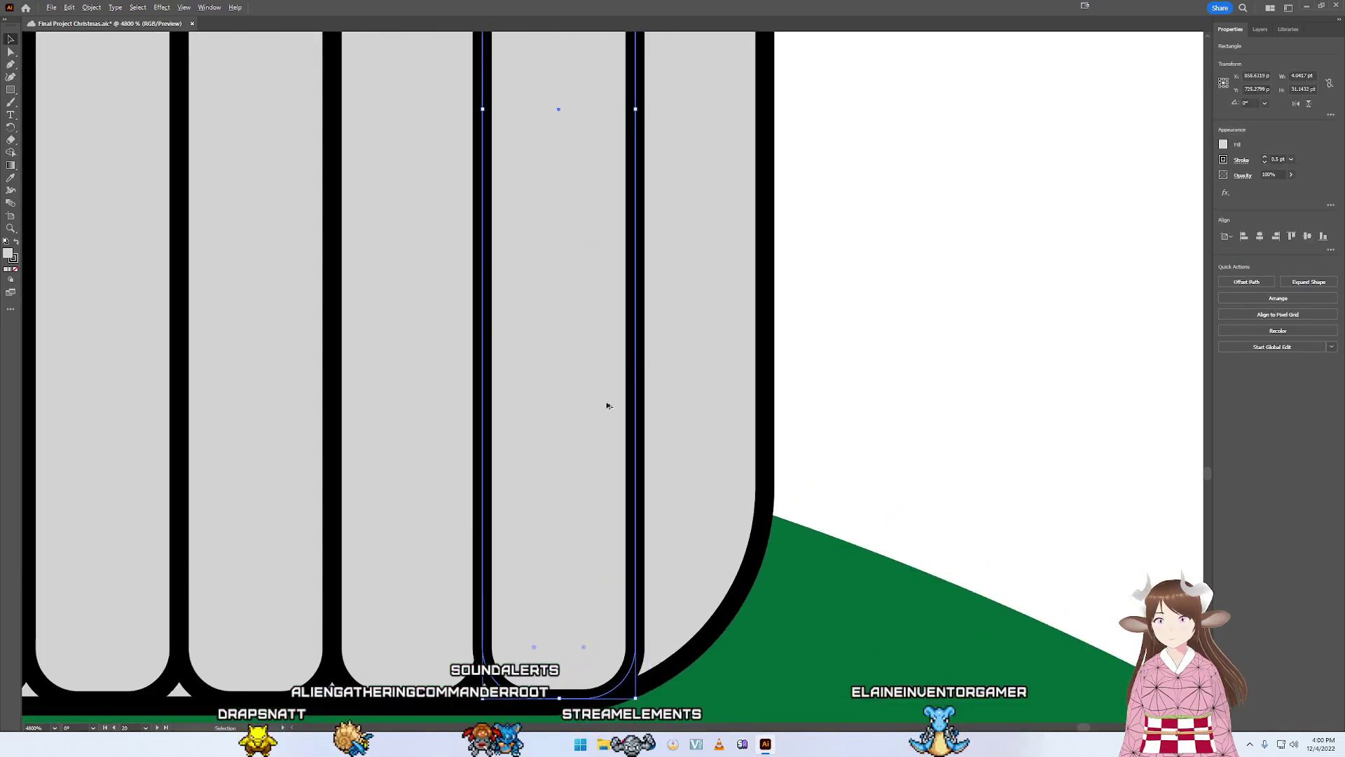
left_click_drag(623, 402, 635, 358)
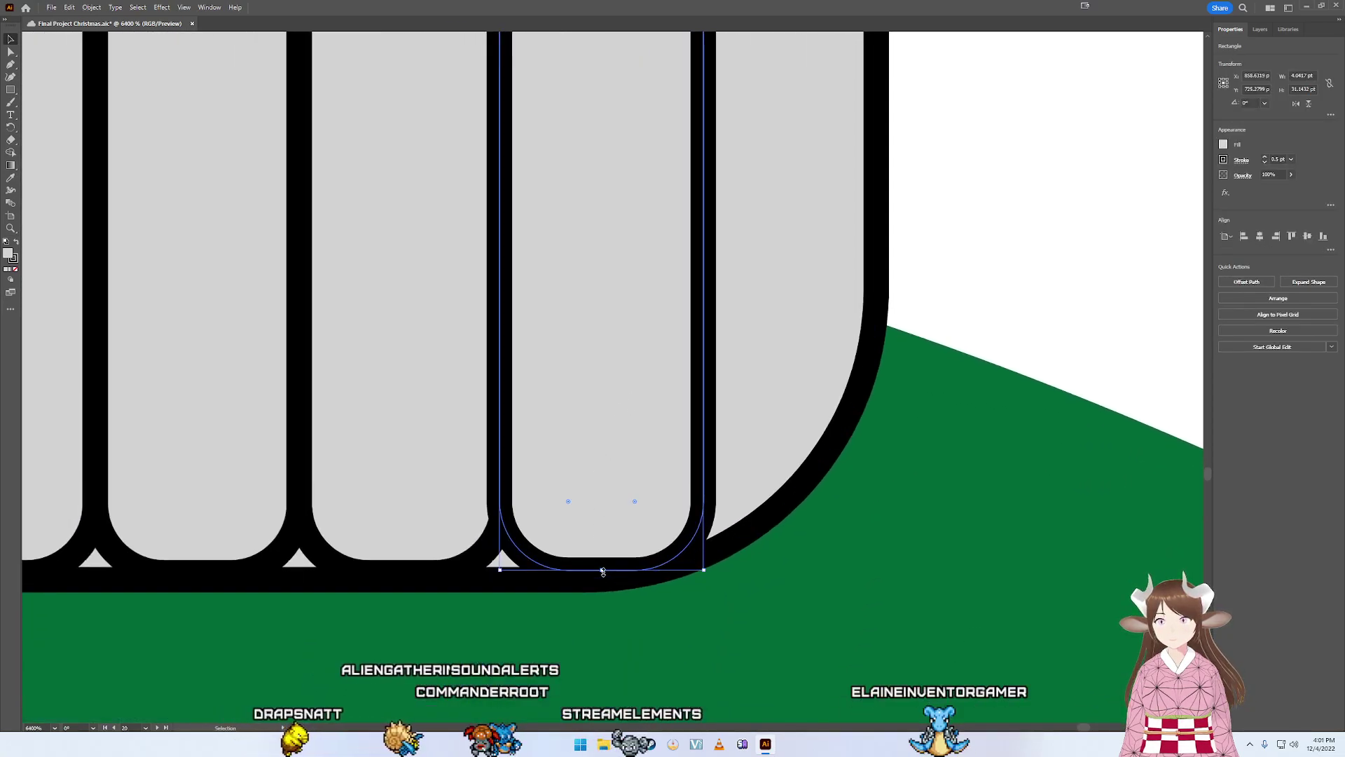
scroll(623, 527, "up", 1)
left_click_drag(608, 512, 623, 519)
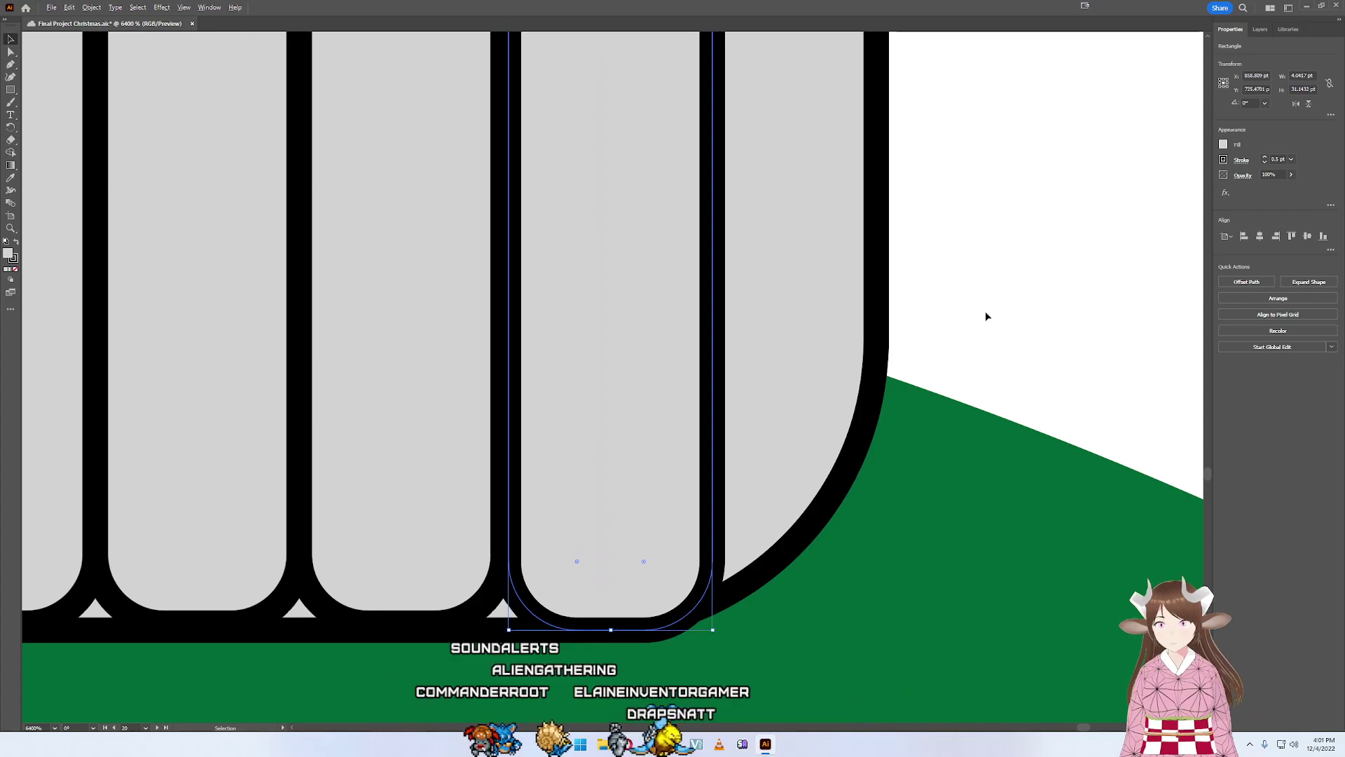
scroll(985, 311, "down", 5, "alt")
left_click(1030, 232)
- Pull the plain rounded rectangle out from behind the cap, then undo that move
left_click_drag(1042, 225, 857, 398)
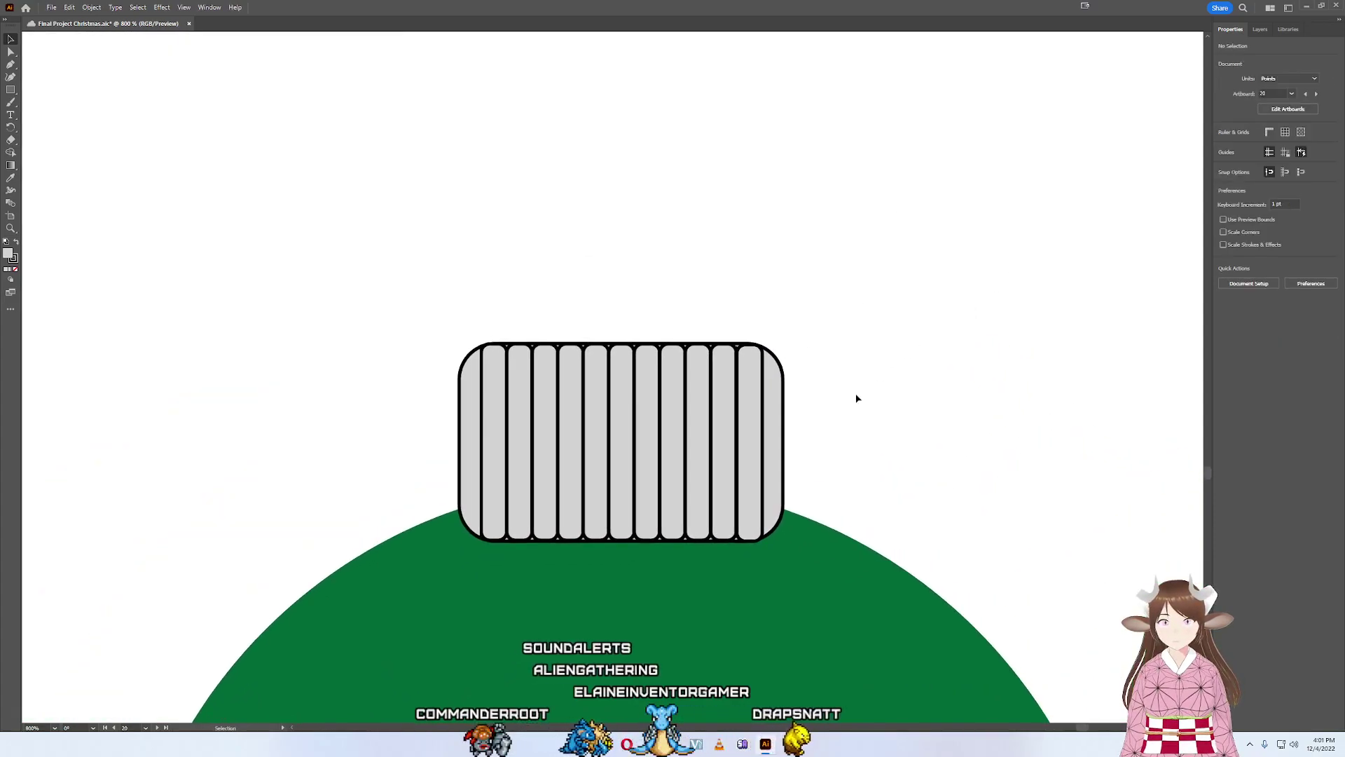
left_click_drag(787, 426, 1074, 140)
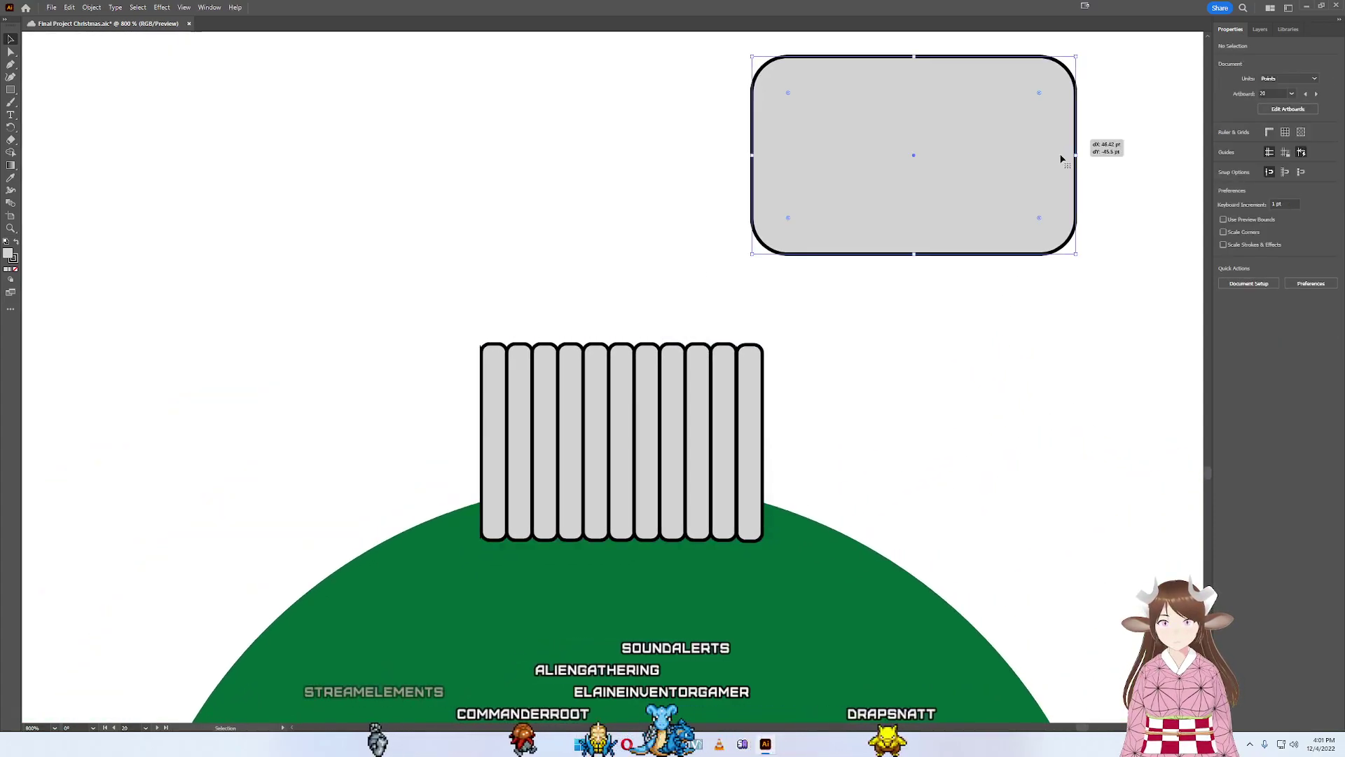
scroll(941, 362, "down", 3, "alt")
scroll(941, 372, "up", 3, "alt")
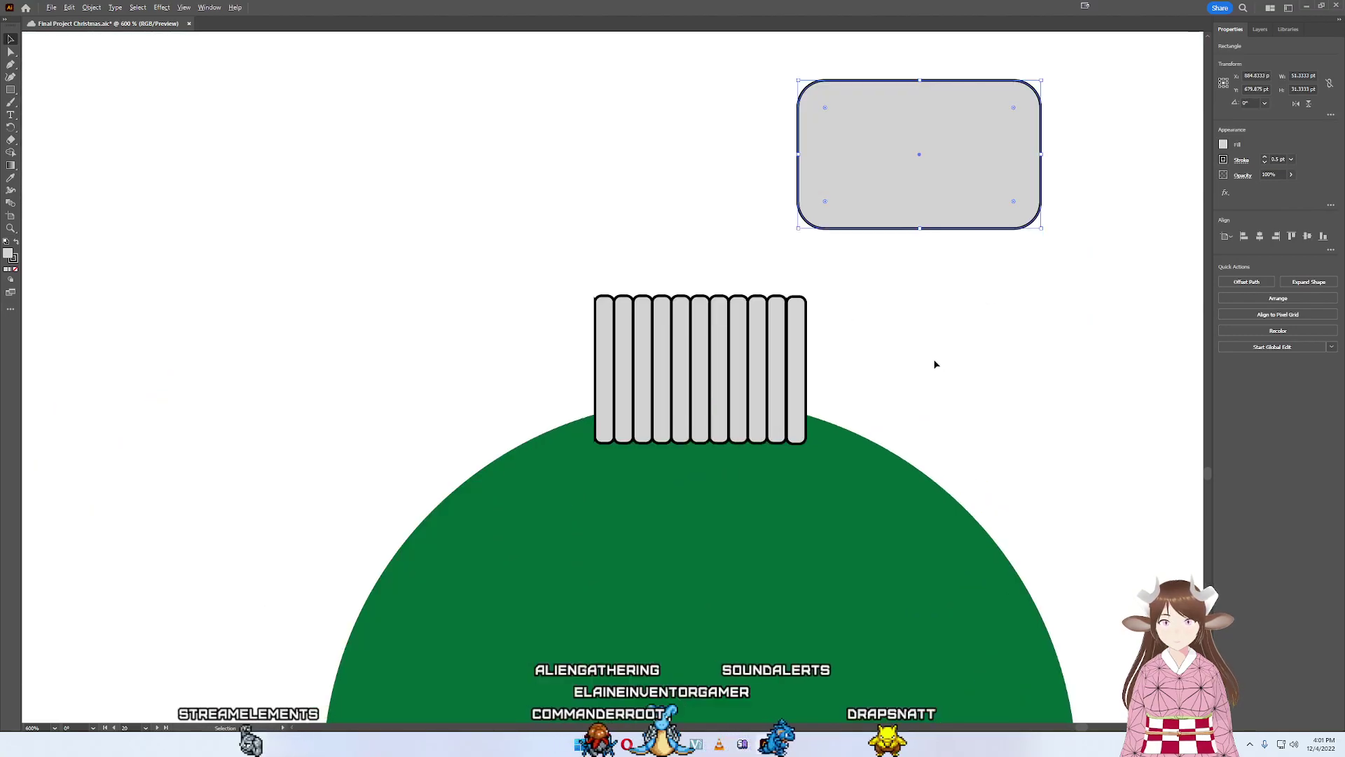
key("ctrl+z")
left_click(930, 357)
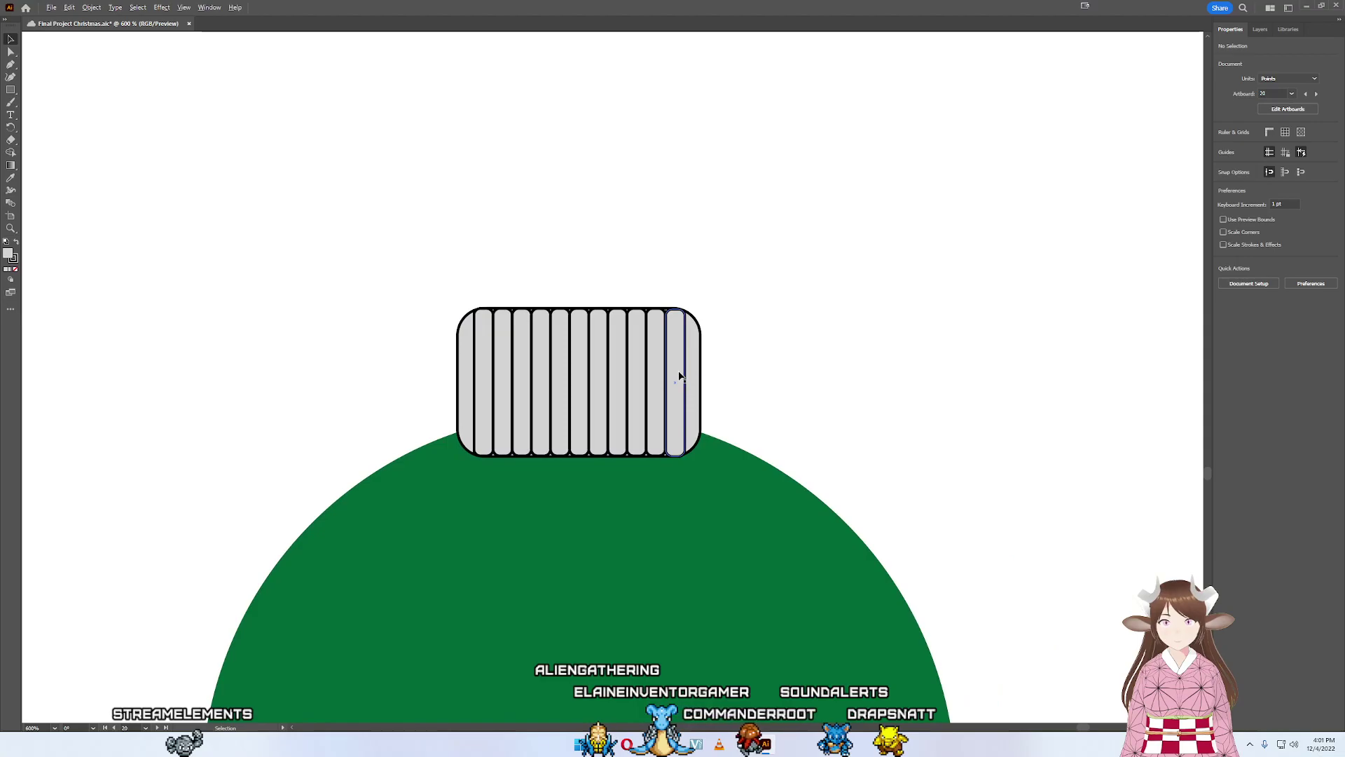
- Marquee-select the ribbed cap and nudge the rightmost rib up and left
scroll(679, 375, "up", 1, "alt")
scroll(677, 372, "up", 2, "alt")
scroll(679, 368, "up", 1, "alt")
scroll(684, 369, "up", 1, "alt")
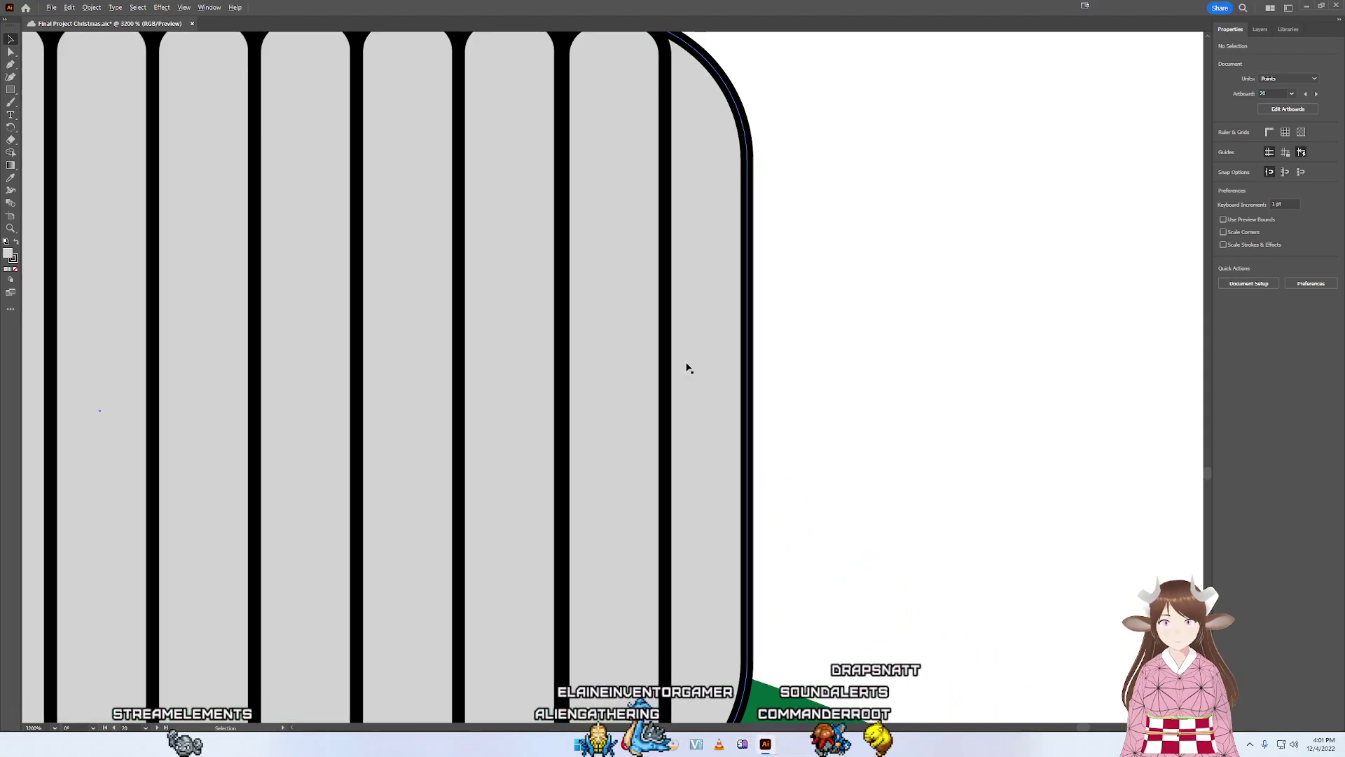
scroll(686, 370, "down", 2, "alt")
left_click_drag(465, 165, 652, 201)
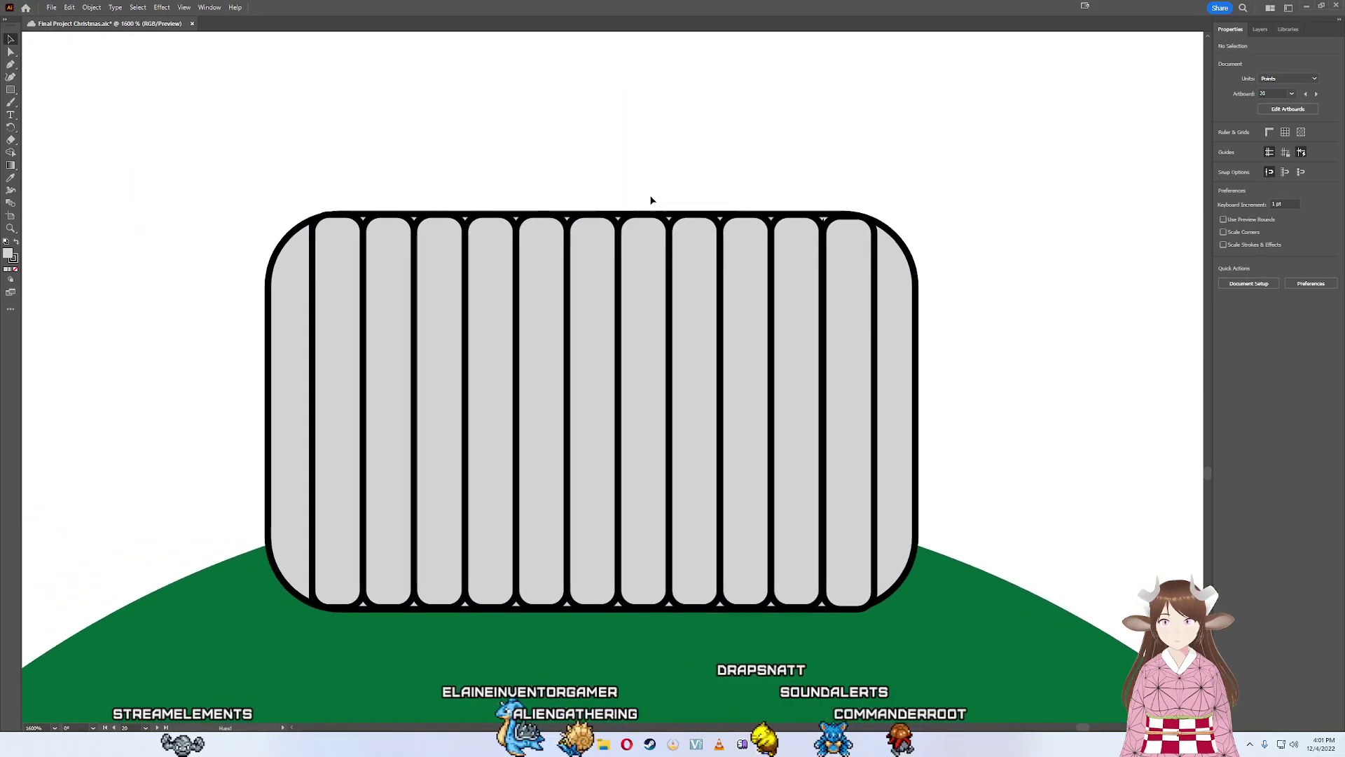
mouse_move(1044, 335)
left_mouse_down()
mouse_move(145, 210)
mouse_move(142, 153)
left_mouse_up()
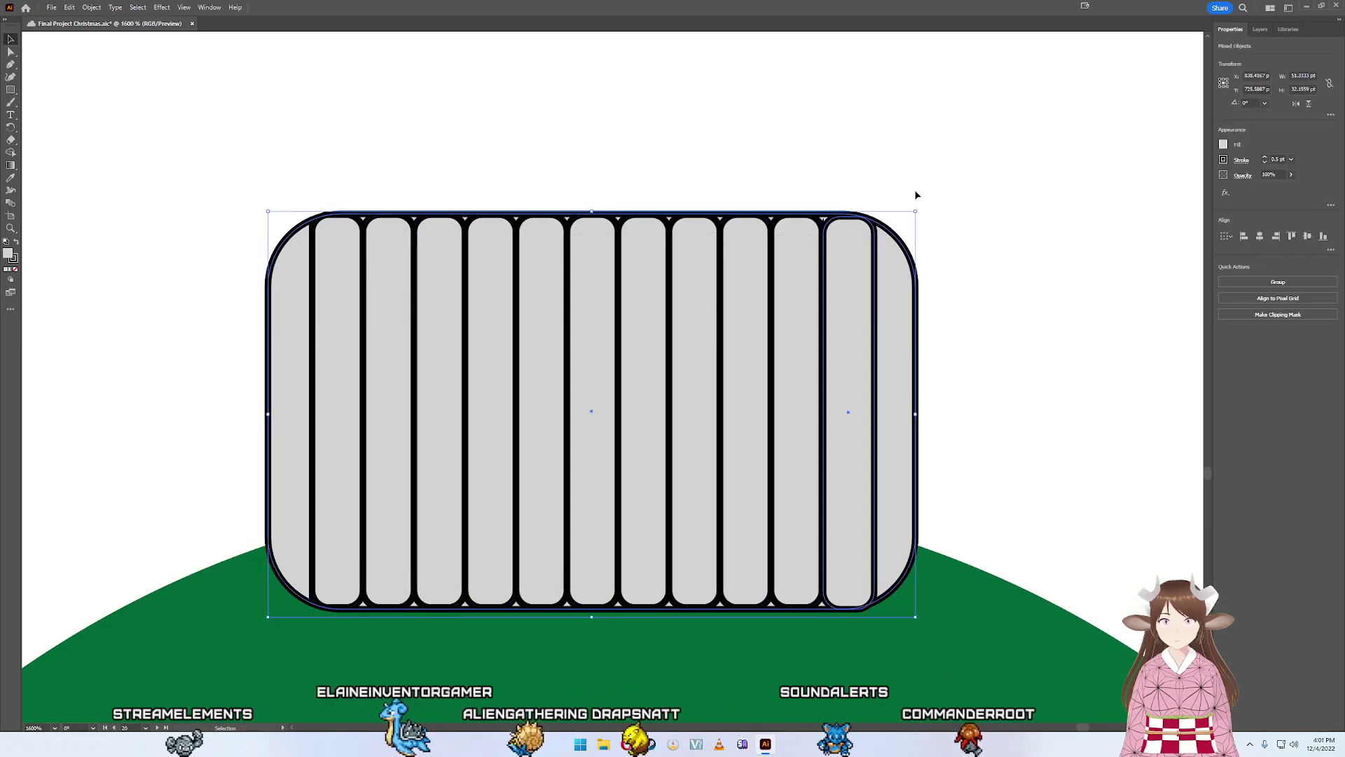
scroll(848, 229, "up", 5, "alt")
left_click_drag(711, 114, 707, 107)
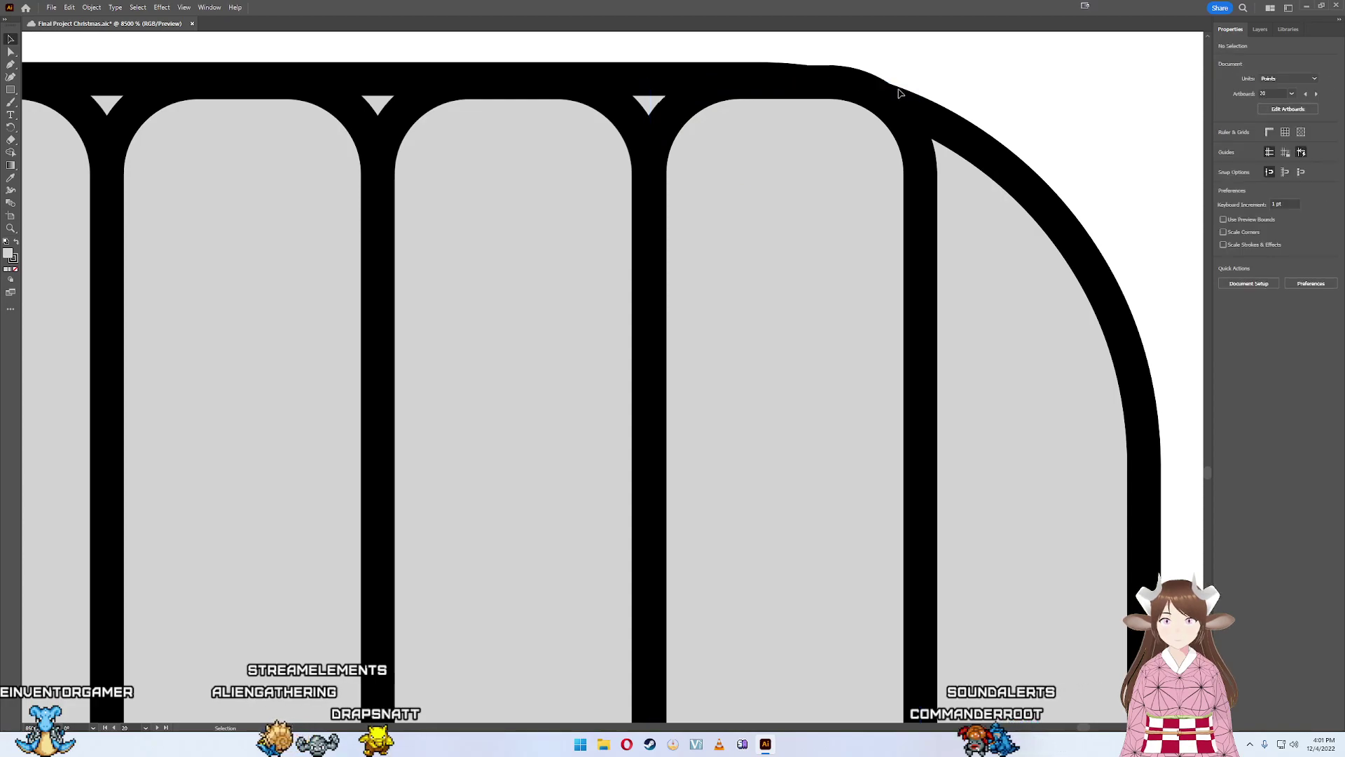
- Shorten the rightmost rib from its top and reposition it against the cap outline
left_click_drag(801, 89, 788, 81)
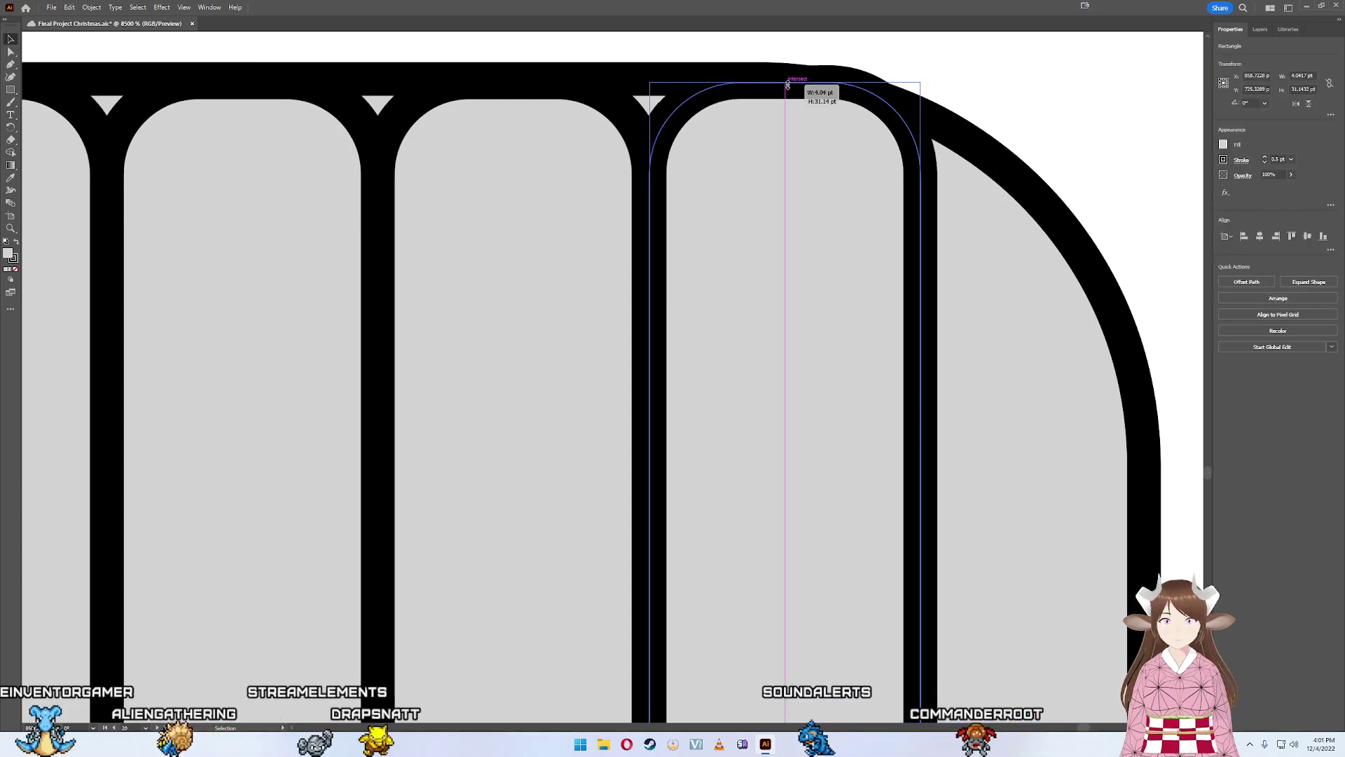
left_click_drag(788, 84, 775, 103)
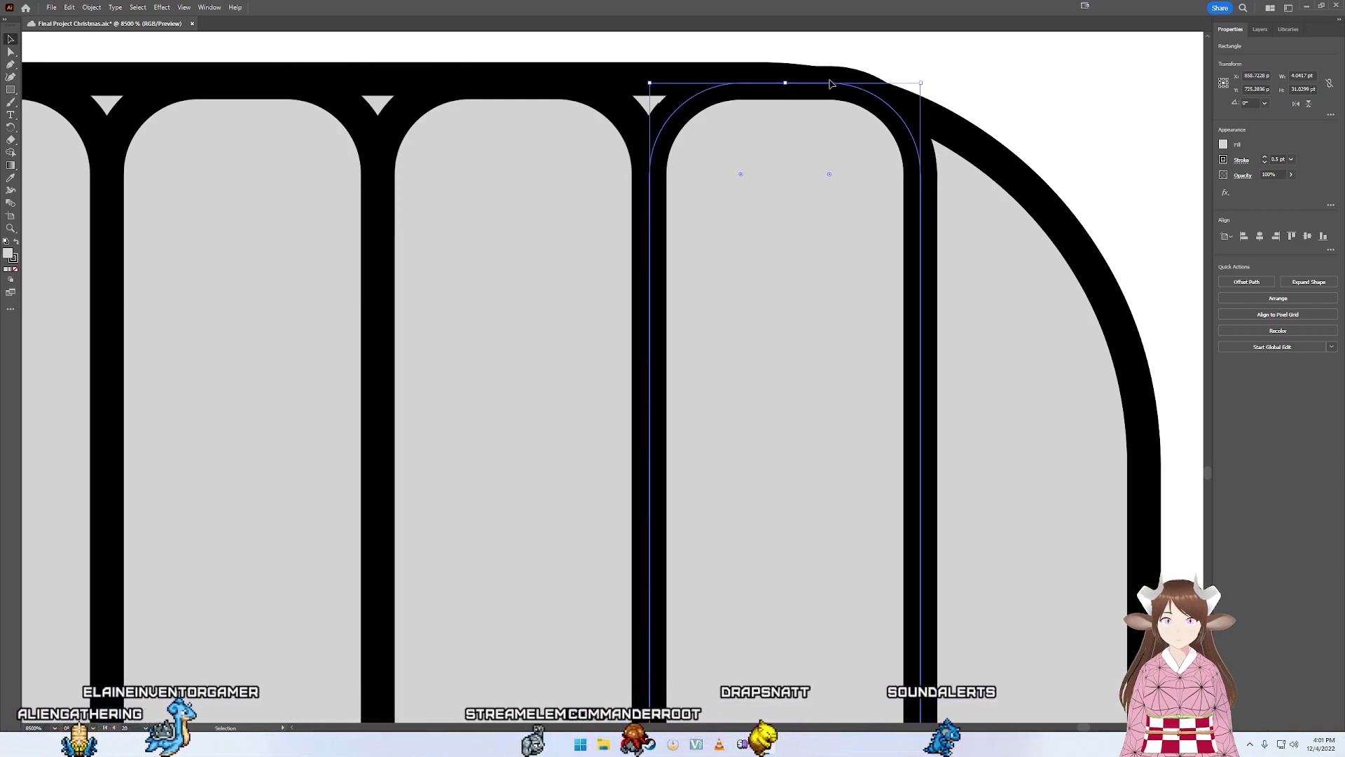
left_click_drag(758, 92, 766, 80)
scroll(784, 77, "down", 3)
scroll(778, 56, "down", 5)
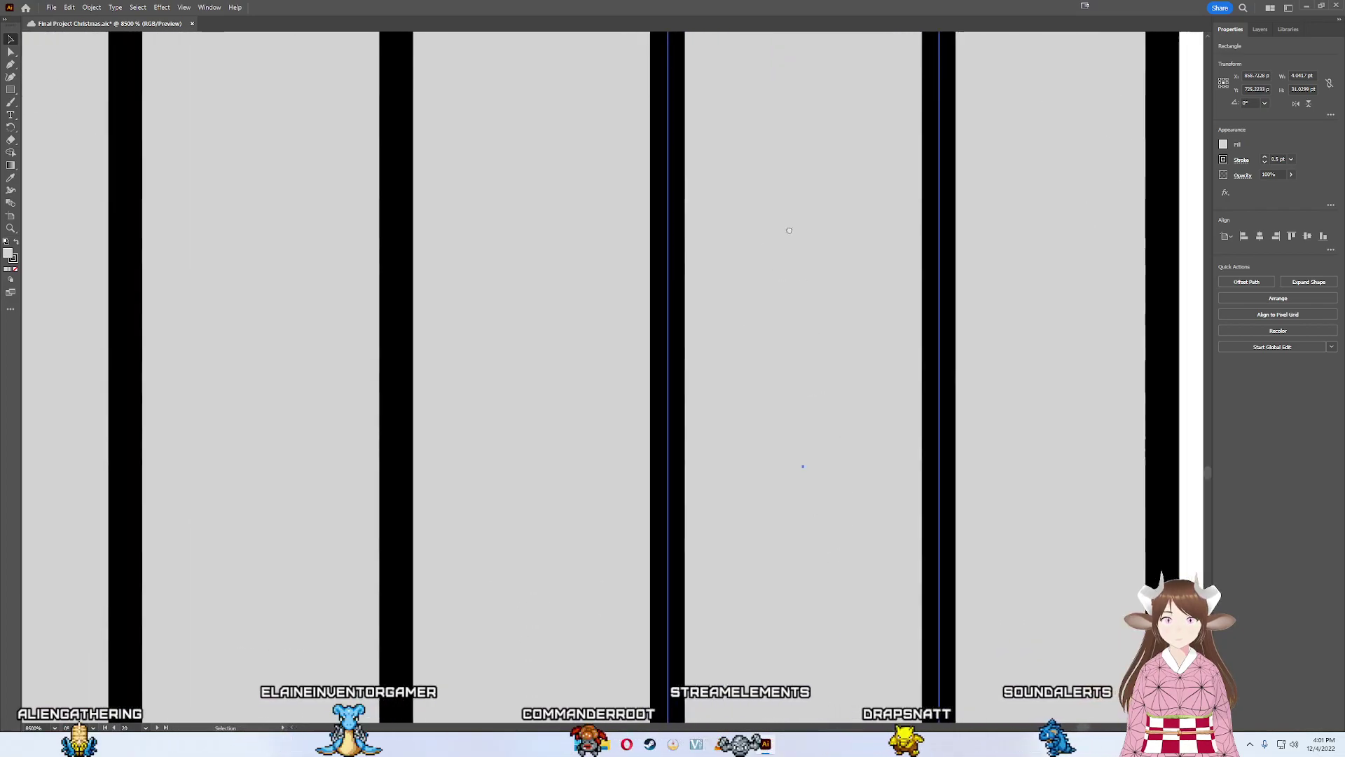
scroll(771, 28, "down", 5)
scroll(764, 5, "down", 3)
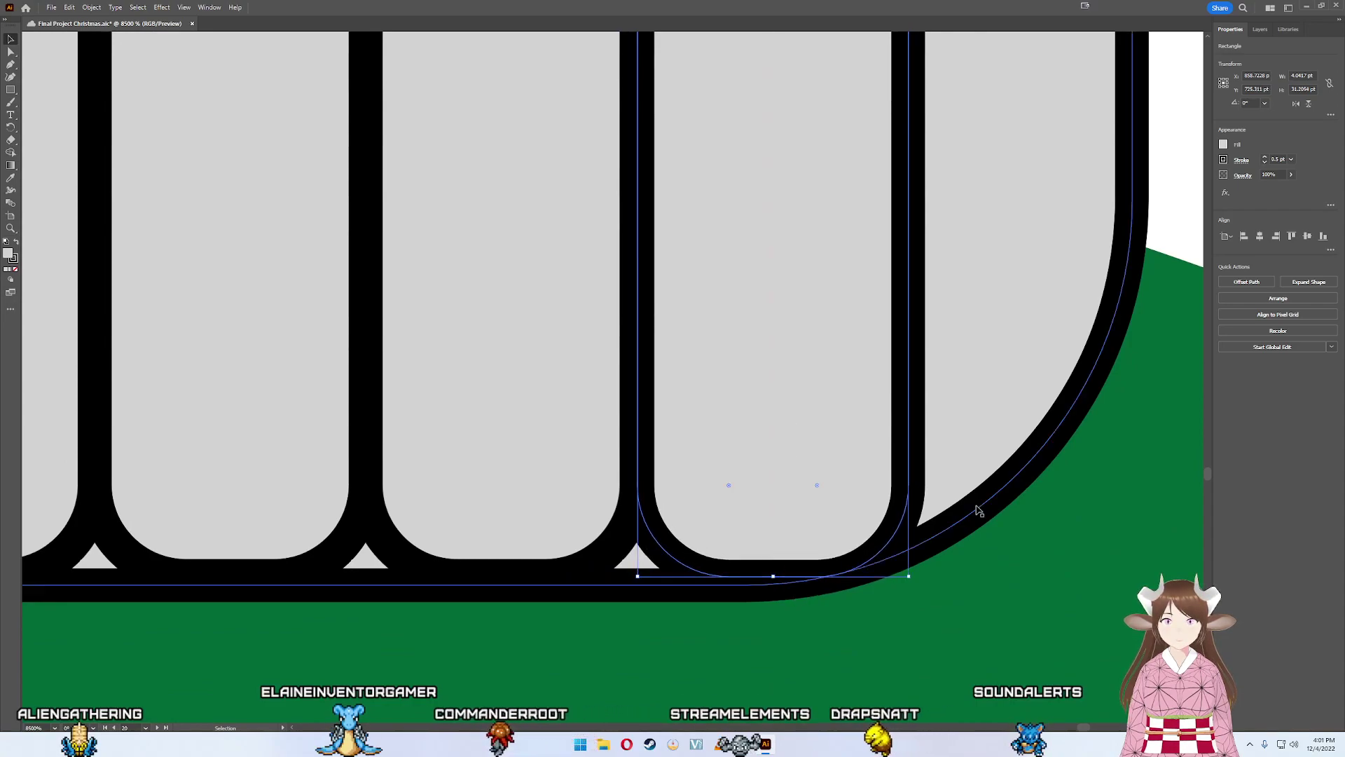
left_click(1157, 135)
scroll(990, 435, "up", 5)
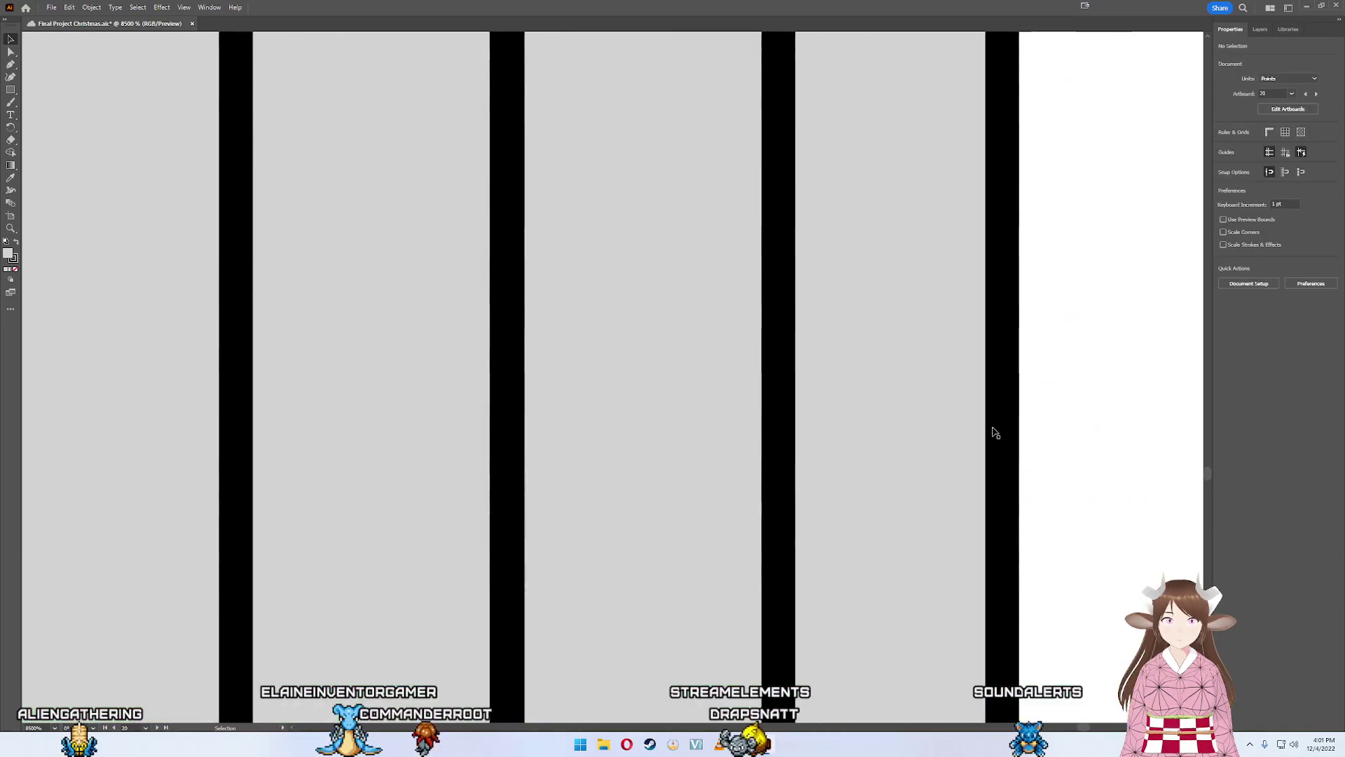
scroll(811, 267, "up", 3)
scroll(869, 273, "up", 3)
scroll(897, 494, "up", 5)
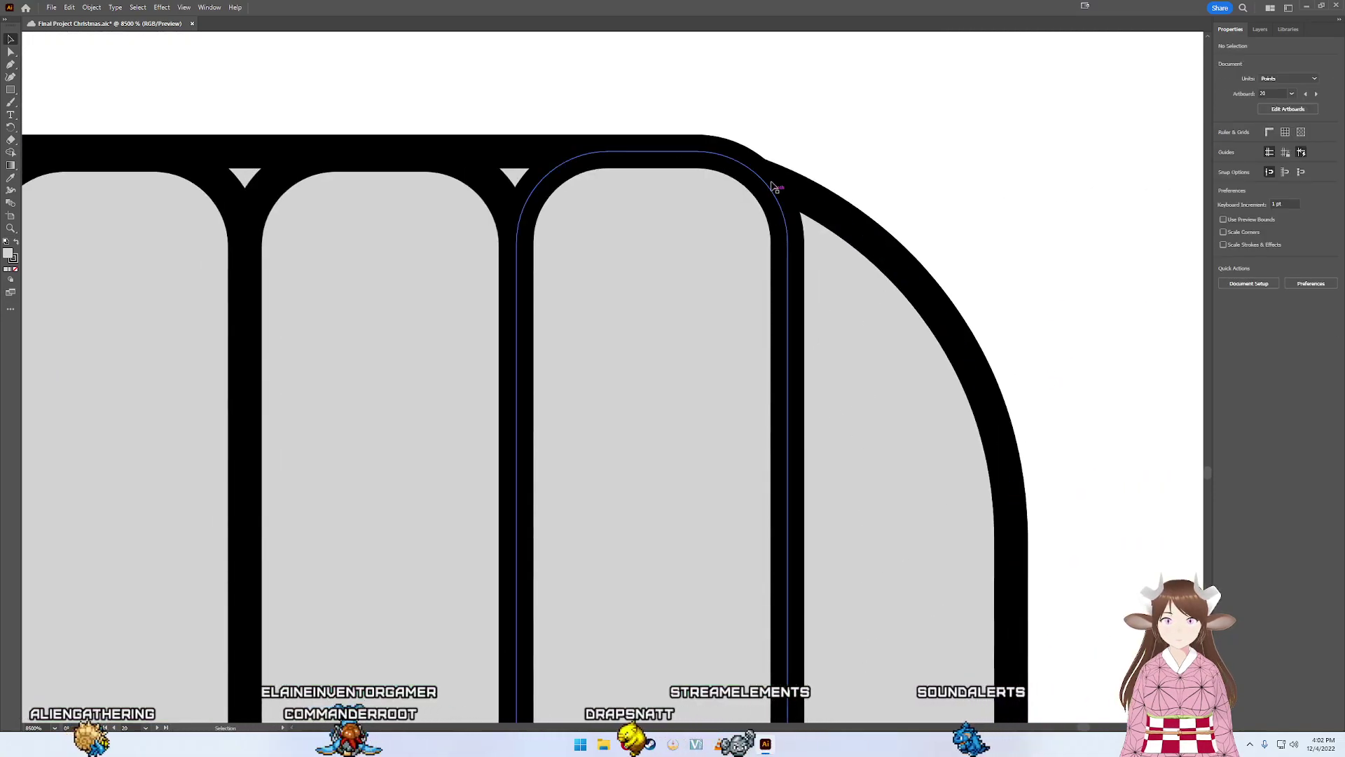
- Set the rib's top edge on the intersect guide and shift it slightly left
left_click(633, 152)
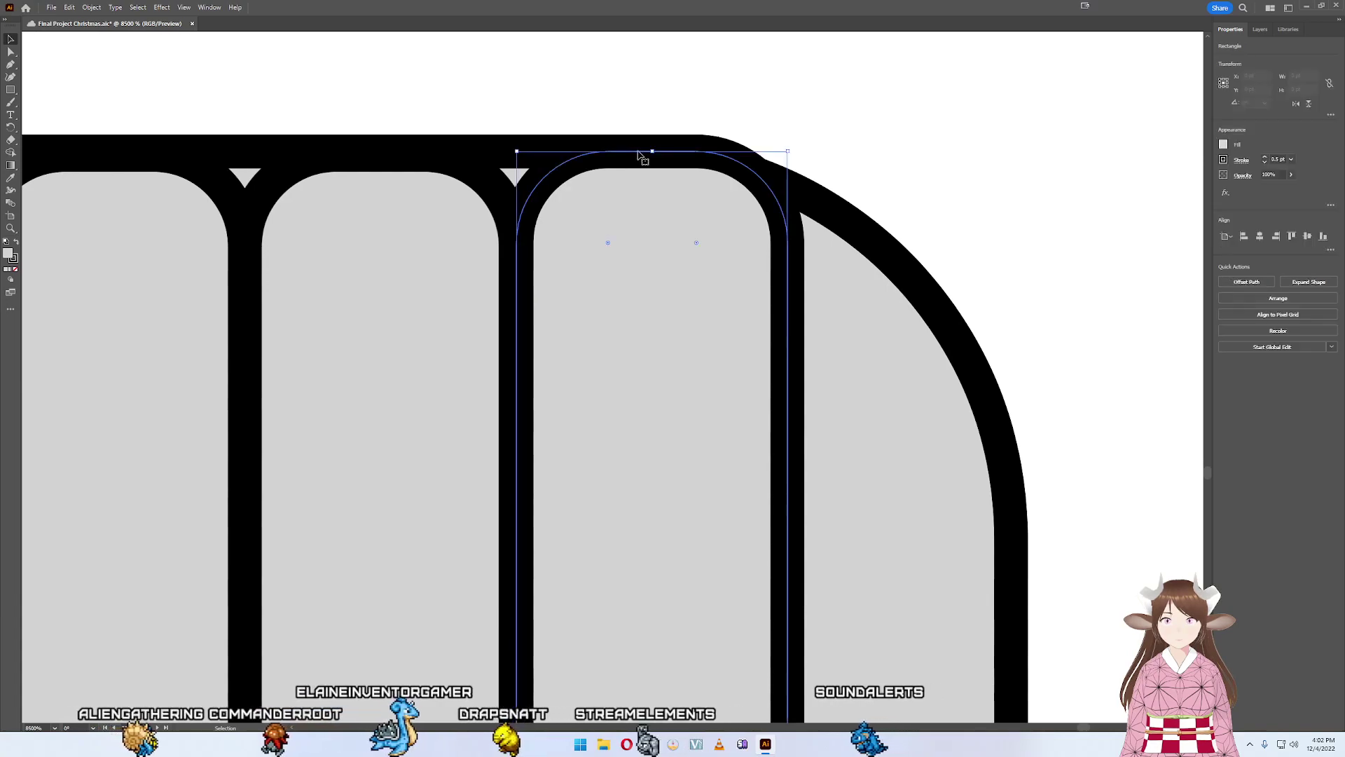
left_click_drag(652, 151, 653, 155)
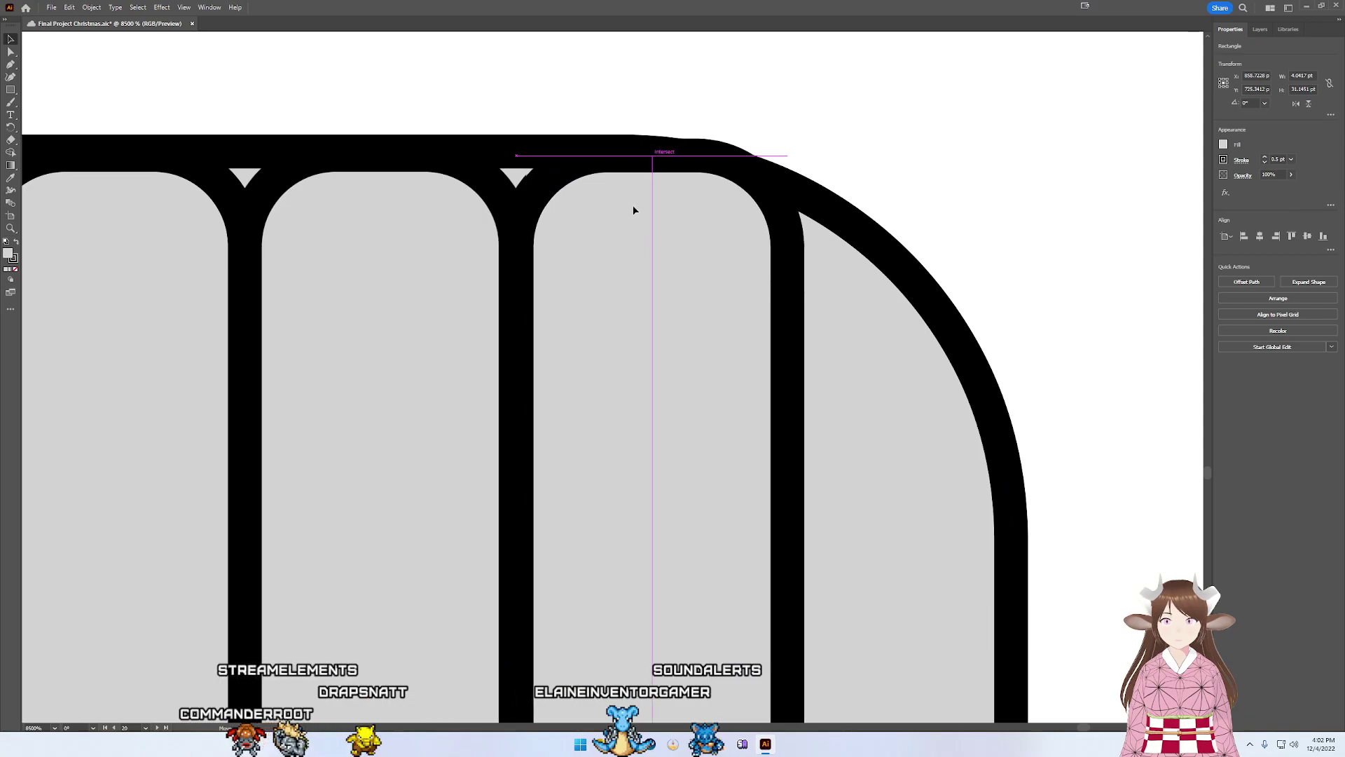
left_click_drag(632, 209, 630, 211)
left_click(826, 150)
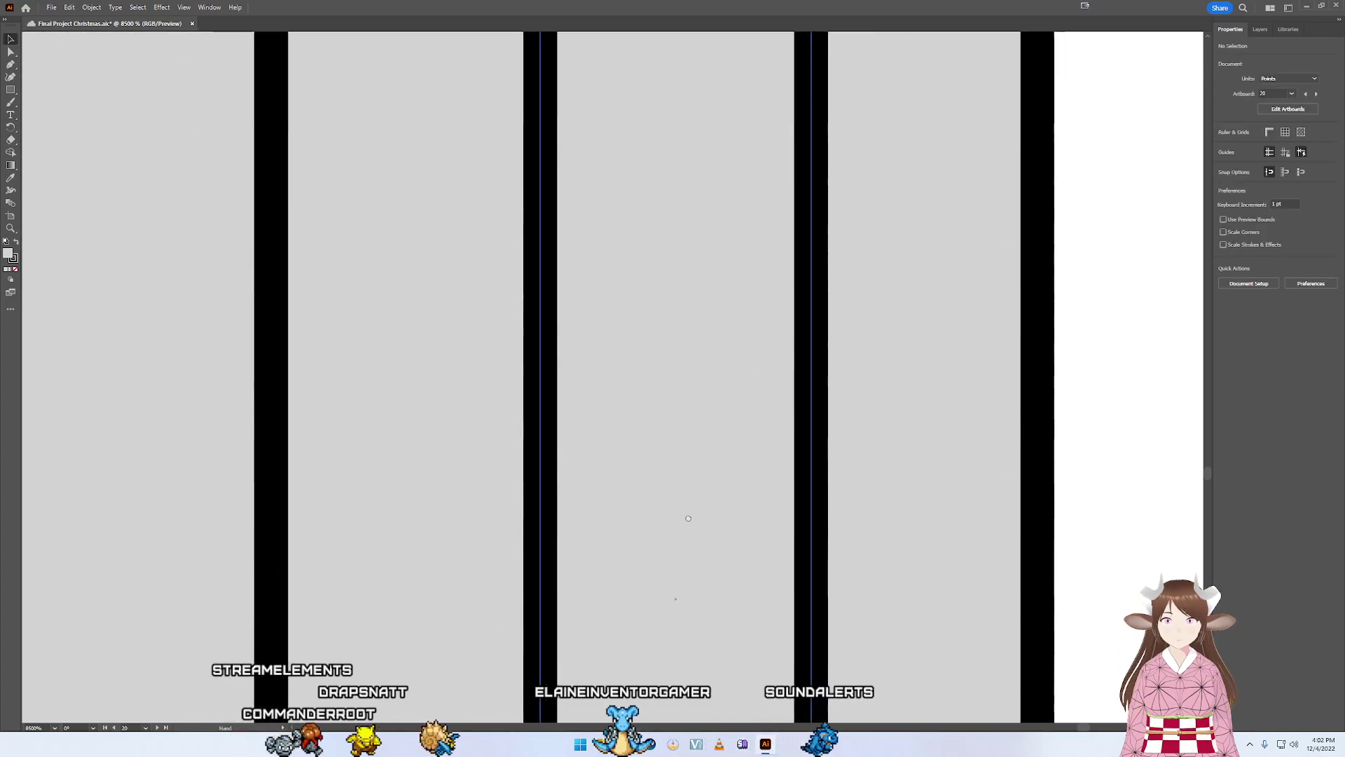
scroll(766, 508, "right", 3)
scroll(672, 465, "down", 5)
scroll(718, 271, "down", 3)
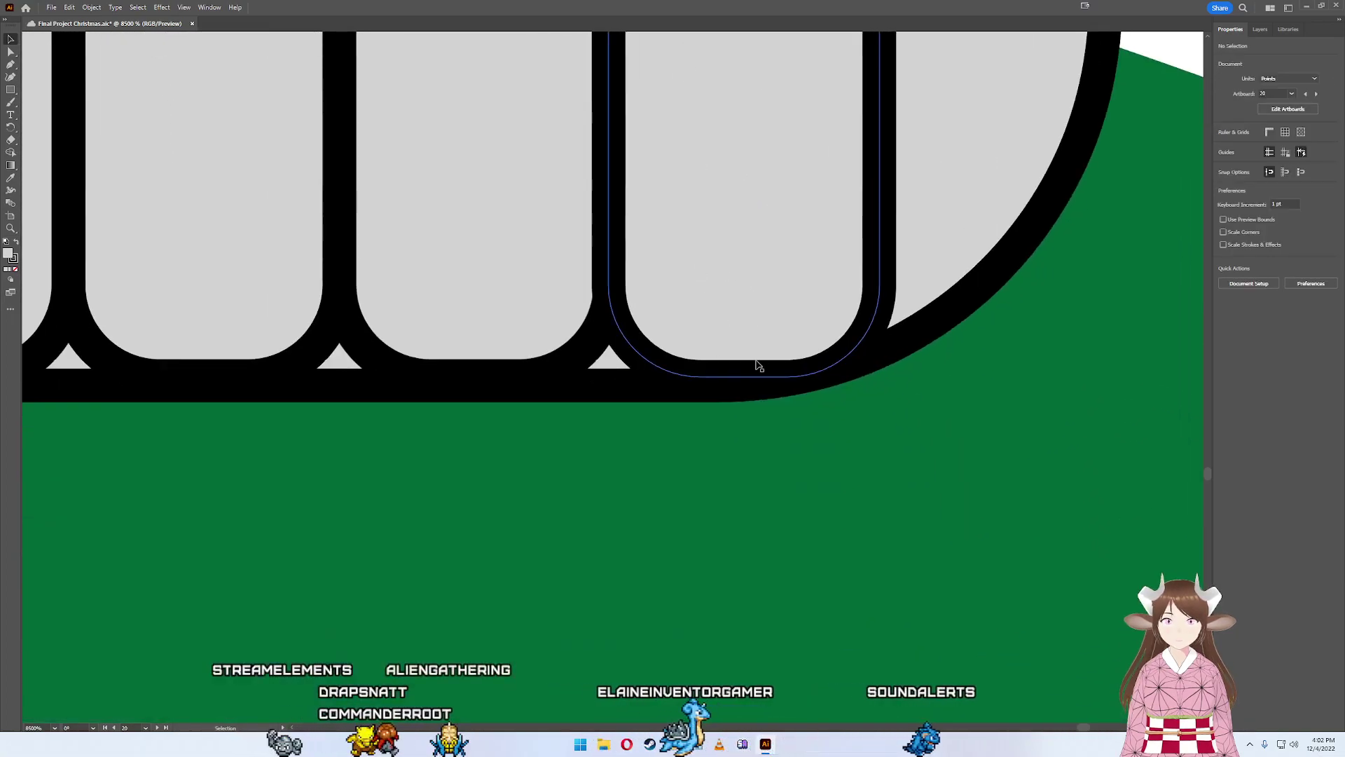
scroll(704, 401, "down", 2)
scroll(531, 445, "down", 2)
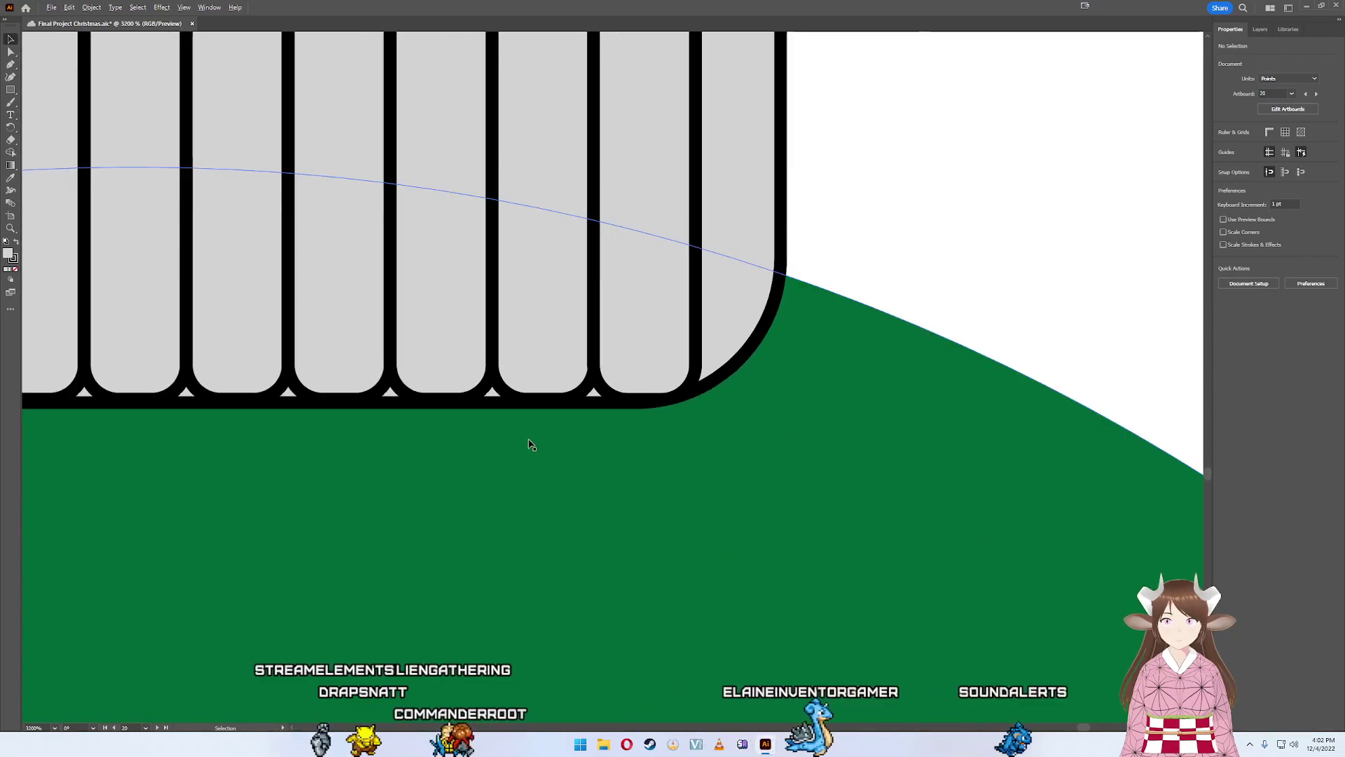
scroll(532, 406, "down", 2)
scroll(532, 407, "down", 3)
- Undo the last rib edit and try selecting a single rib
scroll(642, 288, "left", 2)
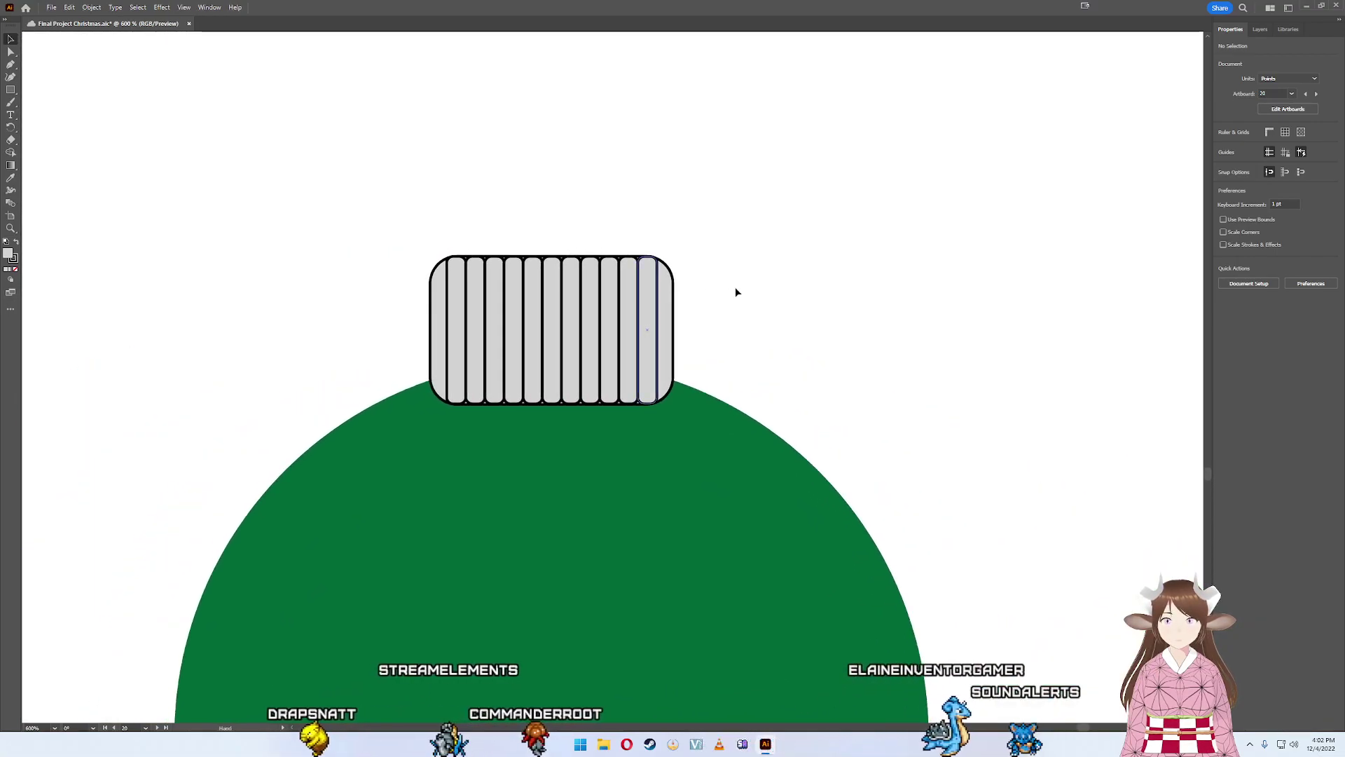
key("ctrl+z")
left_click(452, 313)
scroll(469, 217, "up", 5)
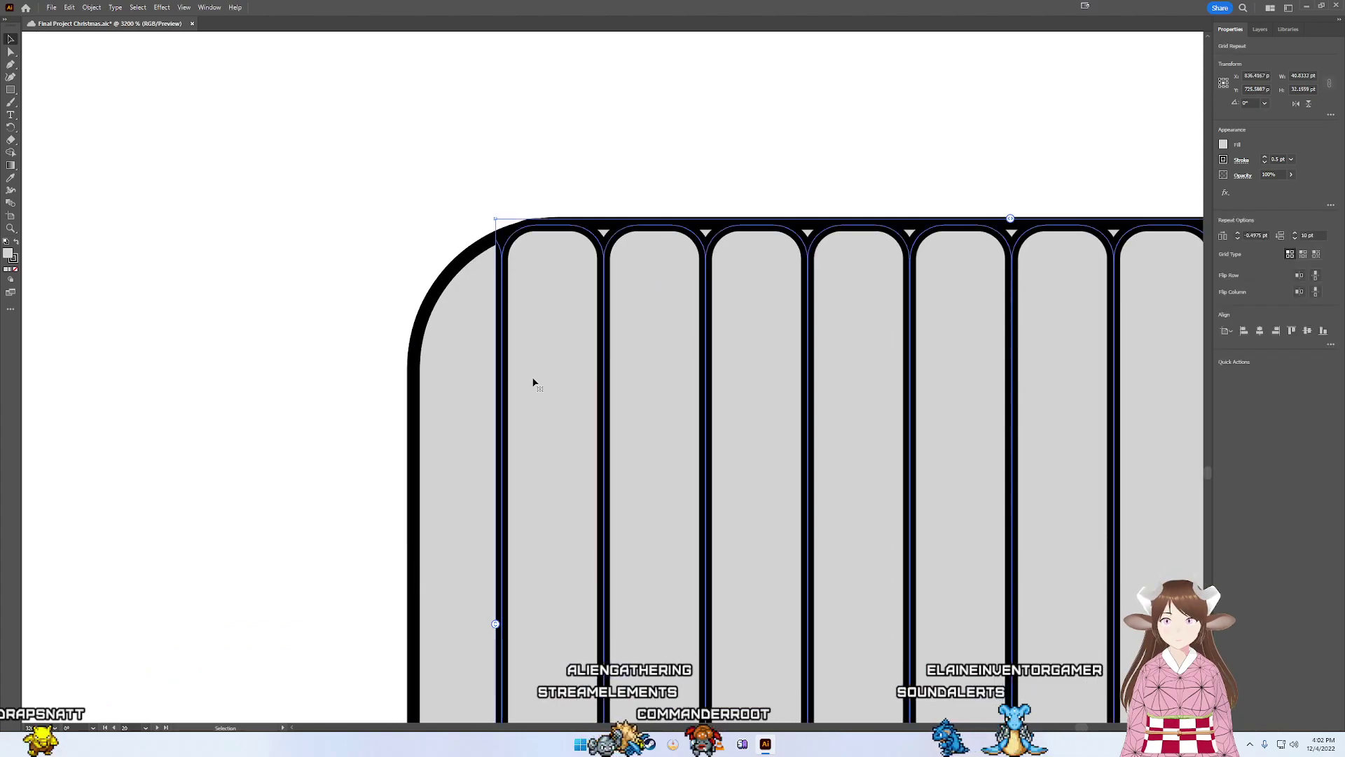
left_click(548, 169)
- Drag one slat out to the right of the cap and select the slat row
scroll(540, 189, "down", 5)
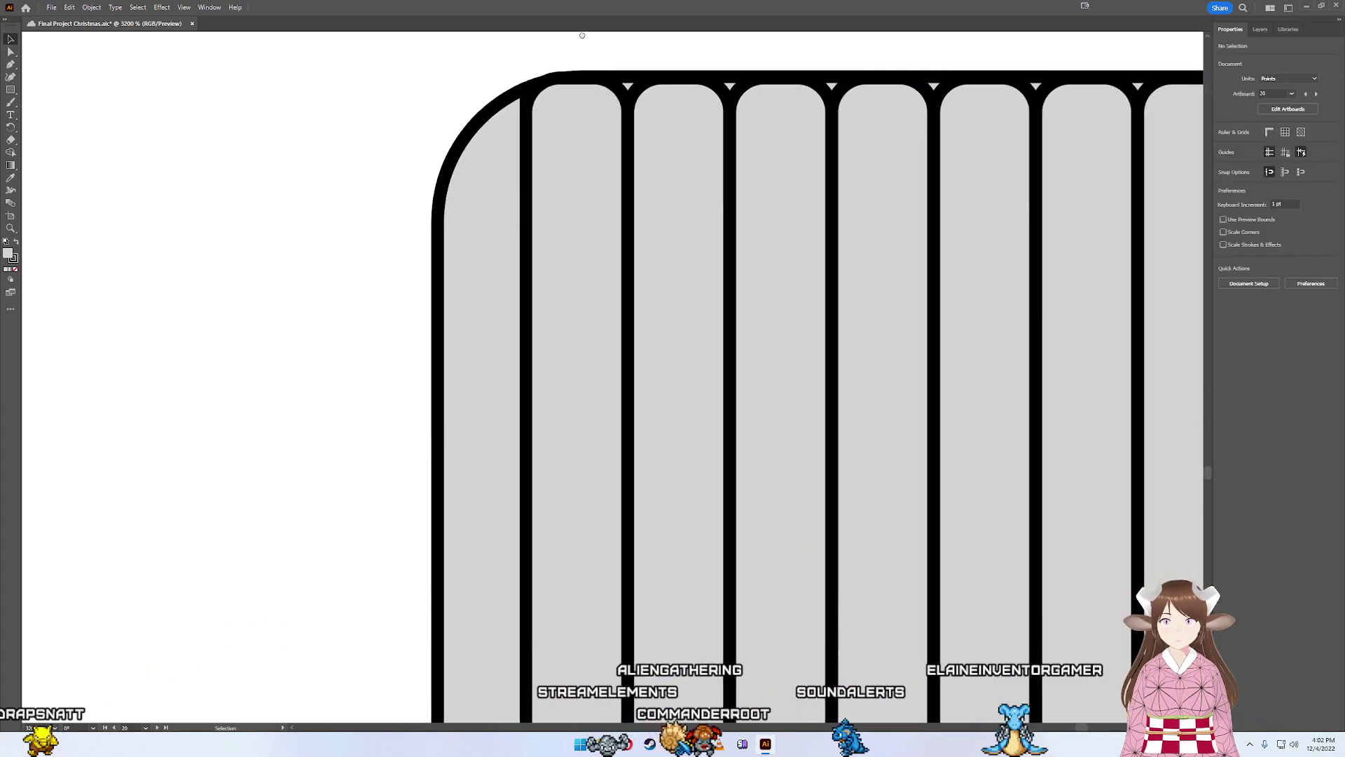
scroll(566, 166, "down", 3)
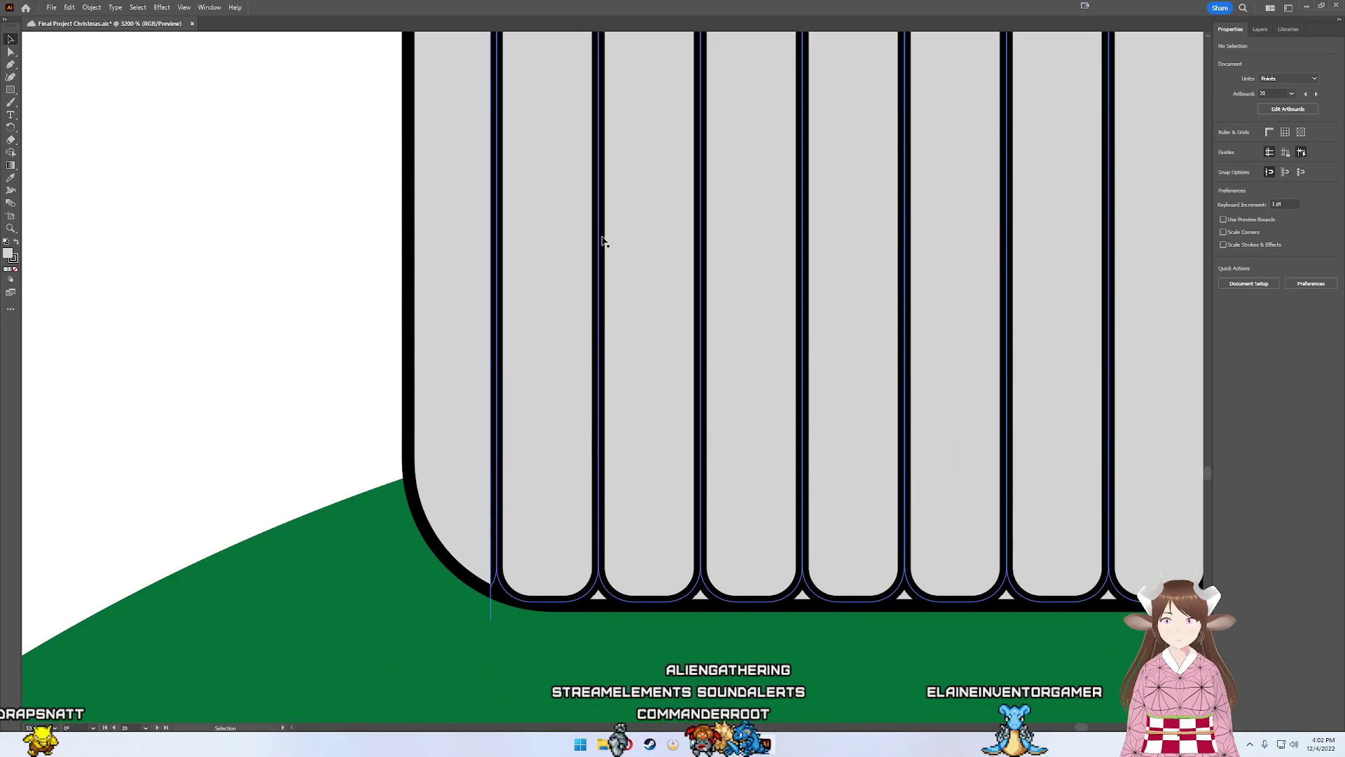
scroll(597, 304, "up", 10)
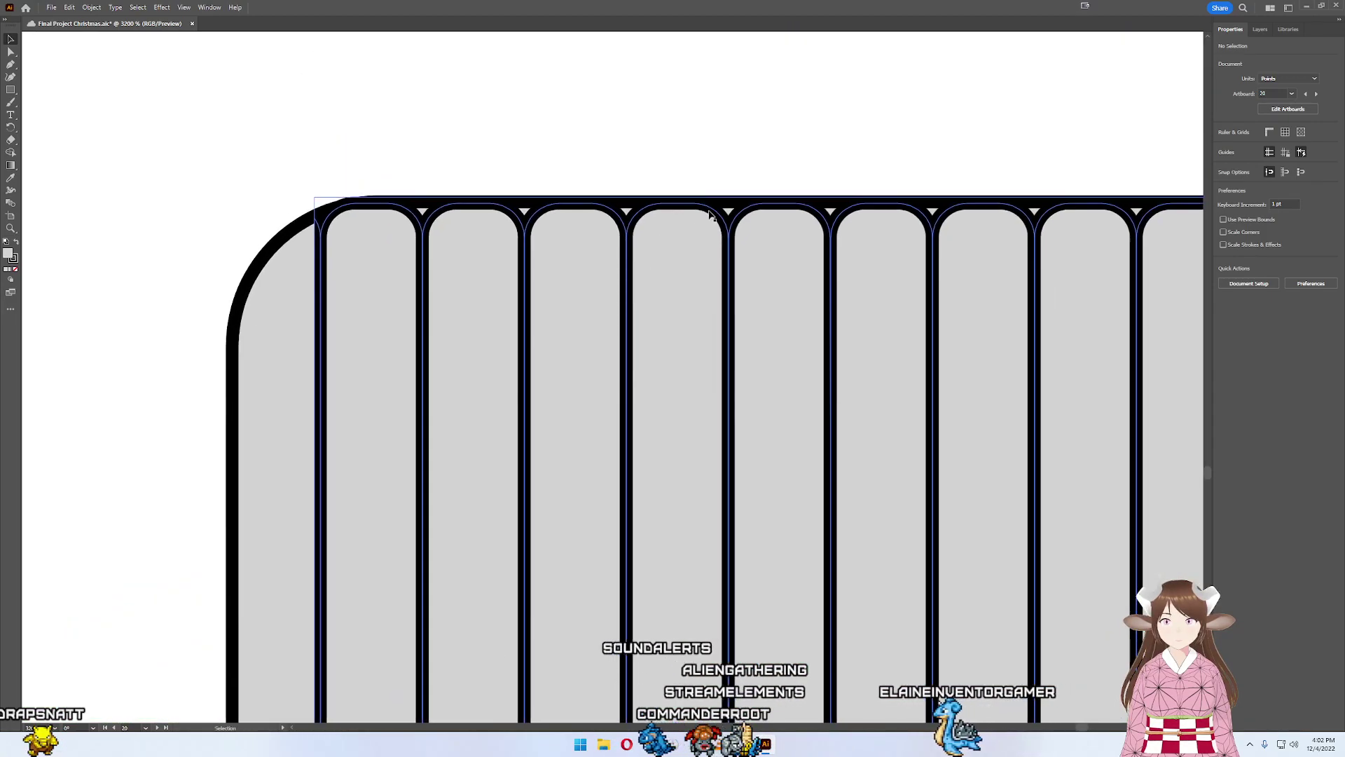
scroll(561, 142, "down", 1)
scroll(736, 218, "down", 1)
scroll(736, 217, "down", 1)
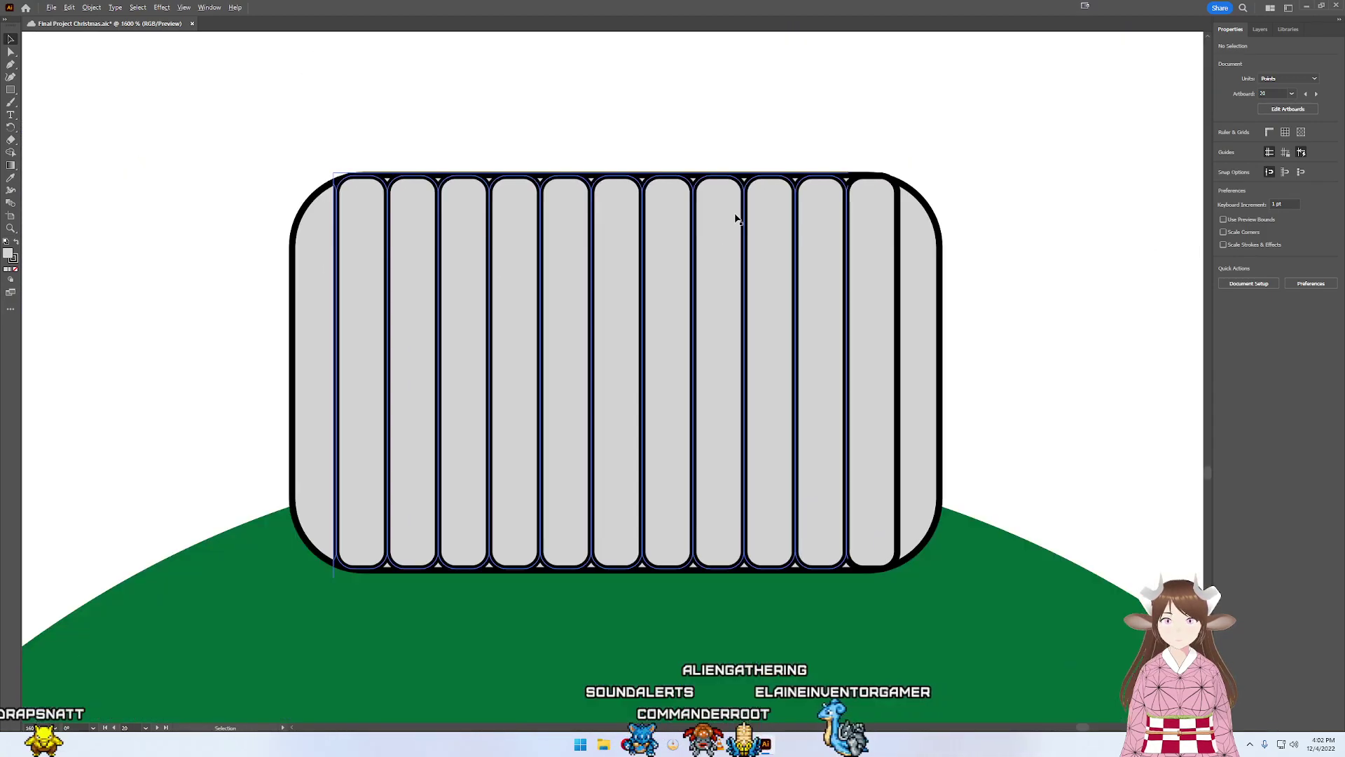
scroll(736, 218, "down", 1)
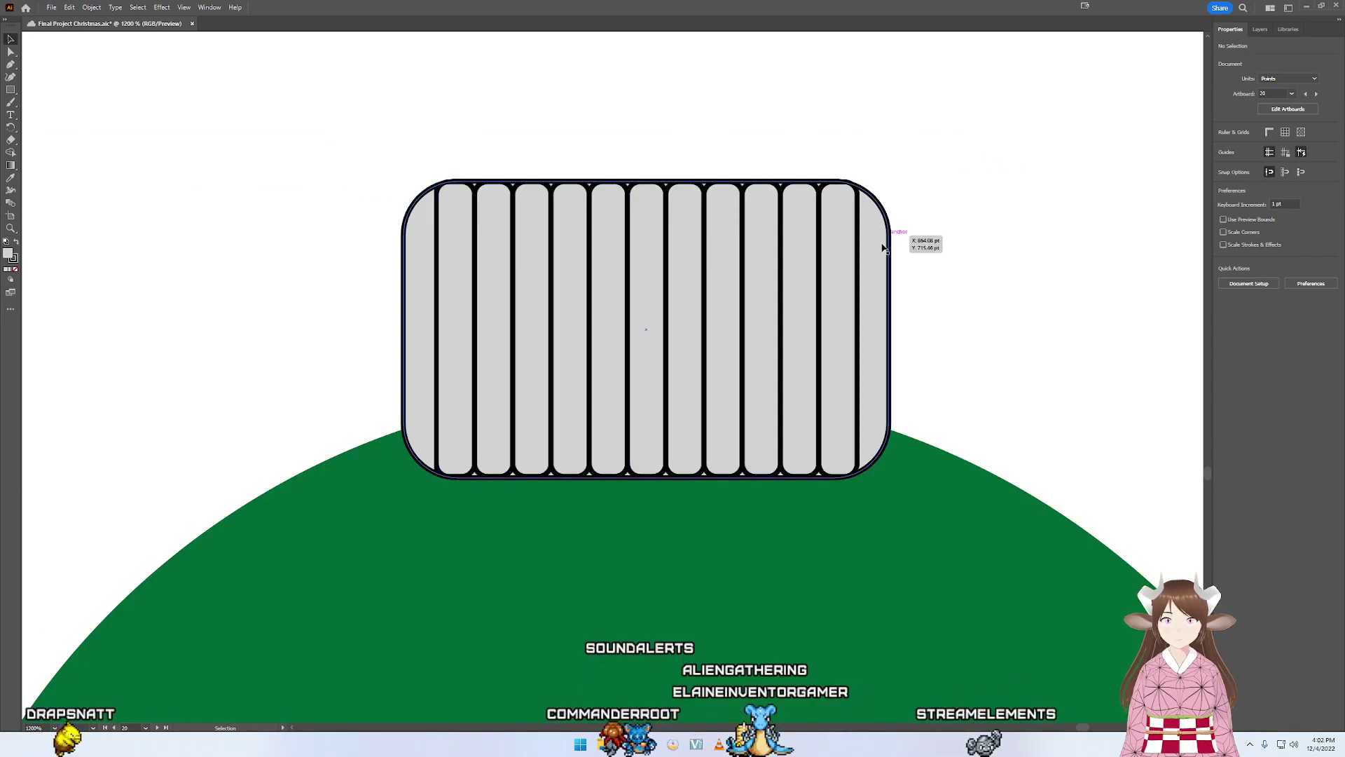
left_click_drag(883, 248, 1094, 123)
left_click(750, 288)
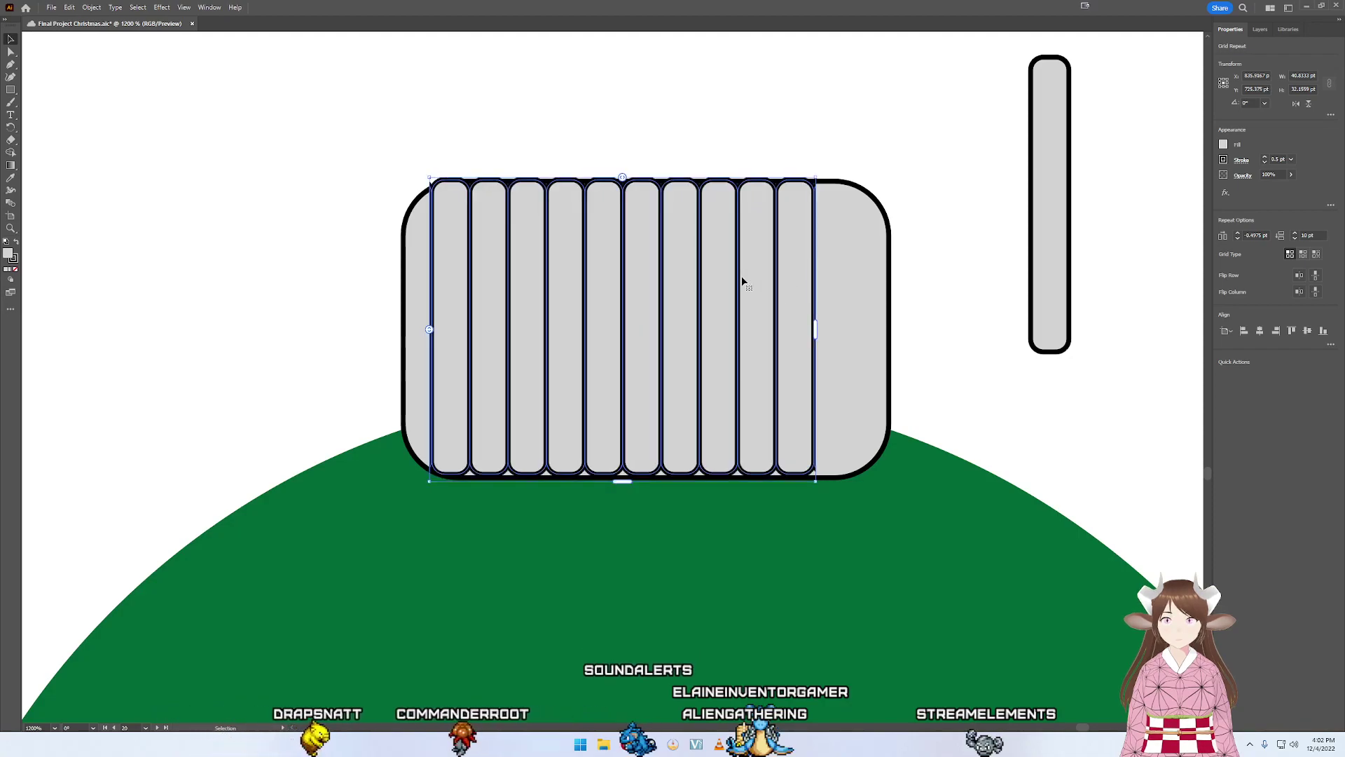
- Move the old slat row to the upper left and paste a lone-slat copy at the cap's left edge
left_click_drag(747, 284, 233, 99)
left_click(1057, 159)
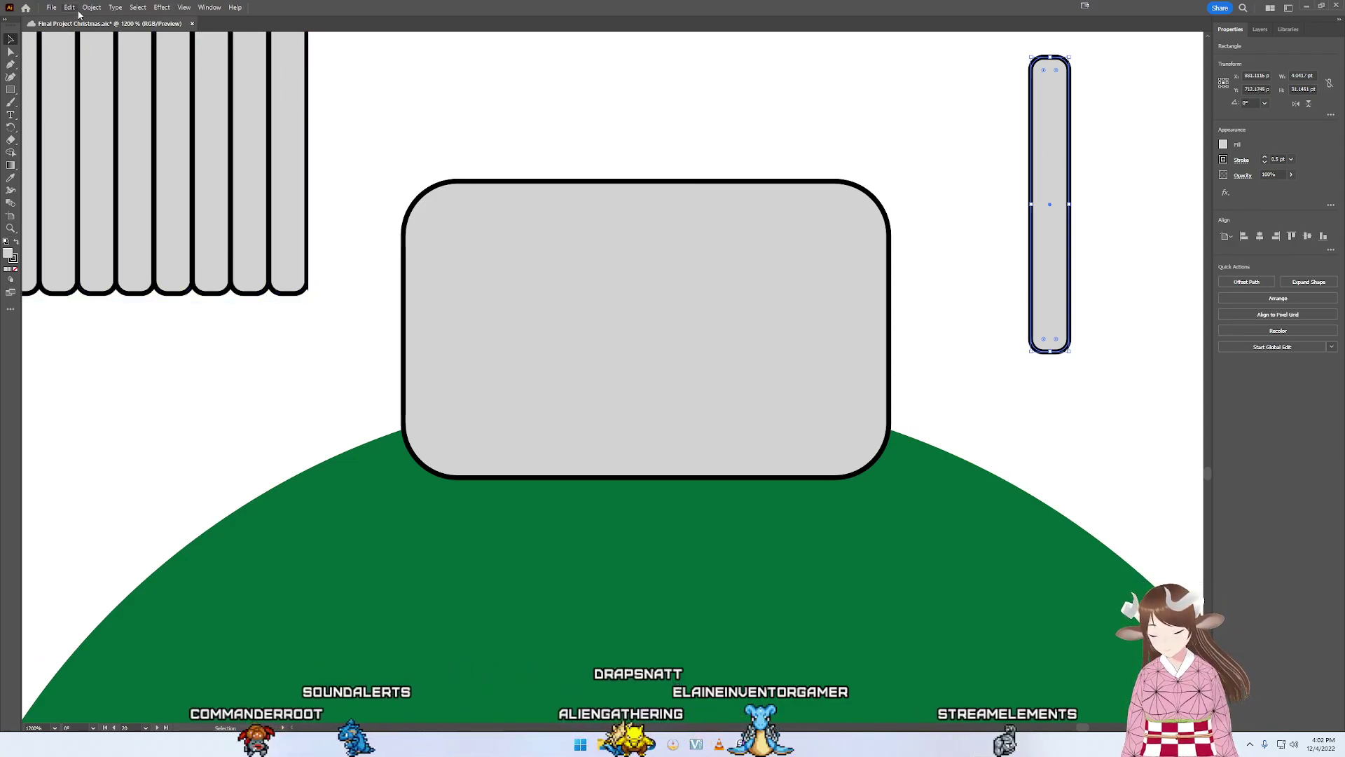
key("ctrl+v")
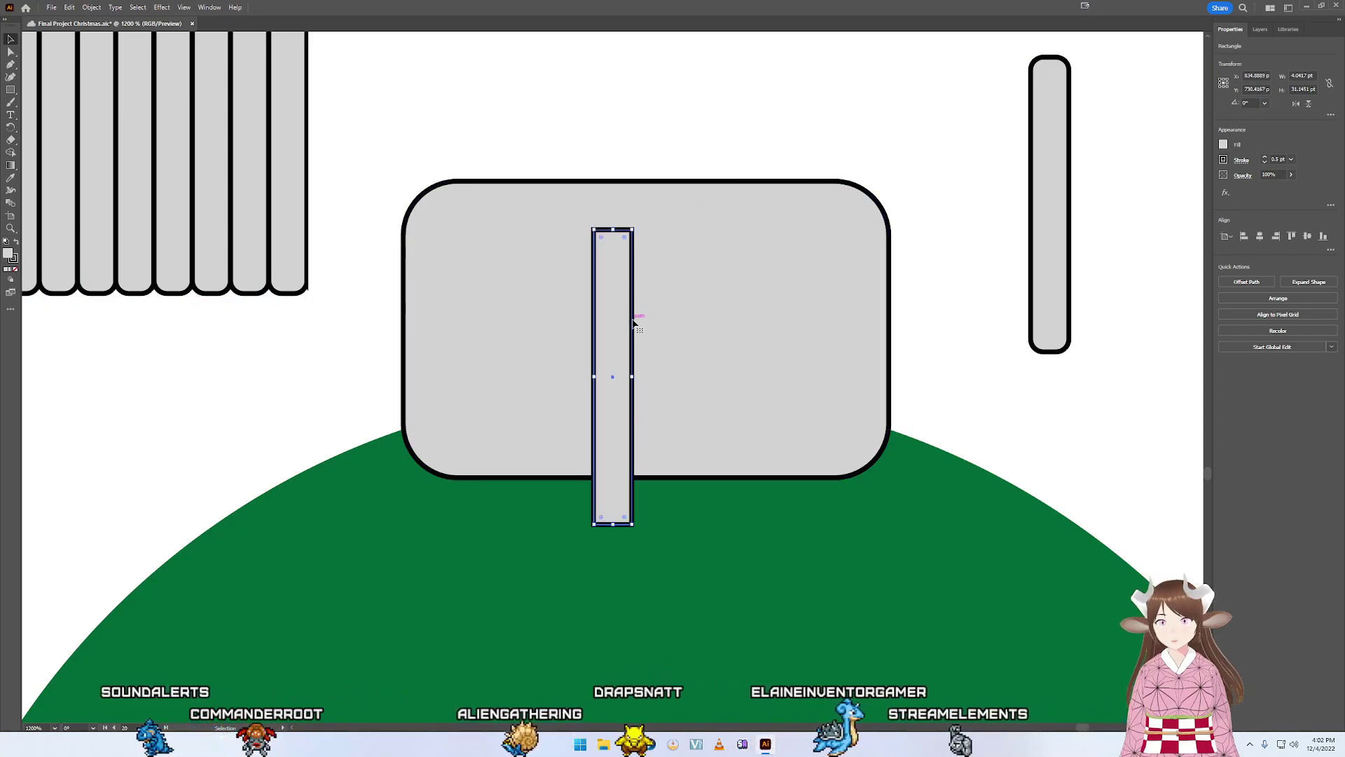
left_click_drag(633, 324, 488, 278)
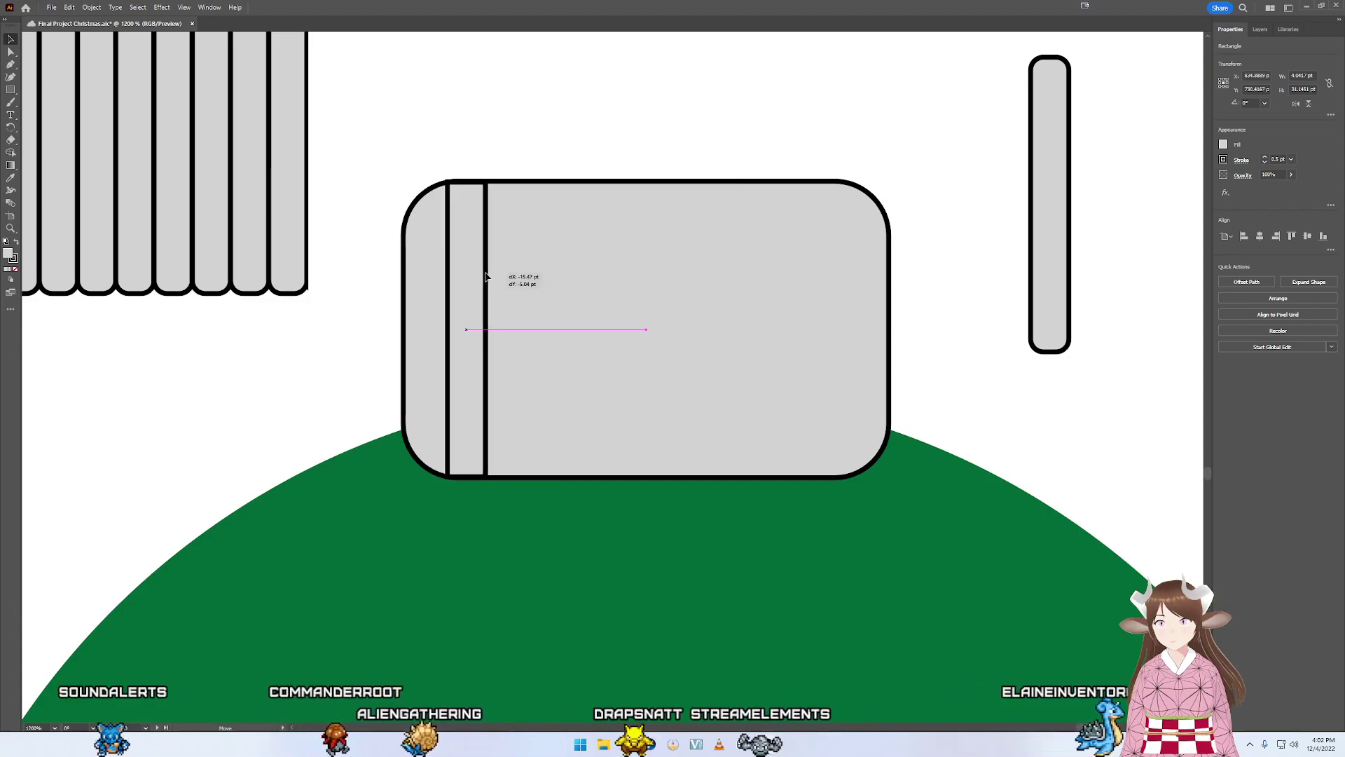
left_click_drag(487, 279, 486, 278)
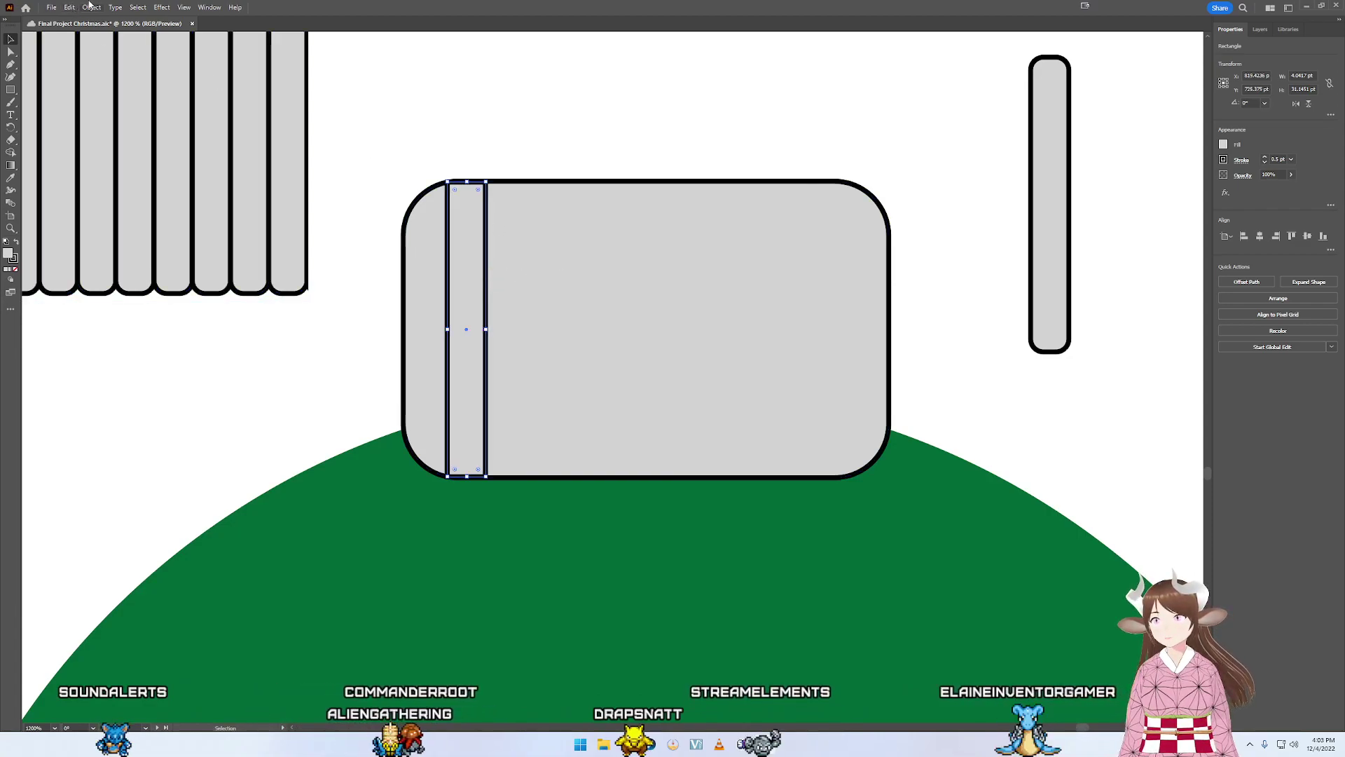
- Turn the slat into an Object > Repeat > Grid and remove the extra lower row
left_click(92, 8)
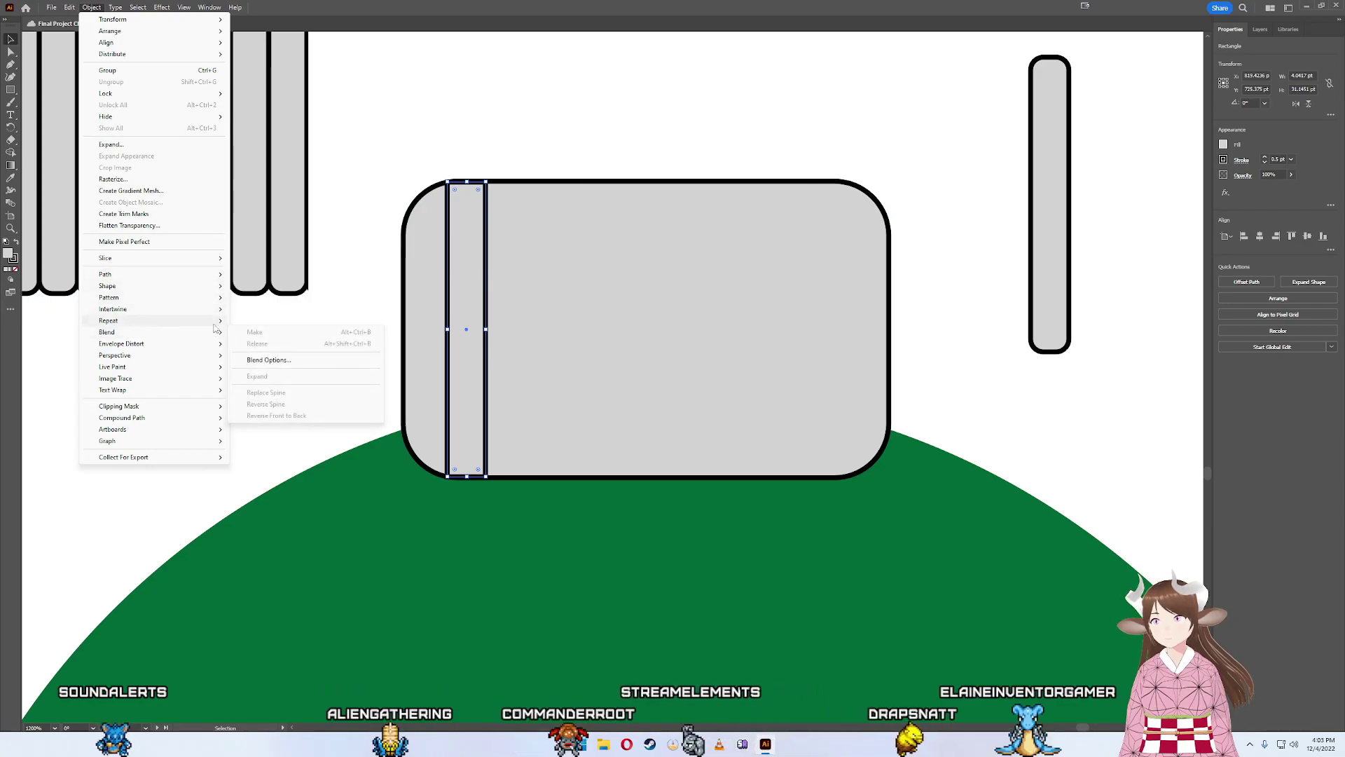
left_click(253, 332)
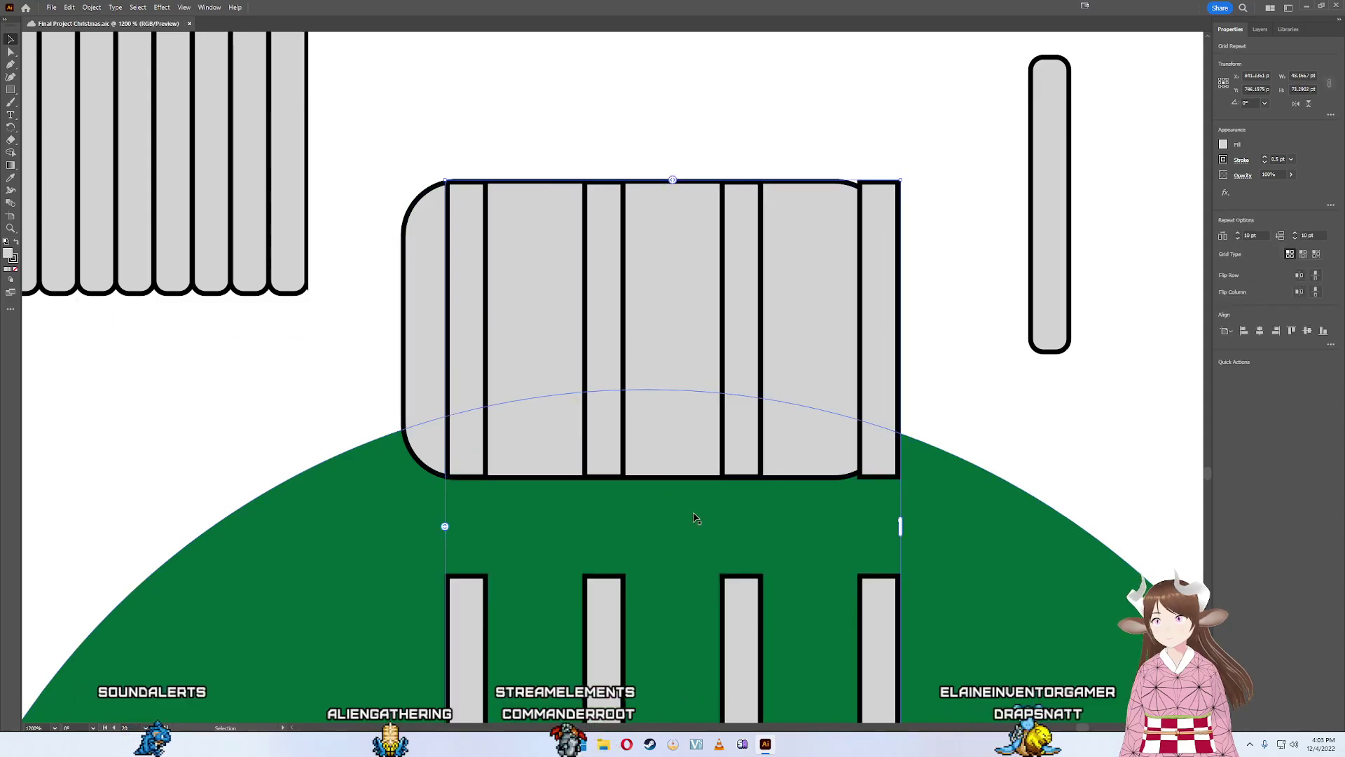
scroll(633, 580, "down", 2)
scroll(633, 579, "down", 3)
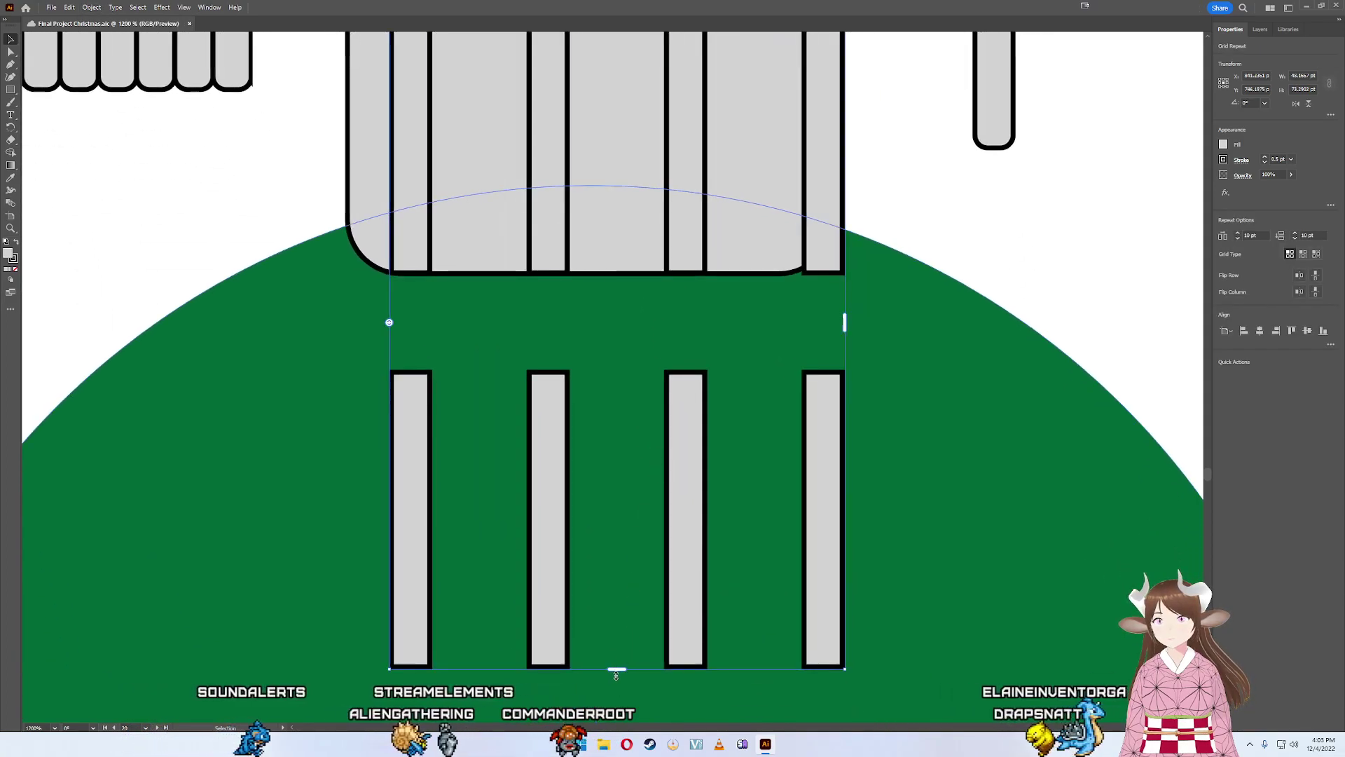
left_click_drag(617, 669, 661, 281)
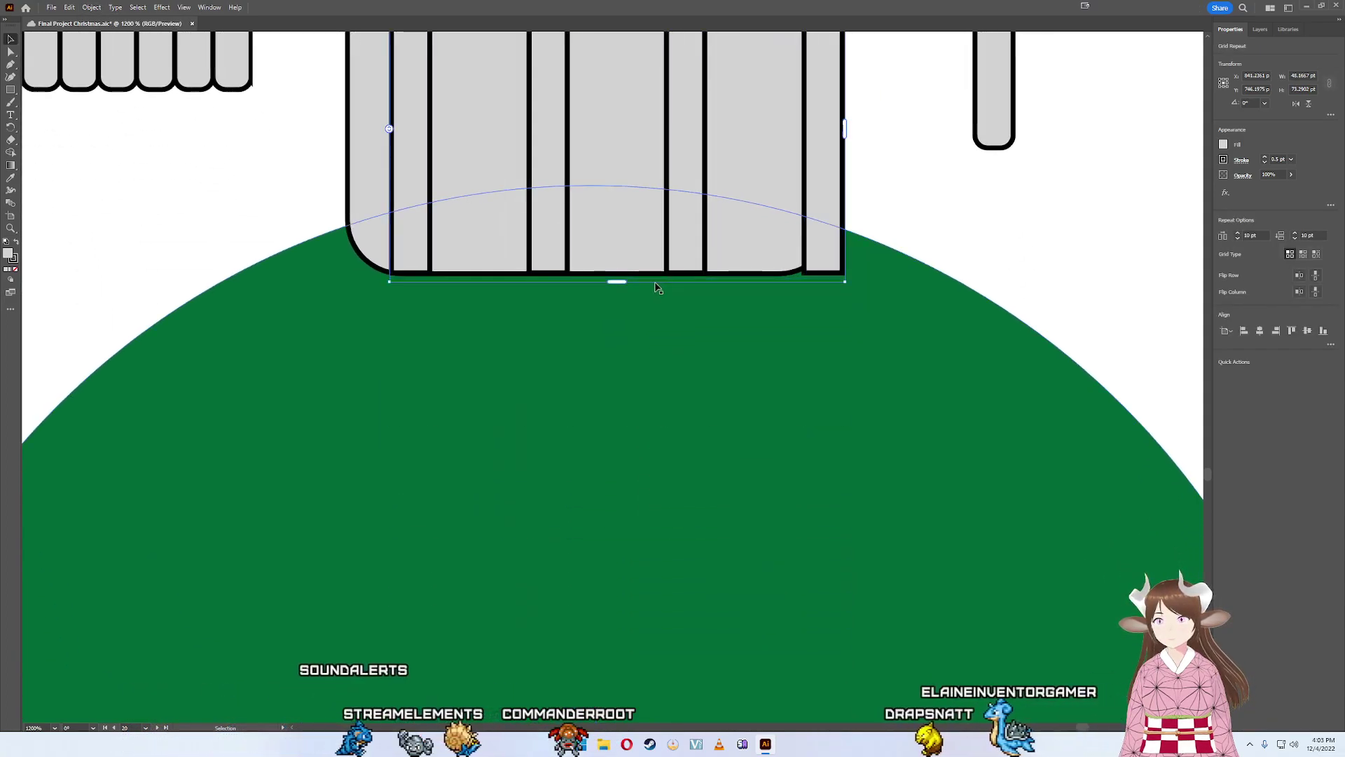
scroll(575, 280, "up", 3)
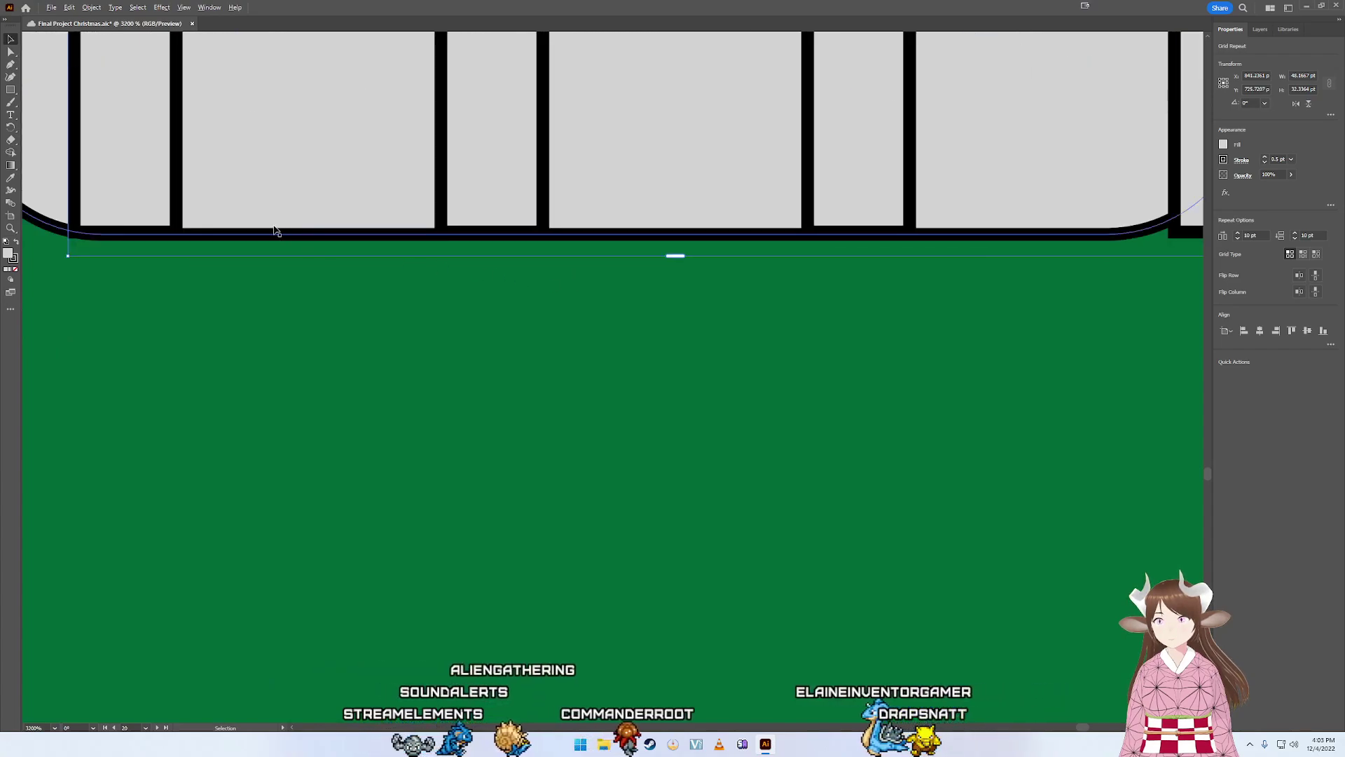
scroll(495, 385, "up", 3)
scroll(495, 384, "left", 3)
- Adjust the repeat's slat spacing and narrow it to fit inside the cap
left_click_drag(399, 308, 430, 310)
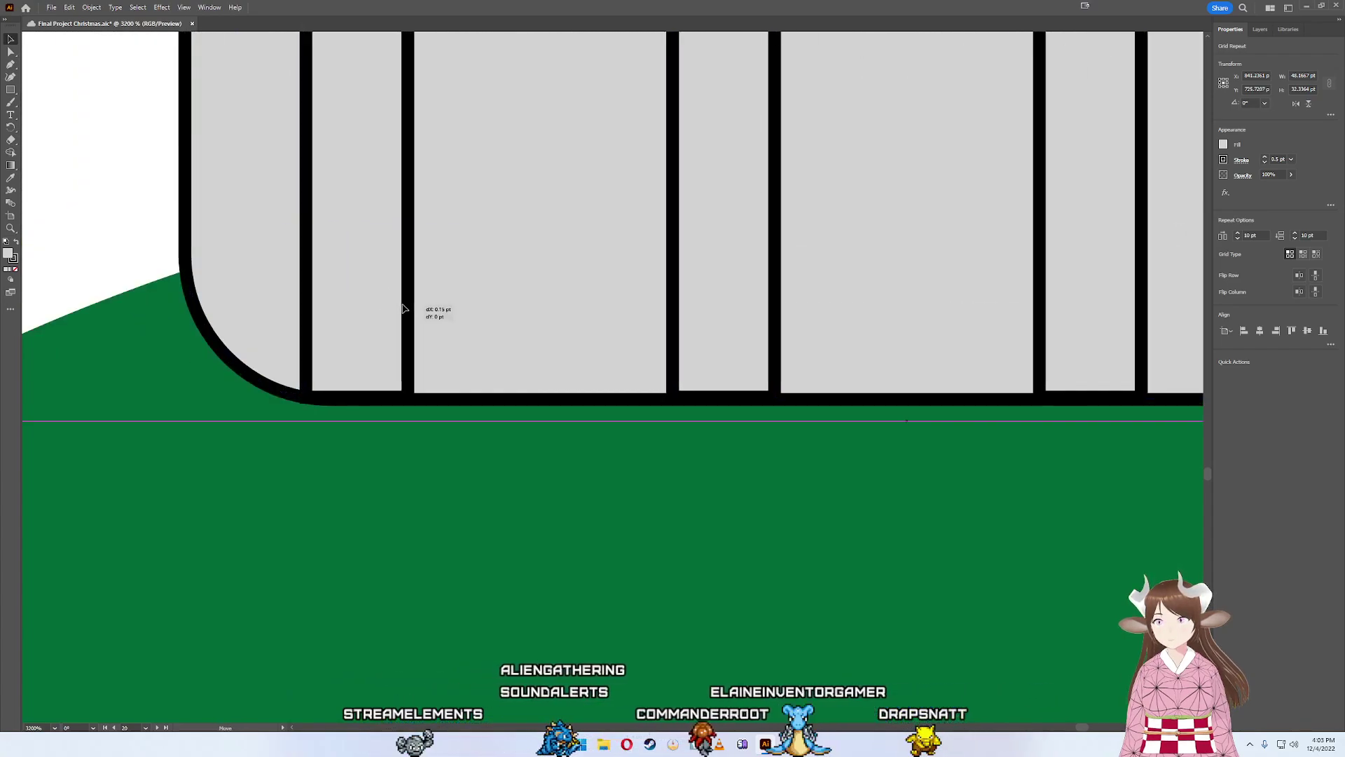
scroll(429, 310, "right", 5)
scroll(429, 310, "up", 2)
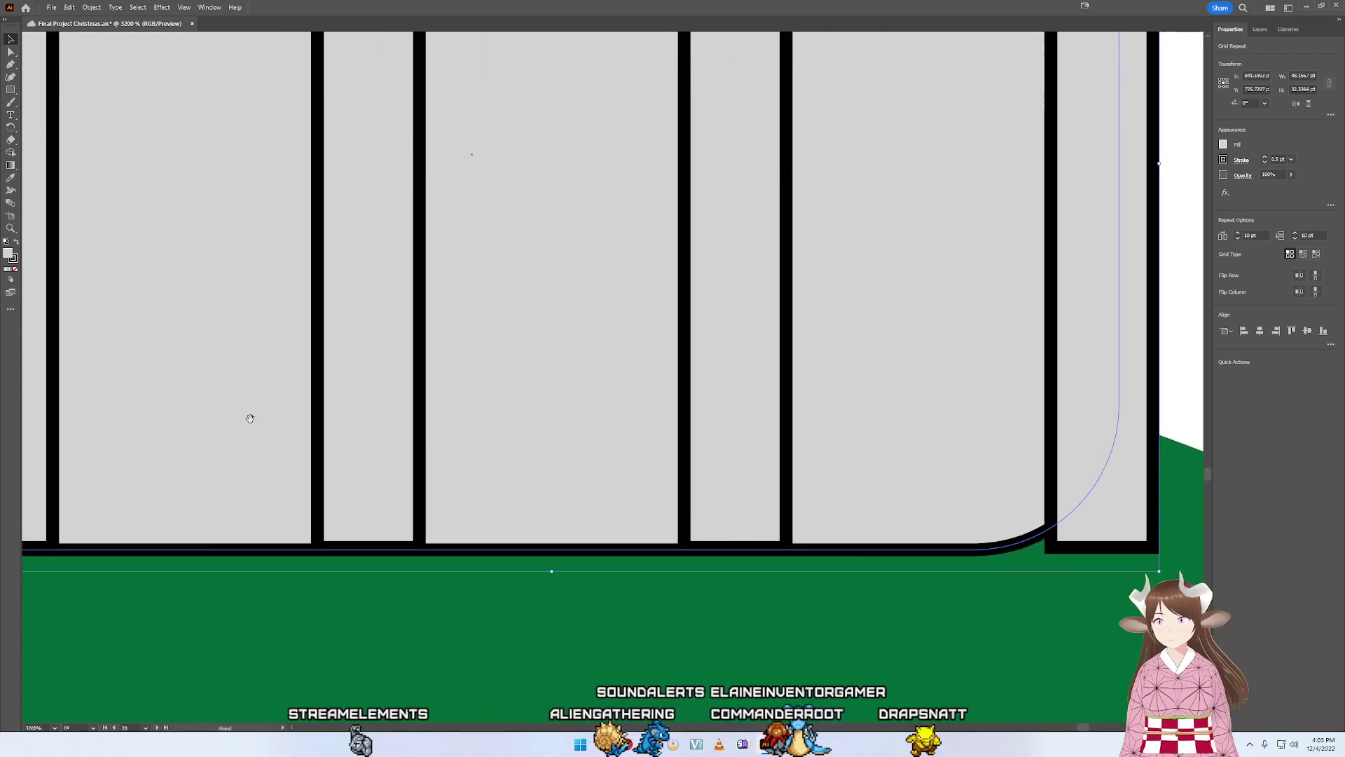
scroll(466, 425, "up", 2)
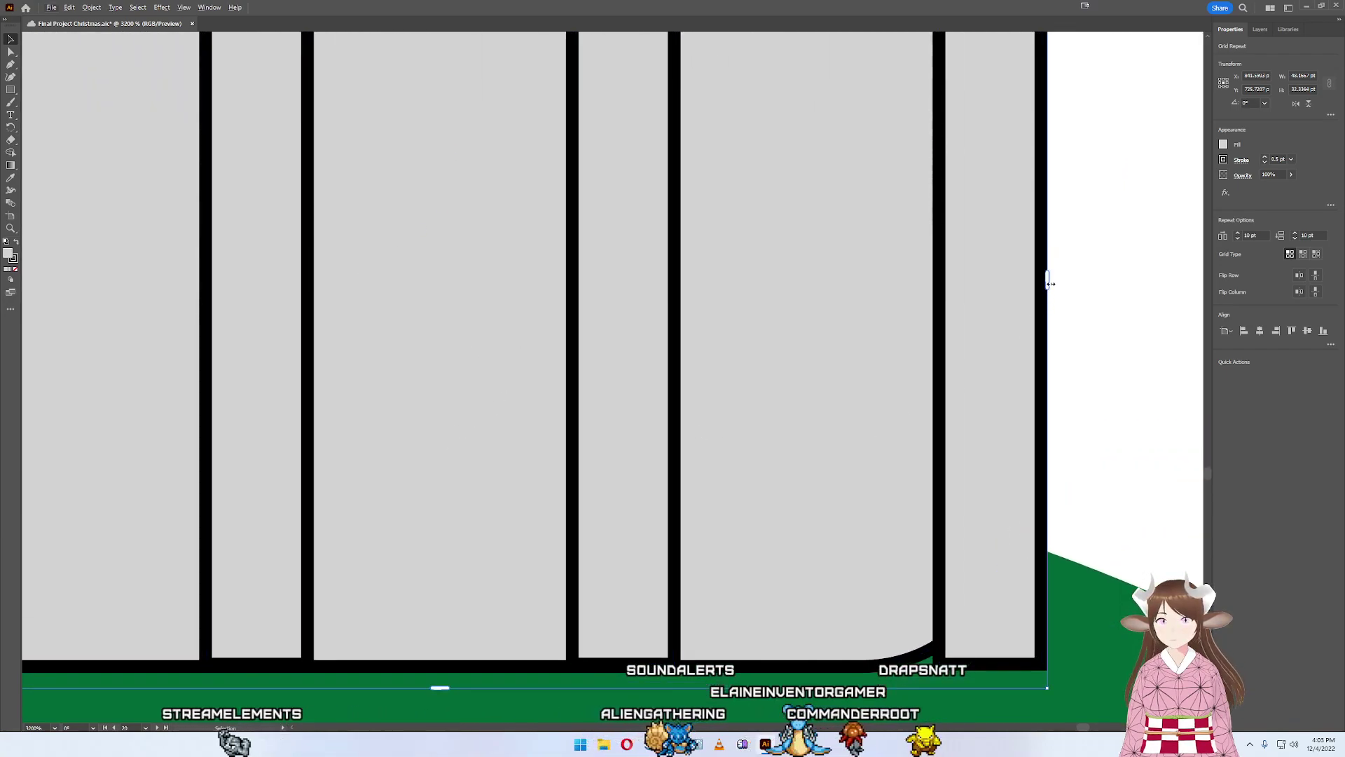
left_click_drag(1047, 281, 894, 276)
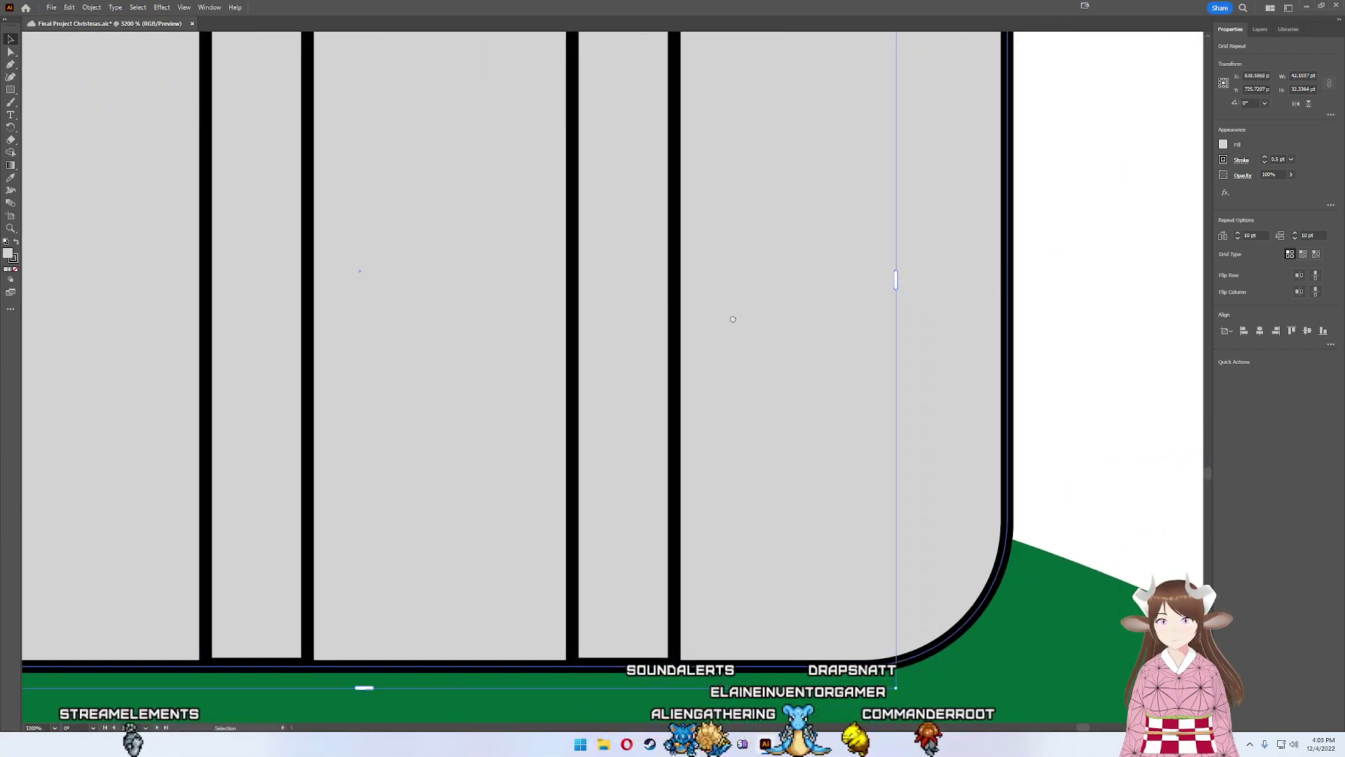
scroll(733, 319, "down", 3)
scroll(730, 310, "up", 2)
scroll(627, 151, "down", 2)
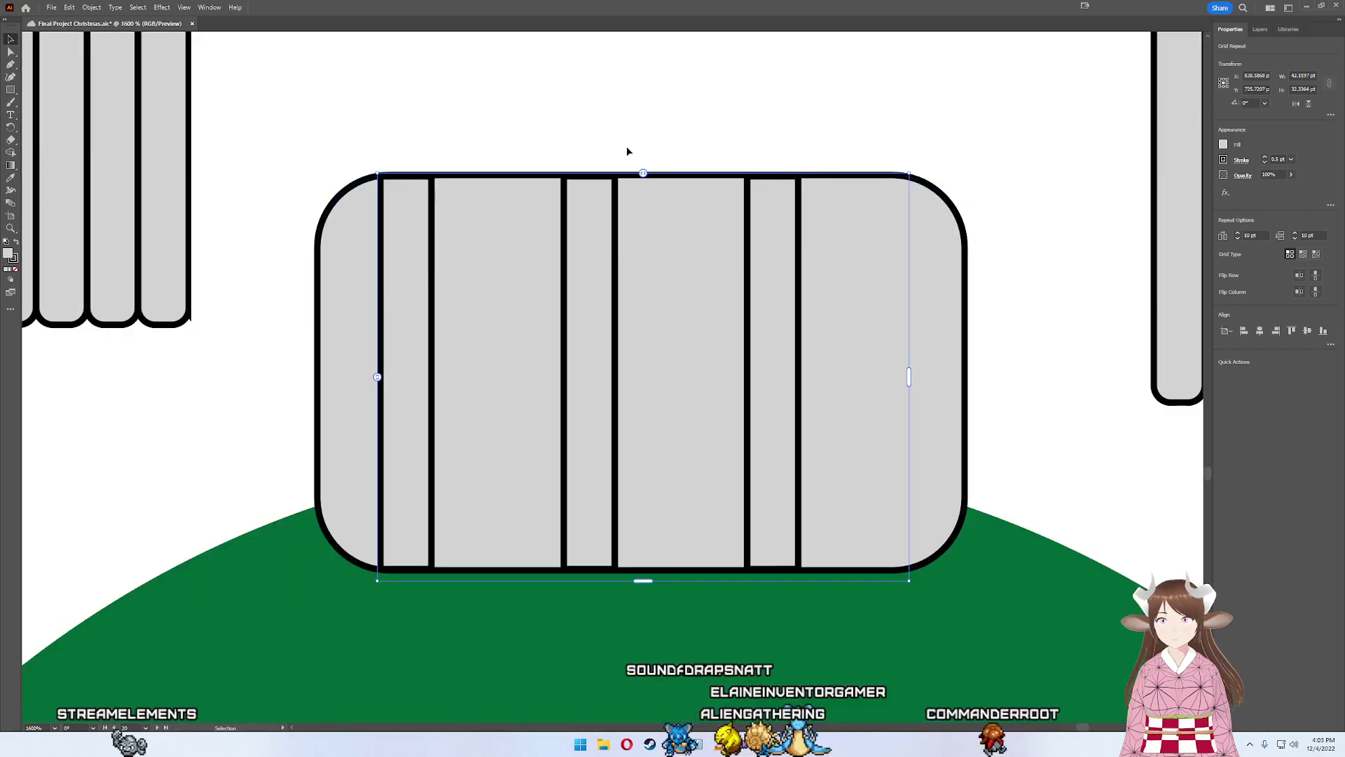
left_click_drag(643, 175, 512, 174)
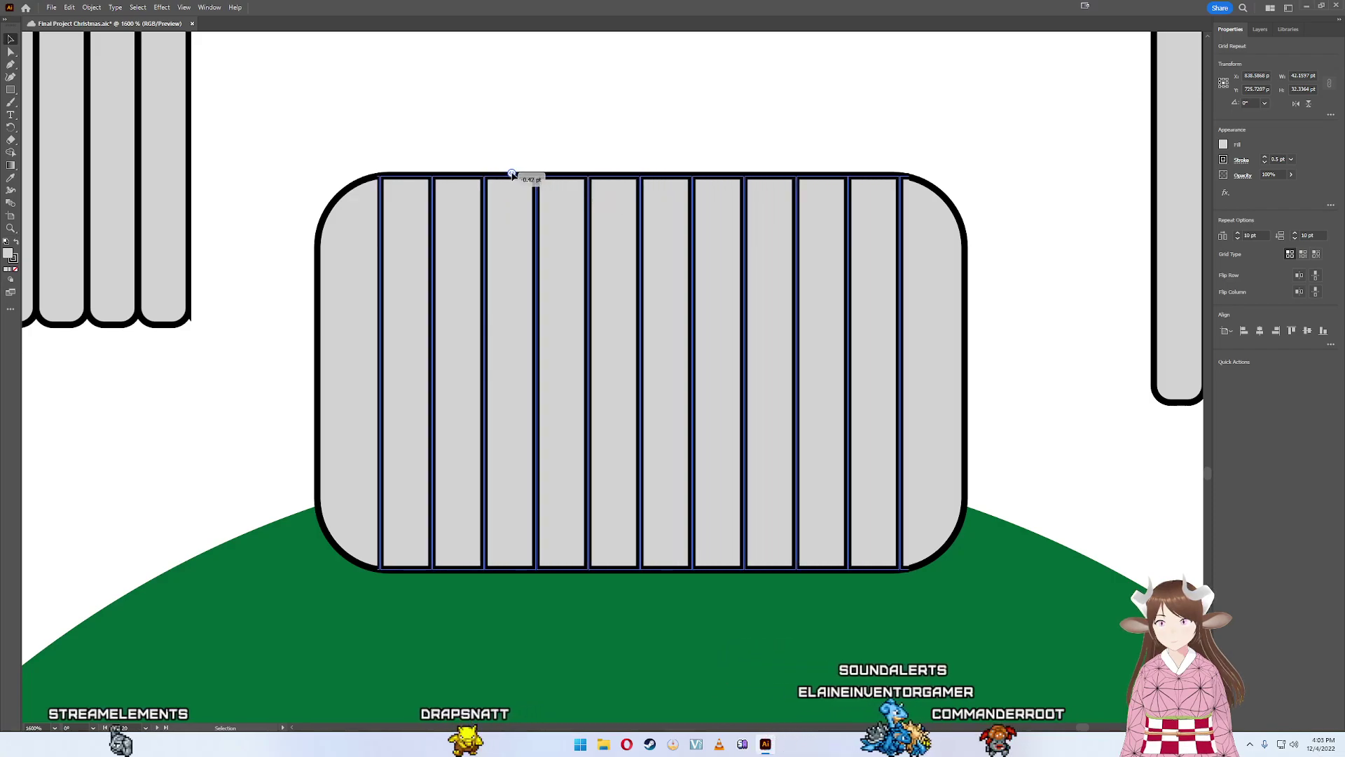
scroll(572, 166, "up", 5)
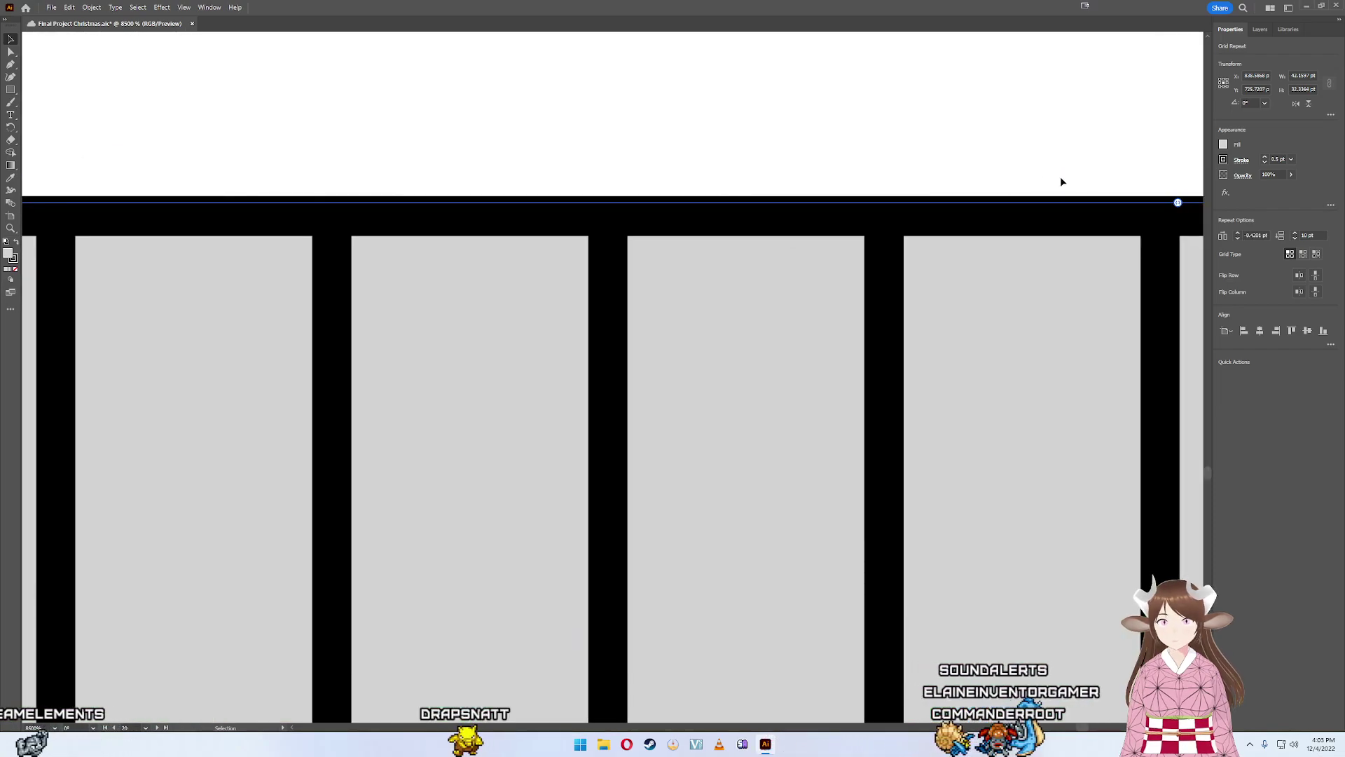
left_click_drag(1178, 202, 1172, 206)
scroll(792, 126, "down", 5)
- Stretch the slat row to the cap's width and centre it, undoing a trial bar placement
left_click_drag(1000, 149, 686, 161)
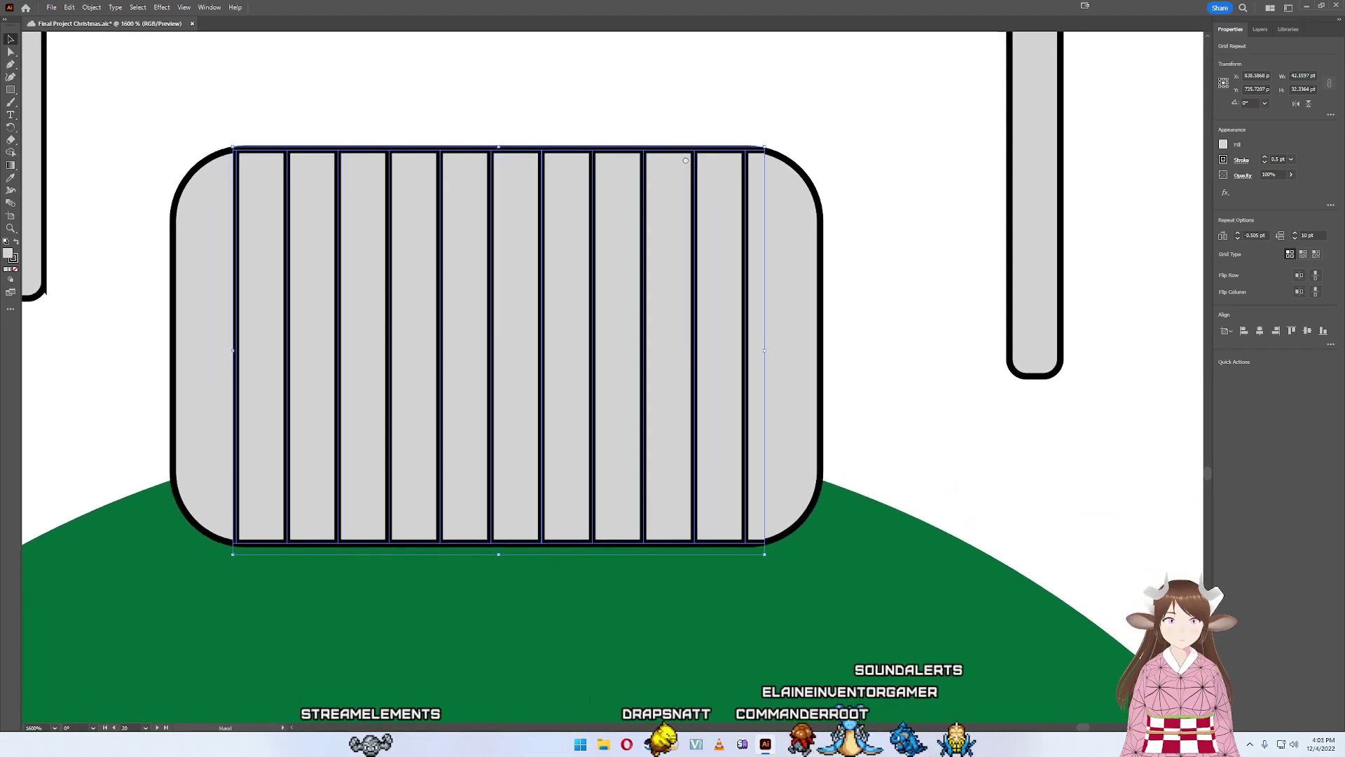
left_click_drag(763, 355, 775, 354)
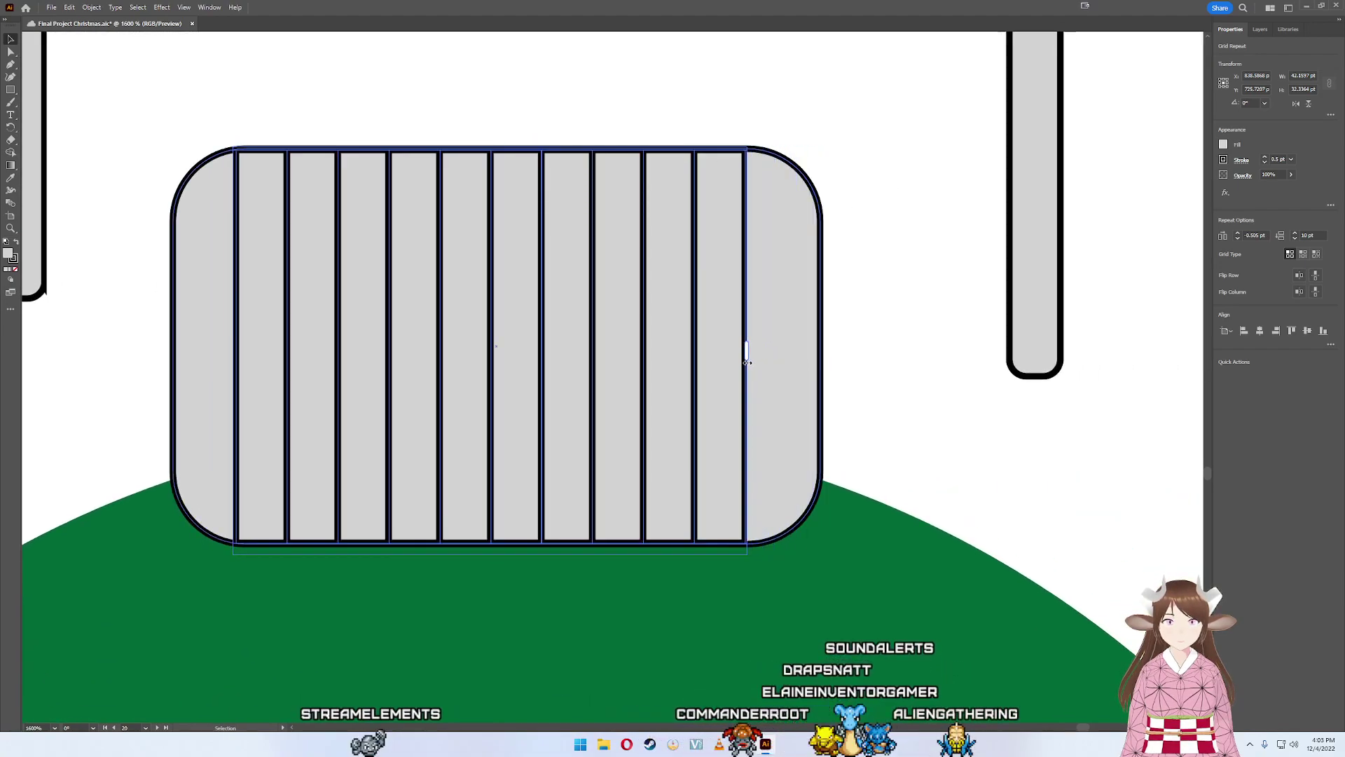
left_click_drag(747, 362, 748, 364)
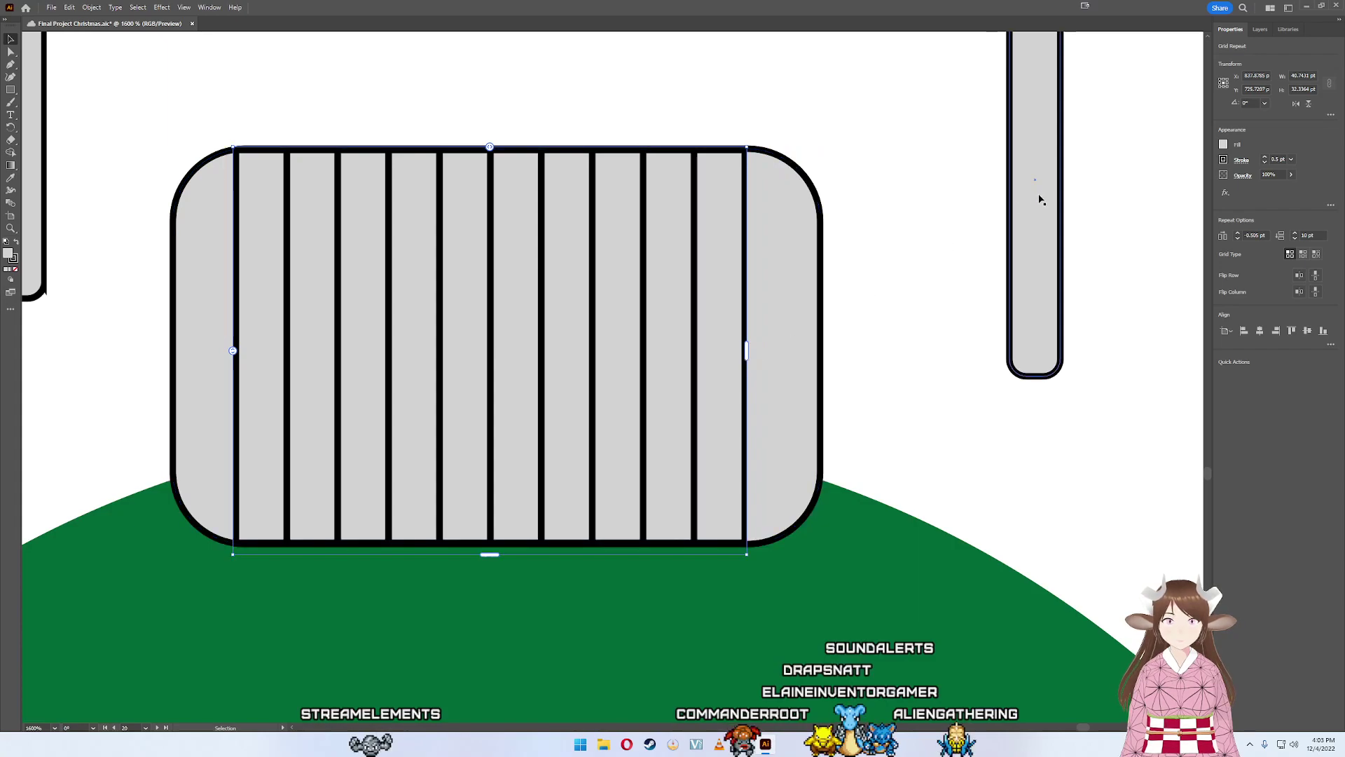
left_click_drag(265, 398, 269, 400)
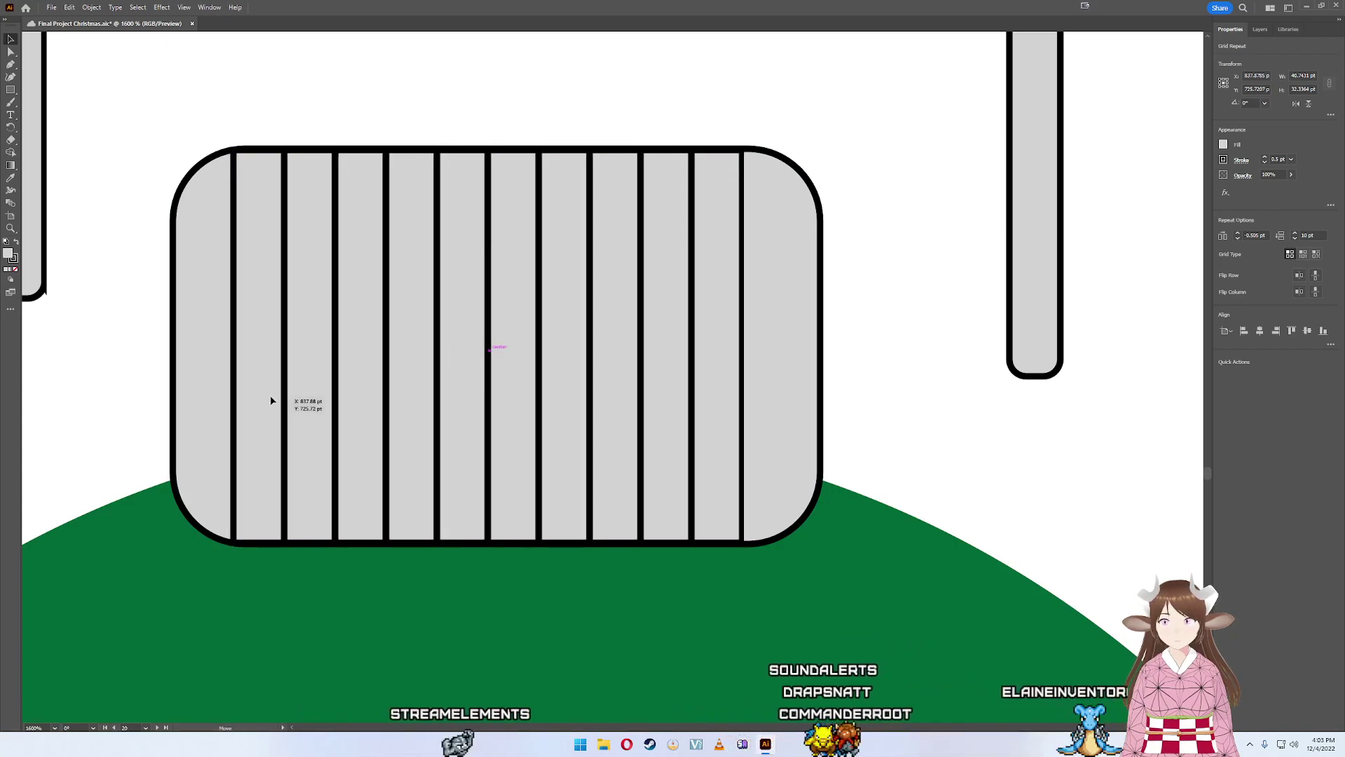
left_click_drag(272, 401, 274, 394)
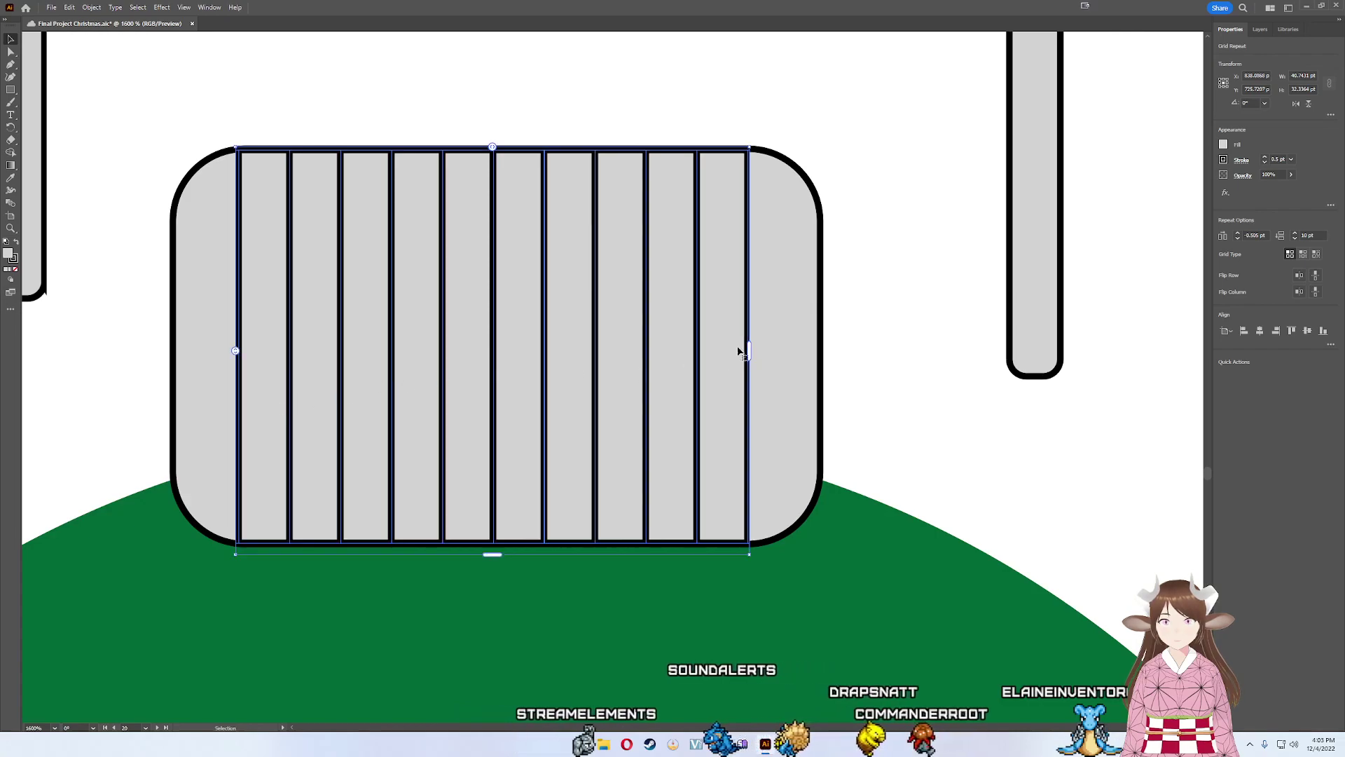
mouse_move(1021, 264)
left_mouse_down()
mouse_move(762, 415)
mouse_move(796, 406)
left_mouse_up()
key("ctrl+z")
- Copy the tall bar, square its corners, and align it at the slat row's right end
mouse_move(1058, 297)
left_mouse_down()
mouse_move(946, 413)
mouse_move(610, 402)
left_mouse_up()
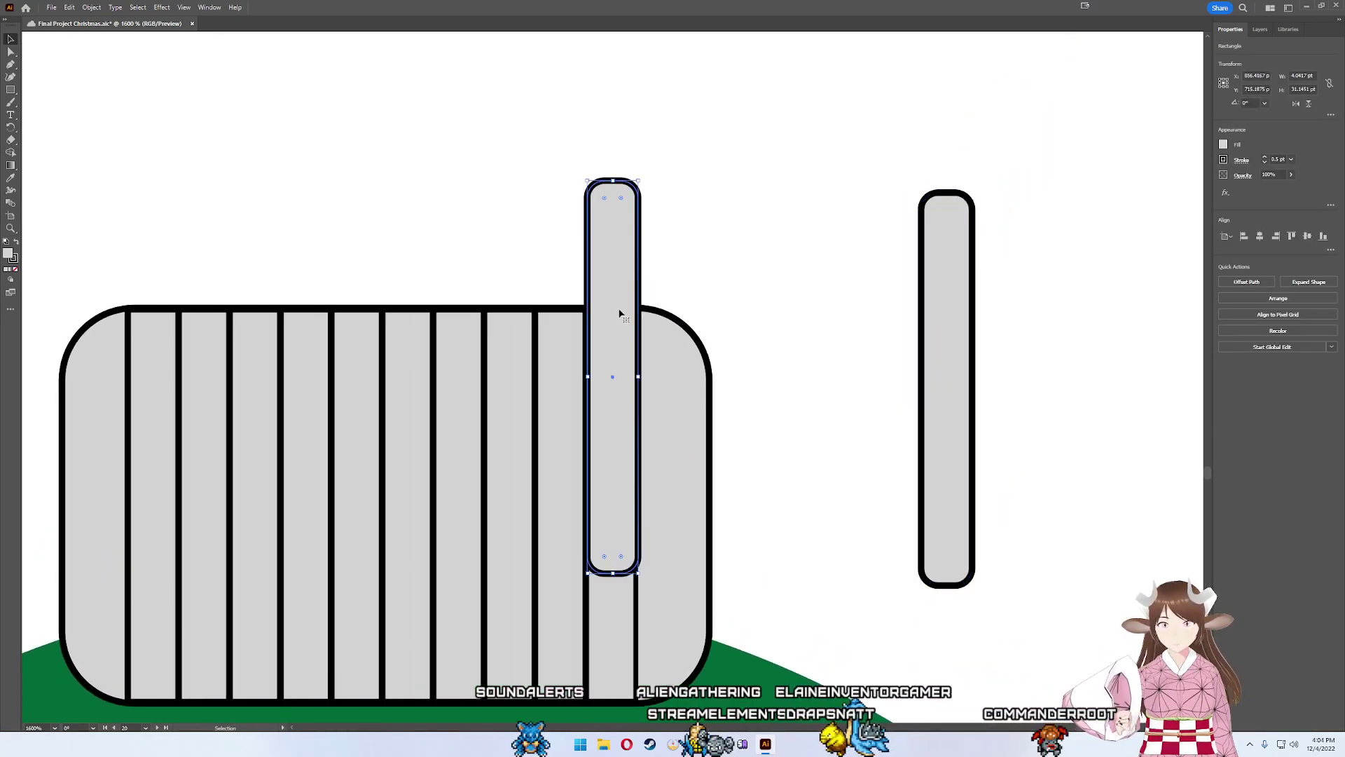
left_click_drag(622, 310, 748, 310)
left_click_drag(746, 260, 704, 175)
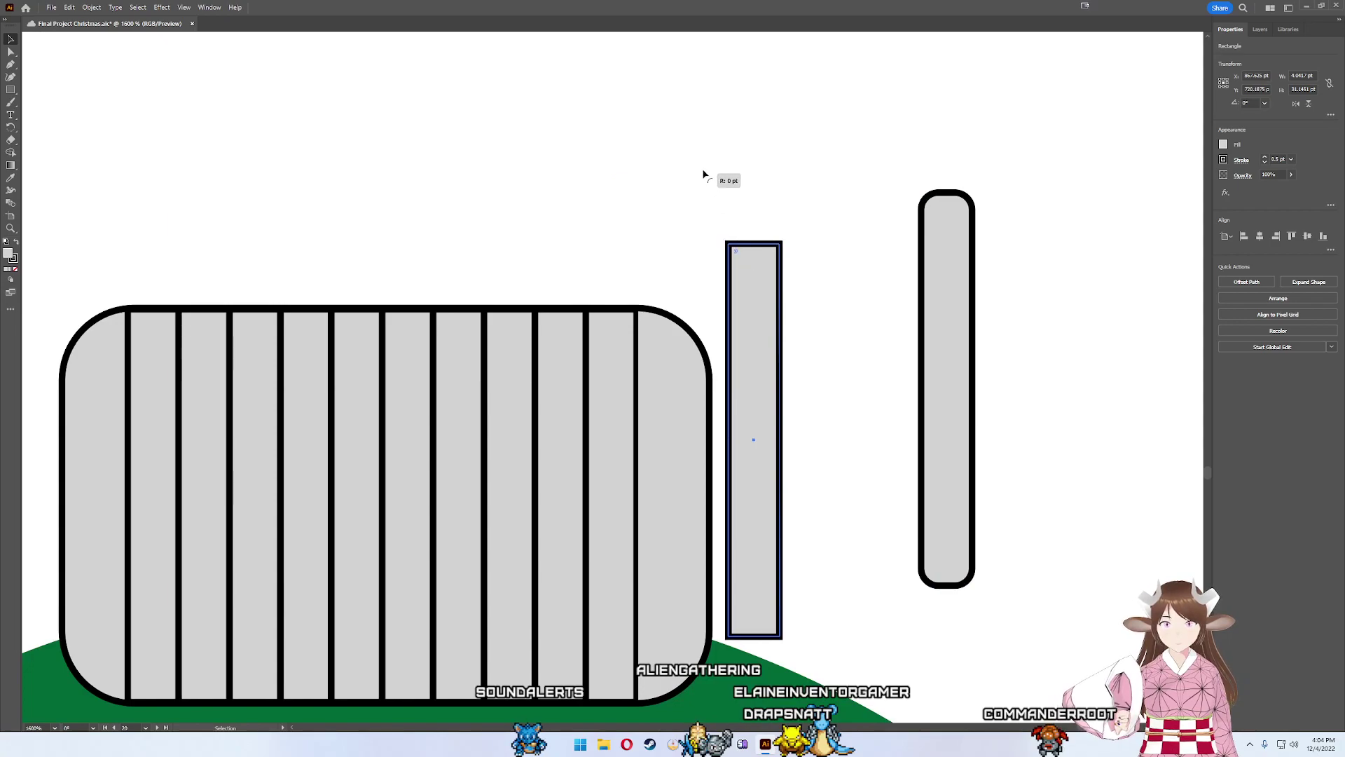
left_click_drag(759, 309, 665, 372)
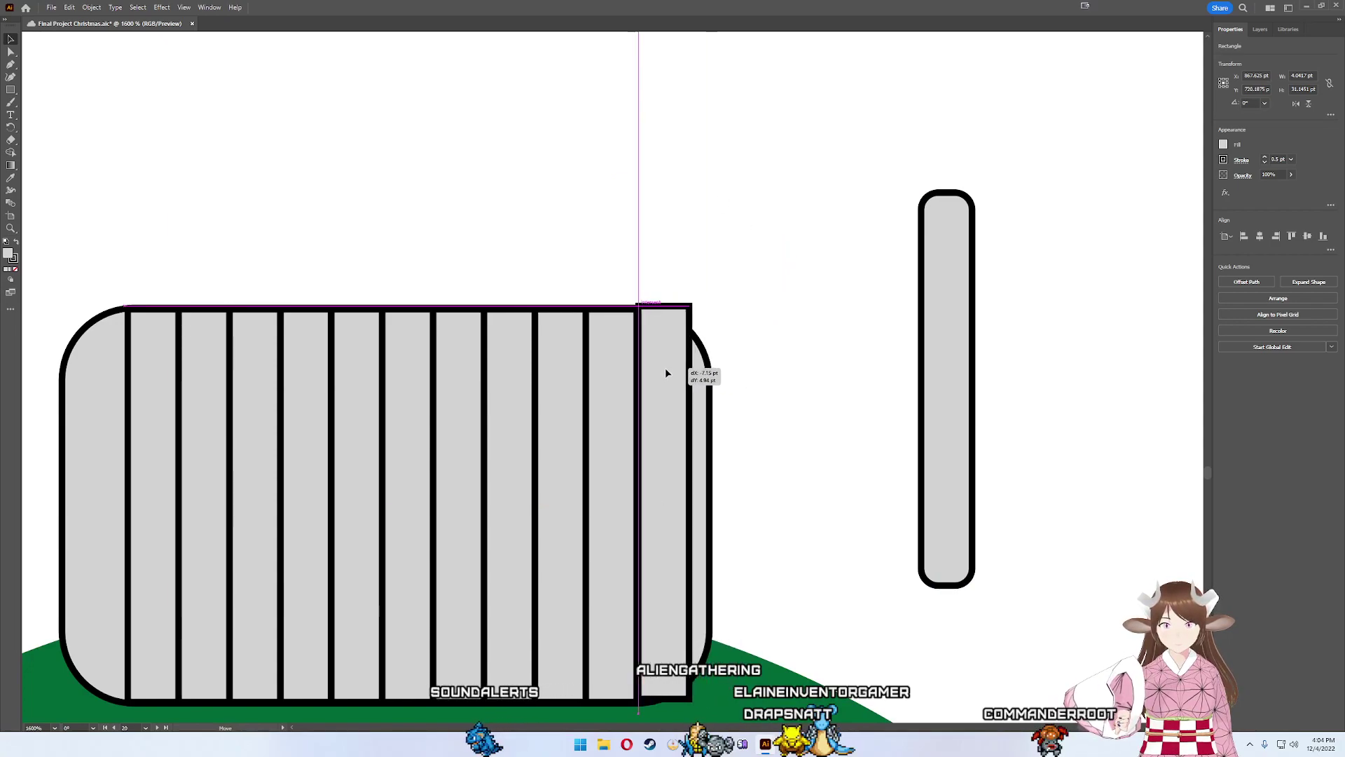
left_click_drag(666, 375, 666, 375)
scroll(665, 372, "up", 5)
left_click_drag(577, 336, 587, 339)
- Round the end slat's top and bottom corners to follow the cap's curve
scroll(712, 111, "up", 1)
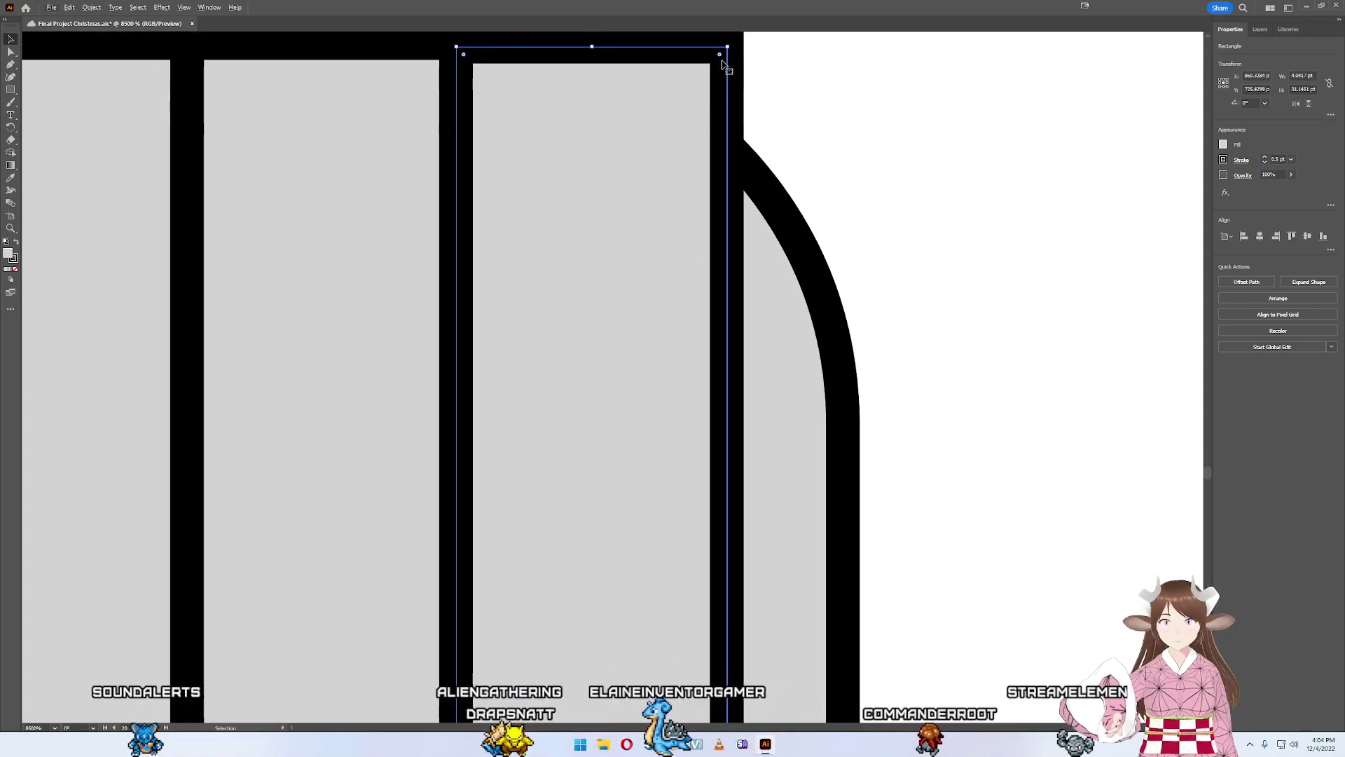
left_click_drag(722, 59, 500, 222)
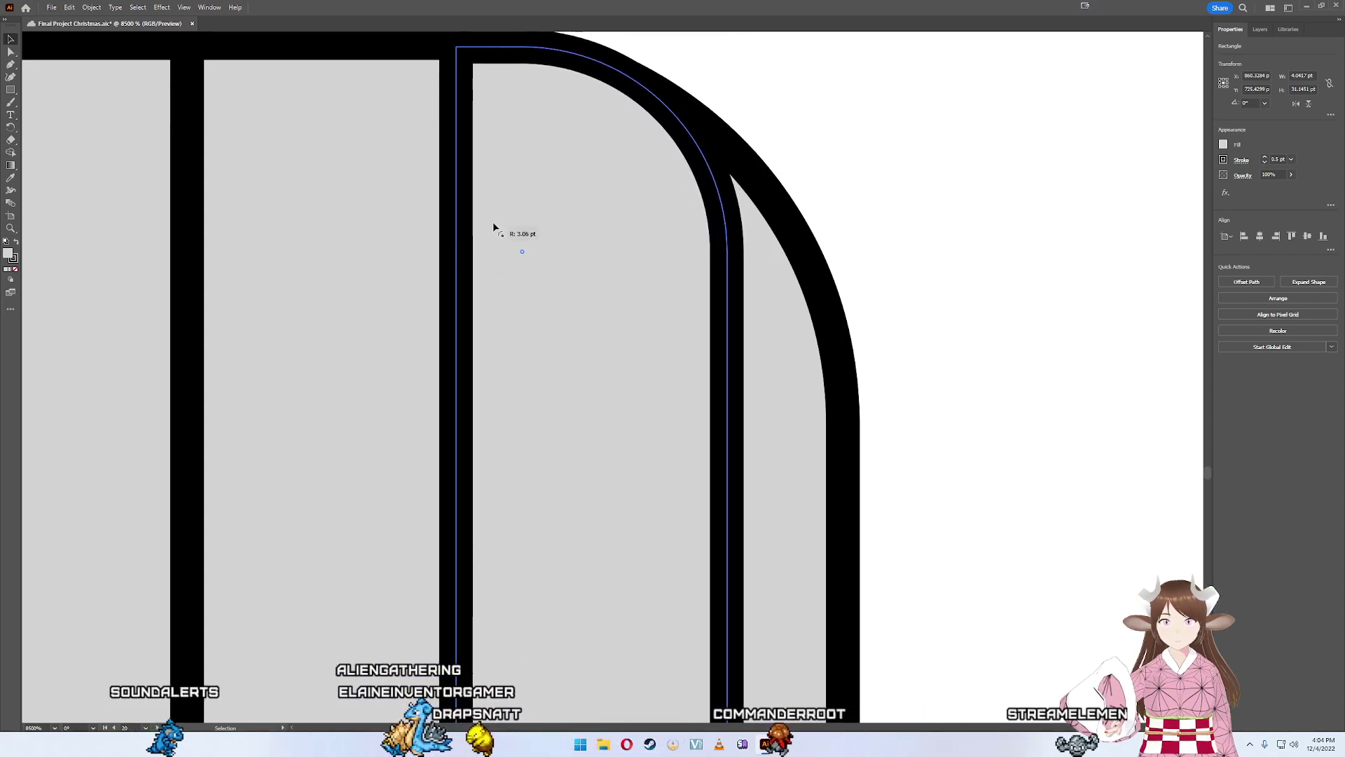
left_click_drag(500, 223, 502, 224)
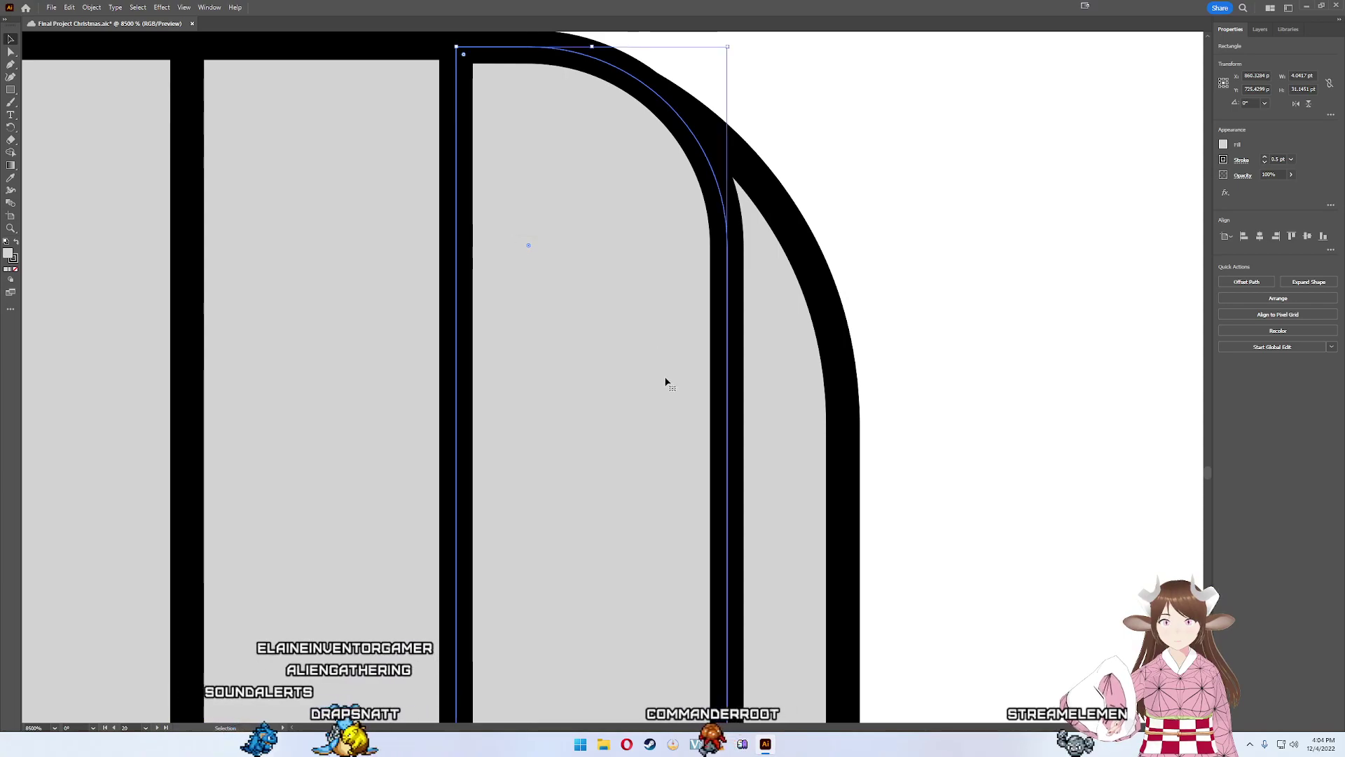
scroll(667, 382, "down", 10)
scroll(756, 254, "down", 3)
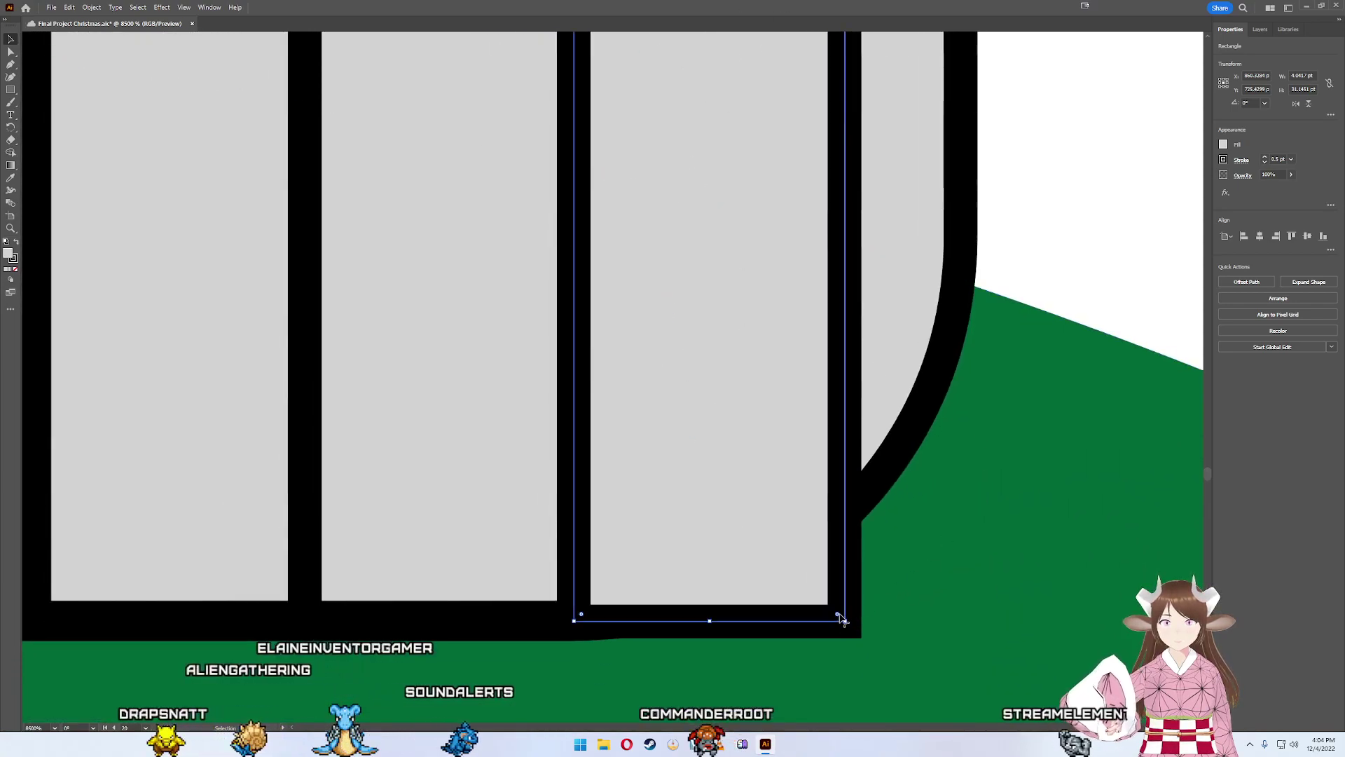
mouse_move(789, 530)
left_mouse_down()
mouse_move(831, 590)
mouse_move(804, 159)
mouse_move(824, 193)
left_mouse_up()
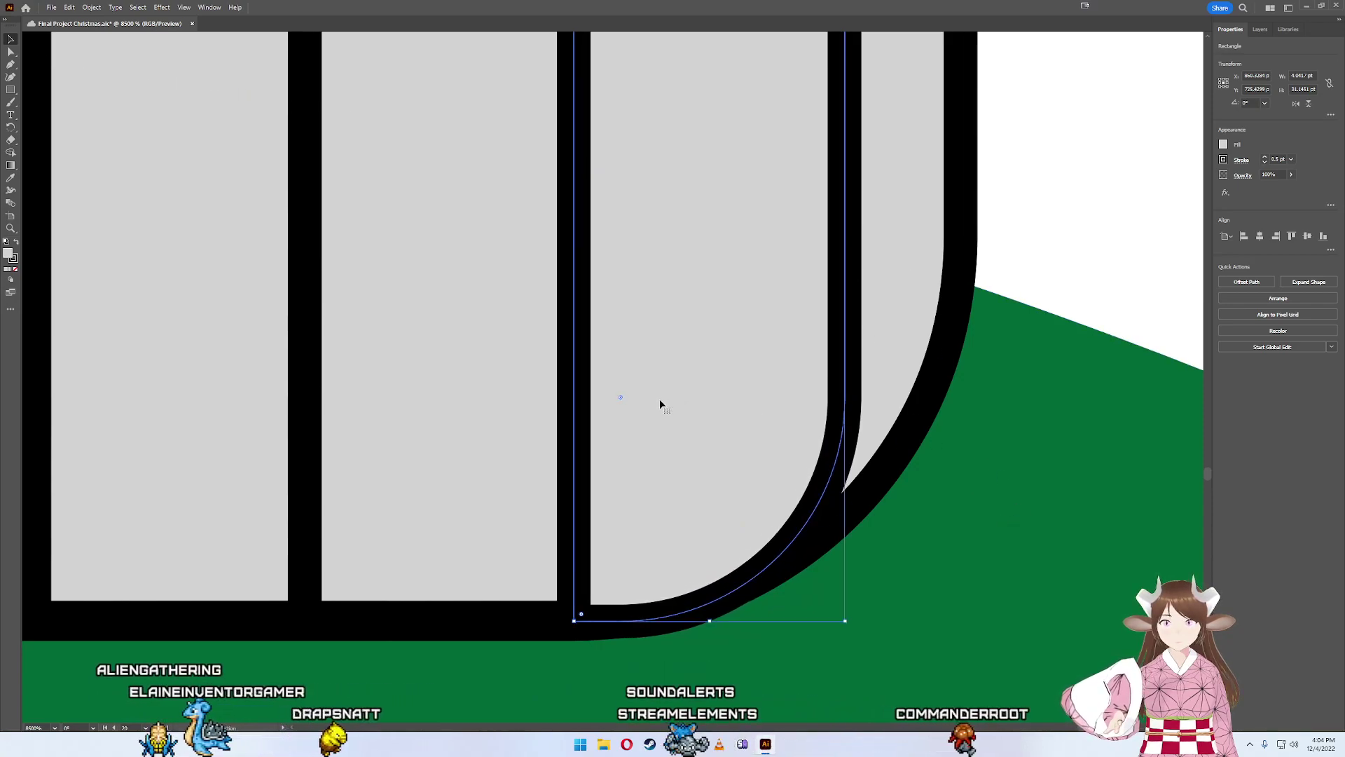
left_click(1163, 259)
scroll(1146, 230, "down", 3)
scroll(1121, 252, "down", 3)
scroll(1072, 308, "down", 3)
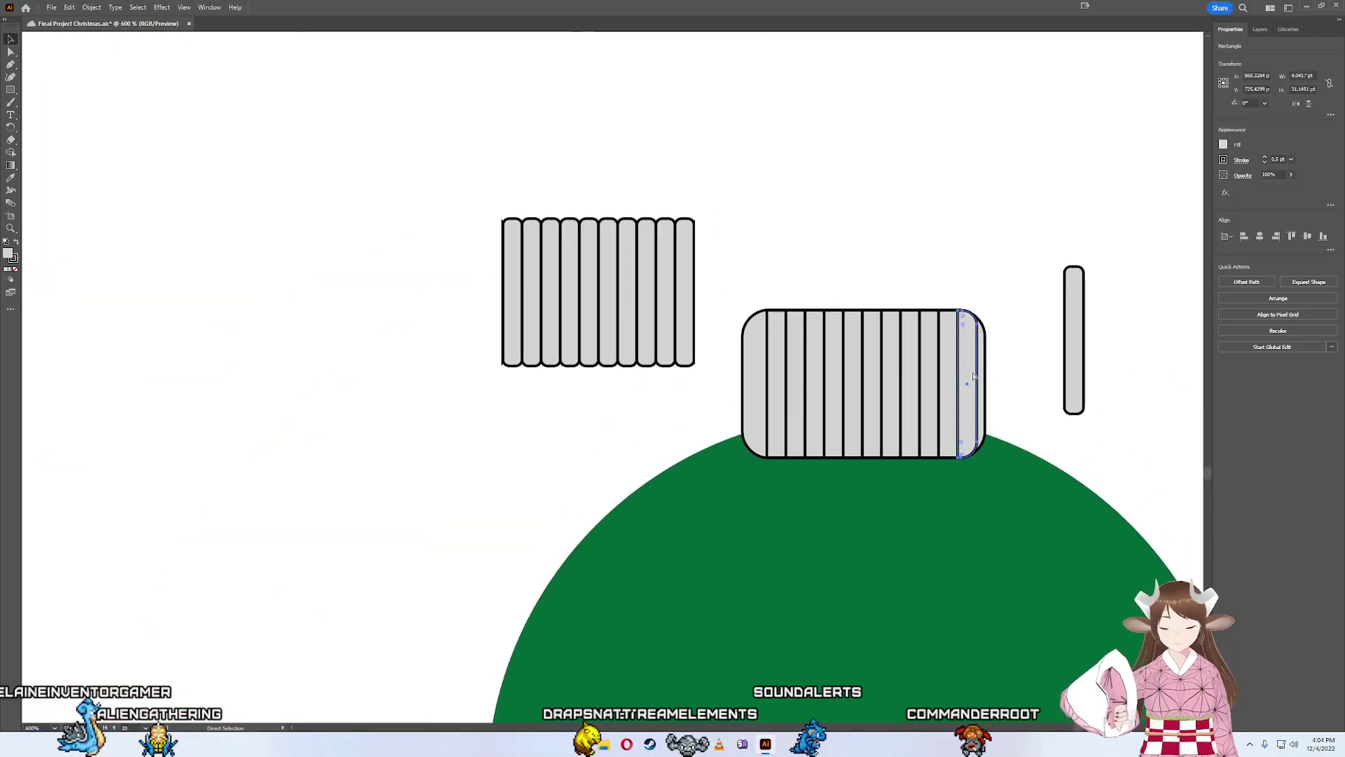
- Paste a copy of the narrow slat and position it at the cap's left end
key("ctrl+v")
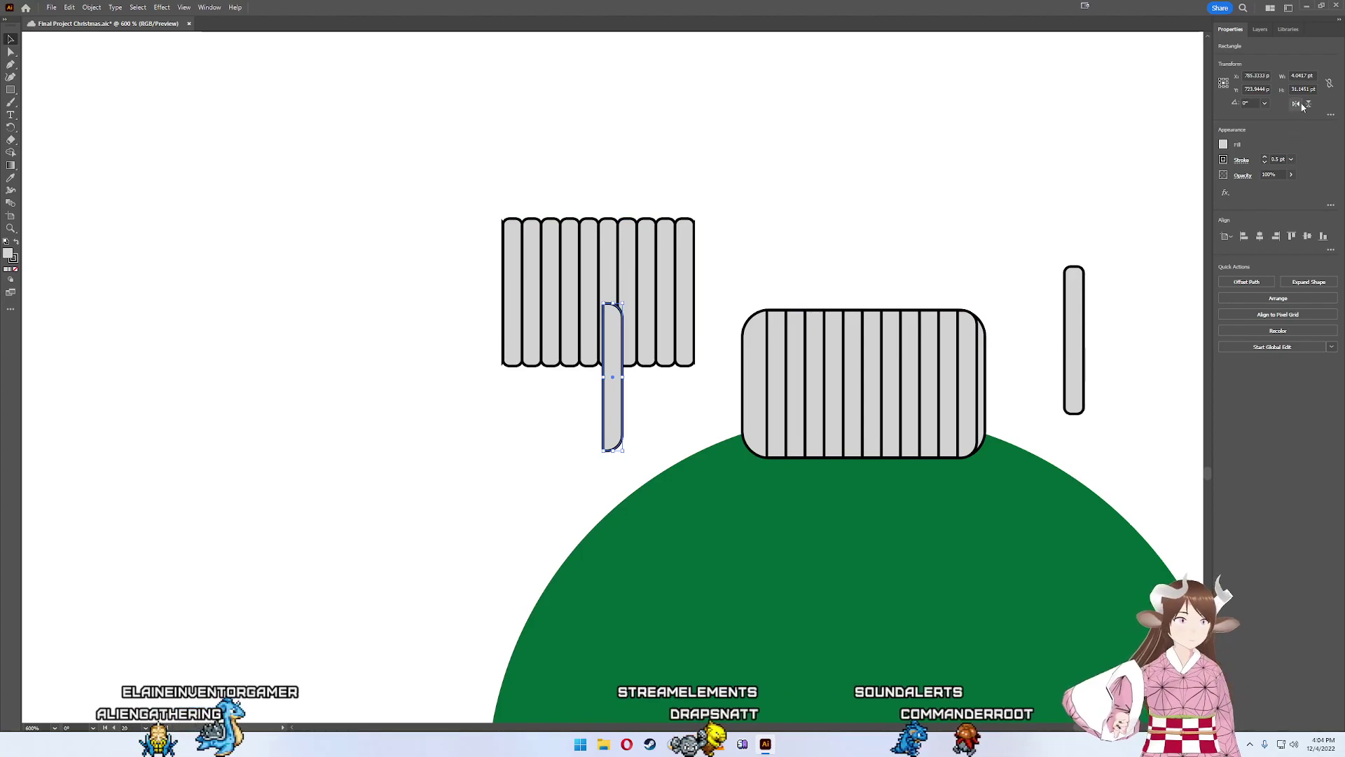
left_click_drag(622, 402, 764, 412)
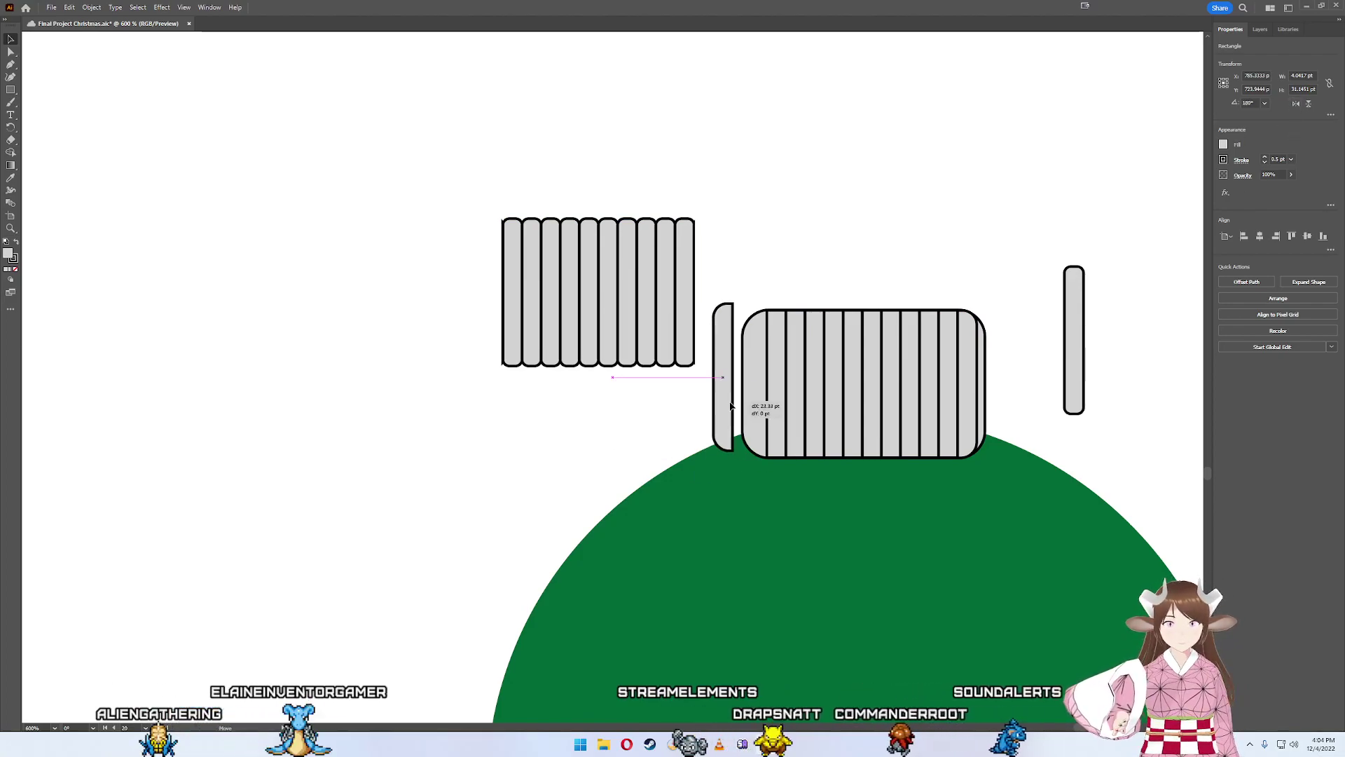
scroll(764, 412, "up", 3)
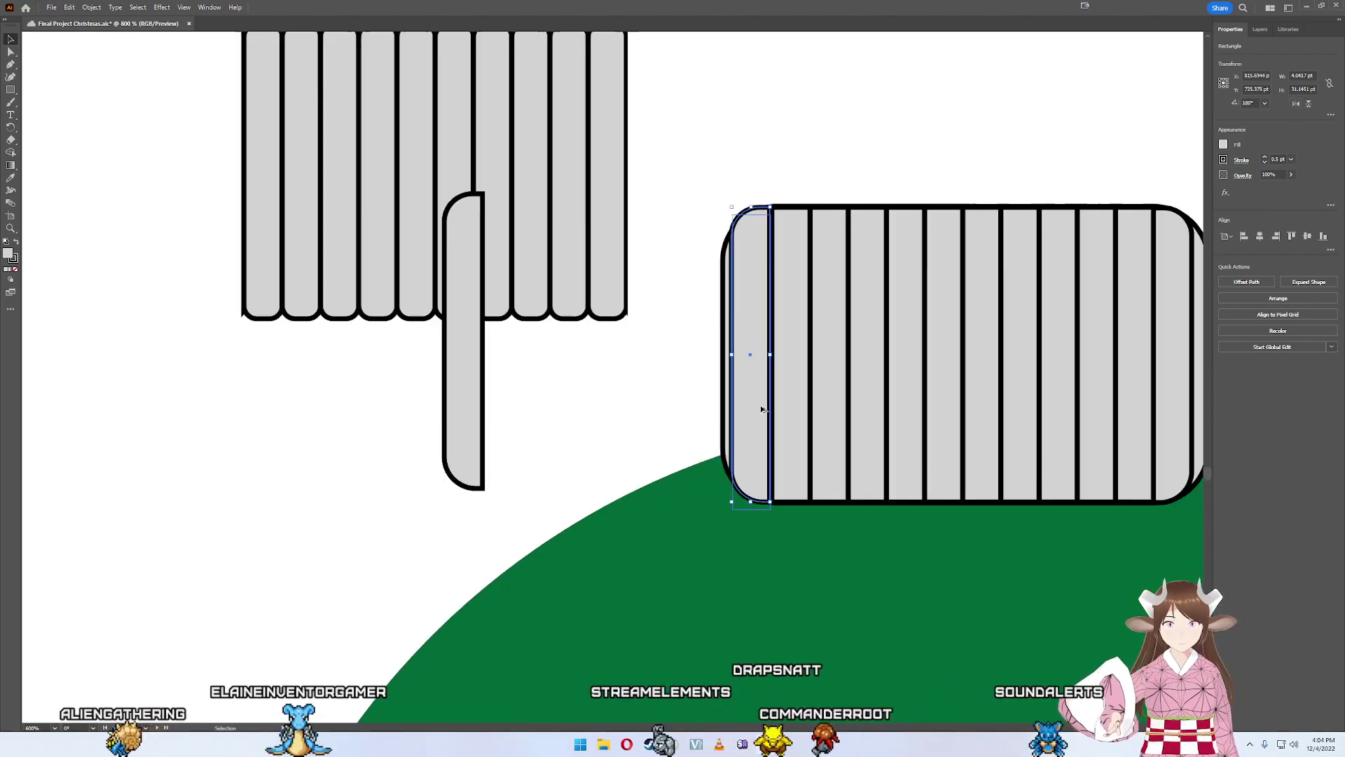
scroll(764, 412, "up", 3)
mouse_move(764, 412)
left_mouse_down()
mouse_move(710, 418)
mouse_move(730, 418)
left_mouse_up()
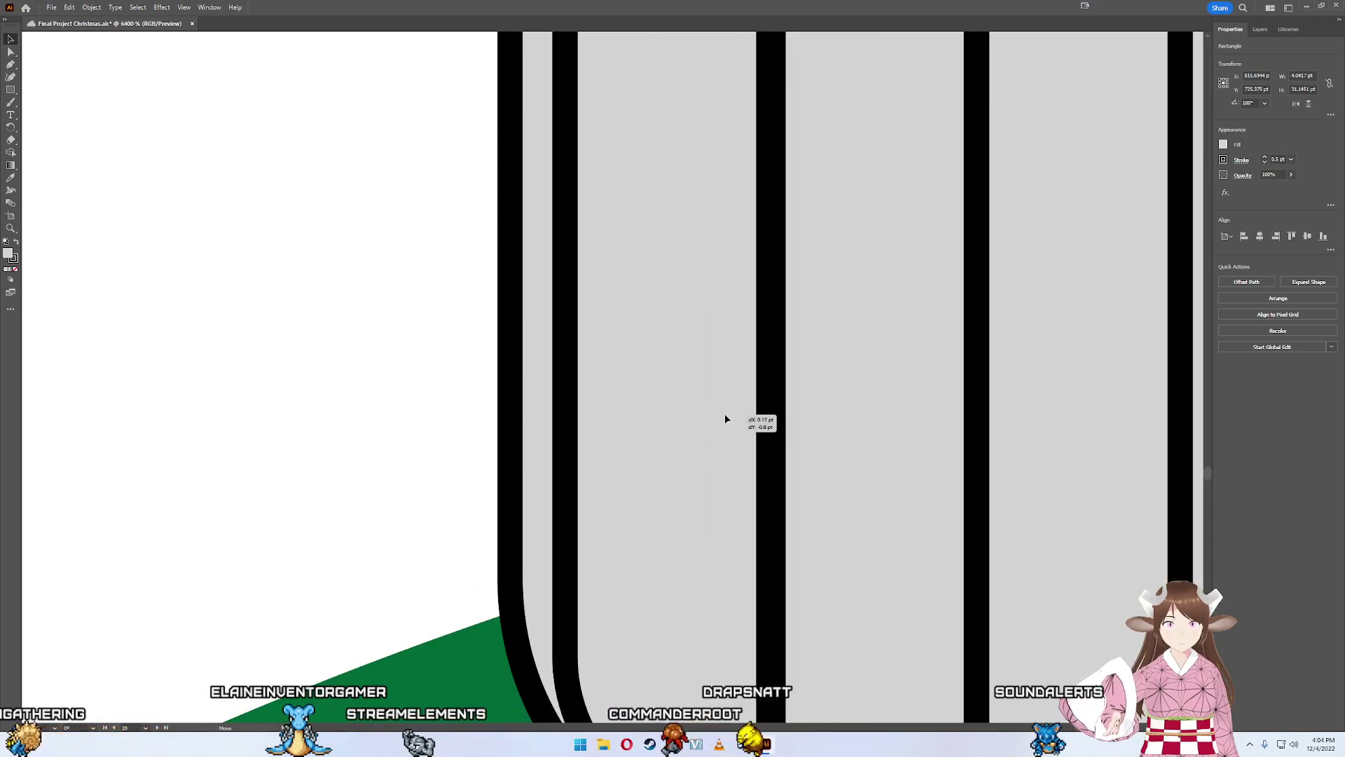
left_click_drag(730, 417, 722, 444)
scroll(709, 384, "down", 3)
scroll(723, 373, "up", 5)
scroll(733, 471, "up", 5)
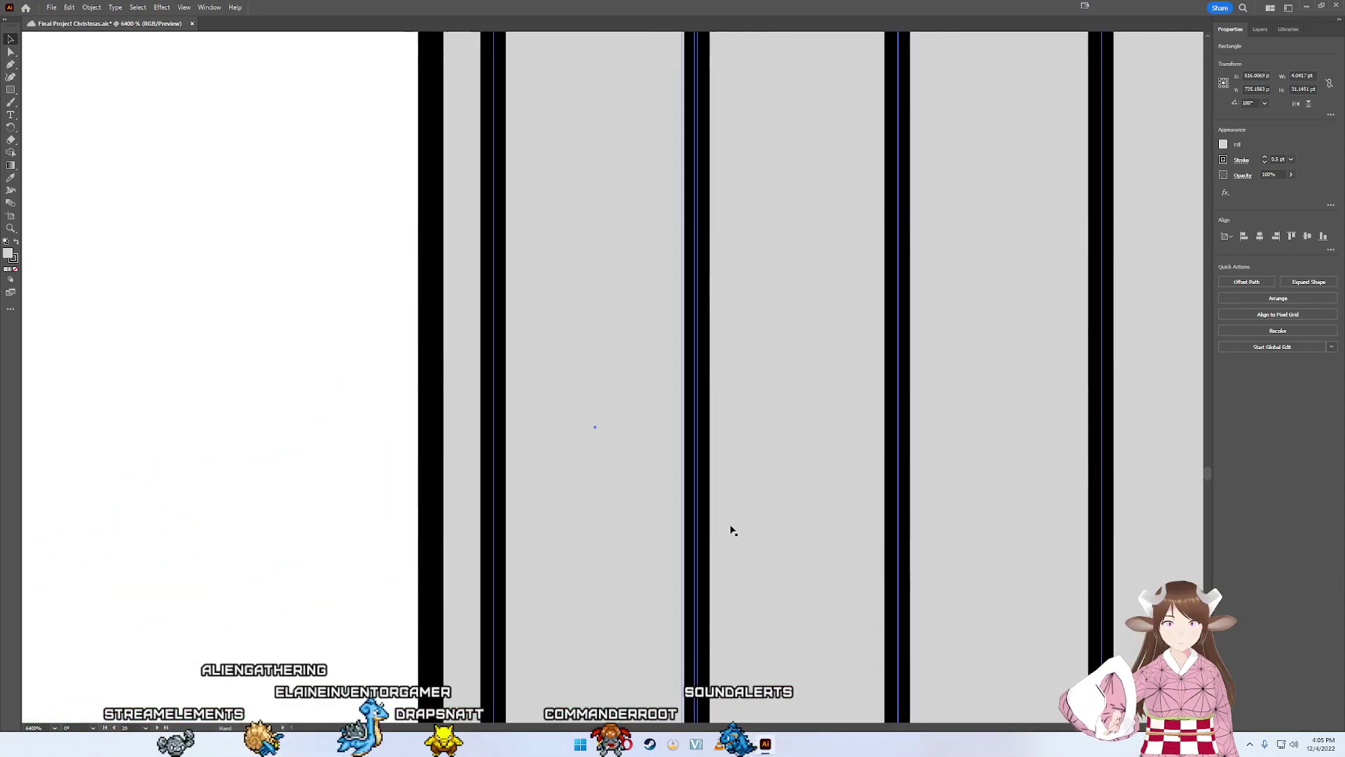
scroll(730, 529, "up", 3)
scroll(797, 215, "up", 5)
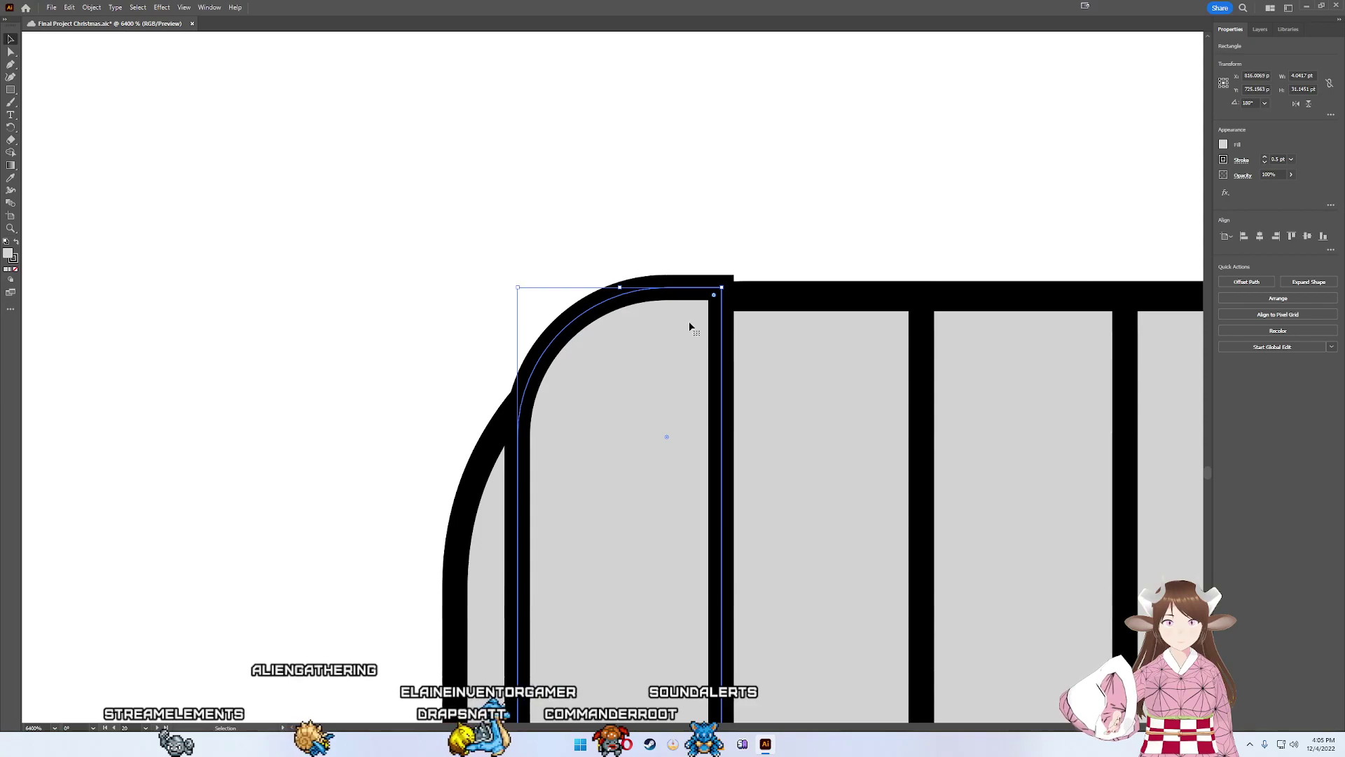
left_click_drag(620, 287, 627, 311)
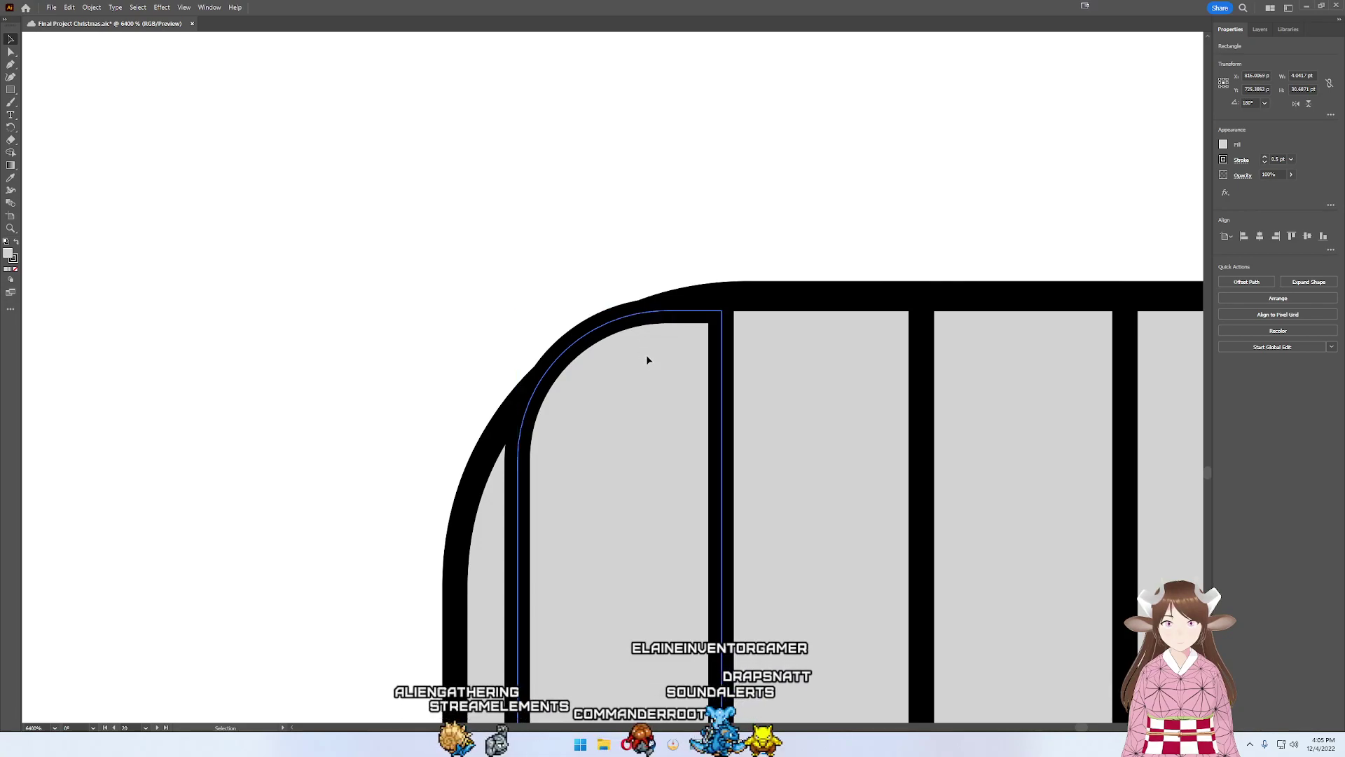
left_click_drag(646, 355, 644, 353)
left_click(676, 198)
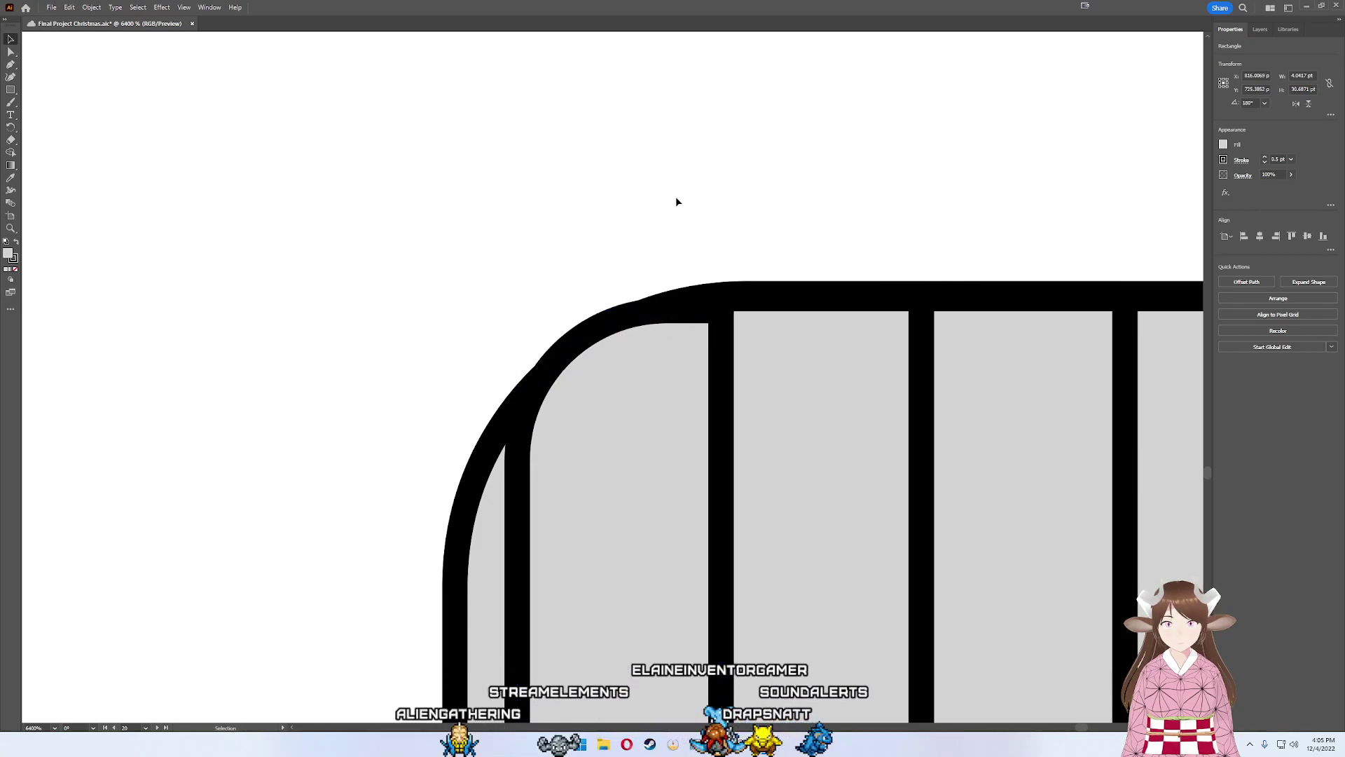
- Shorten the left-end slat to about 30.5 pt and round its top corner to the cap curve
left_click(628, 320)
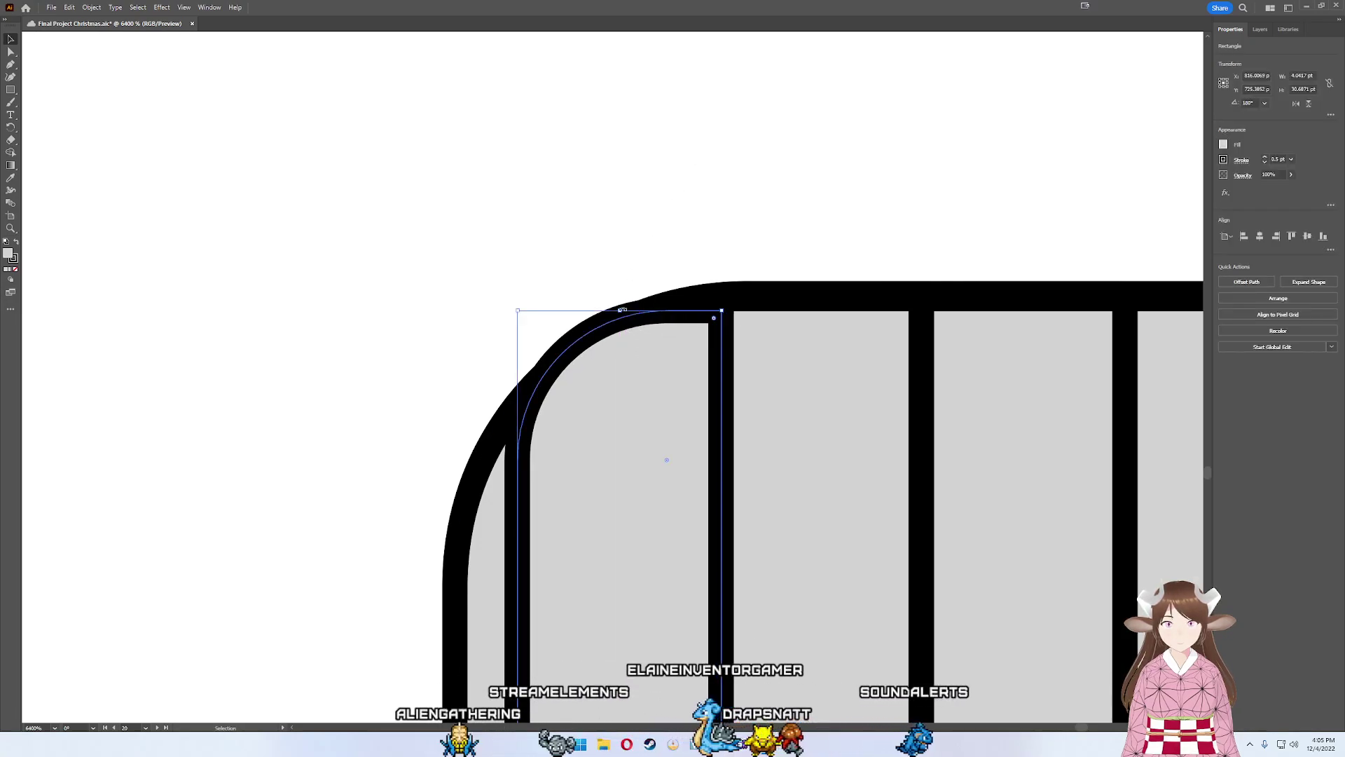
left_click_drag(621, 311, 624, 324)
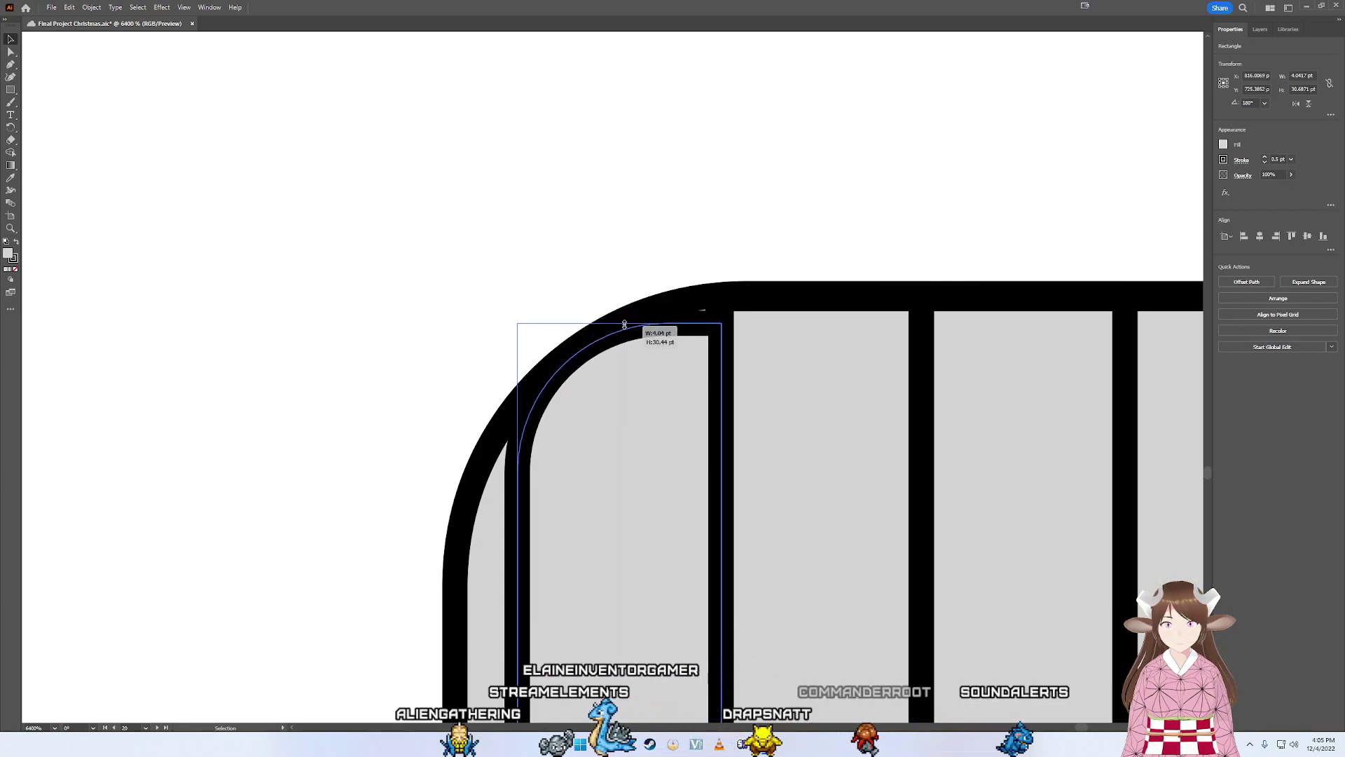
left_click_drag(624, 324, 625, 303)
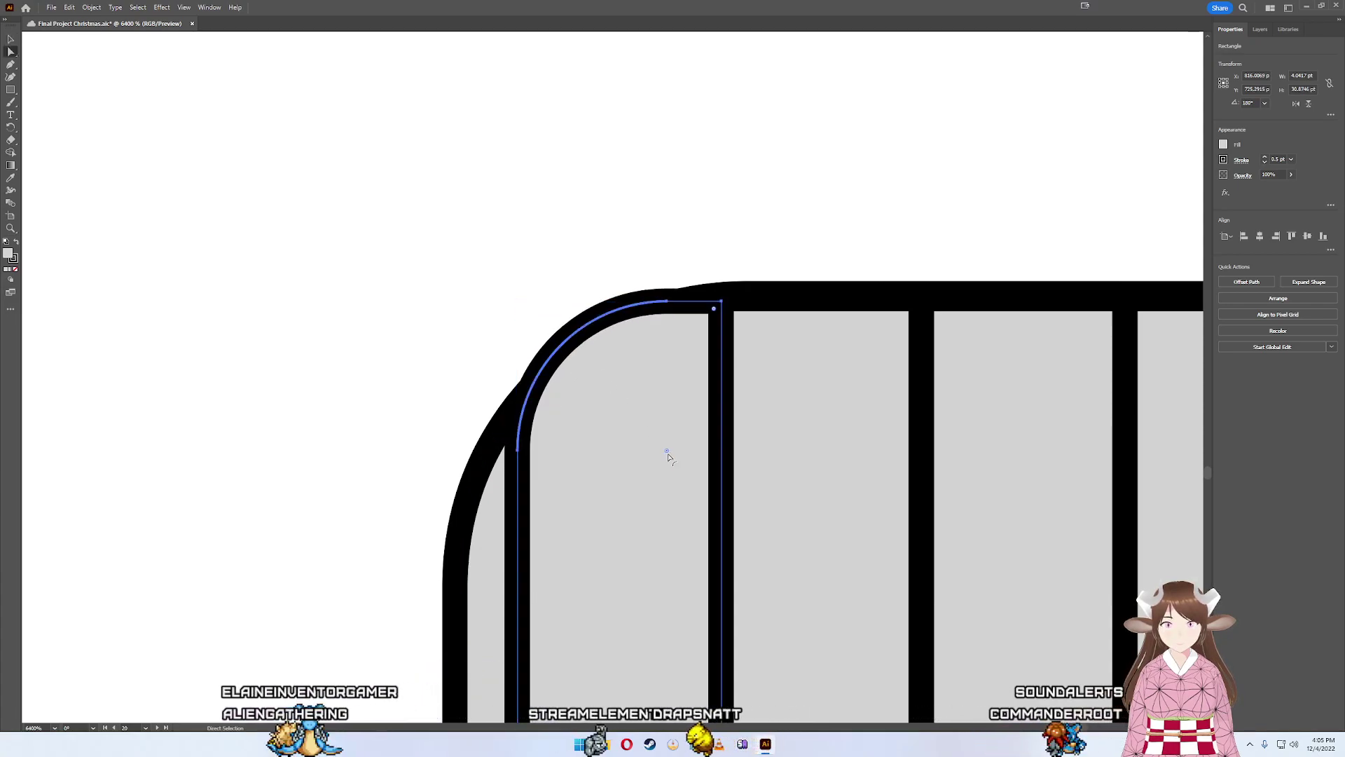
mouse_move(664, 448)
left_mouse_down()
mouse_move(734, 496)
mouse_move(673, 462)
left_mouse_up()
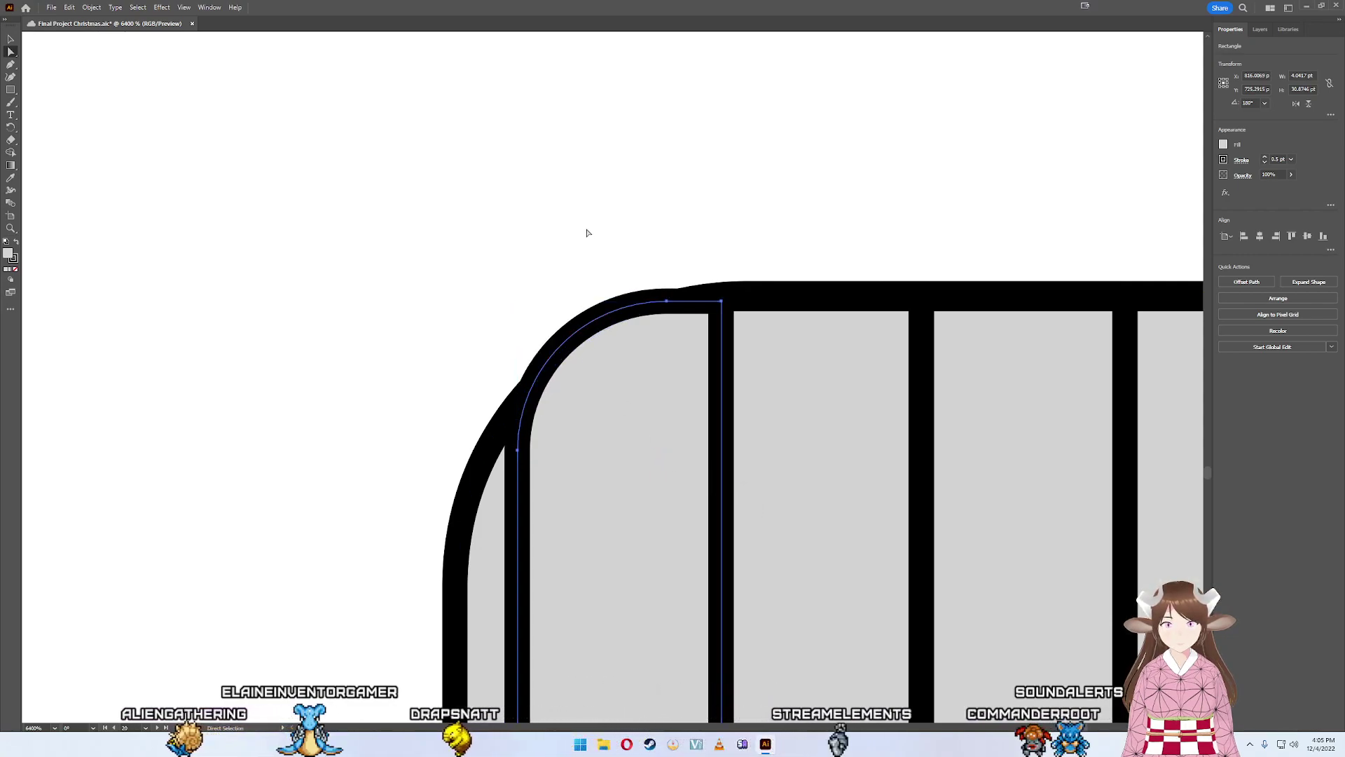
mouse_move(587, 233)
left_mouse_down()
mouse_move(694, 461)
mouse_move(767, 517)
left_mouse_up()
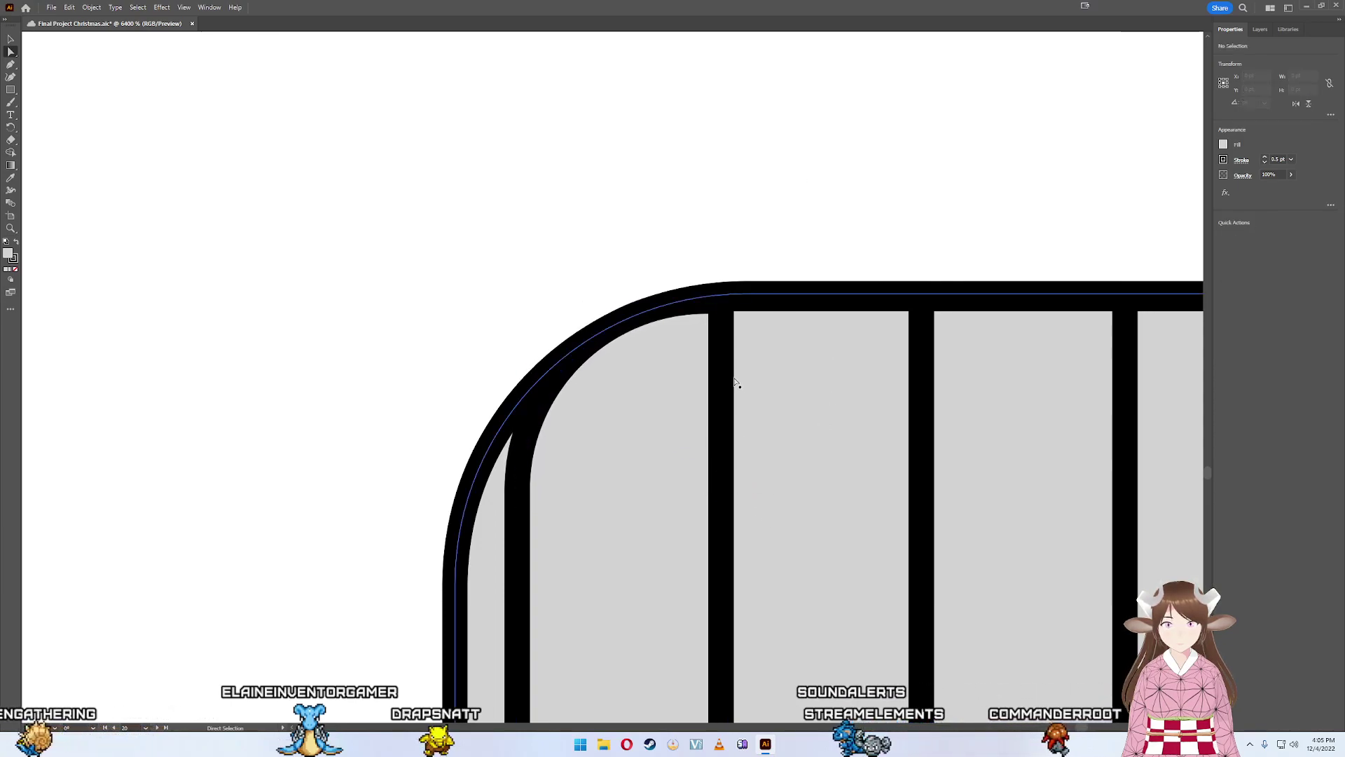
scroll(726, 365, "down", 3)
scroll(722, 323, "down", 3)
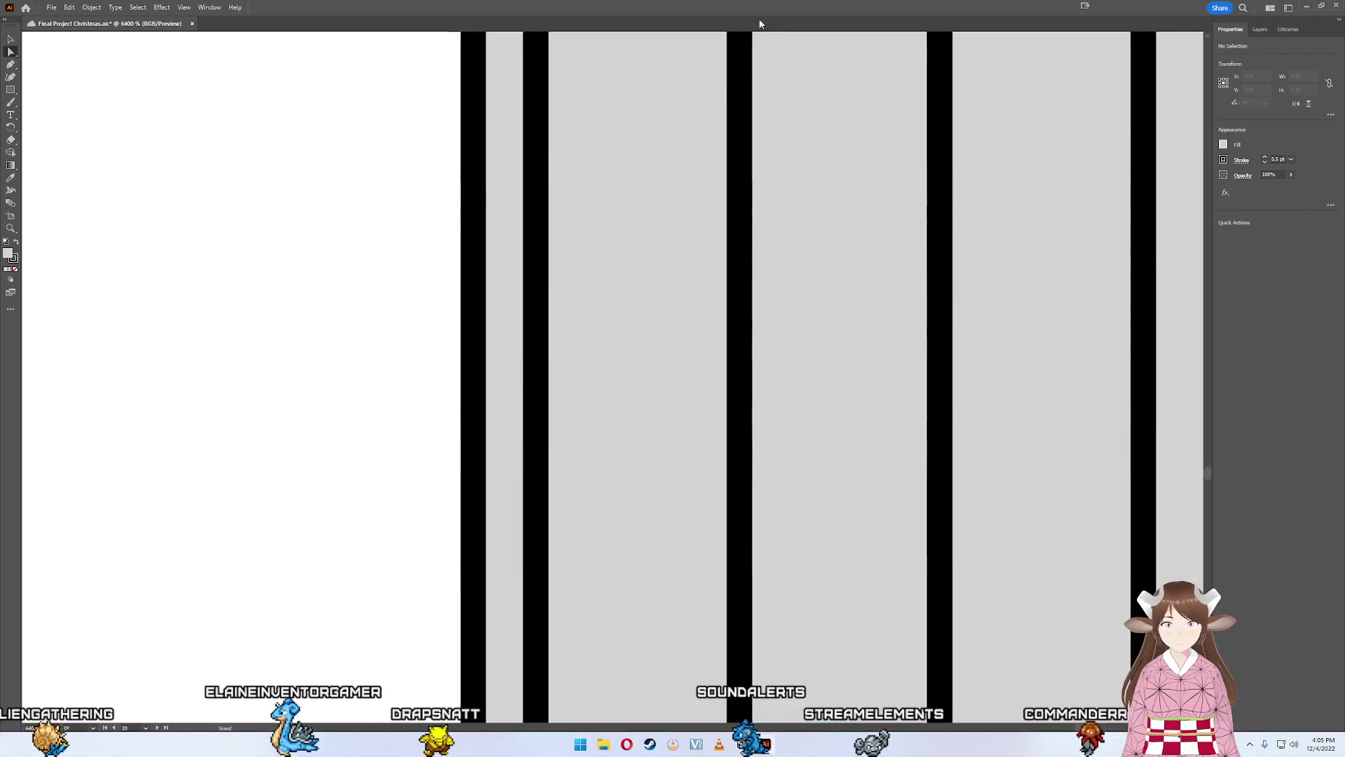
scroll(715, 285, "down", 3)
scroll(659, 277, "down", 3)
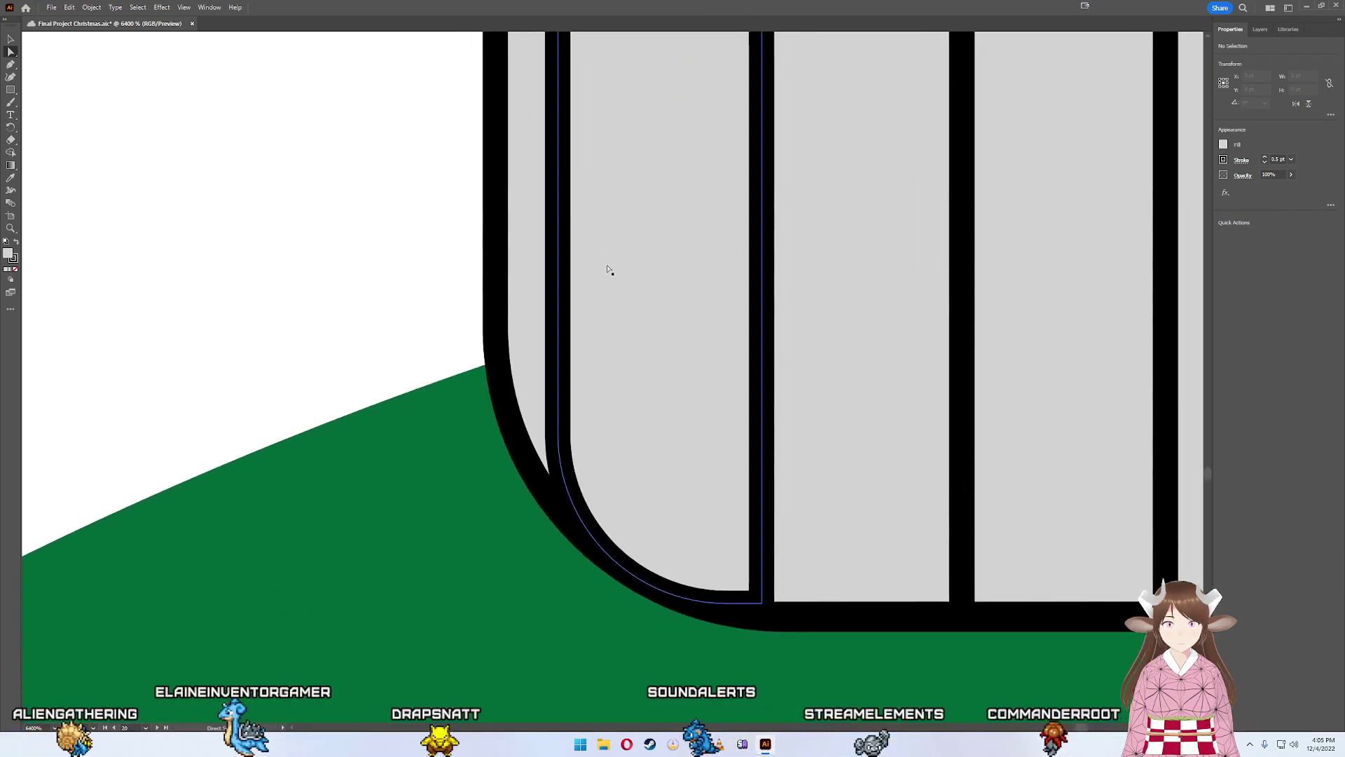
- Move the left end slat's bottom corner anchor into place and select its curved top
left_click(655, 578)
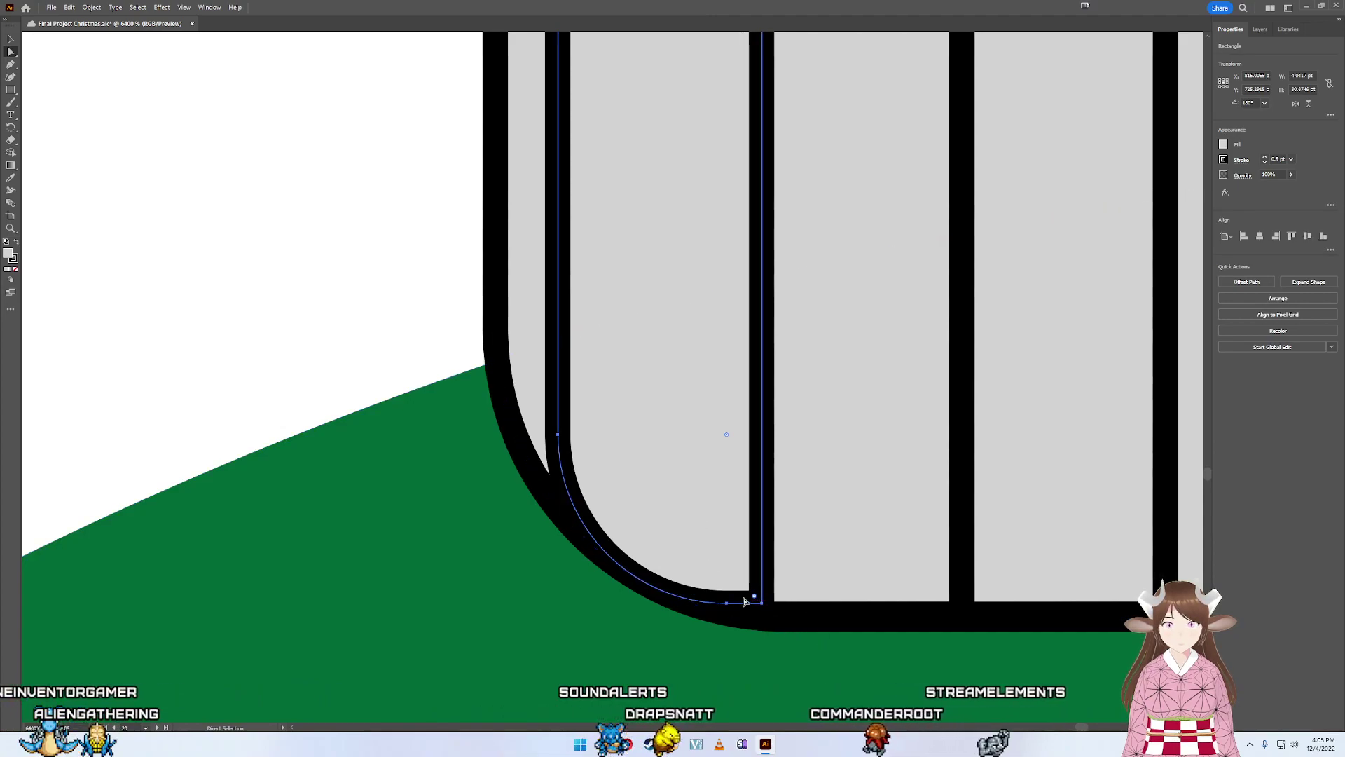
left_click_drag(744, 602, 744, 610)
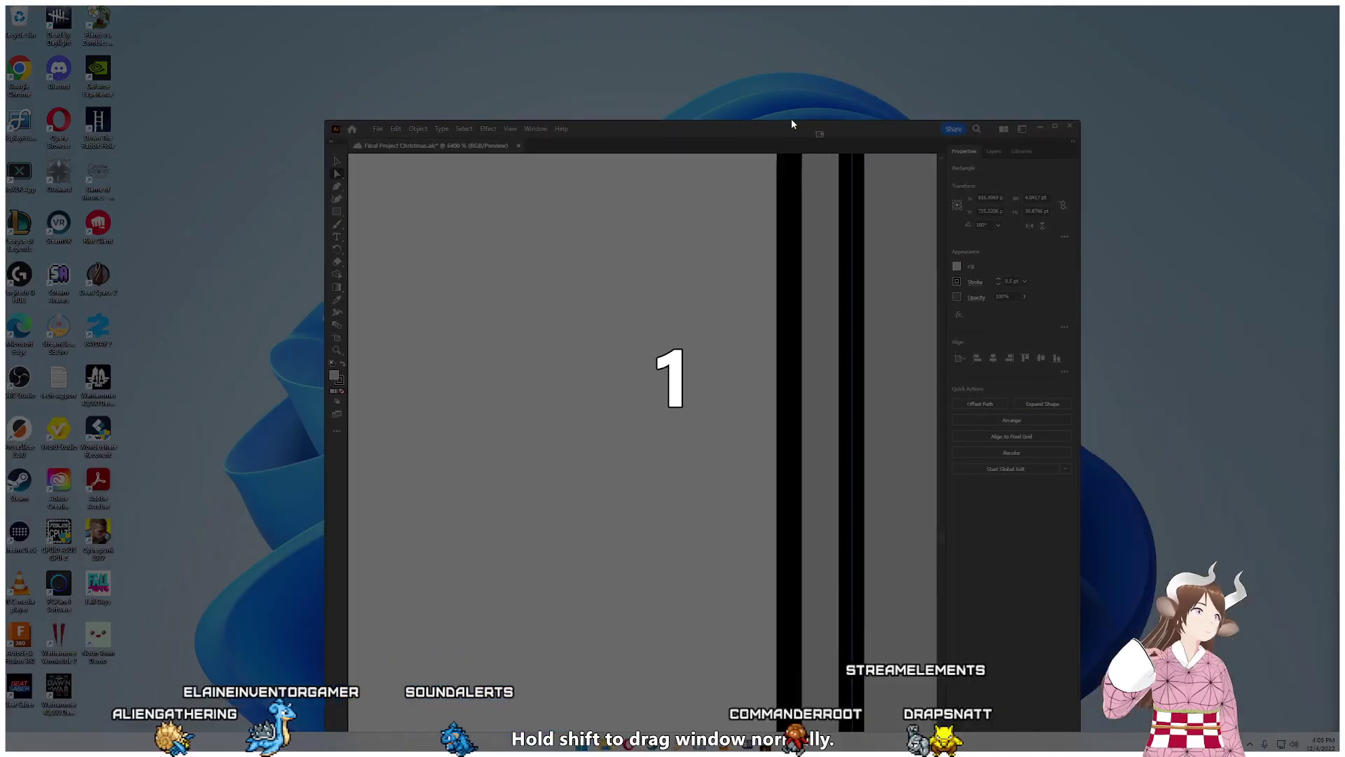
left_click_drag(792, 124, 791, 124)
scroll(697, 404, "up", 3)
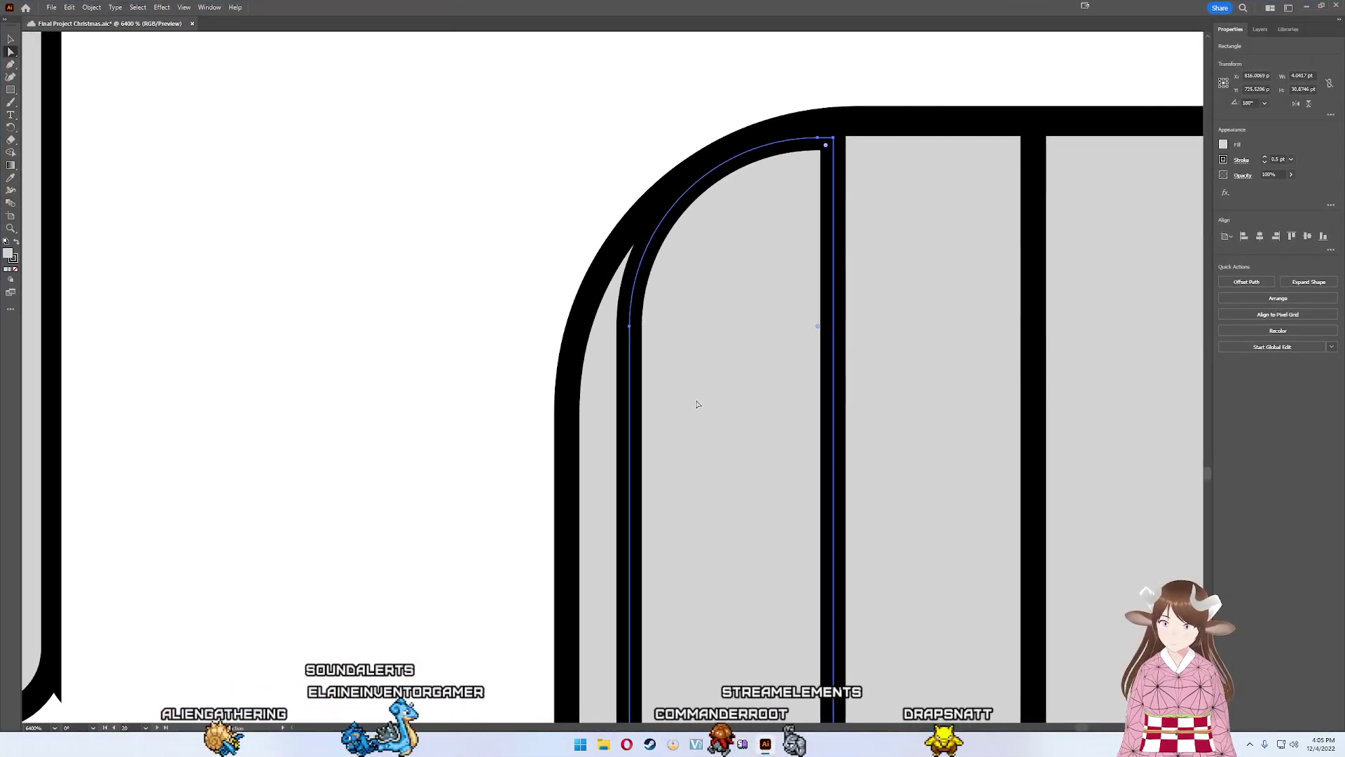
scroll(698, 404, "up", 5)
scroll(730, 420, "down", 4)
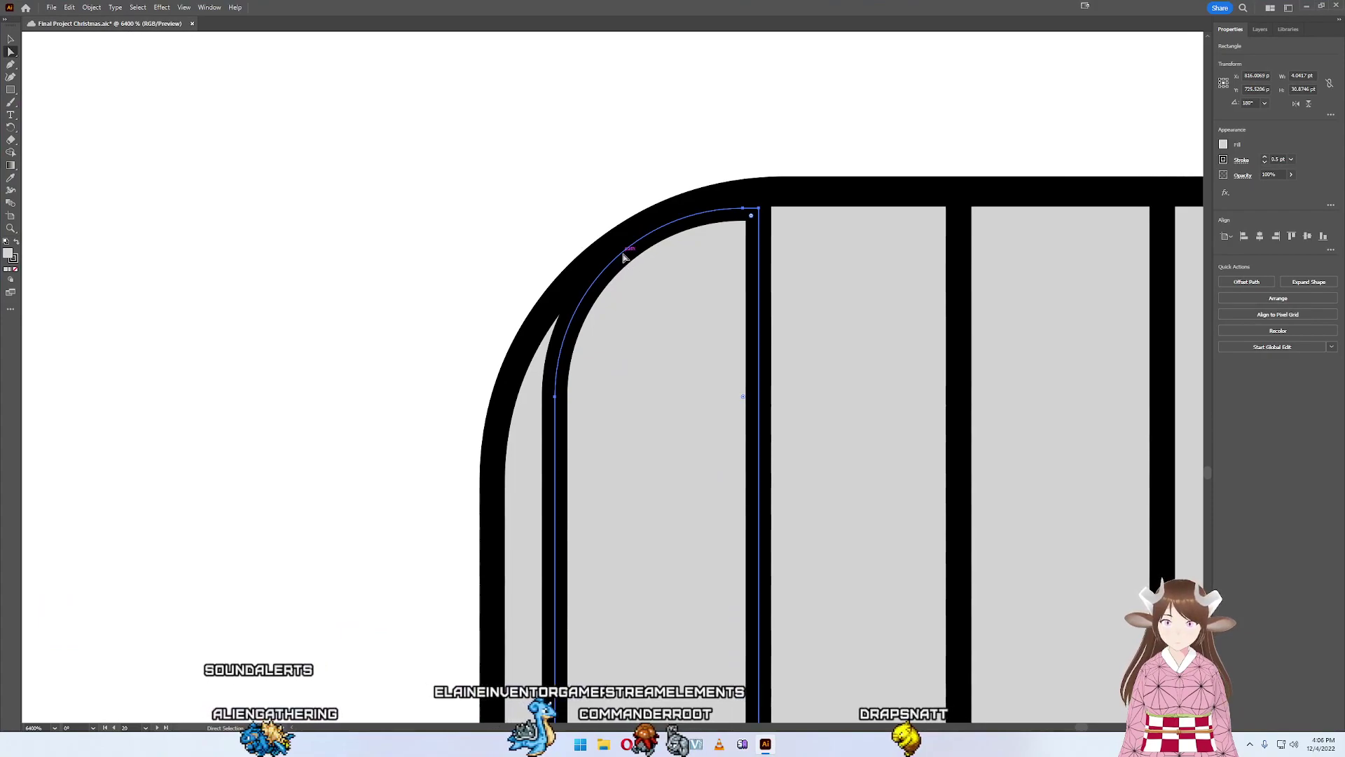
left_click(656, 224)
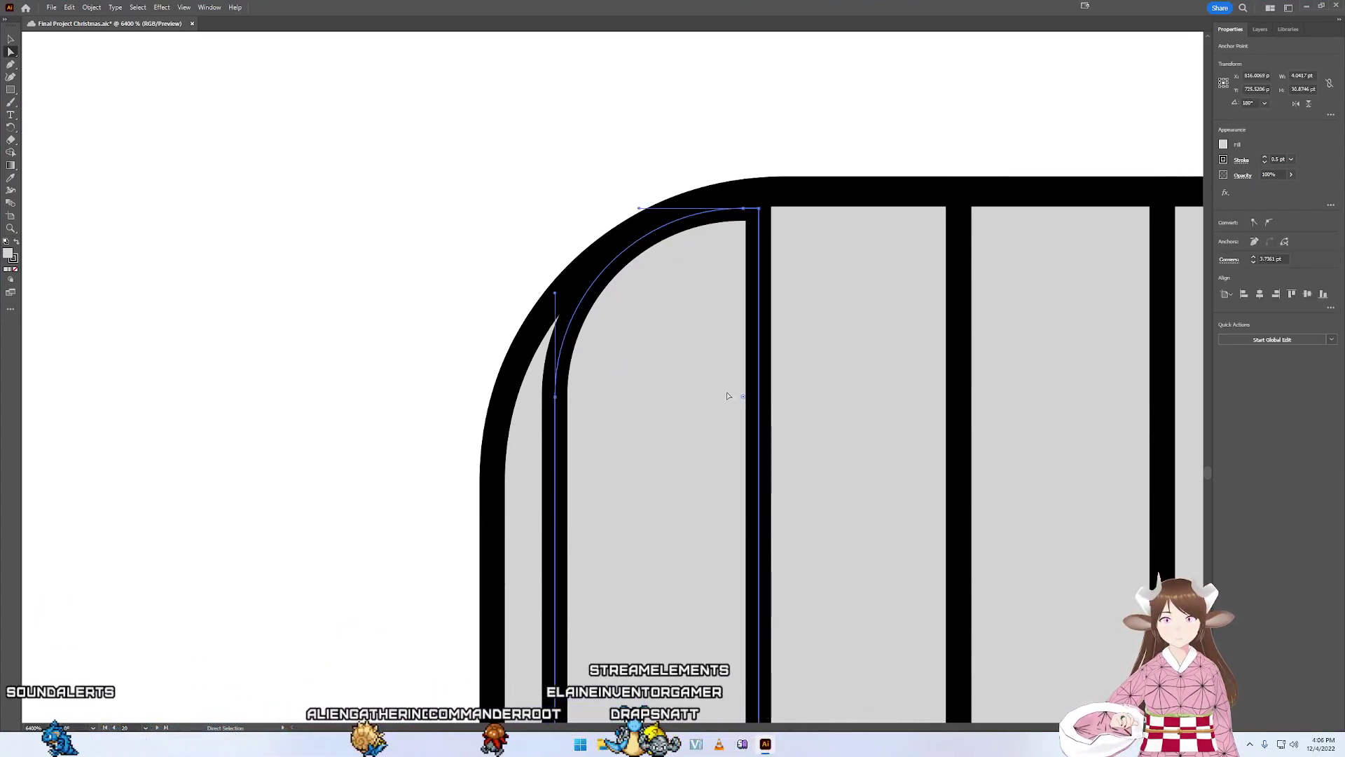
scroll(727, 396, "down", 5)
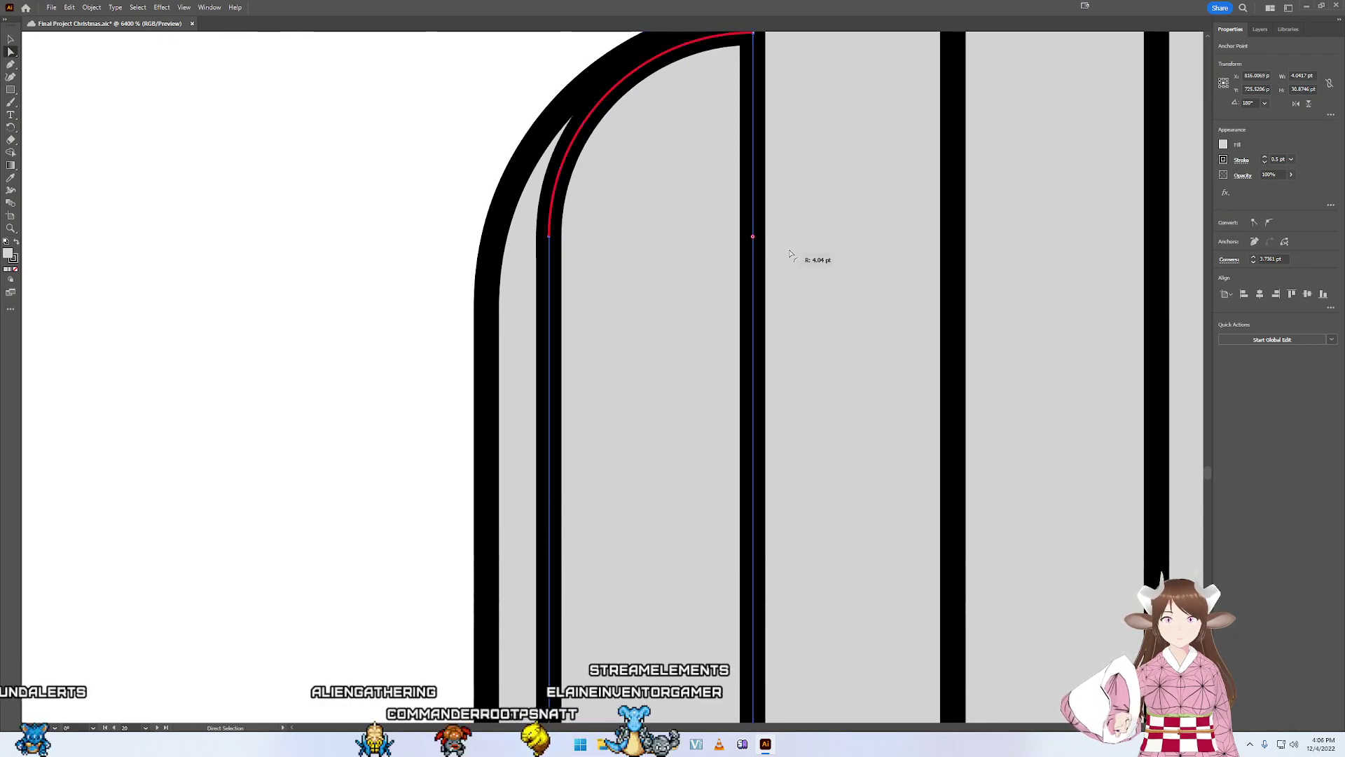
scroll(699, 184, "up", 4)
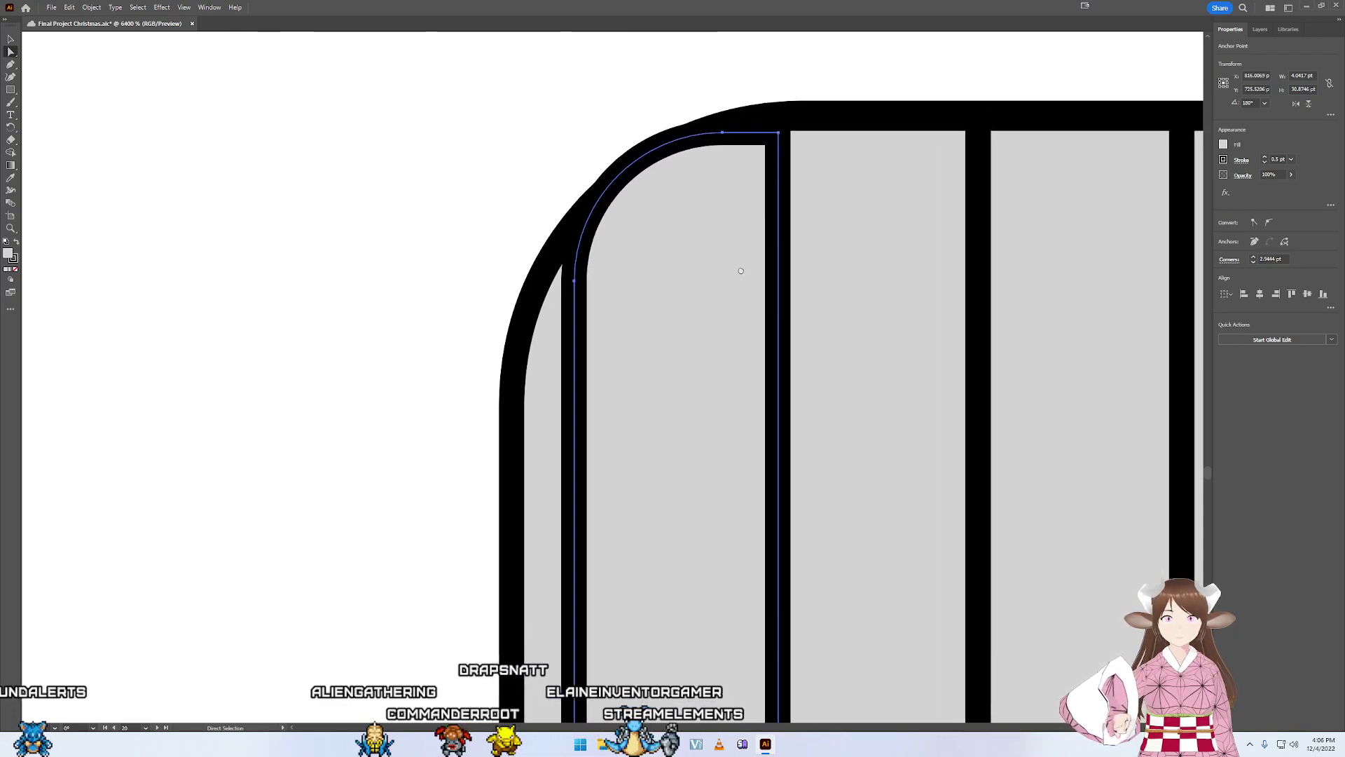
- Raise and round the end slat's top corner to hug the cap outline, fine-tuning its height
key("v")
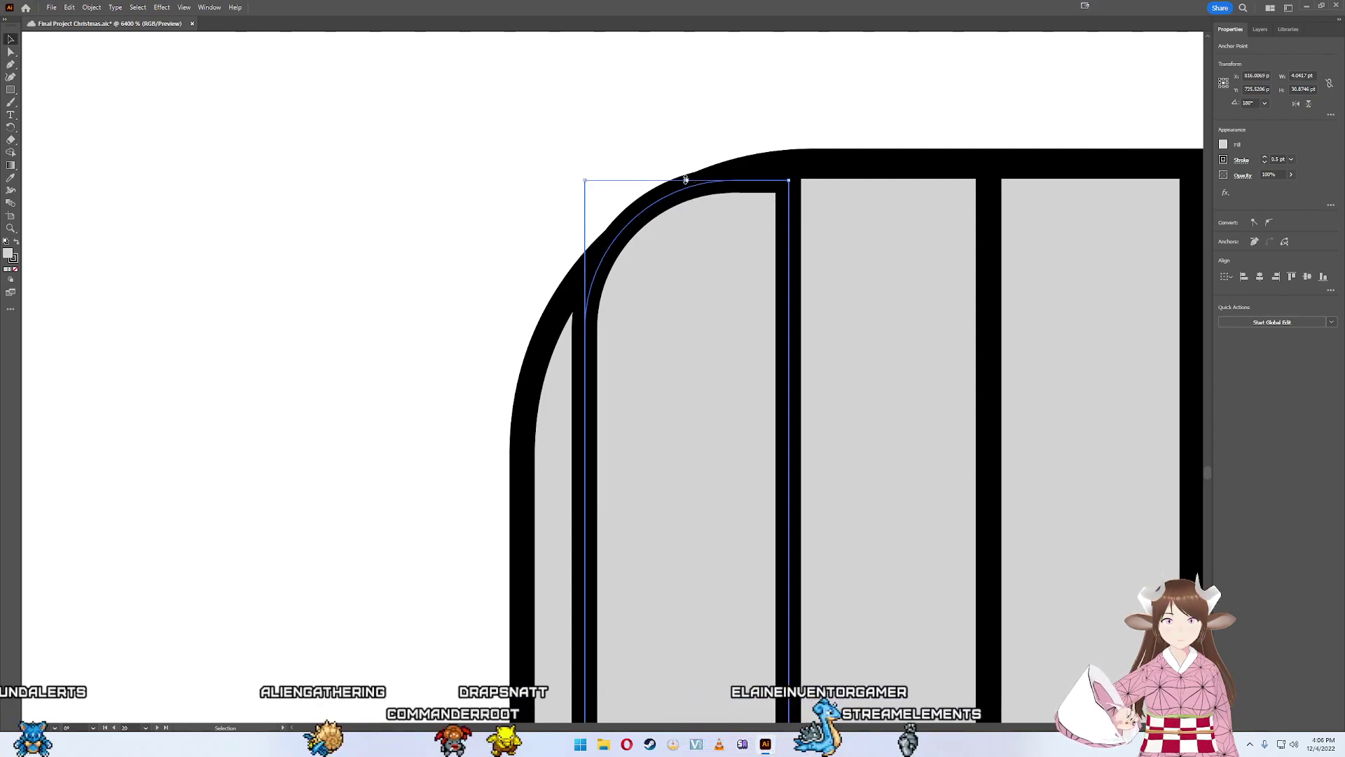
left_click_drag(686, 180, 693, 162)
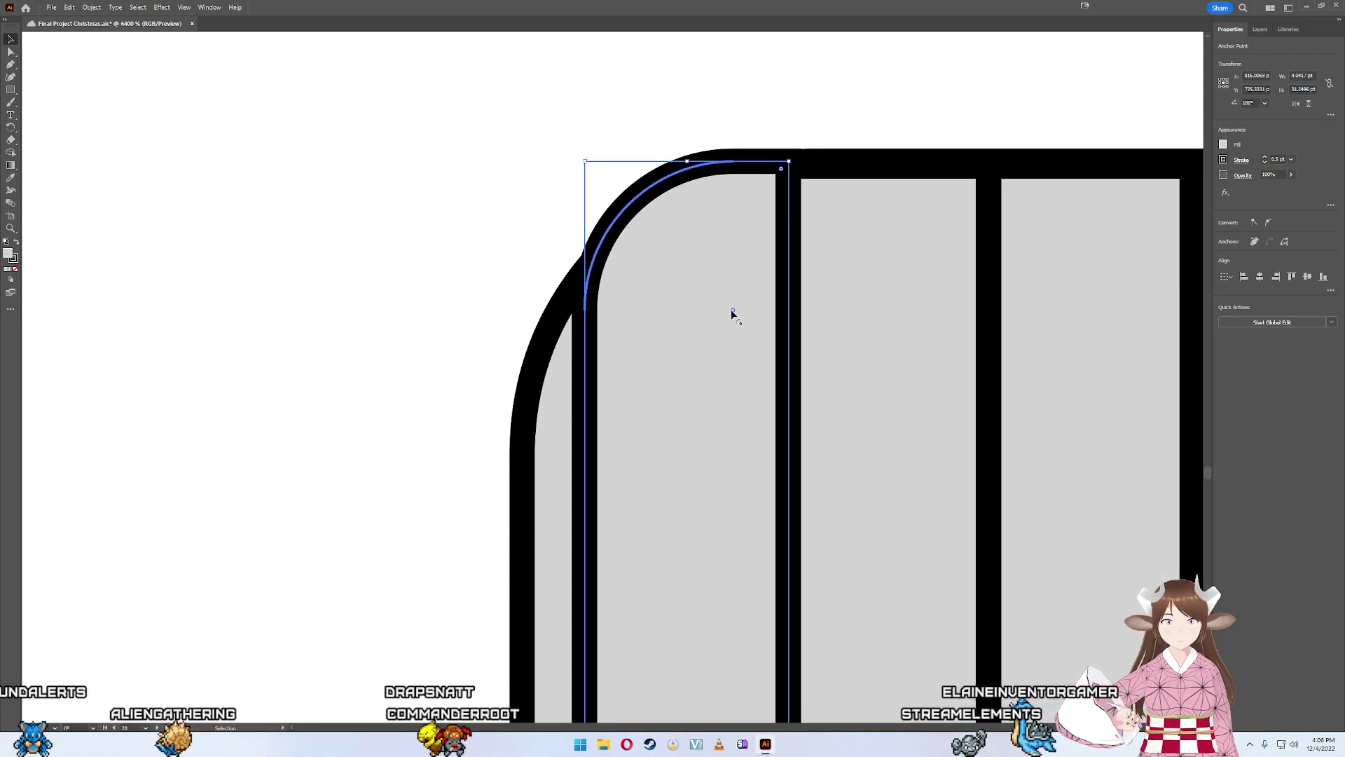
mouse_move(733, 311)
left_mouse_down()
mouse_move(833, 369)
mouse_move(775, 324)
left_mouse_up()
key("a")
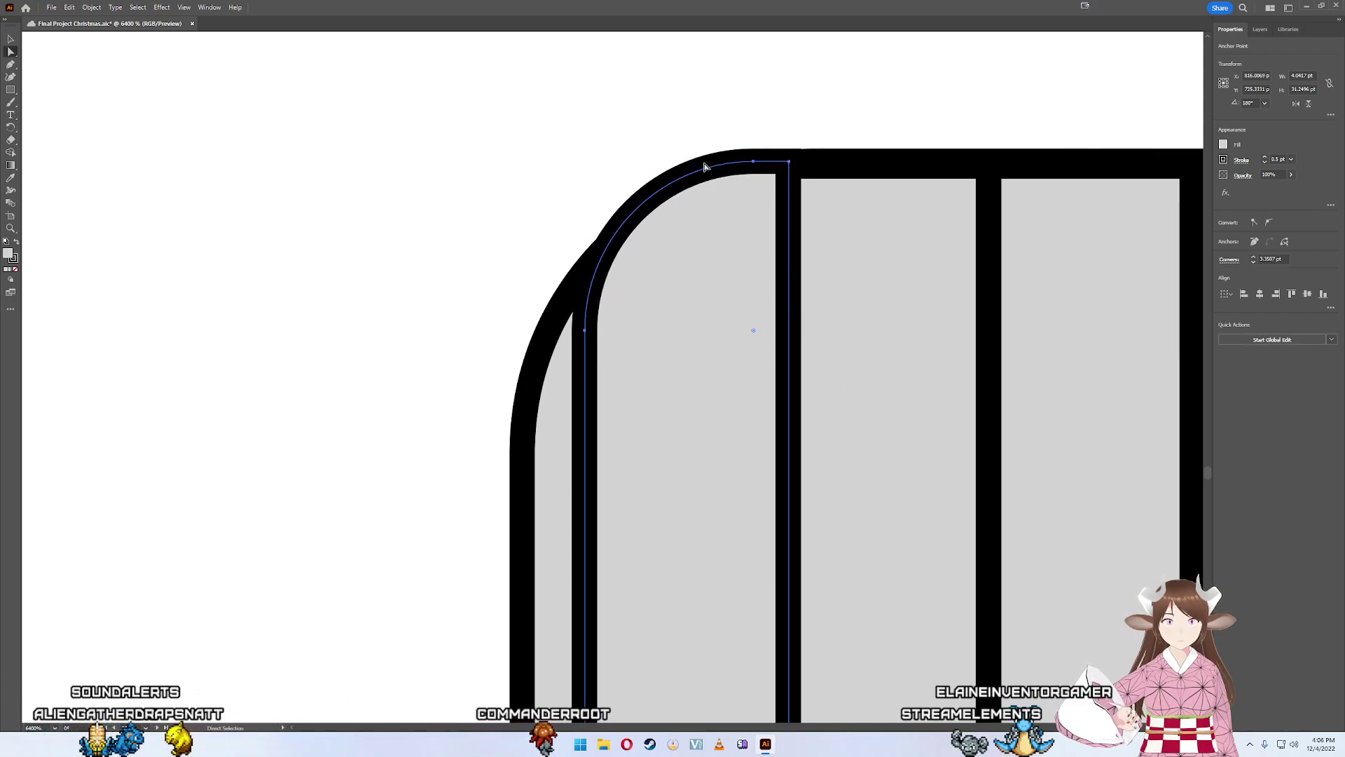
key("v")
left_click_drag(688, 167, 688, 169)
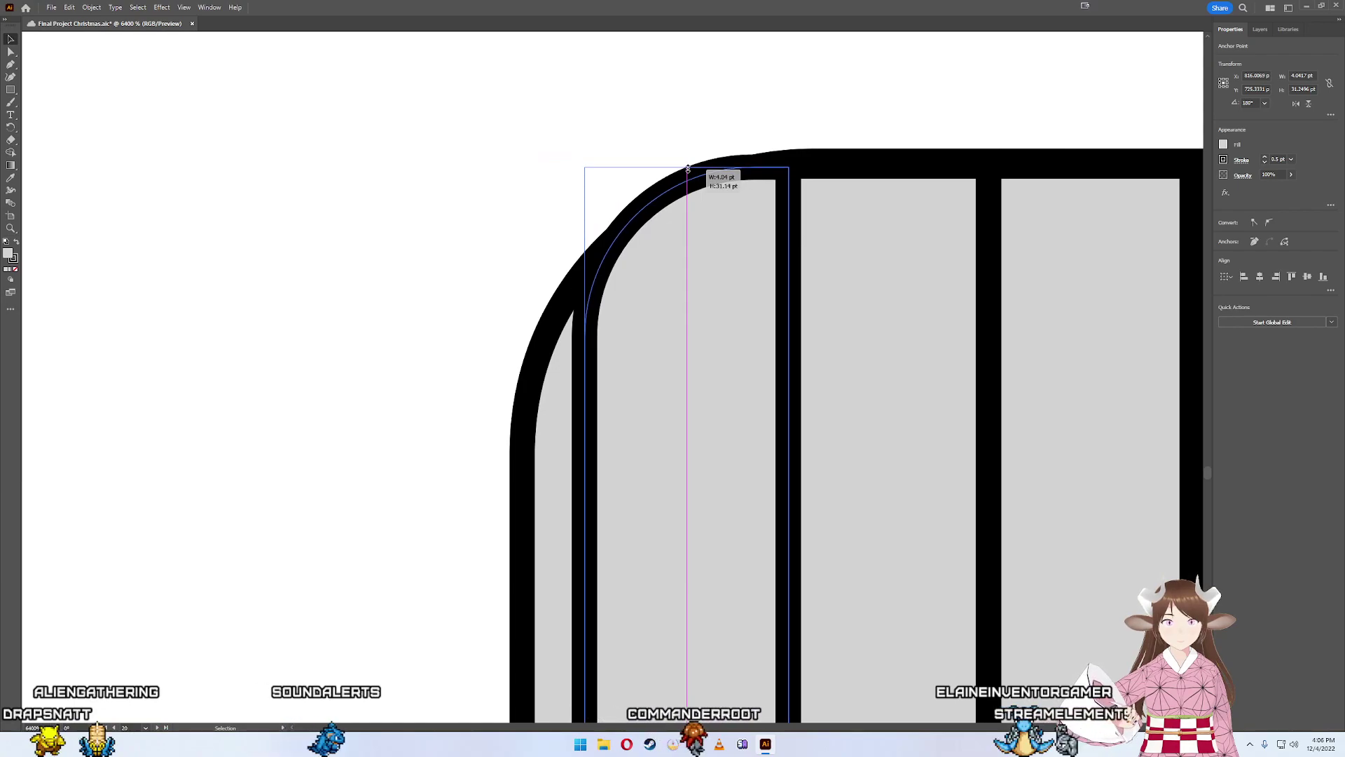
left_click_drag(687, 168, 687, 168)
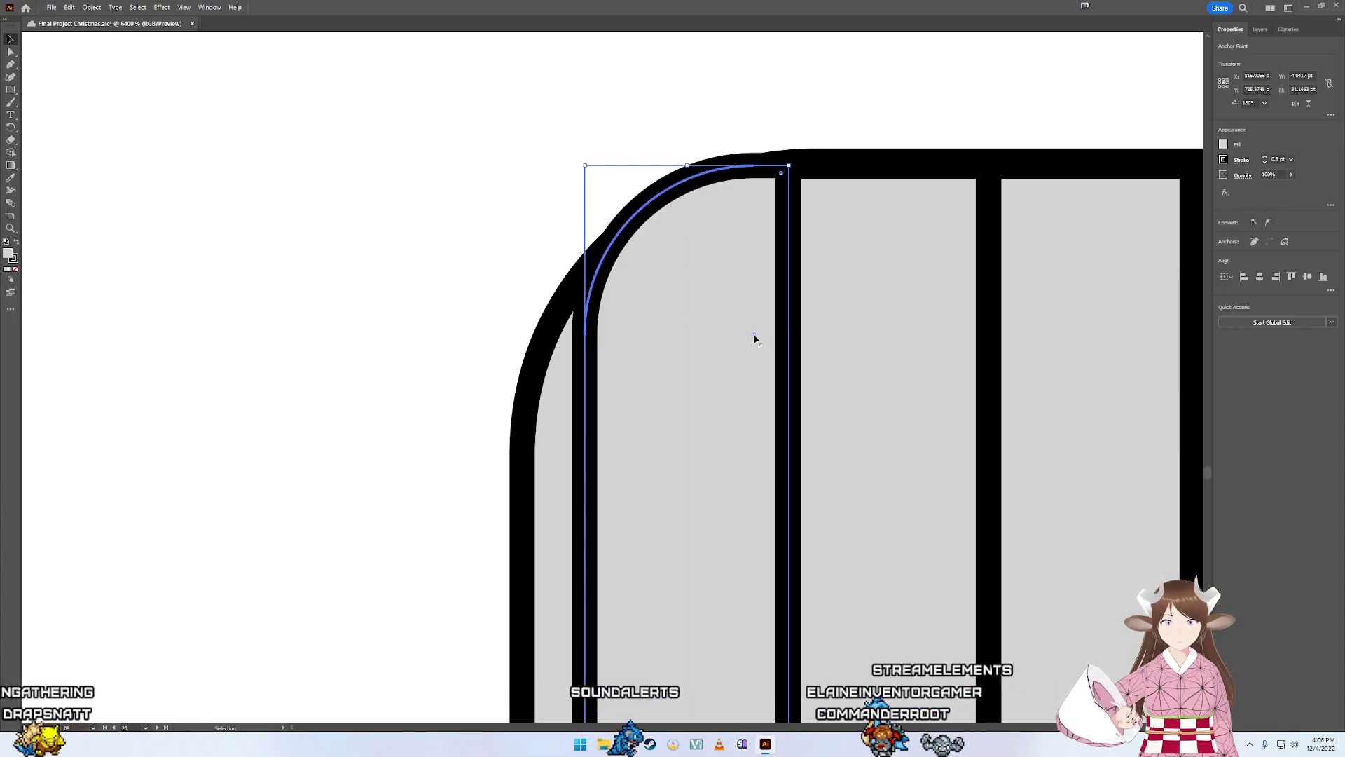
left_click(836, 378)
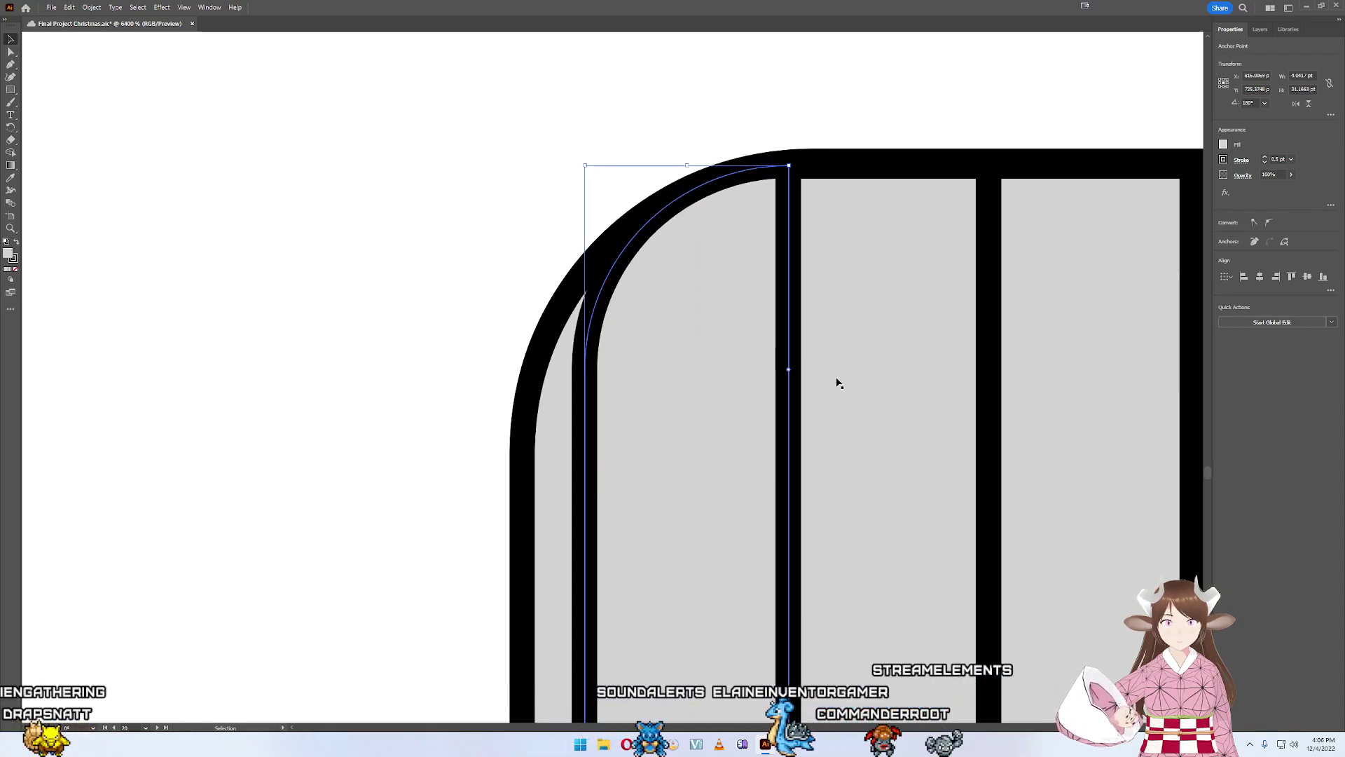
left_click(801, 108)
scroll(805, 99, "down", 5)
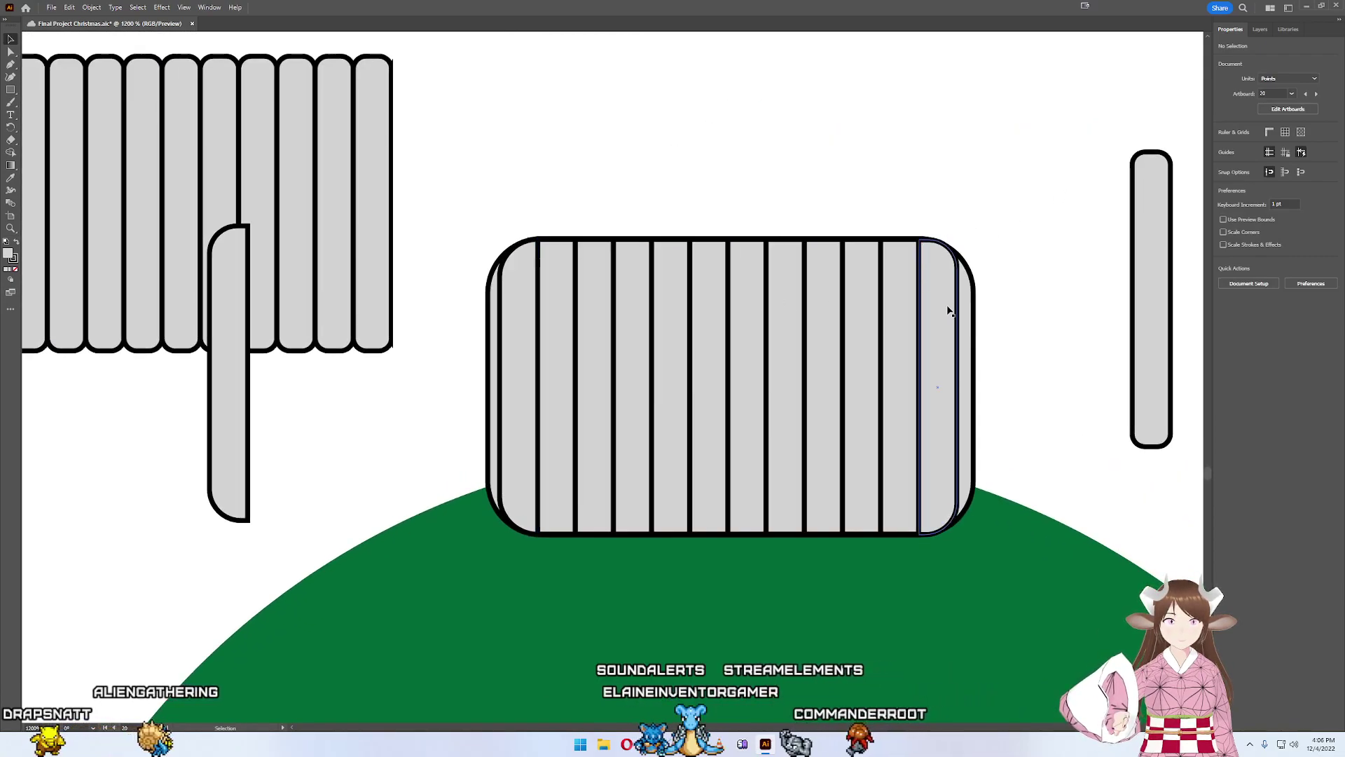
- Pull the plain grey cap out from behind the slatted cap
scroll(698, 259, "down", 2)
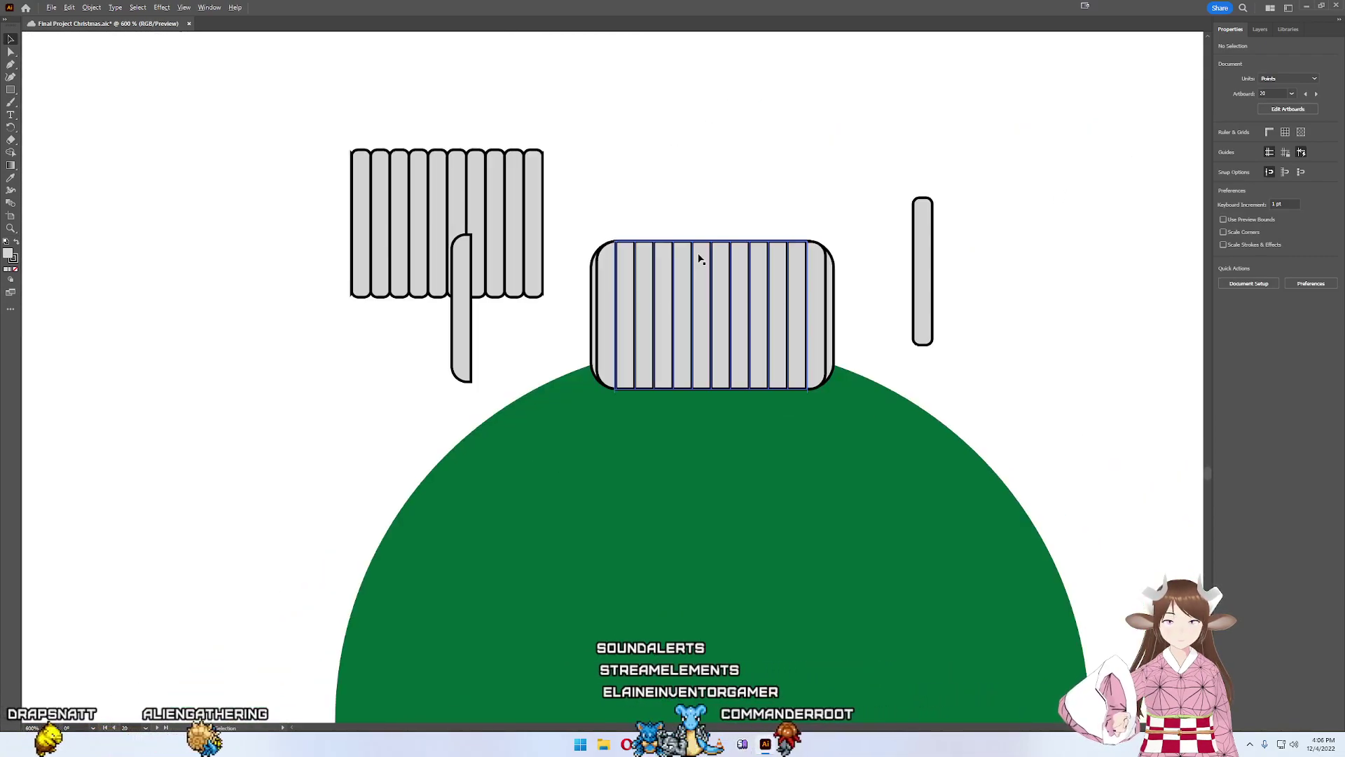
mouse_move(833, 294)
left_mouse_down()
mouse_move(1023, 105)
mouse_move(827, 67)
left_mouse_up()
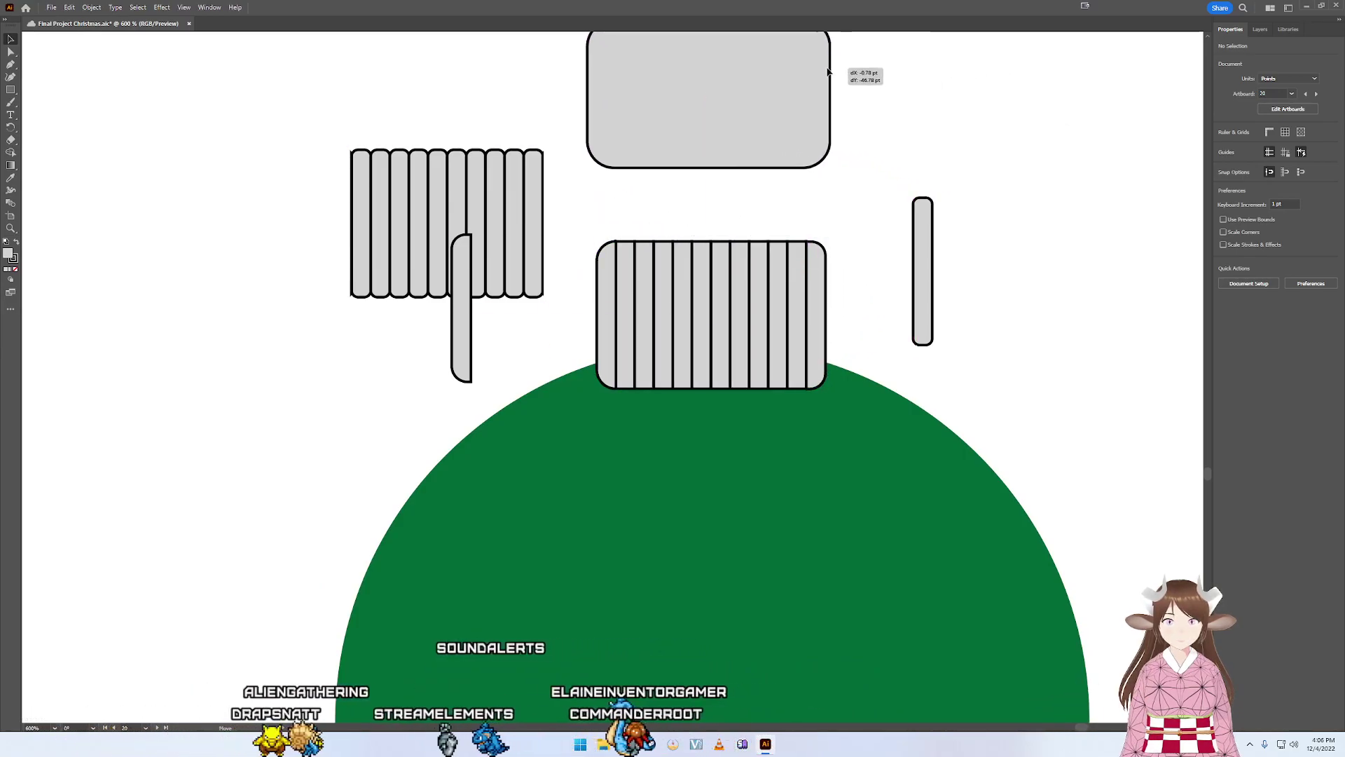
scroll(856, 144, "down", 4)
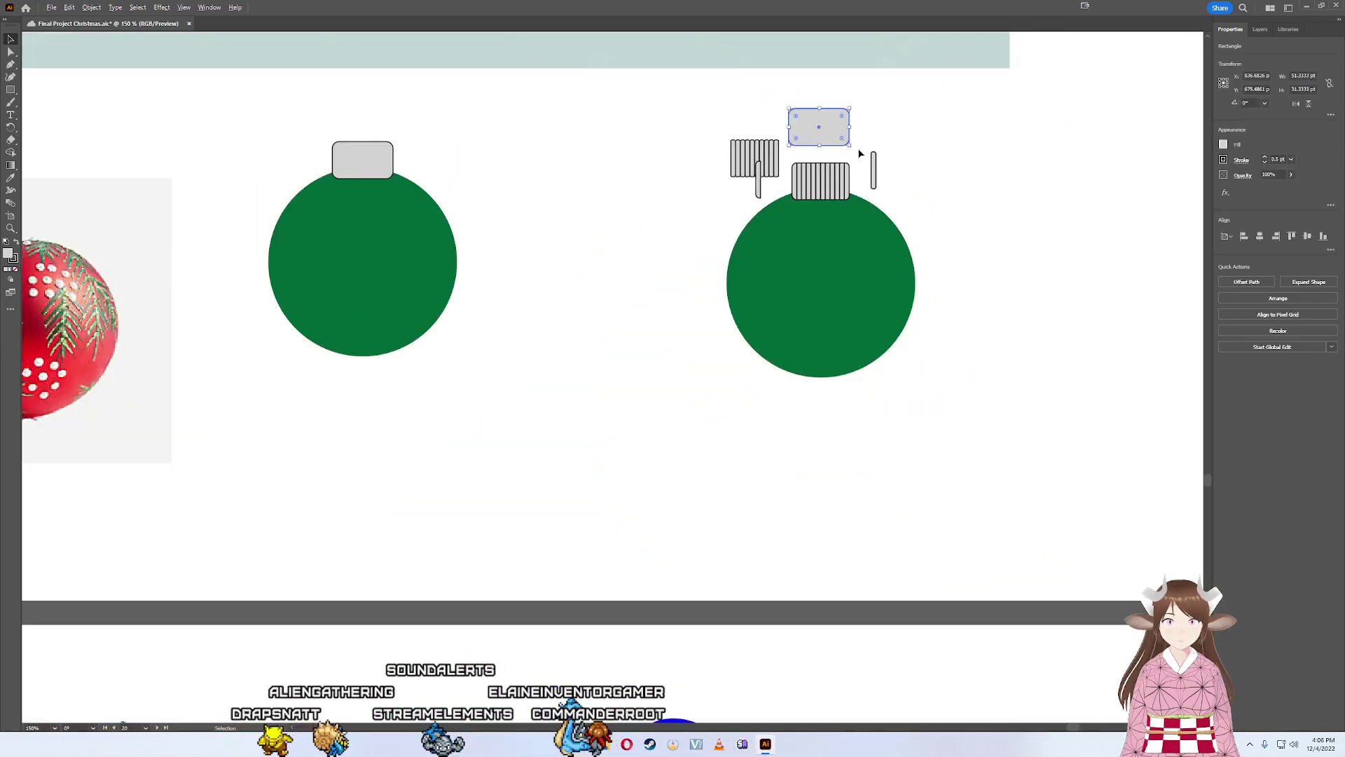
left_click(820, 181)
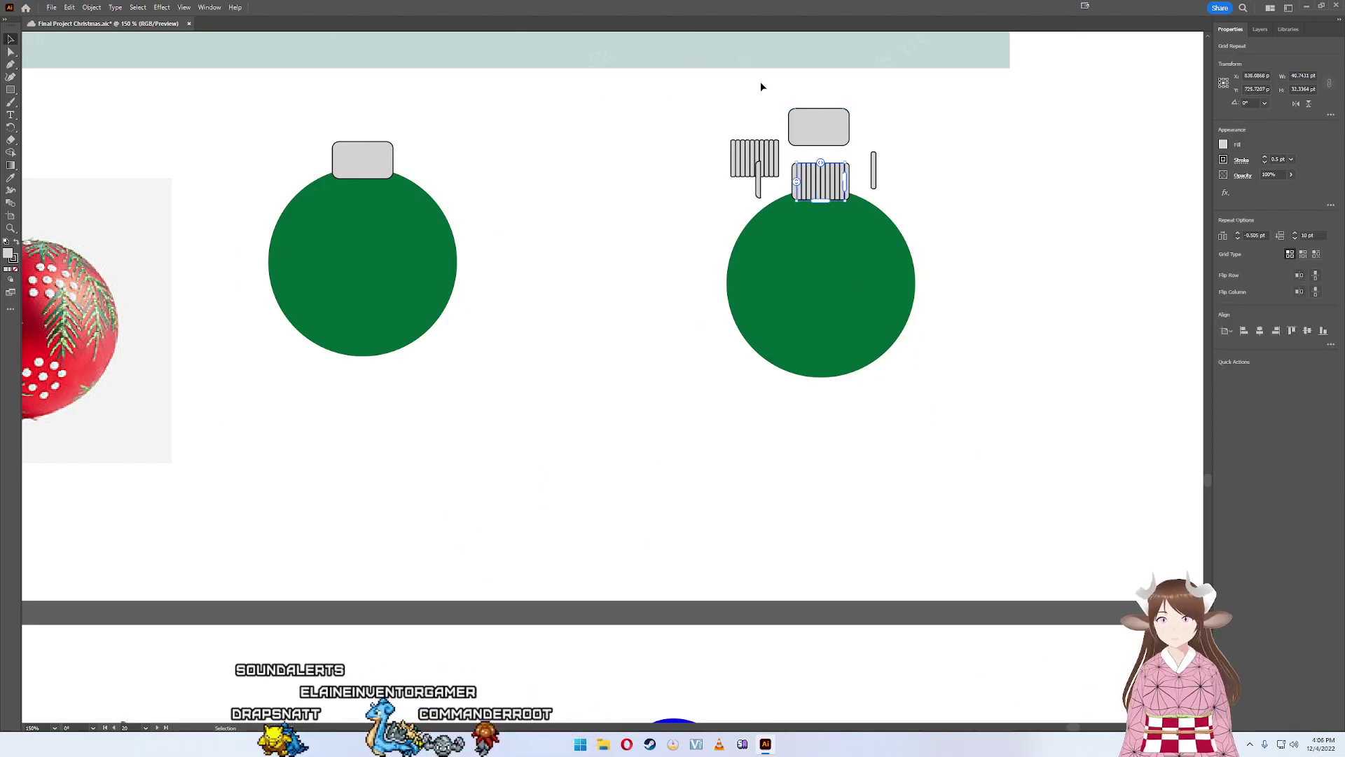
scroll(760, 81, "up", 3)
scroll(760, 82, "left", 2)
- Set the thin bar, spare slats and grey cap aside, and move the green ball down-left
left_click_drag(750, 382, 477, 288)
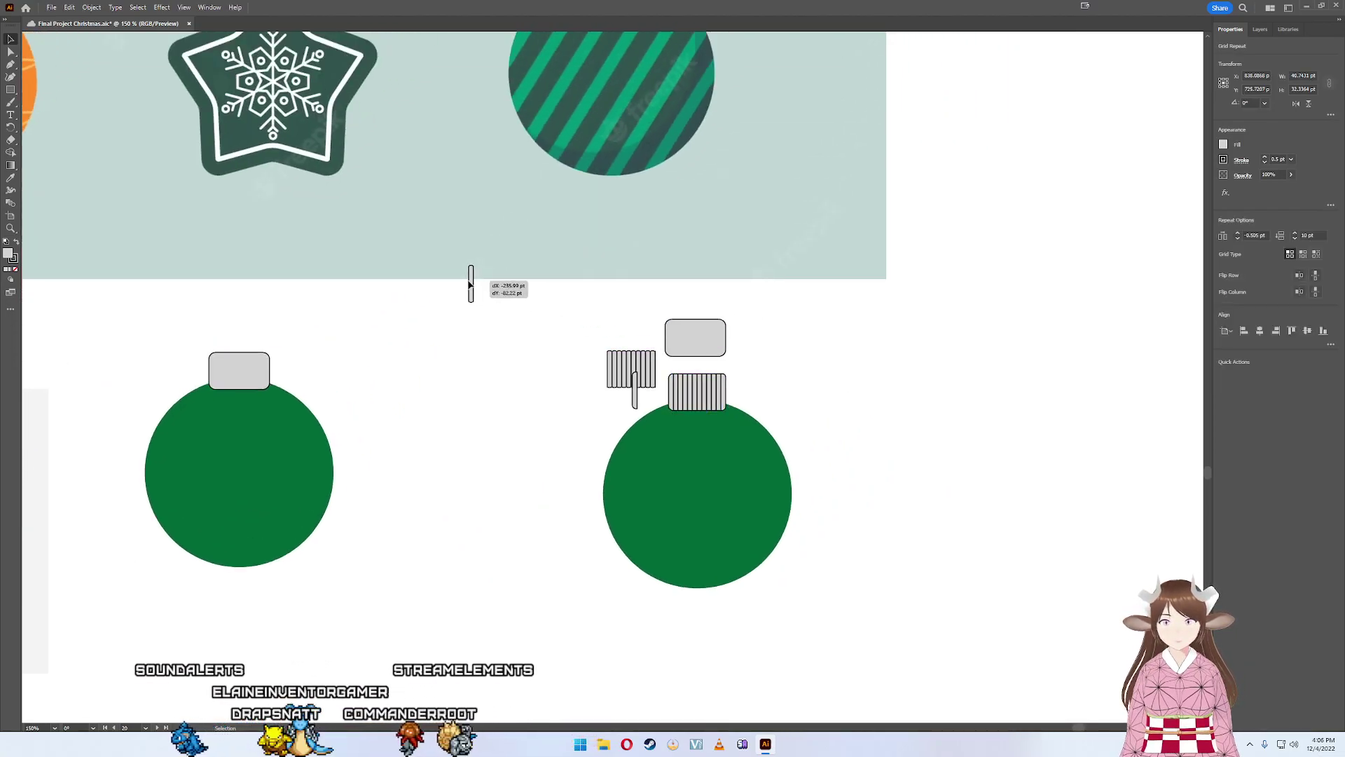
left_click_drag(630, 372, 532, 310)
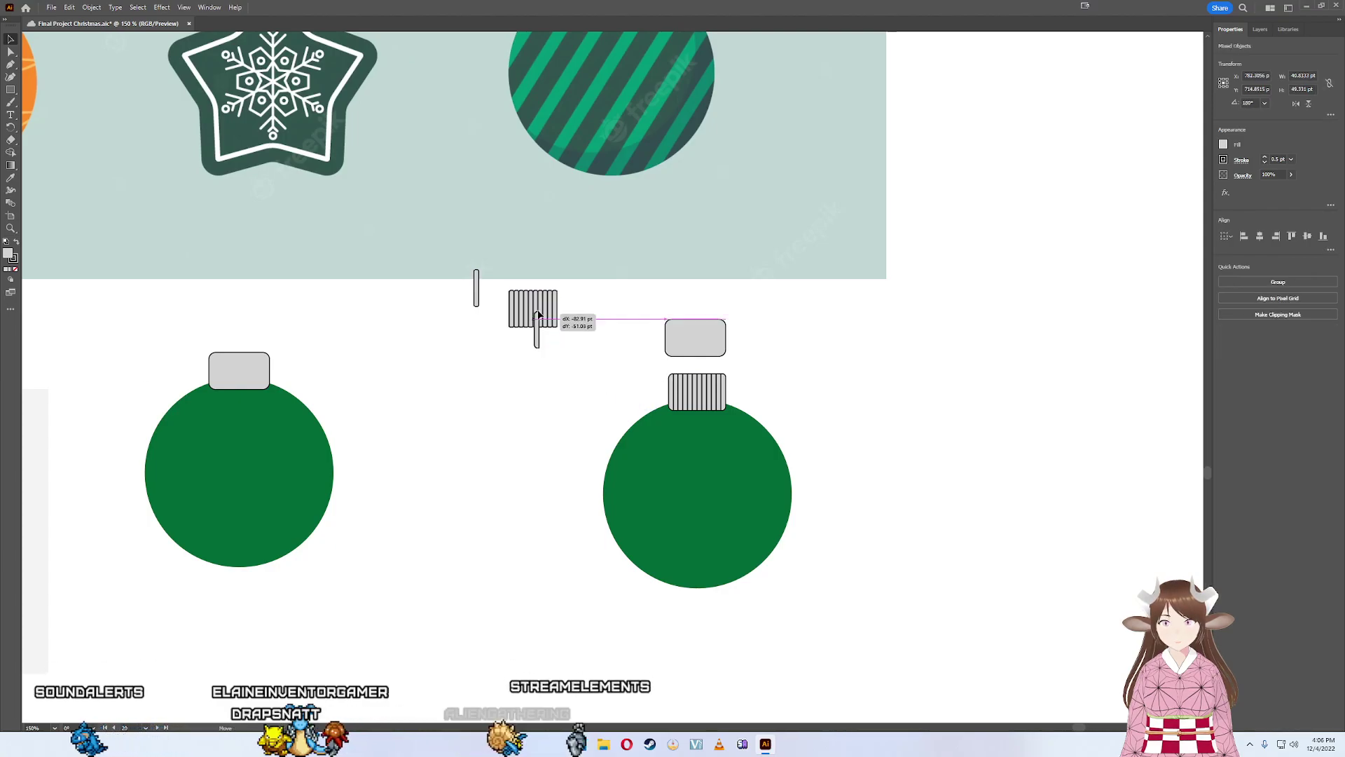
left_click_drag(698, 336, 594, 305)
left_click_drag(557, 360, 639, 343)
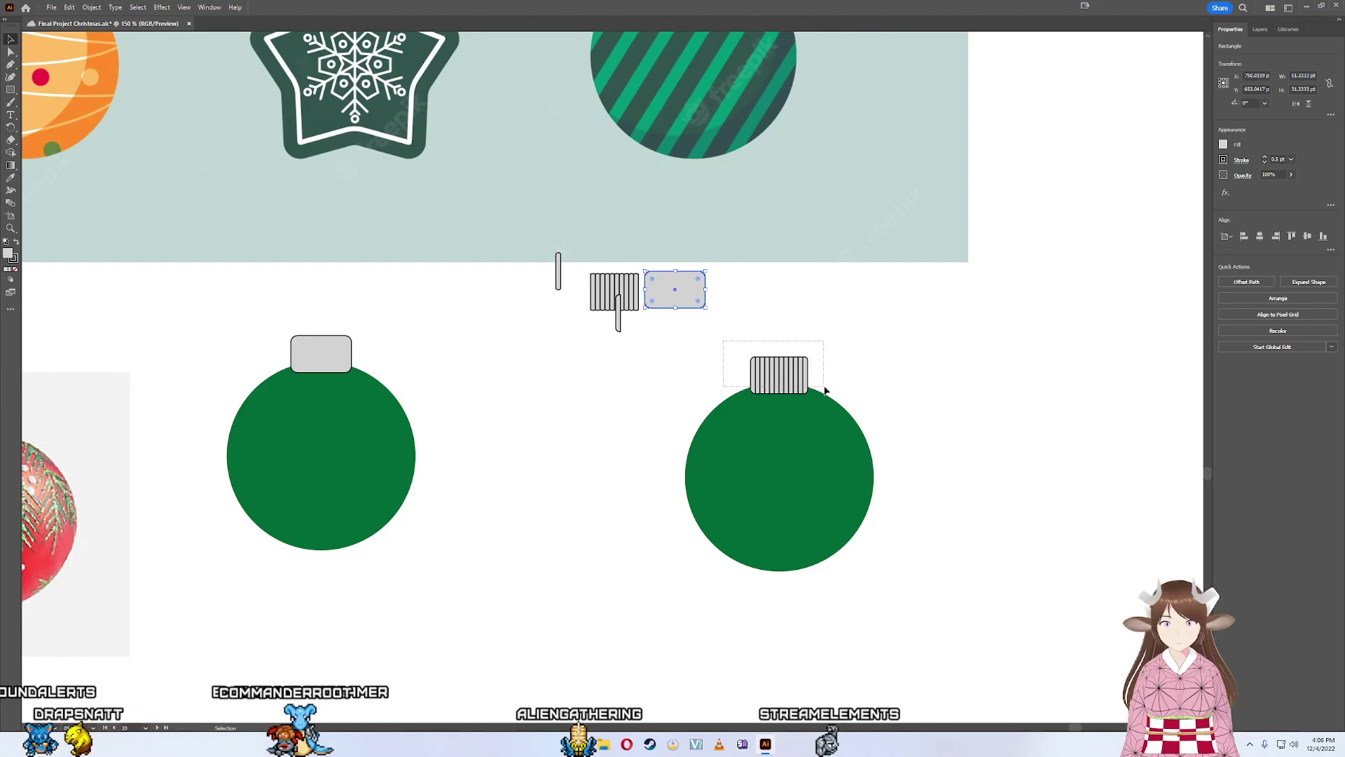
left_click_drag(826, 390, 826, 388)
left_click(974, 571)
mouse_move(758, 545)
left_mouse_down()
mouse_move(712, 570)
mouse_move(518, 603)
left_mouse_up()
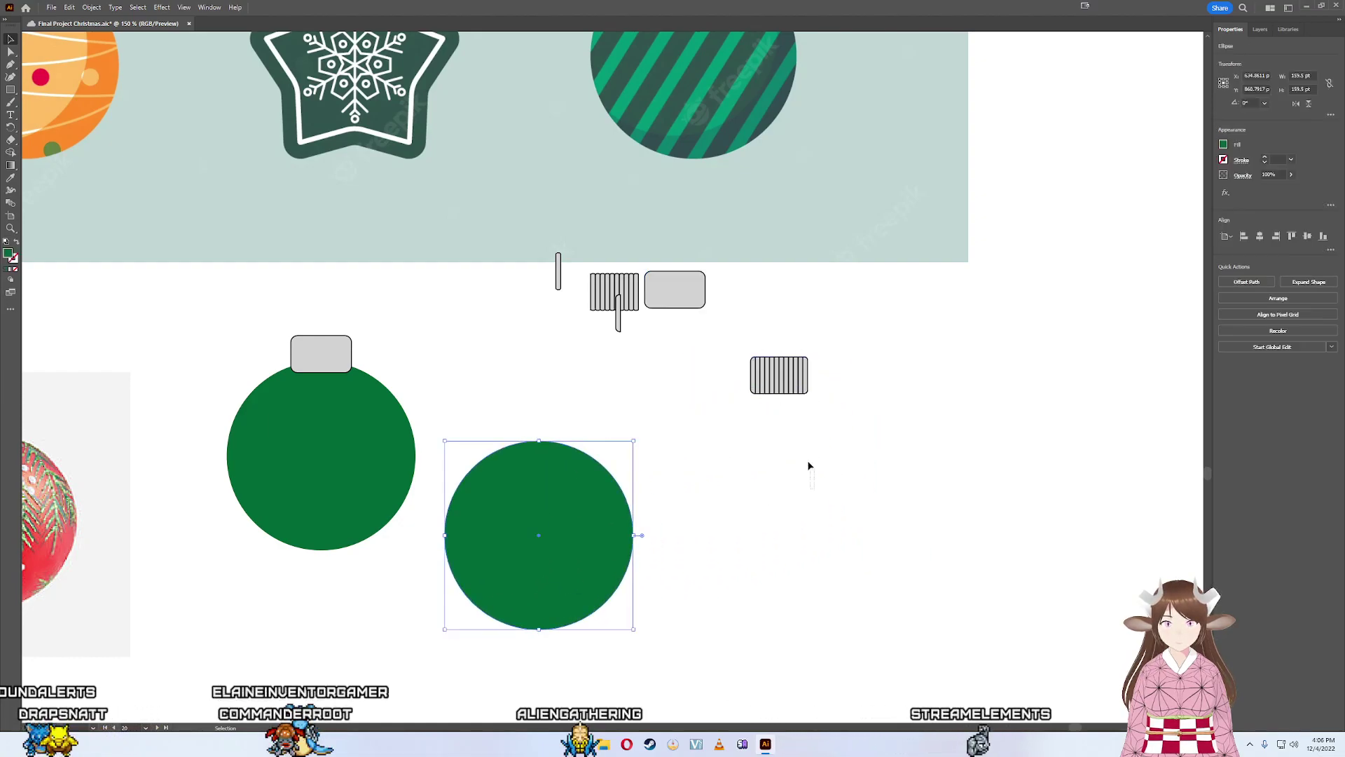
- Expand the slatted cap's grid repeat twice with Object > Expand into separate shapes
left_click(94, 7)
left_click(146, 144)
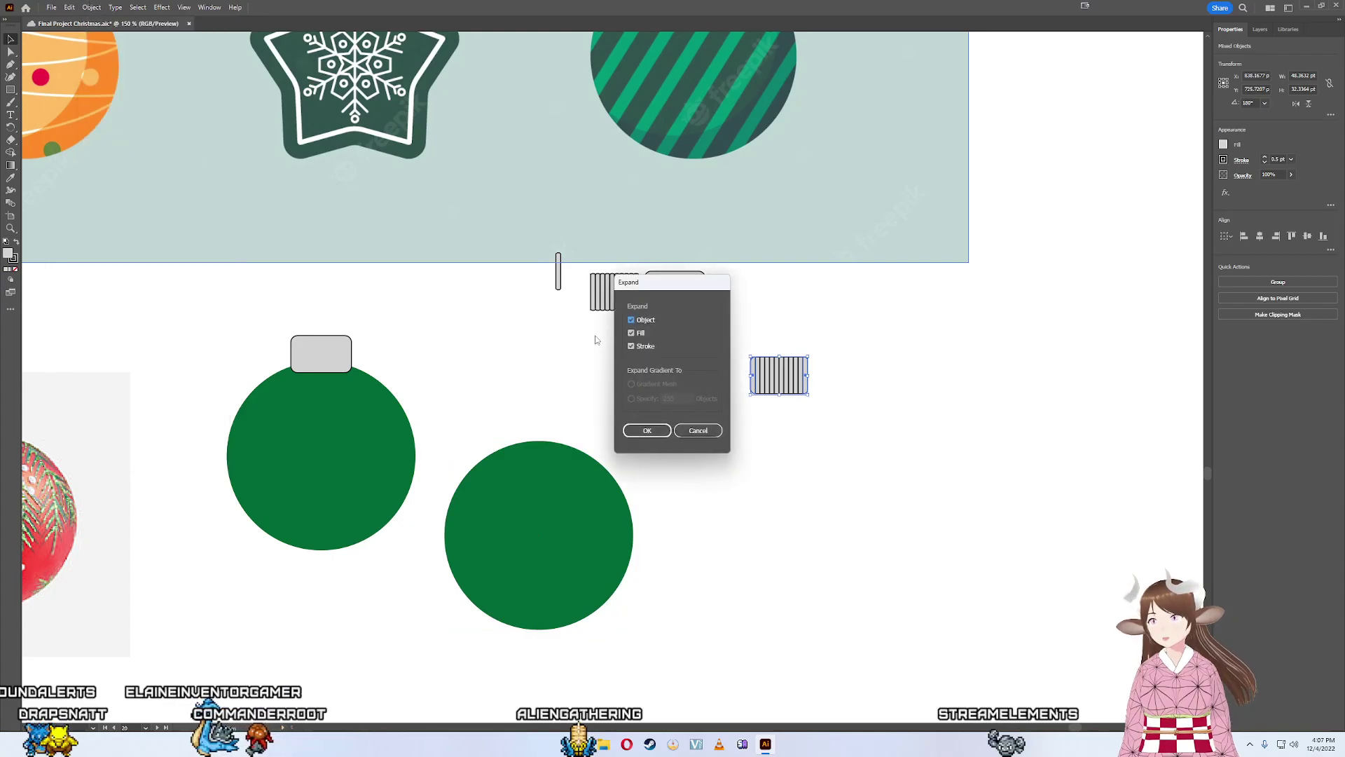
left_click(649, 430)
left_click_drag(852, 430, 698, 331)
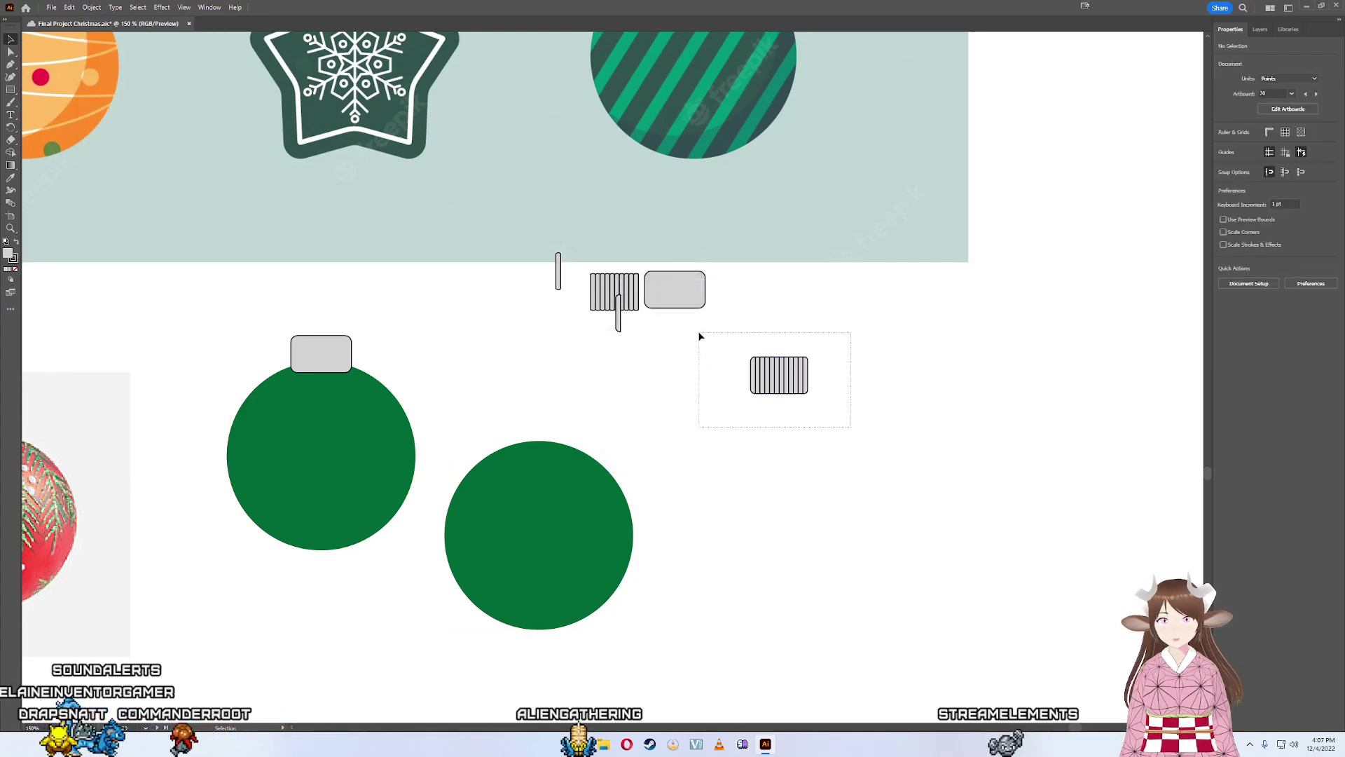
left_click(115, 7)
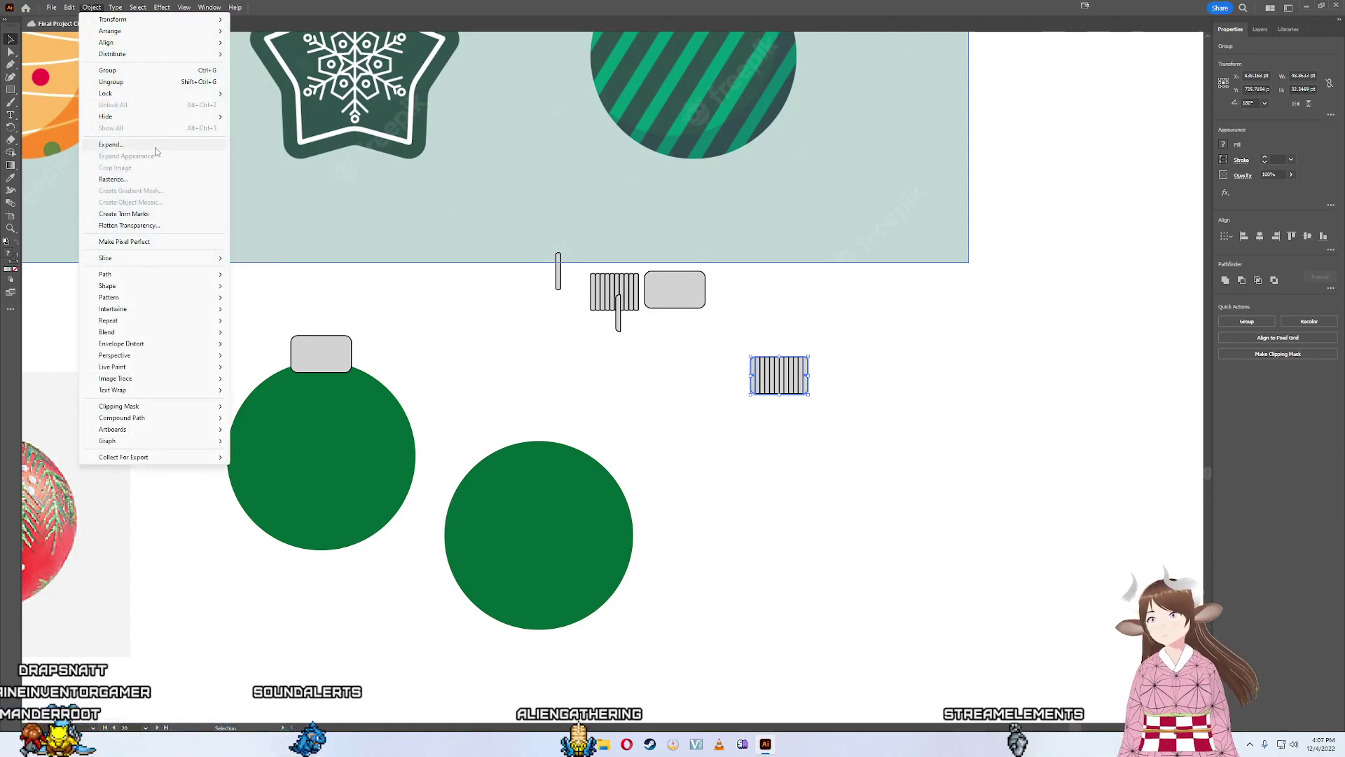
left_click(155, 146)
left_click(647, 431)
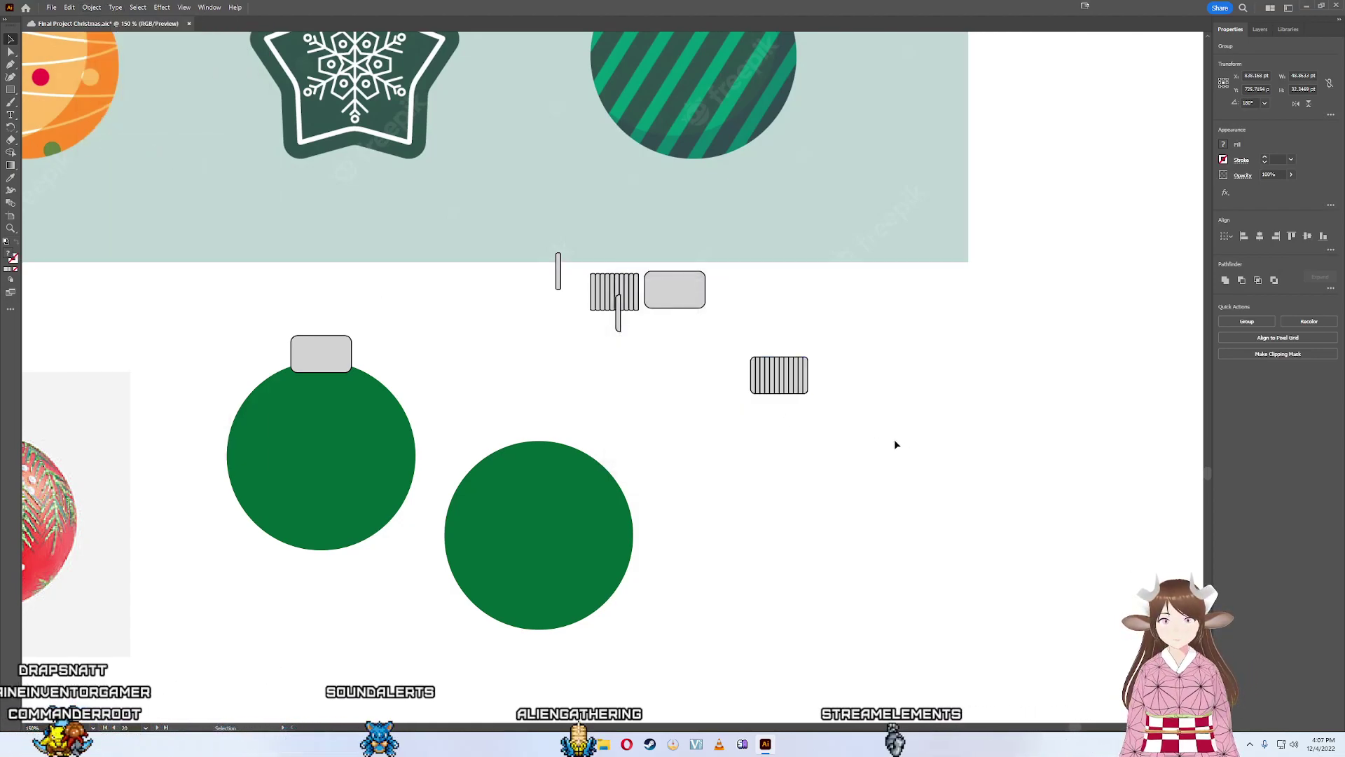
left_click_drag(871, 435, 690, 327)
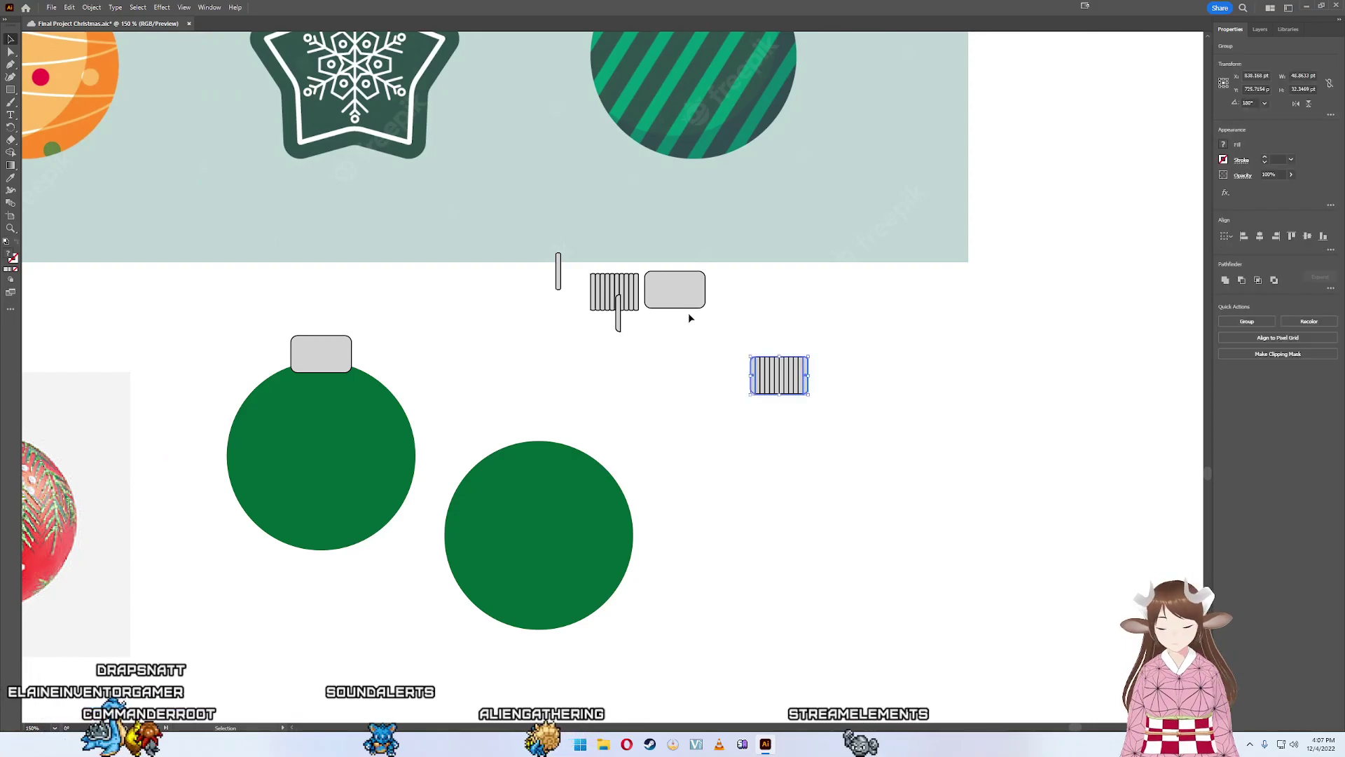
- Shorten the slatted cap and bring it in front of the left ornament's grey cap
scroll(763, 345, "up", 4)
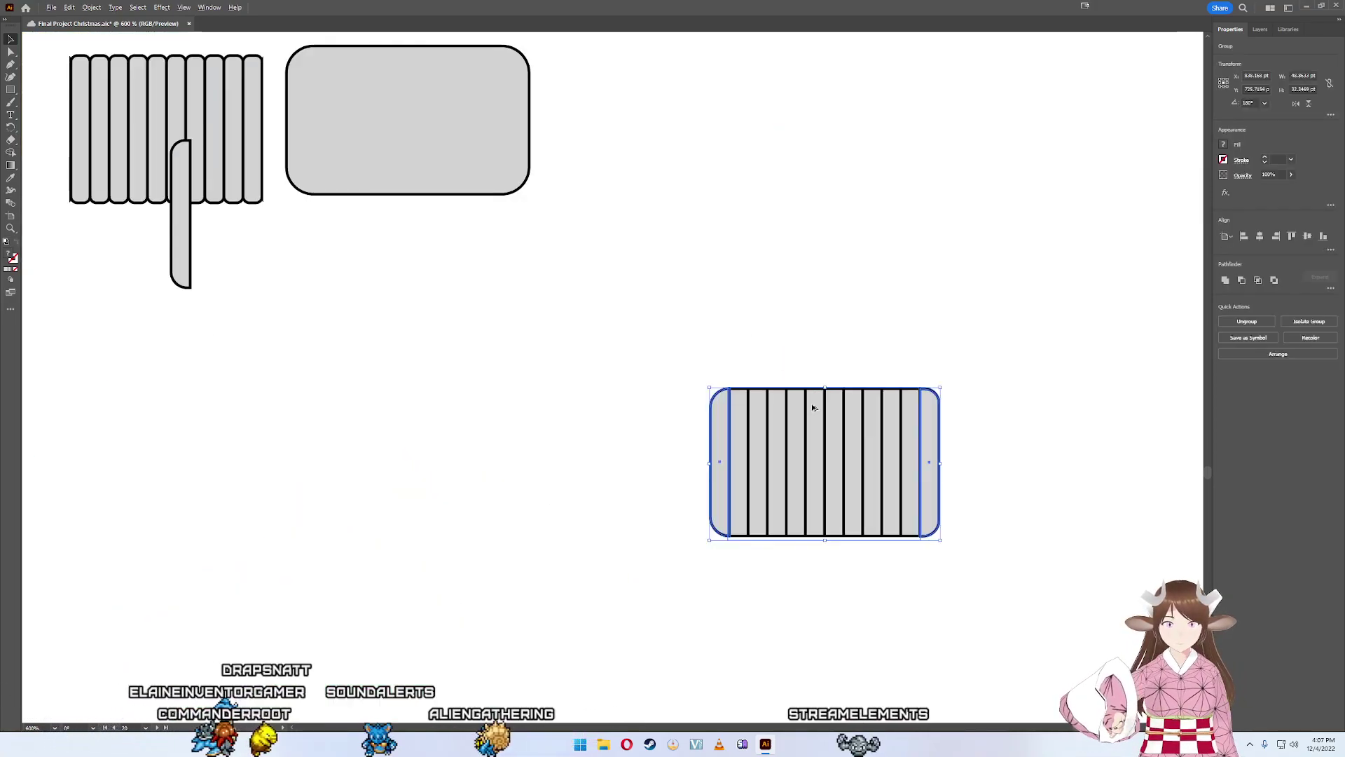
mouse_move(824, 388)
left_mouse_down()
mouse_move(827, 428)
mouse_move(352, 566)
mouse_move(313, 356)
mouse_move(352, 325)
mouse_move(772, 506)
left_mouse_up()
scroll(827, 427, "down", 2)
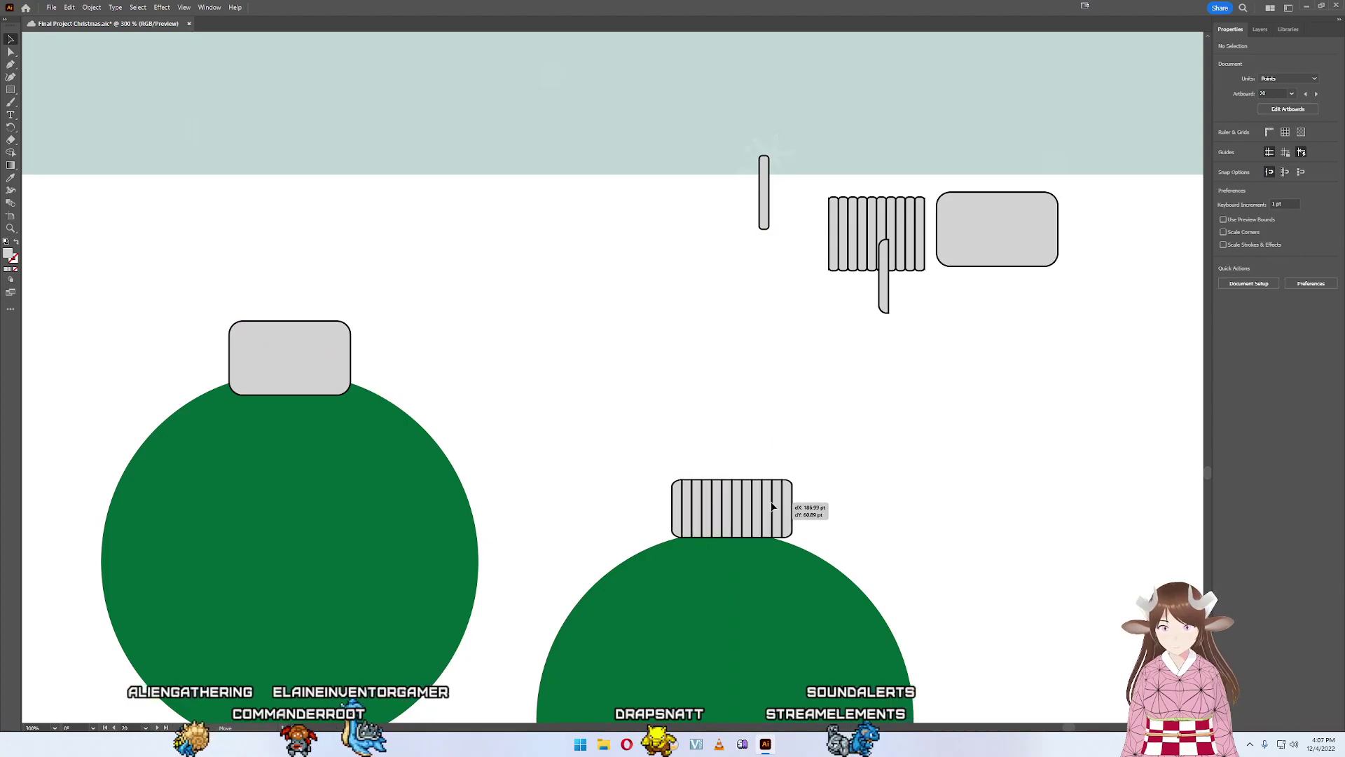
left_click_drag(772, 506, 293, 359)
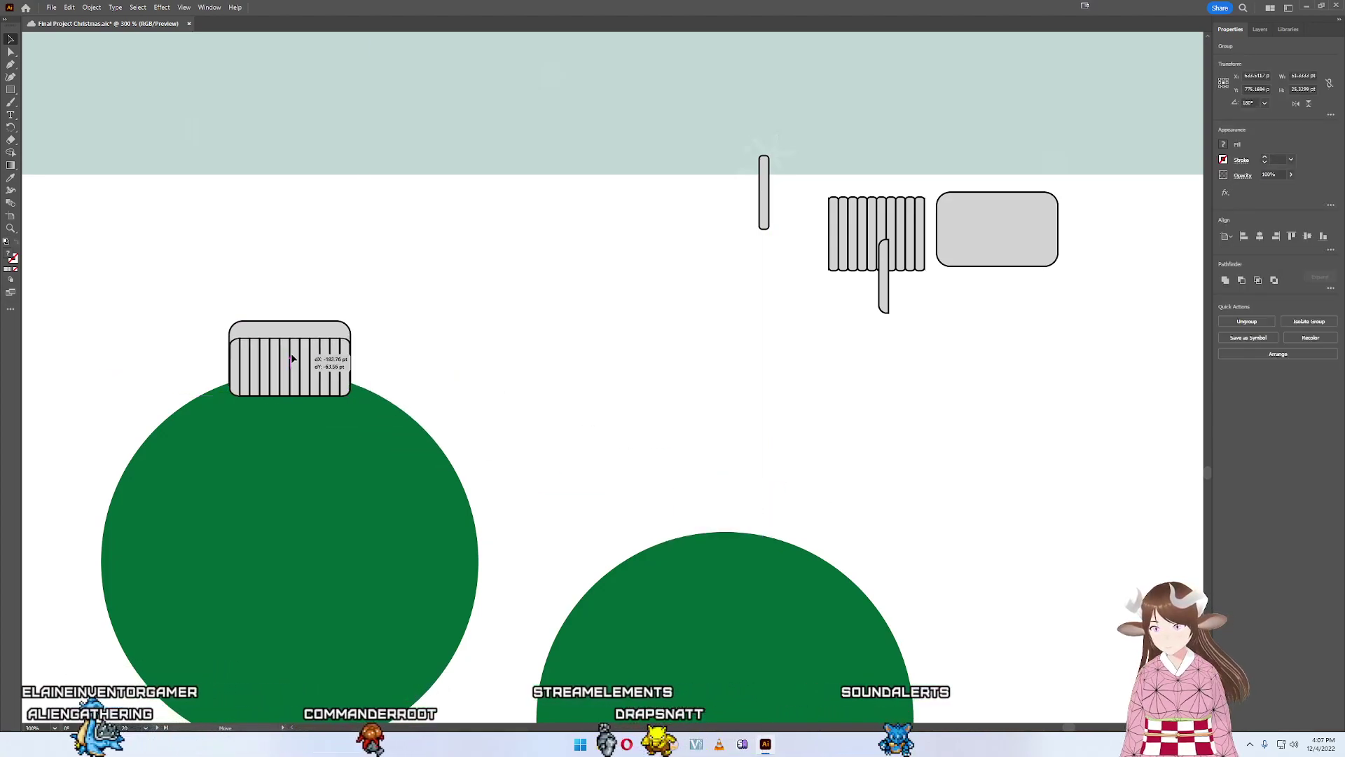
left_click_drag(293, 358, 750, 508)
key("ctrl+shift+bracketright")
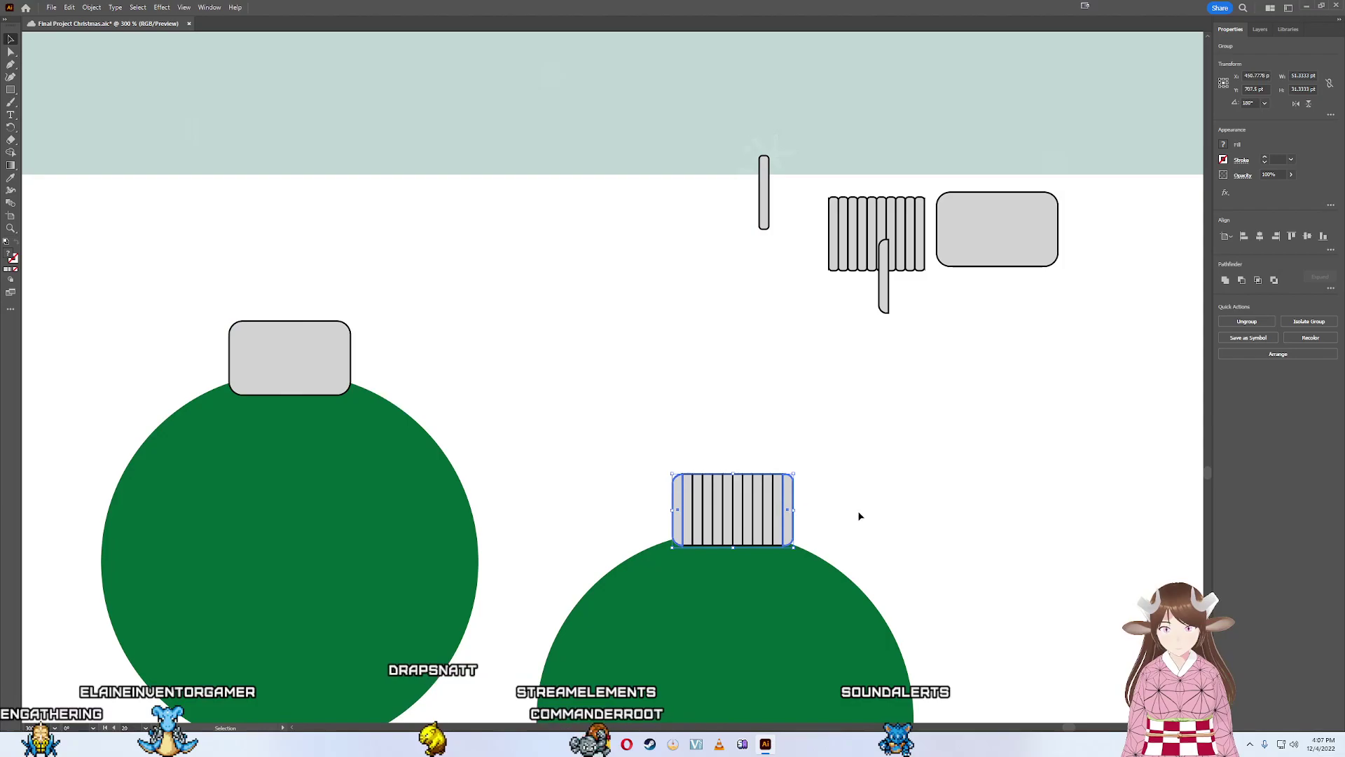
- Centre the slatted cap horizontally on the green ball and place a copy up-left
scroll(860, 517, "down", 2)
scroll(792, 468, "down", 2)
left_click_drag(895, 541, 724, 459)
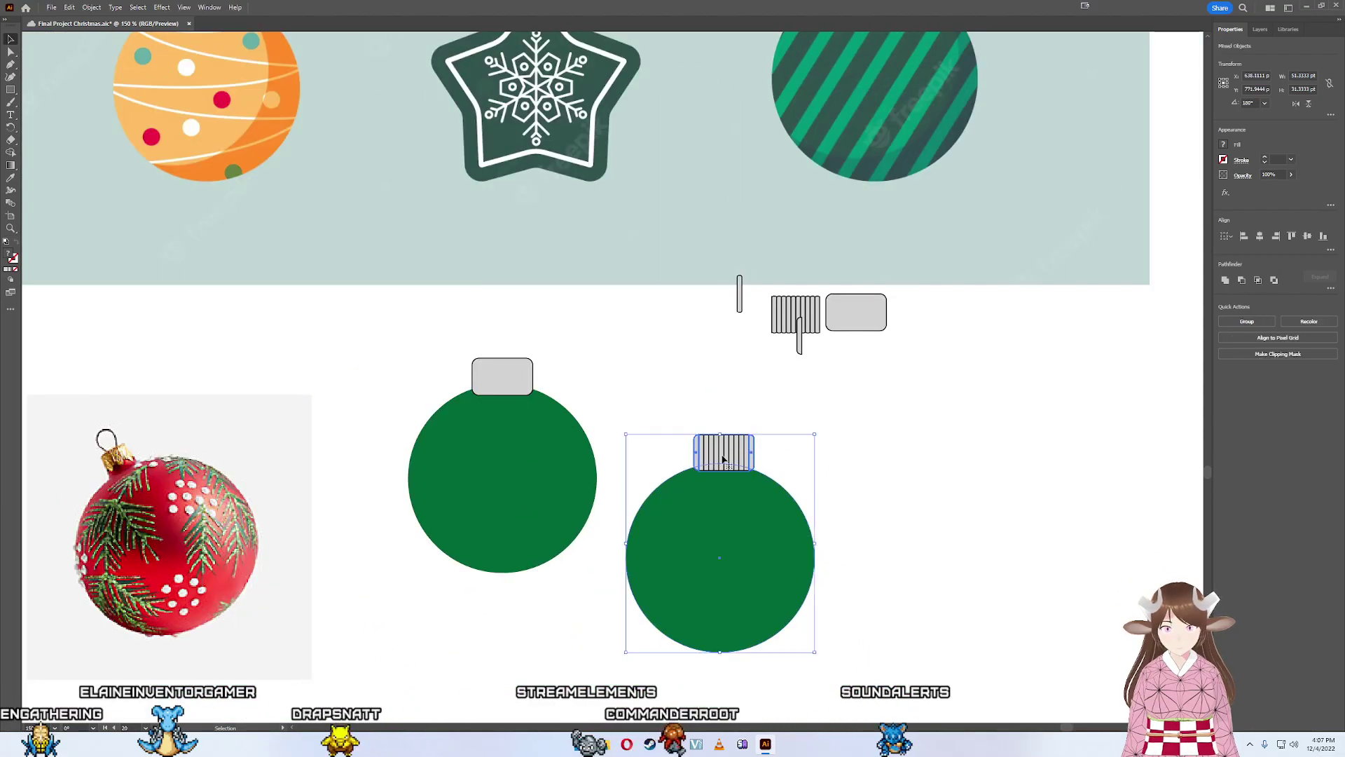
left_click(1260, 236)
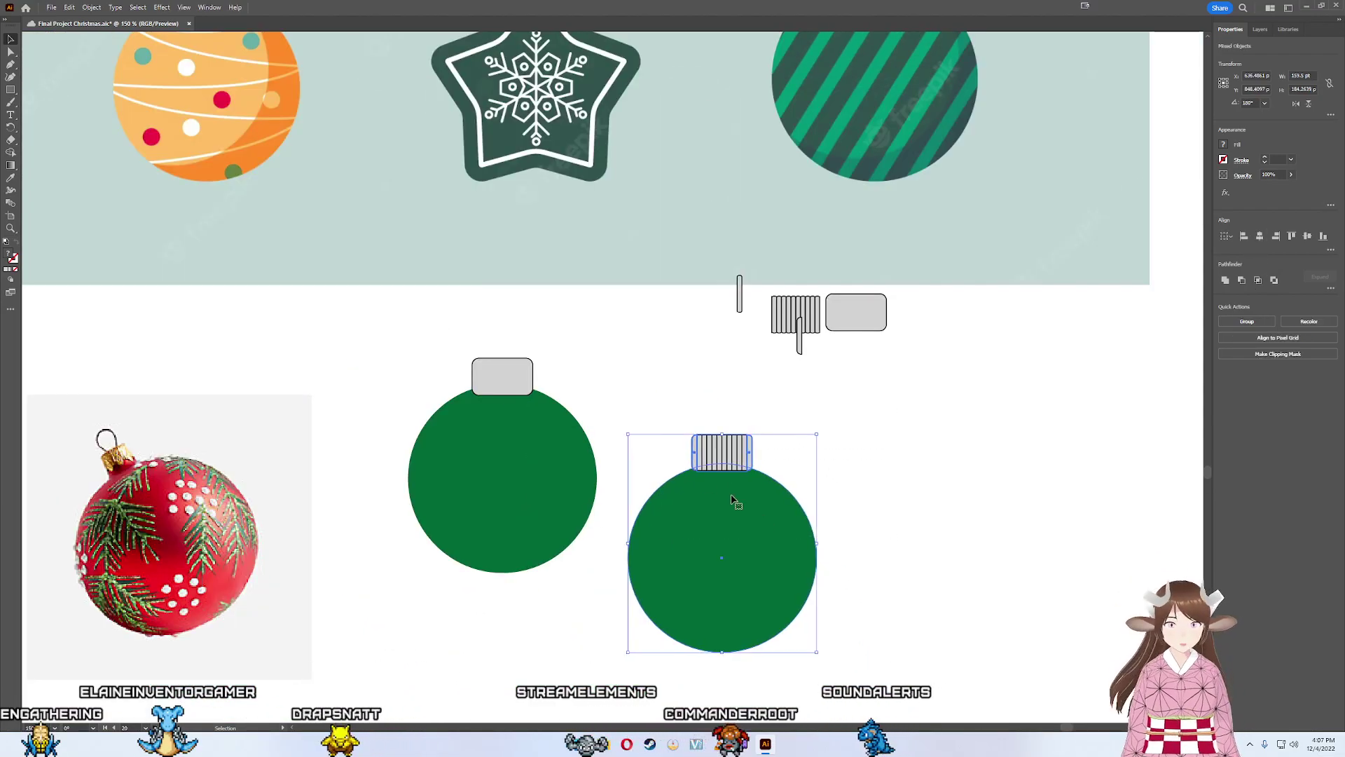
left_click_drag(789, 459, 767, 456)
key("a")
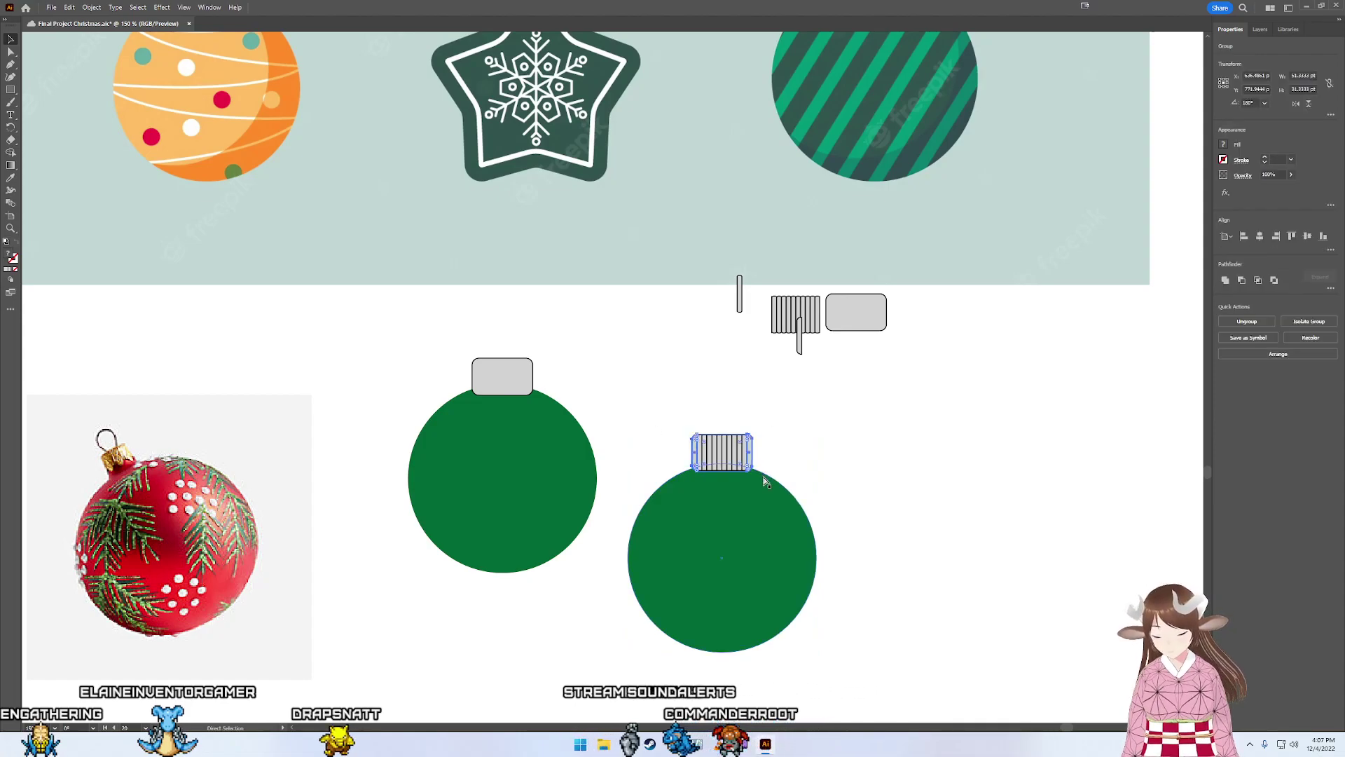
key("v")
left_click_drag(721, 461, 660, 343)
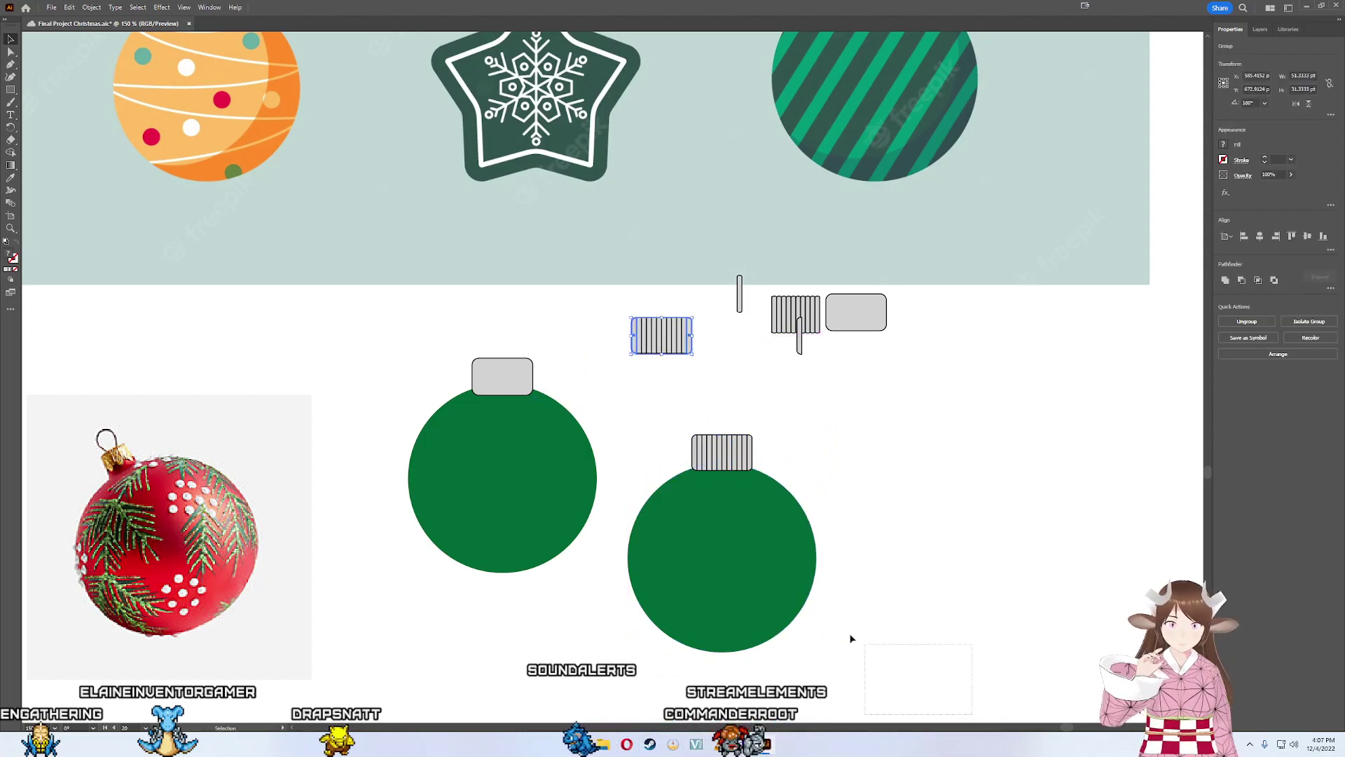
- Move the green ornament with its cap up and to the right
left_click_drag(851, 639, 667, 426)
left_click_drag(737, 475, 905, 450)
mouse_move(989, 433)
left_mouse_down()
mouse_move(775, 536)
mouse_move(783, 353)
mouse_move(787, 390)
left_mouse_up()
left_click_drag(639, 409, 364, 504)
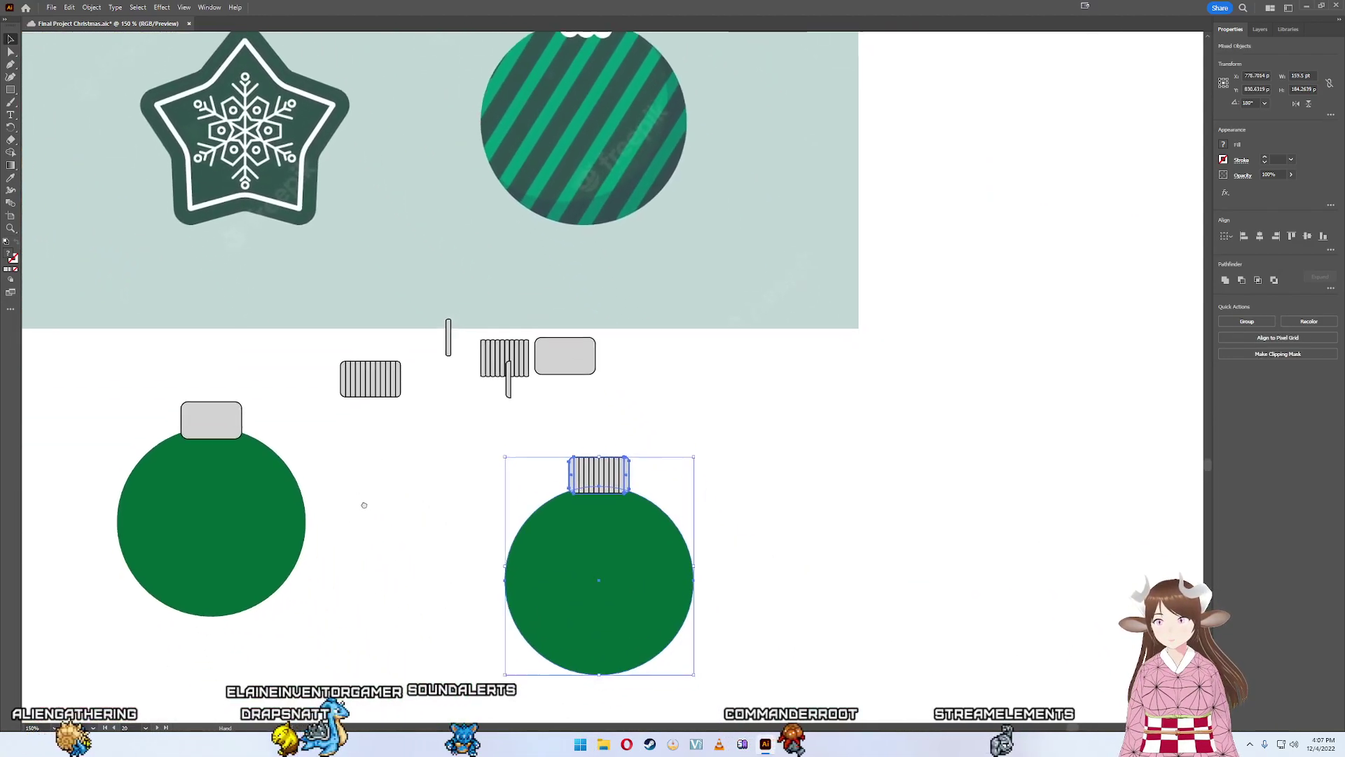
mouse_move(637, 507)
left_mouse_down()
mouse_move(712, 490)
mouse_move(1048, 144)
left_mouse_up()
scroll(910, 280, "up", 5)
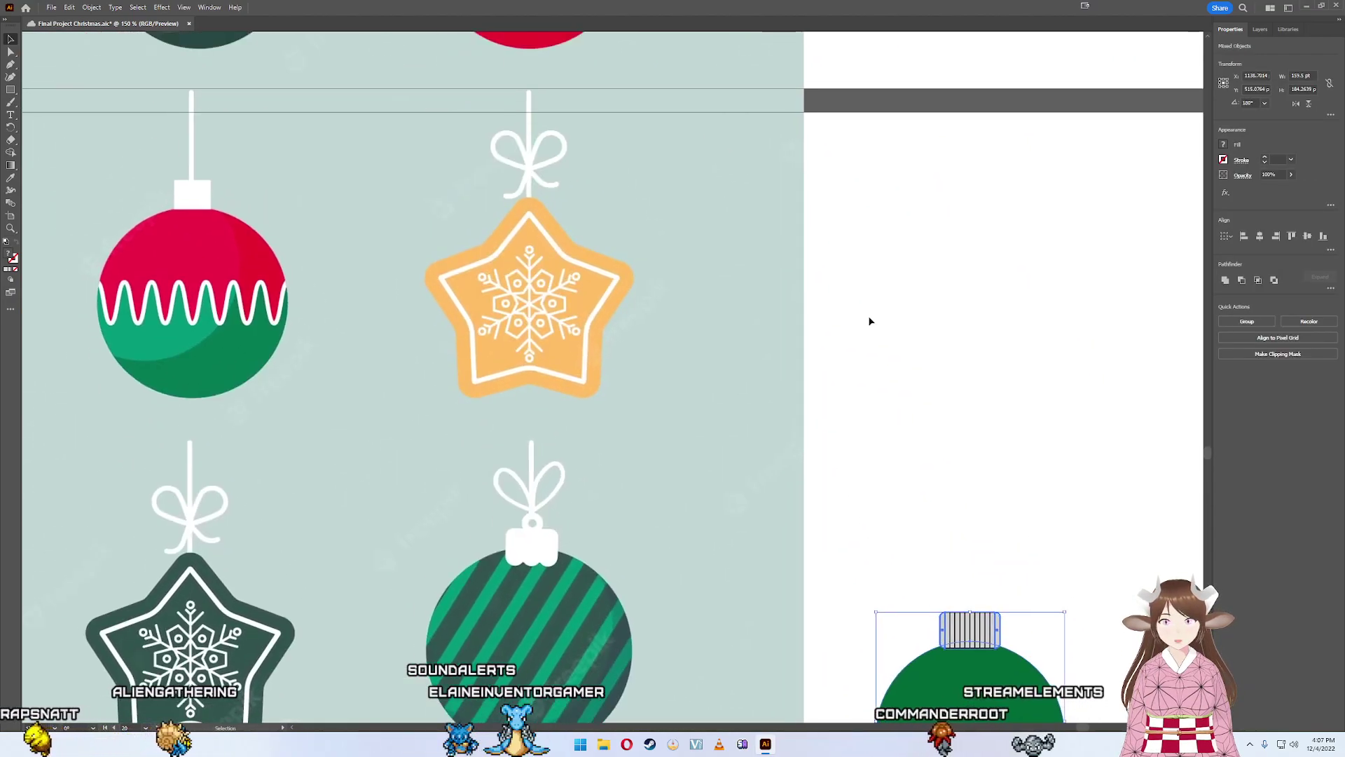
scroll(869, 321, "up", 3)
scroll(871, 481, "down", 6)
scroll(748, 81, "down", 3)
scroll(873, 159, "right", 3)
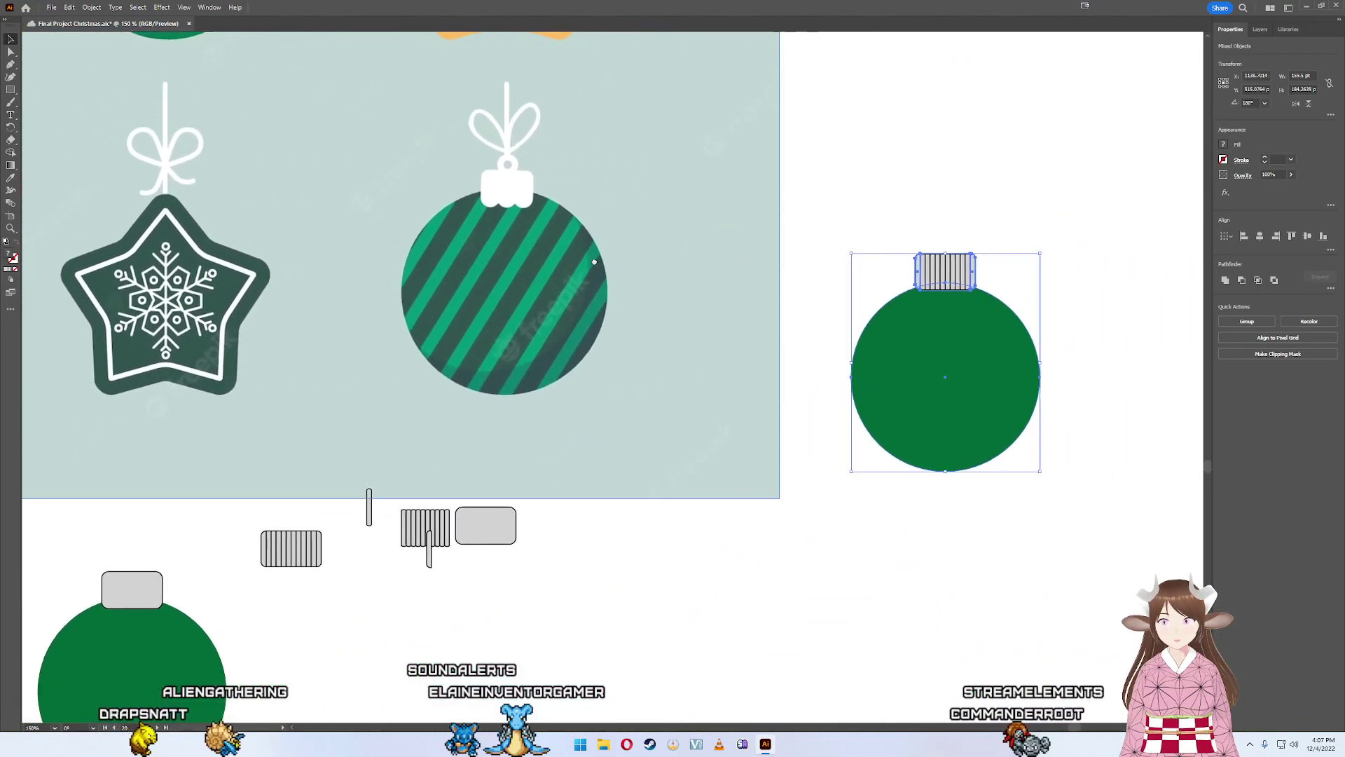
- Scale the ornament reference image down, place it beside the green ornaments, and save
left_click_drag(676, 216, 685, 449)
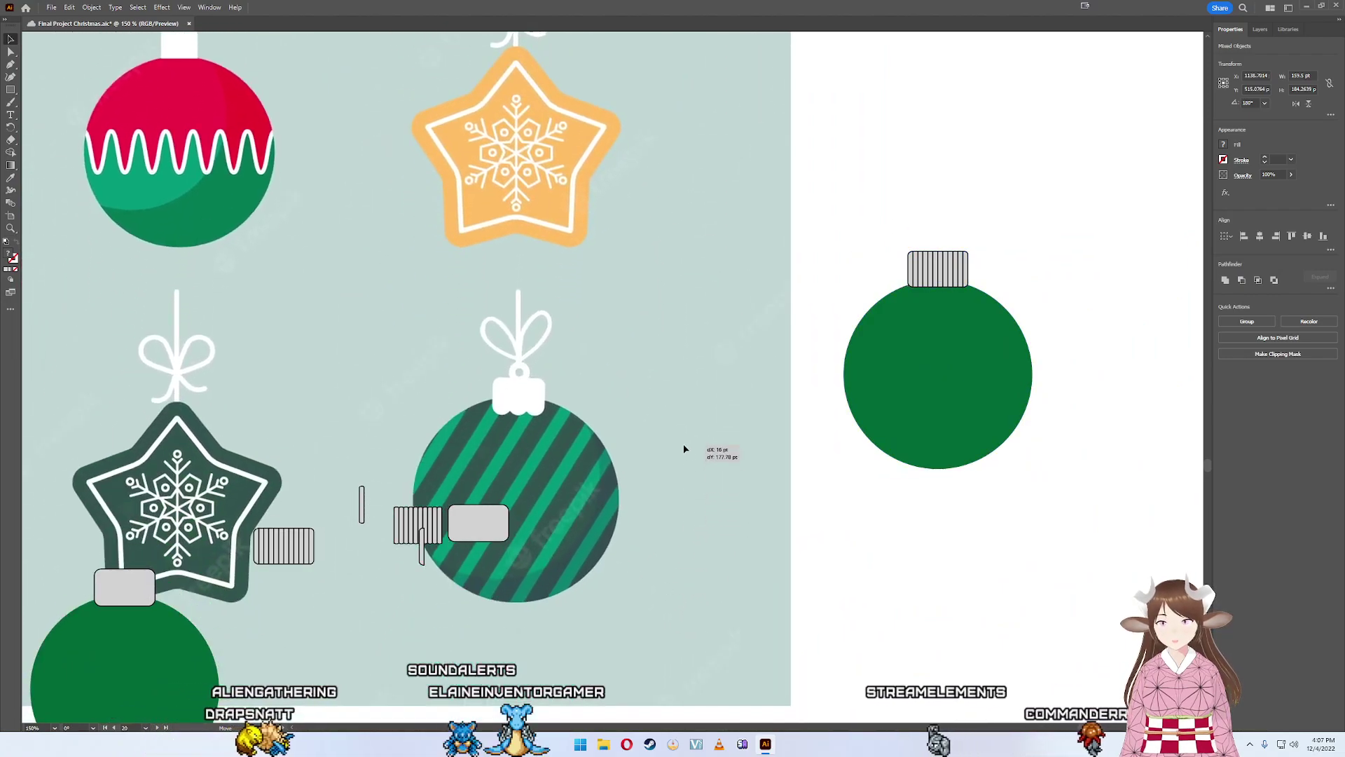
scroll(684, 444, "down", 3, "alt")
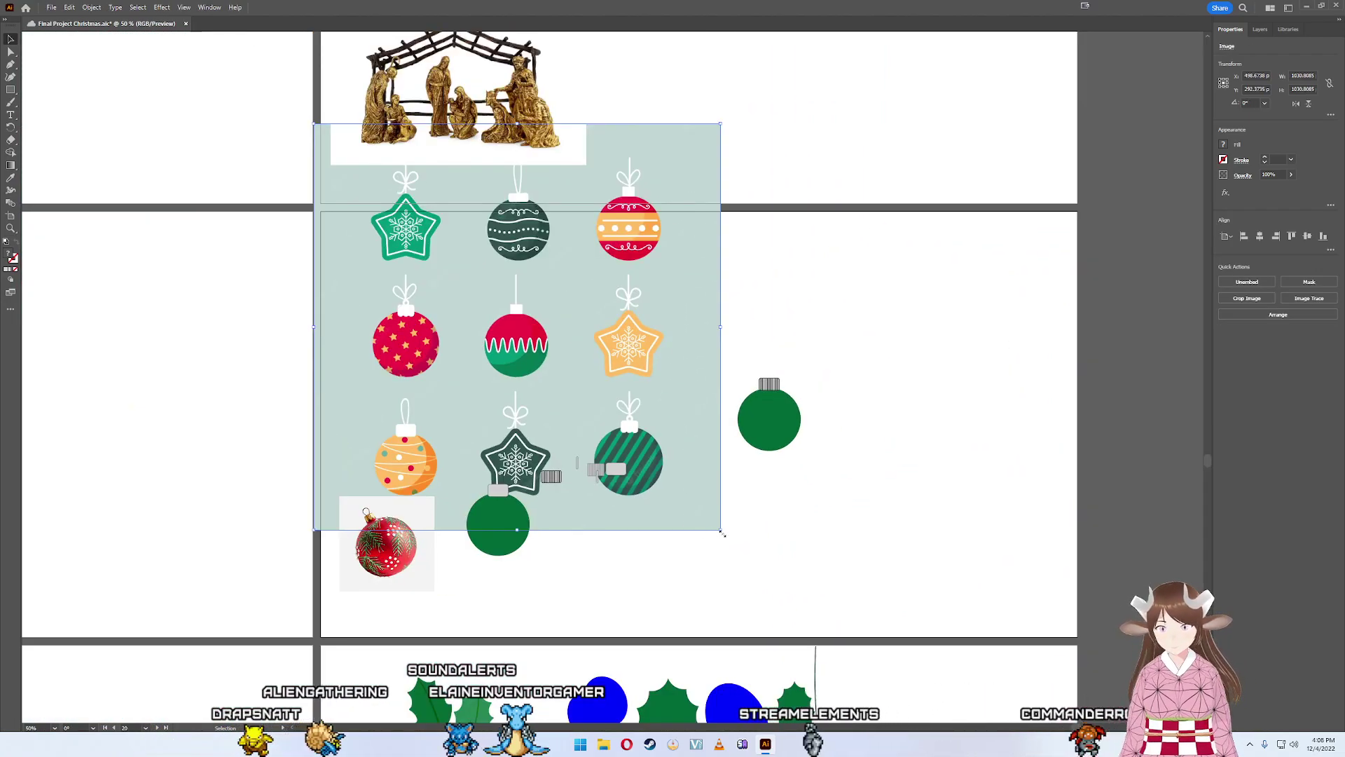
left_click_drag(722, 533, 609, 392)
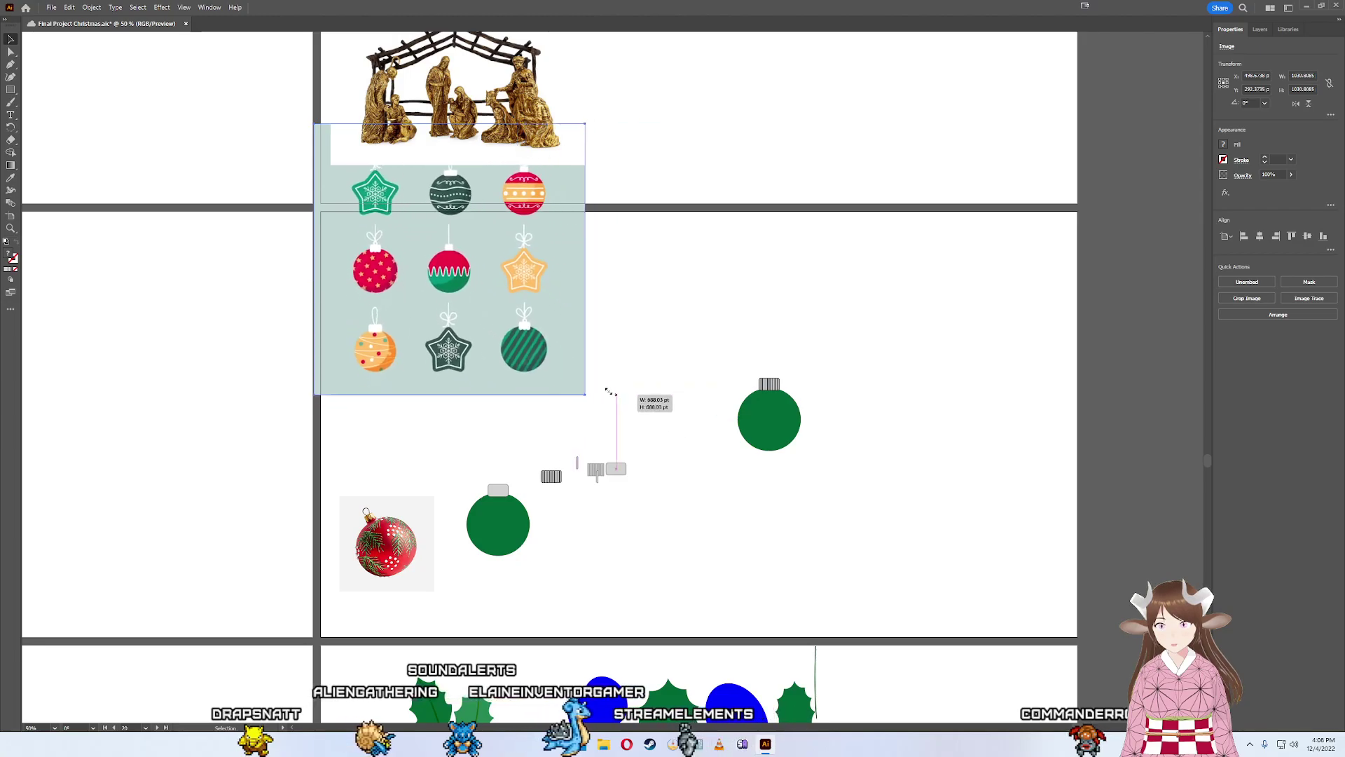
left_click_drag(485, 282, 522, 409)
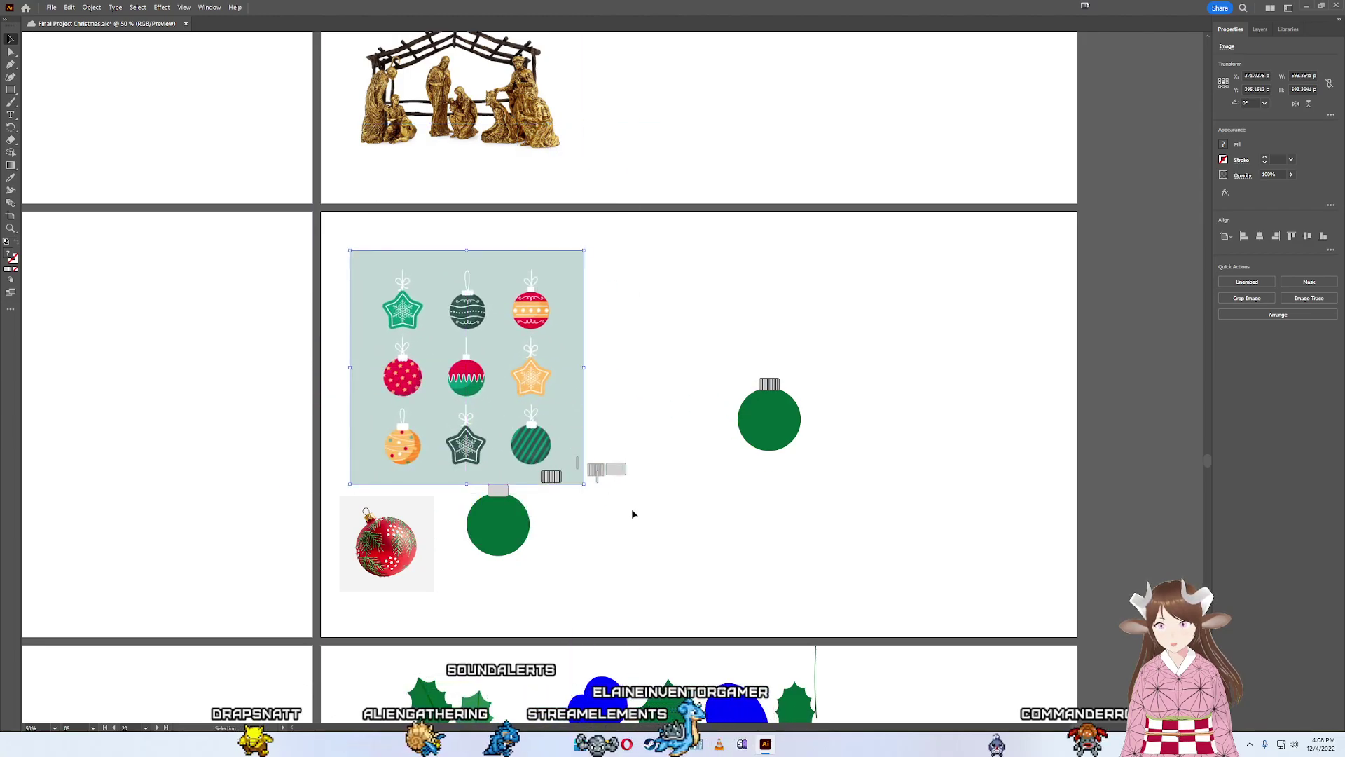
left_click_drag(632, 514, 599, 417)
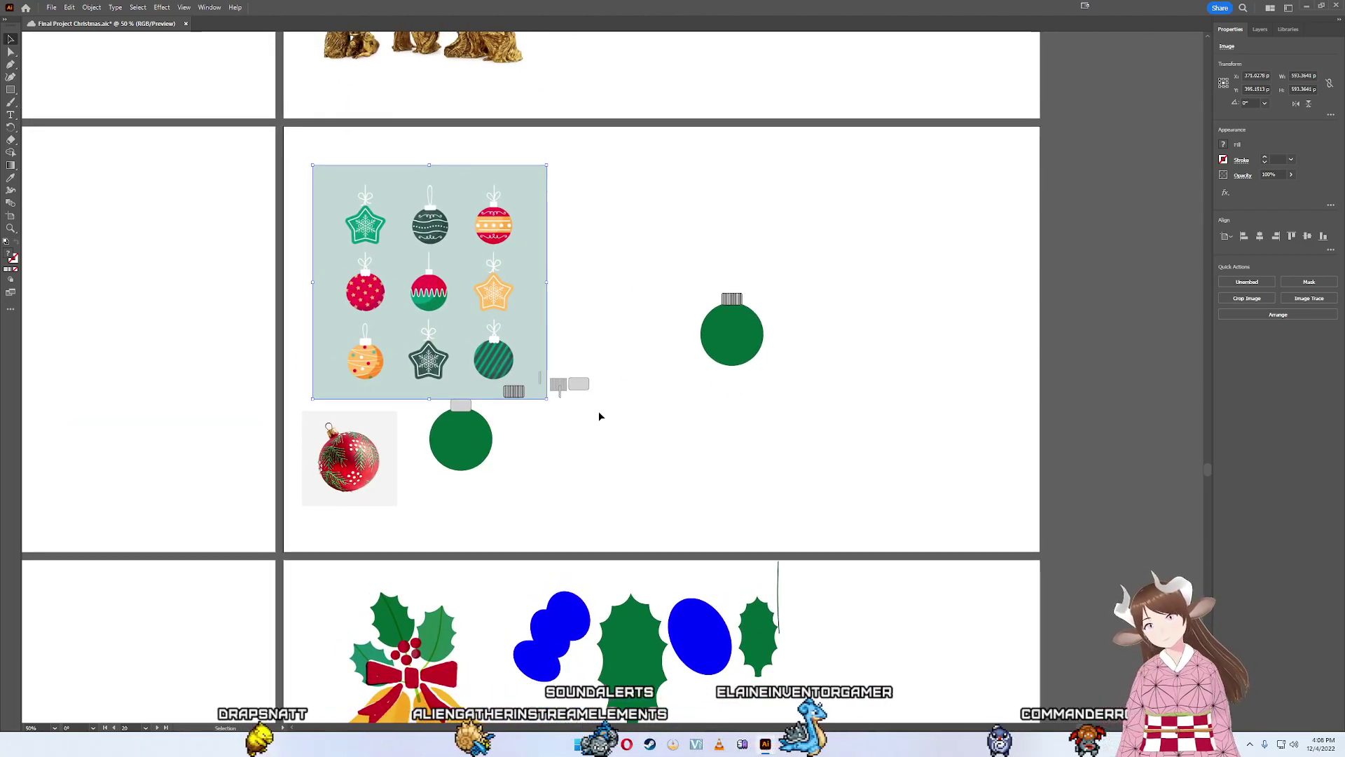
key("ctrl+s")
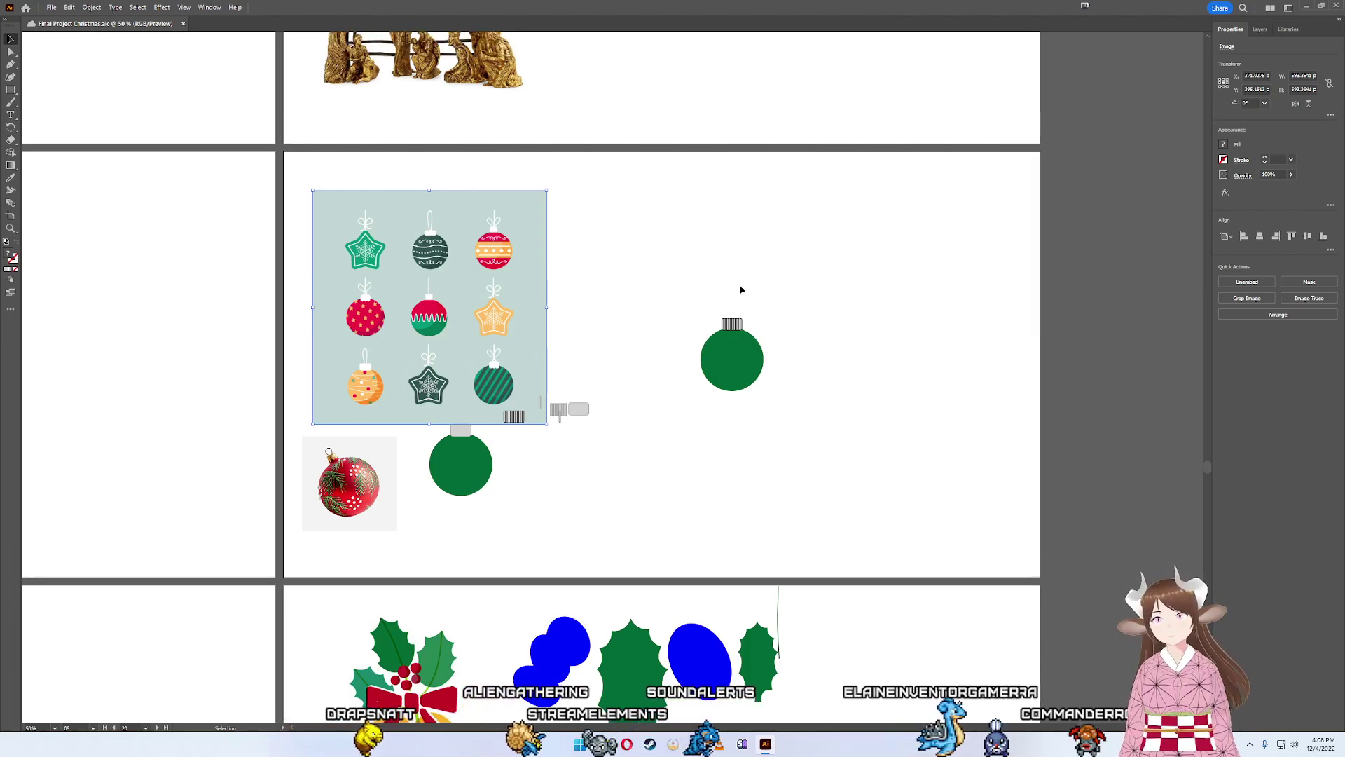
- Move the capped green ball to a new spot on the left
scroll(706, 299, "up", 3)
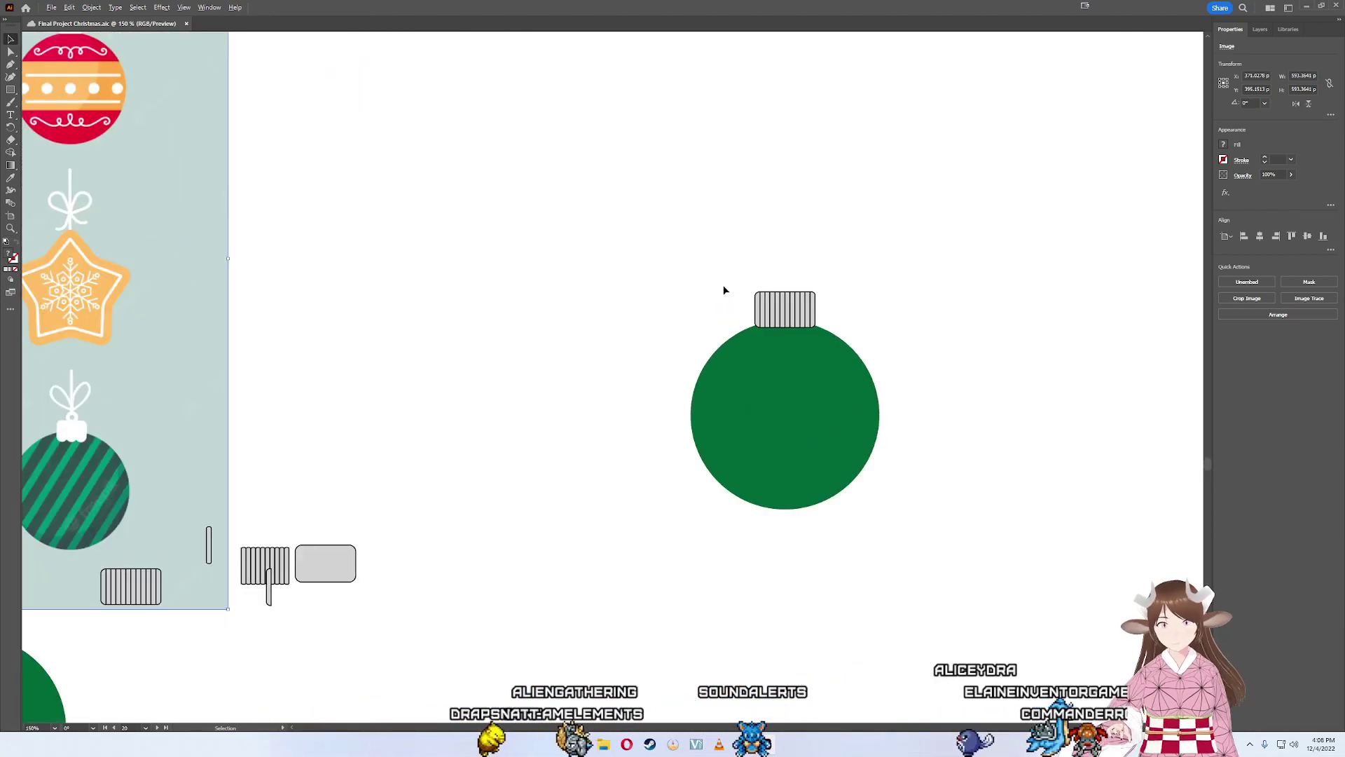
left_click_drag(918, 526, 715, 253)
left_click_drag(815, 354, 535, 291)
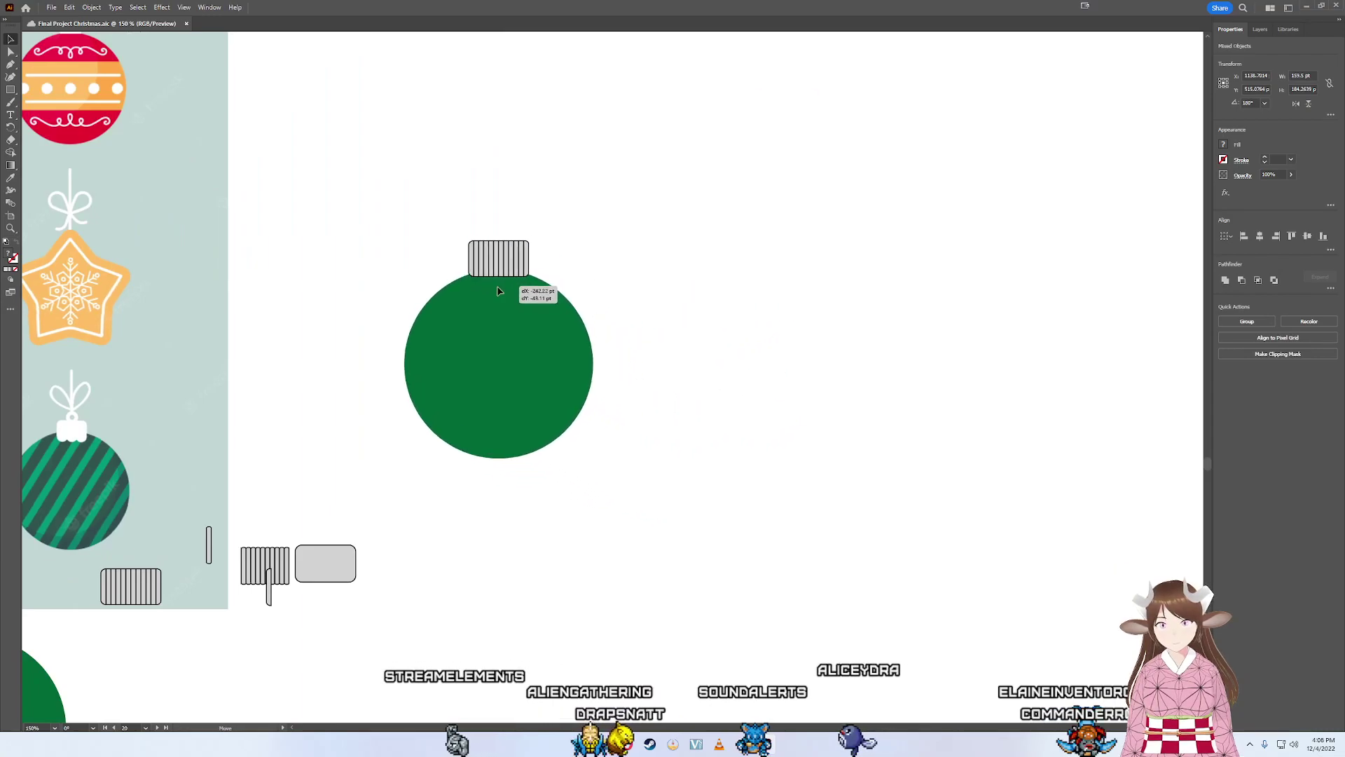
left_click_drag(450, 303, 778, 348)
mouse_move(481, 355)
left_mouse_down()
mouse_move(685, 337)
mouse_move(412, 355)
mouse_move(591, 324)
left_mouse_up()
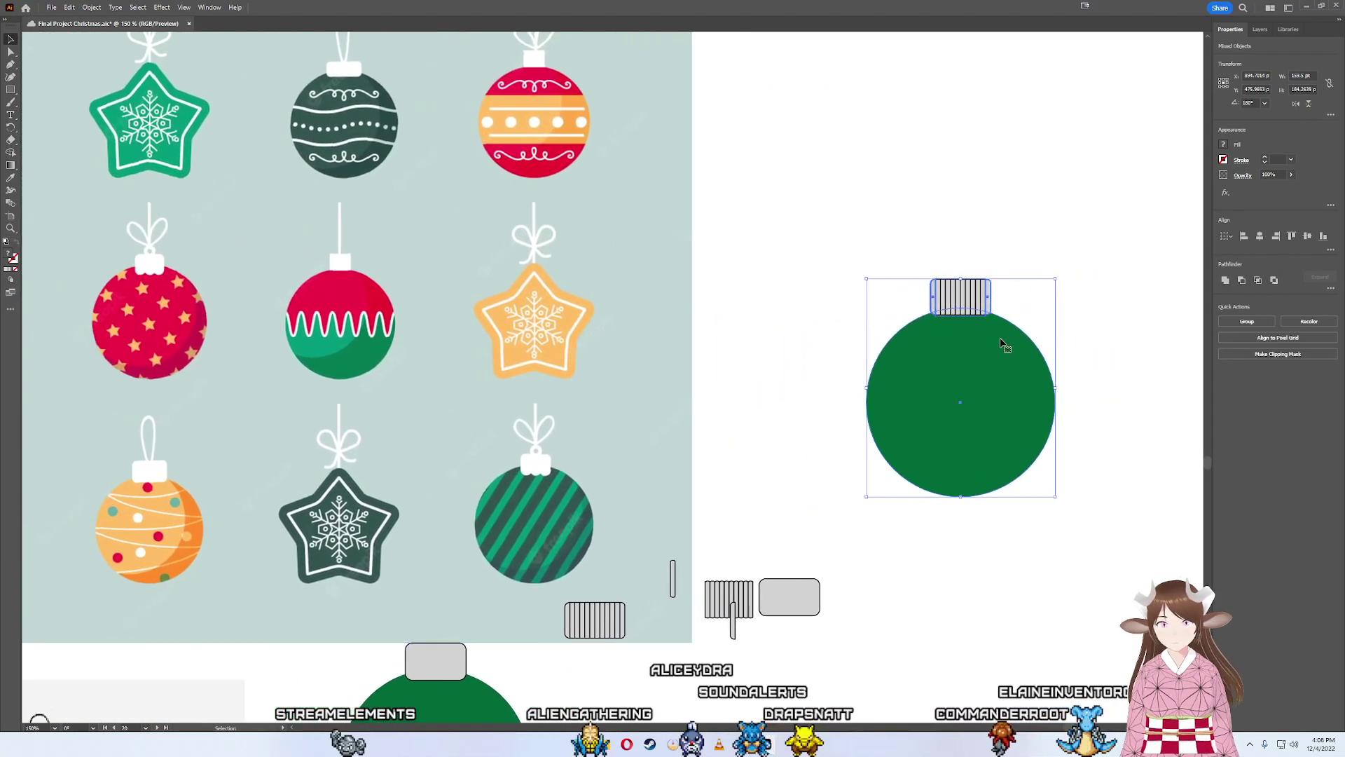
scroll(969, 234, "up", 1)
scroll(975, 280, "up", 2)
left_click_drag(974, 280, 809, 251)
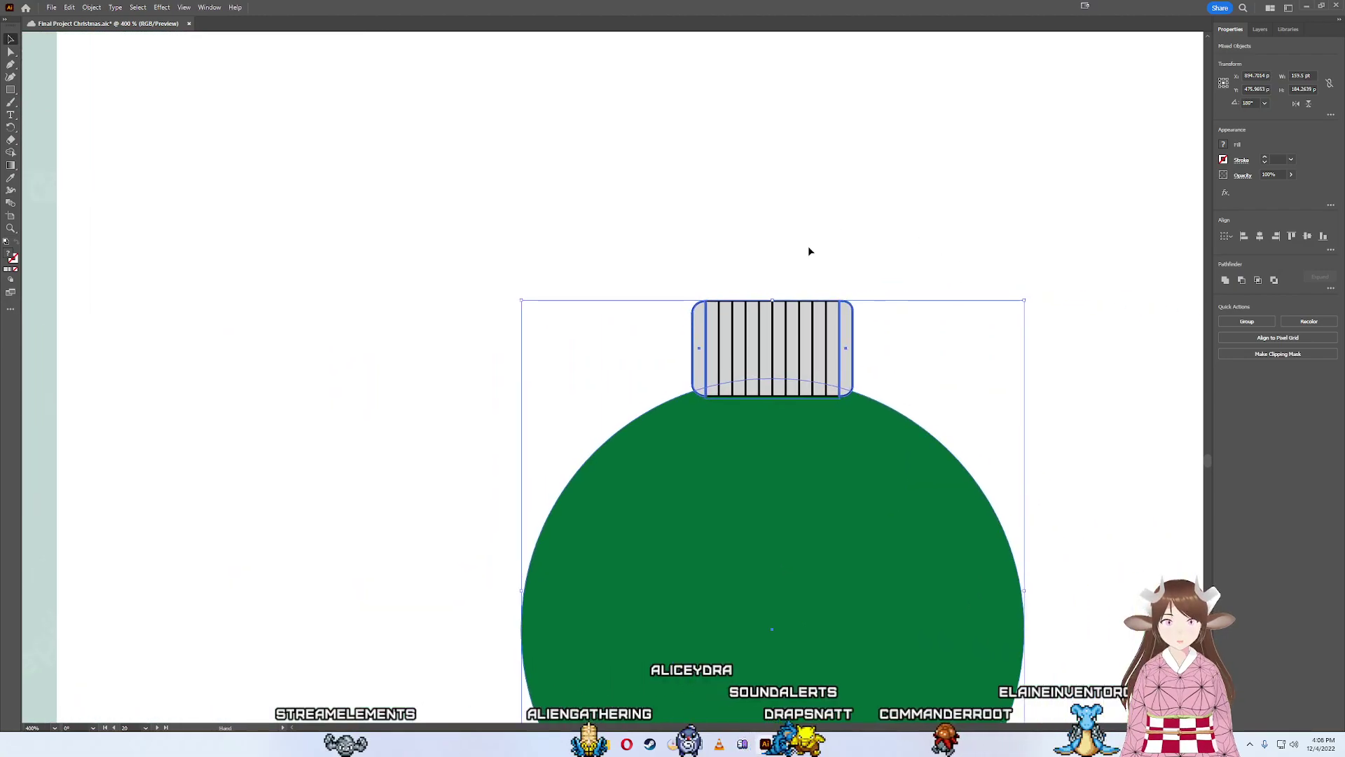
- Draw a grey circle above the cap and make it concentric with the second circle
left_click(97, 161)
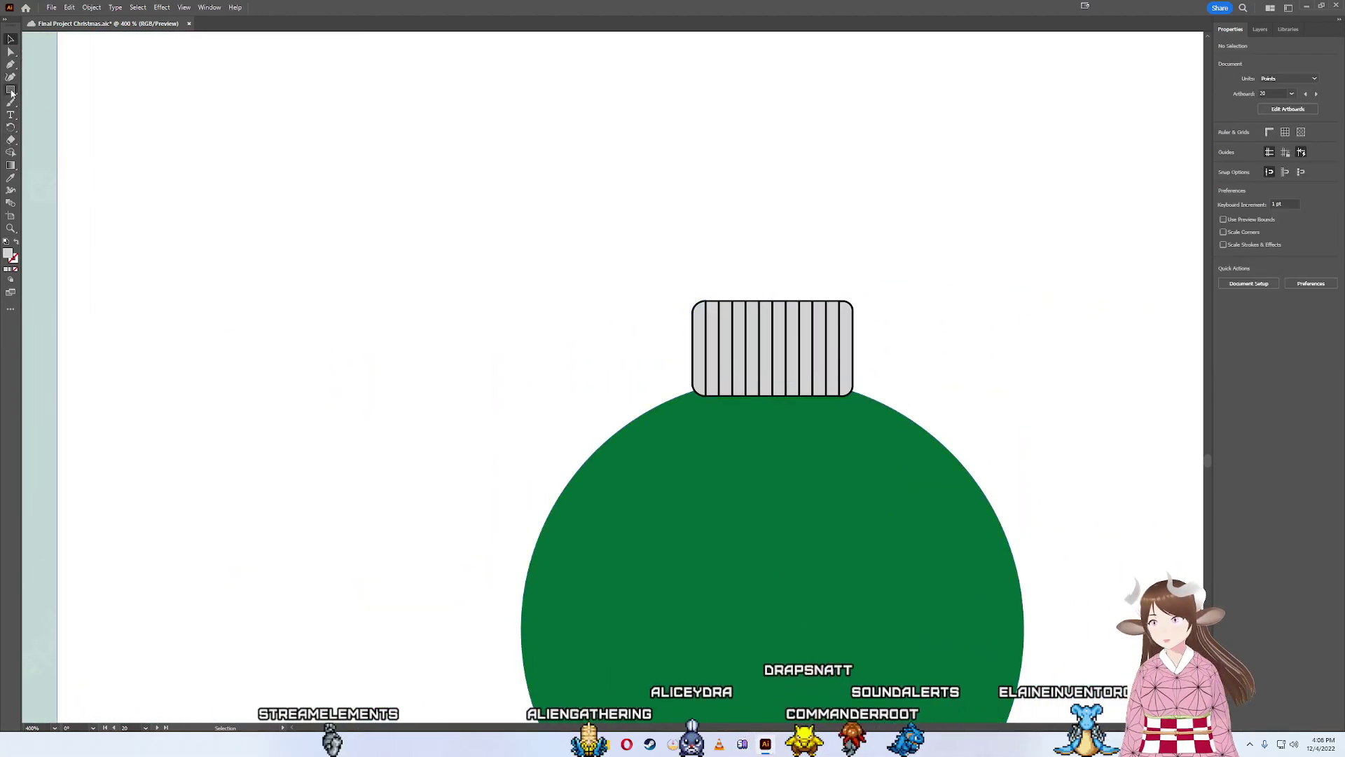
key("l")
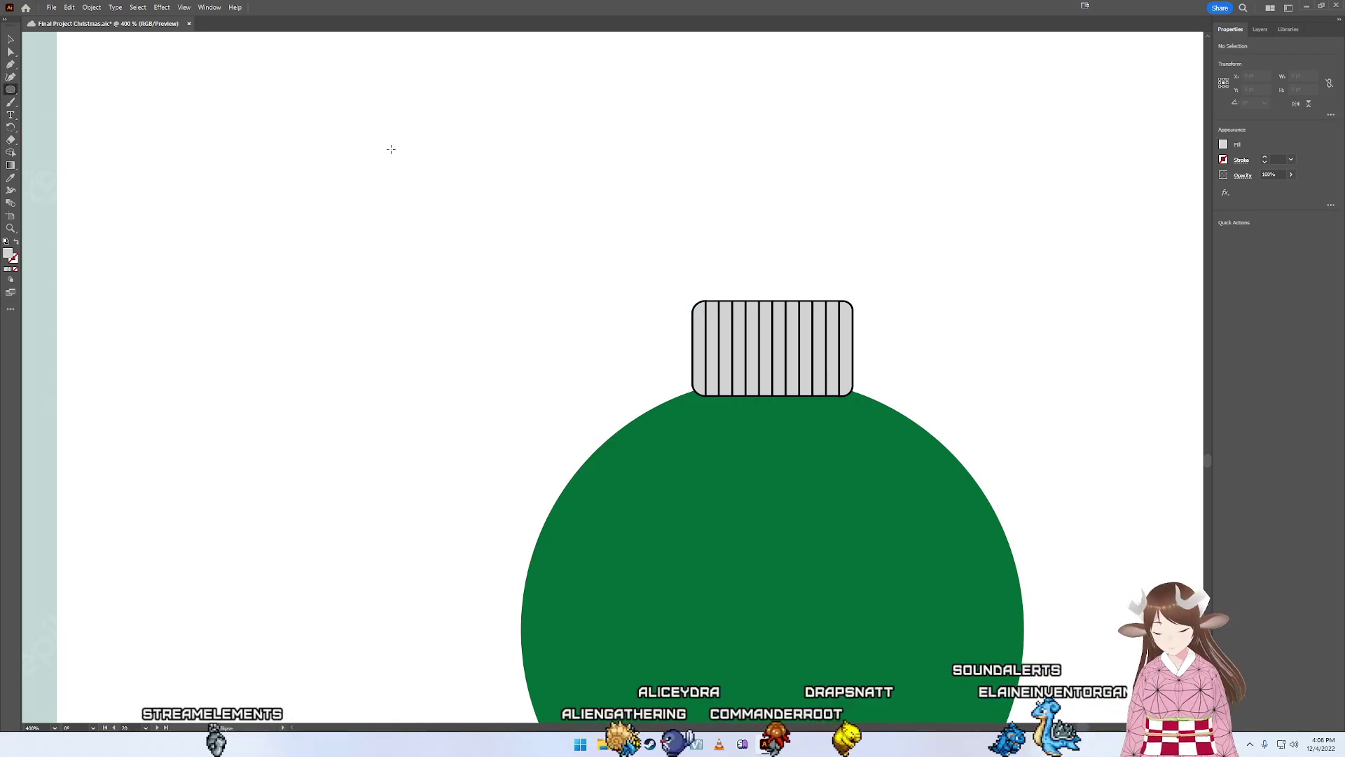
left_click_drag(735, 174, 850, 288)
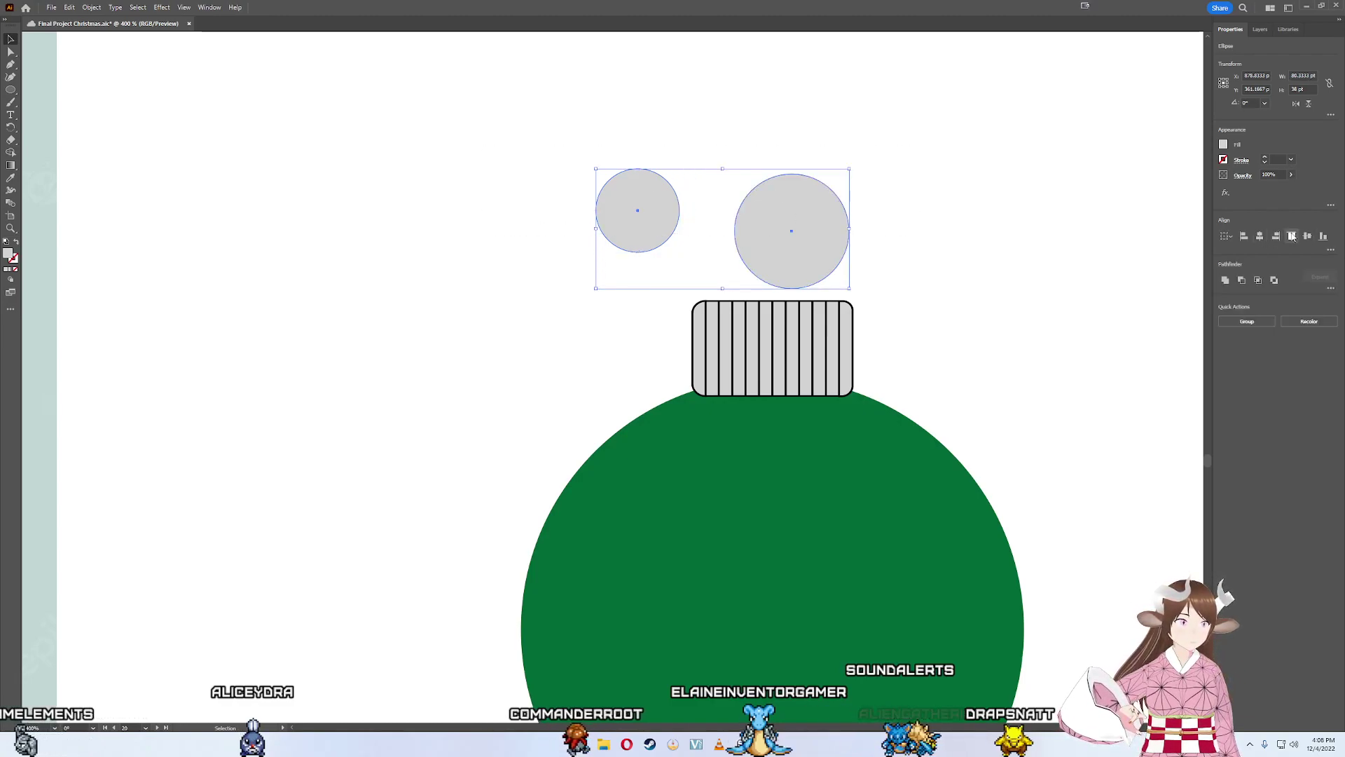
left_click(1261, 236)
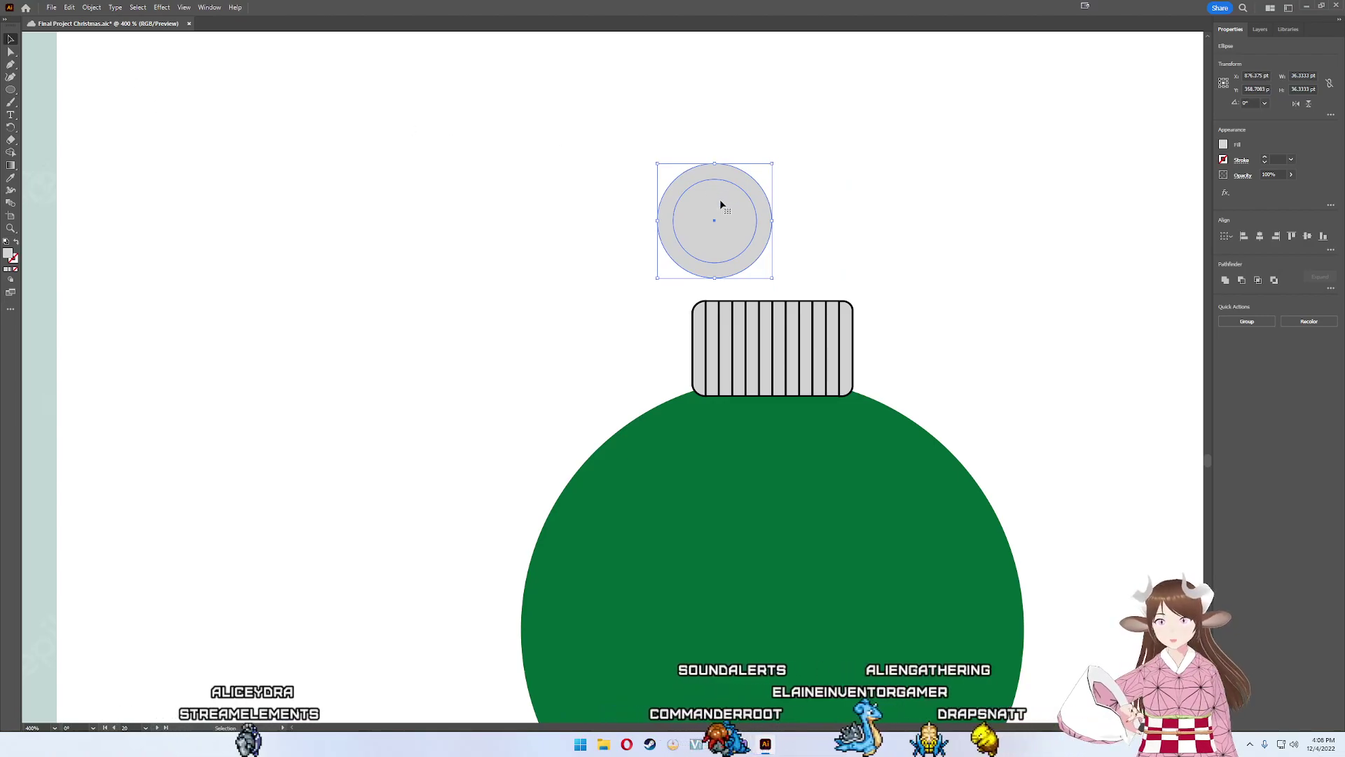
scroll(447, 322, "down", 2)
scroll(321, 414, "down", 1)
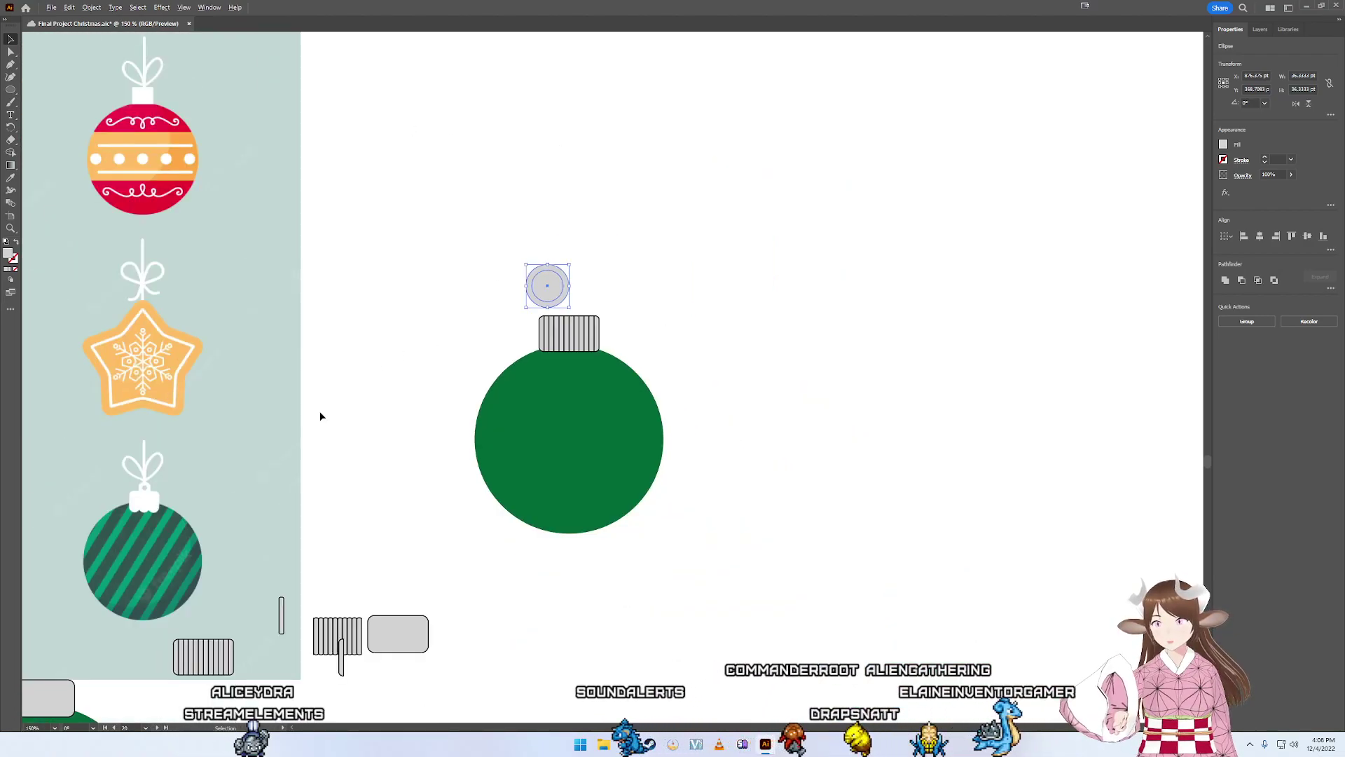
scroll(321, 414, "up", 2)
- Move the grey ring onto the striped cap and set its stroke to 0.75 pt
left_click(819, 157)
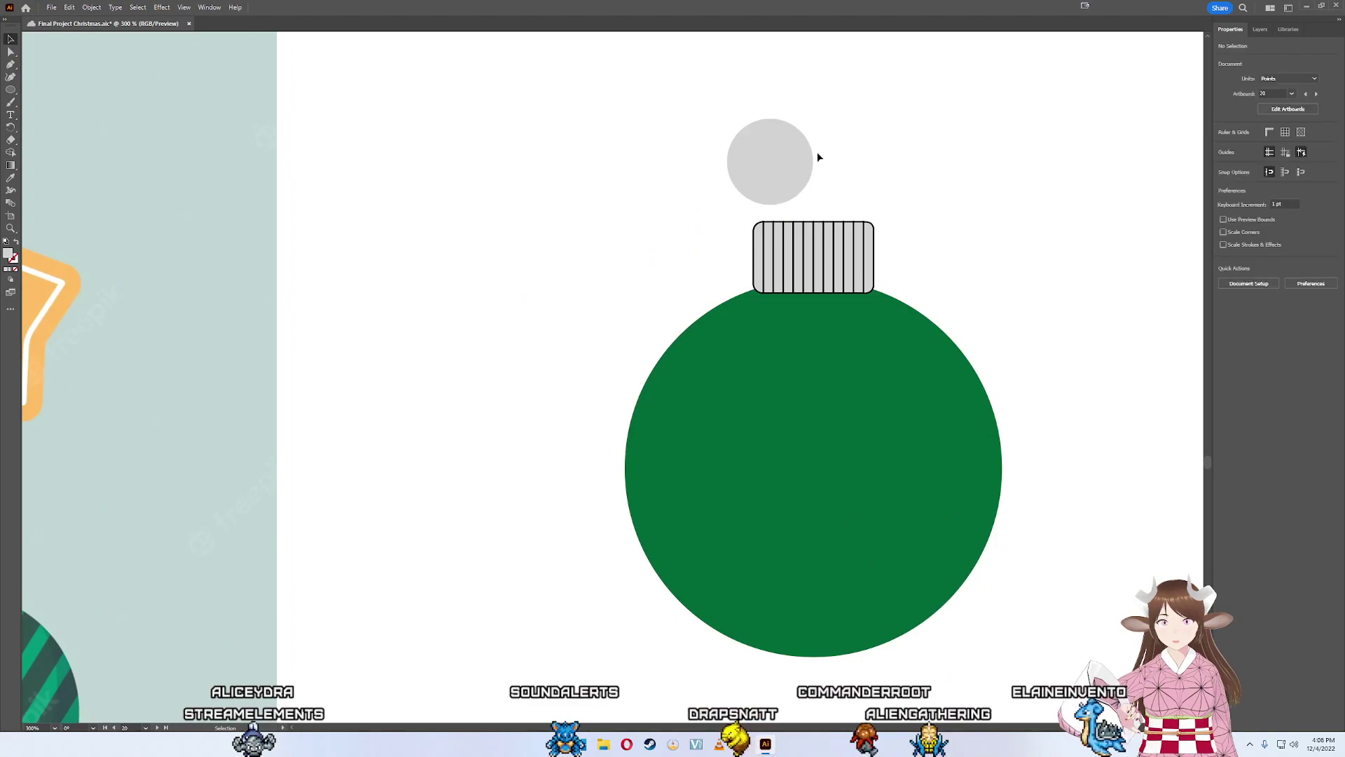
left_click(729, 164)
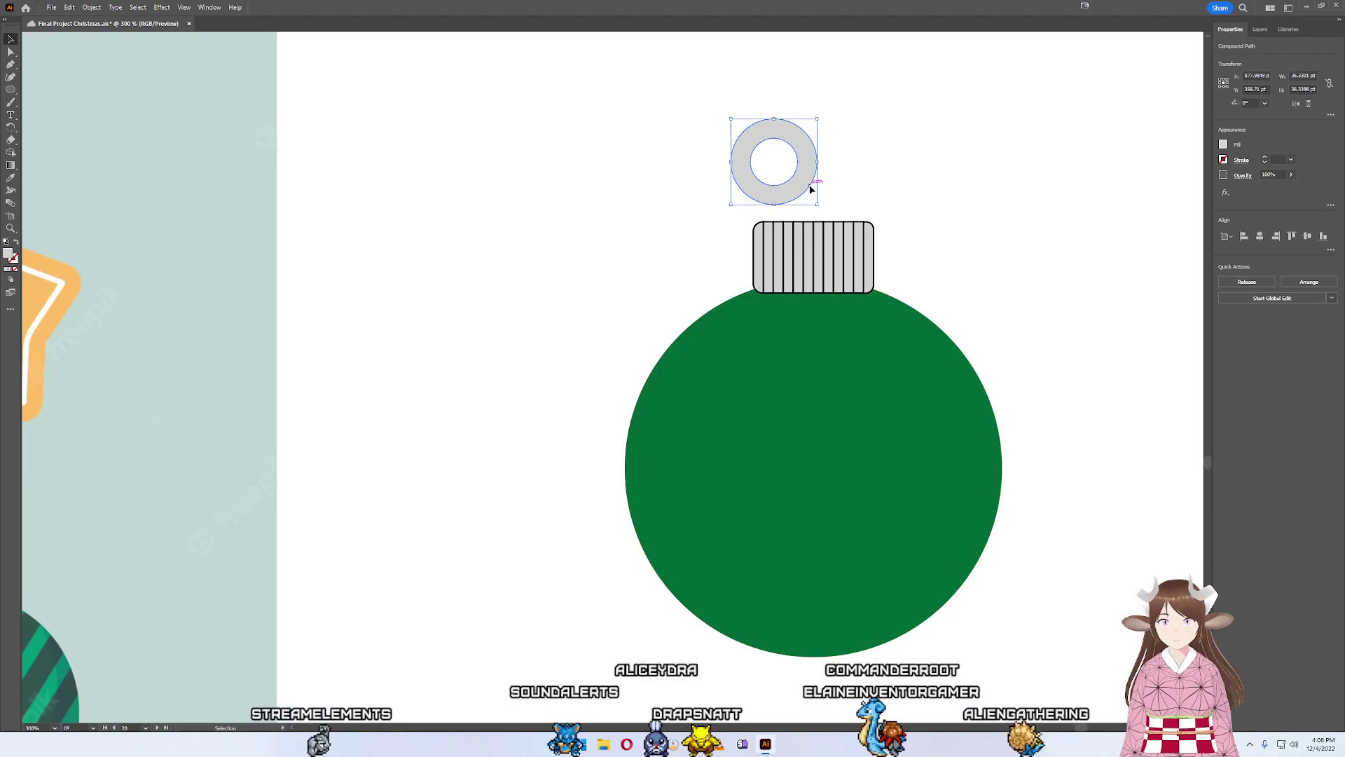
left_click_drag(810, 189, 848, 236)
left_click_drag(847, 237, 847, 237)
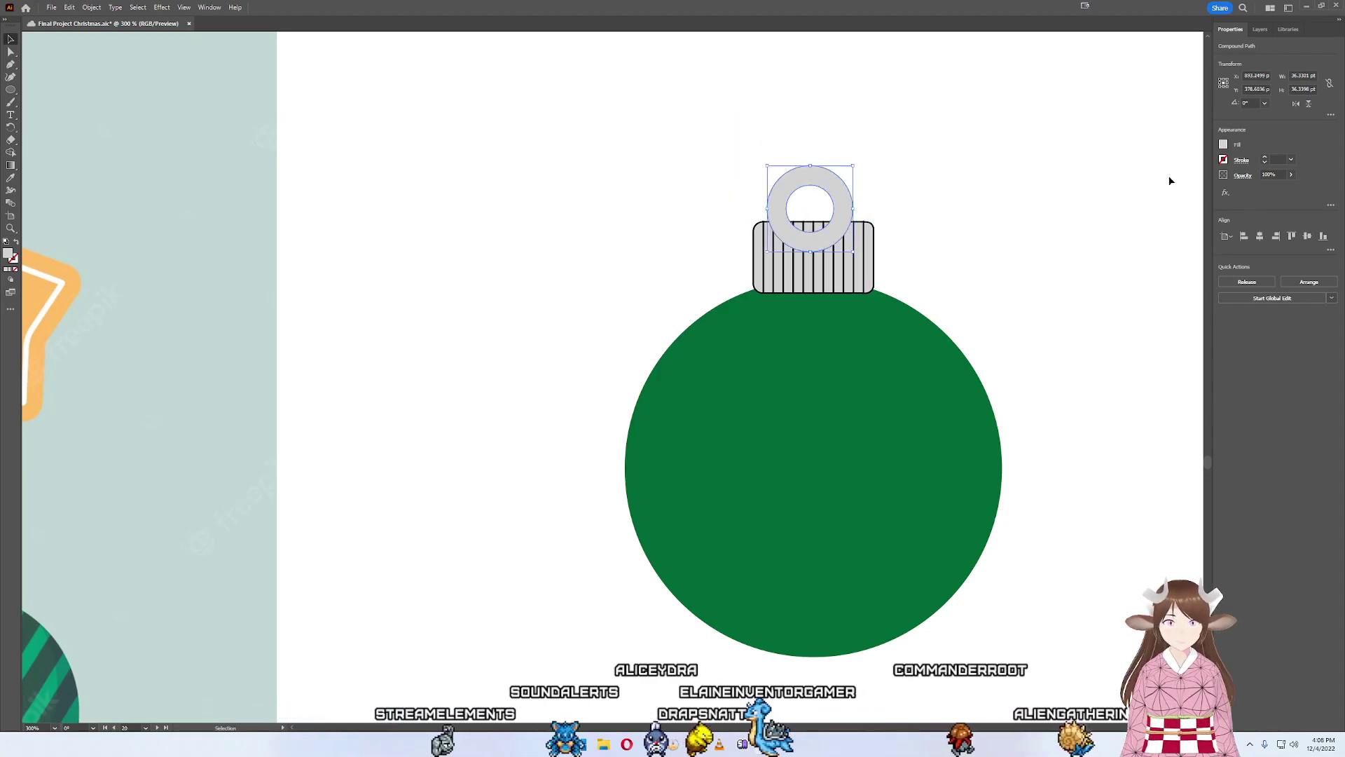
left_click(1225, 160)
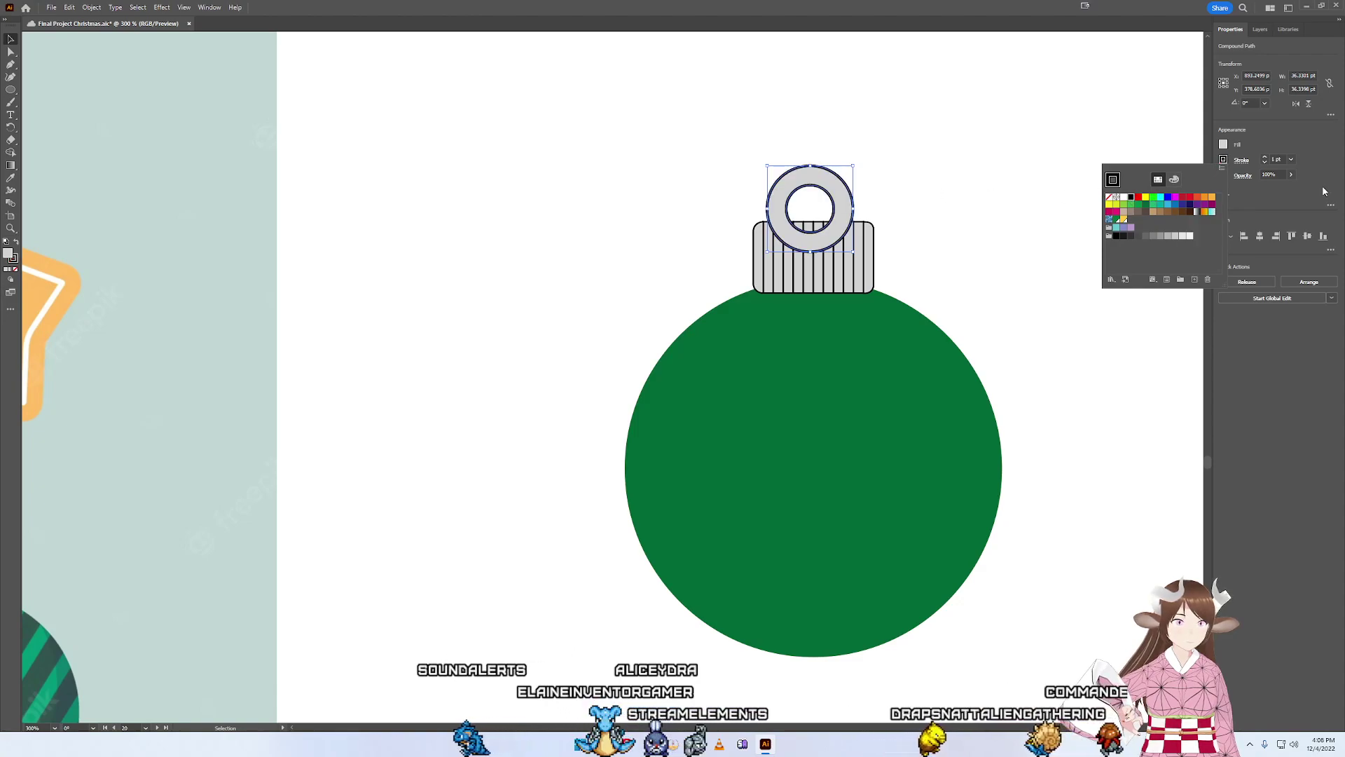
left_click(1265, 163)
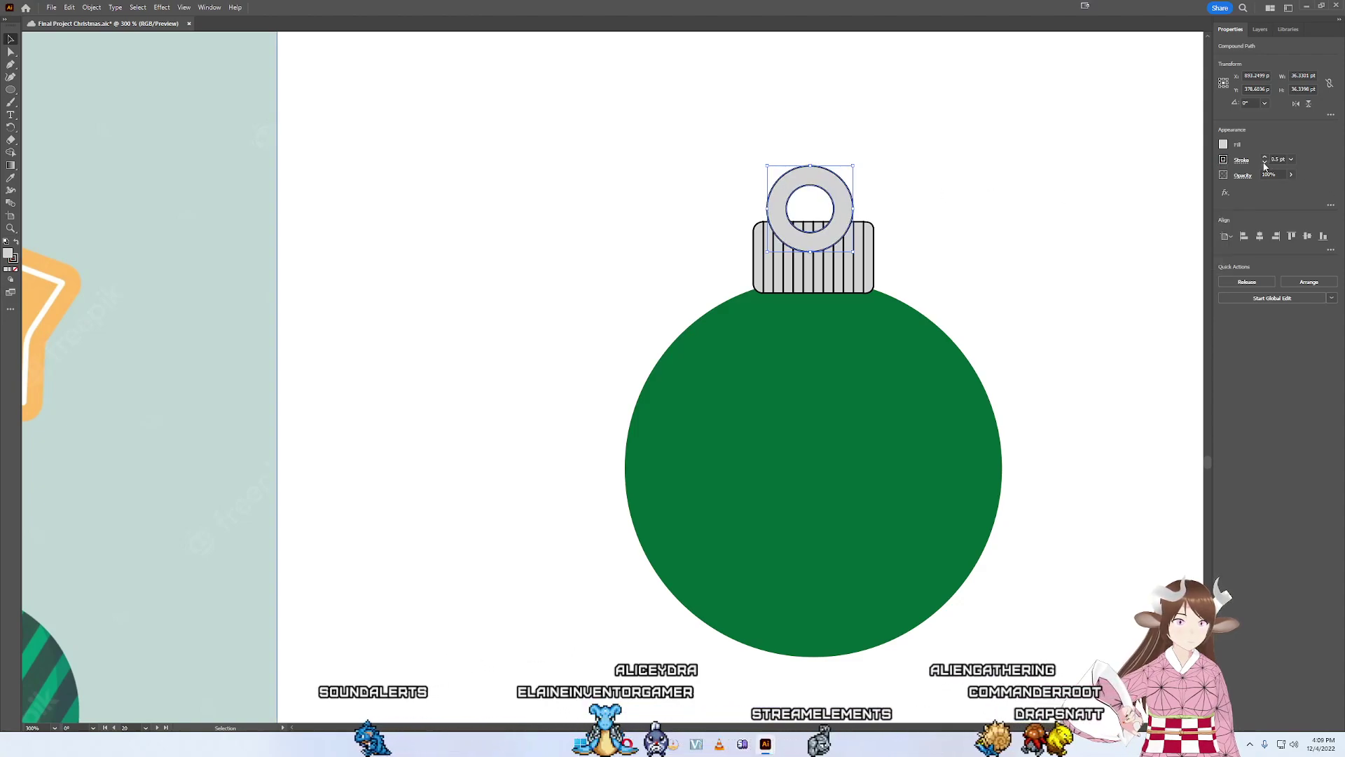
left_click(957, 190)
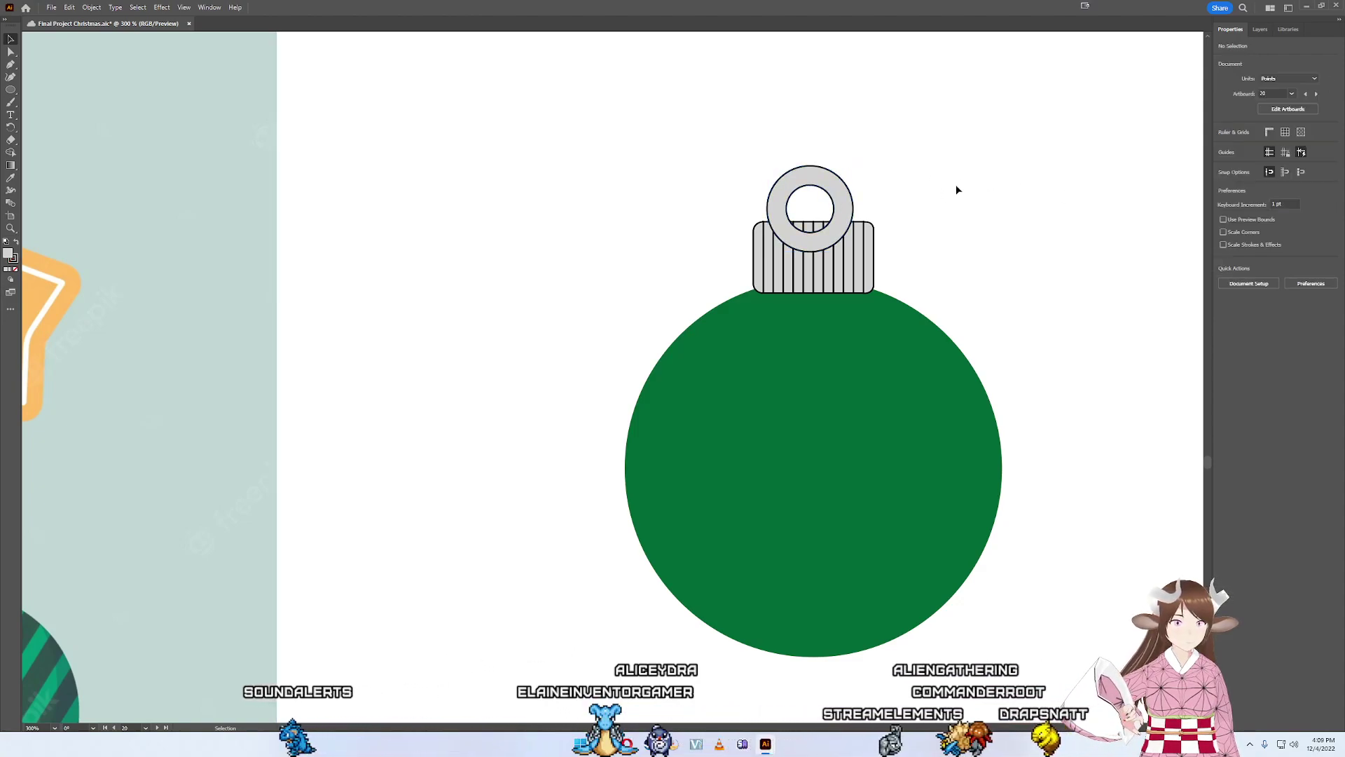
key("a")
left_click(849, 197)
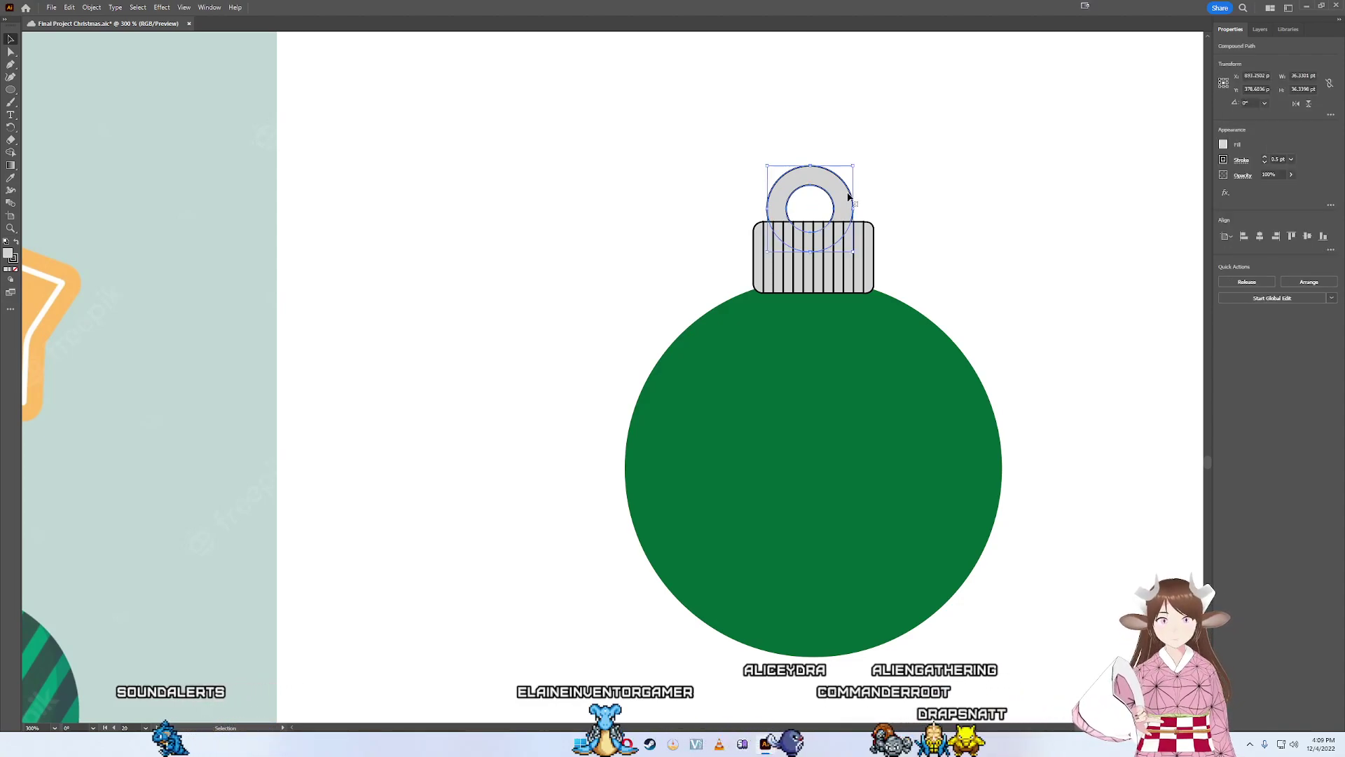
left_click(927, 205)
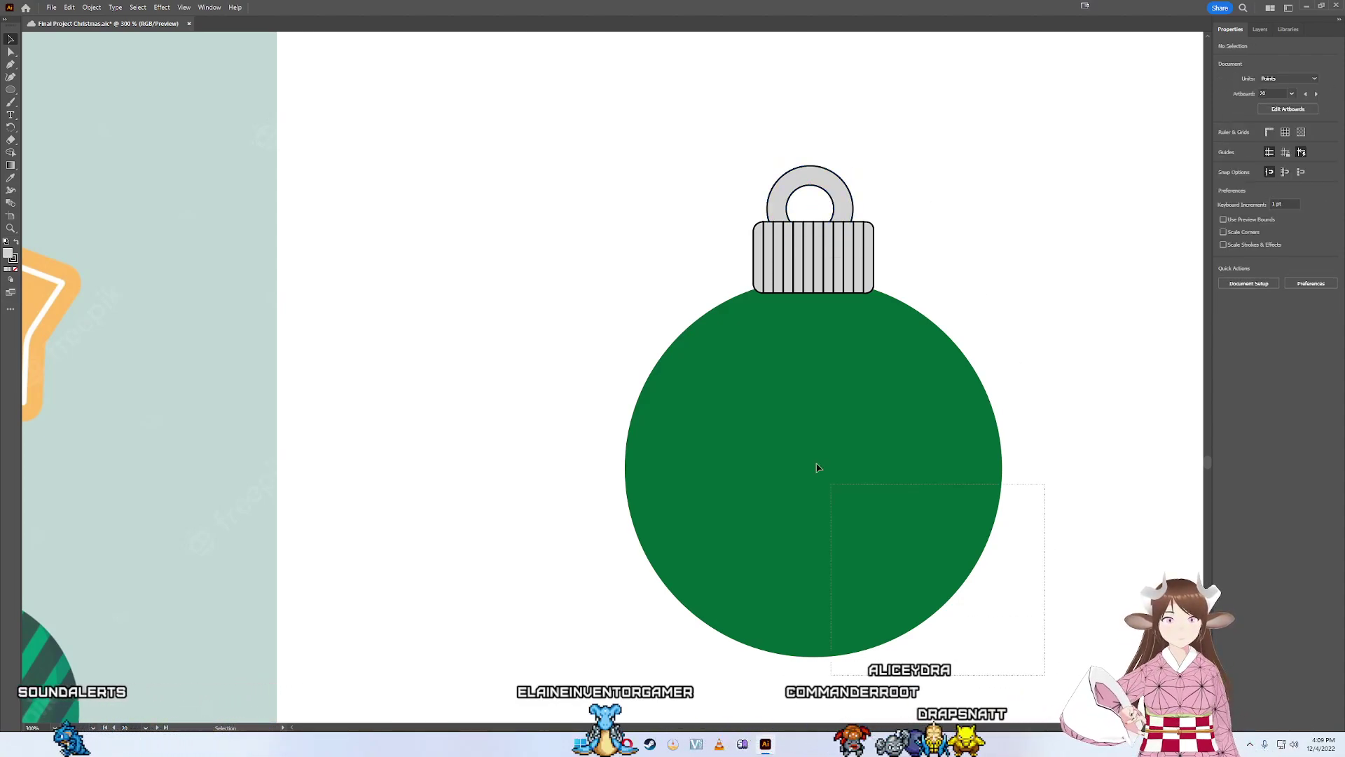
- Centre the ring and cap on the ball and nudge the ring slightly lower
left_click_drag(672, 144, 671, 144)
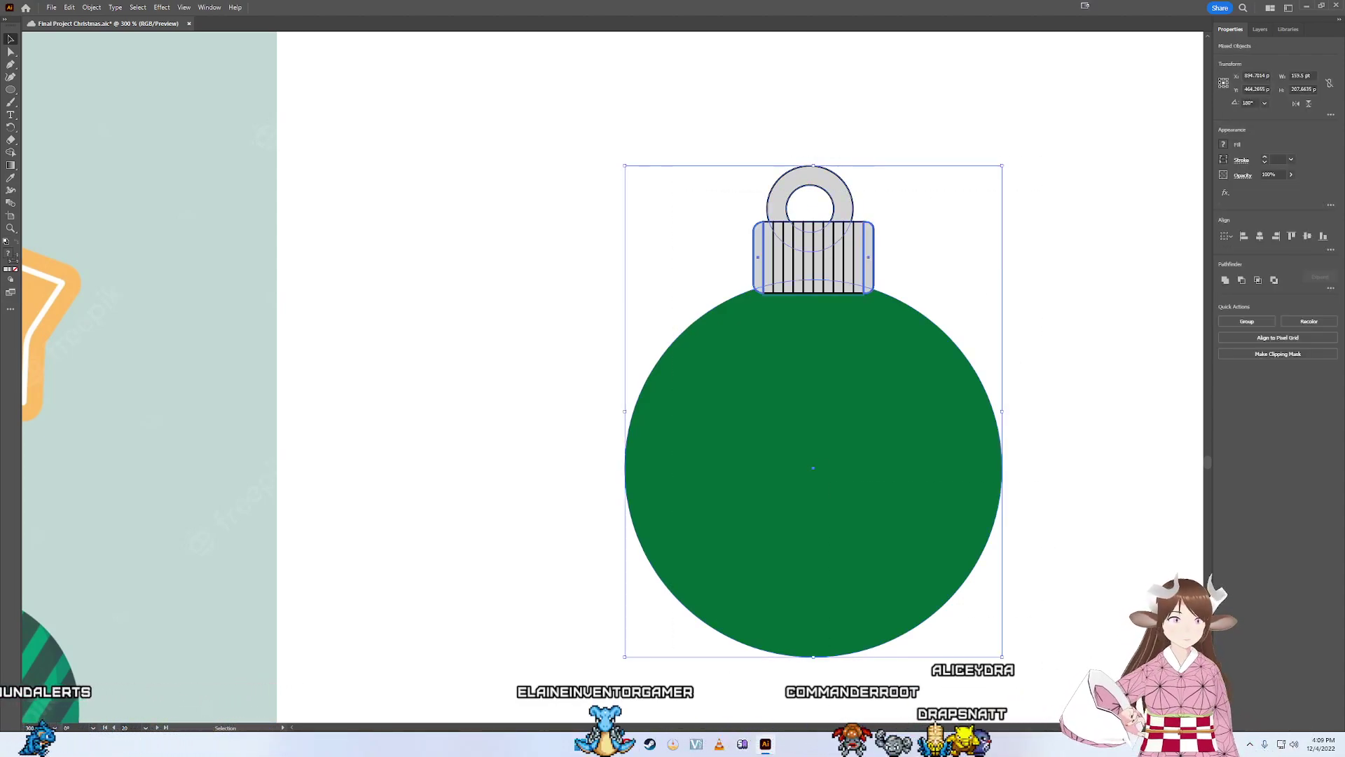
left_click(1260, 237)
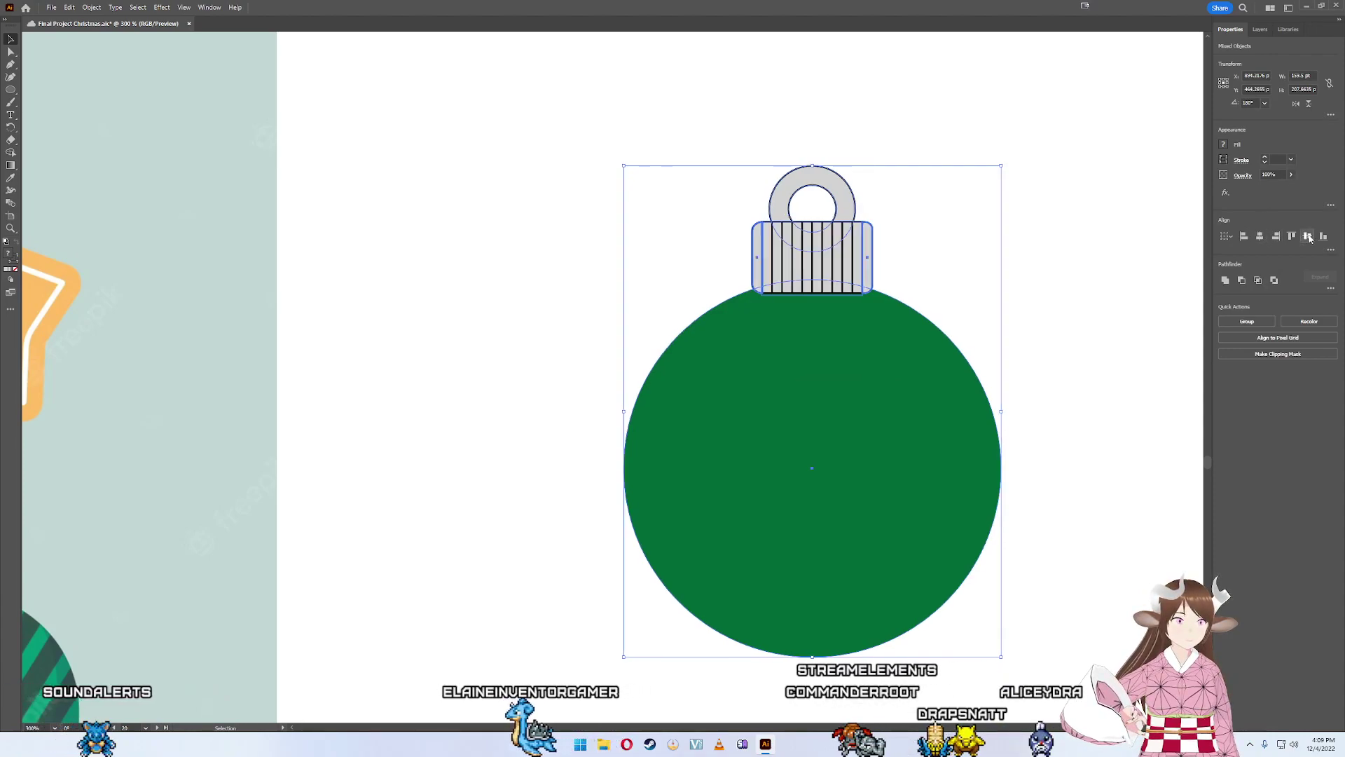
left_click(907, 201)
left_click_drag(850, 188, 850, 194)
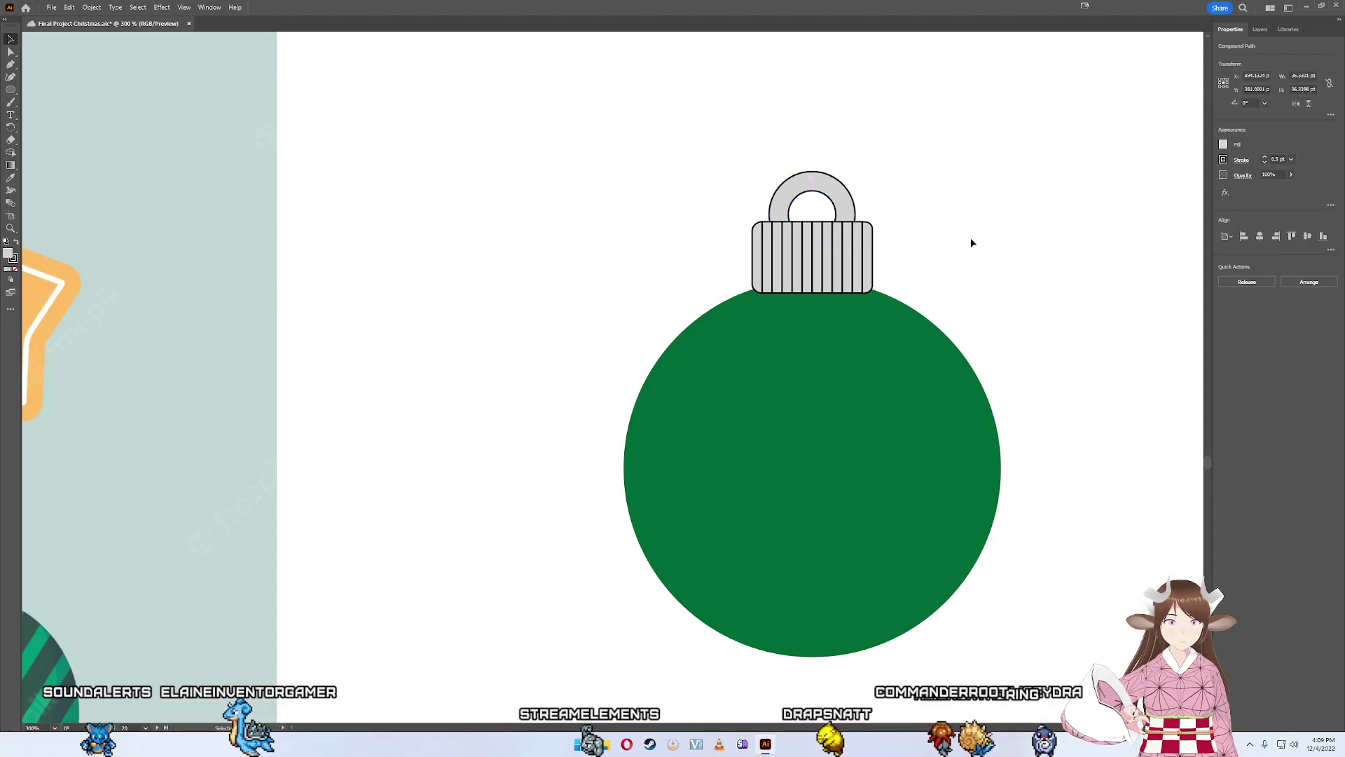
key("ctrl+a")
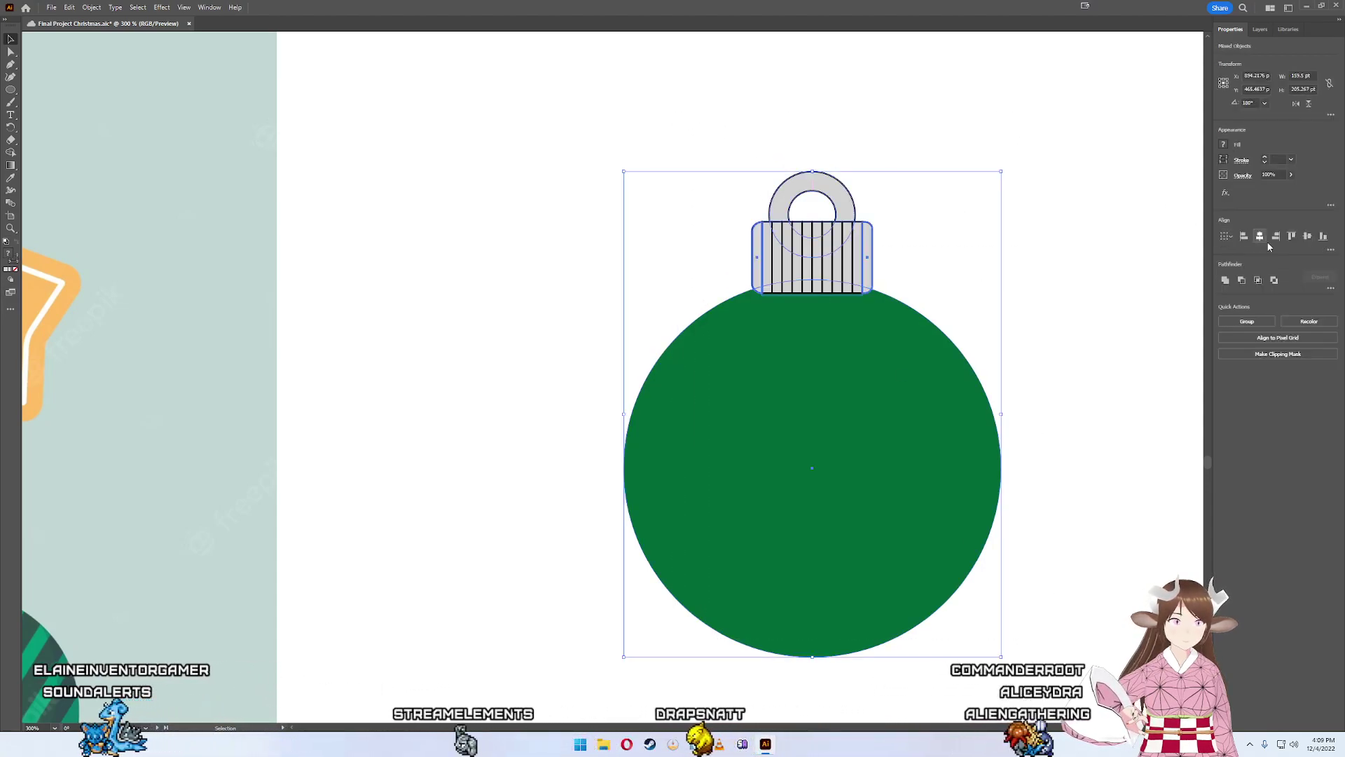
left_click(993, 325)
- Drop the ring and slatted cap onto the top of the green ball
scroll(1028, 309, "down", 4)
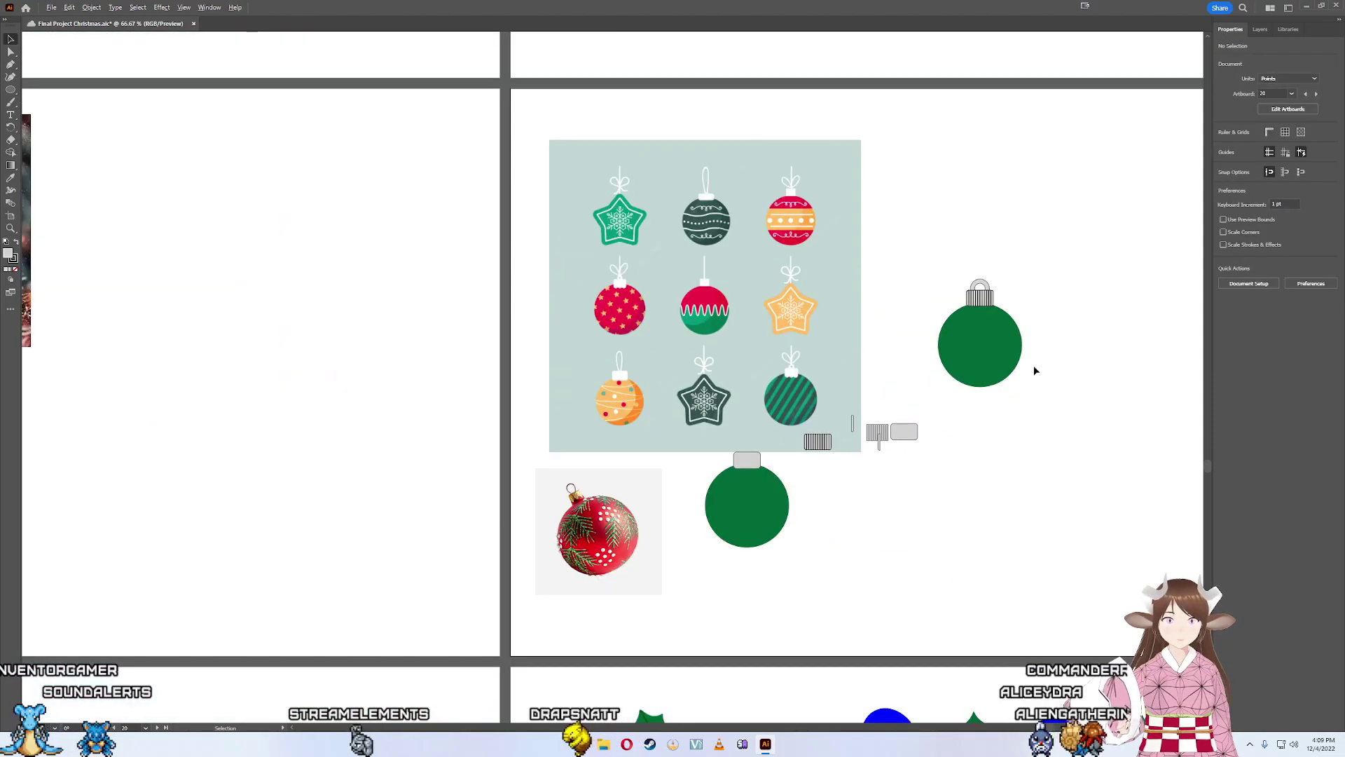
left_click_drag(1037, 390, 922, 228)
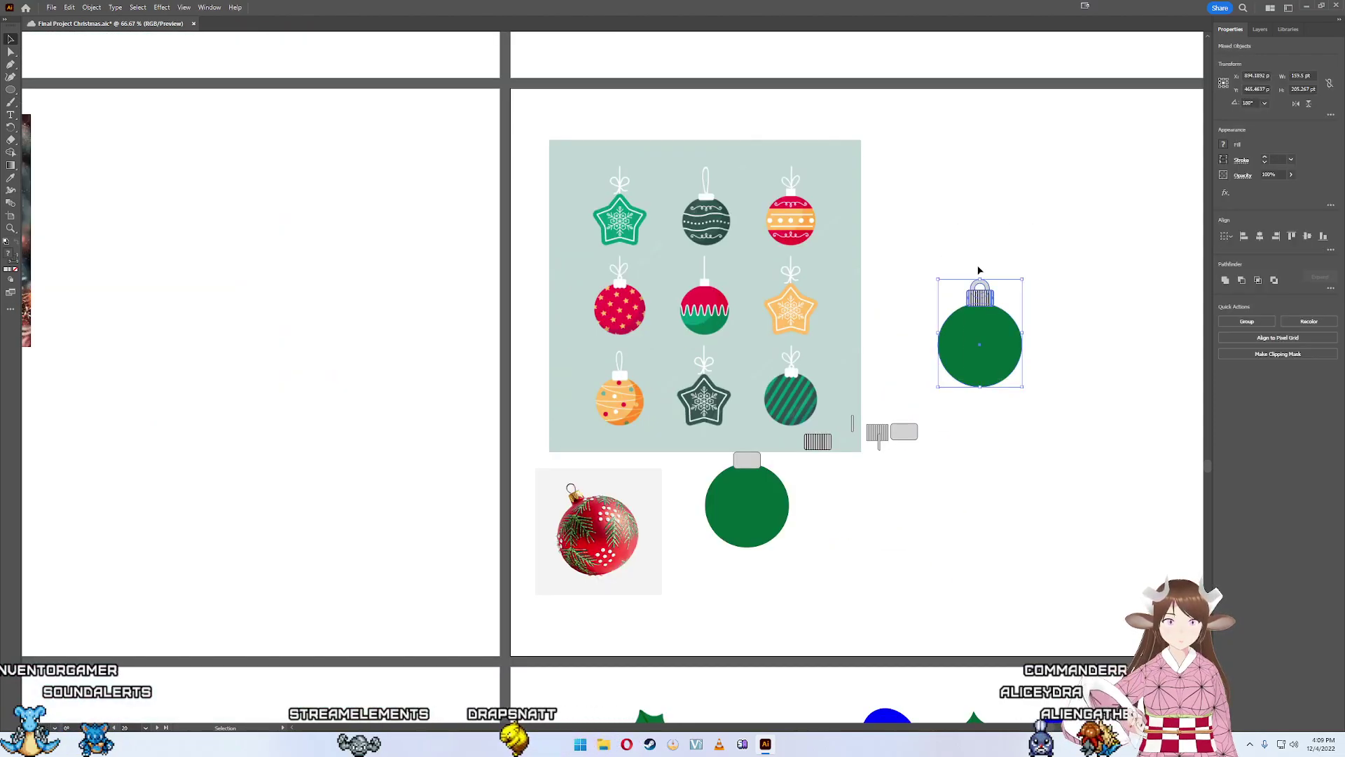
left_click(1011, 300)
mouse_move(961, 296)
left_mouse_down()
mouse_move(1003, 300)
mouse_move(960, 315)
left_mouse_up()
scroll(944, 291, "up", 3)
left_click(1117, 323)
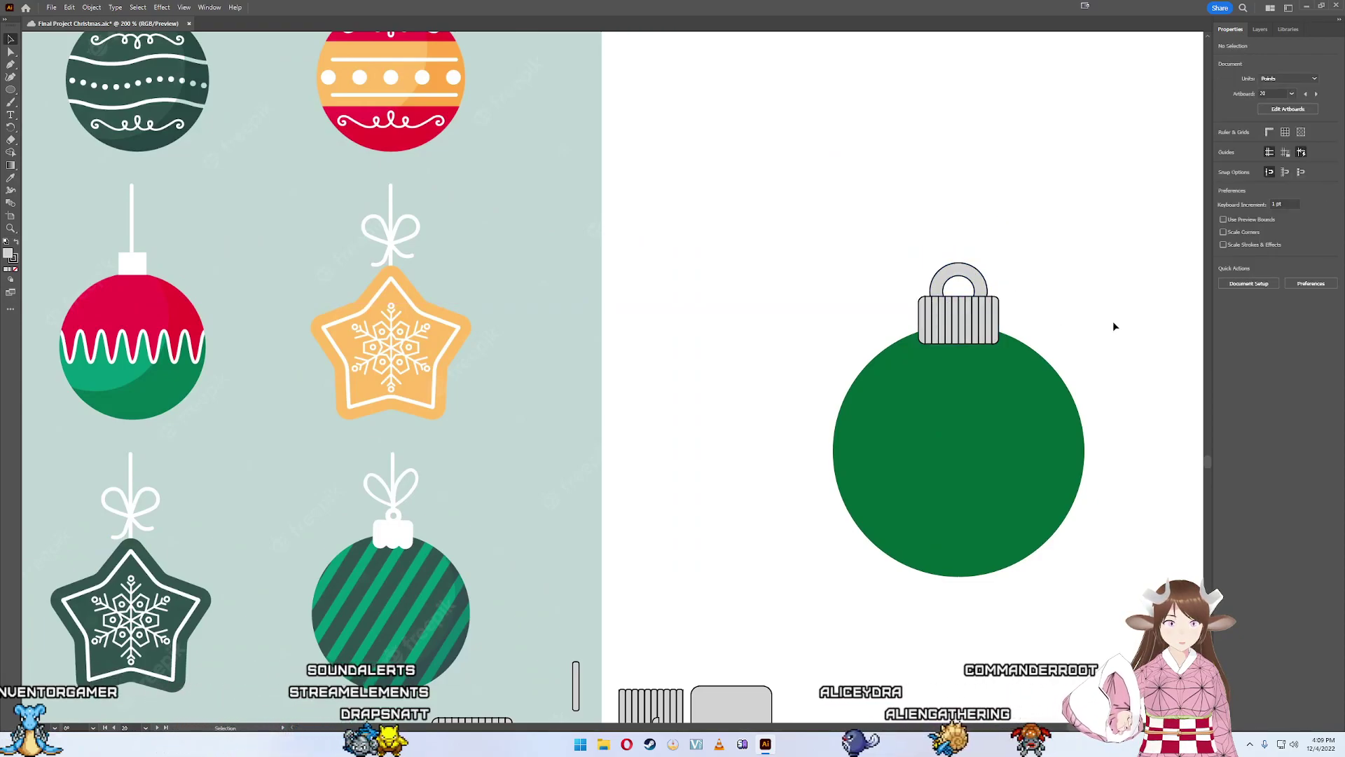
- Pan and zoom to check the finished bauble beside the ornament reference image
left_click_drag(1117, 324, 1051, 292)
scroll(1047, 322, "down", 2)
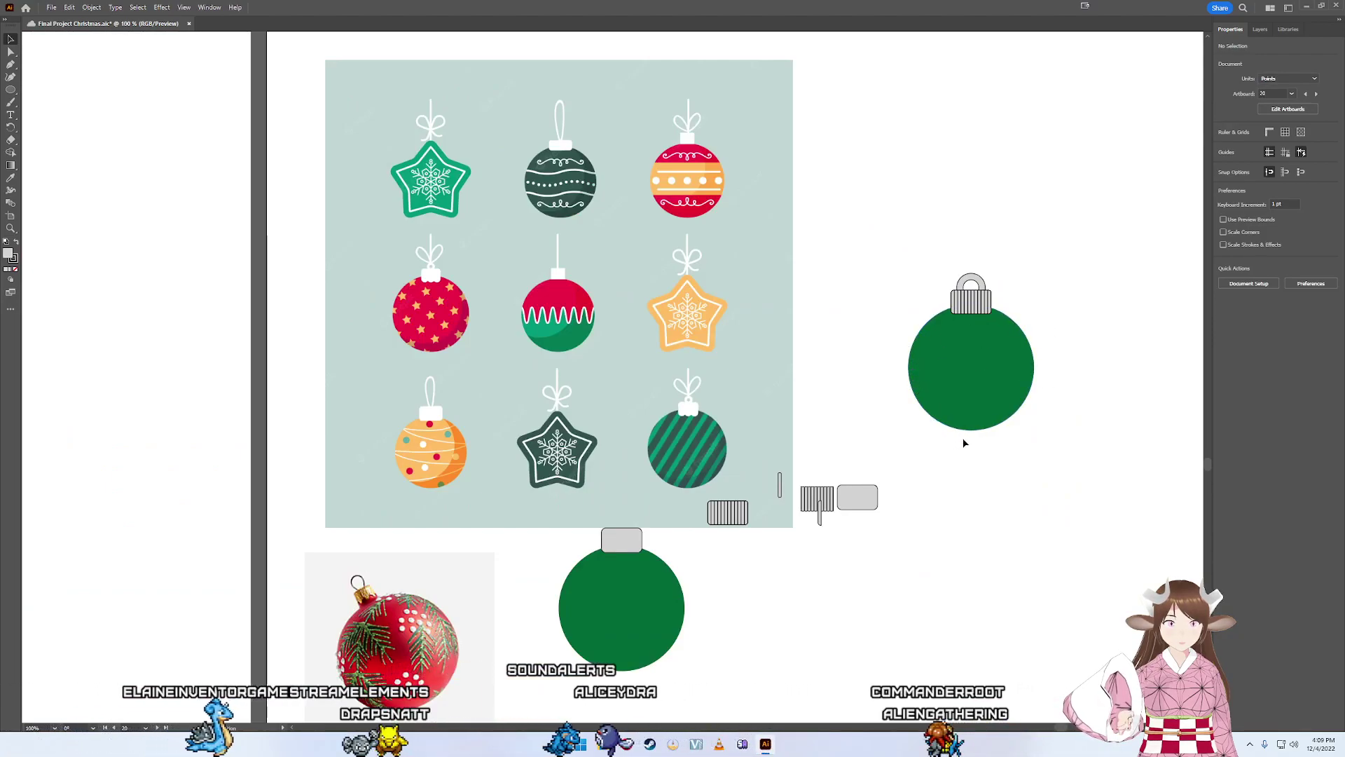
left_click_drag(934, 336, 846, 377)
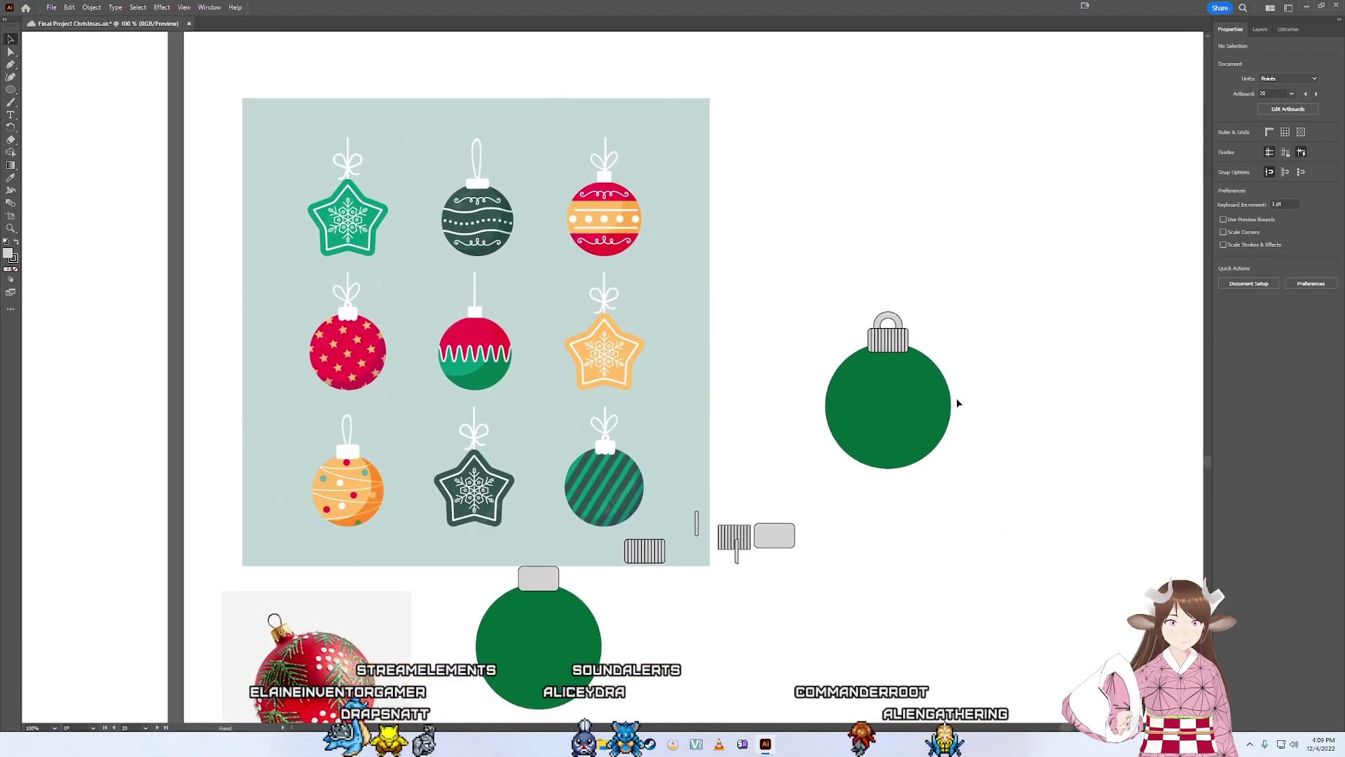
left_click_drag(929, 408, 849, 395)
scroll(848, 392, "up", 3)
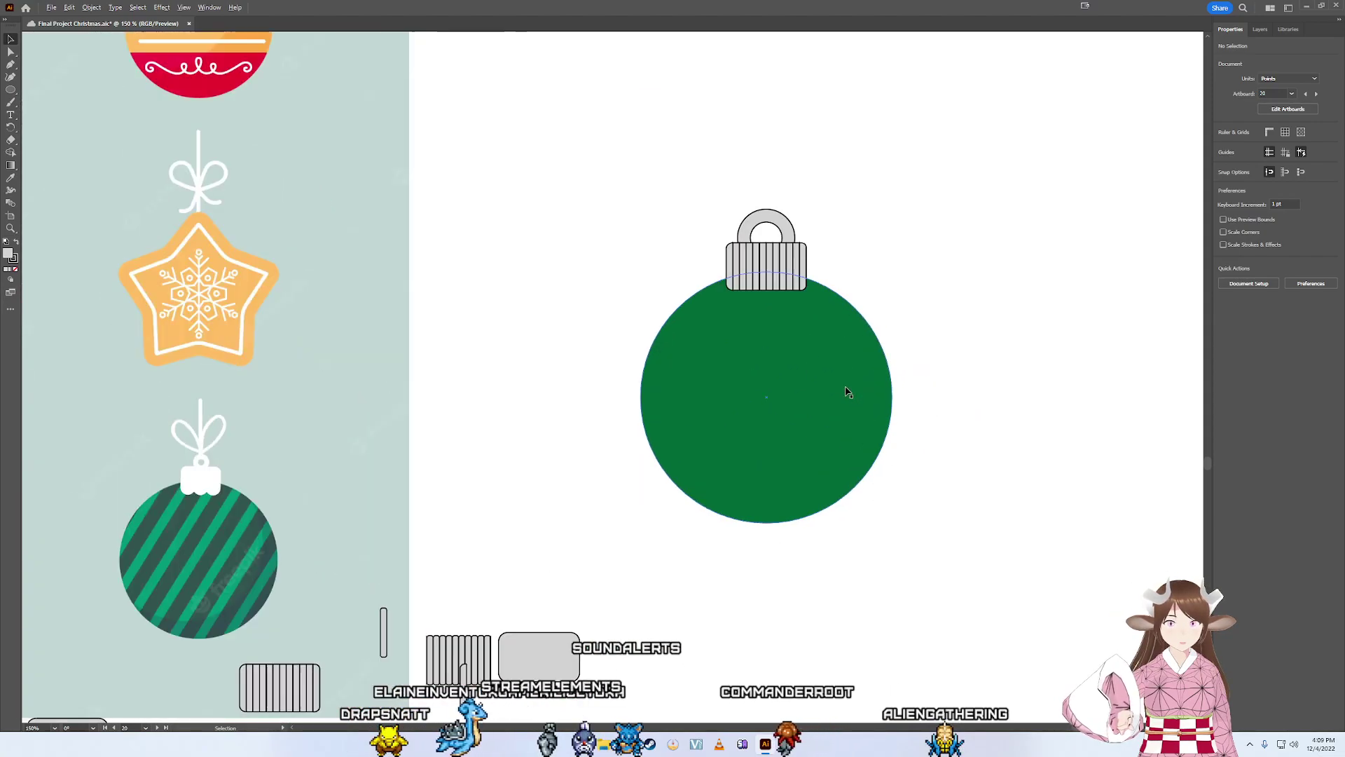
scroll(847, 392, "up", 2)
scroll(846, 382, "down", 1)
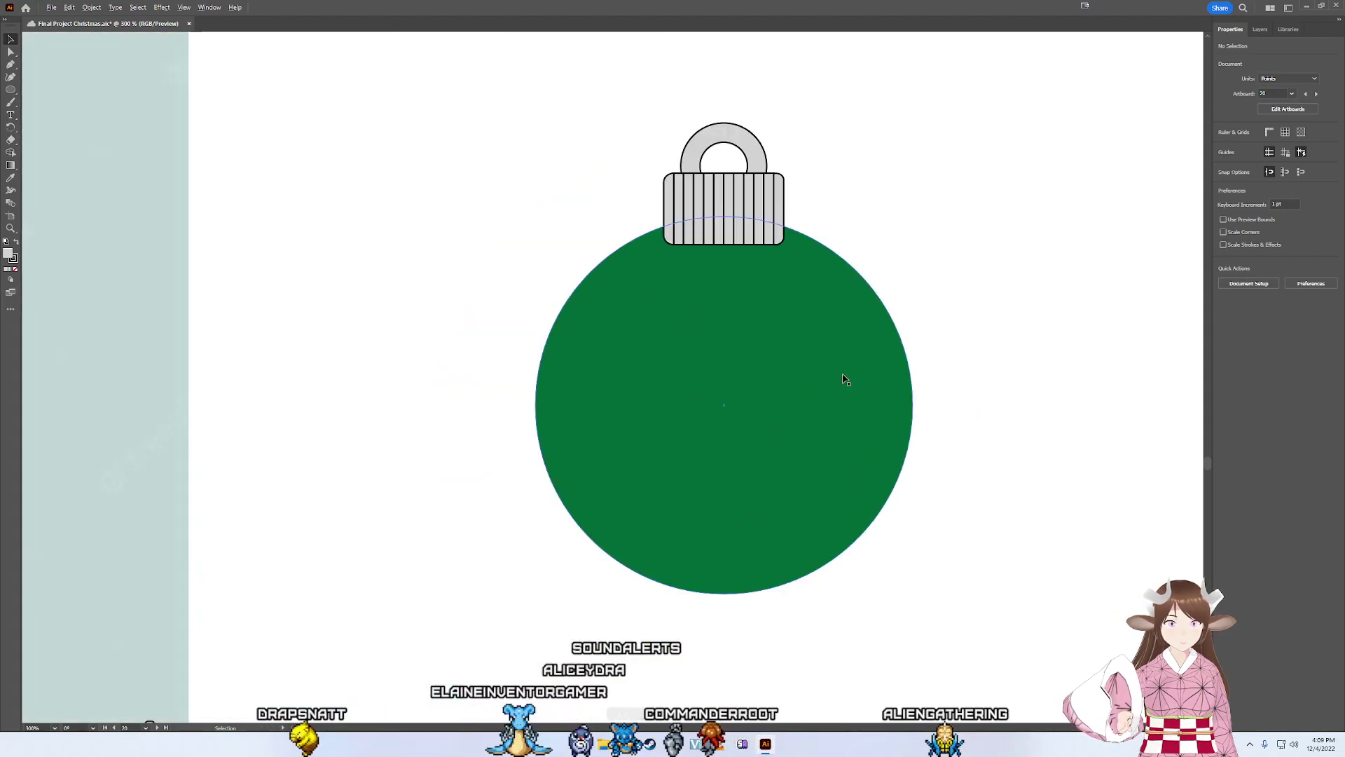
scroll(844, 378, "down", 2)
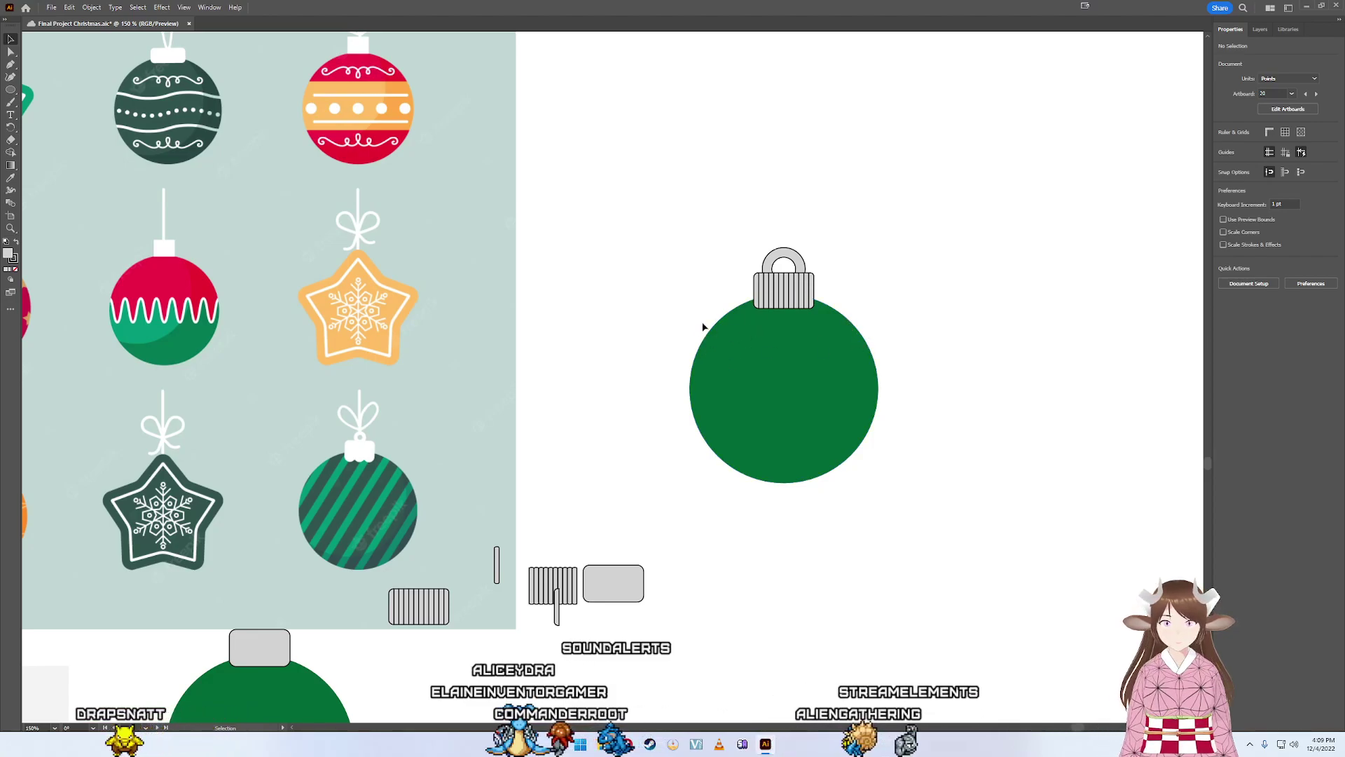
mouse_move(560, 365)
left_mouse_down()
mouse_move(931, 372)
mouse_move(744, 368)
left_mouse_up()
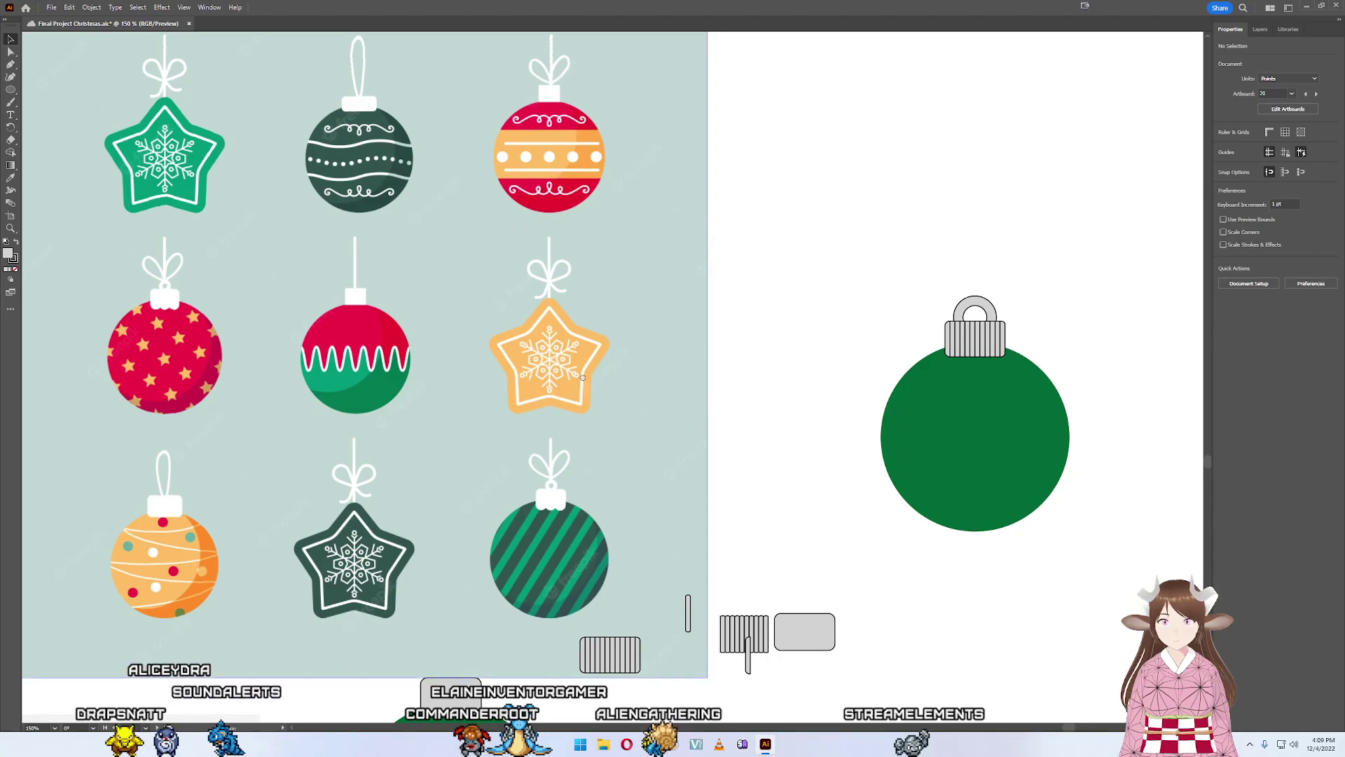
left_click_drag(582, 377, 339, 315)
scroll(800, 446, "down", 3)
- Zoom into the holly-and-bells artwork and nudge the top red berry slightly upward
scroll(727, 515, "down", 2)
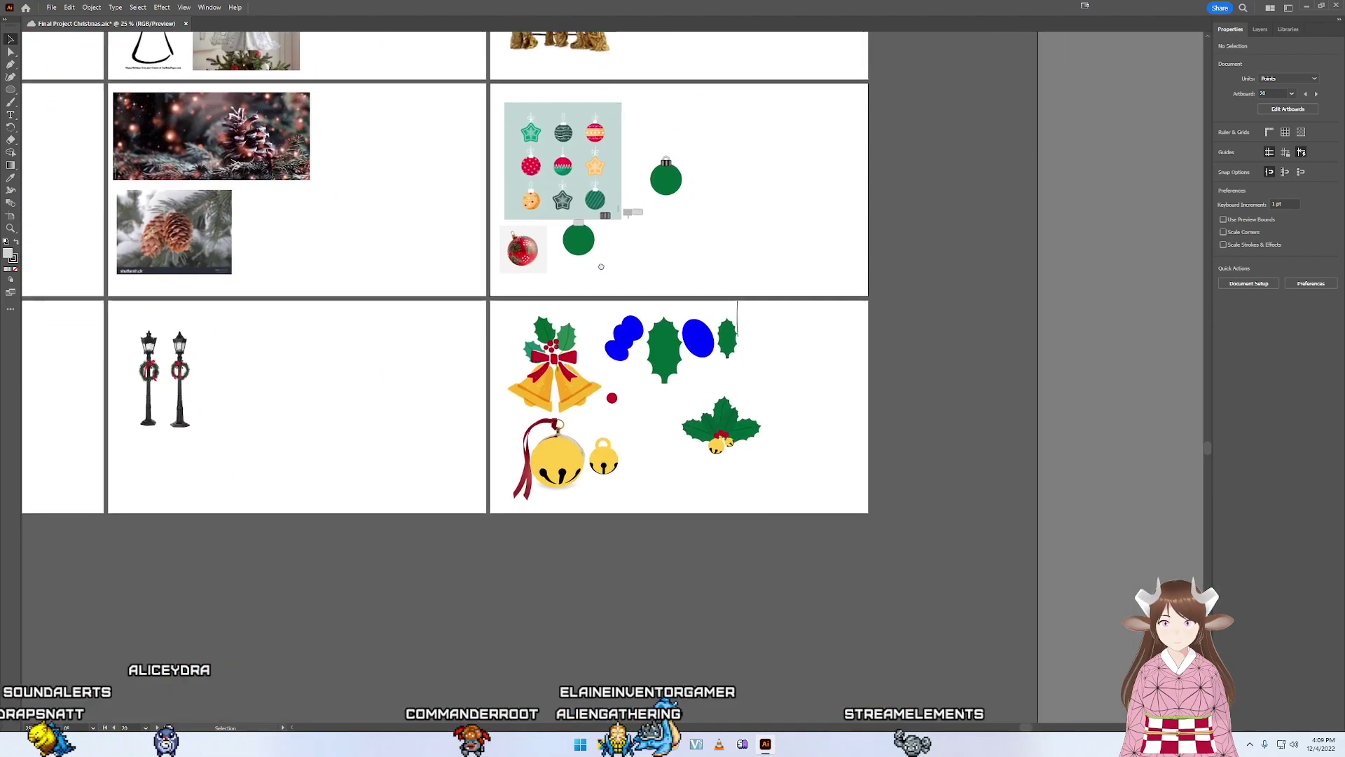
left_click_drag(729, 533, 779, 401)
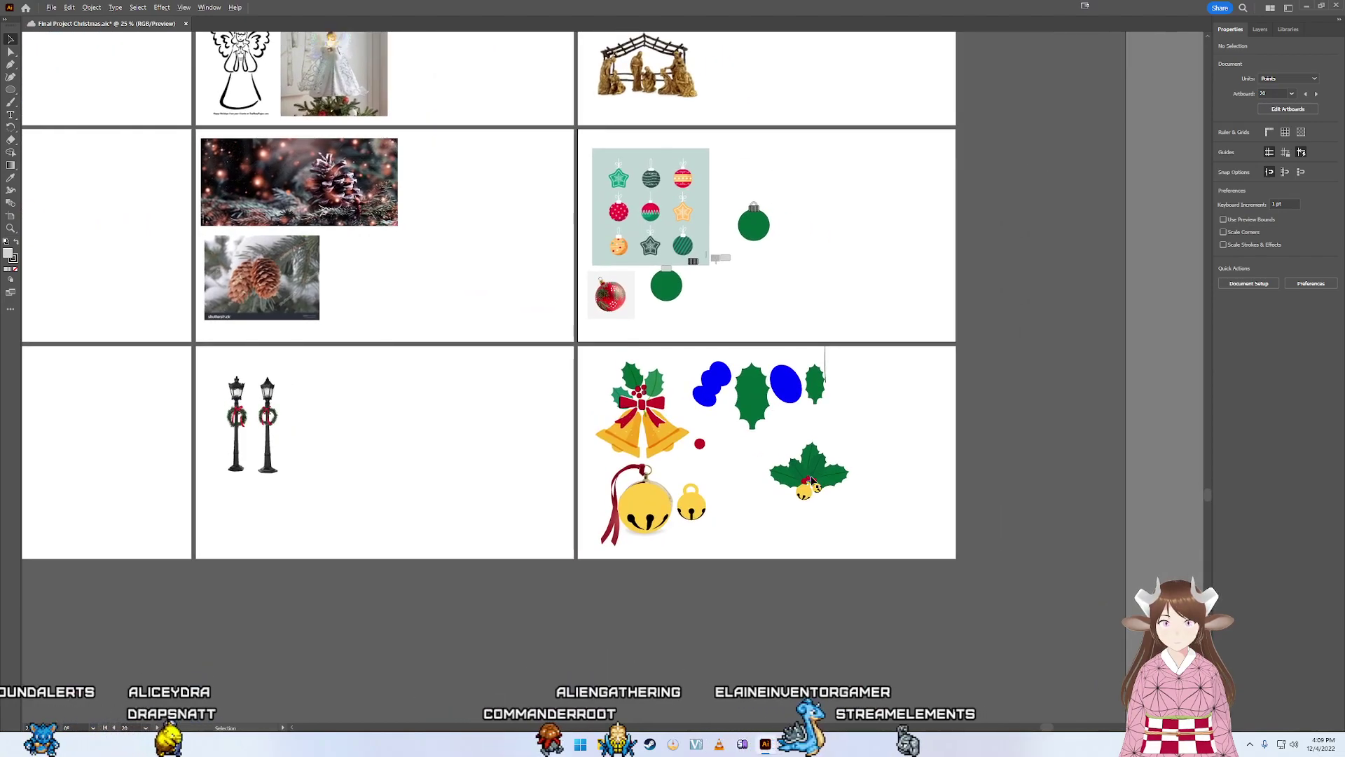
scroll(816, 463, "up", 4)
scroll(806, 476, "up", 2)
scroll(778, 466, "up", 2)
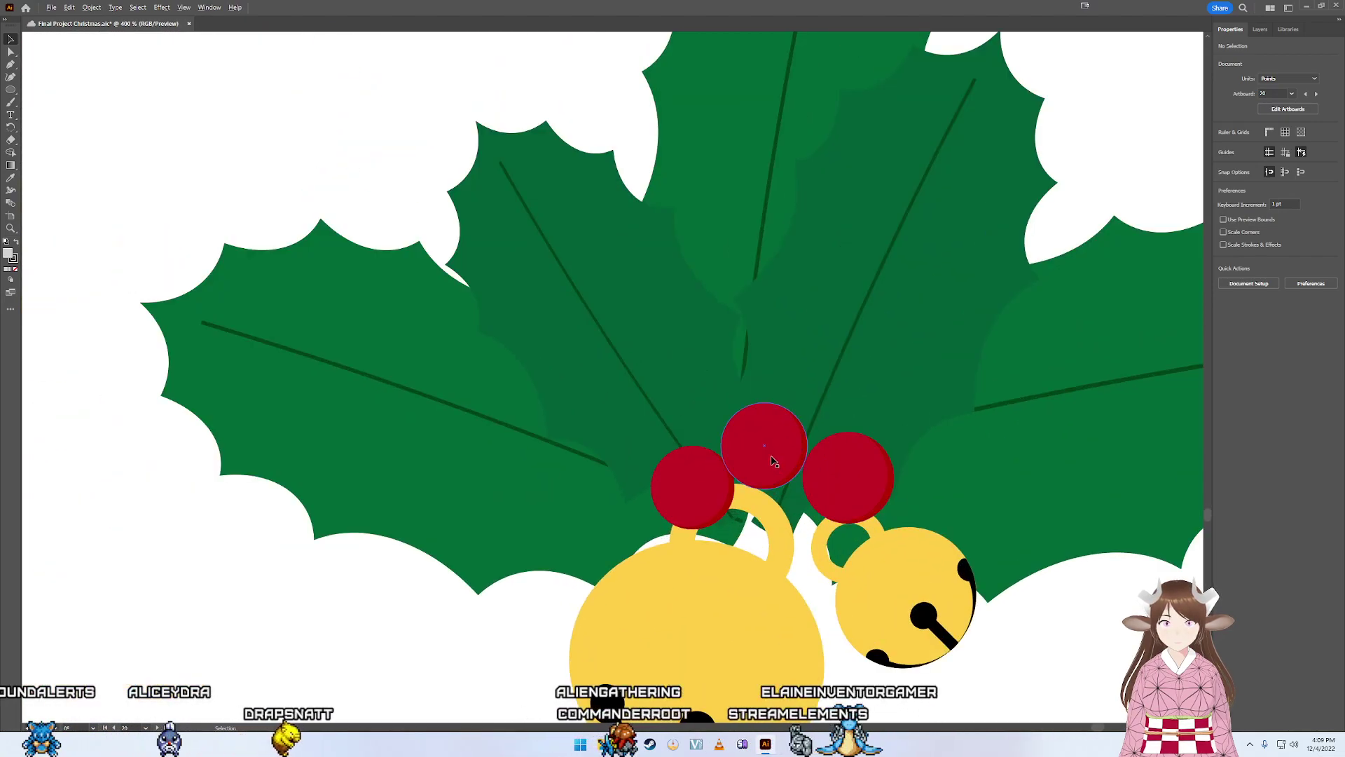
left_click_drag(782, 445, 784, 436)
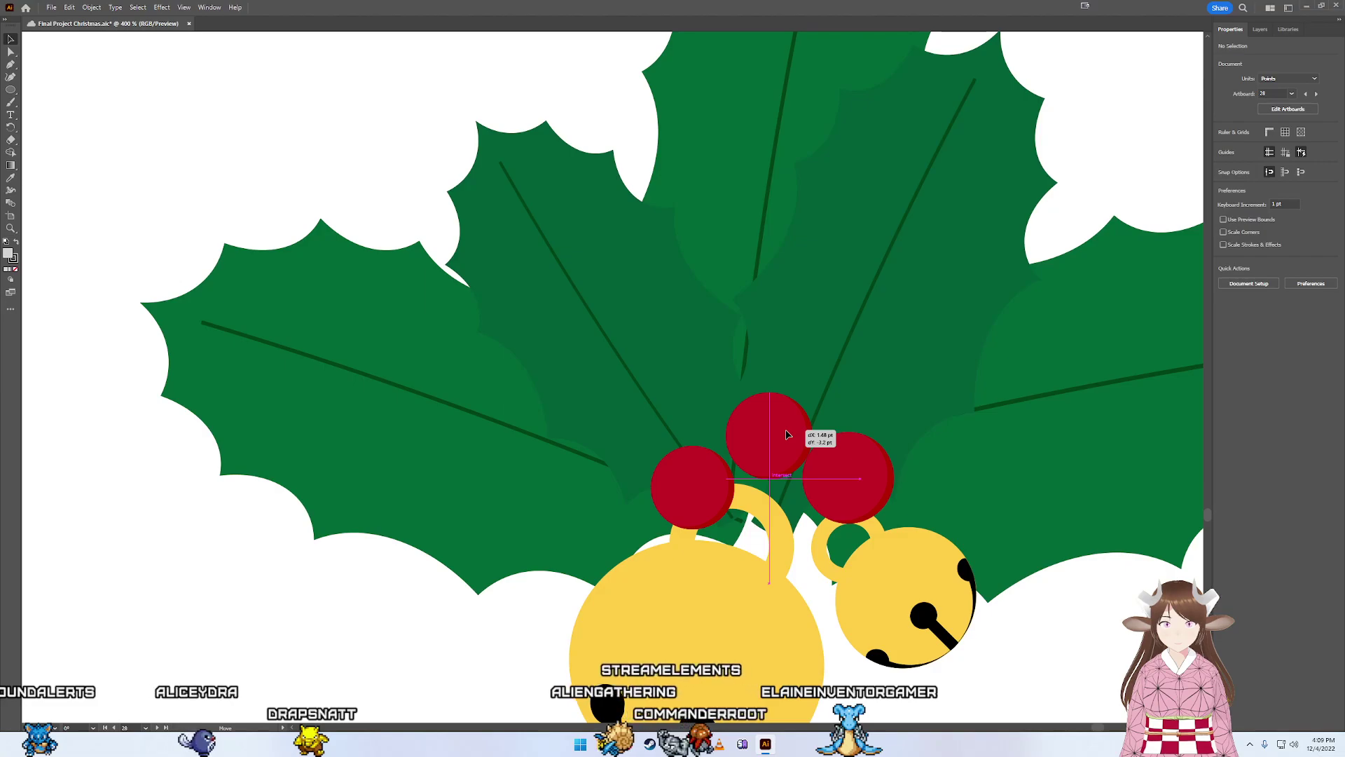
- Pull the left red berry out of the holly cluster, setting it aside to the left
scroll(778, 438, "down", 3)
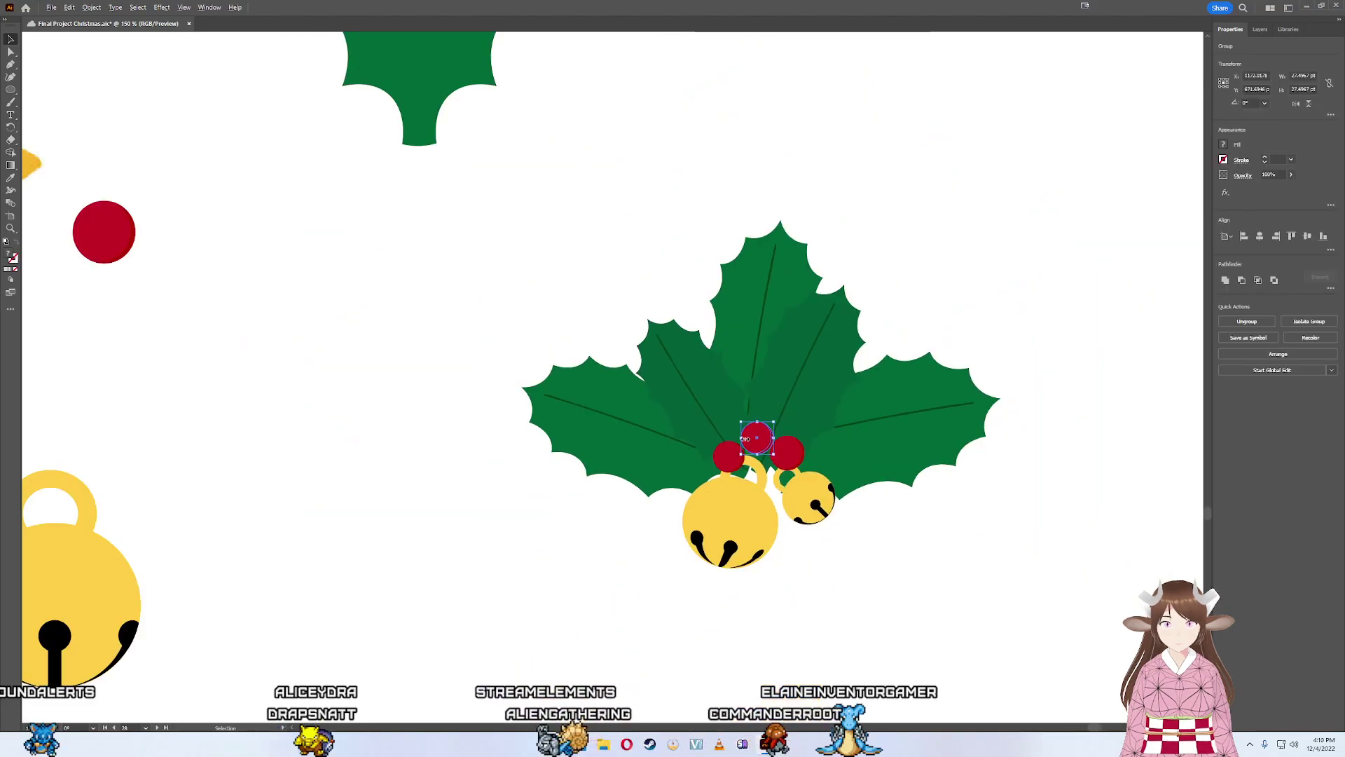
scroll(761, 439, "down", 3)
scroll(910, 463, "up", 2)
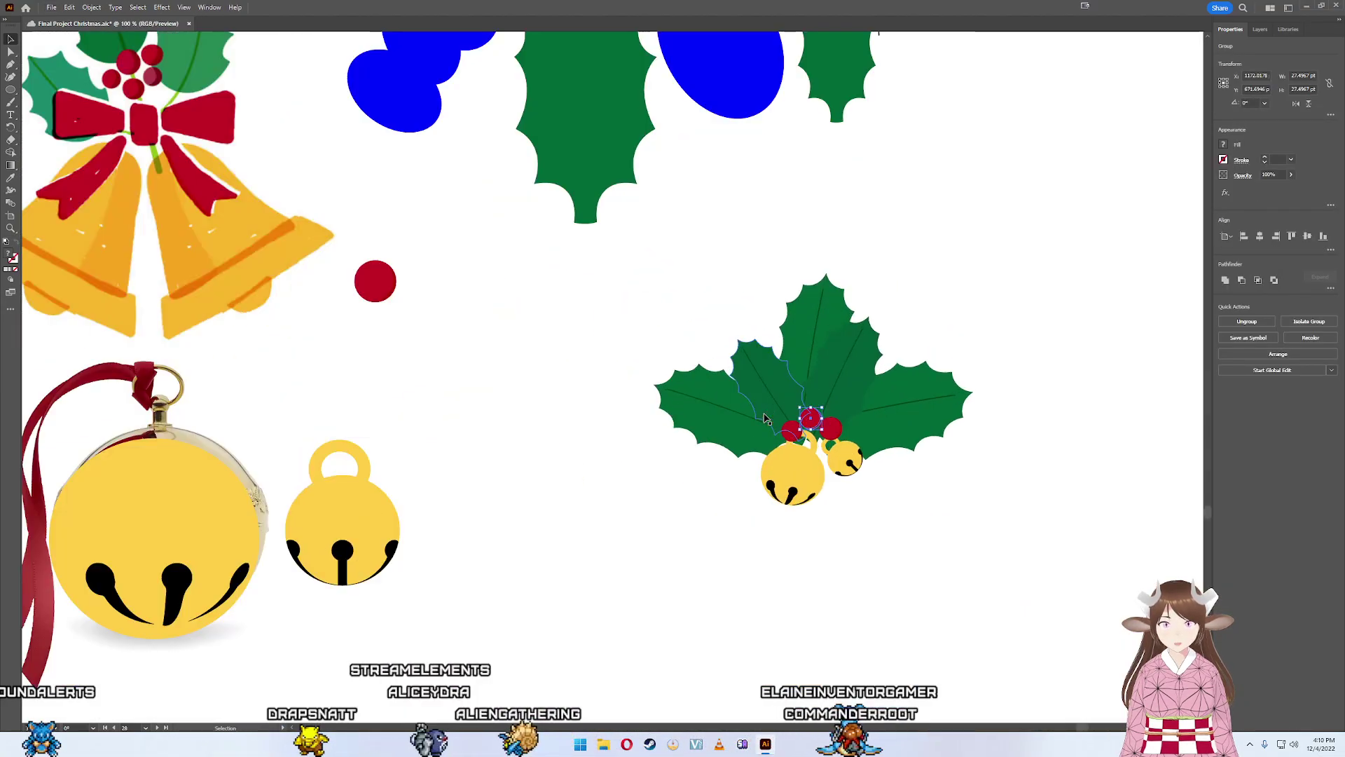
scroll(946, 491, "up", 3)
left_click_drag(809, 452, 355, 442)
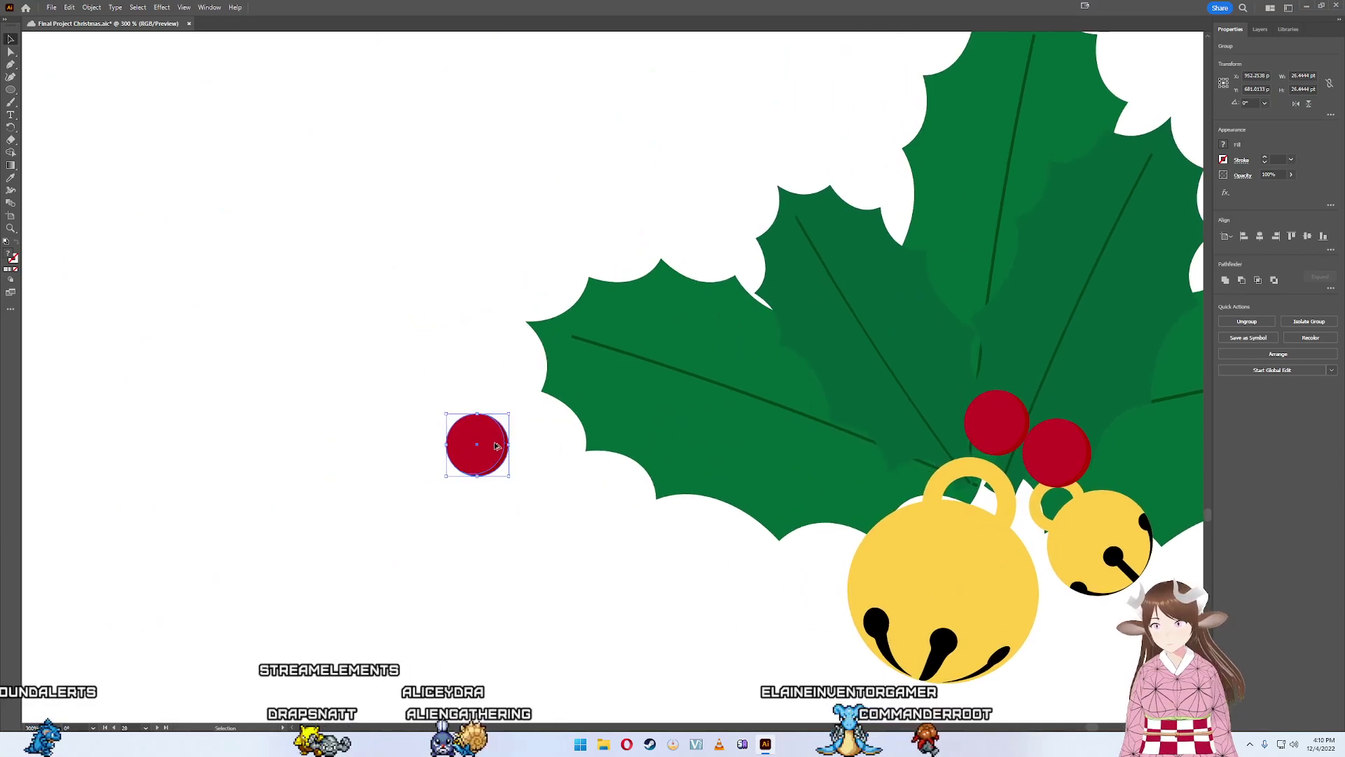
scroll(477, 441, "up", 3)
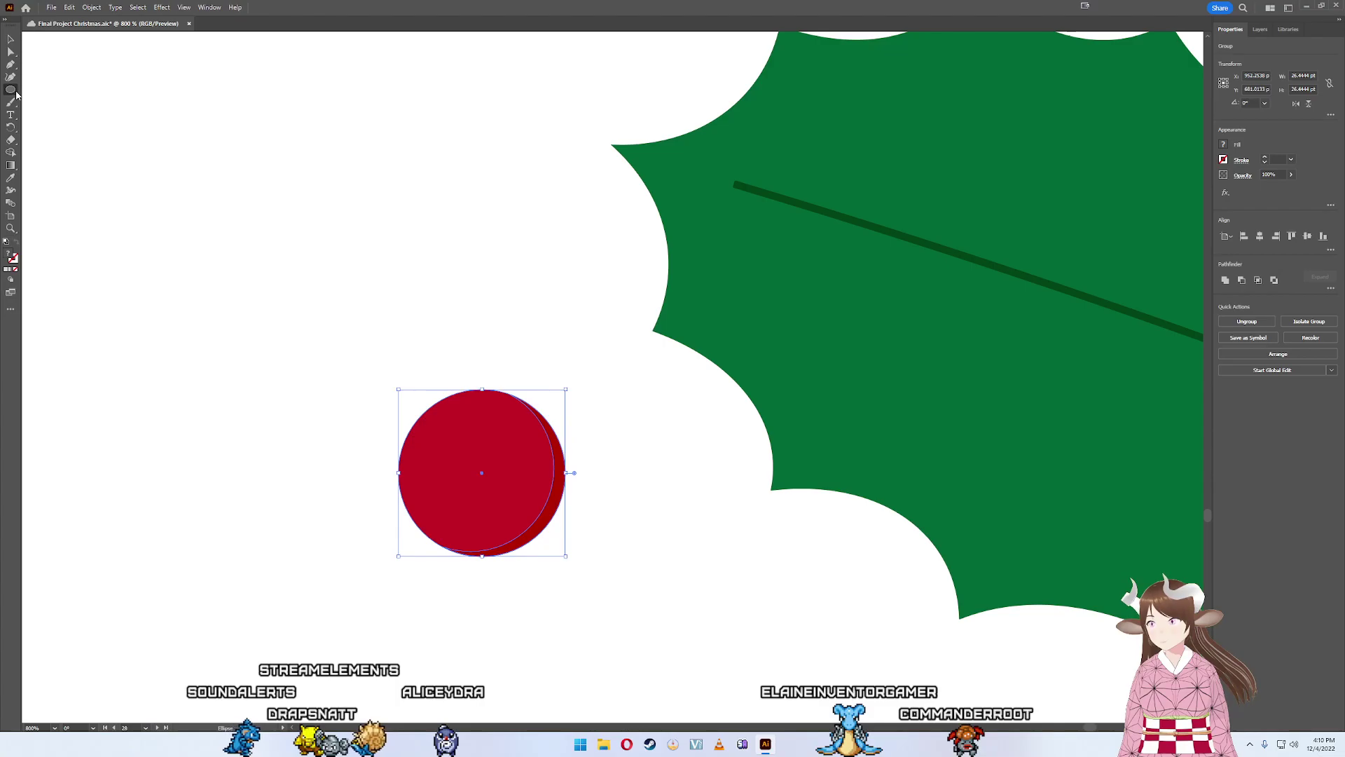
scroll(614, 334, "left", 3)
scroll(733, 330, "down", 3)
scroll(610, 240, "down", 3)
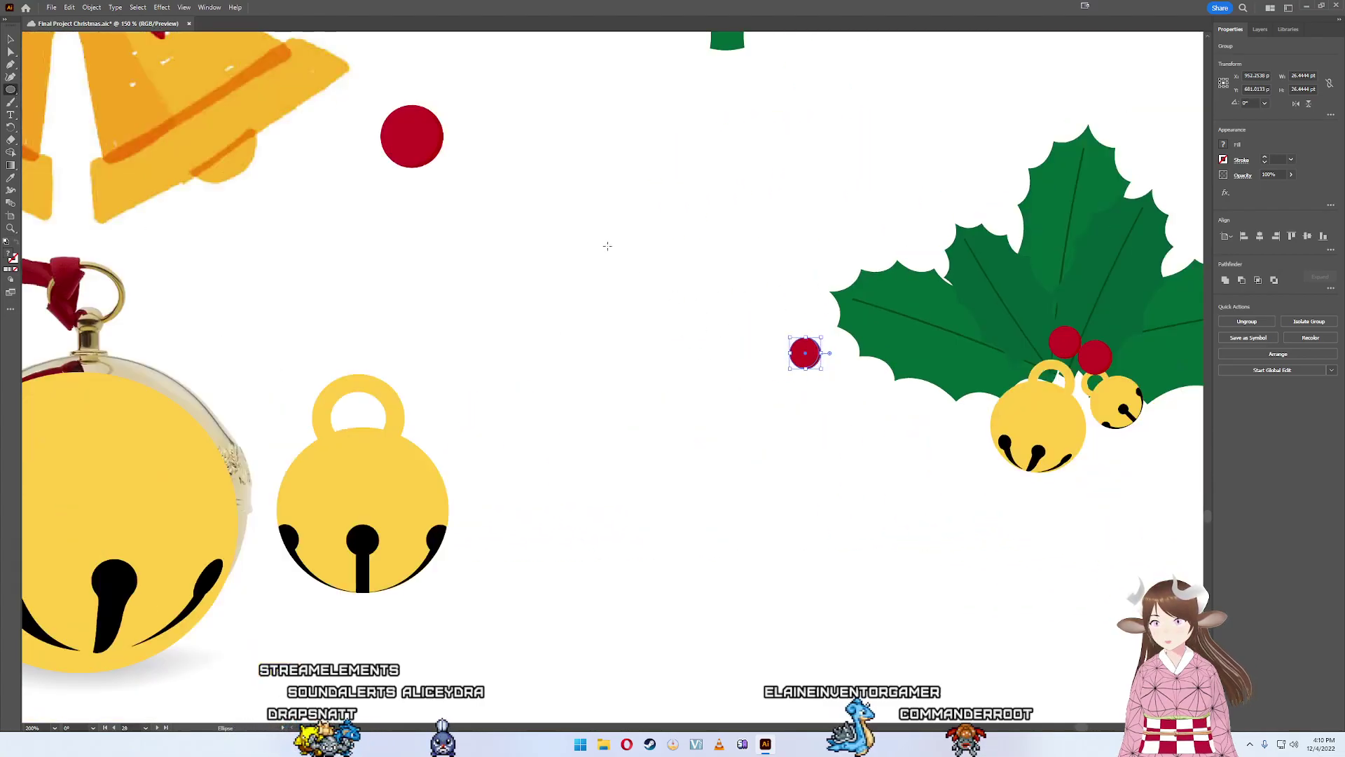
- Make two pasted copies of the large red berry circle beside the original
key("v")
left_click(433, 123)
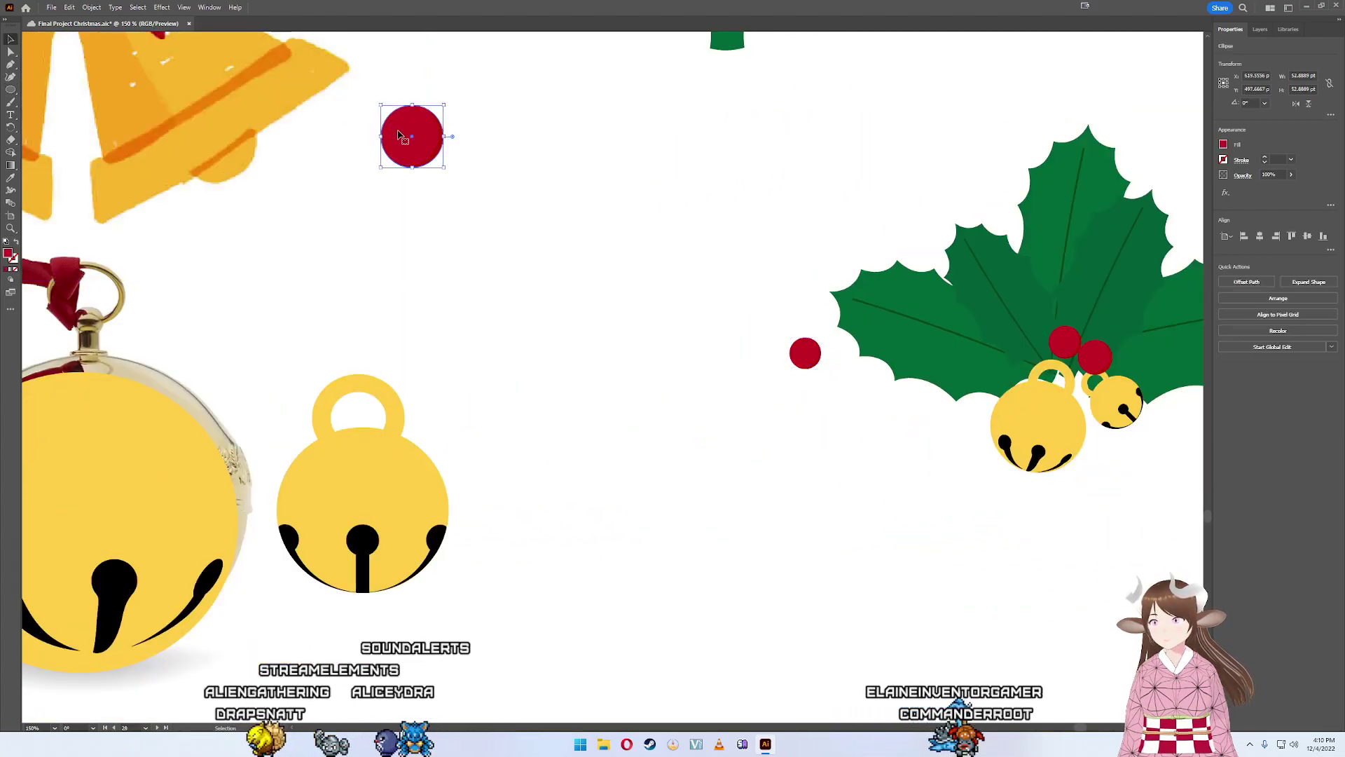
key("ctrl+c")
key("ctrl+v")
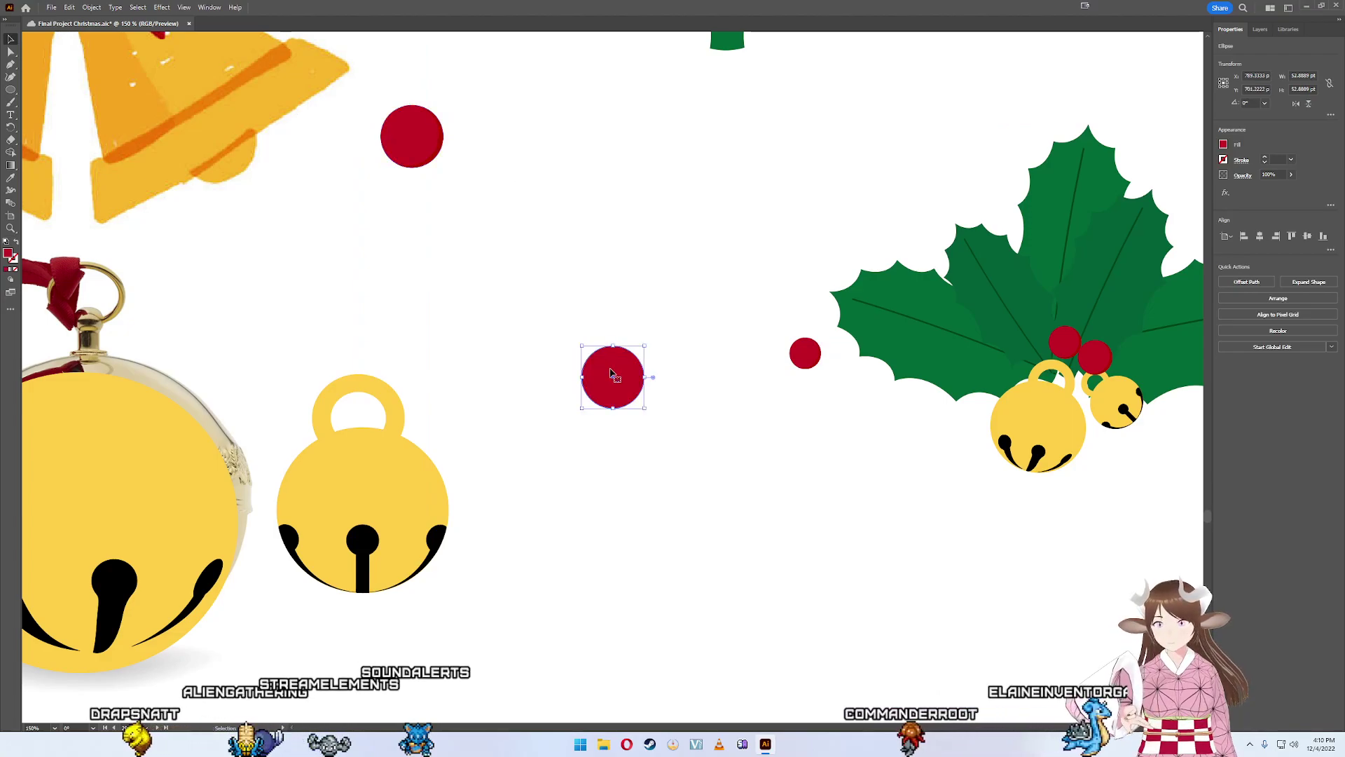
left_click_drag(604, 377, 527, 386)
key("ctrl+v")
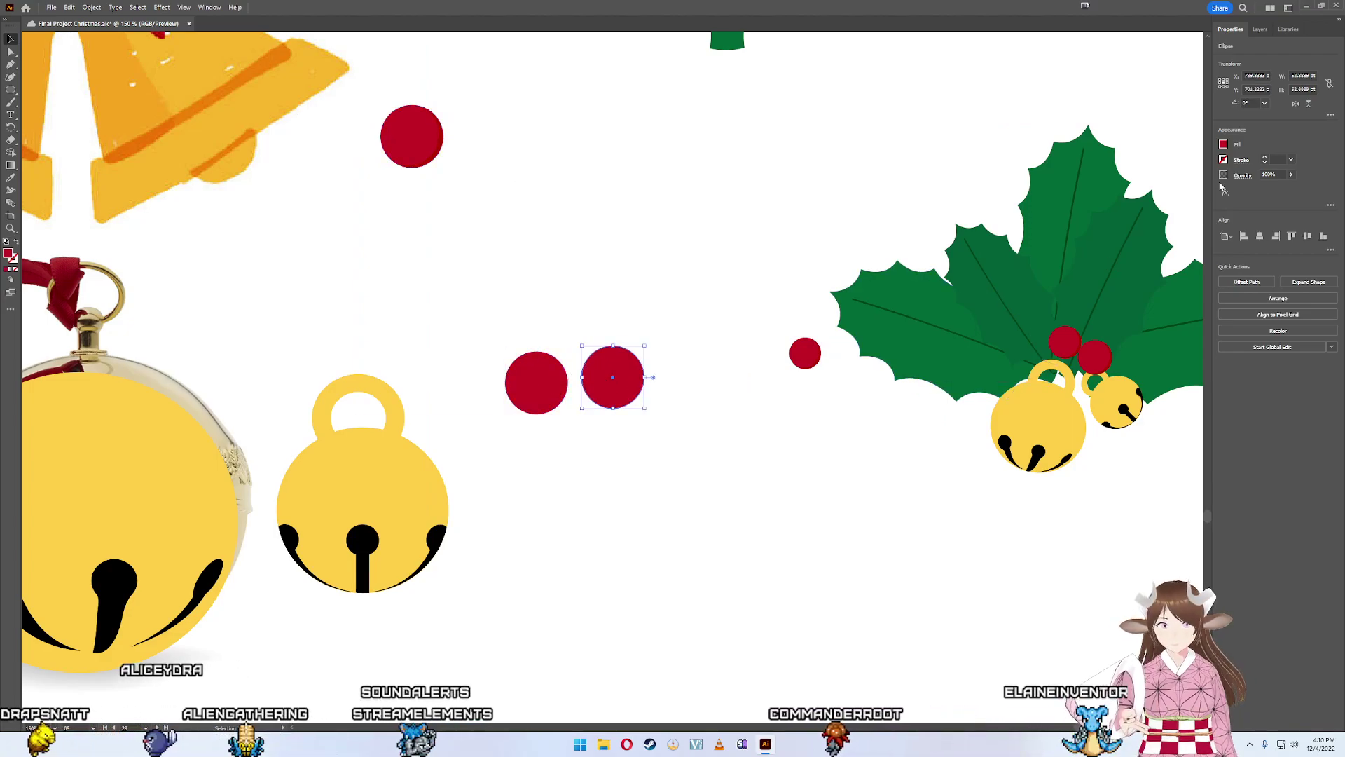
- Recolour a copy white, then light green, and offset it over the red circle
left_click(1225, 145)
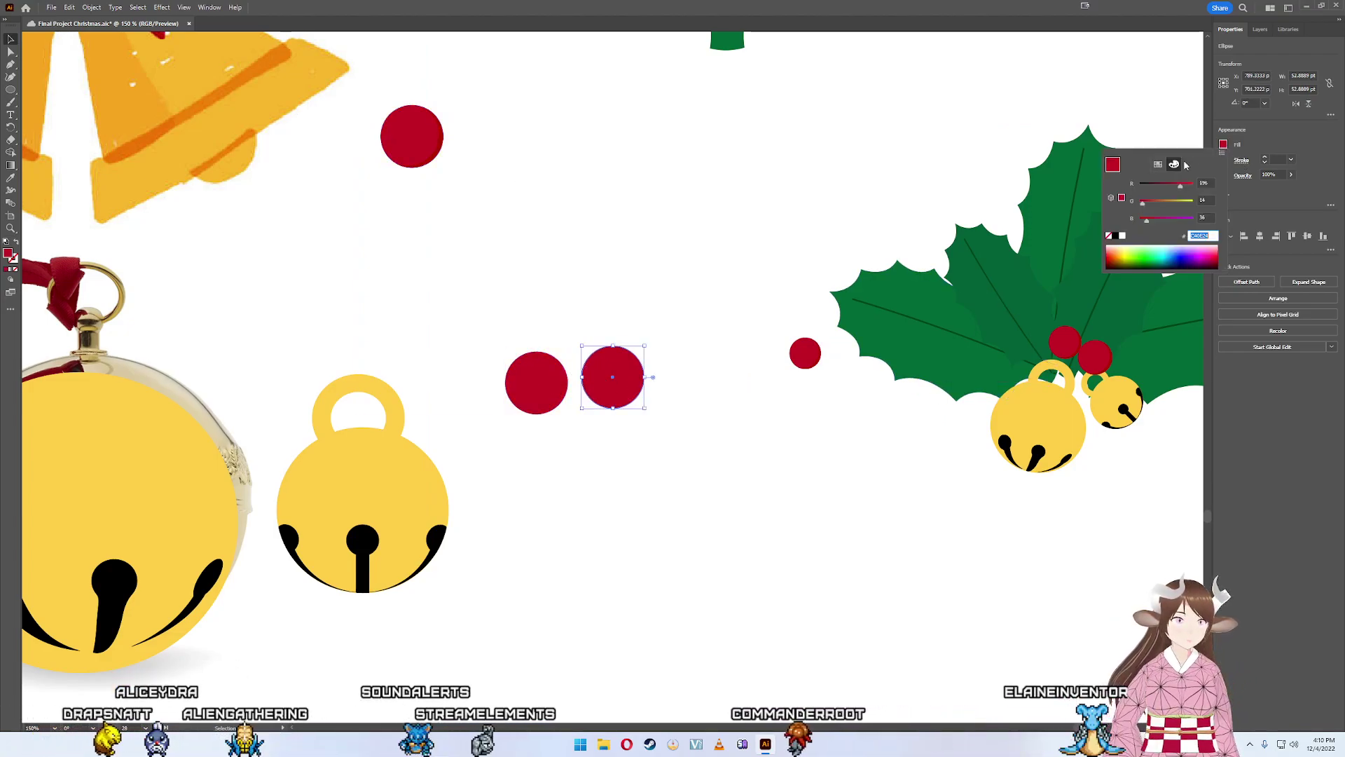
left_click(1122, 236)
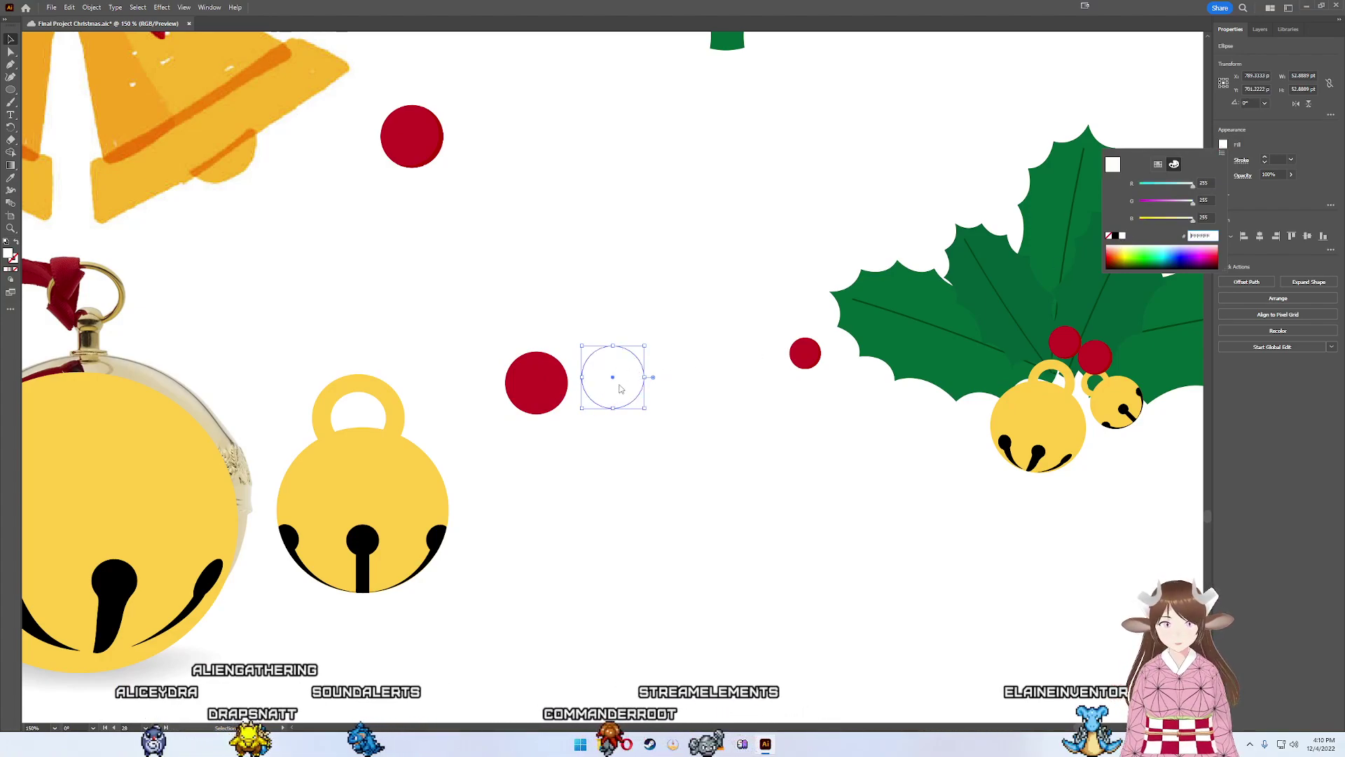
key("Escape")
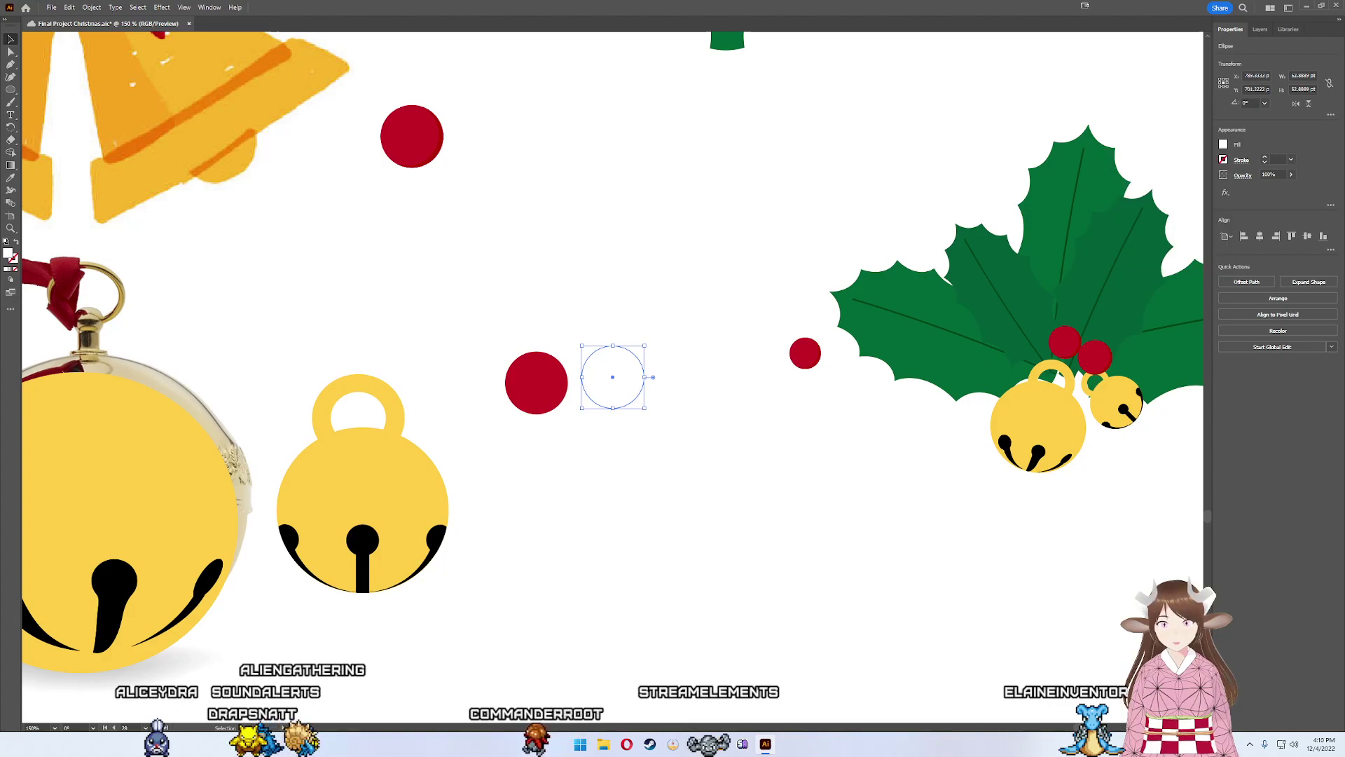
left_click_drag(636, 387, 541, 391)
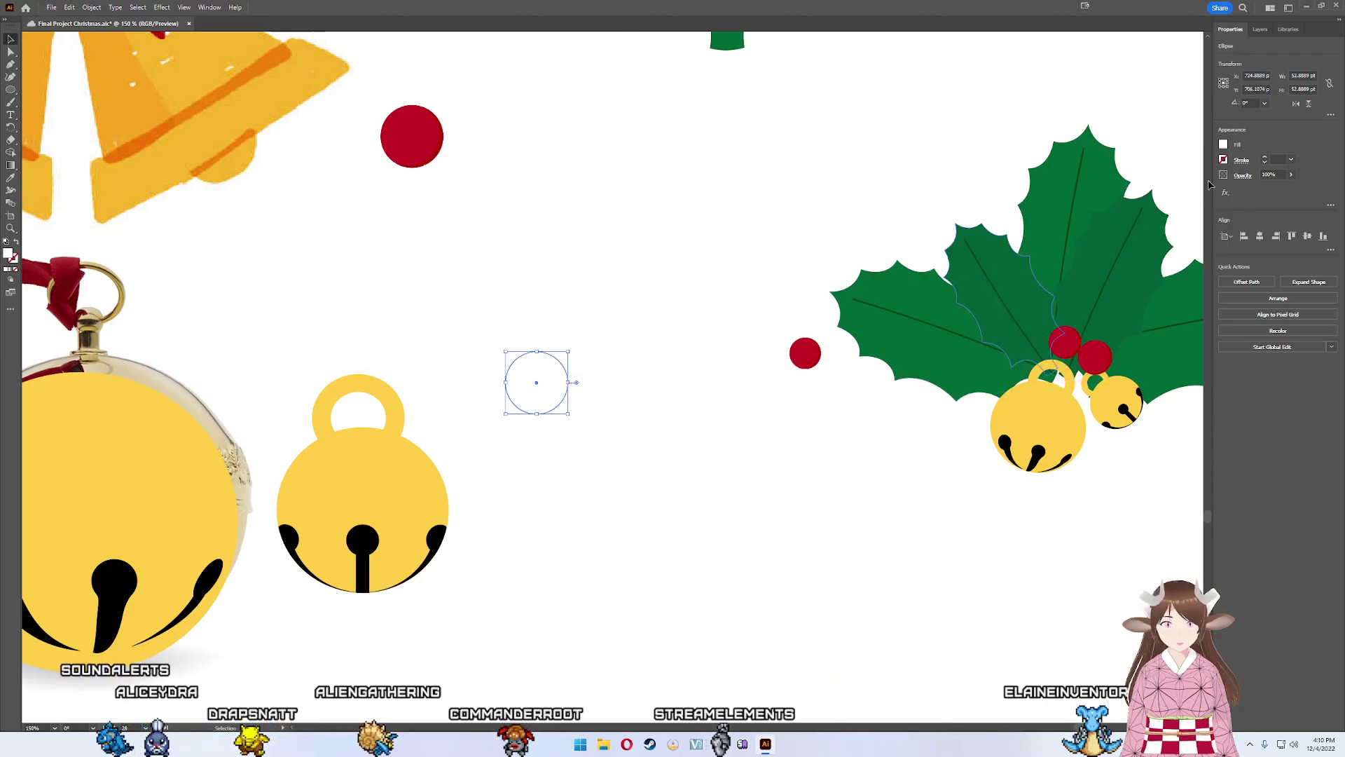
left_click(1226, 145)
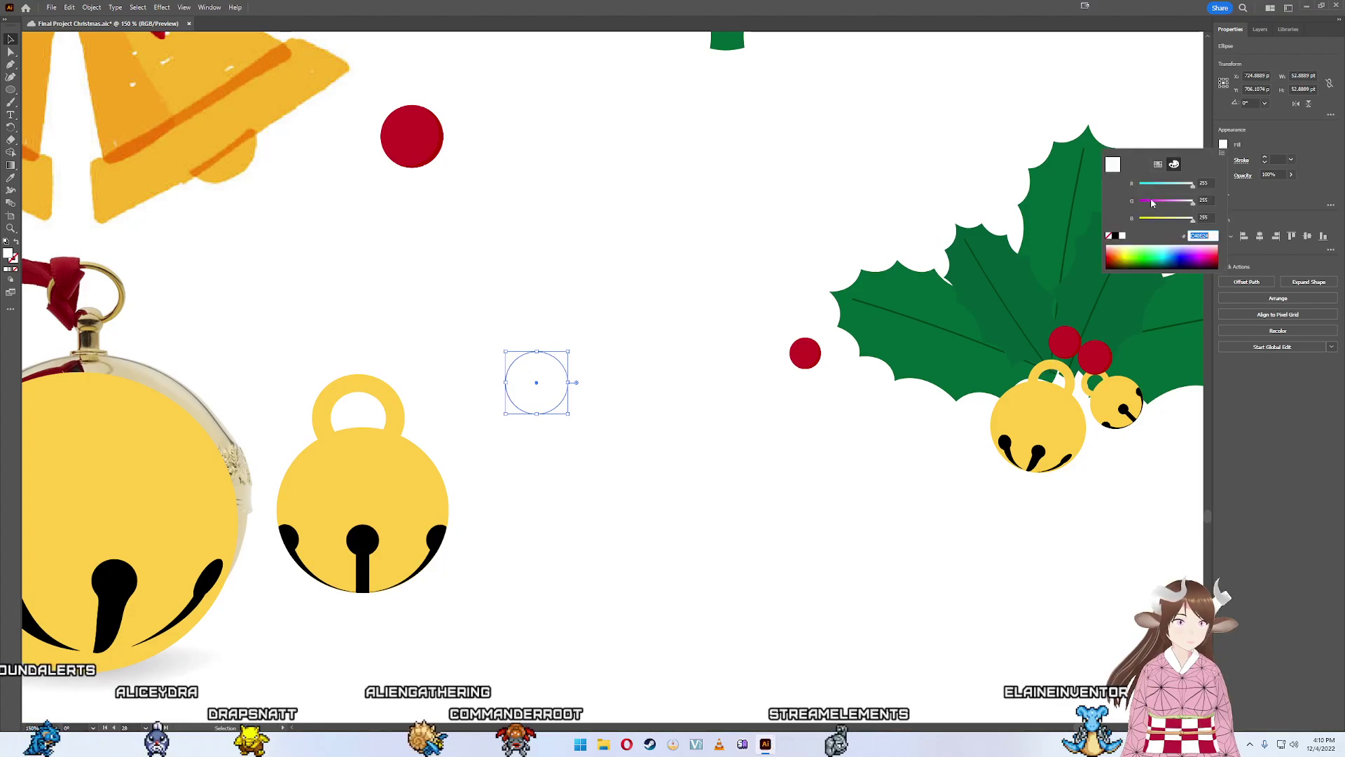
left_click(1134, 251)
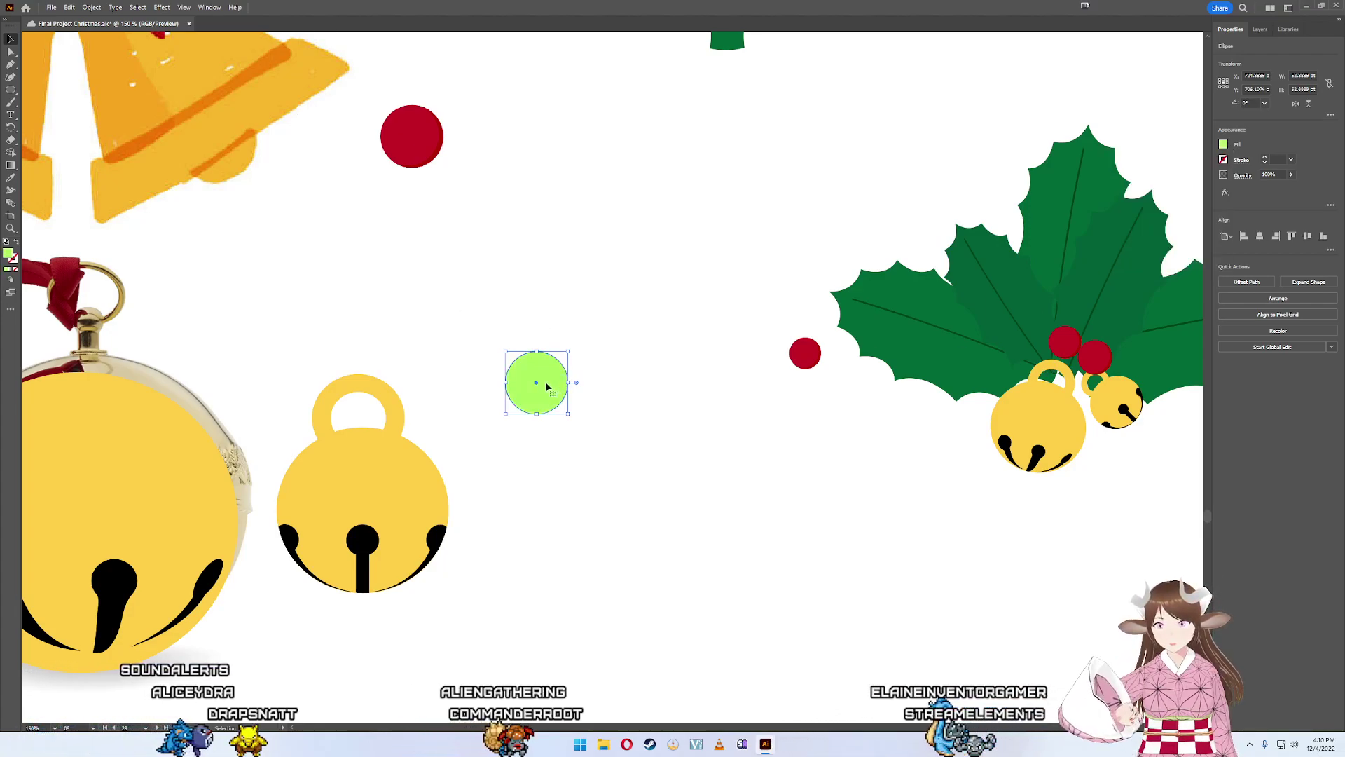
mouse_move(548, 389)
left_mouse_down()
mouse_move(558, 393)
mouse_move(546, 370)
left_mouse_up()
- With Shape Builder, delete the two circles' shared overlap, leaving thin crescent slivers
scroll(548, 389, "up", 3)
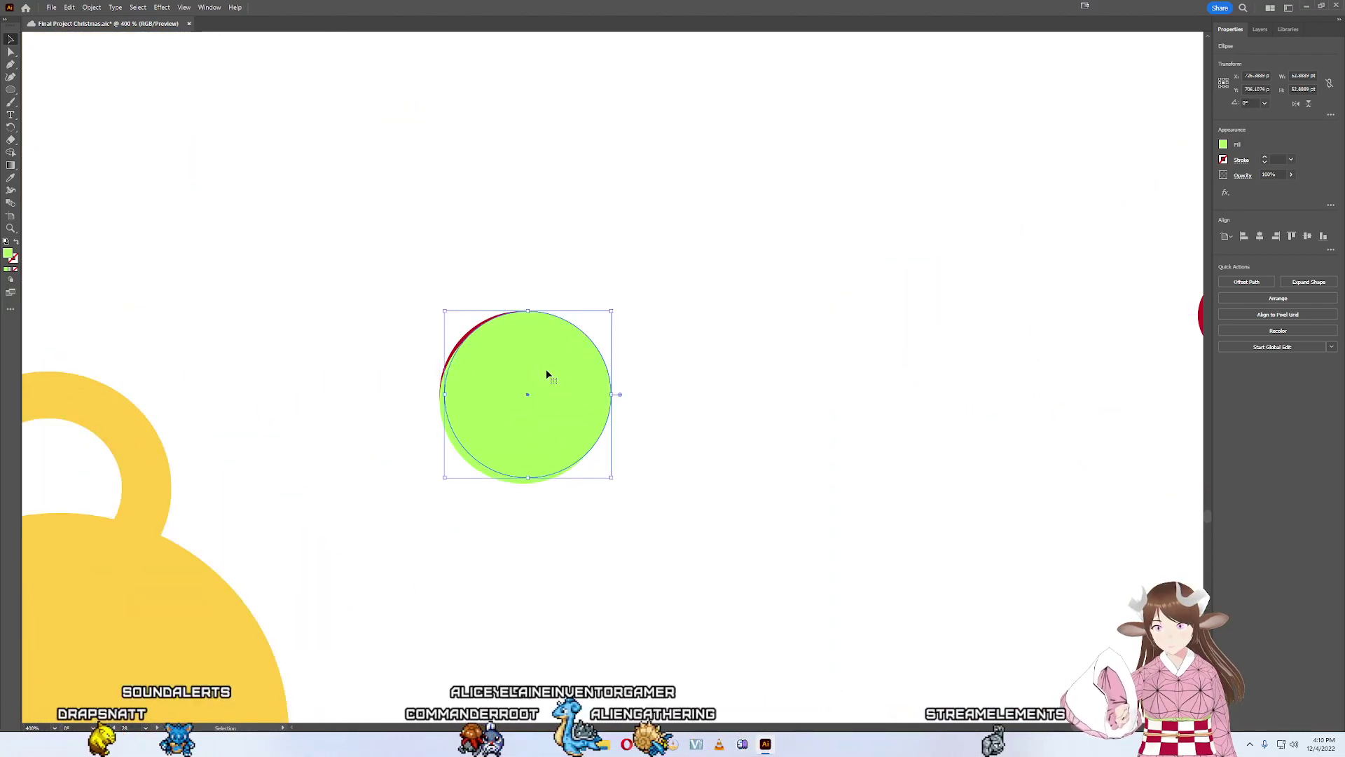
left_click_drag(645, 451, 587, 401)
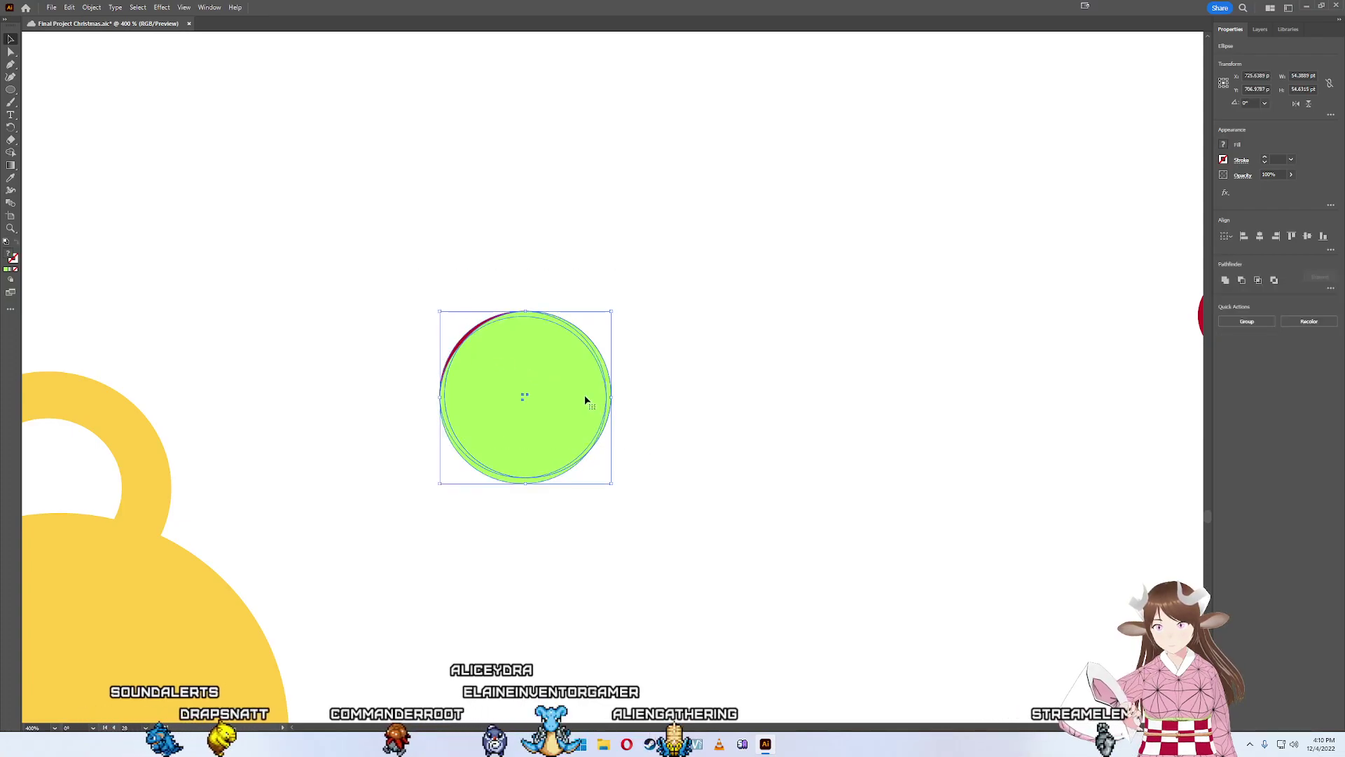
key("shift+m")
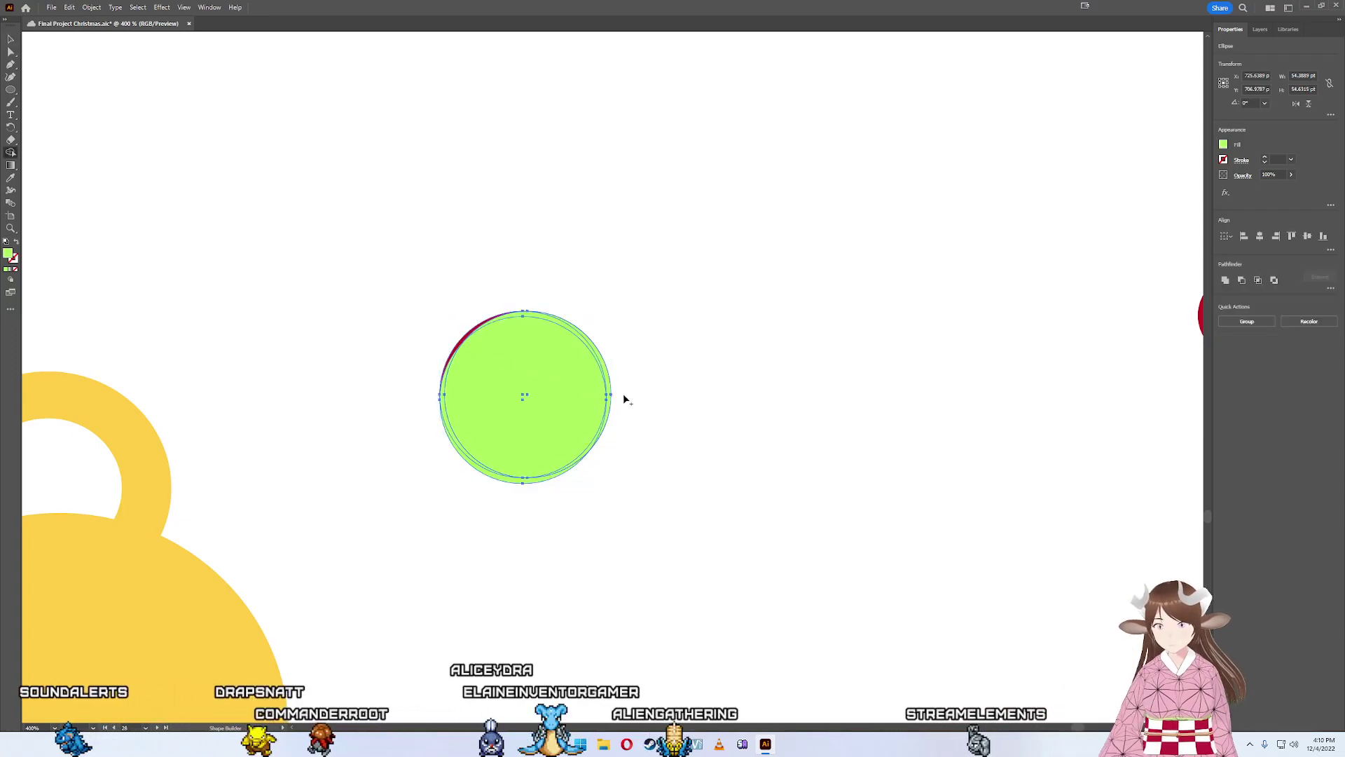
left_click(518, 455, "alt")
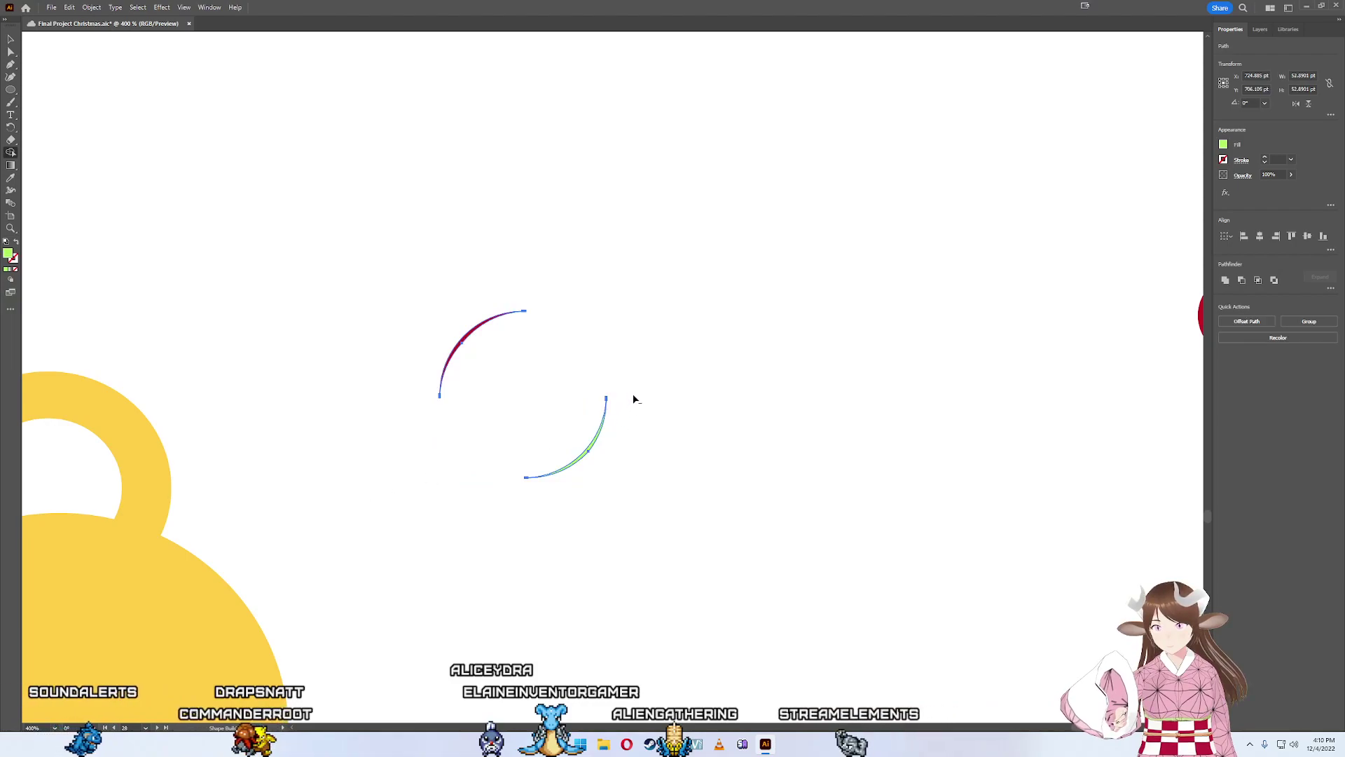
key("v")
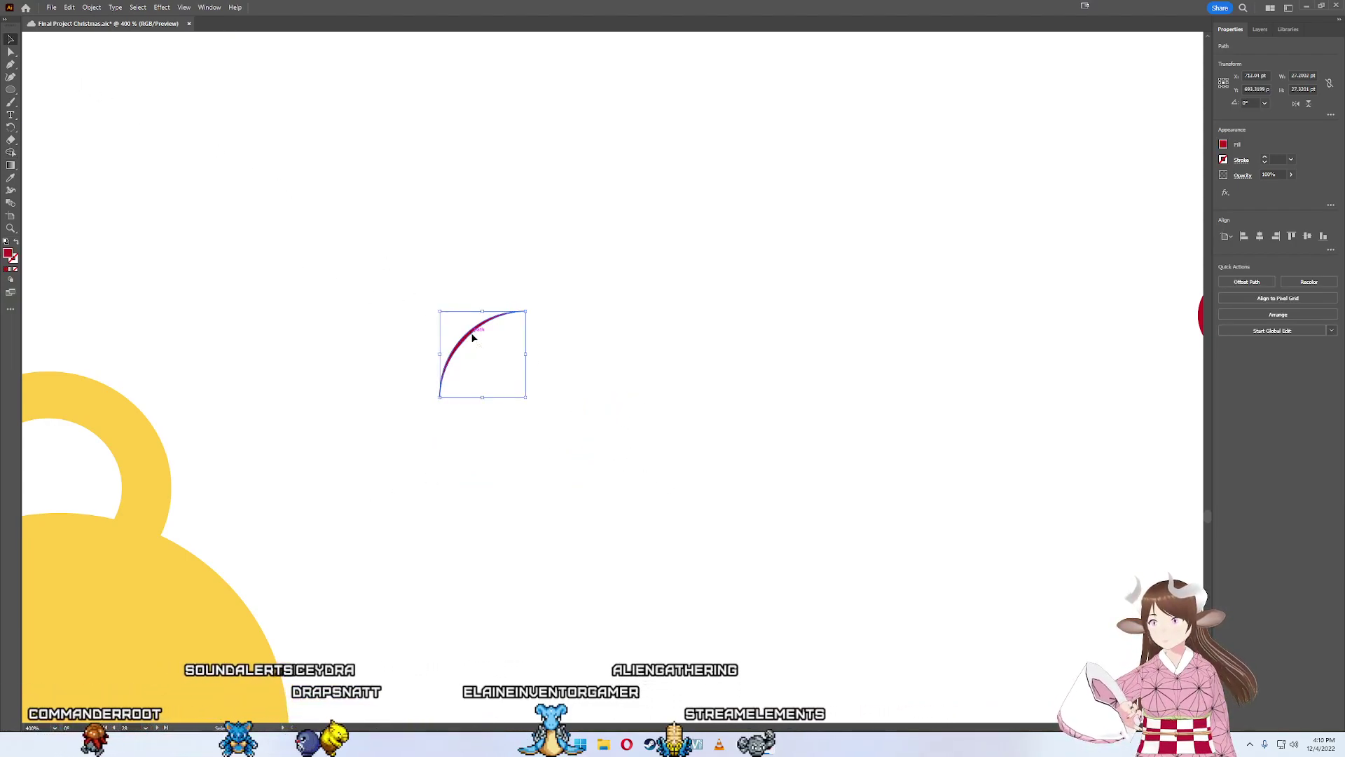
- Move the curved sliver to the right and give it a white fill
left_click_drag(473, 339, 804, 336)
left_click(1223, 144)
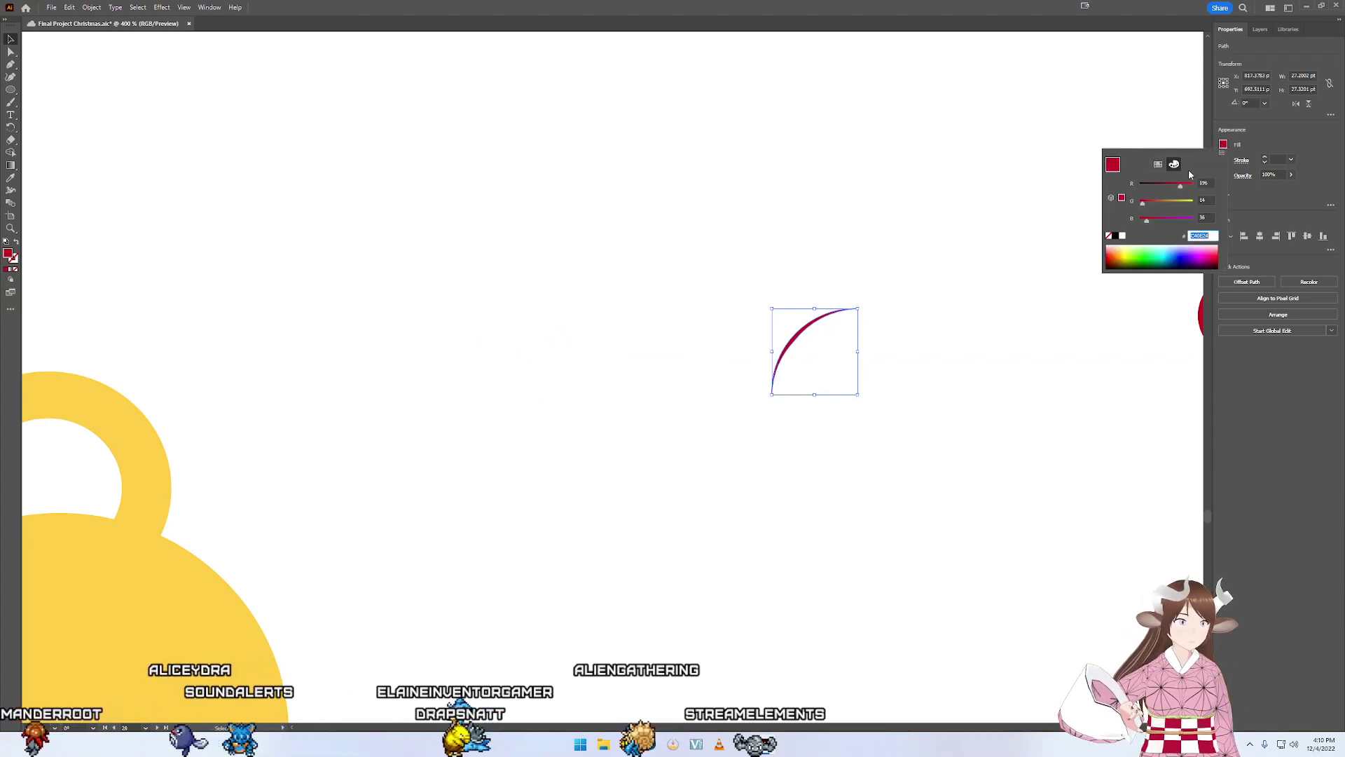
left_click(1121, 235)
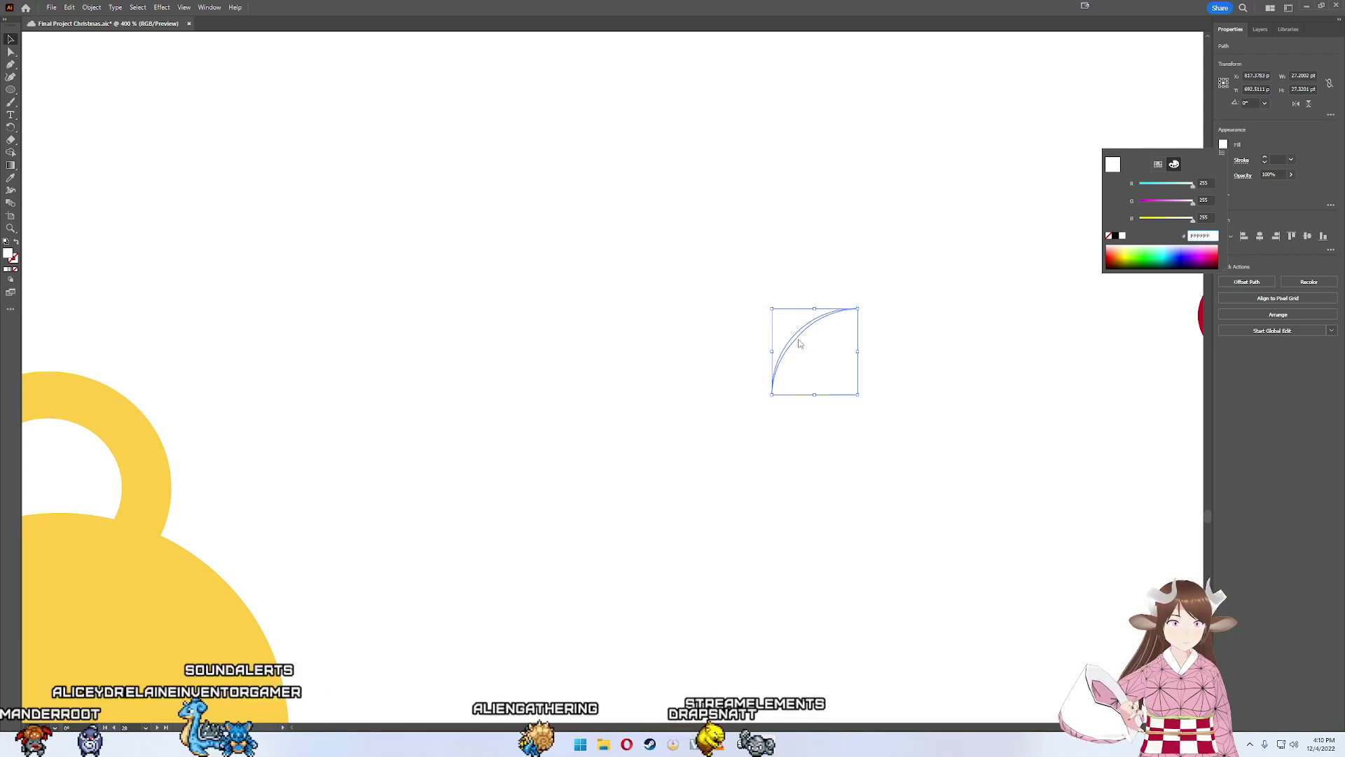
key("Escape")
- Try the white sliver on the red berry's top-left, then set it just left of the berry
mouse_move(1028, 332)
left_mouse_down()
mouse_move(889, 333)
mouse_move(430, 426)
left_mouse_up()
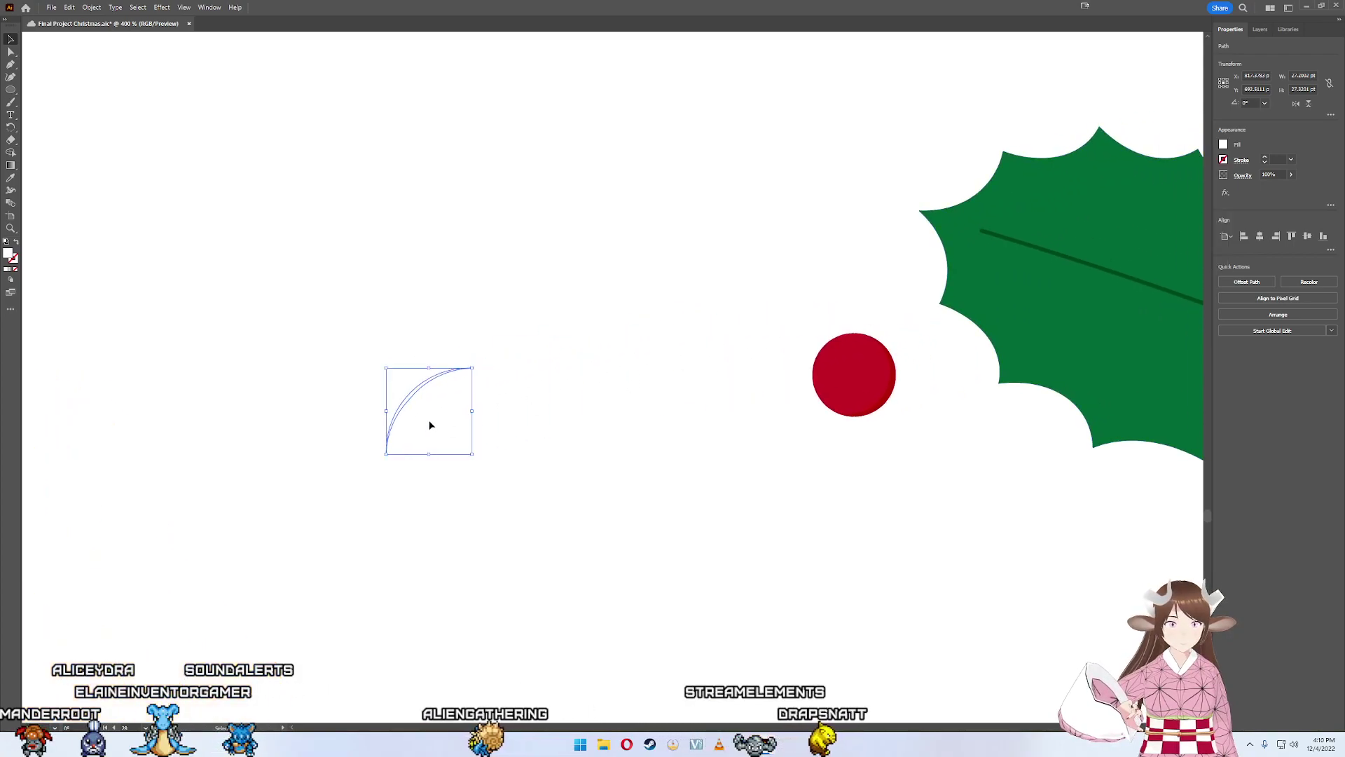
left_click_drag(800, 359, 833, 360)
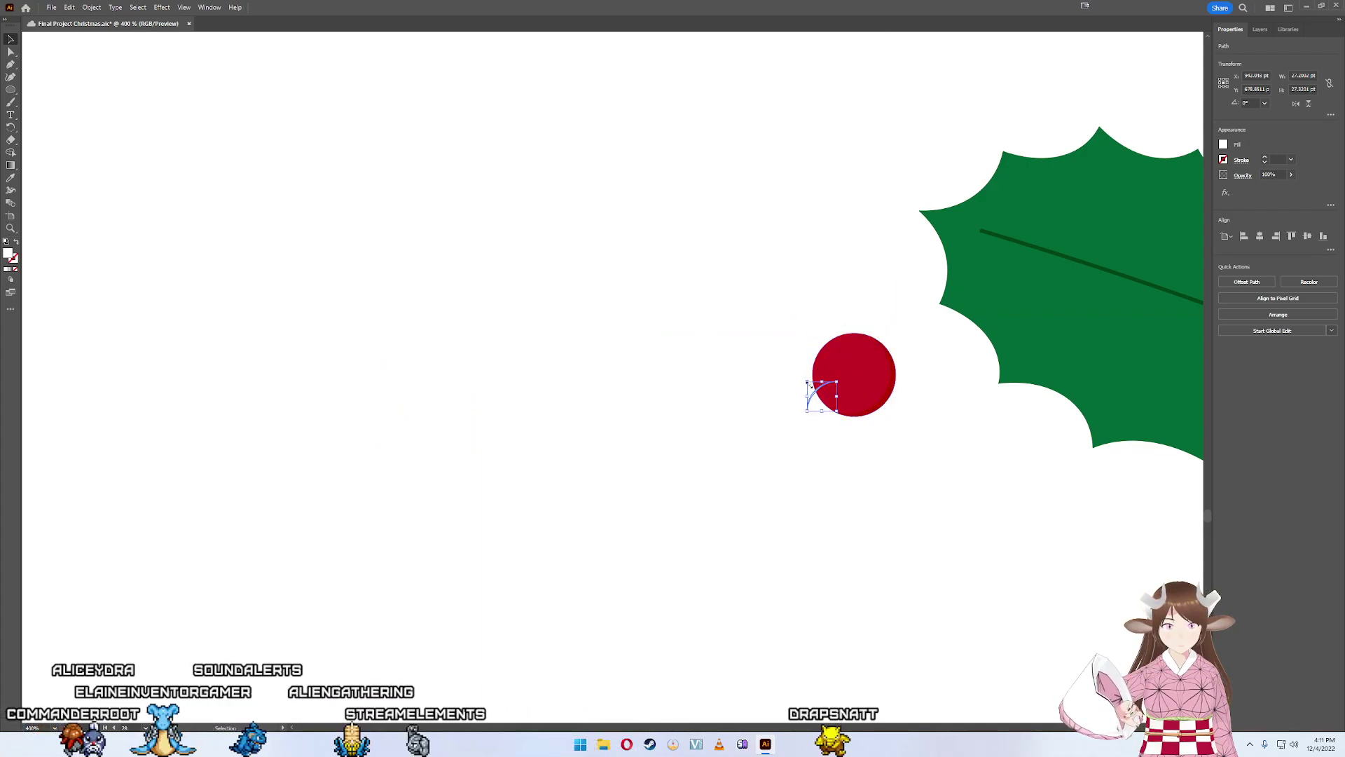
left_click_drag(814, 394, 831, 356)
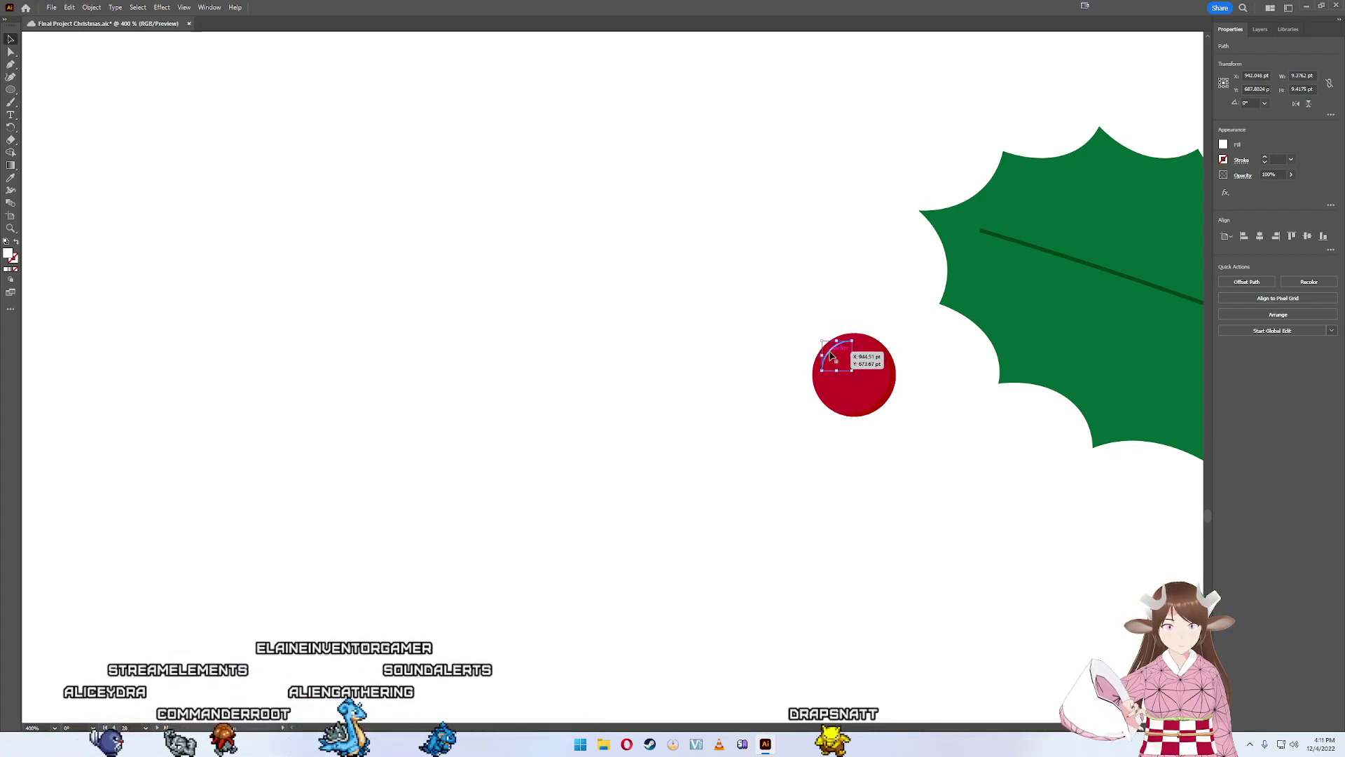
left_click_drag(830, 356, 850, 373)
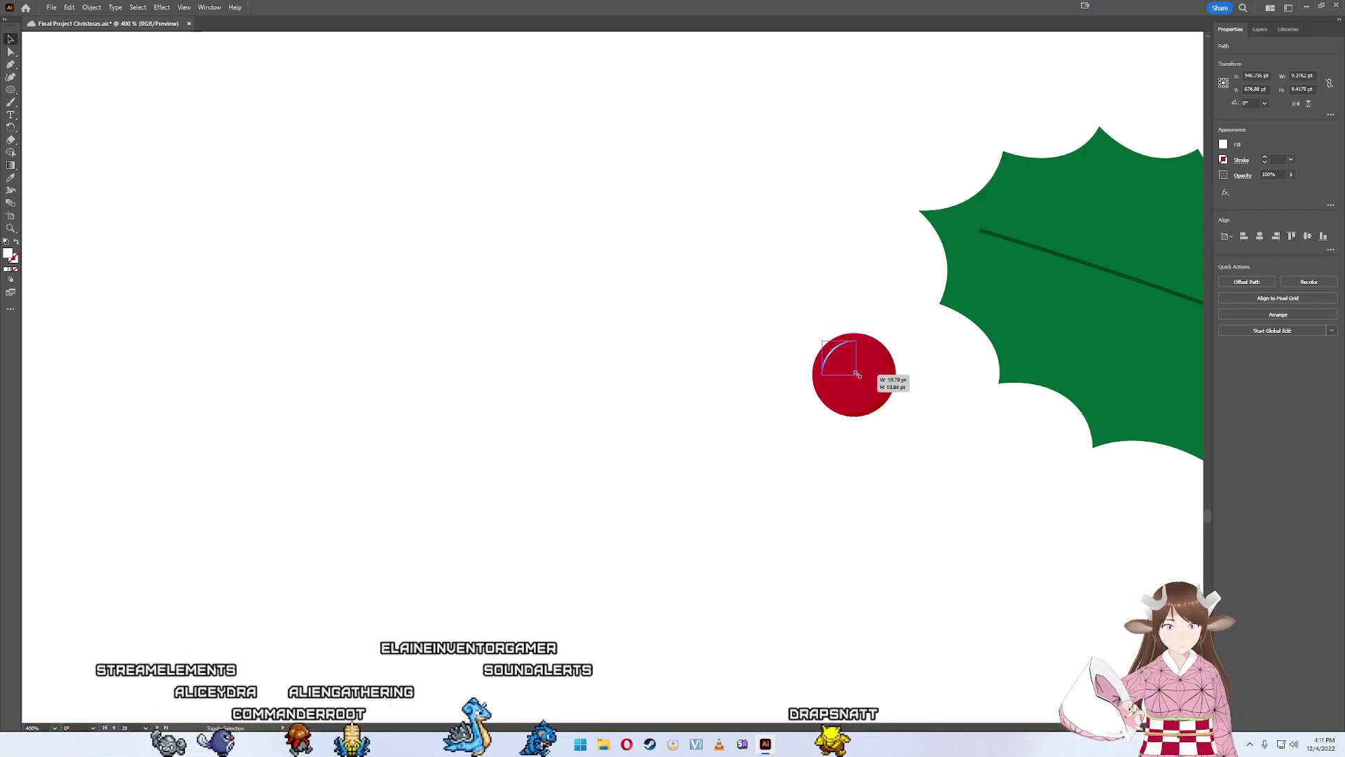
left_click(873, 300)
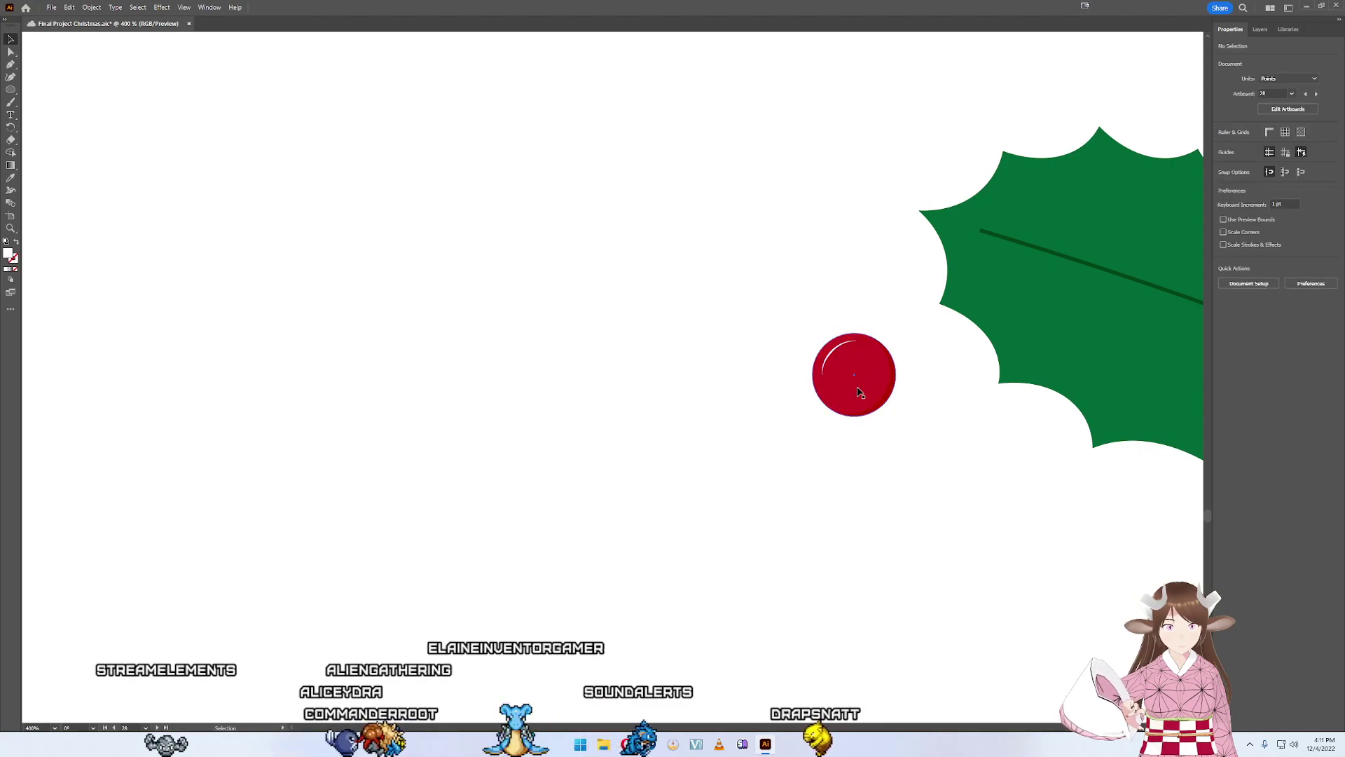
left_click(833, 358)
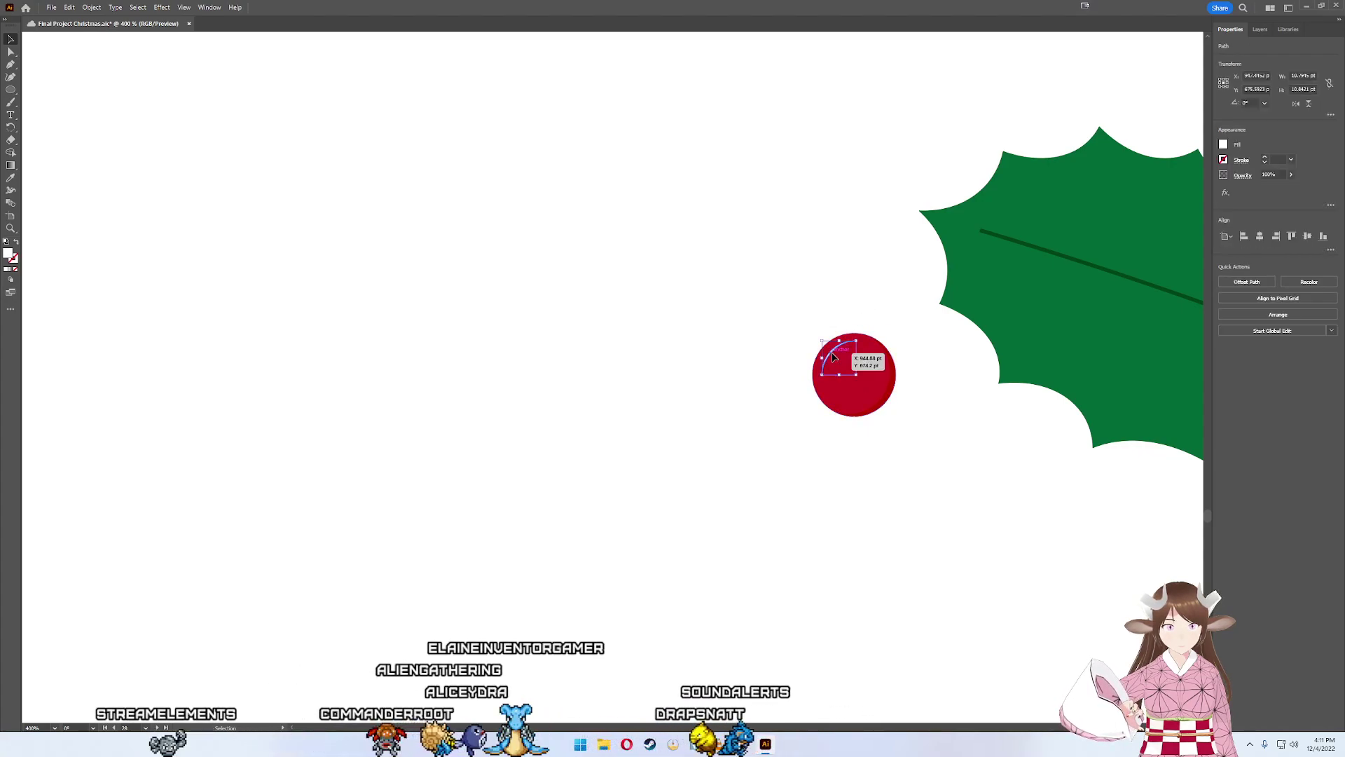
left_click_drag(833, 358, 655, 323)
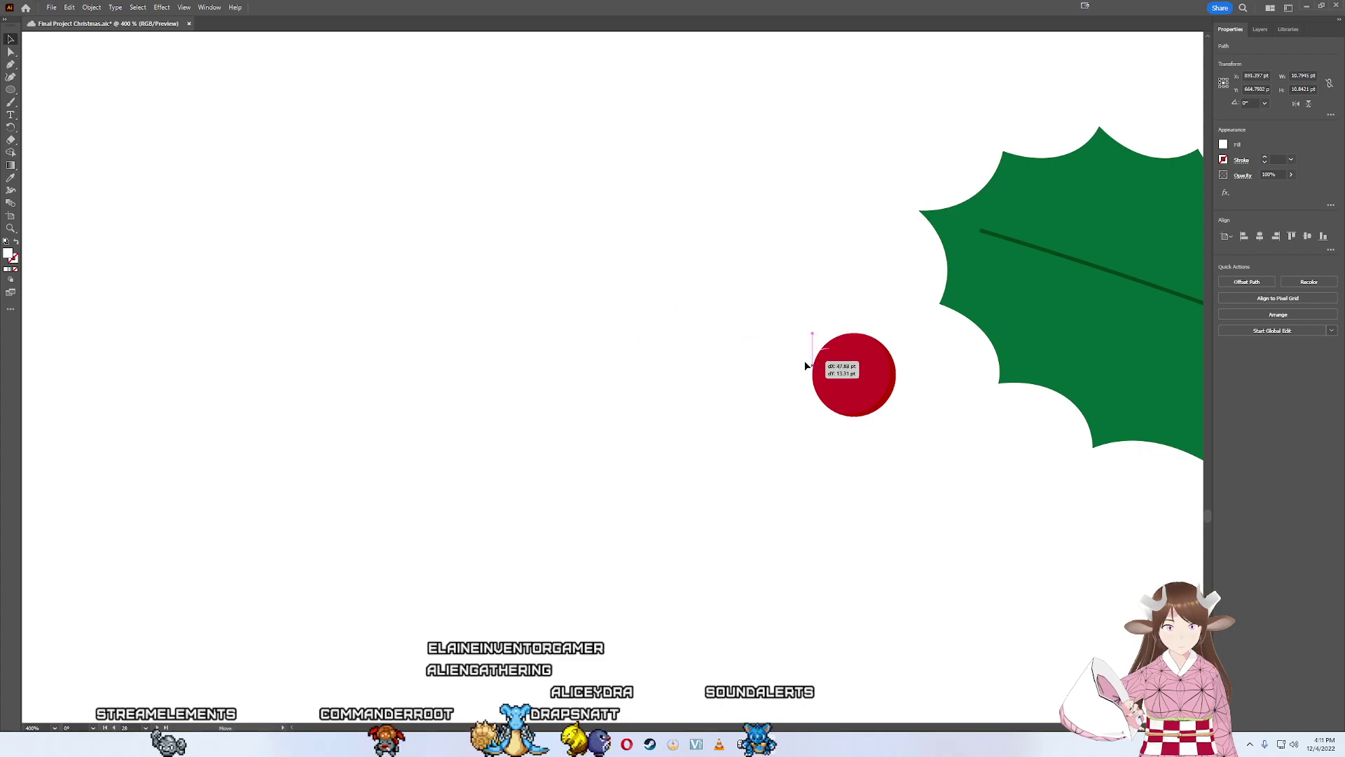
- Set the sliver down left of the berry and recolour it blue-violet
left_click_drag(829, 359, 614, 357)
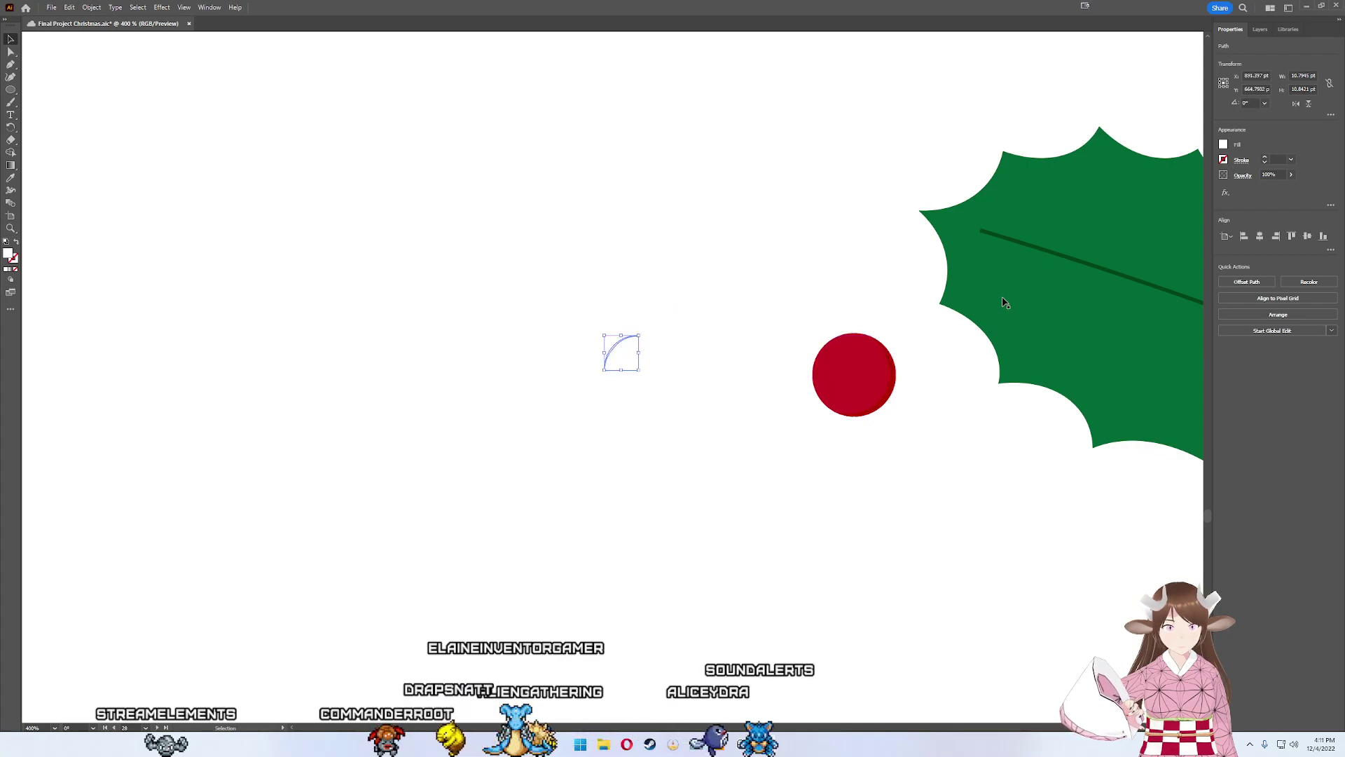
left_click(1223, 145)
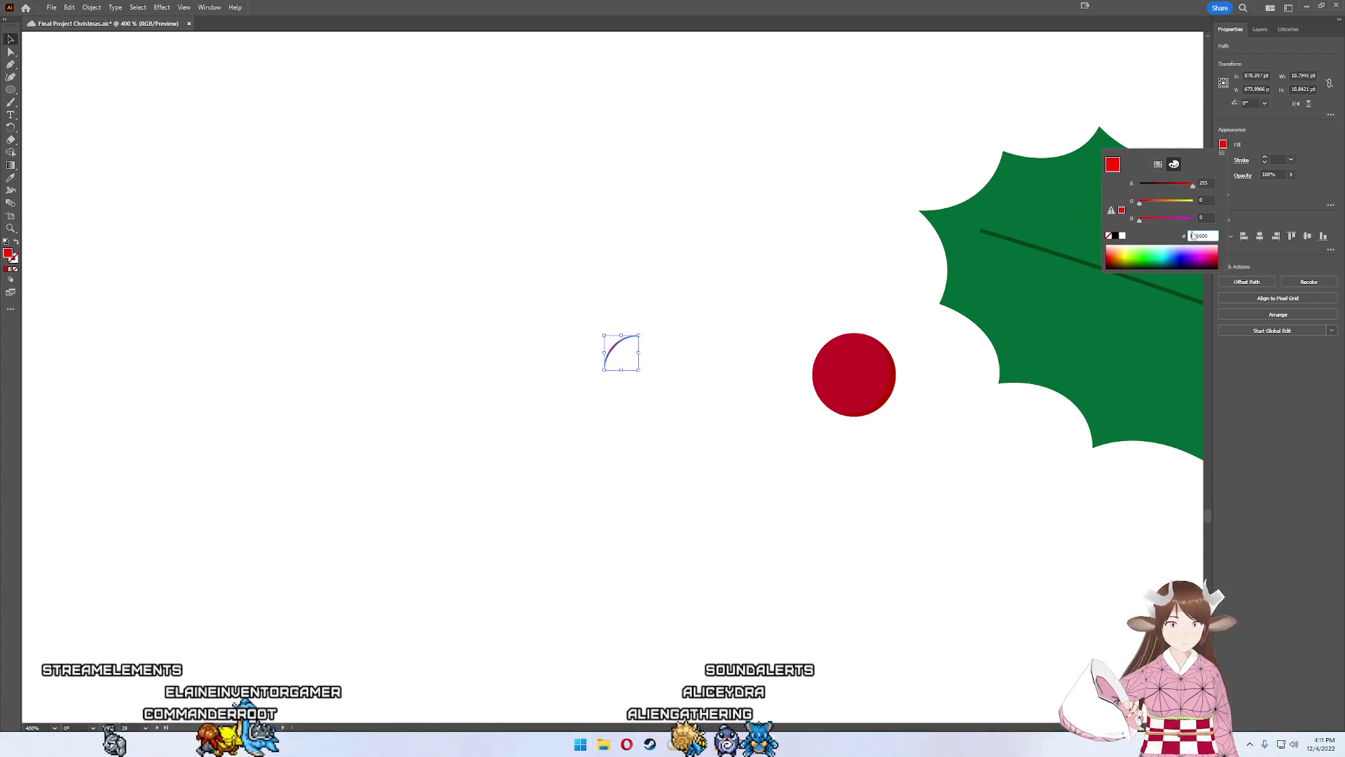
left_click(1184, 256)
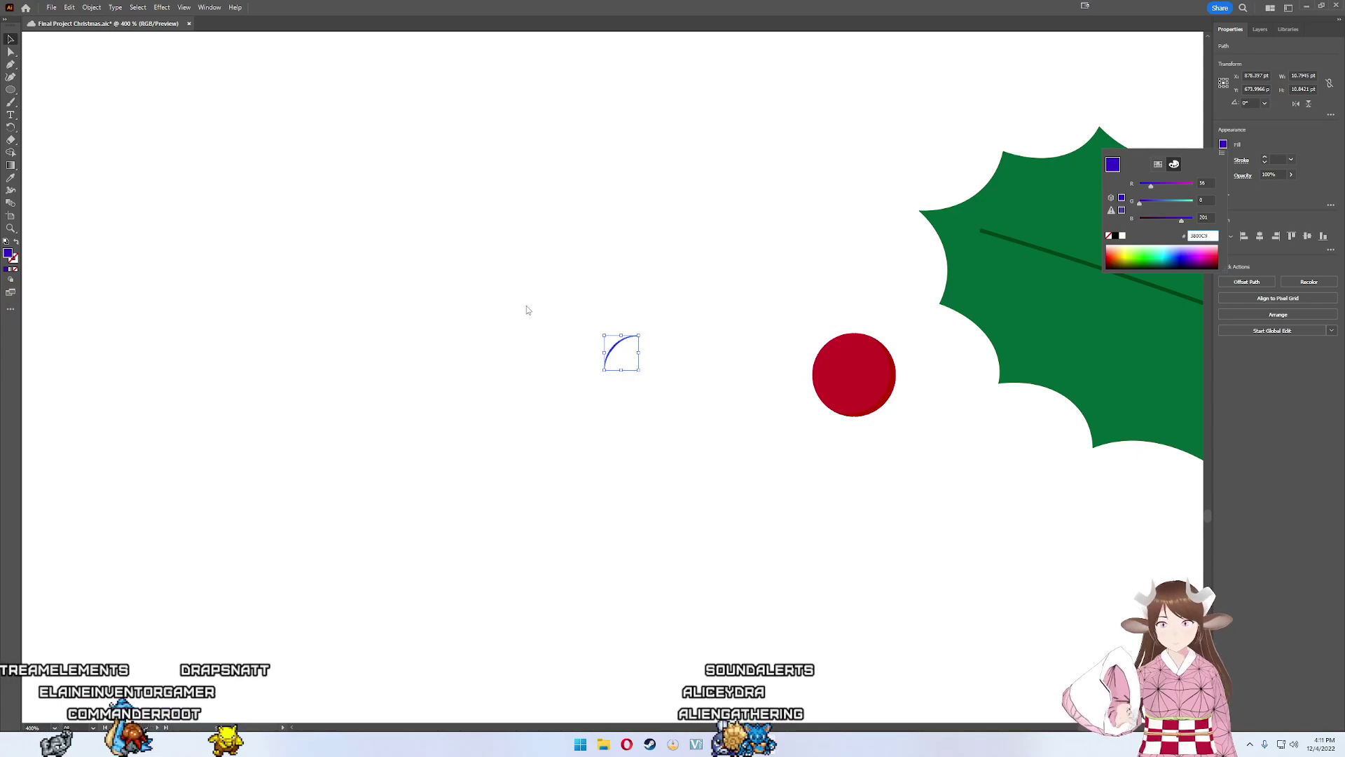
key("Escape")
scroll(597, 326, "up", 4)
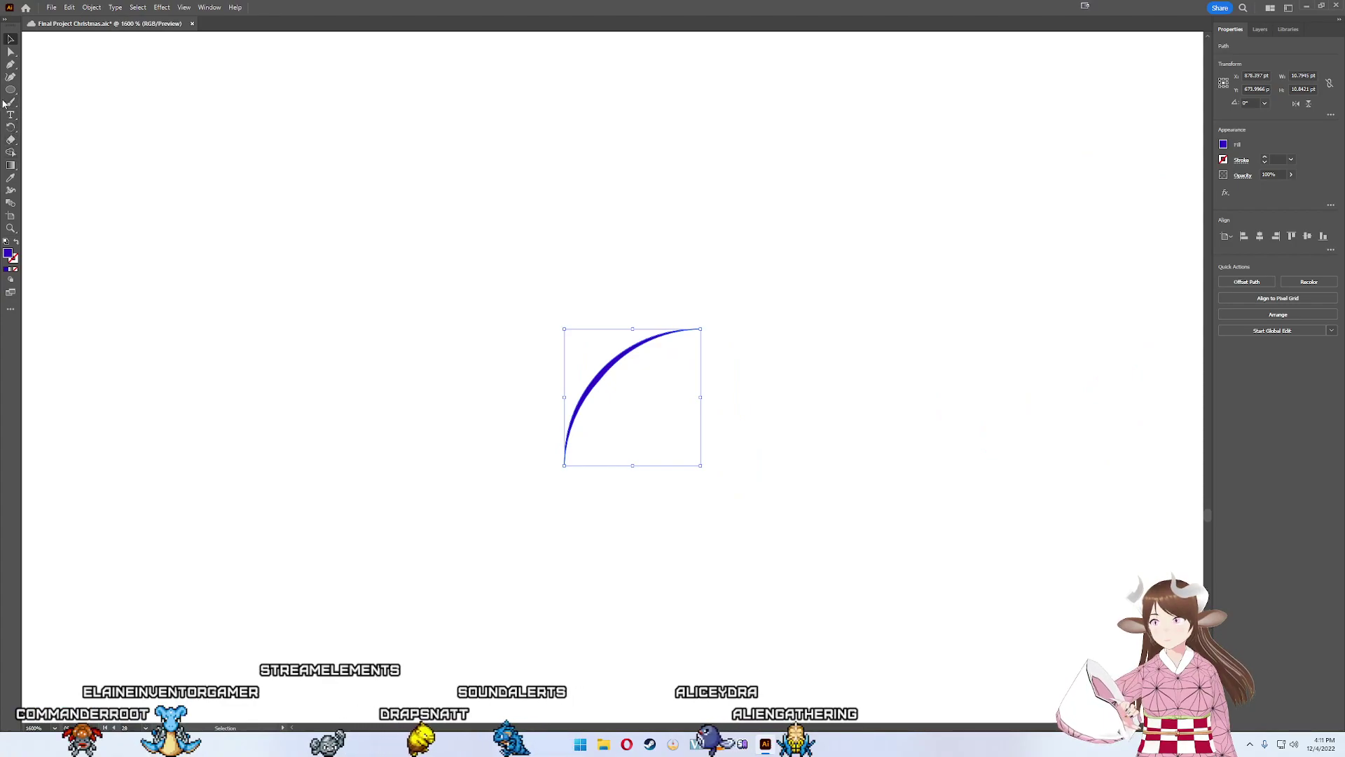
- Draw two ellipses over the sliver's ends, tilting and nudging them along its edge
left_click_drag(491, 423, 653, 509)
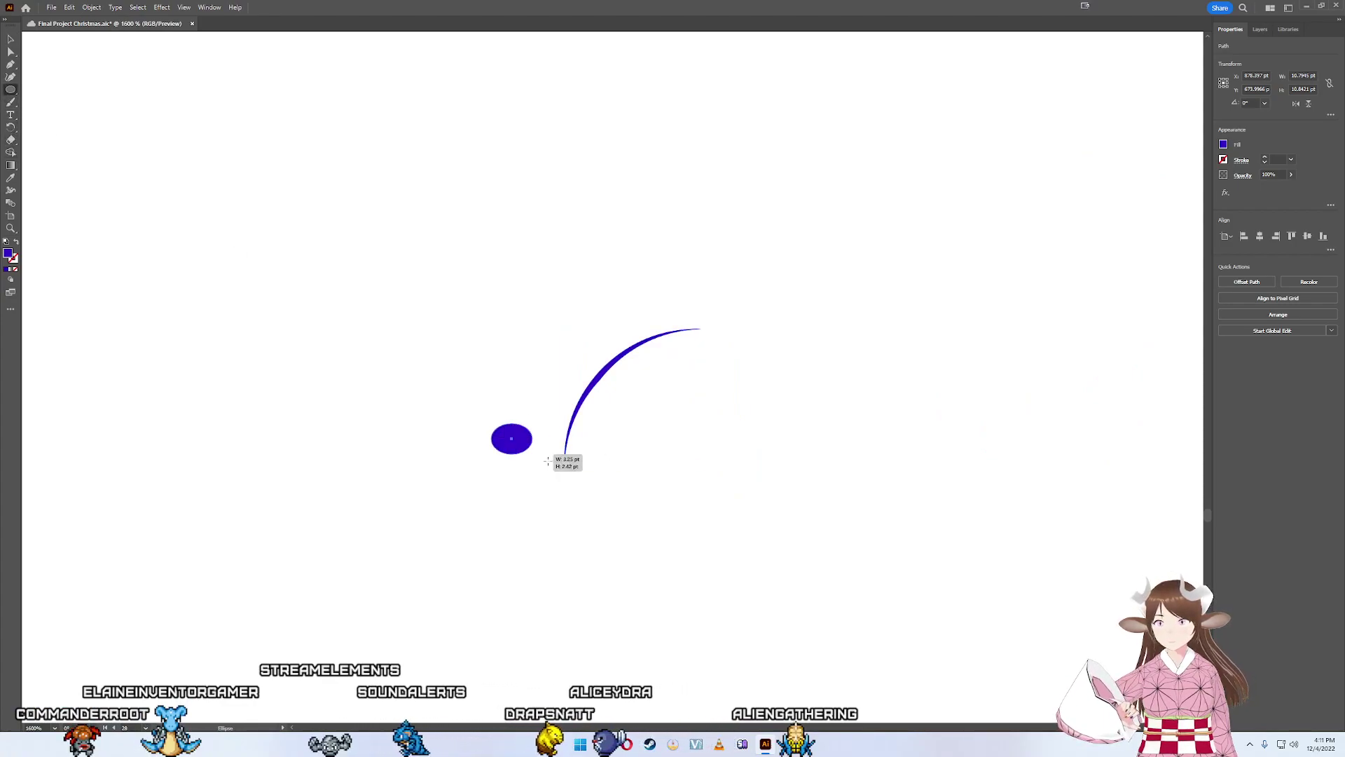
left_click_drag(661, 239, 824, 483)
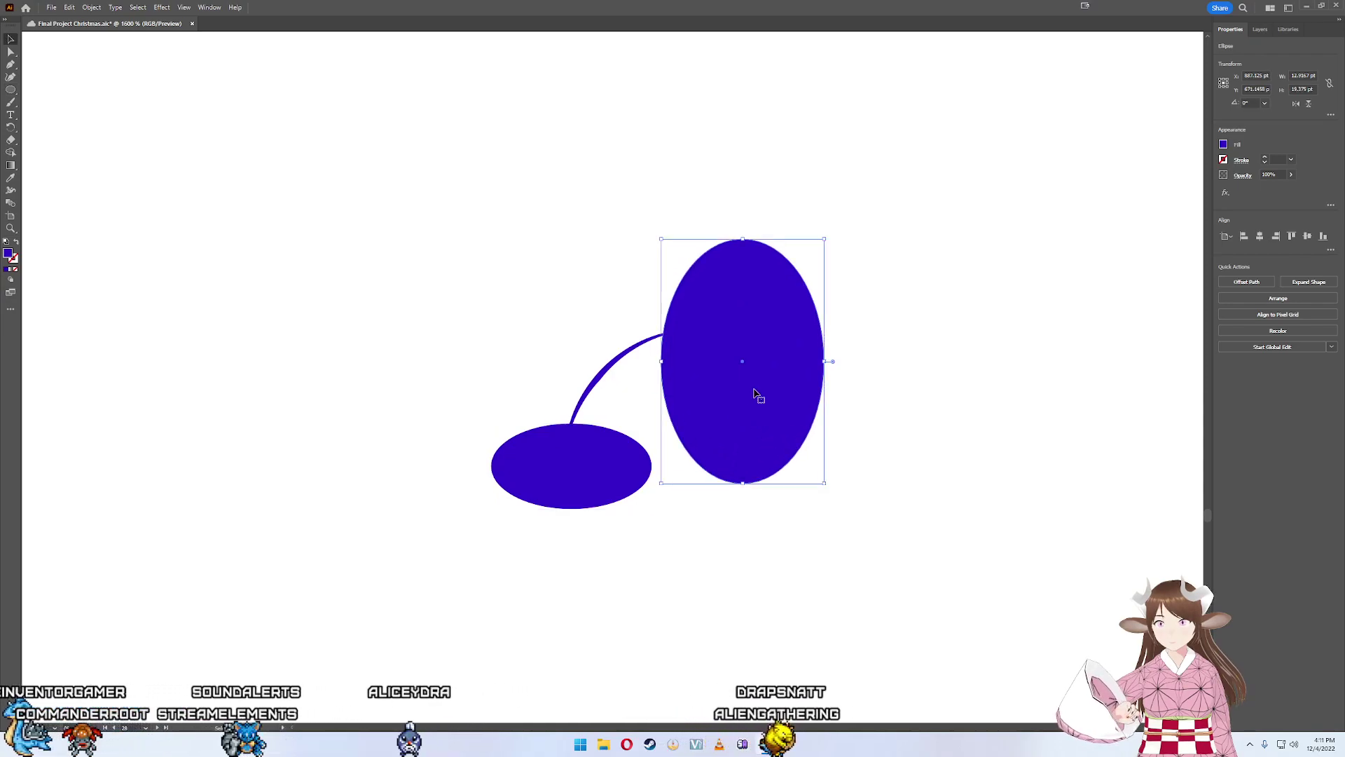
left_click_drag(755, 393, 742, 394)
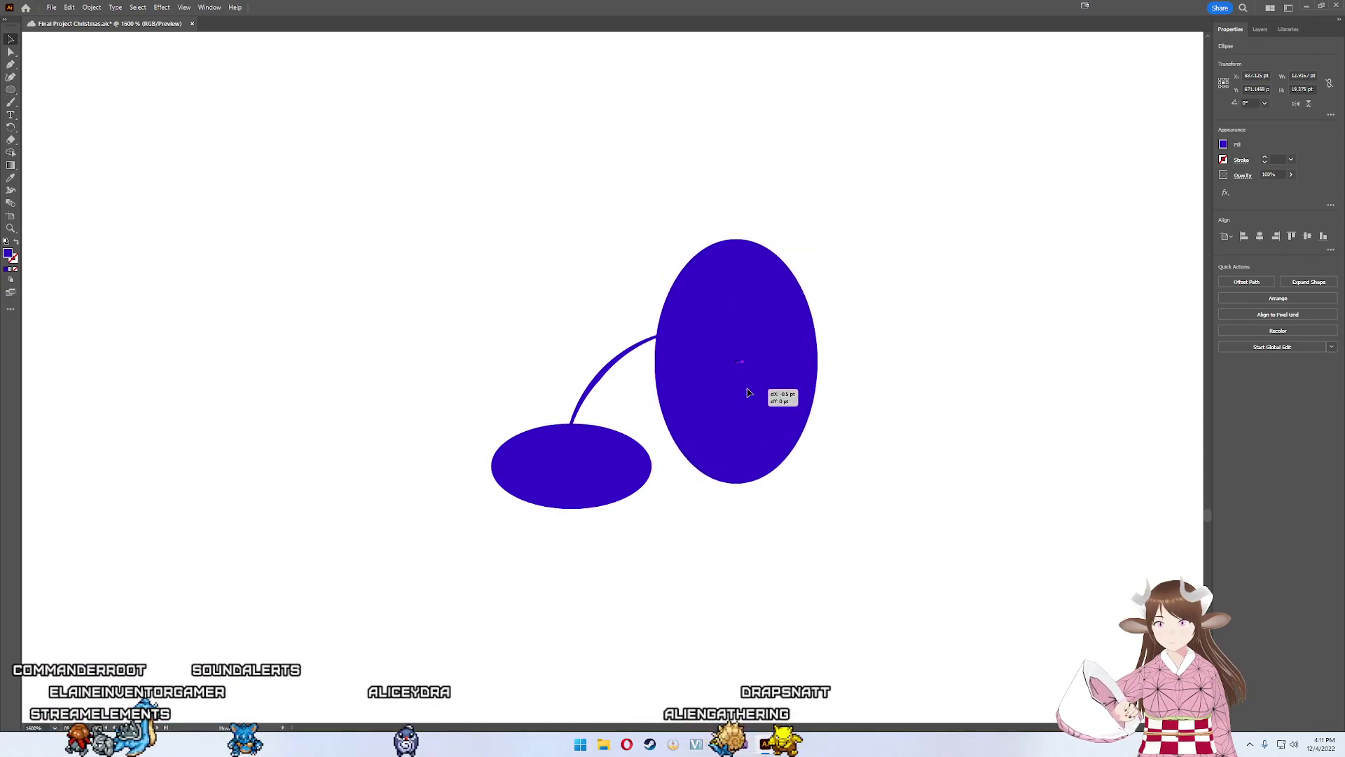
left_click_drag(820, 484, 770, 508)
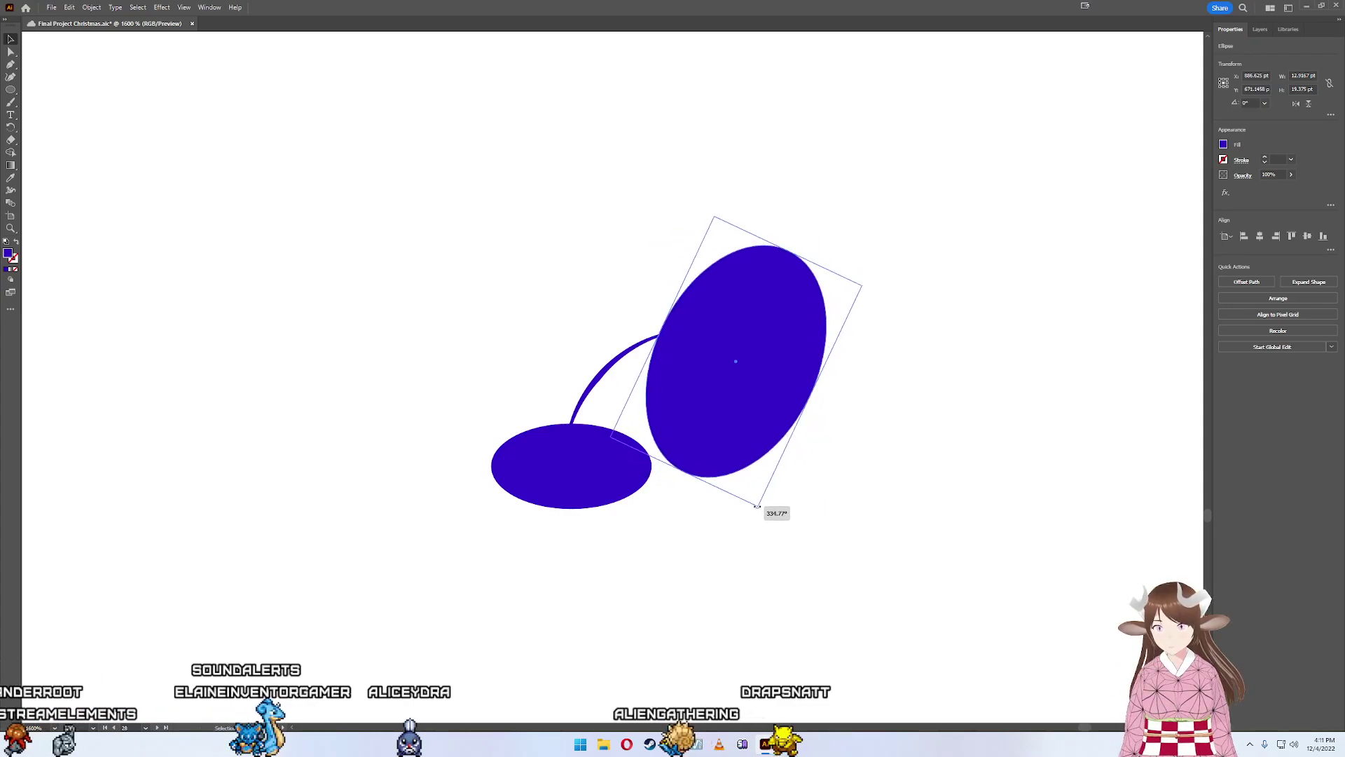
left_click_drag(736, 435, 675, 467)
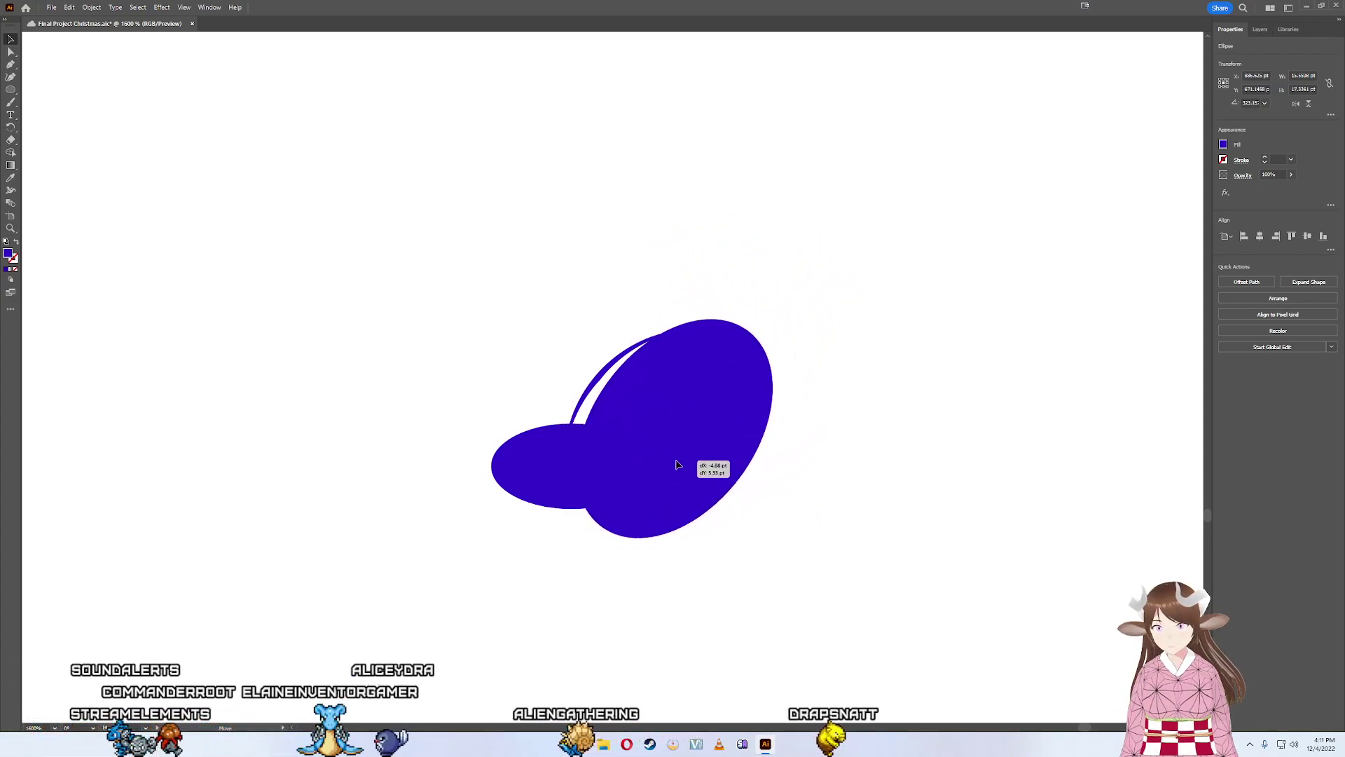
left_click_drag(675, 468, 678, 466)
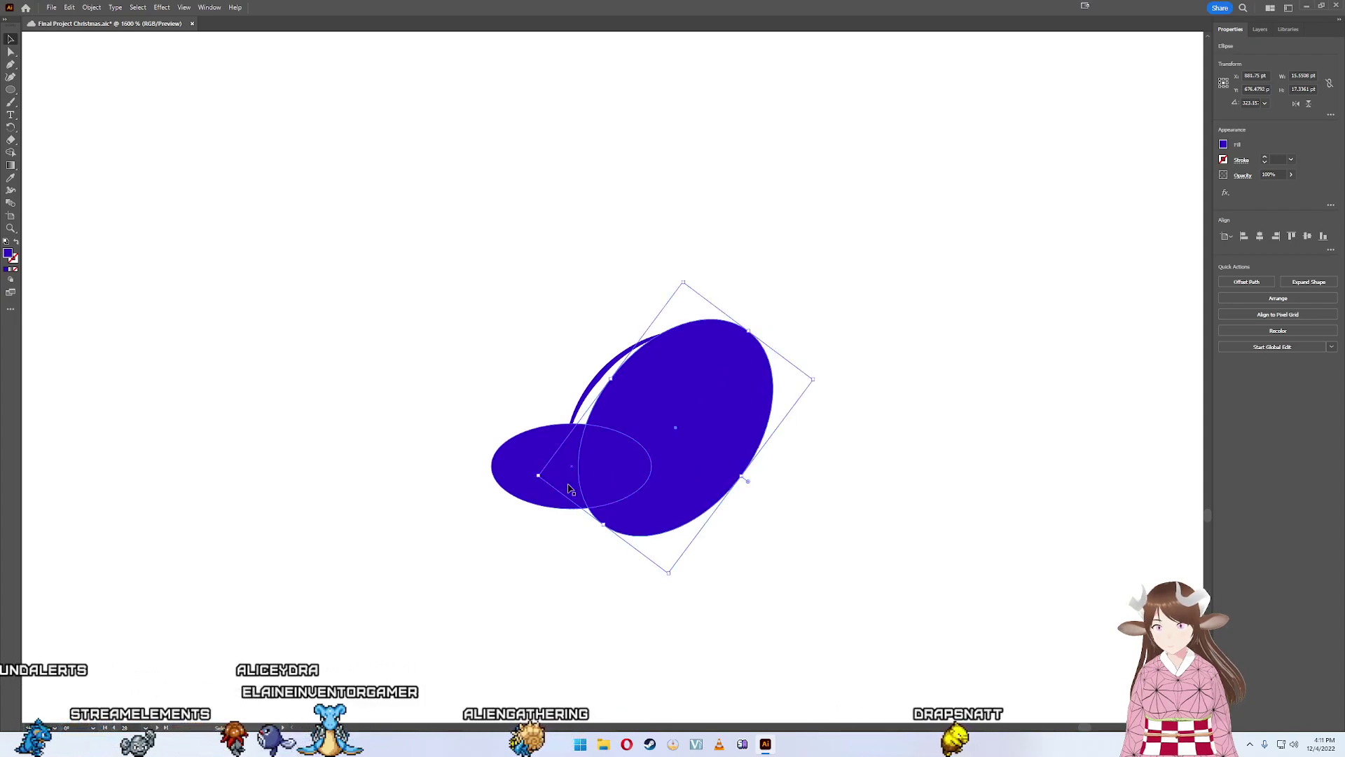
left_click(601, 466)
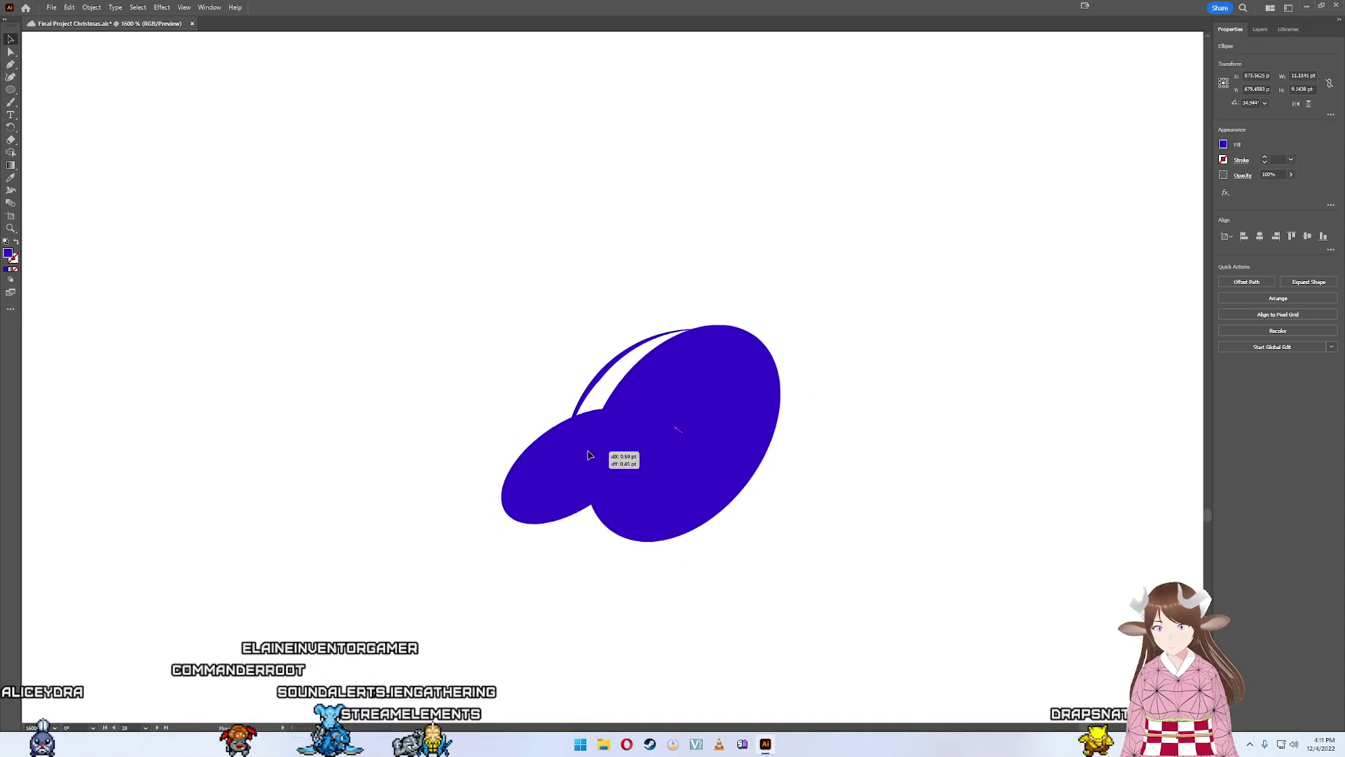
left_click_drag(568, 461, 572, 466)
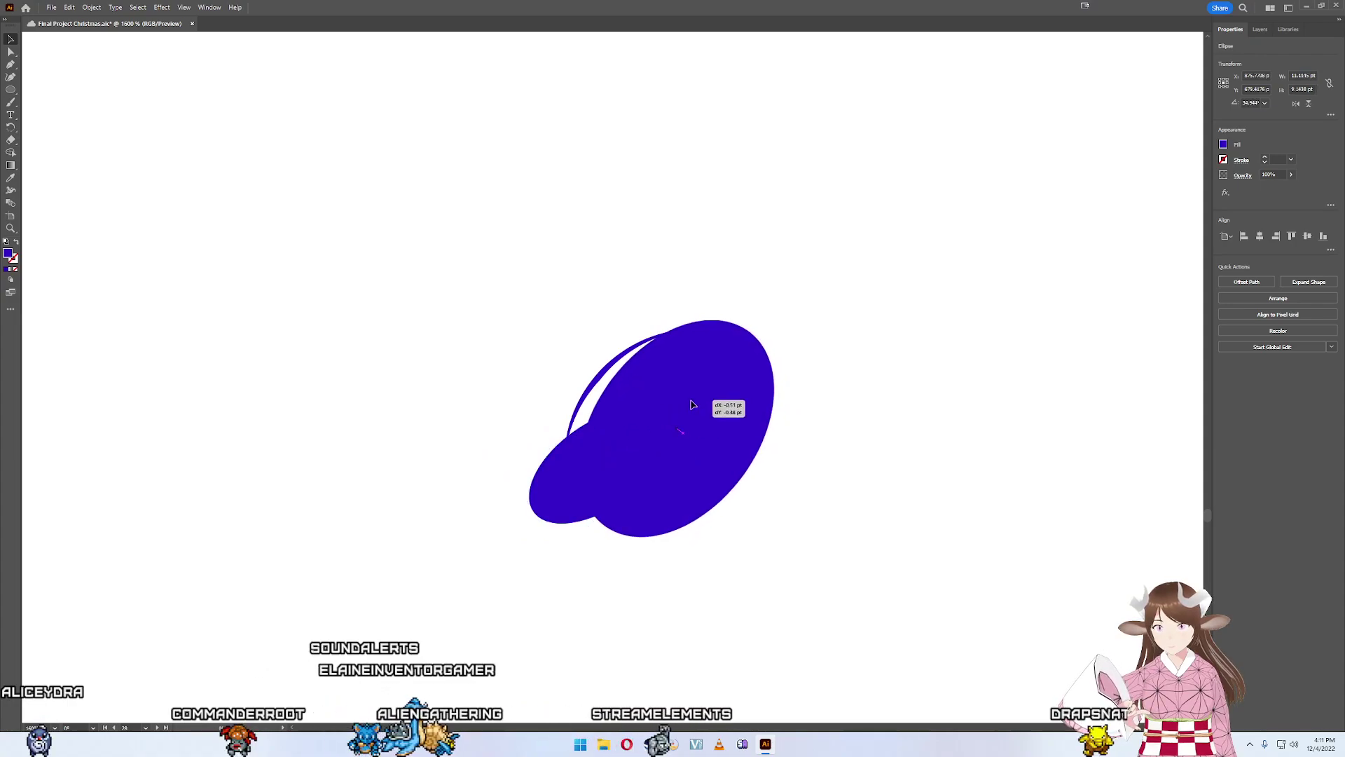
left_click_drag(696, 406, 690, 400)
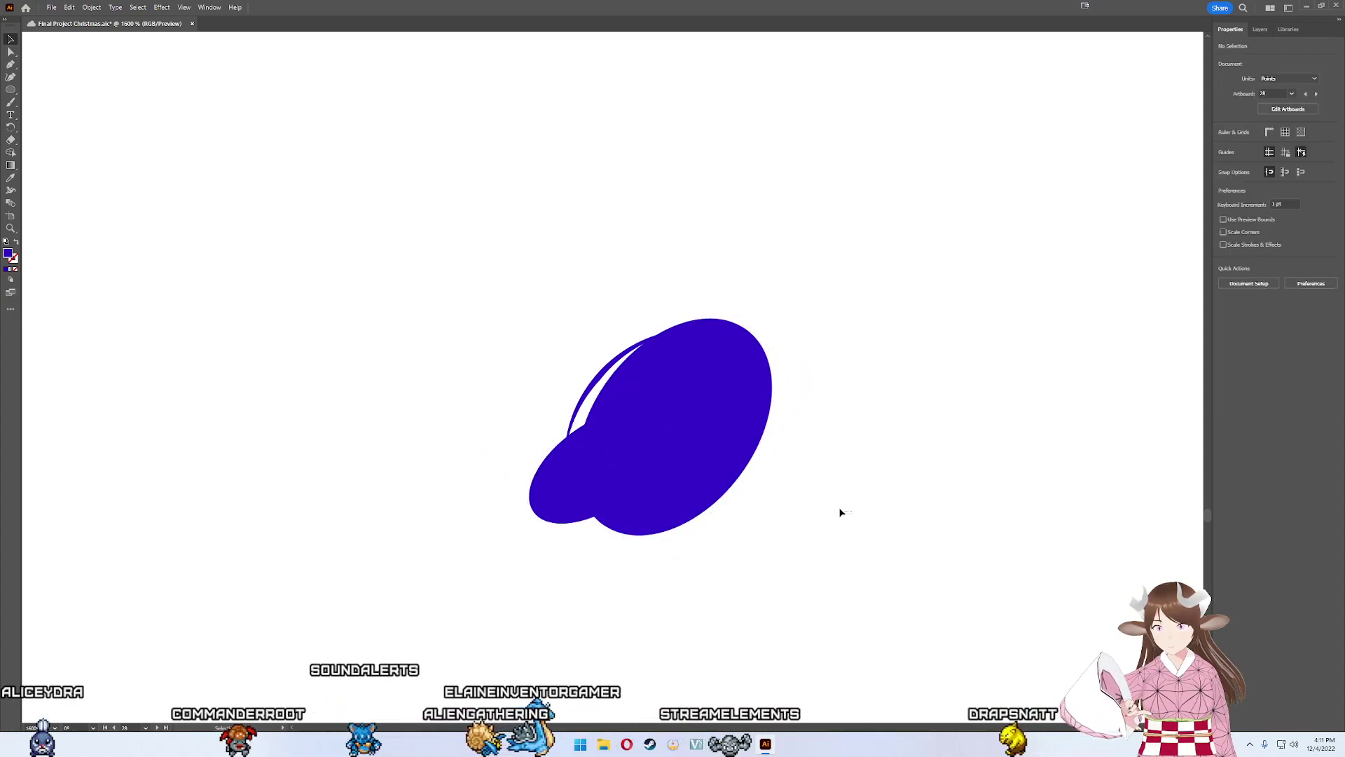
- Shape Builder away the ellipse regions, leaving a thin crescent with tapered ends
left_click_drag(840, 511, 484, 296)
key("shift+m")
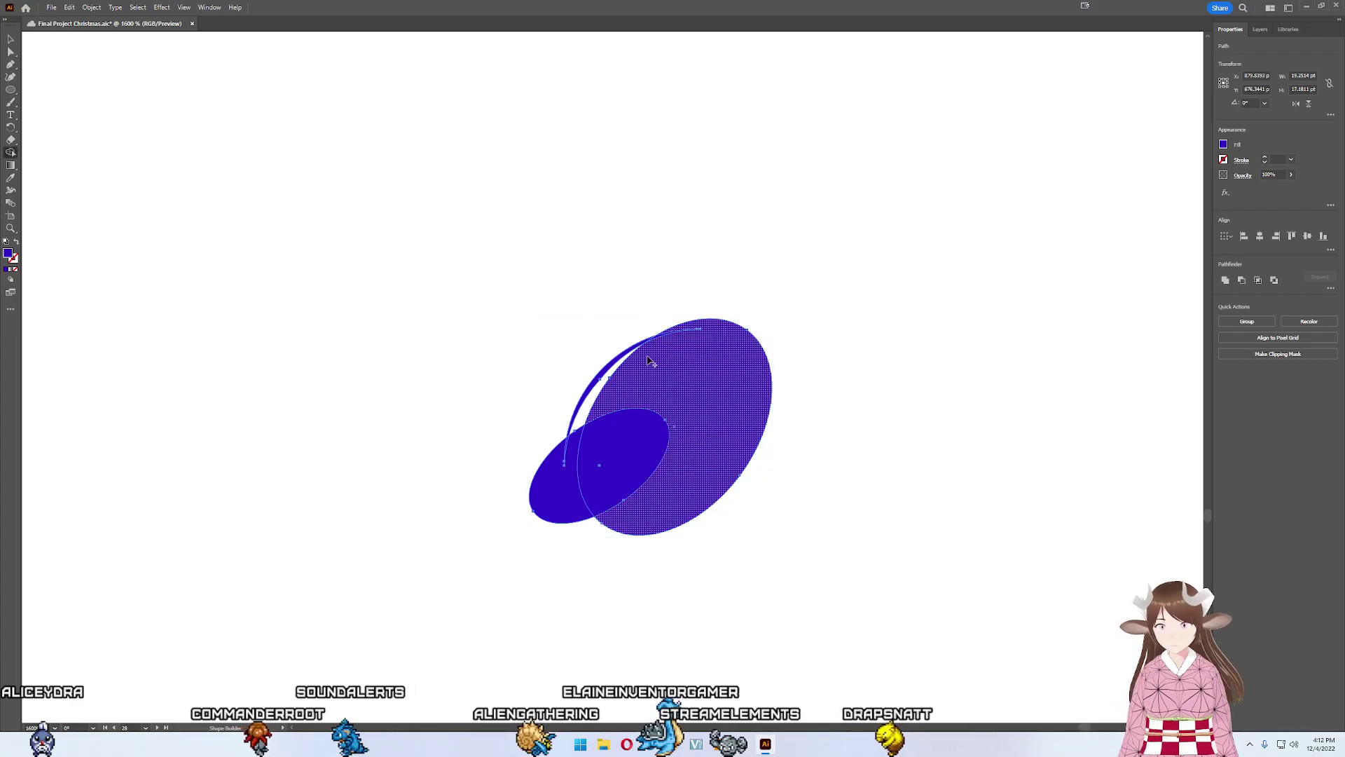
left_click(620, 504, "alt")
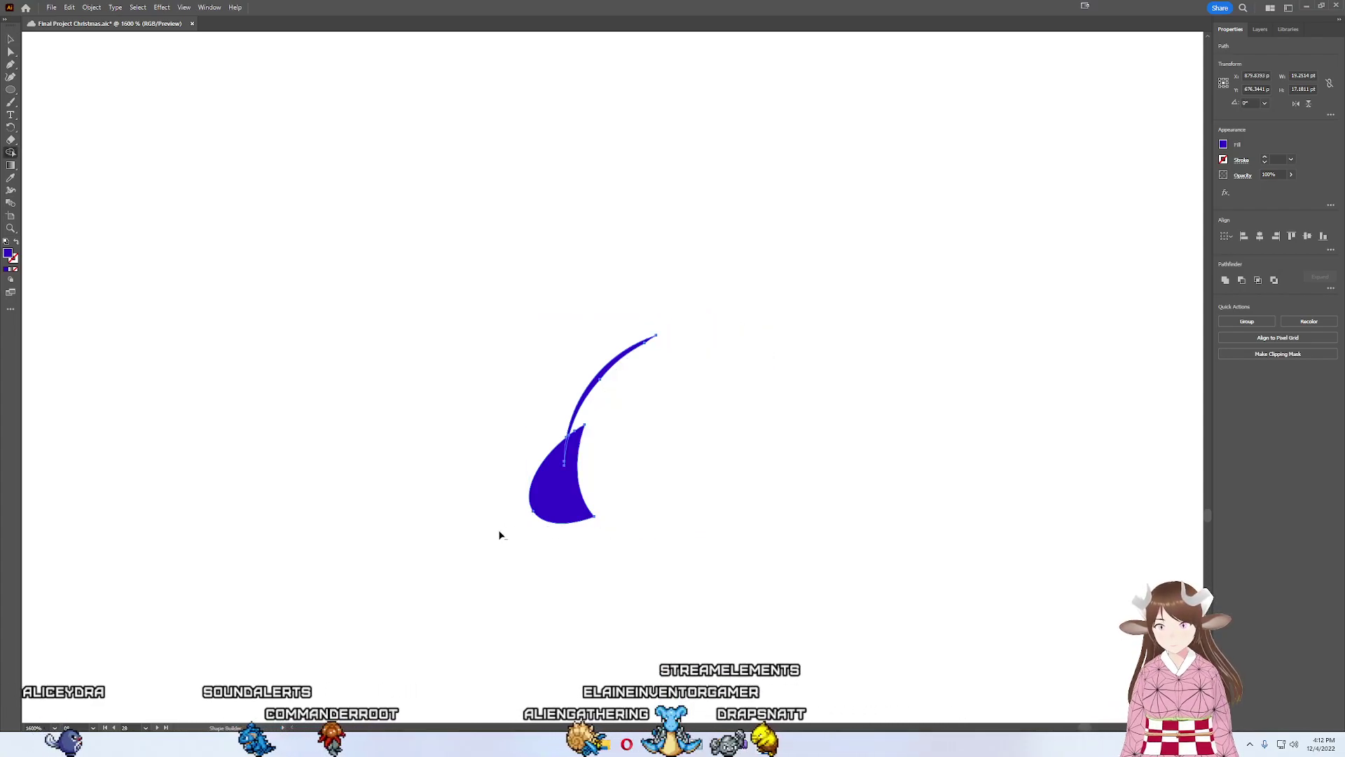
left_click(561, 477, "alt")
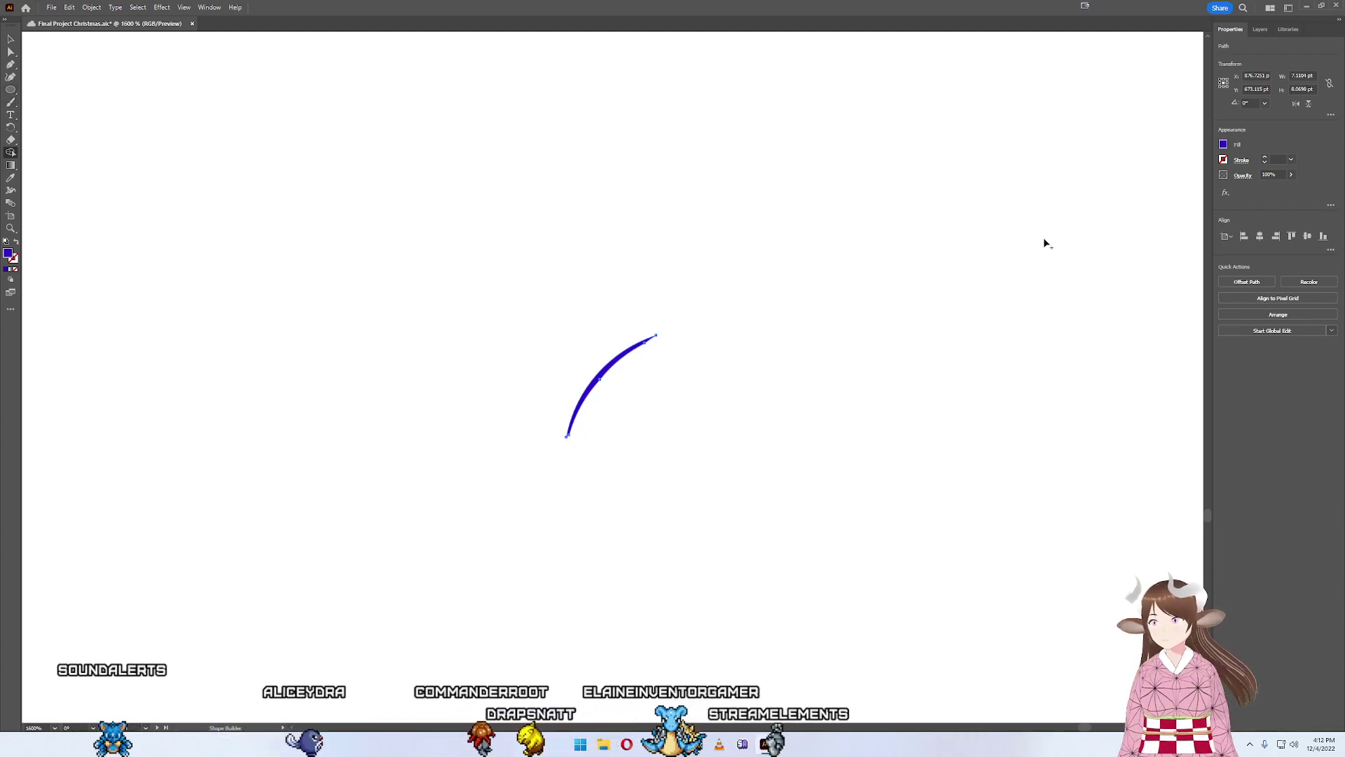
- Scale the crescent down and fit it onto the red berry's upper-left edge
key("v")
left_click_drag(917, 335, 616, 315)
scroll(616, 315, "down", 2)
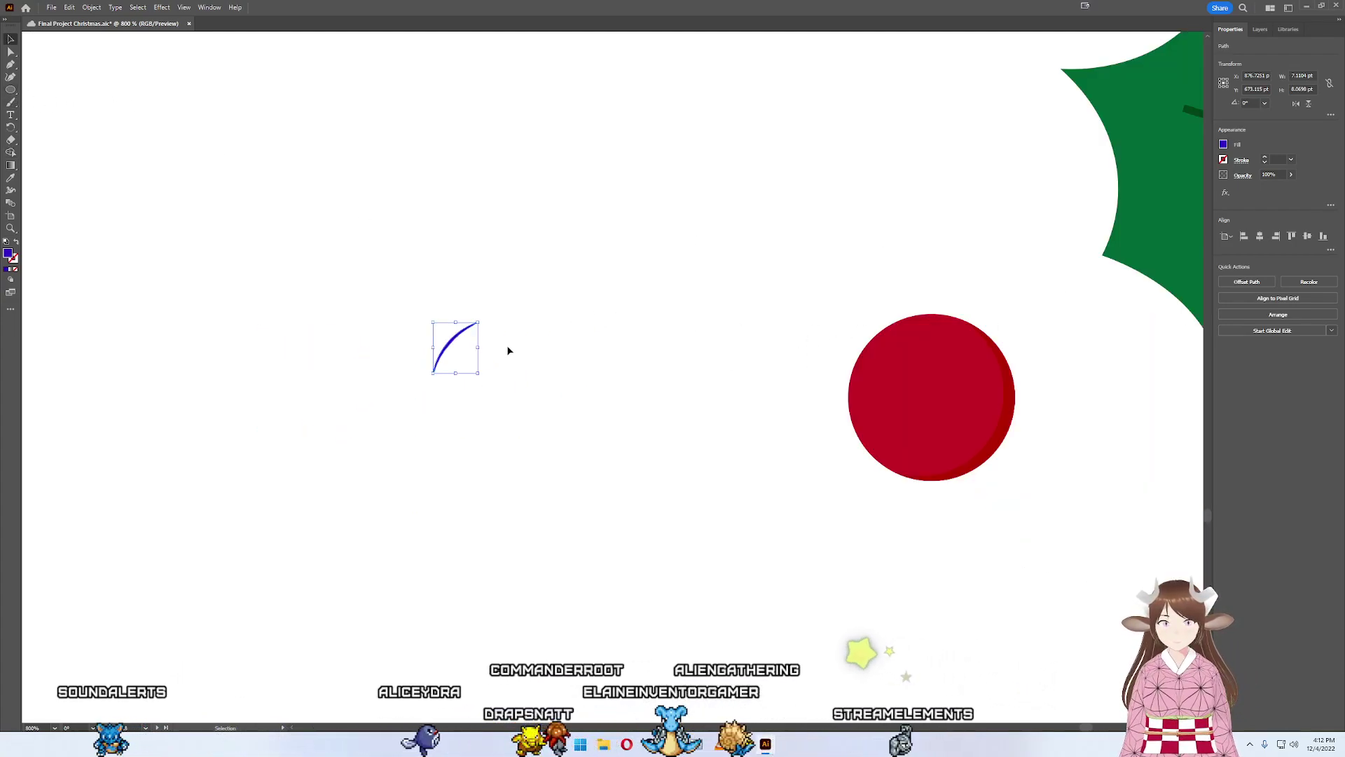
left_click_drag(452, 348, 868, 354)
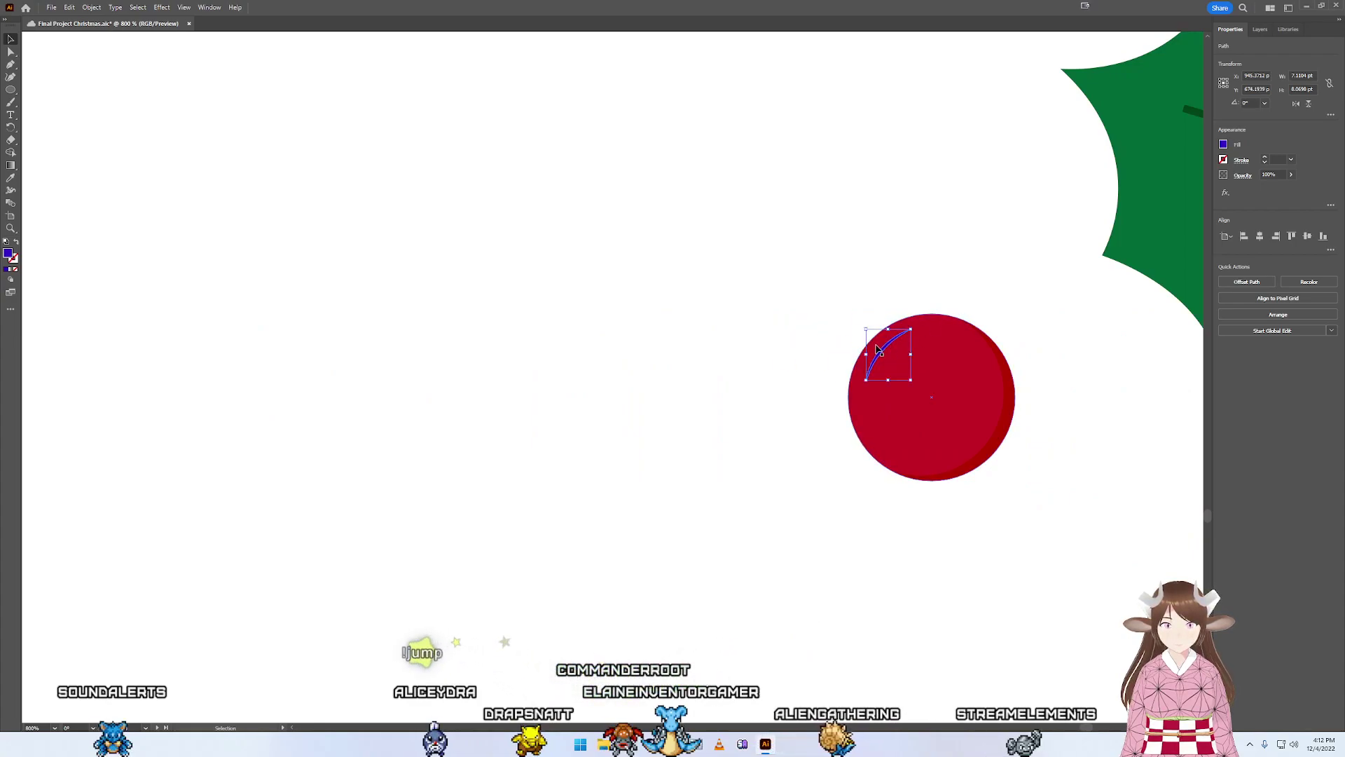
scroll(883, 353, "up", 2)
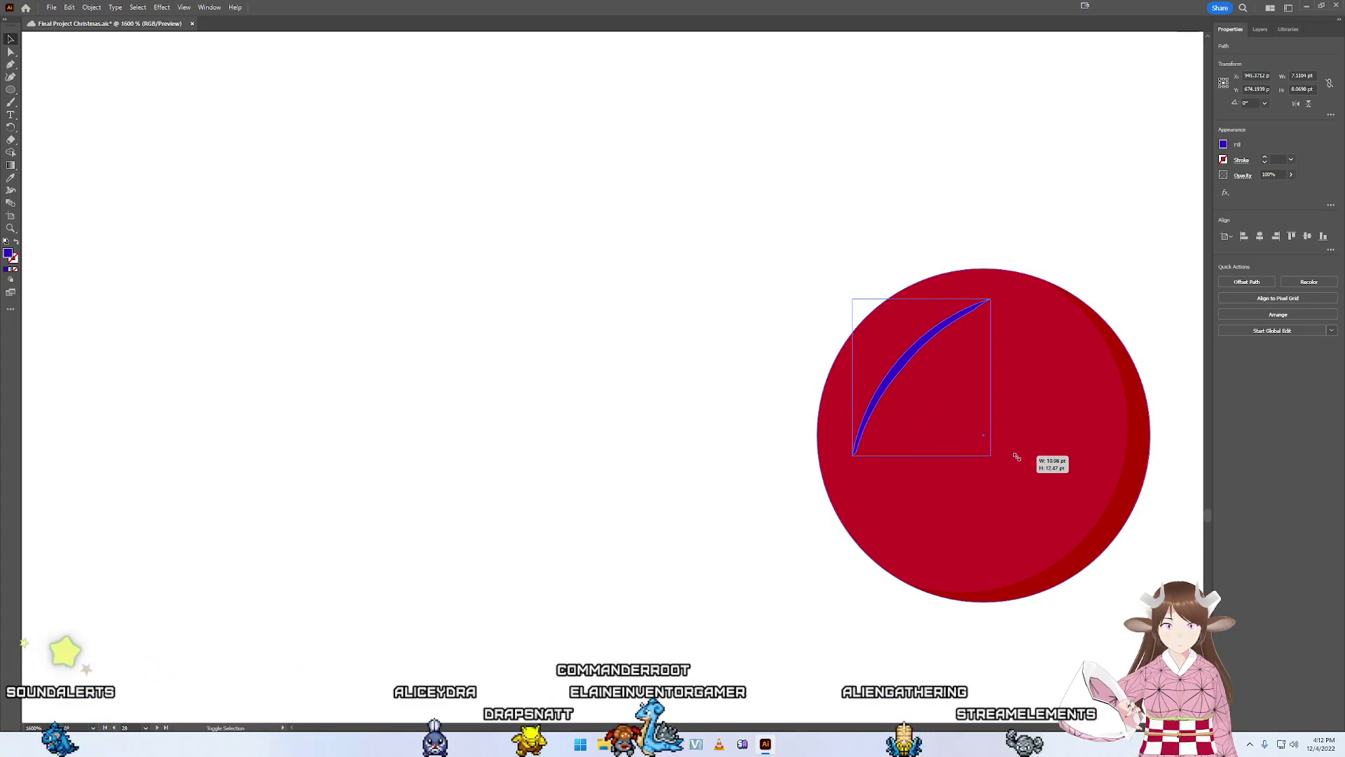
left_click_drag(989, 435, 983, 435)
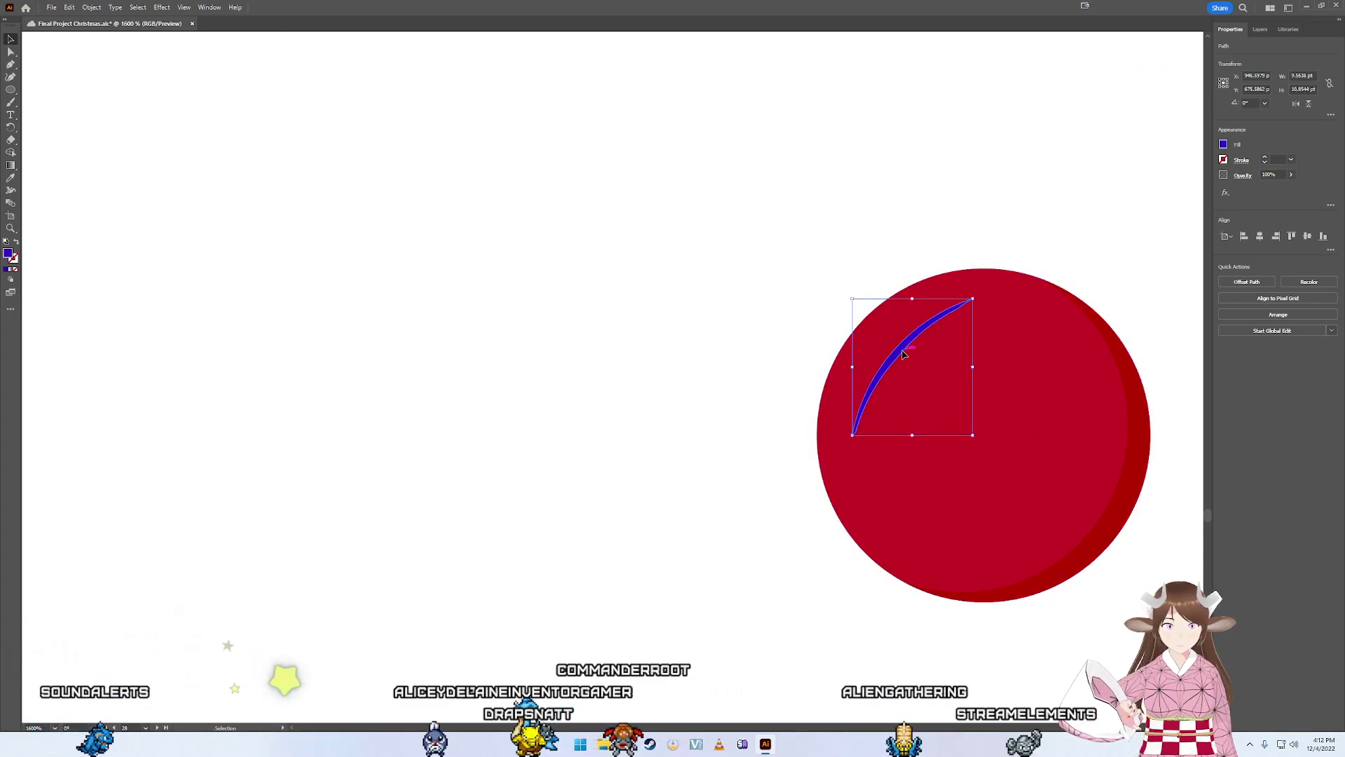
left_click_drag(894, 348, 878, 328)
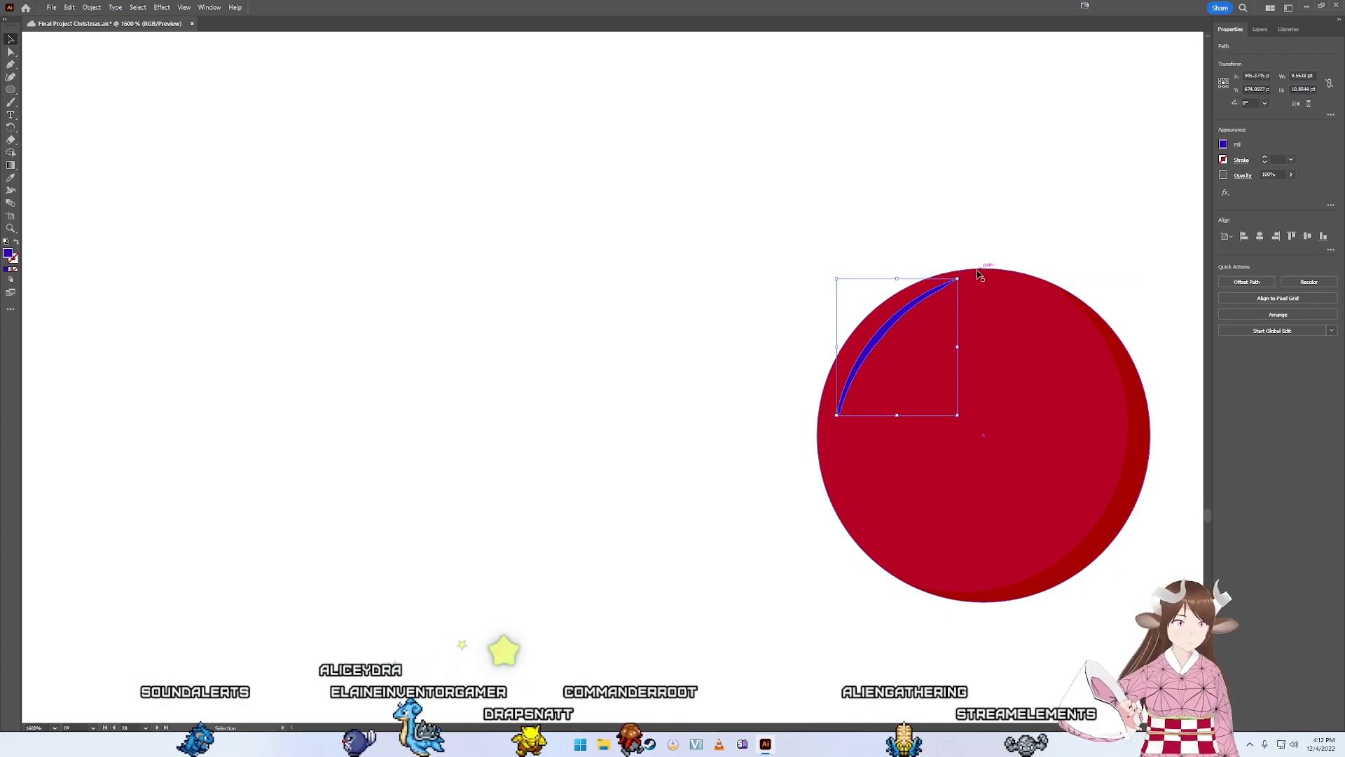
- Fill the arc with FF1F65, then lighten it to a near-white pink
left_click(1224, 144)
type("FF1F65")
key("Return")
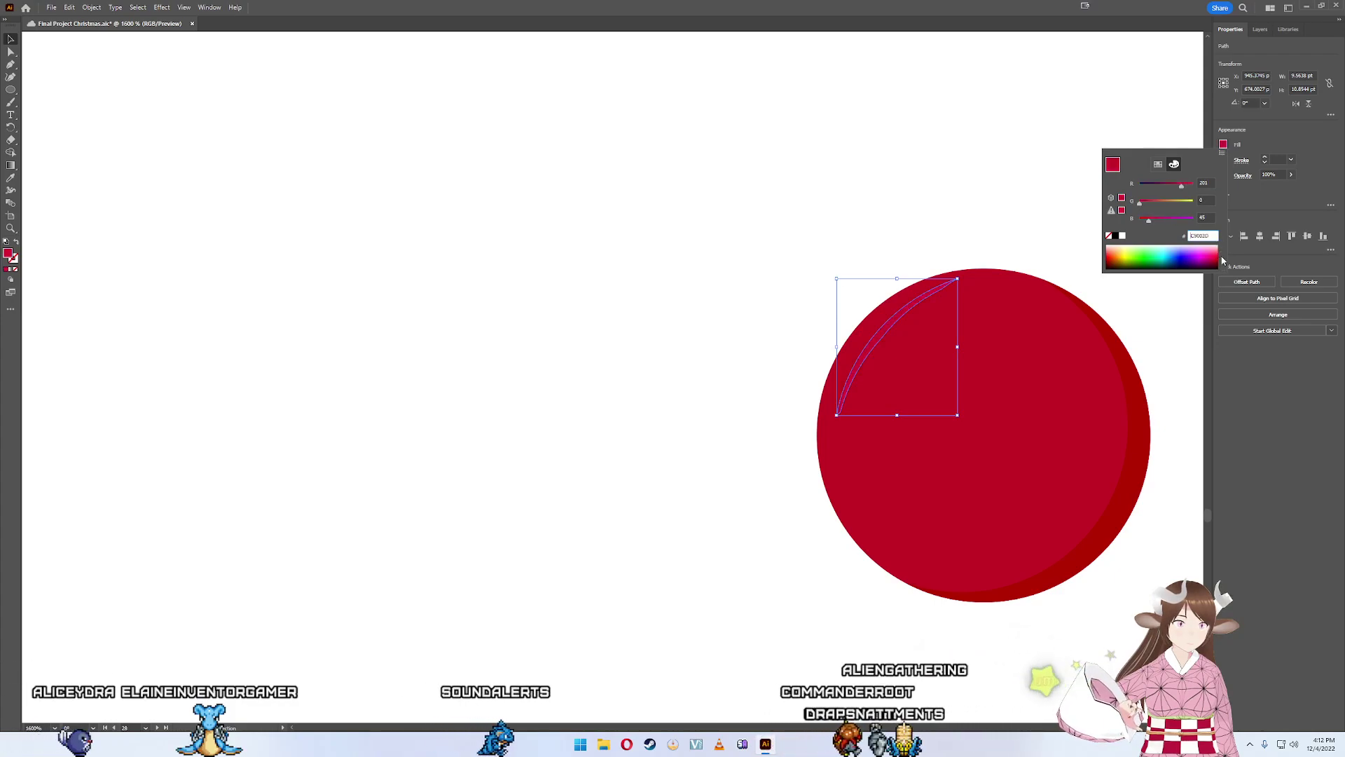
left_click(1218, 250)
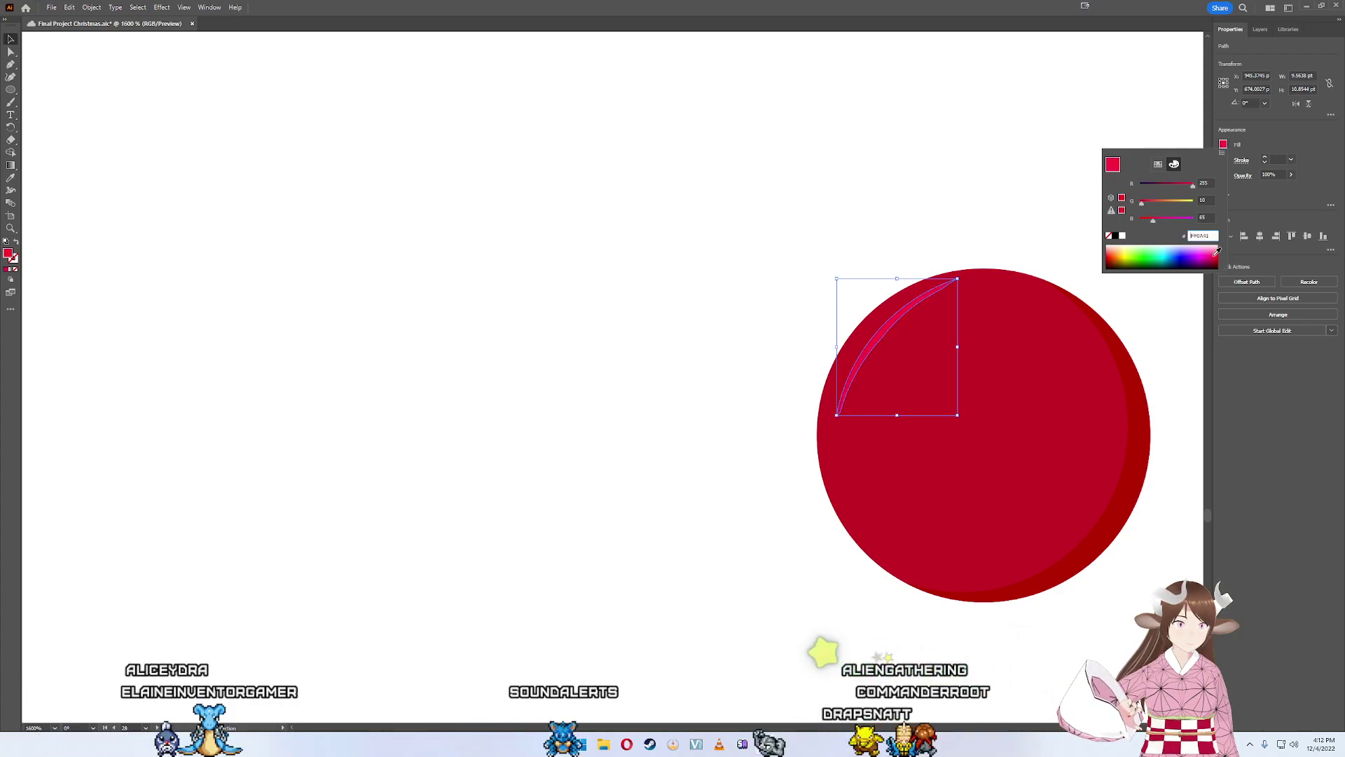
left_click_drag(1212, 250, 1227, 251)
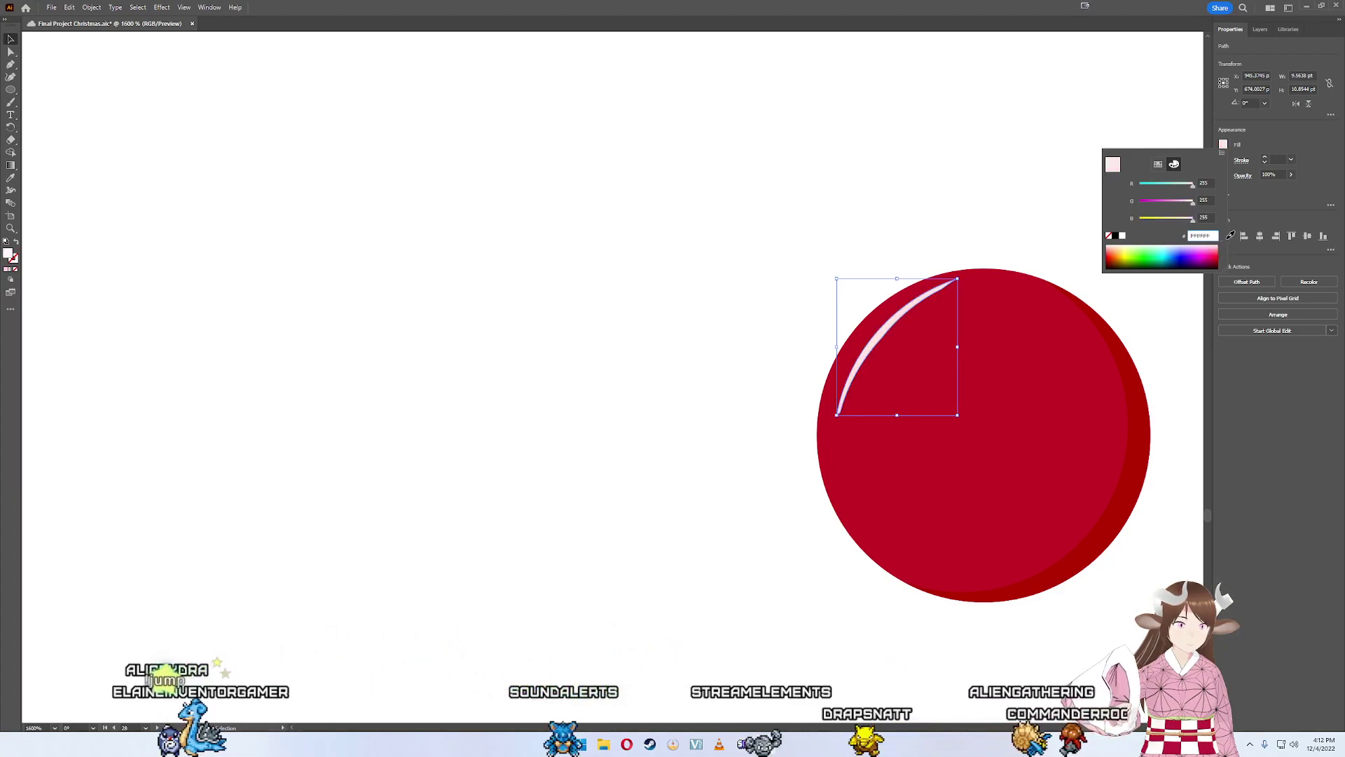
key("Escape")
scroll(936, 178, "down", 3, "alt")
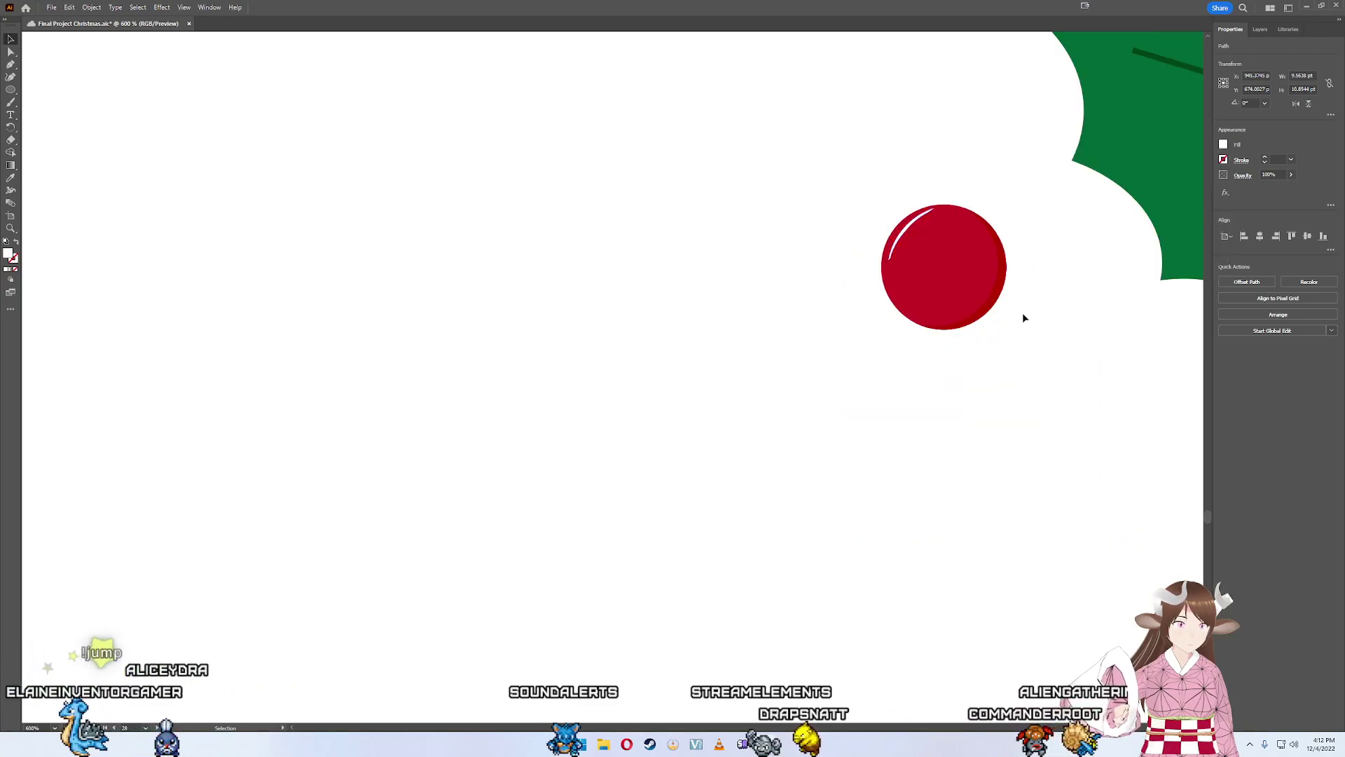
- Apply an Arc warp with 8% bend to the berry's white highlight
left_click_drag(1006, 354, 906, 273)
left_click_drag(867, 187, 869, 183)
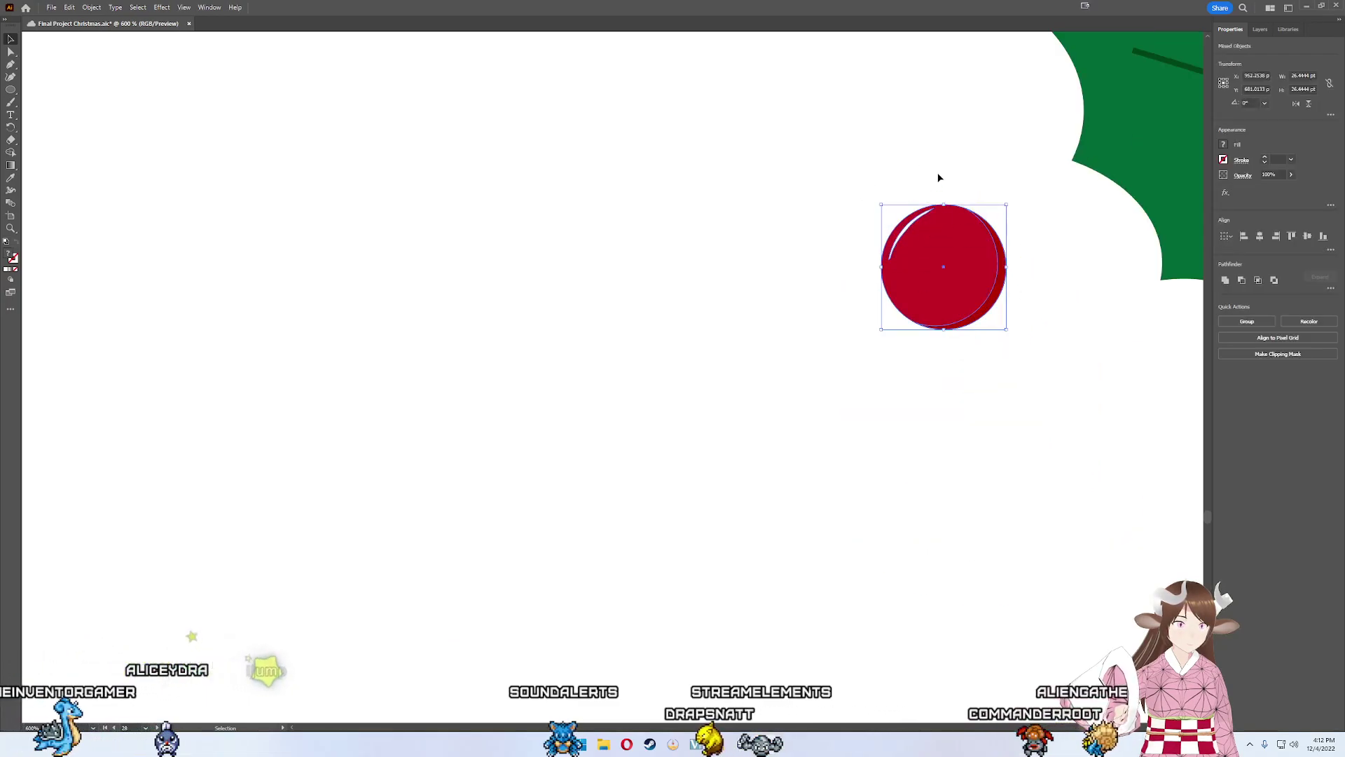
left_click(904, 227)
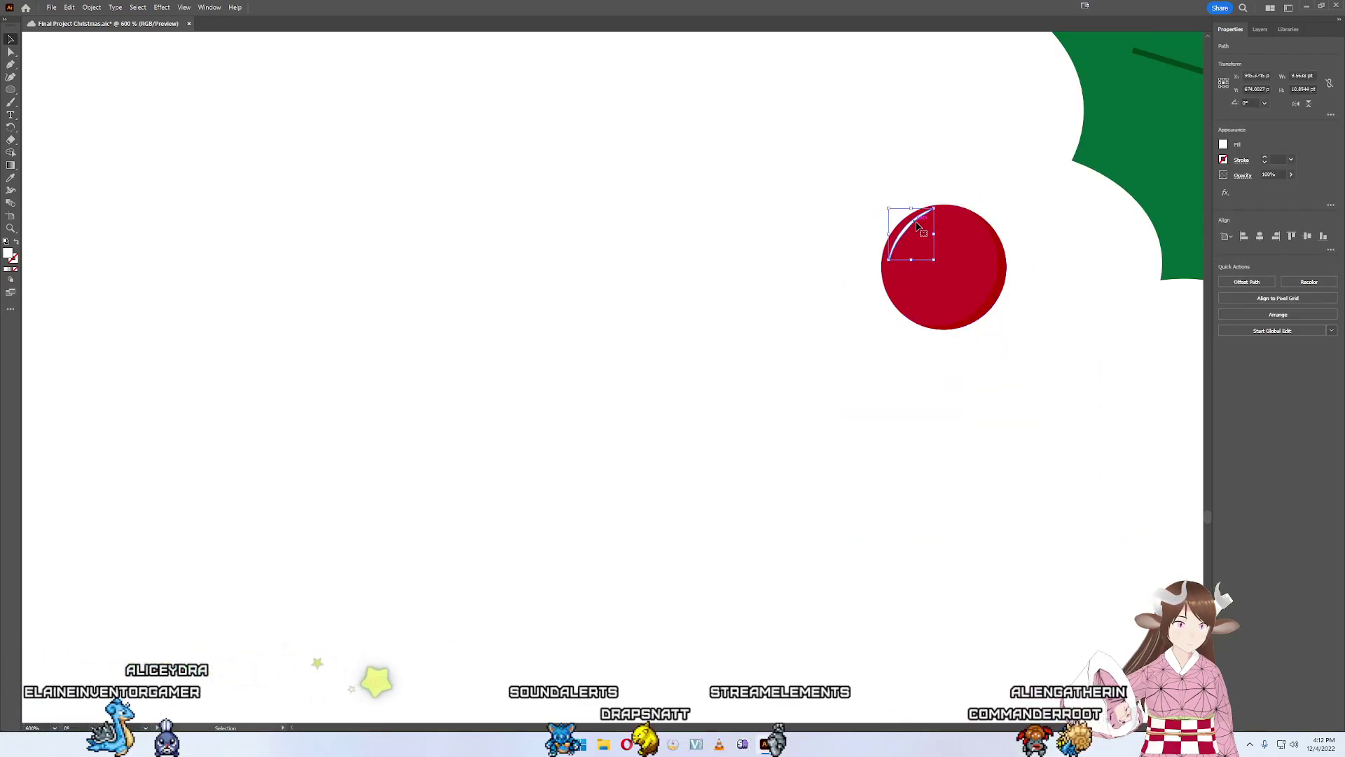
left_click(1226, 192)
left_click(1160, 321)
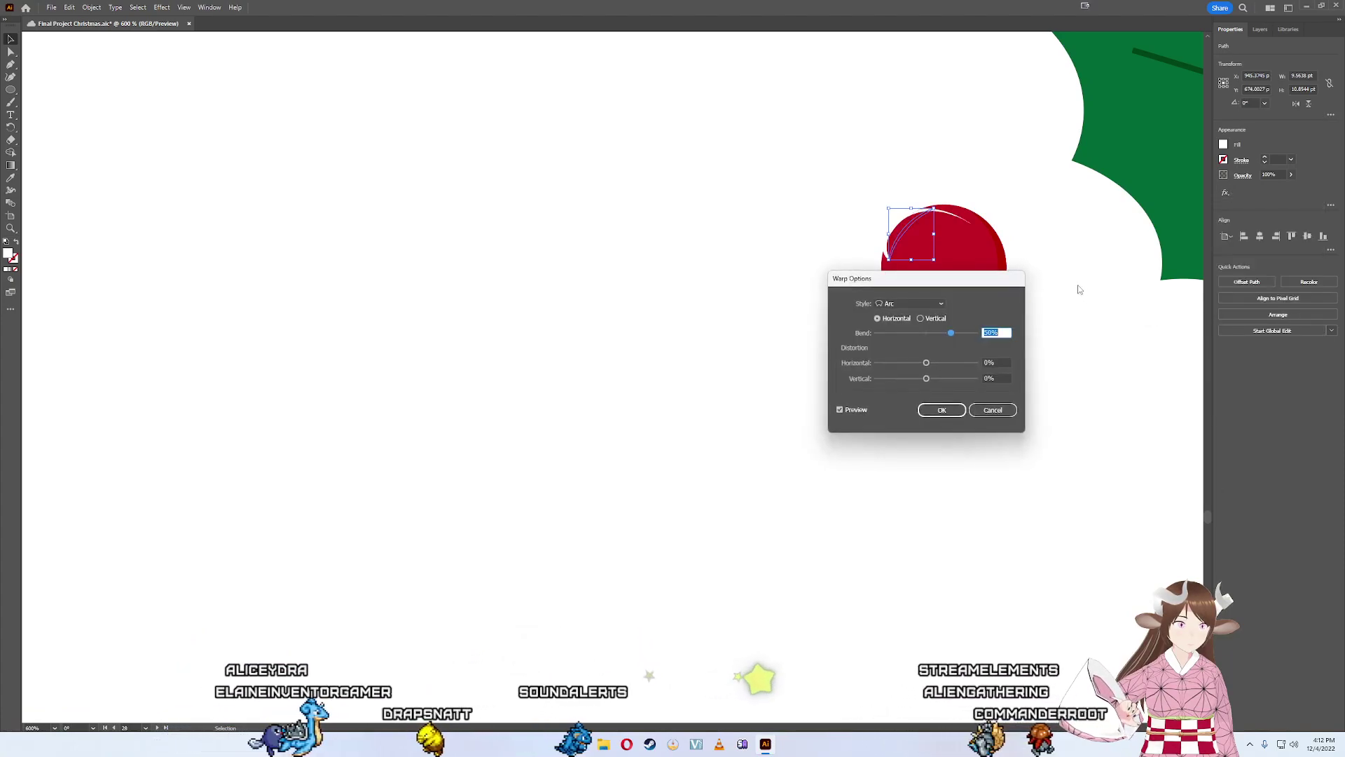
left_click(939, 333)
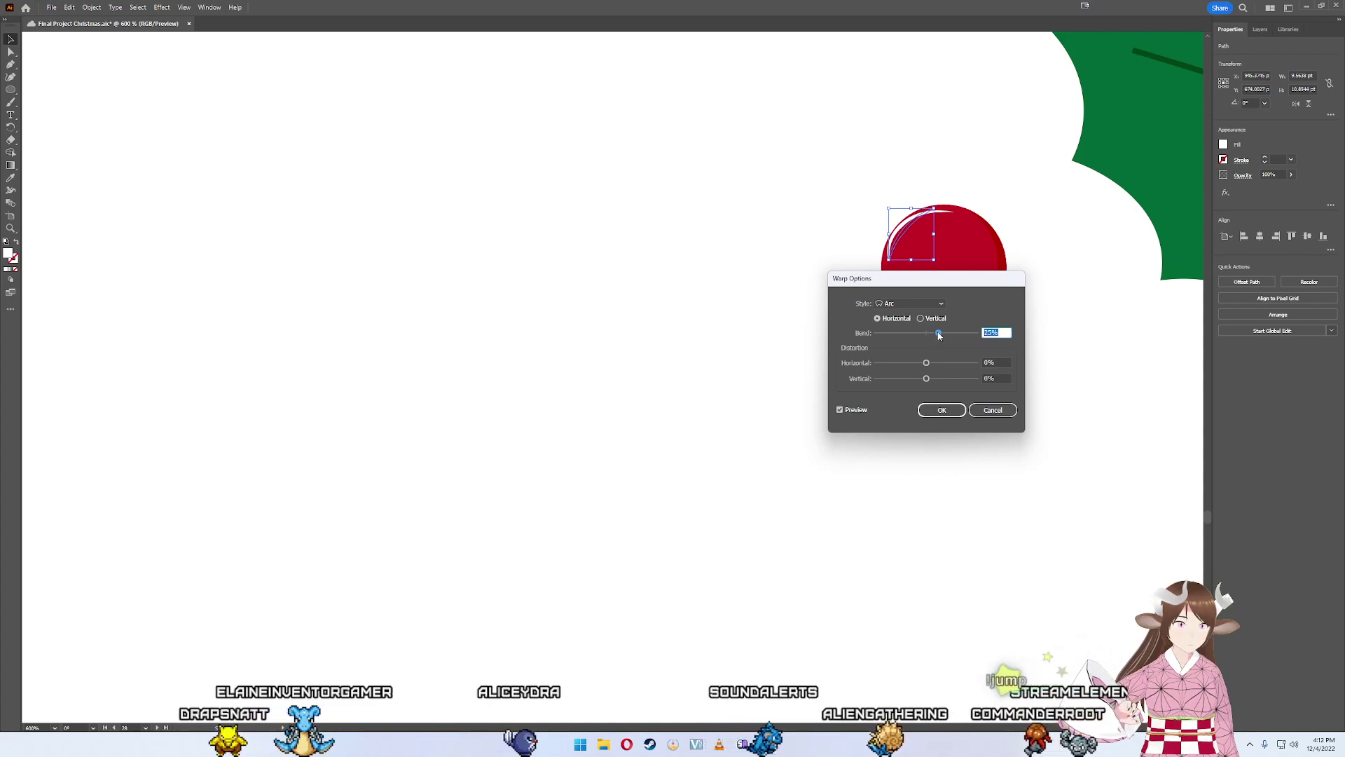
left_click_drag(943, 335, 939, 335)
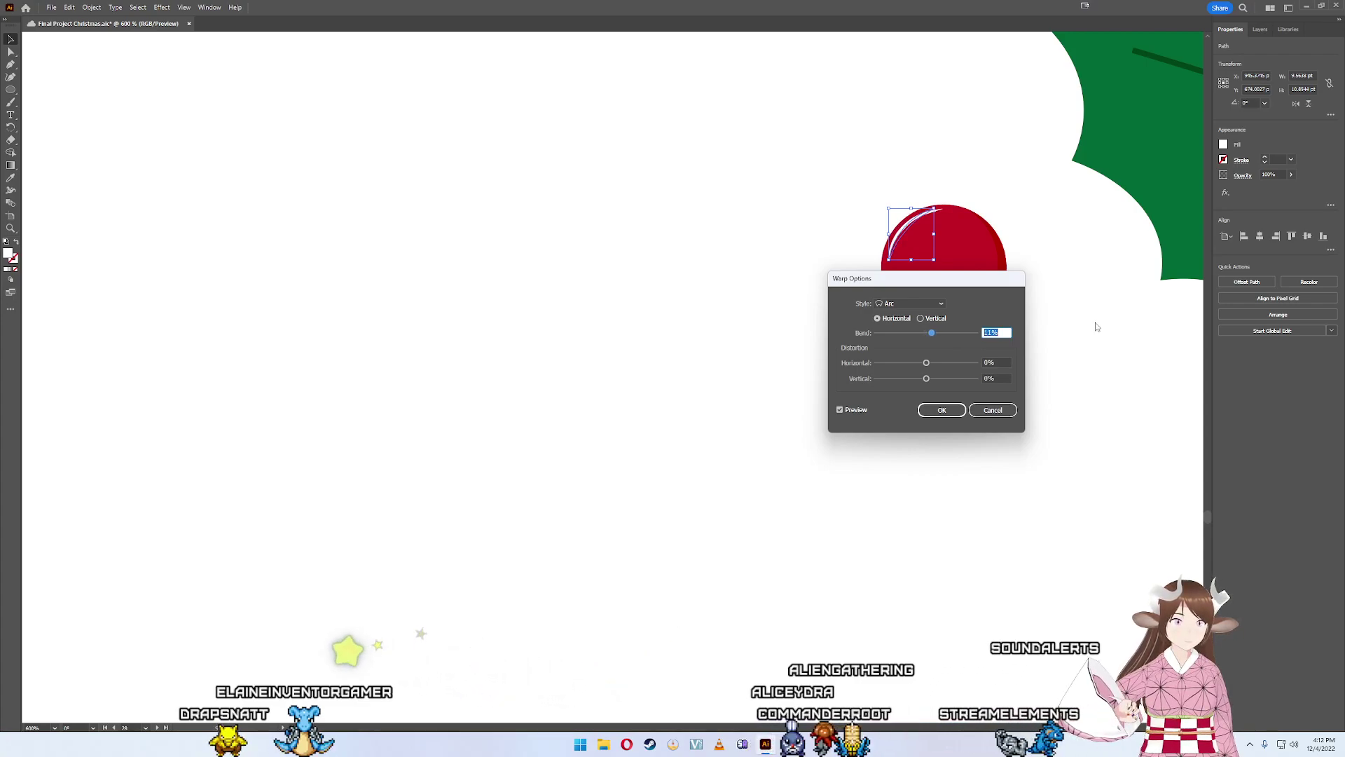
key("Up")
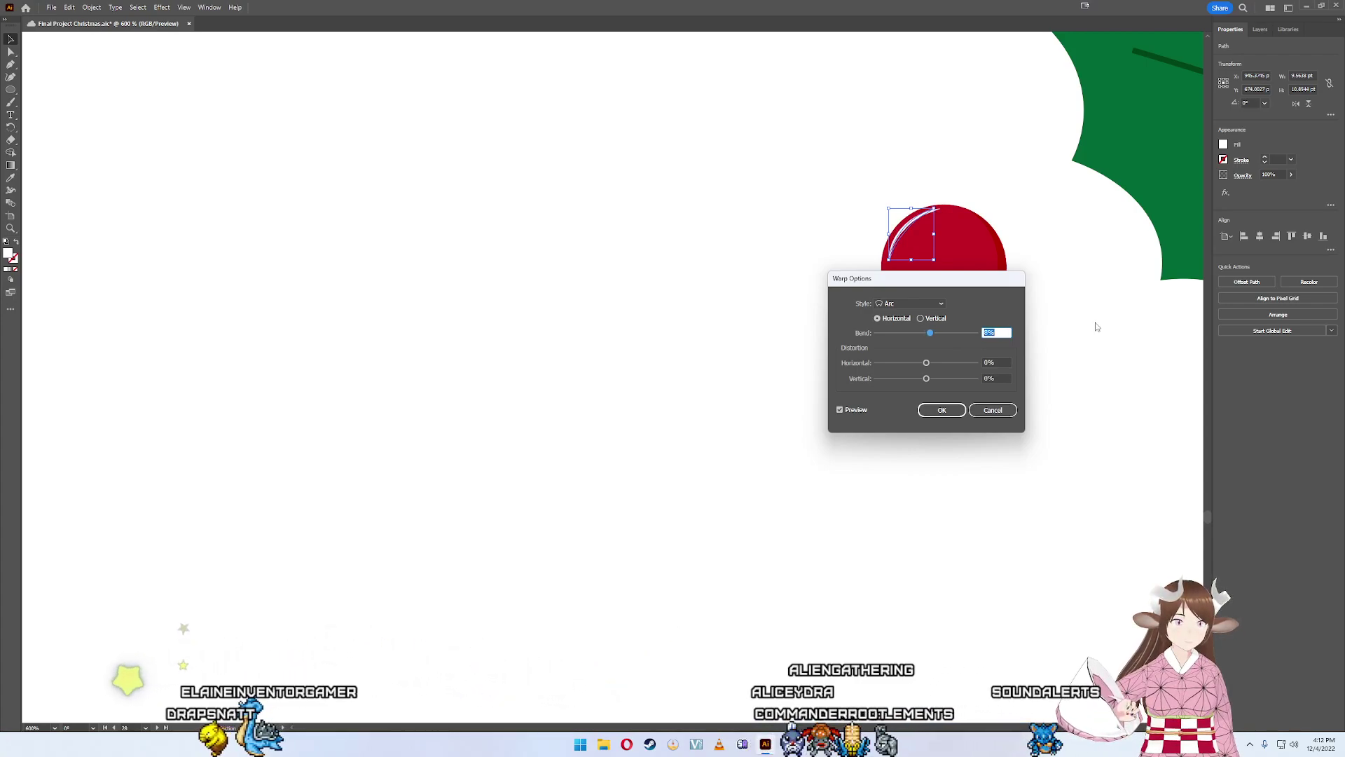
left_click(941, 410)
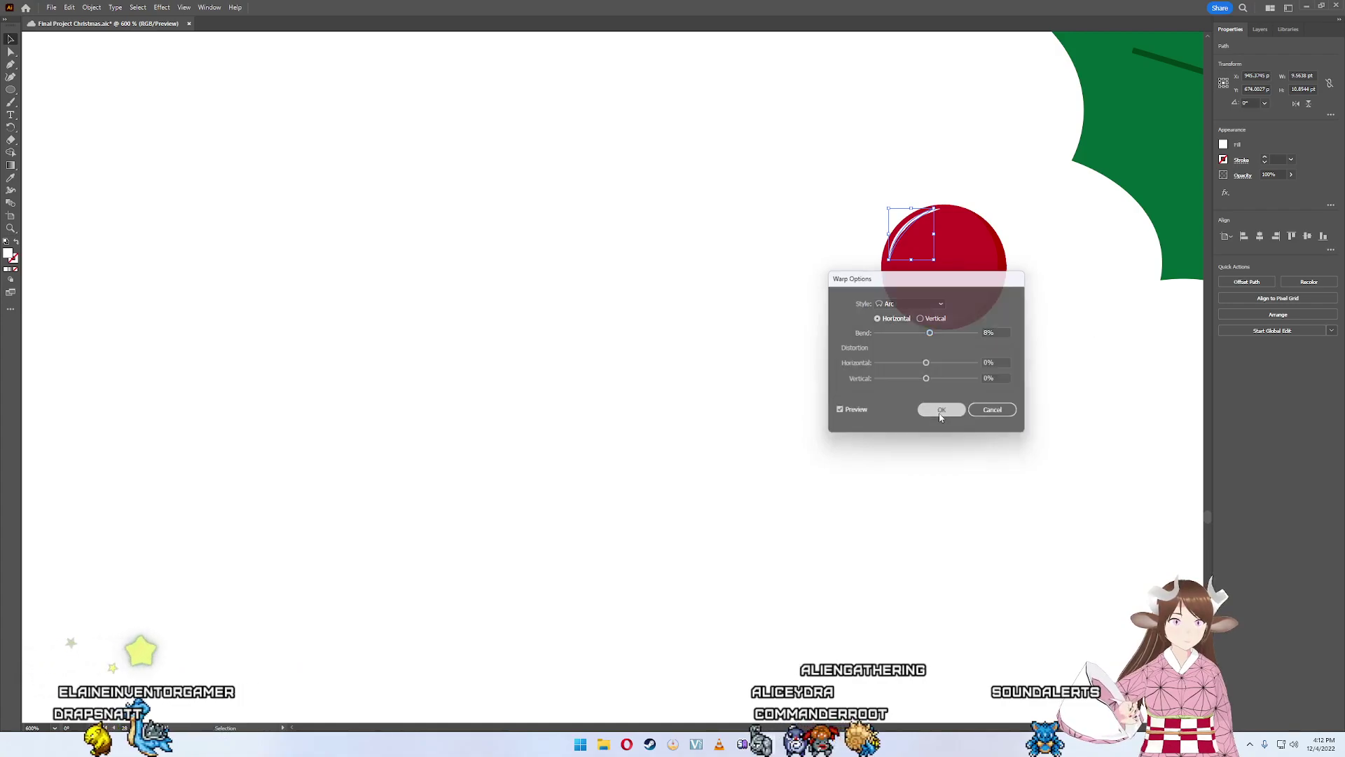
left_click(960, 174)
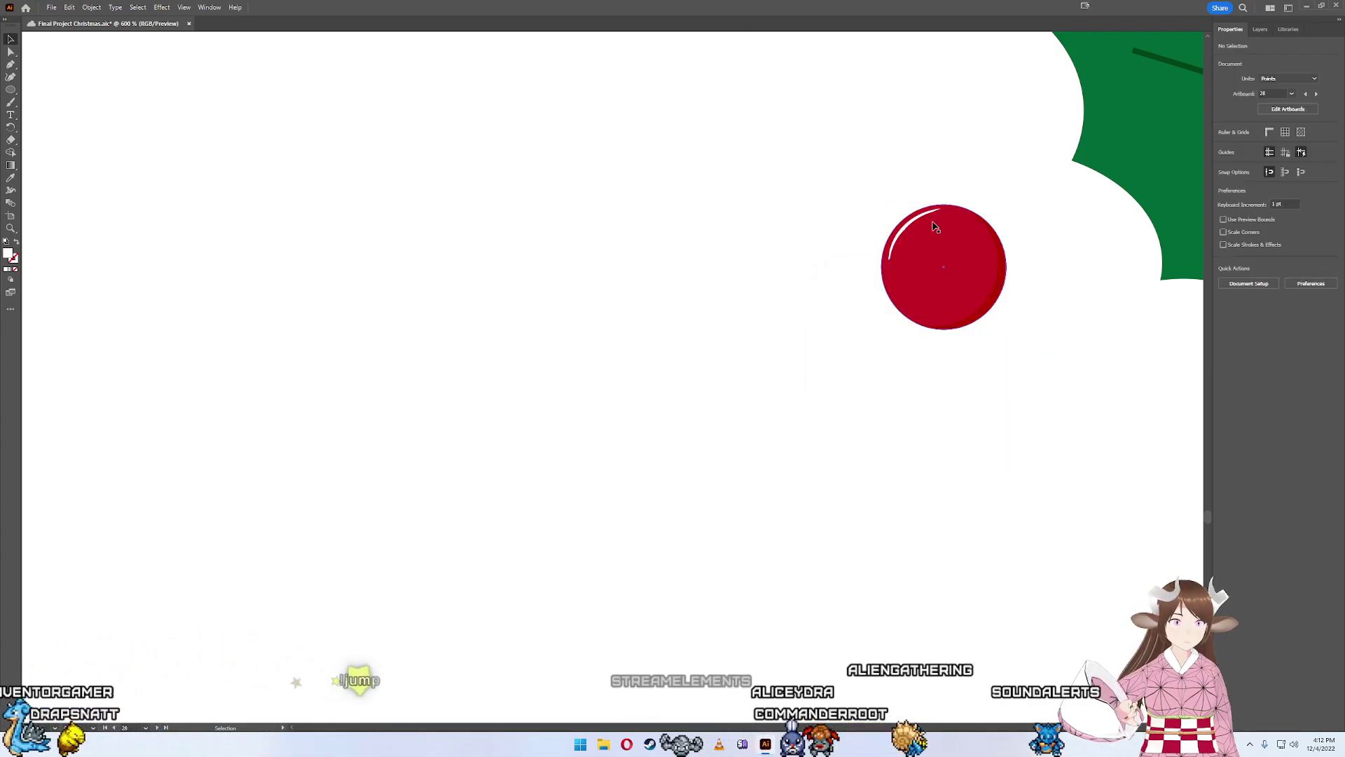
- Nudge the berry-and-highlight group slightly left and down, then save the document
left_click_drag(902, 241, 901, 240)
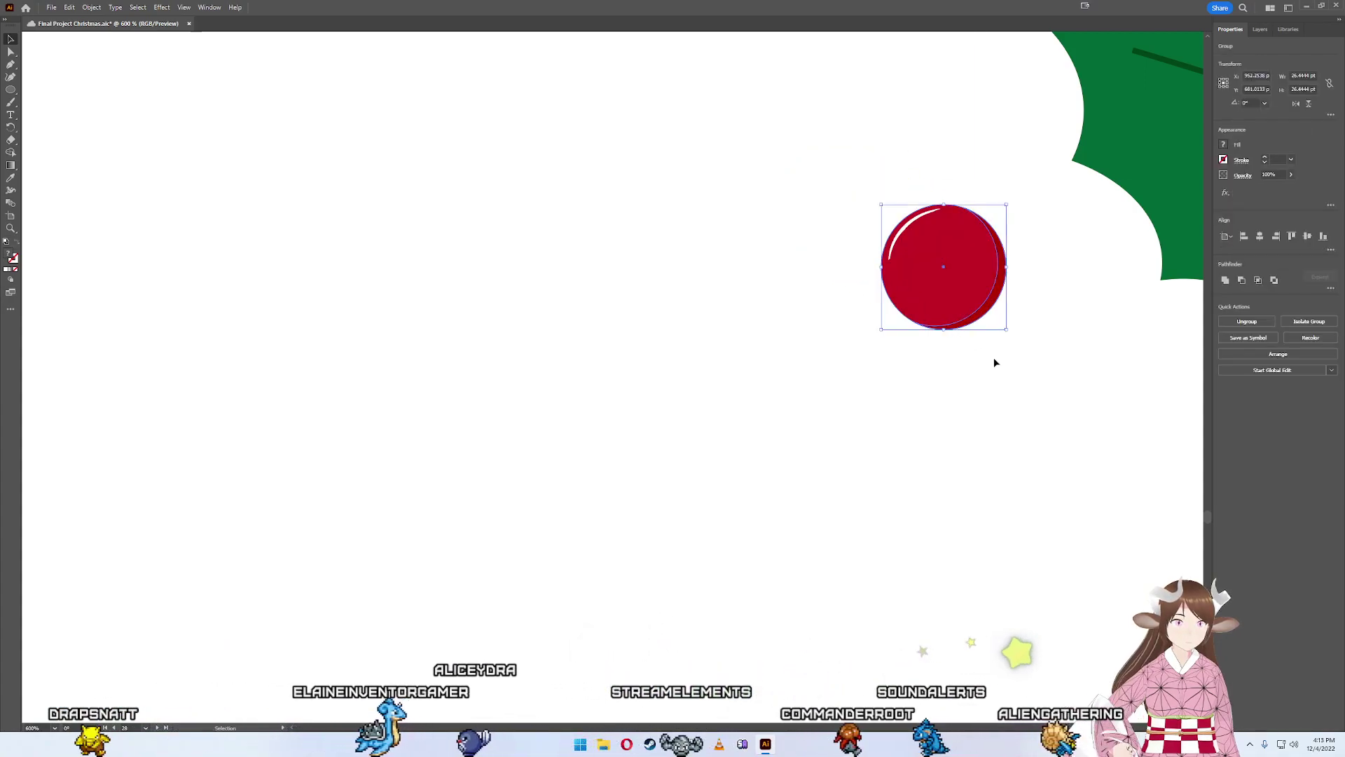
left_click_drag(994, 360, 831, 180)
left_click(1036, 355)
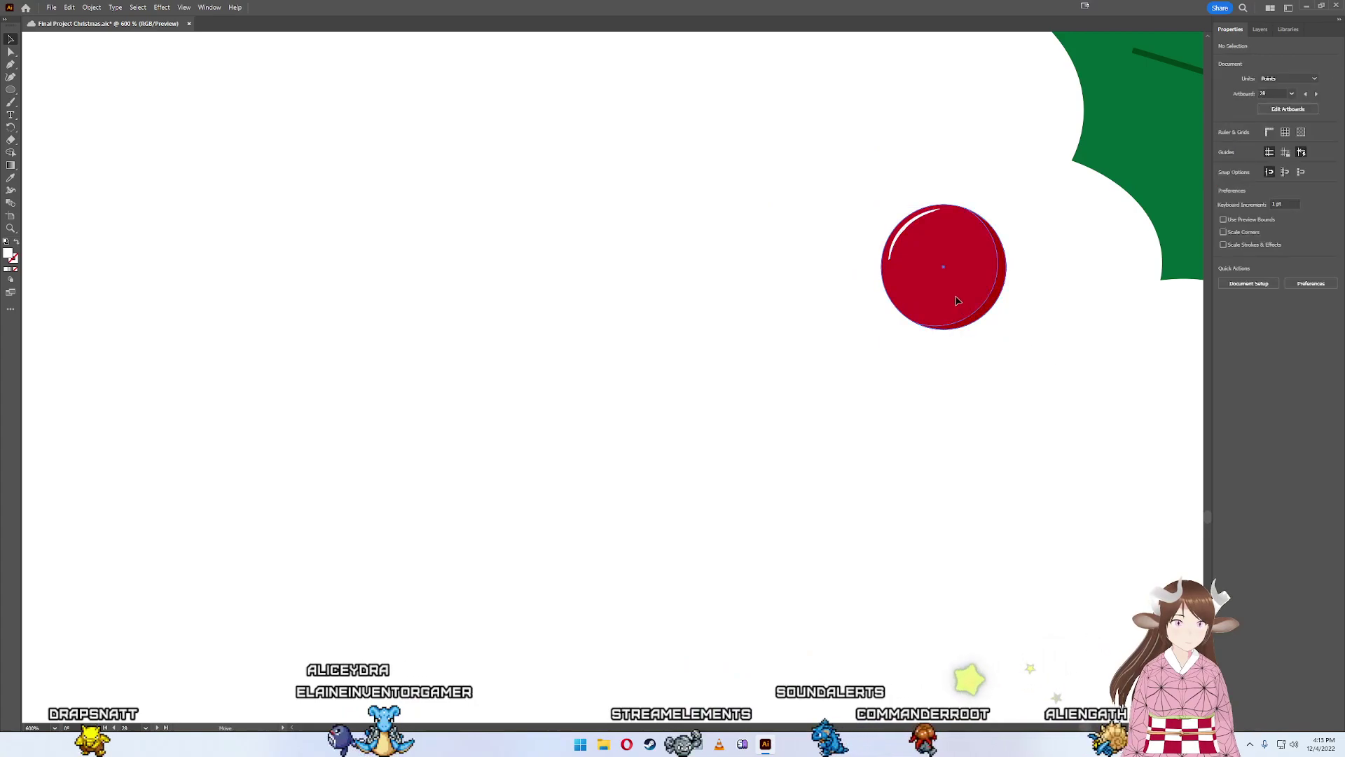
left_click_drag(958, 300, 953, 295)
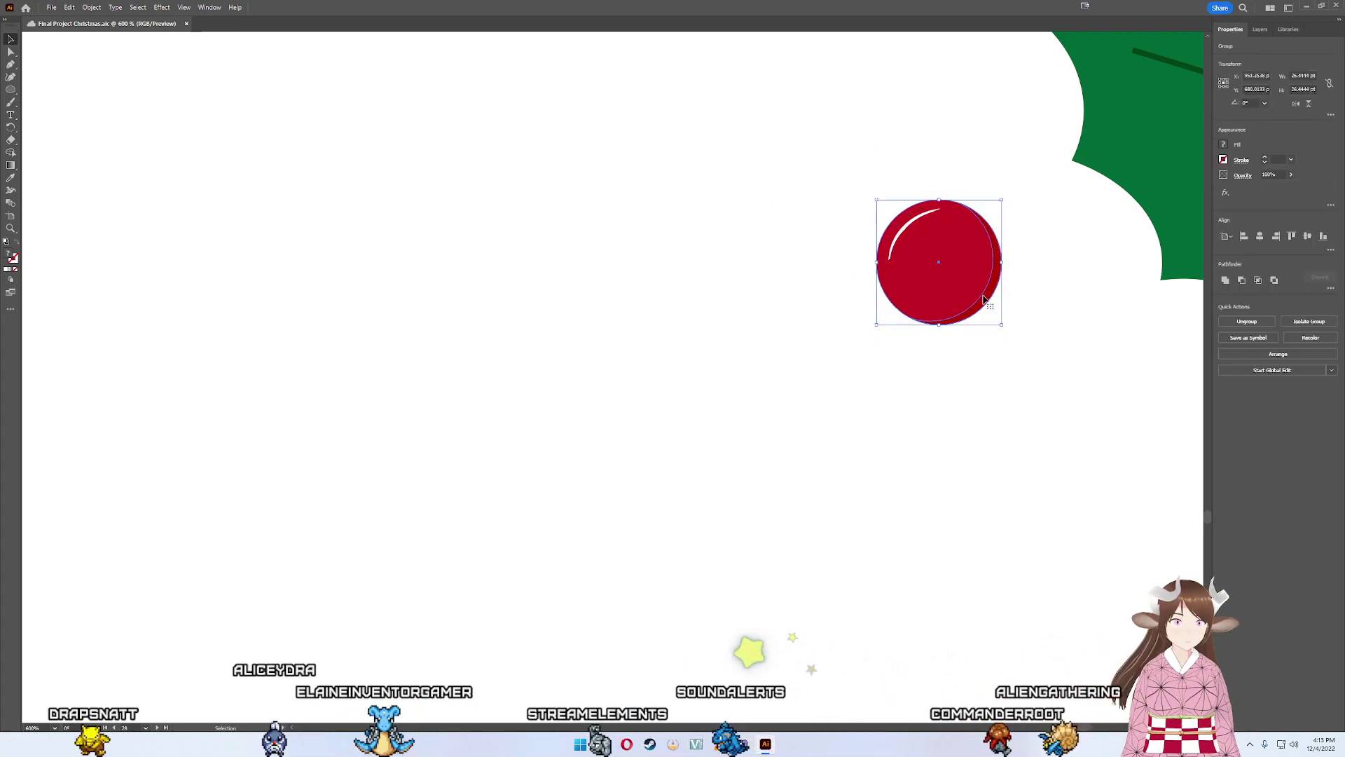
key("Right")
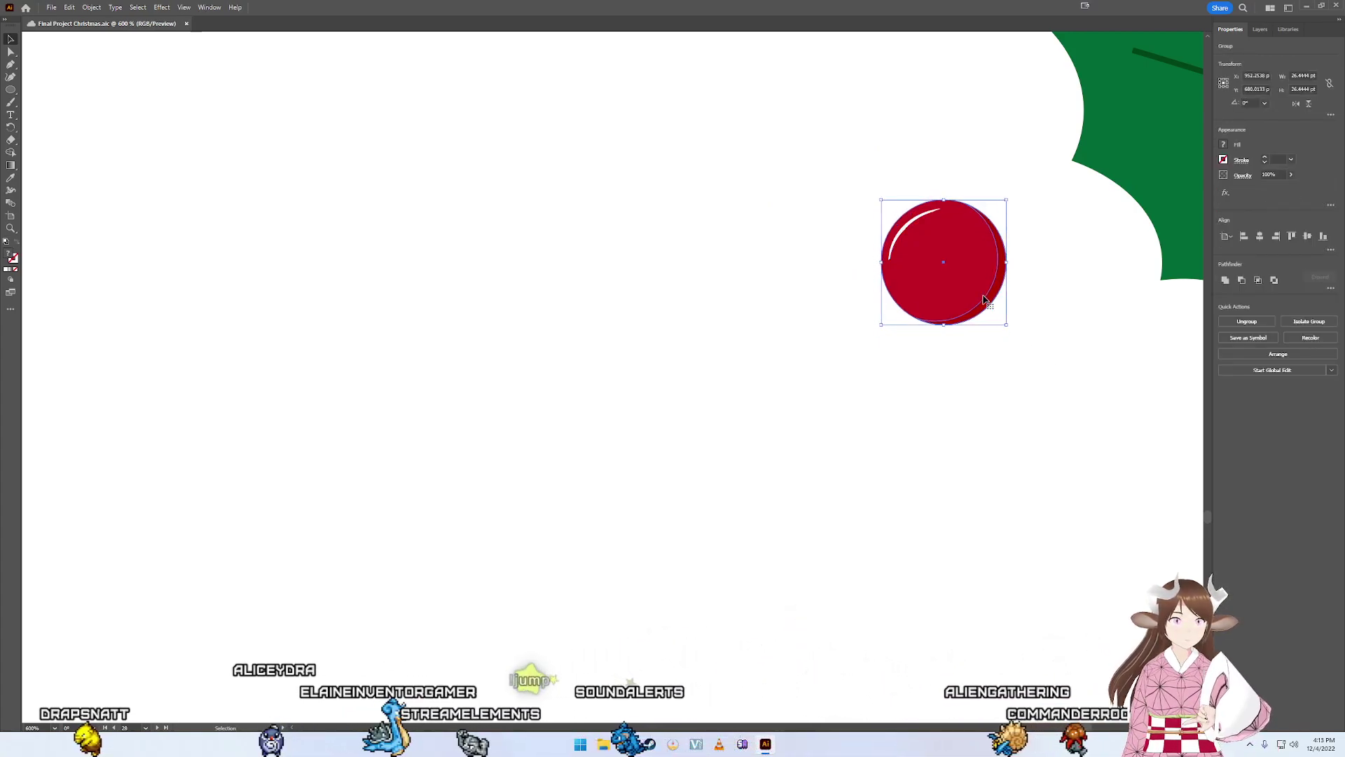
key("Down")
key("Left")
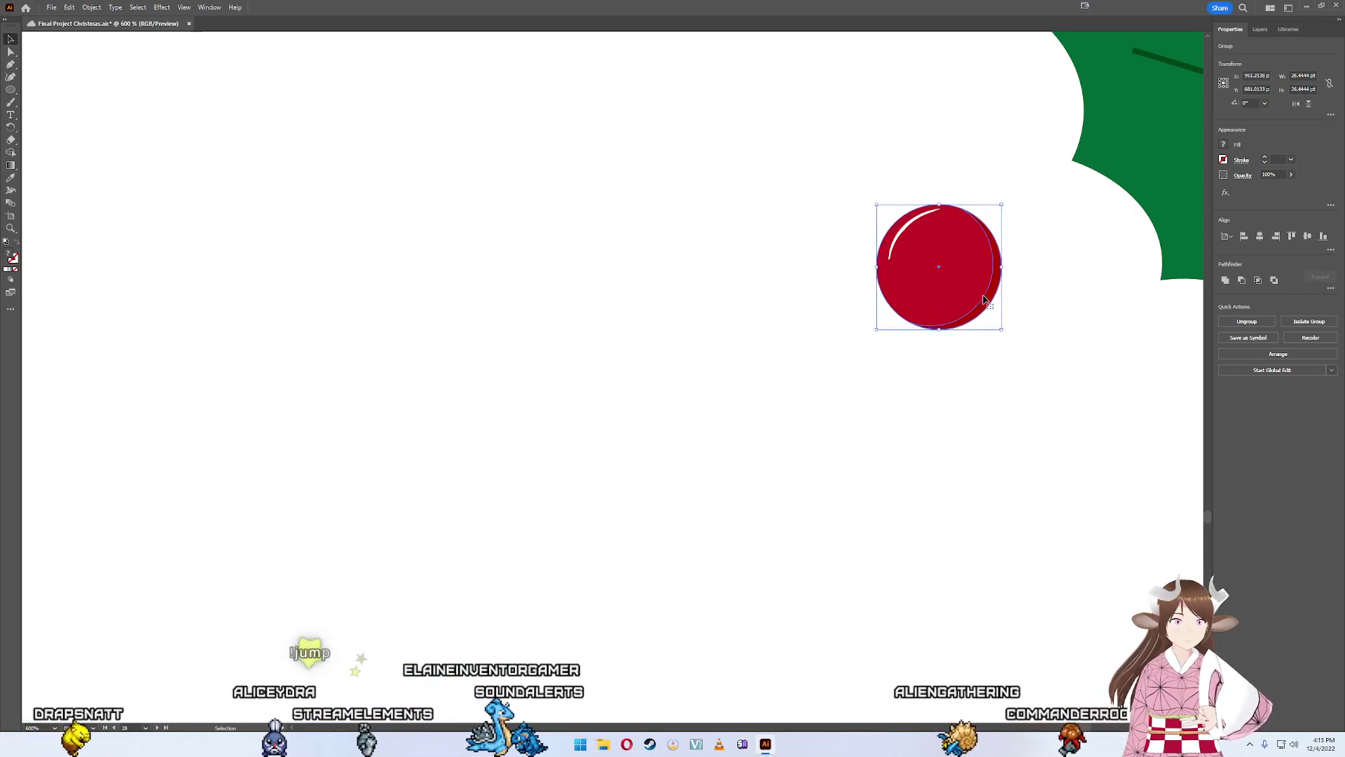
left_click(1026, 325)
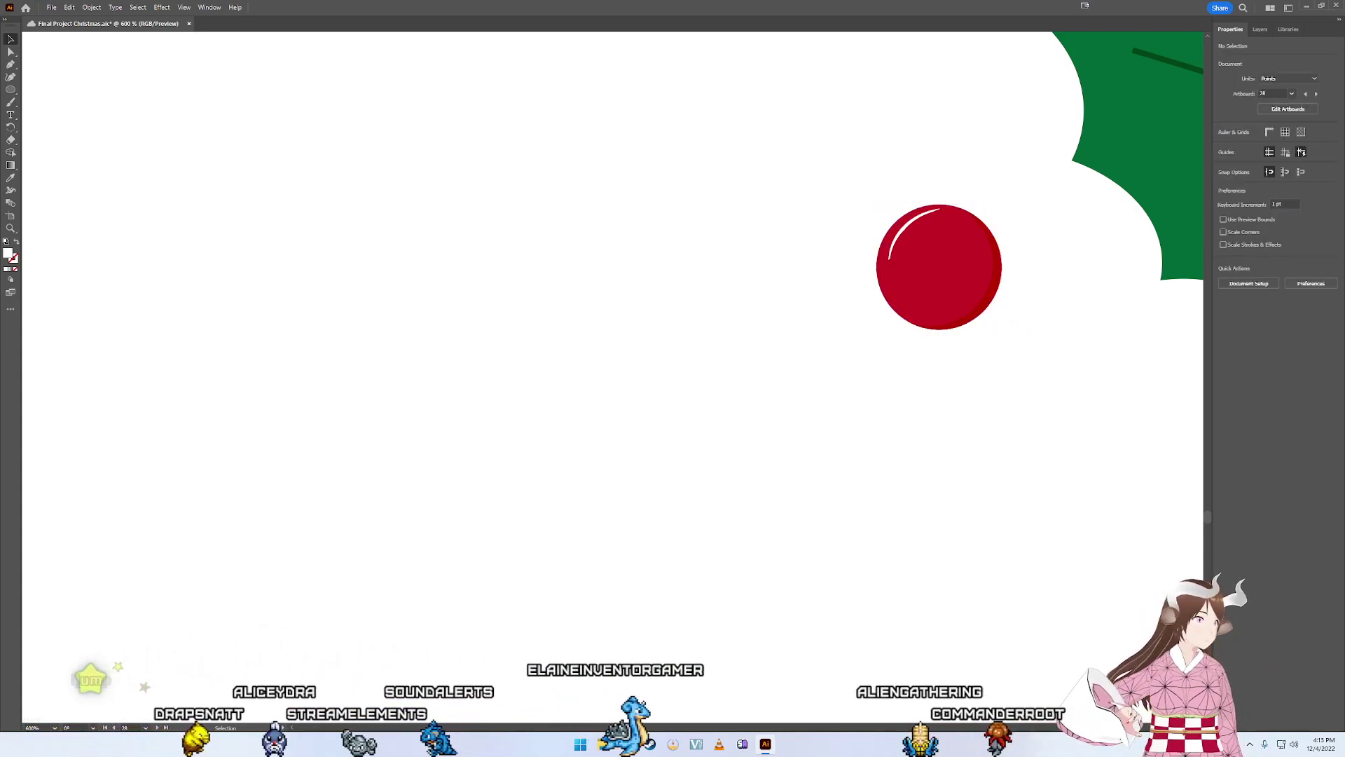
key("ctrl+s")
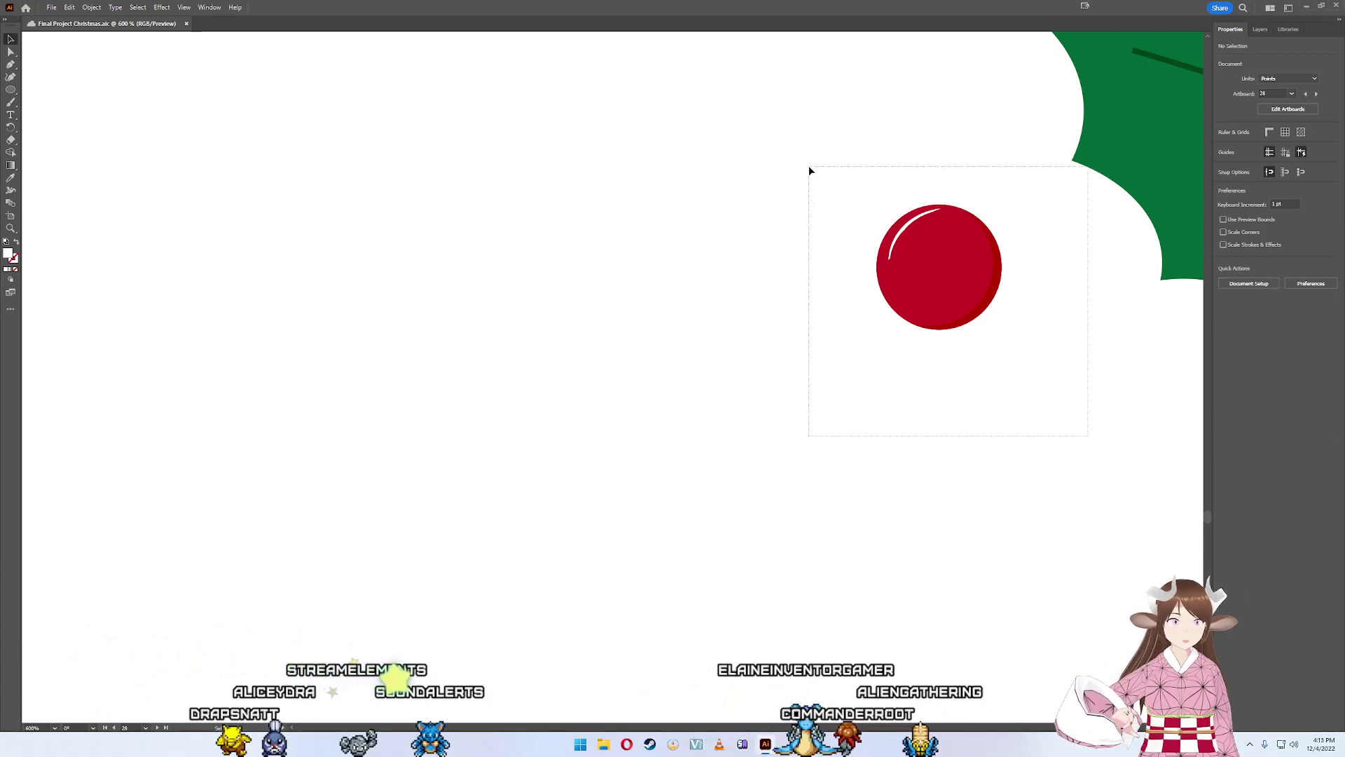
- Move the highlighted berry into the holly cluster beside the other berries
left_click_drag(923, 218, 712, 335)
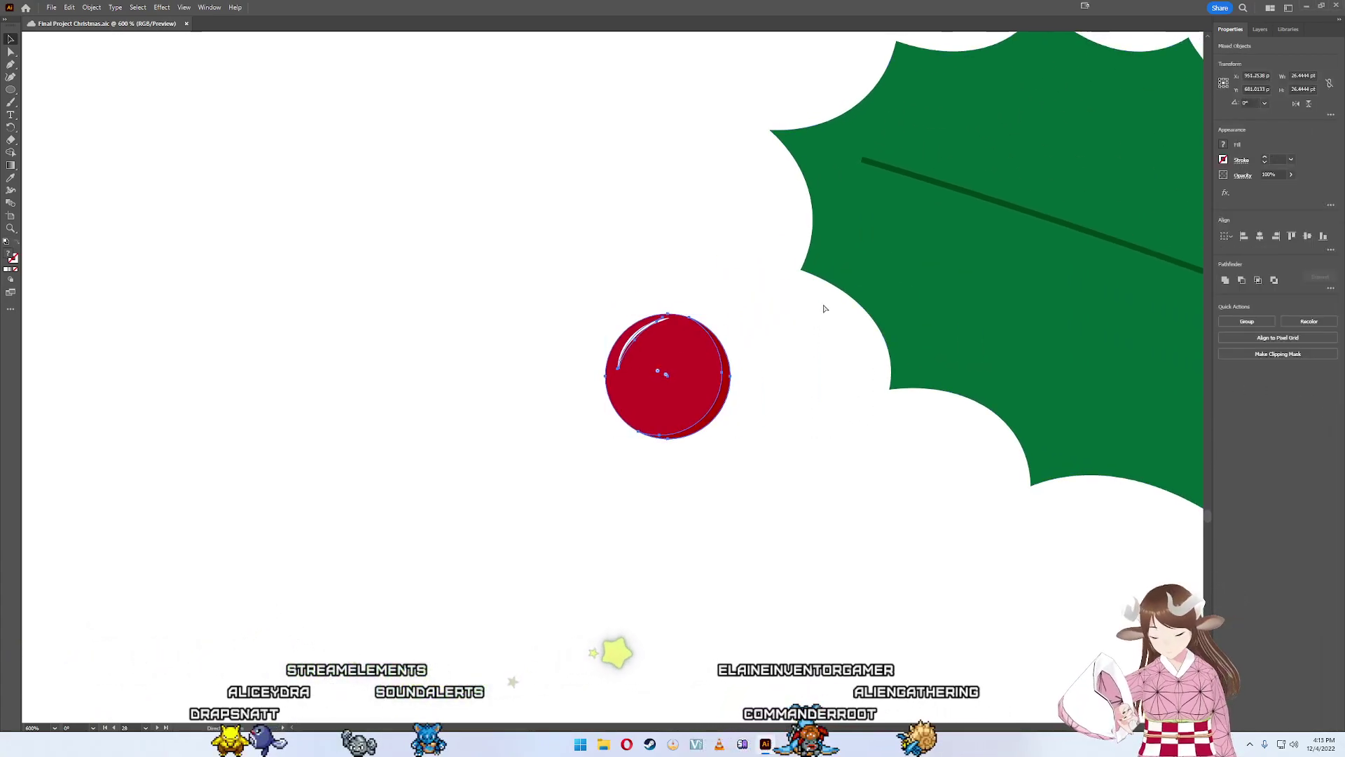
left_click_drag(824, 308, 519, 276)
left_click_drag(609, 216, 946, 198)
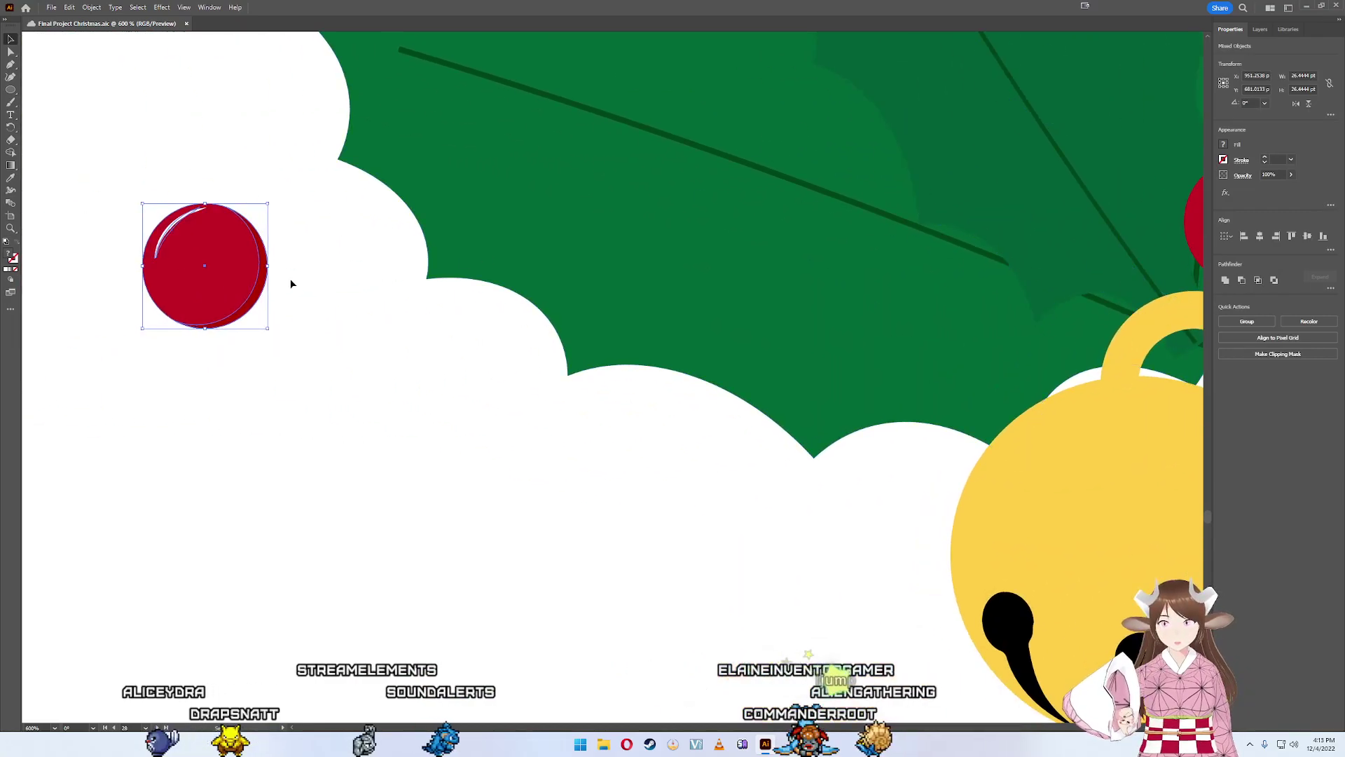
left_click_drag(293, 284, 1105, 264)
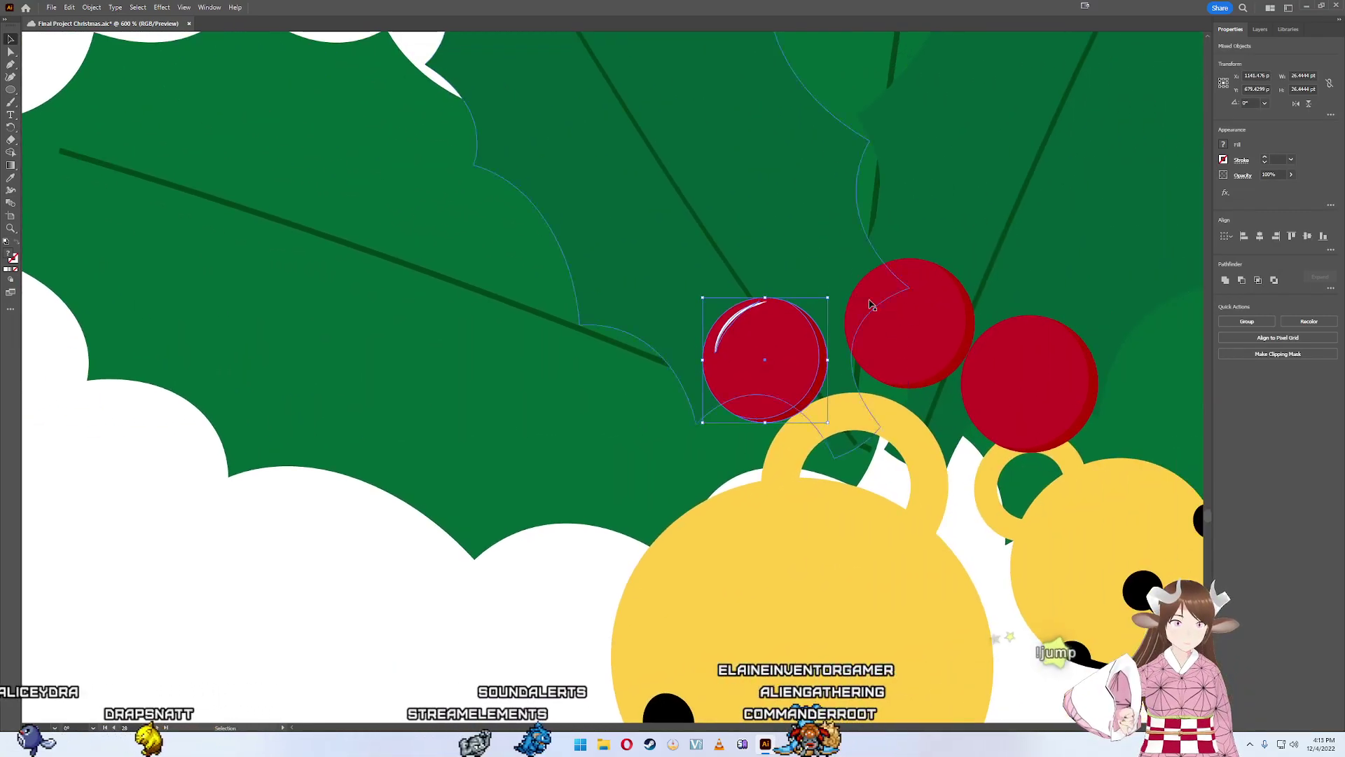
- Duplicate the white highlight onto the middle berry
left_click(871, 305)
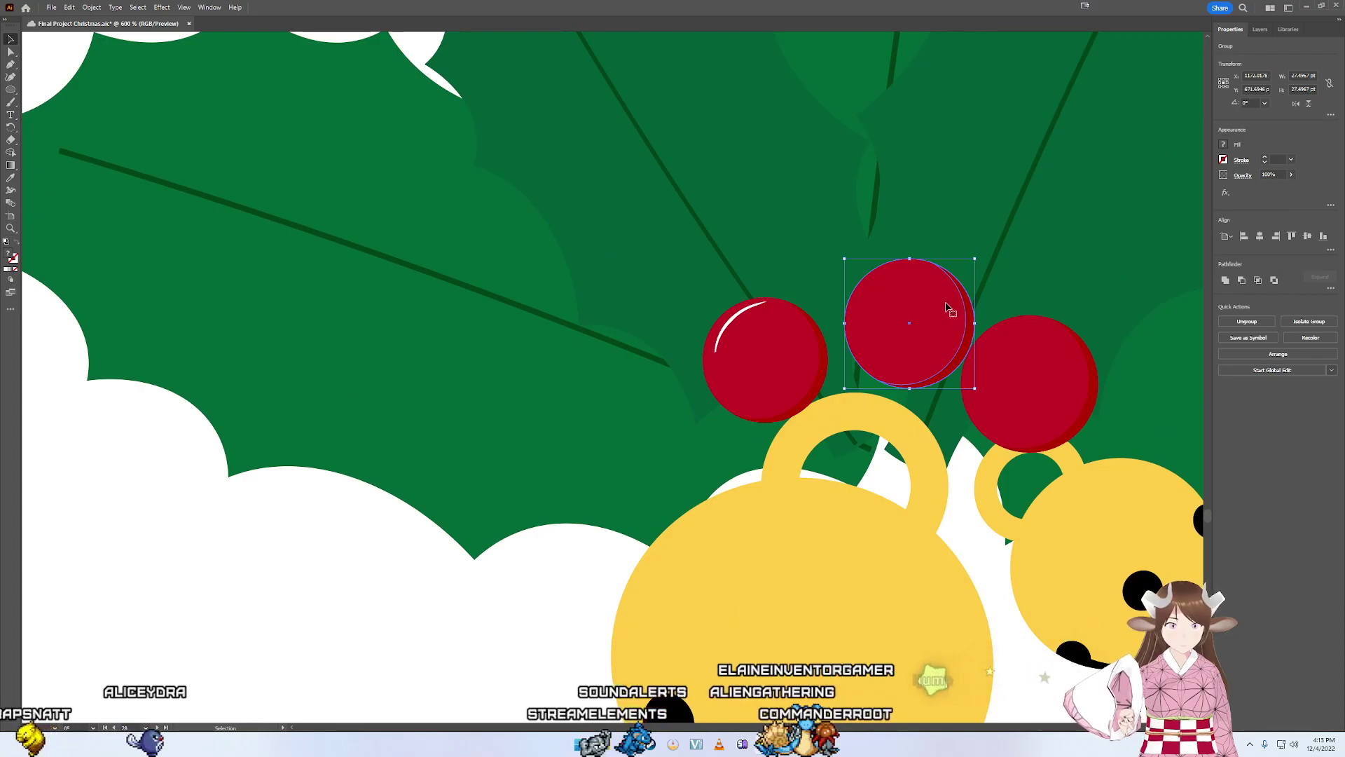
left_click(743, 309)
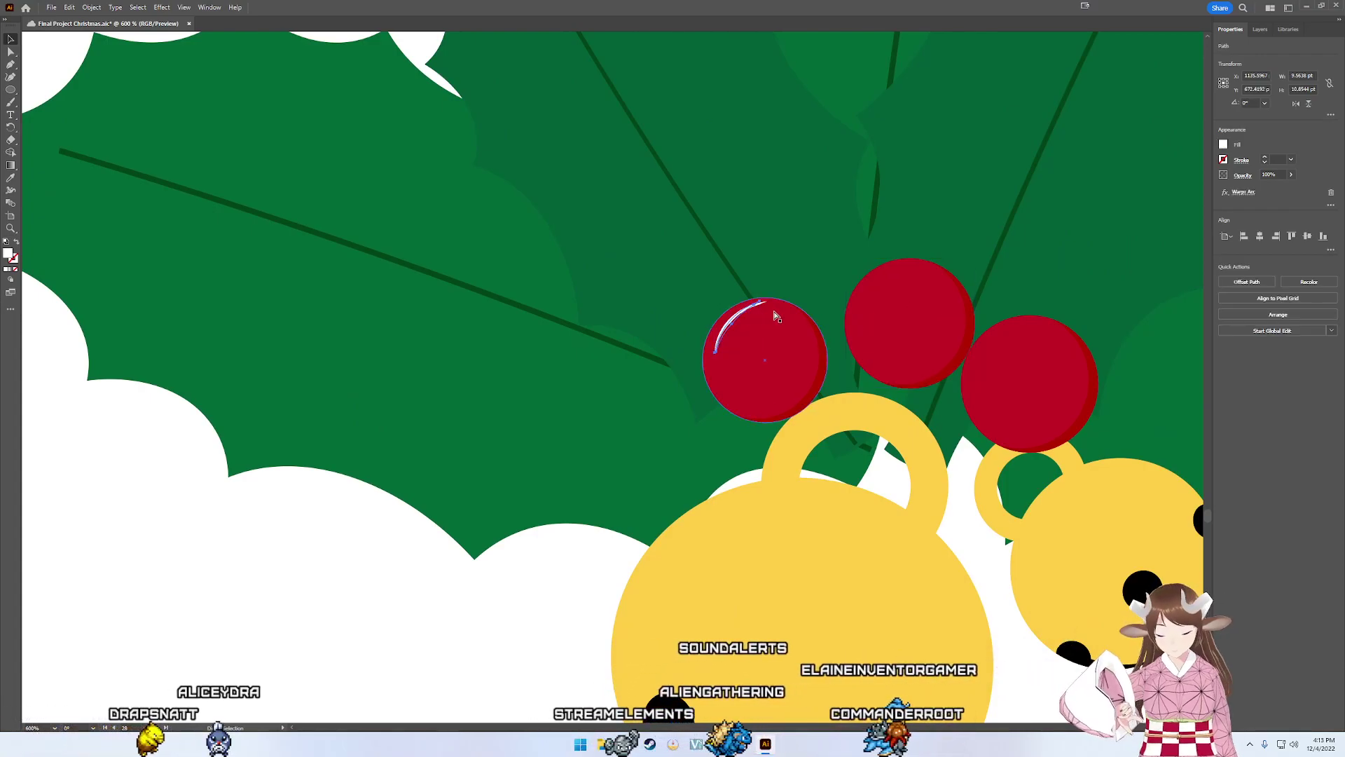
mouse_move(776, 316)
left_mouse_down()
mouse_move(606, 371)
mouse_move(873, 290)
left_mouse_up()
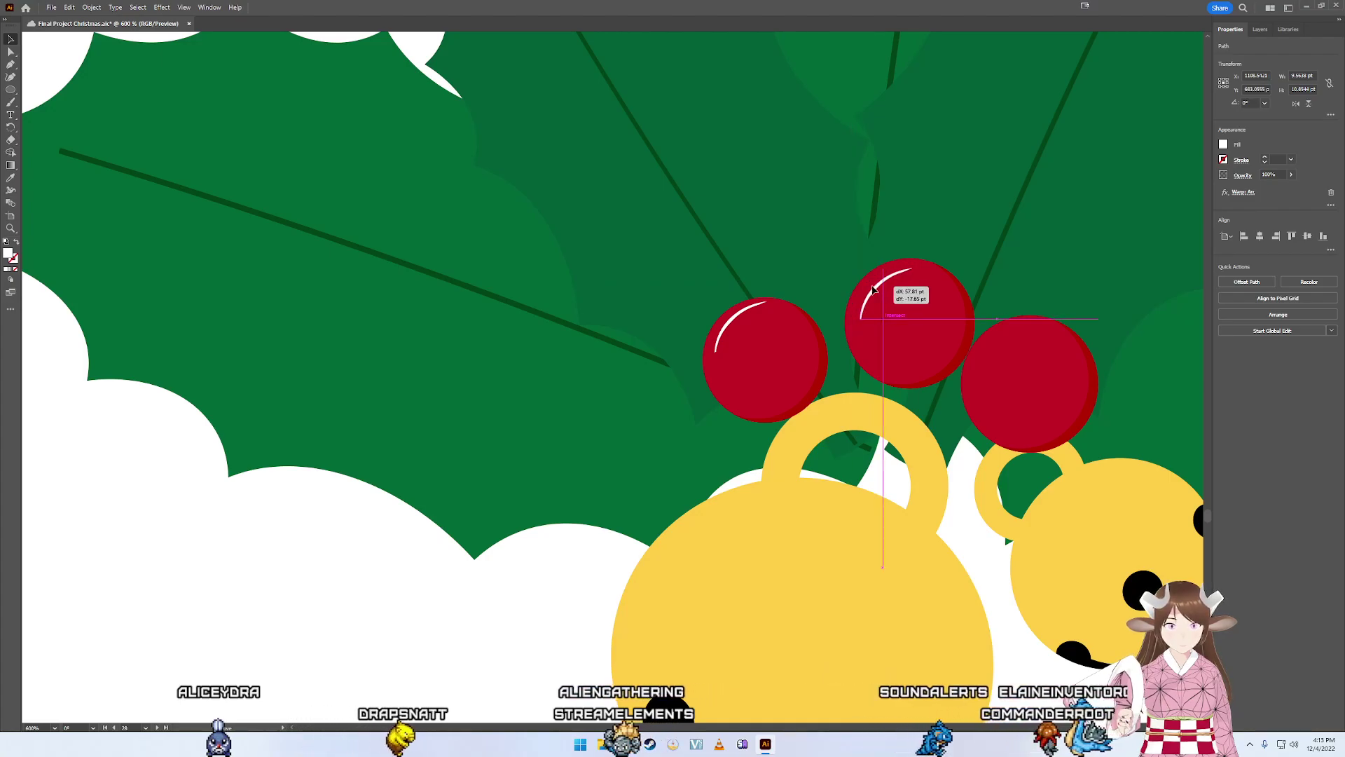
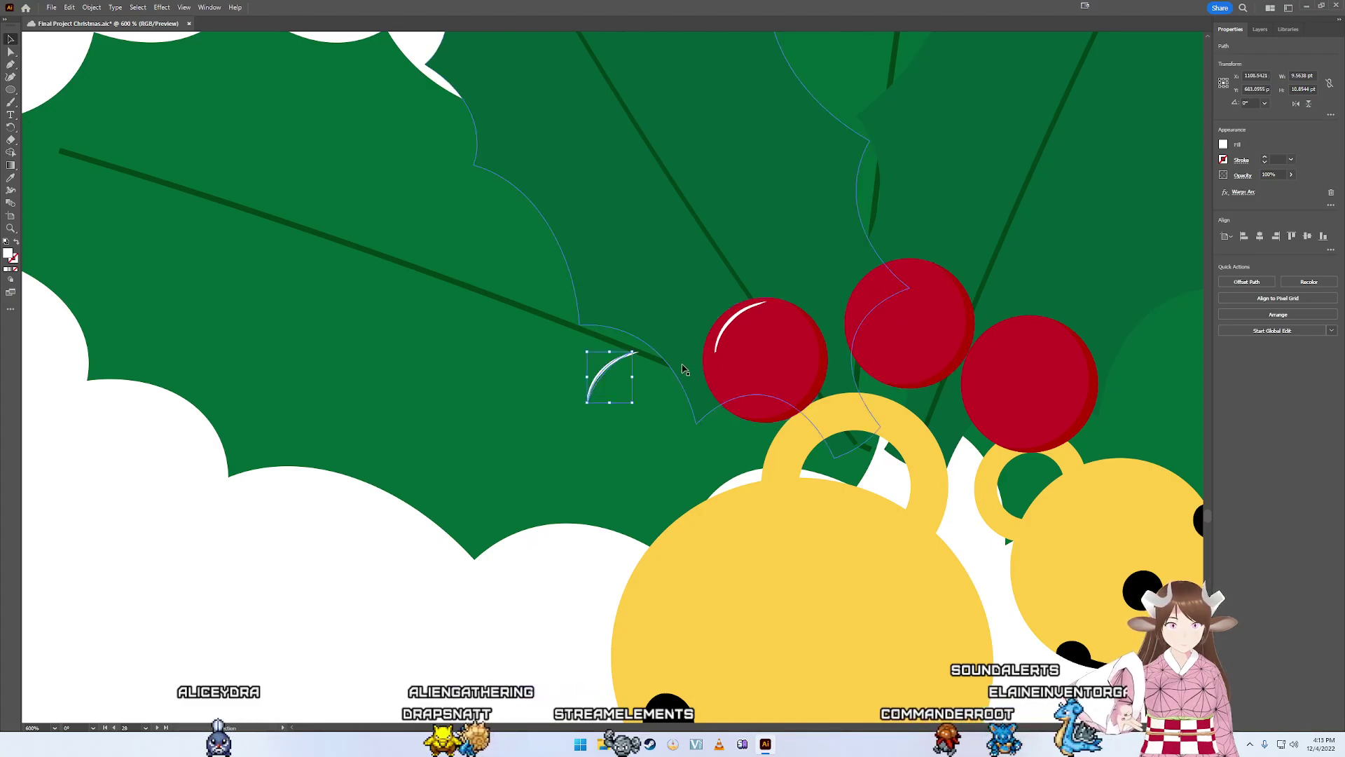
- Place the highlight arc copy on the middle berry, tilted to follow its curve
left_click_drag(881, 281, 882, 281)
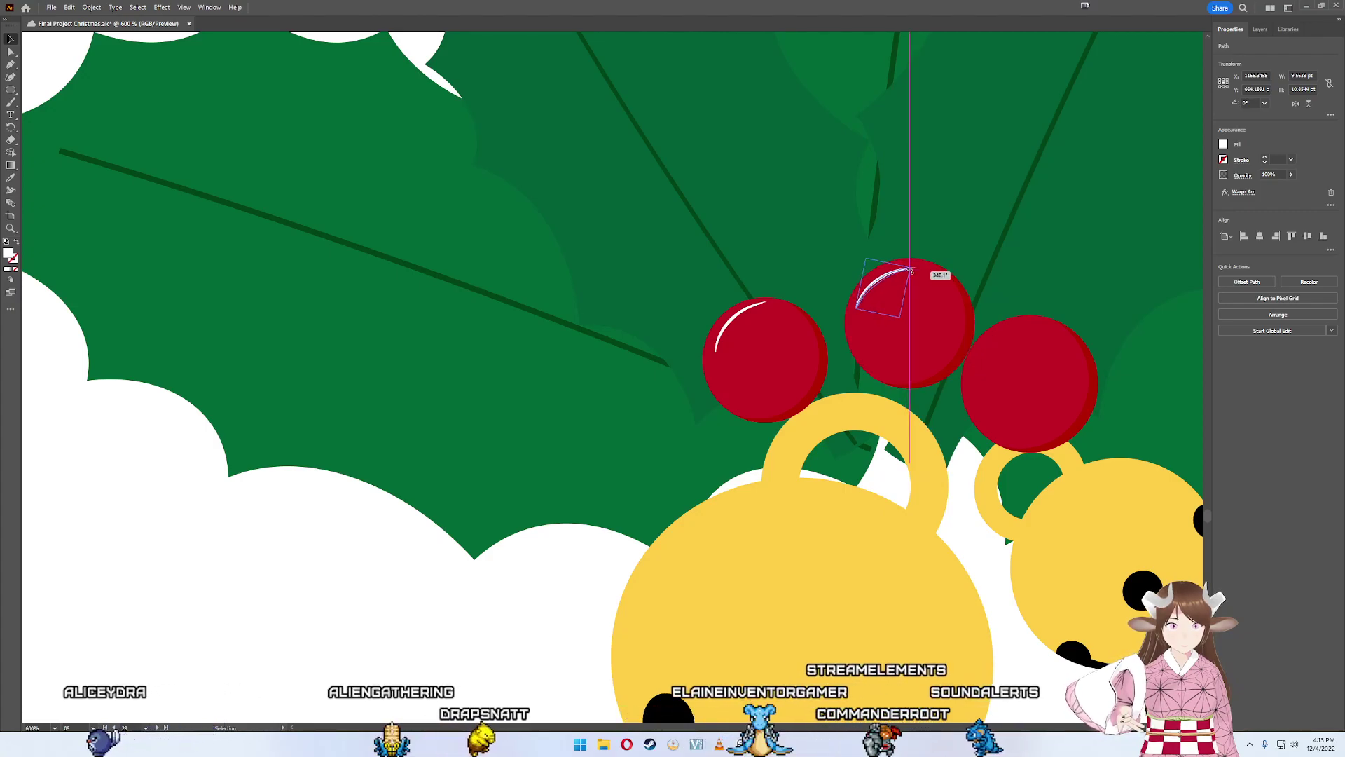
left_click_drag(912, 265, 886, 278)
key("a")
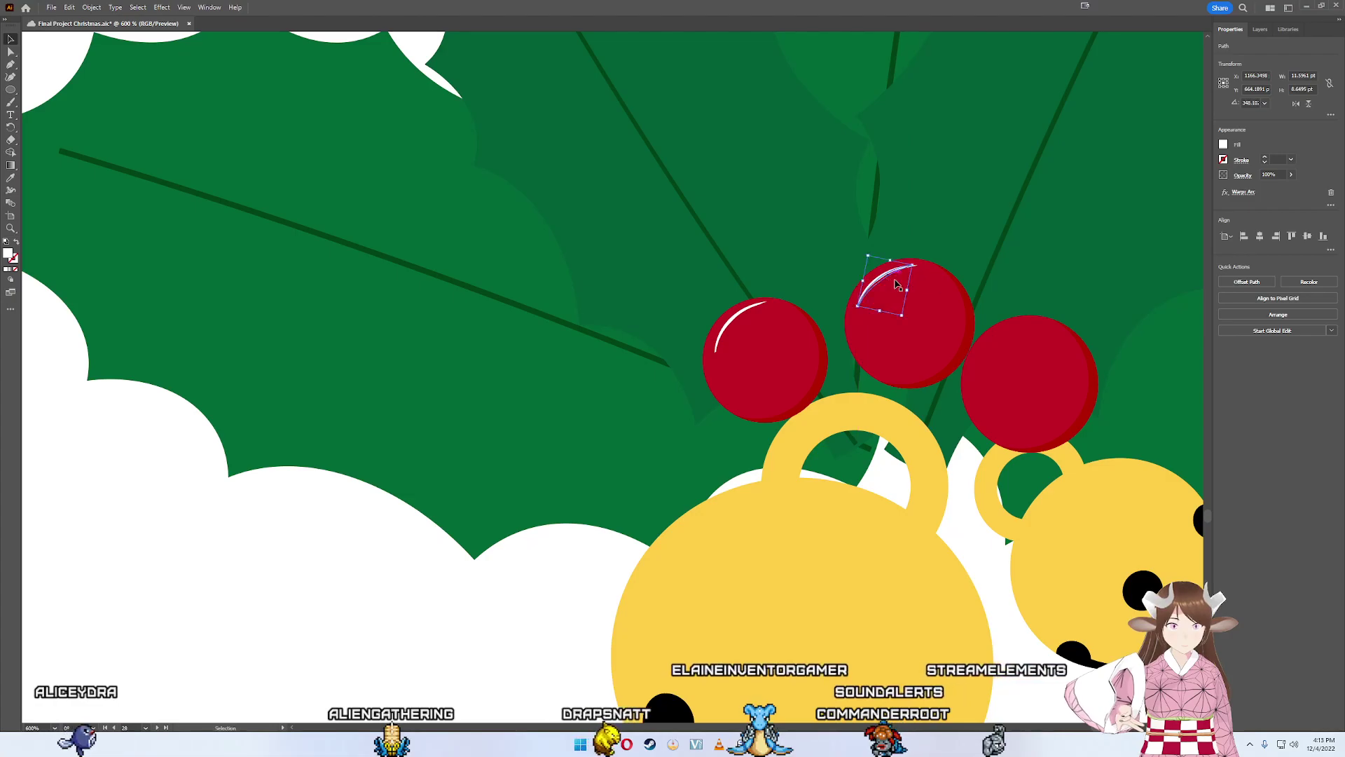
- Paste another highlight arc onto the right berry and tilt it to fit
key("v")
key("ctrl+v")
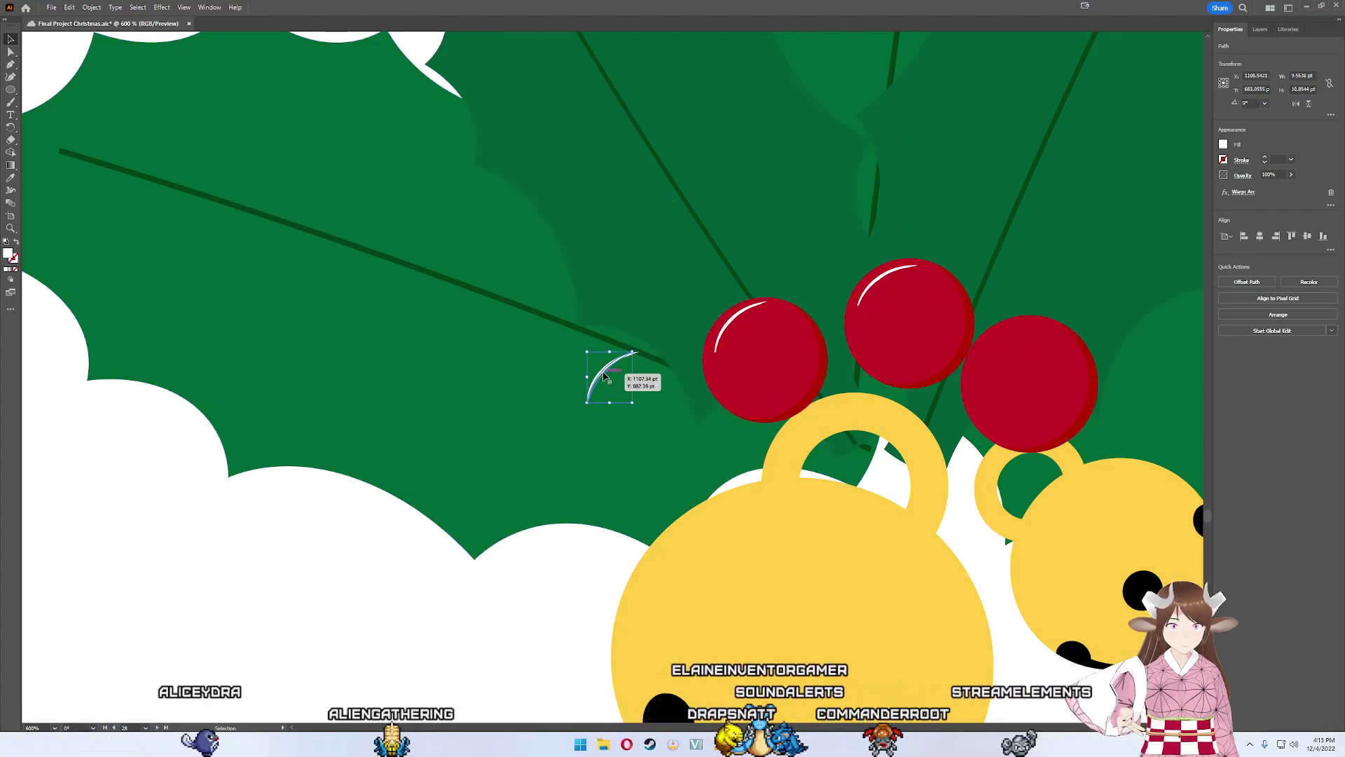
mouse_move(606, 377)
left_mouse_down()
mouse_move(999, 356)
mouse_move(1030, 317)
mouse_move(1009, 341)
left_mouse_up()
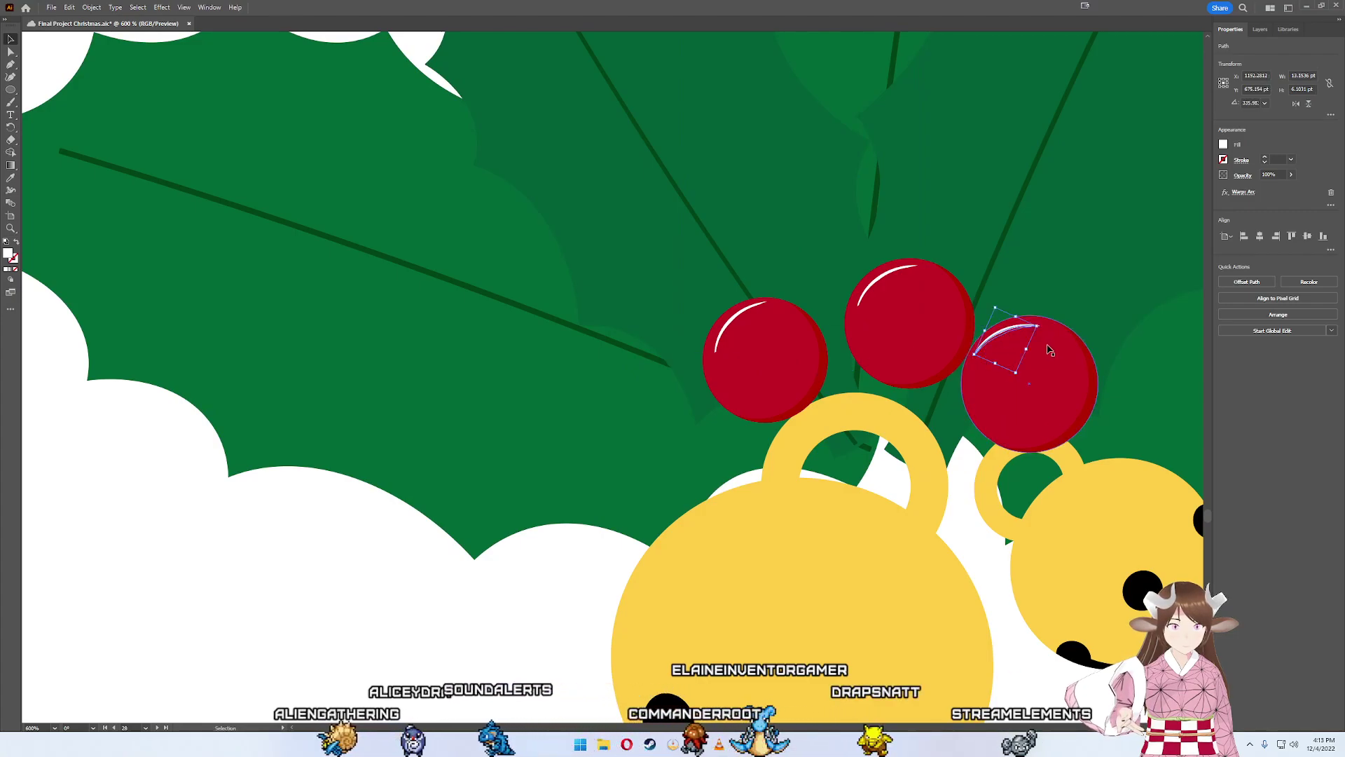
left_click_drag(1039, 326, 1043, 319)
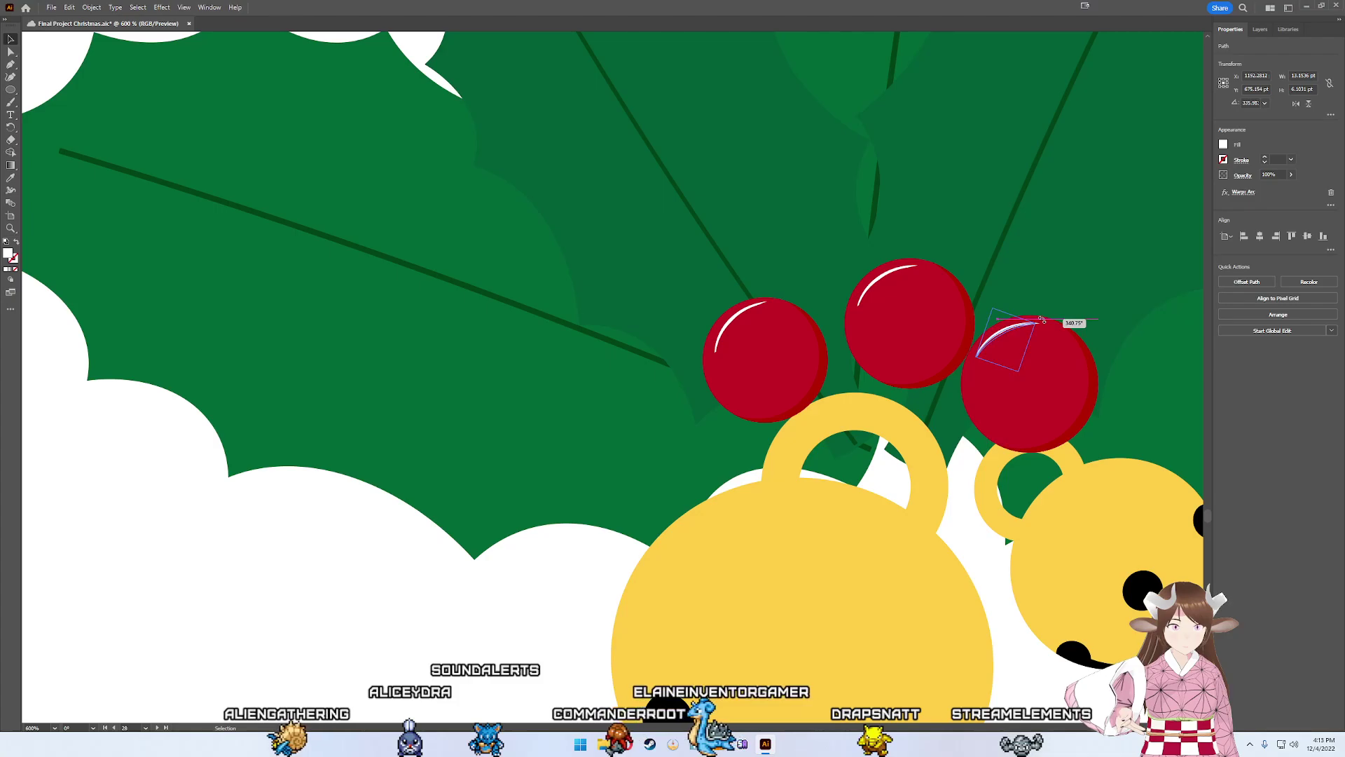
left_click(953, 536)
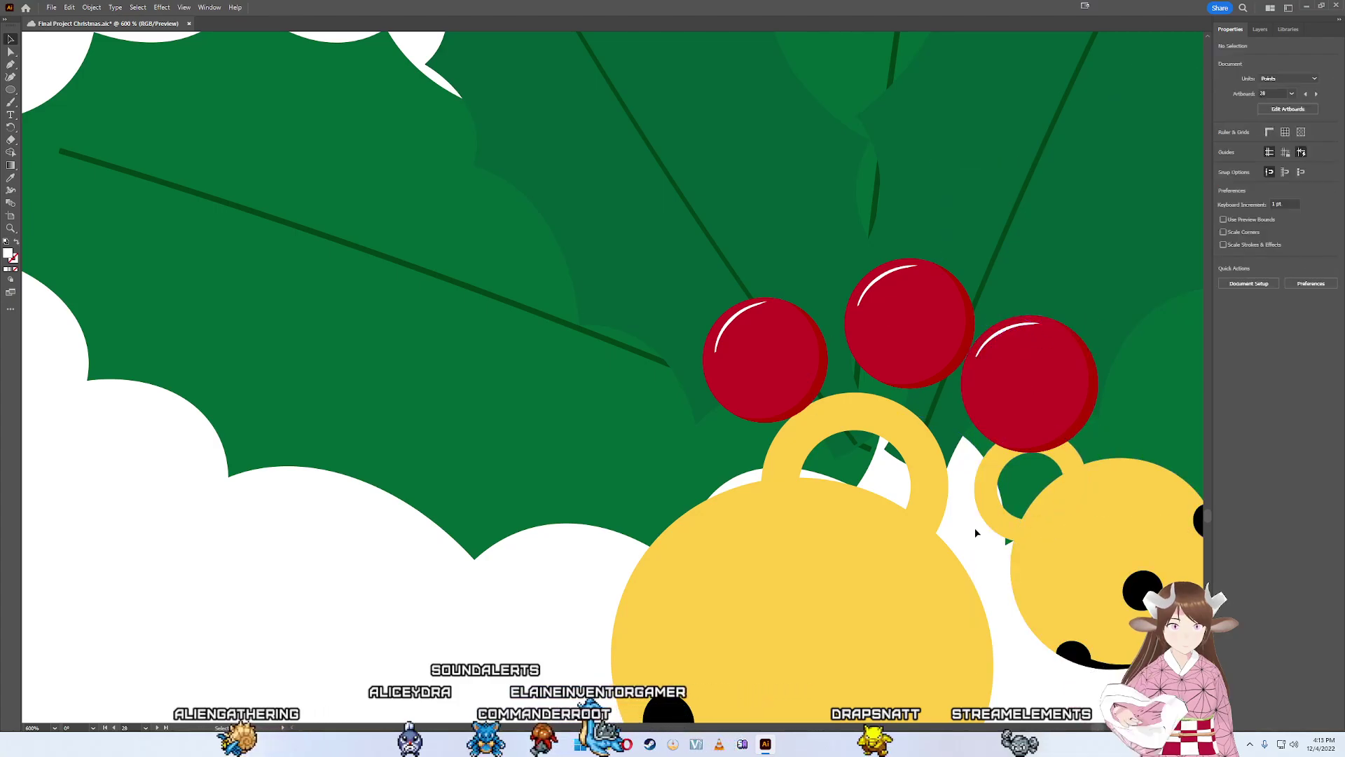
scroll(976, 533, "down", 2)
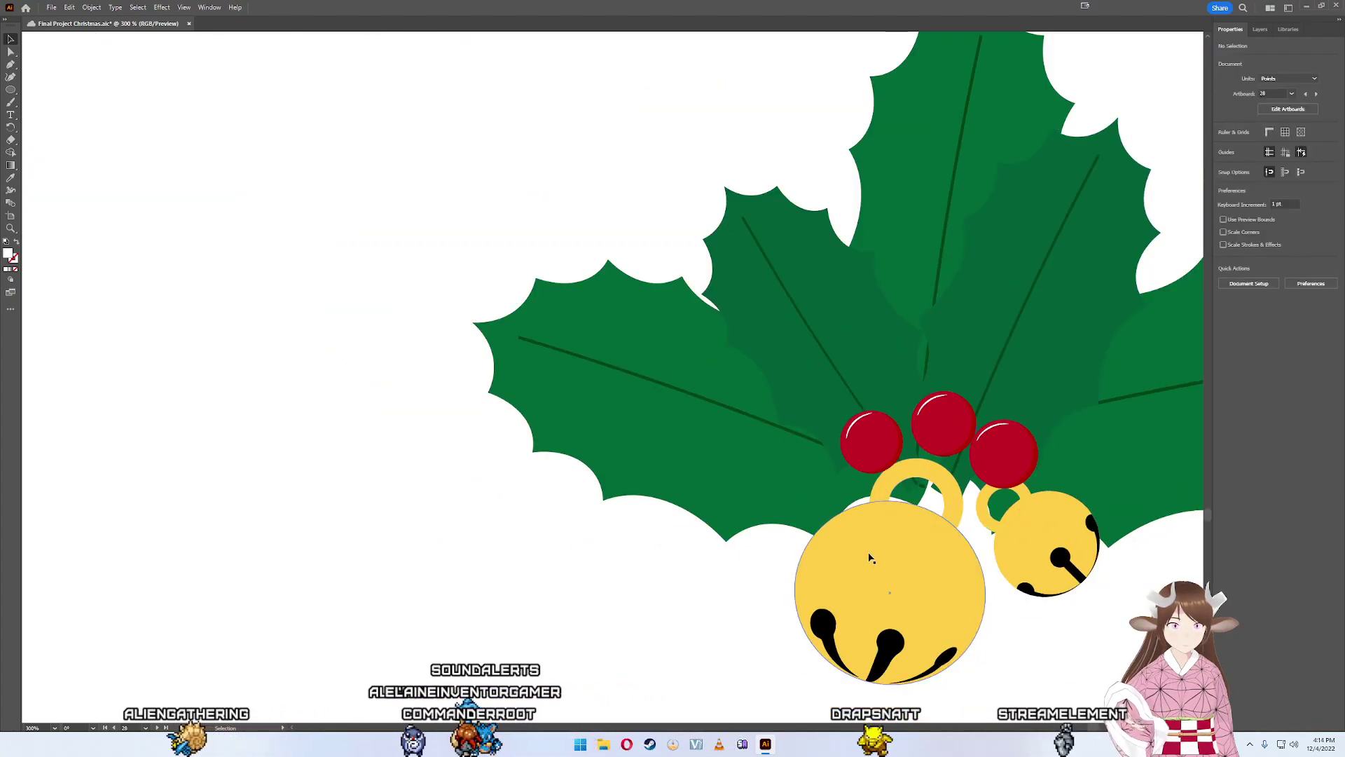
- Move the spare highlight arc from the leaf onto the large yellow bell, sized small
left_click(608, 377)
left_click_drag(611, 377, 841, 542)
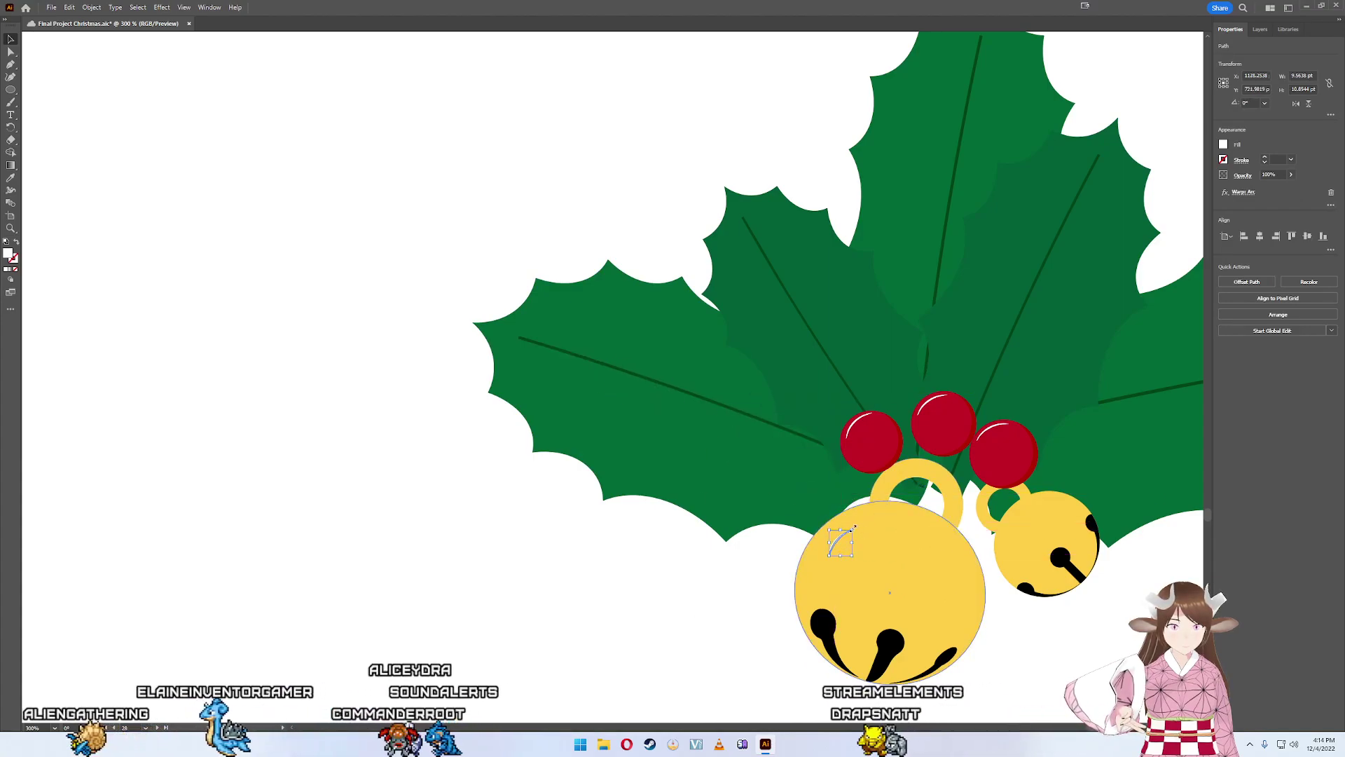
mouse_move(853, 530)
left_mouse_down()
mouse_move(876, 503)
mouse_move(826, 544)
left_mouse_up()
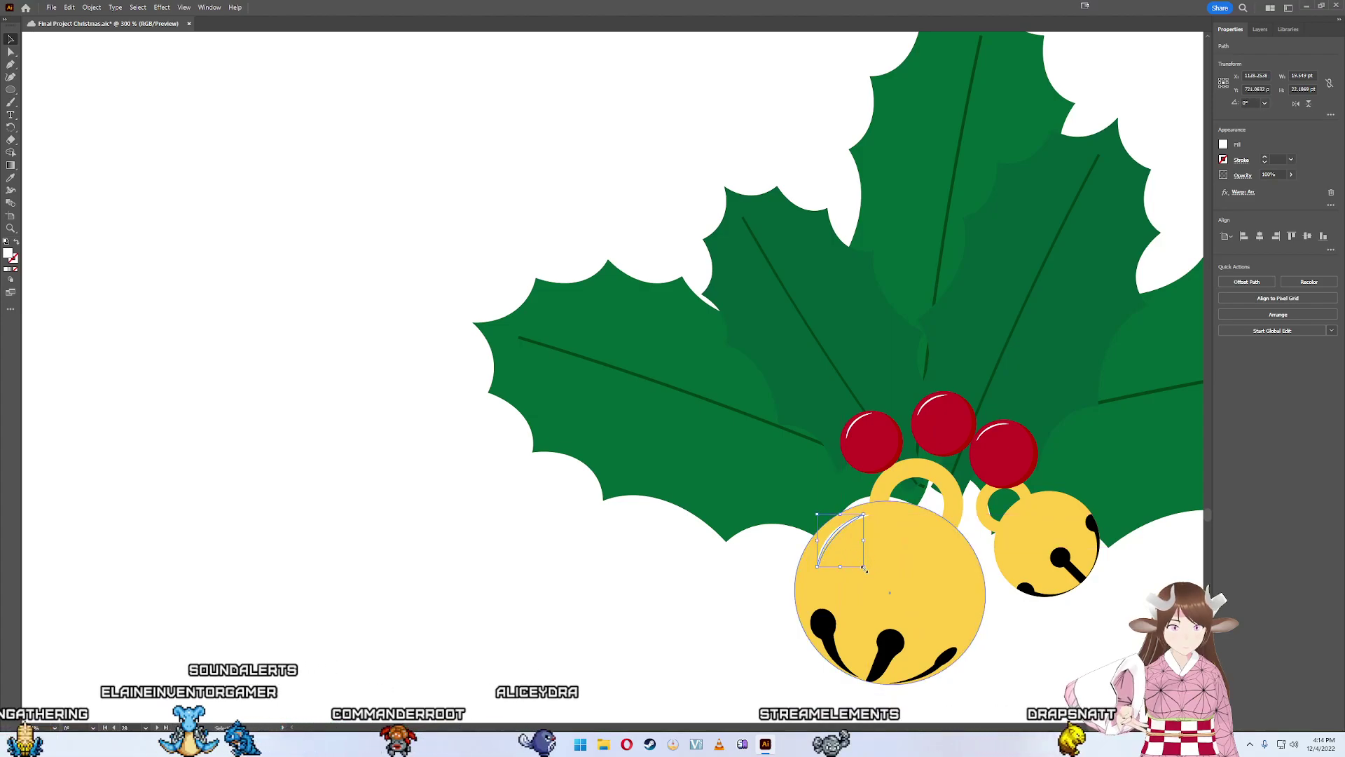
left_click_drag(913, 601, 888, 580)
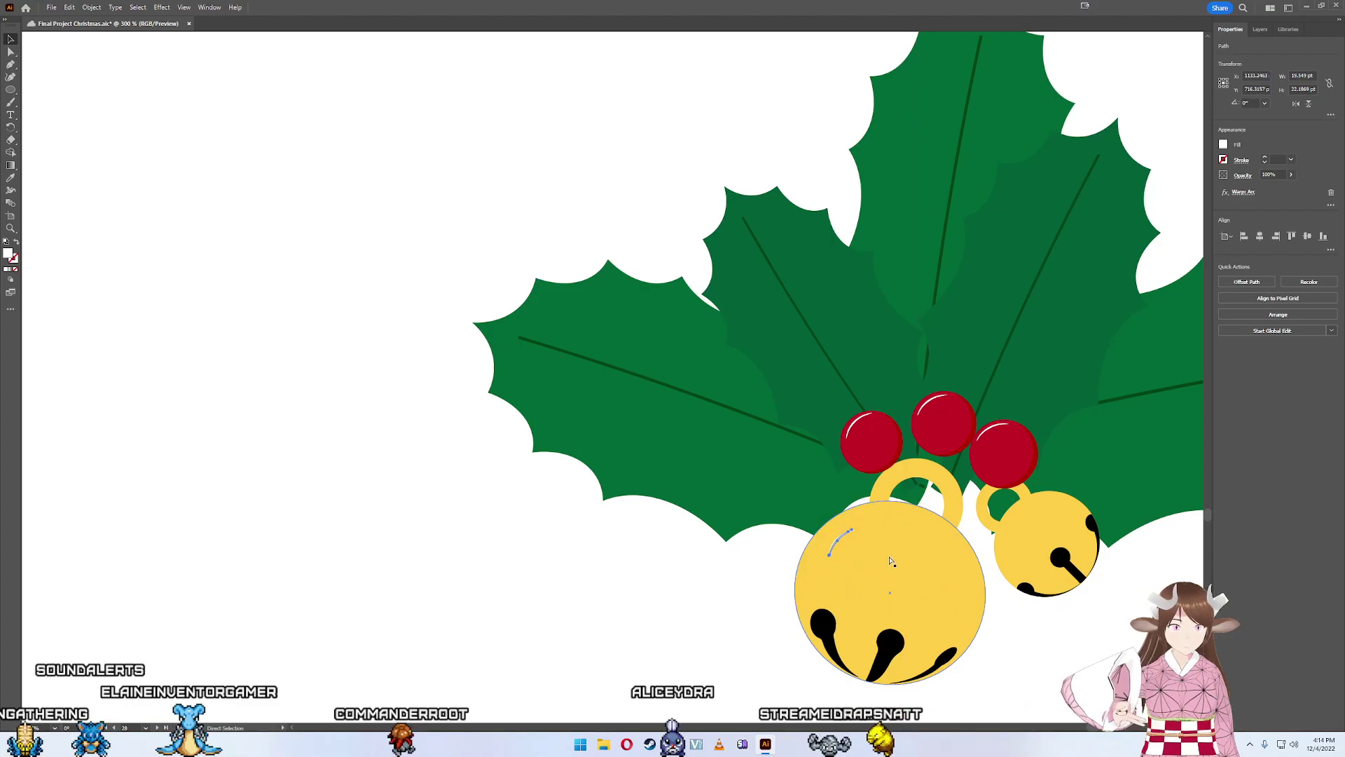
key("ctrl+shift+a")
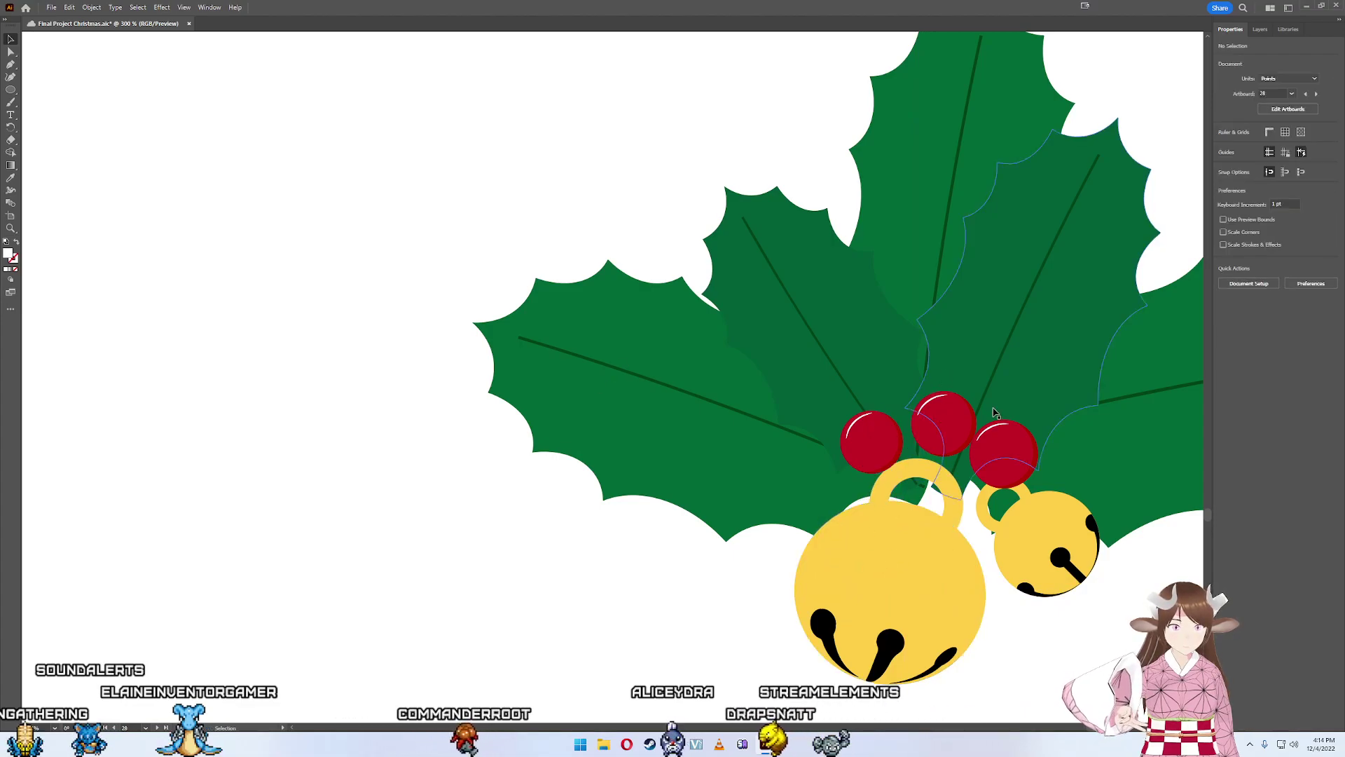
- Rotate the right berry's highlight arc to about 347° and nudge it down-left
scroll(979, 323, "down", 1)
scroll(790, 316, "down", 2)
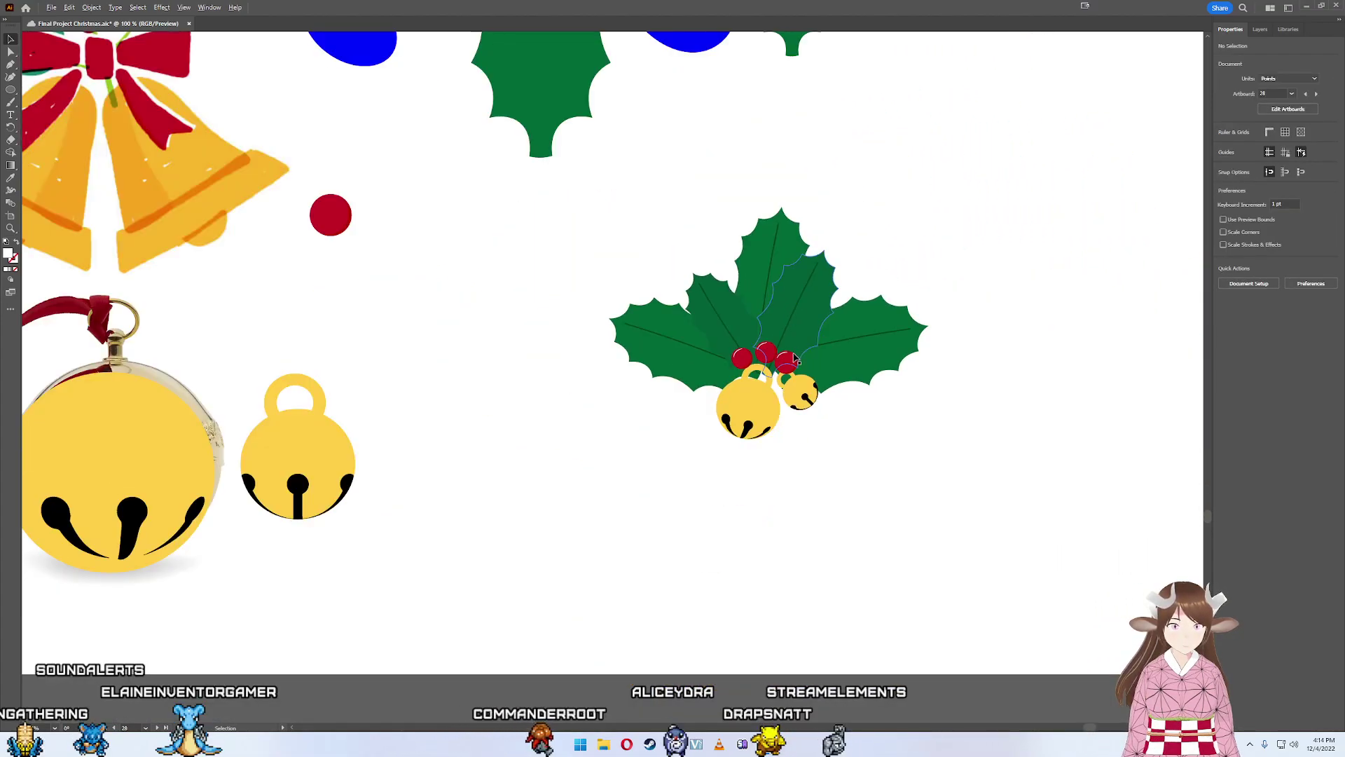
scroll(782, 362, "up", 3)
scroll(790, 362, "up", 3)
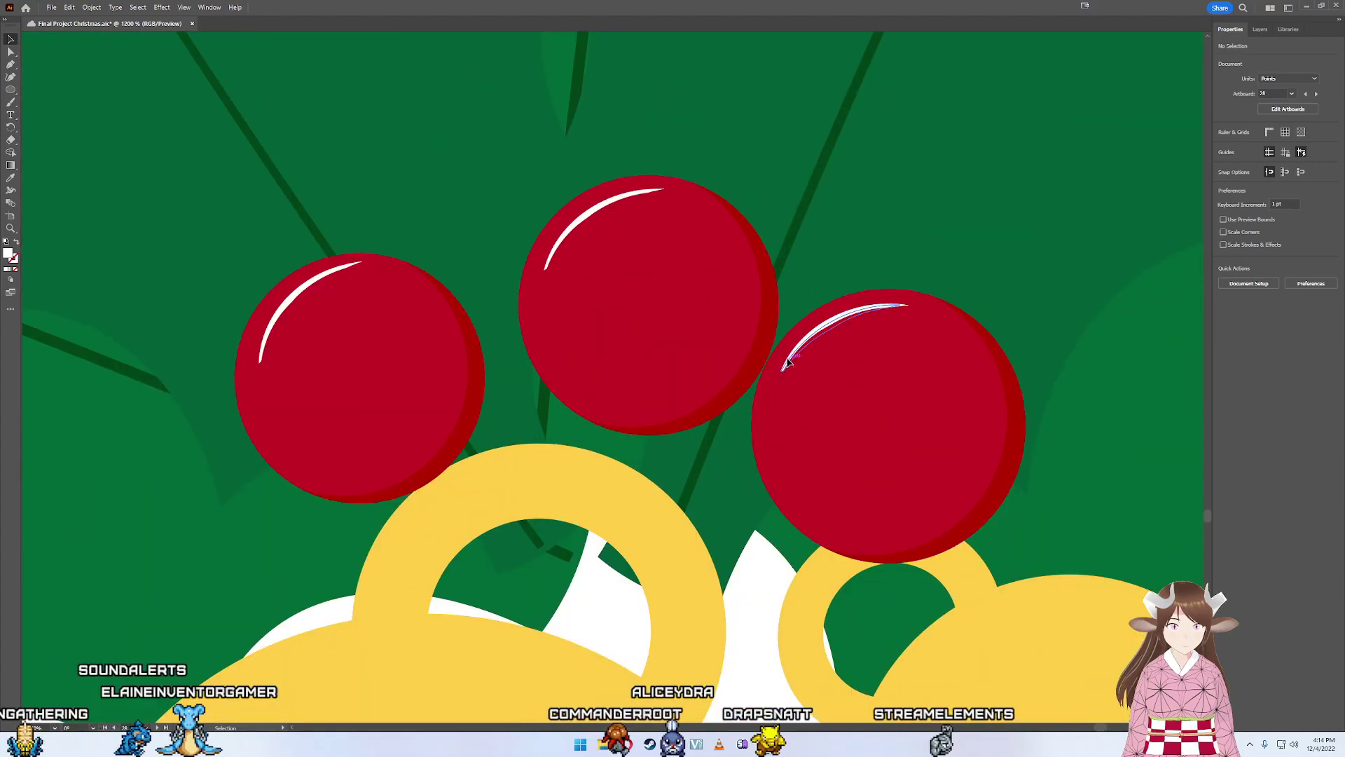
left_click(788, 361)
left_click_drag(876, 393, 875, 410)
left_click_drag(824, 340, 818, 347)
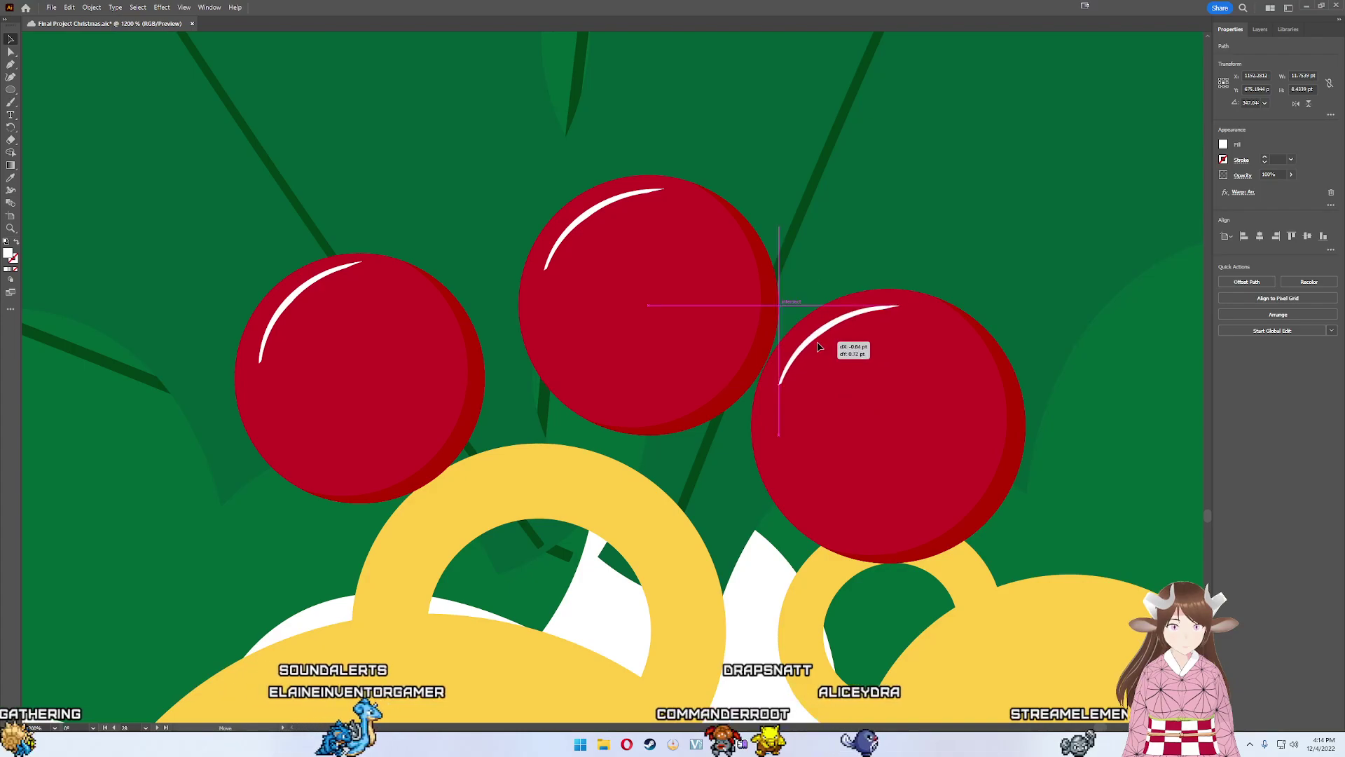
left_click(985, 278)
scroll(985, 277, "down", 3)
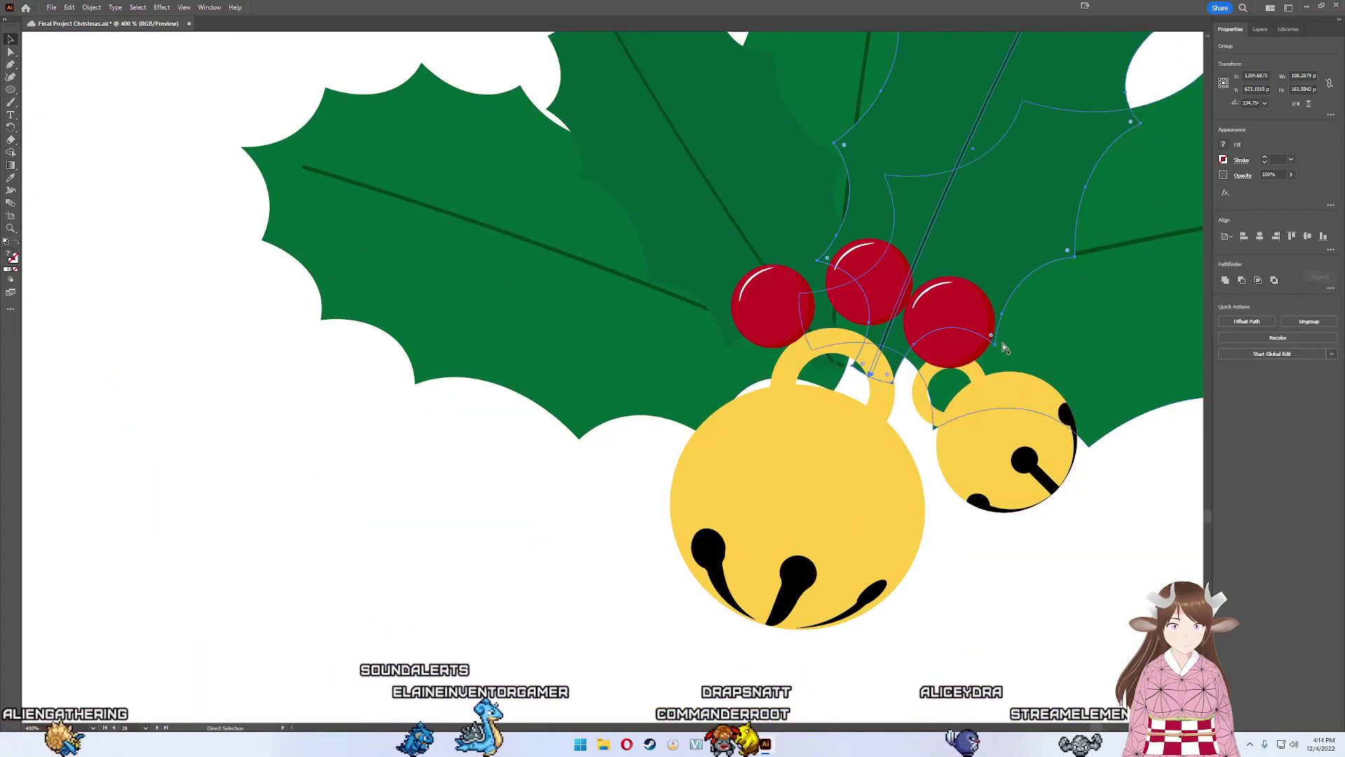
- Reselect the right berry's highlight arc to check its fit, then deselect and zoom out
left_click(935, 293)
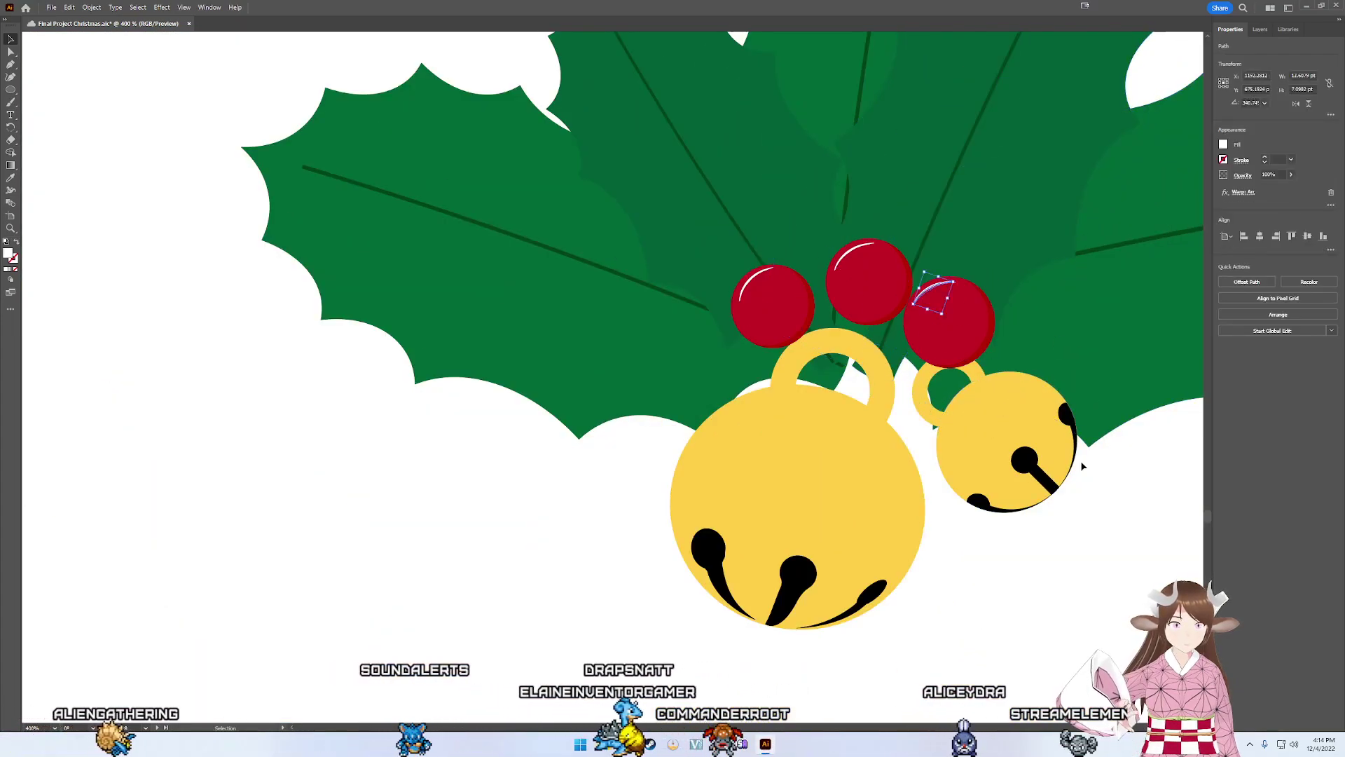
left_click(1102, 498)
scroll(1100, 490, "down", 2)
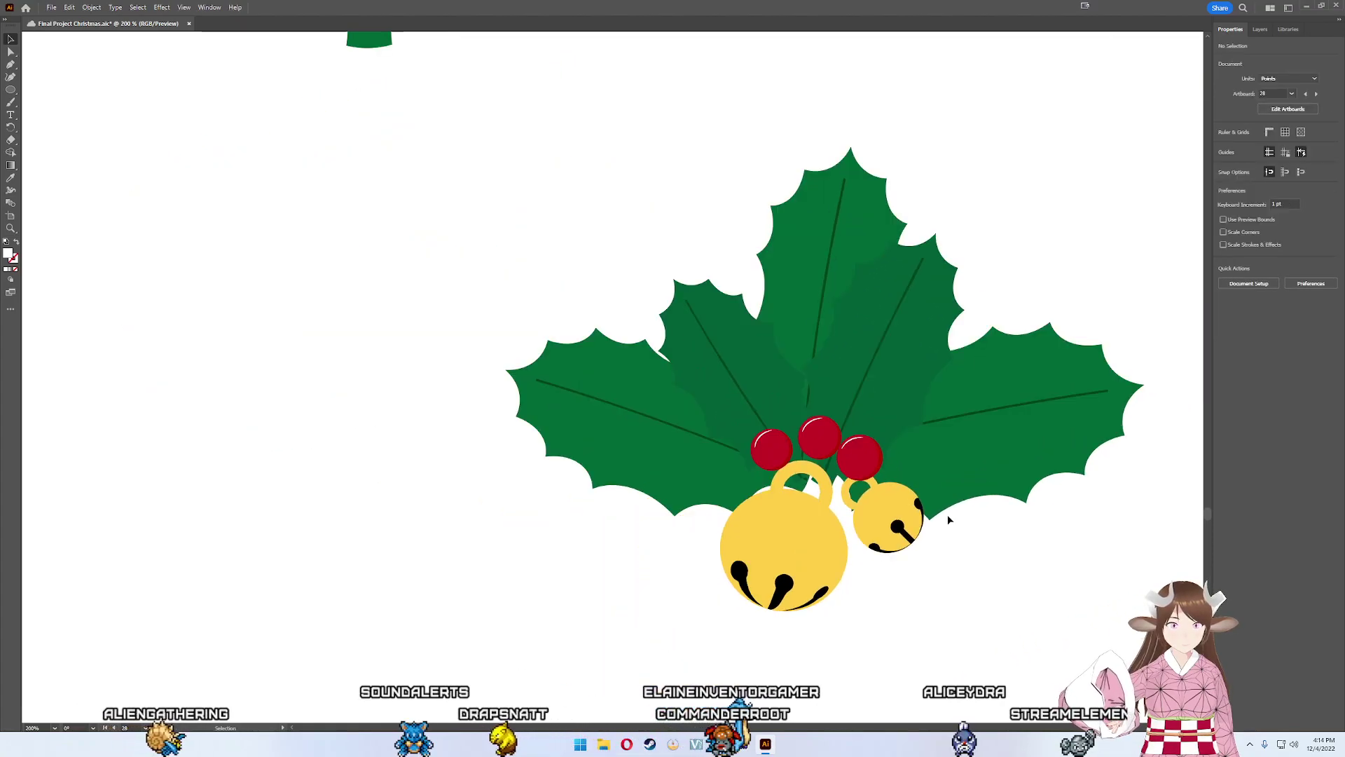
key("a")
left_click(951, 512)
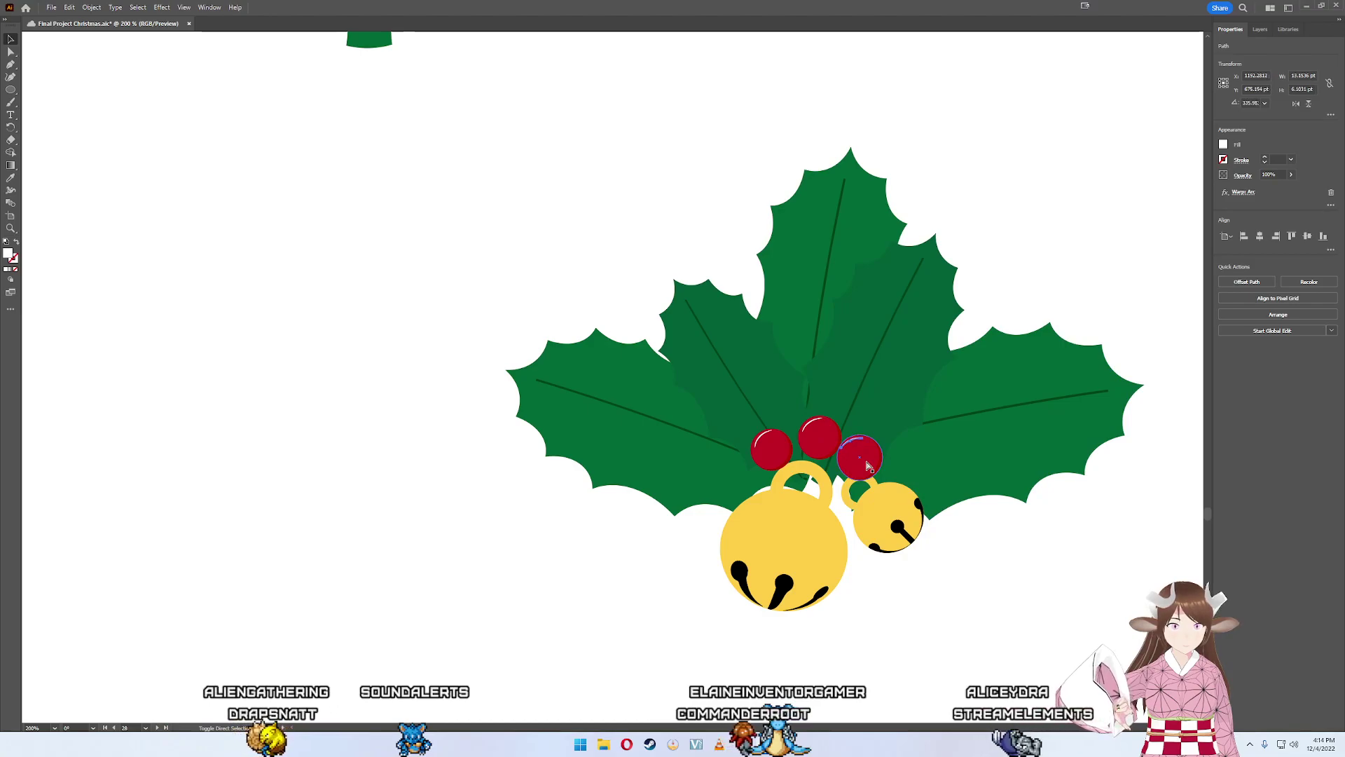
key("ctrl+shift+a")
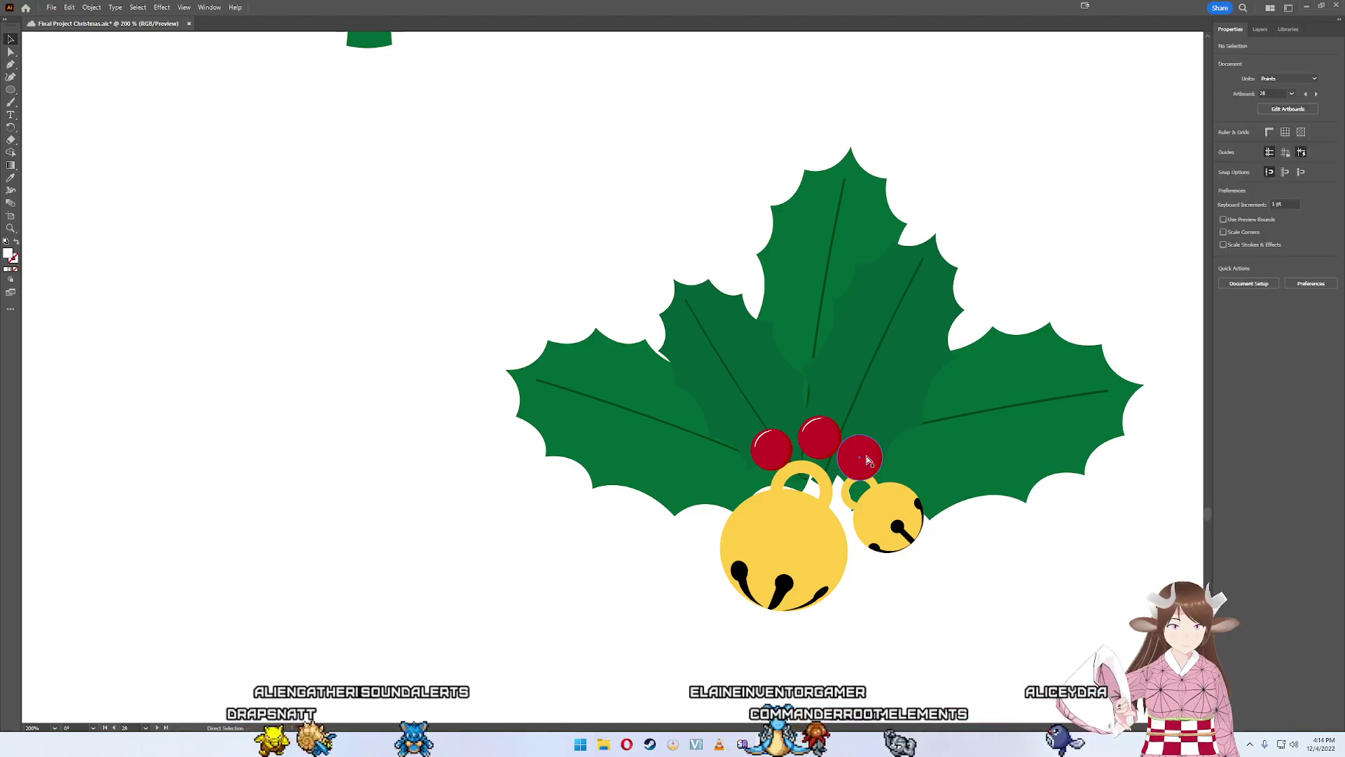
left_click(868, 459)
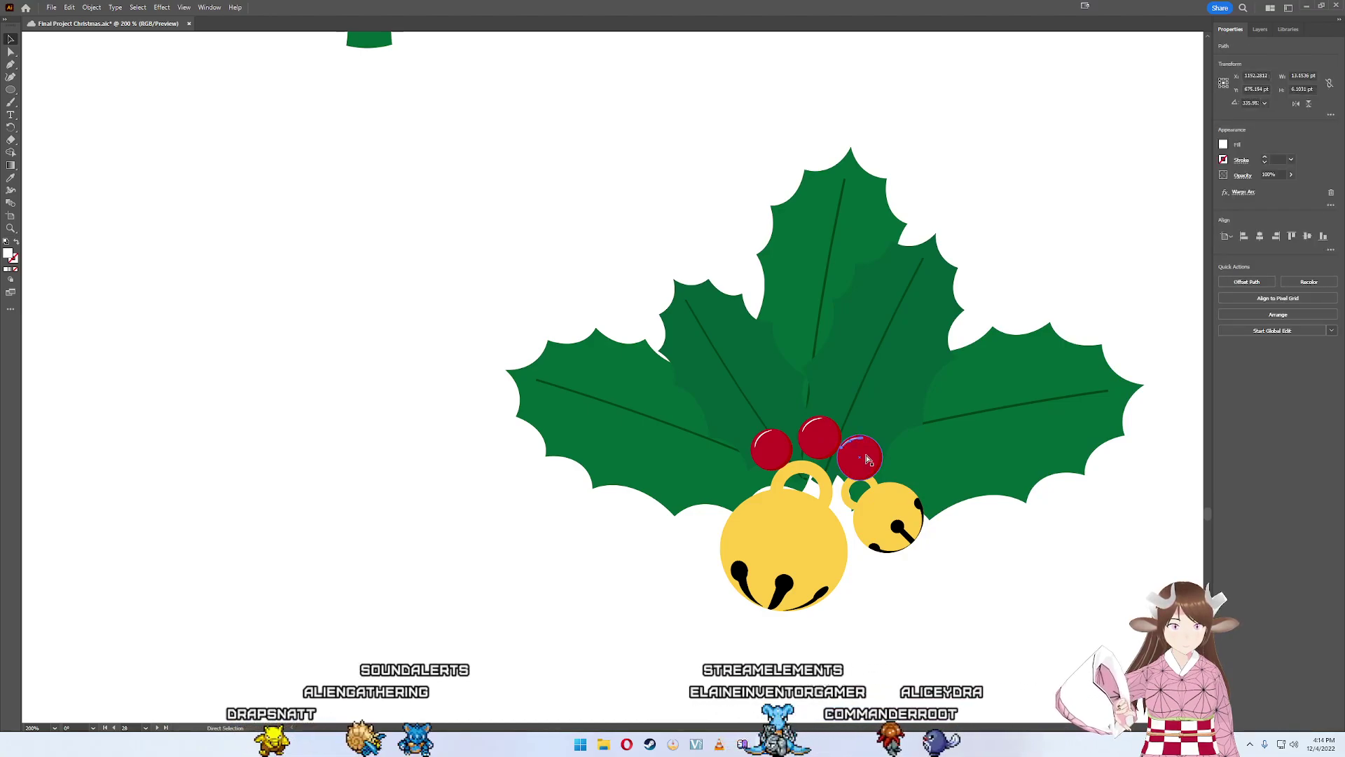
scroll(873, 434, "up", 2, "alt")
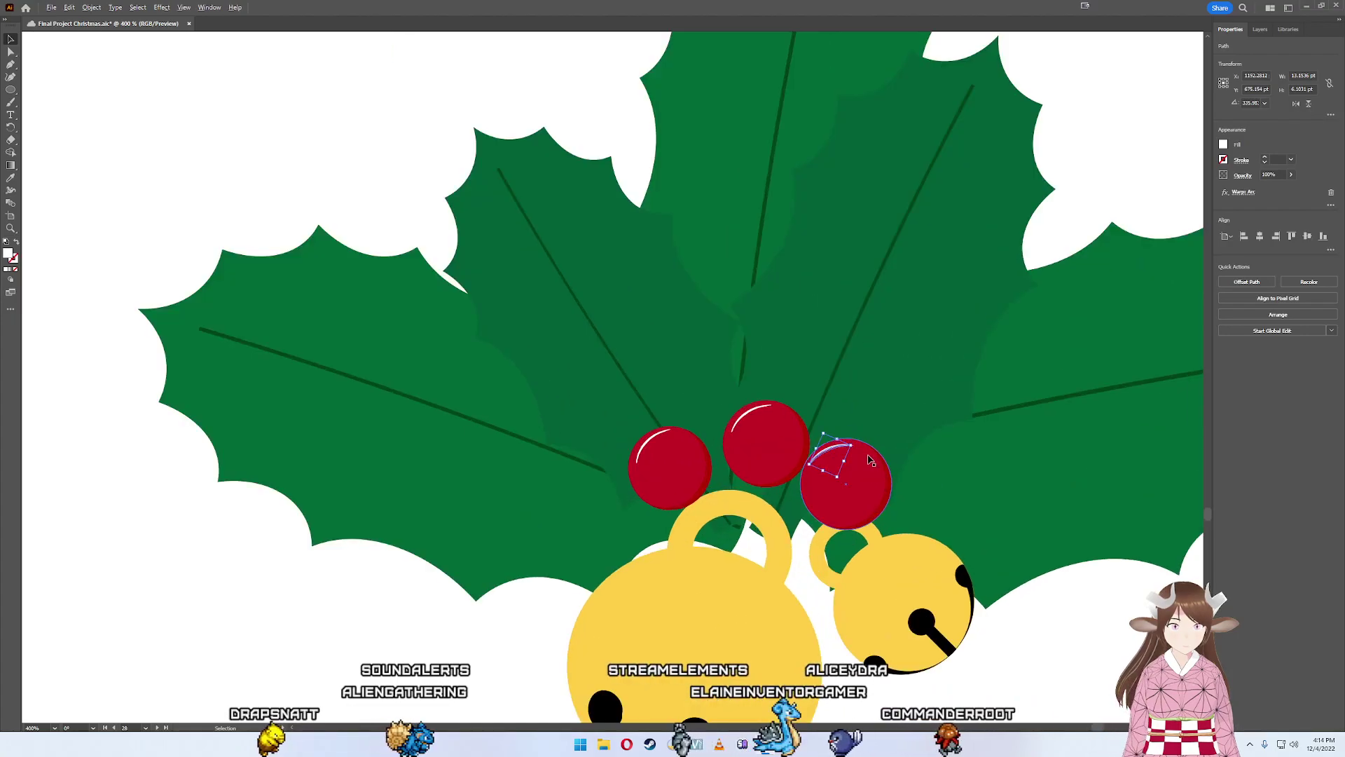
left_click(1046, 605)
scroll(1046, 605, "down", 2, "alt")
left_click_drag(1070, 617, 986, 561)
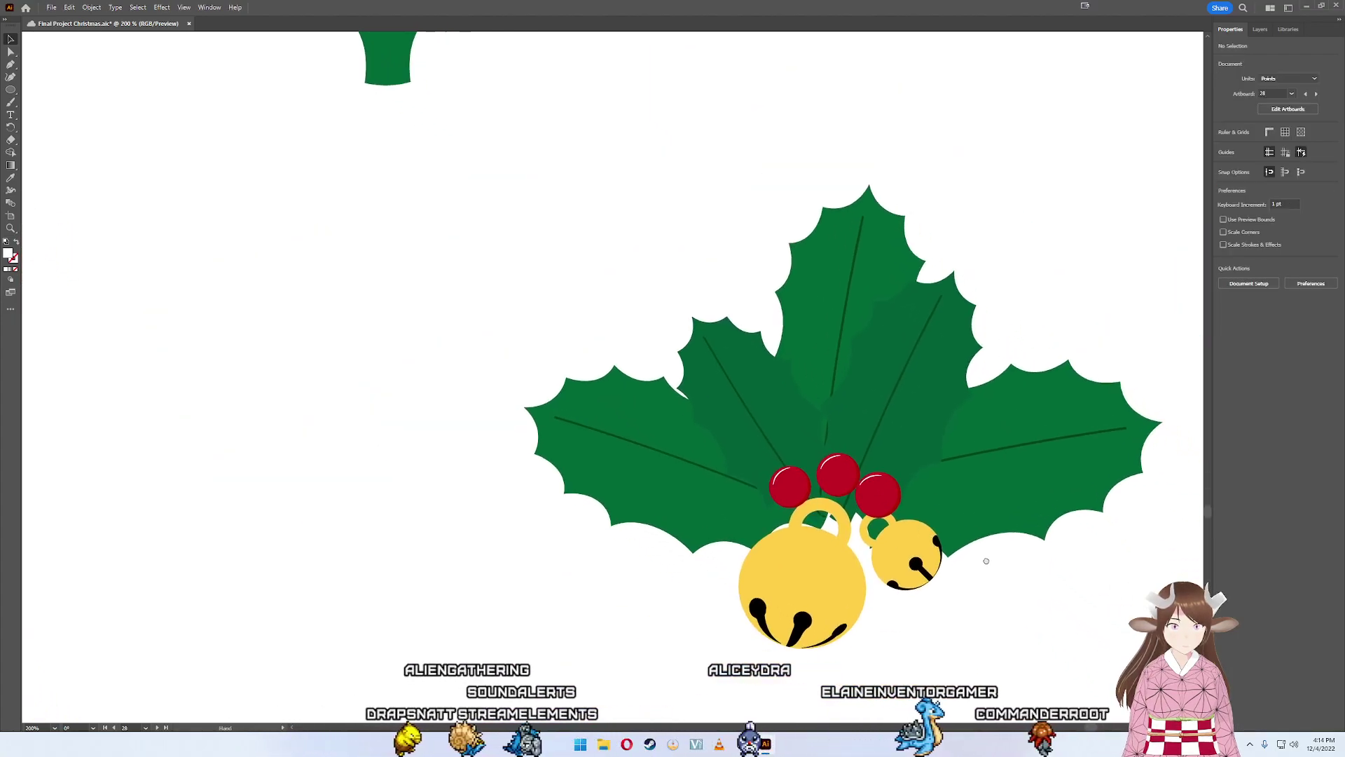
scroll(986, 561, "down", 2, "alt")
scroll(973, 531, "down", 1, "alt")
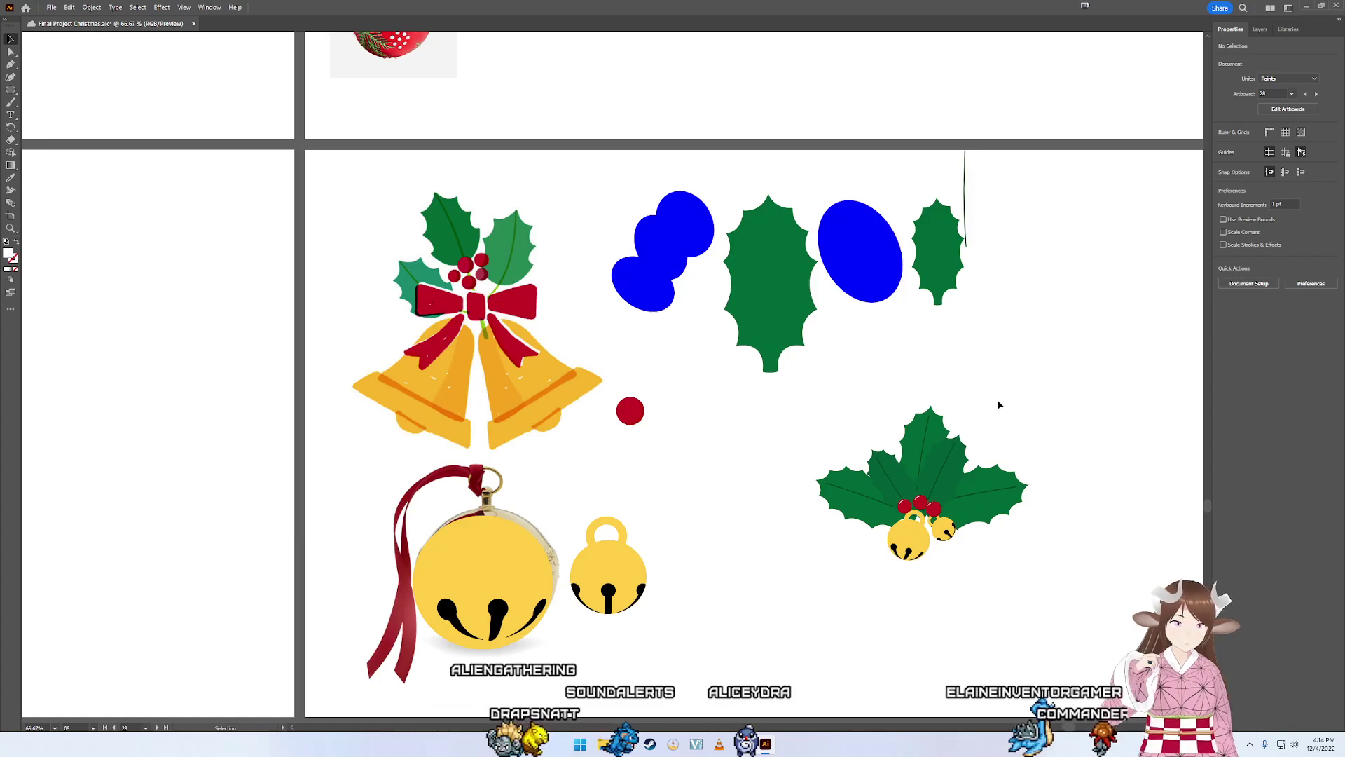
scroll(998, 404, "up", 1)
scroll(863, 381, "up", 2)
scroll(863, 382, "right", 2)
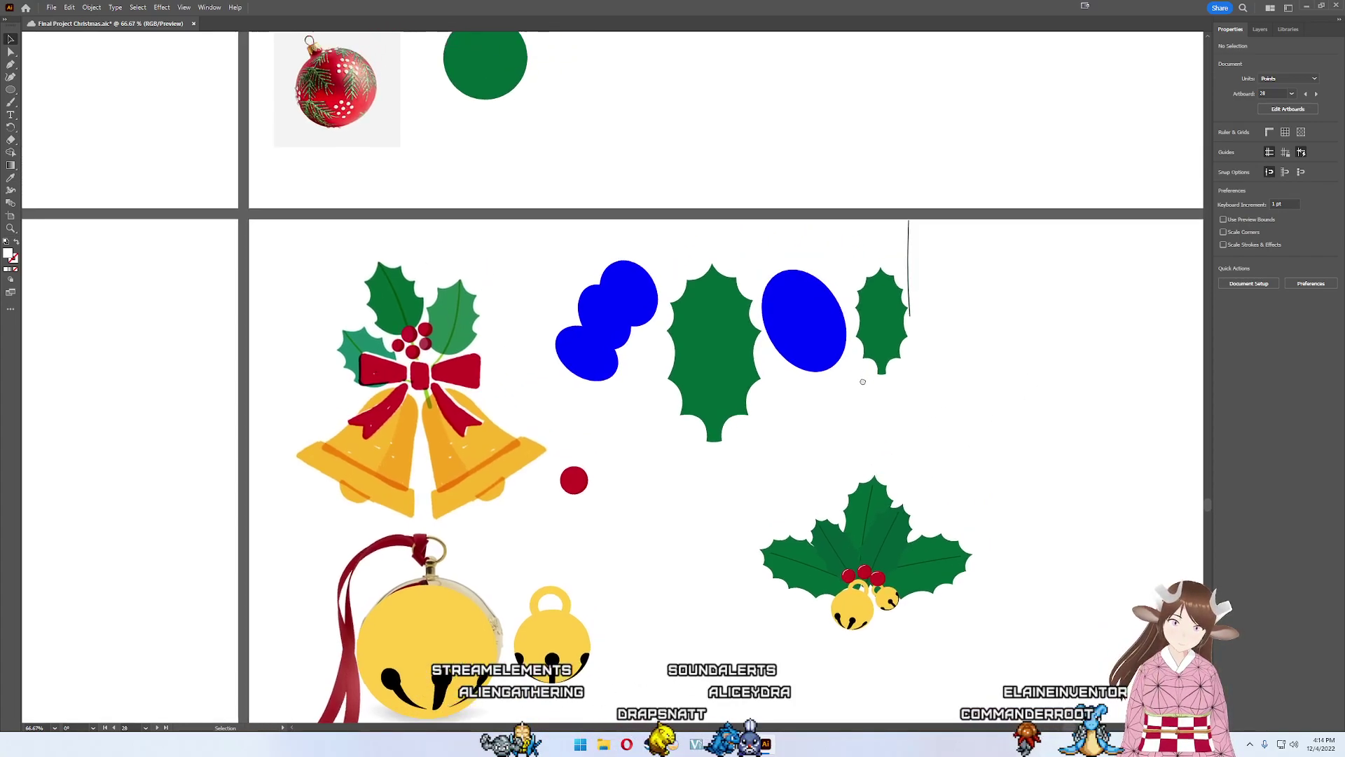
scroll(862, 381, "up", 3)
scroll(862, 381, "left", 1)
scroll(859, 469, "up", 4)
scroll(822, 524, "up", 2)
scroll(822, 524, "right", 1)
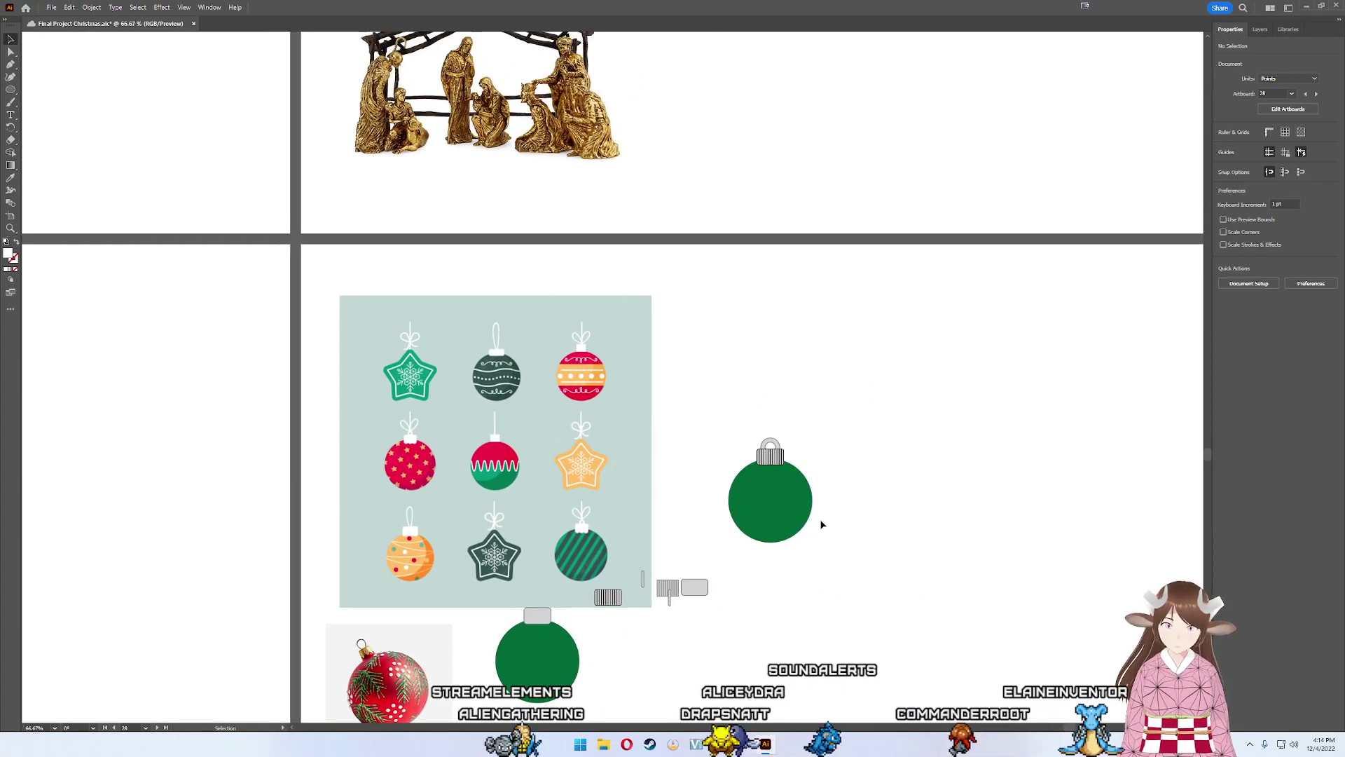
scroll(806, 490, "down", 1)
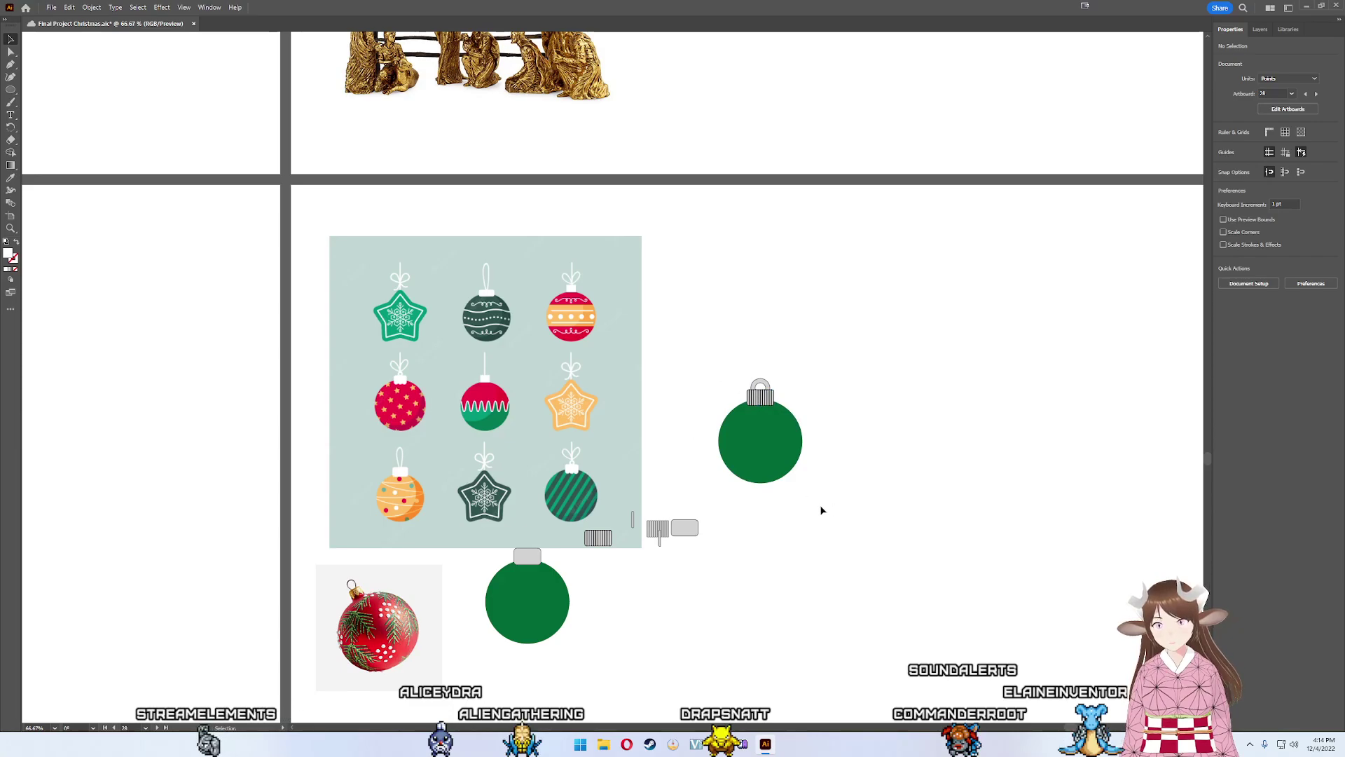
scroll(806, 449, "down", 1)
scroll(805, 448, "right", 1)
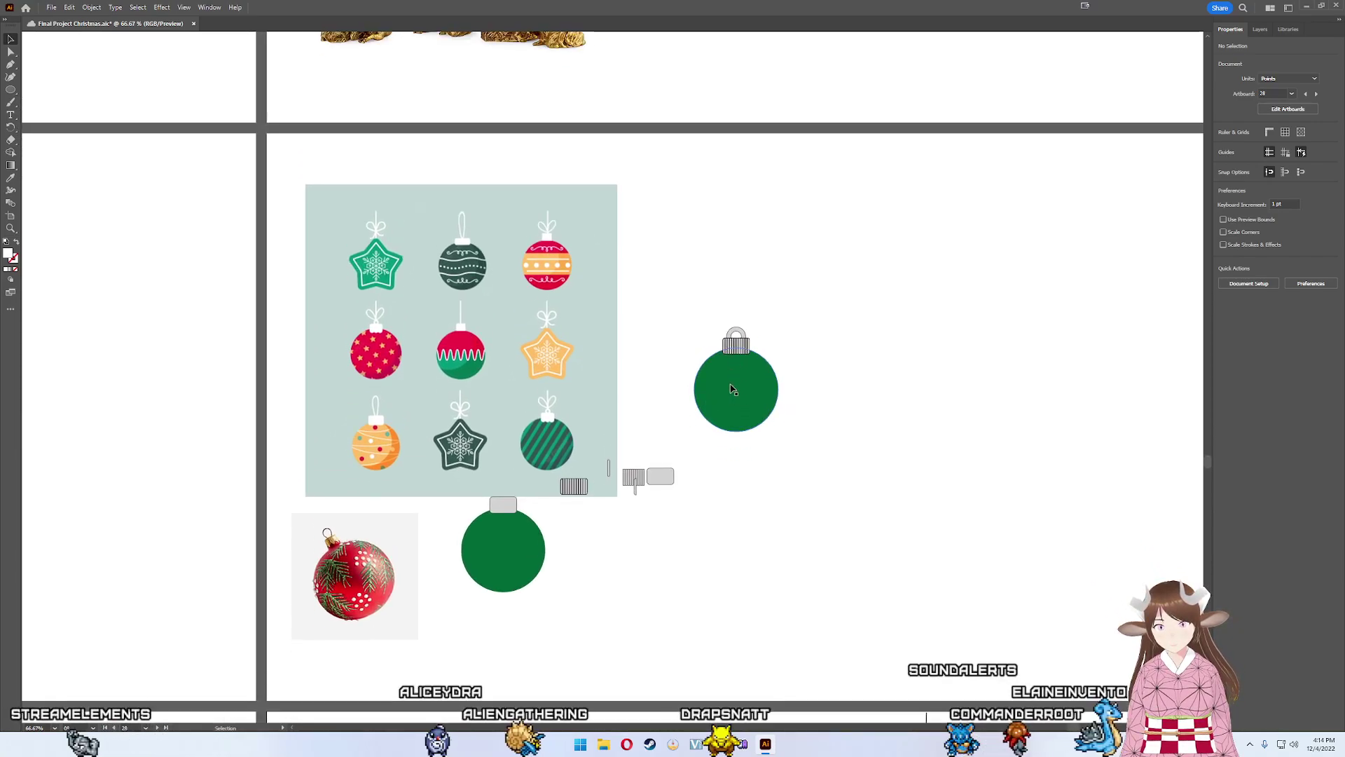
scroll(733, 389, "down", 1)
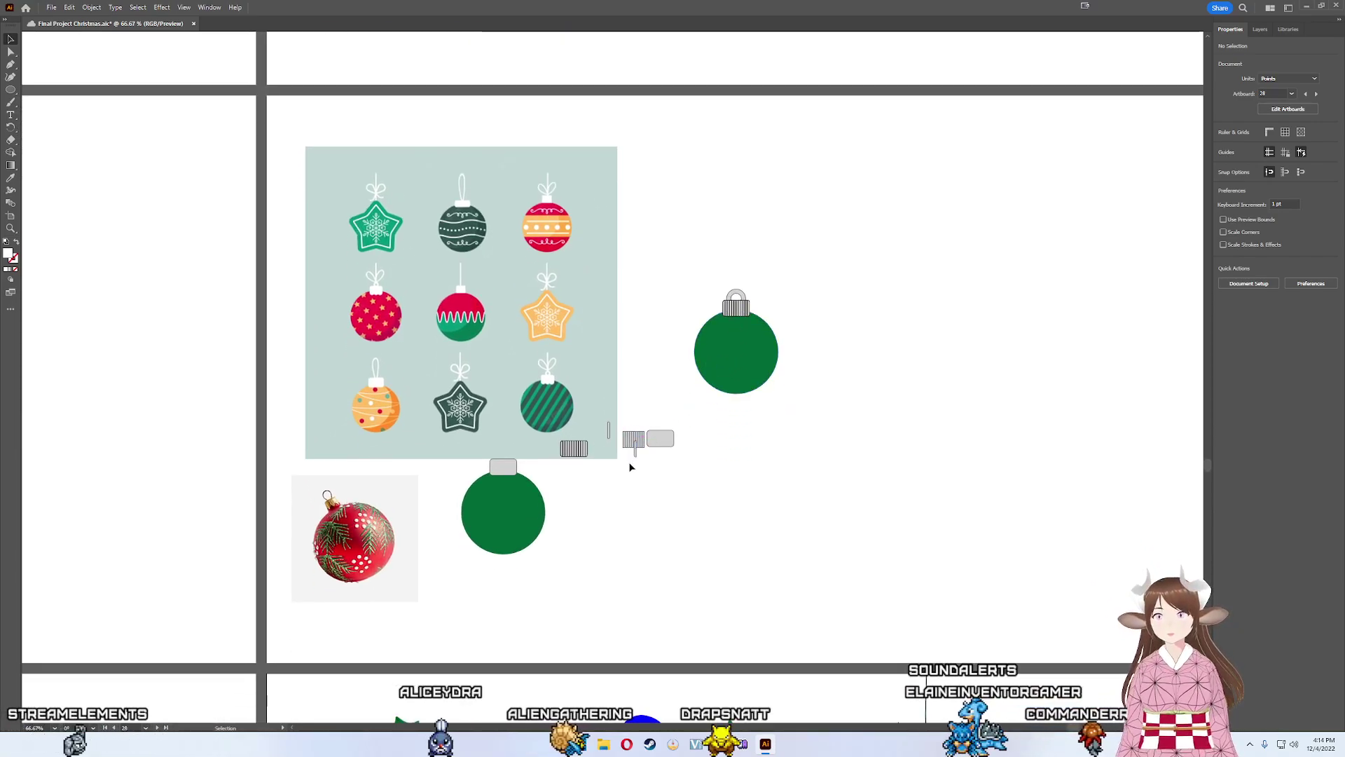
scroll(609, 456, "up", 1)
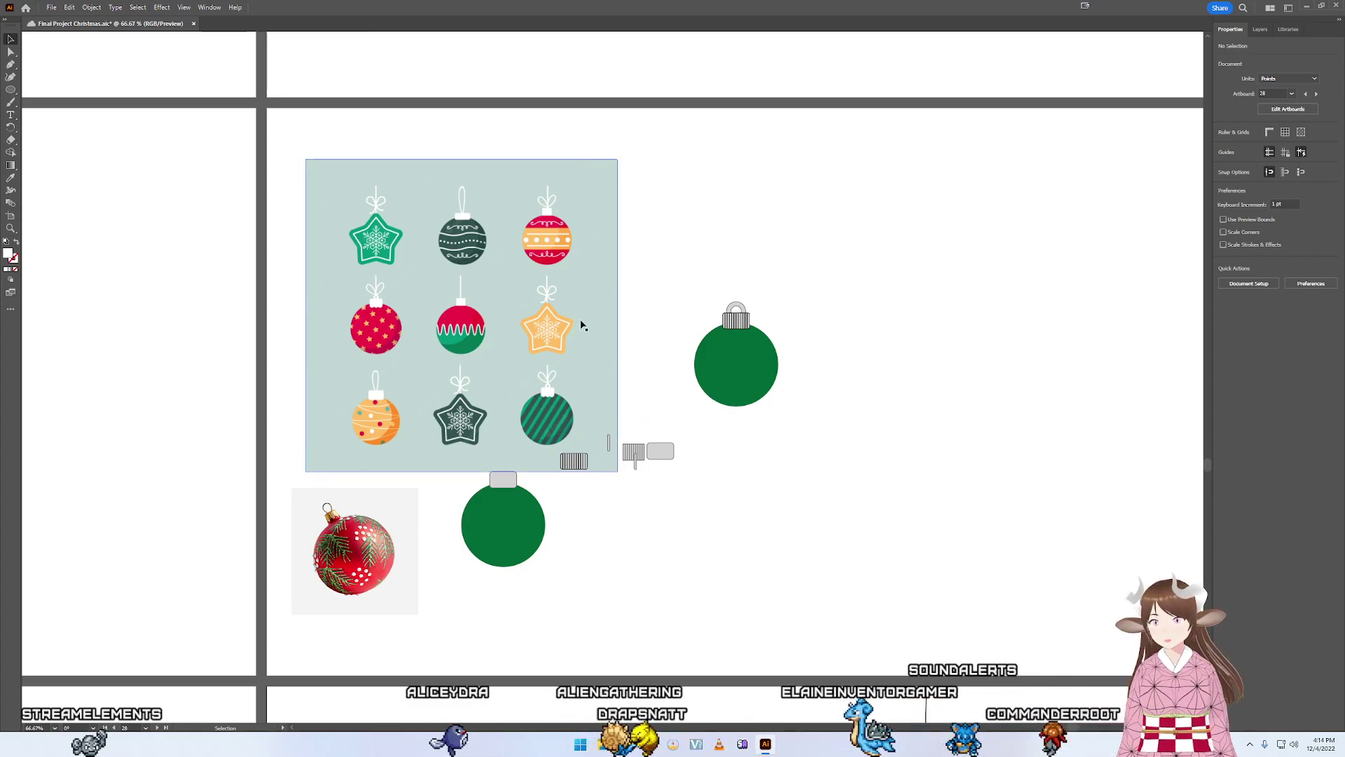
scroll(581, 325, "down", 1)
scroll(581, 326, "right", 1)
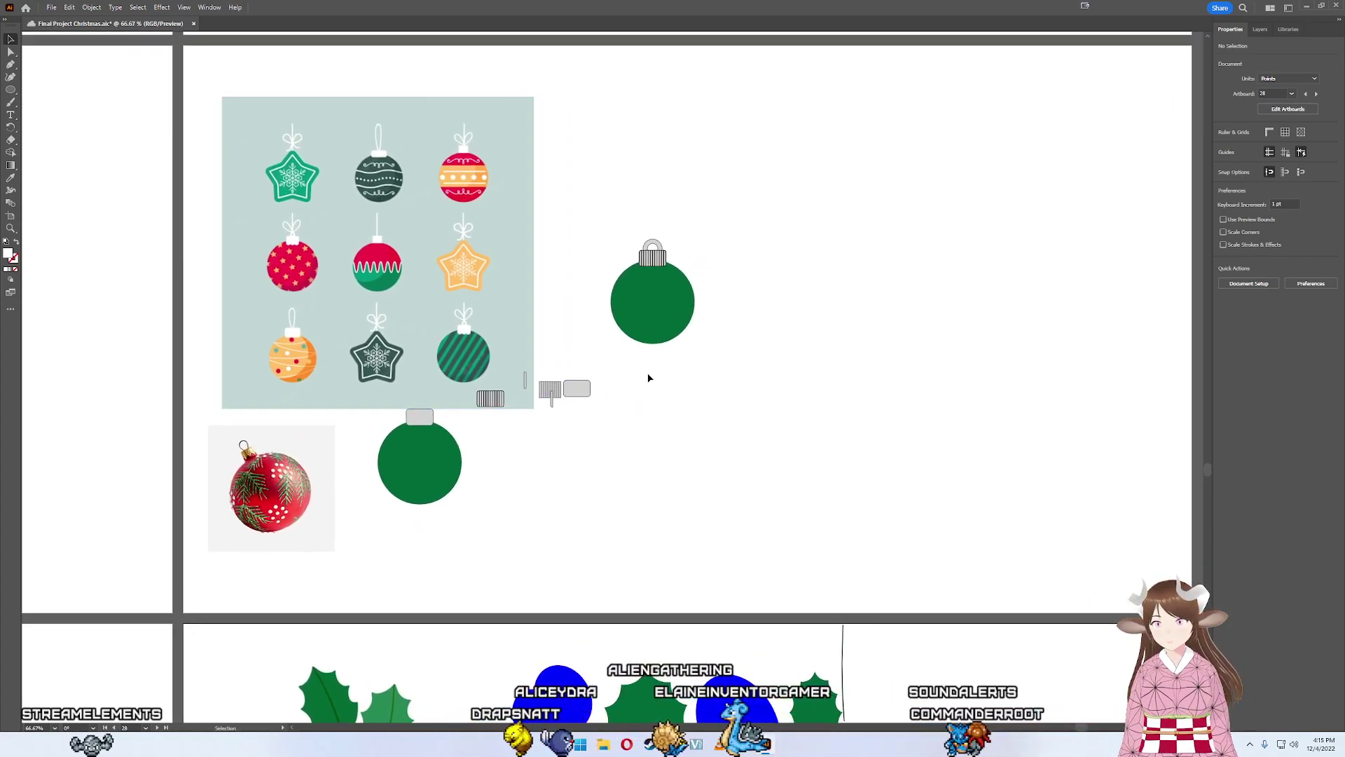
left_click_drag(693, 255, 761, 407)
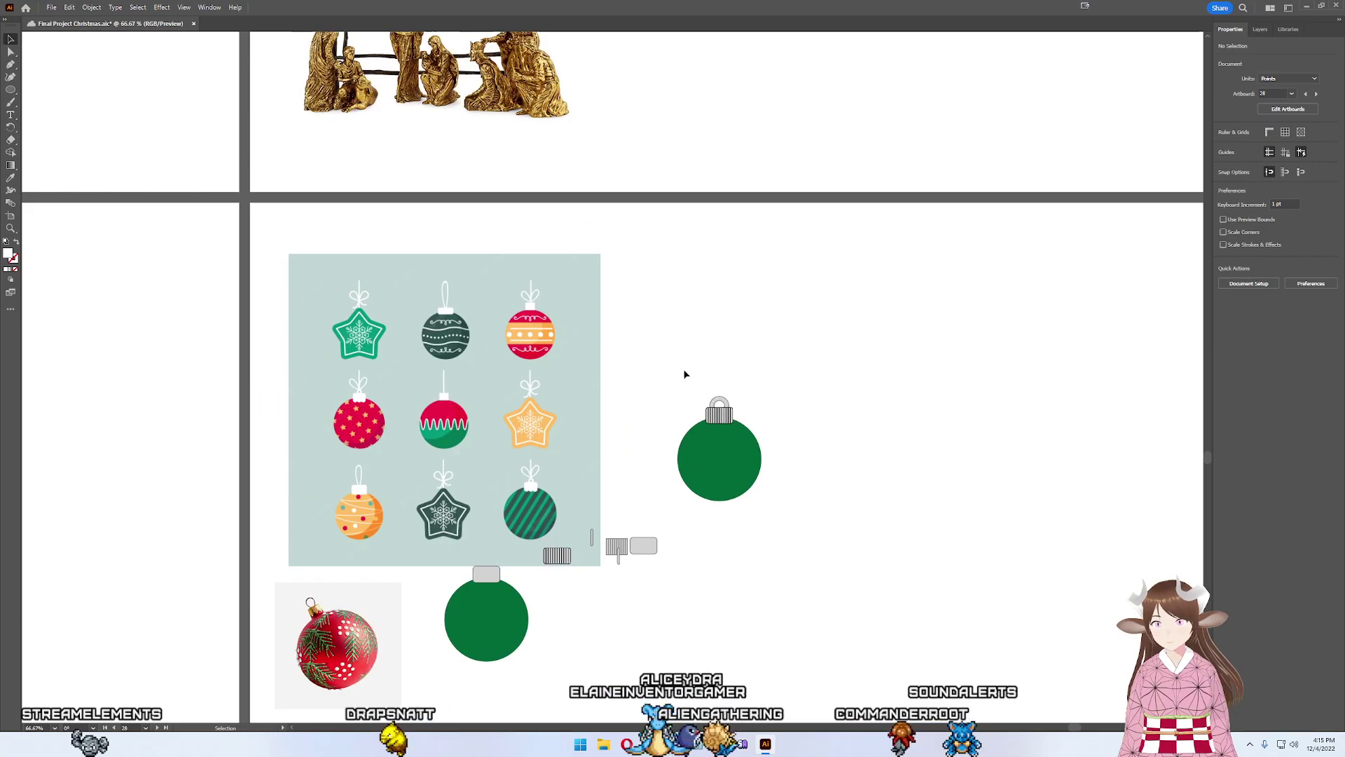
scroll(685, 374, "down", 3)
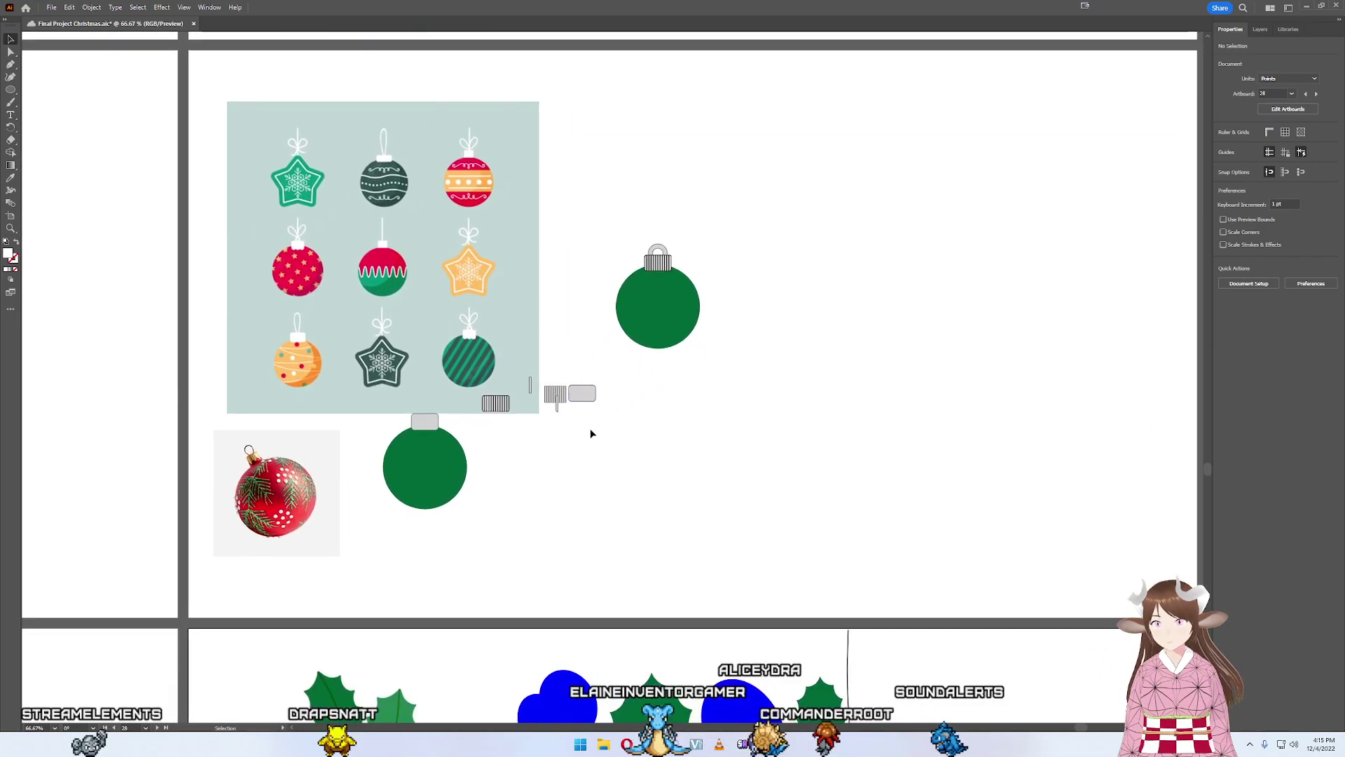
scroll(566, 437, "down", 2)
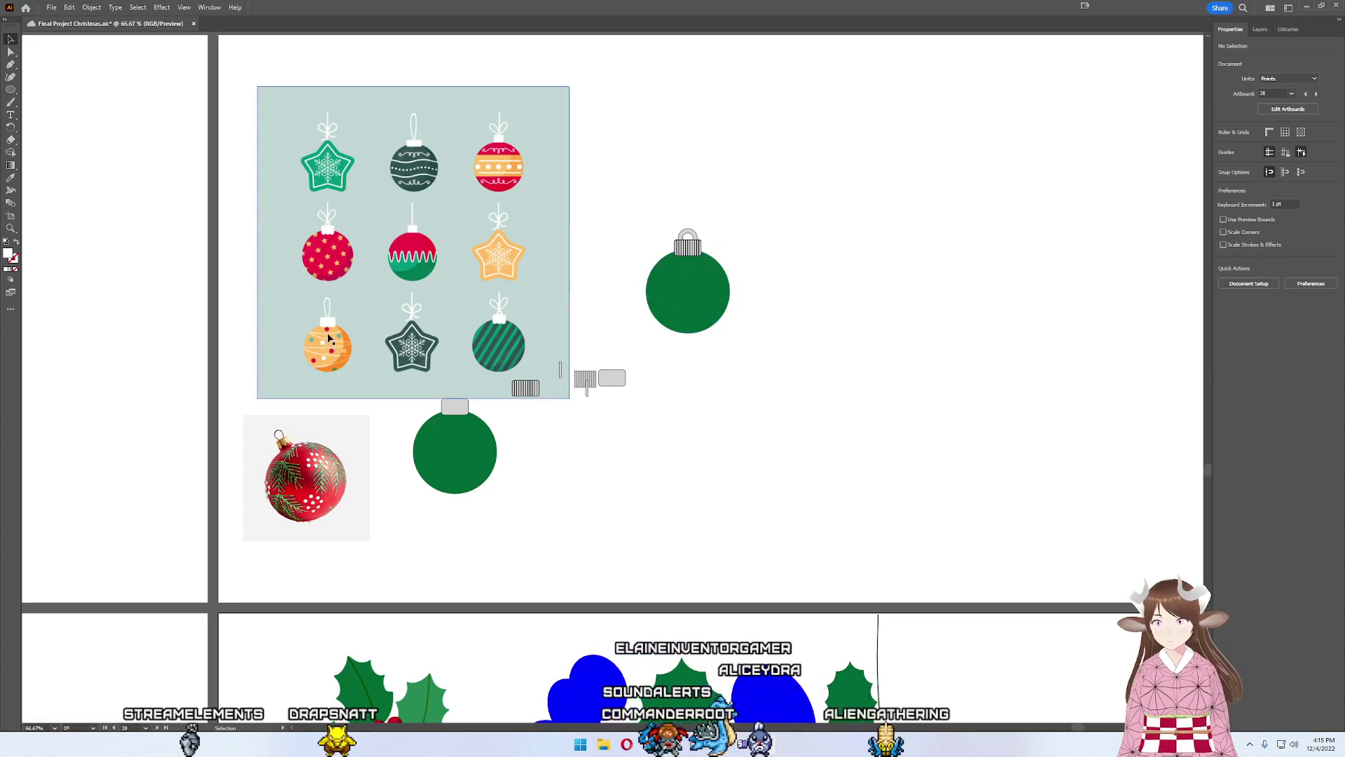
scroll(330, 335, "up", 1)
scroll(332, 331, "up", 1)
scroll(336, 326, "up", 1)
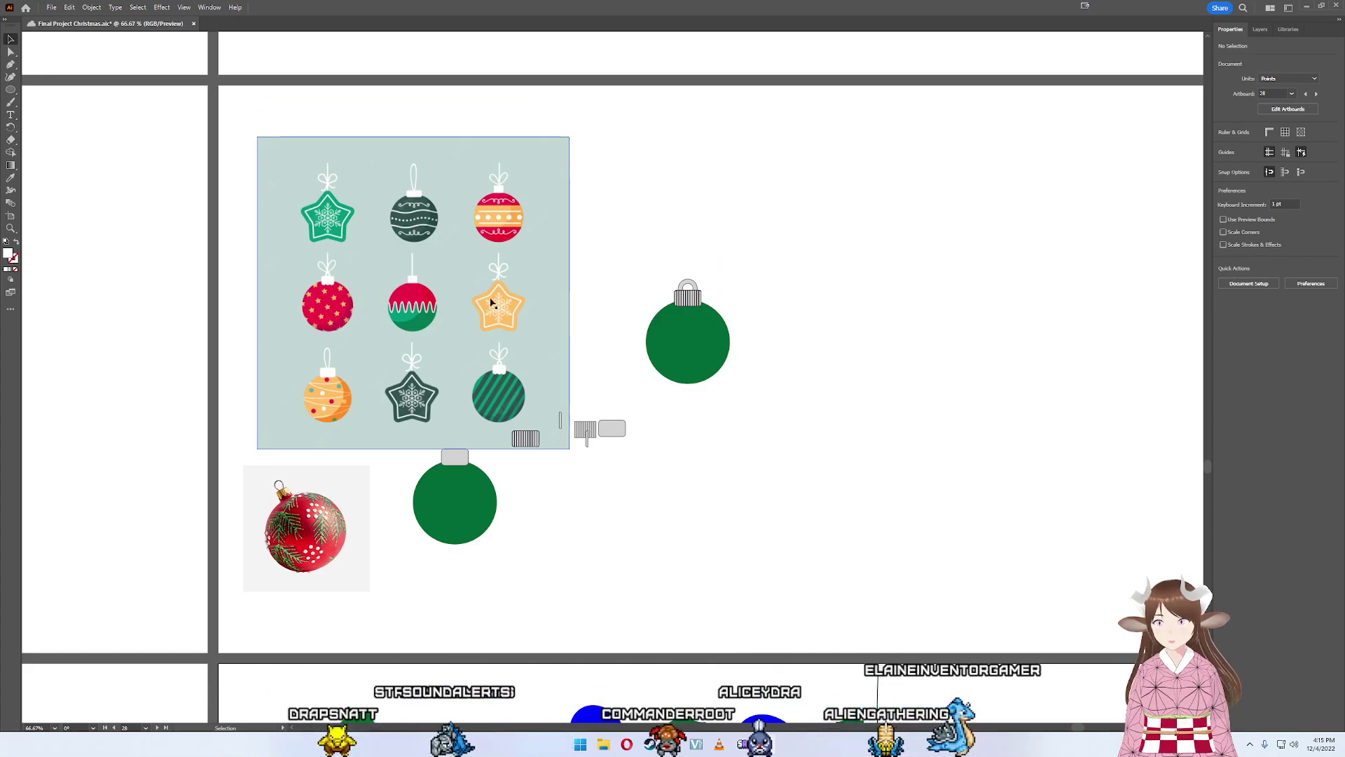
scroll(490, 302, "right", 1)
scroll(696, 345, "right", 3)
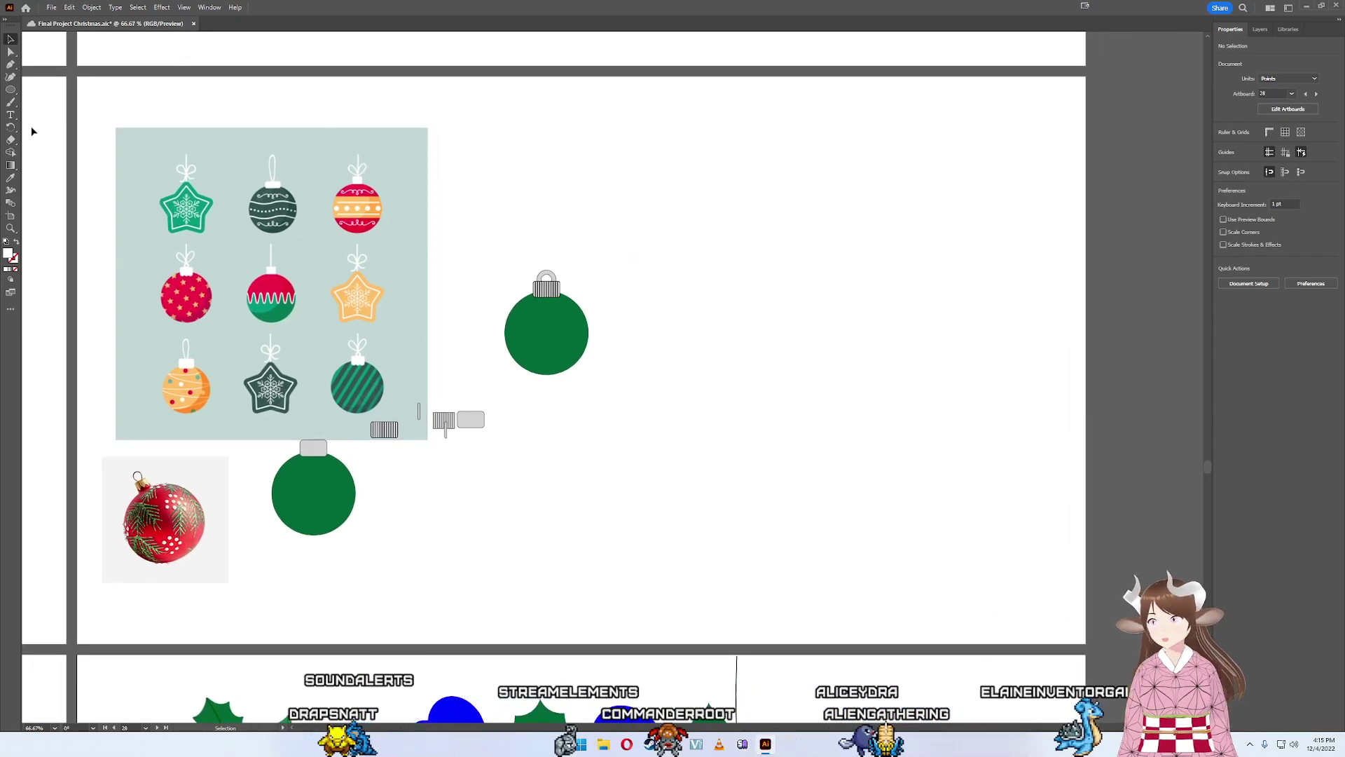
- Draw a thin 425 pt by 14 pt light-blue bar right of the ornament
key("l")
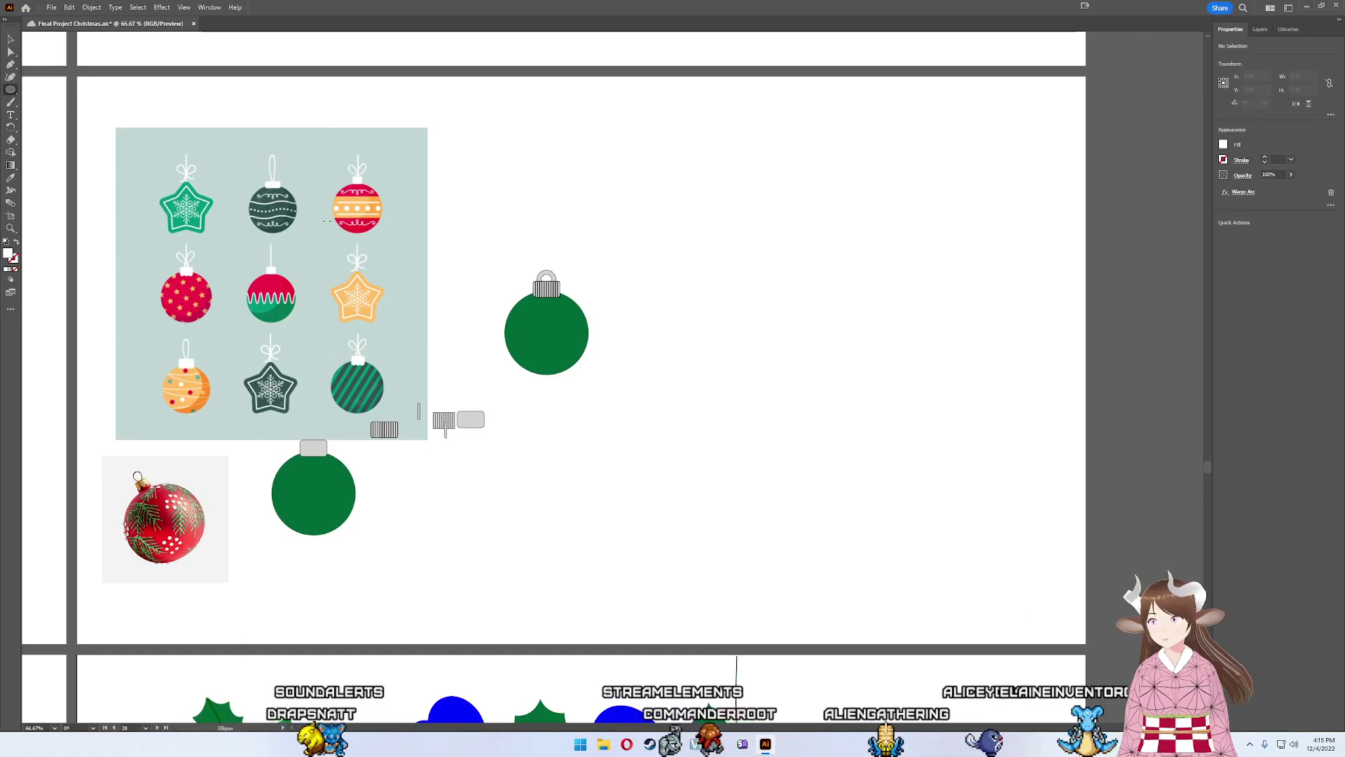
right_click(9, 91)
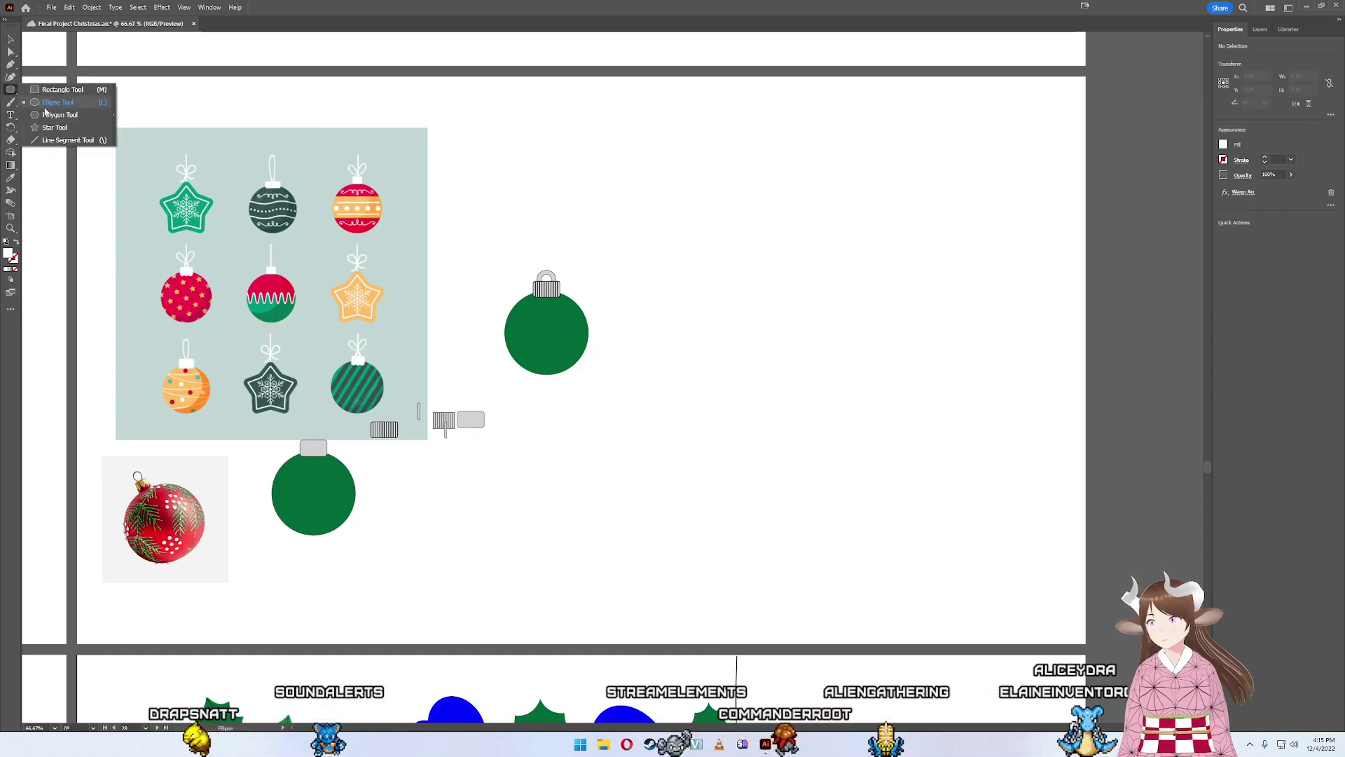
left_click(59, 89)
left_click_drag(690, 353, 824, 380)
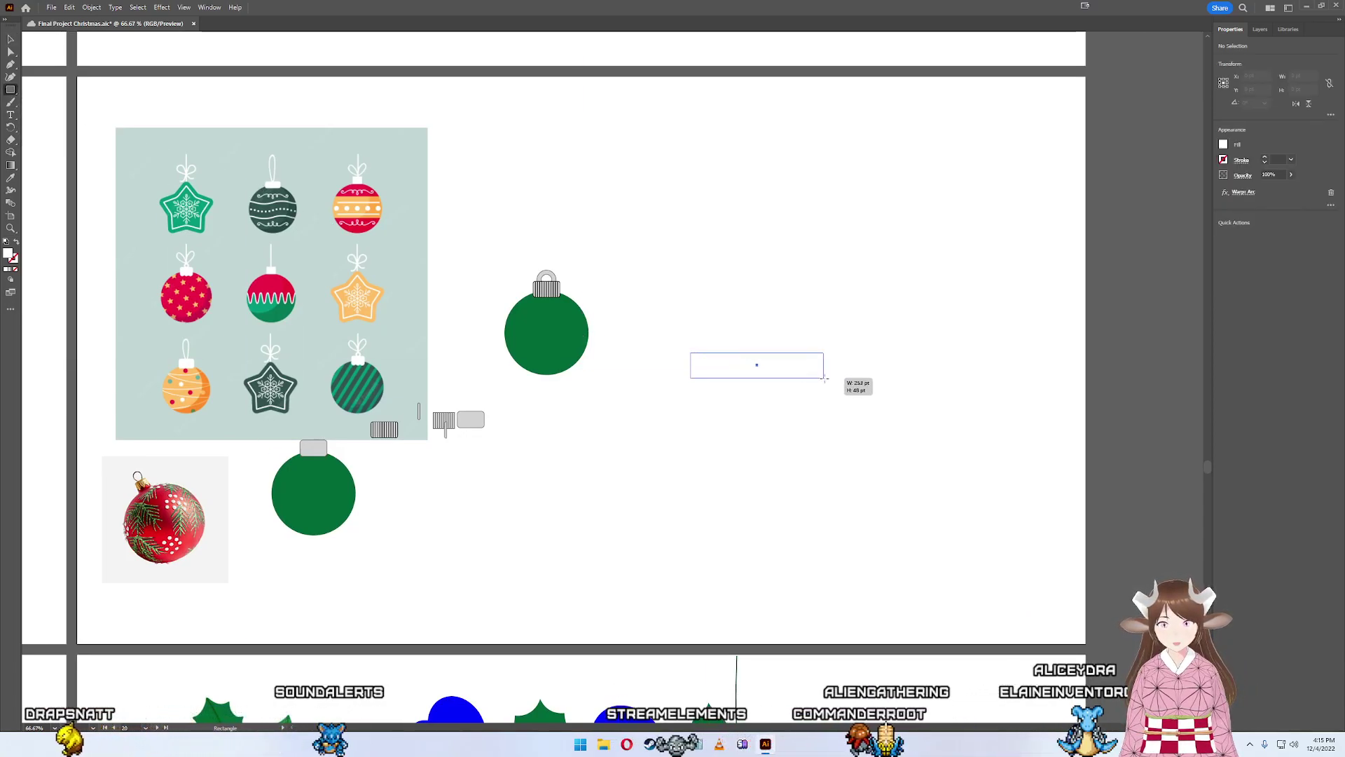
left_click_drag(914, 359, 915, 359)
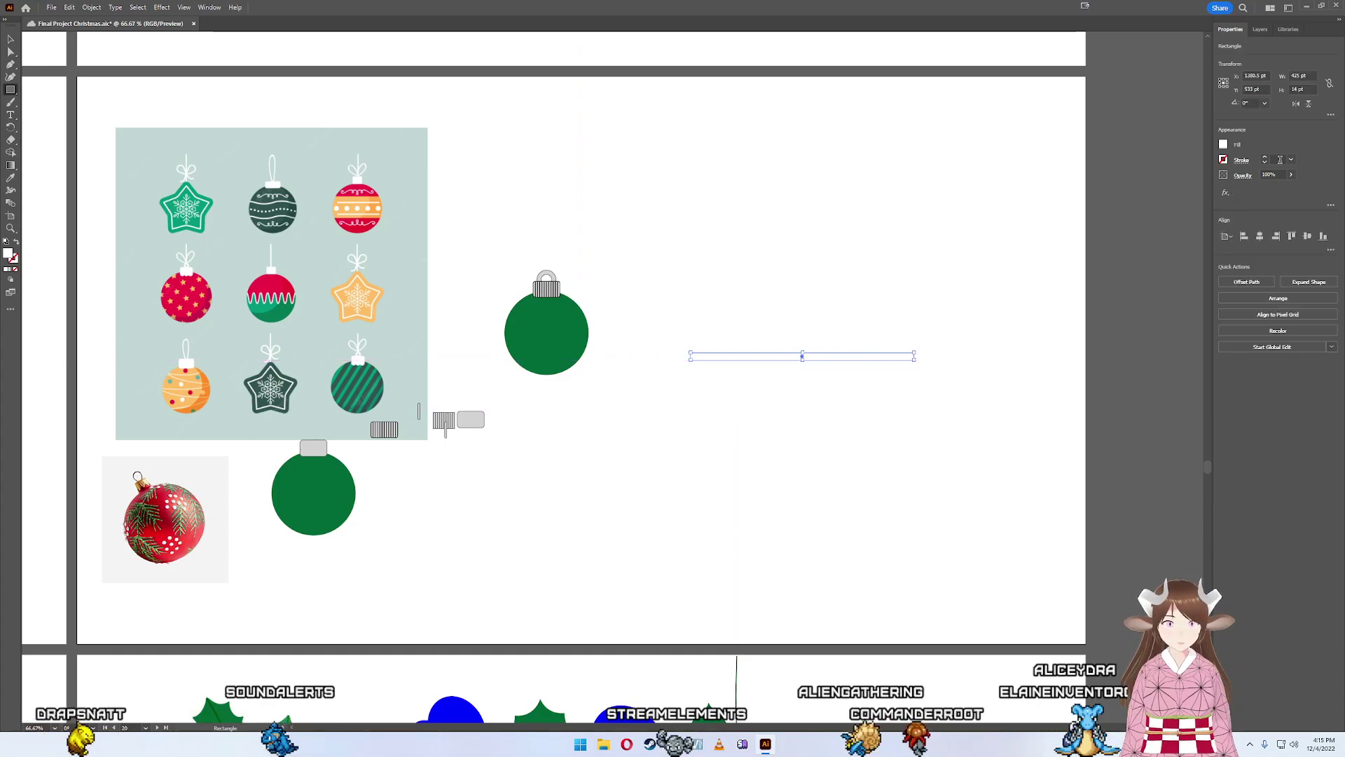
left_click(1224, 145)
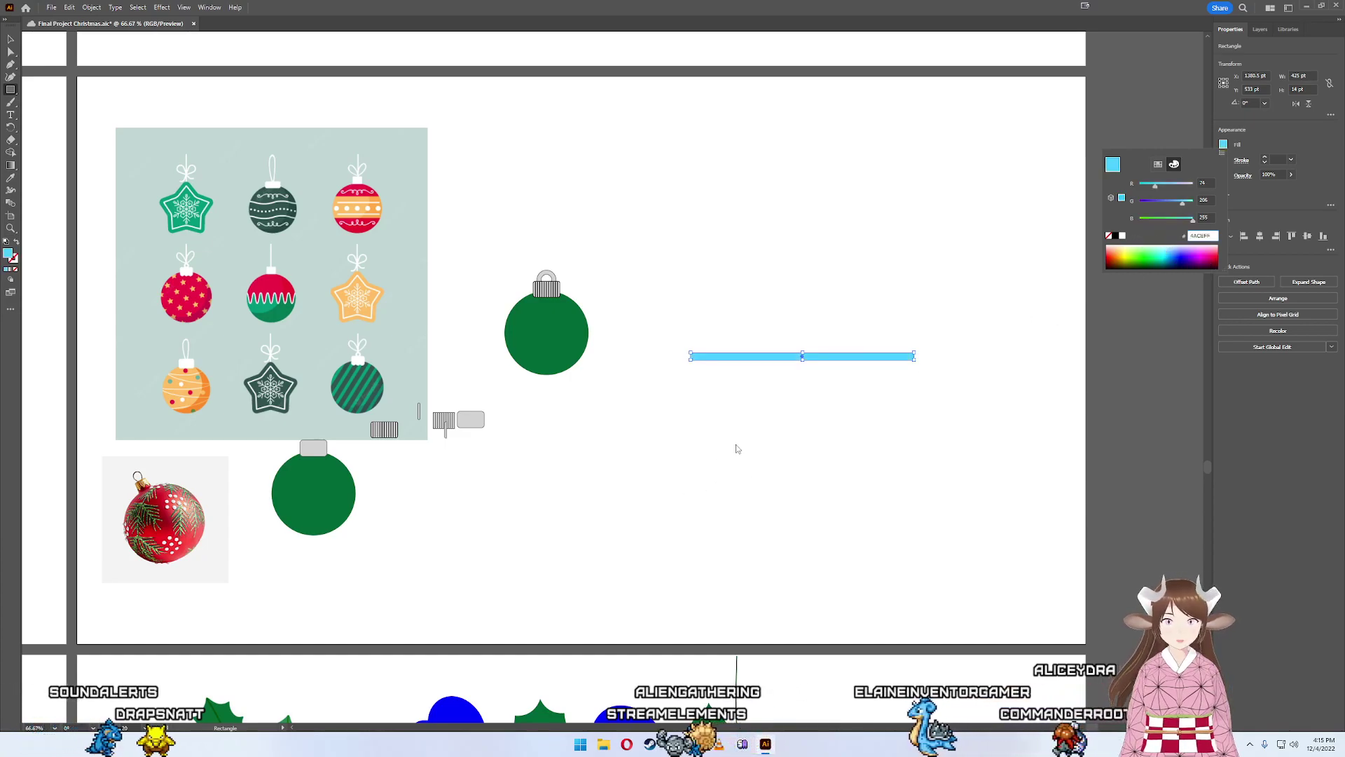
- Duplicate the blue bar, place the copy below with a gap, and align both
key("Escape")
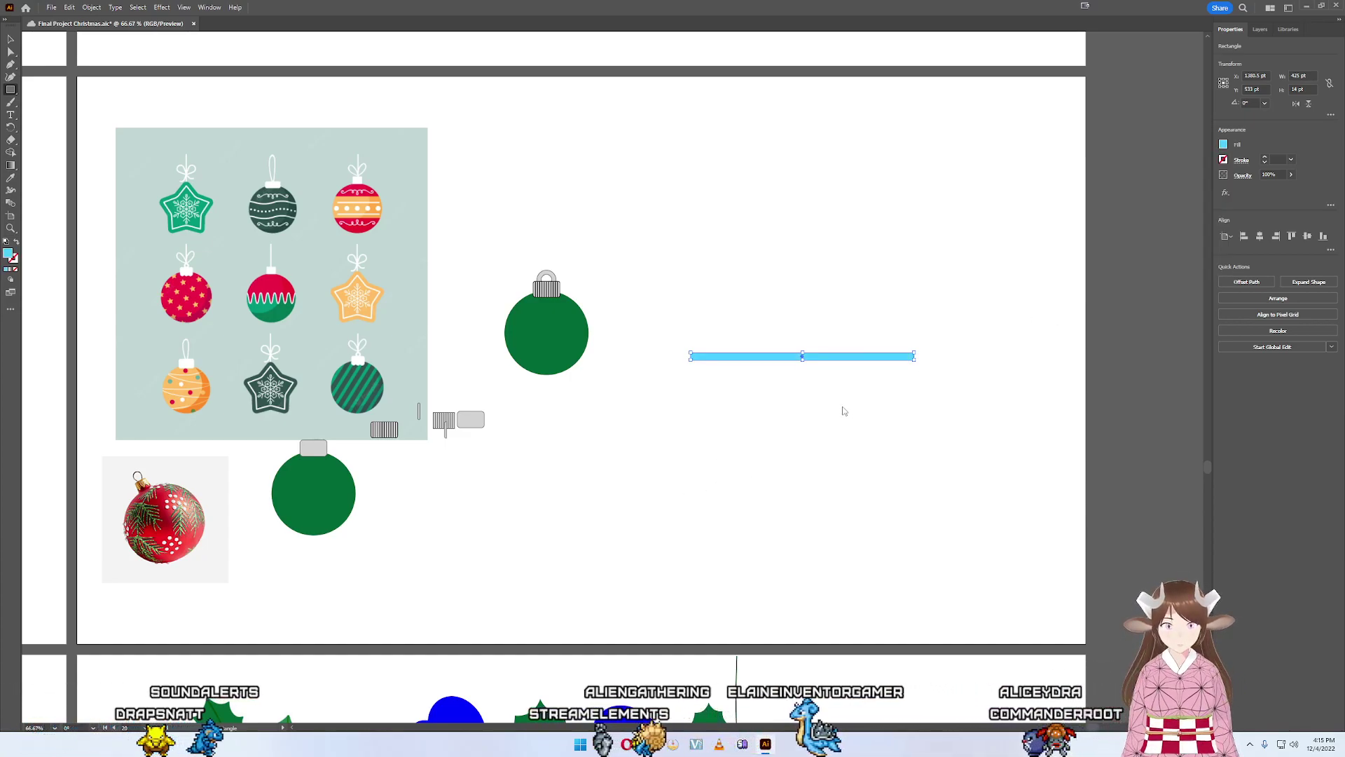
scroll(849, 412, "up", 3)
scroll(816, 411, "down", 1)
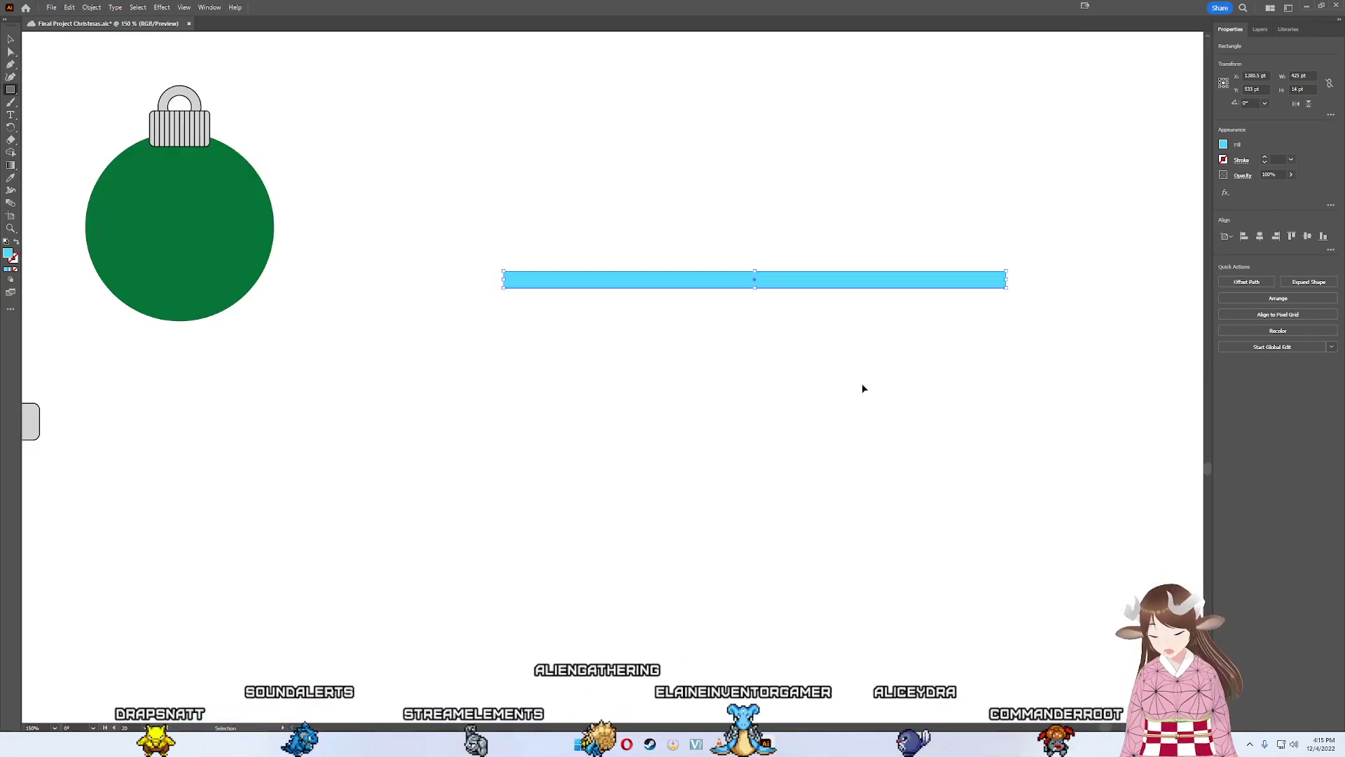
key("ctrl+v")
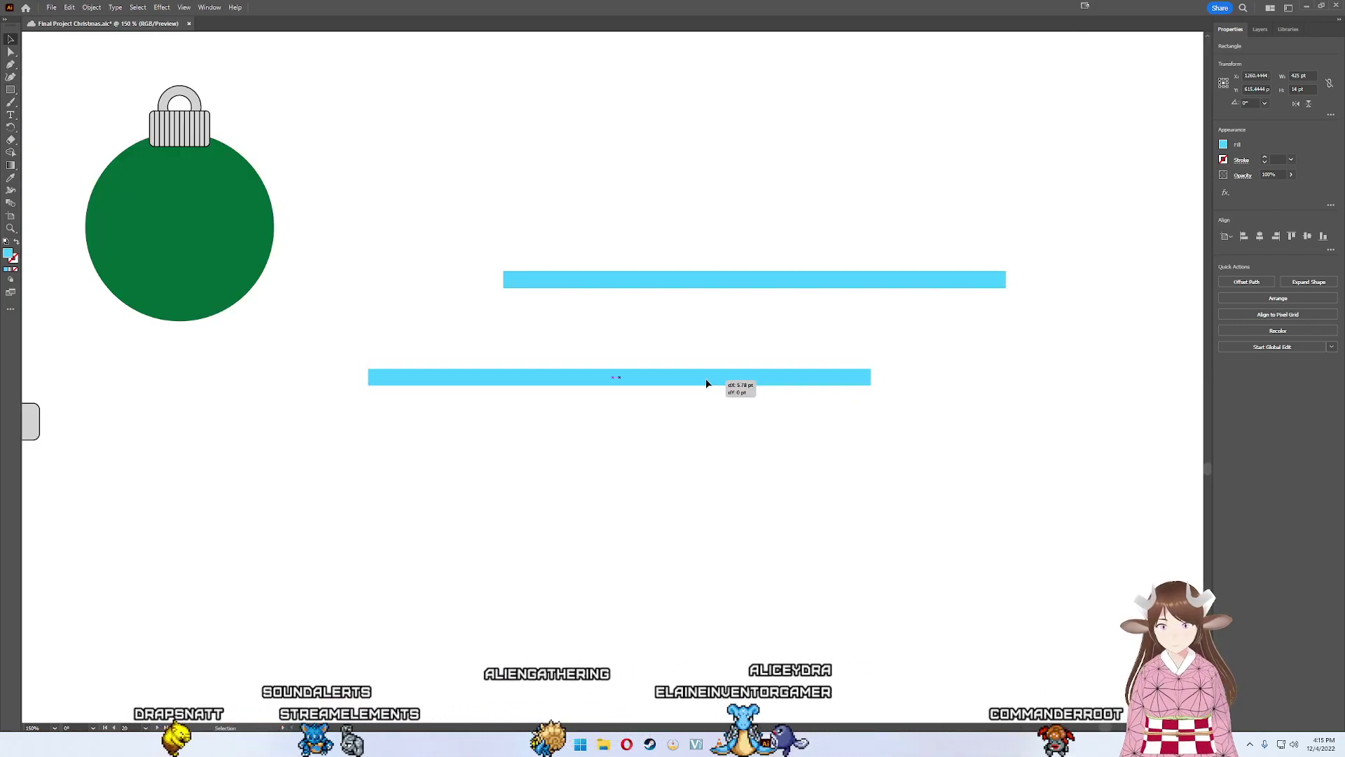
left_click_drag(695, 384, 797, 384)
left_click(988, 280, "shift")
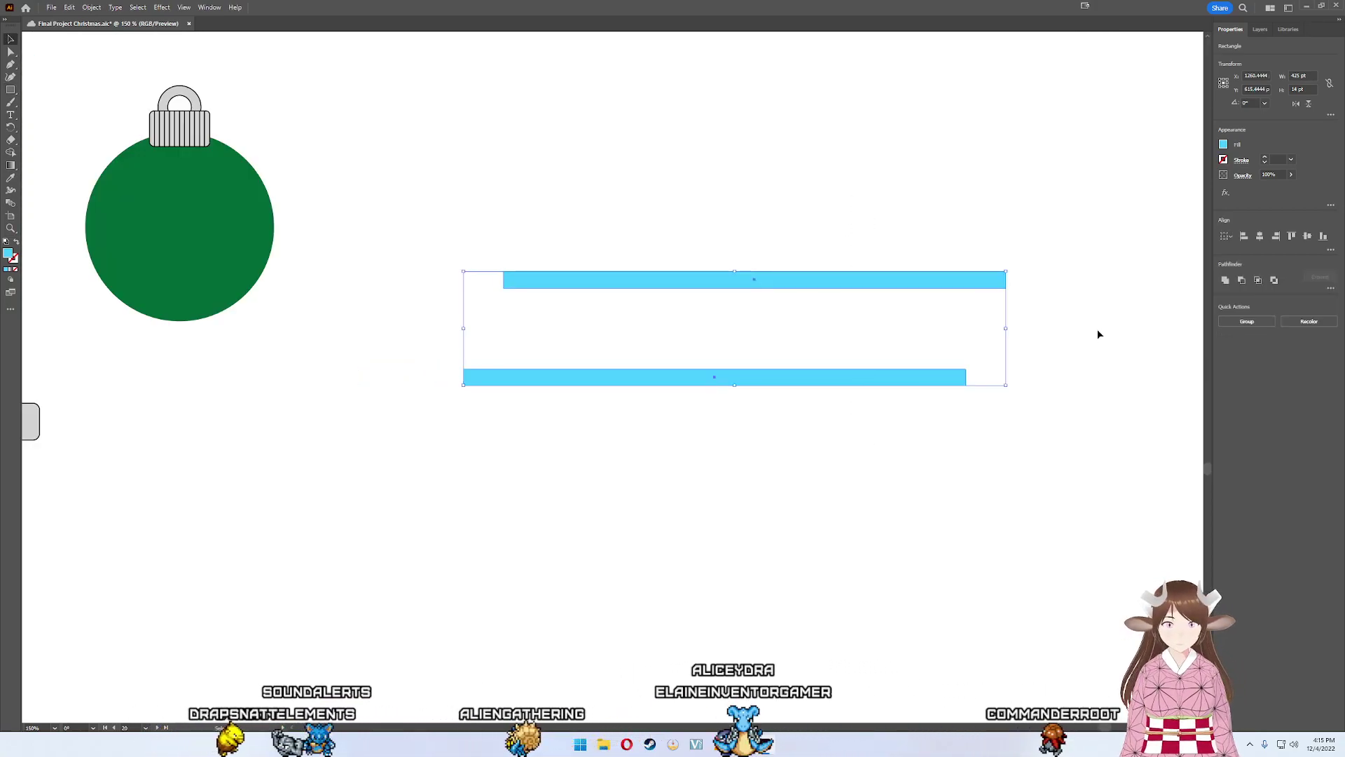
left_click(997, 323)
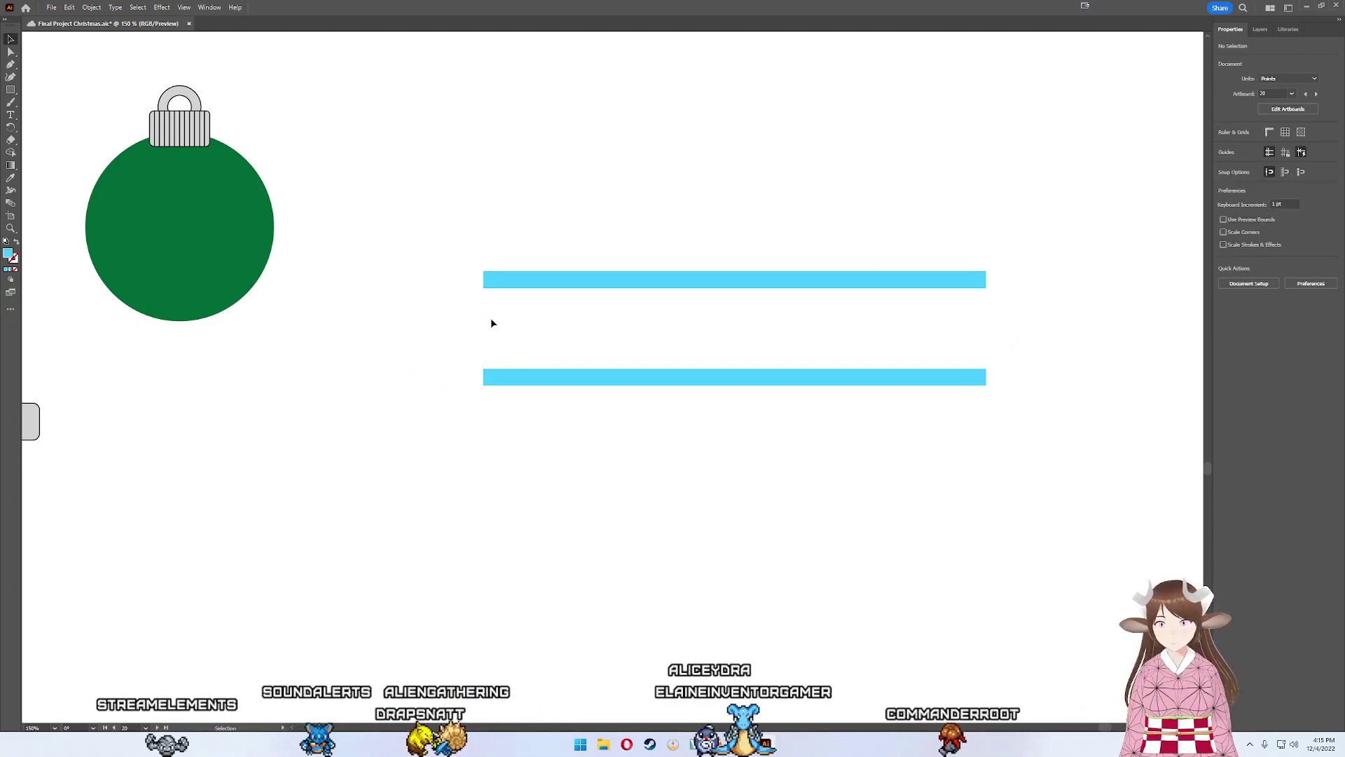
- Draw a small light-blue dot between the bars at their left end, for Object > Repeat
key("c")
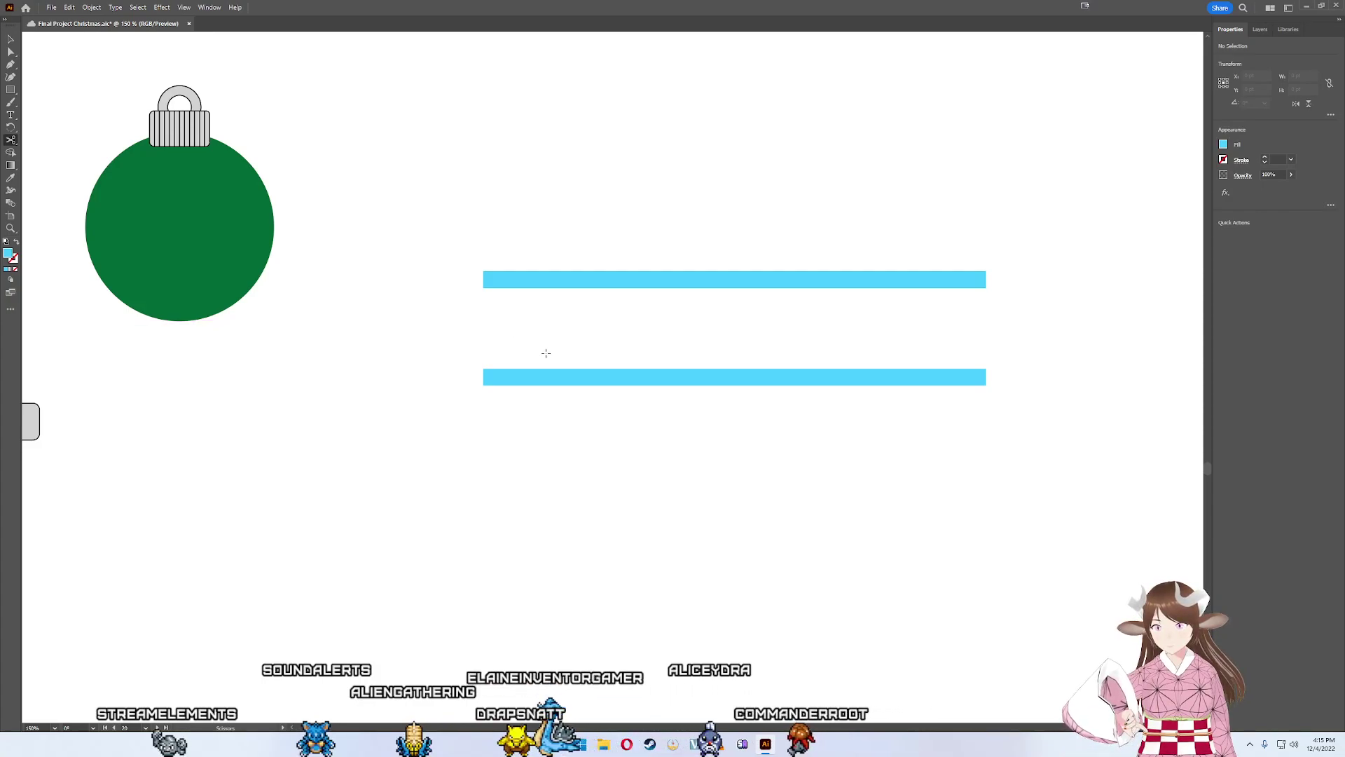
key("l")
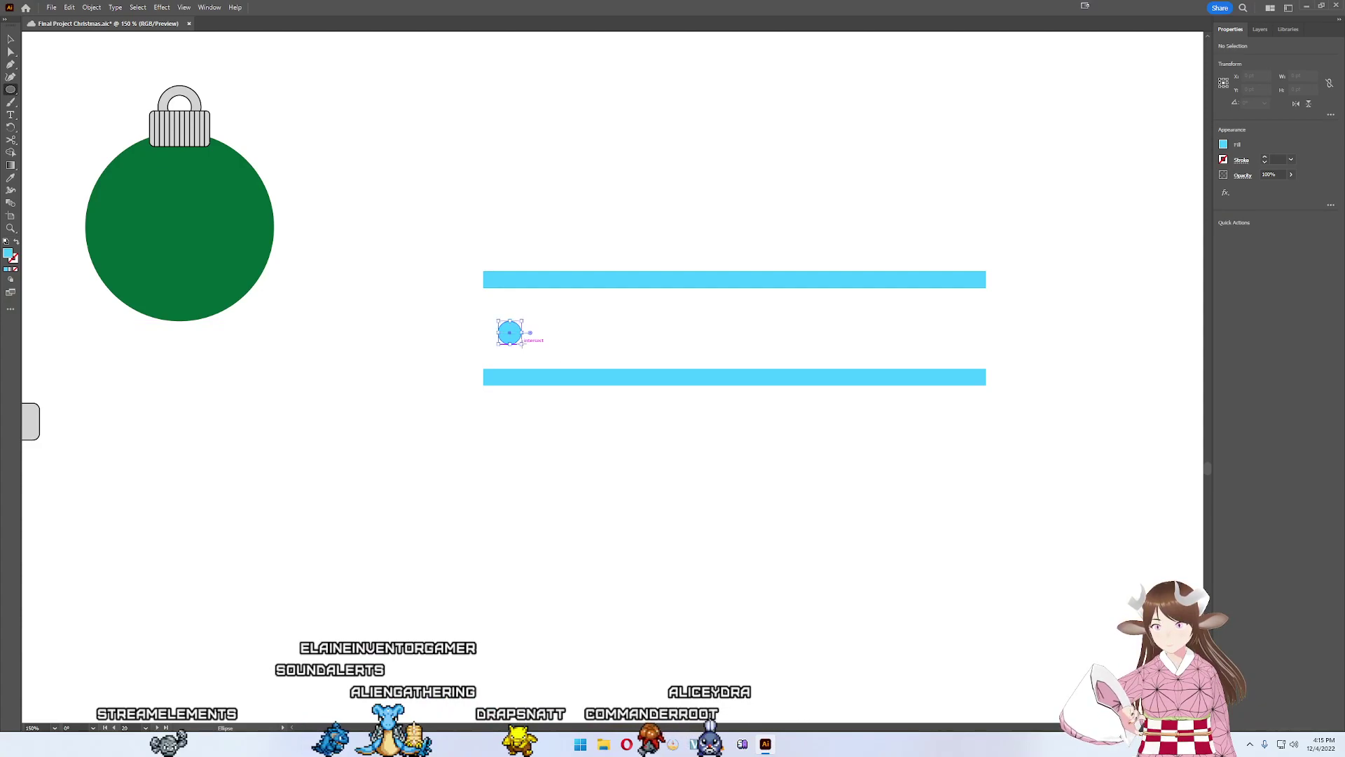
left_click_drag(419, 294, 483, 320)
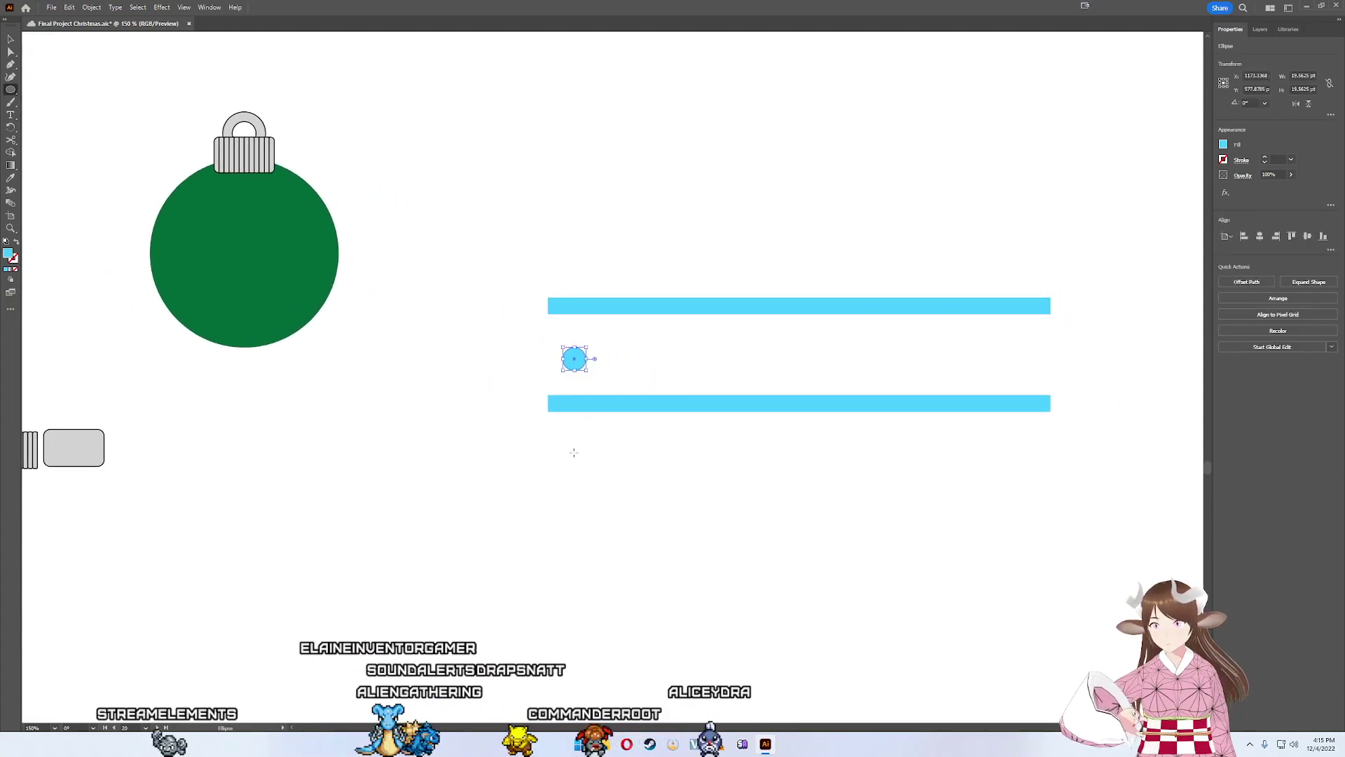
left_click_drag(653, 526, 621, 387)
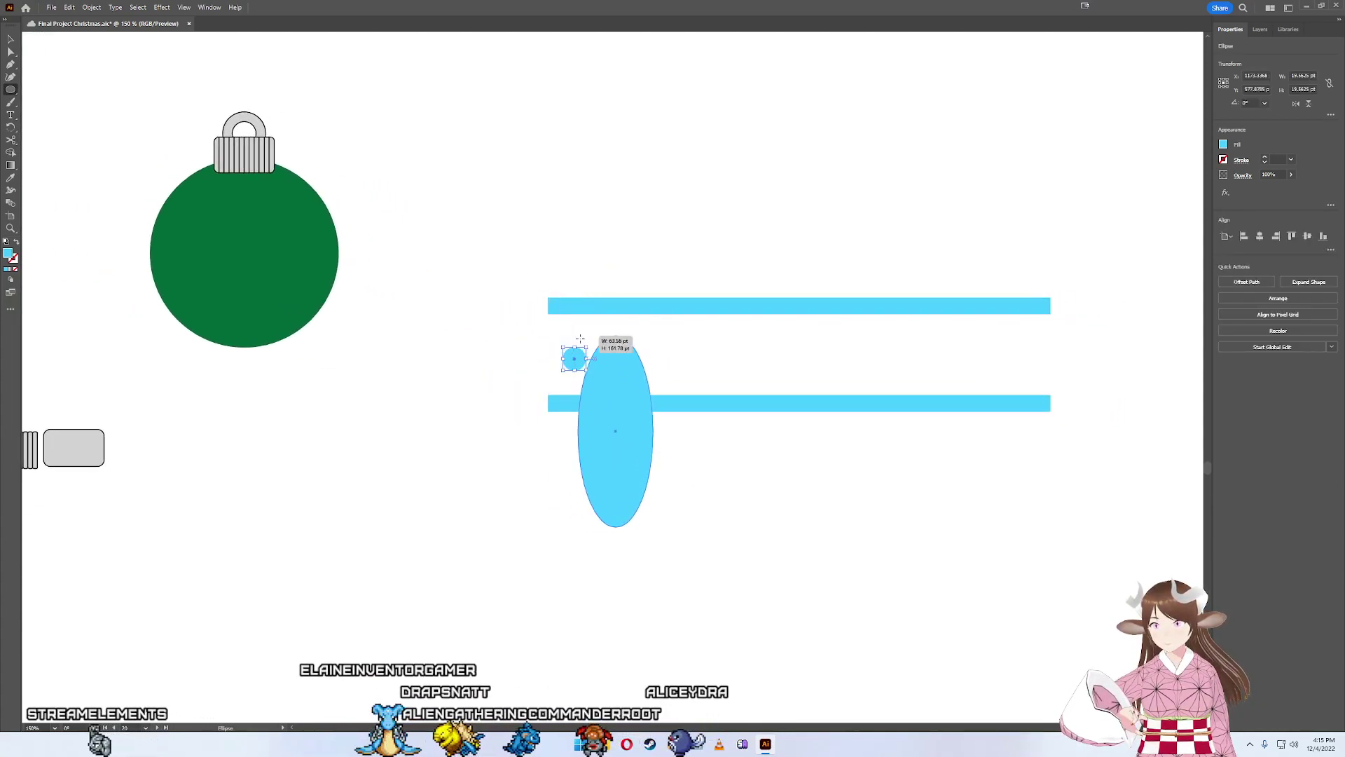
key("ctrl+z")
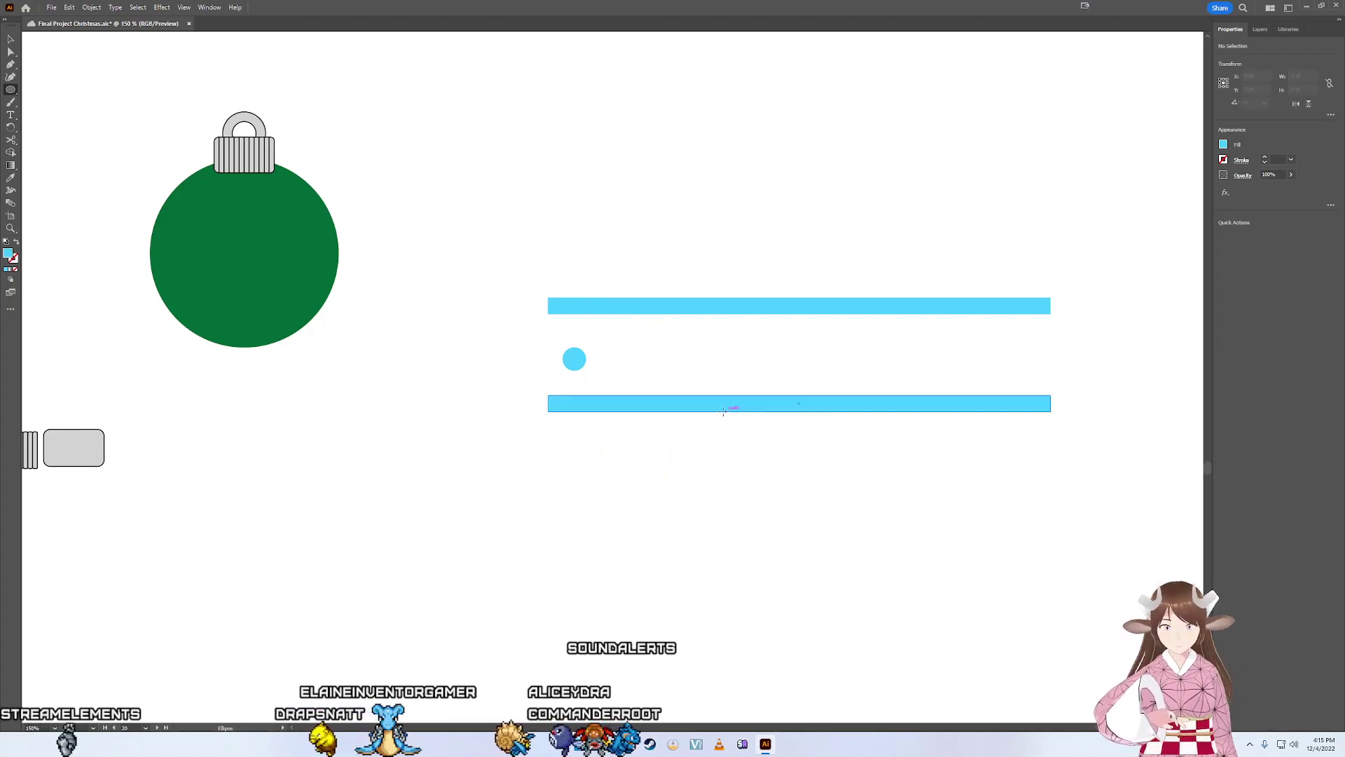
key("v")
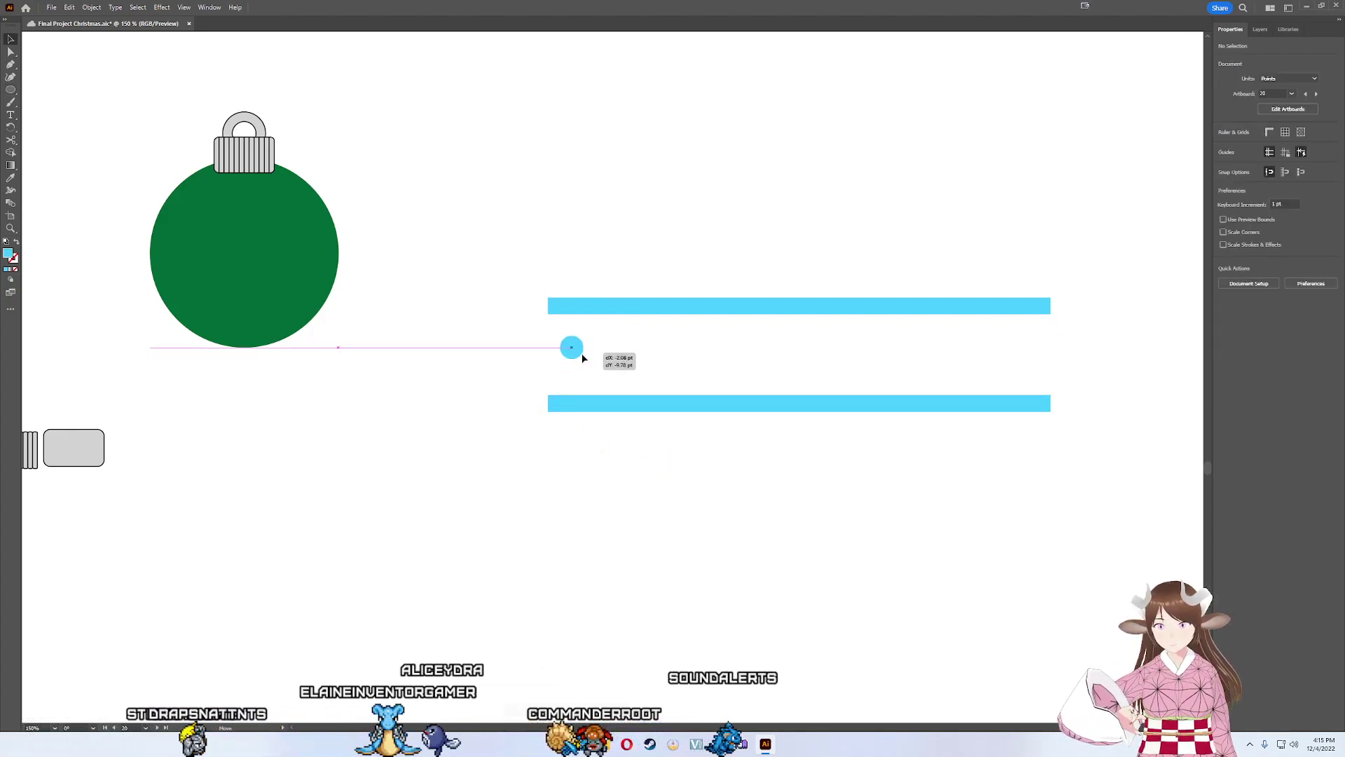
left_click_drag(582, 357, 575, 364)
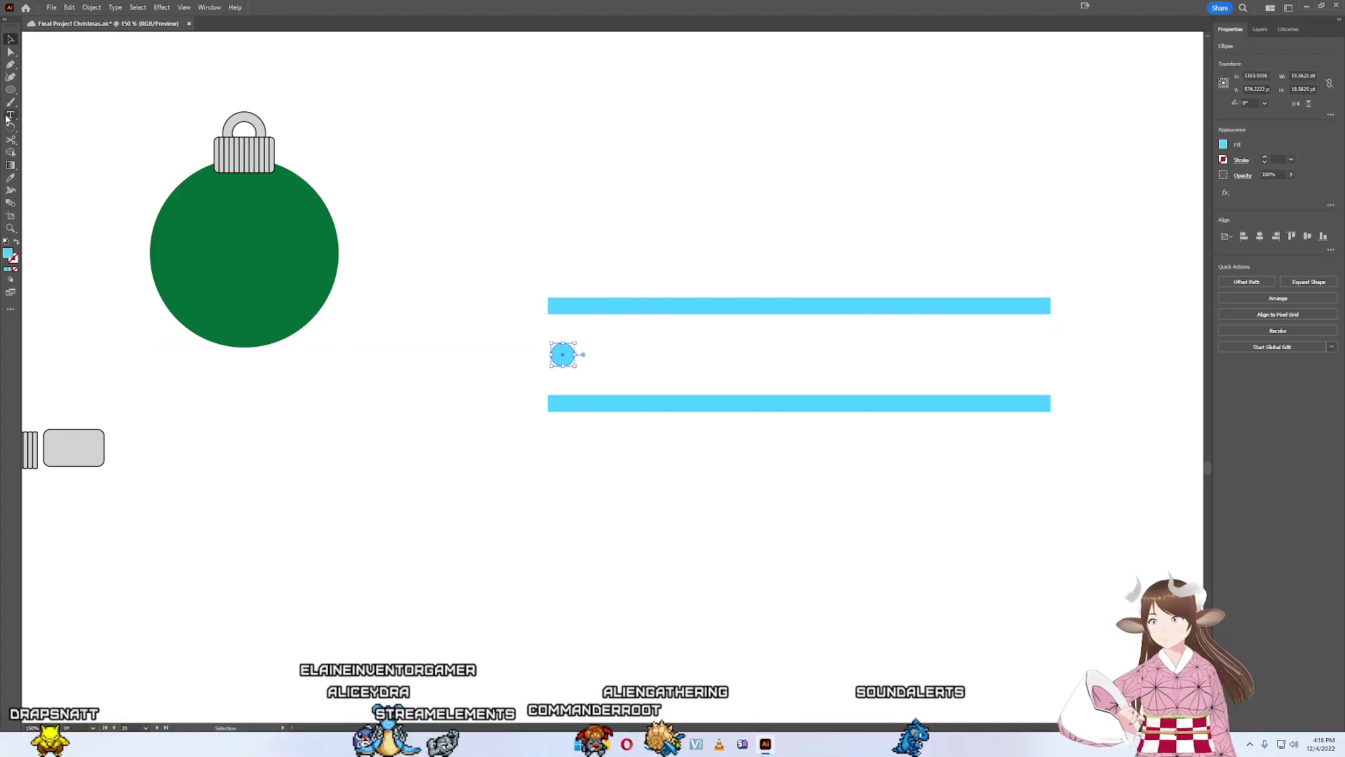
left_click(89, 7)
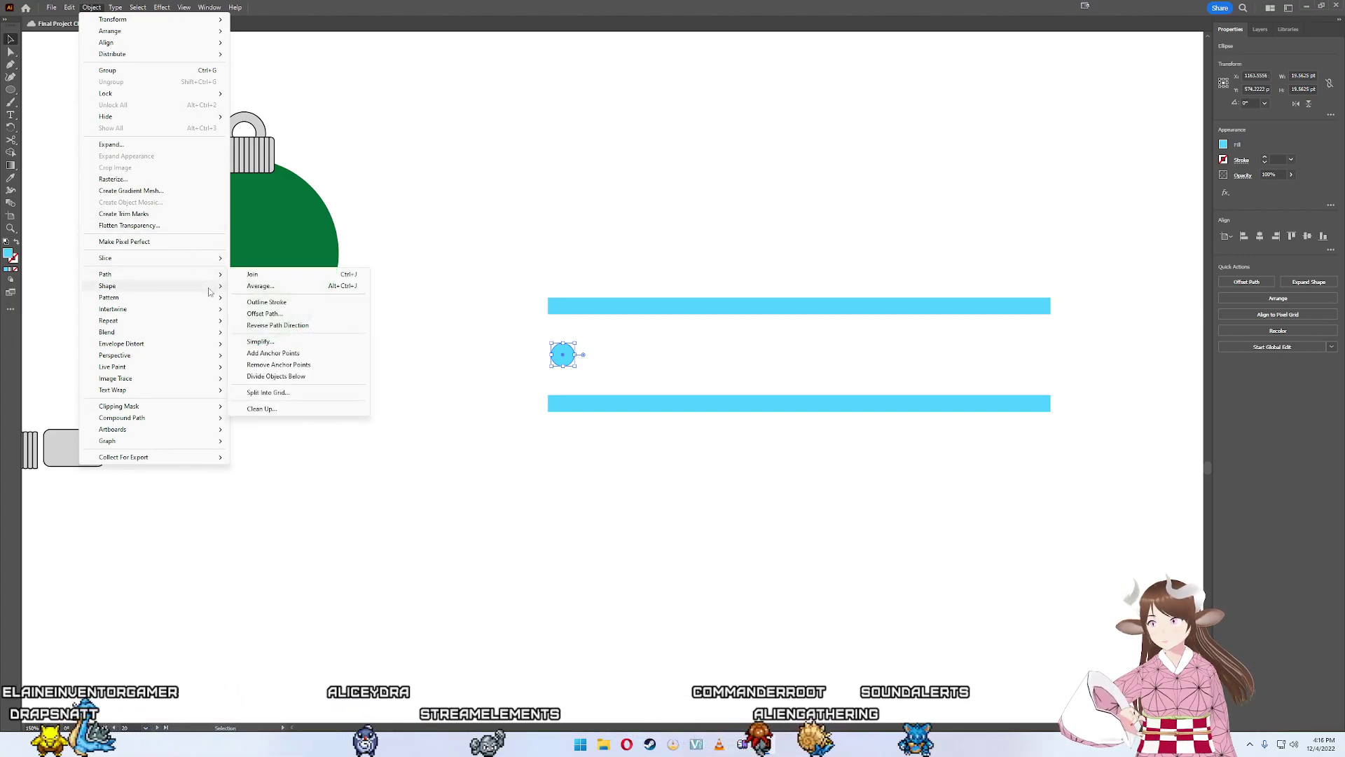
mouse_move(109, 321)
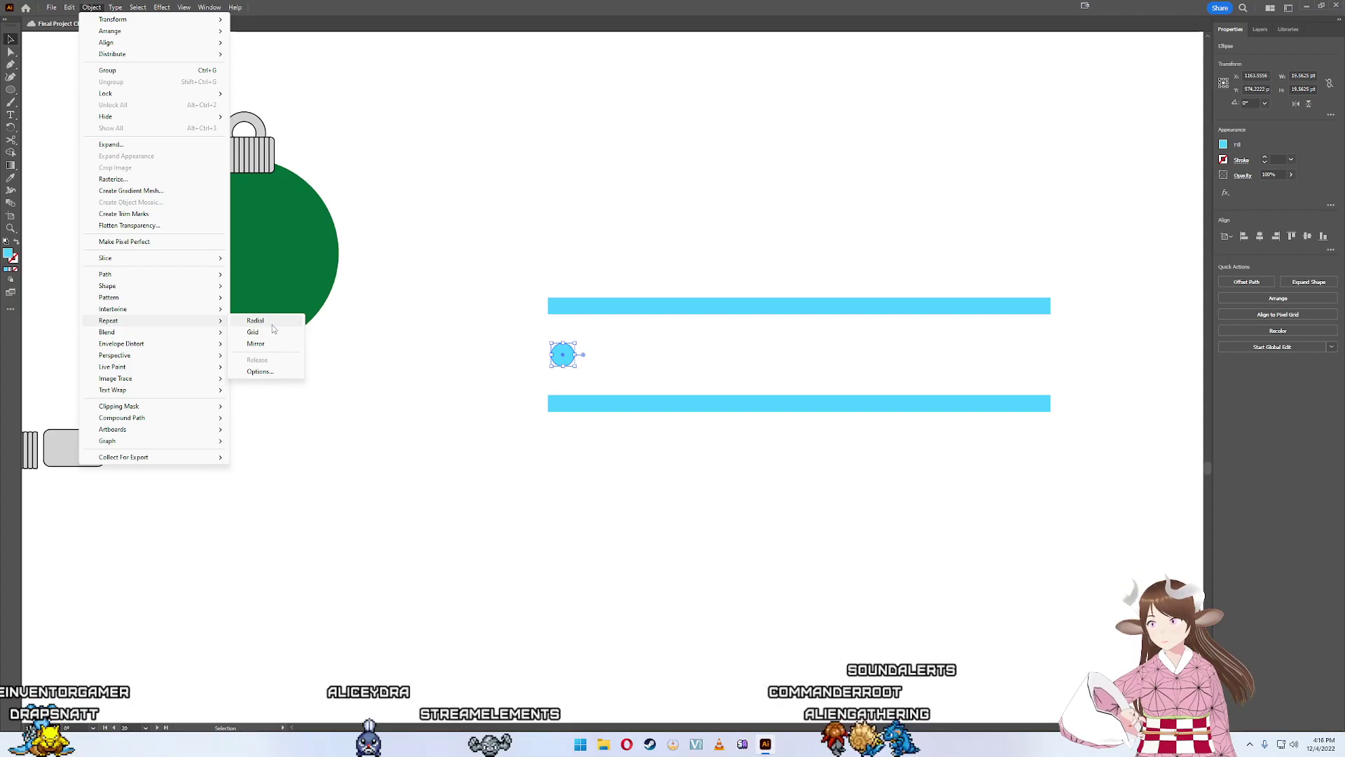
- Repeat the dot as a grid stretched to the bars' right end, reduced to one row
left_click(253, 332)
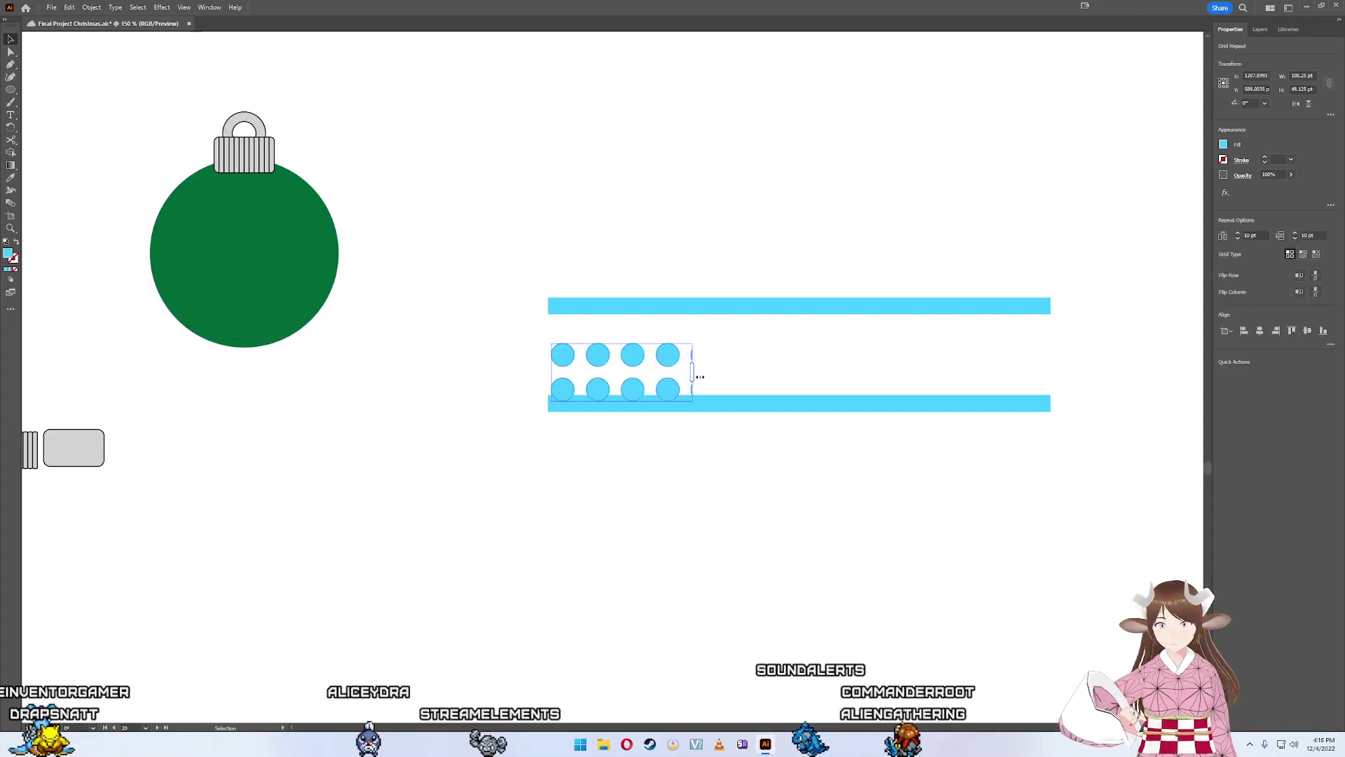
left_click_drag(700, 377, 1052, 379)
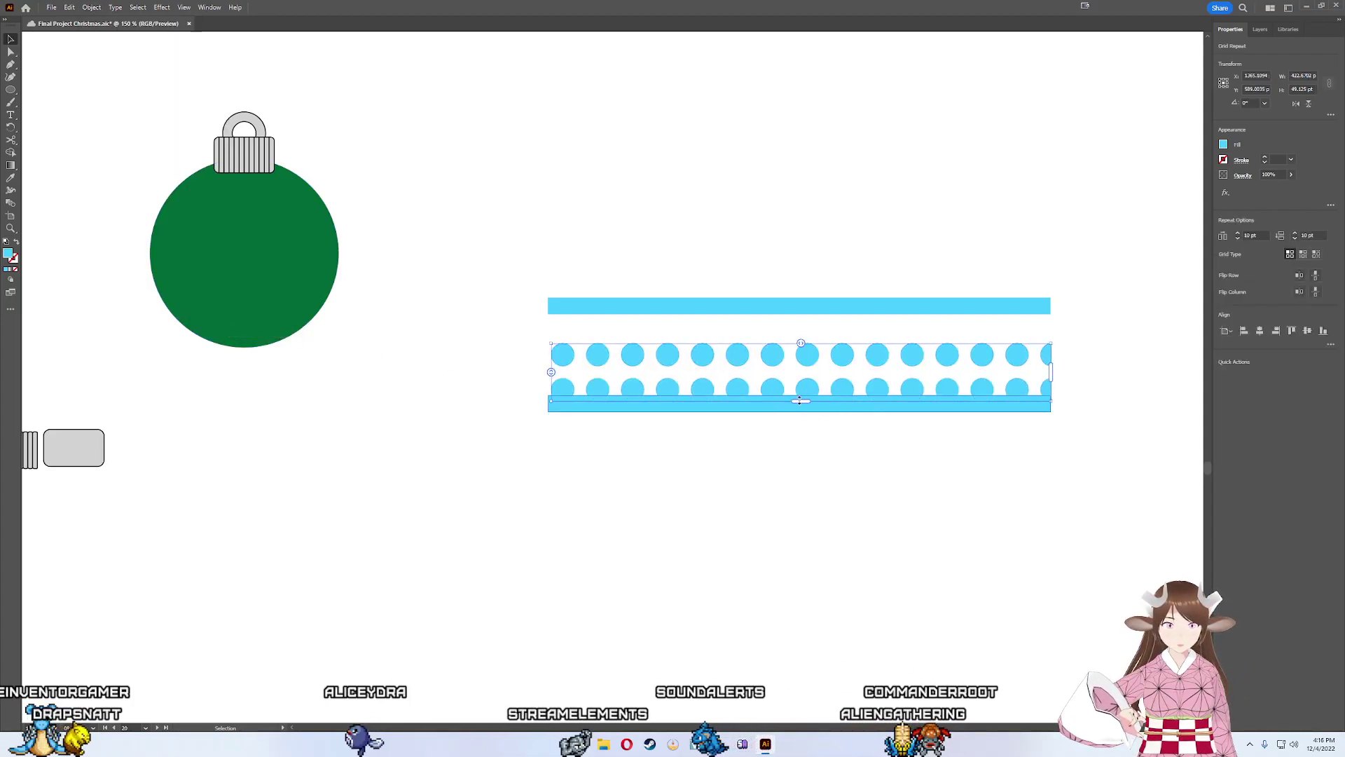
left_click_drag(800, 401, 801, 371)
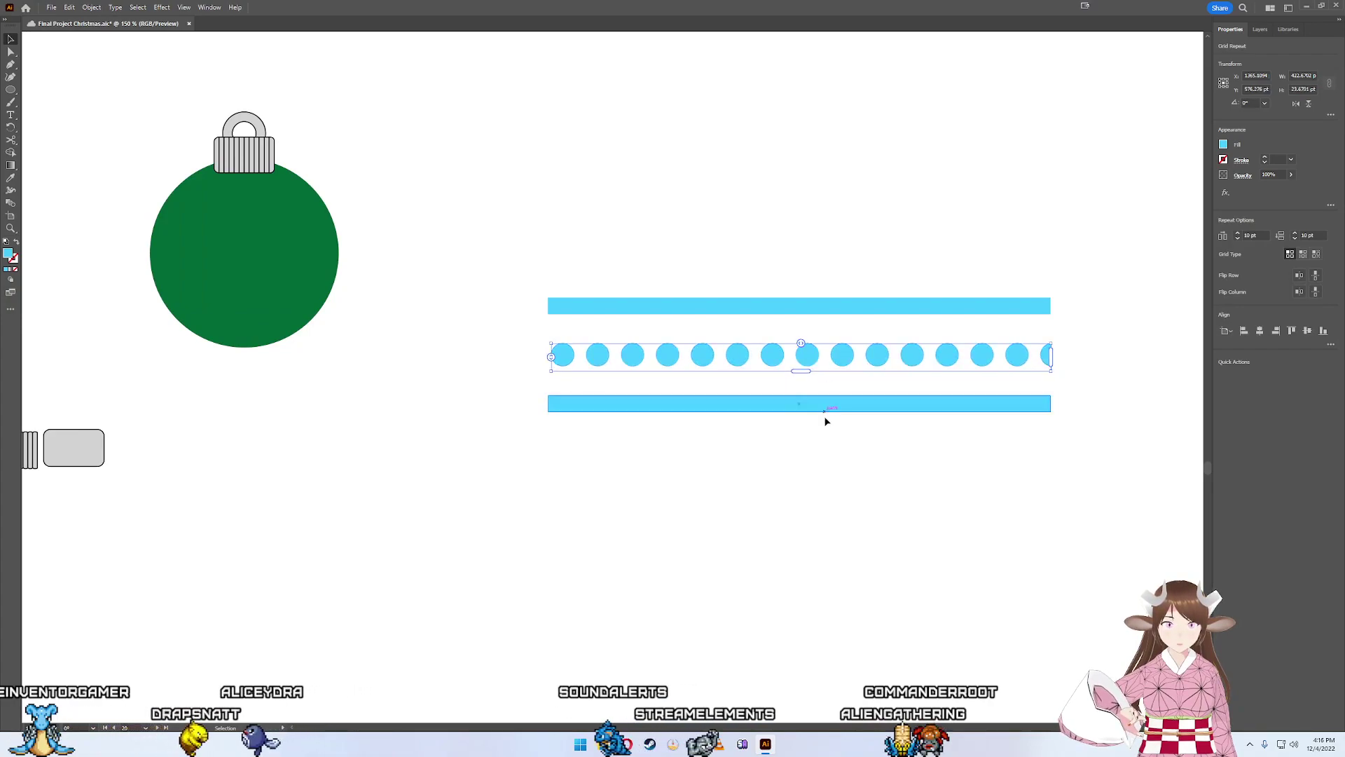
- Marquee-select both blue bars together with the repeating dot row
mouse_move(890, 453)
left_mouse_down()
mouse_move(853, 324)
mouse_move(585, 222)
left_mouse_up()
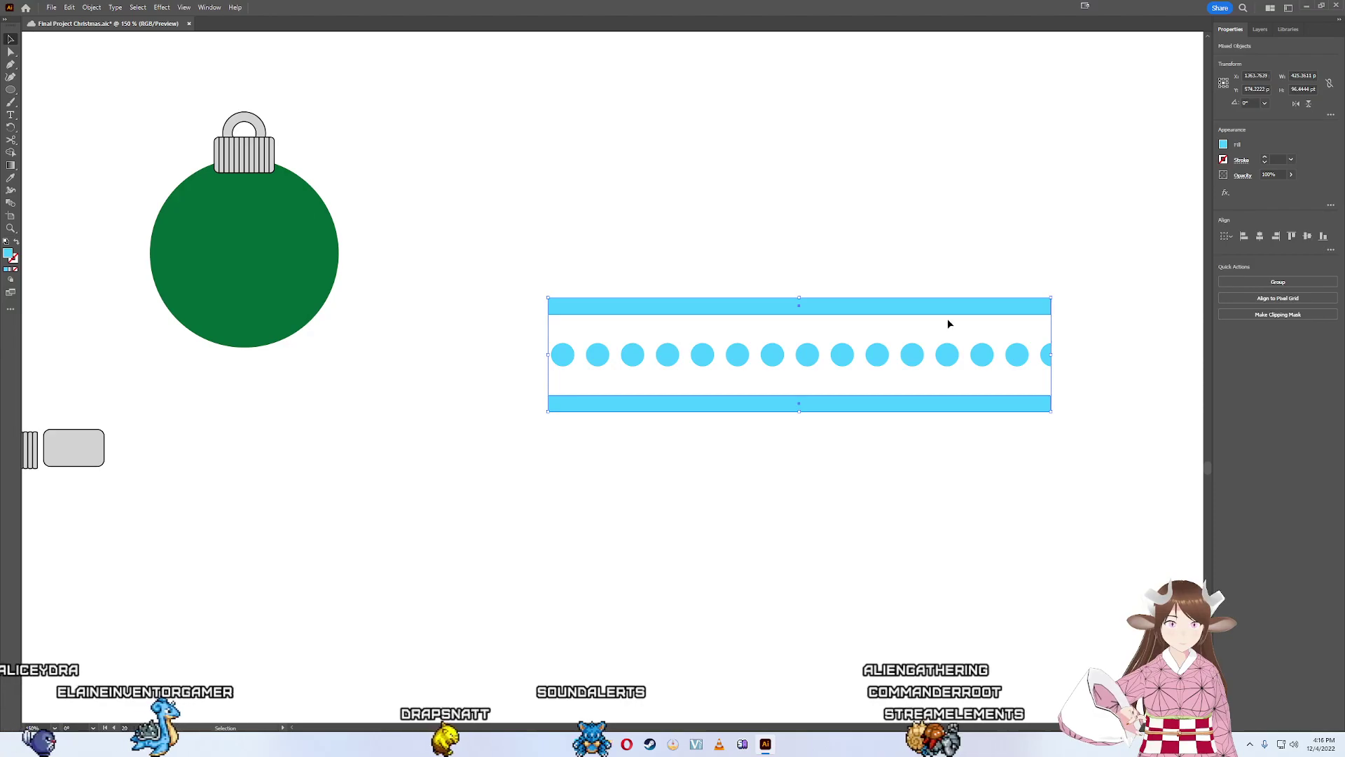
left_click(576, 277)
left_click(645, 360)
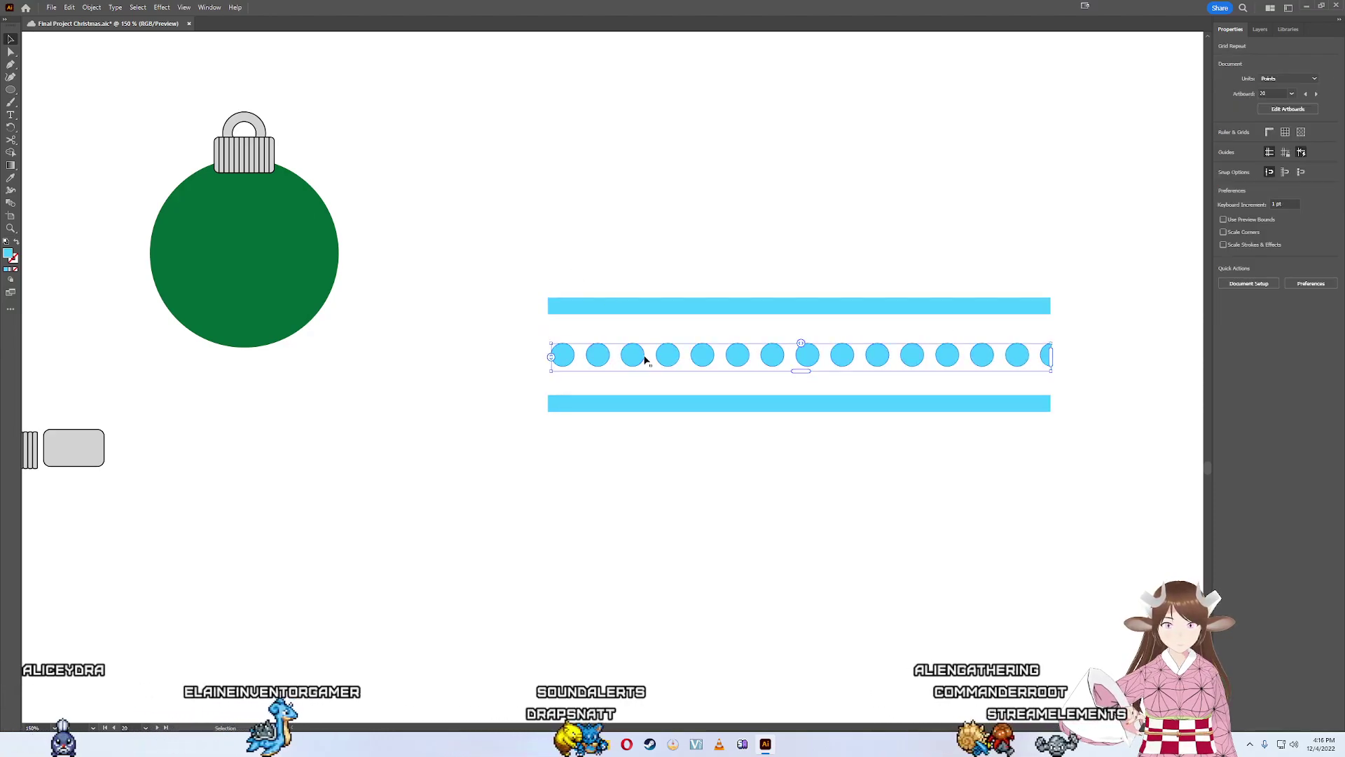
scroll(536, 313, "left", 2)
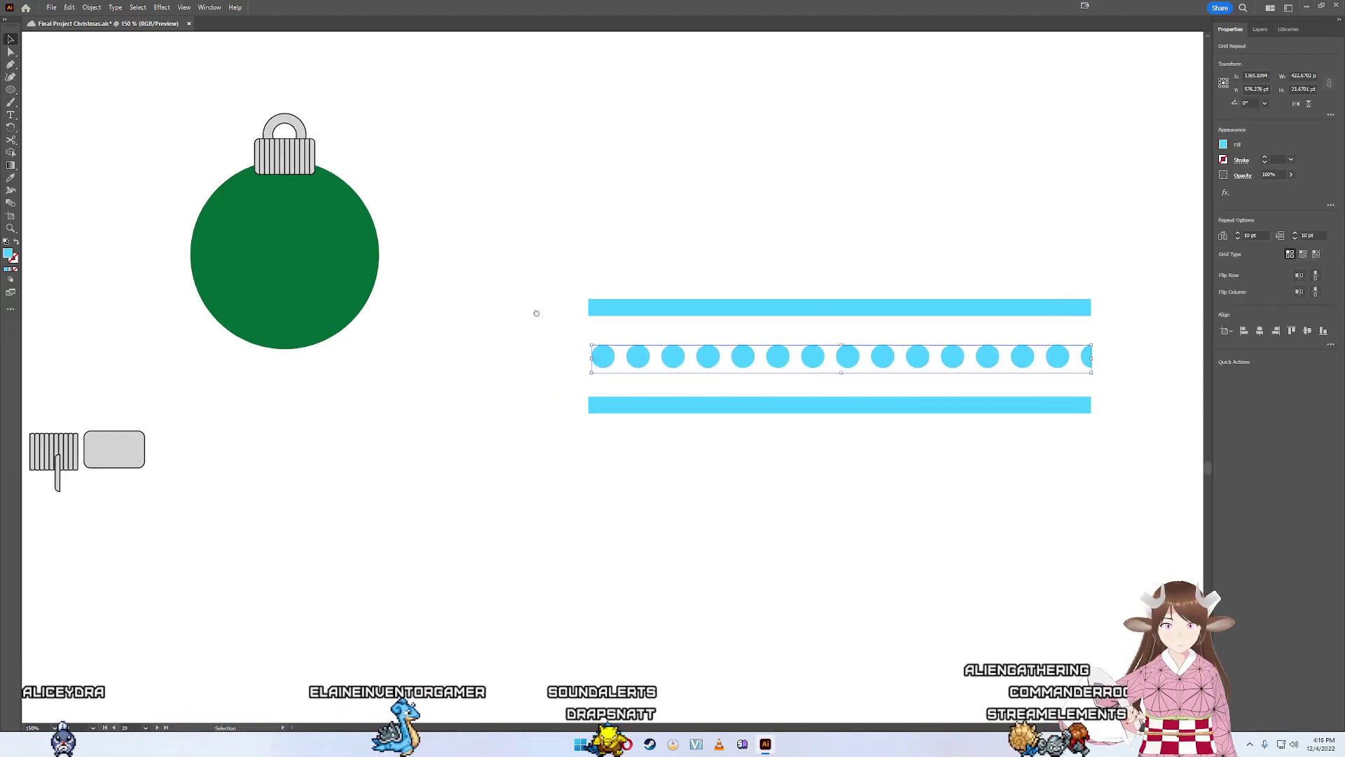
mouse_move(536, 314)
left_mouse_down()
mouse_move(936, 492)
mouse_move(639, 339)
left_mouse_up()
mouse_move(1002, 465)
left_mouse_down()
mouse_move(745, 295)
mouse_move(357, 248)
mouse_move(706, 306)
left_mouse_up()
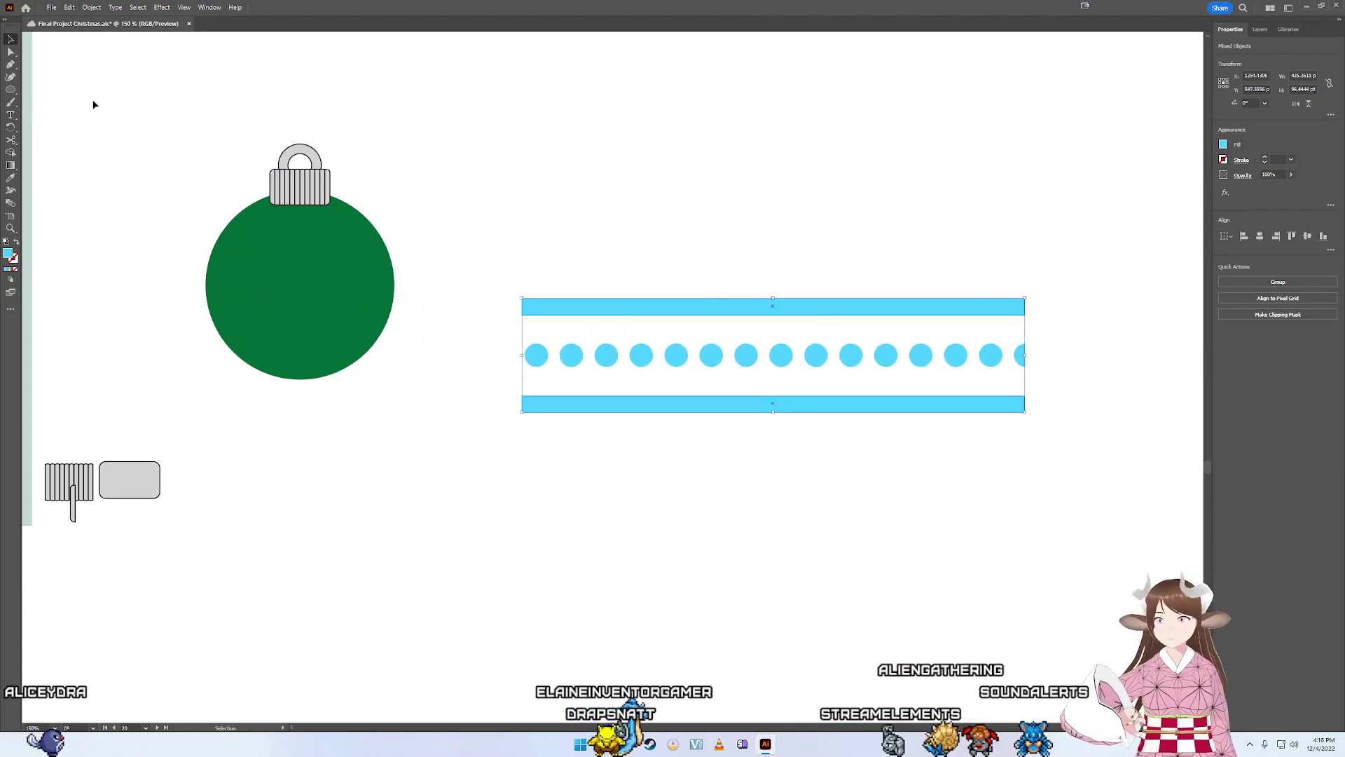
- Expand the repeated dot row into ordinary artwork
left_click(92, 7)
left_click(111, 145)
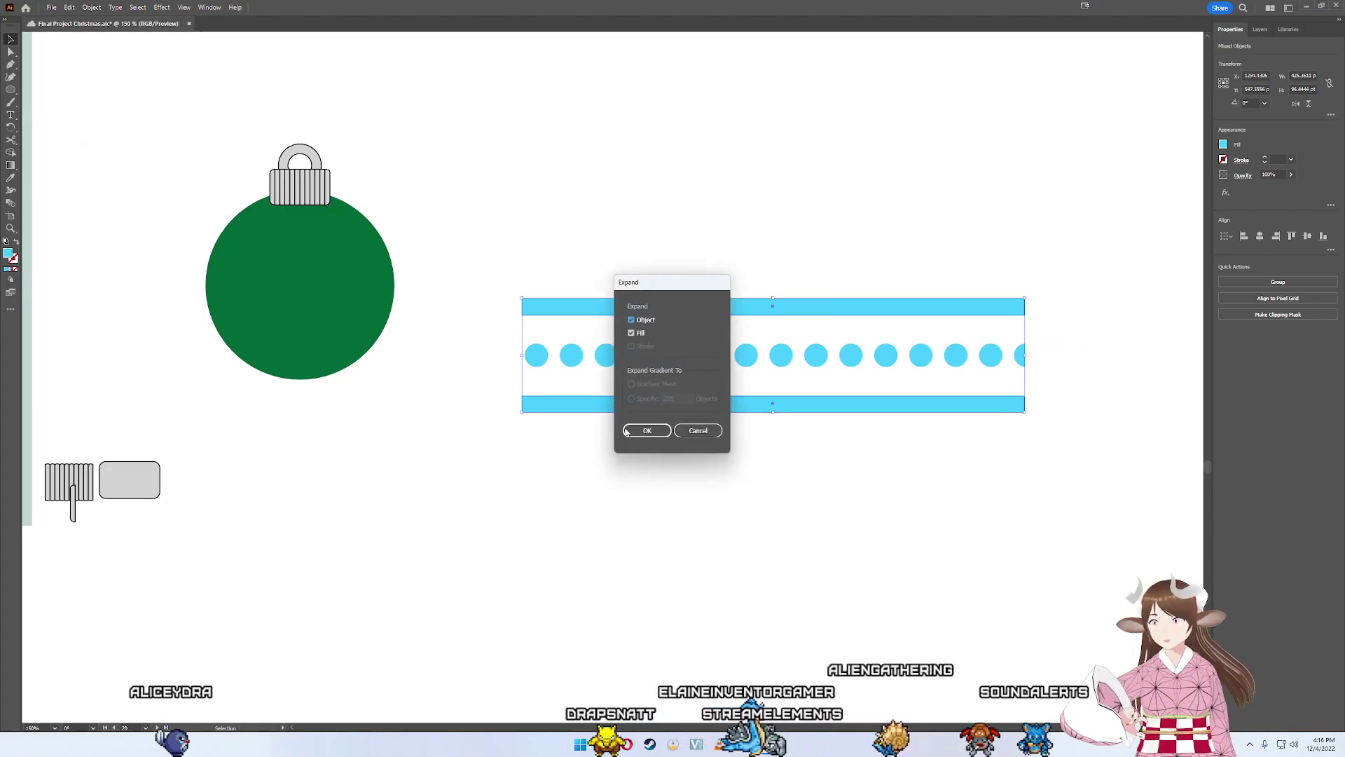
key("Return")
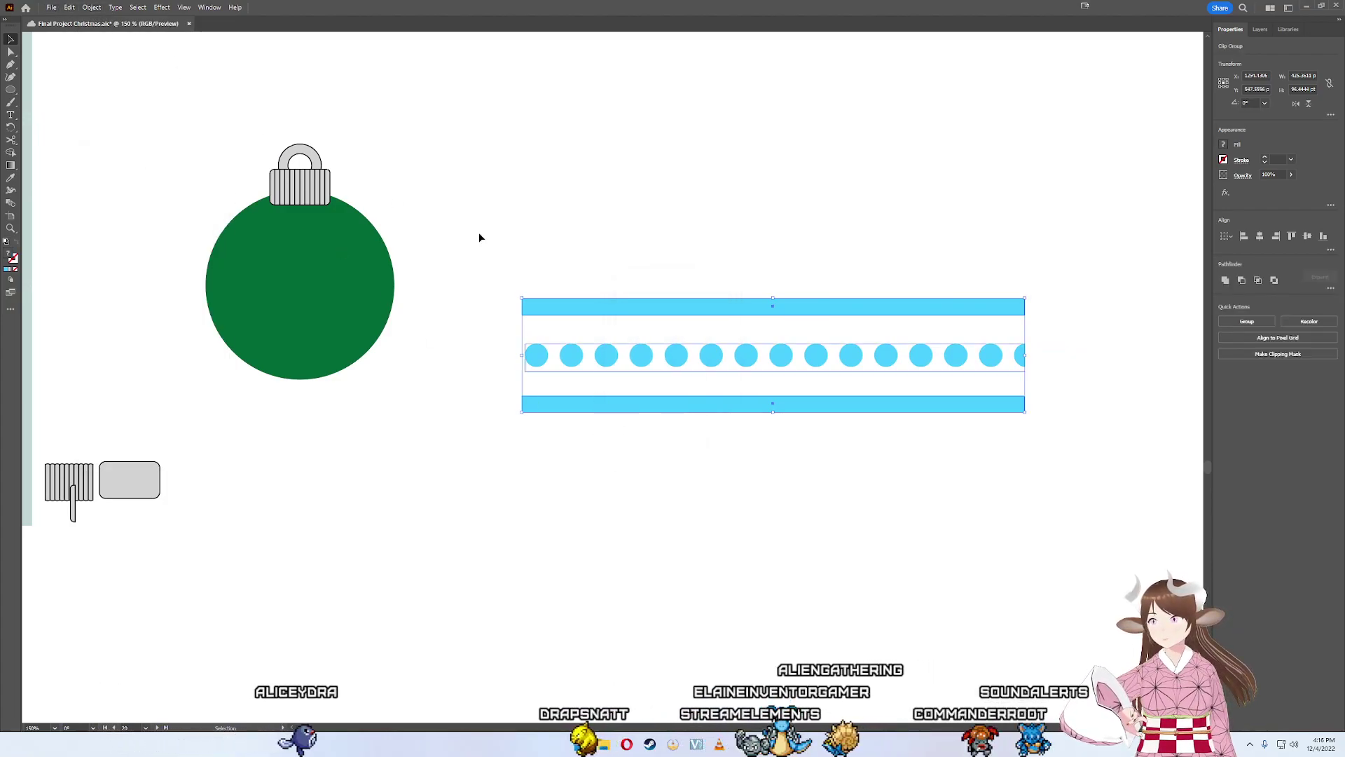
left_click(560, 356)
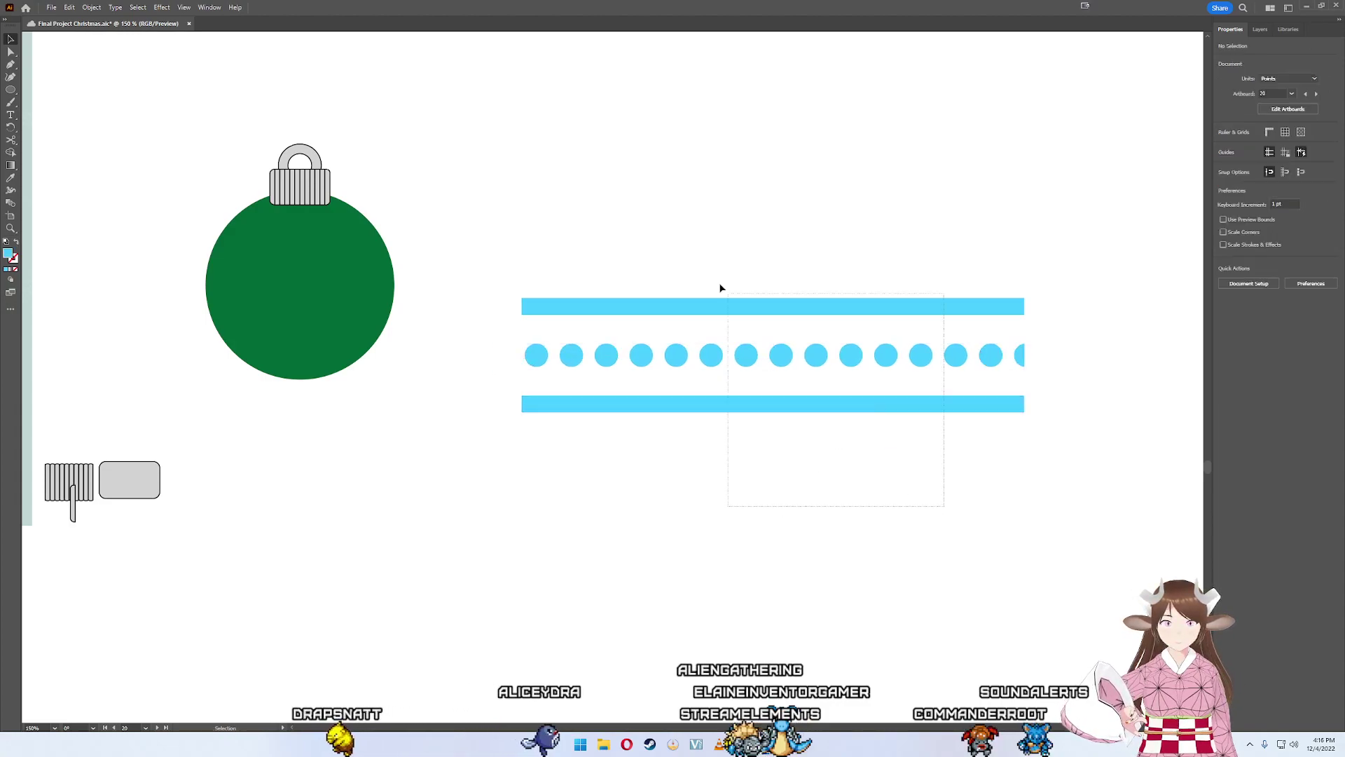
- Try a black outline on the bars and dots, remove it, and fill them white
left_click_drag(902, 491, 744, 242)
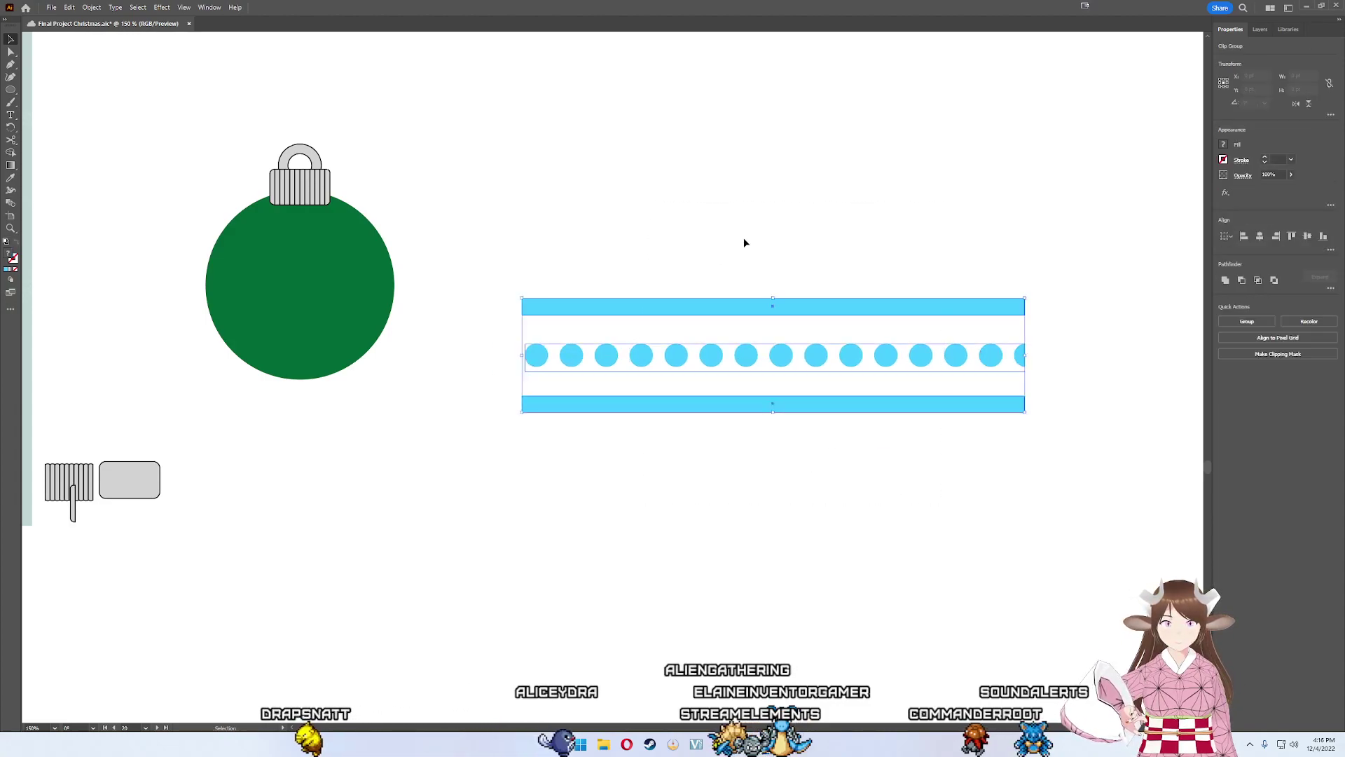
left_click(1222, 160)
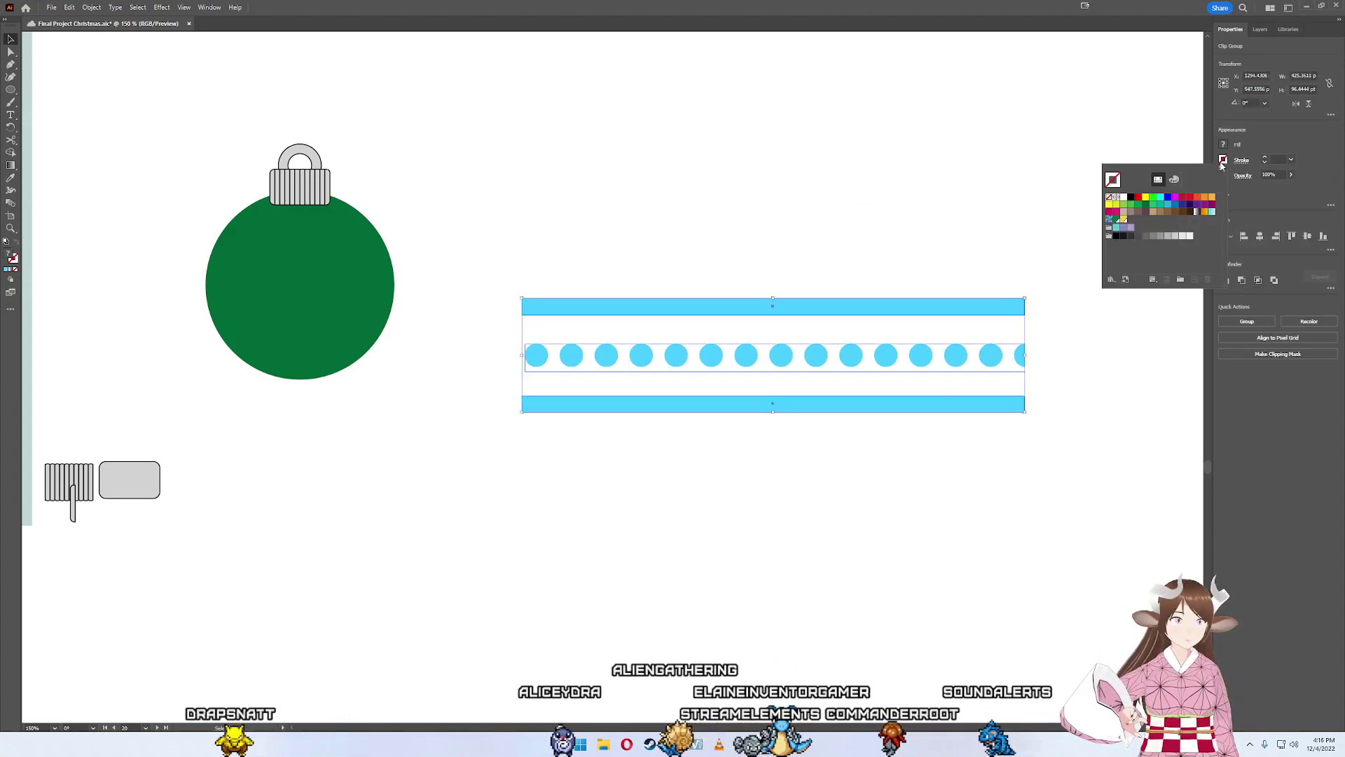
left_click(1124, 201)
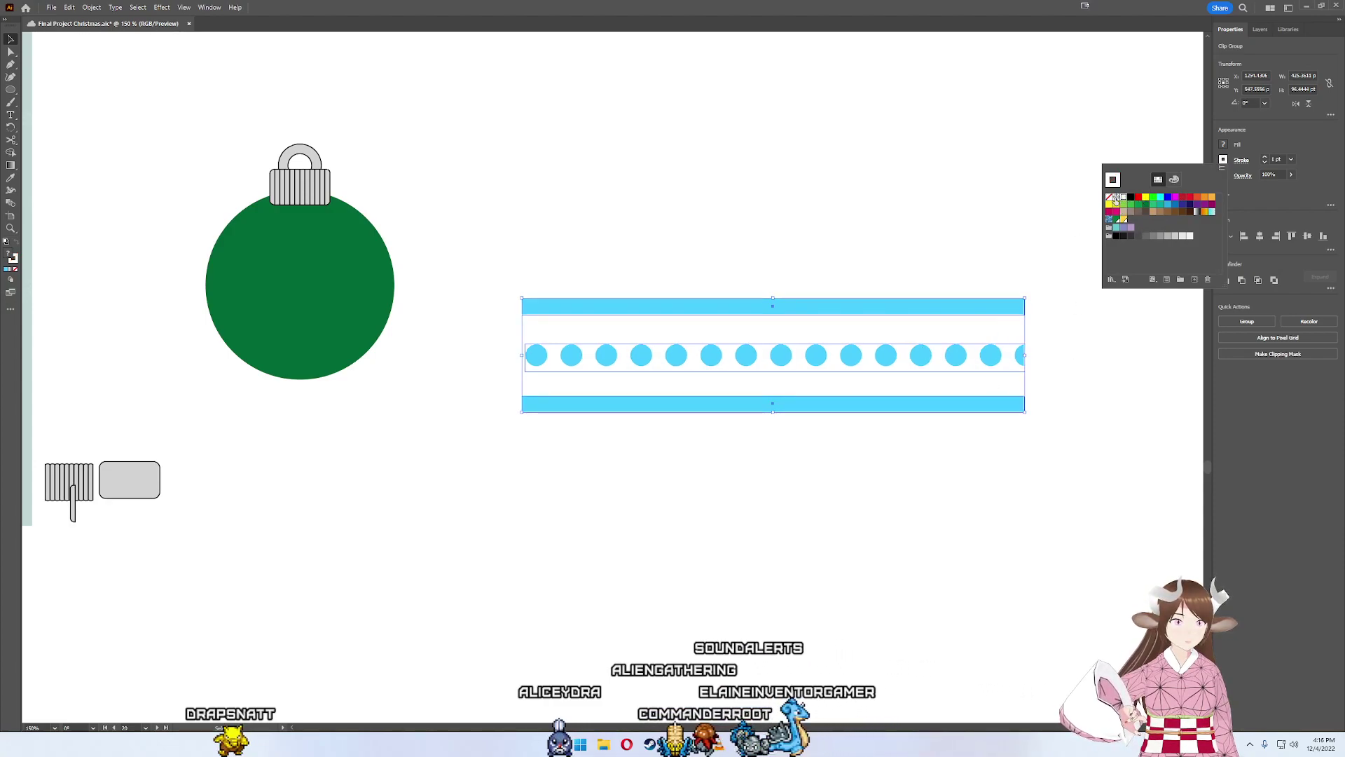
left_click(1109, 199)
left_click(1223, 144)
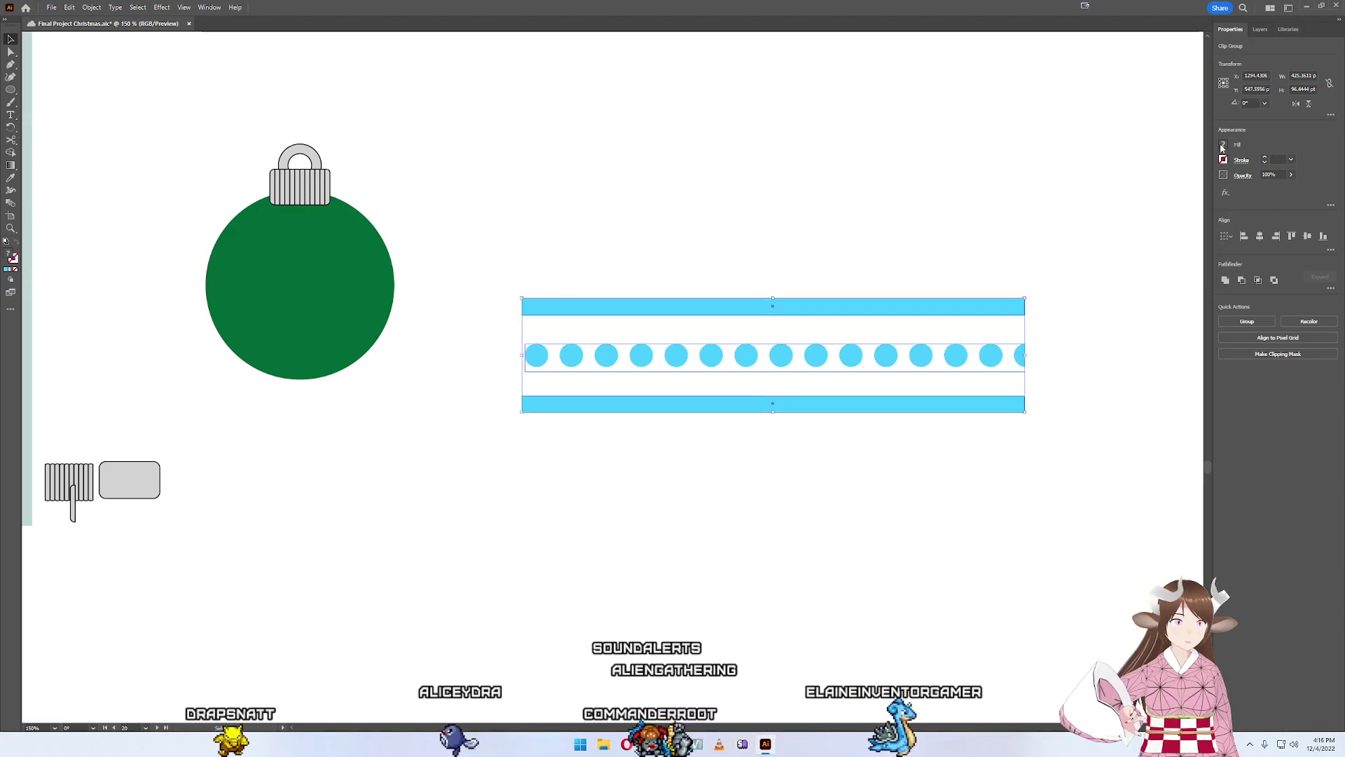
left_click(1223, 145, "shift")
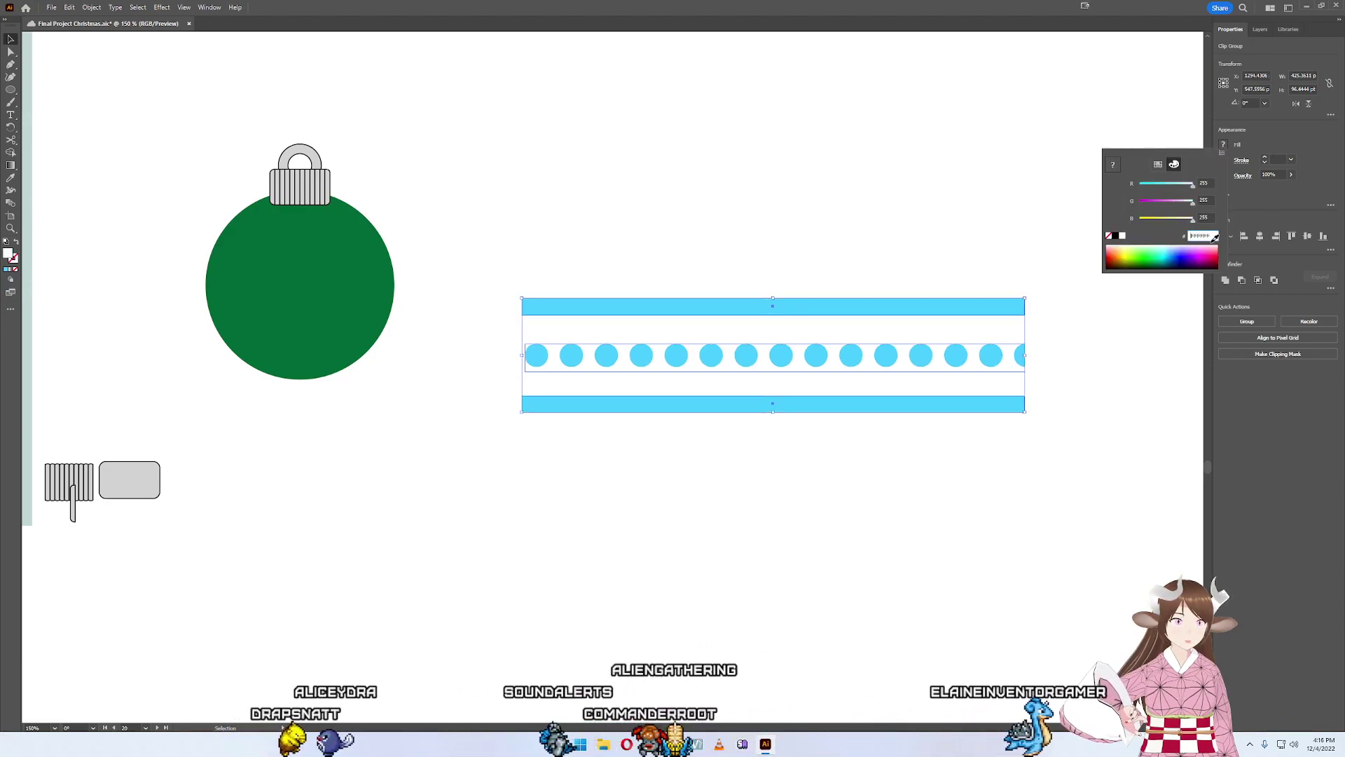
left_click(1123, 235)
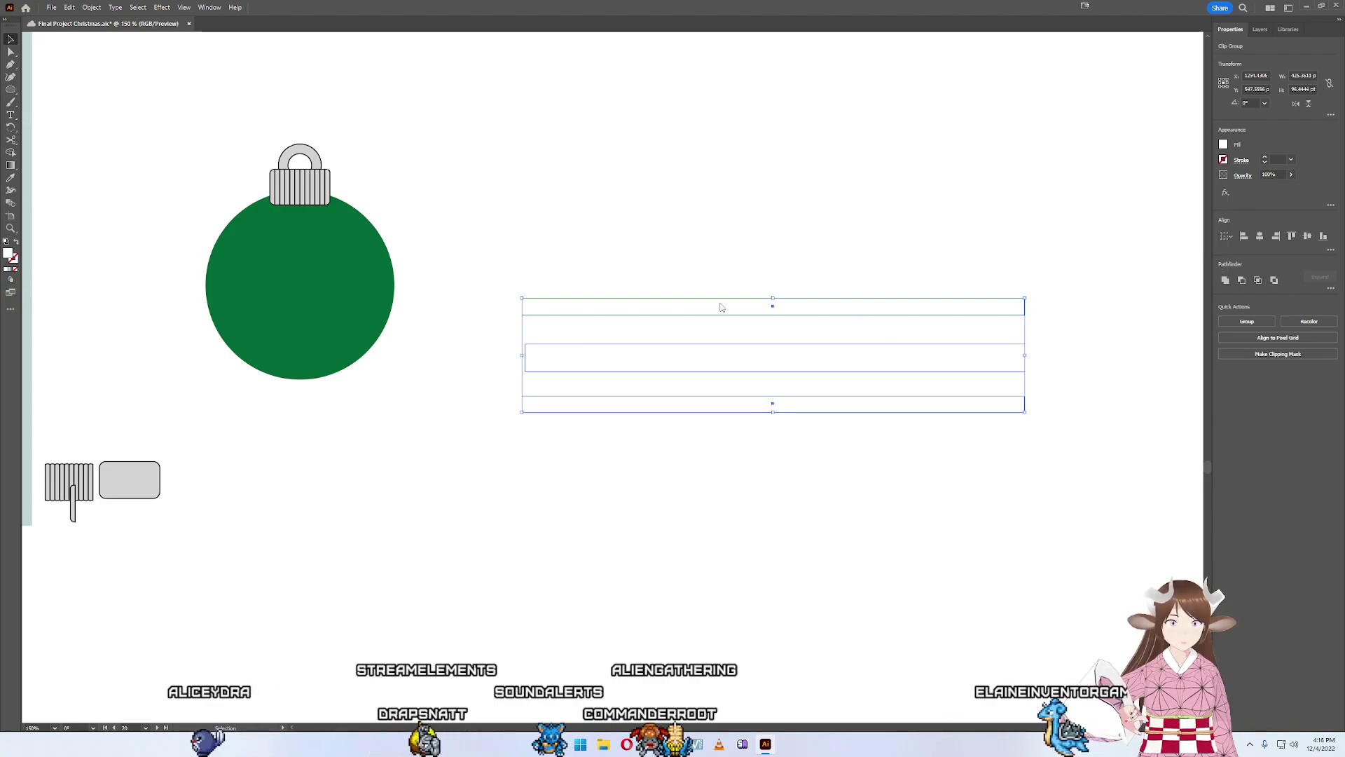
- Test moving the band onto the ornament, undo it, and reselect the band pieces
left_click_drag(661, 306, 323, 244)
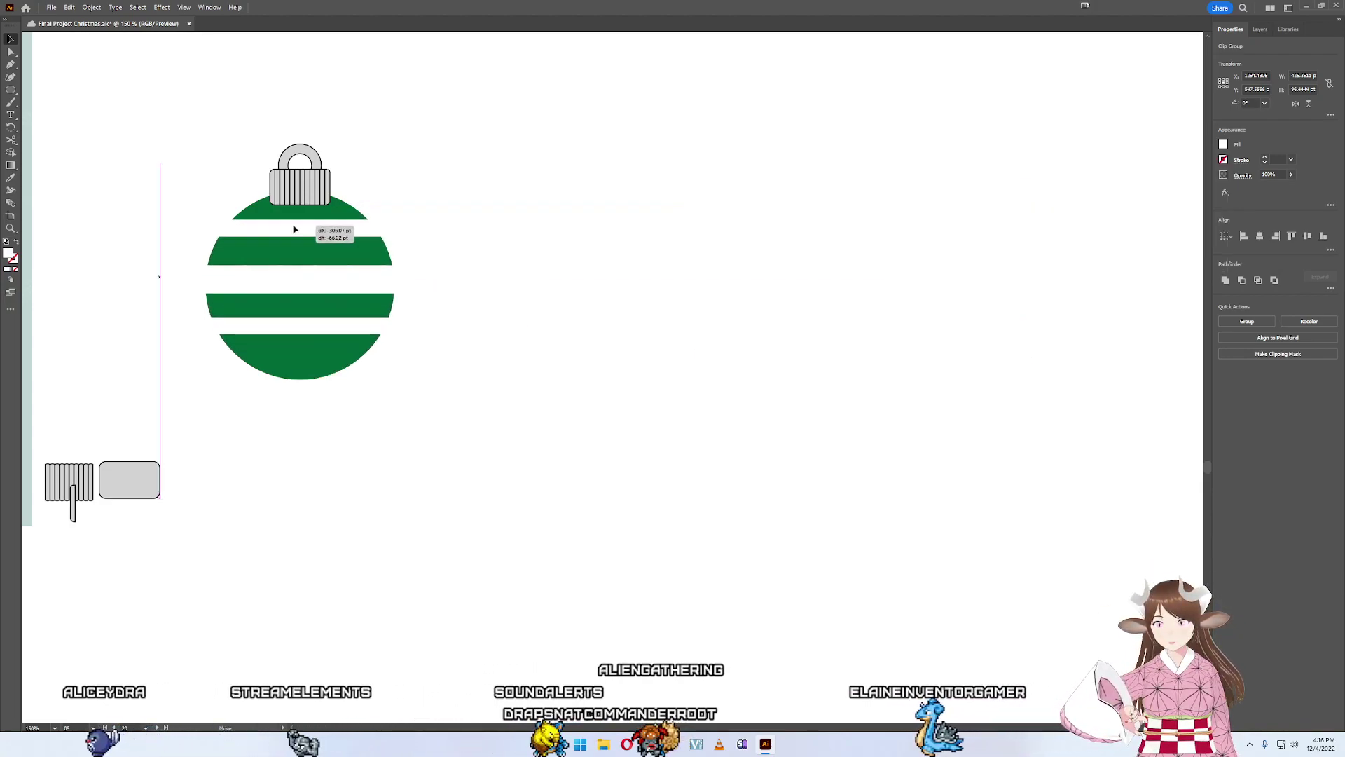
key("ctrl+z")
key("ctrl+z")
left_click(753, 351)
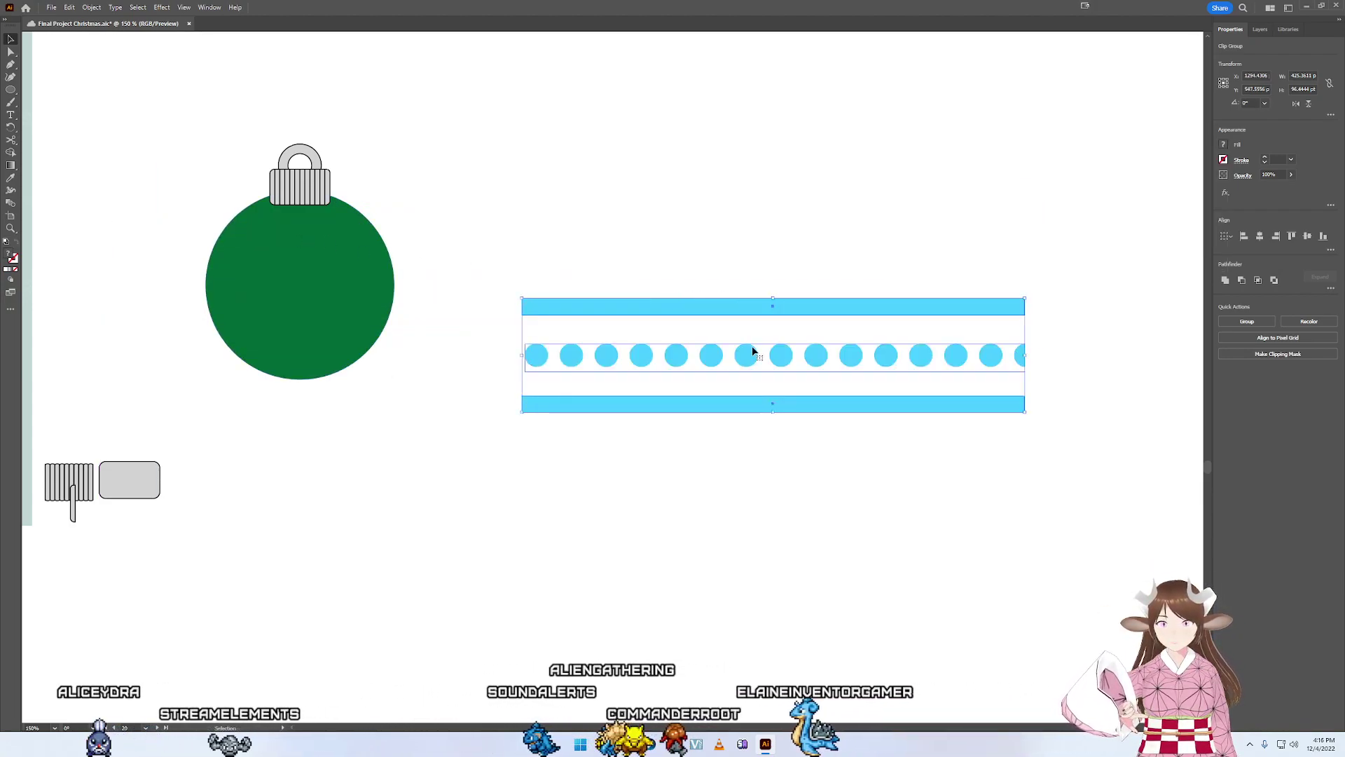
left_click(714, 499)
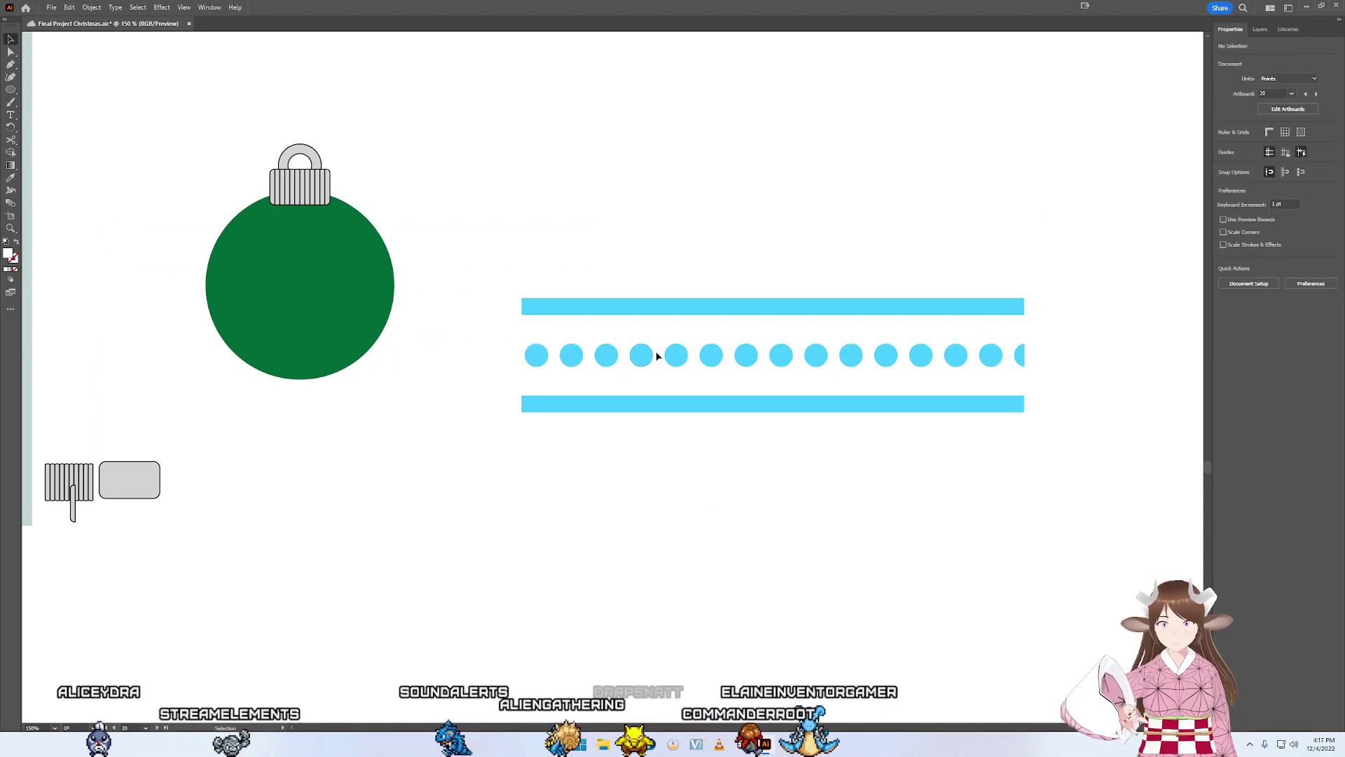
mouse_move(896, 511)
left_mouse_down()
mouse_move(429, 187)
mouse_move(481, 210)
left_mouse_up()
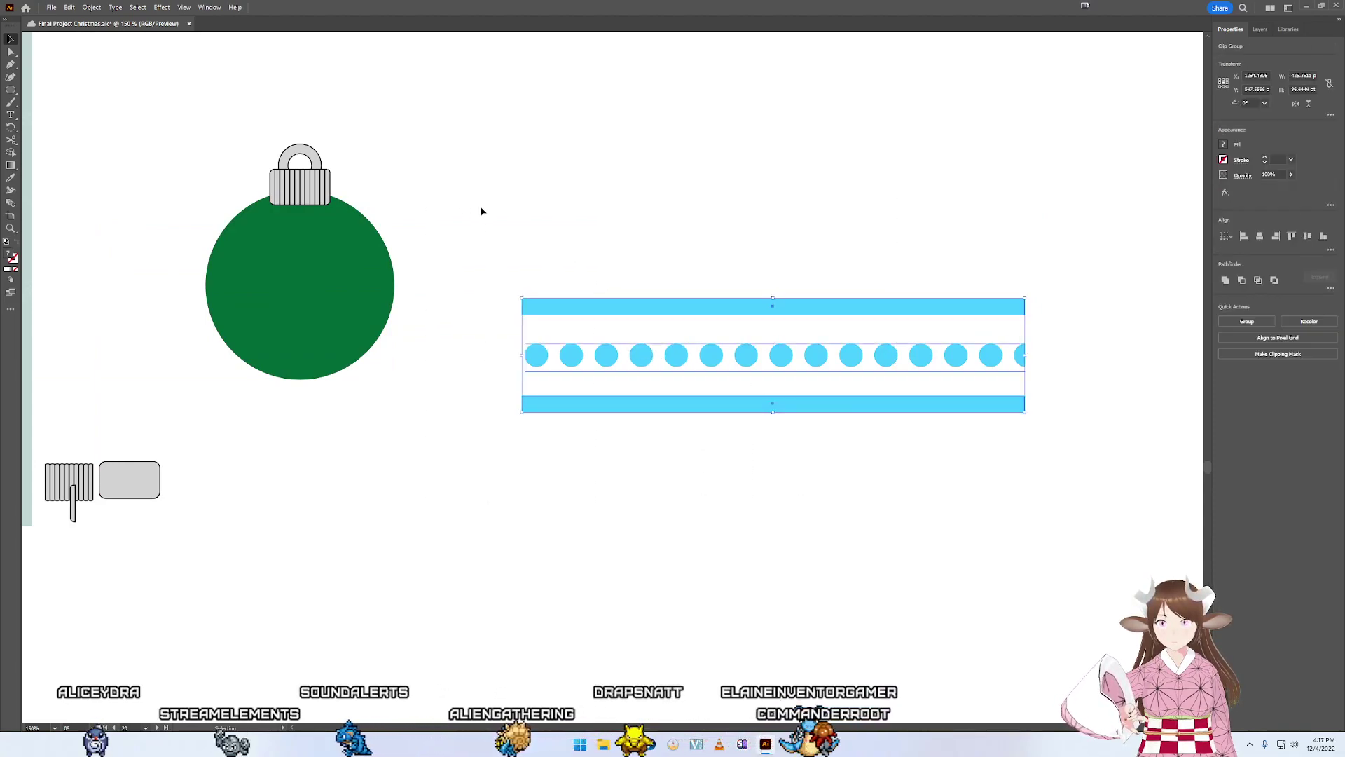
- Reposition the dot row, undoing an accidental move toward the bottom bar
left_click(619, 431)
left_click(600, 361)
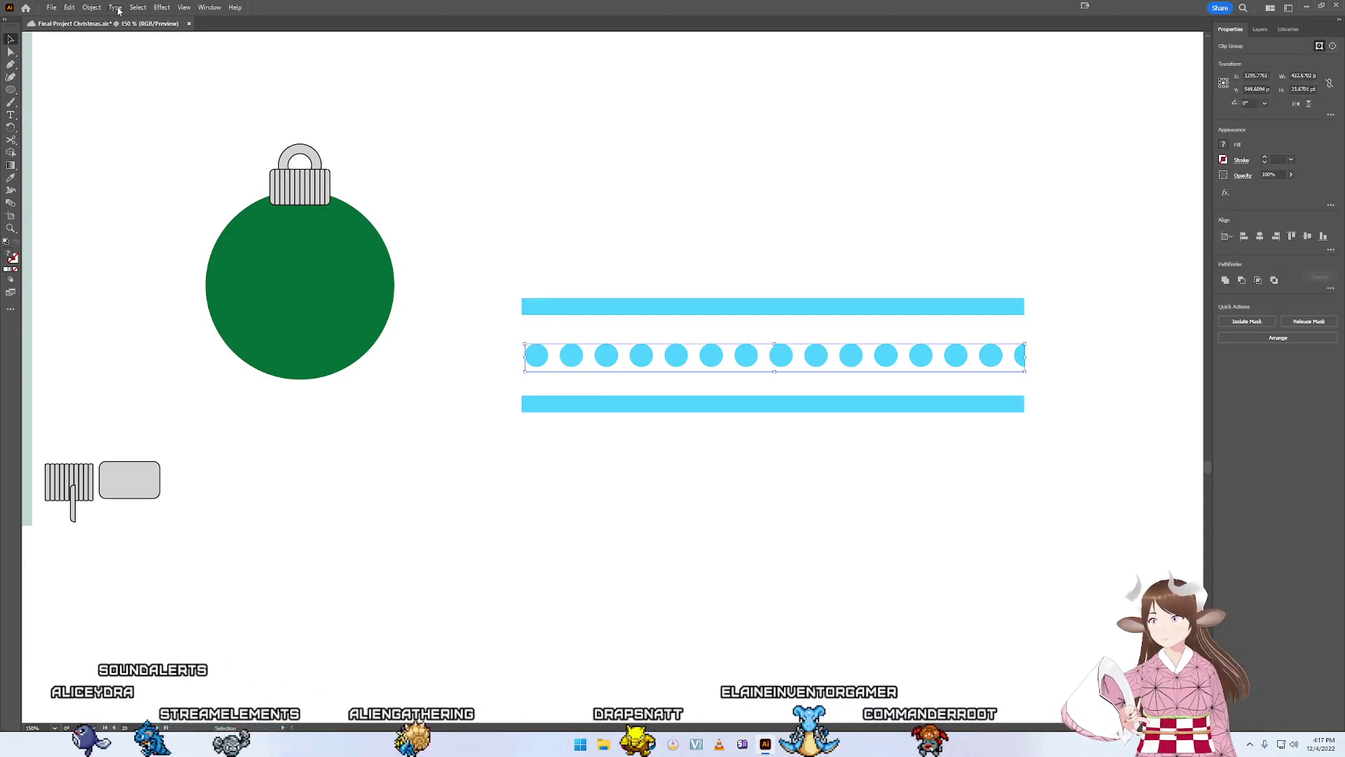
left_click(69, 7)
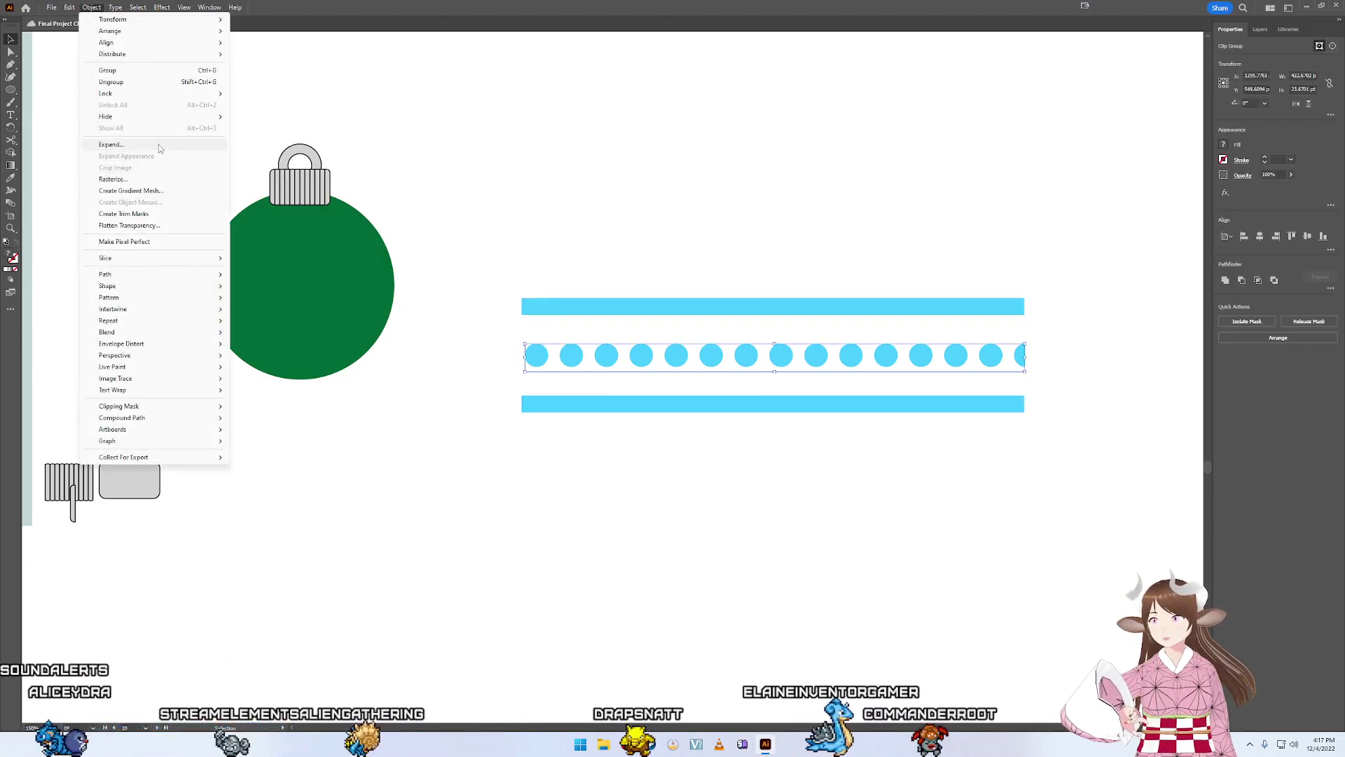
left_click(276, 235)
left_click(604, 213)
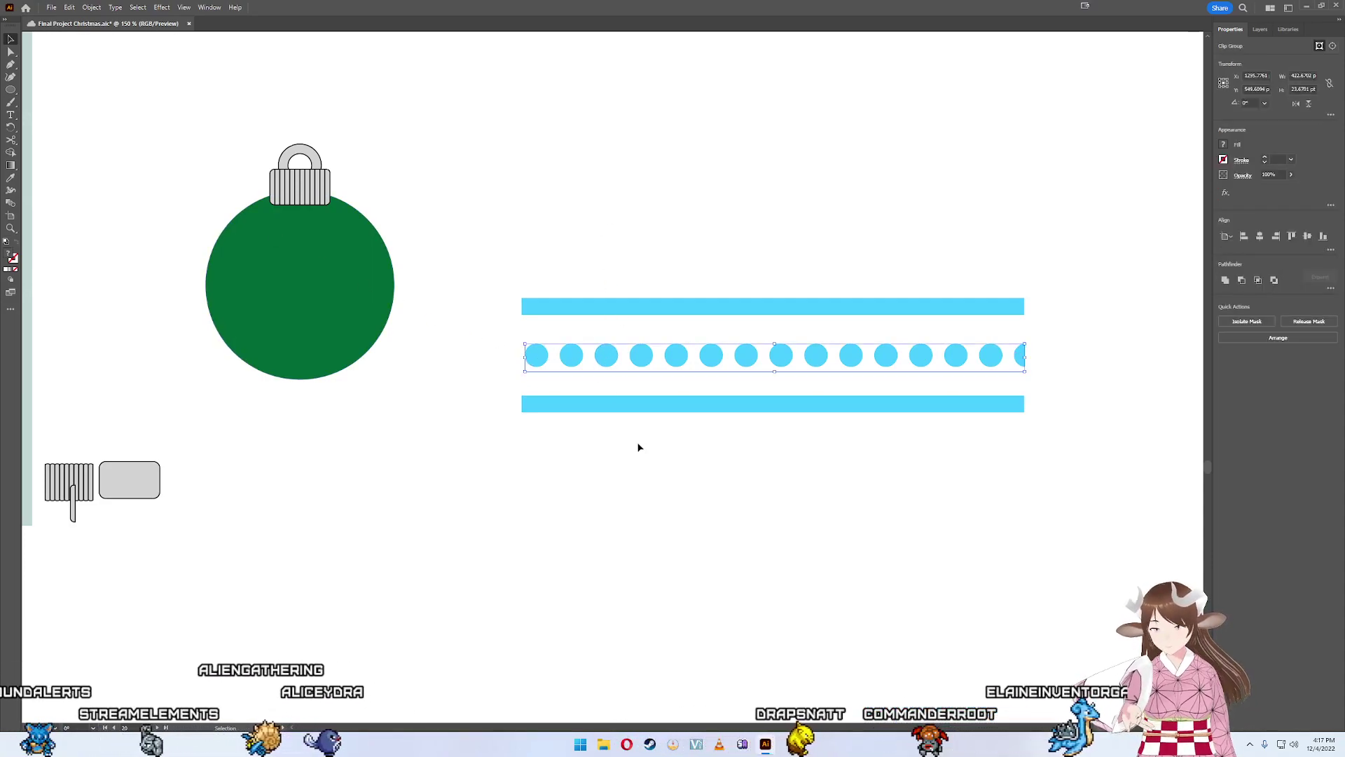
left_click_drag(592, 362, 601, 416)
key("ctrl+z")
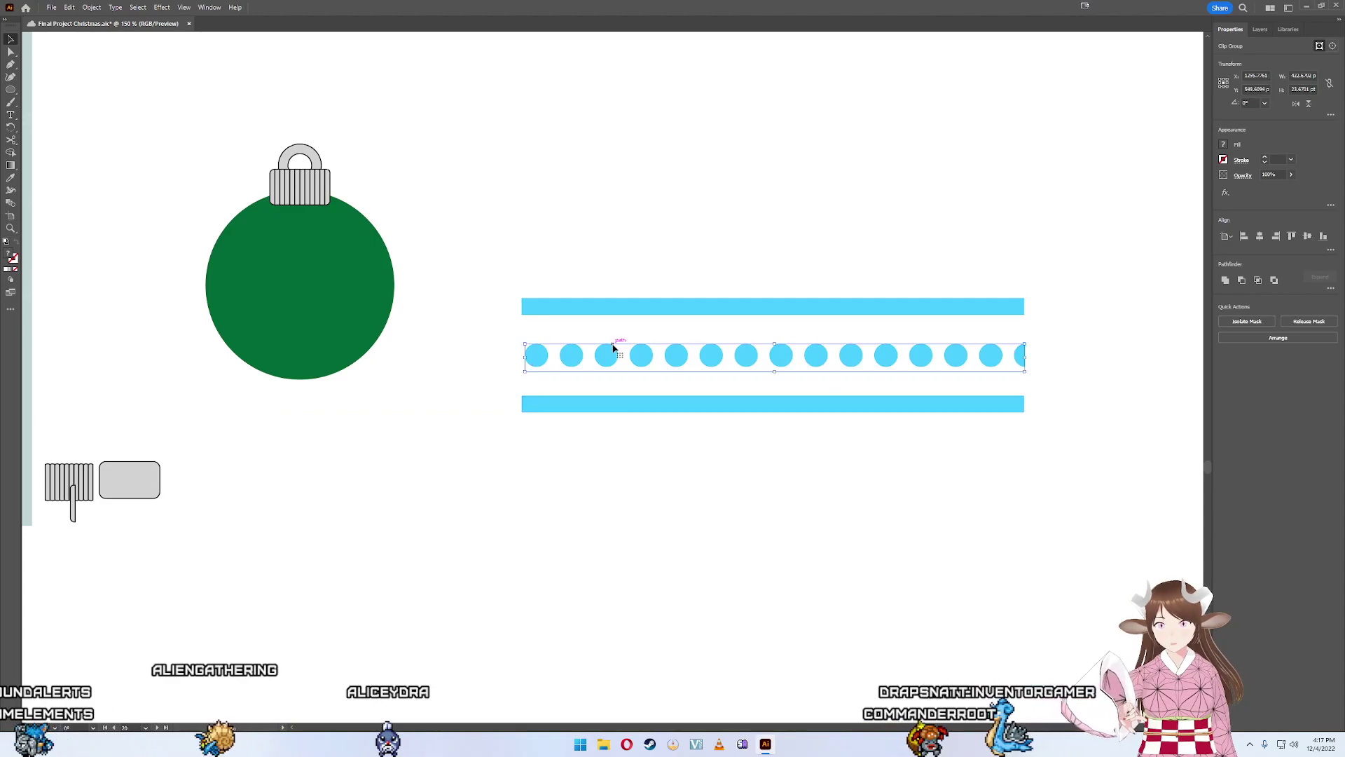
left_click_drag(601, 356, 541, 372)
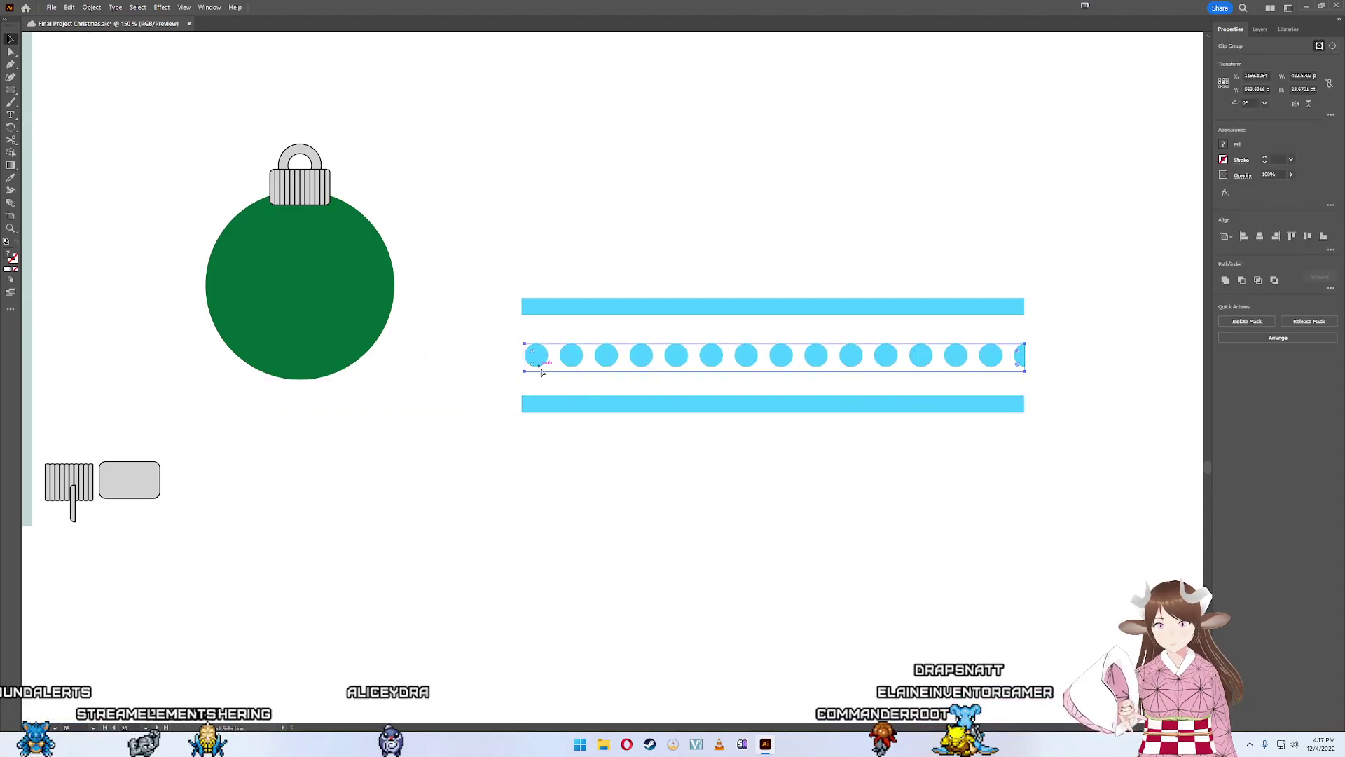
- Expand the dot row again and briefly isolate the dots group for editing
left_click(51, 7)
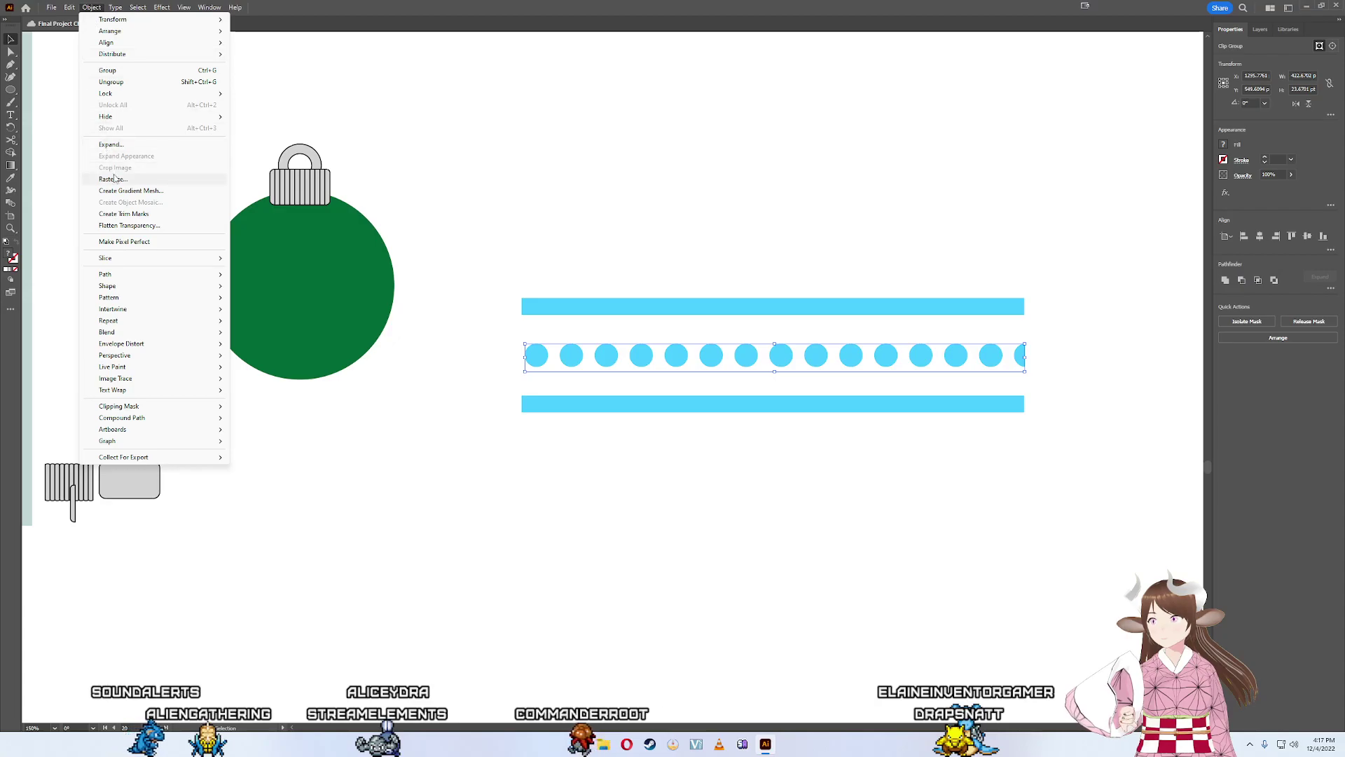
left_click(119, 145)
left_click(195, 81)
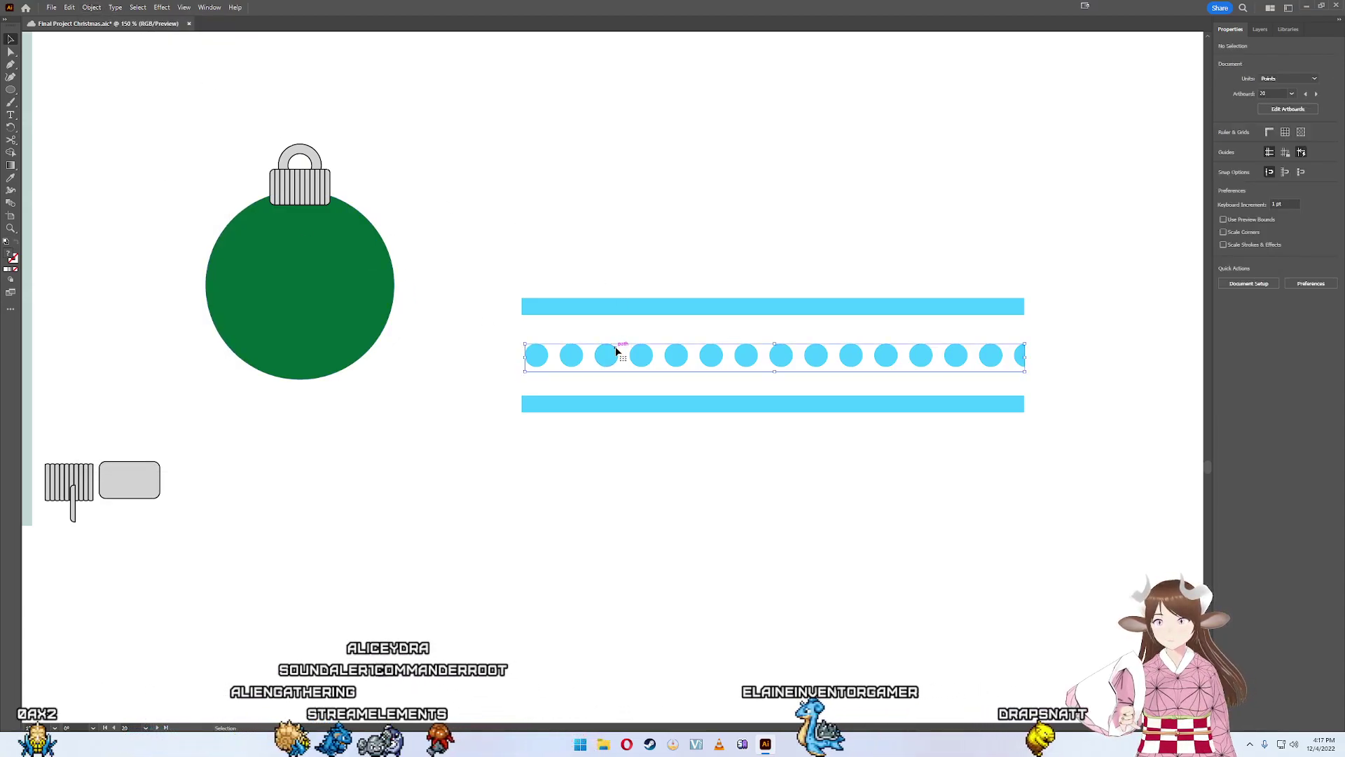
left_click(599, 372)
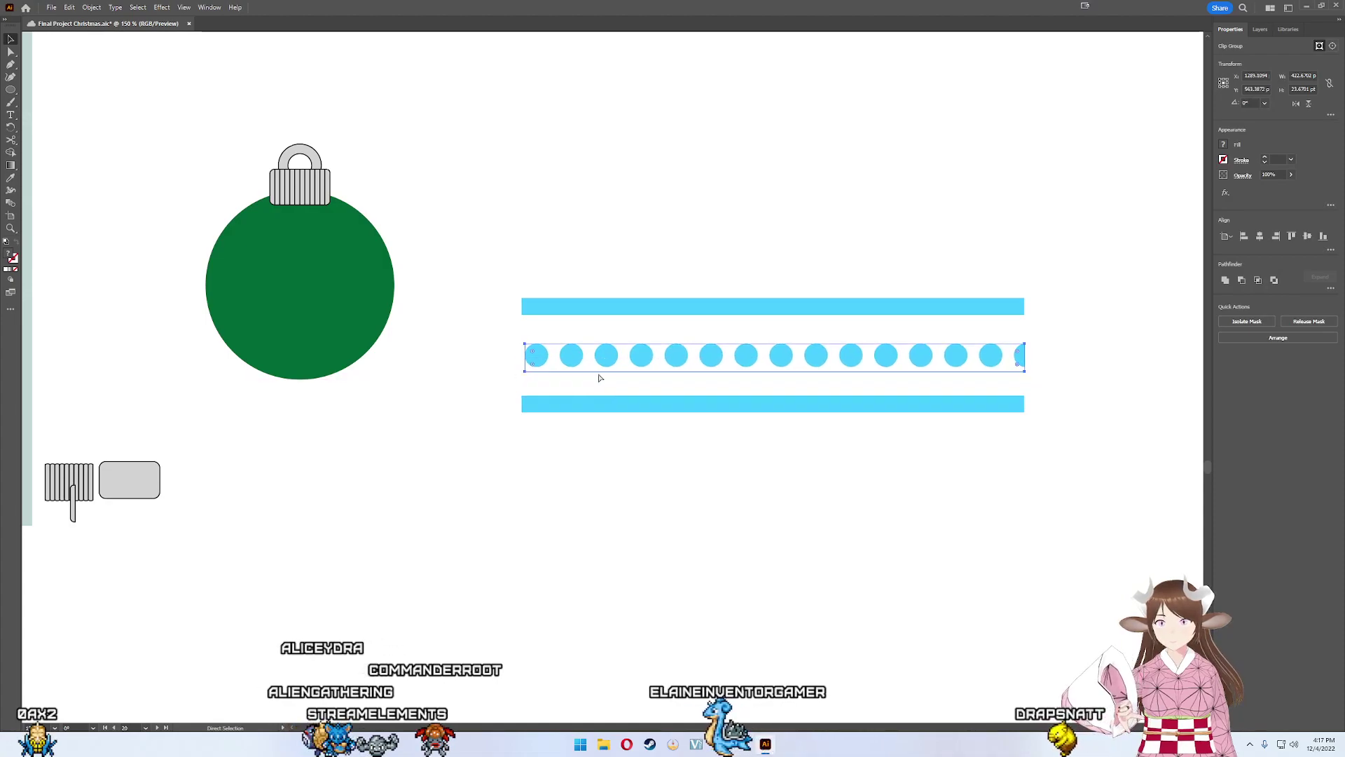
double_click(638, 355)
double_click(628, 446)
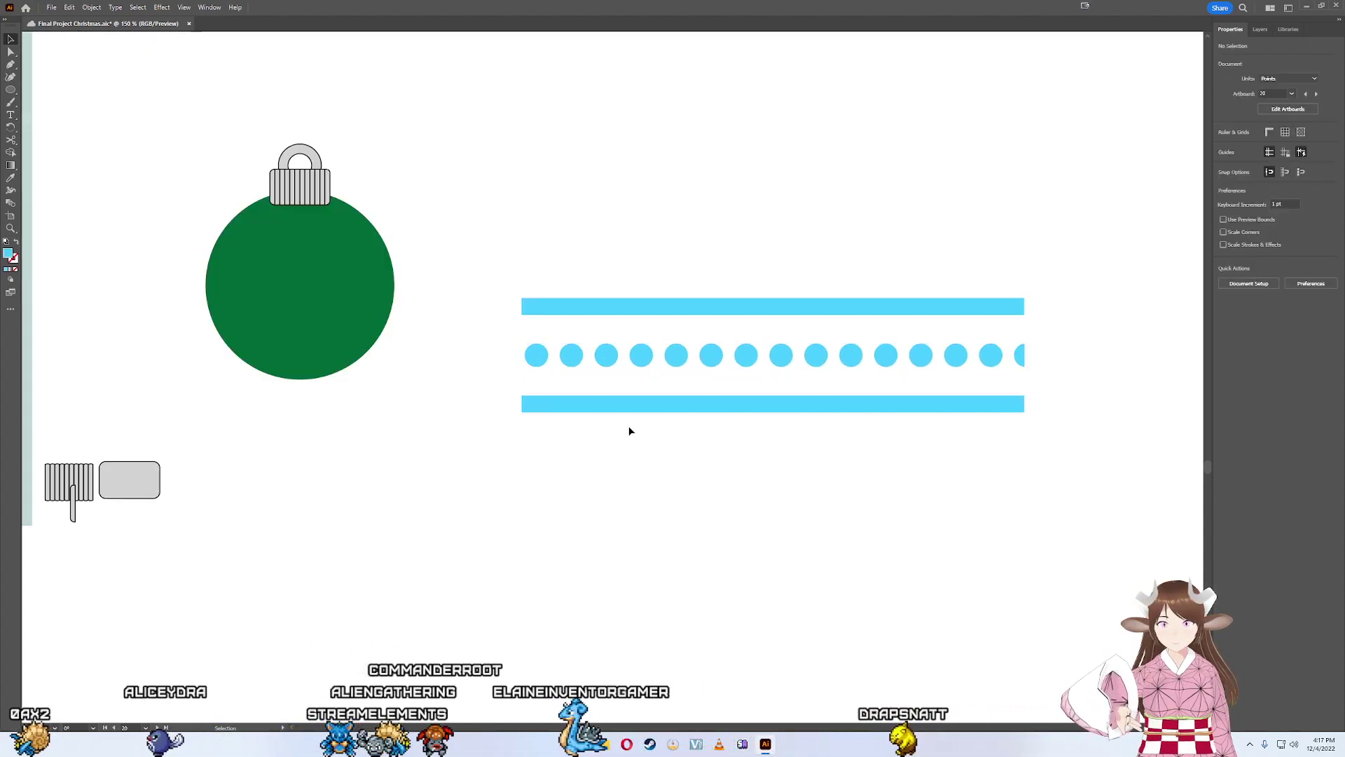
- Try green fills on the bars and dots, revert to blue, and nudge the dots down
left_click_drag(676, 417, 623, 246)
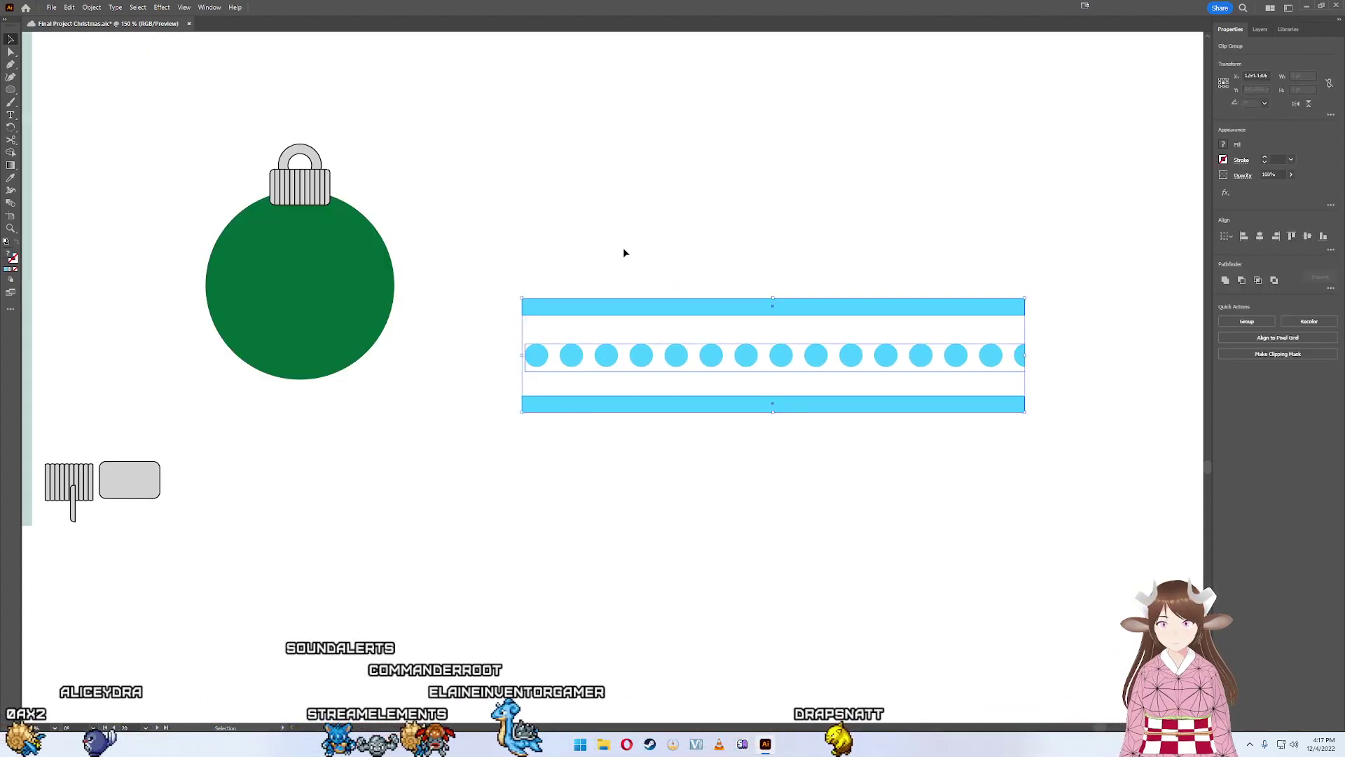
left_click(1224, 145)
left_click(1148, 248)
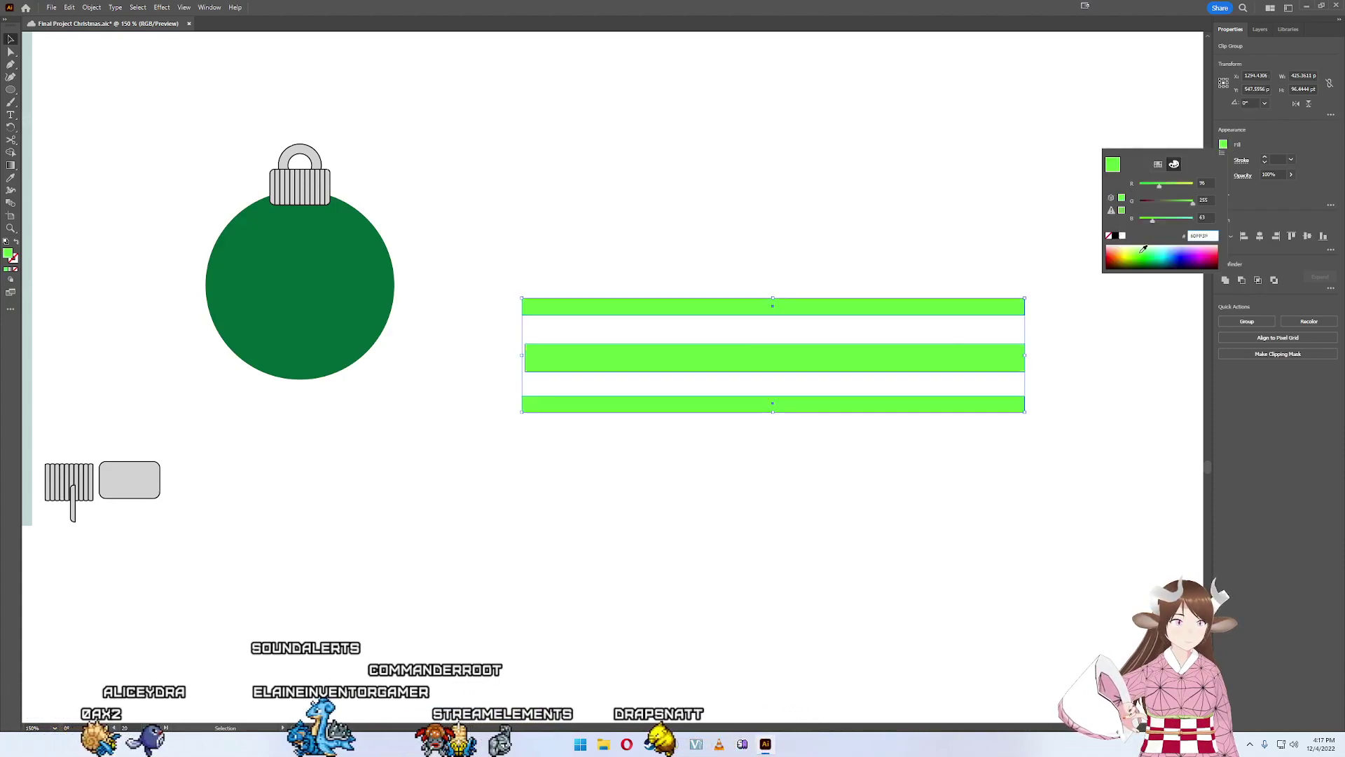
left_click(1146, 247)
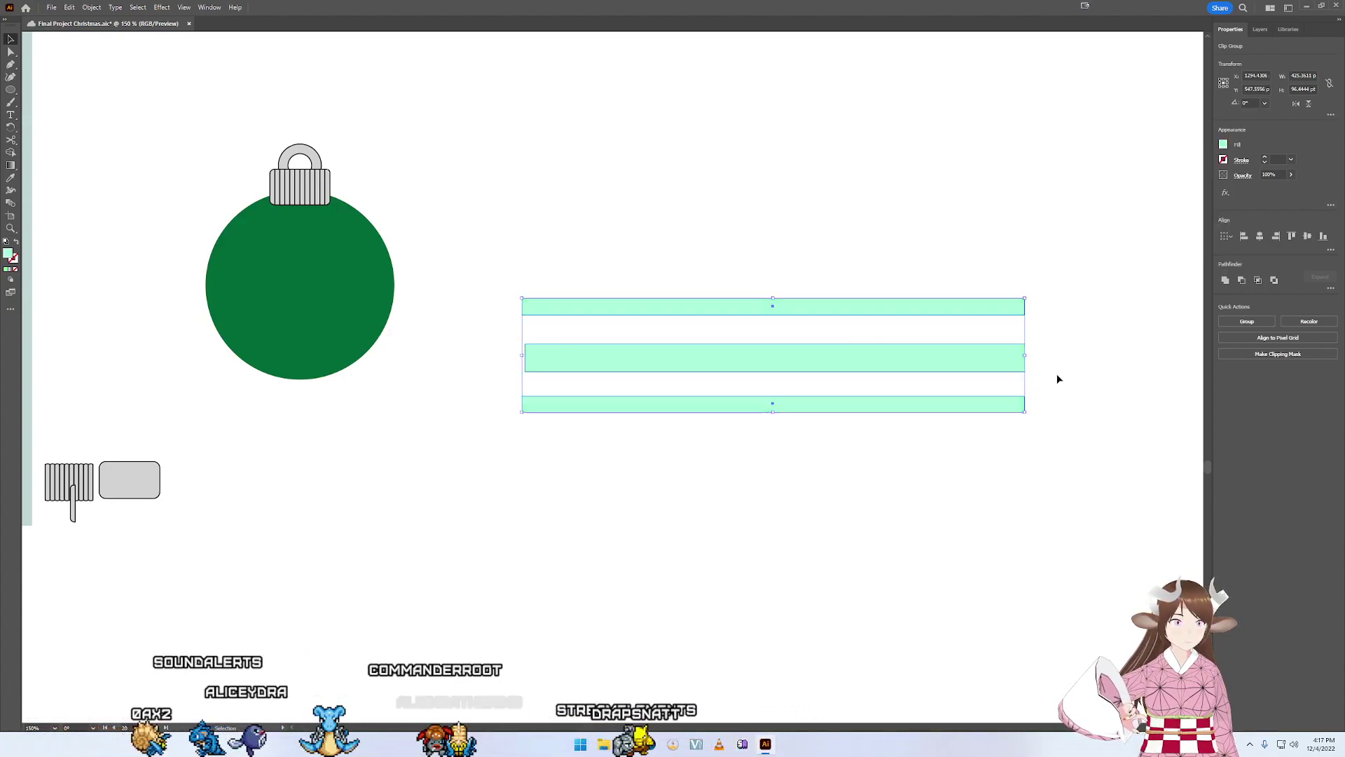
key("ctrl+z")
key("ctrl+z")
key("ctrl+z")
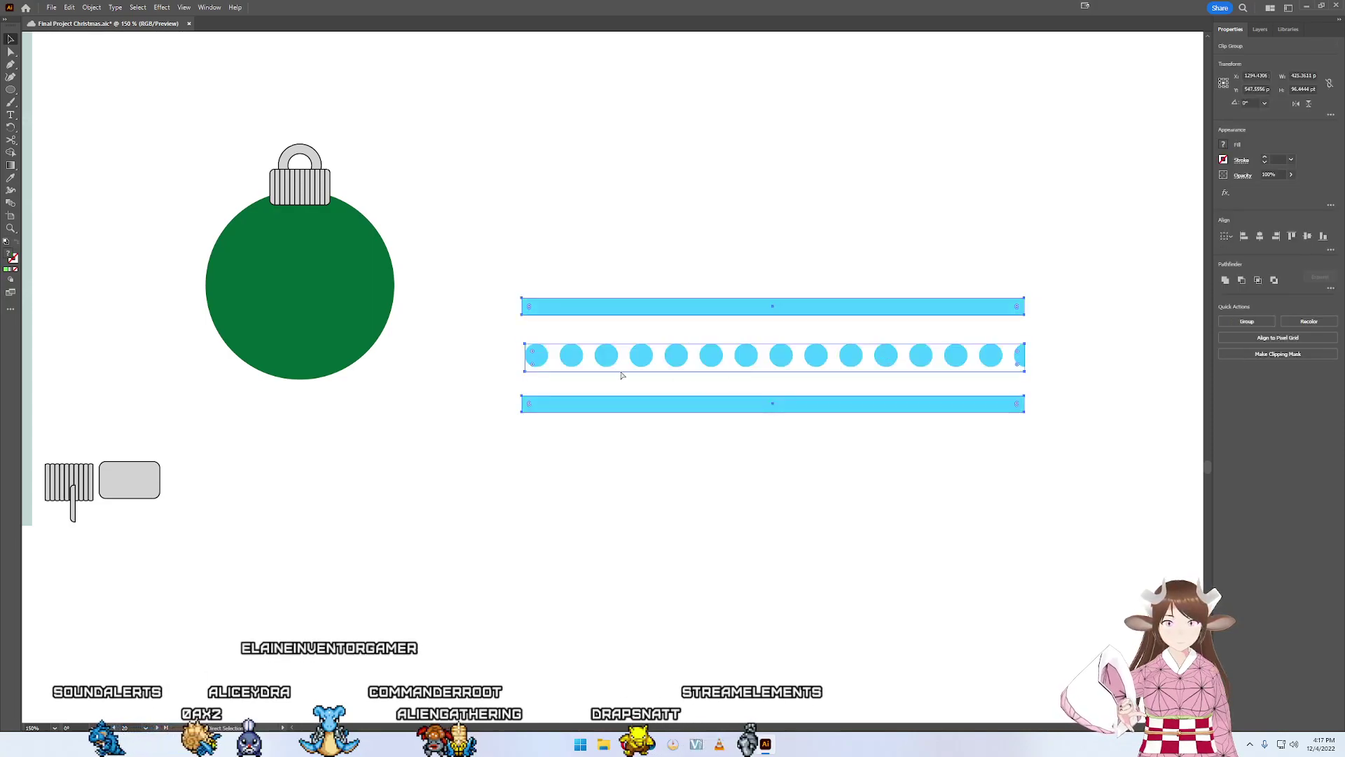
left_click(621, 375)
left_click_drag(615, 369, 618, 379)
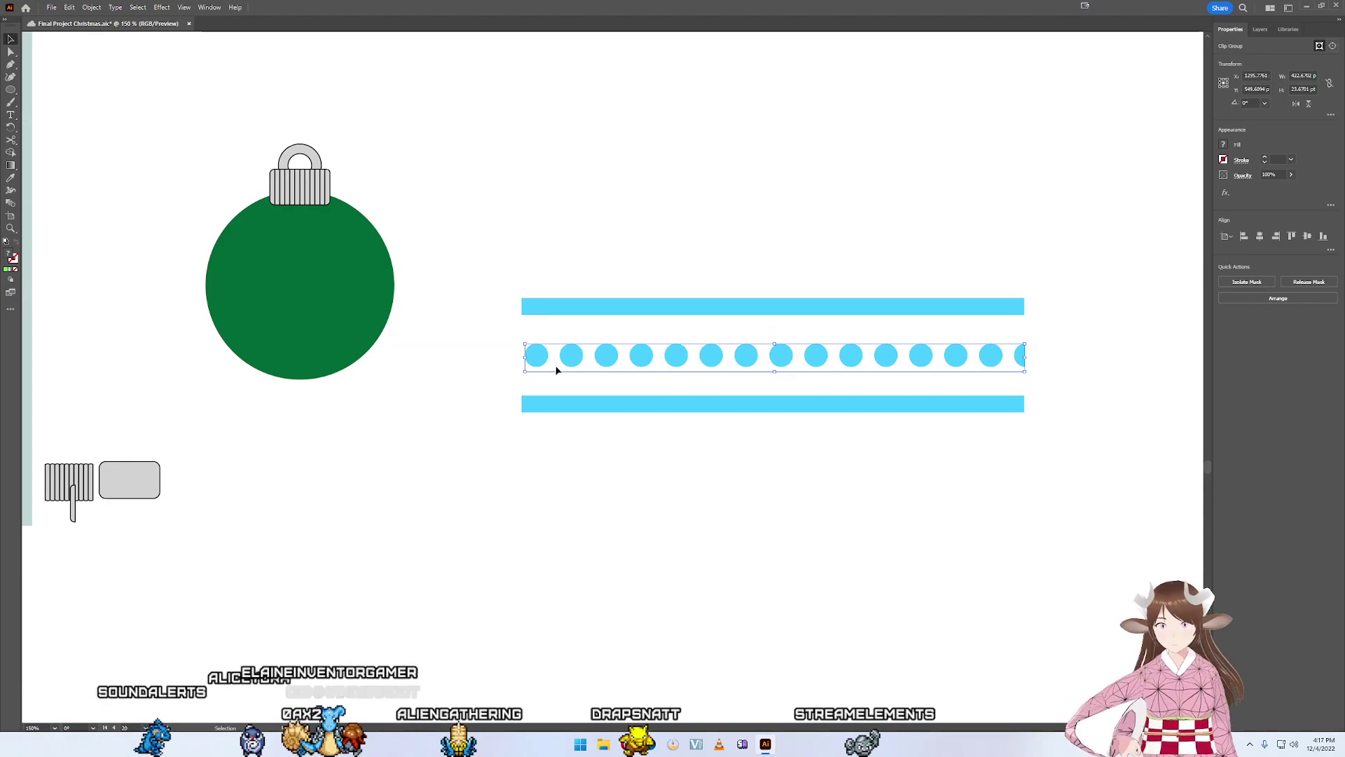
- Reposition the circle row between the bars, then undo back to a single circle
left_click(540, 365)
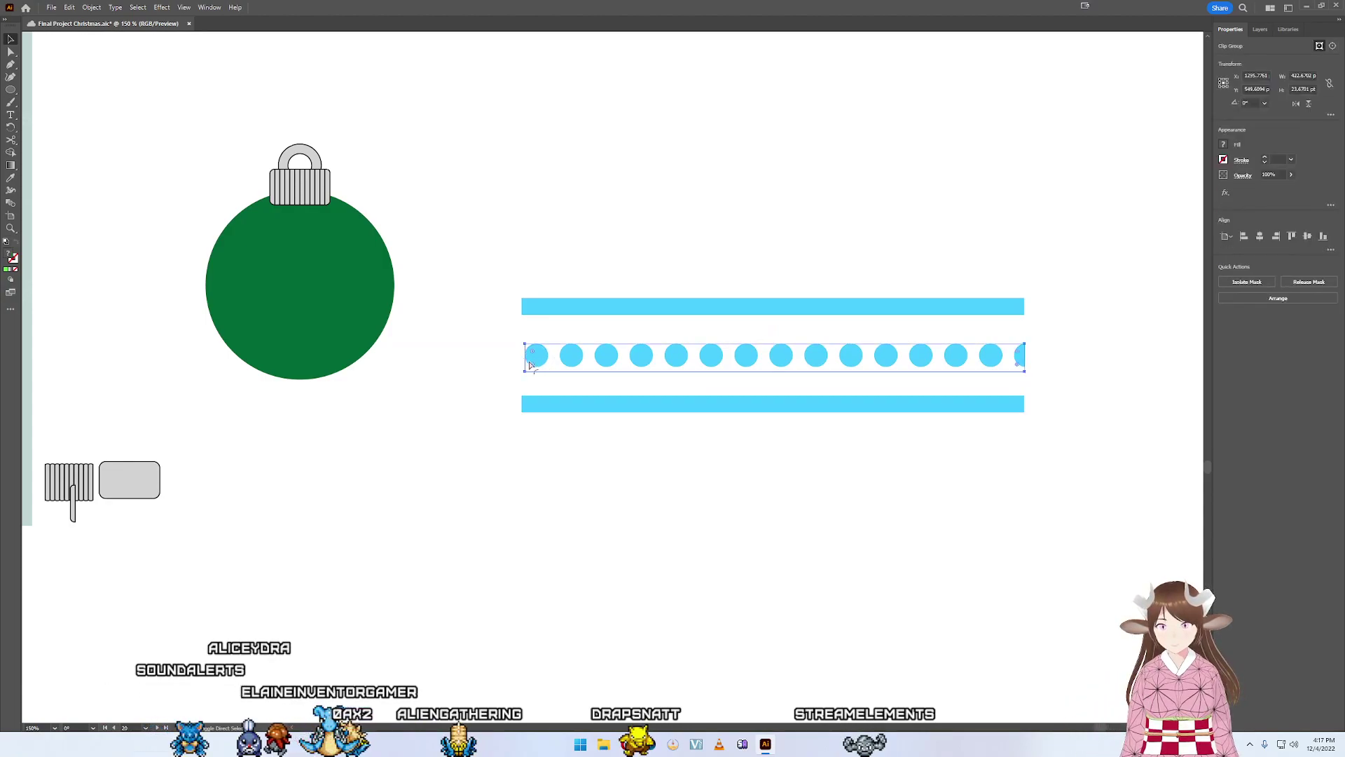
mouse_move(541, 363)
left_mouse_down()
mouse_move(639, 357)
mouse_move(581, 386)
mouse_move(574, 348)
left_mouse_up()
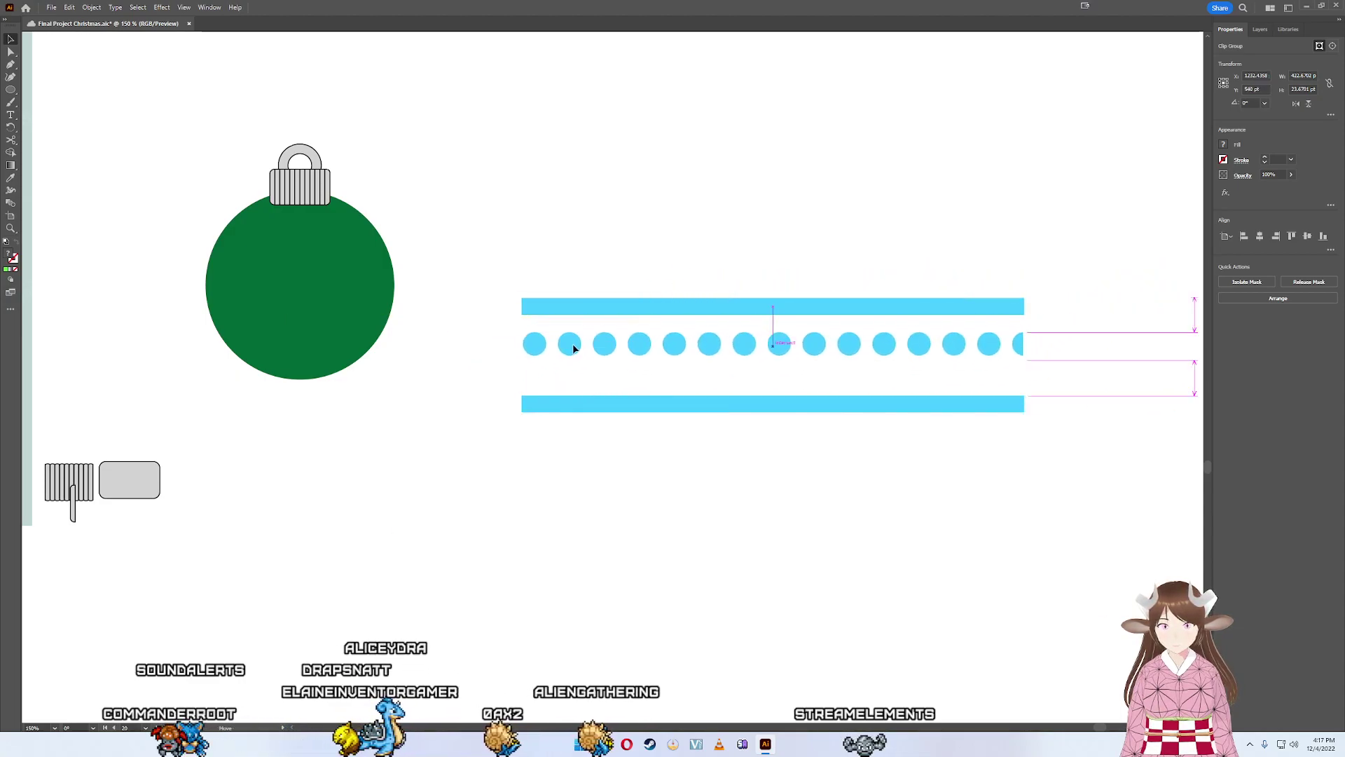
left_click_drag(573, 348, 592, 362)
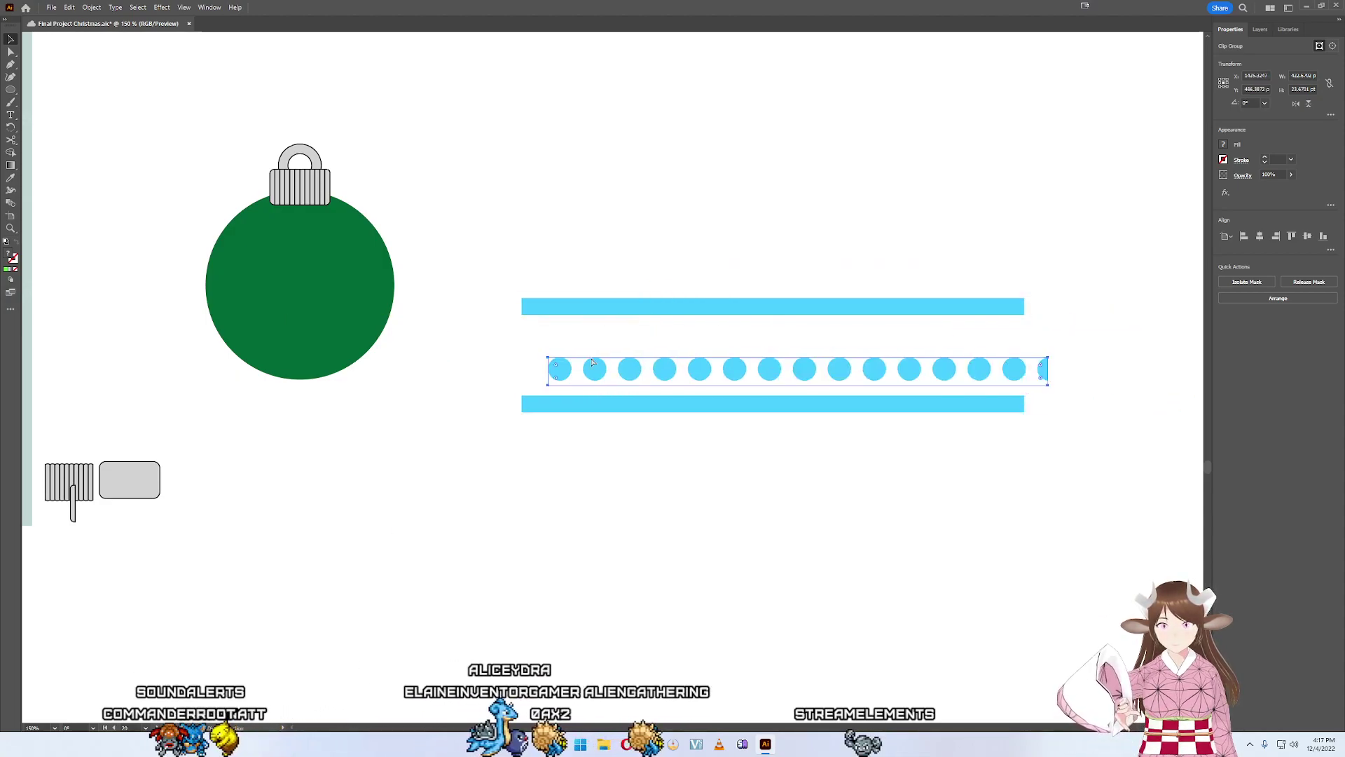
key("ctrl+z")
key("ctrl+shift+z")
key("ctrl+shift+z")
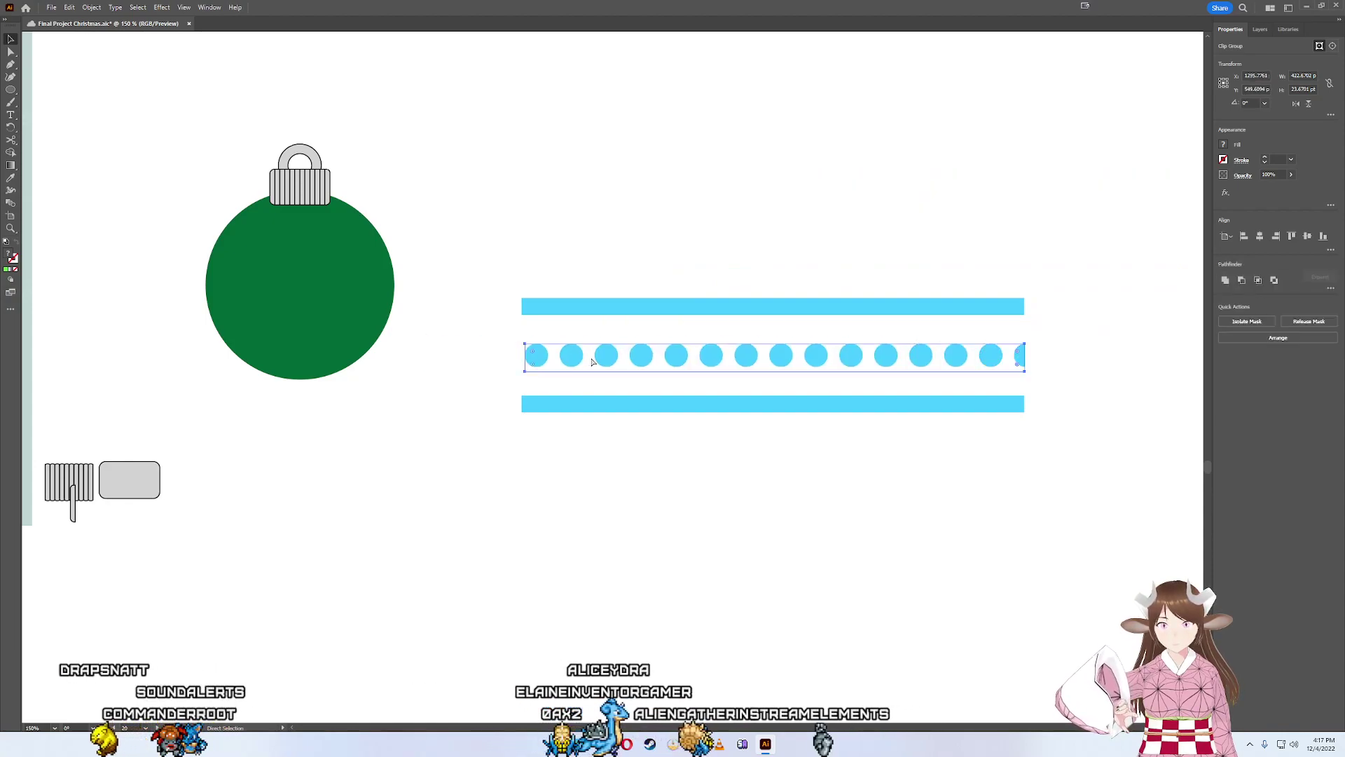
key("ctrl+a")
key("ctrl+z")
key("ctrl+z")
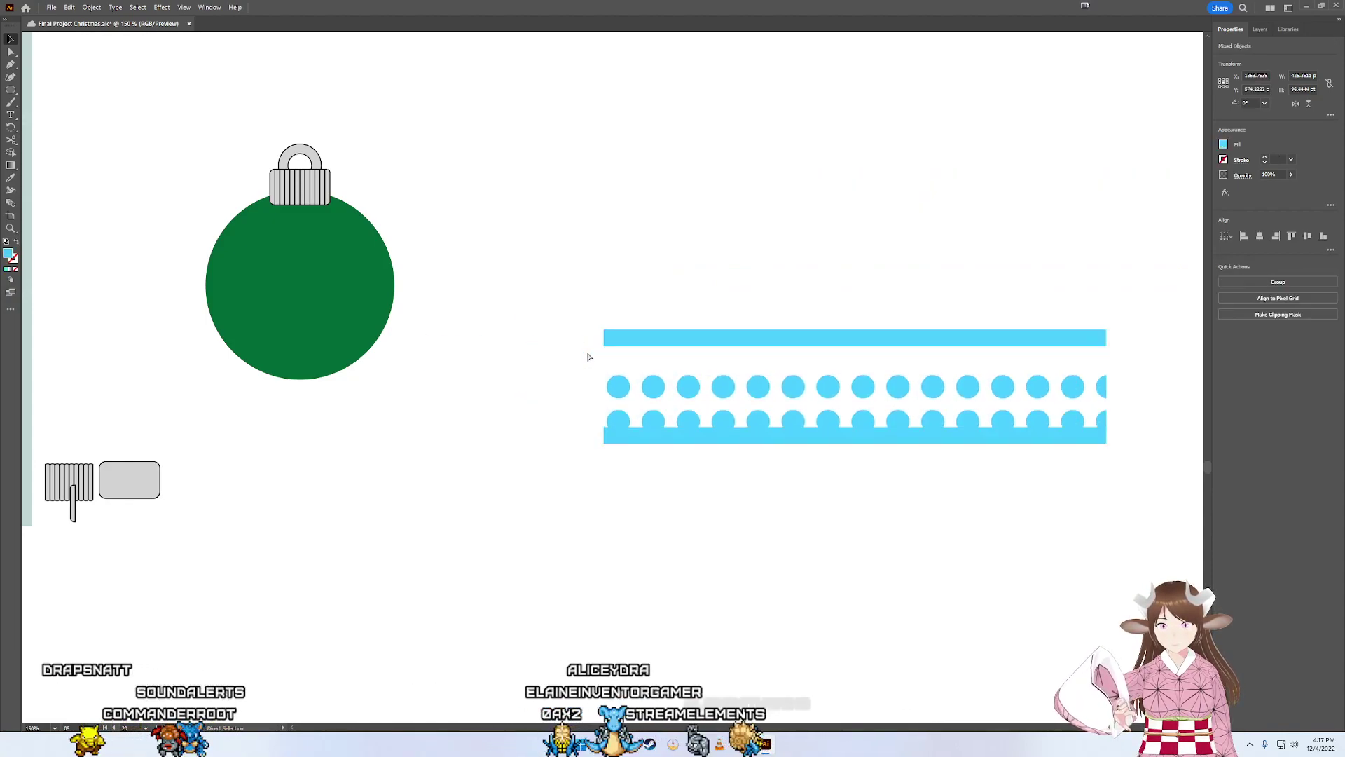
key("ctrl+z")
key("ctrl+z")
key("ctrl+z")
key("ctrl+z")
key("ctrl+z")
key("ctrl+z")
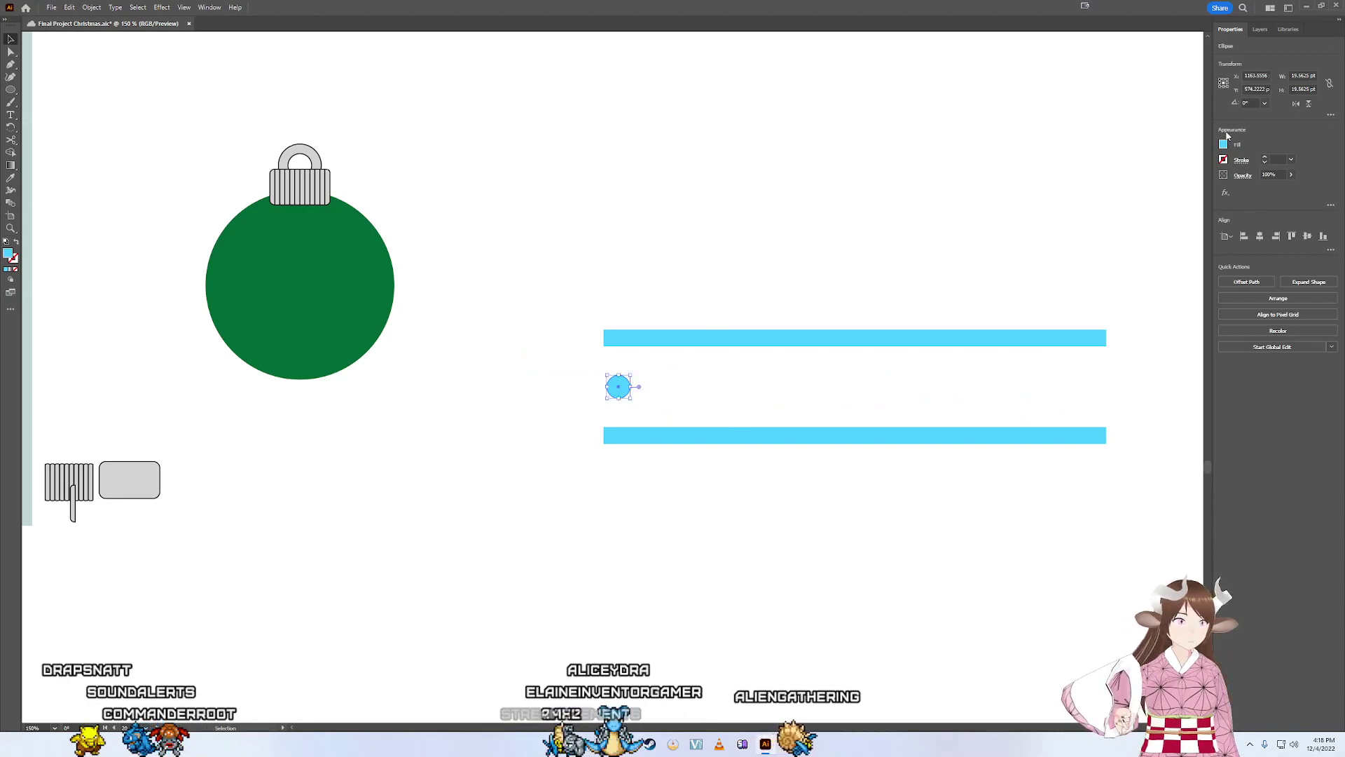
- Set the single circle's fill to white (FFFFFF) and bring the ornament into view
left_click(1224, 145)
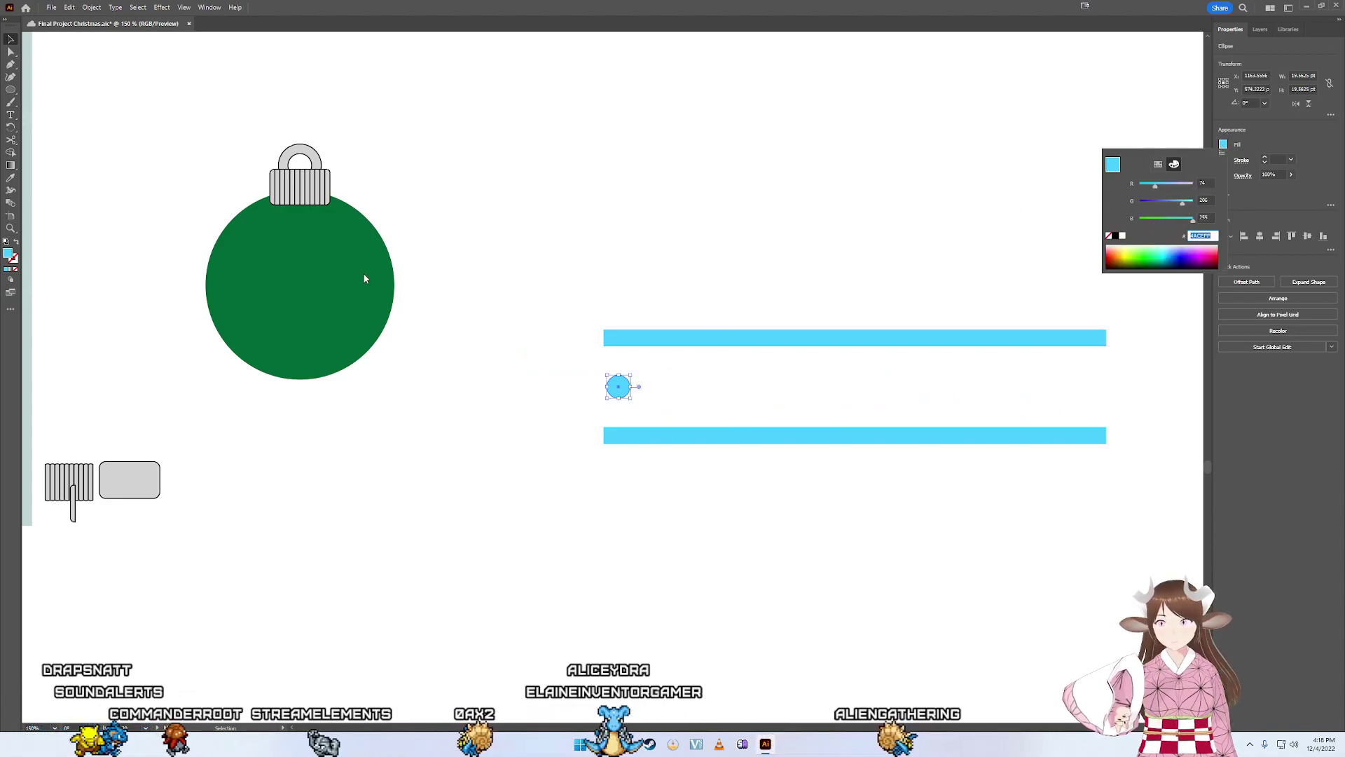
left_click(1121, 236)
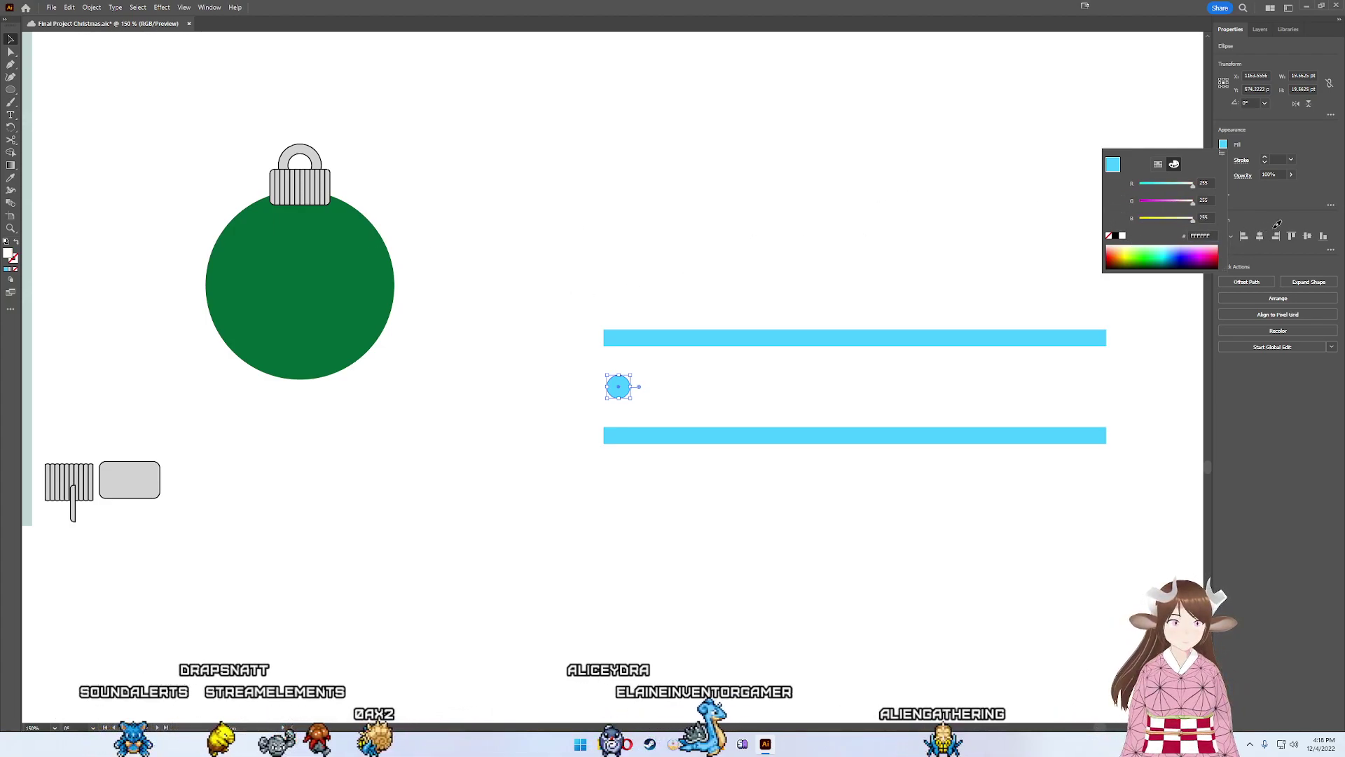
left_click(644, 226)
left_click_drag(646, 226, 918, 91)
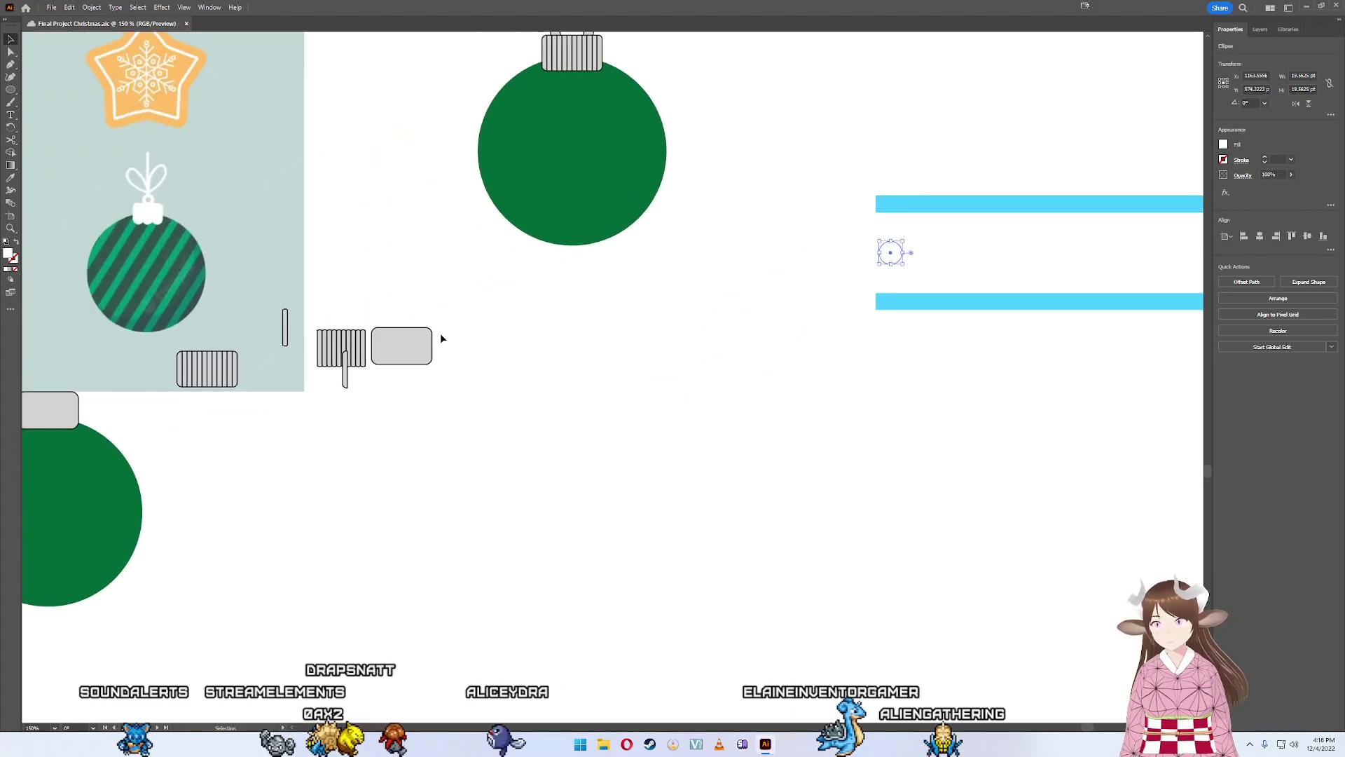
- Paste a copy of the green ornament circle over the bars, enlarged to 501 pt
left_click_drag(124, 519, 1004, 250)
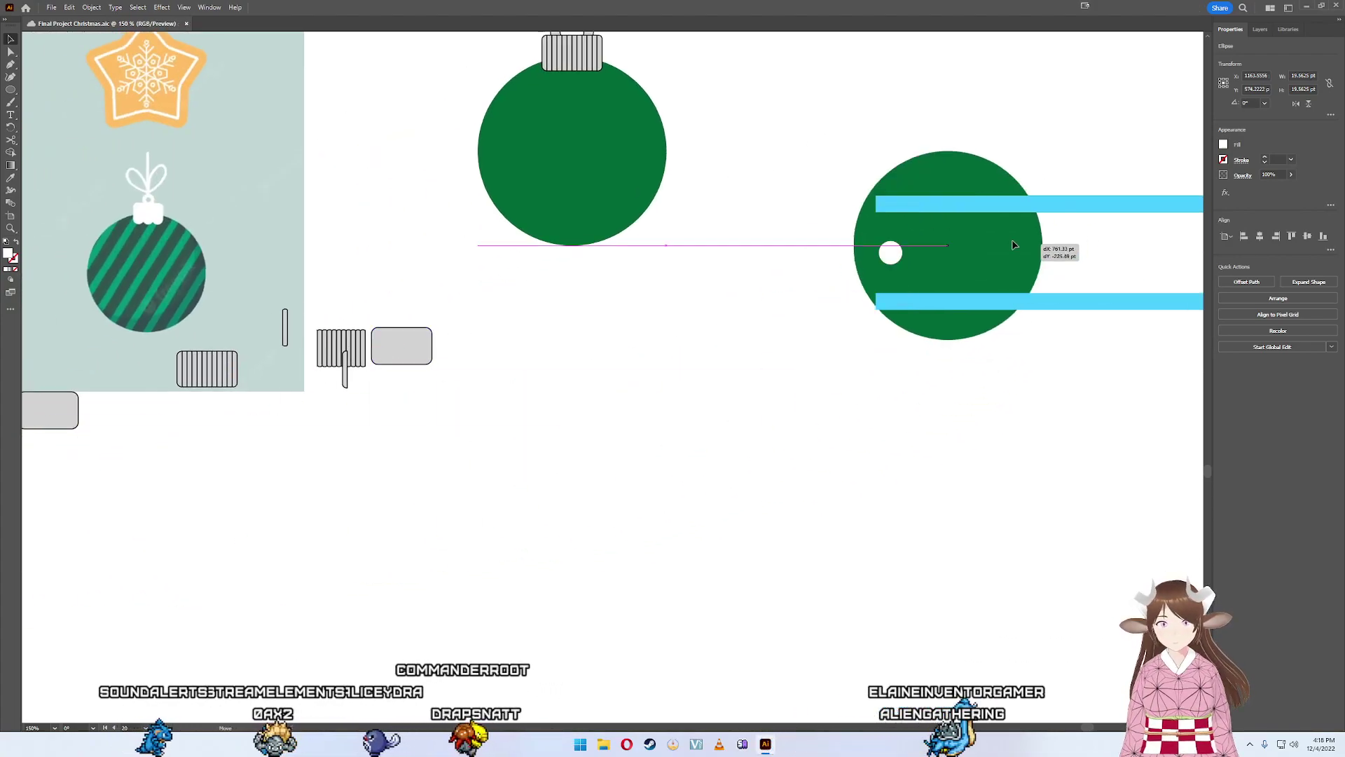
key("ctrl+z")
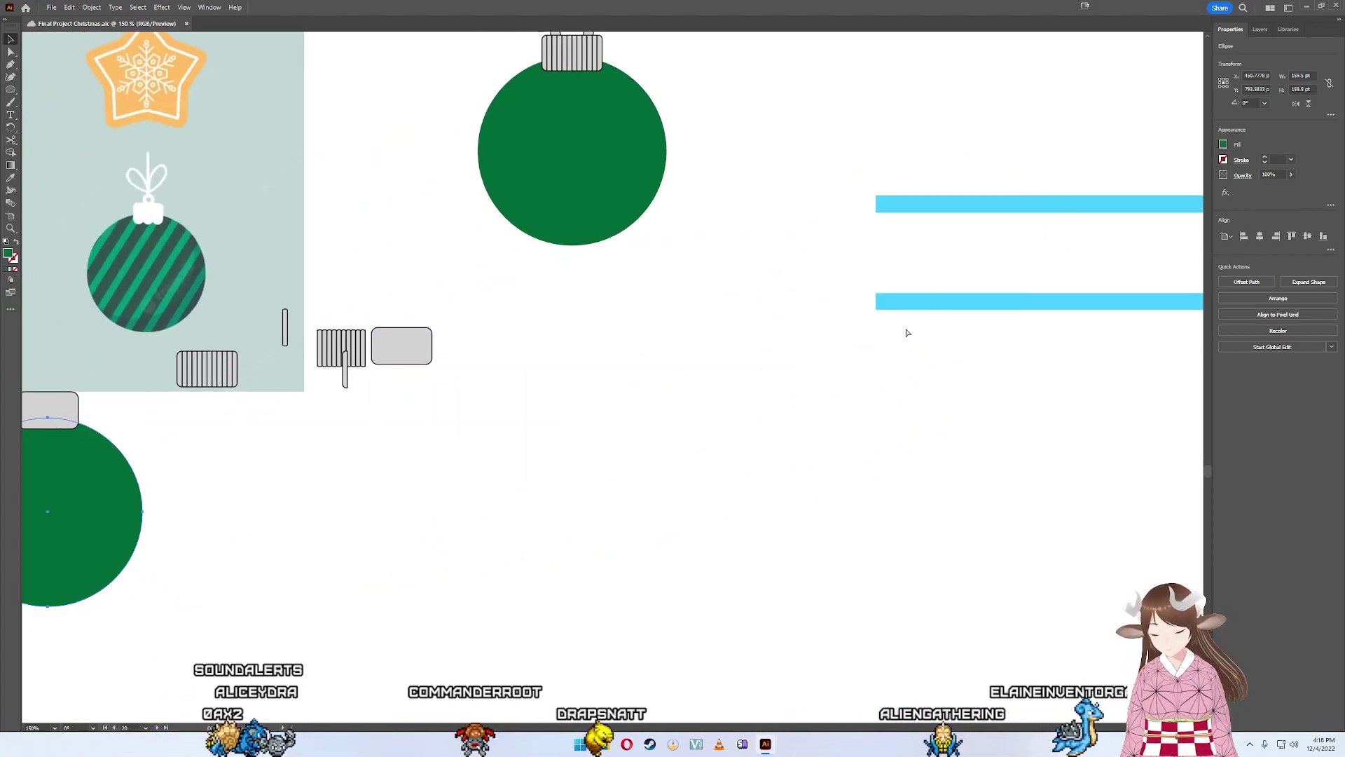
key("ctrl+v")
left_click_drag(638, 386, 923, 275)
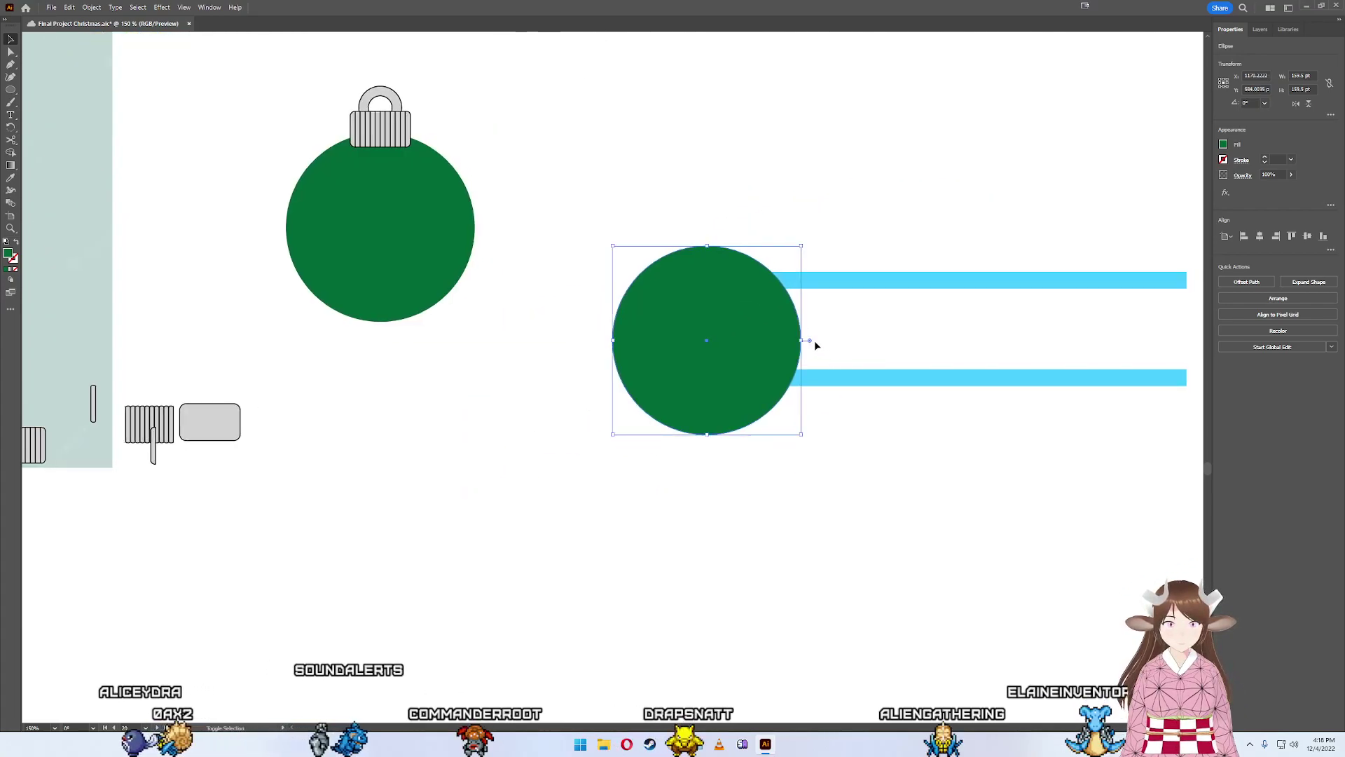
left_click_drag(812, 341, 1189, 304)
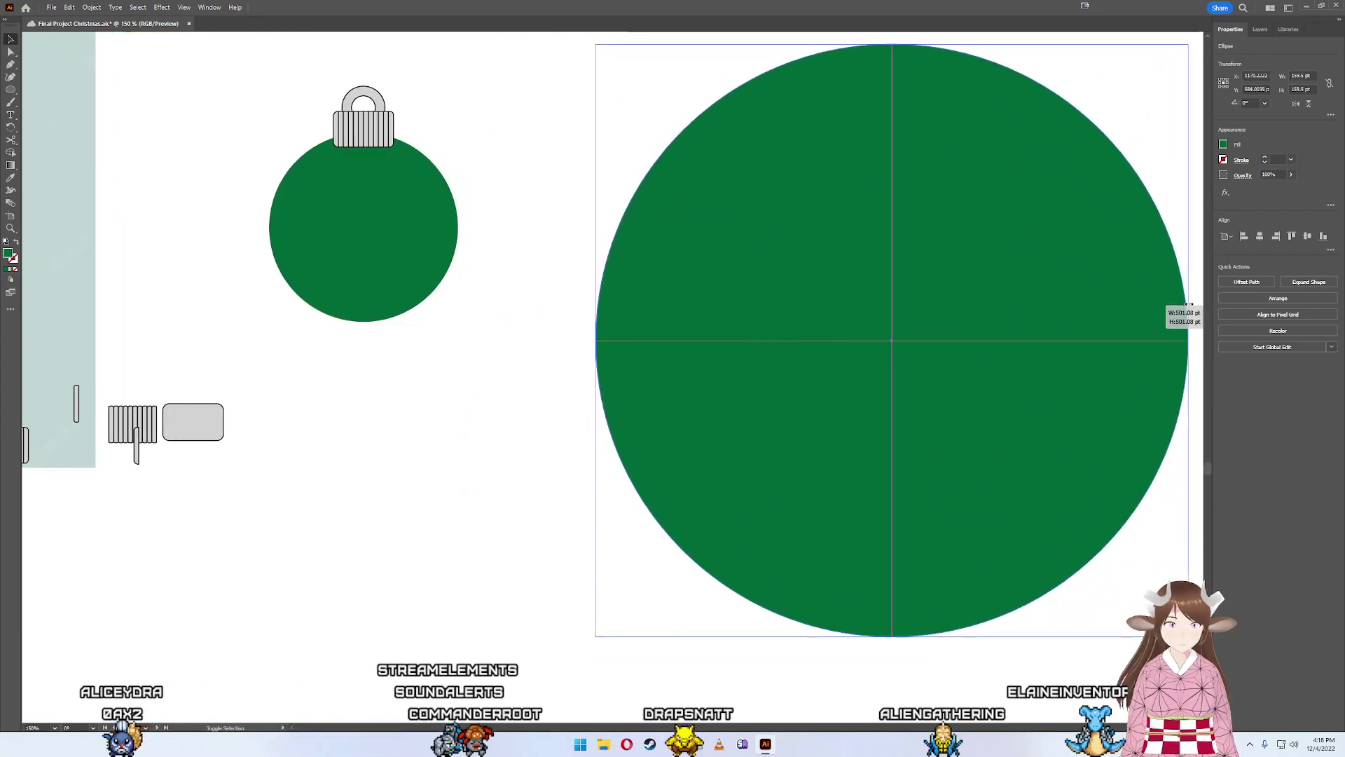
- Send the big green circle behind the blue bars and the white dot
key("a")
key("ctrl+bracketleft")
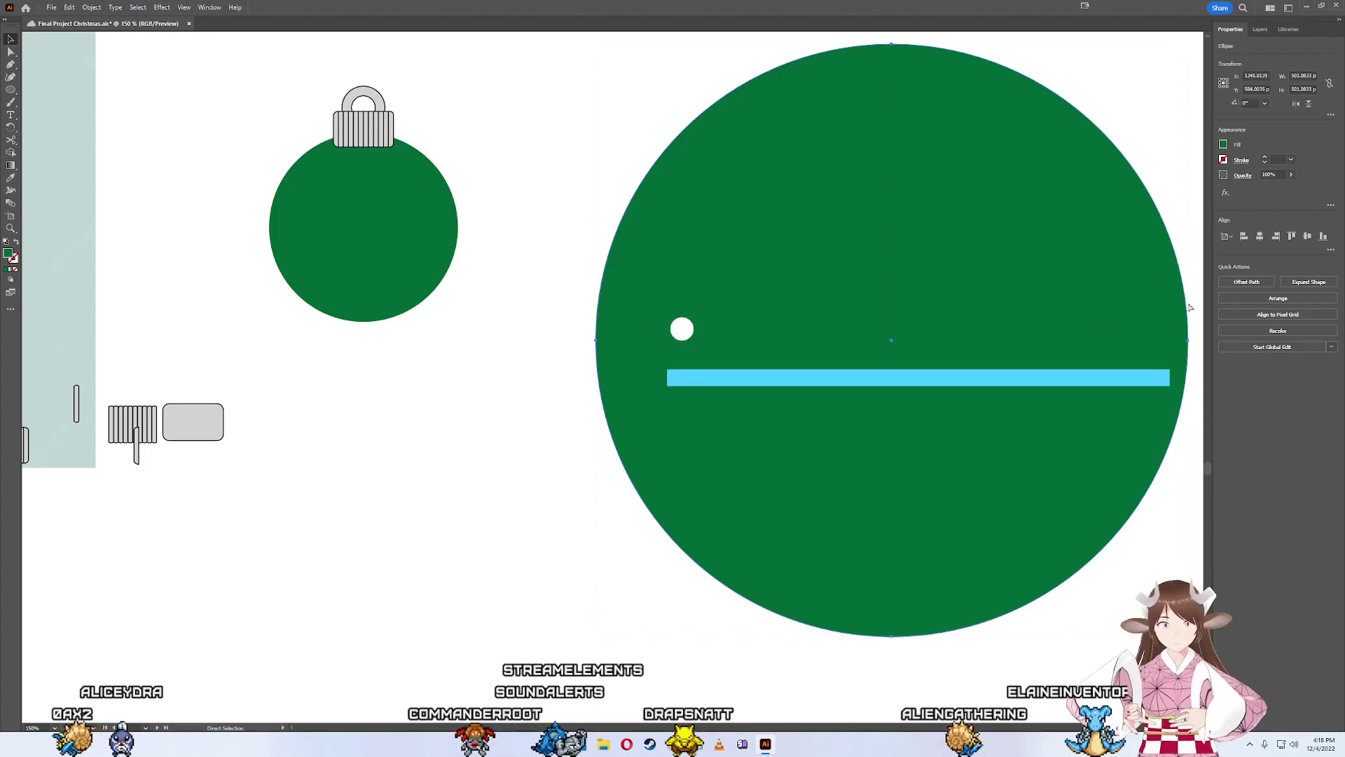
key("ctrl+bracketleft")
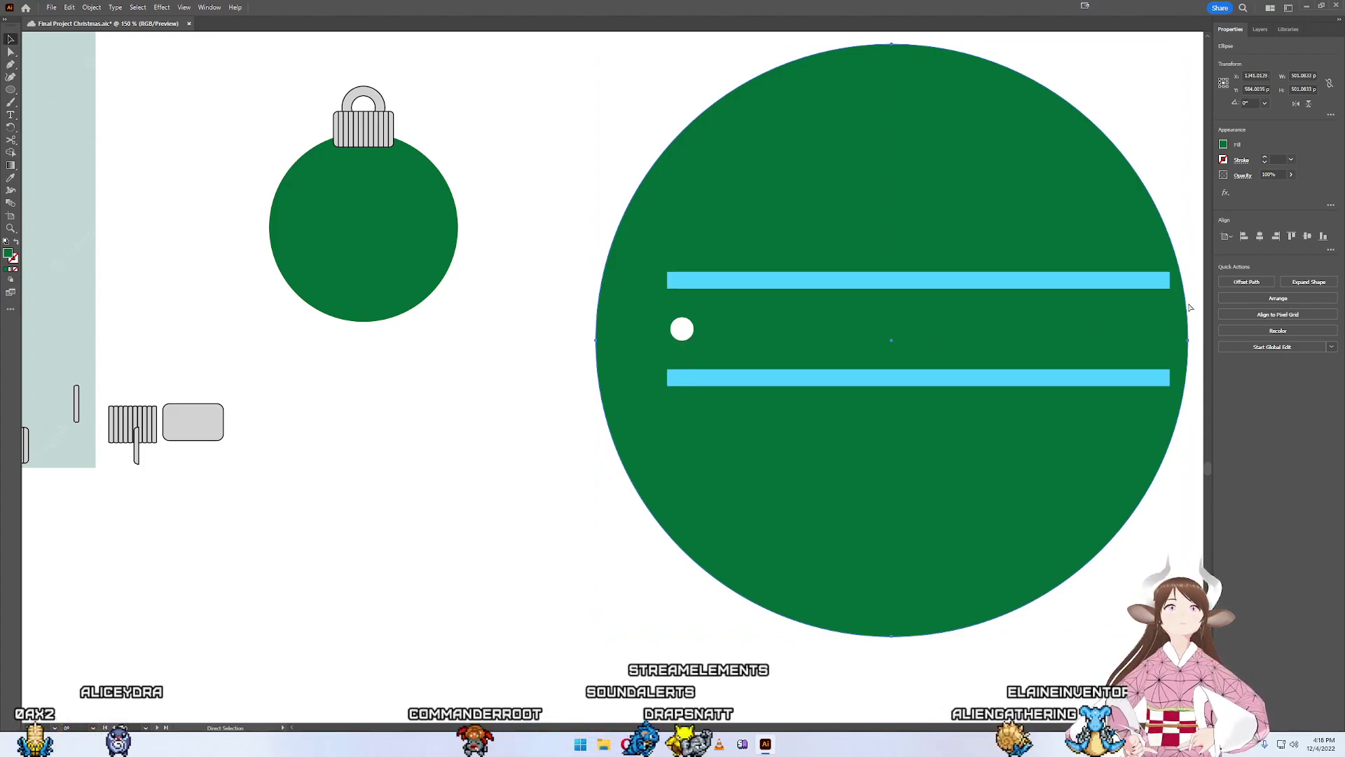
key("v")
left_click(690, 336)
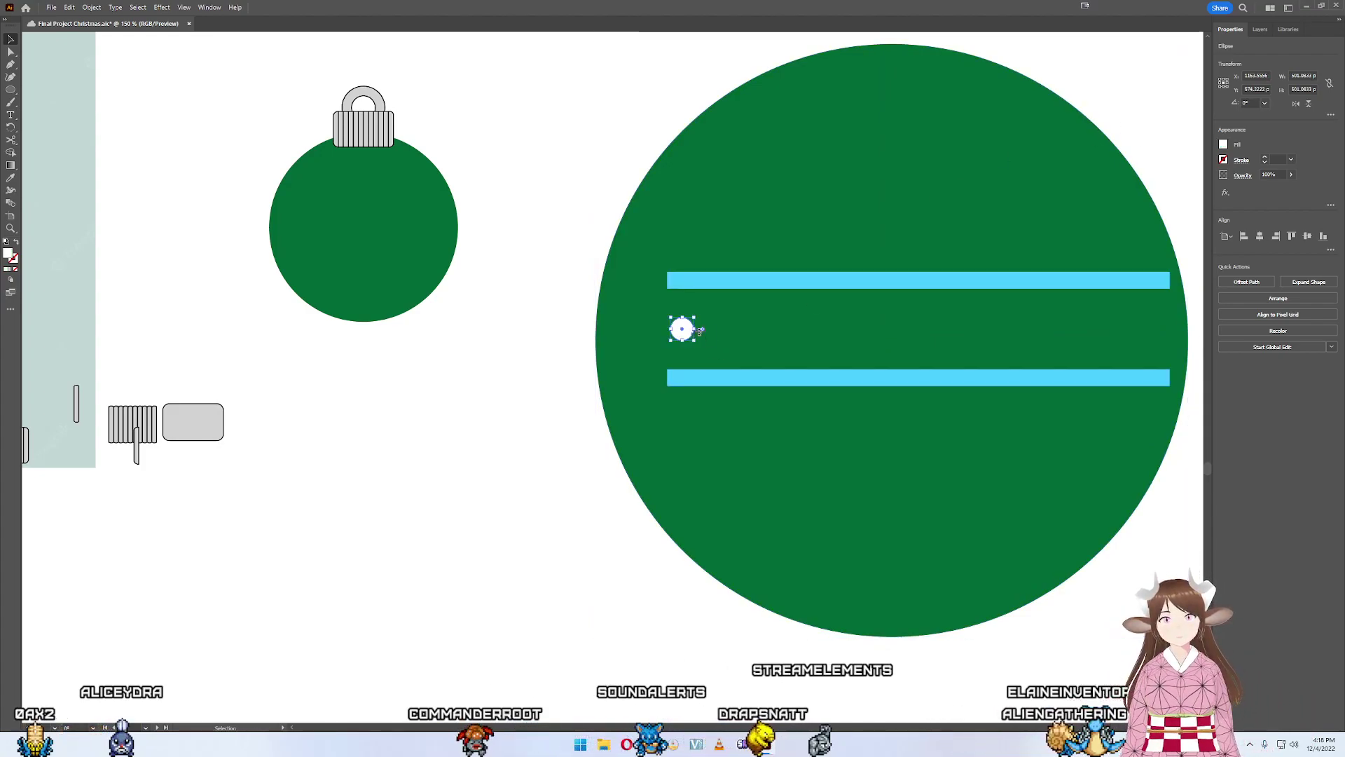
- Repeat the white dot as a grid reduced to one row spanning the band
left_click(92, 7)
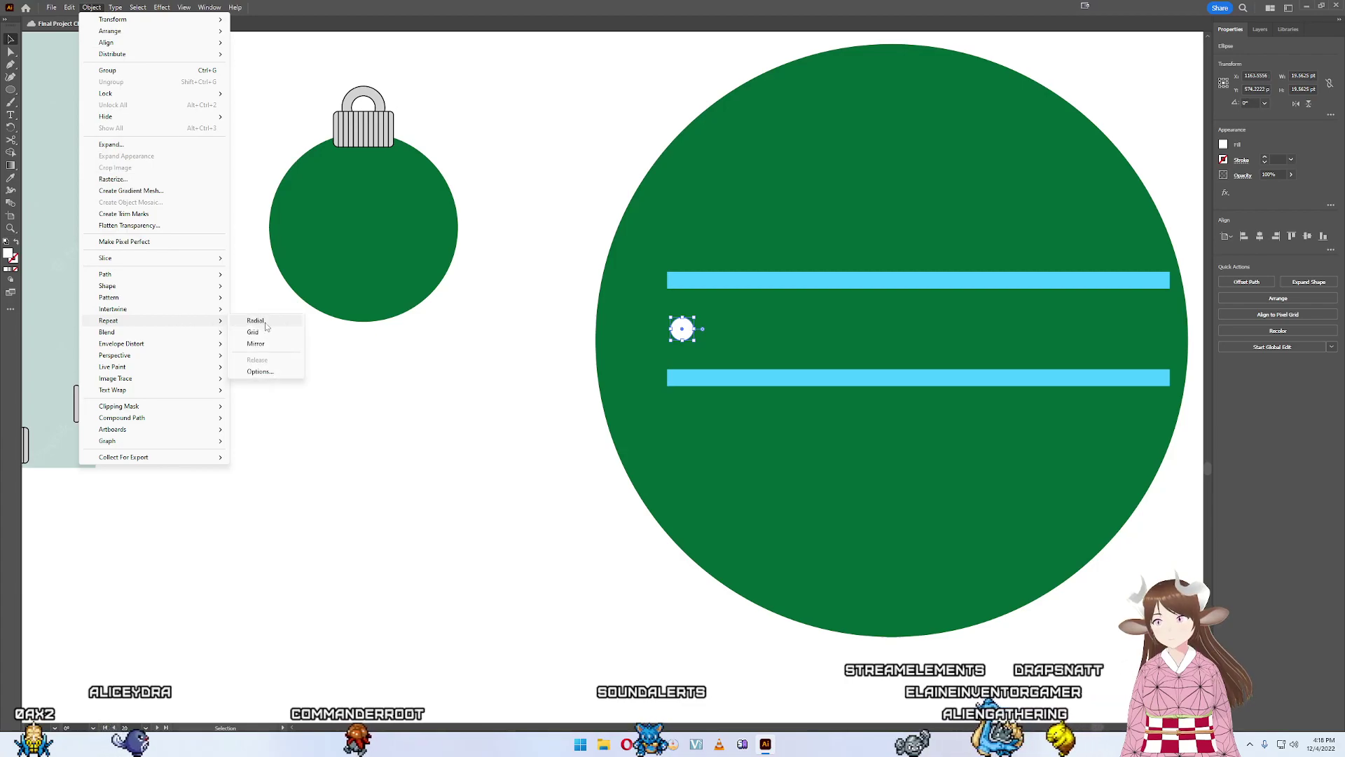
left_click(246, 332)
left_click_drag(798, 346, 1170, 346)
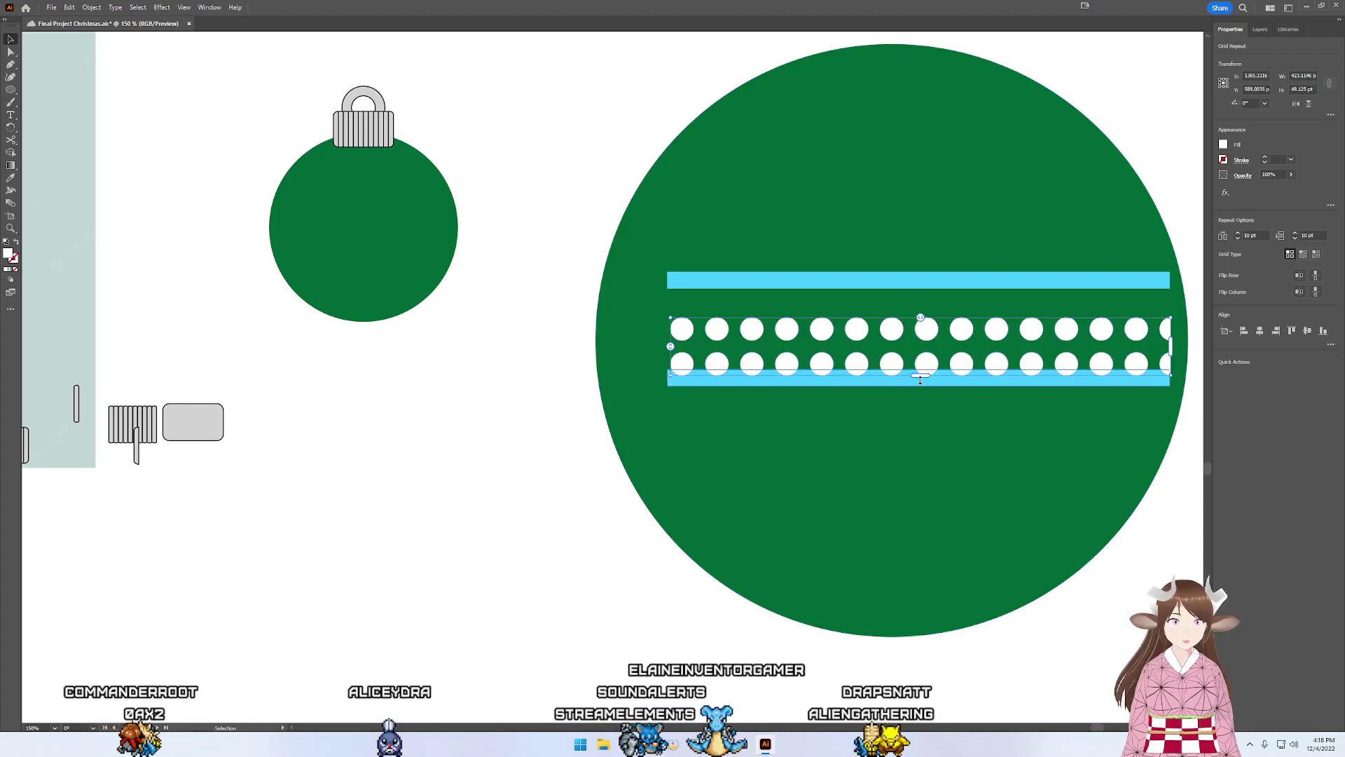
left_click_drag(920, 379, 923, 343)
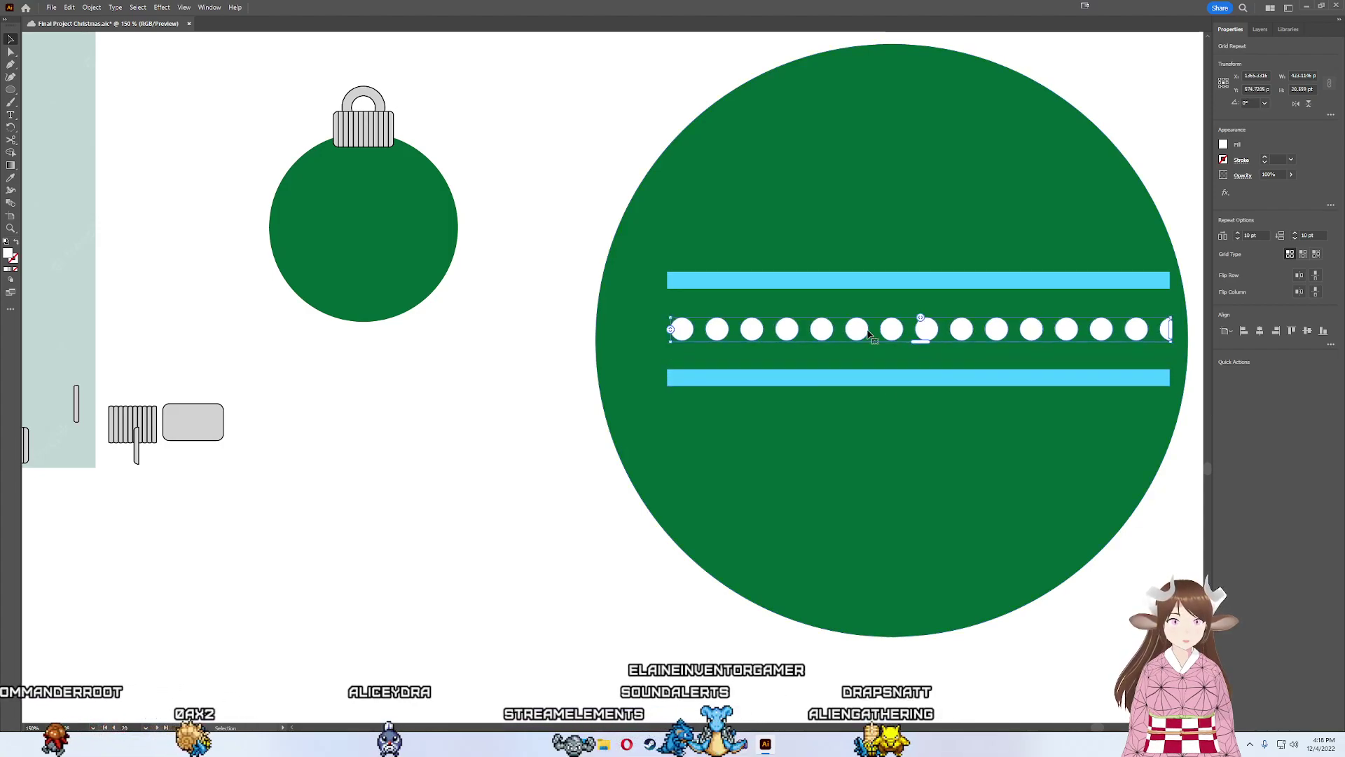
- Make both bars white and group the bars with the dot row
left_click(967, 282)
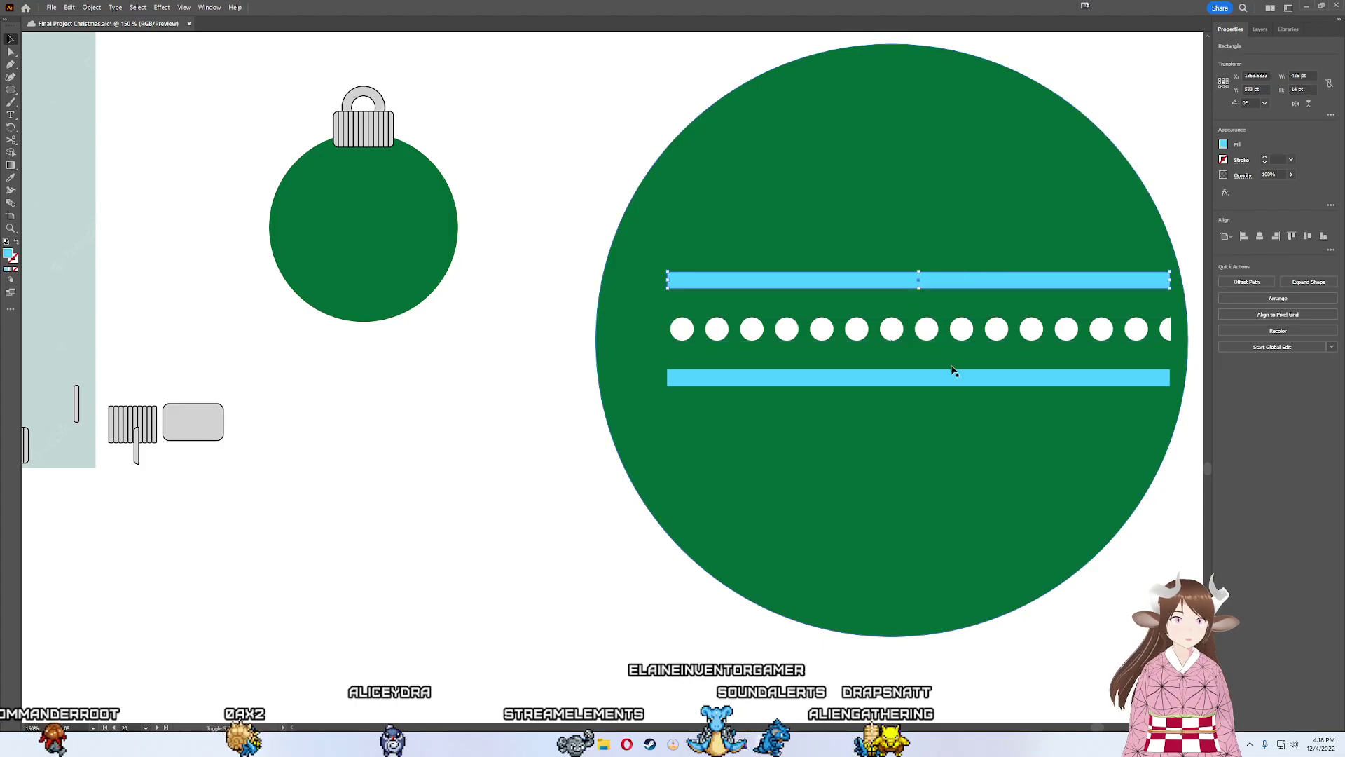
left_click(1225, 146)
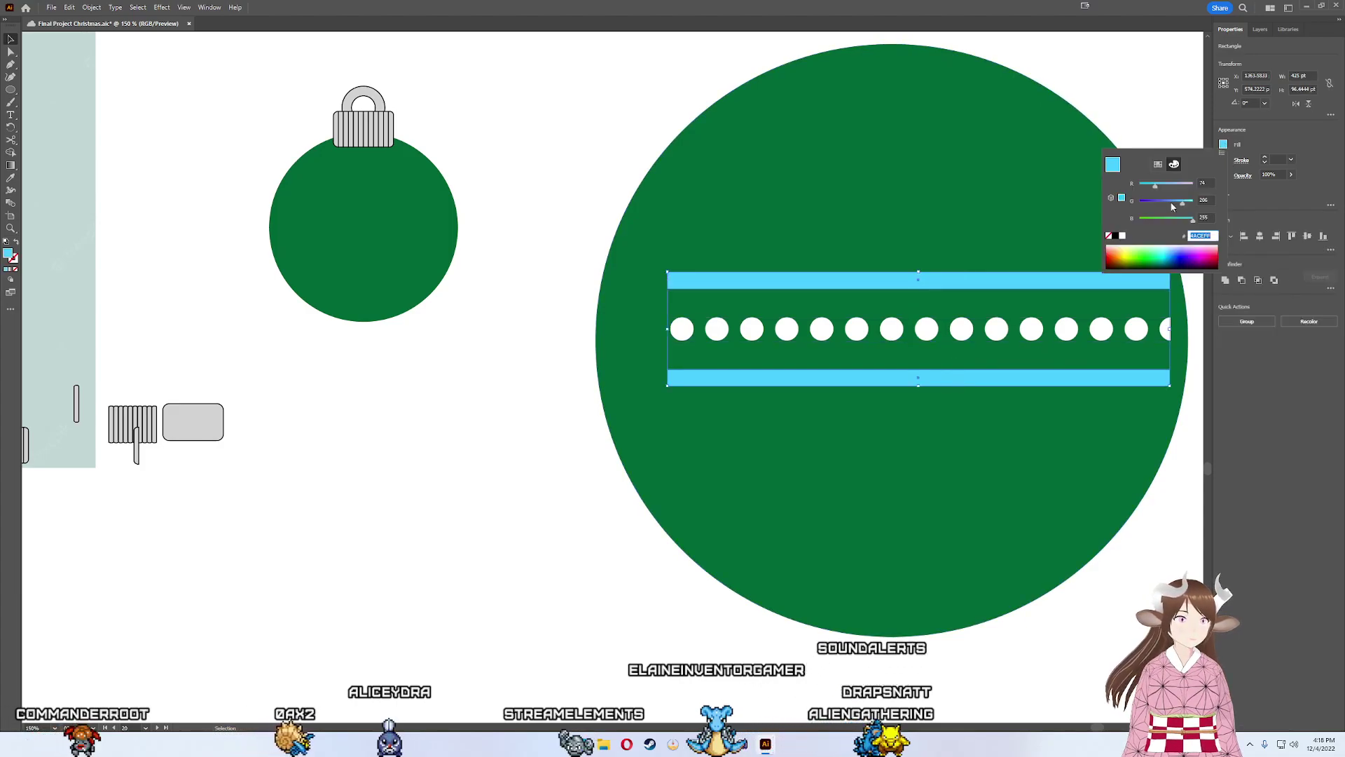
key("Return")
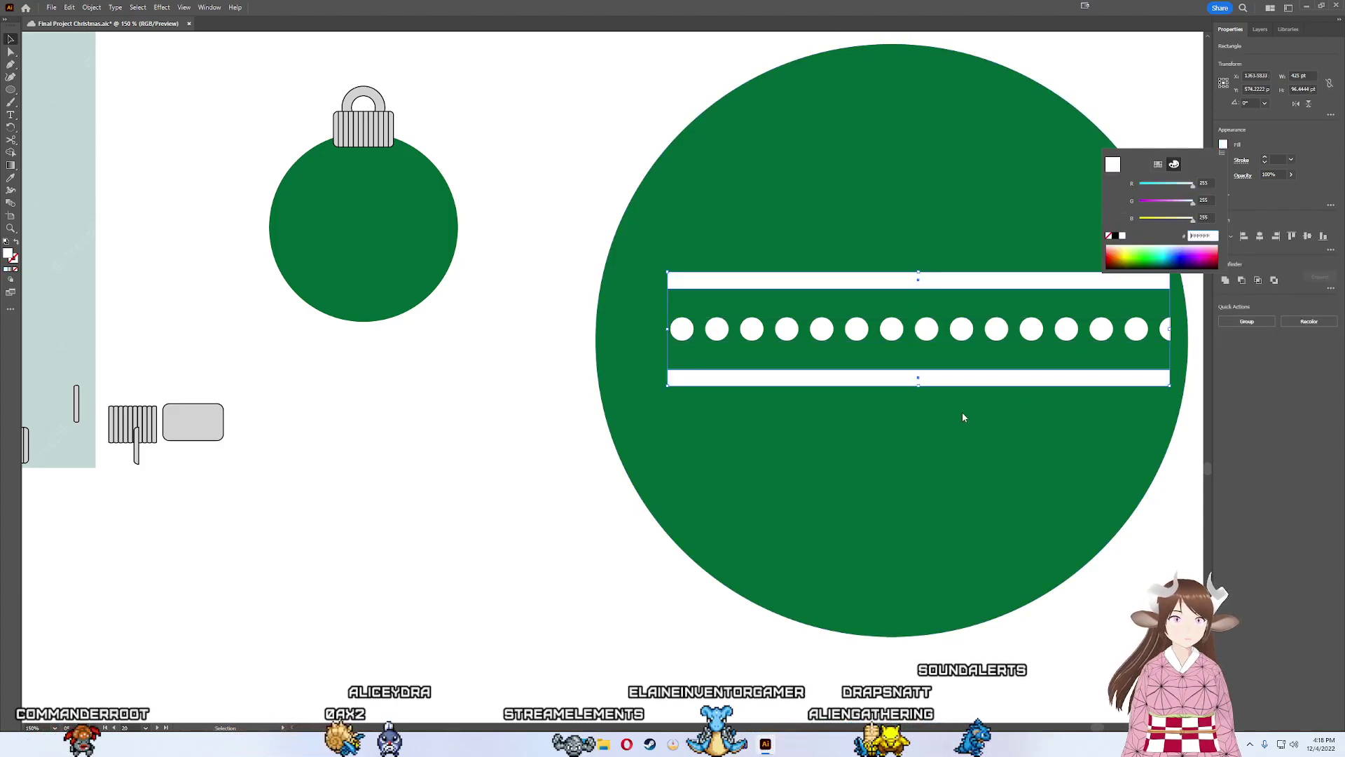
left_click(1002, 482)
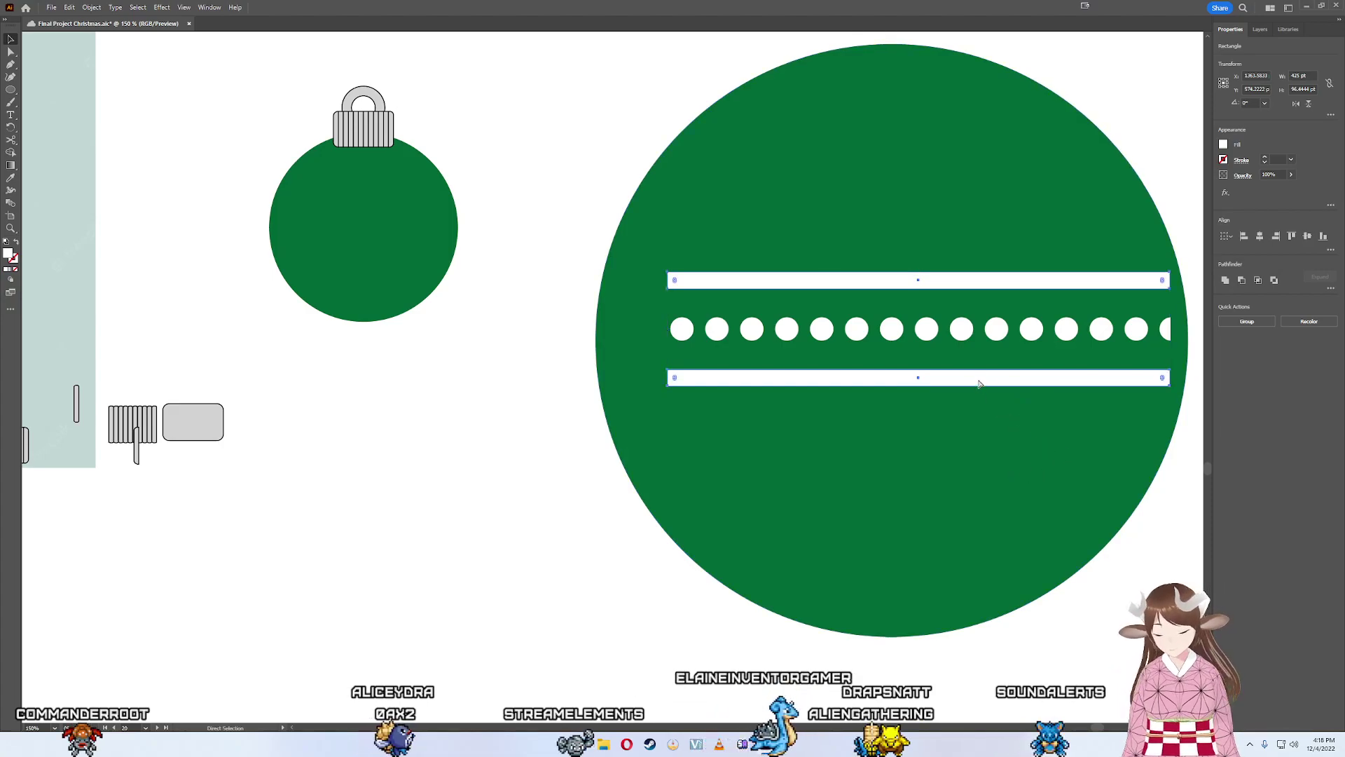
key("ctrl+g")
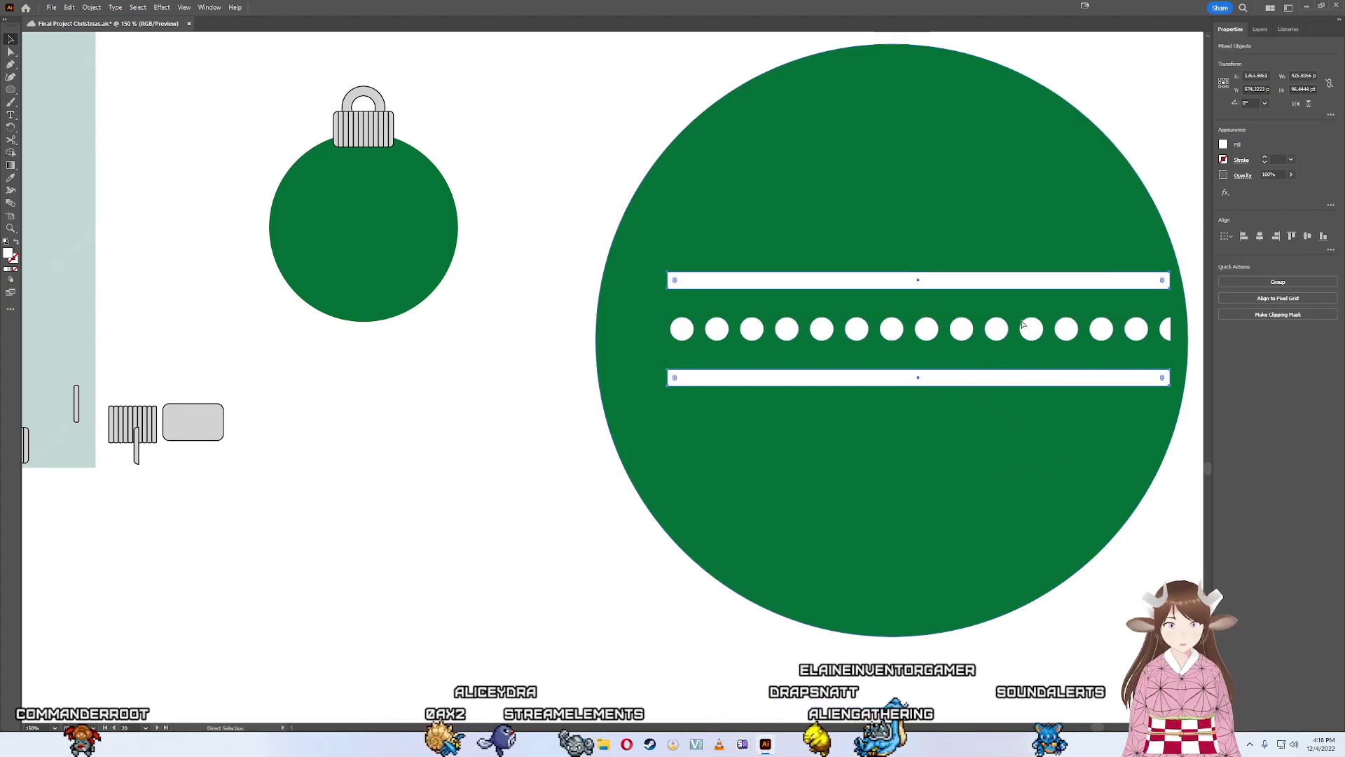
- Apply the Flag warp effect to the white-striped dotted band
left_click(1226, 193)
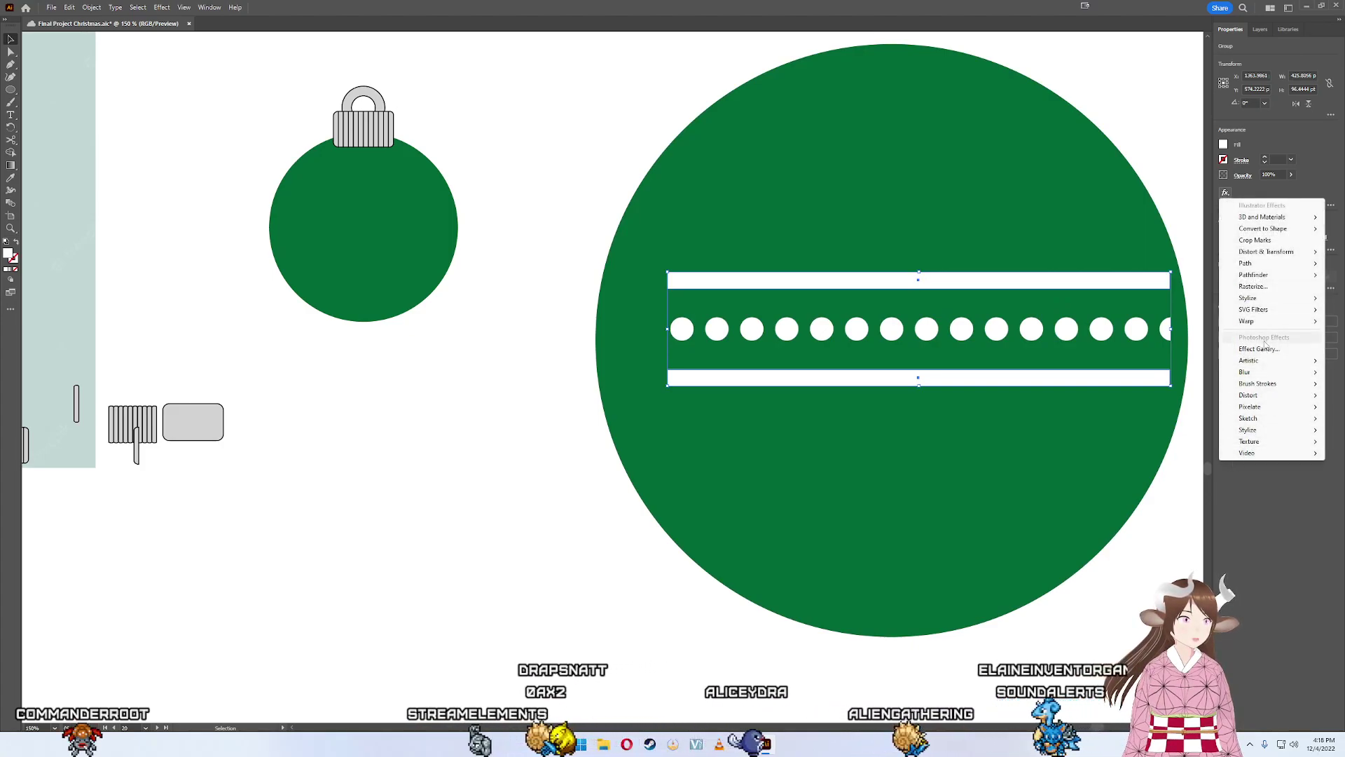
mouse_move(1247, 321)
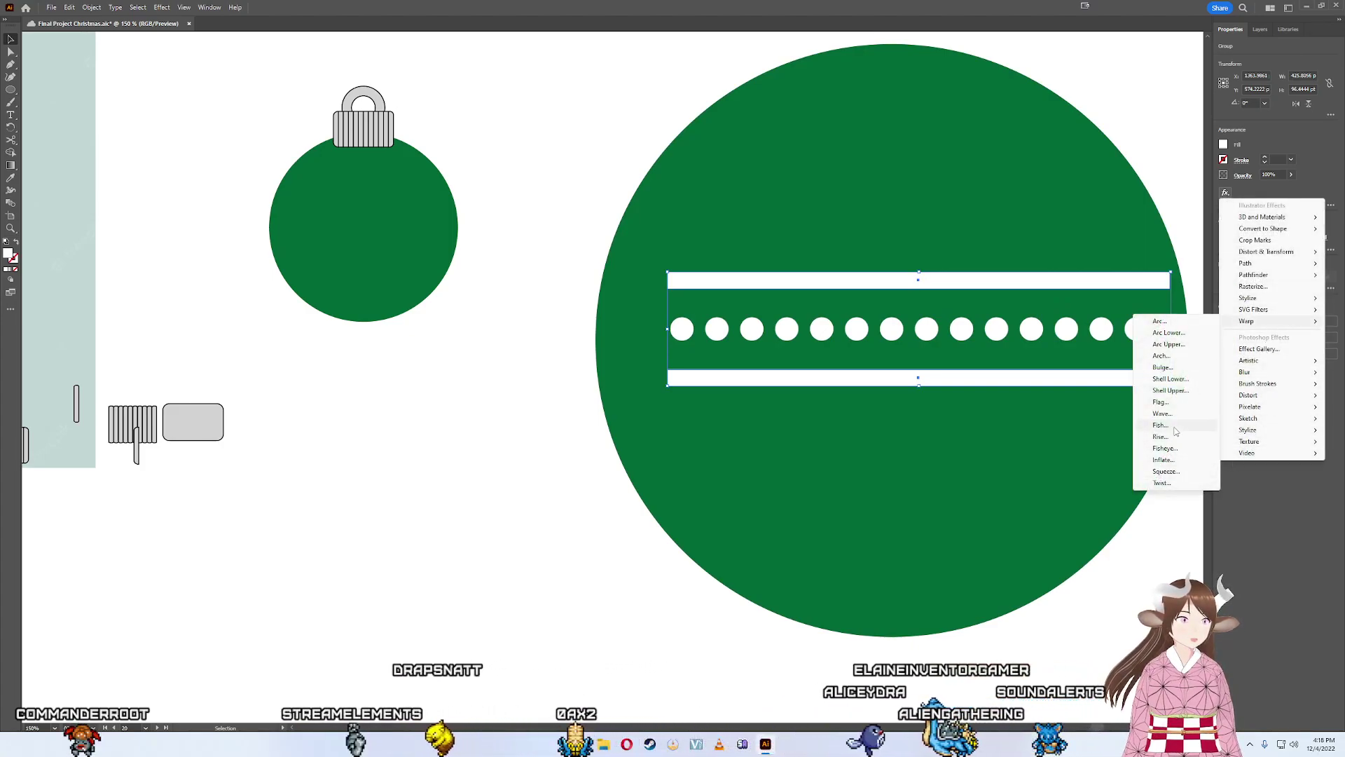
left_click(1160, 401)
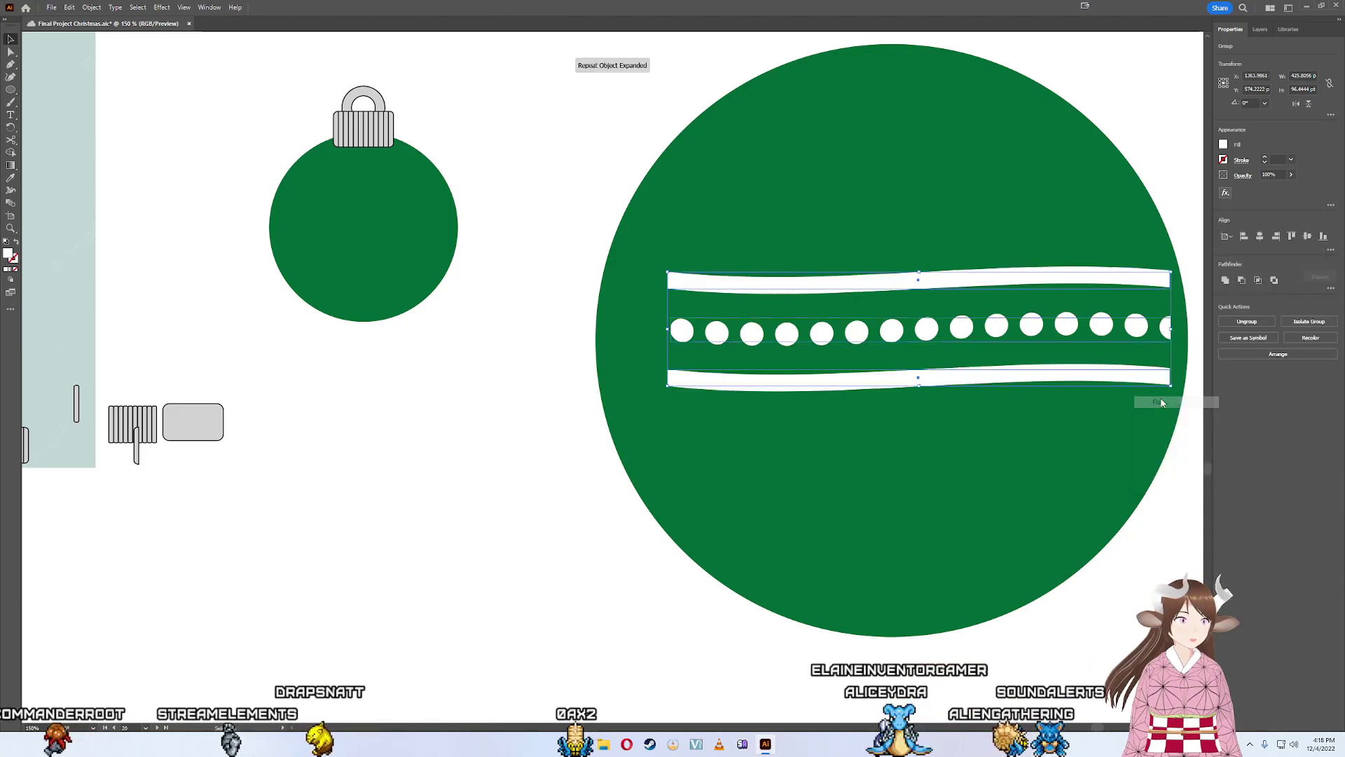
left_click(942, 412)
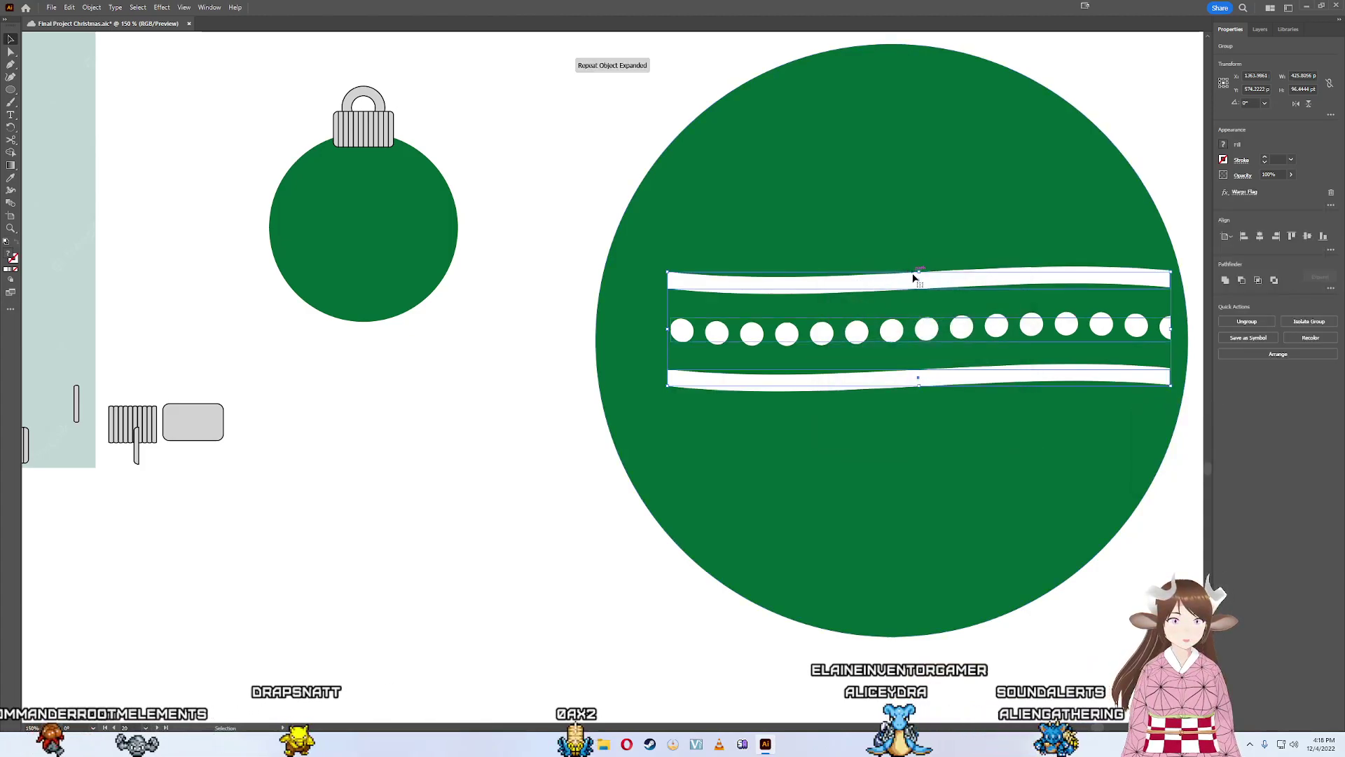
- Move the warped band onto the small ornament, scale it down and center it across the middle
left_click_drag(913, 278, 514, 192)
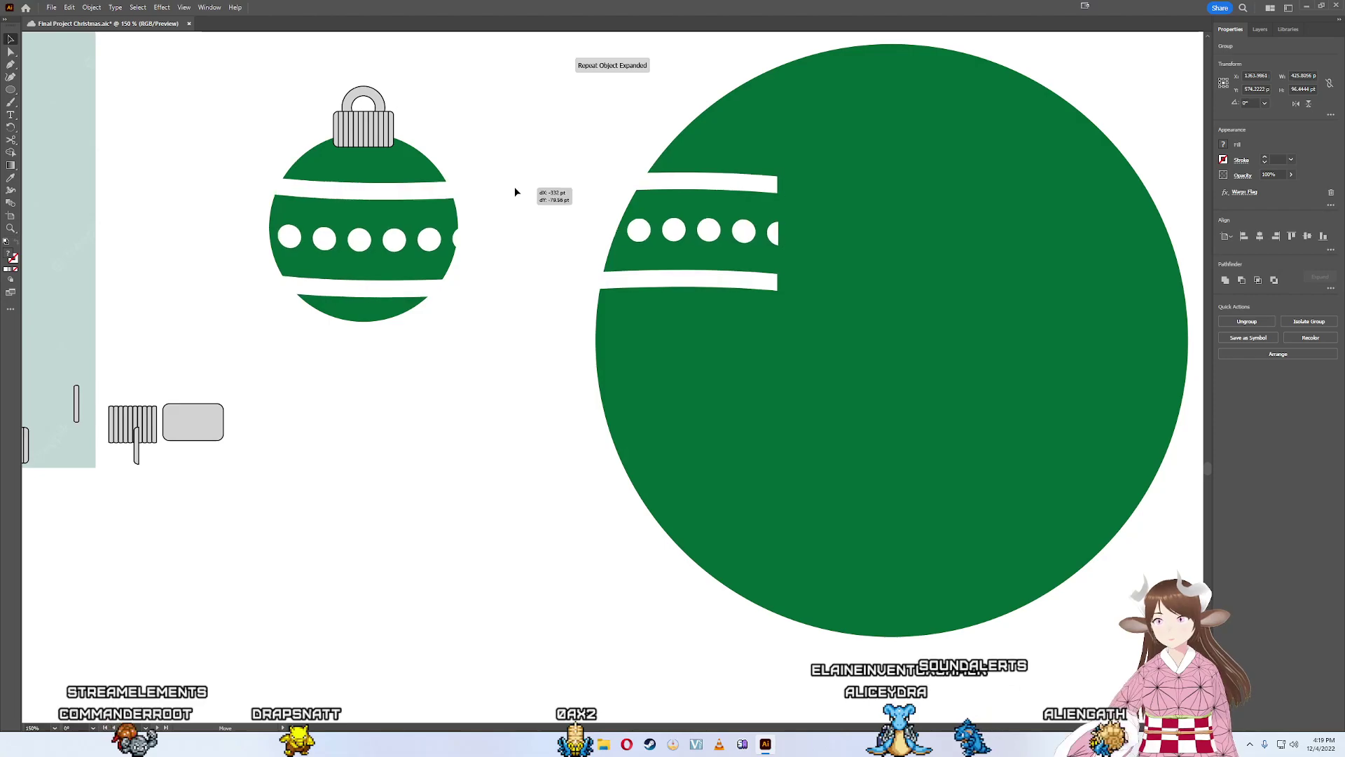
left_click_drag(515, 189, 490, 185)
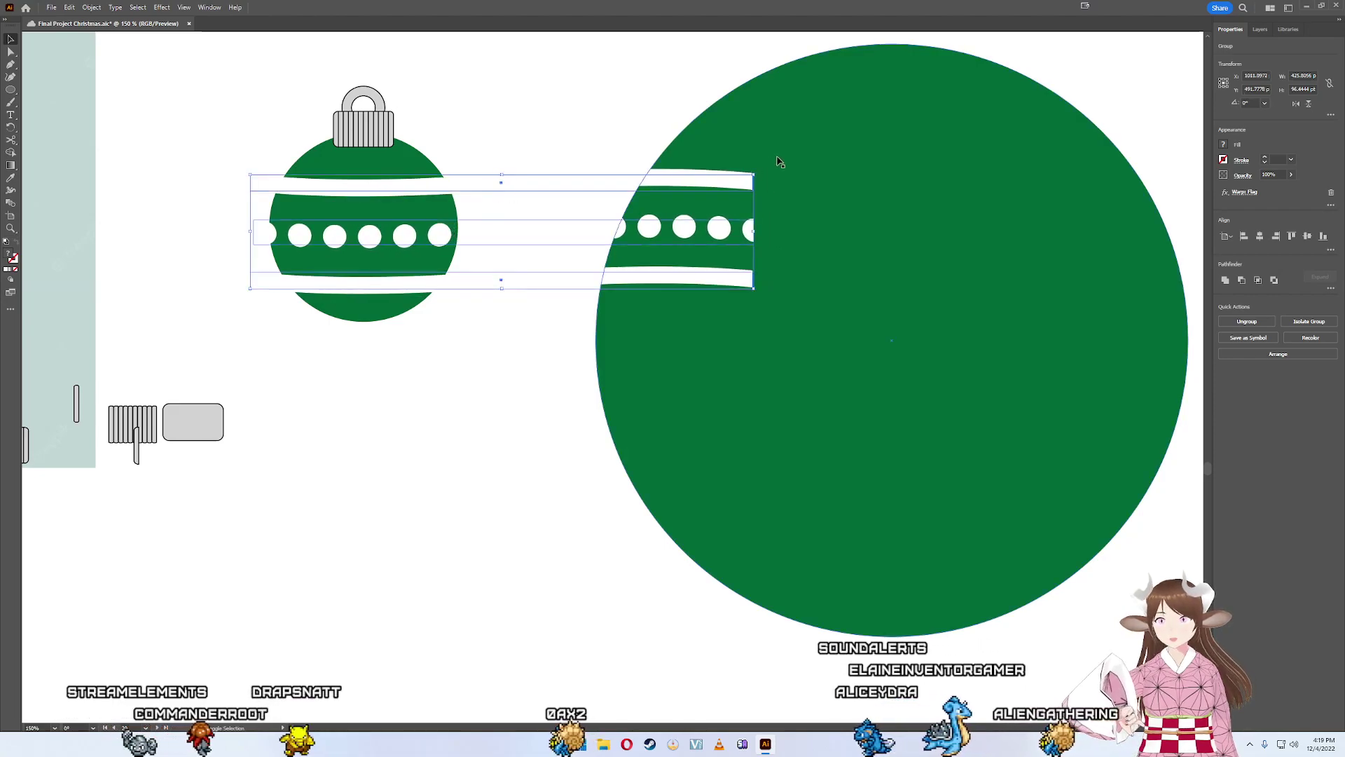
left_click_drag(753, 174, 456, 226)
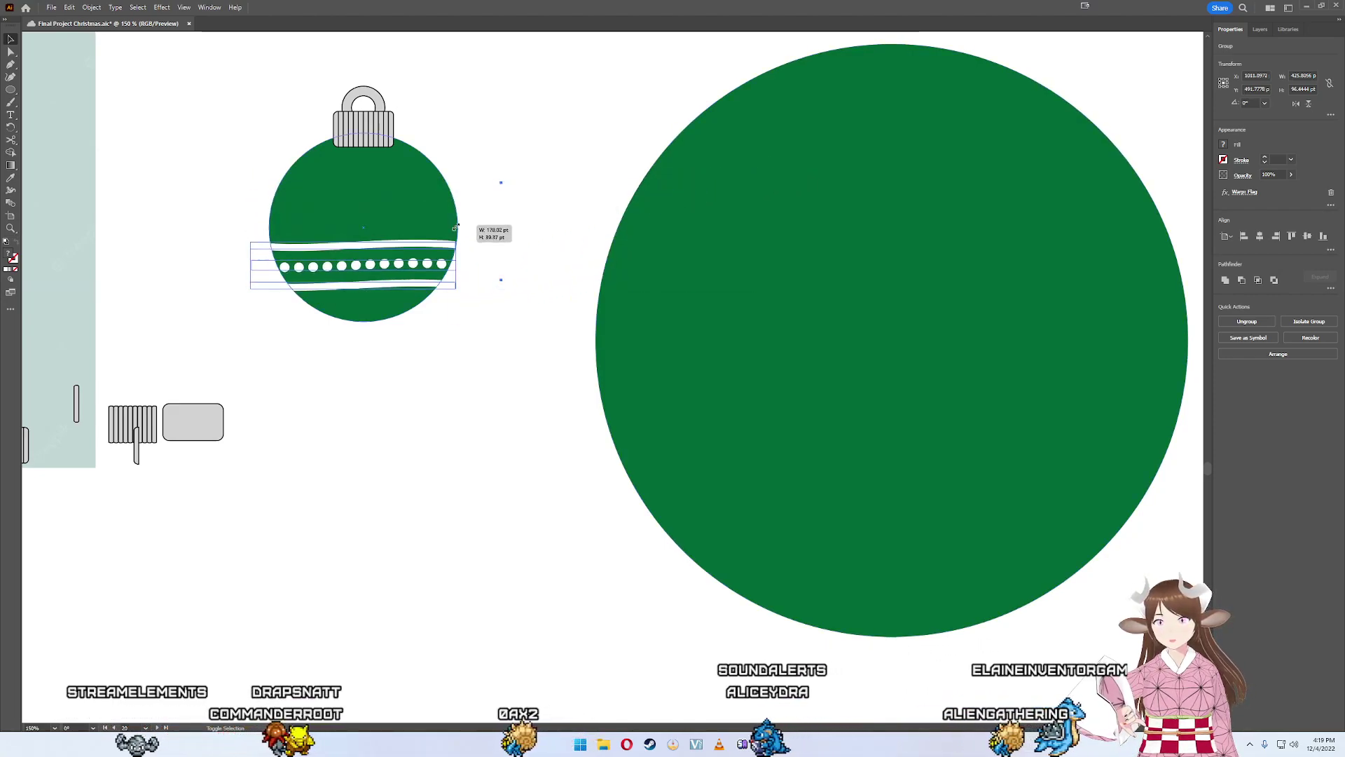
left_click_drag(396, 288, 411, 256)
left_click_drag(457, 209, 466, 210)
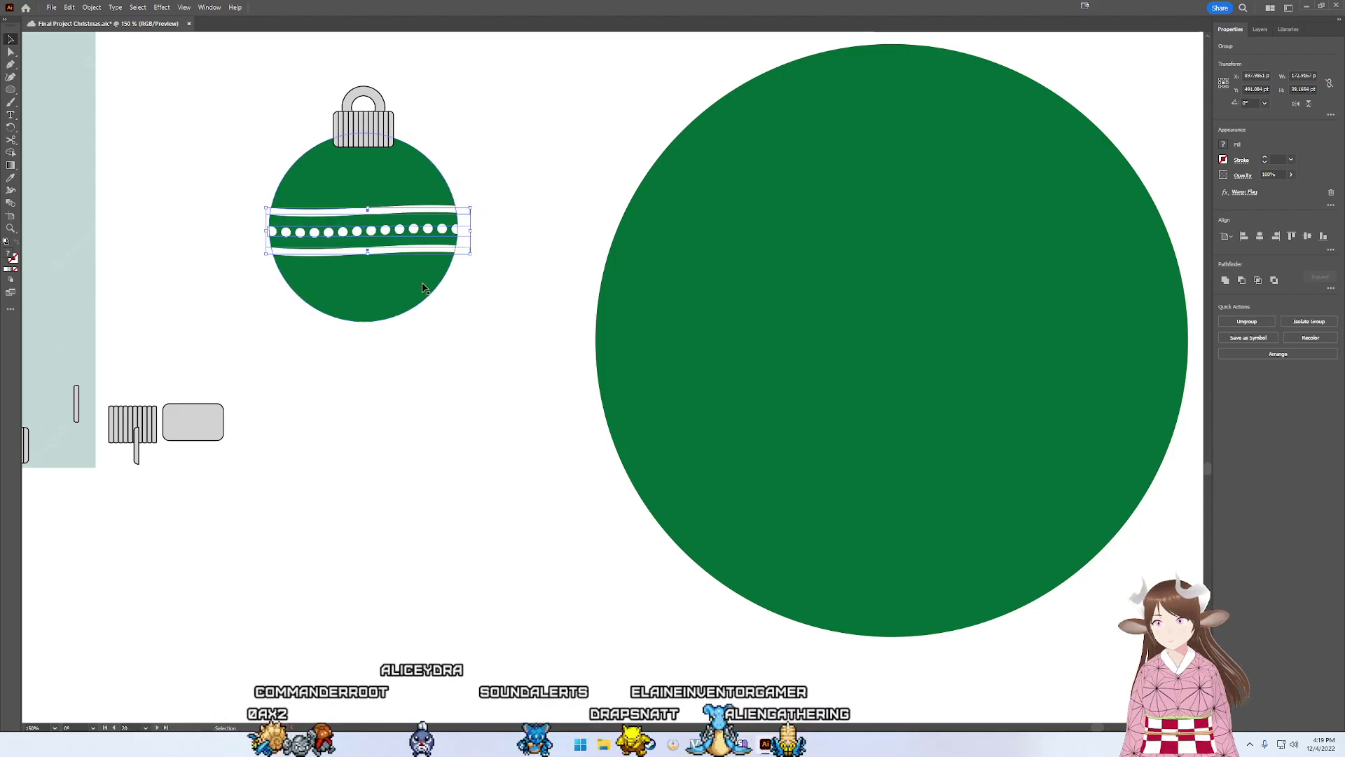
- Zoom in to 600% and stretch the band's left edge slightly past the ornament
left_click_drag(422, 288, 529, 340)
scroll(529, 340, "up", 4)
scroll(498, 361, "up", 3)
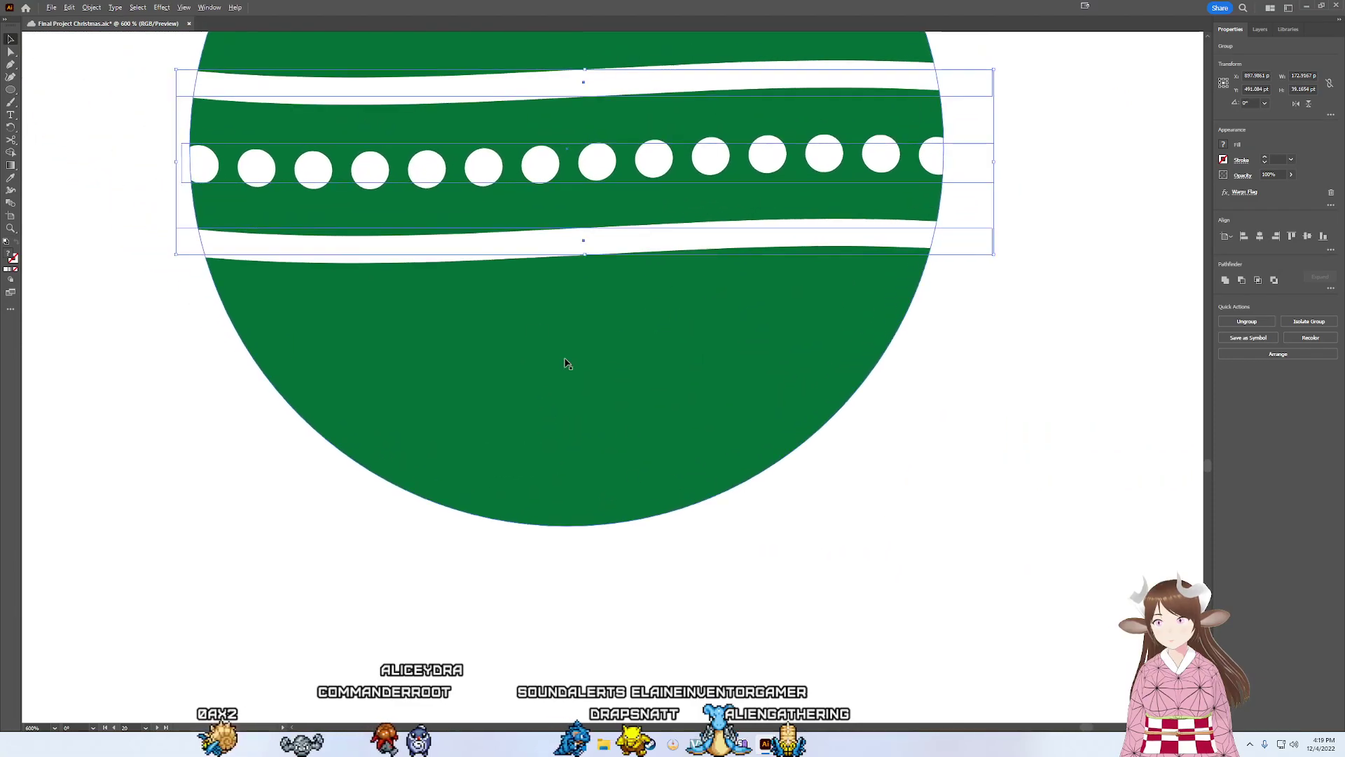
left_click_drag(175, 163, 173, 163)
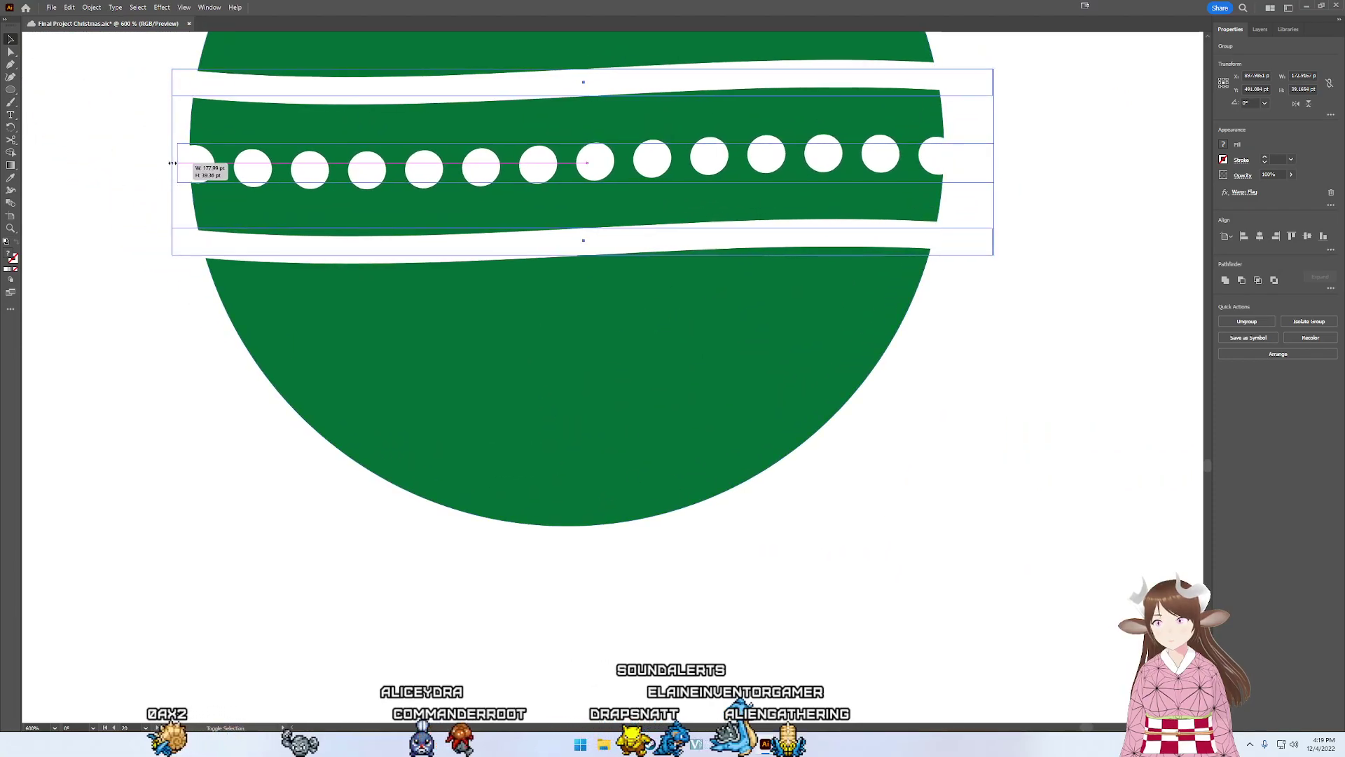
left_click(936, 354)
- Zoom back out to 150% and reselect the dotted band group
scroll(936, 353, "down", 3)
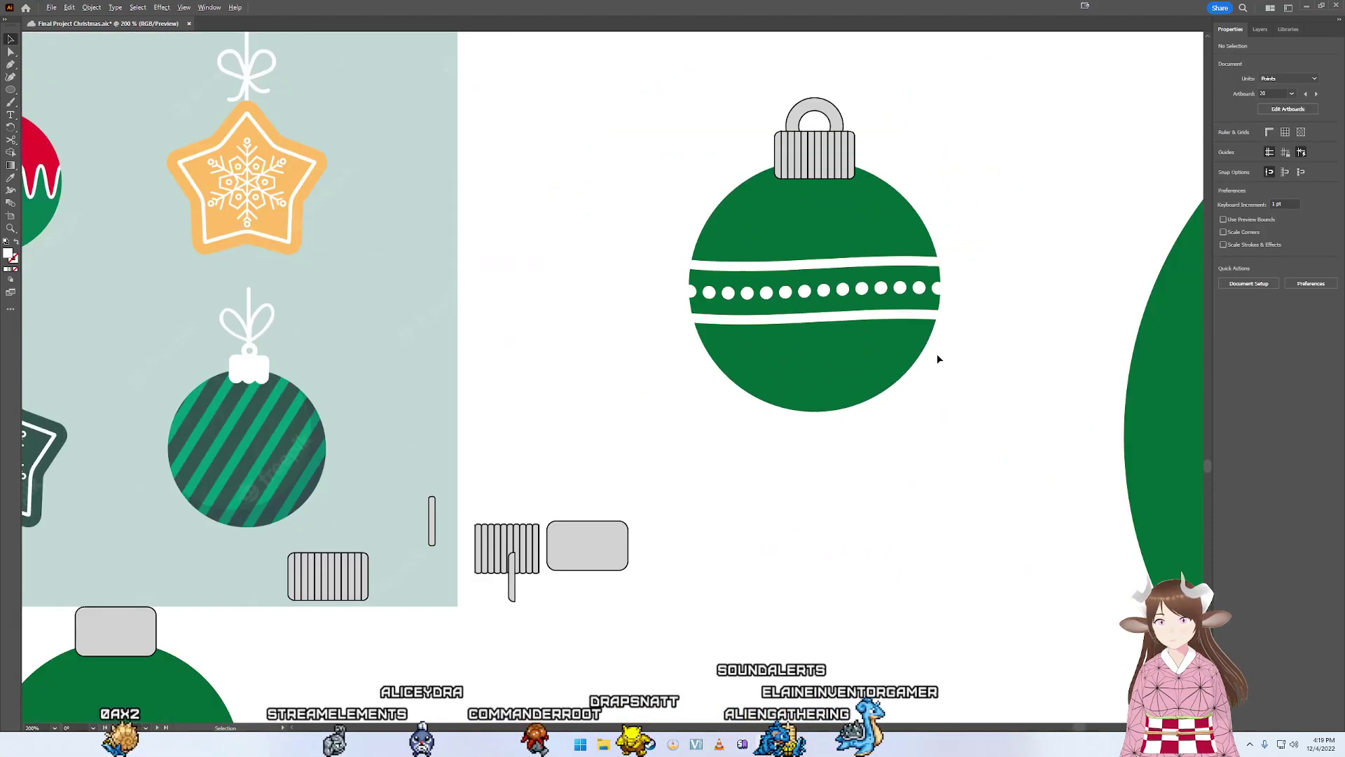
left_click_drag(936, 414, 901, 407)
scroll(901, 406, "left", 5)
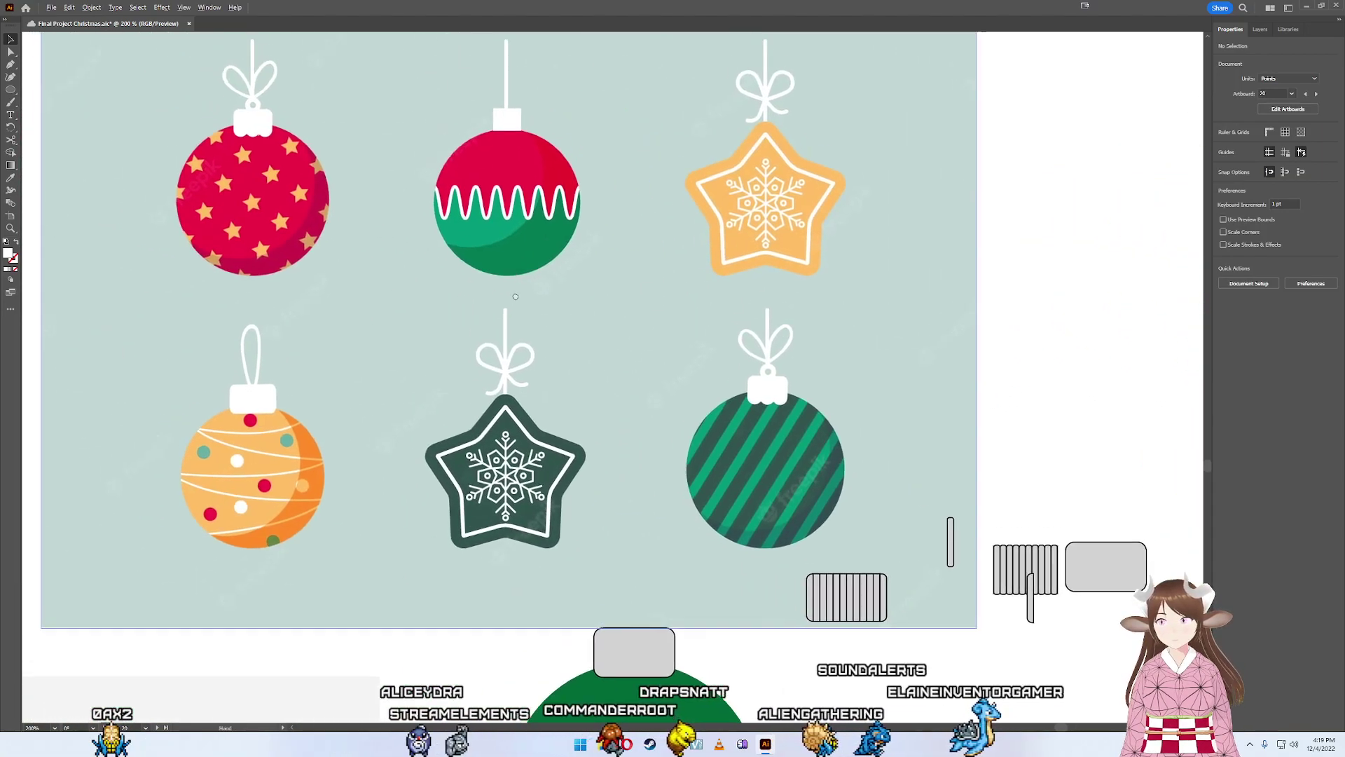
scroll(501, 172, "down", 3)
scroll(501, 172, "up", 2)
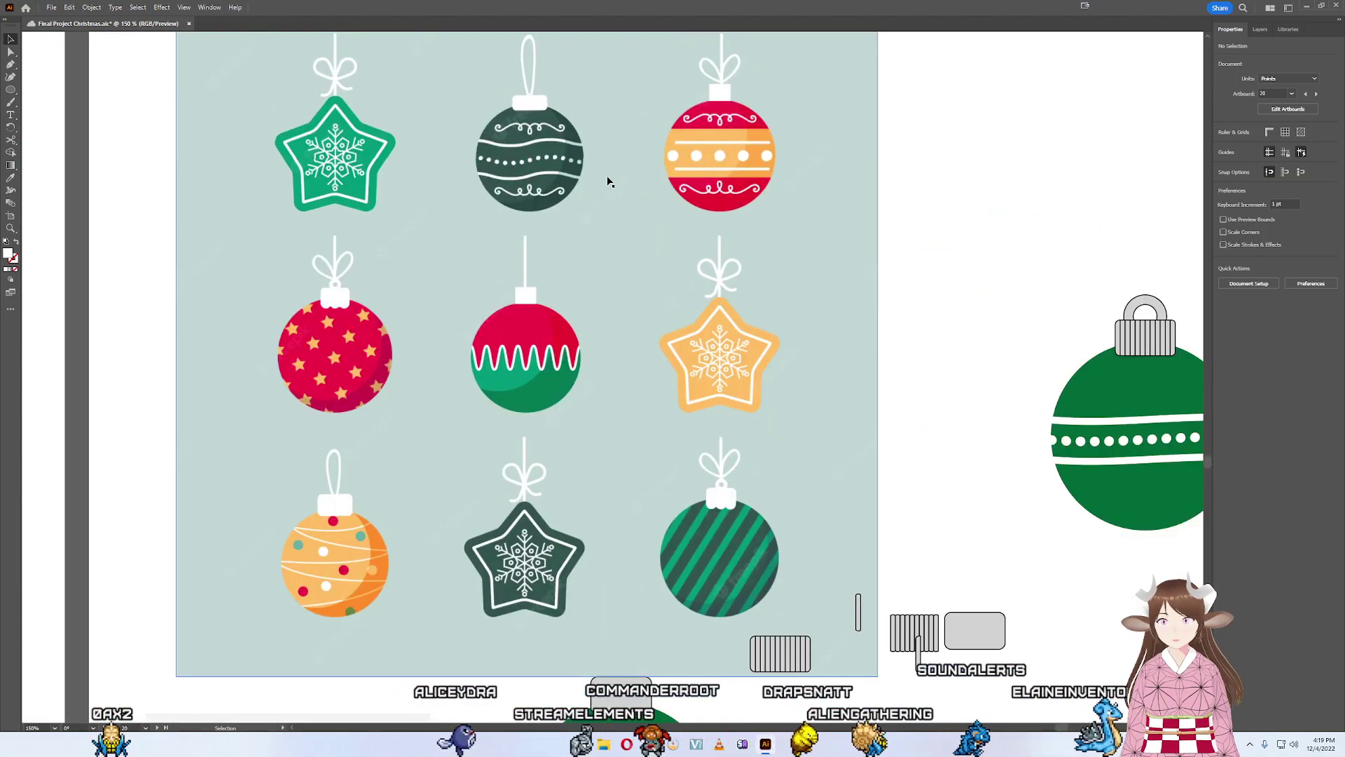
scroll(768, 276, "right", 2)
scroll(685, 331, "right", 5)
left_click(734, 362)
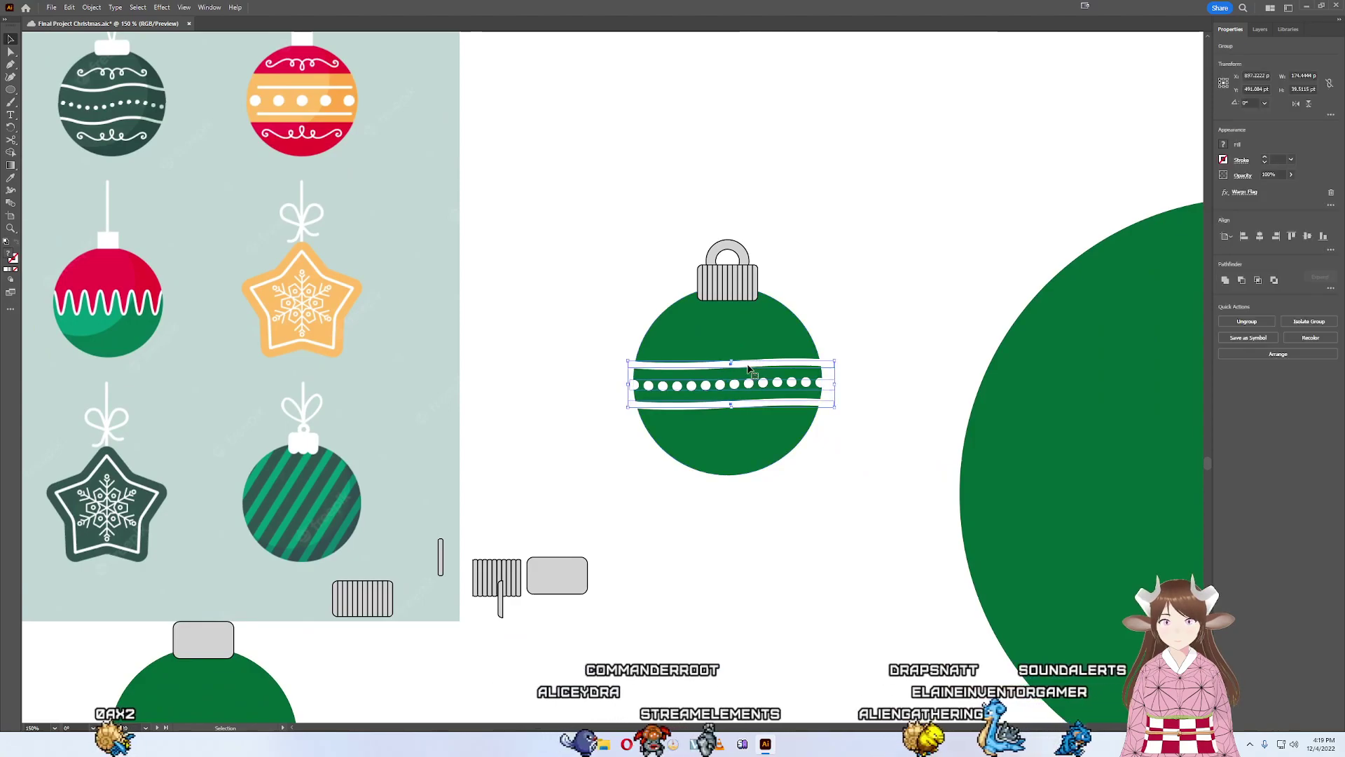
- Make the dotted band taller and wider, nudge it left, and select the ornament with its bands
mouse_move(733, 360)
left_mouse_down()
mouse_move(738, 348)
mouse_move(764, 364)
mouse_move(739, 343)
left_mouse_up()
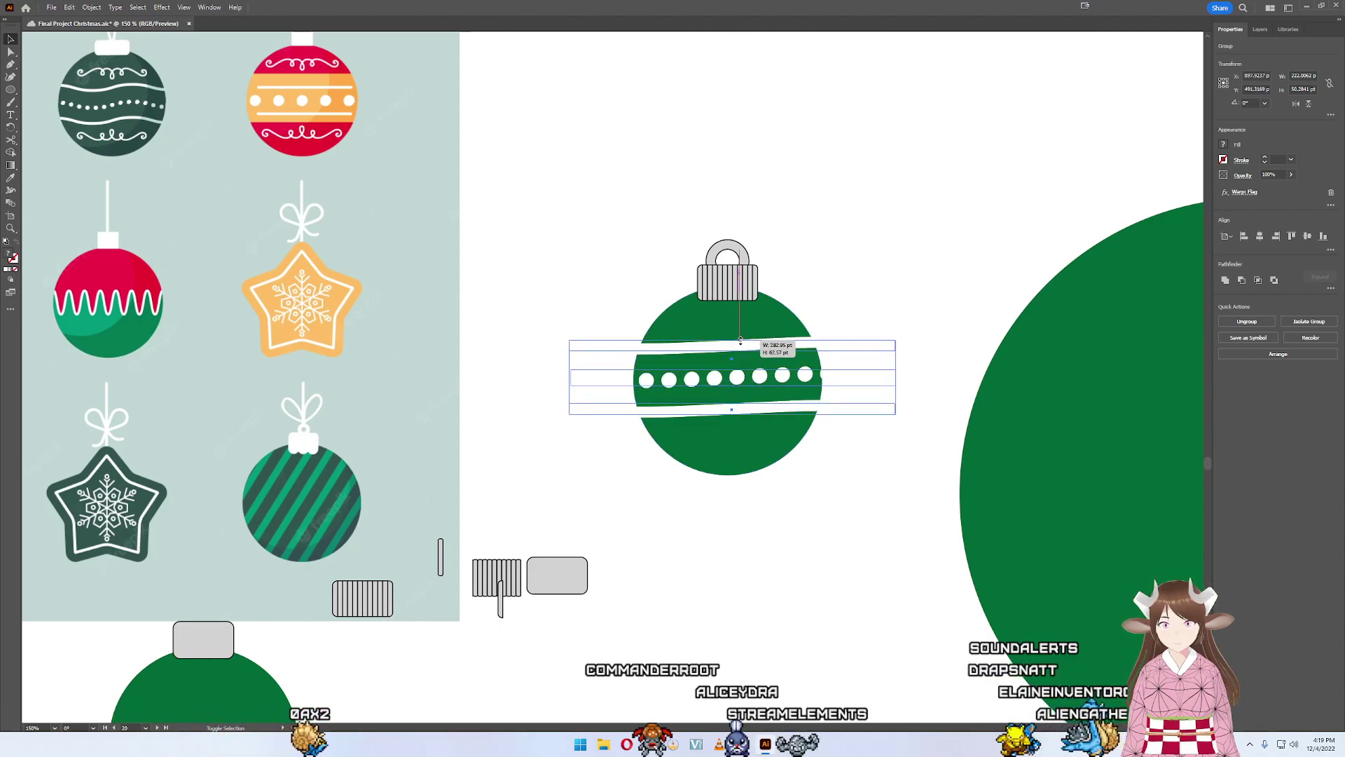
left_click_drag(741, 340, 739, 348)
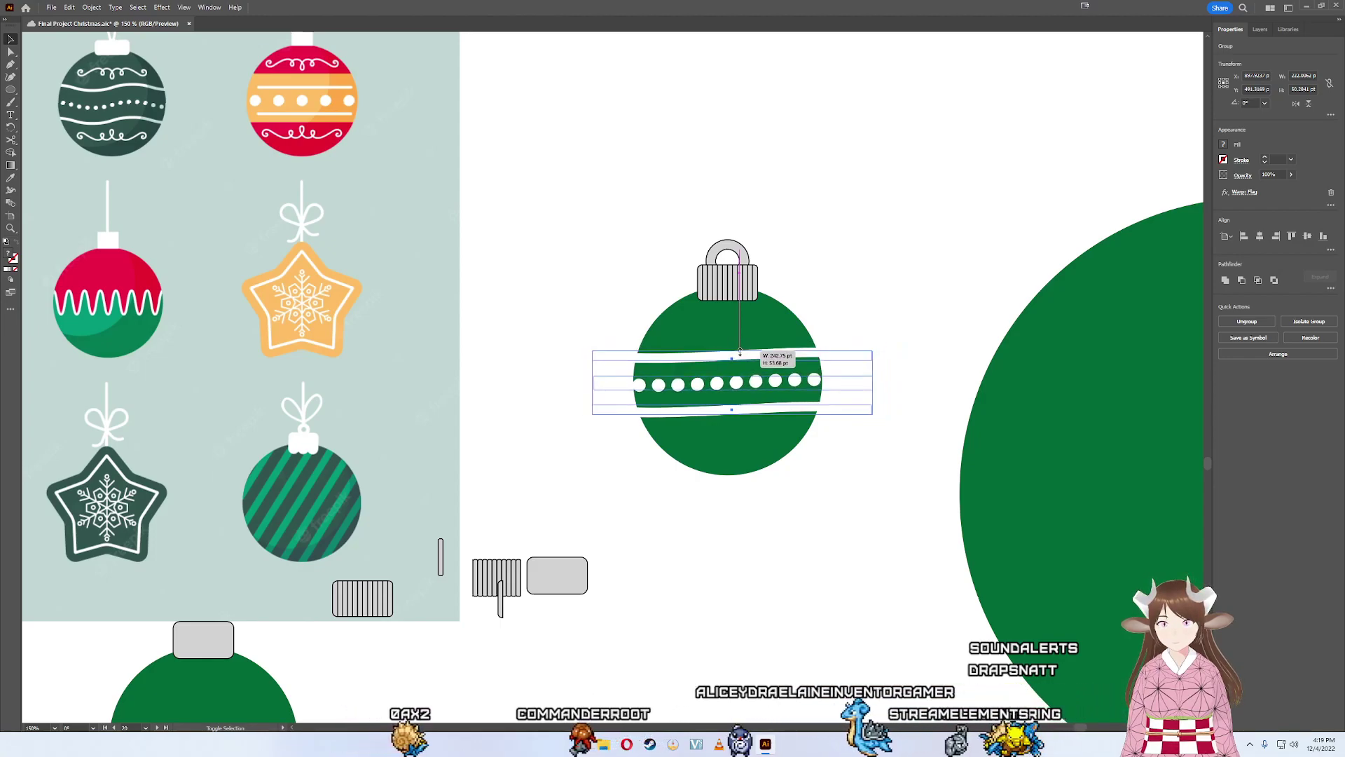
left_click_drag(740, 352, 741, 388)
left_click(735, 387)
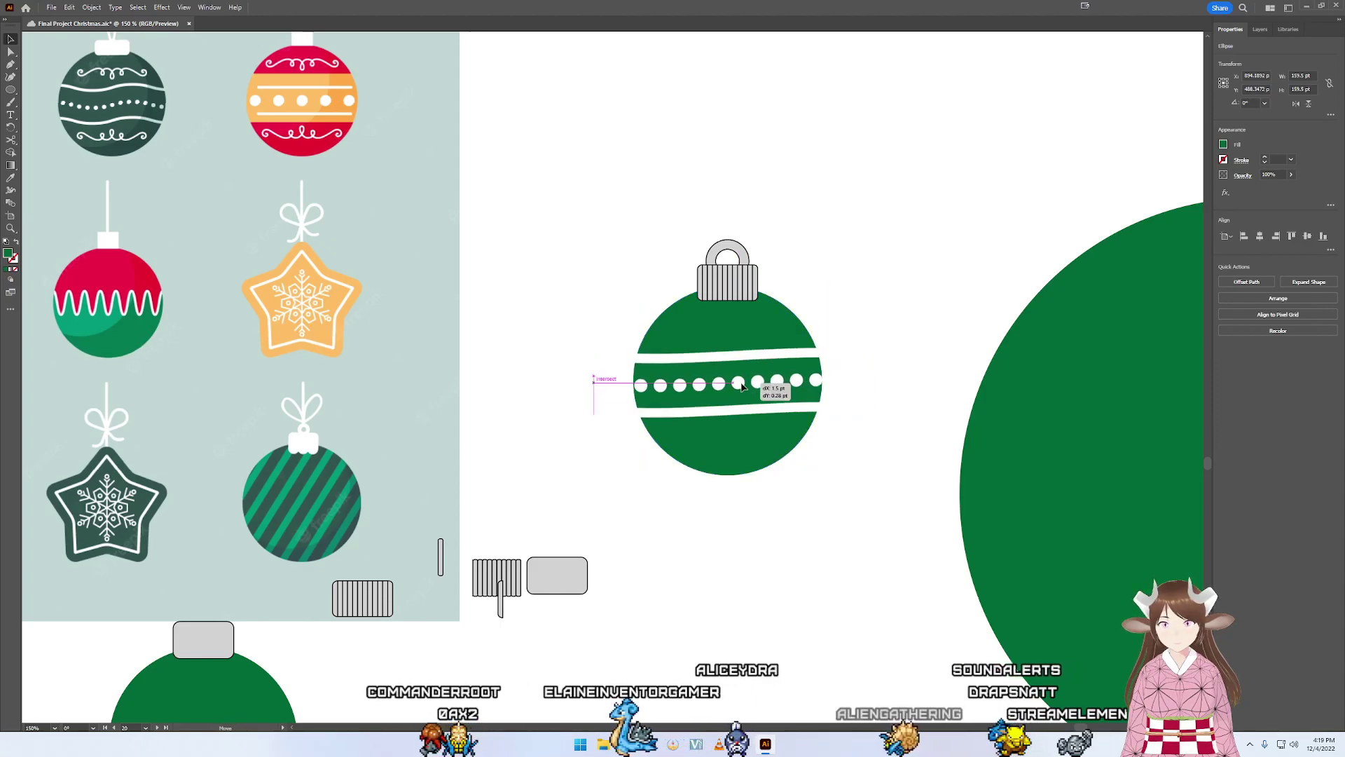
left_click_drag(742, 388, 741, 384)
left_click(896, 484)
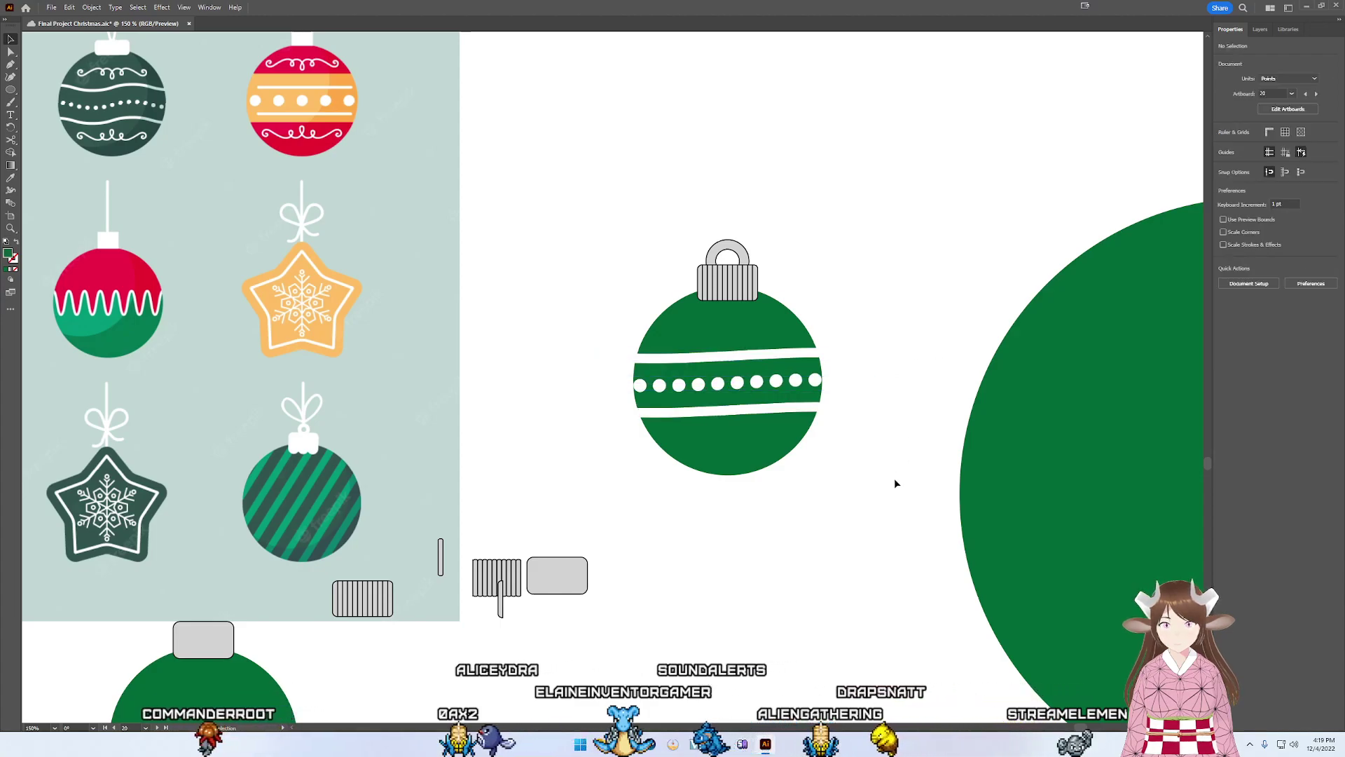
left_click_drag(877, 474, 569, 338)
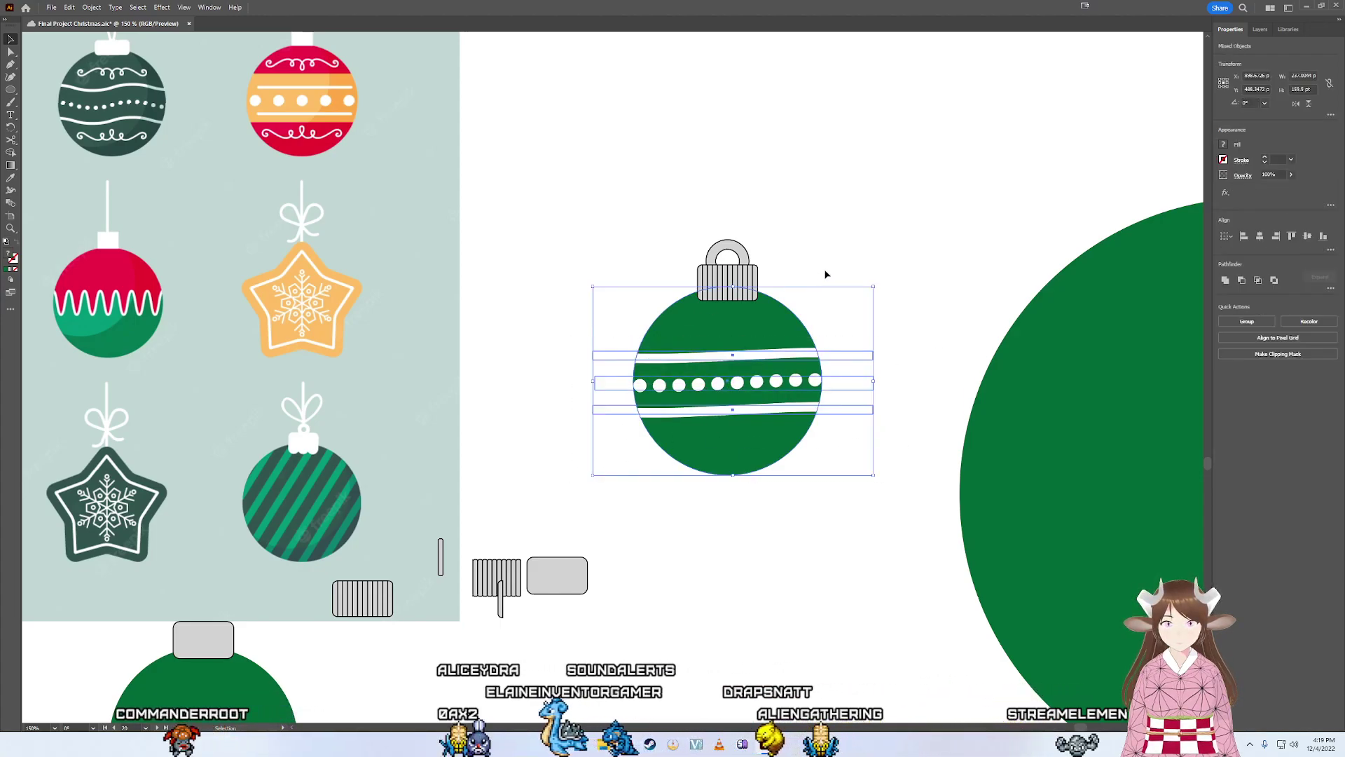
- Delete the band pieces sticking out past the ornament's edges with Shape Builder and Alt
key("a")
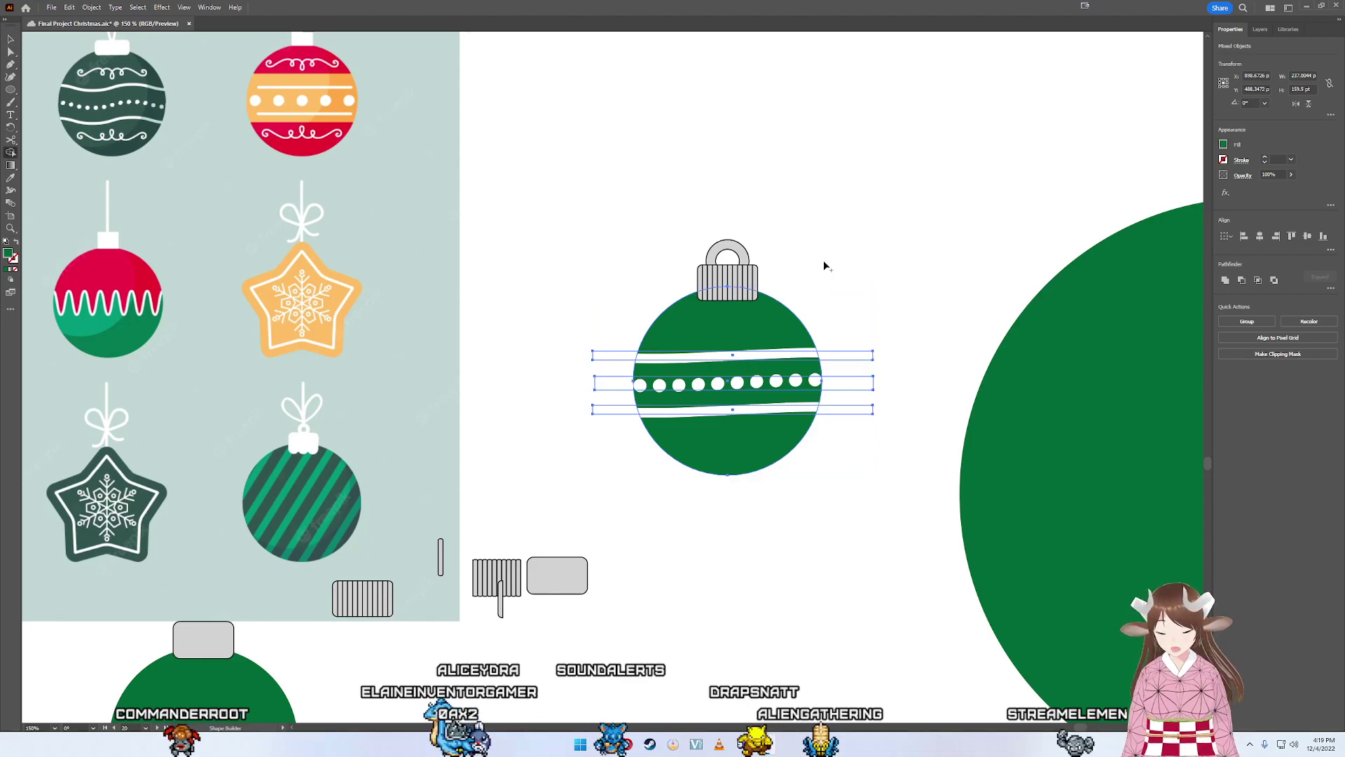
key("super")
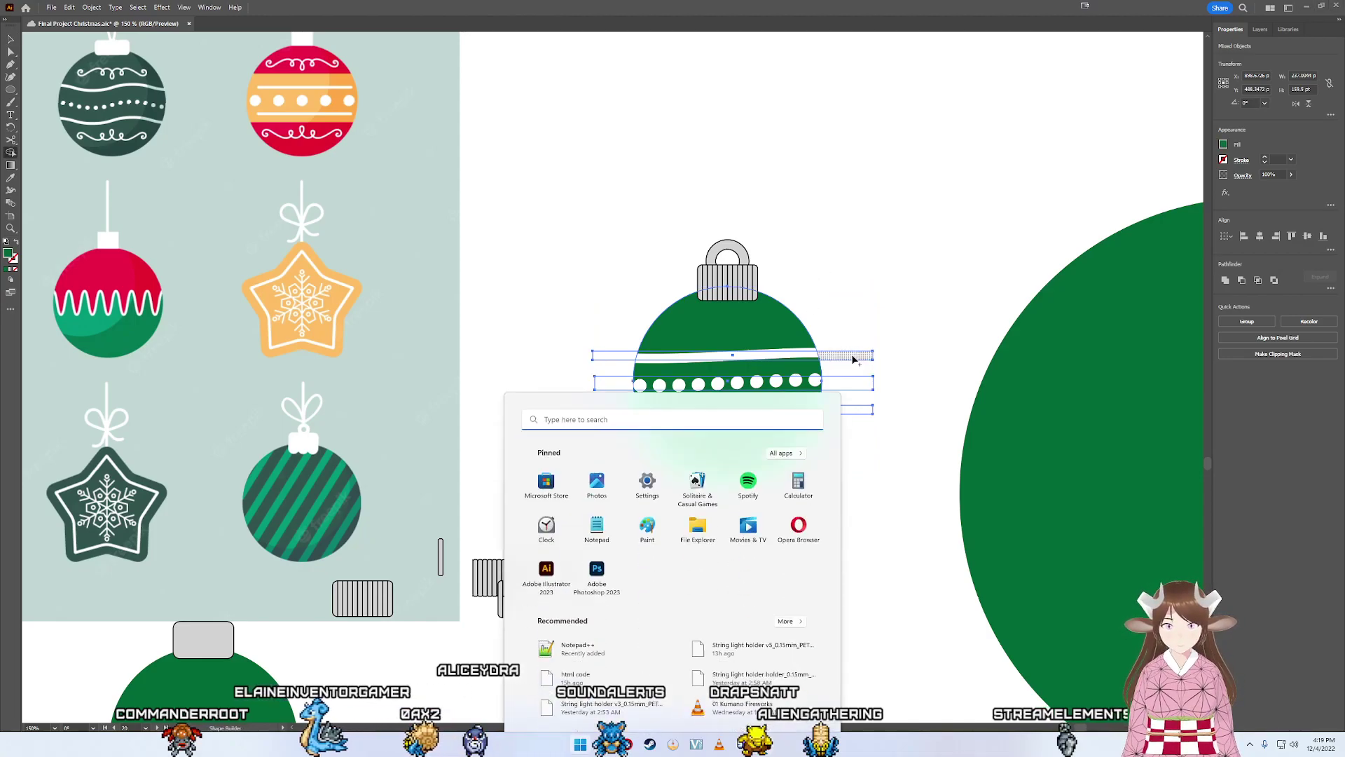
key("super")
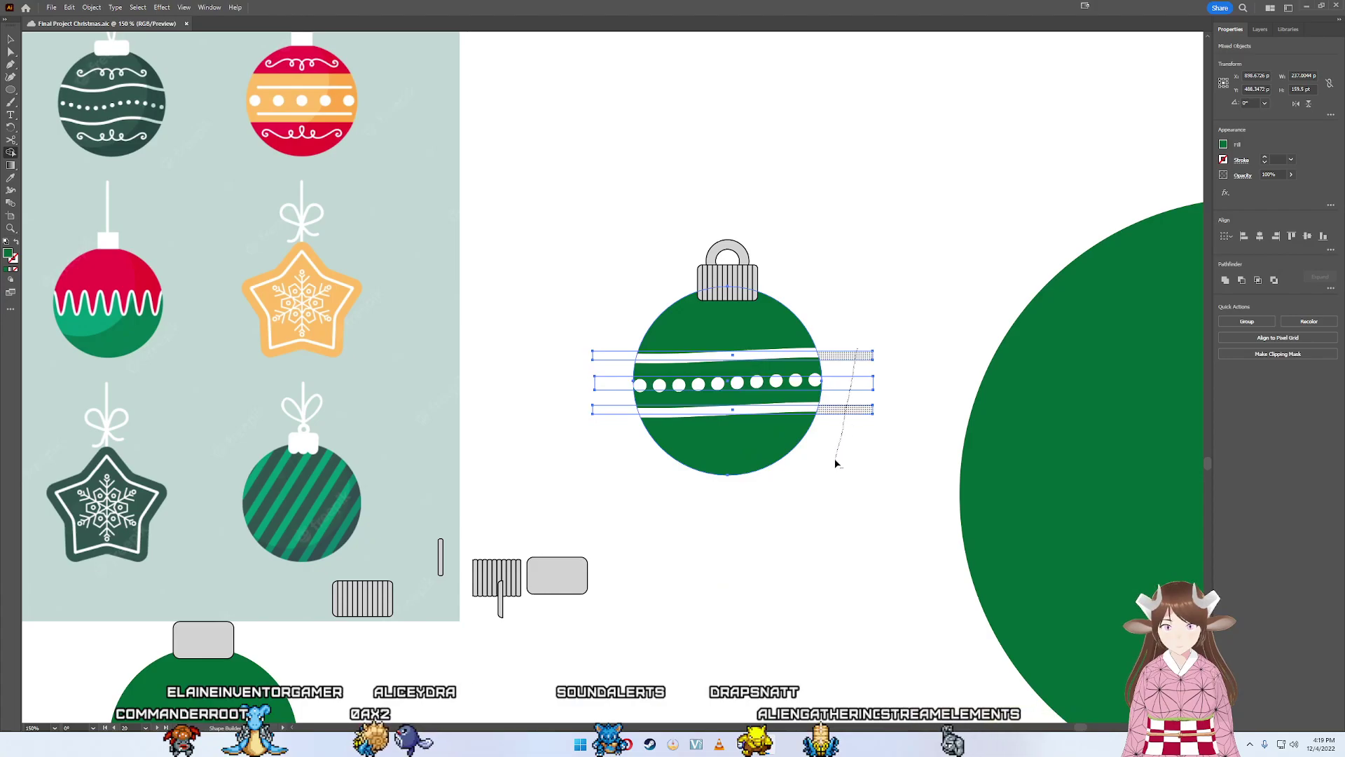
left_click(613, 410, "alt")
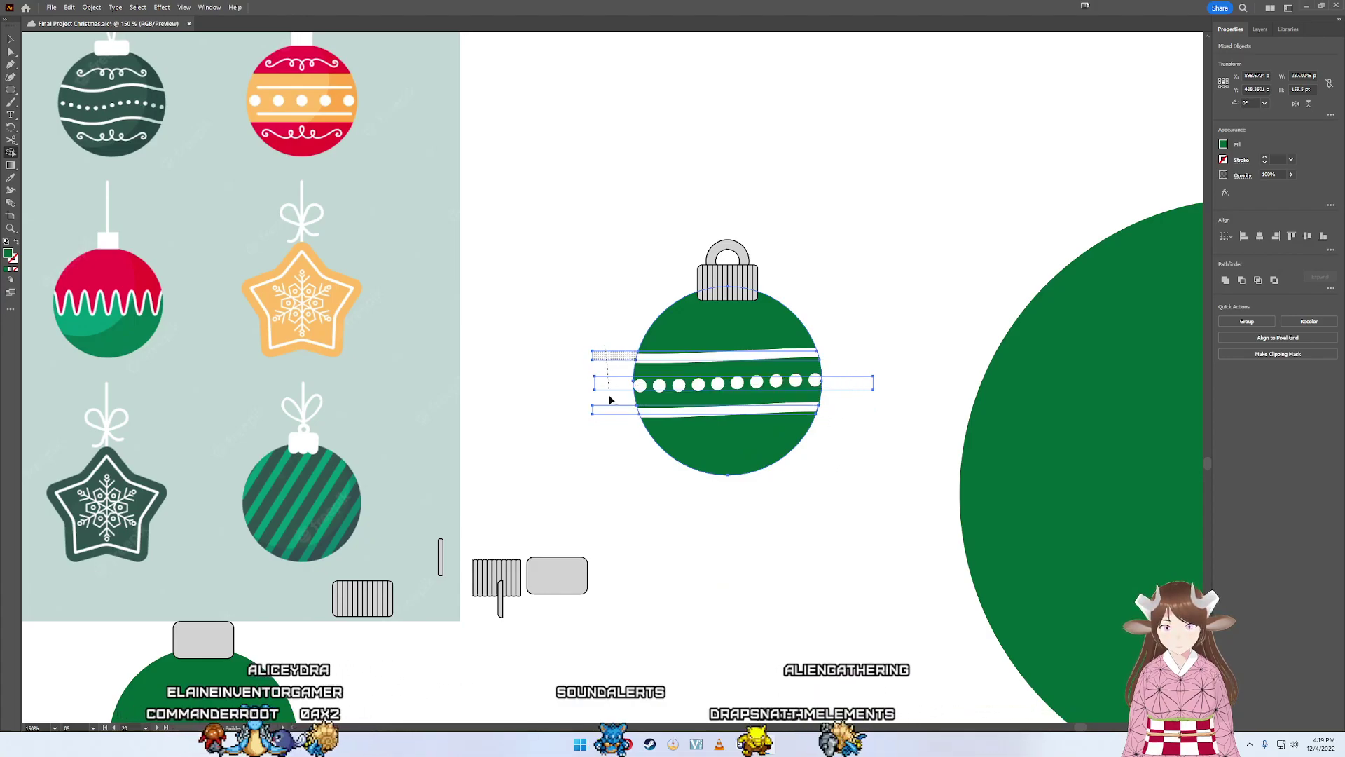
left_click(613, 355, "alt")
left_click_drag(634, 407, 634, 372)
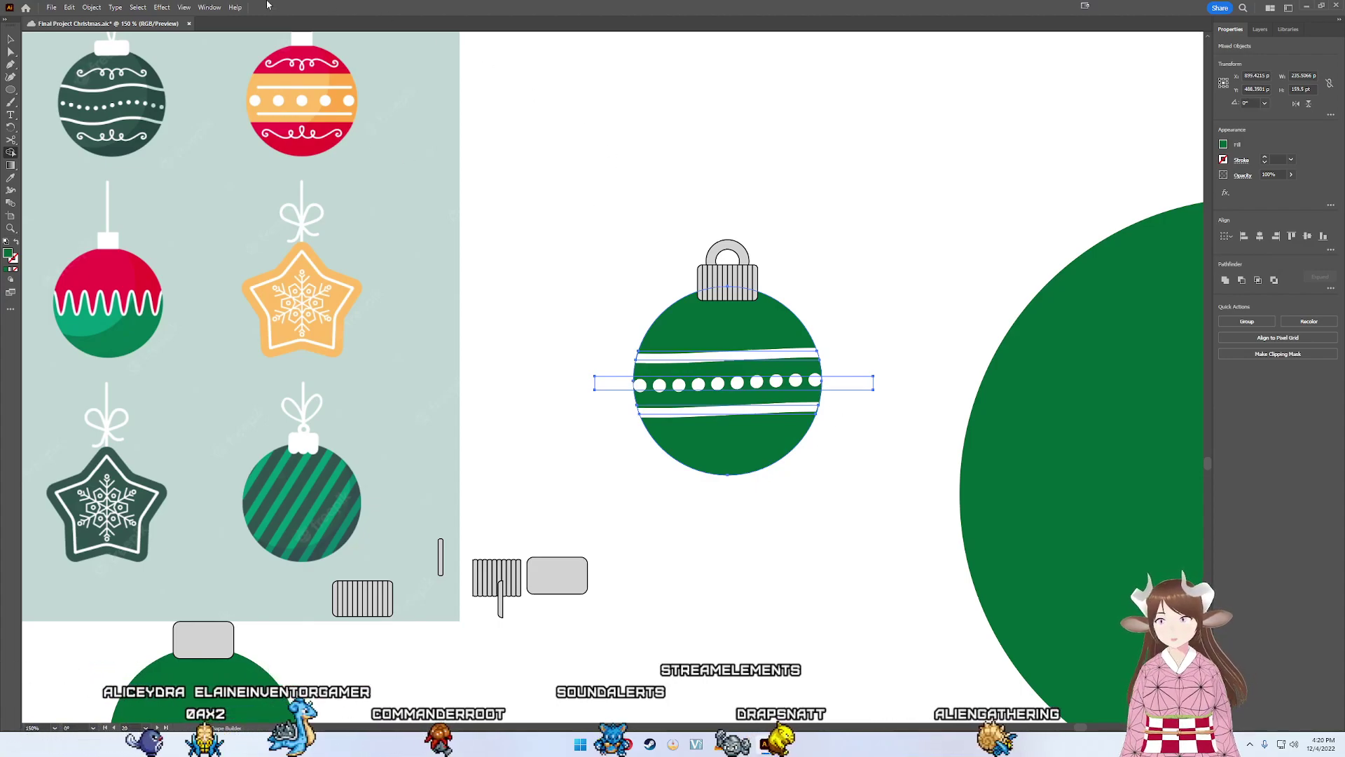
- Bring up Object > Rasterize settings for the ornament and band
left_click(92, 7)
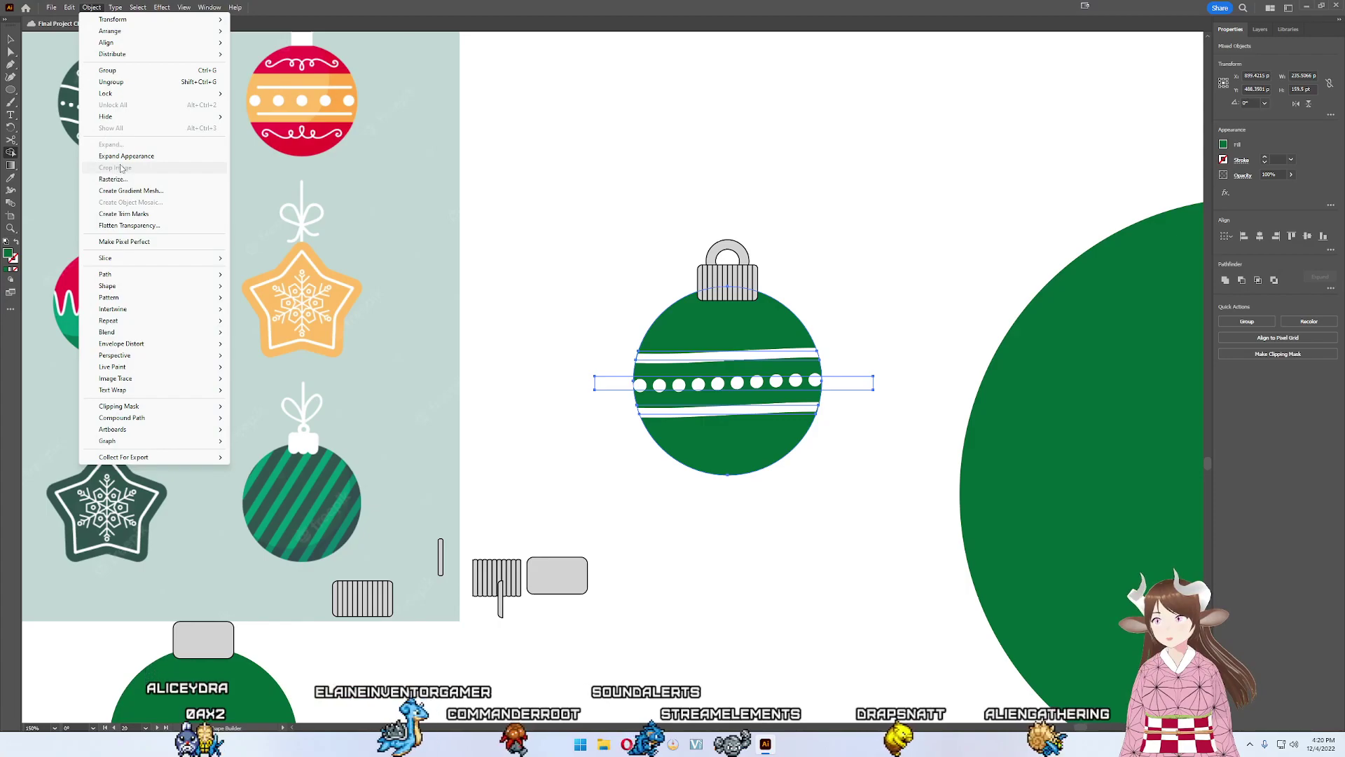
key("Escape")
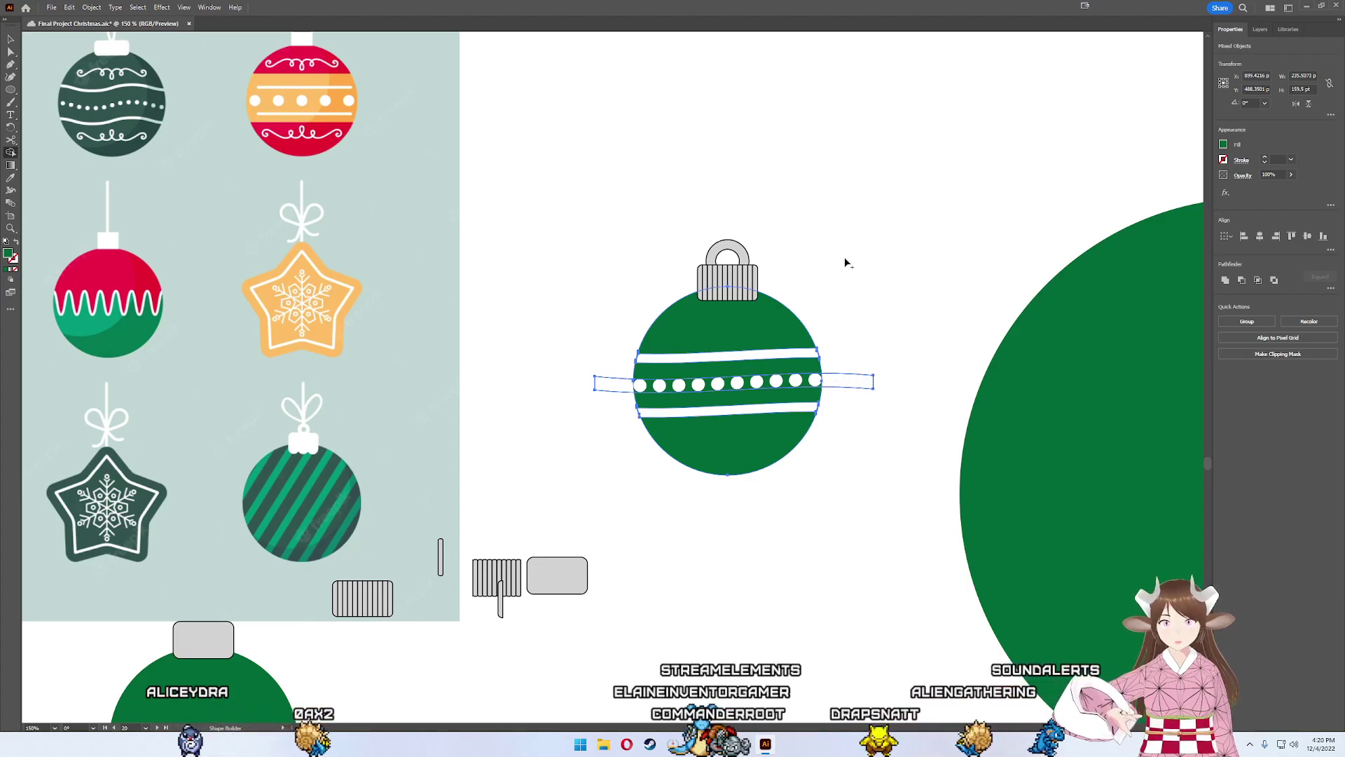
left_click(91, 7)
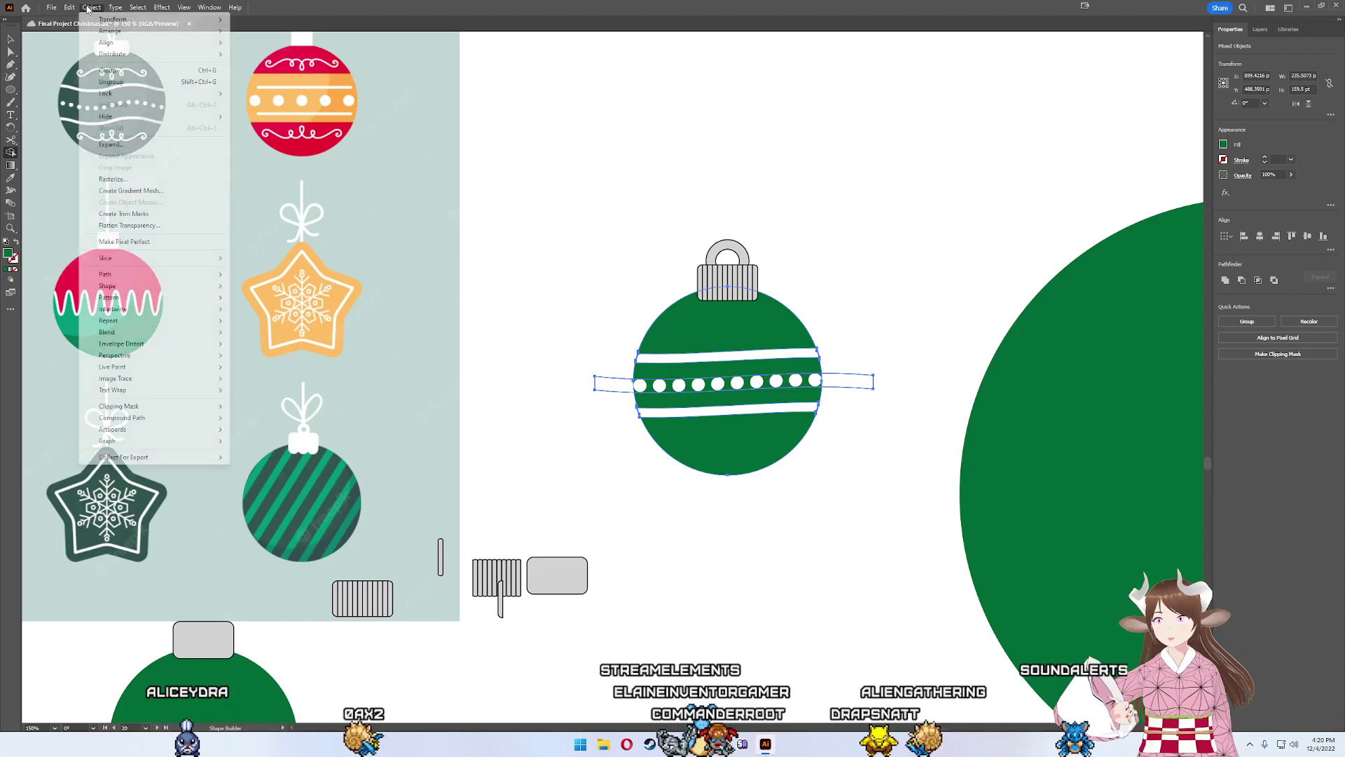
left_click(112, 185)
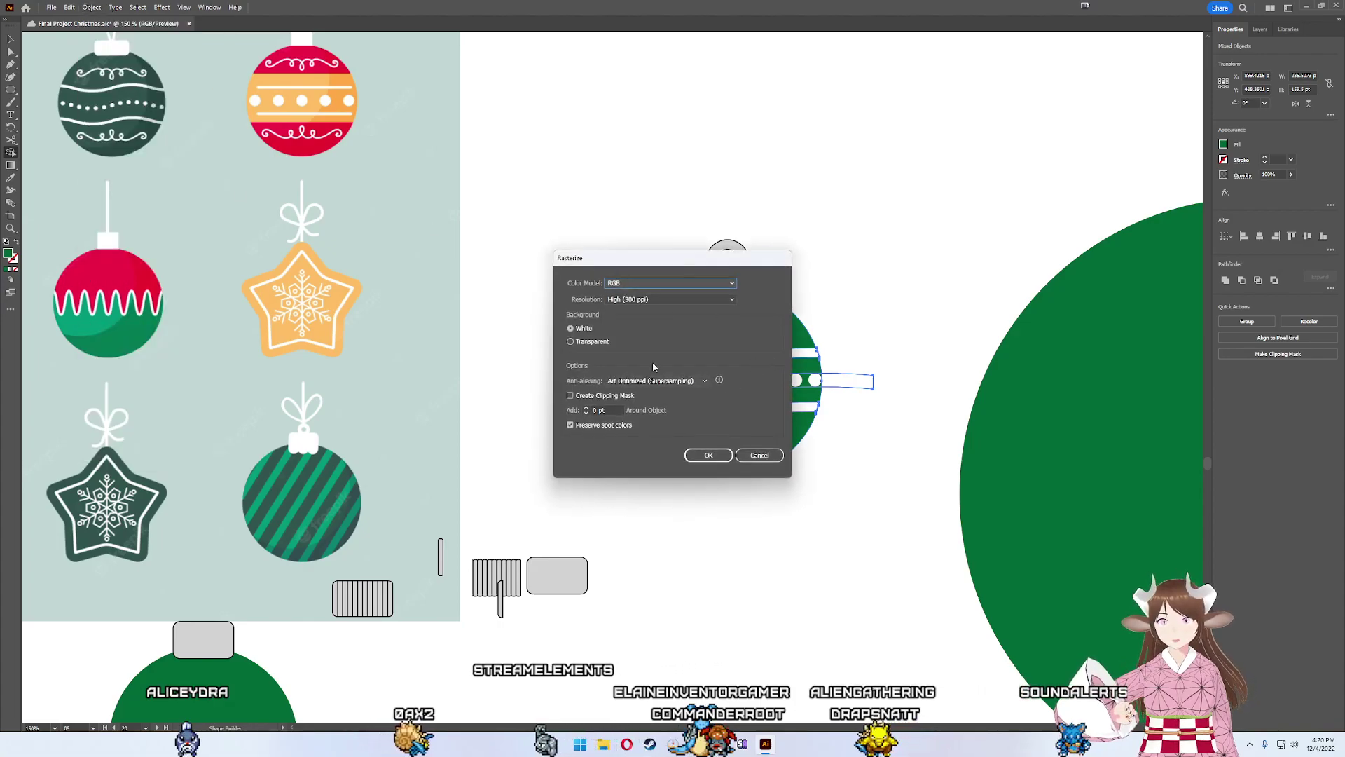
- Rasterize the ornament and band into one image with a transparent background
left_click(571, 342)
left_click(695, 456)
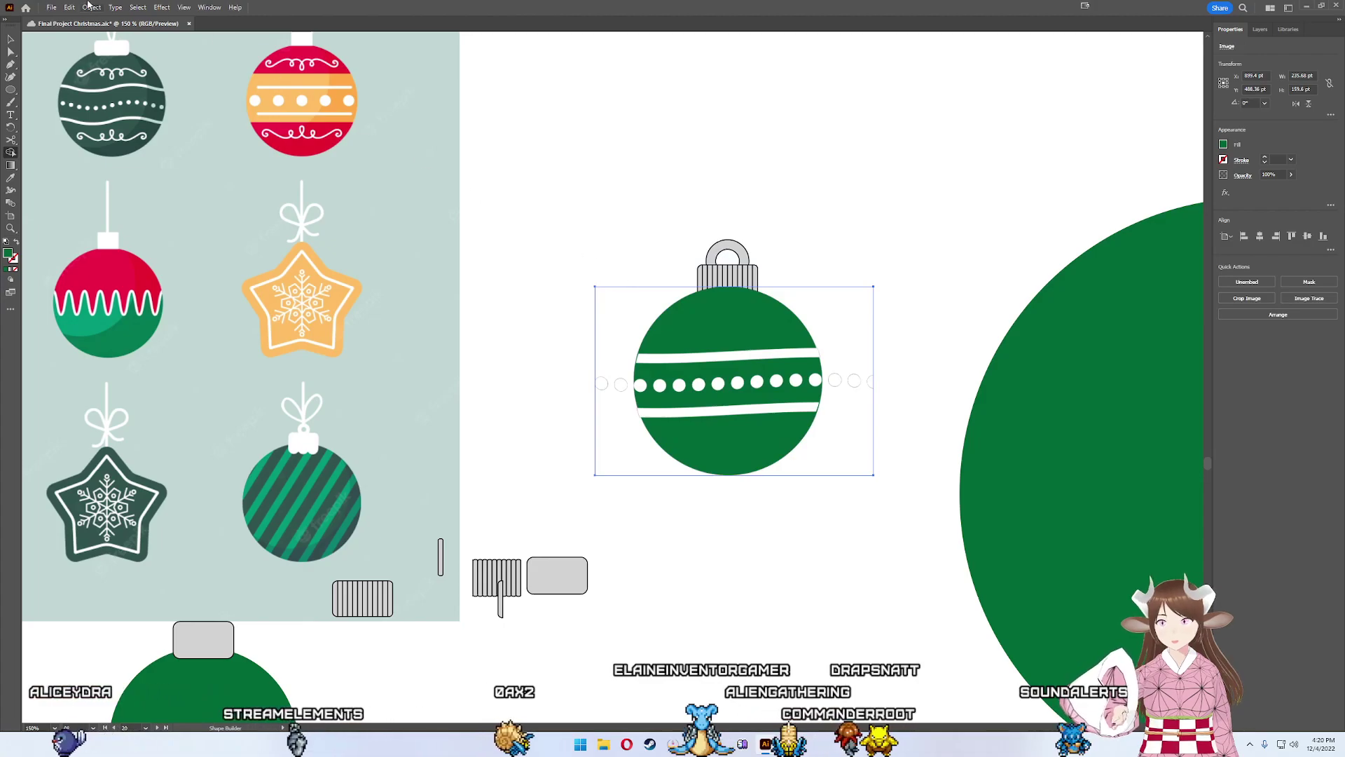
left_click(89, 5)
left_click(649, 175)
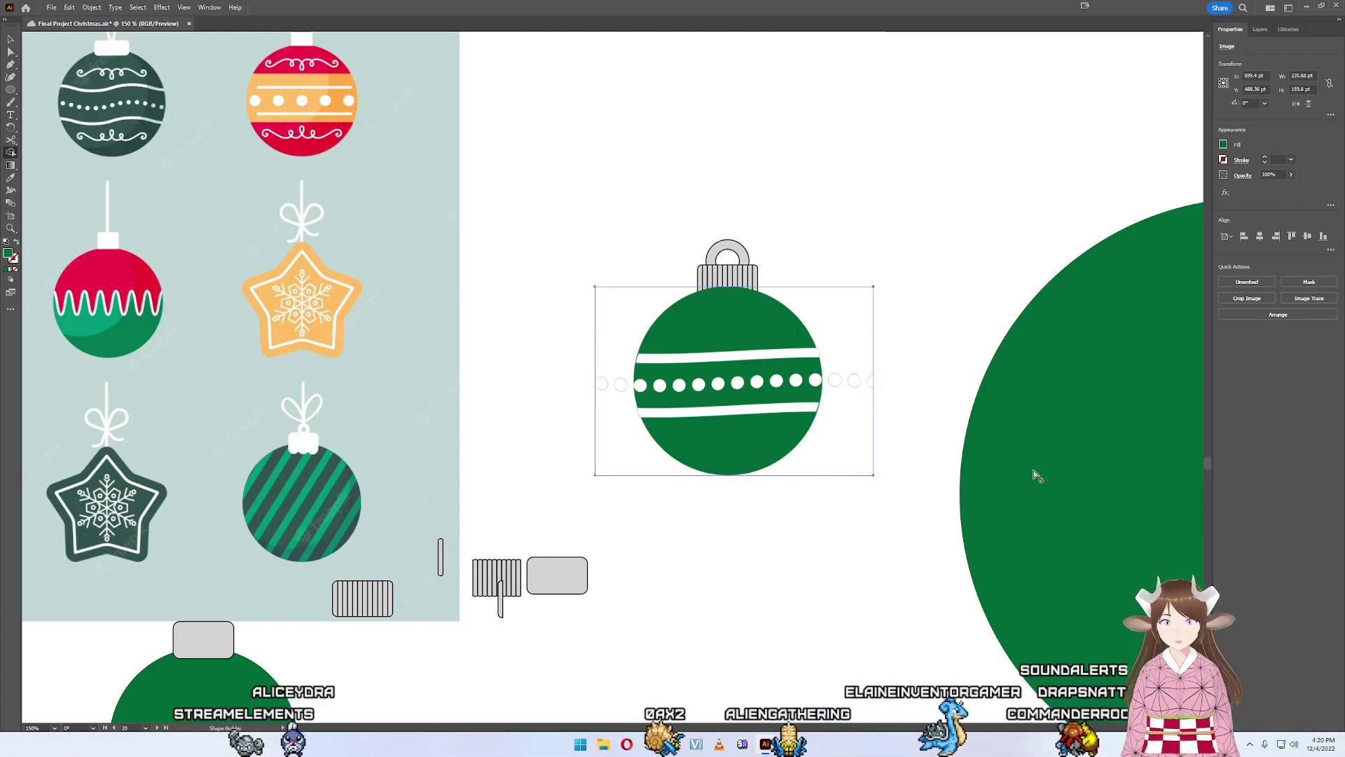
- Reselect the rasterized ornament image and switch to the Shape Builder tool
left_click(53, 7)
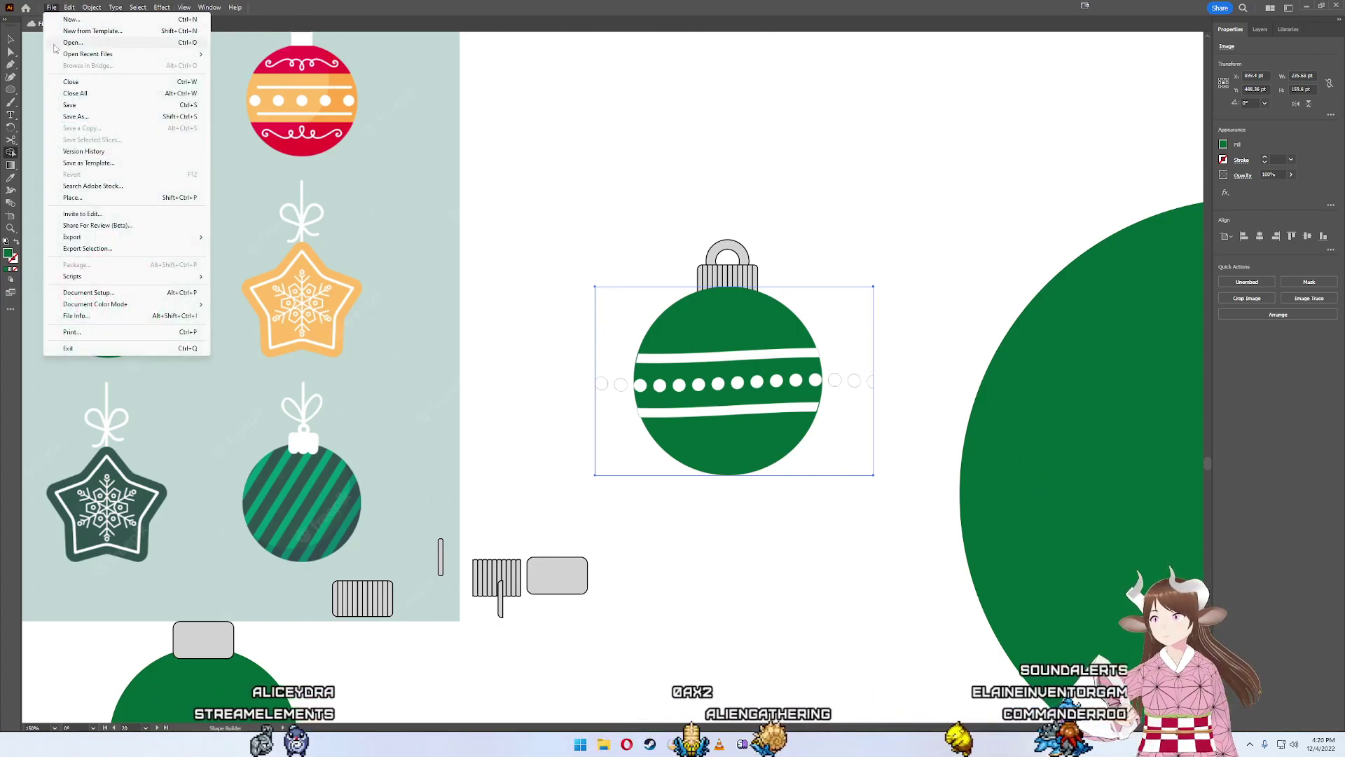
key("Escape")
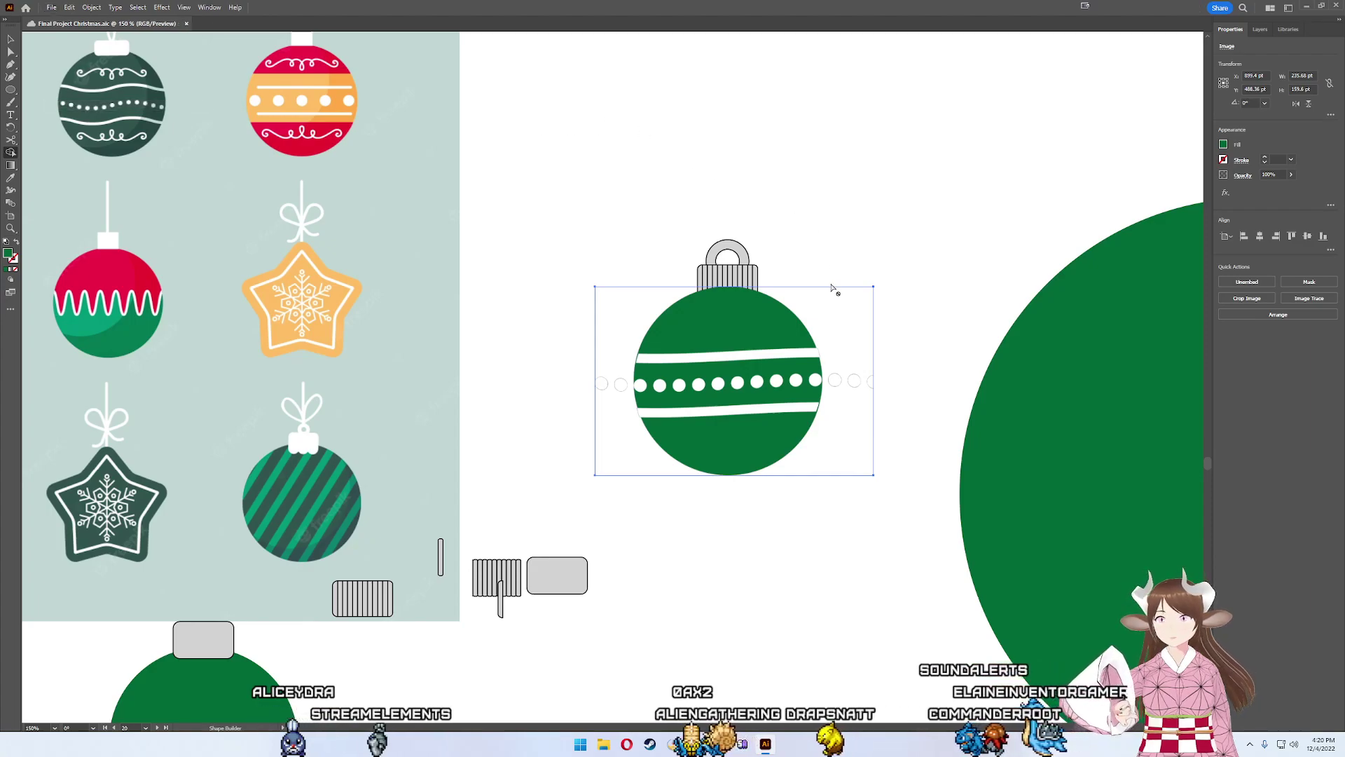
key("v")
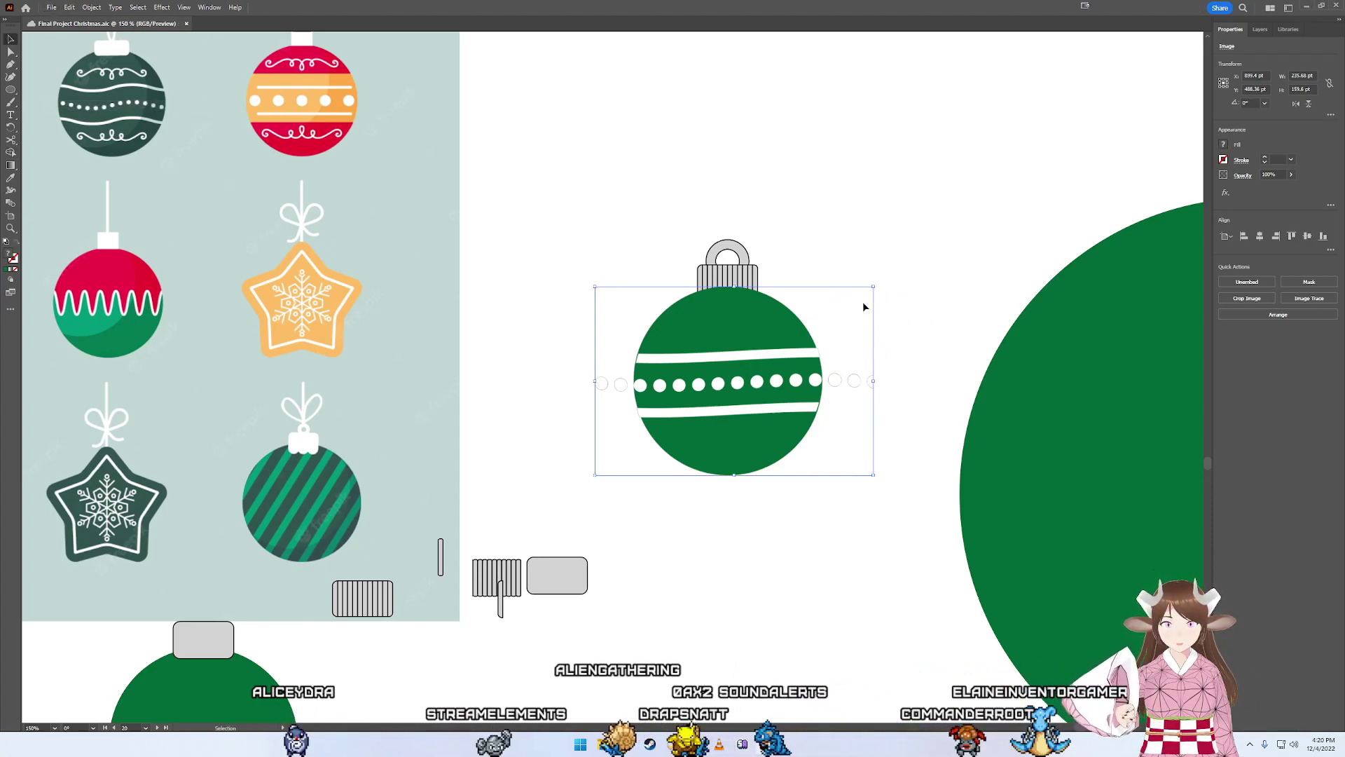
key("ctrl+shift+a")
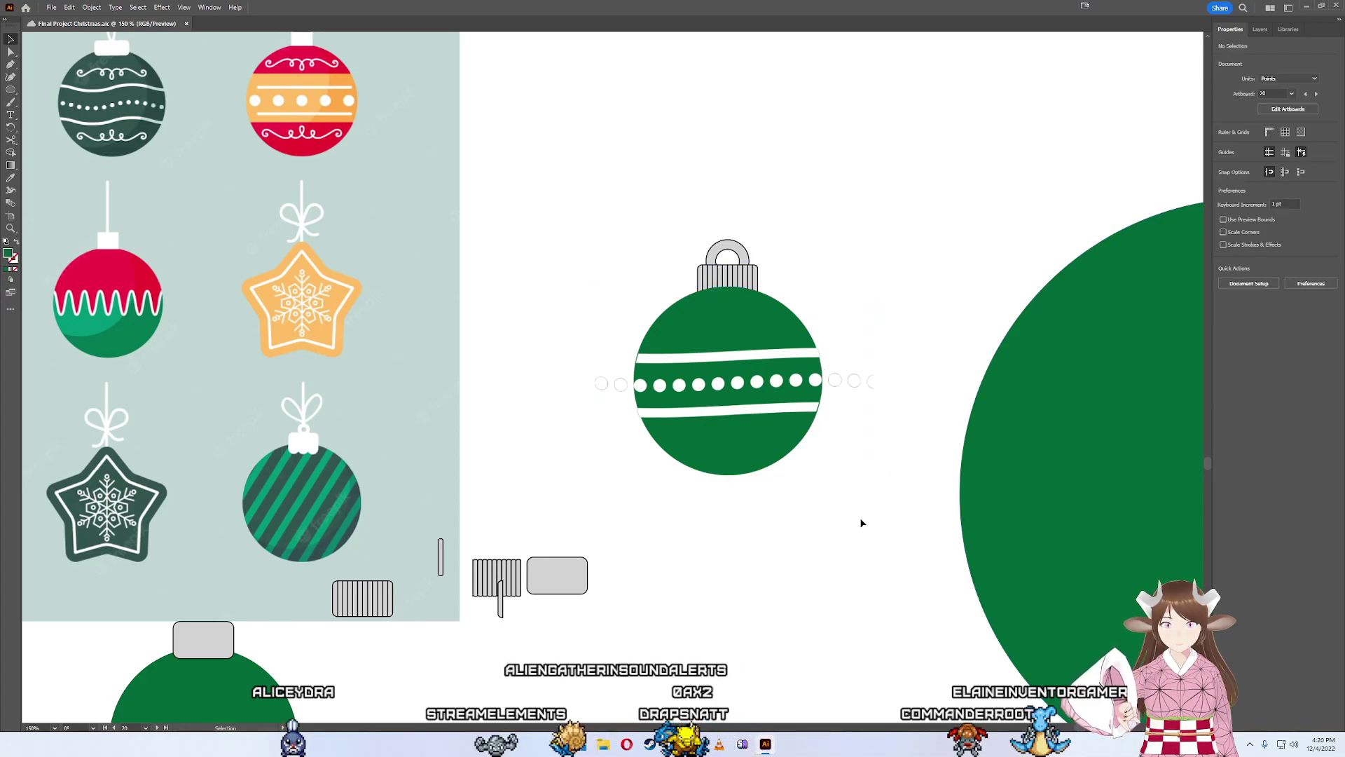
left_click_drag(581, 376, 588, 345)
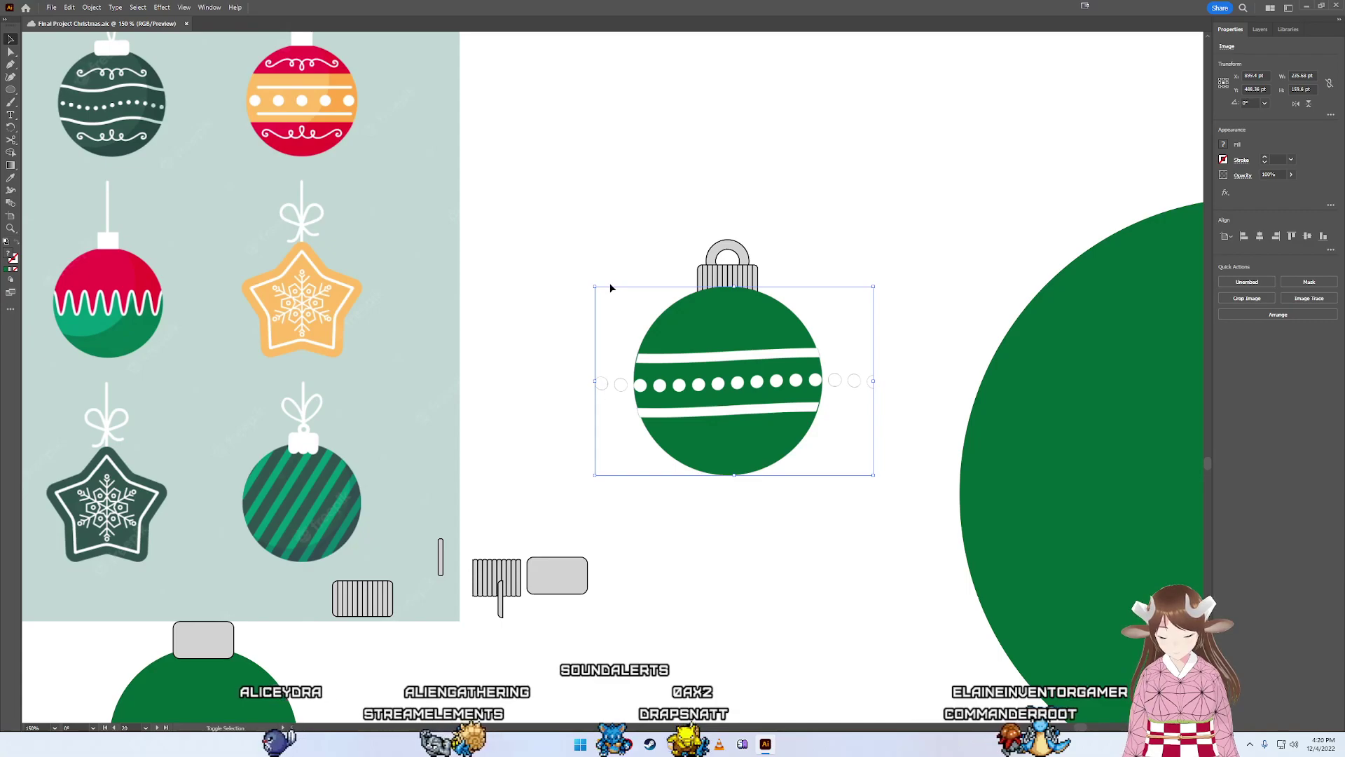
key("shift+m")
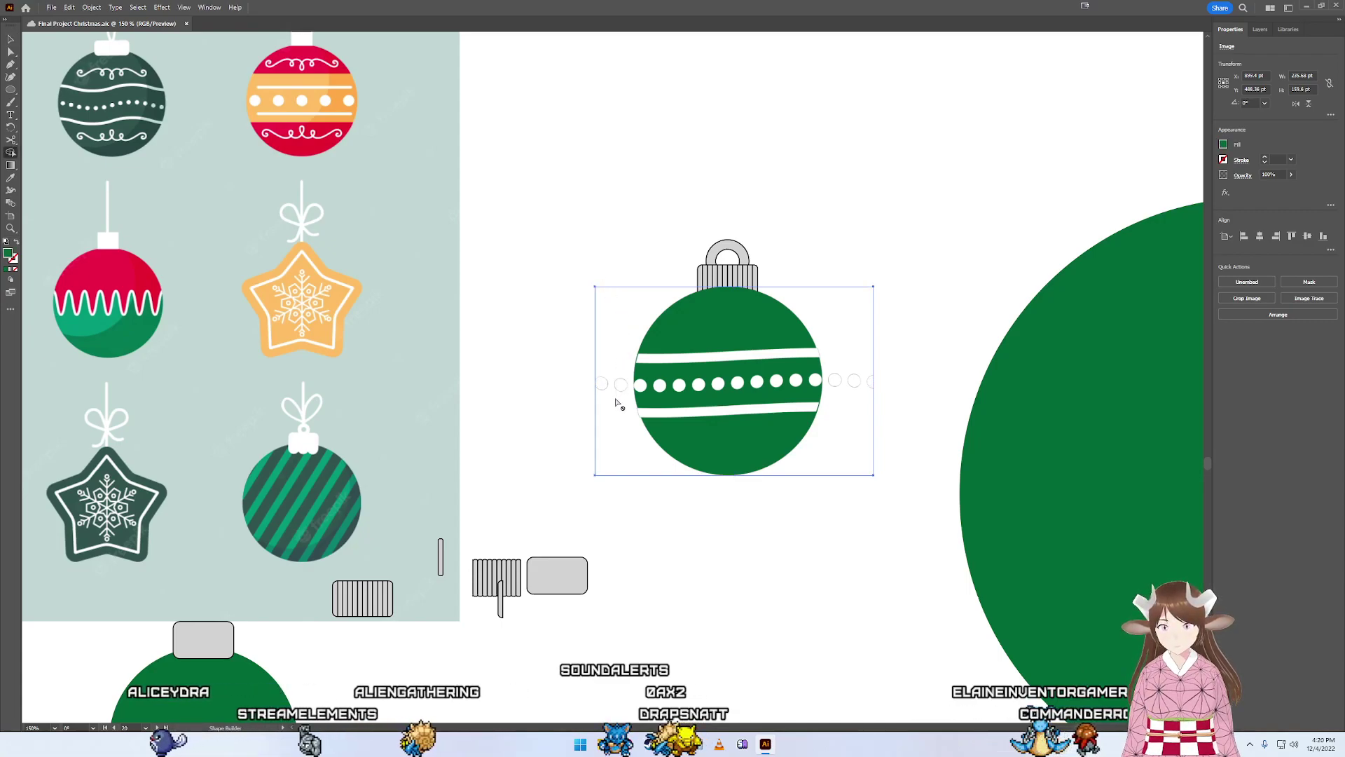
- Apply Shape Builder to the band, then marquee-select the ornament's cap, circle and band
left_click(618, 404)
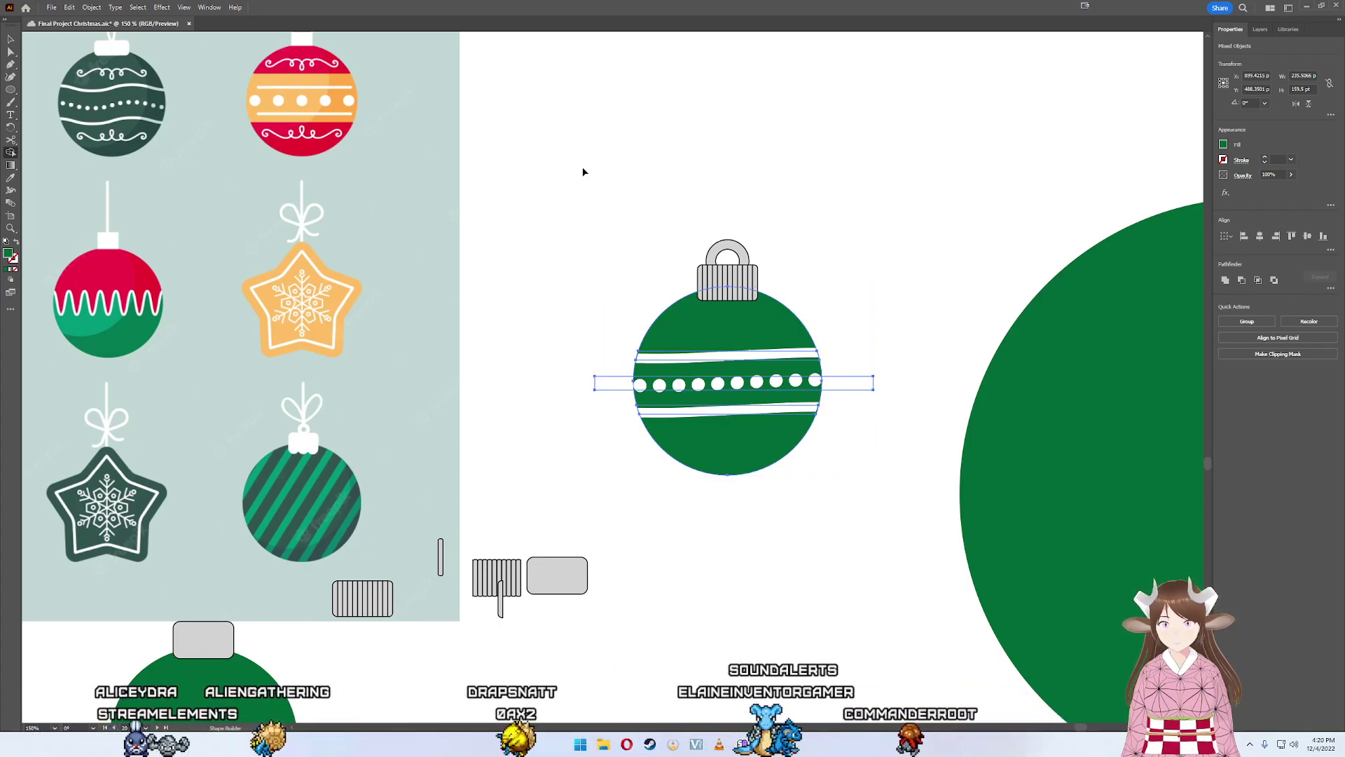
left_click(54, 9)
left_click(714, 141)
left_click_drag(948, 248, 839, 292)
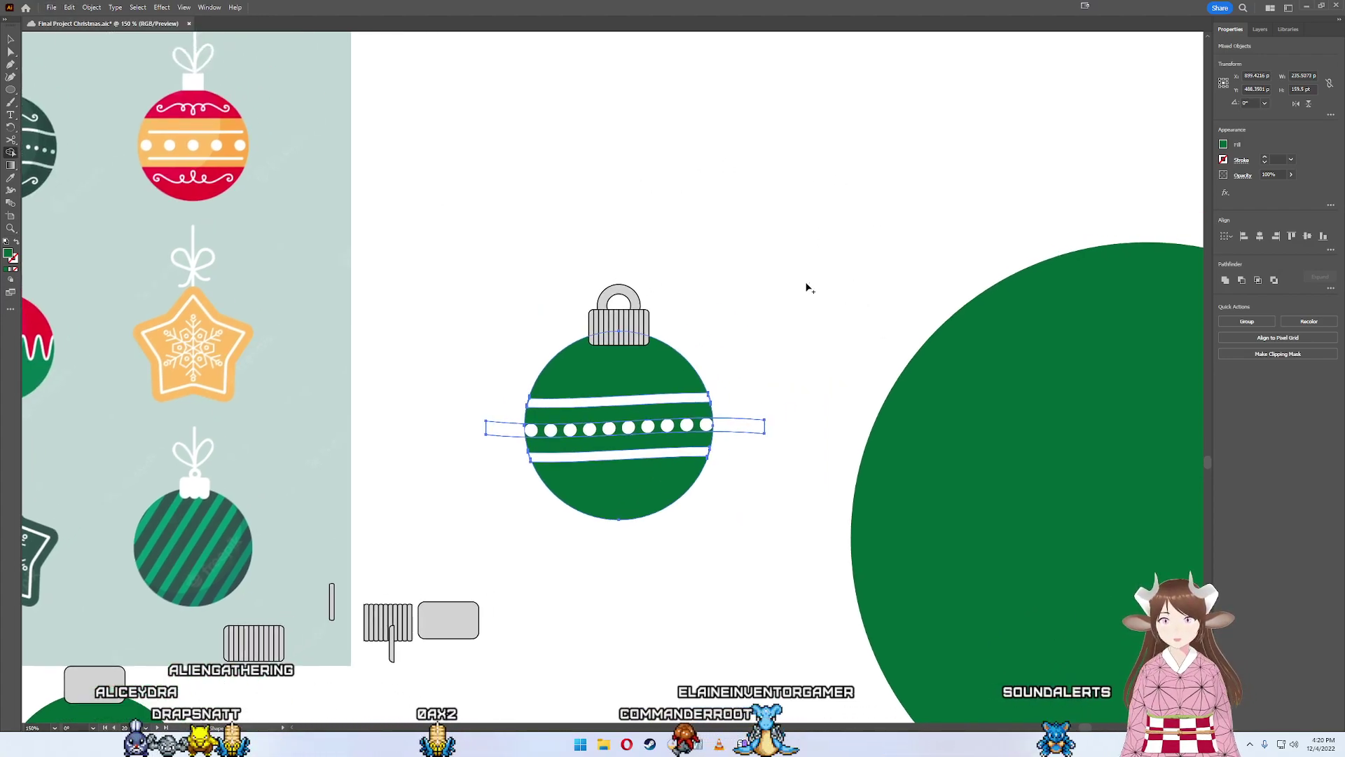
left_click(985, 314)
left_click(727, 166)
scroll(692, 241, "down", 3)
scroll(689, 289, "down", 2)
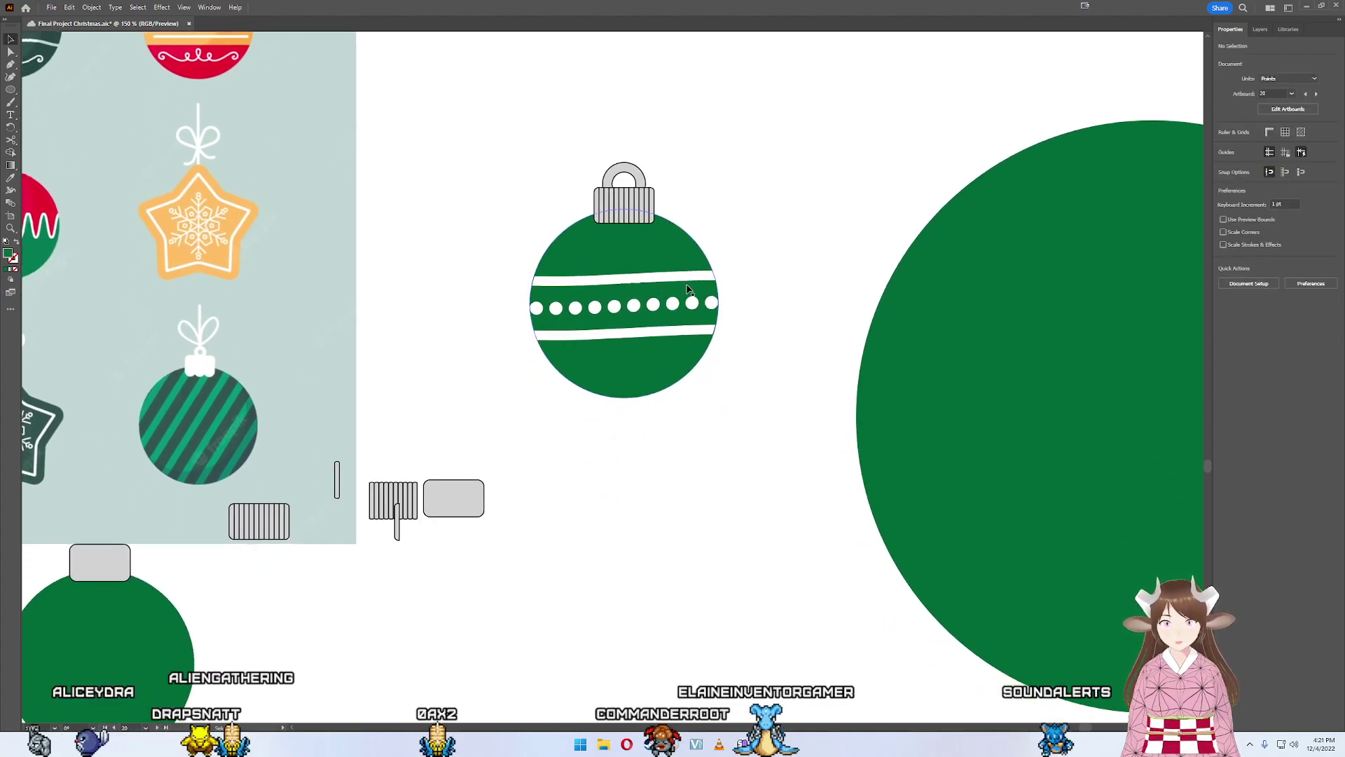
left_click_drag(511, 131, 618, 177)
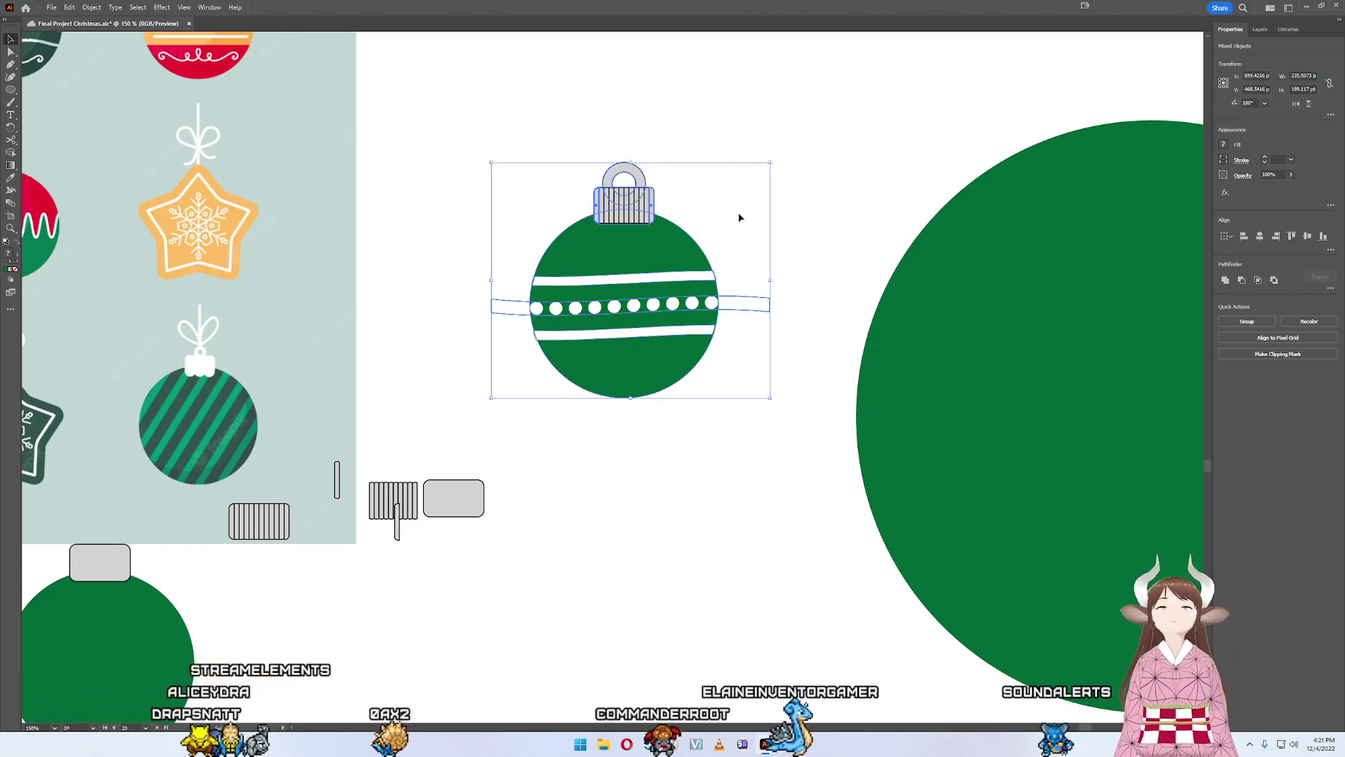
- Select the white stripes group, squeeze it narrower from the right, then undo the squeeze
left_click(744, 303, "shift")
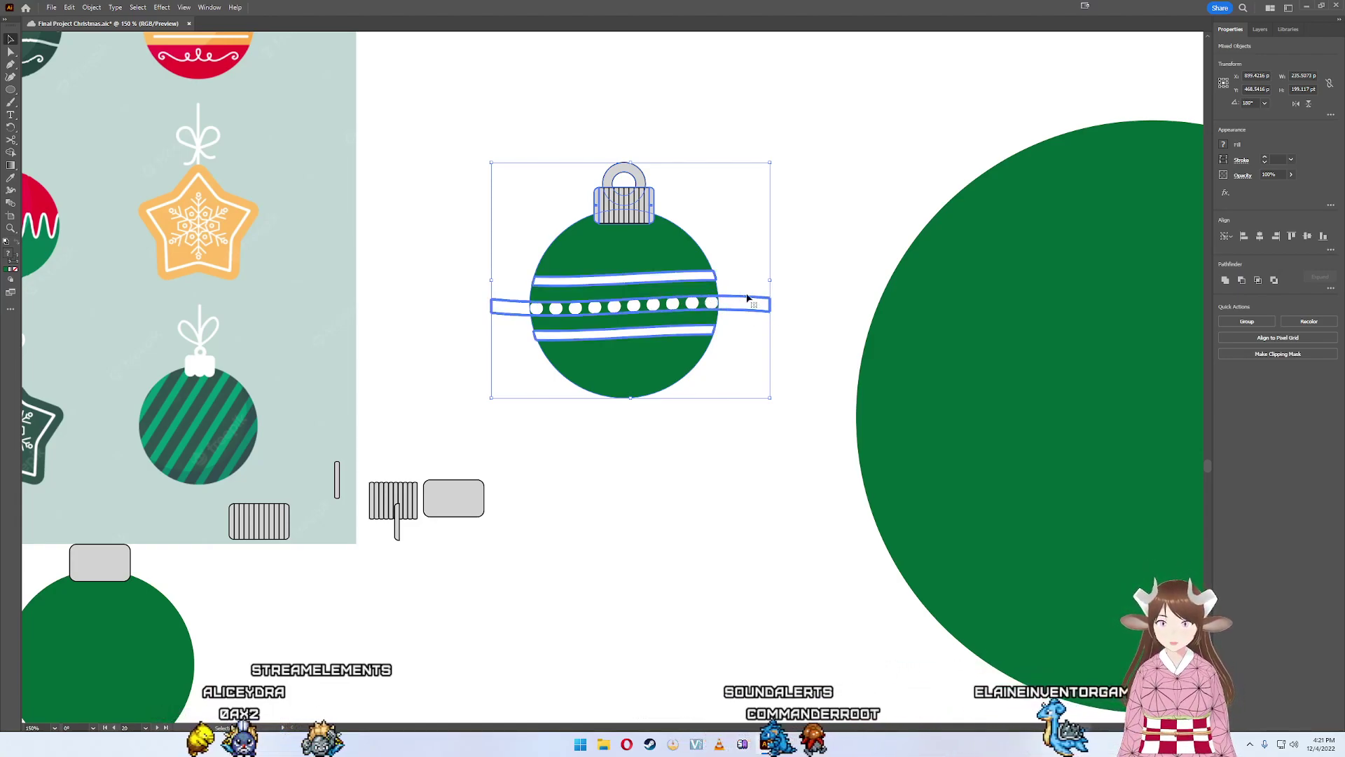
scroll(747, 299, "right", 5)
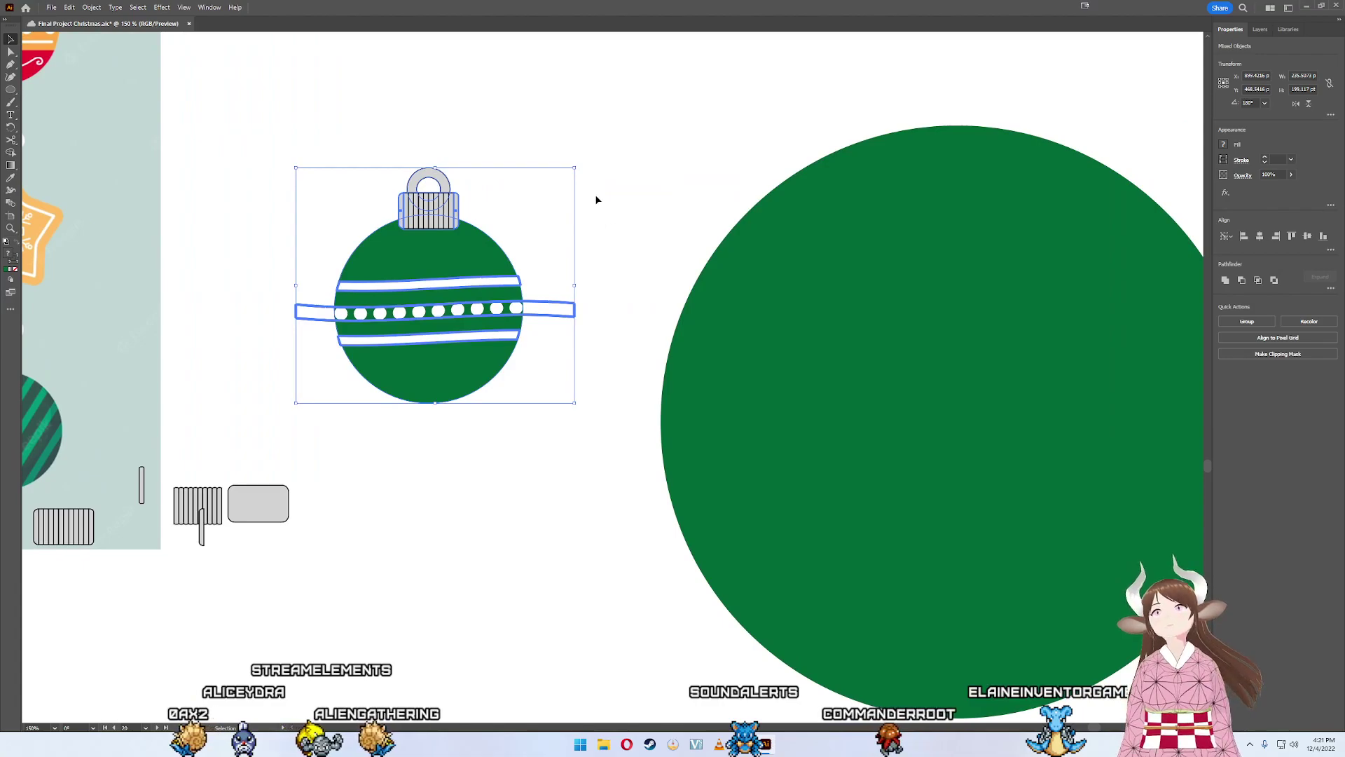
left_click(581, 298)
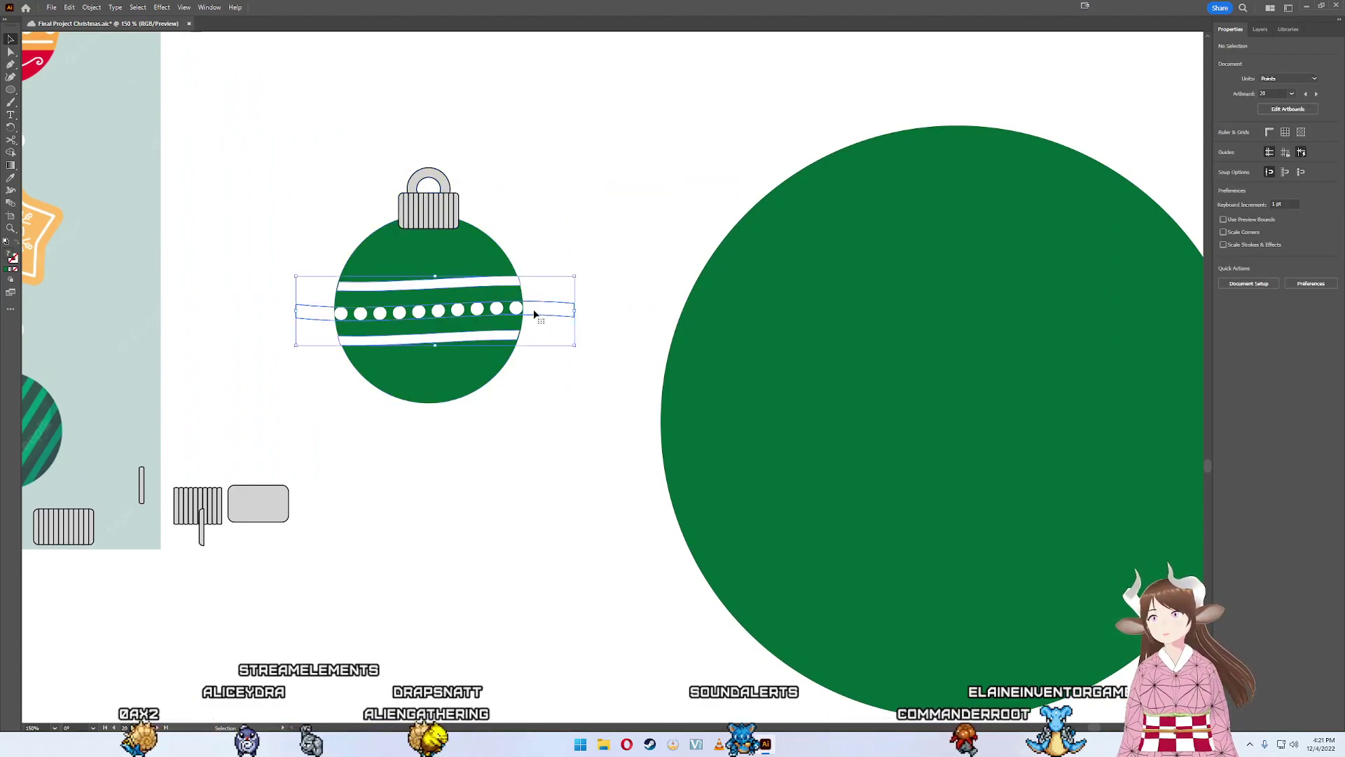
left_click_drag(569, 310, 512, 303)
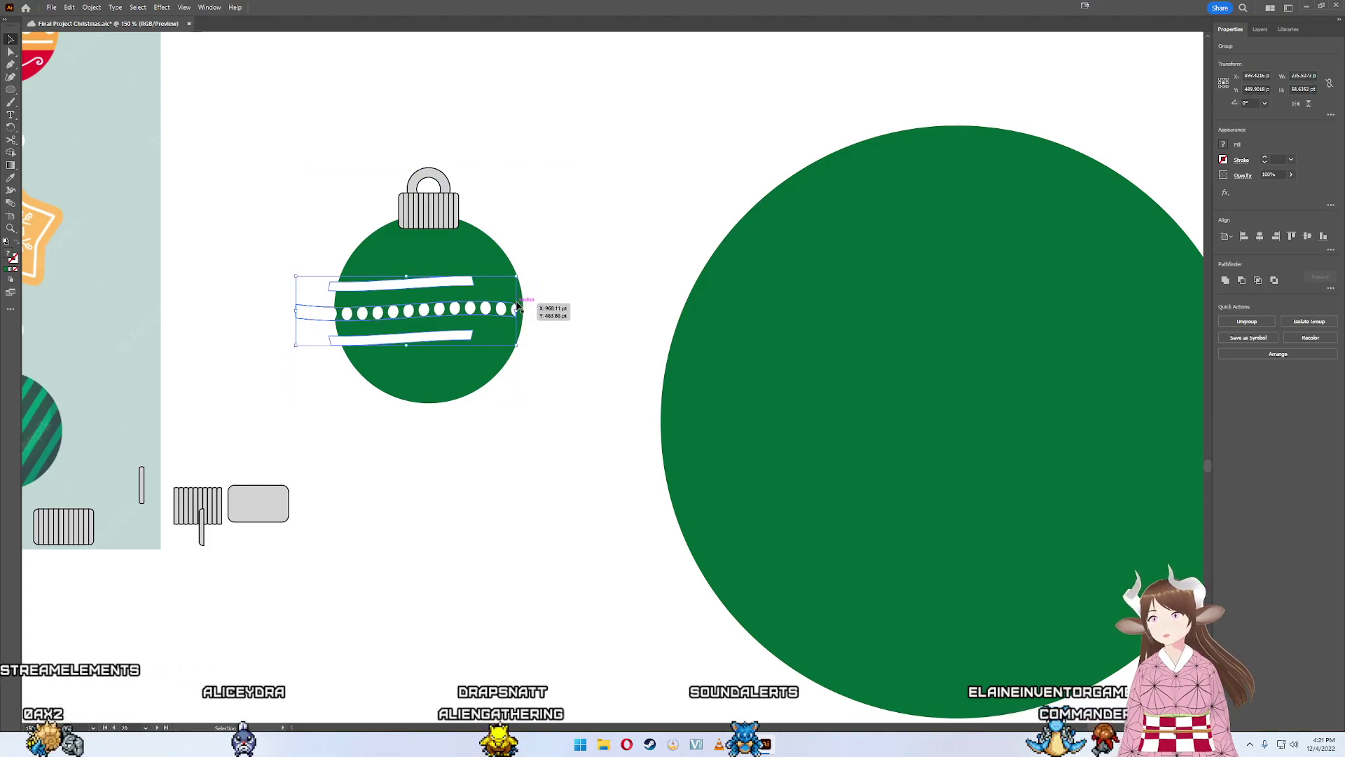
key("a")
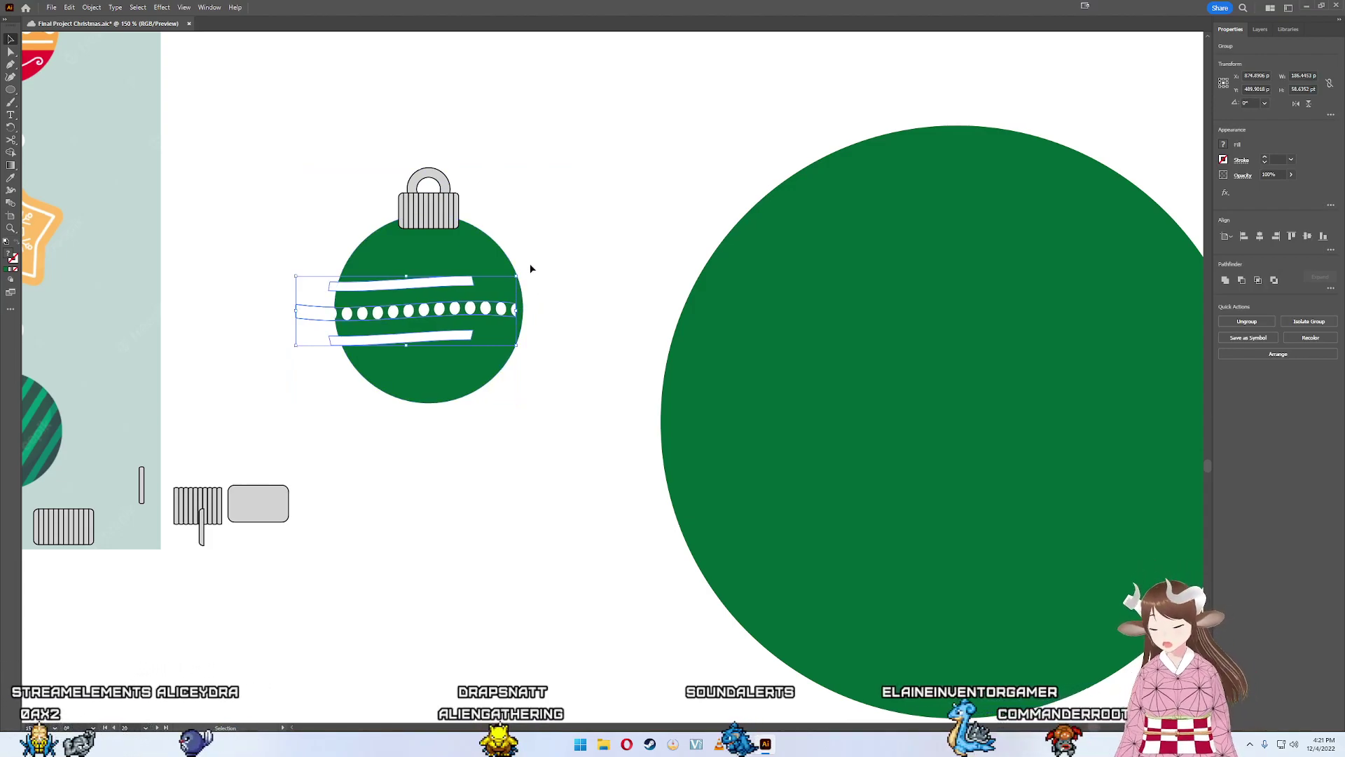
key("ctrl+z")
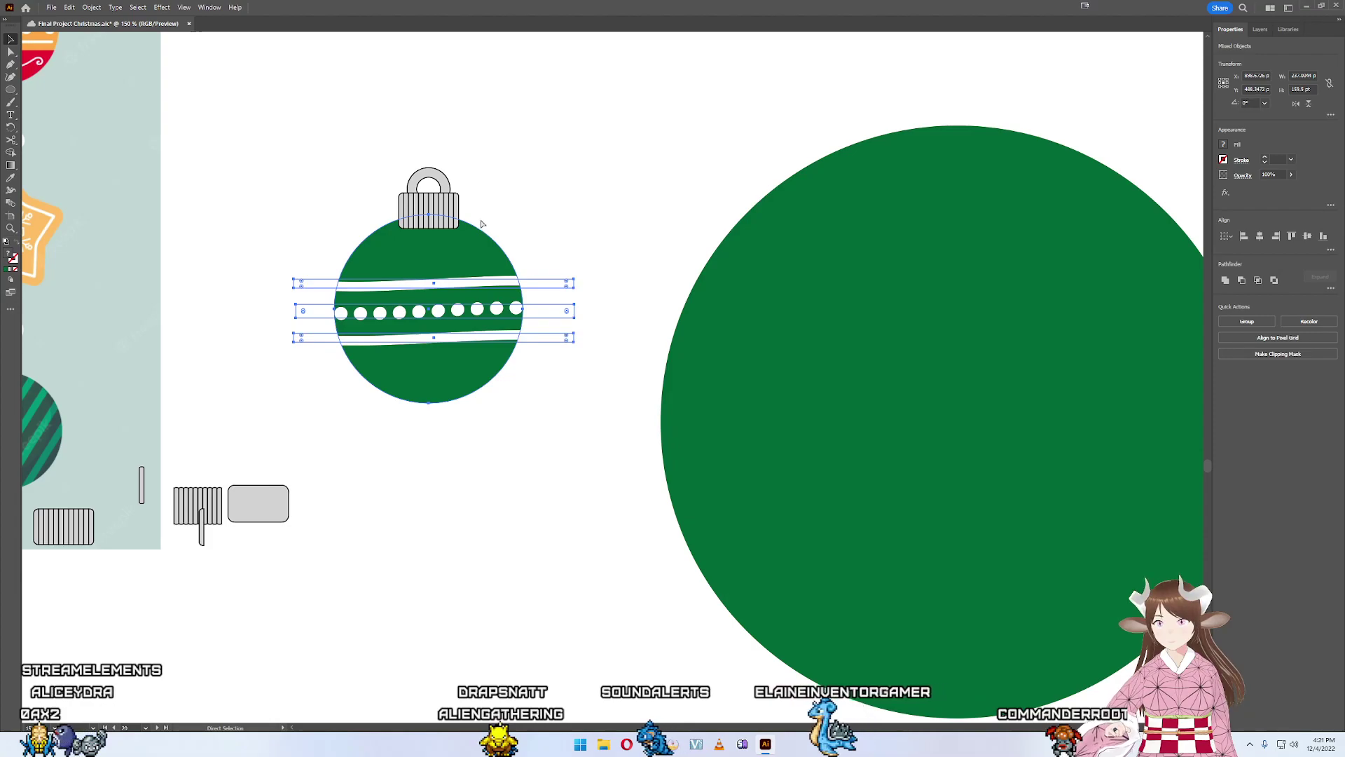
- Undo back to two cyan bands with a single white dot on the large circle
key("ctrl+z")
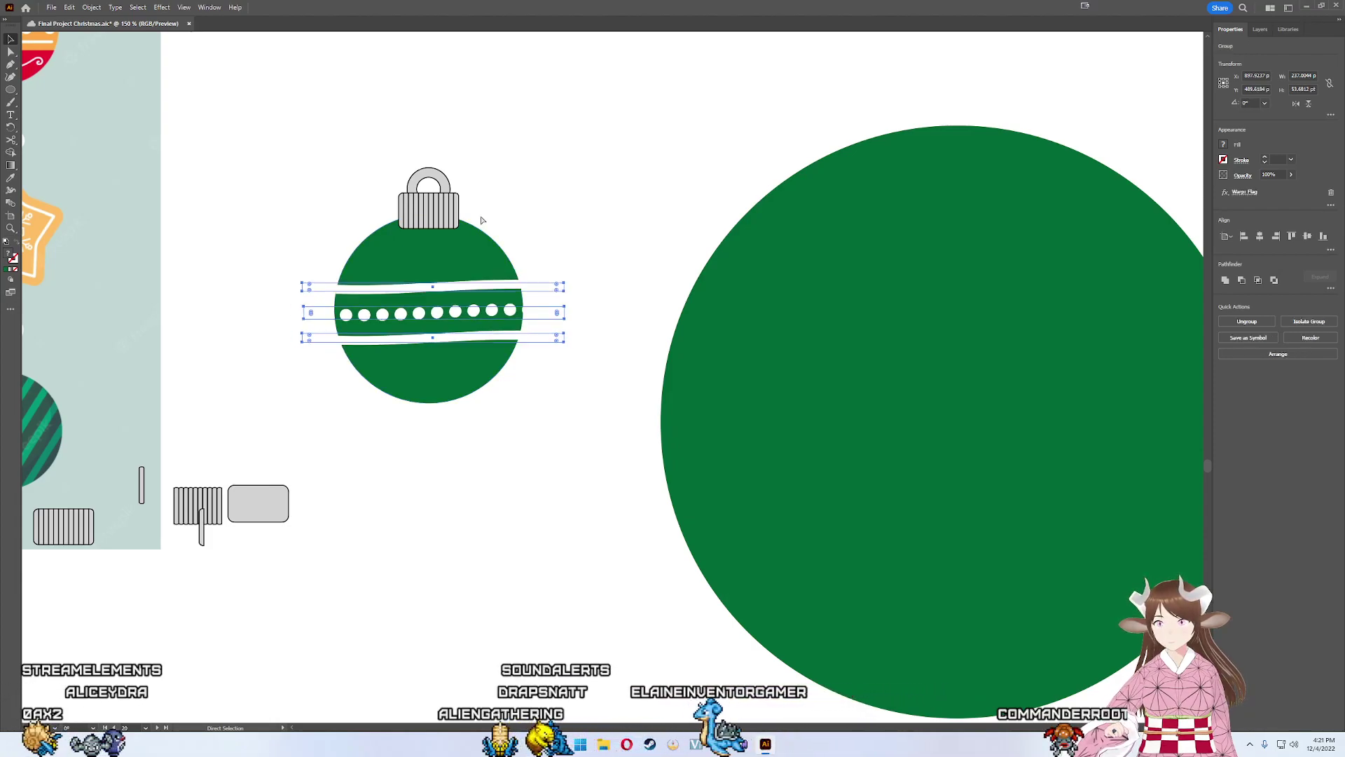
key("ctrl+z")
key("ctrl+z")
key("ctrl+z")
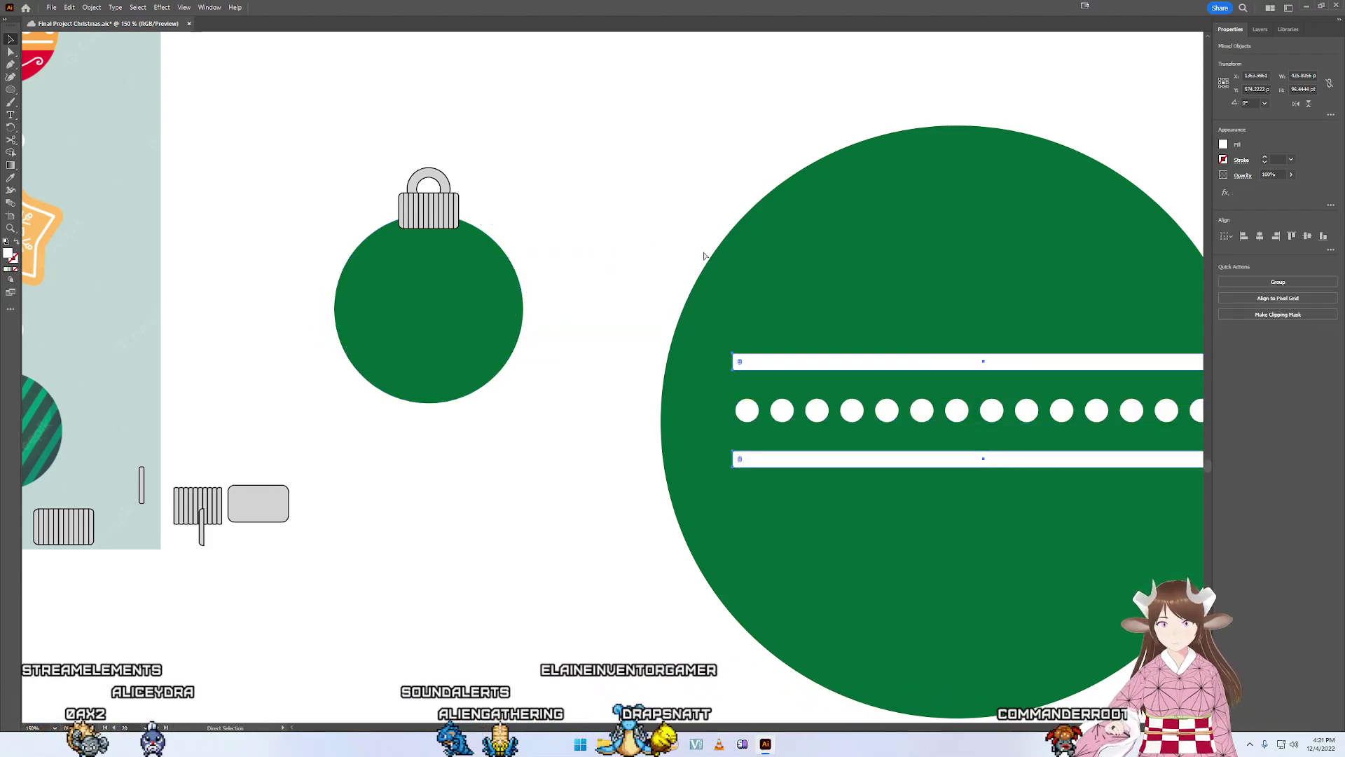
key("ctrl+z")
key("ctrl+z")
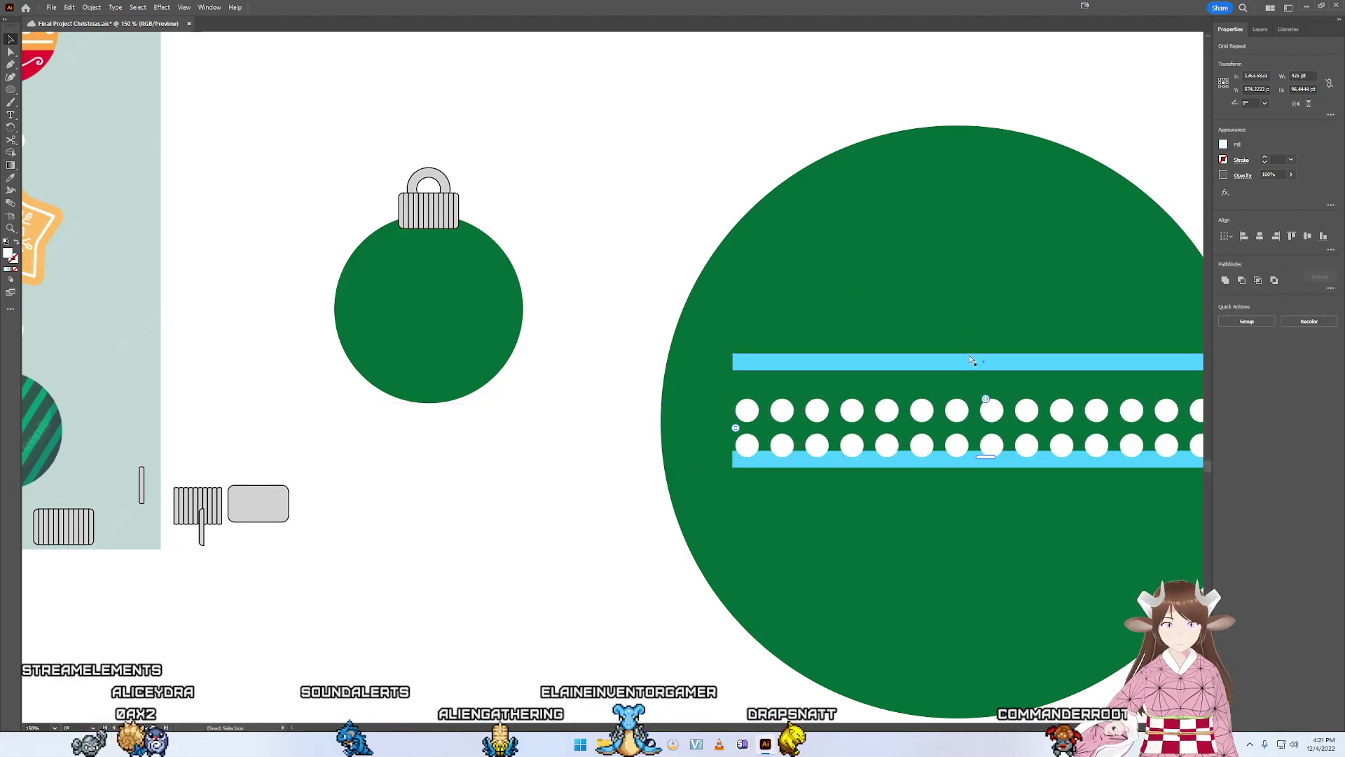
key("ctrl+z")
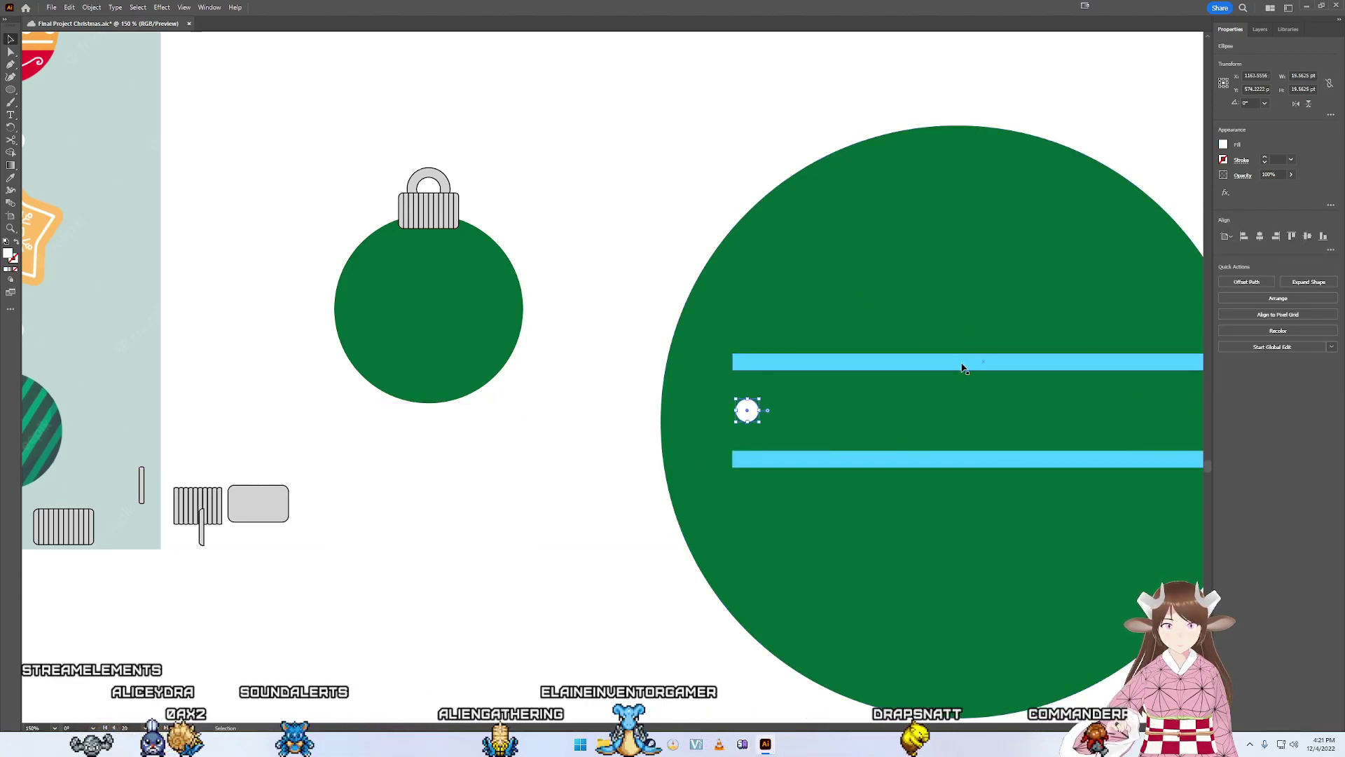
key("ctrl+z")
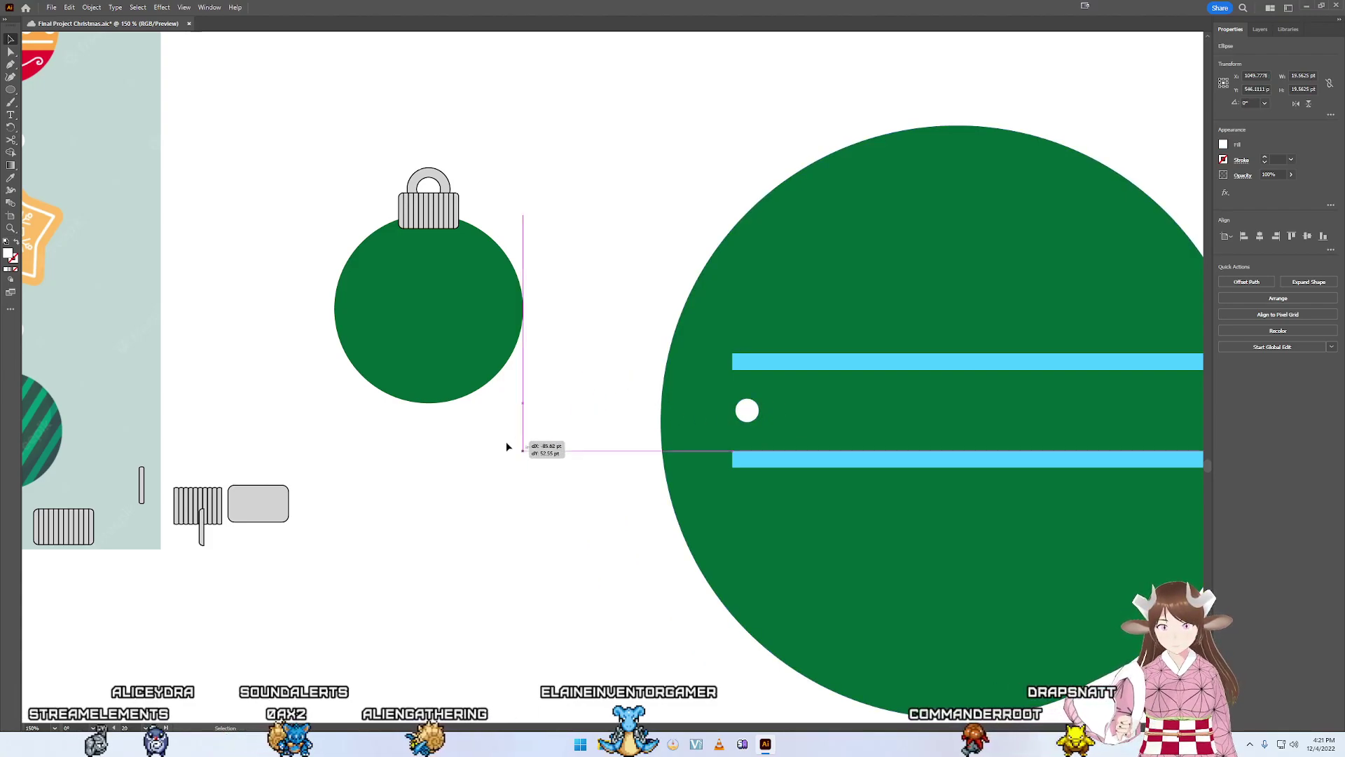
- Move a spare white dot below the bands and select the dot between them
mouse_move(506, 446)
left_mouse_down()
mouse_move(336, 457)
mouse_move(681, 615)
left_mouse_up()
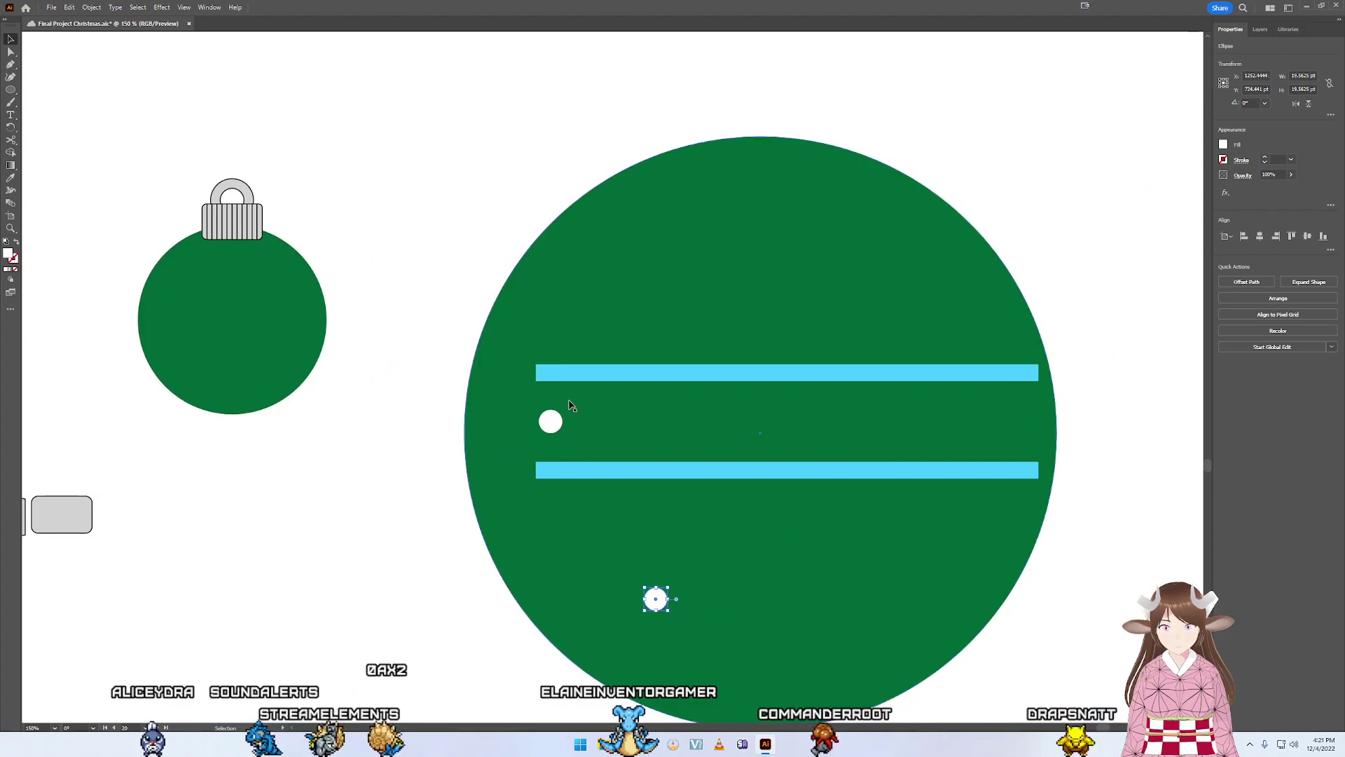
left_click(550, 419)
left_click(92, 7)
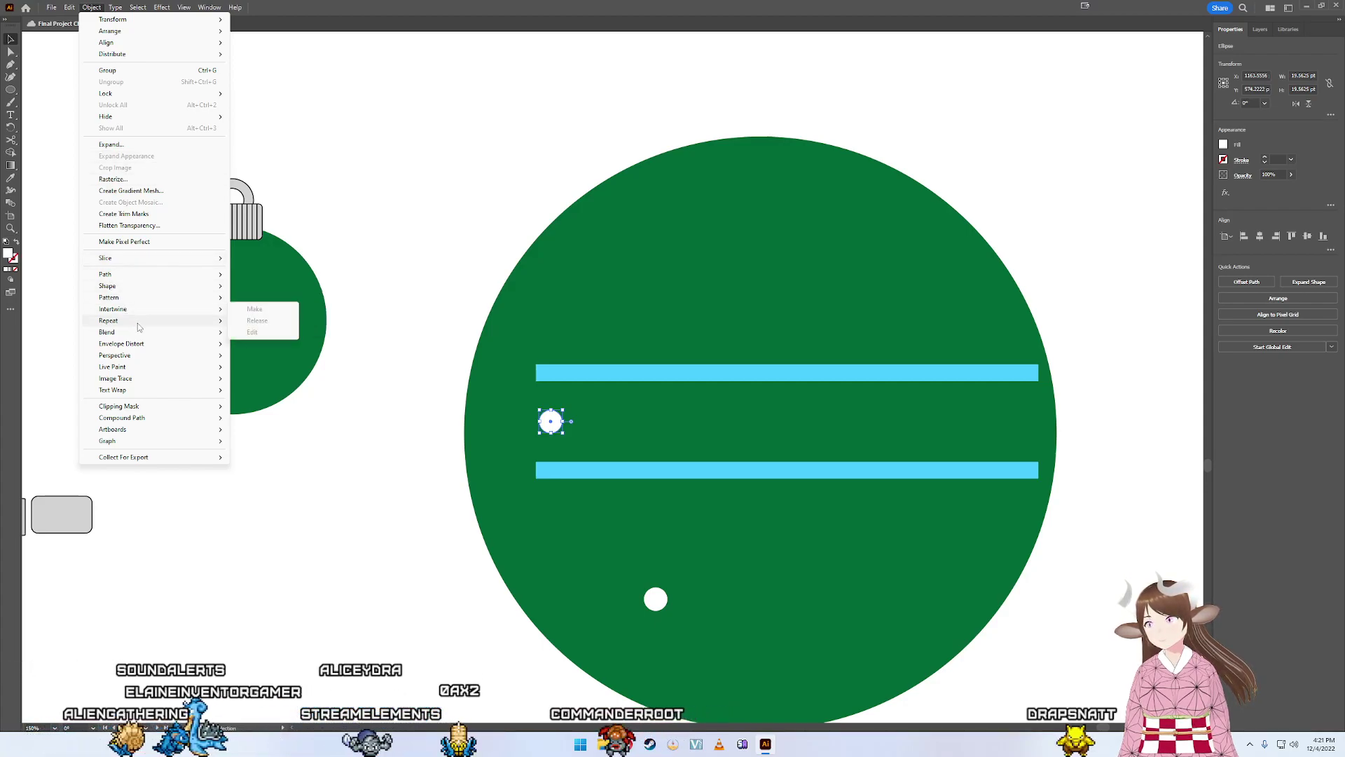
mouse_move(109, 319)
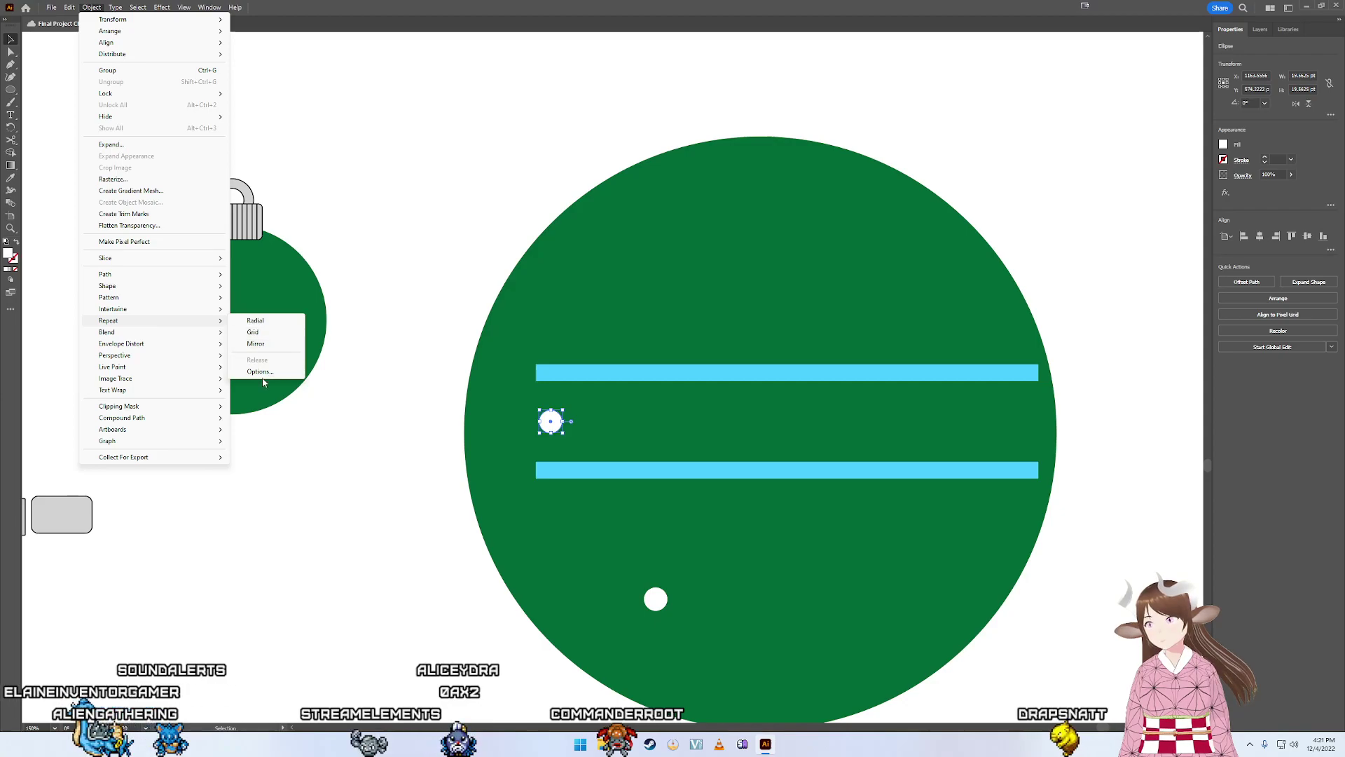
- Try the grid repeat options with 11 pt vertical spacing, then cancel them
left_click(270, 372)
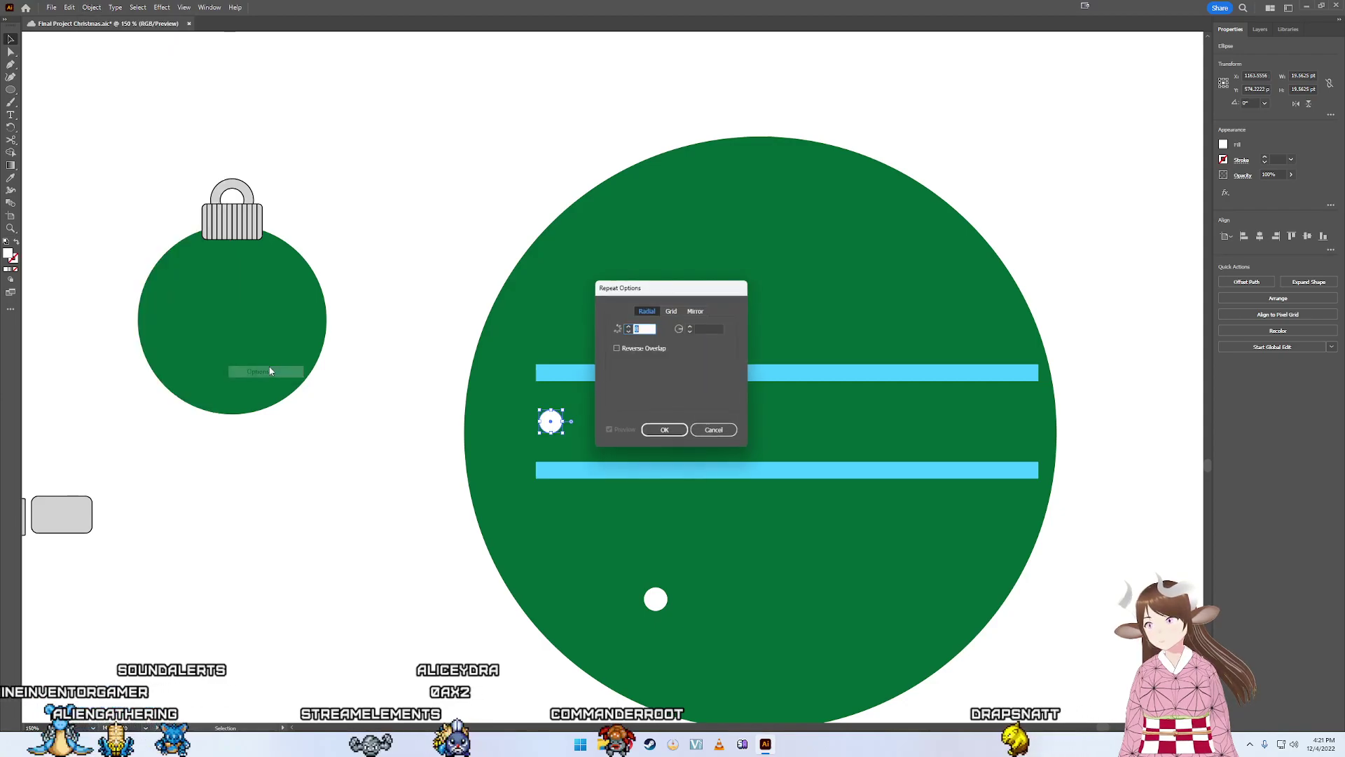
left_click(673, 310)
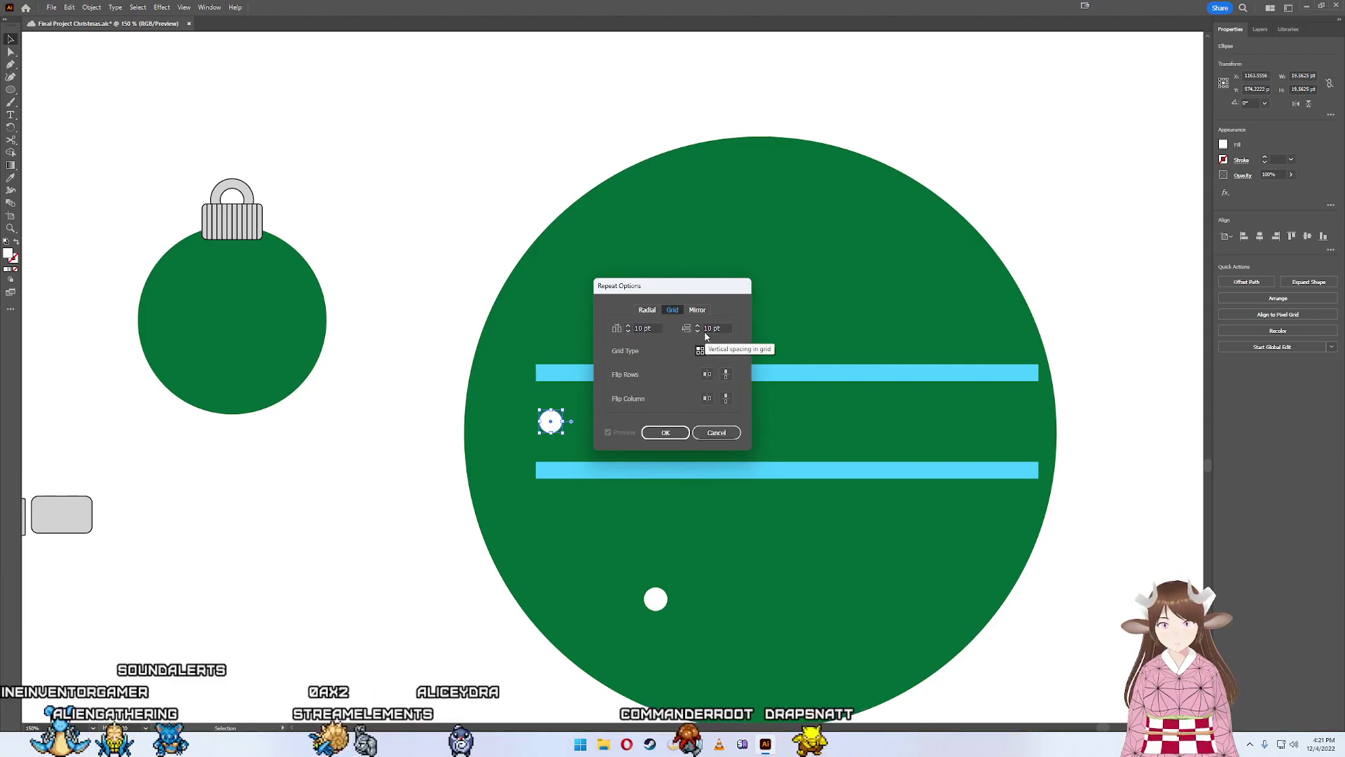
left_click(698, 326)
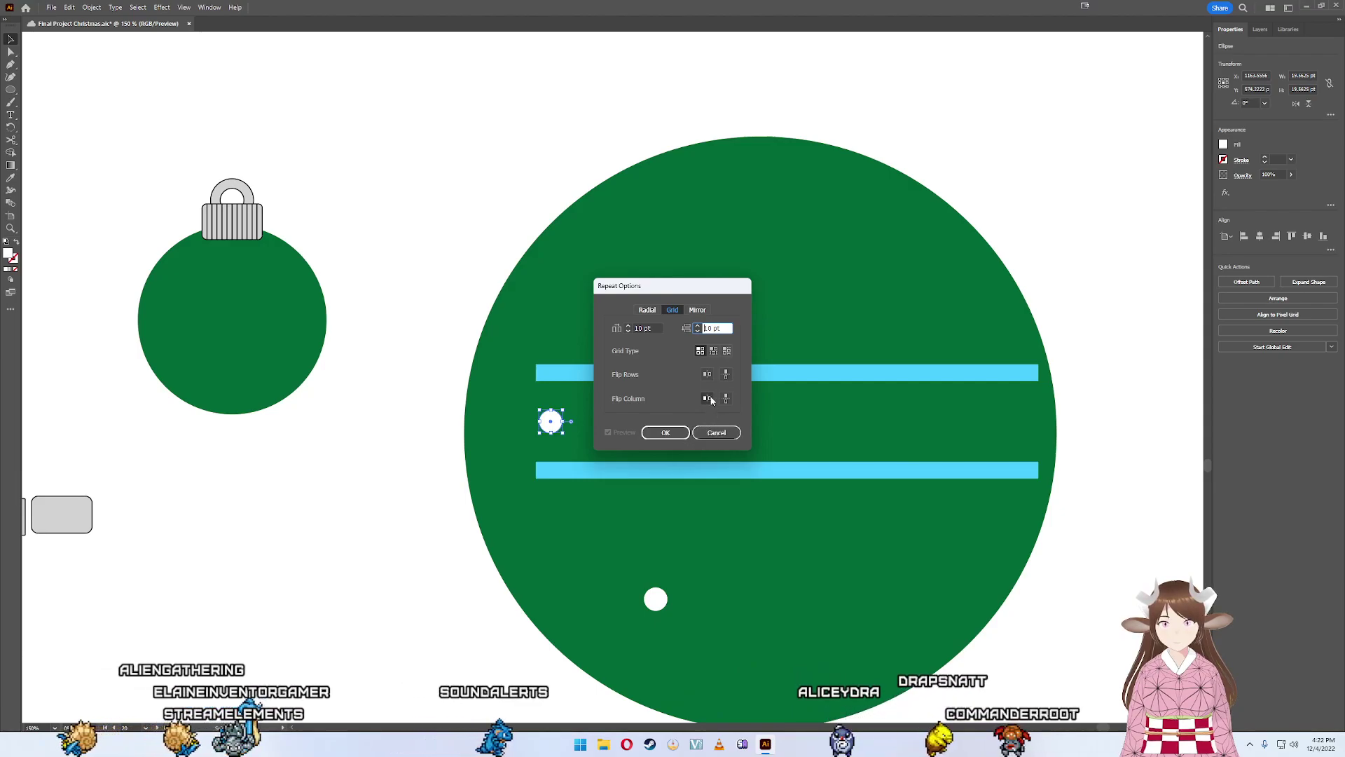
left_click(730, 437)
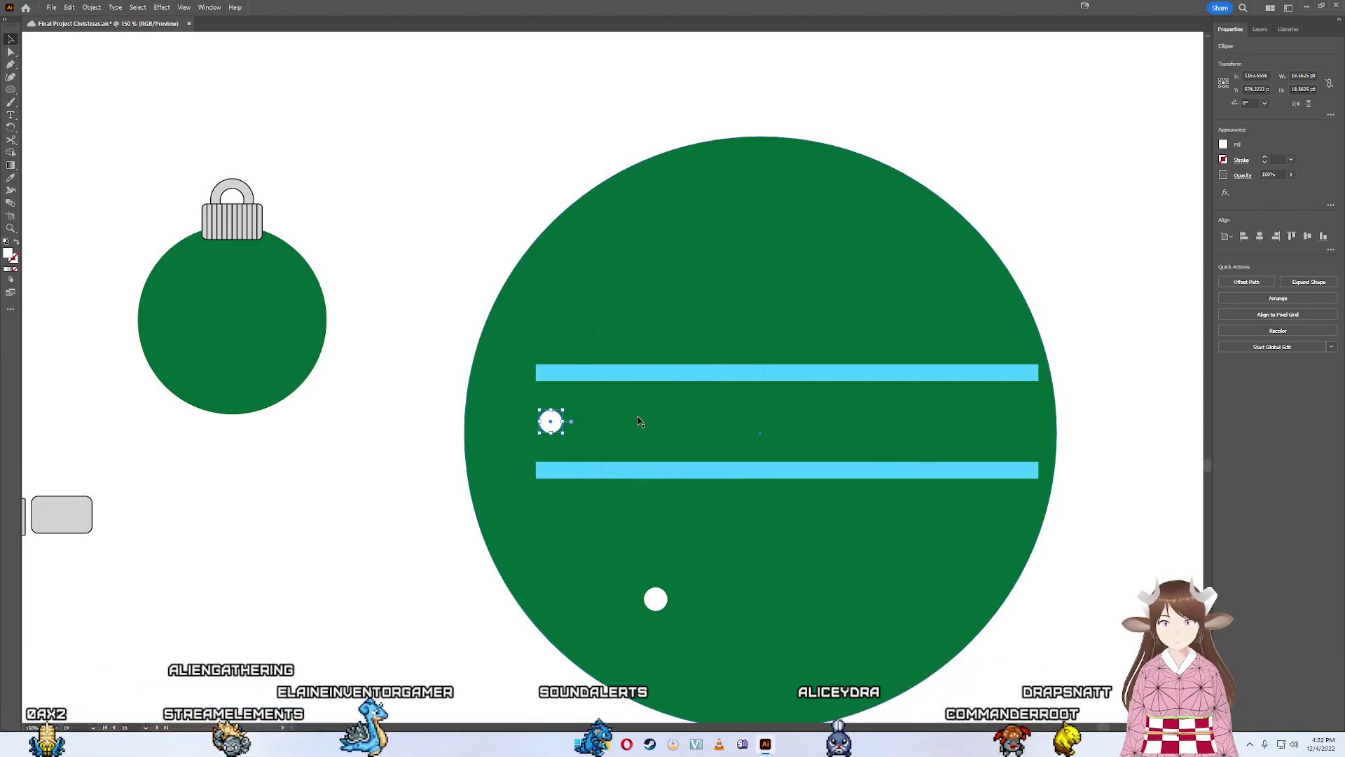
- Repeat the white dot as a one-row grid across the band and move the spare dot to its left end
left_click(92, 7)
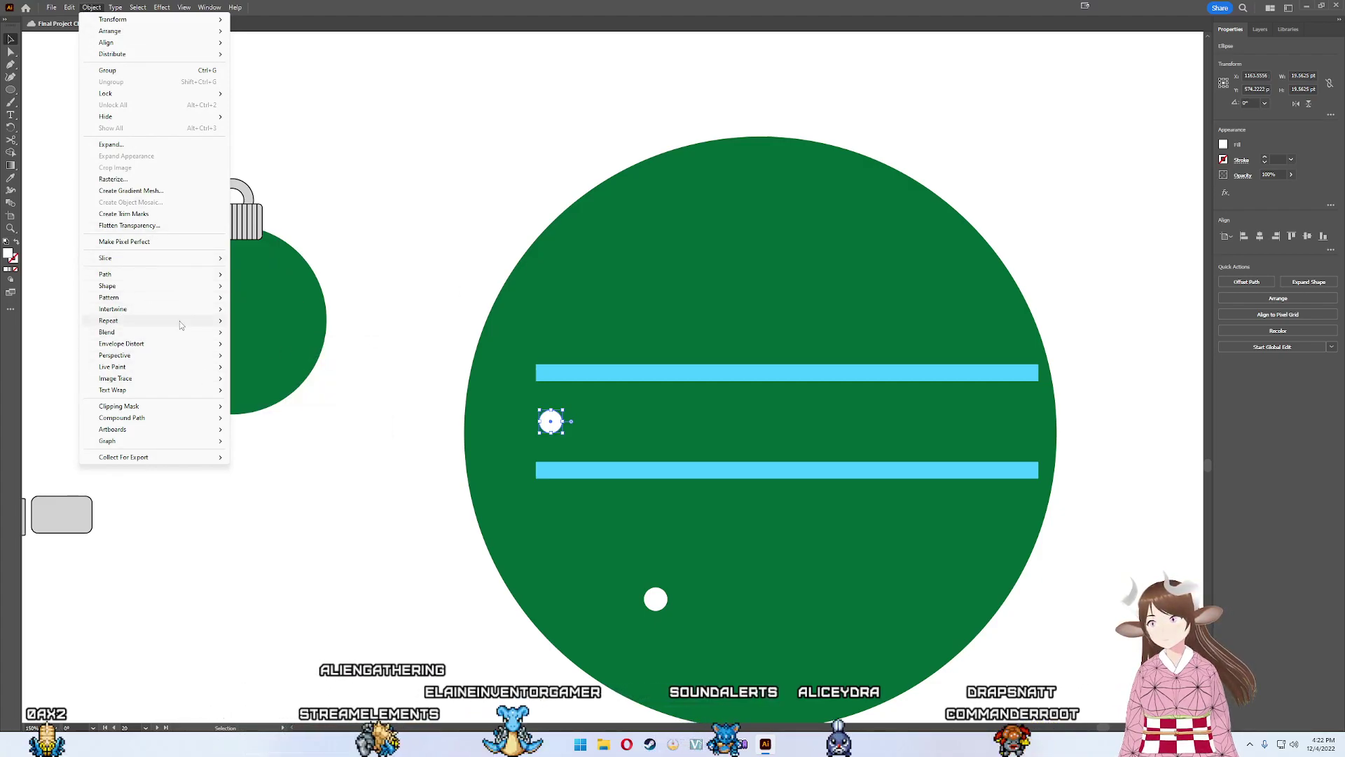
mouse_move(108, 321)
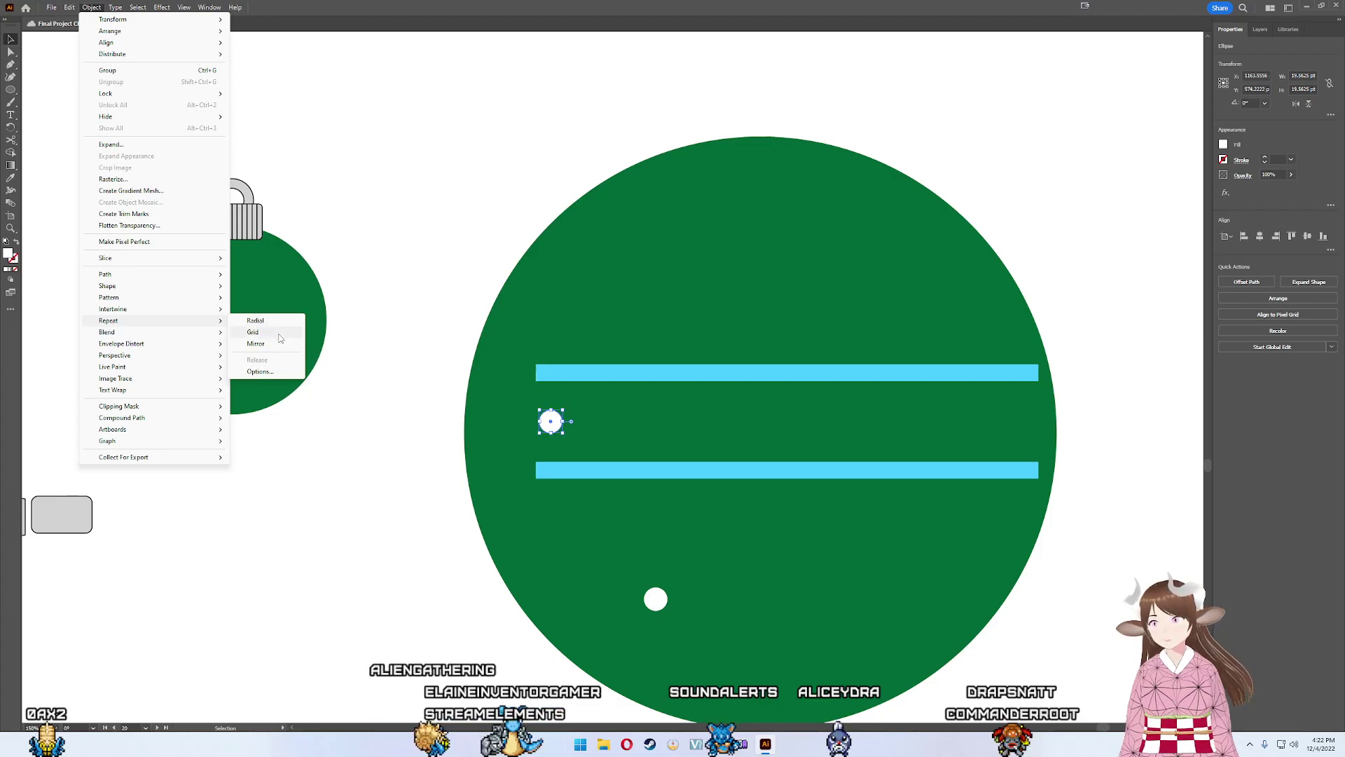
left_click(253, 332)
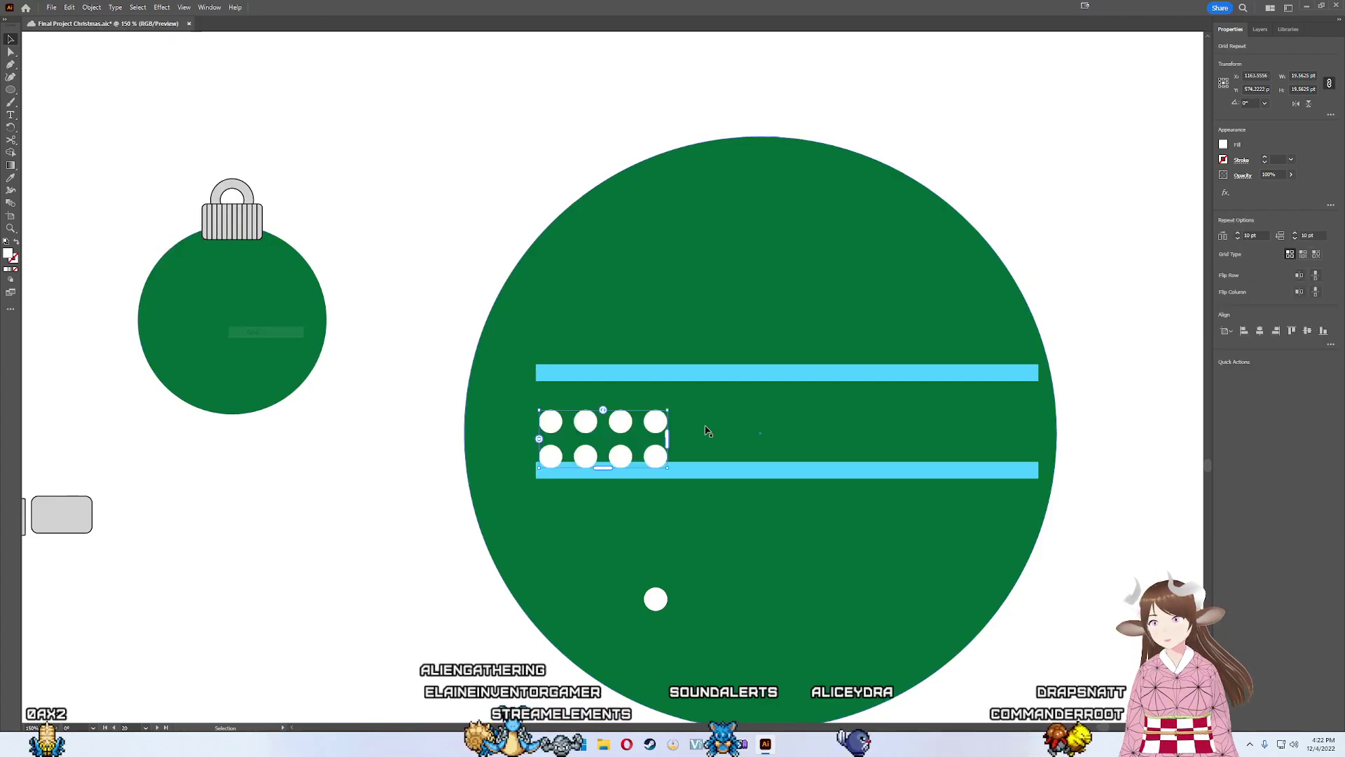
left_click_drag(707, 445, 1042, 438)
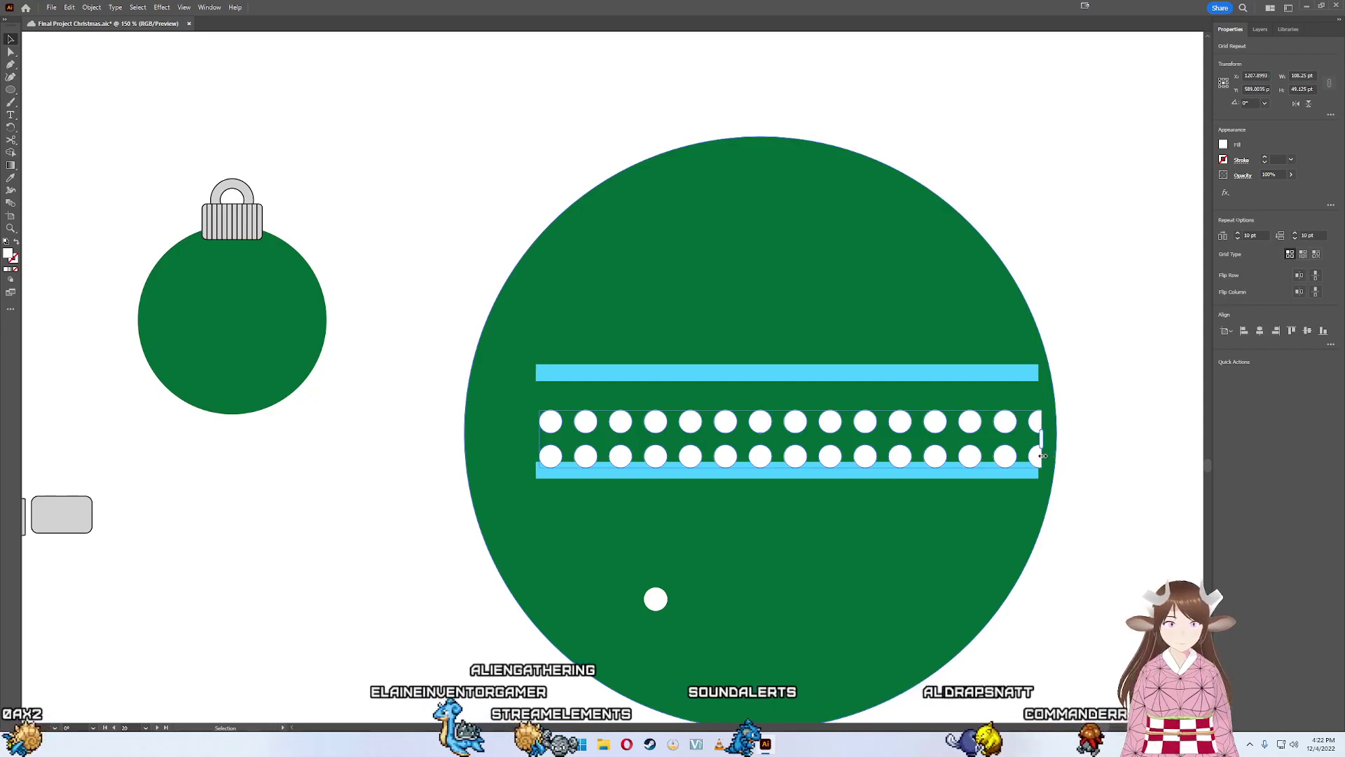
left_click_drag(792, 464, 791, 435)
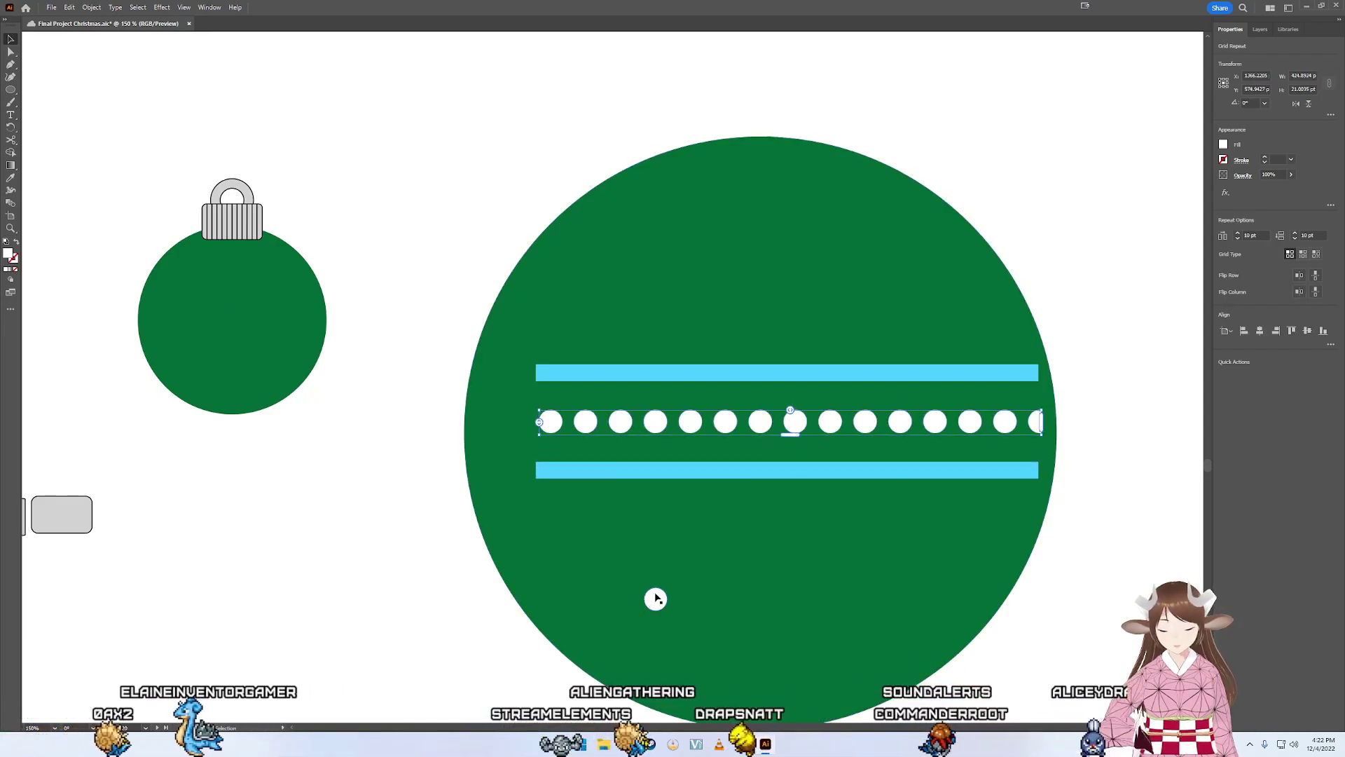
left_click_drag(656, 600, 550, 421)
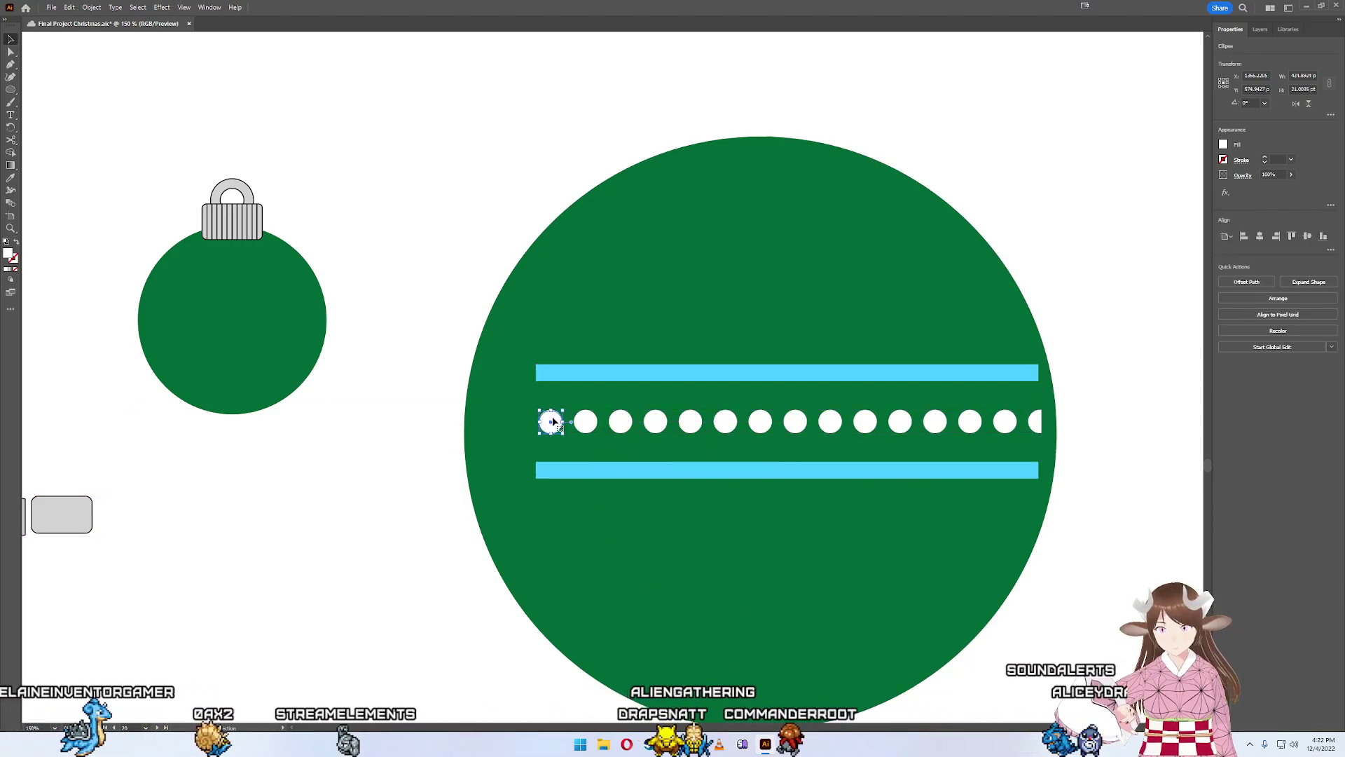
- Copy the first white dot to the second position and align it in the row
scroll(551, 419, "up", 5, "alt")
left_click(551, 418)
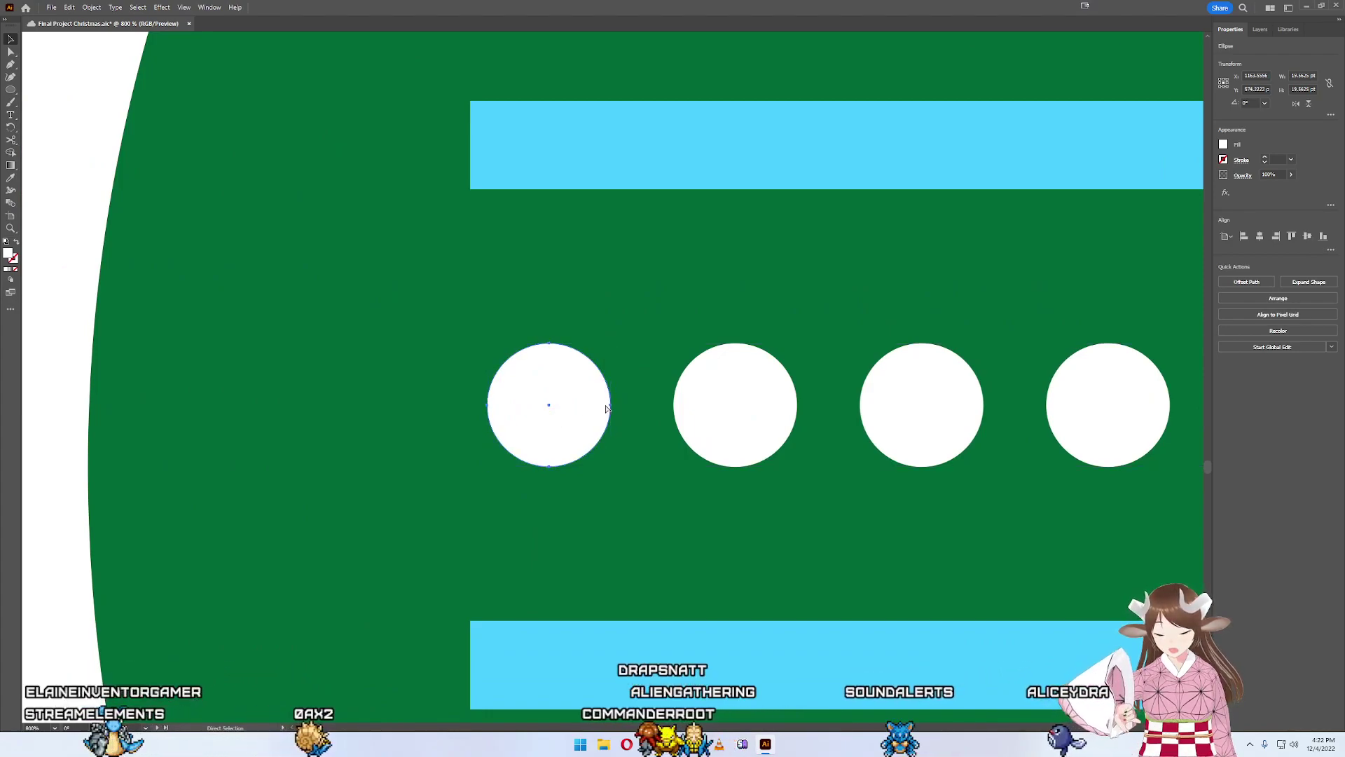
left_click_drag(607, 408, 759, 418, "alt")
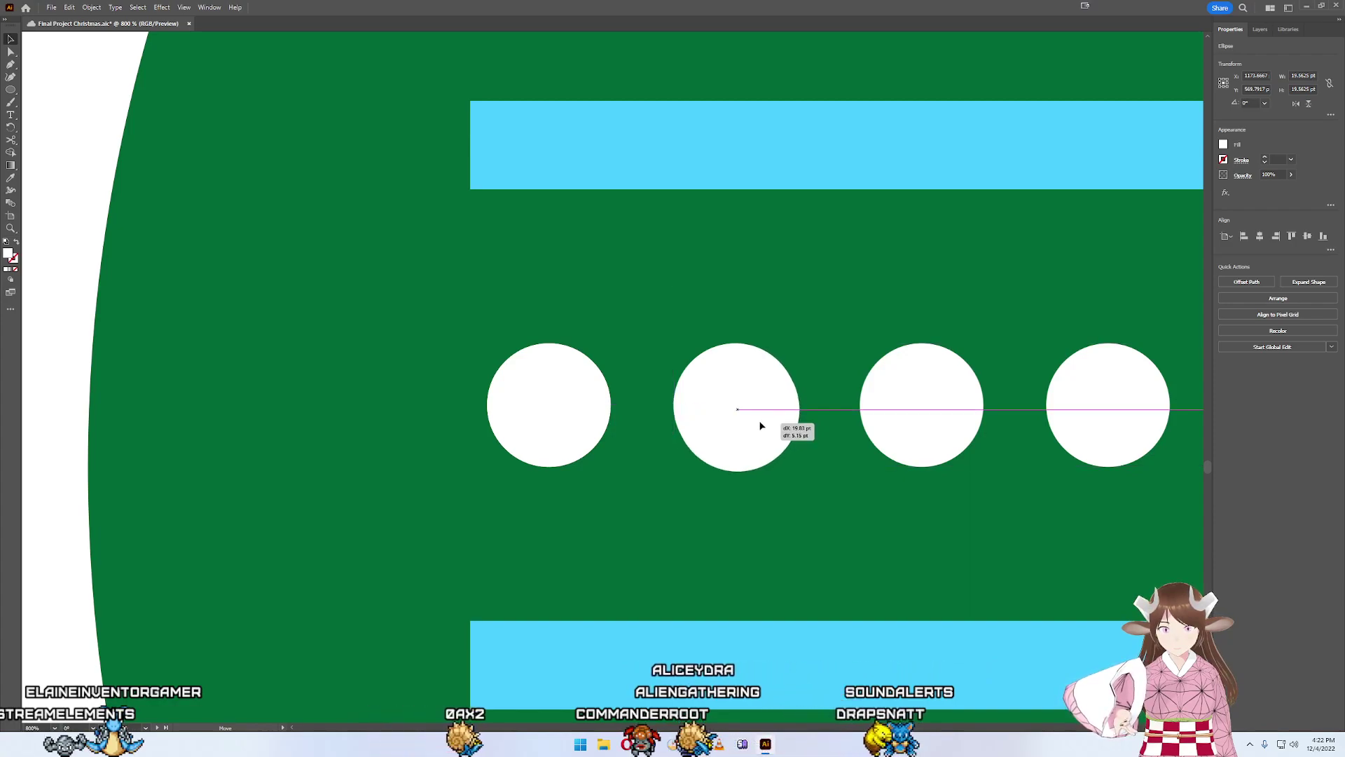
left_click_drag(761, 426, 745, 403)
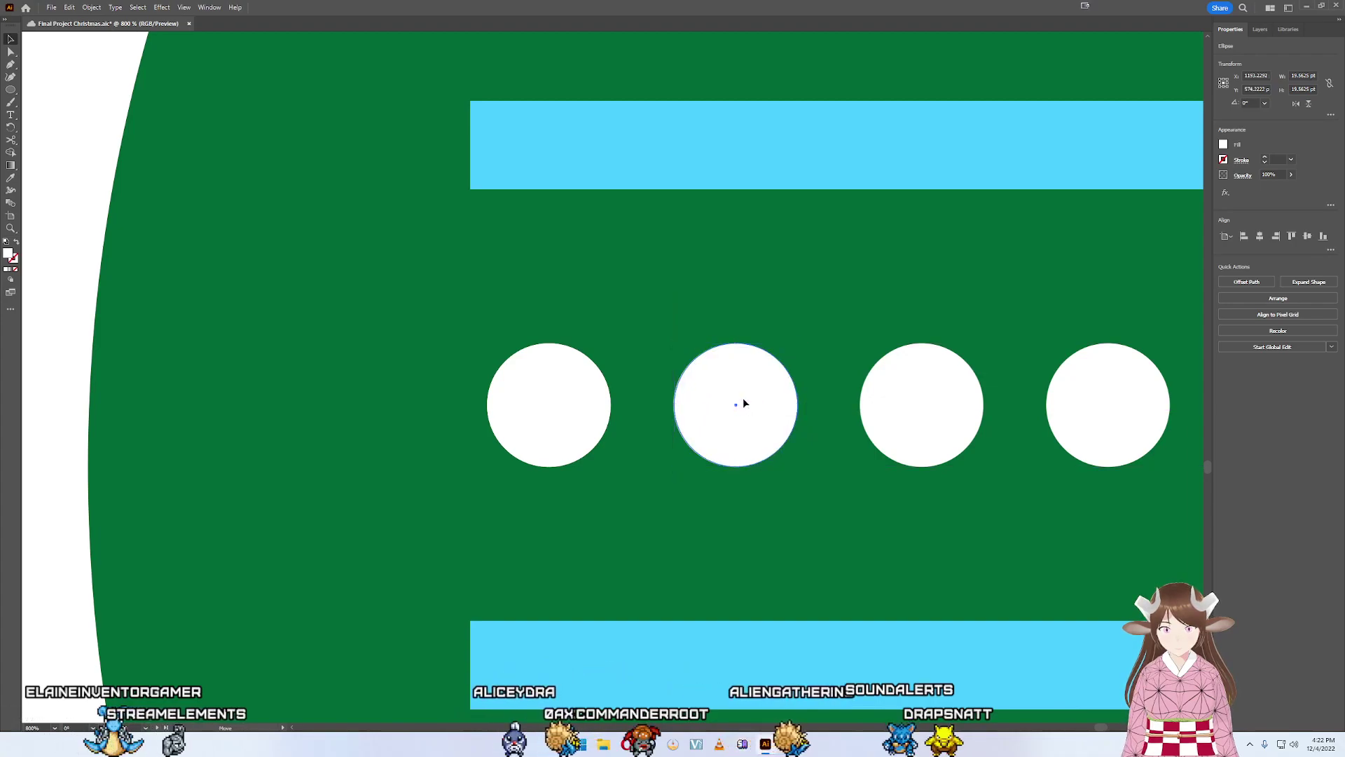
left_click_drag(742, 400, 743, 401)
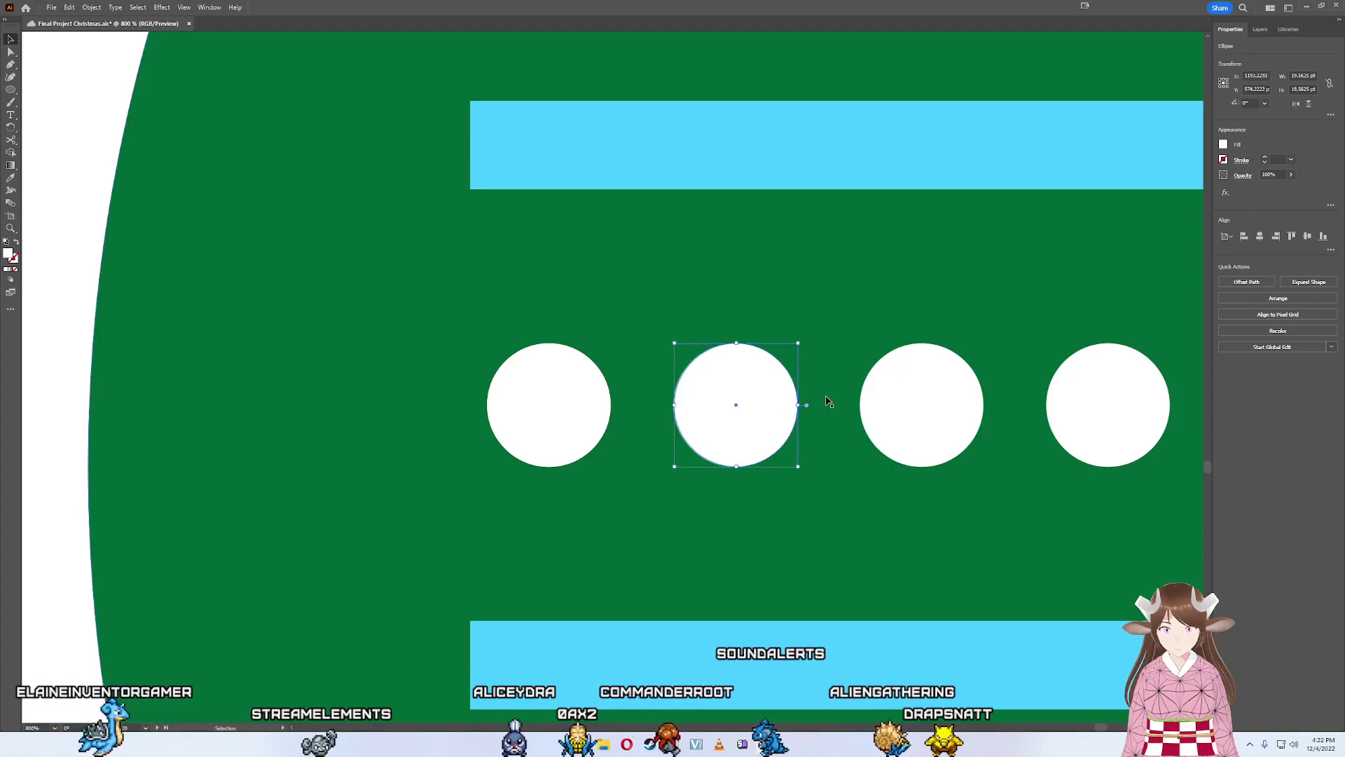
- Paste three more white circle copies into the row of dots
scroll(701, 400, "right", 3)
key("ctrl+v")
left_click_drag(626, 408, 729, 452)
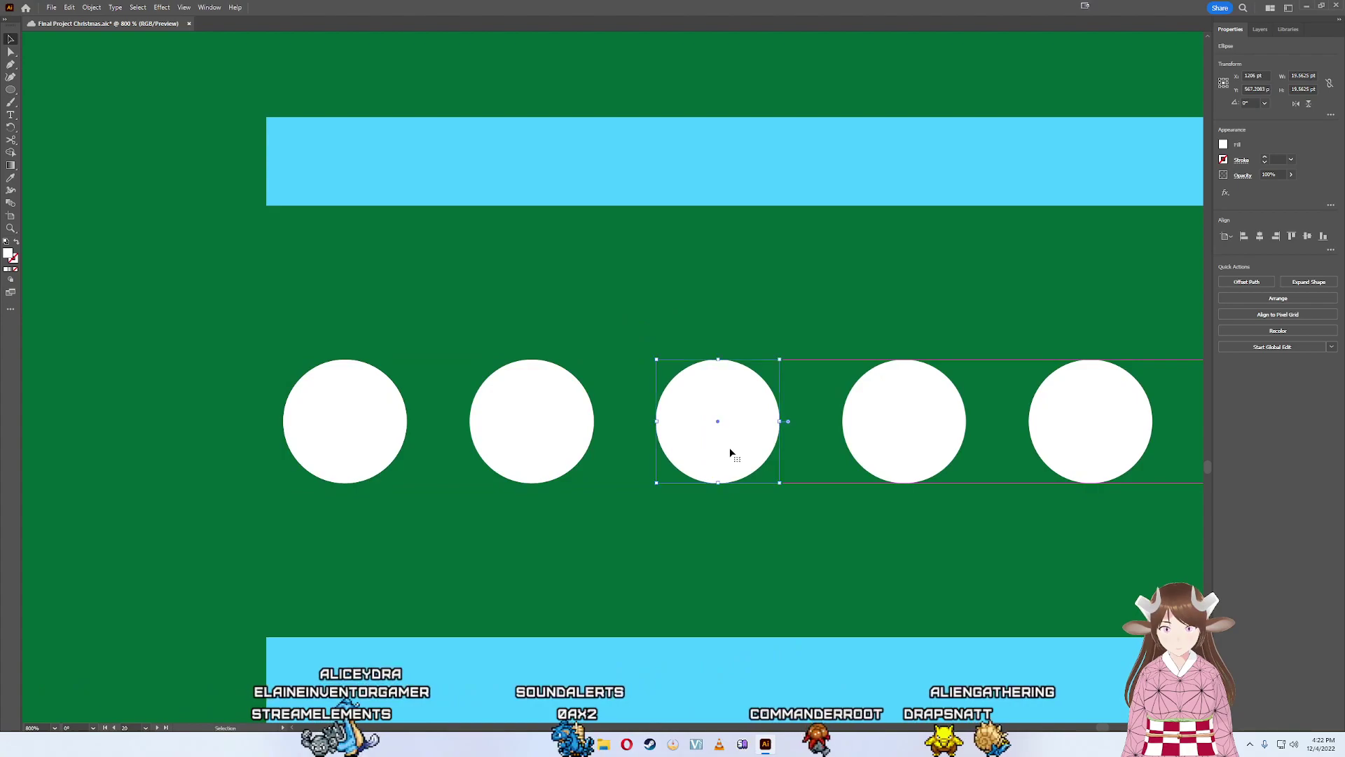
scroll(701, 435, "right", 3)
key("ctrl+v")
left_click_drag(627, 415, 733, 462)
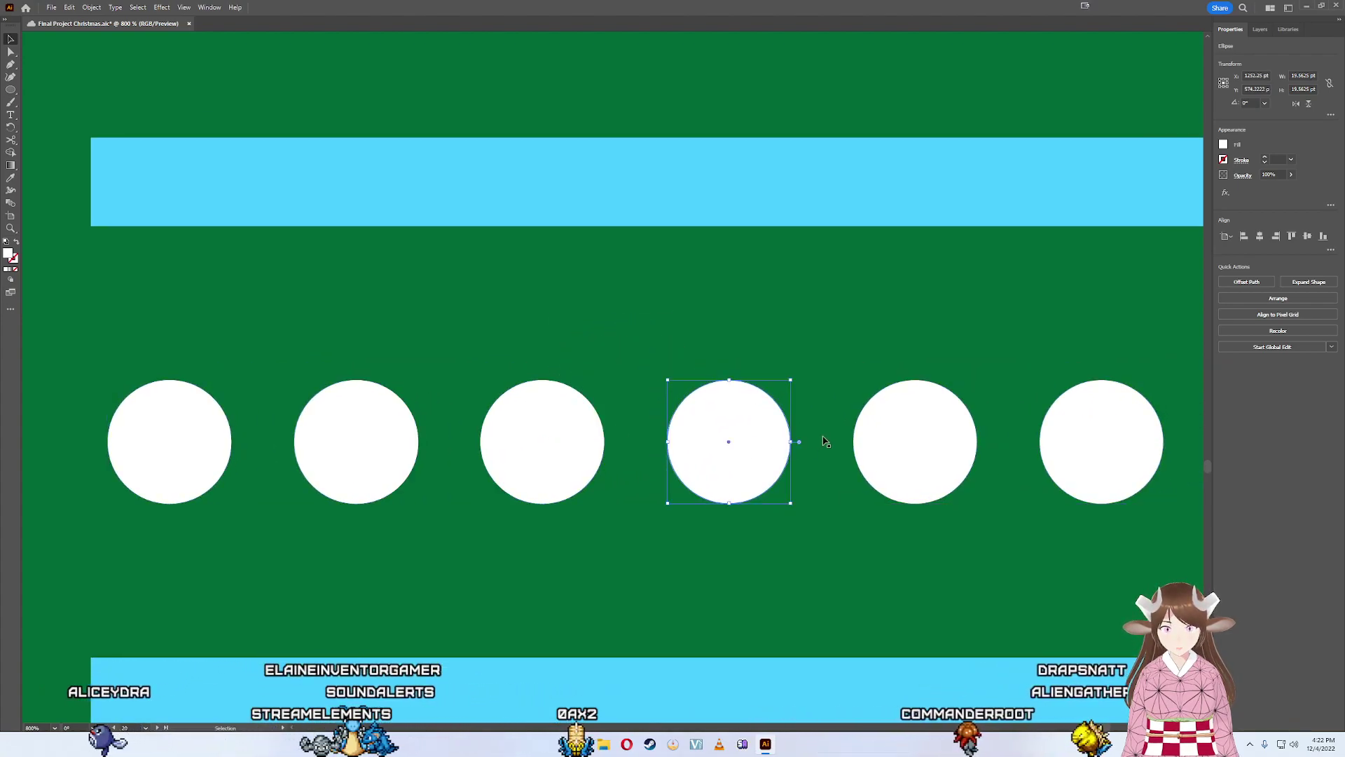
scroll(729, 455, "up", 1)
key("ctrl+v")
left_click_drag(608, 396, 714, 490)
- Nudge the third, fourth and fifth circles into even spacing along the row
left_click(497, 459)
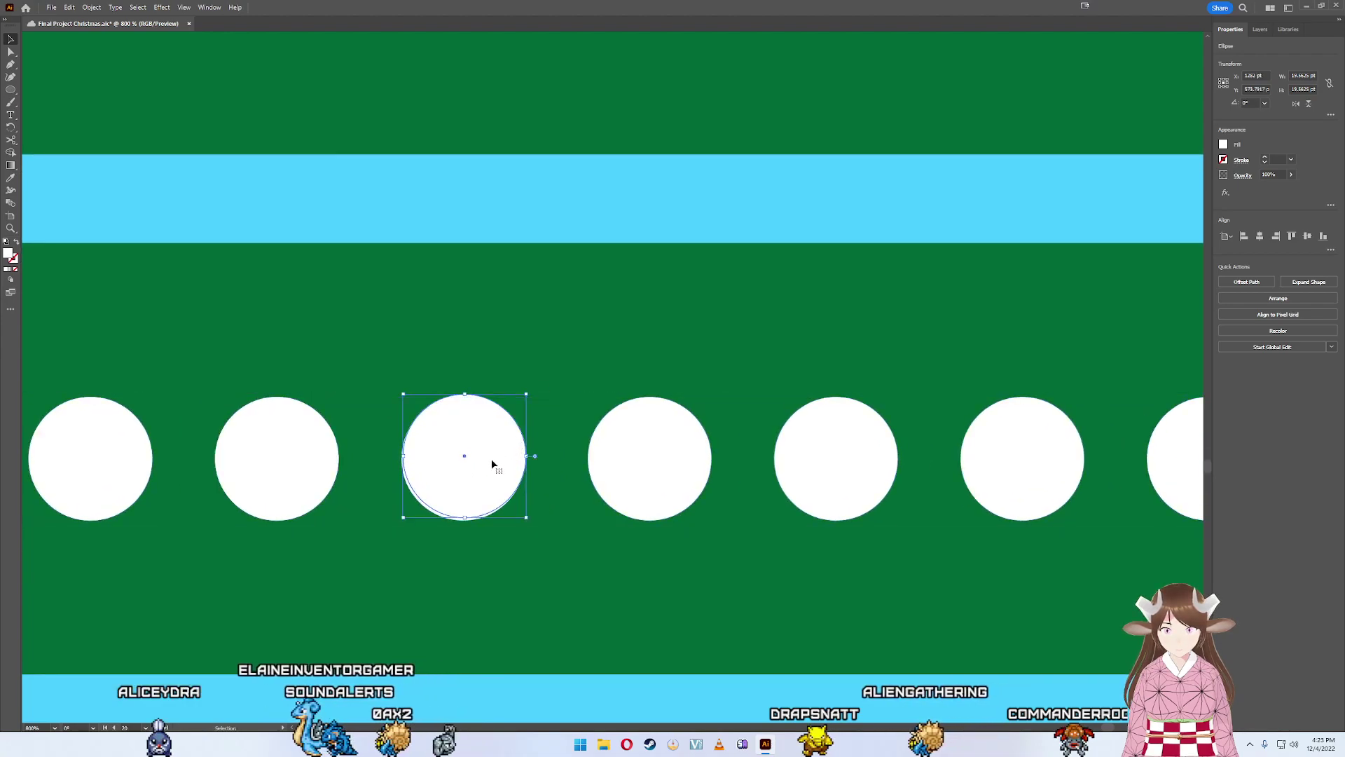
left_click_drag(492, 464, 492, 469)
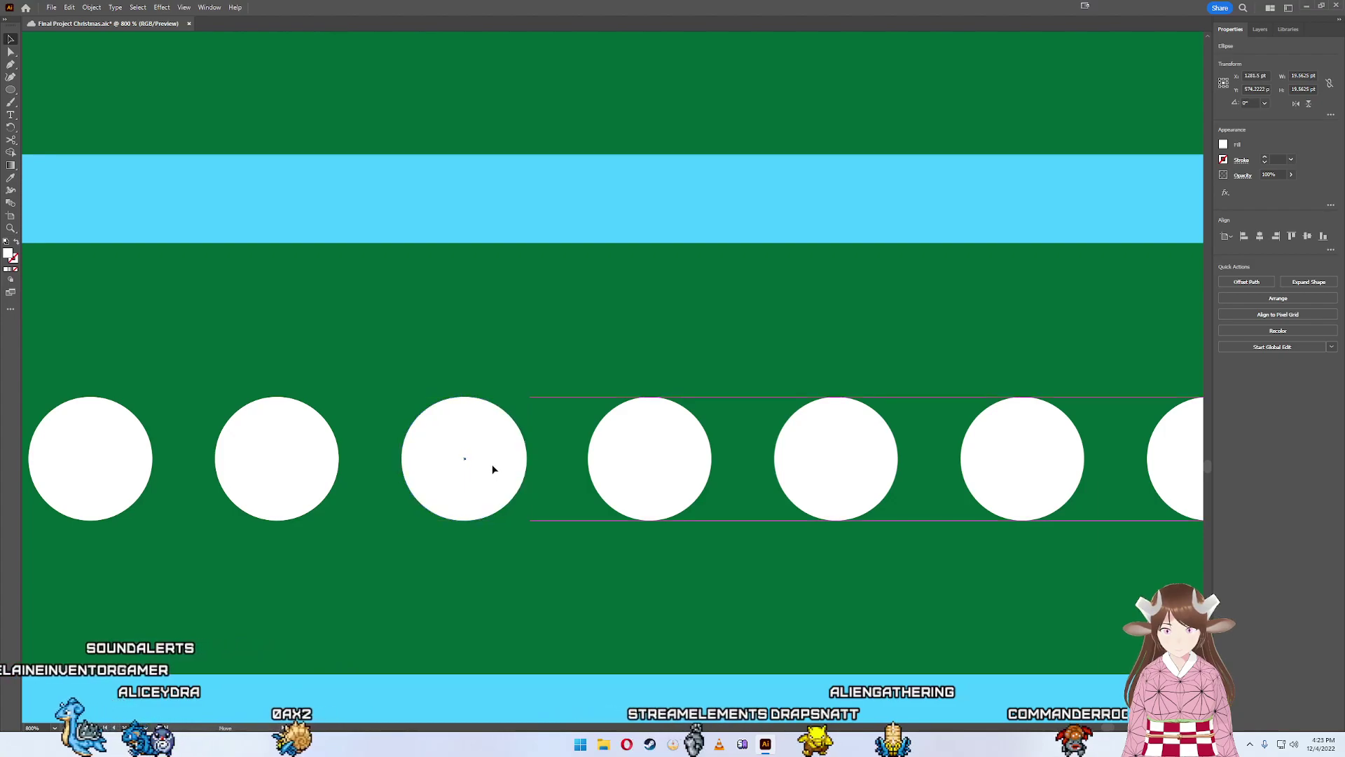
left_click_drag(492, 468, 495, 467)
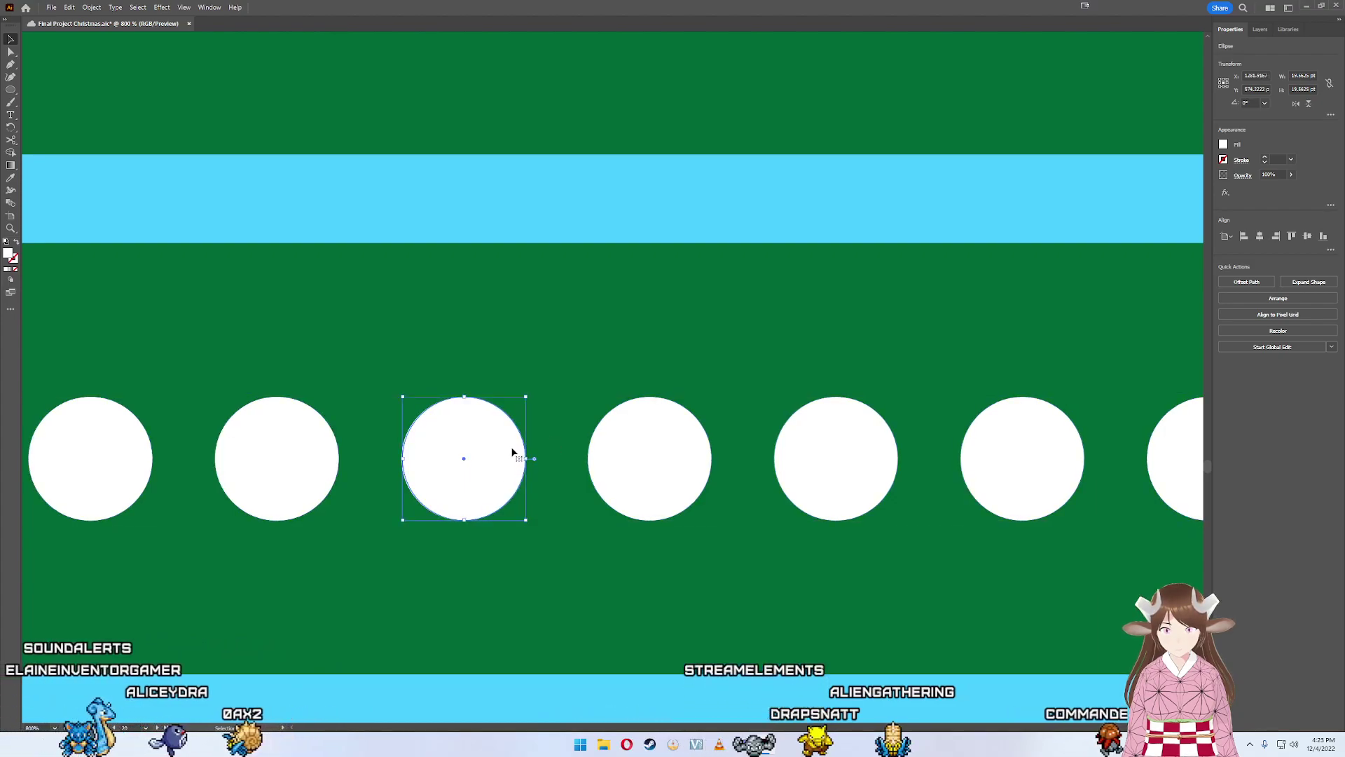
left_click(300, 448)
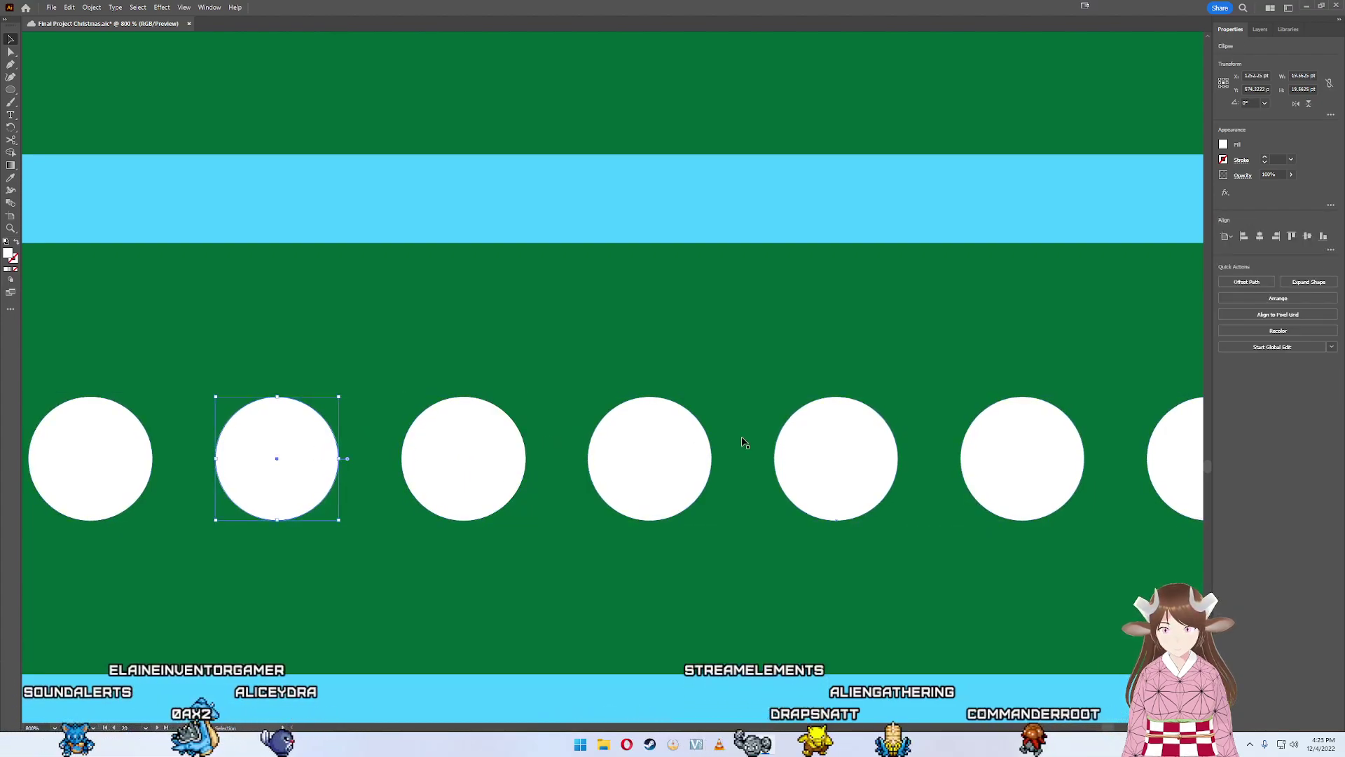
left_click_drag(622, 428, 659, 490)
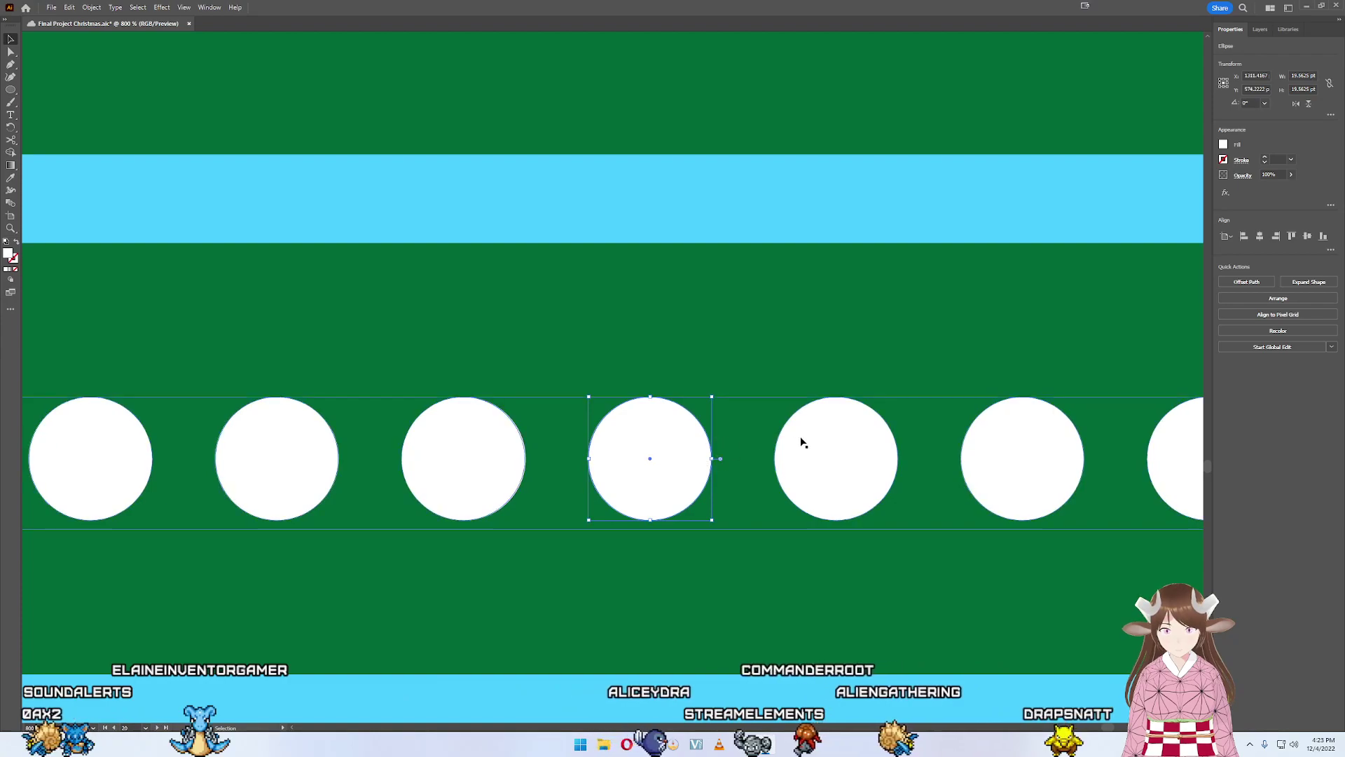
left_click_drag(802, 442, 798, 459)
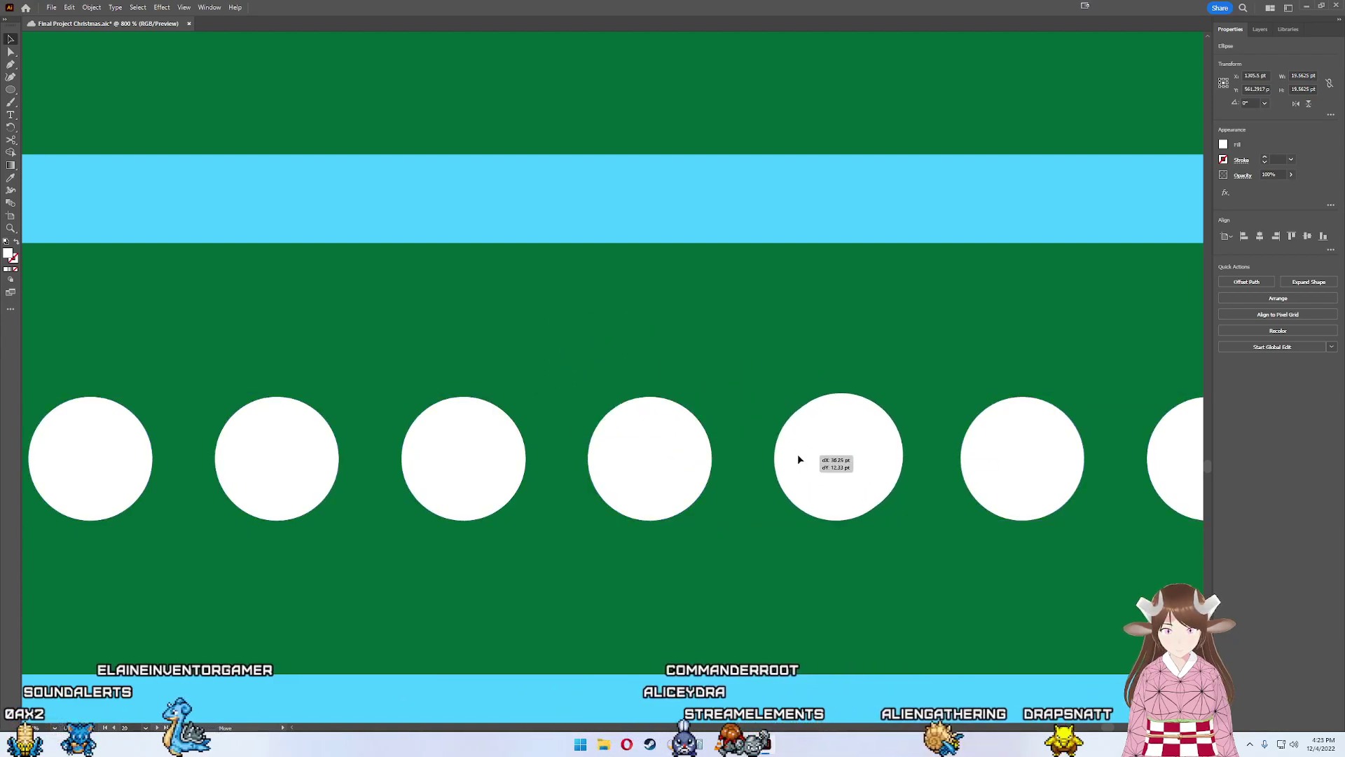
left_click_drag(798, 458, 793, 457)
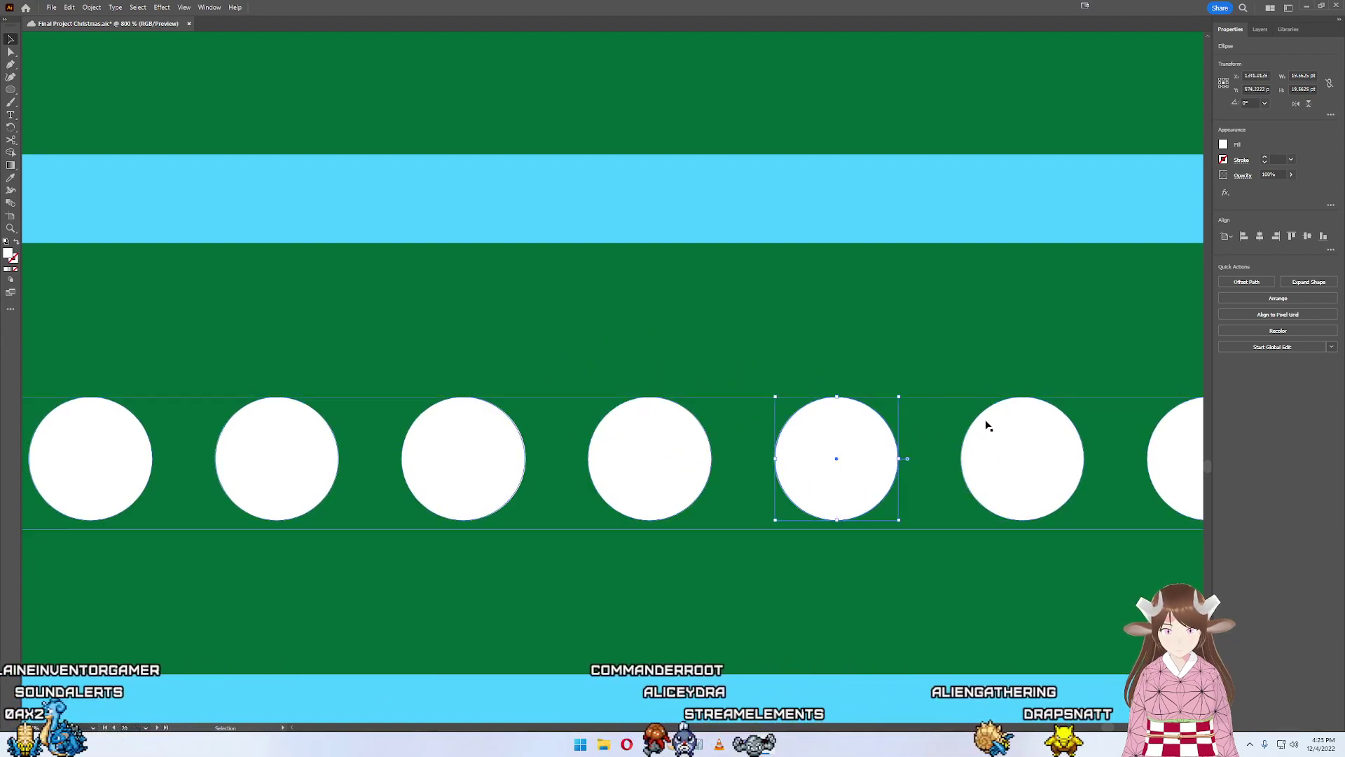
- Copy another circle to the row's end and re-space the fifth and sixth circles
left_click(502, 455)
key("ctrl+c")
key("ctrl+v")
left_click_drag(587, 383, 705, 458)
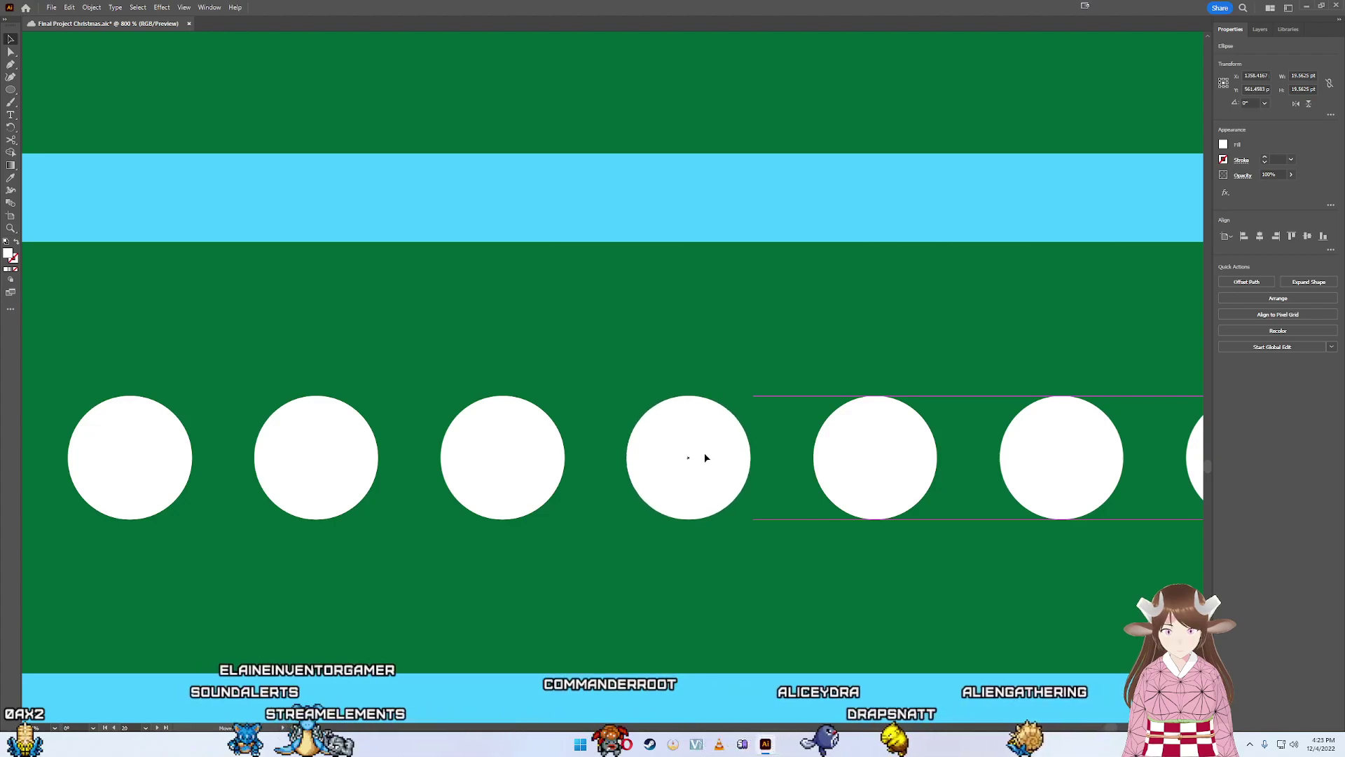
mouse_move(707, 494)
left_mouse_down()
mouse_move(613, 405)
mouse_move(707, 490)
mouse_move(901, 466)
left_mouse_up()
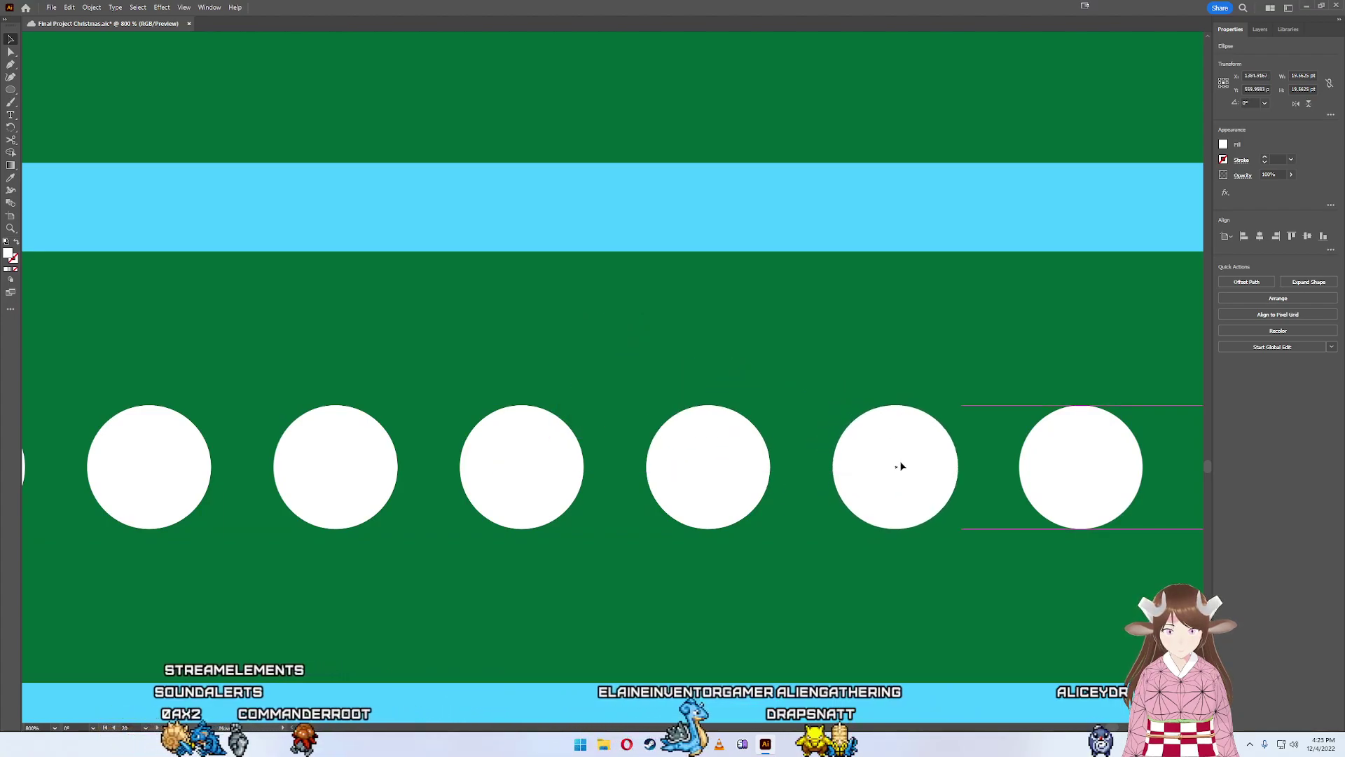
left_click_drag(1030, 457, 911, 466)
left_click(838, 472)
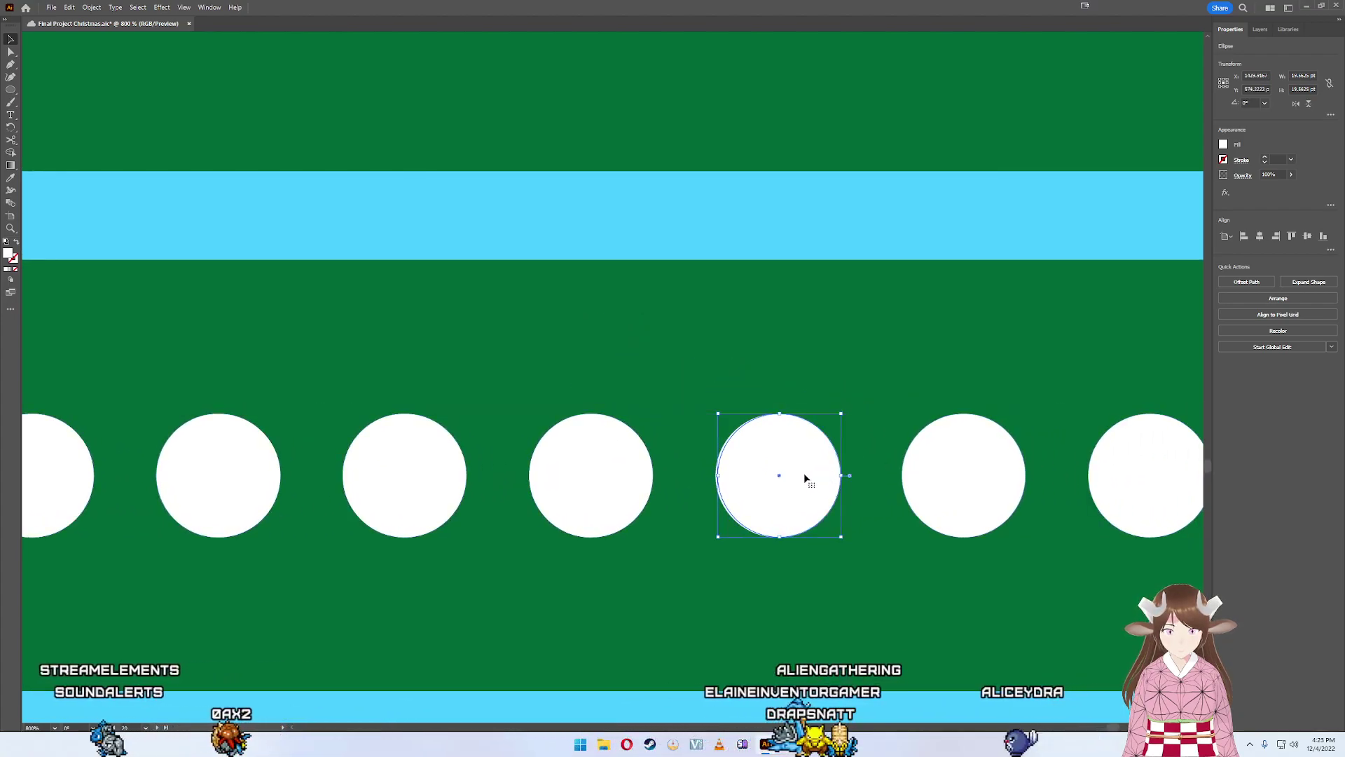
key("Left")
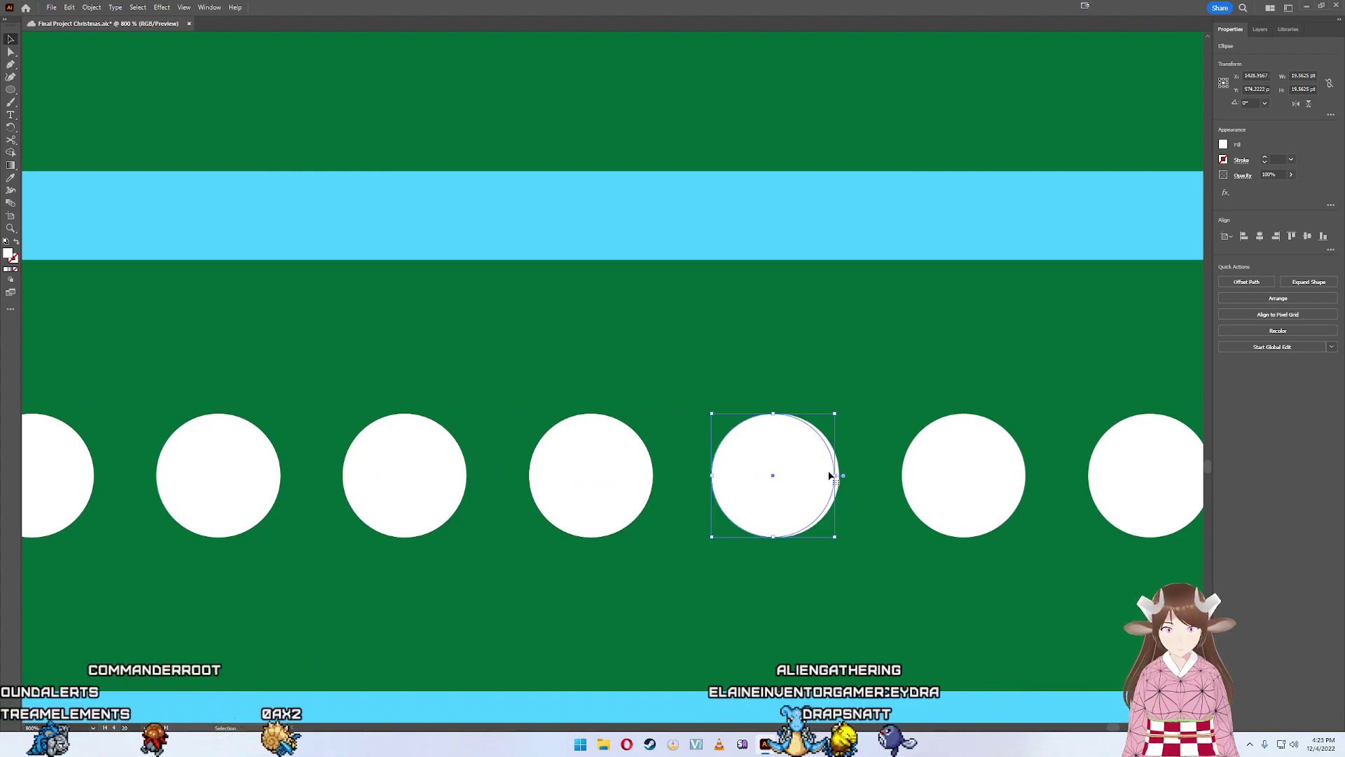
left_click_drag(830, 475, 834, 476)
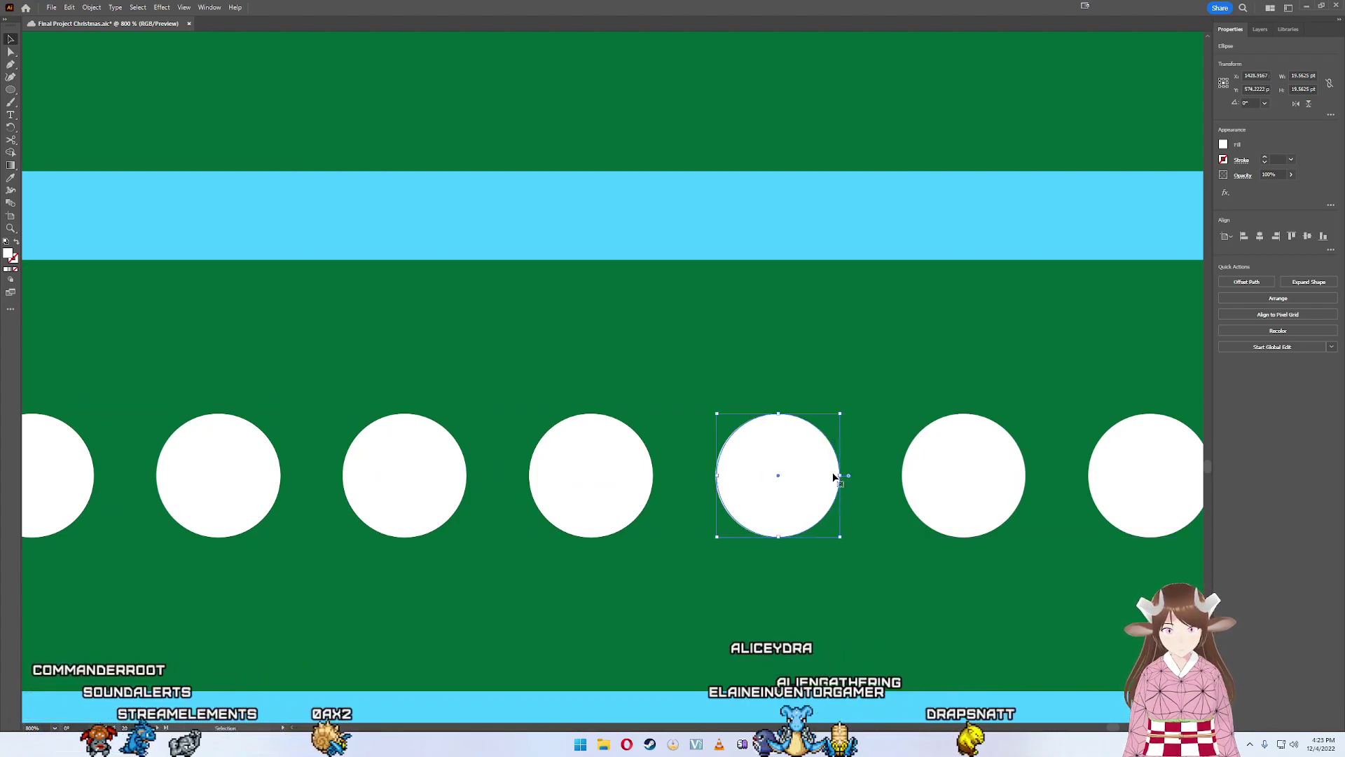
left_click_drag(961, 426, 610, 326)
left_click_drag(636, 374, 990, 470)
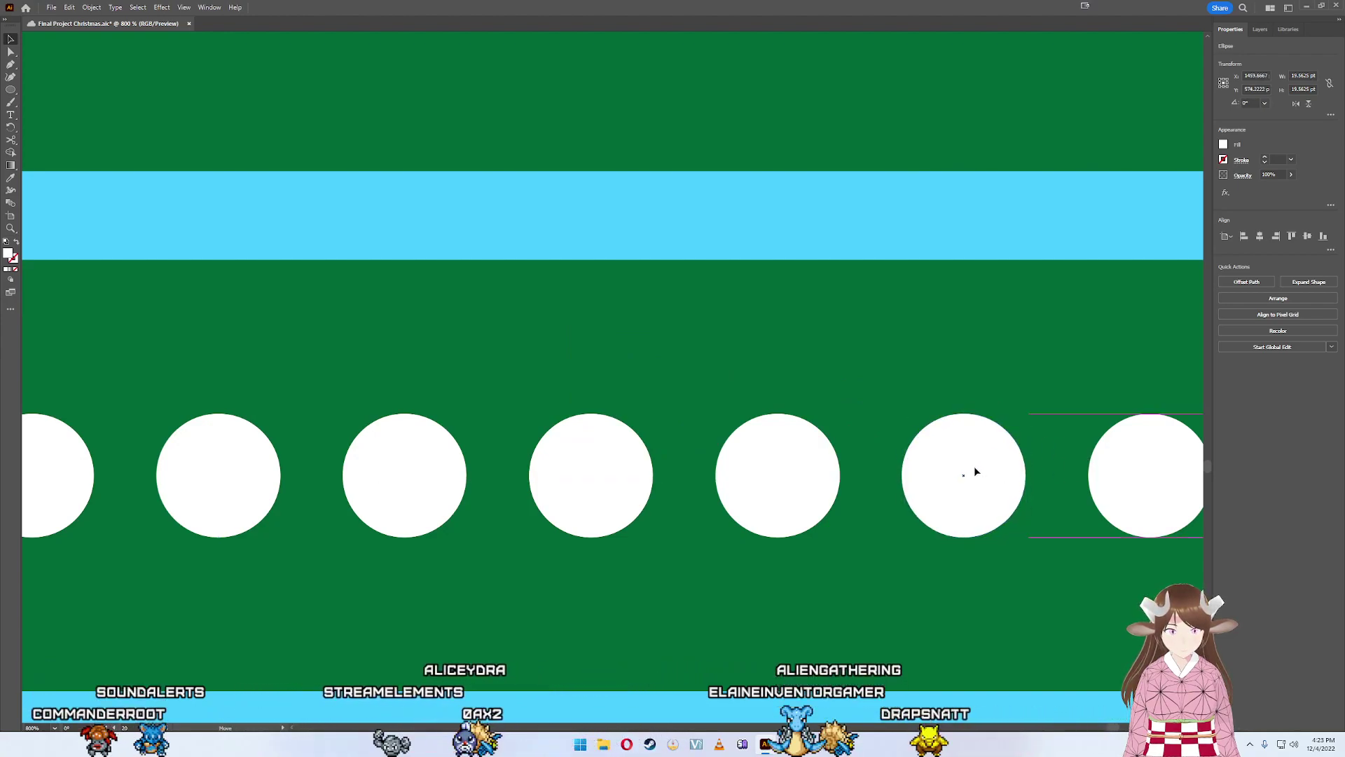
- Paste one more circle and settle it into the row's last slot
key("ctrl+v")
left_click_drag(665, 381, 968, 470)
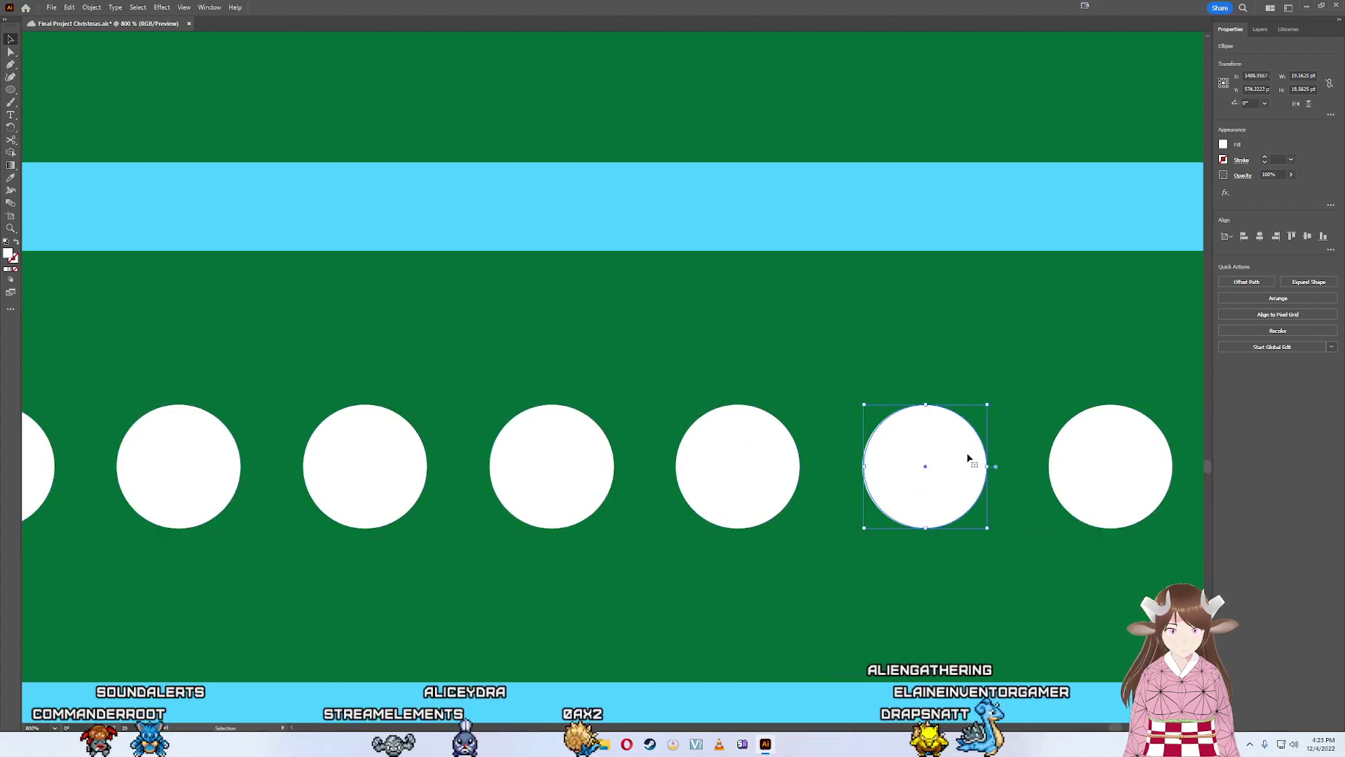
left_click_drag(964, 459, 963, 460)
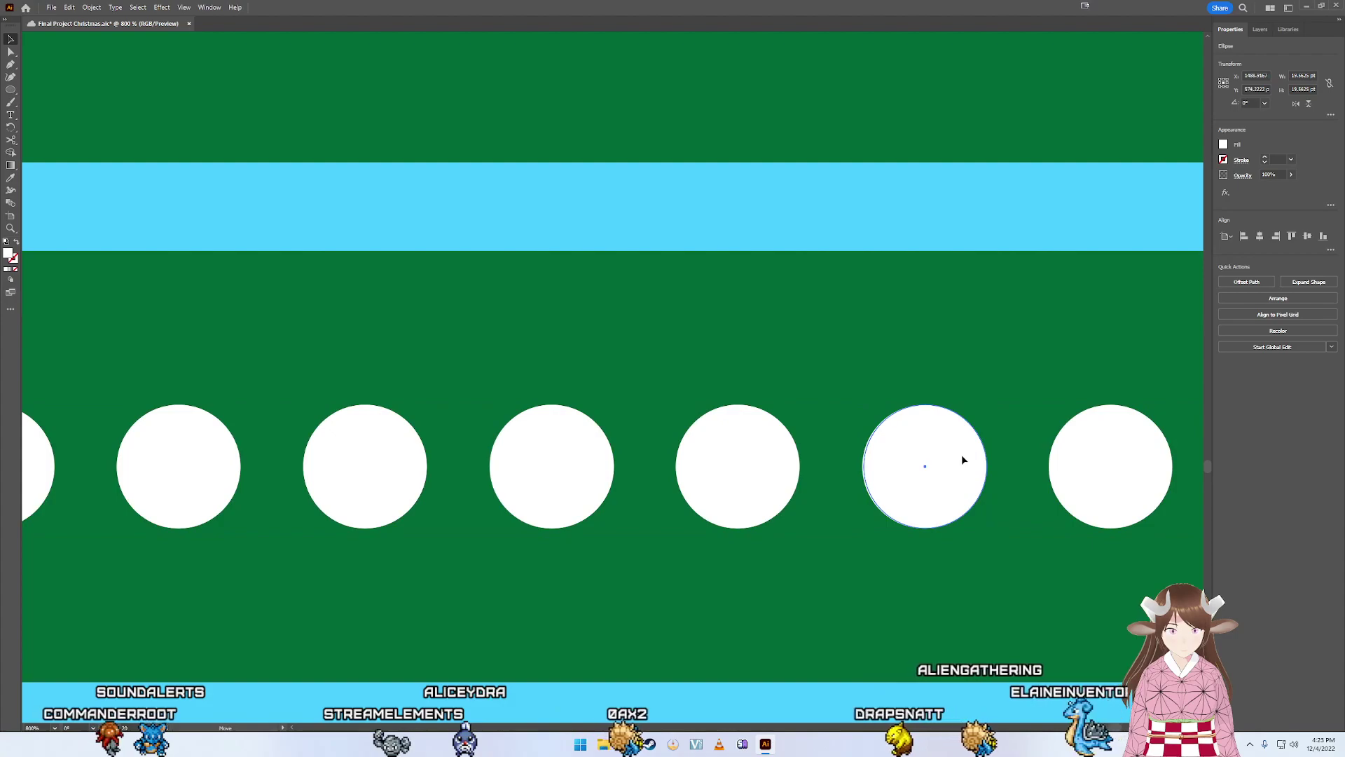
left_click_drag(963, 459, 964, 460)
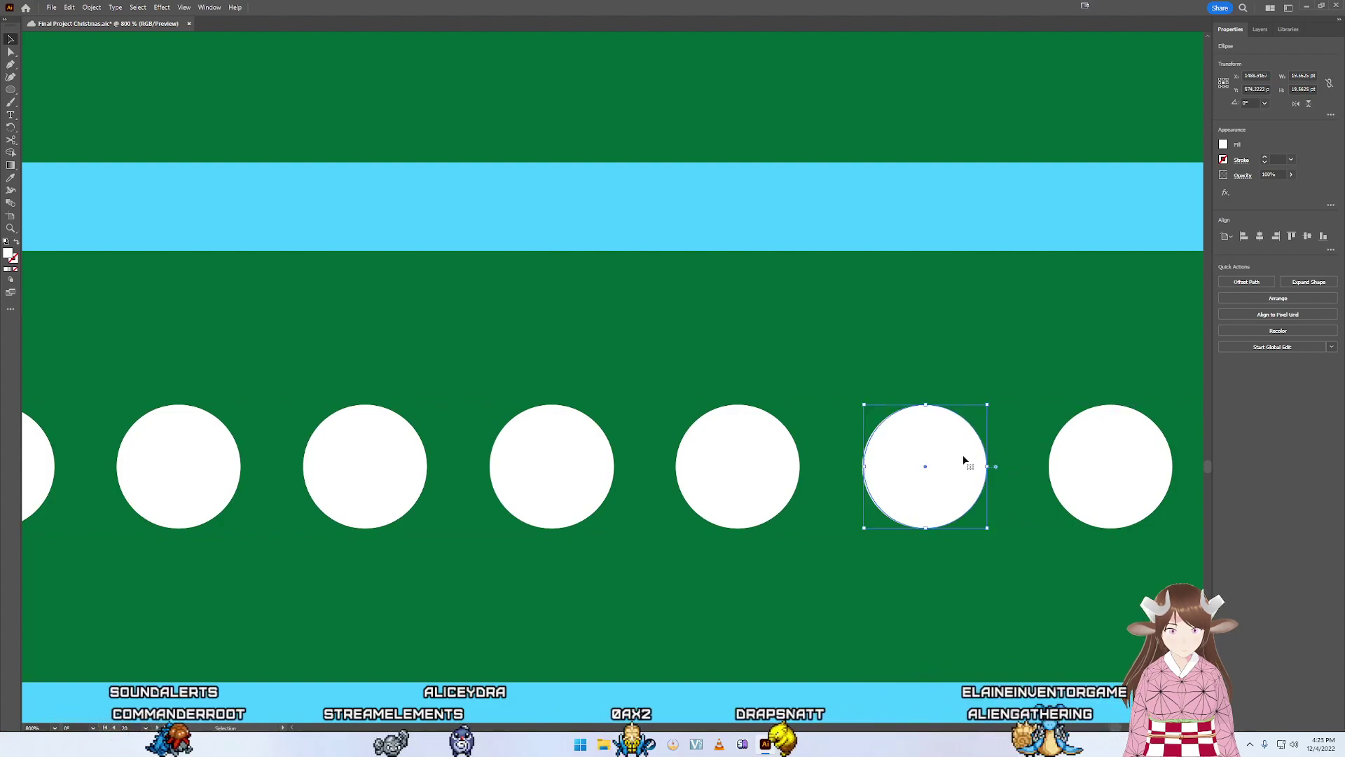
mouse_move(729, 481)
left_mouse_down()
mouse_move(735, 497)
mouse_move(932, 463)
left_mouse_up()
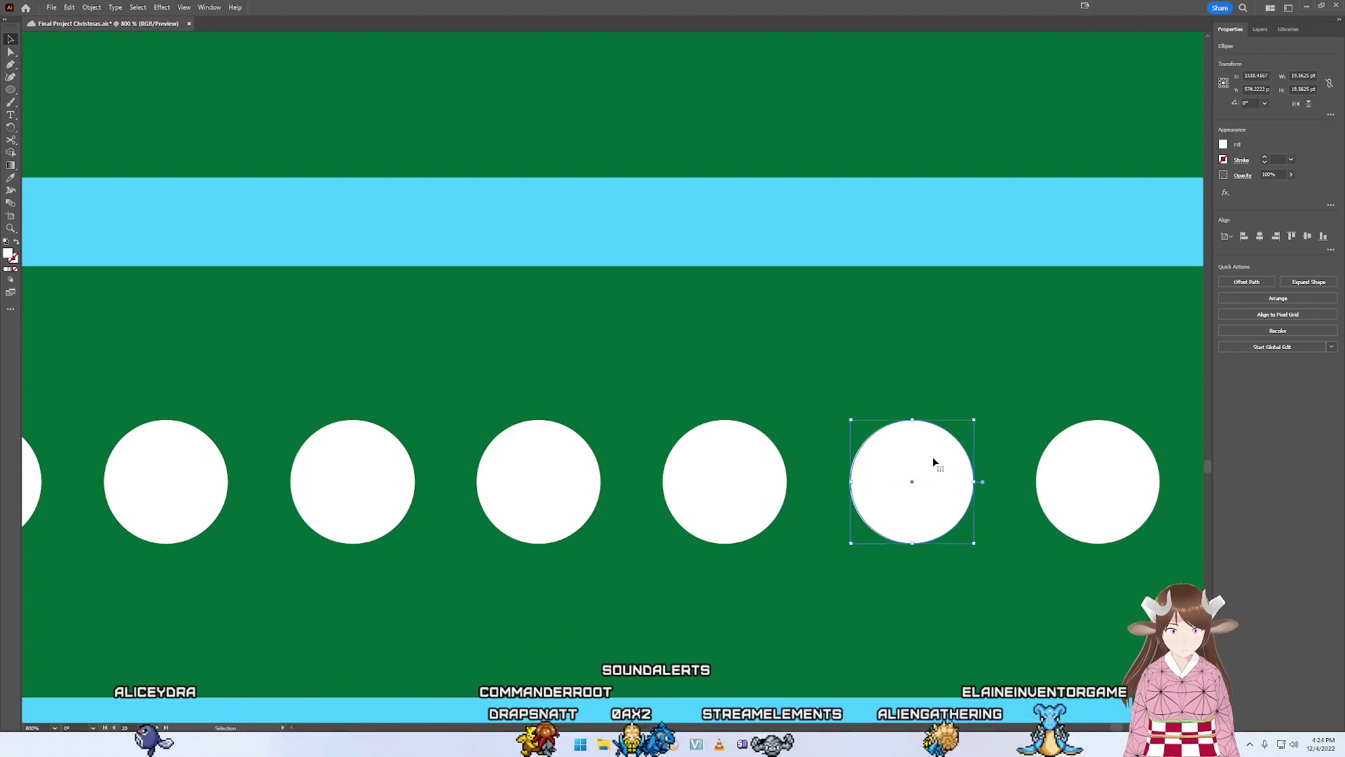
key("ctrl+z")
left_click_drag(640, 366, 908, 472)
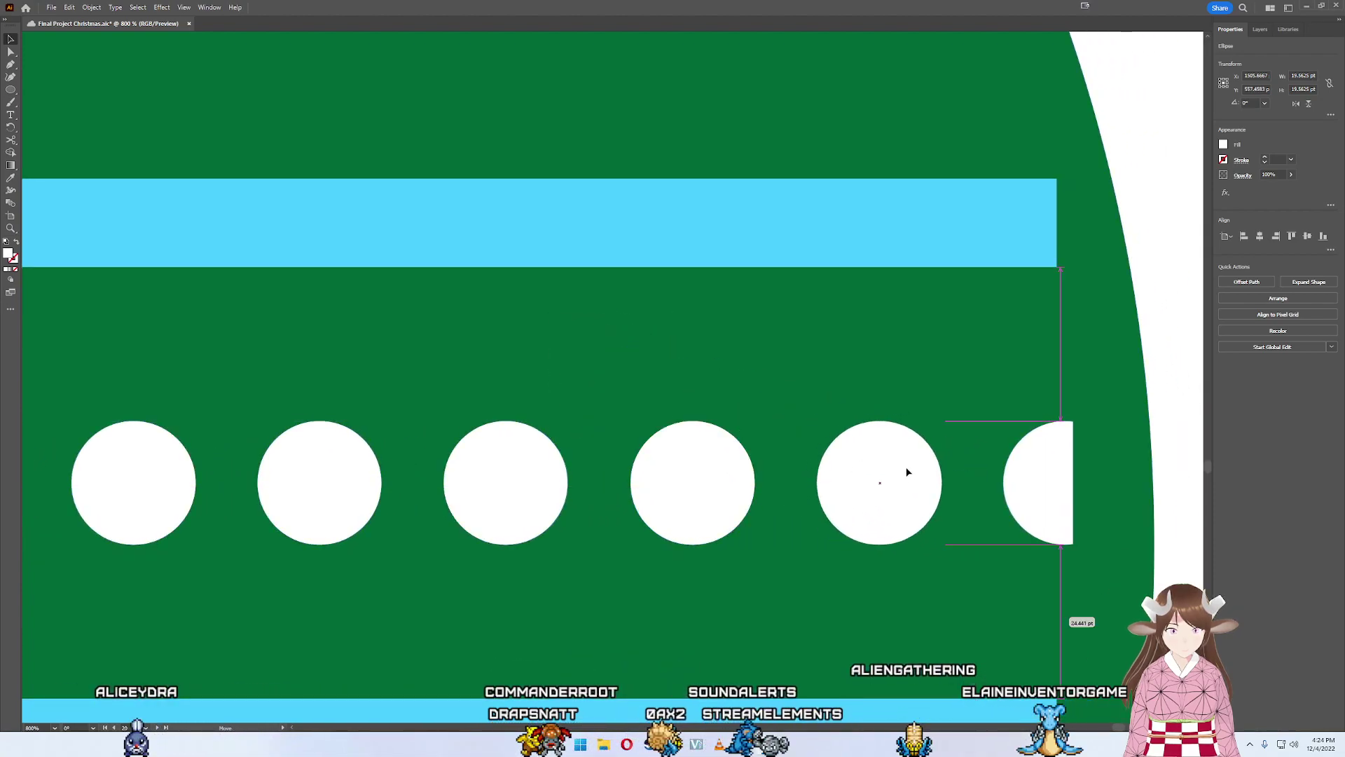
key("ctrl+z")
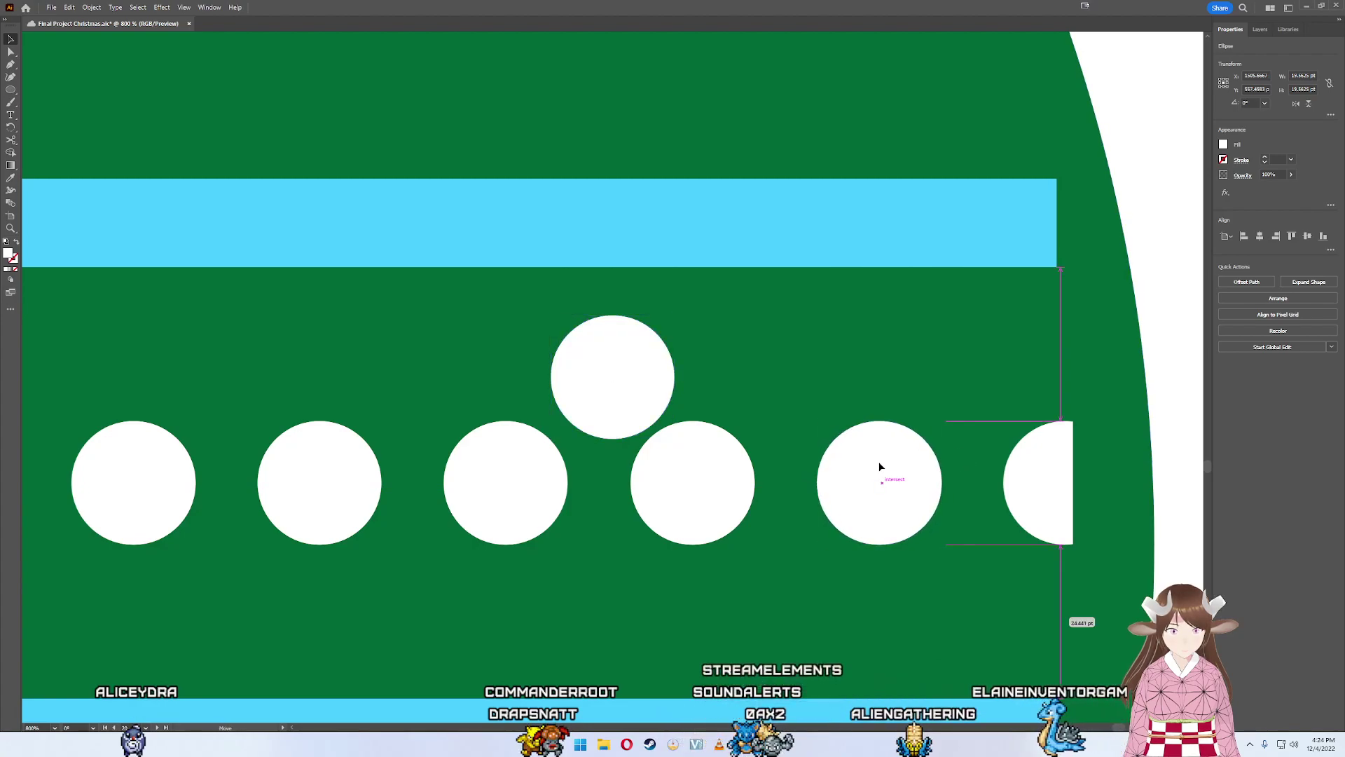
left_click_drag(878, 466, 868, 462)
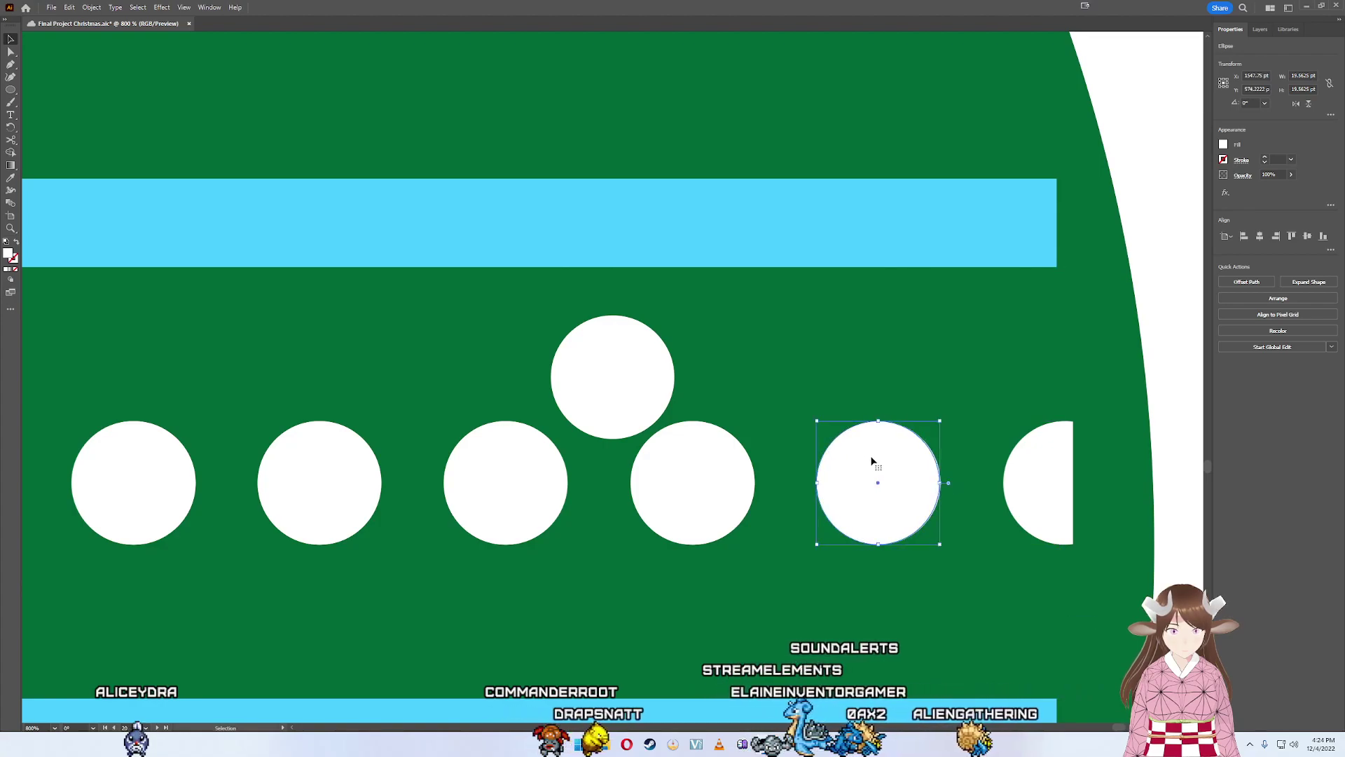
left_click_drag(652, 365, 1082, 458)
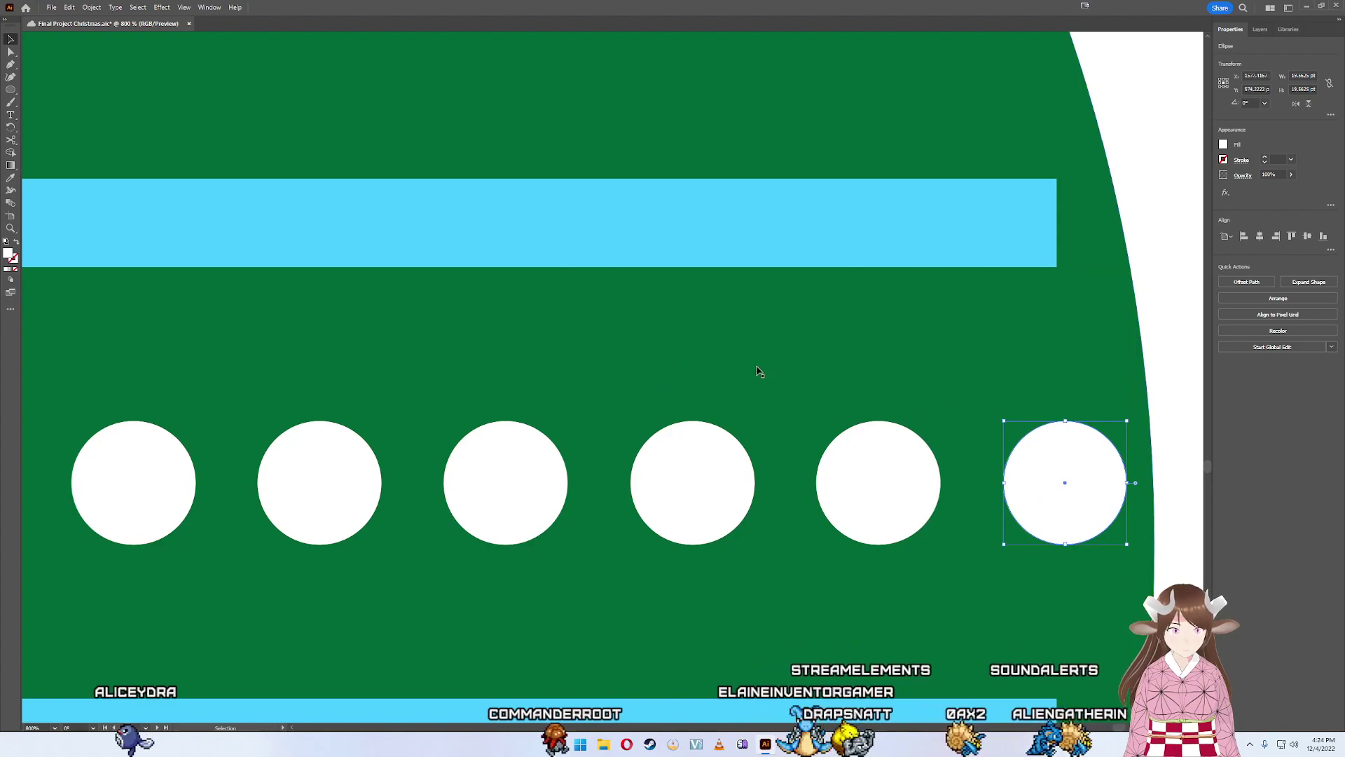
- Edit the last circle's anchor points at the band's right end, then deselect the row
left_click(979, 473)
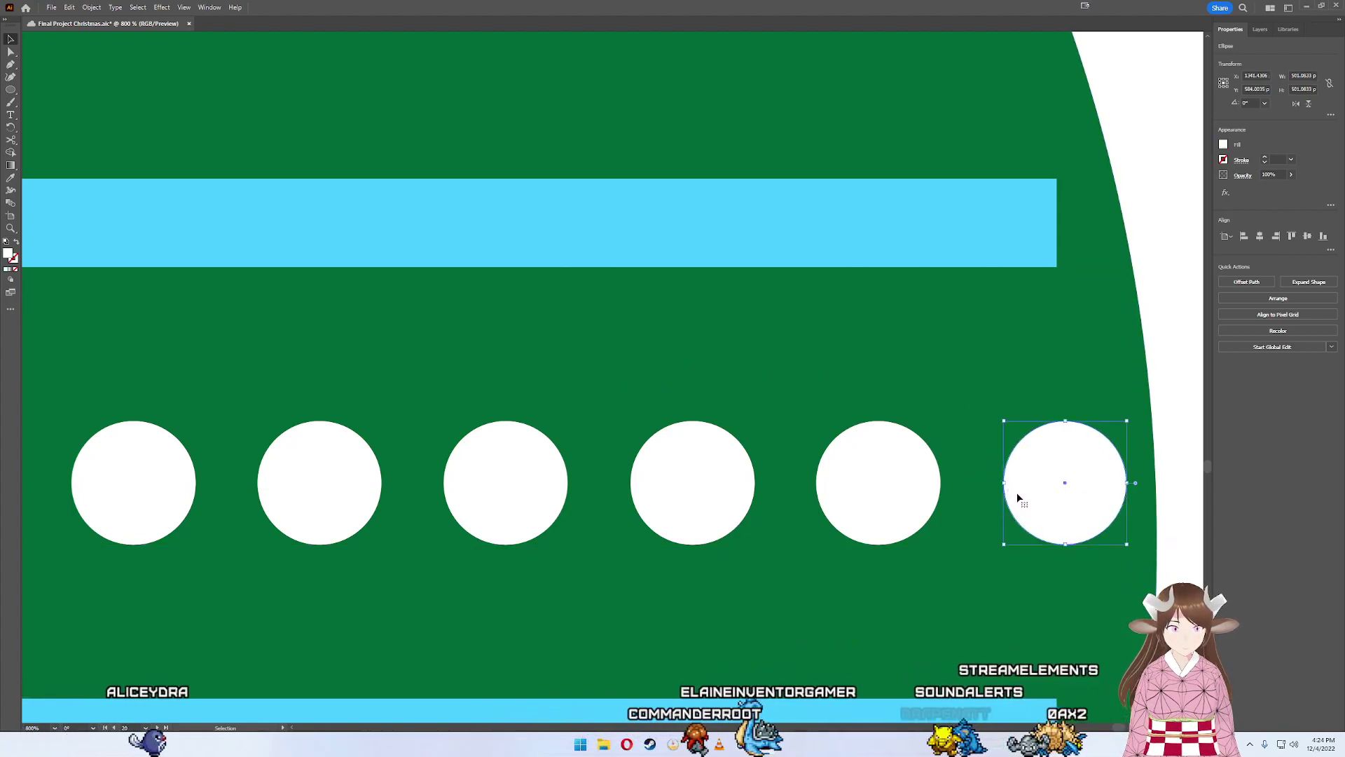
key("a")
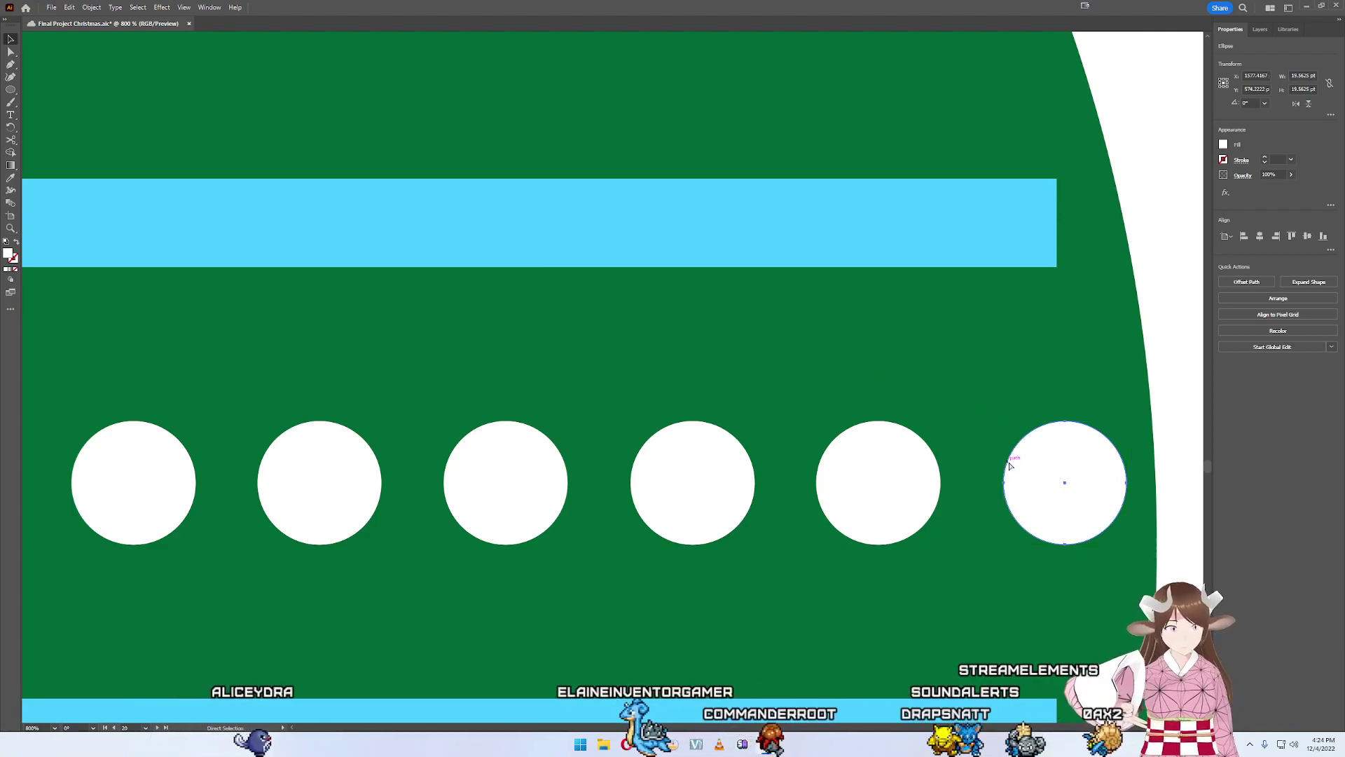
key("Delete")
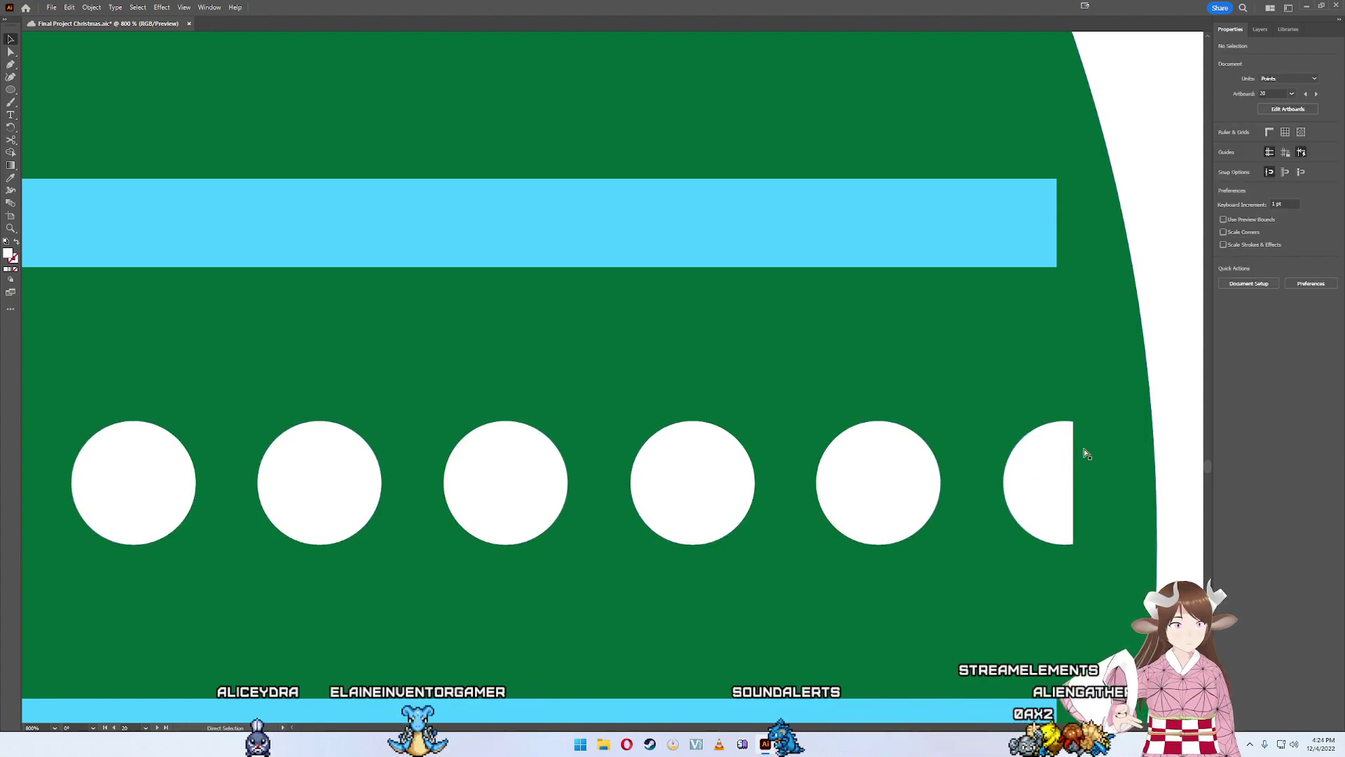
key("a")
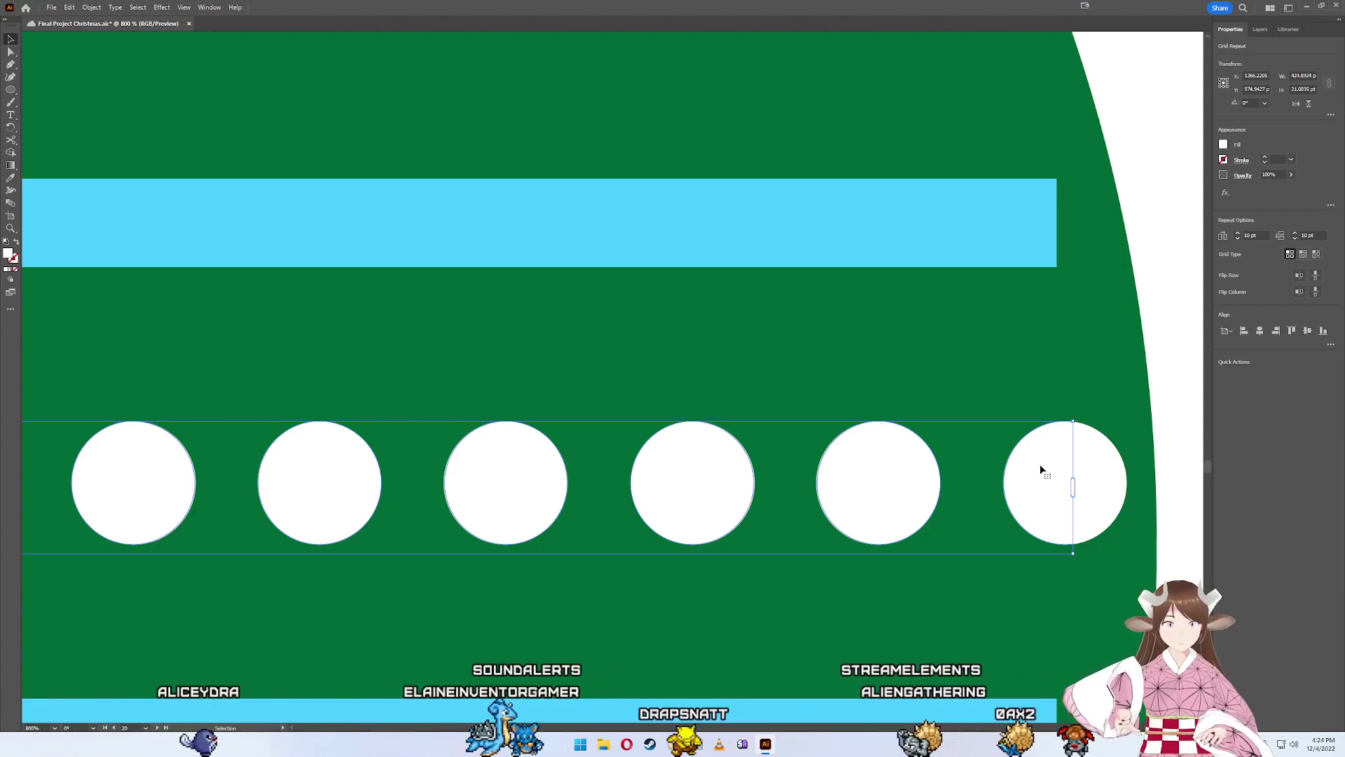
key("ctrl+shift+a")
- Fill both blue stripes white (#FFFFFF), then select all stripes and dots without the green circle
scroll(1034, 428, "down", 5)
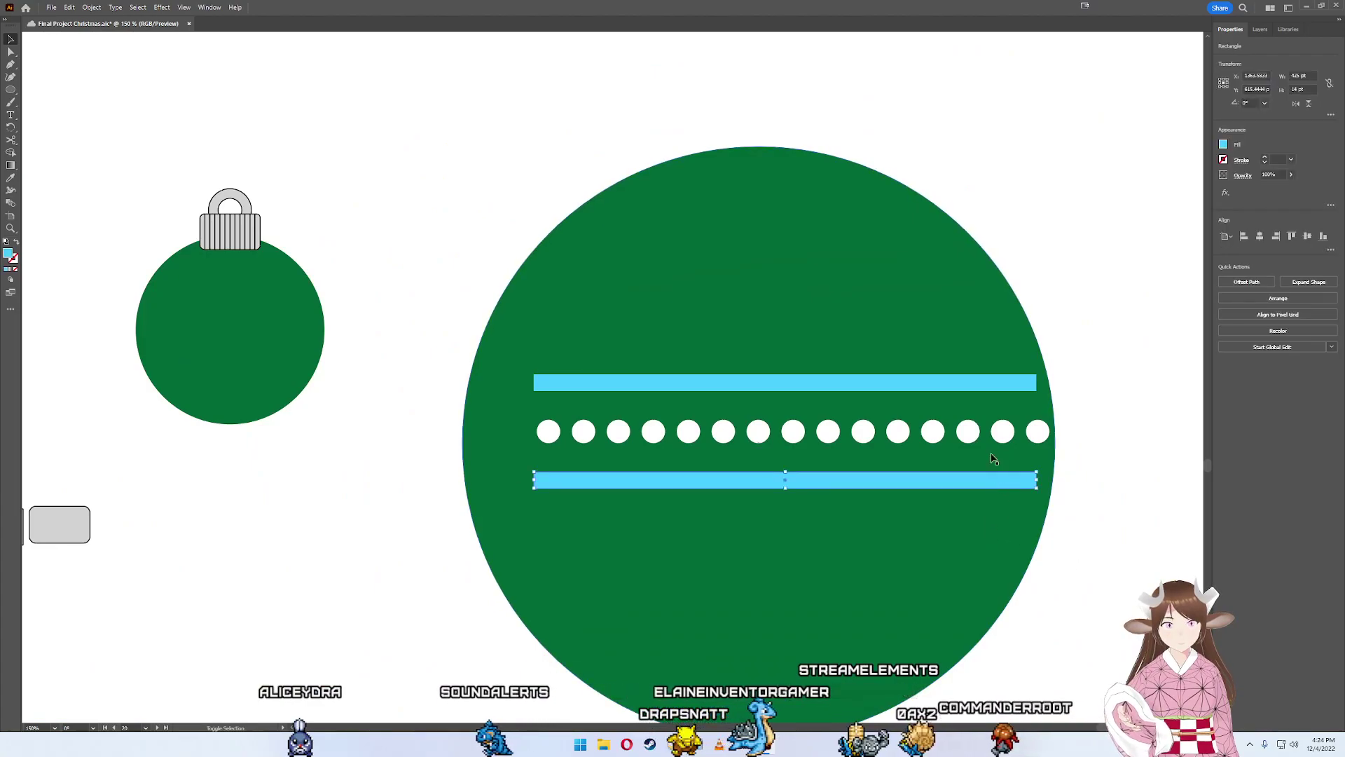
left_click(984, 383)
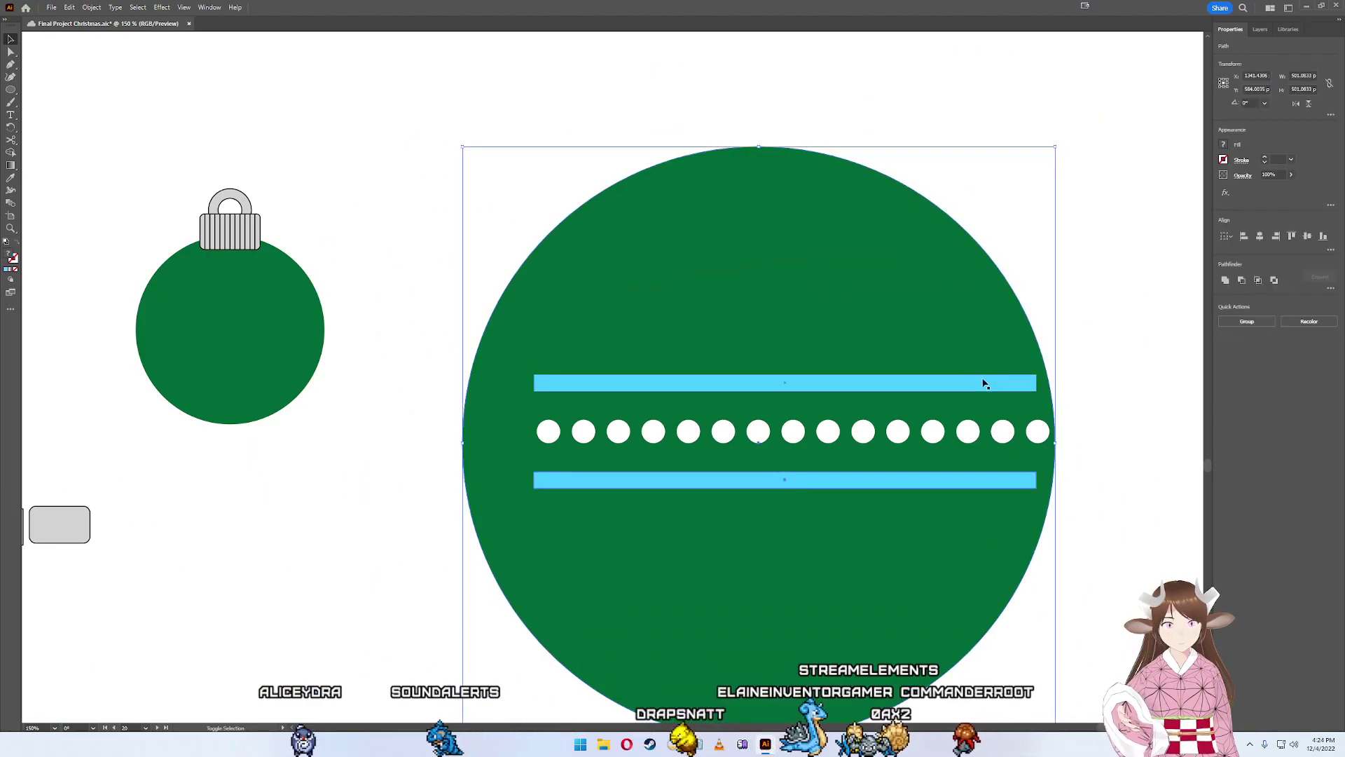
left_click(1100, 367)
left_click(916, 388)
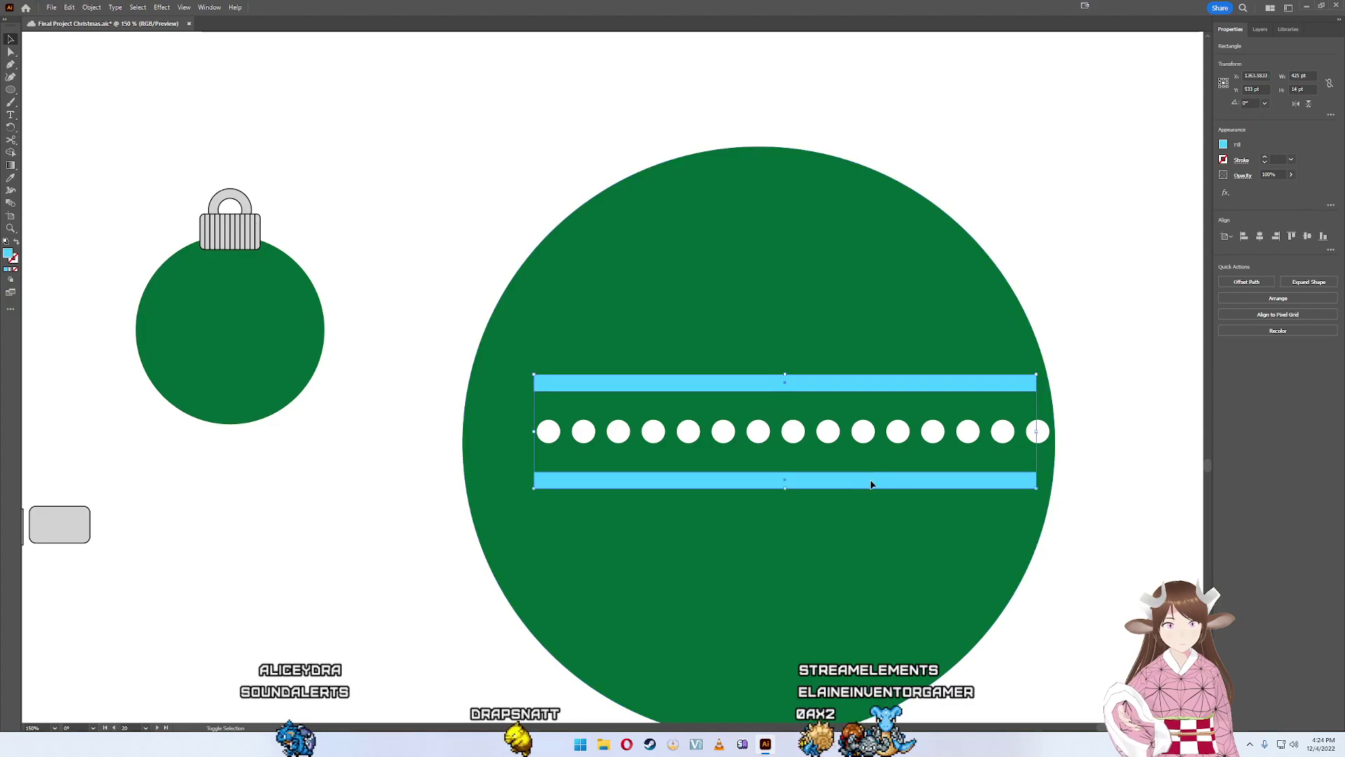
left_click(872, 483, "shift")
left_click(1225, 144)
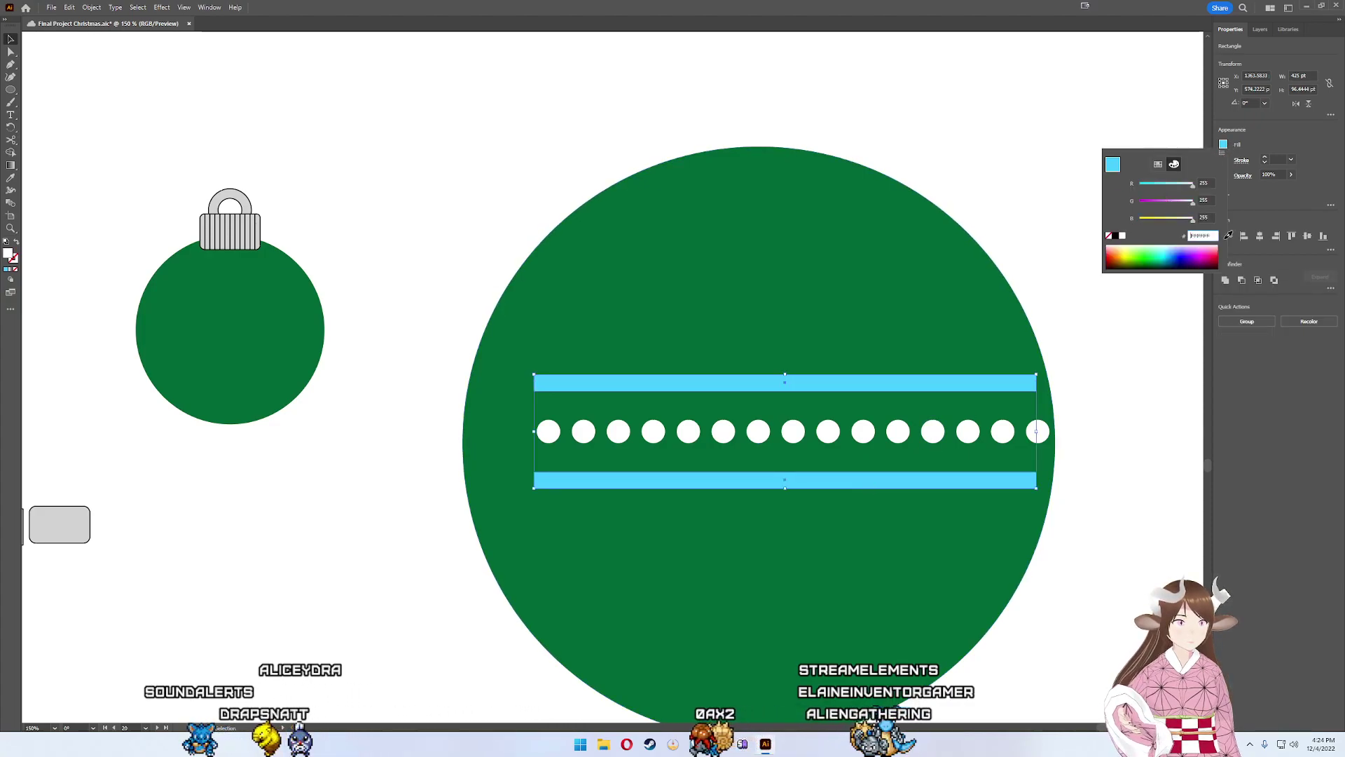
key("Return")
left_click_drag(1129, 524, 513, 300)
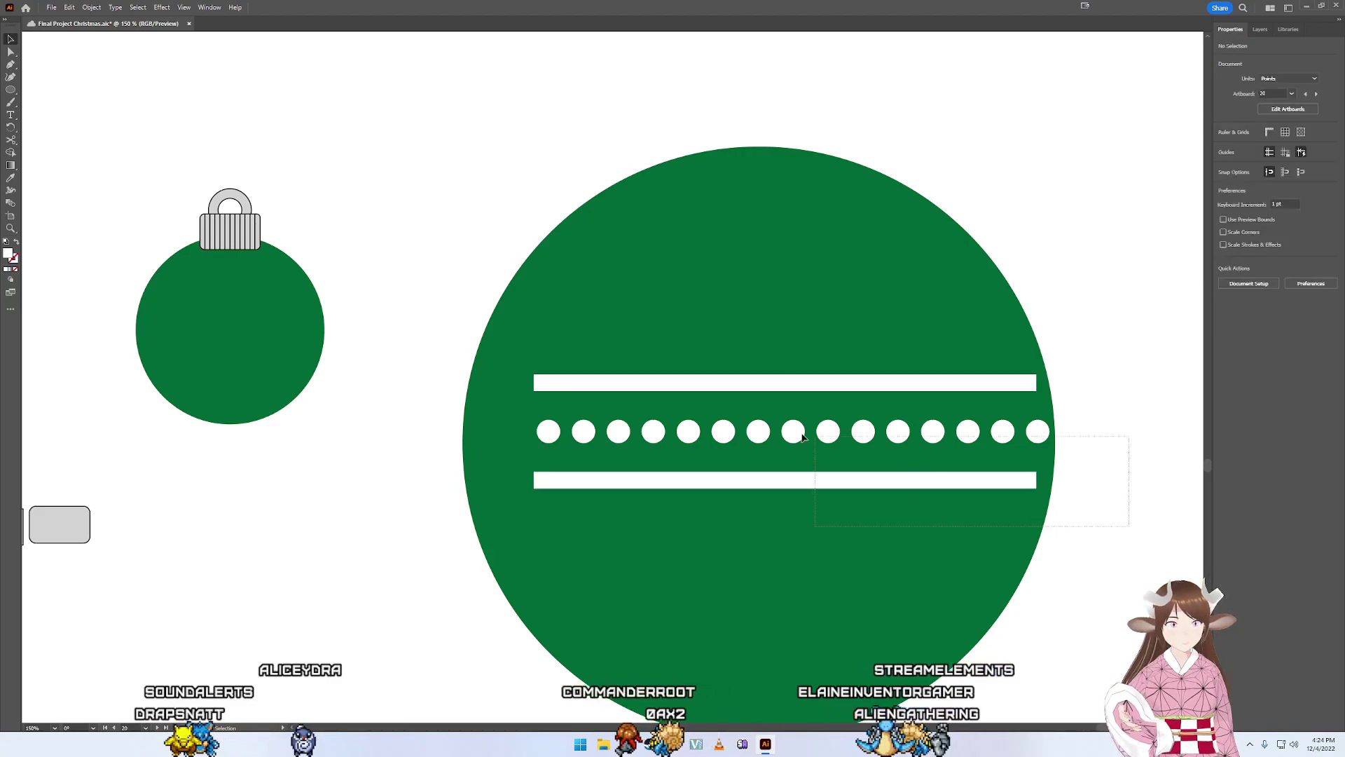
left_click(702, 290, "shift")
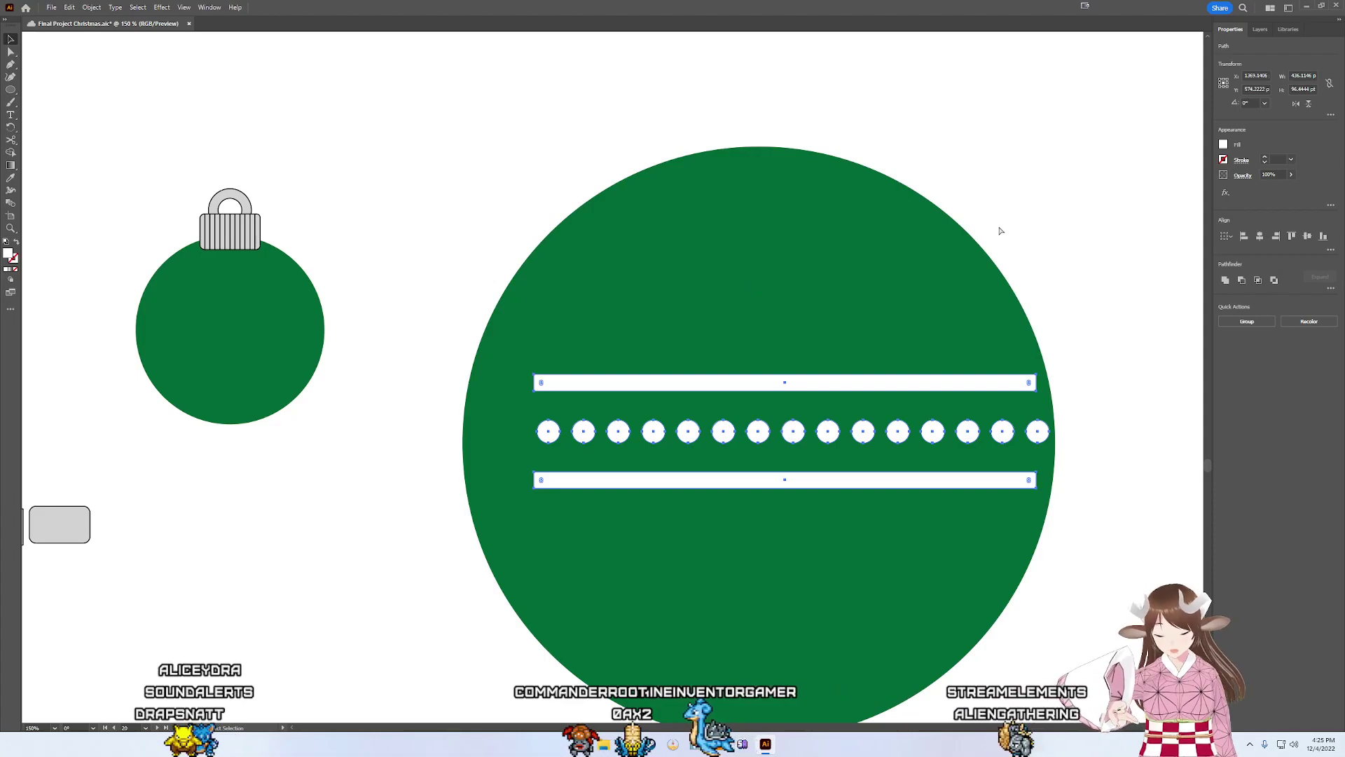
- Duplicate the white stripes and dots above the originals and apply a Flag warp to the copy
key("ctrl+c")
key("ctrl+v")
left_click_drag(686, 330, 704, 250)
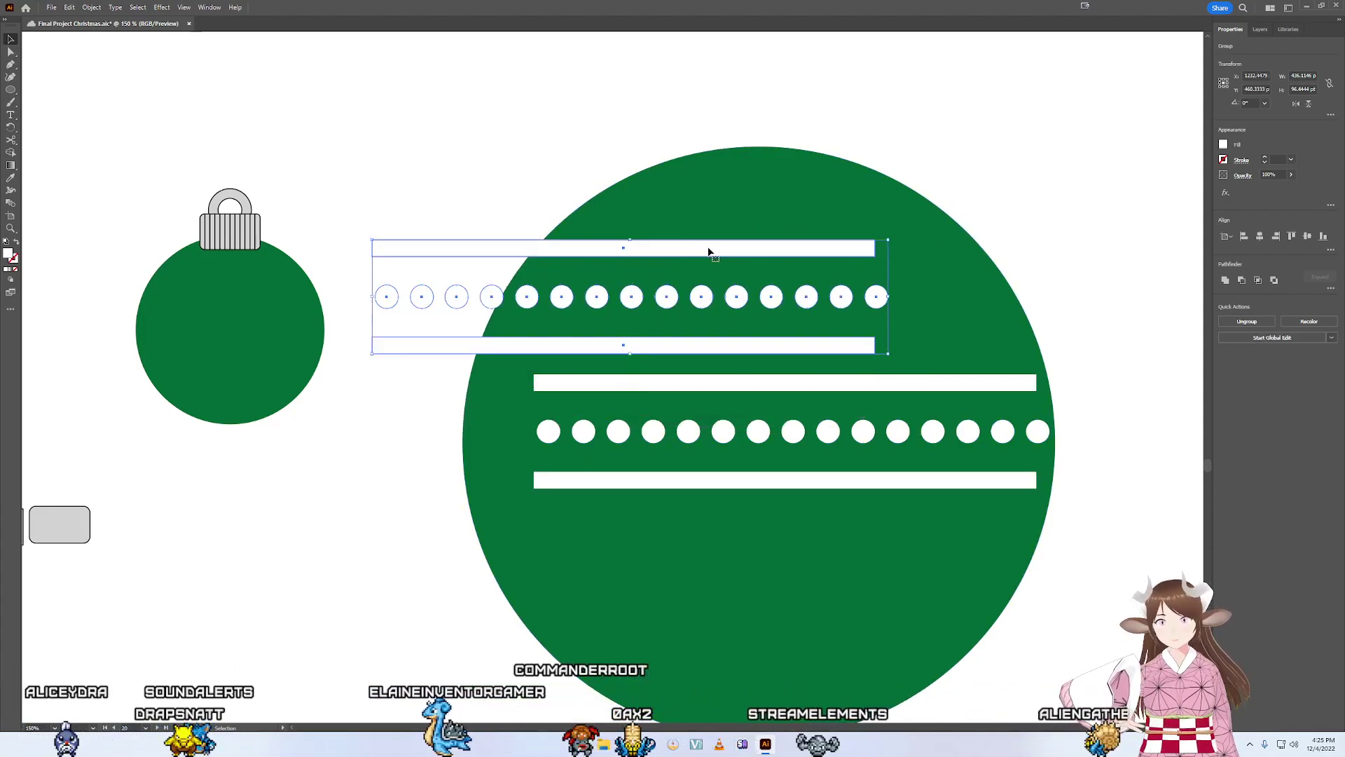
left_click(1225, 192)
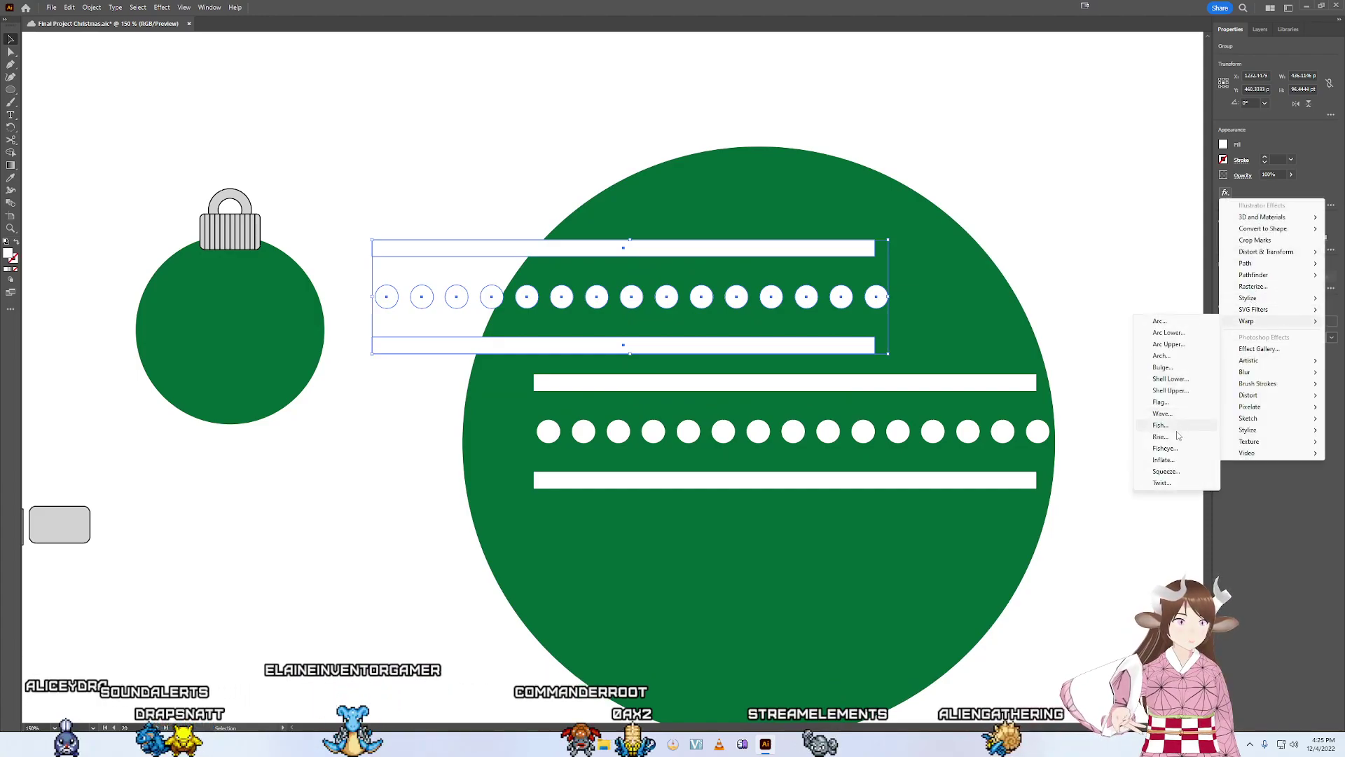
left_click(1161, 402)
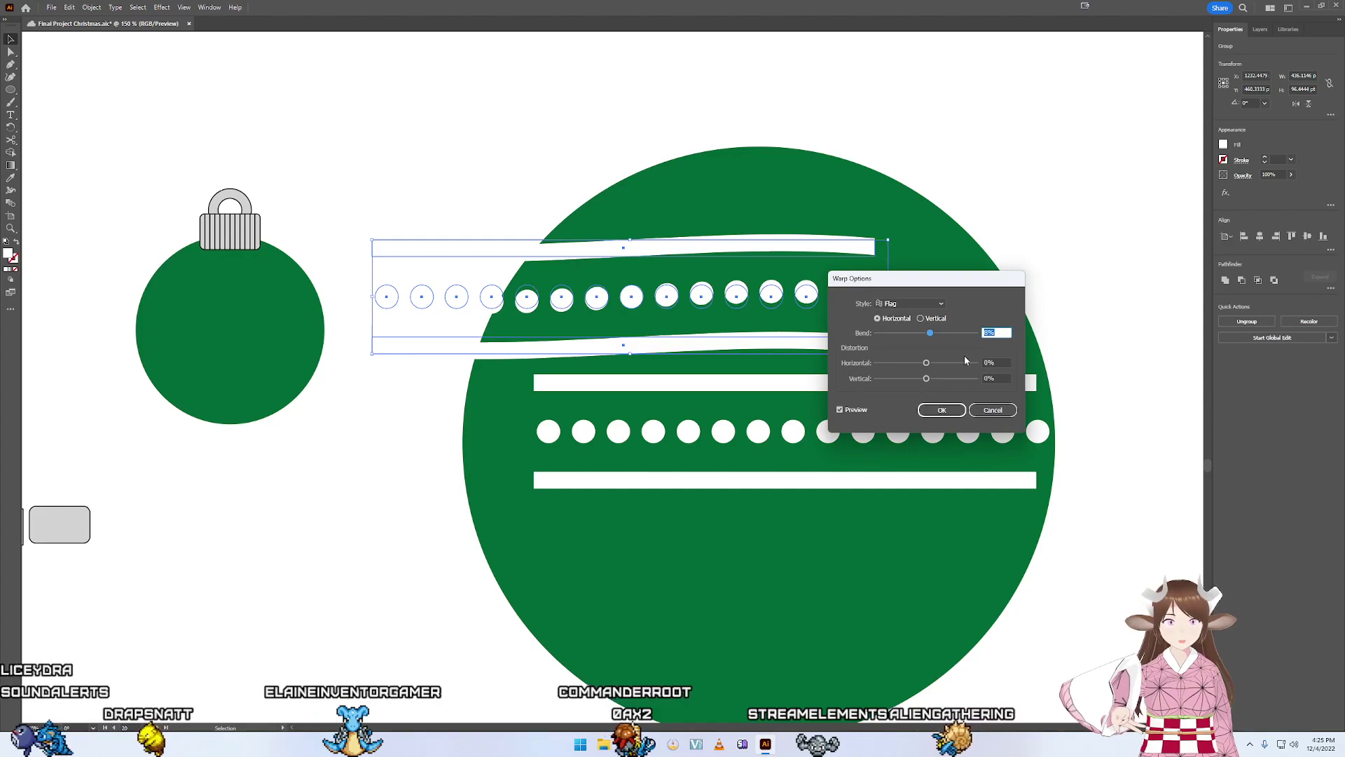
key("Return")
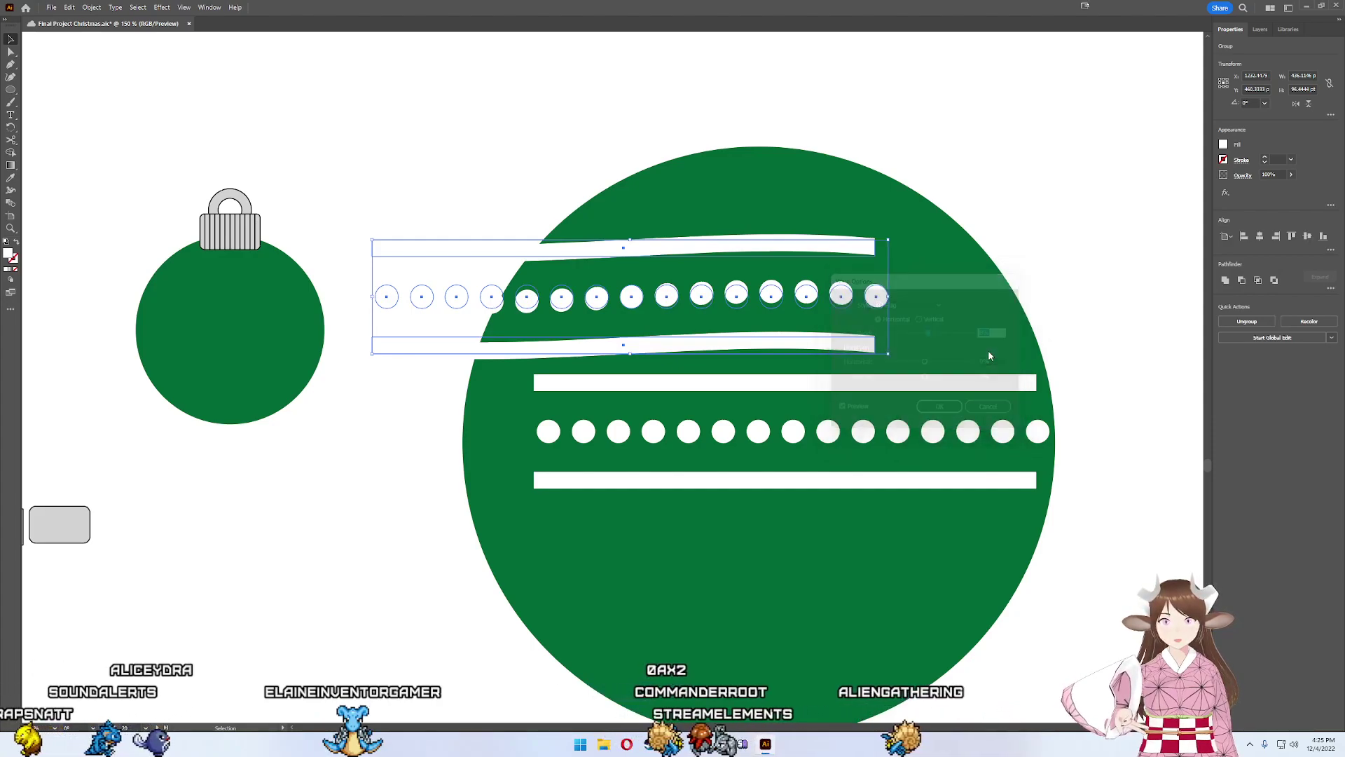
- Move the Flag-warped band onto the small green ornament and narrow it toward its width
mouse_move(710, 247)
left_mouse_down()
mouse_move(384, 283)
mouse_move(402, 271)
left_mouse_up()
left_click_drag(526, 321, 354, 323)
left_click(279, 327)
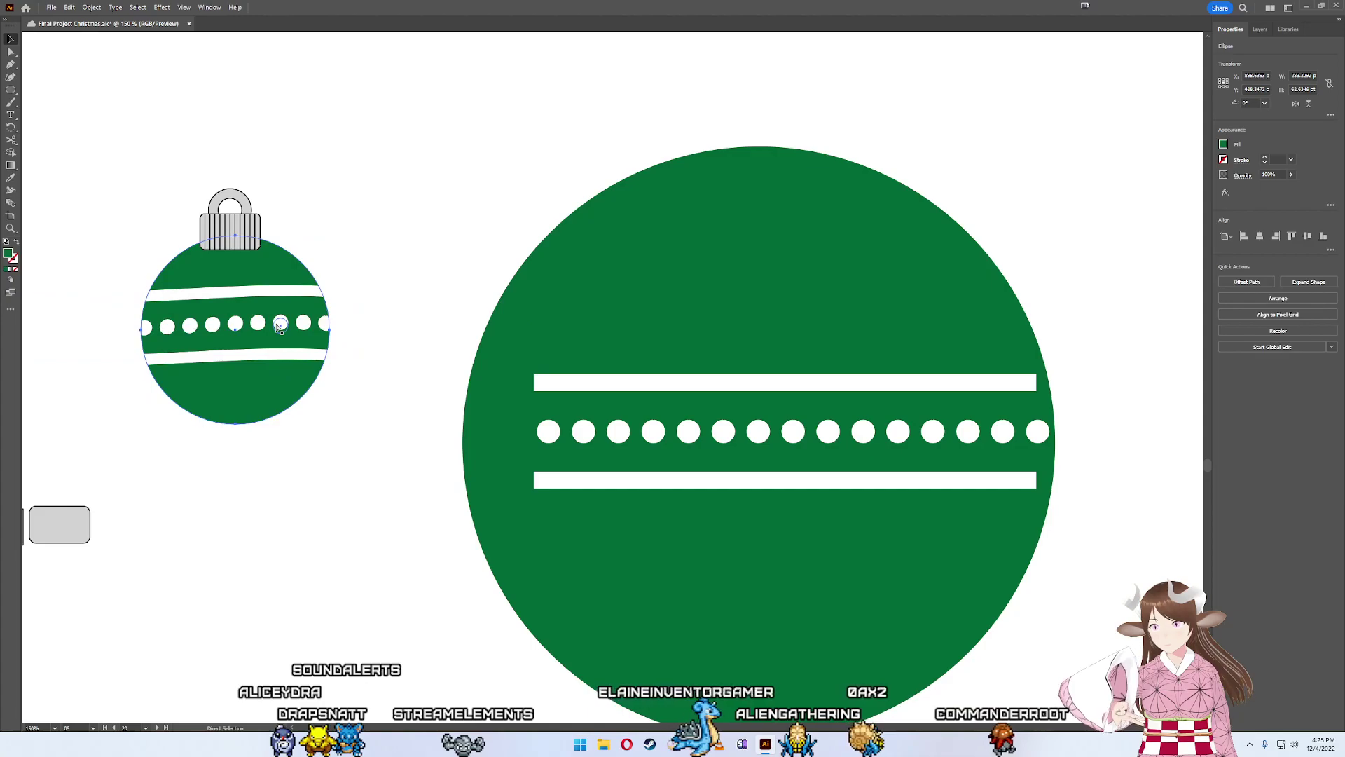
- Shift the warped dotted band slightly right on the small ornament
key("v")
left_click_drag(281, 324, 310, 331)
scroll(308, 330, "left", 5)
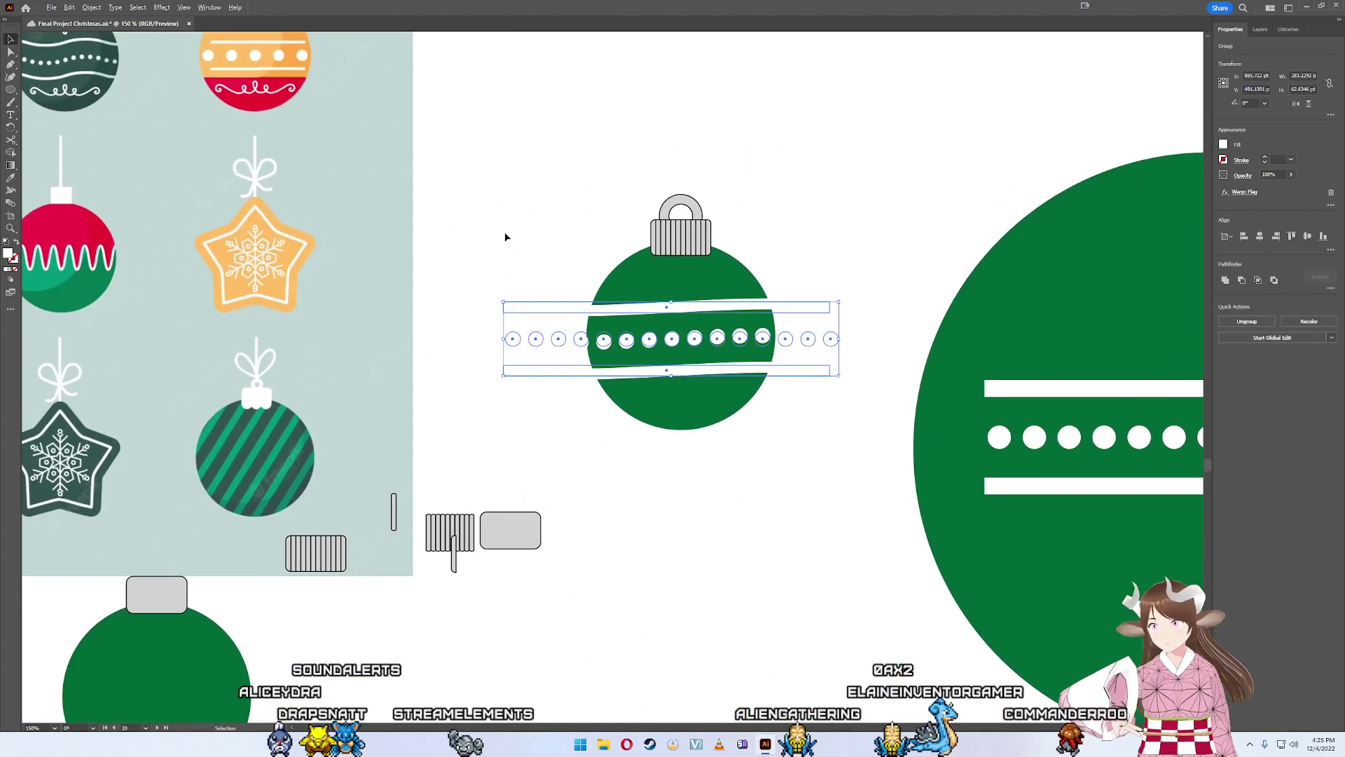
scroll(501, 230, "down", 4)
scroll(501, 230, "up", 1)
scroll(652, 163, "up", 2)
scroll(652, 162, "up", 2)
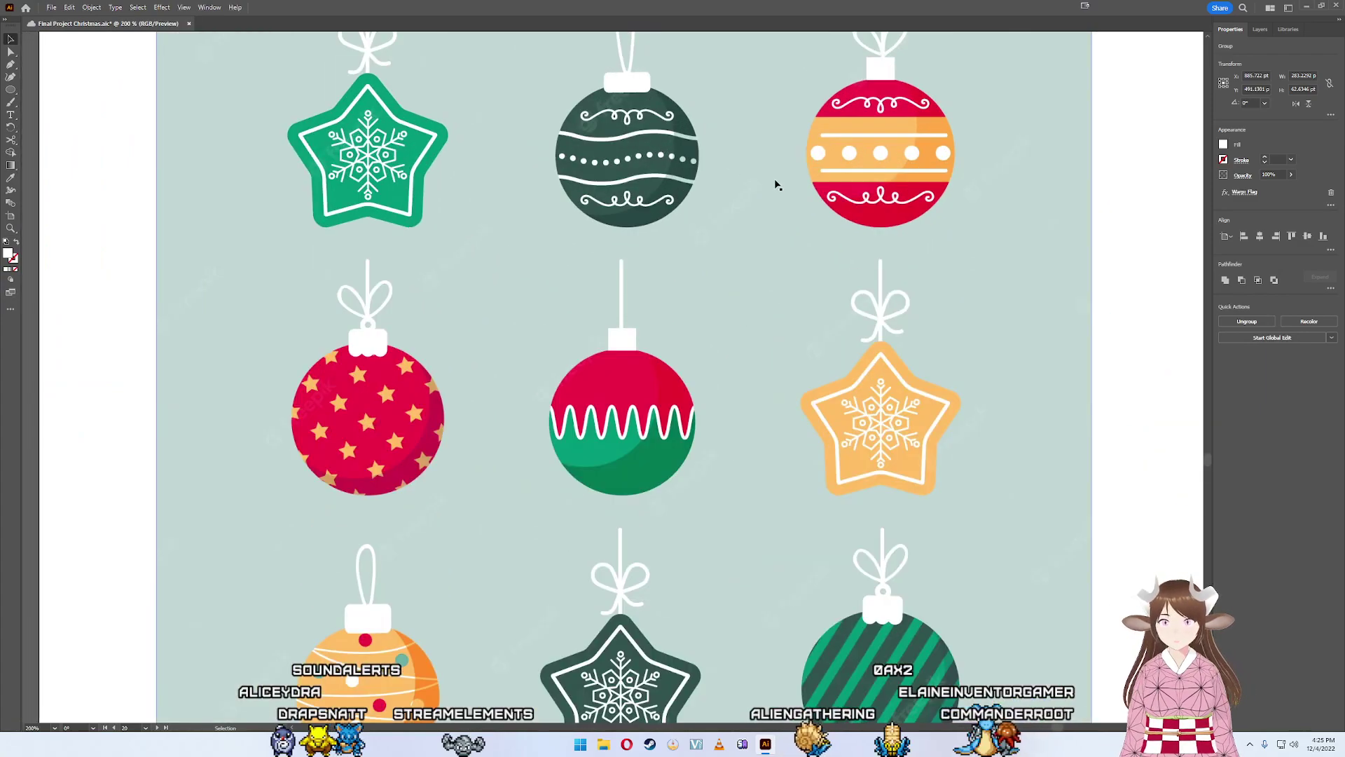
scroll(630, 176, "right", 5)
scroll(628, 285, "right", 3)
scroll(628, 286, "down", 1)
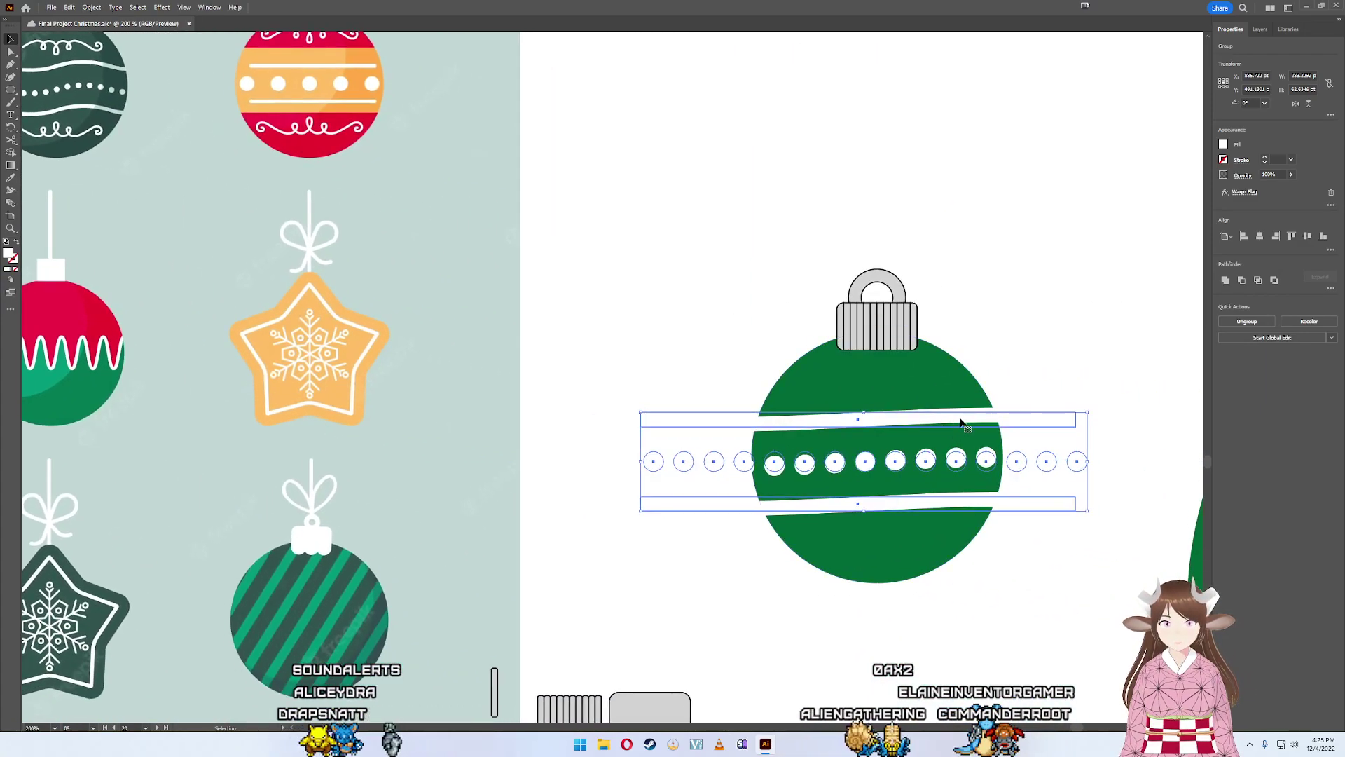
- Centre the band on the small ornament and narrow it to fit the ornament's width
left_click_drag(1004, 419, 1000, 416)
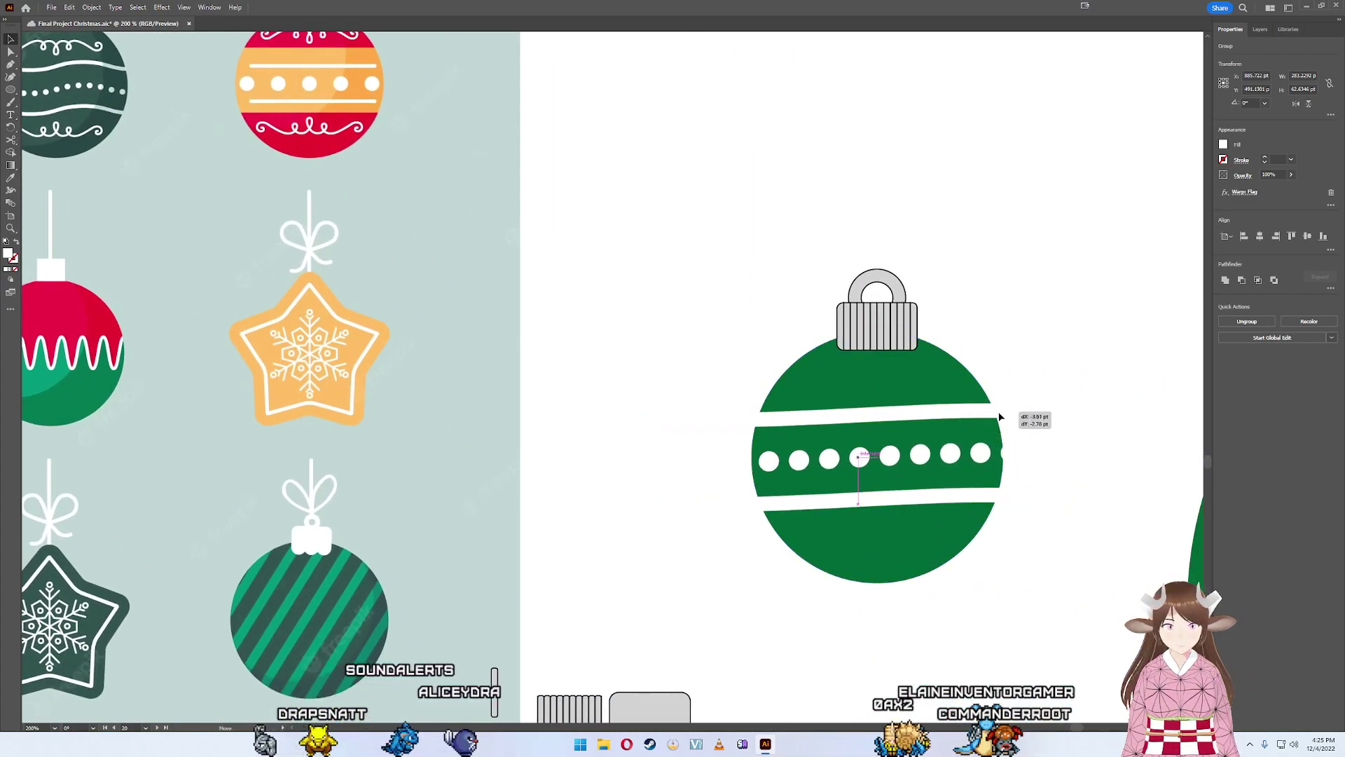
left_click(1019, 354)
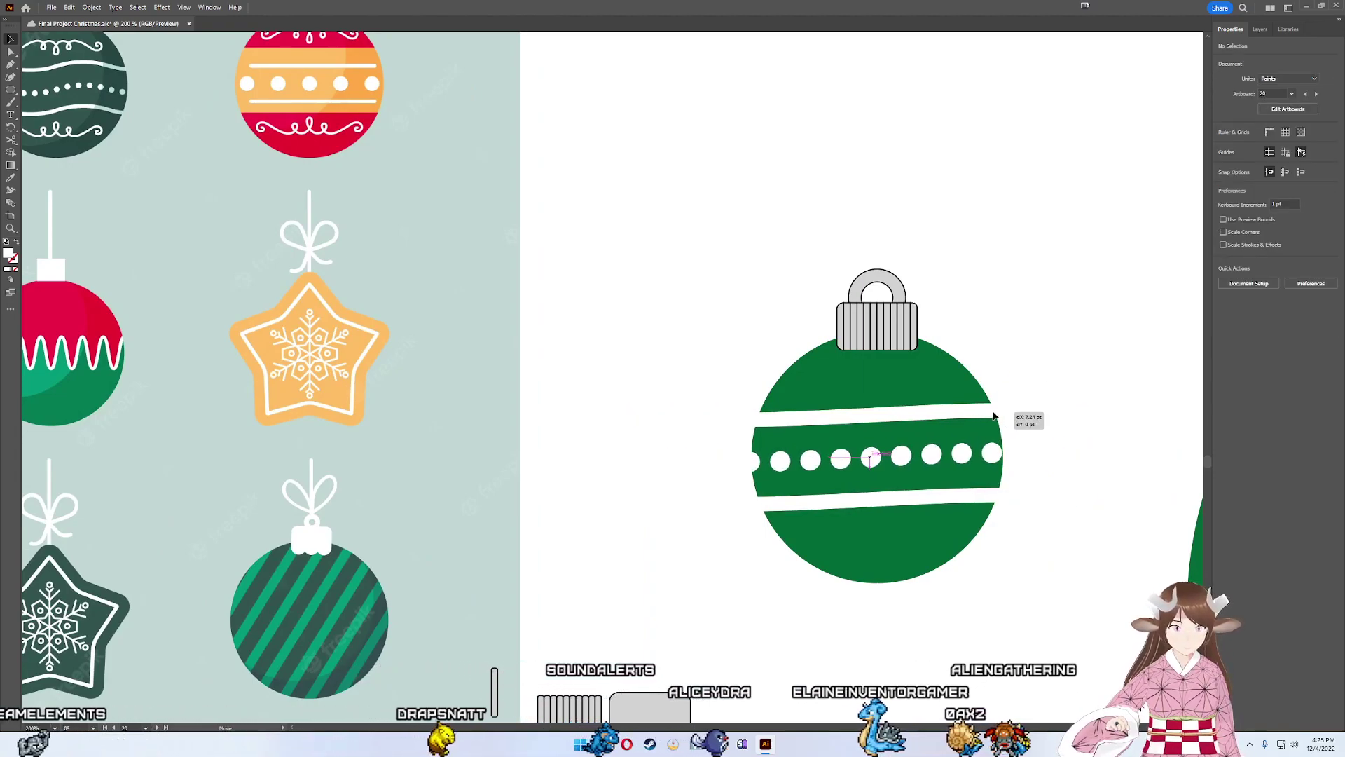
left_click_drag(994, 415, 997, 417)
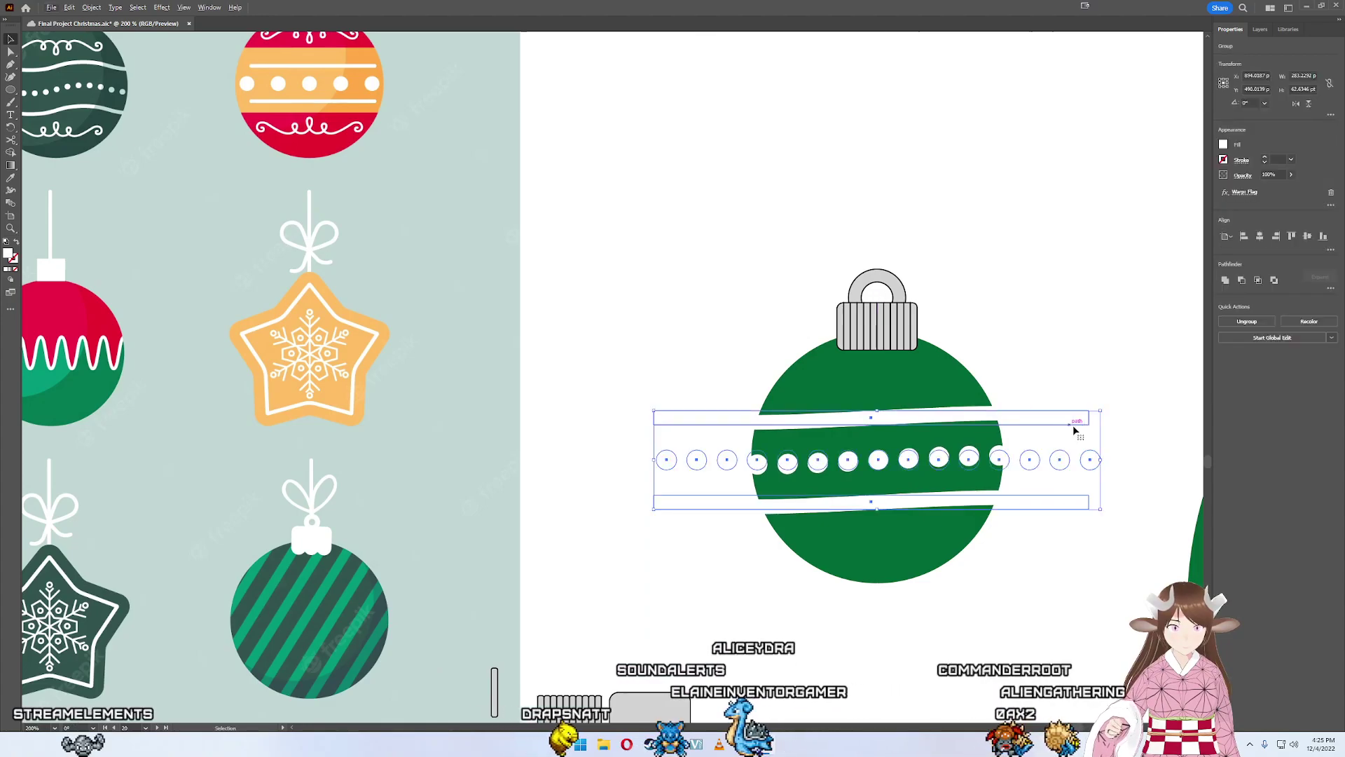
left_click_drag(1100, 459, 1040, 473)
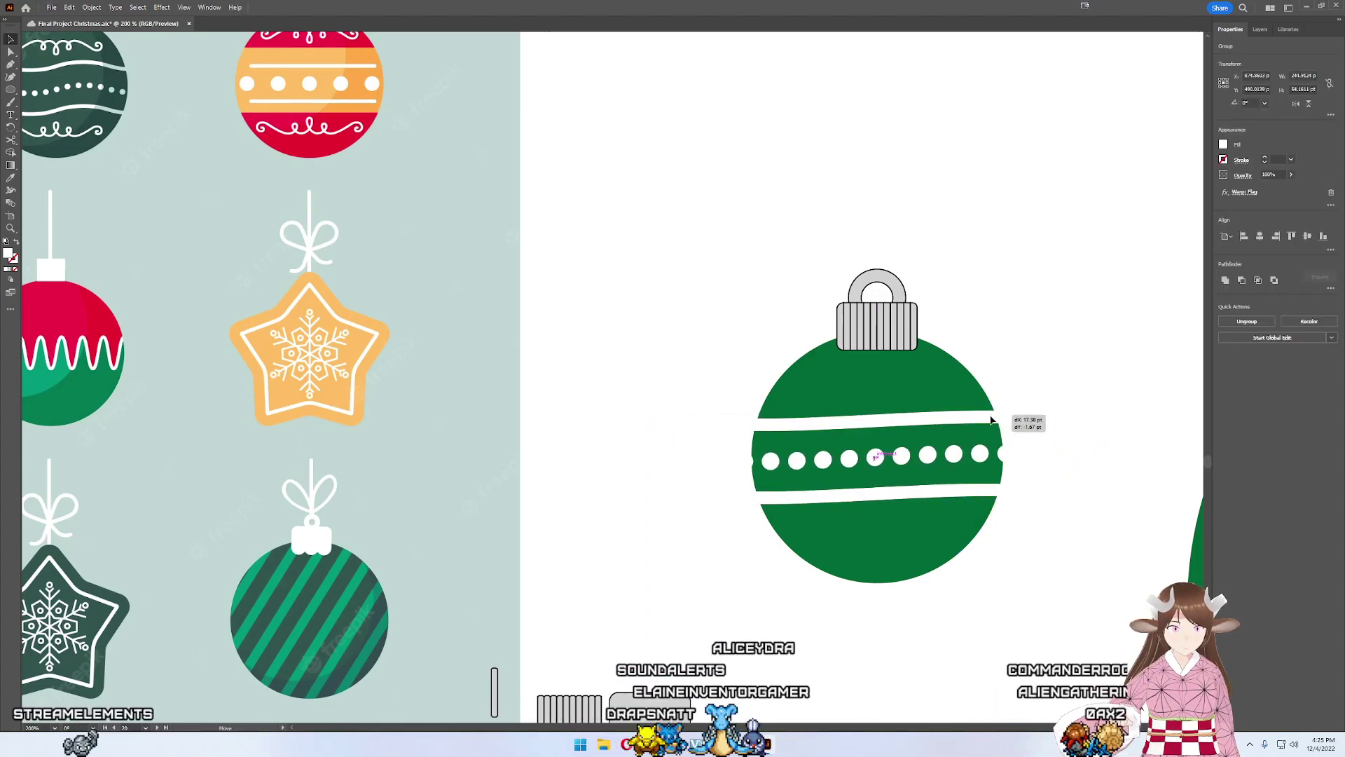
left_click(1049, 390)
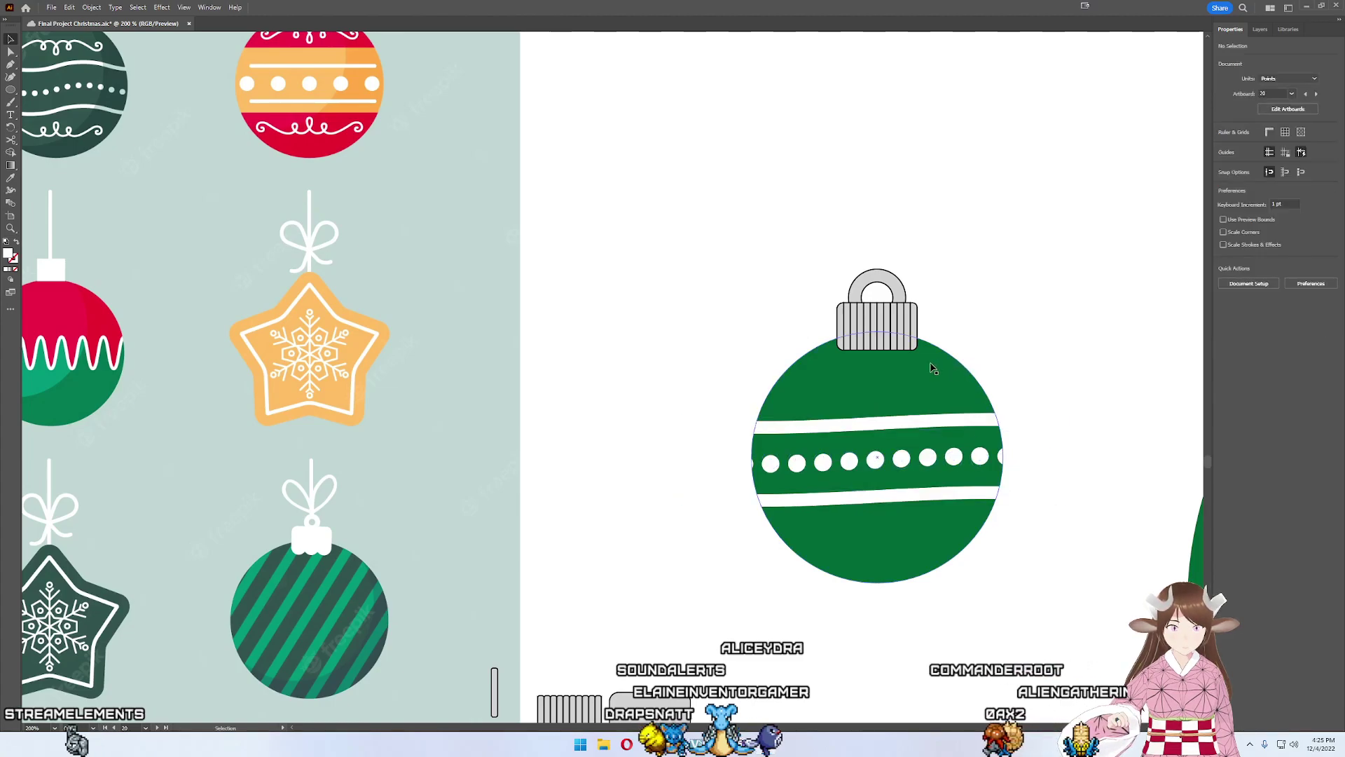
- Trim the band's ends overhanging the ornament's left edge with the Shape Builder
left_click_drag(1042, 593, 655, 399)
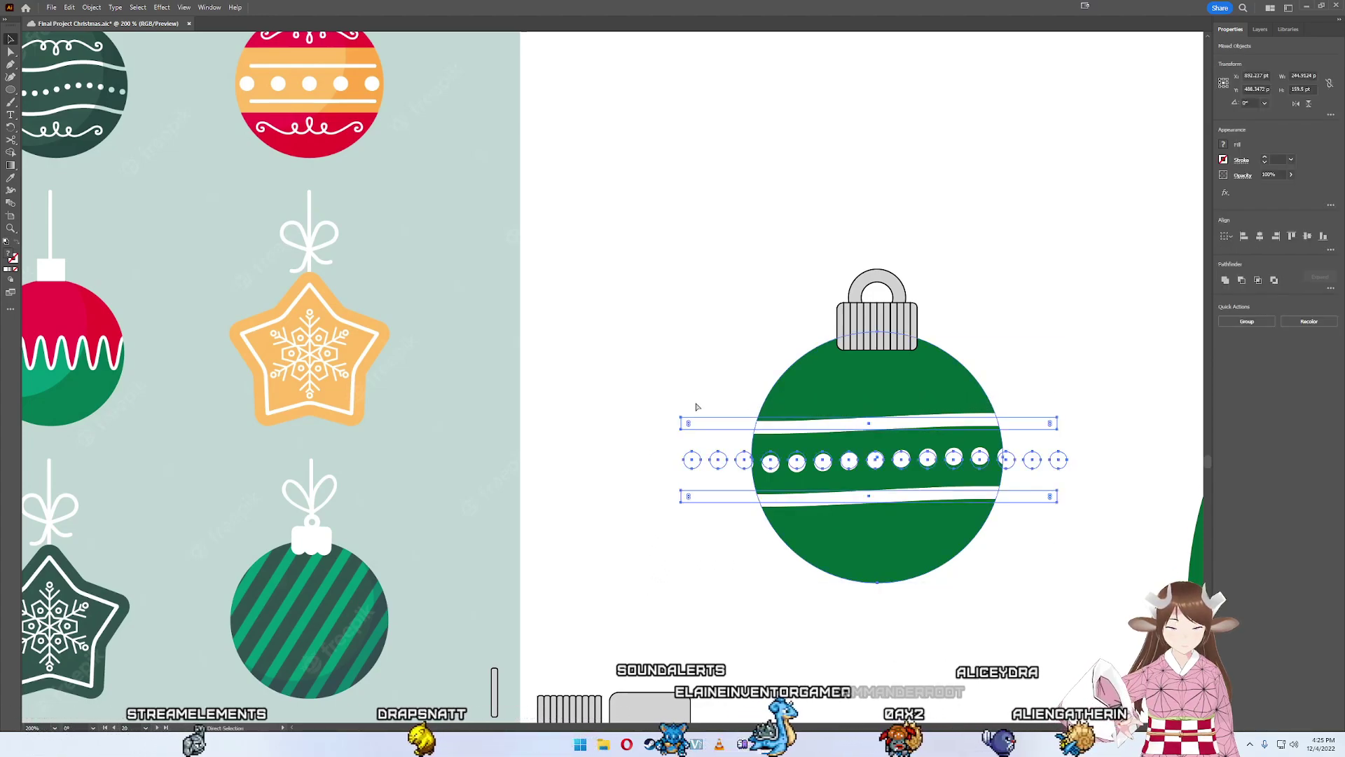
key("shift+m")
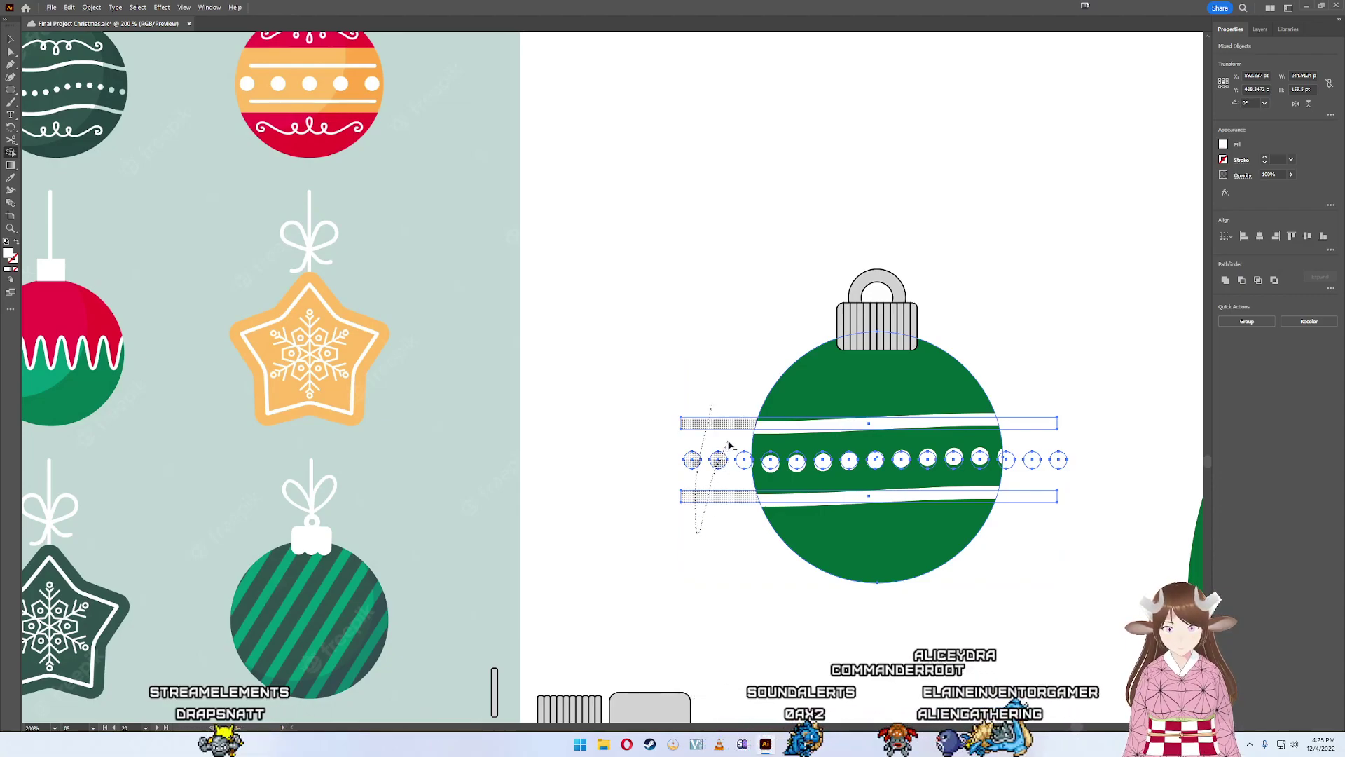
left_click_drag(740, 454, 743, 456)
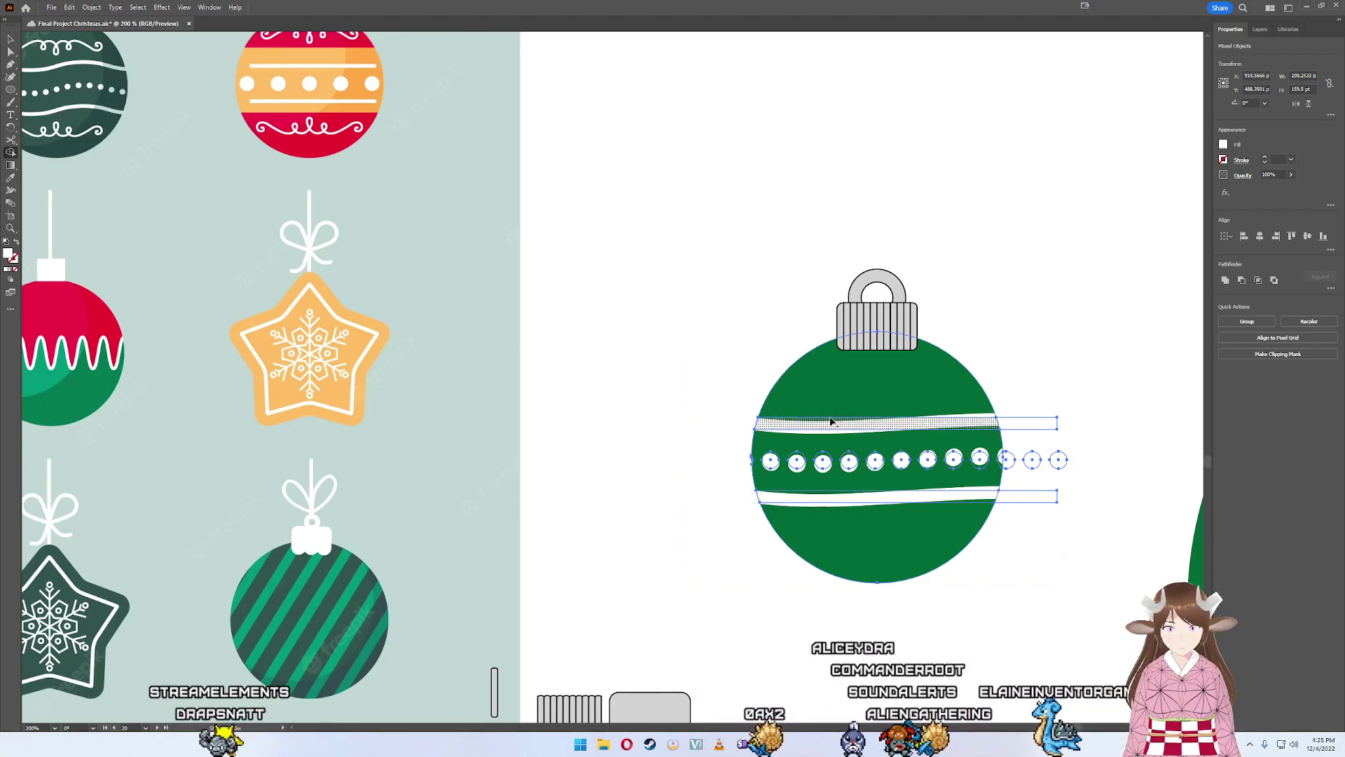
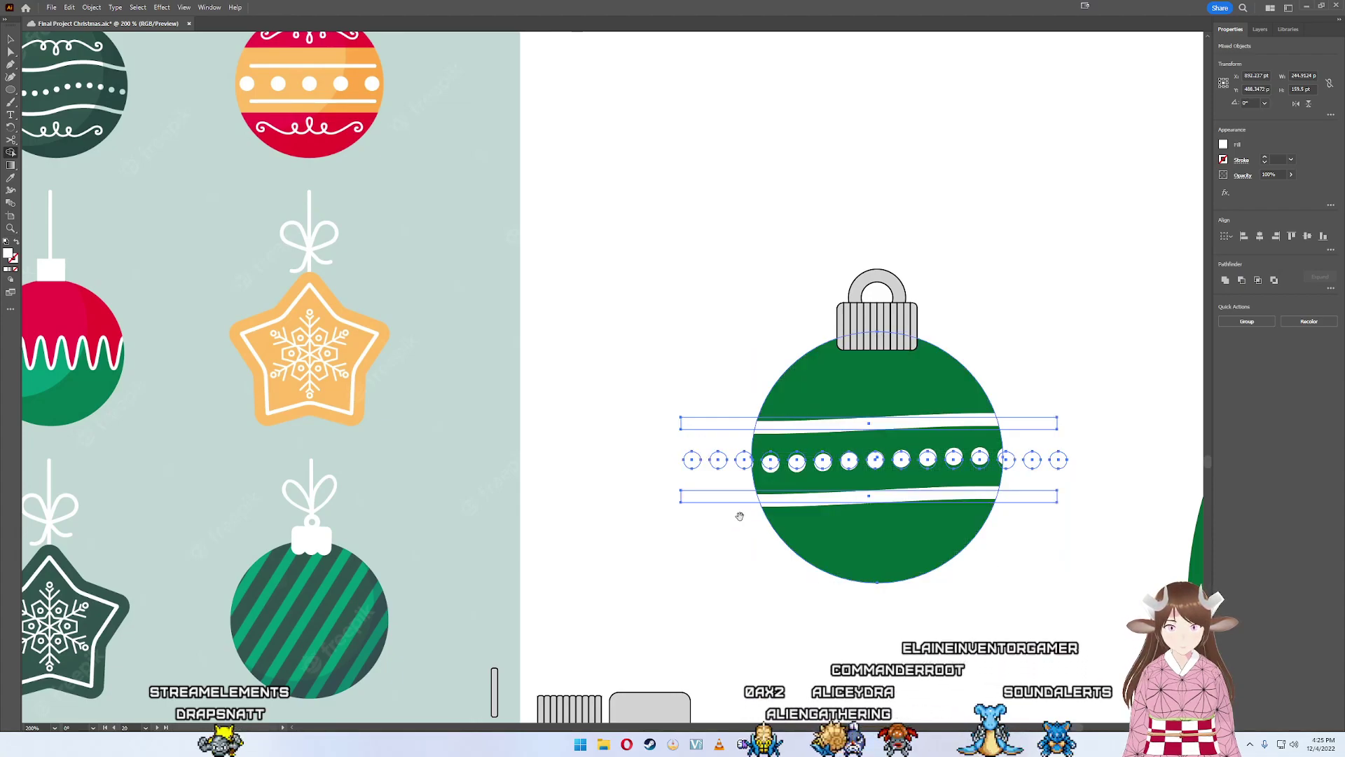
- Delete the stripe and dot pieces hanging past the ornament's left and right edges
mouse_move(737, 515)
left_mouse_down()
mouse_move(672, 463)
mouse_move(726, 465)
left_mouse_up()
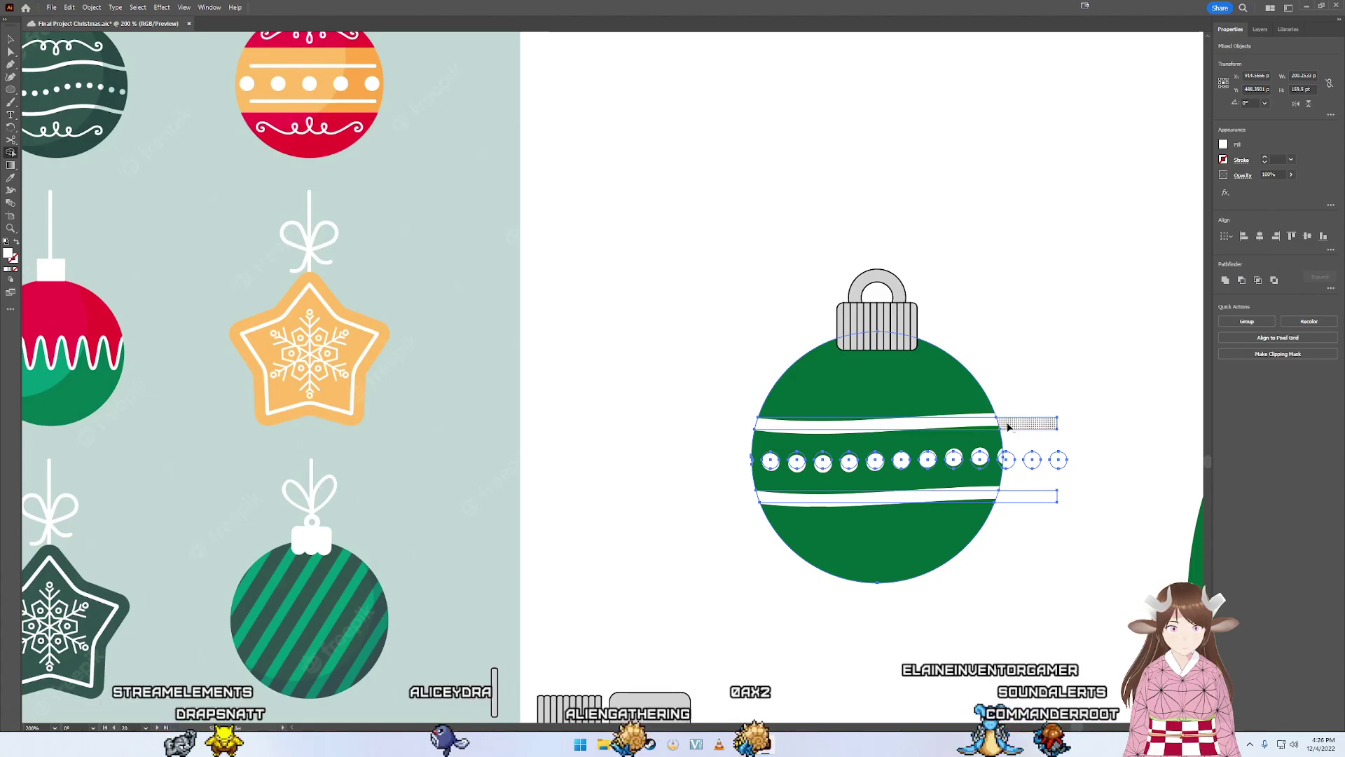
left_click_drag(1009, 427, 1058, 481)
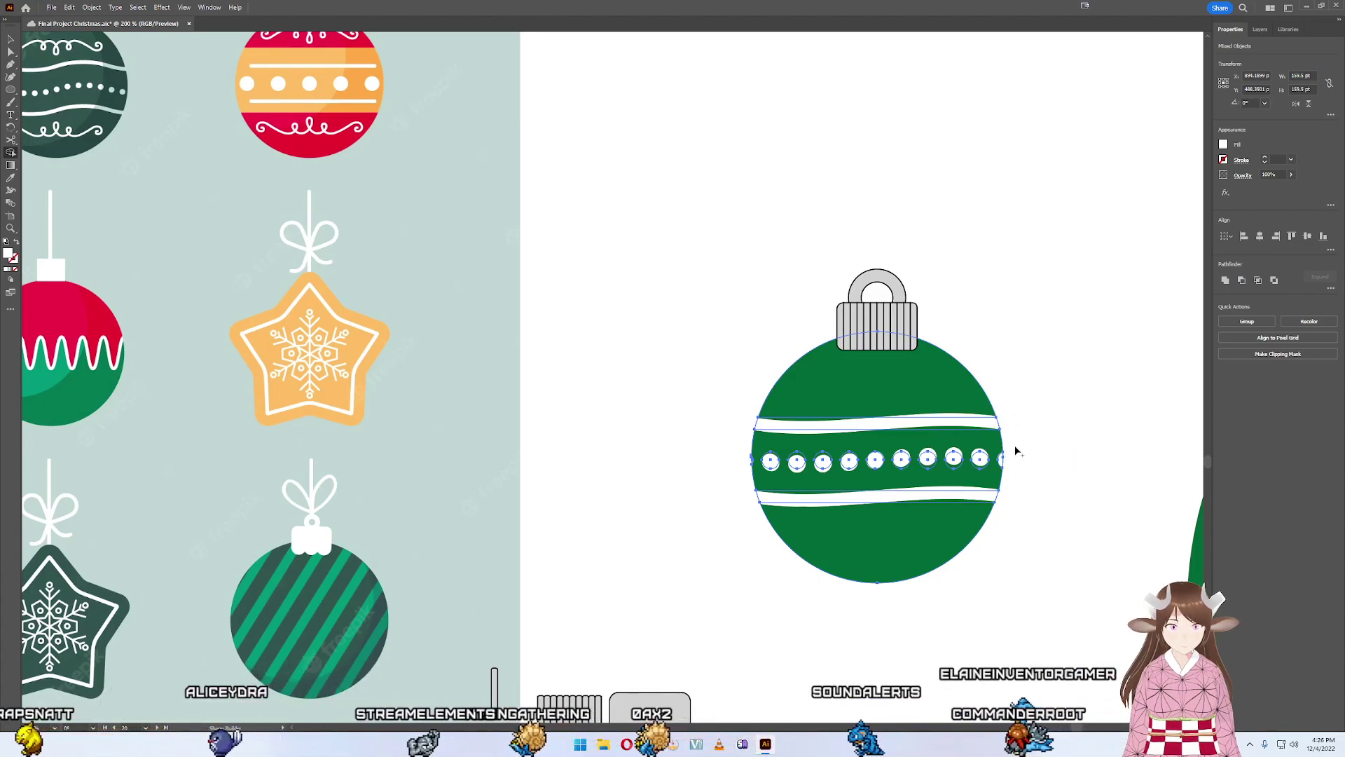
key("c")
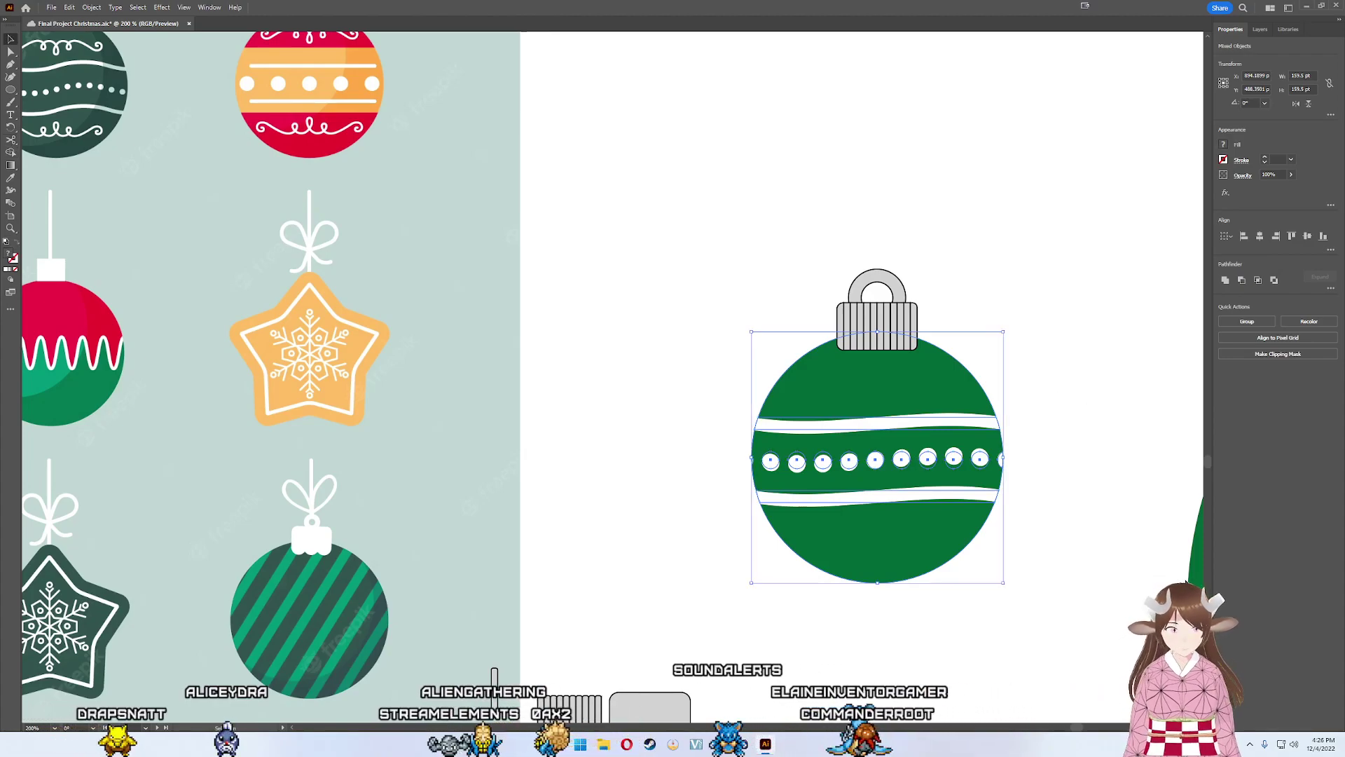
left_click(1190, 581)
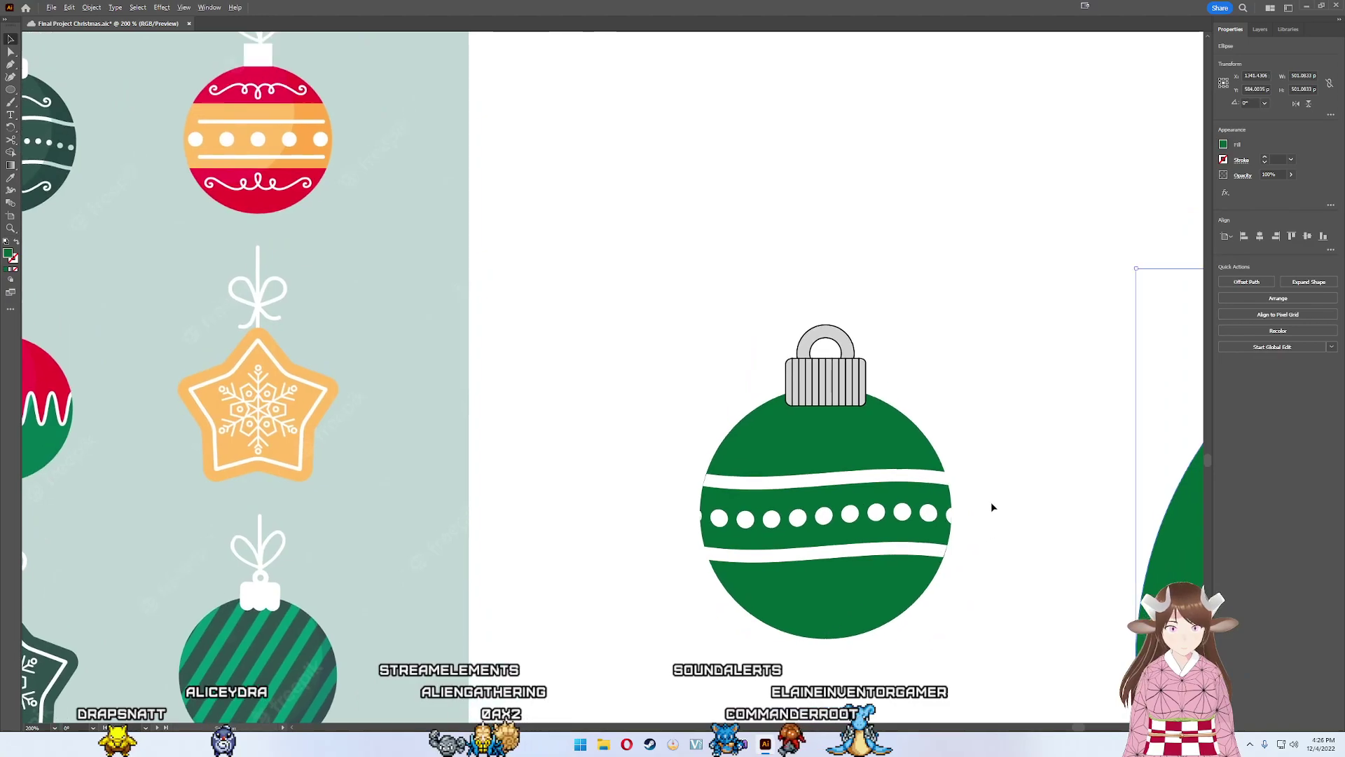
scroll(991, 503, "down", 3)
scroll(990, 505, "up", 3)
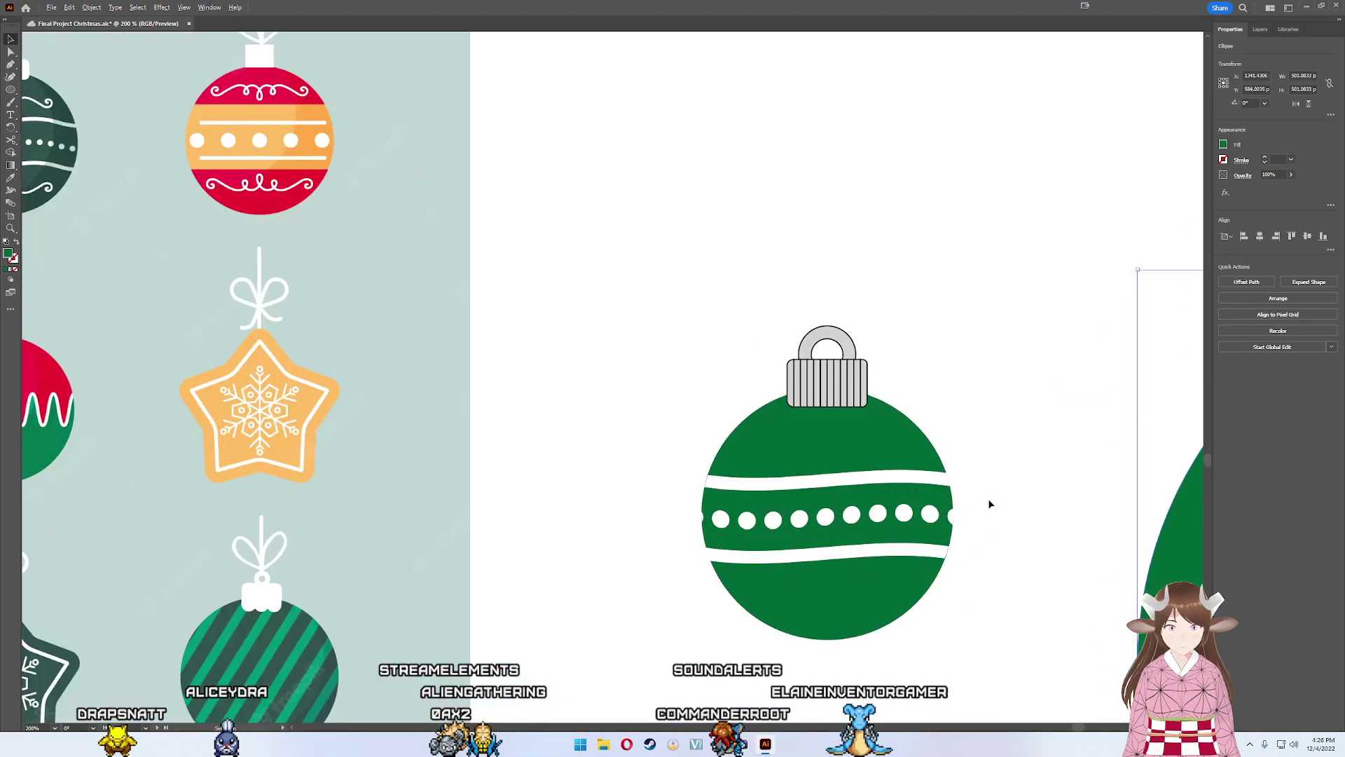
left_click(898, 490)
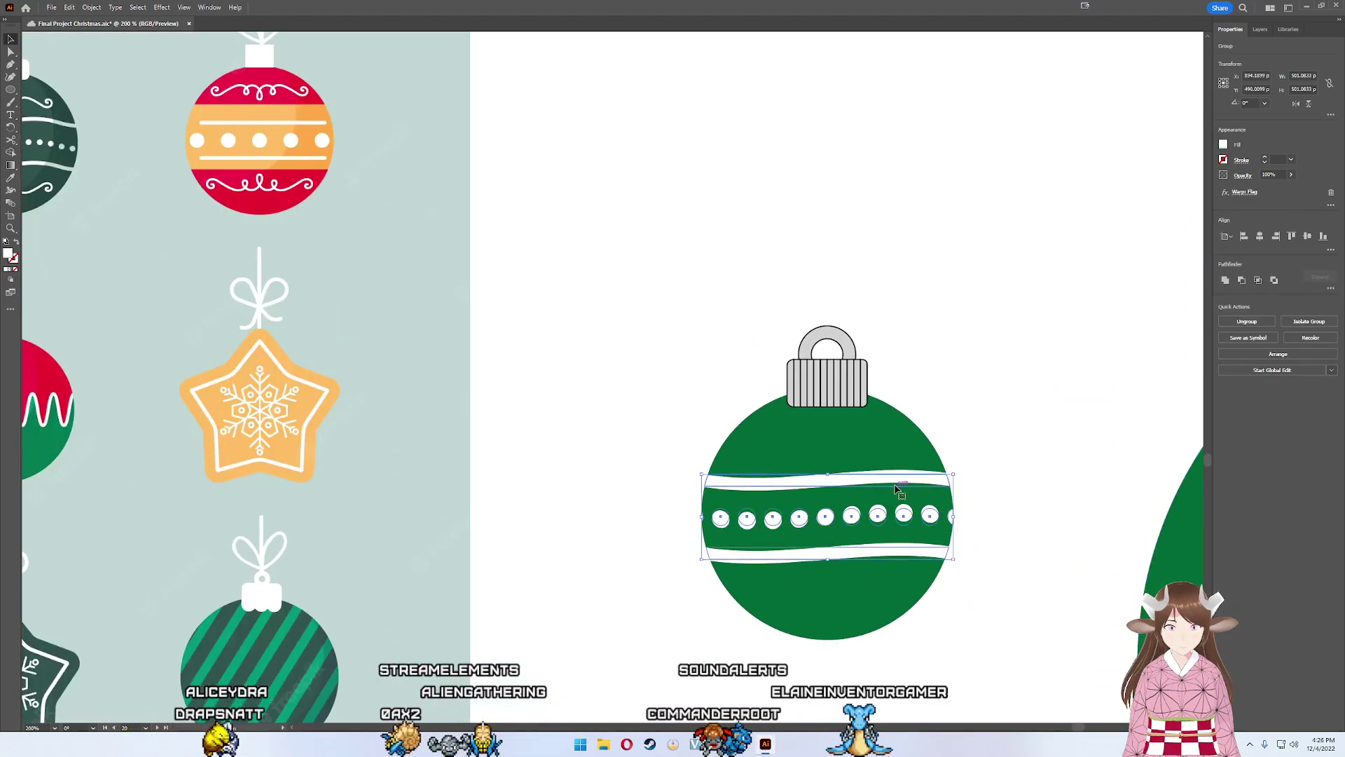
left_click(1244, 193)
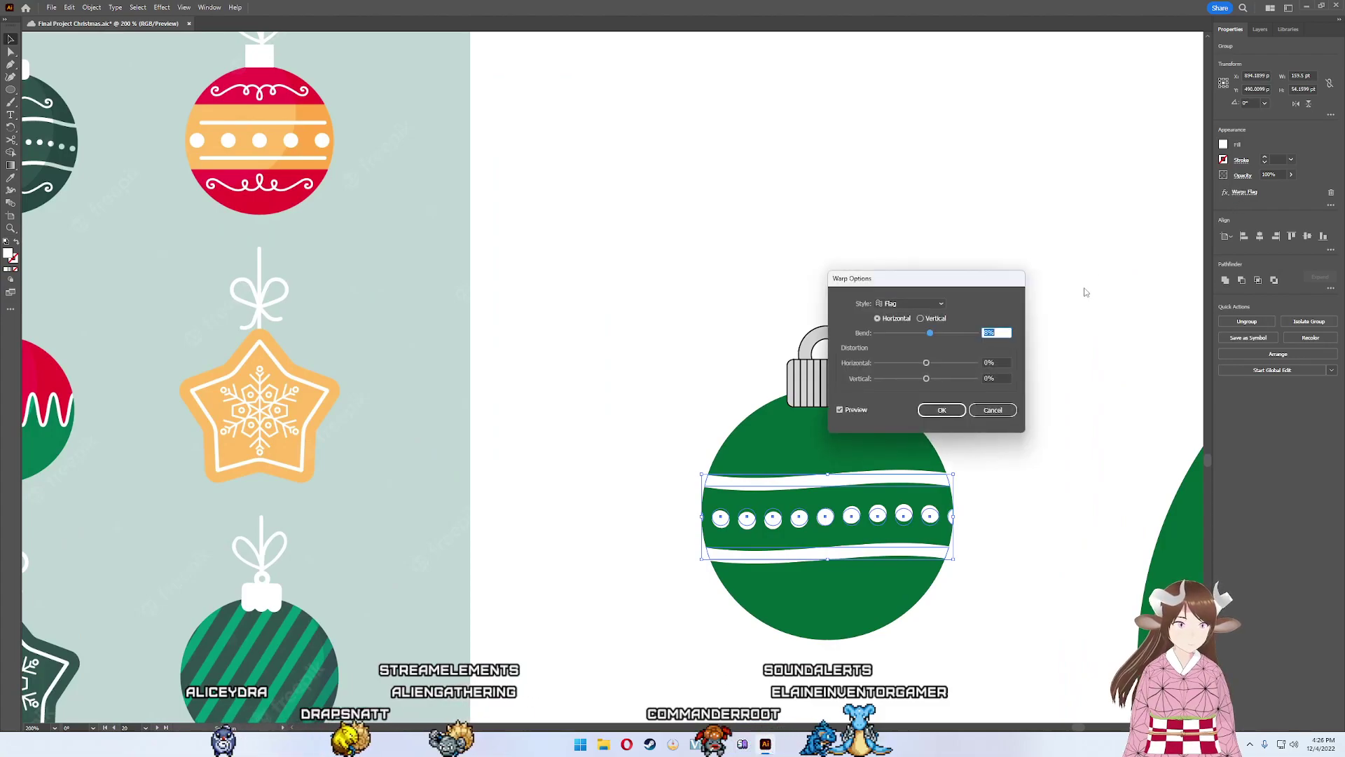
left_click(992, 411)
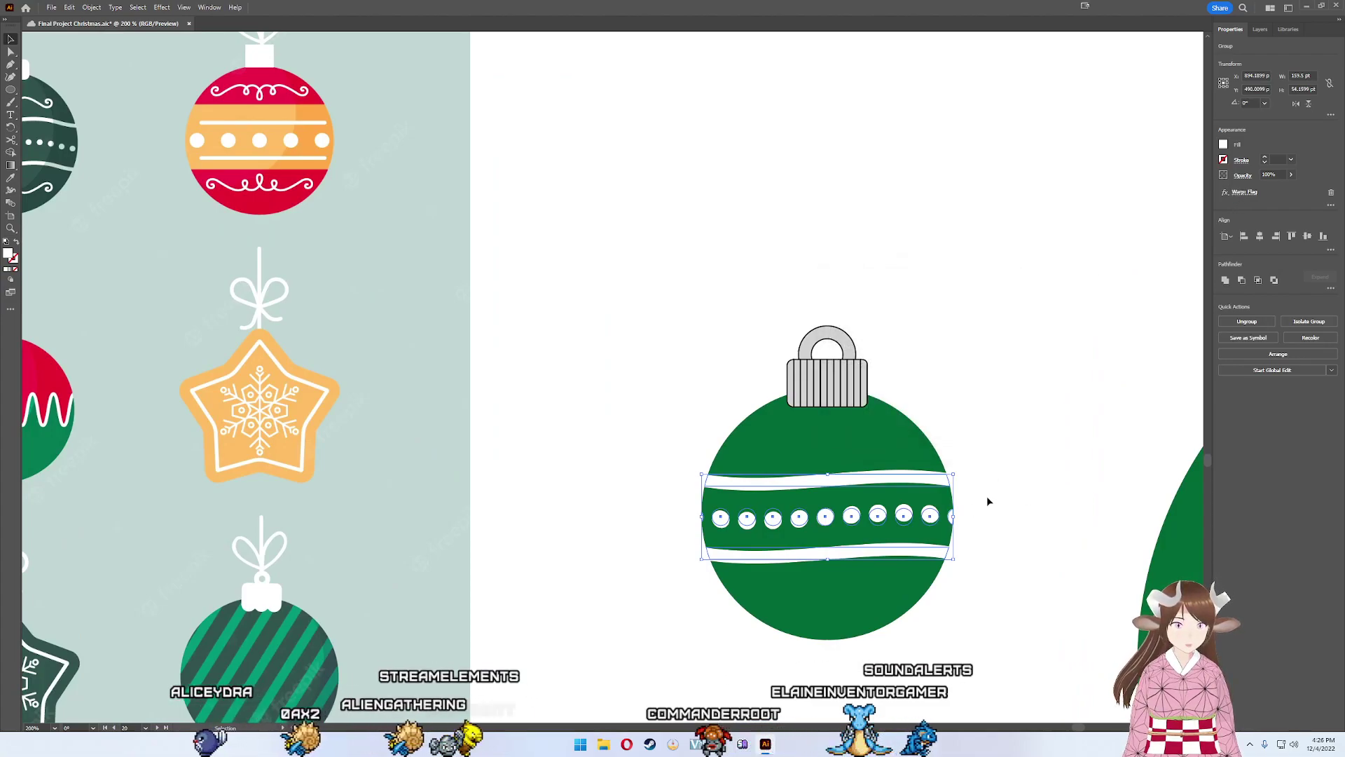
left_click(990, 499)
left_click_drag(964, 481, 1065, 466)
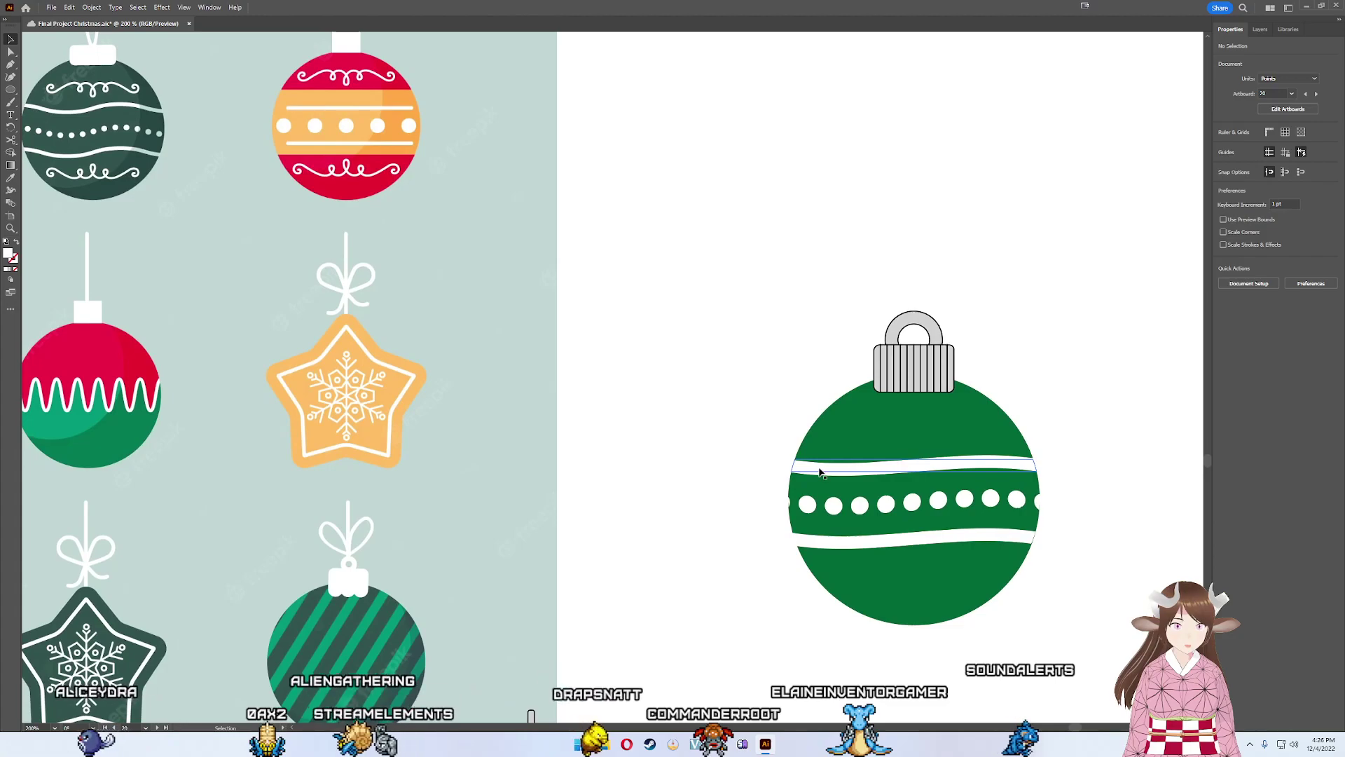
scroll(797, 509, "up", 3)
scroll(797, 509, "up", 4)
scroll(797, 510, "up", 4)
scroll(797, 510, "down", 2)
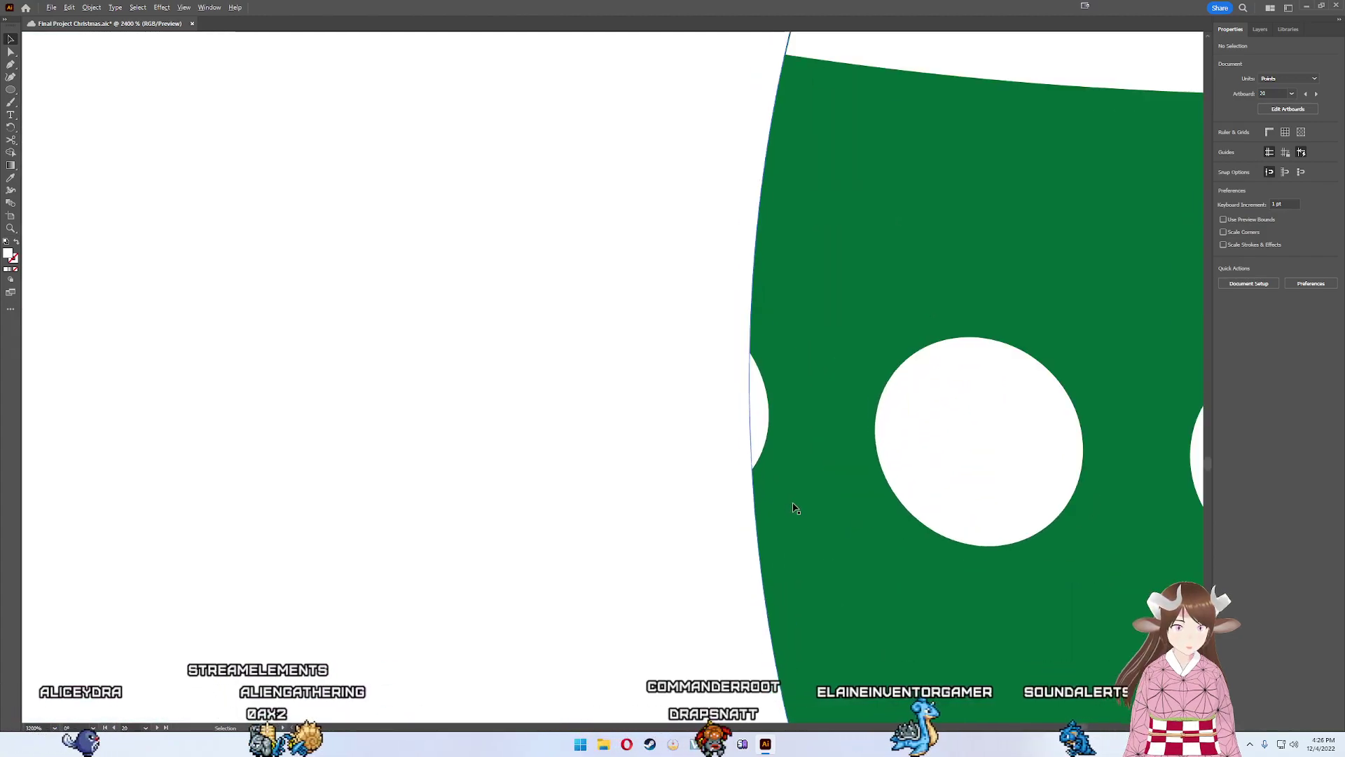
scroll(797, 510, "down", 3)
scroll(797, 504, "down", 2)
scroll(797, 491, "up", 5)
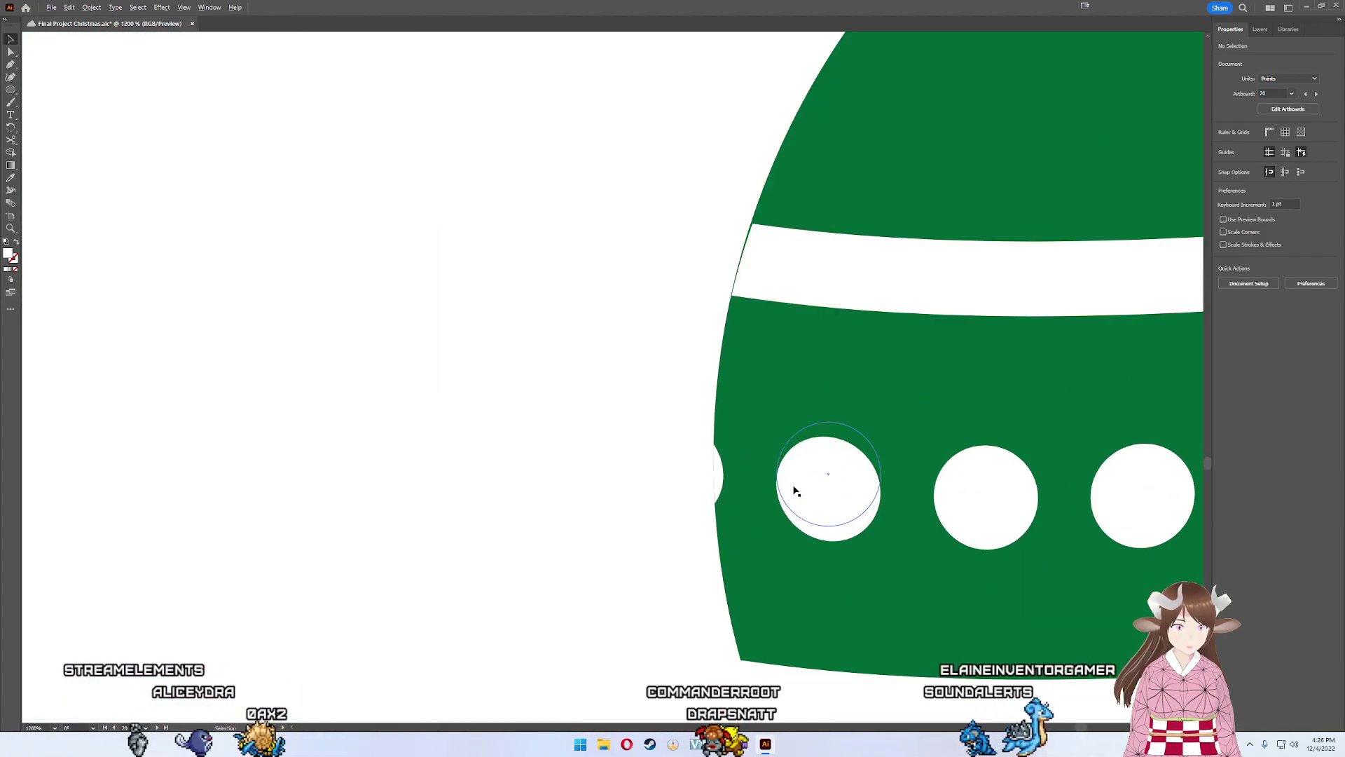
scroll(795, 484, "down", 2)
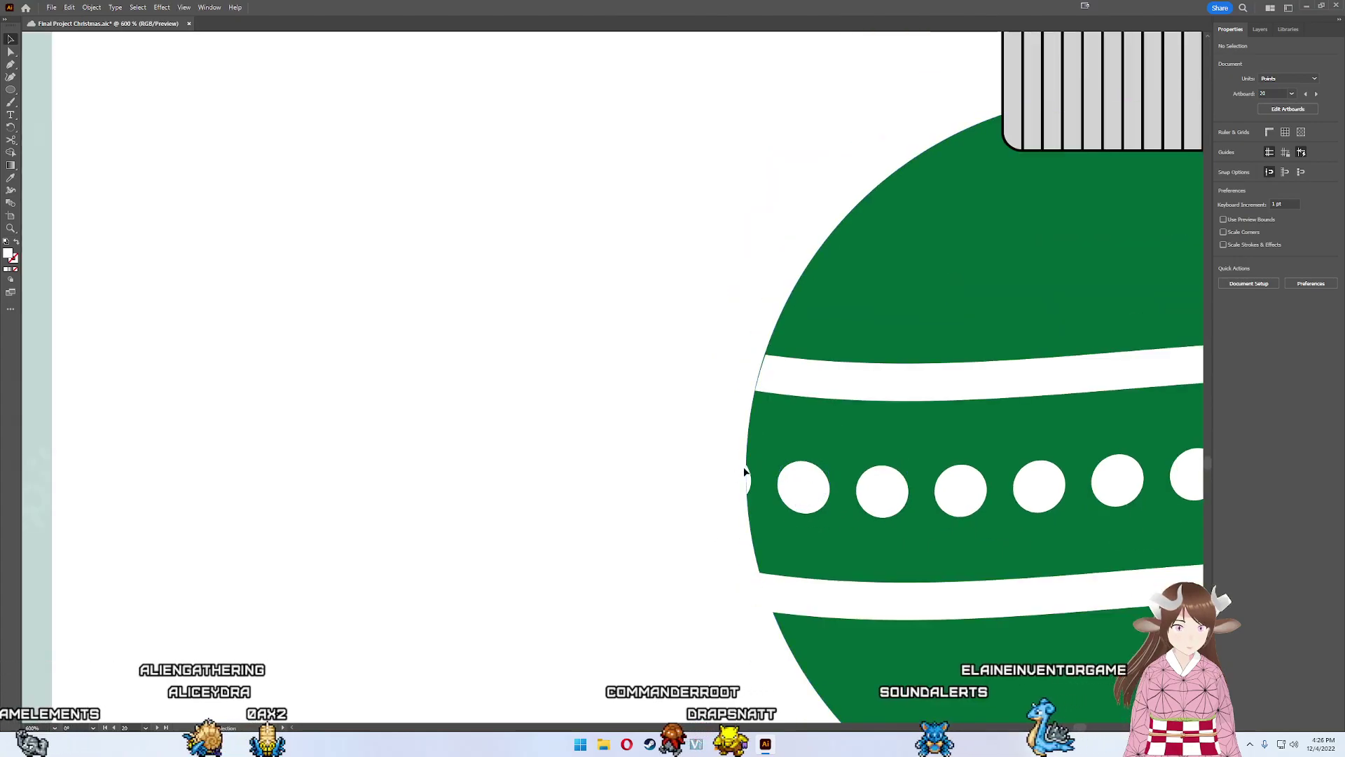
left_click_drag(679, 505, 377, 408)
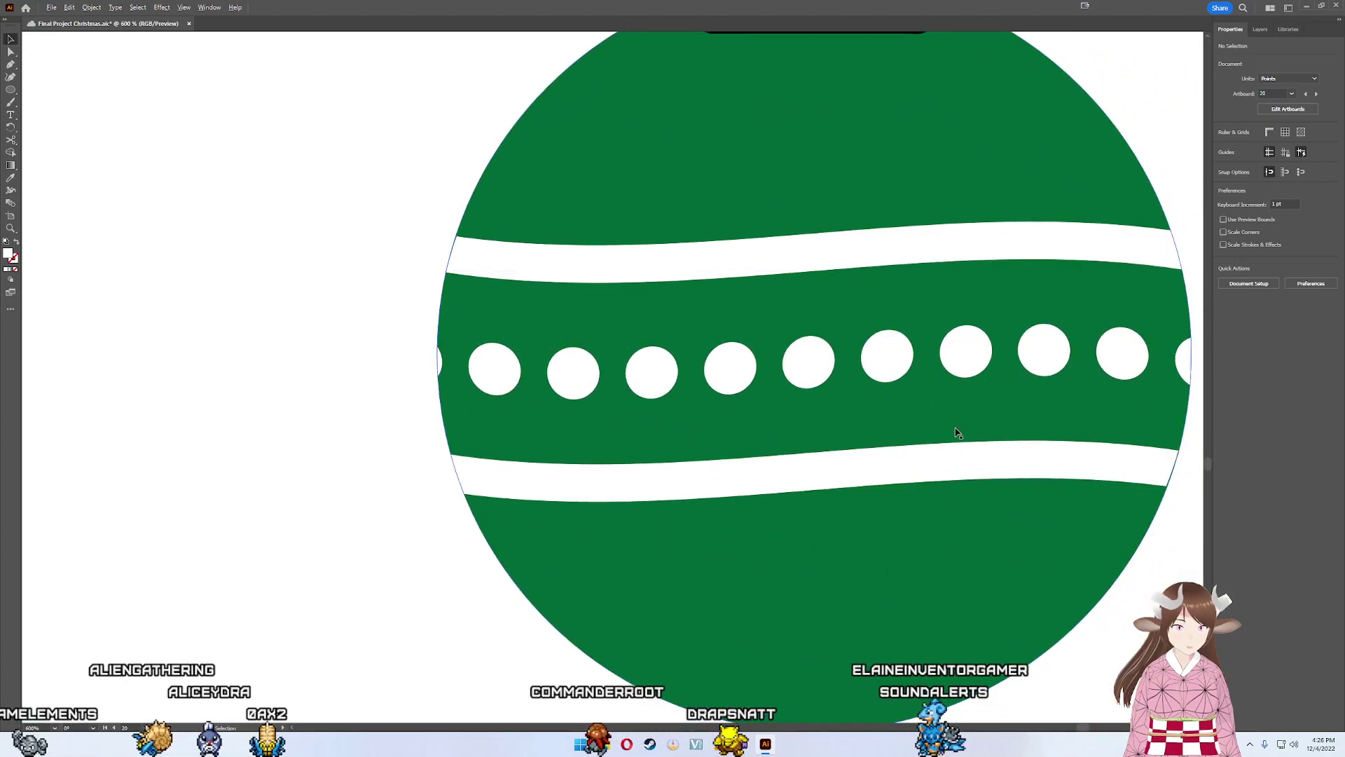
scroll(979, 420, "down", 2)
scroll(1084, 387, "up", 3)
scroll(1077, 390, "up", 5)
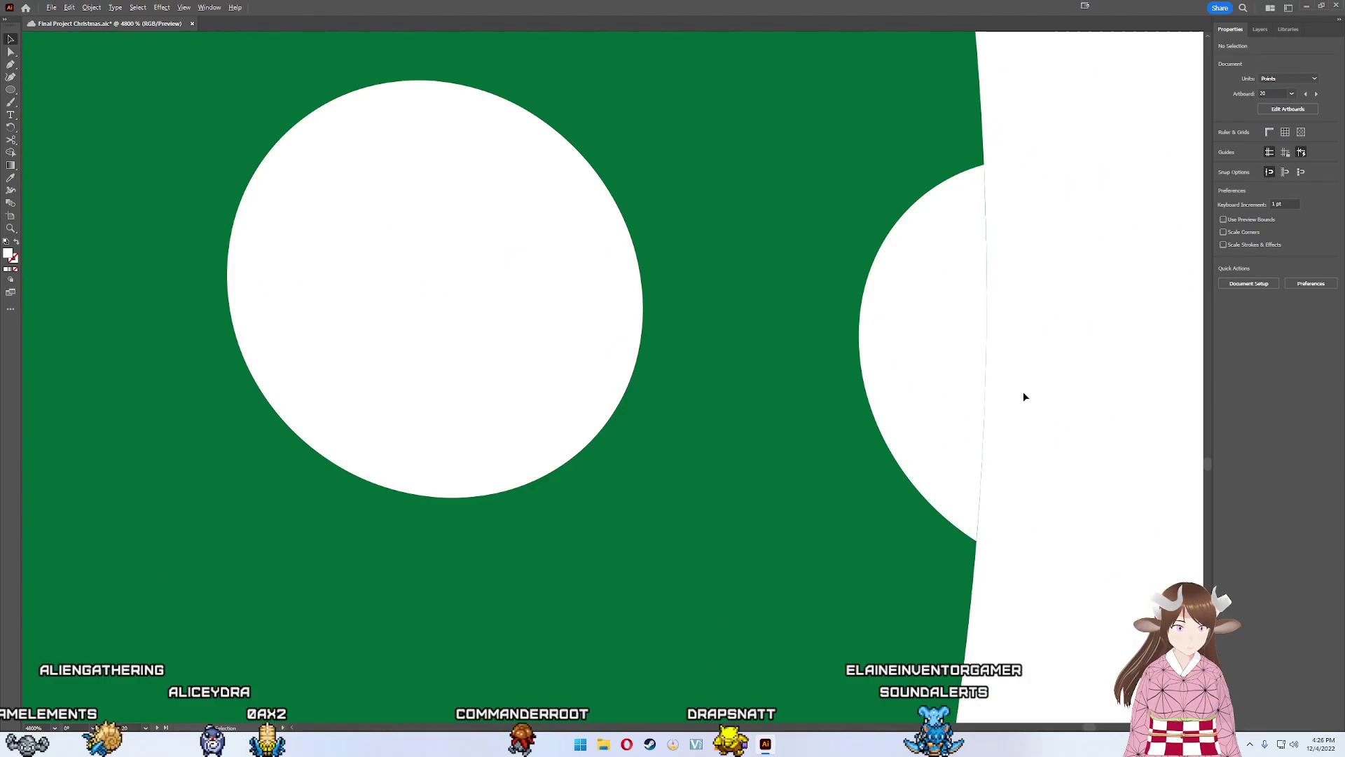
scroll(979, 551, "down", 4)
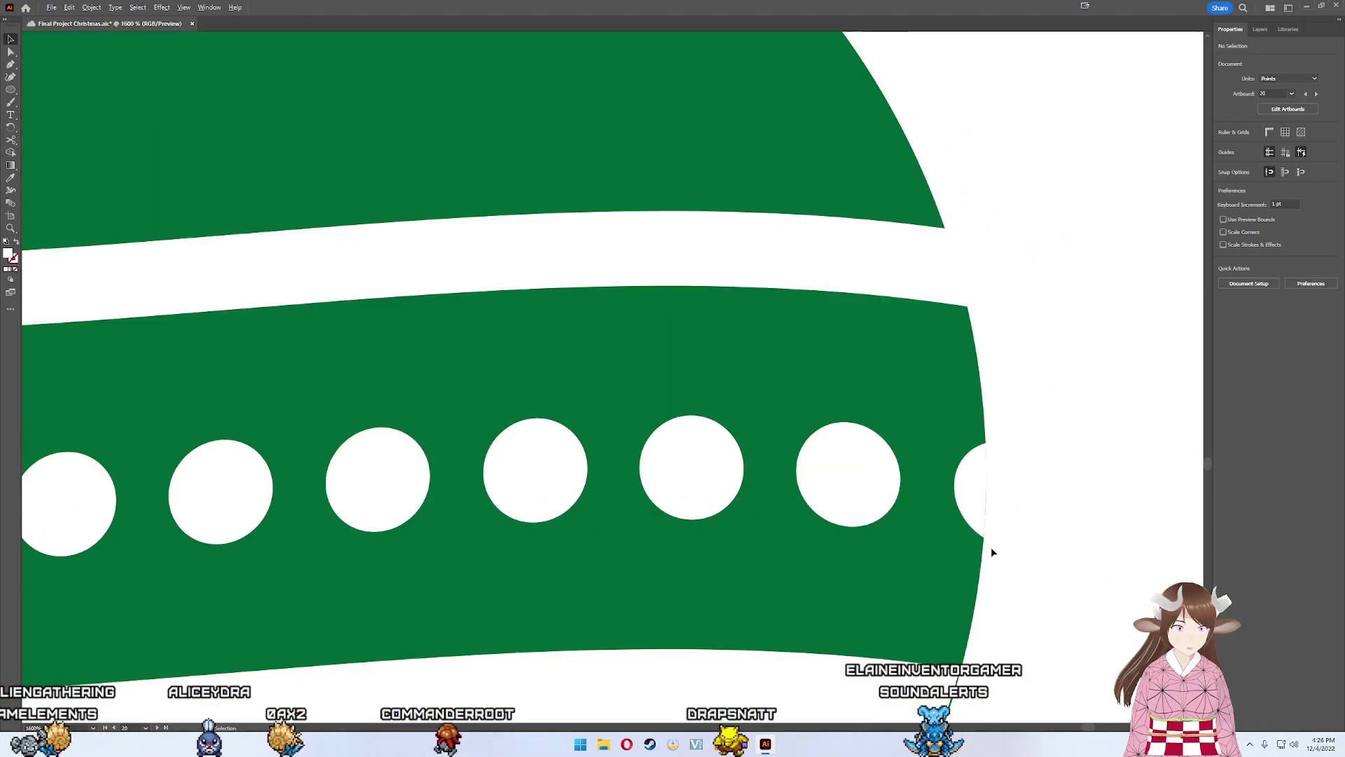
scroll(979, 549, "down", 5)
scroll(978, 549, "up", 3)
scroll(978, 549, "up", 2)
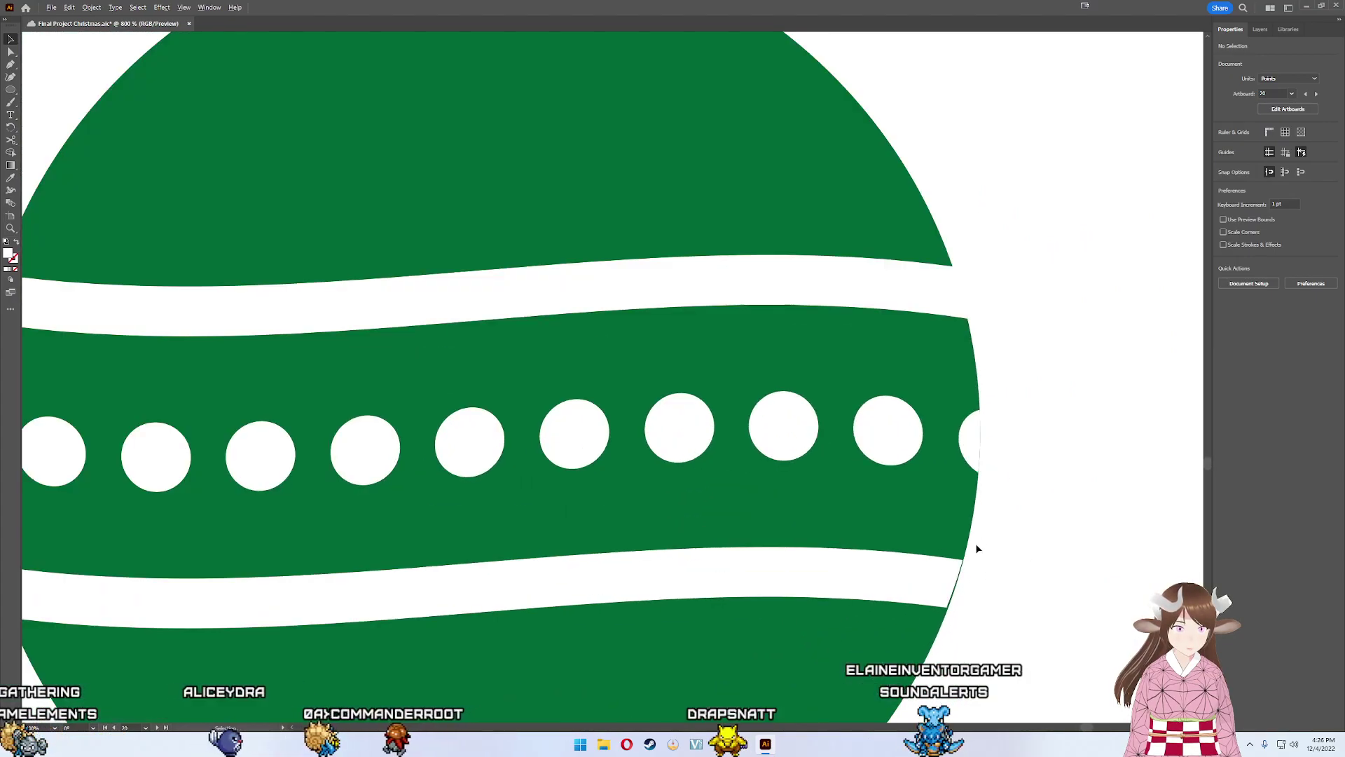
left_click(964, 579)
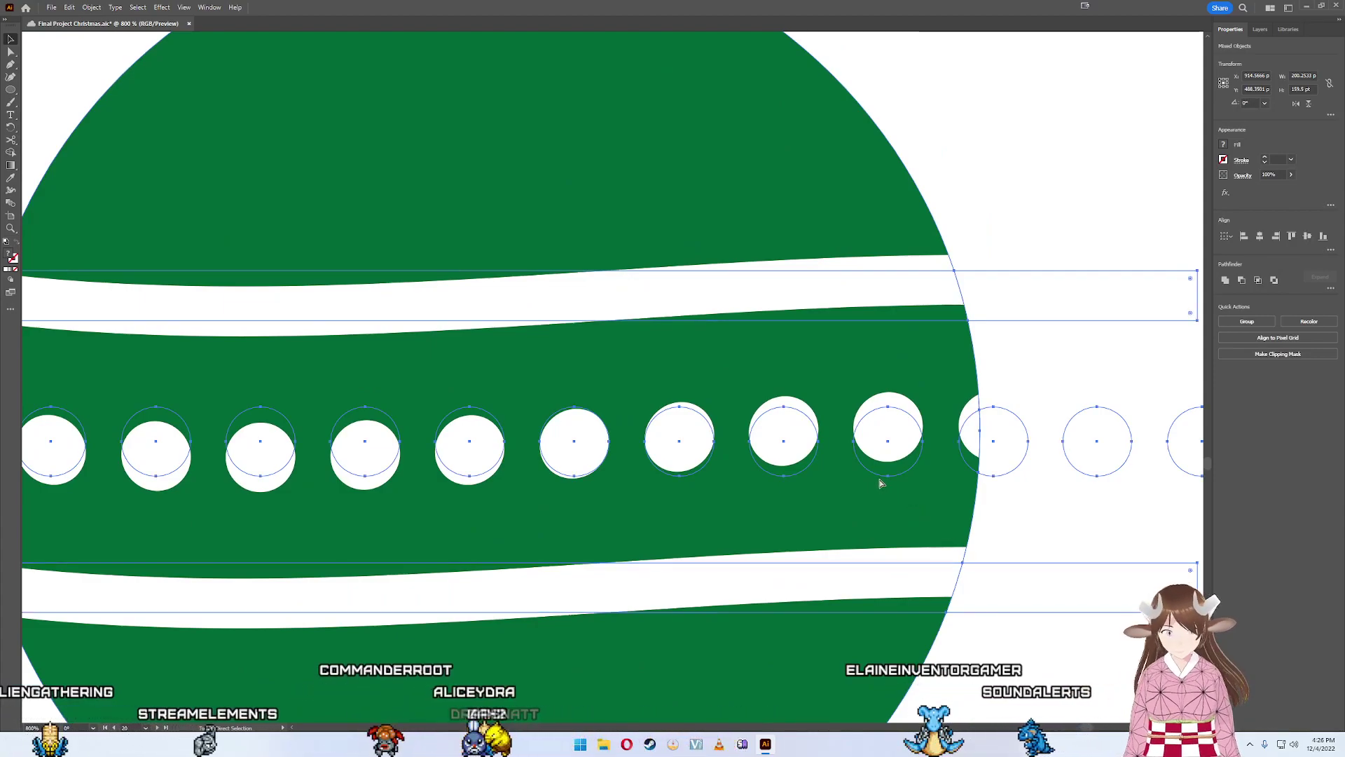
key("ctrl+7")
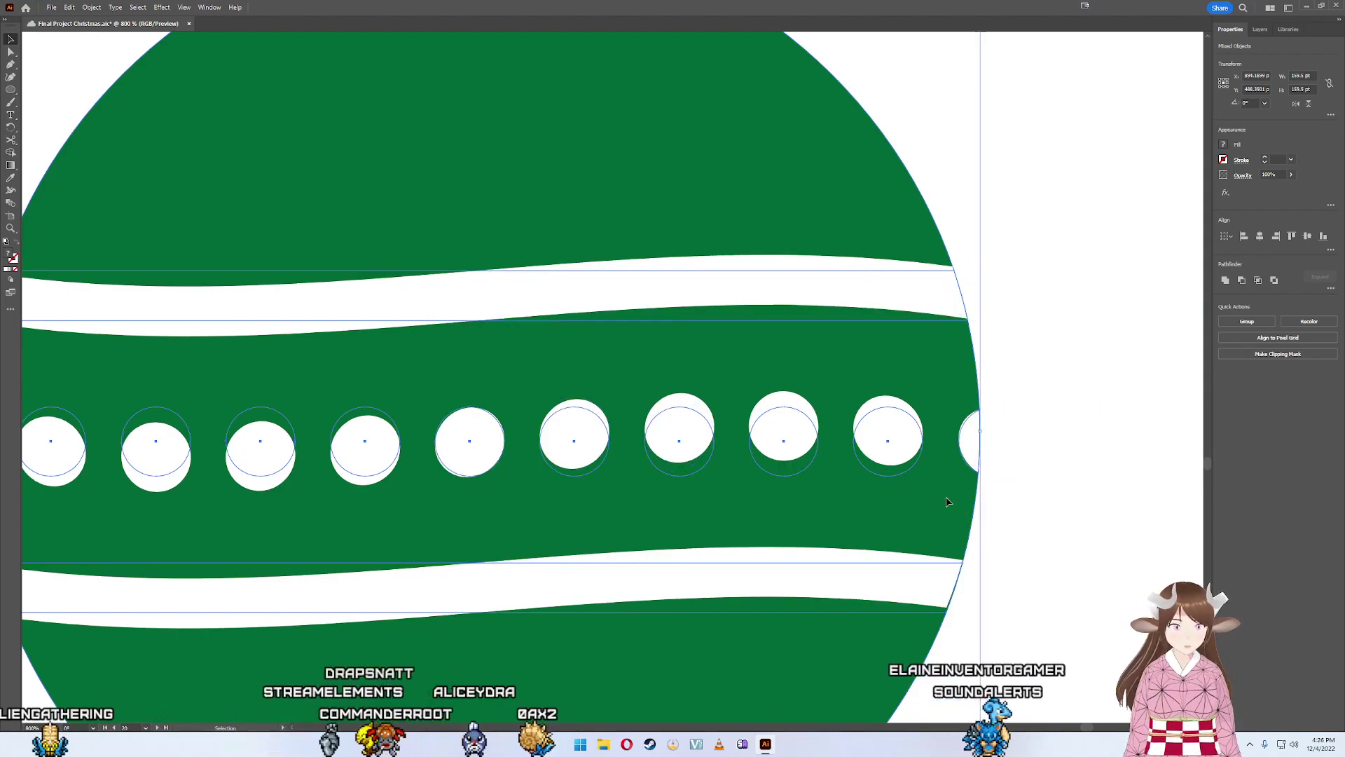
left_click(1036, 483)
left_click(950, 505)
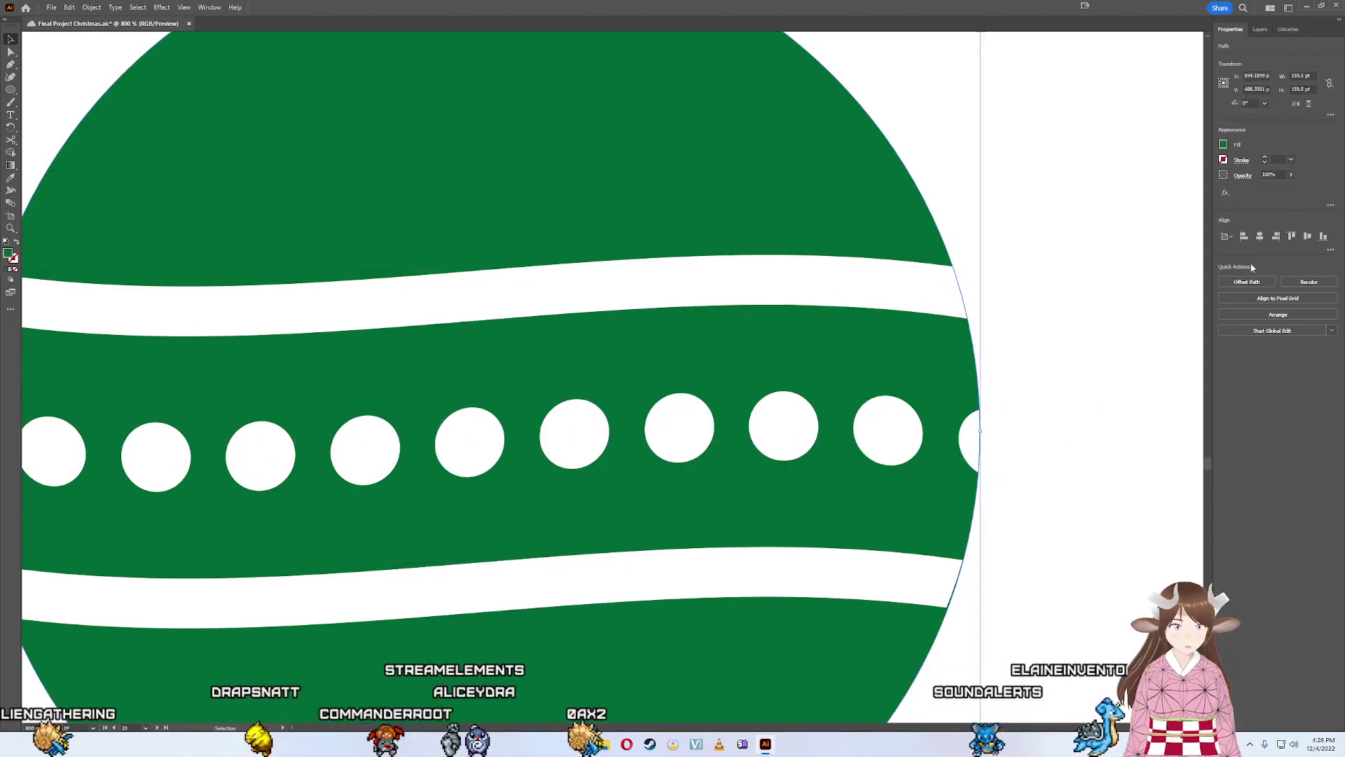
left_click(923, 590)
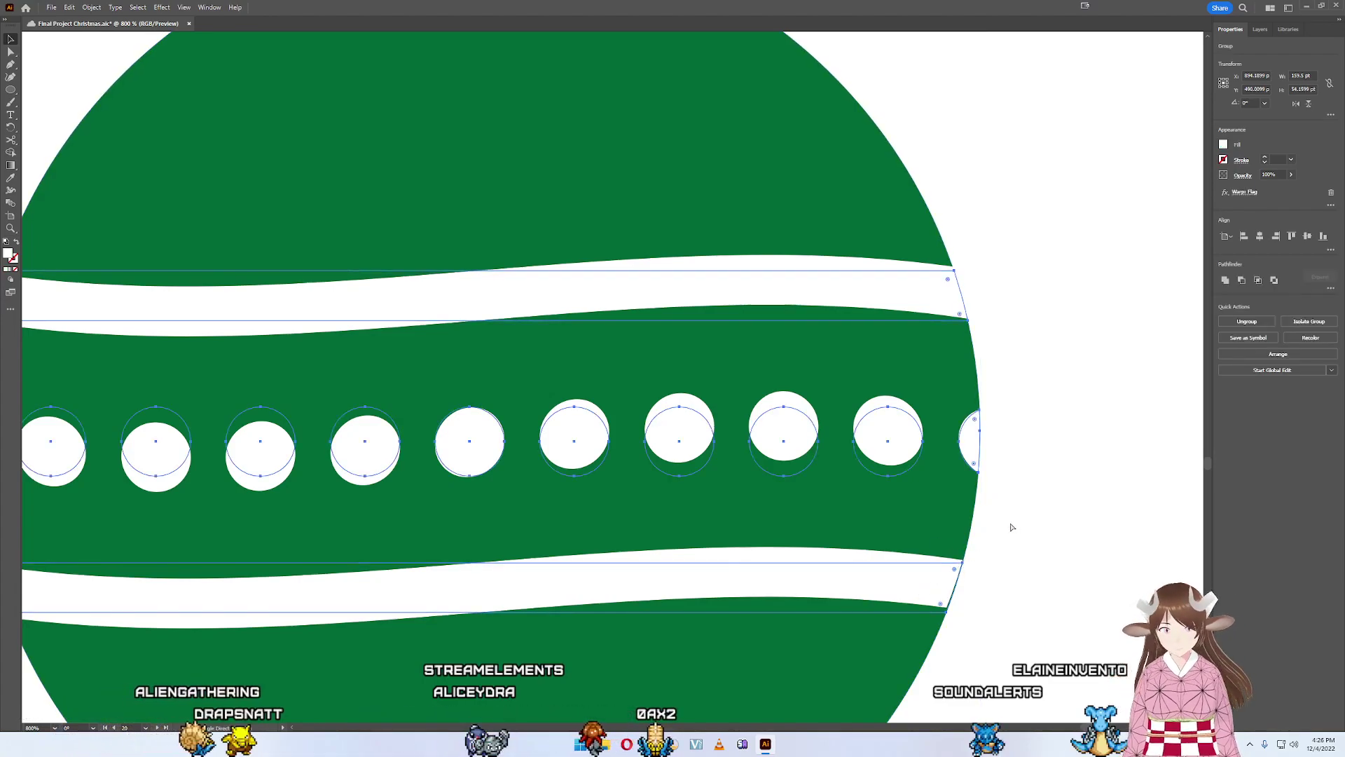
left_click(1054, 398)
key("ctrl+a")
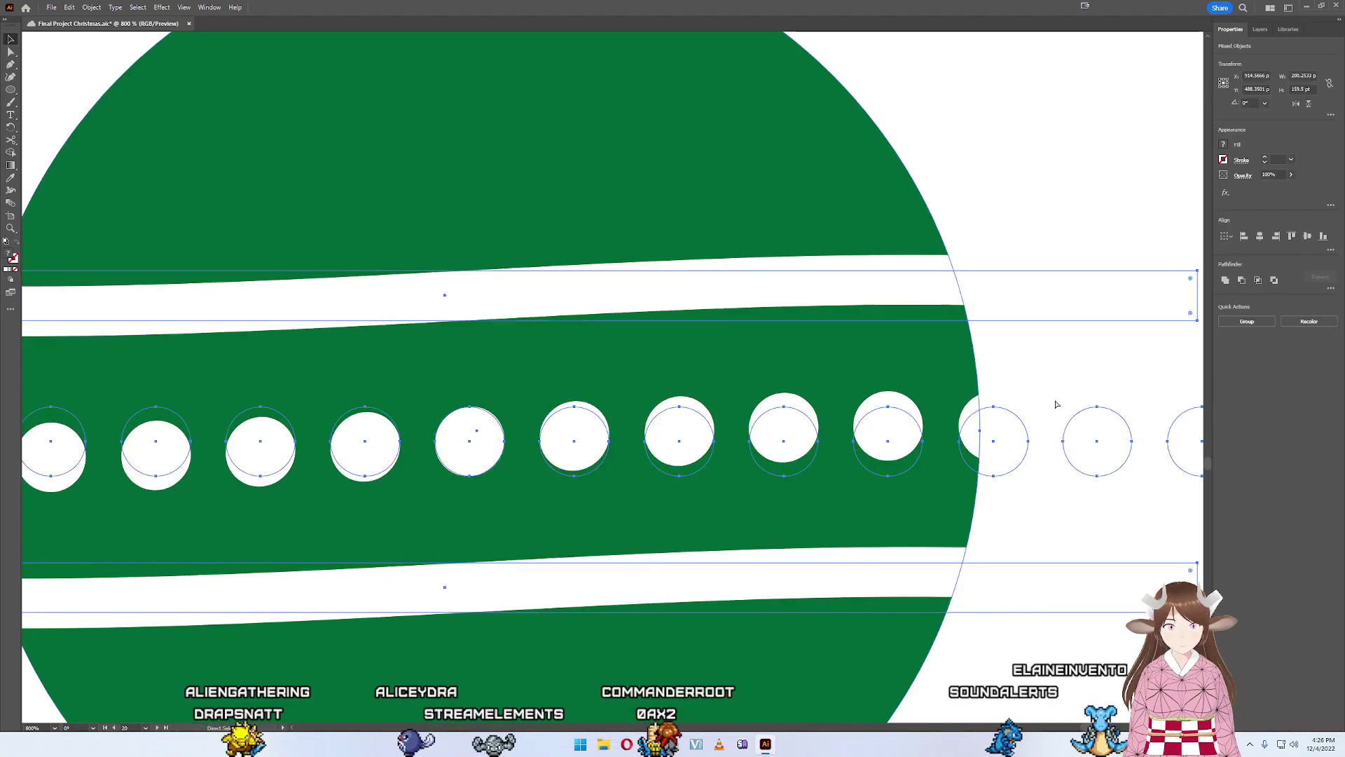
- Edit the stripes-and-dots band's Flag warp, trying bend values between 8% and 36%
scroll(699, 413, "down", 2)
scroll(700, 414, "left", 6)
scroll(699, 414, "right", 5)
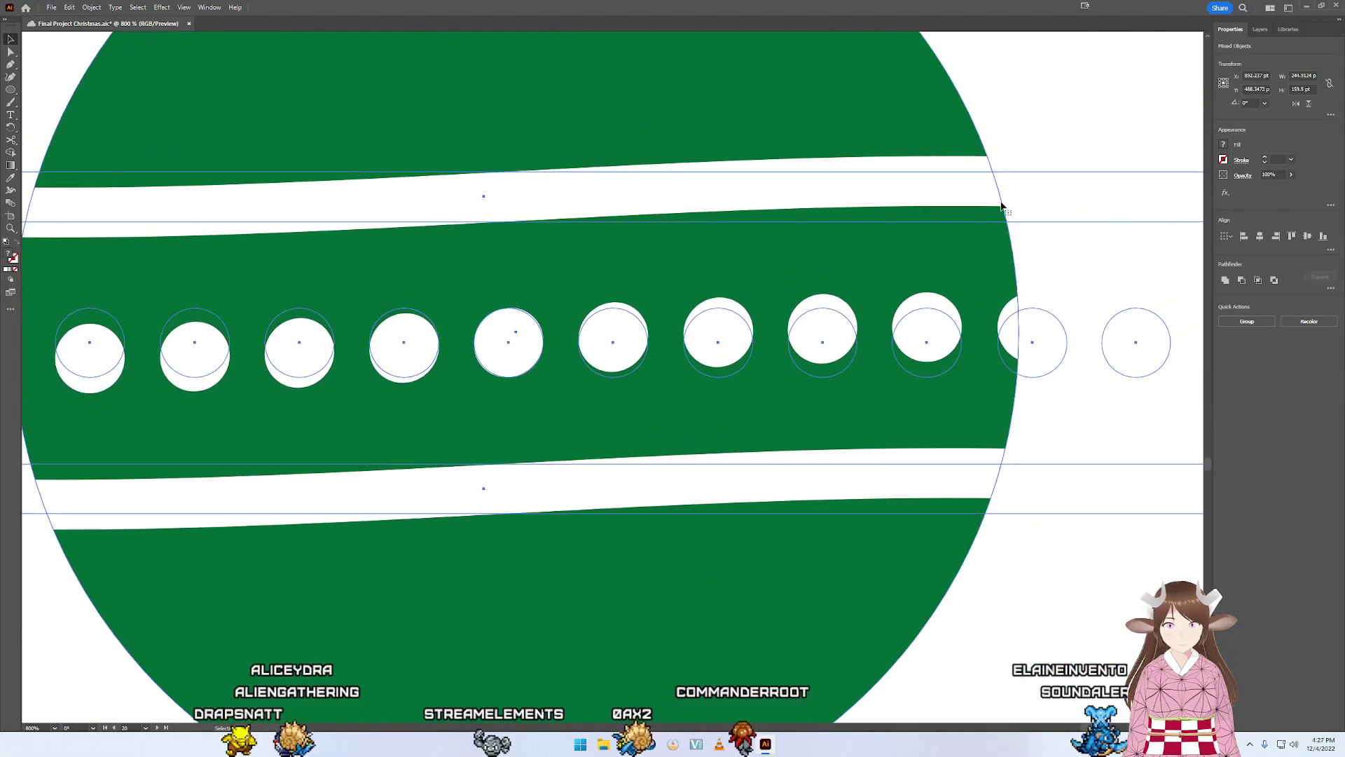
left_click(1226, 193)
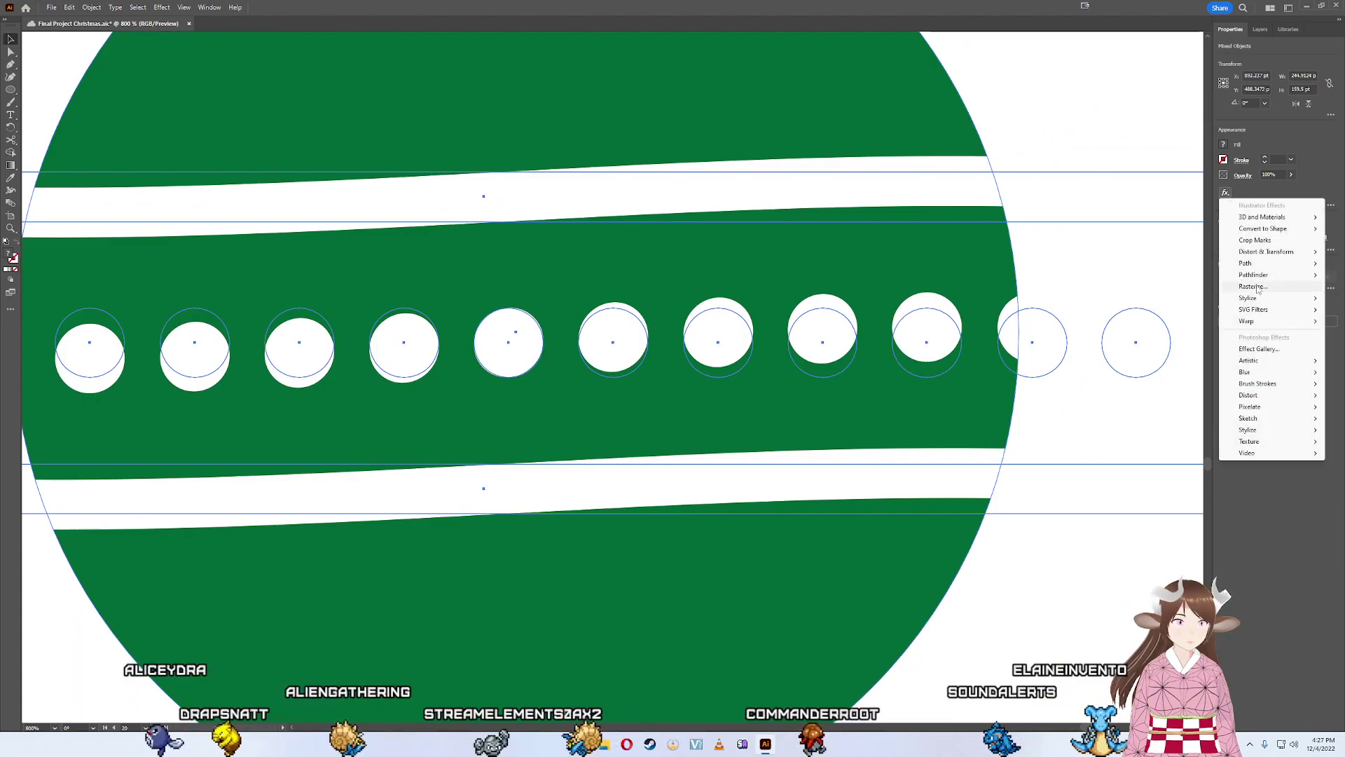
mouse_move(1249, 321)
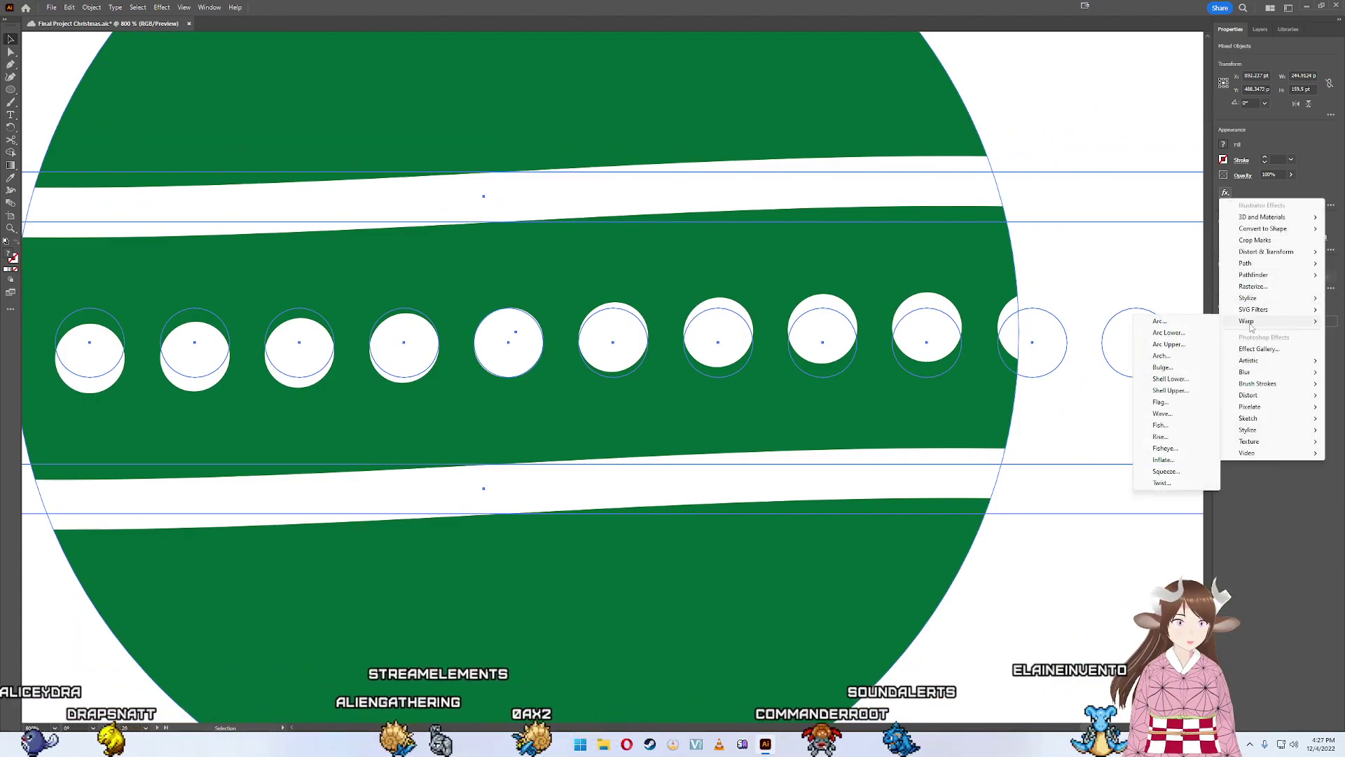
left_click(1107, 116)
scroll(1057, 160, "down", 3)
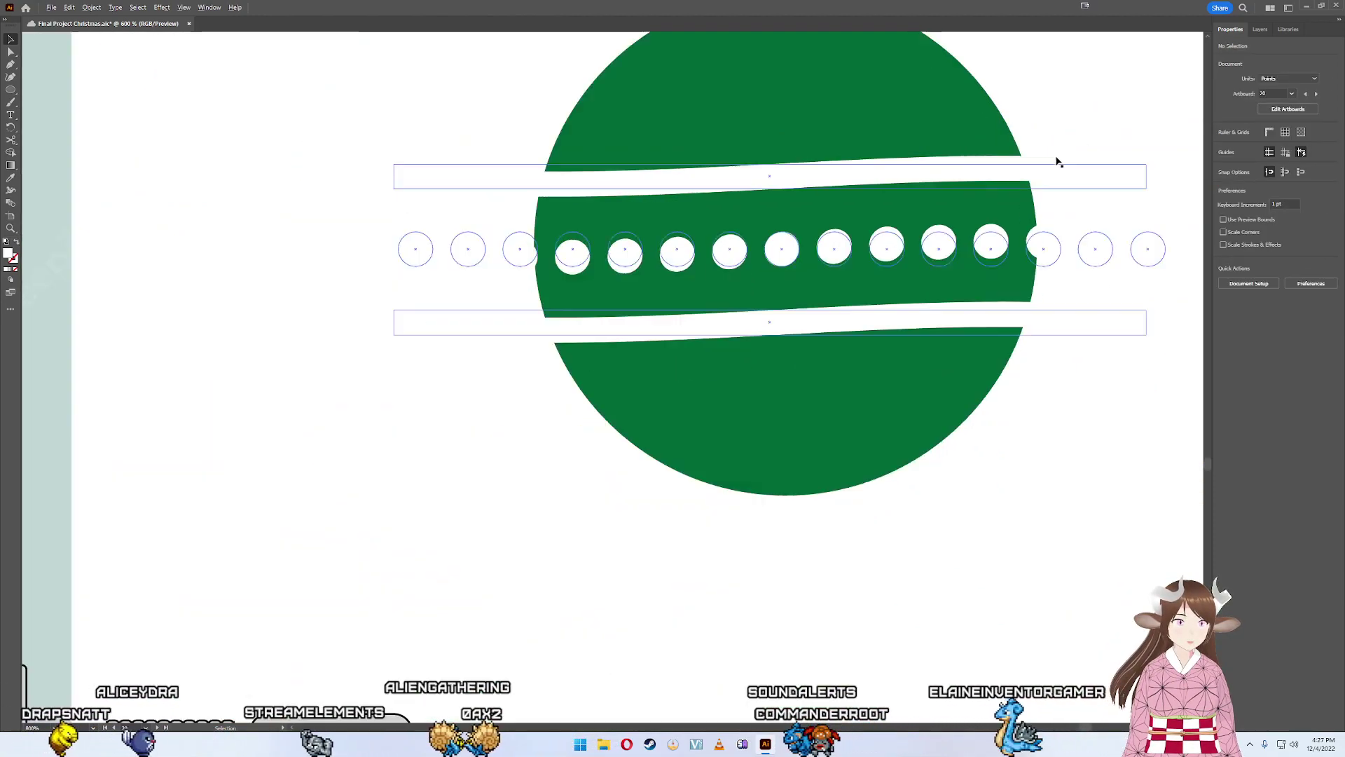
left_click(1033, 182)
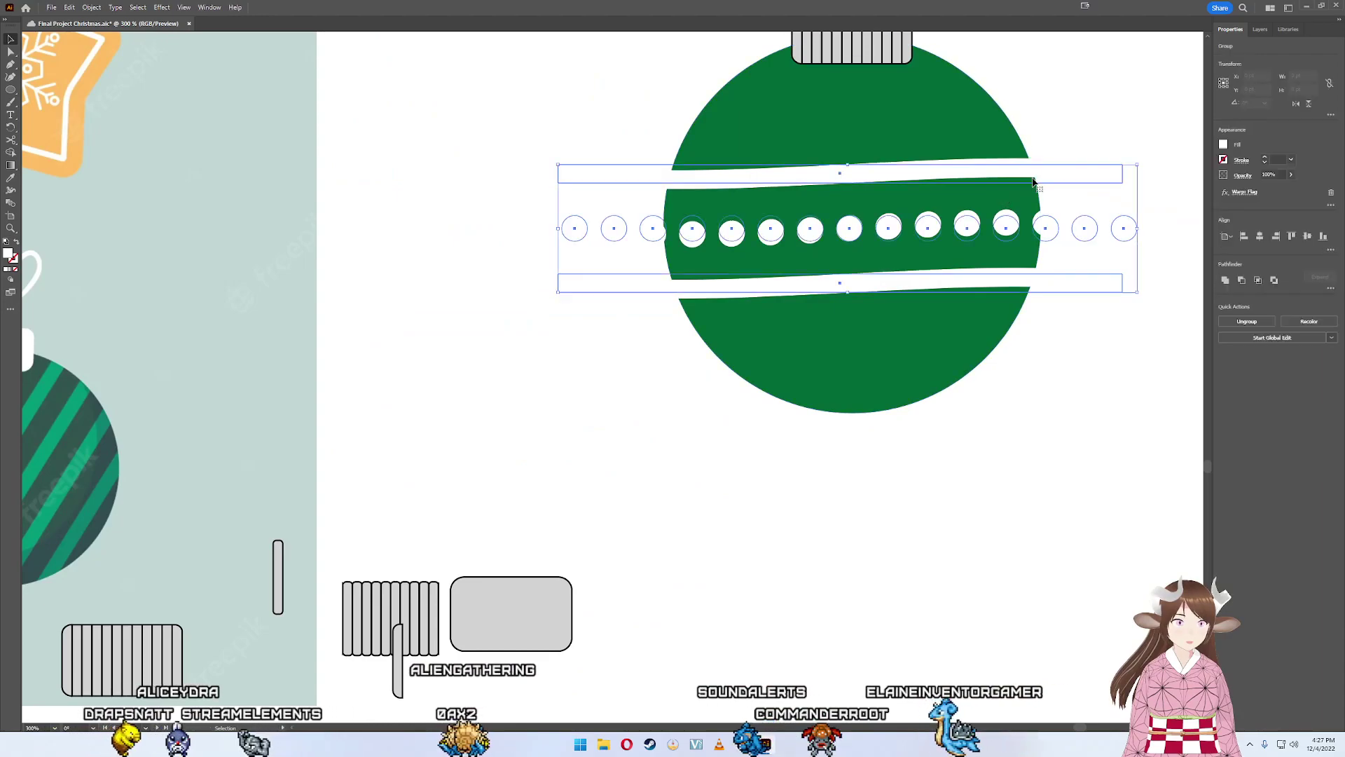
left_click(1245, 192)
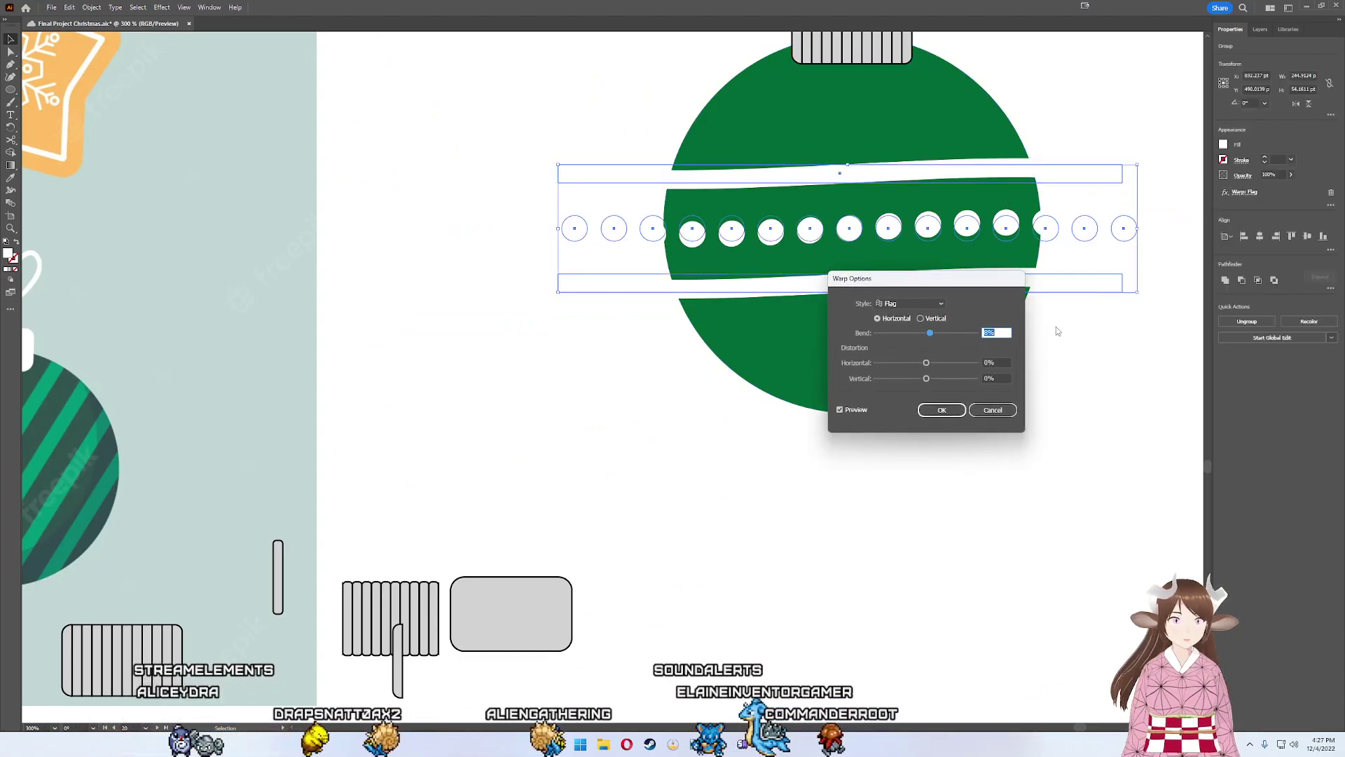
key("Up")
key("Up")
key("Up")
key("Up")
key("Up")
key("Up")
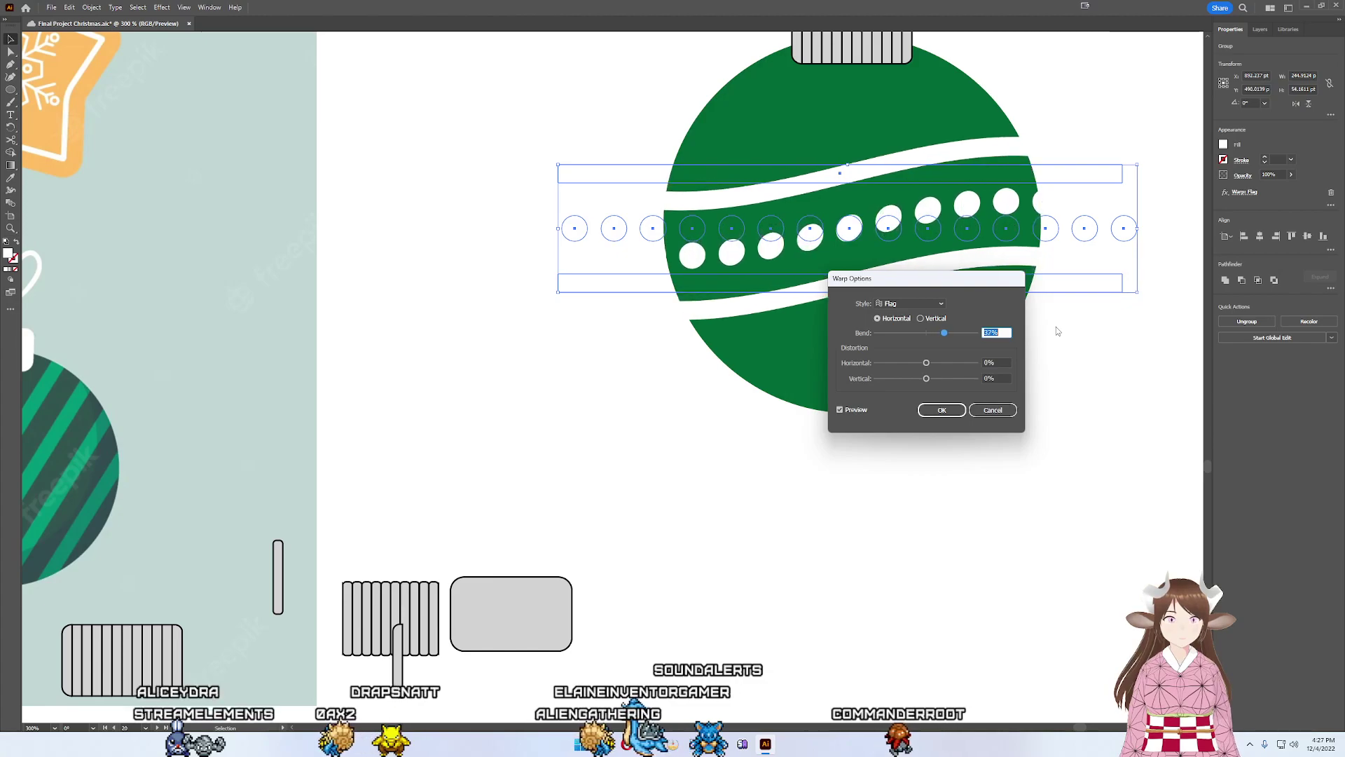
key("Up")
key("Up")
key("Up")
key("Up")
key("Up")
key("Up")
key("Up")
key("Up")
key("Up")
key("Up")
key("Up")
key("Up")
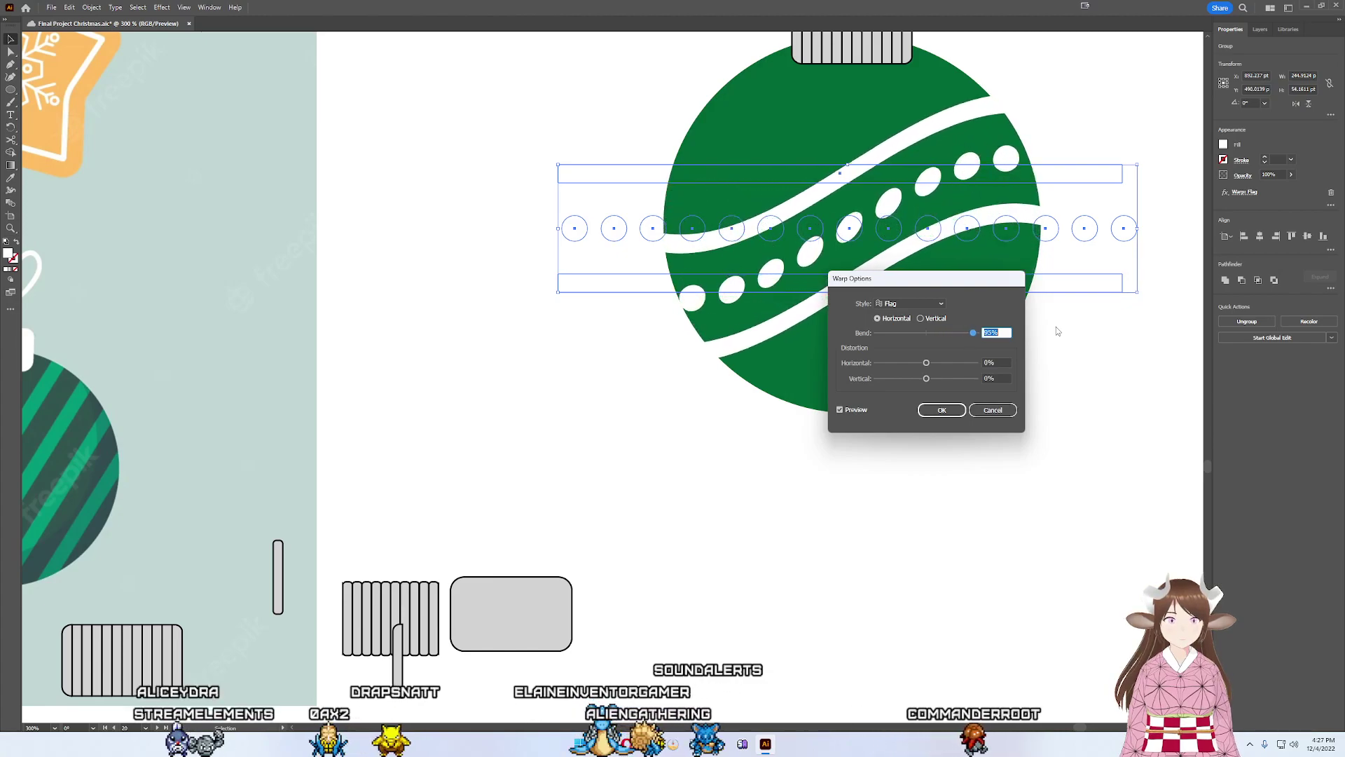
key("Up")
key("Up")
key("Up")
key("Down")
key("Down")
key("Down")
key("Down")
key("Down")
key("Down")
key("Down")
key("Down")
key("Down")
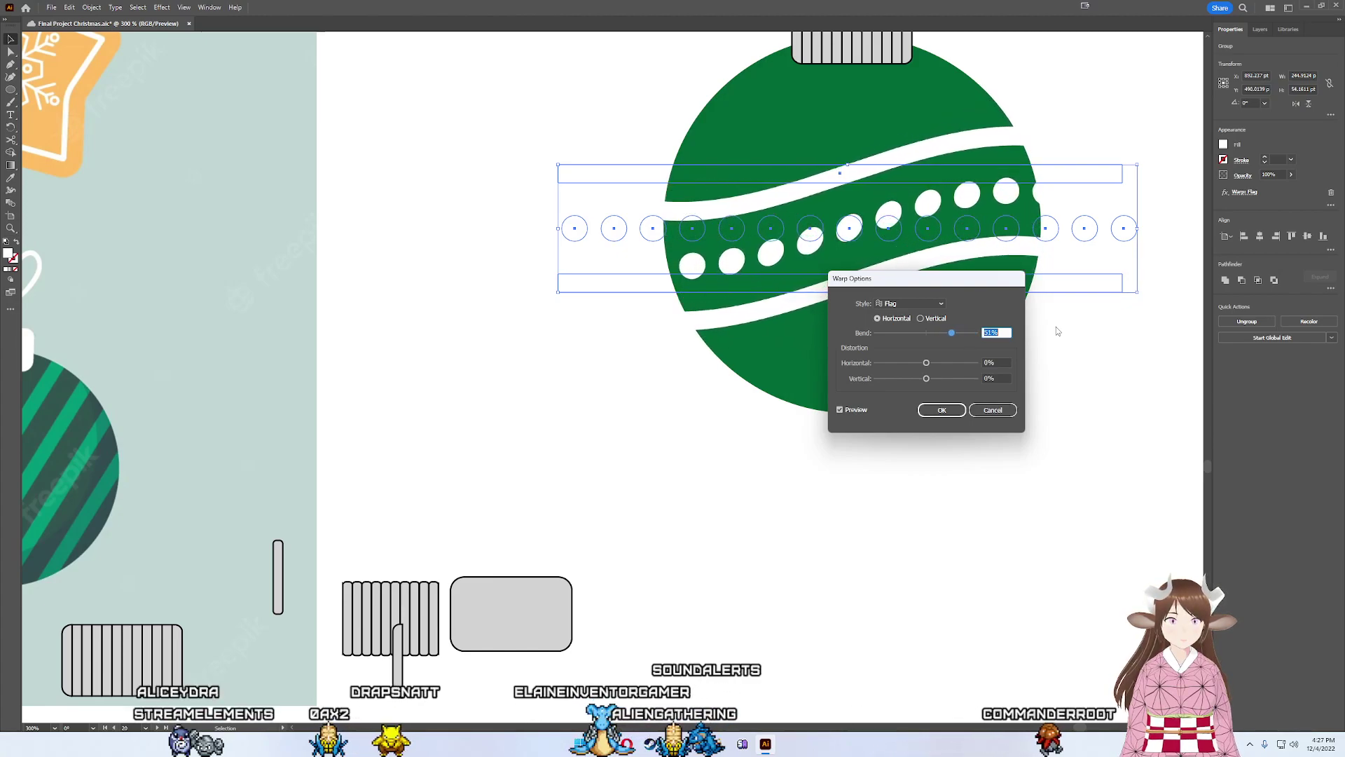
key("Down")
key("Down")
key("Down")
key("Down")
key("Down")
key("Down")
key("Down")
key("Down")
key("Down")
key("Down")
key("Down")
key("Down")
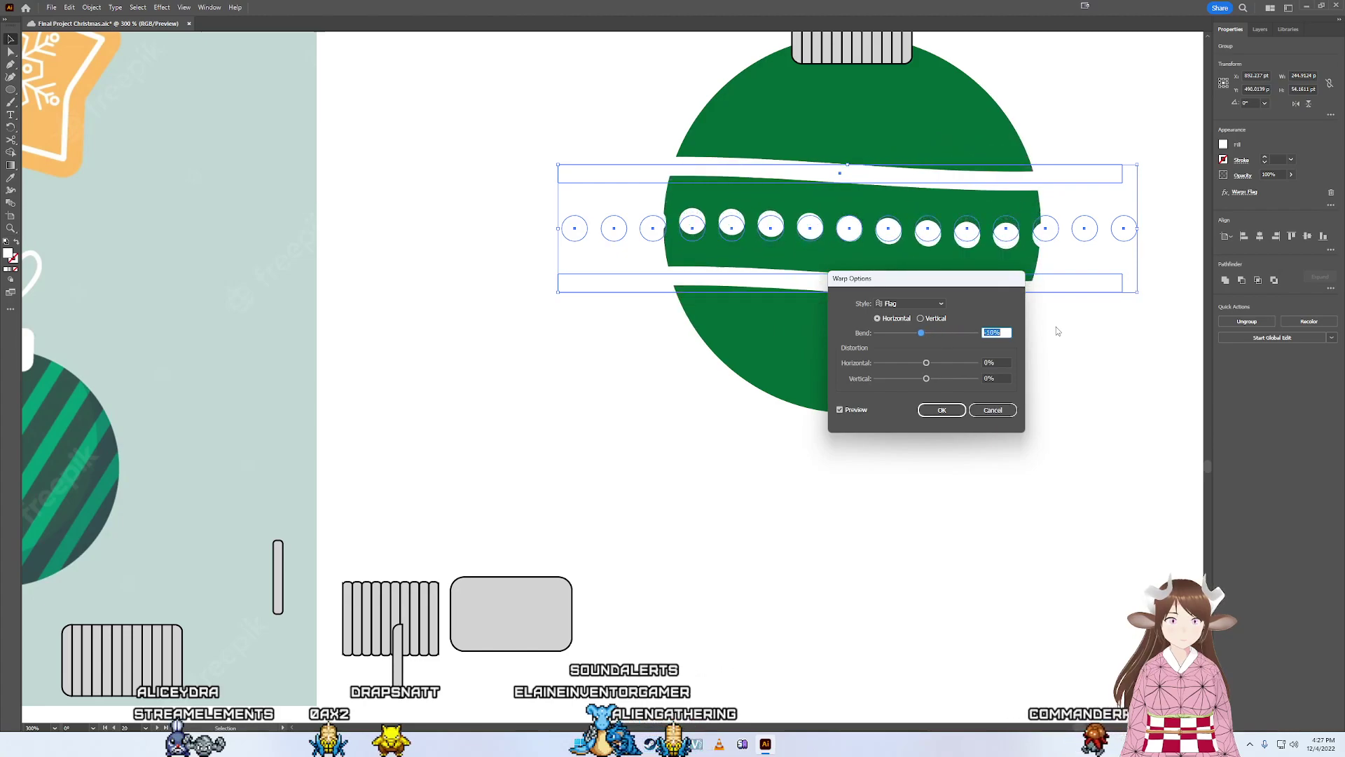
key("Down")
key("Down")
key("Down")
key("Down")
key("Down")
key("Down")
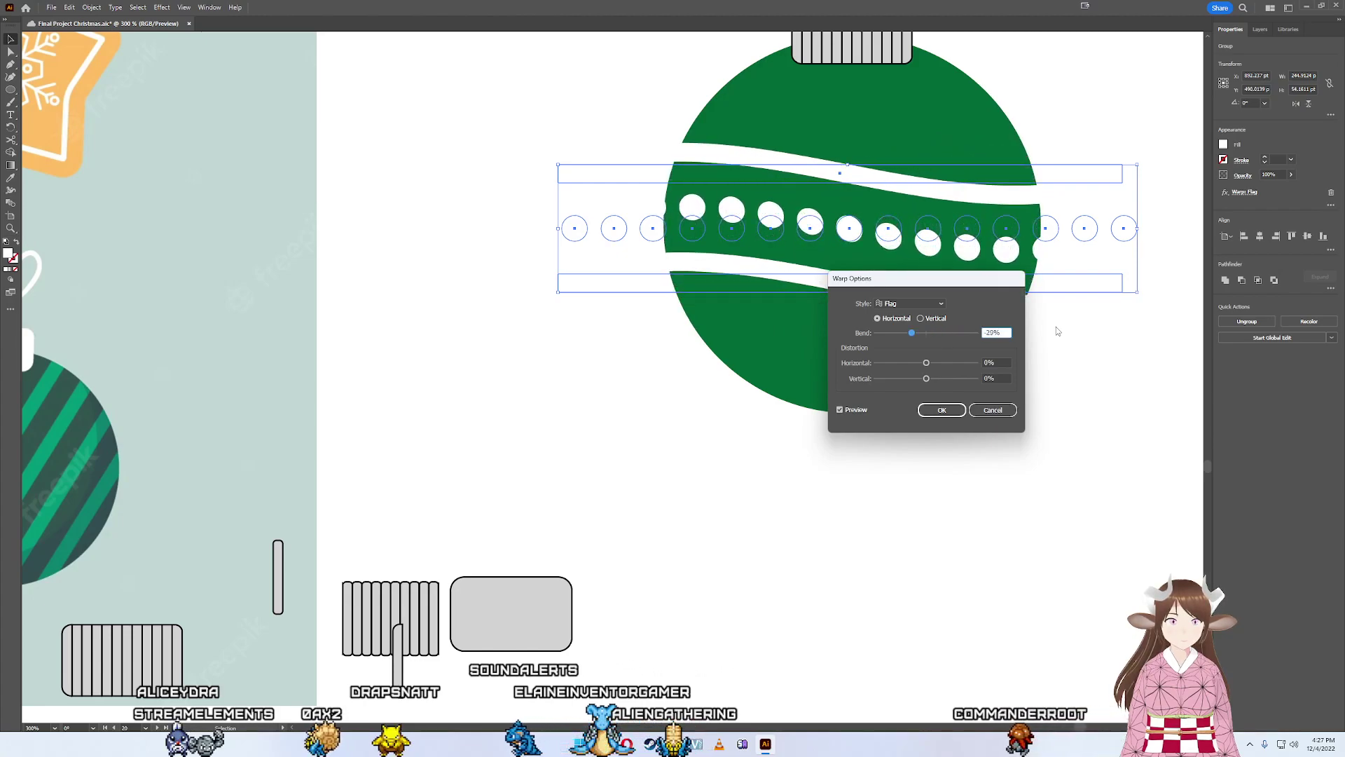
key("Up")
key("Up")
key("Up")
key("Up")
key("Up")
key("Up")
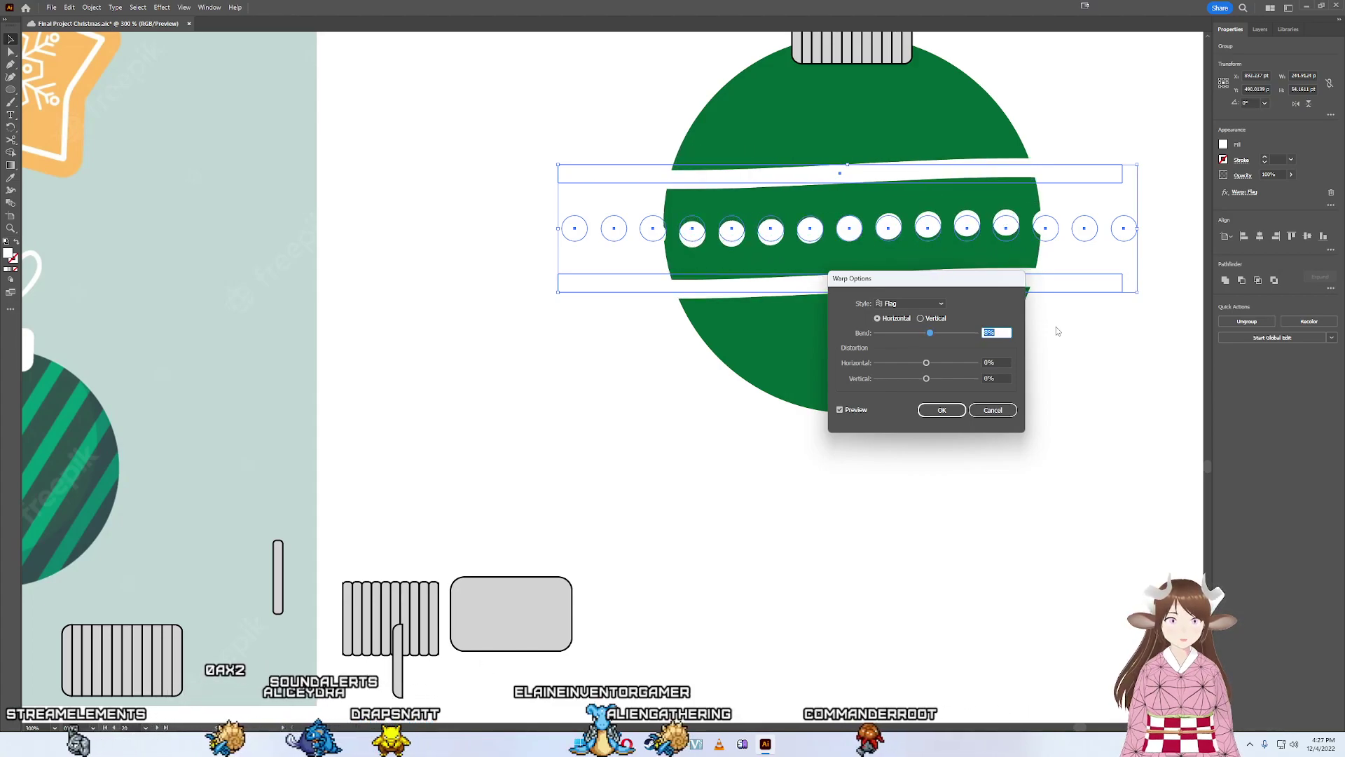
key("Up")
key("Up")
key("Up")
- Test vertical and horizontal distortion options, then apply the Flag warp at 11% bend
left_click(934, 320)
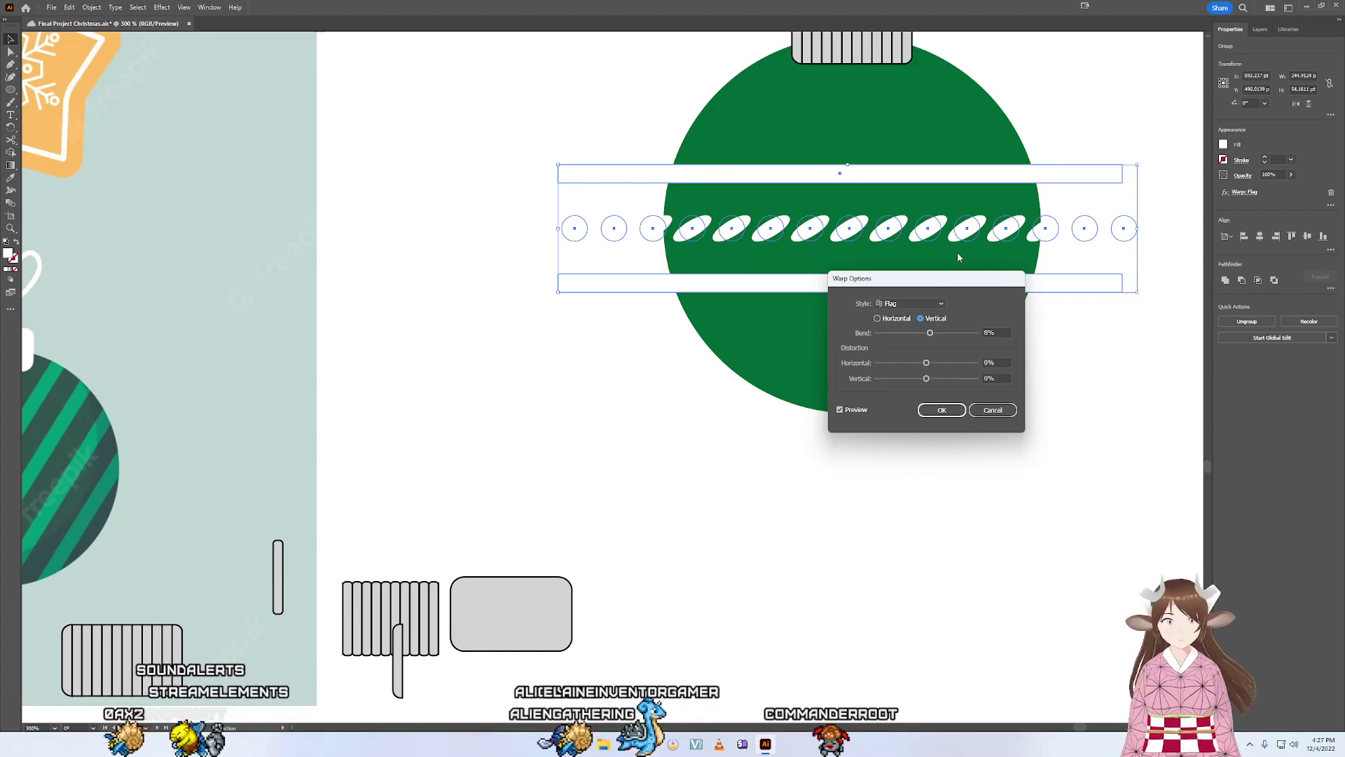
left_click(897, 319)
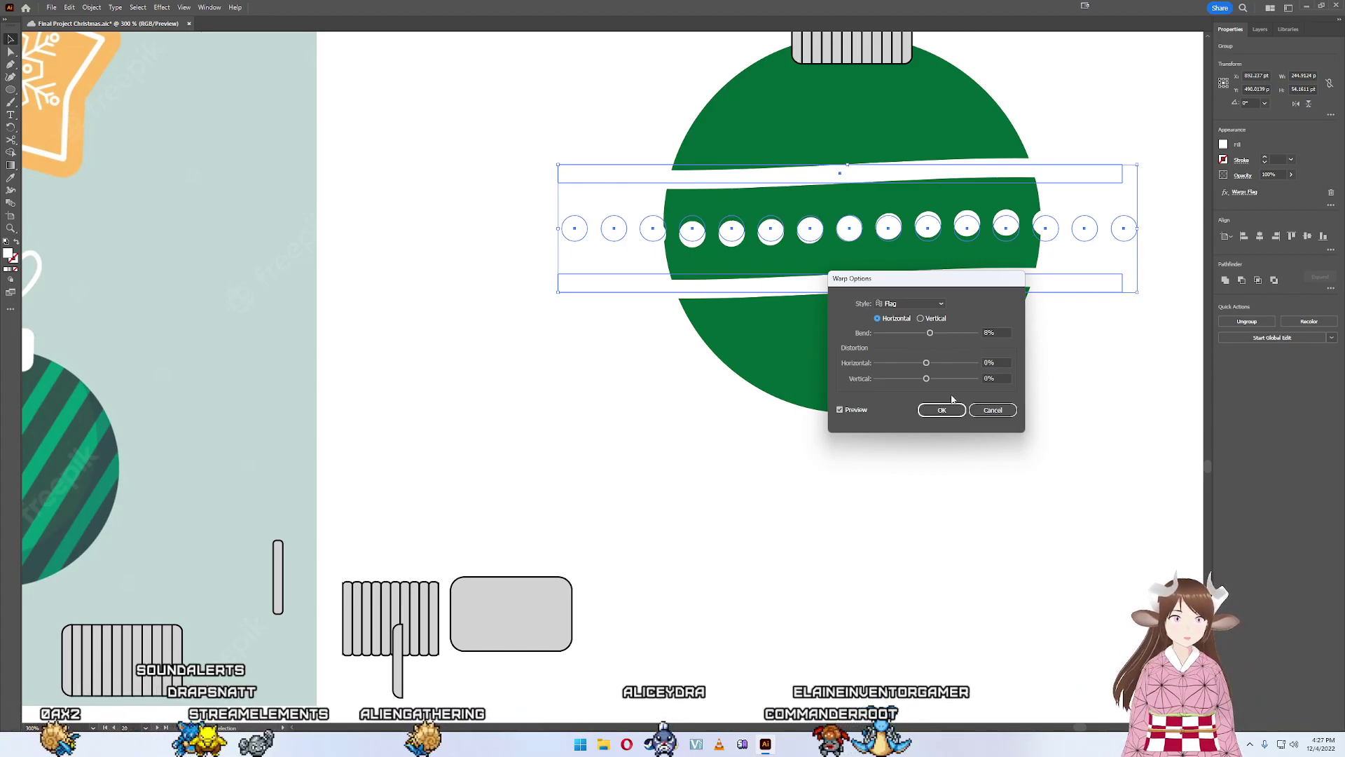
left_click_drag(927, 362, 960, 363)
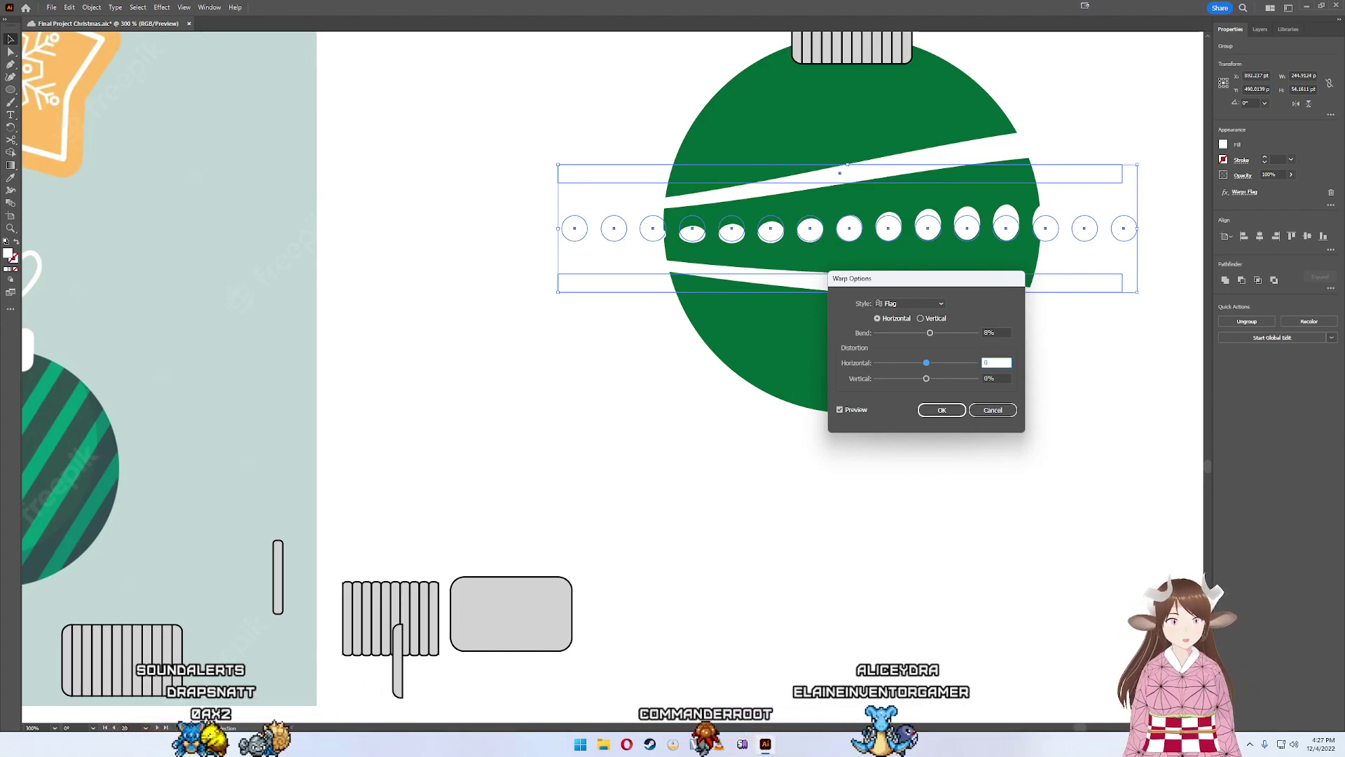
left_click(995, 330)
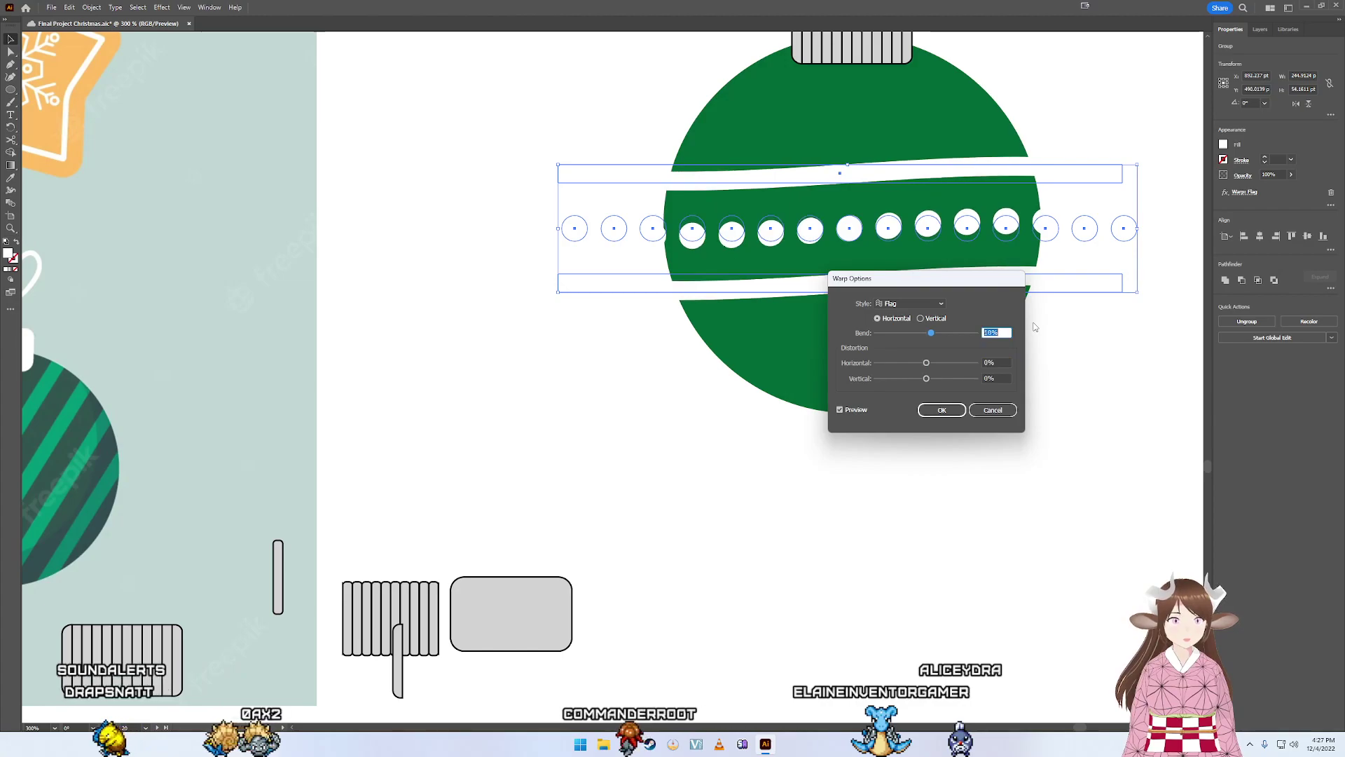
key("Up")
key("Up")
key("Up")
key("Down")
key("Down")
key("Down")
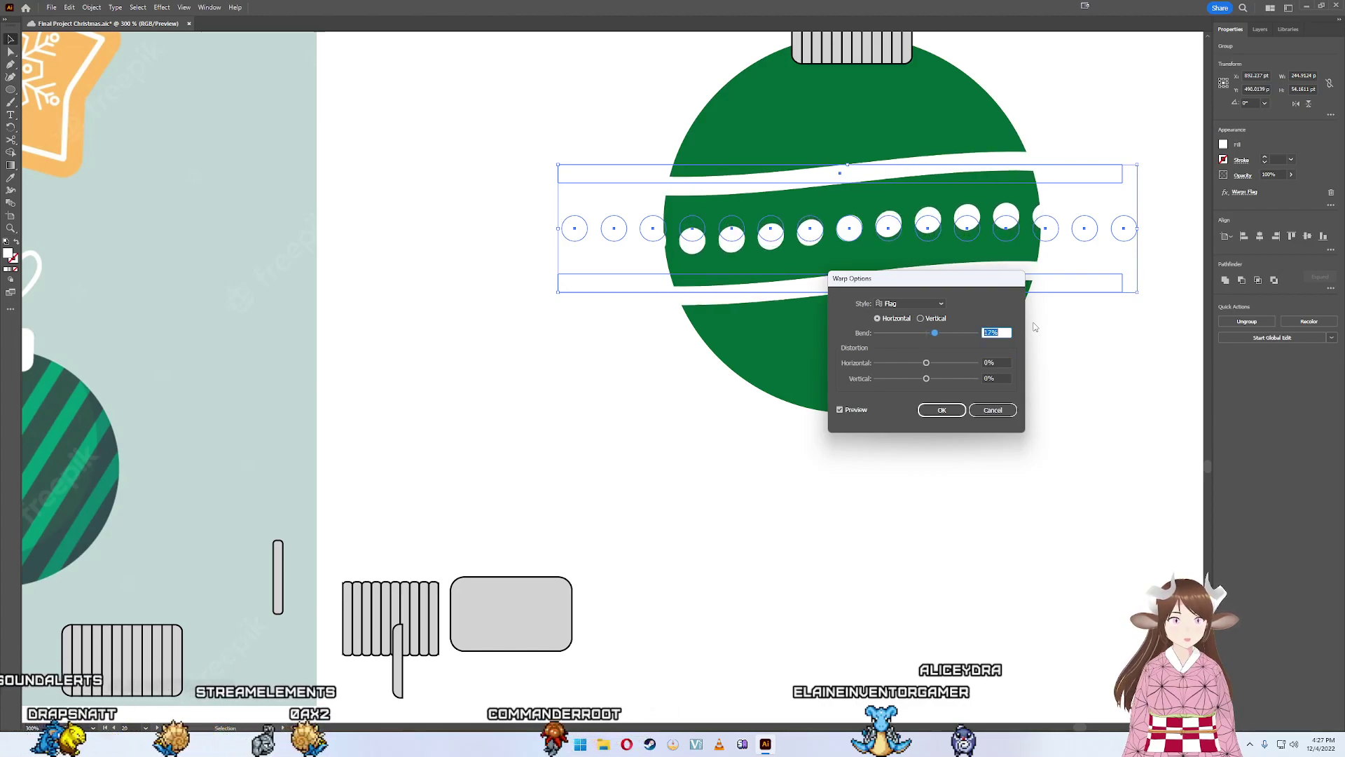
key("Down")
key("Down")
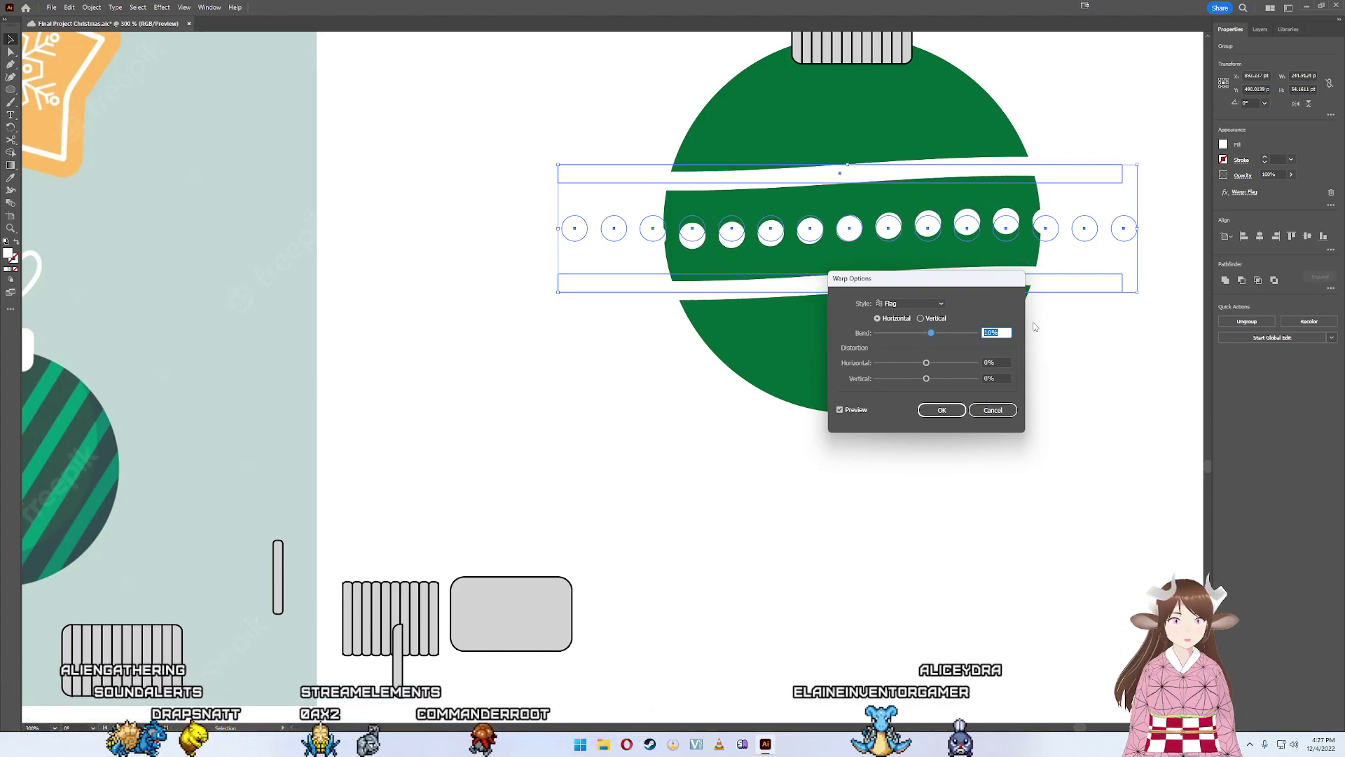
key("Up")
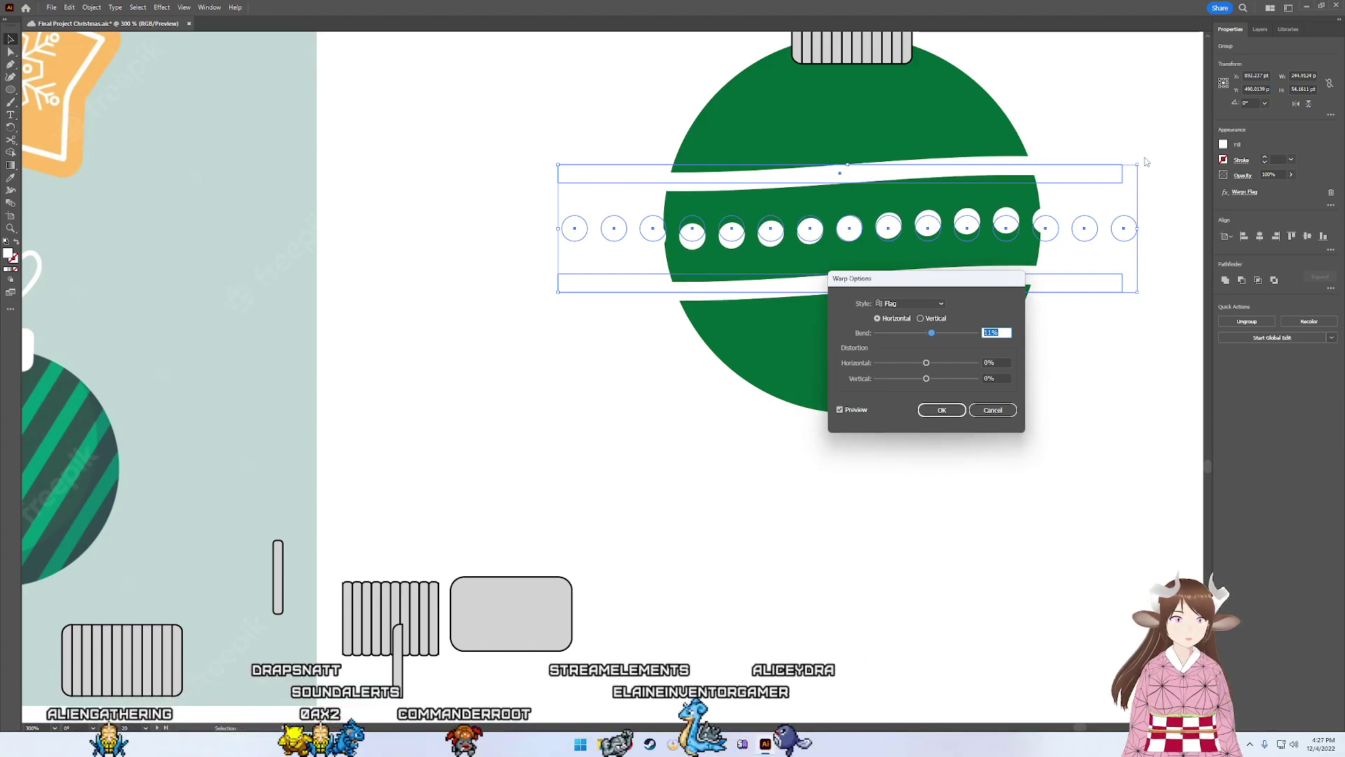
key("Return")
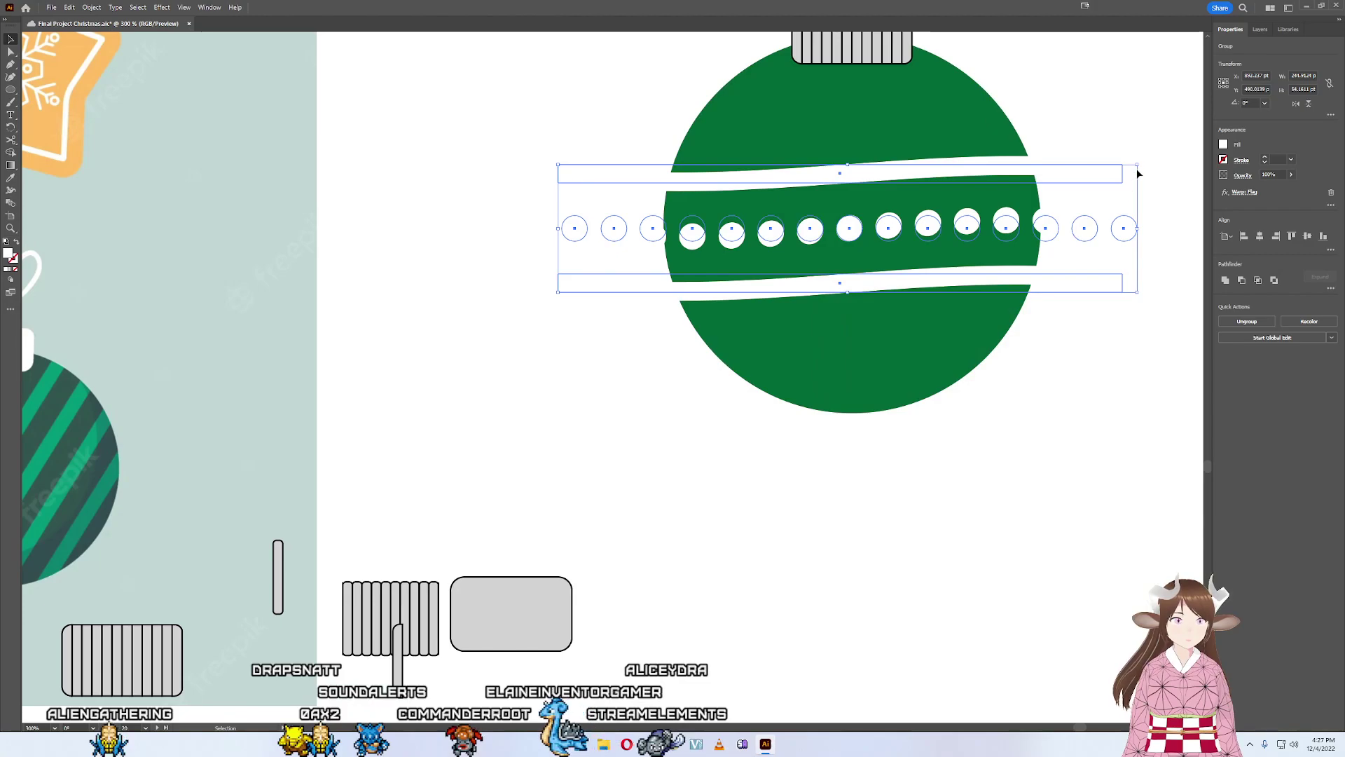
- Tilt the warped band slightly and nudge it left over the ornament
mouse_move(1147, 164)
left_mouse_down()
mouse_move(1136, 195)
mouse_move(1133, 171)
left_mouse_up()
key("shift+Left")
key("shift+Left")
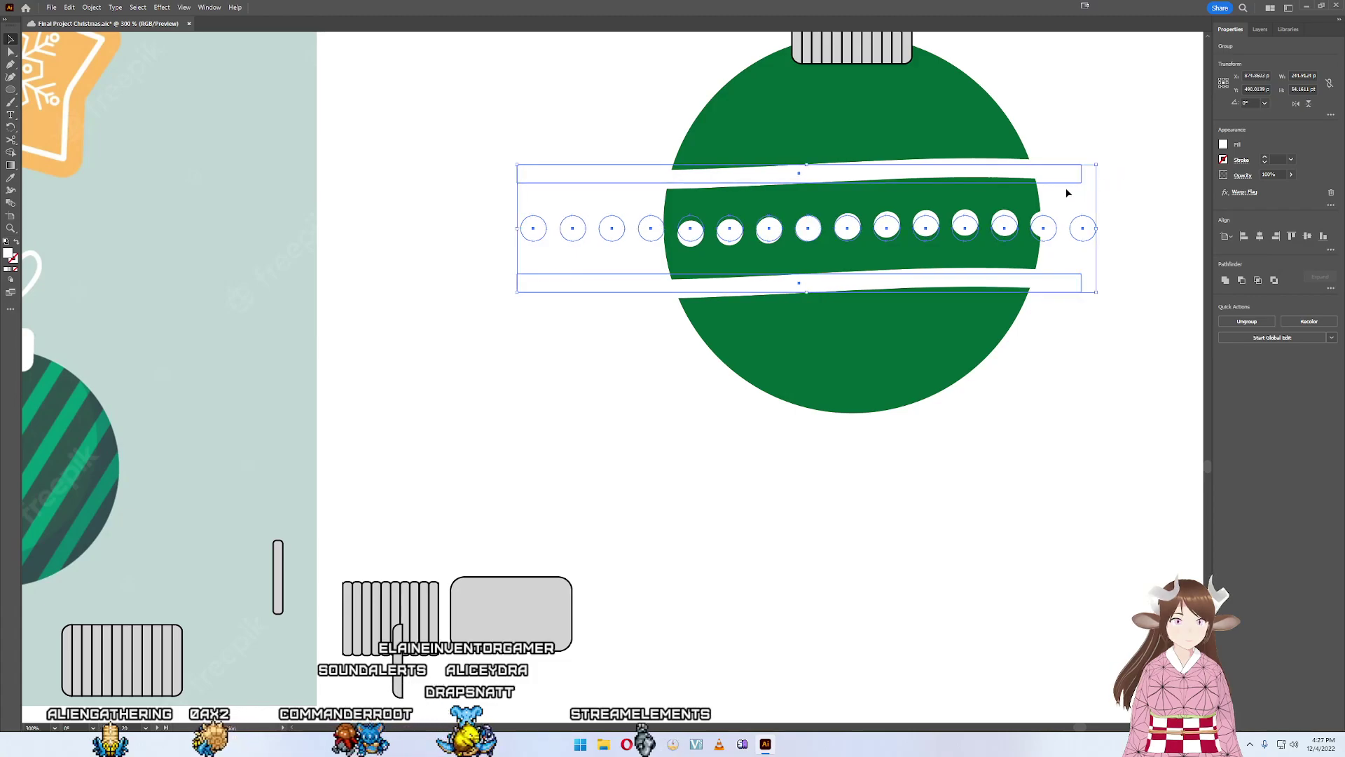
left_click(1063, 367)
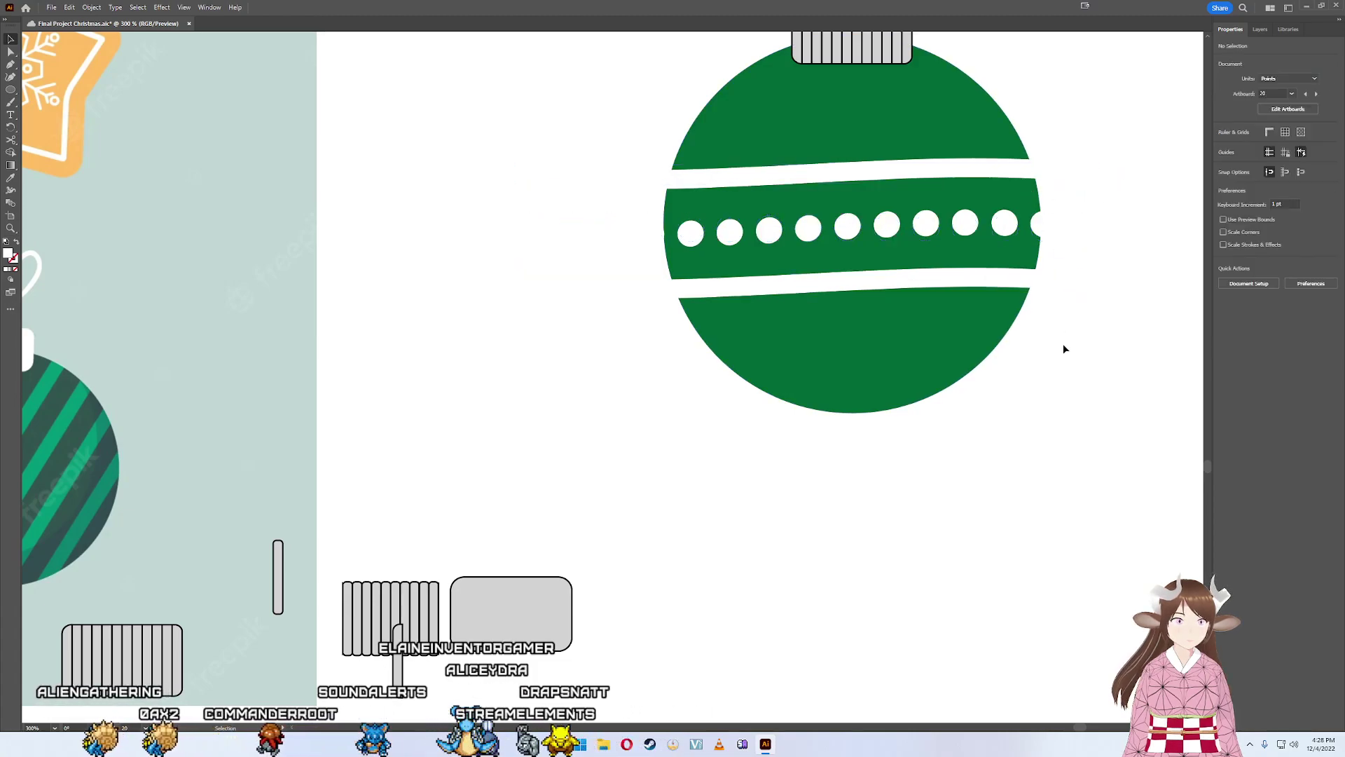
left_click(1042, 280)
left_click(1231, 190)
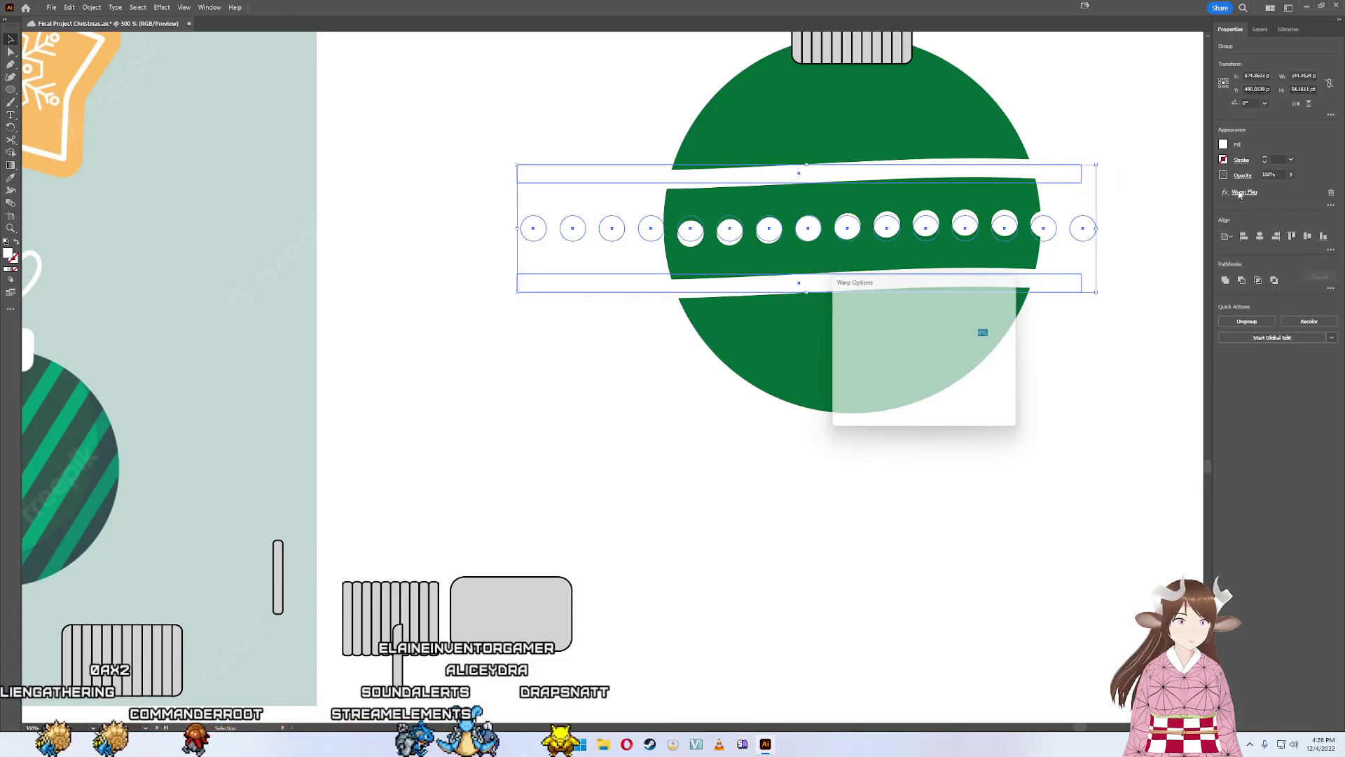
left_click(946, 412)
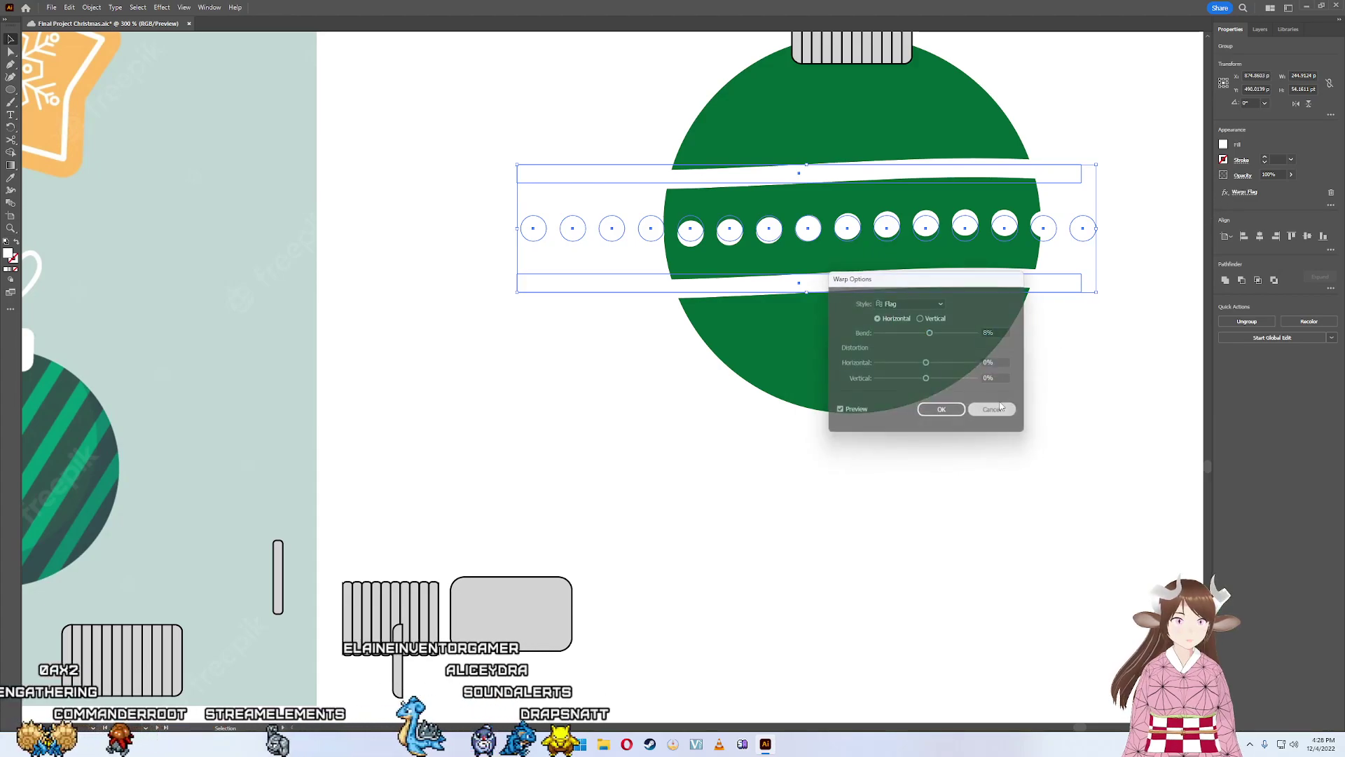
left_click_drag(580, 140, 483, 108)
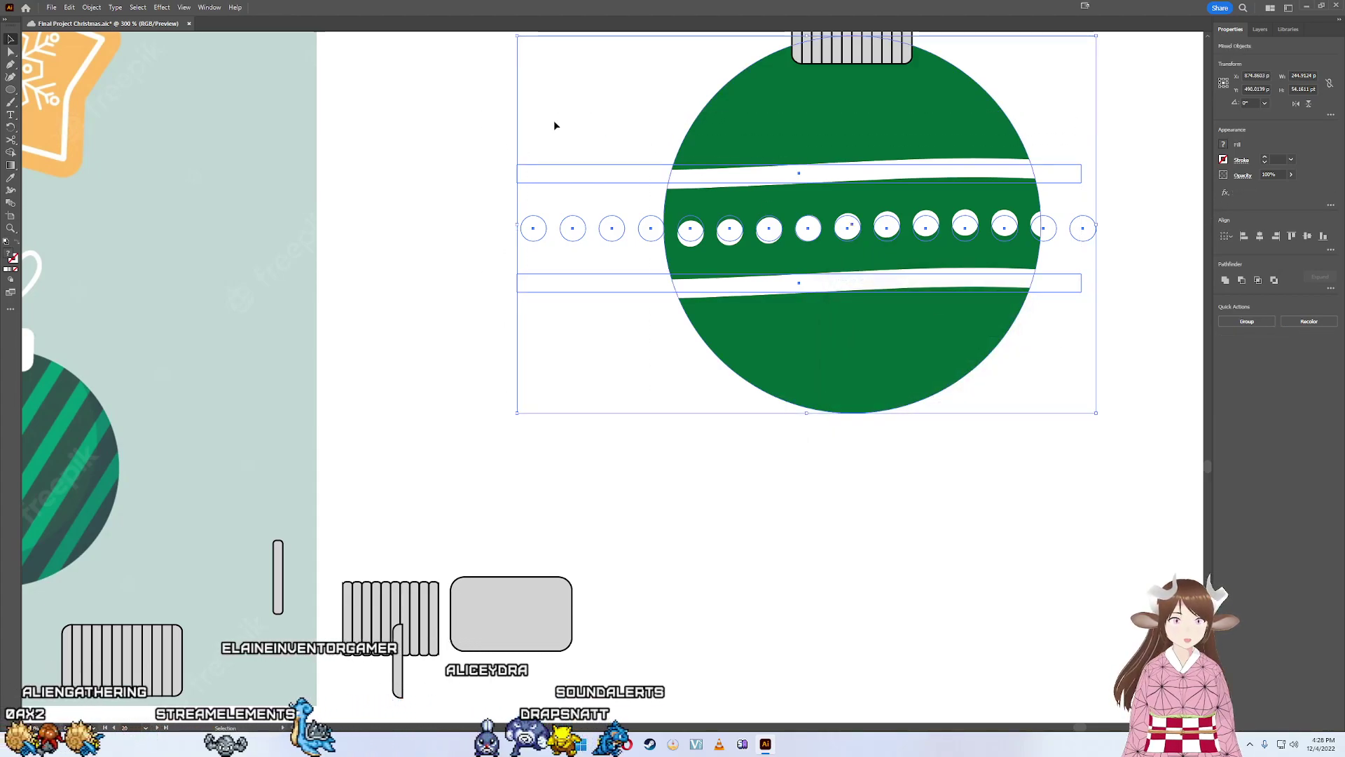
- Expand the warped band's appearance into real shapes and select all ornament parts
scroll(748, 294, "up", 5)
scroll(748, 294, "right", 2)
left_click(92, 7)
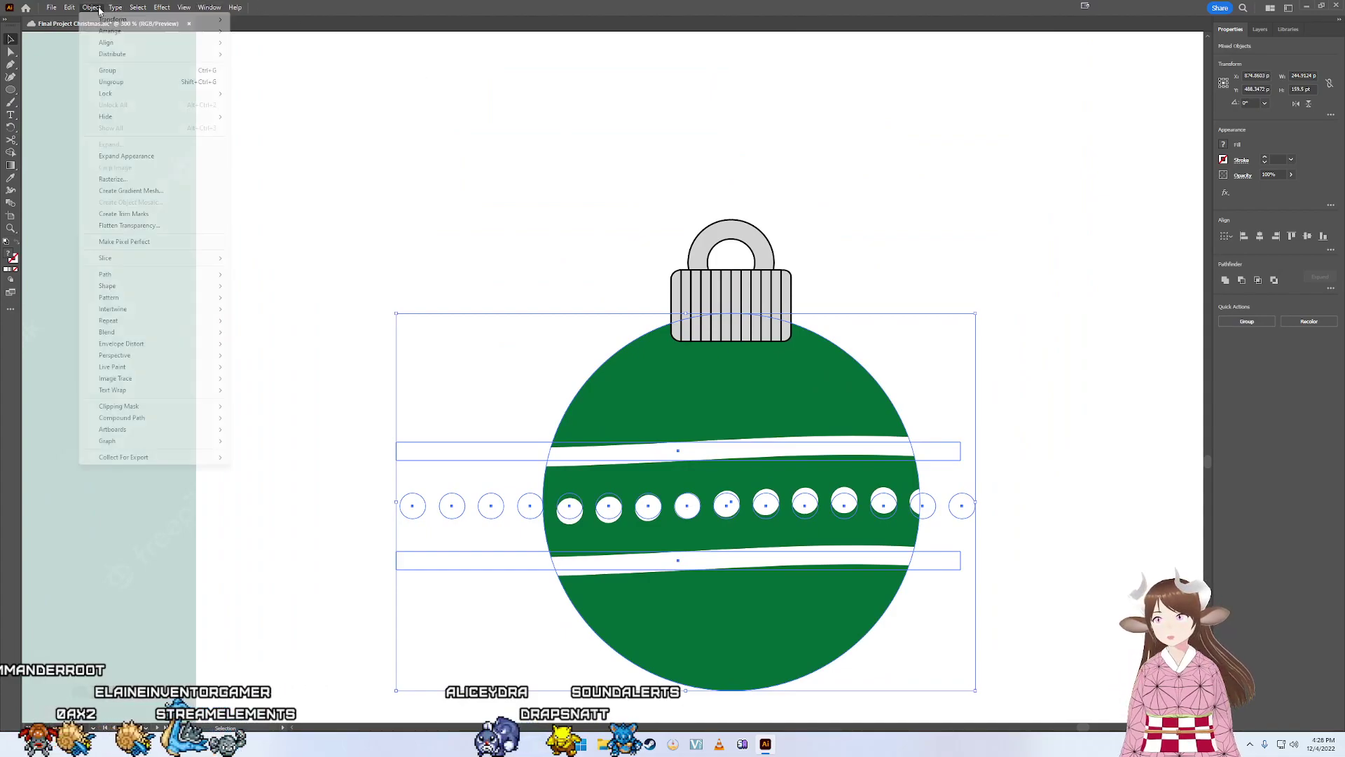
left_click(154, 156)
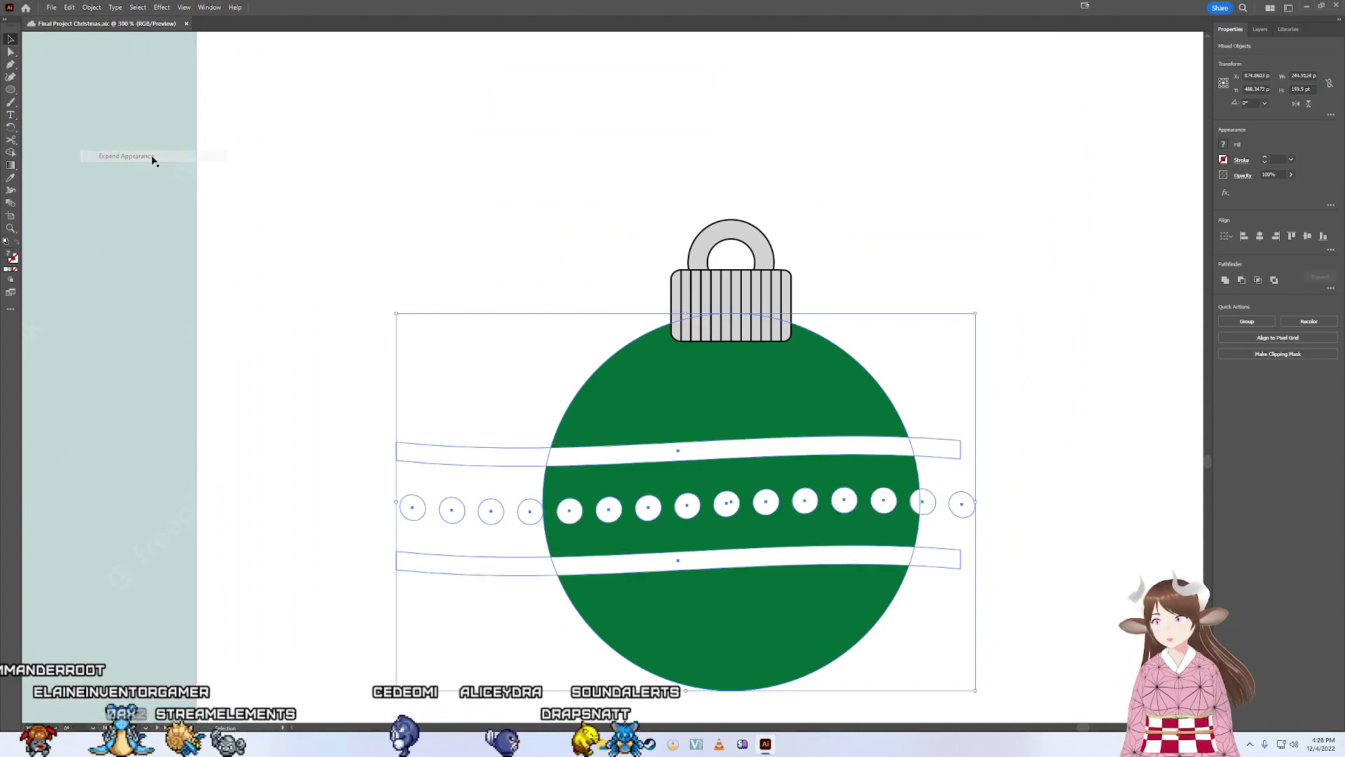
left_click(526, 292)
left_click_drag(393, 198, 1066, 678)
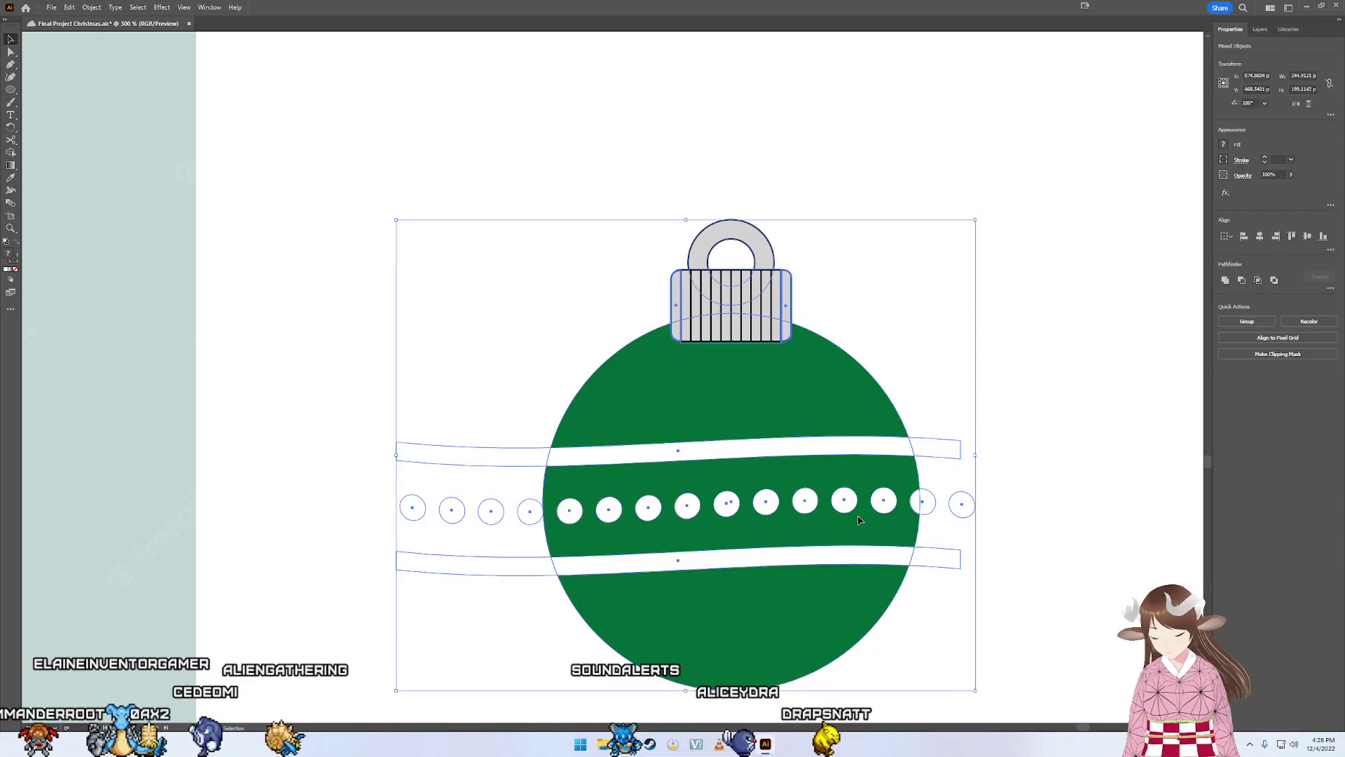
- Delete the band and dot pieces outside the ornament with Shape Builder
key("shift+m")
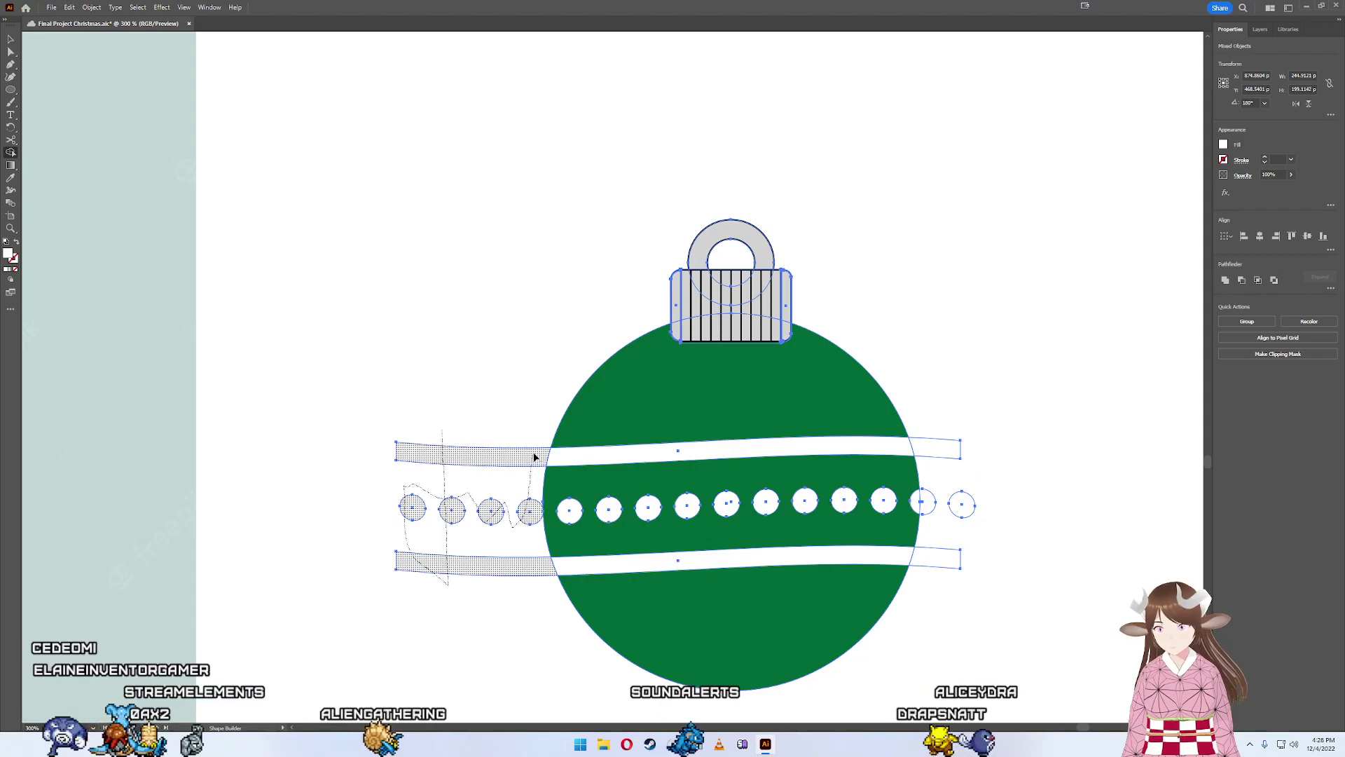
left_click_drag(534, 456, 539, 455)
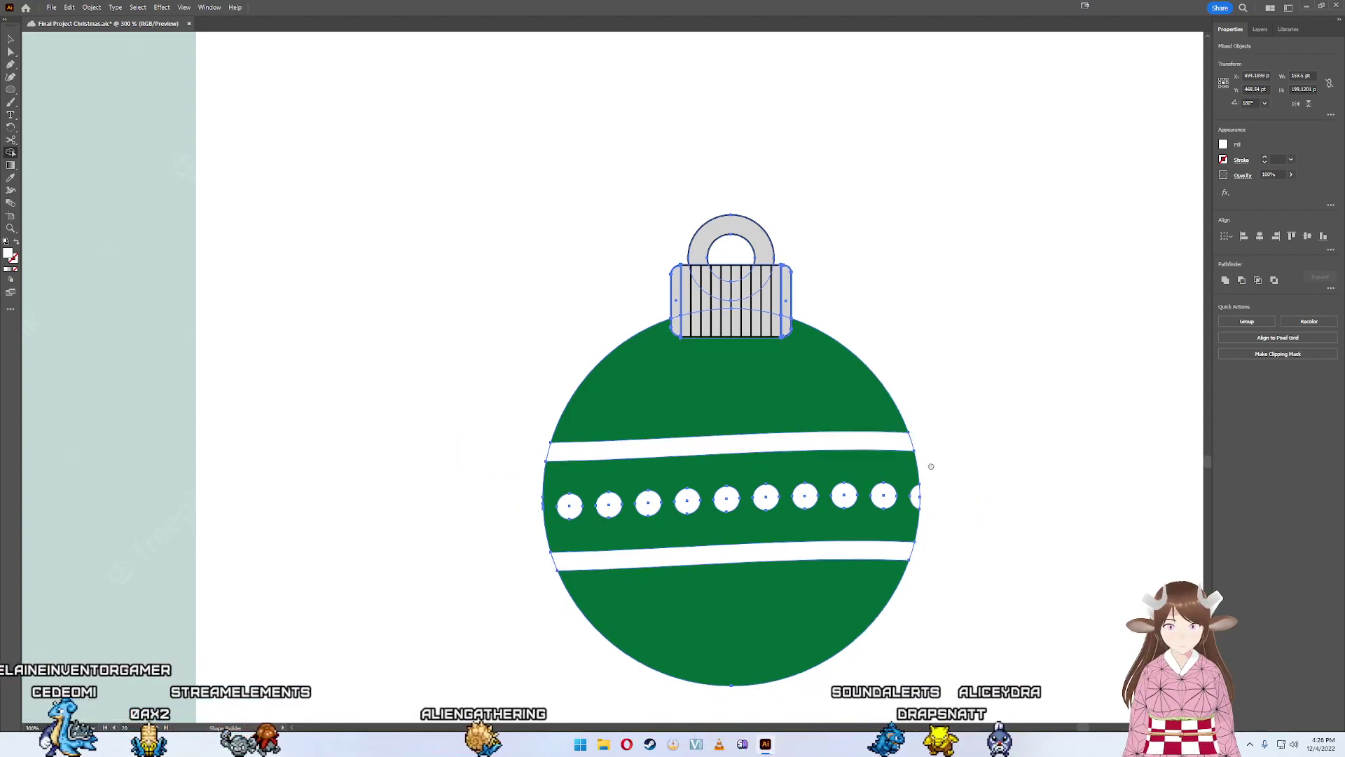
scroll(994, 478, "down", 5)
scroll(1023, 438, "down", 2)
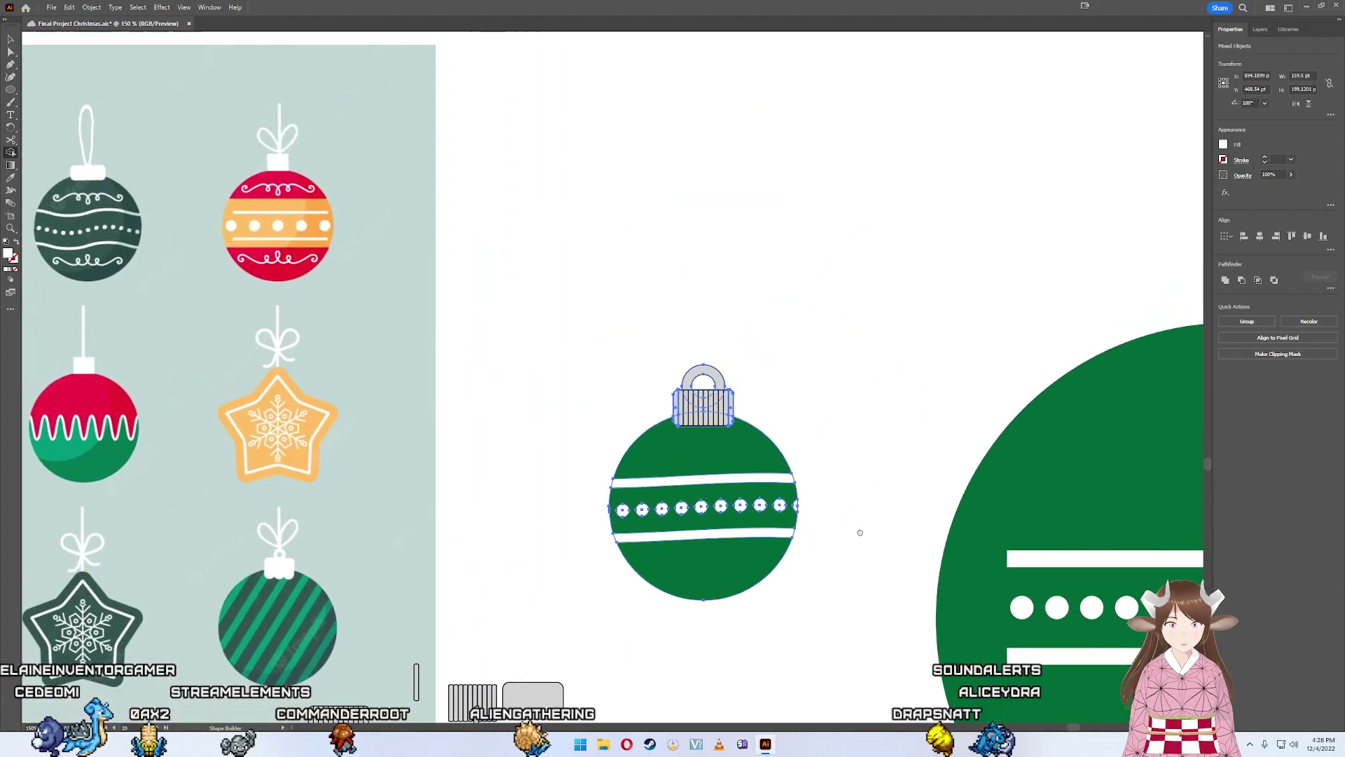
scroll(799, 469, "down", 1)
scroll(775, 291, "down", 1)
scroll(721, 283, "down", 2)
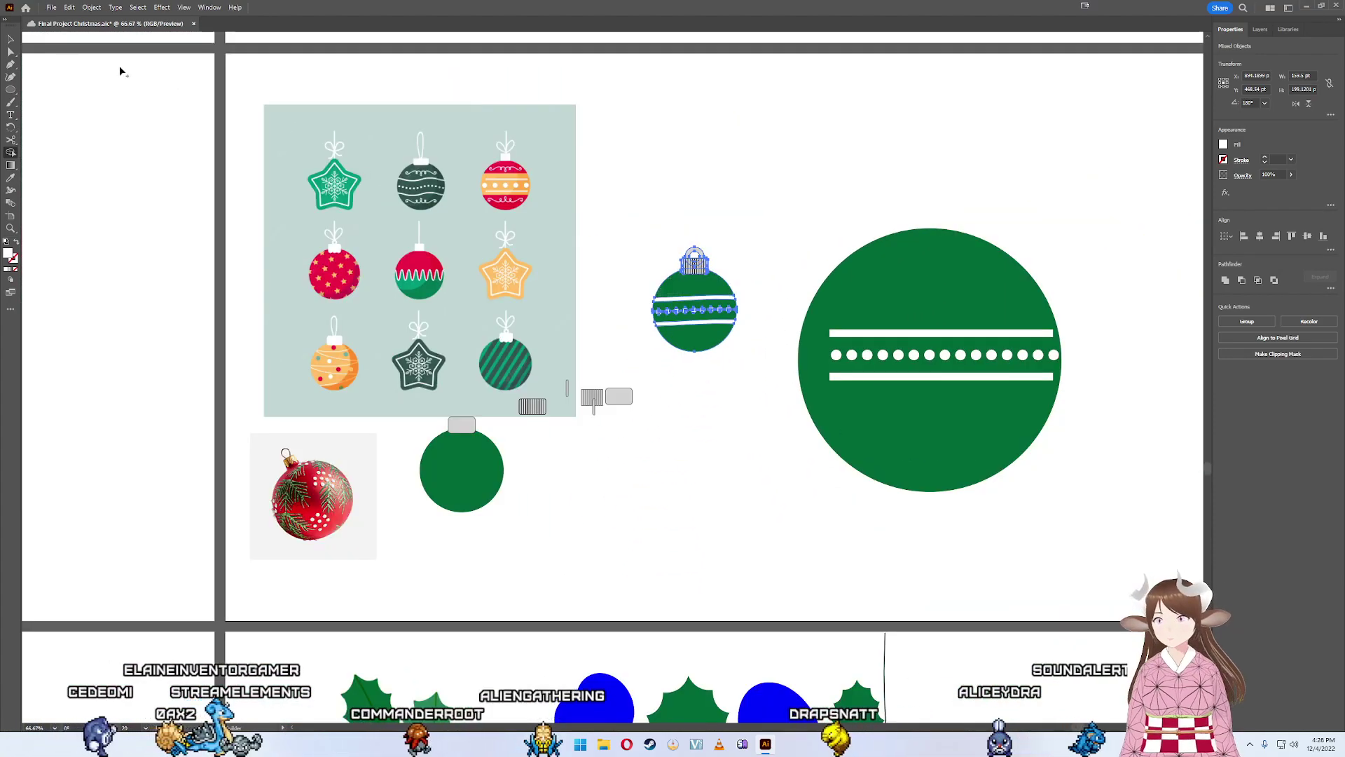
- Select only the white stripes-and-dots group, undoing an accidental move of the circle
left_click(11, 39)
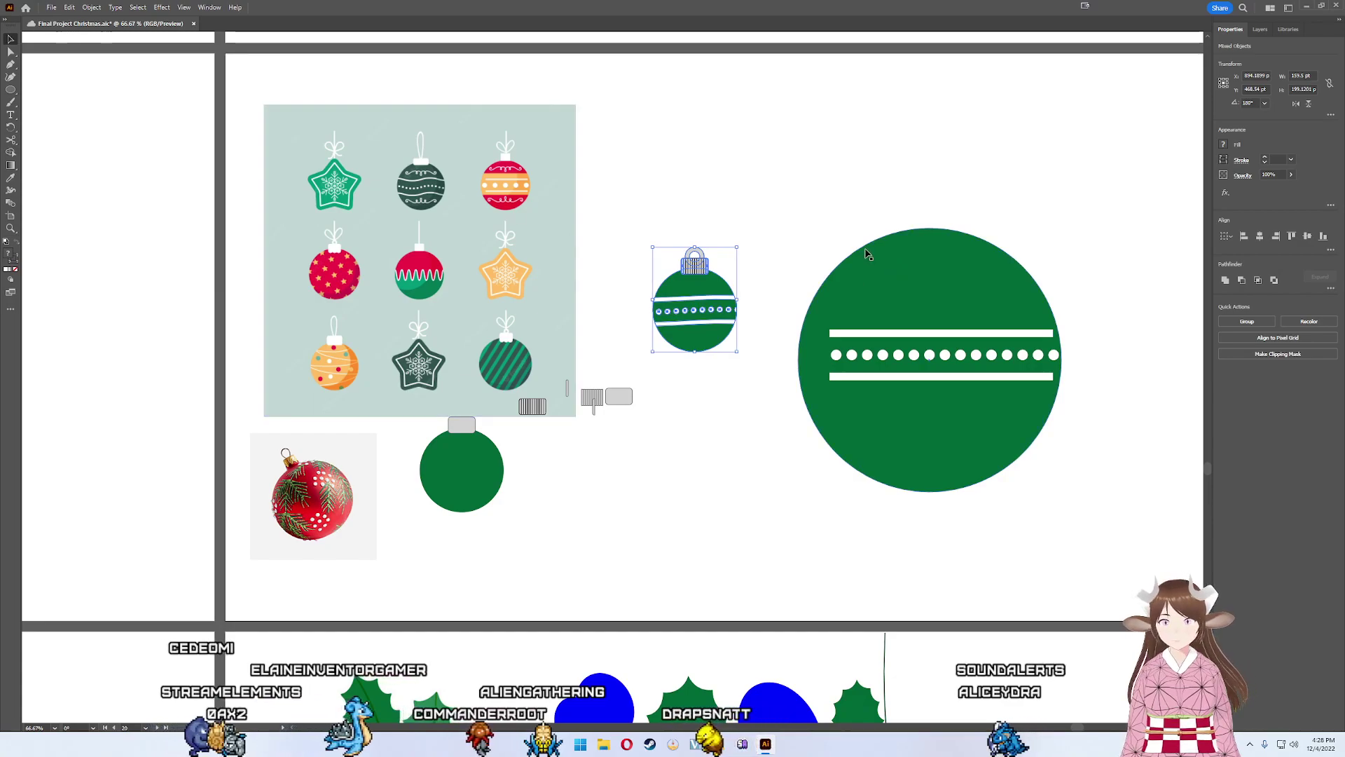
left_click(616, 266)
mouse_move(714, 288)
left_mouse_down()
mouse_move(700, 252)
mouse_move(724, 272)
left_mouse_up()
key("ctrl+z")
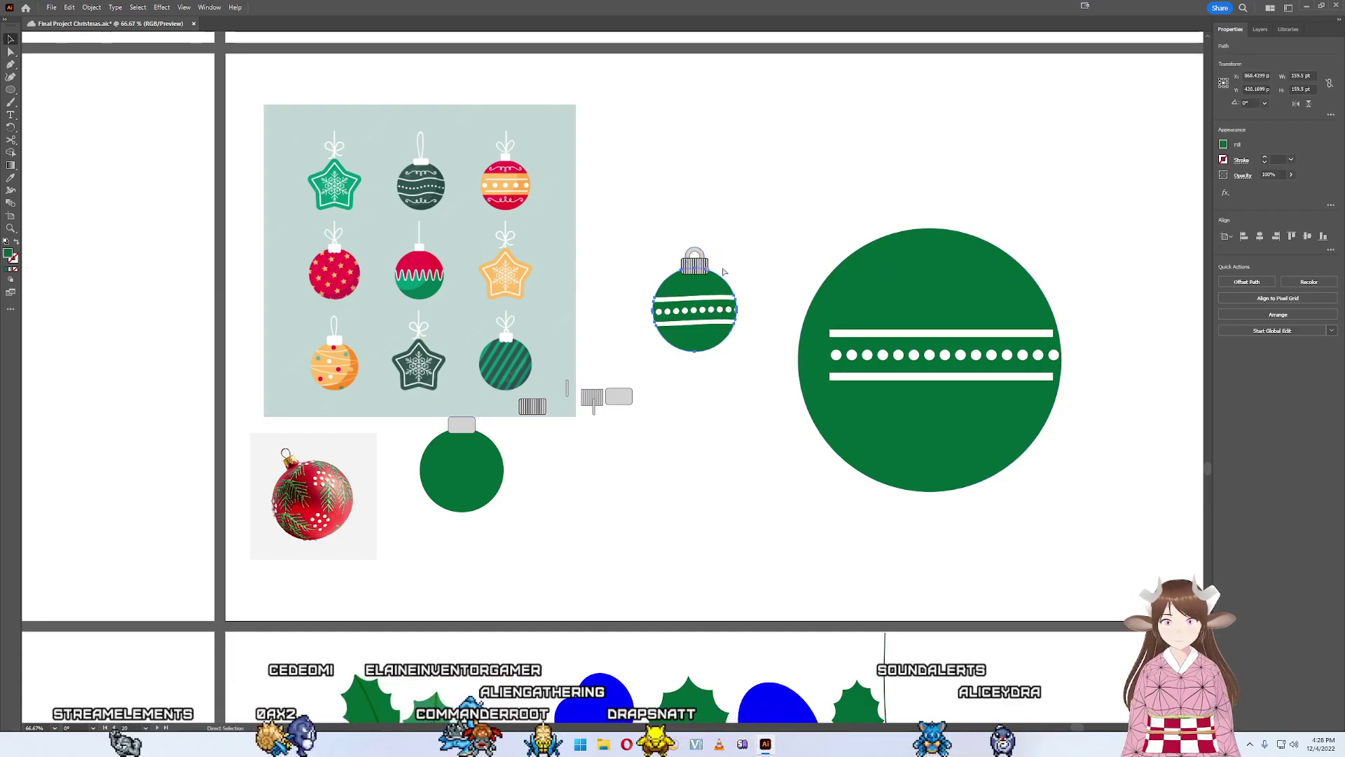
left_click(703, 263, "shift")
left_click(754, 225)
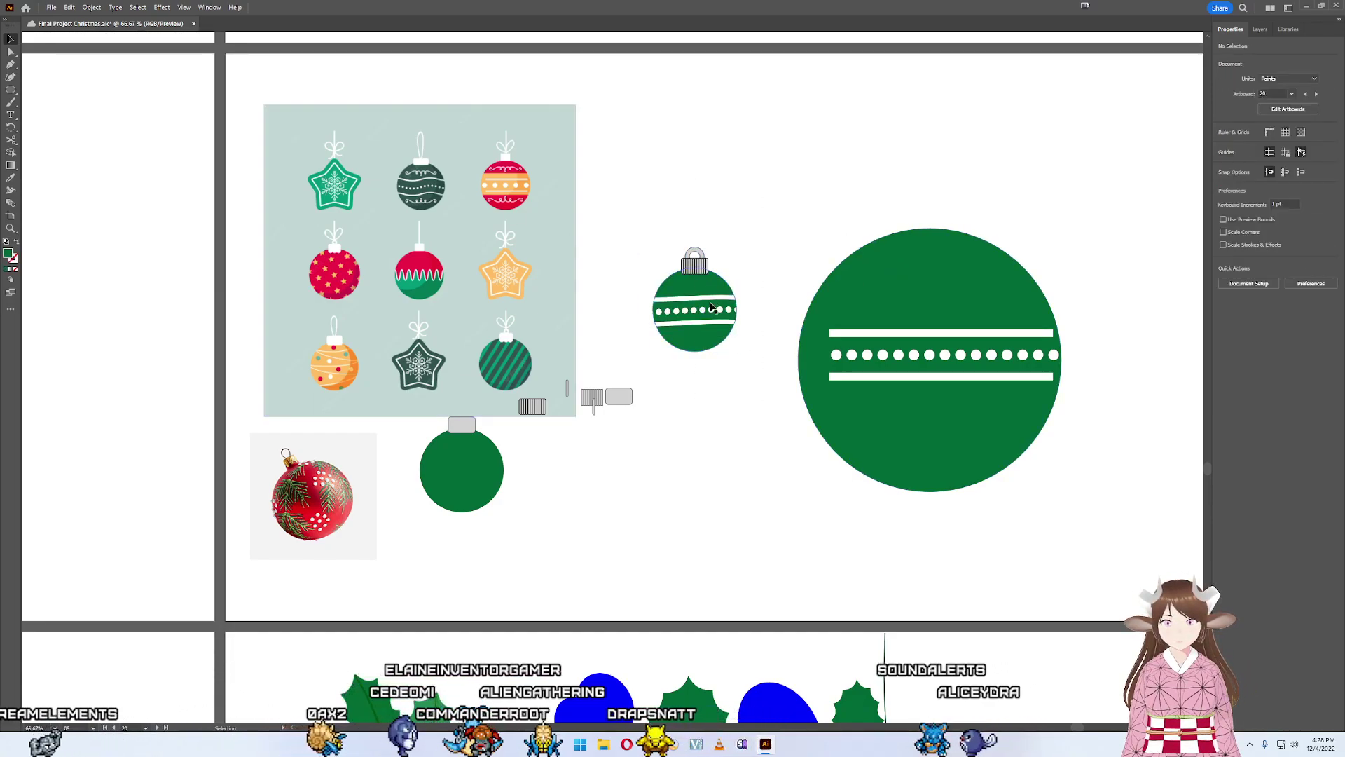
scroll(710, 306, "up", 2)
left_click(715, 321)
left_click(748, 289, "shift")
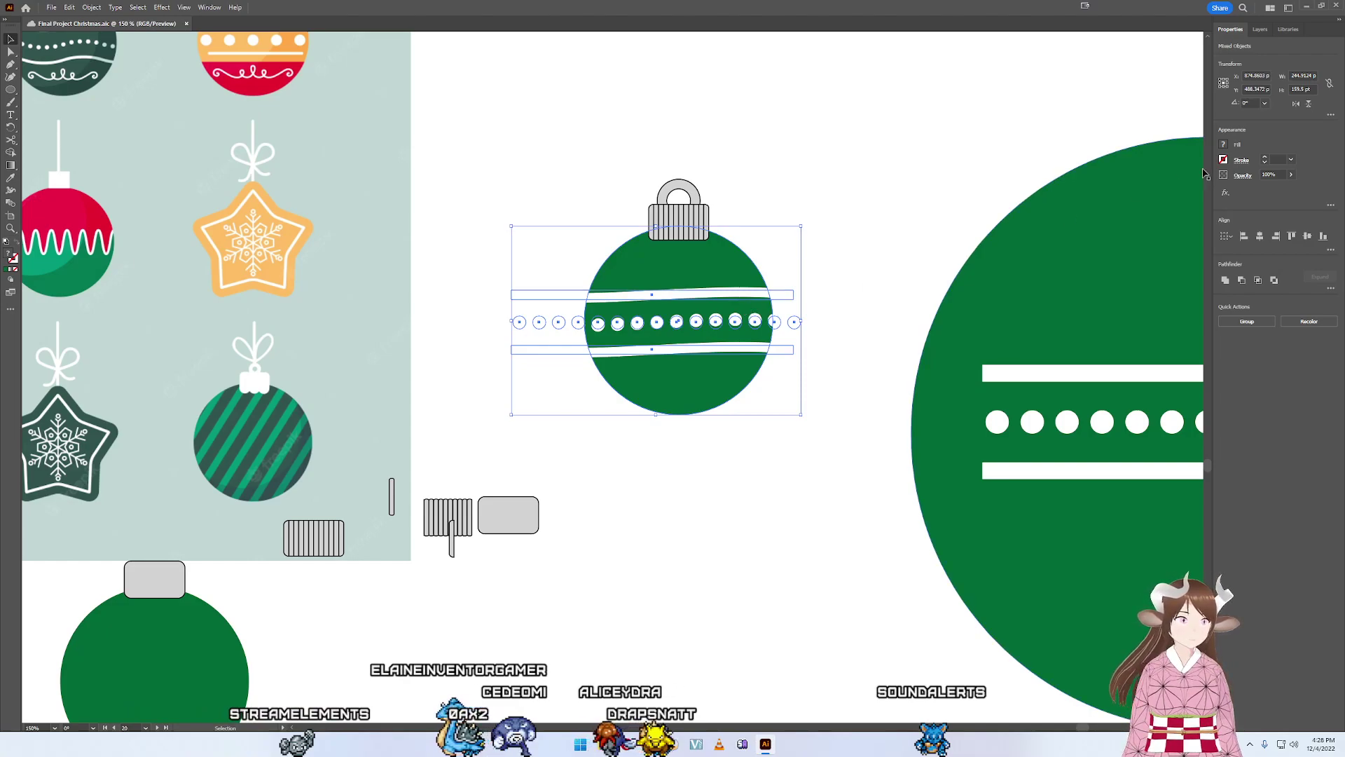
left_click(765, 302, "shift")
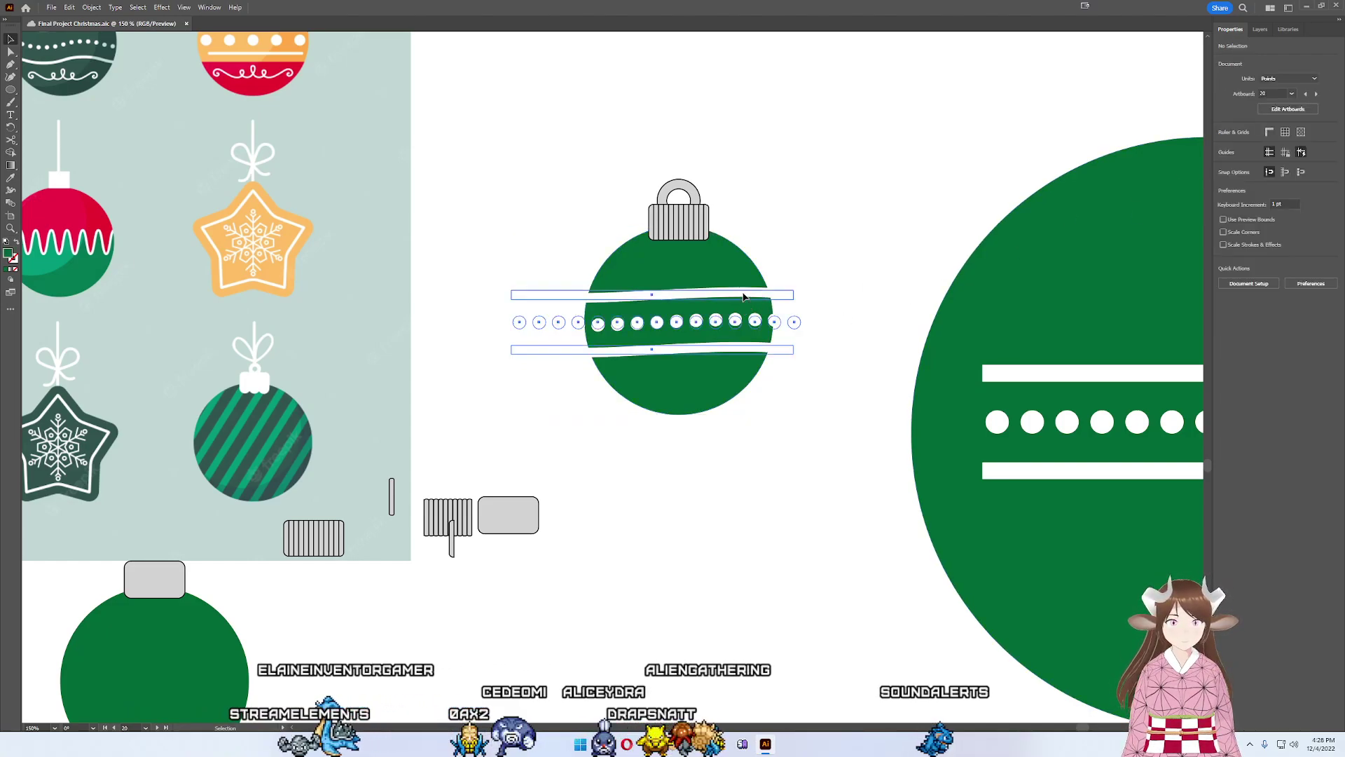
- Reapply the Flag warp at 11% bend and tilt the band slightly
left_click(1247, 193)
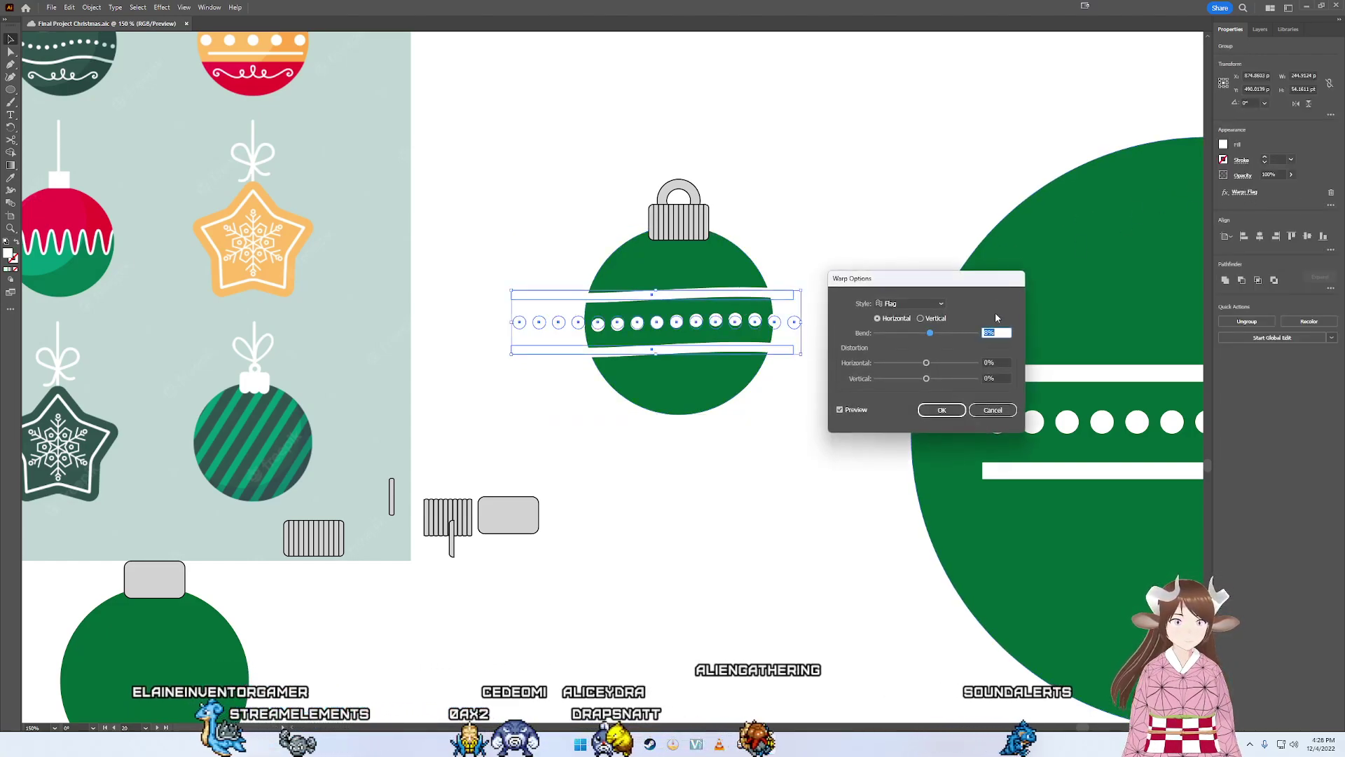
key("Up")
key("Up")
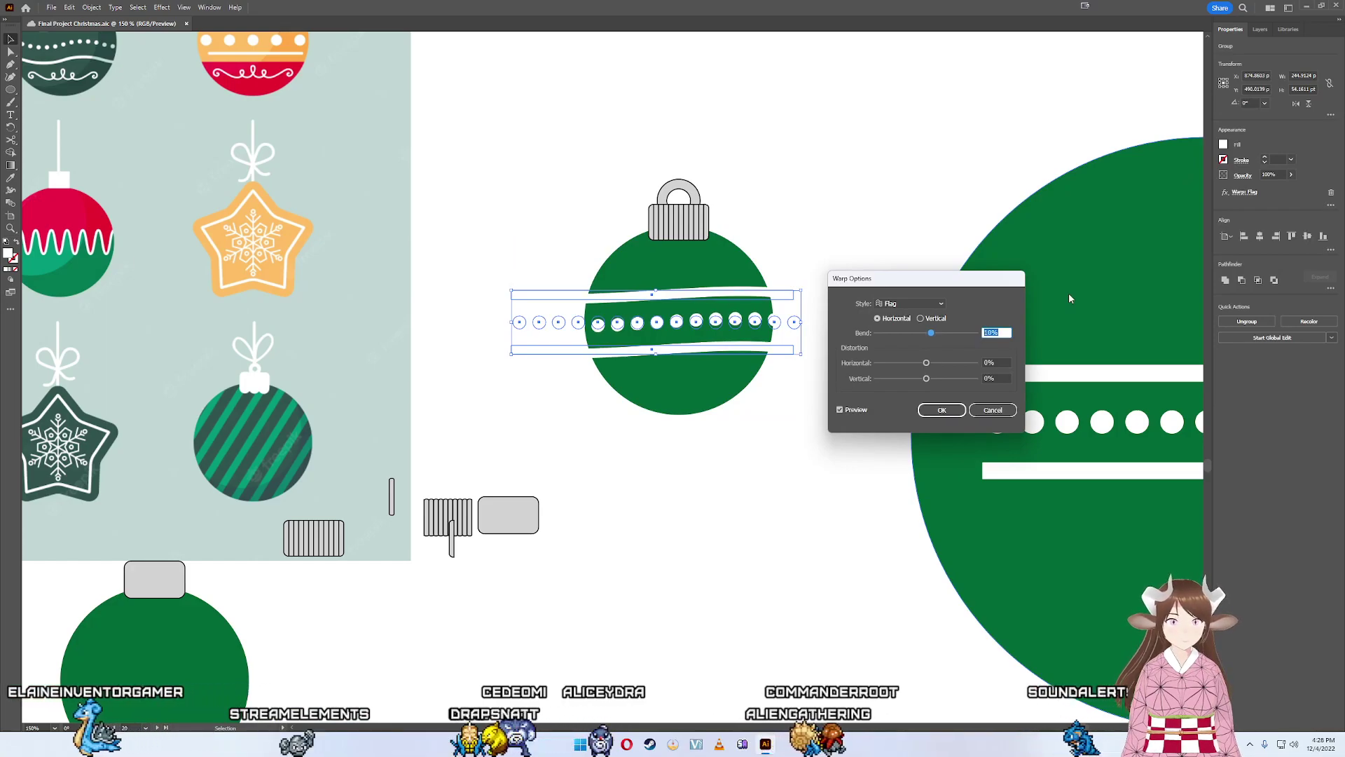
key("Return")
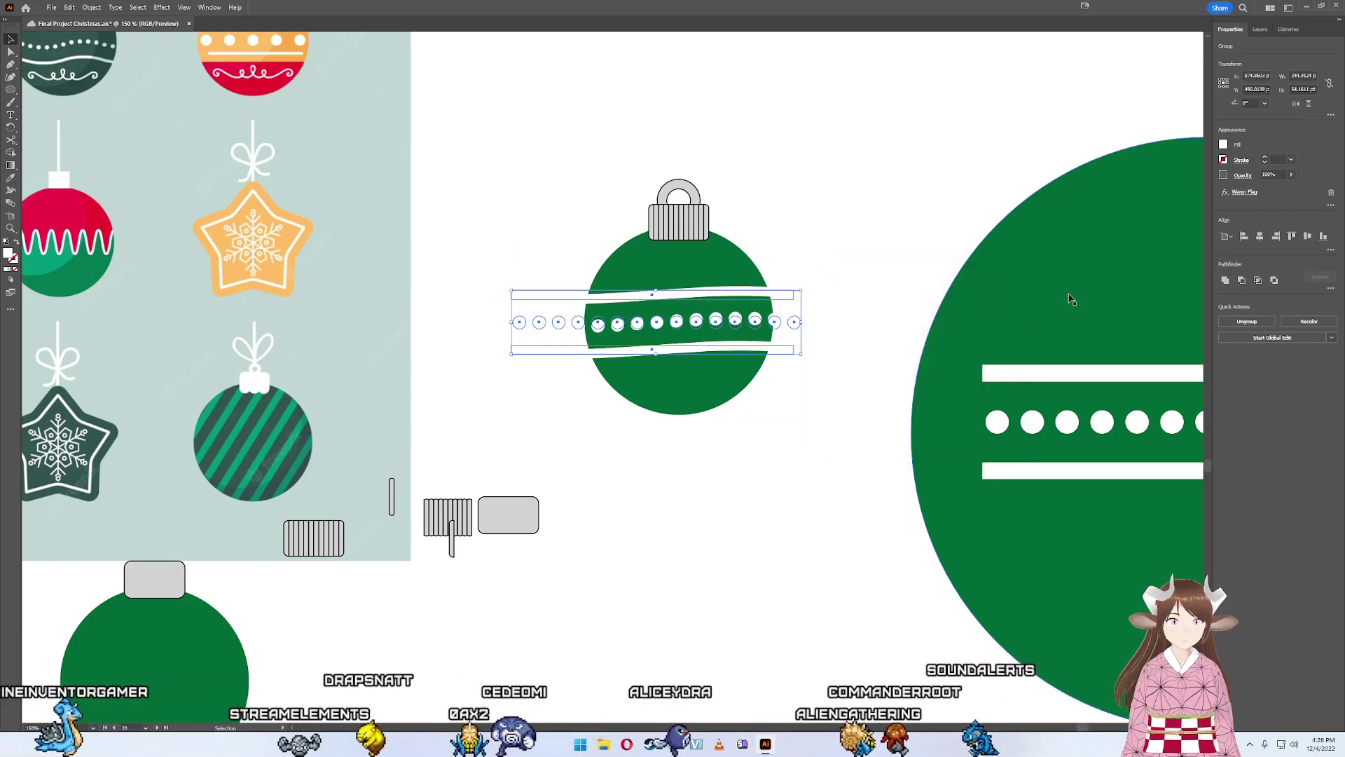
left_click_drag(805, 288, 808, 302)
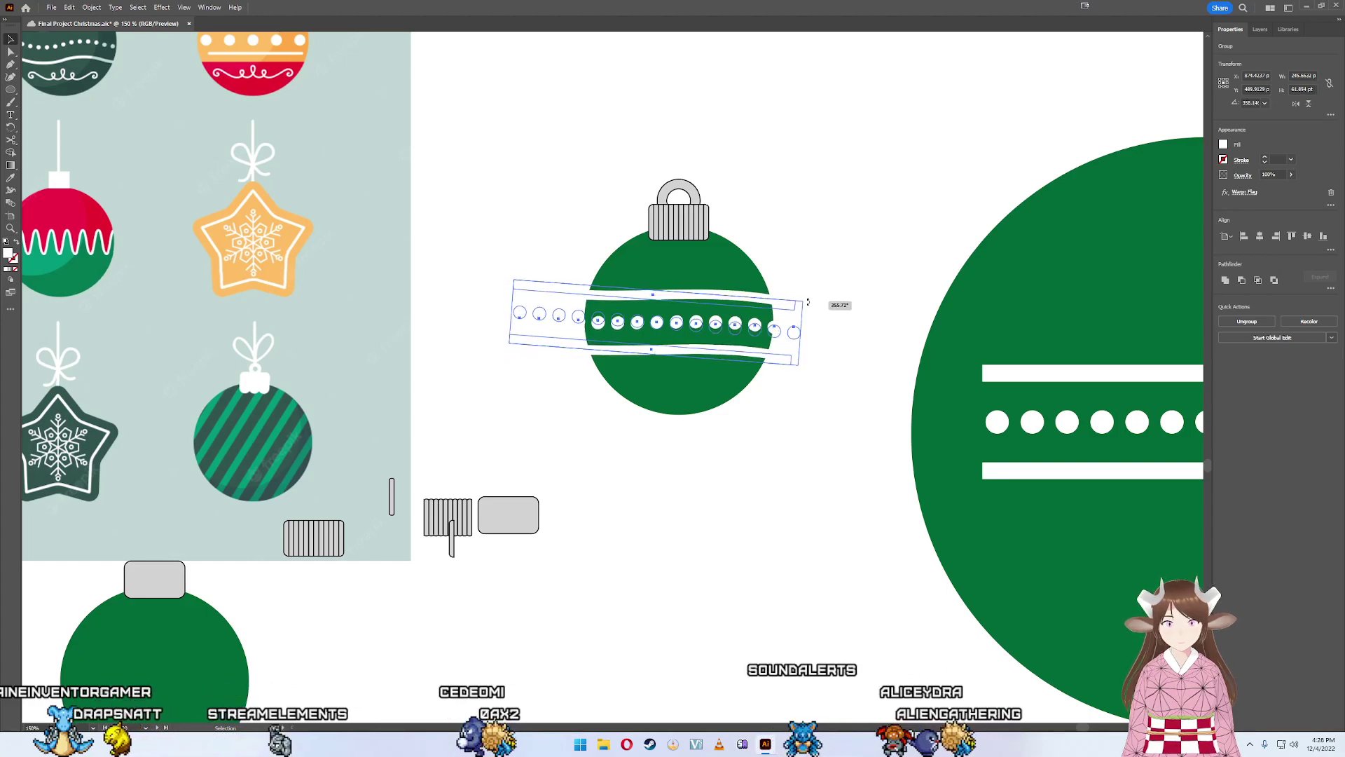
left_click(803, 281)
key("a")
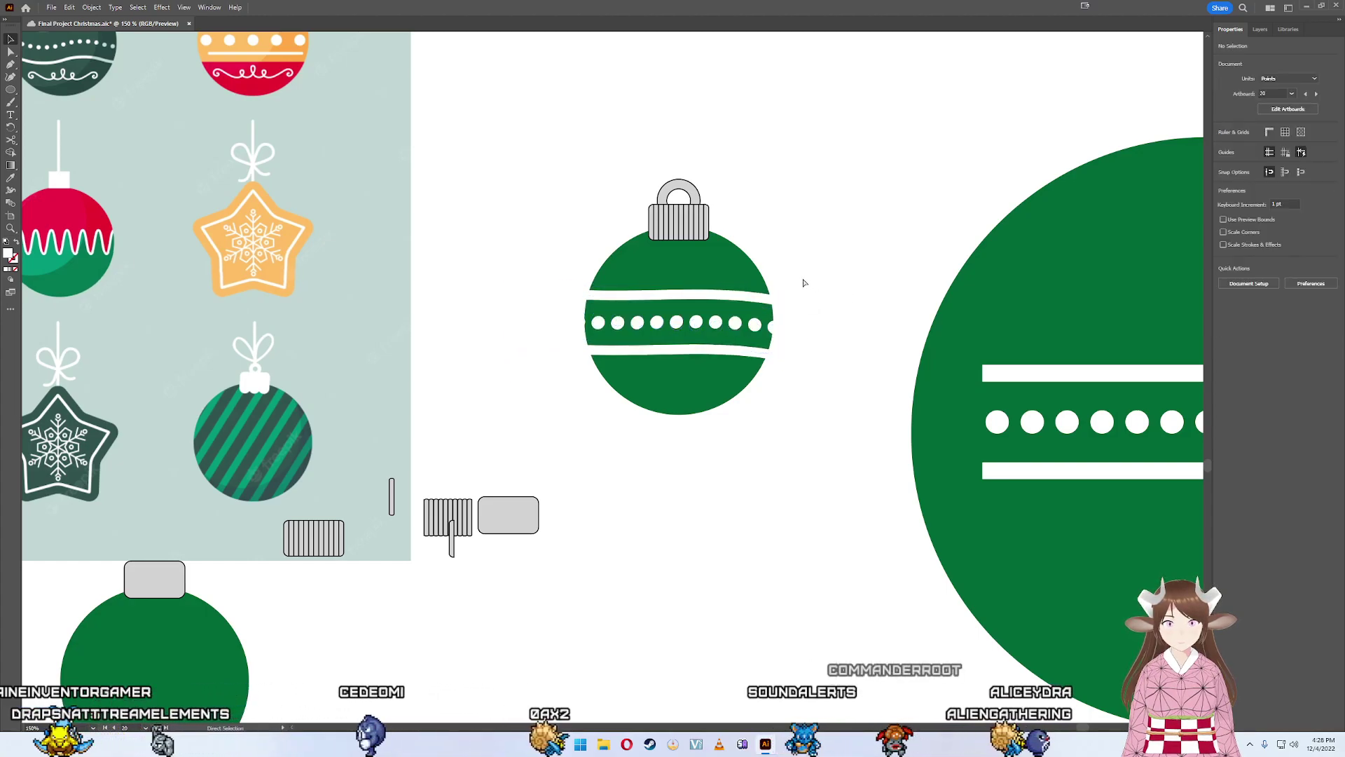
key("ctrl+z")
left_click(828, 247)
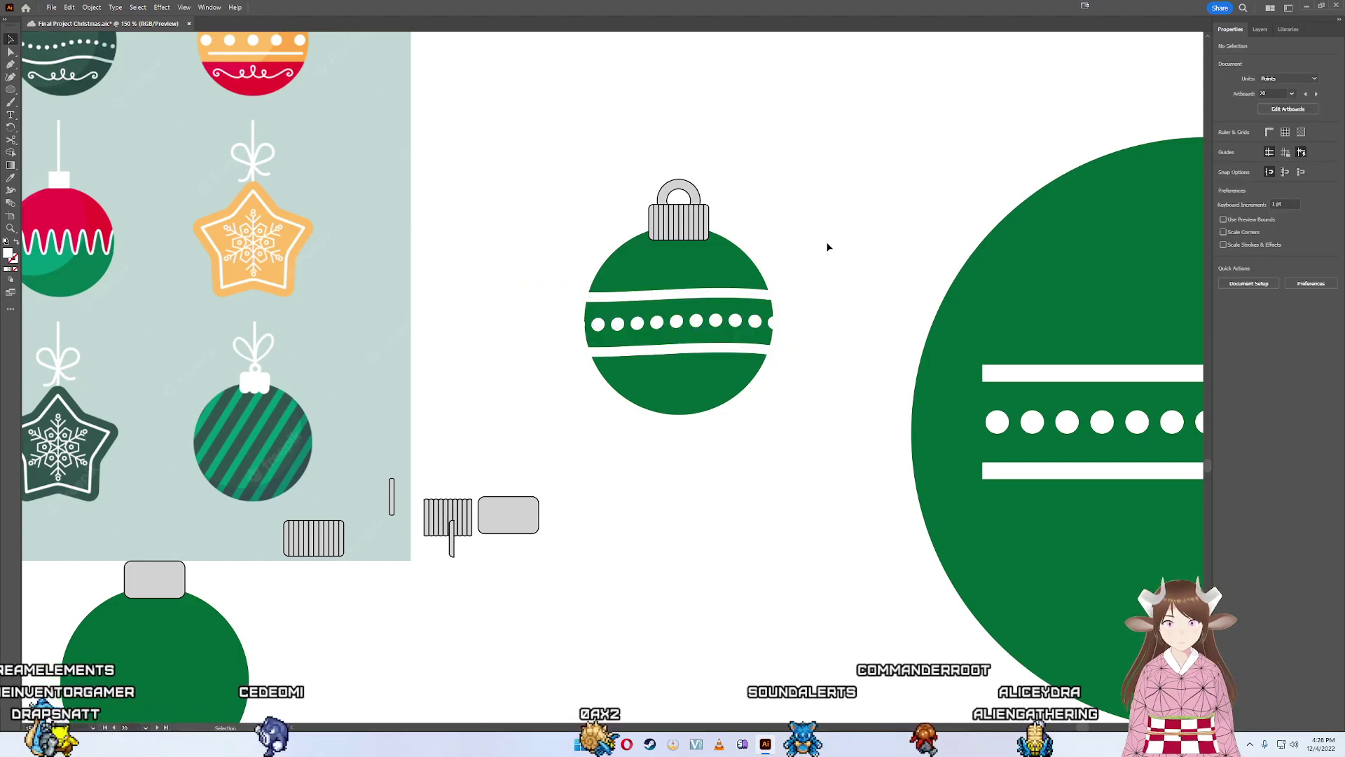
left_click(785, 305)
left_click_drag(796, 251, 899, 395)
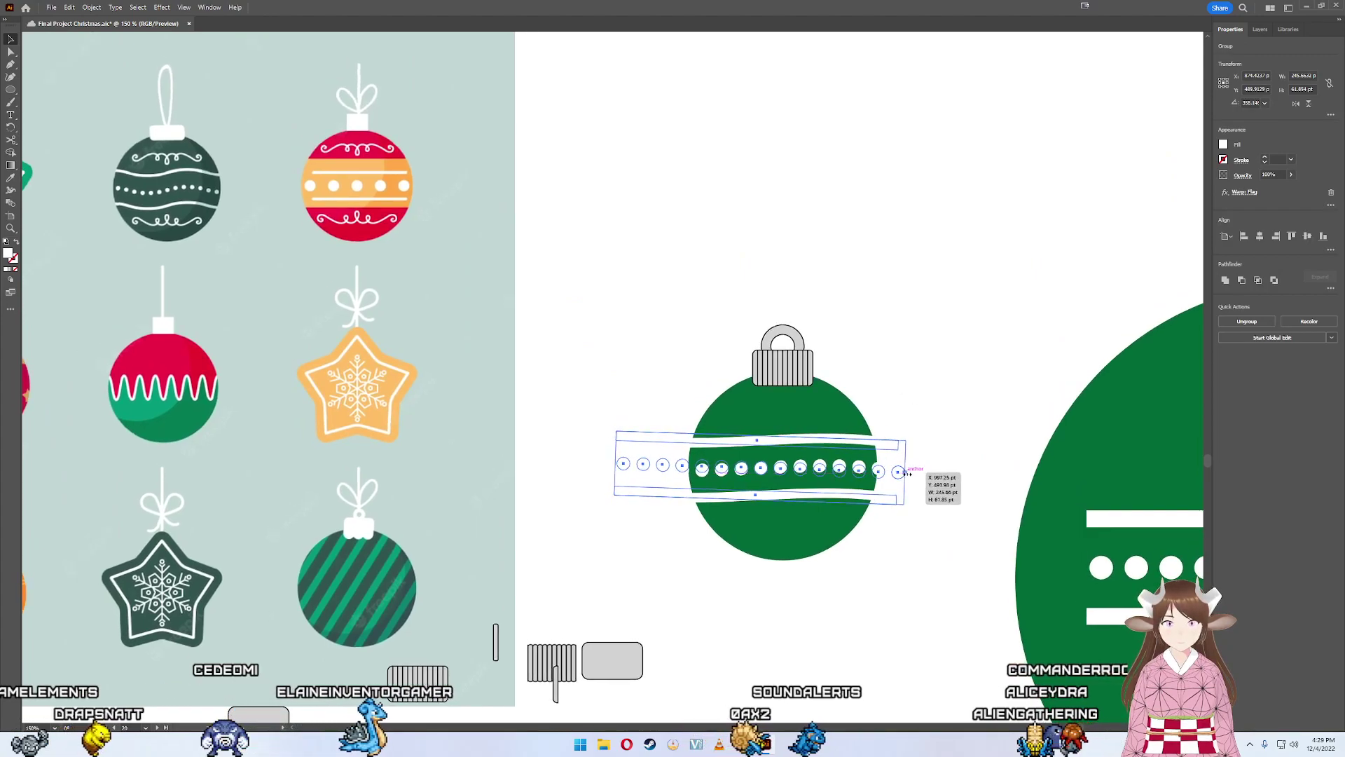
- Narrow the dot band from its left side to fit the ornament's width
left_click_drag(909, 473, 895, 474)
left_click(907, 501)
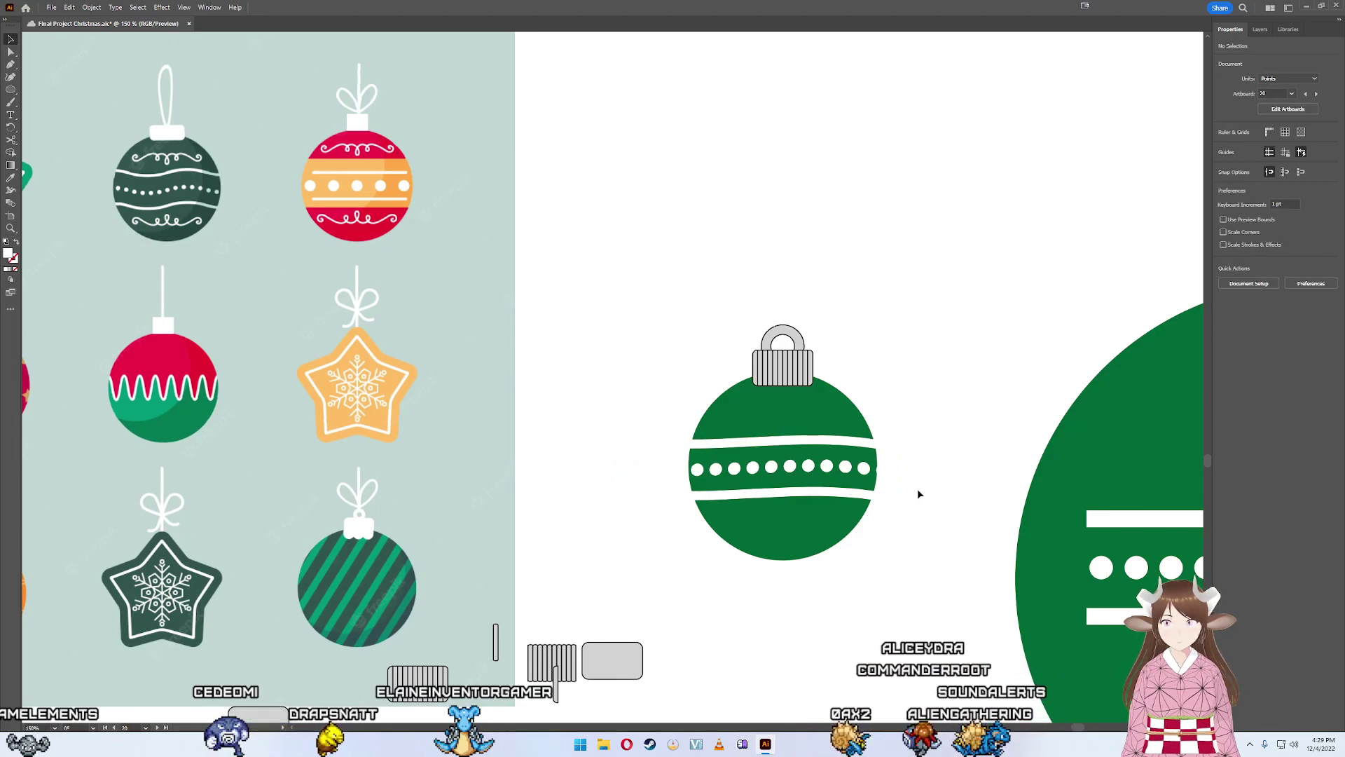
left_click(685, 475)
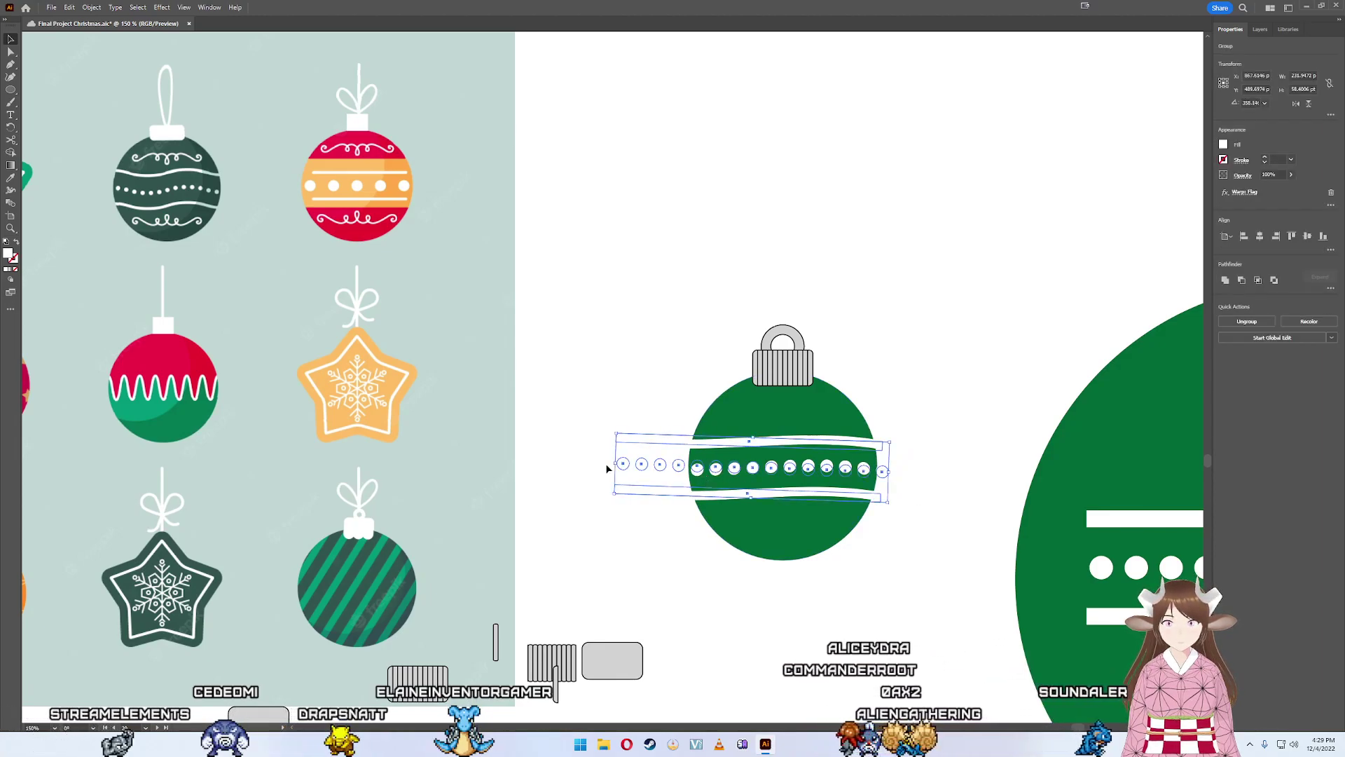
left_click_drag(613, 464, 649, 464)
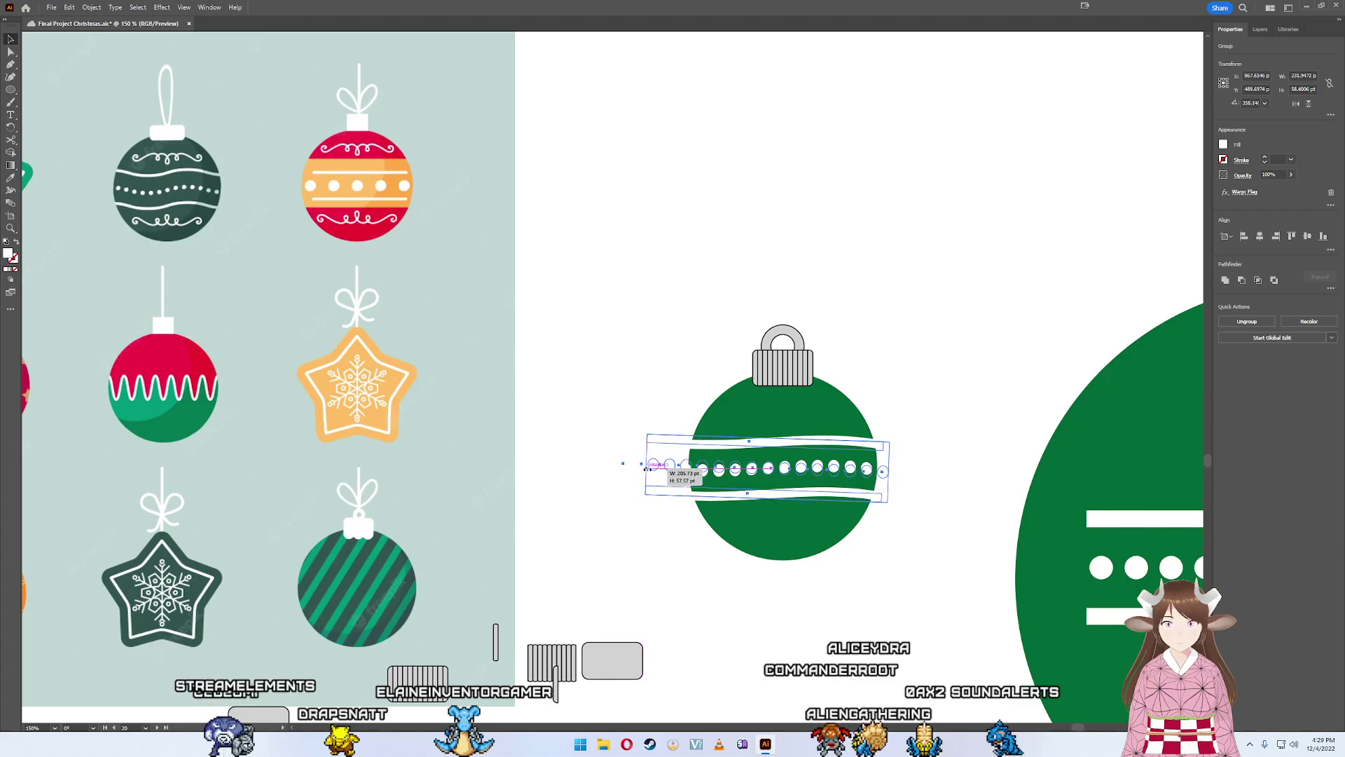
left_click(918, 393)
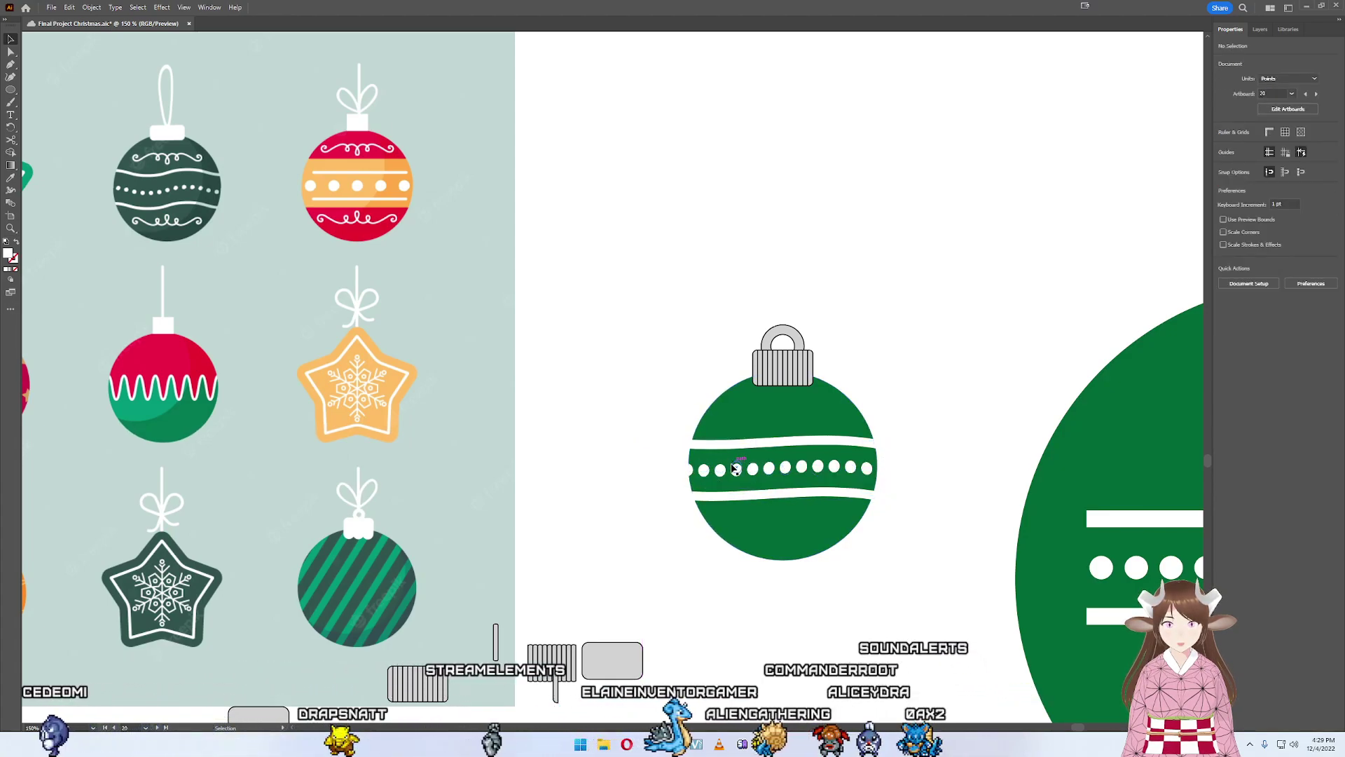
left_click(704, 463)
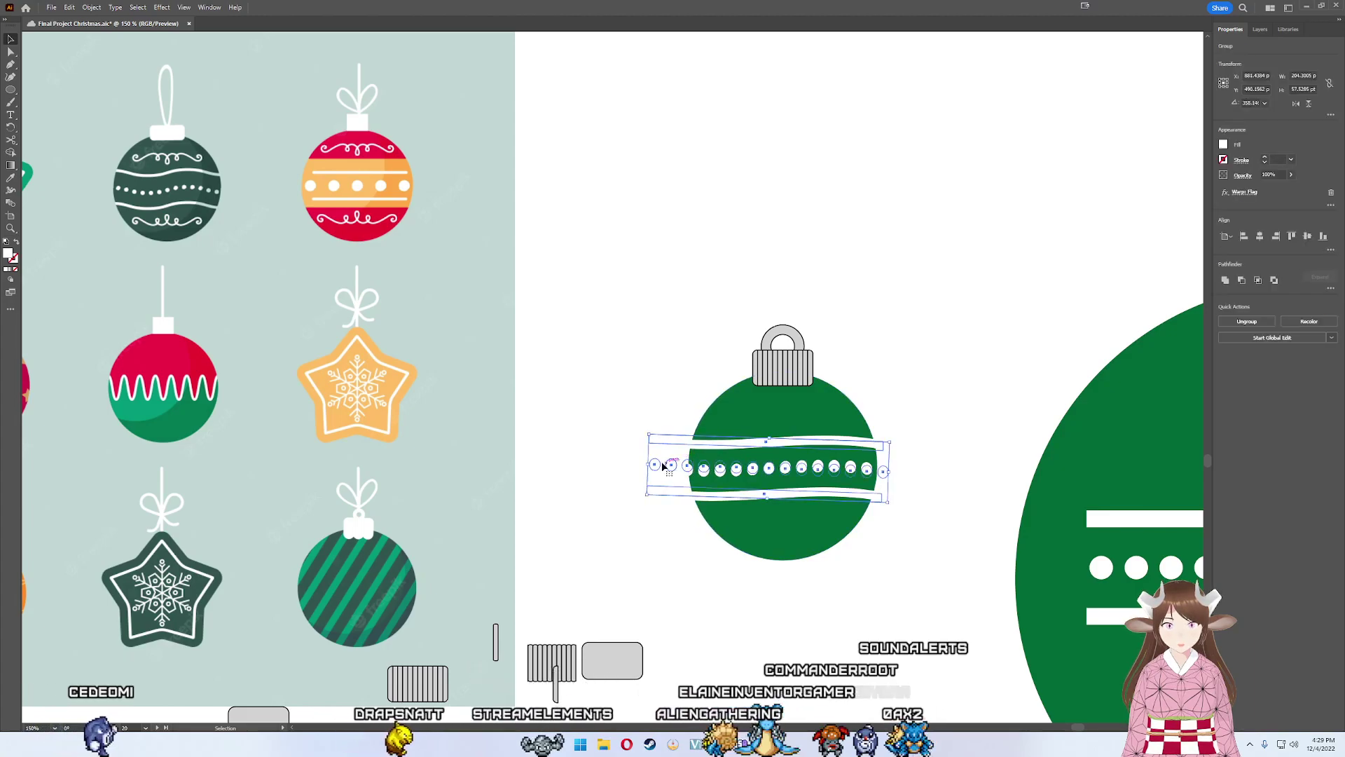
left_click_drag(651, 465, 686, 466)
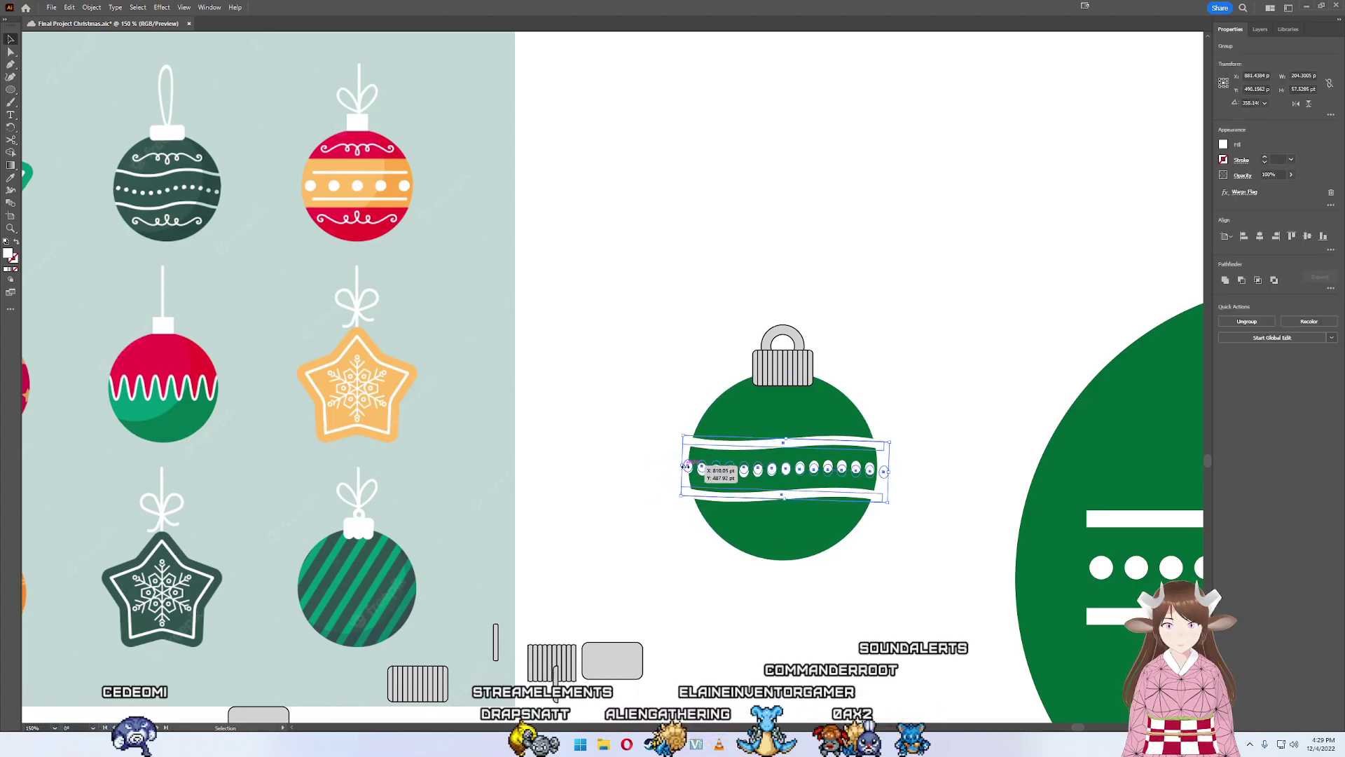
left_click(943, 427)
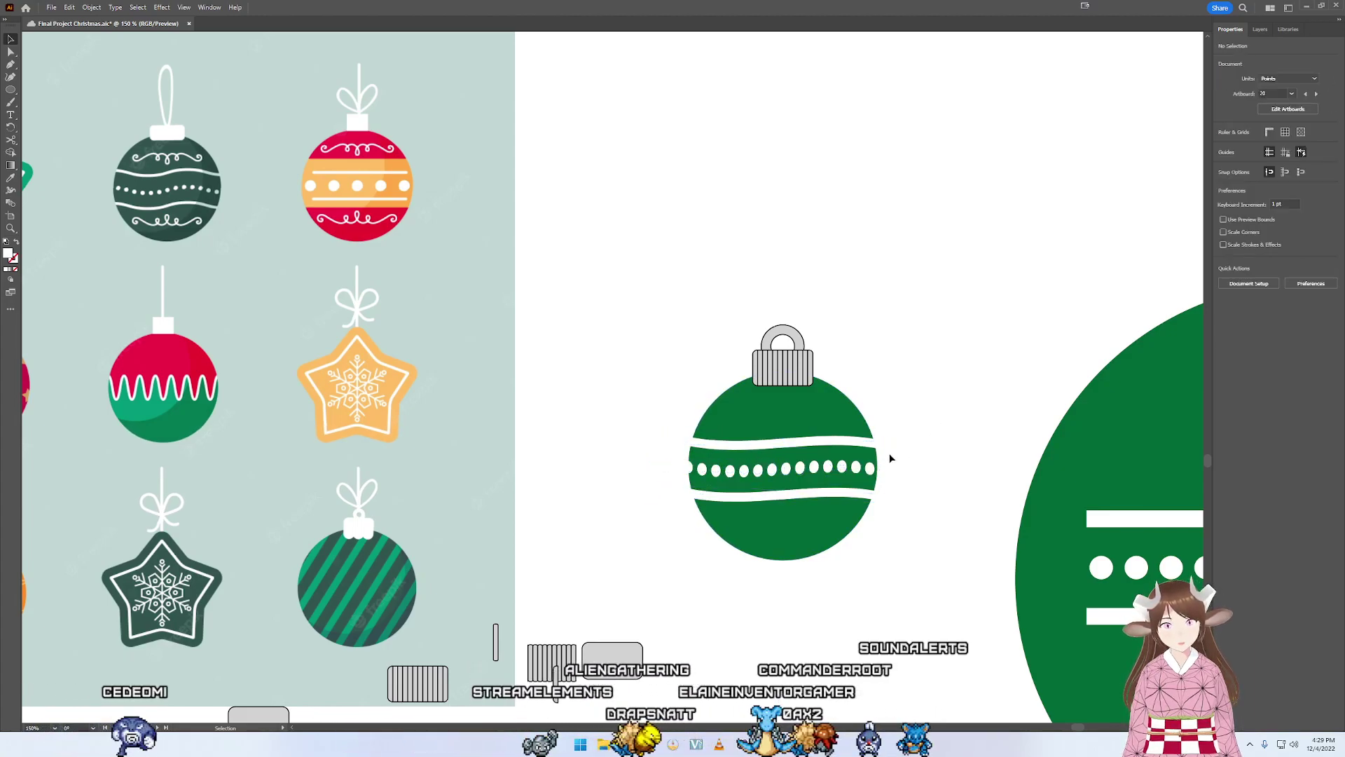
- Stretch the stripe band wider past the ball and reposition it over the ornament
scroll(894, 453, "up", 5)
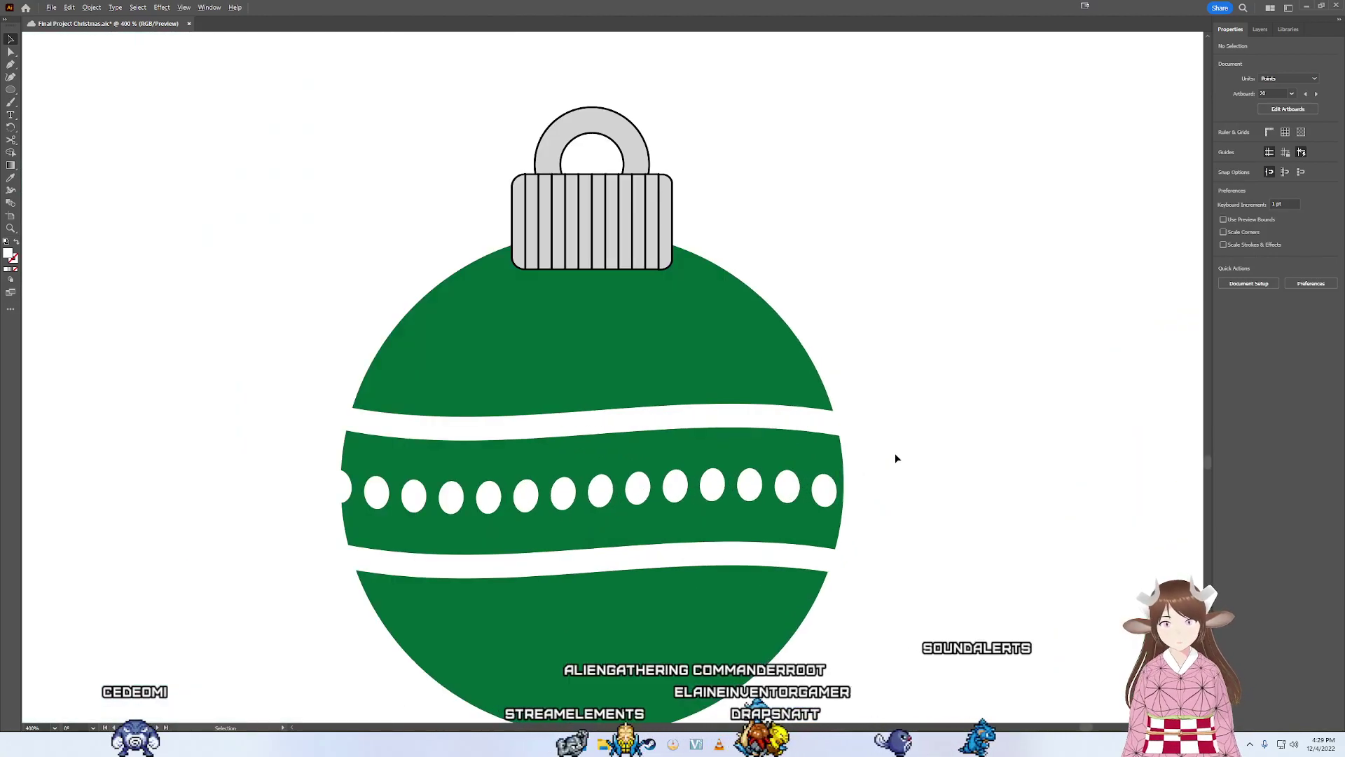
scroll(860, 454, "down", 1)
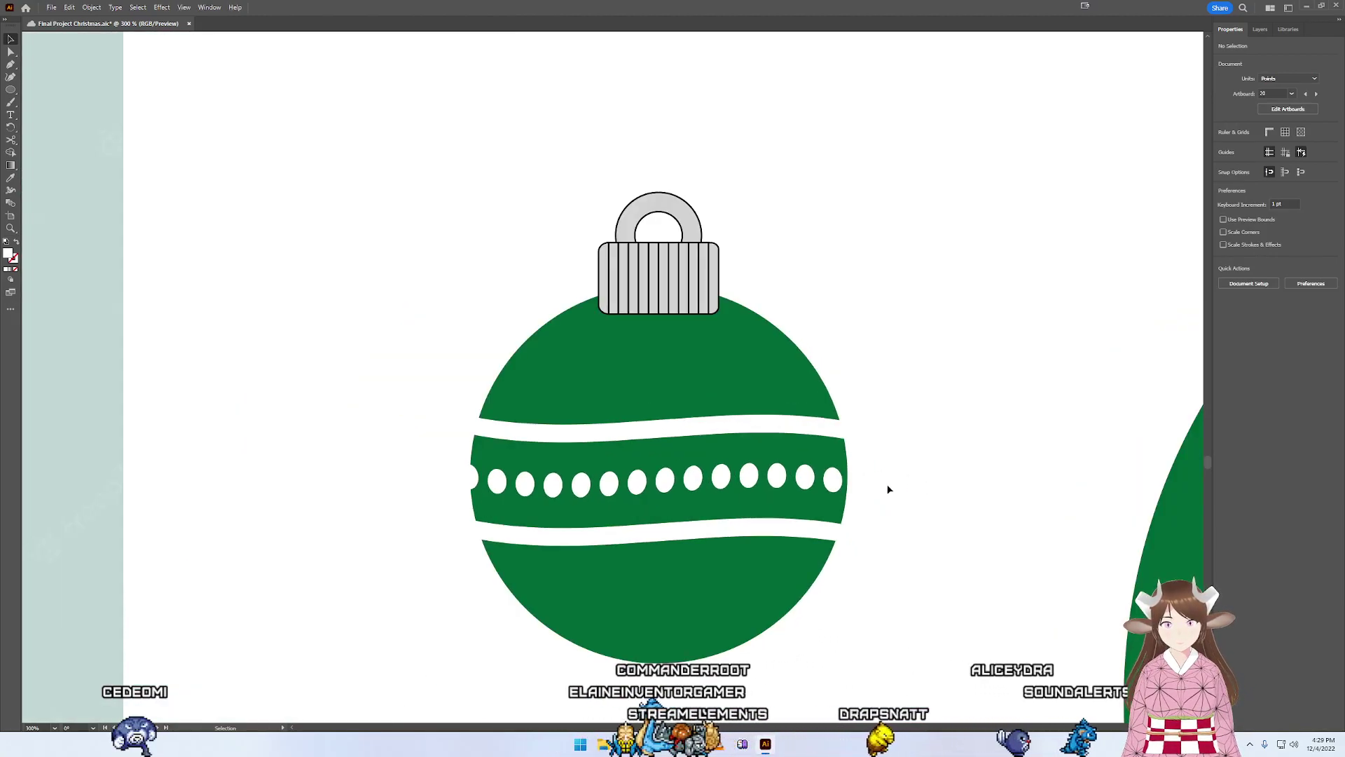
left_click_drag(390, 433, 390, 433)
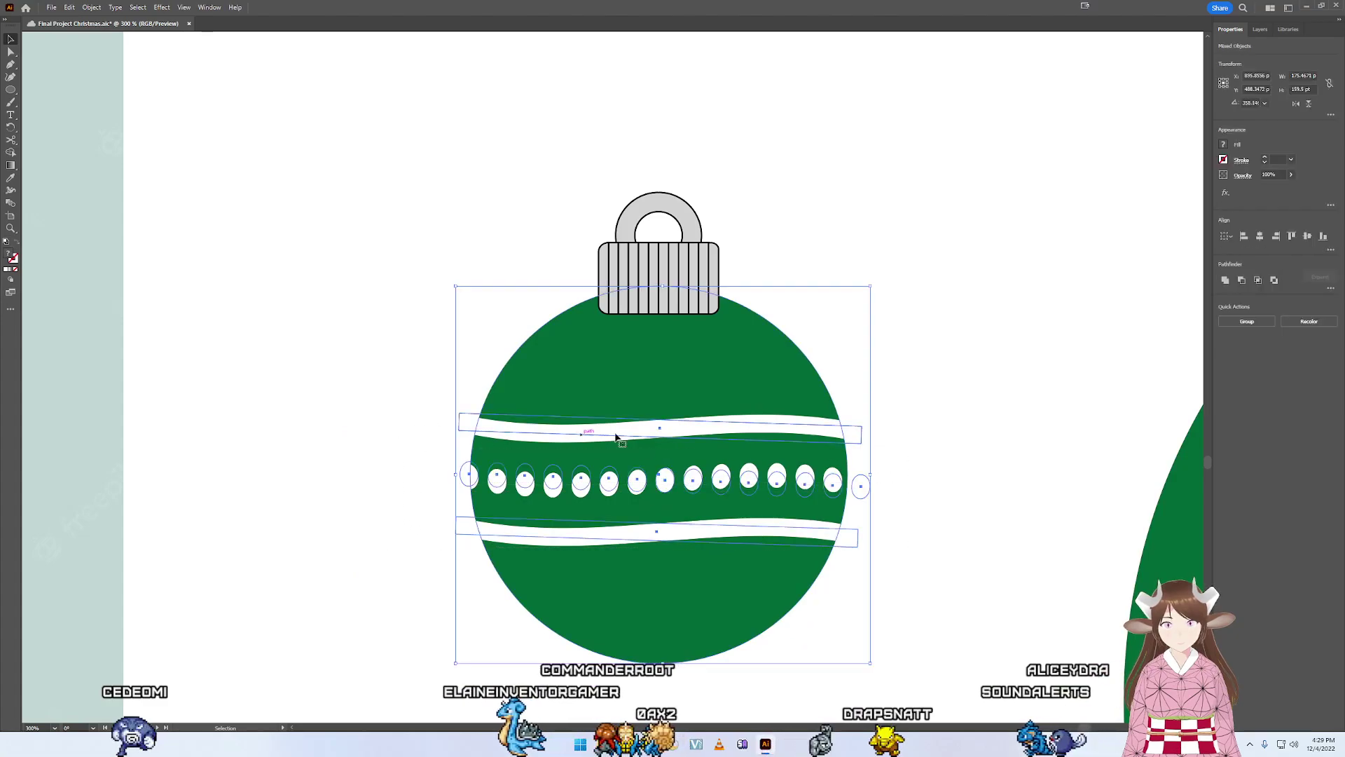
left_click(901, 447)
left_click(867, 487)
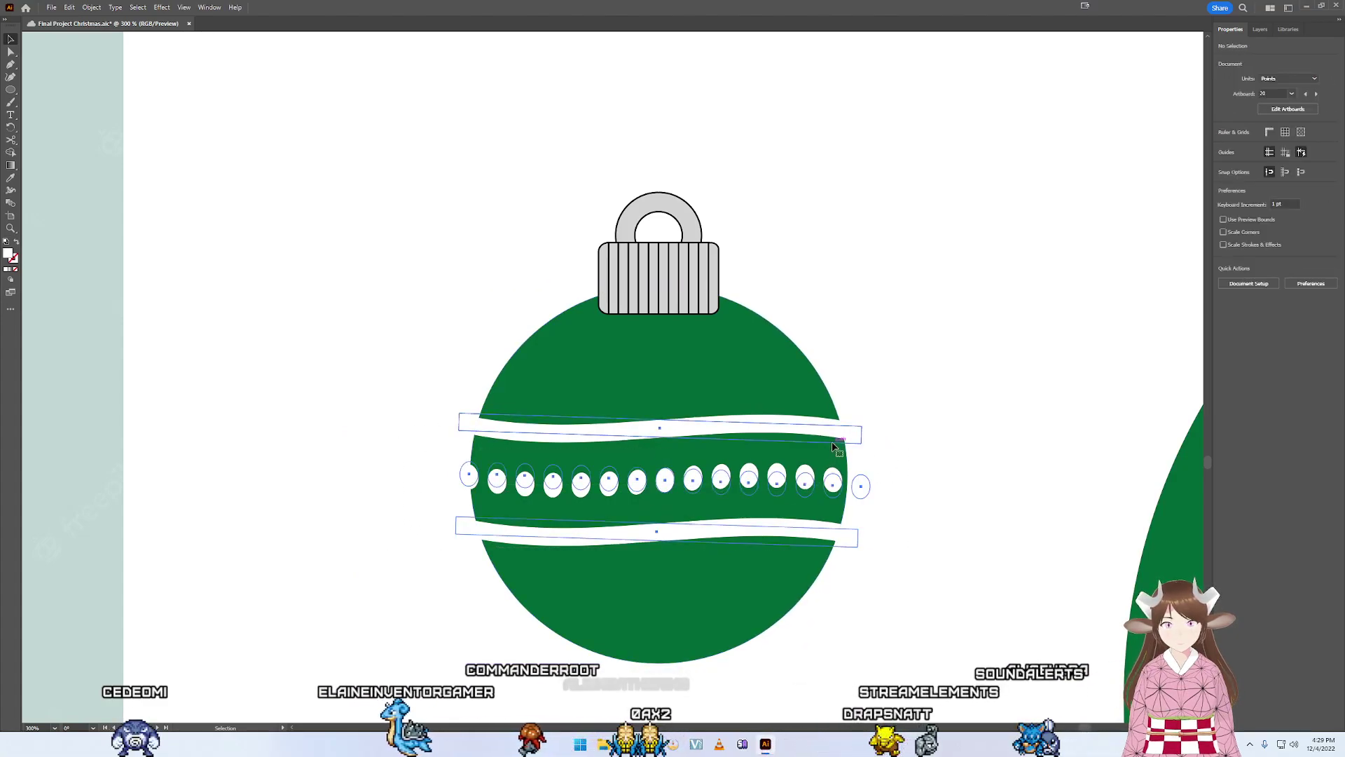
left_click_drag(871, 488, 924, 490)
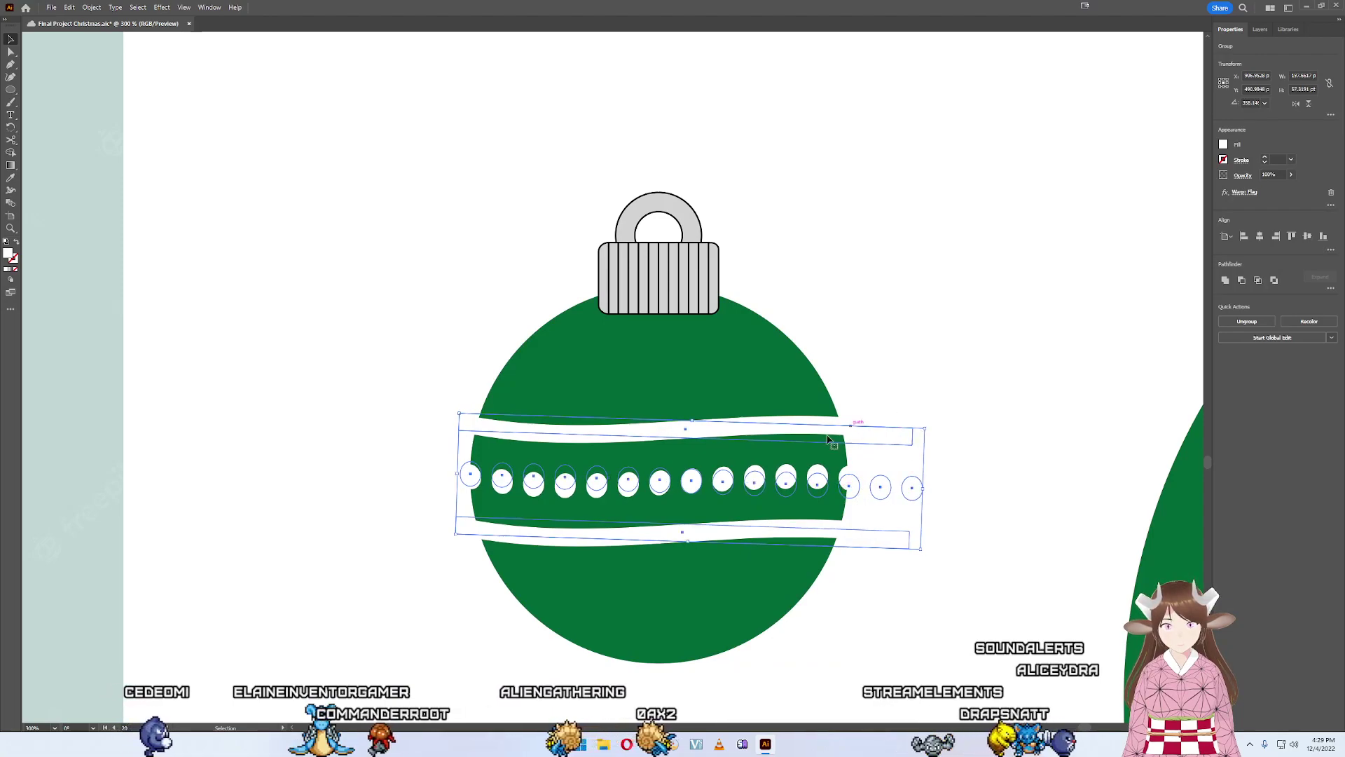
left_click_drag(783, 440, 770, 439)
left_click(907, 382)
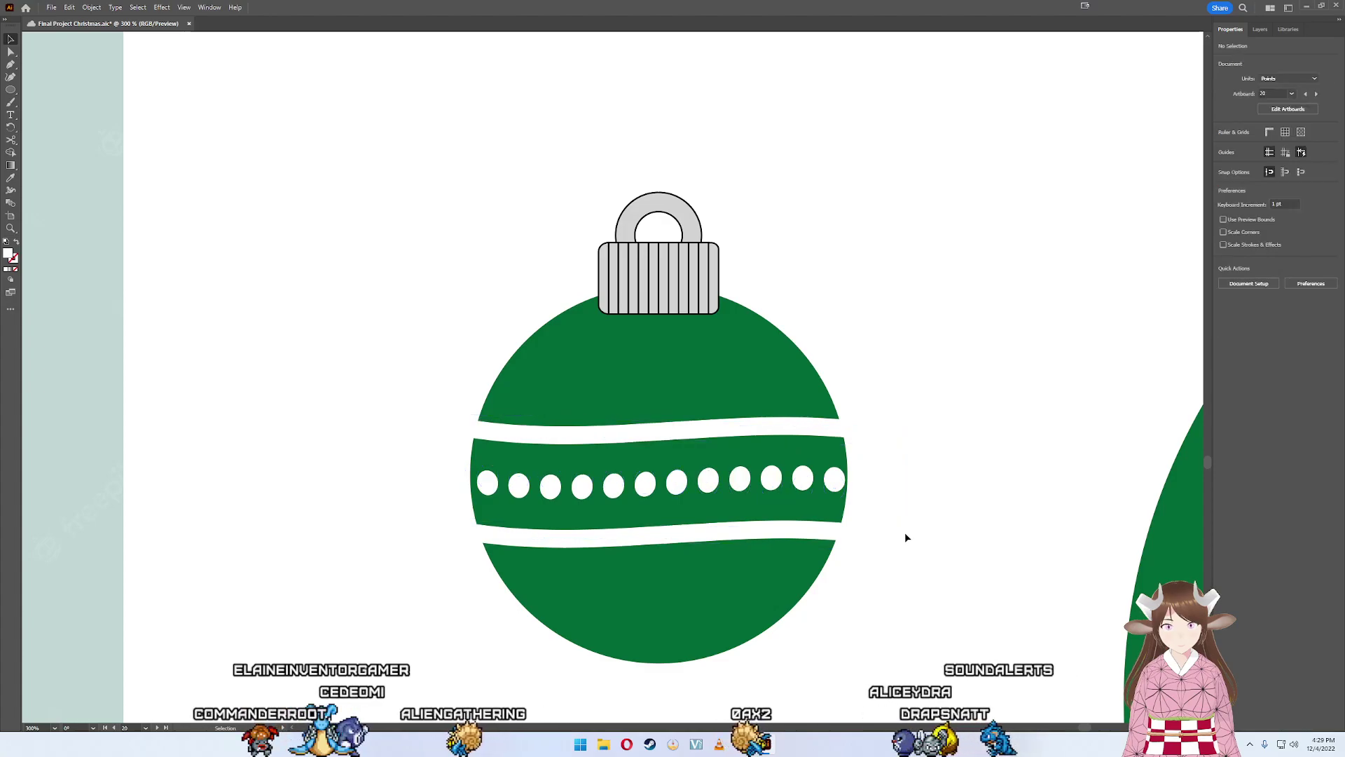
- Expand the band into shapes and delete the stripe and dot parts outside the ball
left_click_drag(850, 570, 336, 396)
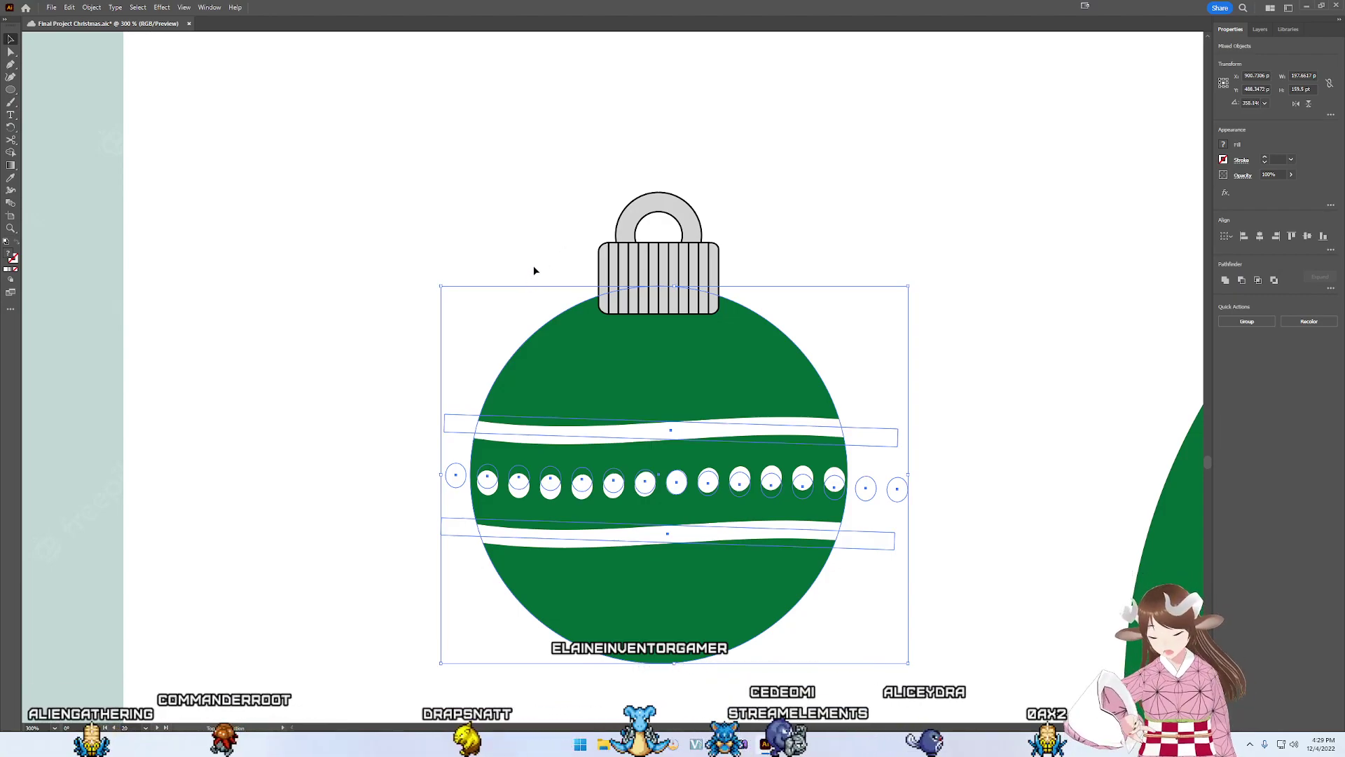
key("shift+m")
left_click_drag(449, 422, 450, 550)
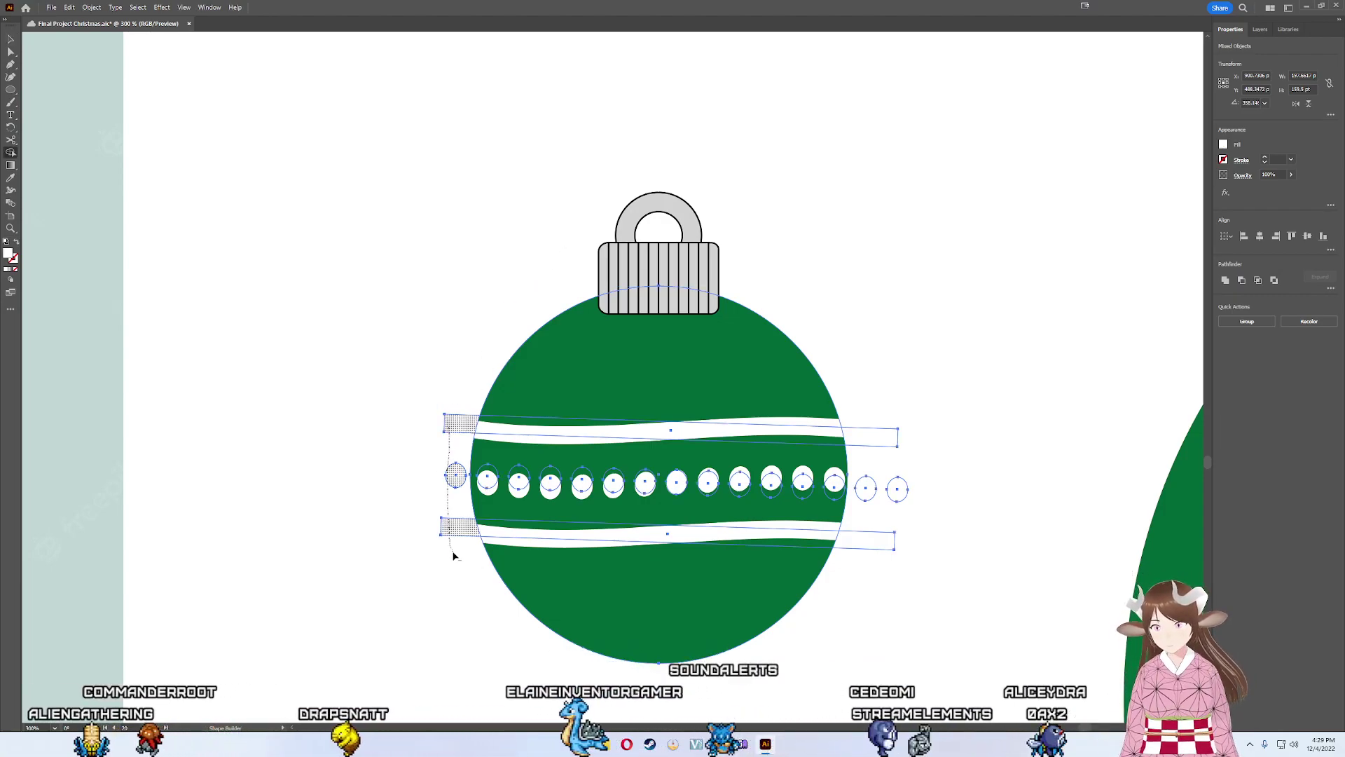
key("ctrl+z")
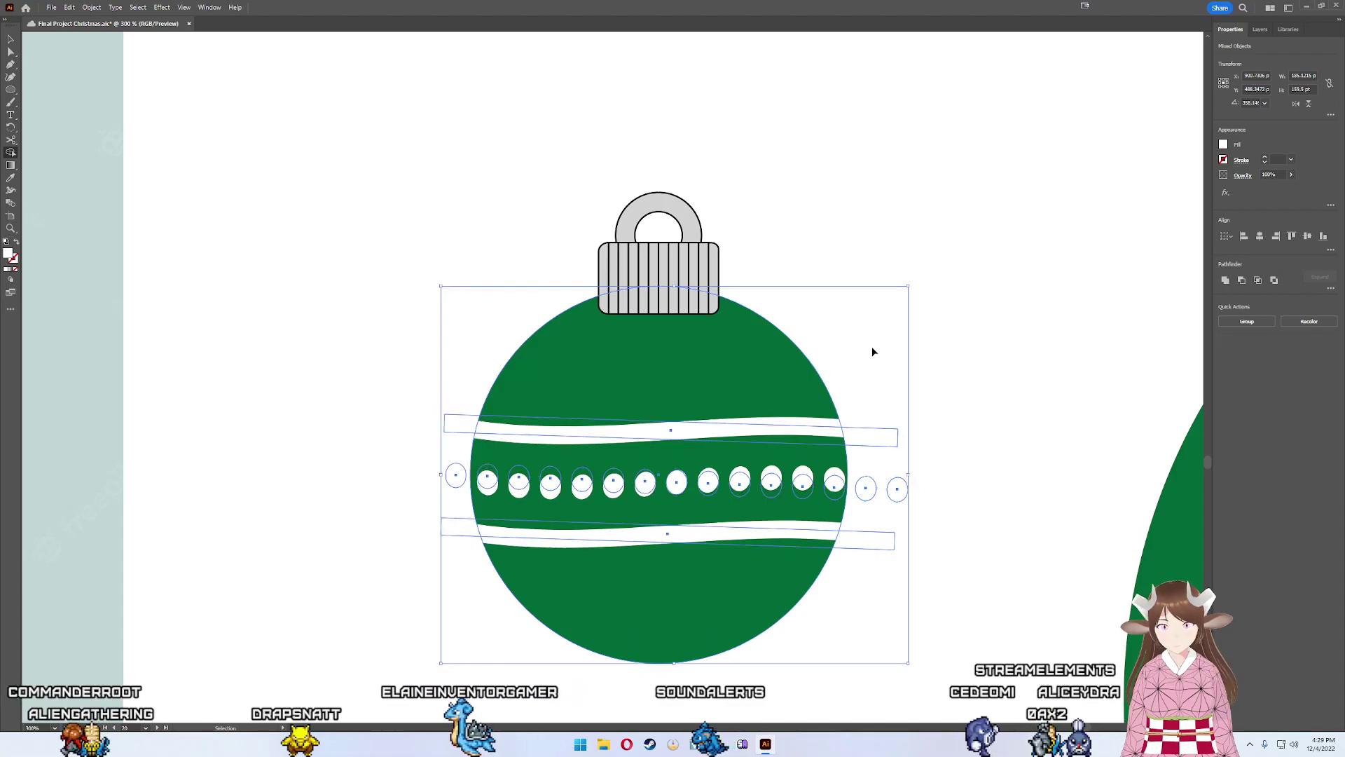
left_click(92, 8)
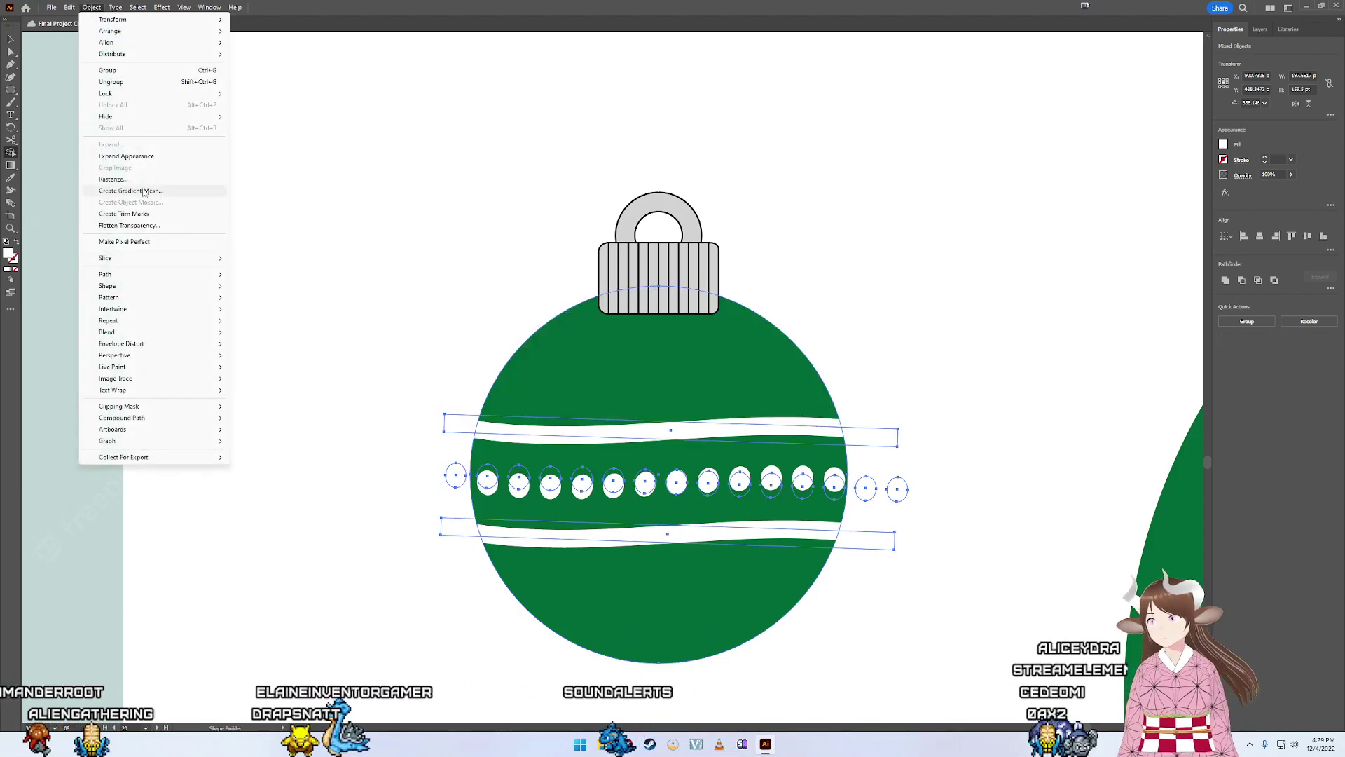
left_click(130, 156)
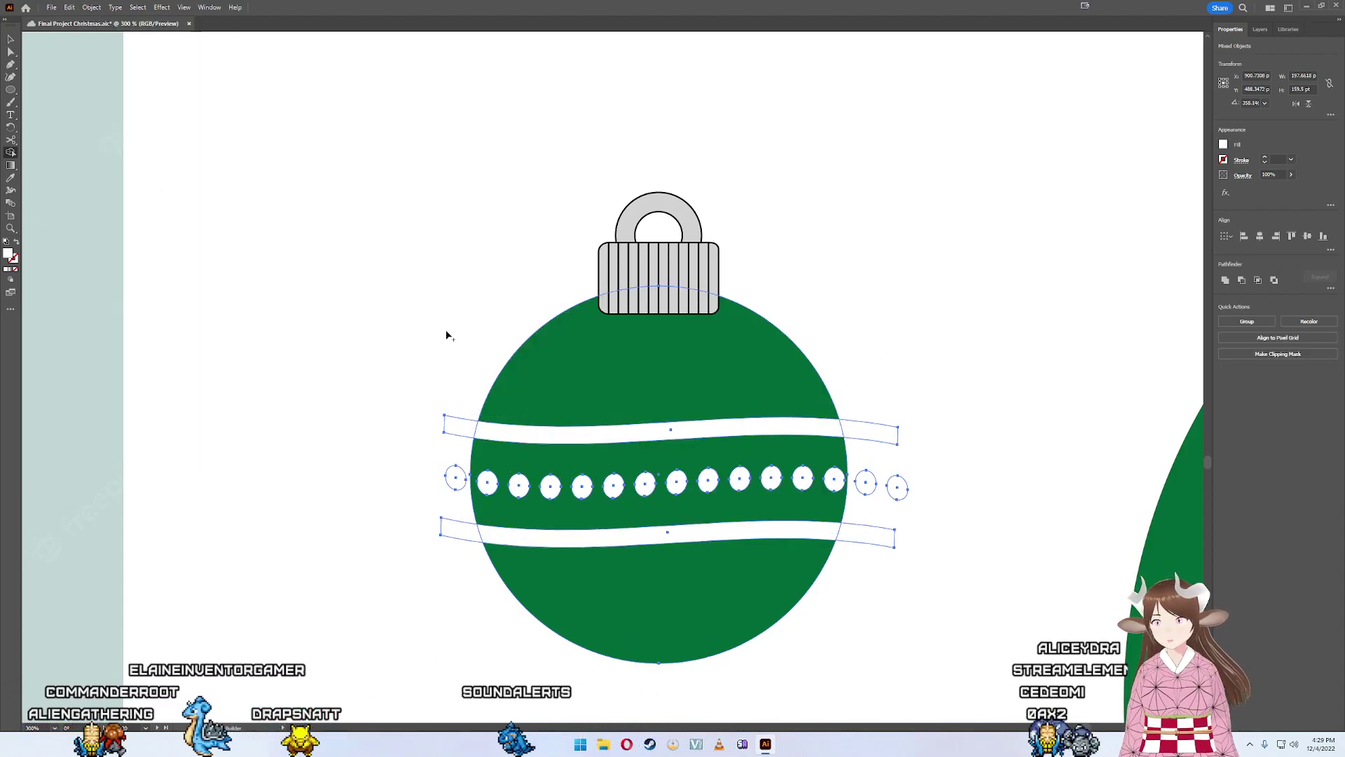
left_click_drag(459, 567, 462, 569)
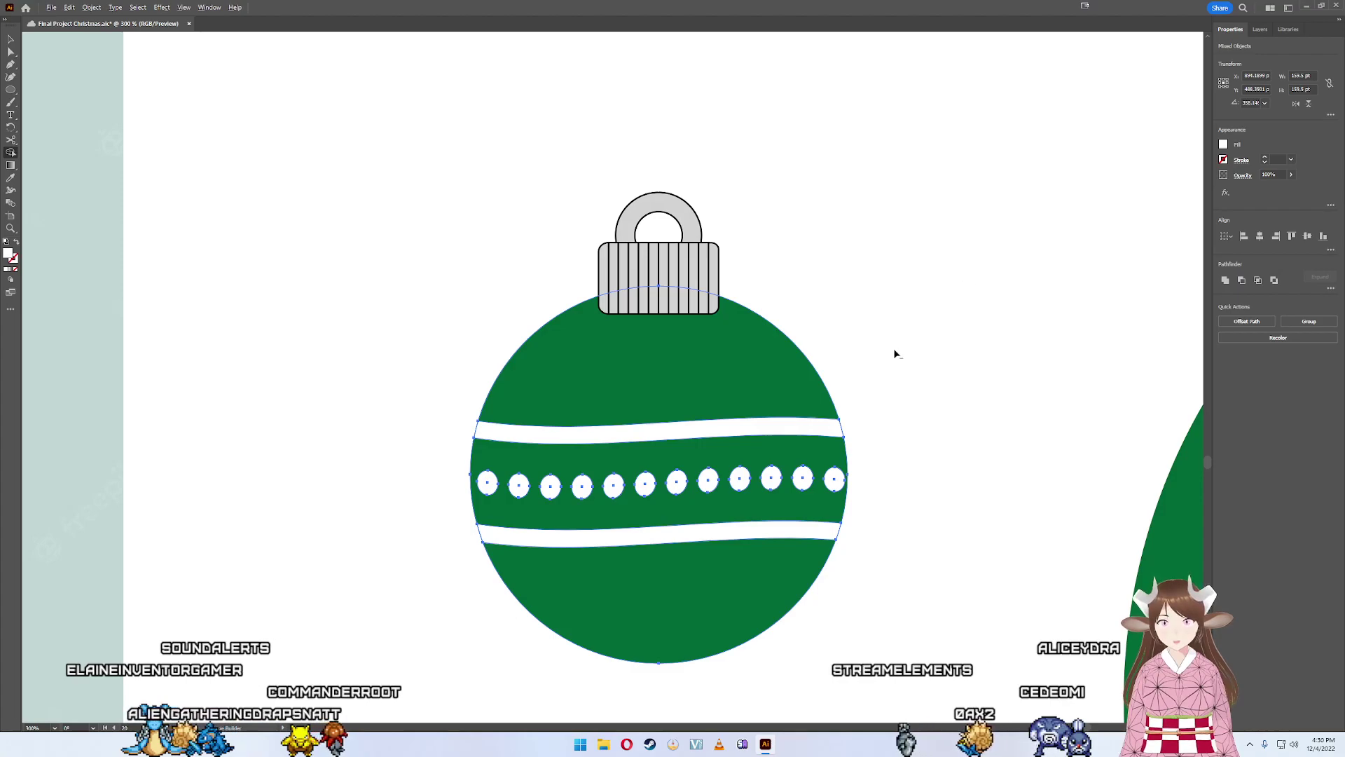
scroll(883, 361, "down", 1)
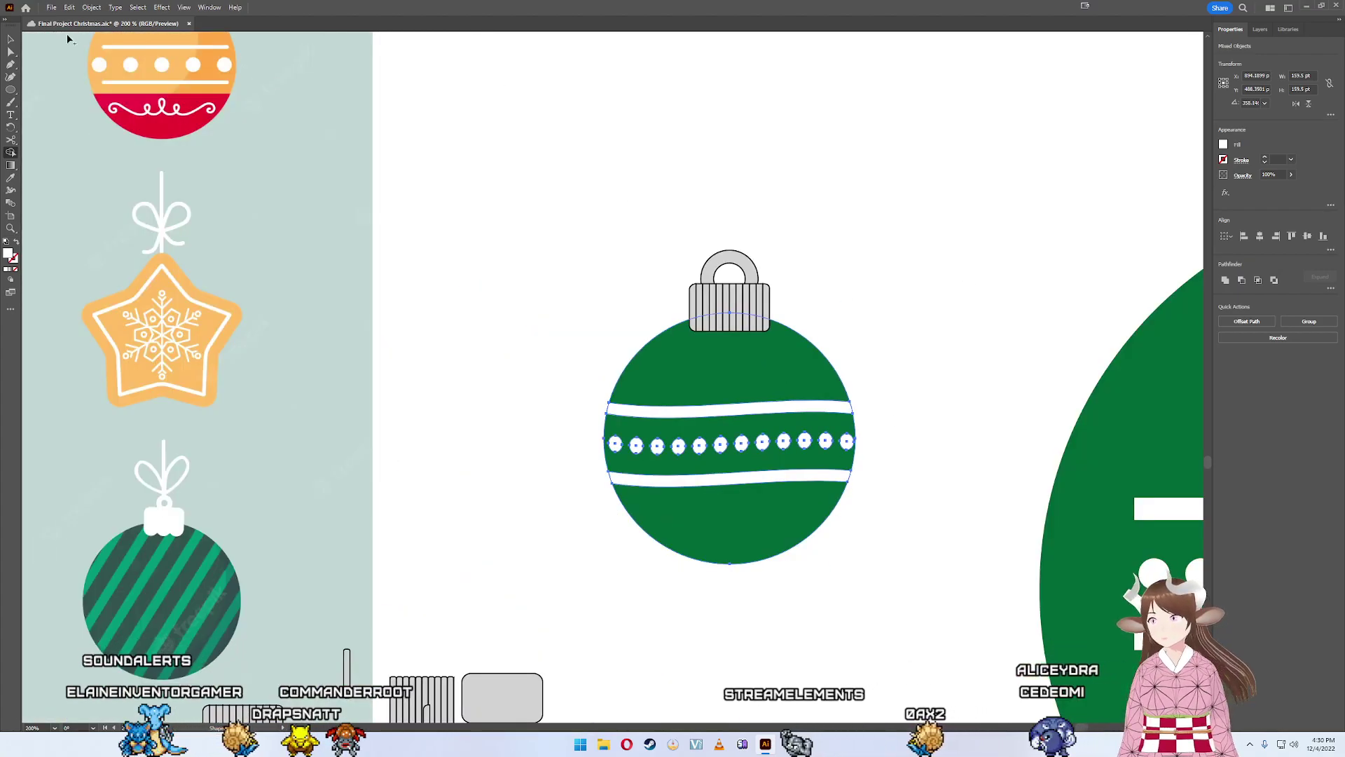
- Select the green ball alone and set its stroke colour to black
left_click(972, 467)
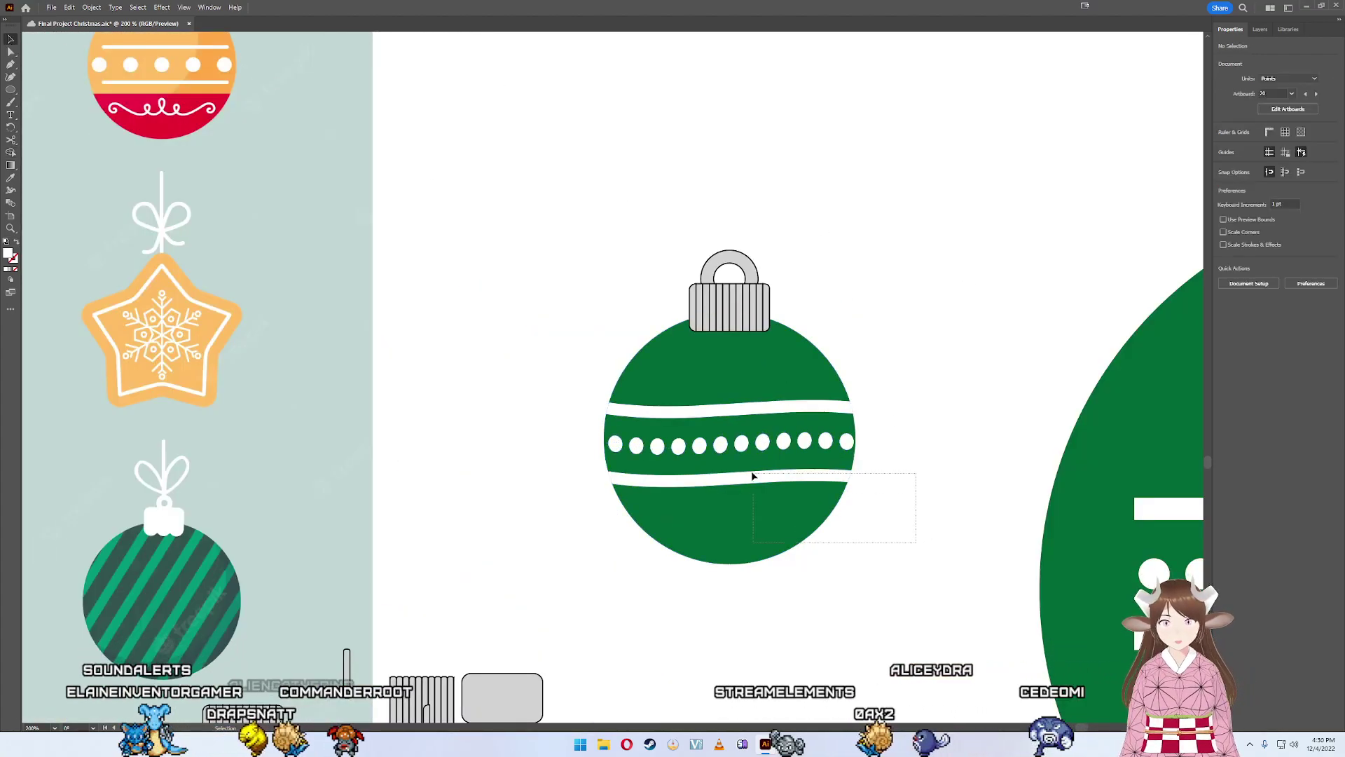
left_click_drag(496, 224, 517, 226)
left_click(982, 435)
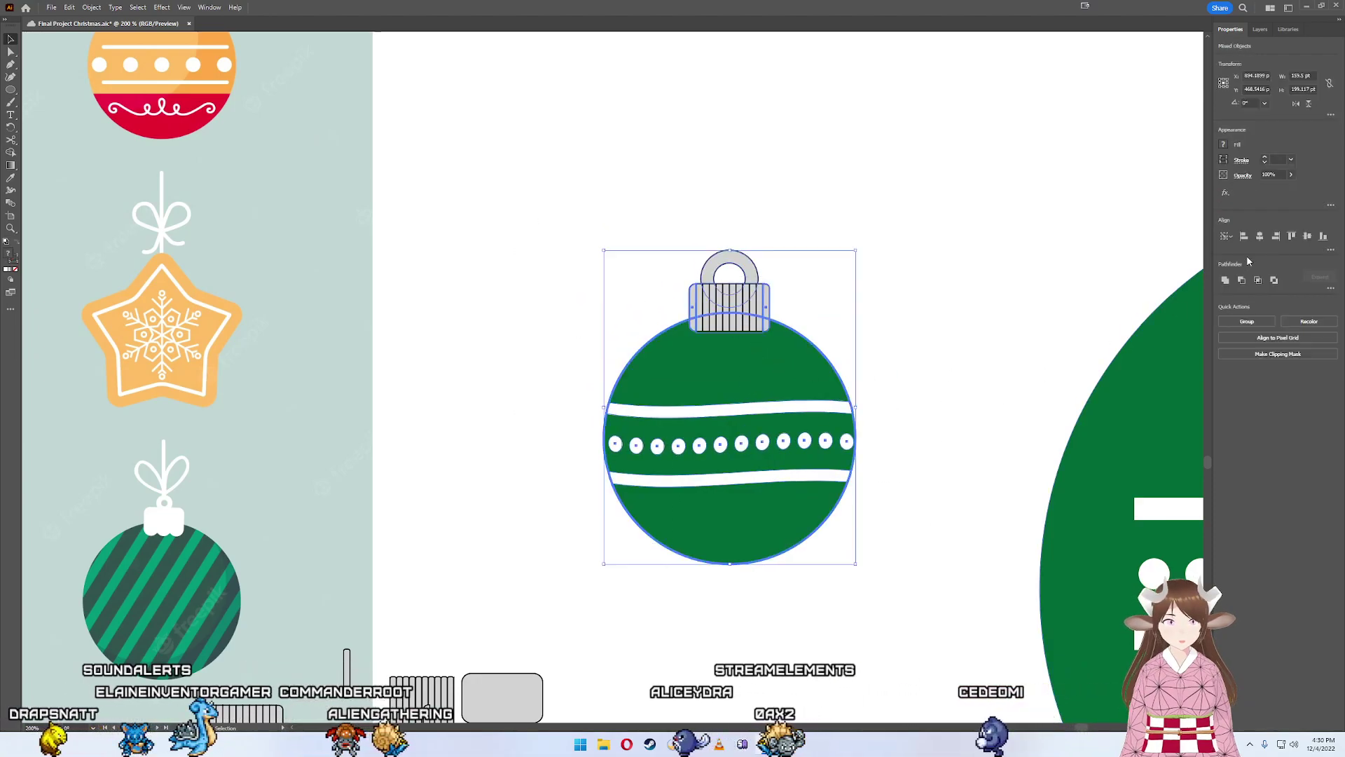
left_click(1118, 261)
left_click(759, 373)
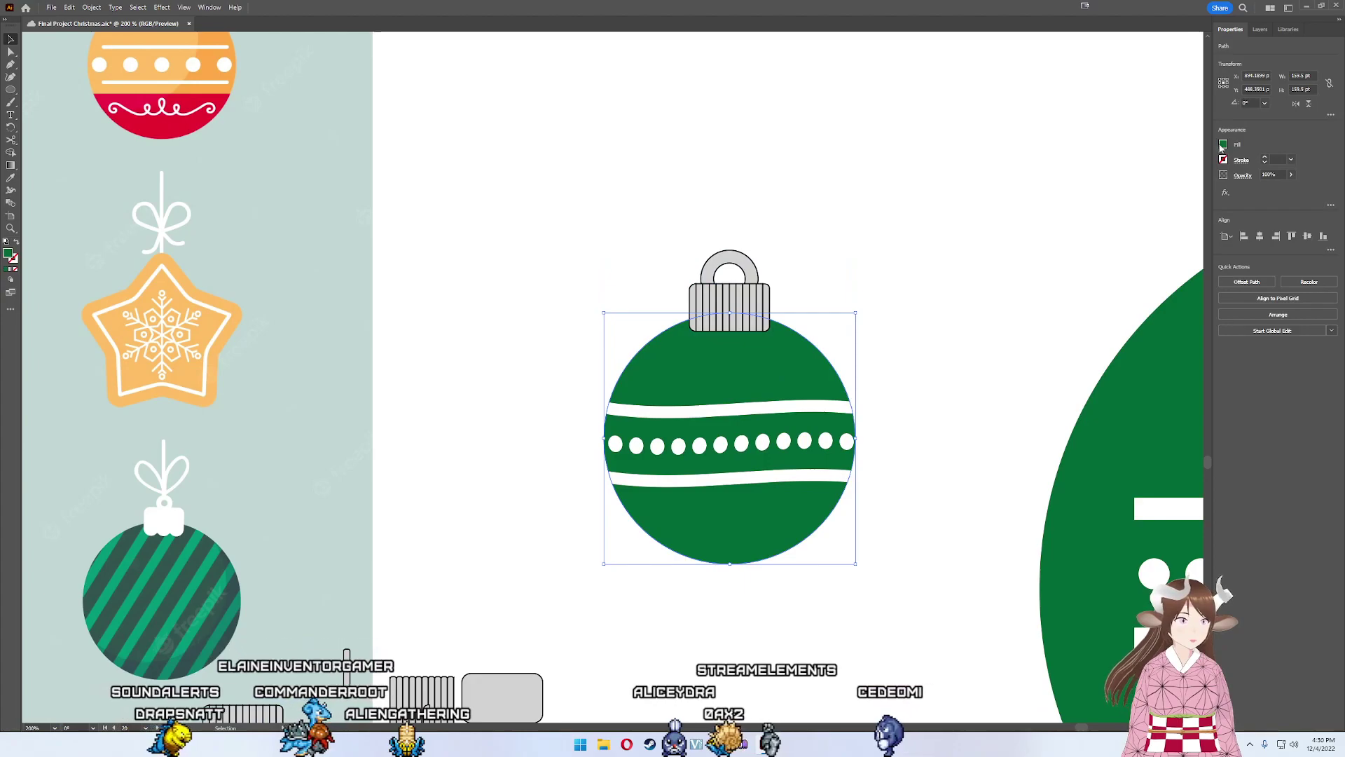
left_click(1223, 161)
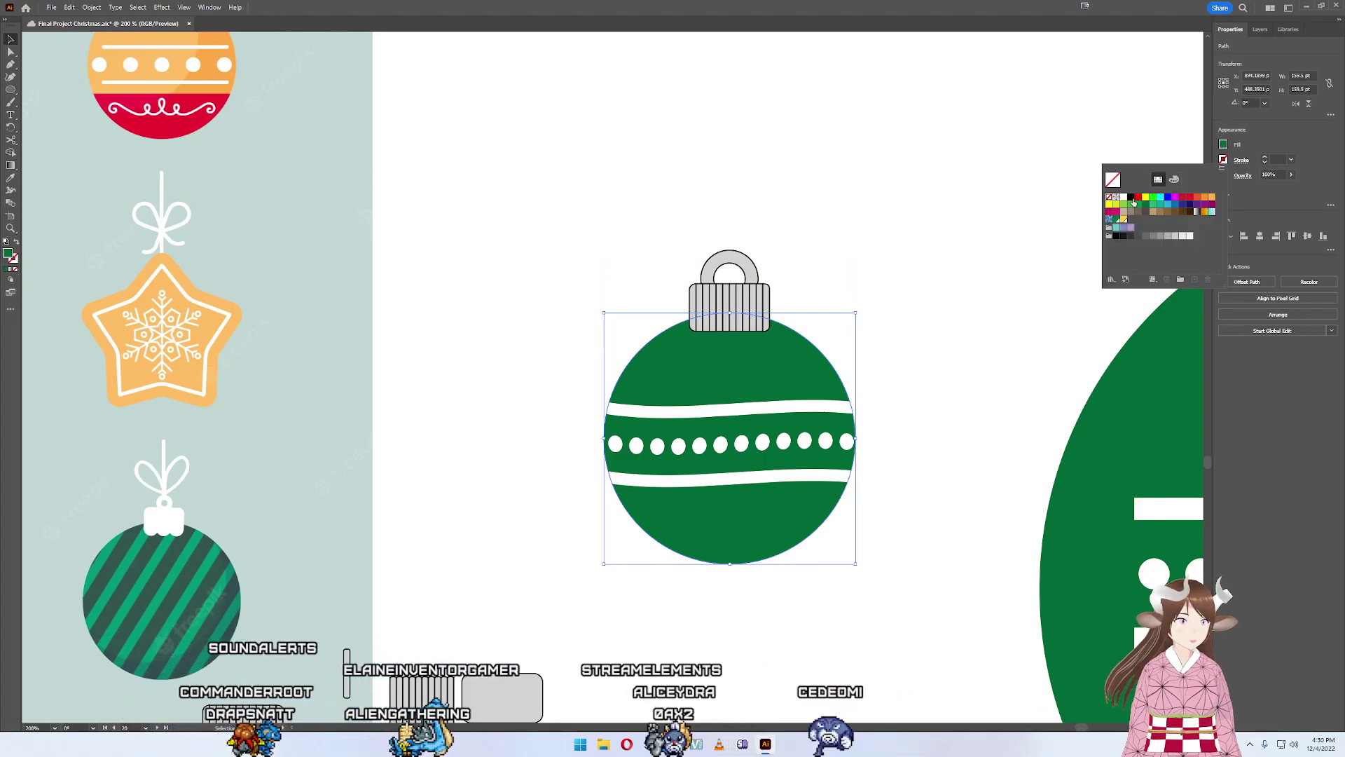
left_click(1131, 197)
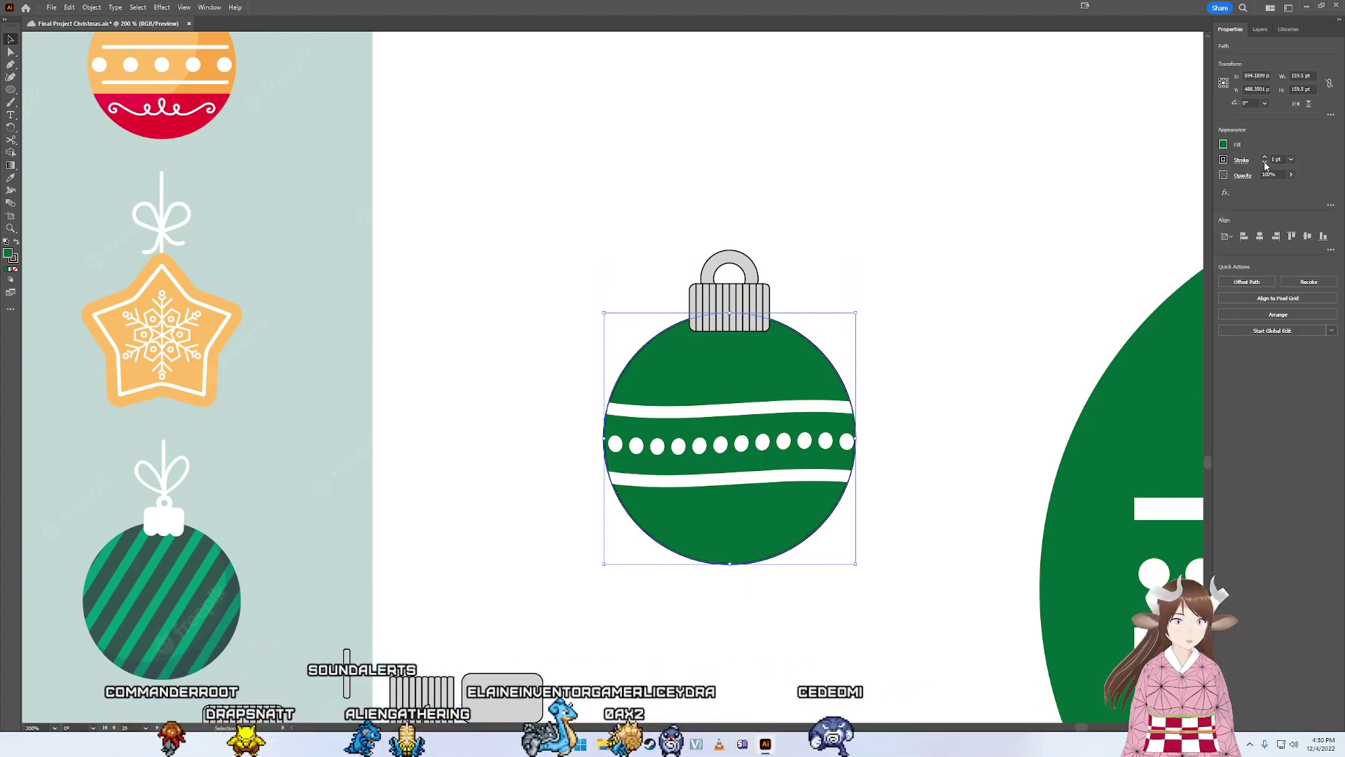
left_click(1023, 276)
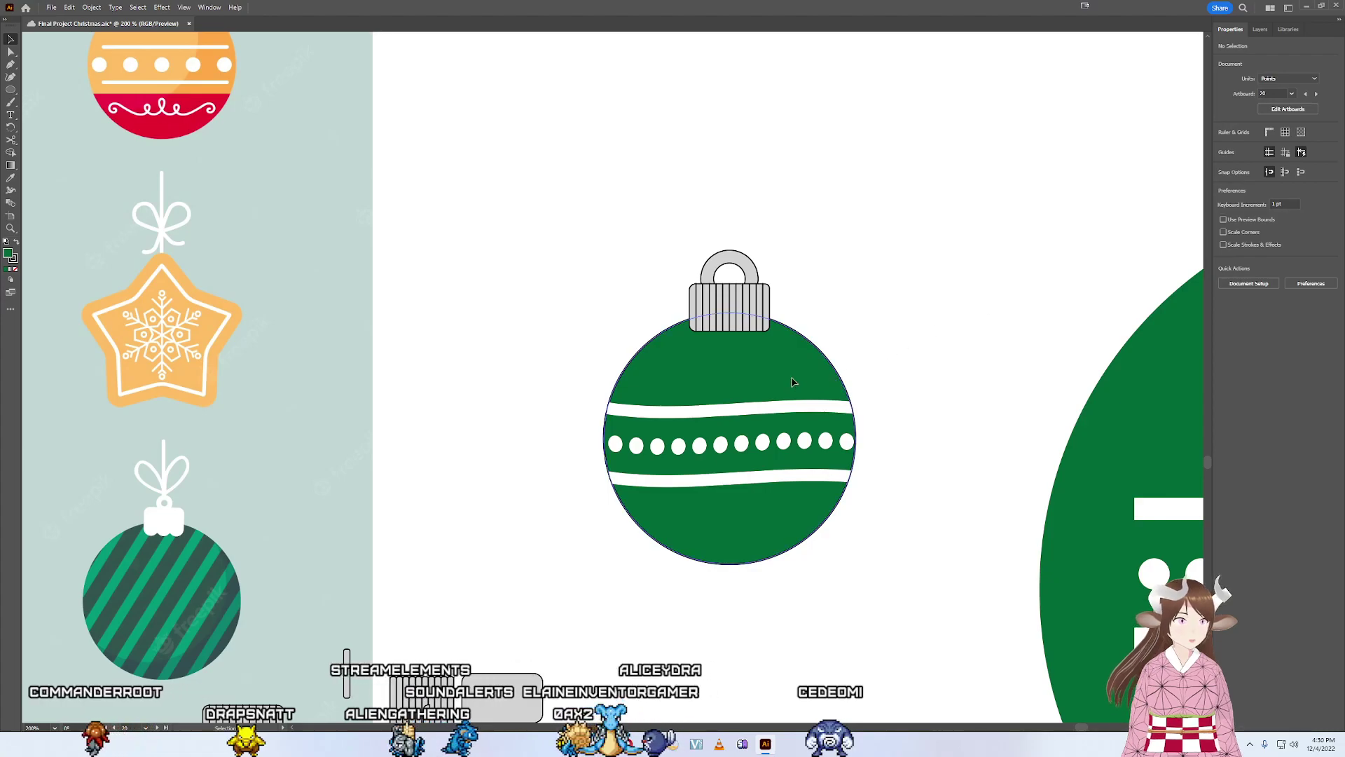
left_click(839, 375)
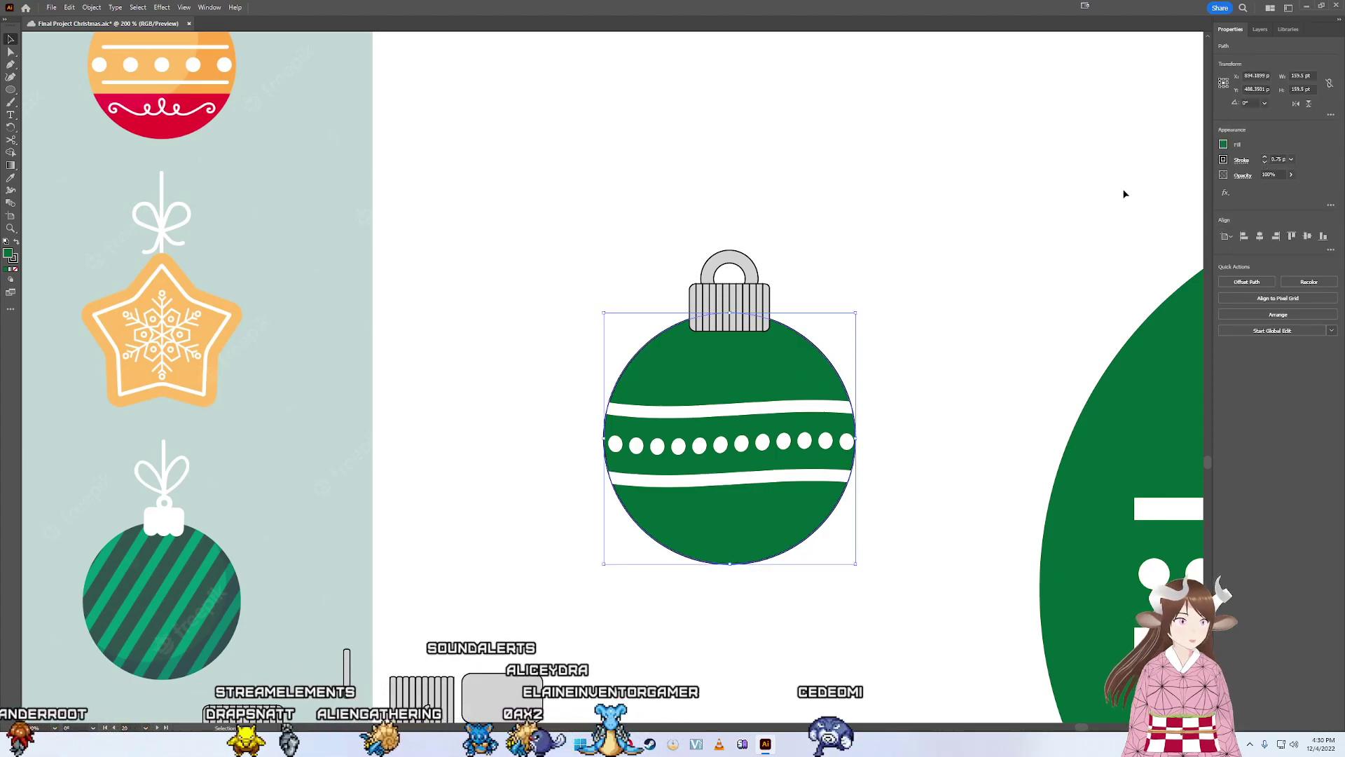
left_click(947, 345)
scroll(933, 397, "down", 2)
scroll(918, 448, "up", 2)
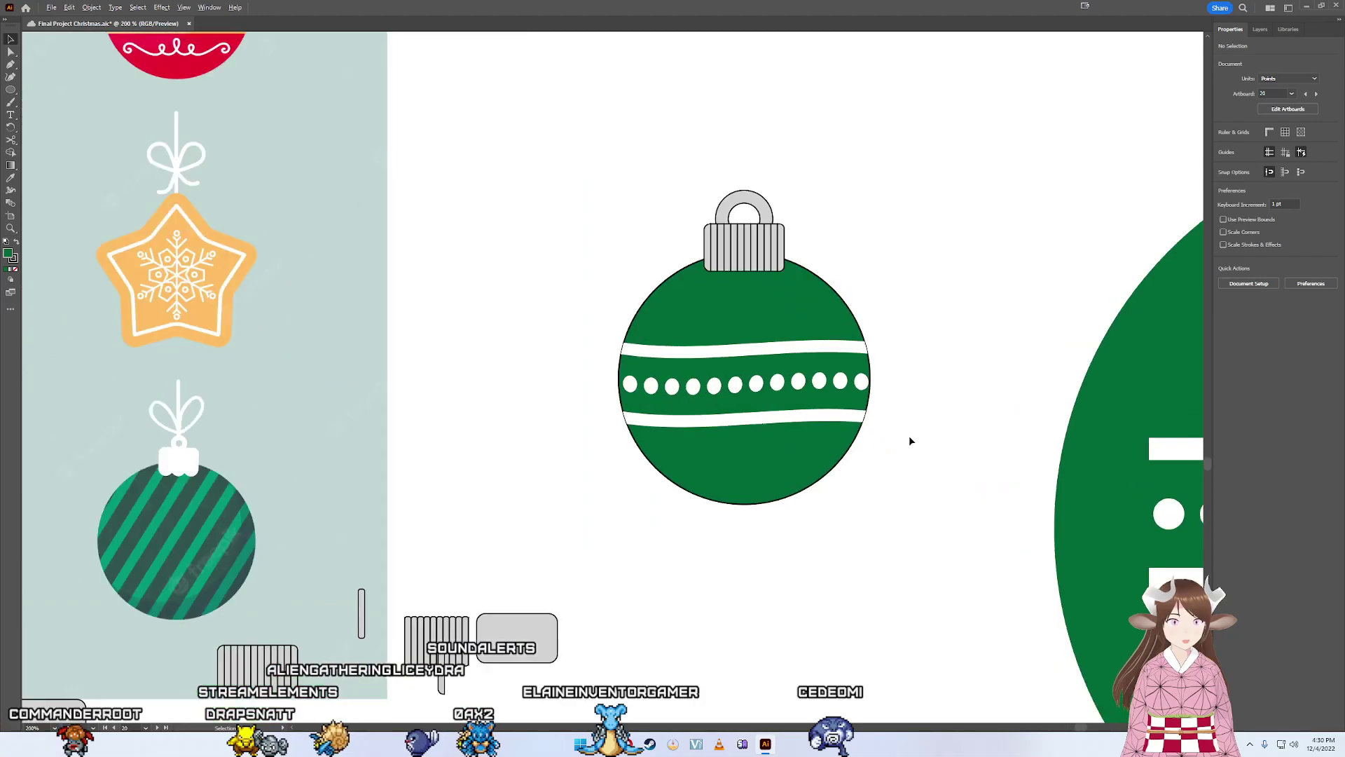
scroll(617, 384, "up", 1)
scroll(805, 385, "down", 1)
scroll(802, 393, "down", 1)
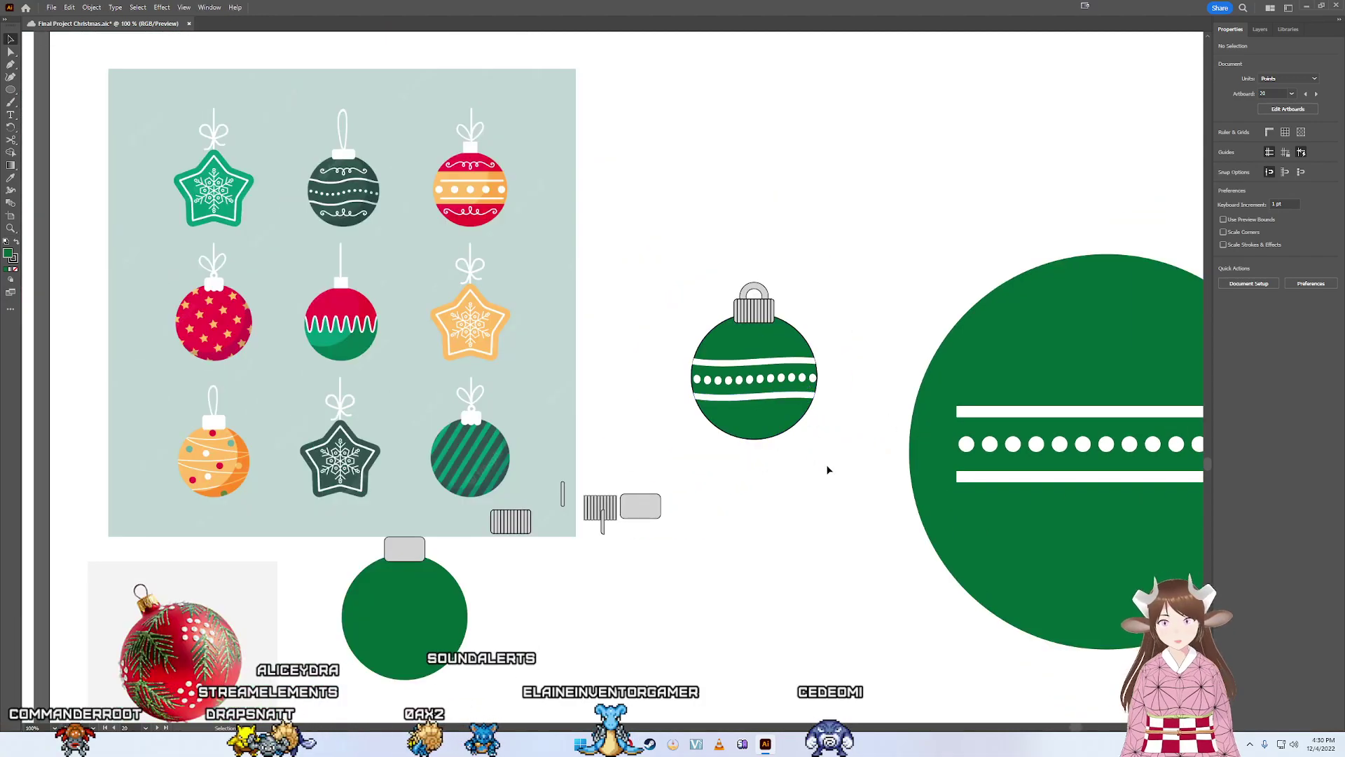
scroll(811, 373, "up", 1)
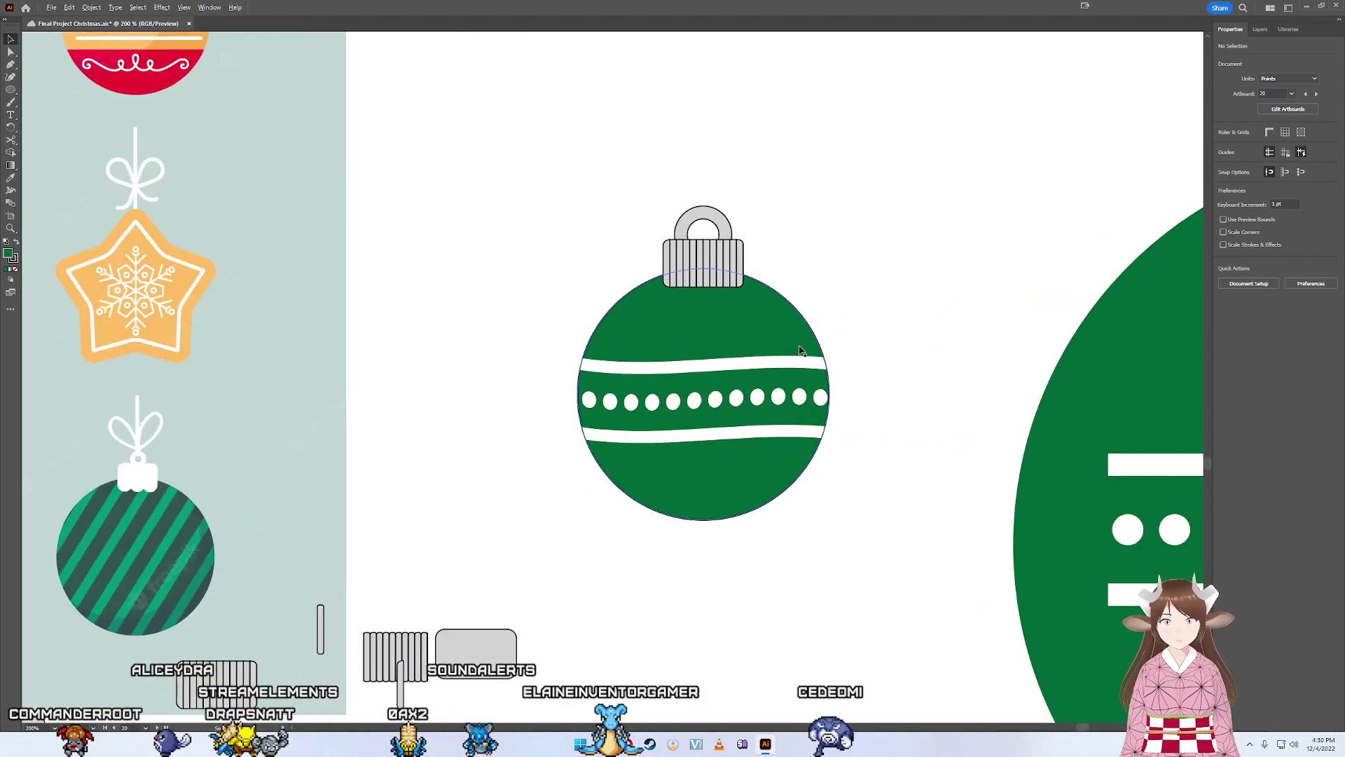
scroll(812, 347, "up", 1)
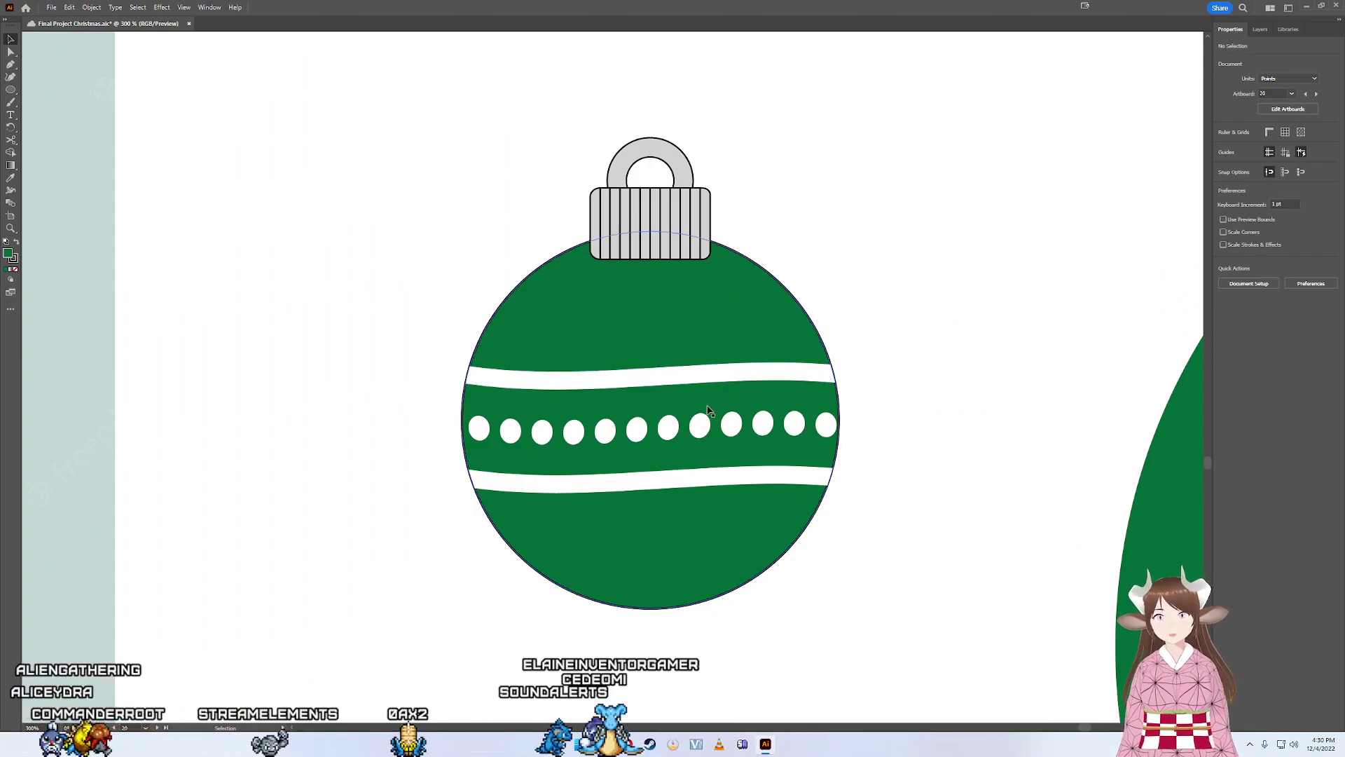
scroll(636, 399, "left", 5)
scroll(699, 354, "left", 2)
scroll(700, 355, "left", 3)
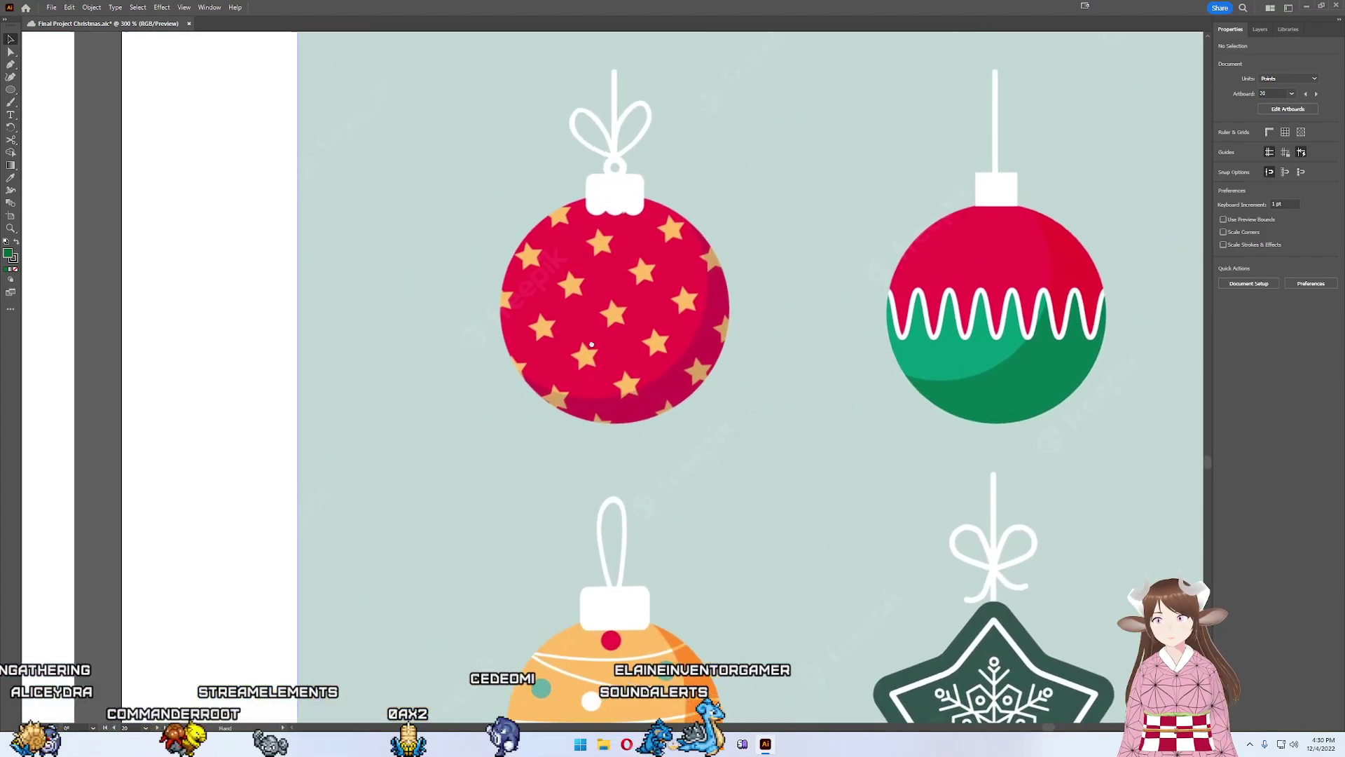
scroll(532, 406, "up", 3)
scroll(532, 406, "right", 3)
scroll(361, 450, "right", 2)
scroll(806, 449, "right", 5)
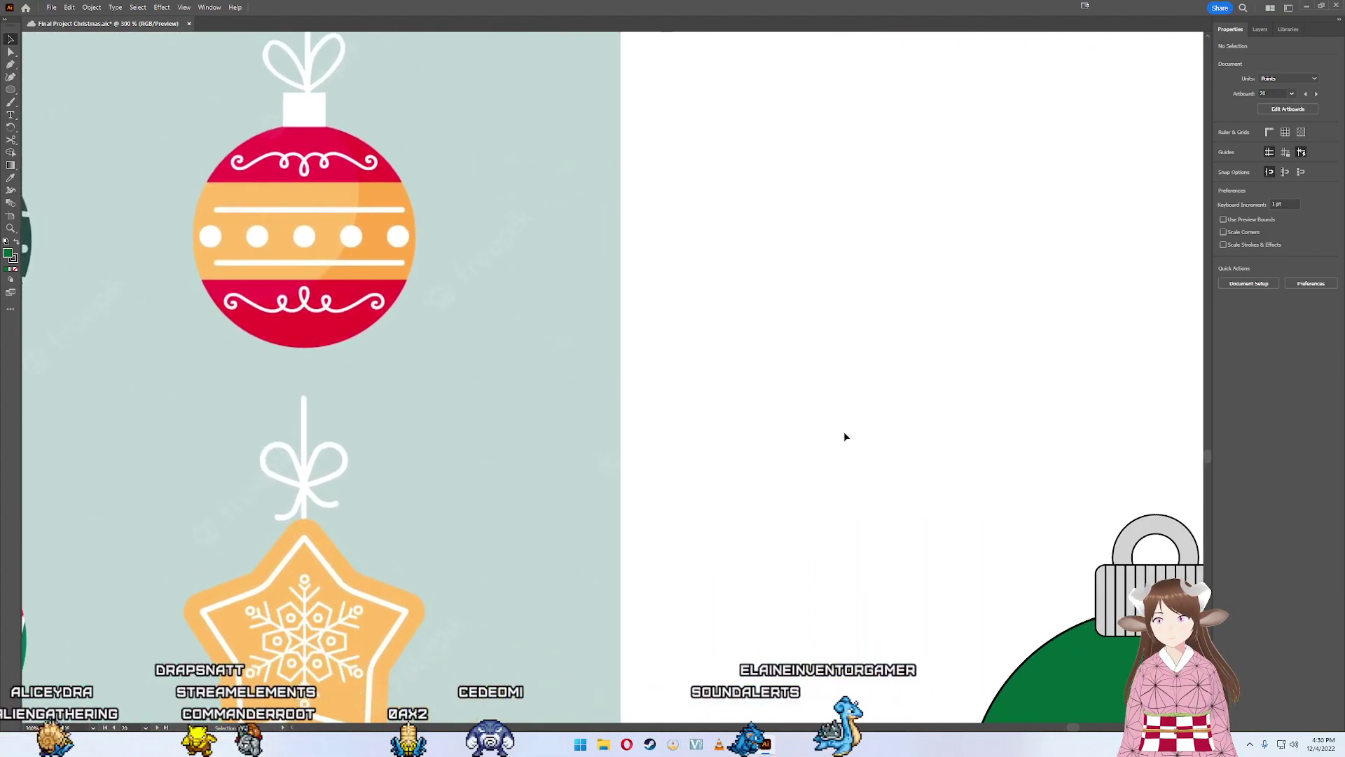
scroll(827, 421, "right", 3)
scroll(806, 399, "down", 2)
scroll(701, 245, "down", 3)
scroll(630, 105, "right", 2)
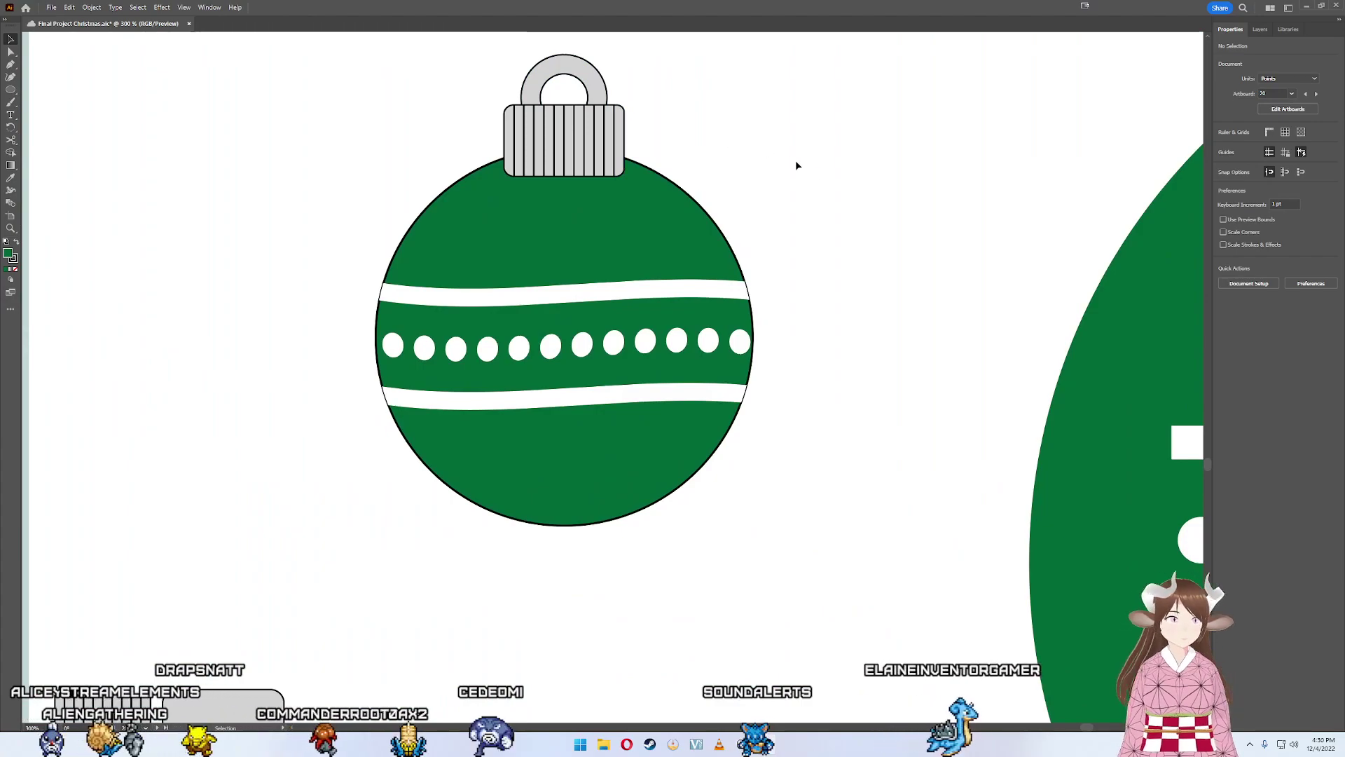
scroll(673, 454, "down", 2)
scroll(659, 391, "up", 3)
scroll(701, 420, "left", 3)
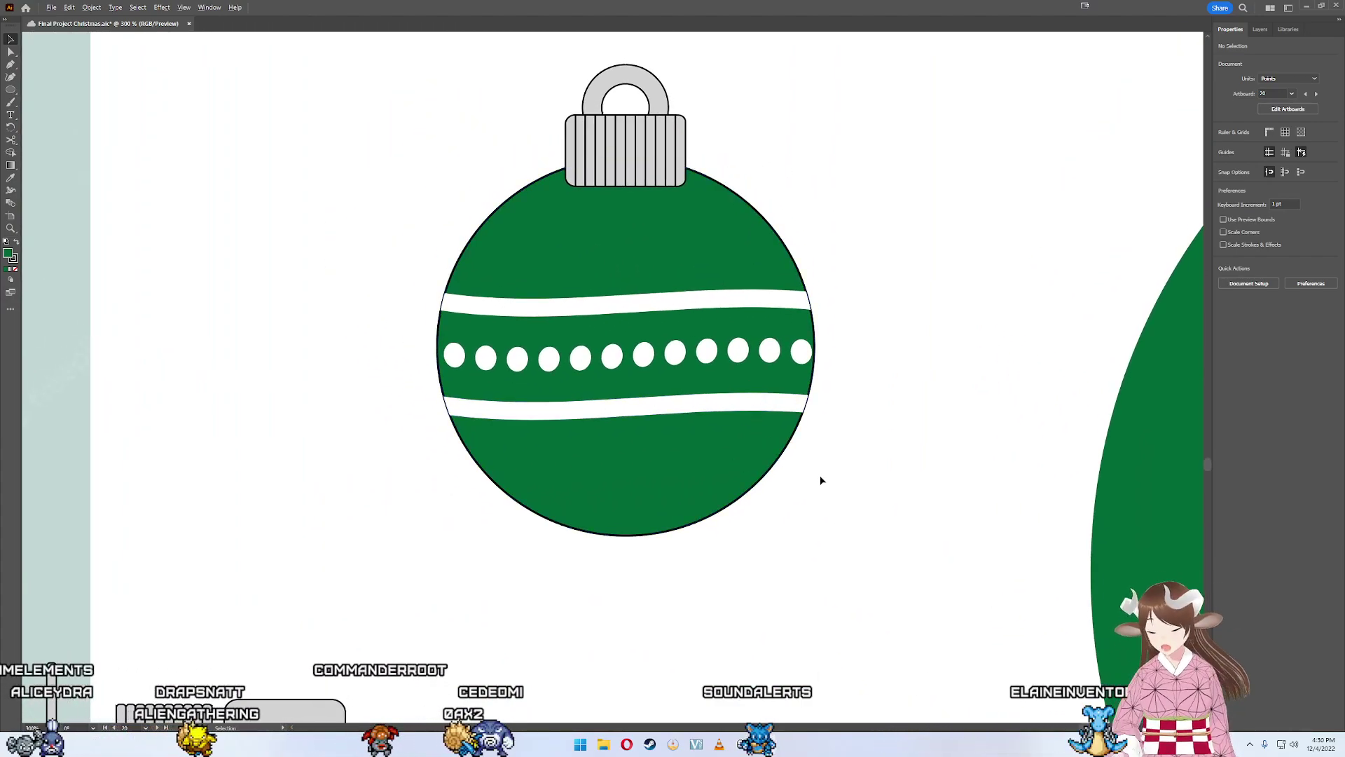
scroll(817, 477, "down", 1)
scroll(818, 474, "down", 1)
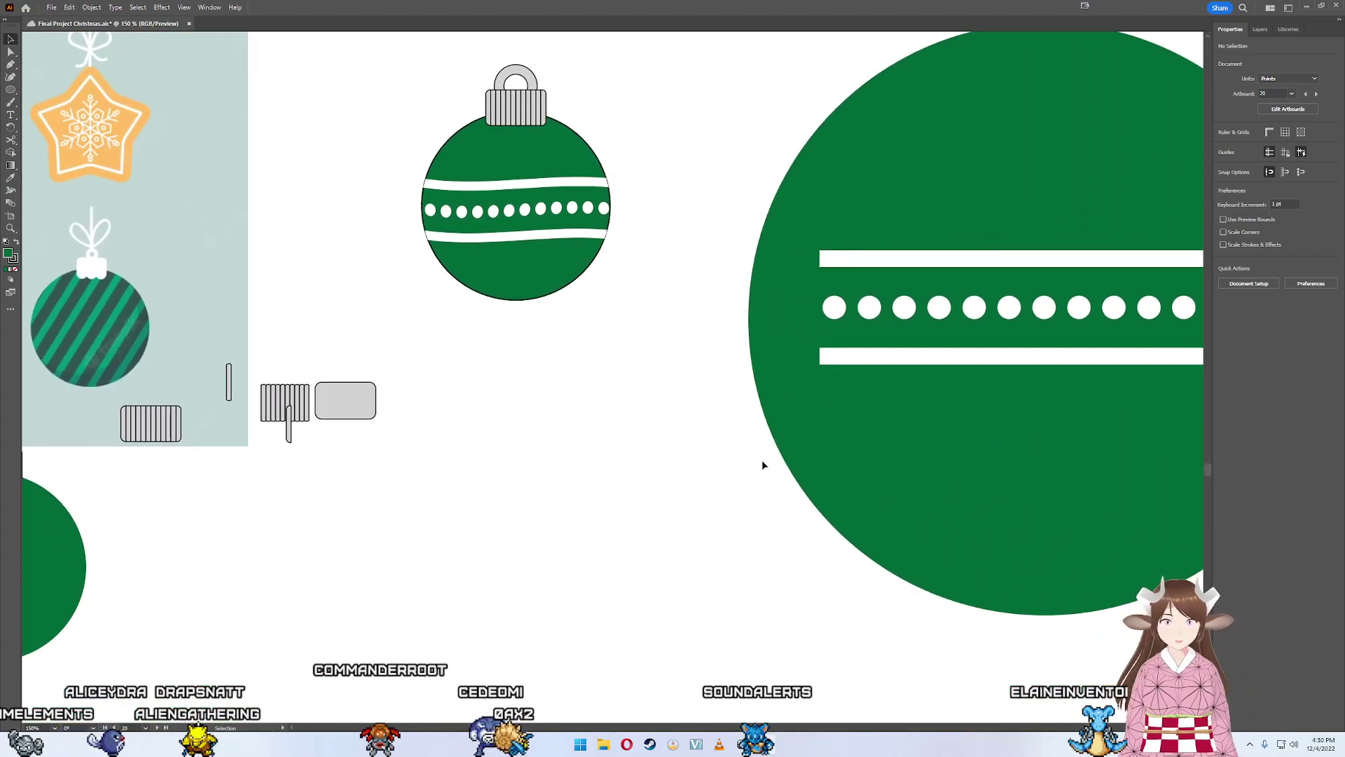
scroll(763, 460, "down", 4)
scroll(741, 463, "down", 3)
scroll(700, 441, "up", 2)
scroll(701, 441, "left", 2)
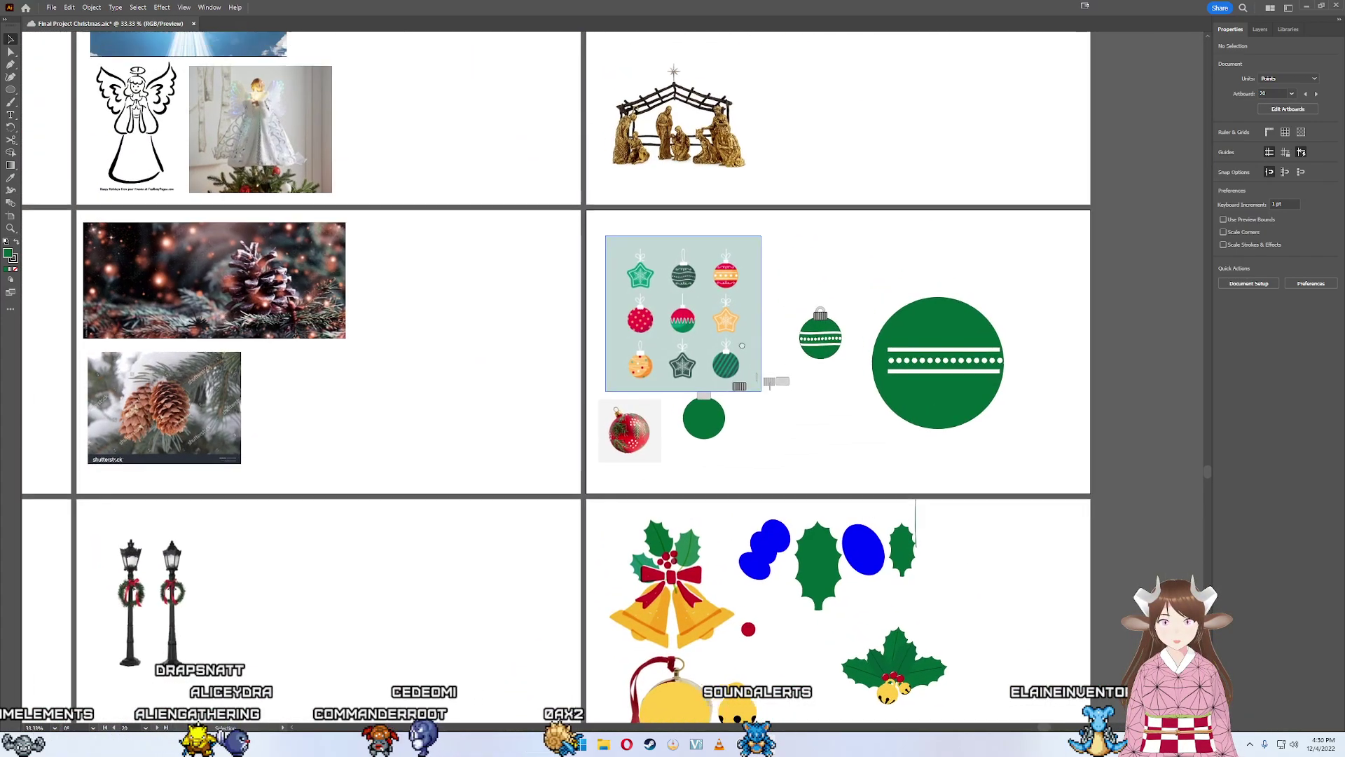
scroll(639, 411, "left", 2)
scroll(639, 410, "down", 1)
scroll(639, 410, "left", 1)
scroll(700, 316, "up", 2)
scroll(700, 315, "right", 2)
scroll(728, 490, "up", 2)
scroll(729, 491, "right", 1)
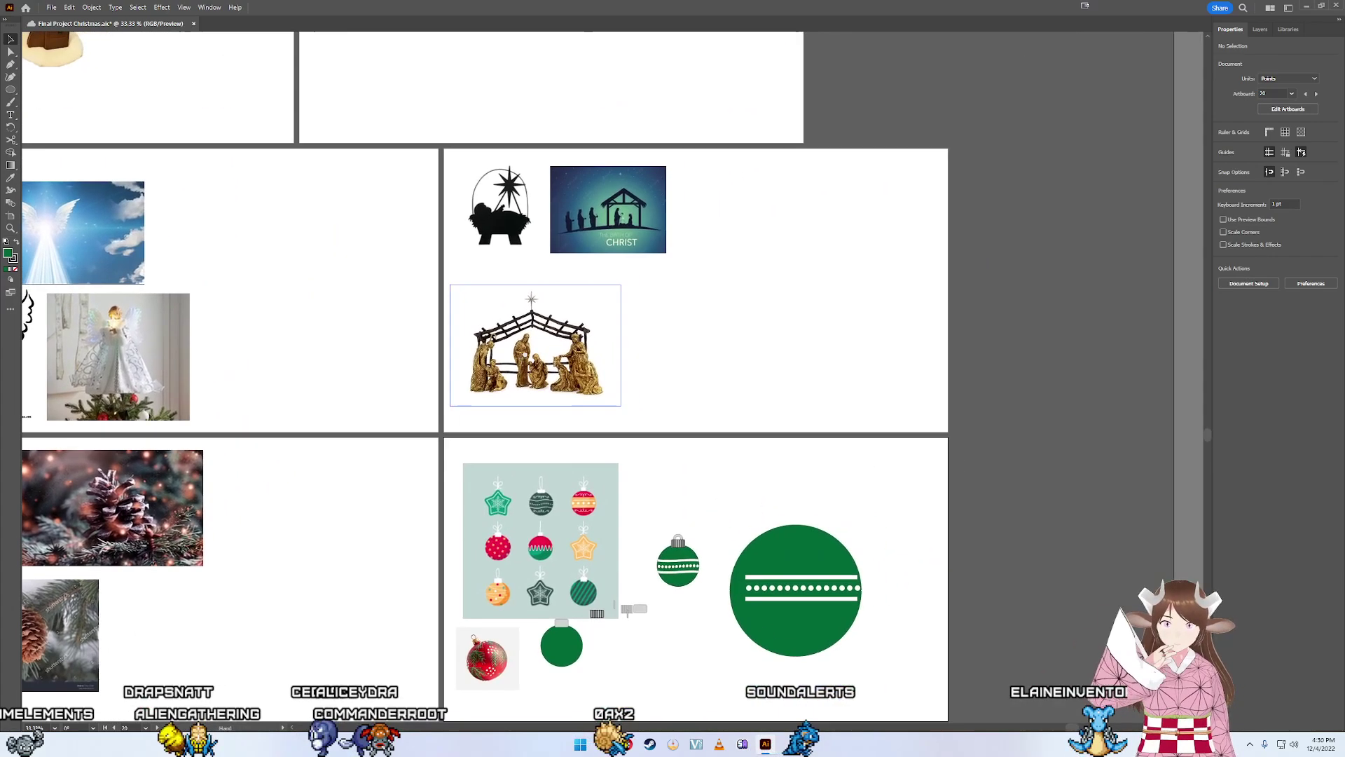
scroll(701, 567, "up", 3)
scroll(623, 515, "up", 2)
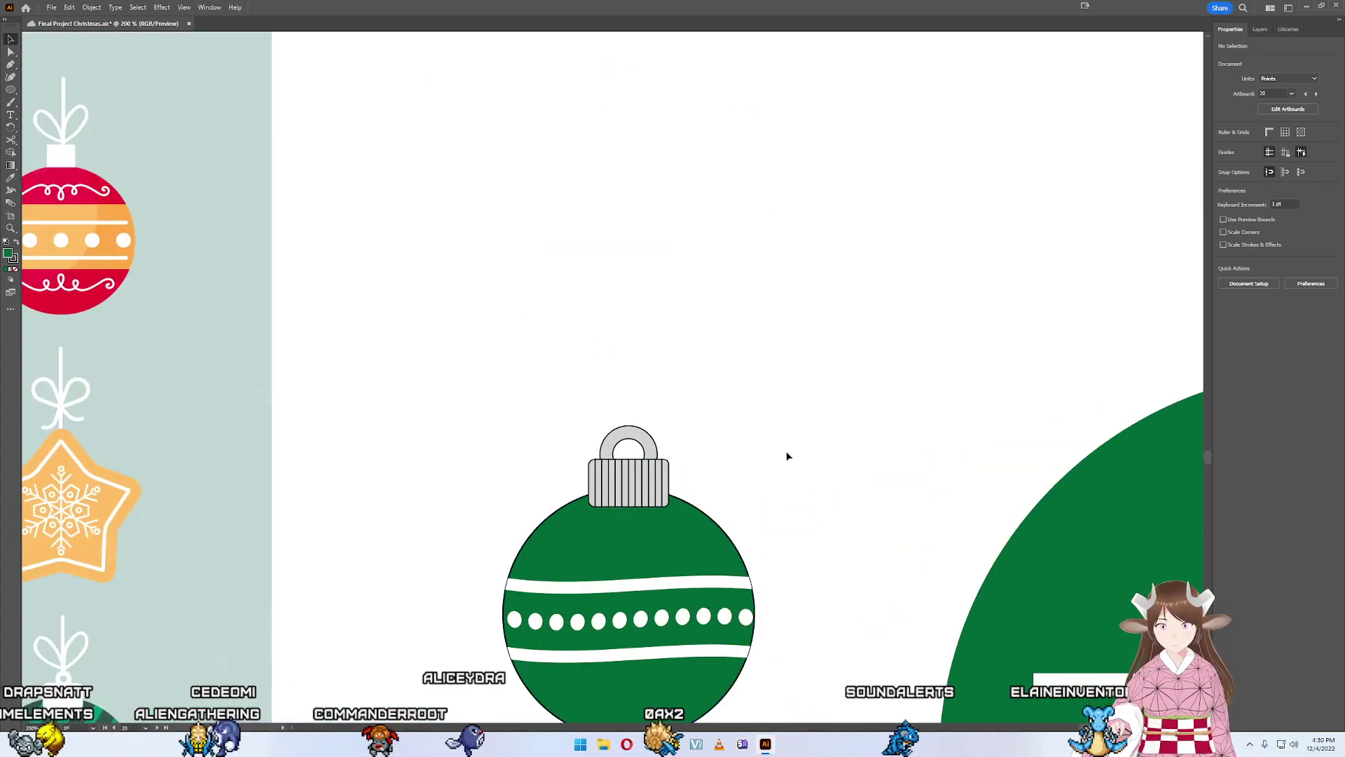
scroll(787, 456, "left", 2)
scroll(771, 459, "down", 2)
scroll(763, 466, "down", 2)
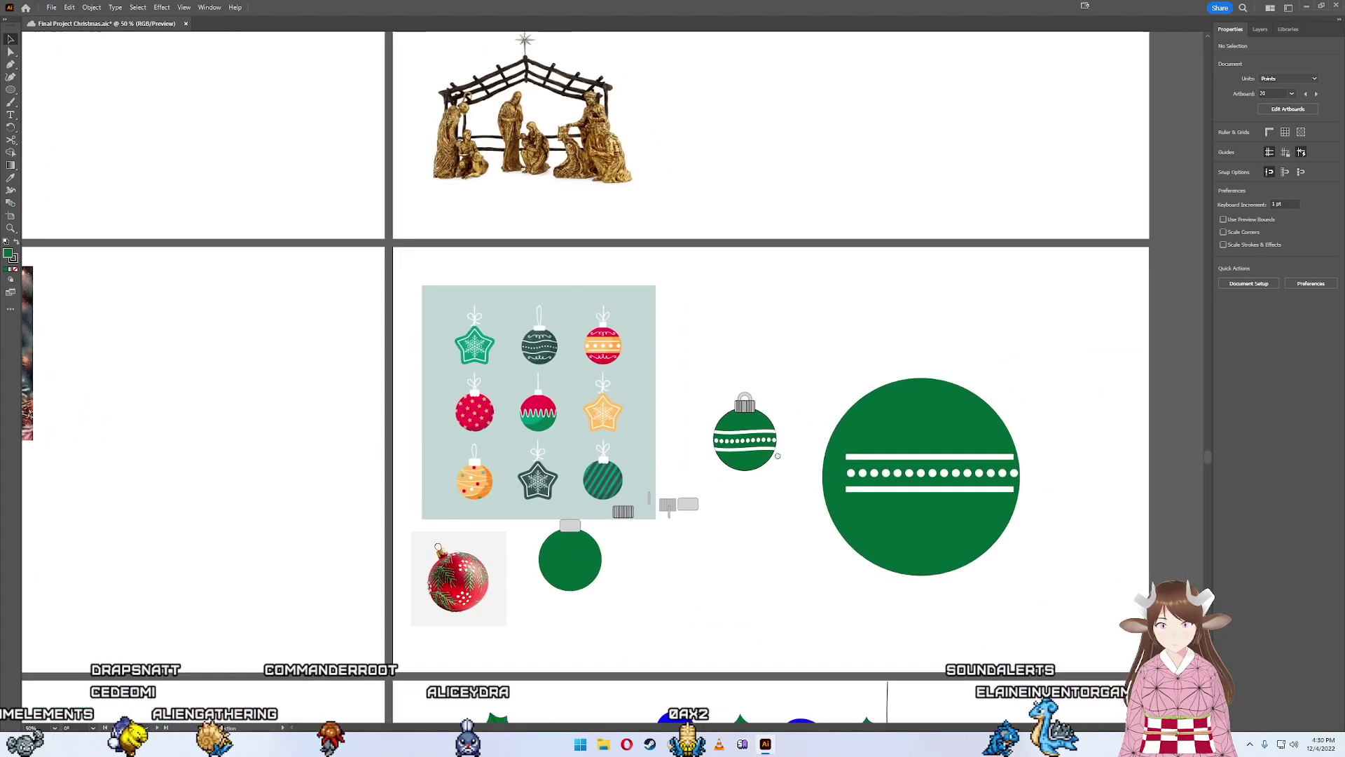
scroll(777, 456, "up", 1)
scroll(674, 435, "up", 2)
scroll(661, 420, "up", 2)
scroll(631, 390, "up", 2)
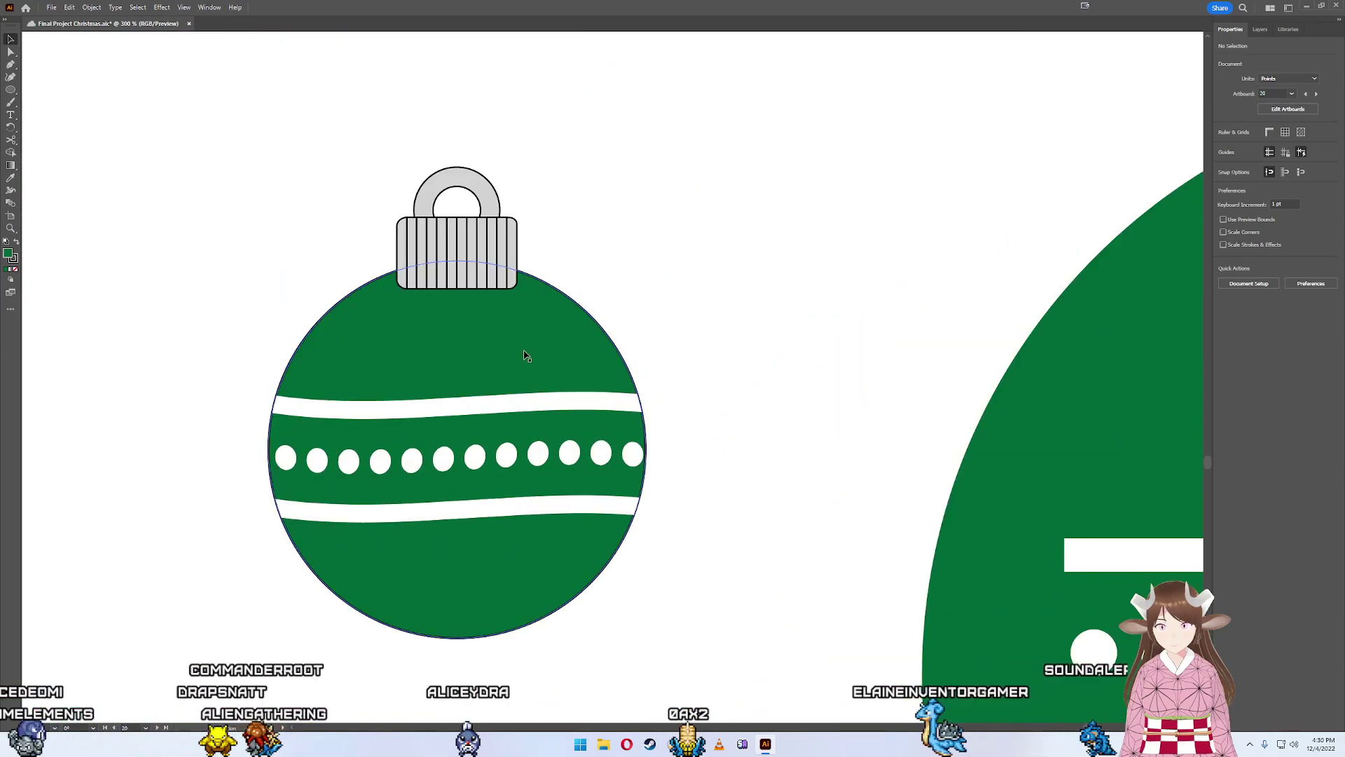
- Duplicate the green circle above the ornament and make a blue-filled offset copy
left_click(589, 377)
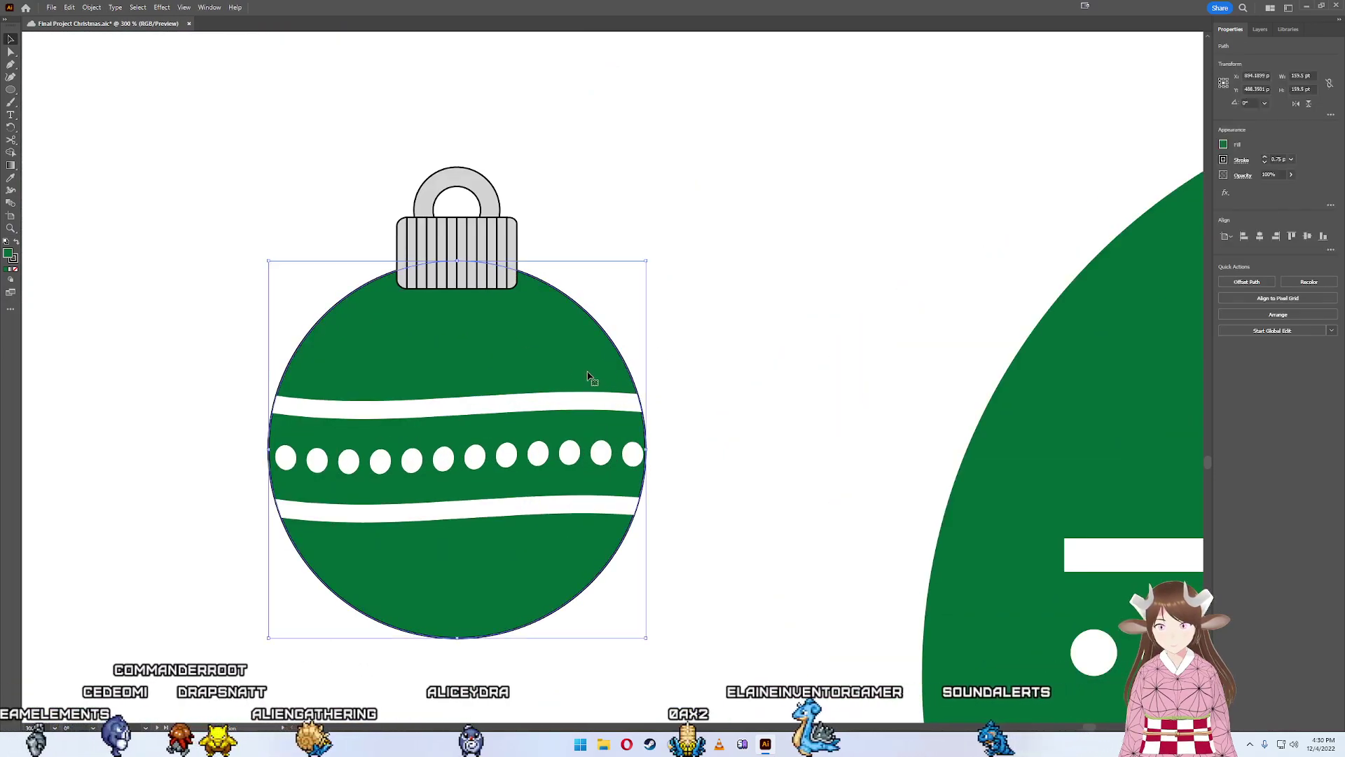
key("ctrl+shift+b")
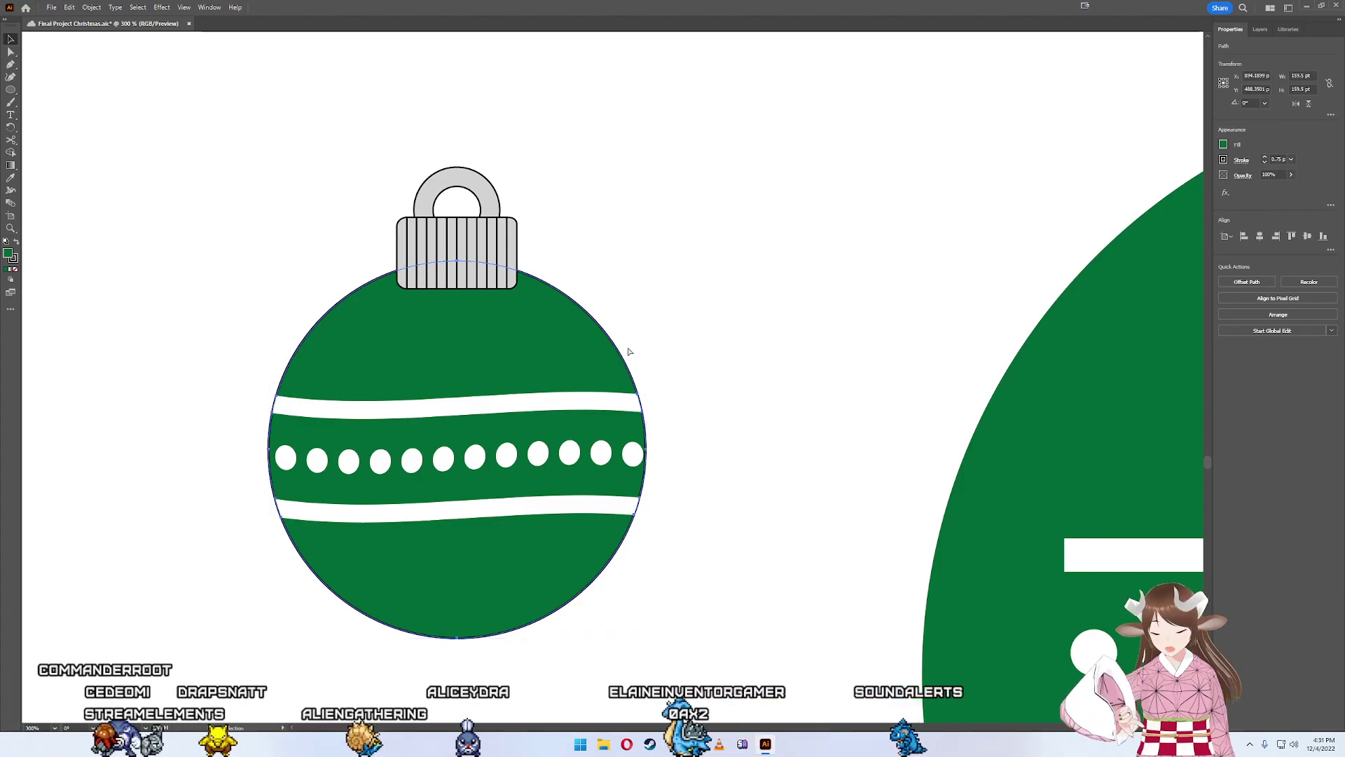
left_click_drag(629, 351, 939, 150)
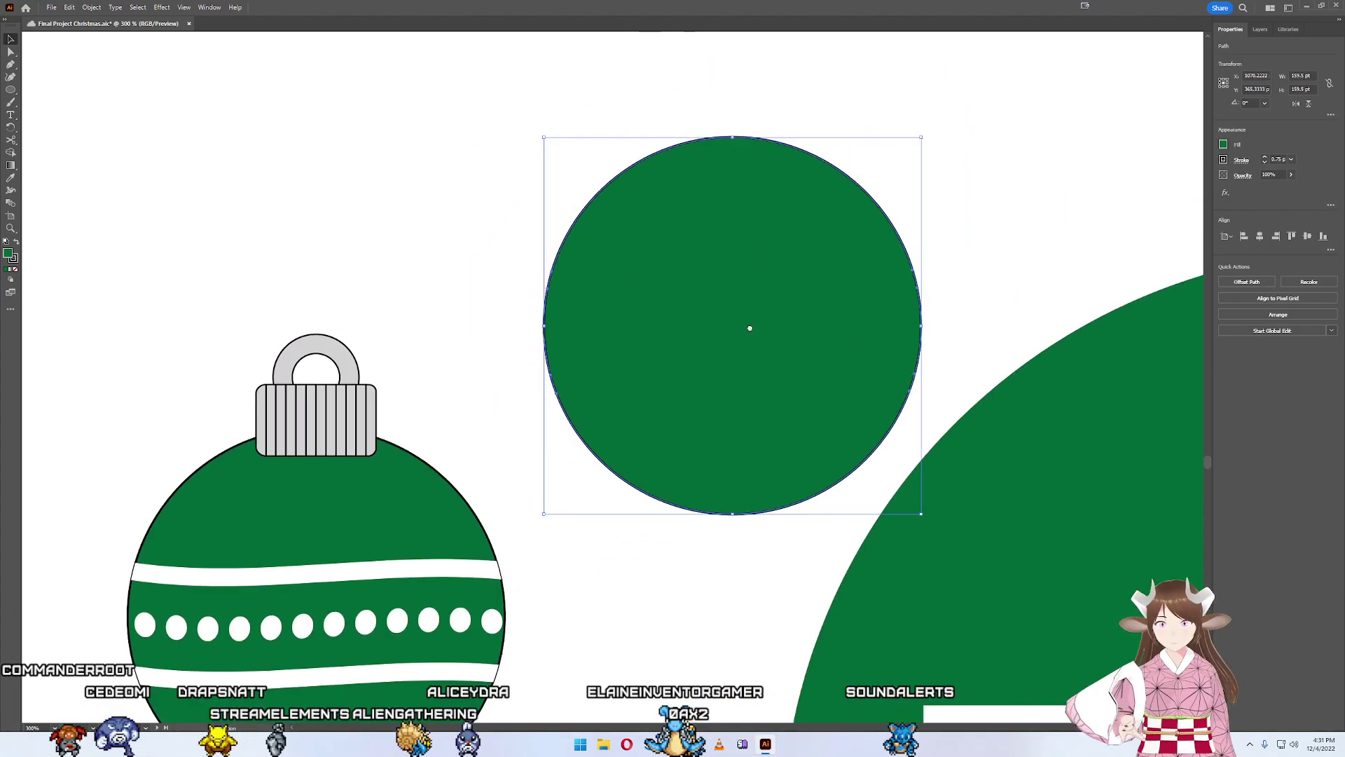
left_click_drag(750, 328, 689, 333)
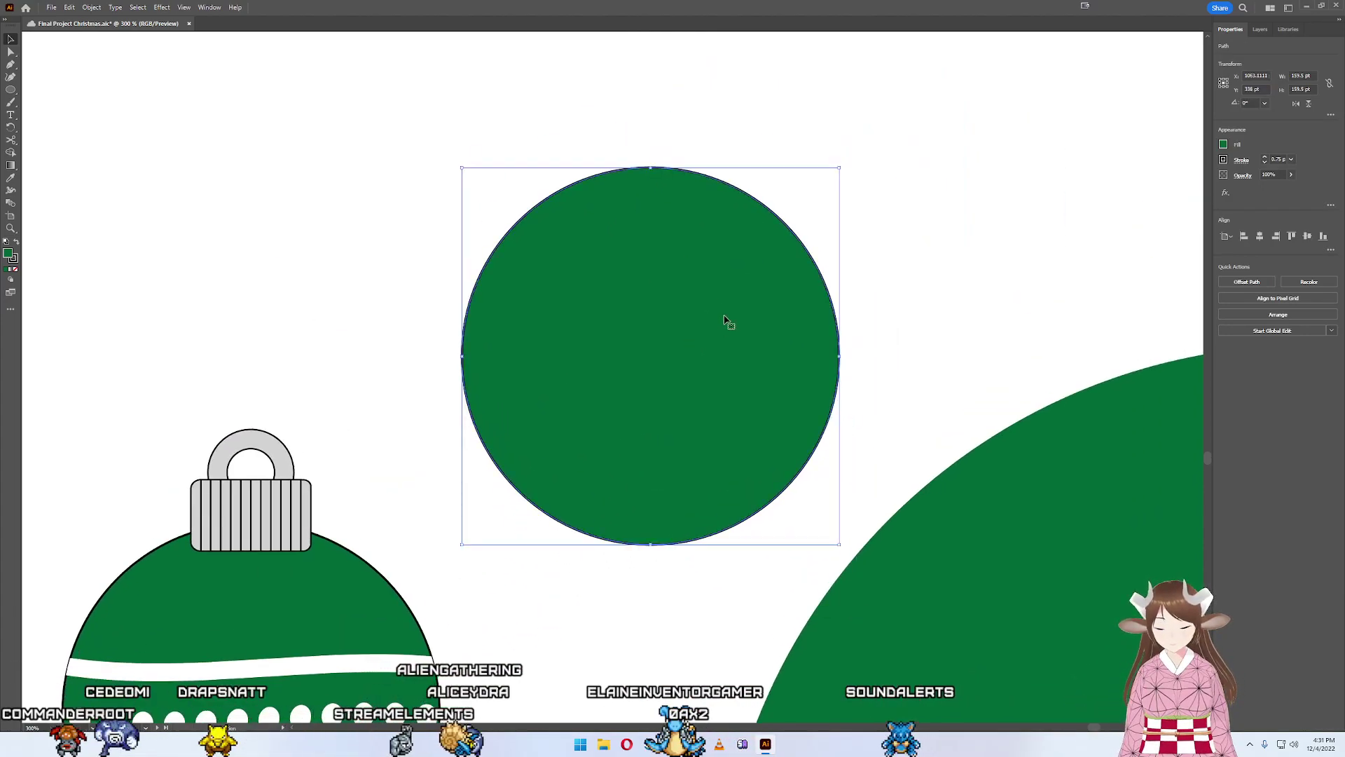
left_click_drag(786, 299, 761, 238)
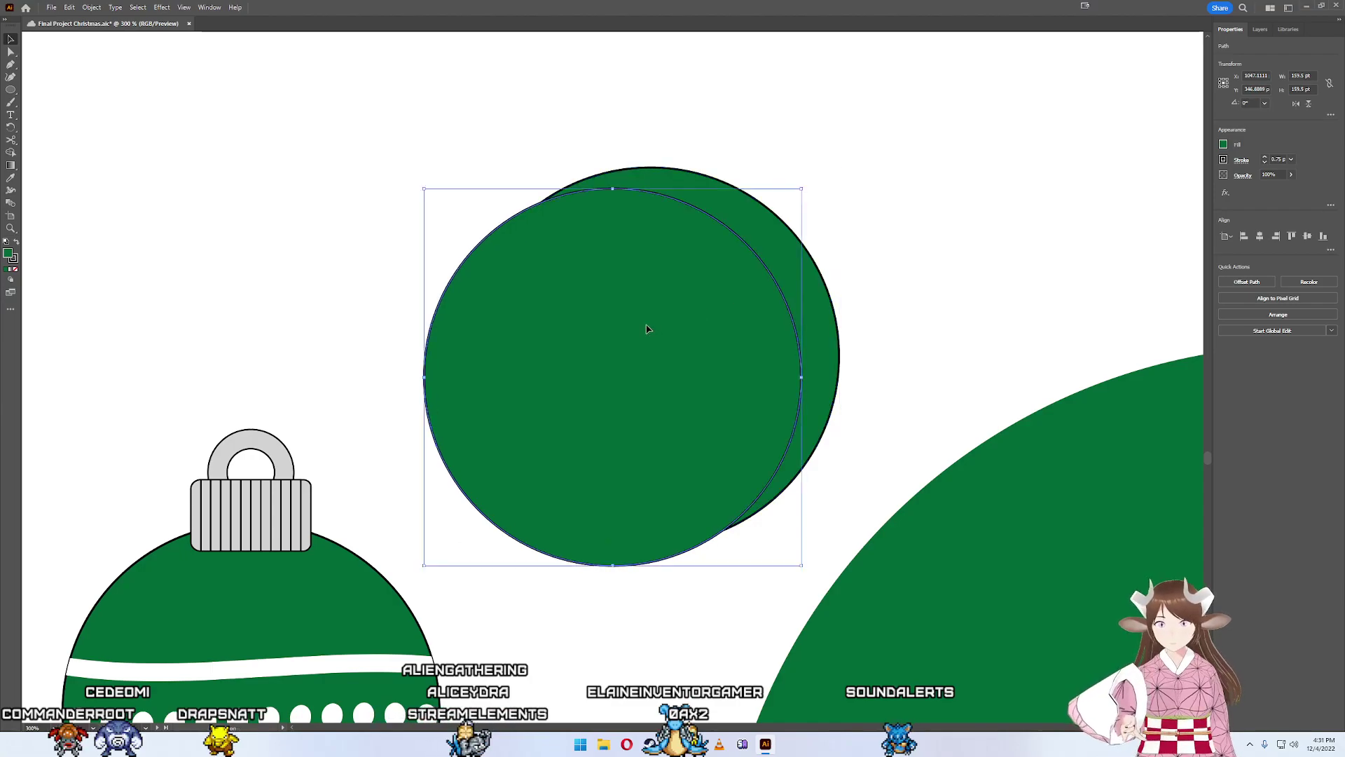
left_click(1223, 144)
key("Return")
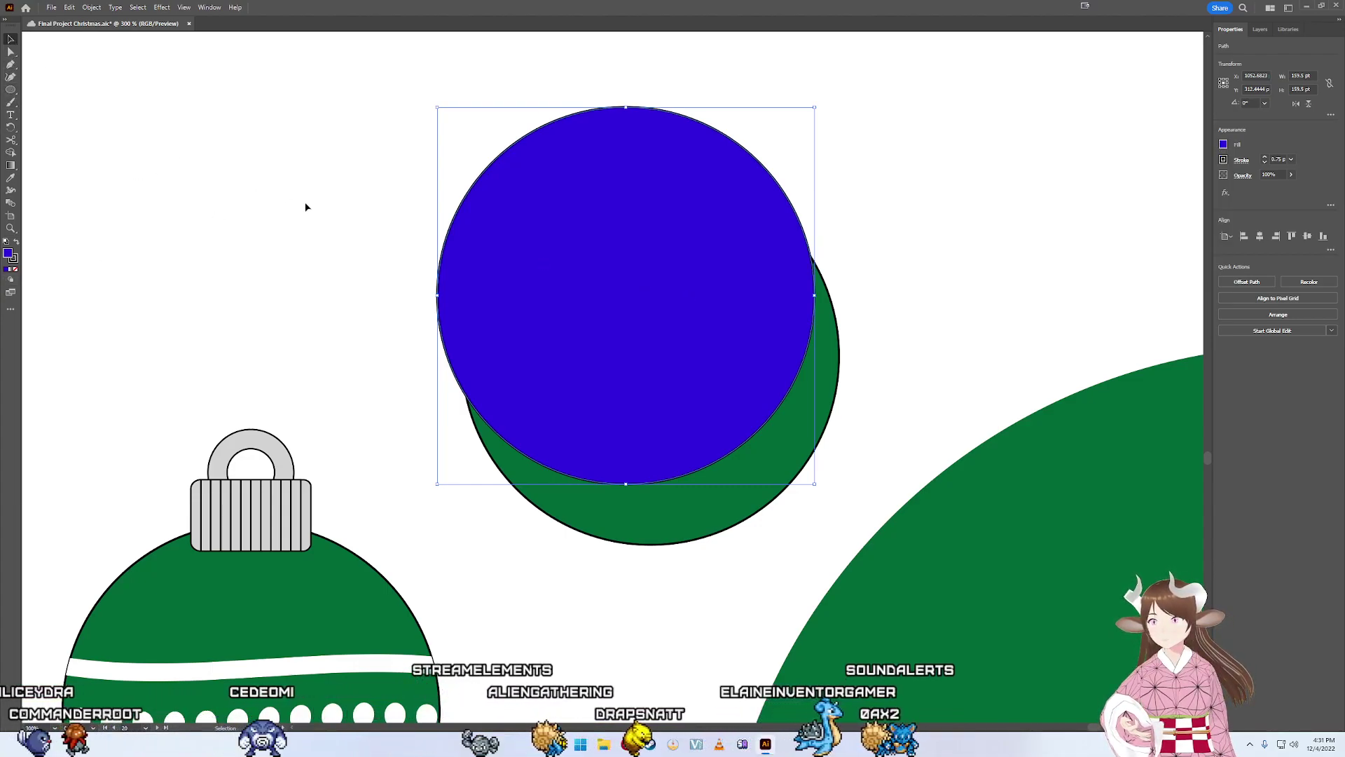
- Overlap the blue circle on the green one and delete it, leaving a crescent
left_click_drag(524, 289, 506, 298)
key("ctrl+a")
key("a")
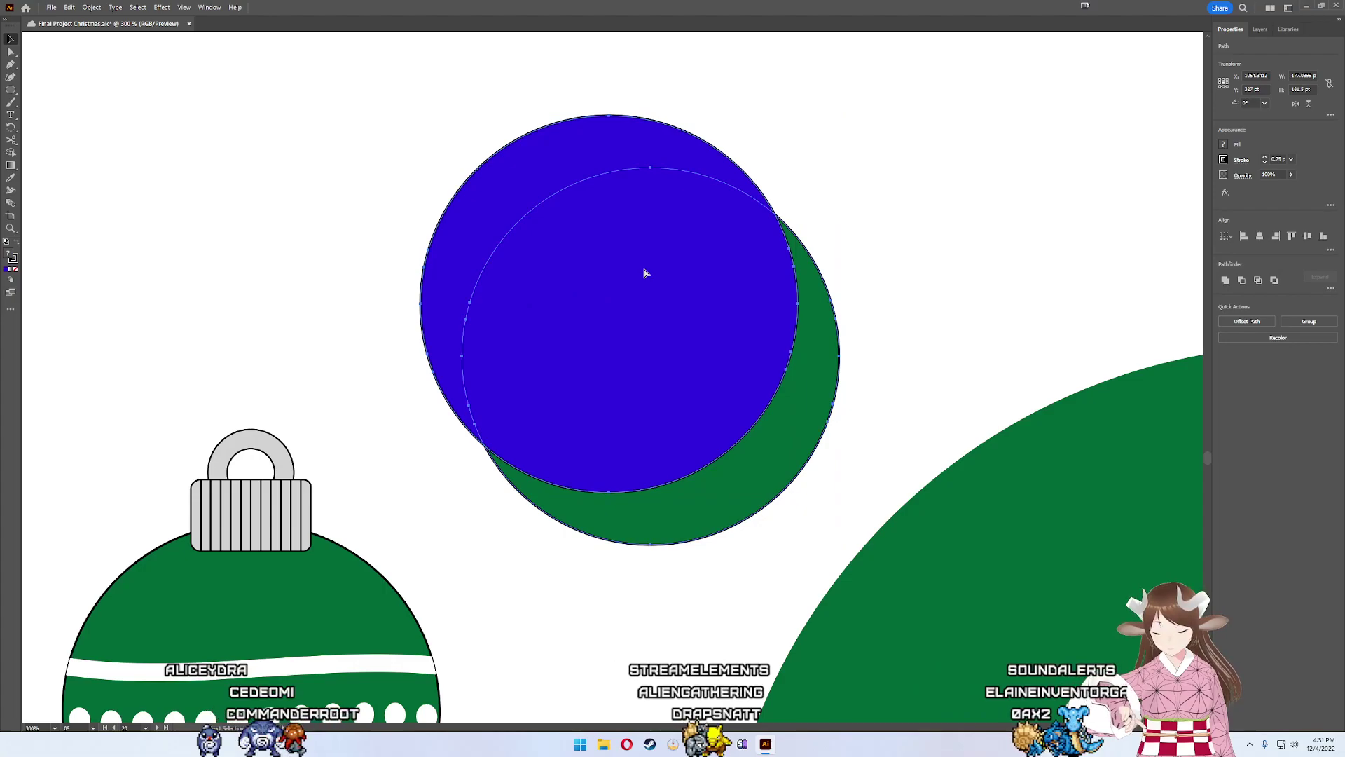
key("v")
key("shift+m")
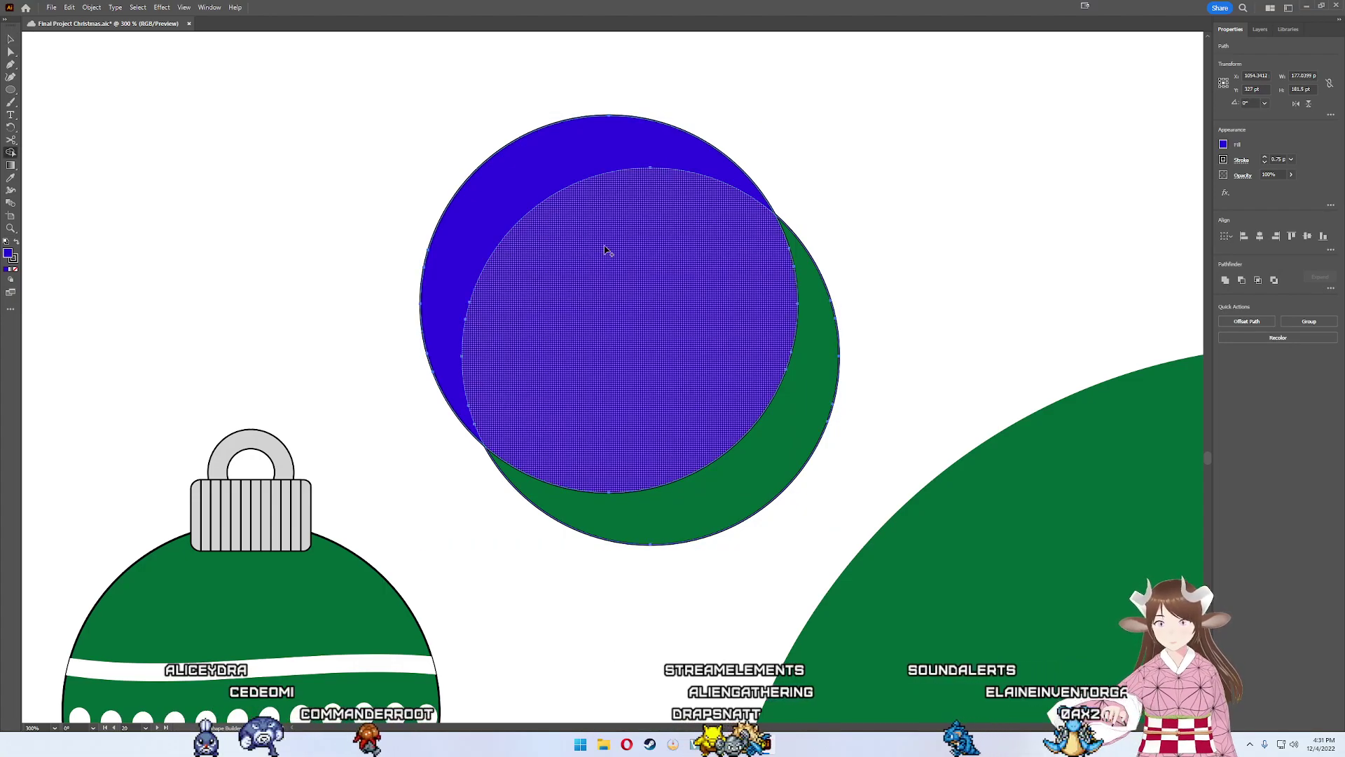
left_click_drag(651, 275, 557, 115, "alt")
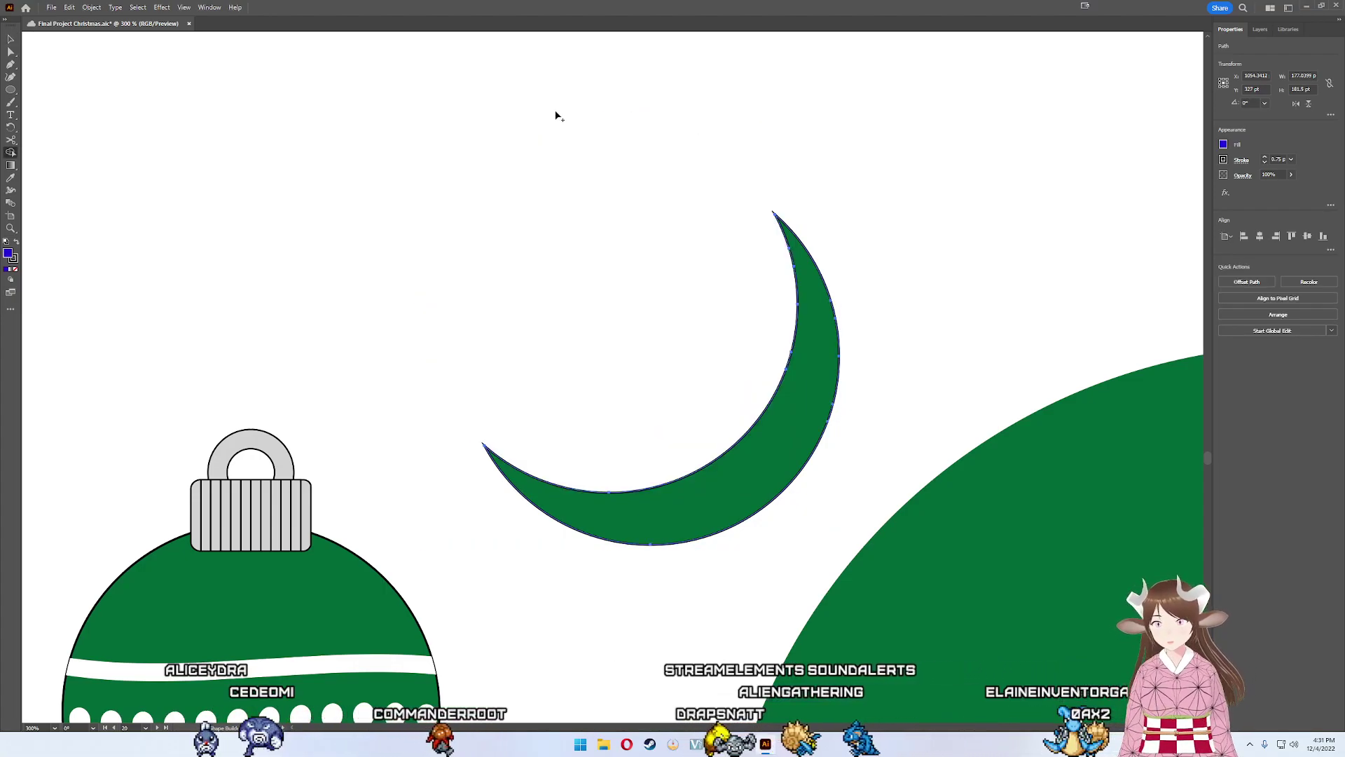
- Remove the crescent's outline stroke and darken its green fill to a G value of 60
key("v")
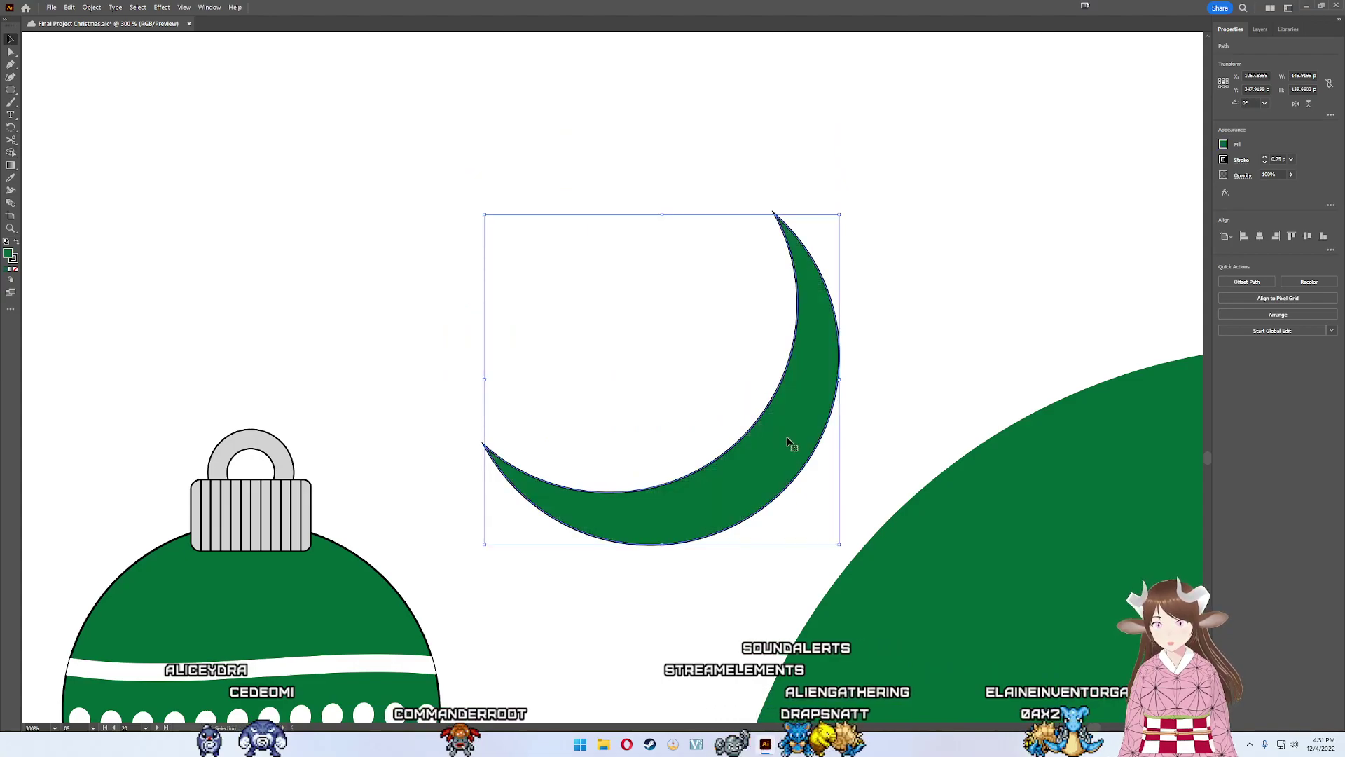
left_click(1224, 161)
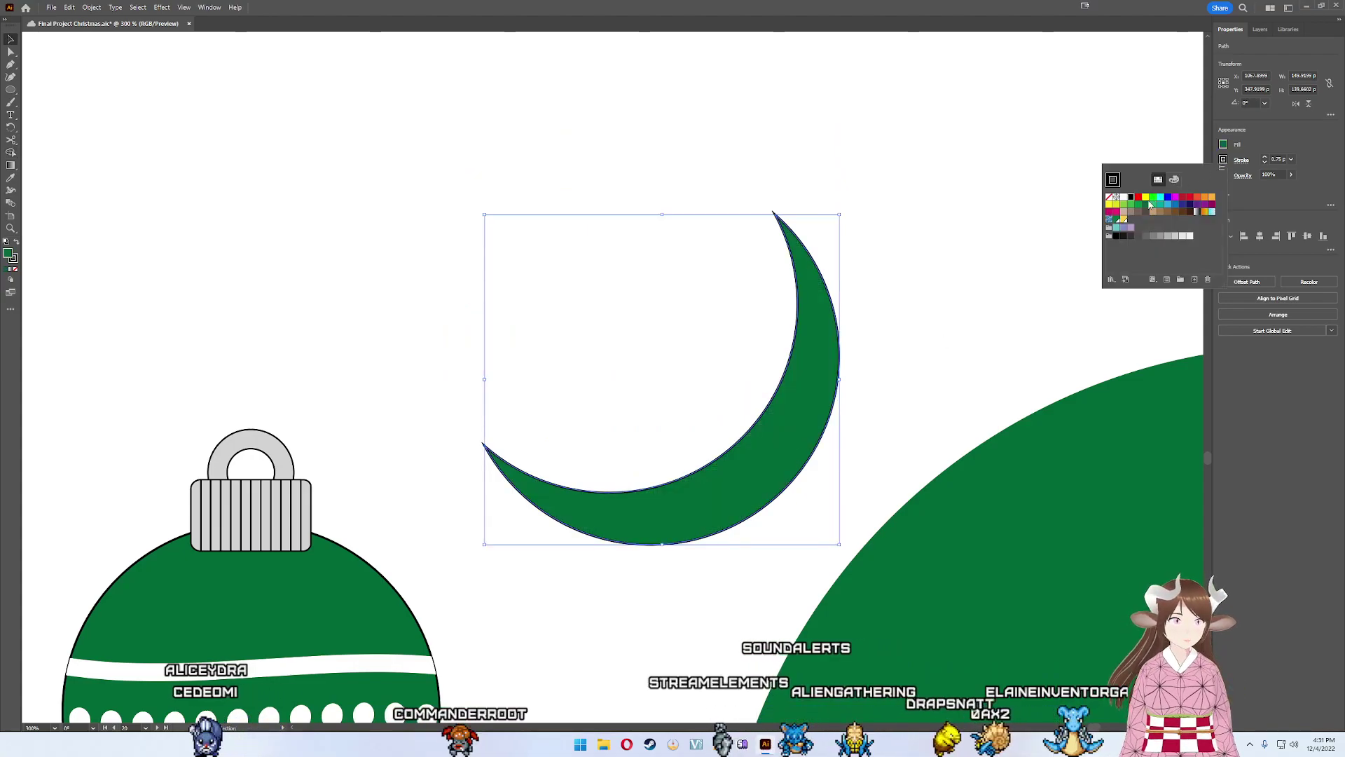
left_click(1113, 198)
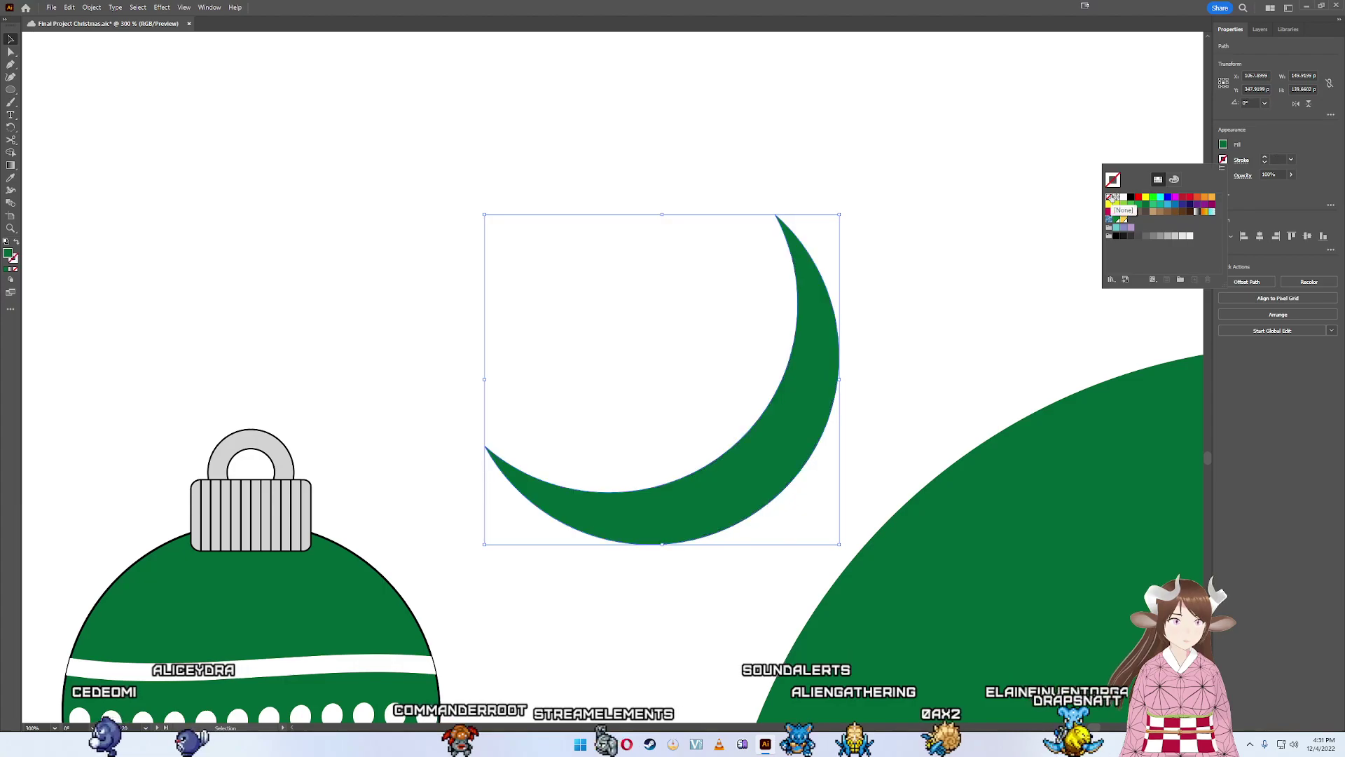
left_click(1224, 144)
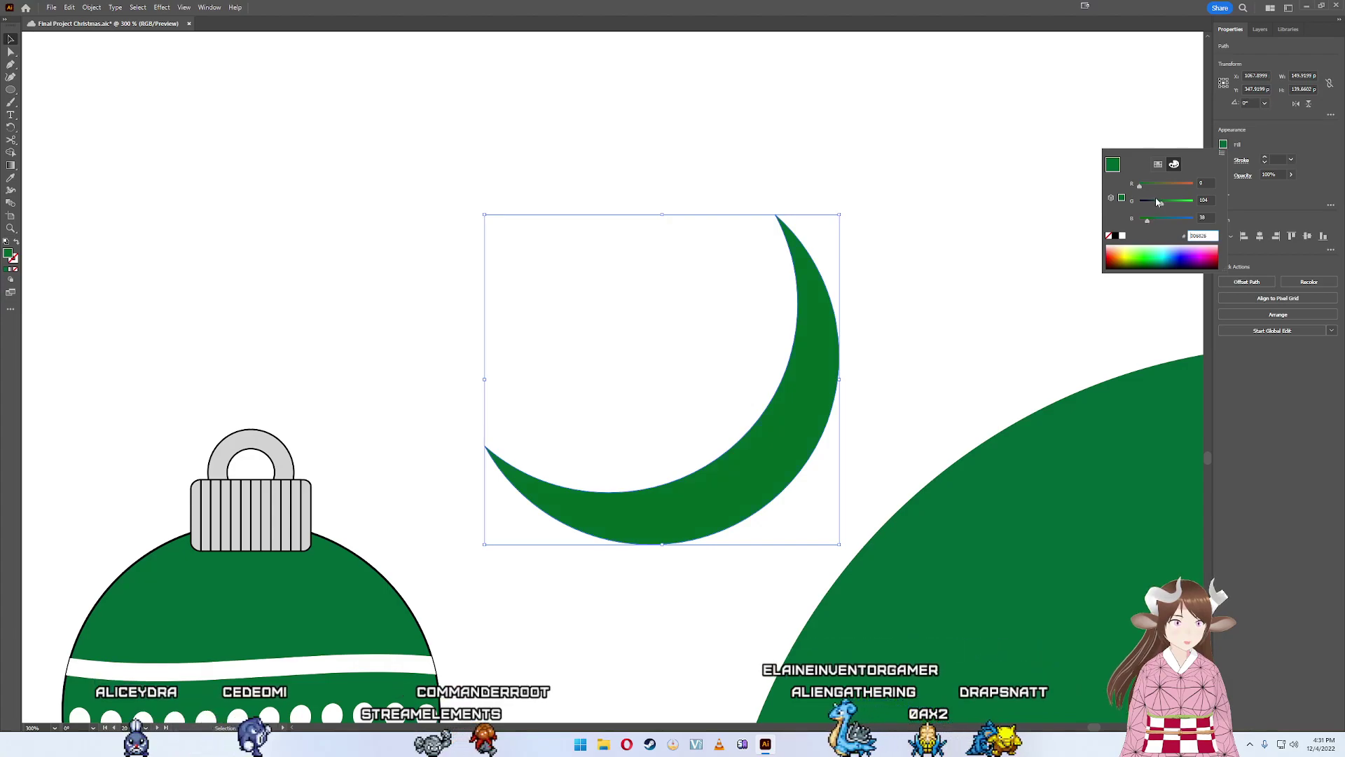
left_click_drag(1161, 203, 1157, 203)
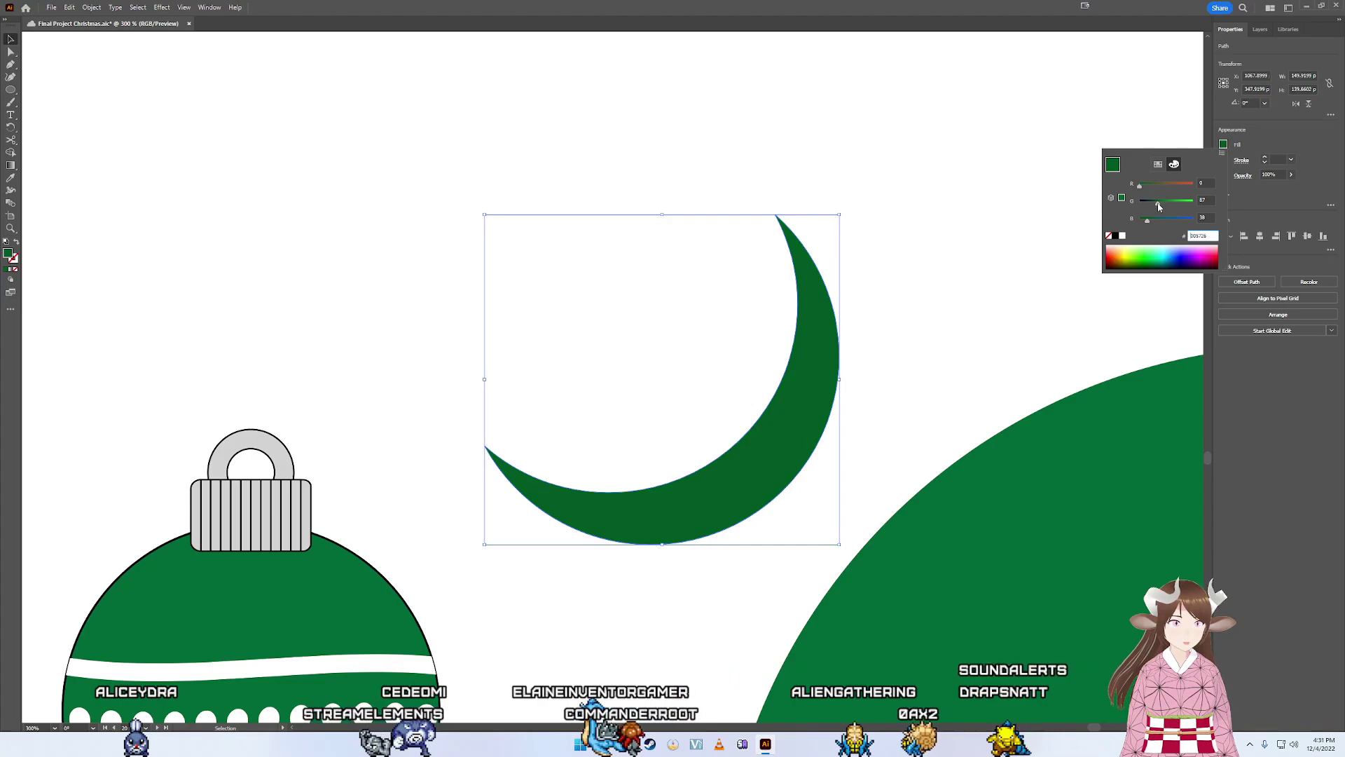
left_click(1161, 203)
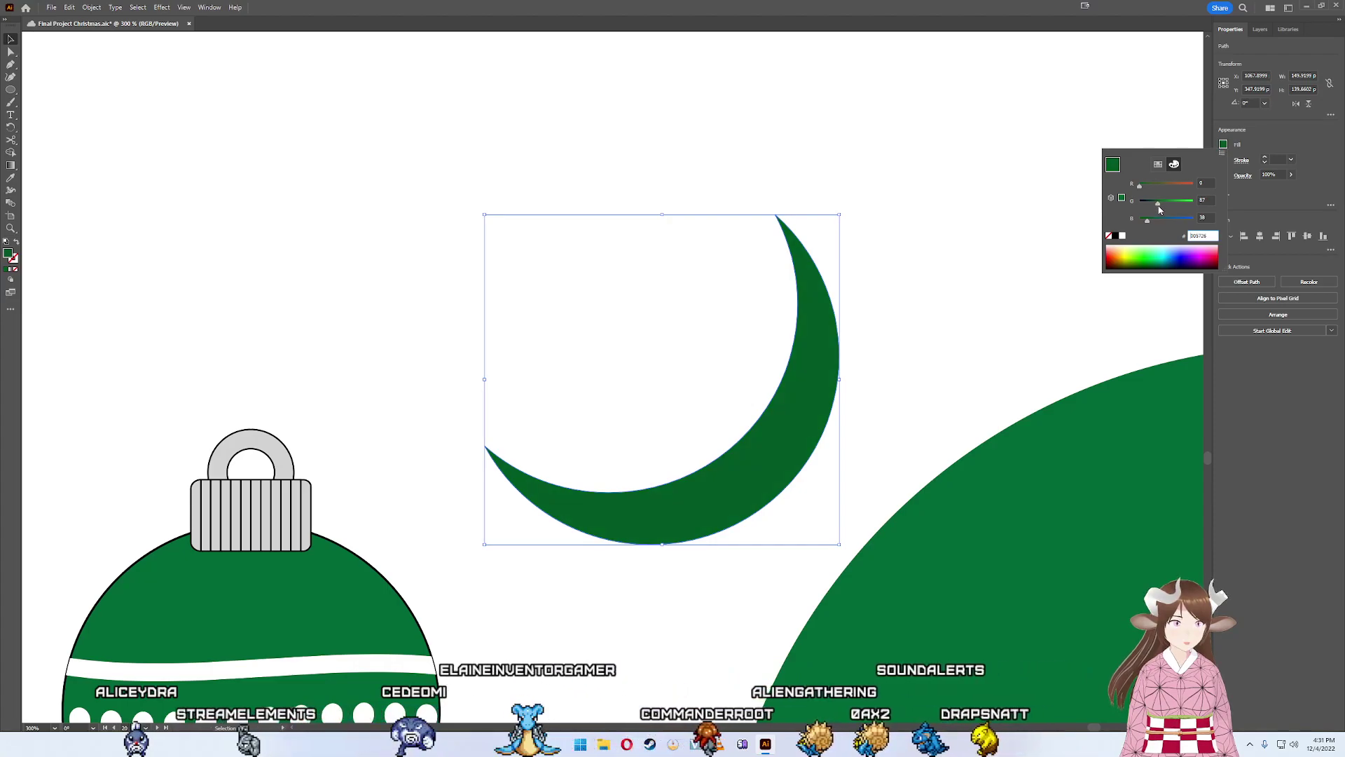
left_click(1161, 205)
left_click(1203, 200)
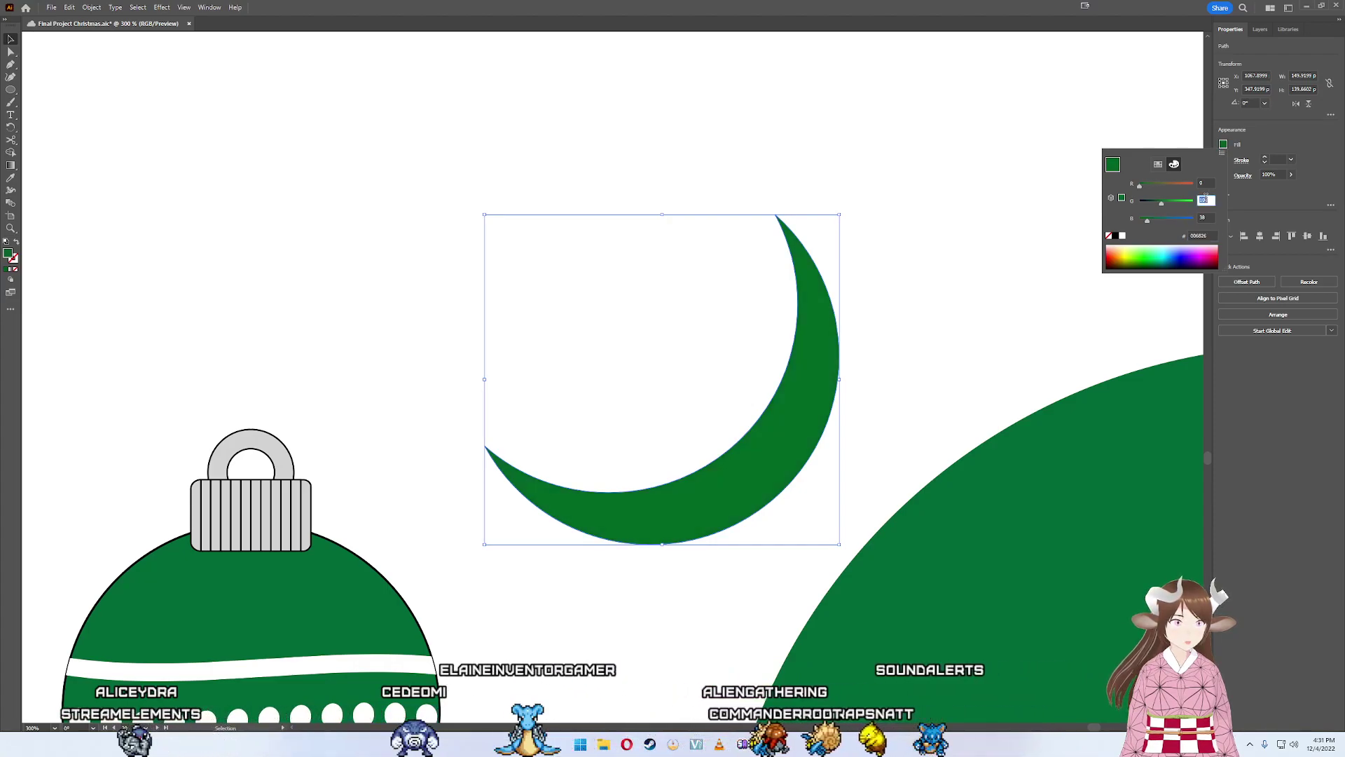
type("60")
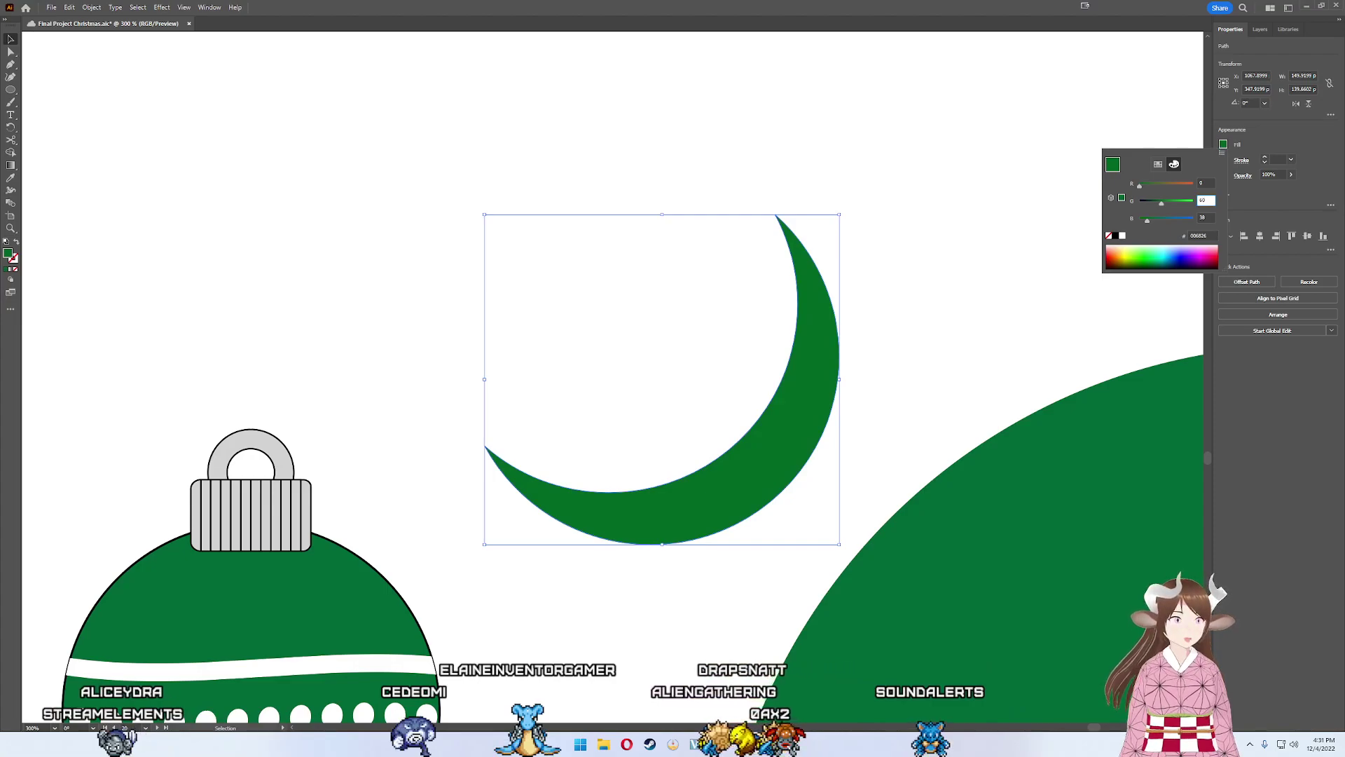
key("Return")
- Move the crescent onto the ornament's lower-right edge
double_click(818, 436)
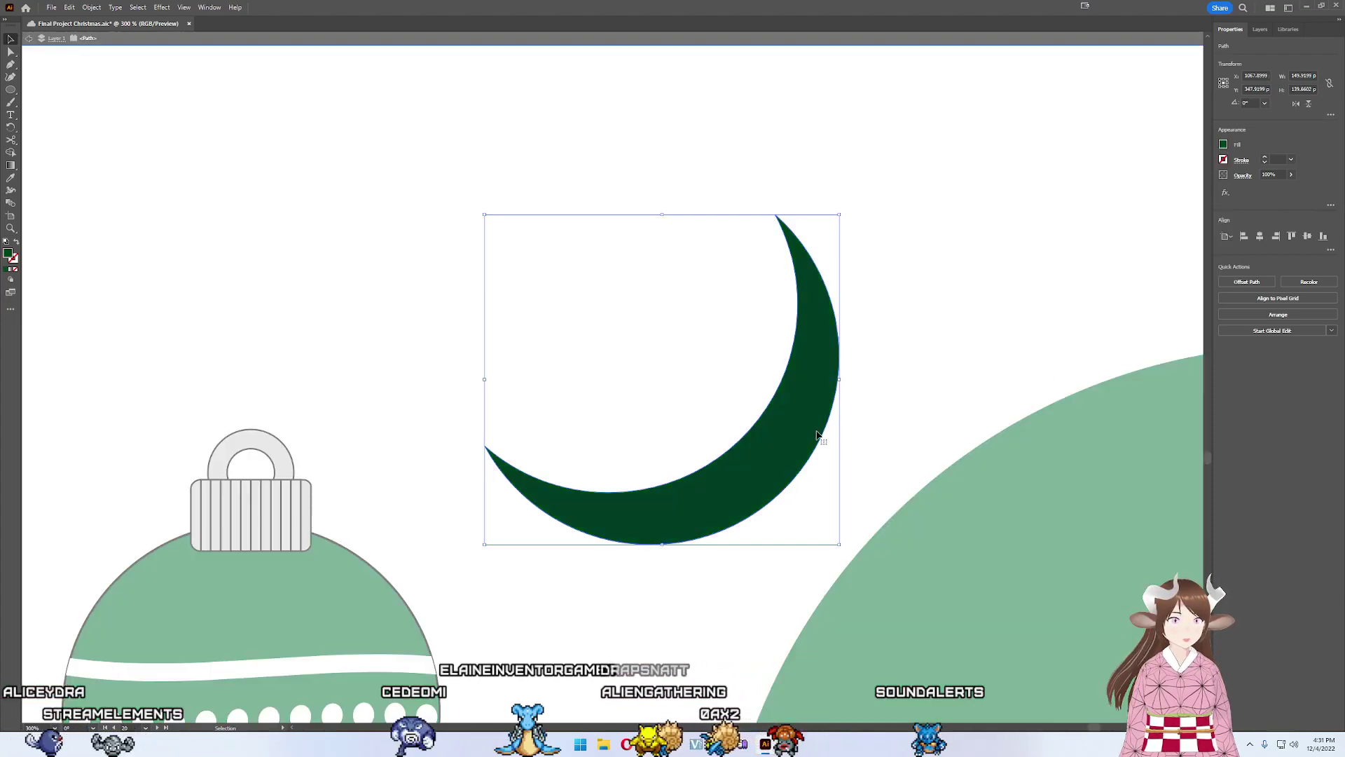
left_click(1223, 144)
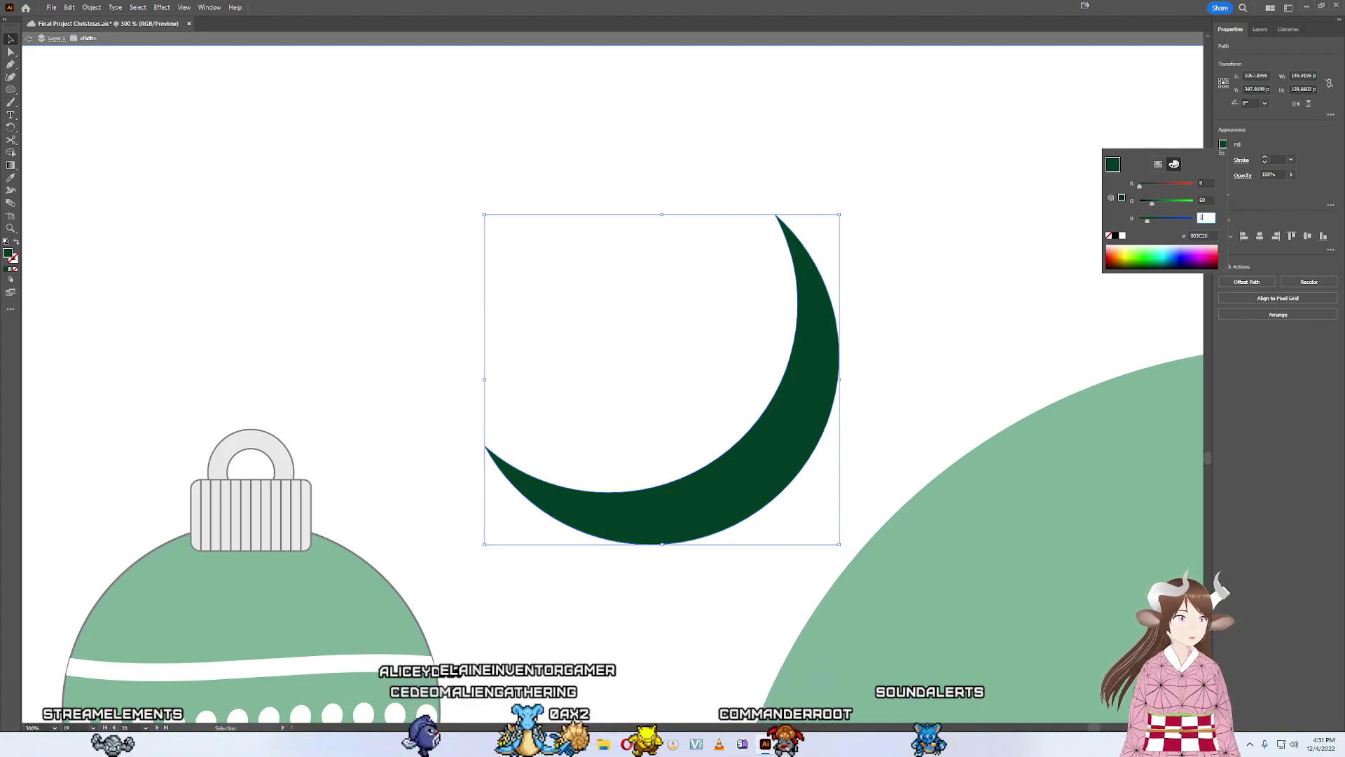
left_click(1255, 218)
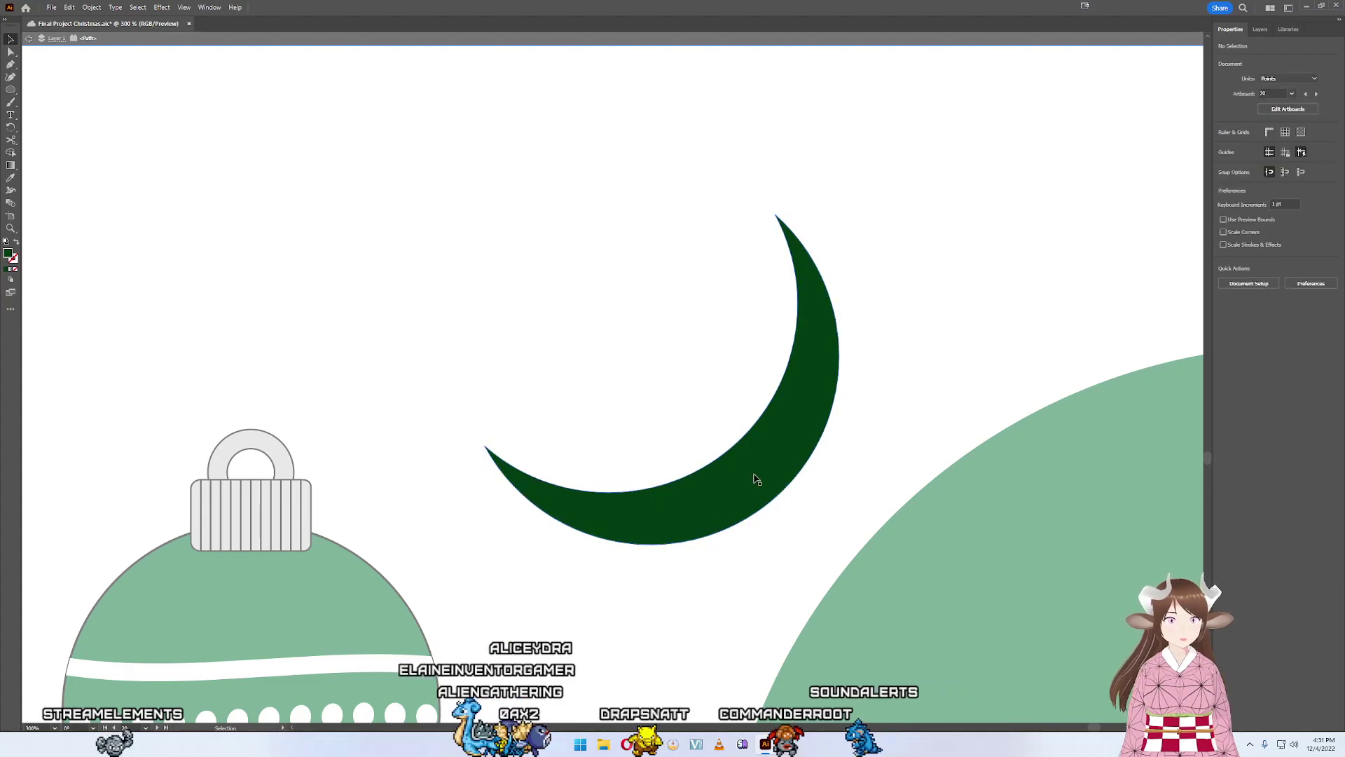
double_click(756, 500)
mouse_move(696, 486)
left_mouse_down()
mouse_move(495, 684)
mouse_move(509, 456)
left_mouse_up()
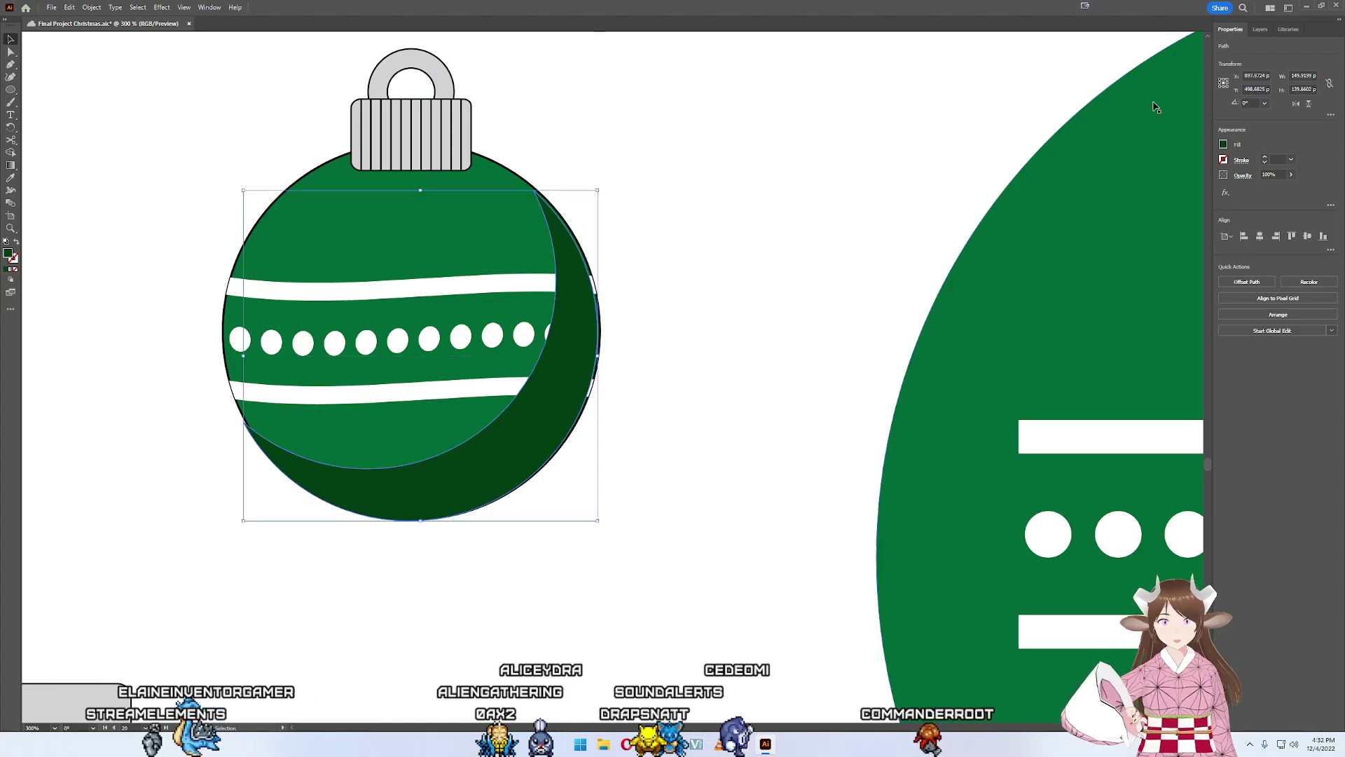
- Brighten the shadow crescent's fill to a green value of 90
left_click(1223, 145)
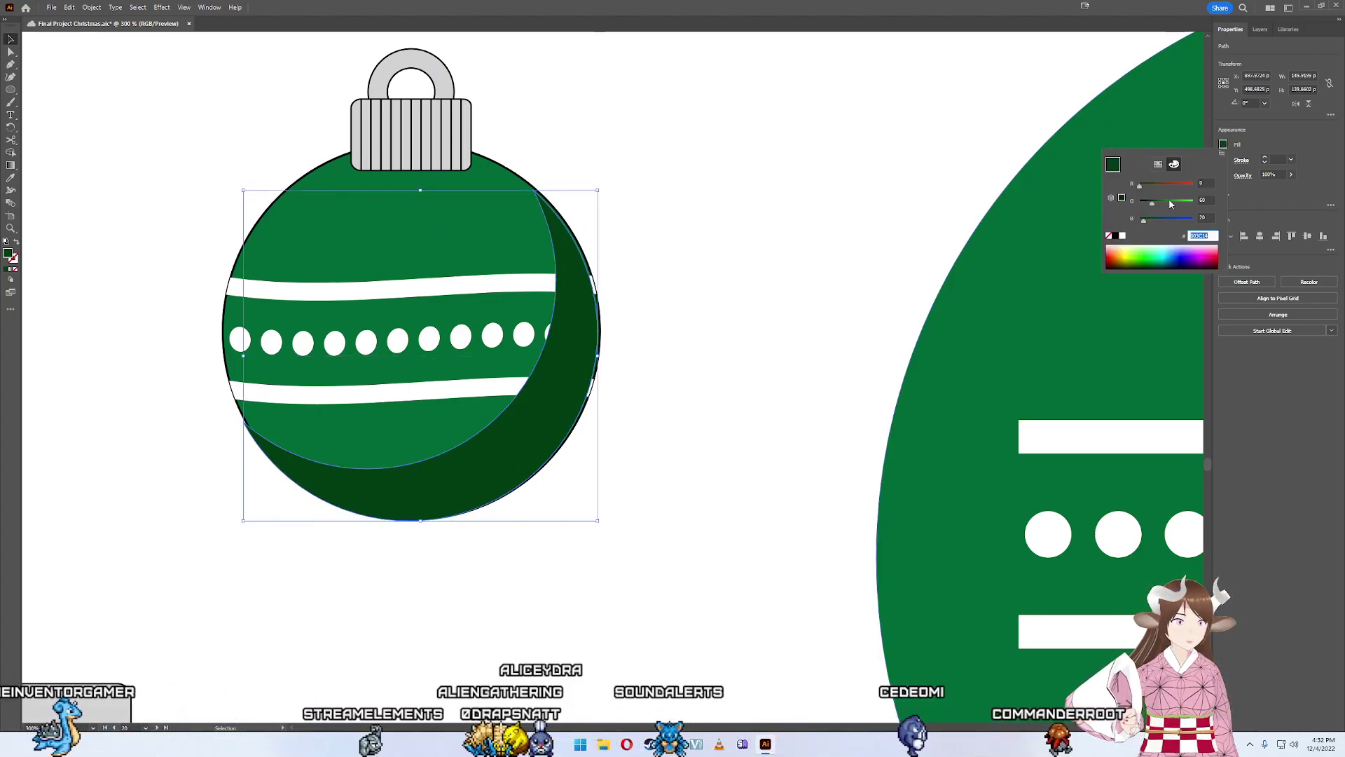
left_click(1203, 200)
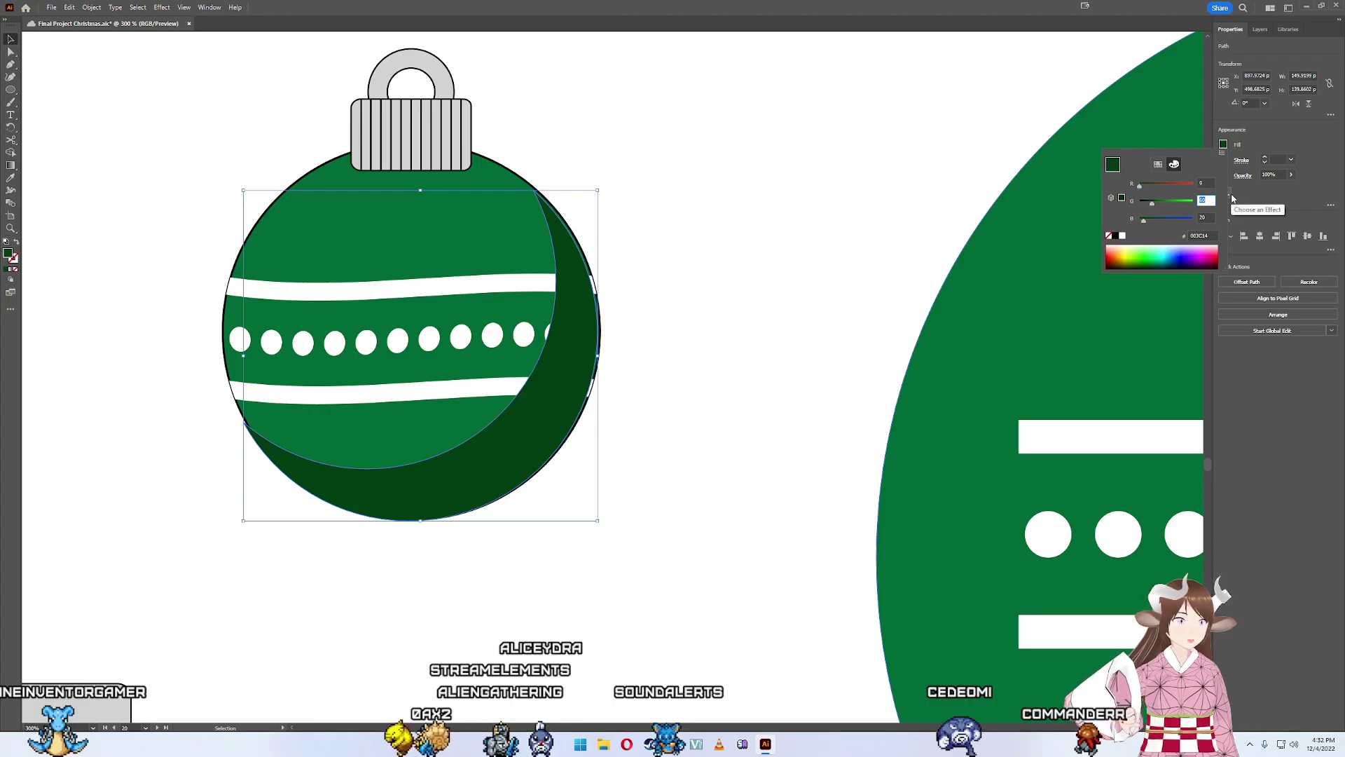
type("90")
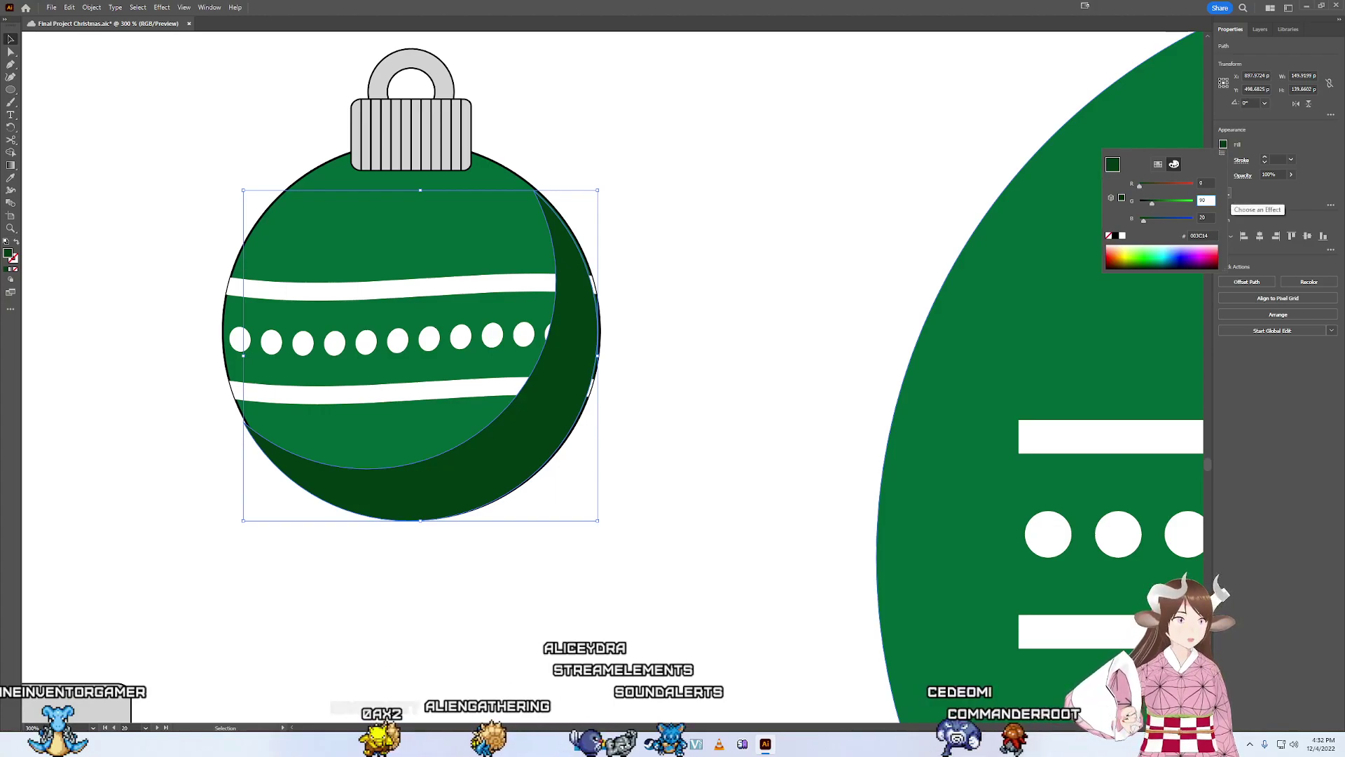
key("Return")
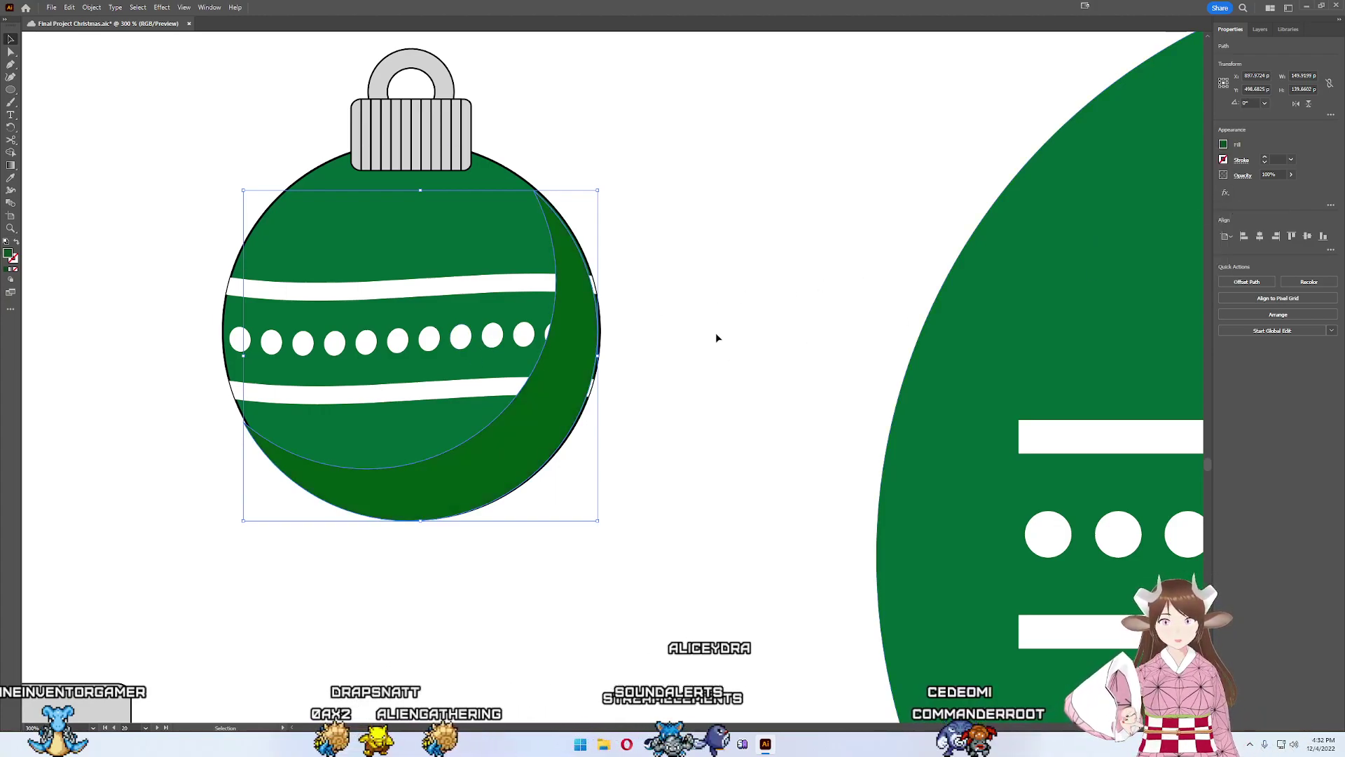
left_click(716, 337)
left_click(545, 414)
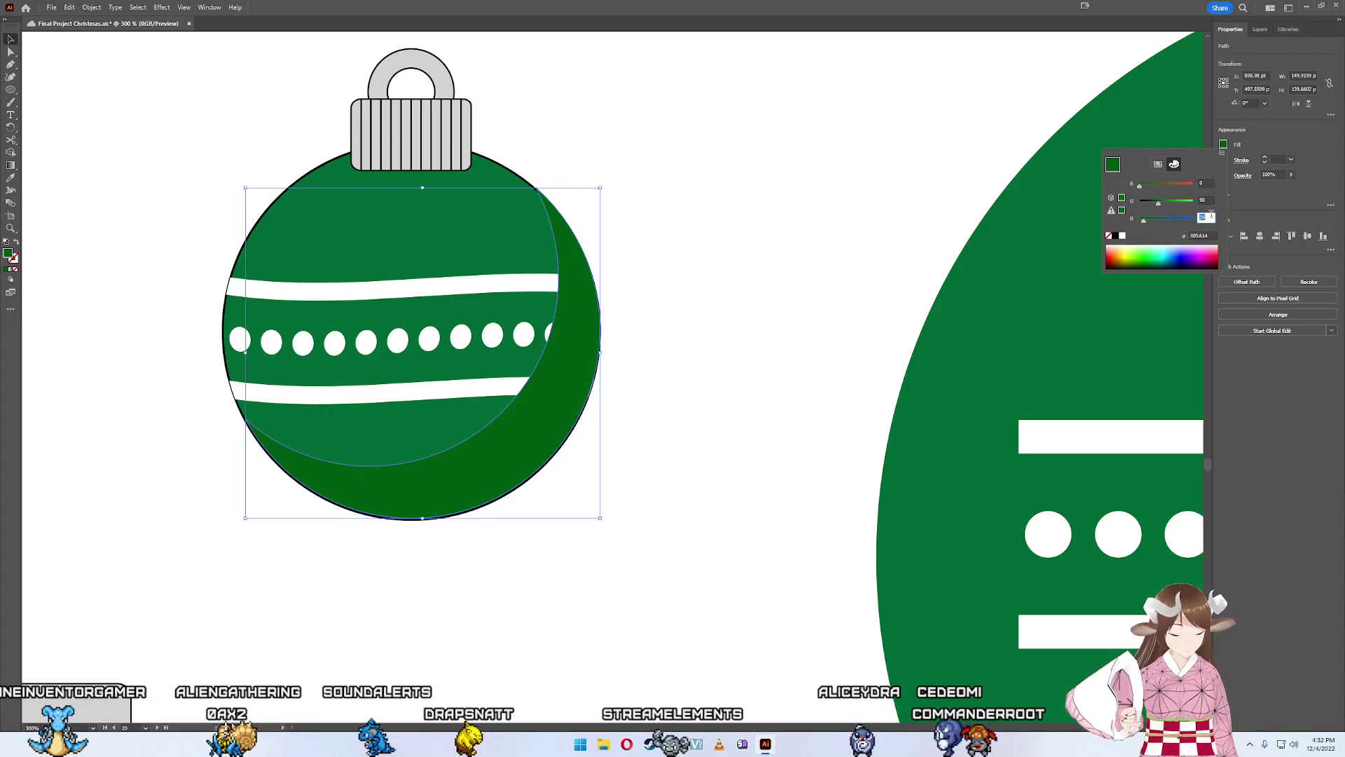
key("Return")
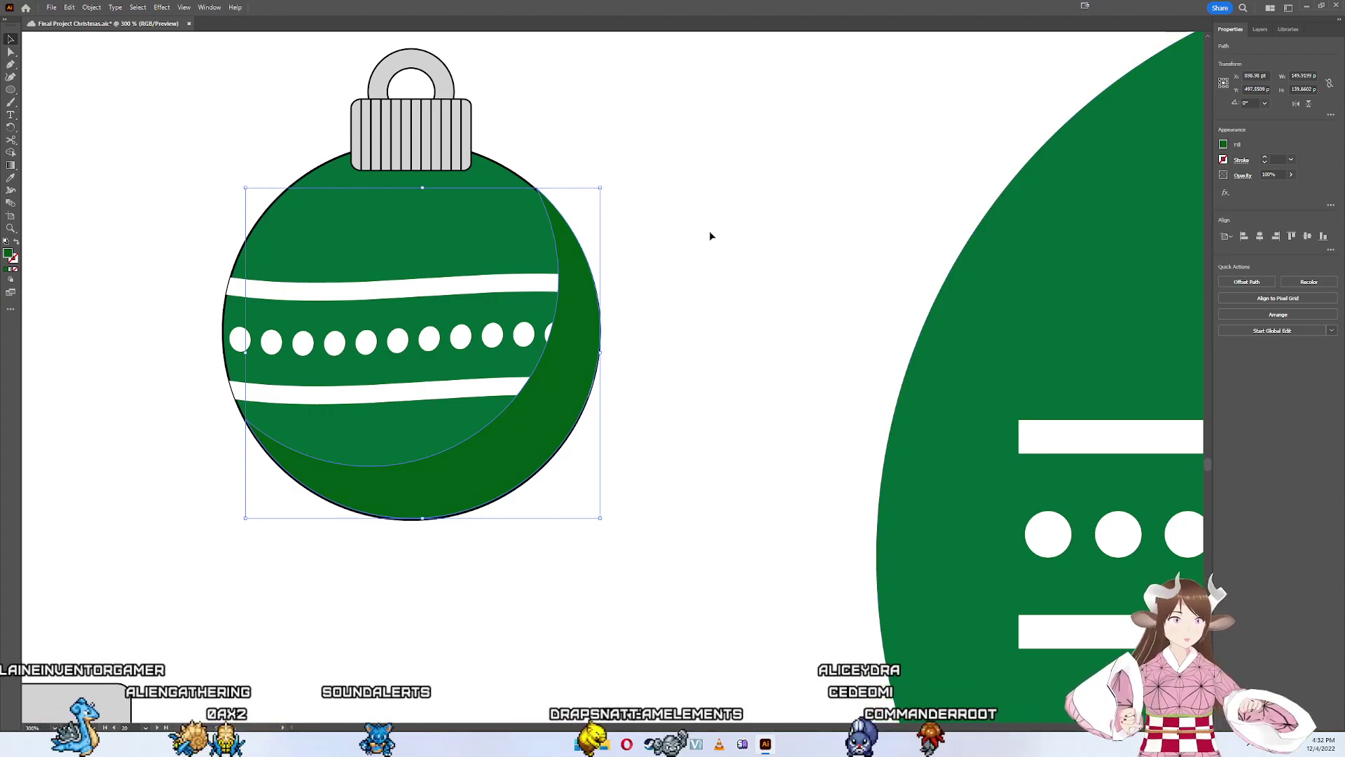
- Send the shadow crescent backward behind the white stripes and dots
left_click(1224, 144)
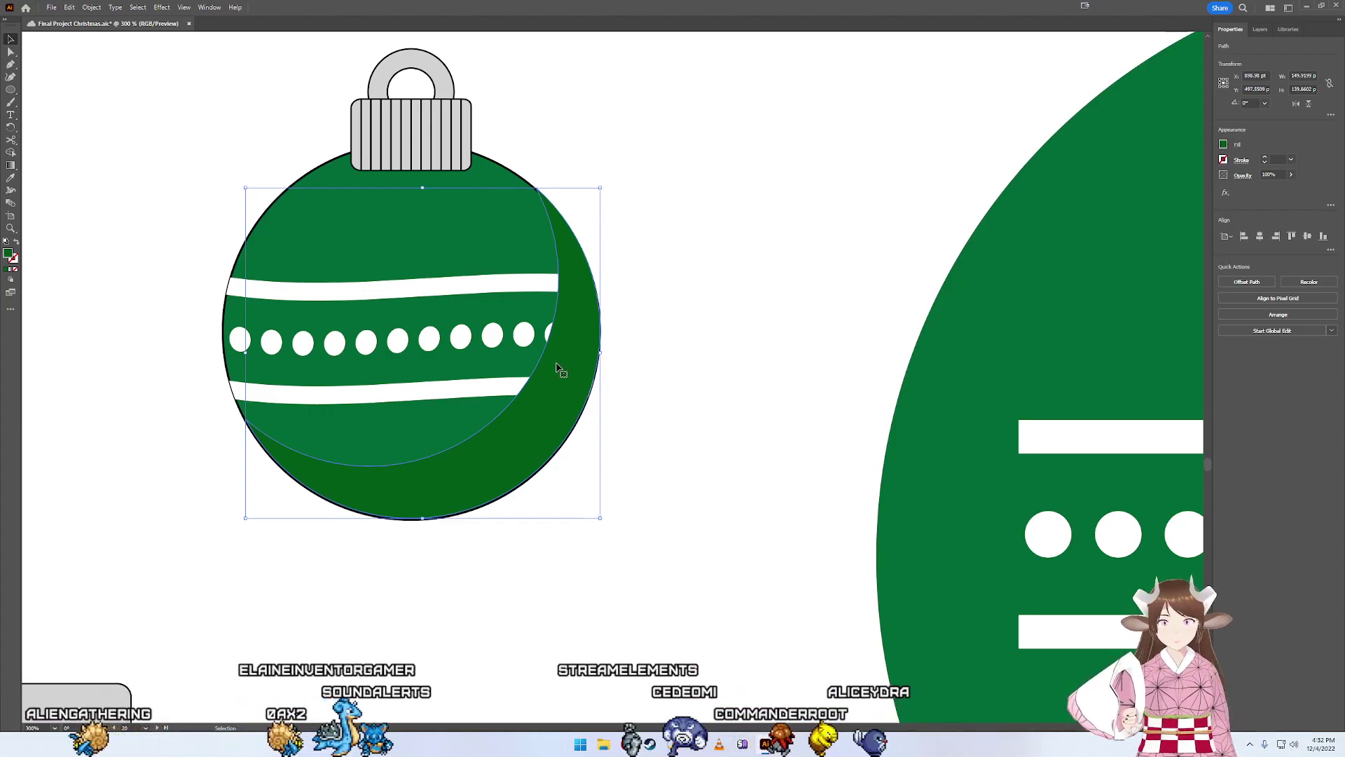
key("a")
key("ctrl+bracketleft")
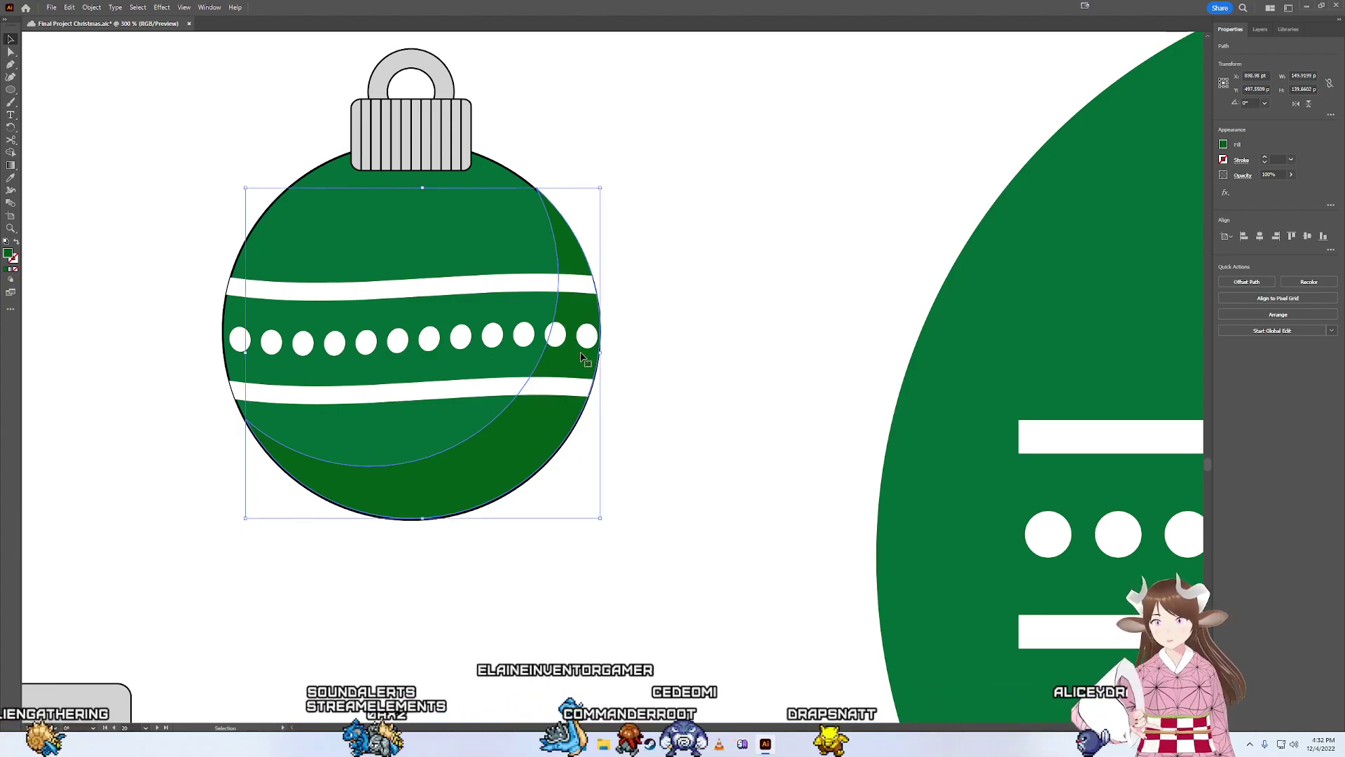
- Select the dark-green shading crescent and shift it up and to the right
left_click(607, 317)
scroll(623, 301, "down", 2)
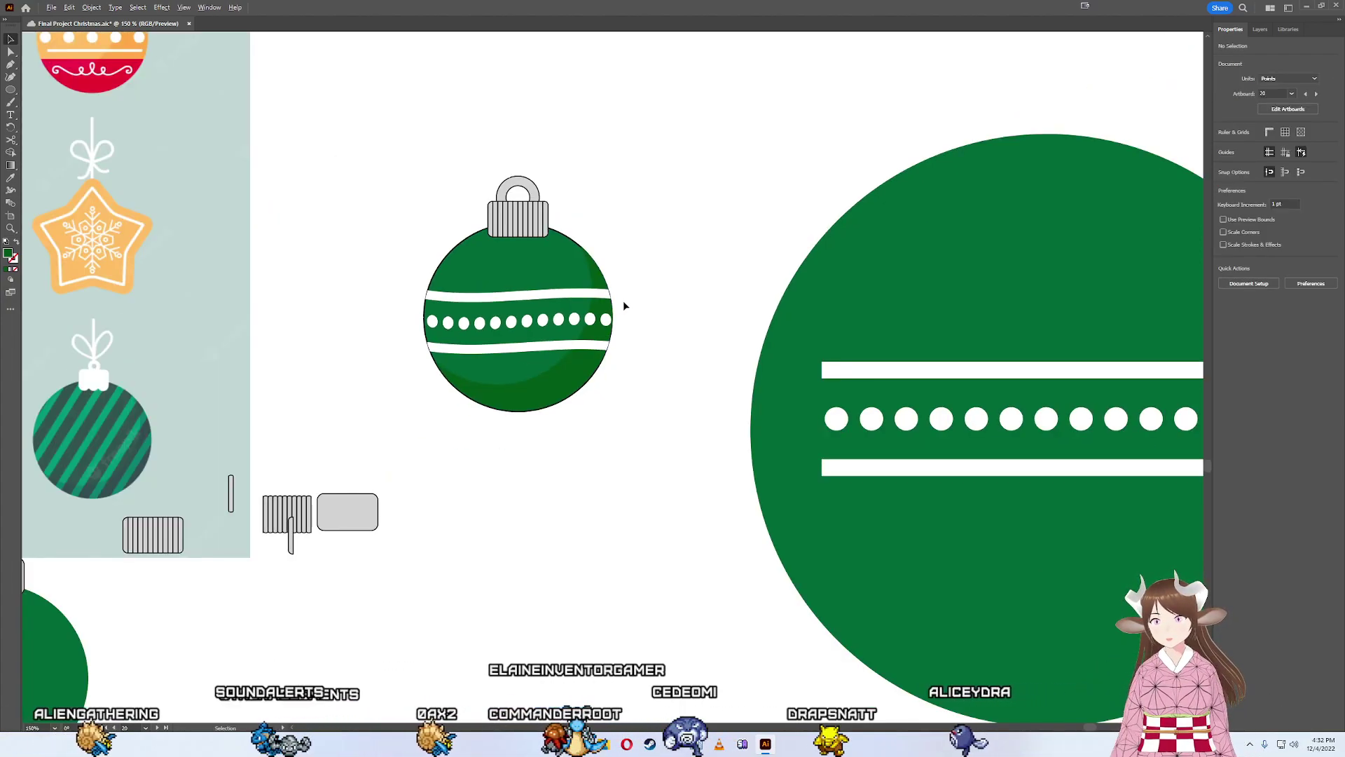
scroll(624, 300, "down", 2)
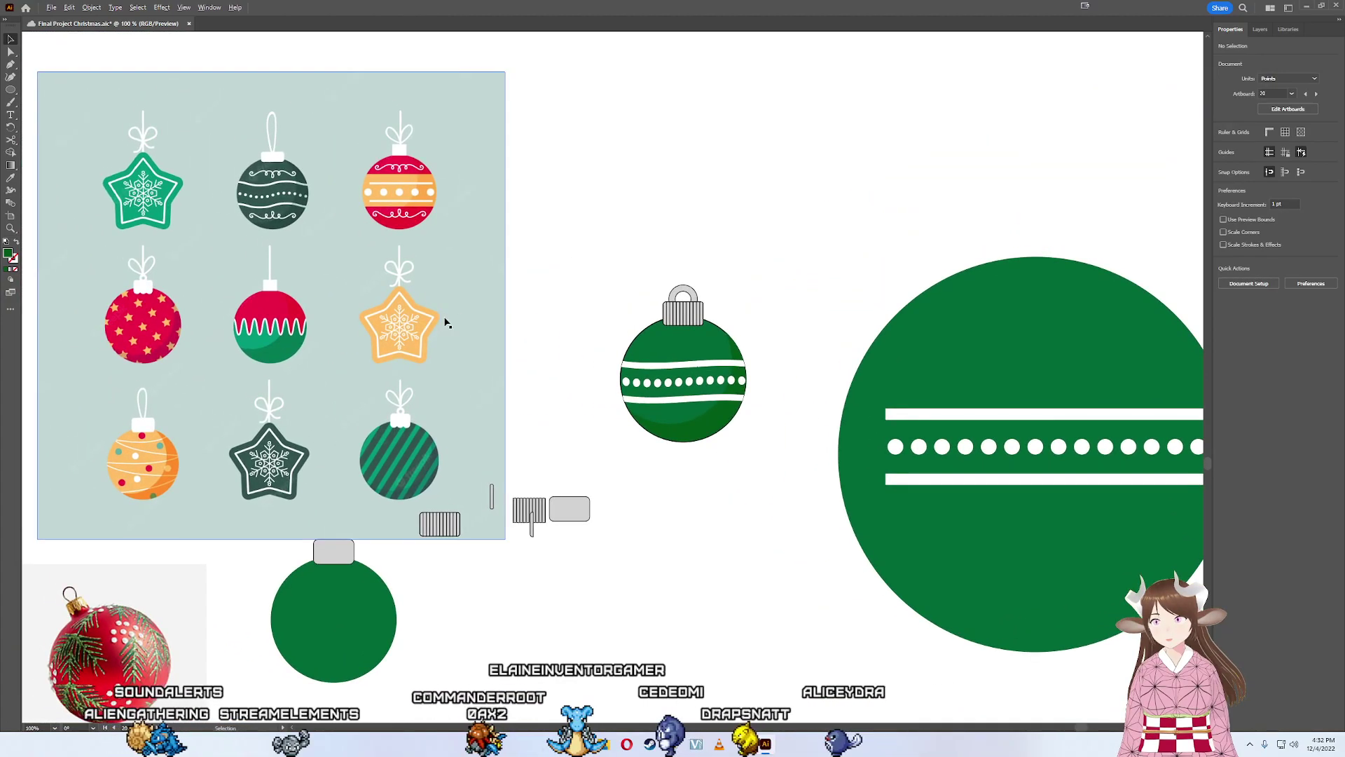
scroll(361, 281, "up", 3)
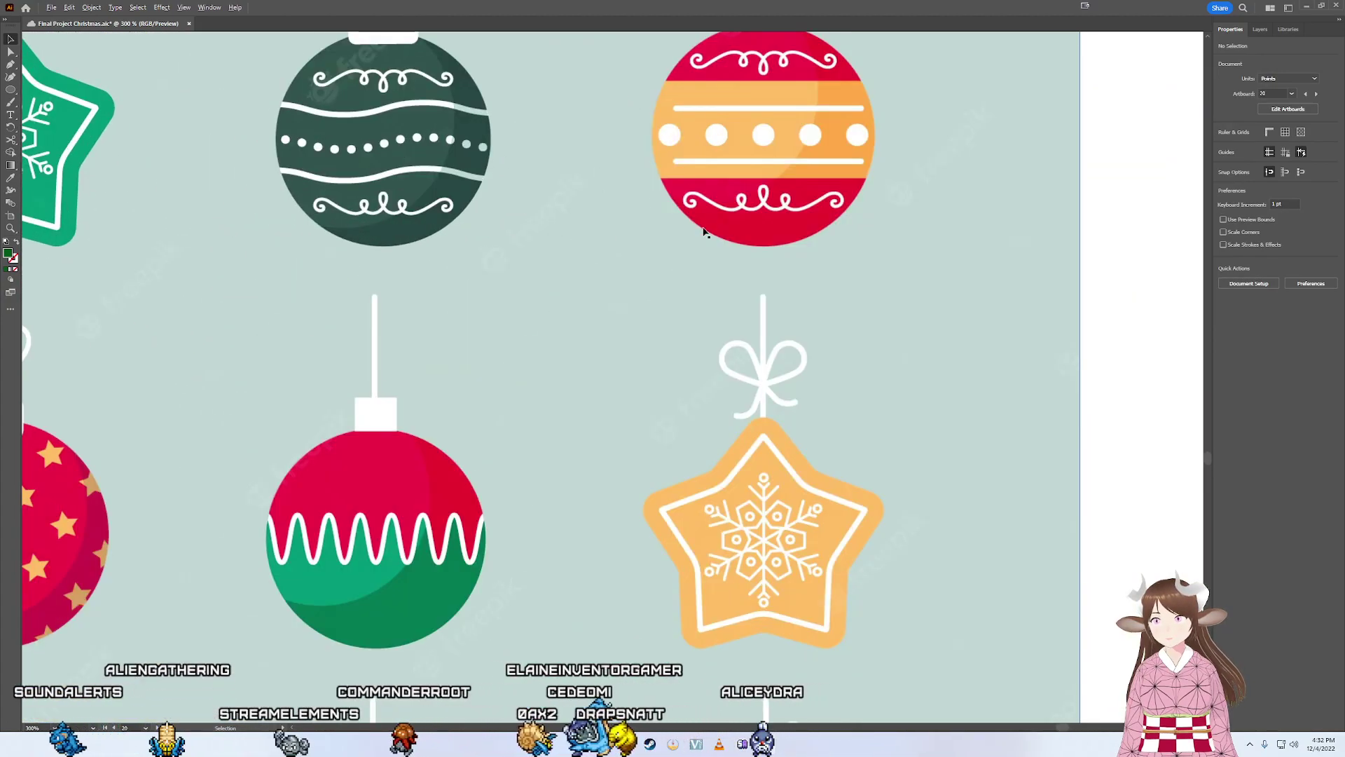
scroll(704, 231, "down", 3)
scroll(805, 301, "right", 5)
scroll(890, 337, "right", 5)
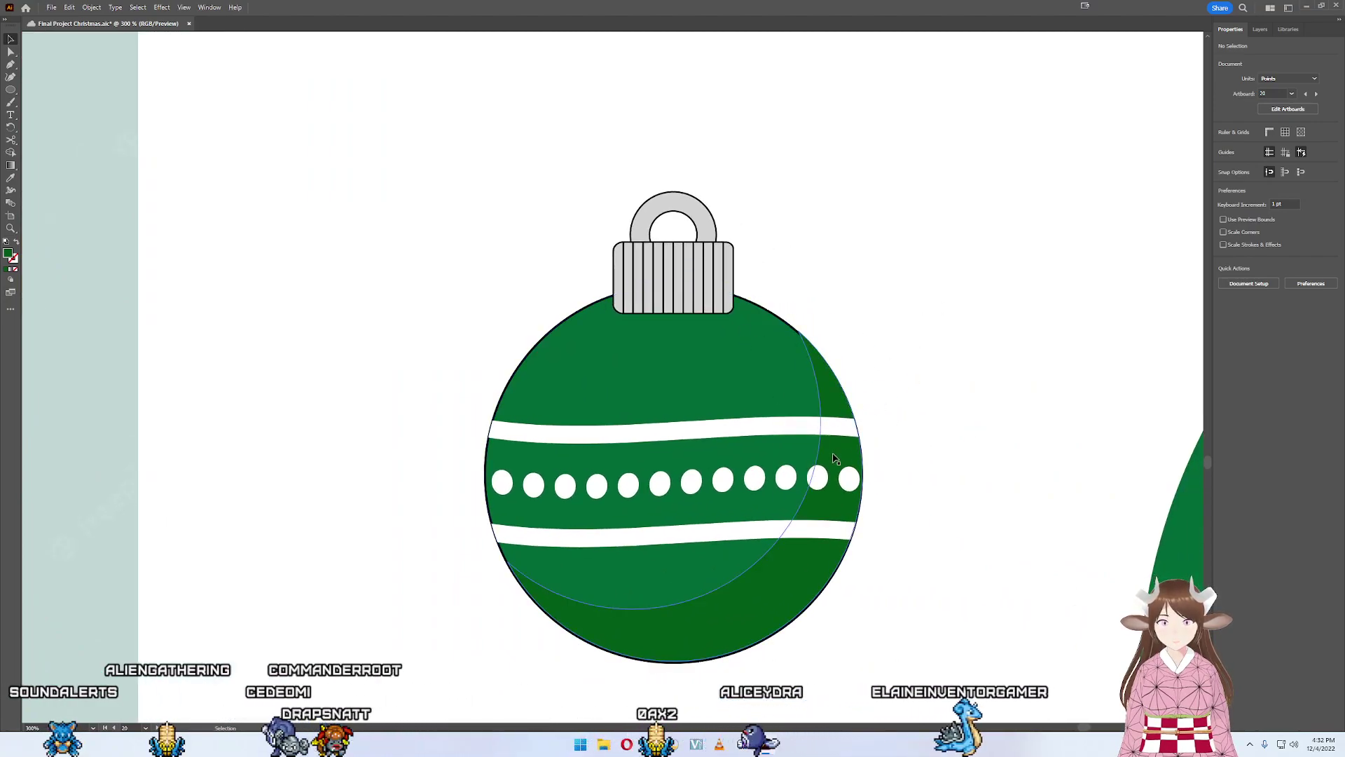
scroll(833, 459, "up", 2)
scroll(824, 470, "up", 1)
left_click(806, 530)
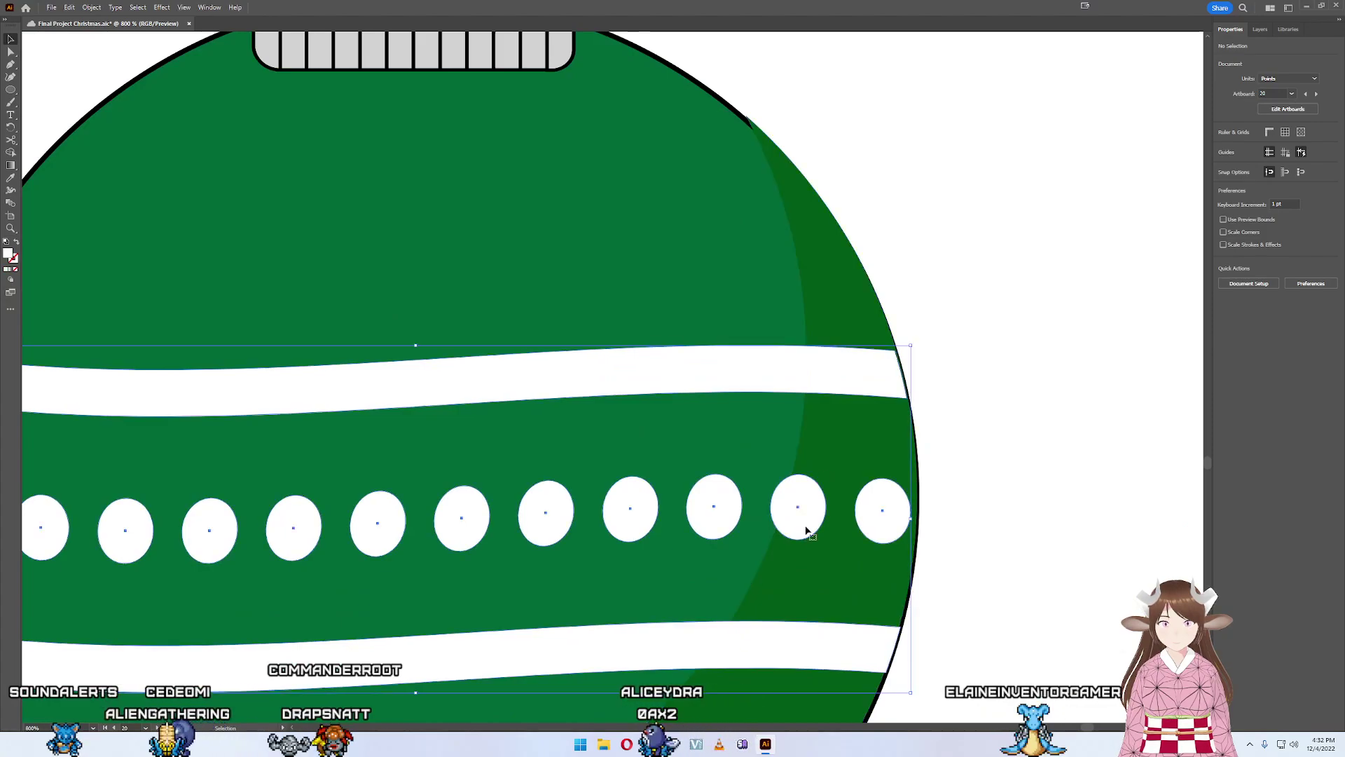
left_click(858, 548)
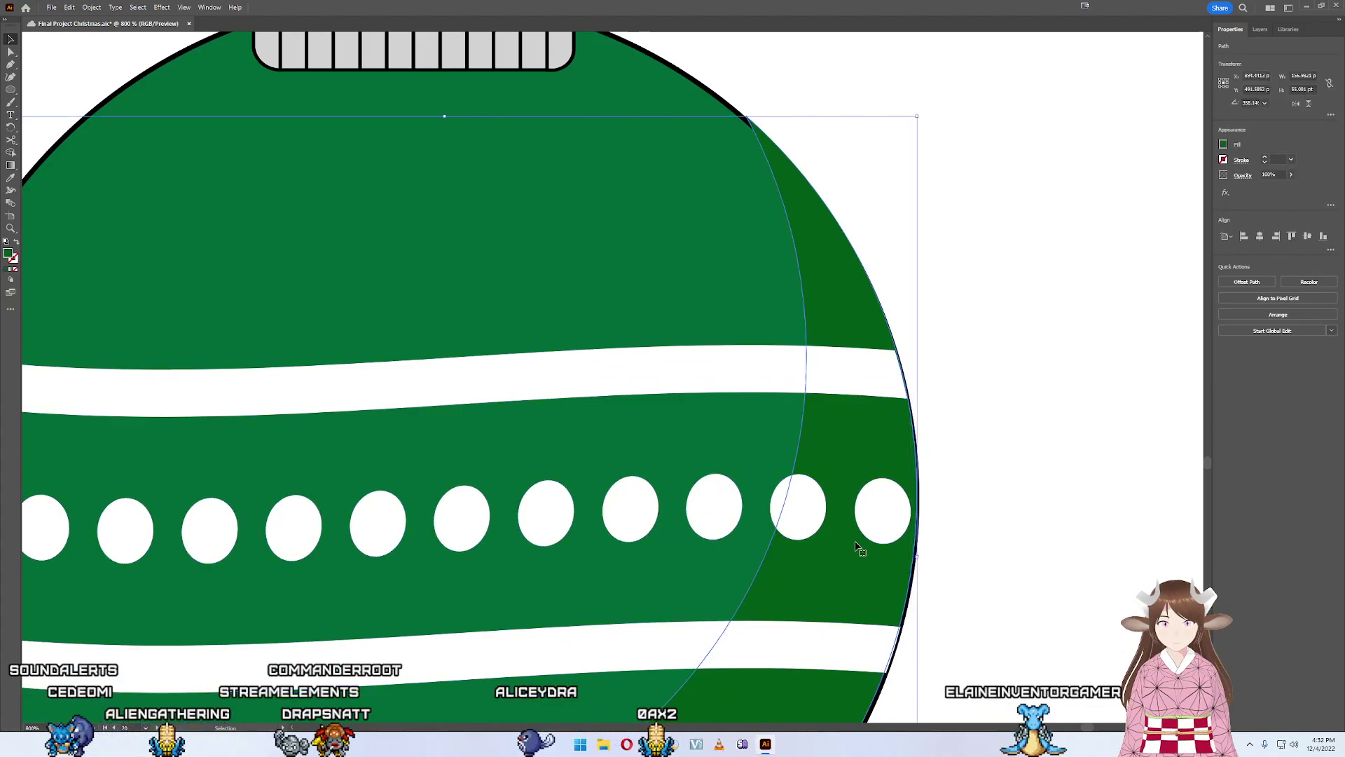
mouse_move(881, 542)
left_mouse_down()
mouse_move(927, 495)
mouse_move(1012, 512)
mouse_move(1022, 608)
left_mouse_up()
- Pull a crescent copy below the ornament and delete the extra dark-green crescent
scroll(962, 499, "down", 5)
key("ctrl+minus")
key("ctrl+minus")
key("ctrl+minus")
key("ctrl+minus")
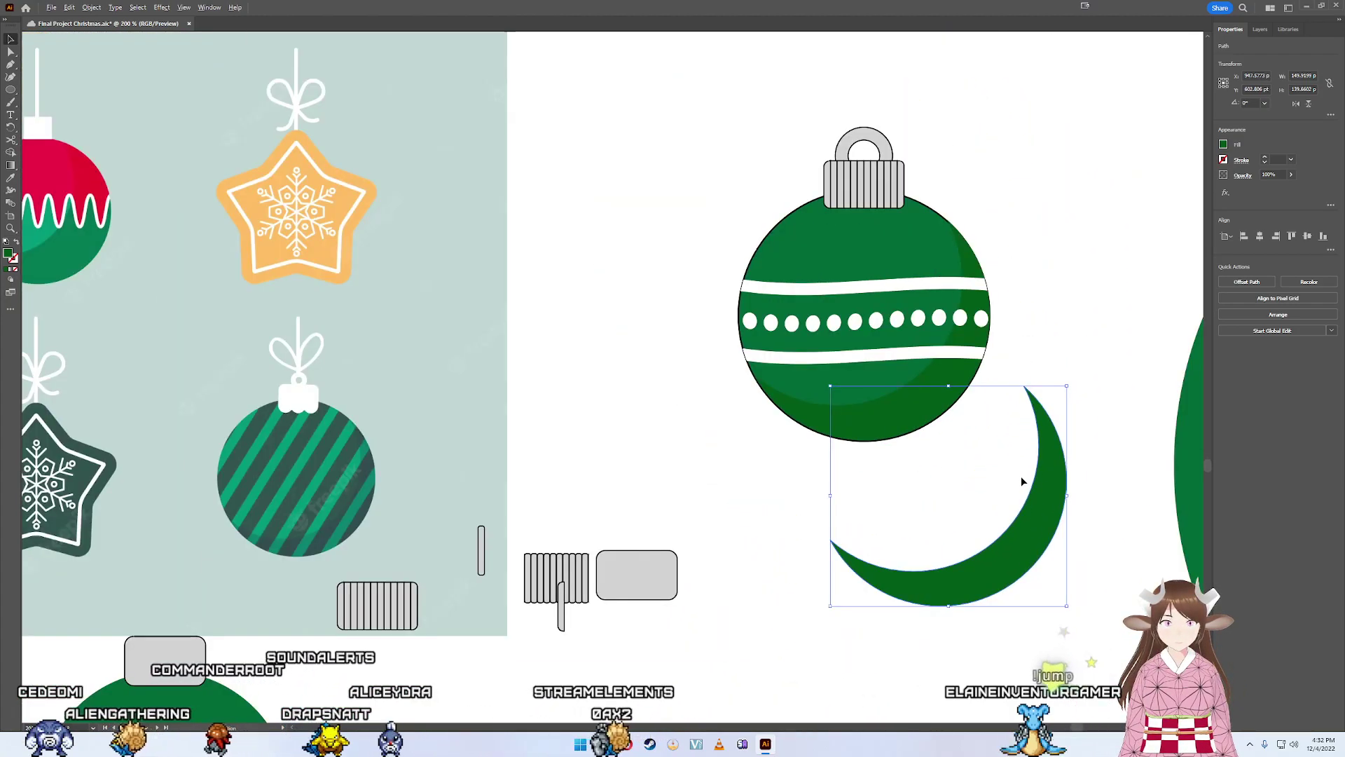
key("ctrl+minus")
left_click_drag(1038, 514, 1034, 599)
key("Delete")
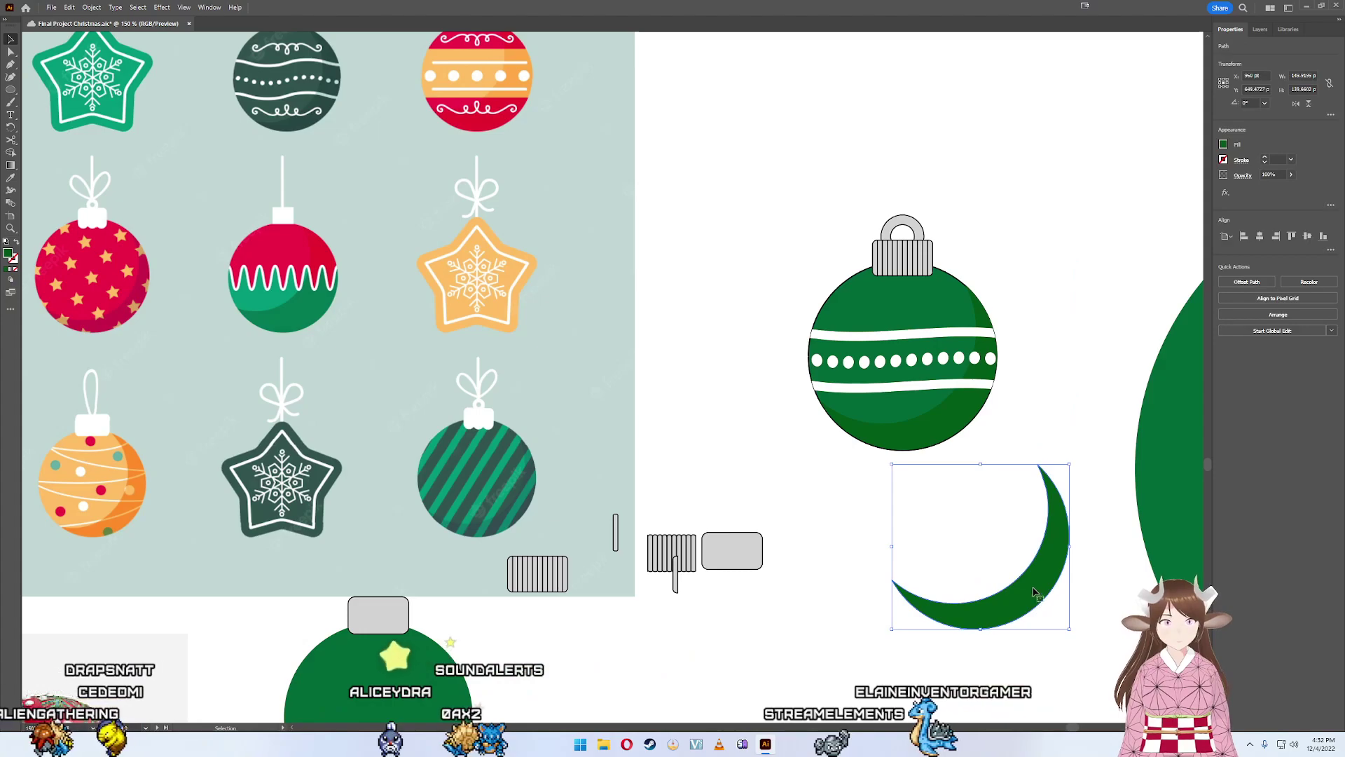
- Duplicate the striped green ball and place the copy below the ornament
left_click_drag(1051, 452, 698, 175)
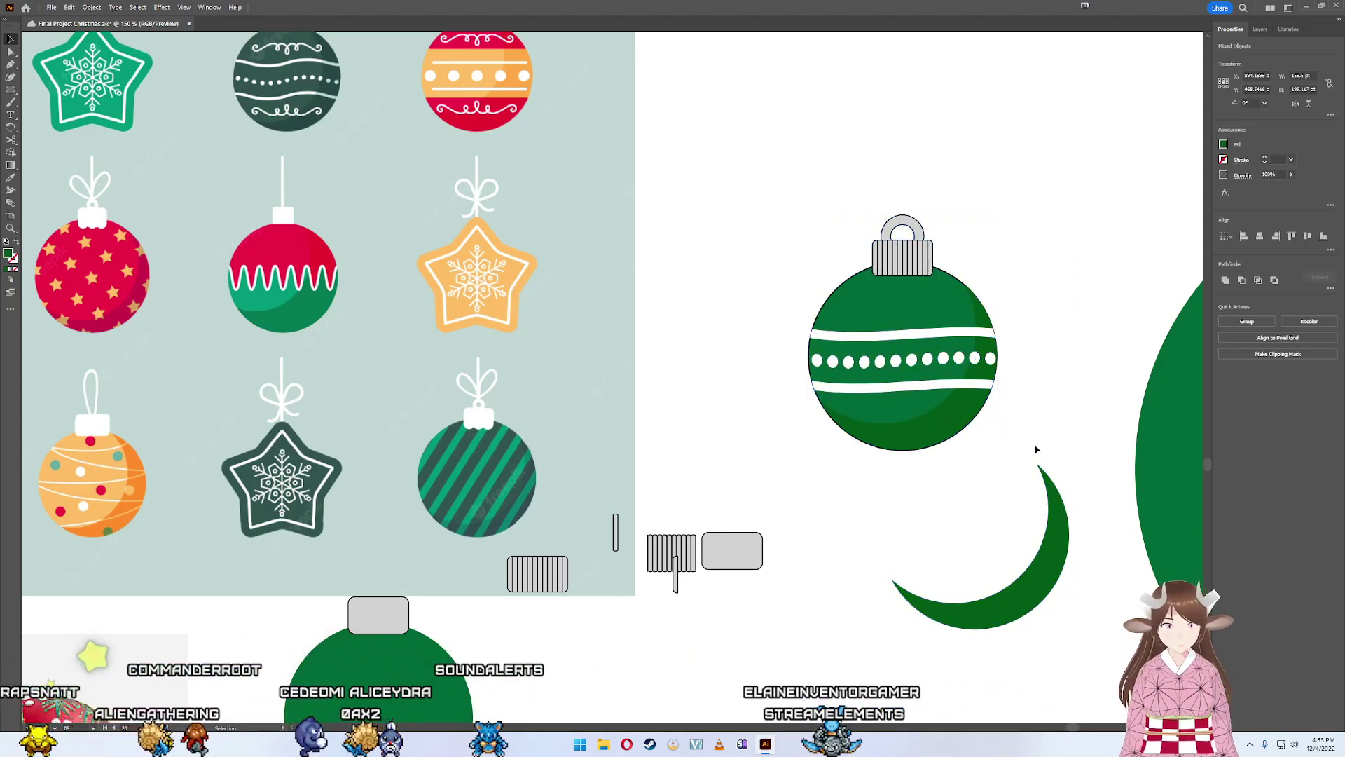
key("a")
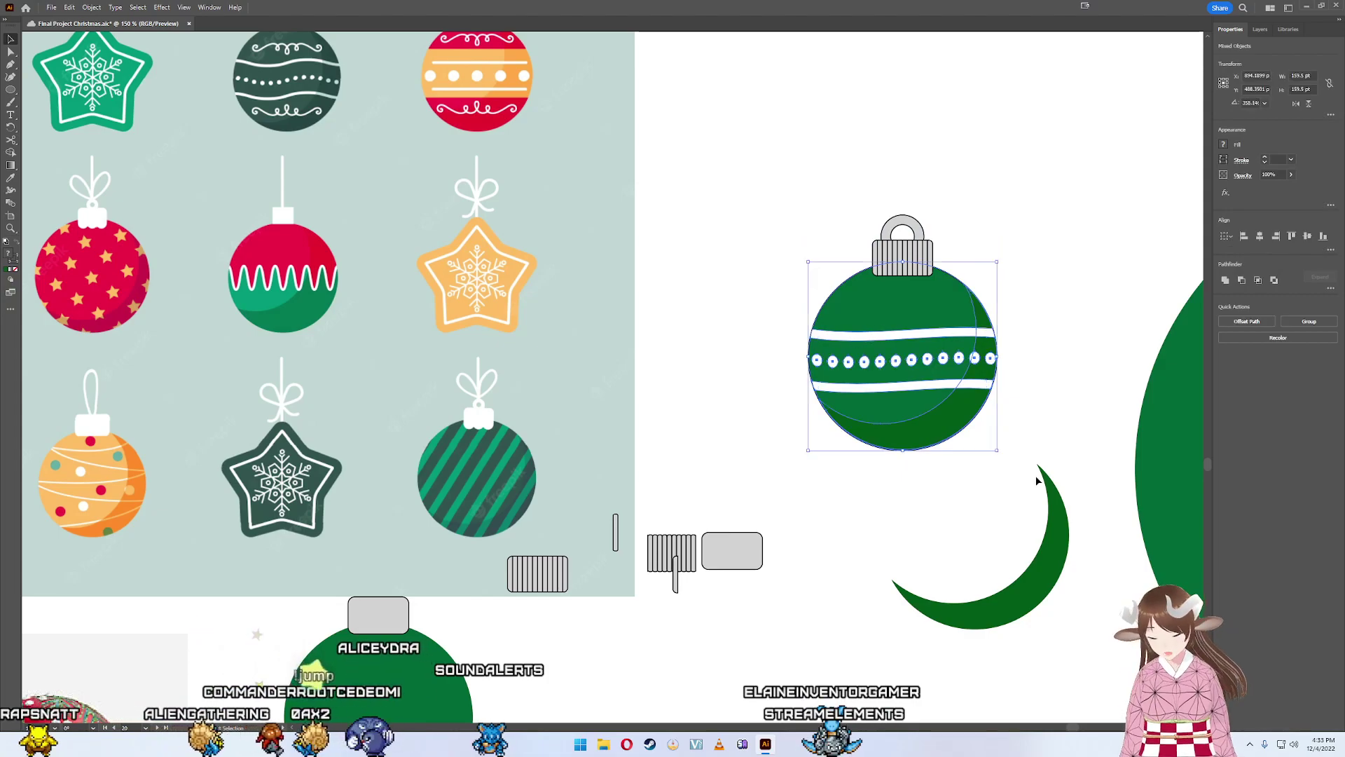
scroll(1037, 481, "down", 5)
scroll(1037, 481, "right", 5)
key("ctrl+v")
left_click_drag(672, 421, 750, 620)
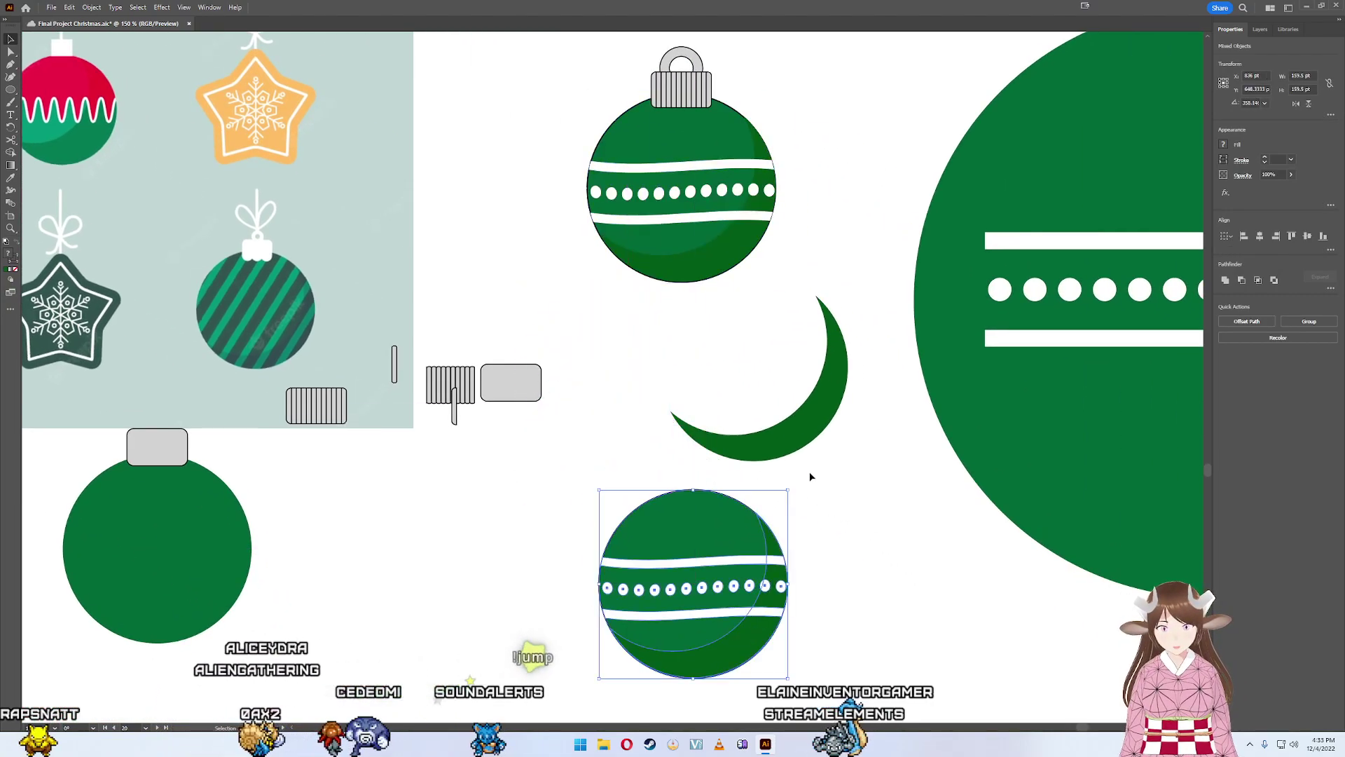
- Delete the stray crescent left beside the ball copy
left_click(811, 477)
left_click(813, 421)
key("Delete")
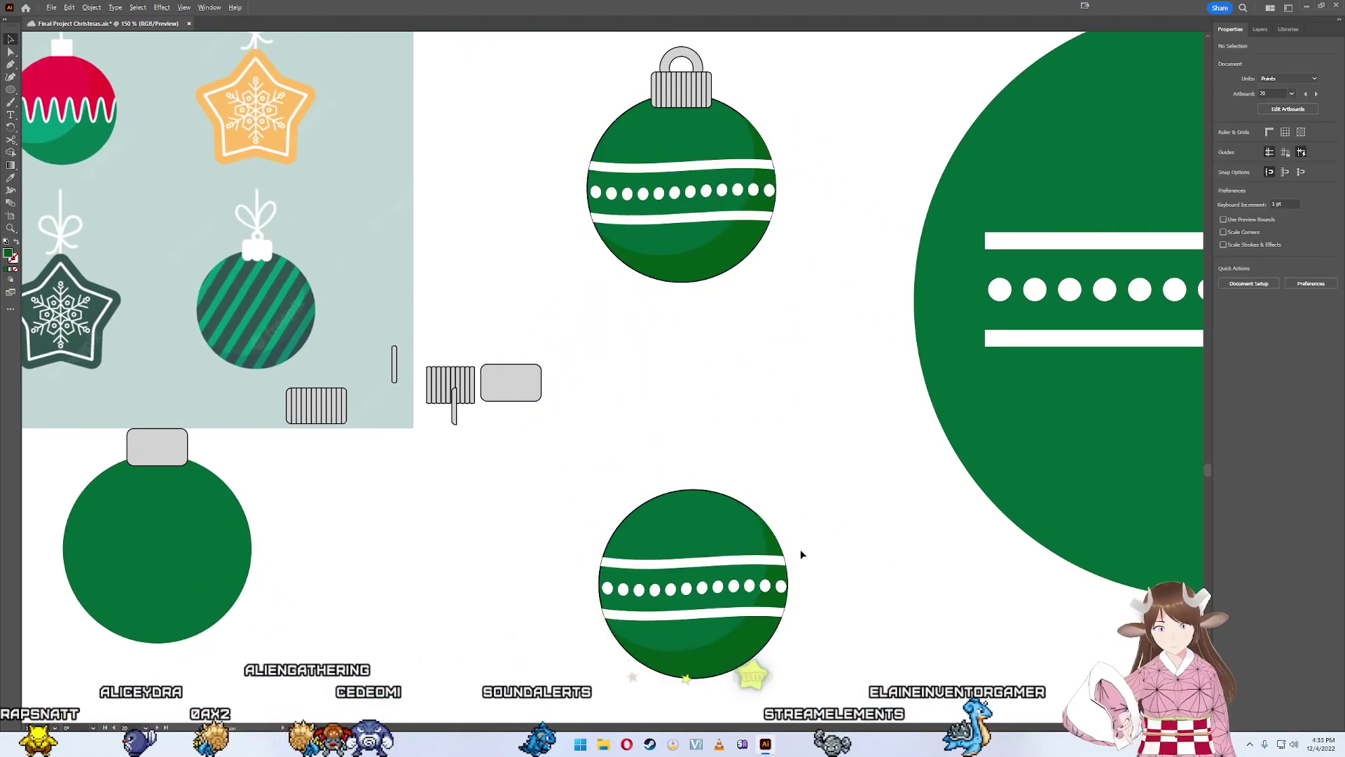
scroll(759, 592, "up", 3)
- Fill the copied ball's crescent with hex FFFFFF, then G and B 230 for light grey
left_click(806, 595)
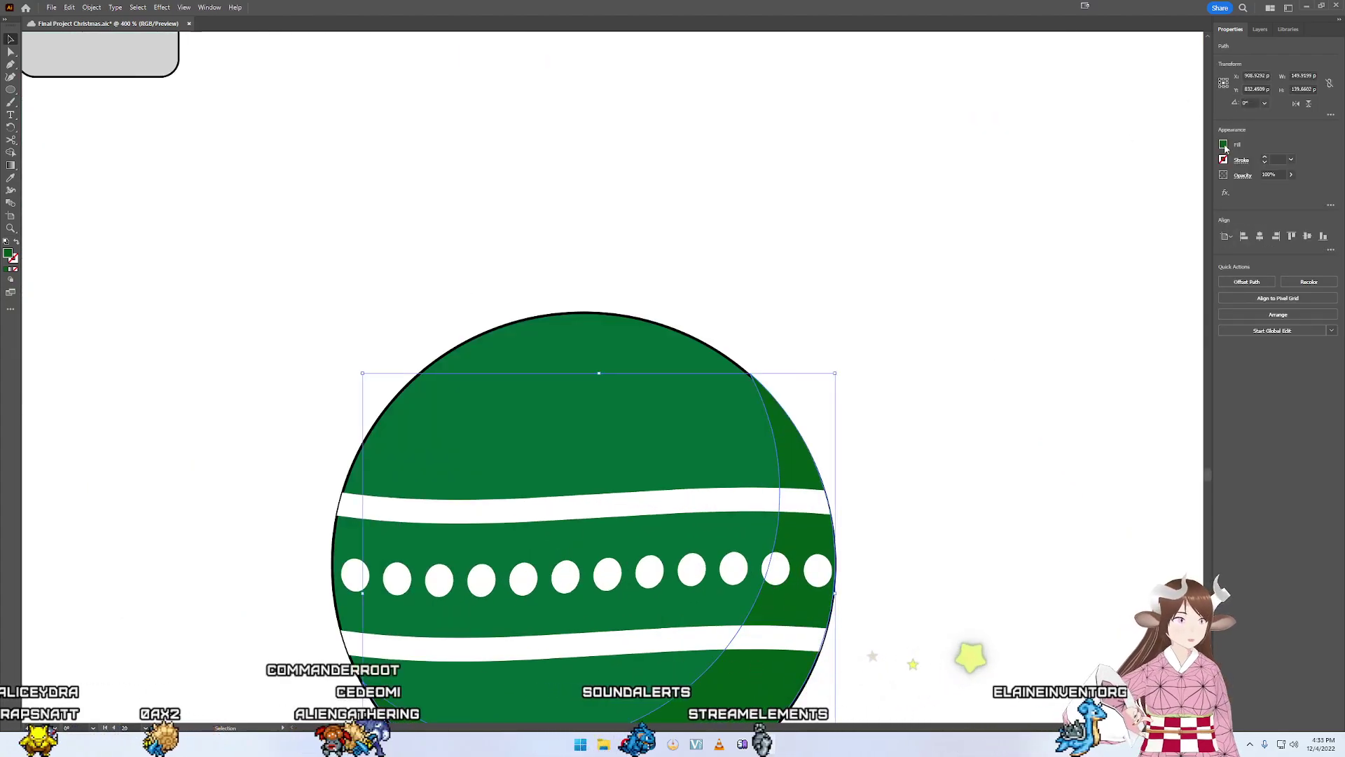
left_click(1224, 145)
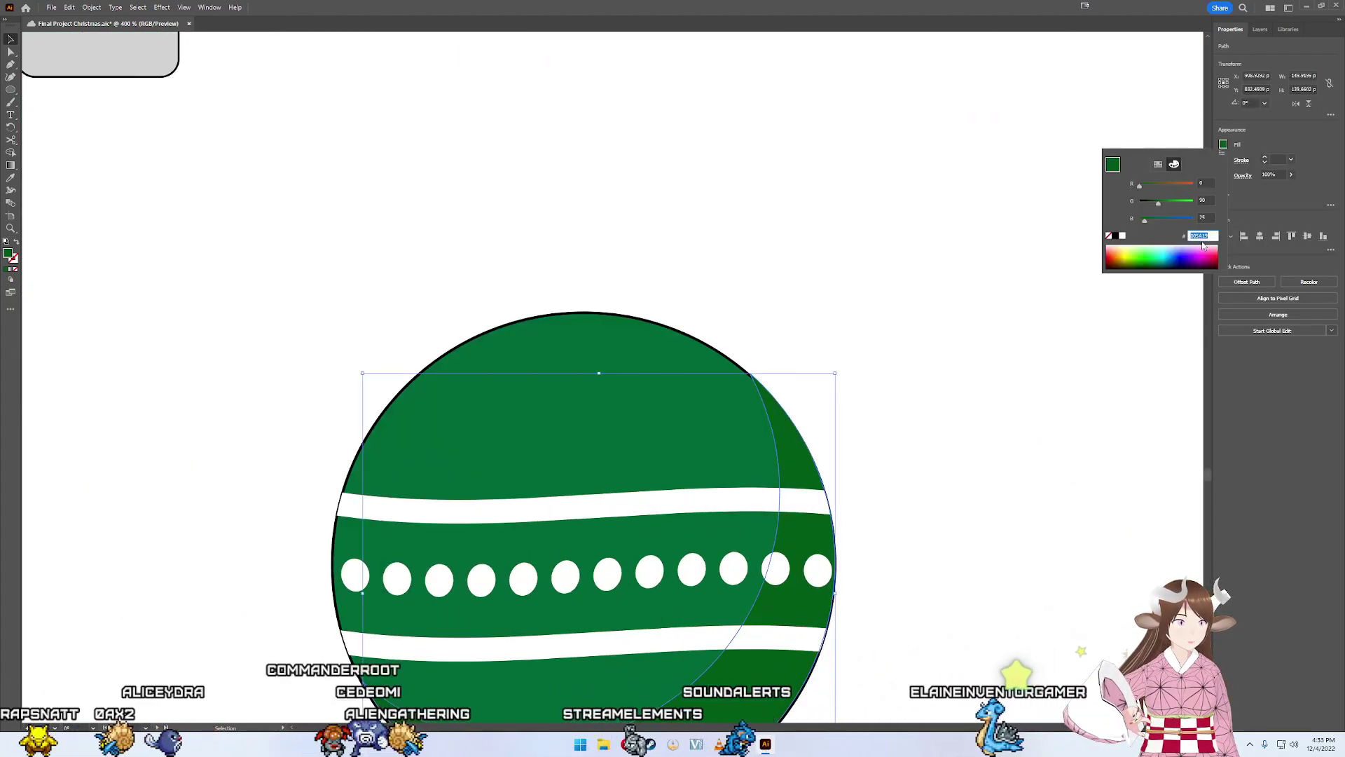
type("ffffff")
key("Return")
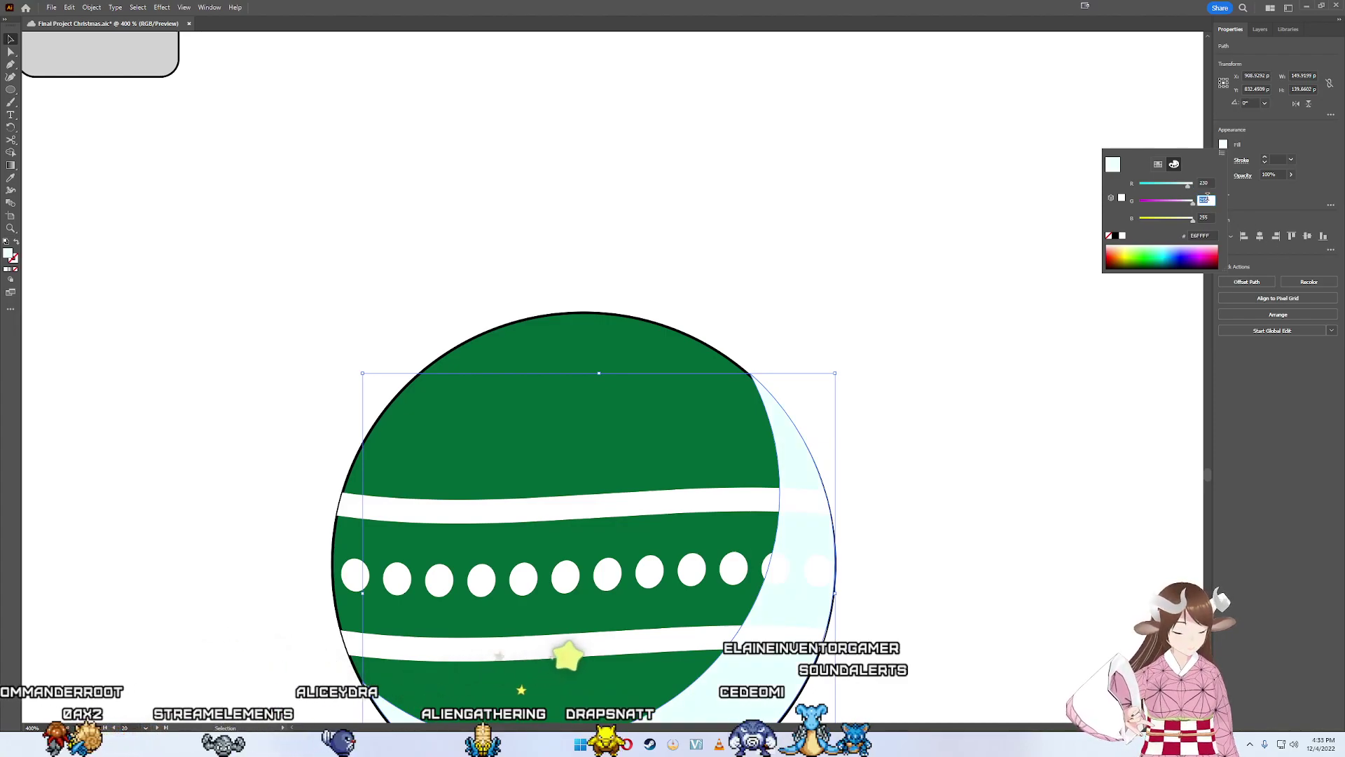
key("Tab")
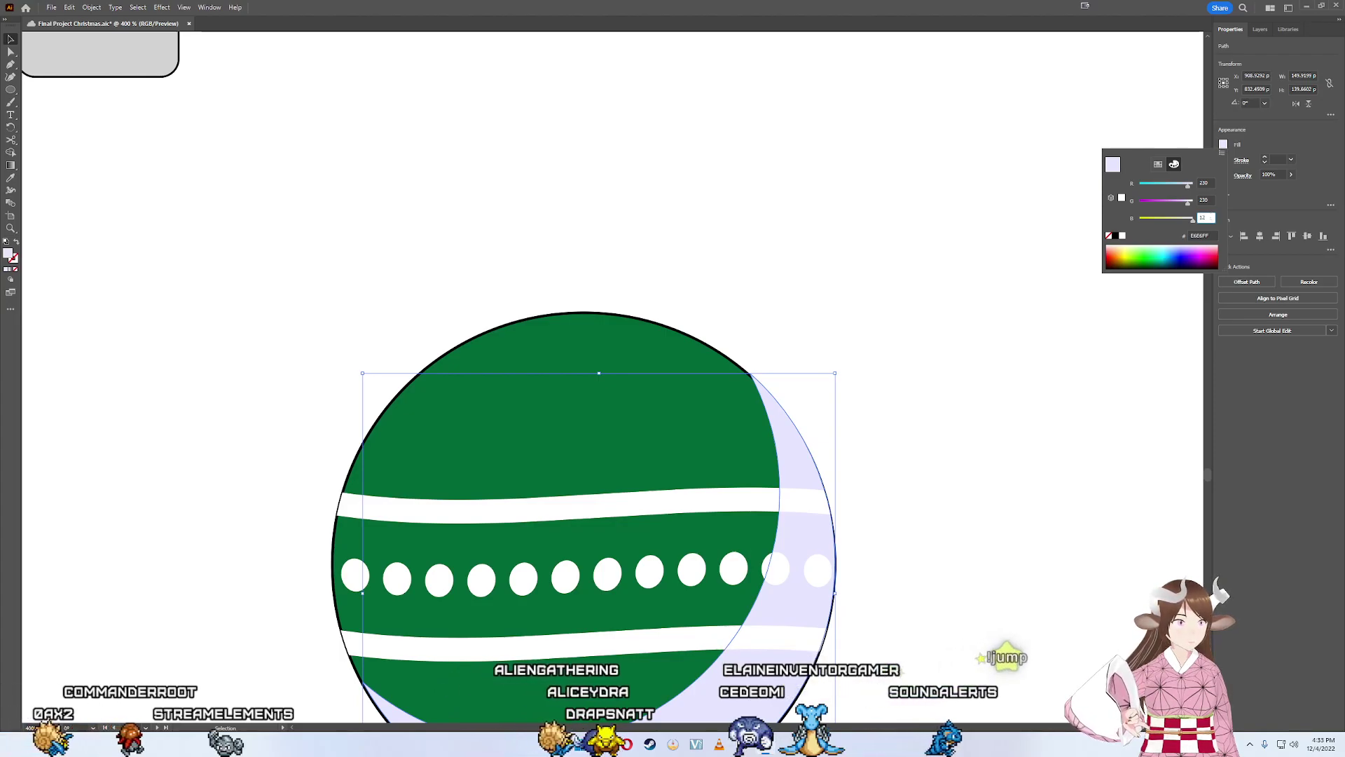
type("2")
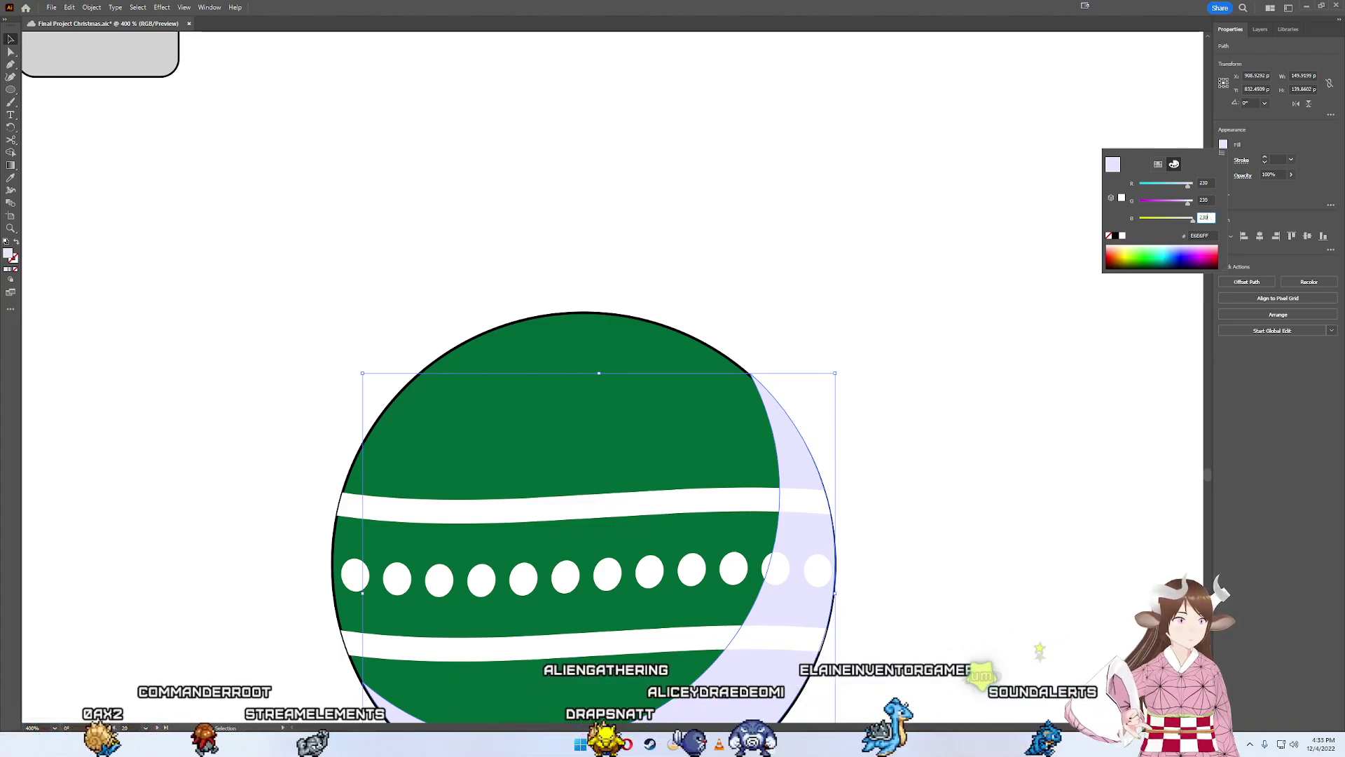
type("30")
key("Return")
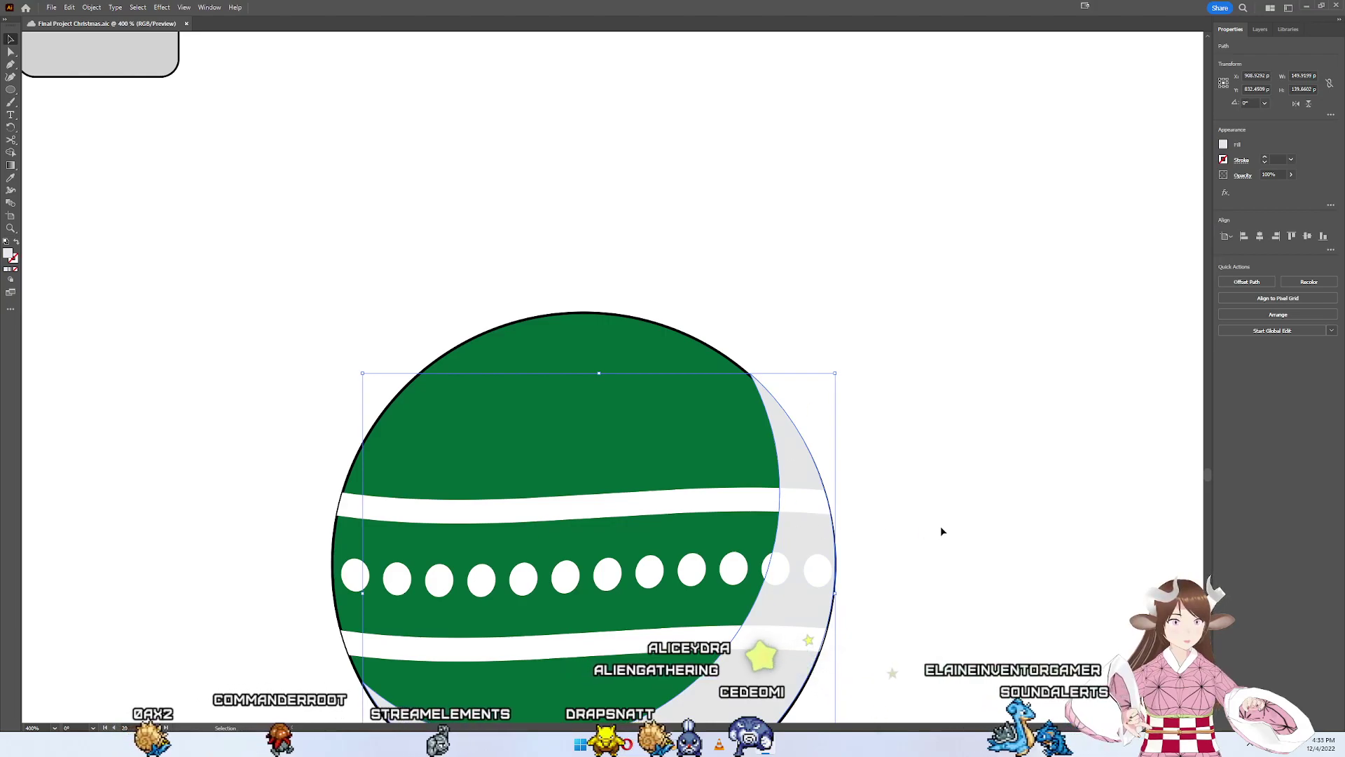
left_click(940, 525)
- Try merging the white stripes into the green body with Shape Builder, then undo it
left_click(819, 532)
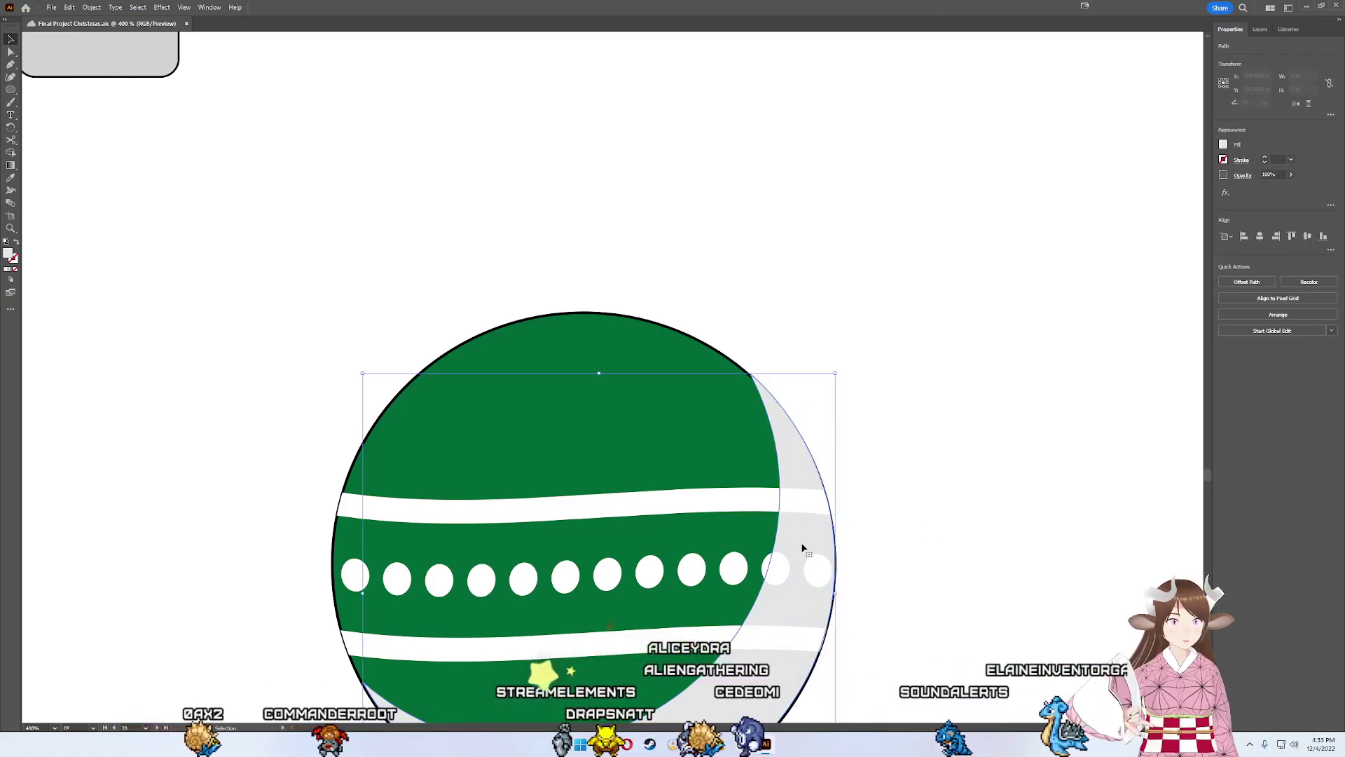
left_click(733, 573, "shift")
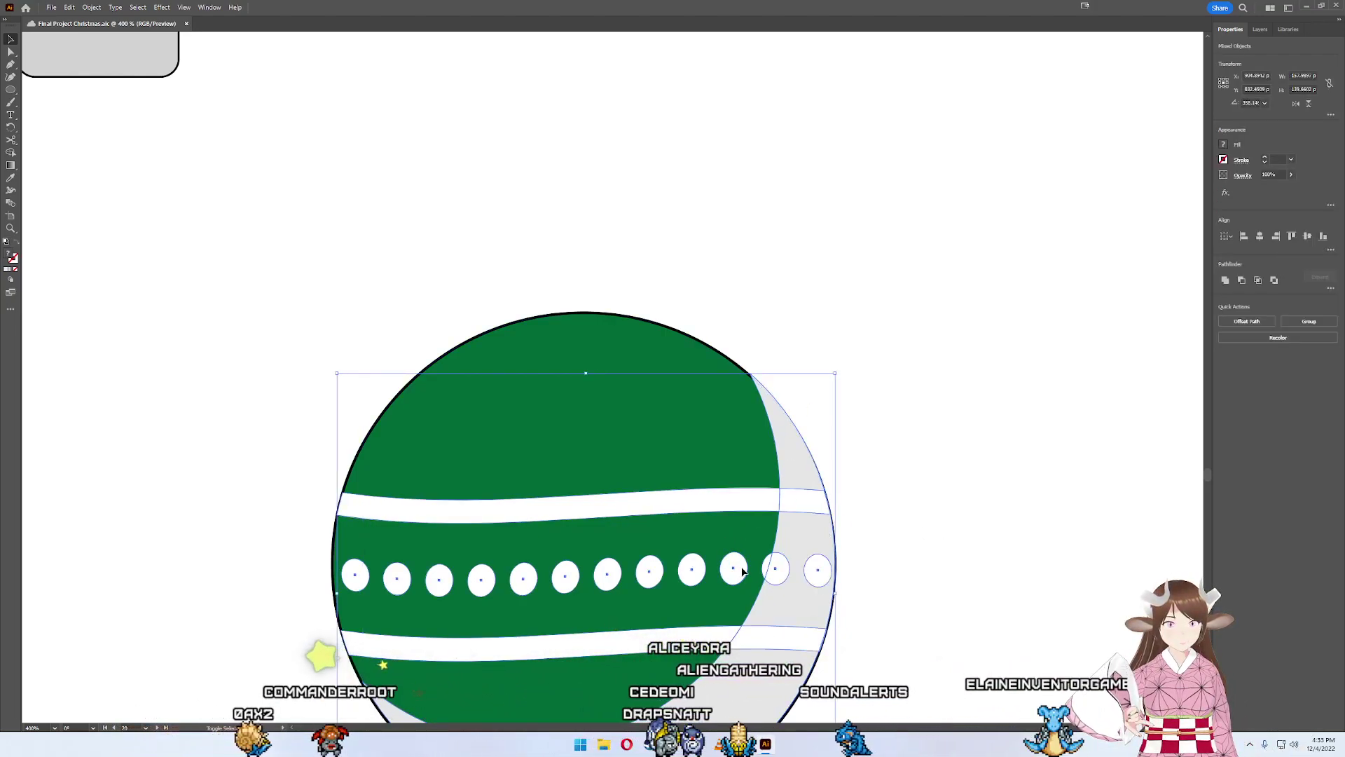
key("shift+m")
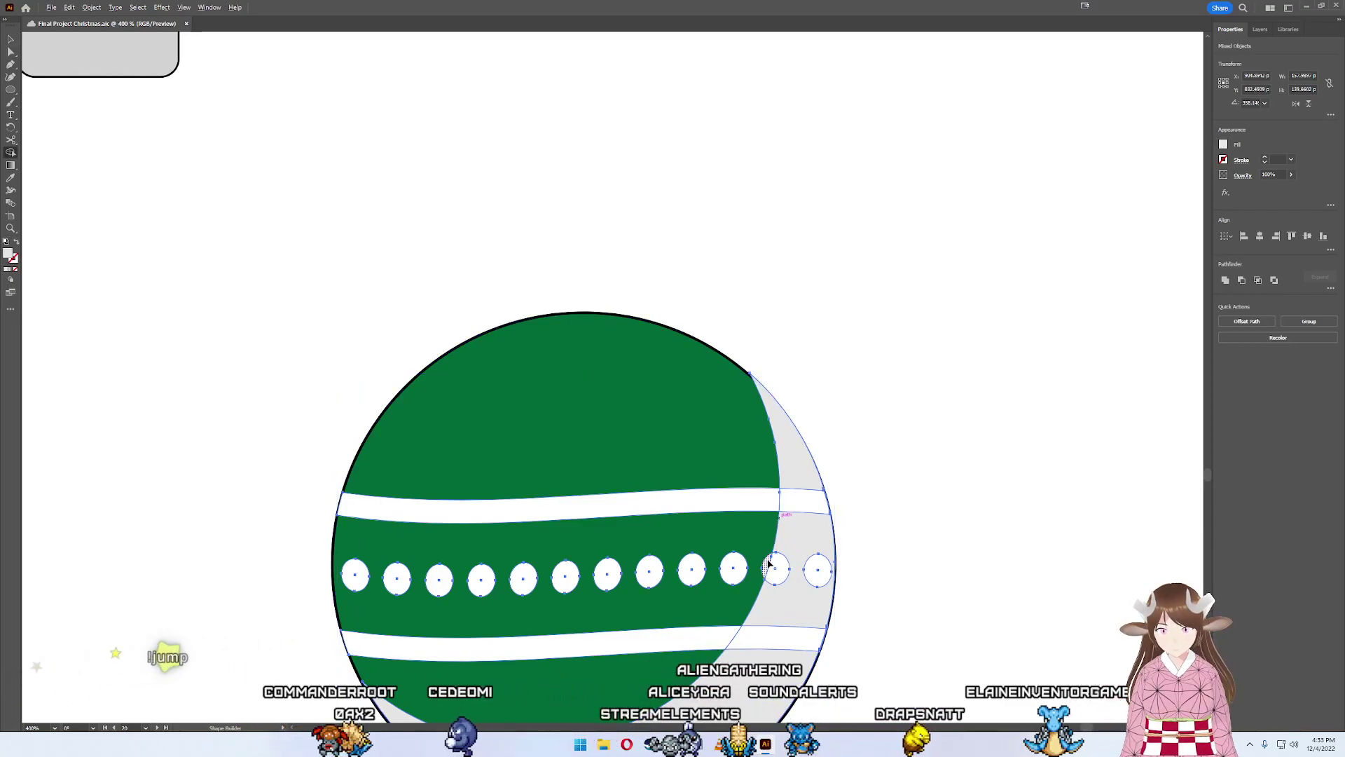
left_click_drag(749, 517, 749, 483)
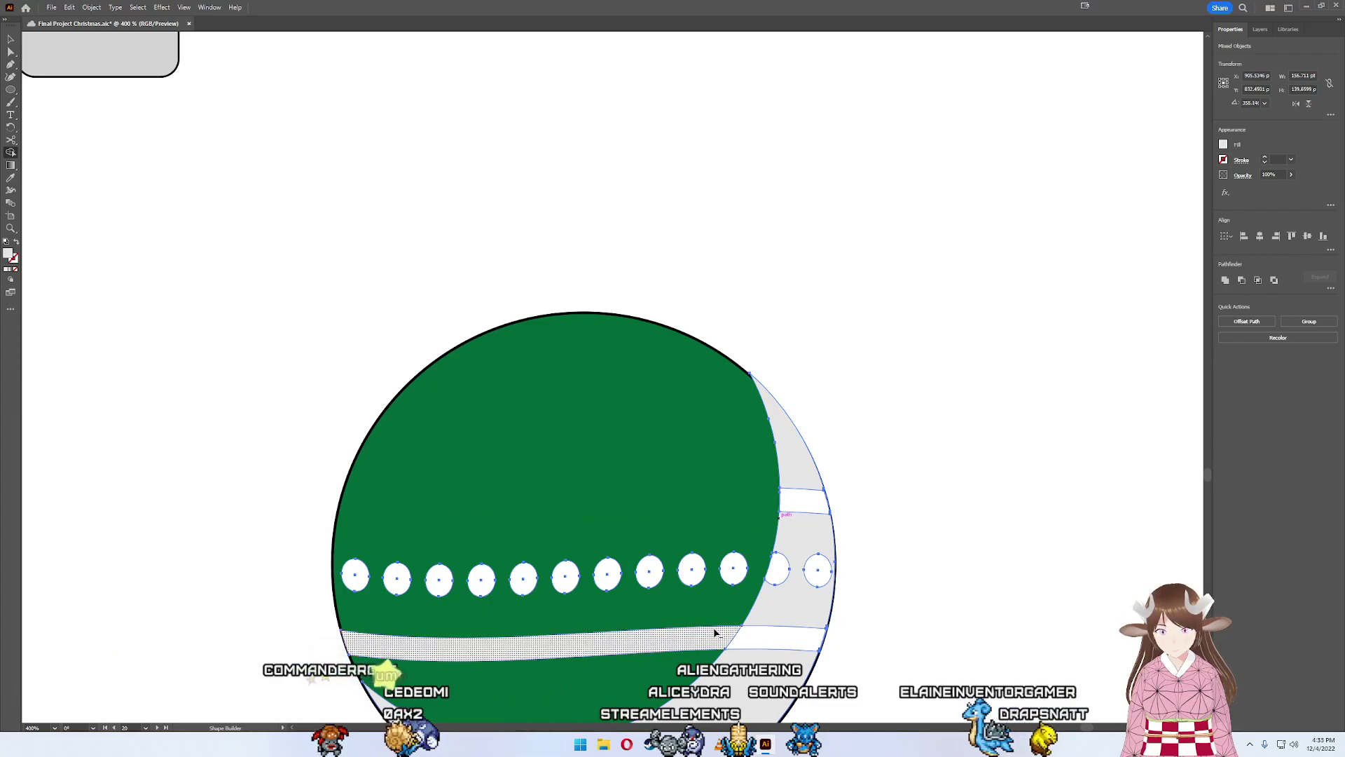
mouse_move(729, 613)
left_mouse_down()
mouse_move(728, 666)
mouse_move(786, 626)
mouse_move(790, 585)
left_mouse_up()
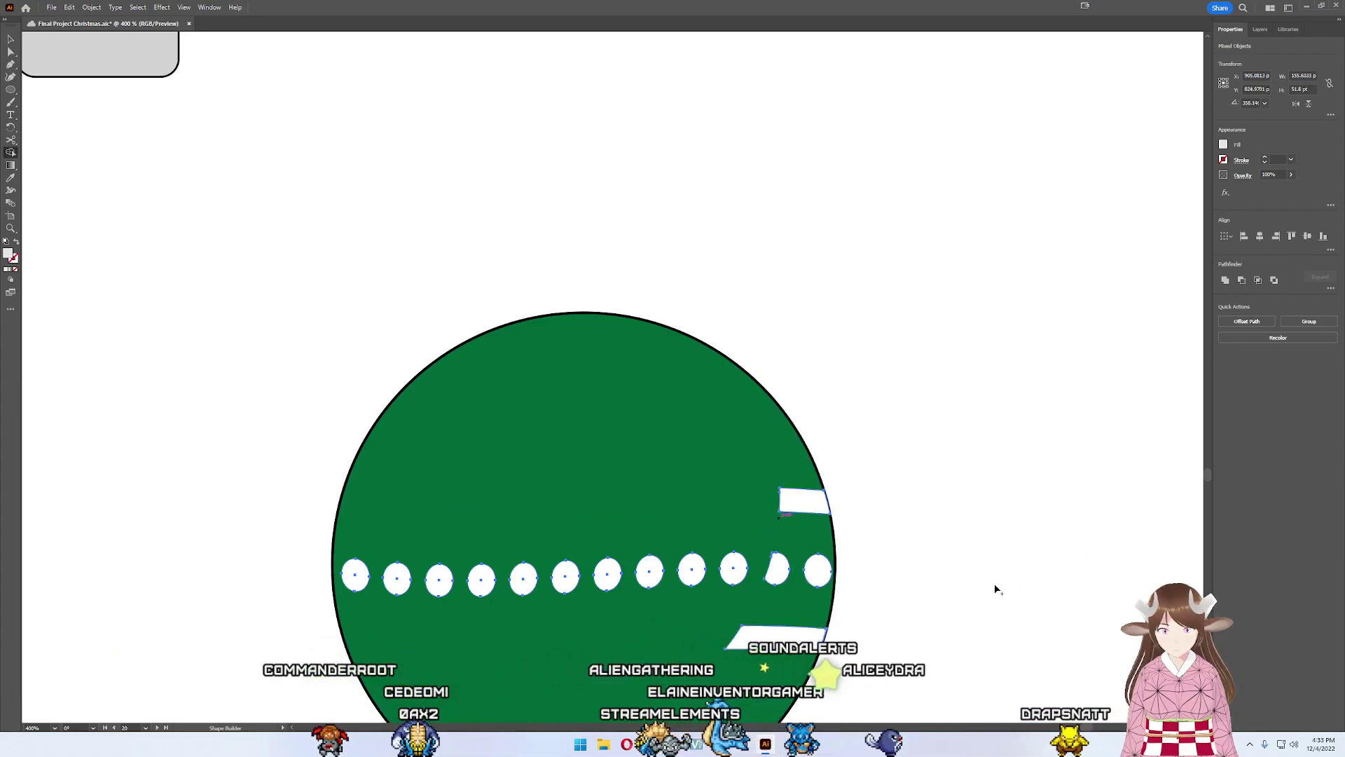
key("ctrl+z")
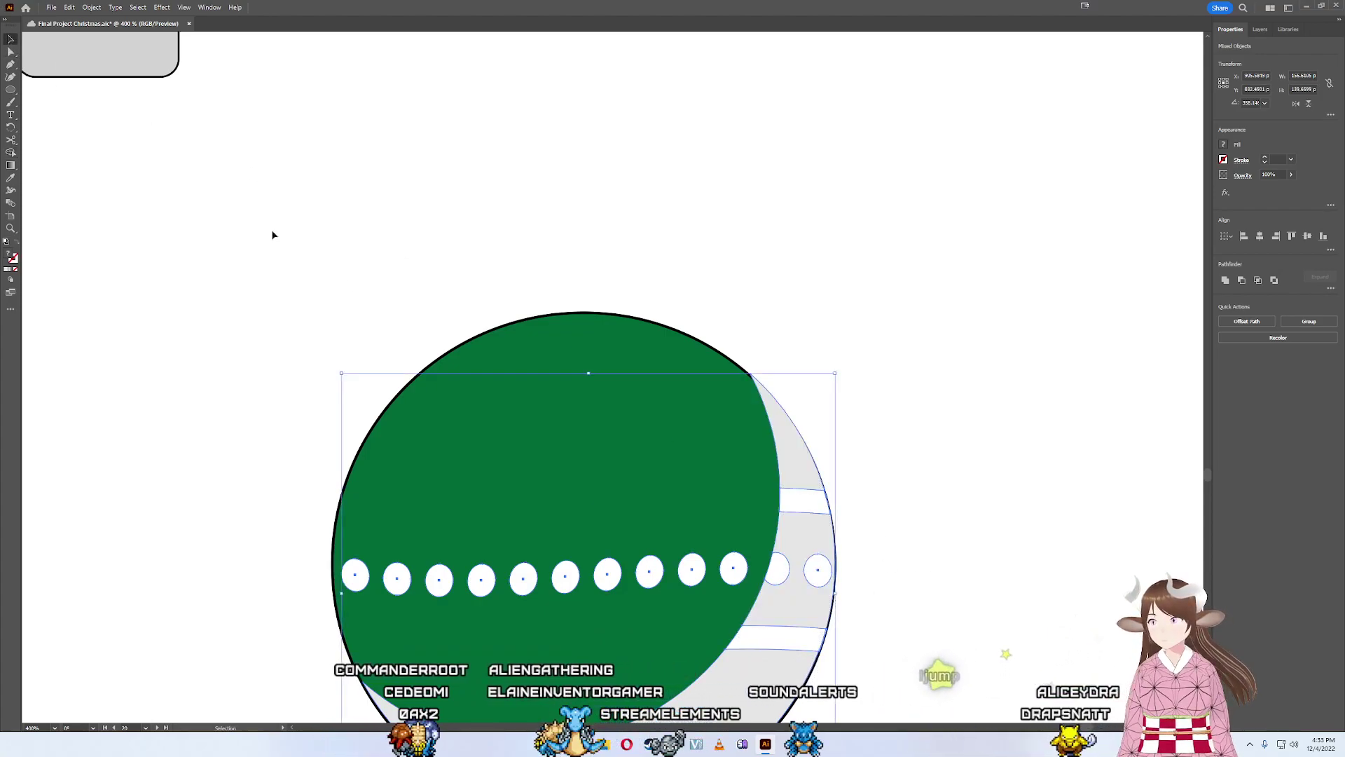
- Select all the circle artwork and merge the crescent regions over the stripes and dots
left_click(805, 592)
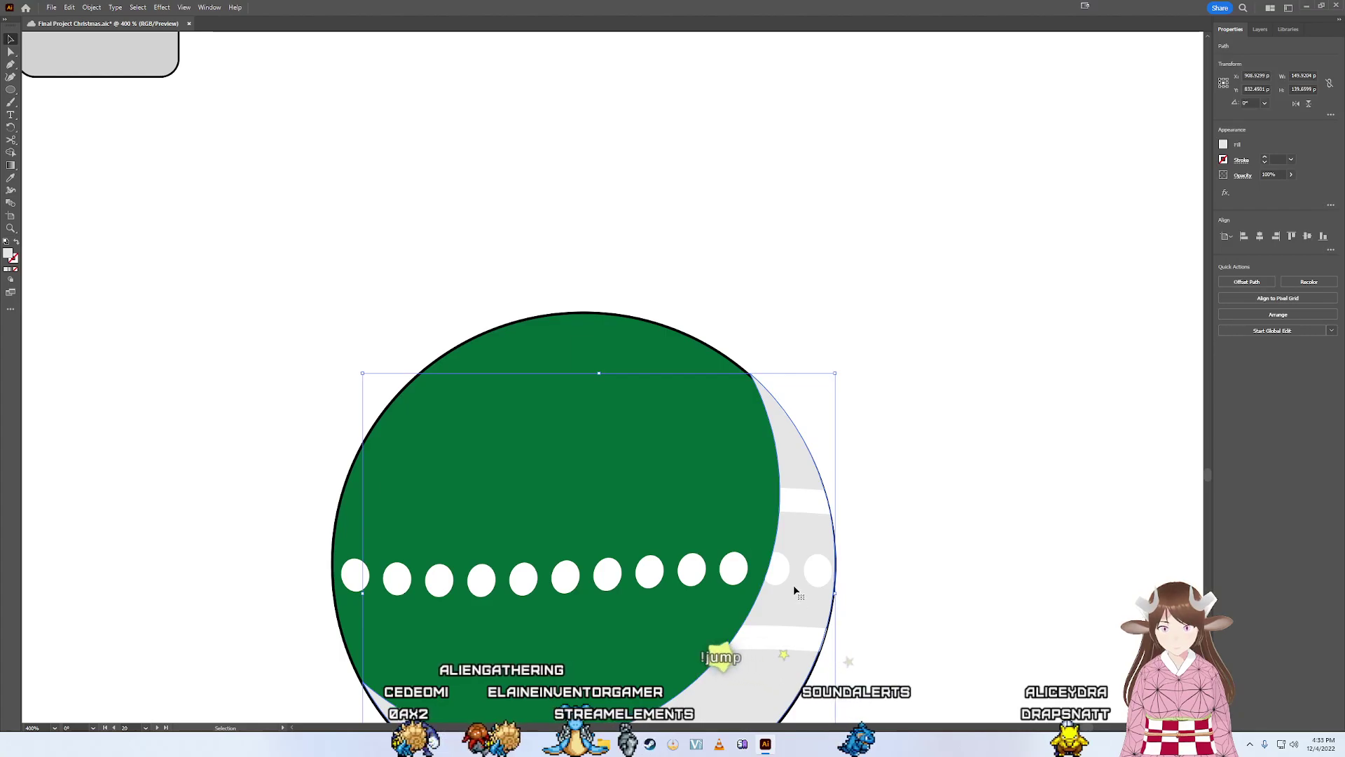
key("a")
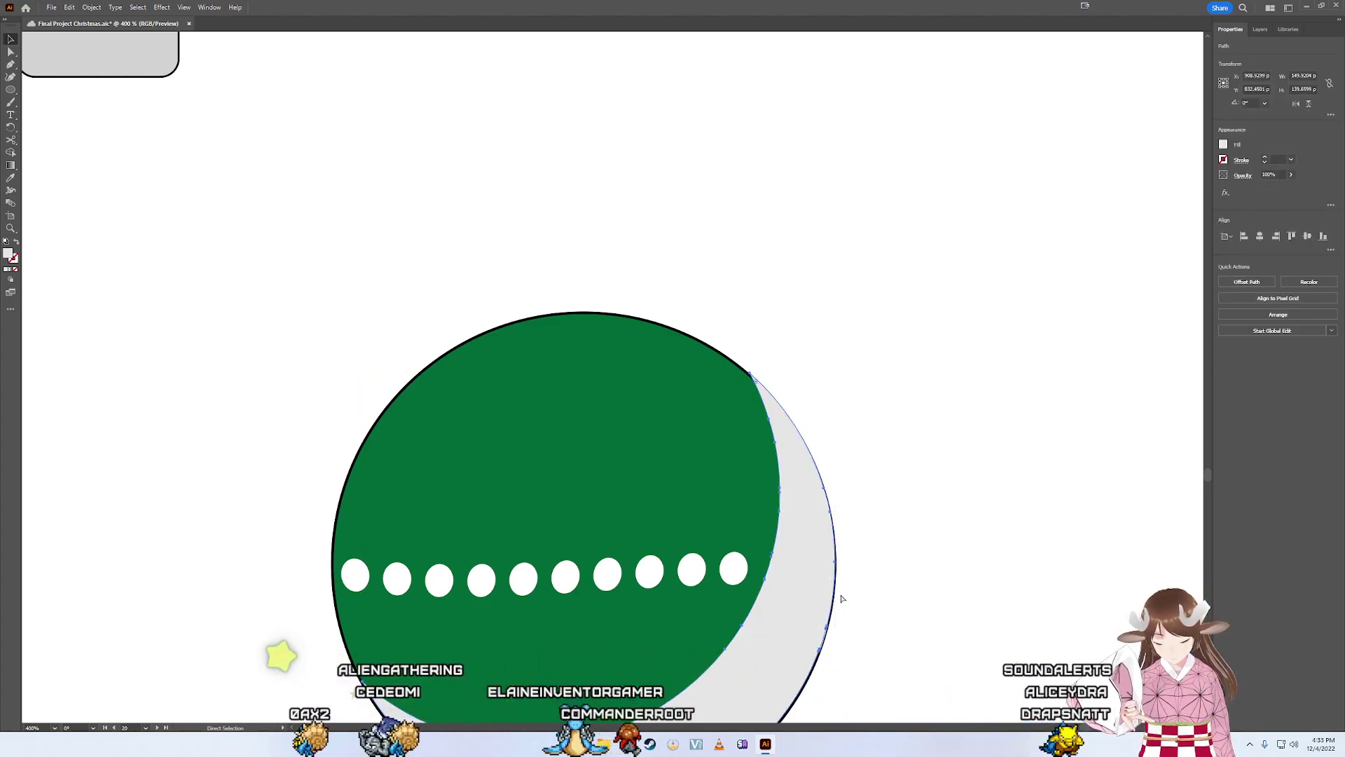
key("v")
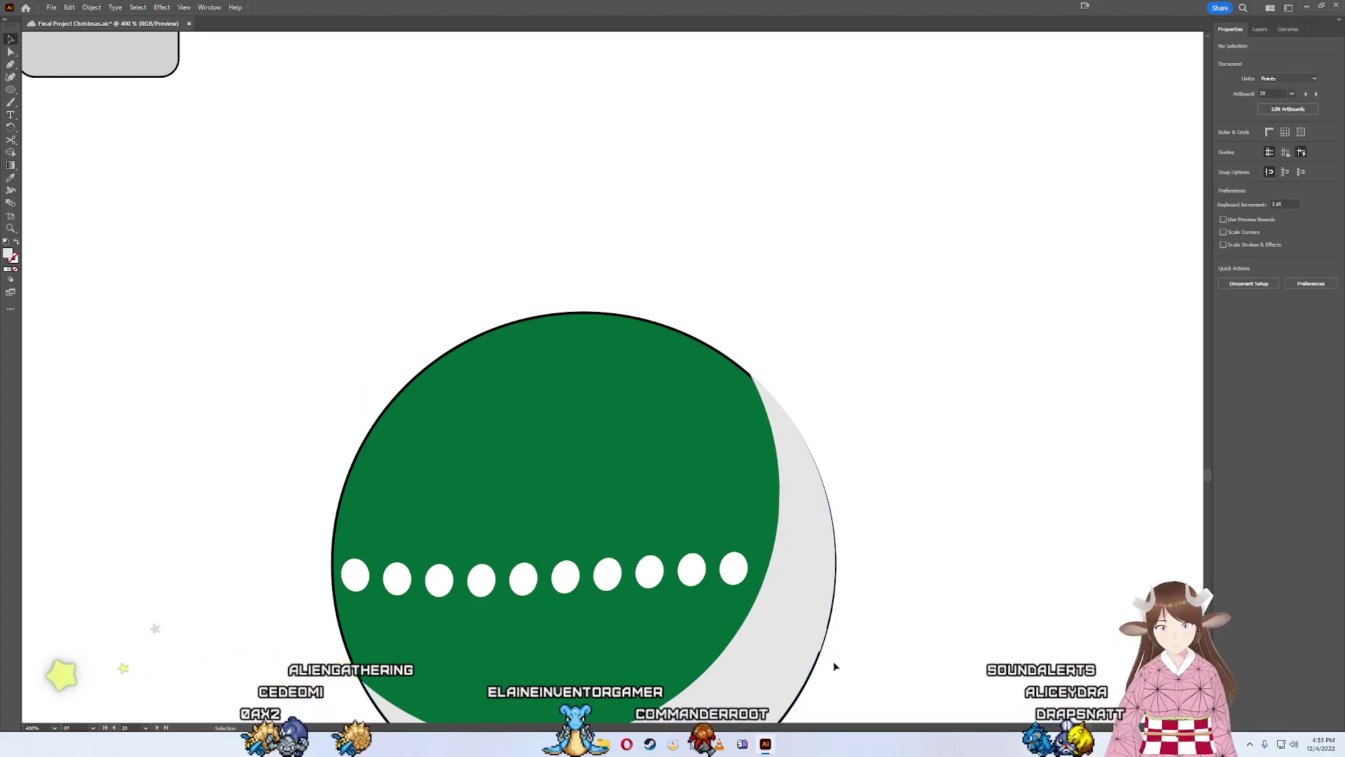
left_click_drag(802, 704, 348, 249)
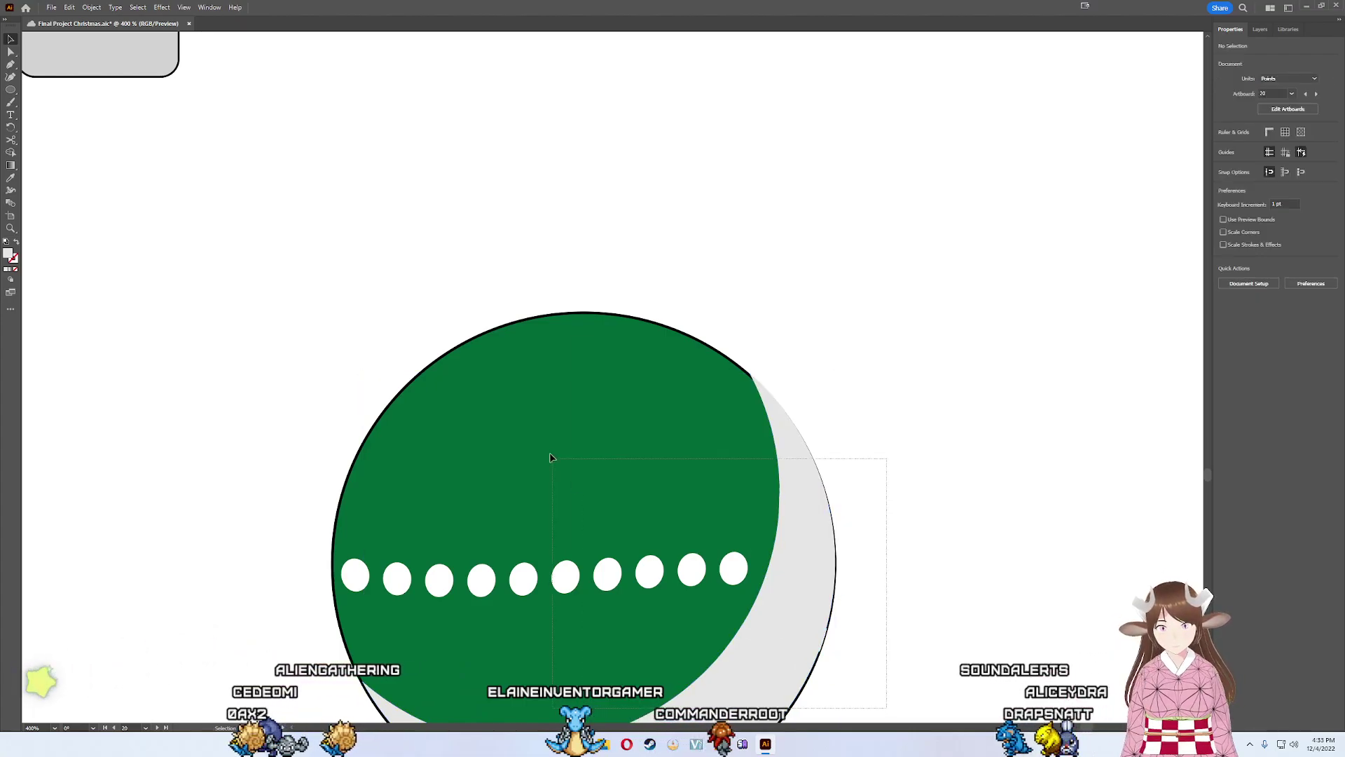
key("shift+m")
left_click(776, 574)
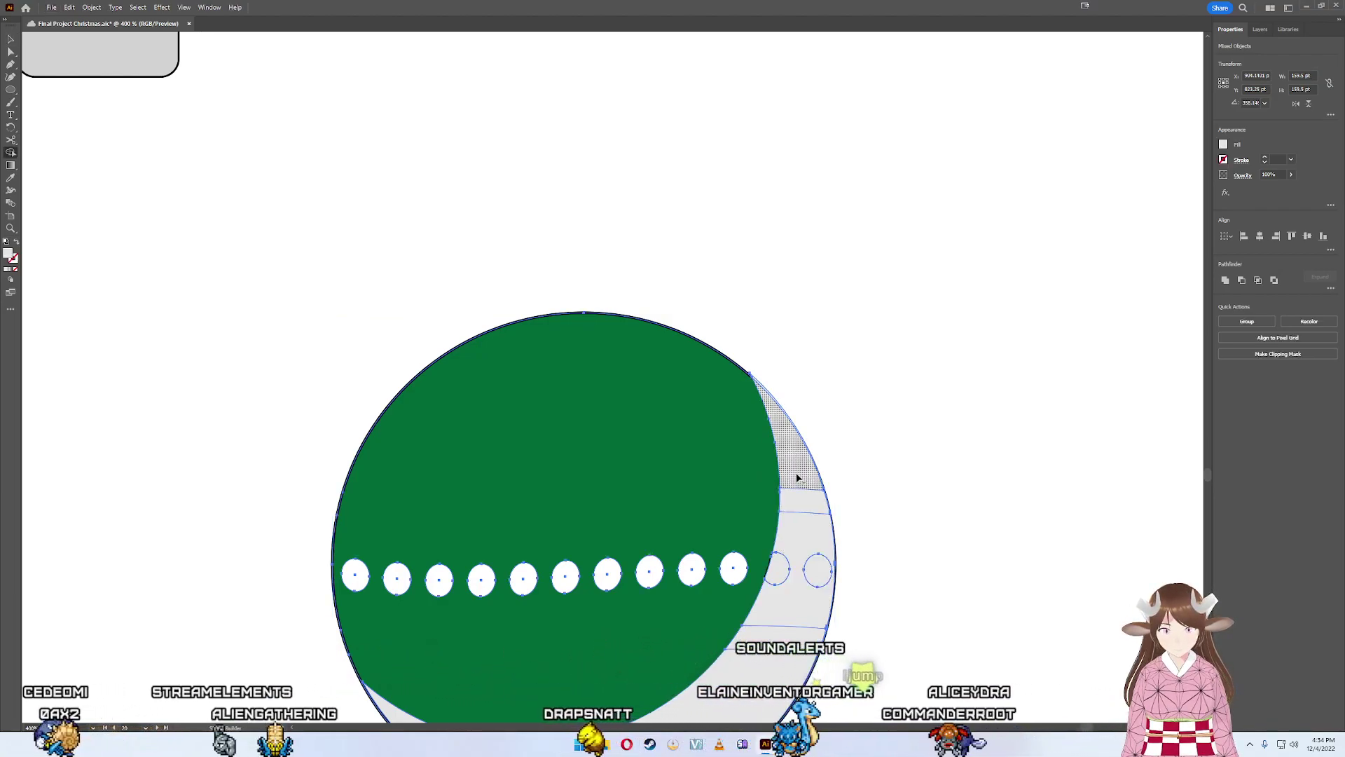
left_click(807, 568)
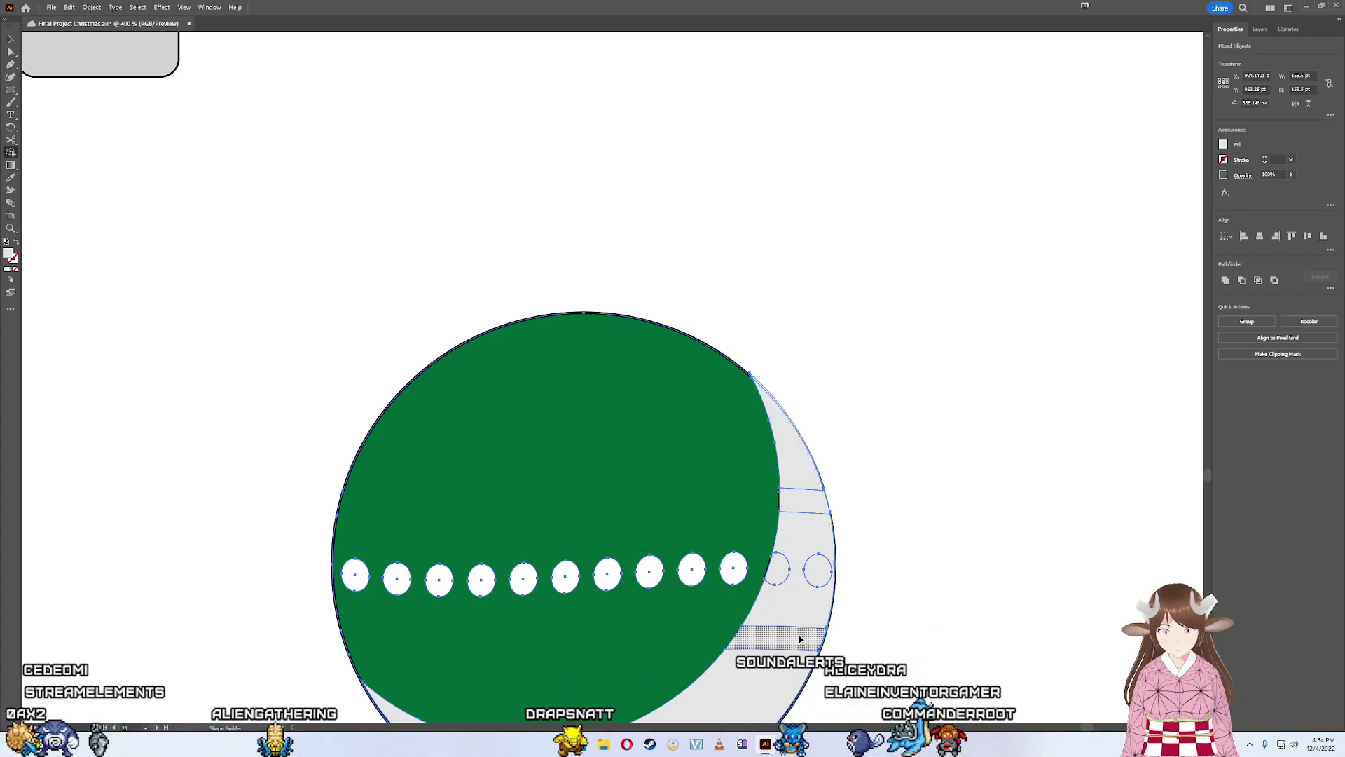
left_click(805, 620)
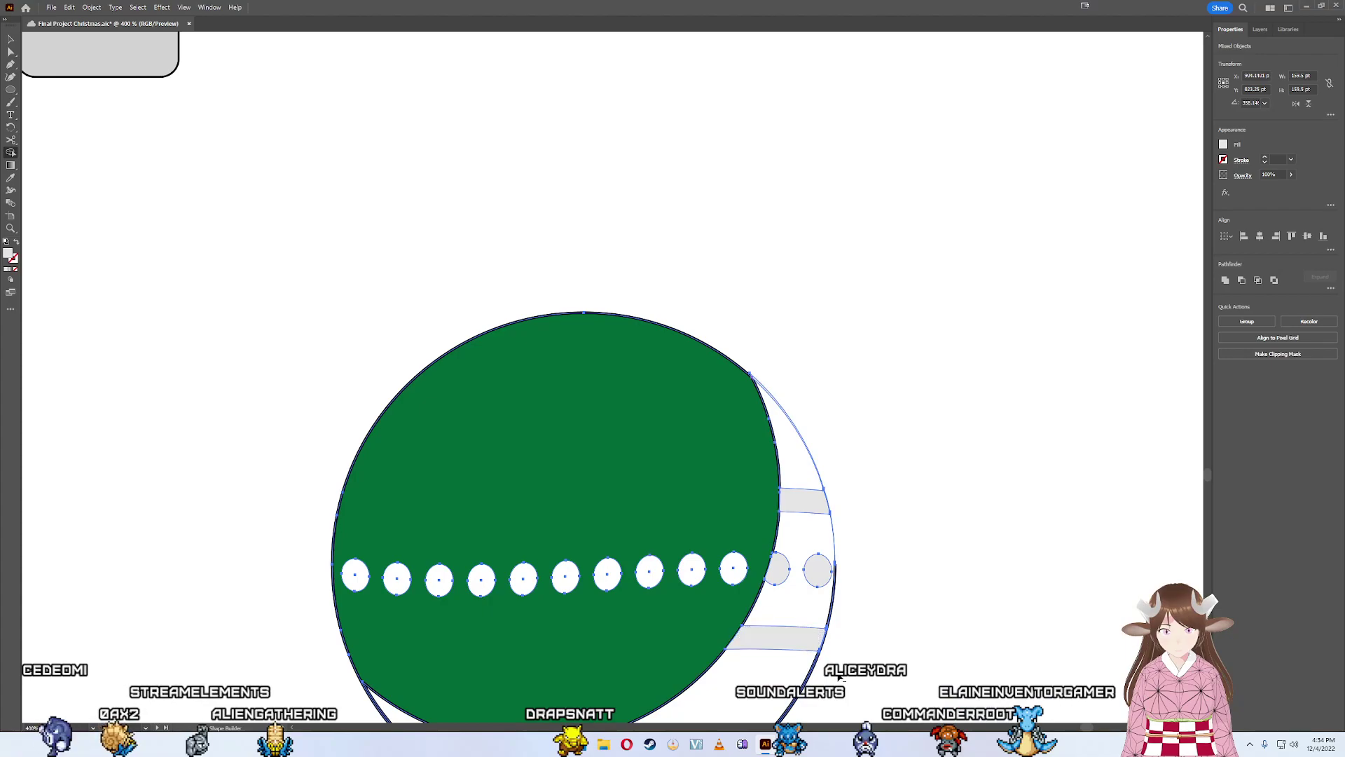
- Delete the large green circle, the leftover dots and the black edge sliver
left_click(767, 544, "alt")
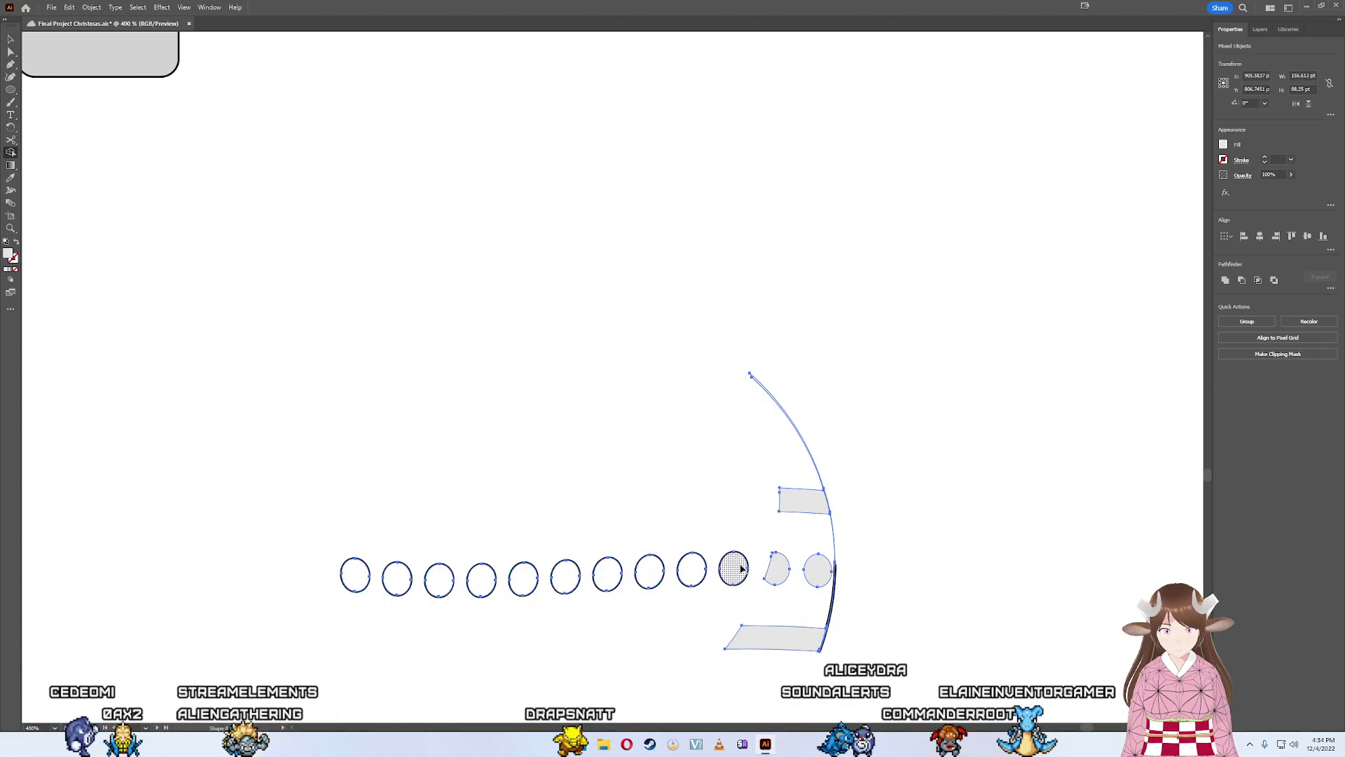
left_click_drag(357, 604, 569, 579)
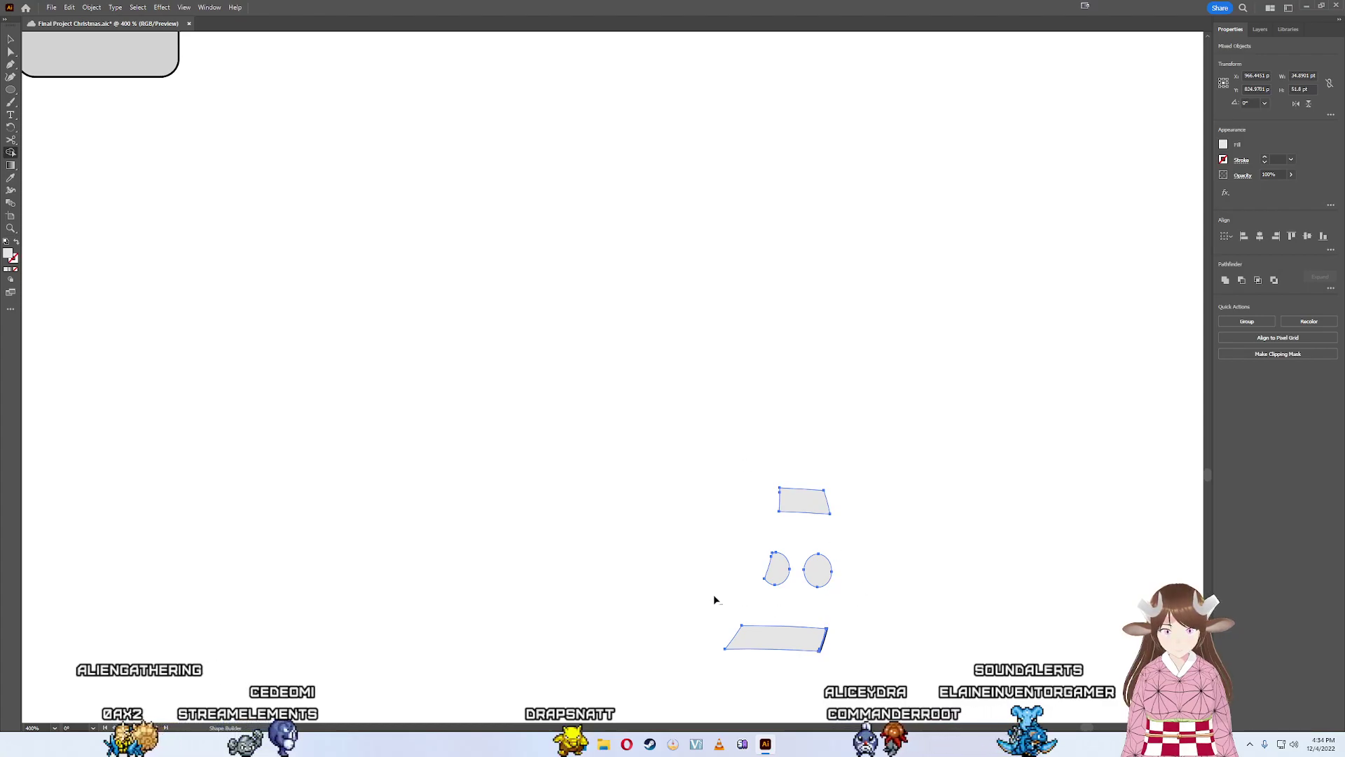
scroll(834, 648, "up", 3)
scroll(826, 644, "up", 5)
scroll(758, 598, "up", 4)
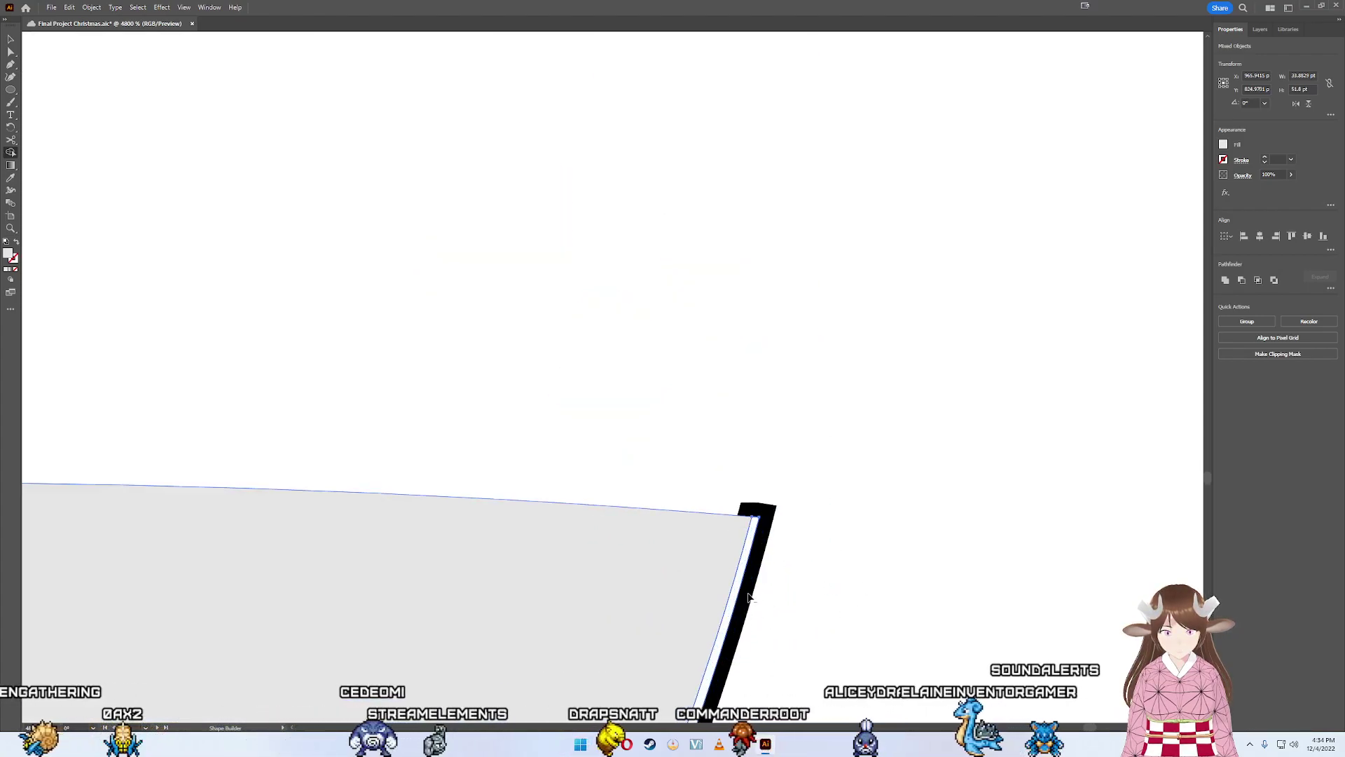
left_click(741, 601, "alt")
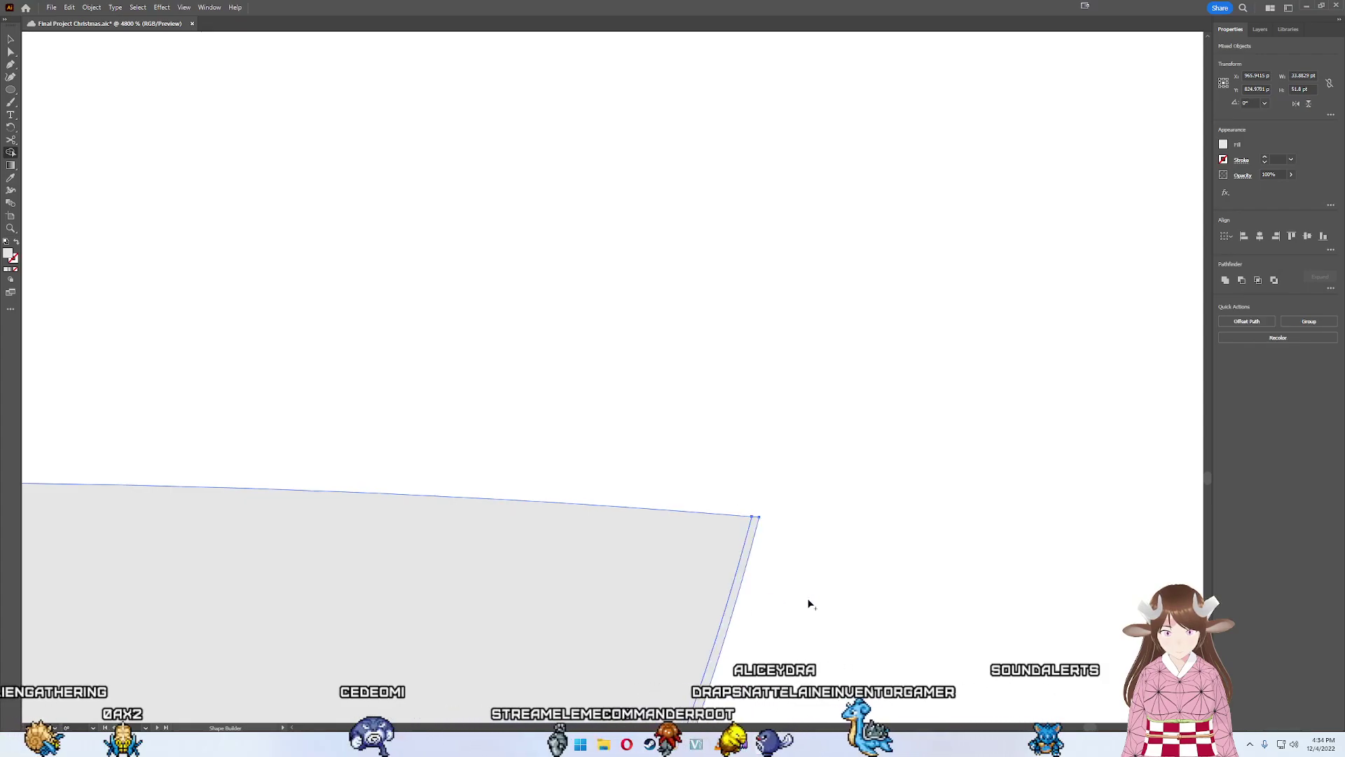
scroll(776, 573, "down", 4)
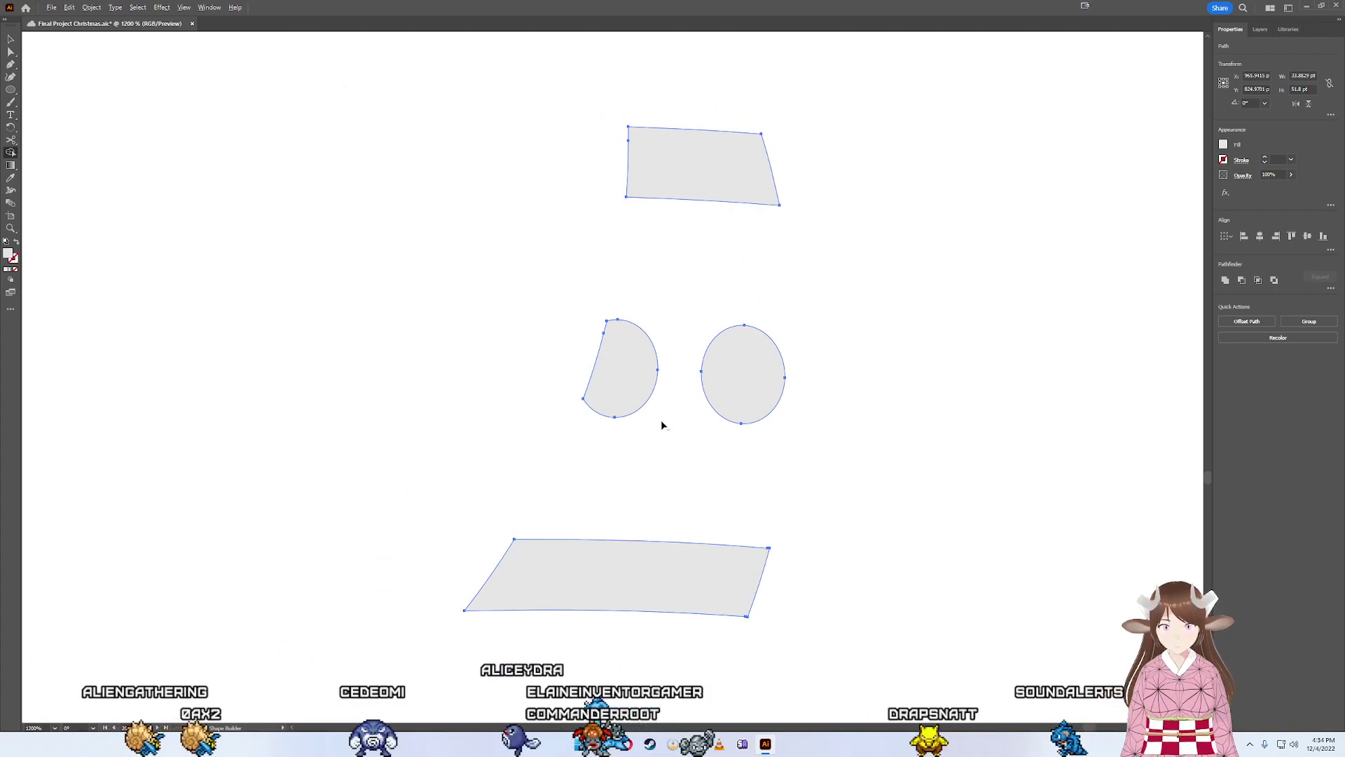
scroll(661, 419, "down", 3)
- Move the four highlight pieces up over the ornament's white stripes
left_click(11, 38)
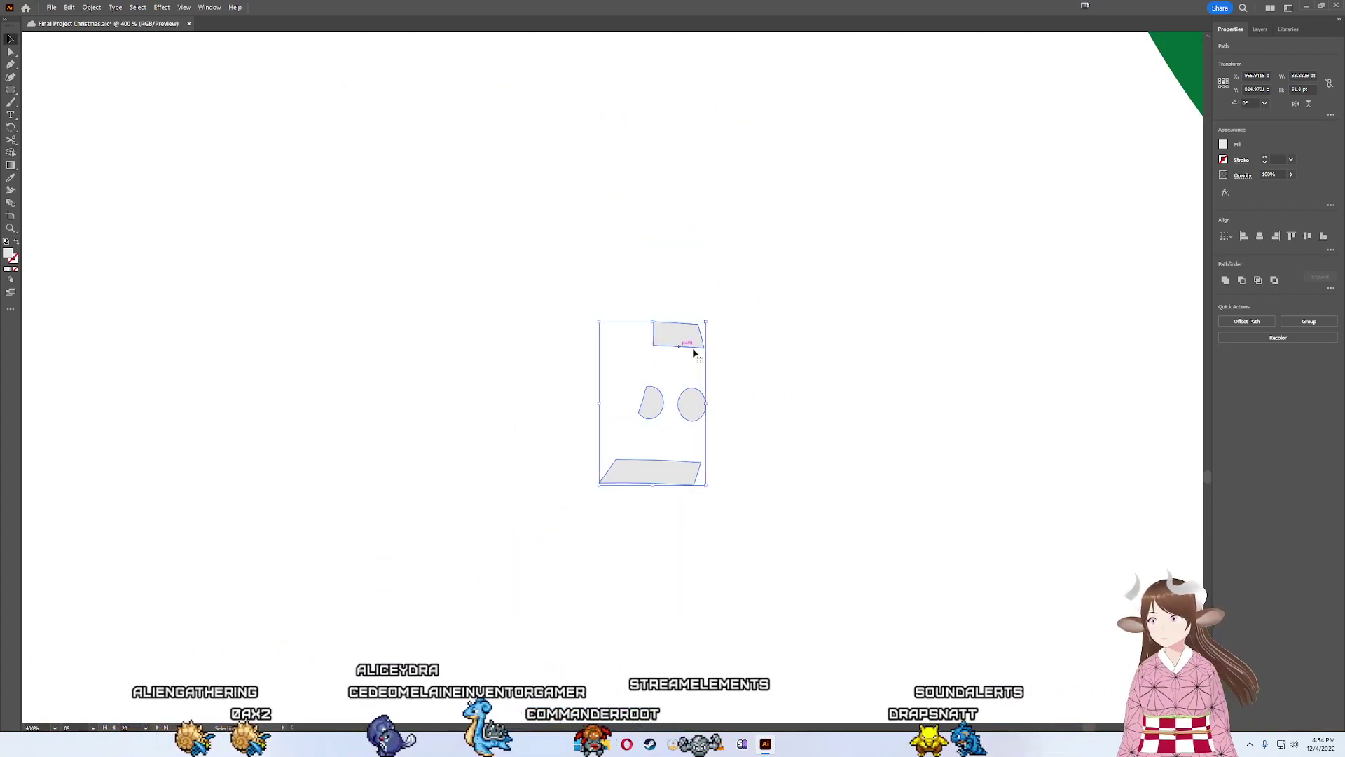
mouse_move(693, 348)
left_mouse_down()
mouse_move(787, 575)
mouse_move(771, 204)
mouse_move(808, 448)
left_mouse_up()
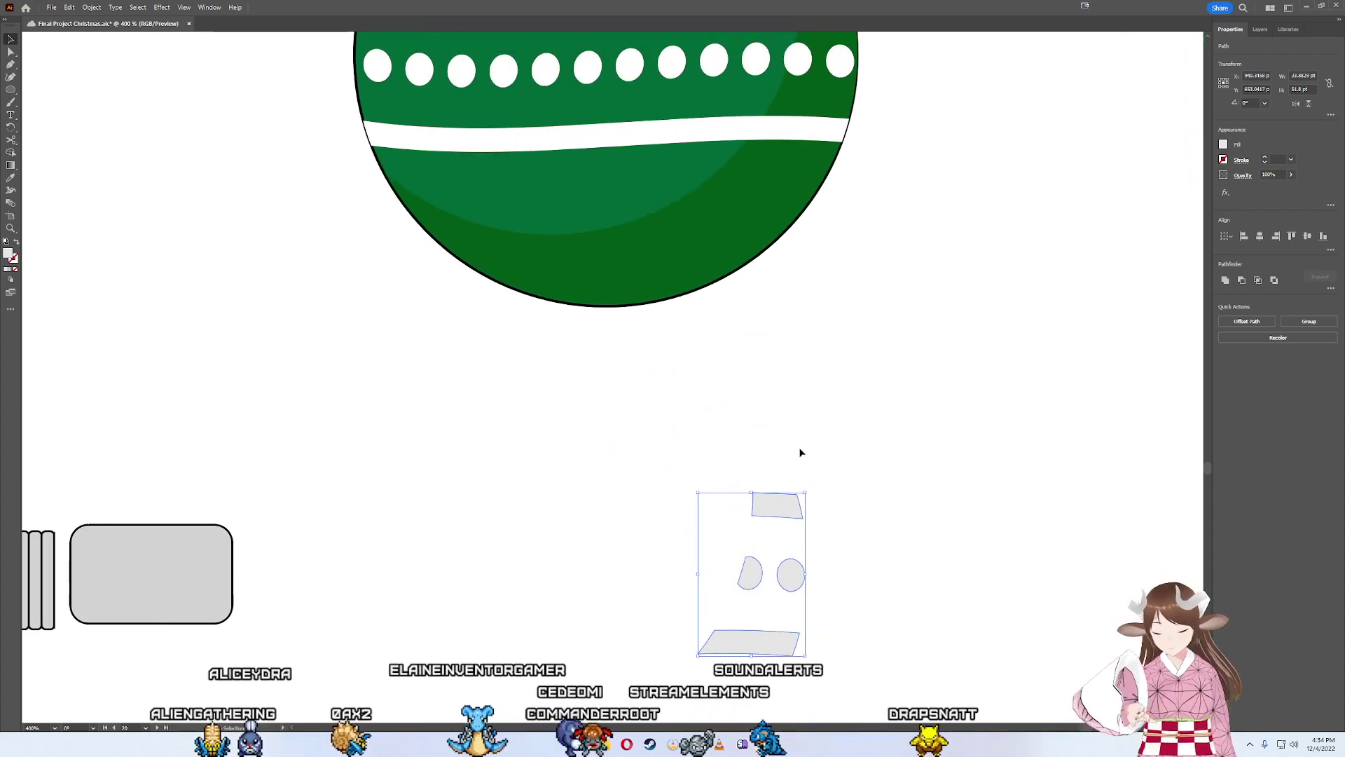
double_click(786, 512)
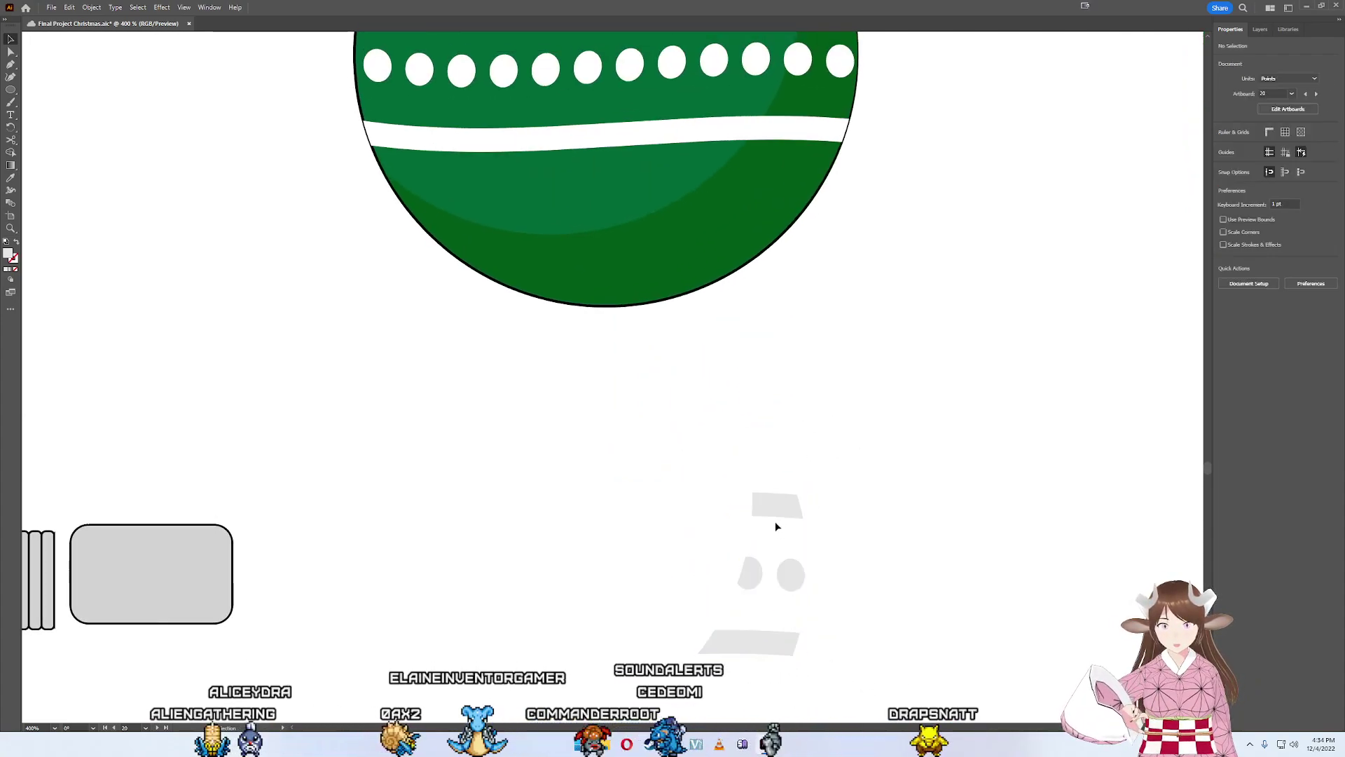
key("Escape")
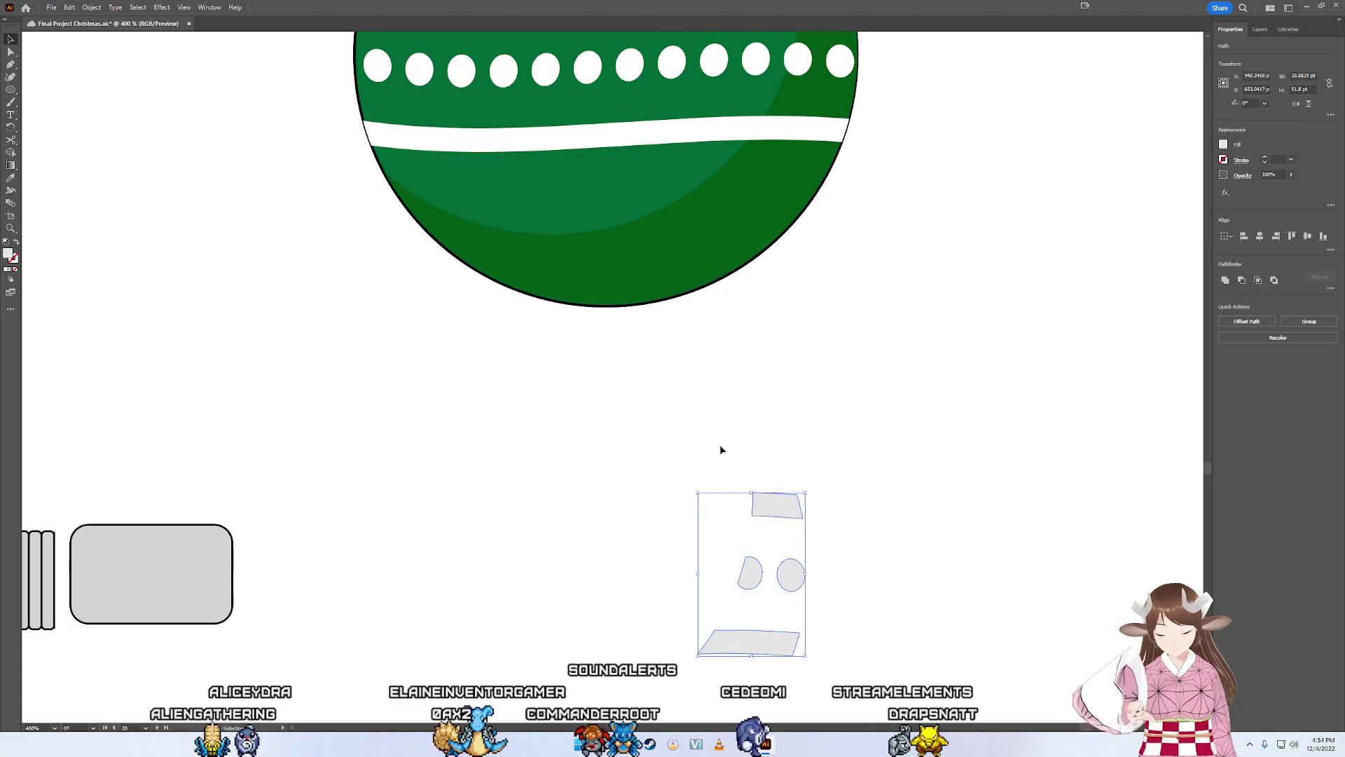
key("ctrl+shift+g")
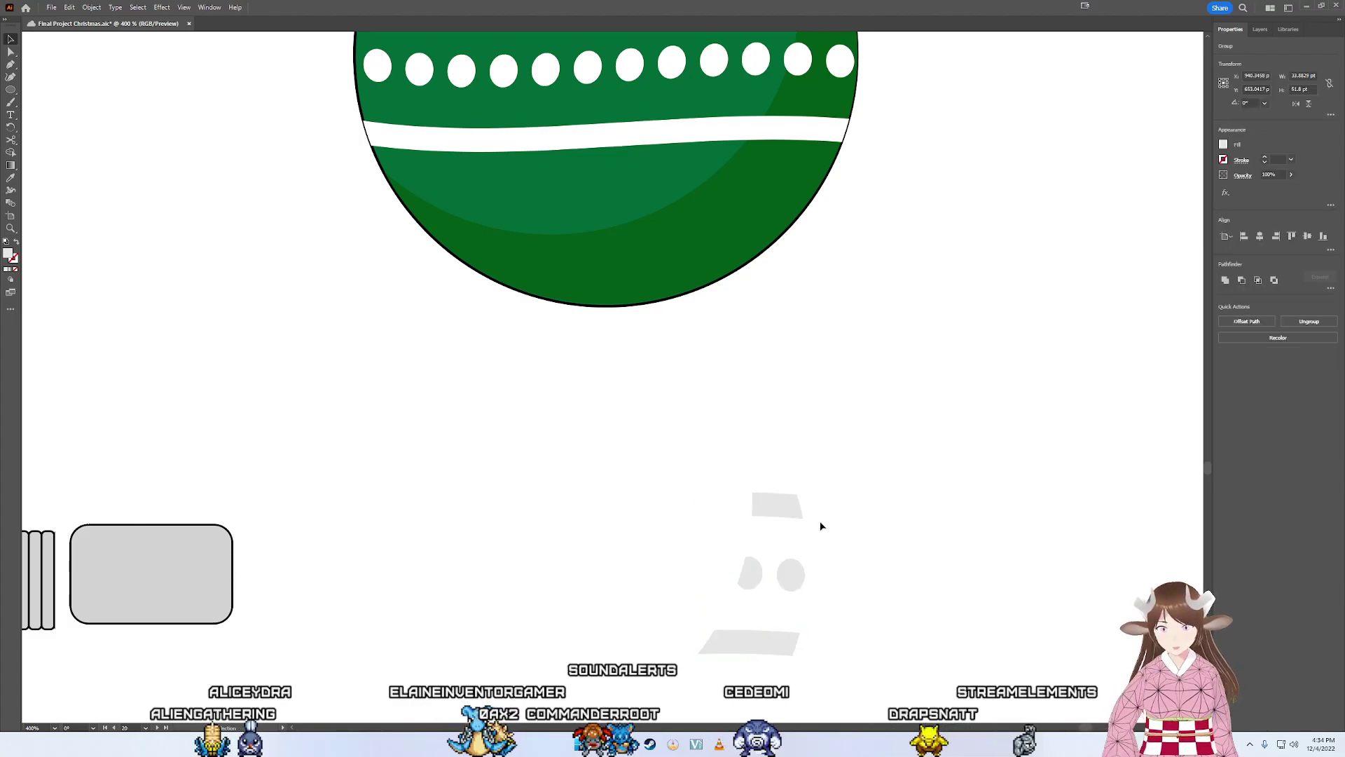
mouse_move(822, 526)
left_mouse_down()
mouse_move(832, 390)
mouse_move(905, 177)
mouse_move(881, 421)
left_mouse_up()
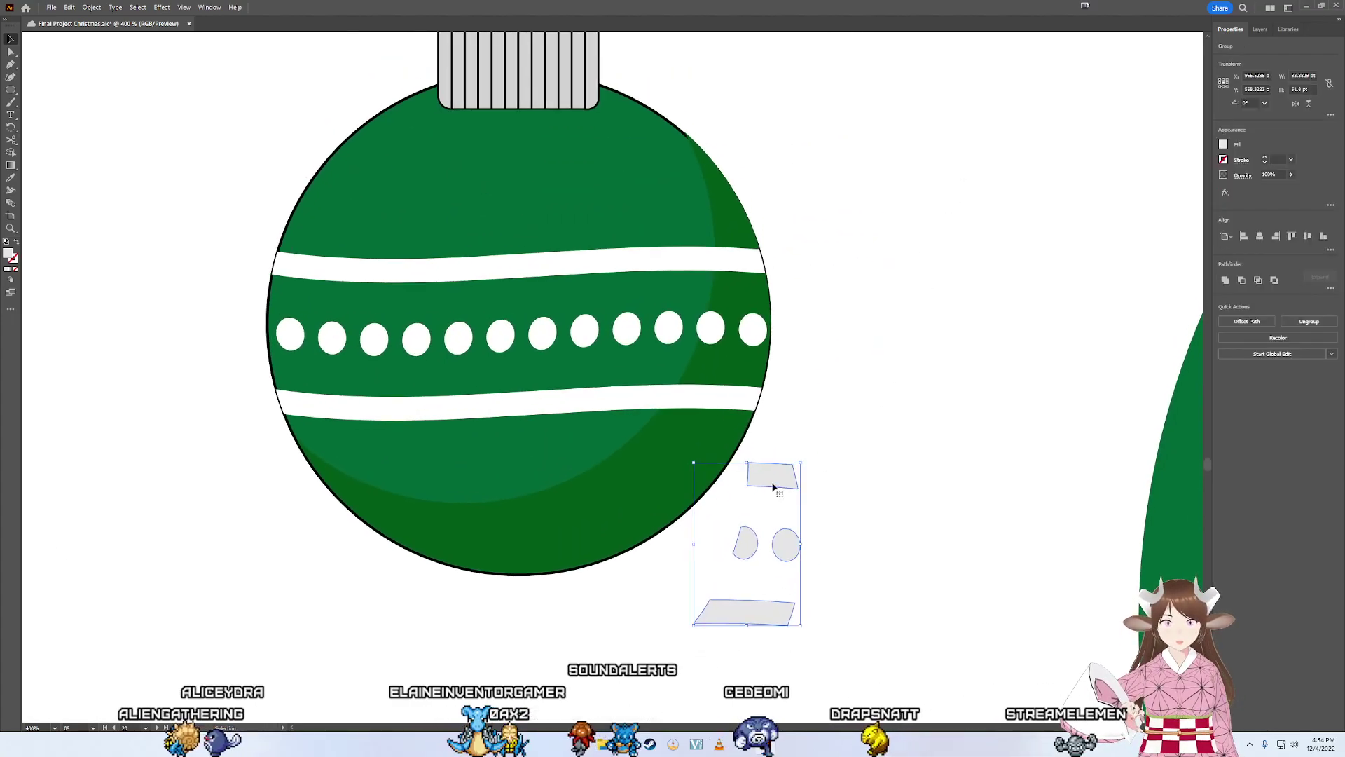
left_click_drag(773, 487, 740, 271)
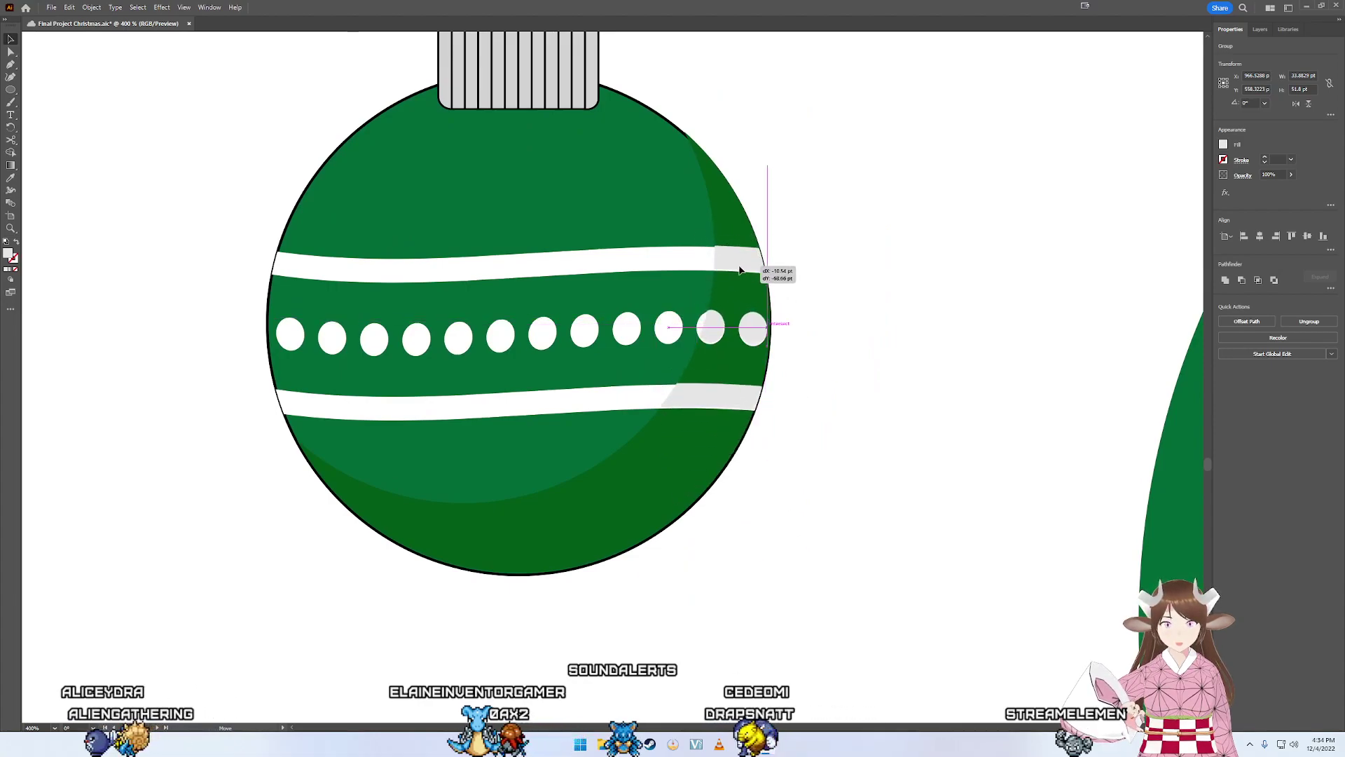
left_click_drag(740, 271, 740, 271)
- Nudge the highlight pieces right so they cover the white dots and stripe ends
scroll(736, 311, "up", 7)
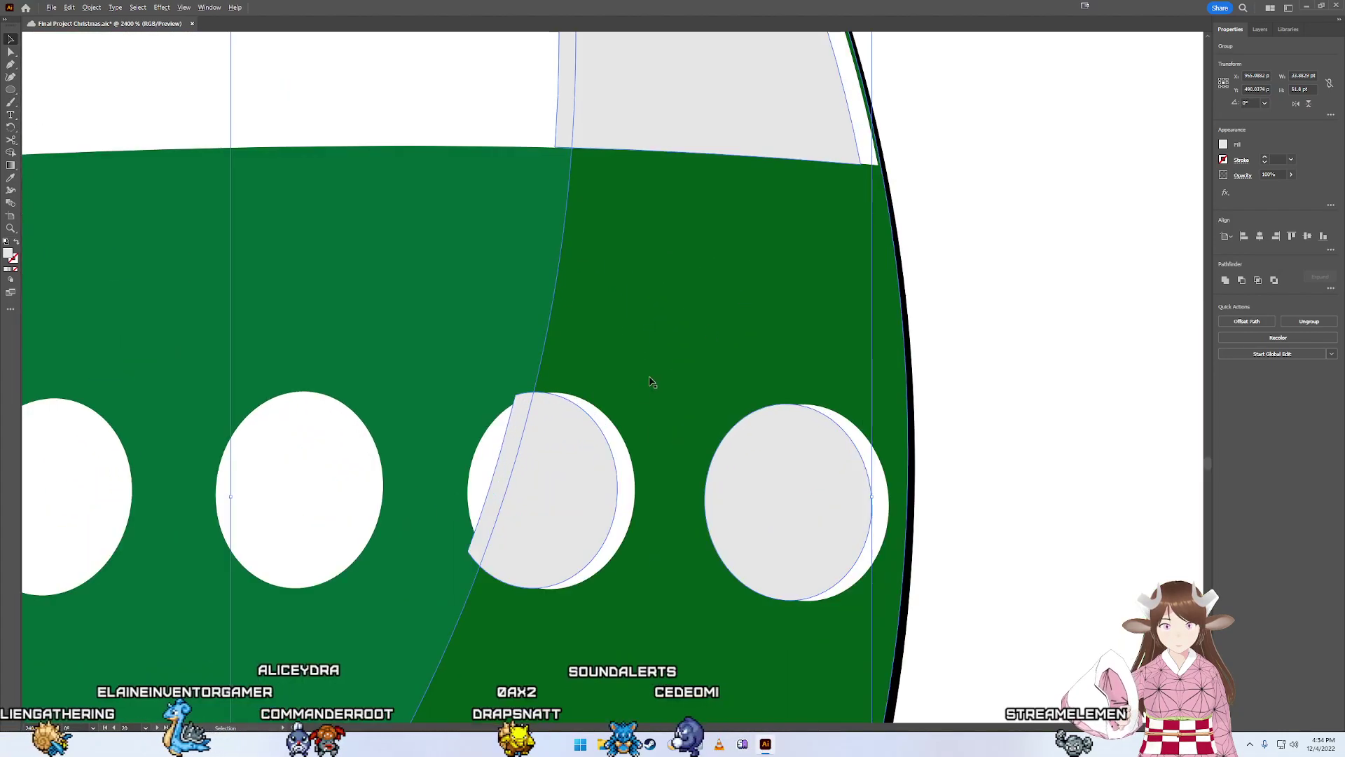
left_click_drag(510, 551, 555, 544)
scroll(599, 503, "down", 5)
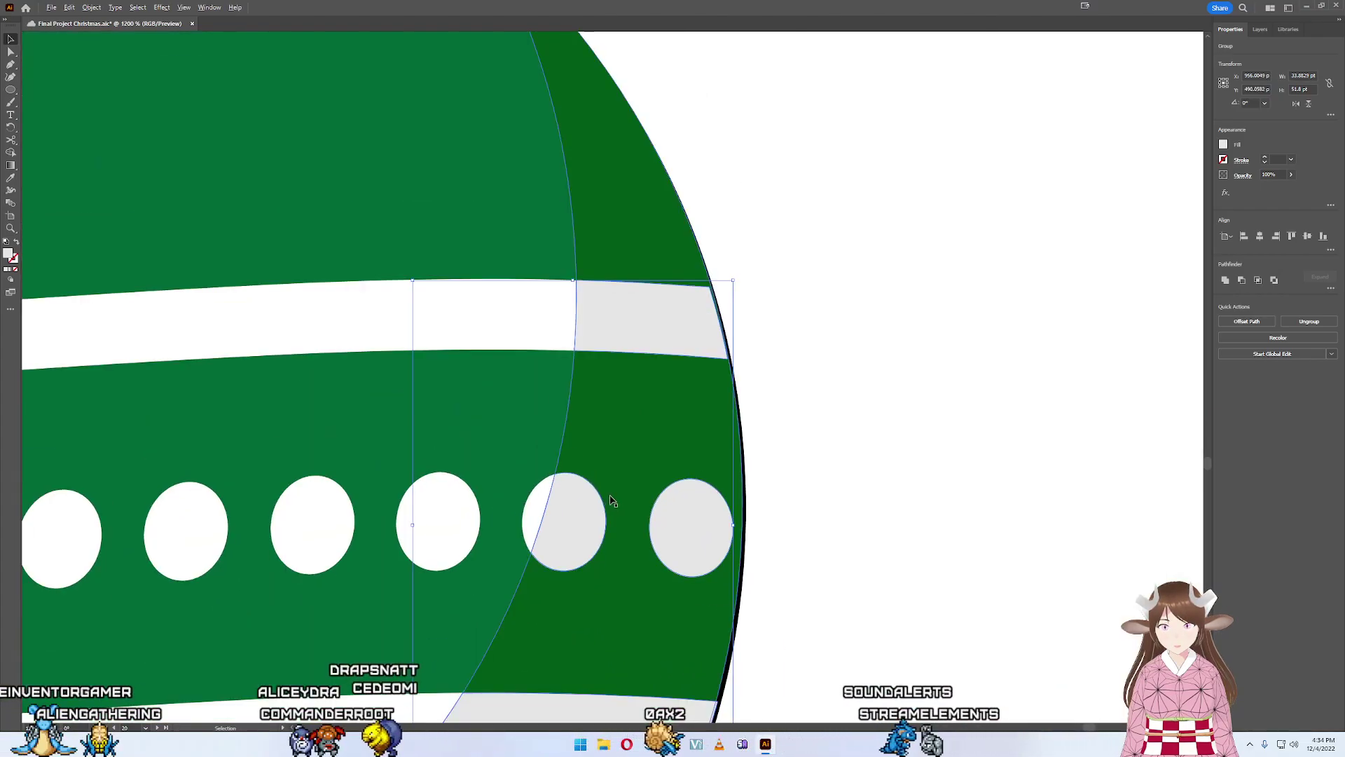
left_click(779, 452)
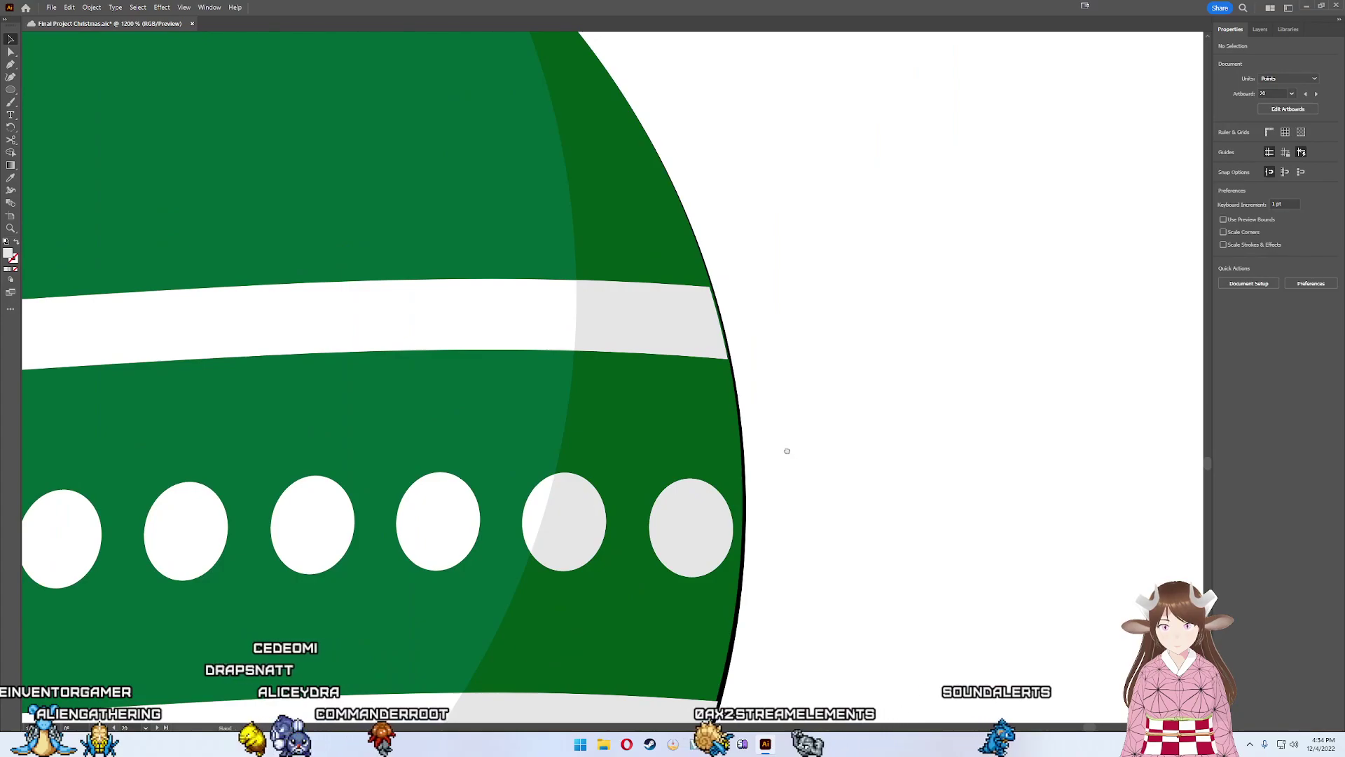
scroll(806, 406, "down", 3)
scroll(805, 540, "up", 4)
scroll(775, 612, "up", 2)
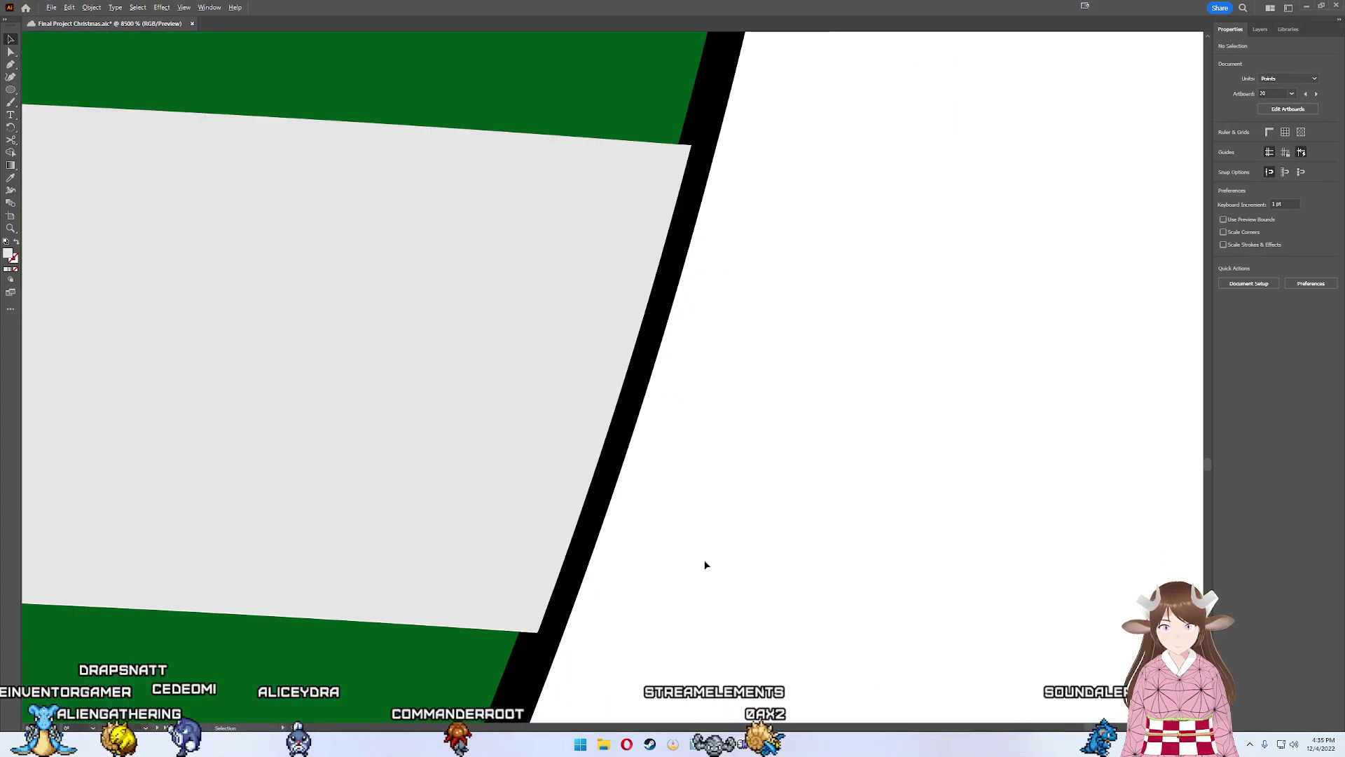
left_click_drag(539, 529, 539, 531)
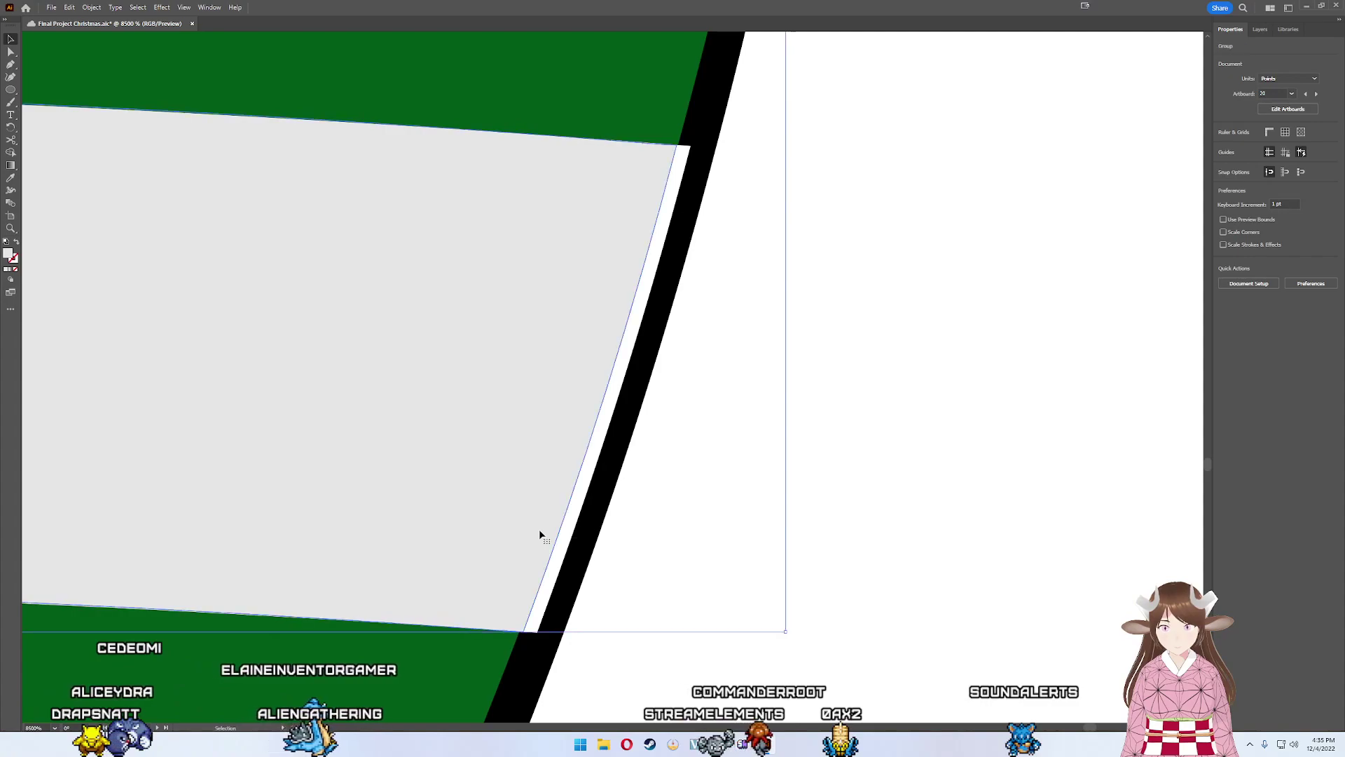
key("a")
left_click_drag(392, 405, 478, 390)
key("ctrl+z")
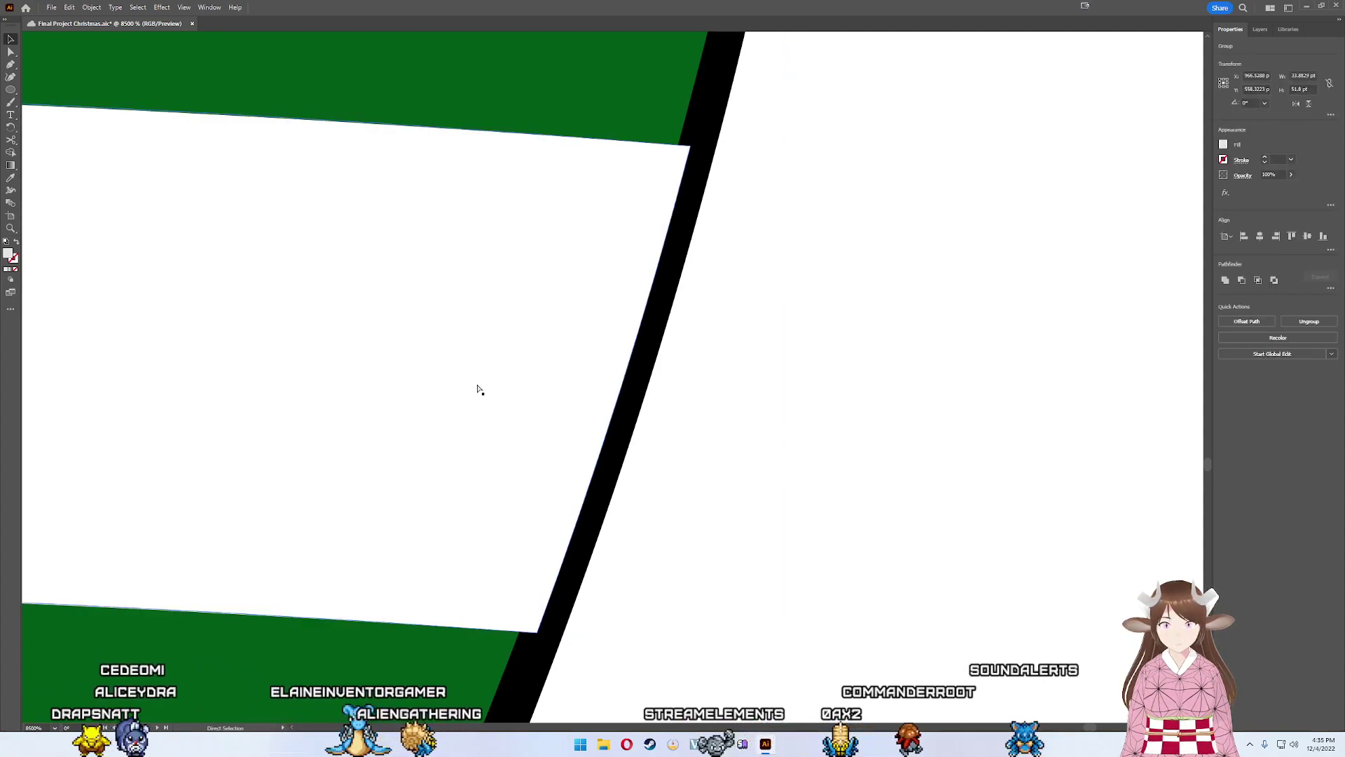
- Enlarge the shrunken ornament copy back to full size
scroll(690, 361, "down", 5)
scroll(690, 360, "down", 3)
scroll(688, 361, "down", 3)
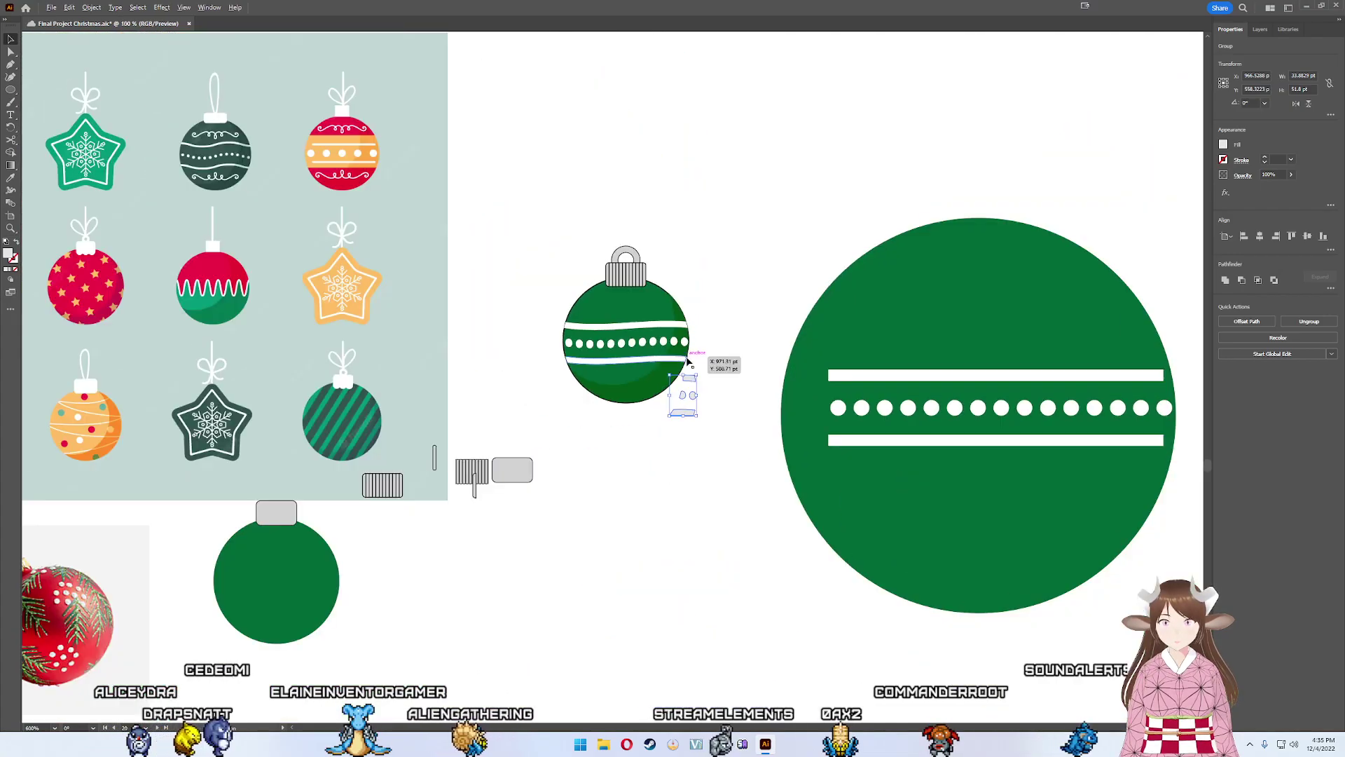
key("shift+Down")
key("shift+Down")
key("shift+Down")
key("shift+Down")
key("shift+Down")
key("shift+Down")
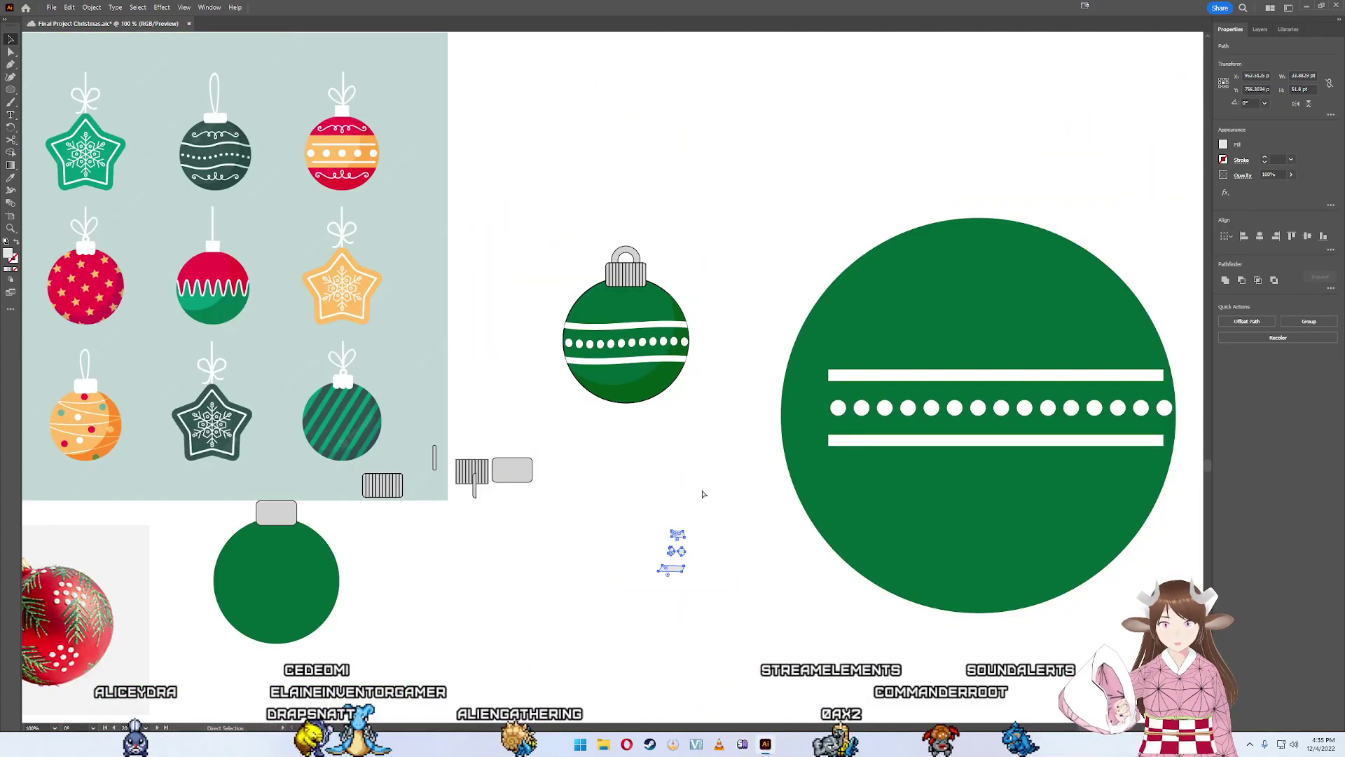
left_click_drag(701, 623, 703, 595)
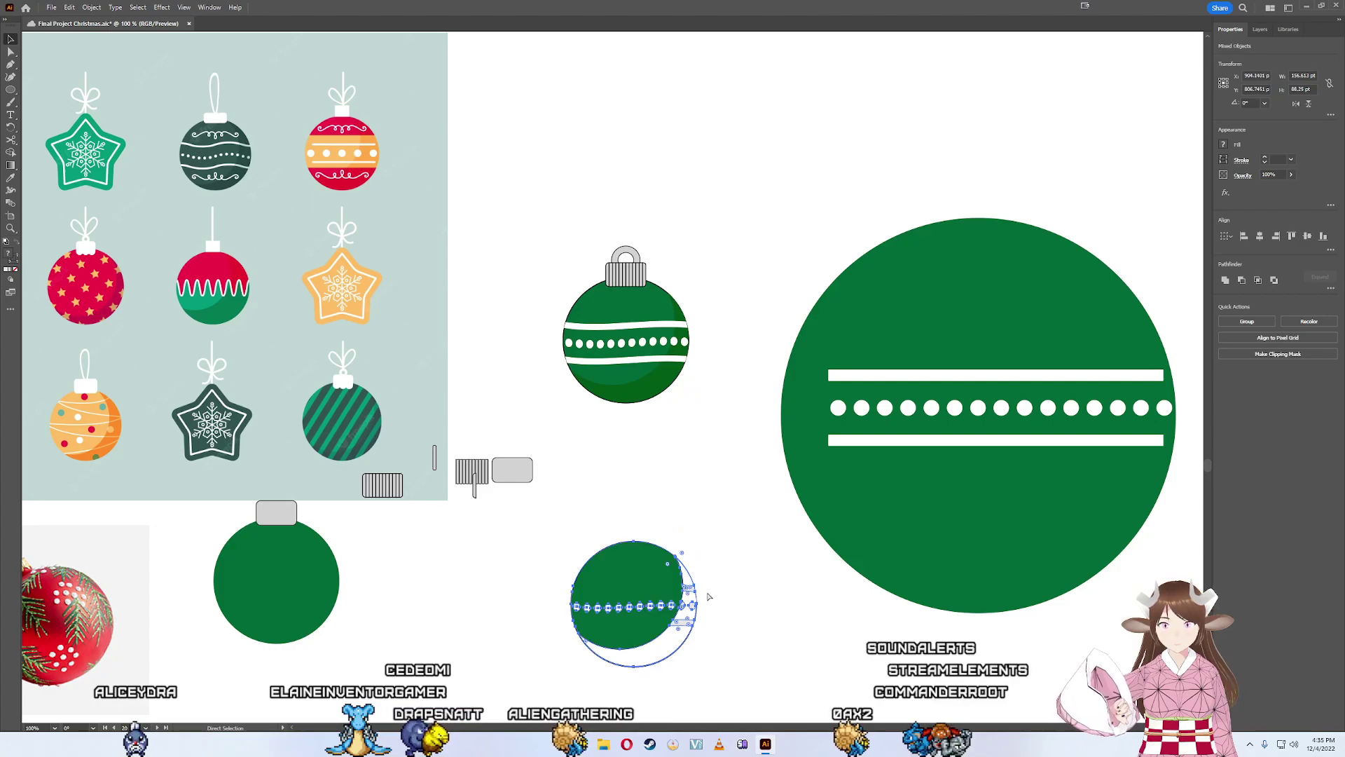
key("super")
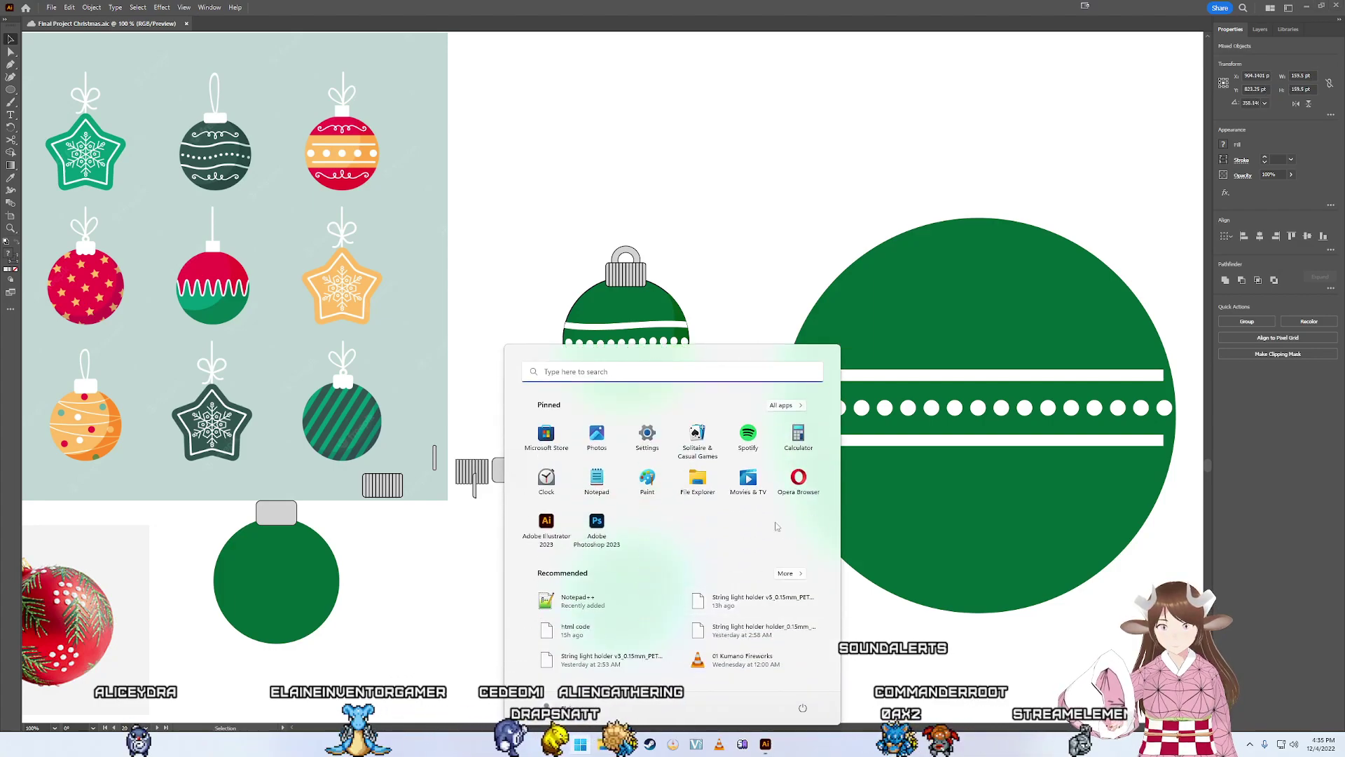
key("Escape")
scroll(698, 591, "up", 10, "alt")
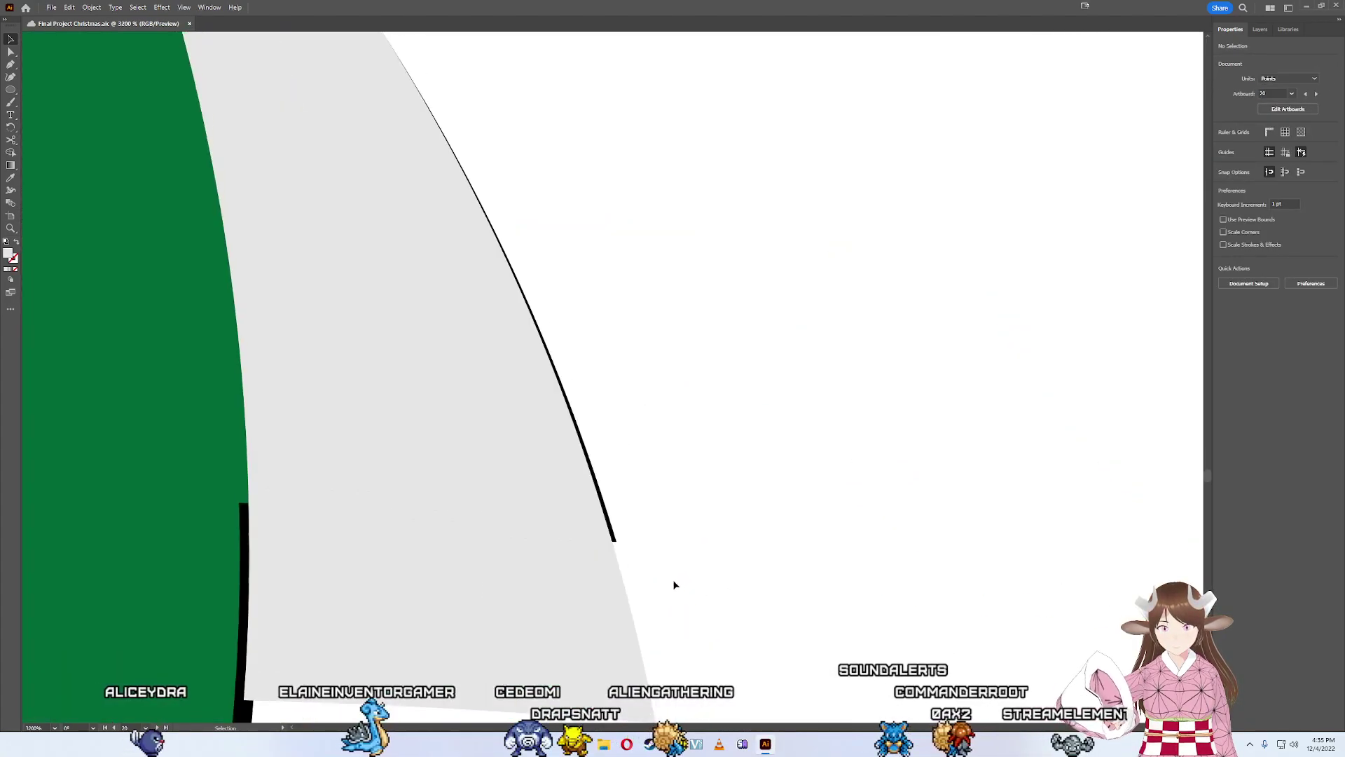
- Join the white stripe piece inside the crescent to the stripe across the green
left_click(656, 578)
scroll(625, 565, "down", 2)
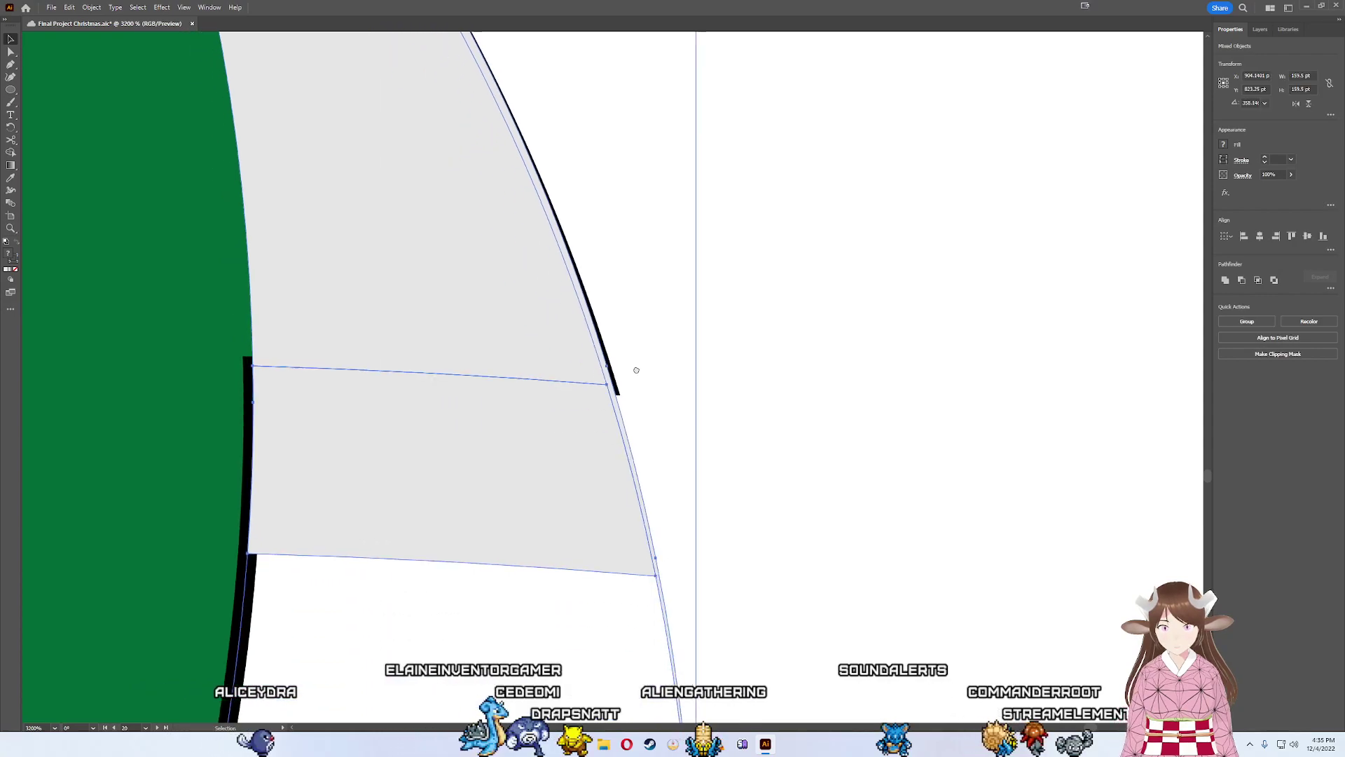
scroll(634, 370, "down", 2)
key("a")
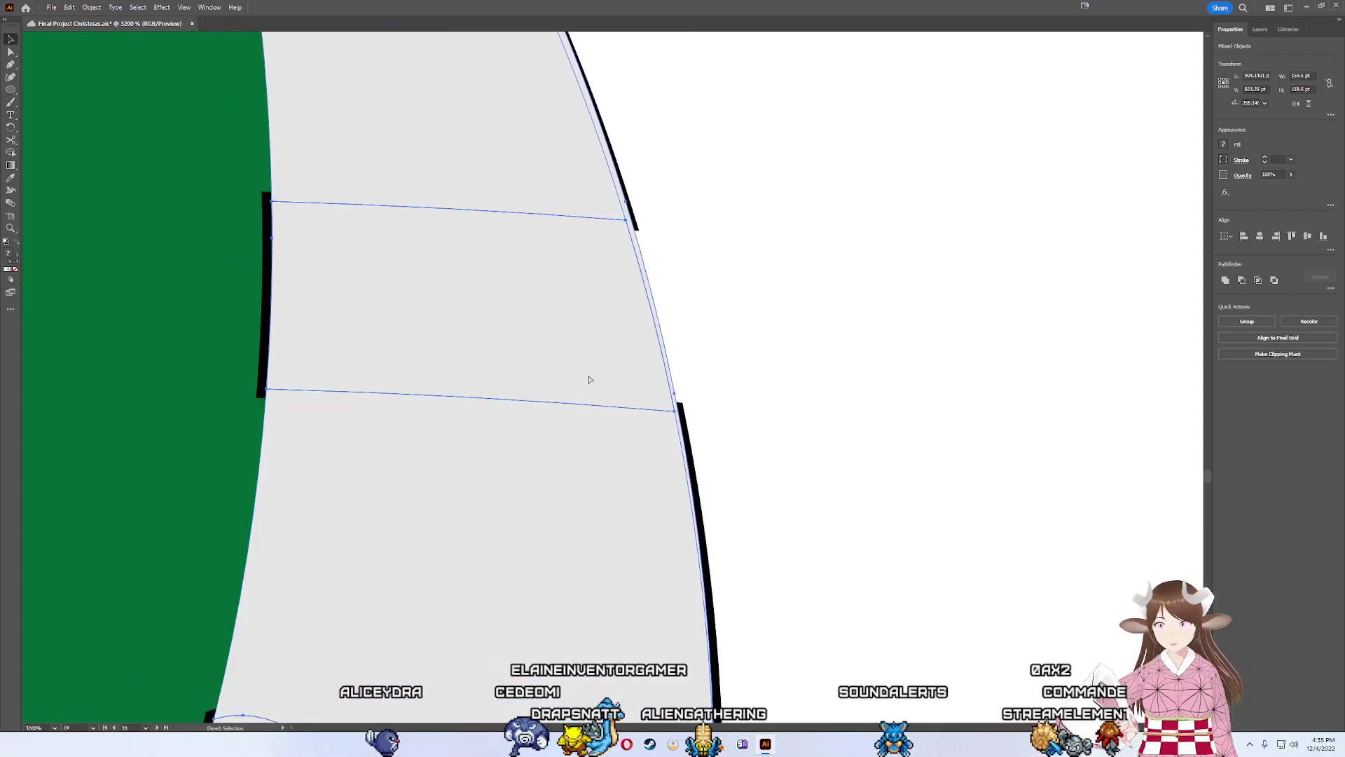
left_click(593, 381)
left_click(593, 371)
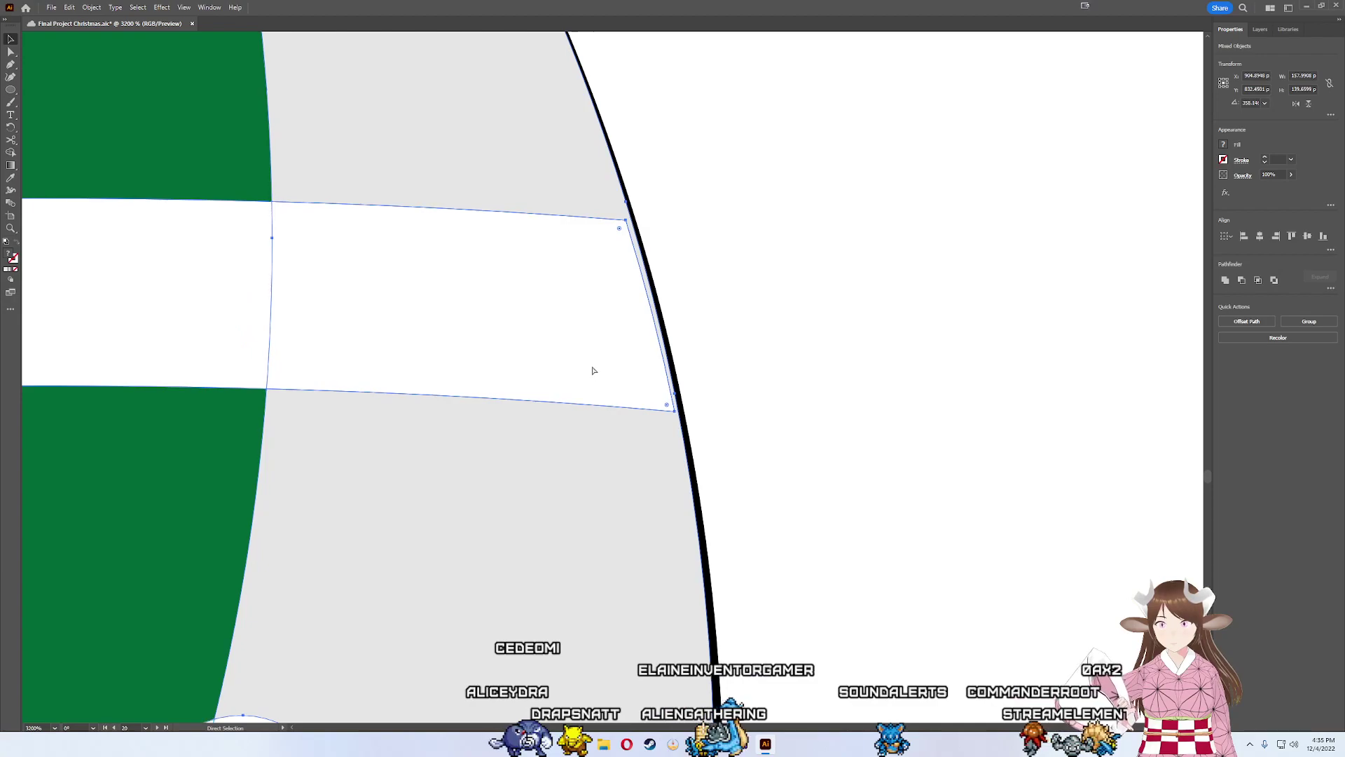
- Drag both right corners of the upper white stripe onto the ornament's black outline
key("a")
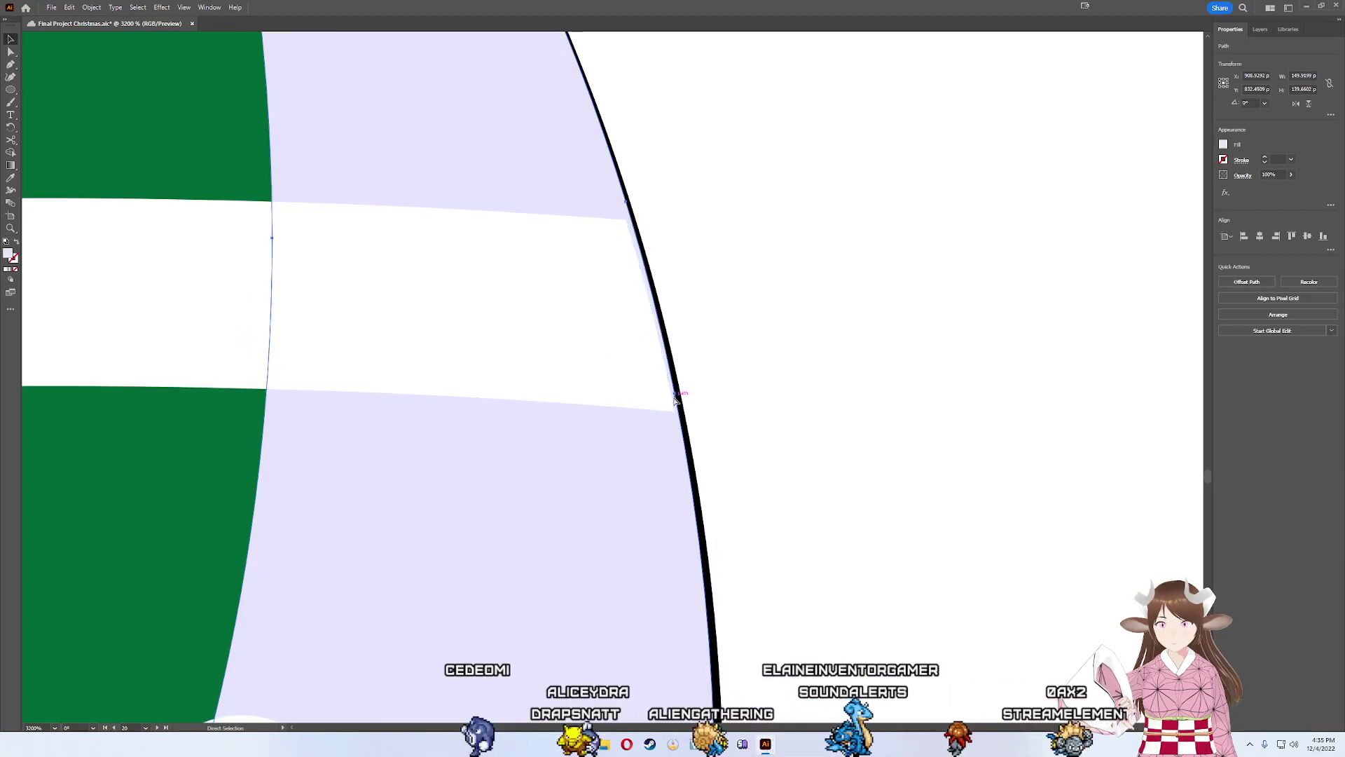
left_click(674, 404)
left_click(677, 411)
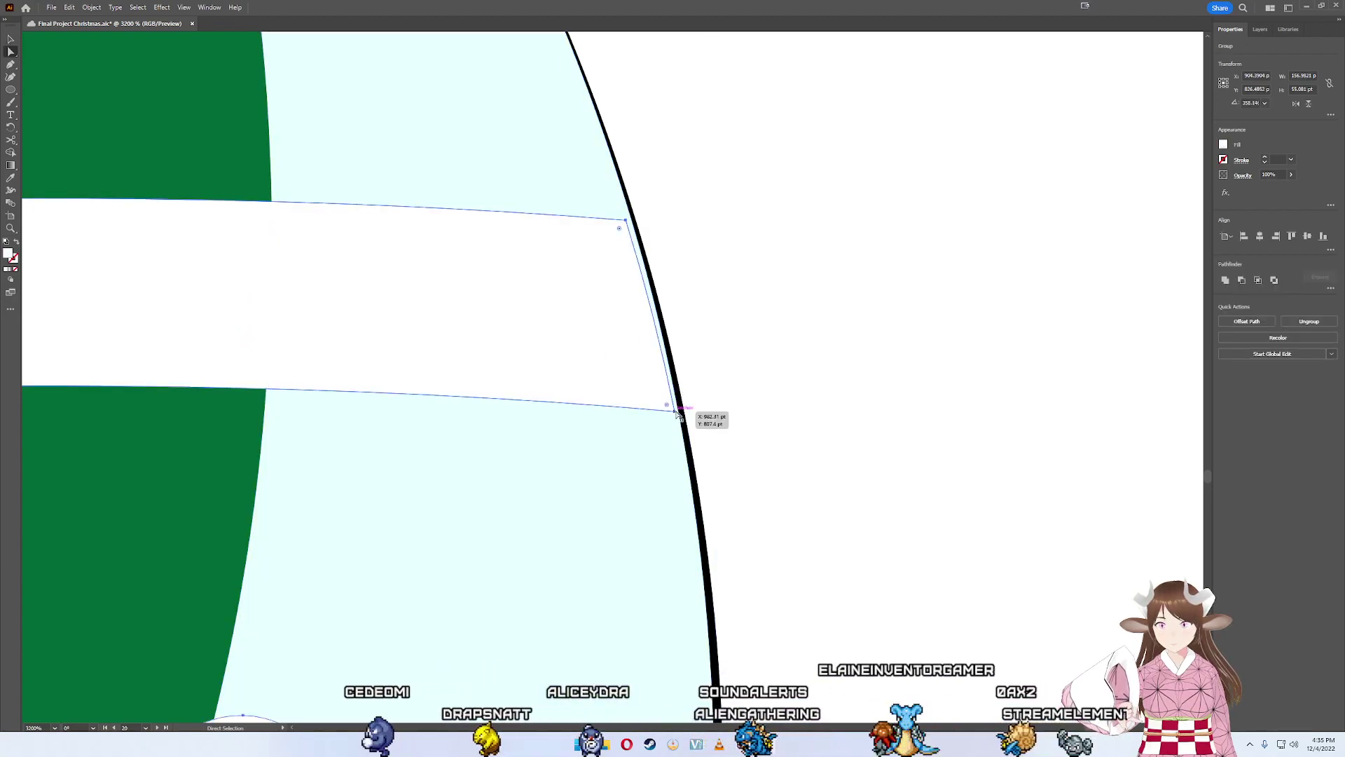
left_click(677, 414)
scroll(608, 405, "up", 1)
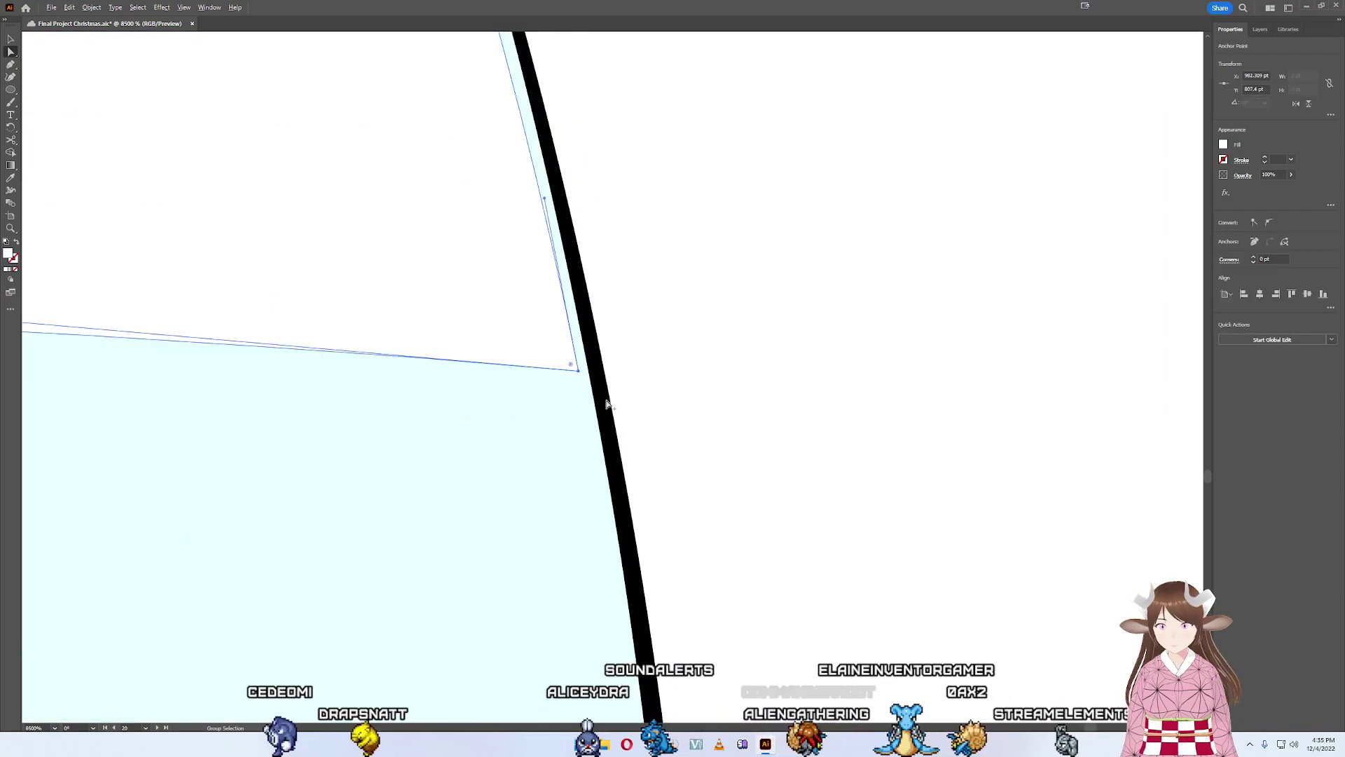
left_click_drag(579, 375, 586, 377)
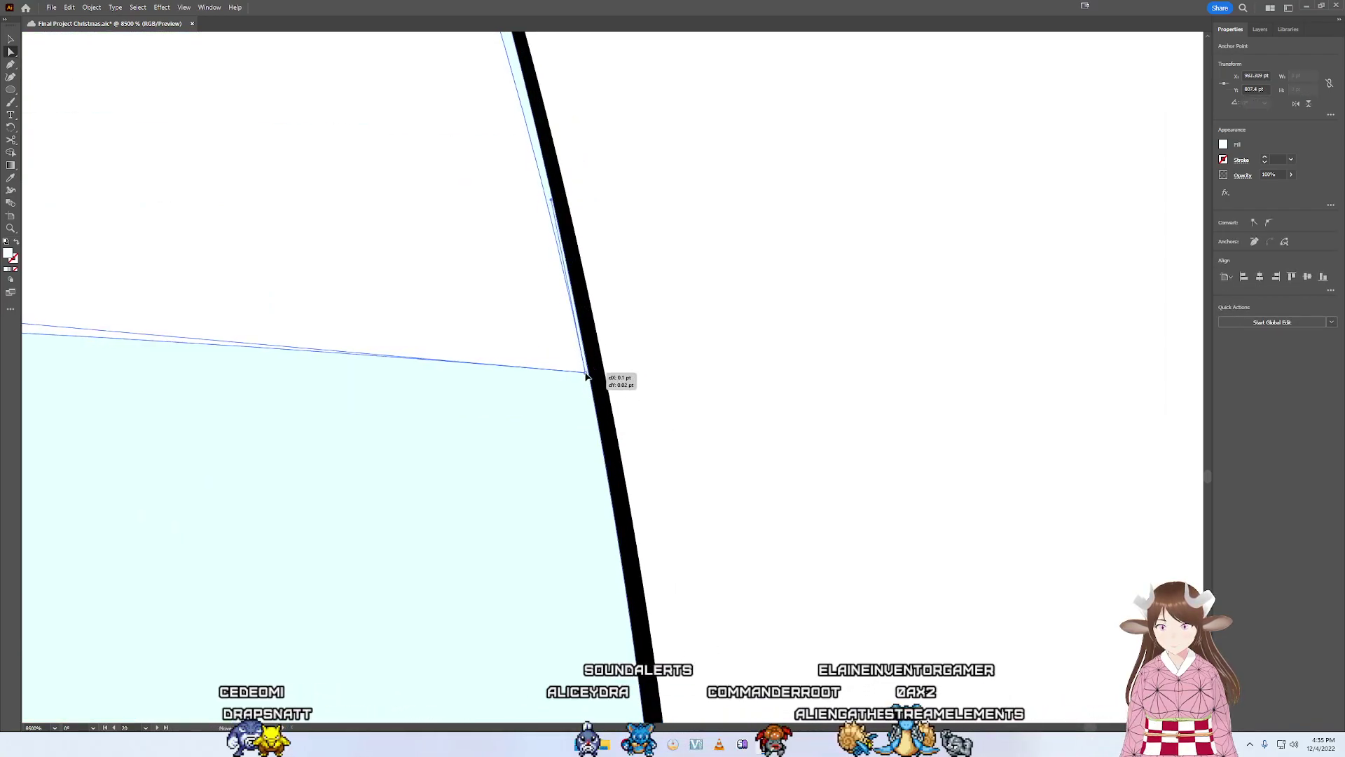
left_click_drag(583, 288, 559, 380)
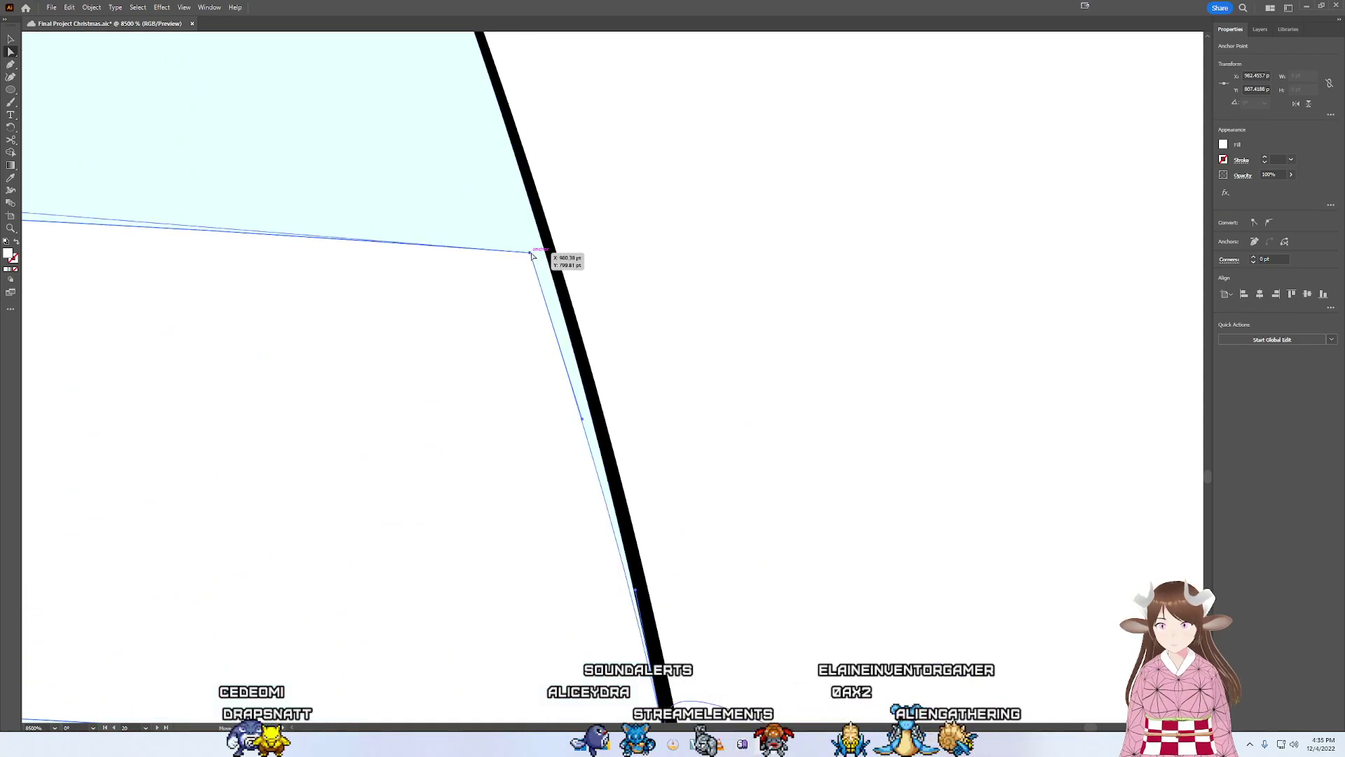
left_click_drag(532, 257, 541, 251)
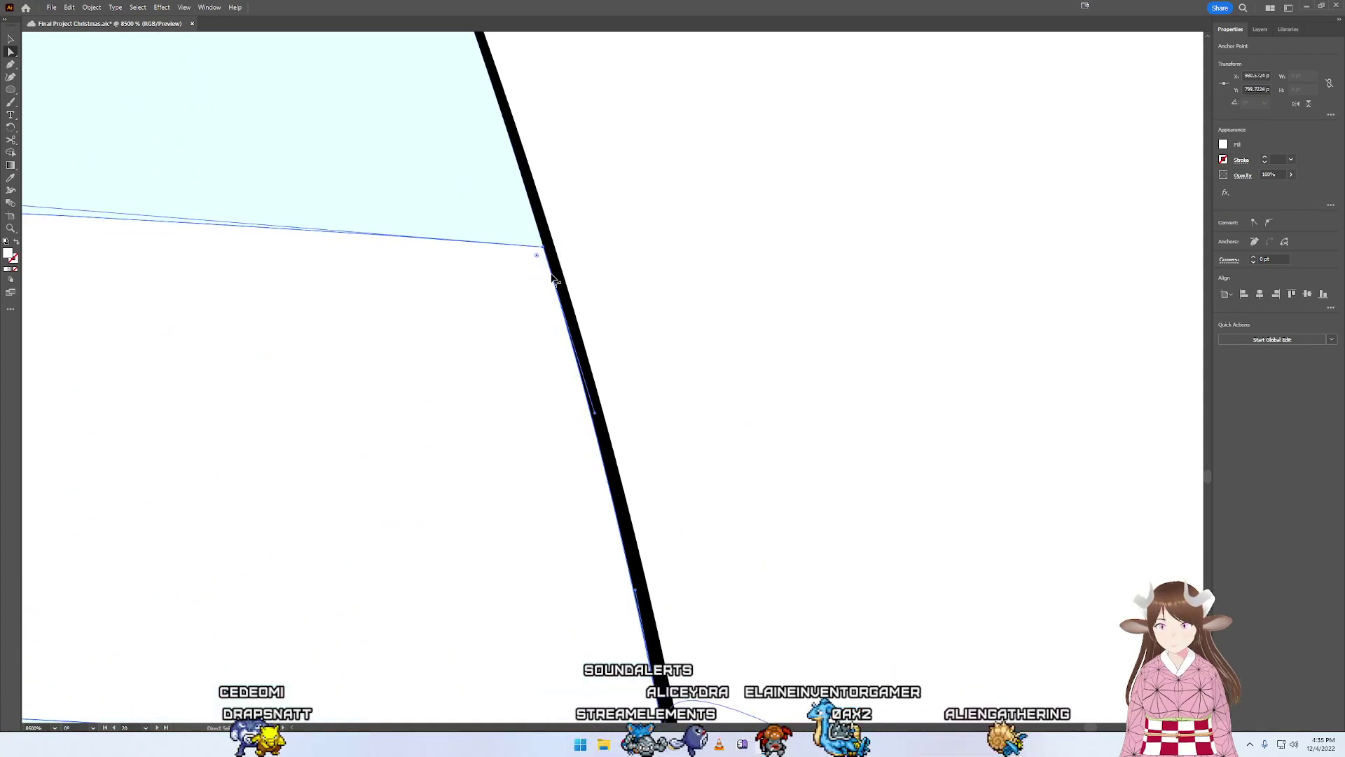
scroll(679, 468, "down", 3)
scroll(711, 403, "down", 3)
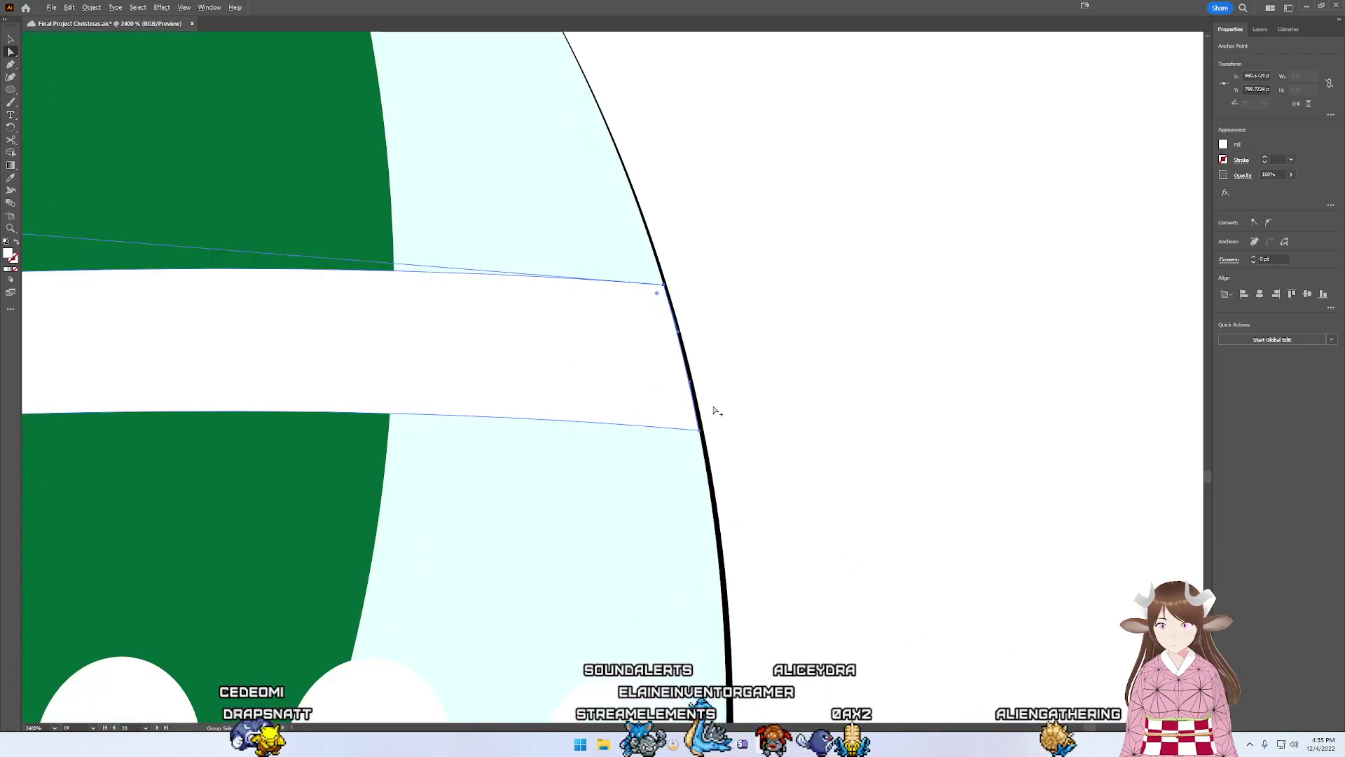
scroll(729, 442, "down", 2)
scroll(734, 446, "up", 3)
scroll(736, 393, "up", 3)
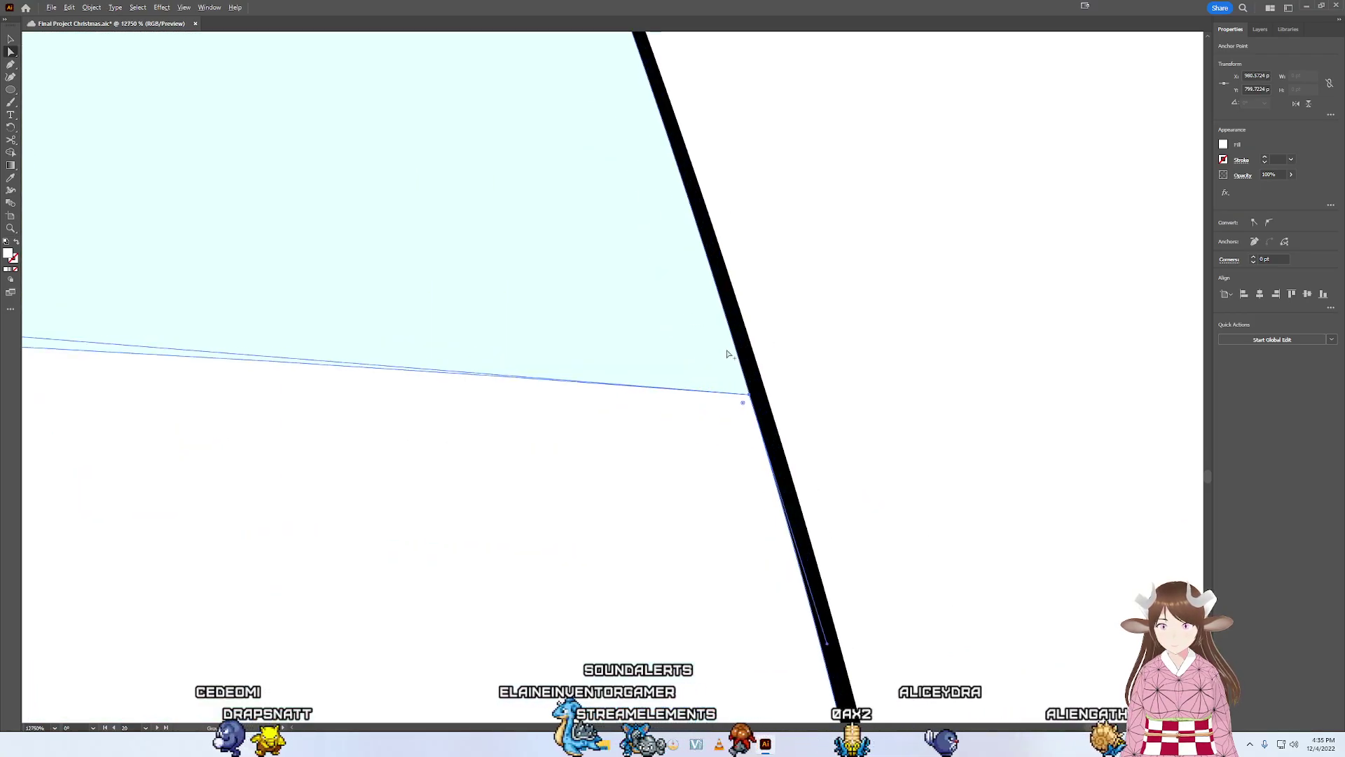
scroll(754, 417, "down", 3)
scroll(766, 450, "down", 3)
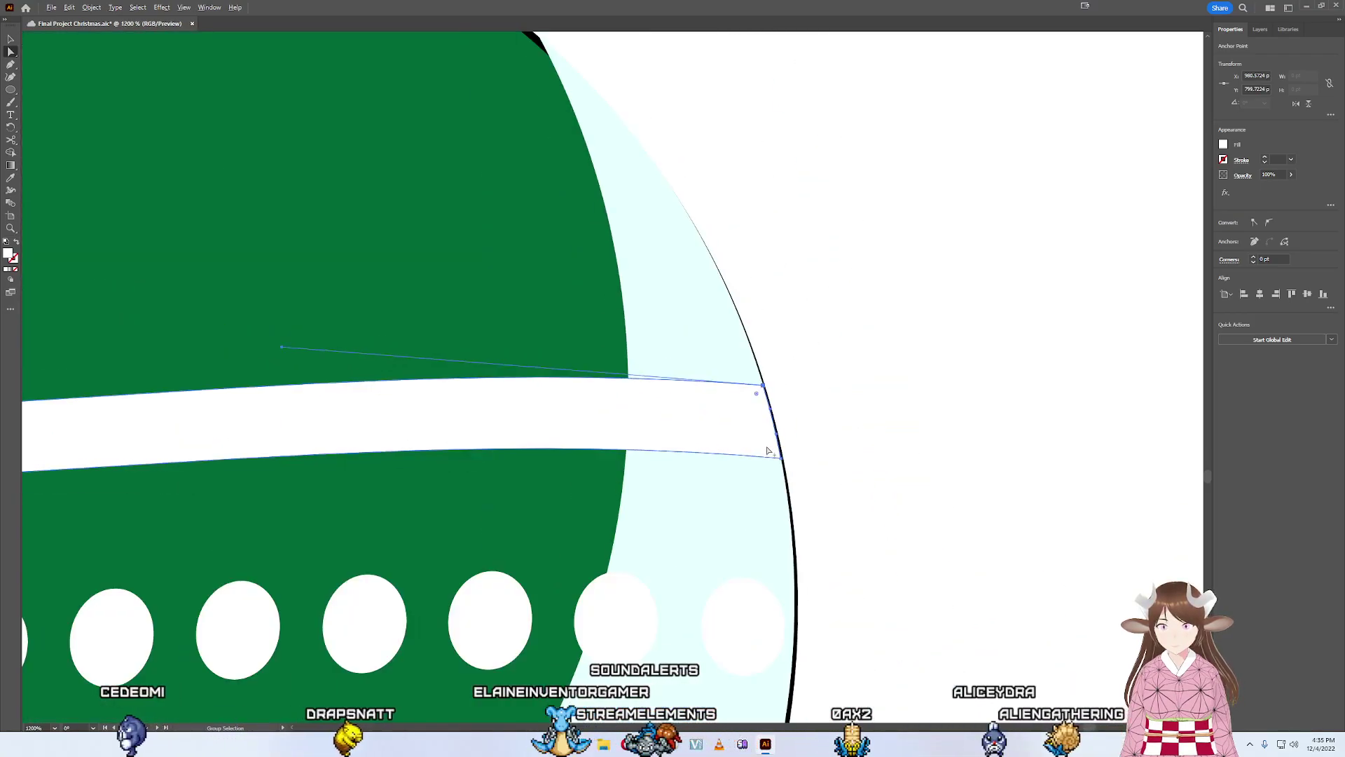
scroll(775, 533, "down", 2)
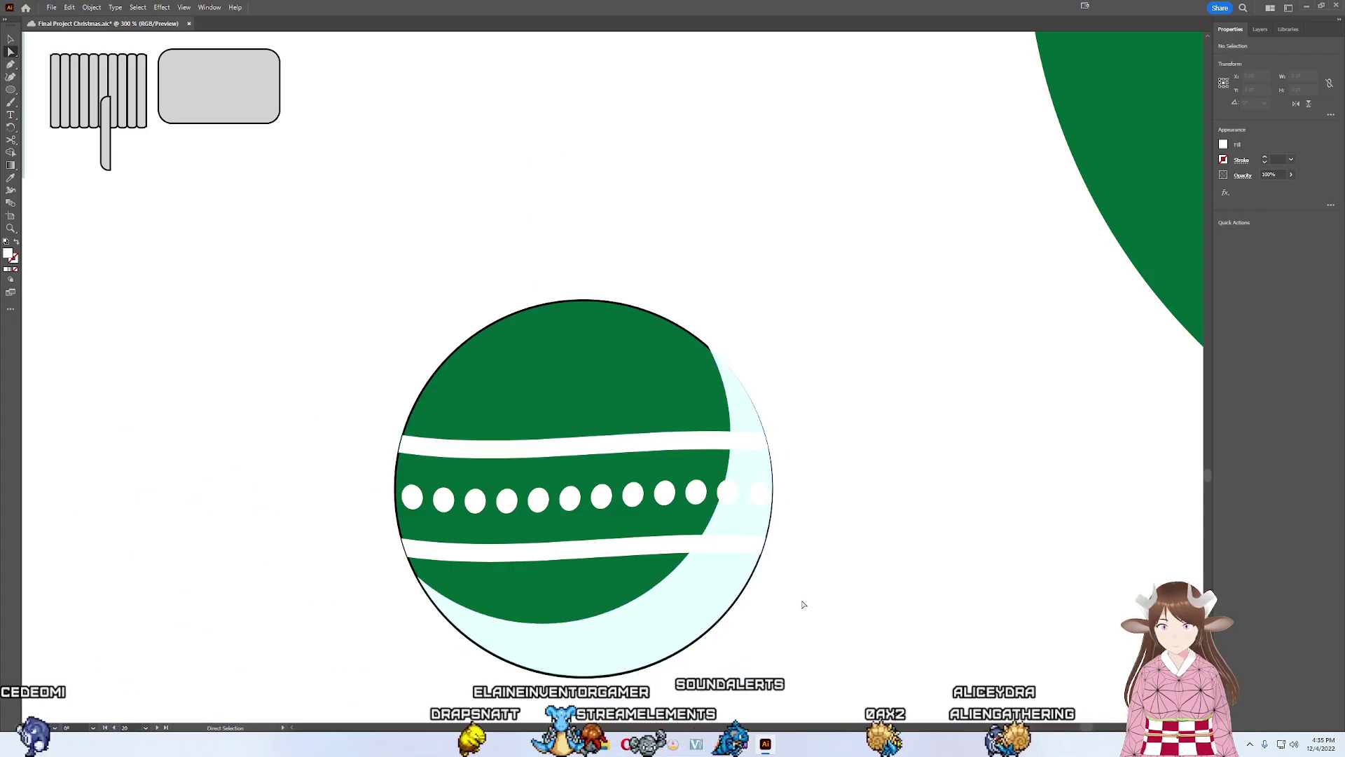
- Set the crescent highlight's fill to light grey with a green value of 230
left_click(745, 516)
left_click(1223, 144)
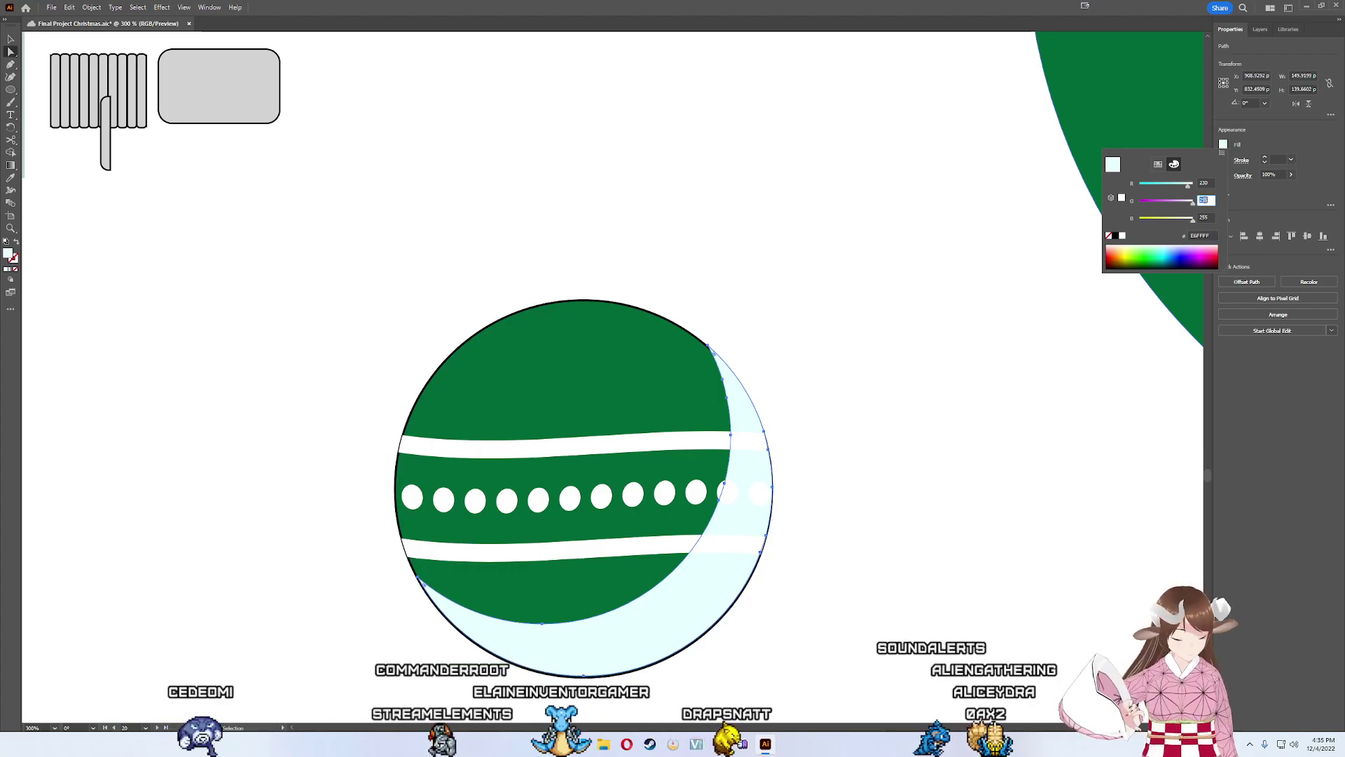
type("230")
key("Tab")
left_click(847, 459)
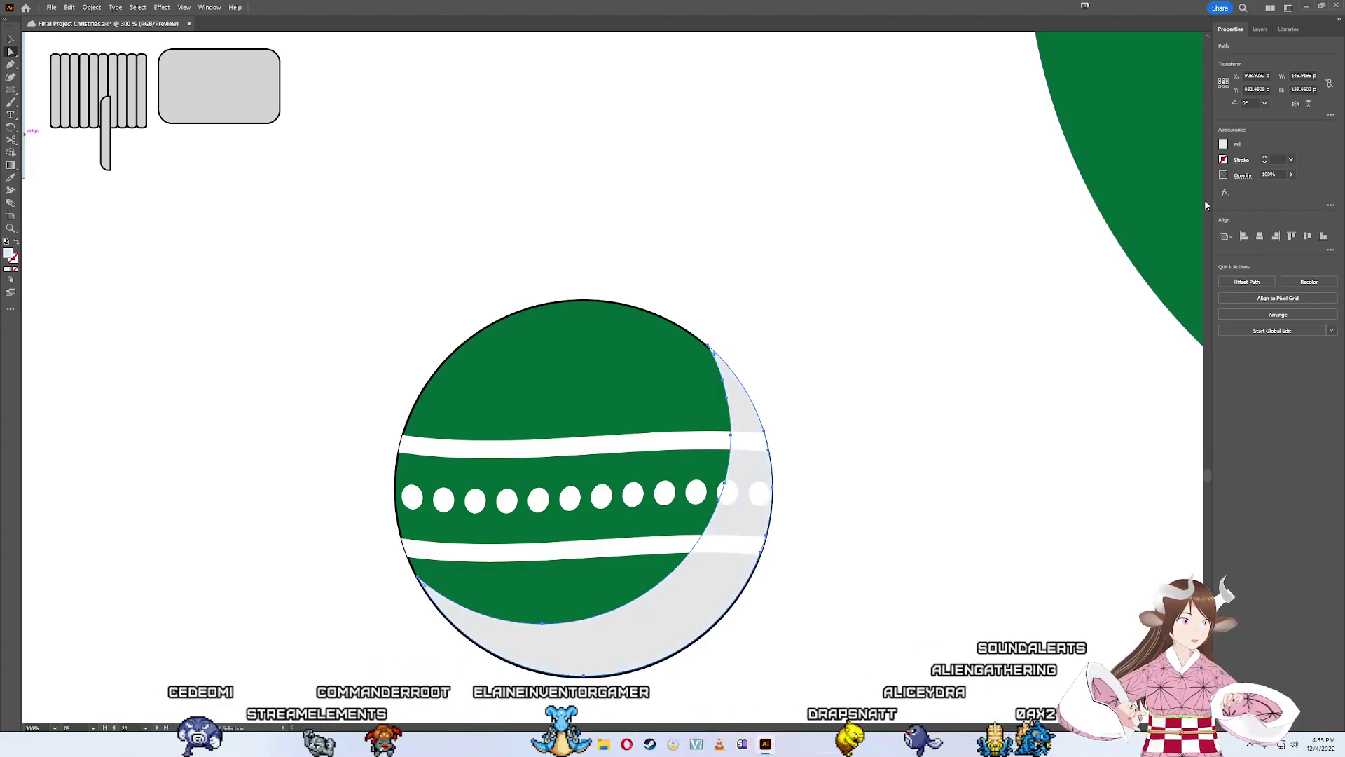
- Bring the grey crescent in front of the stripes and dots
left_click(736, 596)
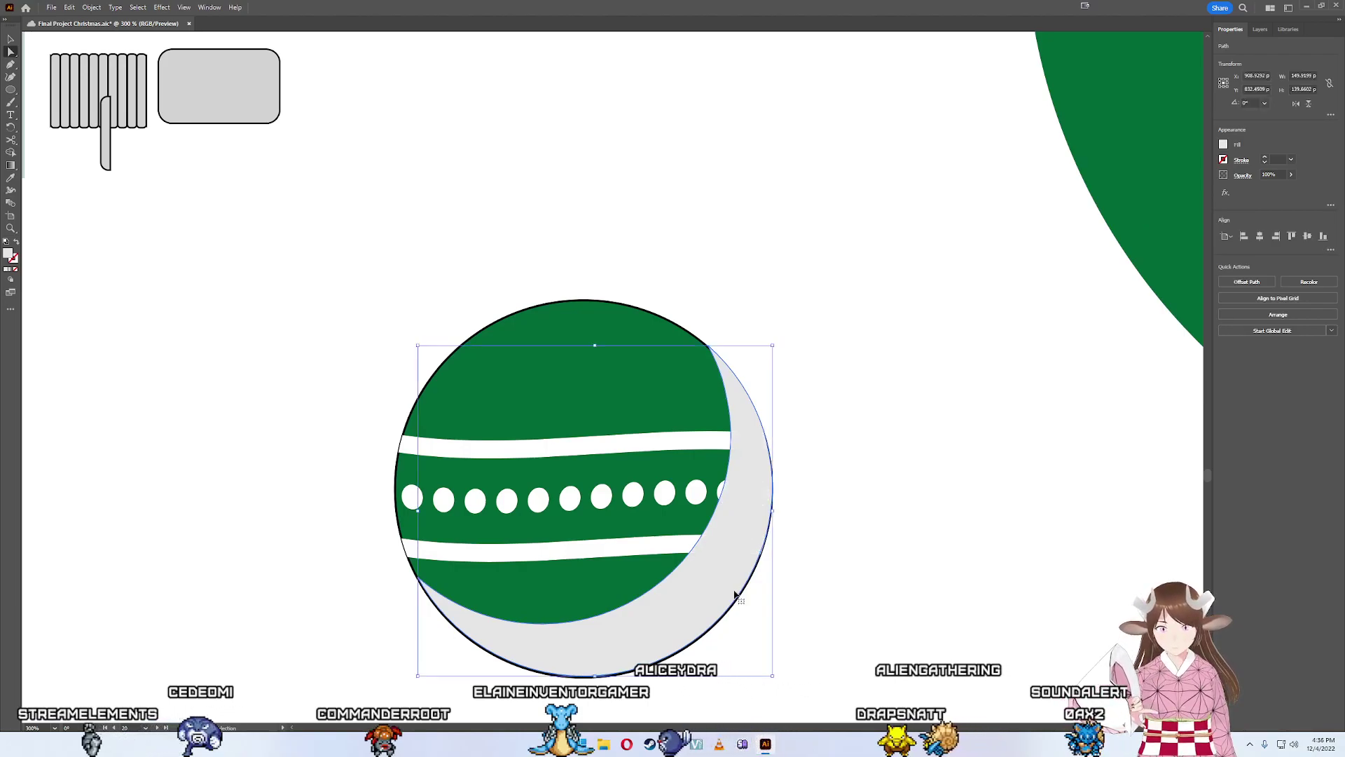
key("ctrl+shift+bracketright")
left_click(842, 633)
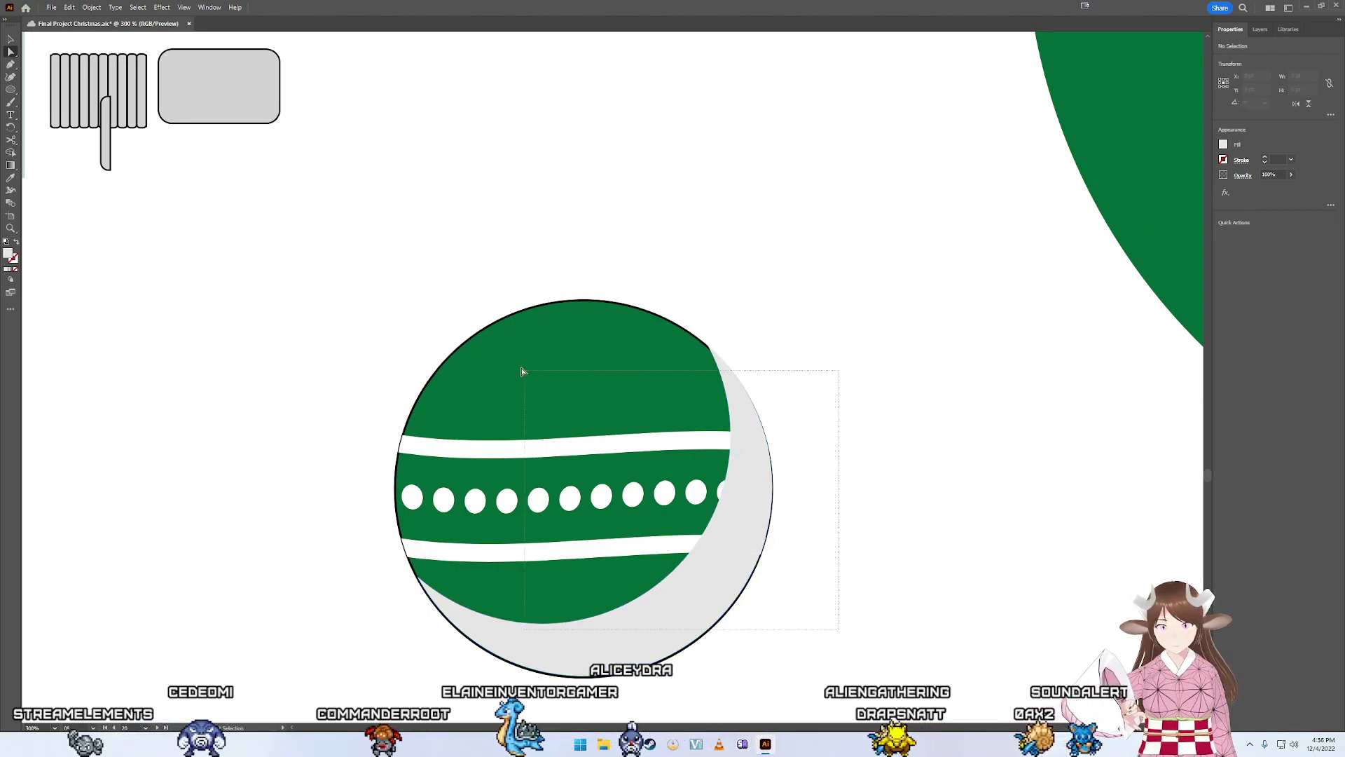
- Select the crescent with its overlapping stripes and dots, then delete its tip, lower part and gaps
left_click_drag(362, 286, 364, 284)
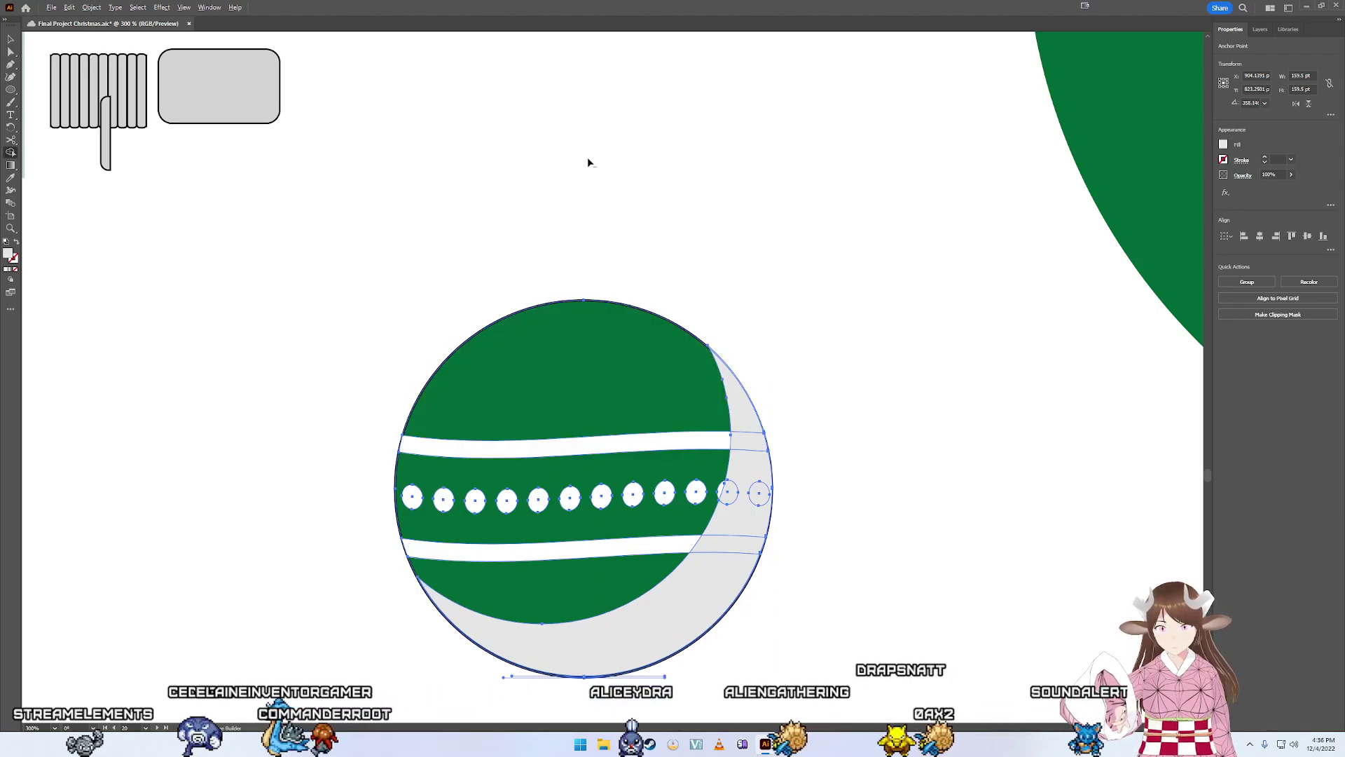
mouse_move(587, 257)
left_mouse_down()
mouse_move(583, 494)
mouse_move(692, 485)
left_mouse_up()
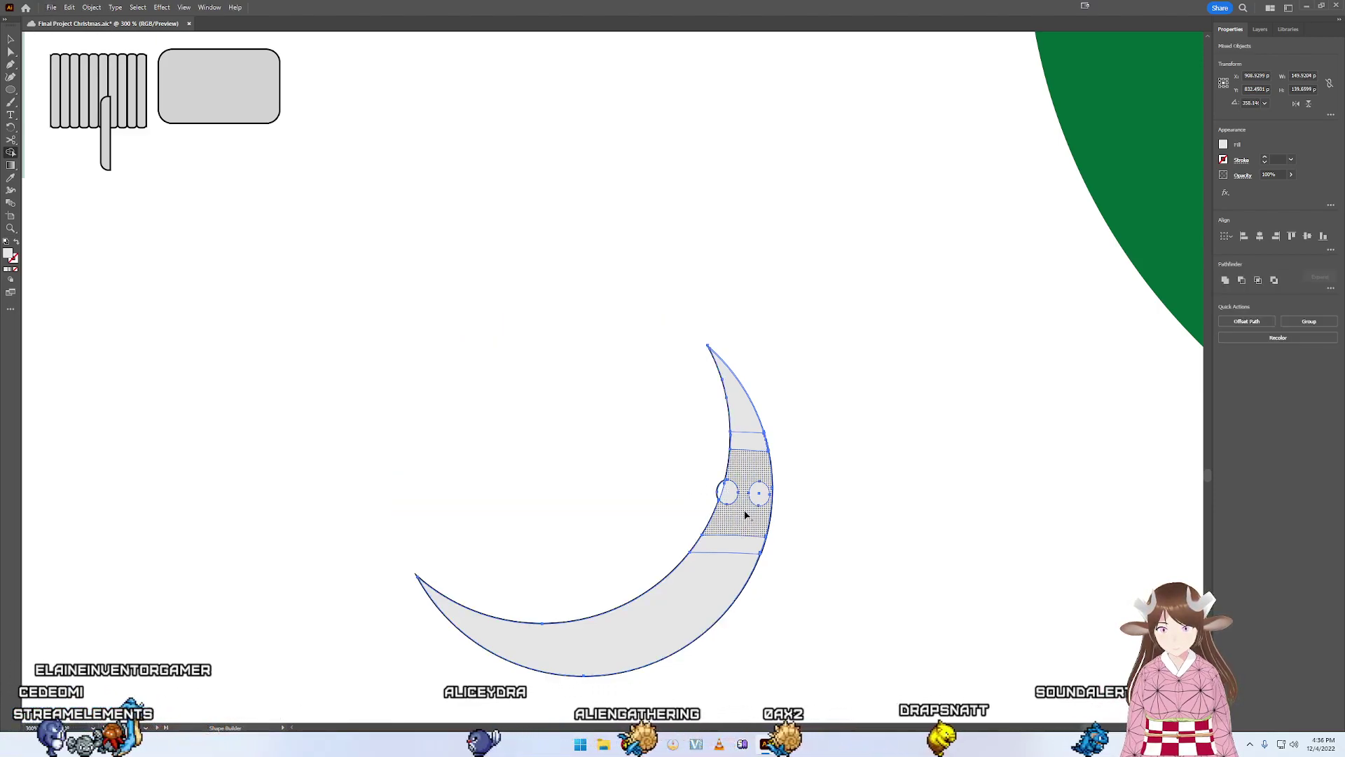
left_click(745, 515)
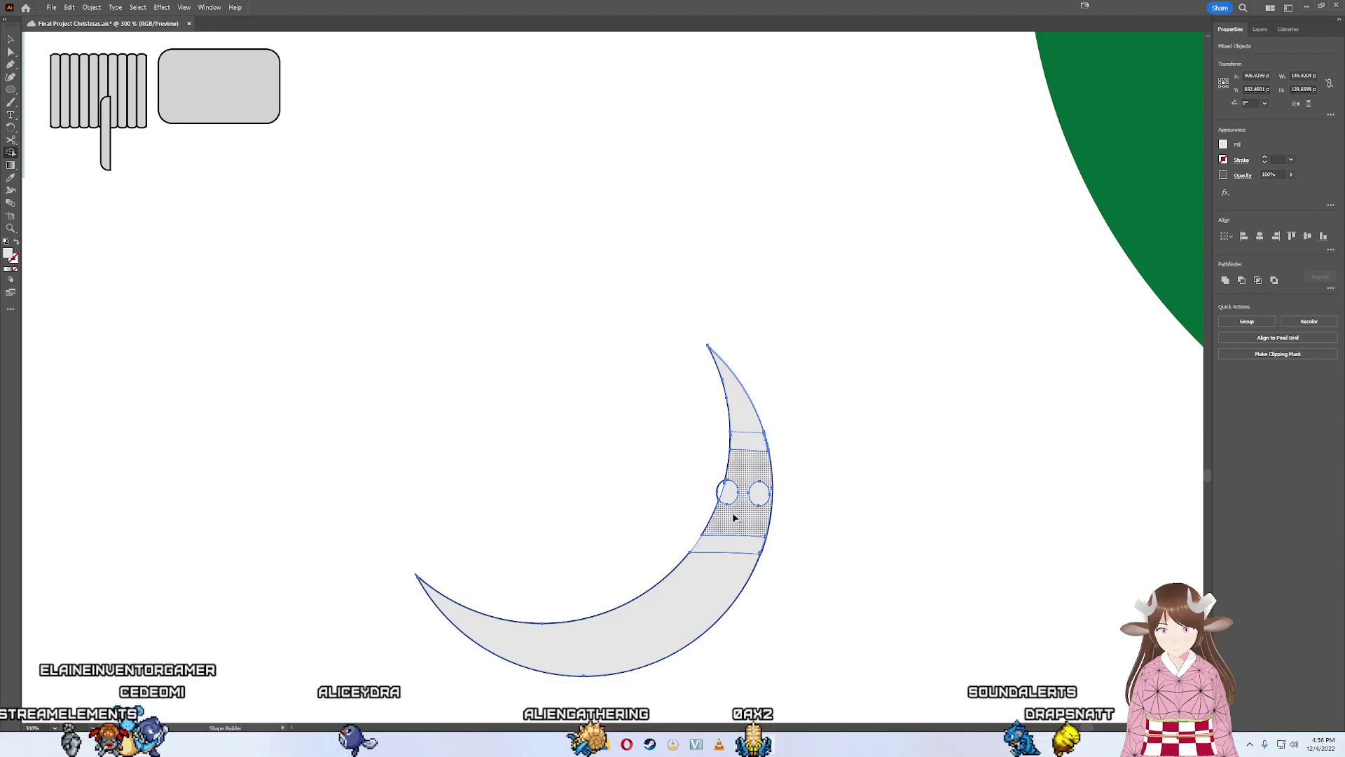
left_click(746, 400, "alt")
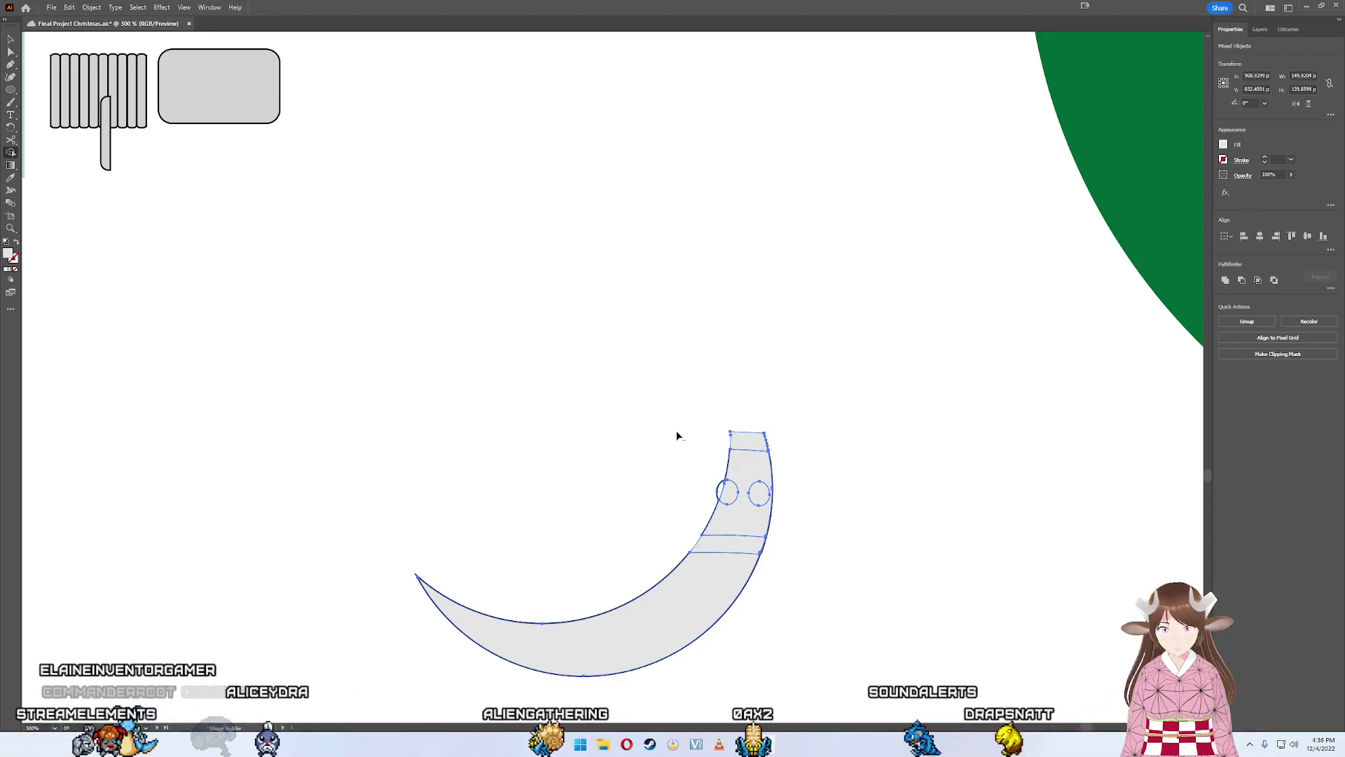
left_click(707, 569, "alt")
left_click(754, 523, "alt")
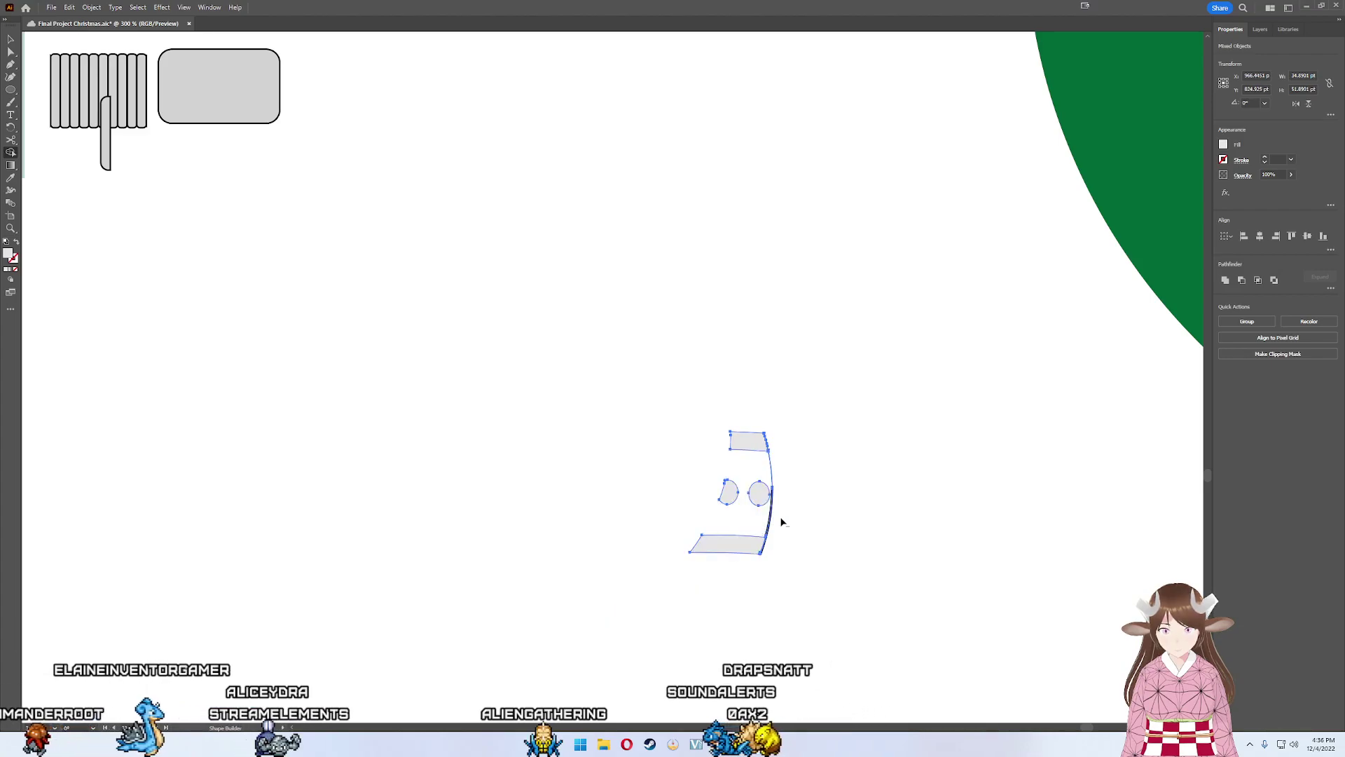
- Remove the thin leftover slivers along the crescent's black edge and right edge
scroll(792, 544, "up", 5)
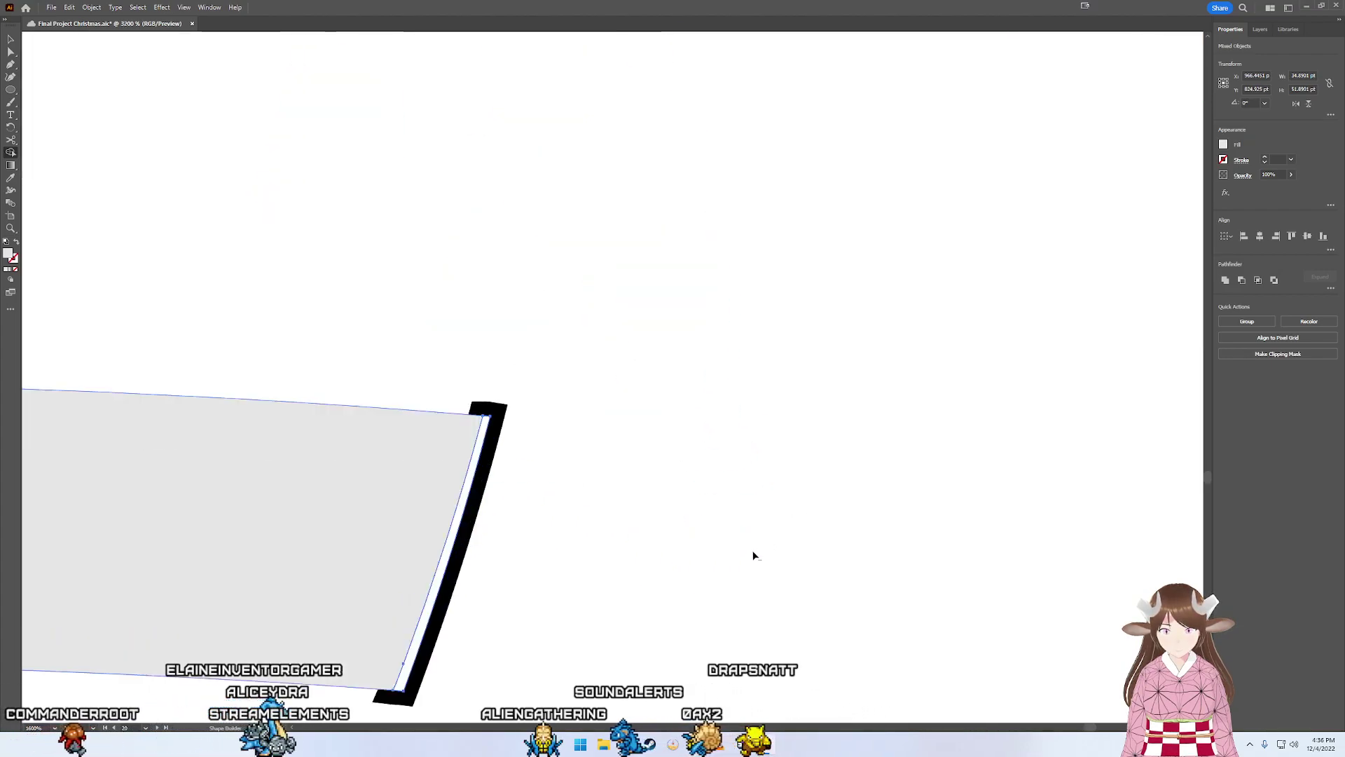
left_click(454, 549, "alt")
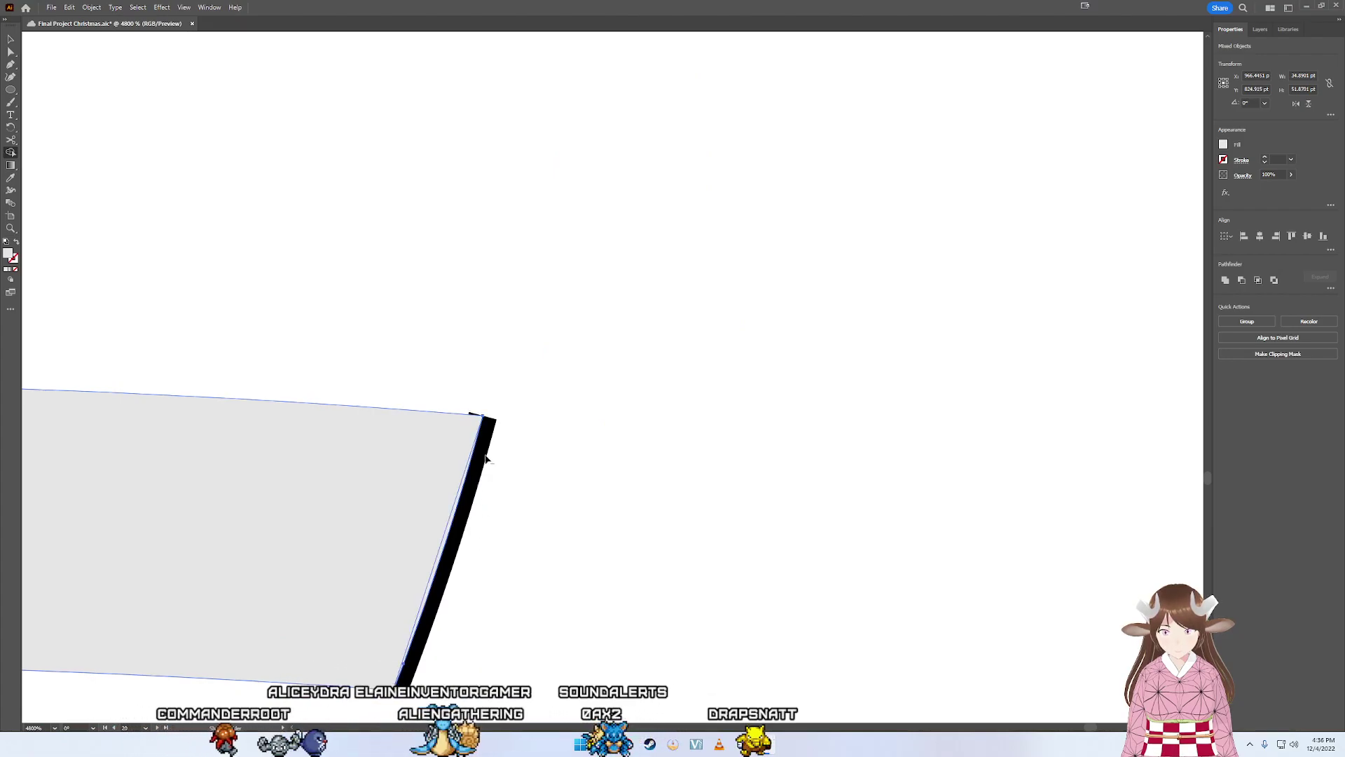
scroll(539, 372, "down", 1)
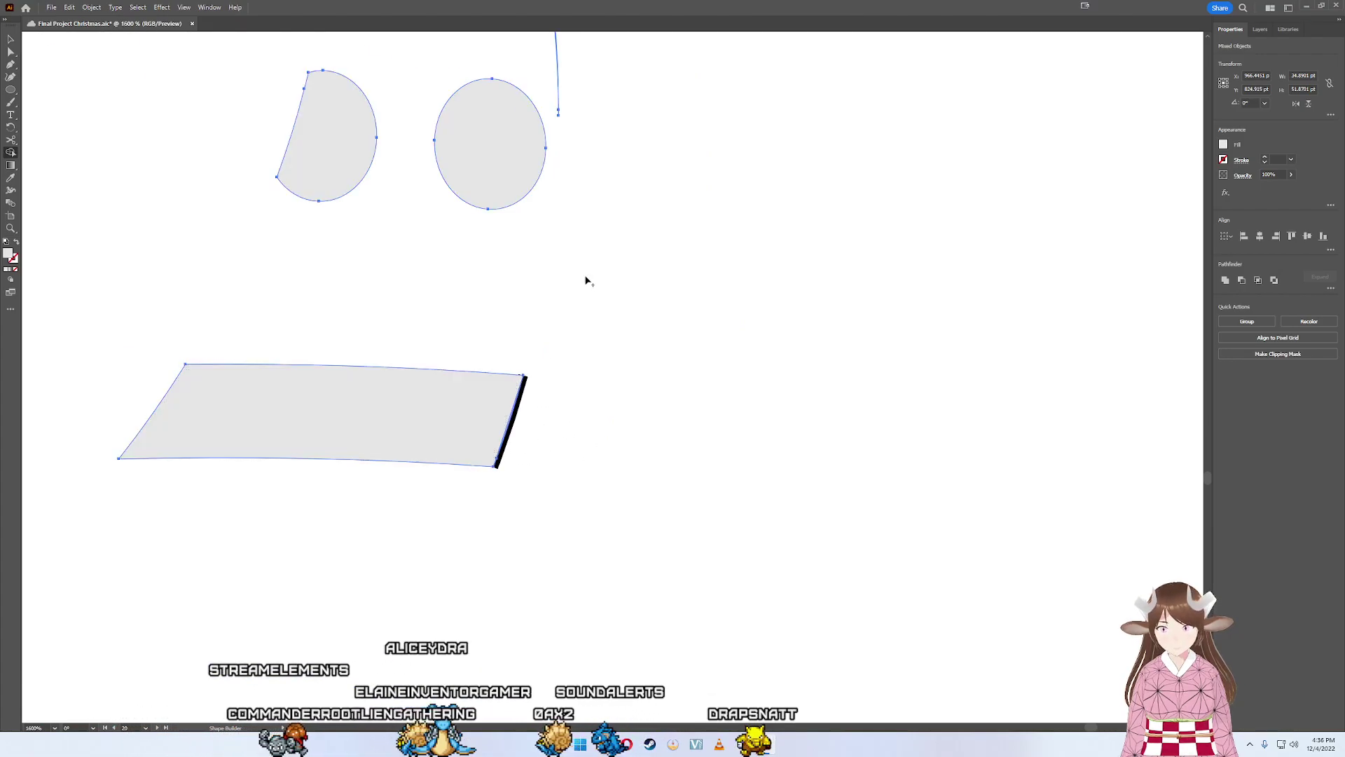
scroll(586, 279, "down", 2)
left_click_drag(747, 407, 508, 393)
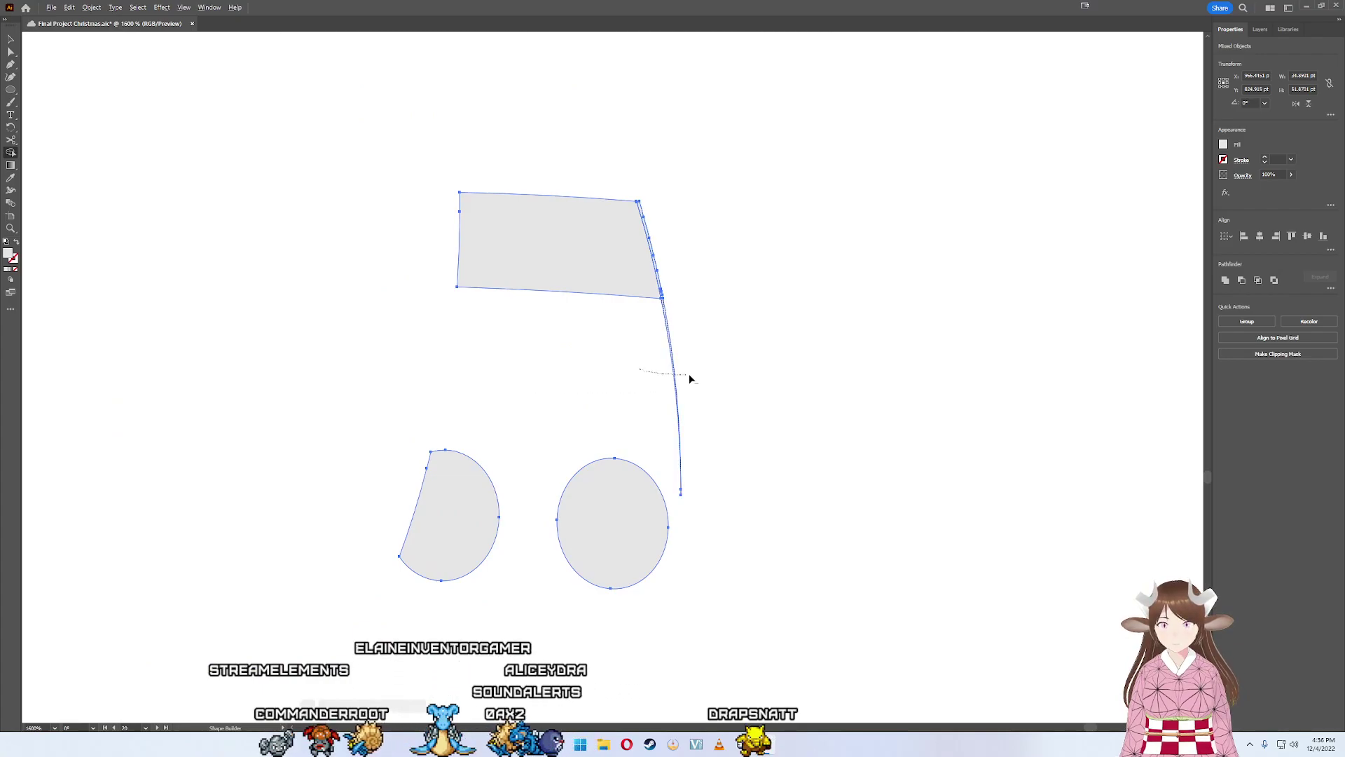
scroll(613, 276, "up", 2)
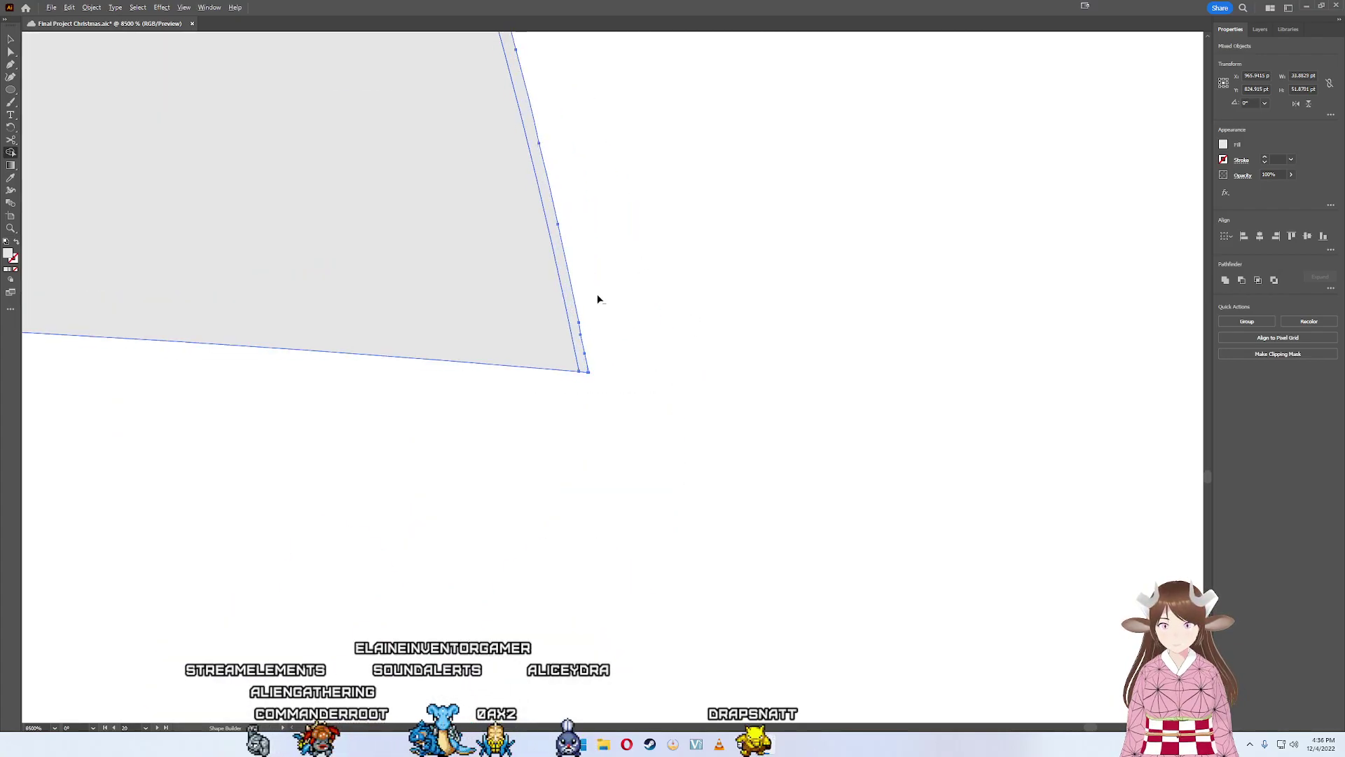
scroll(597, 293, "up", 2)
scroll(635, 291, "down", 1)
scroll(630, 301, "down", 1)
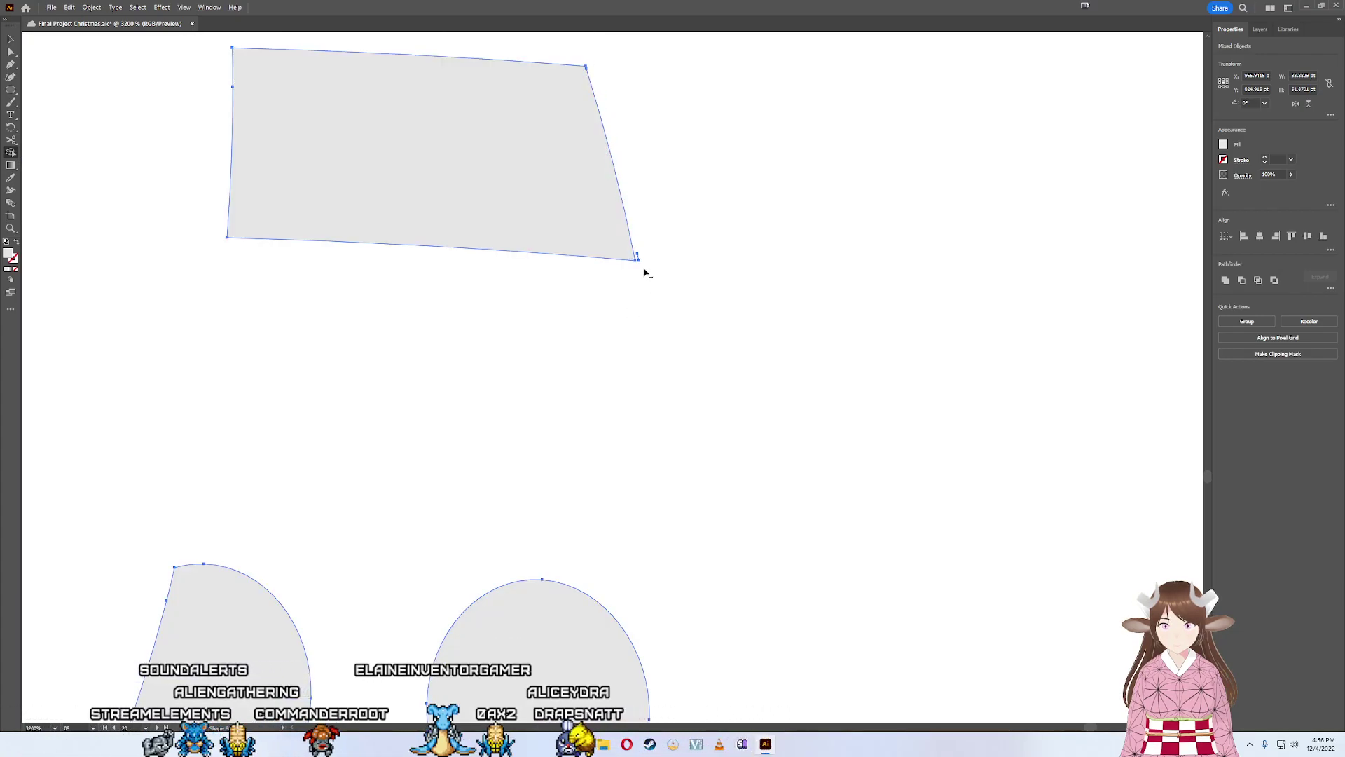
scroll(647, 274, "up", 4)
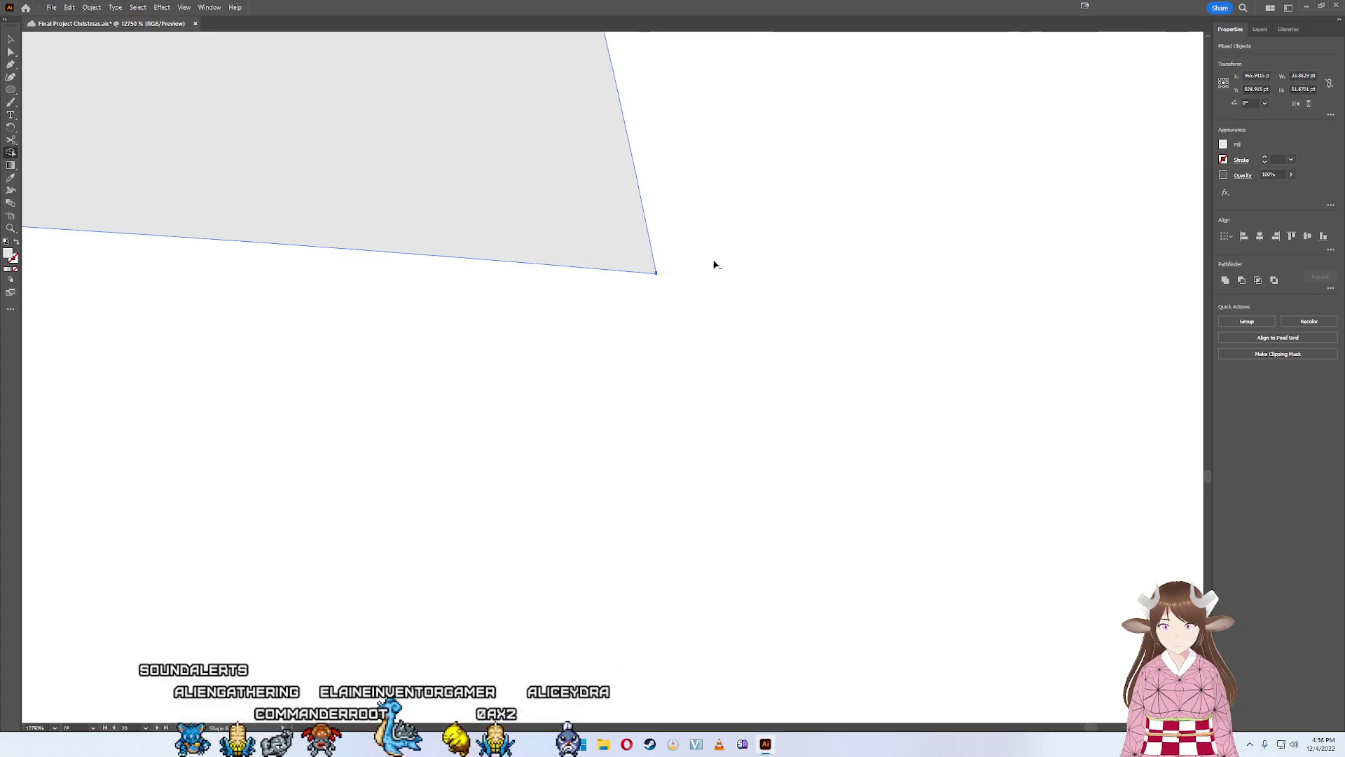
scroll(715, 264, "down", 6)
scroll(714, 435, "down", 3)
scroll(729, 603, "up", 4)
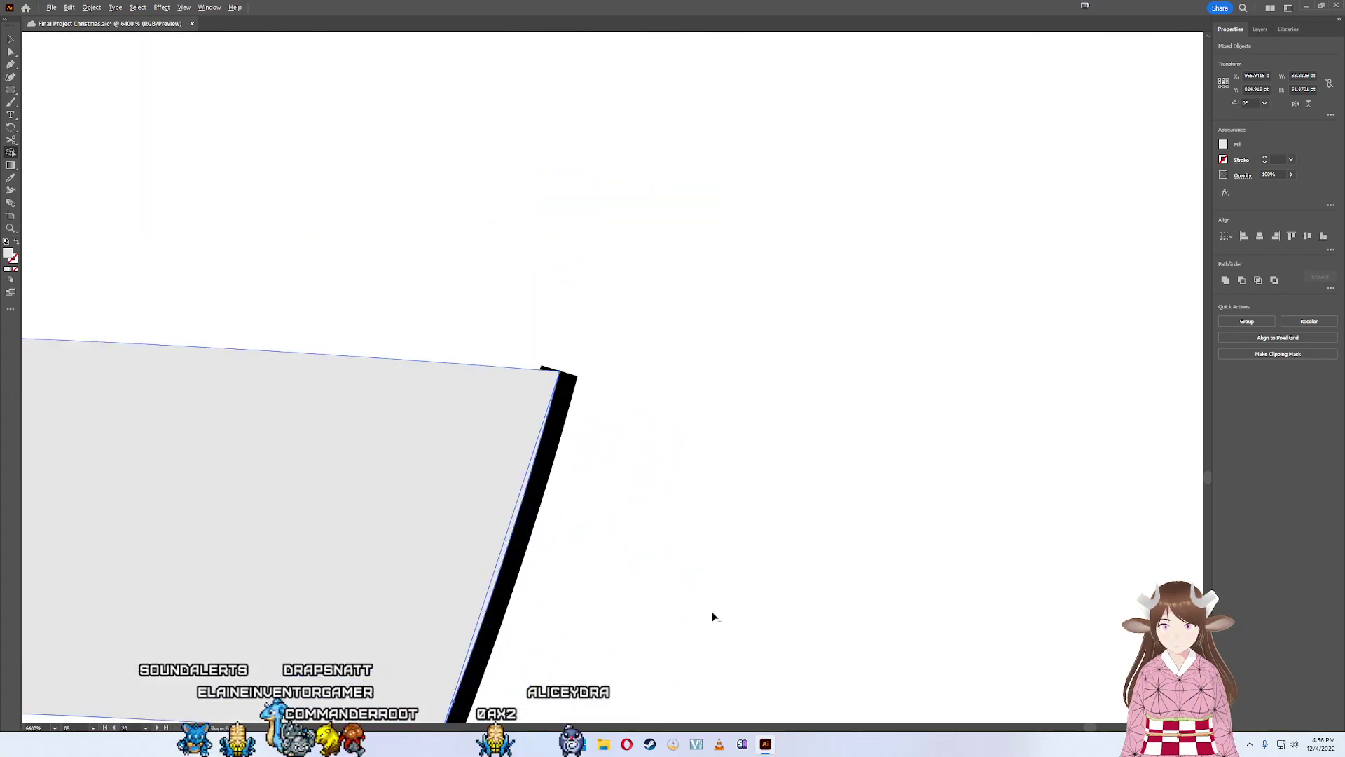
key("c")
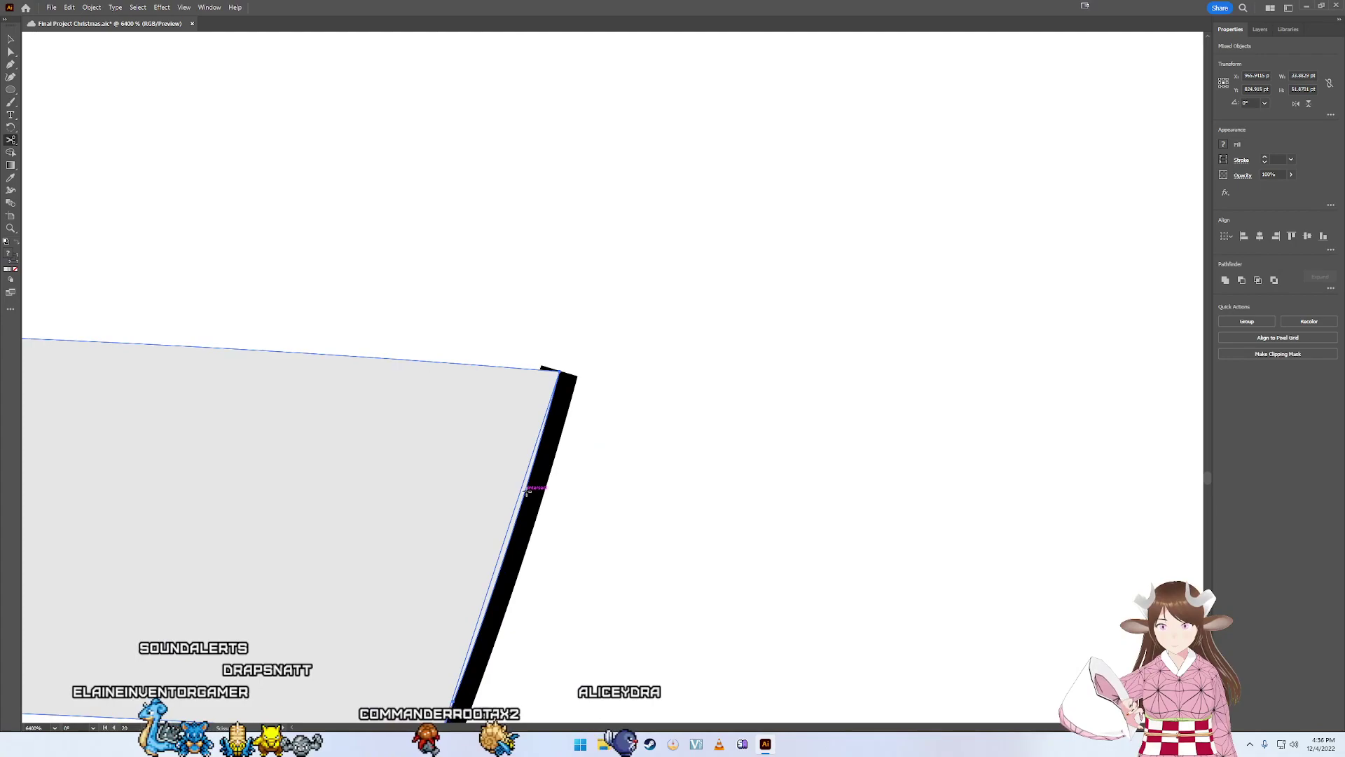
left_click(525, 494)
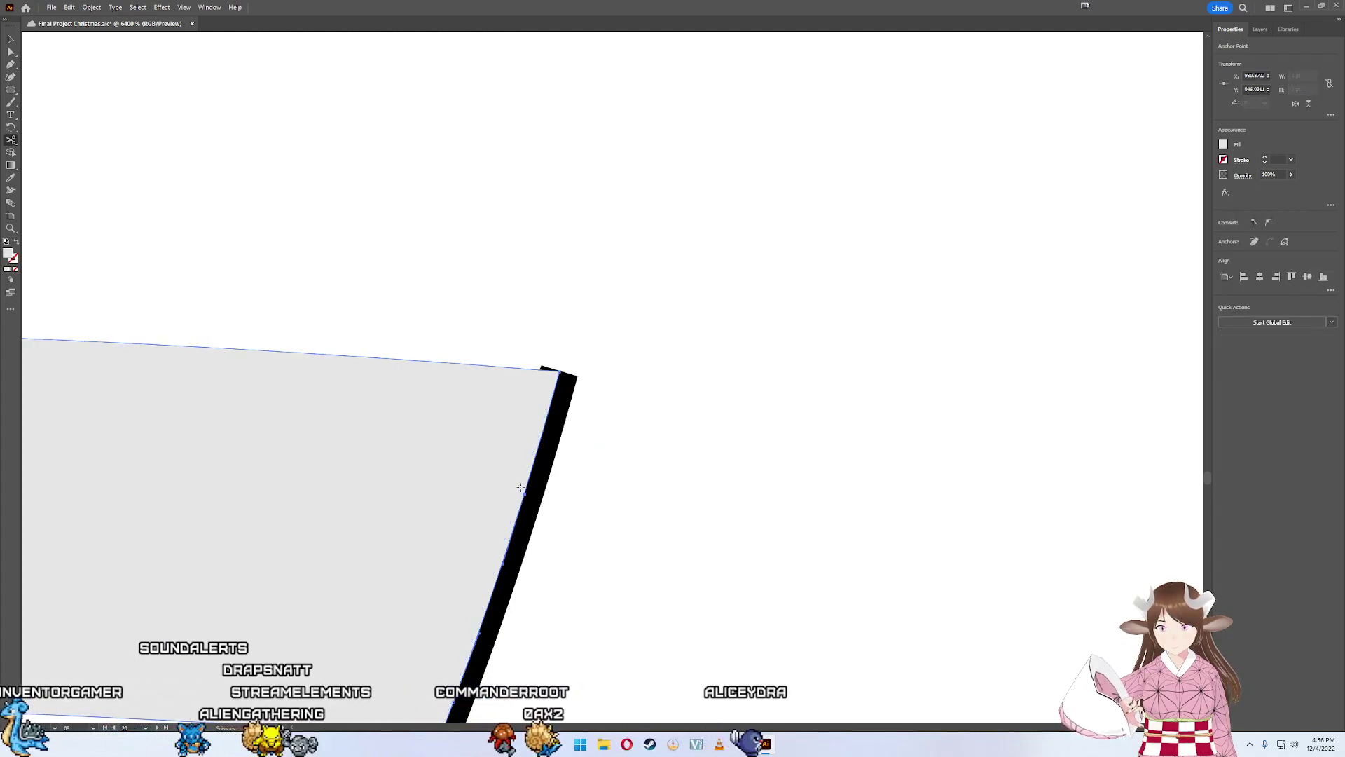
key("v")
left_click(403, 437)
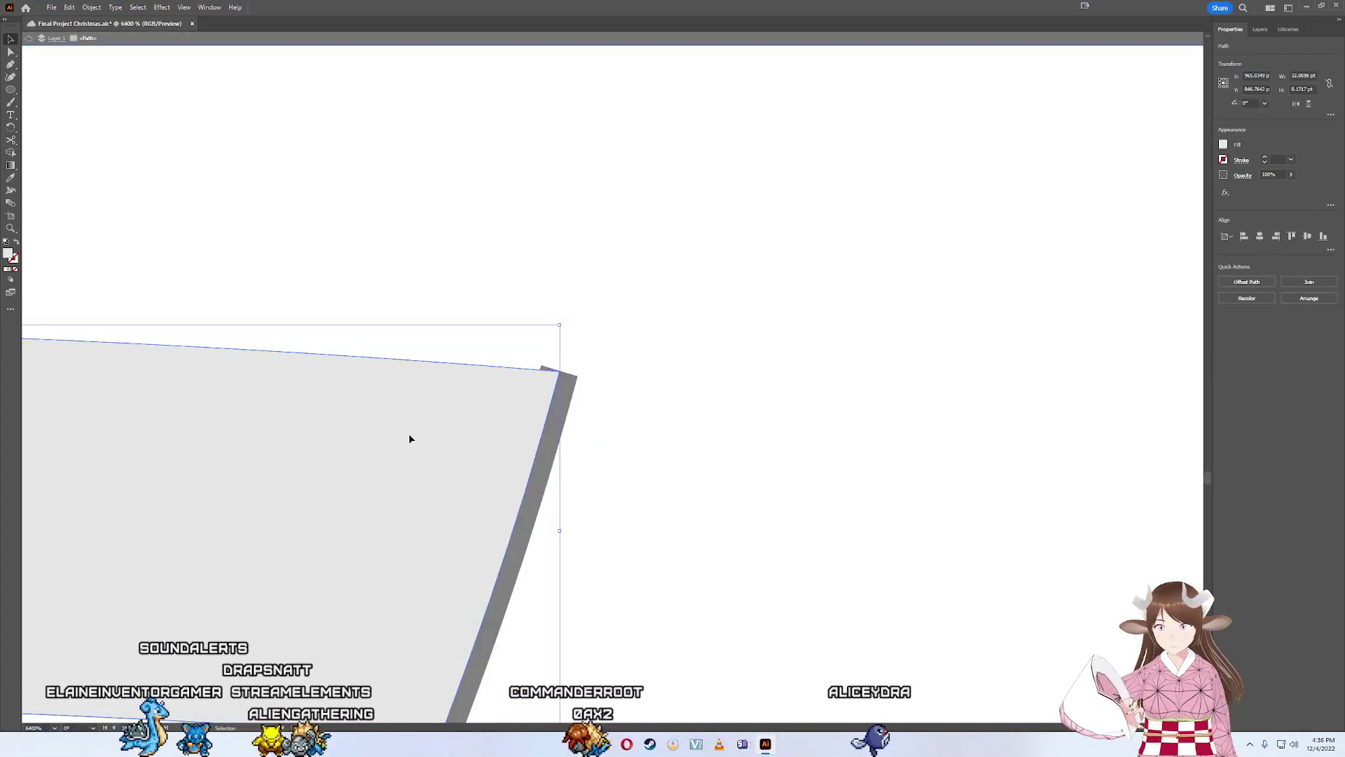
key("a")
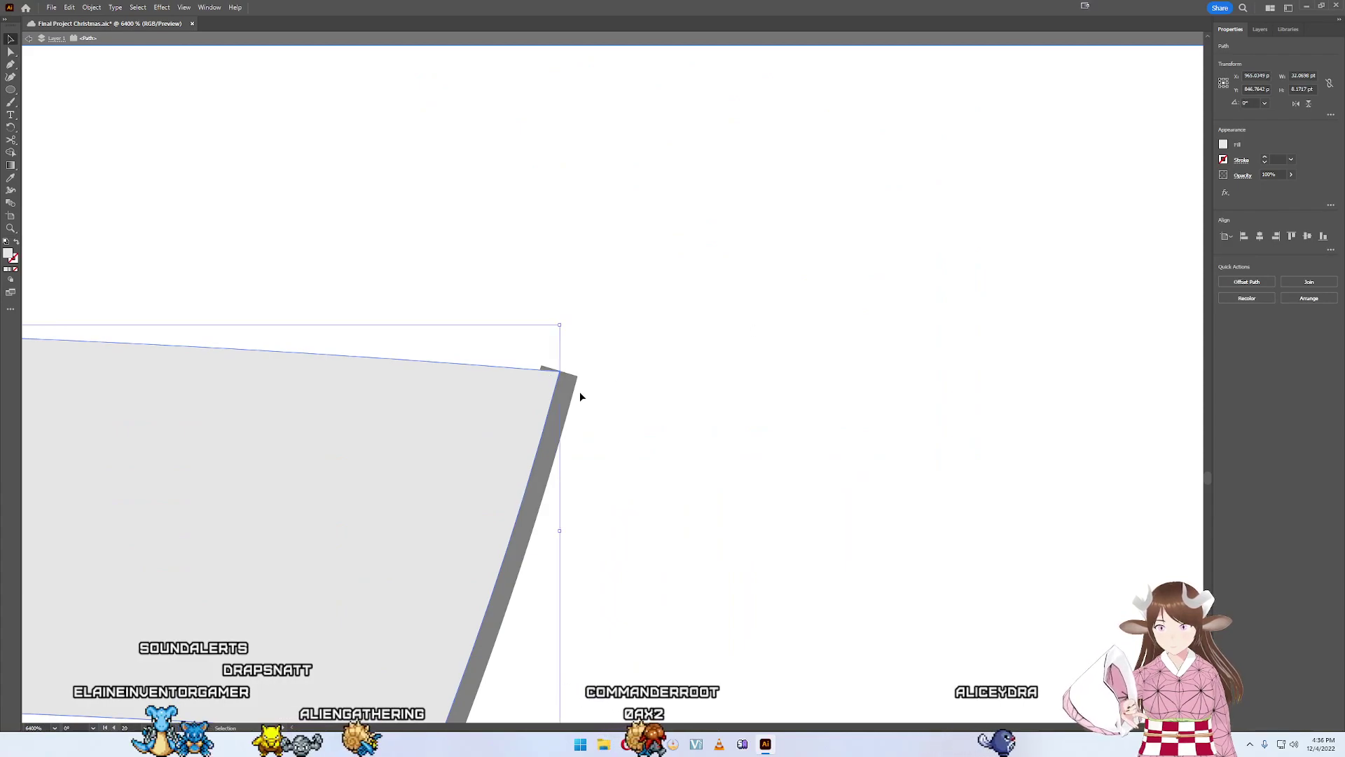
left_click(574, 396)
double_click(571, 397)
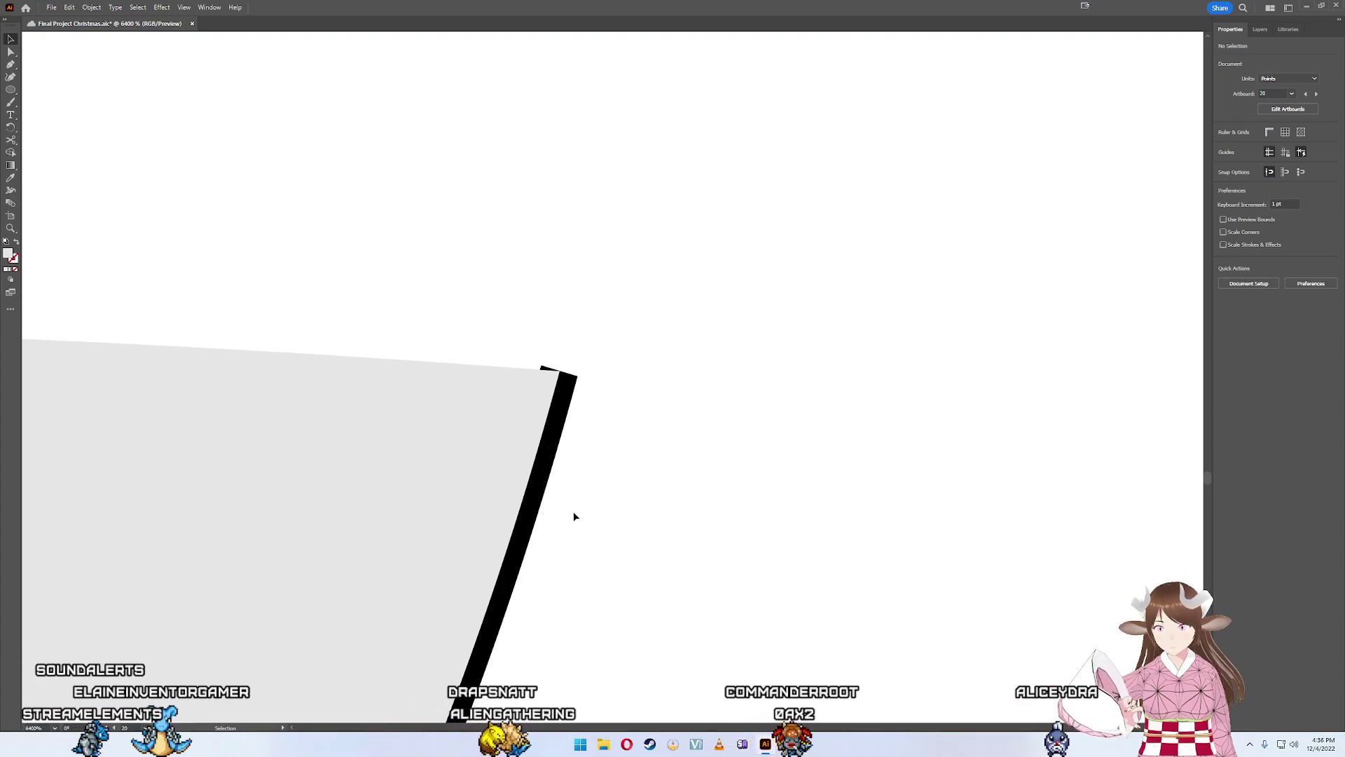
scroll(573, 517, "down", 3)
scroll(573, 516, "left", 3)
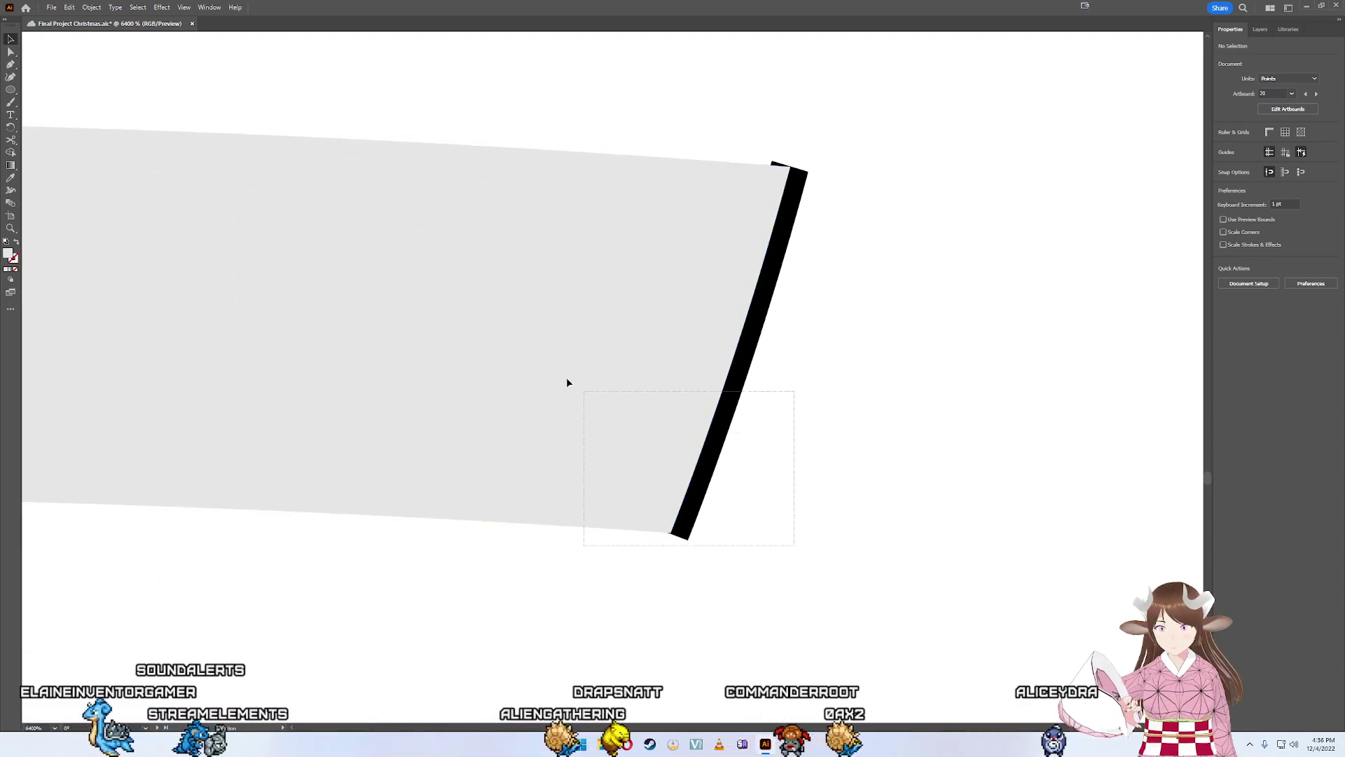
left_click_drag(567, 382, 571, 384)
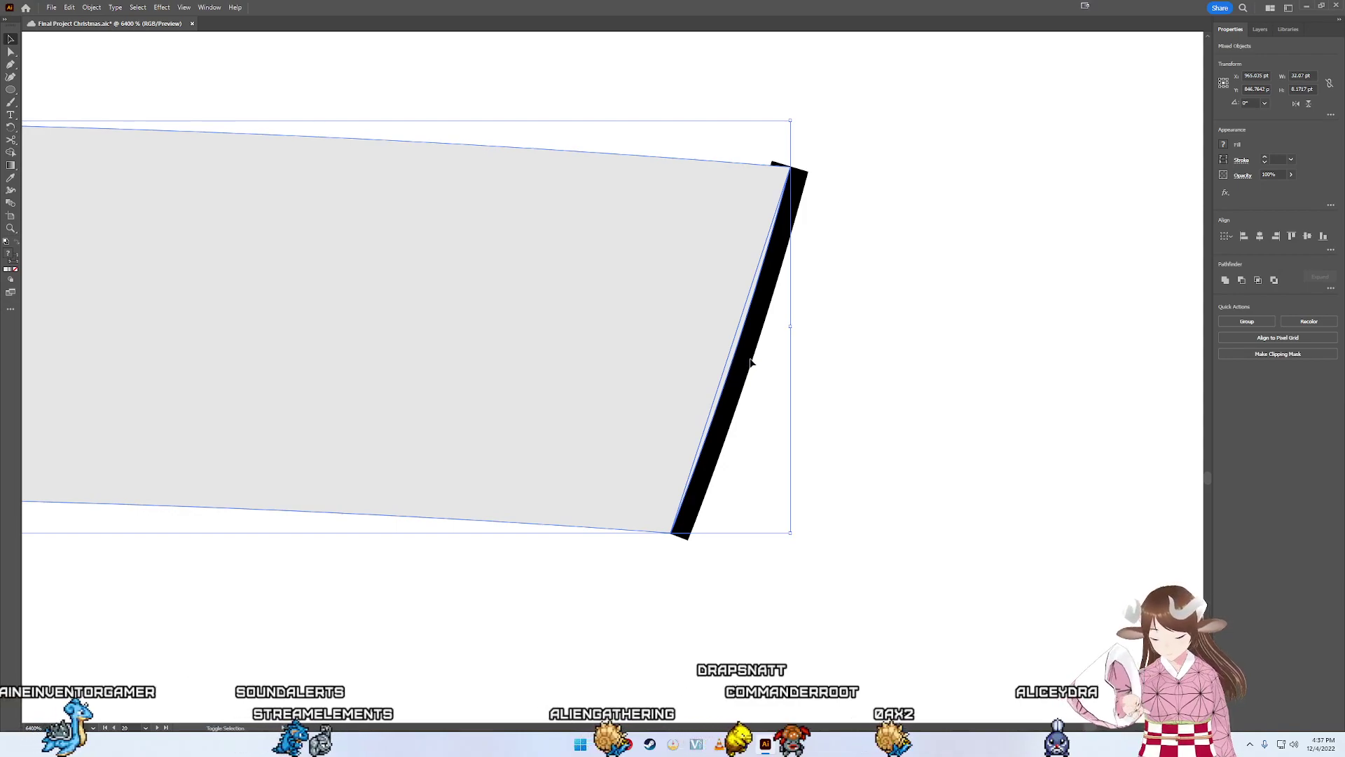
key("shift+m")
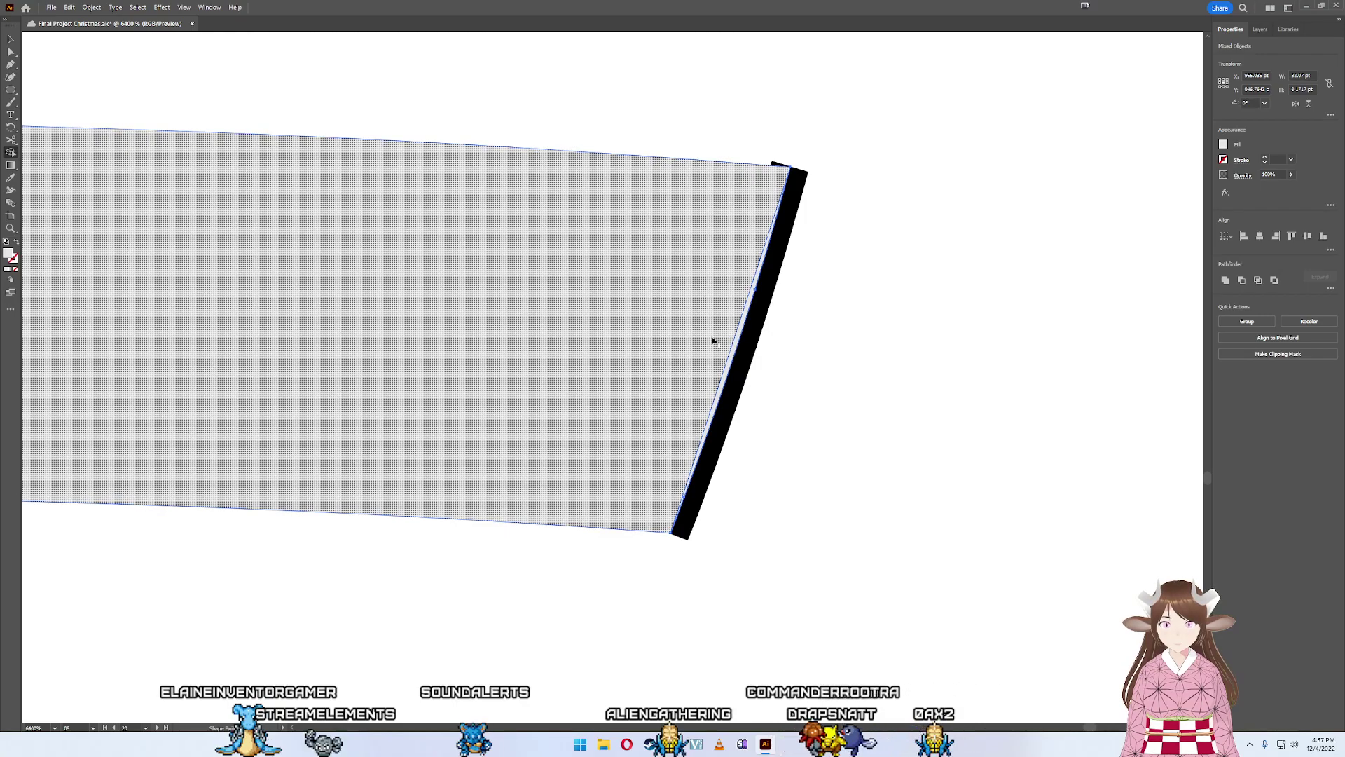
left_click(735, 351, "alt")
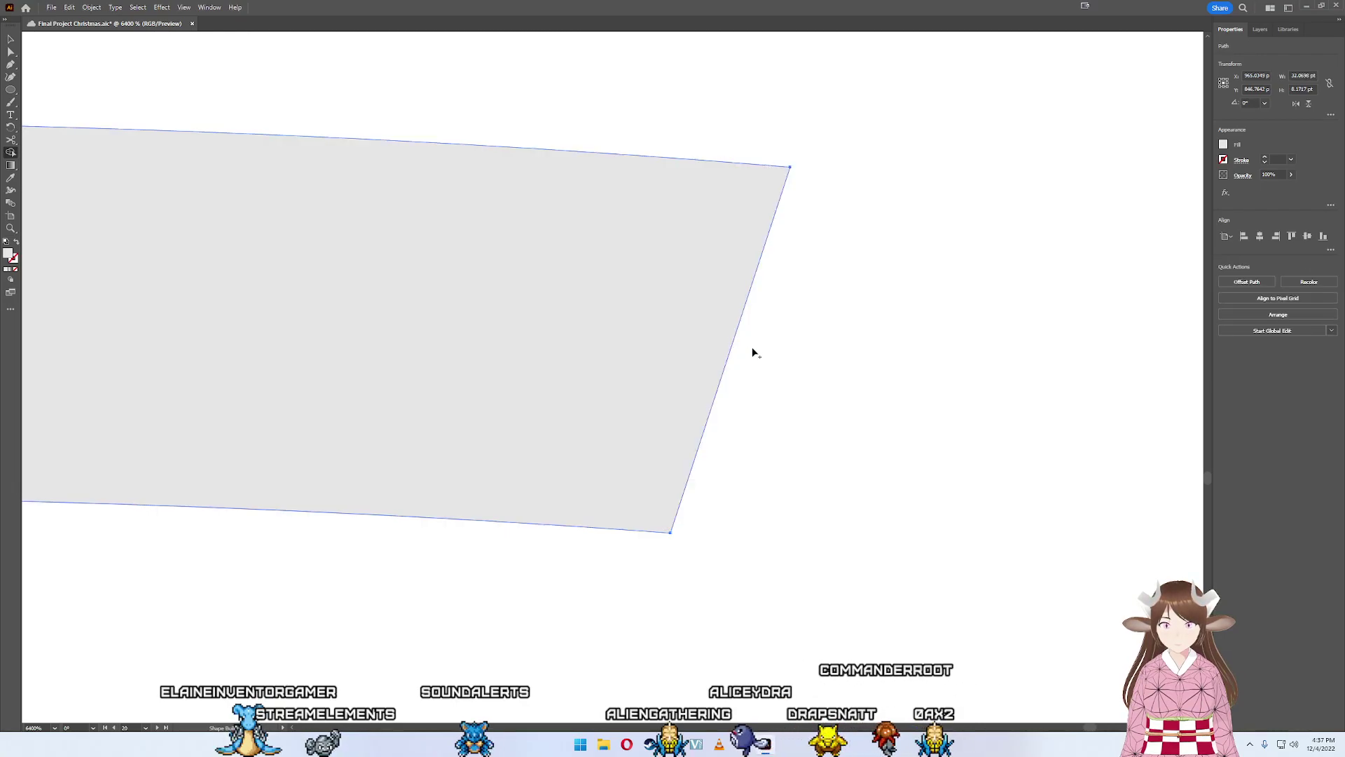
key("ctrl+z")
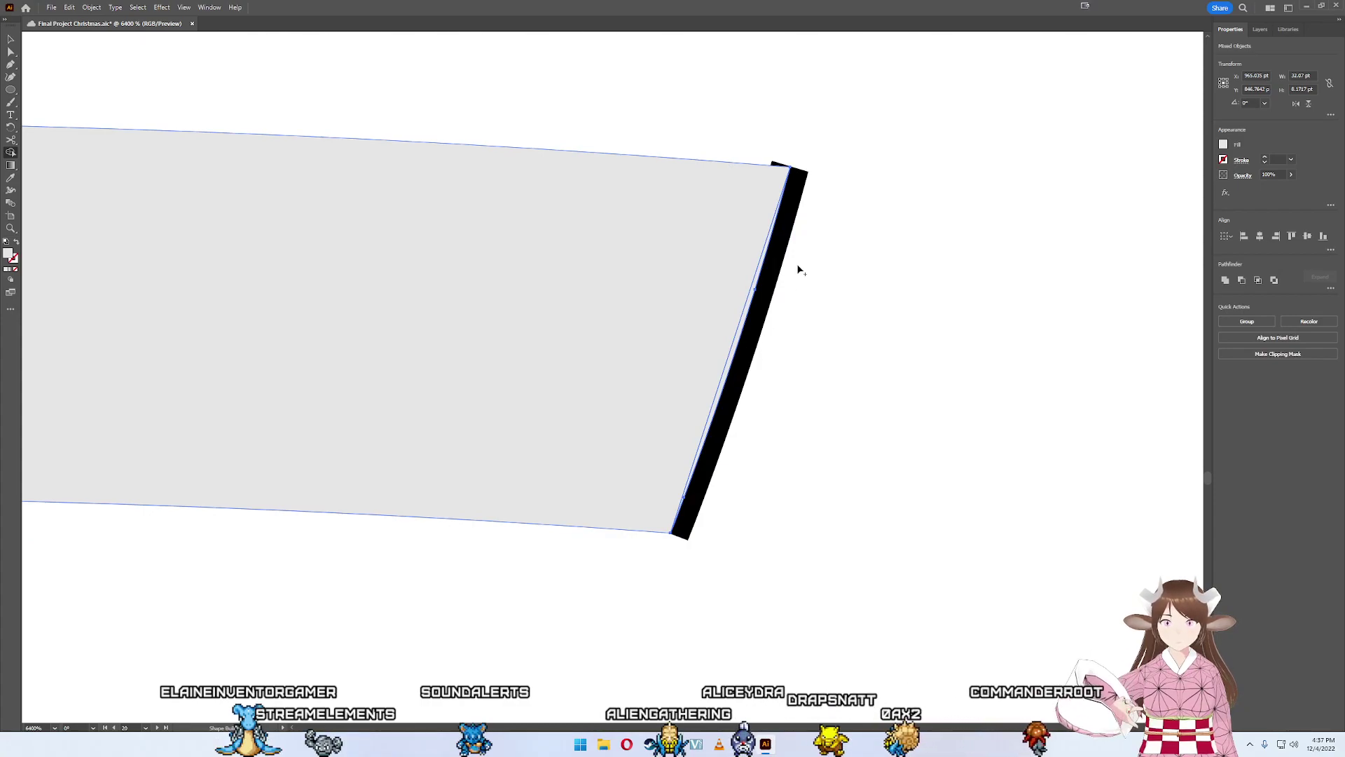
key("v")
left_click_drag(708, 242, 628, 254)
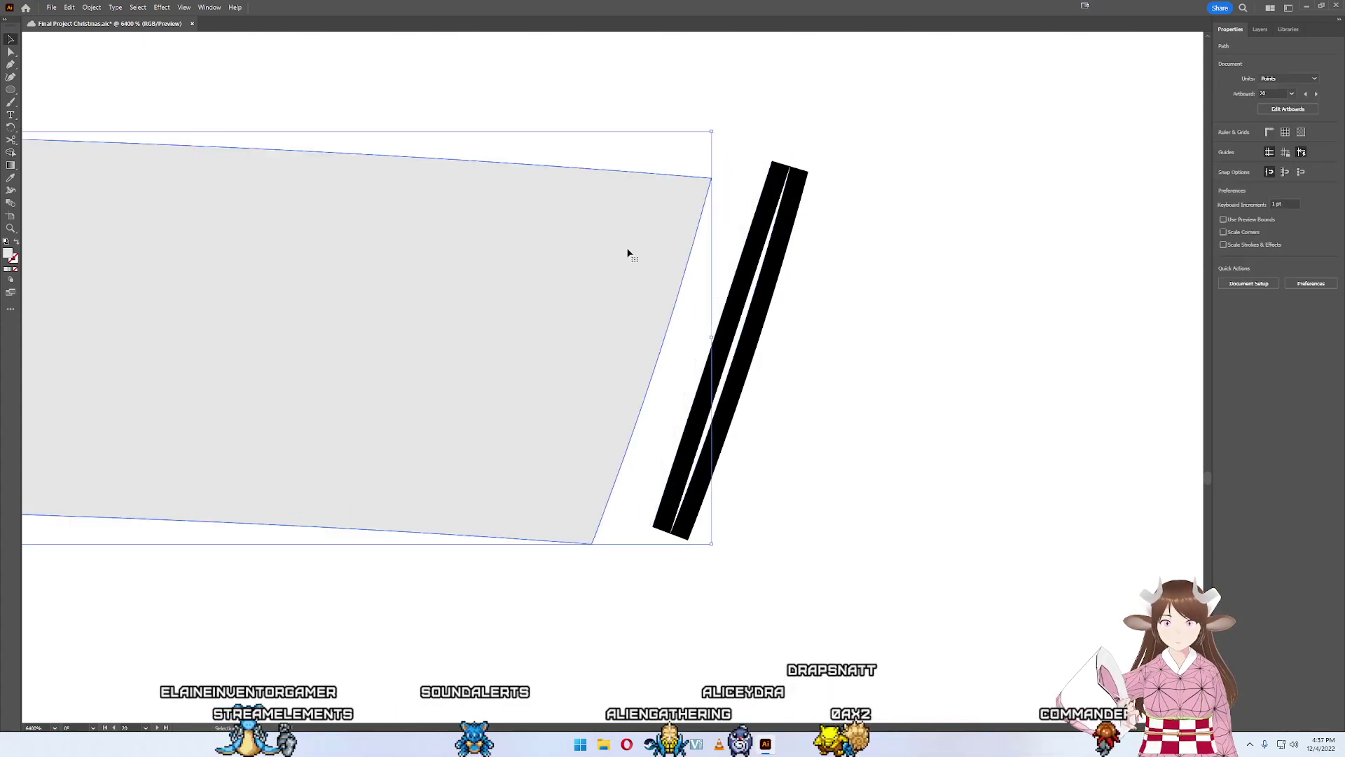
key("ctrl+z")
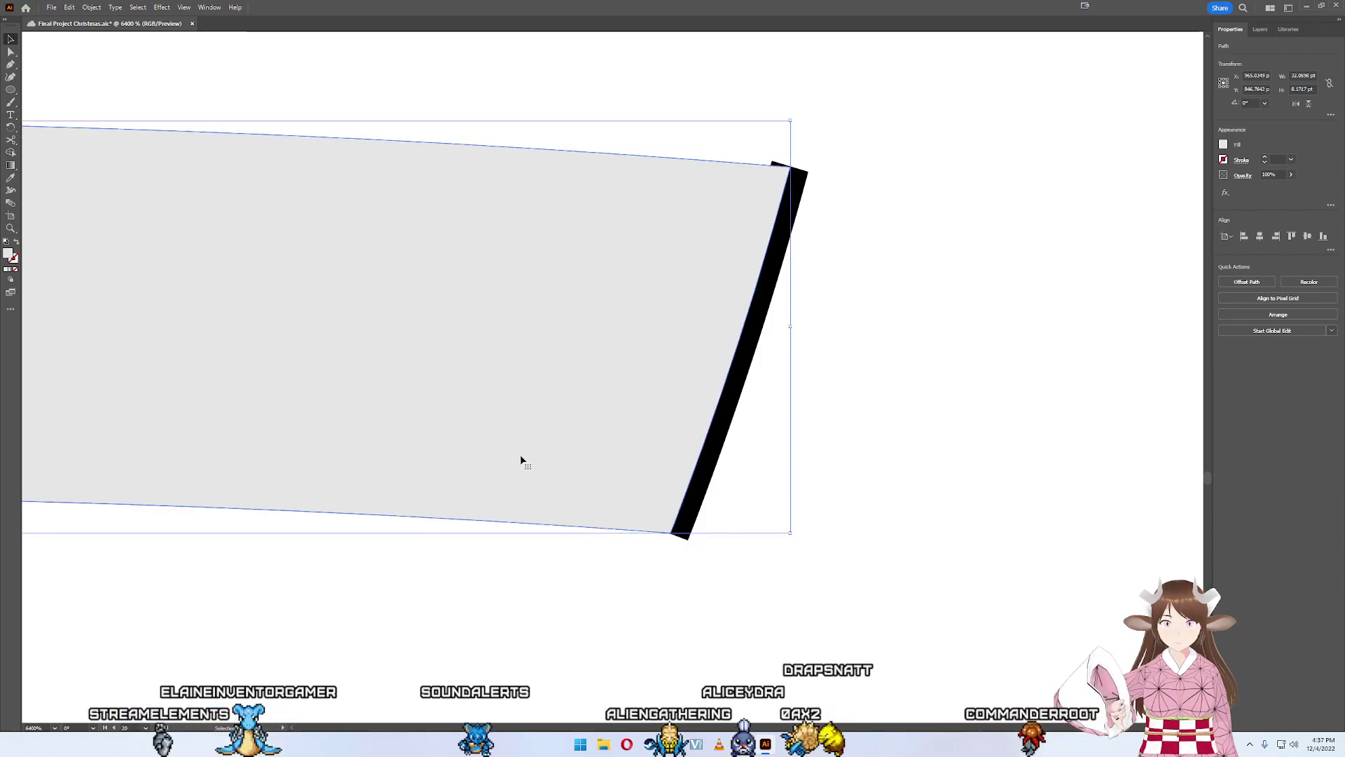
left_click_drag(519, 454, 878, 476)
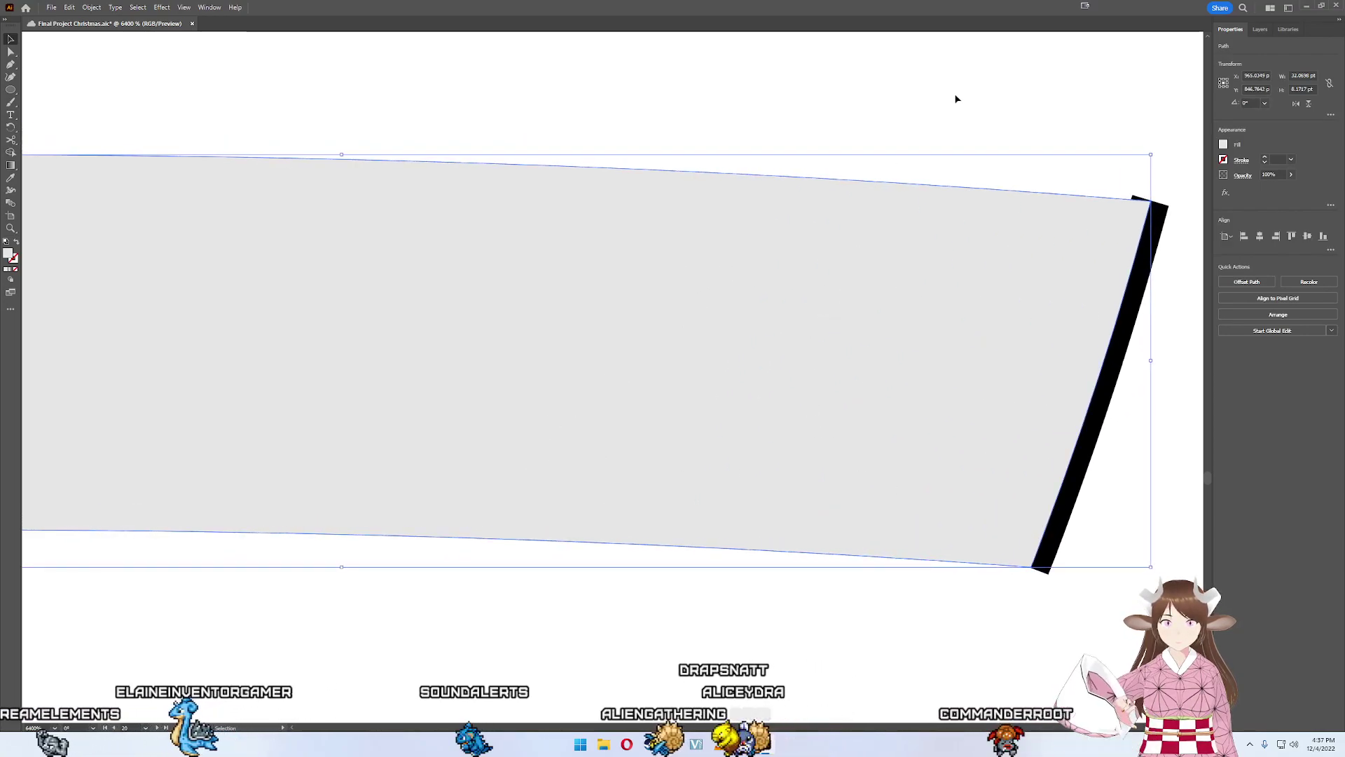
scroll(994, 166, "down", 6, "alt")
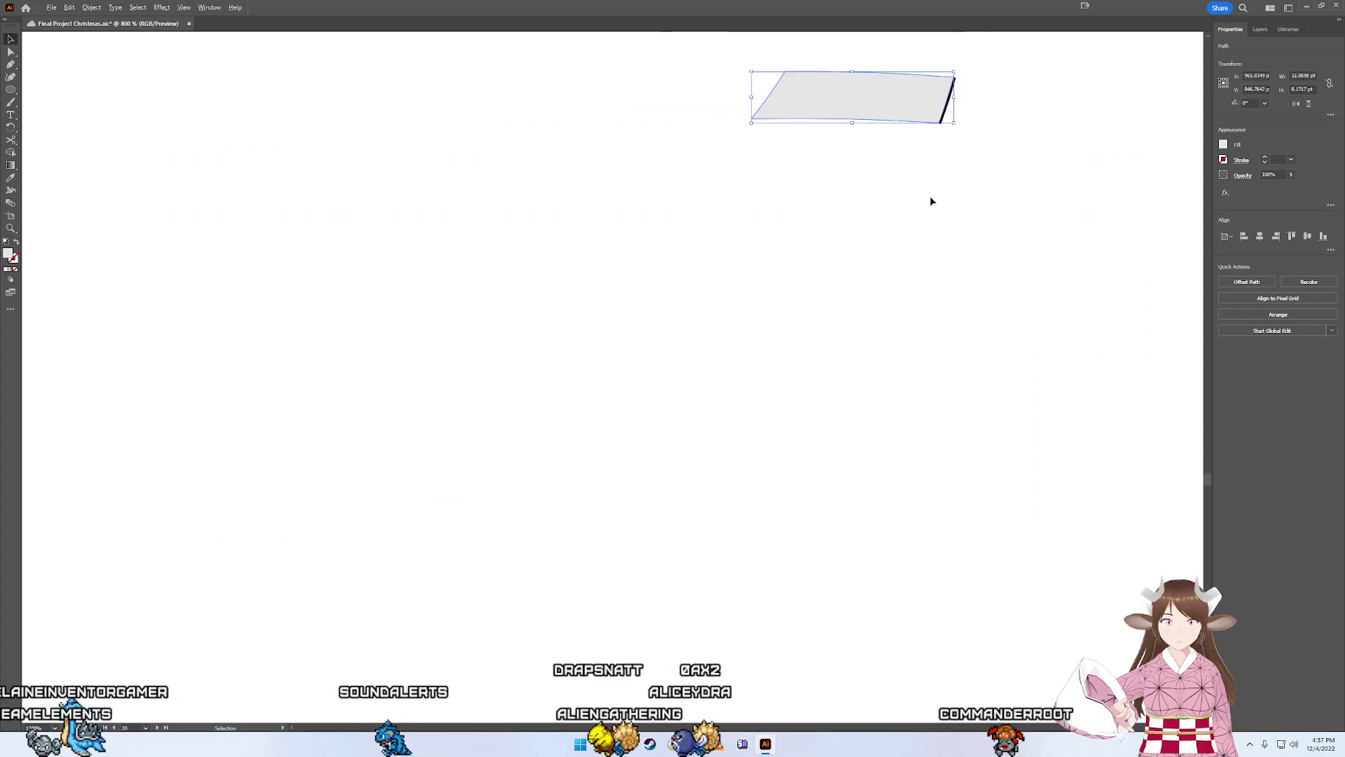
scroll(931, 201, "up", 5)
- Group the grey top band, lower band and oval pieces, separating them from the dark sliver
left_click(847, 486, "shift")
left_click(771, 486, "shift")
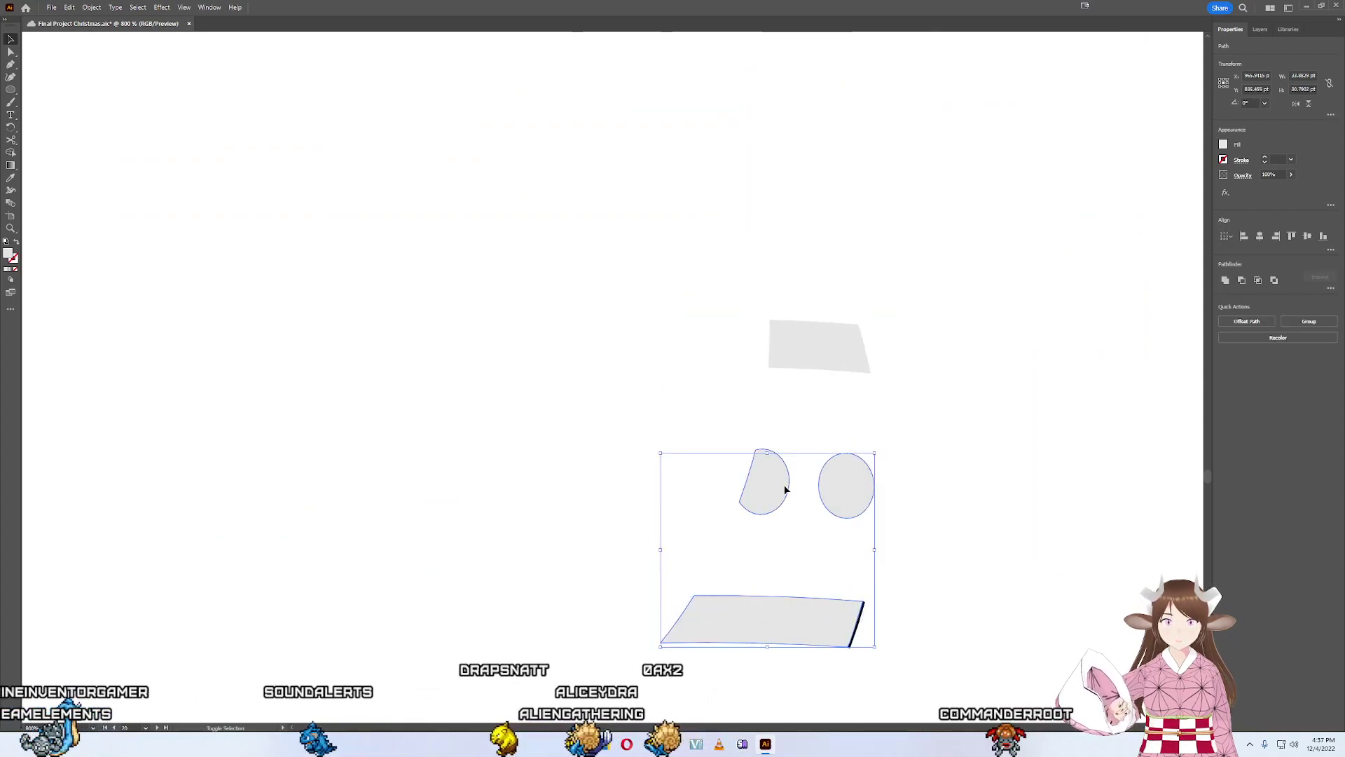
left_click(818, 364, "shift")
key("ctrl+g")
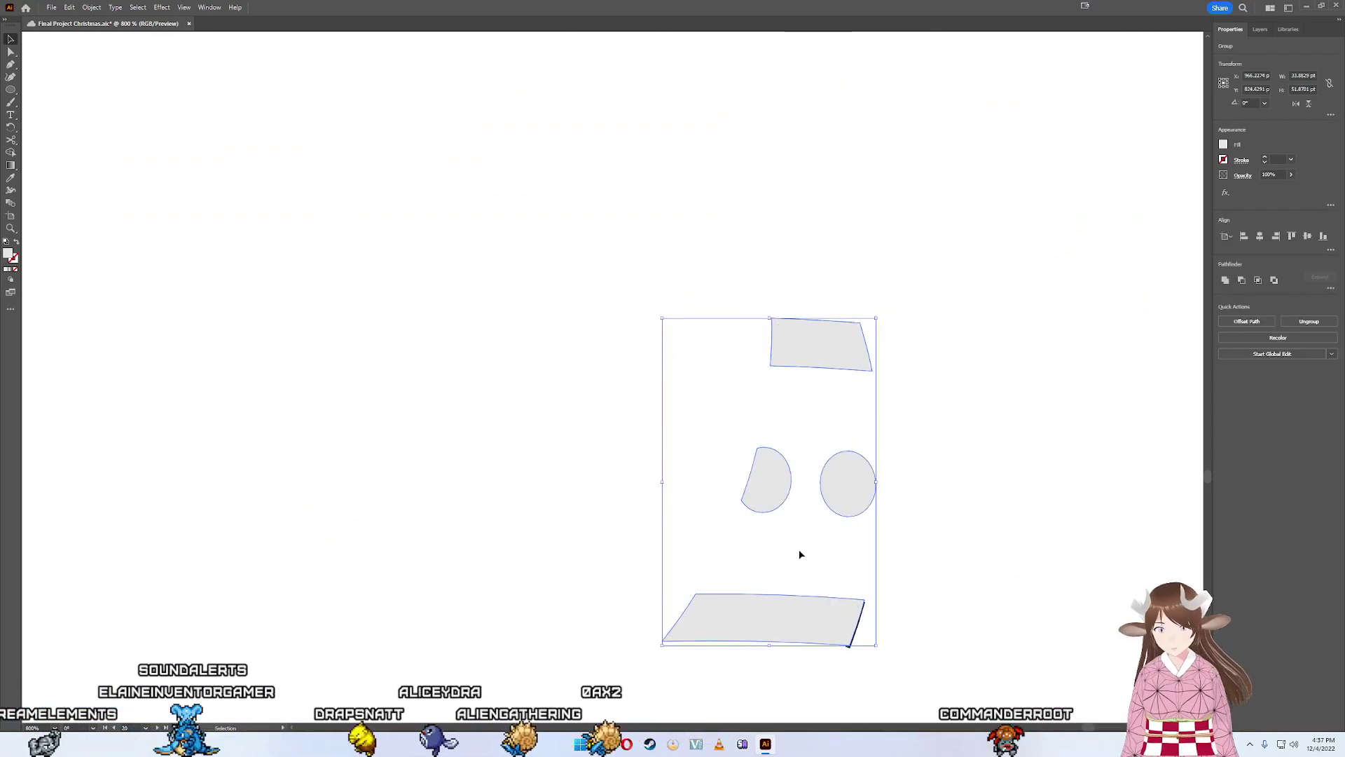
left_click_drag(850, 498, 694, 406)
left_click(856, 624)
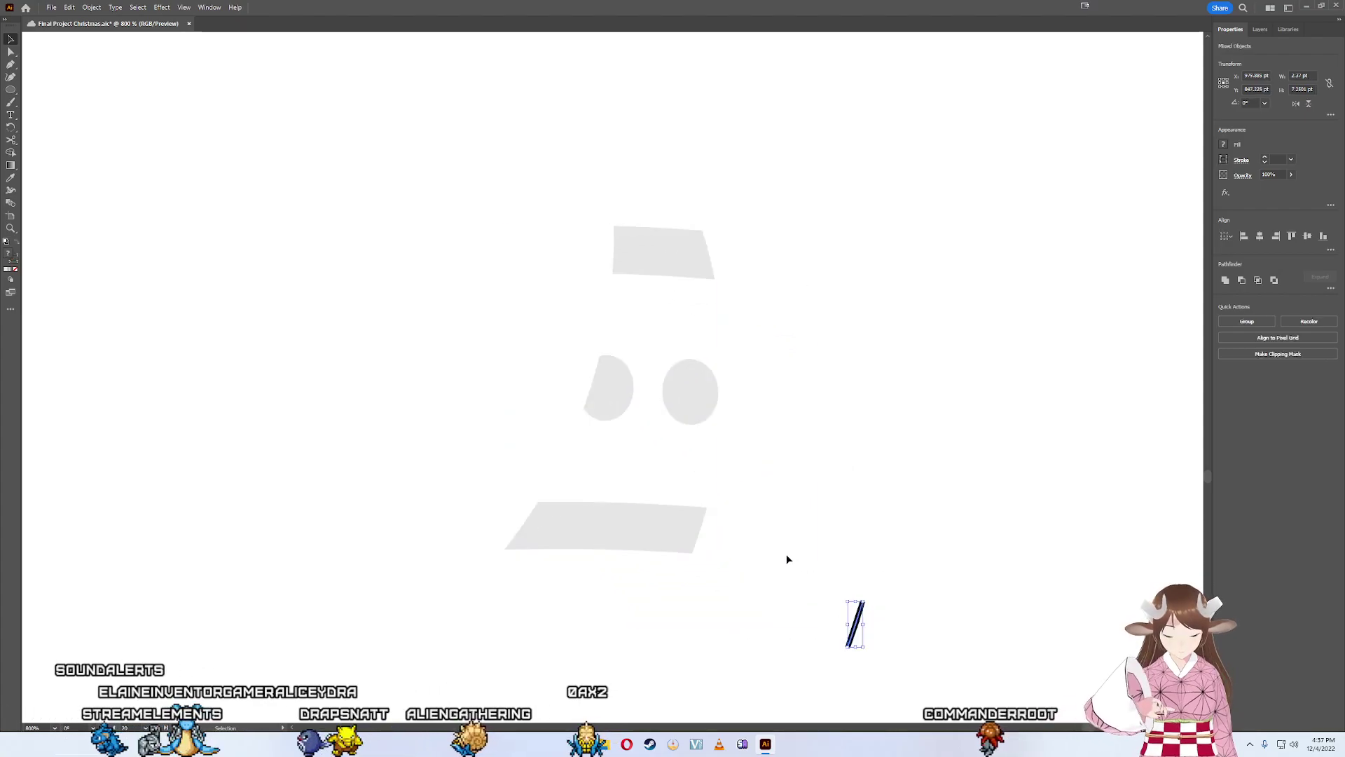
- Move the grouped highlight pieces onto the green ornament against its right edge
scroll(811, 528, "up", 3)
scroll(746, 573, "down", 5)
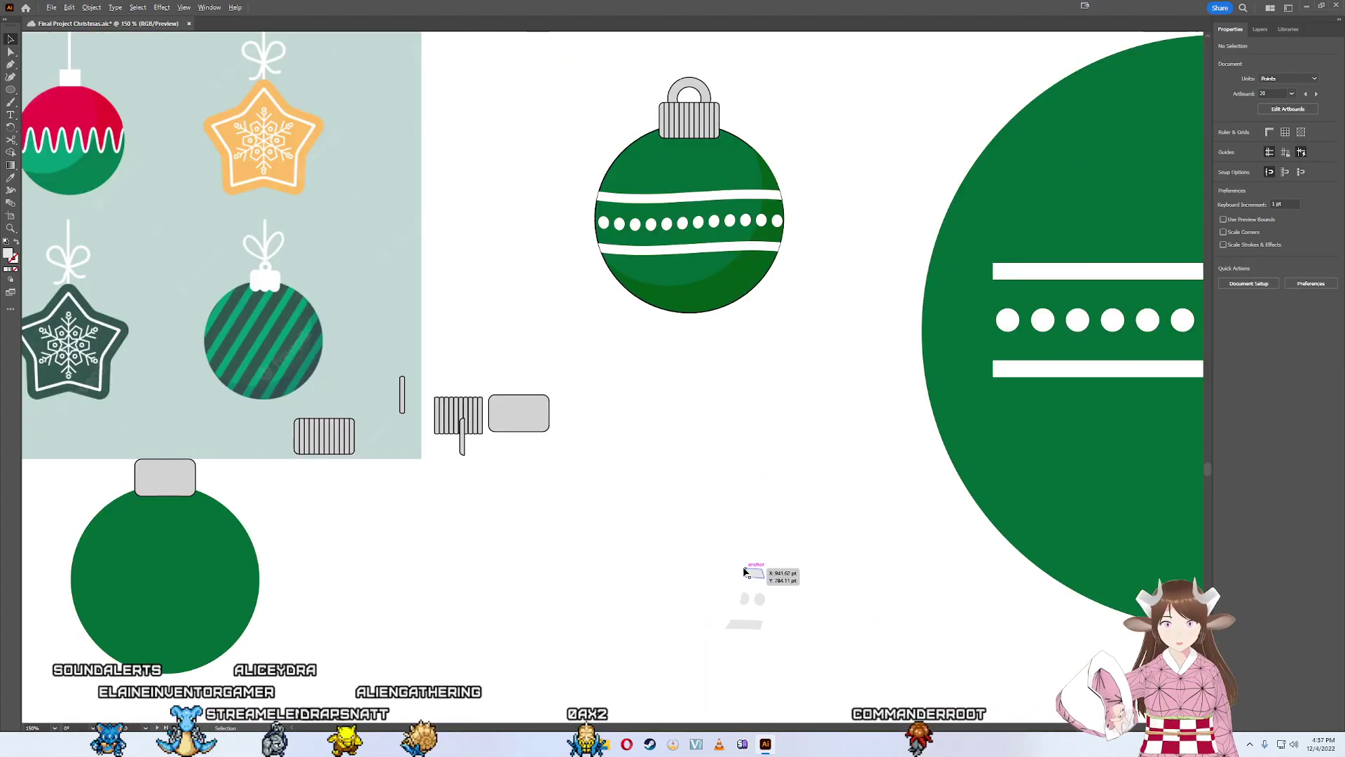
left_click_drag(762, 464, 755, 190)
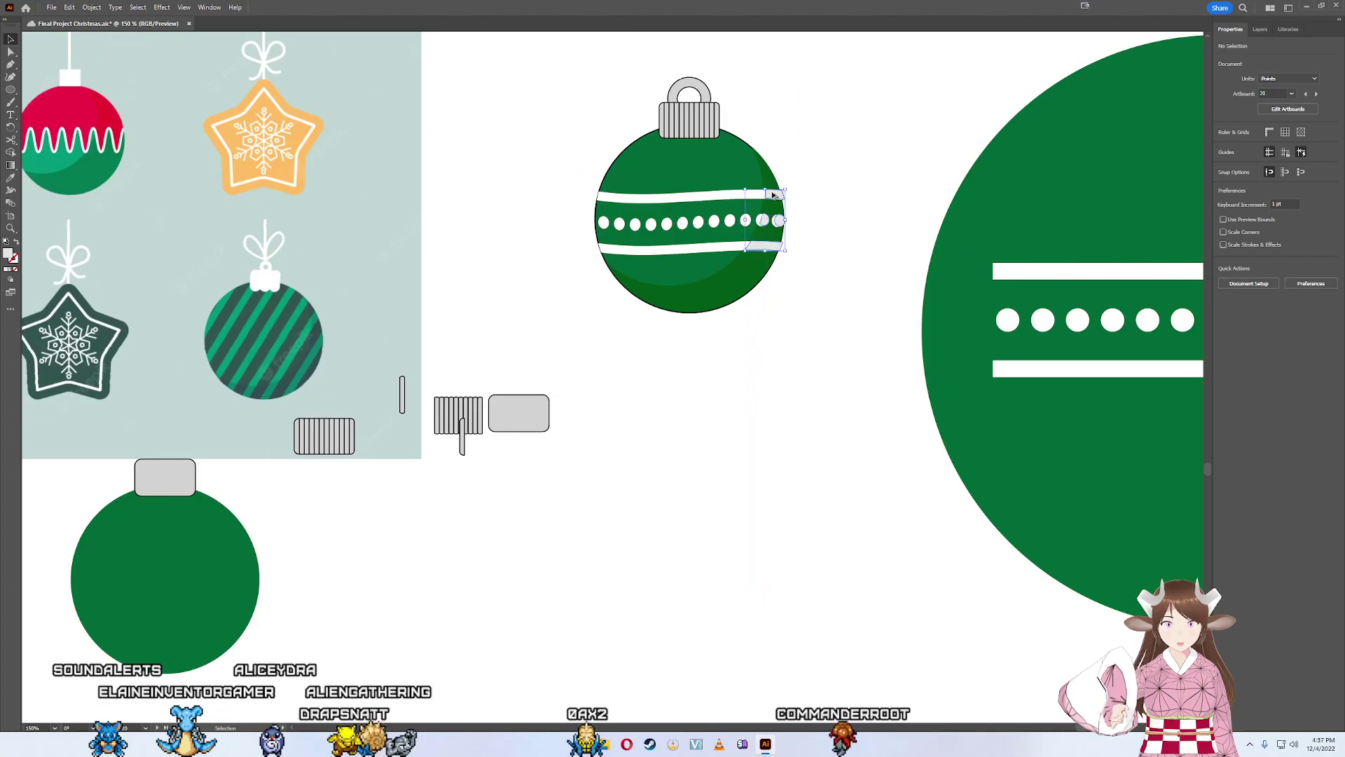
scroll(773, 195, "up", 10)
mouse_move(736, 65)
left_mouse_down()
mouse_move(706, 82)
mouse_move(684, 75)
left_mouse_up()
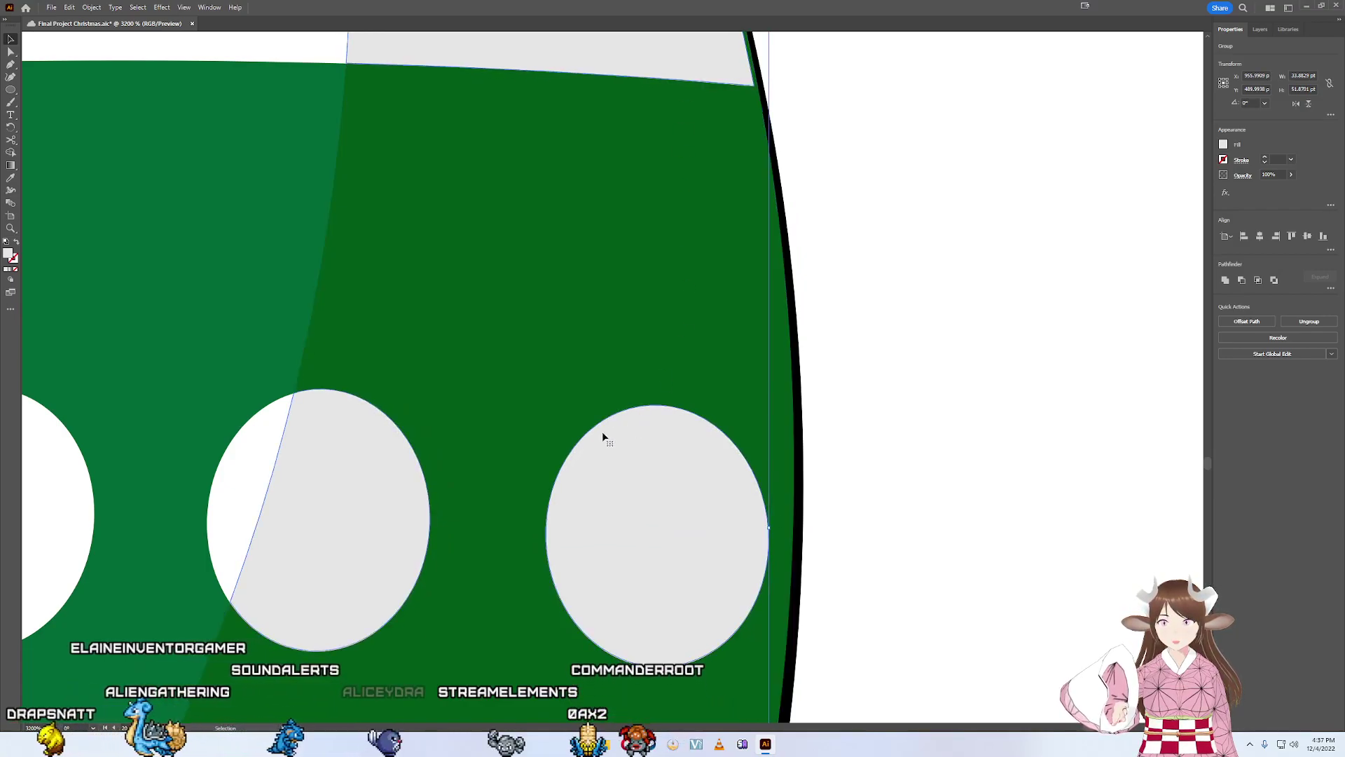
- Fine-tune the group's position so it sits exactly over the ornament's stripe and dots
scroll(602, 437, "down", 5)
scroll(560, 281, "down", 2)
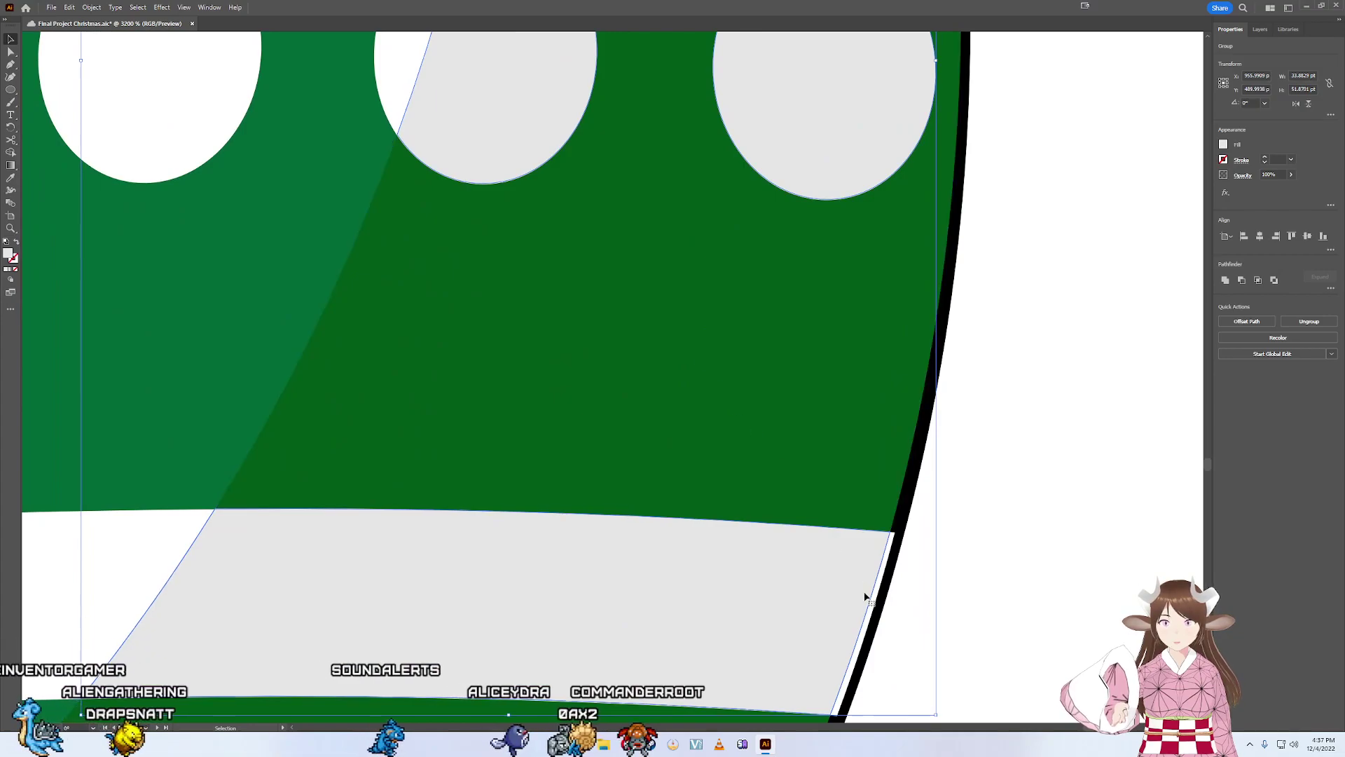
scroll(872, 547, "down", 2)
scroll(806, 448, "down", 2)
scroll(798, 424, "up", 4)
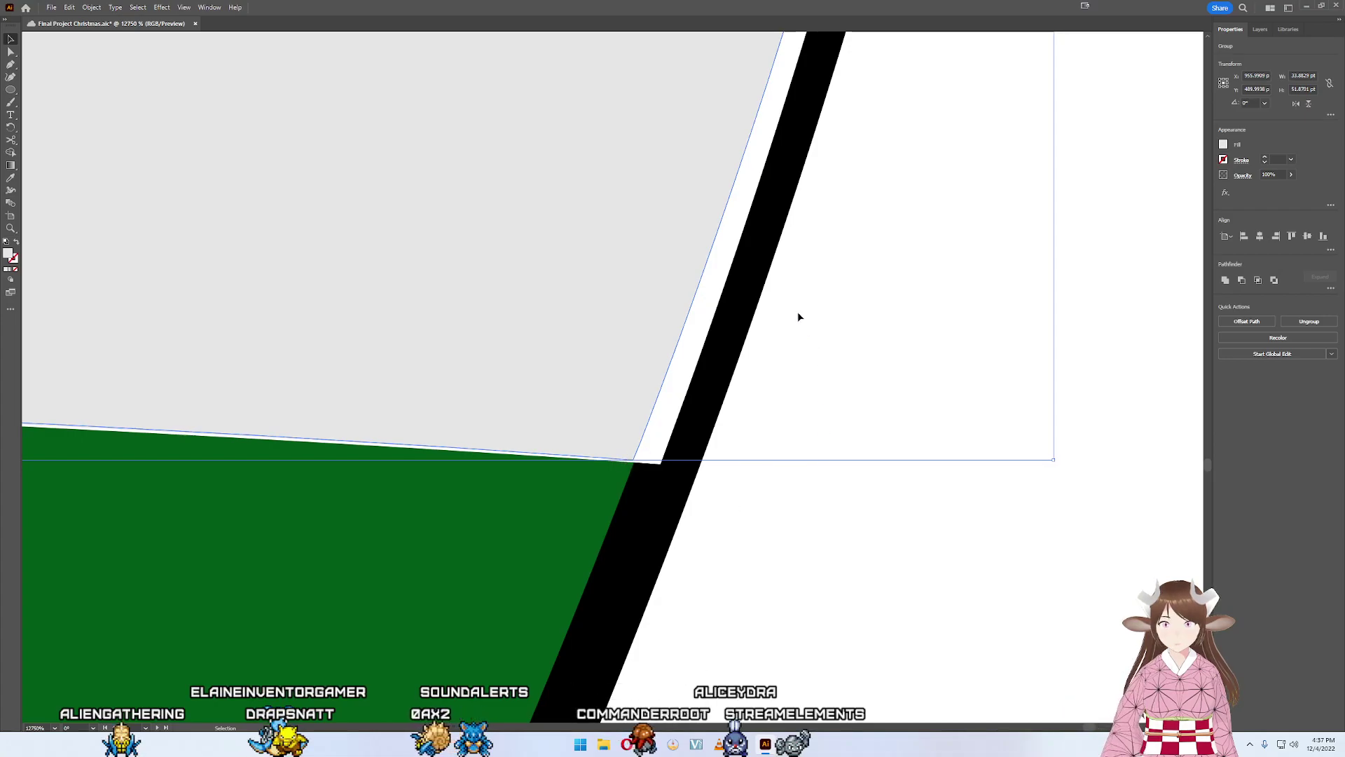
scroll(798, 317, "down", 5)
scroll(755, 272, "down", 2)
scroll(805, 295, "up", 2)
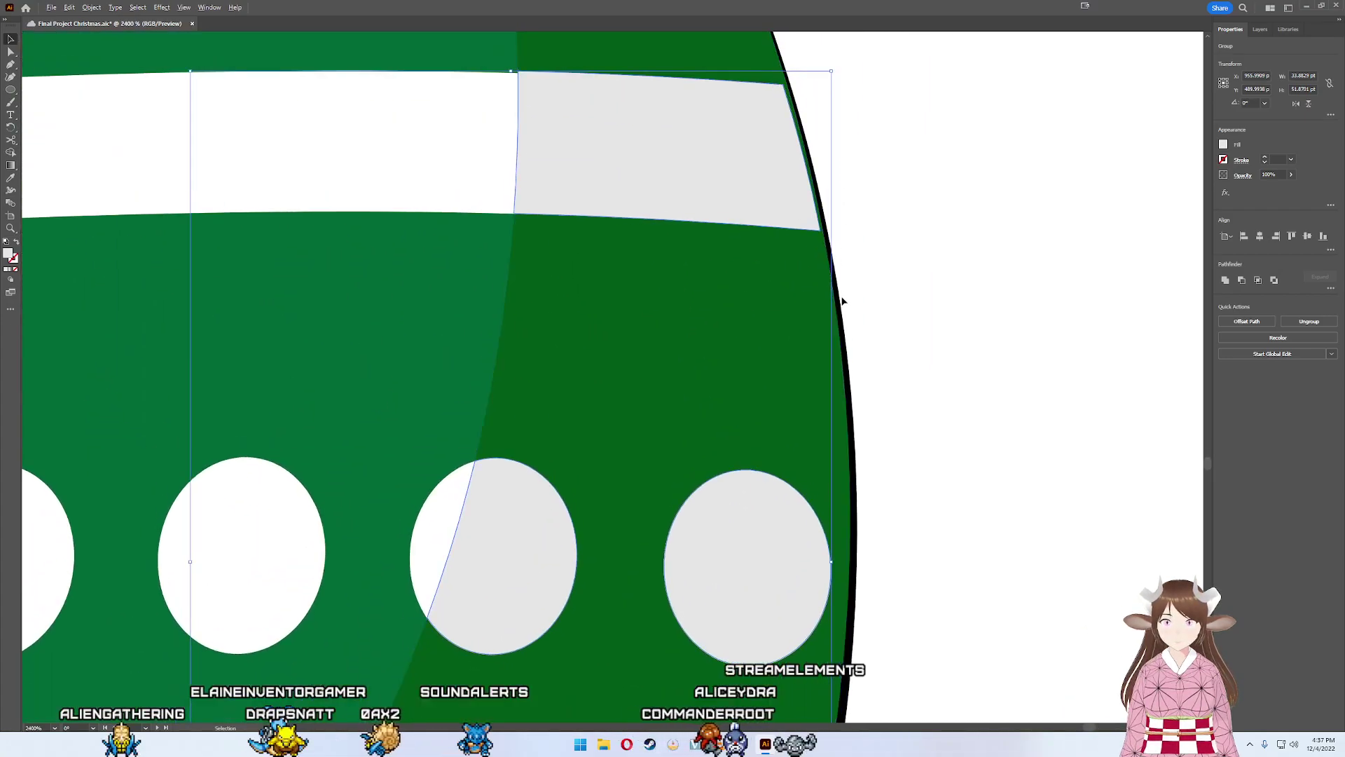
scroll(842, 300, "up", 1)
scroll(796, 226, "up", 3)
scroll(796, 230, "down", 2)
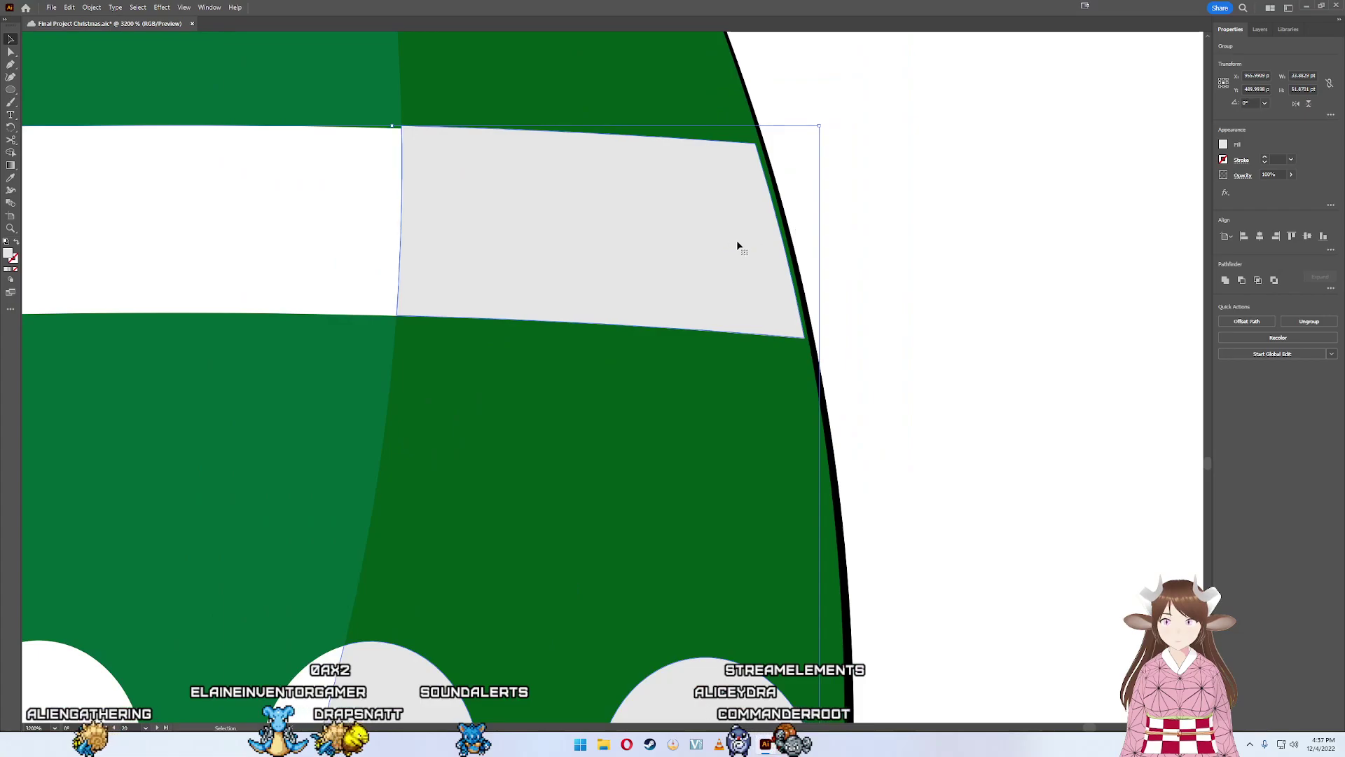
scroll(596, 228, "up", 1)
scroll(598, 243, "up", 3)
scroll(598, 243, "left", 3)
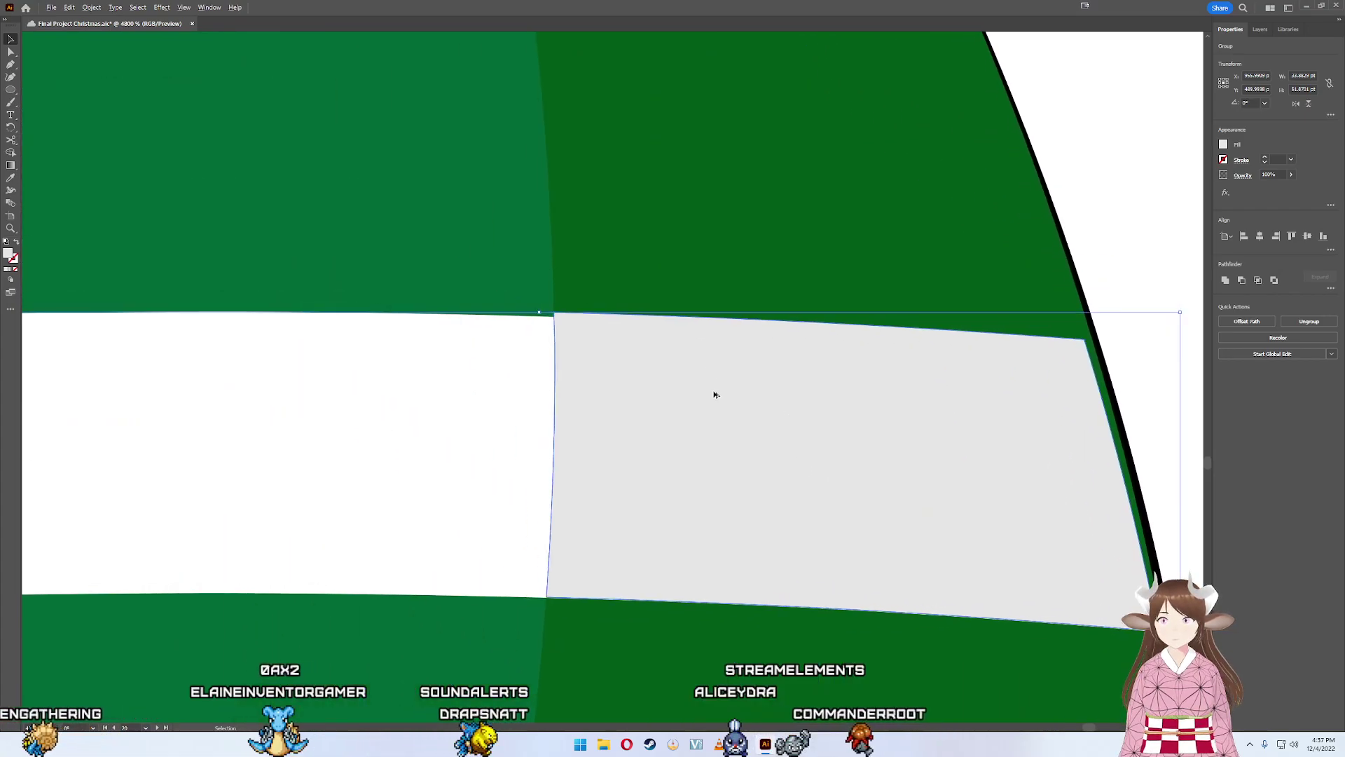
left_click_drag(715, 398, 714, 402)
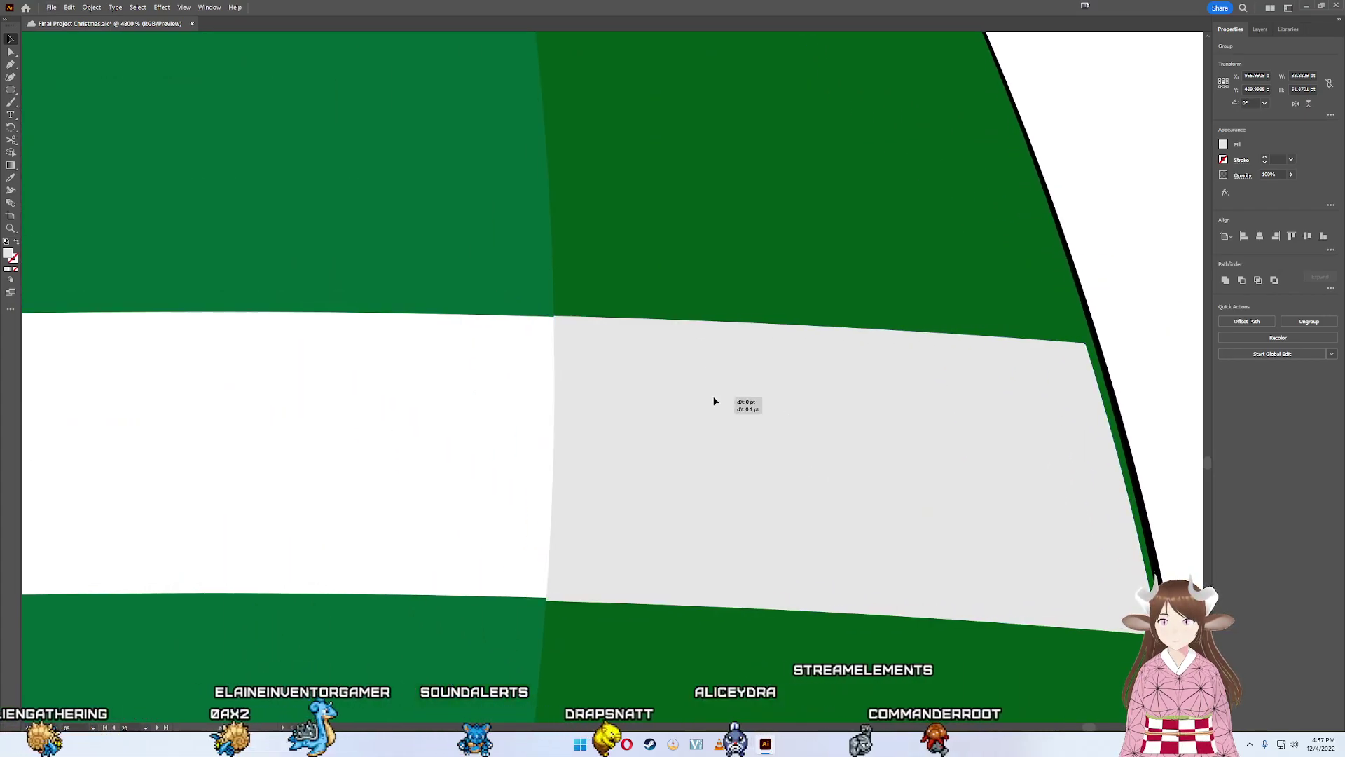
scroll(750, 490, "down", 2)
scroll(764, 428, "down", 5)
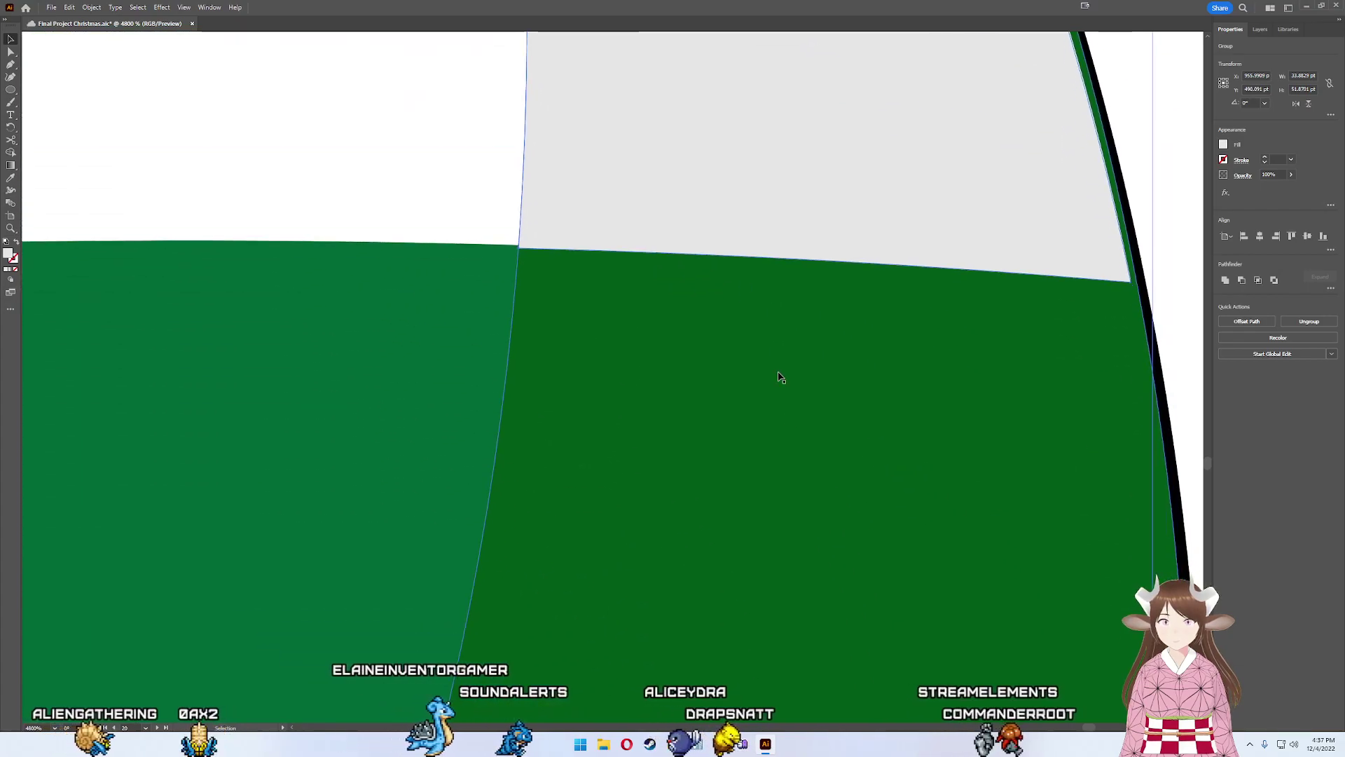
scroll(826, 526, "down", 5)
scroll(793, 354, "down", 2, "alt")
scroll(759, 486, "down", 2, "alt")
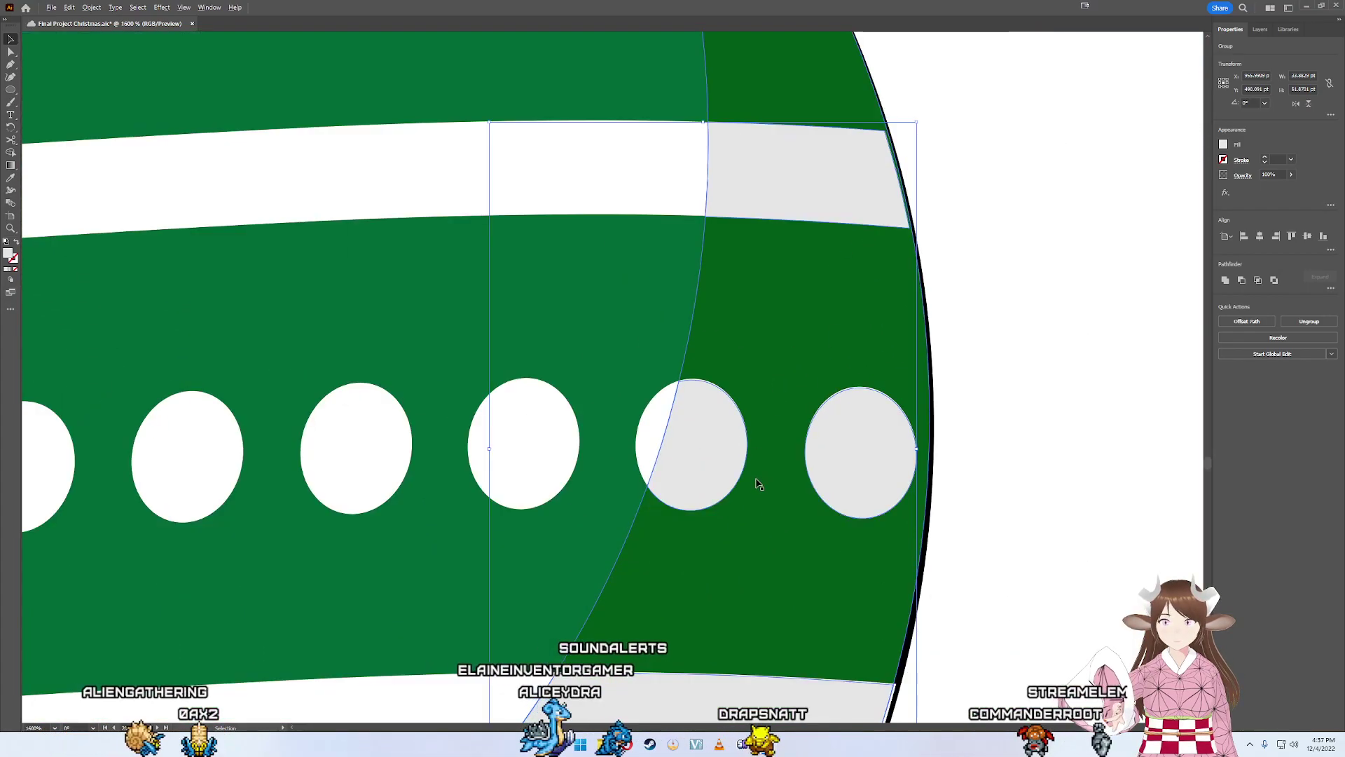
left_click_drag(760, 486, 749, 215)
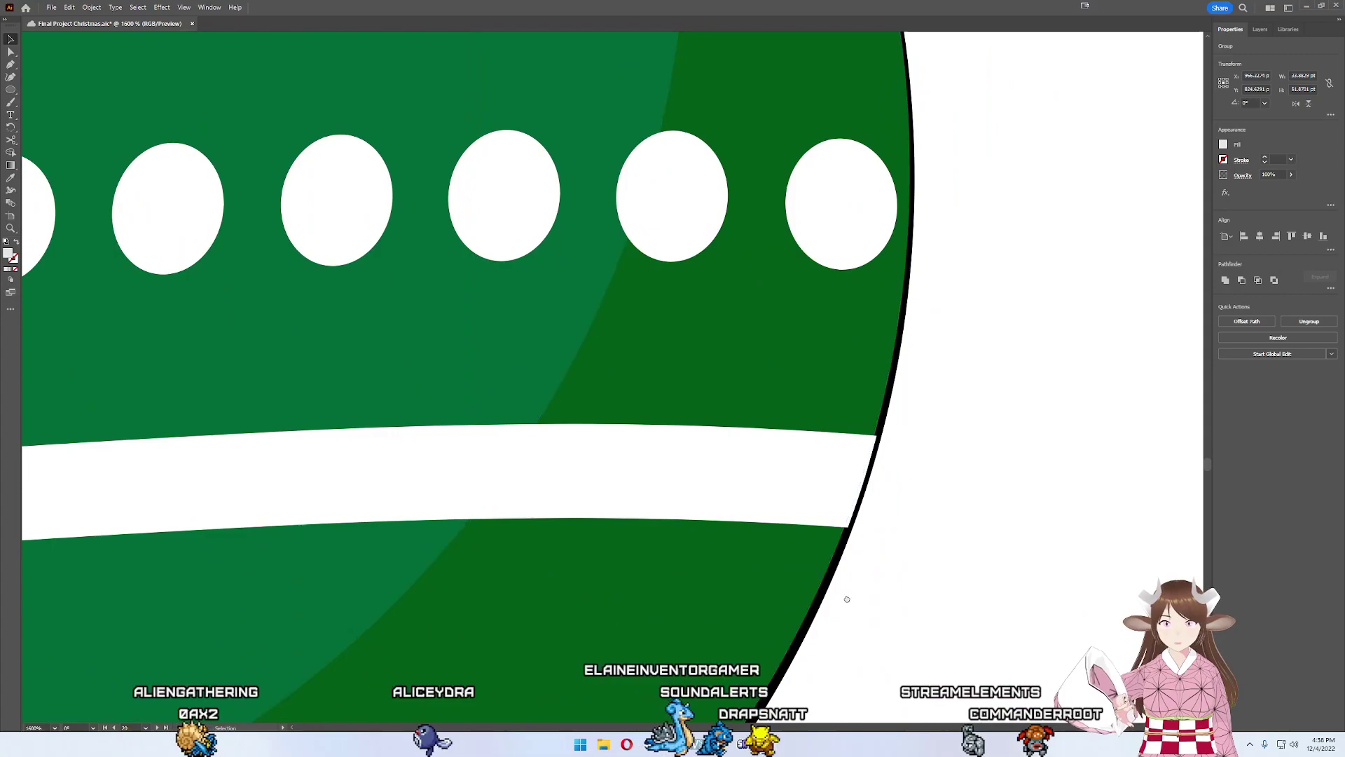
scroll(812, 134, "down", 10)
scroll(772, 441, "down", 5, "alt")
scroll(797, 378, "down", 3, "alt")
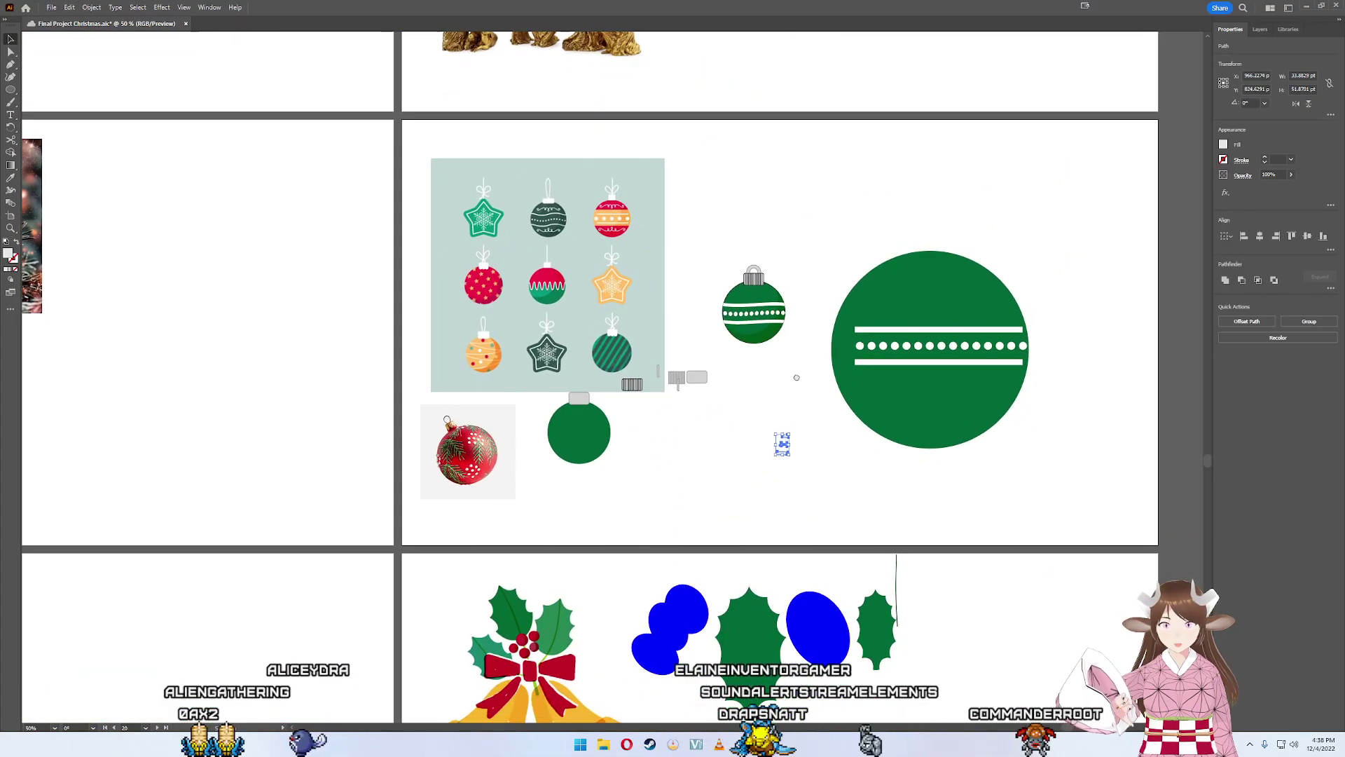
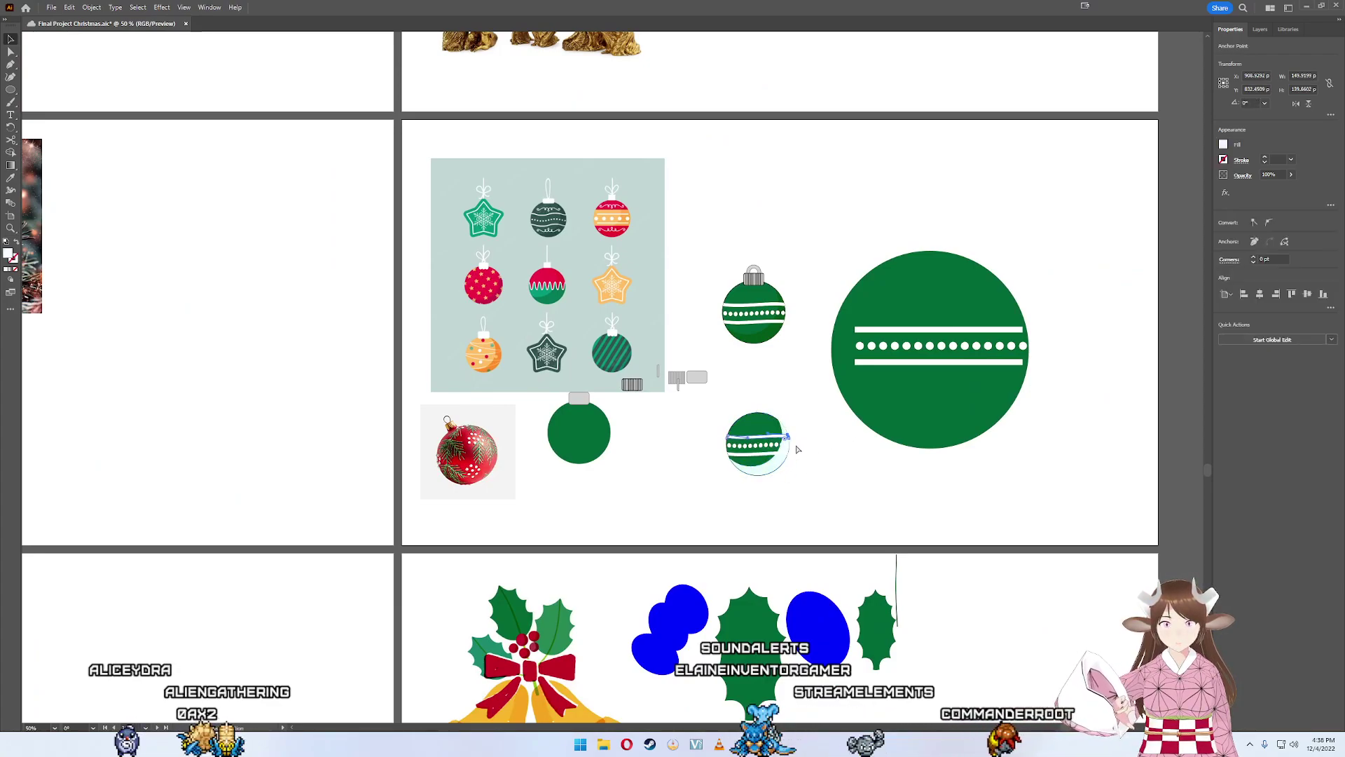
- Fill the offset highlight crescent with light grey RGB 230,230,230 (E6E6E6)
left_click(797, 447)
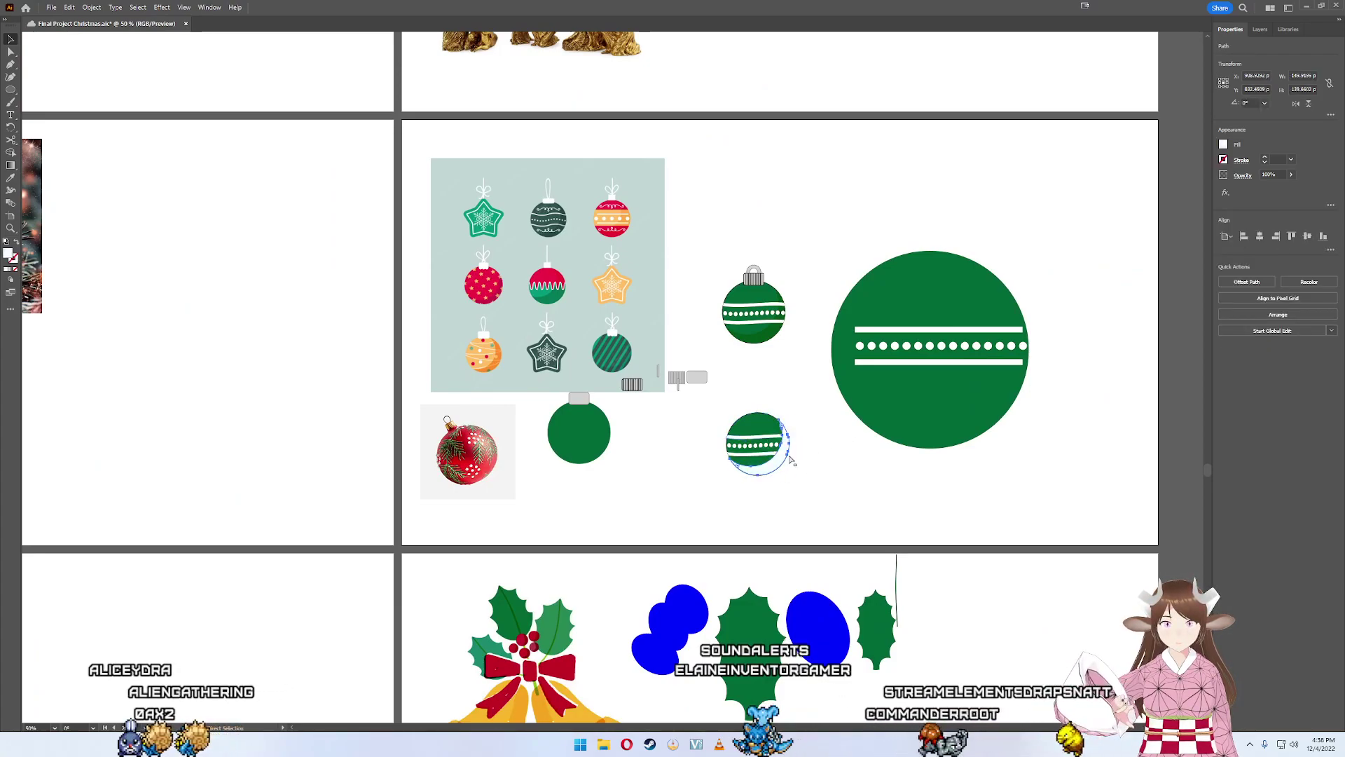
scroll(790, 459, "up", 4)
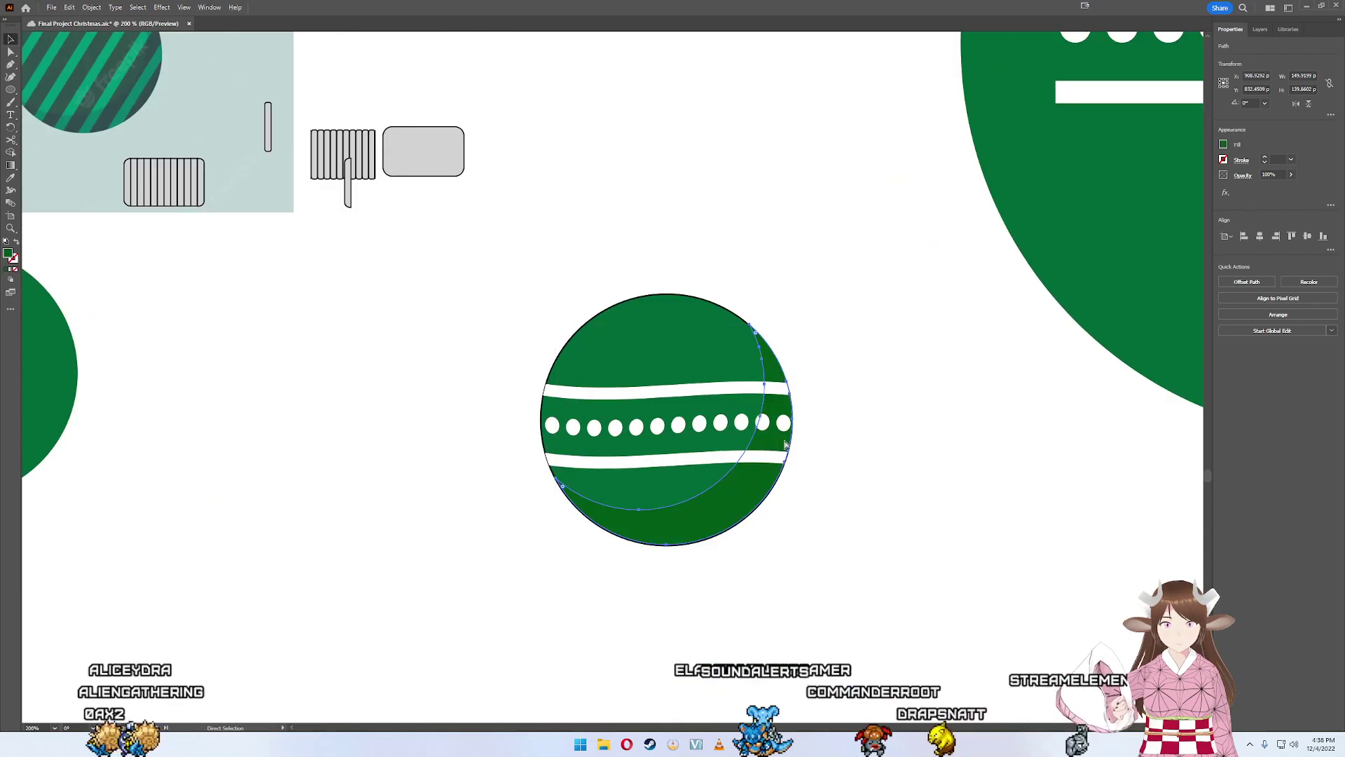
left_click(834, 538)
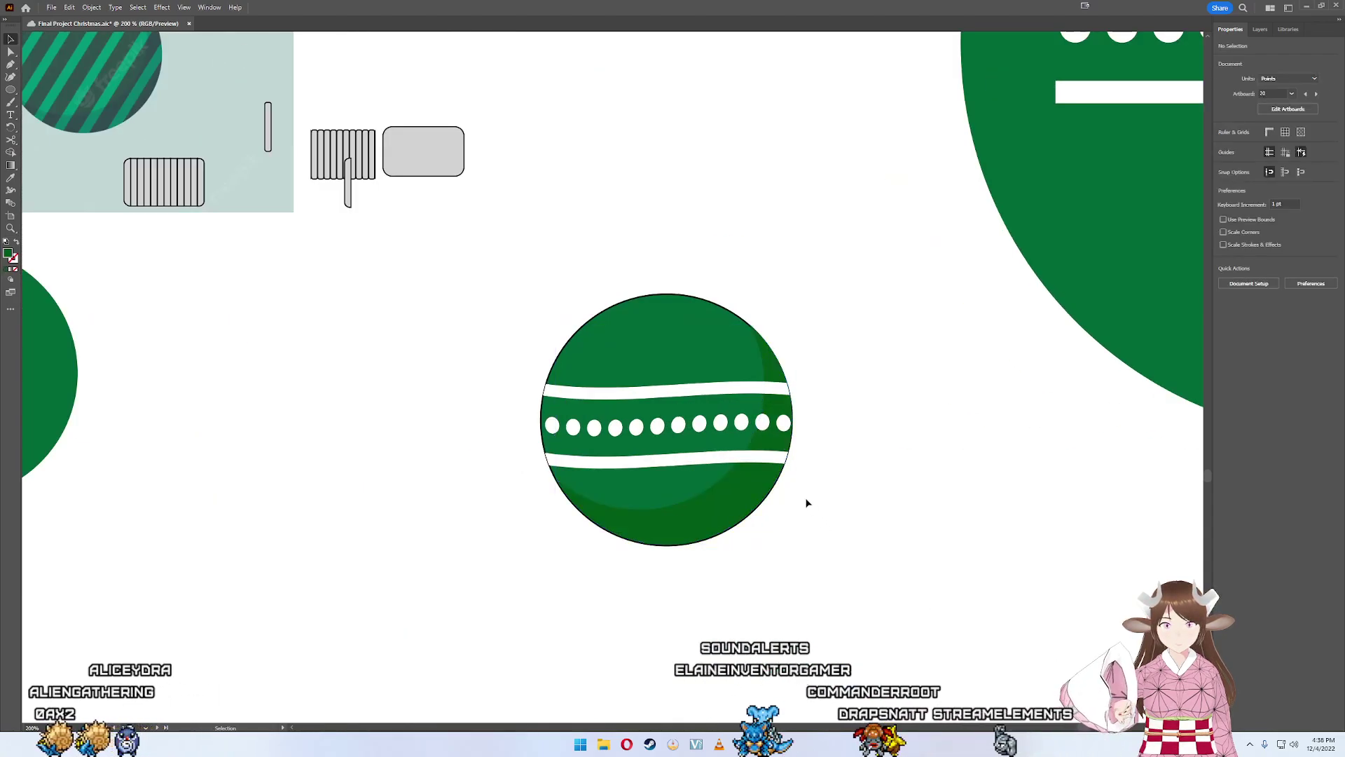
scroll(784, 470, "up", 4)
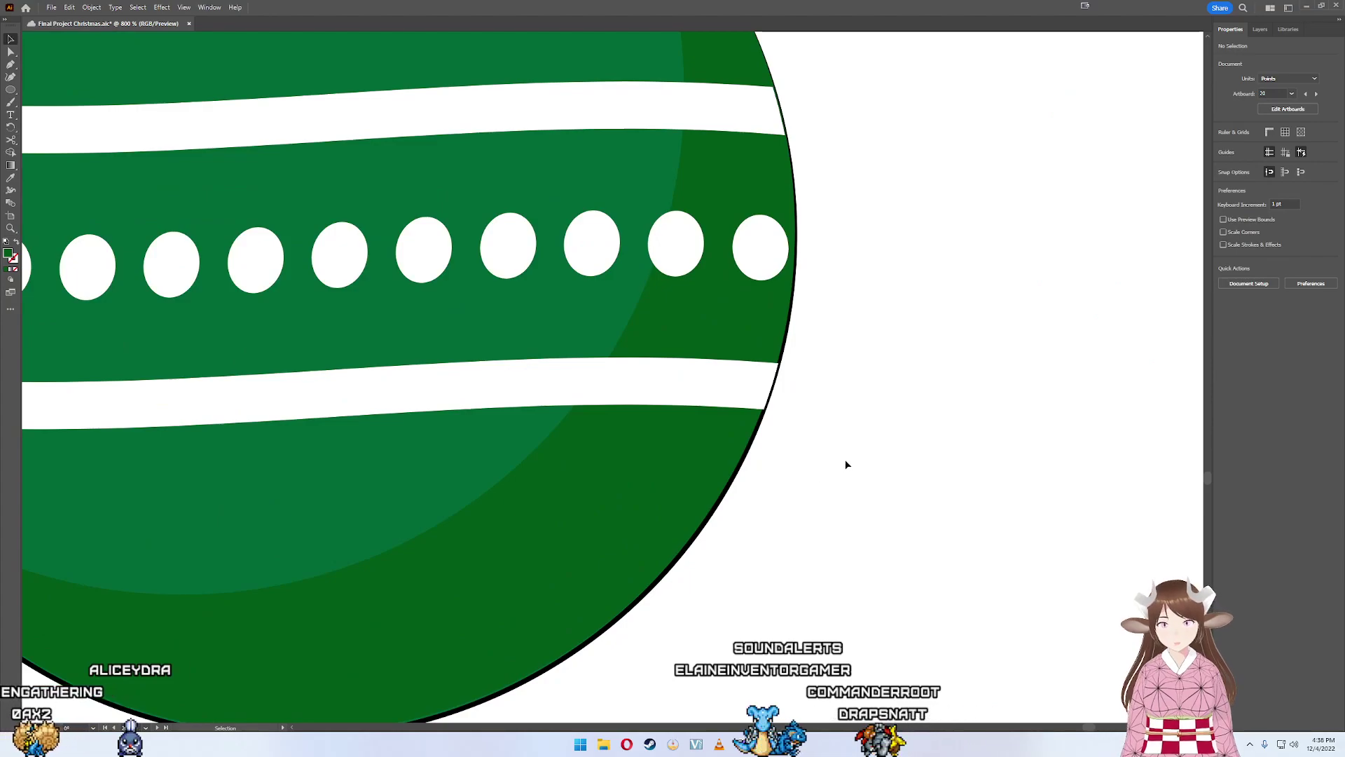
left_click(660, 427)
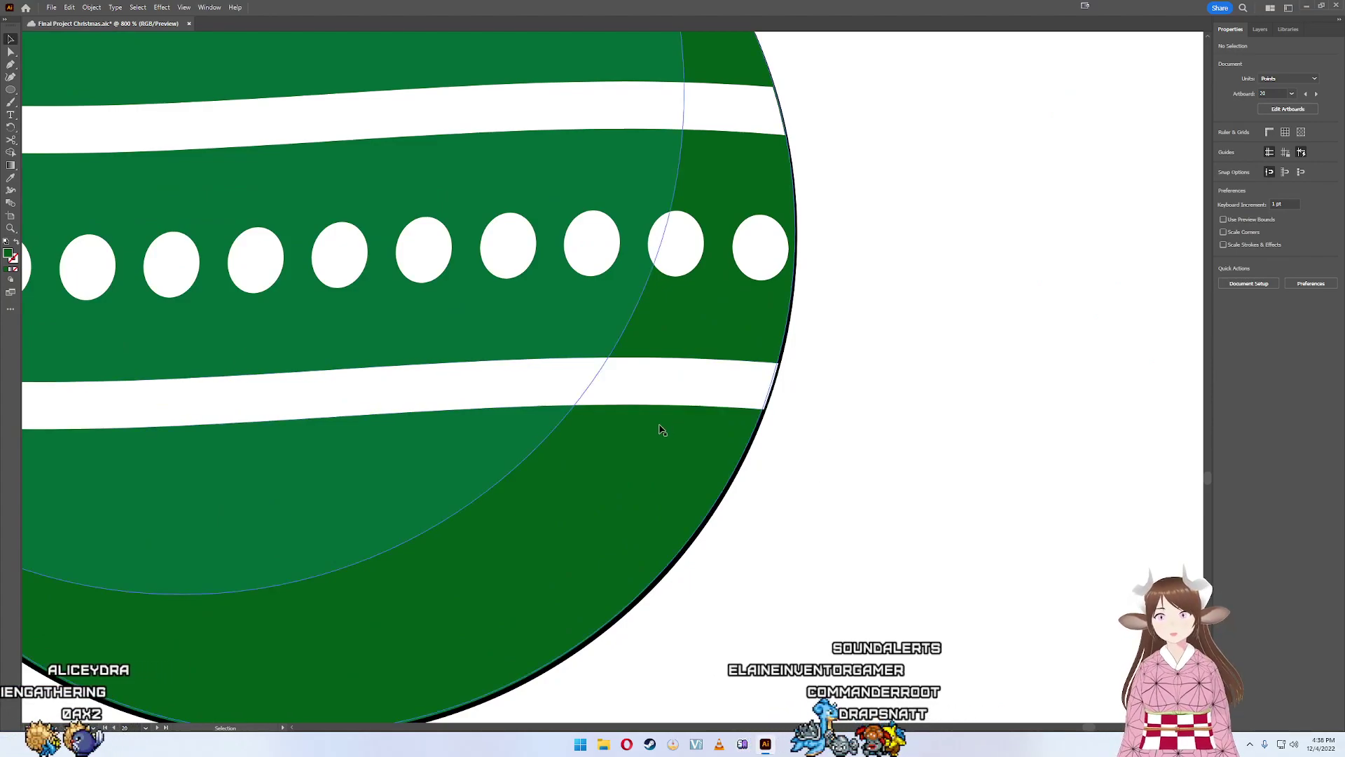
left_click(1225, 144)
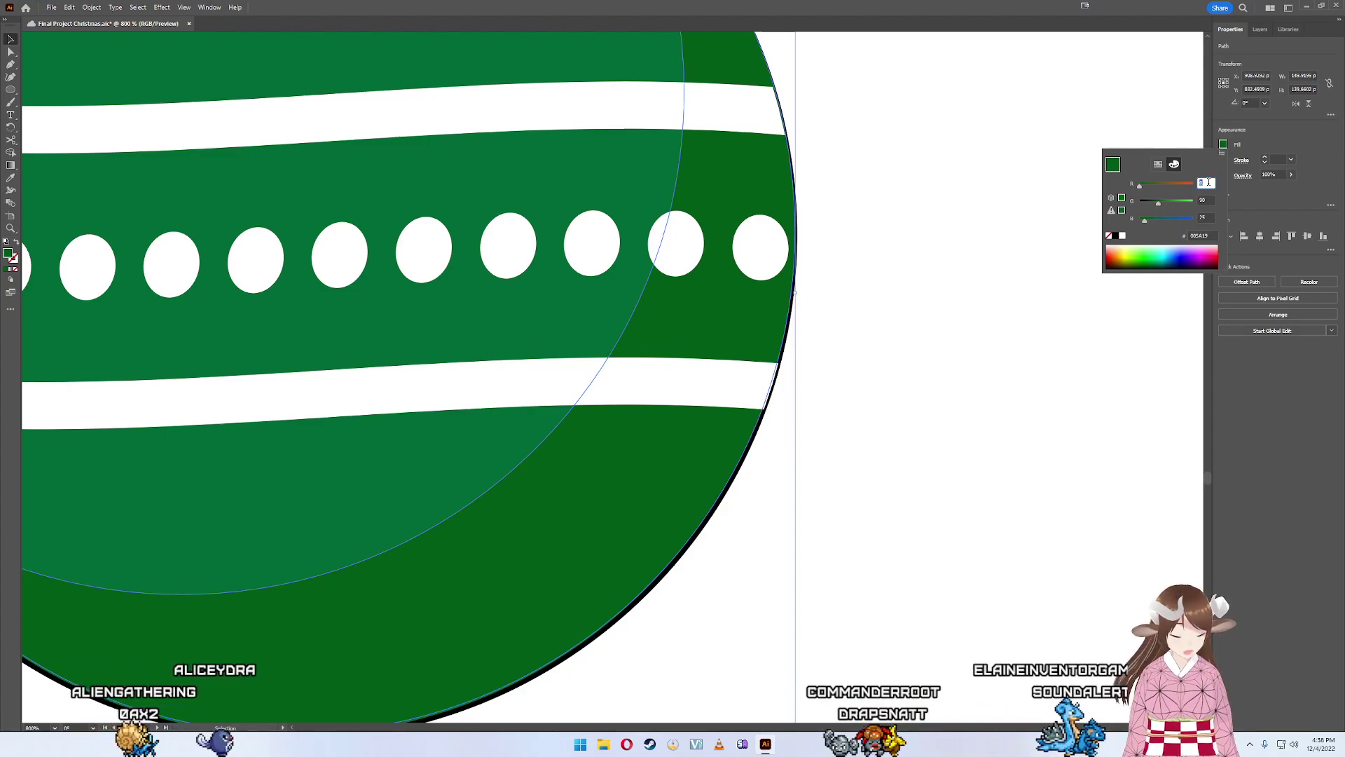
key("Tab")
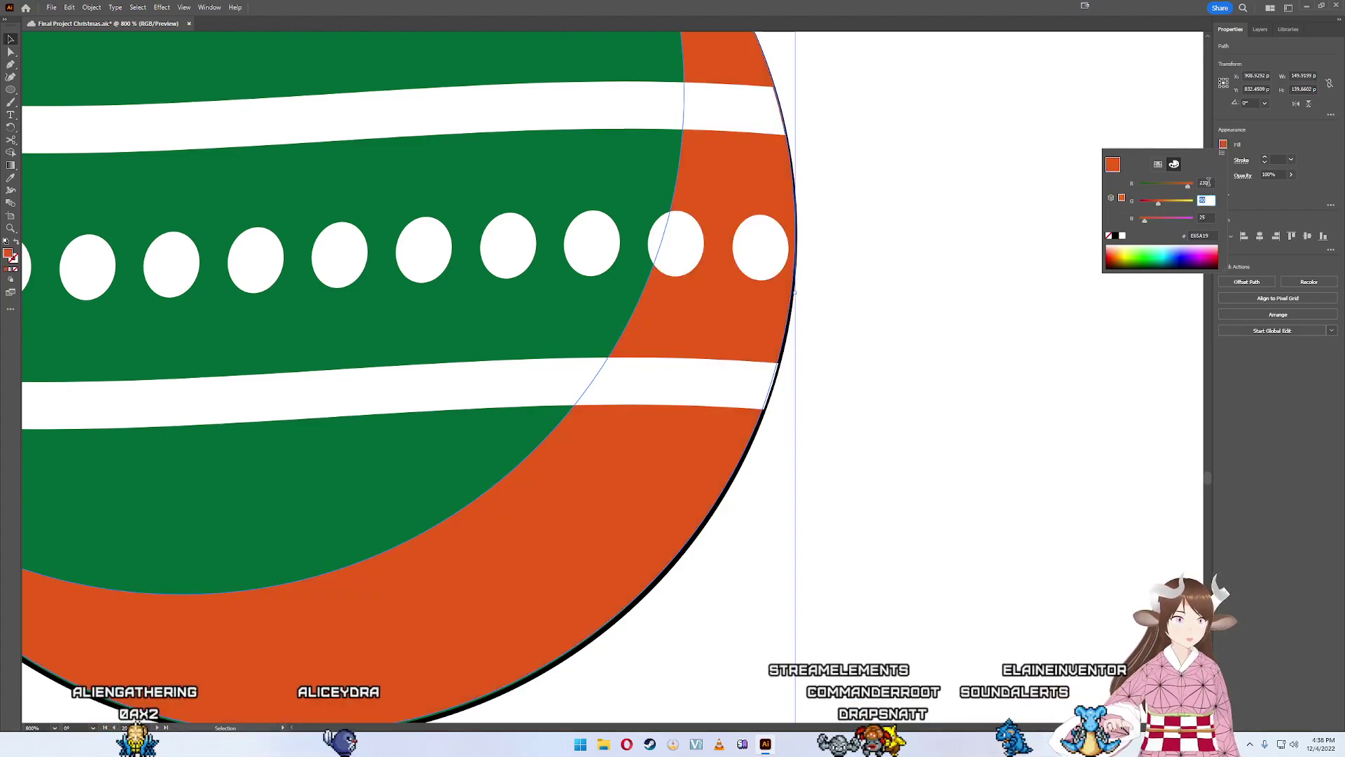
key("Tab")
type("230")
key("Return")
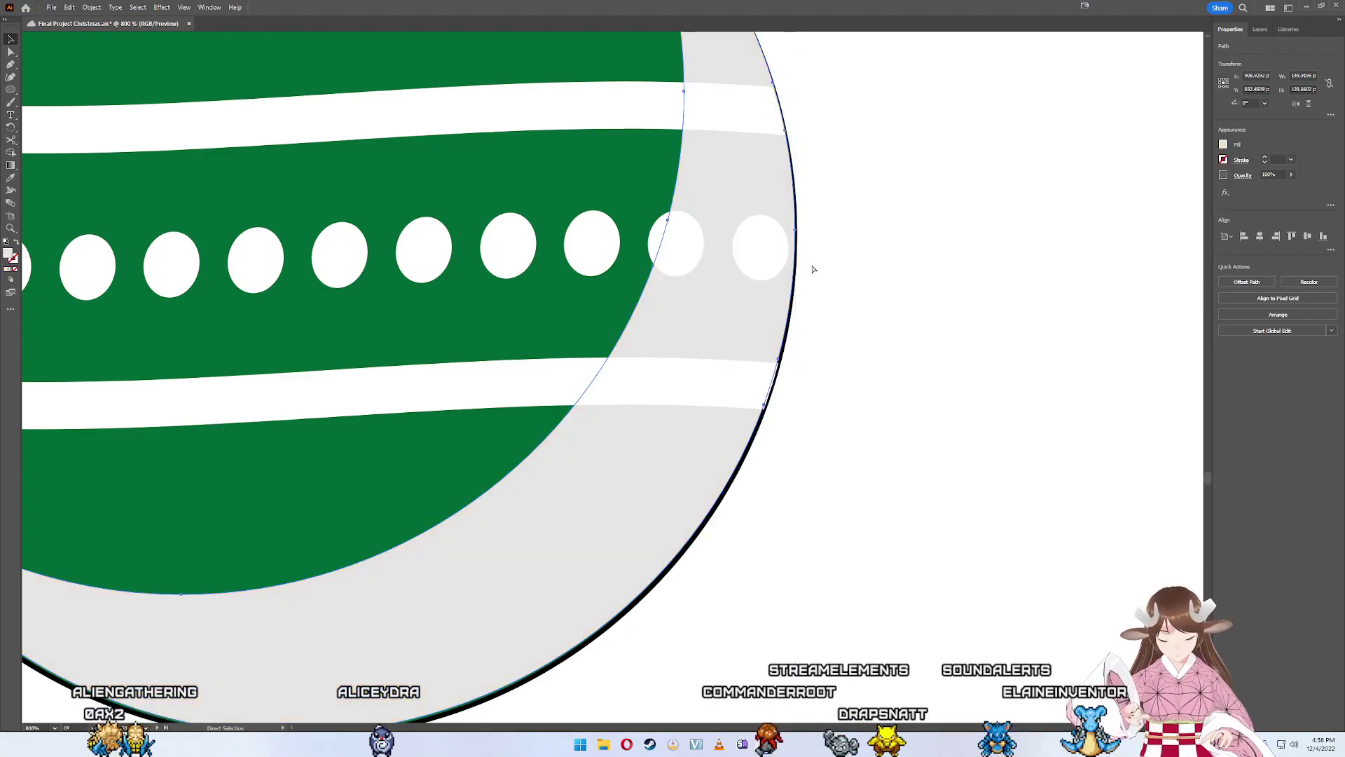
- Bring the grey highlight crescent in front of the stripes and dots
key("ctrl+shift+bracketright")
key("v")
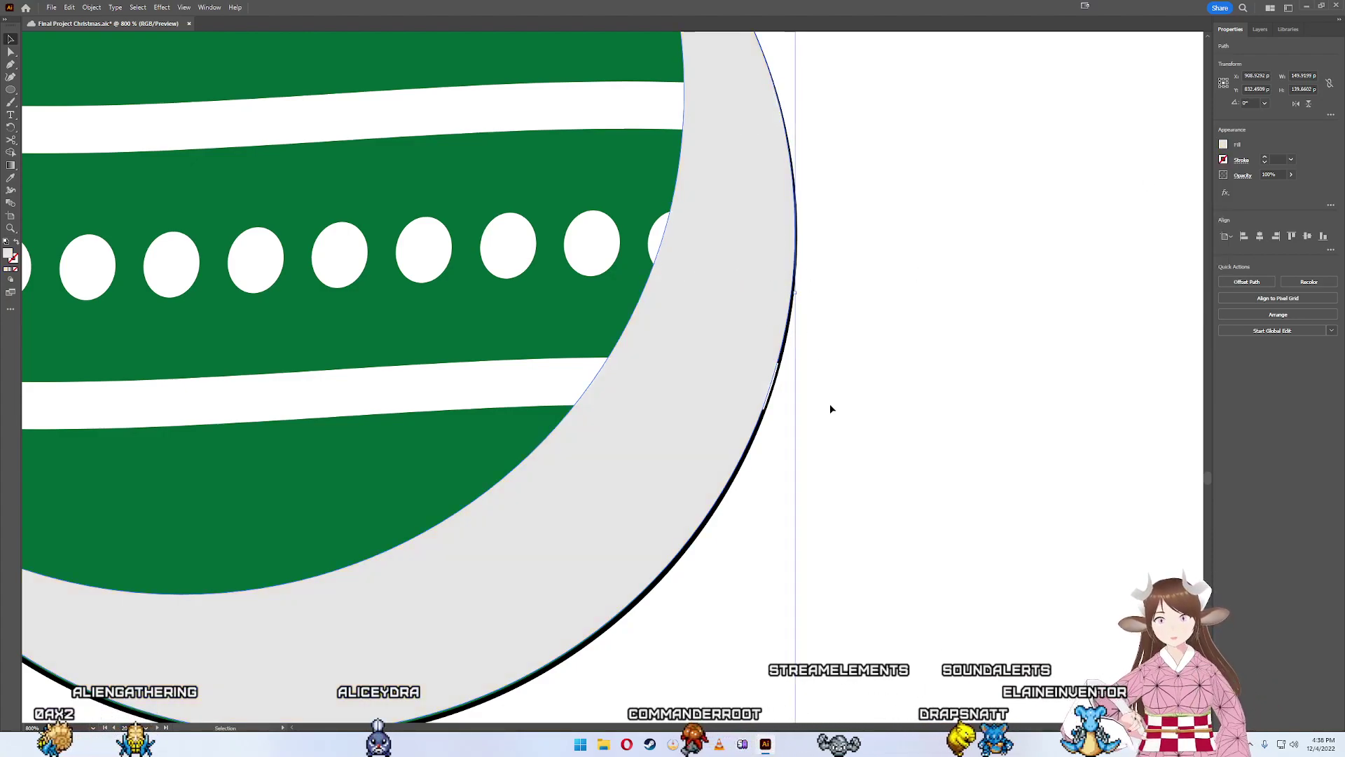
scroll(868, 460, "up", 2)
scroll(934, 525, "down", 3)
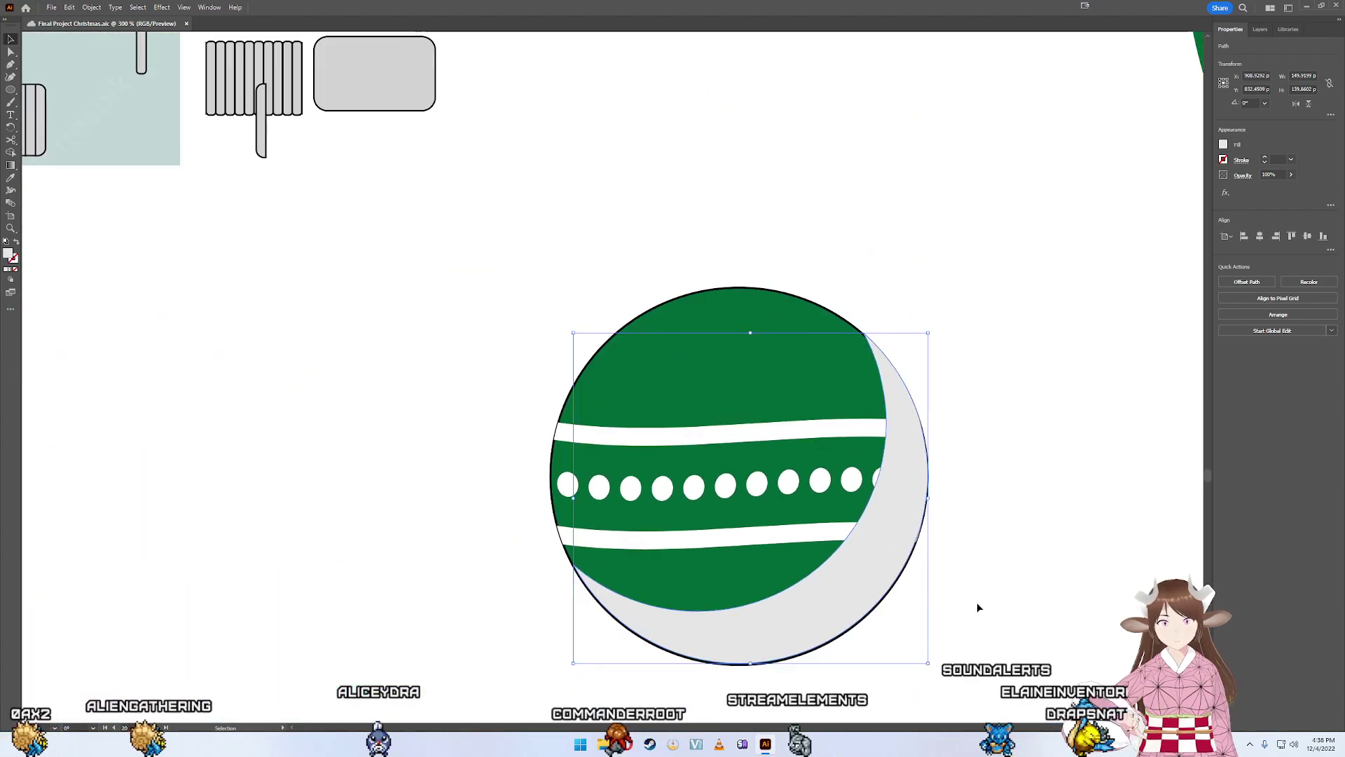
- Select all bauble parts and use Shape Builder to delete the green top, stripes and dots
left_click_drag(978, 606, 453, 280)
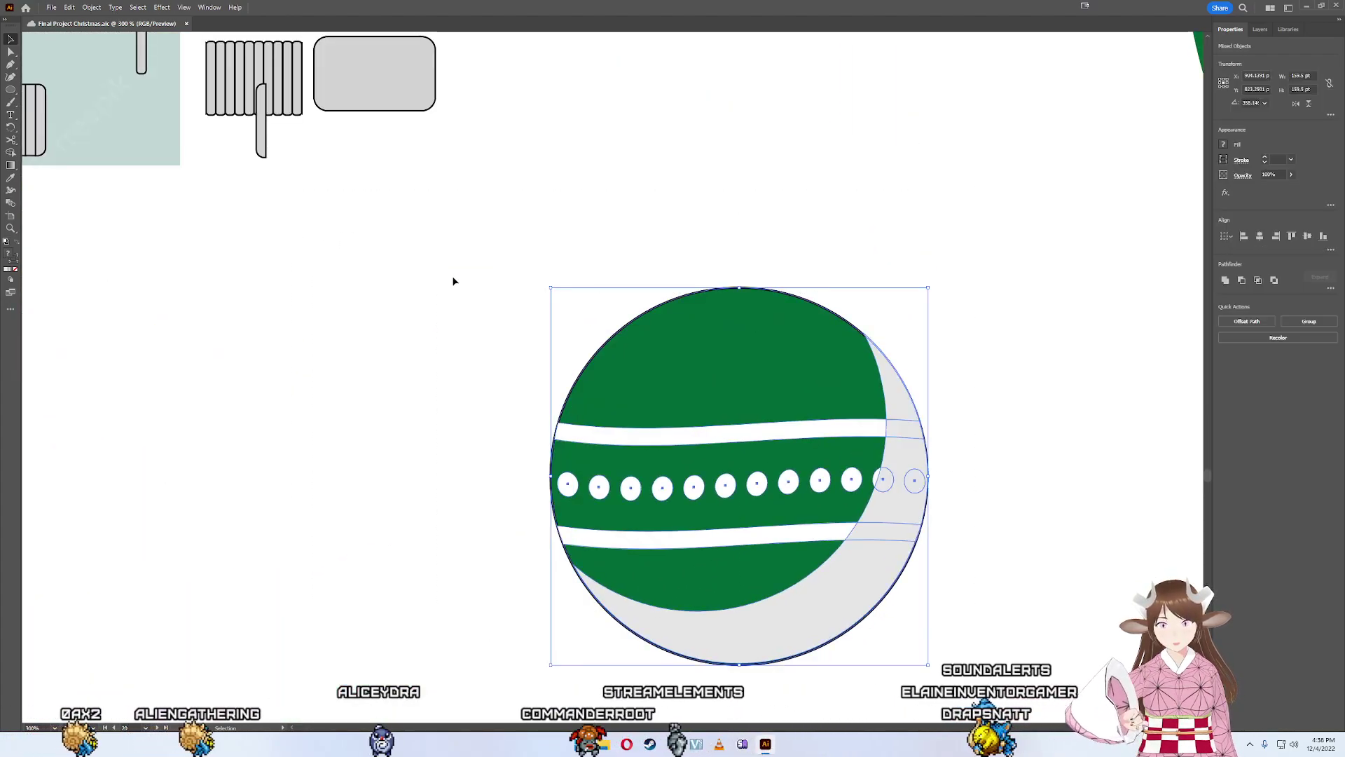
key("shift+m")
mouse_move(707, 266)
left_mouse_down()
mouse_move(662, 518)
mouse_move(610, 494)
left_mouse_up()
left_click_drag(837, 456, 873, 482)
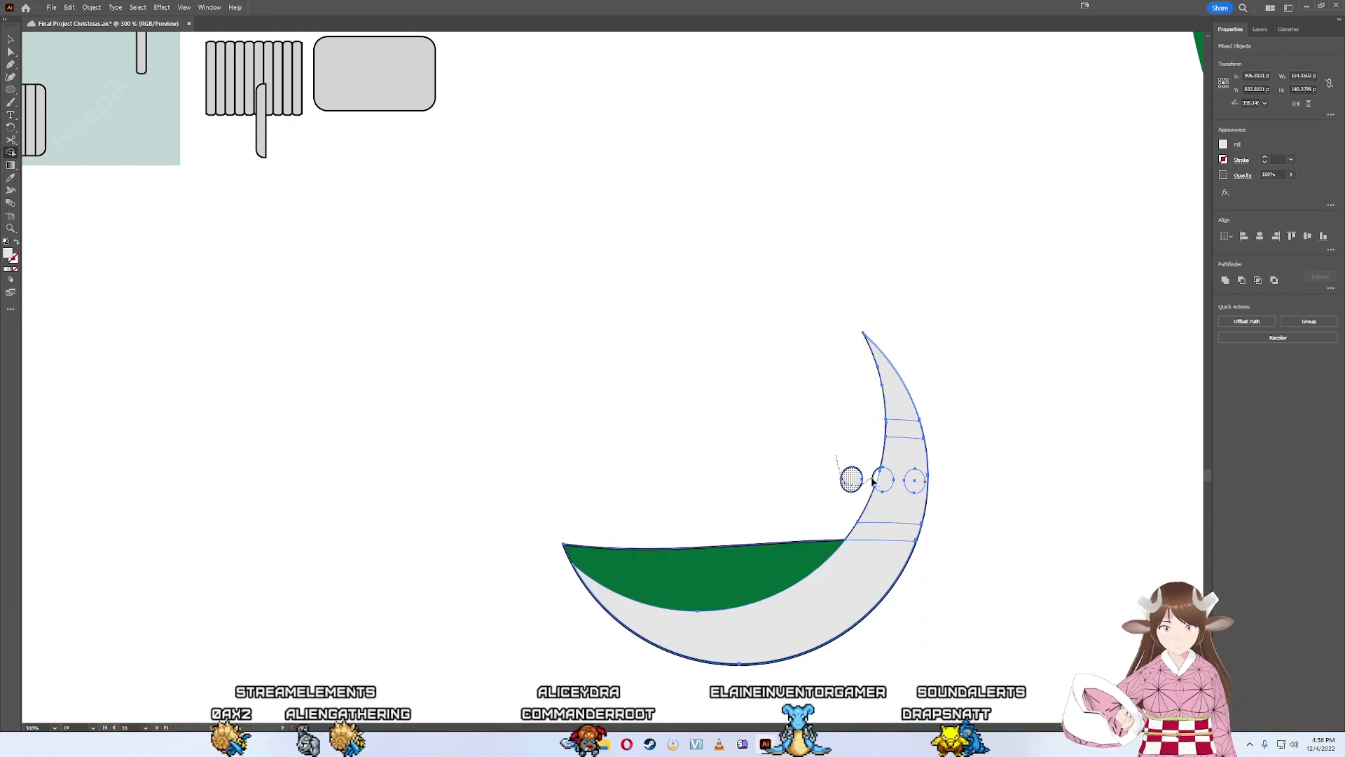
left_click(796, 556, "alt")
- Delete the green lower section and grey crescent pieces, keeping only the grey stripe and dot fragments
left_click_drag(823, 386, 699, 424)
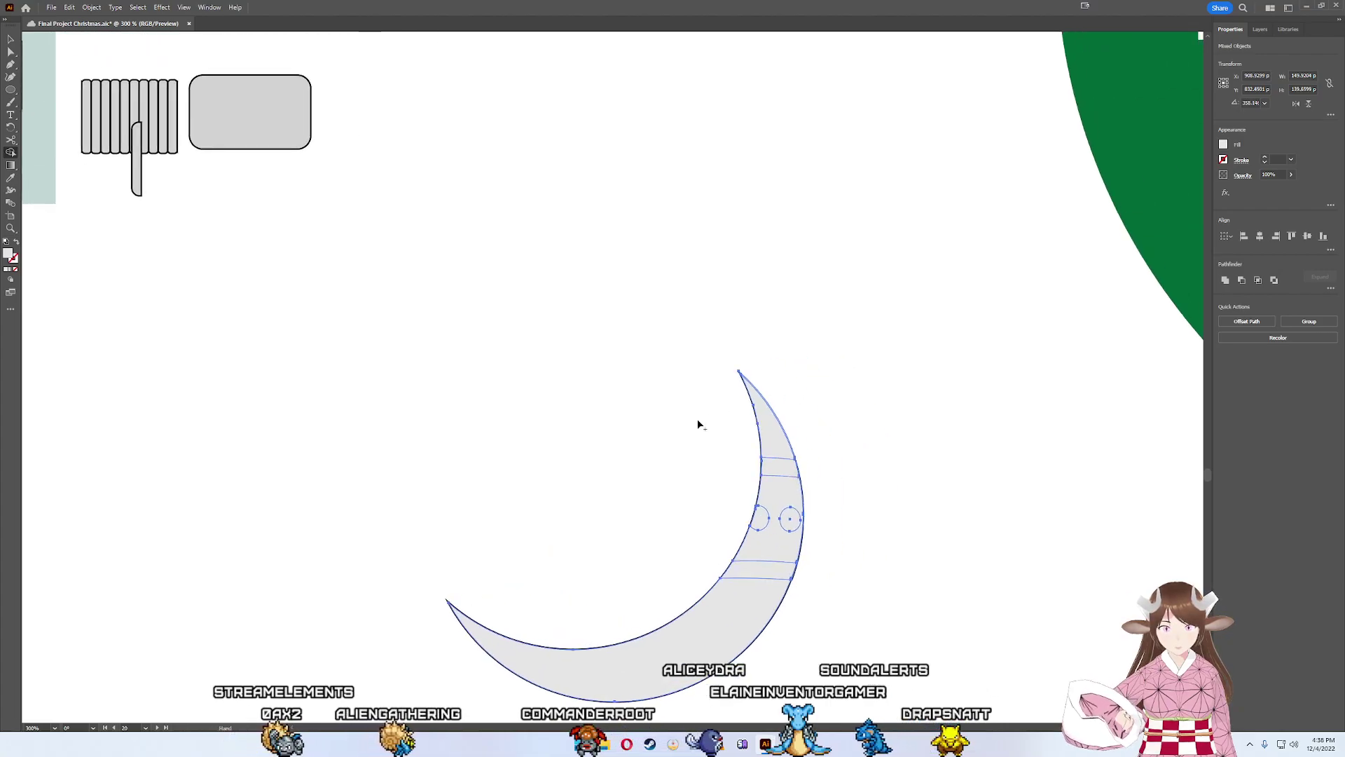
left_click(726, 642, "alt")
left_click(760, 547, "alt")
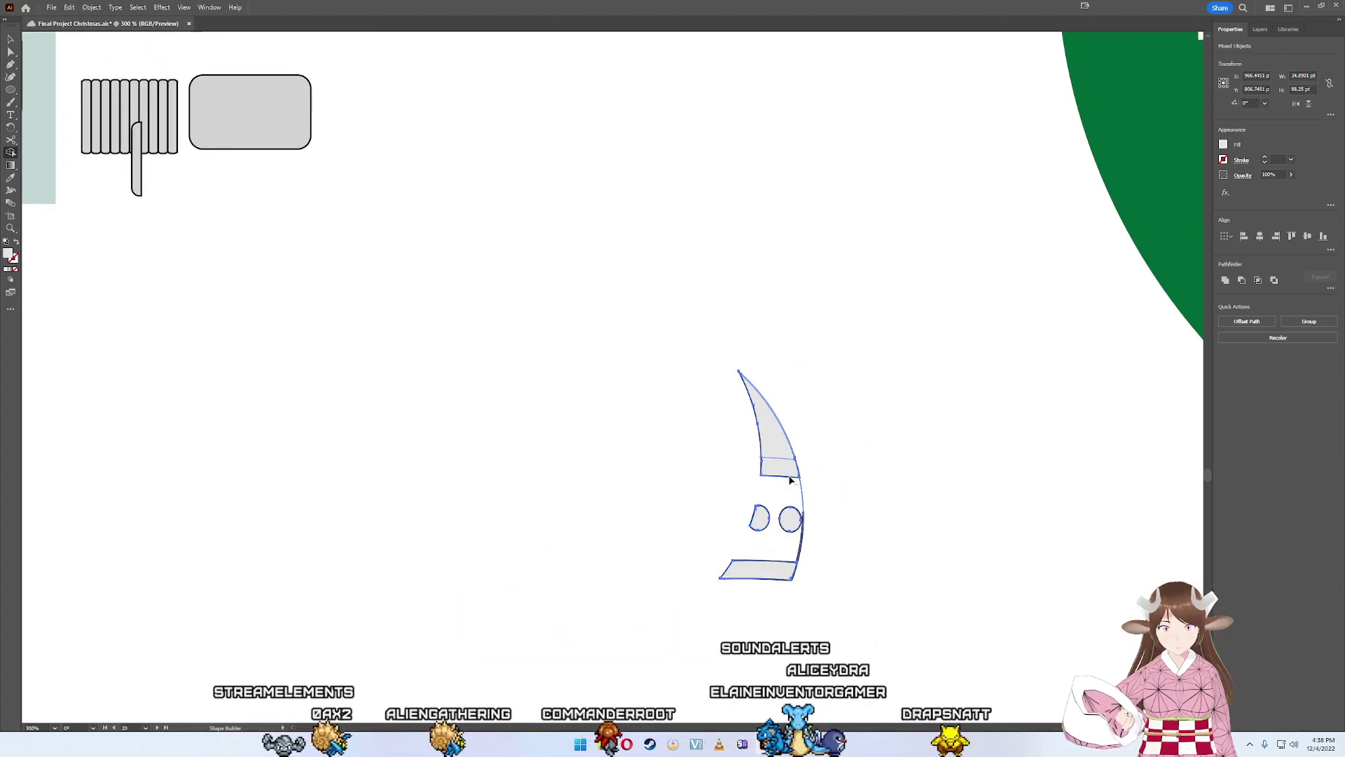
left_click(770, 427, "alt")
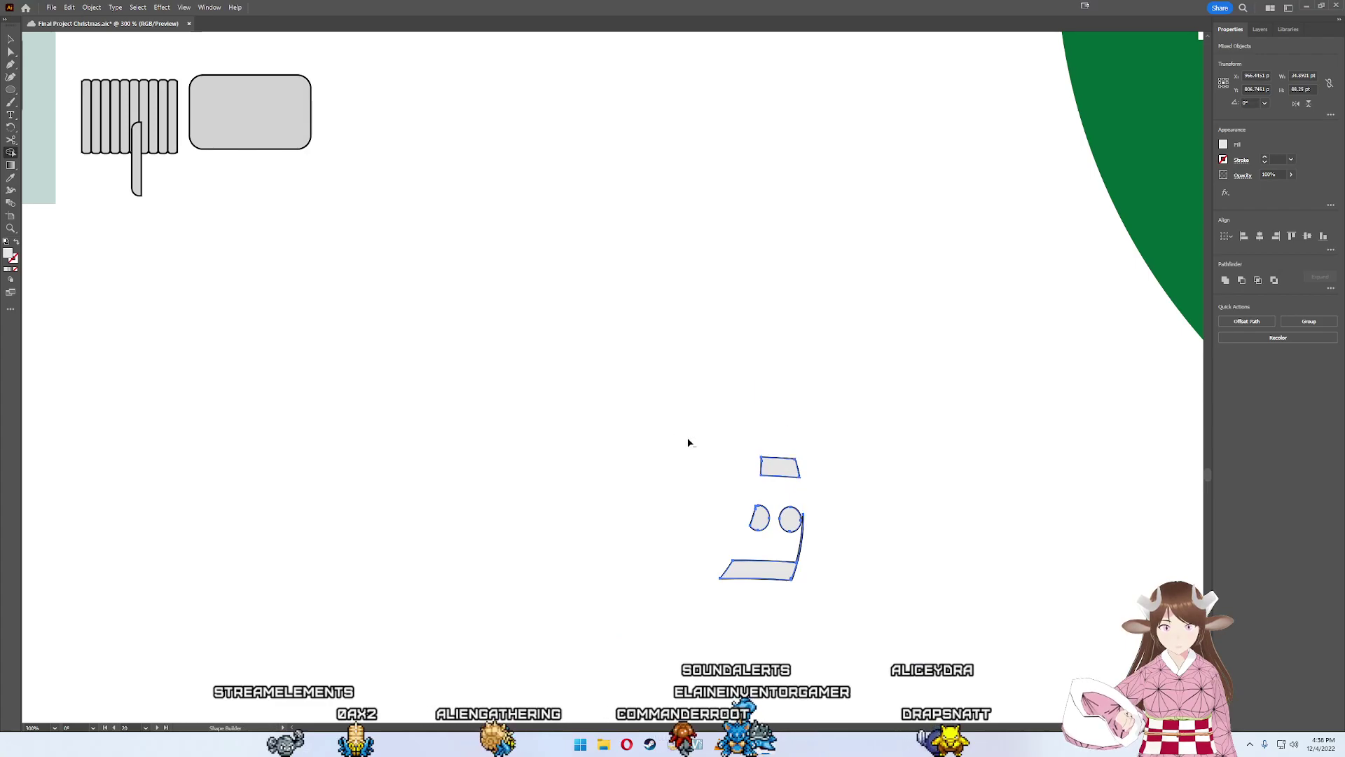
scroll(813, 539, "down", 2)
scroll(845, 522, "up", 4)
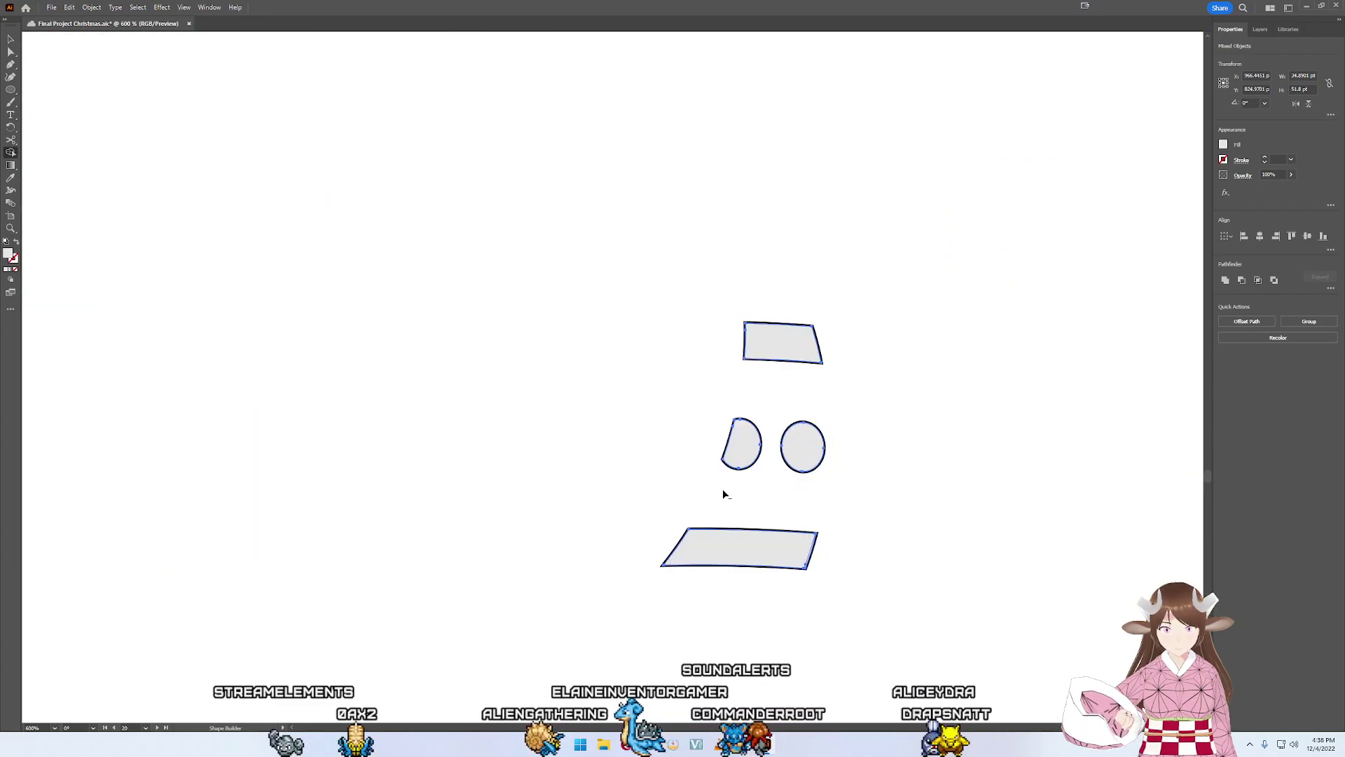
scroll(840, 533, "up", 5)
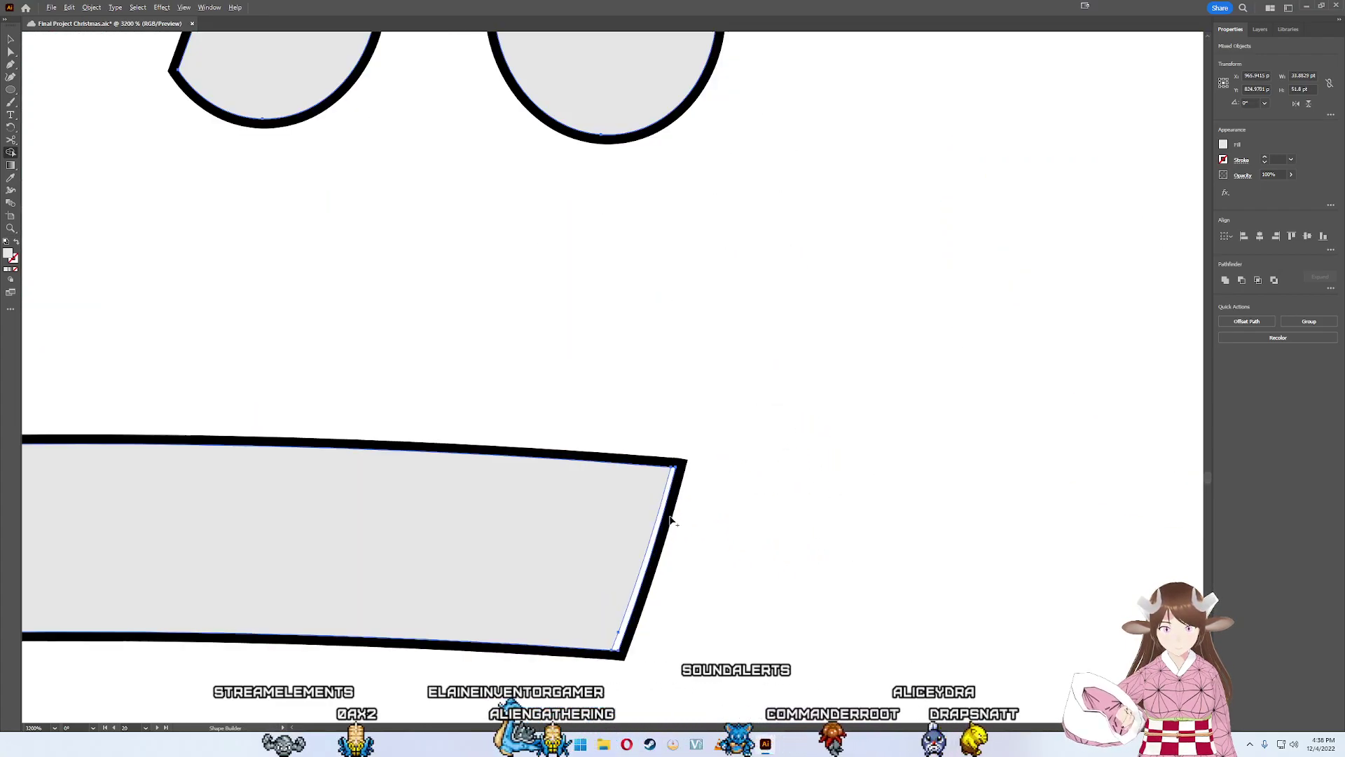
scroll(671, 520, "down", 1)
scroll(850, 429, "down", 2)
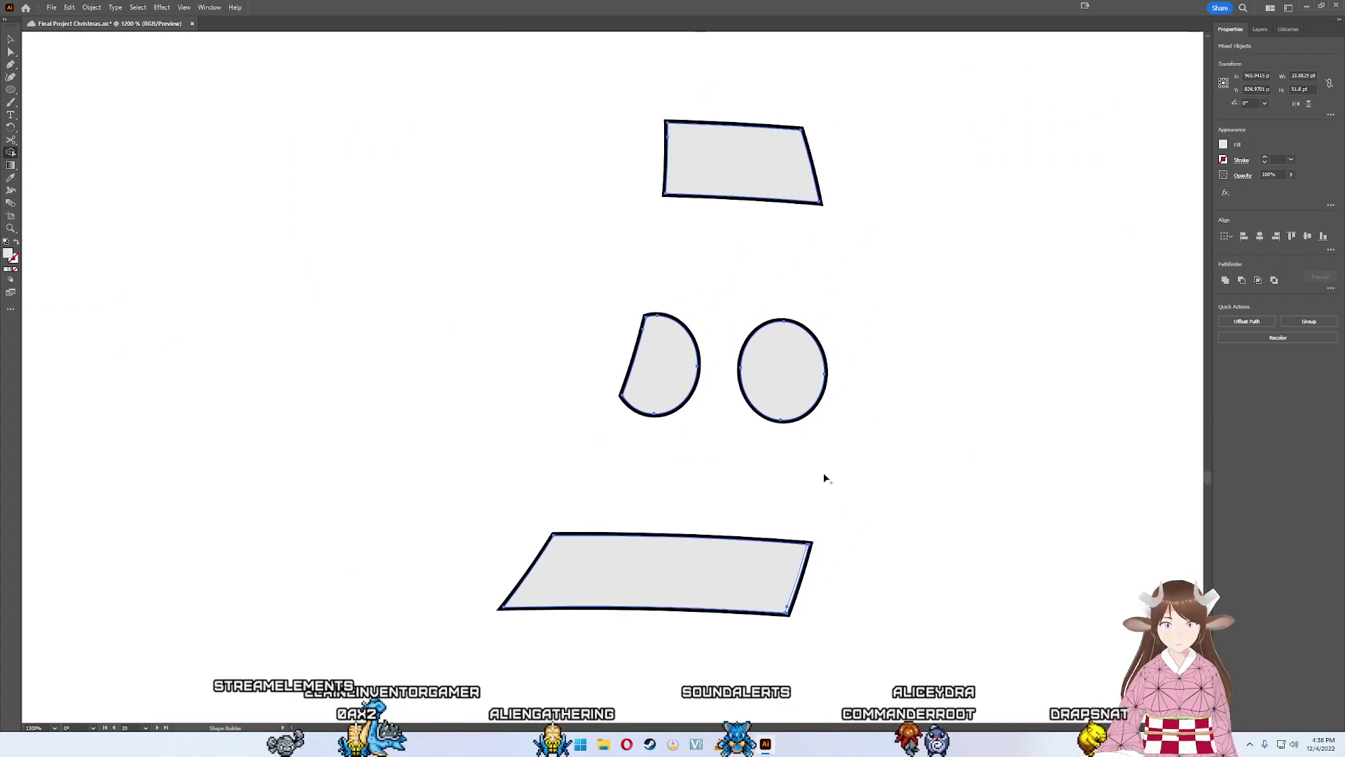
scroll(815, 429, "down", 2)
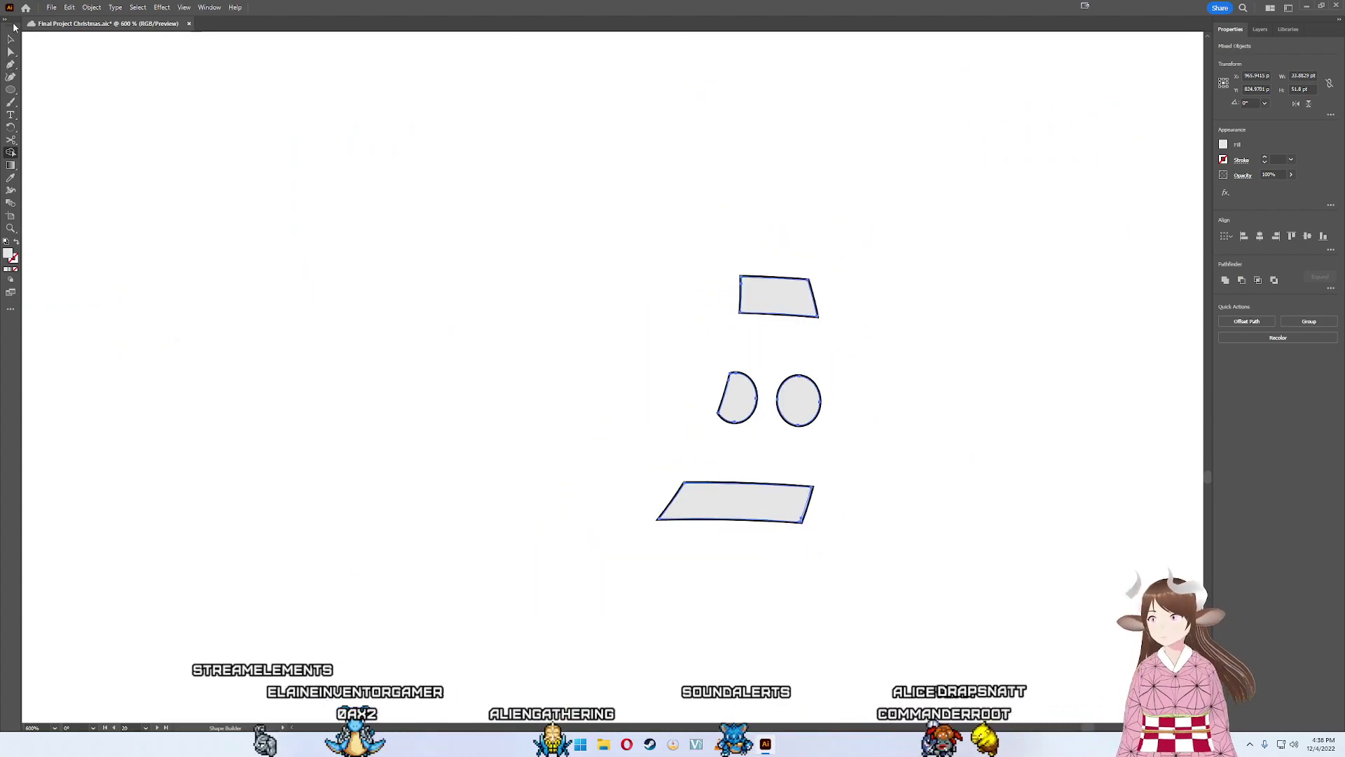
- Remove the dark outline stroke from the remaining grey highlight pieces
left_click(1224, 161)
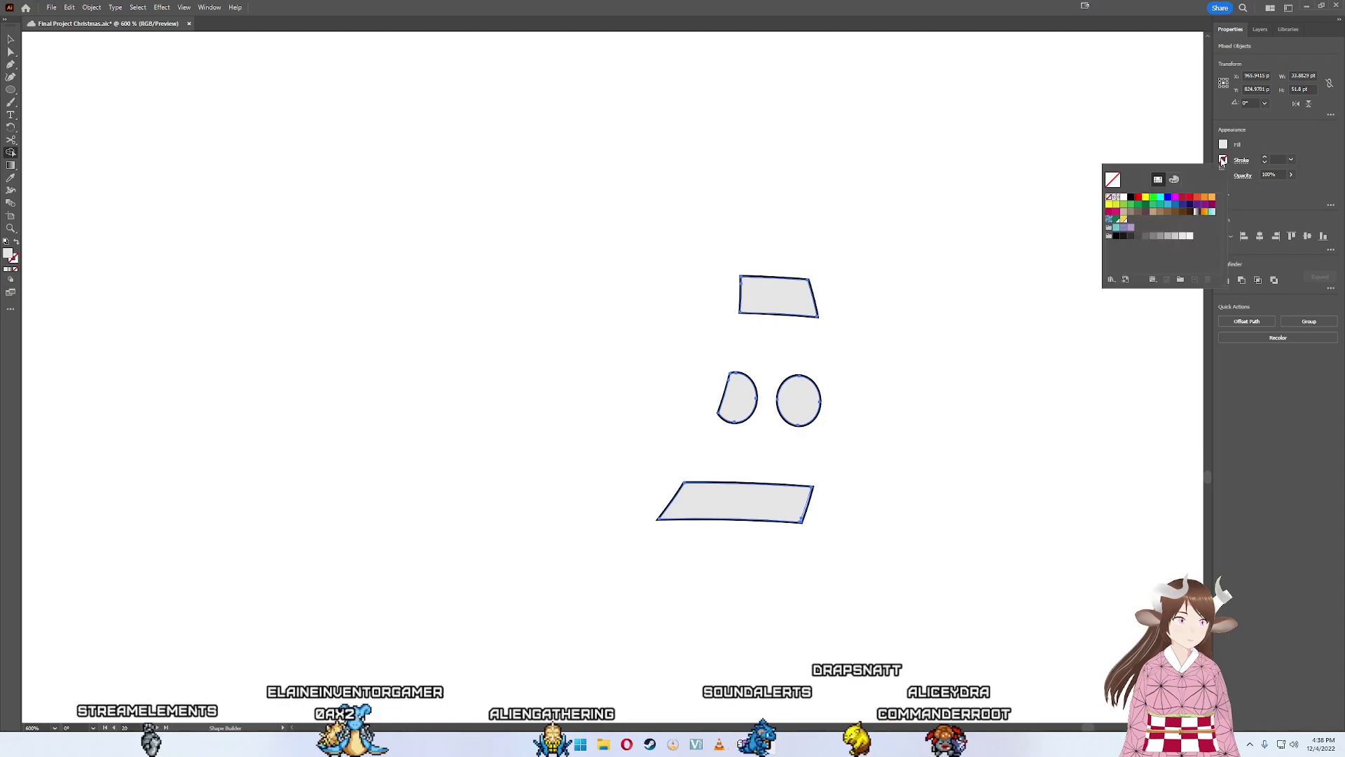
left_click(1111, 197)
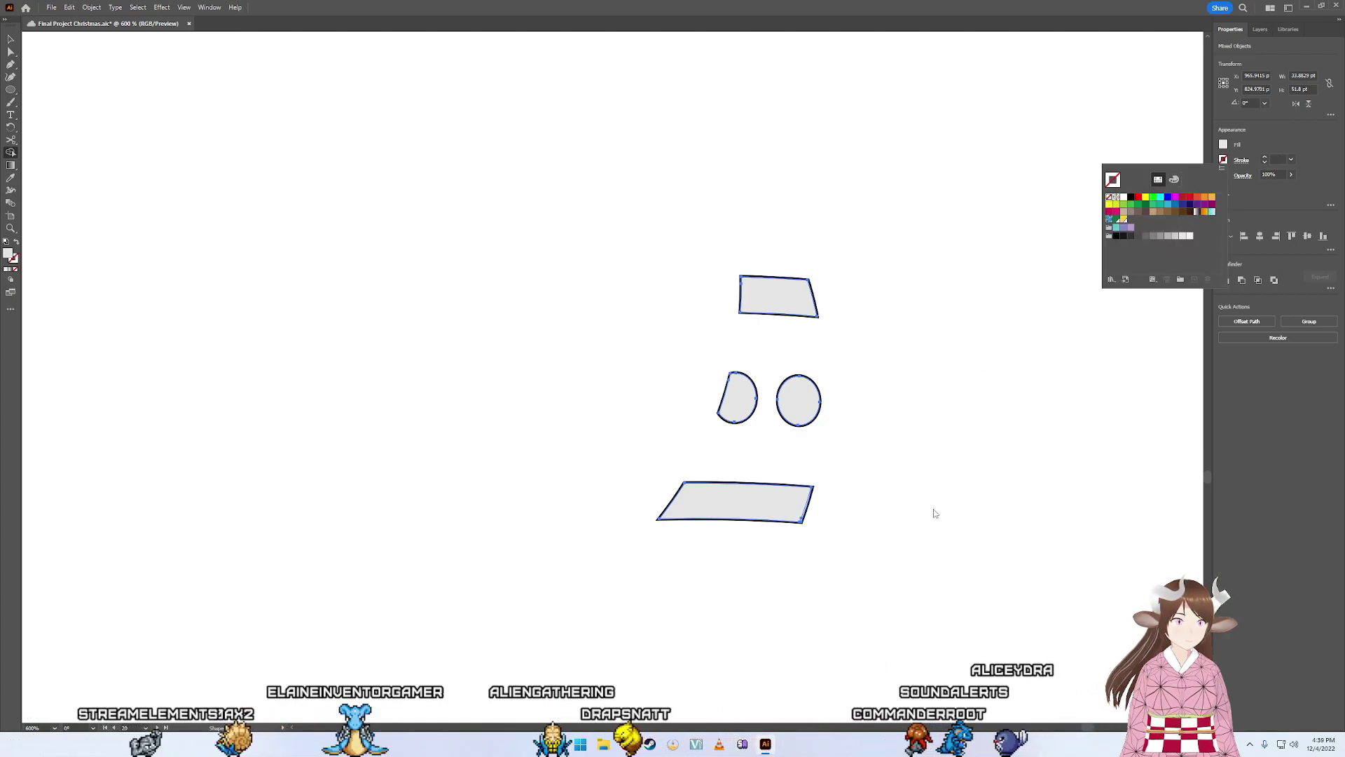
key("v")
left_click(864, 540)
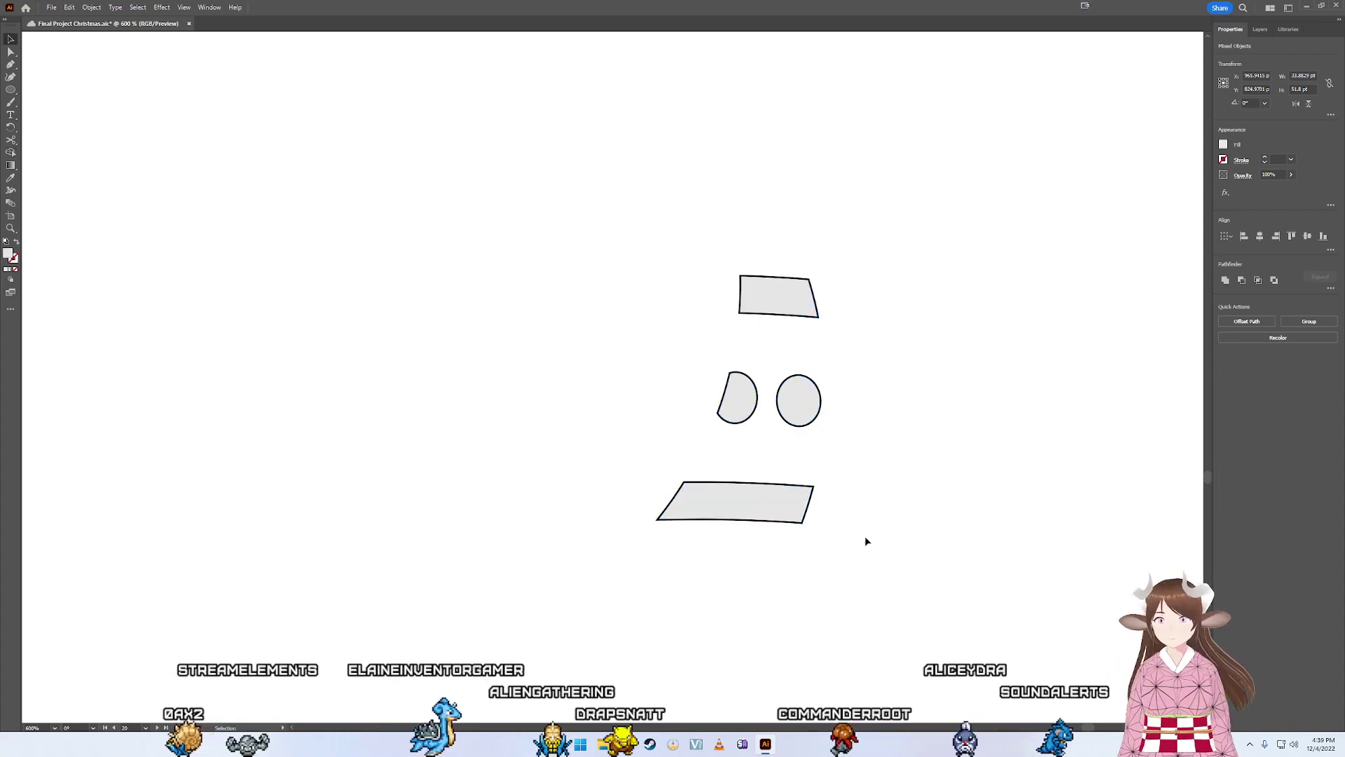
left_click_drag(895, 565, 592, 270)
left_click(1268, 159)
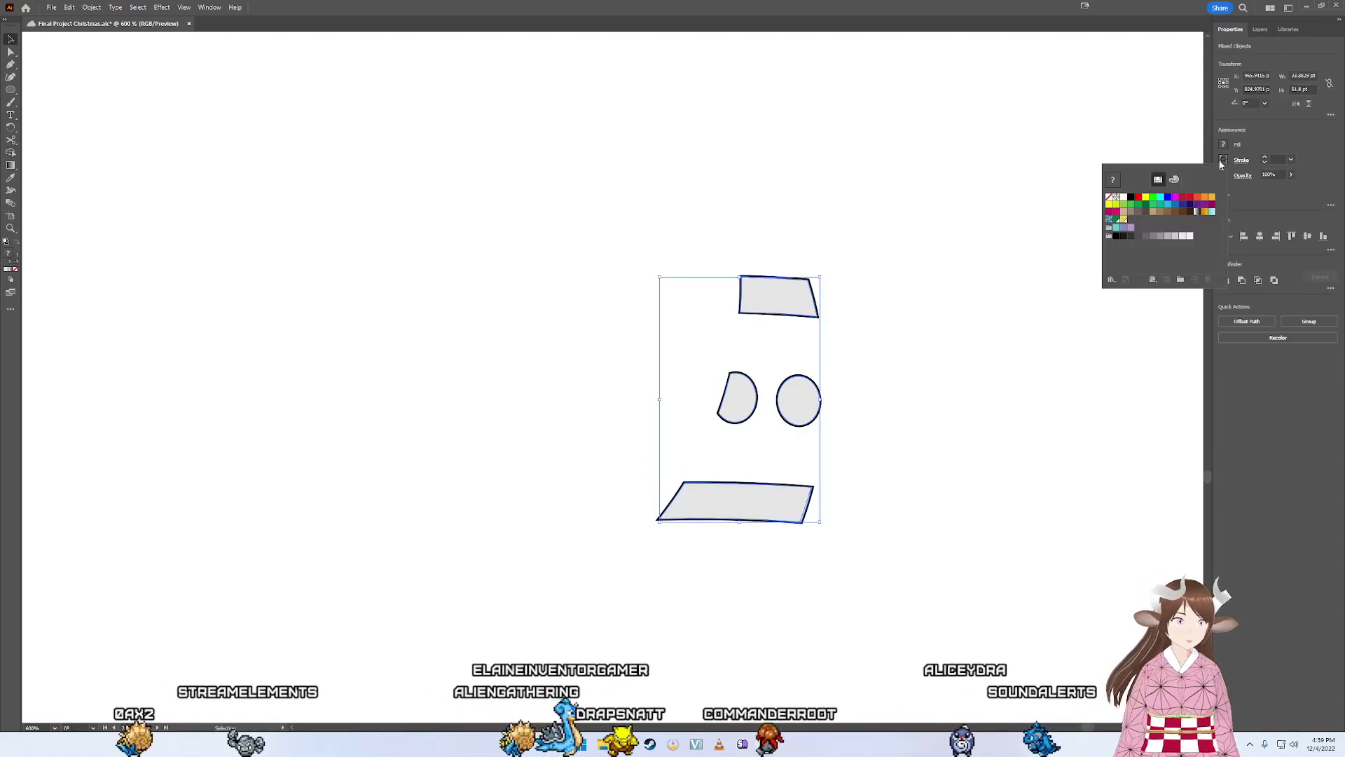
left_click(1112, 197)
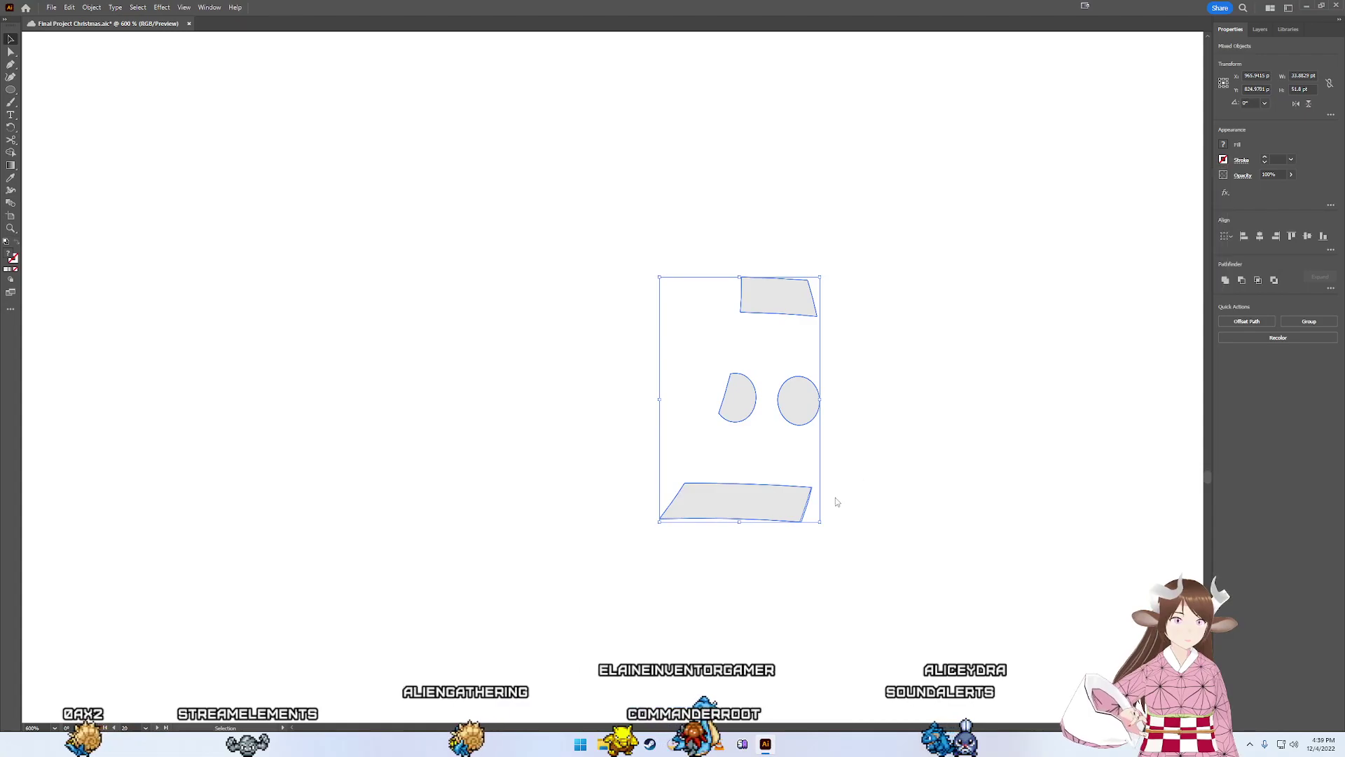
- Marquee-select all four grey highlight shapes together
left_click(844, 573)
left_click_drag(658, 256, 771, 489)
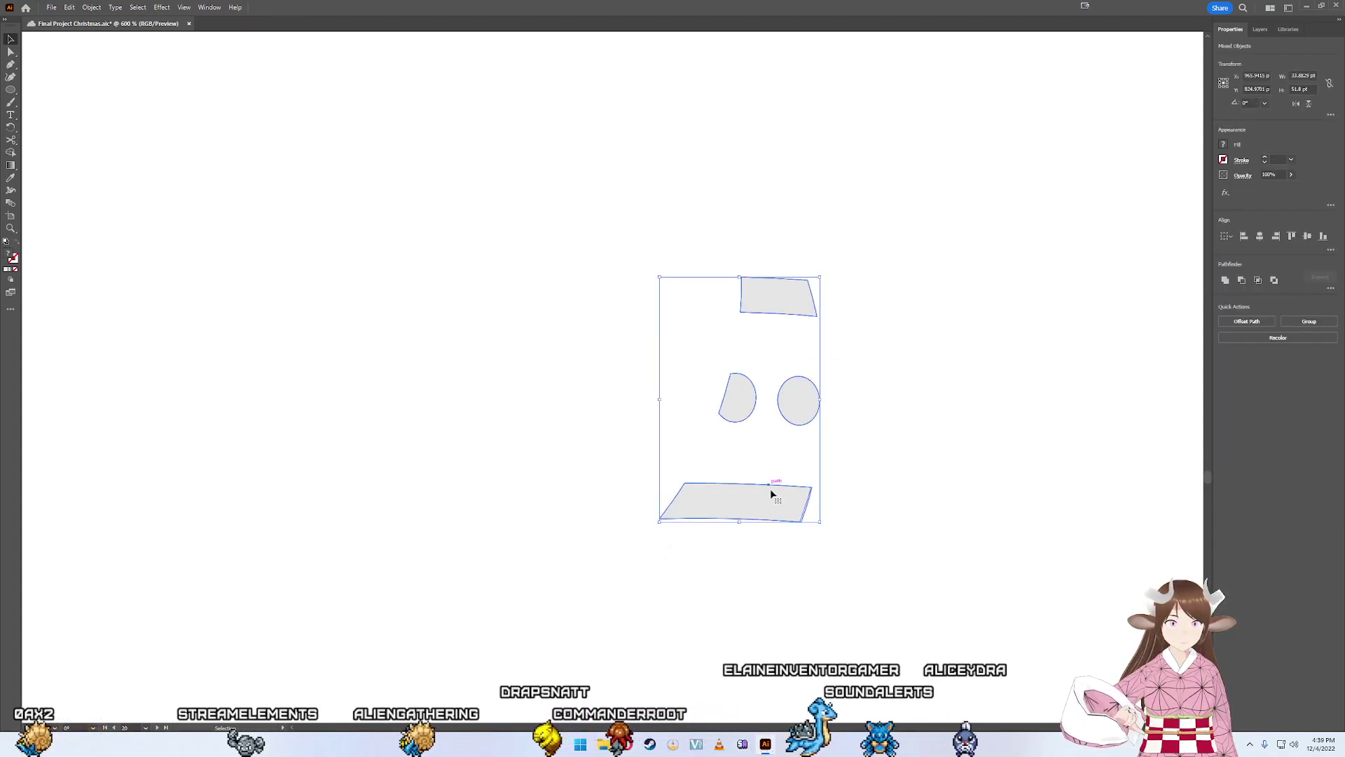
scroll(771, 489, "up", 5)
scroll(855, 495, "up", 5)
scroll(881, 496, "down", 4)
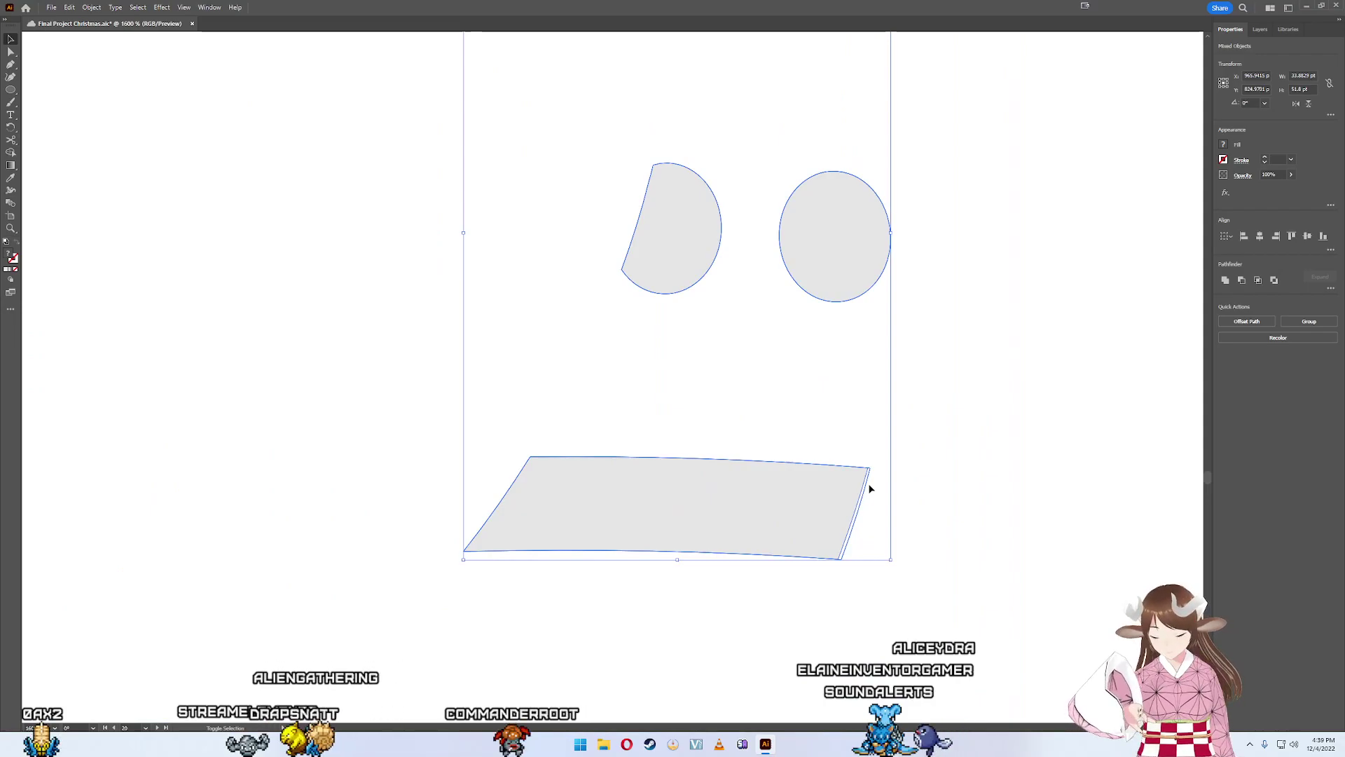
key("shift+m")
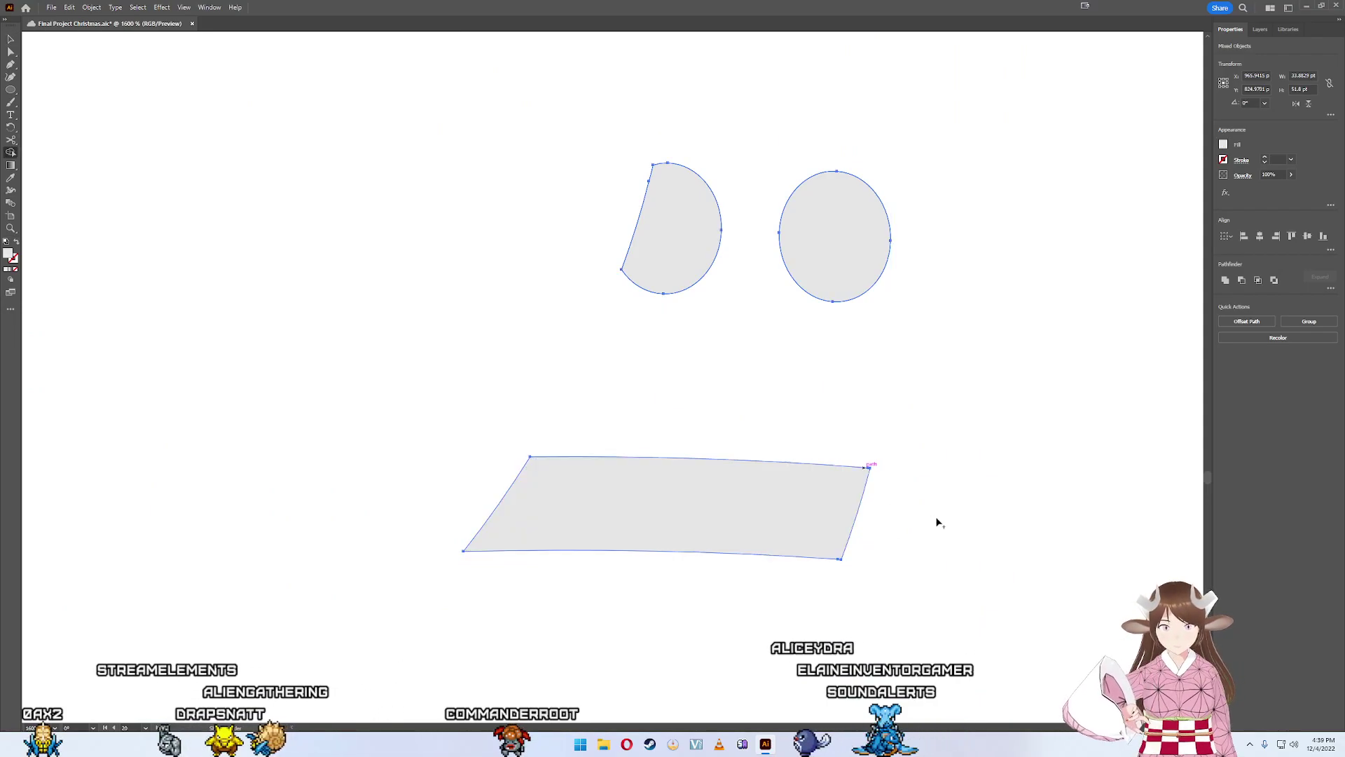
scroll(906, 527, "down", 2)
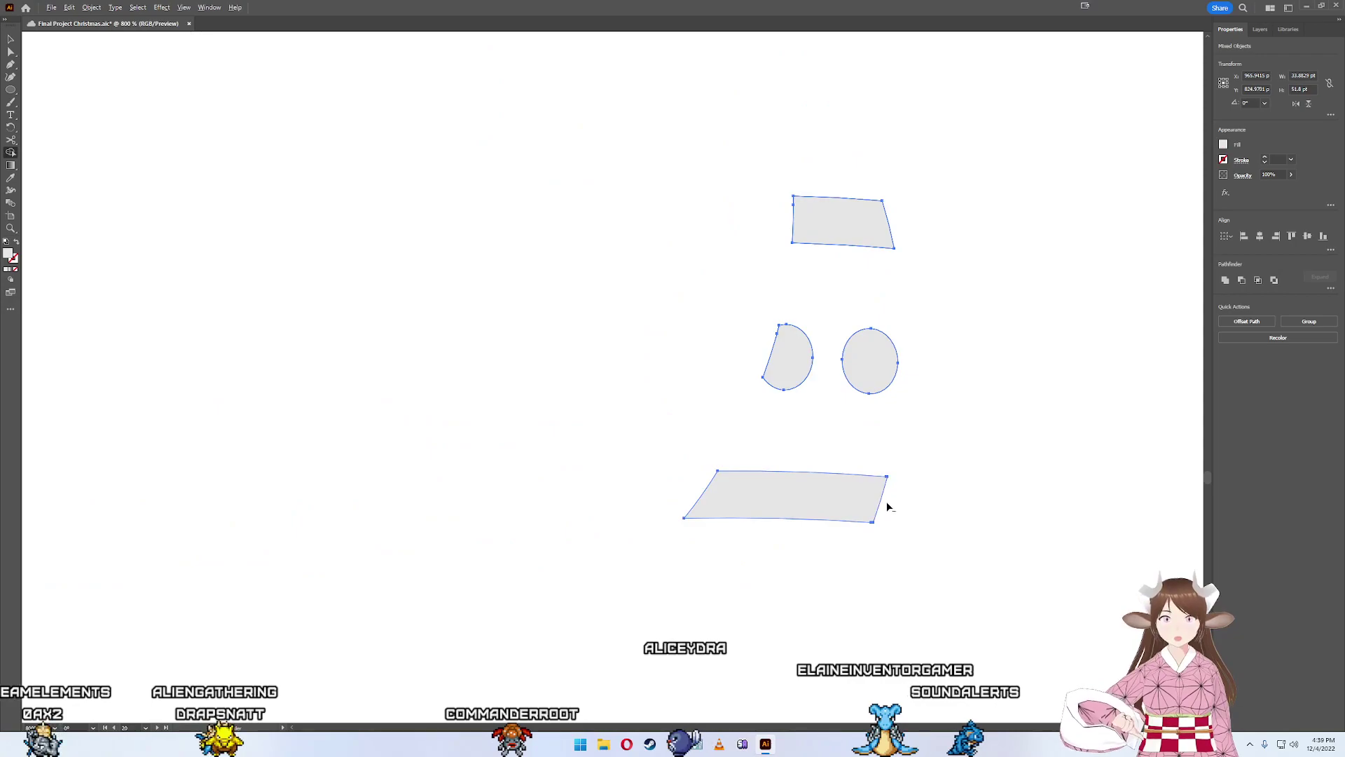
left_click(10, 39)
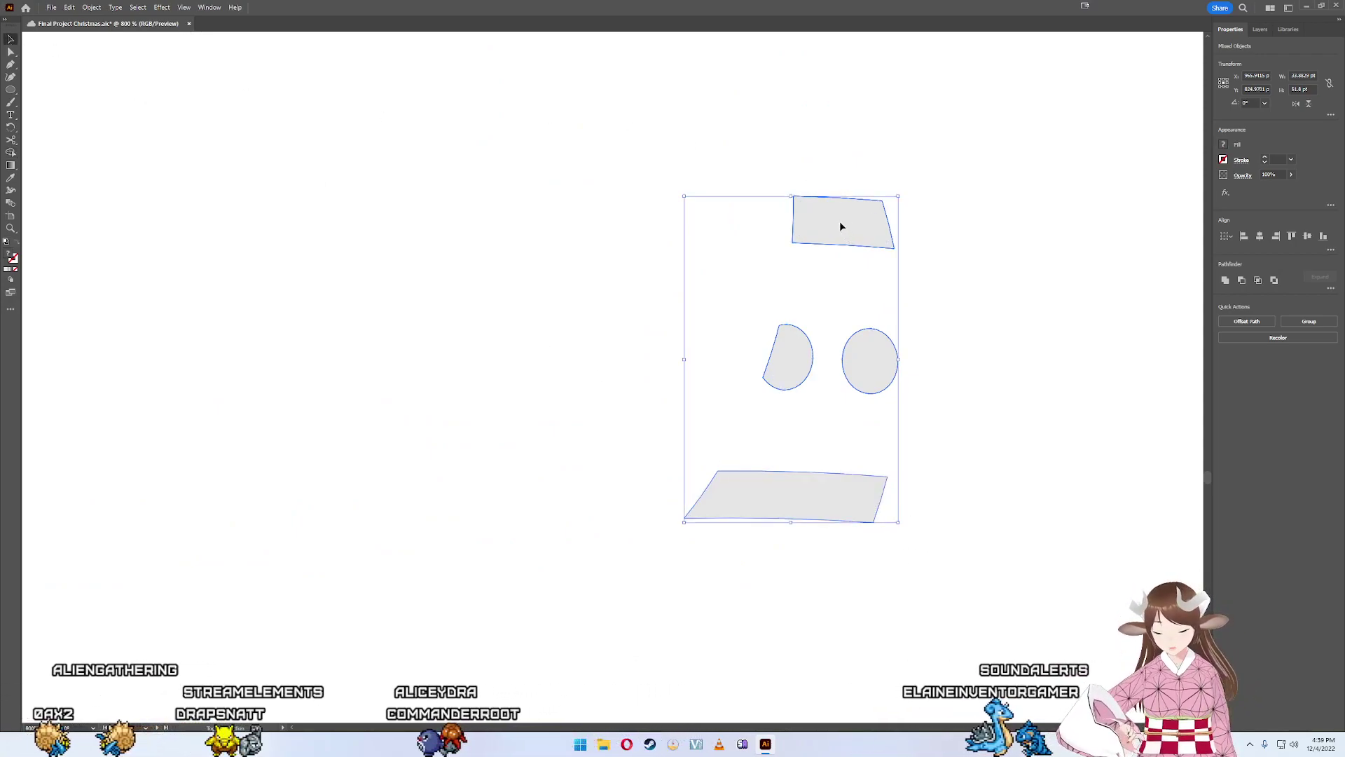
key("shift+m")
scroll(831, 447, "down", 5)
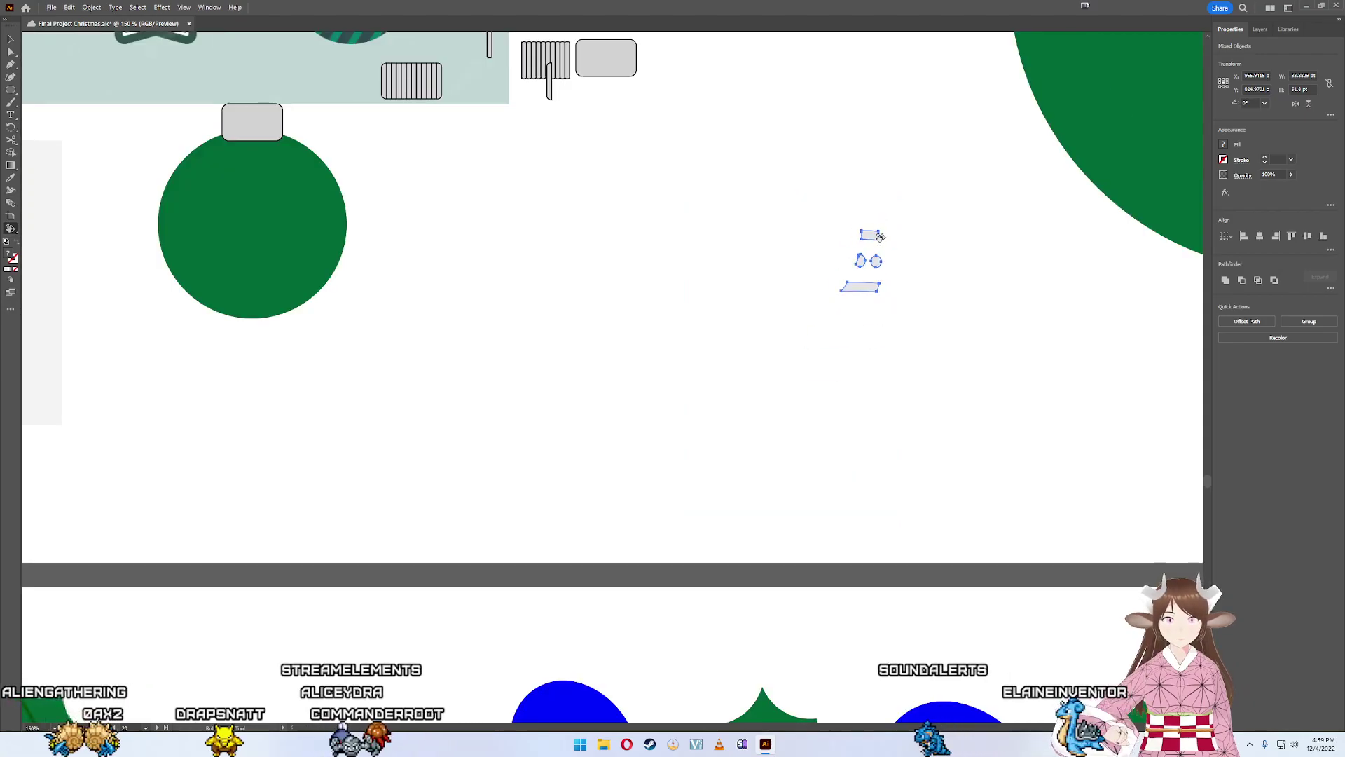
scroll(831, 447, "up", 4)
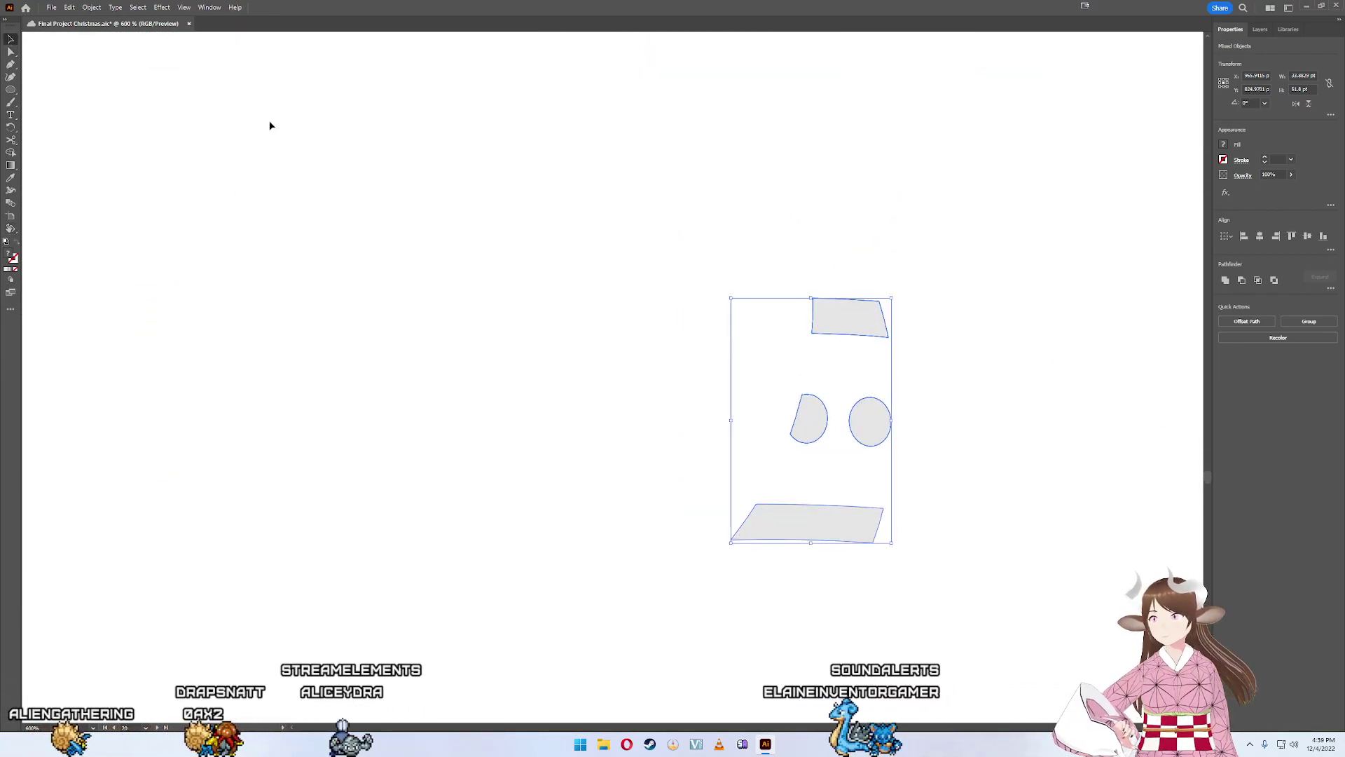
left_click_drag(688, 250, 986, 582)
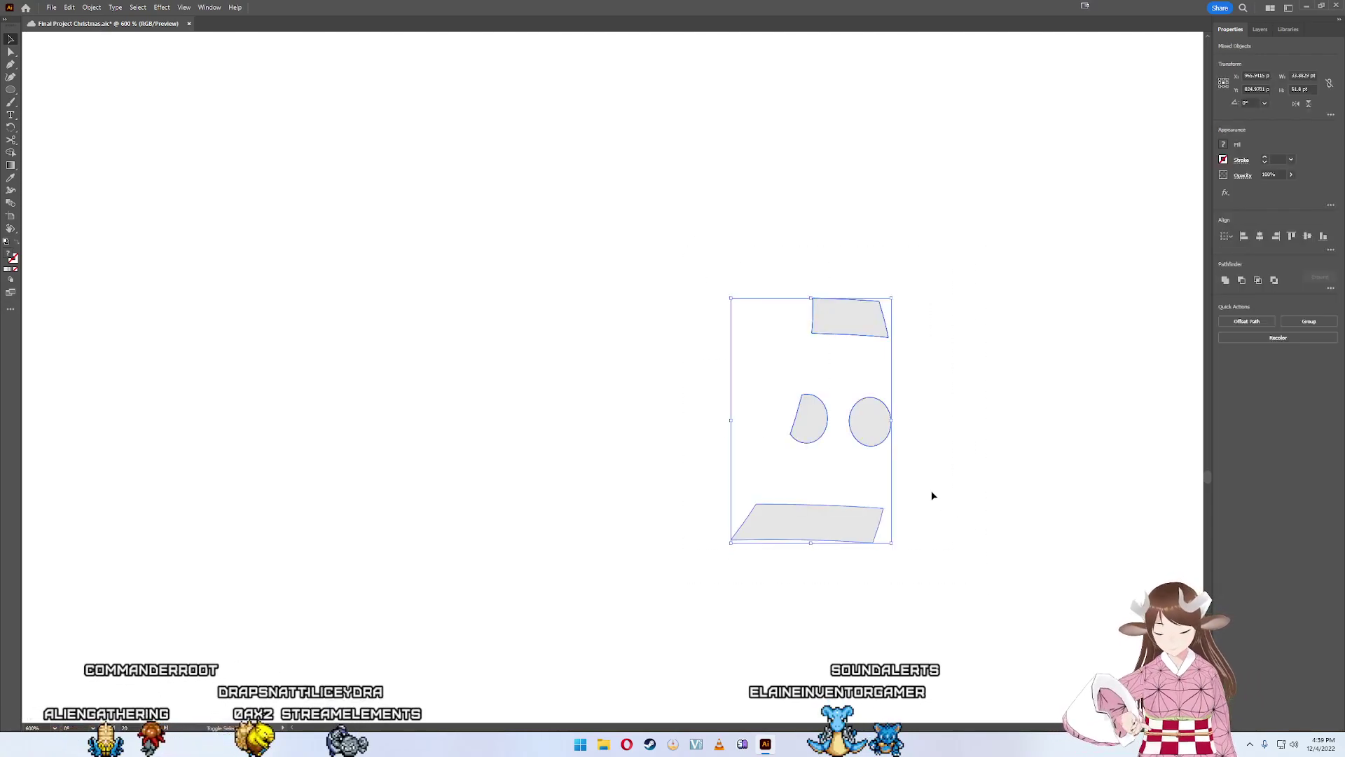
- Move the grey highlight group onto the green bauble's right side
scroll(961, 336, "down", 2)
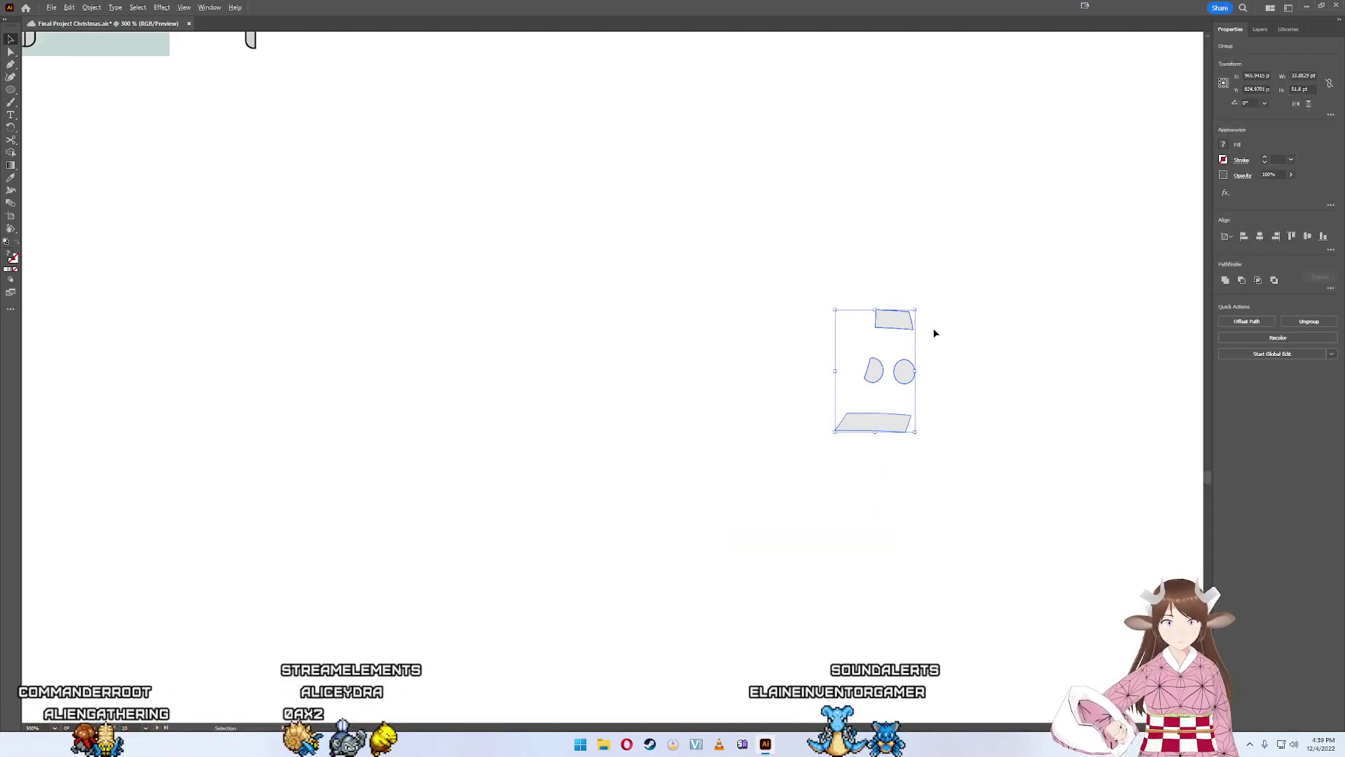
mouse_move(933, 333)
left_mouse_down()
mouse_move(843, 484)
mouse_move(796, 258)
mouse_move(661, 384)
mouse_move(641, 562)
mouse_move(678, 151)
left_mouse_up()
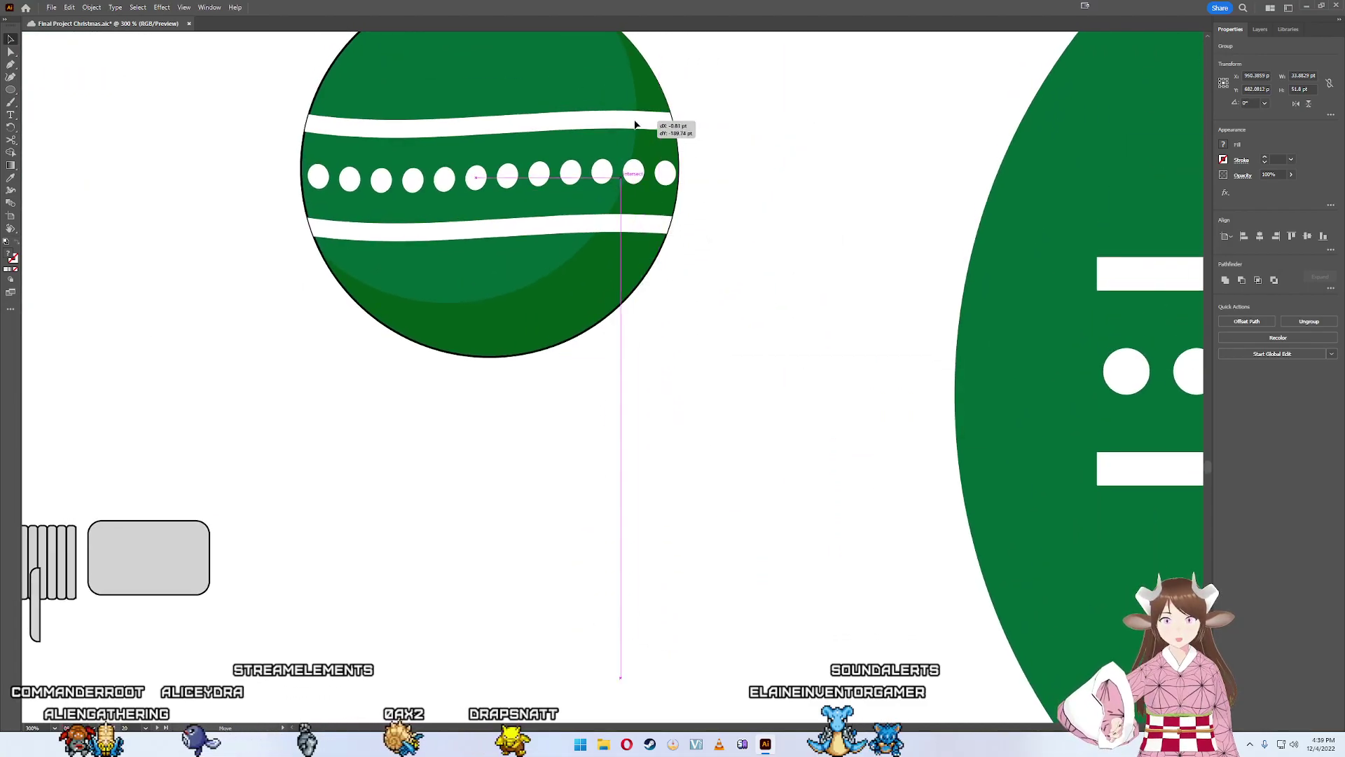
key("a")
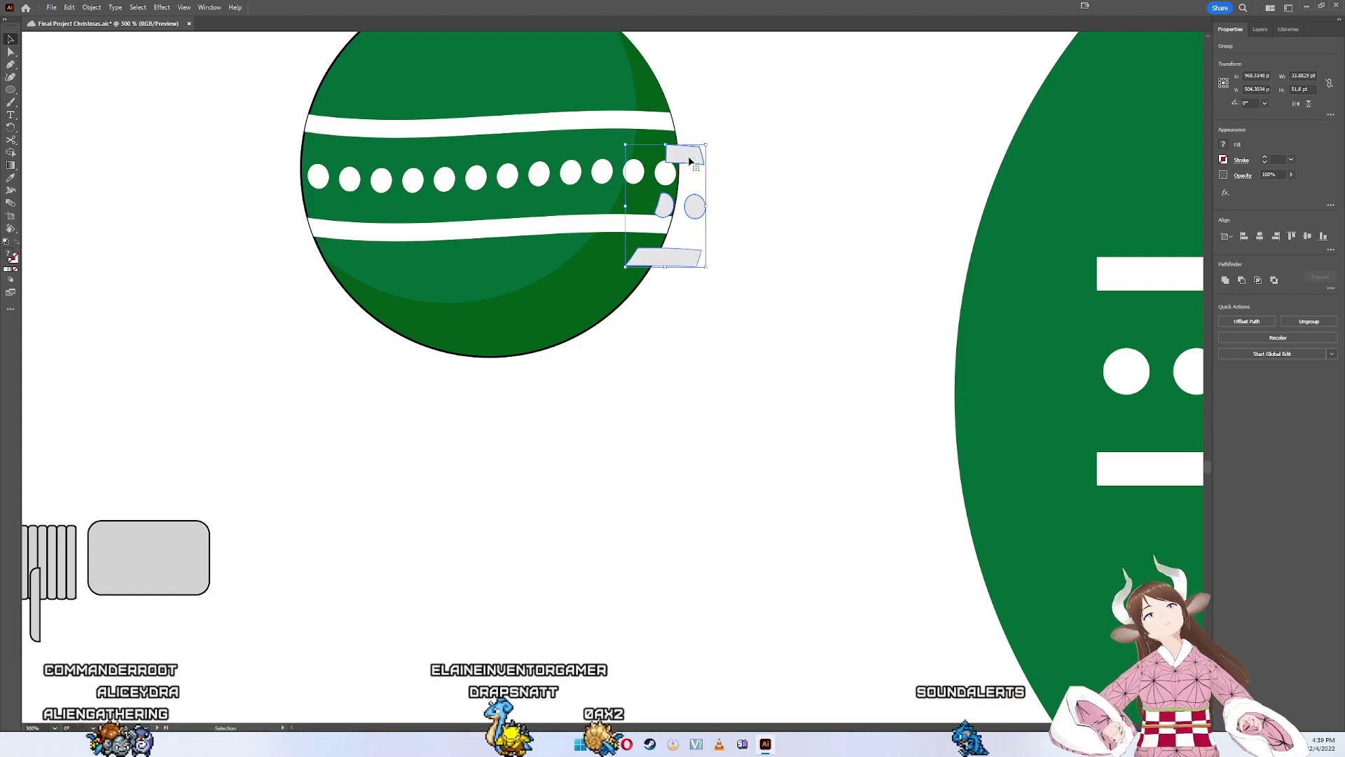
scroll(690, 160, "up", 3)
left_click_drag(690, 161, 608, 75)
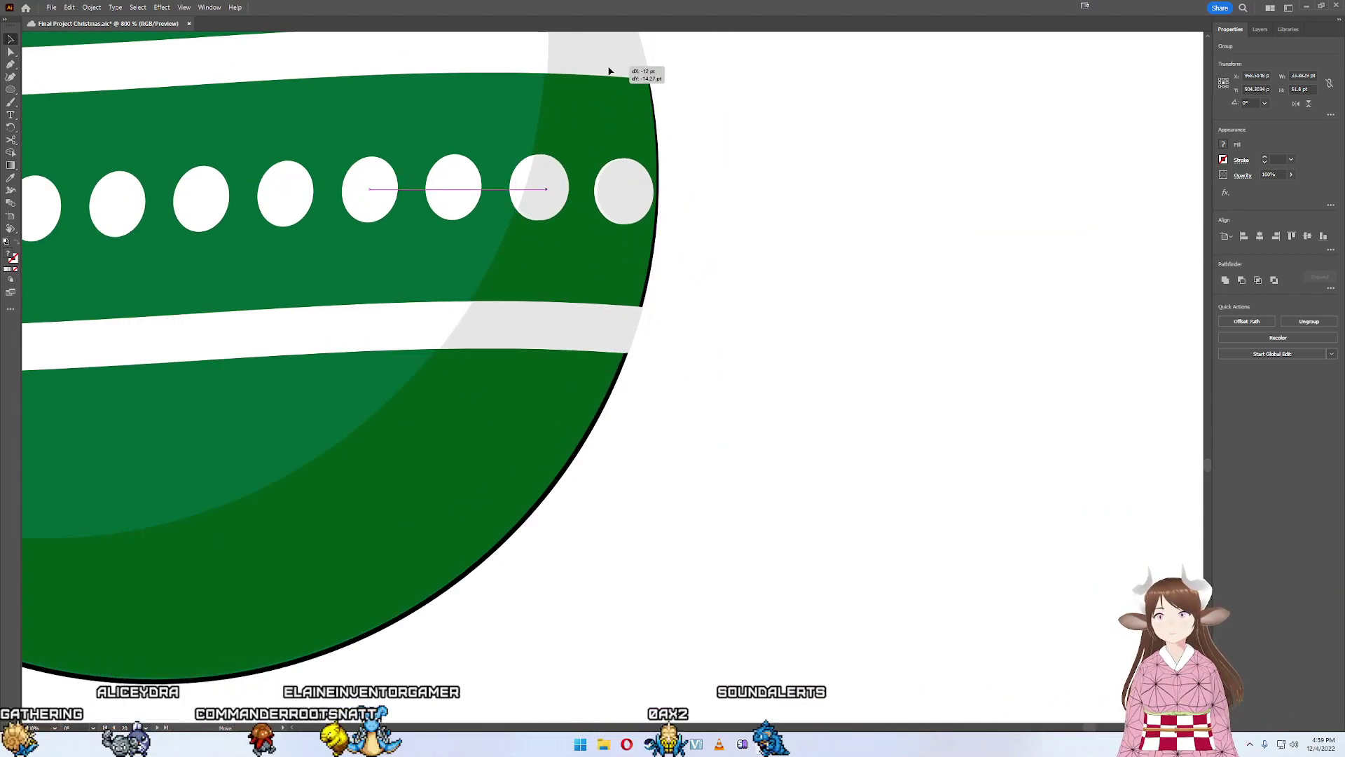
- Nudge the highlight edges until they line up exactly with the bauble's stripe
scroll(520, 256, "up", 5)
scroll(517, 256, "down", 2)
scroll(595, 357, "down", 5)
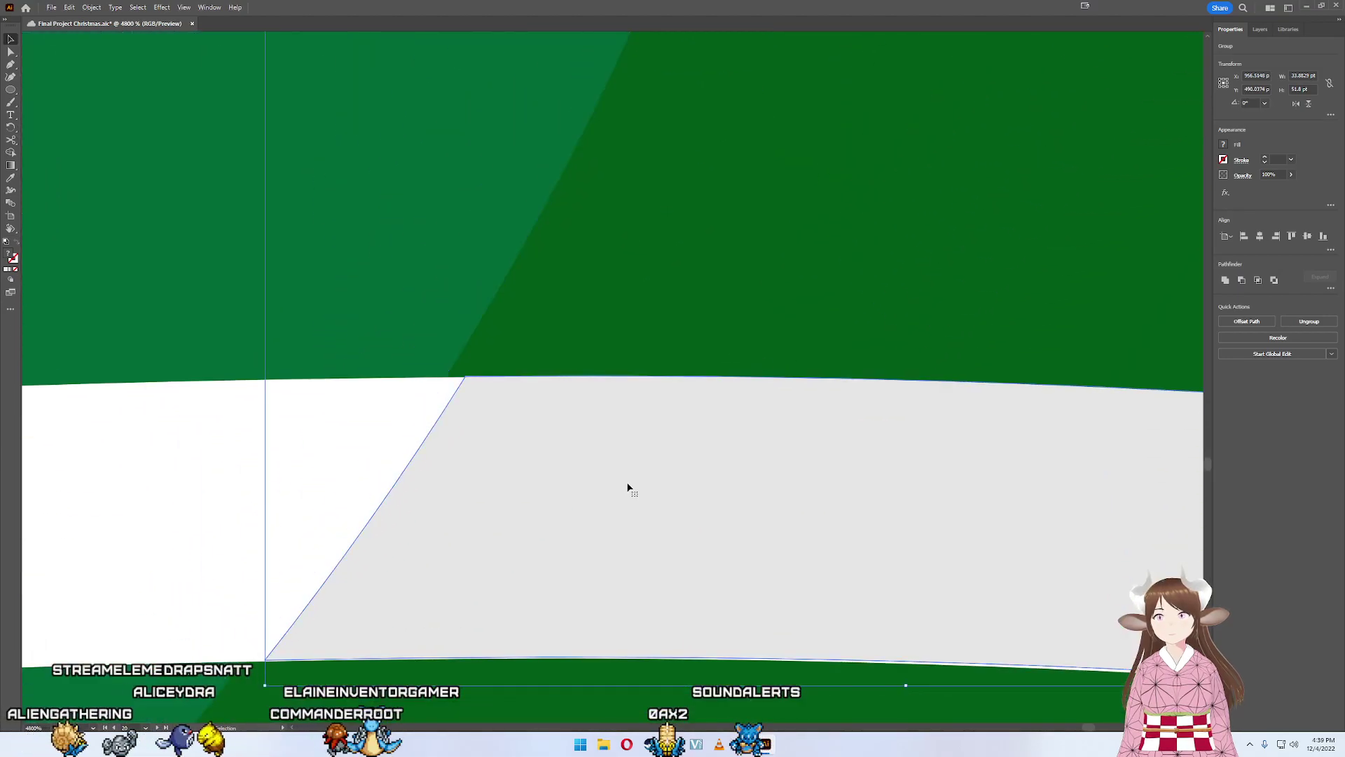
left_click_drag(613, 495, 593, 495)
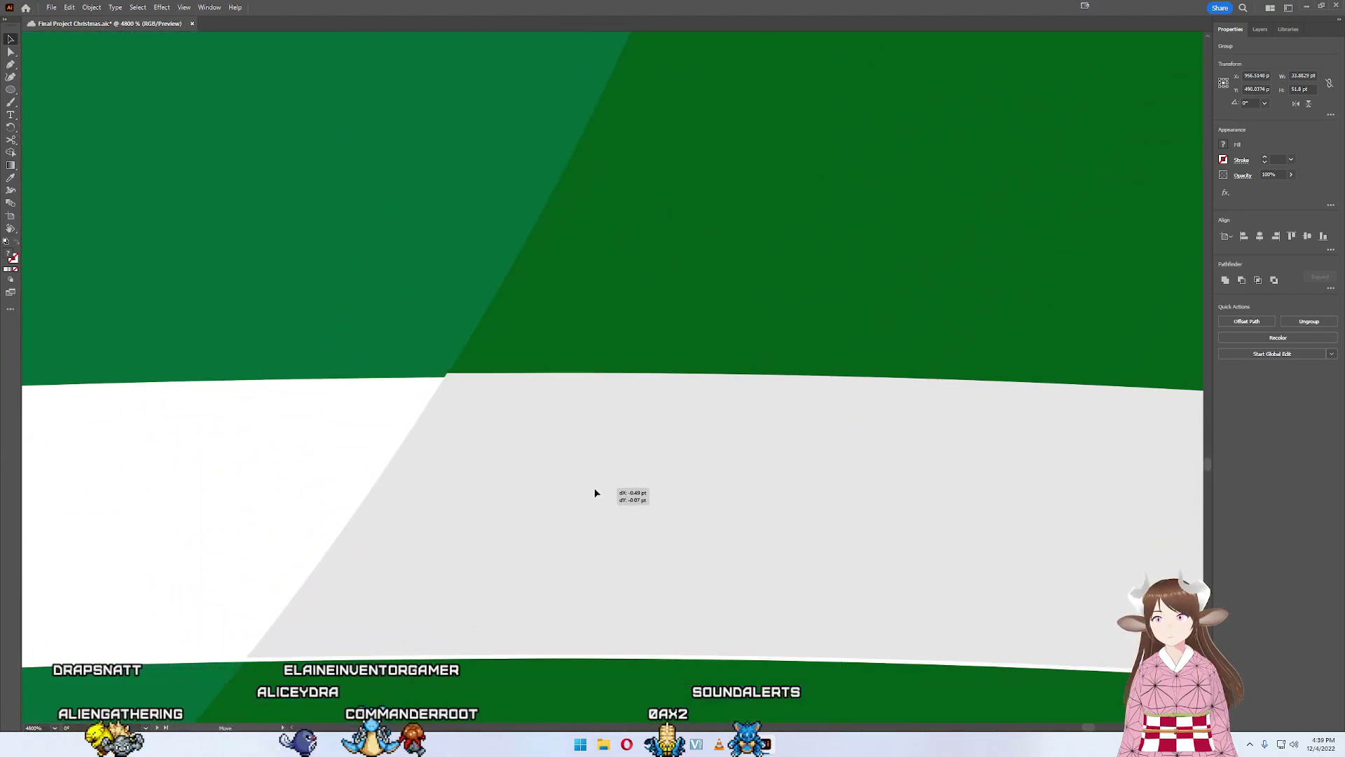
left_click_drag(593, 494, 597, 493)
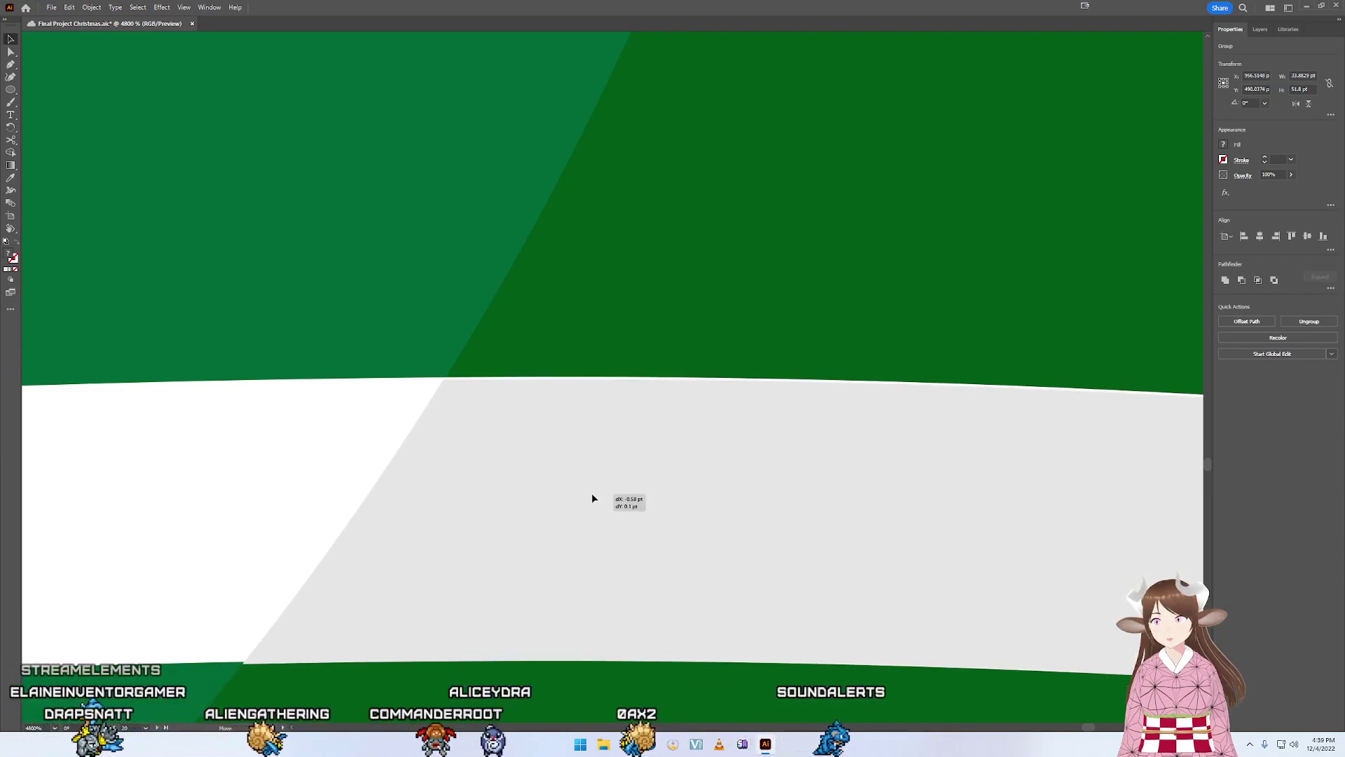
left_click_drag(595, 493, 592, 498)
scroll(593, 497, "up", 5)
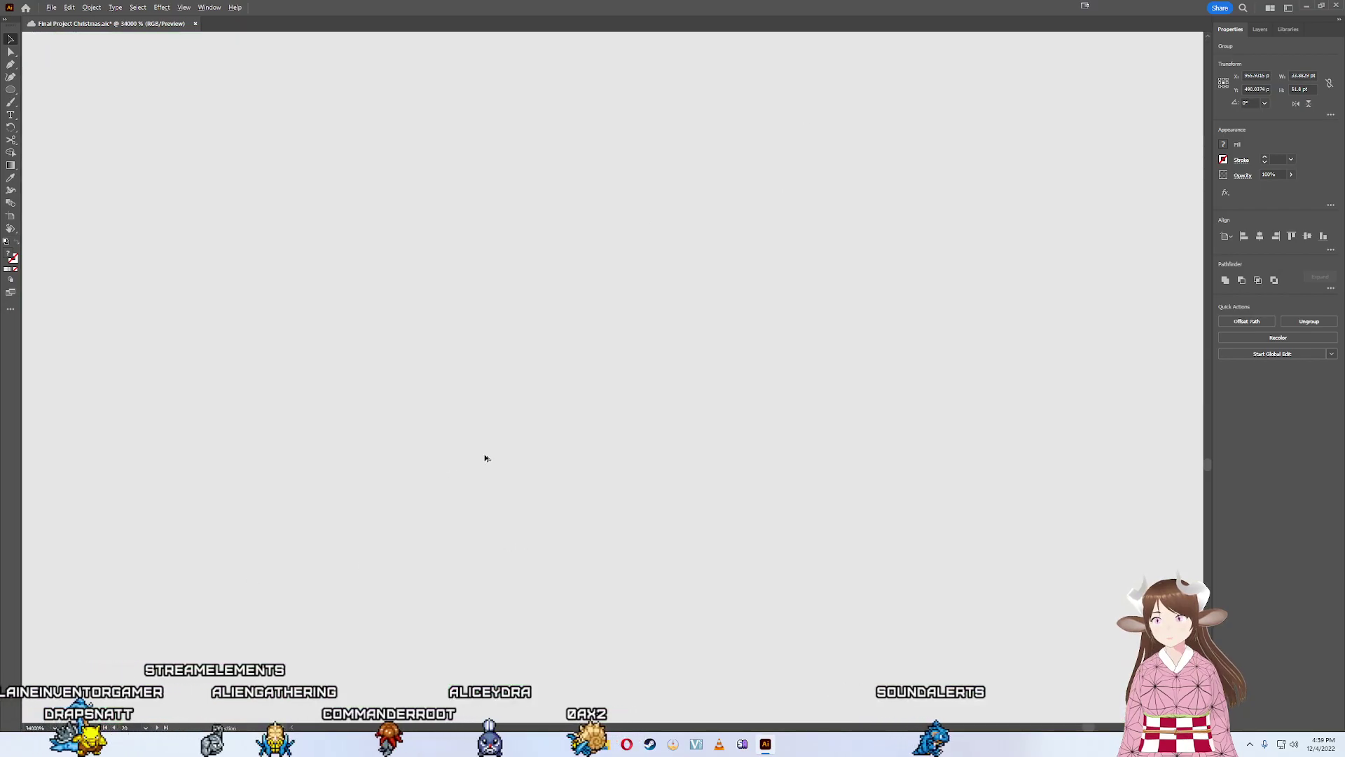
scroll(485, 458, "up", 3)
scroll(350, 449, "down", 3)
scroll(235, 443, "down", 3)
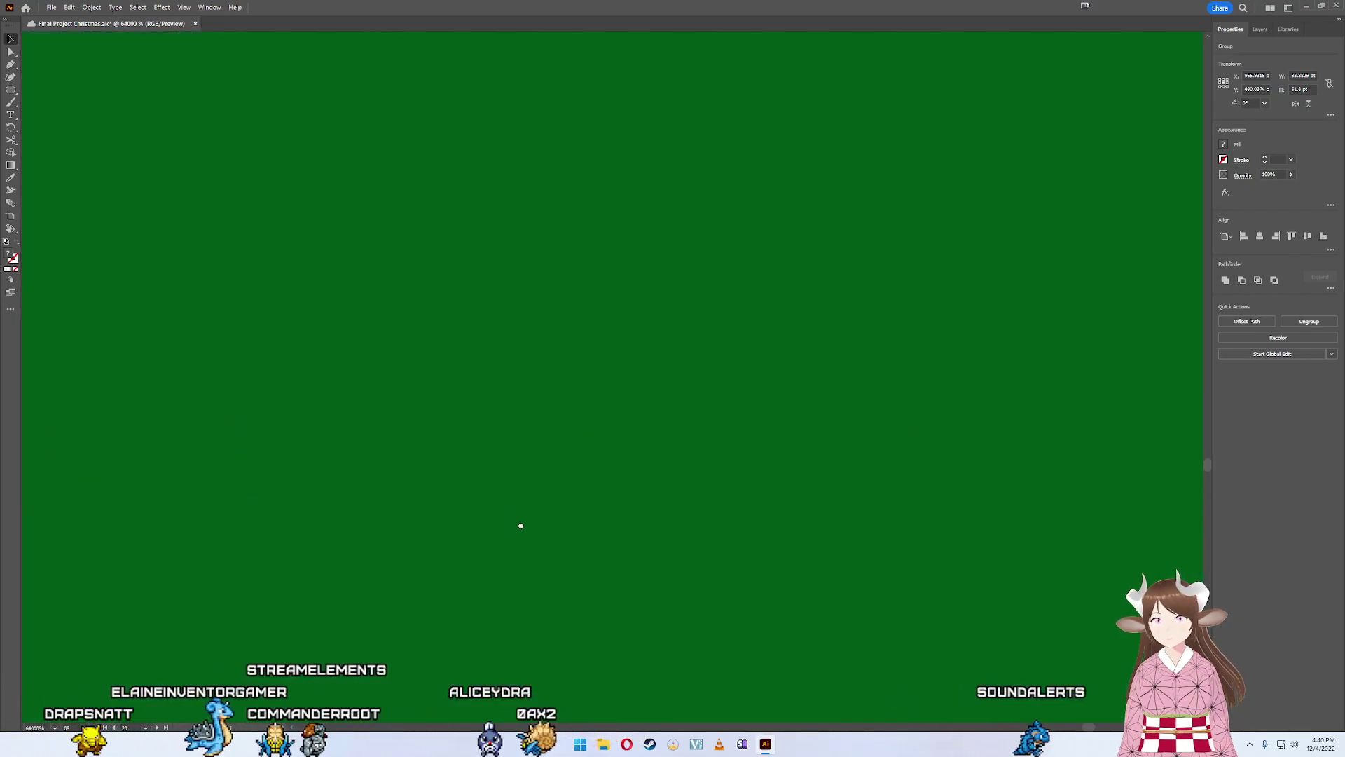
scroll(475, 423, "down", 3)
scroll(358, 217, "up", 3)
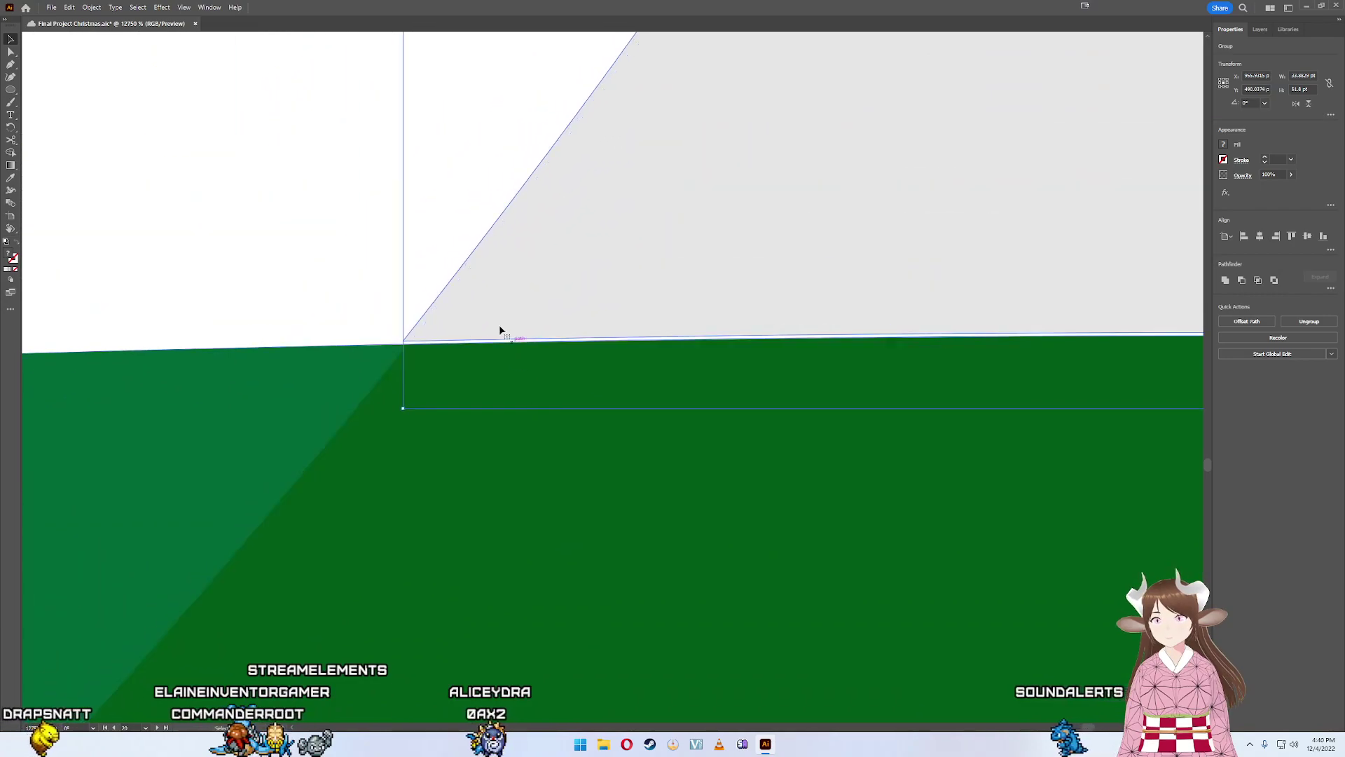
scroll(444, 311, "up", 3)
scroll(516, 260, "up", 3)
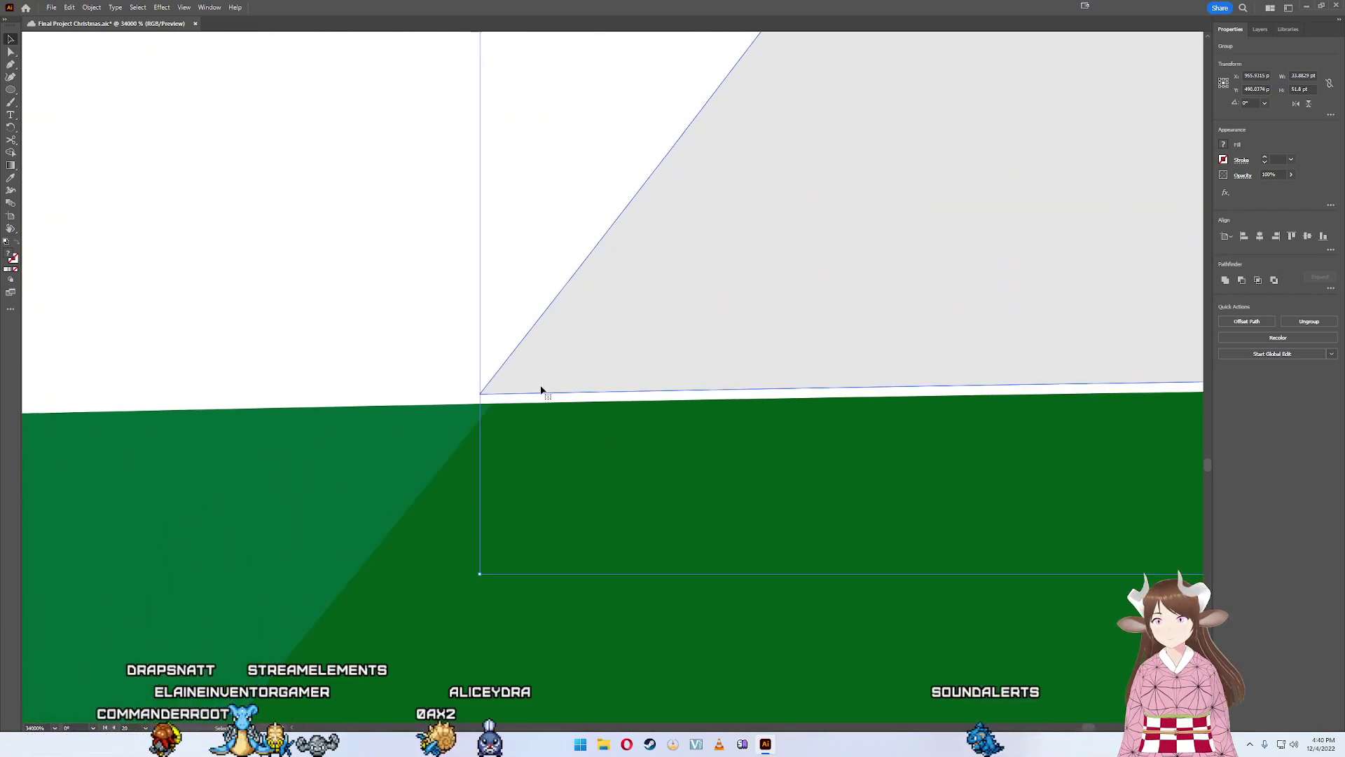
left_click_drag(541, 390, 557, 386)
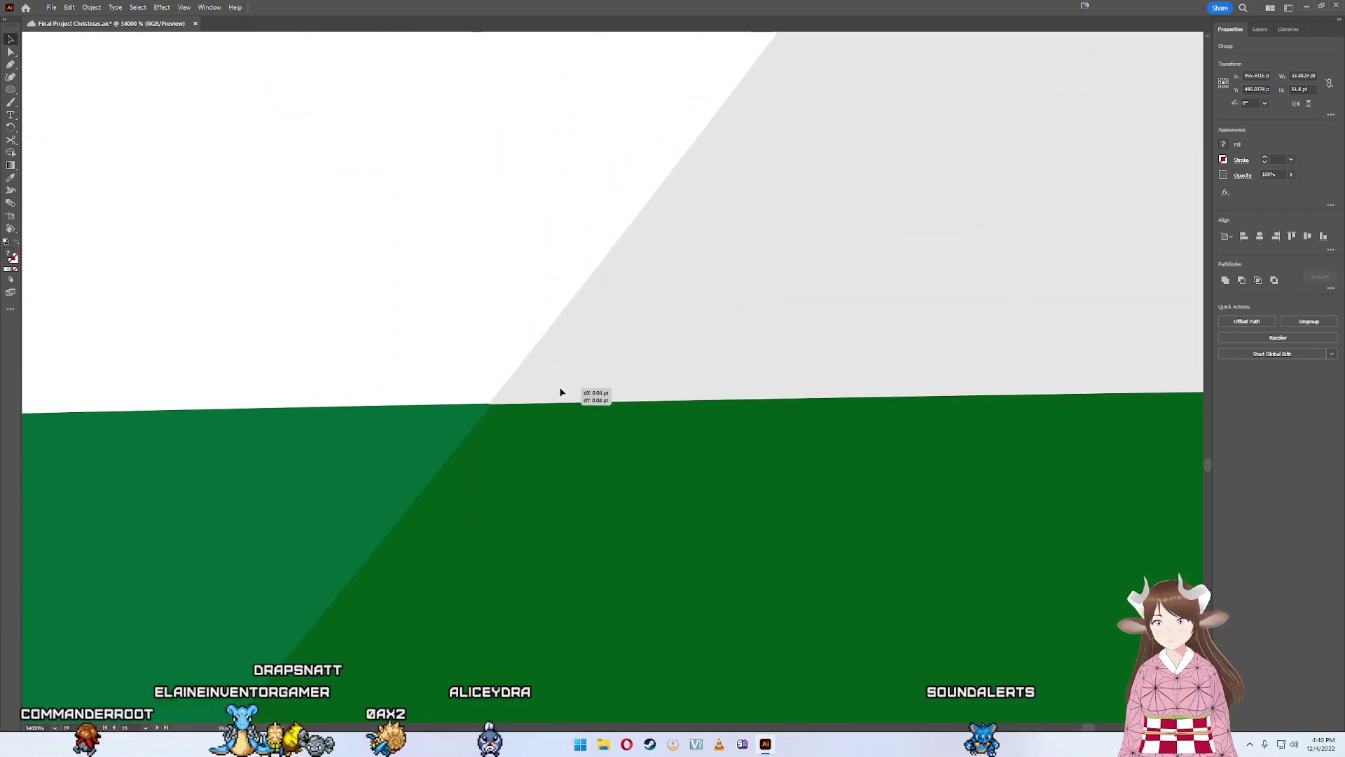
left_click_drag(564, 392, 562, 385)
scroll(531, 404, "up", 2)
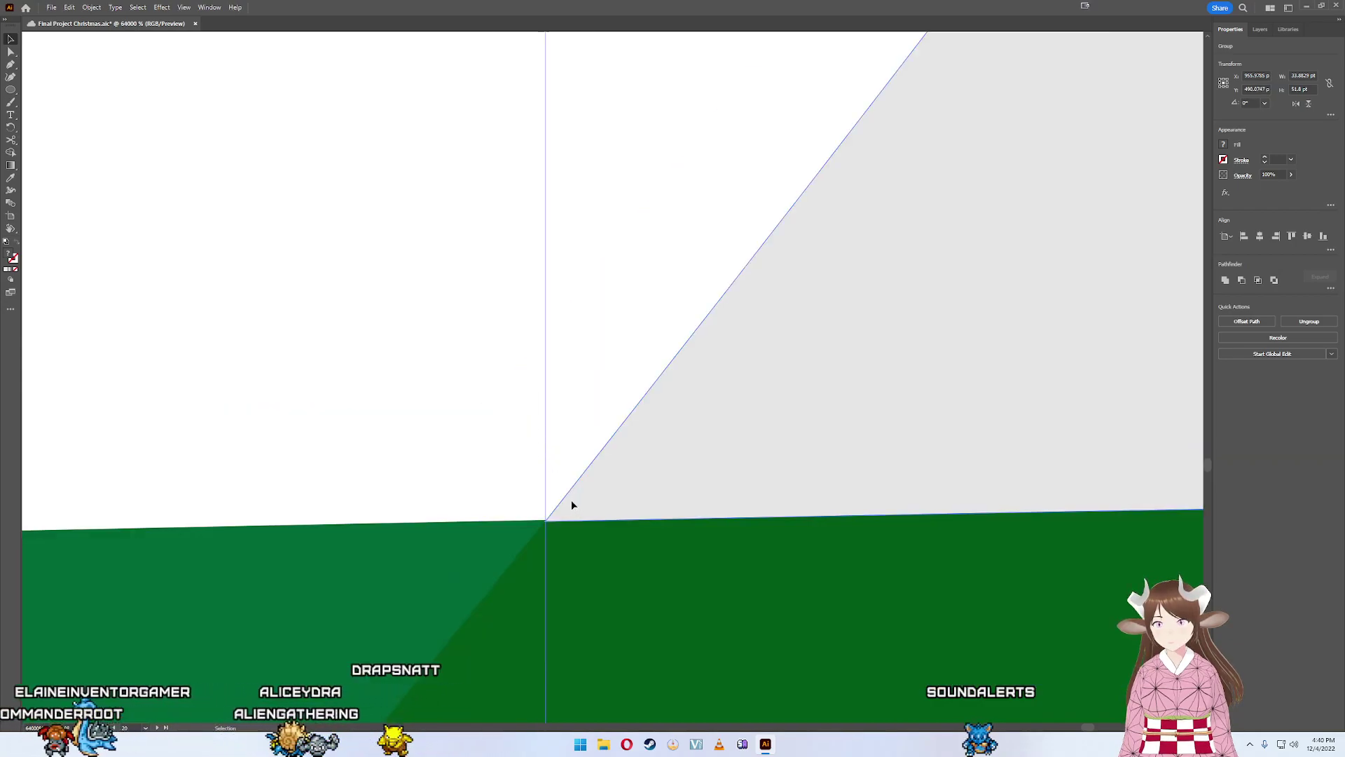
left_click_drag(571, 505, 573, 505)
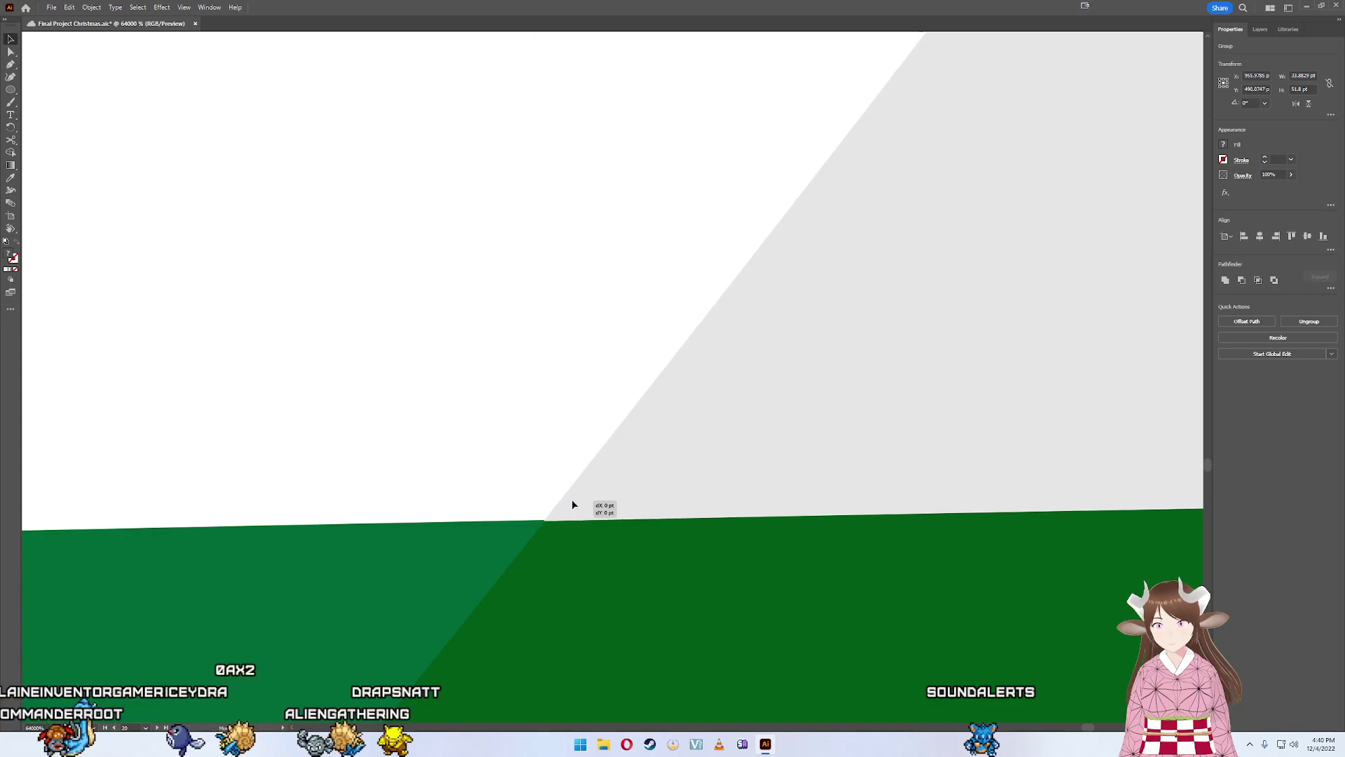
- Align the highlight oval with the white dot, then deselect the group
scroll(903, 244, "down", 3)
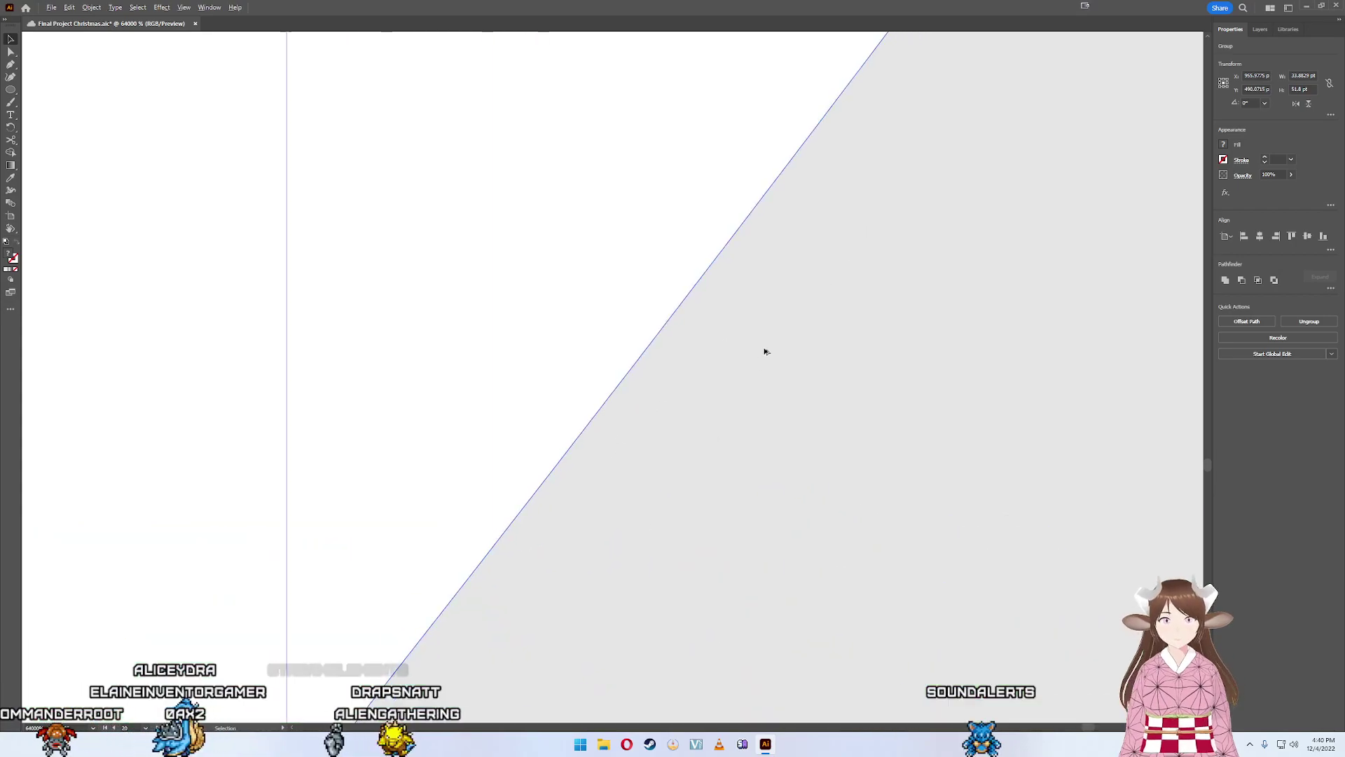
scroll(766, 351, "down", 3)
scroll(890, 211, "down", 3)
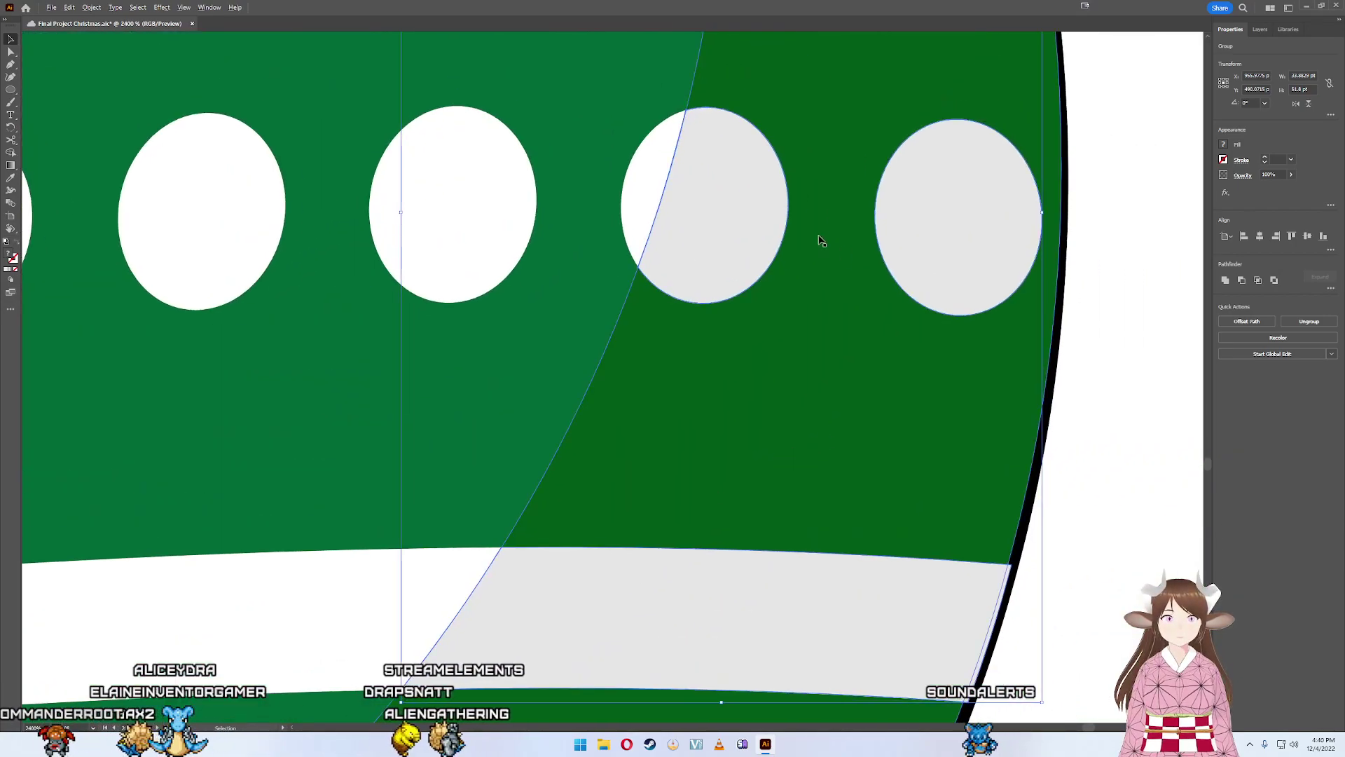
scroll(727, 128, "up", 5)
scroll(811, 348, "down", 2)
scroll(535, 238, "up", 2)
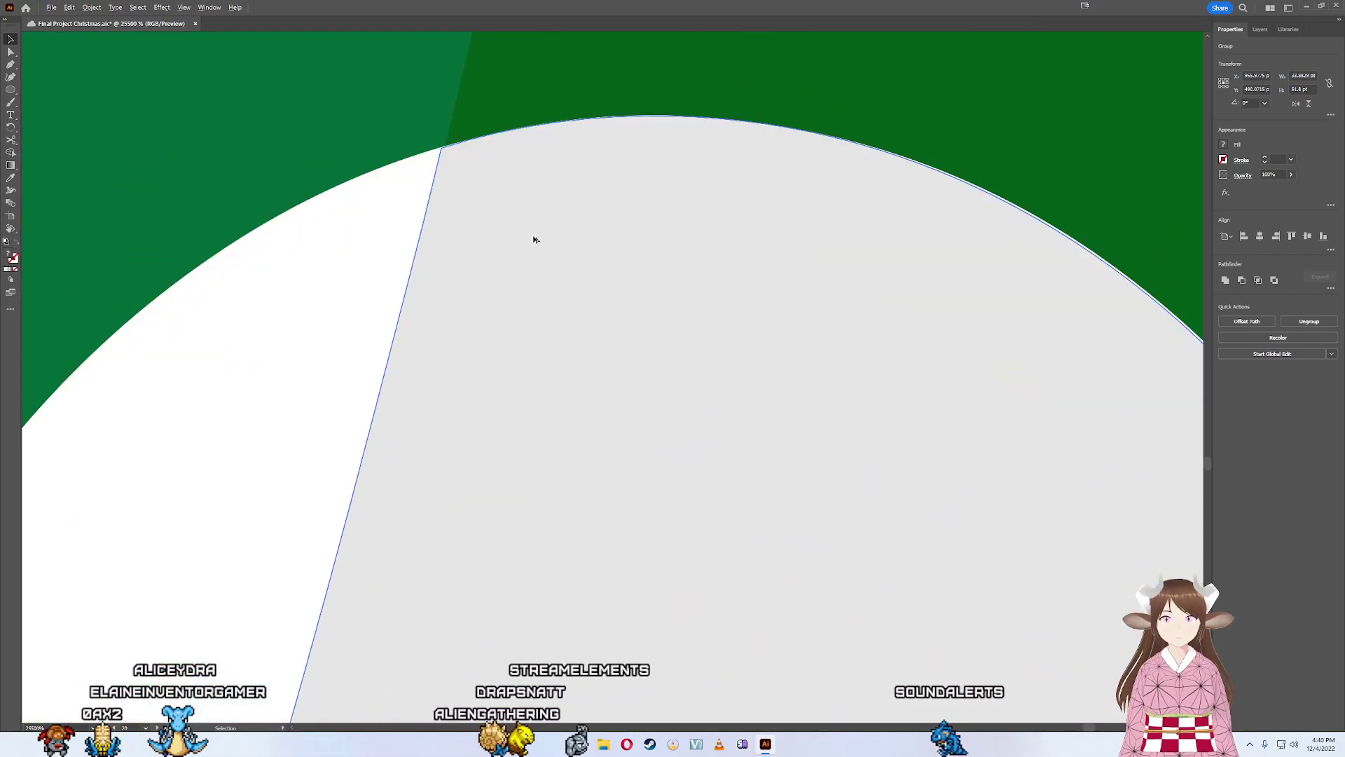
scroll(618, 306, "up", 2)
scroll(617, 306, "down", 1)
scroll(535, 367, "up", 3)
scroll(570, 285, "down", 1)
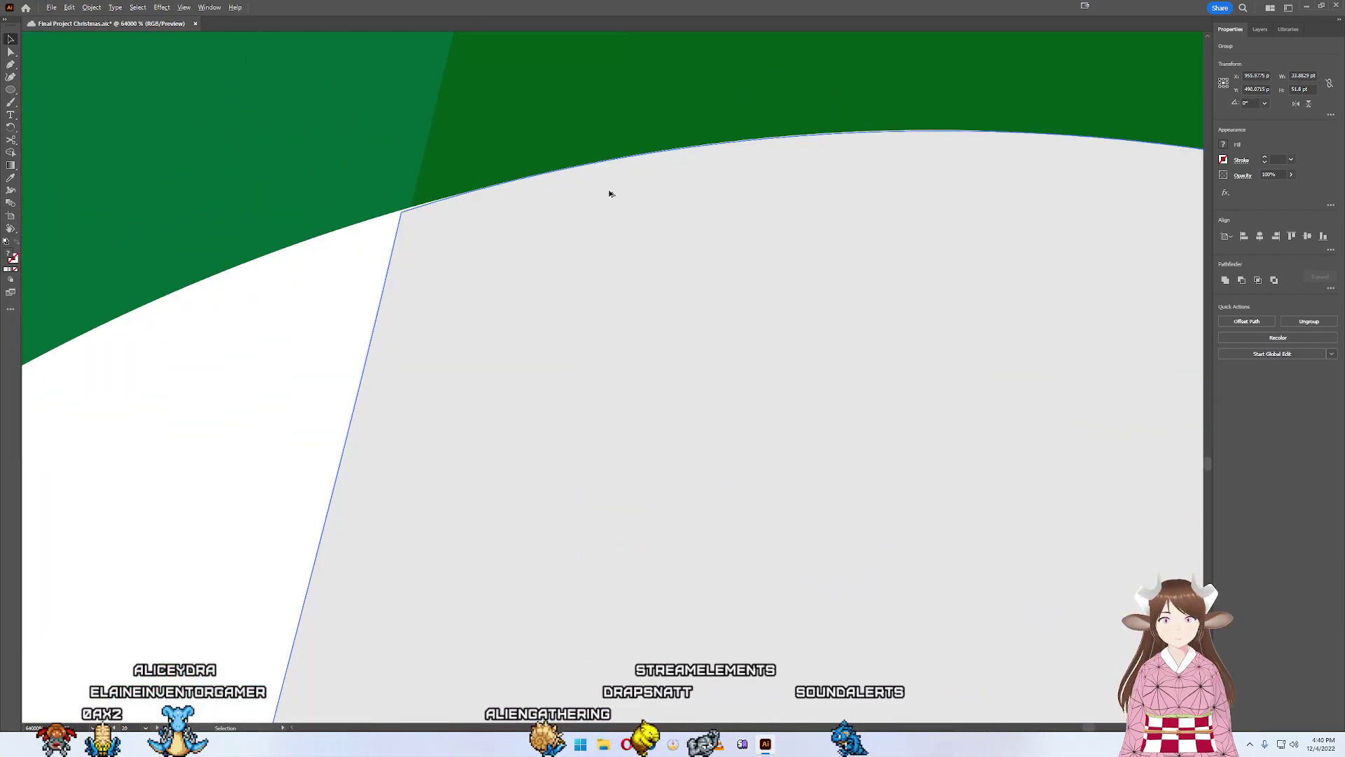
left_click_drag(424, 219, 432, 217)
scroll(560, 182, "down", 3)
scroll(727, 134, "down", 2)
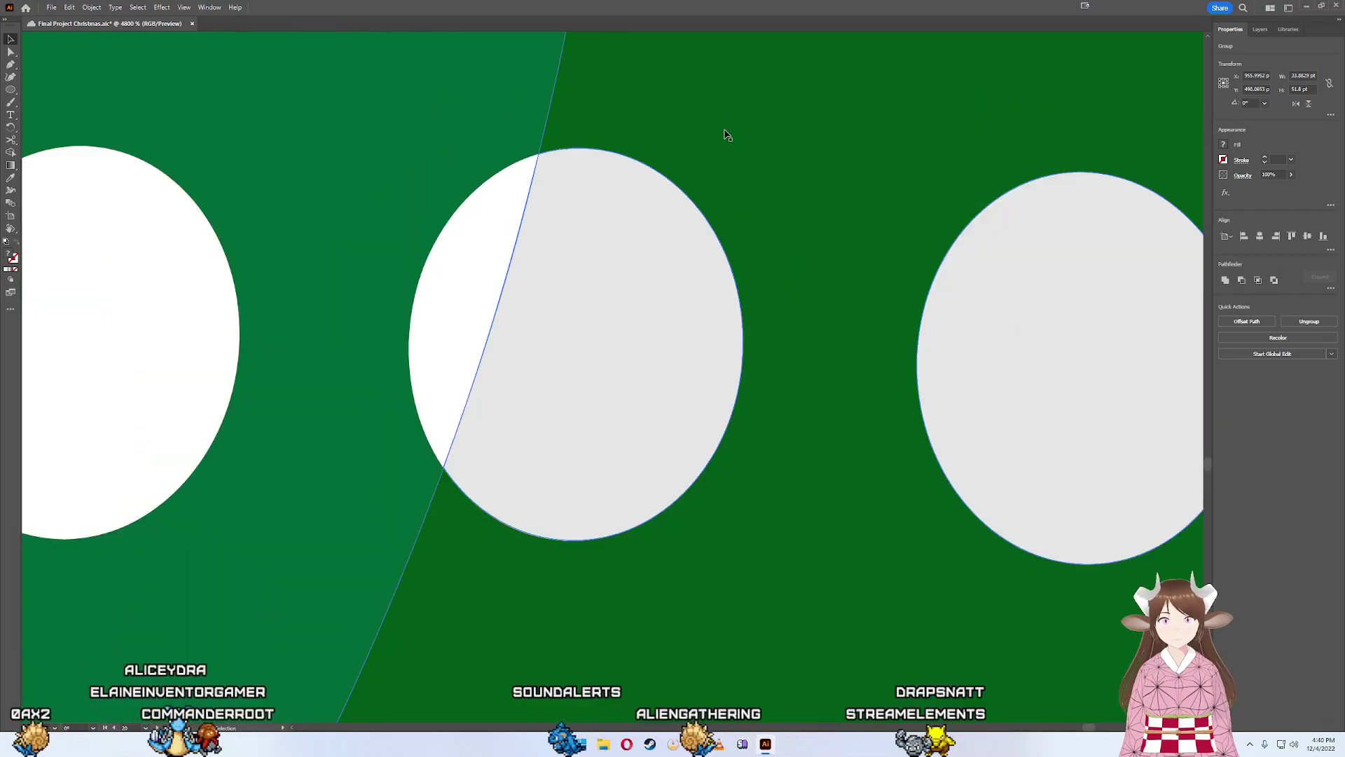
scroll(761, 153, "down", 2)
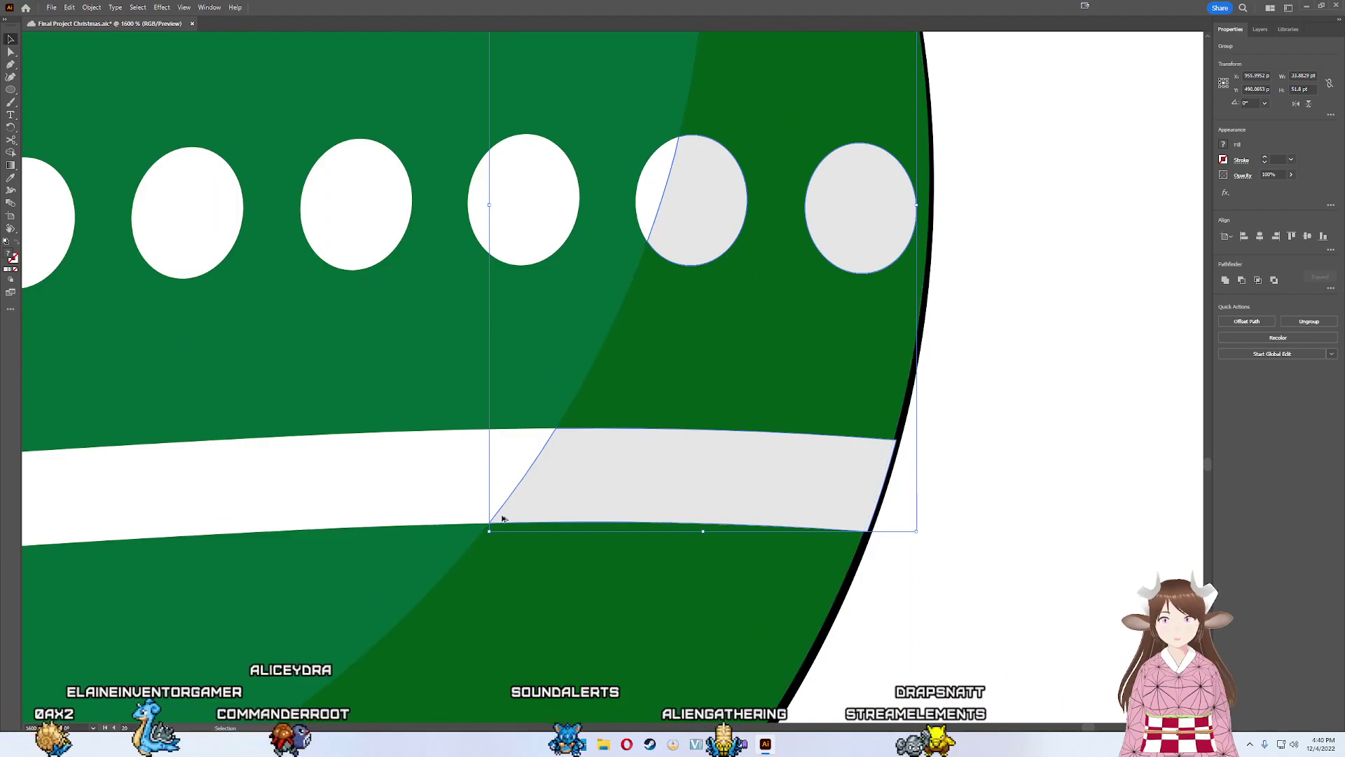
scroll(502, 519, "up", 2)
scroll(536, 511, "up", 2)
scroll(542, 503, "down", 3)
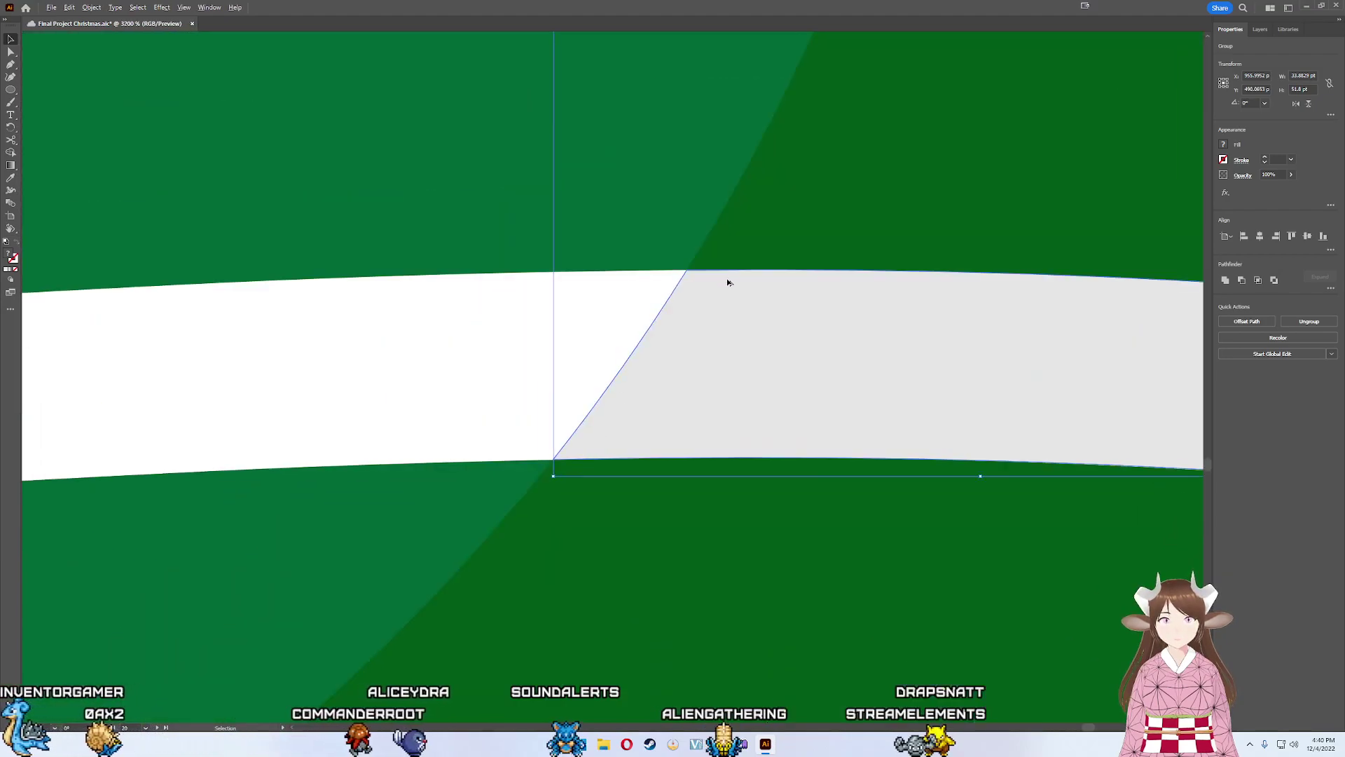
scroll(727, 279, "down", 3)
scroll(838, 220, "down", 1)
scroll(712, 320, "up", 1)
scroll(698, 234, "up", 3)
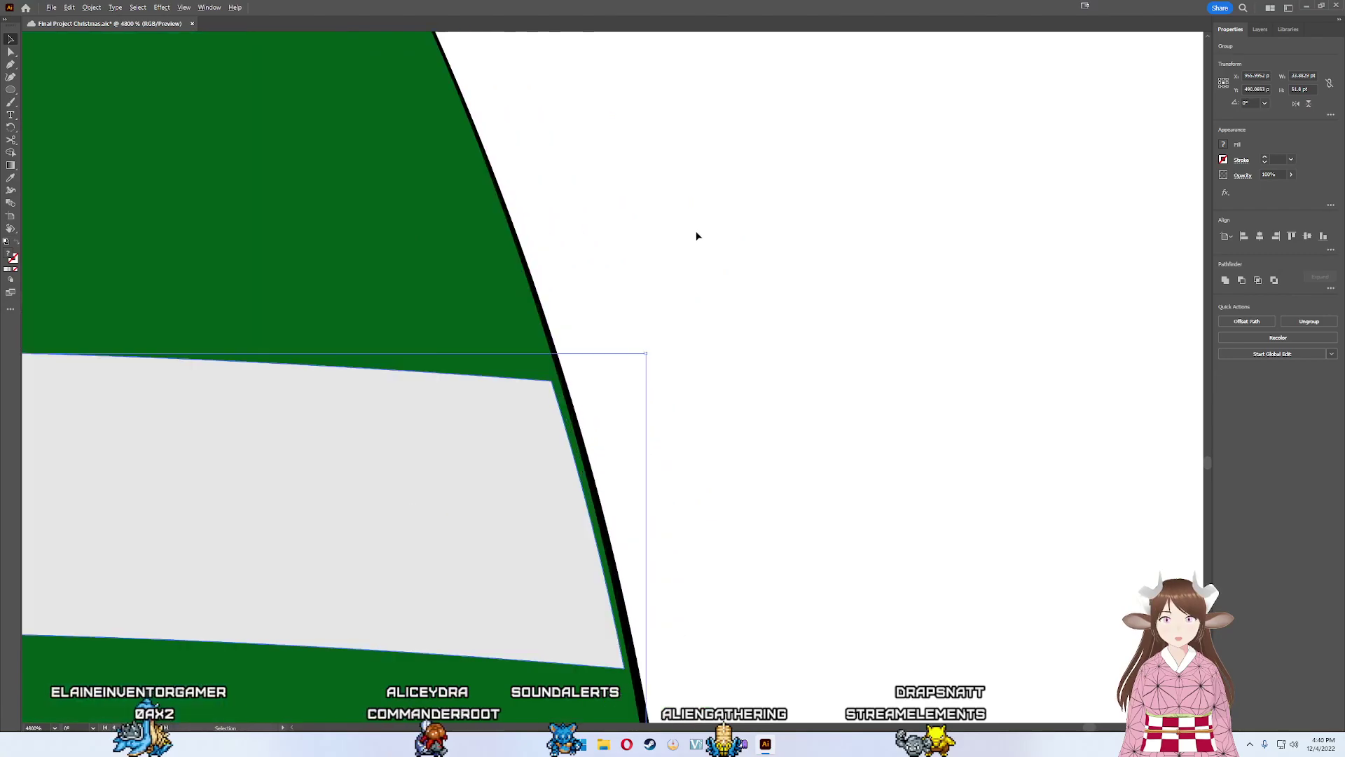
scroll(620, 402, "up", 2)
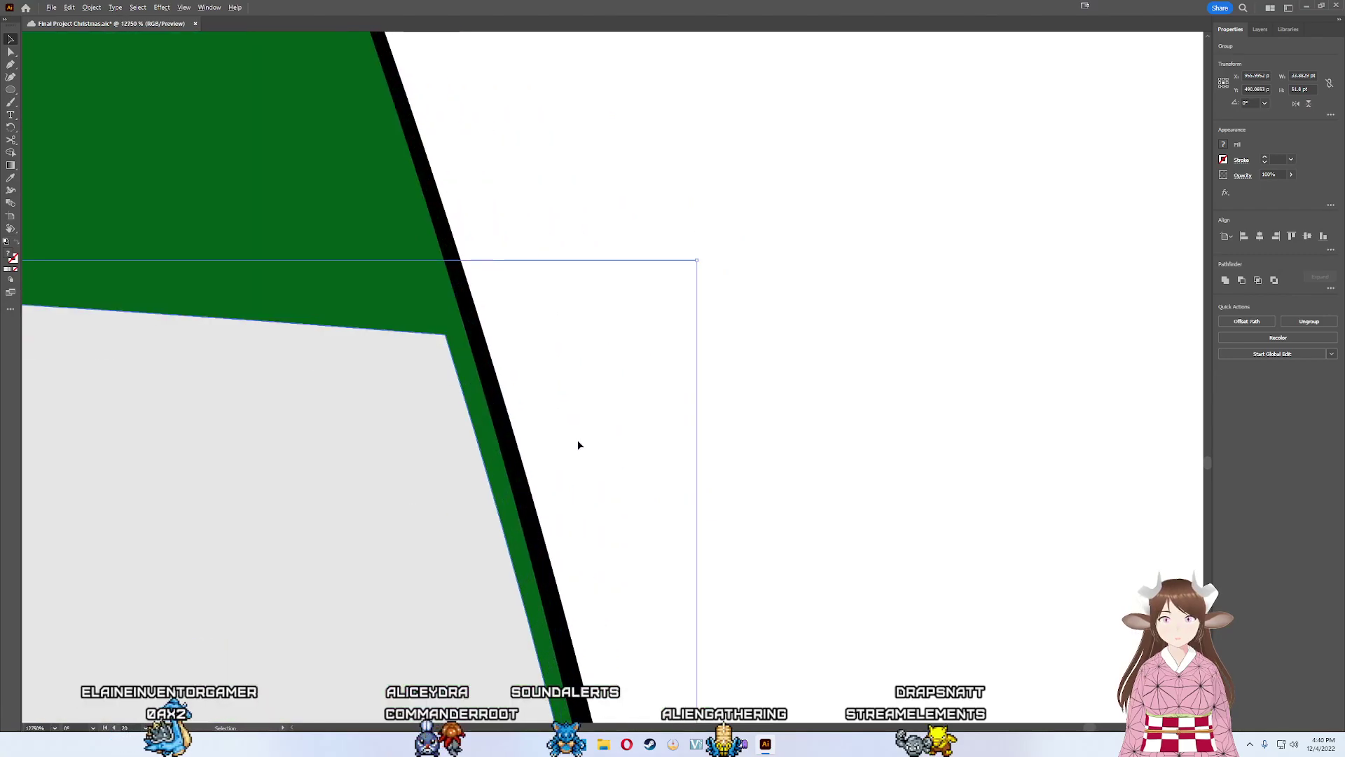
left_click(763, 293)
left_click(465, 339)
- With Direct Selection, pull the gray band's corner anchors toward the bauble outline
left_click(645, 228)
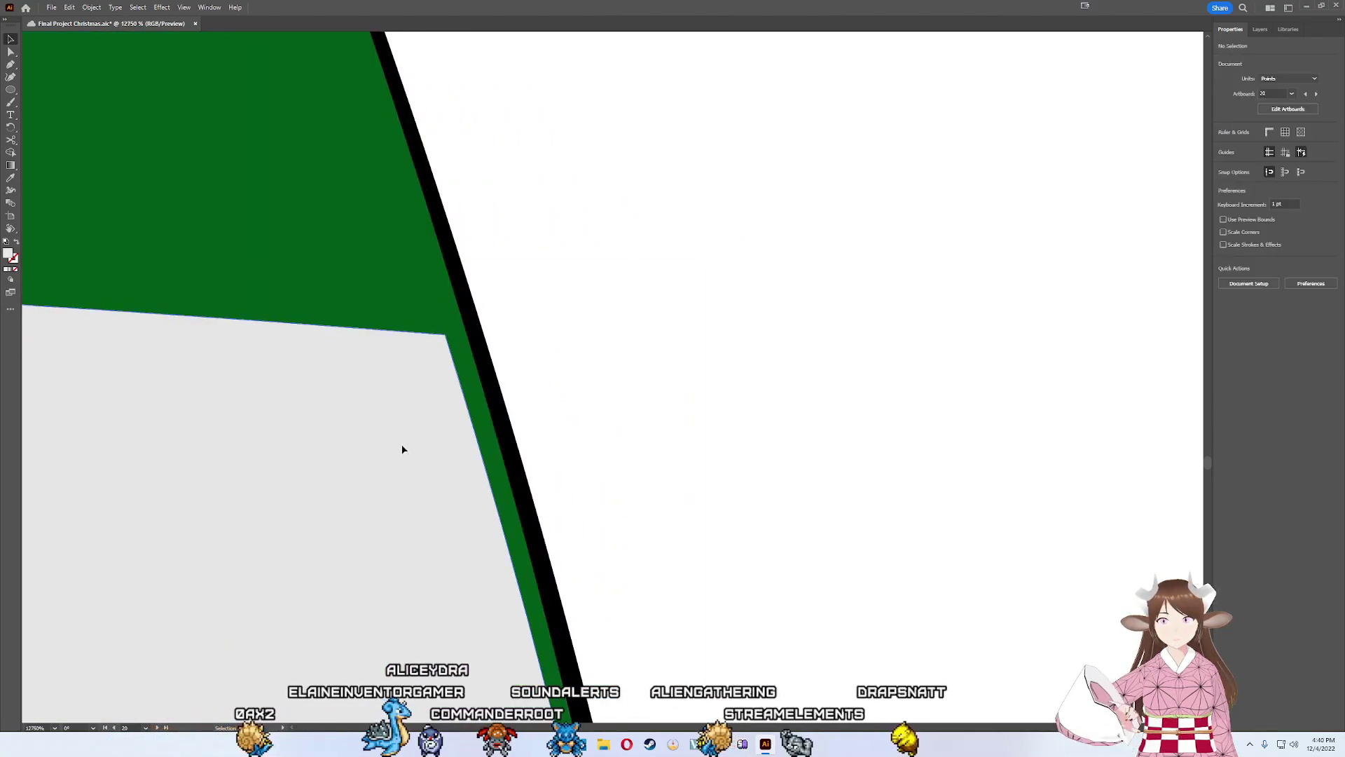
key("a")
left_click(452, 389)
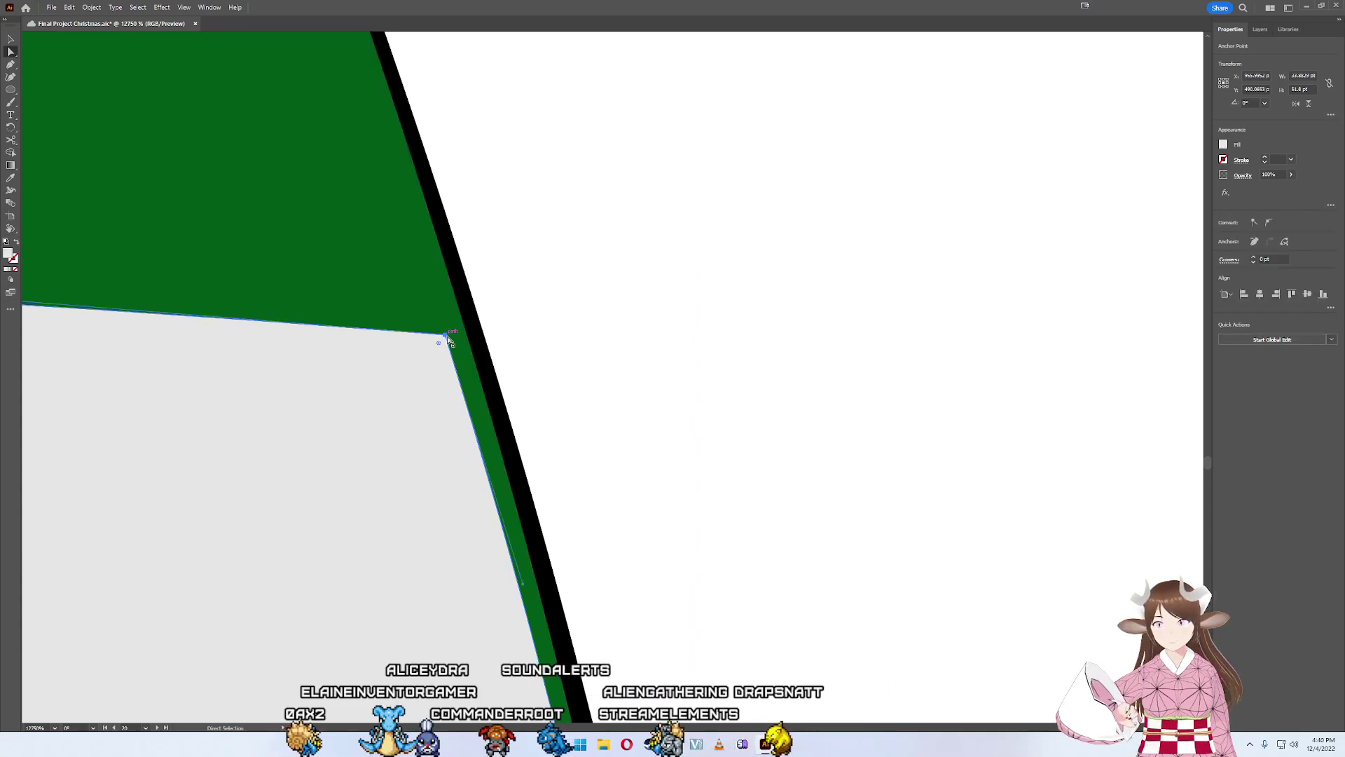
left_click_drag(448, 336, 467, 332)
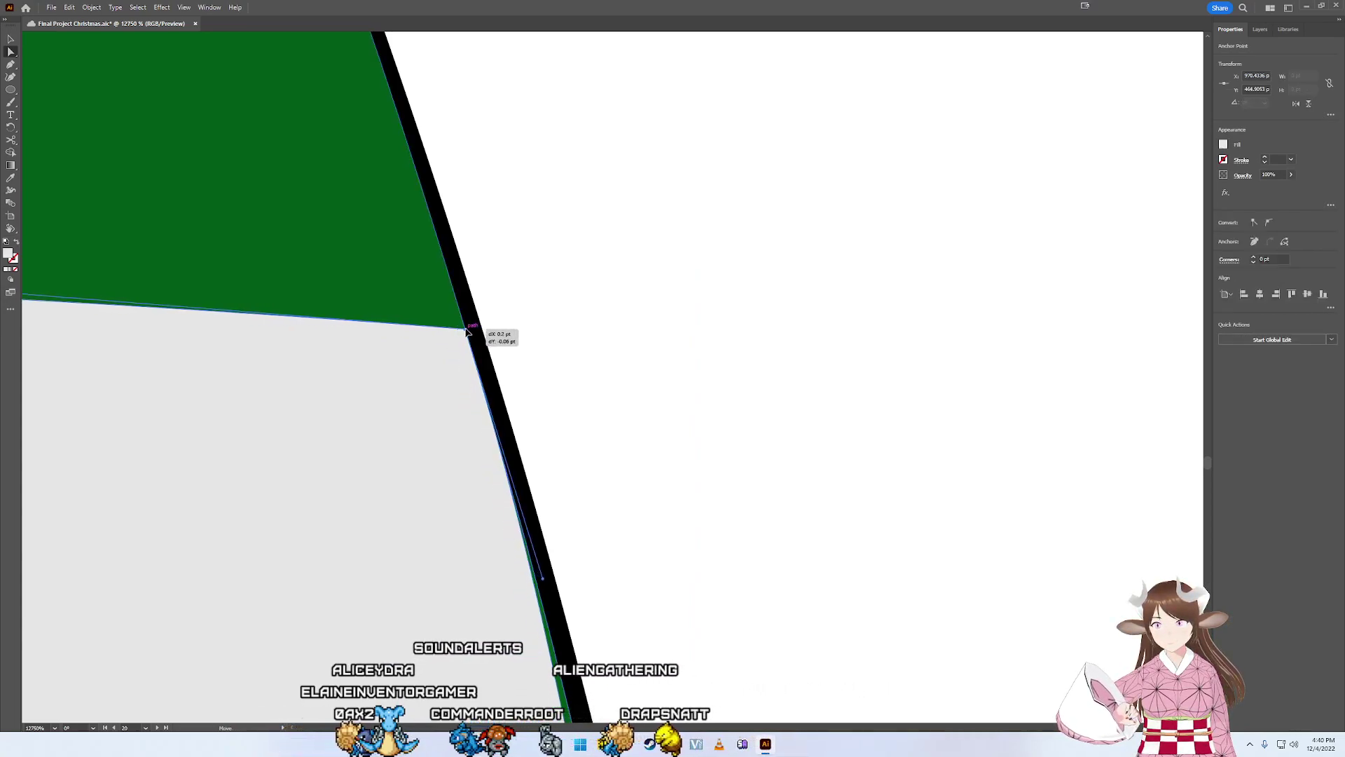
scroll(536, 553, "down", 5)
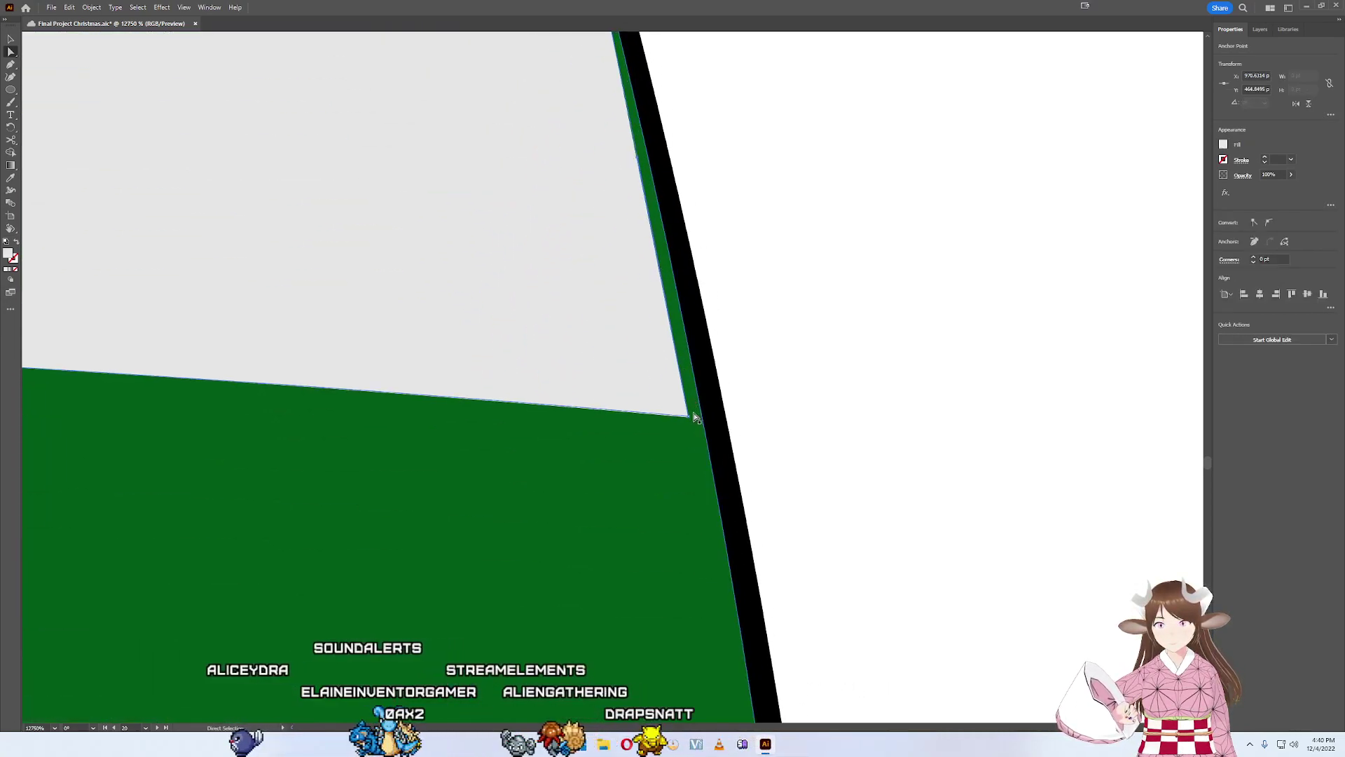
left_click_drag(692, 419, 700, 424)
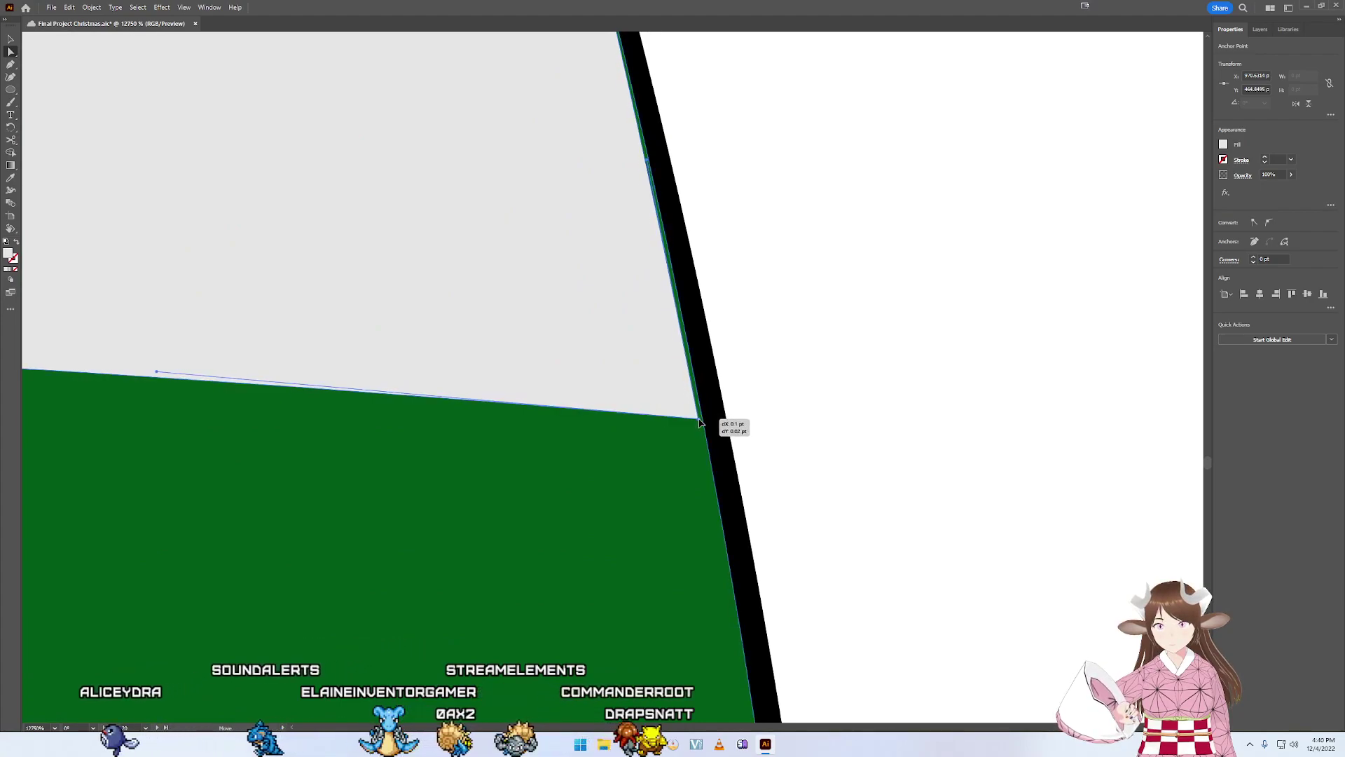
scroll(684, 365, "up", 10)
scroll(771, 421, "left", 5)
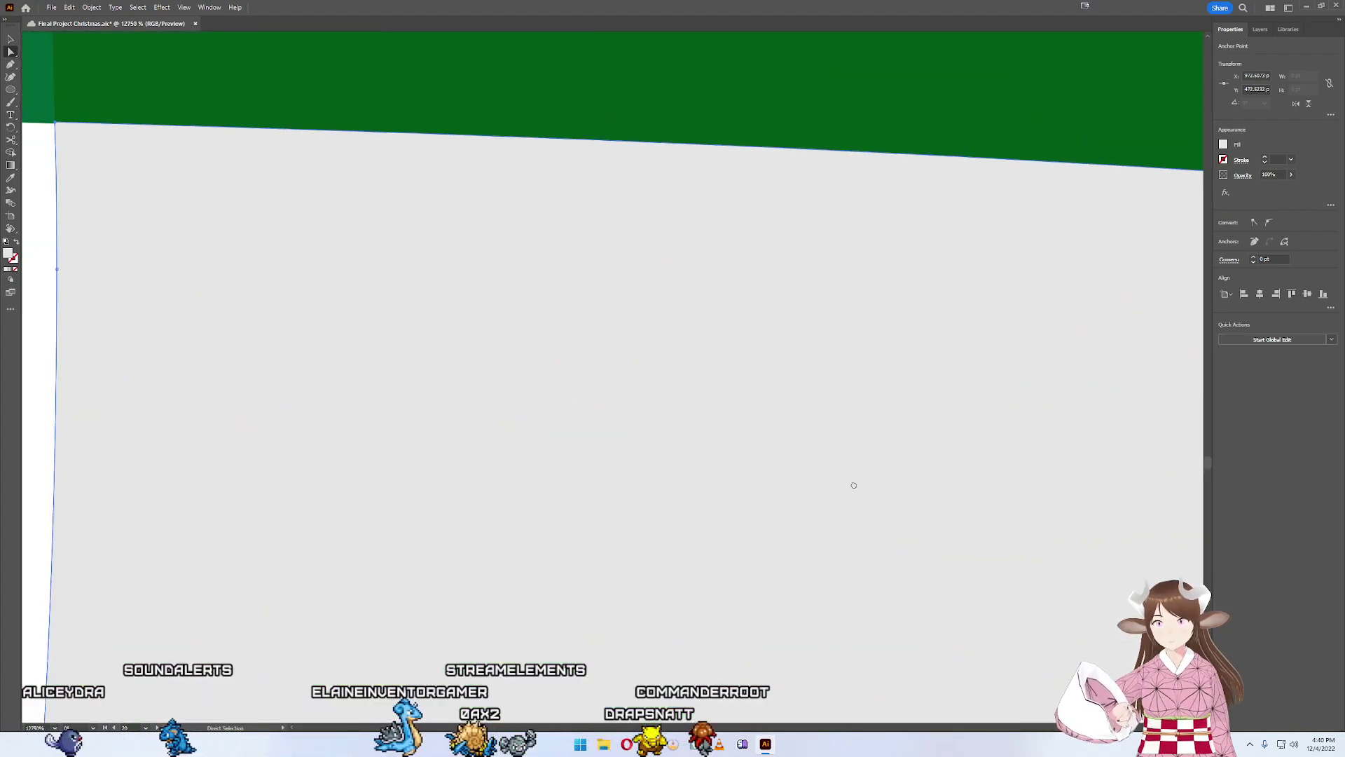
left_click_drag(941, 454, 418, 231)
scroll(369, 309, "down", 3)
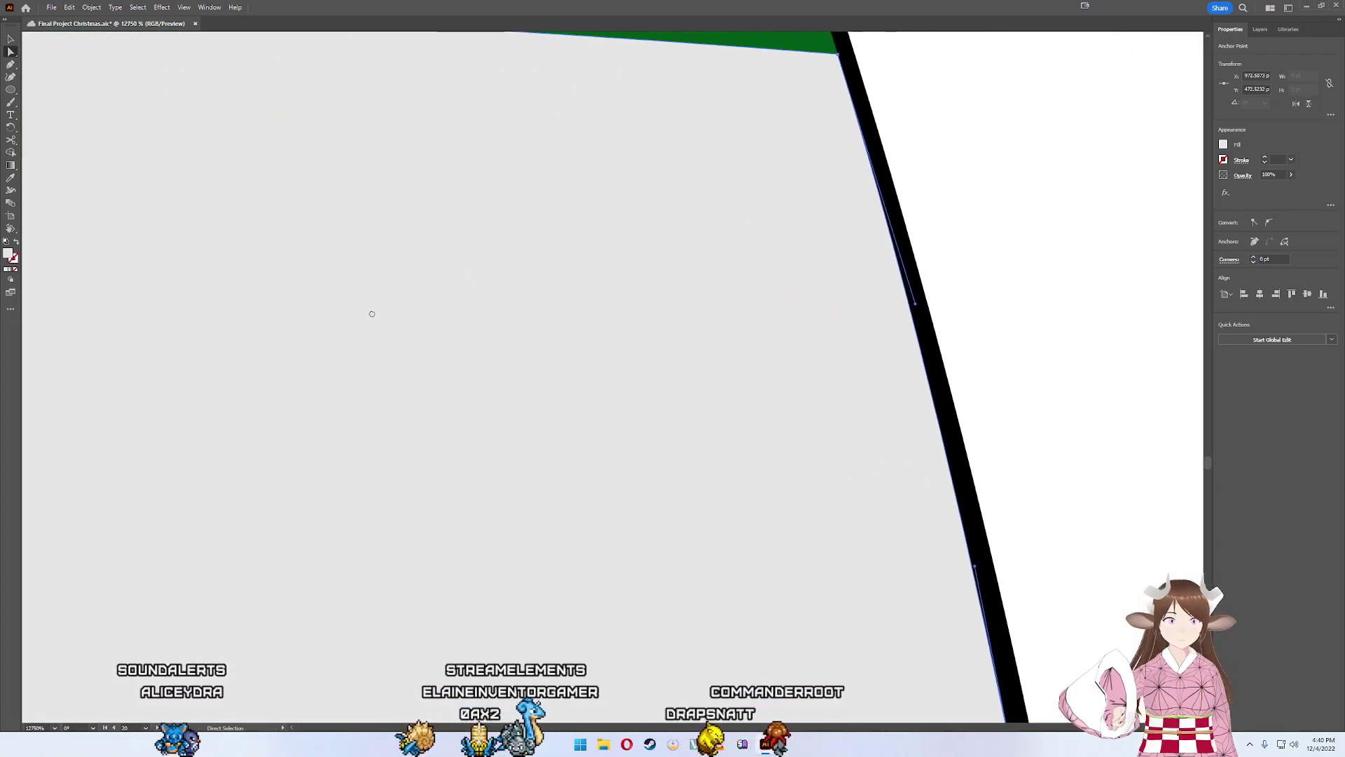
left_click_drag(486, 465, 463, 109)
scroll(663, 141, "down", 5)
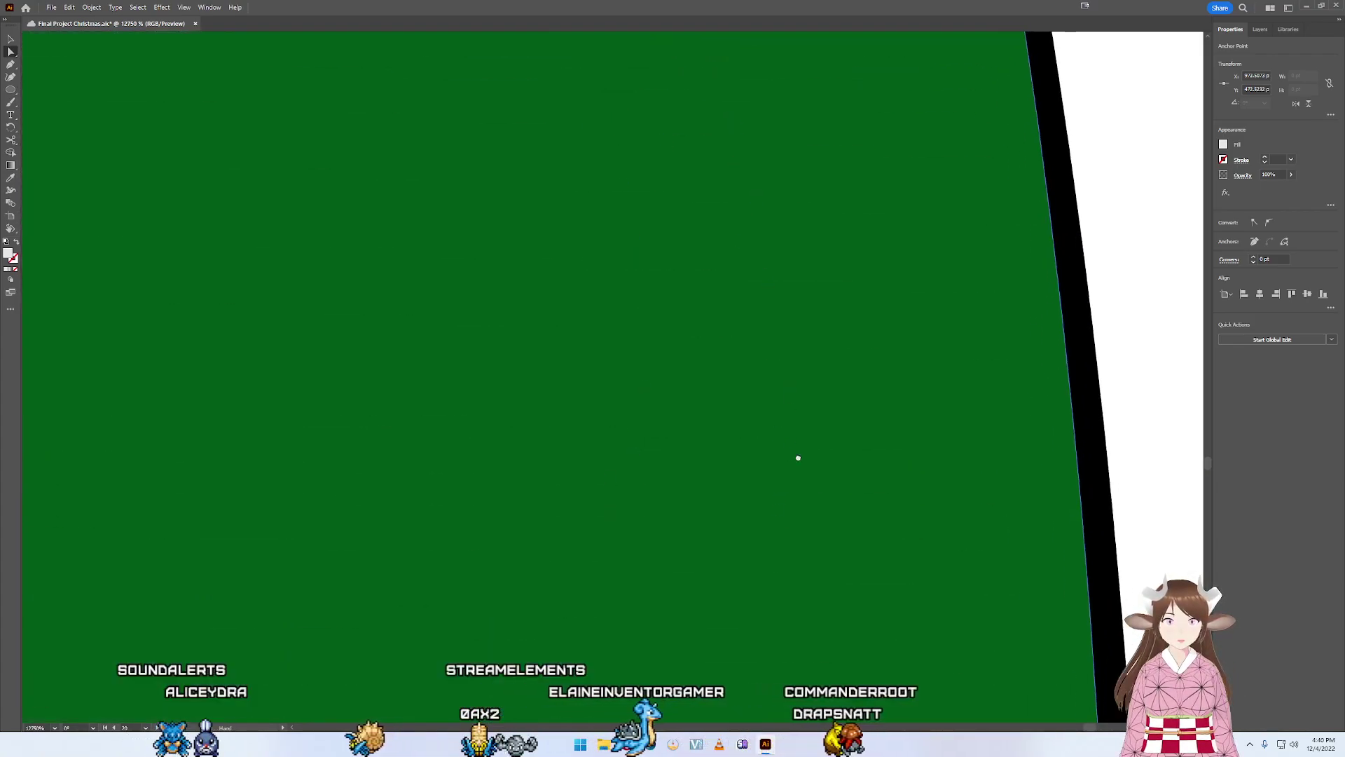
left_click_drag(796, 456, 859, 175)
scroll(837, 447, "down", 2)
scroll(838, 446, "left", 2)
scroll(904, 327, "down", 1)
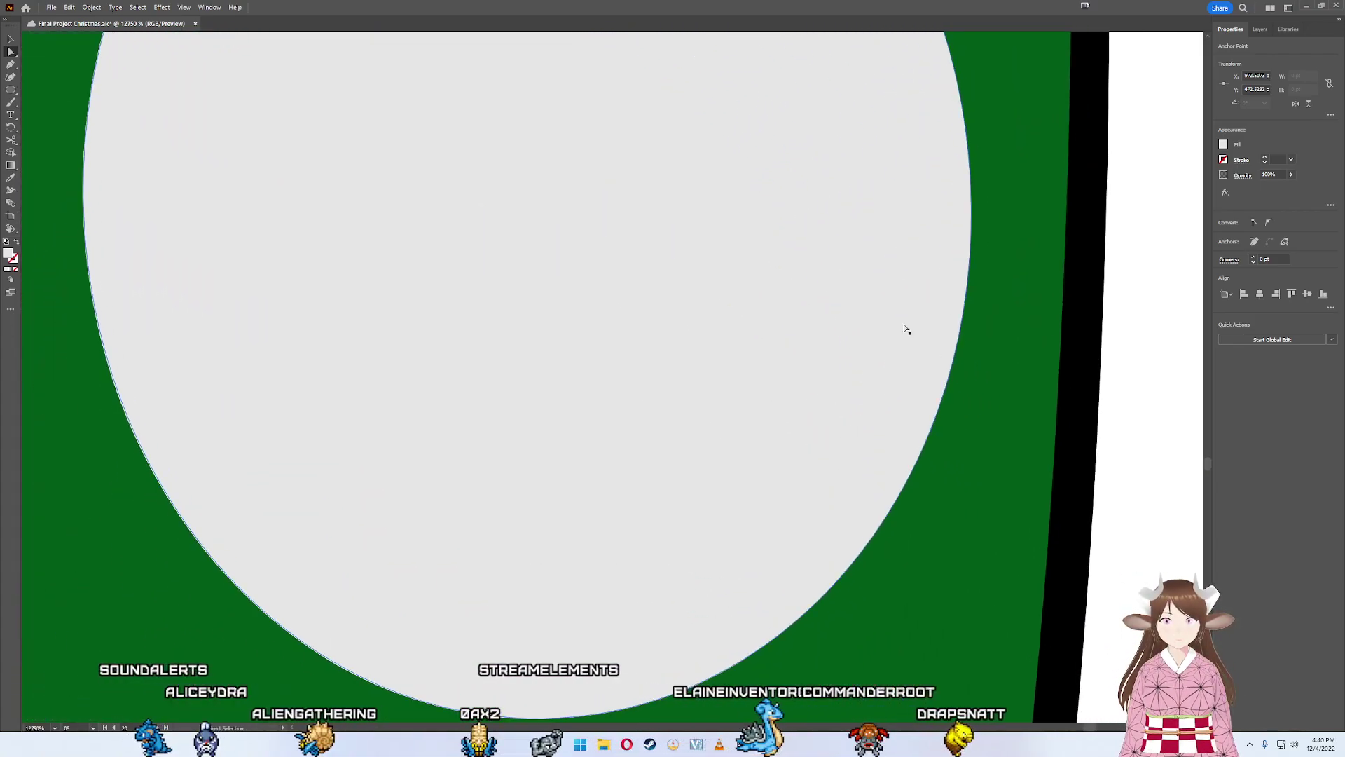
scroll(892, 385, "down", 5)
scroll(877, 515, "down", 3)
scroll(904, 501, "down", 2)
scroll(925, 490, "down", 2)
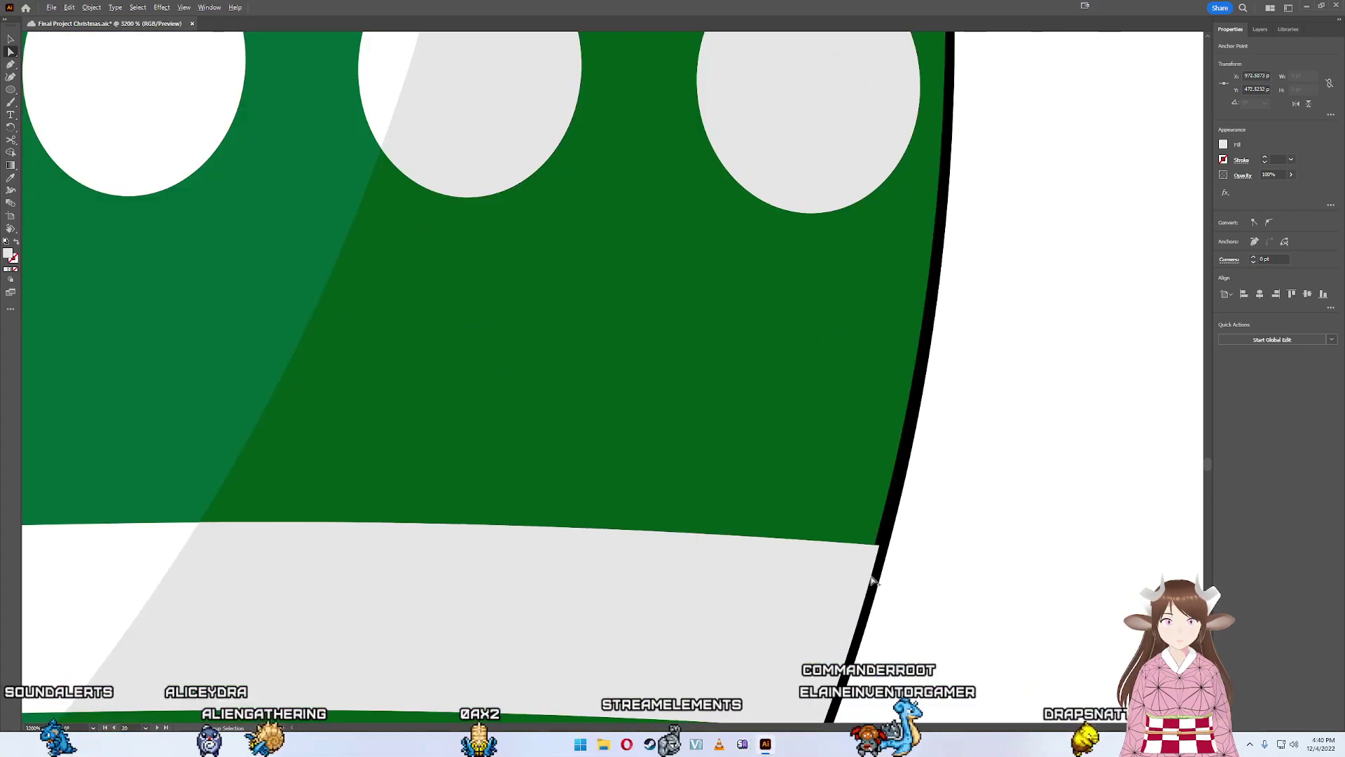
scroll(881, 499, "up", 2)
- Set the grey highlight's corner anchors against the black outline, undoing one overshoot
left_click(936, 324)
left_click(981, 271)
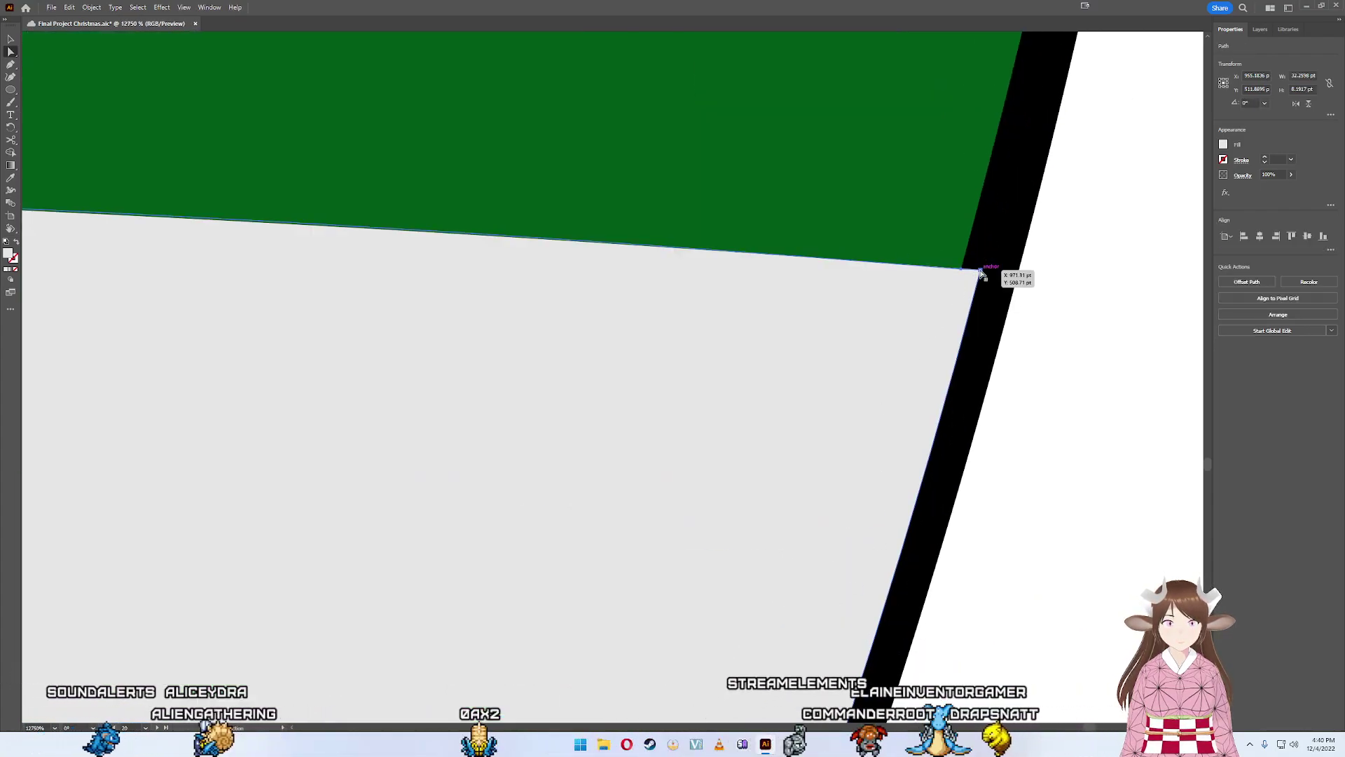
left_click_drag(980, 271, 963, 273)
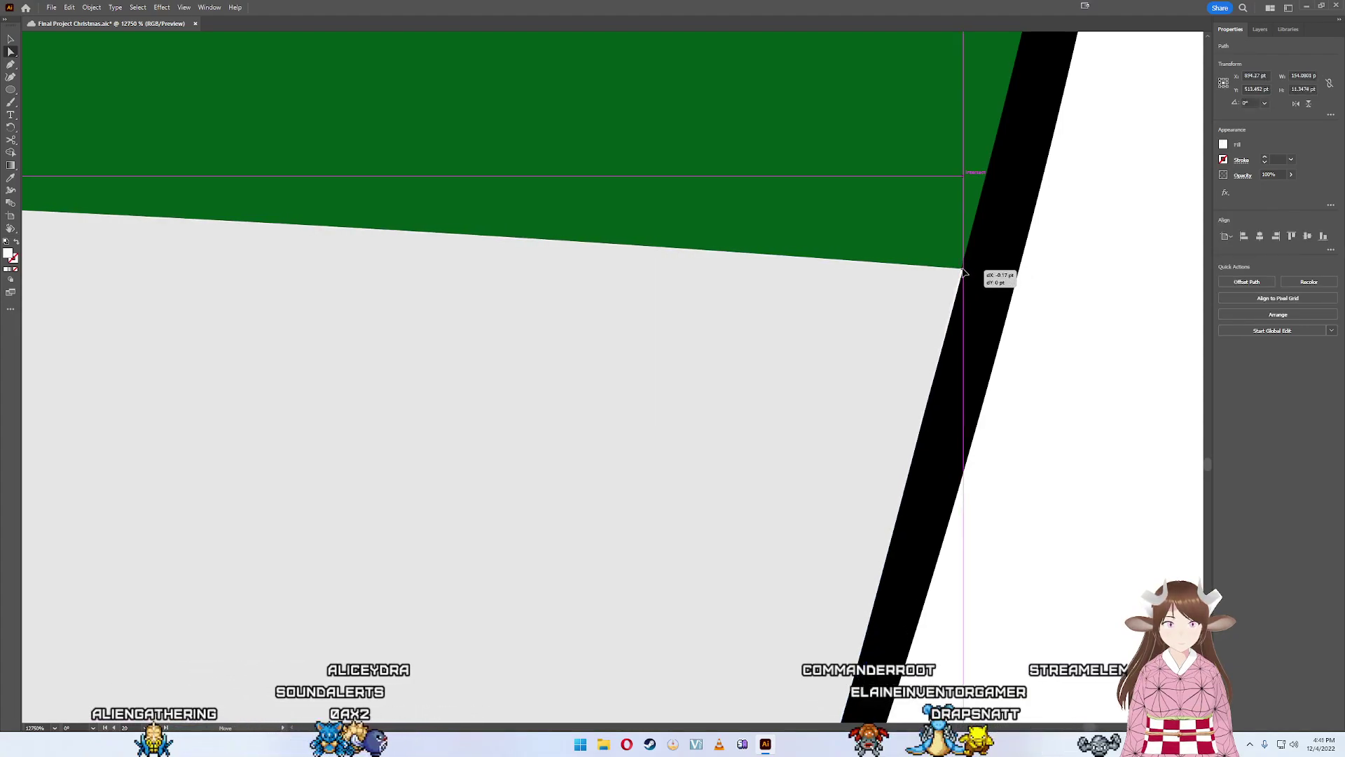
left_click_drag(963, 273, 963, 273)
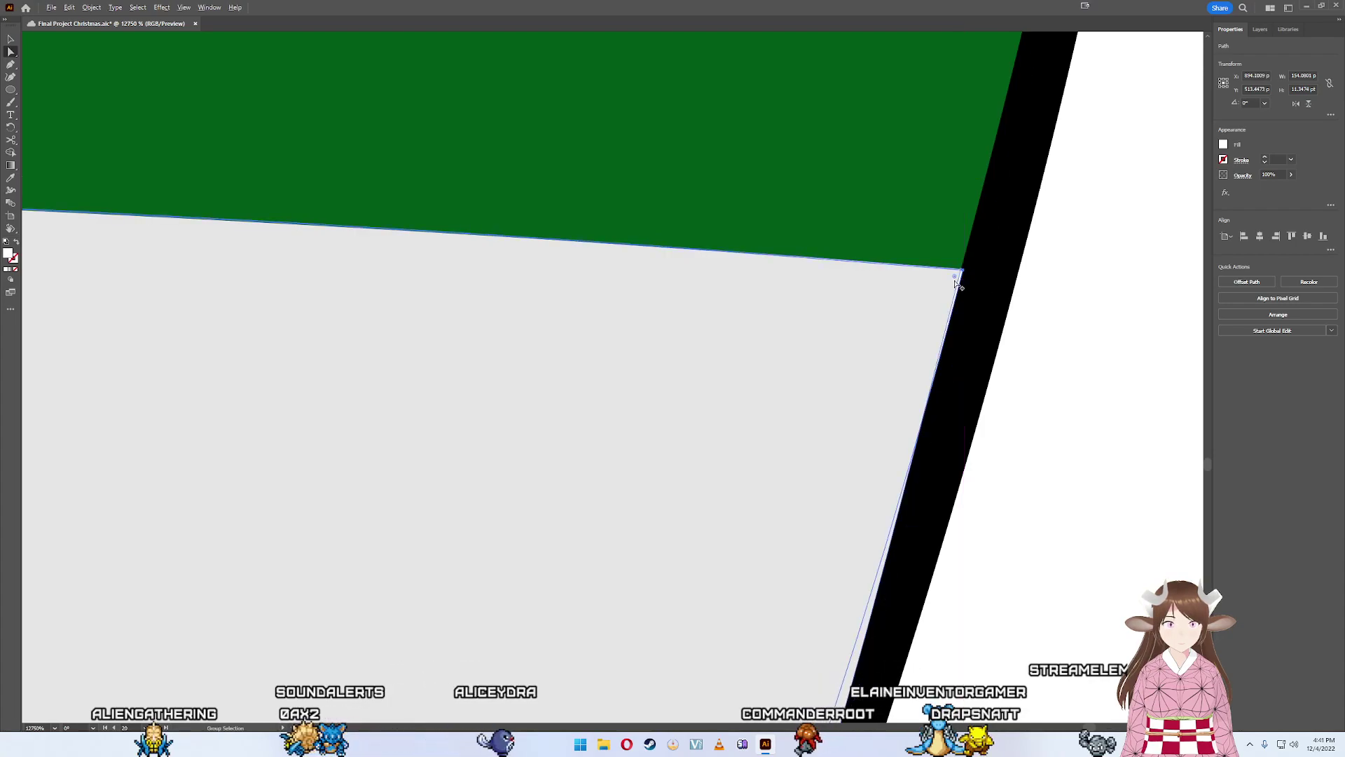
scroll(957, 283, "up", 3, "alt")
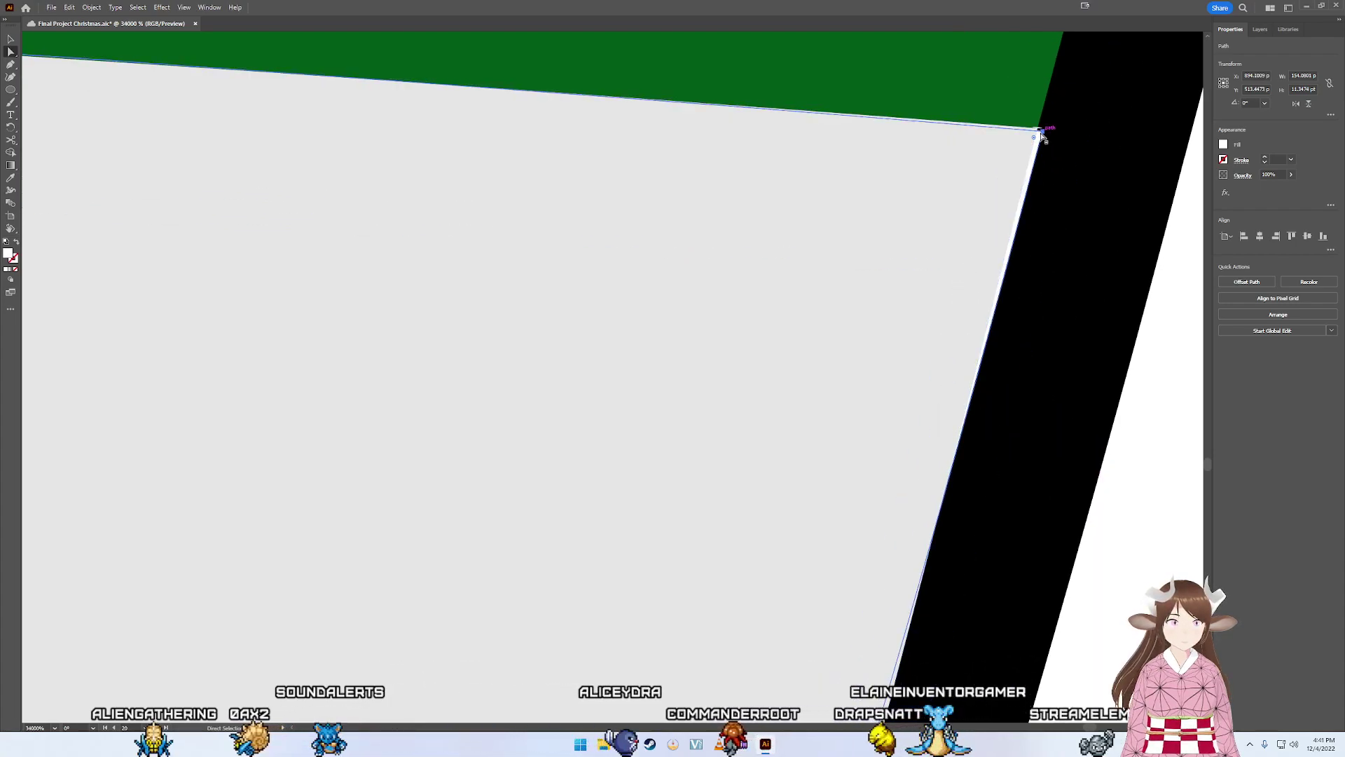
left_click_drag(1042, 135, 1038, 134)
scroll(949, 481, "down", 1, "alt")
scroll(910, 512, "down", 1, "alt")
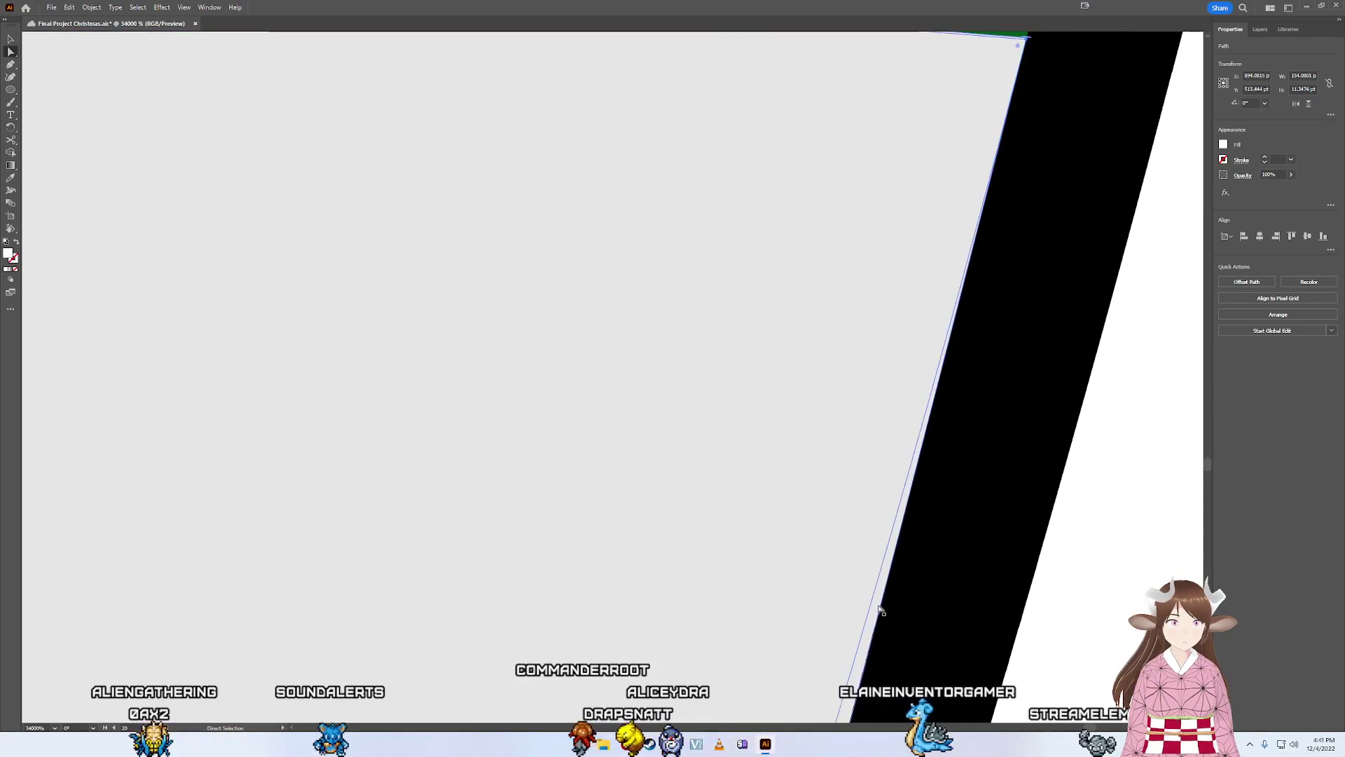
scroll(878, 596, "down", 1, "alt")
scroll(878, 595, "down", 1, "alt")
scroll(864, 270, "up", 1, "alt")
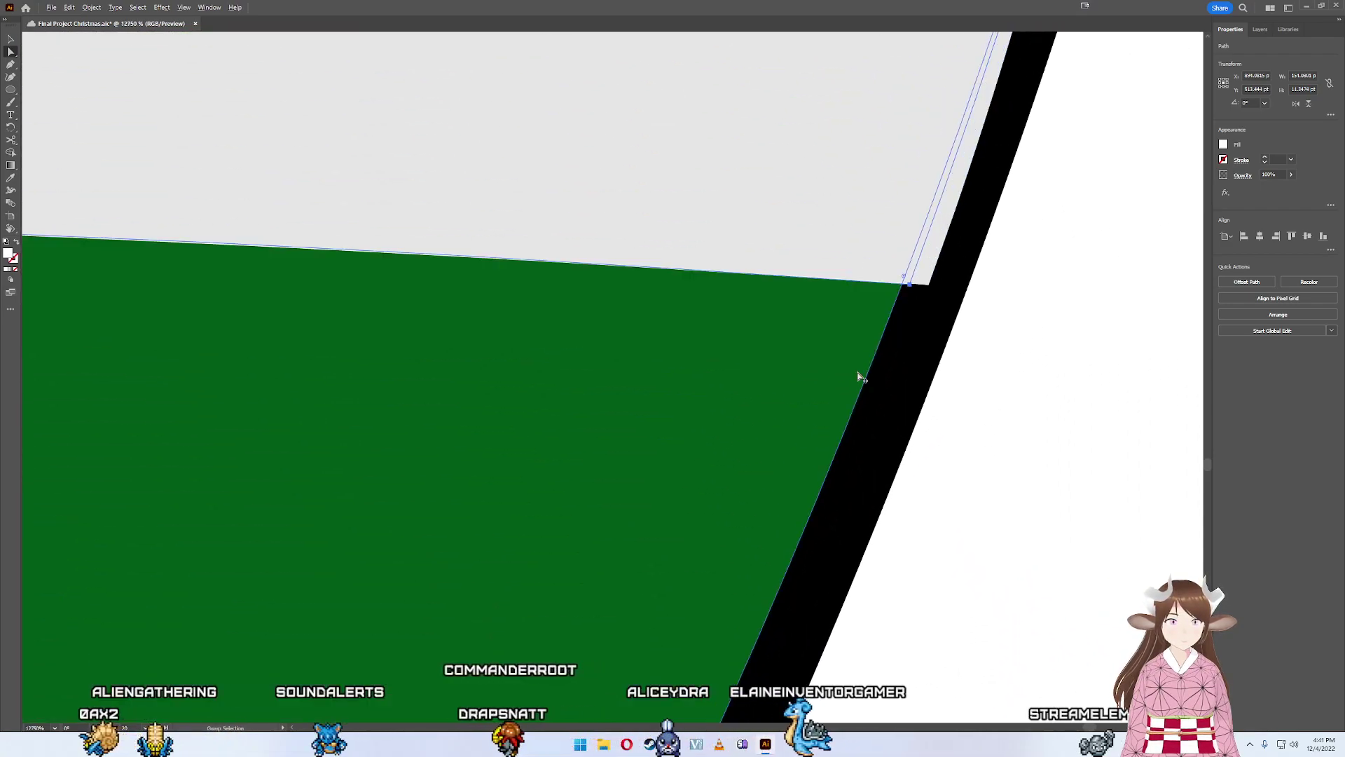
mouse_move(937, 247)
left_mouse_down()
mouse_move(962, 251)
mouse_move(931, 251)
left_mouse_up()
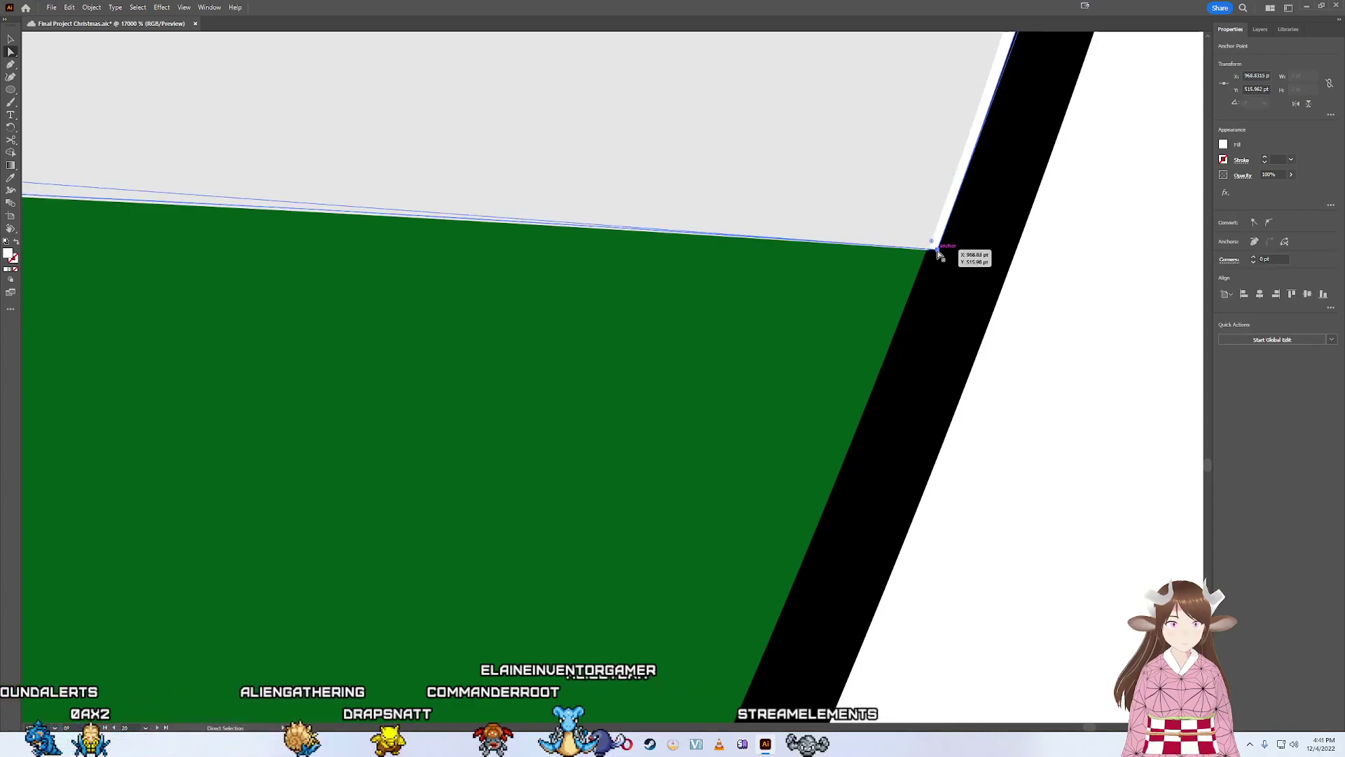
scroll(1063, 337, "down", 3, "alt")
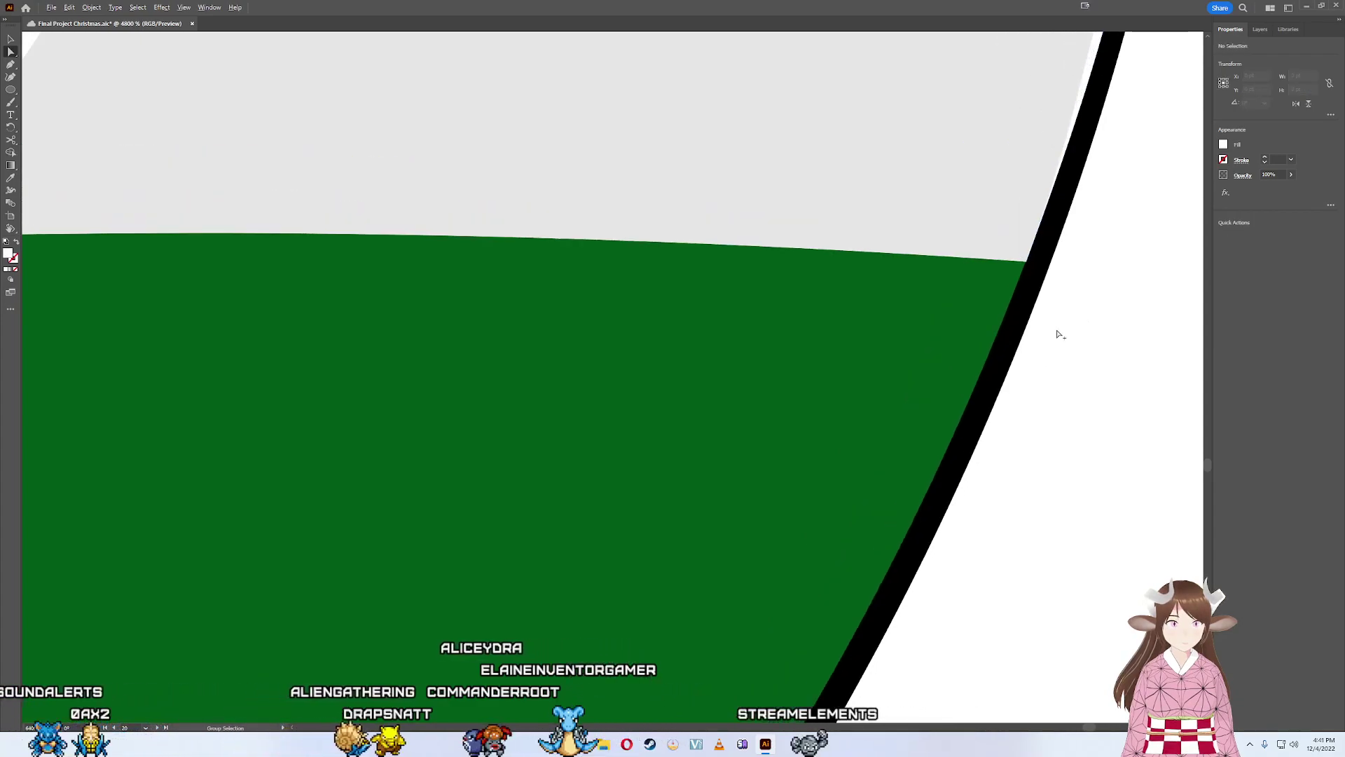
scroll(1058, 330, "down", 3, "alt")
scroll(1052, 297, "down", 3, "alt")
scroll(1051, 297, "up", 4, "alt")
scroll(1067, 253, "up", 4, "alt")
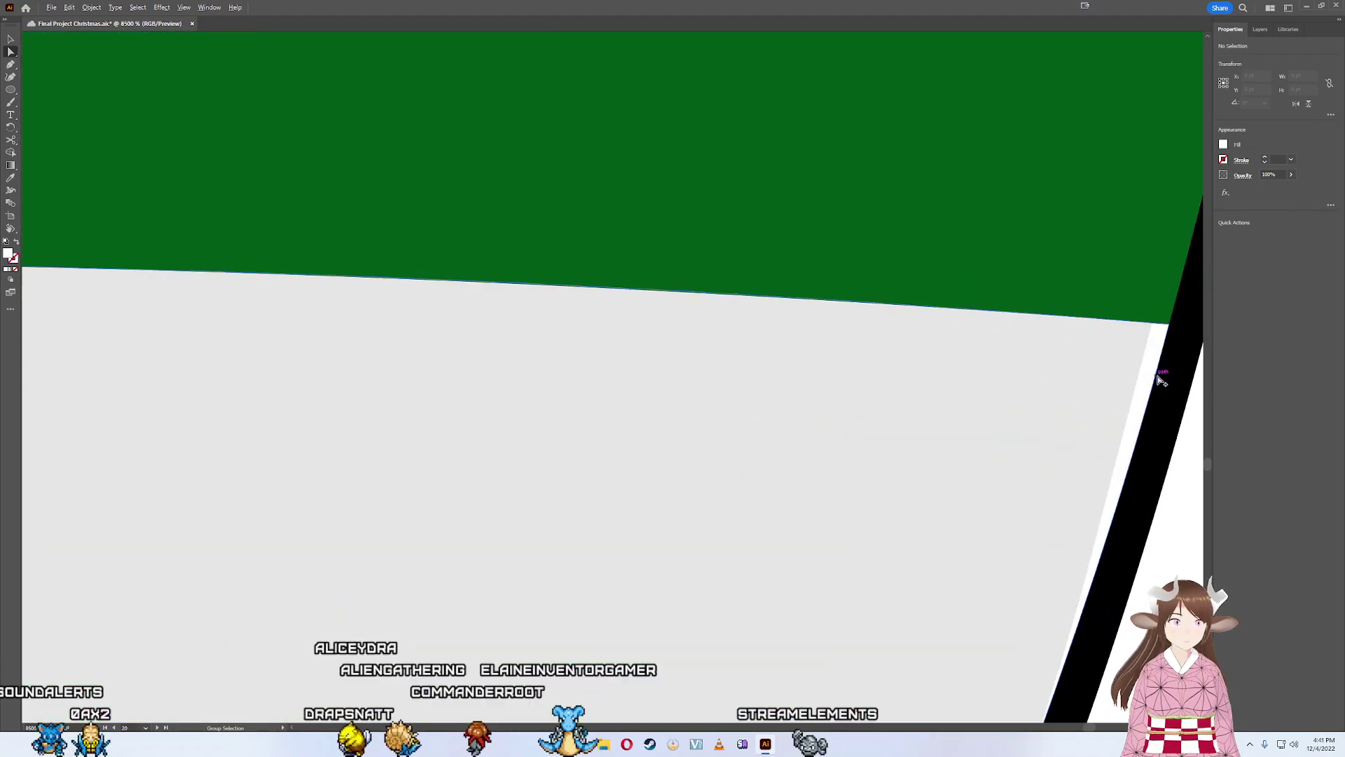
left_click_drag(1154, 328, 1101, 313)
key("ctrl+z")
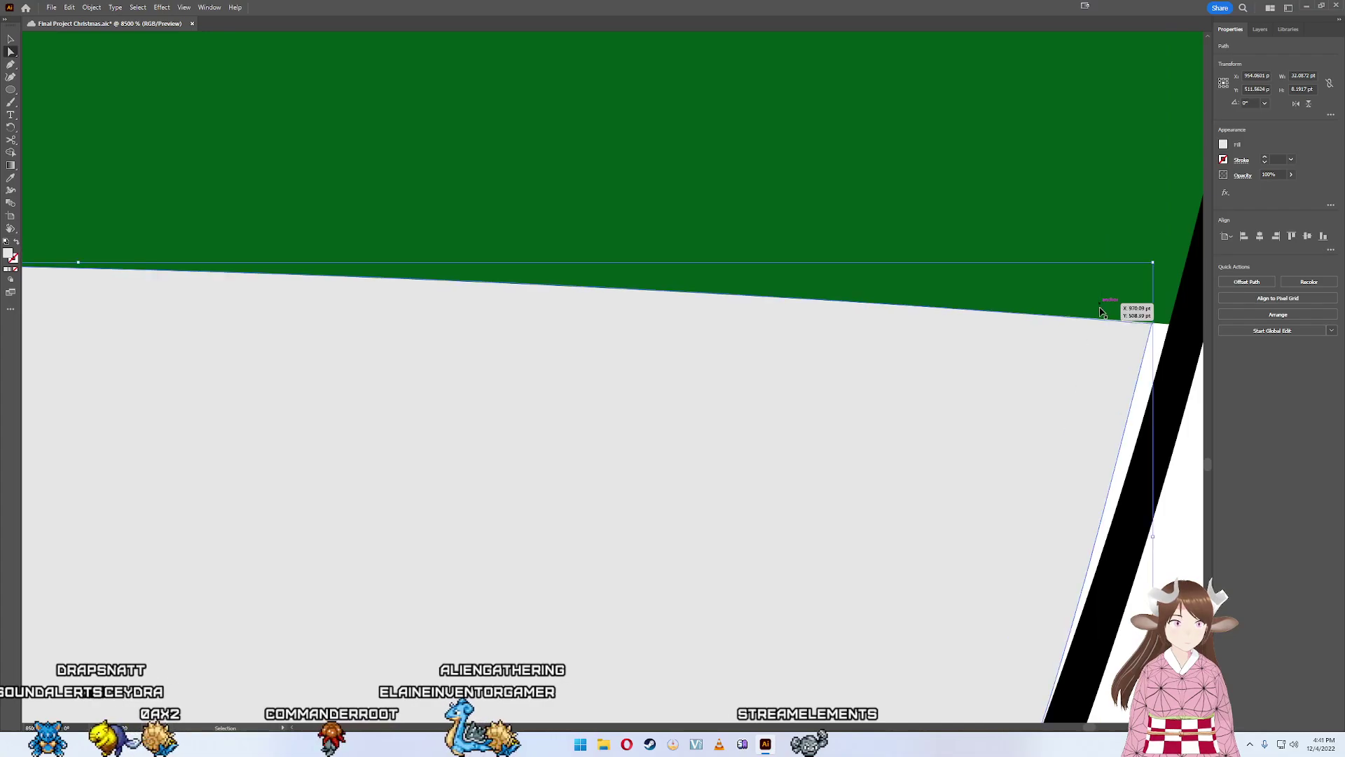
key("super")
key("super")
- Move the white stripe's left-end corners, including the lower-left one, onto the black outline
left_click(978, 240)
scroll(943, 274, "down", 10, "alt")
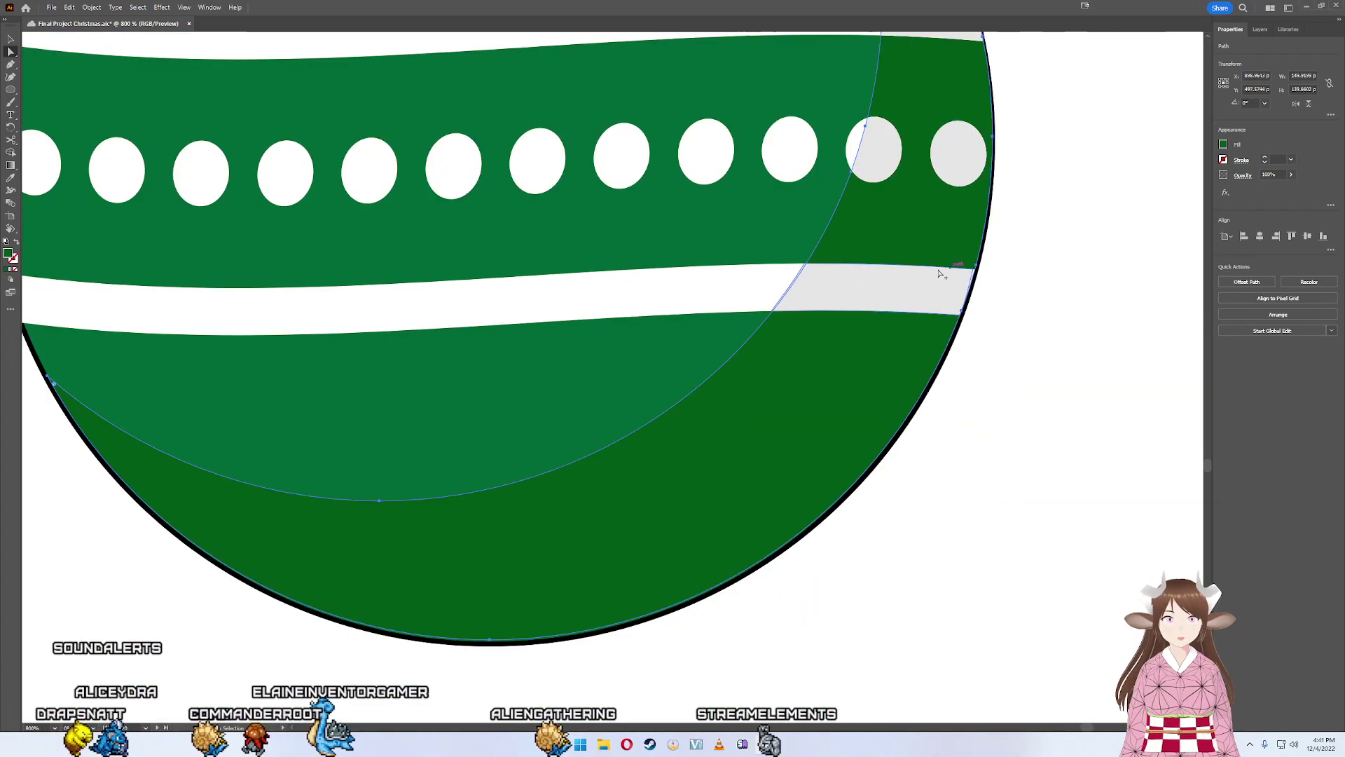
scroll(943, 274, "down", 2, "alt")
scroll(886, 385, "up", 3, "alt")
scroll(751, 346, "up", 3, "alt")
scroll(696, 322, "up", 2, "alt")
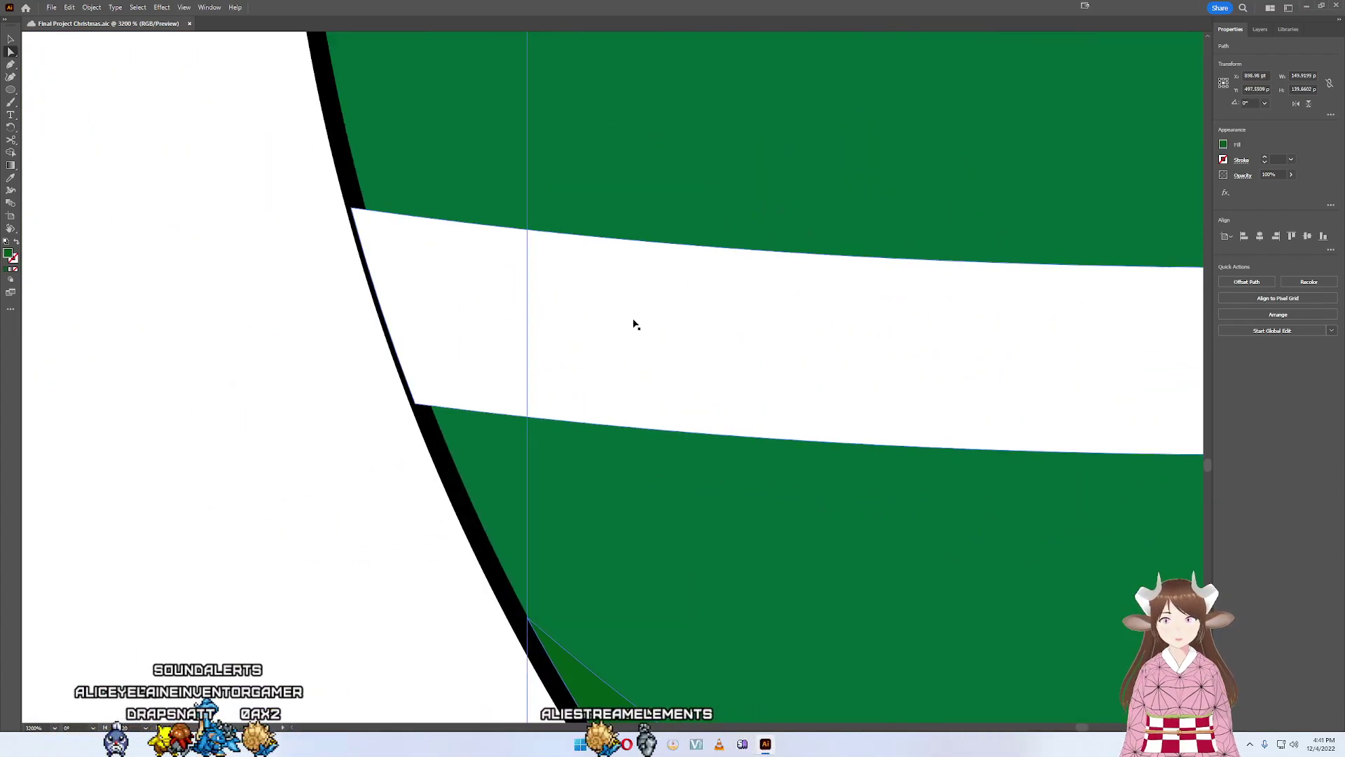
left_click(514, 303)
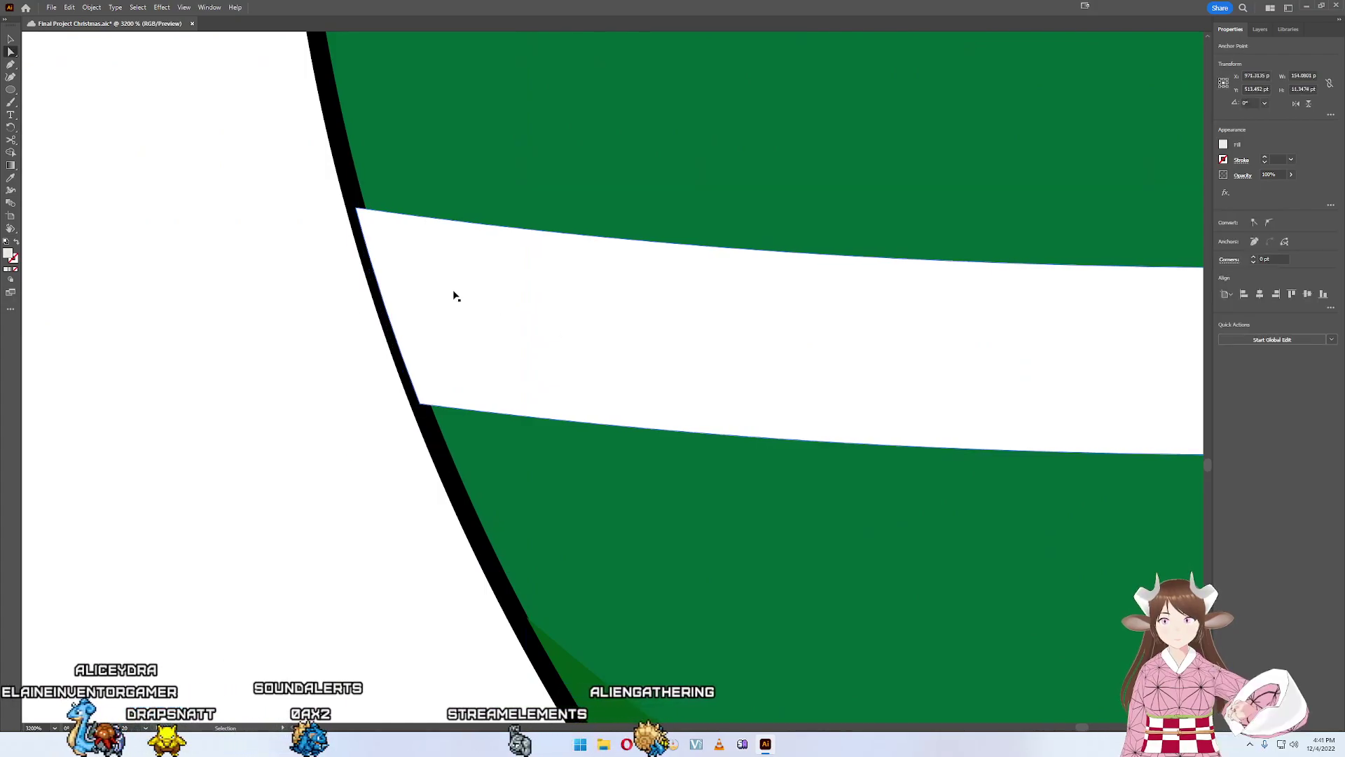
scroll(491, 329, "down", 2, "alt")
scroll(631, 360, "down", 3, "alt")
scroll(659, 370, "down", 3, "alt")
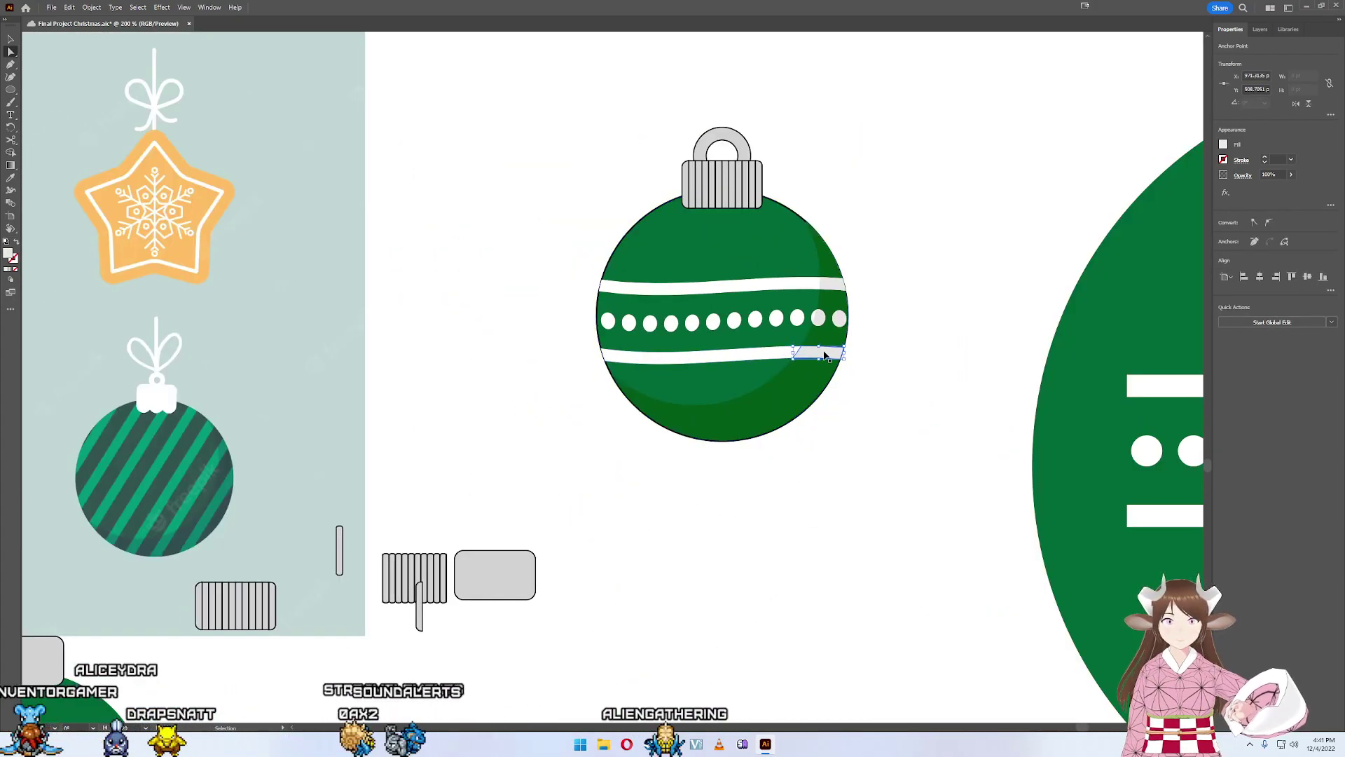
scroll(841, 287, "up", 3, "alt")
scroll(798, 306, "up", 3, "alt")
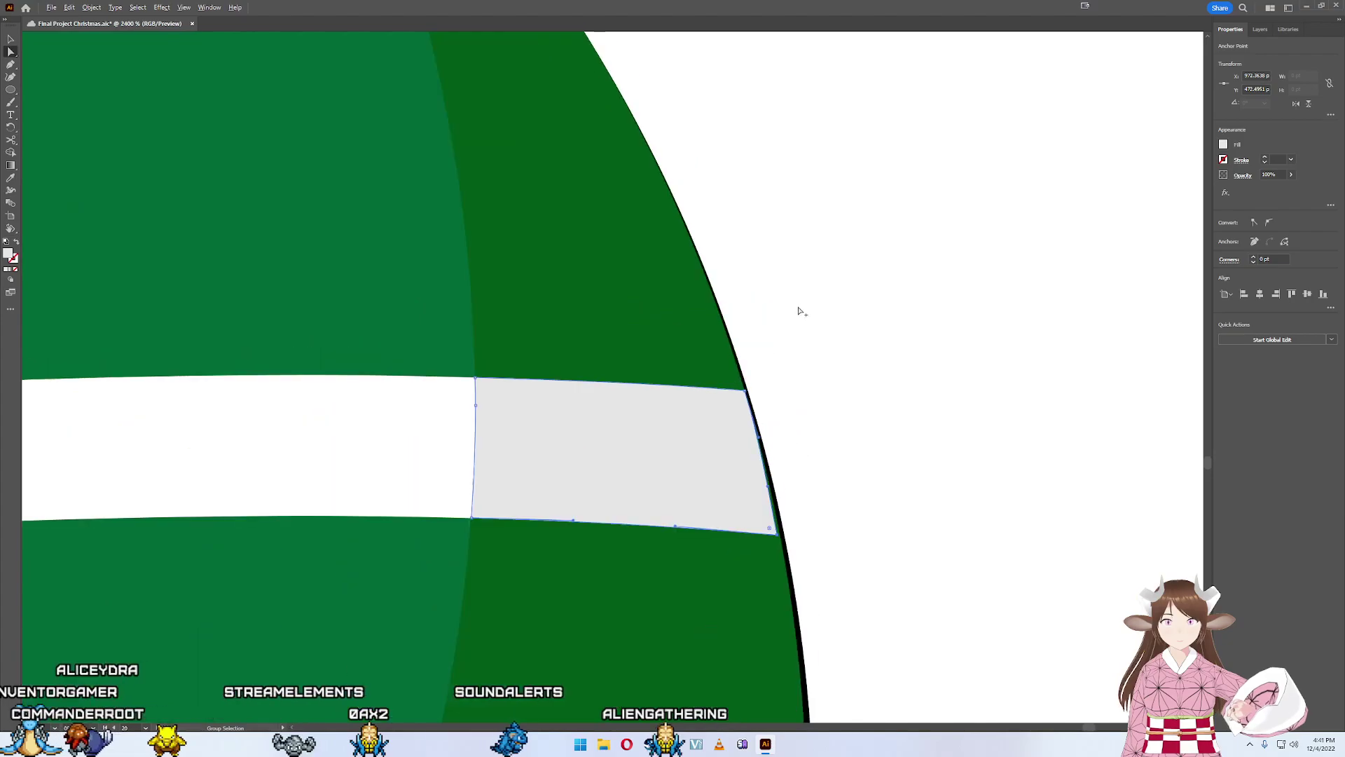
scroll(771, 364, "up", 1, "alt")
scroll(990, 405, "up", 1, "alt")
scroll(990, 404, "left", 5, "ctrl")
scroll(526, 411, "up", 3)
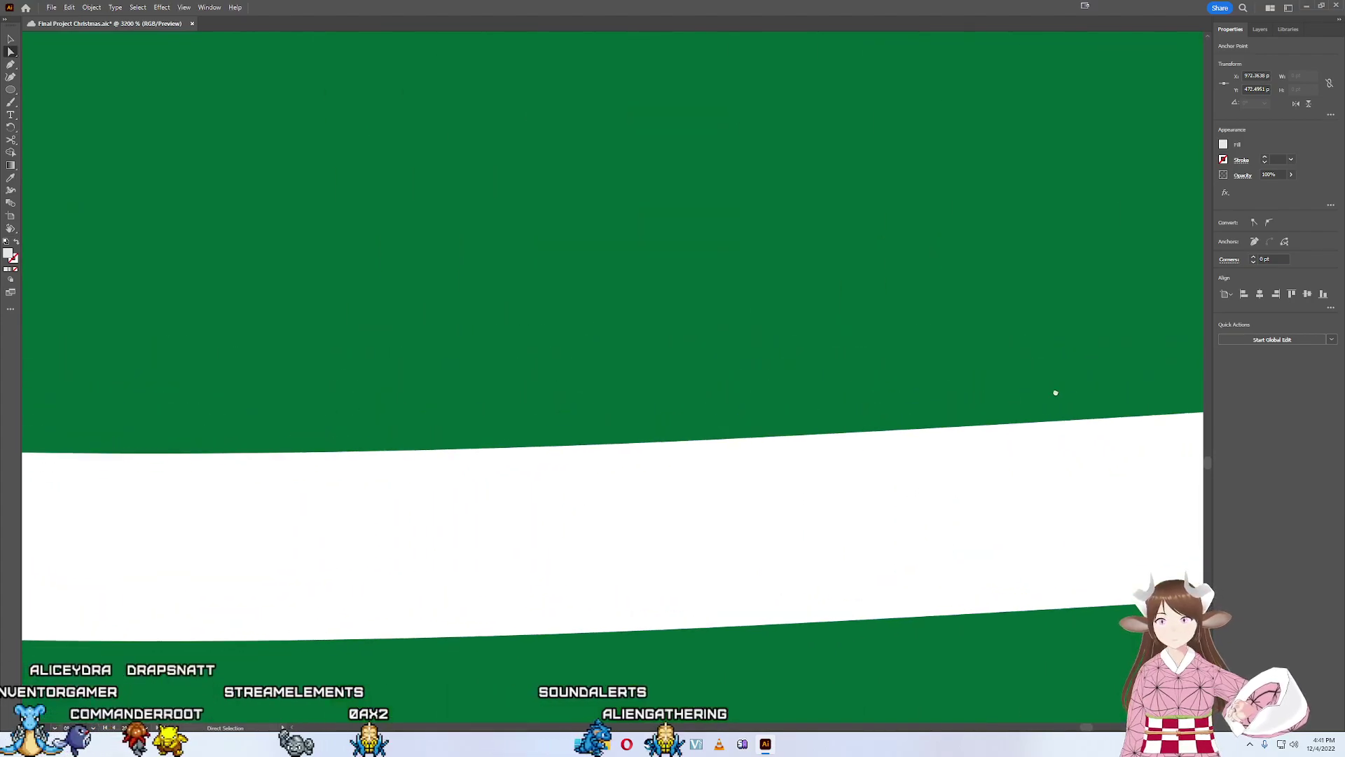
scroll(442, 438, "down", 5, "alt")
scroll(522, 434, "up", 4, "alt")
scroll(393, 456, "up", 3, "alt")
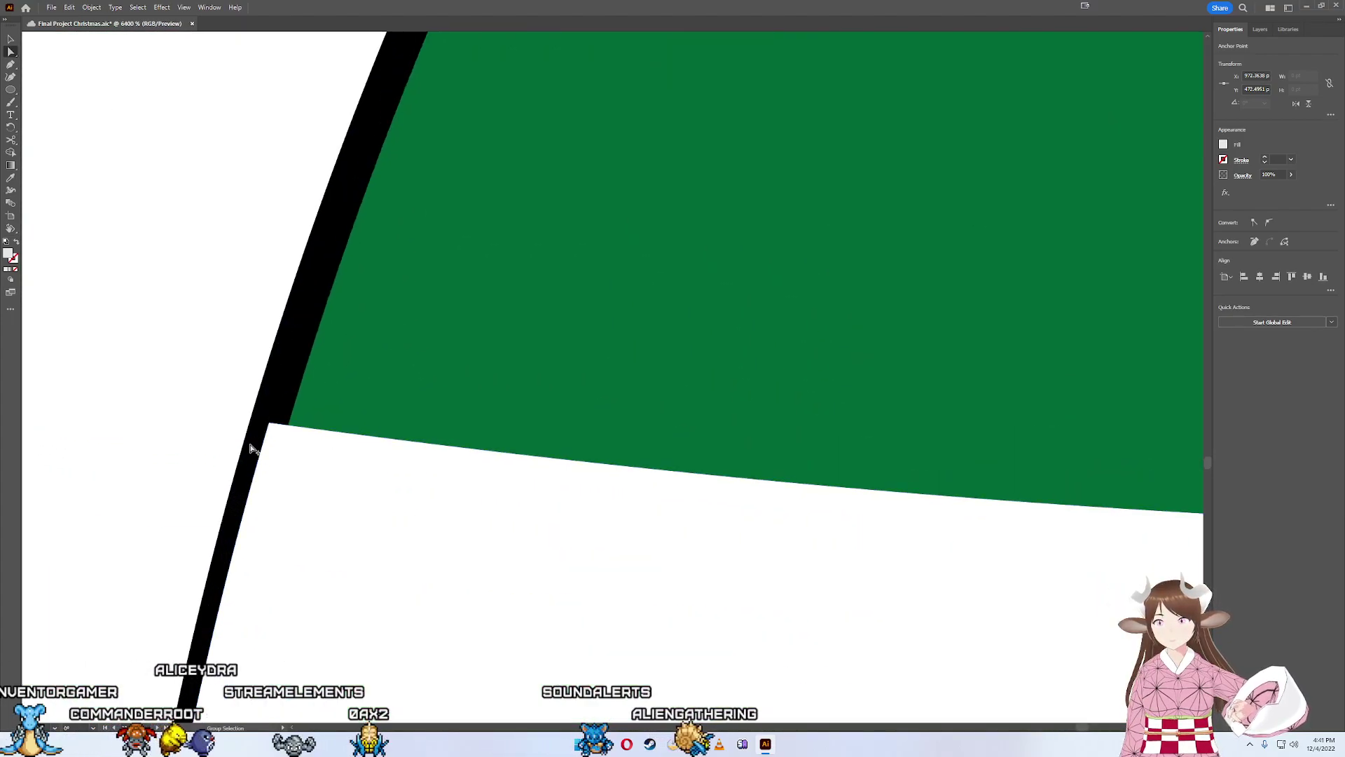
scroll(290, 419, "up", 1, "alt")
left_click(275, 397)
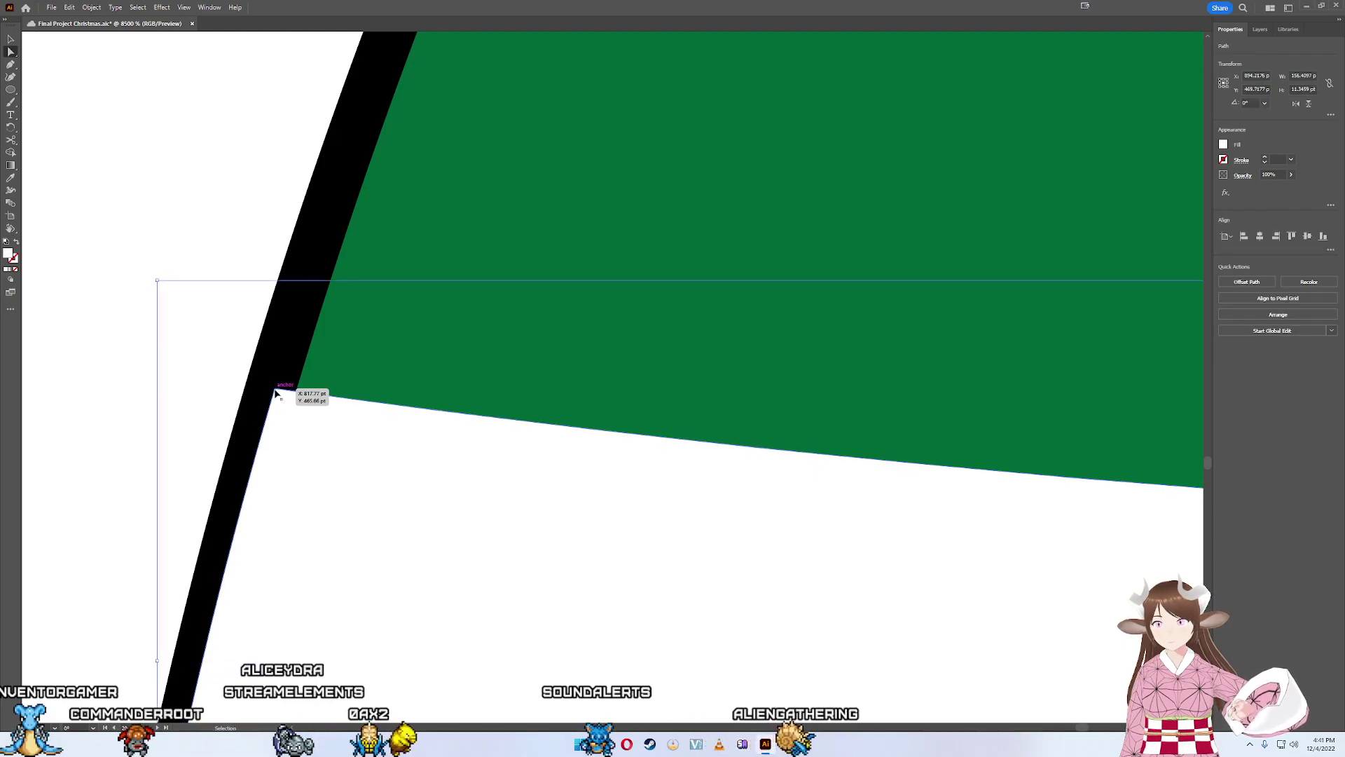
mouse_move(274, 395)
left_mouse_down()
mouse_move(295, 399)
mouse_move(300, 384)
left_mouse_up()
scroll(308, 519, "down", 5)
scroll(308, 518, "left", 3)
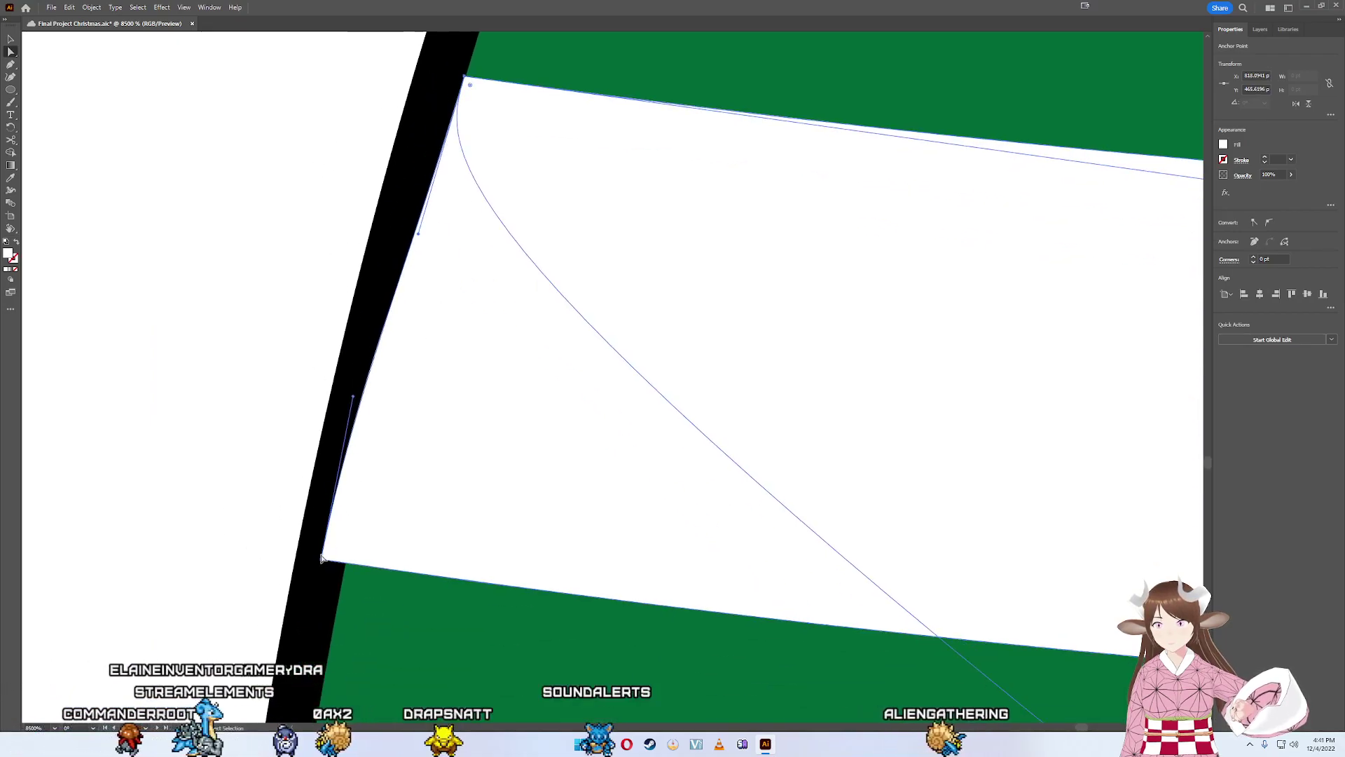
left_click_drag(322, 559, 345, 571)
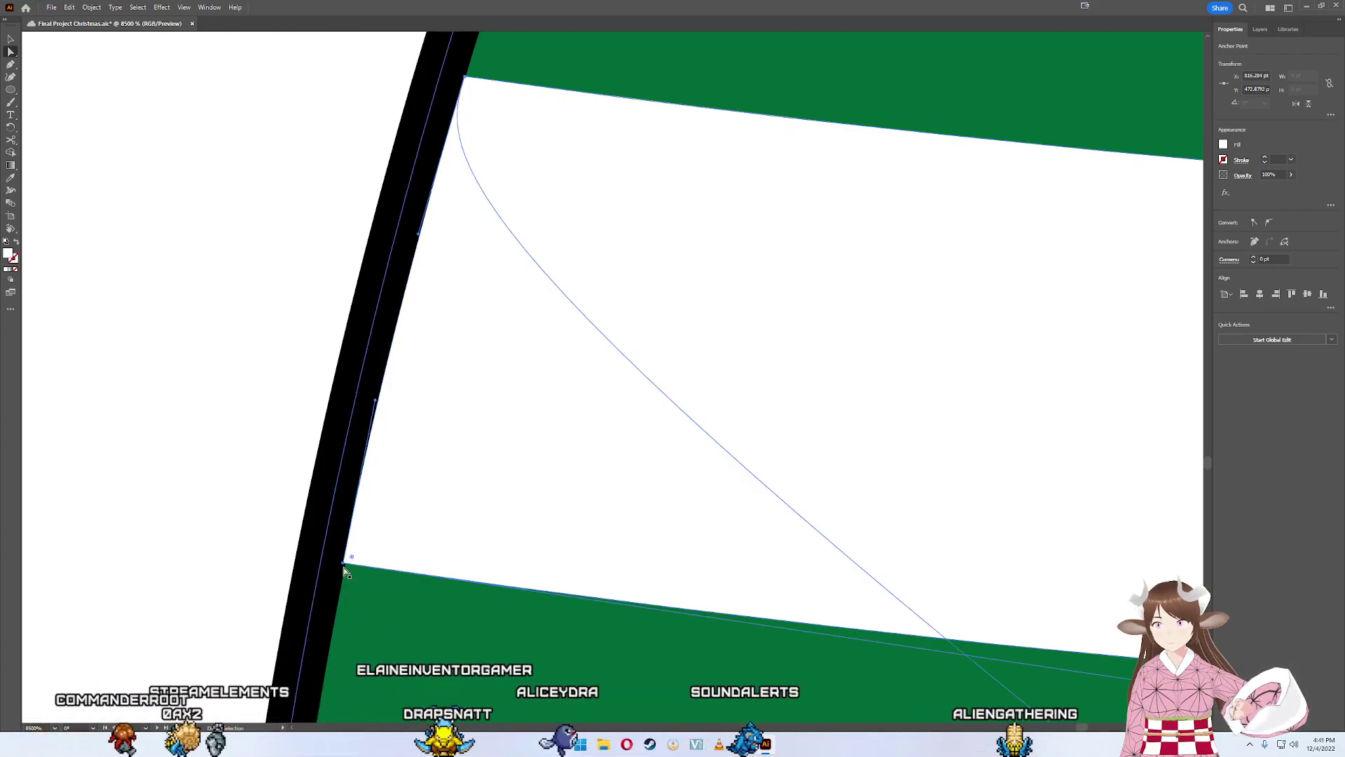
scroll(337, 553, "up", 5)
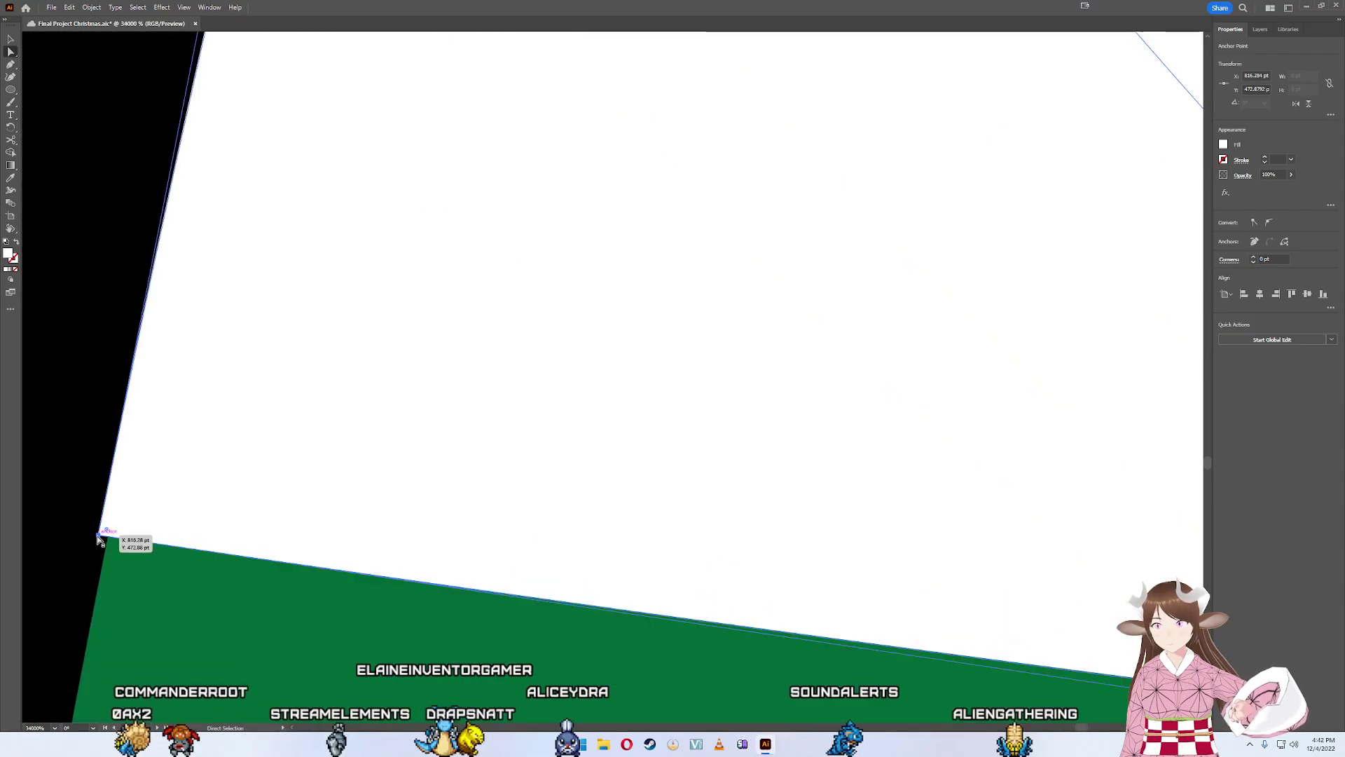
left_click_drag(99, 538, 109, 544)
- Drag the band's remaining corner anchor onto the outline and nudge it up-left
scroll(119, 532, "down", 5)
scroll(150, 517, "down", 3)
scroll(495, 189, "down", 3)
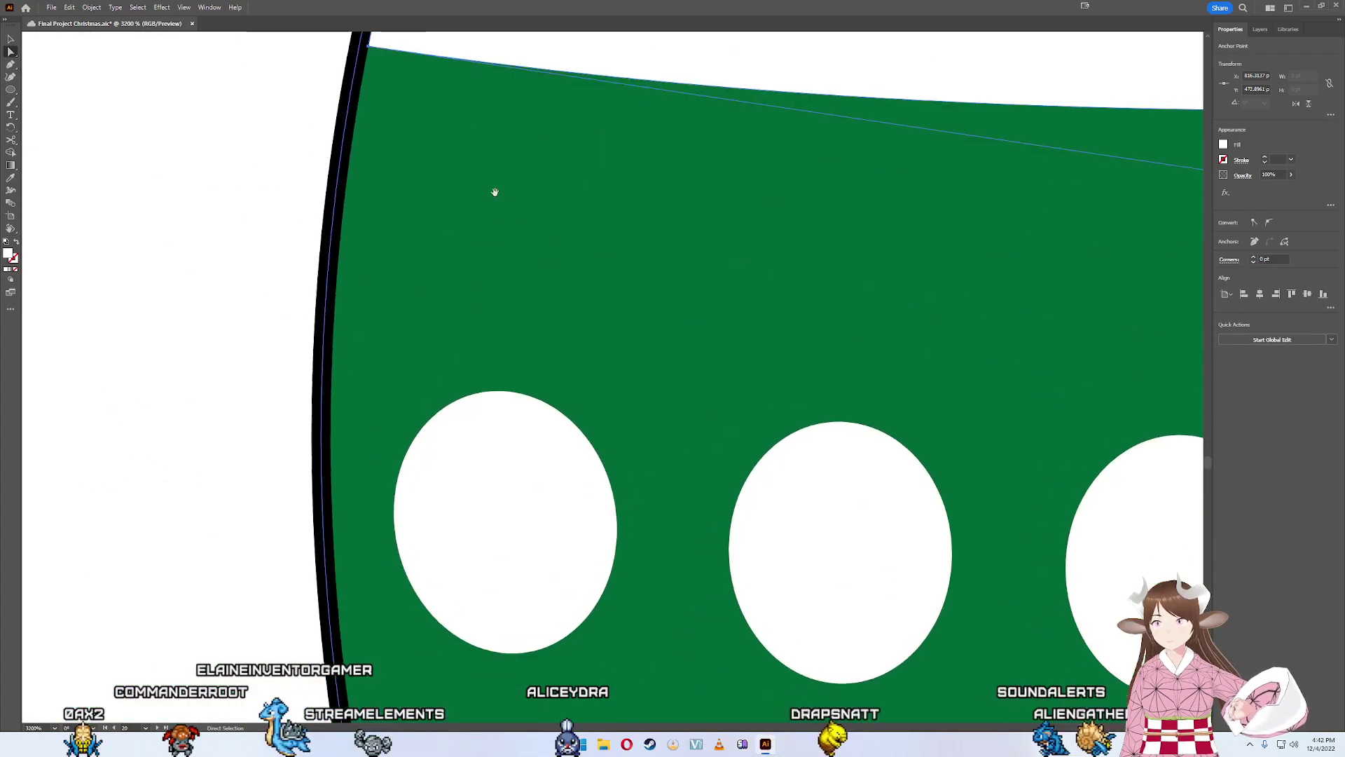
scroll(560, 225, "down", 3)
scroll(594, 251, "up", 3)
scroll(477, 300, "up", 3)
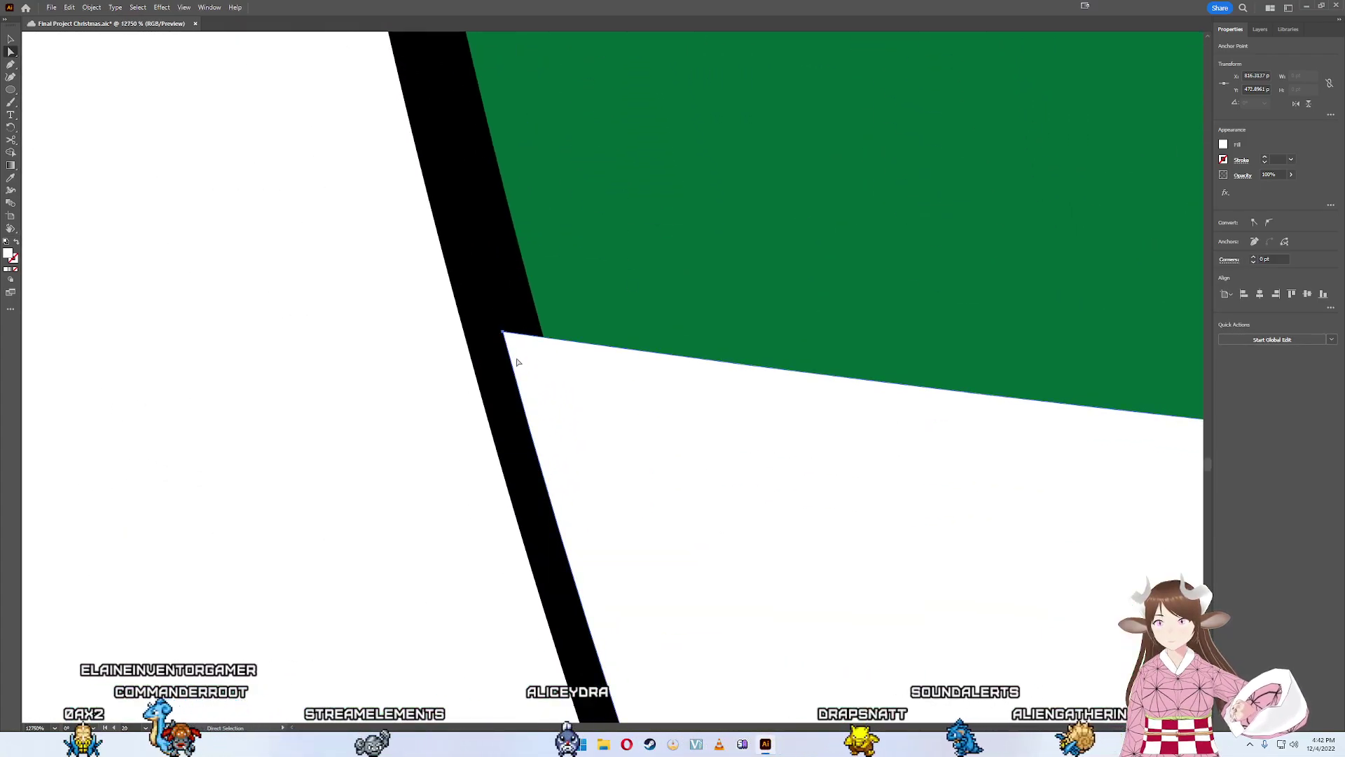
left_click(506, 339)
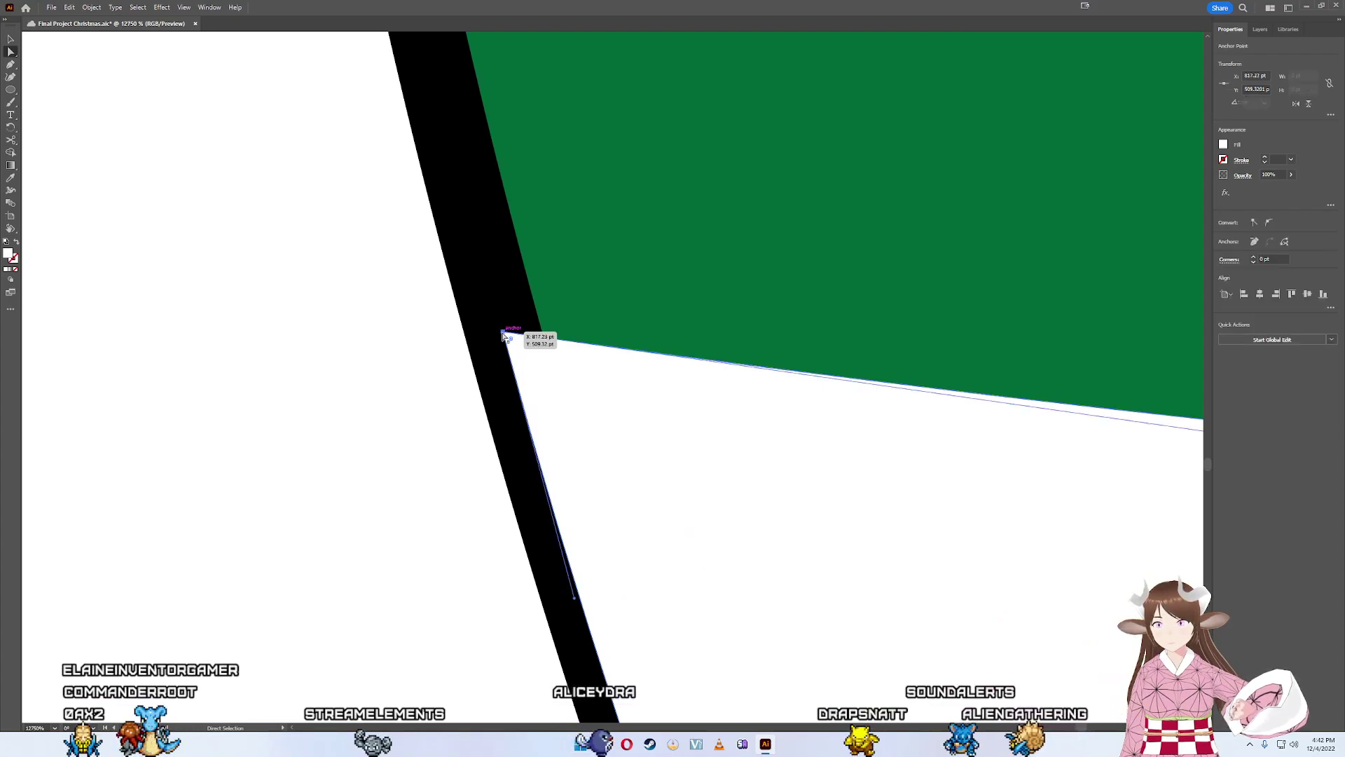
mouse_move(504, 337)
left_mouse_down()
mouse_move(544, 339)
mouse_move(601, 255)
mouse_move(583, 193)
left_mouse_up()
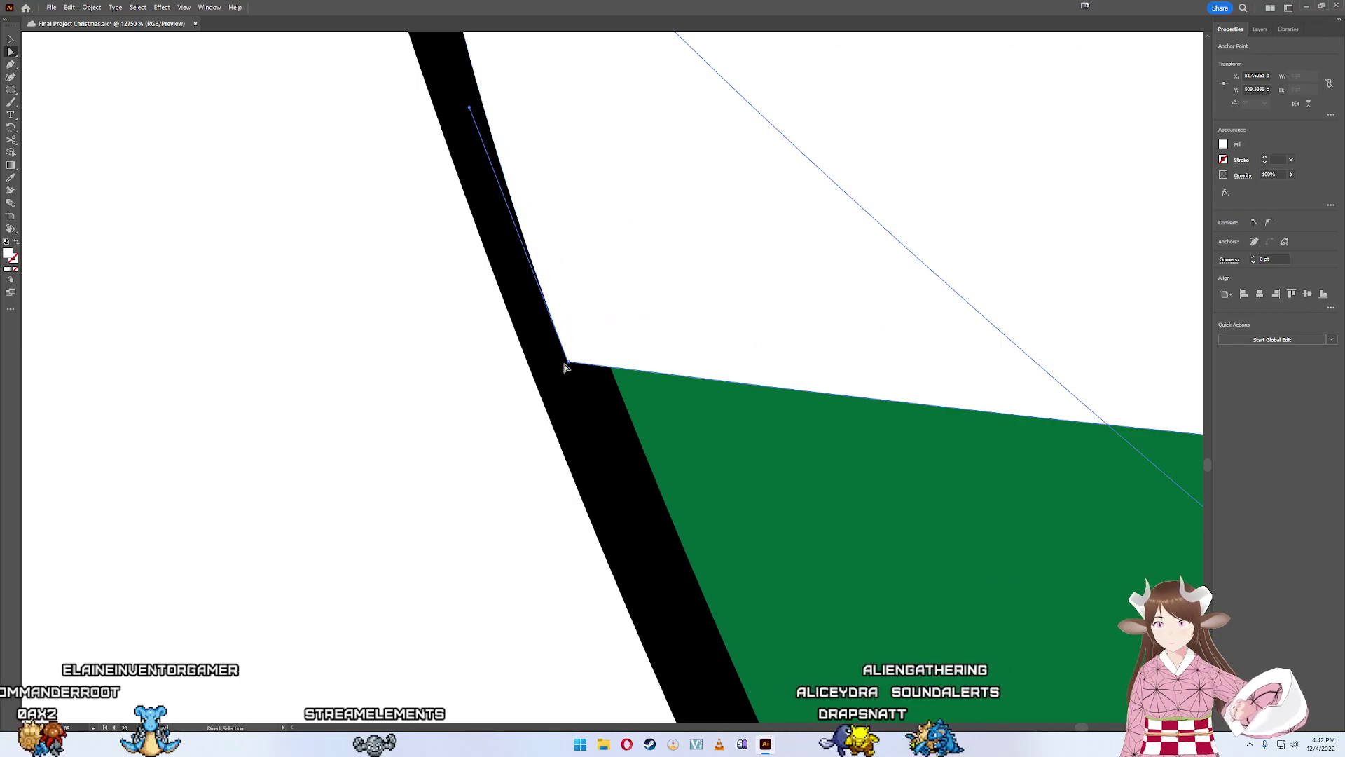
left_click_drag(575, 366, 569, 359)
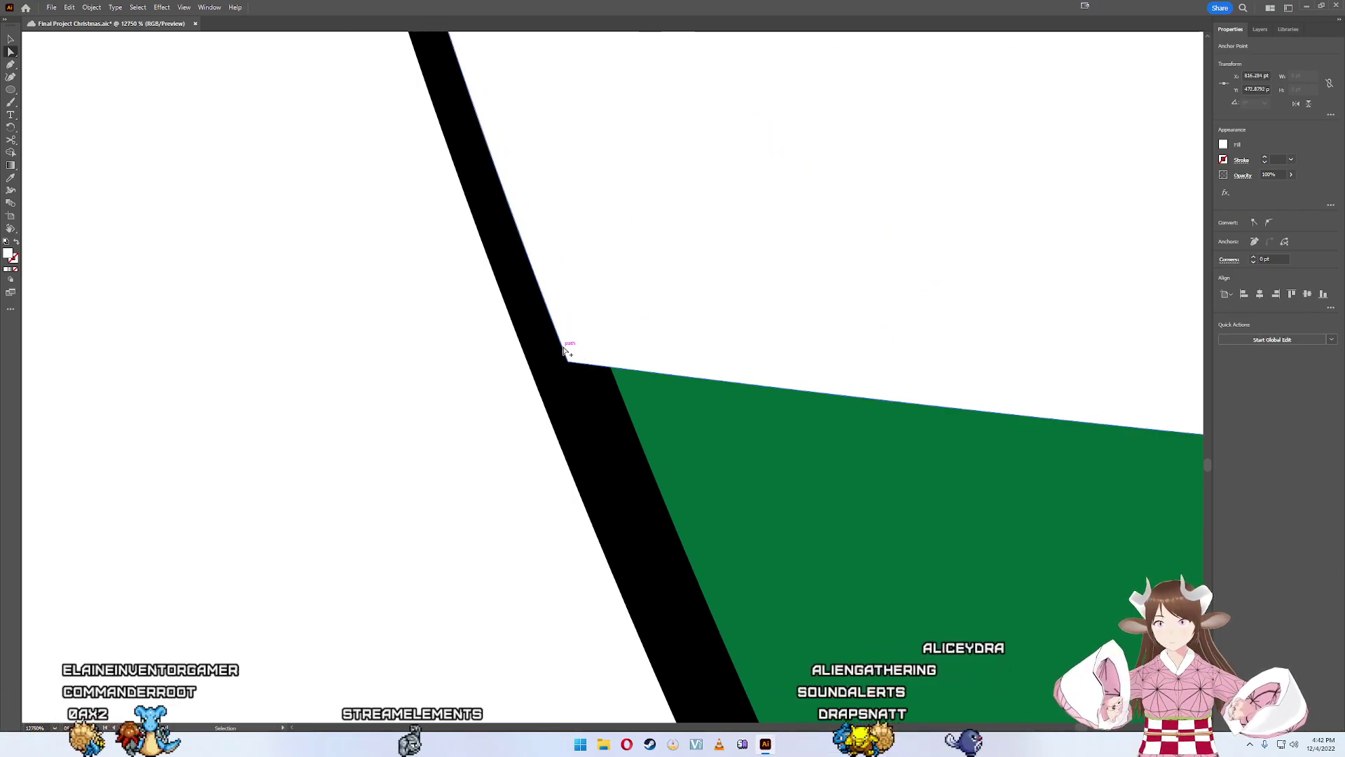
scroll(567, 350, "down", 10)
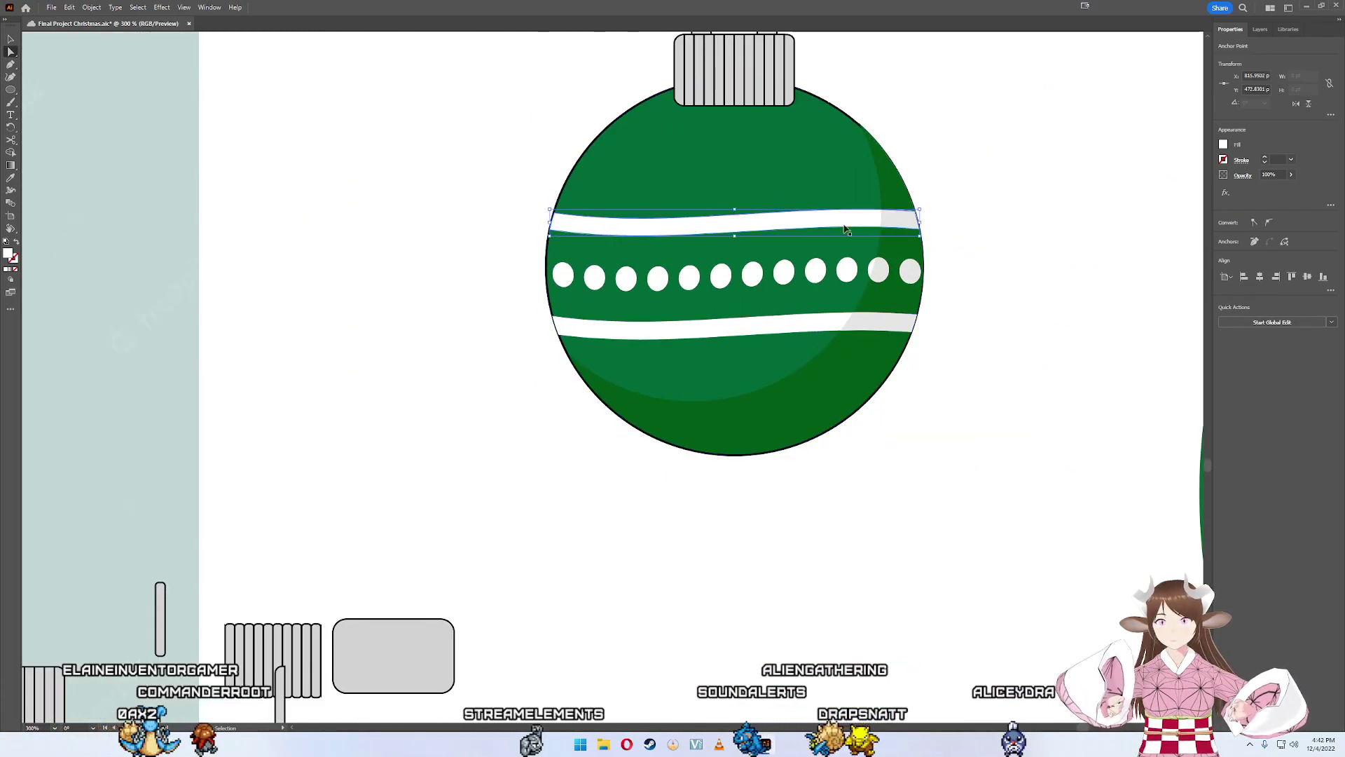
- Nudge the gray highlight section's edge anchors right and left to meet the outline
scroll(907, 199, "up", 5)
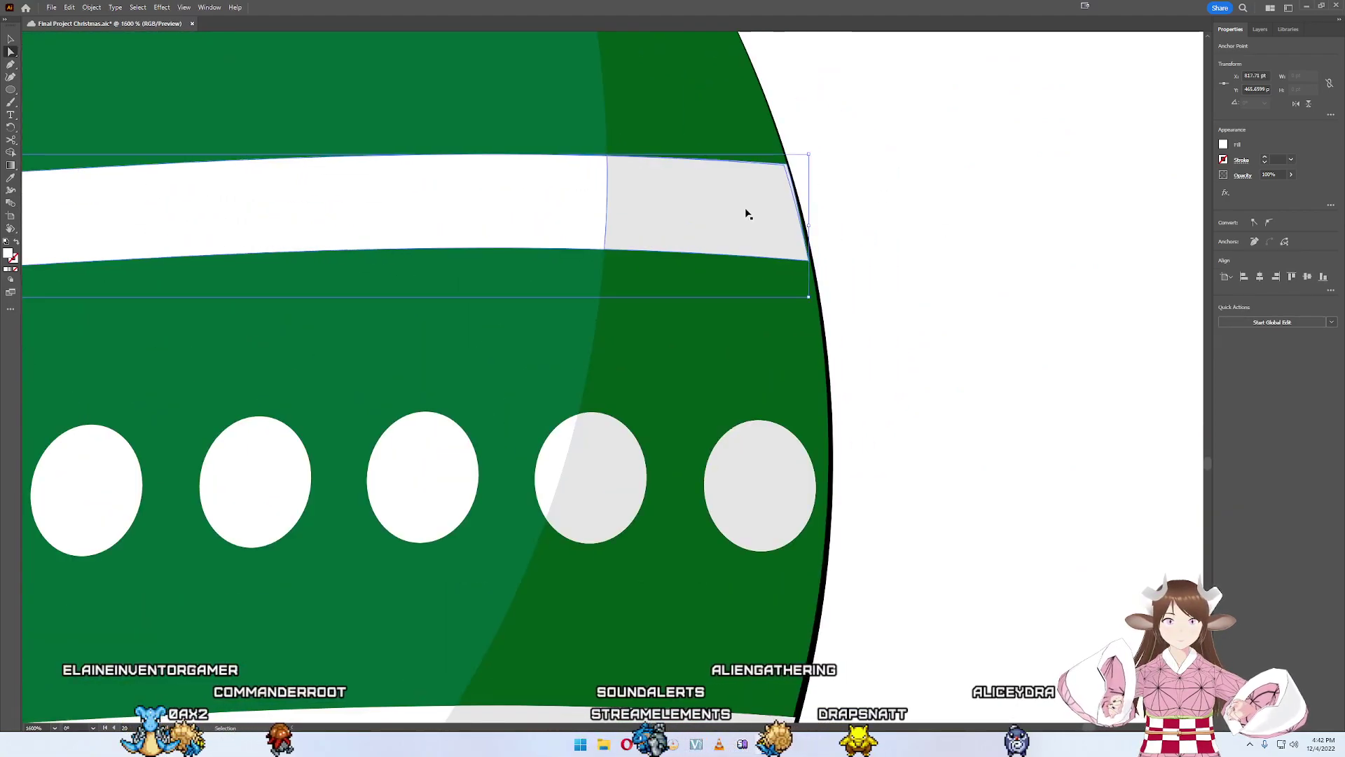
scroll(749, 267, "up", 2)
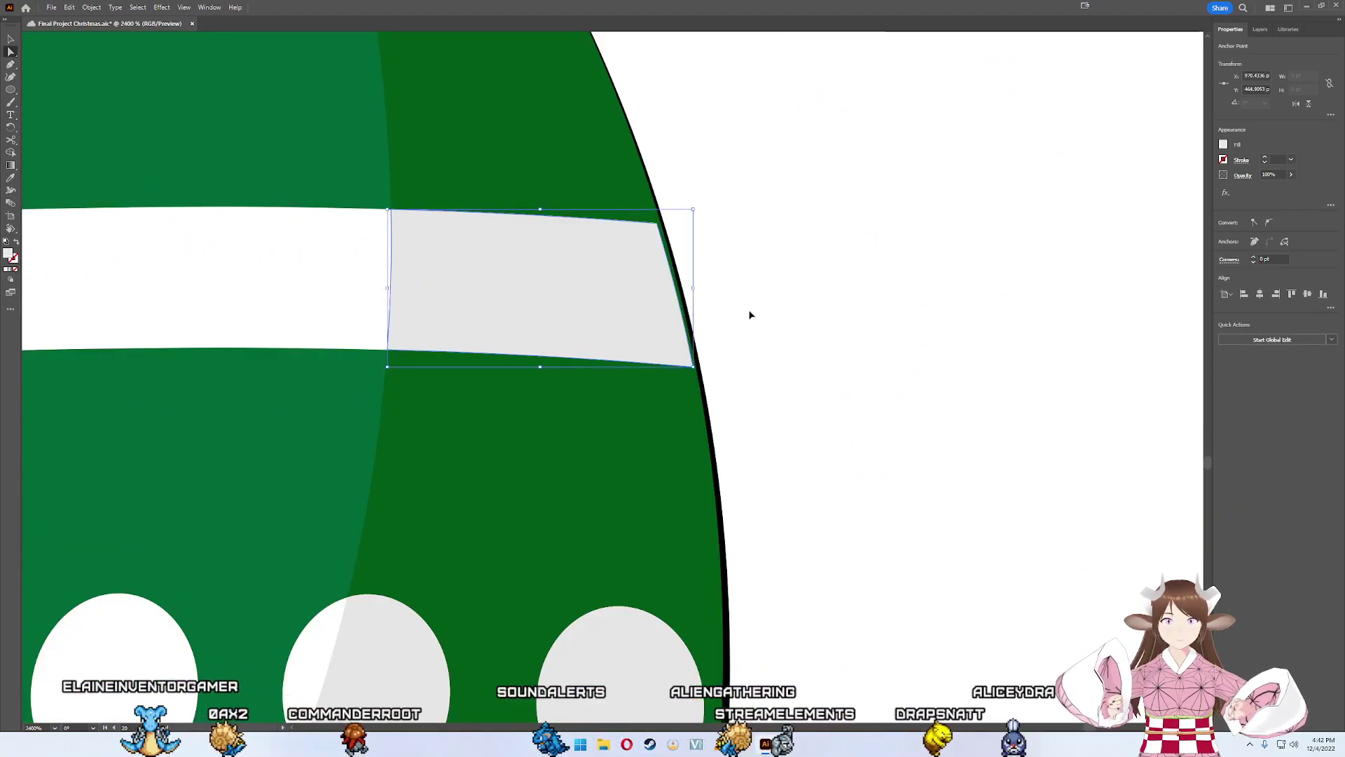
scroll(707, 341, "down", 4)
scroll(691, 330, "down", 2)
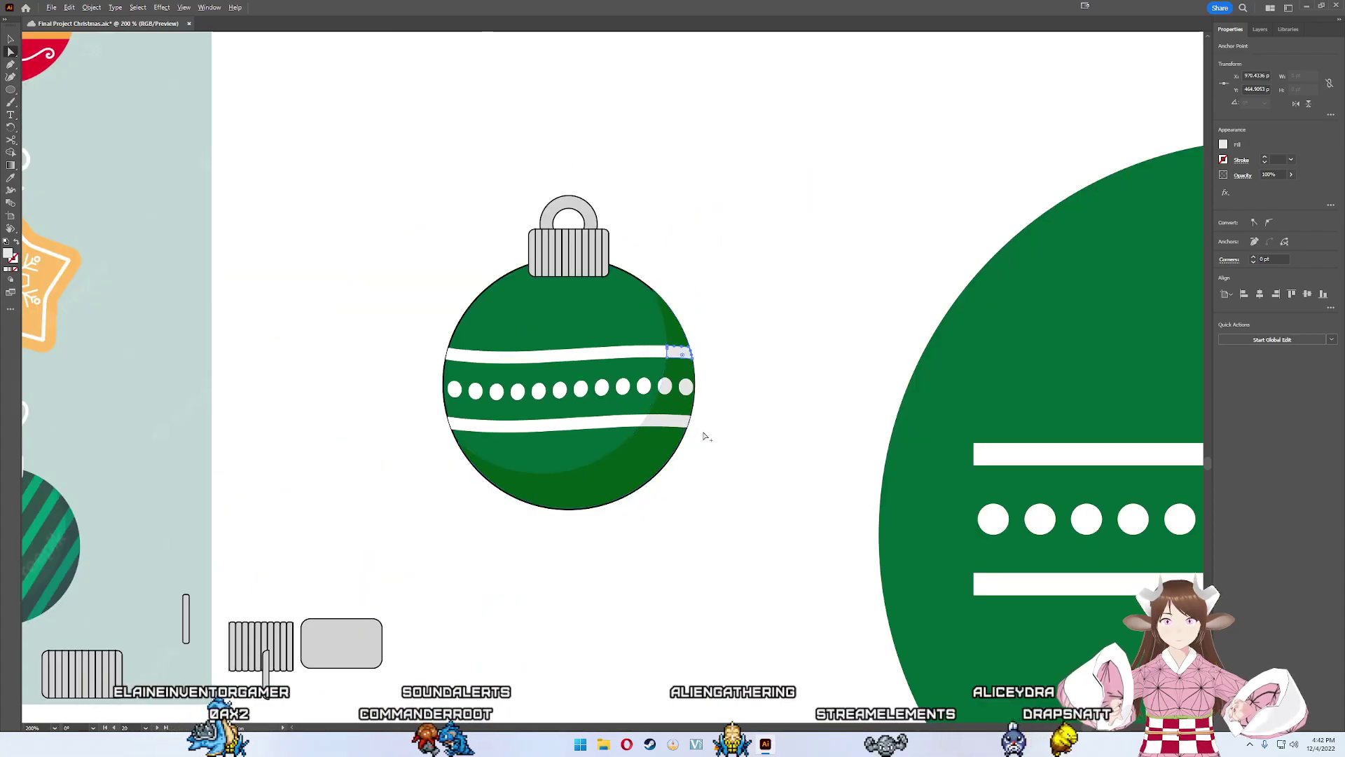
scroll(706, 439, "up", 4)
scroll(634, 381, "up", 2)
scroll(680, 374, "down", 2)
scroll(663, 346, "down", 2)
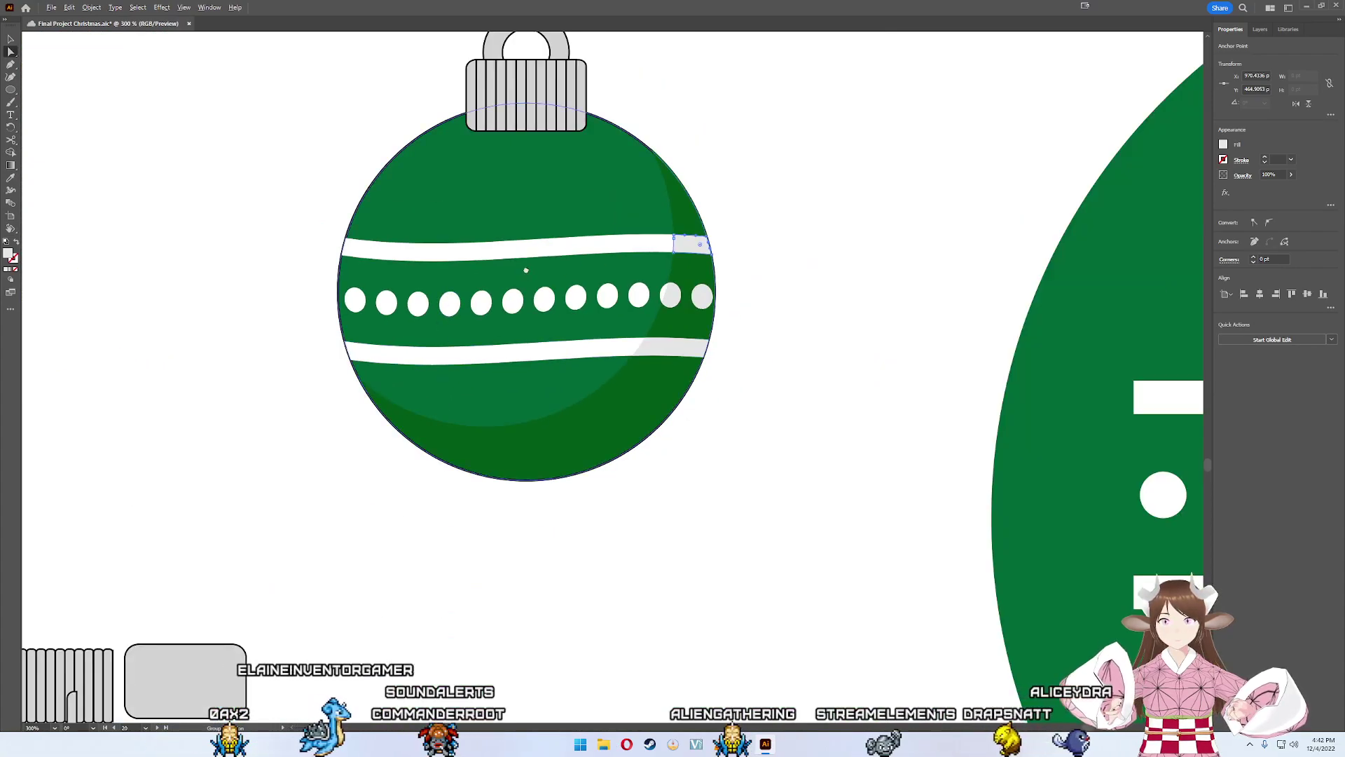
scroll(525, 271, "up", 1)
scroll(579, 336, "up", 3)
scroll(372, 326, "up", 1)
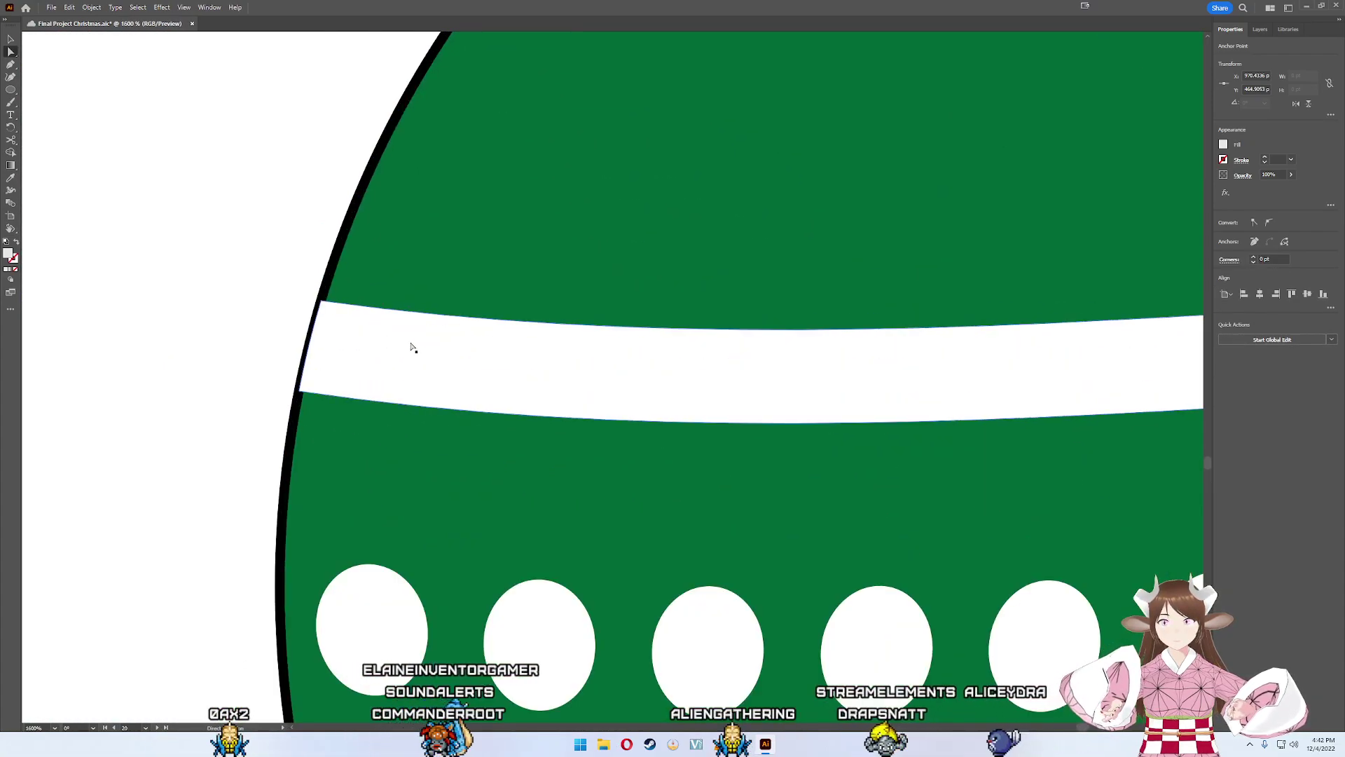
scroll(132, 339, "right", 5)
scroll(434, 344, "right", 5)
scroll(480, 330, "right", 5)
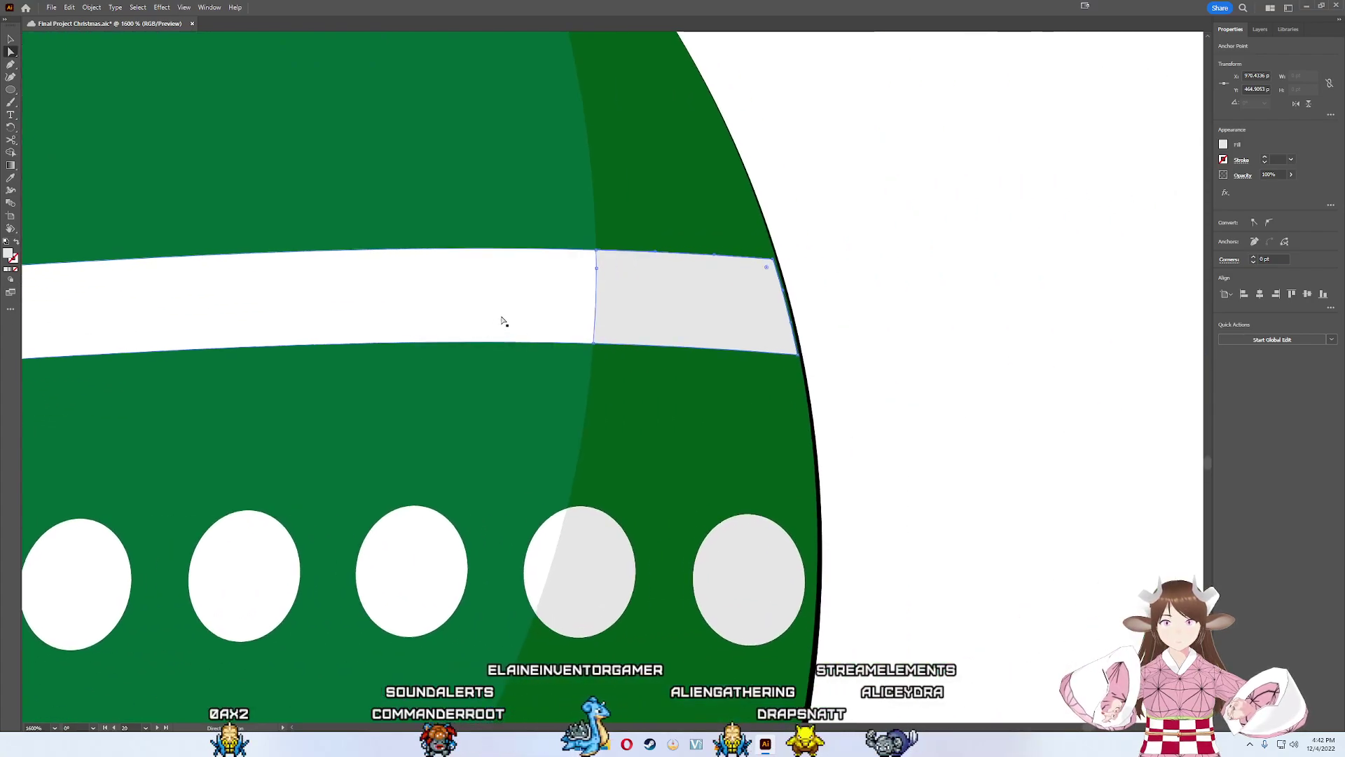
left_click_drag(502, 321, 510, 316)
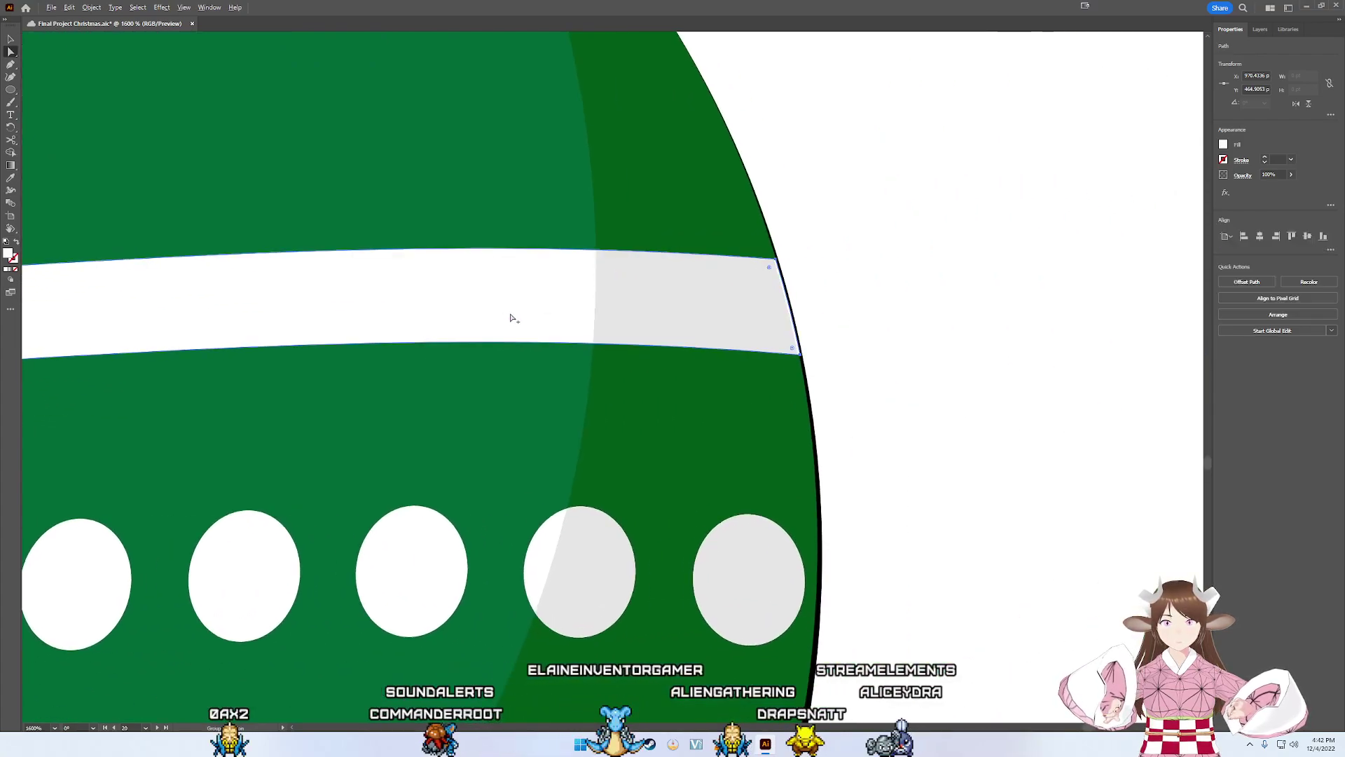
scroll(510, 315, "up", 3)
scroll(455, 330, "right", 5)
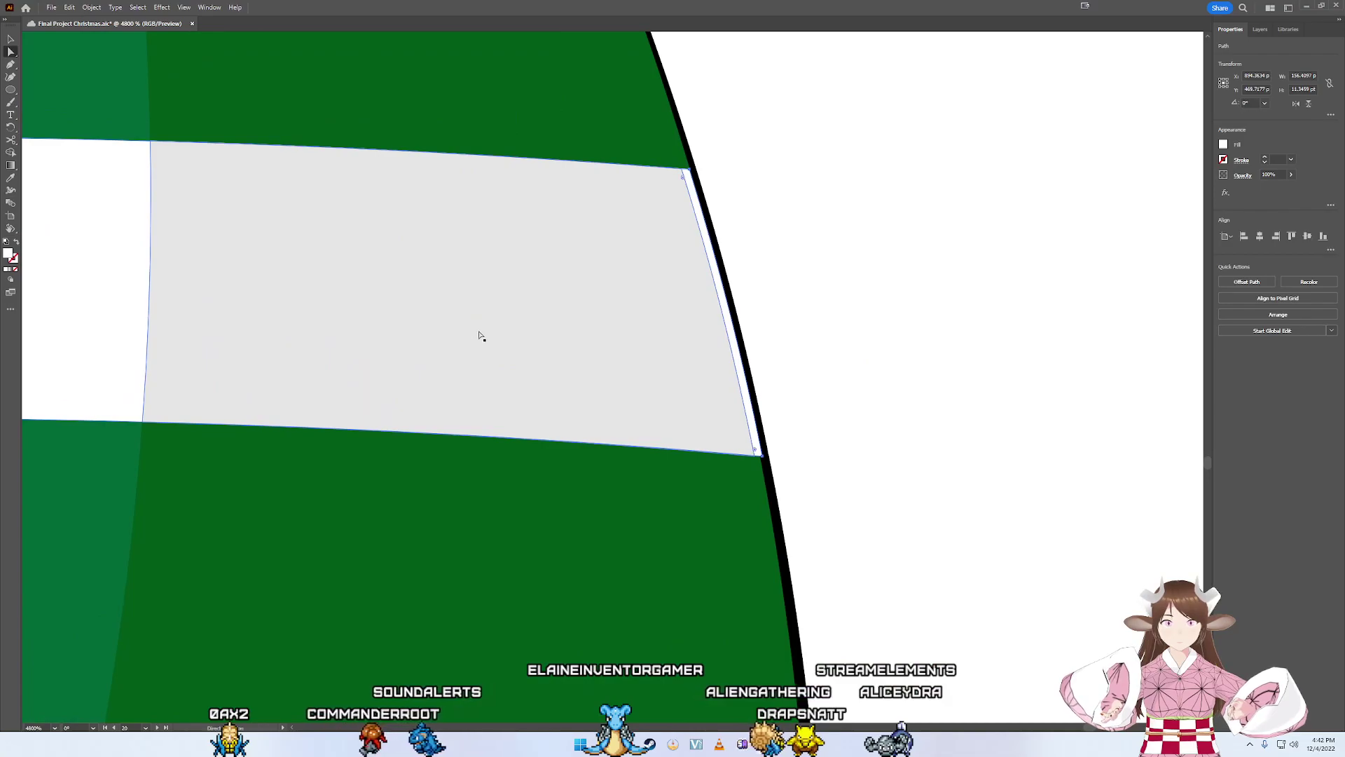
scroll(756, 376, "up", 5)
mouse_move(620, 405)
left_mouse_down()
mouse_move(570, 403)
mouse_move(586, 403)
left_mouse_up()
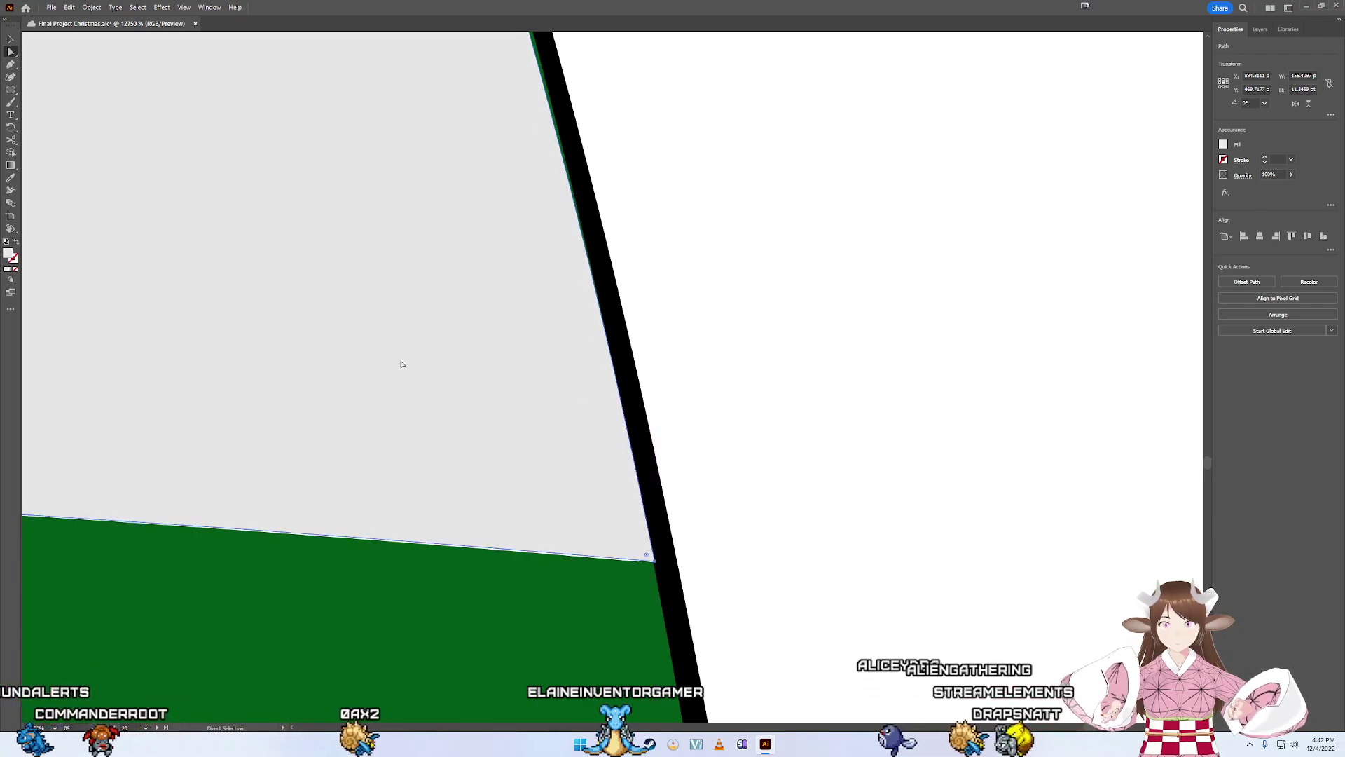
- Check the fit, then marquee-select the whole bauble
scroll(518, 388, "down", 5)
scroll(524, 347, "up", 2)
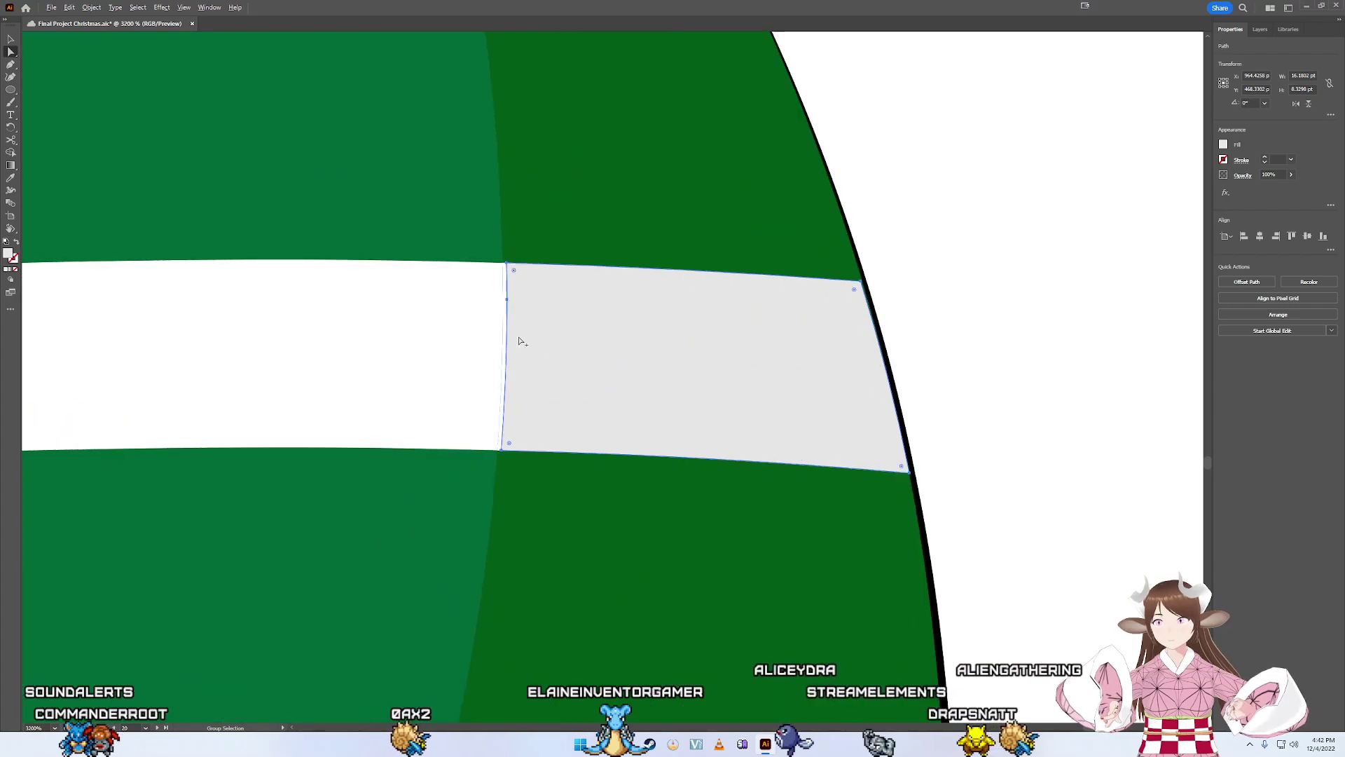
scroll(522, 344, "up", 1)
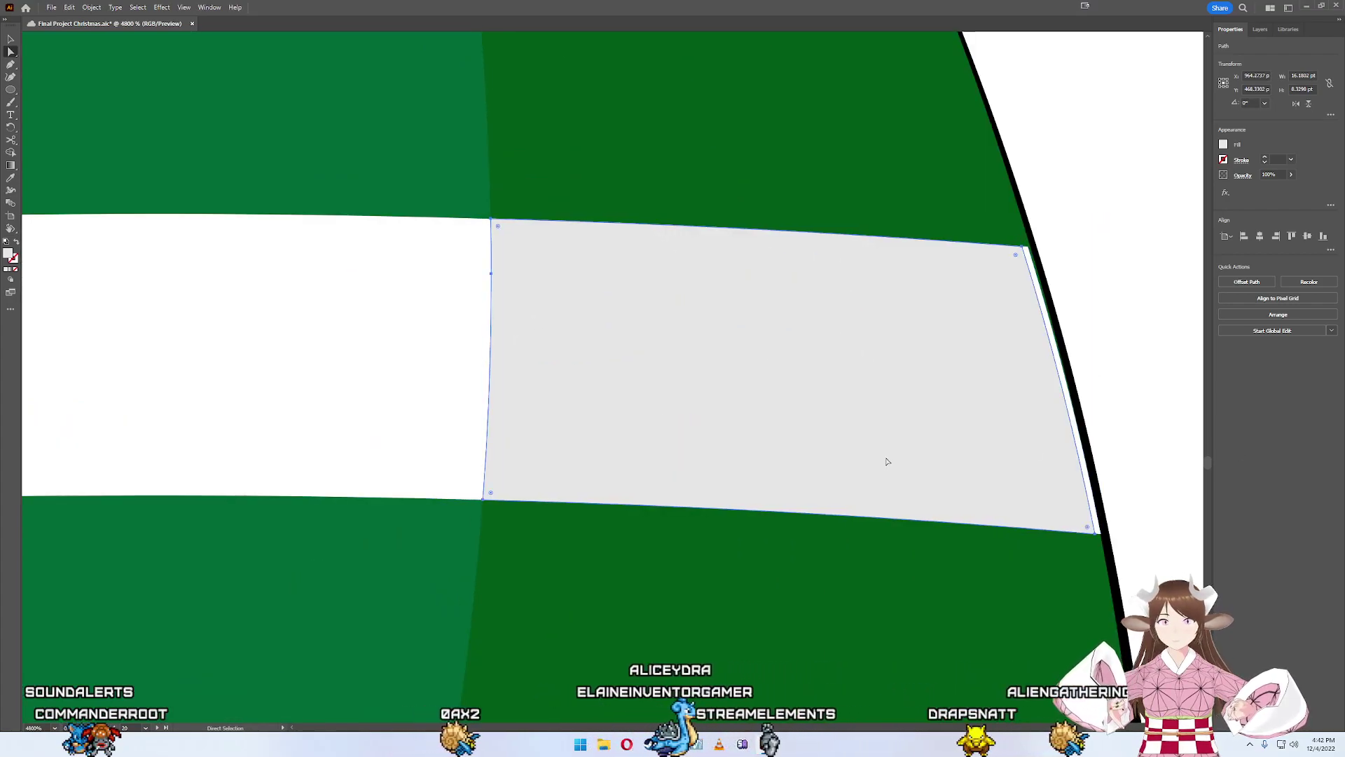
scroll(829, 572, "down", 2)
scroll(813, 514, "down", 3)
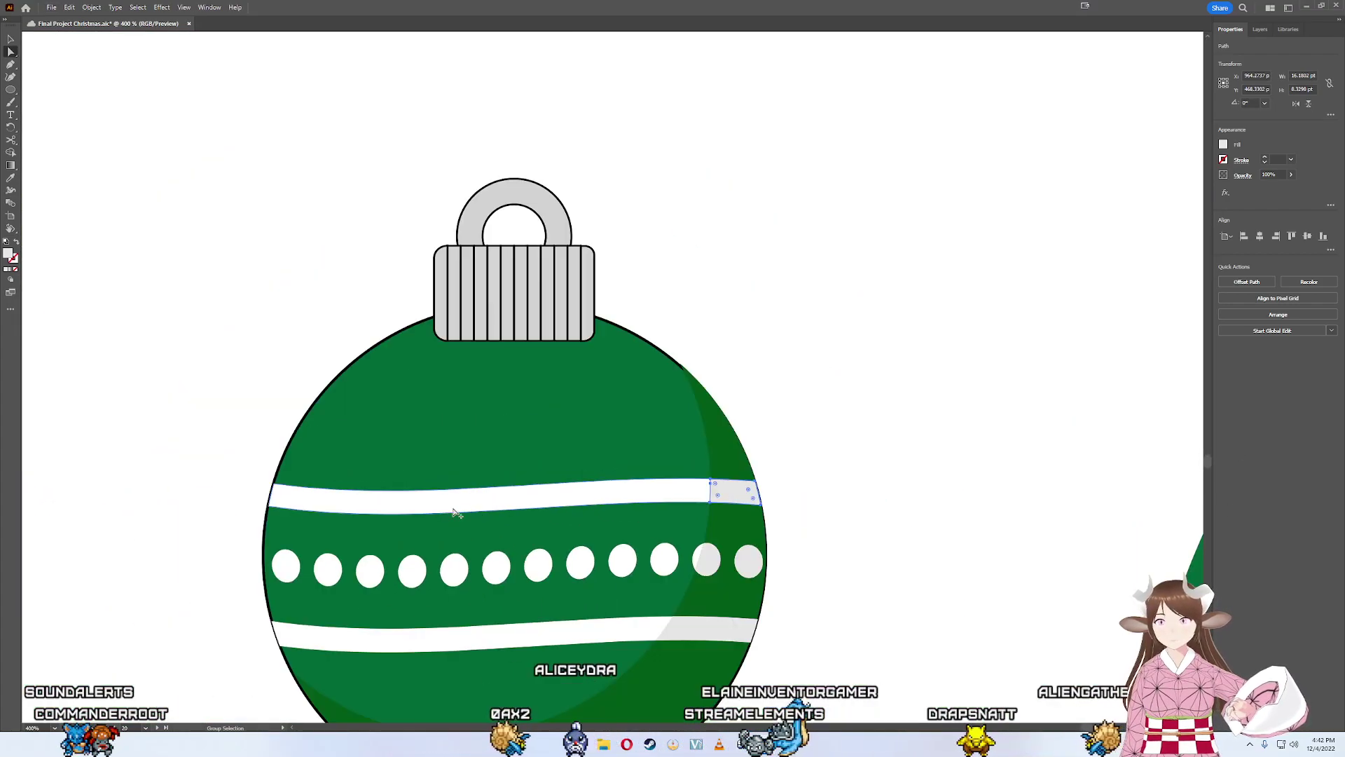
scroll(311, 484, "up", 3)
scroll(300, 486, "up", 4)
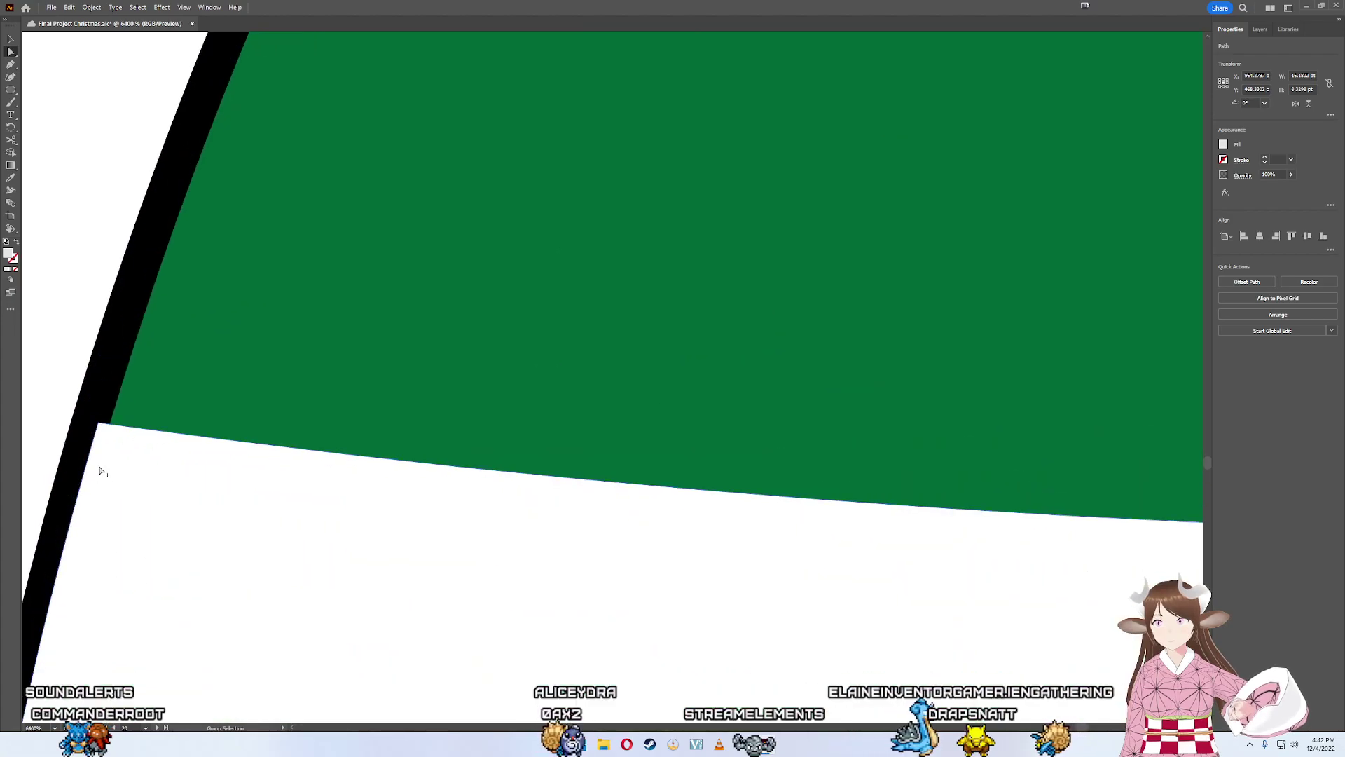
scroll(101, 471, "down", 3)
scroll(187, 489, "down", 2)
scroll(526, 640, "up", 4)
scroll(580, 594, "up", 3)
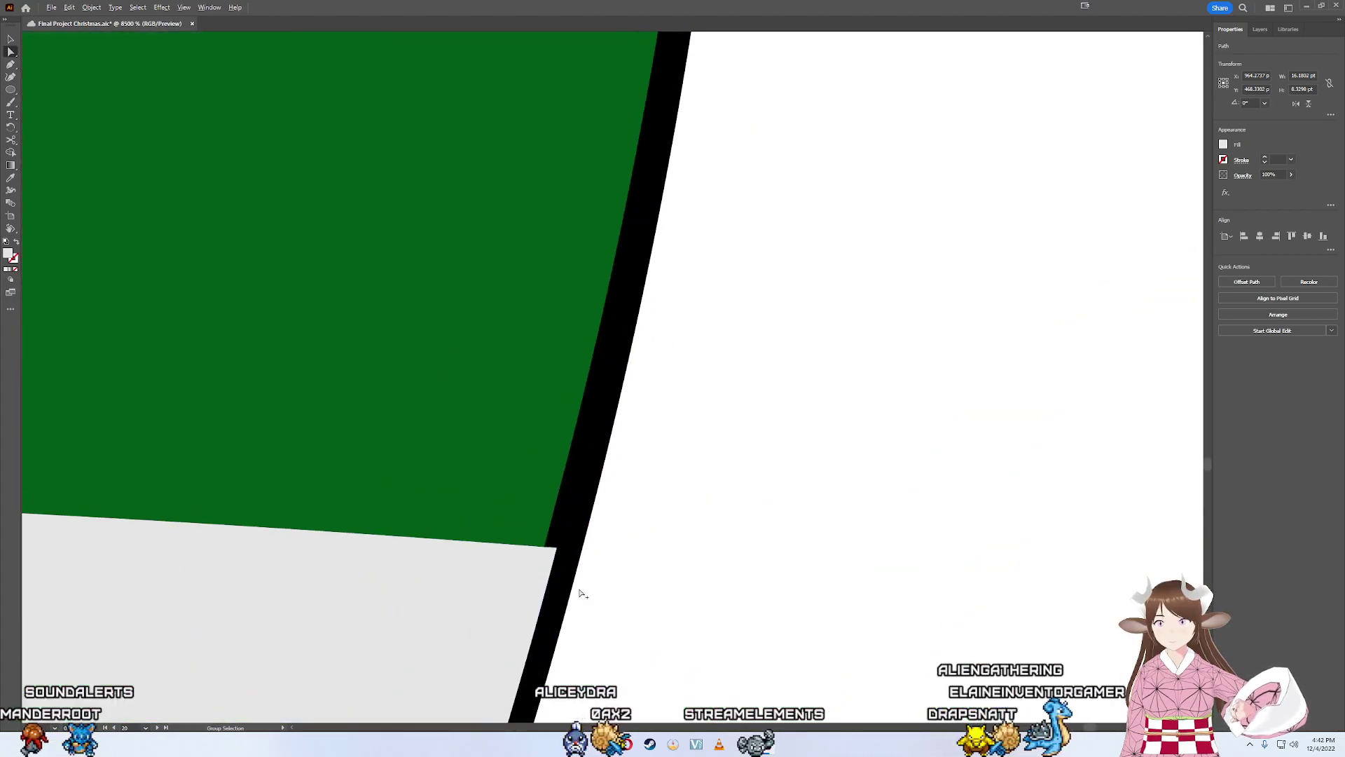
scroll(503, 576, "down", 4)
scroll(224, 547, "down", 2)
scroll(796, 451, "up", 1)
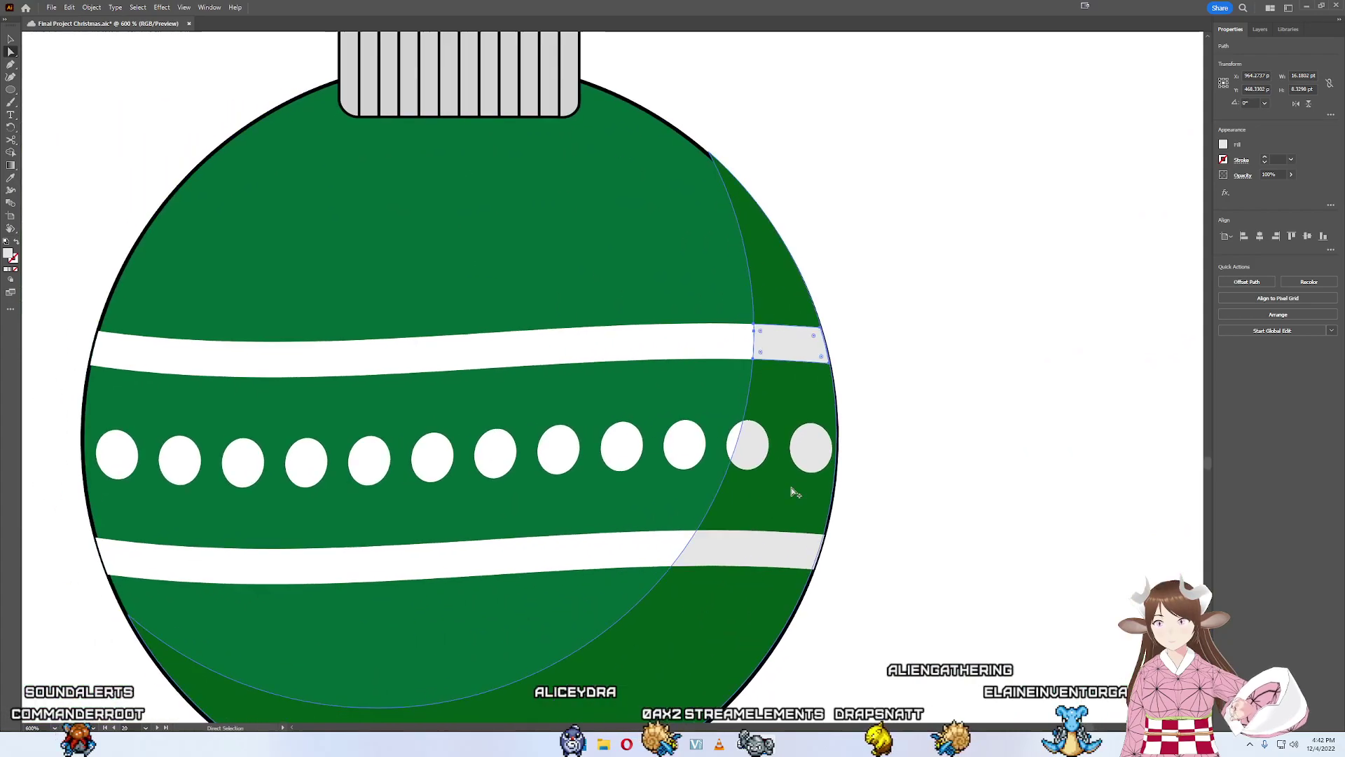
scroll(749, 531, "down", 3)
left_click_drag(548, 327, 547, 294)
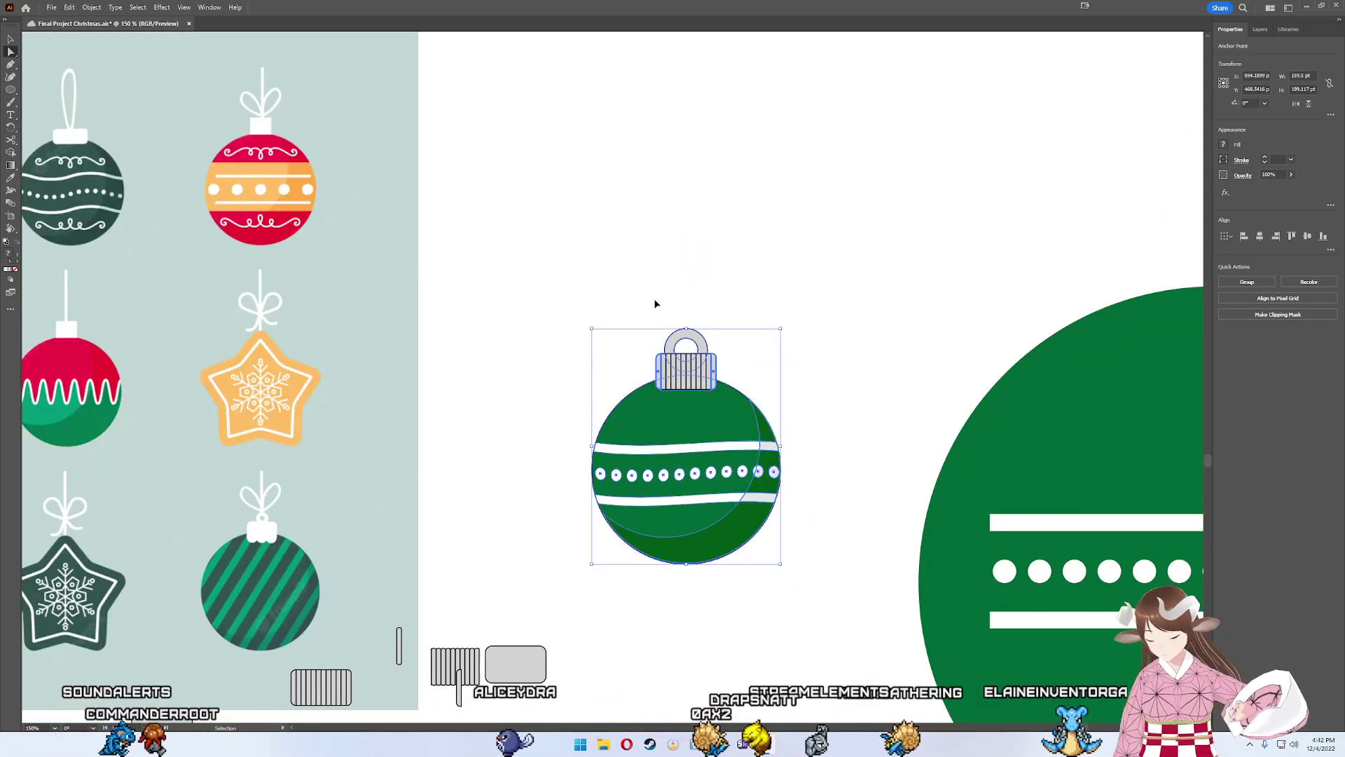
- Duplicate the bauble and move the copy up toward the artboard top
key("ctrl+c")
key("ctrl+v")
left_click_drag(568, 341, 505, 78)
left_click(748, 355)
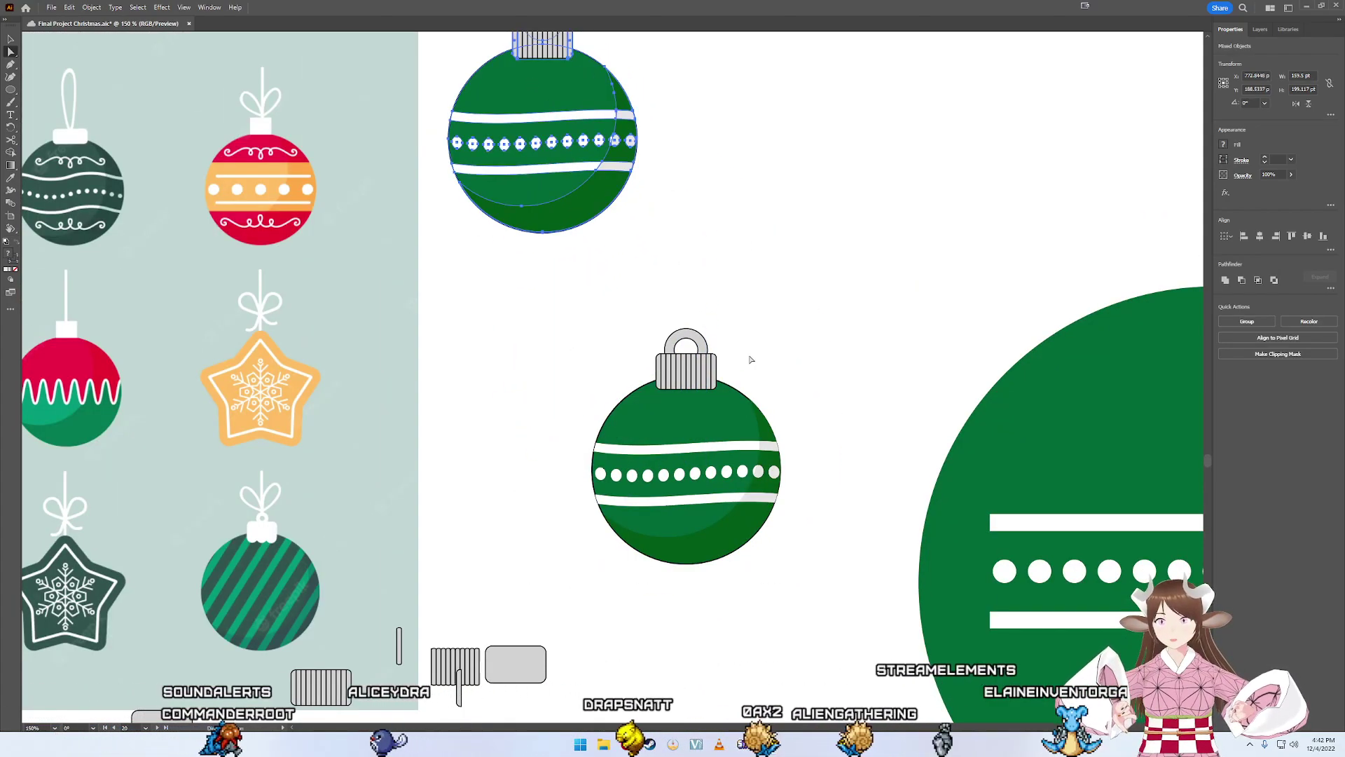
- Select the bauble's outline and shading paths and set their stroke to none
scroll(699, 256, "up", 1)
scroll(699, 257, "up", 2)
scroll(666, 361, "up", 3)
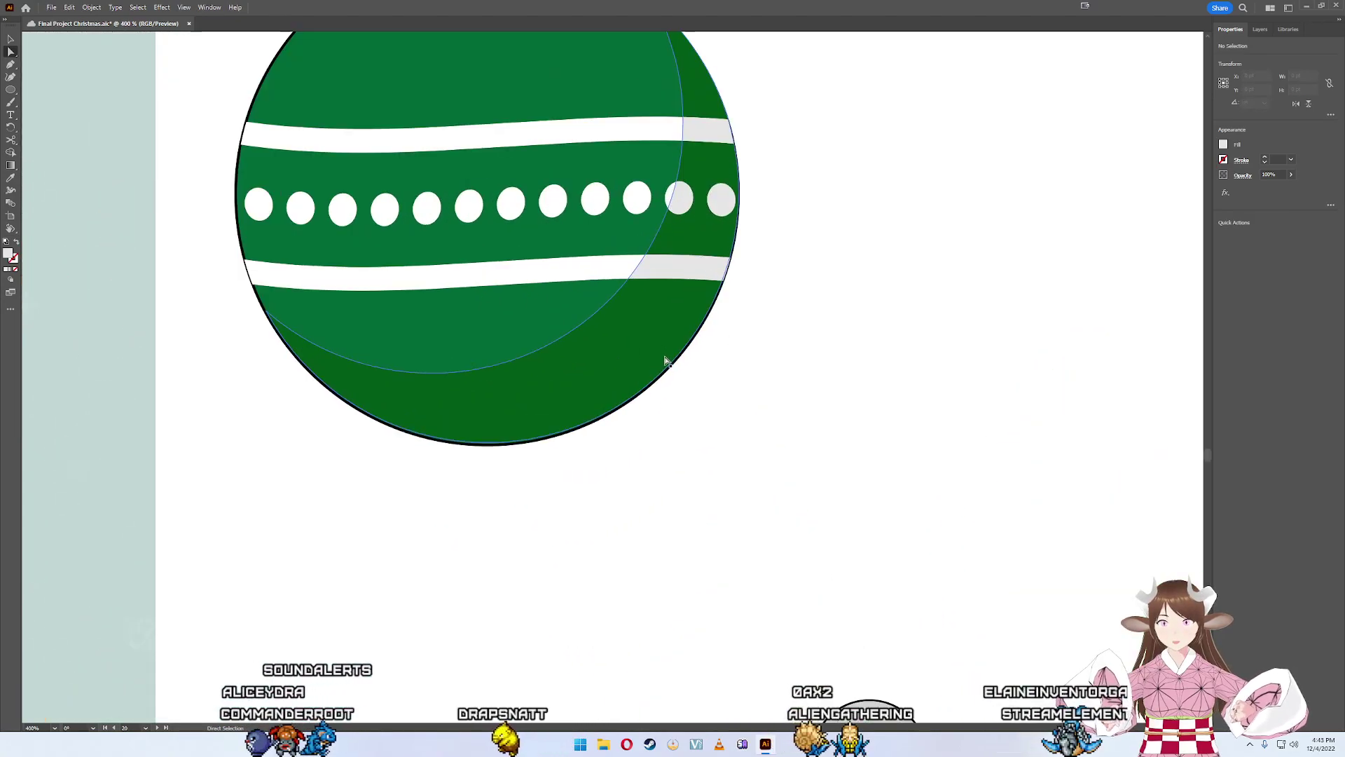
left_click(669, 371)
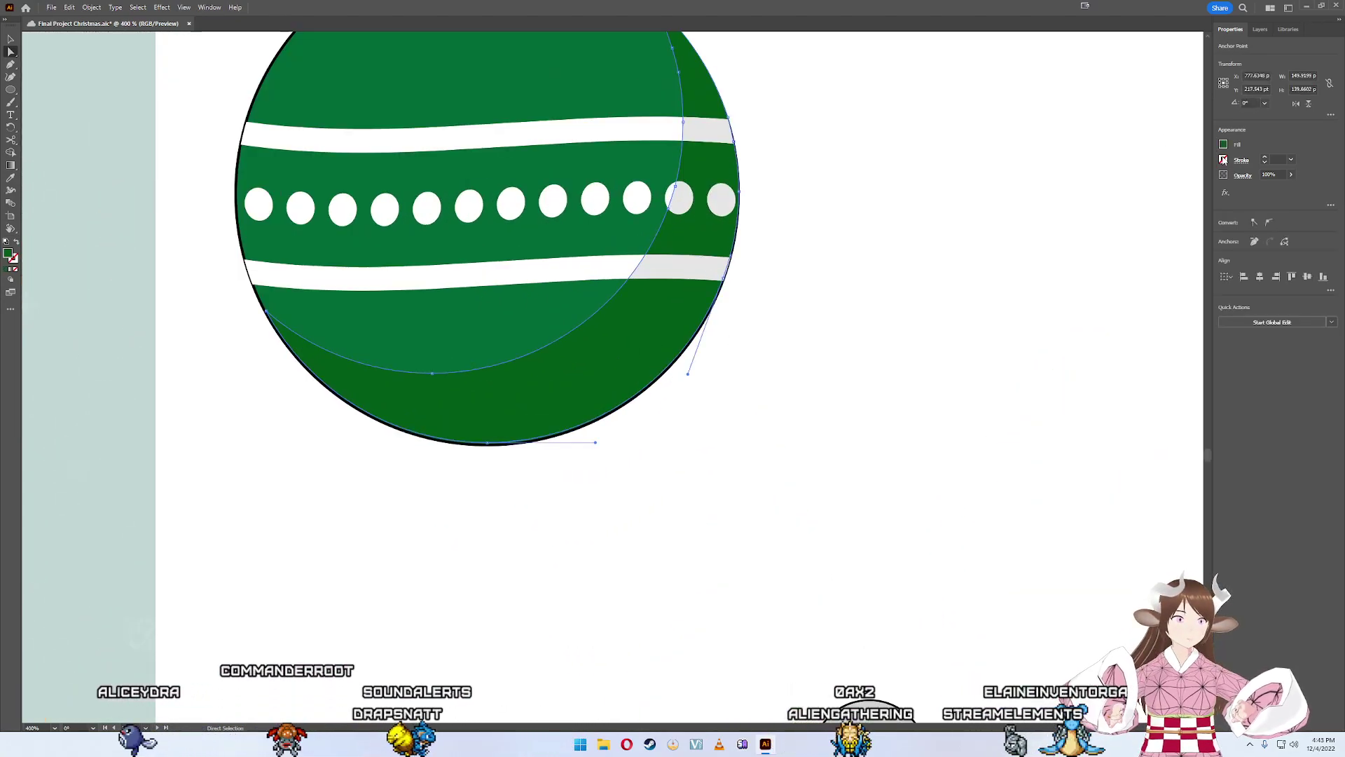
scroll(259, 150, "up", 3)
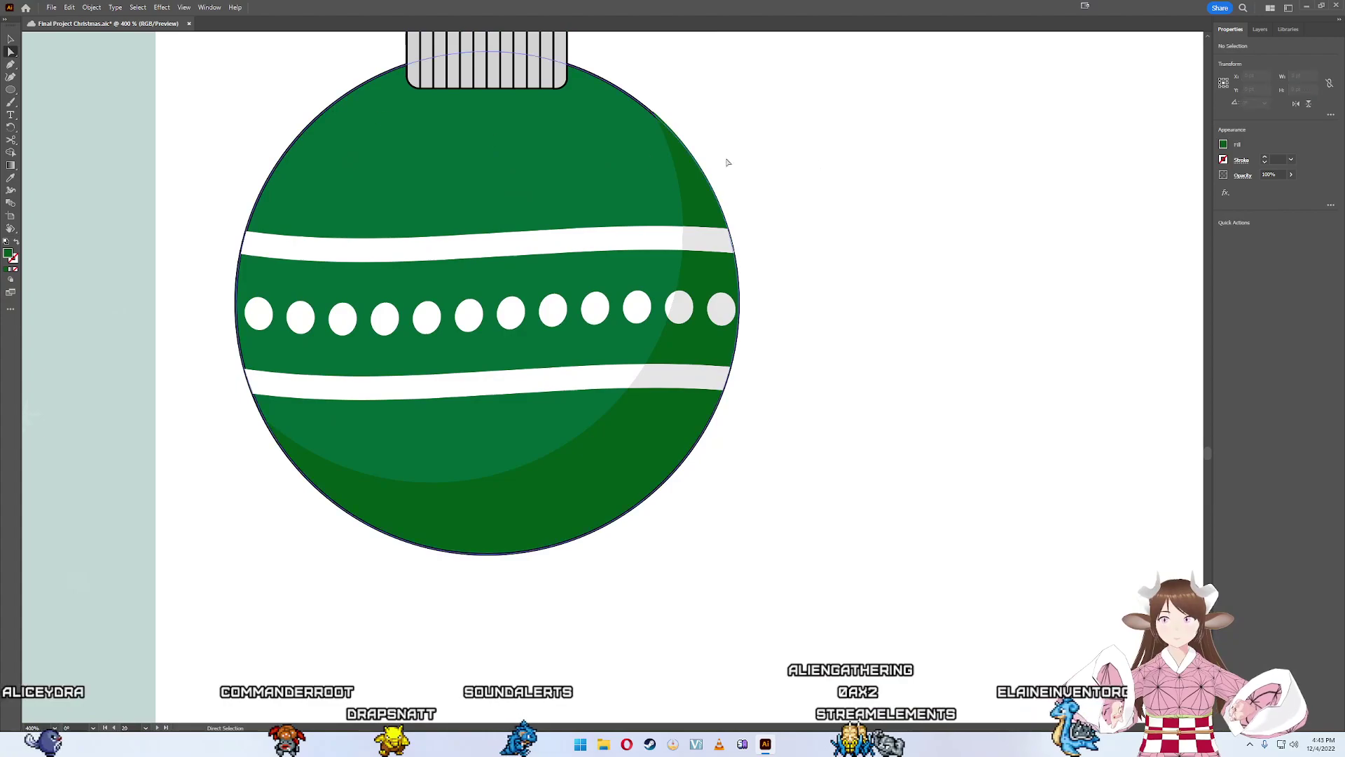
left_click(1223, 161)
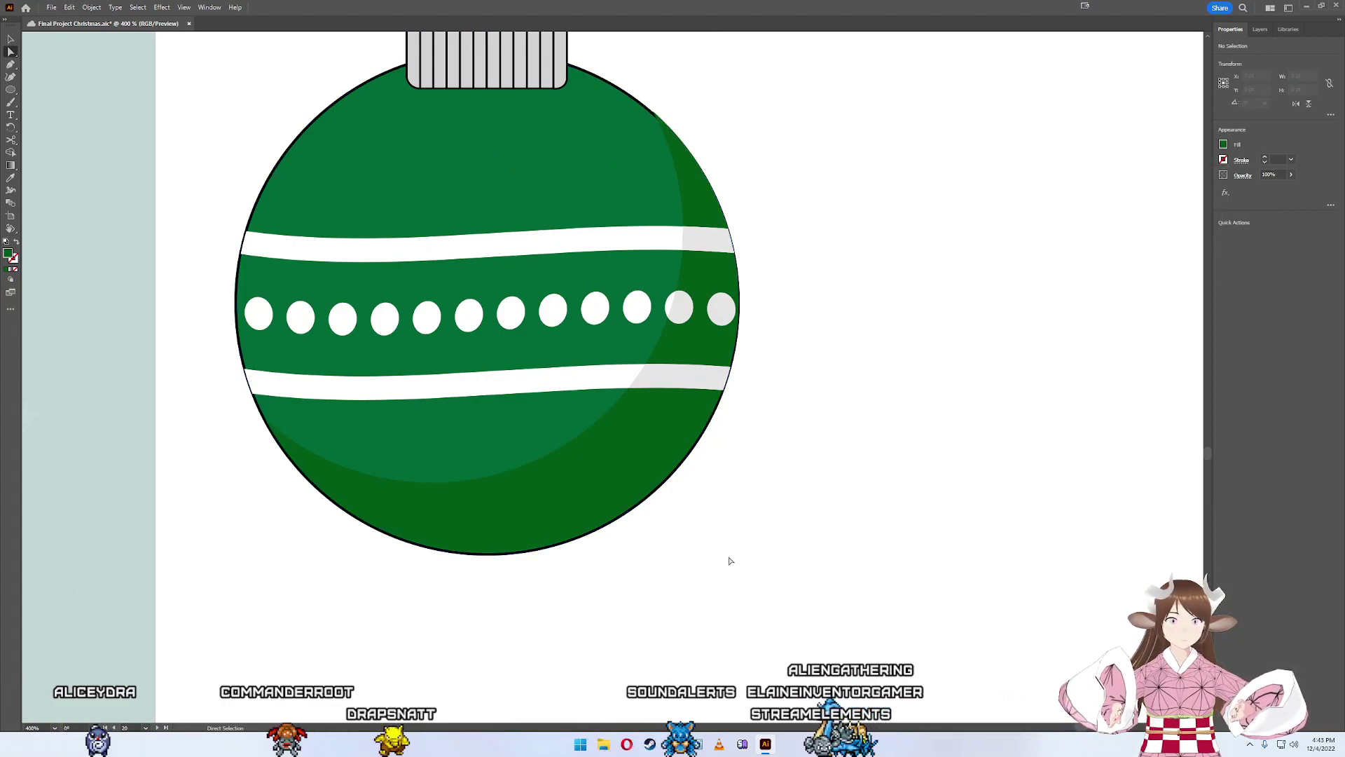
left_click_drag(384, 437, 394, 423)
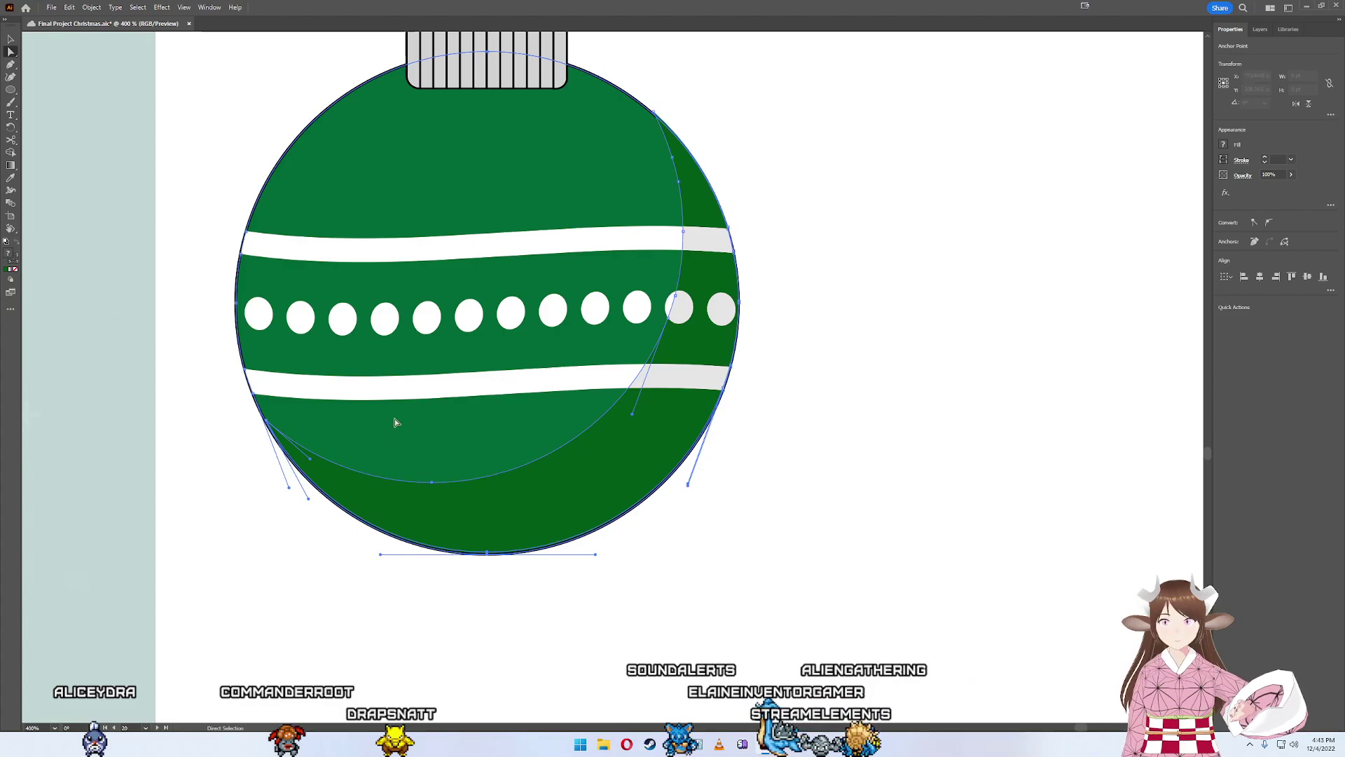
left_click(1224, 163)
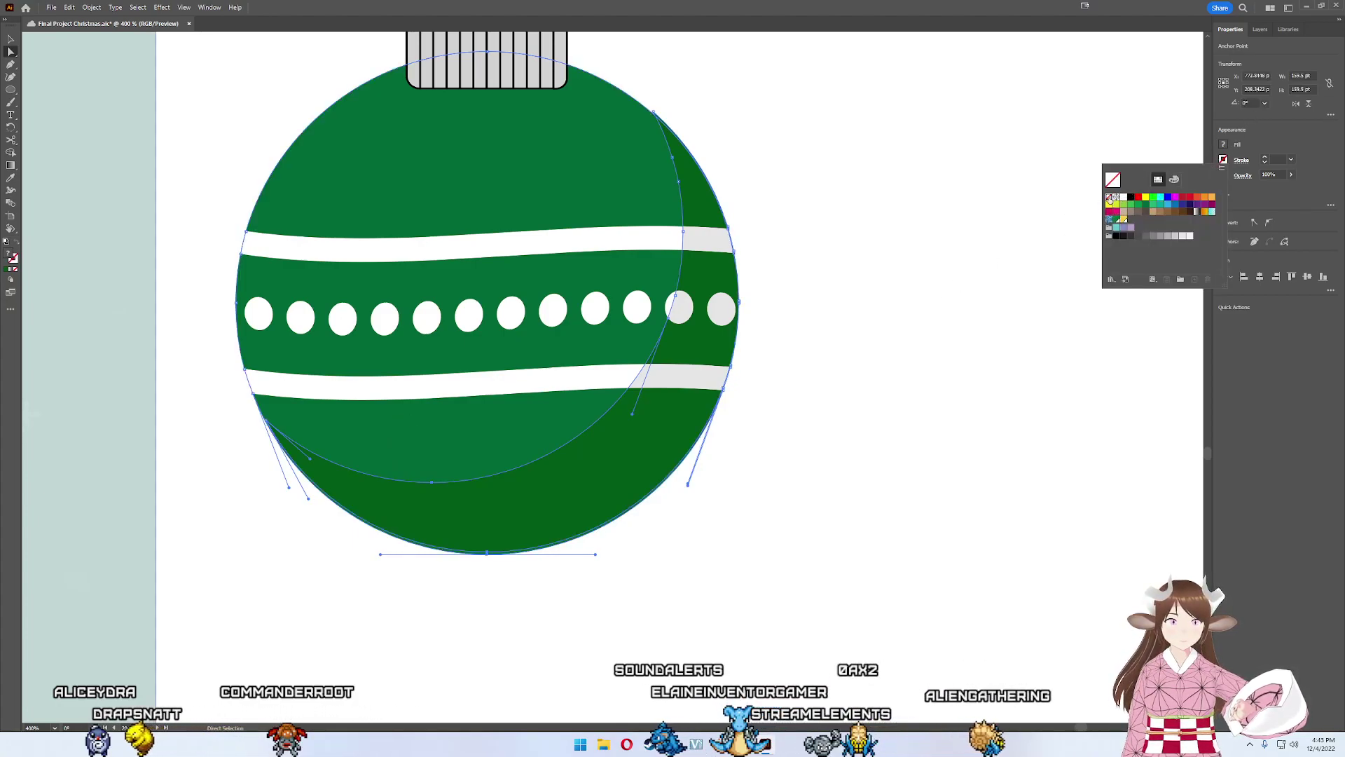
left_click(871, 298)
- Zoom in on the light-gray highlight, nudge its corner toward the outline, and save
scroll(816, 267, "up", 3)
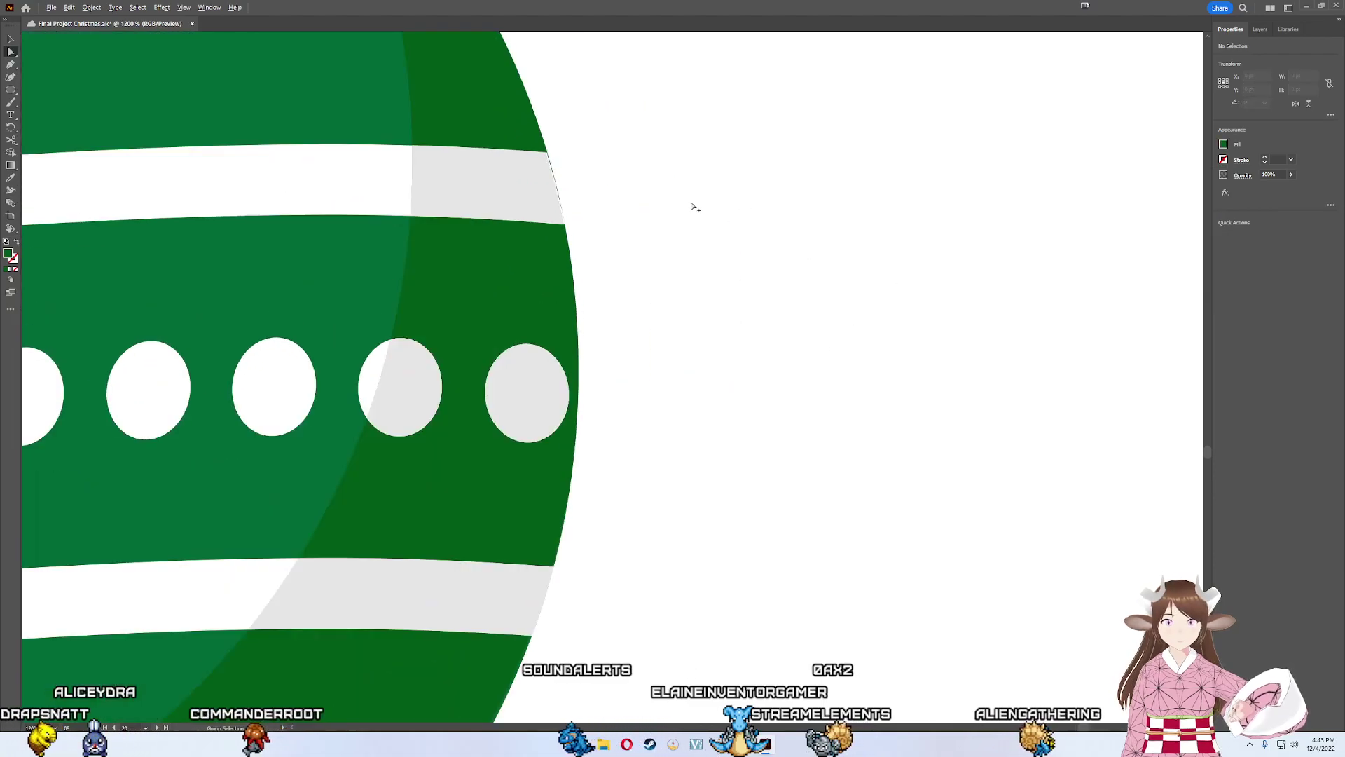
scroll(619, 216, "up", 3)
scroll(639, 229, "up", 3)
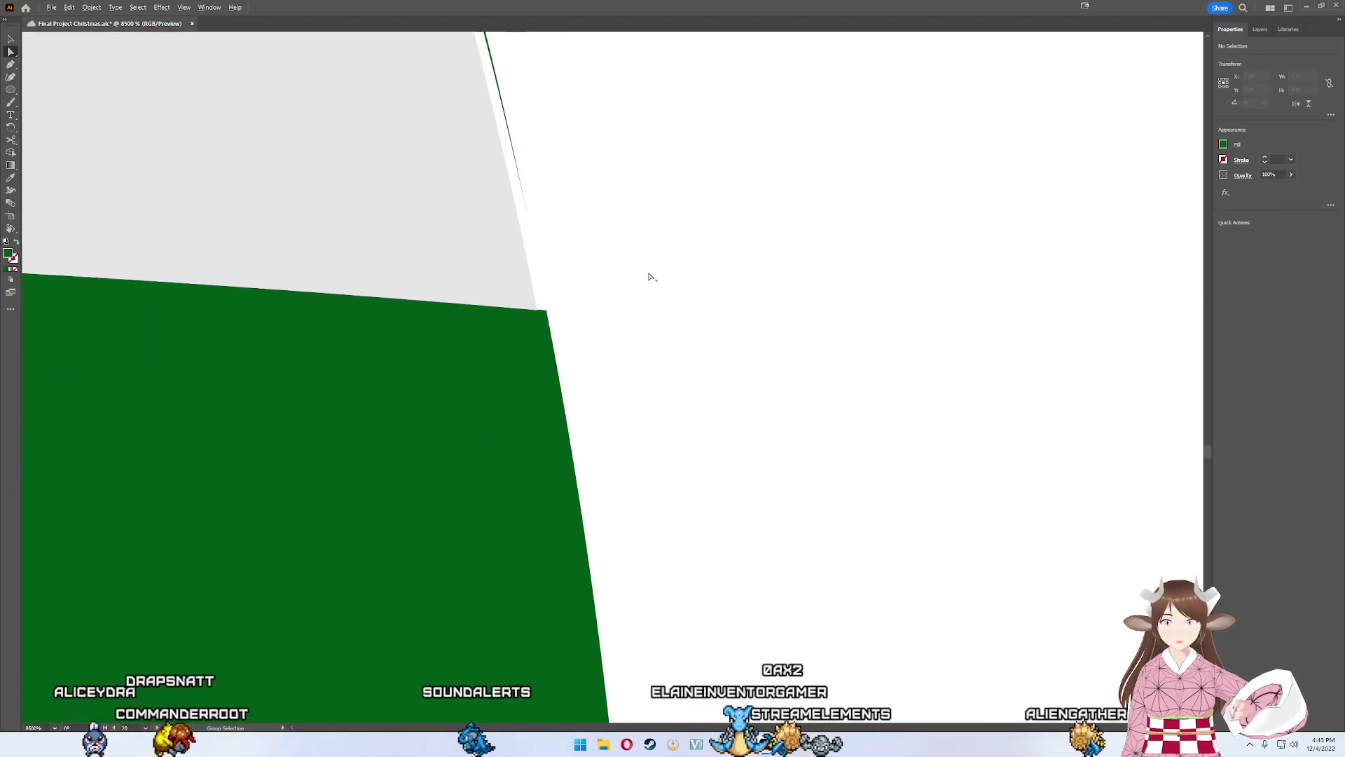
scroll(649, 278, "down", 5)
scroll(640, 276, "down", 5)
scroll(680, 266, "down", 2)
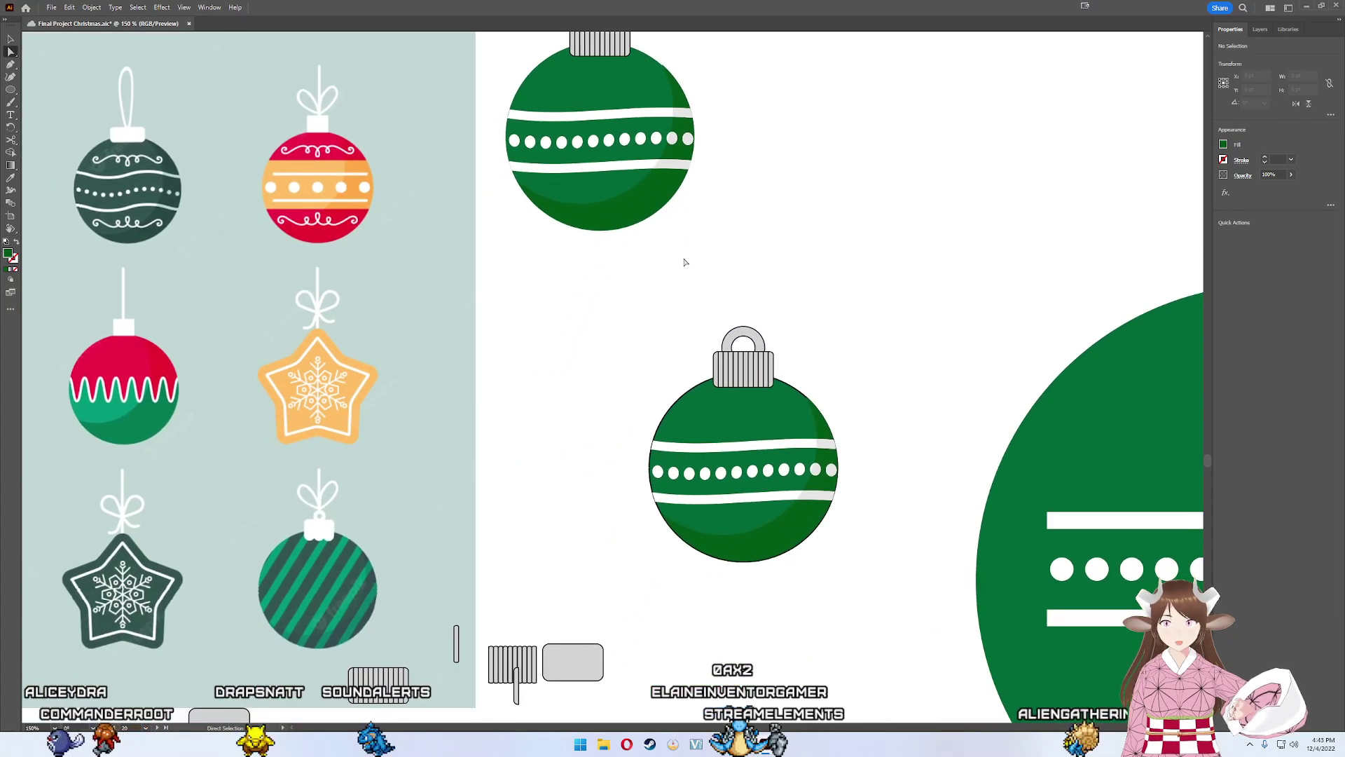
scroll(756, 421, "up", 3)
scroll(757, 456, "up", 2)
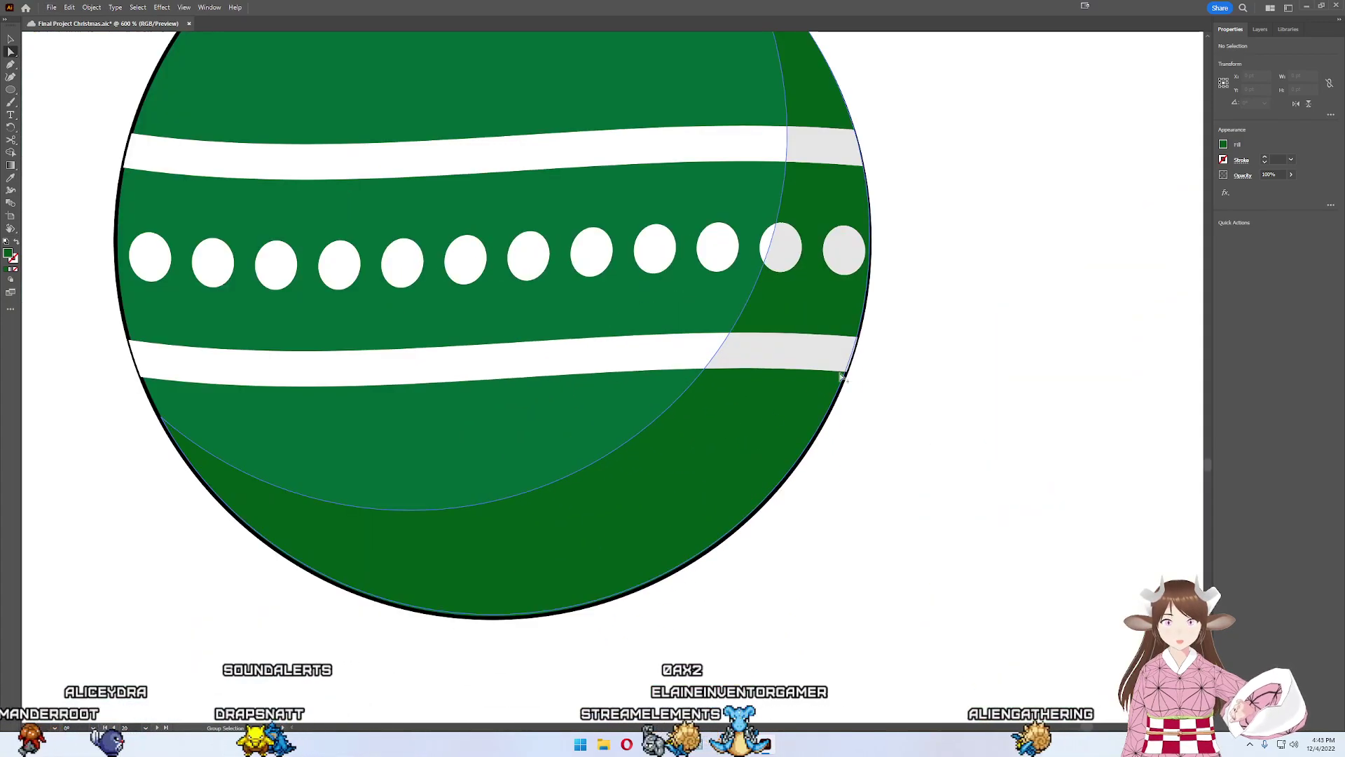
scroll(841, 417, "up", 2)
scroll(877, 393, "up", 2)
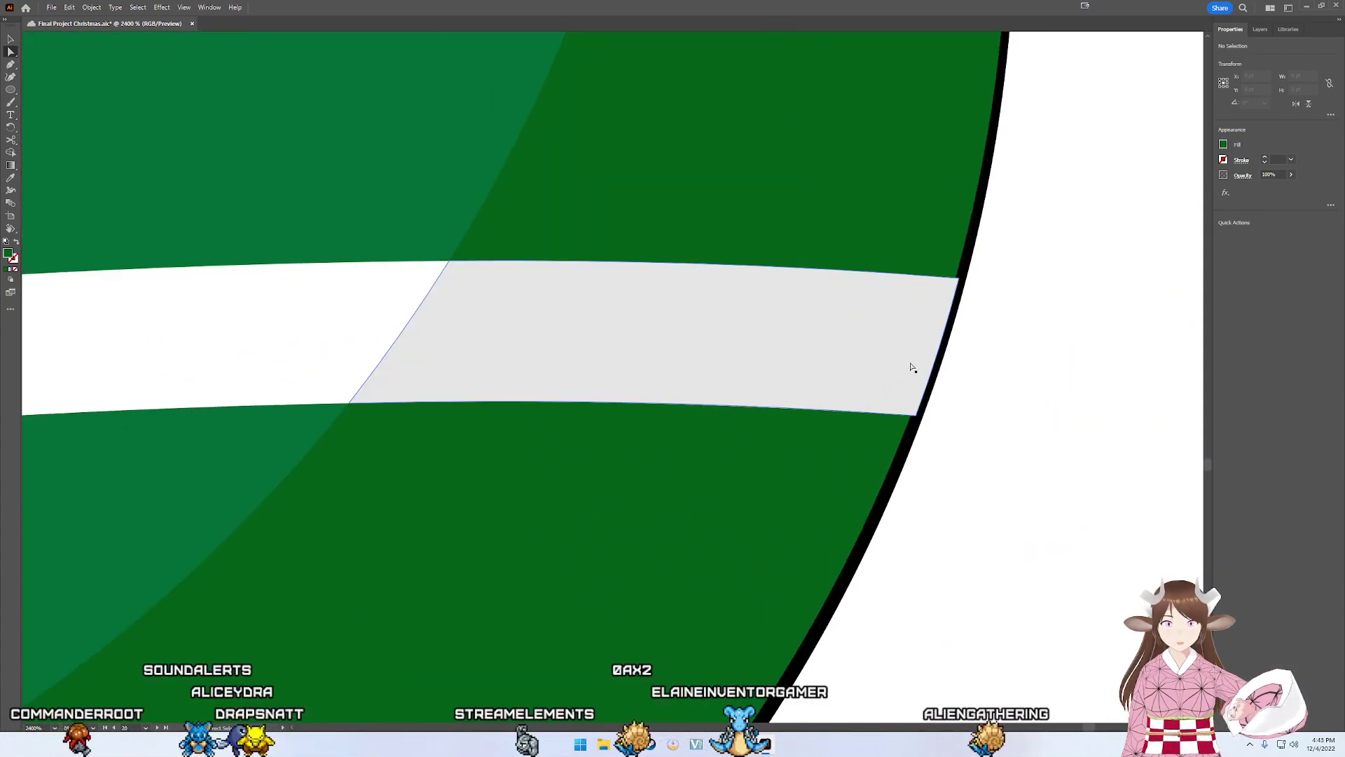
left_click(911, 366)
scroll(901, 375, "down", 2)
scroll(612, 337, "down", 2)
scroll(817, 351, "left", 3)
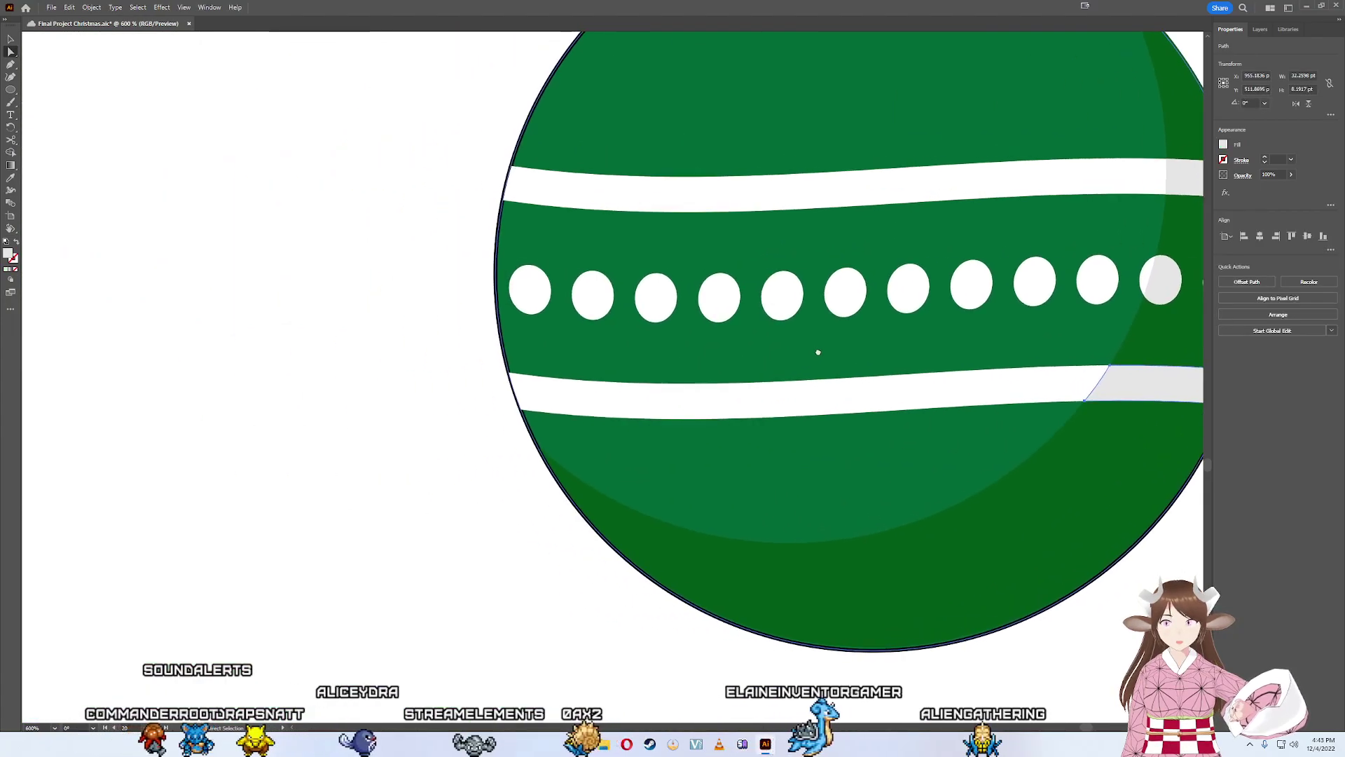
scroll(885, 300, "down", 2)
scroll(961, 309, "up", 4)
scroll(1096, 296, "up", 2)
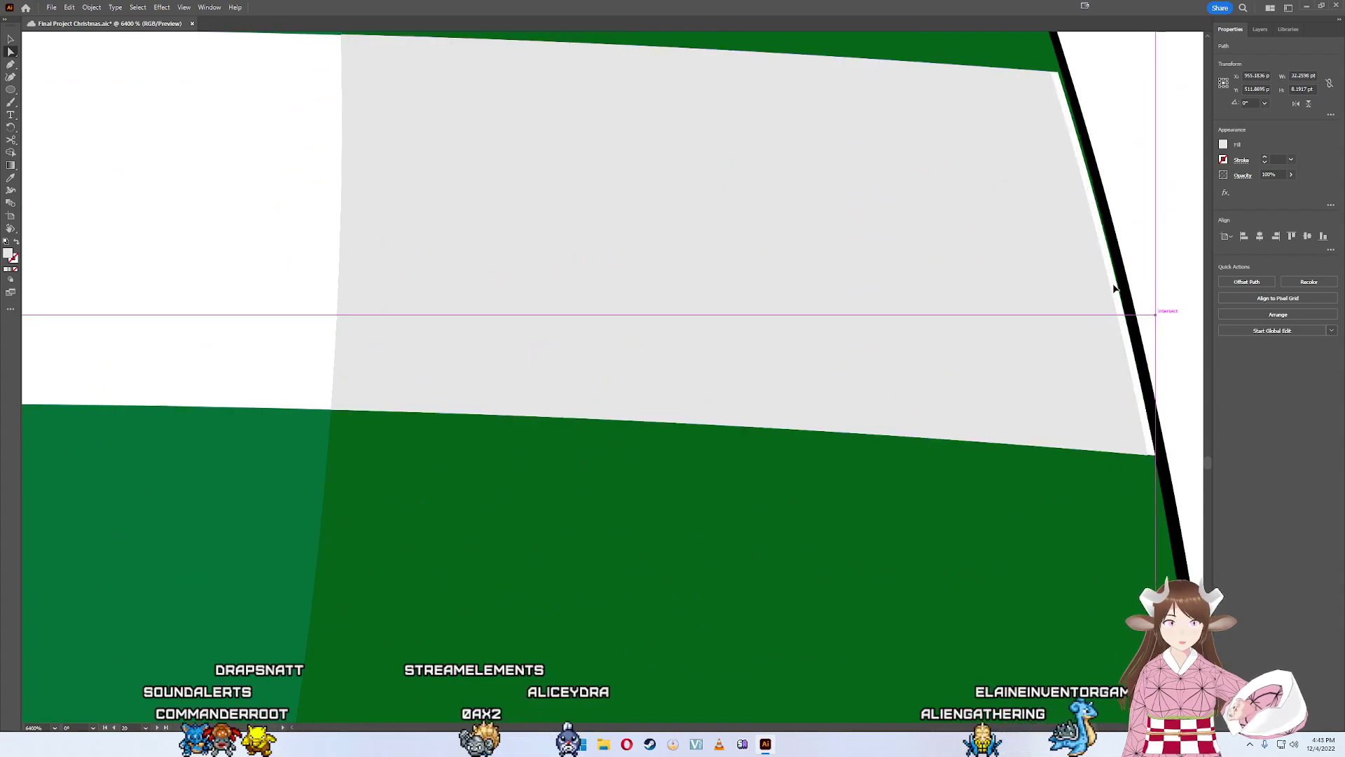
left_click_drag(1119, 288, 1109, 288)
key("ctrl+s")
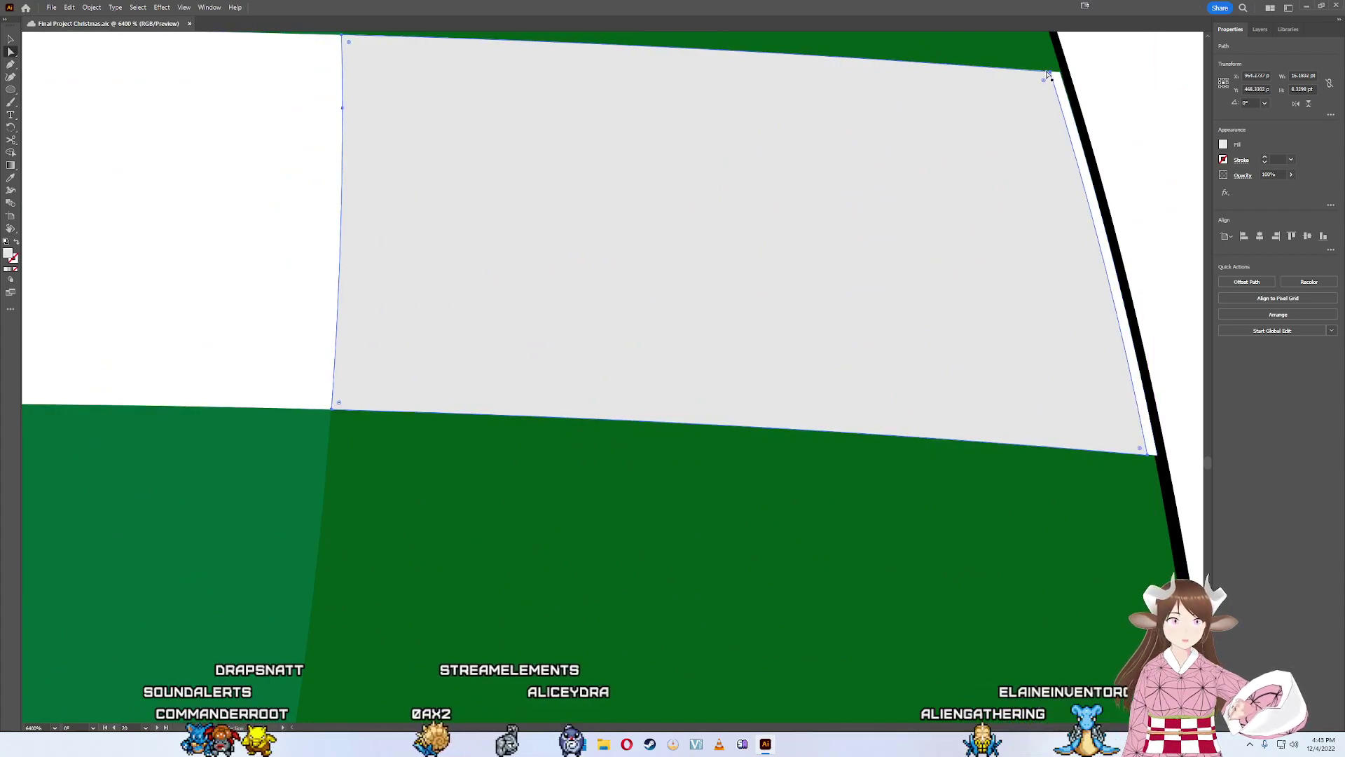
- Try repositioning the highlight's top-right corner, undo the misplaced moves, and select that point alone
left_click_drag(1051, 75, 1051, 75)
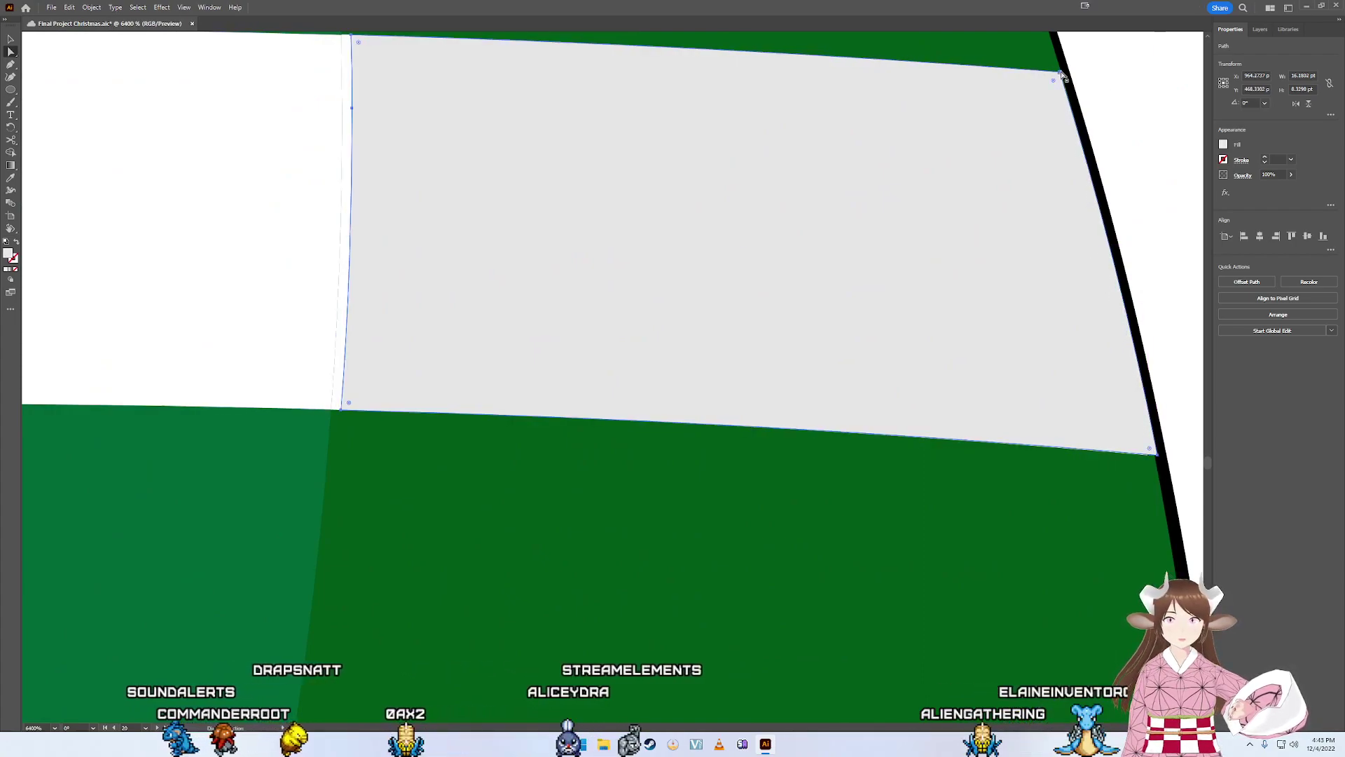
left_click_drag(1114, 178, 1023, 226)
scroll(1023, 226, "up", 5)
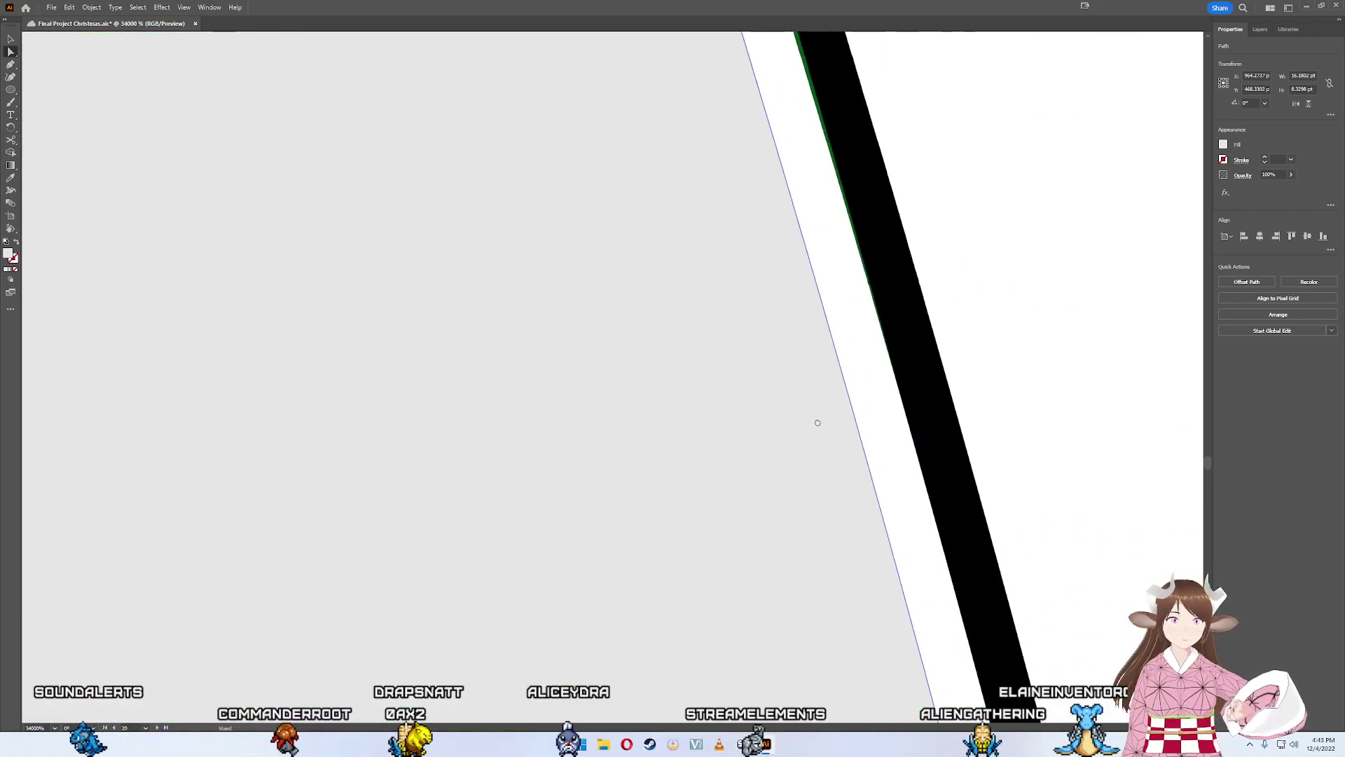
scroll(705, 276, "up", 3)
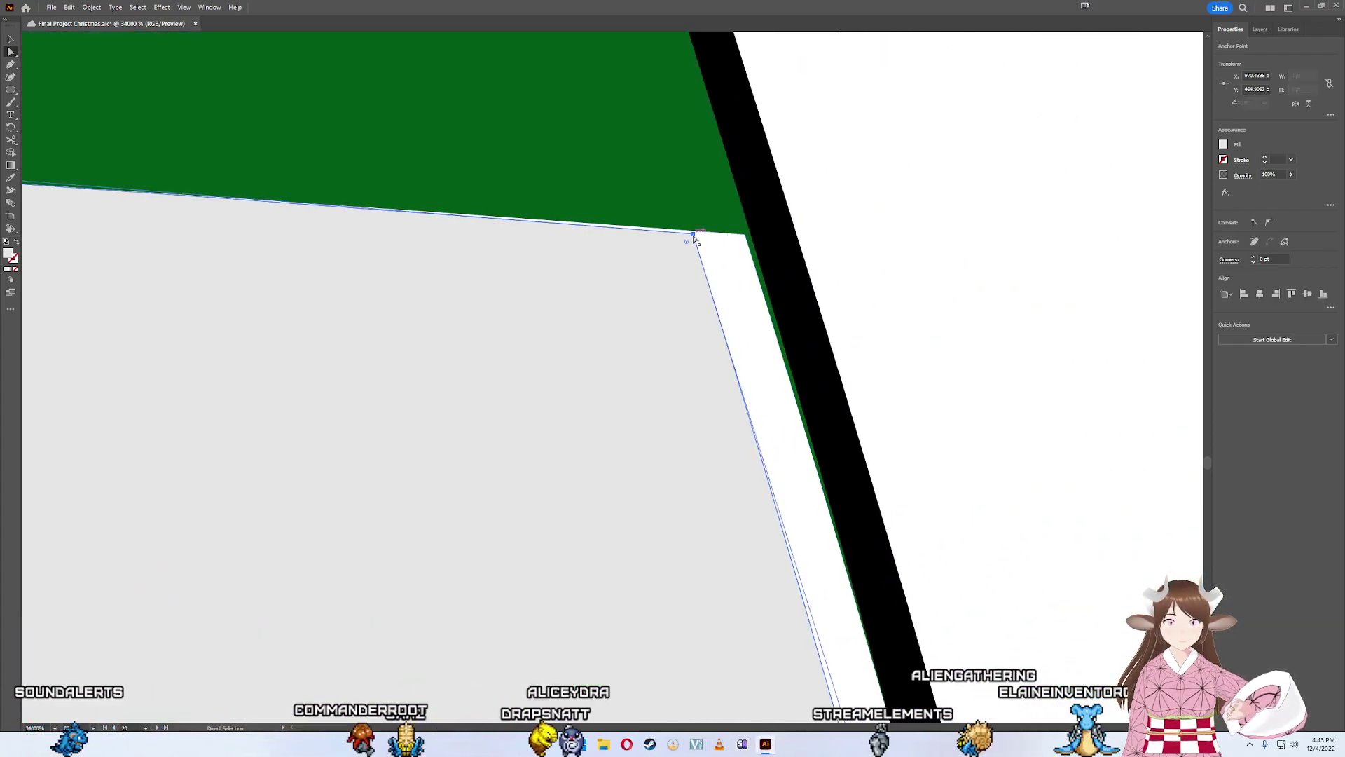
left_click_drag(695, 234, 862, 231)
key("ctrl+z")
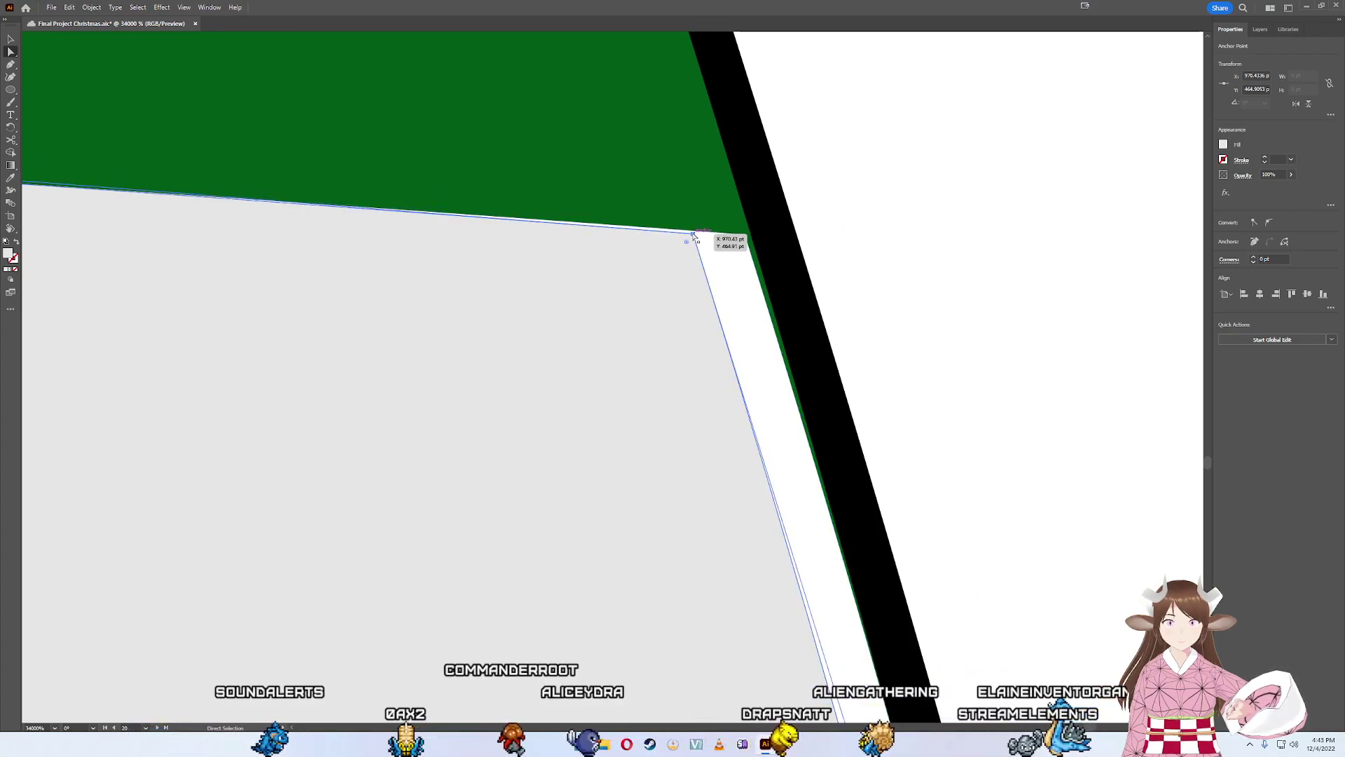
left_click_drag(697, 238, 744, 241)
key("ctrl+z")
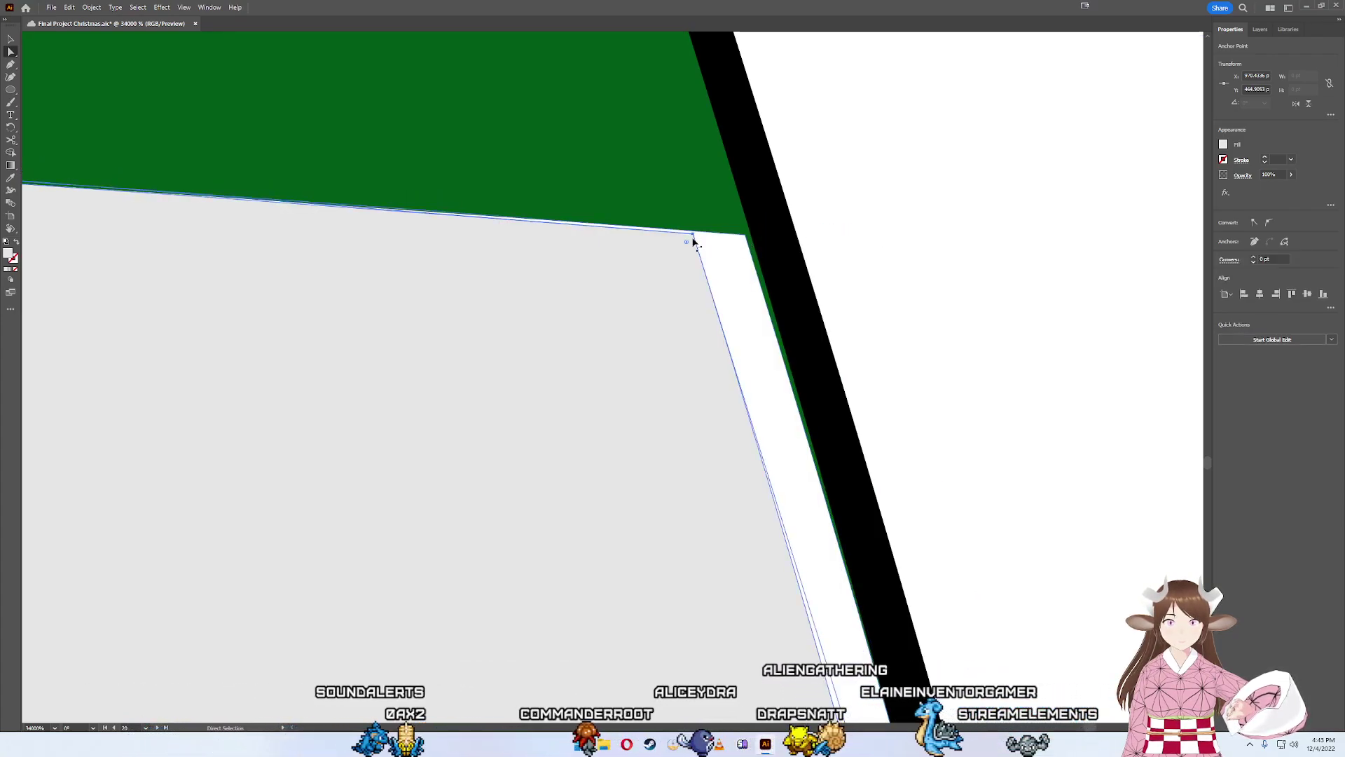
left_click(691, 239)
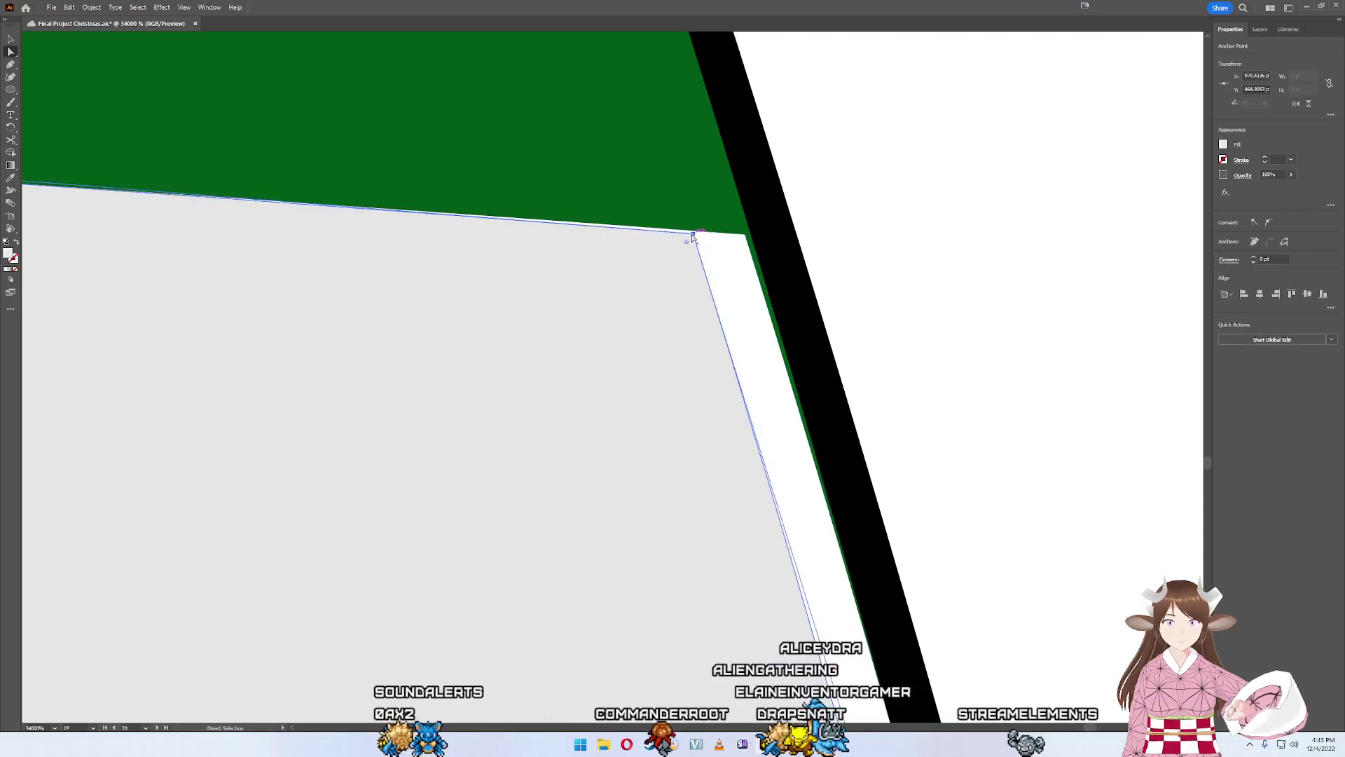
- Slide the top-right corner point left until it sits against the black outline
scroll(696, 236, "down", 2)
scroll(745, 234, "down", 2)
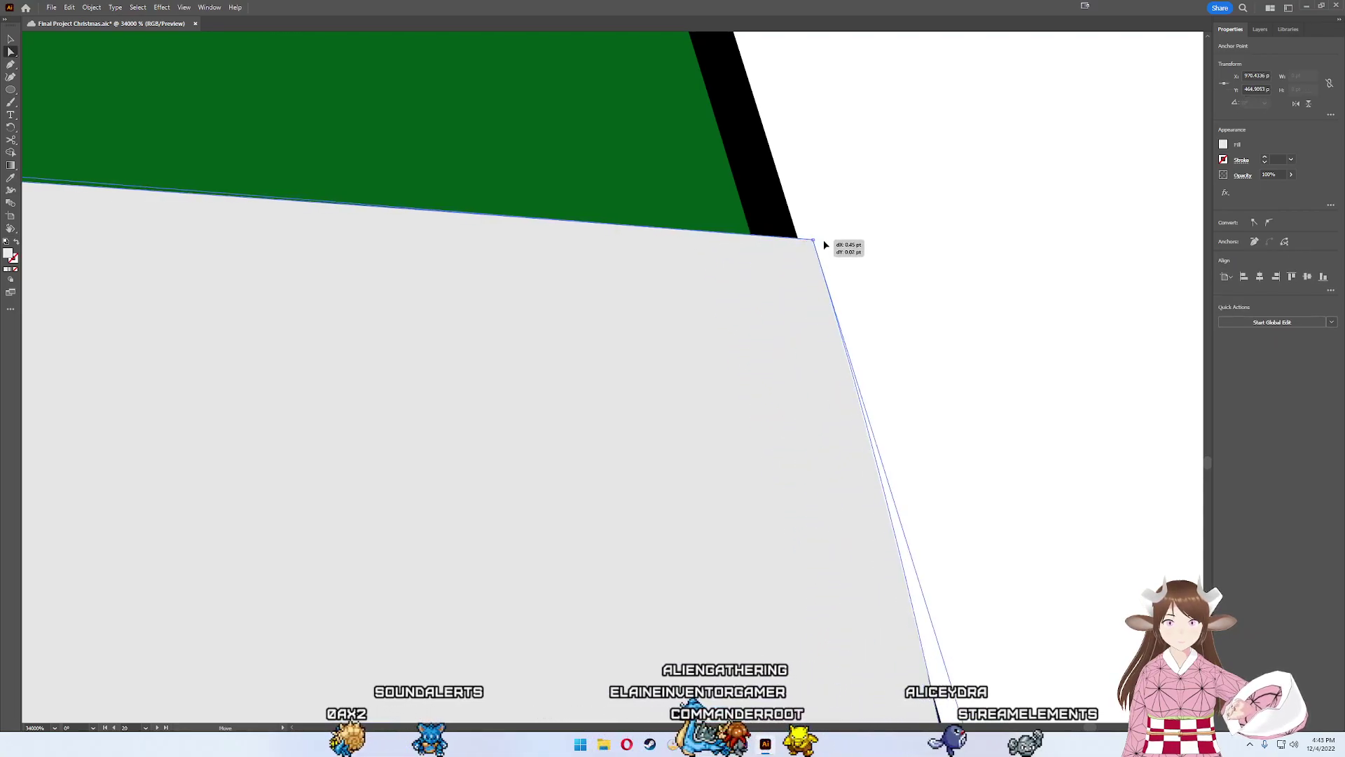
scroll(826, 240, "down", 3)
scroll(974, 239, "down", 3)
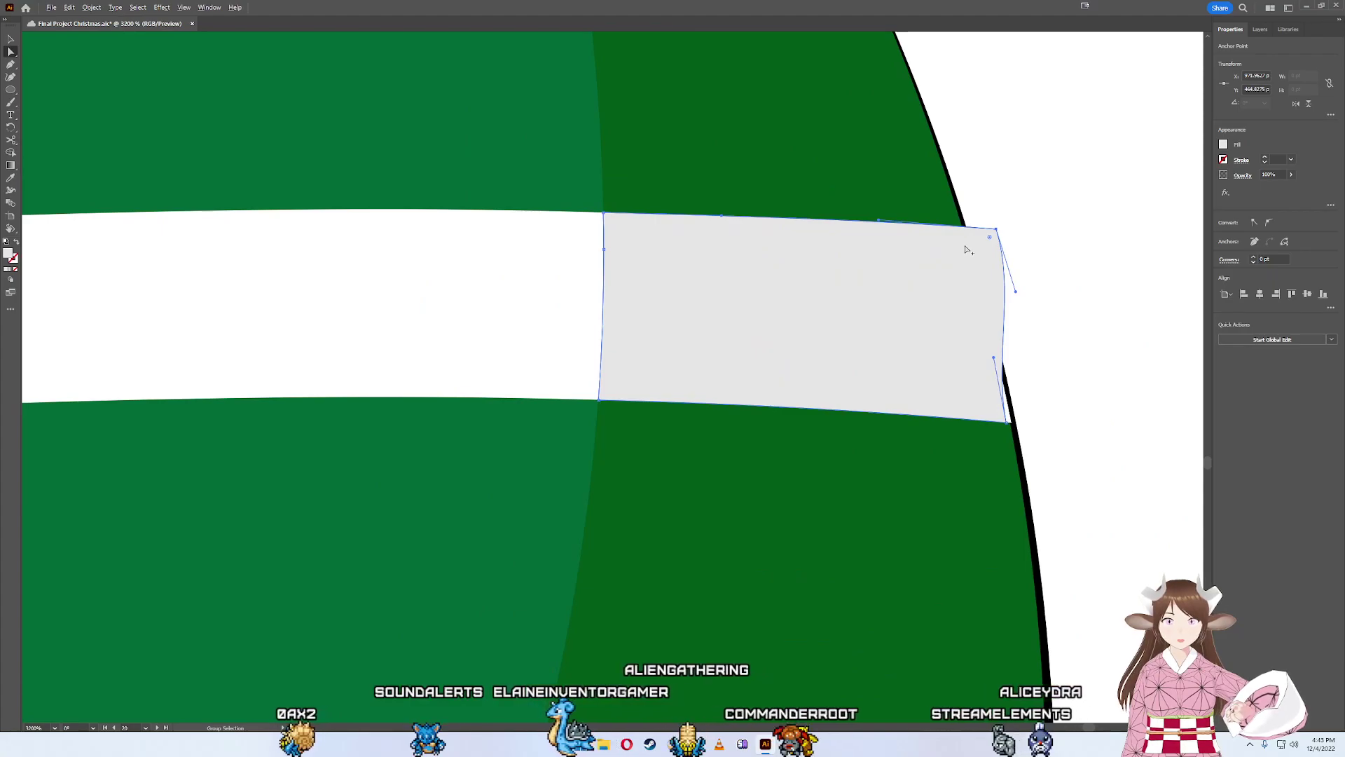
scroll(977, 242, "up", 3)
scroll(1009, 224, "up", 3)
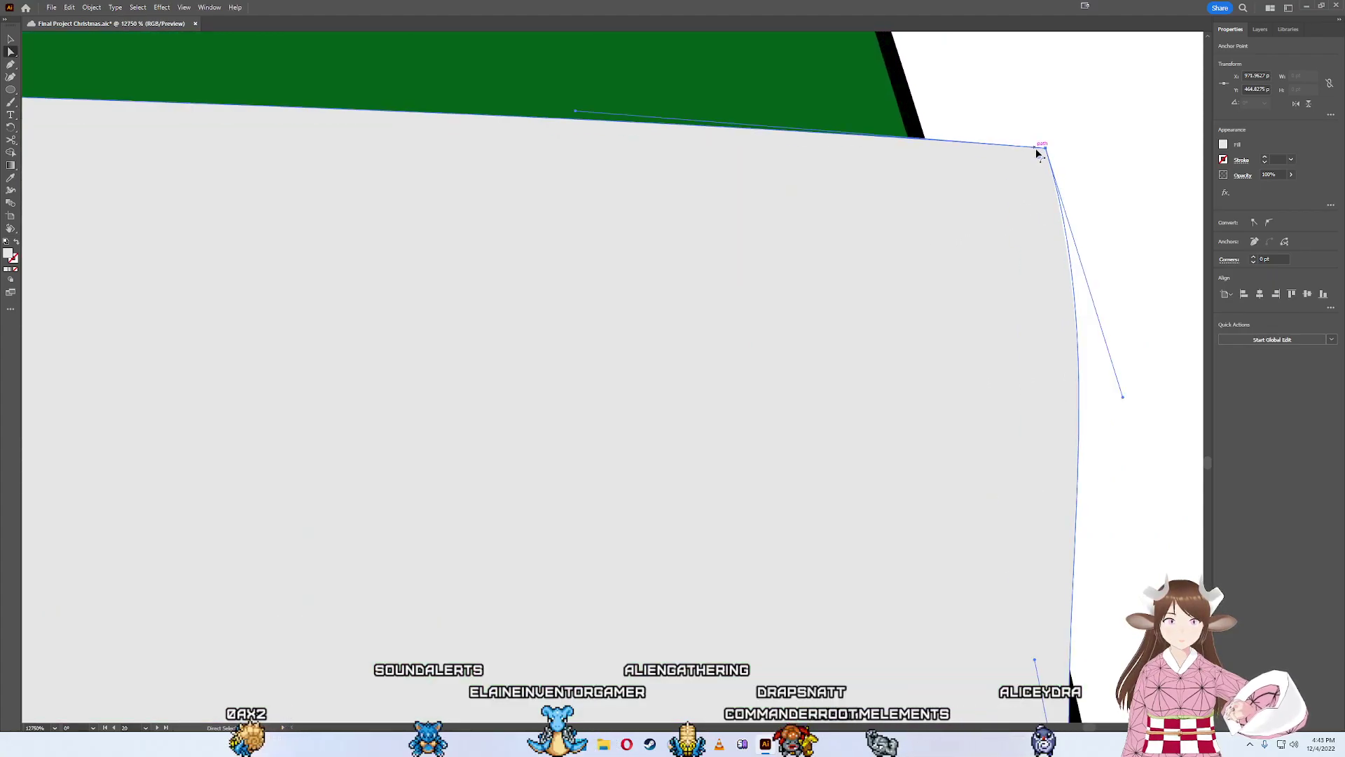
left_click_drag(1046, 151, 916, 160)
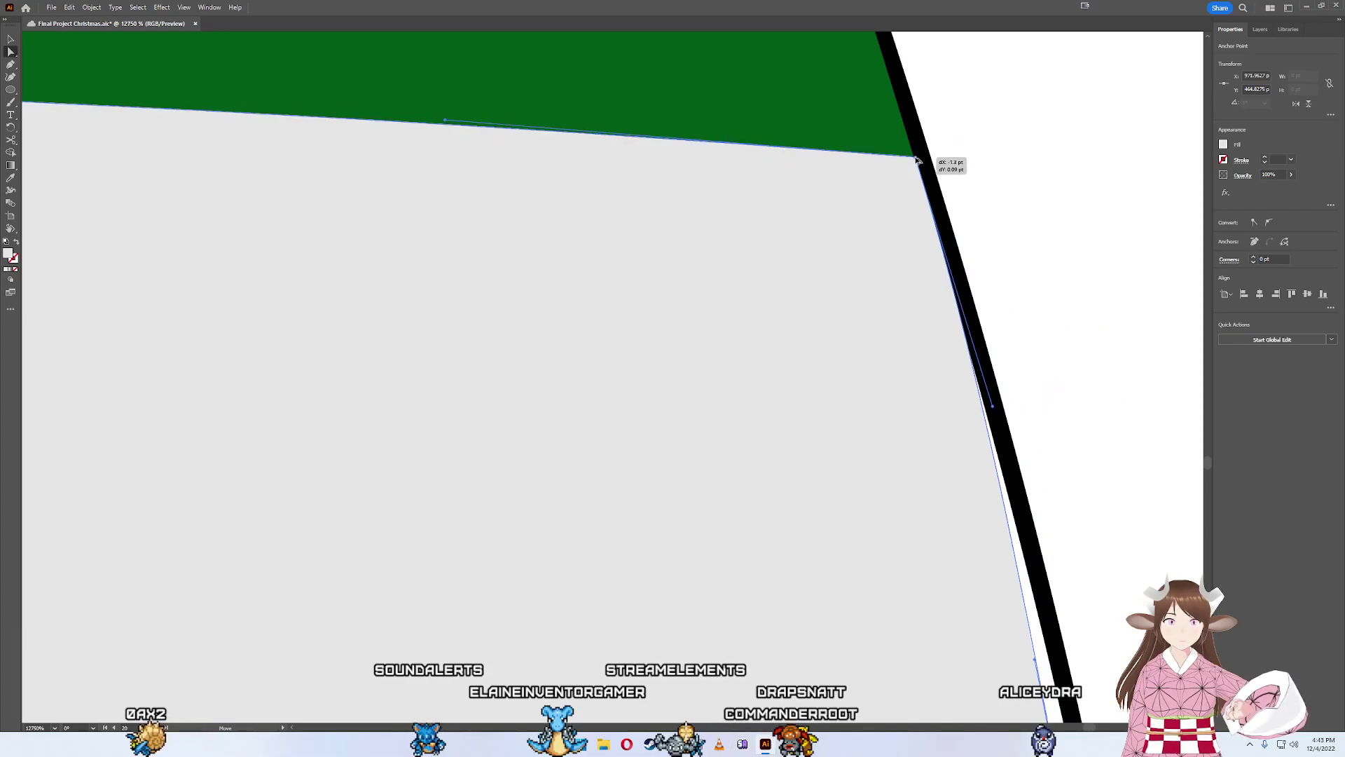
left_click_drag(916, 160, 919, 162)
key("ctrl+z")
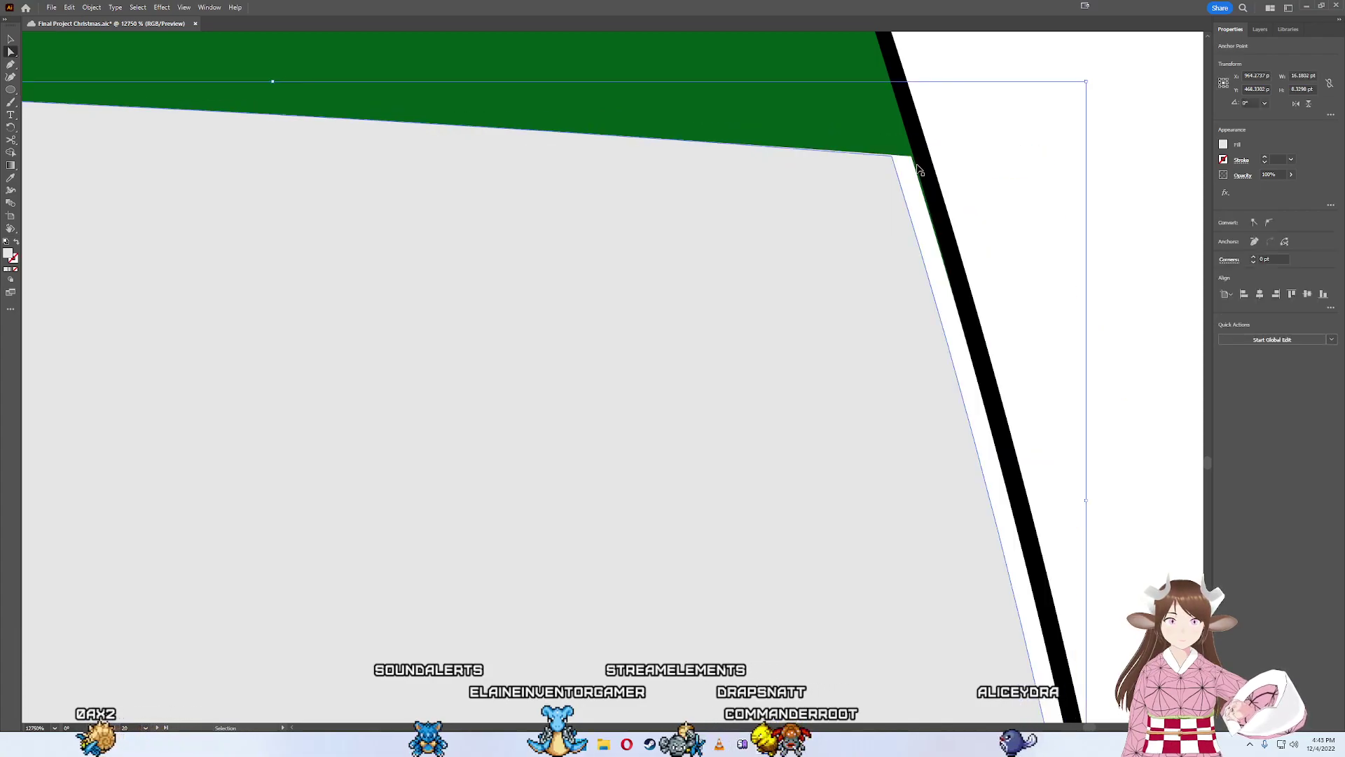
- Snap the highlight's bottom-right corner onto the black outline's edge
scroll(902, 171, "up", 4)
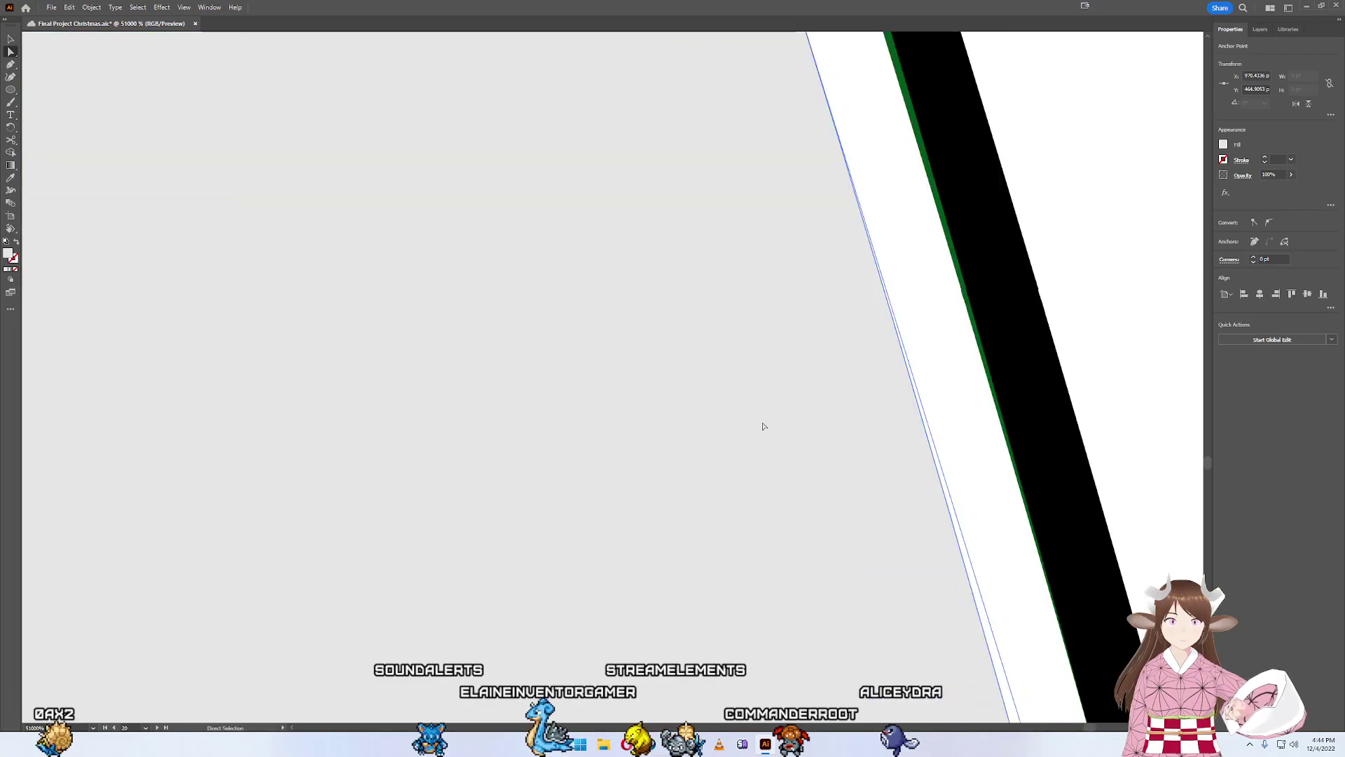
scroll(736, 291, "up", 1)
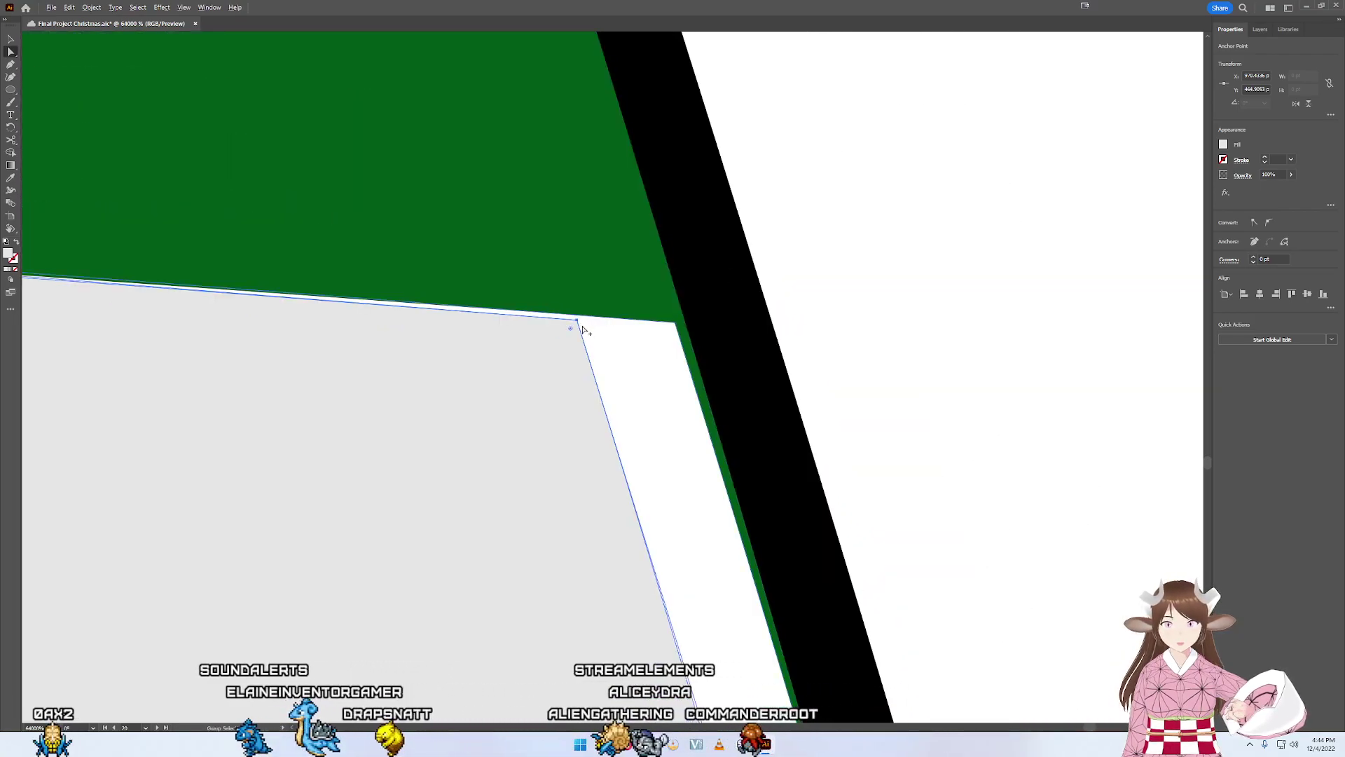
left_click_drag(578, 322, 680, 324)
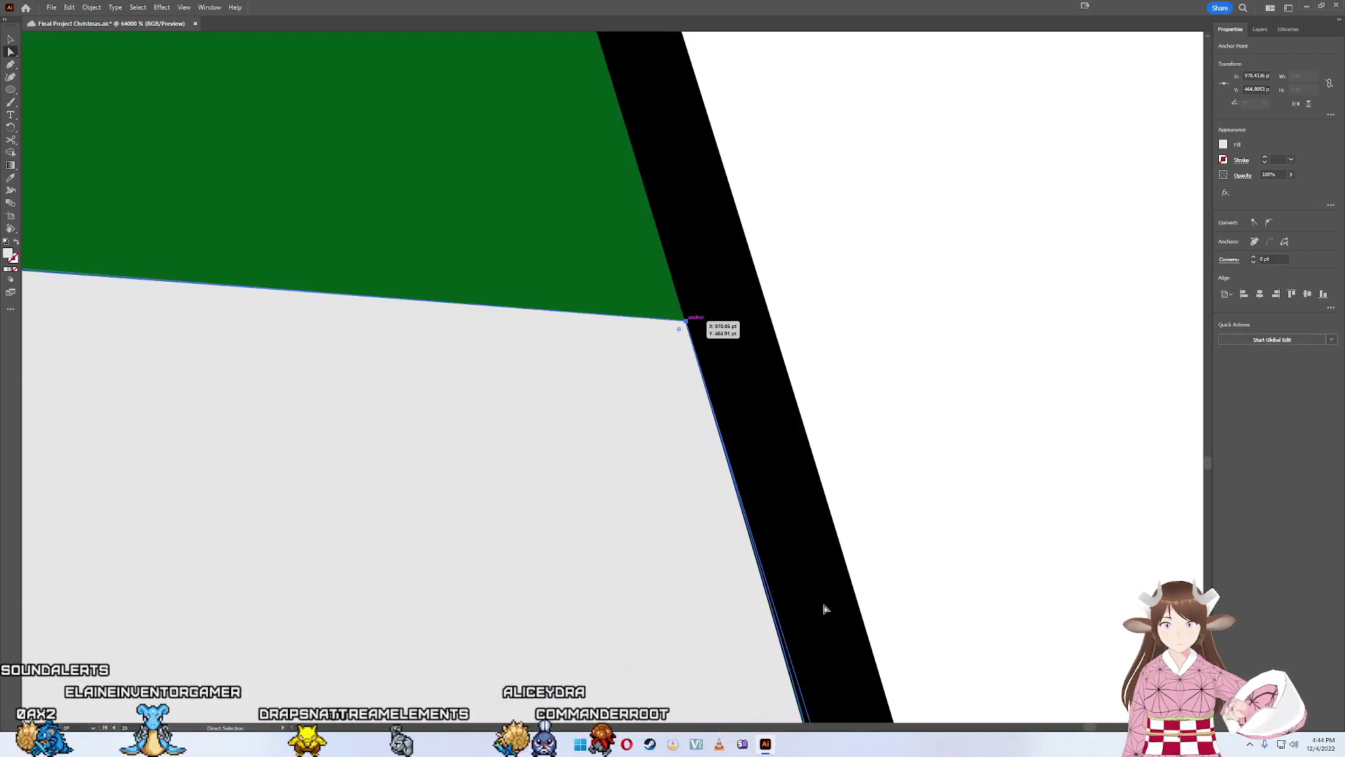
scroll(969, 589, "down", 5)
scroll(969, 588, "down", 3)
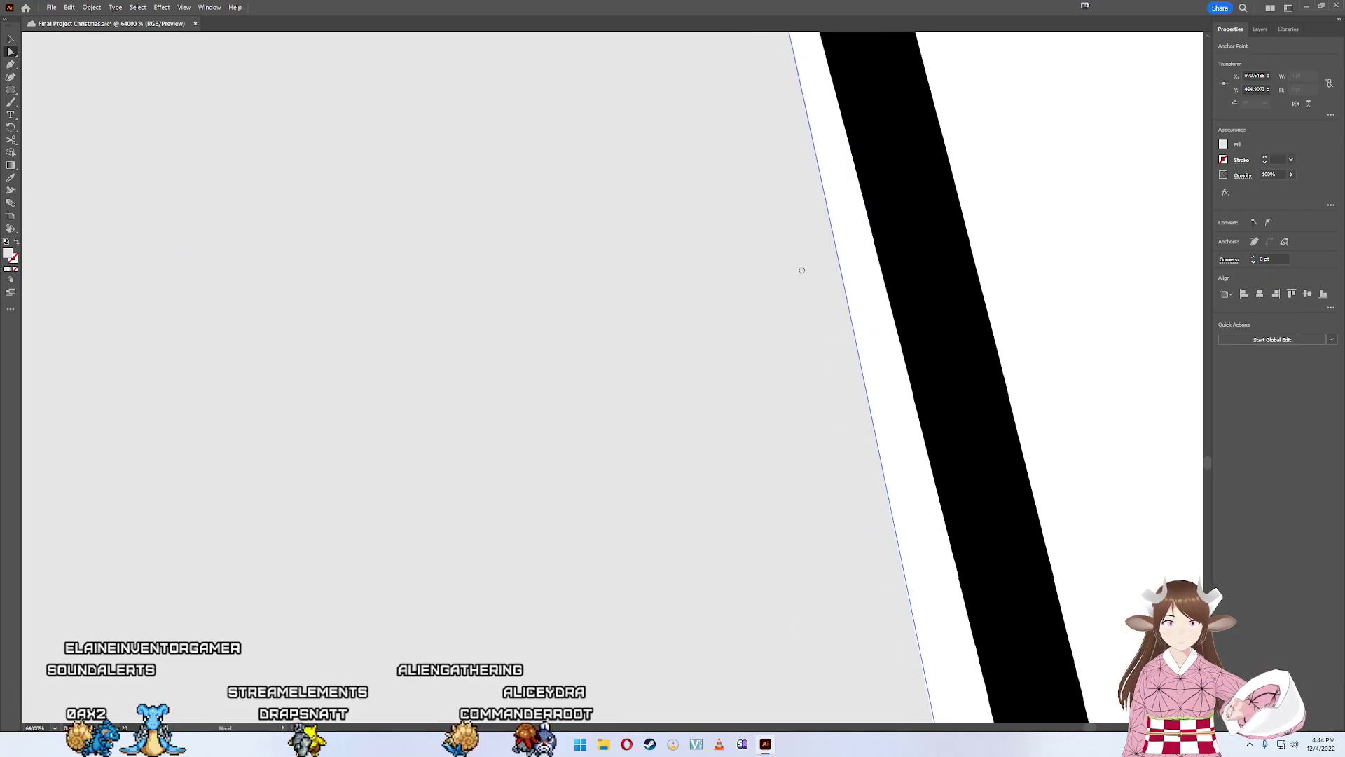
scroll(830, 211, "down", 3)
scroll(982, 292, "up", 2)
scroll(901, 187, "up", 1)
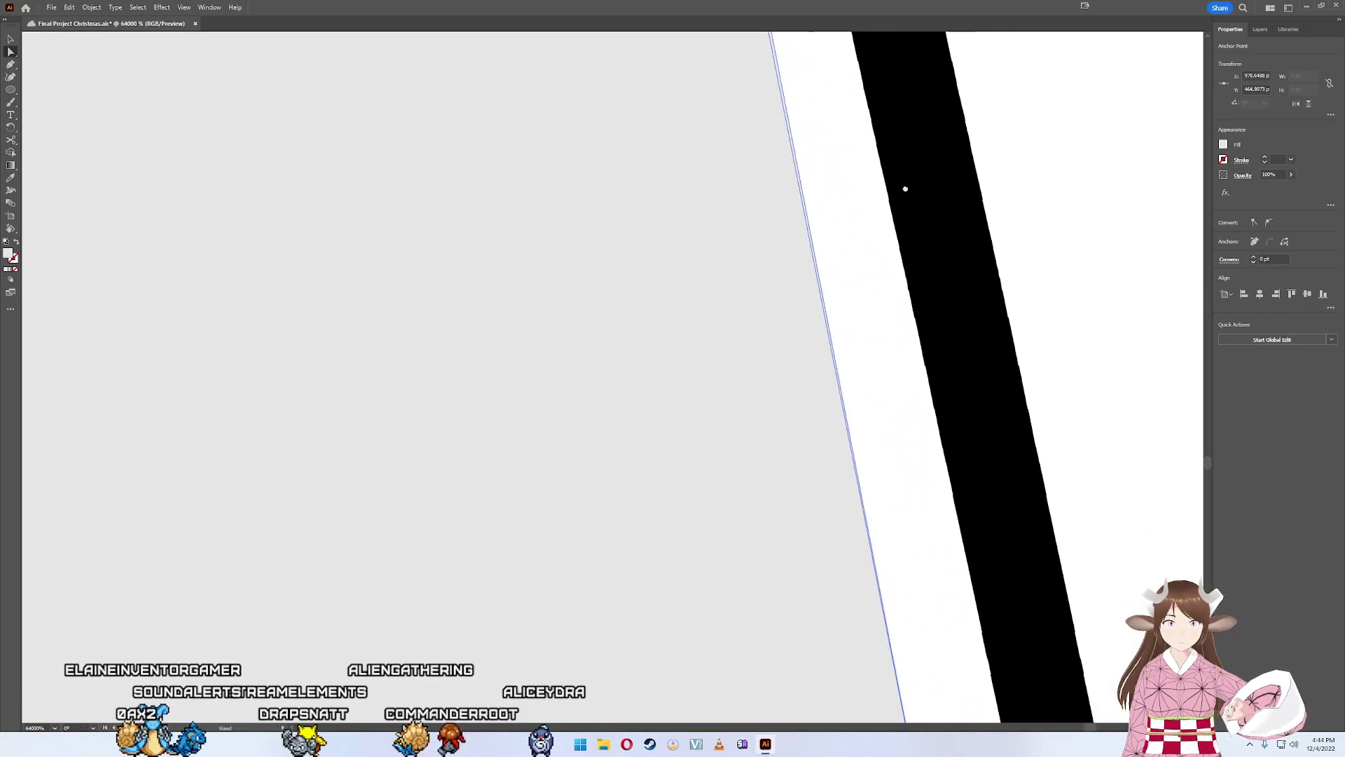
scroll(897, 112, "down", 1)
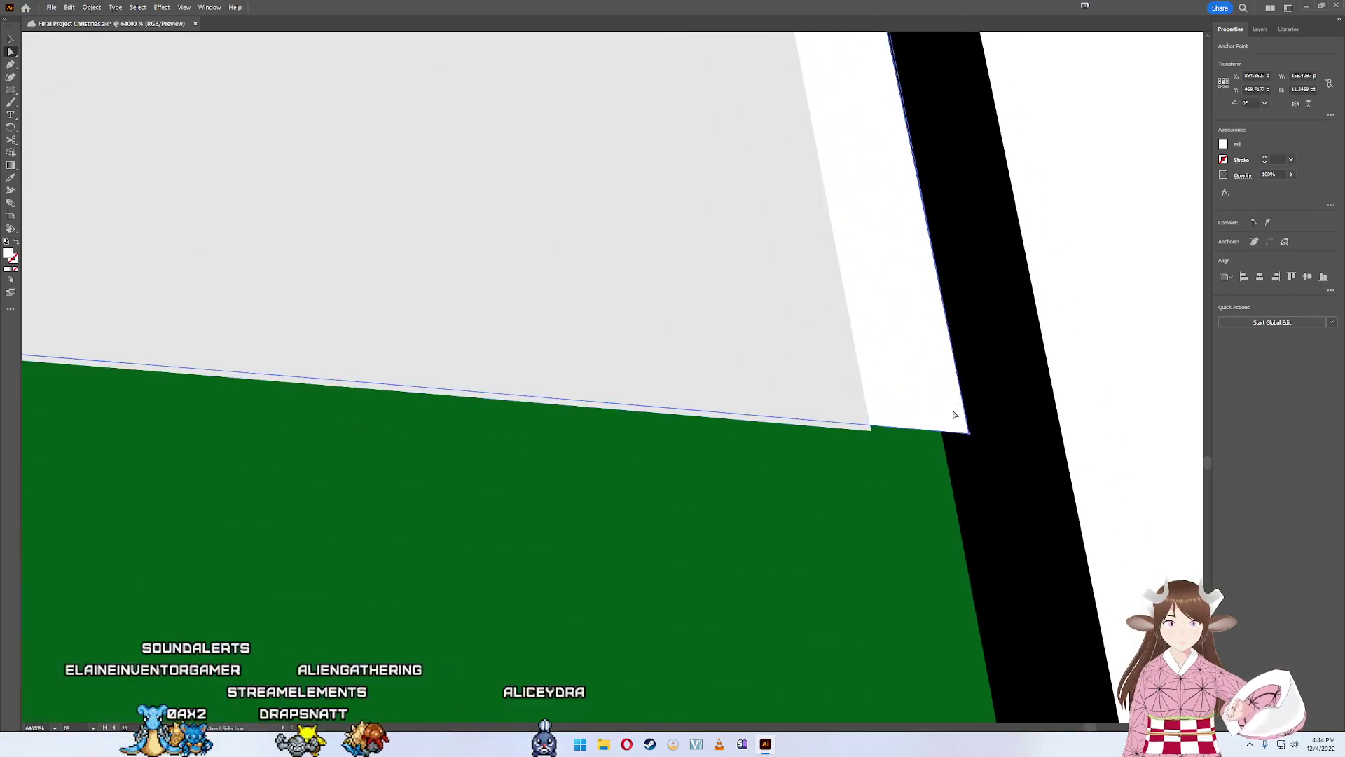
left_click_drag(970, 435, 944, 441)
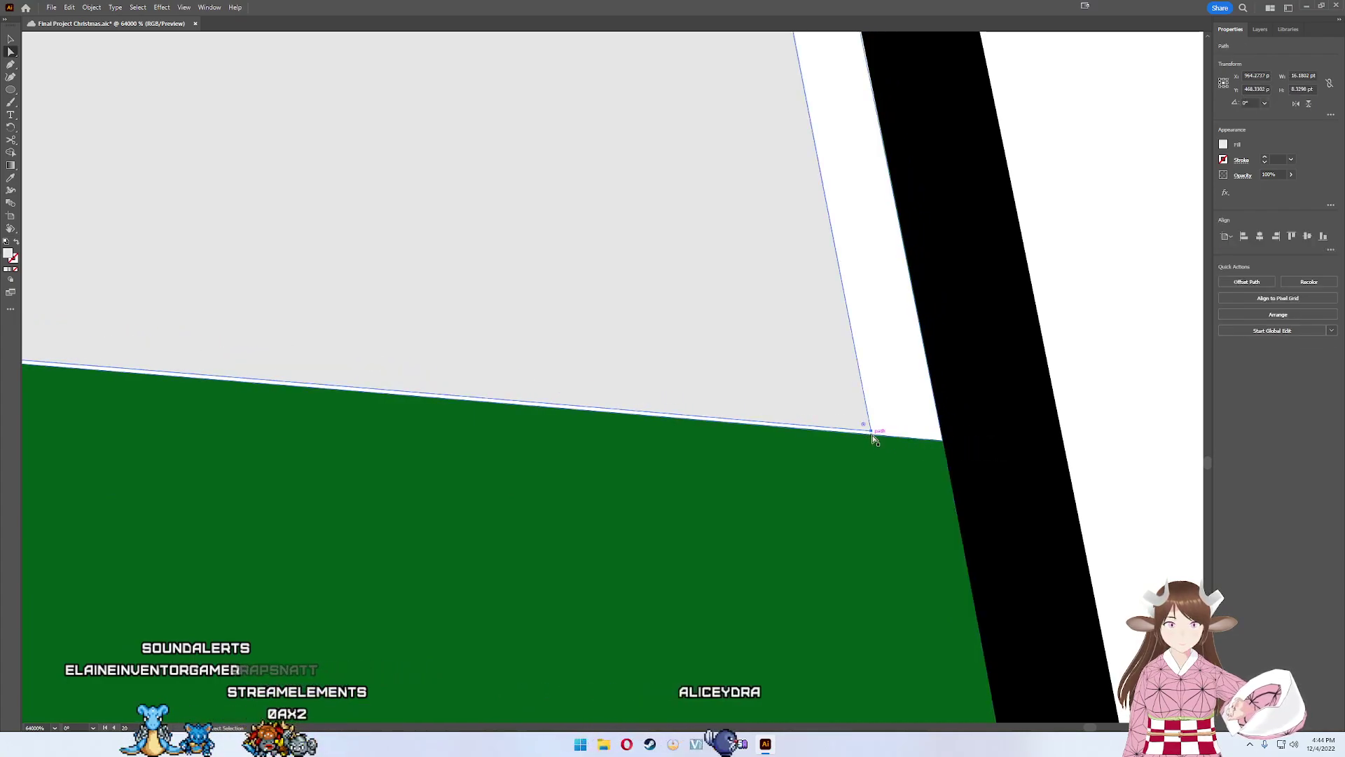
left_click_drag(873, 433, 944, 441)
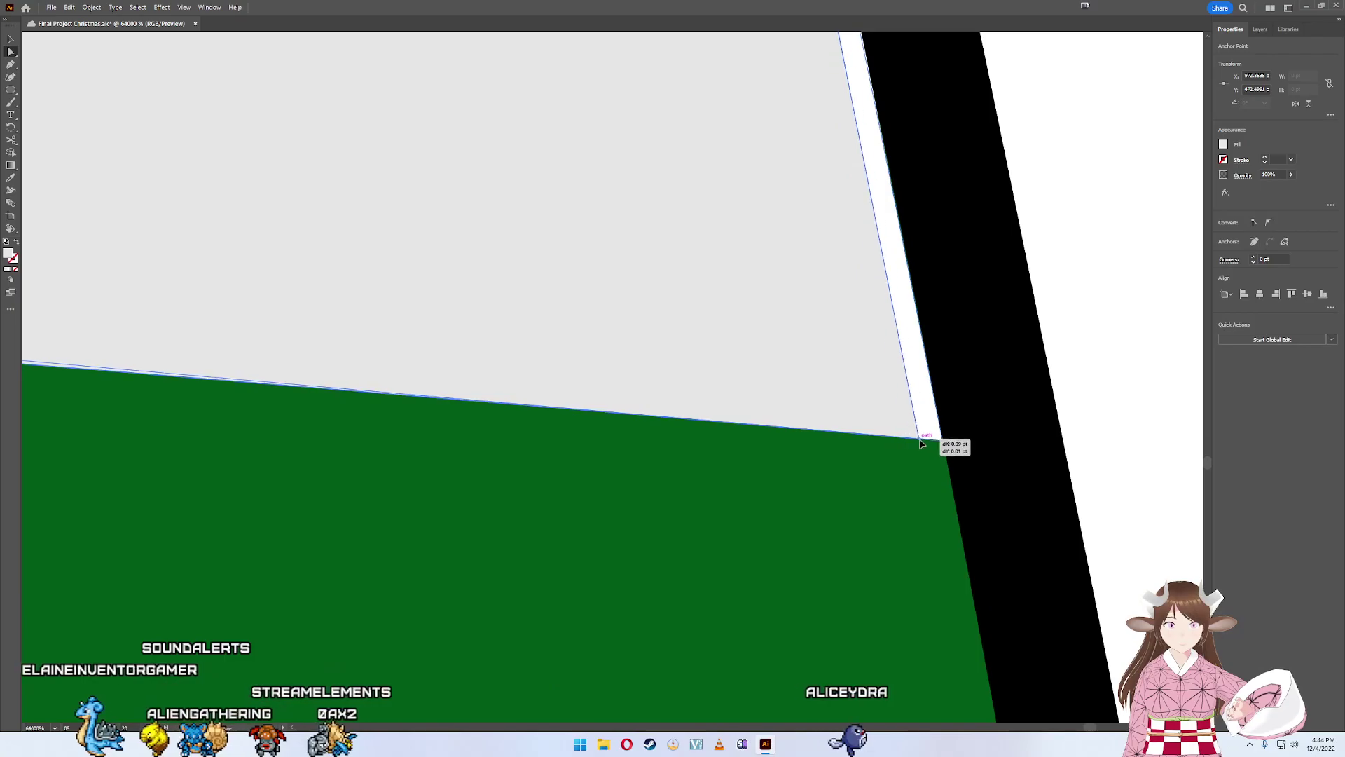
- Settle the gray stripe's lower-right corner point against the black outline
scroll(708, 444, "down", 5)
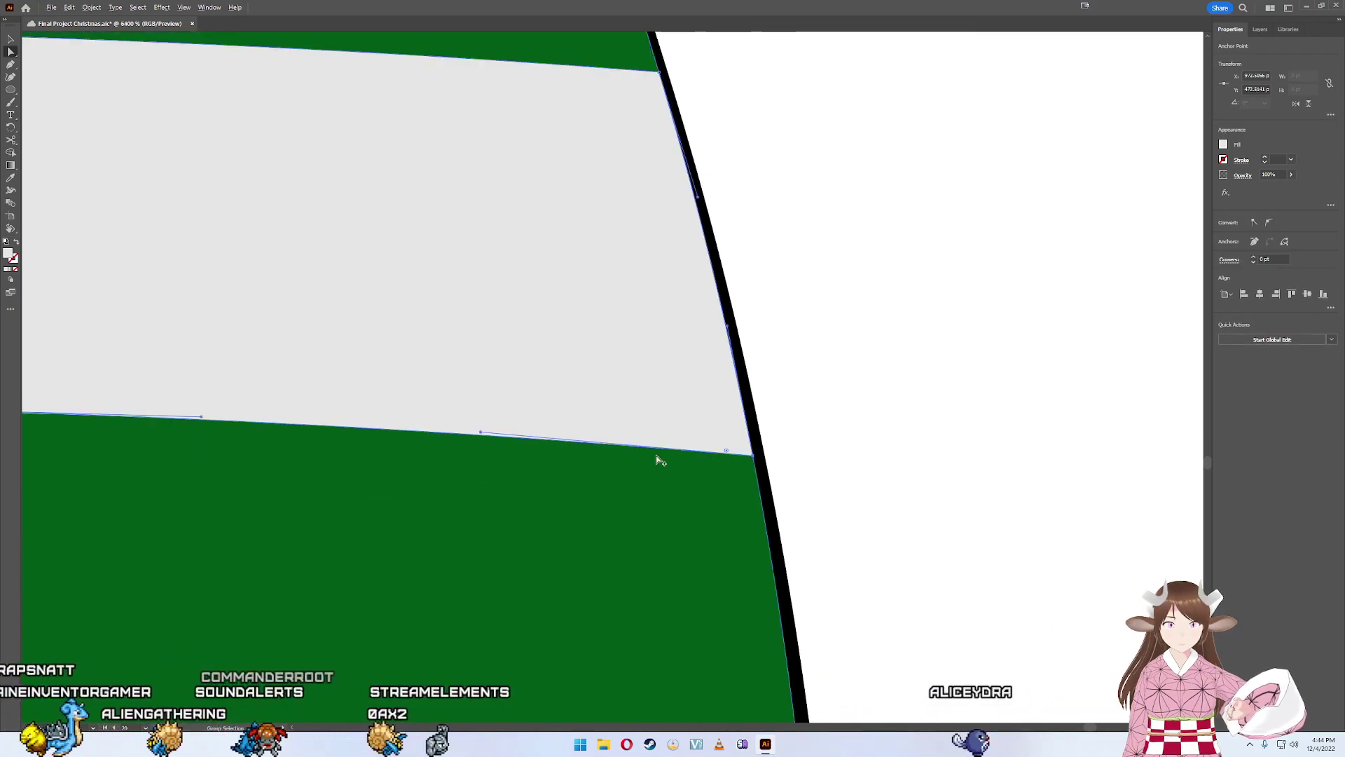
scroll(658, 459, "down", 3)
scroll(492, 522, "down", 5)
scroll(757, 405, "down", 3)
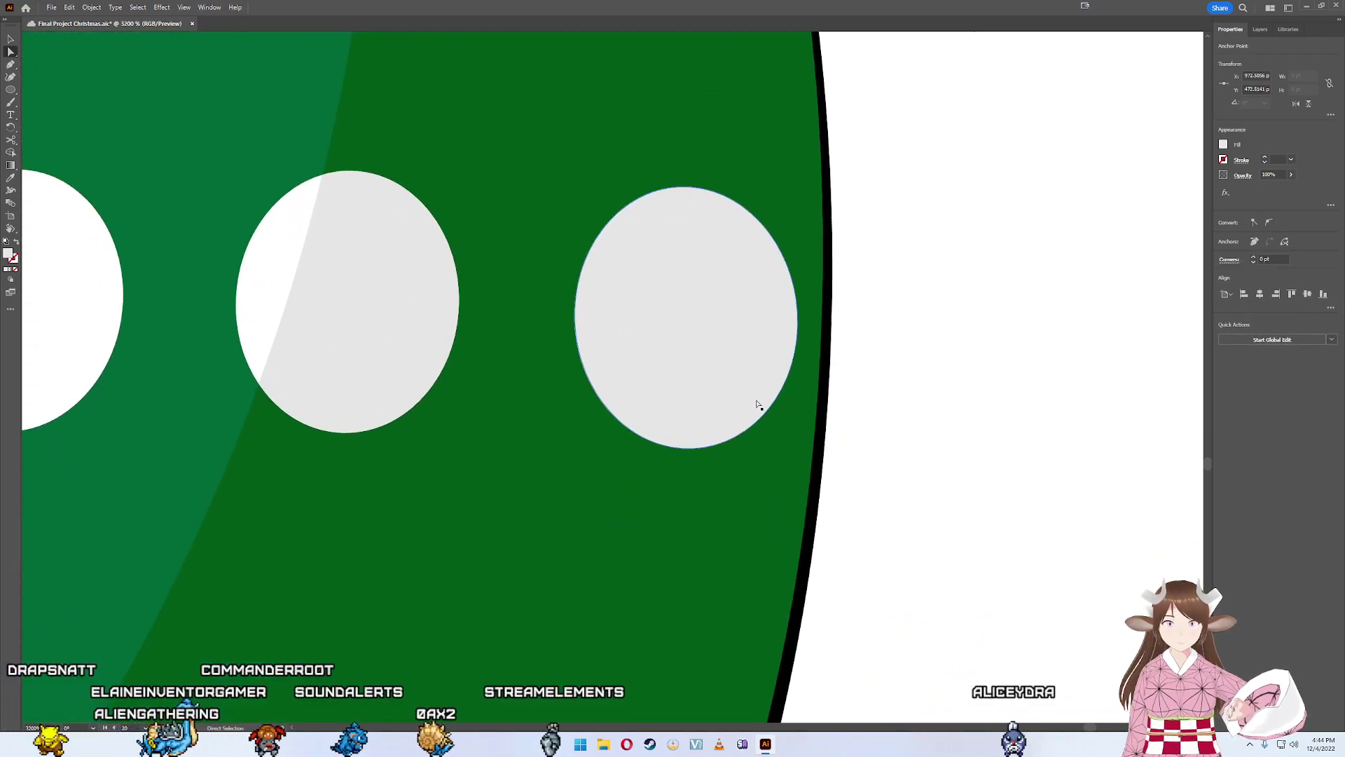
scroll(946, 485, "up", 5)
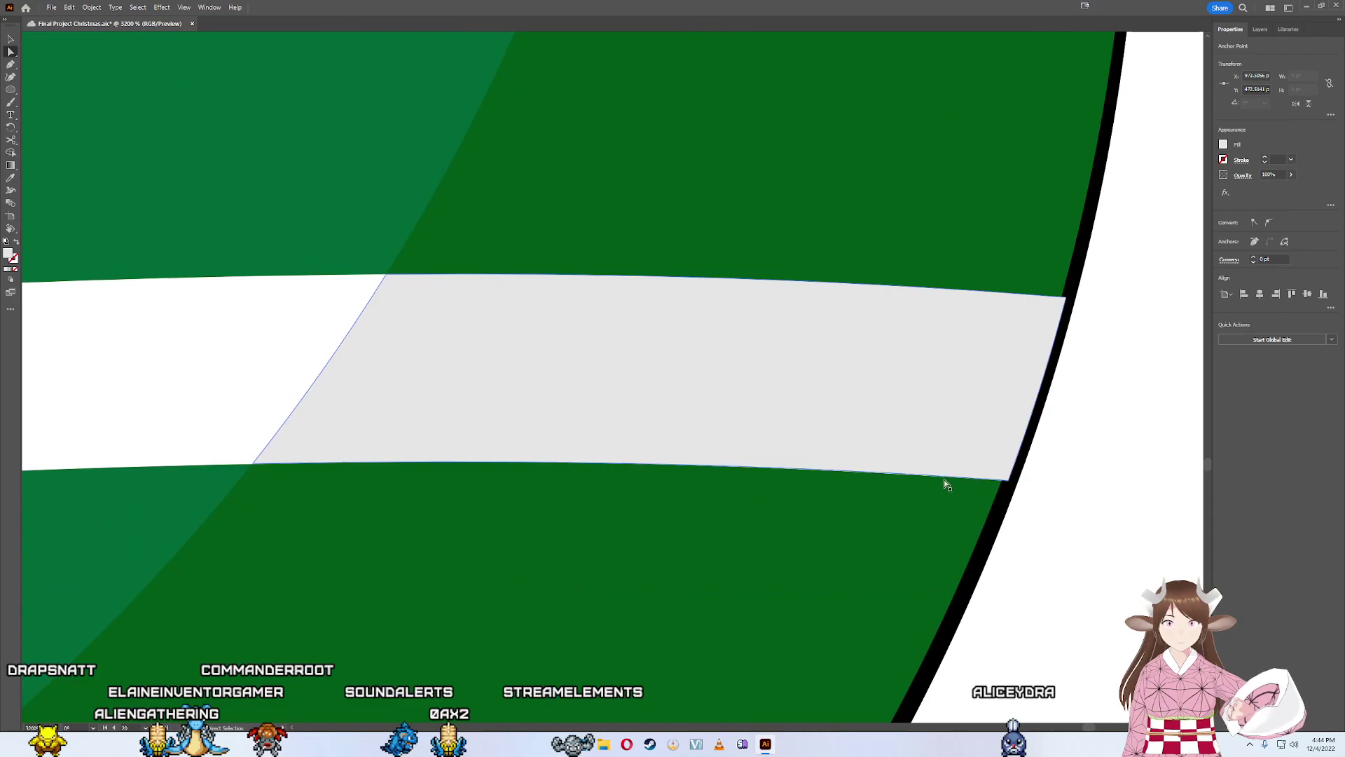
left_click(1011, 454)
scroll(1013, 469, "up", 4)
scroll(655, 450, "down", 2)
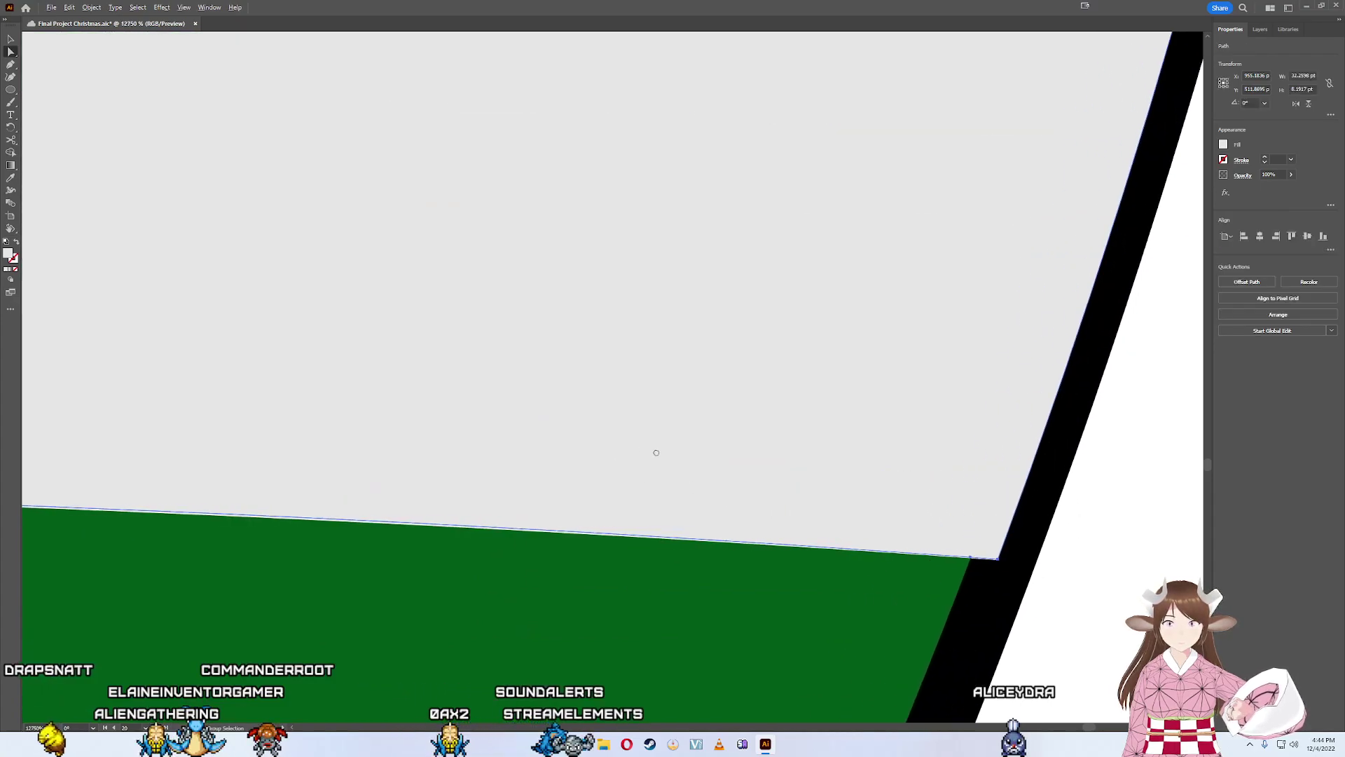
scroll(672, 414, "down", 2)
scroll(544, 406, "down", 2)
scroll(881, 422, "up", 3)
scroll(881, 422, "up", 2)
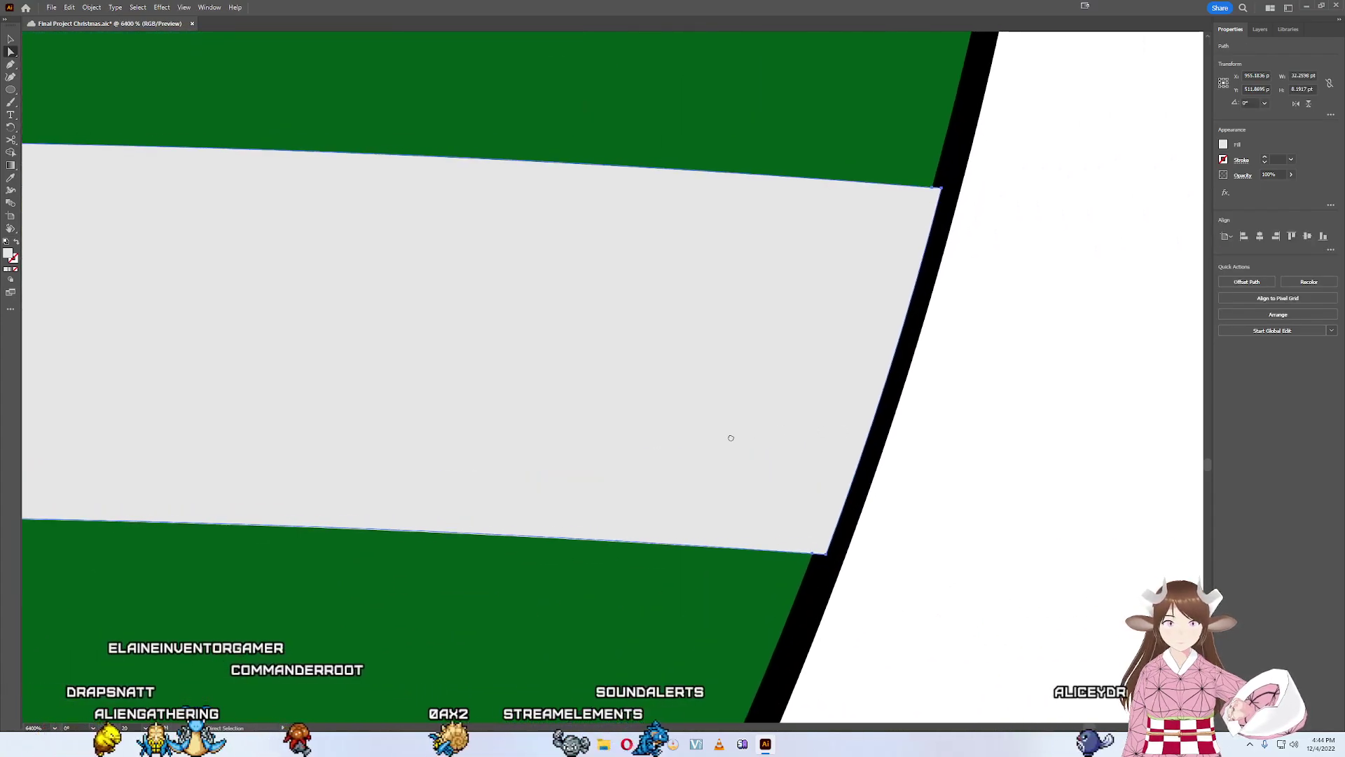
scroll(832, 555, "up", 3)
left_click(786, 519)
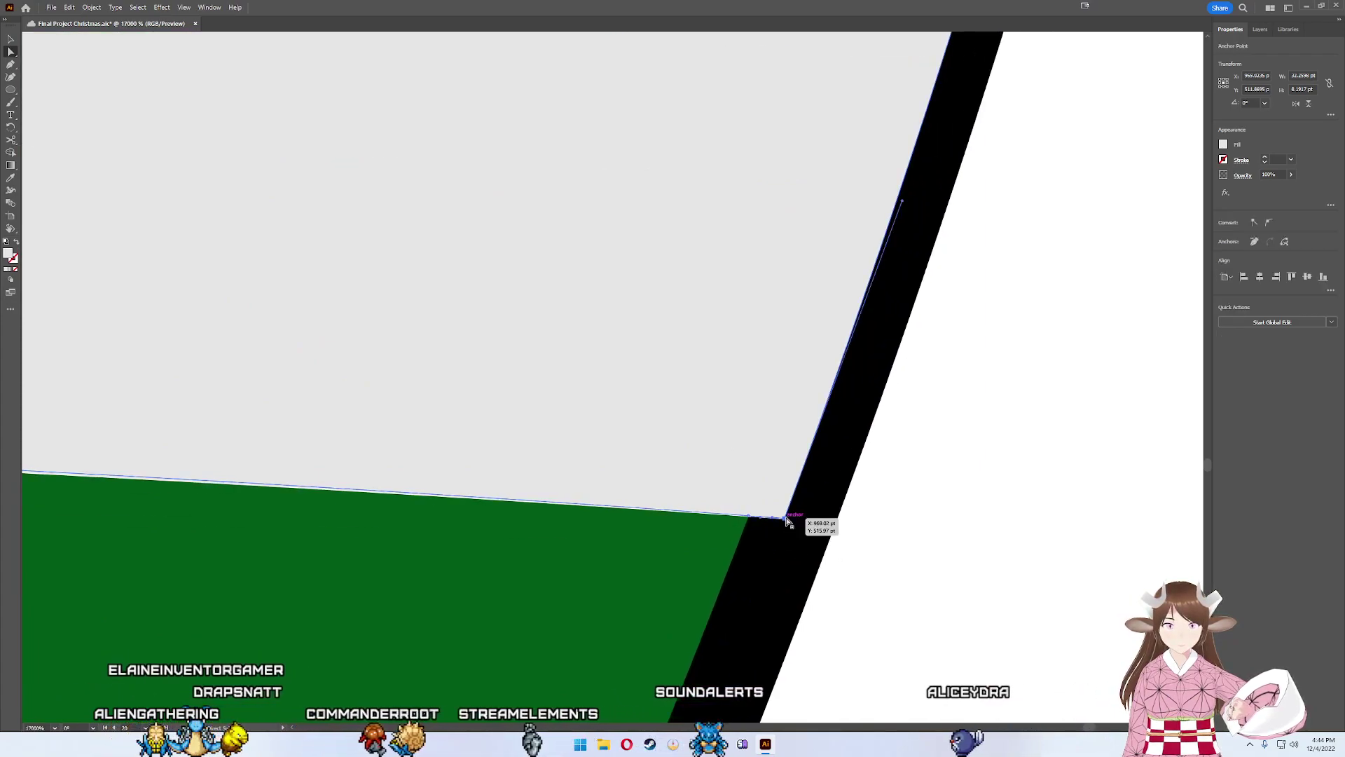
left_click_drag(784, 520, 776, 522)
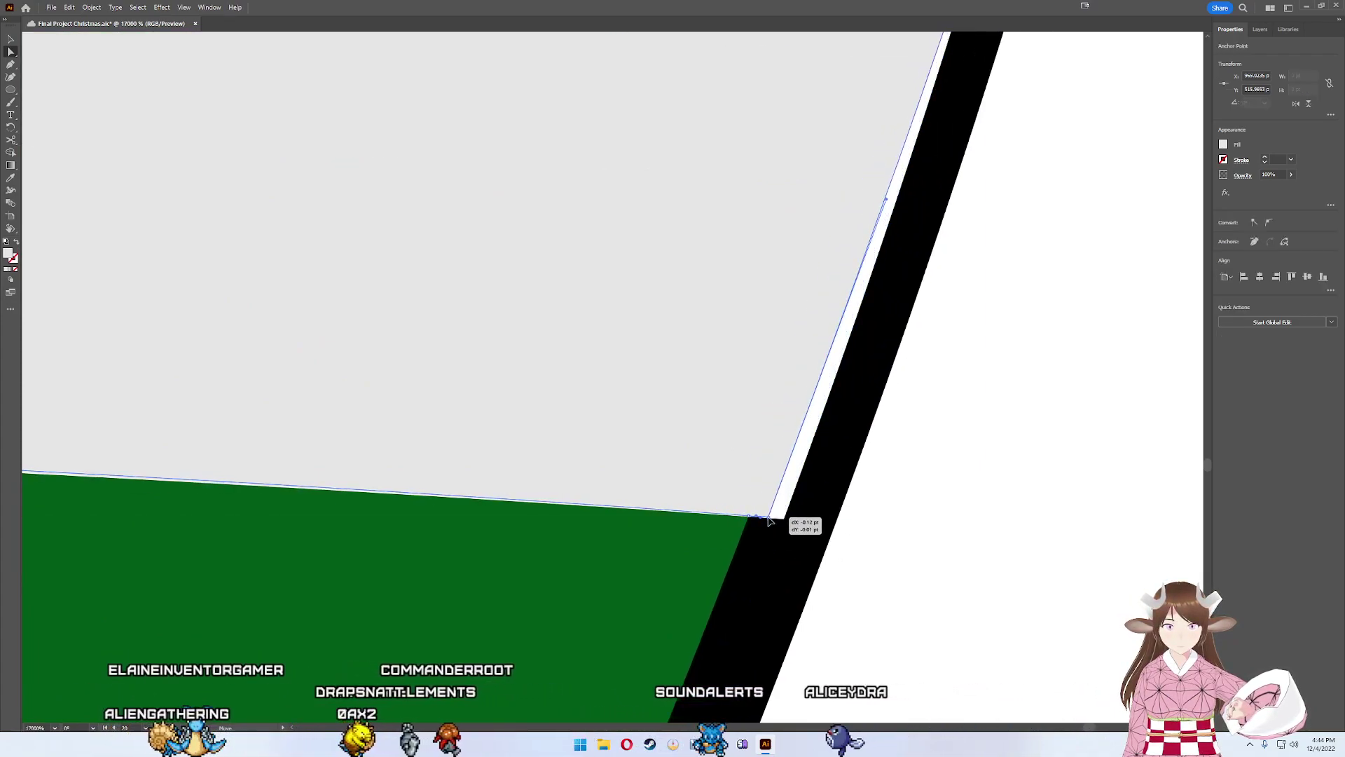
left_click_drag(776, 522, 771, 524)
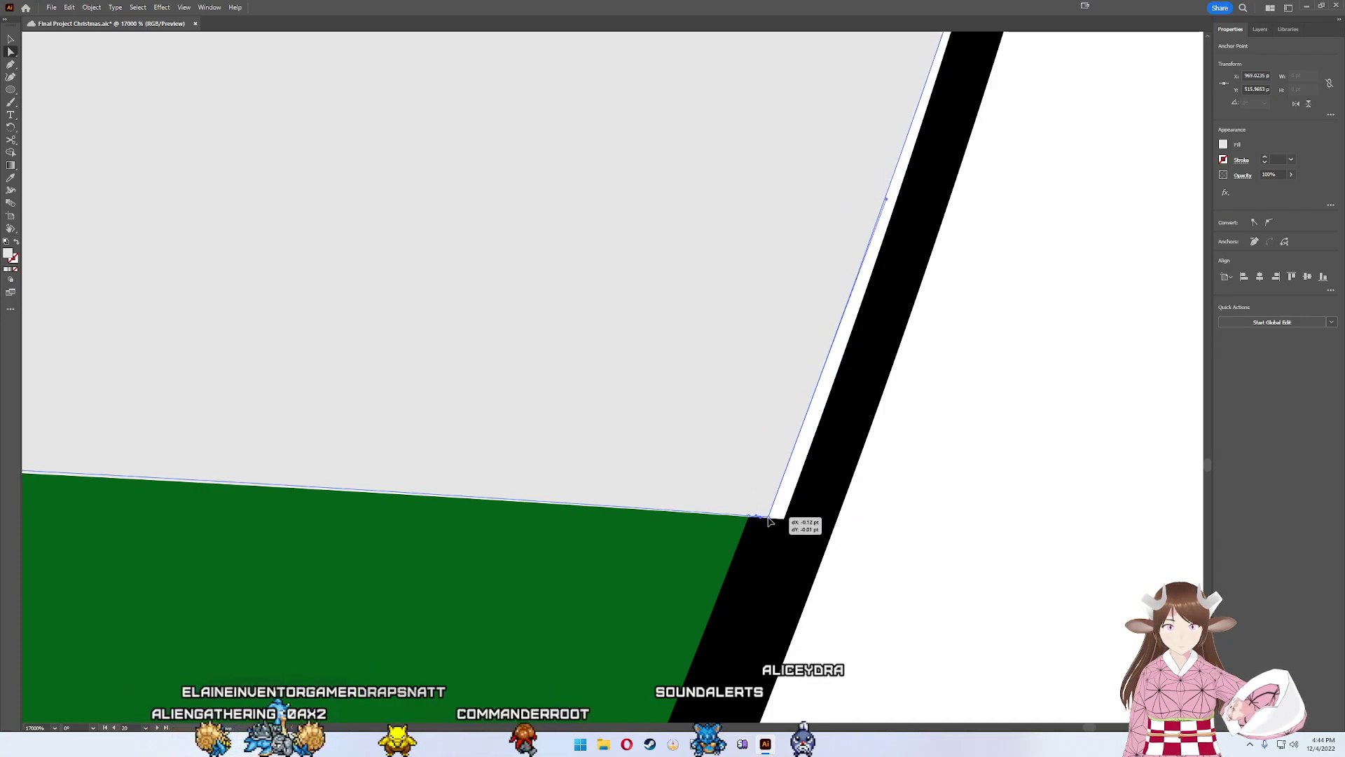
- Try removing an extra point on the stripe's right edge, undo it, and move the corner toward the outline
key("minus")
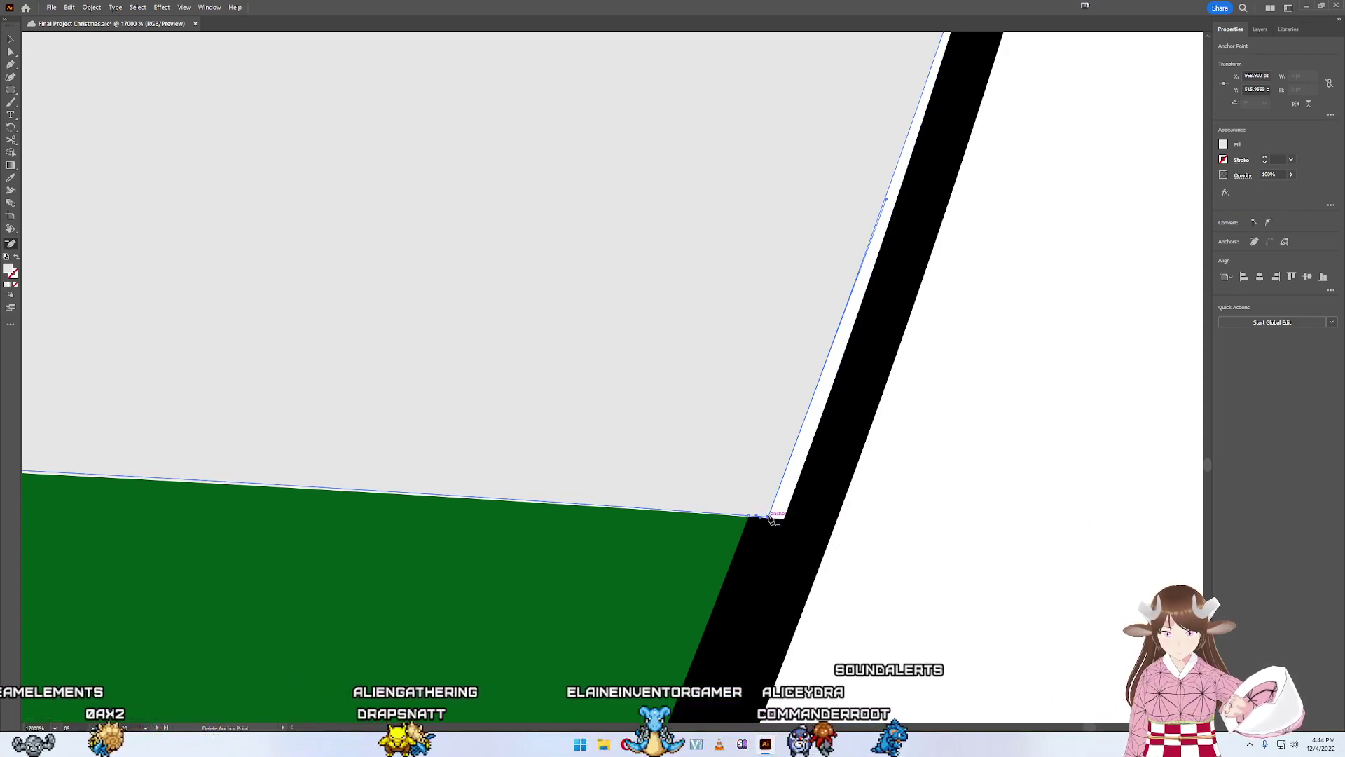
scroll(767, 539, "up", 5)
scroll(760, 567, "up", 5)
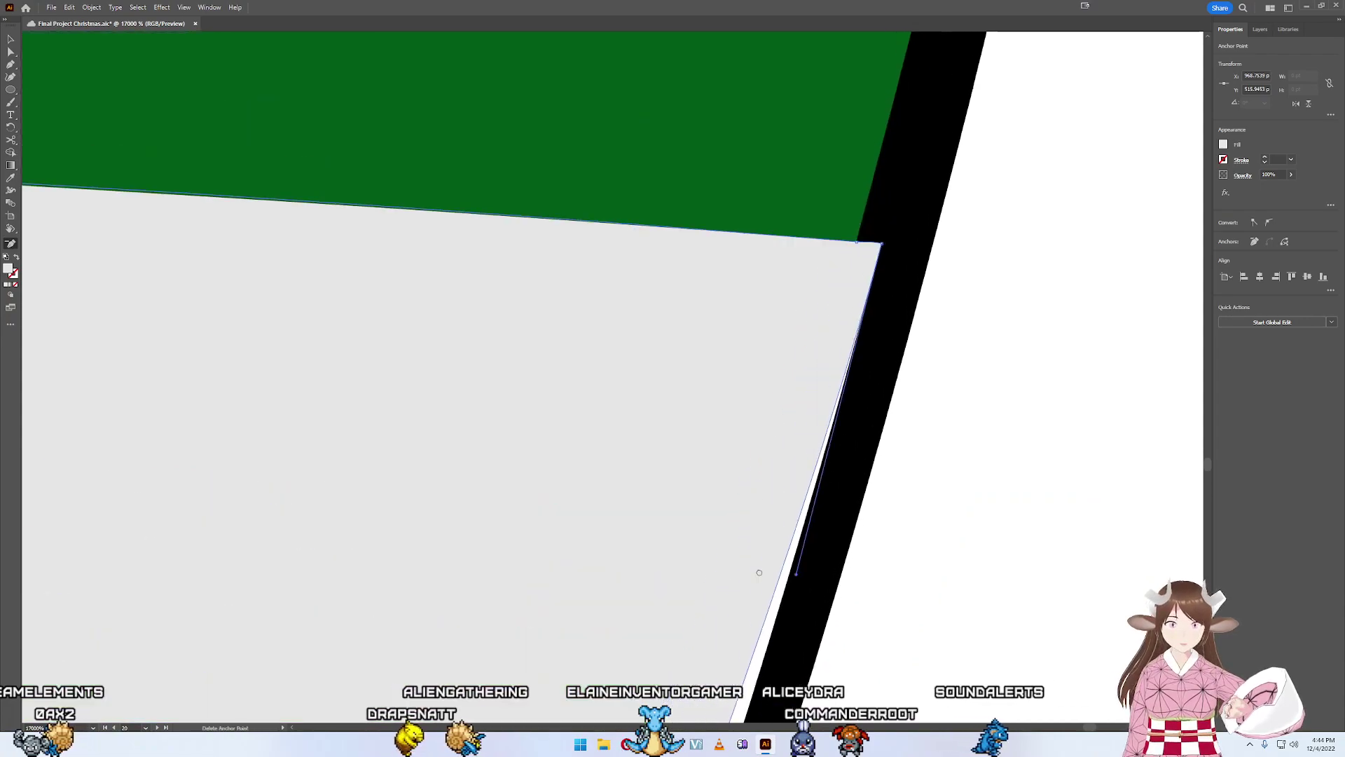
scroll(759, 572, "up", 2)
left_click(879, 290)
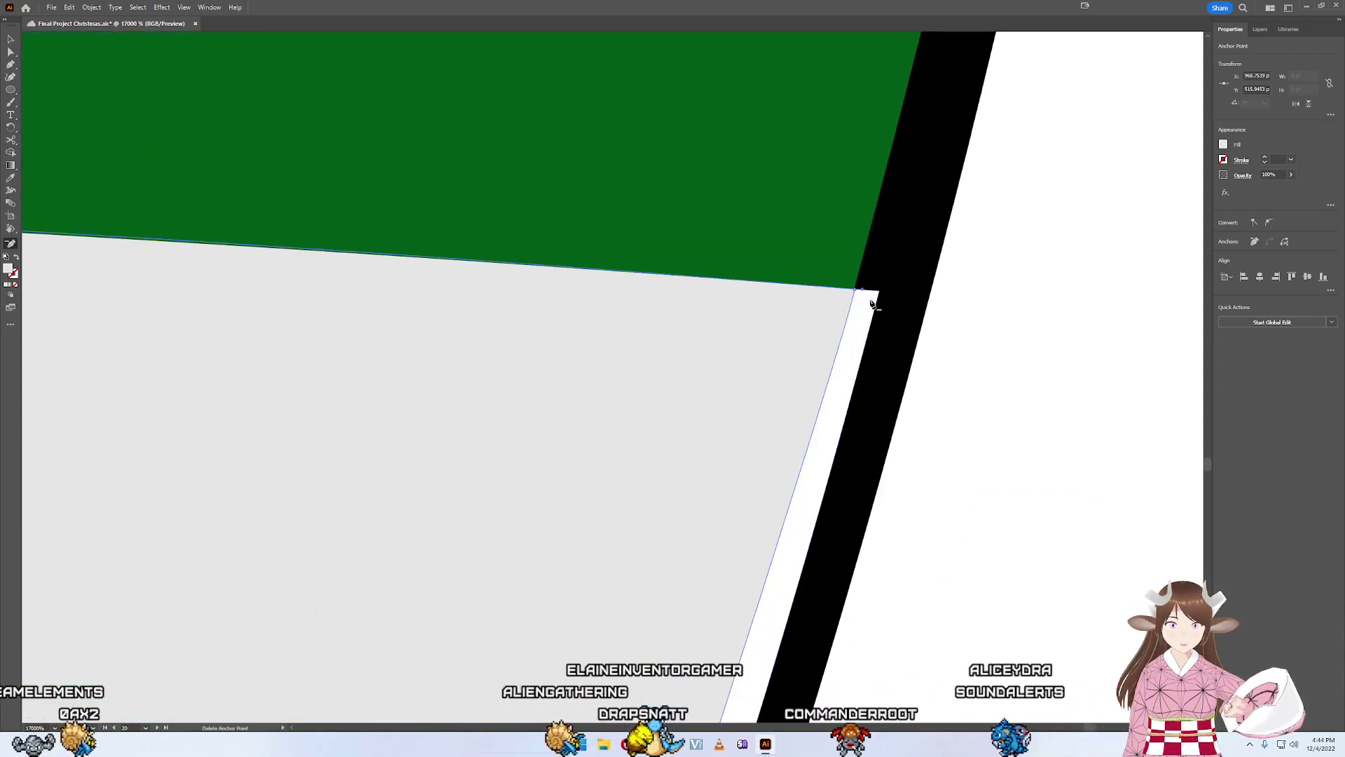
key("ctrl+z")
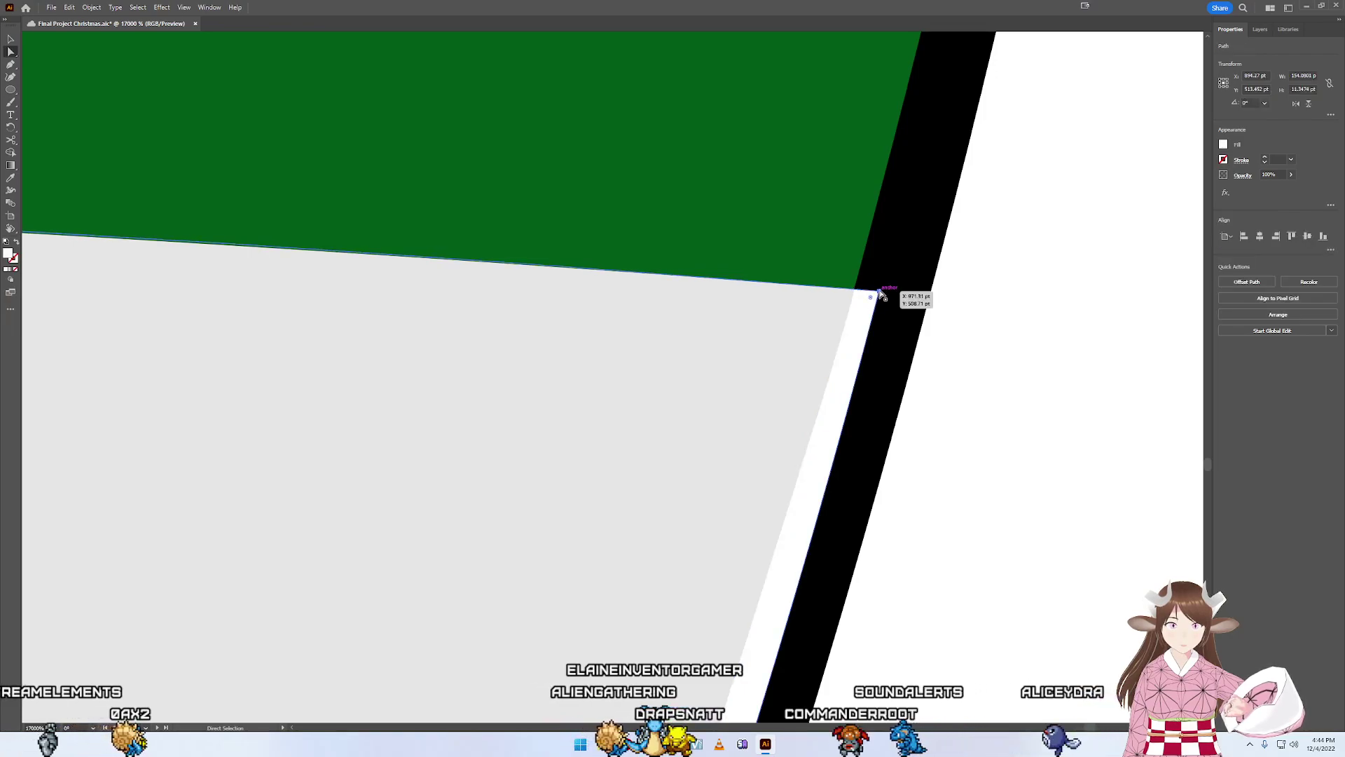
left_click_drag(881, 293, 855, 293)
- Pull the stripe's lower corner onto the outline and close the white gap beside it
scroll(918, 459, "down", 5)
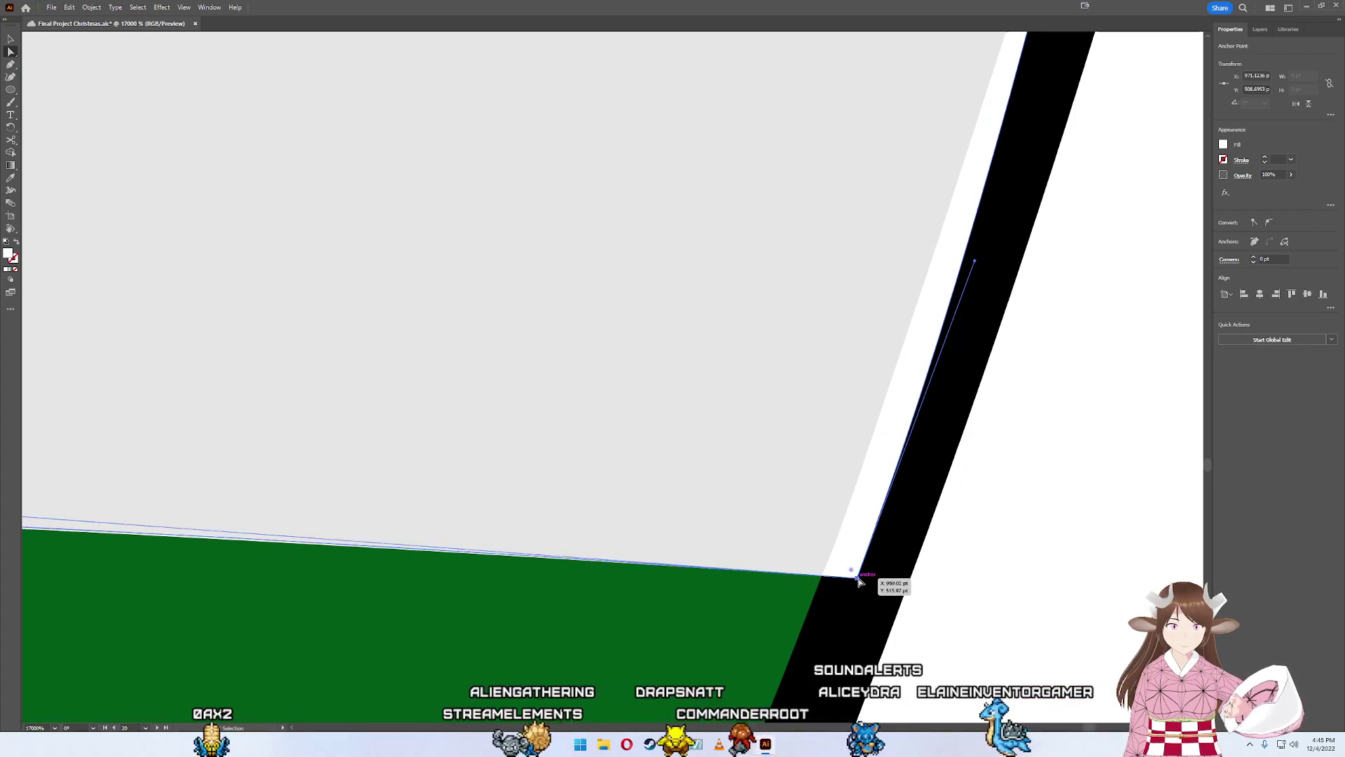
left_click_drag(856, 581, 825, 579)
scroll(1021, 421, "down", 3)
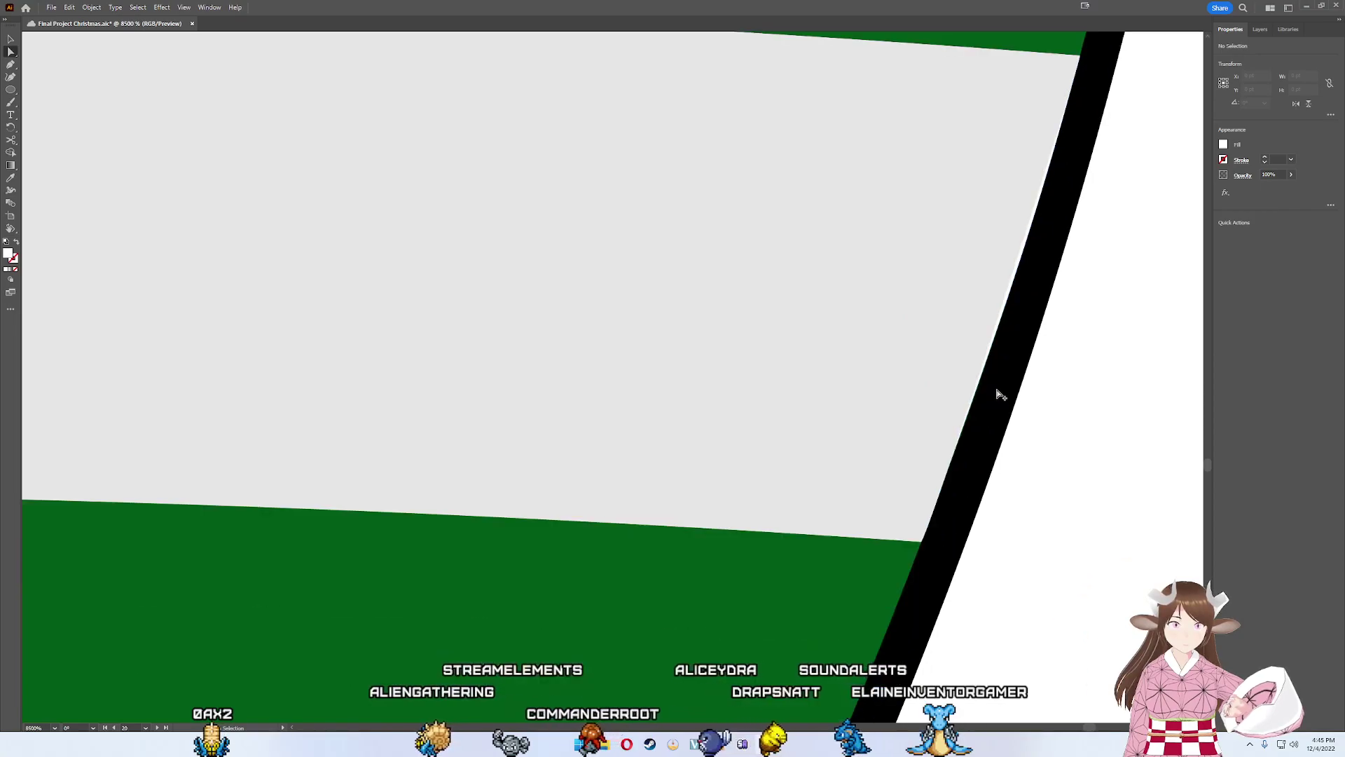
scroll(1000, 395, "up", 3)
left_click(1042, 382)
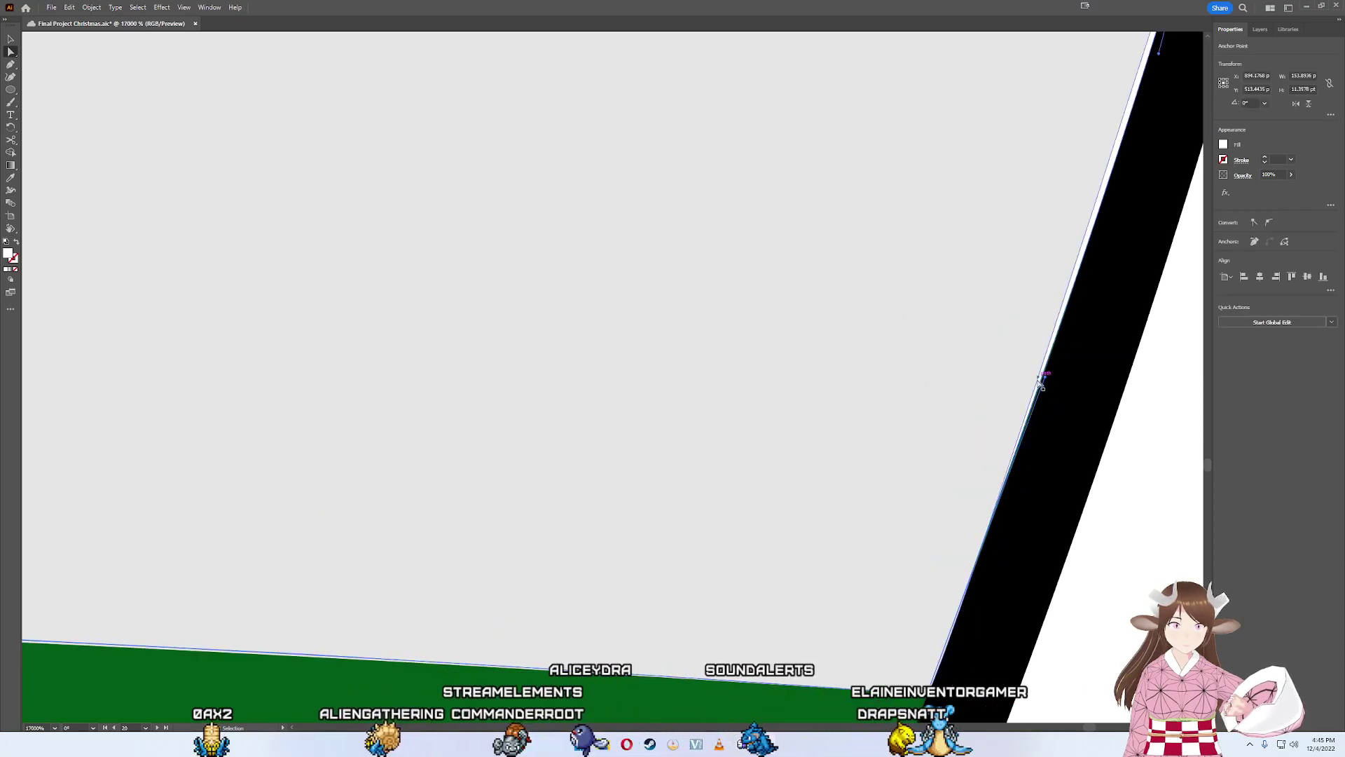
left_click_drag(1044, 376, 1020, 360)
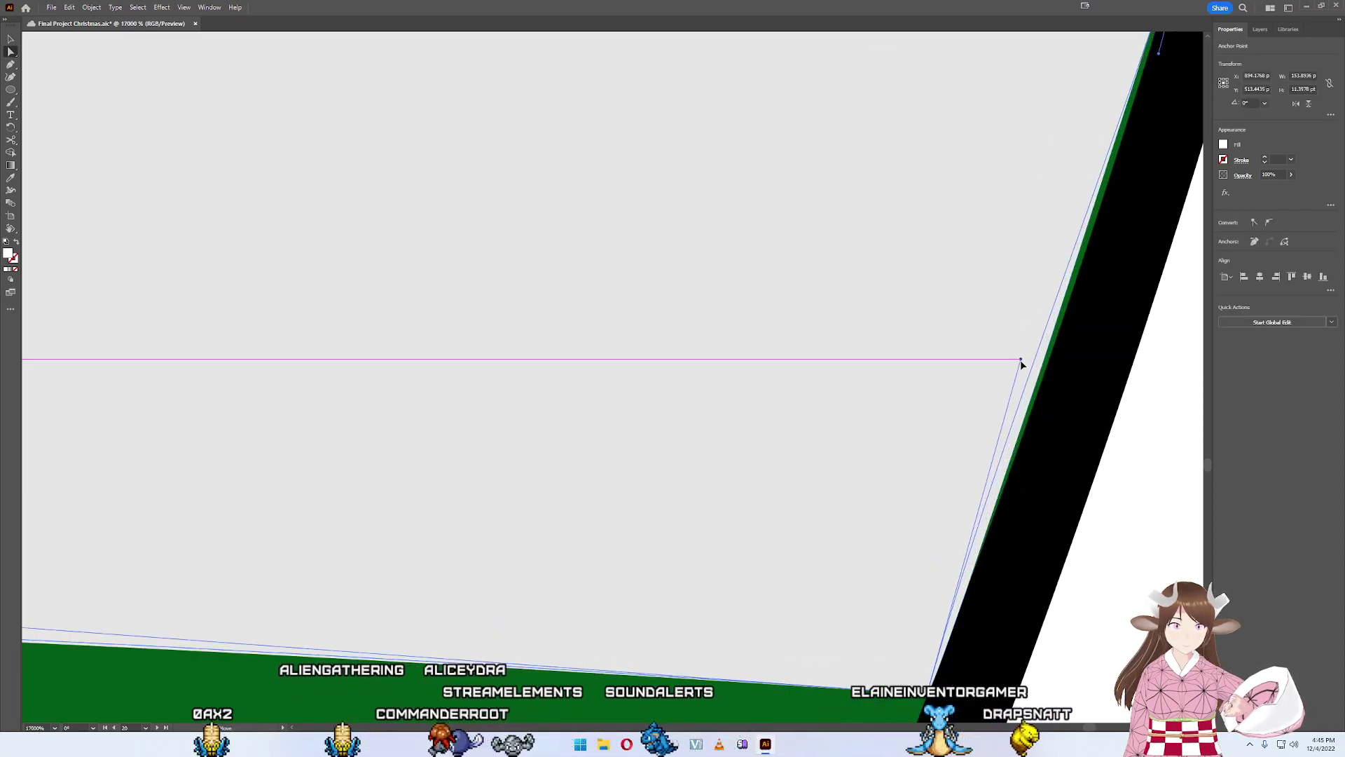
key("ctrl+z")
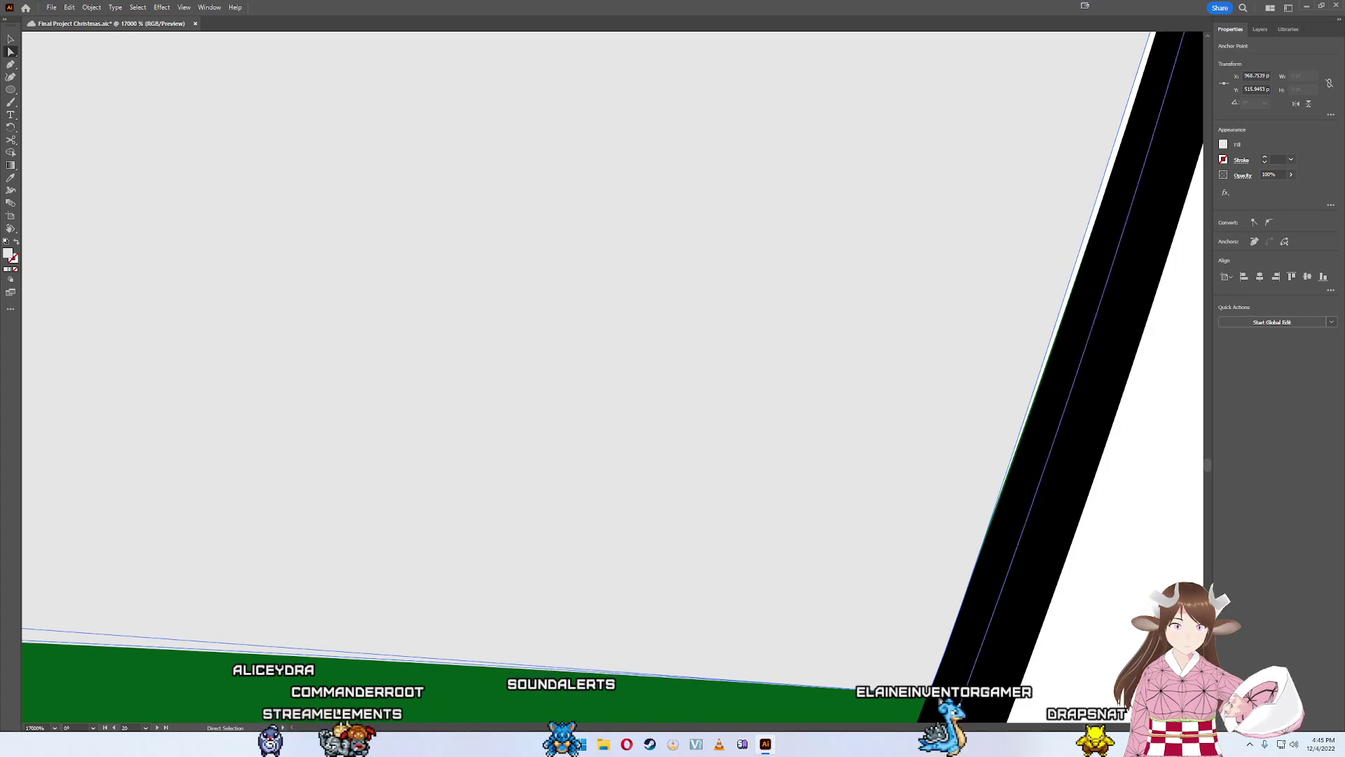
left_click_drag(965, 613, 1084, 322)
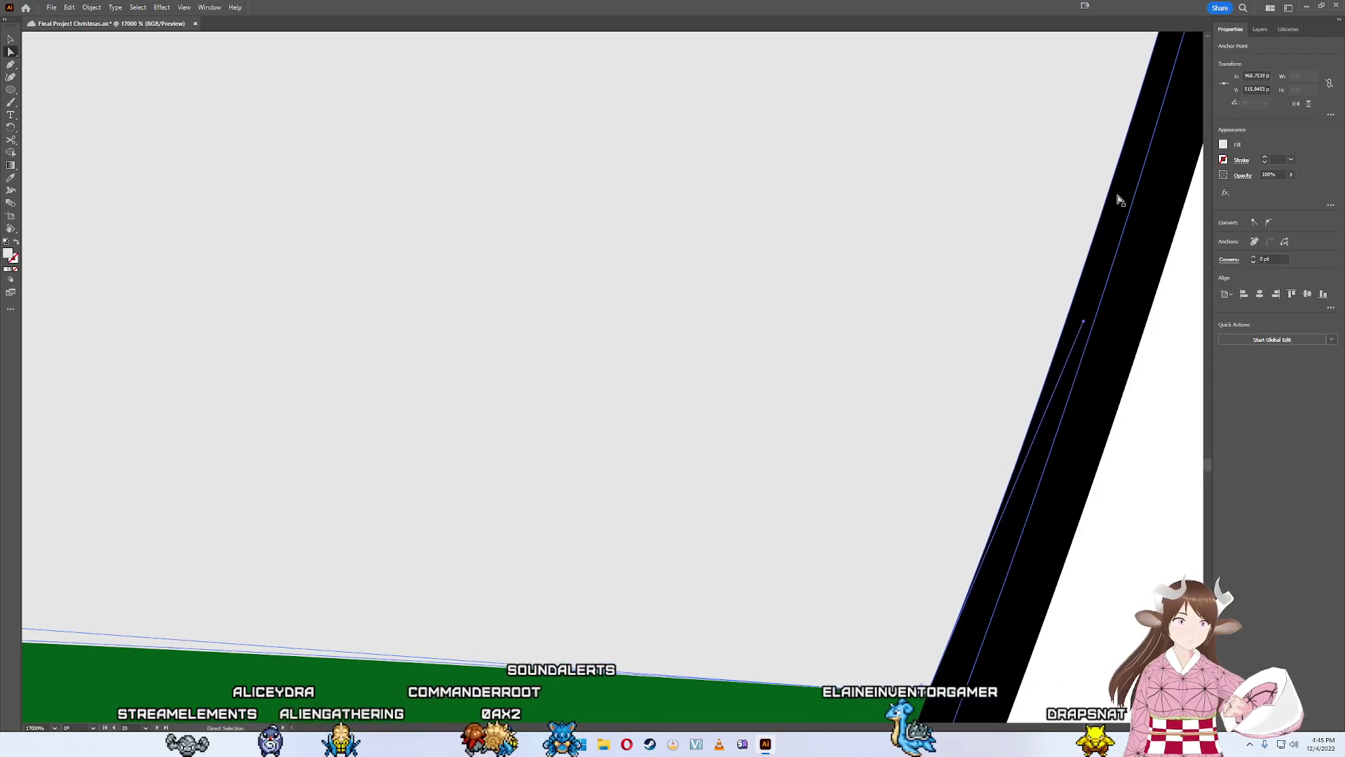
- Move the green shape's corner at the bauble's left edge onto the outline
left_click_drag(1119, 201, 1066, 575)
scroll(945, 409, "down", 2)
scroll(945, 409, "down", 2)
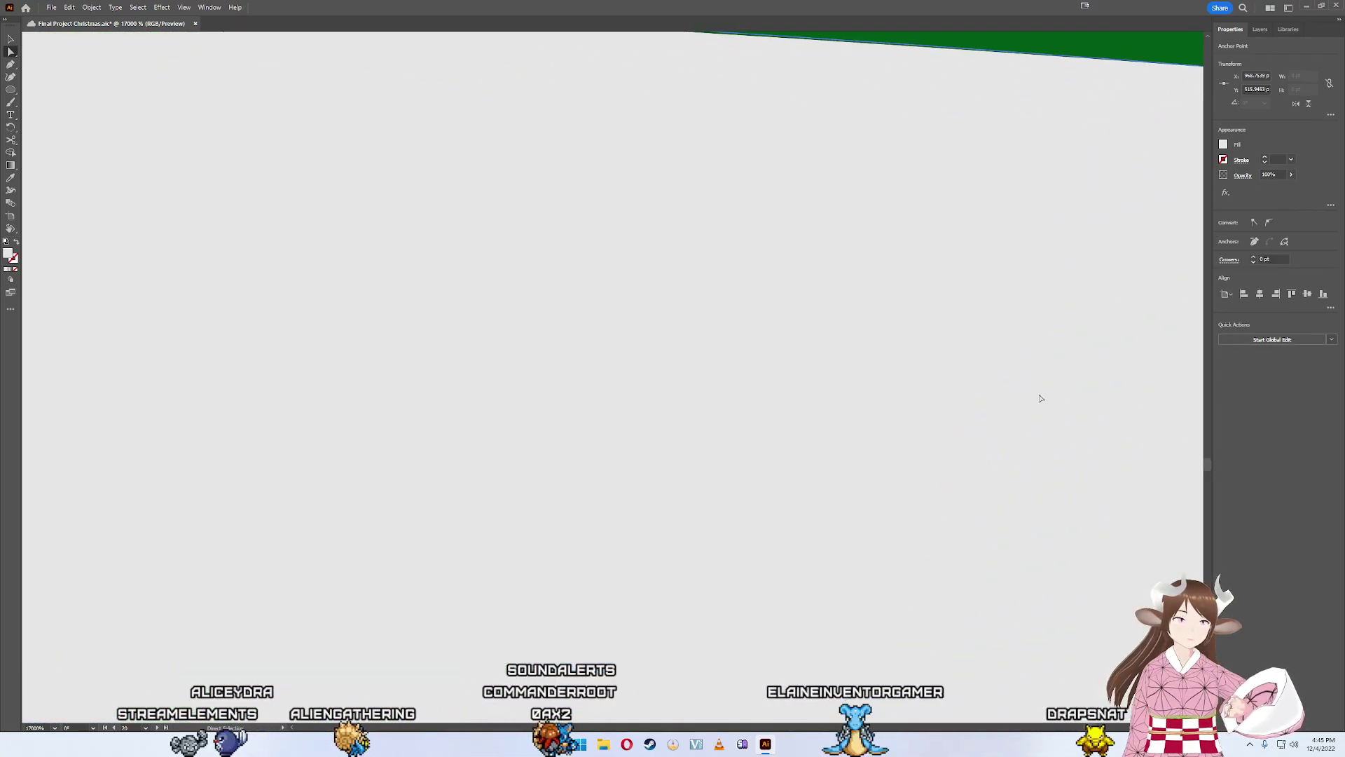
scroll(728, 399, "down", 3)
scroll(630, 487, "down", 2)
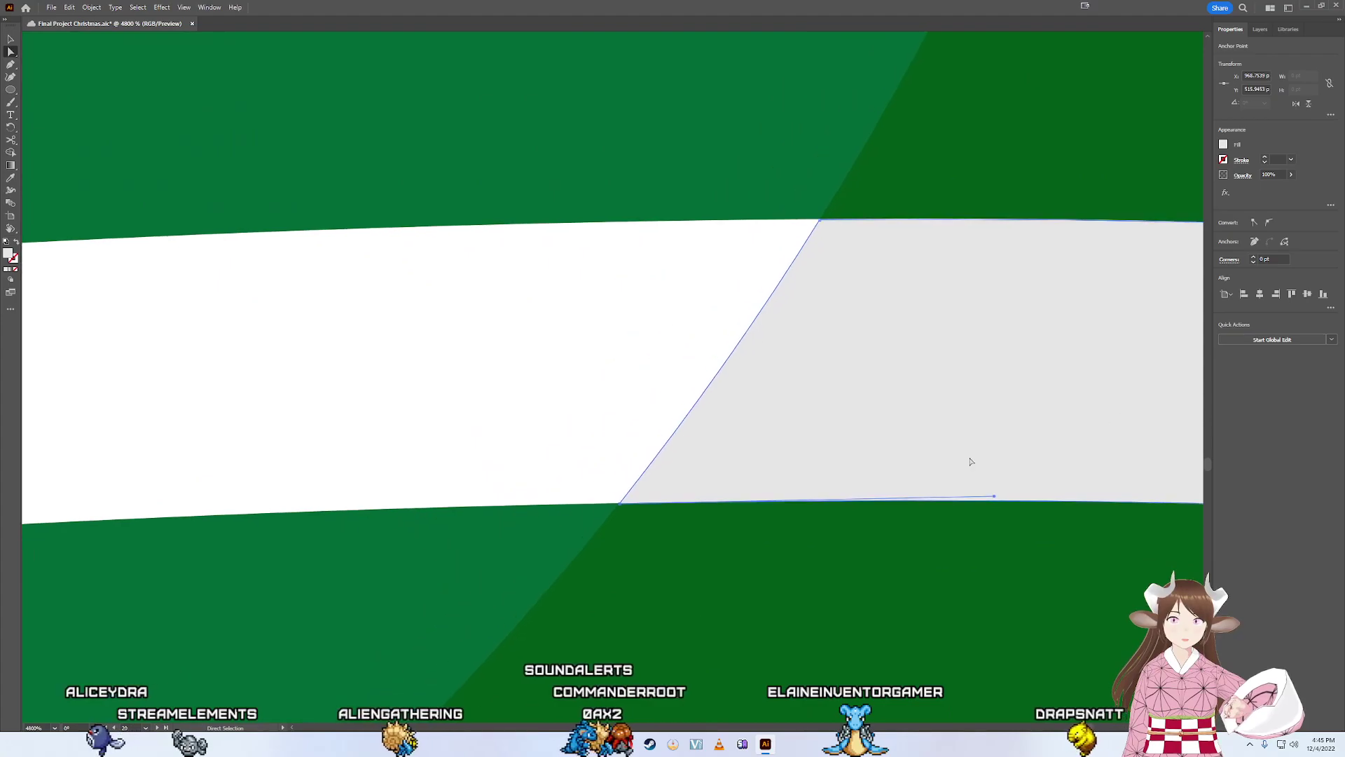
scroll(456, 504, "down", 2)
scroll(827, 489, "down", 2)
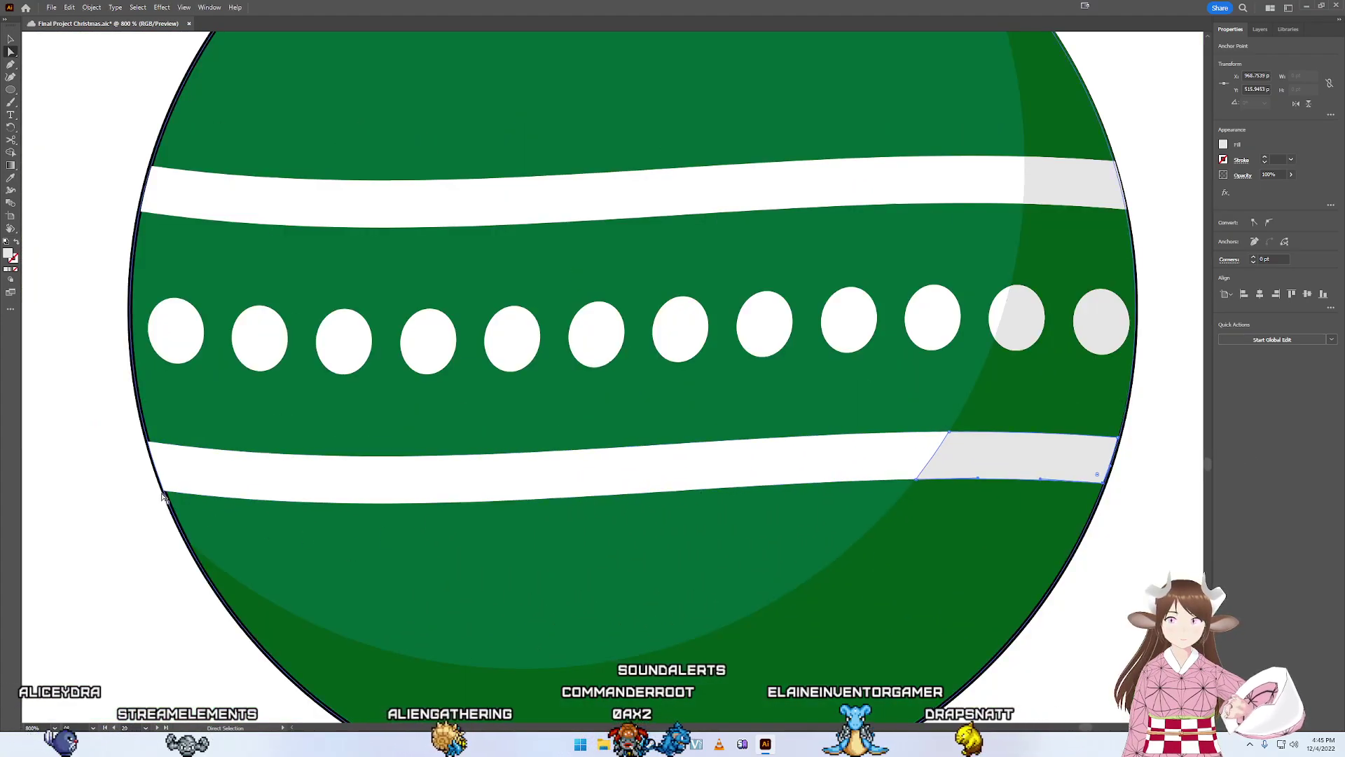
scroll(161, 496, "up", 2)
scroll(469, 465, "up", 2)
scroll(505, 393, "up", 2)
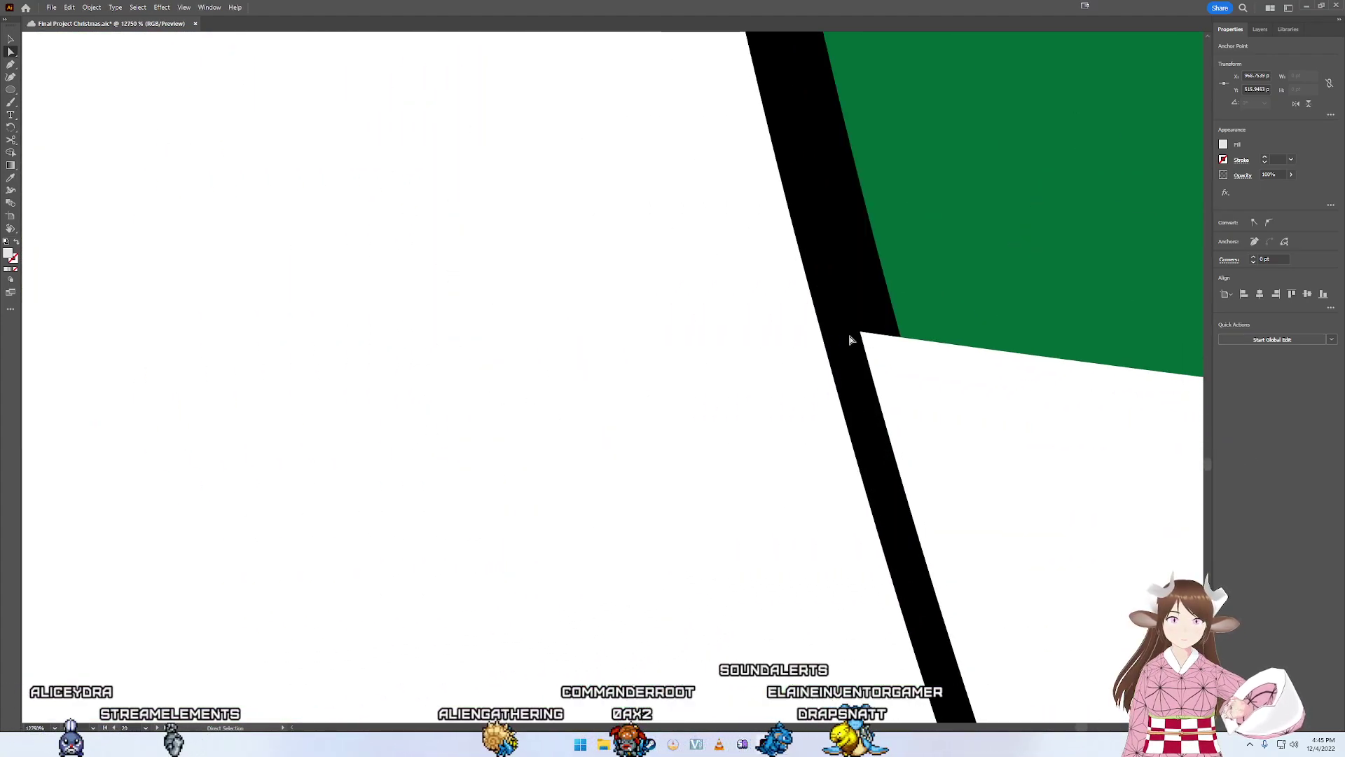
left_click(867, 338)
left_click_drag(864, 337, 903, 337)
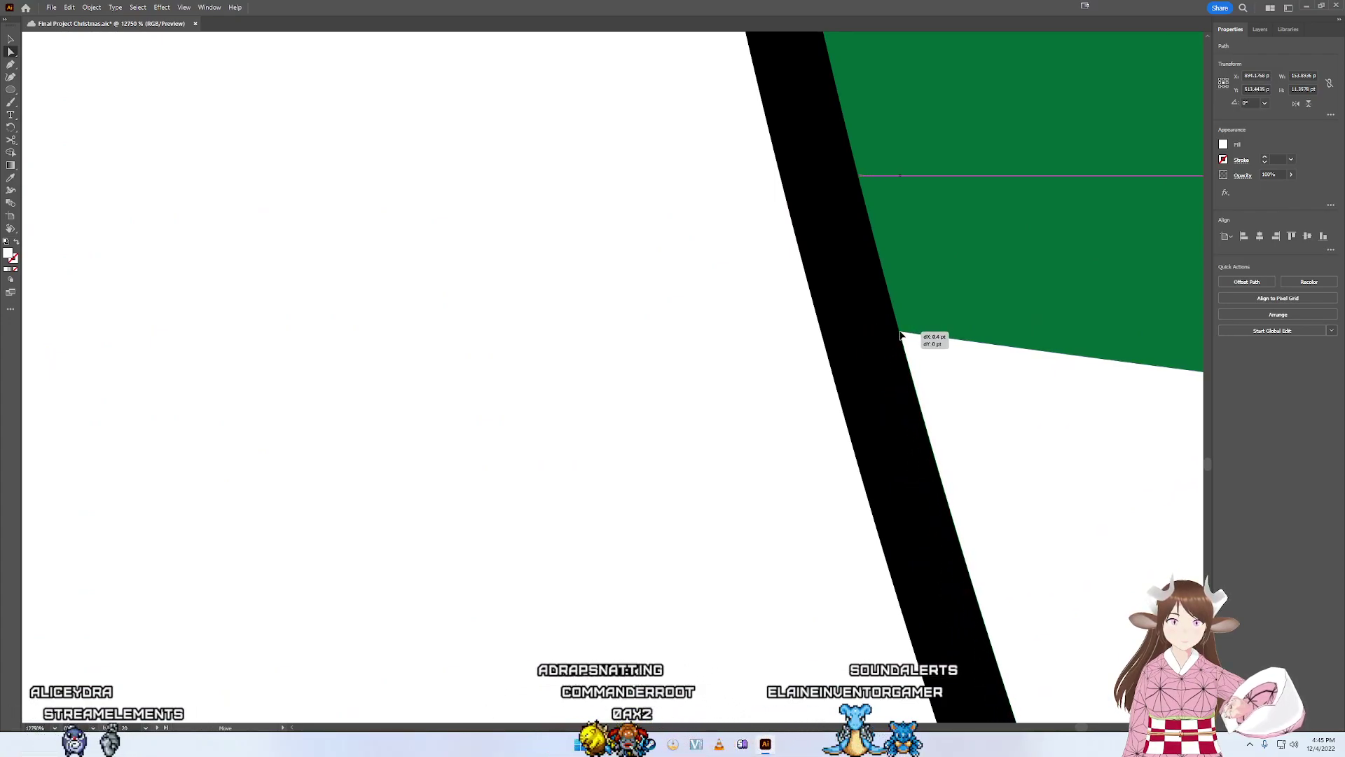
left_click_drag(900, 336, 901, 336)
- Align the white stripe's corners, including the lower-left one, with the outline edge
scroll(764, 639, "up", 5)
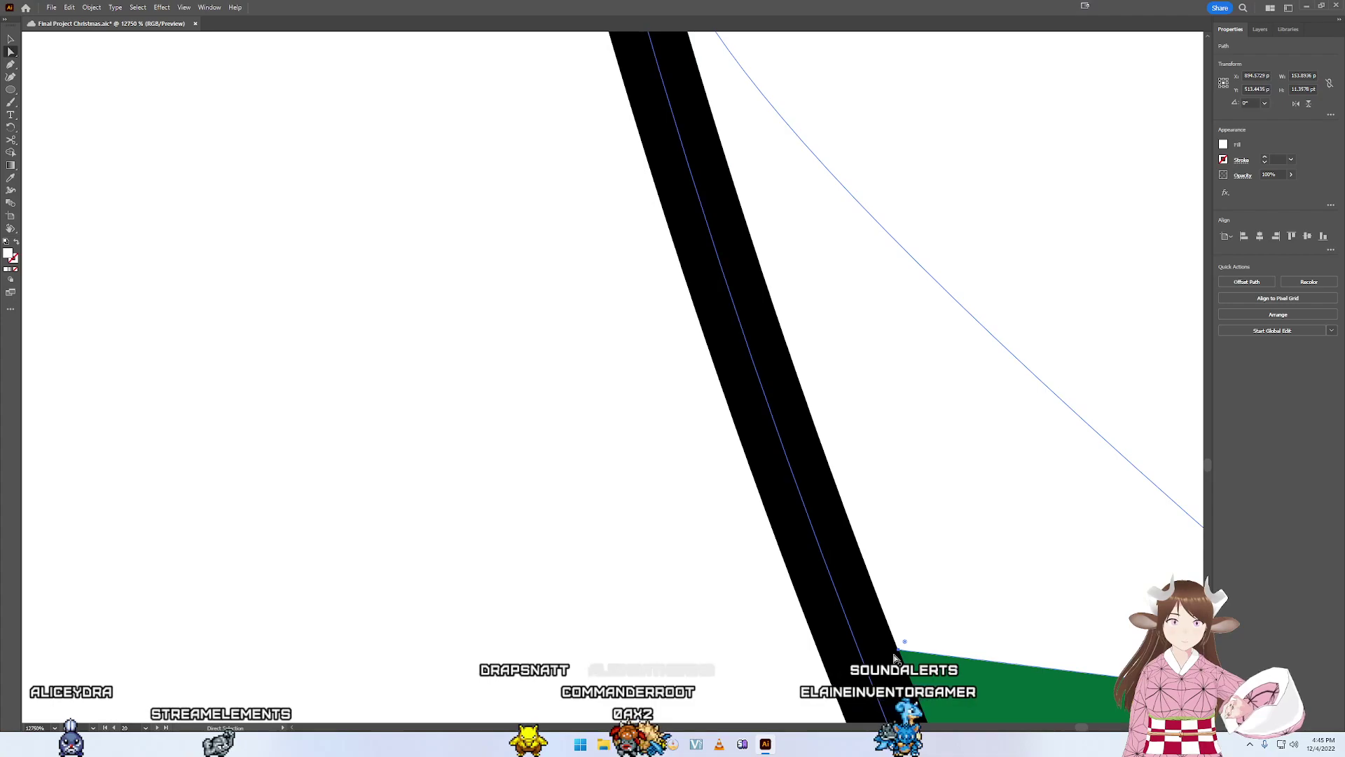
mouse_move(932, 644)
left_mouse_down()
mouse_move(907, 630)
mouse_move(899, 657)
left_mouse_up()
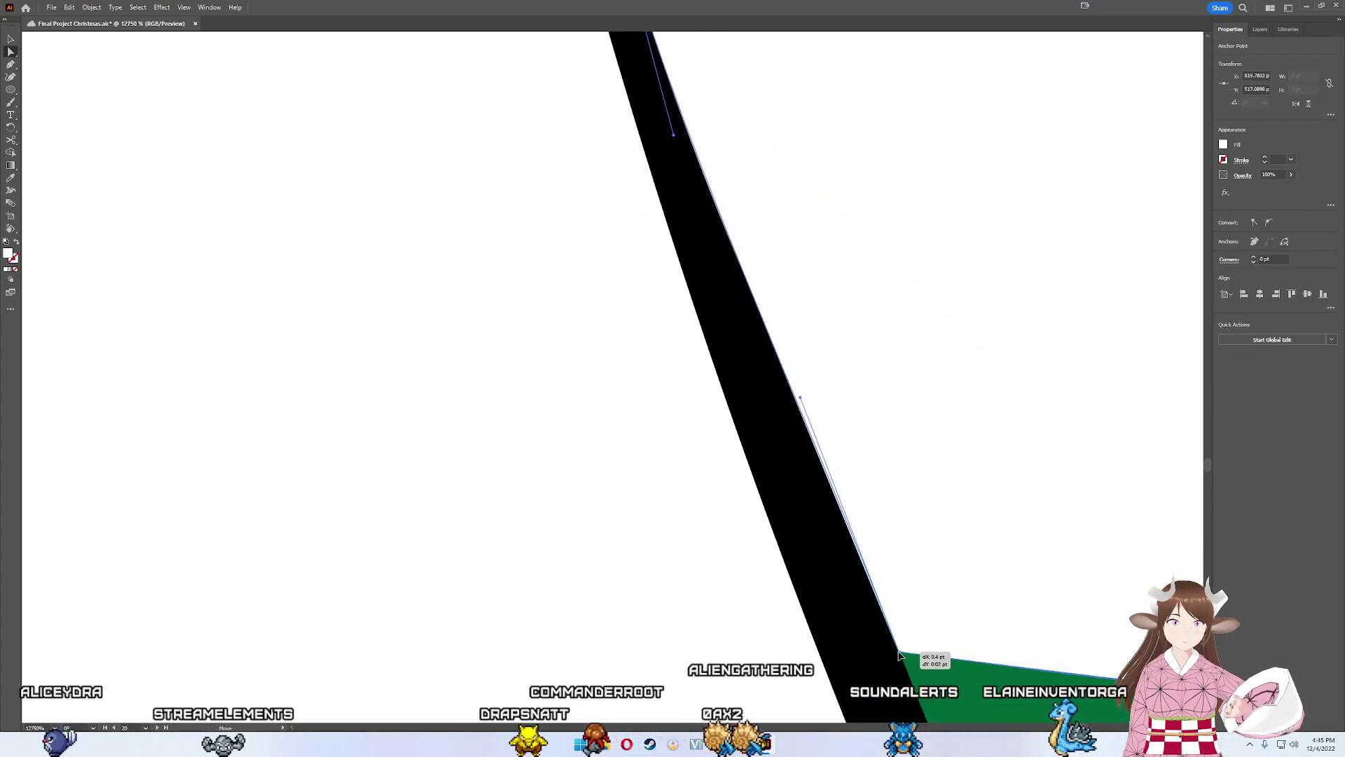
scroll(913, 581, "down", 5)
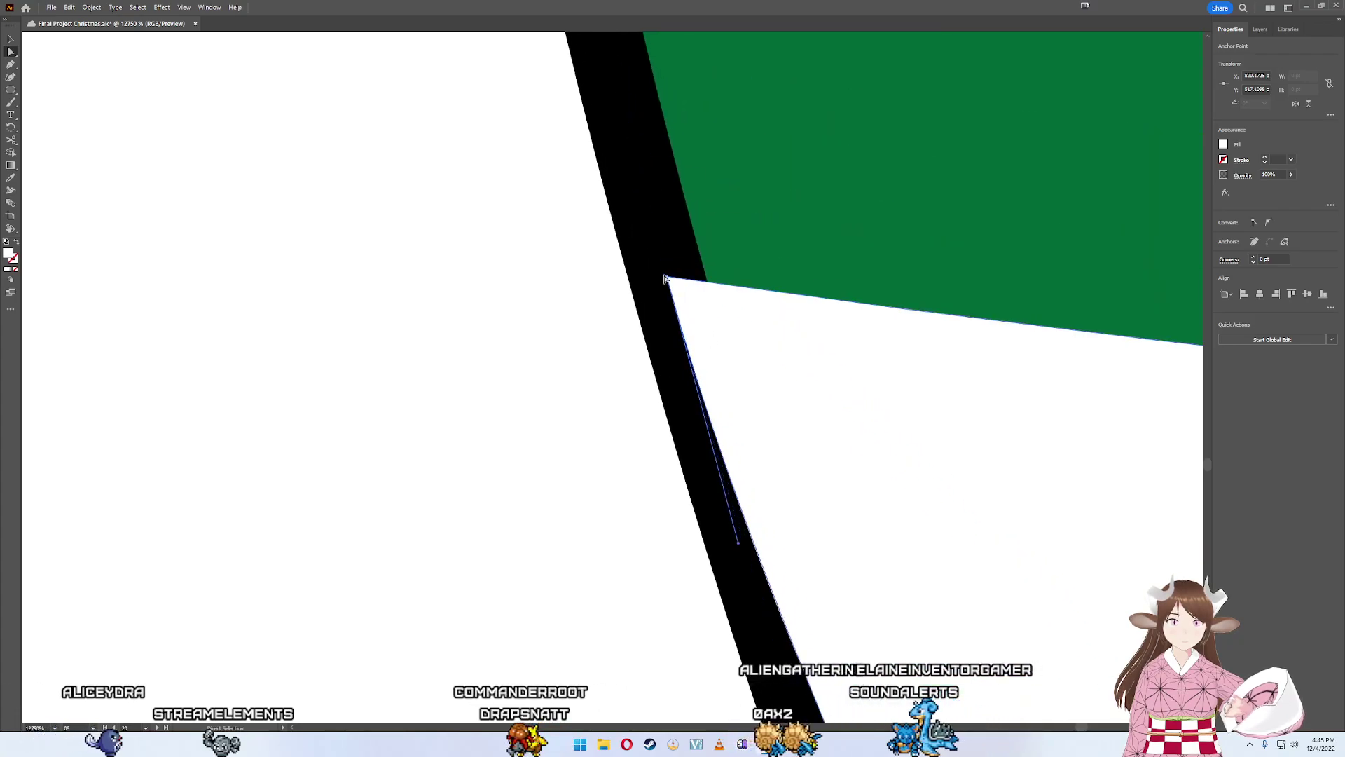
left_click_drag(666, 280, 709, 283)
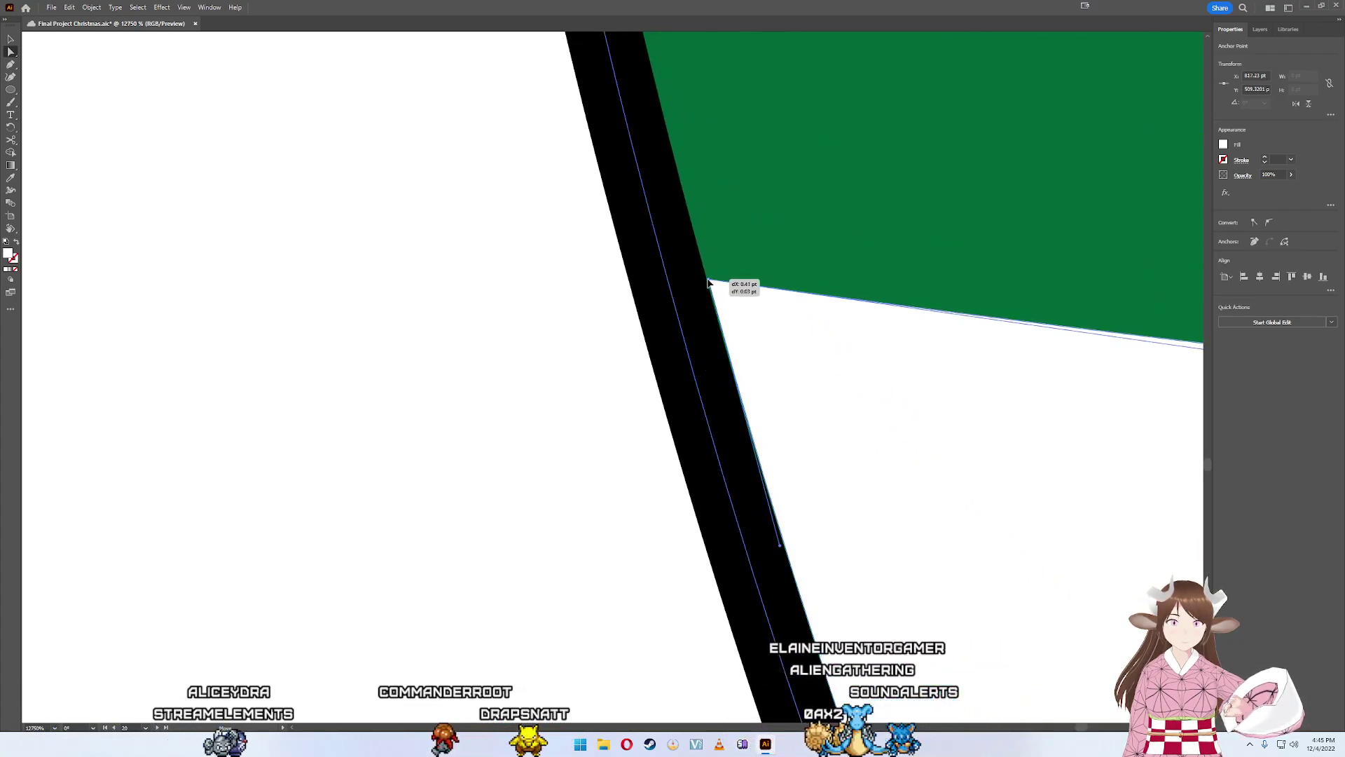
scroll(710, 282, "down", 5)
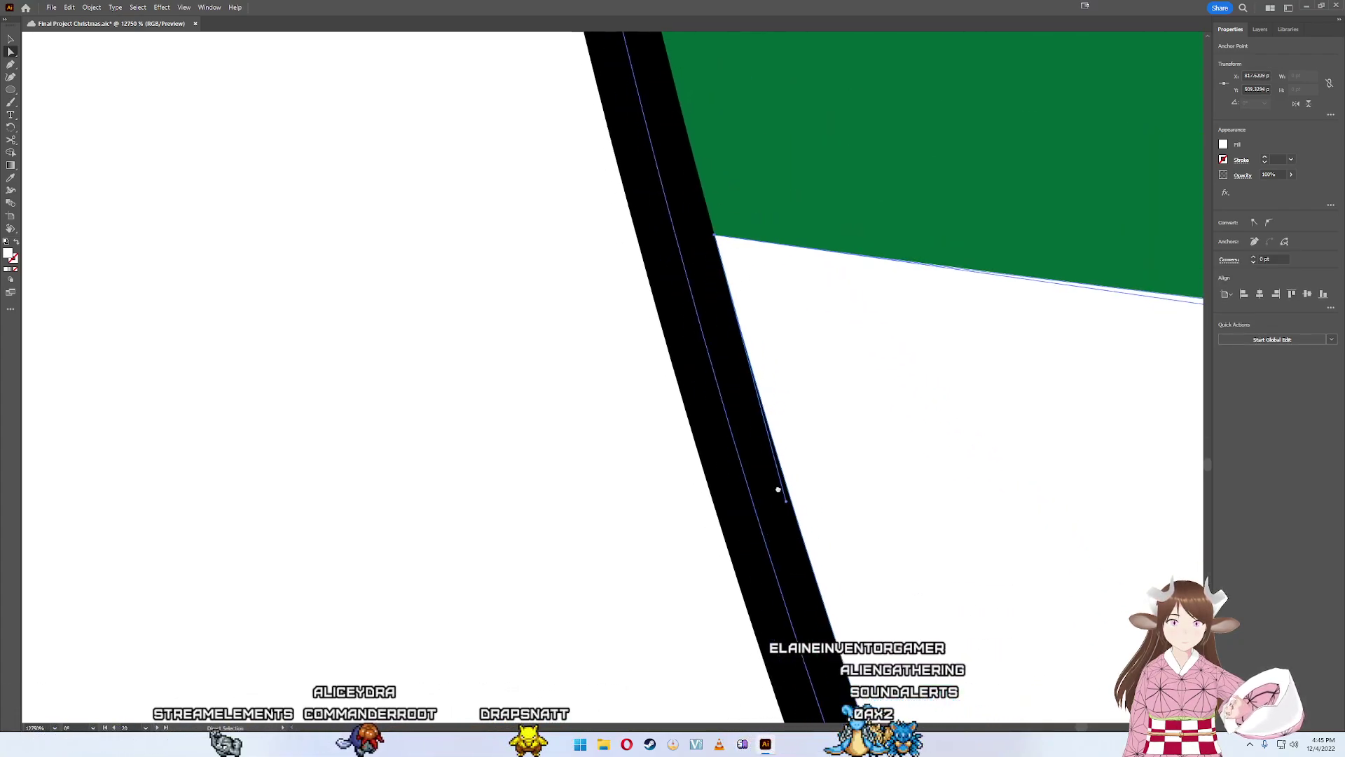
scroll(721, 390, "down", 5)
scroll(673, 175, "down", 5)
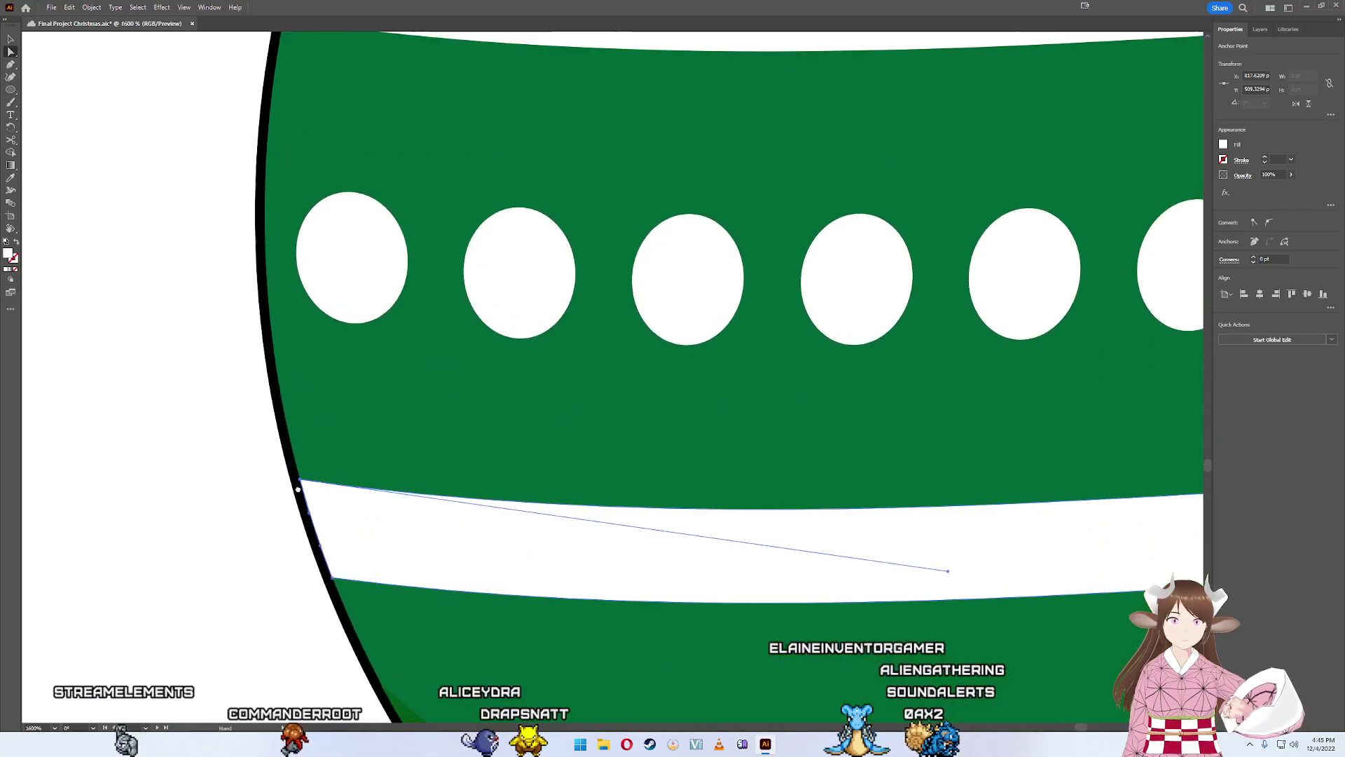
scroll(174, 435, "up", 2)
scroll(481, 438, "right", 5)
scroll(591, 379, "up", 5)
scroll(591, 379, "up", 1)
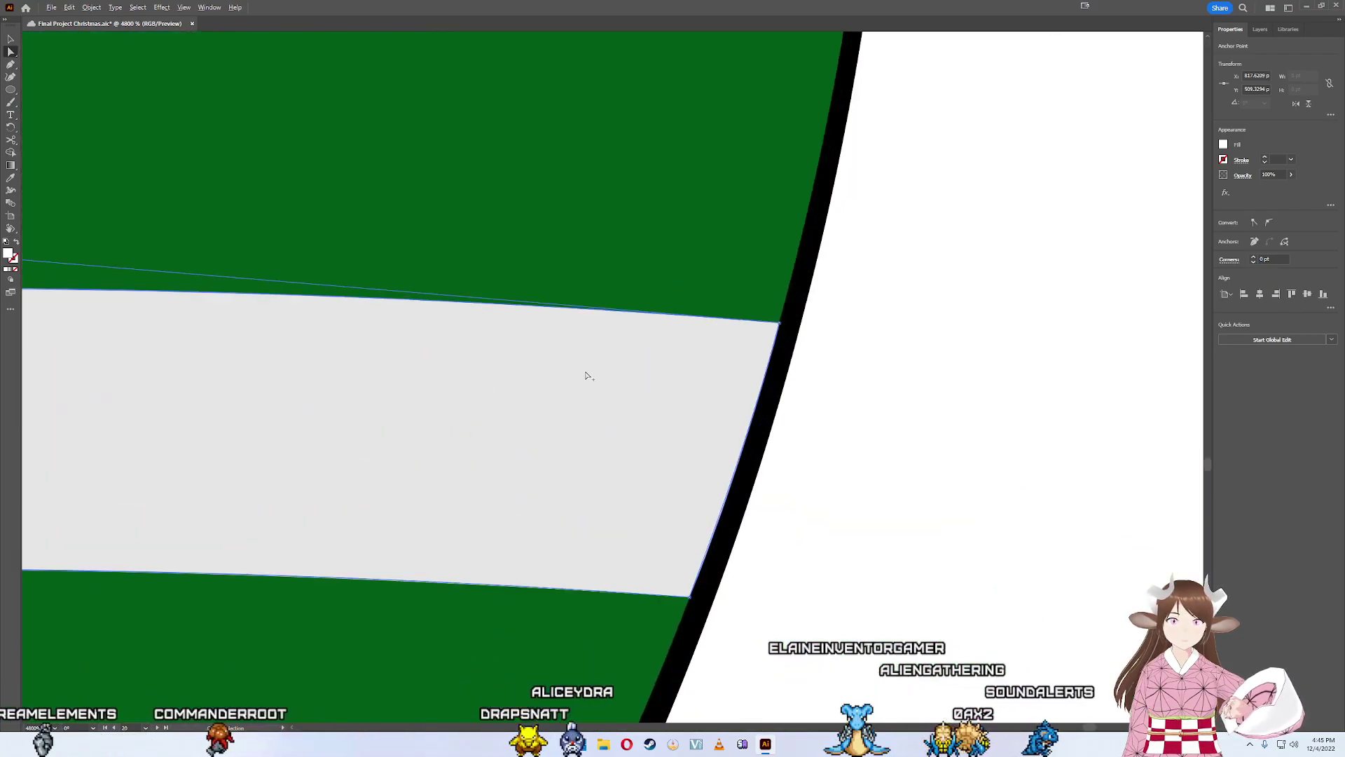
scroll(586, 376, "down", 5)
scroll(390, 261, "left", 5)
scroll(761, 339, "up", 4)
scroll(658, 396, "up", 2)
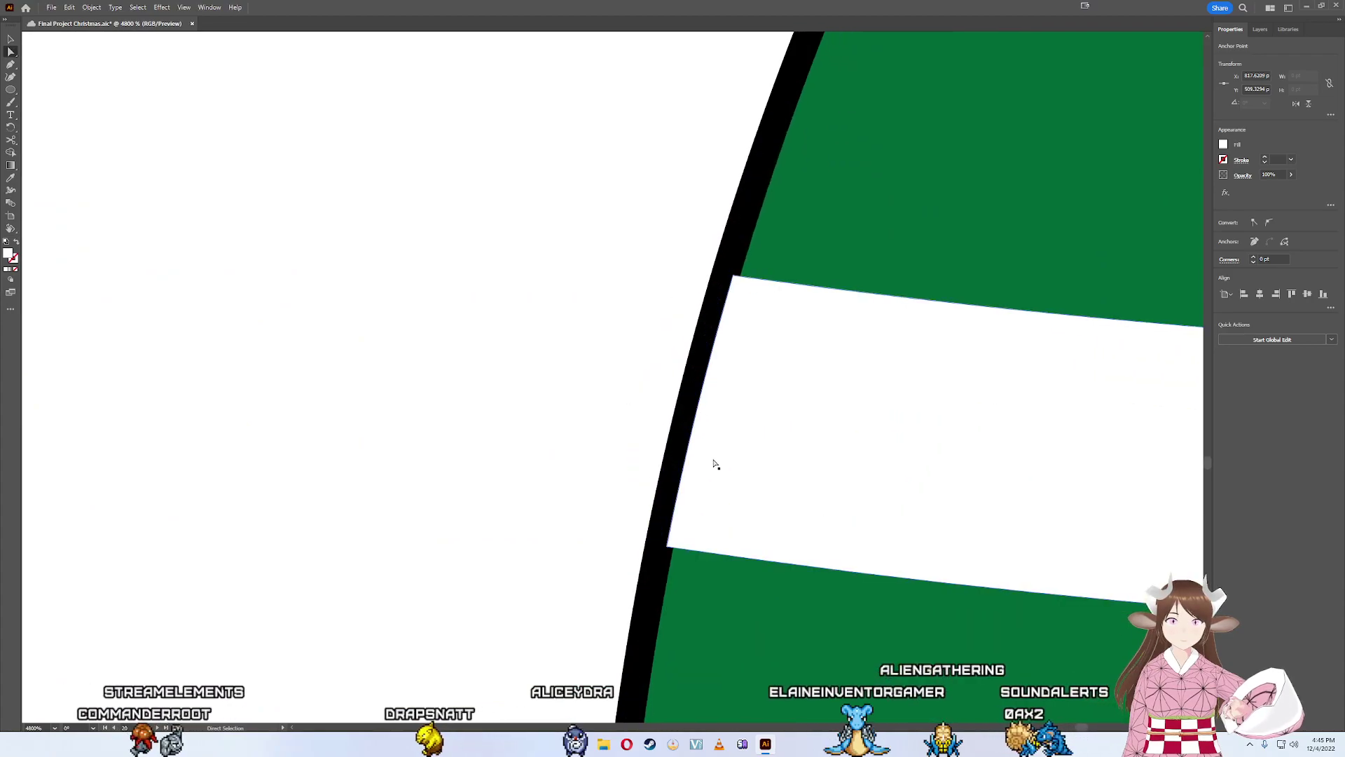
left_click_drag(669, 551, 674, 548)
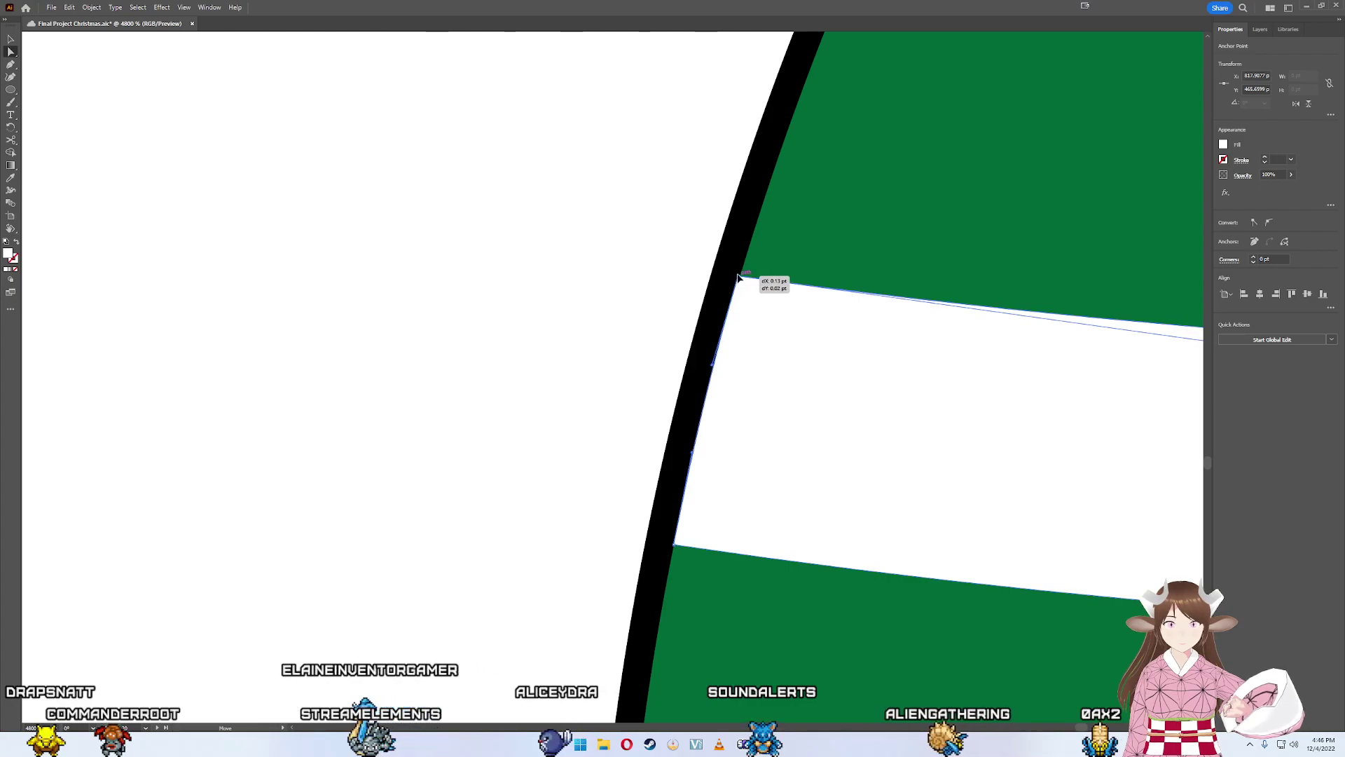
- Select the white stripe's end point and zoom back out
scroll(732, 316, "up", 5)
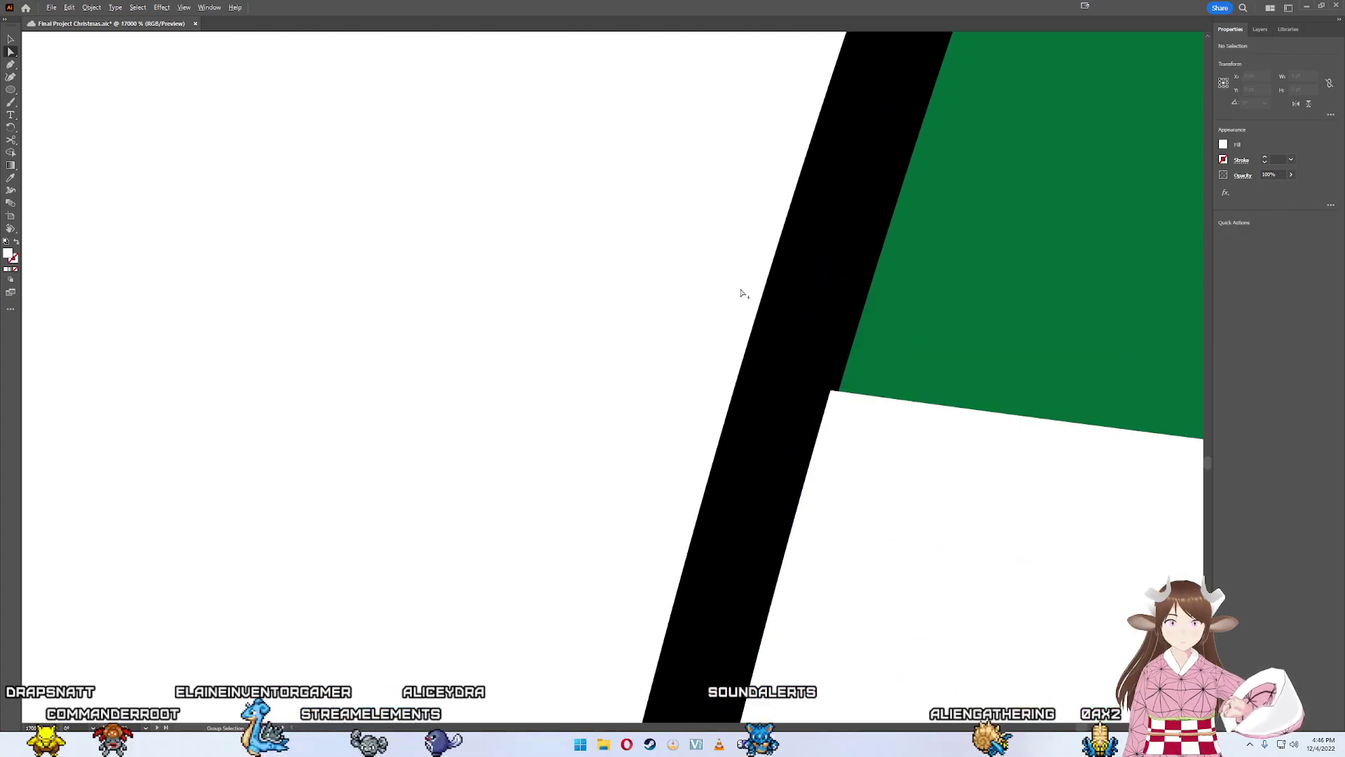
left_click(831, 392)
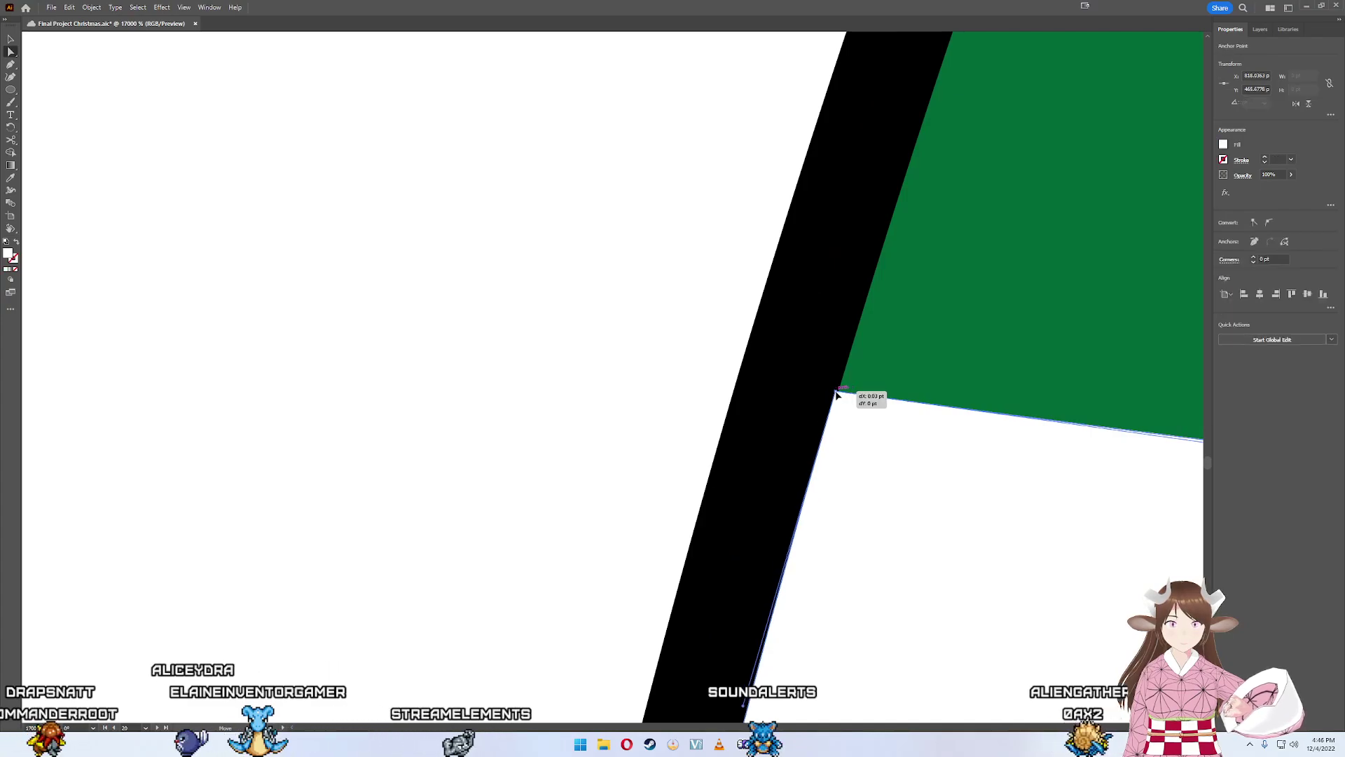
scroll(838, 396, "down", 5)
scroll(691, 379, "down", 5)
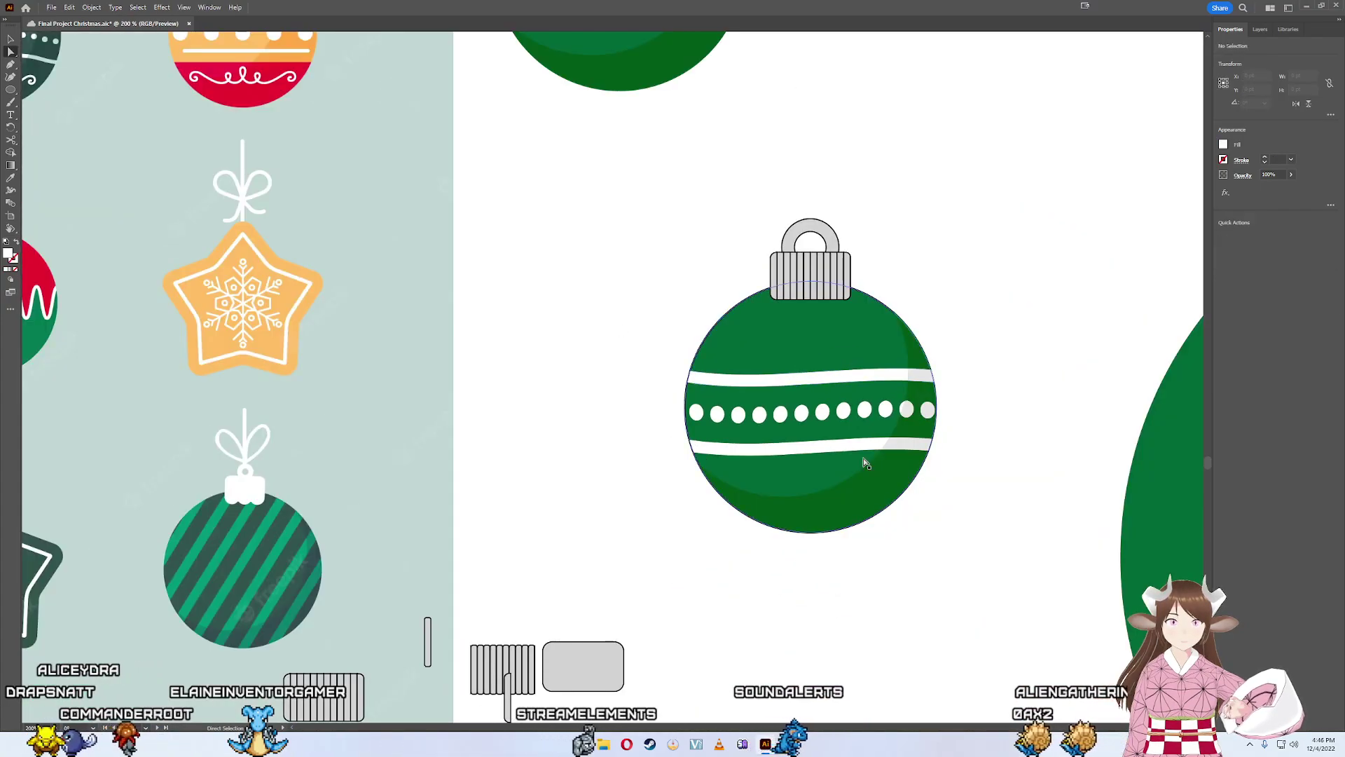
- Marquee-select the whole ornament and drag a copy beside the original
left_click(920, 541)
left_click_drag(936, 607, 574, 213)
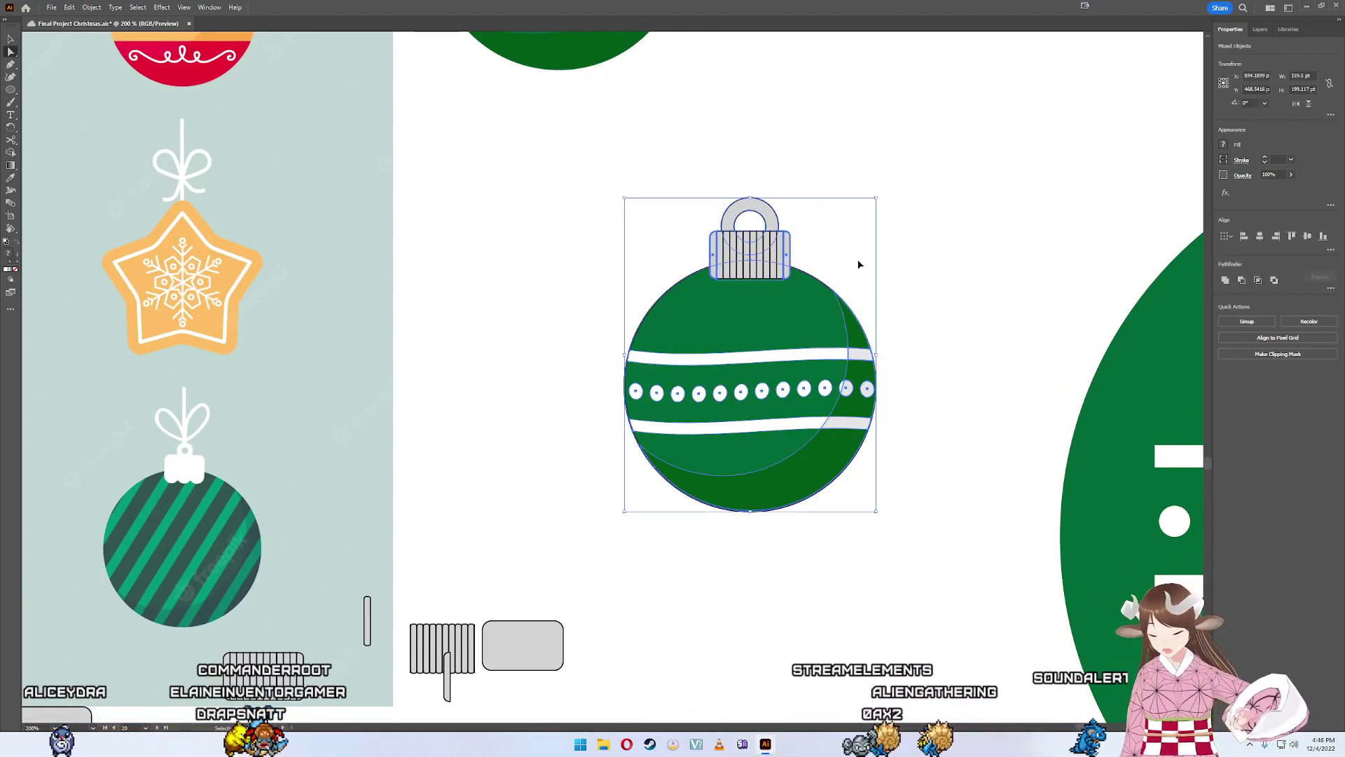
left_click(949, 248)
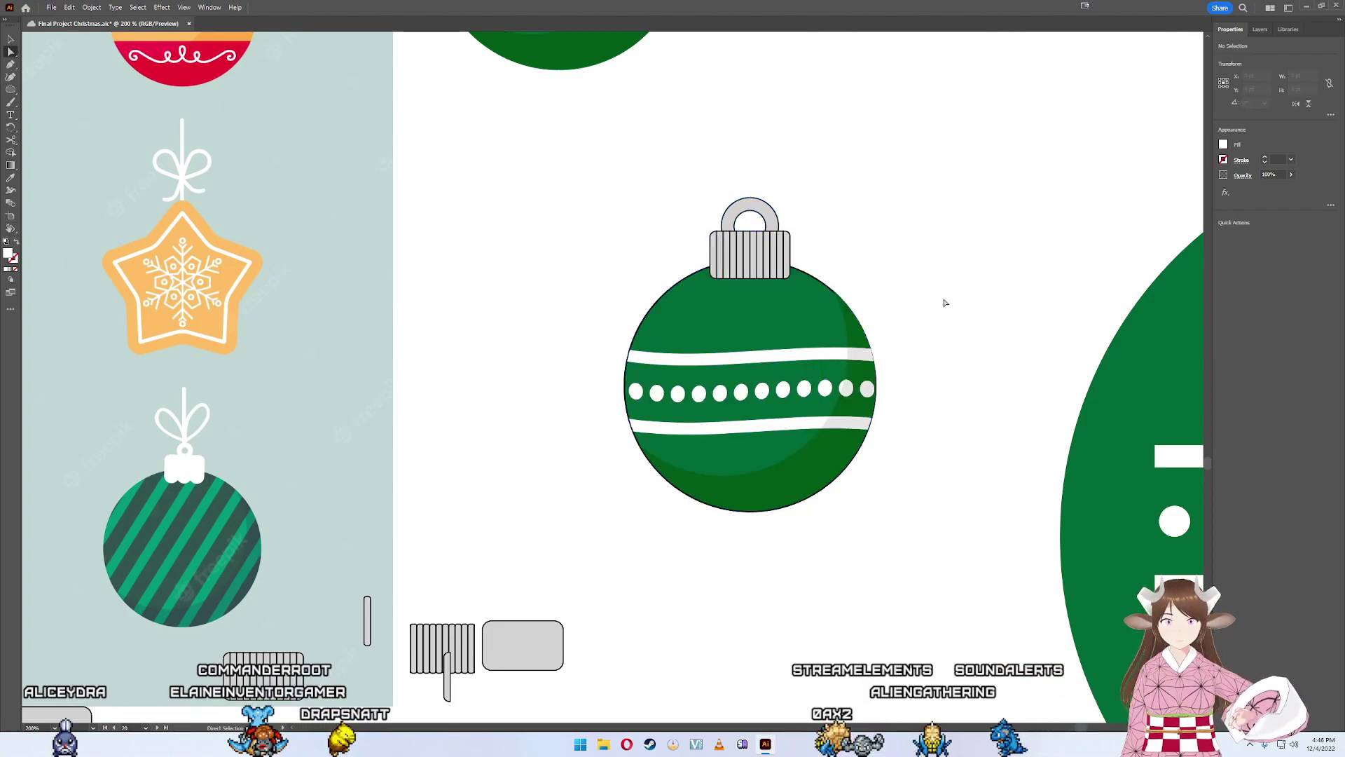
left_click_drag(944, 301, 831, 392)
mouse_move(728, 420)
left_mouse_down()
mouse_move(727, 499)
mouse_move(810, 390)
left_mouse_up()
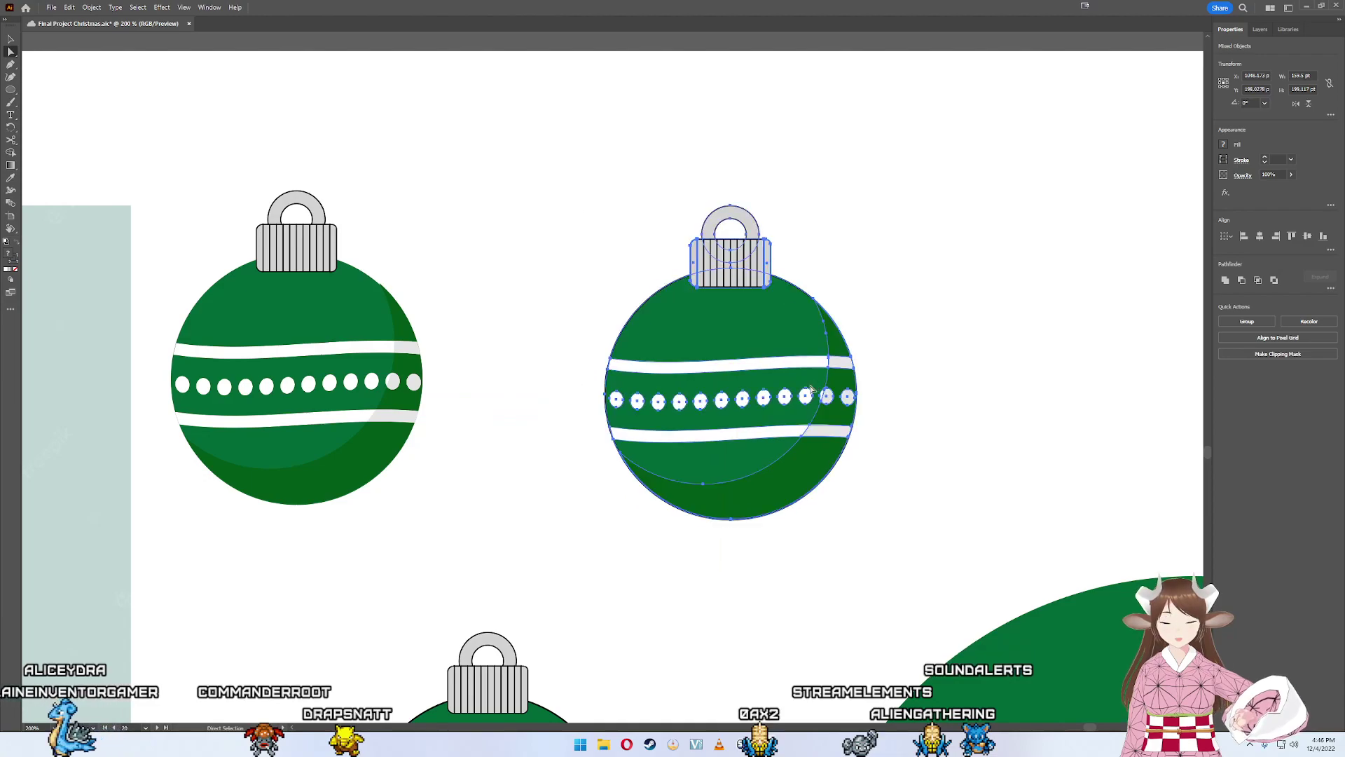
- Zoom out and move the copy and middle ornament toward the artboard's top right
key("ctrl+minus")
key("ctrl+minus")
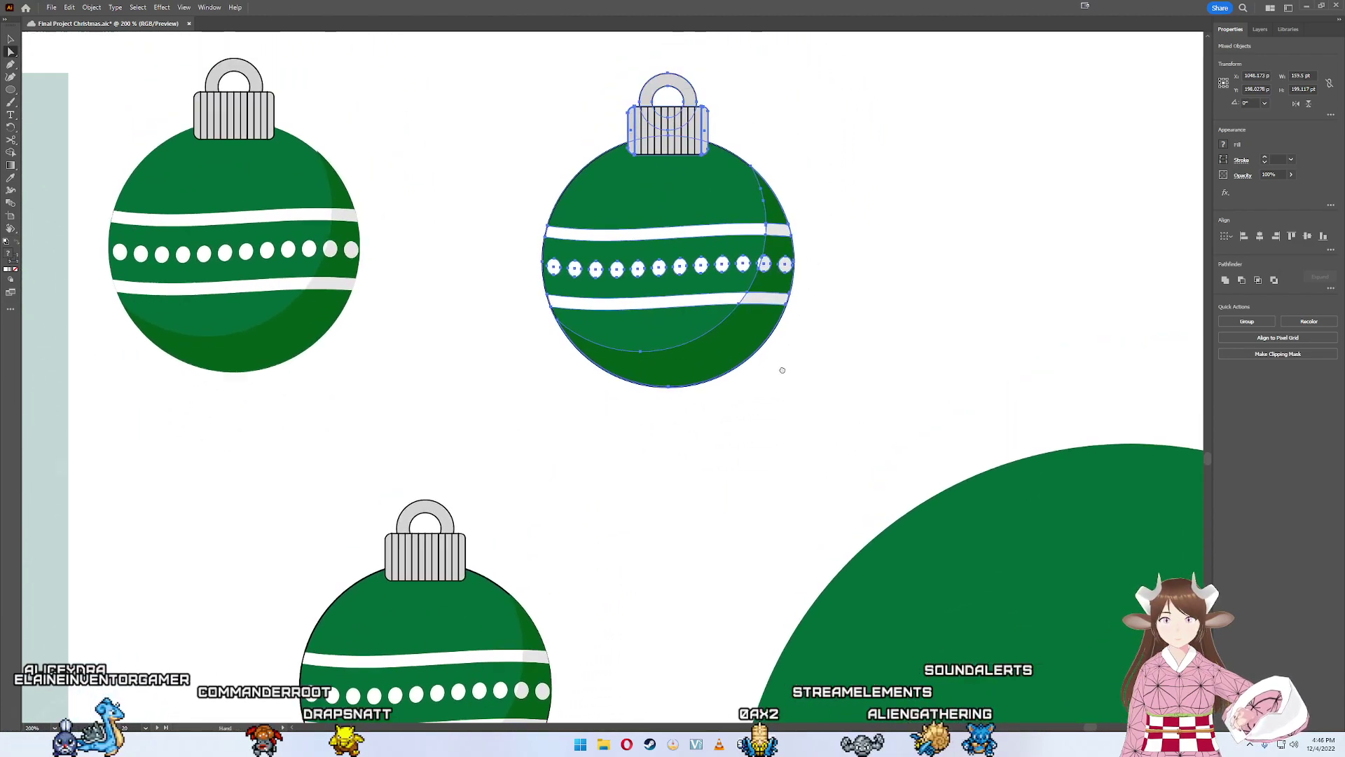
key("ctrl+minus")
key("ctrl+minus")
key("ctrl+minus")
left_click_drag(895, 401, 947, 386)
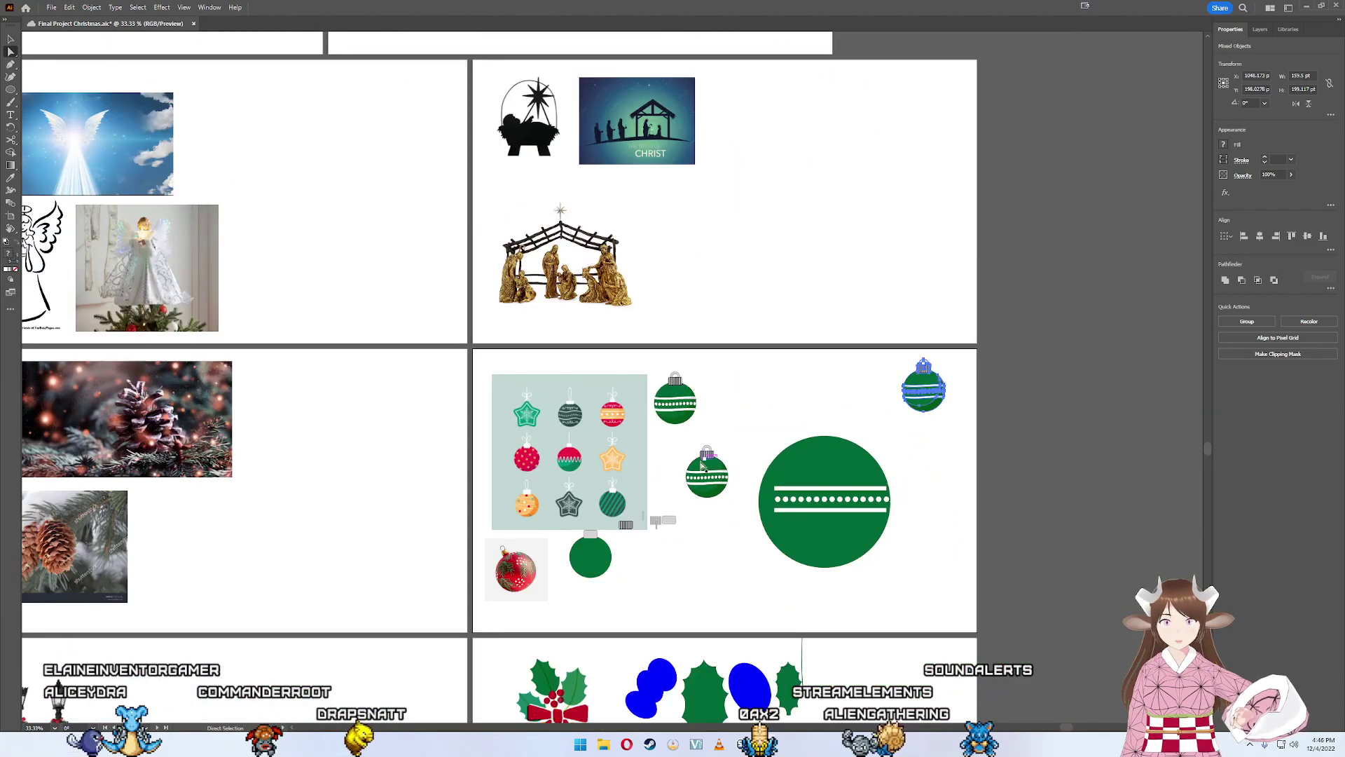
left_click(707, 470)
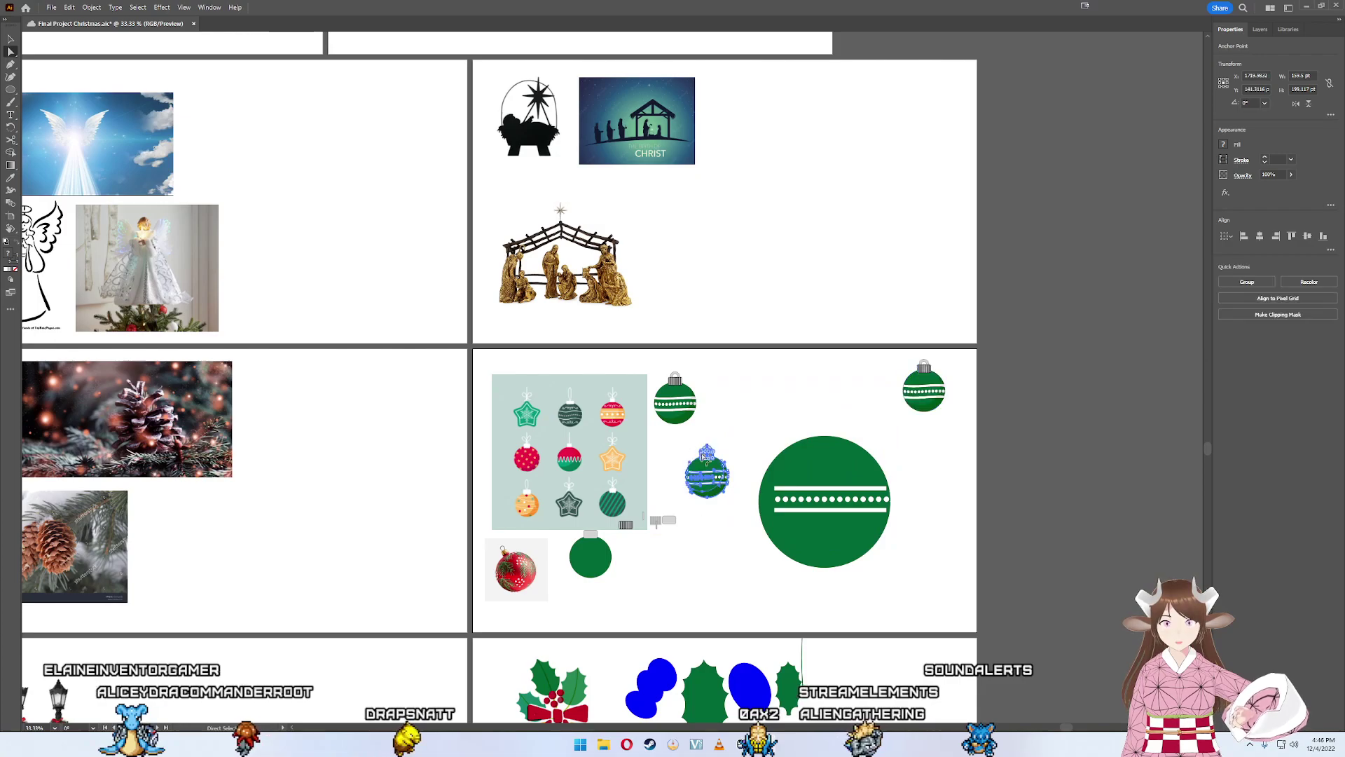
left_click(768, 448)
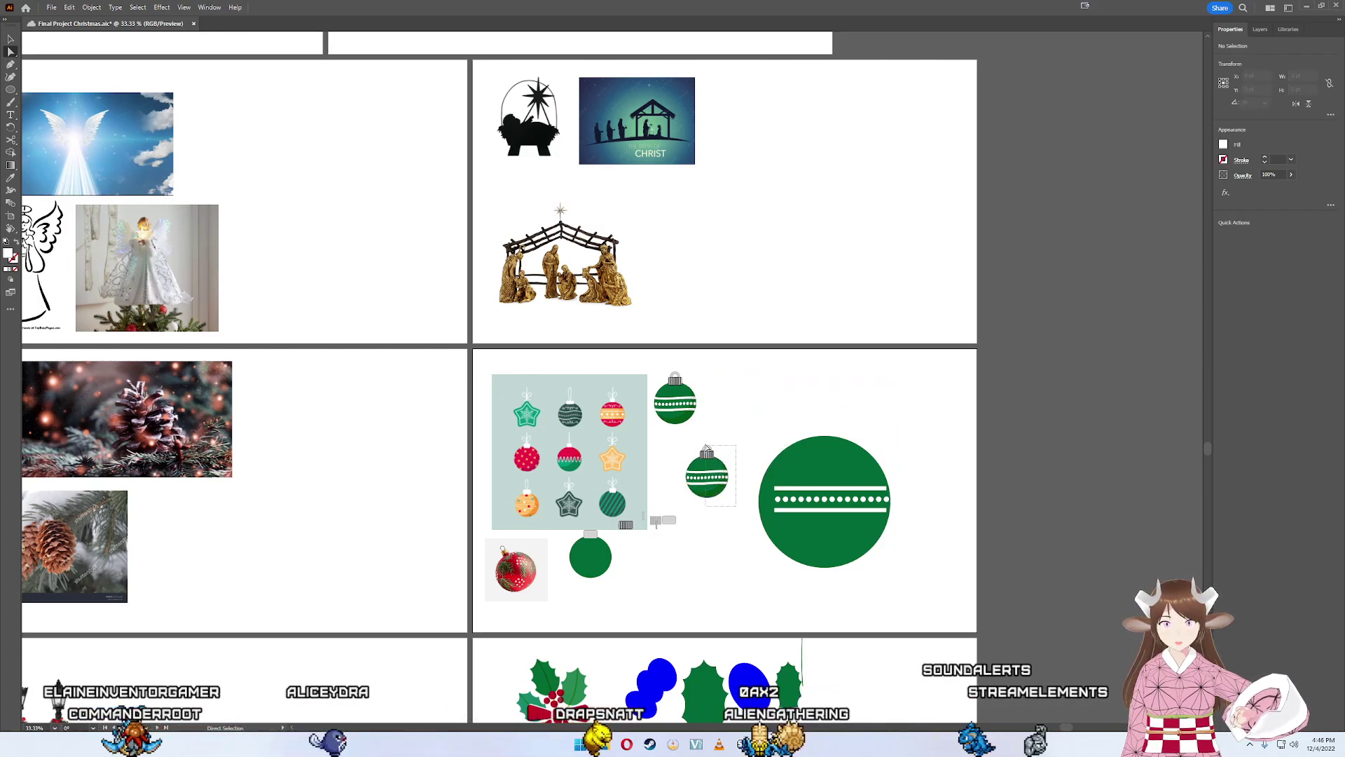
left_click_drag(706, 449, 750, 394)
- Select the copied ornament's parts and undo an accidental stretch of a dot
scroll(780, 417, "up", 5)
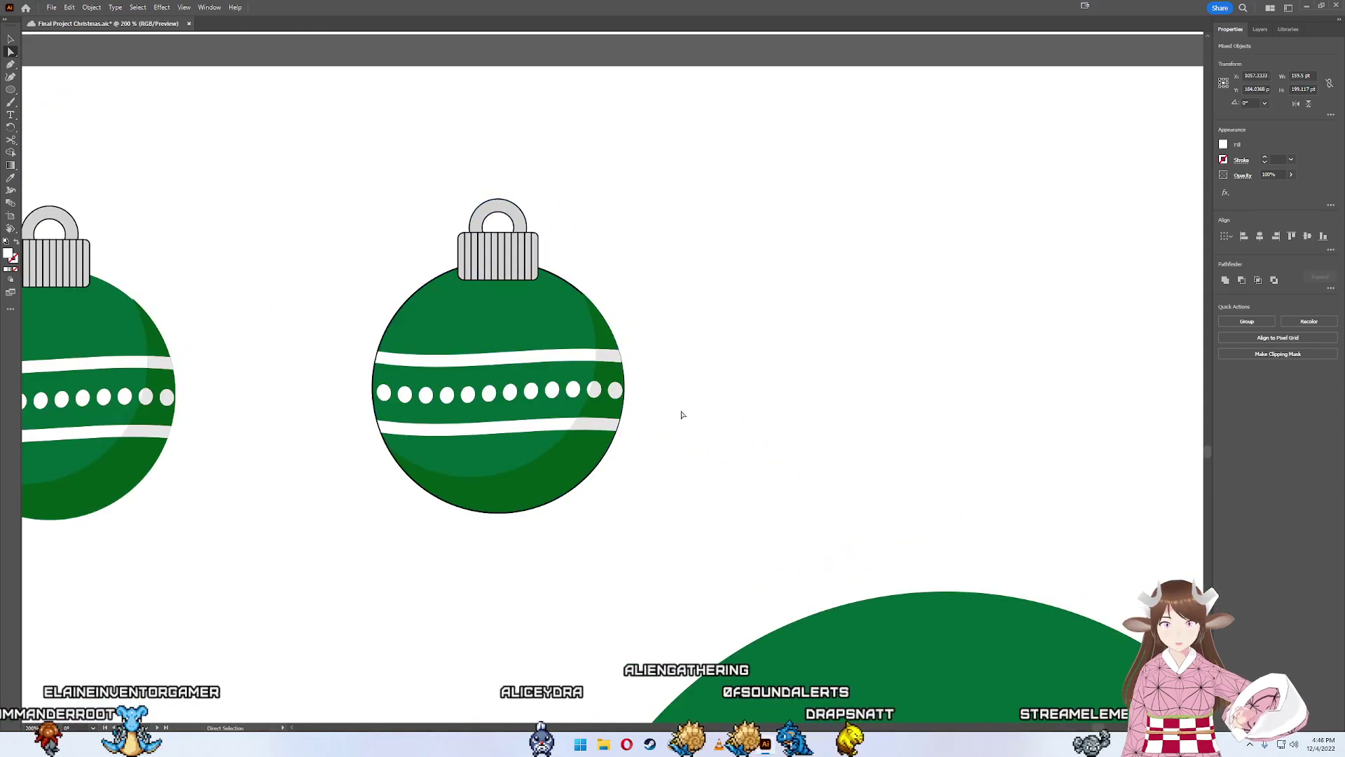
left_click_drag(726, 516, 348, 193)
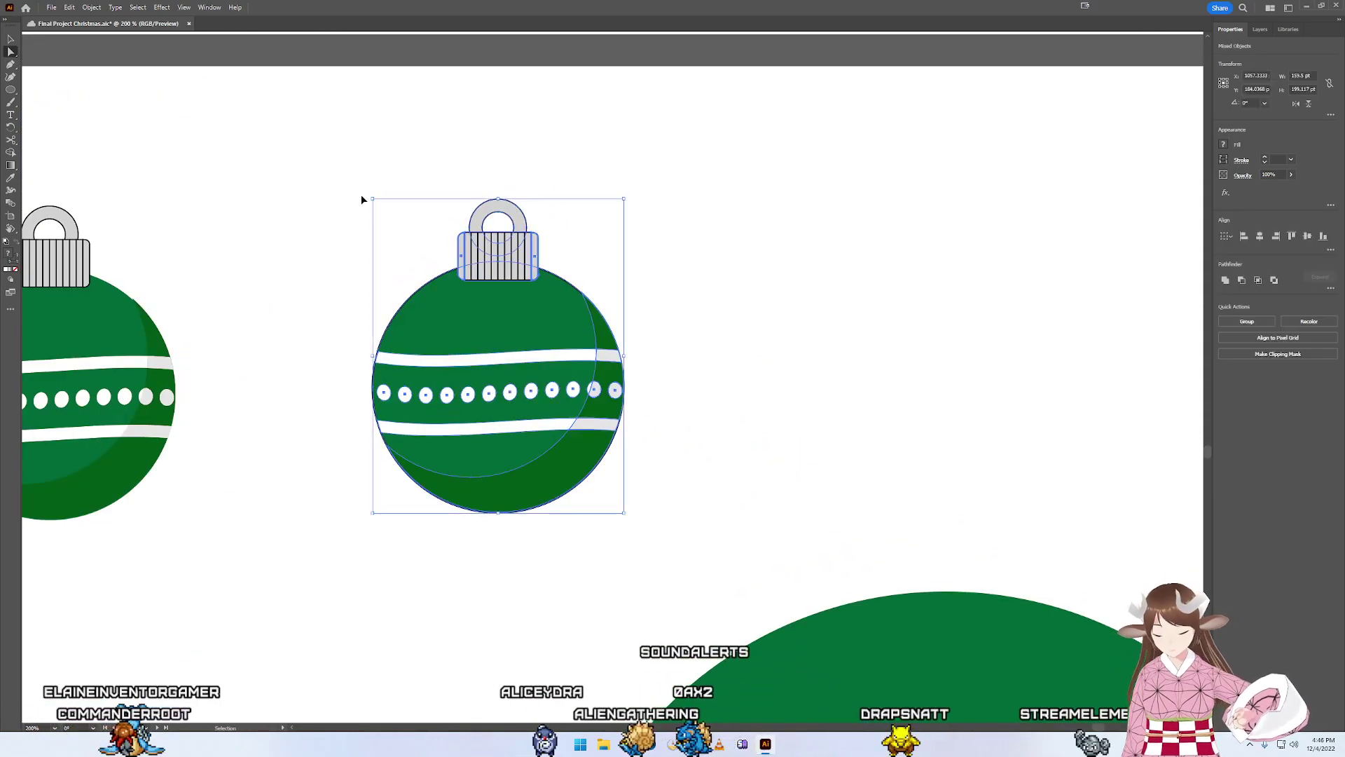
left_click(721, 276)
left_click_drag(601, 390, 1082, 363)
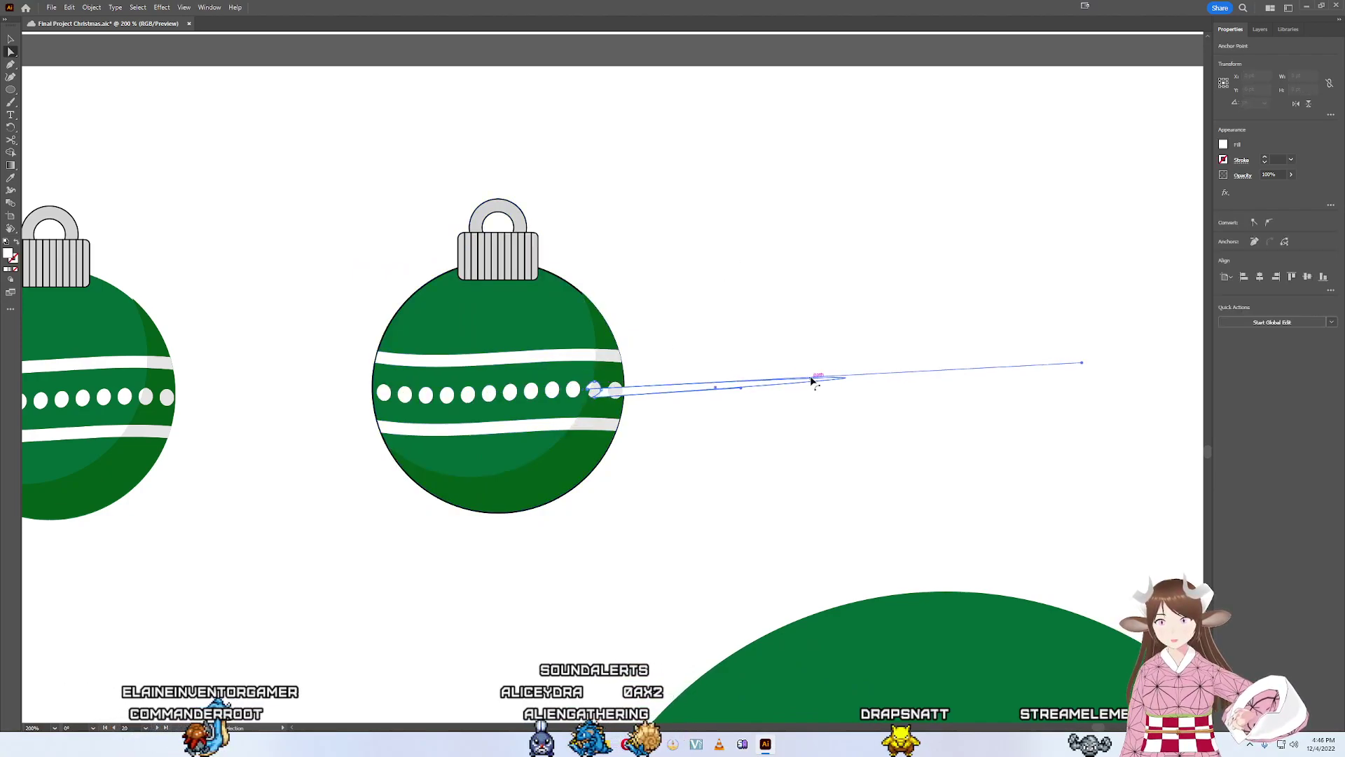
key("ctrl+z")
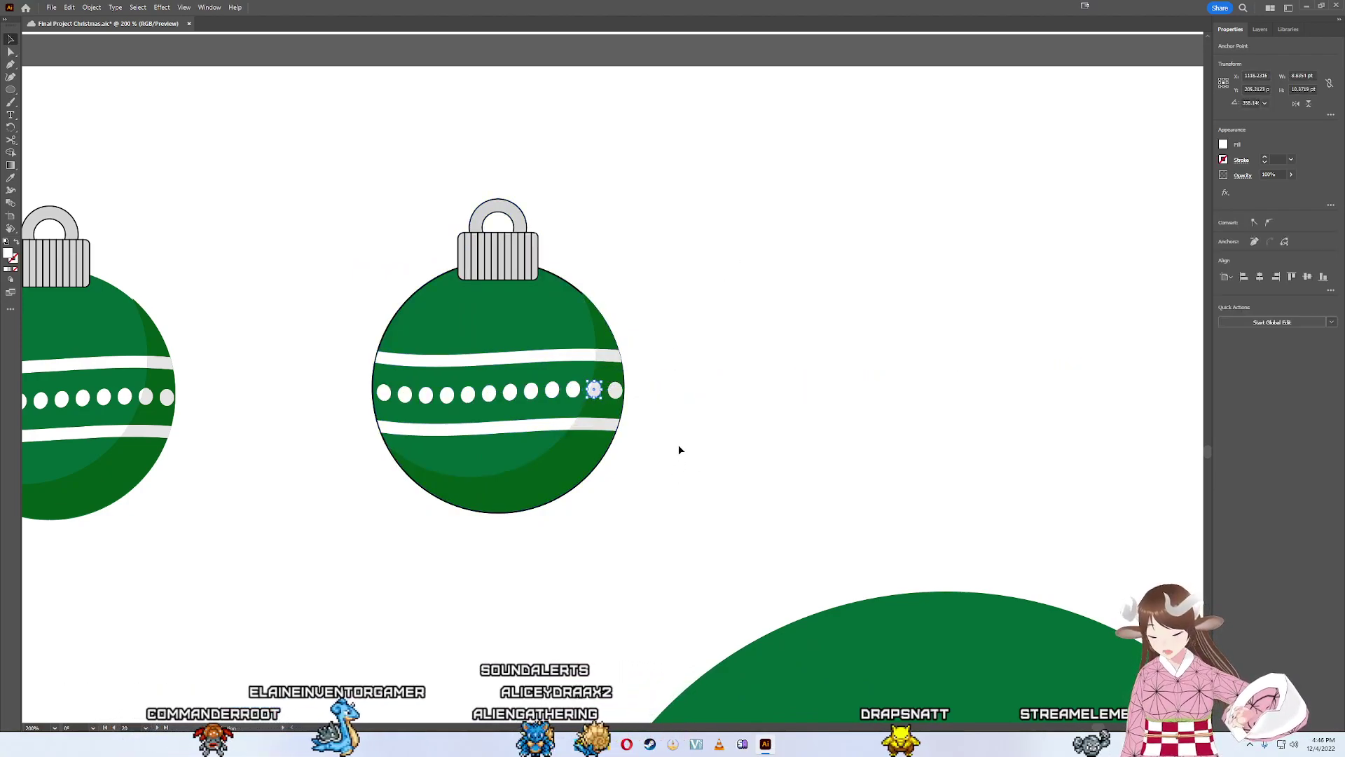
- Move the grouped ornament copy right beside the original and zoom to compare both
left_click_drag(670, 502, 367, 262)
left_click_drag(363, 161, 373, 174)
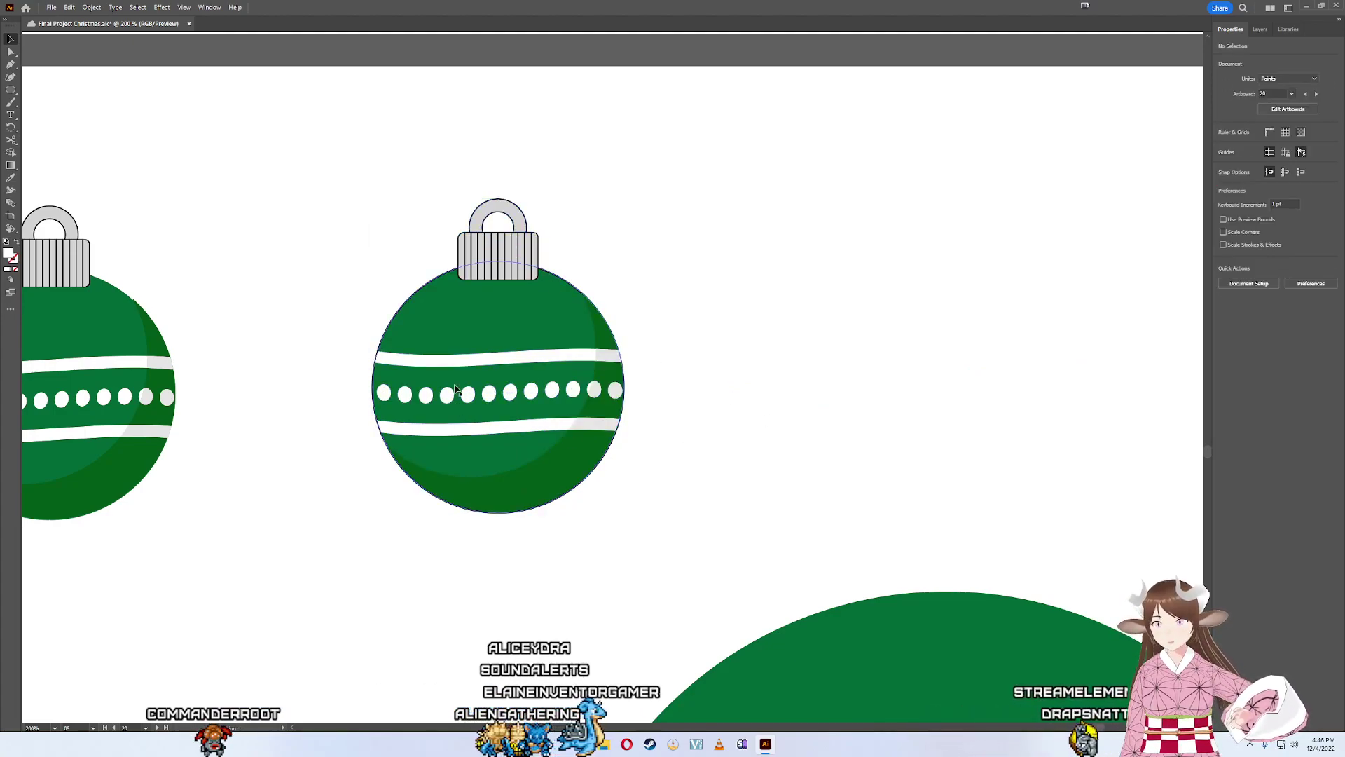
mouse_move(491, 364)
left_mouse_down()
mouse_move(867, 373)
mouse_move(479, 340)
left_mouse_up()
left_click(1149, 241)
key("ctrl+minus")
key("ctrl+minus")
key("ctrl+minus")
key("ctrl+minus")
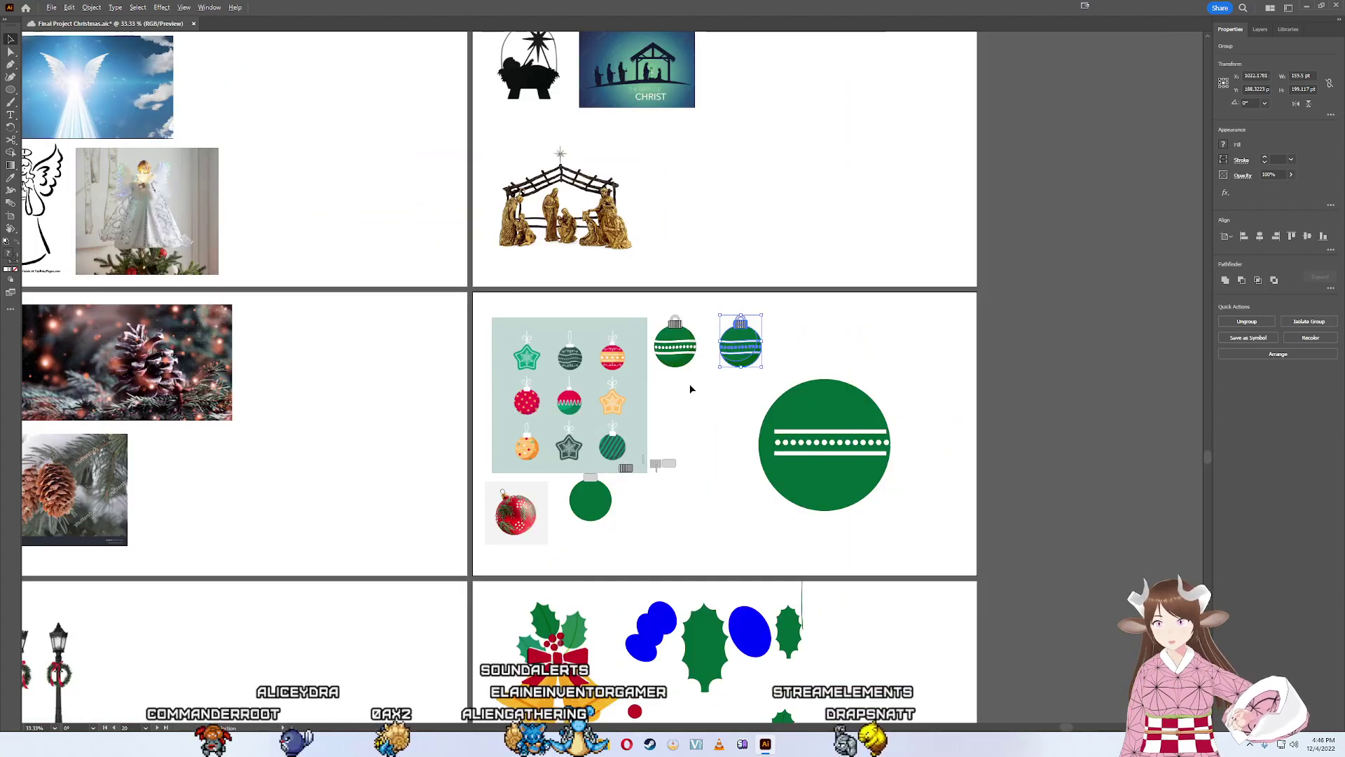
key("ctrl+1")
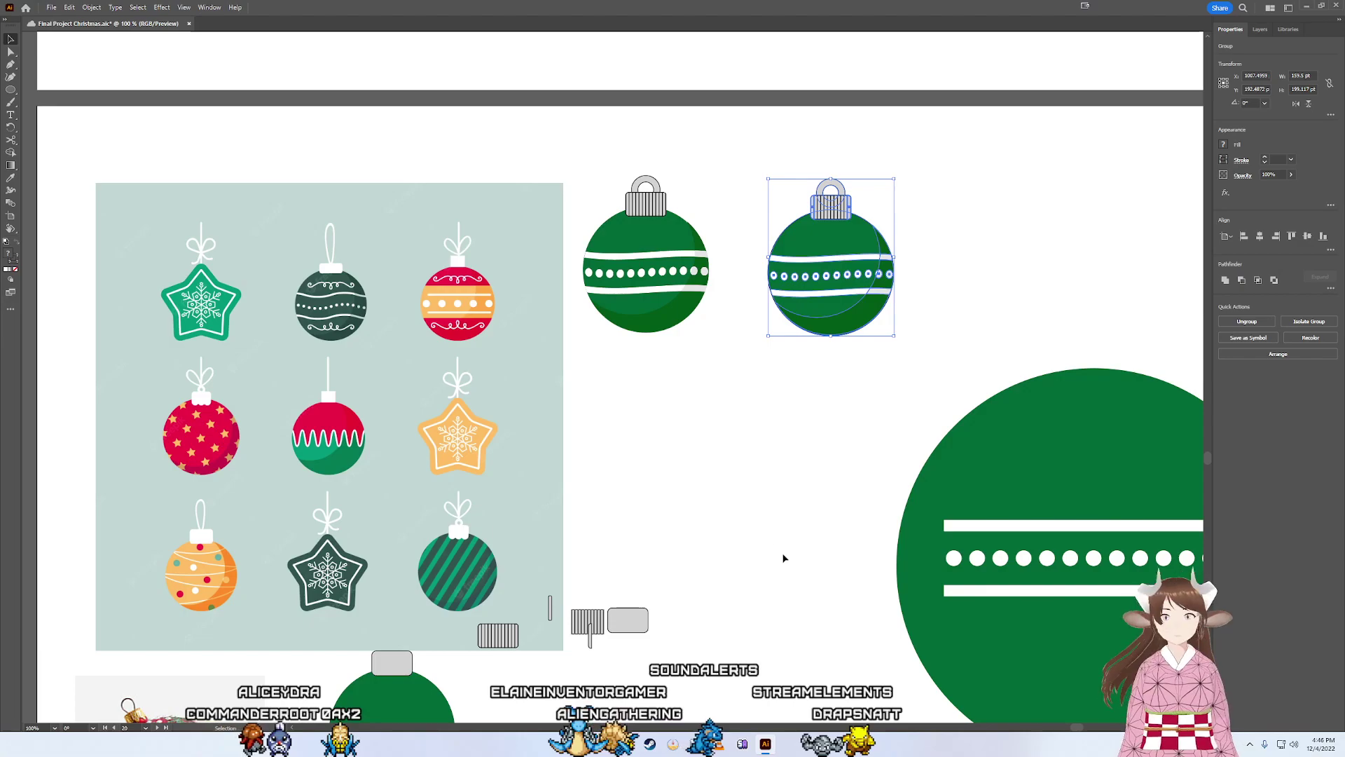
scroll(784, 558, "right", 5)
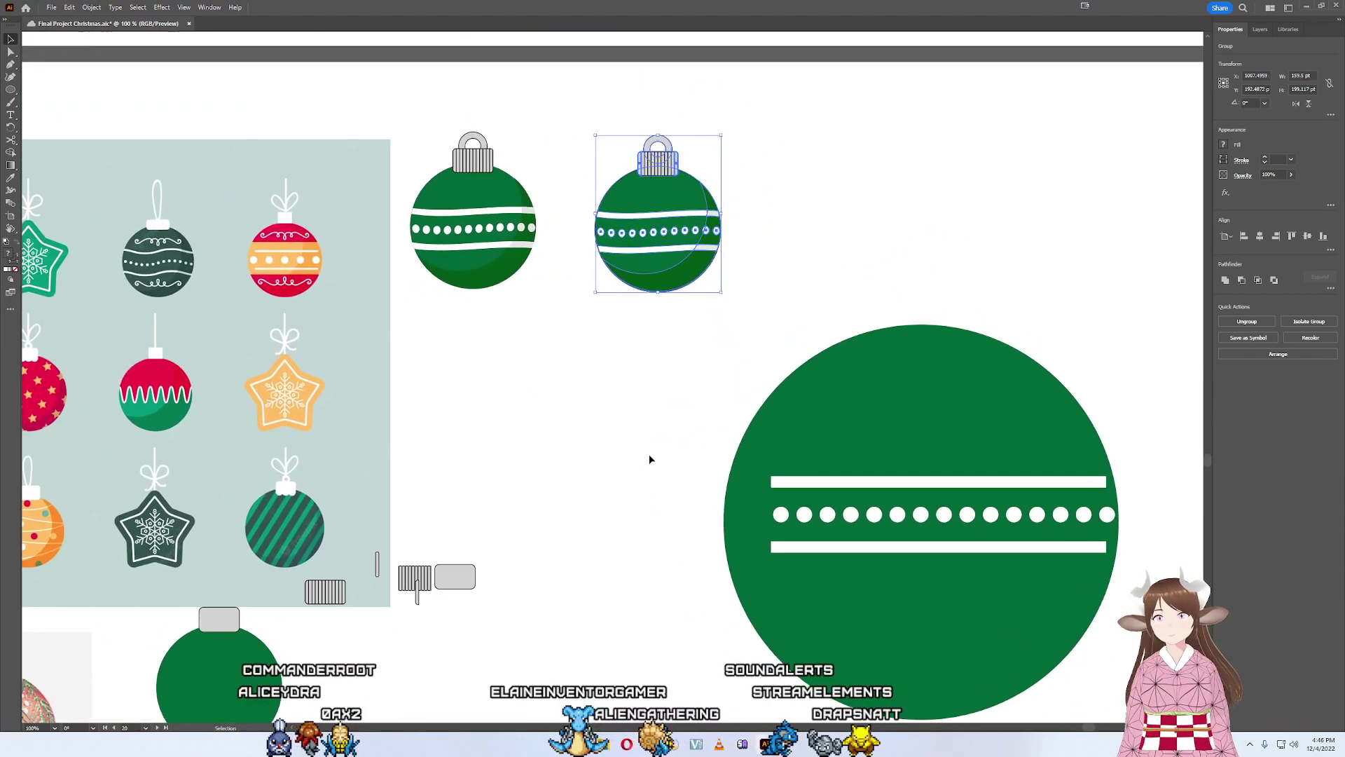
left_click(592, 477)
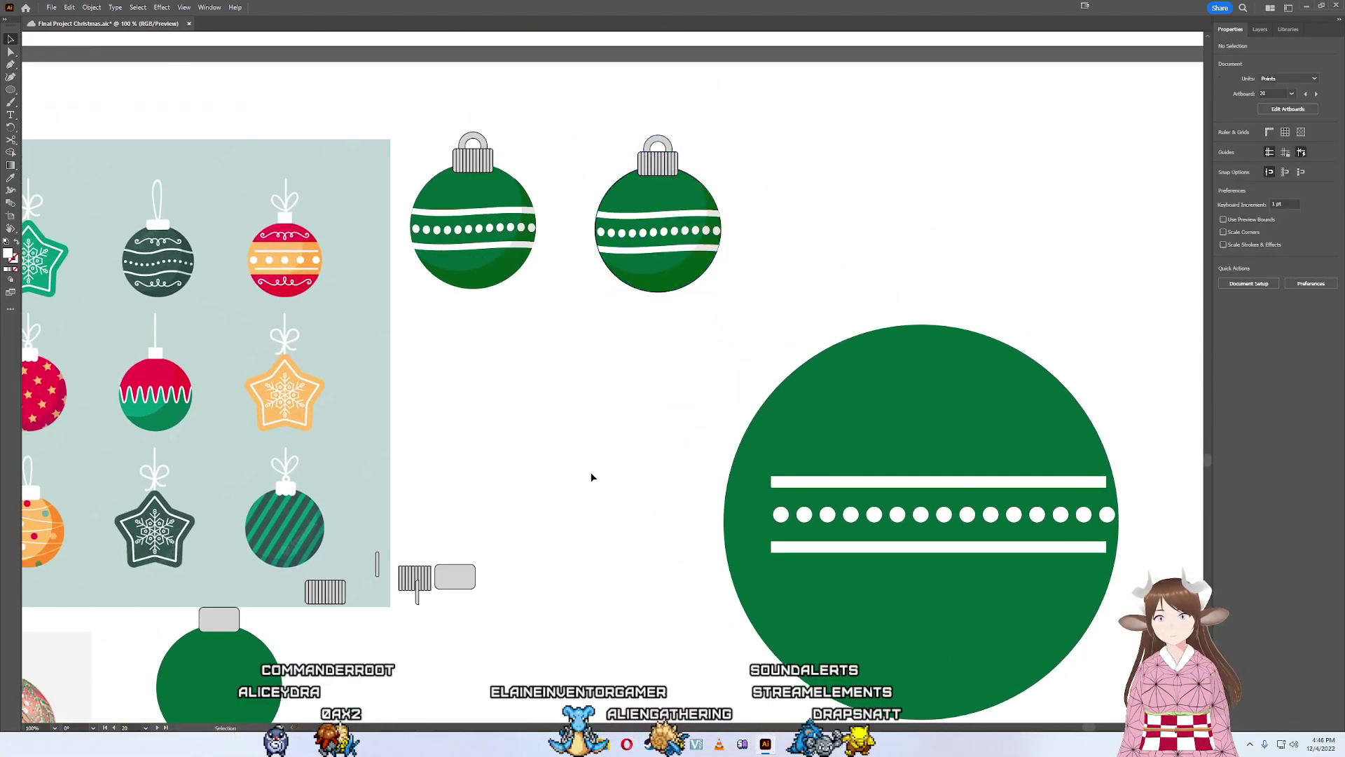
scroll(592, 476, "down", 1)
scroll(477, 348, "down", 3)
scroll(495, 364, "down", 3)
scroll(557, 331, "down", 2)
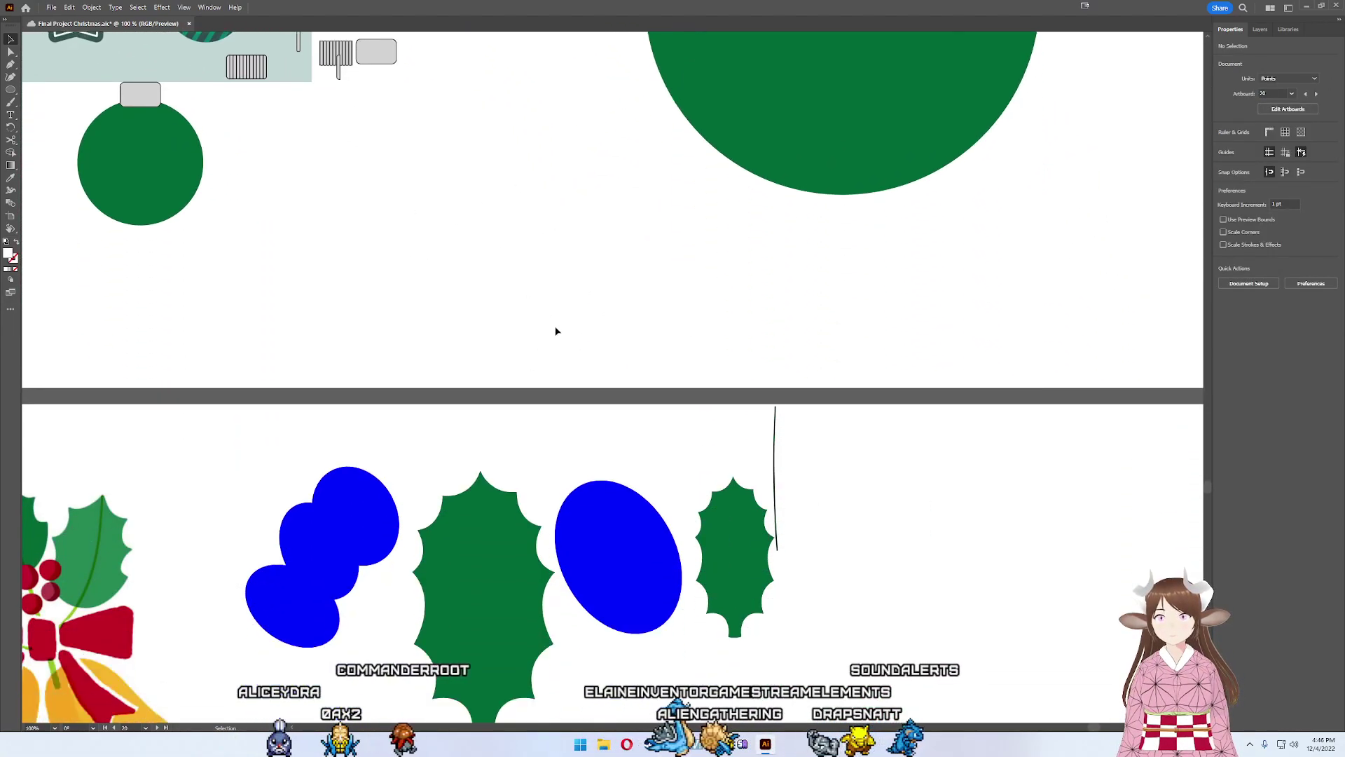
scroll(591, 343, "up", 5)
scroll(591, 344, "up", 3)
scroll(593, 344, "up", 2)
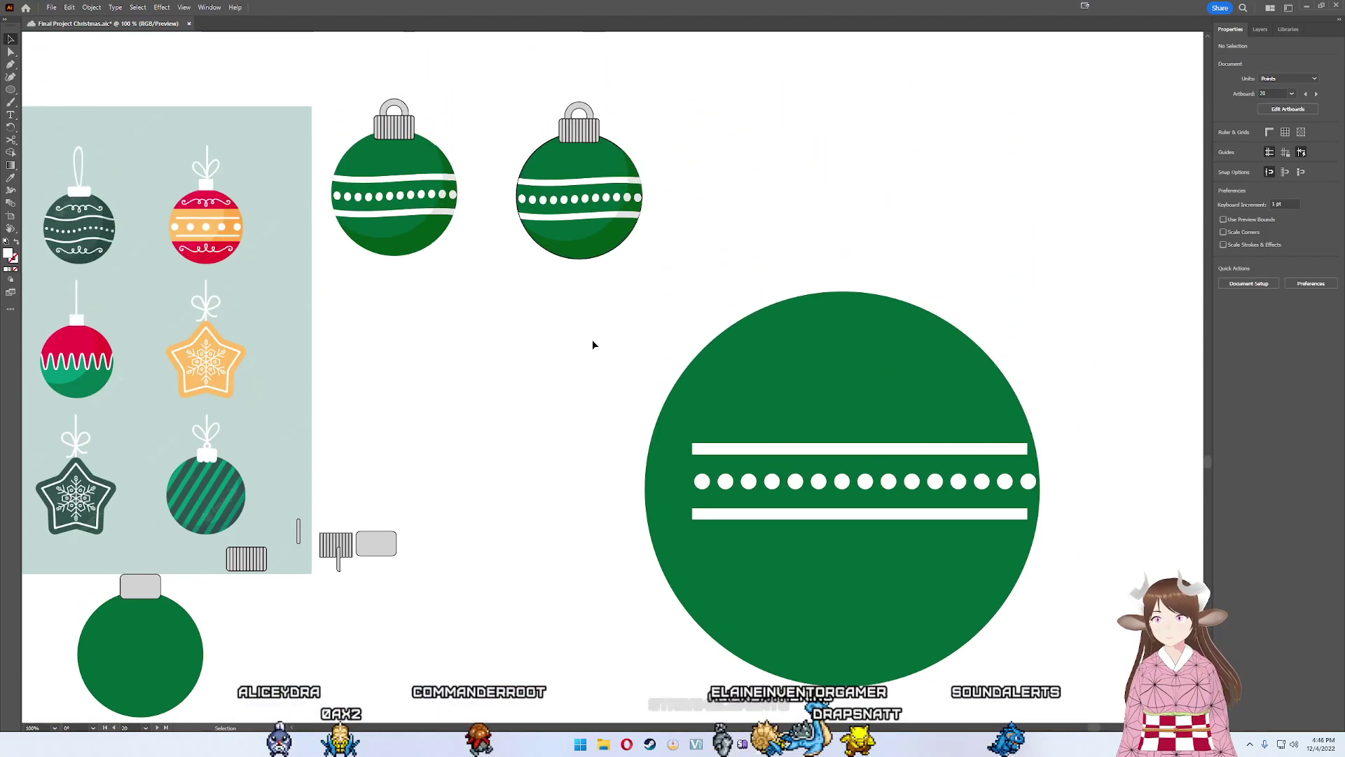
scroll(607, 453, "up", 2)
scroll(606, 453, "left", 3)
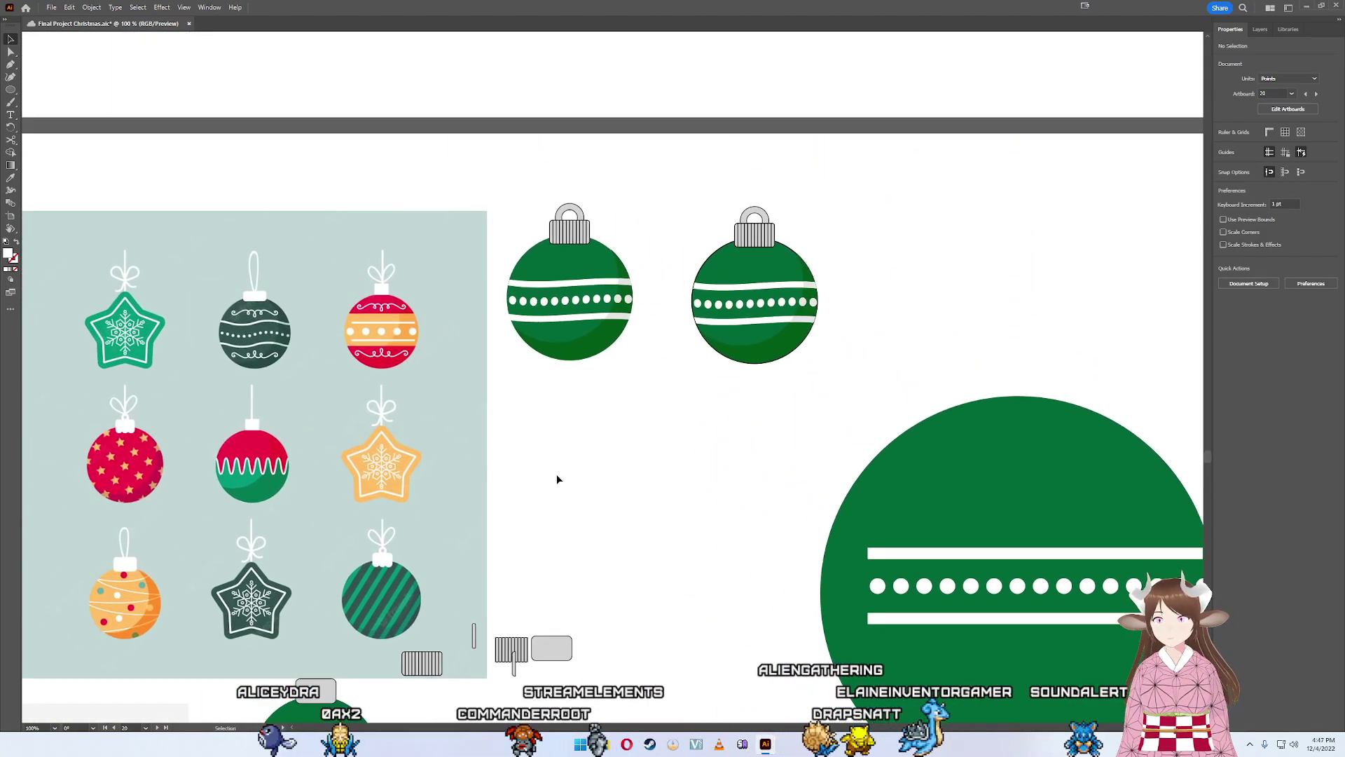
scroll(667, 442, "left", 3)
scroll(666, 442, "down", 1)
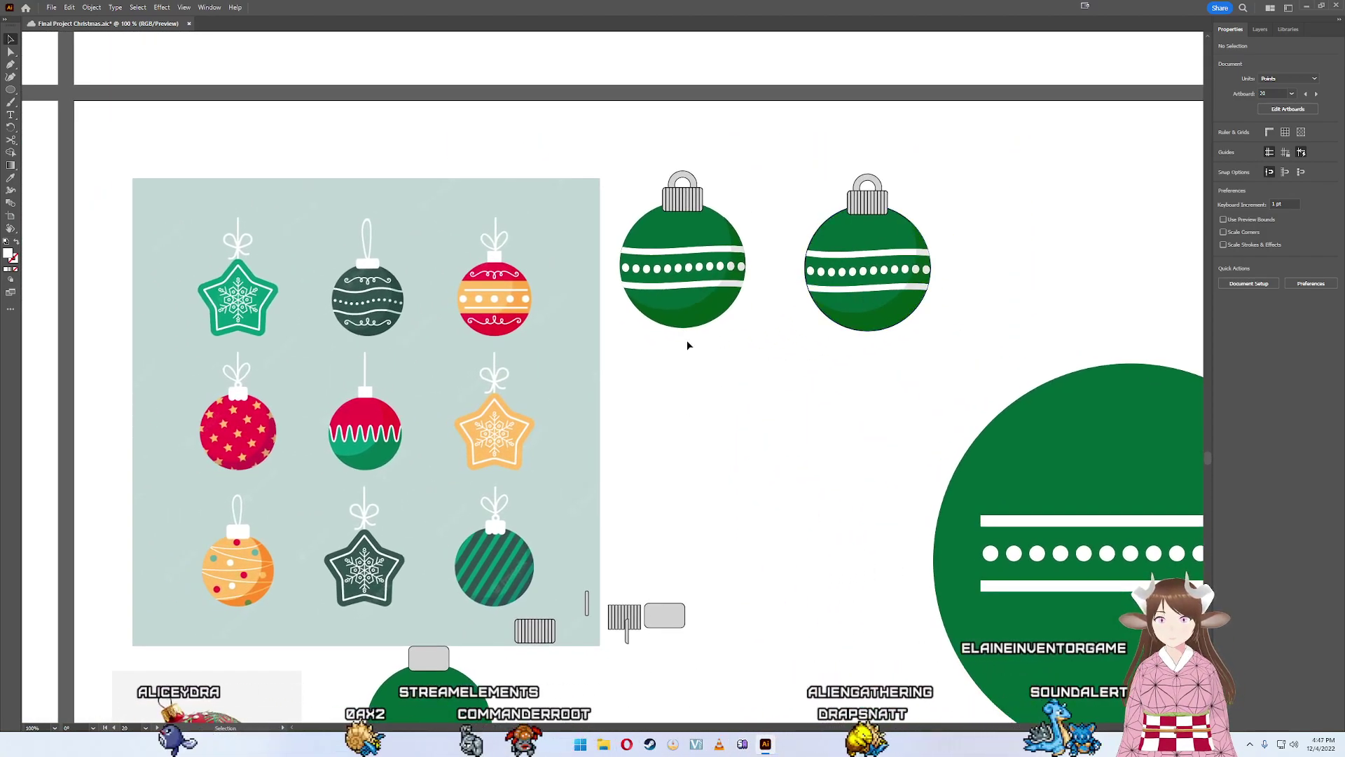
scroll(449, 418, "left", 1)
scroll(745, 325, "down", 3)
scroll(745, 325, "left", 10)
scroll(403, 363, "right", 7)
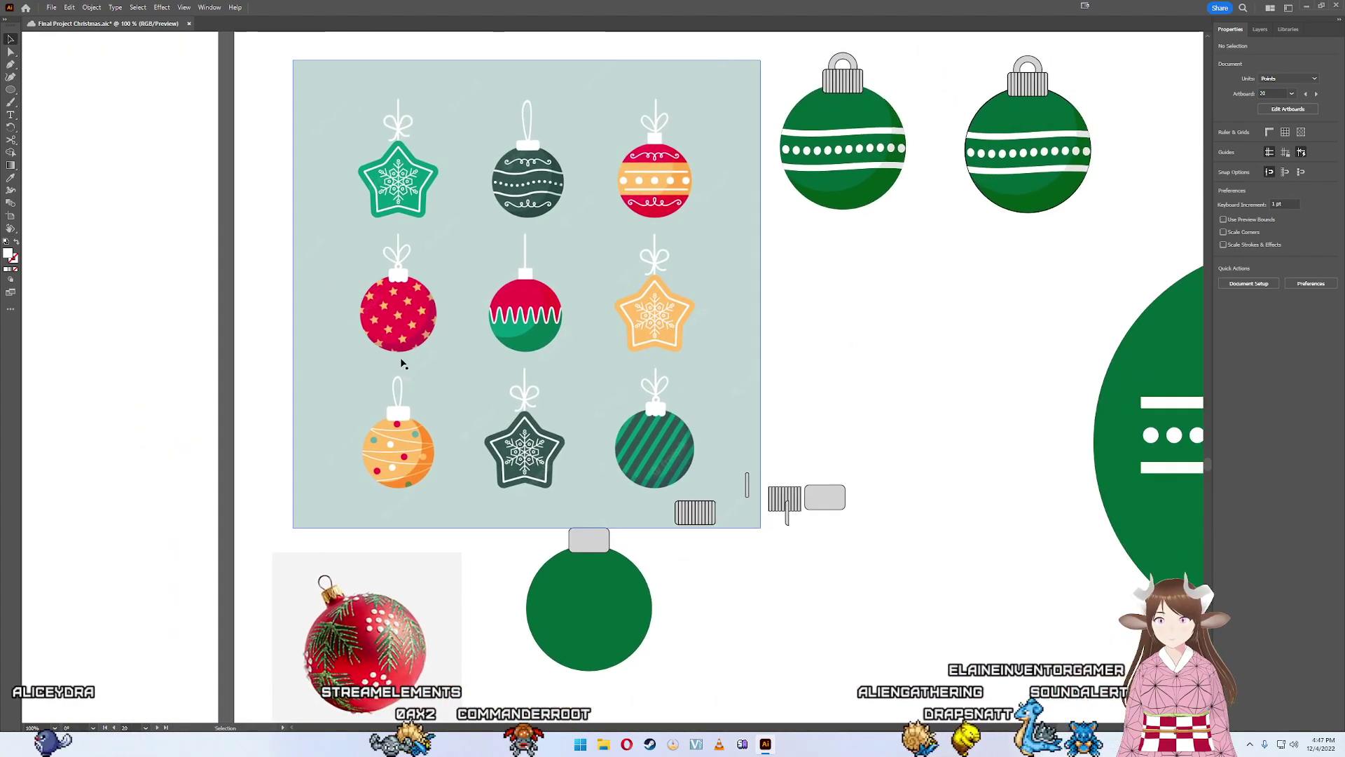
key("super")
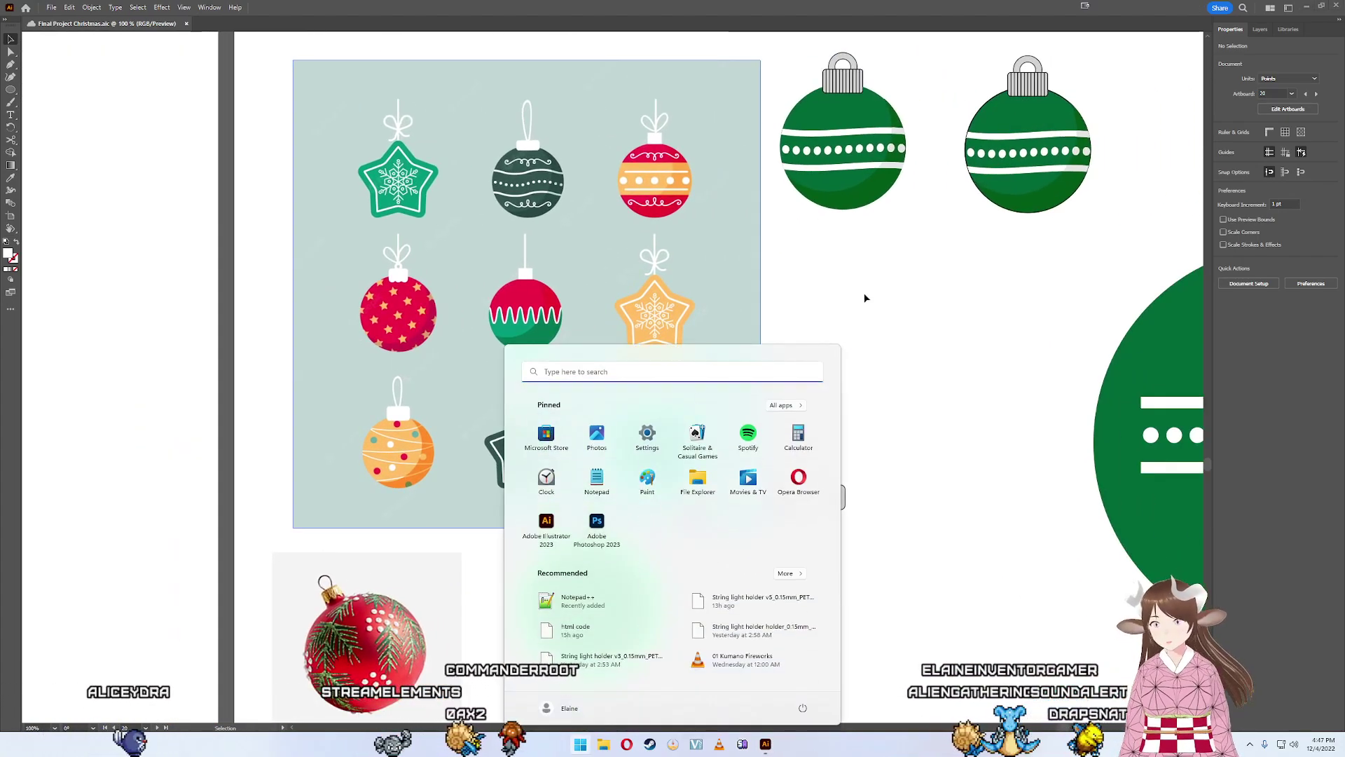
key("super")
scroll(886, 282, "down", 4)
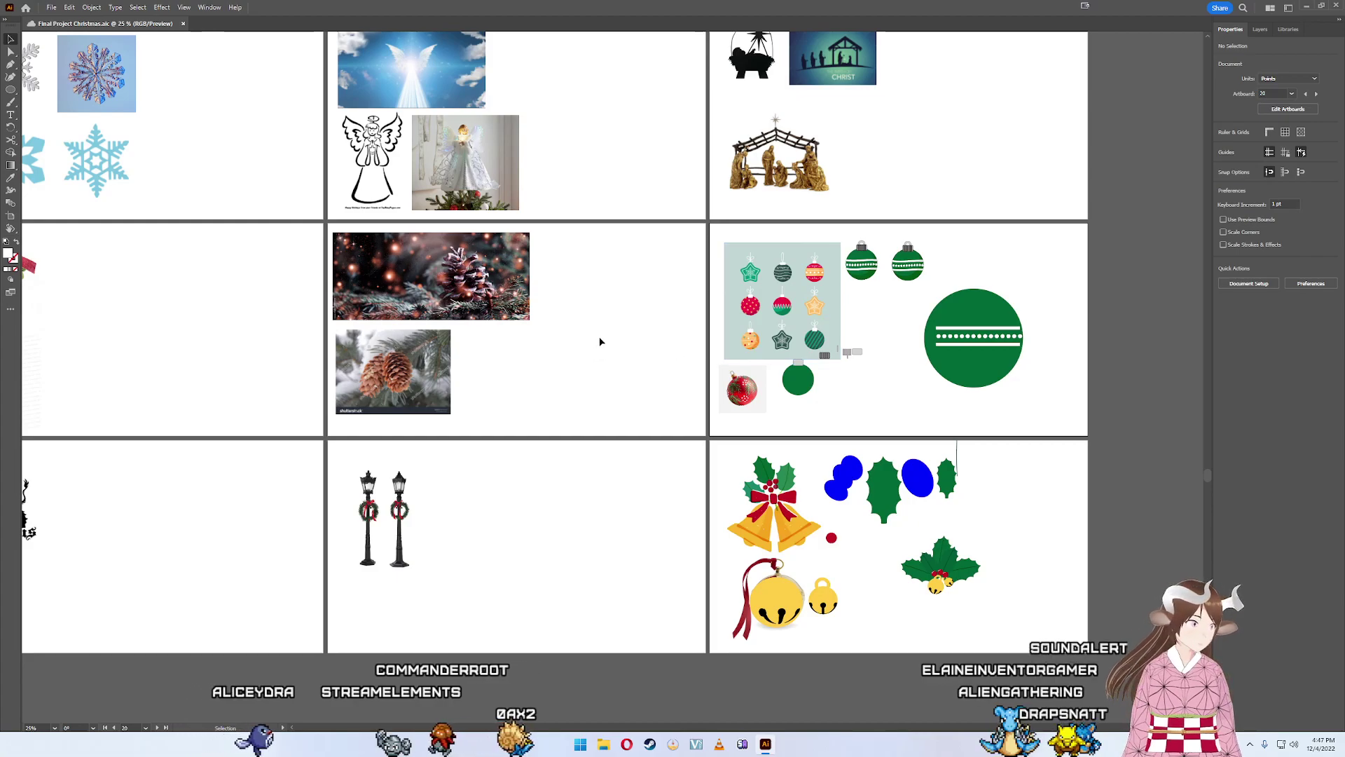
scroll(600, 342, "up", 1)
scroll(601, 341, "up", 1)
scroll(611, 339, "up", 2)
scroll(613, 338, "up", 2)
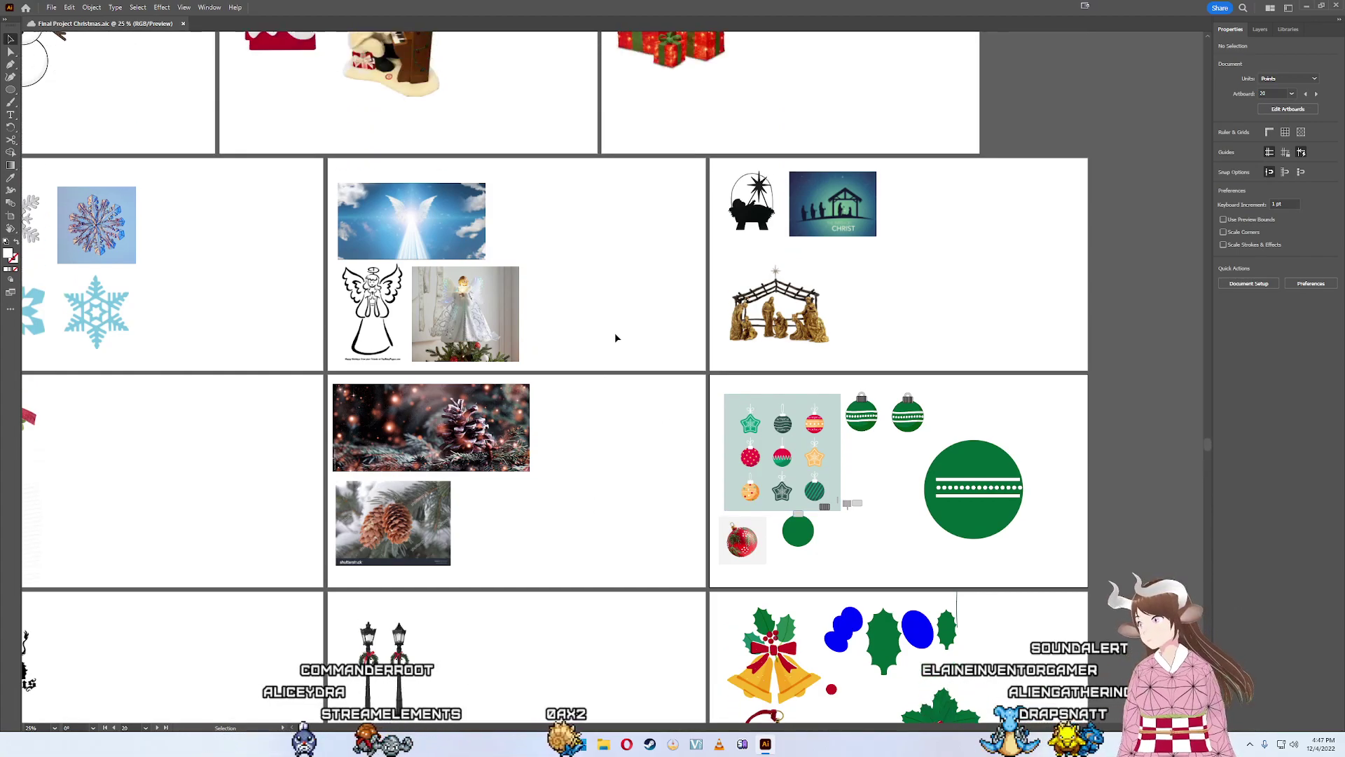
scroll(615, 337, "up", 2)
scroll(625, 324, "up", 1)
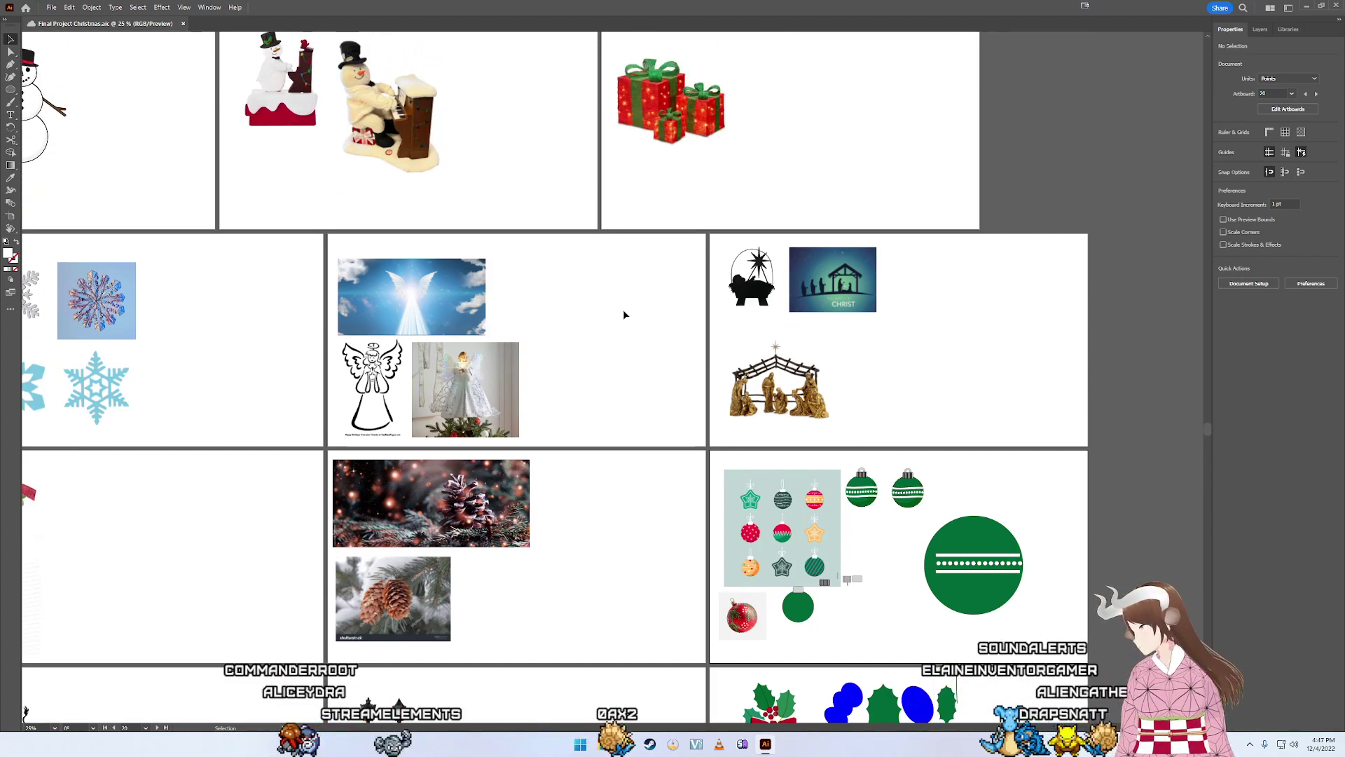